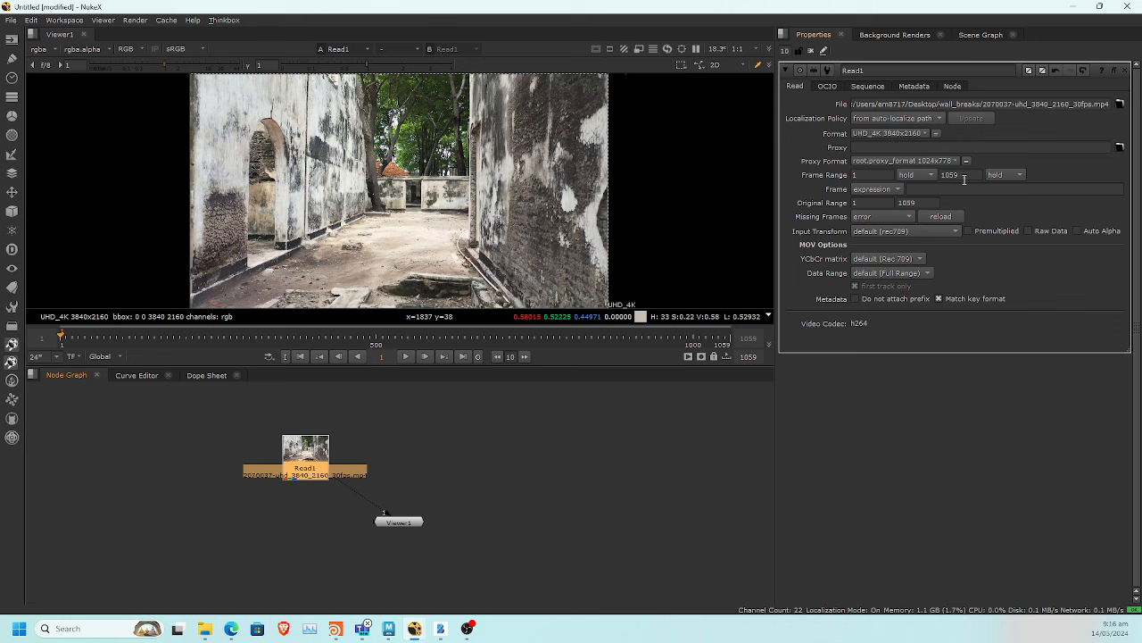
# In the project settings, set the full size format to UHD_4K 3840x2160 and the frame rate to 30 fps
pyautogui.click(407, 471)
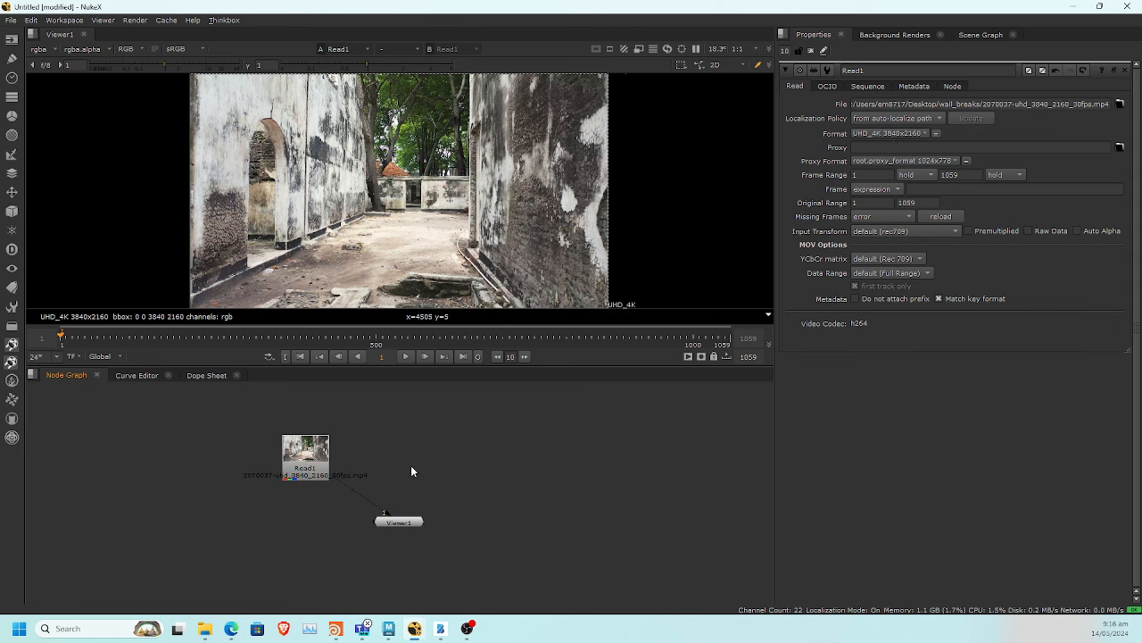
pyautogui.press('s')
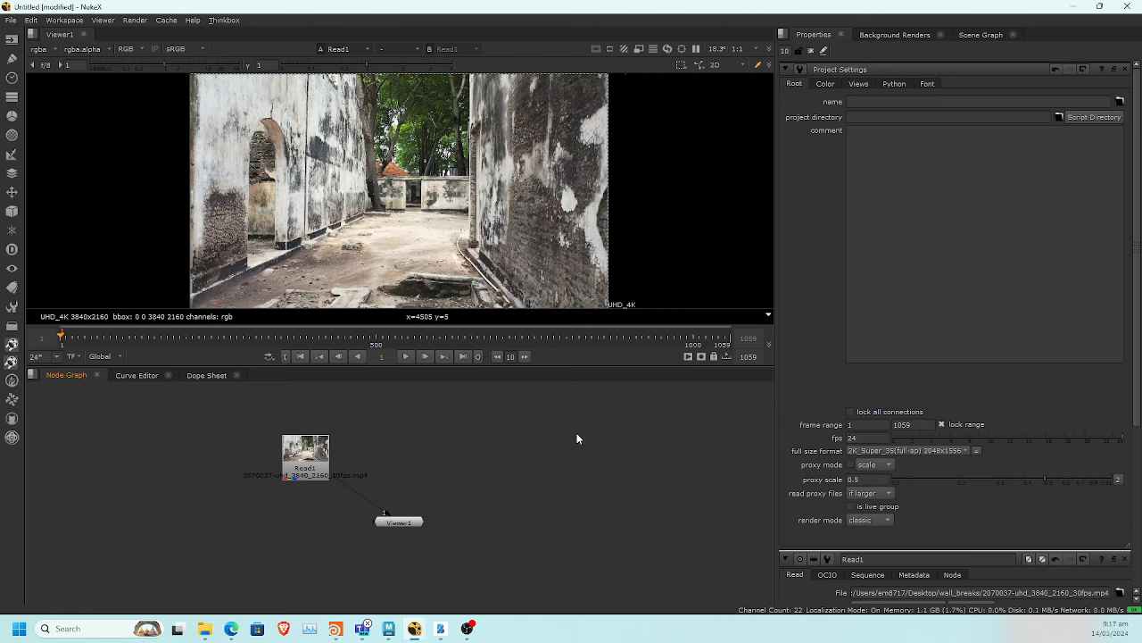
pyautogui.click(913, 450)
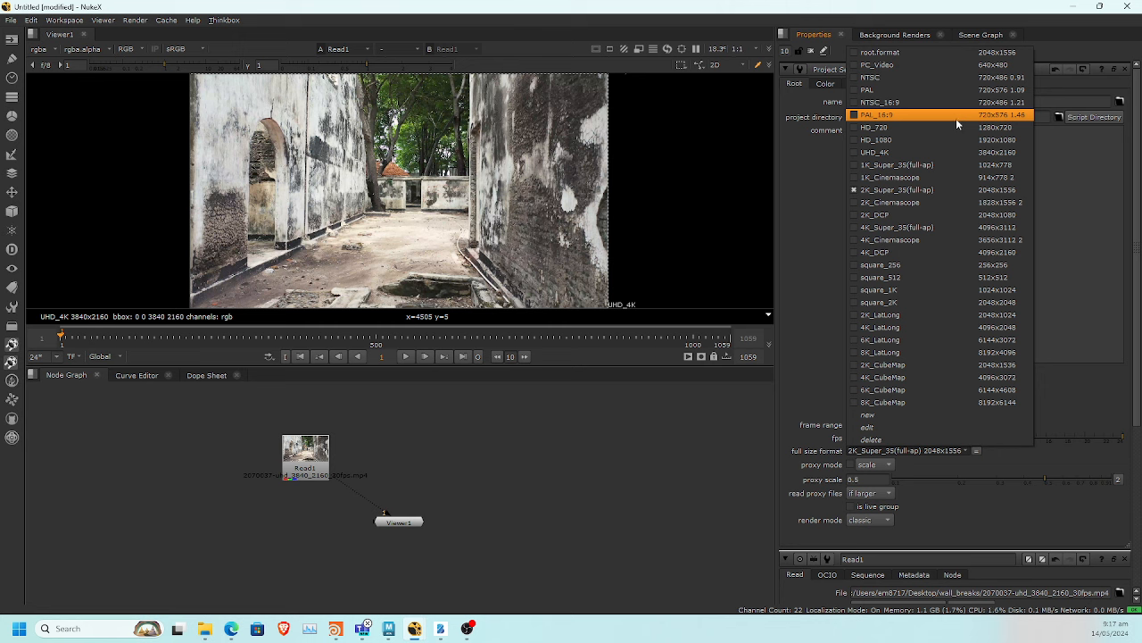
pyautogui.click(933, 151)
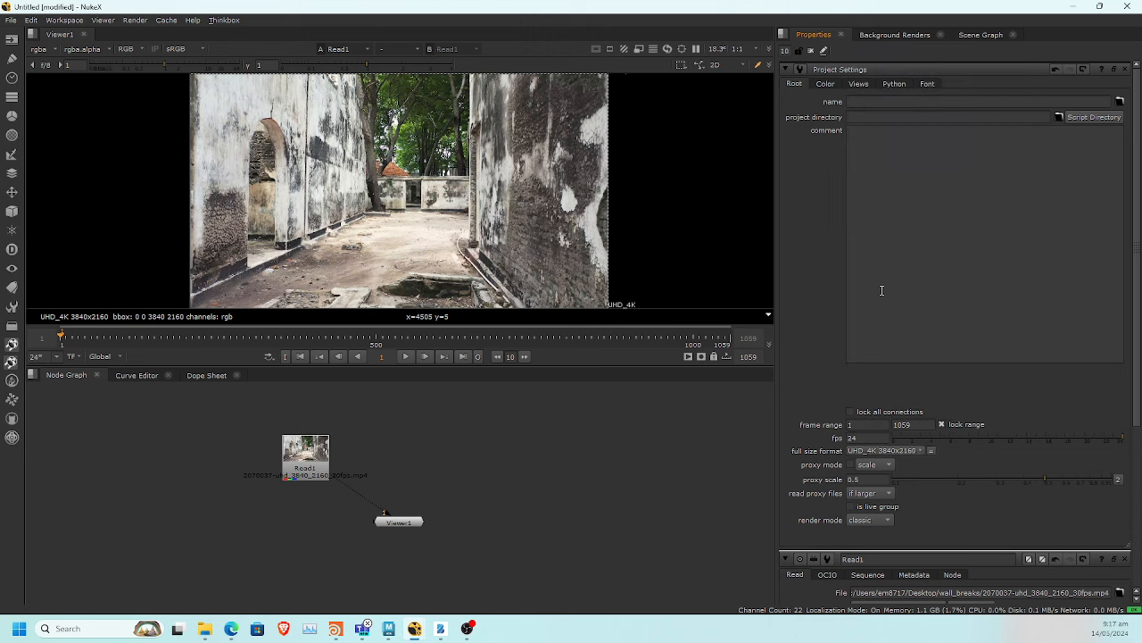
pyautogui.moveTo(1134, 402); pyautogui.dragTo(1123, 545)
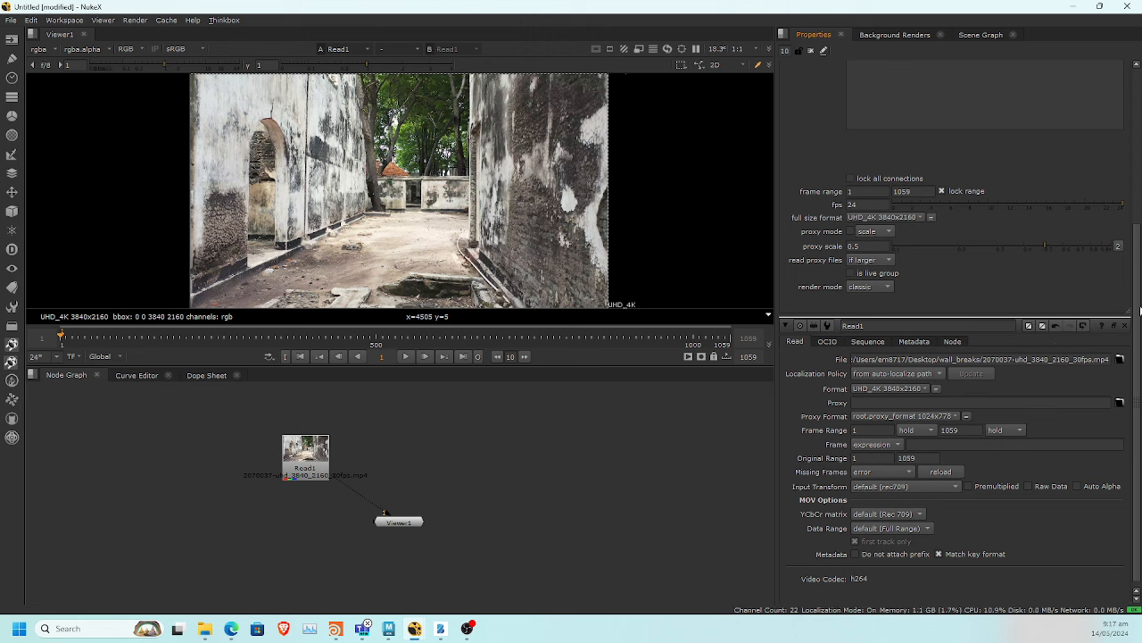
pyautogui.click(1134, 219)
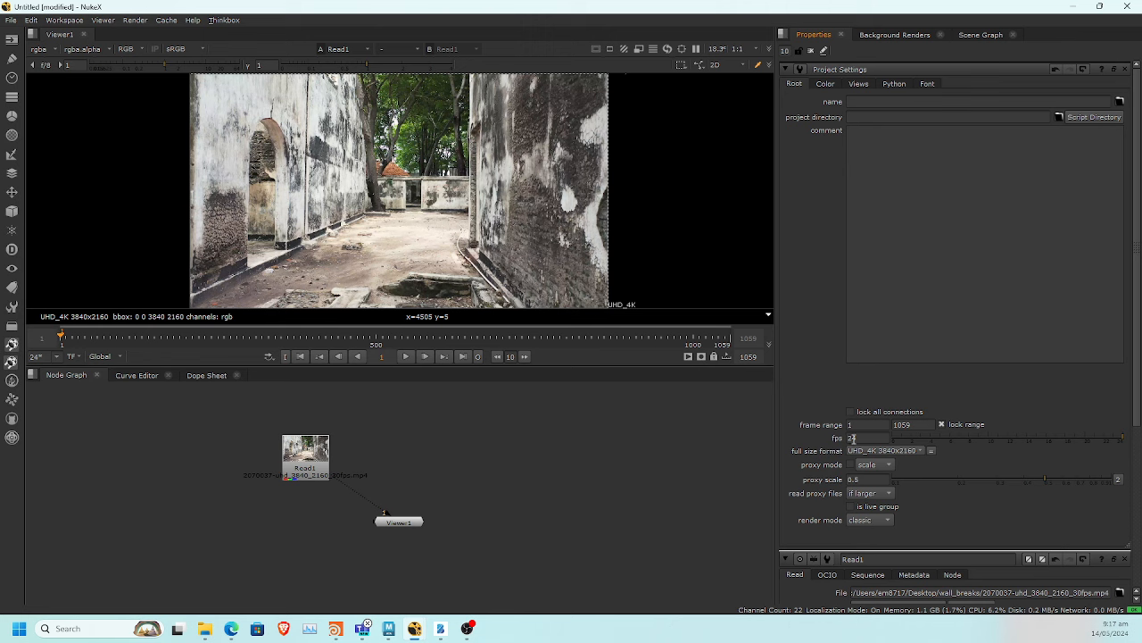
pyautogui.doubleClick(860, 438)
pyautogui.write('30')
# Switch to Bamboo Paper and handwrite the heading "Standards to keep through workflow" across the upper part of a new blank page
pyautogui.click(440, 628)
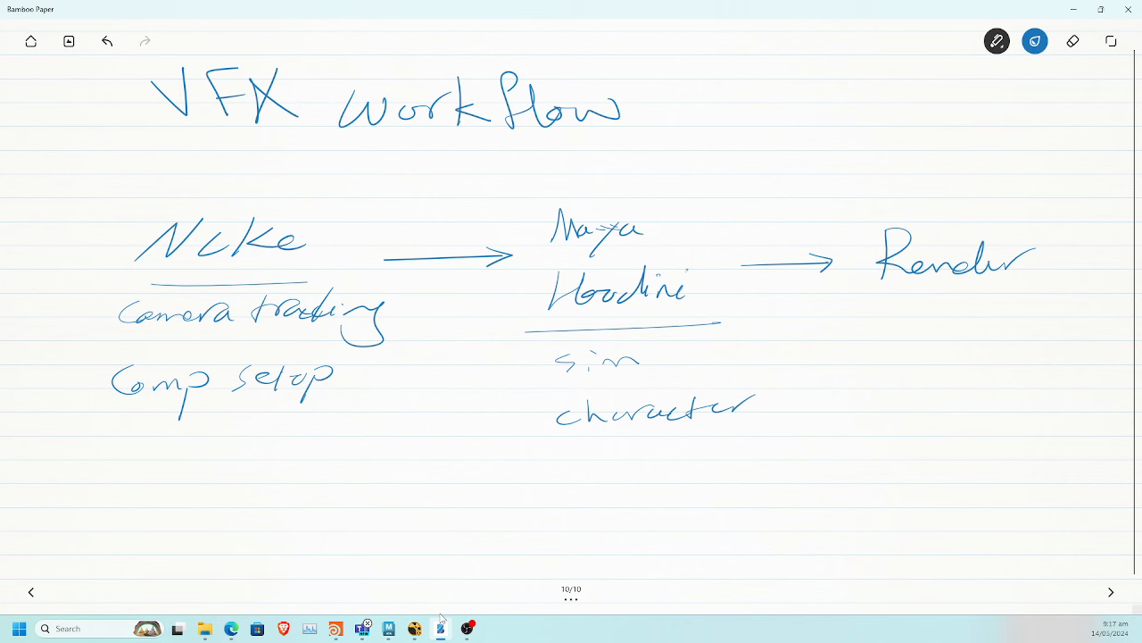
pyautogui.press('Right')
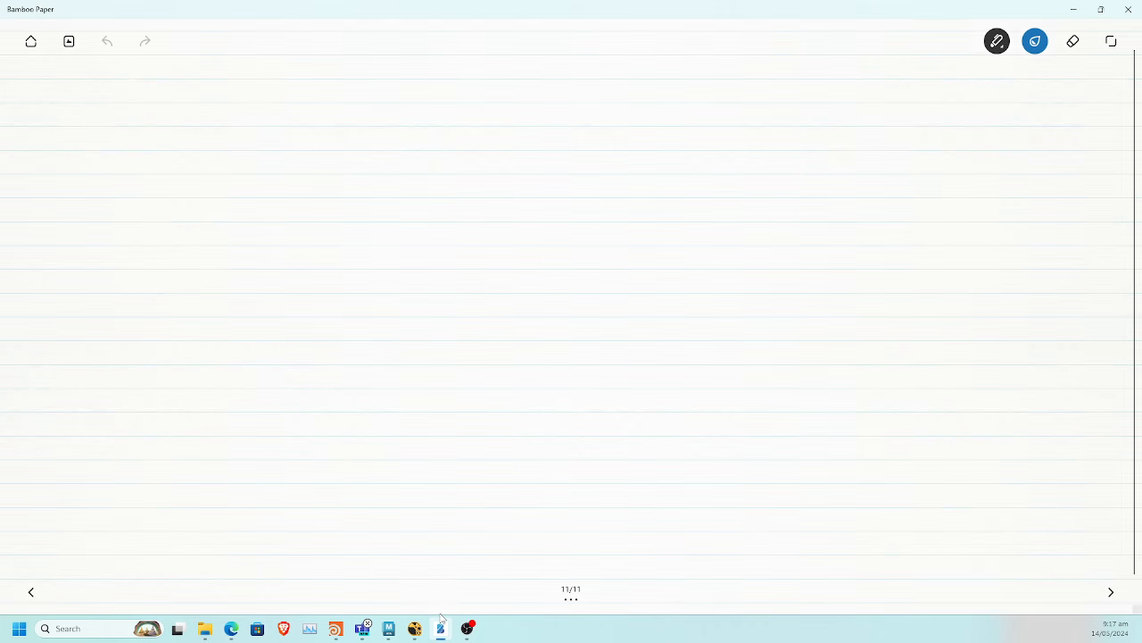
pyautogui.moveTo(189, 96); pyautogui.dragTo(161, 147)
pyautogui.moveTo(194, 115)
pyautogui.mouseDown()
pyautogui.moveTo(208, 131)
pyautogui.moveTo(201, 145)
pyautogui.mouseUp()
pyautogui.moveTo(203, 132)
pyautogui.mouseDown()
pyautogui.moveTo(271, 125)
pyautogui.moveTo(304, 91)
pyautogui.moveTo(313, 137)
pyautogui.mouseUp()
pyautogui.moveTo(313, 131); pyautogui.dragTo(371, 139)
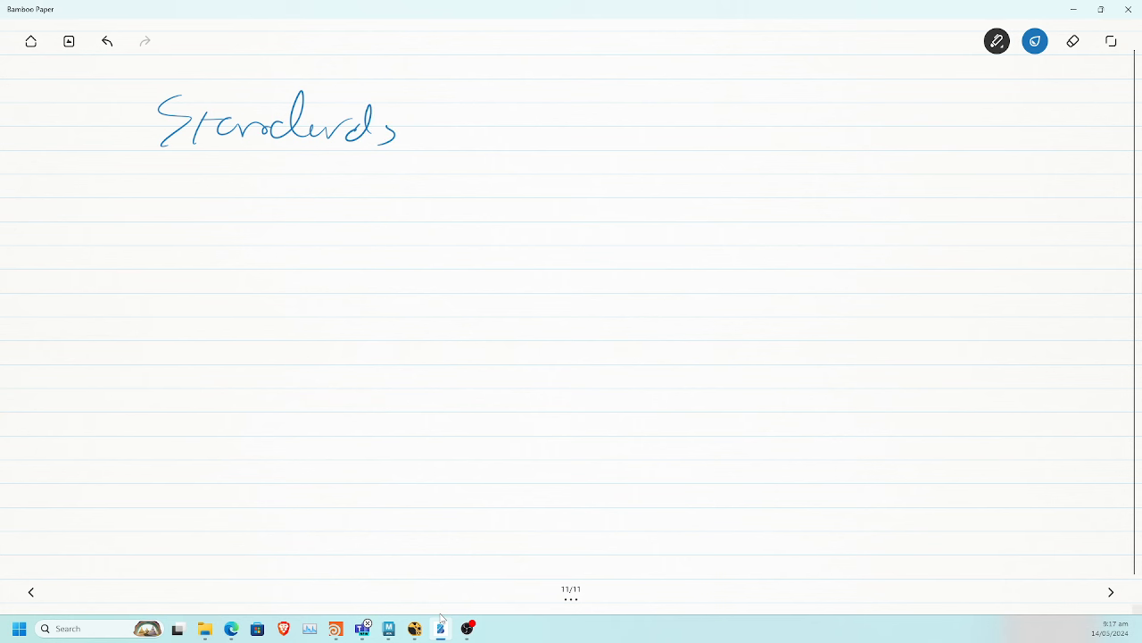
pyautogui.moveTo(468, 121); pyautogui.dragTo(482, 120)
pyautogui.moveTo(496, 123); pyautogui.dragTo(499, 127)
pyautogui.moveTo(556, 100)
pyautogui.mouseDown()
pyautogui.moveTo(555, 135)
pyautogui.moveTo(621, 118)
pyautogui.moveTo(615, 170)
pyautogui.mouseUp()
pyautogui.moveTo(619, 127); pyautogui.dragTo(681, 133)
pyautogui.moveTo(682, 112)
pyautogui.mouseDown()
pyautogui.moveTo(726, 127)
pyautogui.moveTo(807, 115)
pyautogui.moveTo(827, 157)
pyautogui.moveTo(821, 134)
pyautogui.mouseUp()
pyautogui.moveTo(858, 80); pyautogui.dragTo(867, 127)
pyautogui.moveTo(947, 113)
pyautogui.mouseDown()
pyautogui.moveTo(1005, 119)
pyautogui.moveTo(1025, 108)
pyautogui.mouseUp()
pyautogui.moveTo(1036, 91)
pyautogui.mouseDown()
pyautogui.moveTo(1035, 113)
pyautogui.moveTo(1058, 130)
pyautogui.mouseUp()
pyautogui.moveTo(1064, 114)
pyautogui.mouseDown()
pyautogui.moveTo(1087, 109)
pyautogui.moveTo(1082, 128)
pyautogui.mouseUp()
pyautogui.moveTo(1087, 116); pyautogui.dragTo(1102, 114)
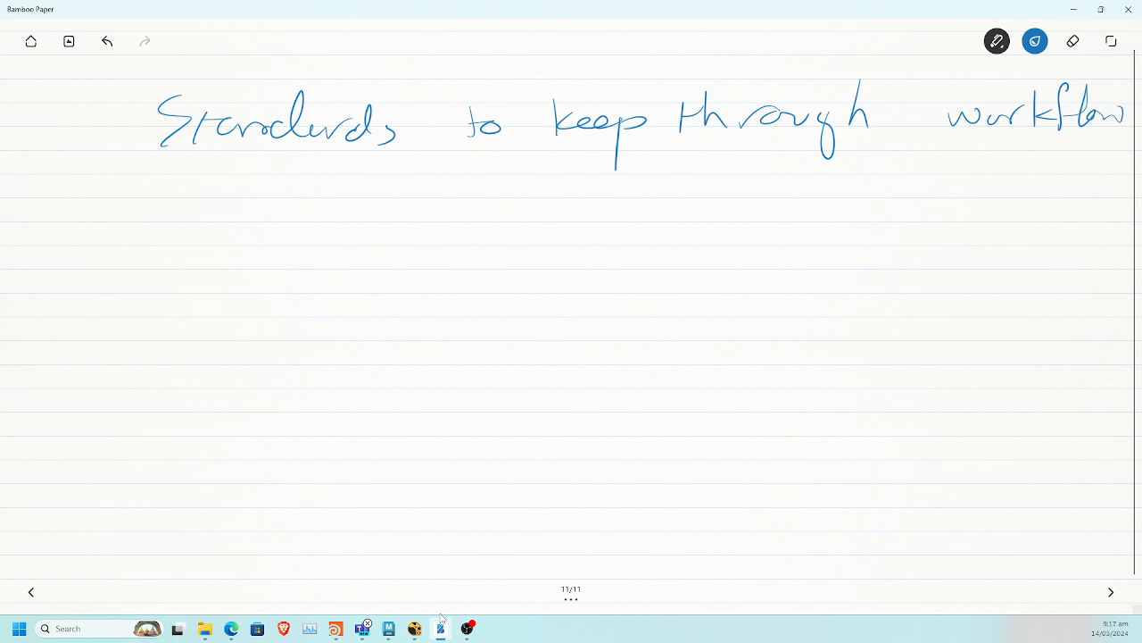
# Handwrite two dashed list items, "FPS" and "units", one below the other under the heading
pyautogui.moveTo(211, 236); pyautogui.dragTo(238, 235)
pyautogui.moveTo(259, 207)
pyautogui.mouseDown()
pyautogui.moveTo(295, 204)
pyautogui.moveTo(273, 252)
pyautogui.mouseUp()
pyautogui.moveTo(275, 232)
pyautogui.mouseDown()
pyautogui.moveTo(297, 231)
pyautogui.moveTo(322, 252)
pyautogui.mouseUp()
pyautogui.moveTo(315, 213); pyautogui.dragTo(323, 230)
pyautogui.moveTo(376, 221)
pyautogui.mouseDown()
pyautogui.moveTo(378, 241)
pyautogui.moveTo(346, 246)
pyautogui.mouseUp()
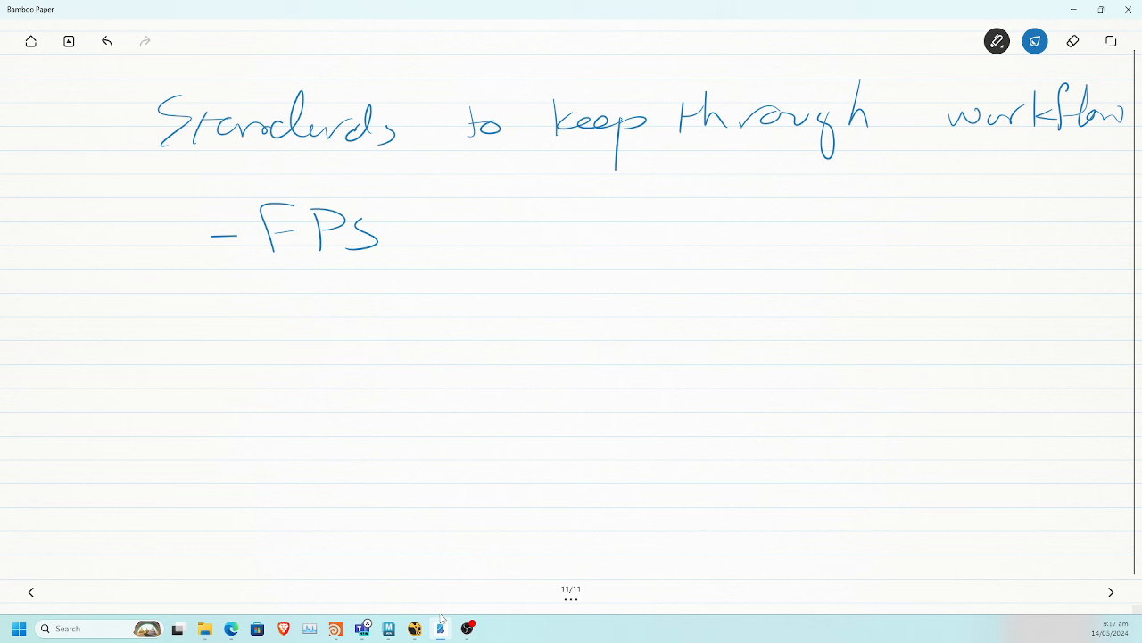
pyautogui.moveTo(205, 295); pyautogui.dragTo(238, 296)
pyautogui.moveTo(283, 288); pyautogui.dragTo(327, 303)
pyautogui.moveTo(338, 291)
pyautogui.mouseDown()
pyautogui.moveTo(339, 303)
pyautogui.moveTo(371, 303)
pyautogui.mouseUp()
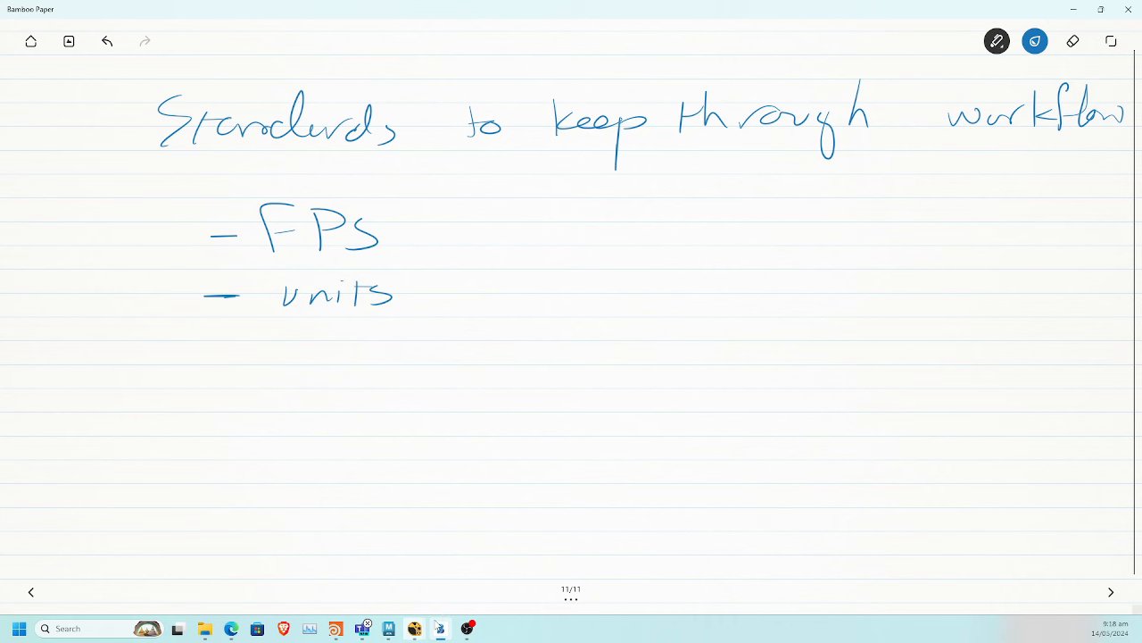
# Switch back to NukeX, set the end of the project's frame range to 100, and scrub the footage to frame 79
pyautogui.moveTo(414, 628)
pyautogui.click(472, 543)
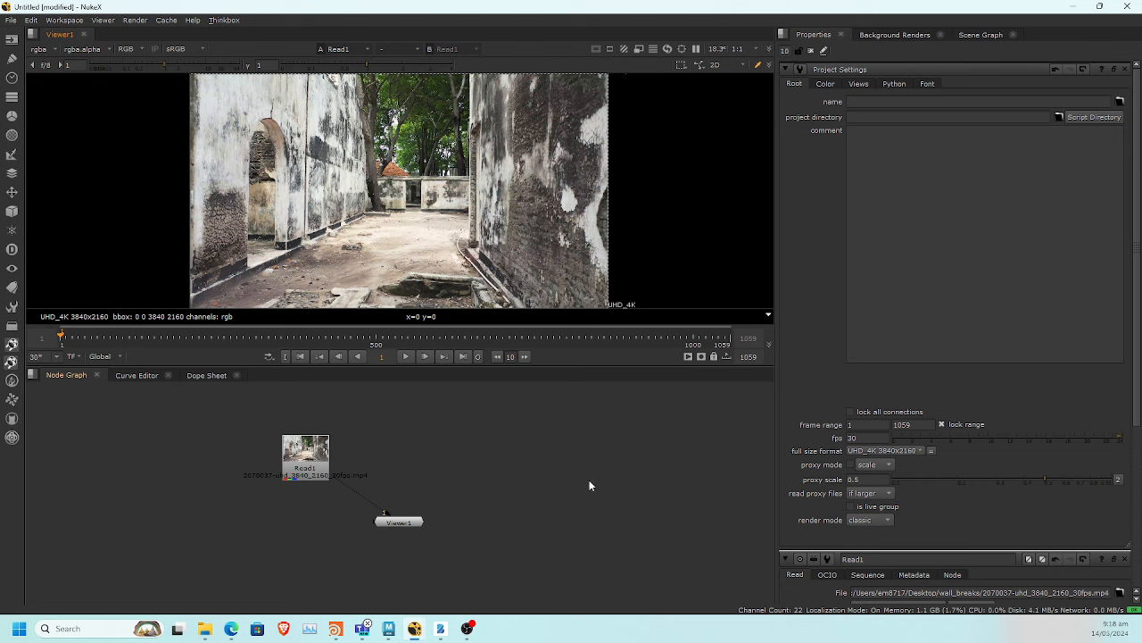
pyautogui.moveTo(914, 425); pyautogui.dragTo(853, 420)
pyautogui.write('100')
pyautogui.press('Return')
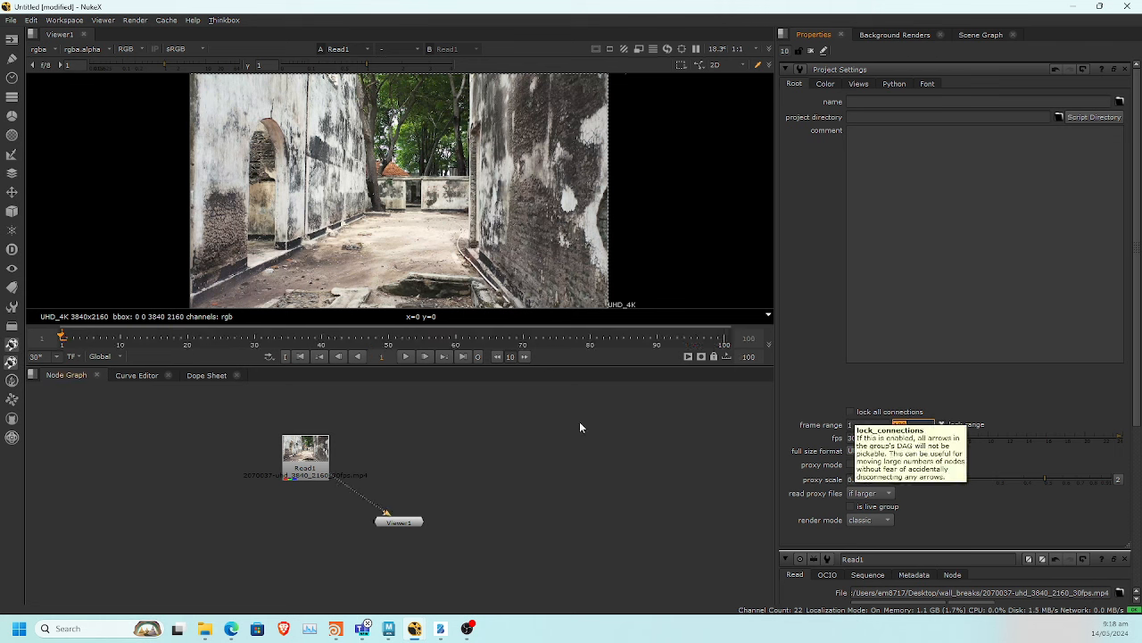
pyautogui.click(221, 336)
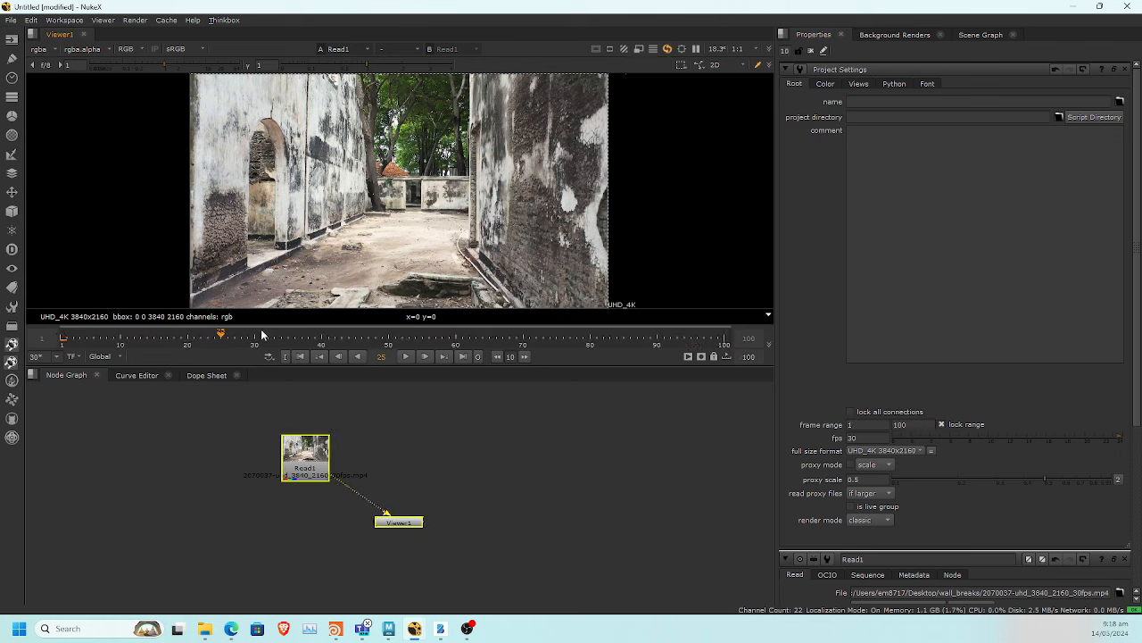
pyautogui.moveTo(364, 335); pyautogui.dragTo(459, 335)
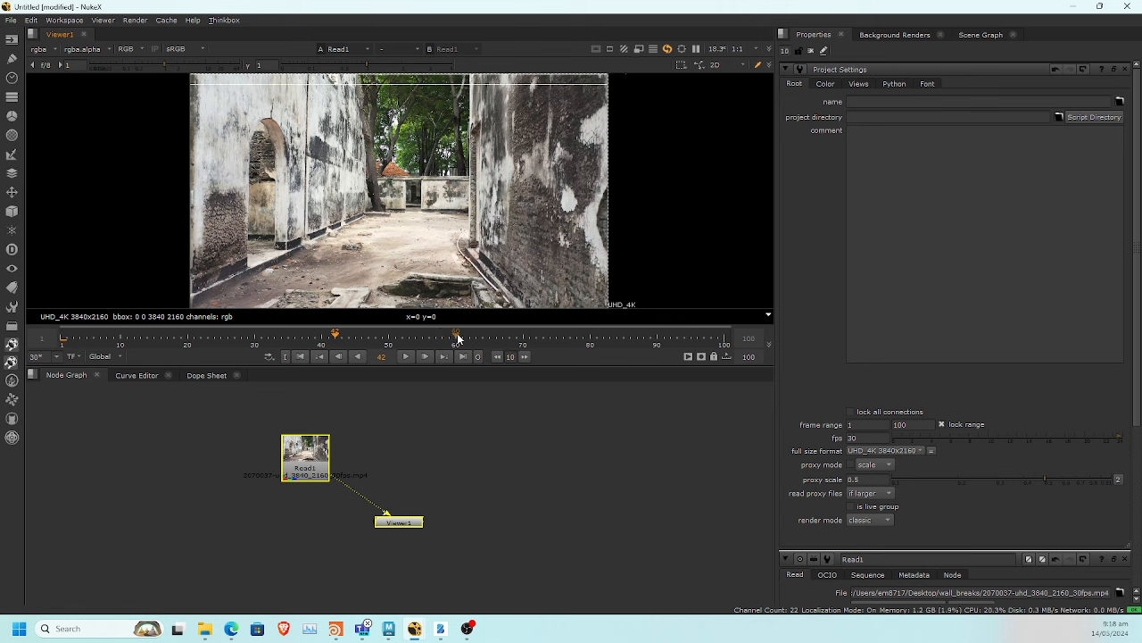
pyautogui.click(583, 336)
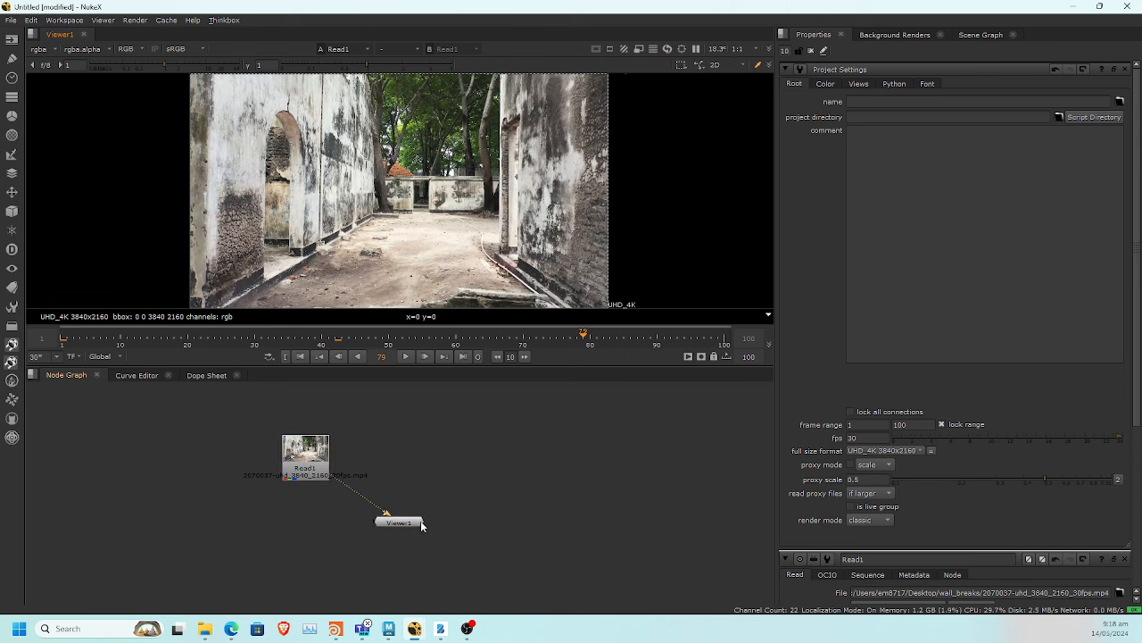
# Move the Viewer1 node farther from the footage and add a CameraTracker node after Read1
pyautogui.moveTo(375, 518); pyautogui.dragTo(399, 548)
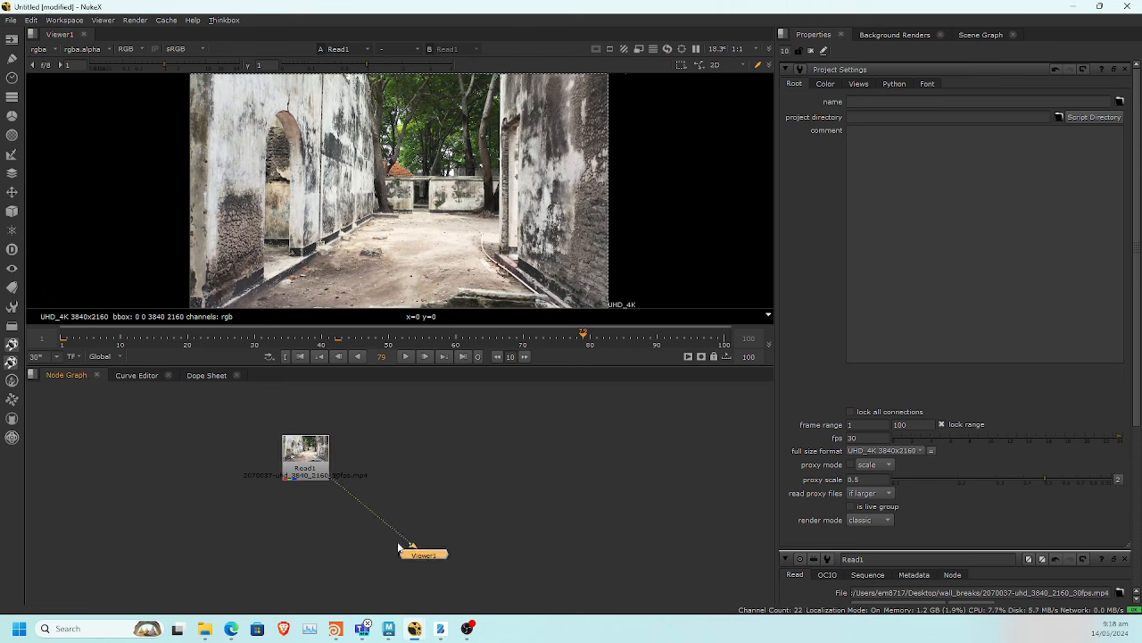
pyautogui.click(318, 471)
pyautogui.press('Tab')
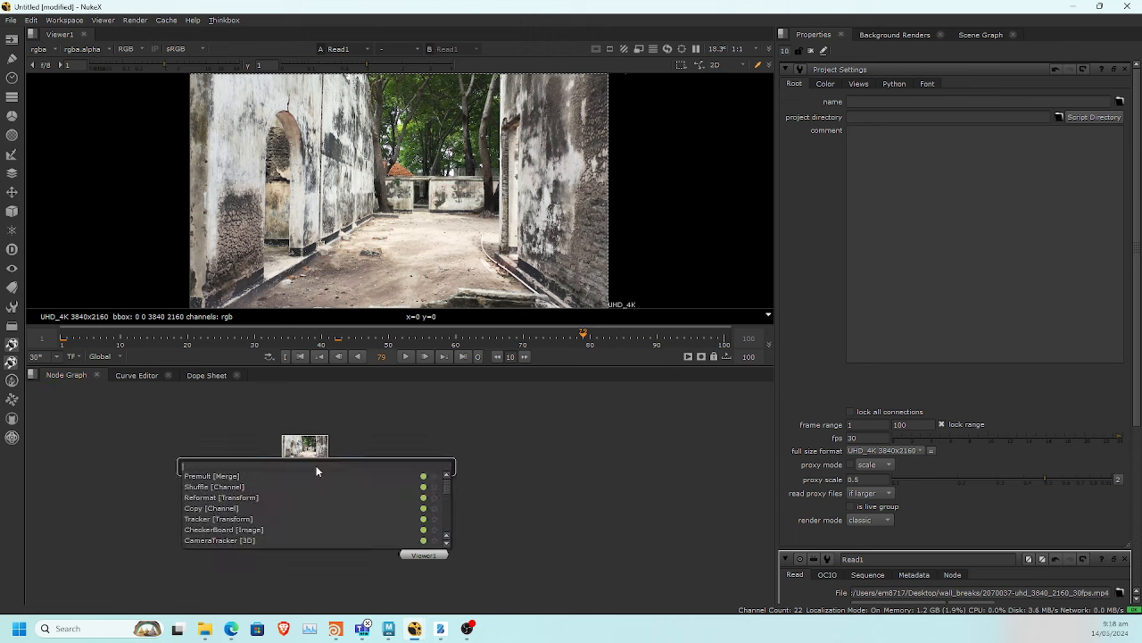
pyautogui.write('camera')
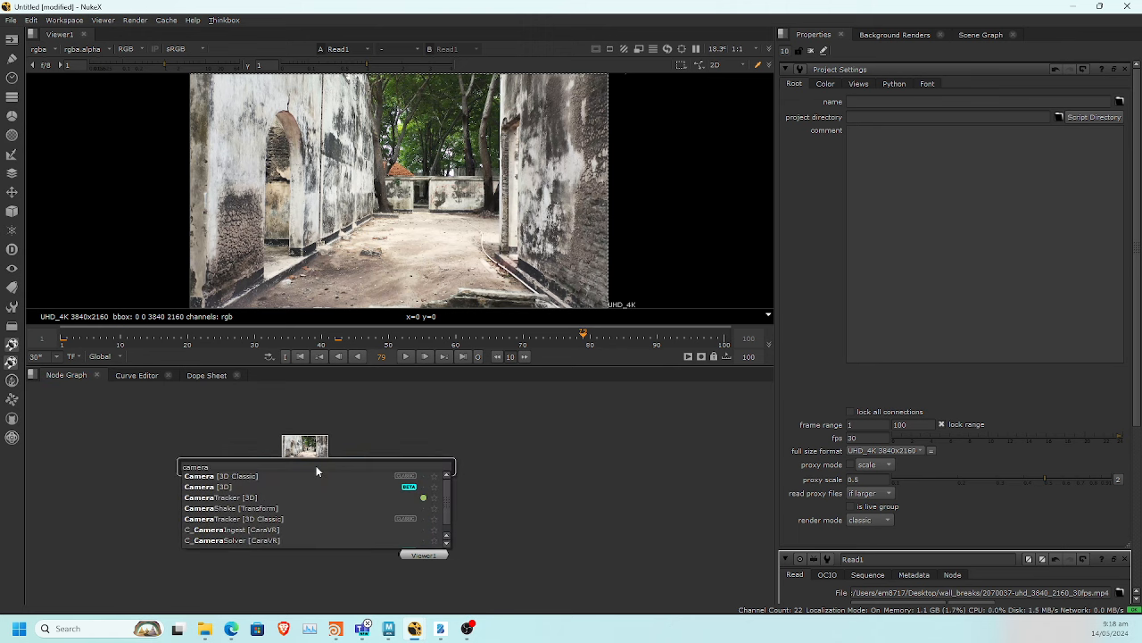
pyautogui.press('Down')
pyautogui.press('Down')
pyautogui.press('Down')
pyautogui.press('Down')
pyautogui.press('Down')
pyautogui.press('Down')
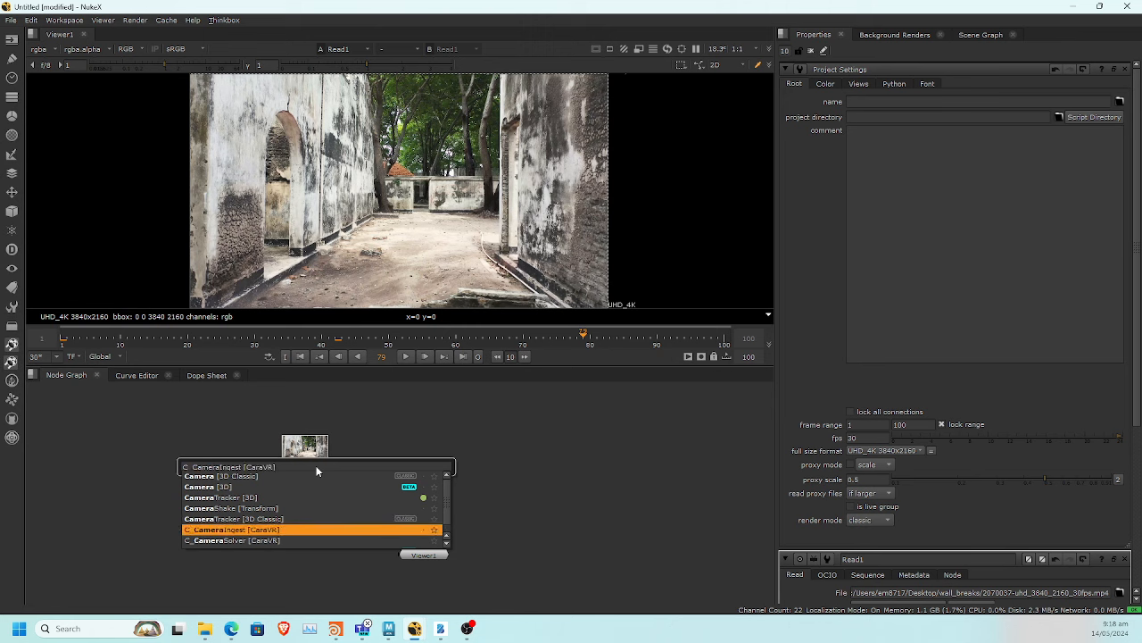
pyautogui.press('Up')
pyautogui.press('Return')
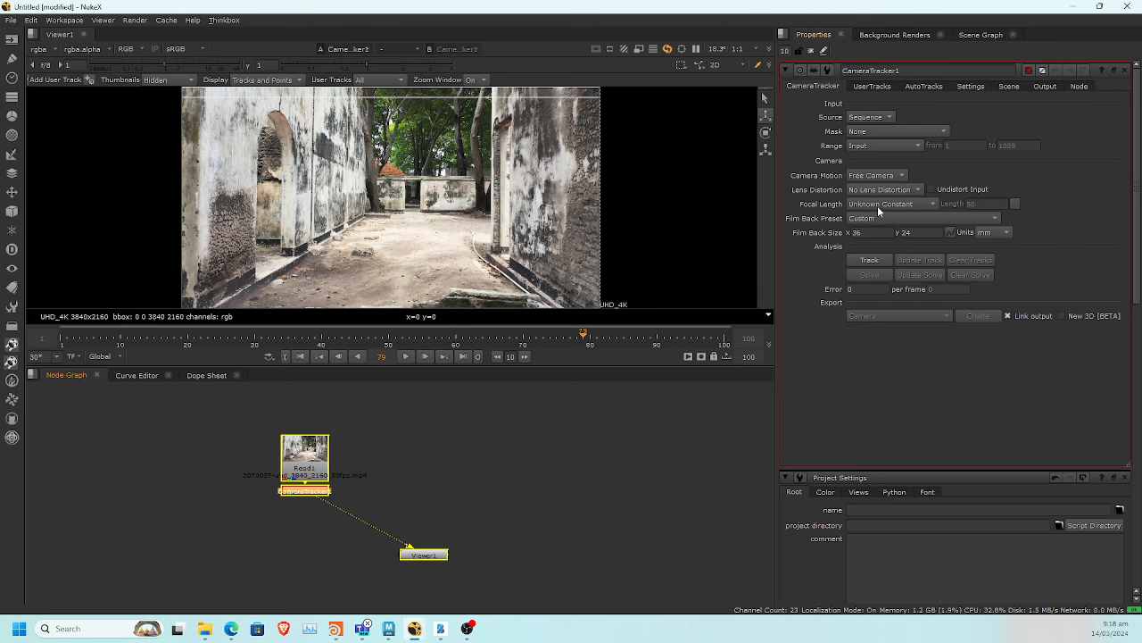
pyautogui.click(877, 263)
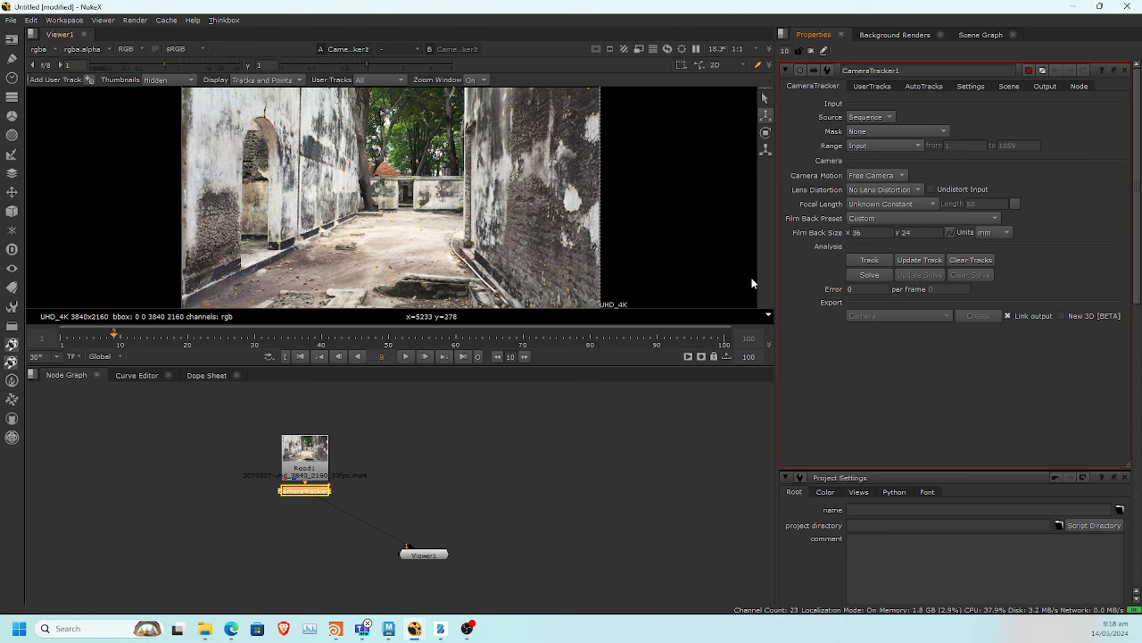
pyautogui.moveTo(555, 274); pyautogui.dragTo(584, 383)
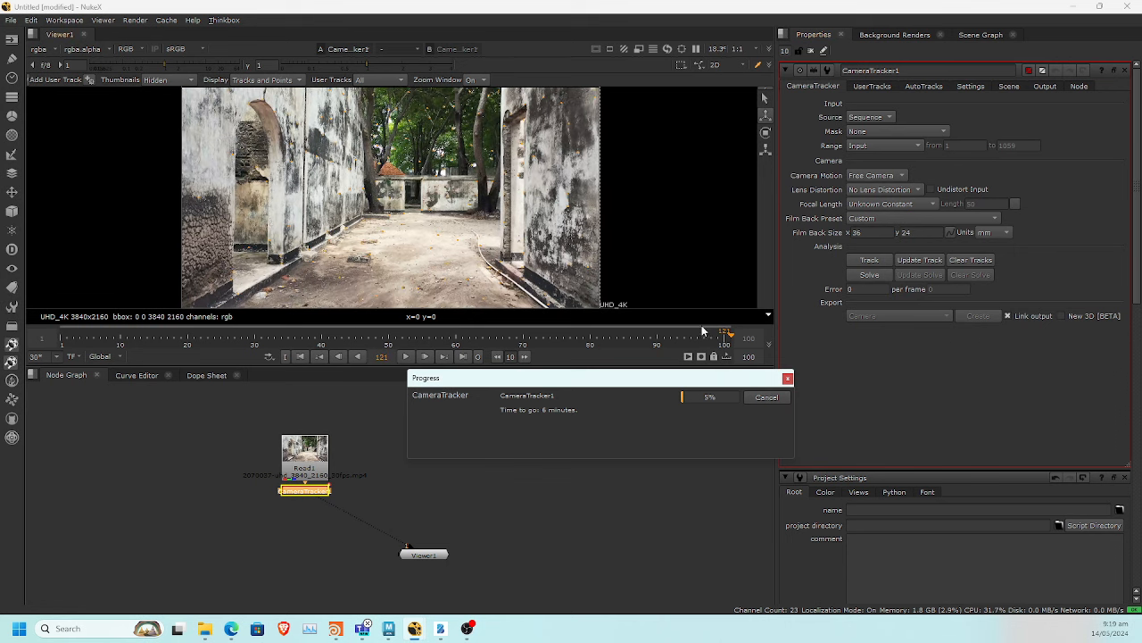
pyautogui.click(774, 398)
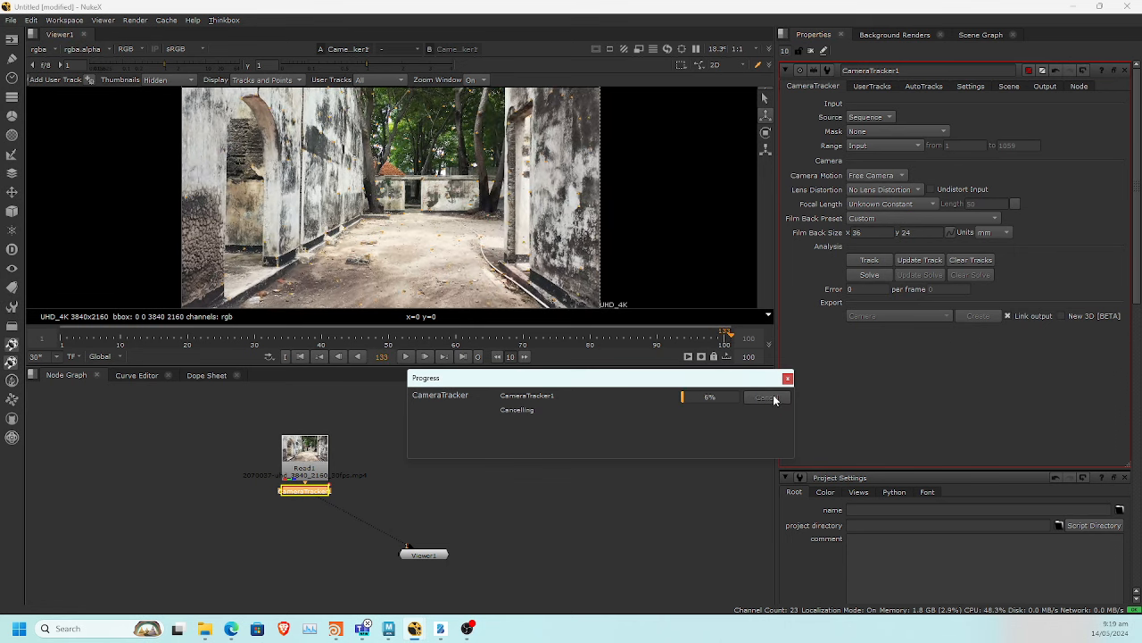
# Set the camera tracker's range to Global and track the footage
pyautogui.click(897, 146)
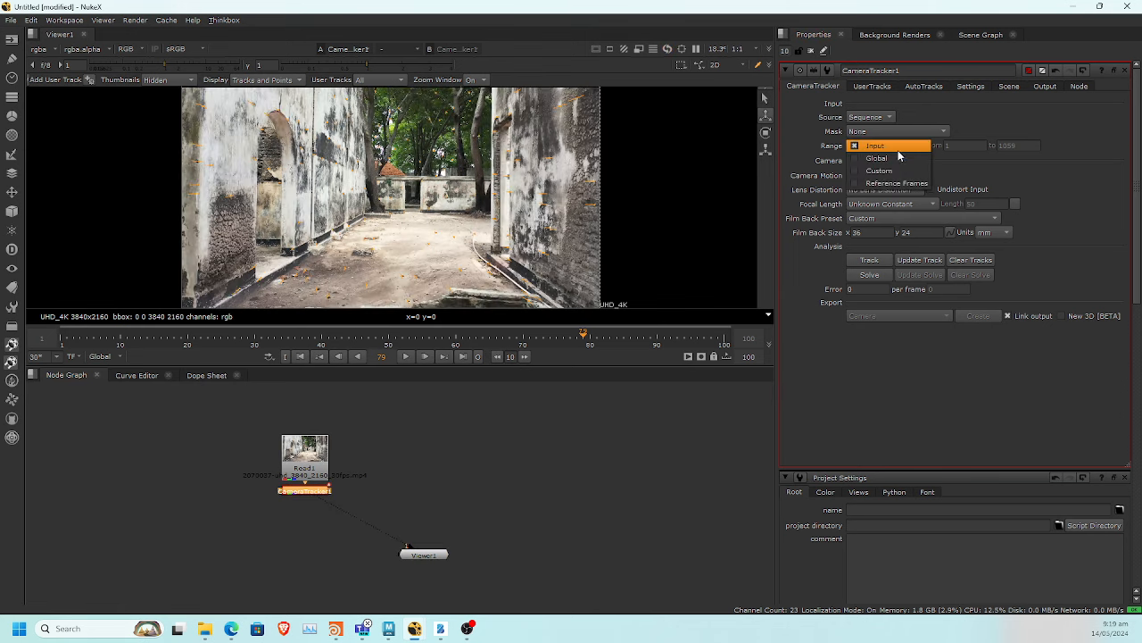
pyautogui.click(897, 157)
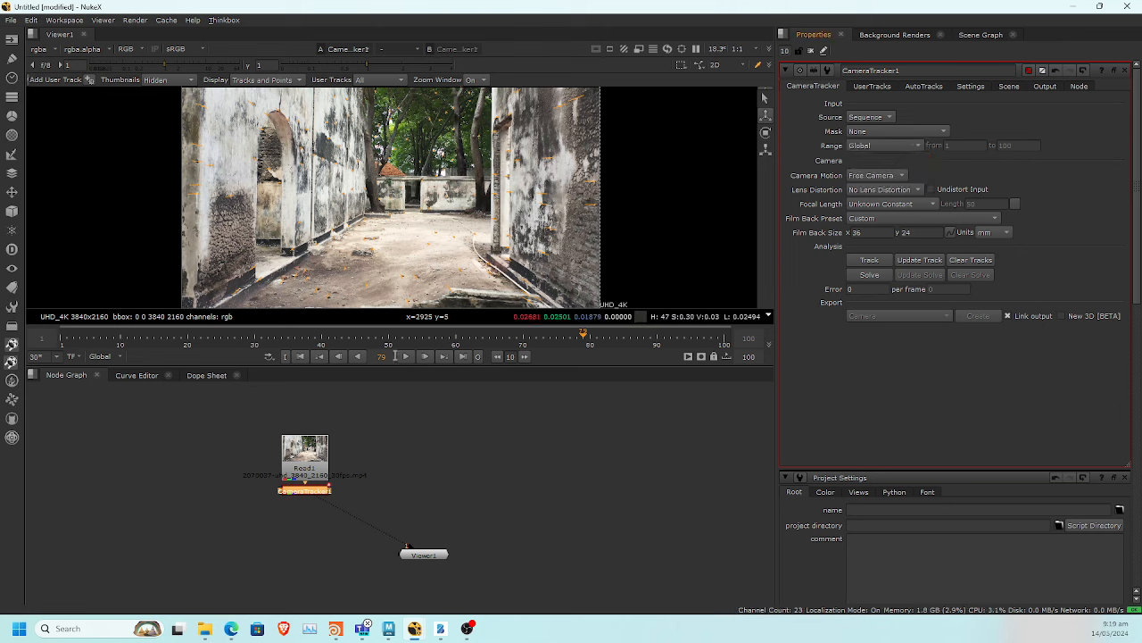
pyautogui.click(879, 264)
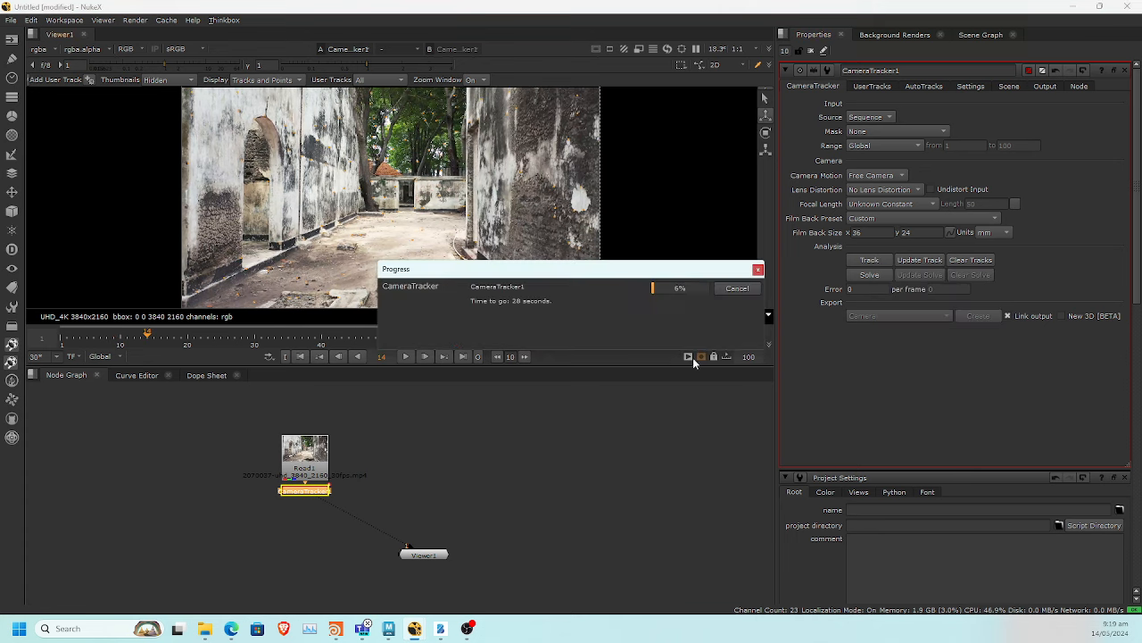
pyautogui.moveTo(672, 273); pyautogui.dragTo(702, 484)
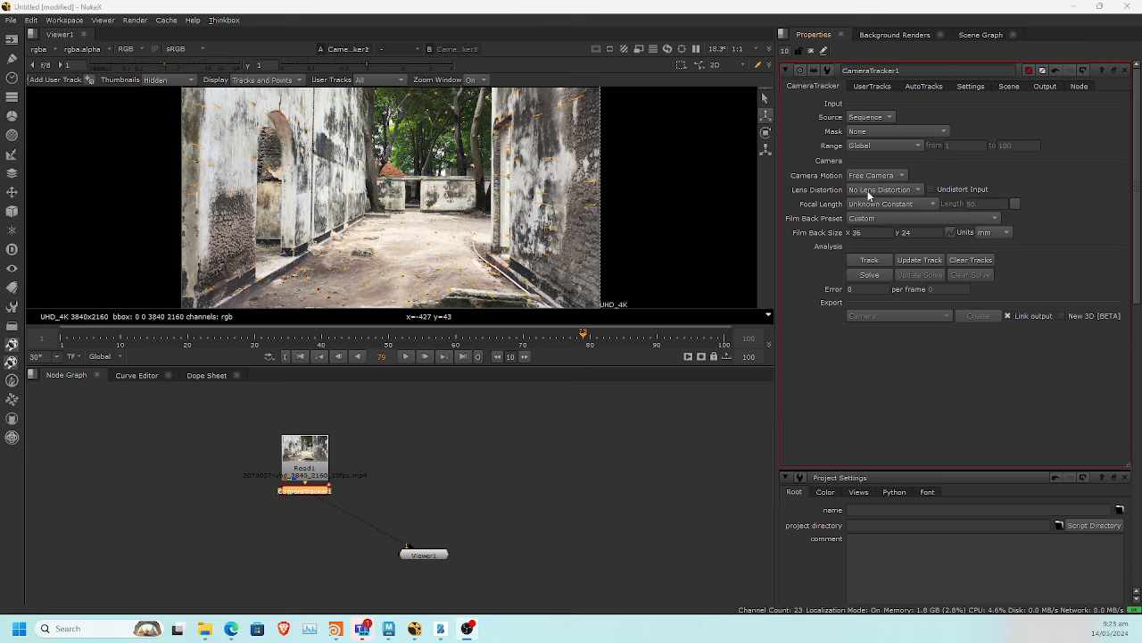
# Review the auto-track graph and solve the camera from the tracked features
pyautogui.click(923, 86)
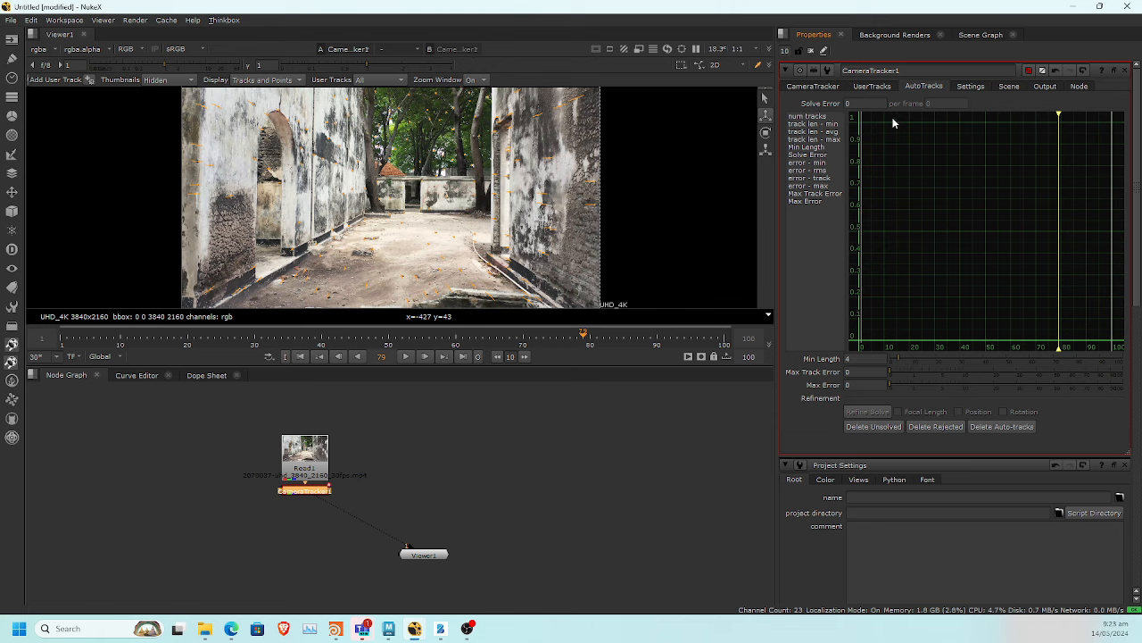
pyautogui.click(812, 87)
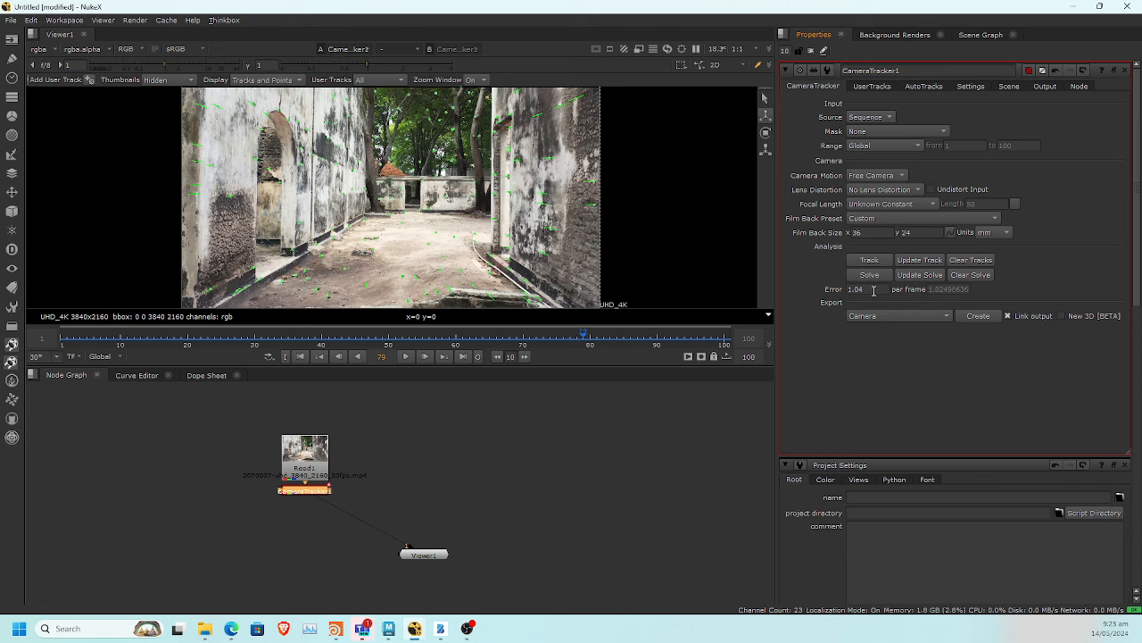
# Space out the Read1, CameraTracker1 and Viewer1 nodes in the node graph and review the tracker's export options
pyautogui.moveTo(303, 461); pyautogui.dragTo(300, 438)
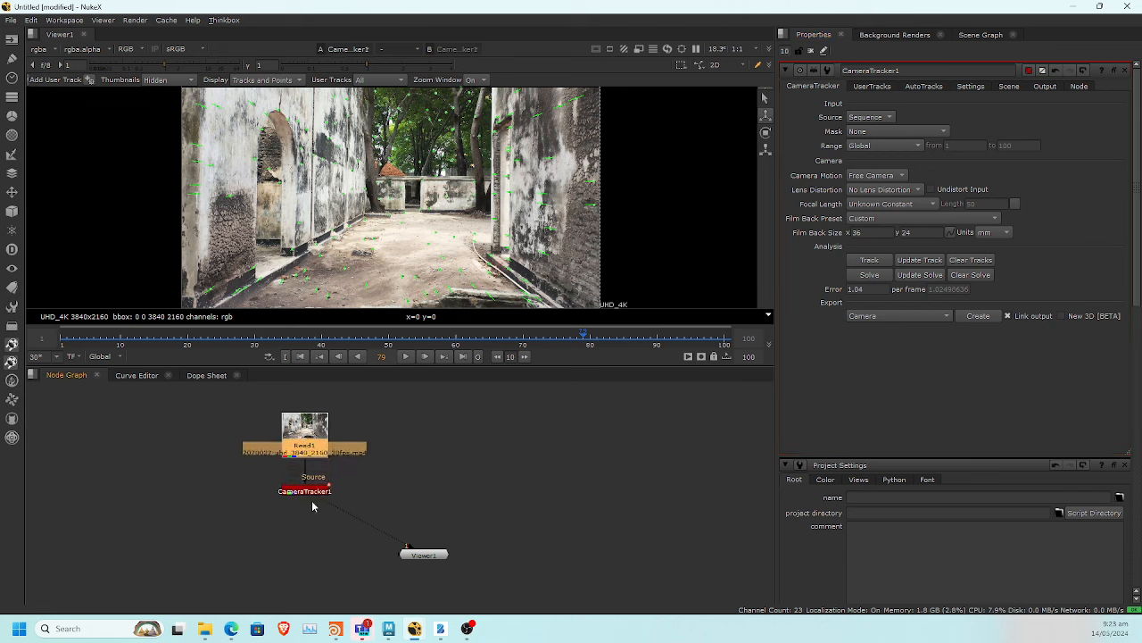
pyautogui.moveTo(310, 491); pyautogui.dragTo(310, 484)
pyautogui.moveTo(436, 562); pyautogui.dragTo(451, 585)
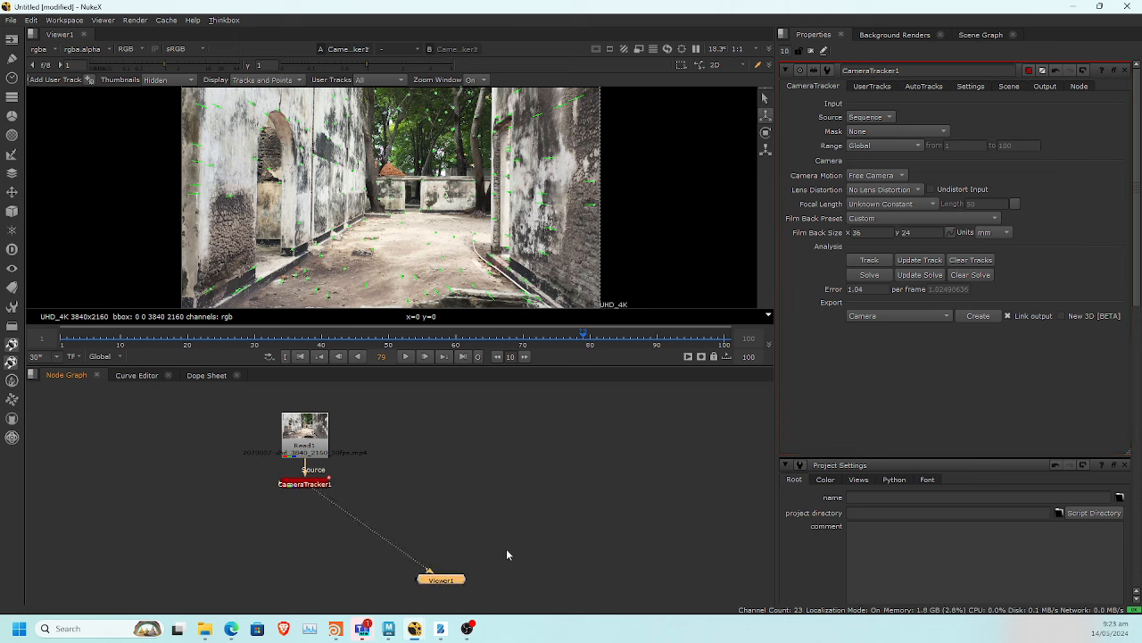
pyautogui.click(942, 319)
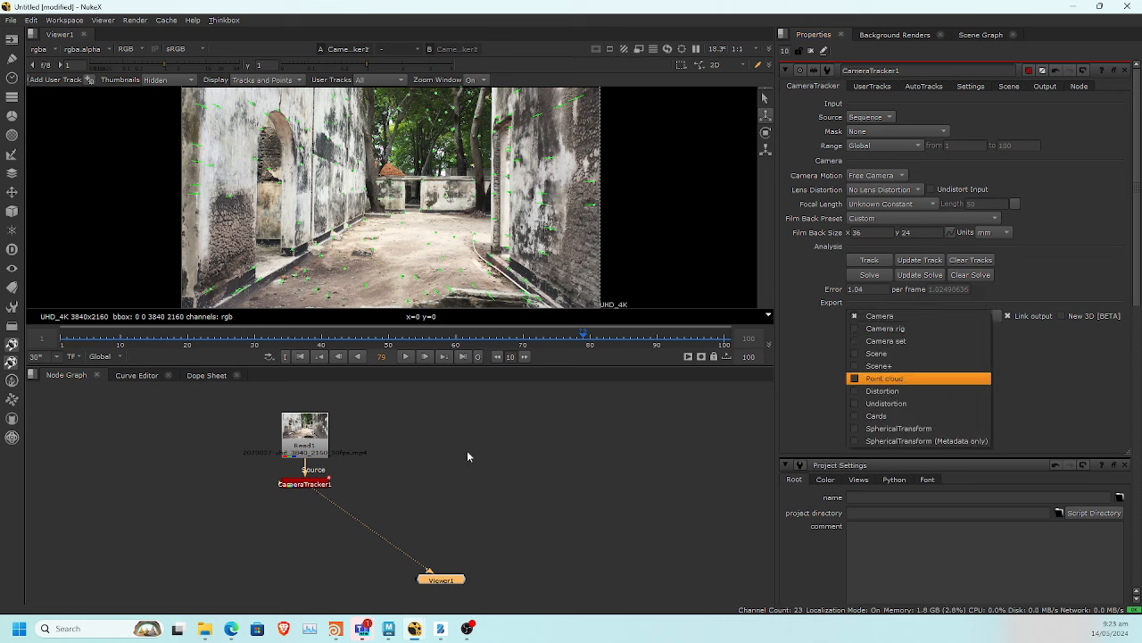
pyautogui.click(300, 483)
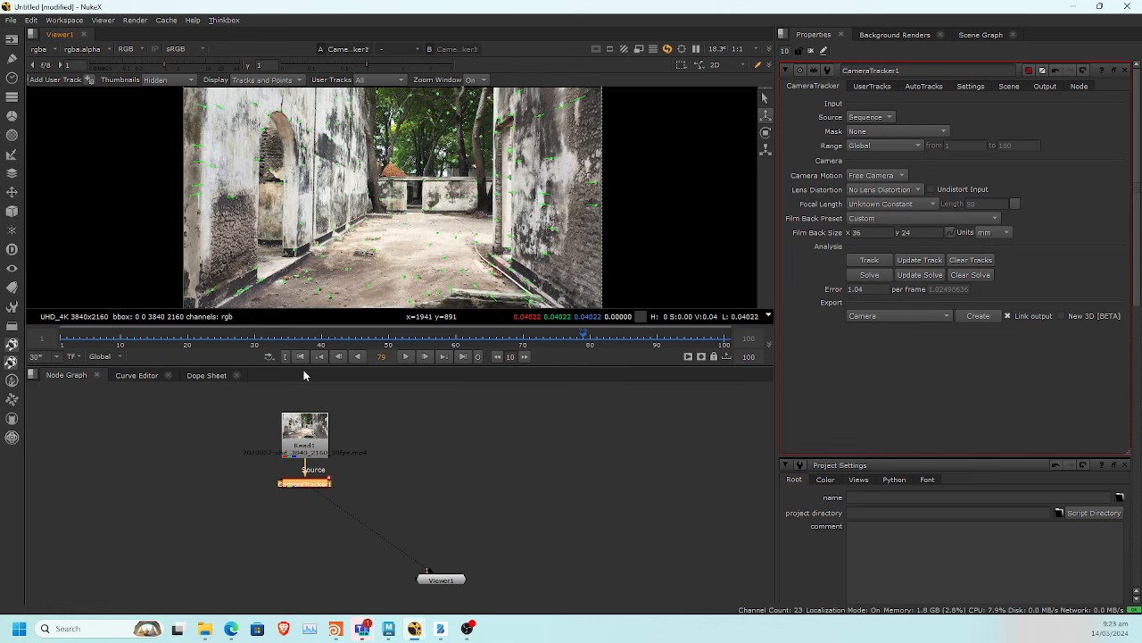
# Examine the solved point cloud from several angles in the 3D view
pyautogui.press('Tab')
pyautogui.keyDown('alt'); pyautogui.moveTo(401, 221); pyautogui.dragTo(391, 242, button='right'); pyautogui.keyUp('alt')
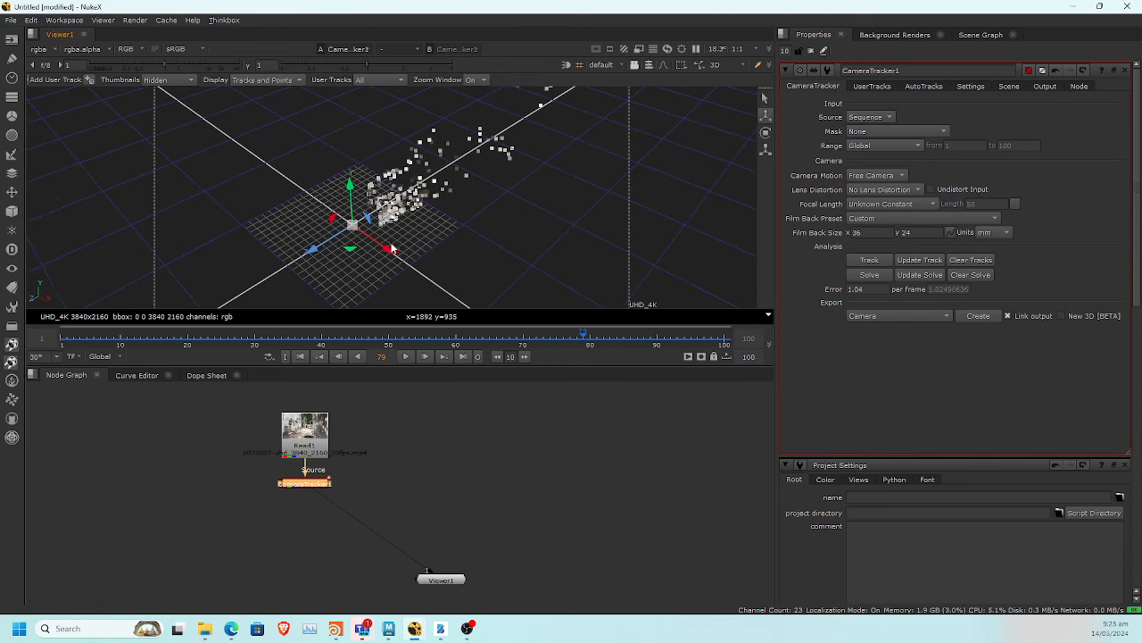
pyautogui.keyDown('alt'); pyautogui.moveTo(313, 216); pyautogui.dragTo(454, 201, button='right'); pyautogui.keyUp('alt')
pyautogui.rightClick(378, 225)
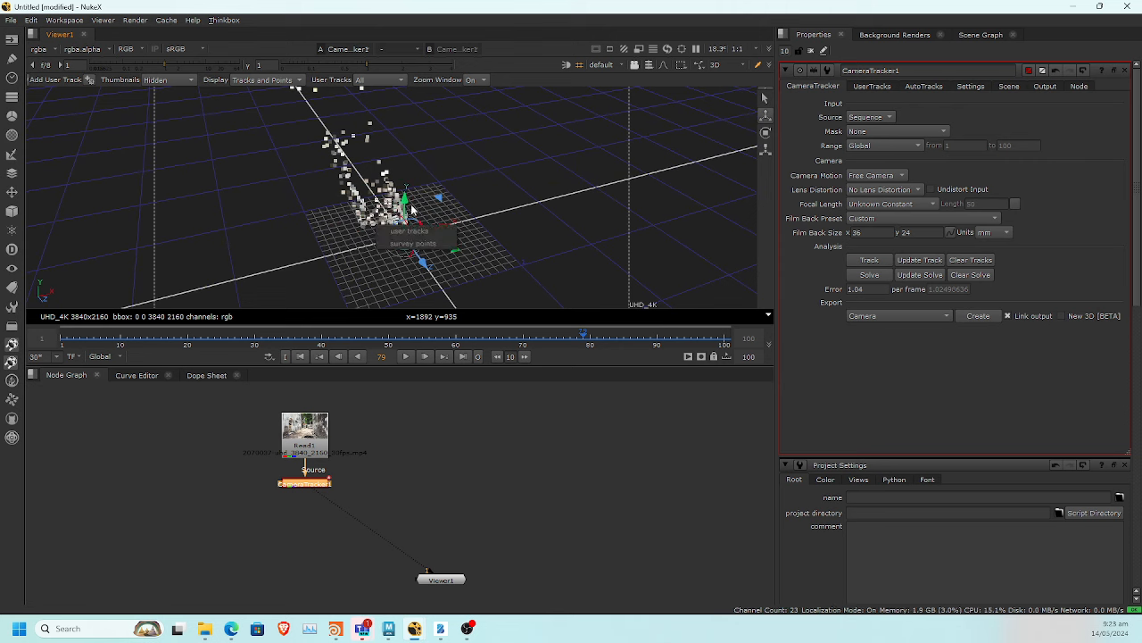
pyautogui.keyDown('alt'); pyautogui.moveTo(513, 169); pyautogui.dragTo(519, 149); pyautogui.keyUp('alt')
pyautogui.moveTo(452, 174)
pyautogui.mouseDown()
pyautogui.moveTo(464, 160)
pyautogui.moveTo(473, 170)
pyautogui.mouseUp()
pyautogui.hotkey('ctrl', 'z')
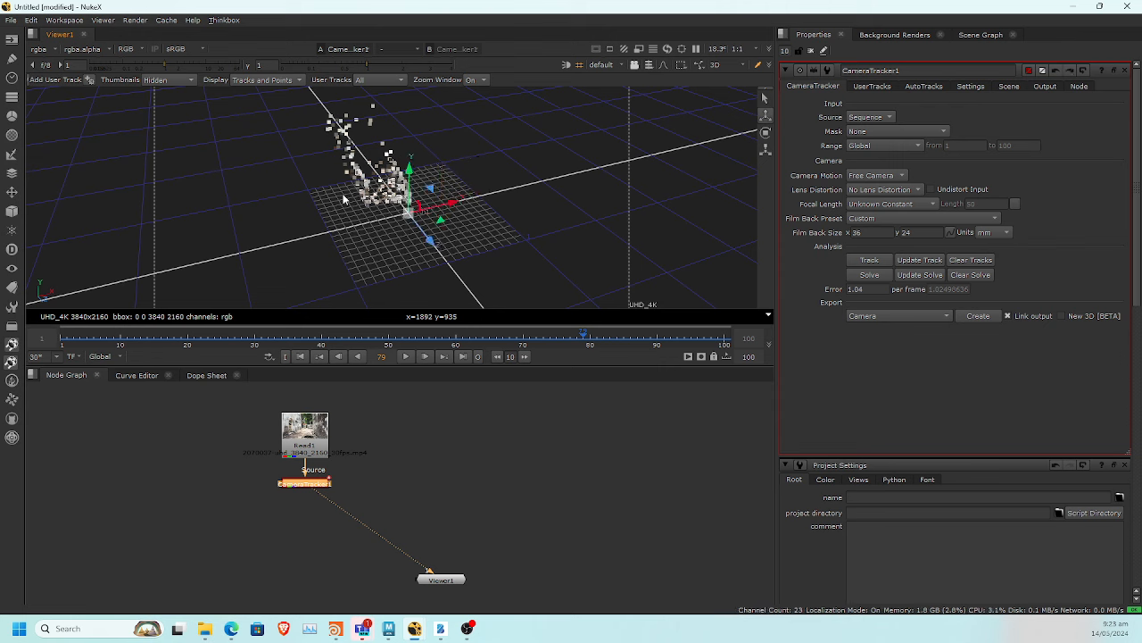
pyautogui.keyDown('alt'); pyautogui.moveTo(350, 200); pyautogui.dragTo(423, 193, button='right'); pyautogui.keyUp('alt')
pyautogui.keyDown('alt'); pyautogui.moveTo(423, 193); pyautogui.dragTo(477, 186, button='middle'); pyautogui.keyUp('alt')
pyautogui.keyDown('ctrl'); pyautogui.moveTo(496, 192); pyautogui.dragTo(411, 149); pyautogui.keyUp('ctrl')
pyautogui.press('Tab')
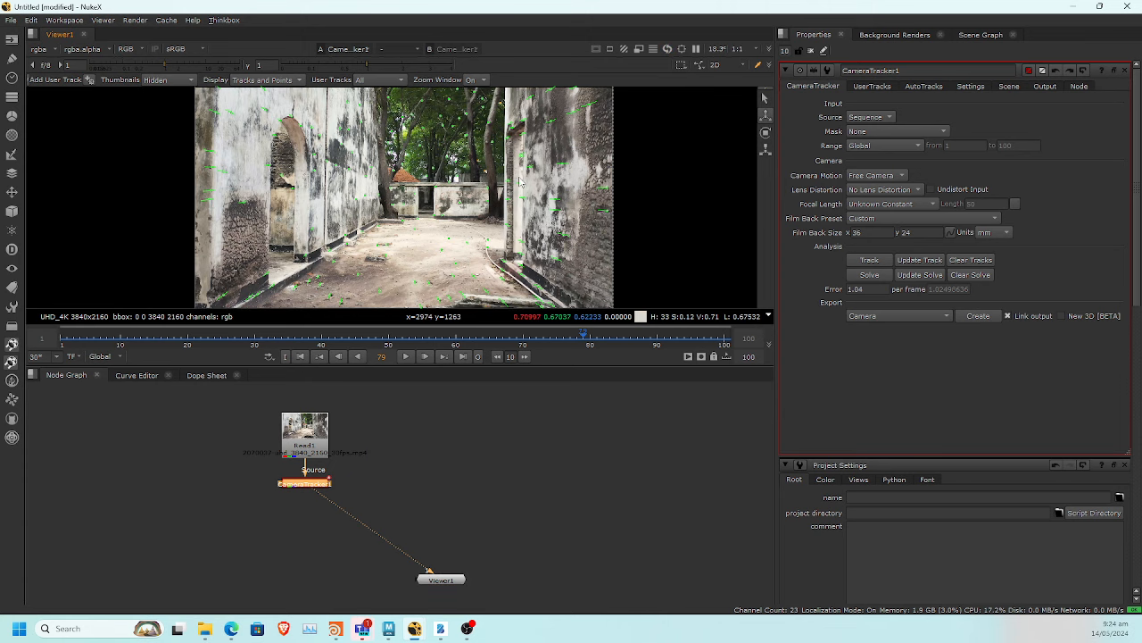
# Compare the tracks at frames 1 and 100, and set the ground-plane origin to the tracked ground point beside the archway wall's base
pyautogui.press('space')
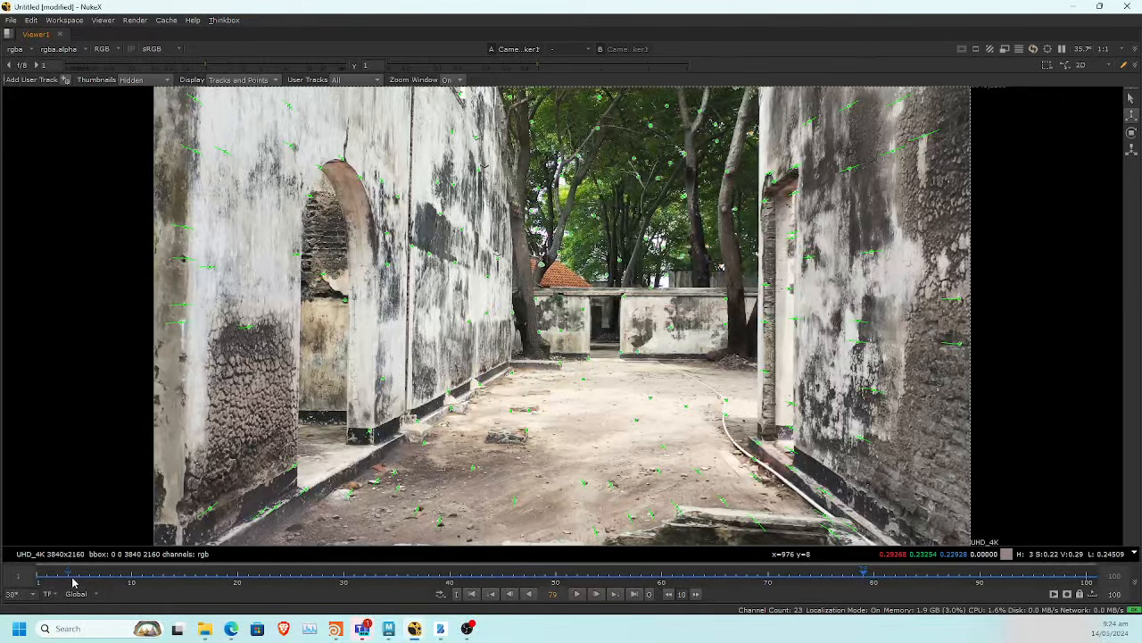
pyautogui.click(36, 582)
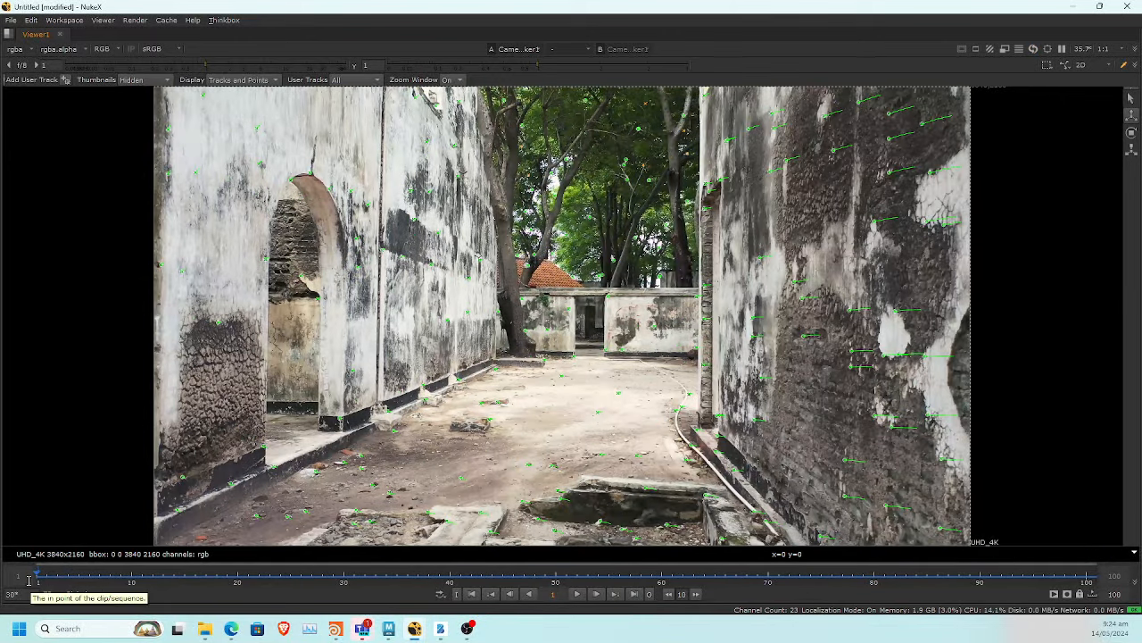
pyautogui.click(633, 593)
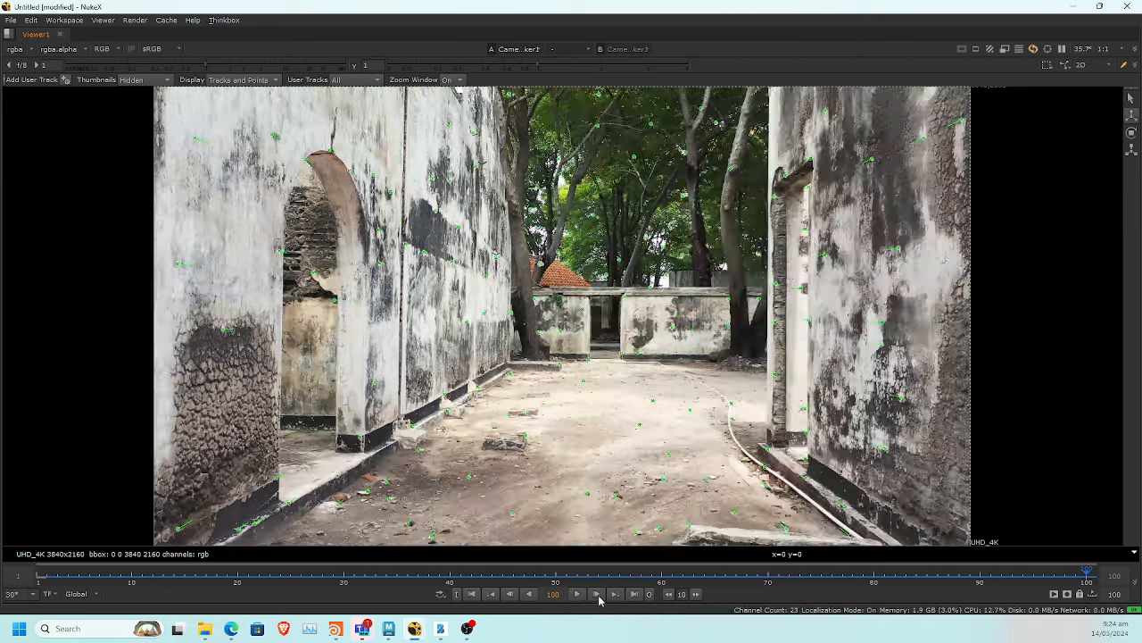
pyautogui.click(473, 594)
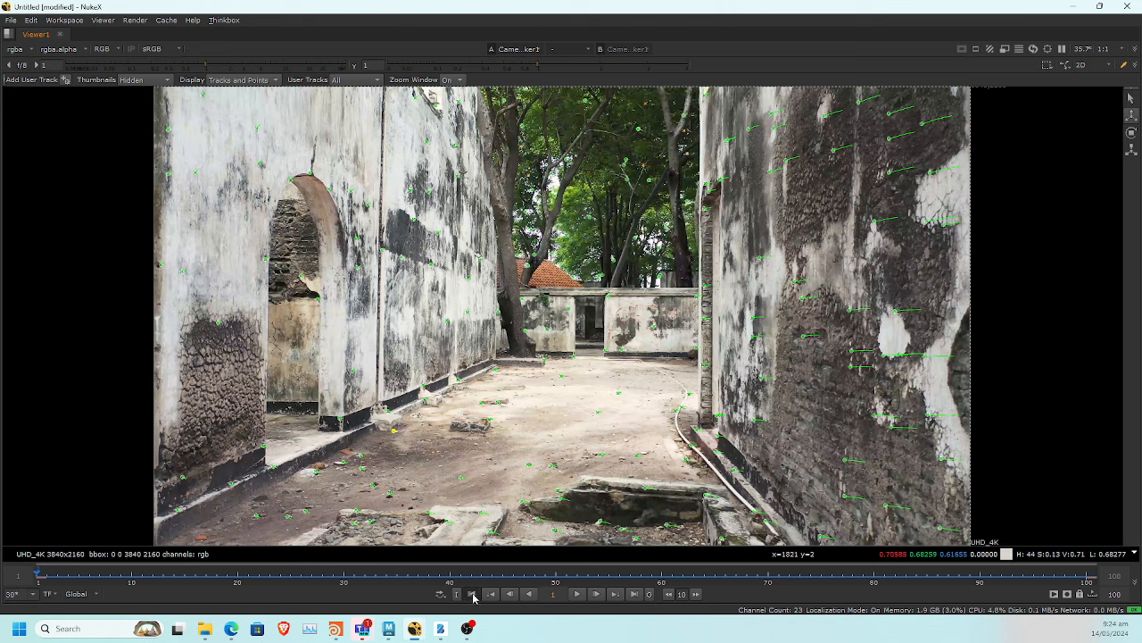
pyautogui.click(634, 595)
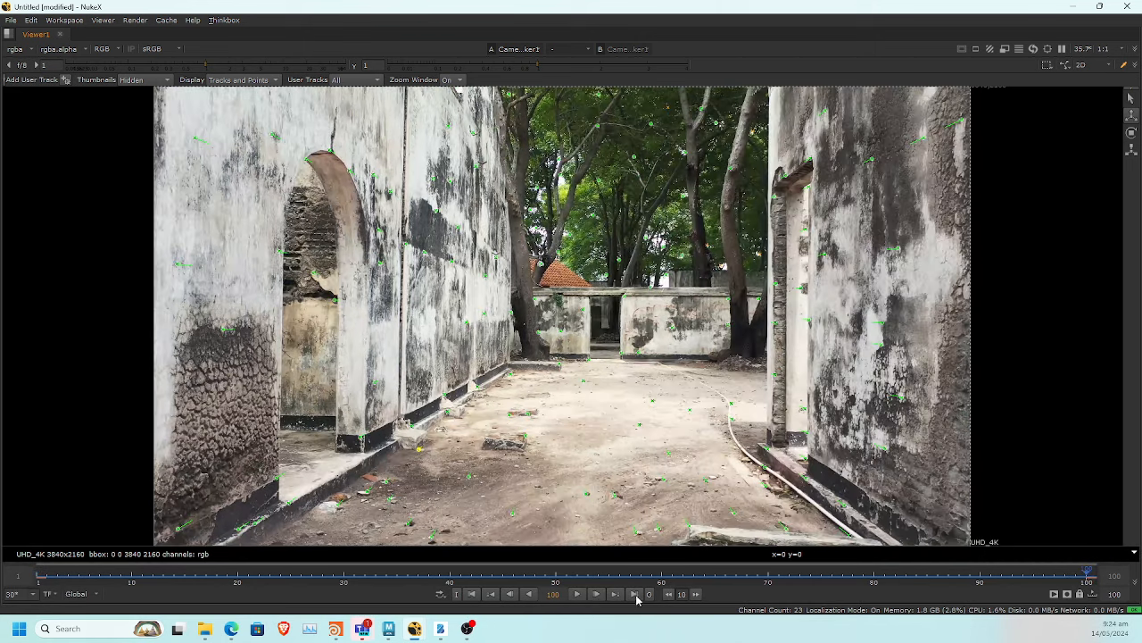
pyautogui.click(473, 594)
pyautogui.rightClick(395, 431)
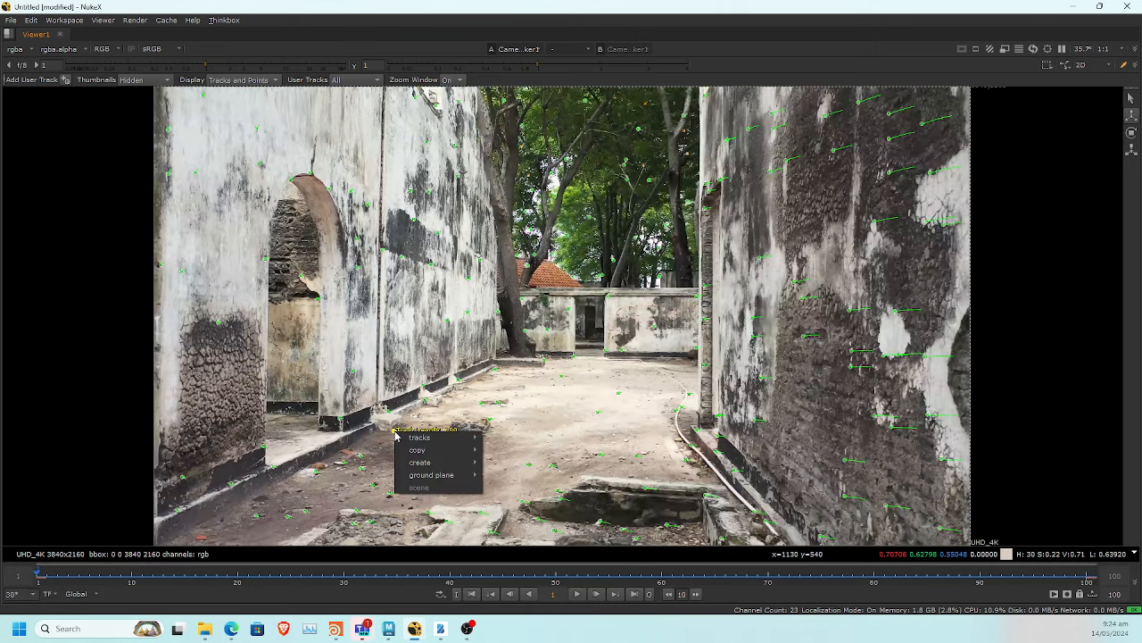
pyautogui.moveTo(410, 441)
pyautogui.moveTo(433, 475)
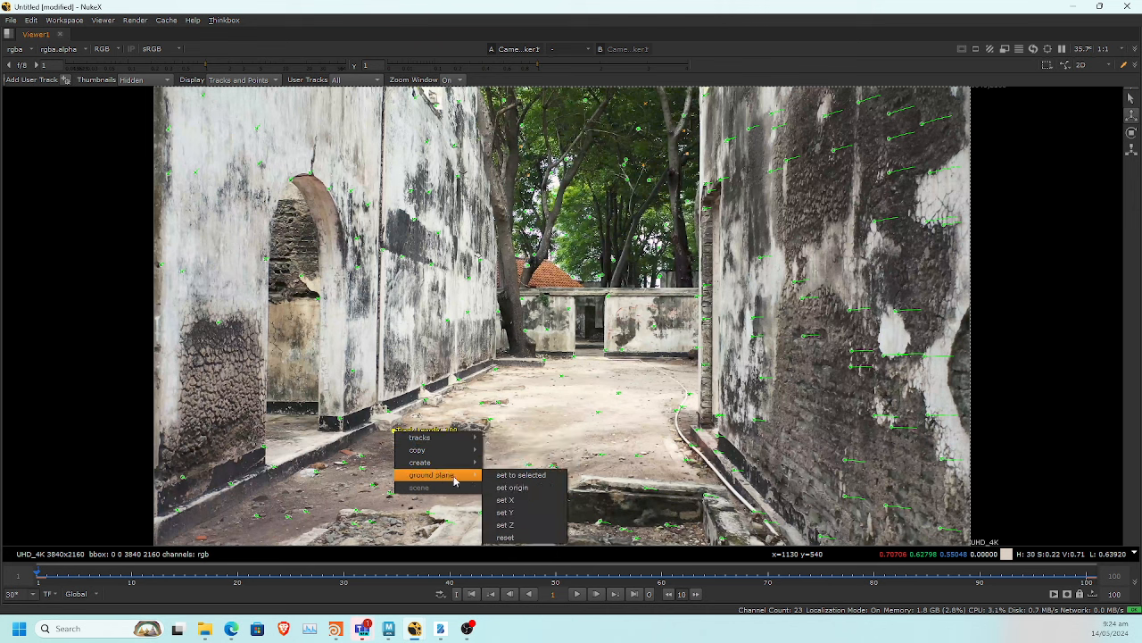
pyautogui.click(525, 488)
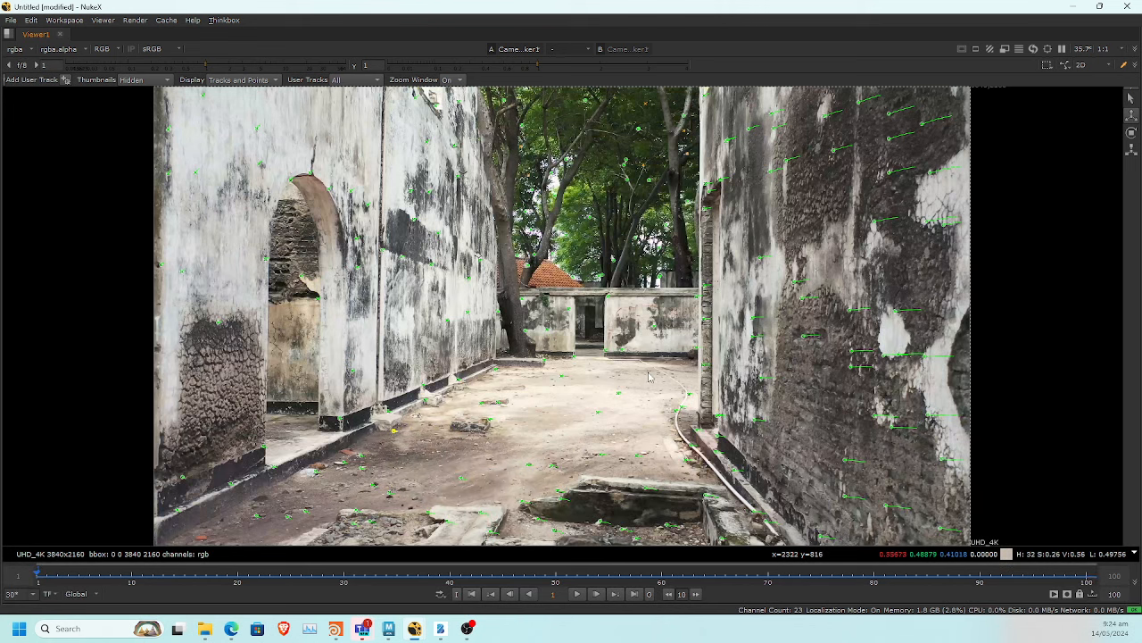
# Select the tracked points spread across the dirt floor and set the ground plane to them
pyautogui.moveTo(590, 409); pyautogui.dragTo(674, 475)
pyautogui.keyDown('shift'); pyautogui.moveTo(484, 473); pyautogui.dragTo(362, 497); pyautogui.keyUp('shift')
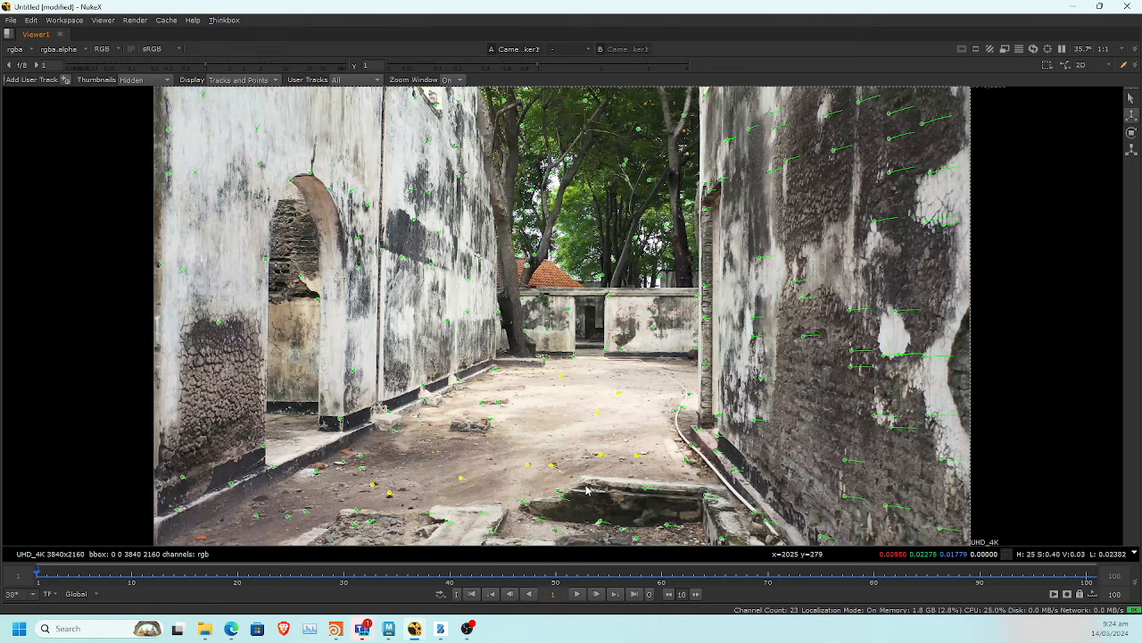
pyautogui.moveTo(349, 469); pyautogui.dragTo(337, 480)
pyautogui.moveTo(687, 416); pyautogui.dragTo(680, 423)
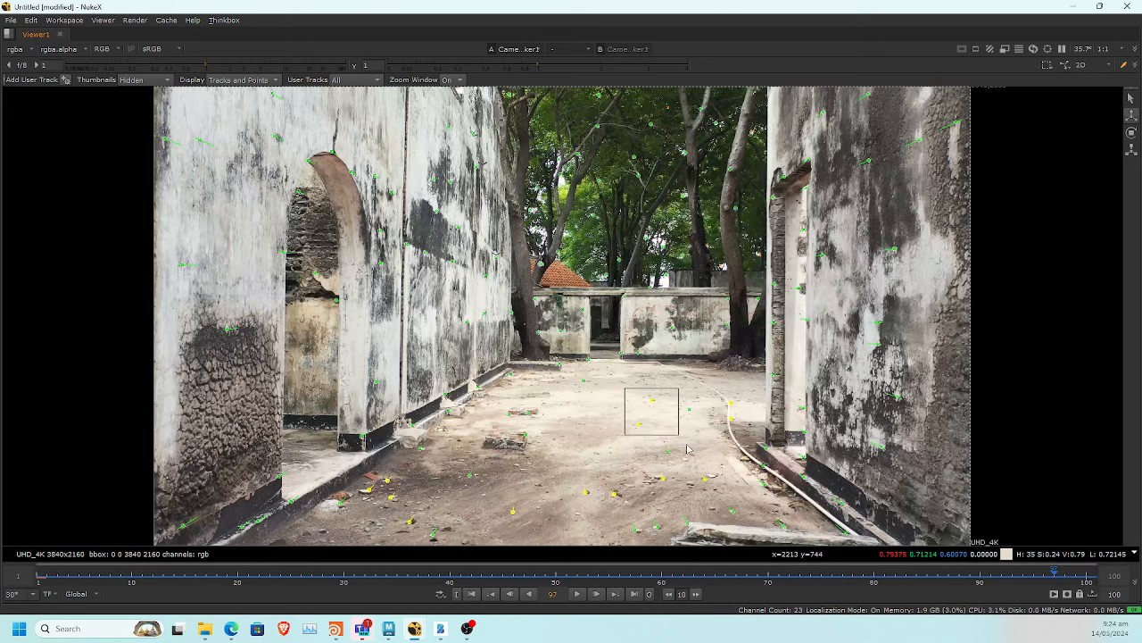
pyautogui.moveTo(687, 449); pyautogui.dragTo(690, 453)
pyautogui.rightClick(662, 482)
pyautogui.moveTo(718, 539)
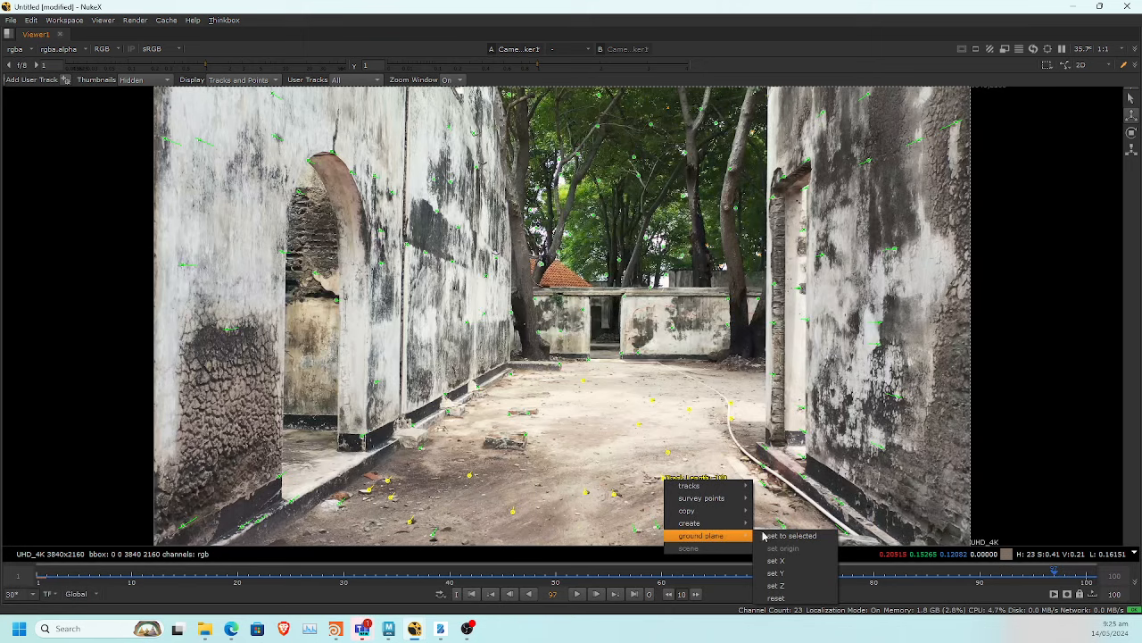
pyautogui.click(792, 535)
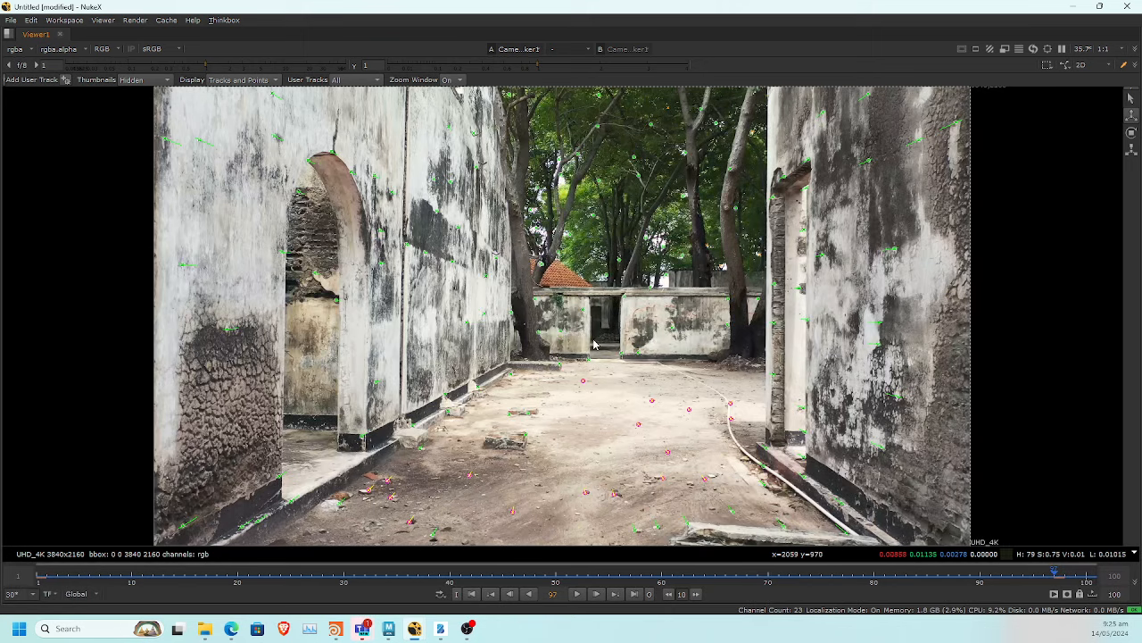
# Examine how the ground points line up with the grid in the 3D view
pyautogui.press('Tab')
pyautogui.moveTo(686, 323); pyautogui.dragTo(514, 7, button='middle')
pyautogui.moveTo(723, 343); pyautogui.dragTo(682, 377, button='middle')
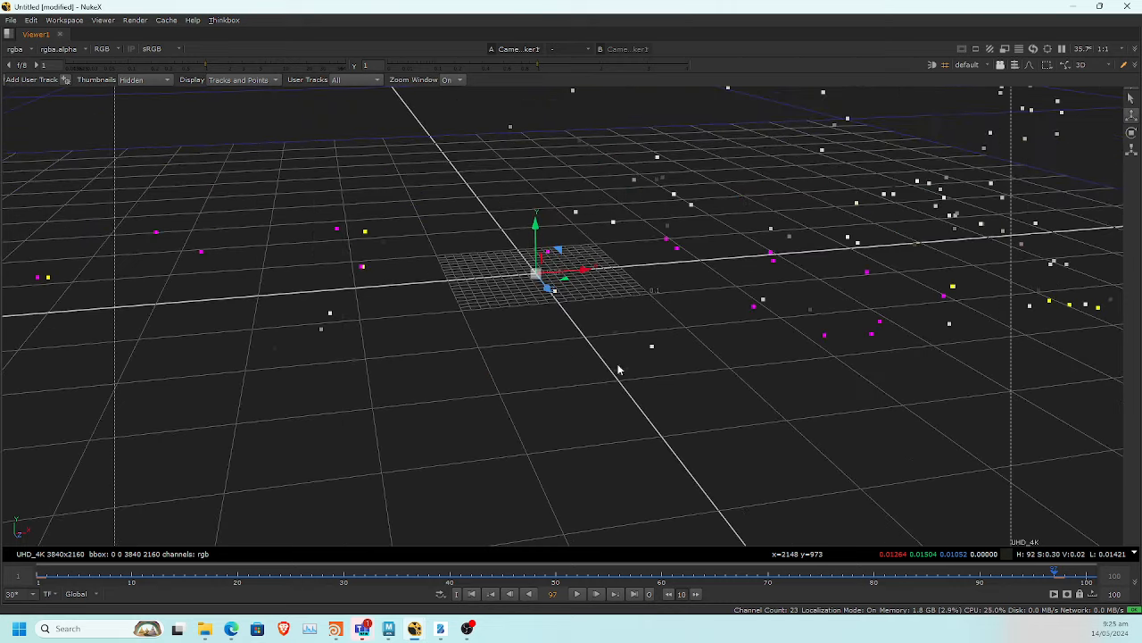
pyautogui.scroll(-3, 623, 348)
pyautogui.keyDown('ctrl'); pyautogui.moveTo(664, 369); pyautogui.dragTo(375, 371); pyautogui.keyUp('ctrl')
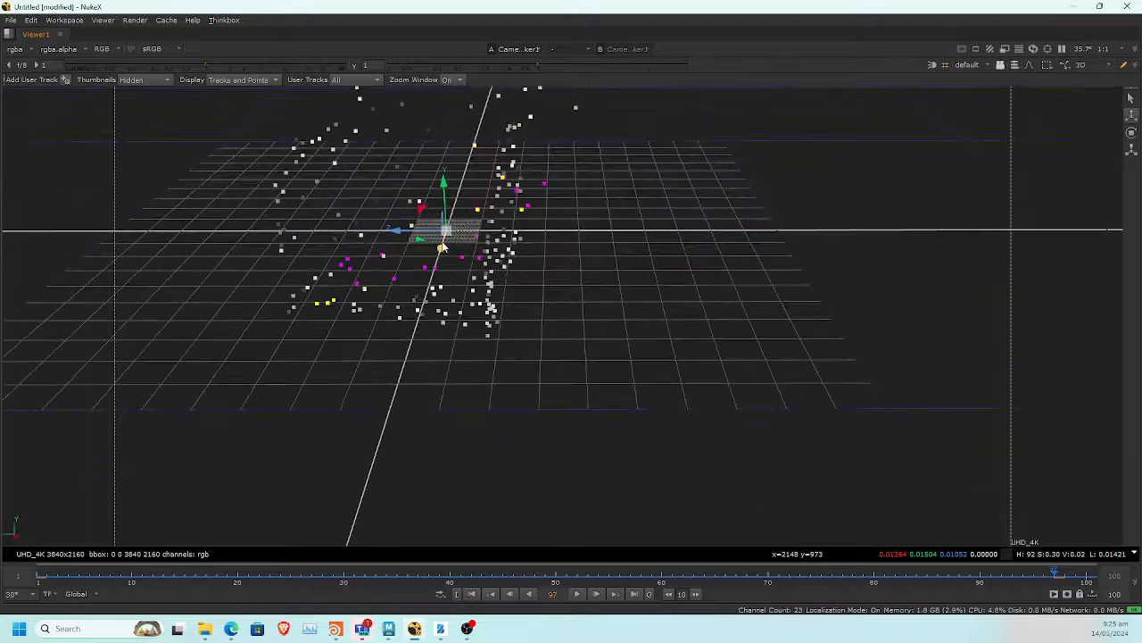
pyautogui.keyDown('ctrl'); pyautogui.moveTo(498, 272); pyautogui.dragTo(758, 296); pyautogui.keyUp('ctrl')
pyautogui.press('Tab')
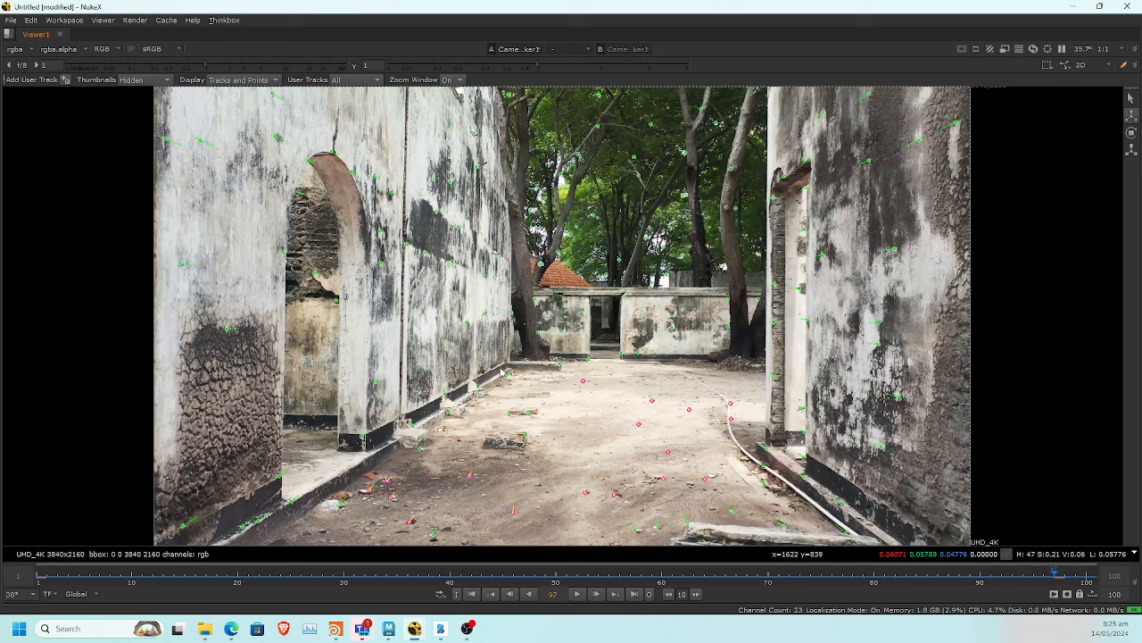
# Go to frame 9, select several tracked points on the dirt floor and create a card from them
pyautogui.moveTo(507, 378); pyautogui.dragTo(696, 505)
pyautogui.click(124, 578)
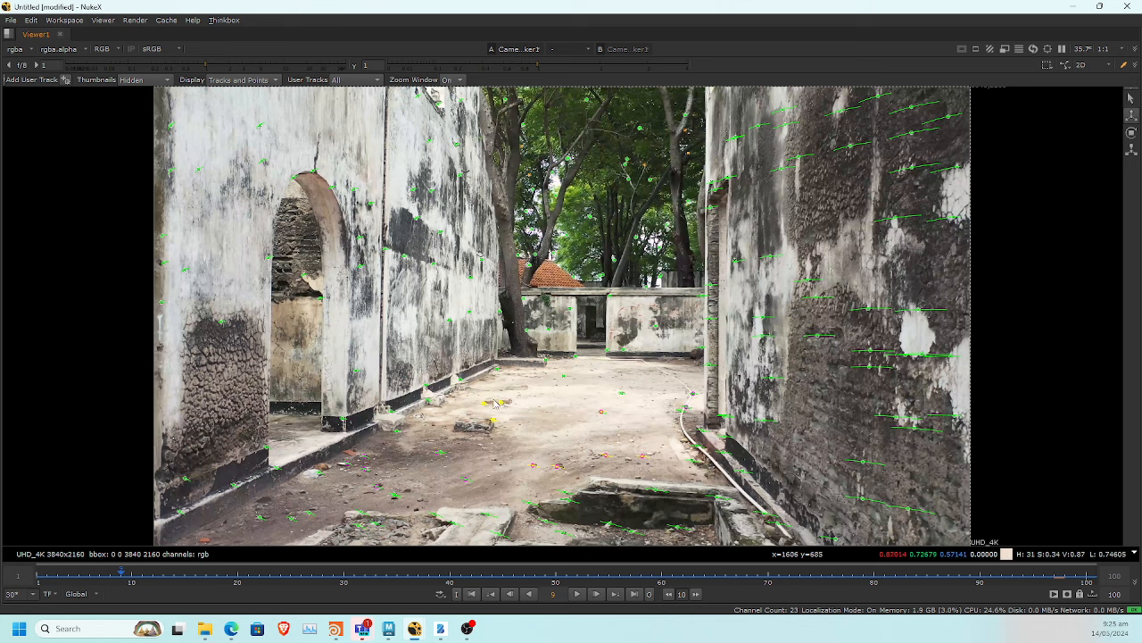
pyautogui.click(382, 430)
pyautogui.moveTo(383, 430); pyautogui.dragTo(485, 521)
pyautogui.keyDown('shift'); pyautogui.moveTo(553, 367); pyautogui.dragTo(650, 441); pyautogui.keyUp('shift')
pyautogui.rightClick(598, 409)
pyautogui.moveTo(653, 452)
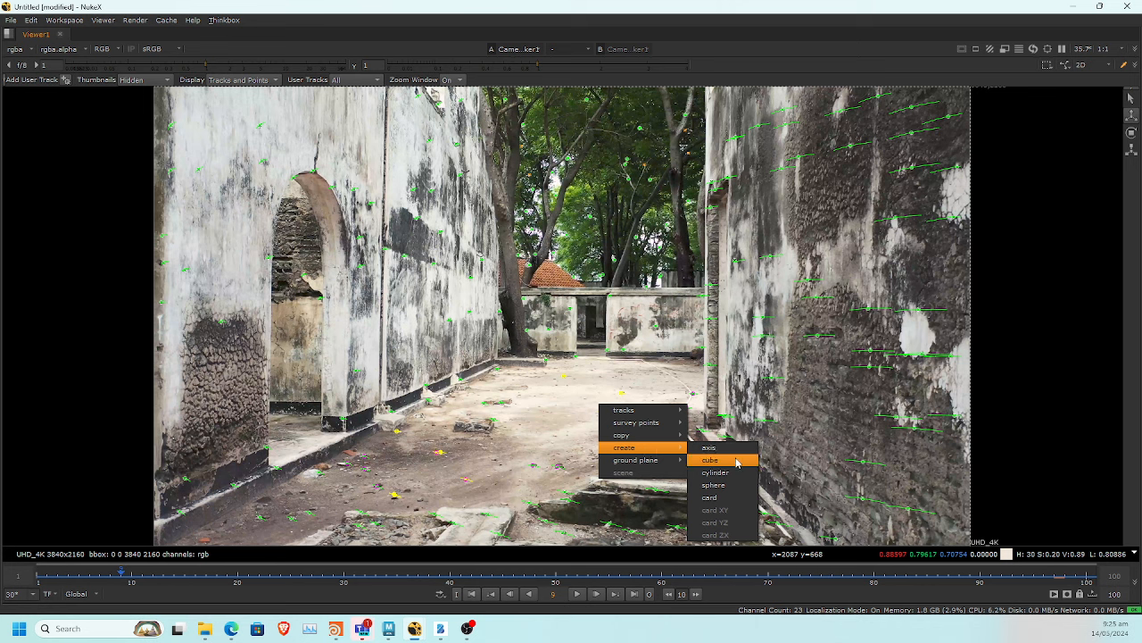
pyautogui.click(709, 497)
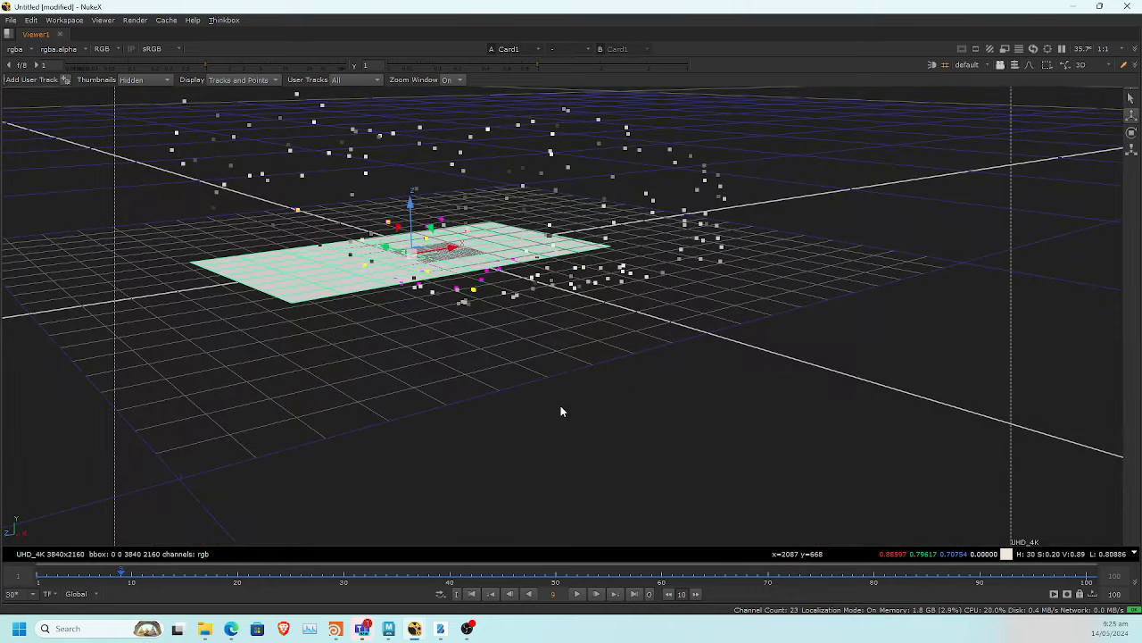
# Inspect the new ground card's alignment with the point cloud in the 3D and 2D views
pyautogui.scroll(-2, 561, 281)
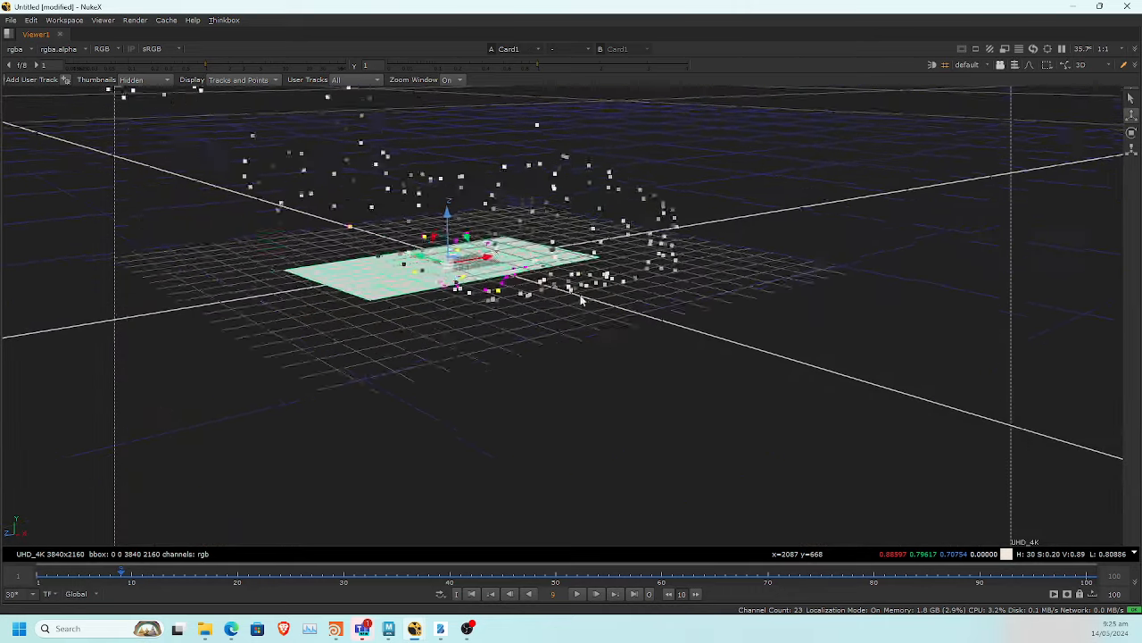
pyautogui.scroll(4, 581, 295)
pyautogui.moveTo(482, 312); pyautogui.dragTo(606, 448, button='middle')
pyautogui.keyDown('ctrl'); pyautogui.moveTo(606, 448); pyautogui.dragTo(546, 435); pyautogui.keyUp('ctrl')
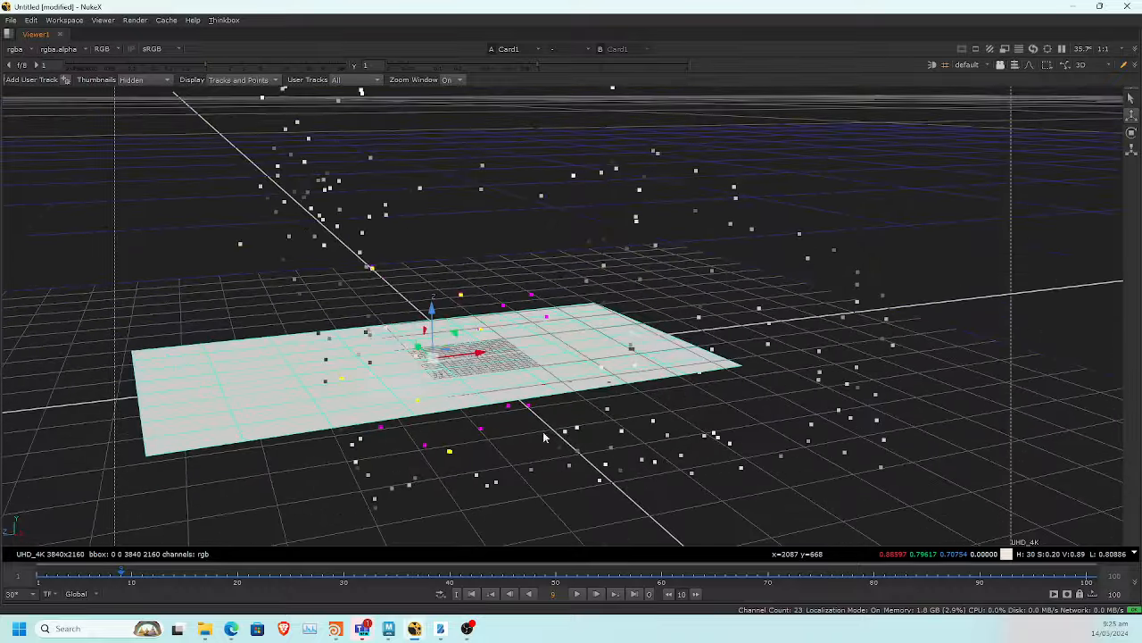
pyautogui.press('Tab')
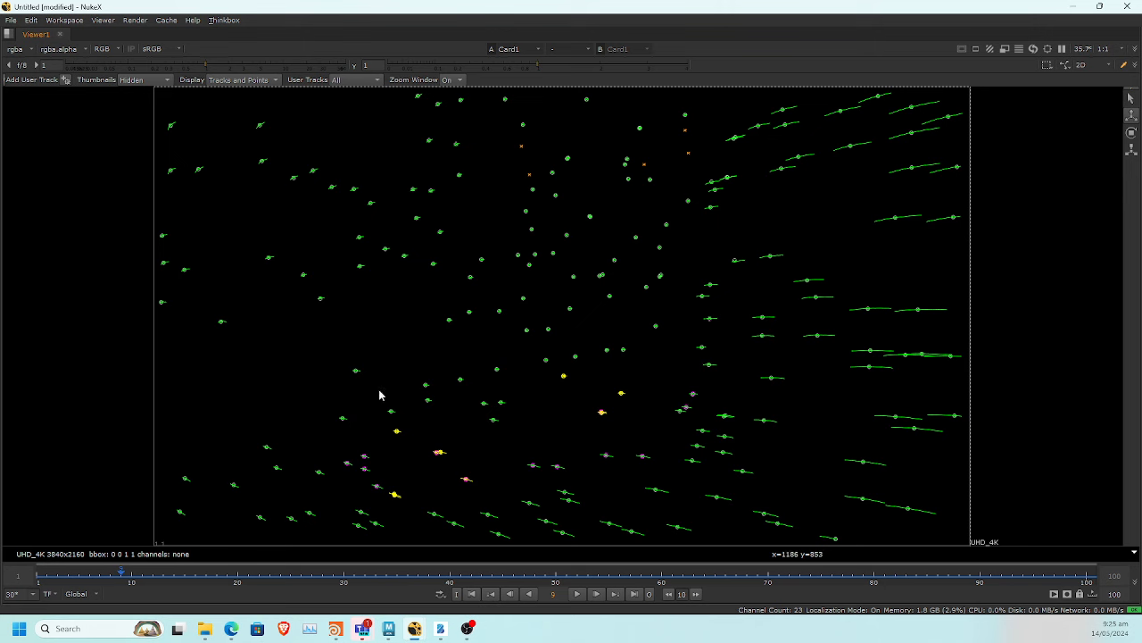
pyautogui.press('Tab')
pyautogui.press('Tab')
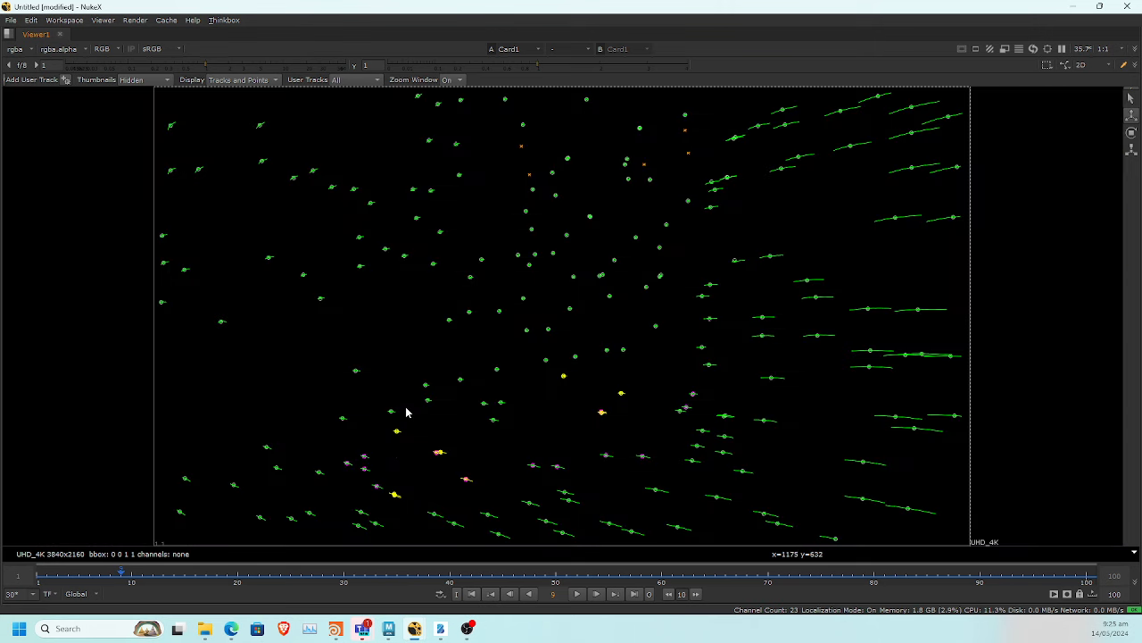
# Show CameraTracker1 in the viewer again, open its properties and move the Card1 node farther away from it
pyautogui.press('space')
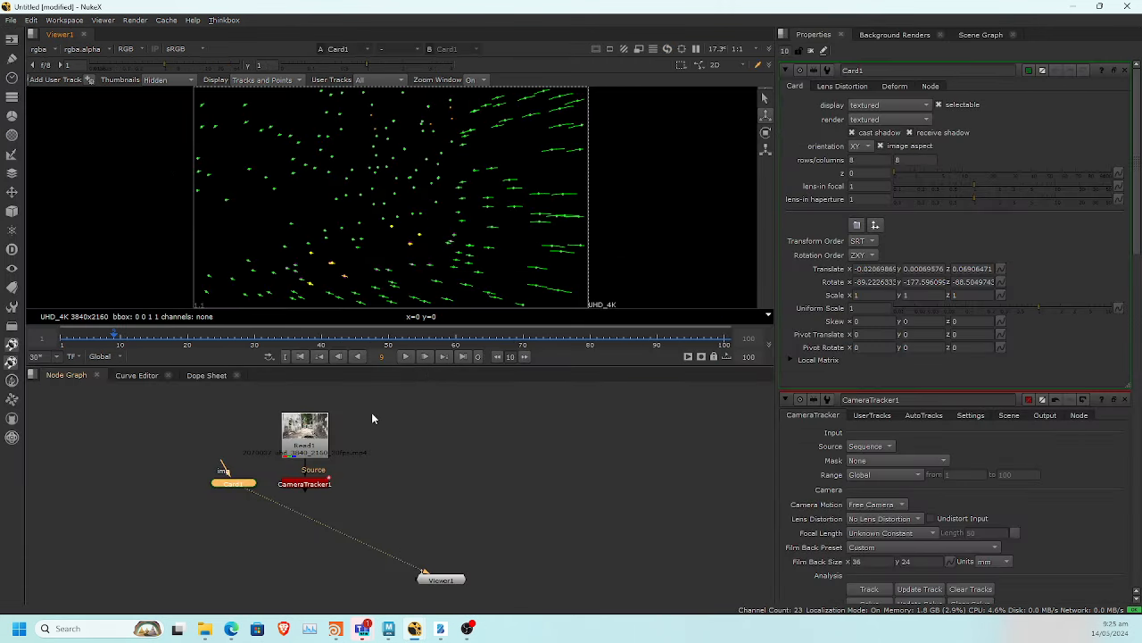
pyautogui.click(301, 484)
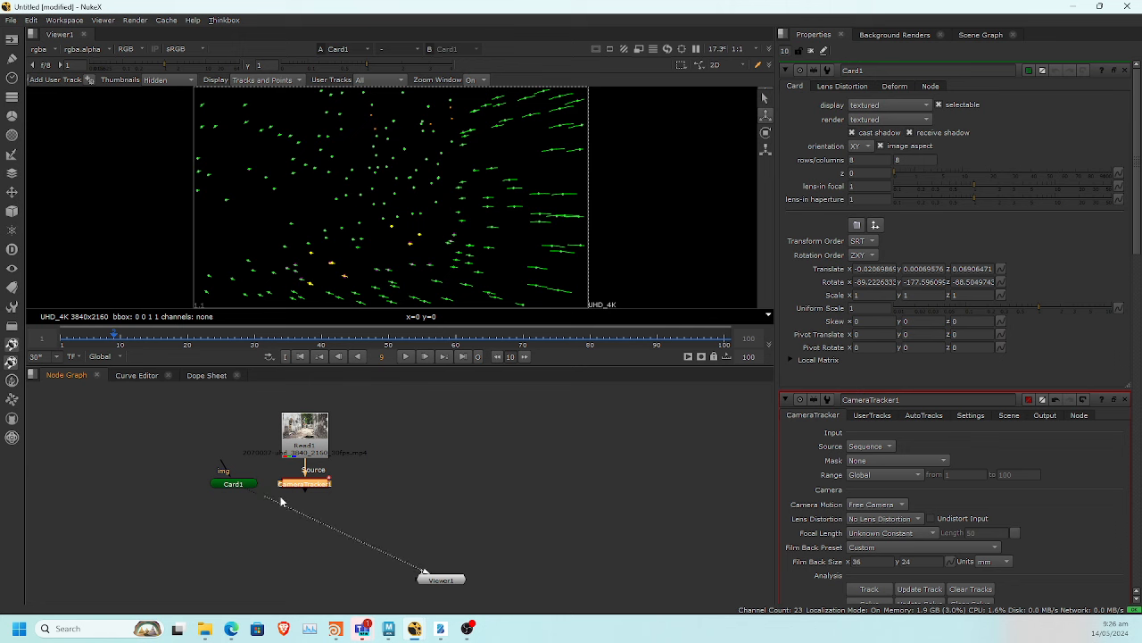
pyautogui.moveTo(280, 502); pyautogui.dragTo(315, 485)
pyautogui.doubleClick(315, 483)
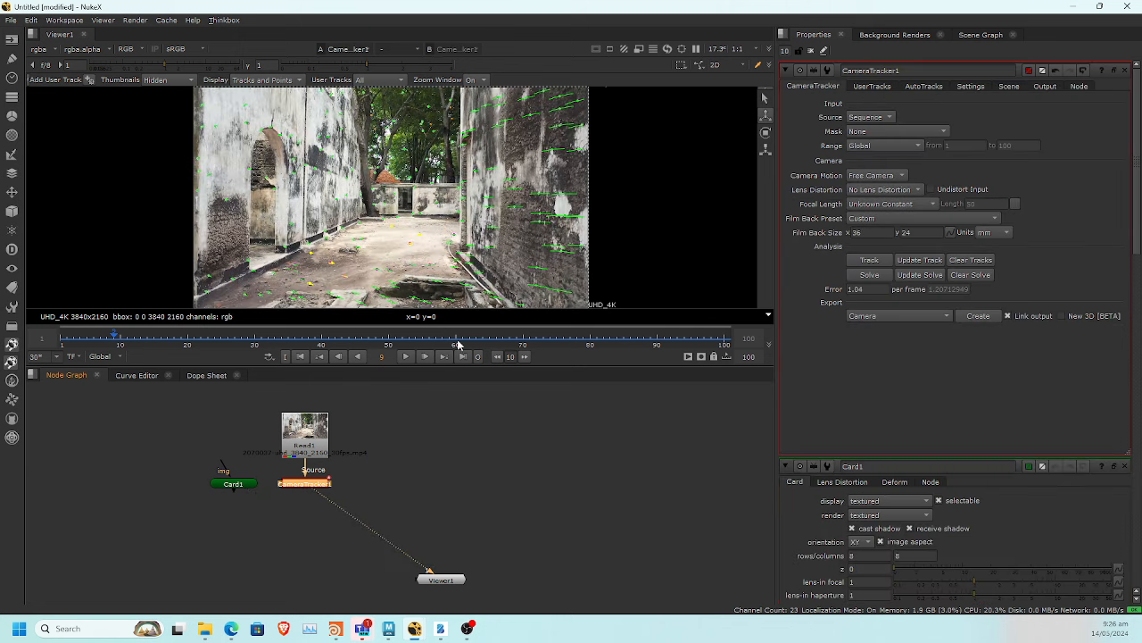
pyautogui.moveTo(227, 486); pyautogui.dragTo(179, 484)
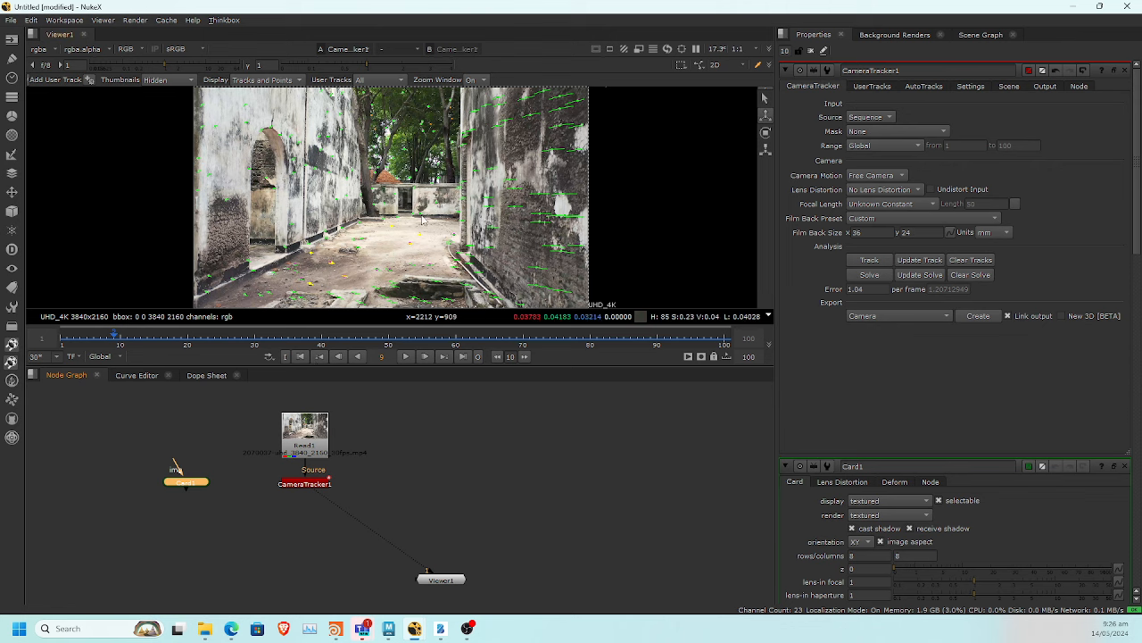
# Select the tracked points across the dark wall on the courtyard's right side and create a card from them
pyautogui.press('Tab')
pyautogui.press('Tab')
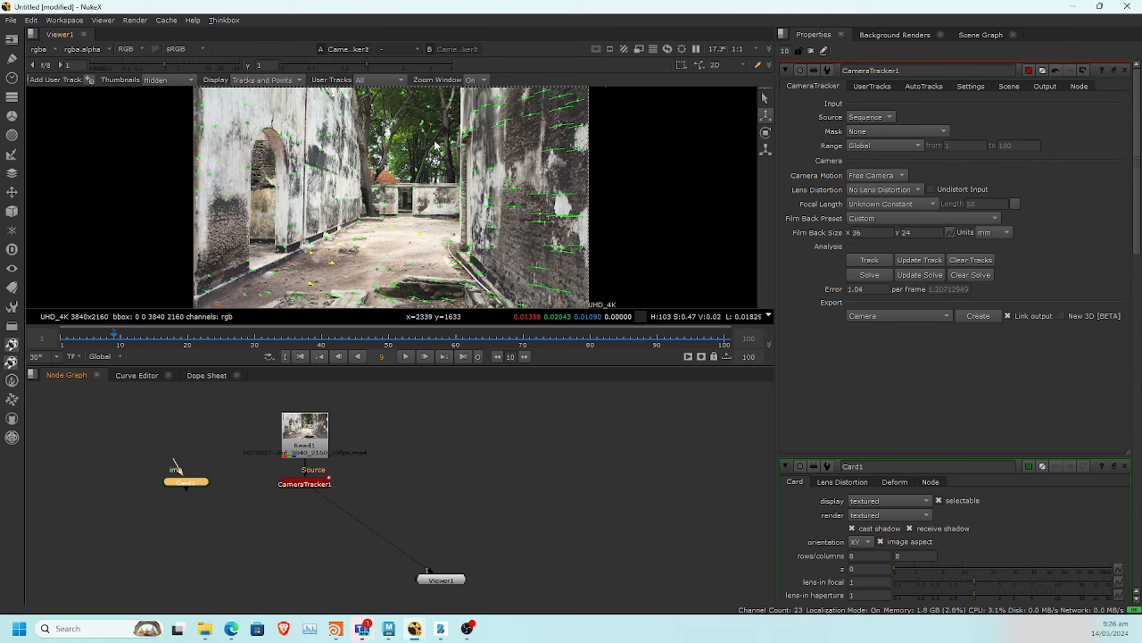
pyautogui.press('space')
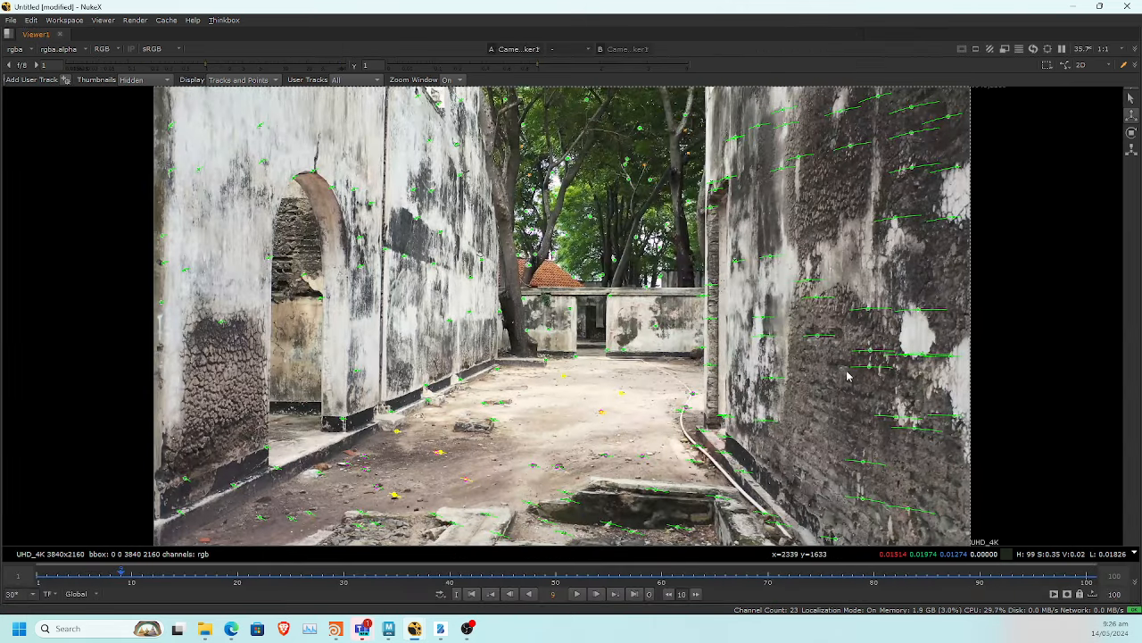
pyautogui.moveTo(732, 104); pyautogui.dragTo(977, 518)
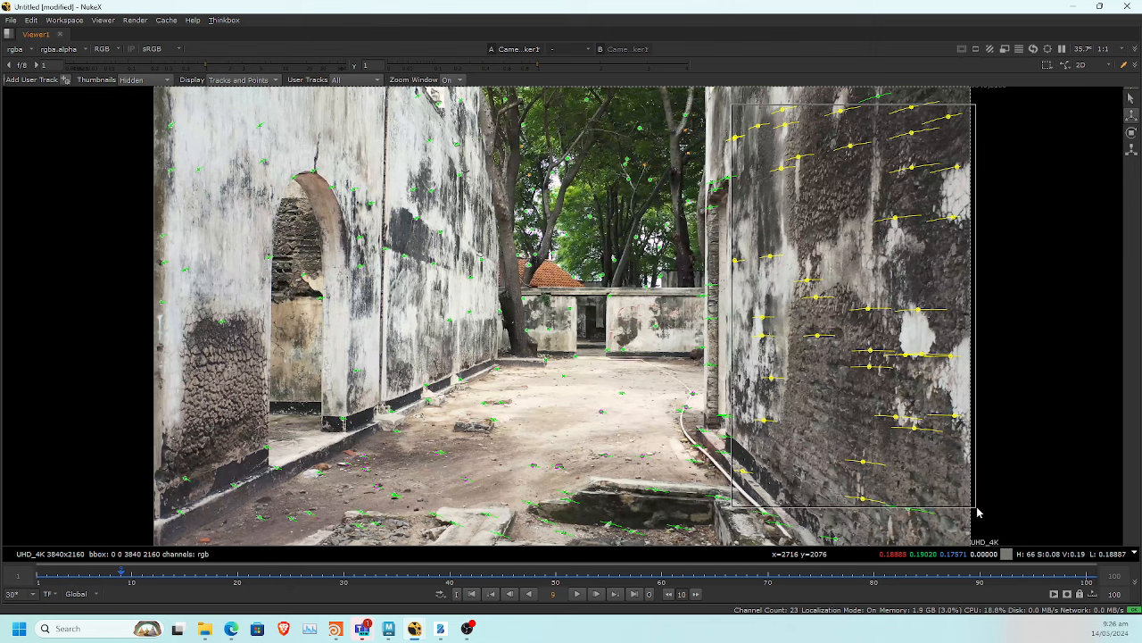
pyautogui.rightClick(895, 216)
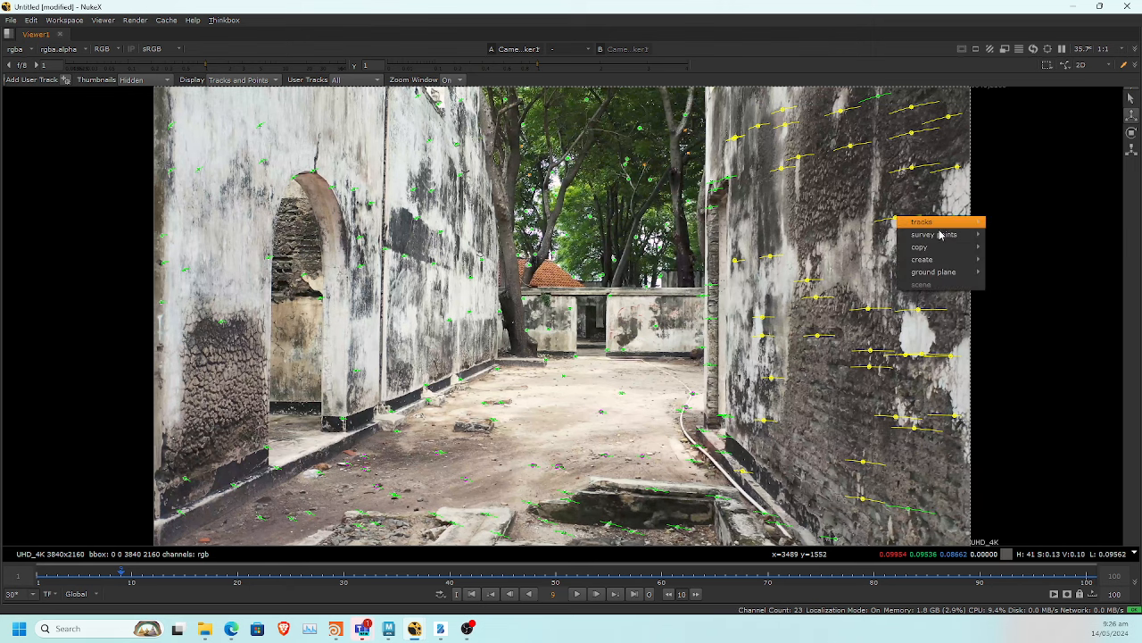
pyautogui.moveTo(956, 267)
pyautogui.click(997, 308)
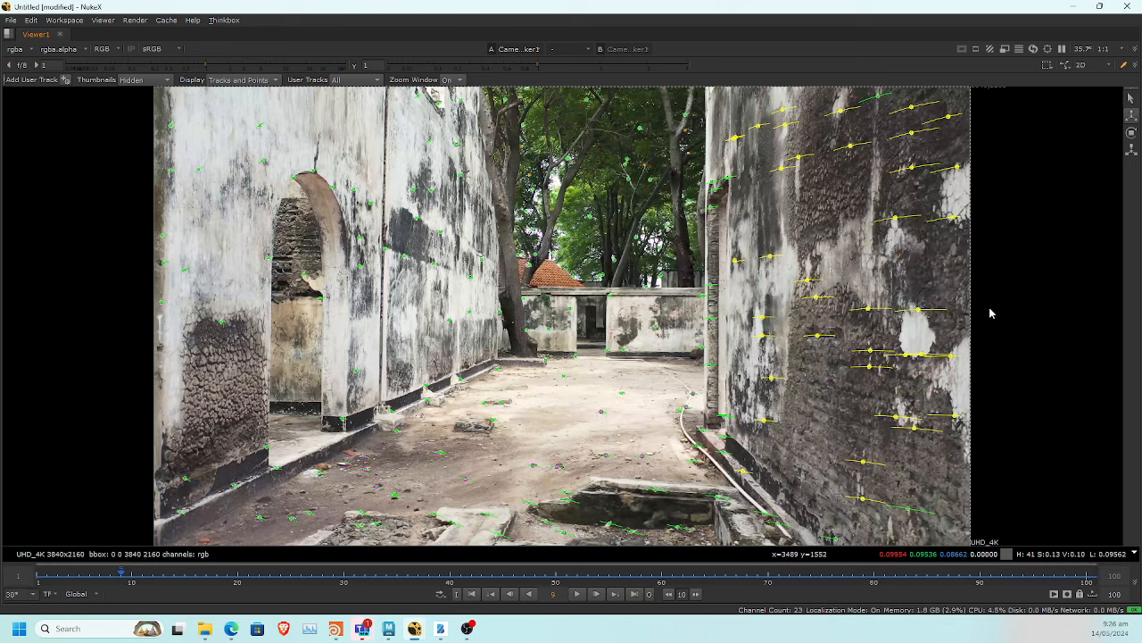
# Select the tracked points on the white wall beyond the arch, create a card from them and check it in the 3D view
pyautogui.moveTo(311, 101); pyautogui.dragTo(487, 338)
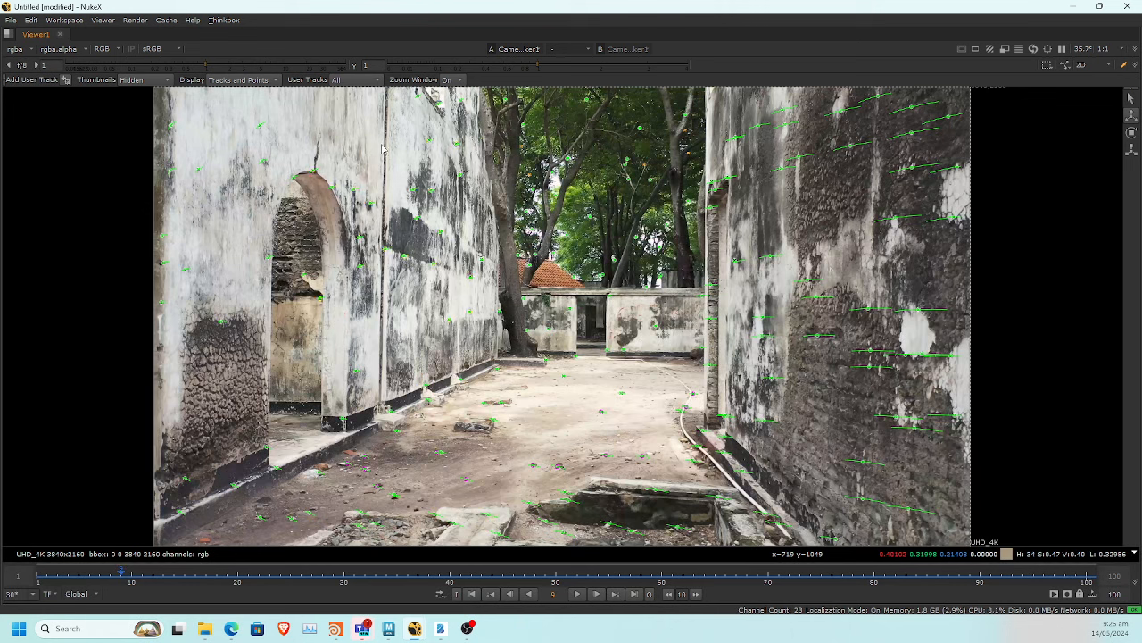
pyautogui.moveTo(377, 125); pyautogui.dragTo(487, 338)
pyautogui.moveTo(322, 303)
pyautogui.rightClick(420, 218)
pyautogui.moveTo(456, 258)
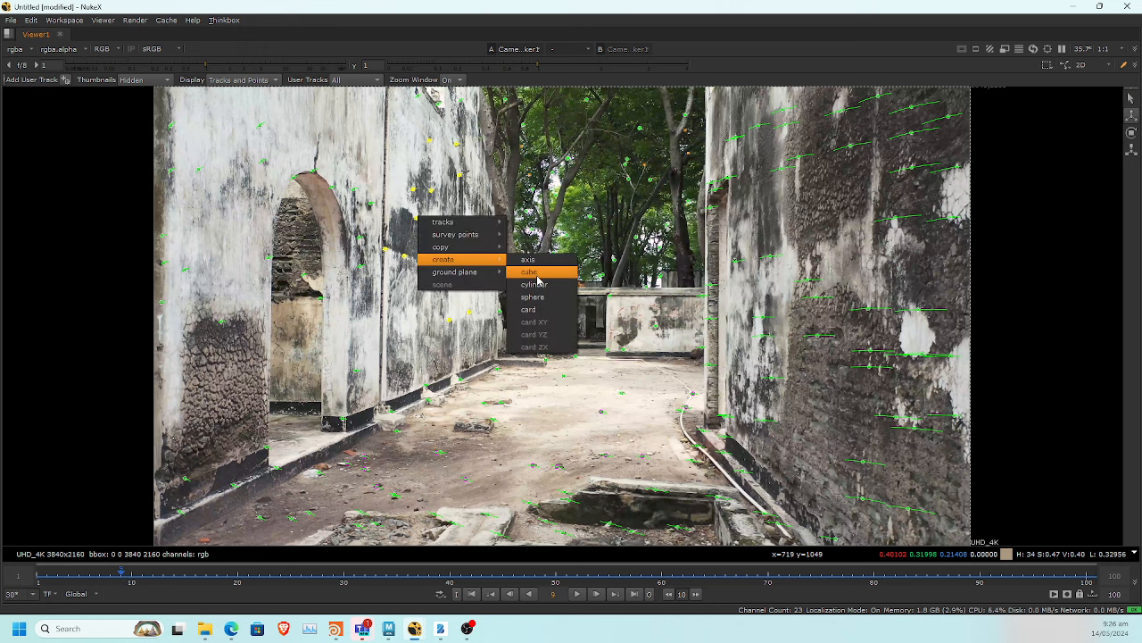
pyautogui.click(539, 310)
pyautogui.press('Tab')
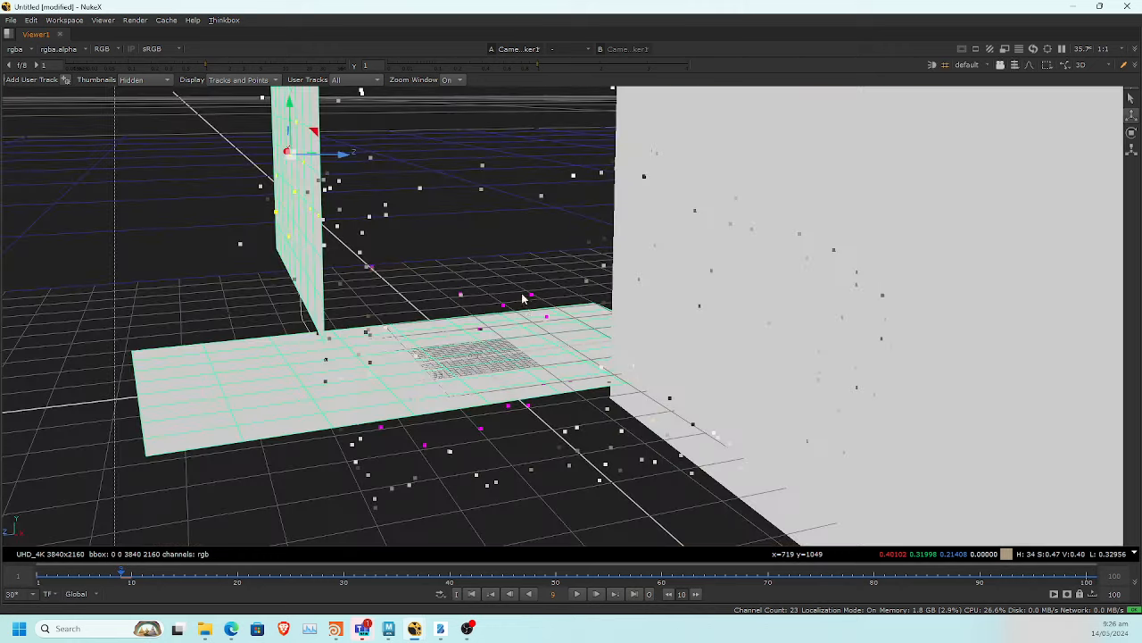
pyautogui.scroll(-3, 546, 307)
pyautogui.moveTo(644, 332)
pyautogui.keyDown('ctrl'); pyautogui.mouseDown()
pyautogui.moveTo(477, 318)
pyautogui.moveTo(384, 258)
pyautogui.moveTo(665, 340)
pyautogui.mouseUp(); pyautogui.keyUp('ctrl')
pyautogui.press('Tab')
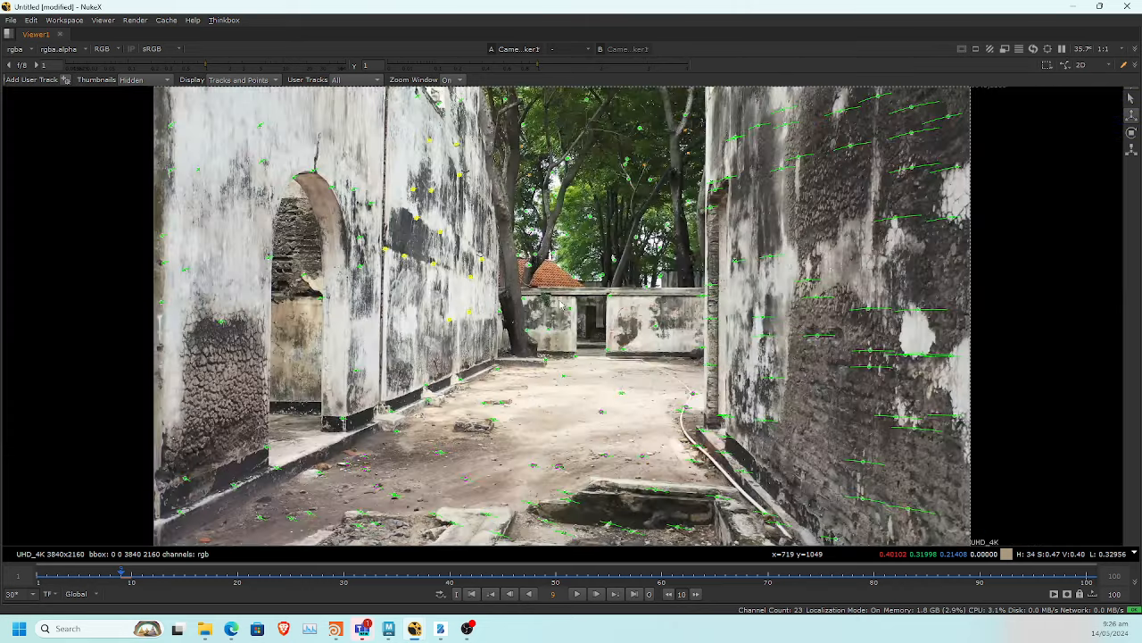
# Open CameraTracker1's properties and export its solve as a Scene+ setup
pyautogui.press('space')
pyautogui.doubleClick(328, 482)
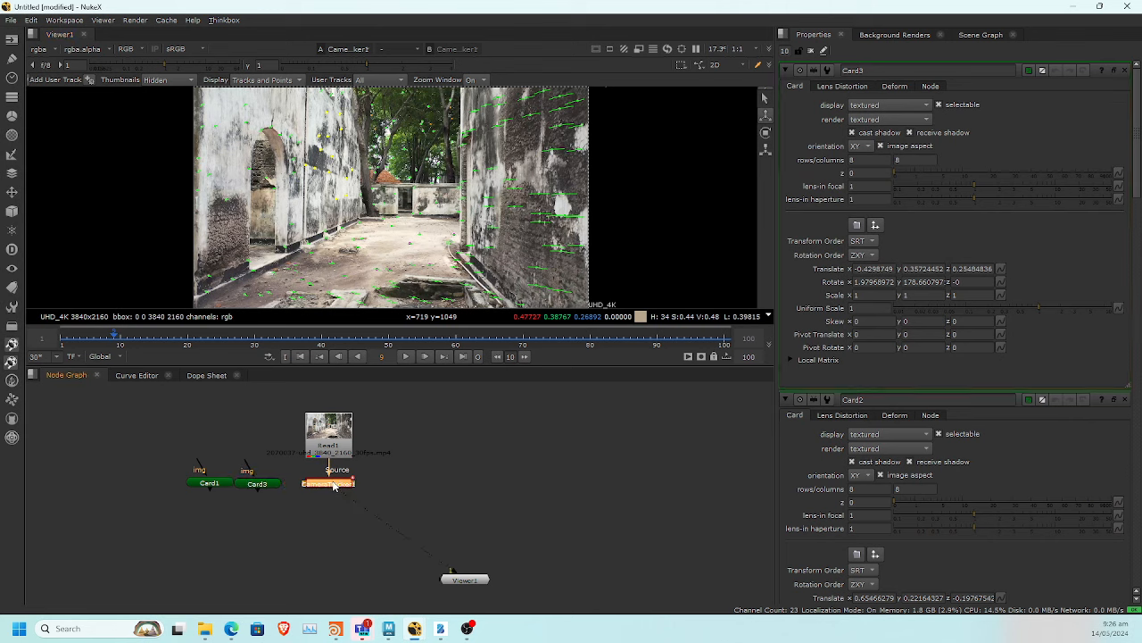
pyautogui.click(888, 319)
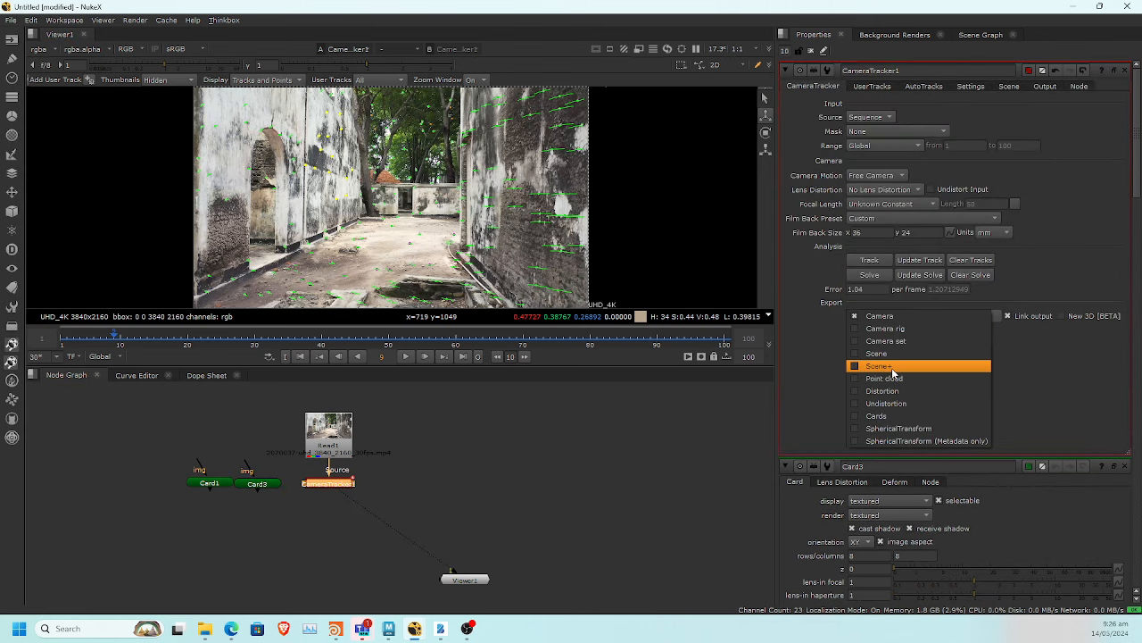
pyautogui.click(893, 366)
pyautogui.click(979, 316)
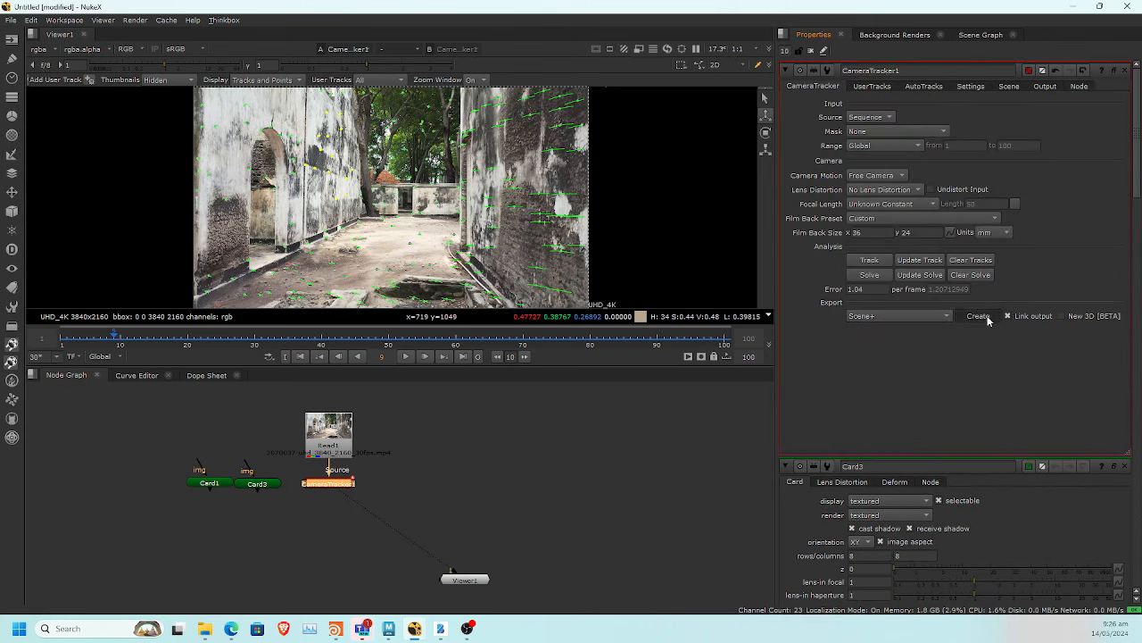
# Move the Viewer1 node away from the exported nodes and connect it to ScanlineRender1
pyautogui.moveTo(473, 489); pyautogui.dragTo(497, 350, button='middle')
pyautogui.moveTo(490, 440); pyautogui.dragTo(553, 569)
pyautogui.moveTo(484, 429); pyautogui.dragTo(510, 520, button='middle')
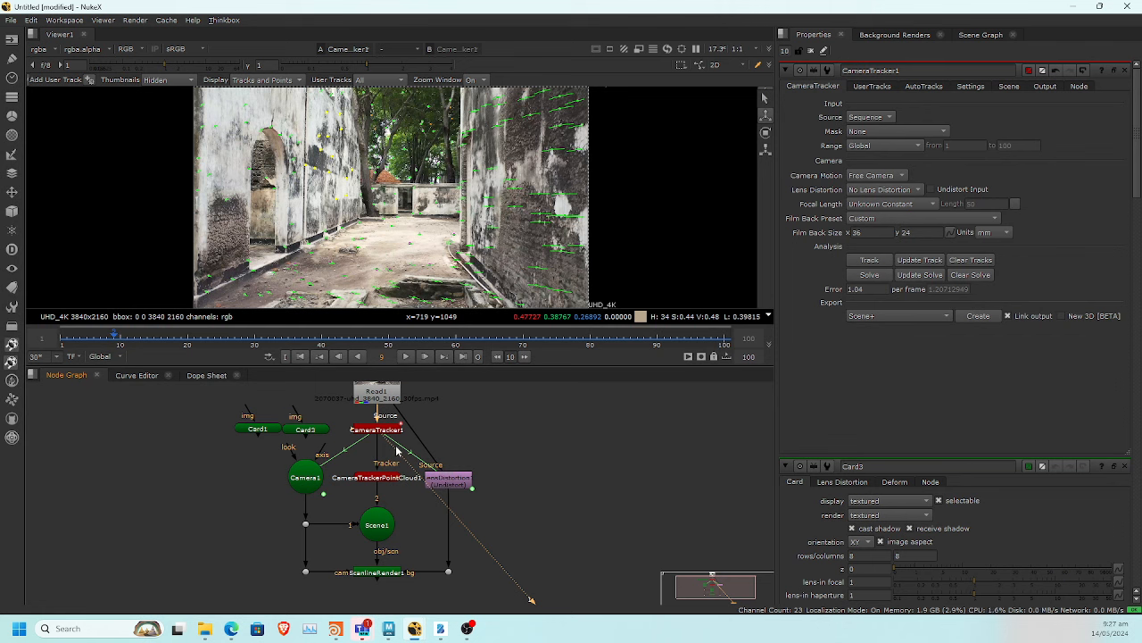
pyautogui.moveTo(389, 442); pyautogui.dragTo(382, 572)
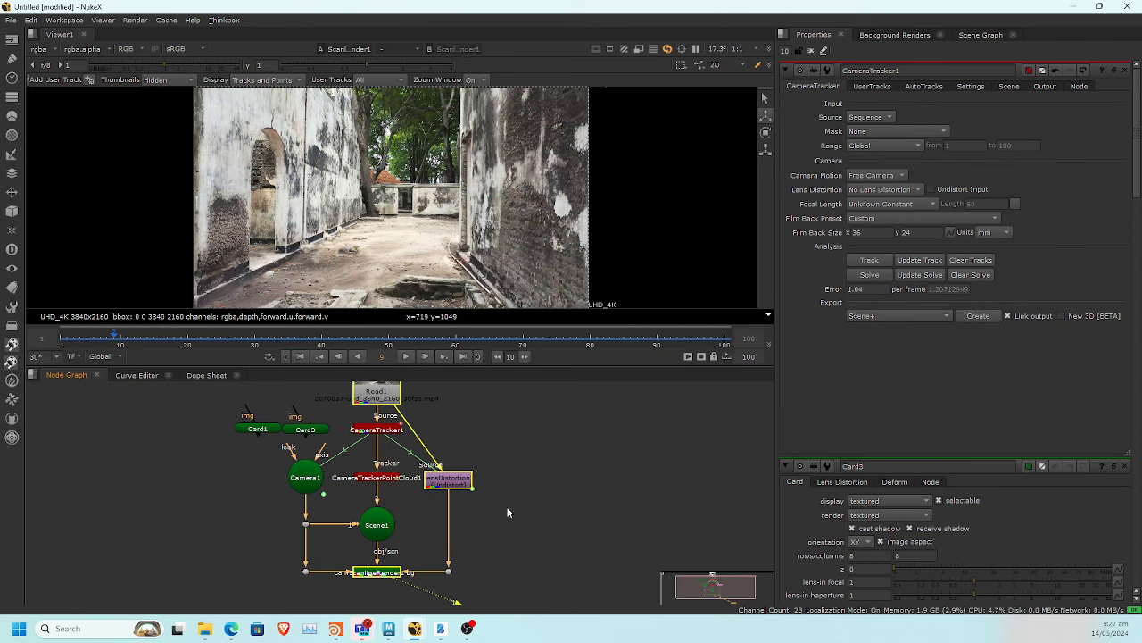
# Move the card nodes beside Camera1 and spread Card1, Card2 and Card3 apart in the node graph
pyautogui.moveTo(542, 484); pyautogui.dragTo(631, 537, button='middle')
pyautogui.moveTo(352, 482); pyautogui.dragTo(248, 496)
pyautogui.moveTo(394, 485); pyautogui.dragTo(301, 446)
pyautogui.moveTo(203, 428); pyautogui.dragTo(336, 597)
pyautogui.moveTo(296, 490); pyautogui.dragTo(262, 578)
pyautogui.moveTo(298, 535); pyautogui.dragTo(308, 455, button='middle')
# Connect Card2, Card3 and Card1 to Scene1
pyautogui.moveTo(279, 467); pyautogui.dragTo(472, 501)
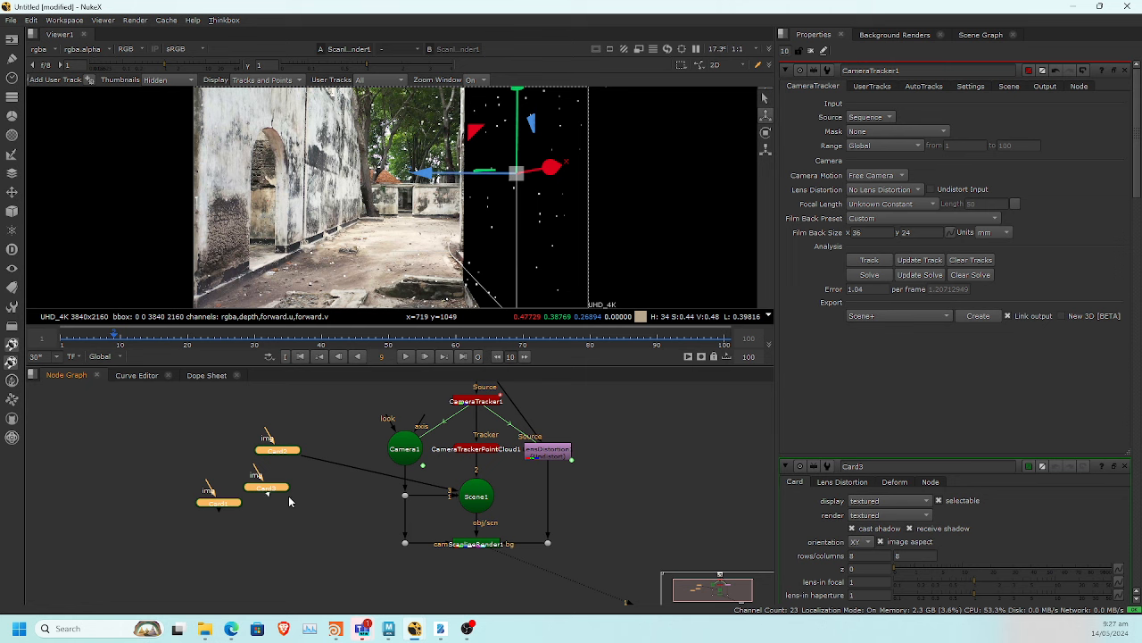
pyautogui.moveTo(290, 500); pyautogui.dragTo(451, 493)
pyautogui.moveTo(220, 507); pyautogui.dragTo(482, 510)
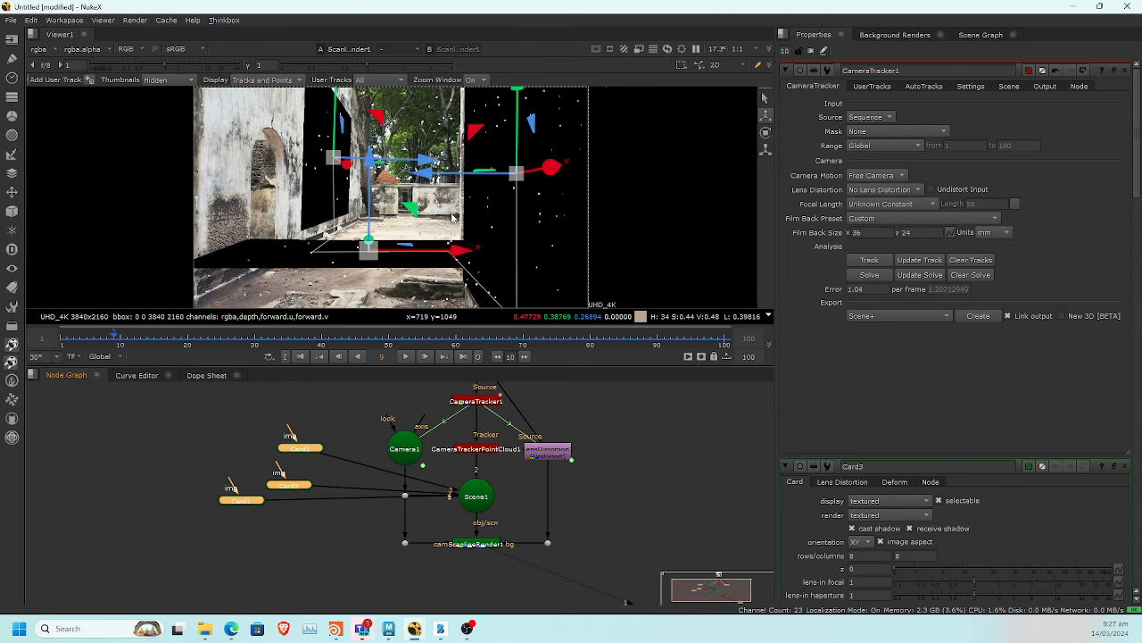
# Add a CheckerBoard node and place it in free space near the card nodes
pyautogui.moveTo(170, 435); pyautogui.dragTo(215, 455, button='middle')
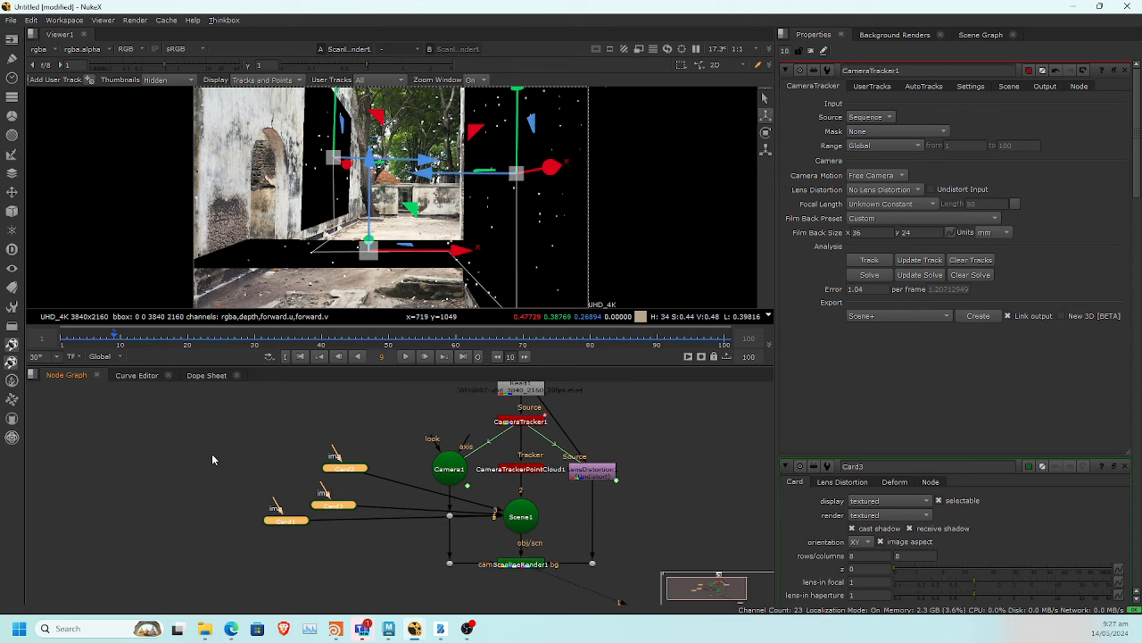
pyautogui.click(208, 441)
pyautogui.press('Tab')
pyautogui.write('check')
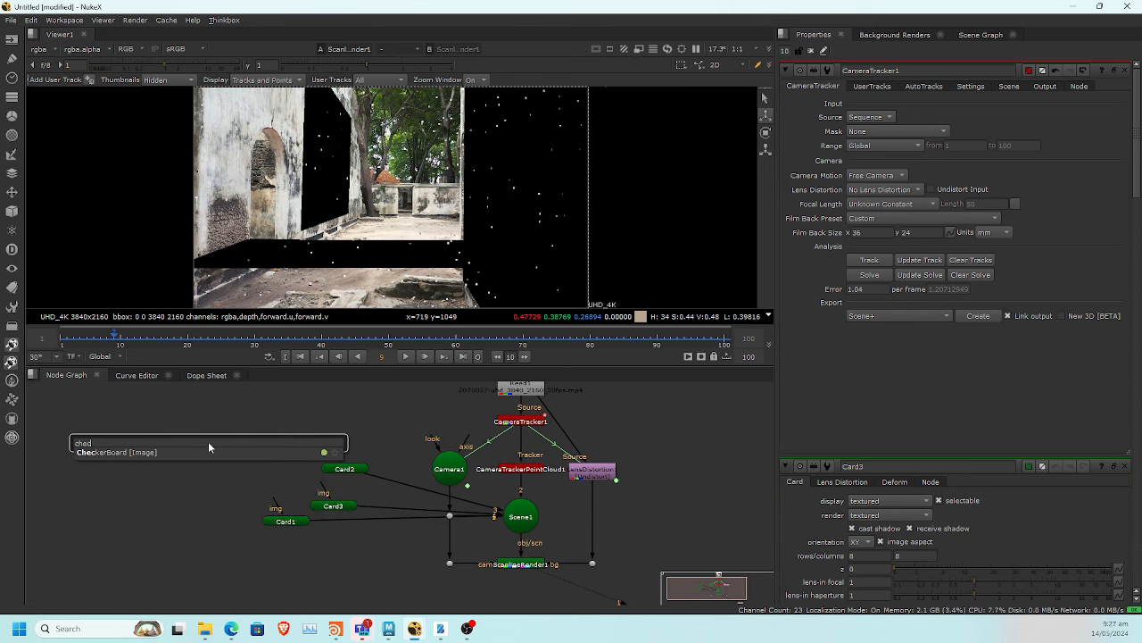
pyautogui.press('Return')
pyautogui.moveTo(336, 451); pyautogui.dragTo(187, 432)
# Add a Multiply node below CheckerBoard1 and set its value to 0.22
pyautogui.press('Tab')
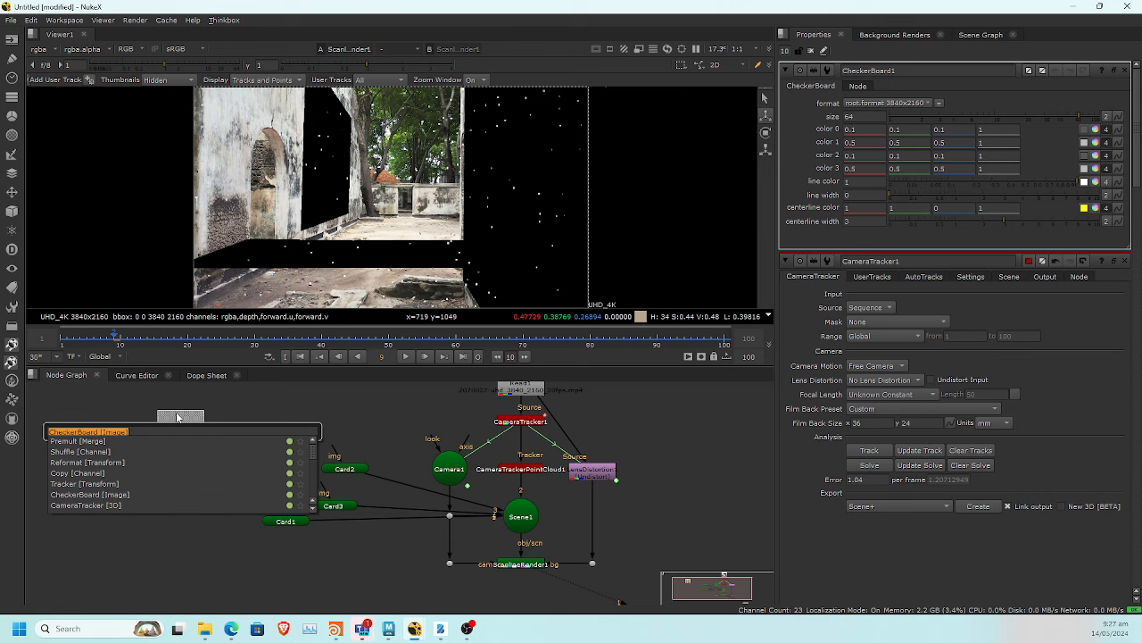
pyautogui.write('che')
pyautogui.press('Return')
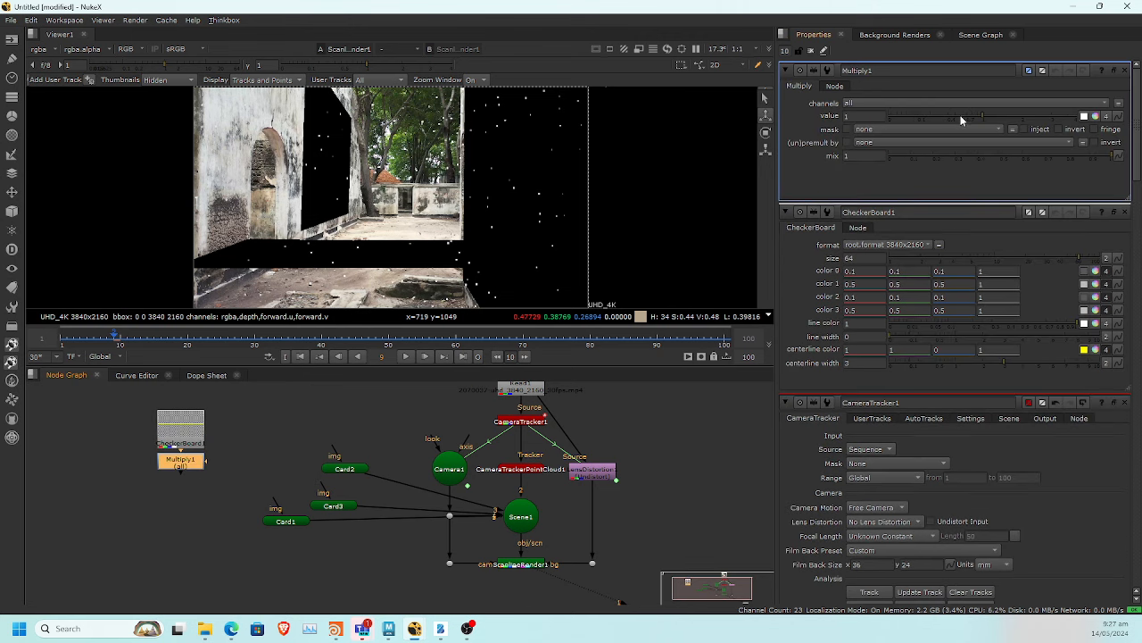
pyautogui.moveTo(971, 117); pyautogui.dragTo(951, 117)
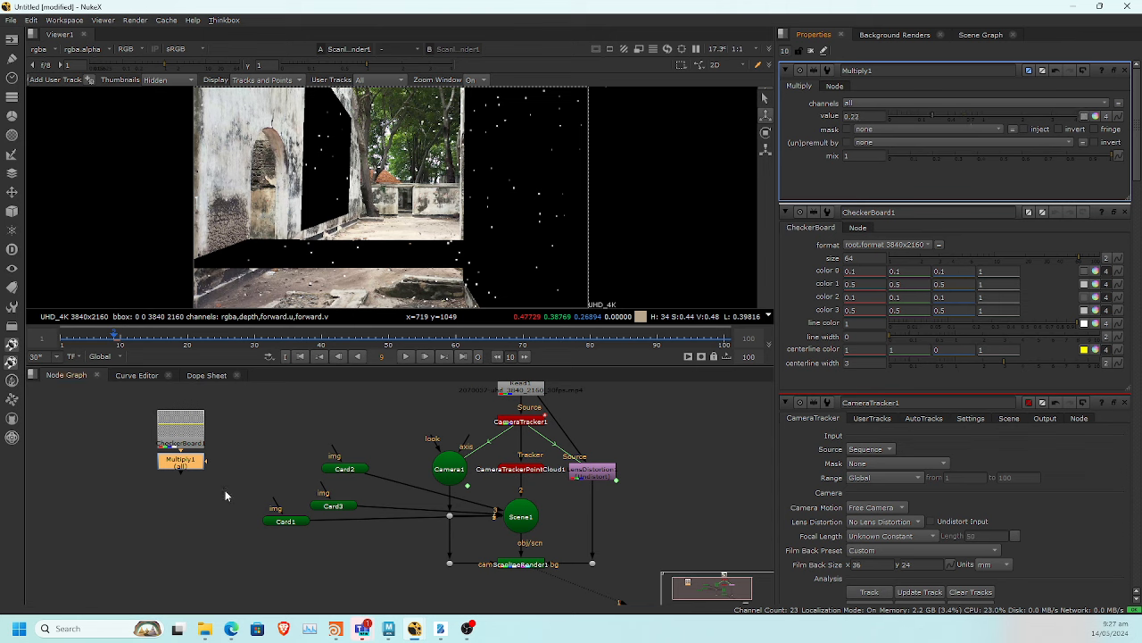
# Connect the img inputs of Card2, Card3 and Card1 to Multiply1
pyautogui.moveTo(335, 453); pyautogui.dragTo(207, 461)
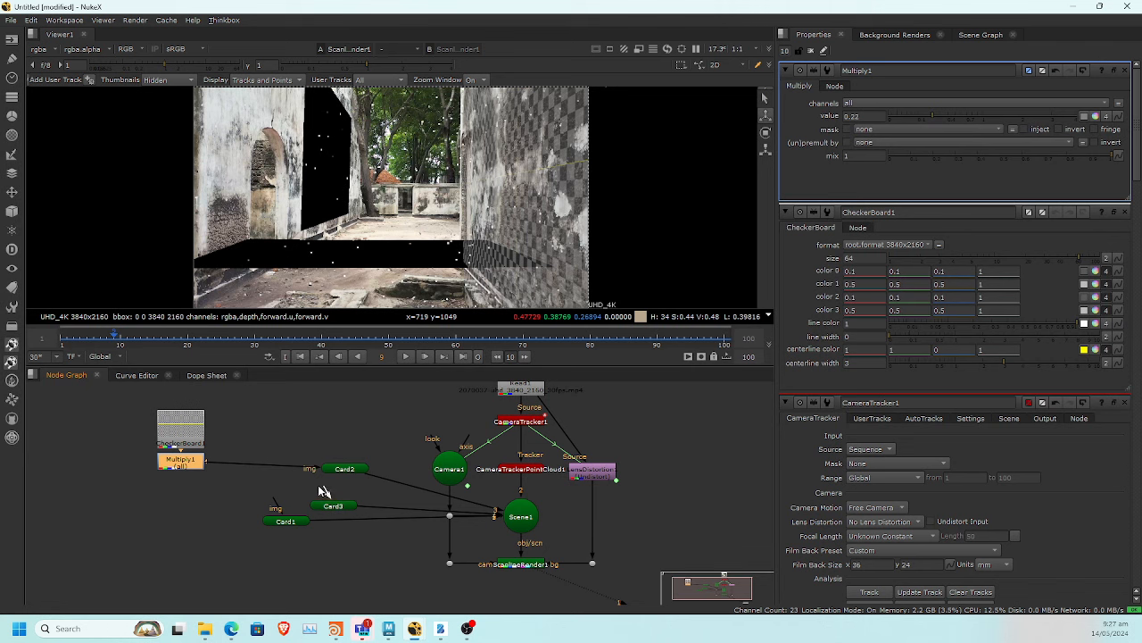
pyautogui.moveTo(323, 491); pyautogui.dragTo(203, 462)
pyautogui.moveTo(277, 512); pyautogui.dragTo(171, 467)
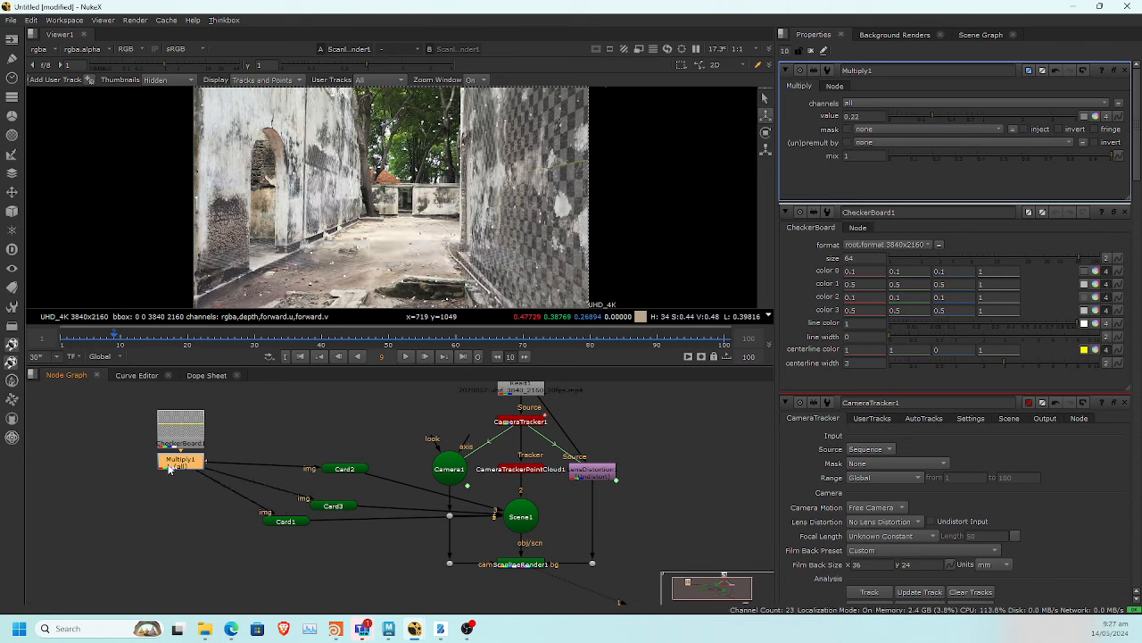
# Set Multiply1's value to 0.62 to strengthen the checkerboard on the cards
pyautogui.click(969, 115)
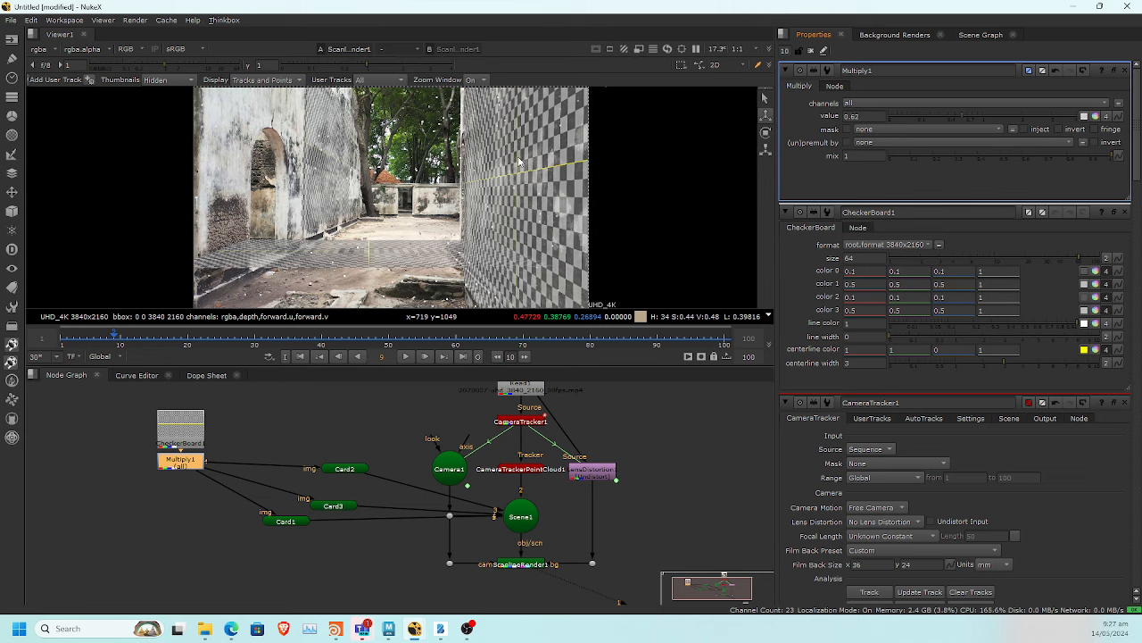
pyautogui.press('Tab')
pyautogui.press('Tab')
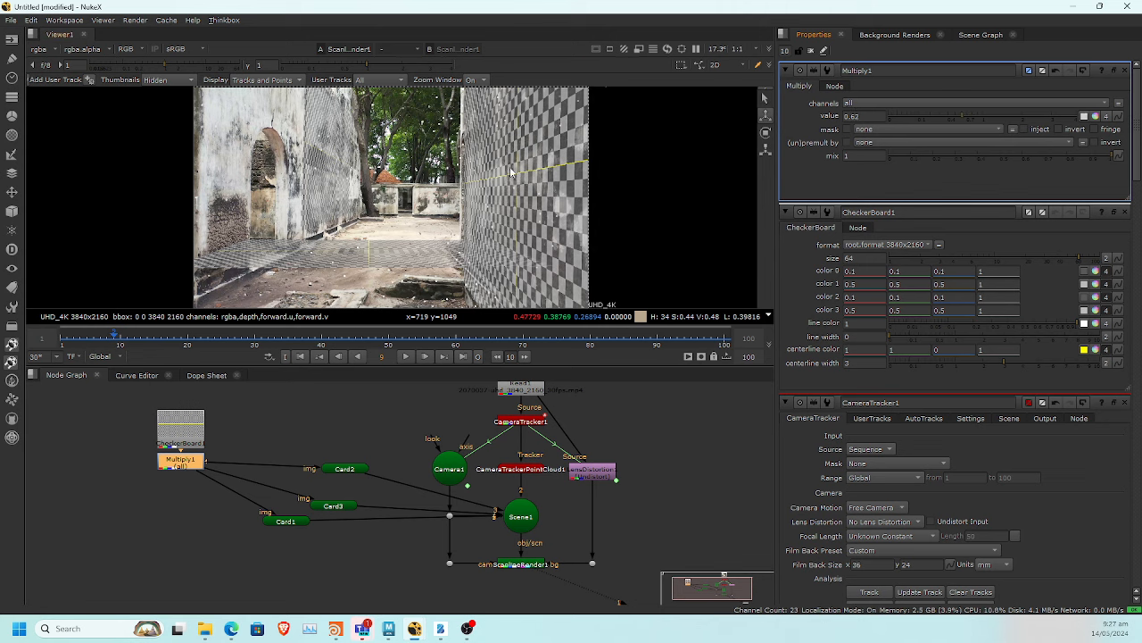
# Select the card on the courtyard's right wall and move it up along its Y axis to about 0.278
pyautogui.press('space')
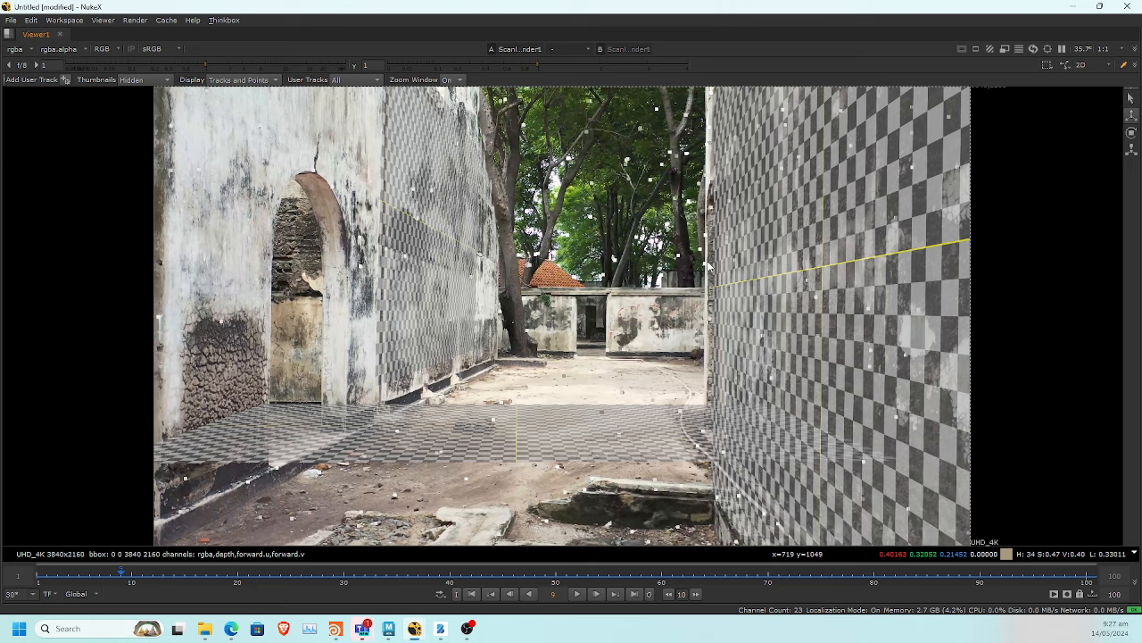
pyautogui.press('Tab')
pyautogui.click(639, 241)
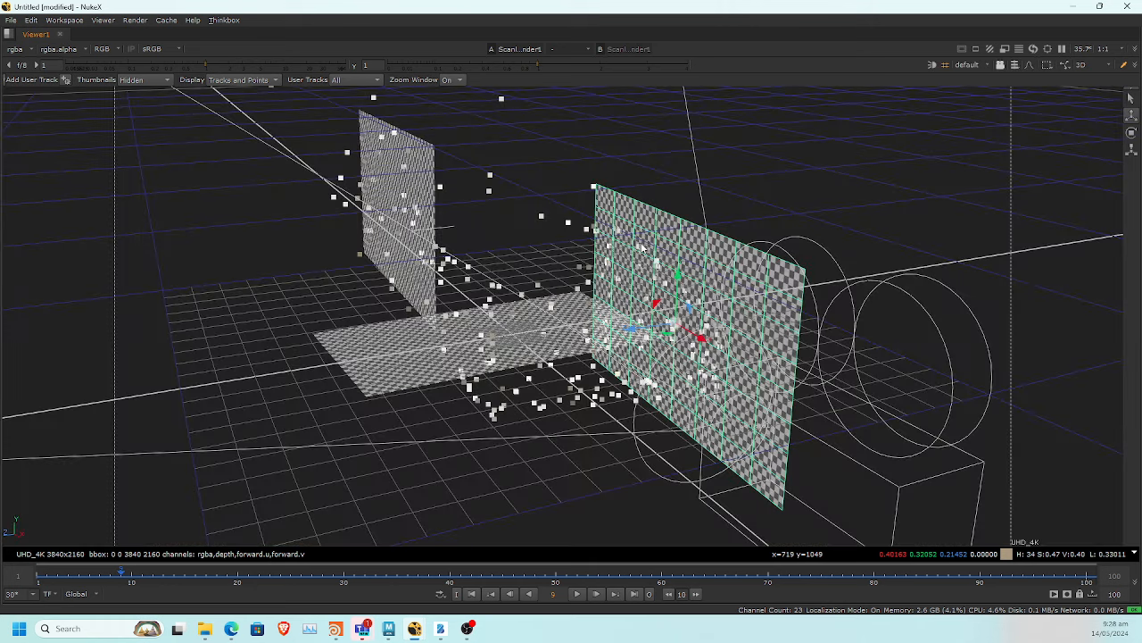
pyautogui.press('Tab')
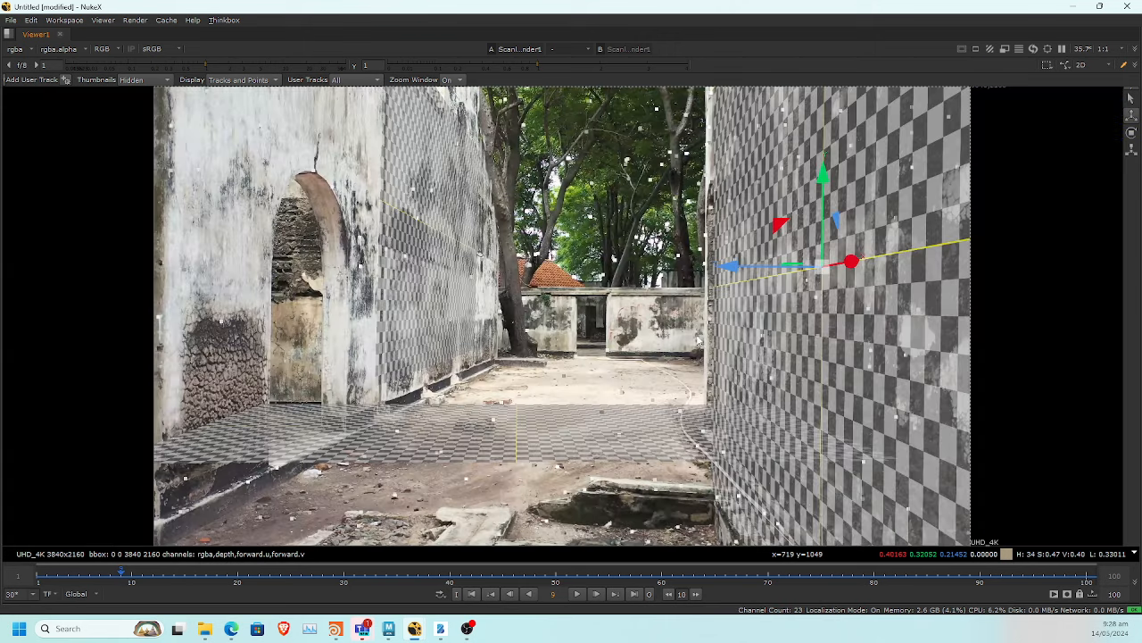
pyautogui.moveTo(854, 263); pyautogui.dragTo(818, 266)
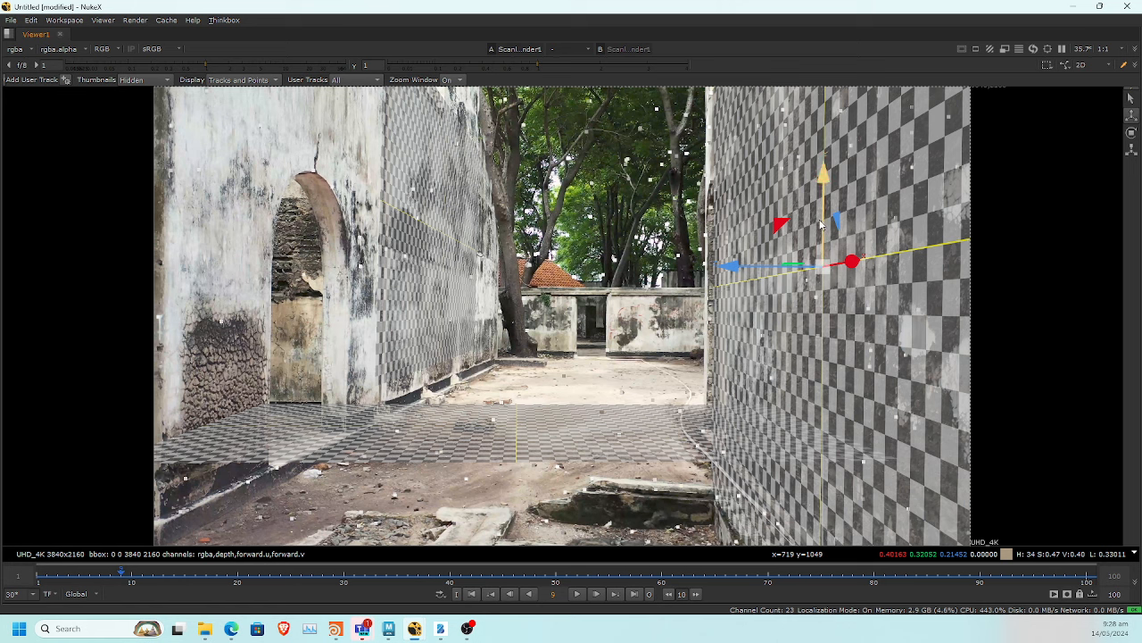
pyautogui.moveTo(821, 225); pyautogui.dragTo(822, 170)
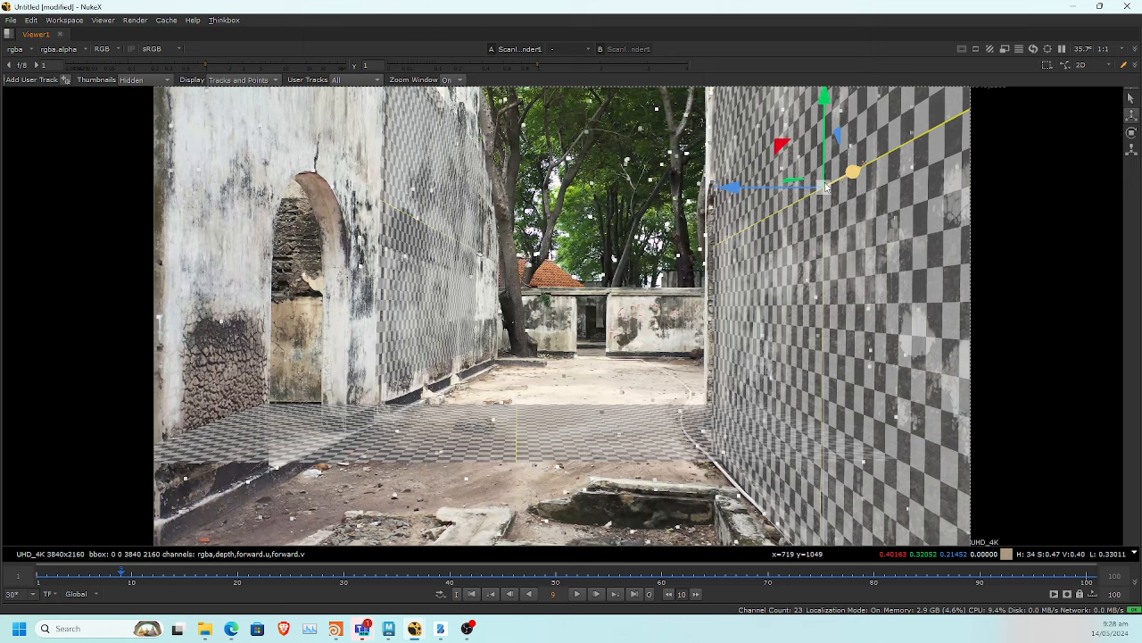
pyautogui.press('Tab')
pyautogui.press('Tab')
# Enlarge the viewer area, open Card2's properties and lower its X translation to about 0.601
pyautogui.press('space')
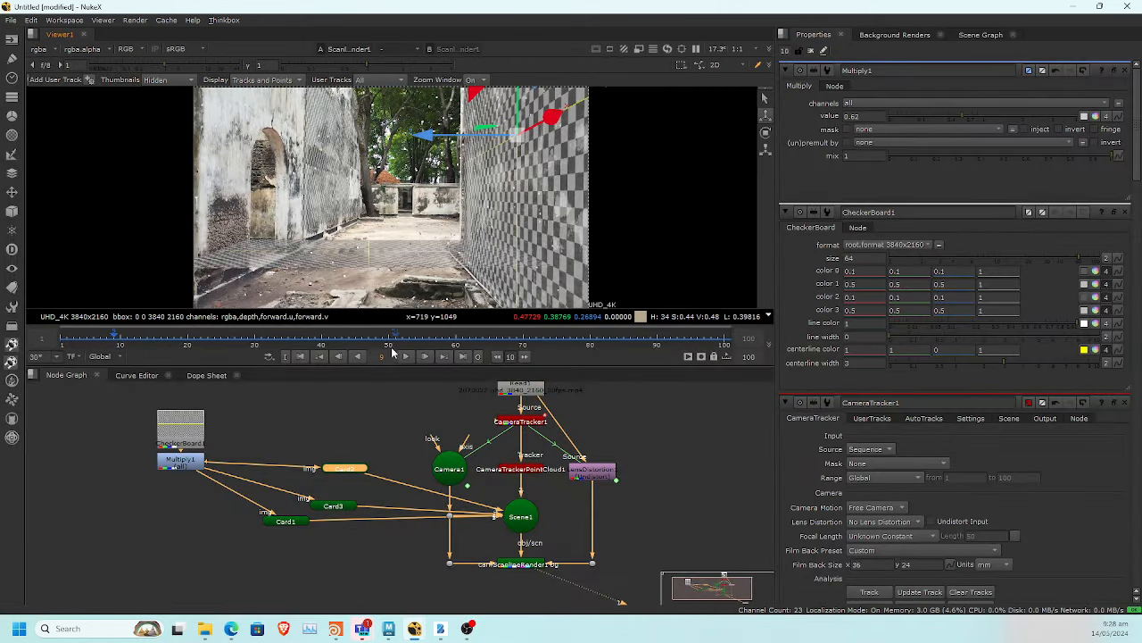
pyautogui.moveTo(382, 367); pyautogui.dragTo(384, 451)
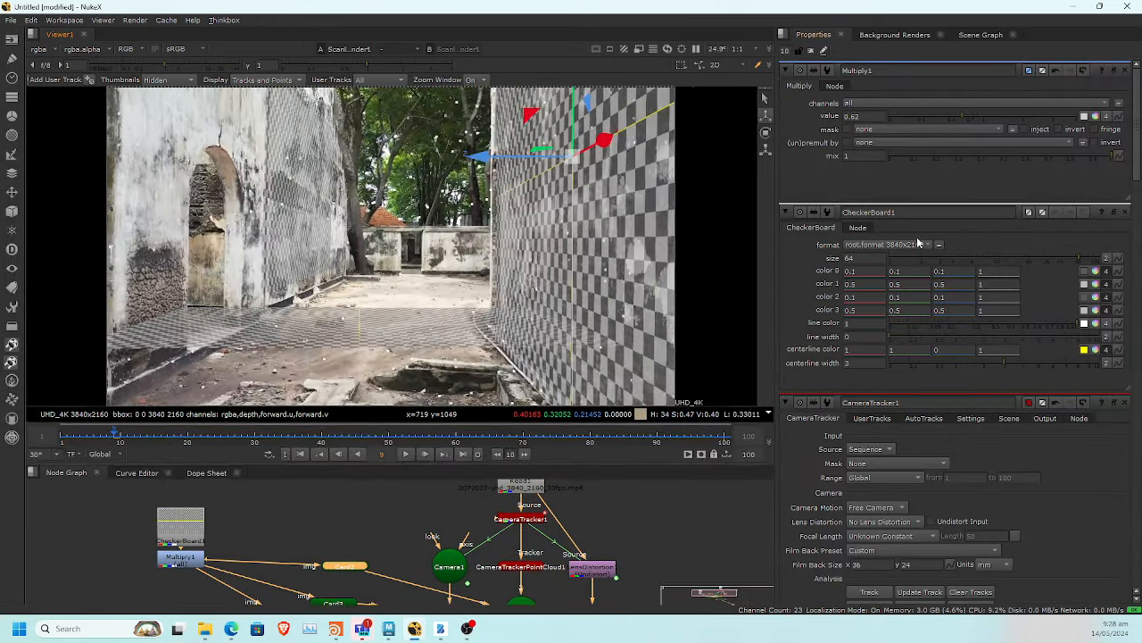
pyautogui.doubleClick(352, 565)
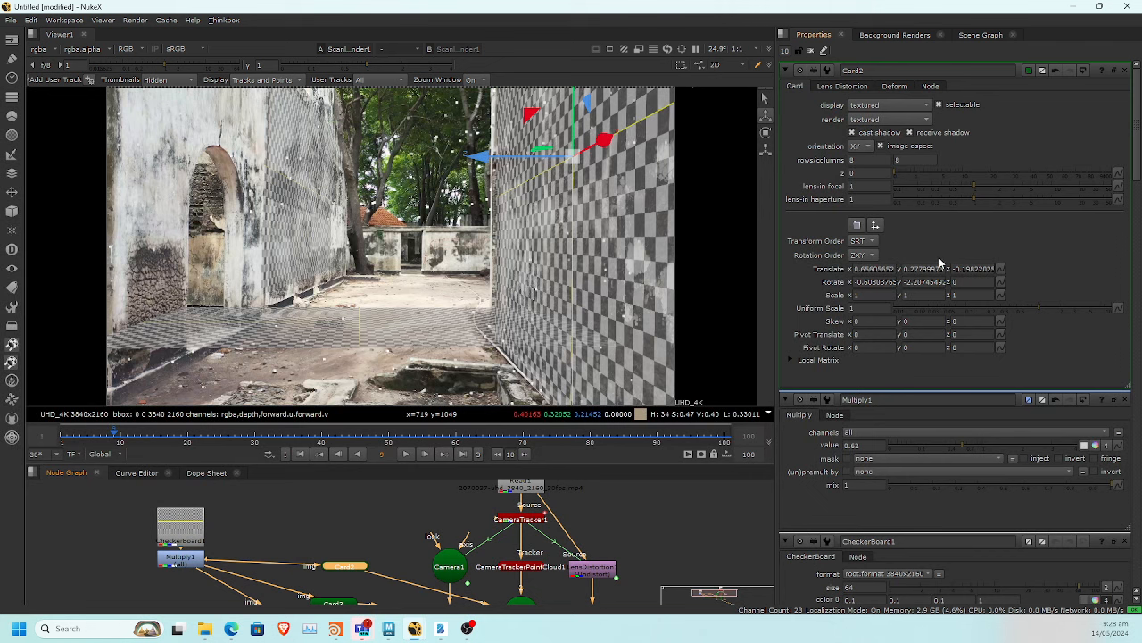
pyautogui.click(870, 267)
pyautogui.press('Down')
pyautogui.press('Down')
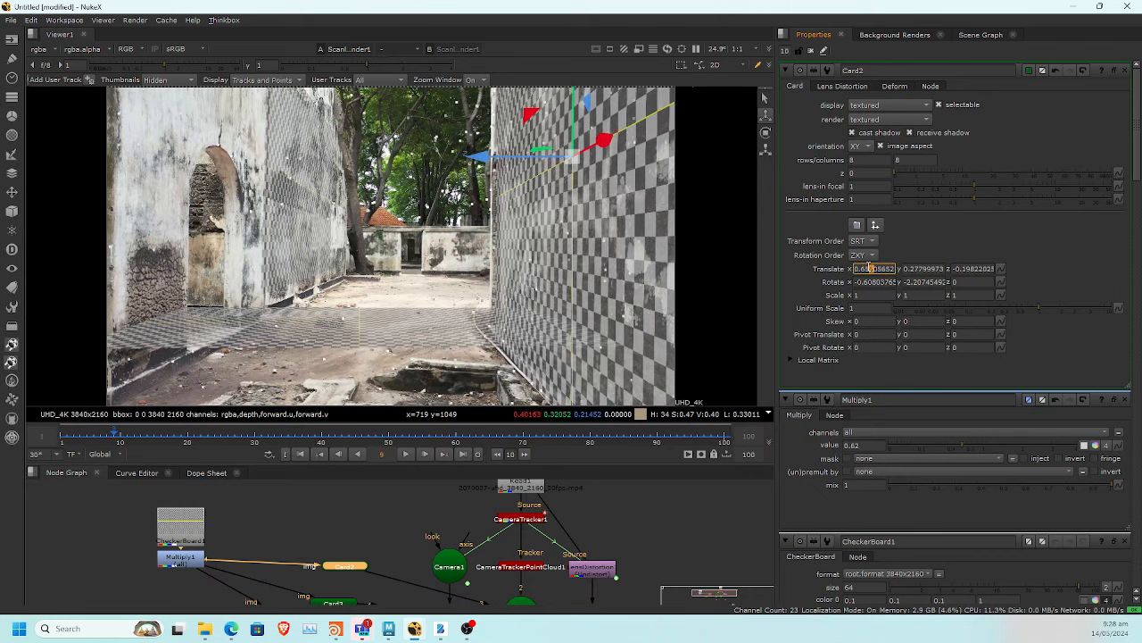
pyautogui.scroll(-6, 869, 266)
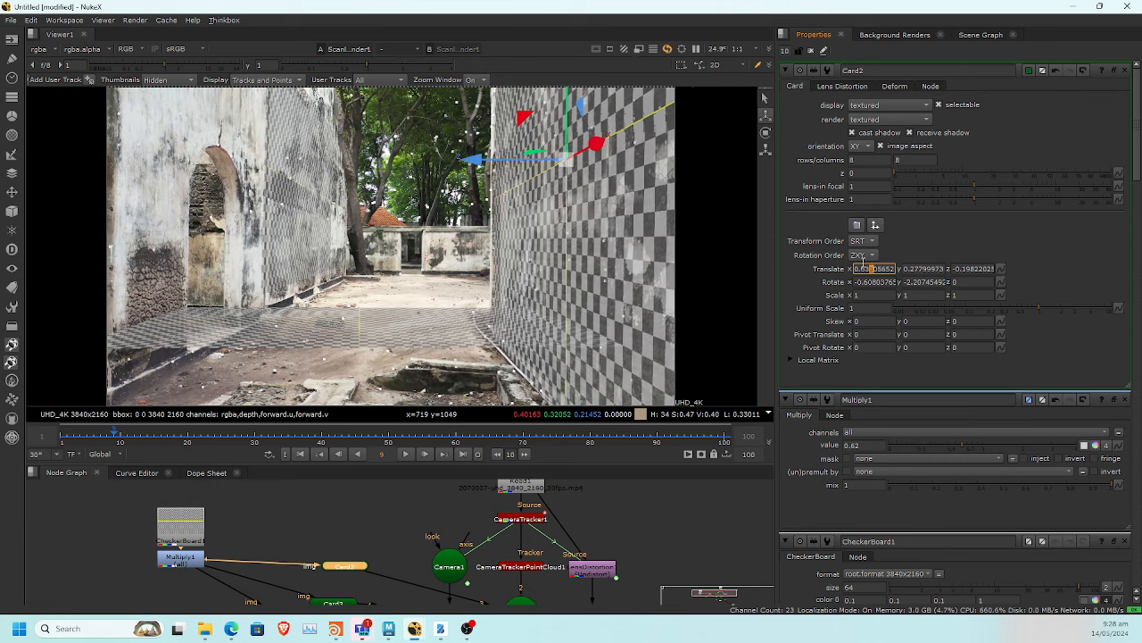
pyautogui.scroll(-4, 862, 264)
pyautogui.scroll(4, 862, 266)
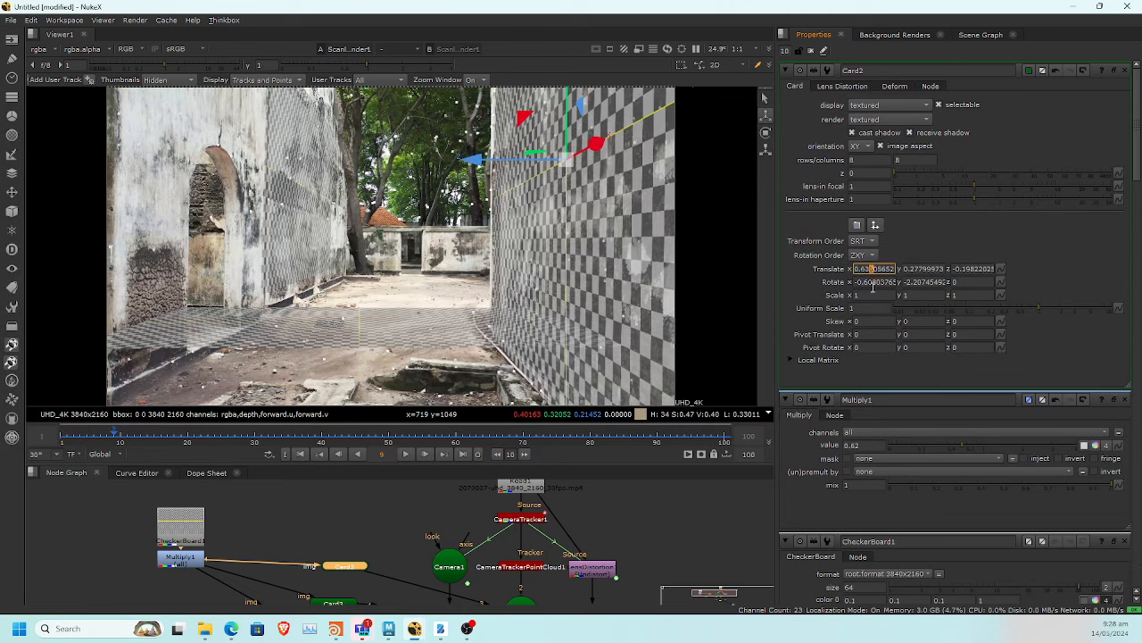
pyautogui.scroll(-2, 876, 267)
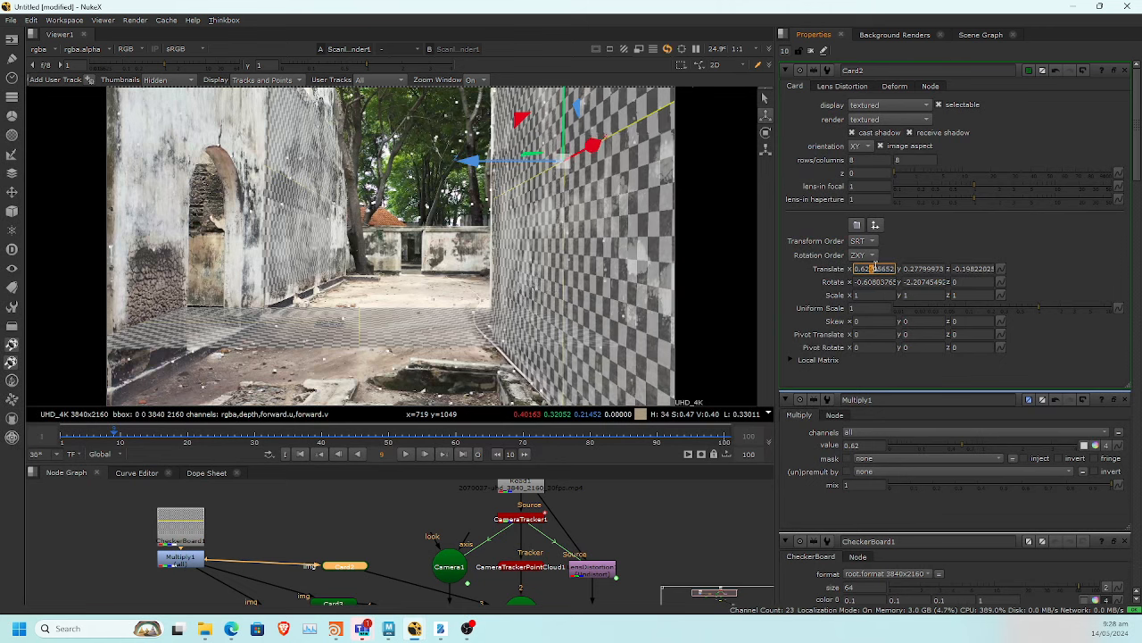
pyautogui.scroll(-2, 876, 267)
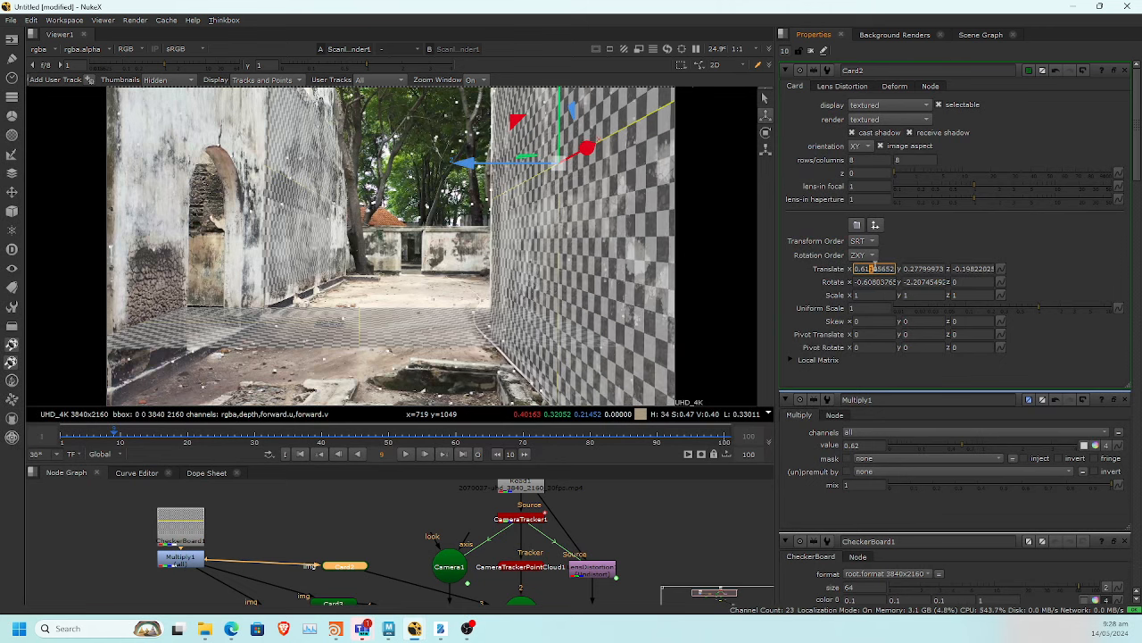
pyautogui.scroll(-1, 874, 265)
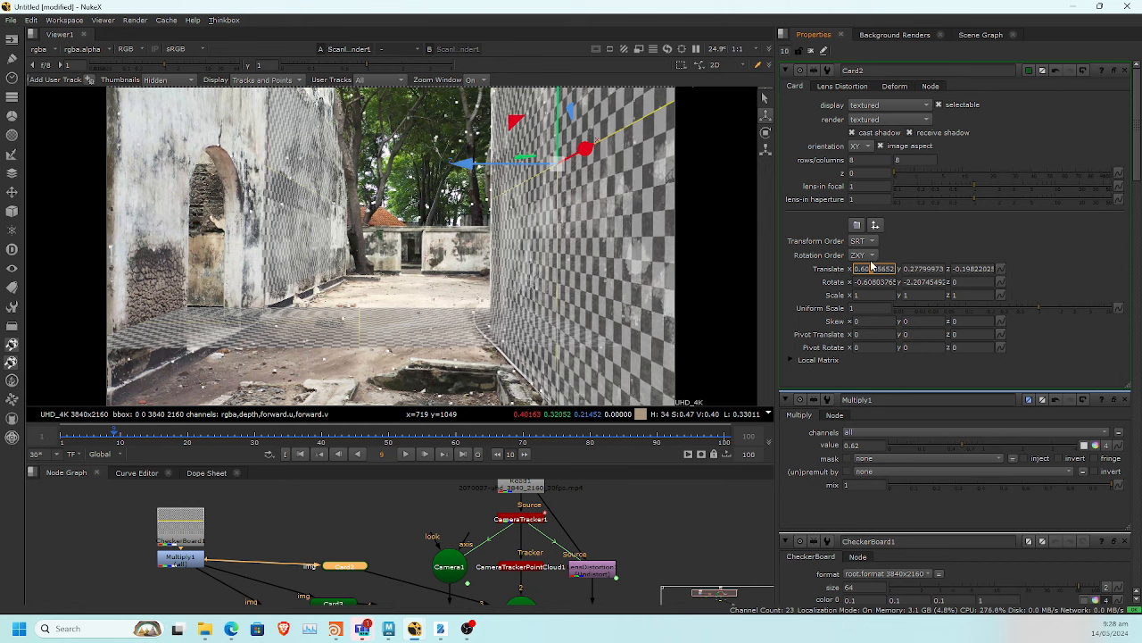
pyautogui.scroll(-2, 870, 269)
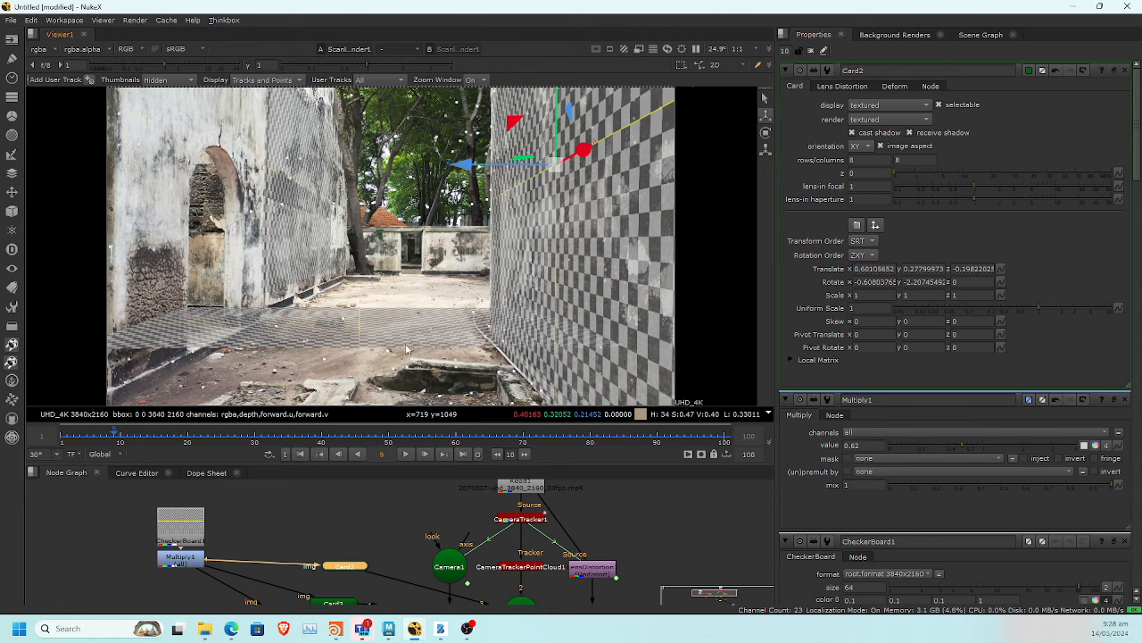
# Select Card3 on the courtyard's left wall and move it along its Y axis to about 0.291
pyautogui.moveTo(261, 524); pyautogui.dragTo(245, 495, button='middle')
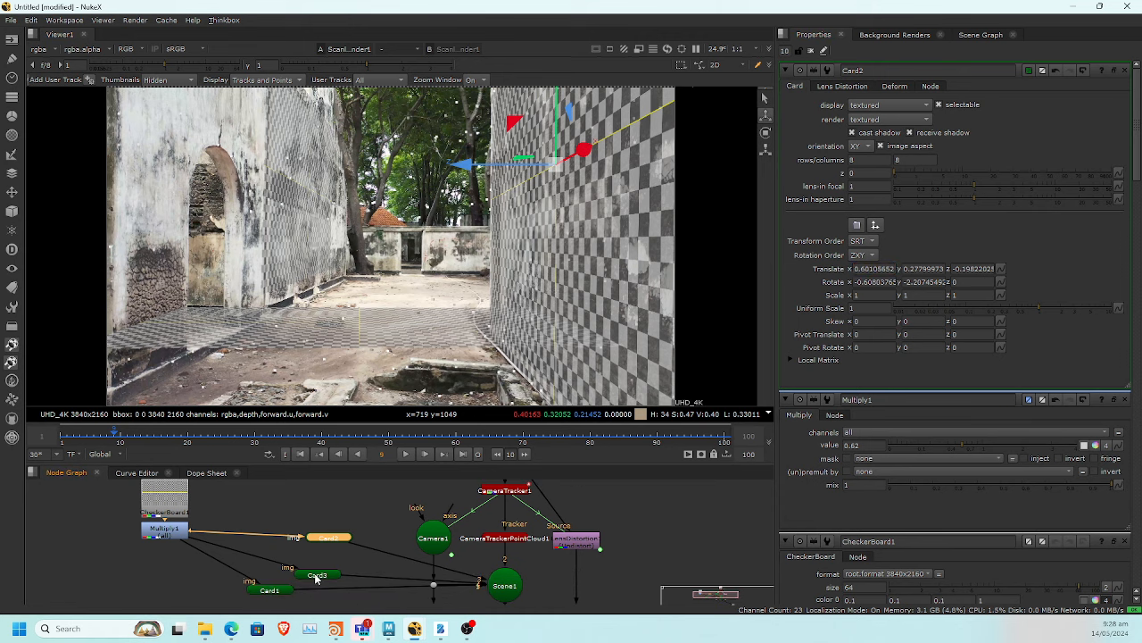
pyautogui.click(316, 576)
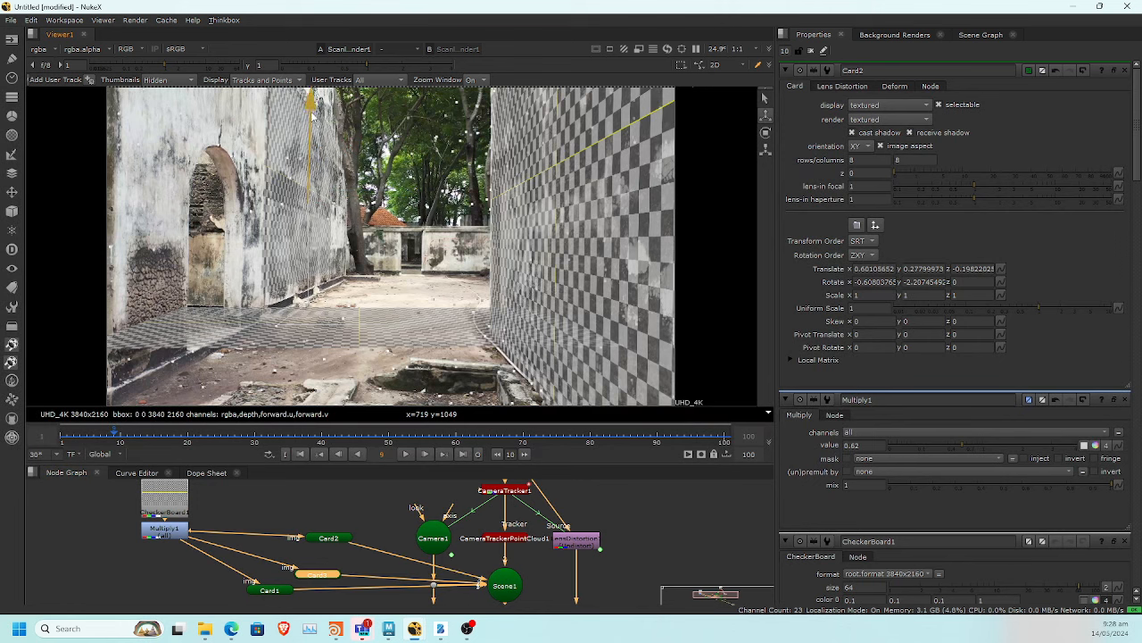
pyautogui.moveTo(312, 109); pyautogui.dragTo(312, 125)
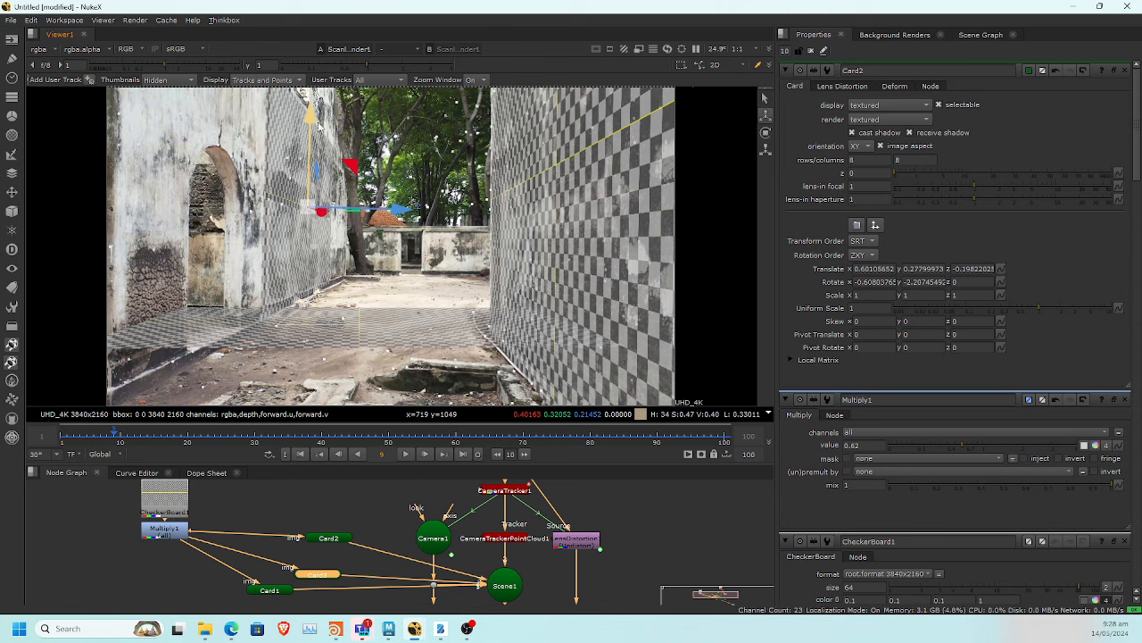
pyautogui.moveTo(312, 120); pyautogui.dragTo(312, 120)
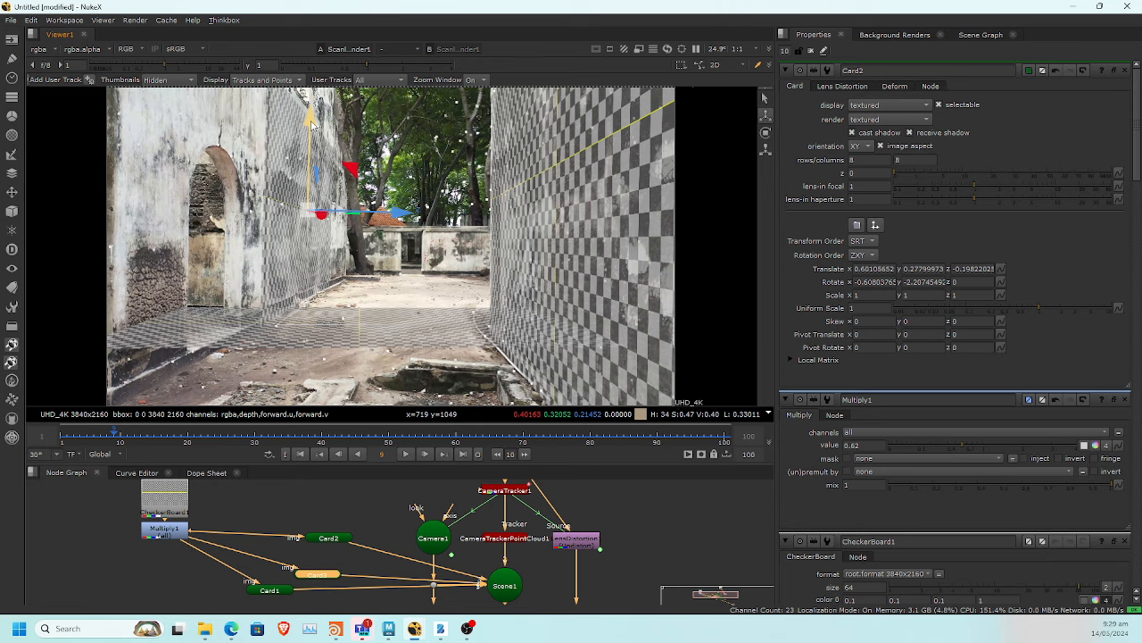
# Examine the cards' alignment in the enlarged viewer and from above in the 3D view
pyautogui.press('space')
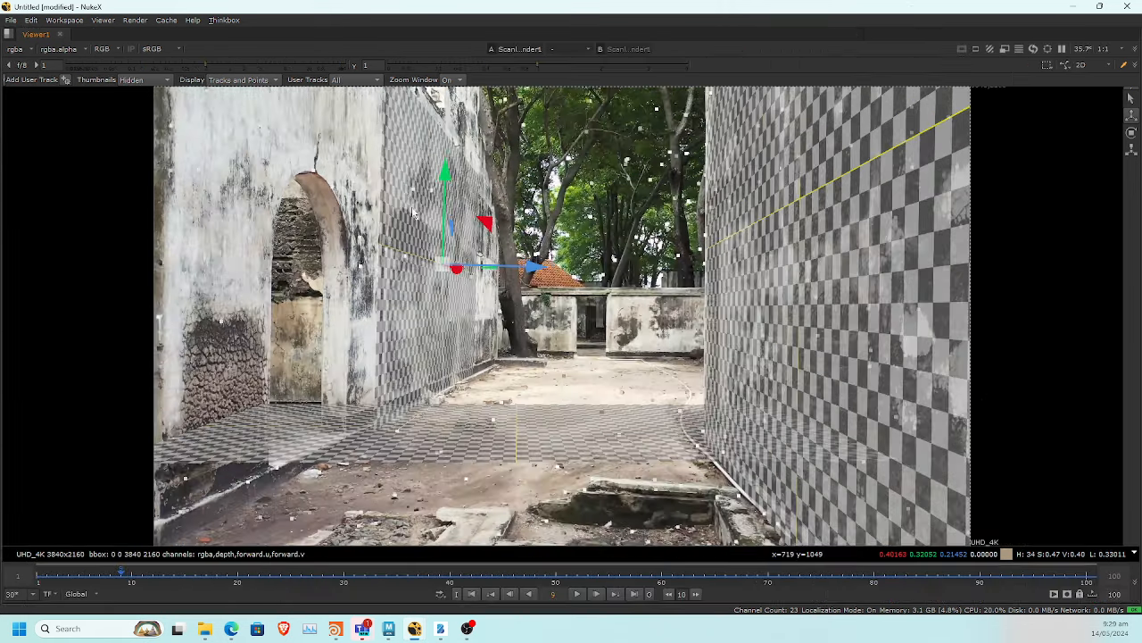
pyautogui.press('space')
pyautogui.press('Tab')
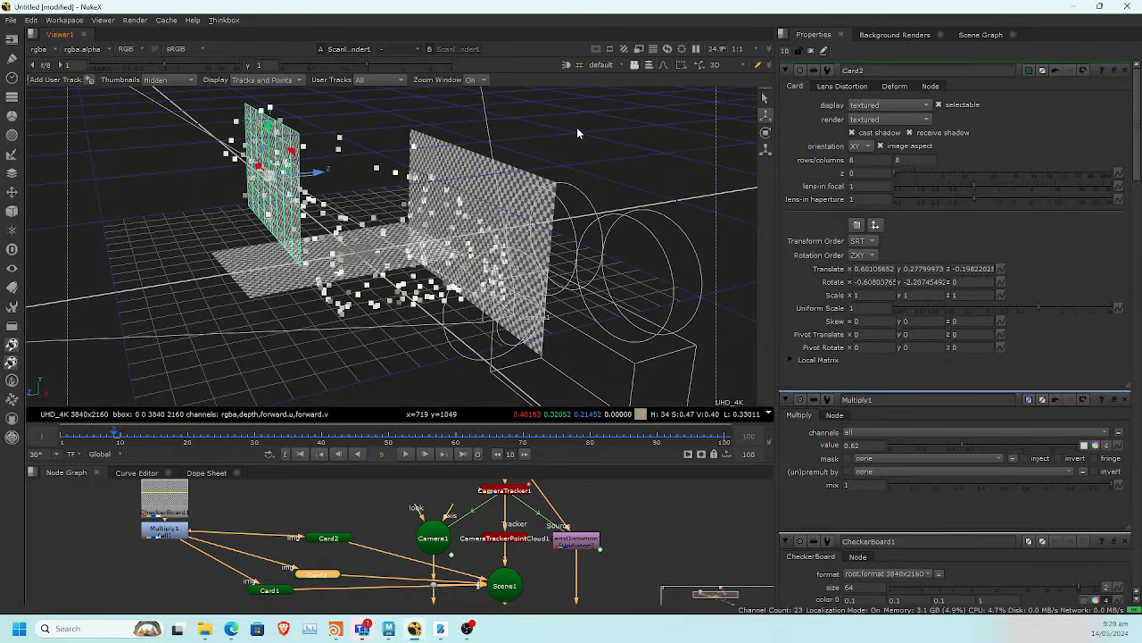
pyautogui.keyDown('ctrl'); pyautogui.moveTo(578, 132); pyautogui.dragTo(303, 223); pyautogui.keyUp('ctrl')
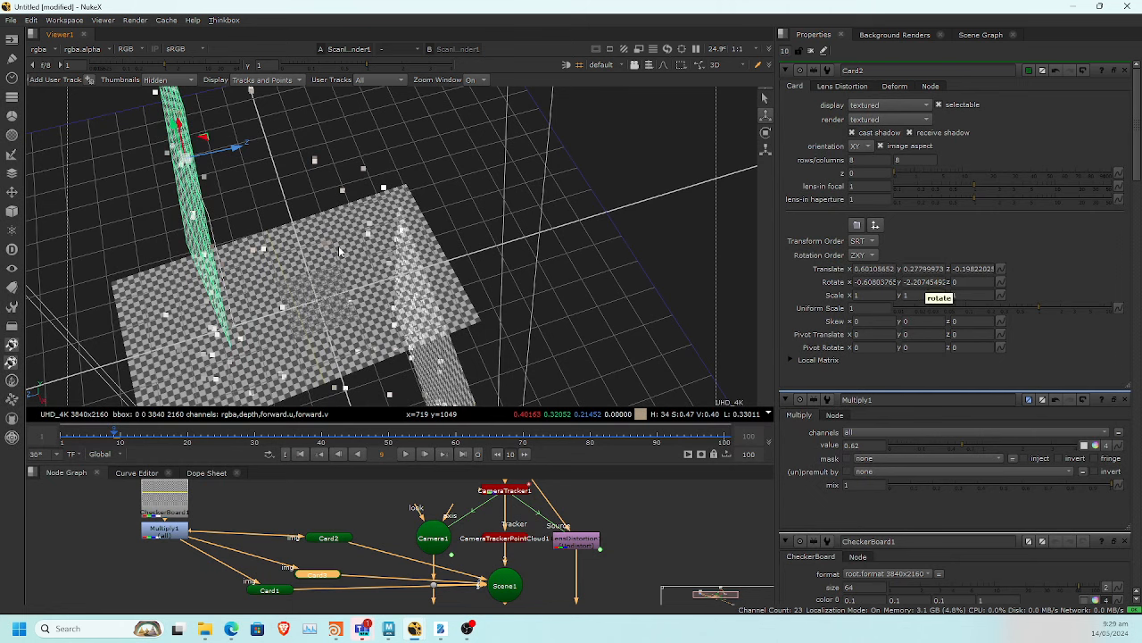
pyautogui.press('Tab')
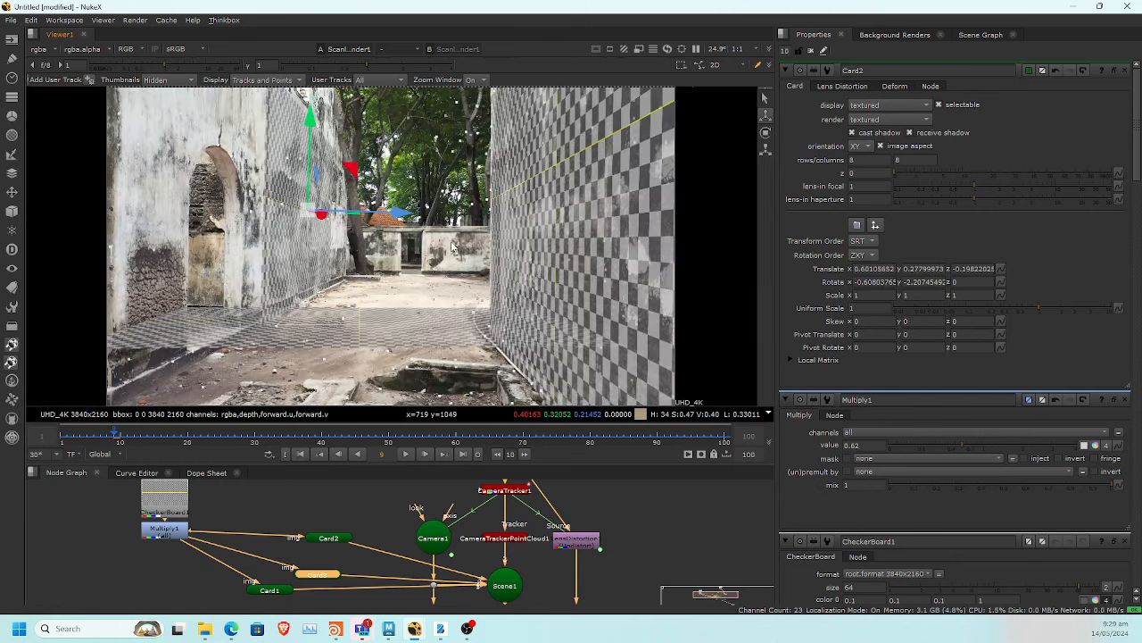
pyautogui.doubleClick(928, 282)
pyautogui.write('0')
pyautogui.hotkey('ctrl', 'z')
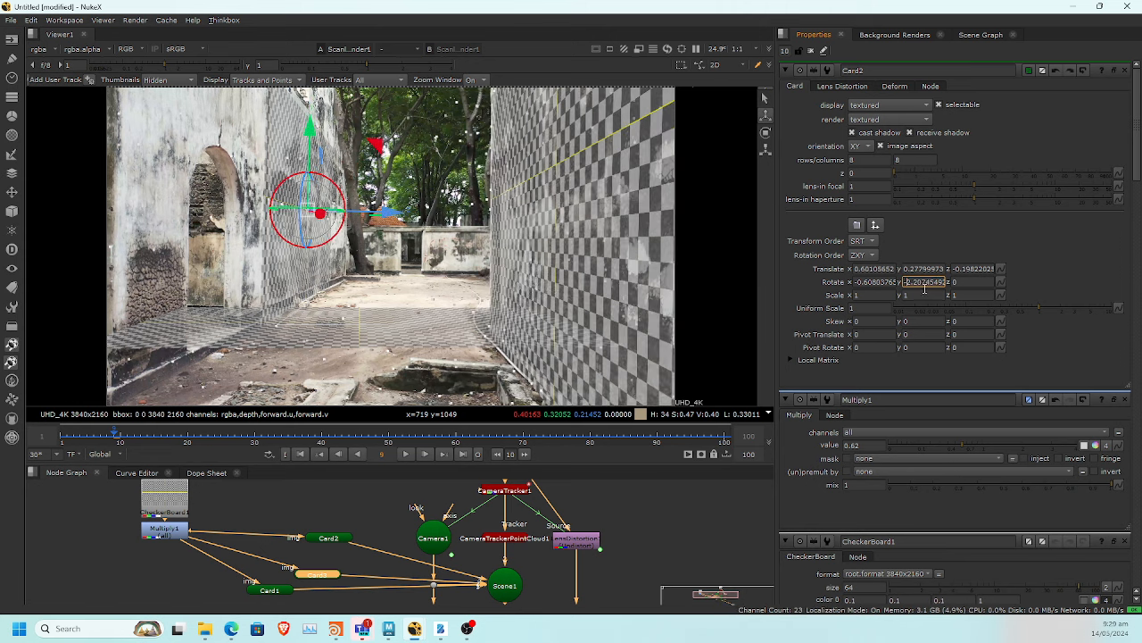
# Open Card3's properties, try an X rotation of 0 and undo it
pyautogui.doubleClick(328, 575)
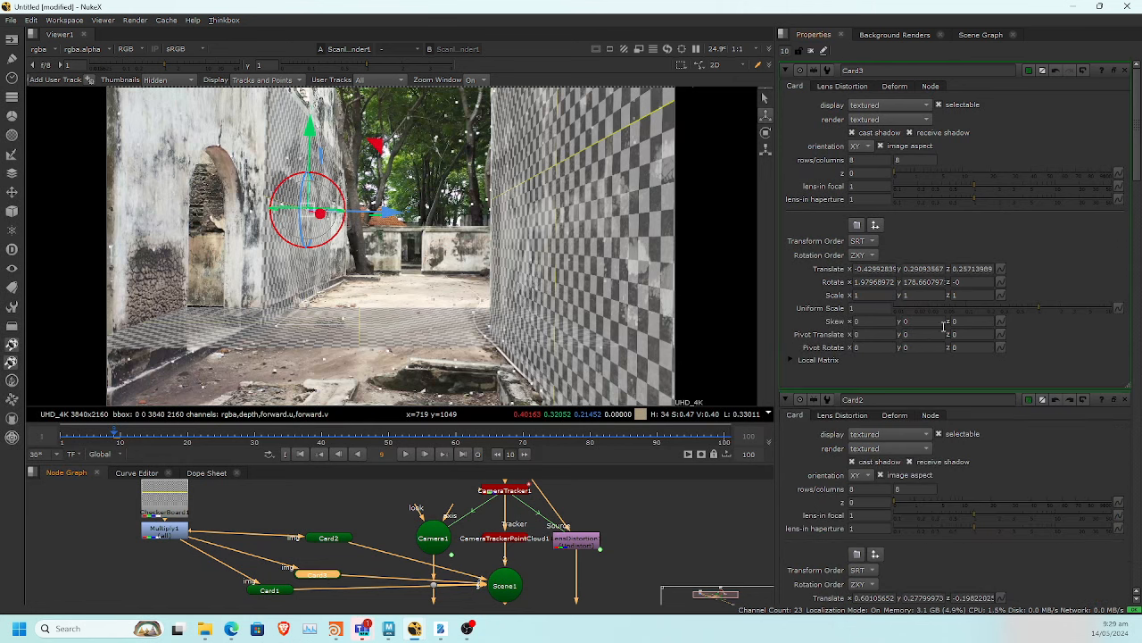
pyautogui.doubleClick(873, 282)
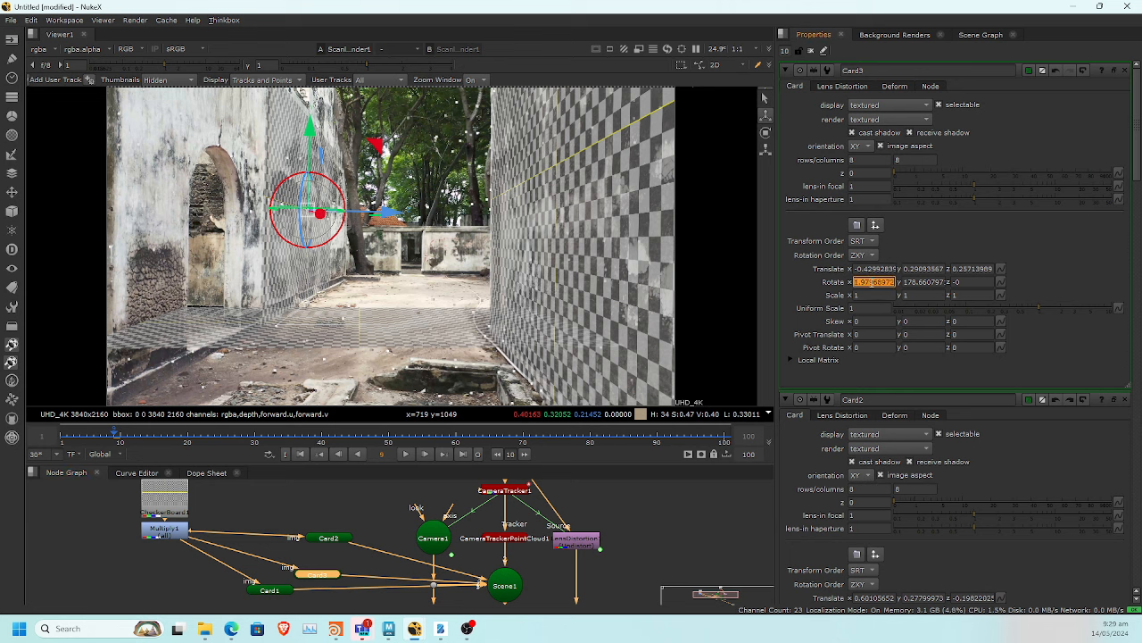
pyautogui.write('0')
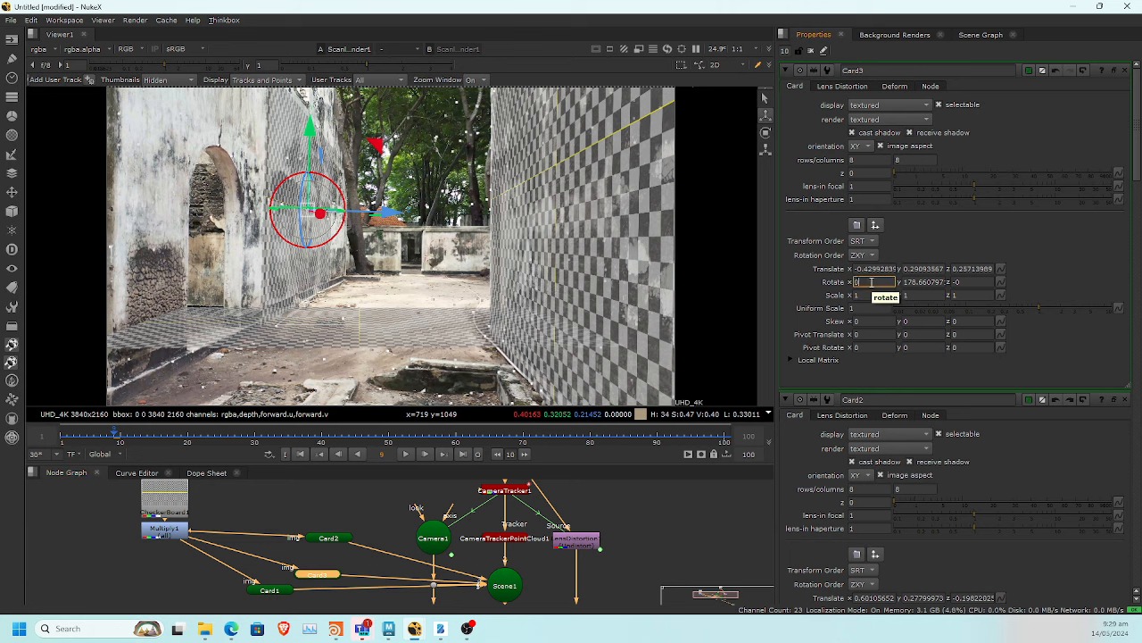
pyautogui.press('Return')
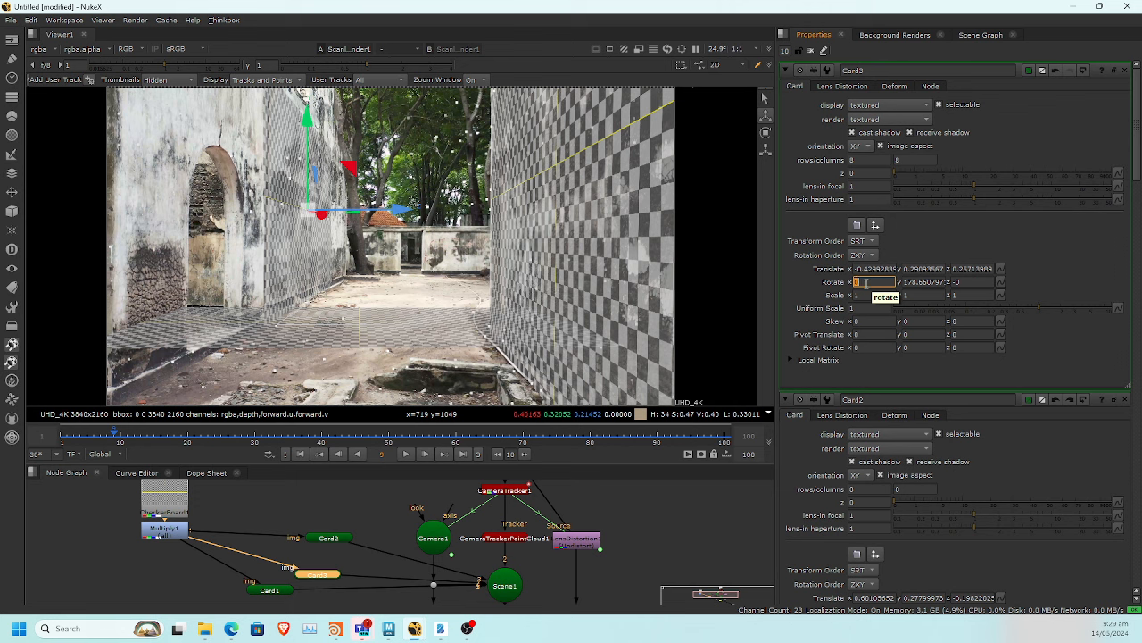
pyautogui.hotkey('ctrl', 'z')
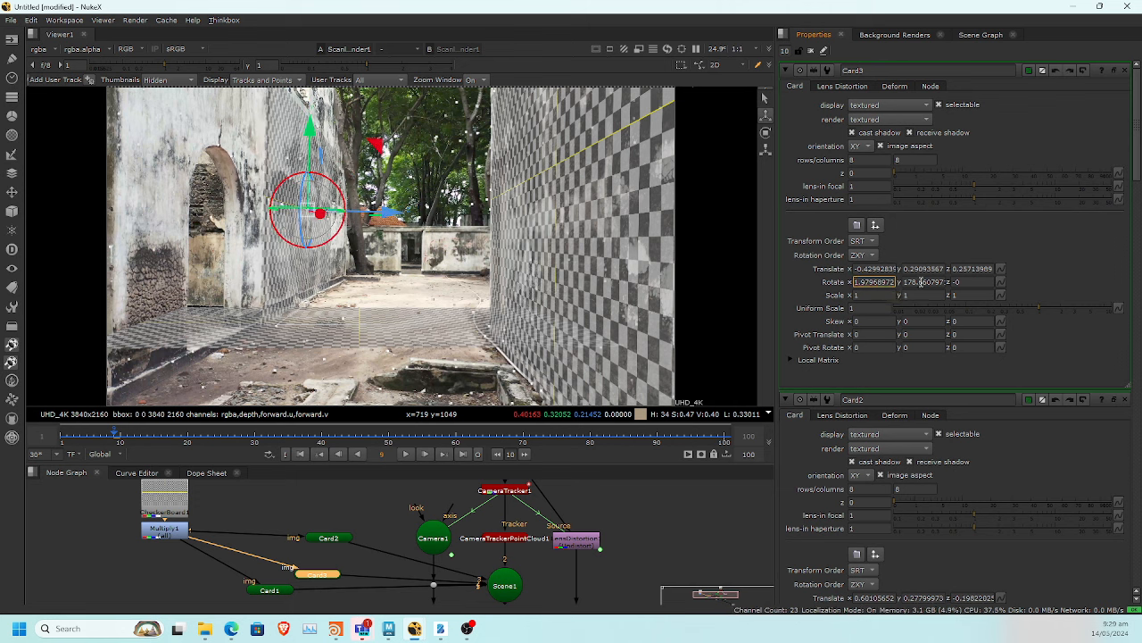
# Try a Y rotation of 180 on Card3 and undo it
pyautogui.hotkey('ctrl', 'z')
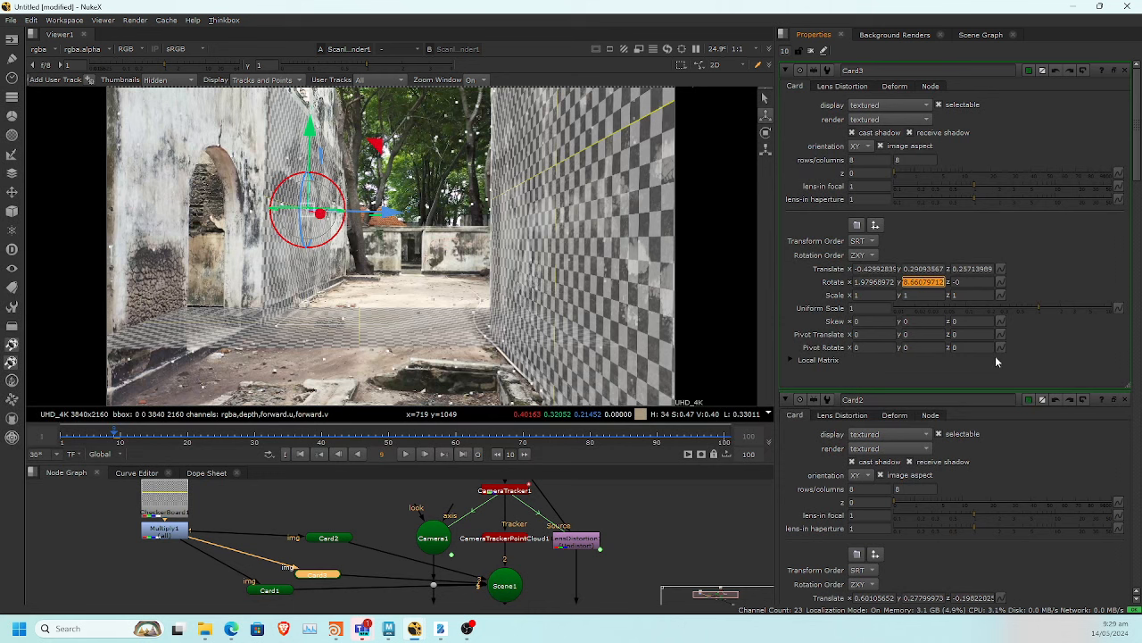
pyautogui.write('180')
pyautogui.press('Return')
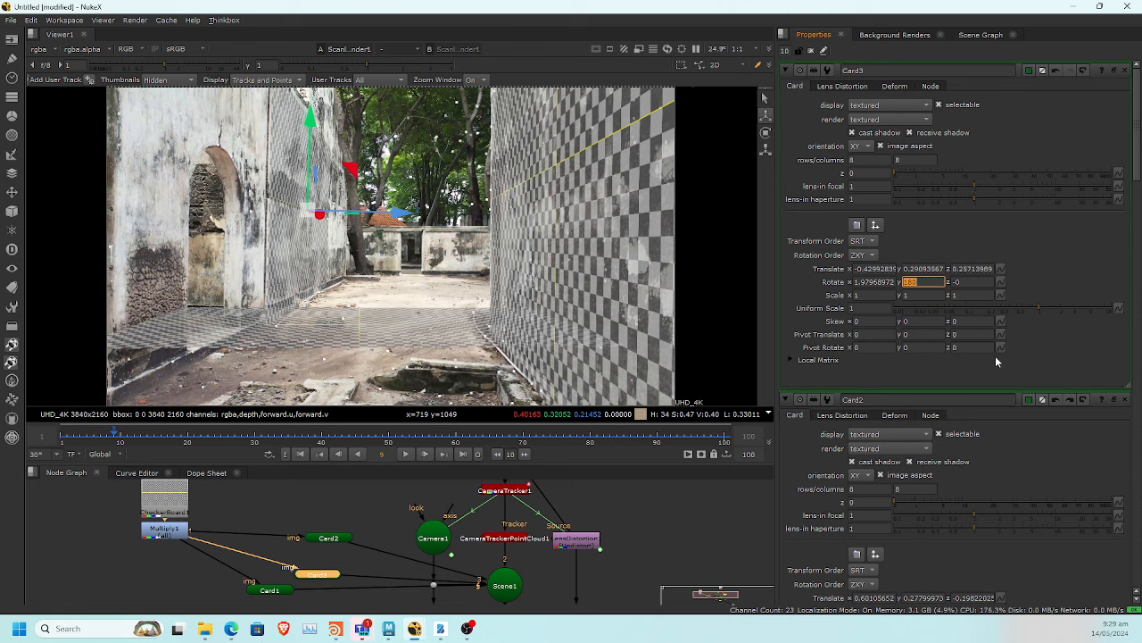
pyautogui.hotkey('ctrl', 'z')
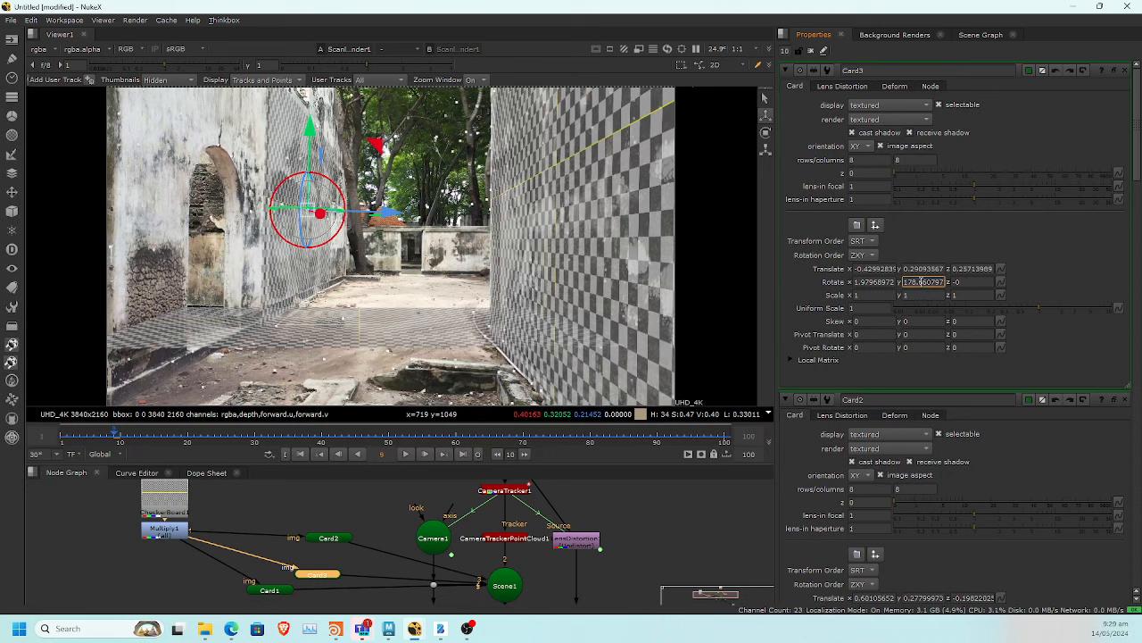
# Lower Card3's Y rotation to about 176.96 to follow the base of the left wall
pyautogui.press('Down')
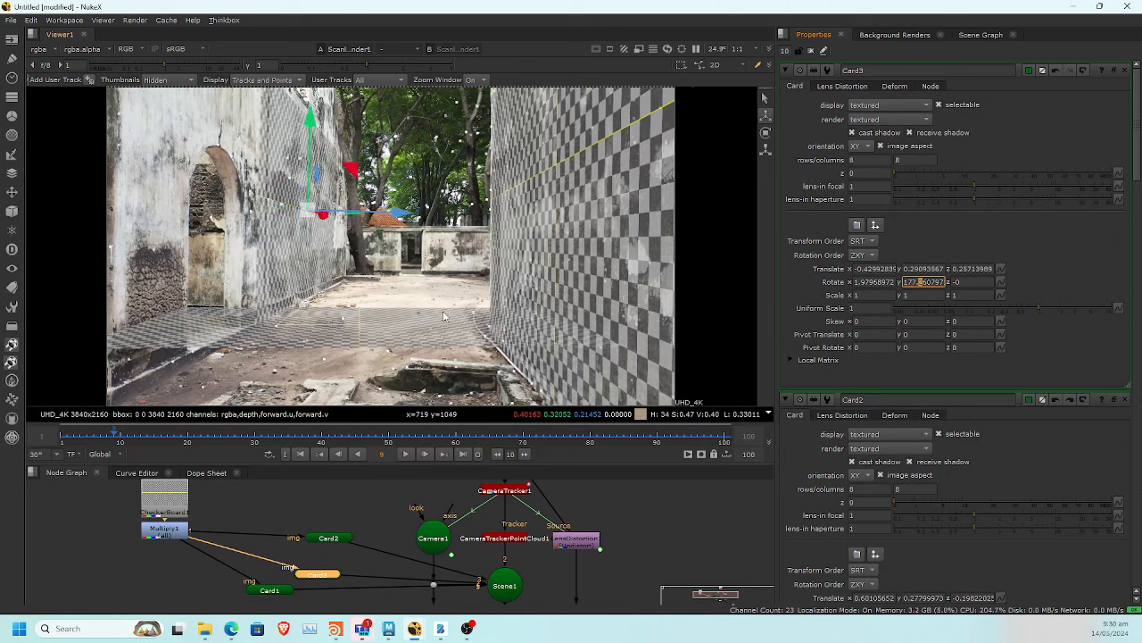
pyautogui.scroll(6, 322, 305)
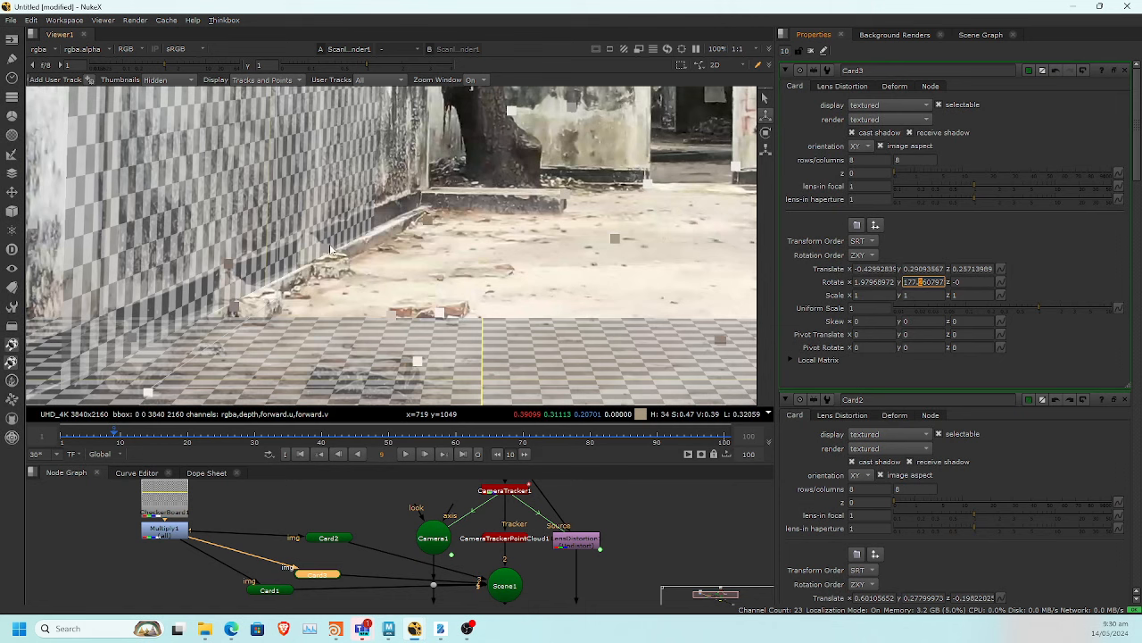
pyautogui.press('Down')
pyautogui.press('Down')
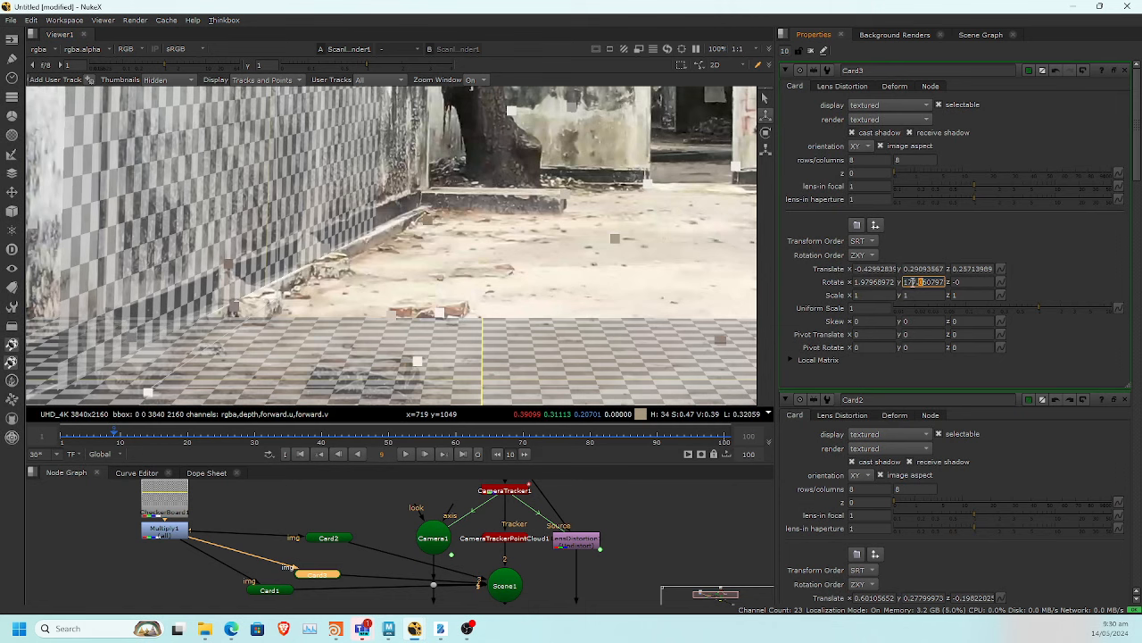
pyautogui.press('Up')
pyautogui.press('Down')
pyautogui.press('Down')
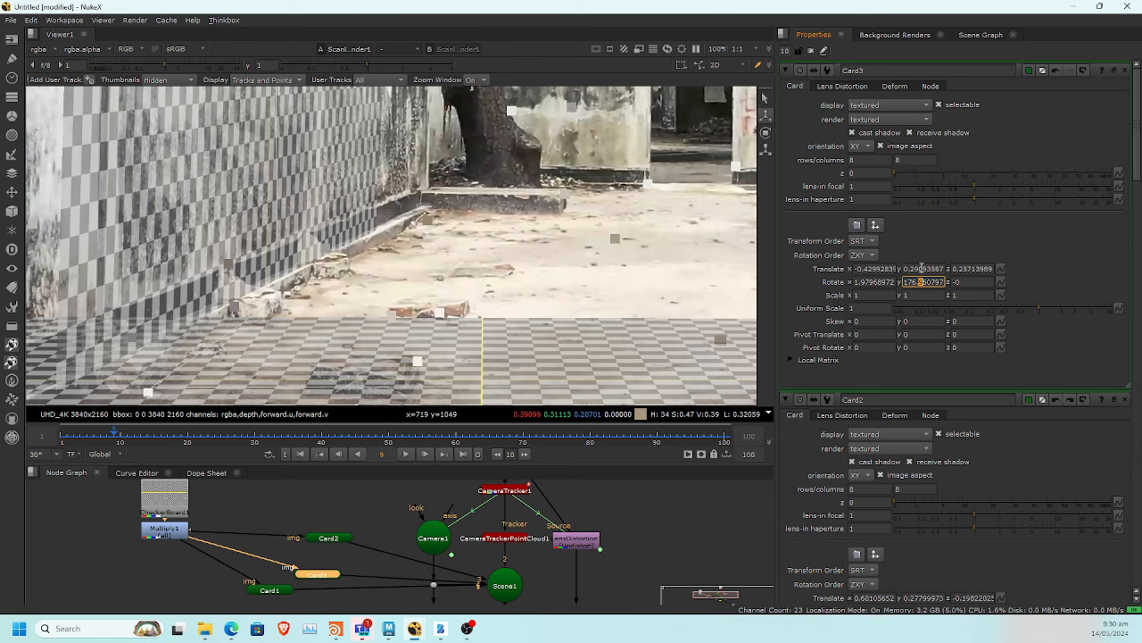
# Set Card3's translation to about 0.293 in Y and about -0.610 in X
pyautogui.click(918, 268)
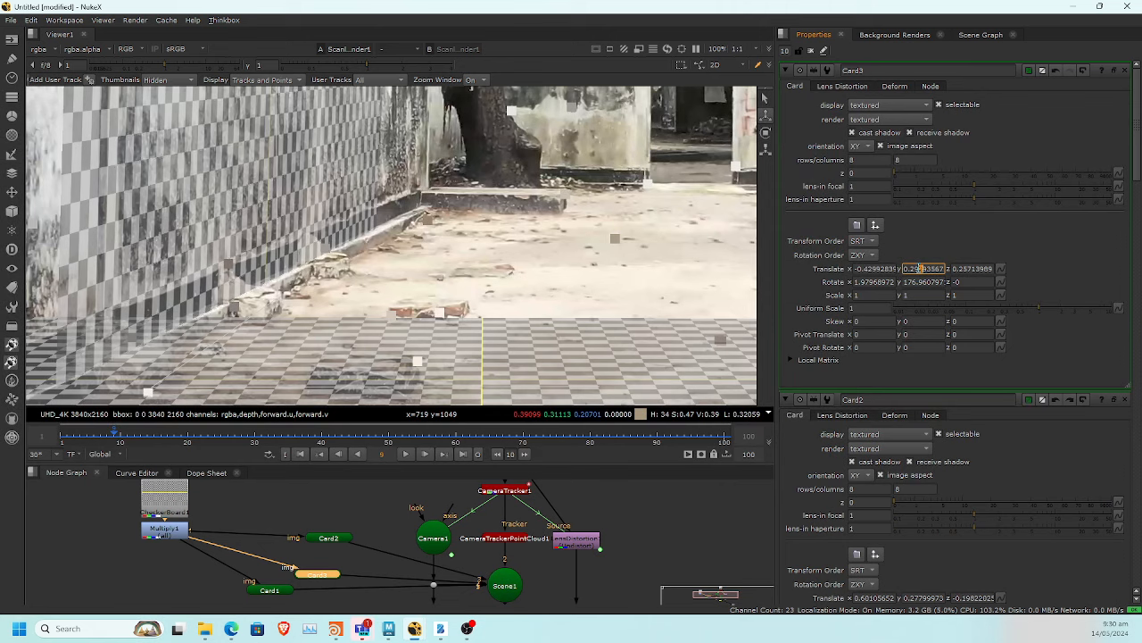
pyautogui.scroll(-3, 582, 267)
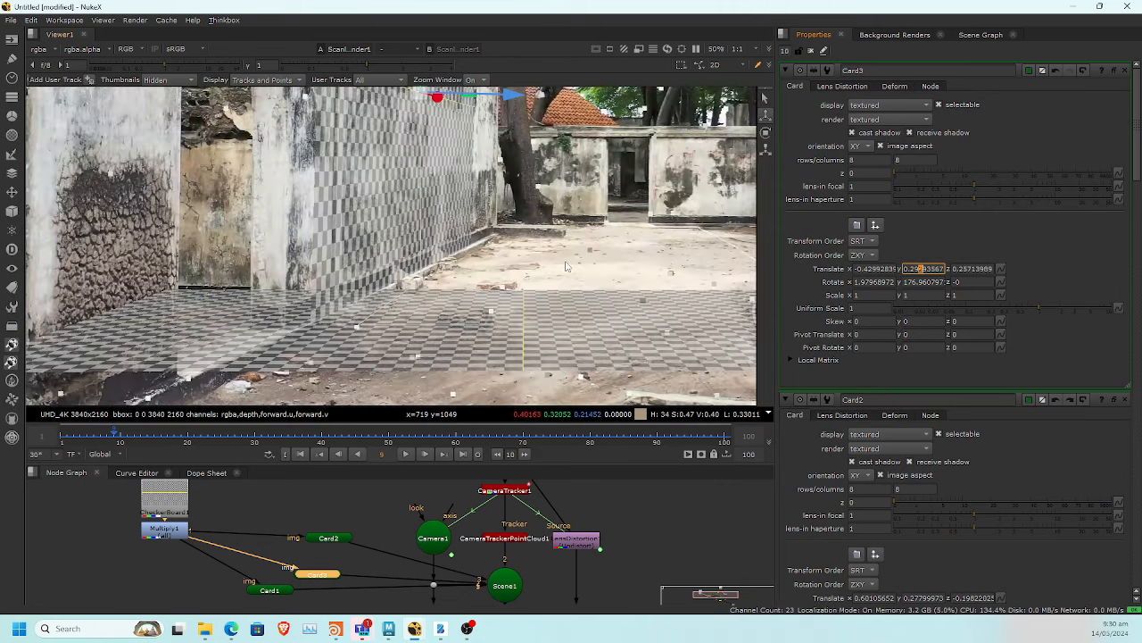
pyautogui.scroll(2, 732, 268)
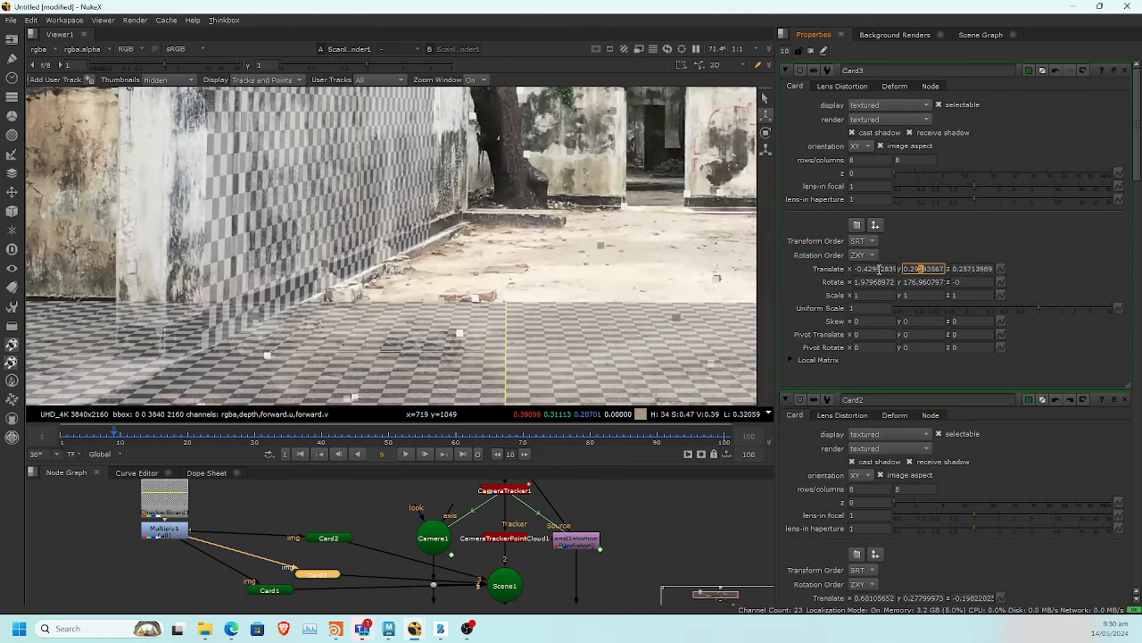
pyautogui.click(880, 268)
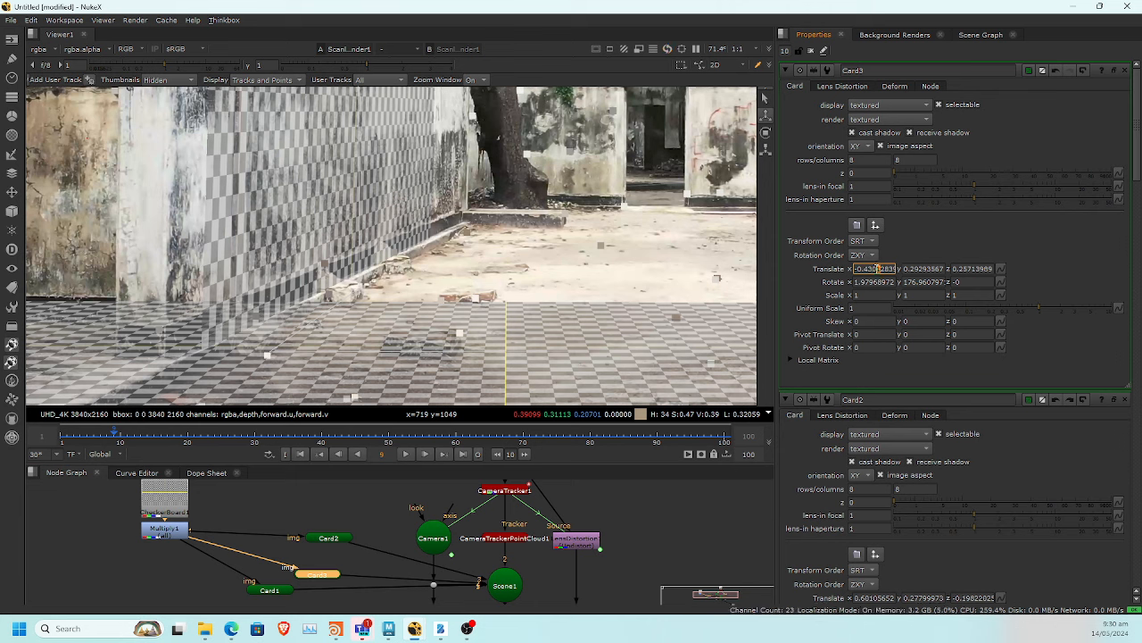
pyautogui.scroll(-10, 870, 268)
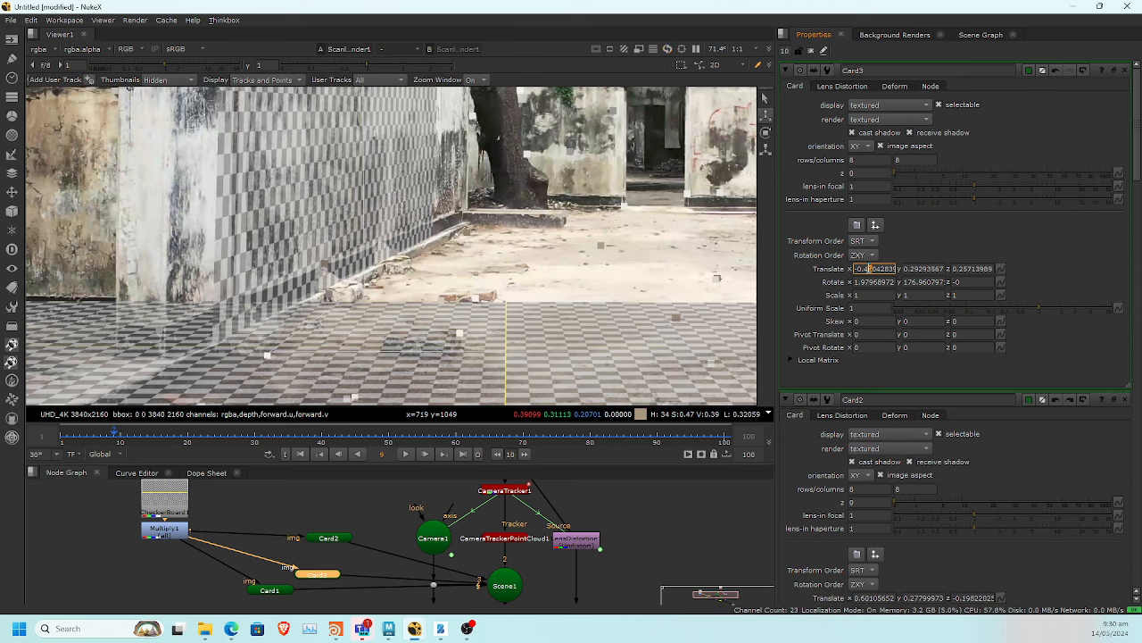
pyautogui.scroll(-10, 871, 267)
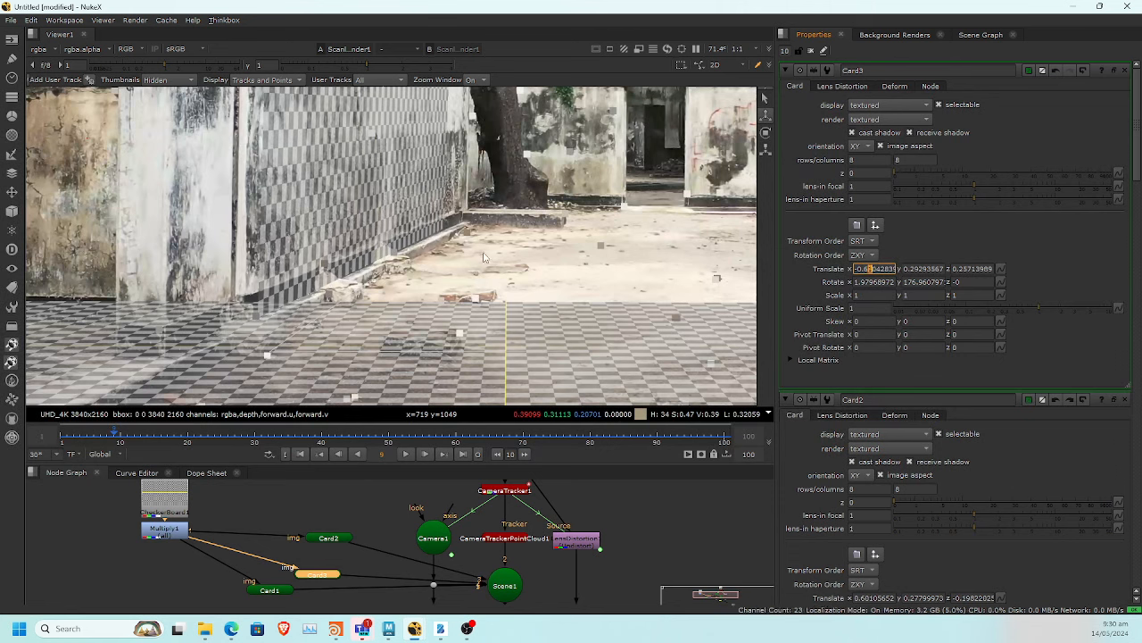
pyautogui.scroll(-2, 474, 191)
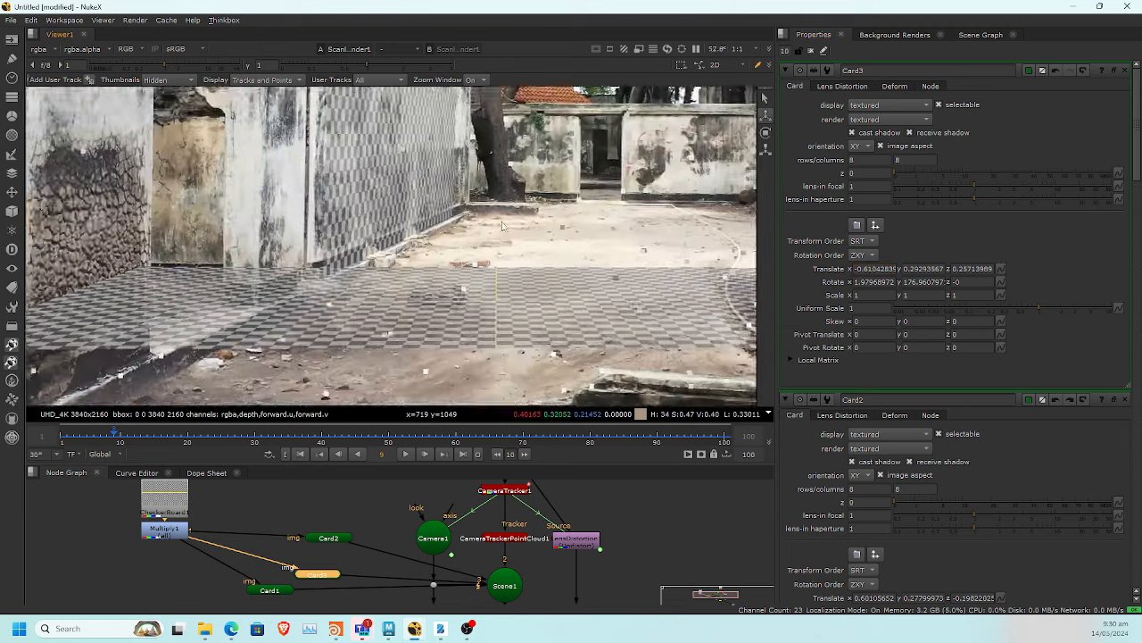
pyautogui.scroll(2, 475, 191)
# Fine-tune Card3's Y rotation to between 176 and 177 against the left wall's base line
pyautogui.moveTo(482, 184); pyautogui.dragTo(502, 305, button='middle')
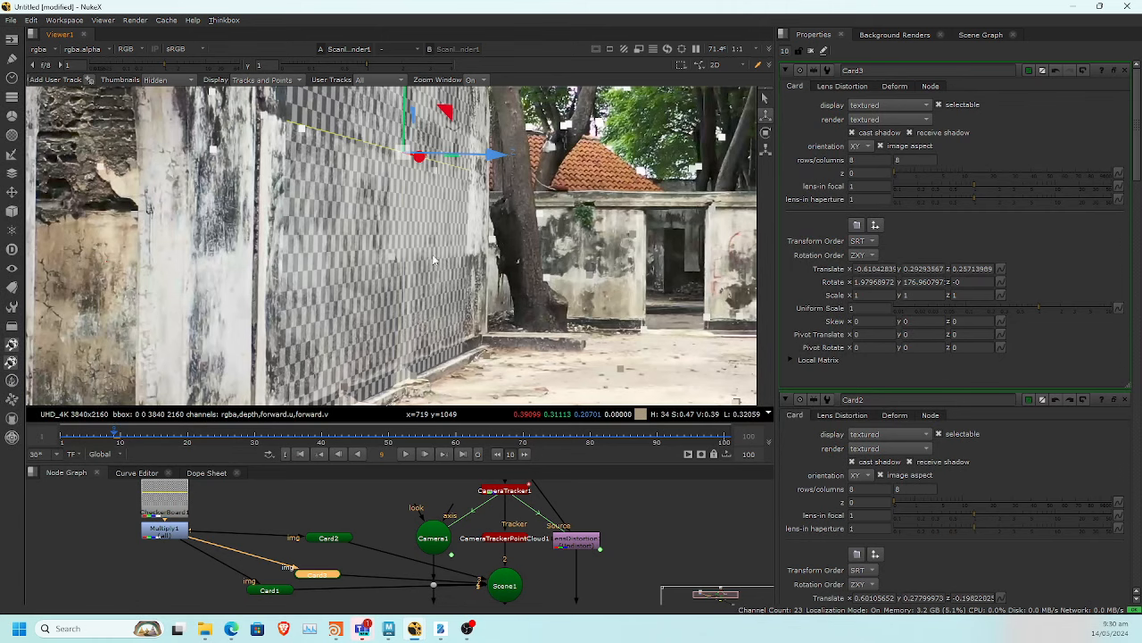
pyautogui.scroll(1, 428, 237)
pyautogui.scroll(4, 444, 268)
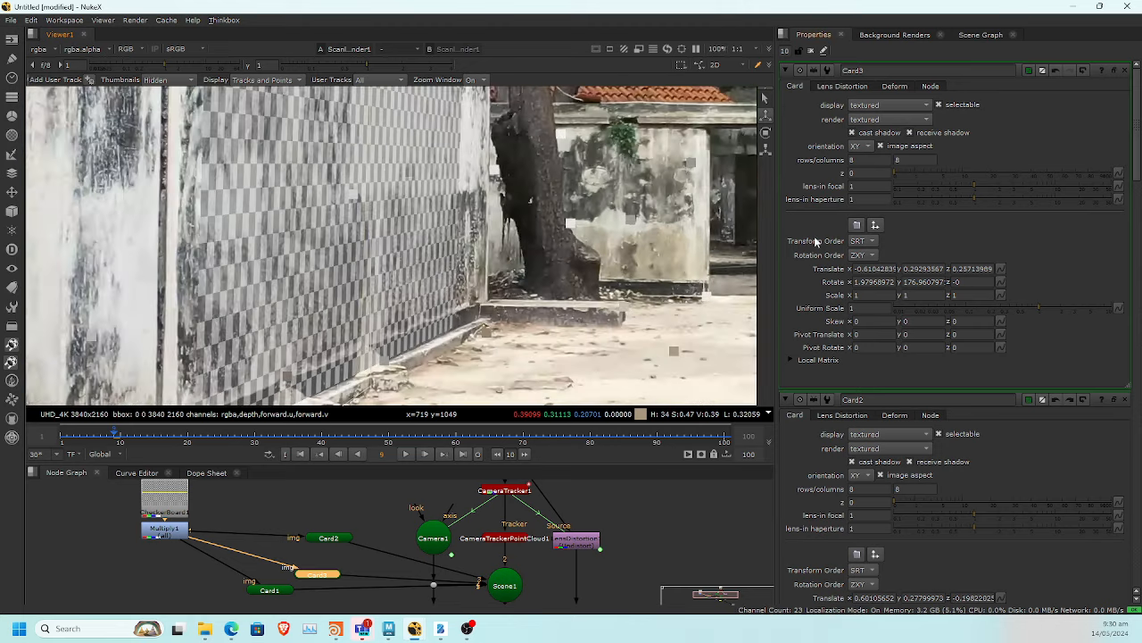
pyautogui.click(909, 281)
pyautogui.press('Down')
pyautogui.press('Down')
pyautogui.press('Down')
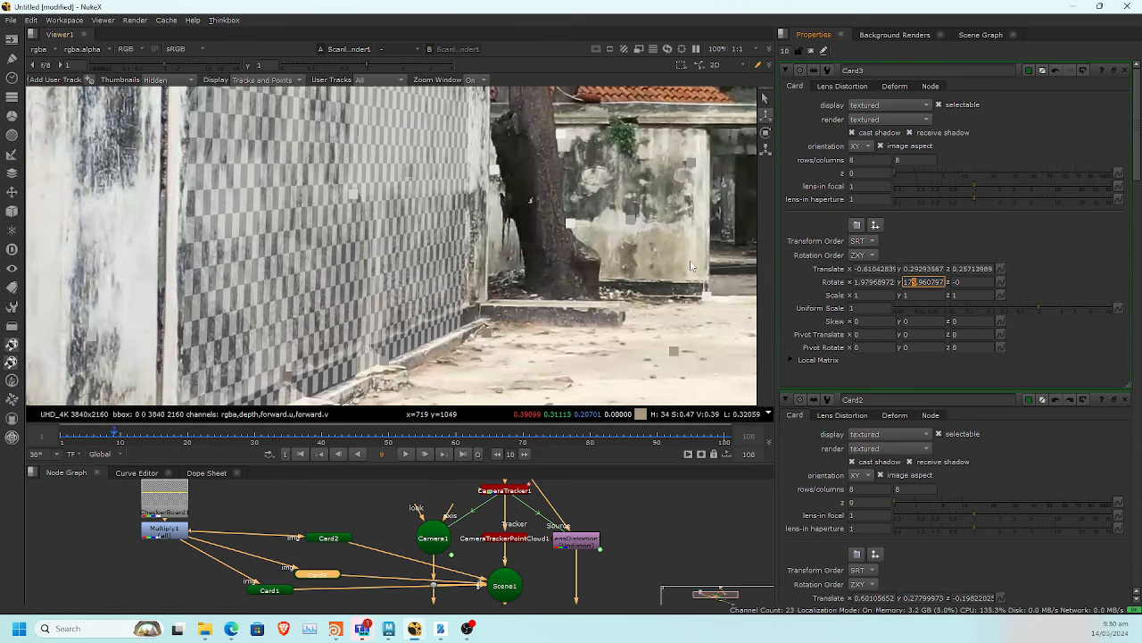
pyautogui.scroll(-1, 591, 292)
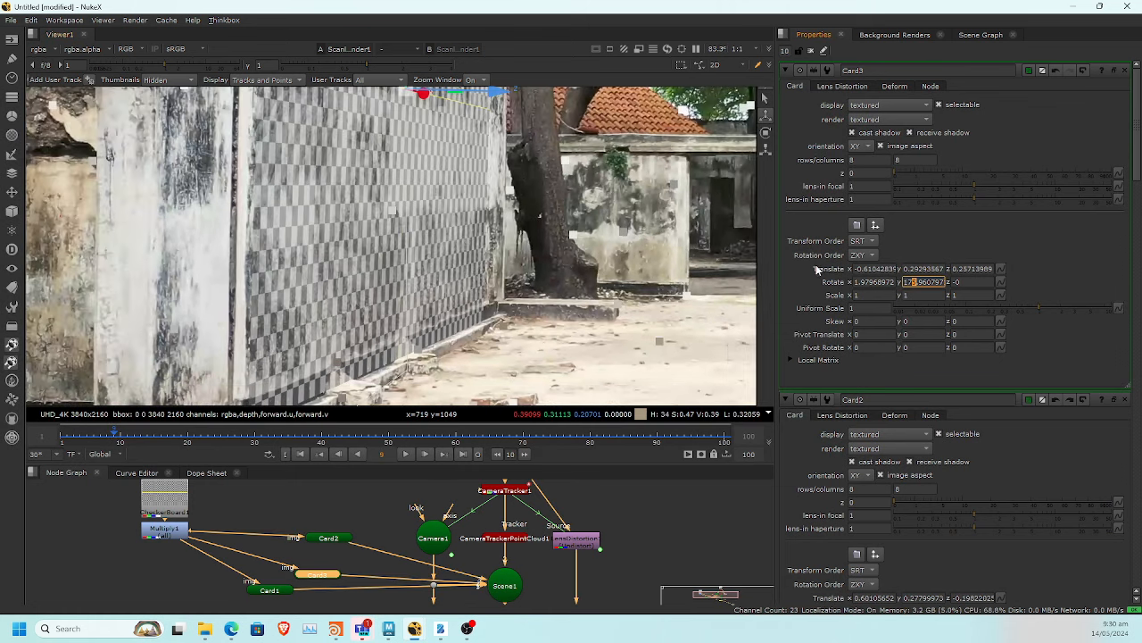
pyautogui.click(919, 281)
pyautogui.press('Up')
pyautogui.press('Up')
pyautogui.press('Up')
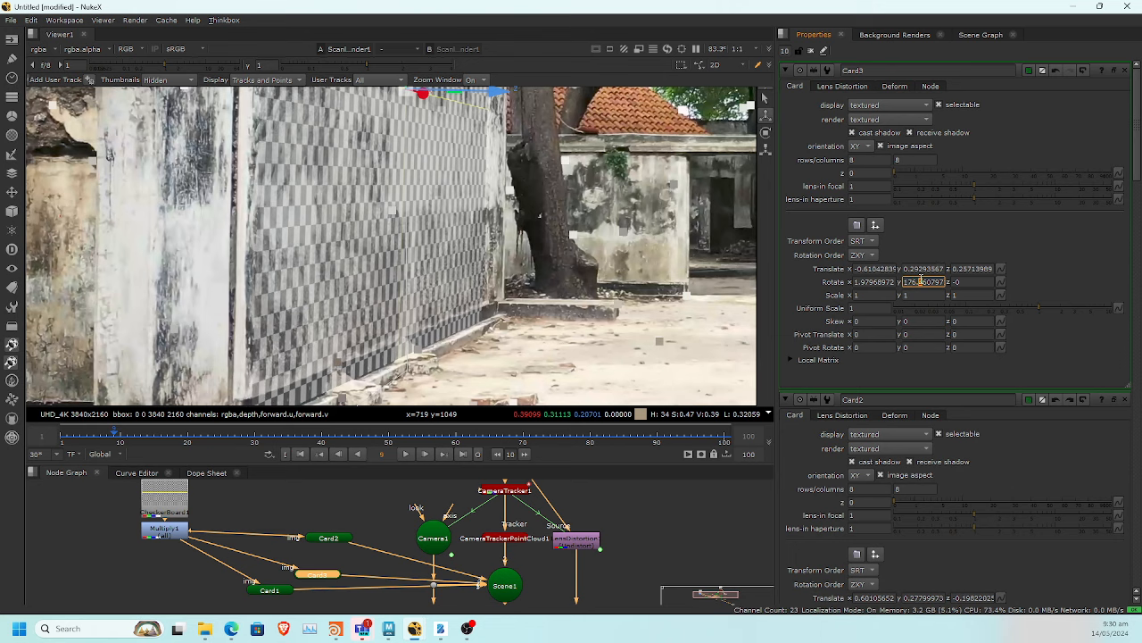
# Select Card1, the floor card, and set its Z rotation to 0
pyautogui.scroll(-6, 447, 309)
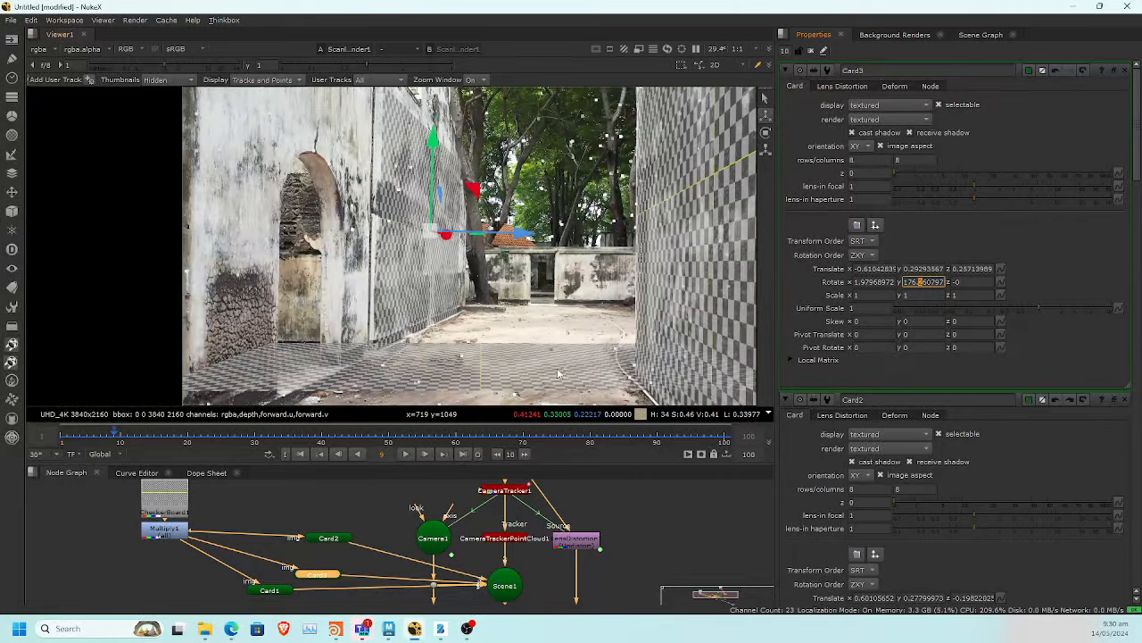
pyautogui.click(271, 590)
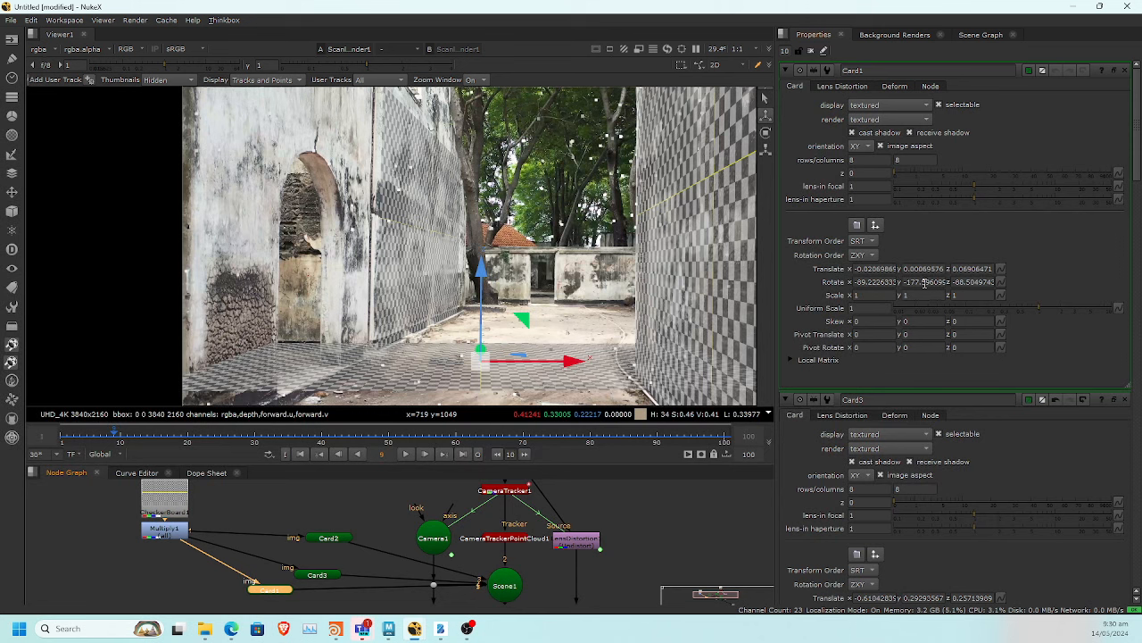
pyautogui.doubleClick(984, 282)
pyautogui.write('0')
pyautogui.press('Return')
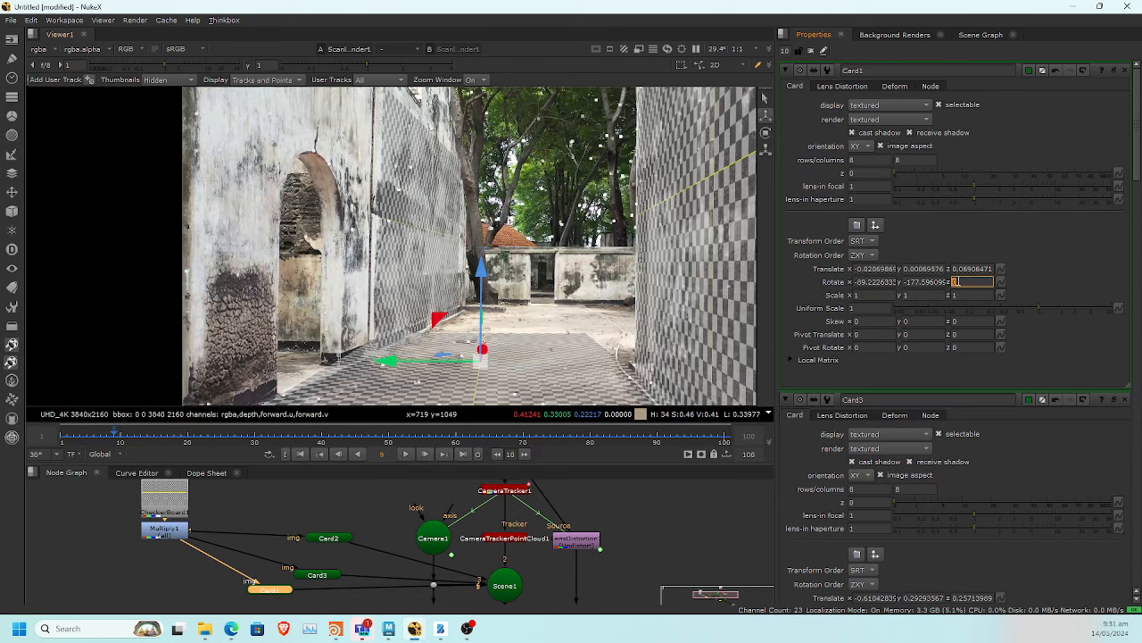
# Set Card1's X translation to about -0.427 to move the floor card deeper into the courtyard
pyautogui.click(873, 268)
pyautogui.press('Up')
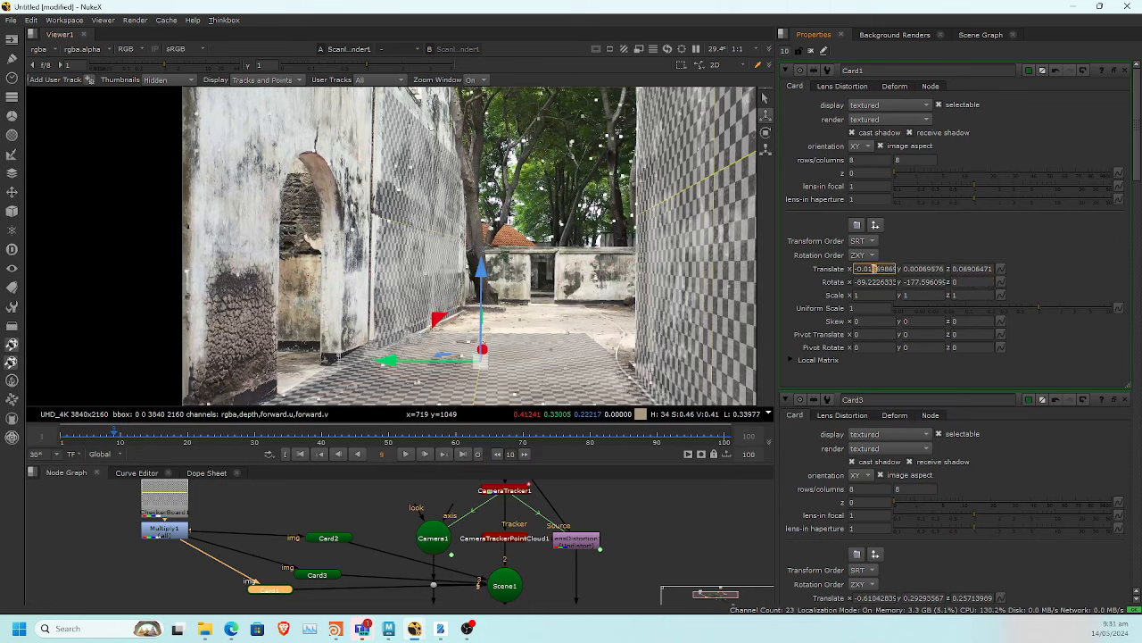
pyautogui.press('Down')
pyautogui.press('Down')
pyautogui.click(865, 268)
pyautogui.click(857, 268)
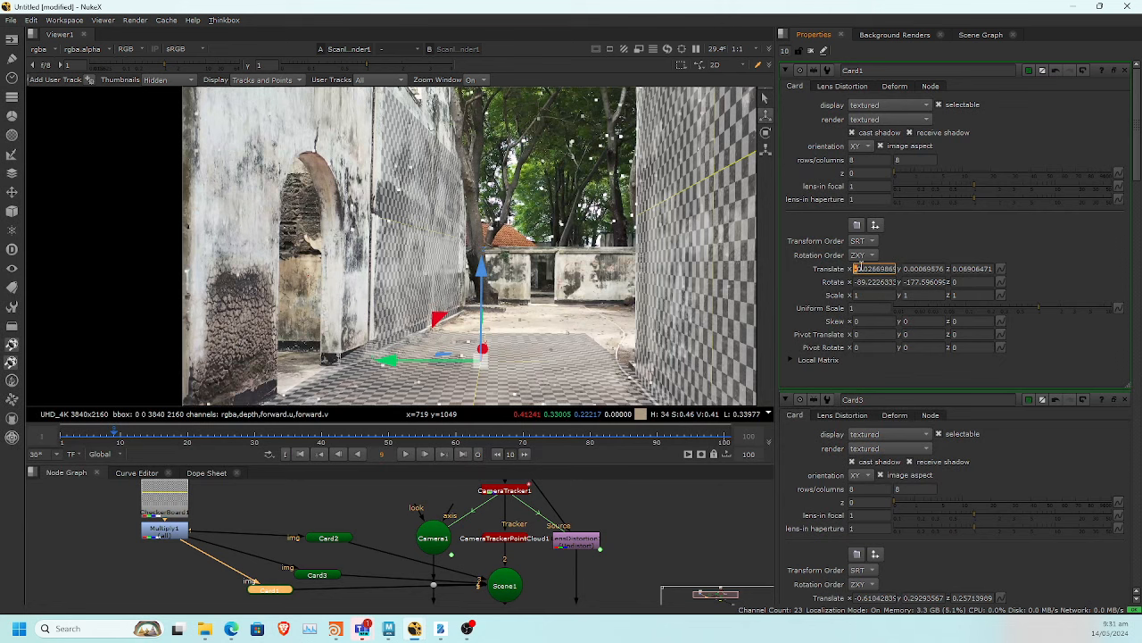
pyautogui.click(866, 268)
pyautogui.press('Down')
pyautogui.press('Down')
pyautogui.press('Down')
pyautogui.press('Down')
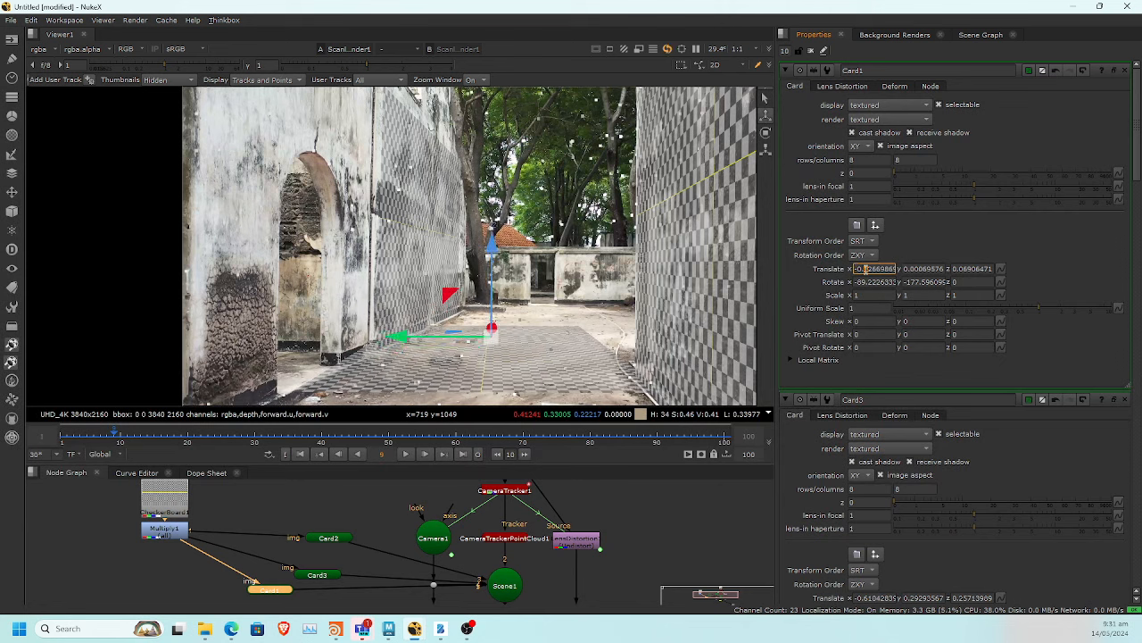
pyautogui.press('Up')
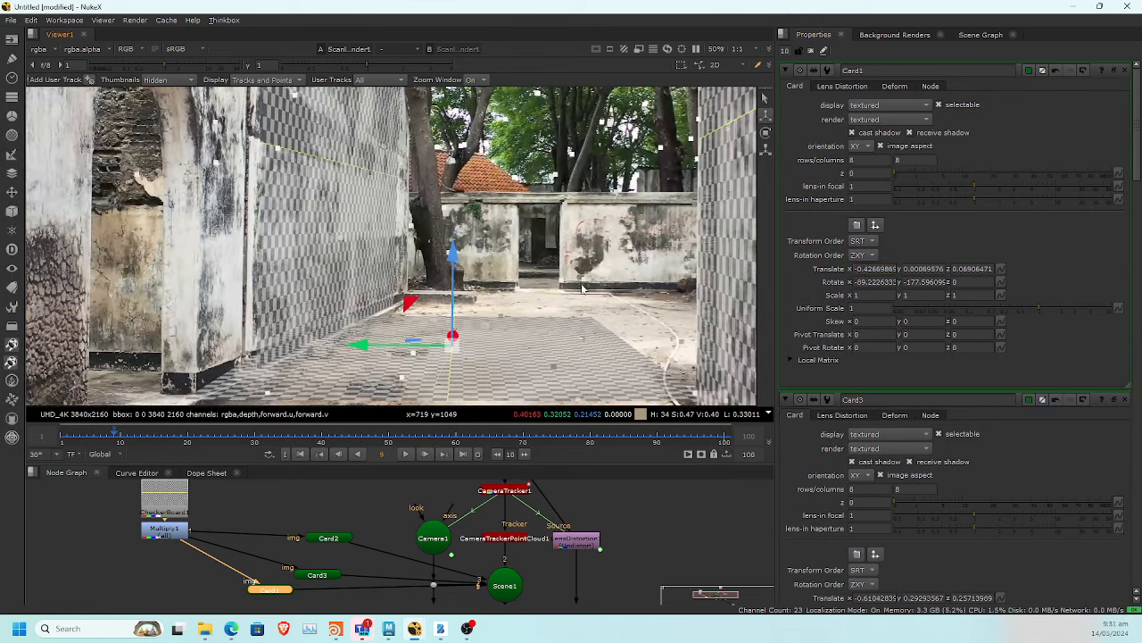
# Scale Card1 to 2 in X and 0.9 in Y to cover the courtyard floor
pyautogui.click(867, 295)
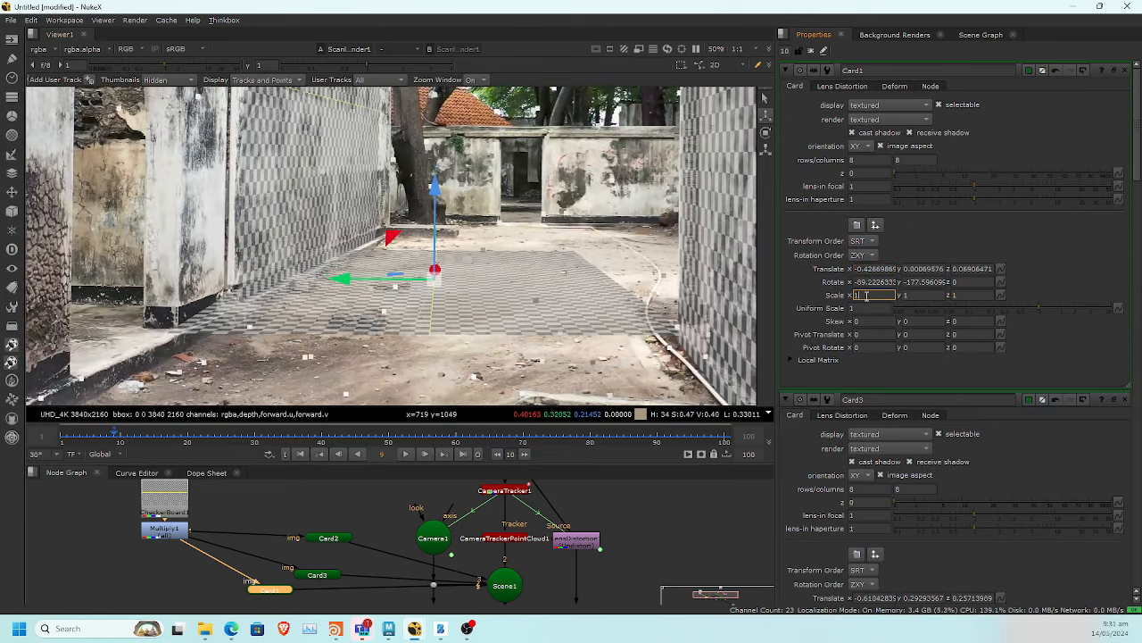
pyautogui.scroll(10, 864, 295)
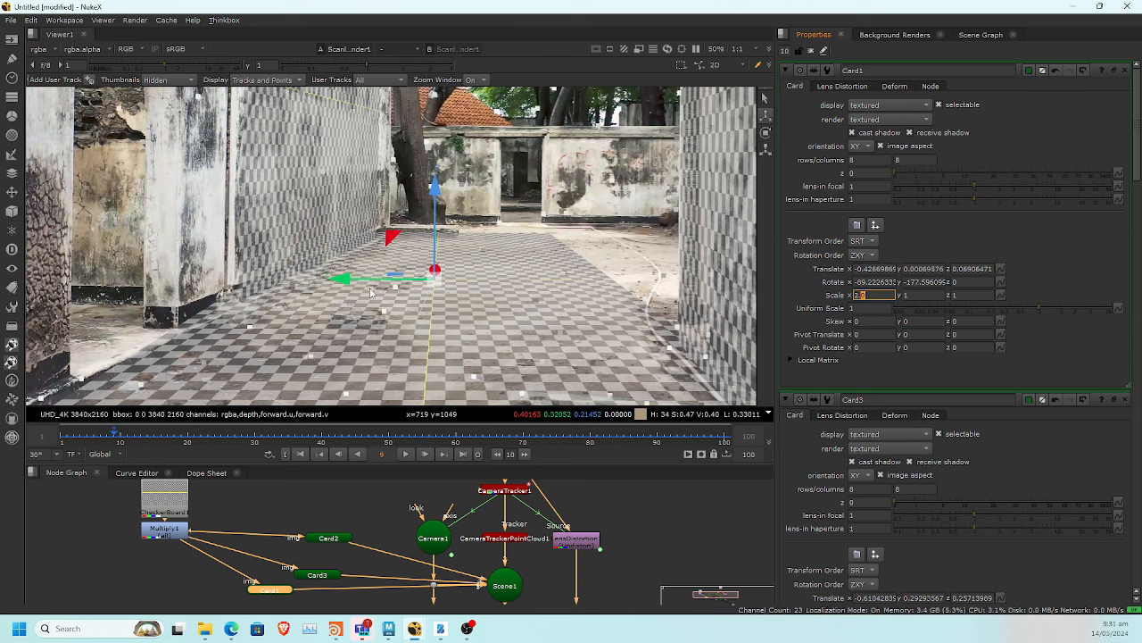
pyautogui.click(923, 295)
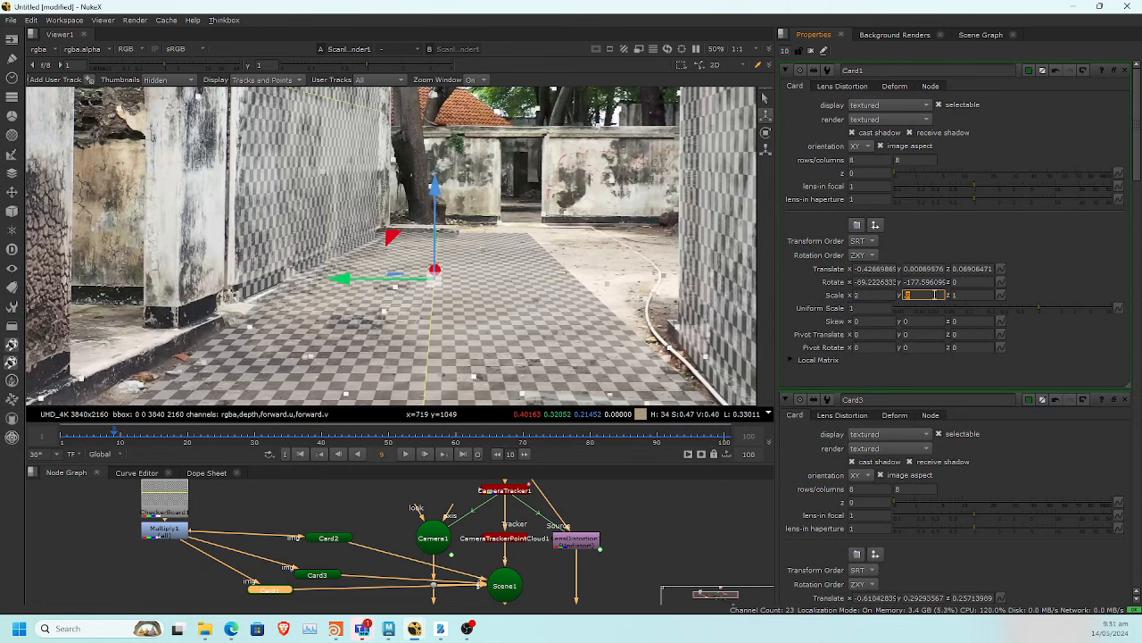
pyautogui.write('0.9')
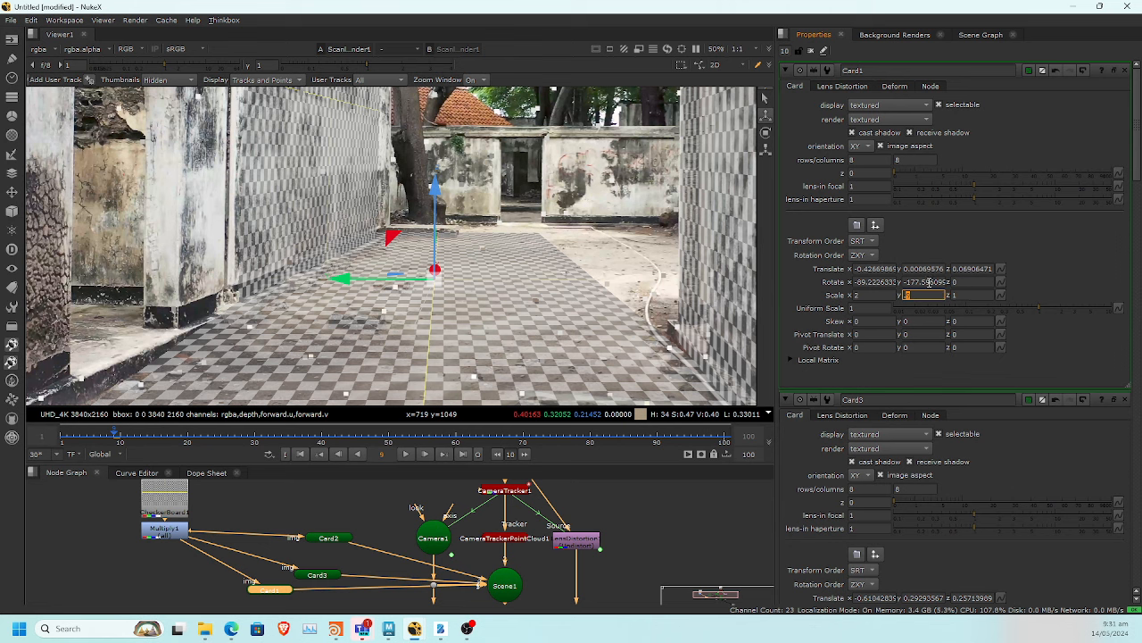
# Lower Card1's Y rotation gradually to about -181.196 to line the floor card up with the walls
pyautogui.click(918, 282)
pyautogui.press('Down')
pyautogui.press('Down')
pyautogui.press('Down')
pyautogui.press('Down')
pyautogui.press('Down')
pyautogui.press('Down')
pyautogui.press('Down')
pyautogui.press('Down')
pyautogui.press('Down')
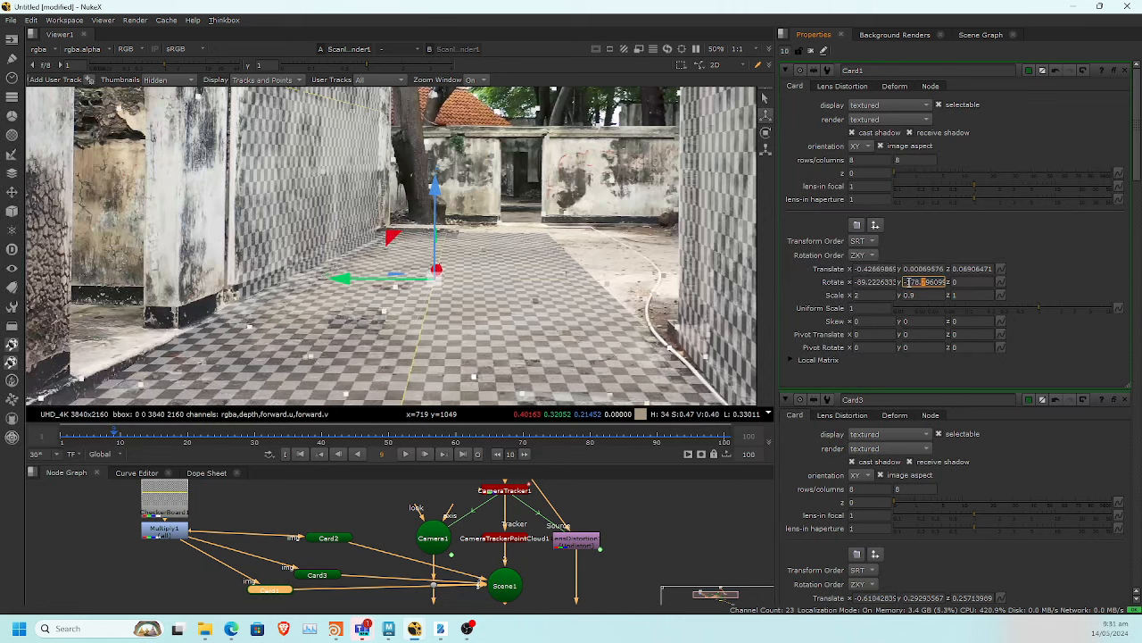
pyautogui.press('Down')
pyautogui.press('Down')
pyautogui.press('Down')
pyautogui.press('Down')
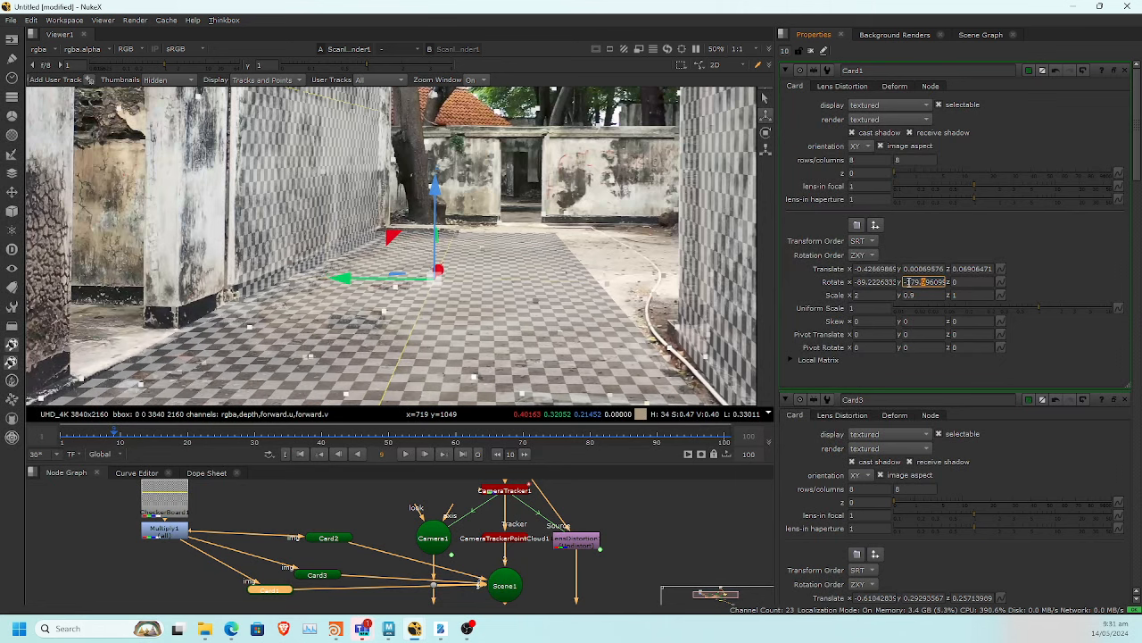
pyautogui.press('Down')
pyautogui.press('Down')
pyautogui.press('Down')
pyautogui.press('Down')
pyautogui.press('Down')
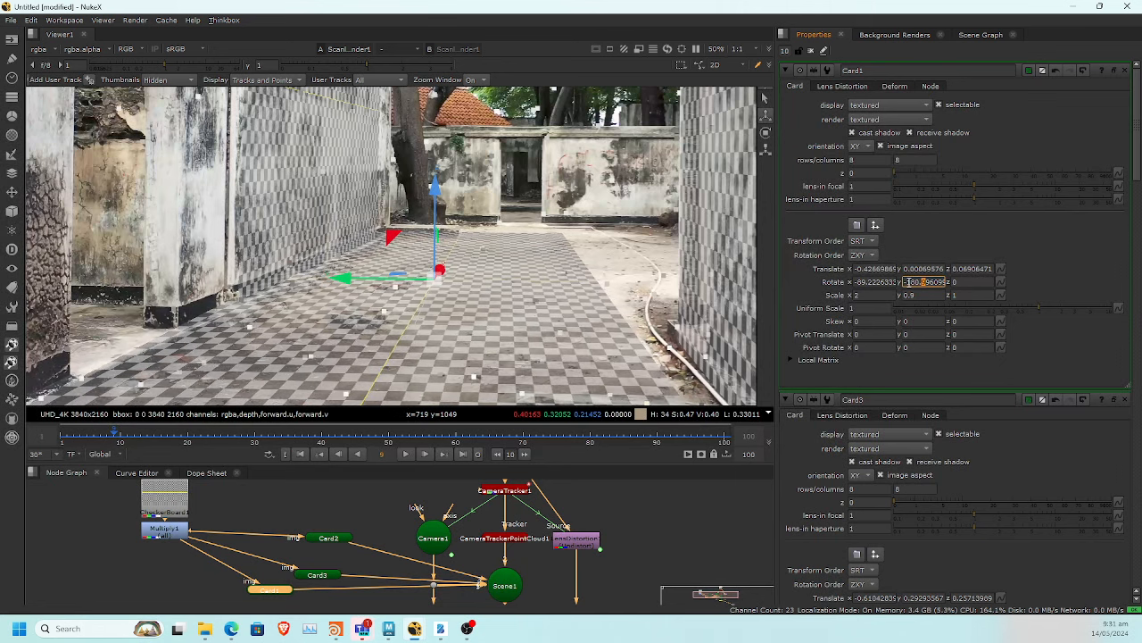
pyautogui.press('Down')
pyautogui.press('Down')
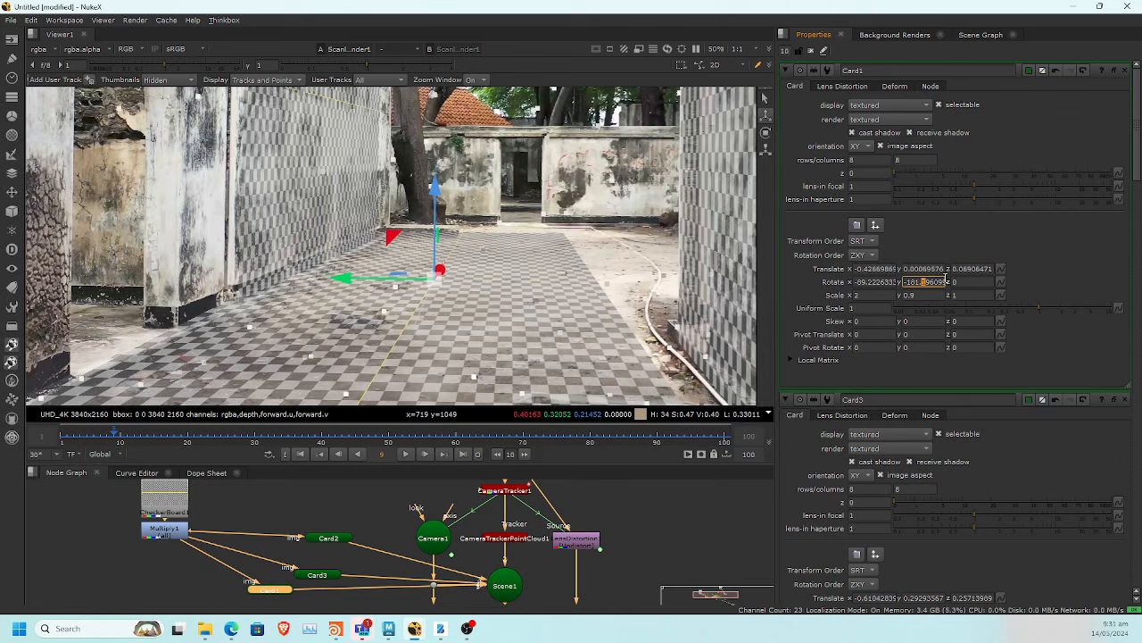
# Set Card1's Z translation to about 0.029 to shift the floor card sideways between the walls
pyautogui.click(927, 268)
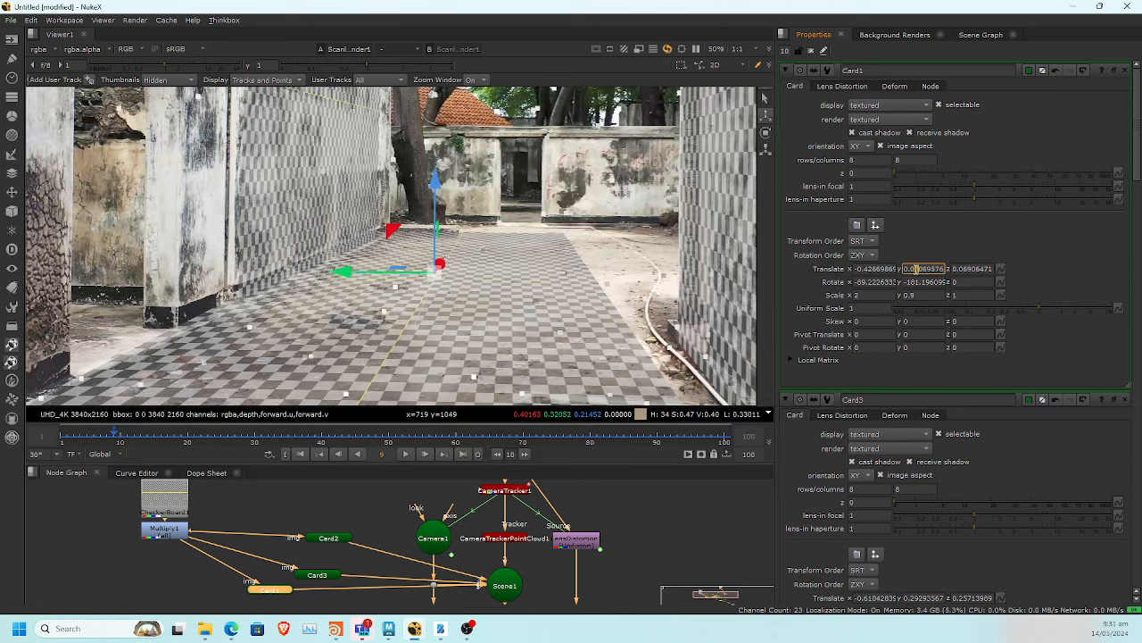
pyautogui.click(964, 268)
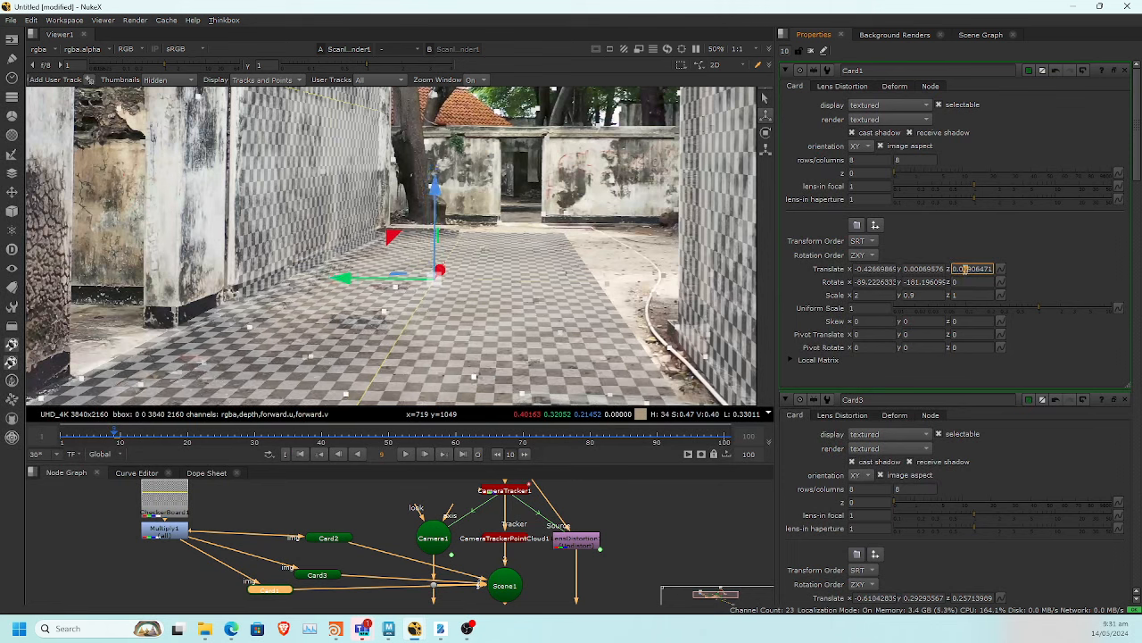
pyautogui.press('Down')
pyautogui.press('Down')
pyautogui.press('Down')
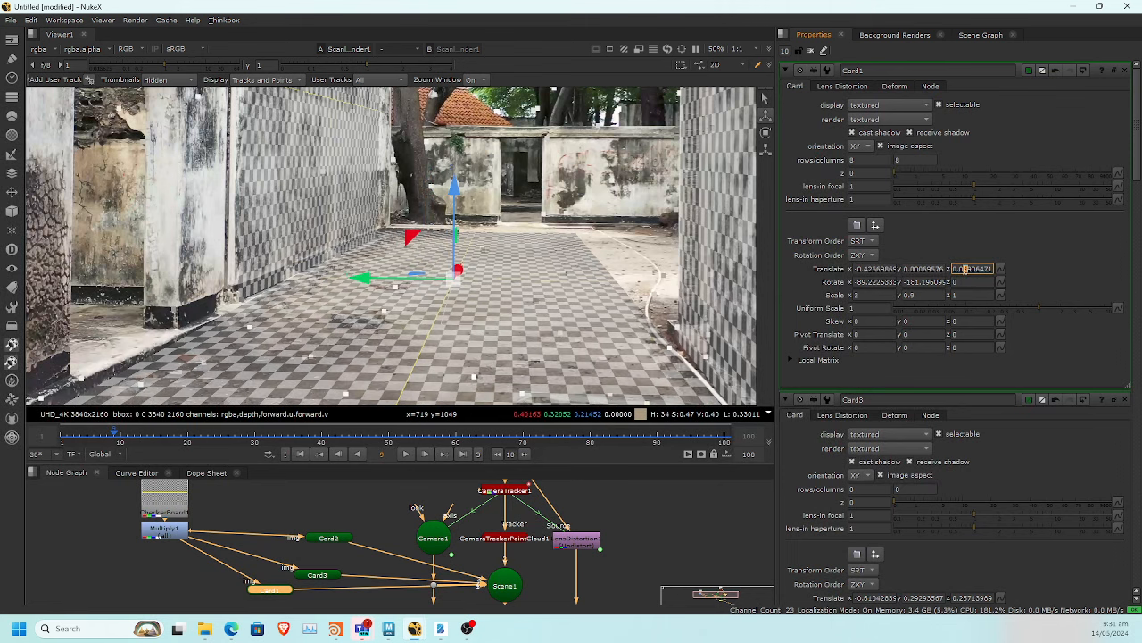
pyautogui.press('Down')
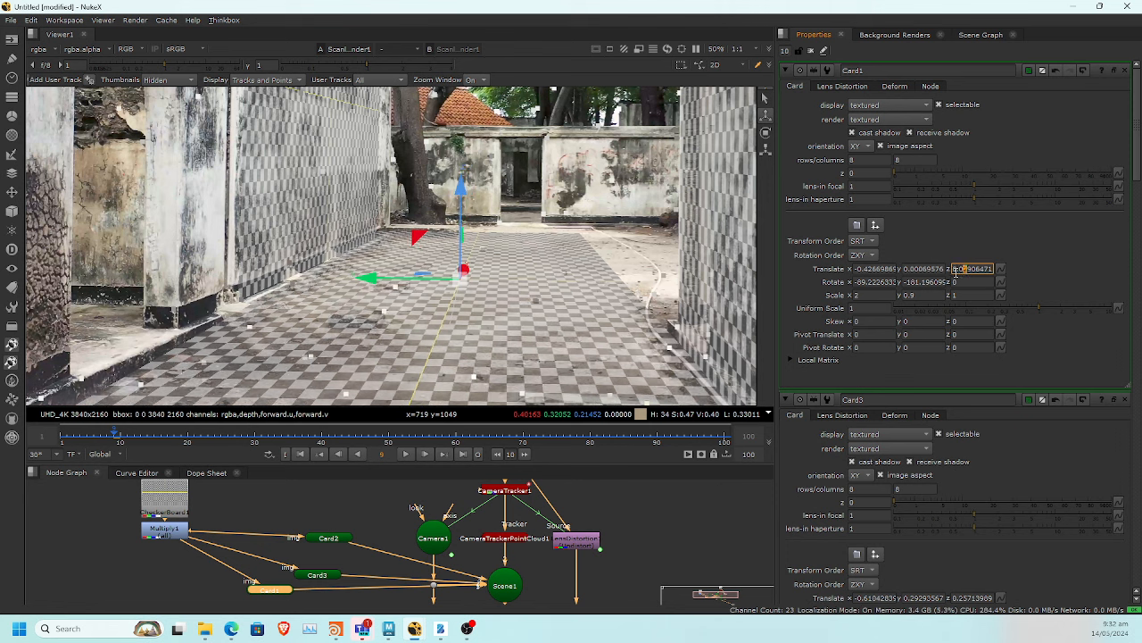
# Set Card1's Y rotation to about -182.196 to follow the wall bases
pyautogui.click(914, 282)
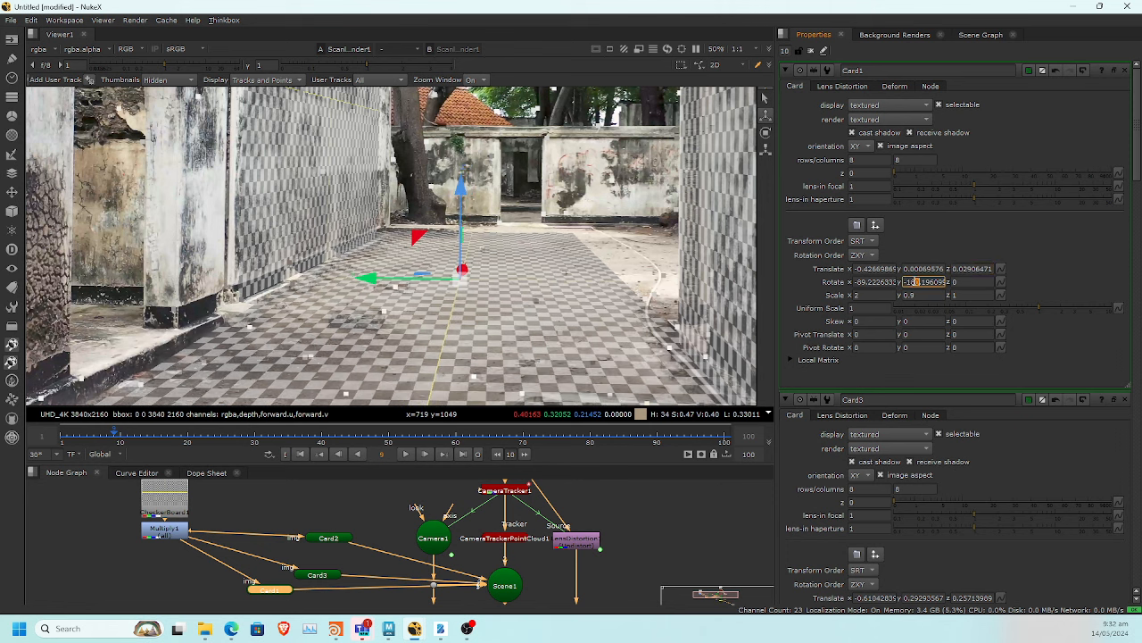
pyautogui.scroll(-3, 553, 248)
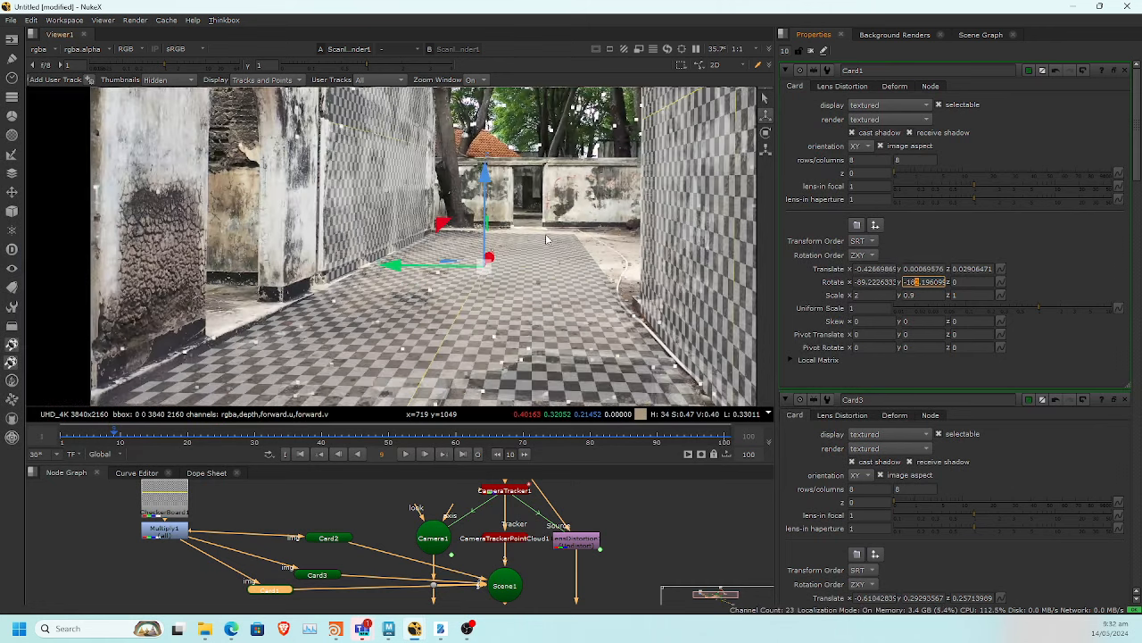
pyautogui.write('2')
pyautogui.press('Tab')
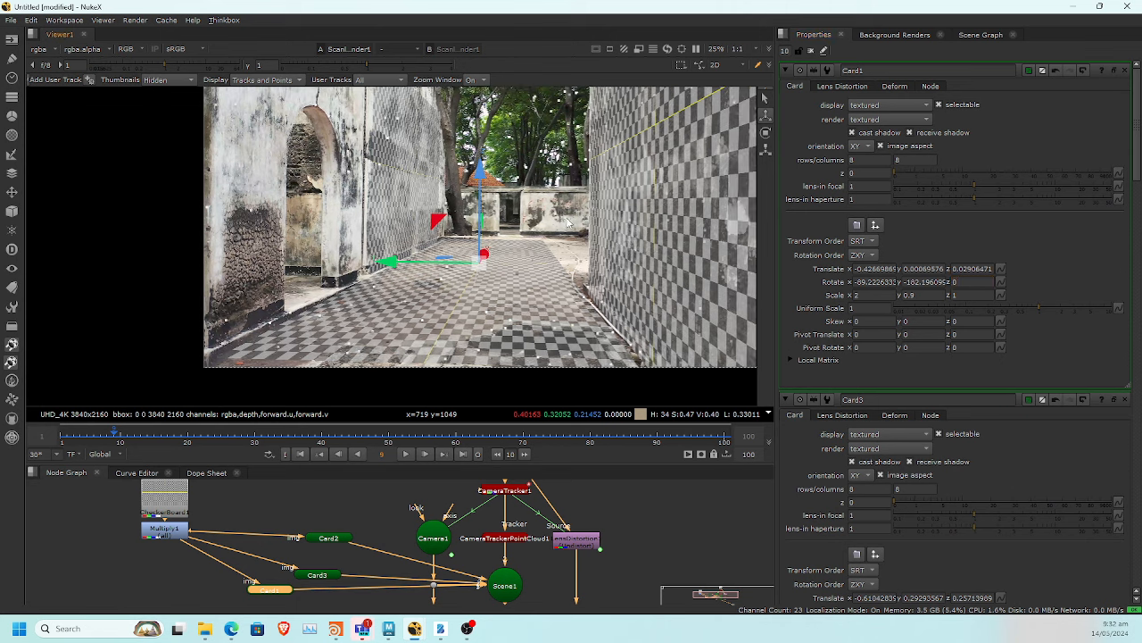
# Examine the alignment of the three cards in the 3D view and over the footage in an enlarged viewer
pyautogui.press('Tab')
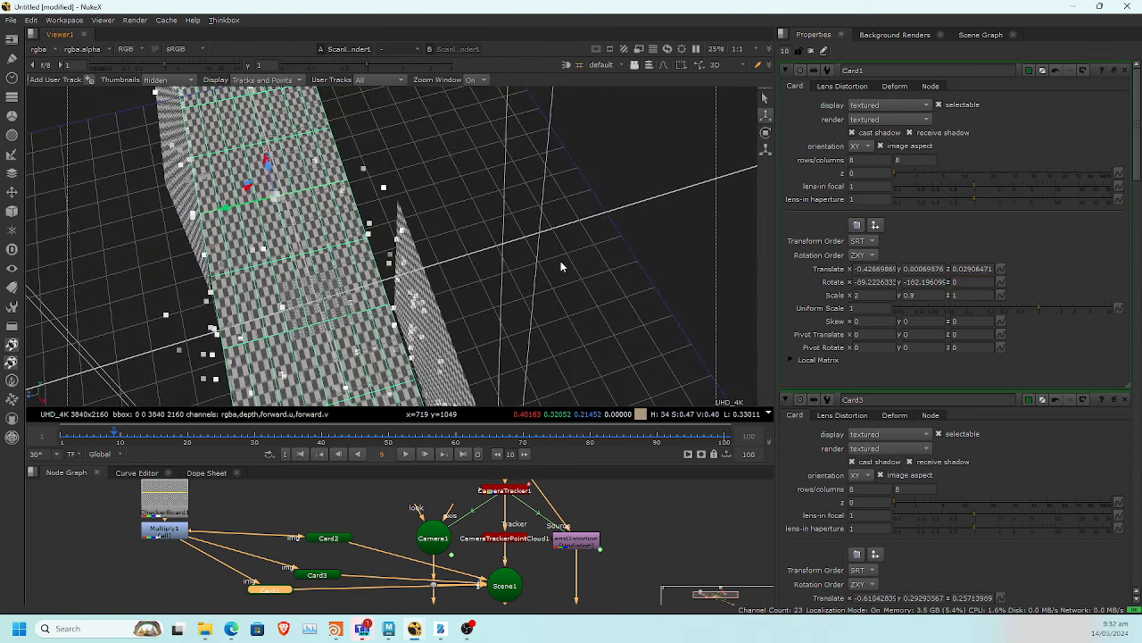
pyautogui.keyDown('ctrl'); pyautogui.moveTo(576, 276); pyautogui.dragTo(579, 143); pyautogui.keyUp('ctrl')
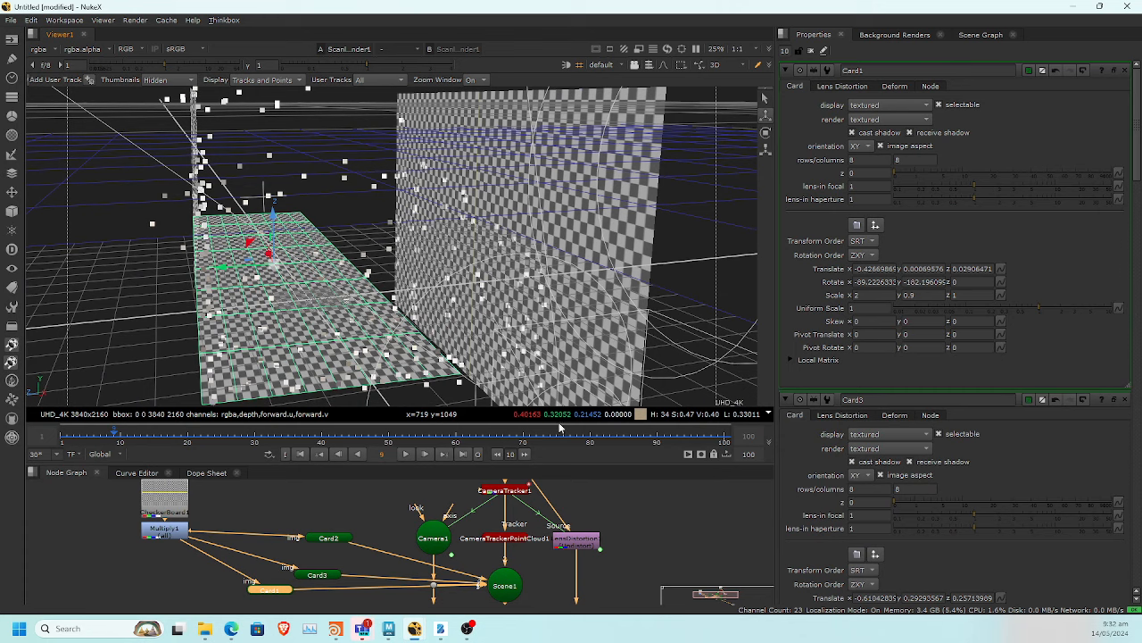
pyautogui.moveTo(483, 464); pyautogui.dragTo(449, 323)
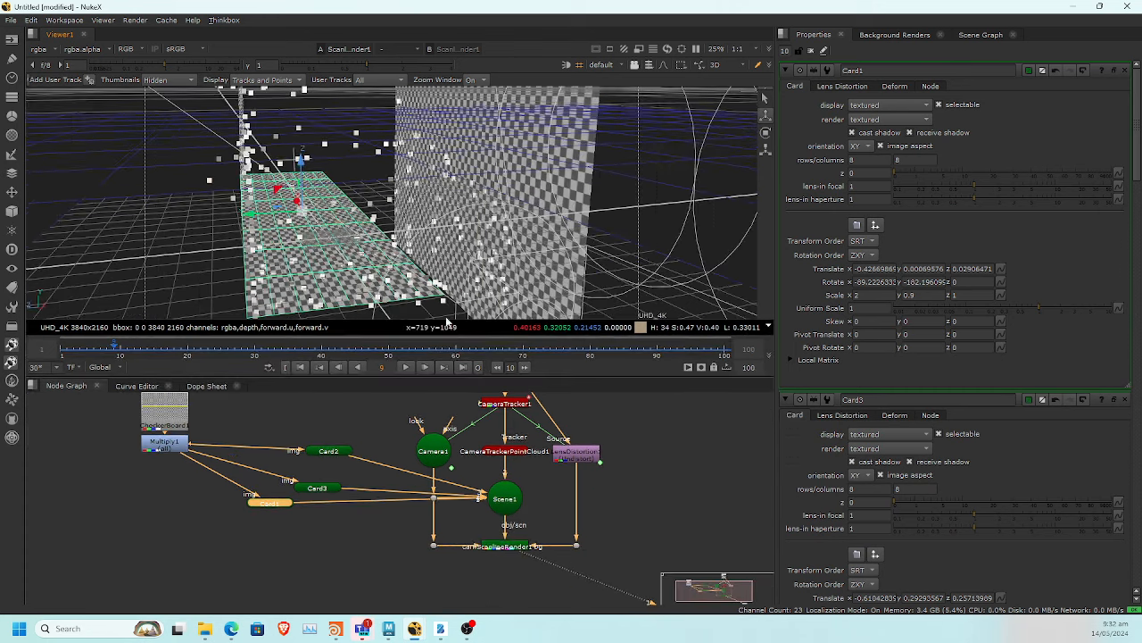
pyautogui.press('Tab')
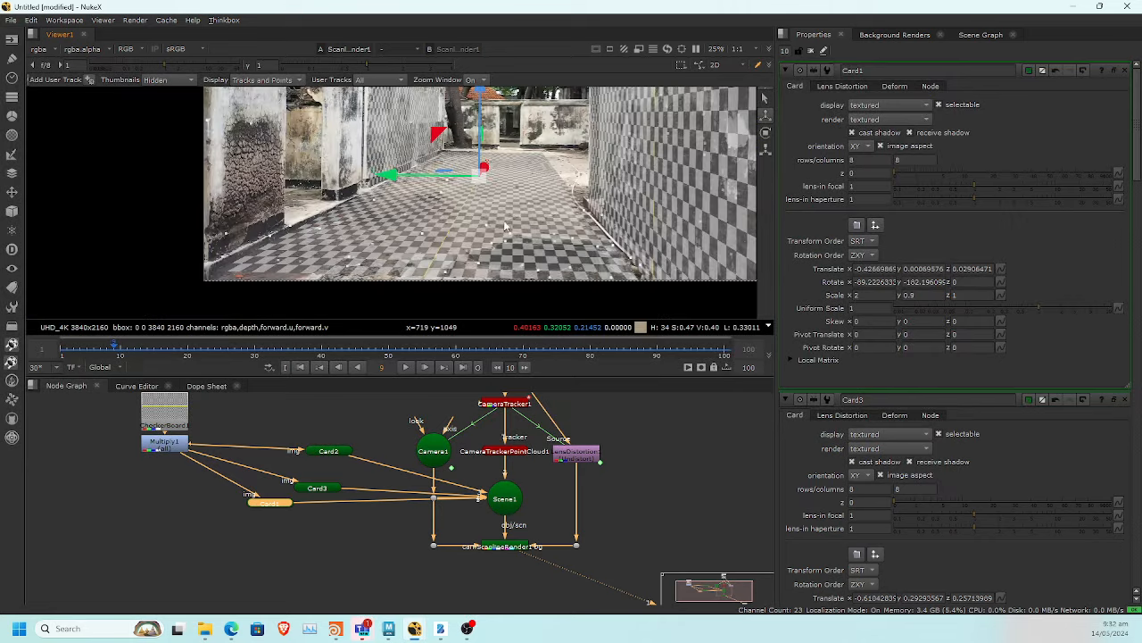
pyautogui.press('space')
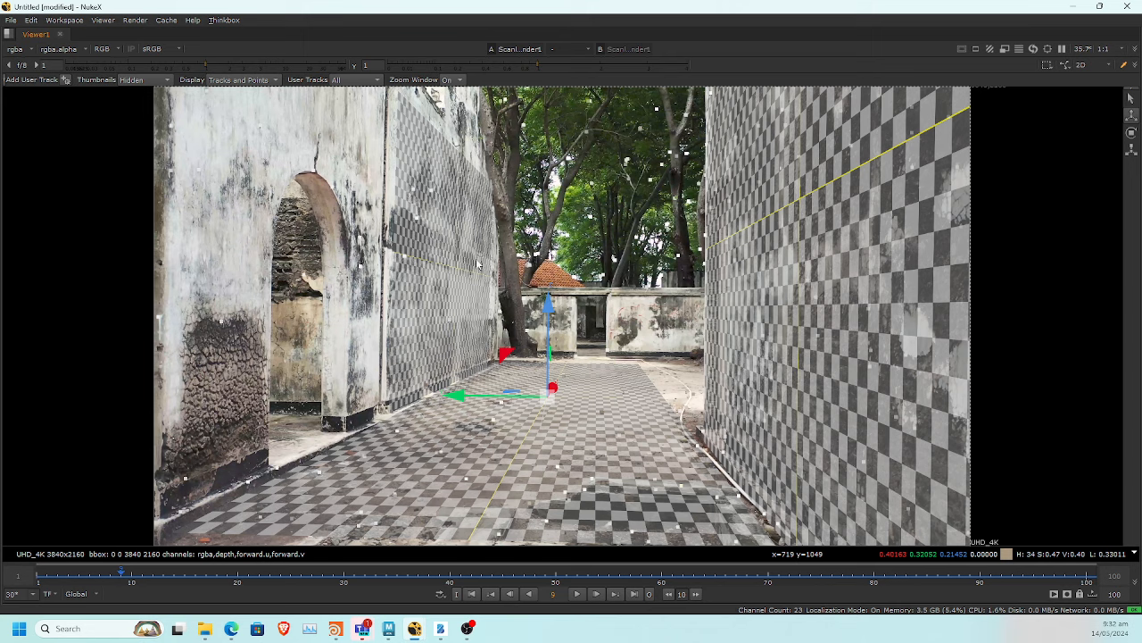
pyautogui.press('Tab')
pyautogui.press('Tab')
pyautogui.press('space')
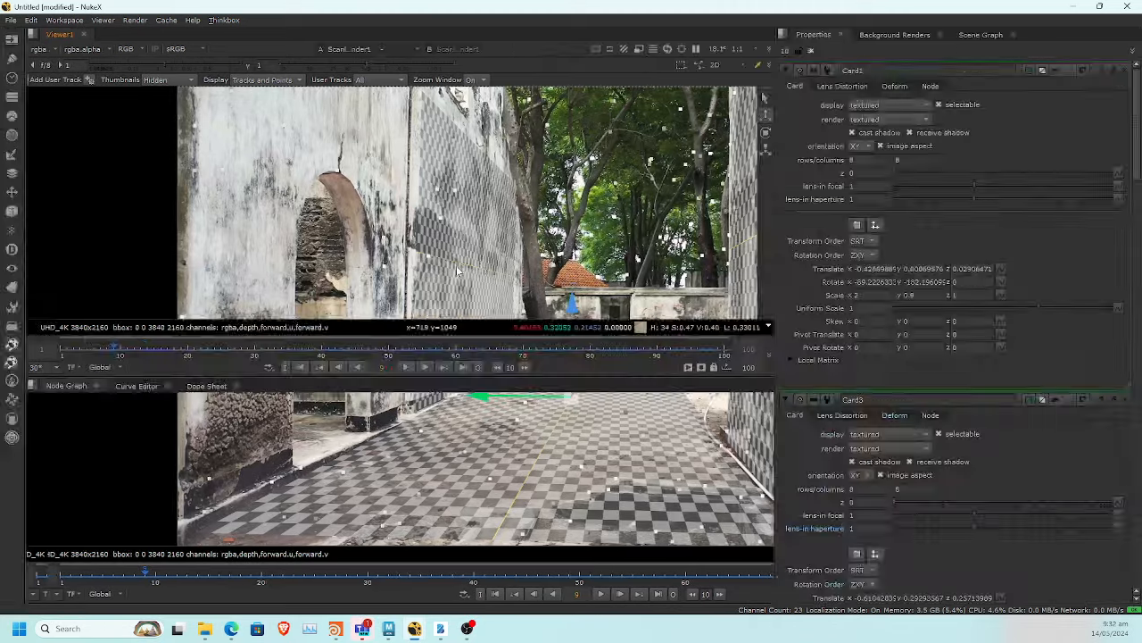
# Add a WriteGeo node, connect its input to Scene1, and place it below the card nodes
pyautogui.moveTo(322, 432); pyautogui.dragTo(301, 508, button='middle')
pyautogui.moveTo(347, 470); pyautogui.dragTo(255, 459, button='middle')
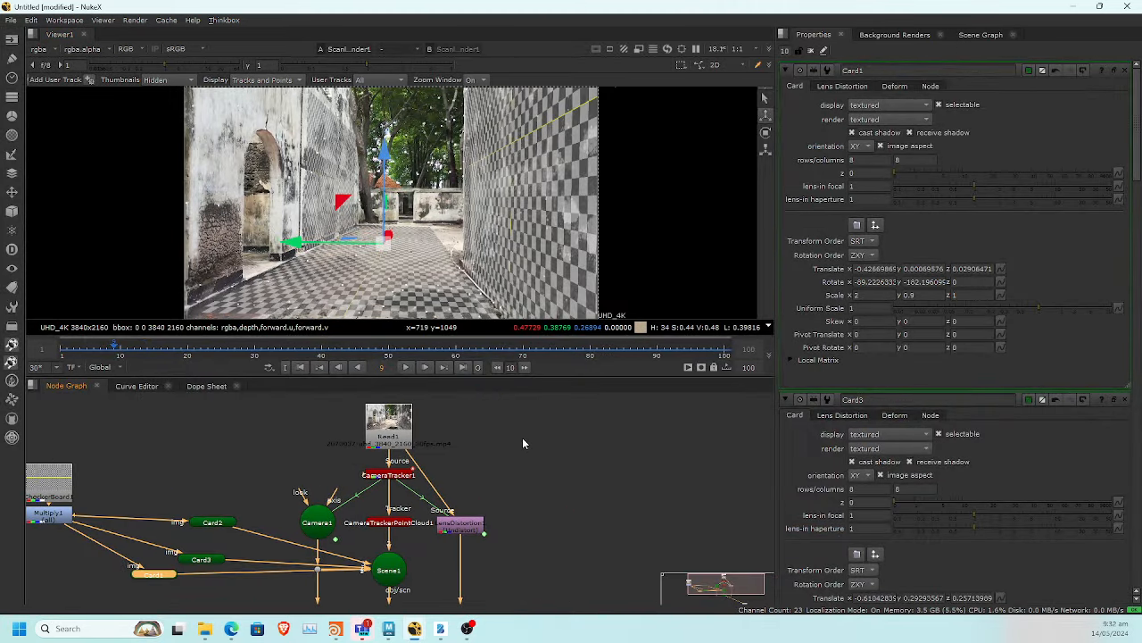
pyautogui.moveTo(498, 447); pyautogui.dragTo(520, 396, button='middle')
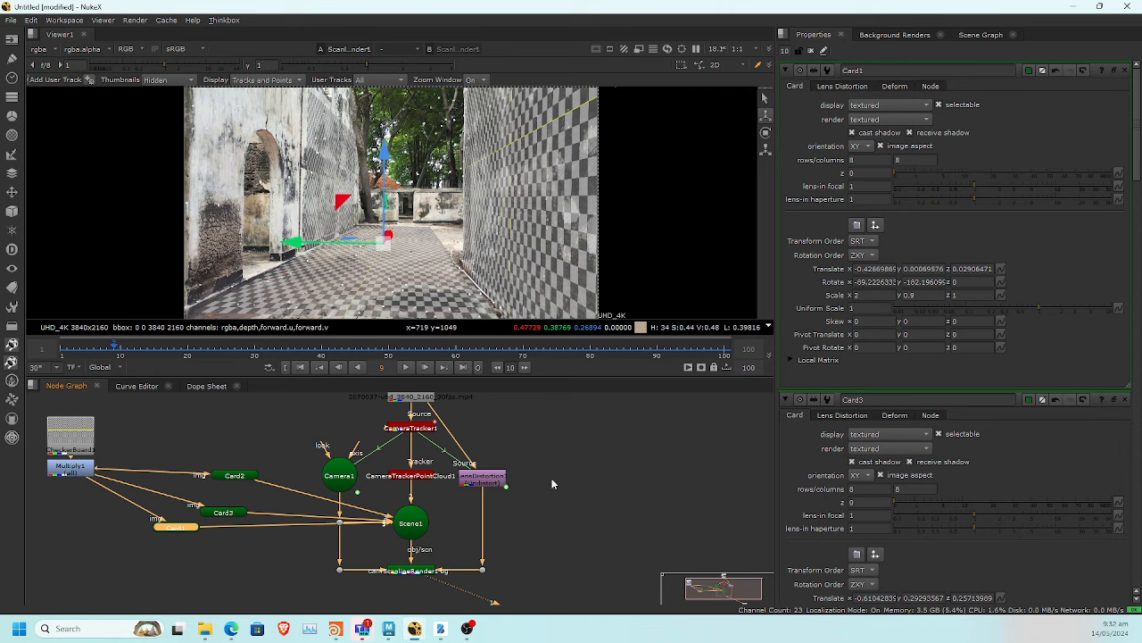
pyautogui.moveTo(558, 502); pyautogui.dragTo(625, 497, button='middle')
pyautogui.press('Tab')
pyautogui.write('write')
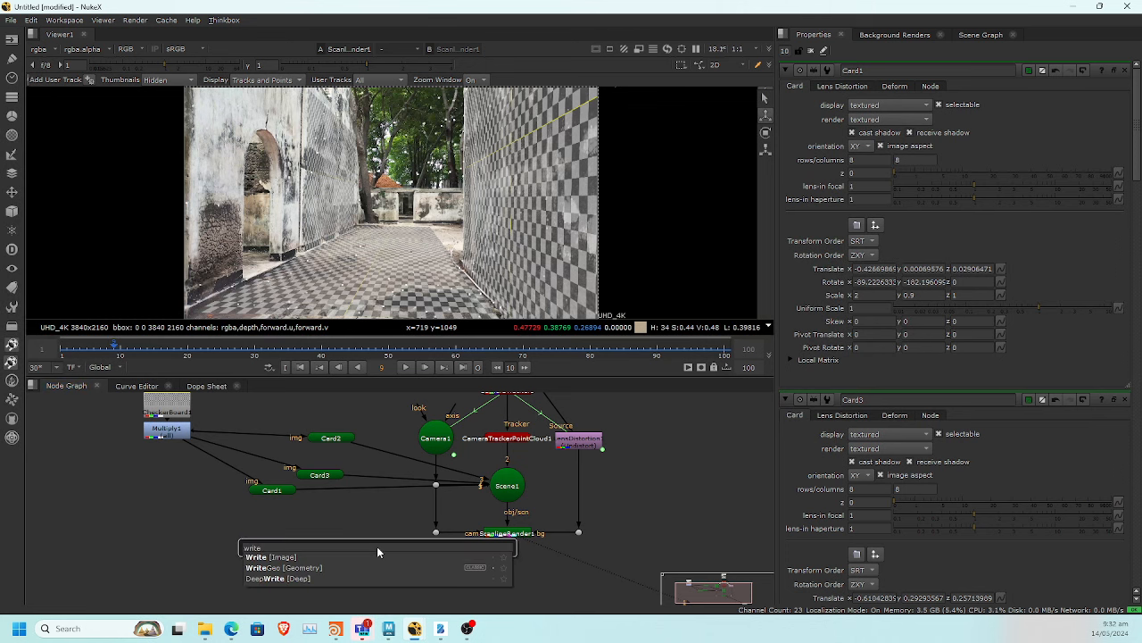
pyautogui.press('Down')
pyautogui.press('Return')
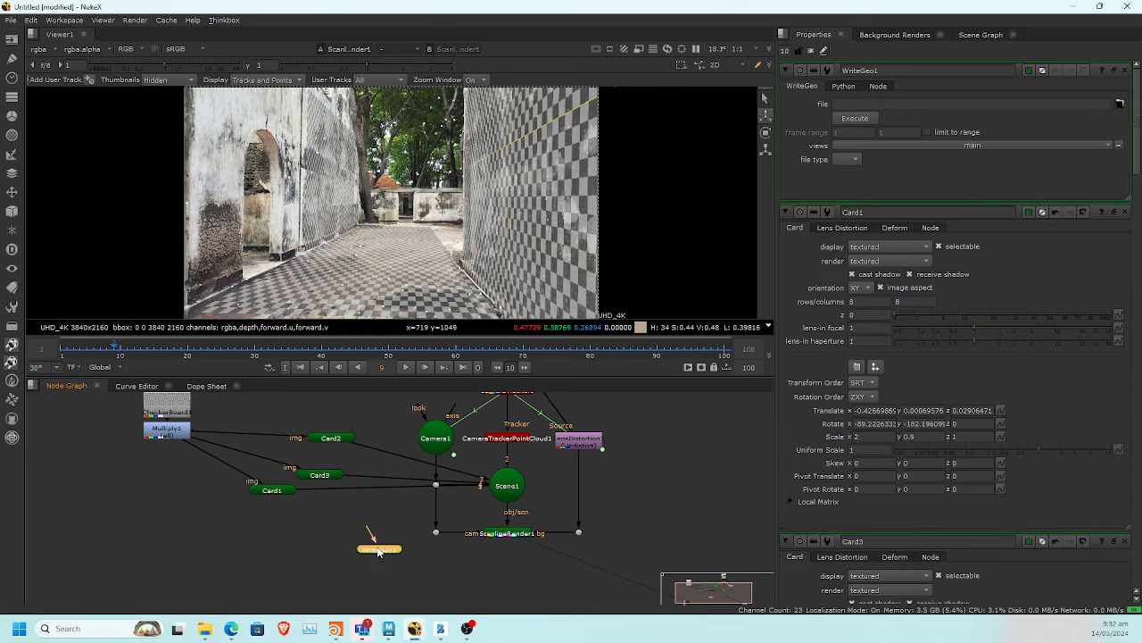
pyautogui.moveTo(368, 530); pyautogui.dragTo(505, 488)
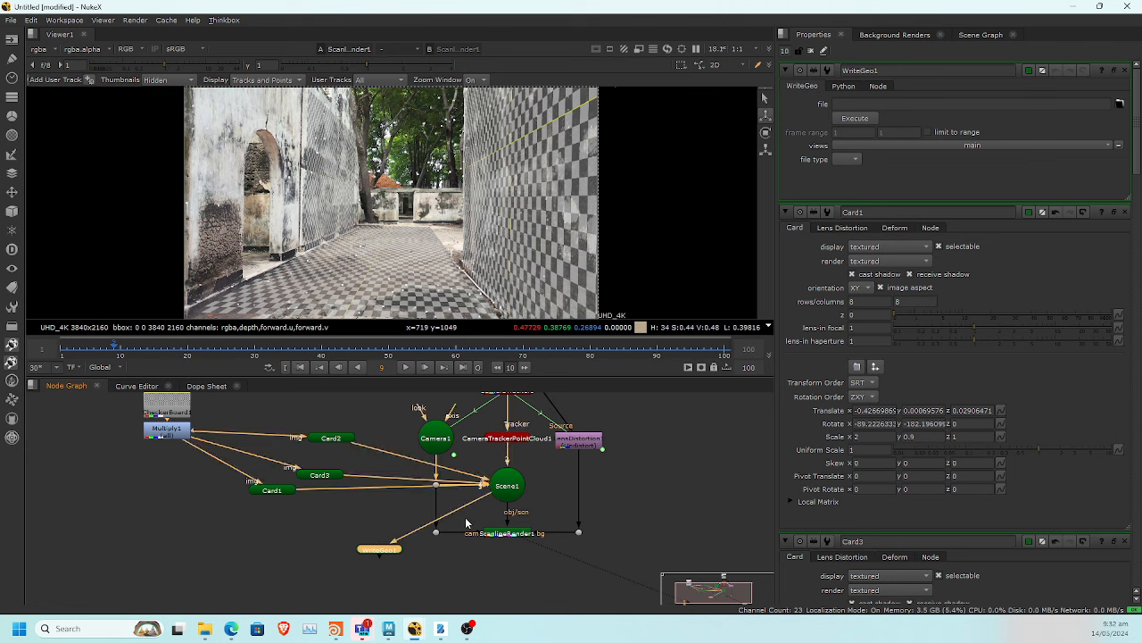
pyautogui.moveTo(391, 556); pyautogui.dragTo(379, 580)
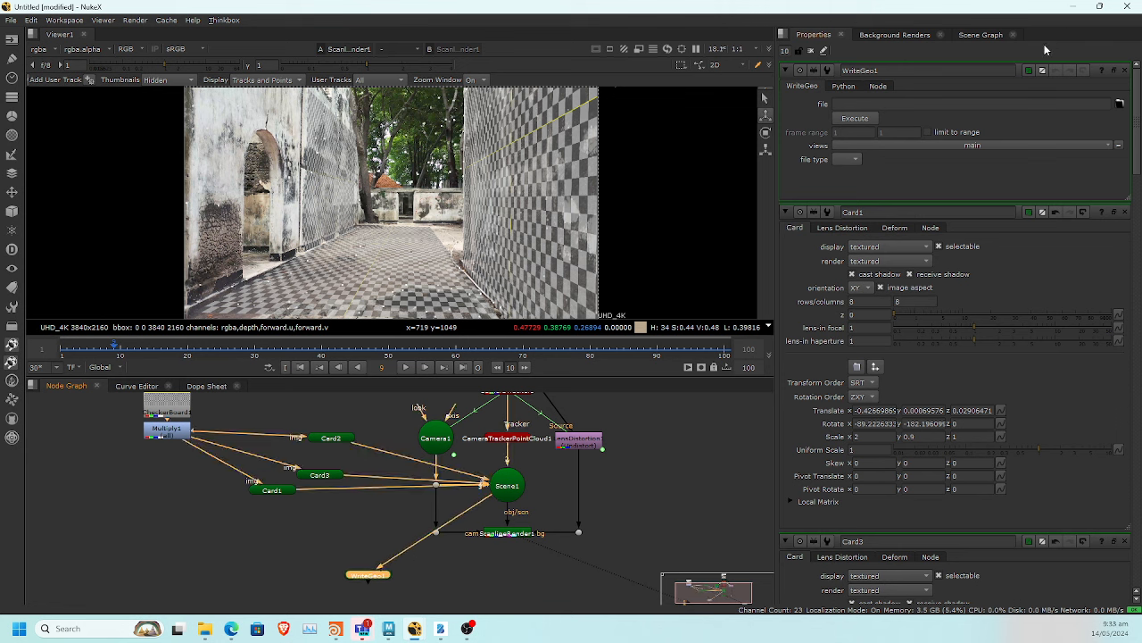
# Set WriteGeo1's output file to wall_camera_track.fbx in the Desktop's wall_breaks/fbx folder
pyautogui.click(1119, 106)
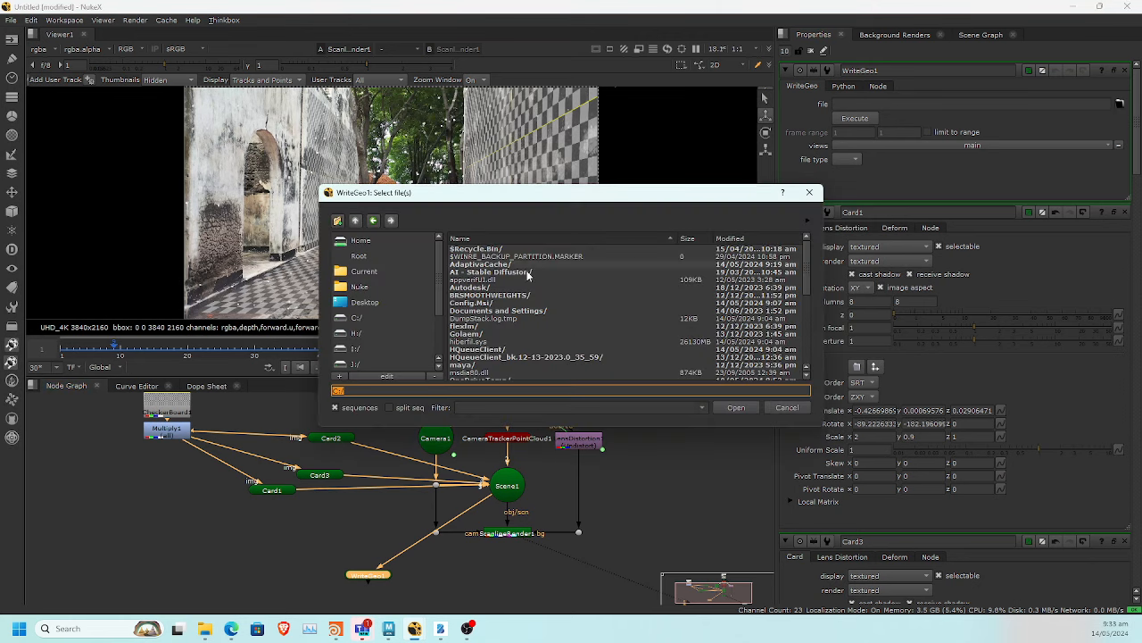
pyautogui.click(362, 302)
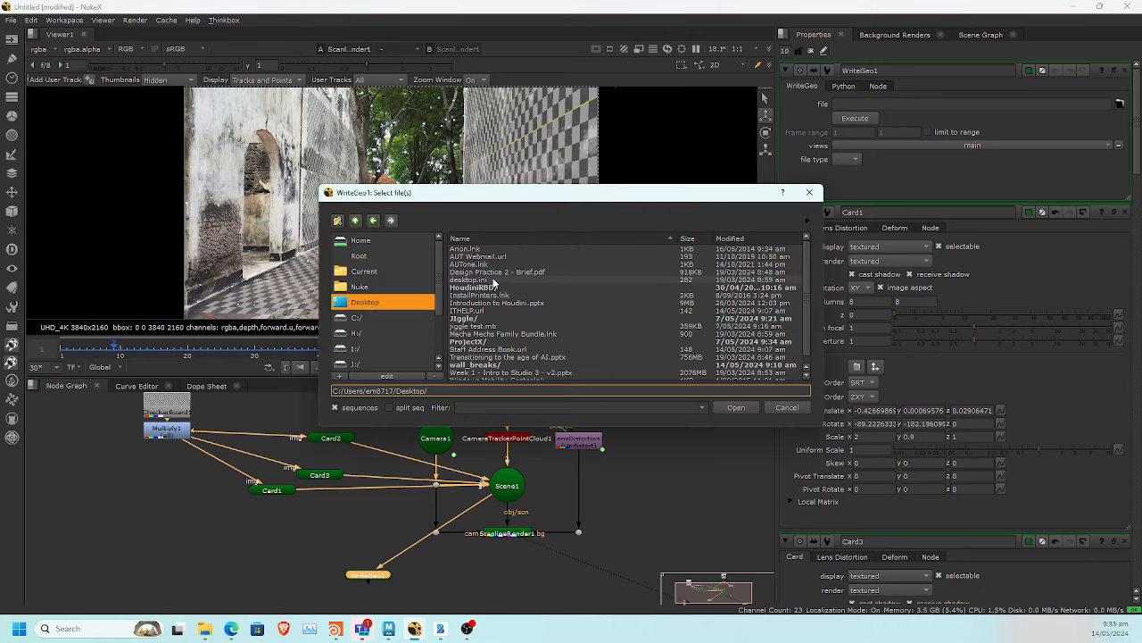
pyautogui.scroll(-1, 515, 306)
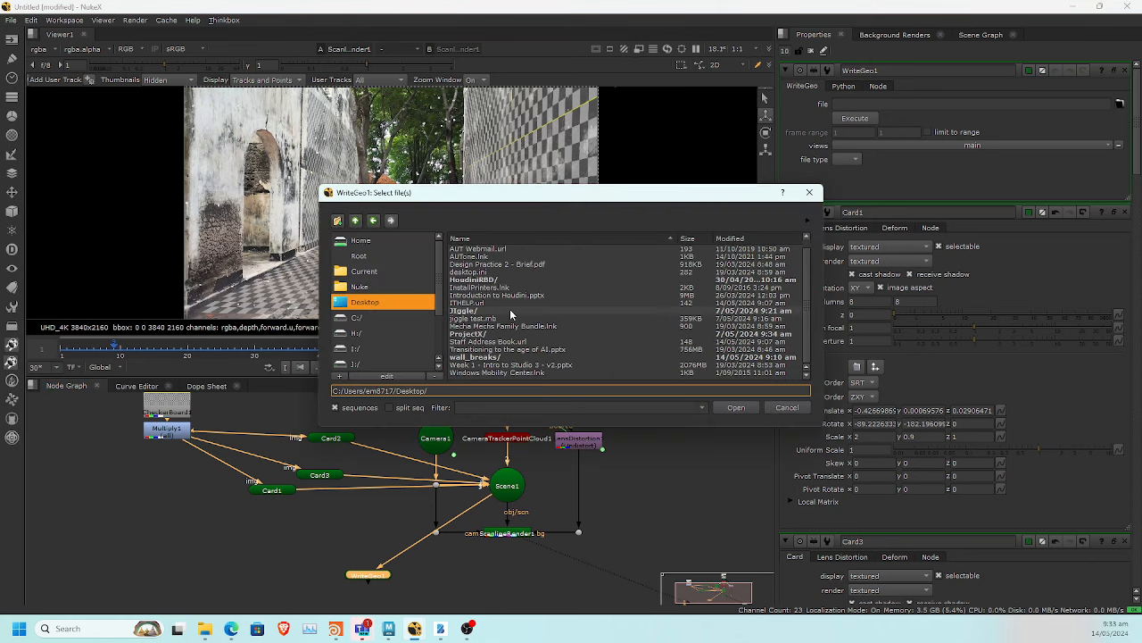
pyautogui.doubleClick(497, 356)
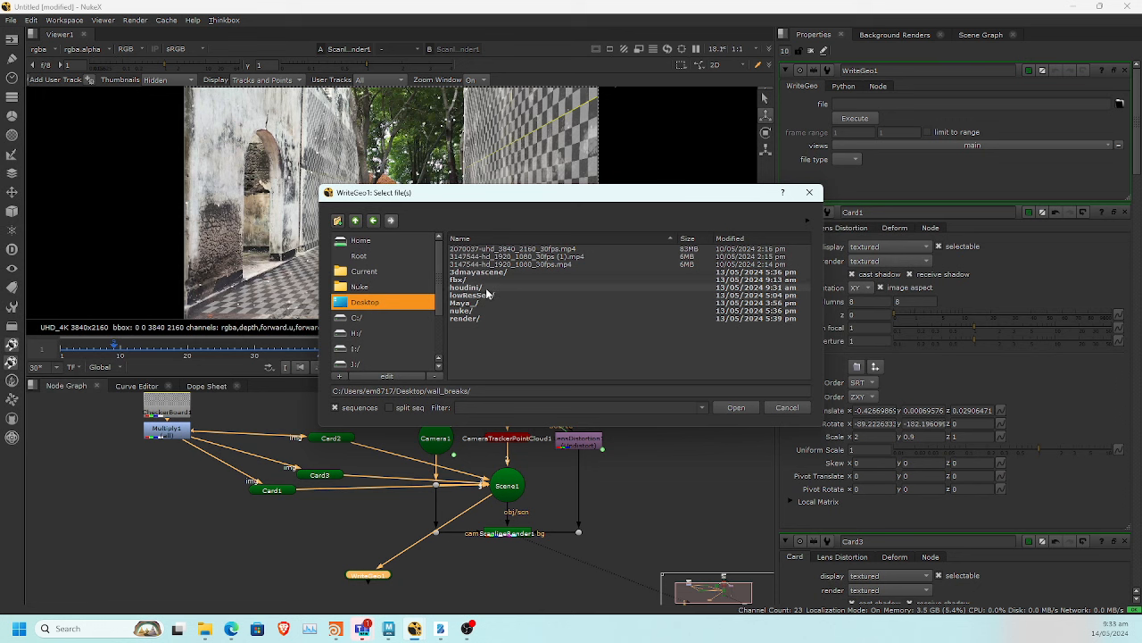
pyautogui.doubleClick(481, 280)
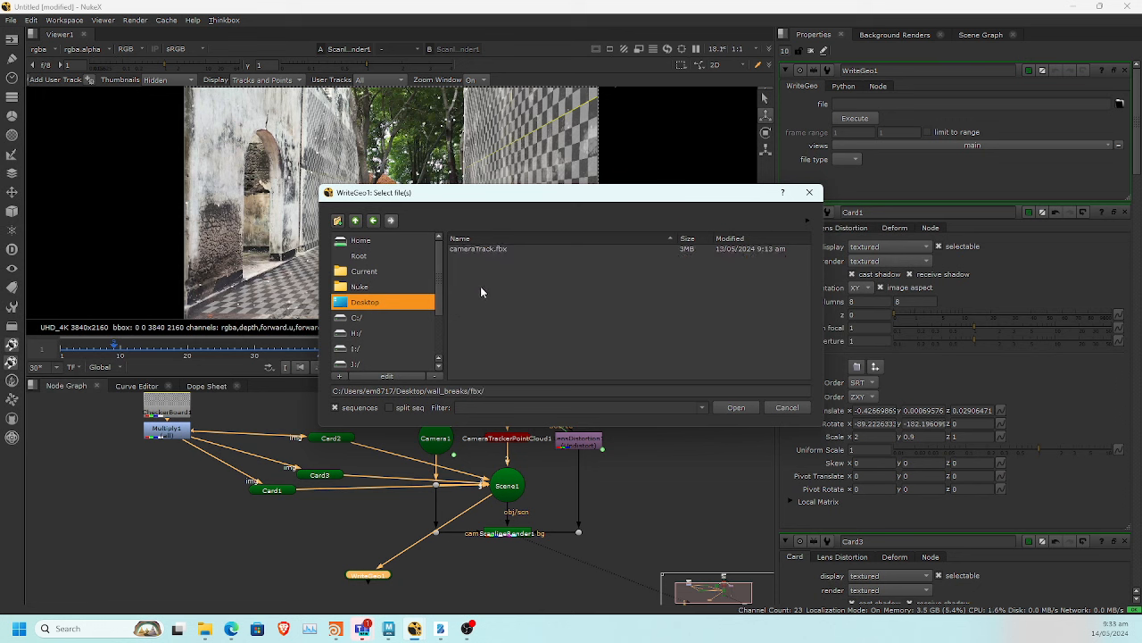
pyautogui.click(527, 390)
pyautogui.write('wall_camera_t')
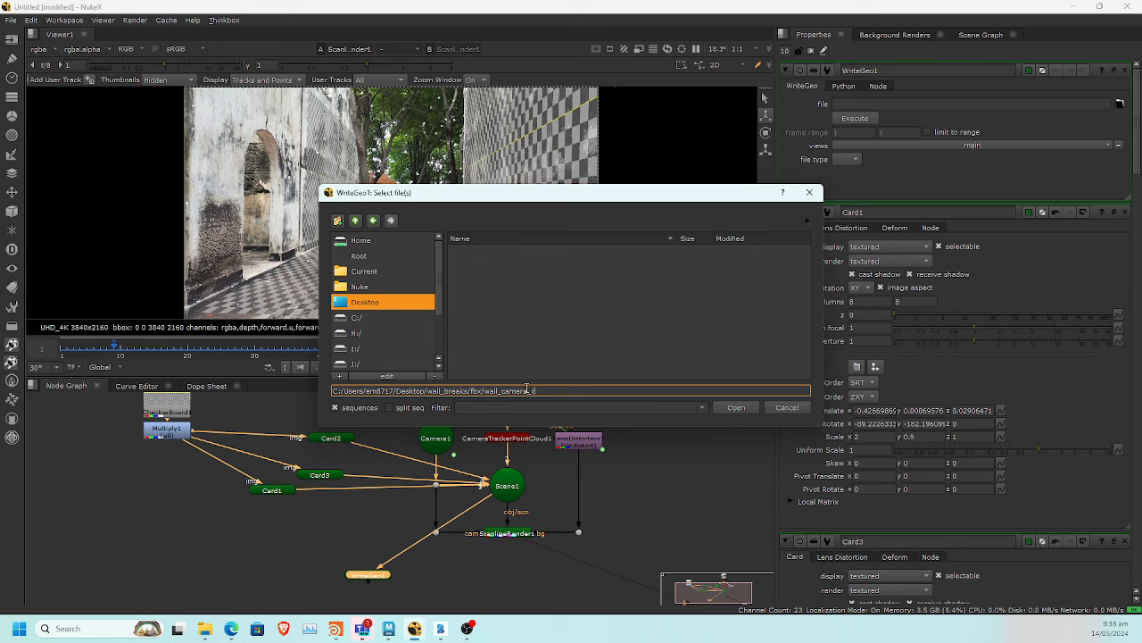
pyautogui.write('k/')
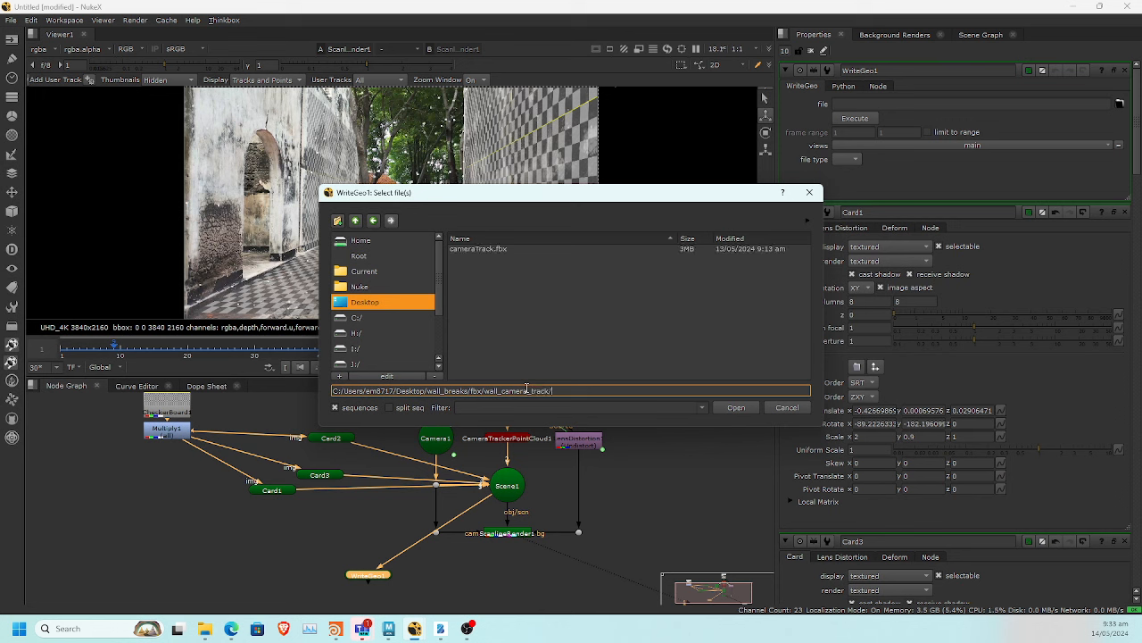
pyautogui.press('BackSpace')
pyautogui.write('.fb')
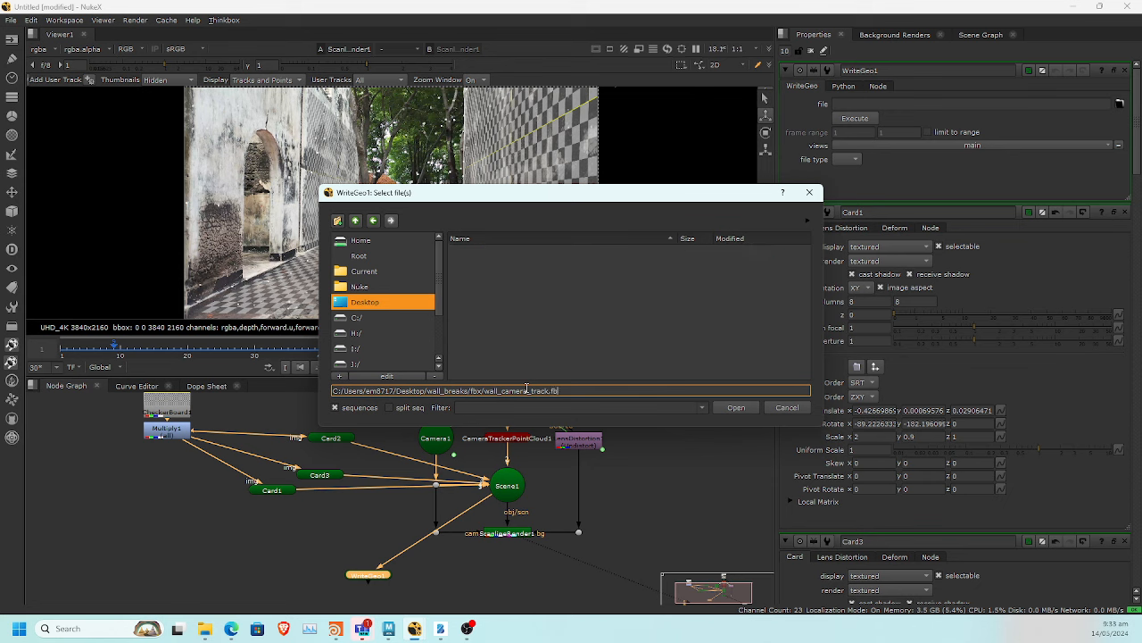
pyautogui.write('x')
pyautogui.press('Return')
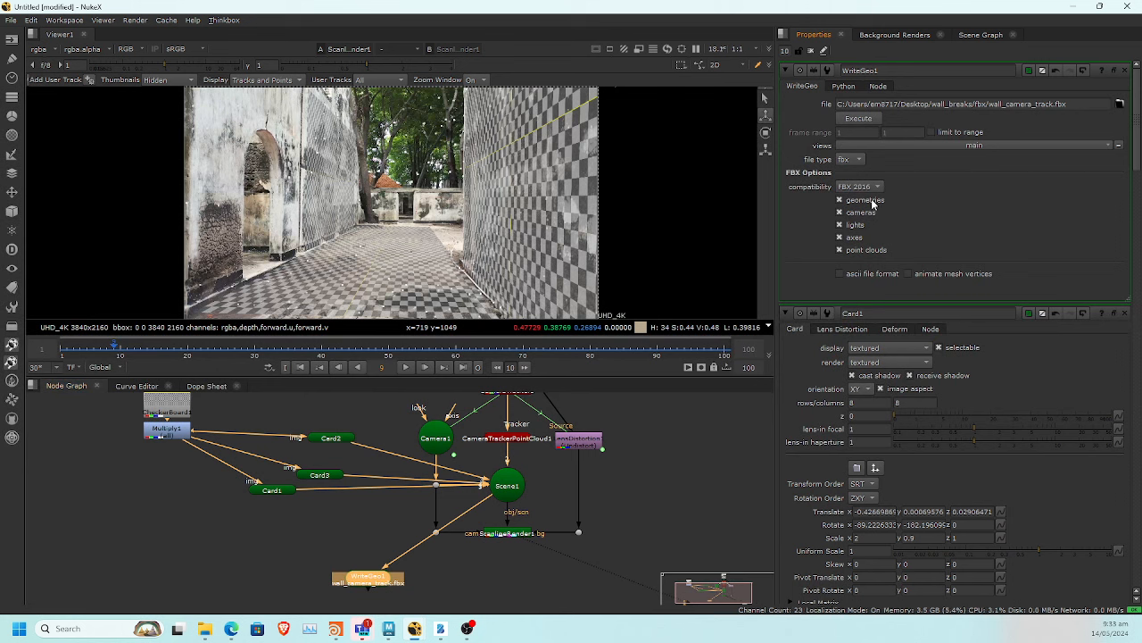
# Limit WriteGeo1's export to its frame range, keep lights included, and execute the FBX export for frames 1-100
pyautogui.click(843, 227)
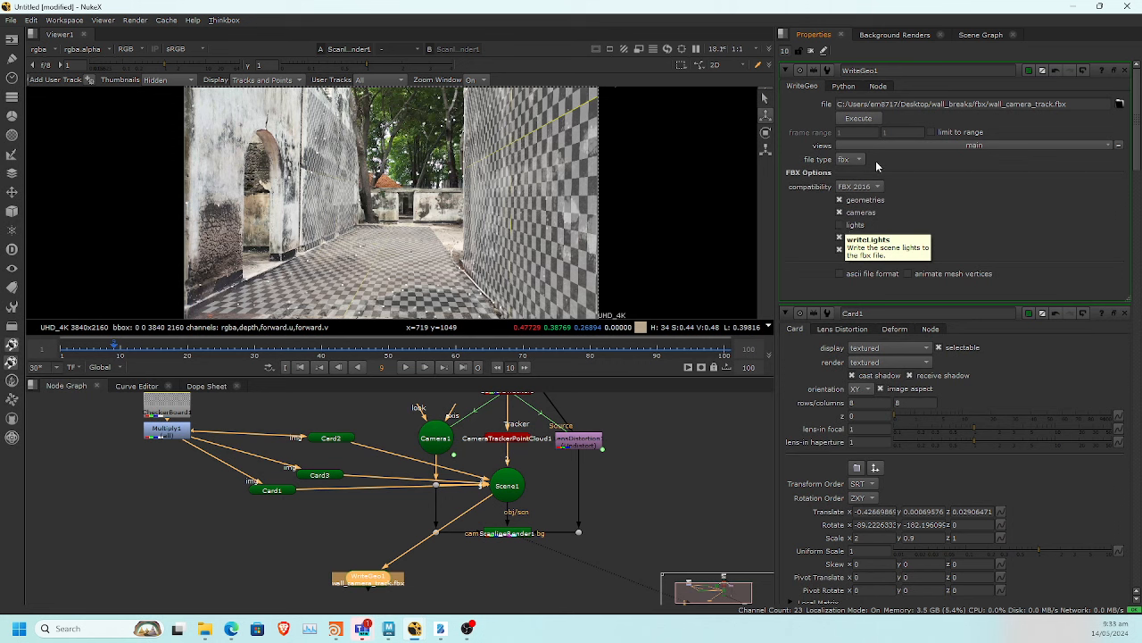
pyautogui.click(839, 230)
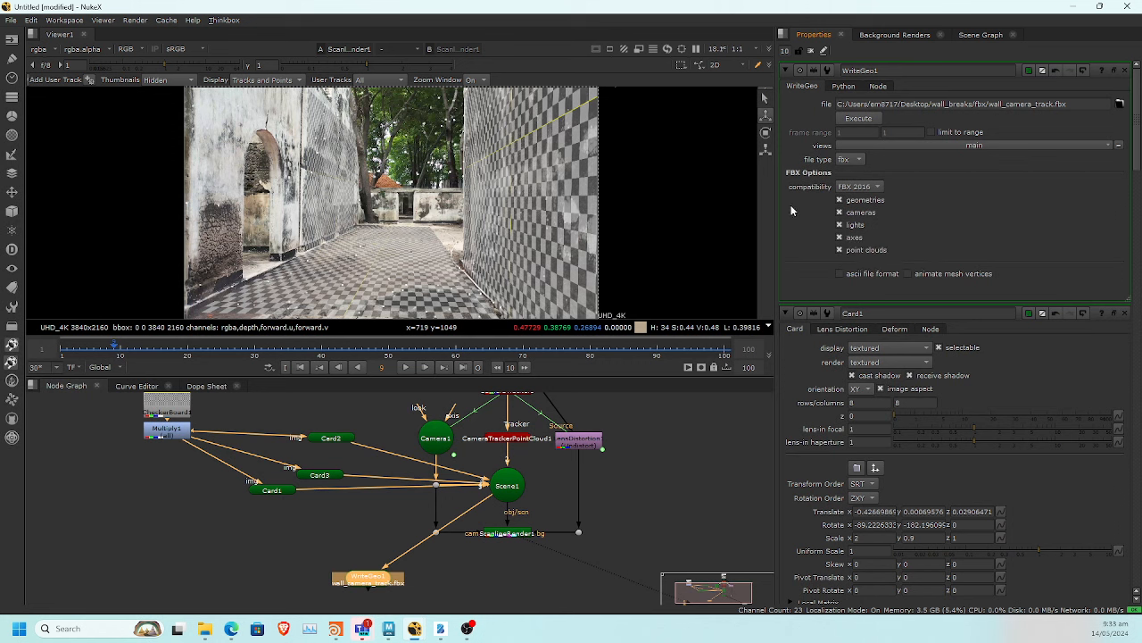
pyautogui.click(931, 132)
pyautogui.hotkey('ctrl', 'a')
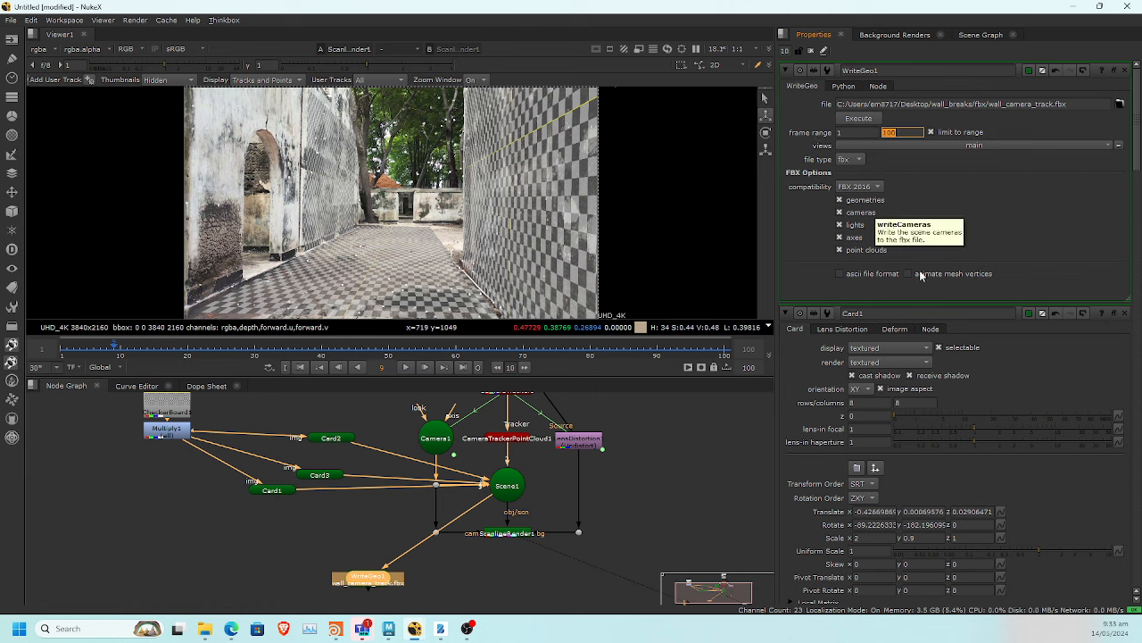
pyautogui.click(845, 123)
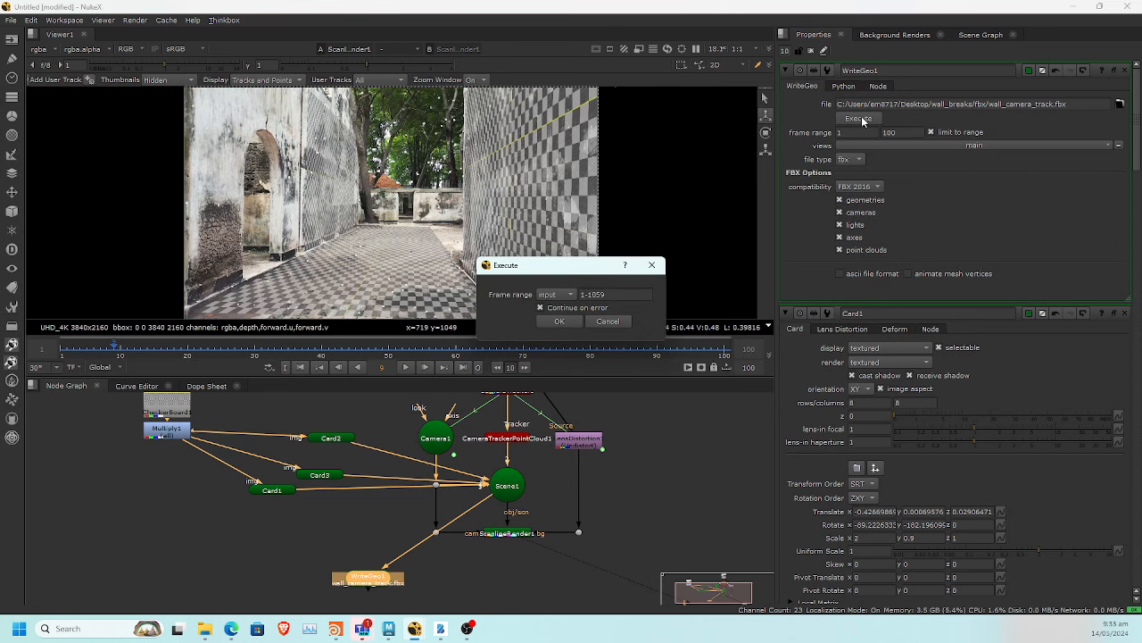
pyautogui.moveTo(606, 293); pyautogui.dragTo(593, 294)
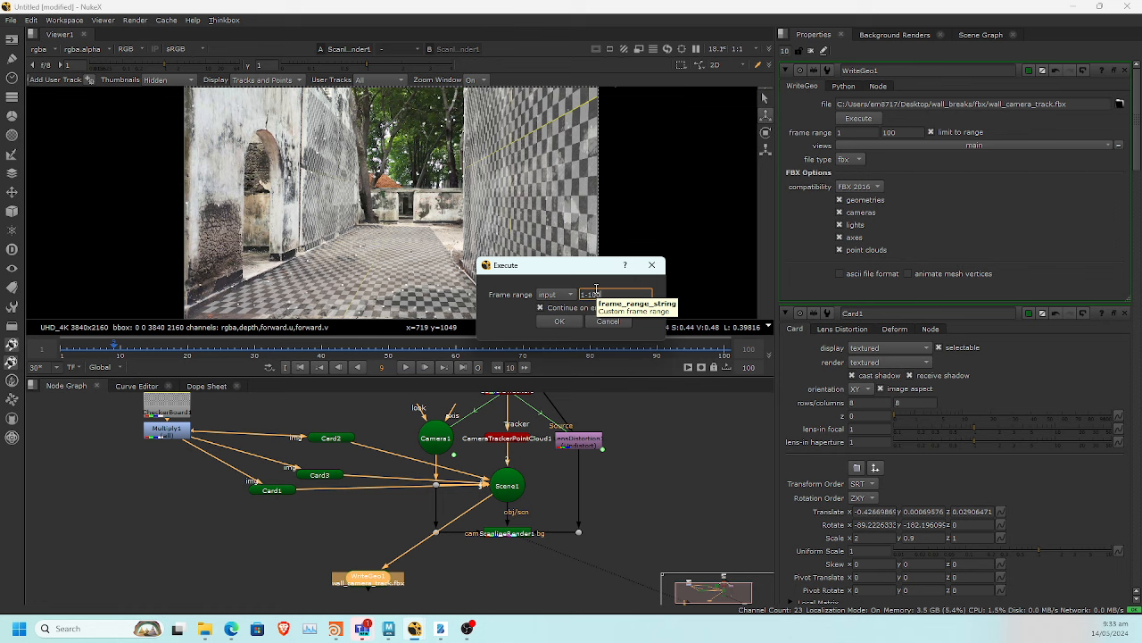
pyautogui.click(560, 322)
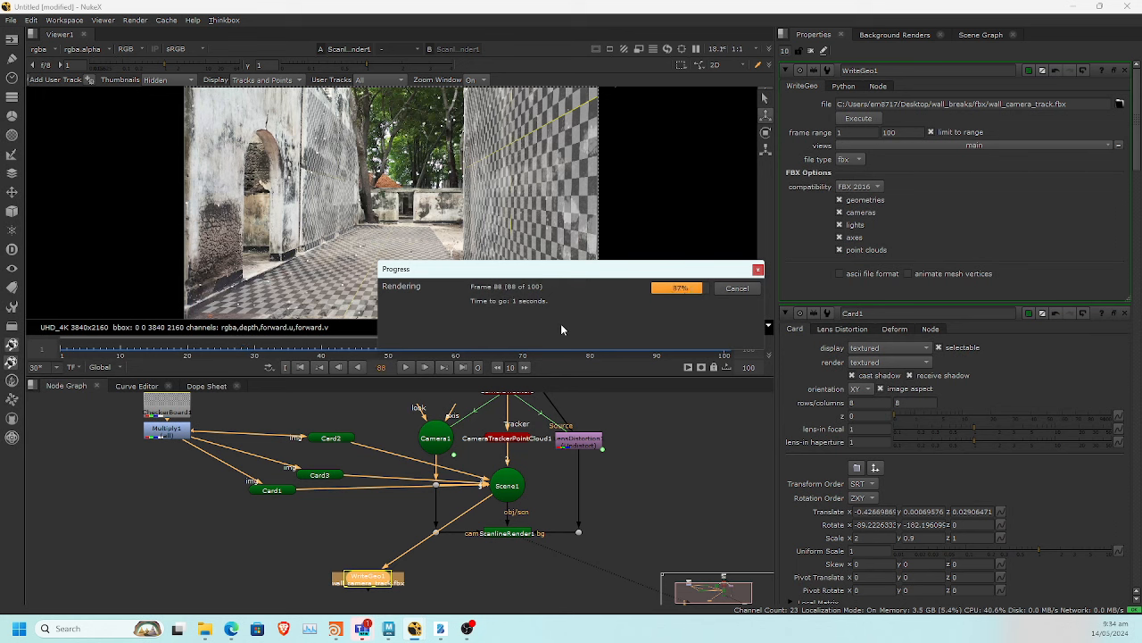
# Add a Write node beside Read1 in the node graph and connect its input to Read1
pyautogui.moveTo(628, 477); pyautogui.dragTo(575, 451, button='middle')
pyautogui.scroll(-2, 576, 460)
pyautogui.moveTo(557, 500); pyautogui.dragTo(446, 571, button='middle')
pyautogui.scroll(2, 504, 460)
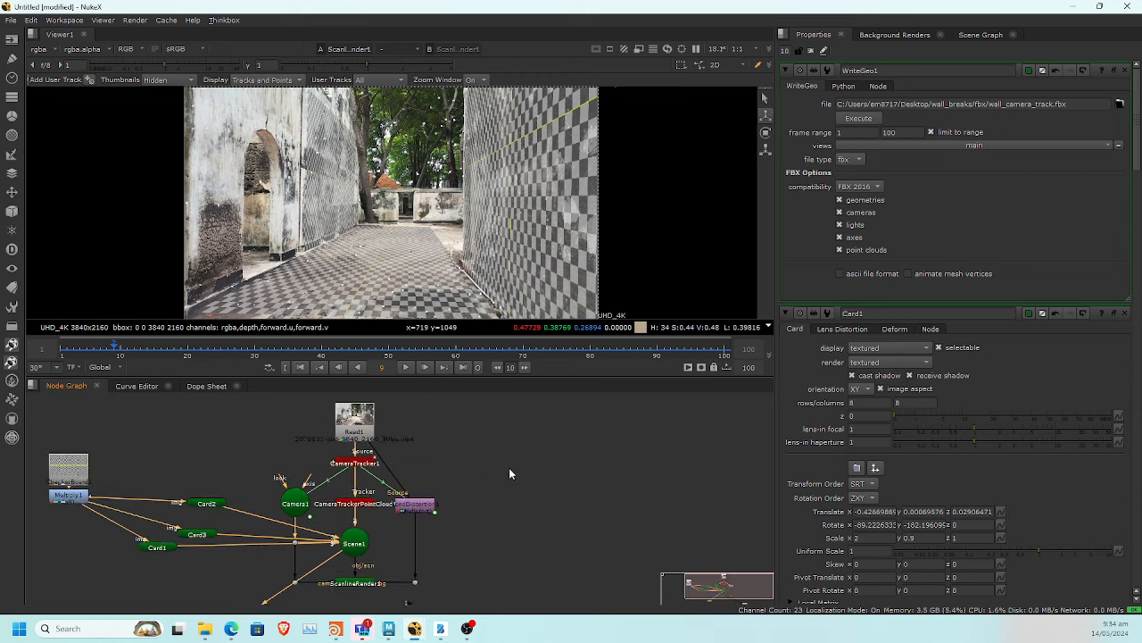
pyautogui.moveTo(461, 462)
pyautogui.mouseDown(button='middle')
pyautogui.moveTo(475, 523)
pyautogui.moveTo(473, 468)
pyautogui.moveTo(482, 467)
pyautogui.mouseUp(button='middle')
pyautogui.scroll(2, 475, 478)
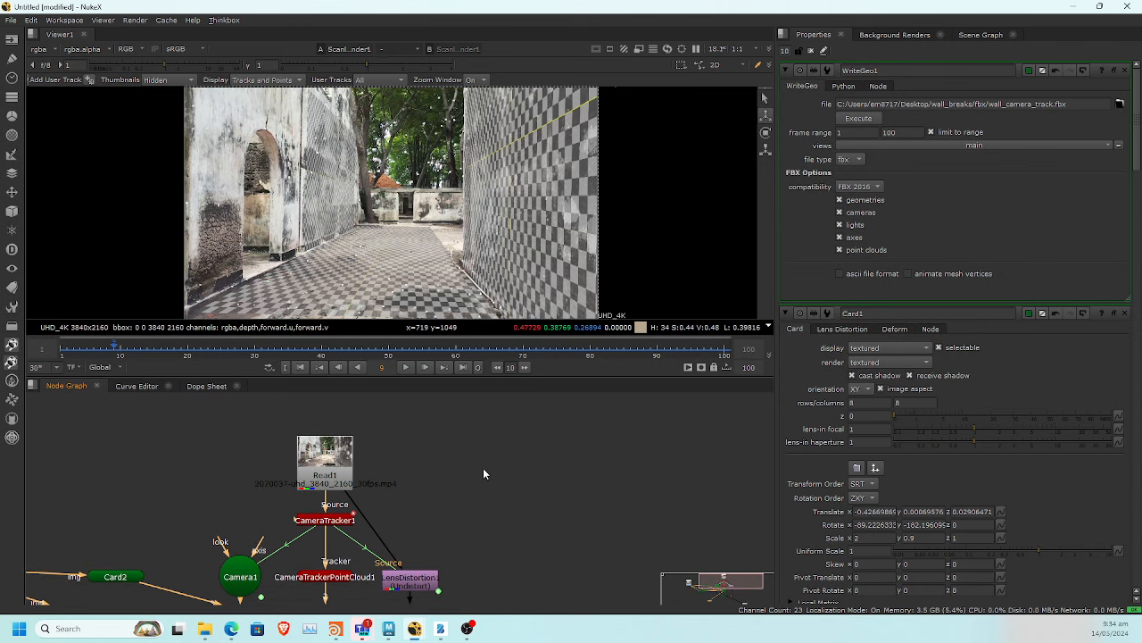
pyautogui.click(483, 467)
pyautogui.press('Tab')
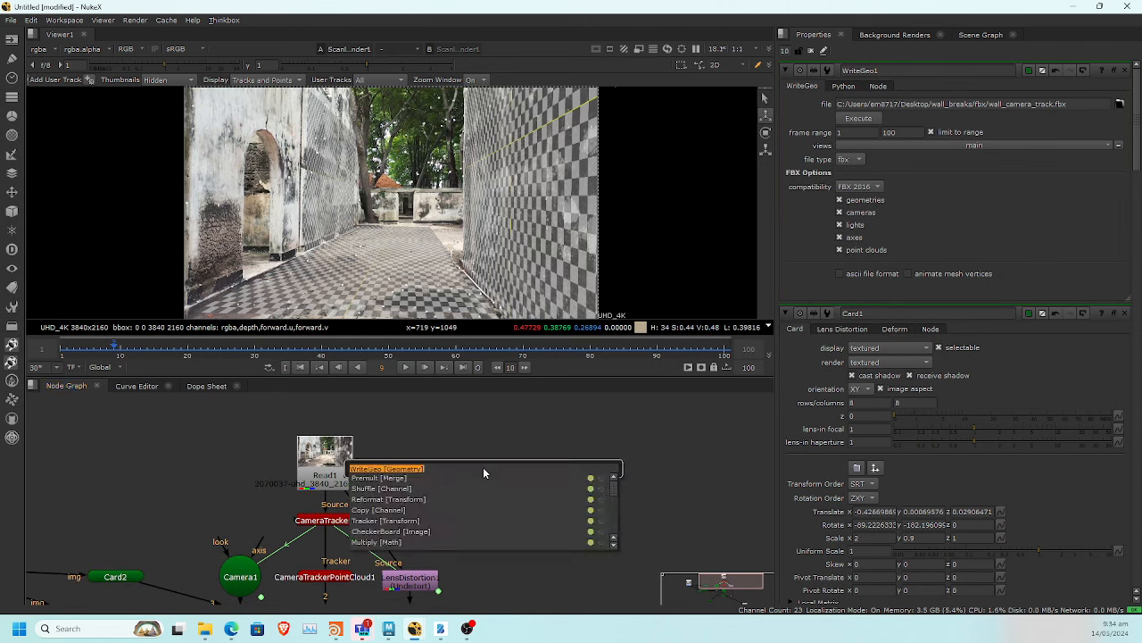
pyautogui.press('Escape')
pyautogui.press('Escape')
pyautogui.press('w')
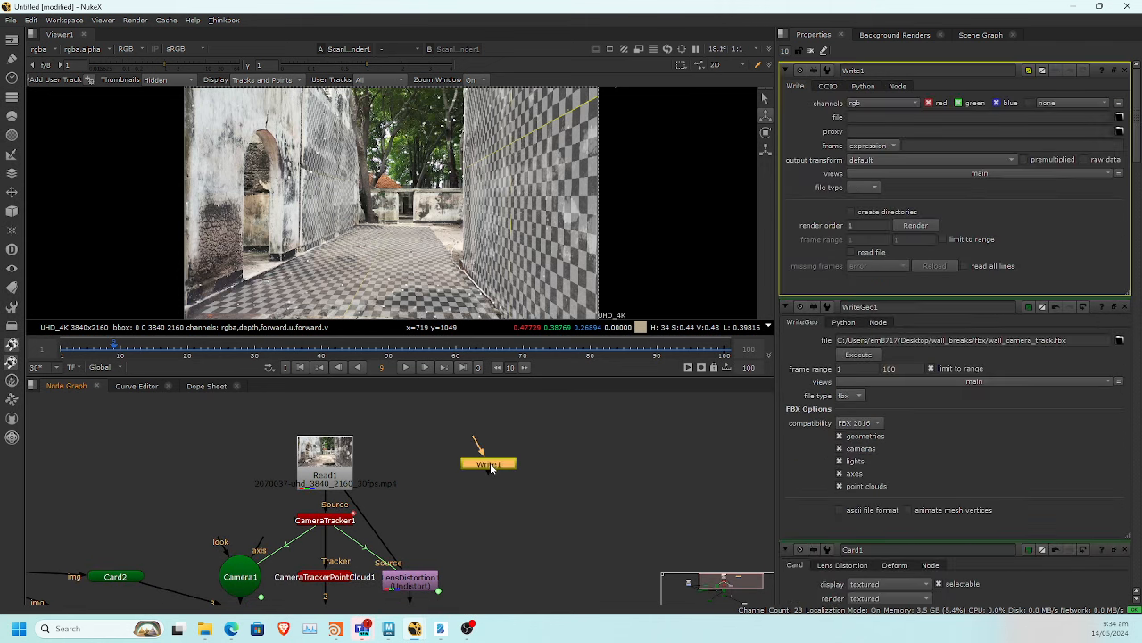
pyautogui.moveTo(475, 451); pyautogui.dragTo(327, 465)
pyautogui.moveTo(500, 466); pyautogui.dragTo(498, 479)
# Set Write1's output file to wall_seq.###.jpg in the Desktop's wall_breaks/lowResSeq folder
pyautogui.scroll(-4, 484, 532)
pyautogui.moveTo(508, 544)
pyautogui.mouseDown(button='middle')
pyautogui.moveTo(514, 448)
pyautogui.moveTo(529, 542)
pyautogui.mouseUp(button='middle')
pyautogui.scroll(3, 510, 457)
pyautogui.scroll(2, 523, 527)
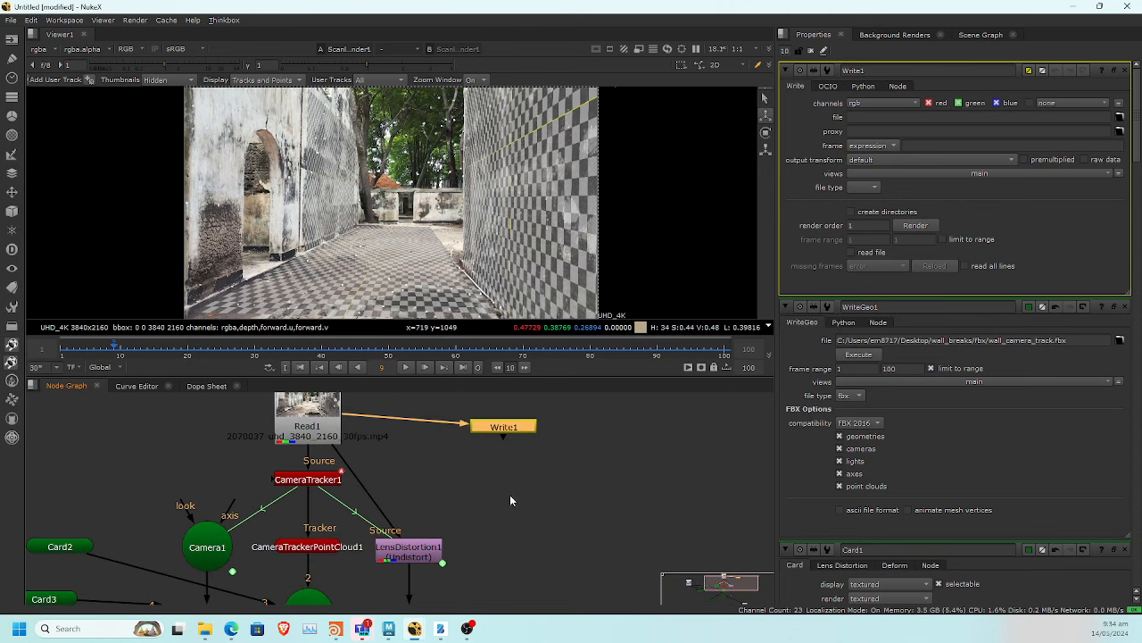
pyautogui.moveTo(485, 465); pyautogui.dragTo(531, 515, button='middle')
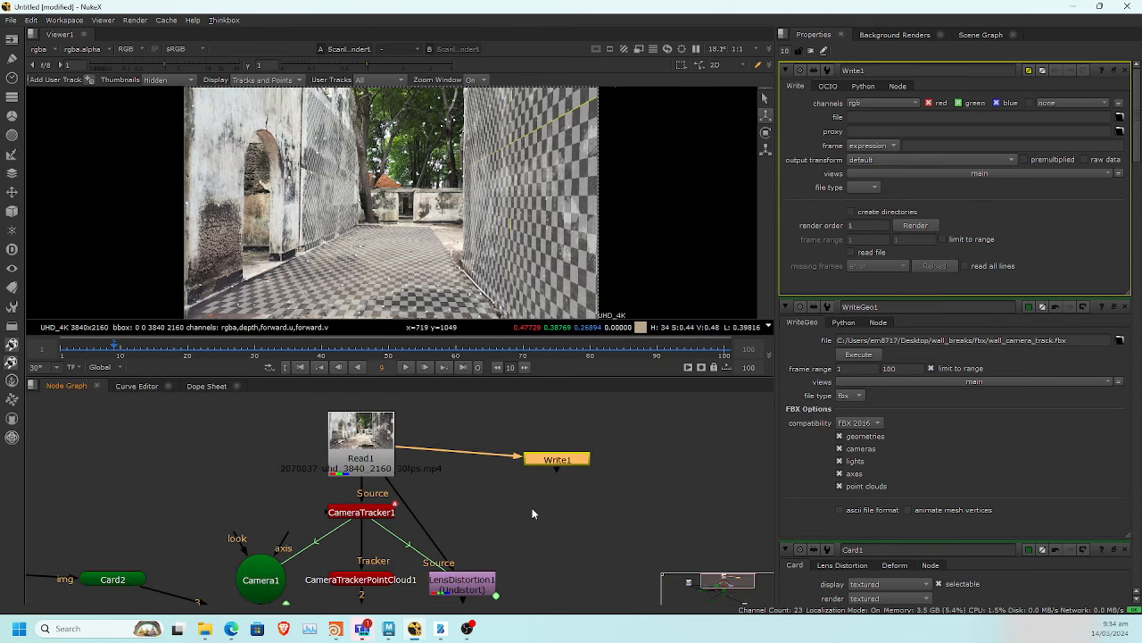
pyautogui.click(1120, 118)
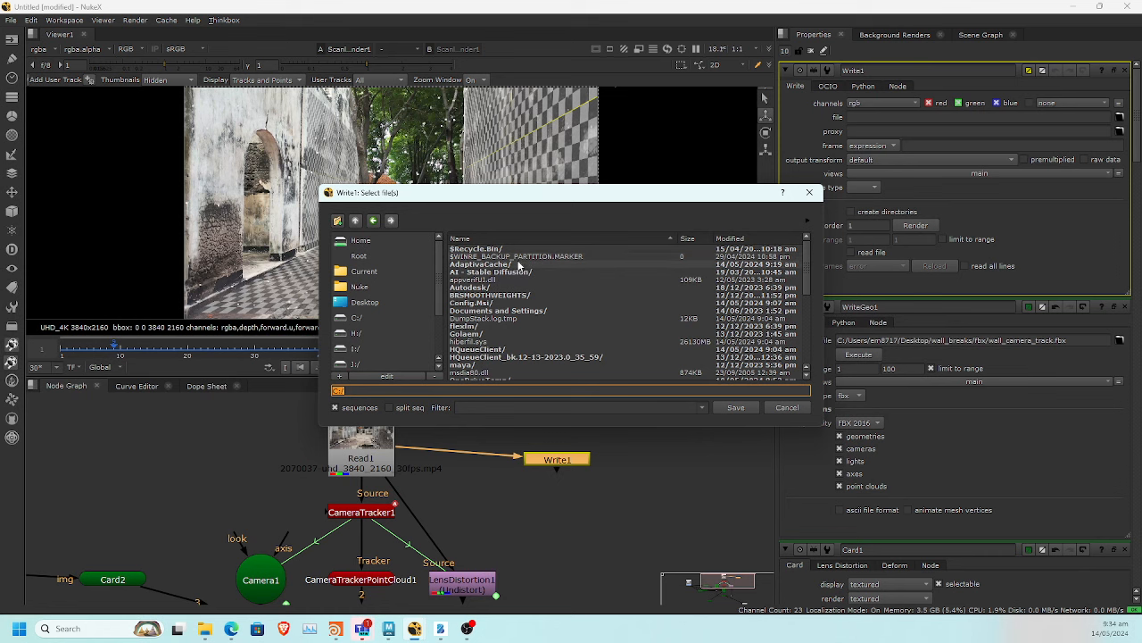
pyautogui.click(383, 303)
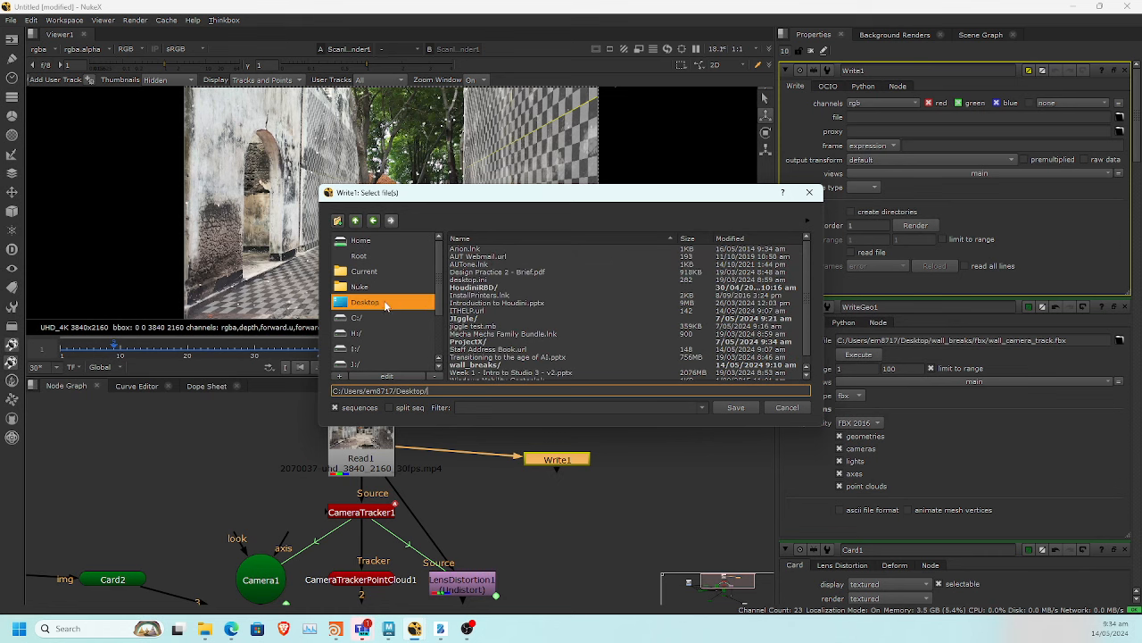
pyautogui.scroll(-1, 498, 357)
pyautogui.doubleClick(482, 357)
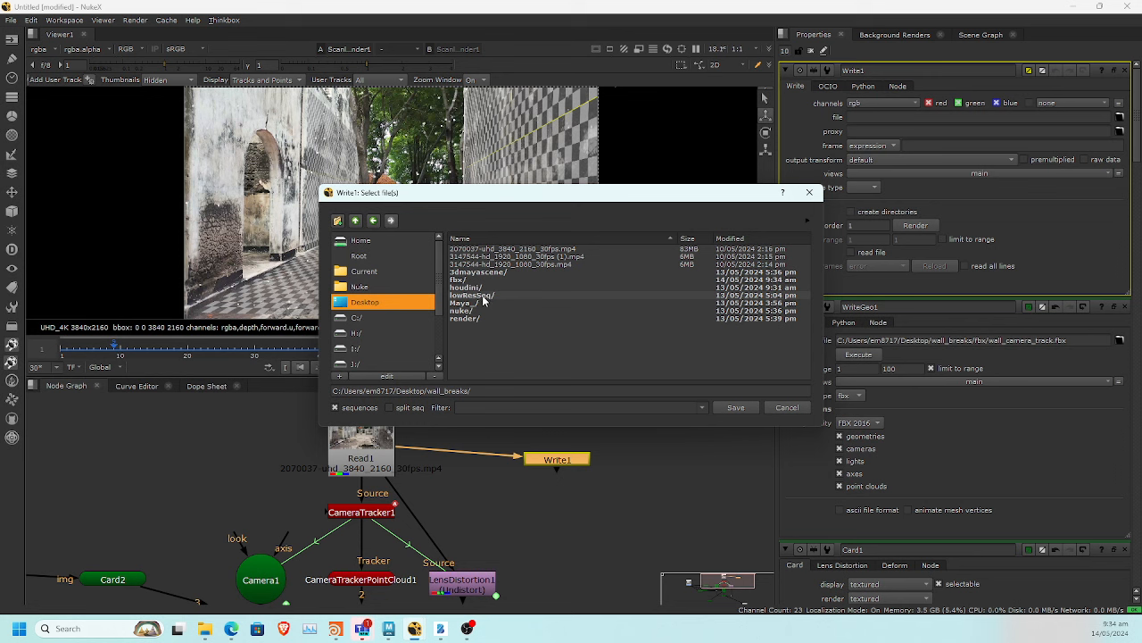
pyautogui.doubleClick(483, 299)
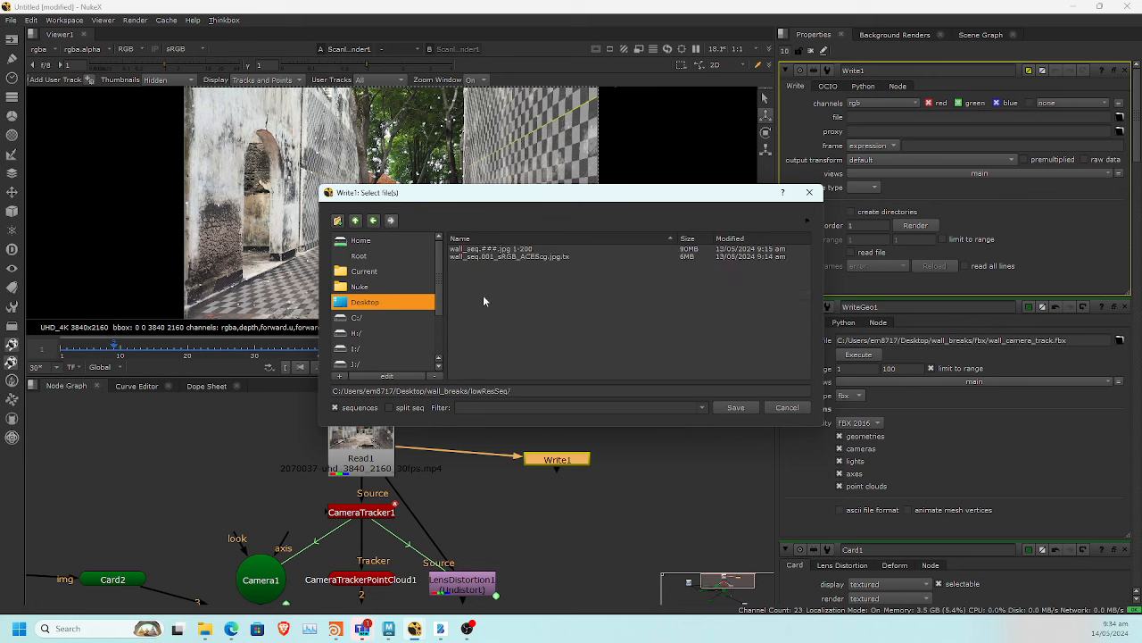
pyautogui.click(546, 388)
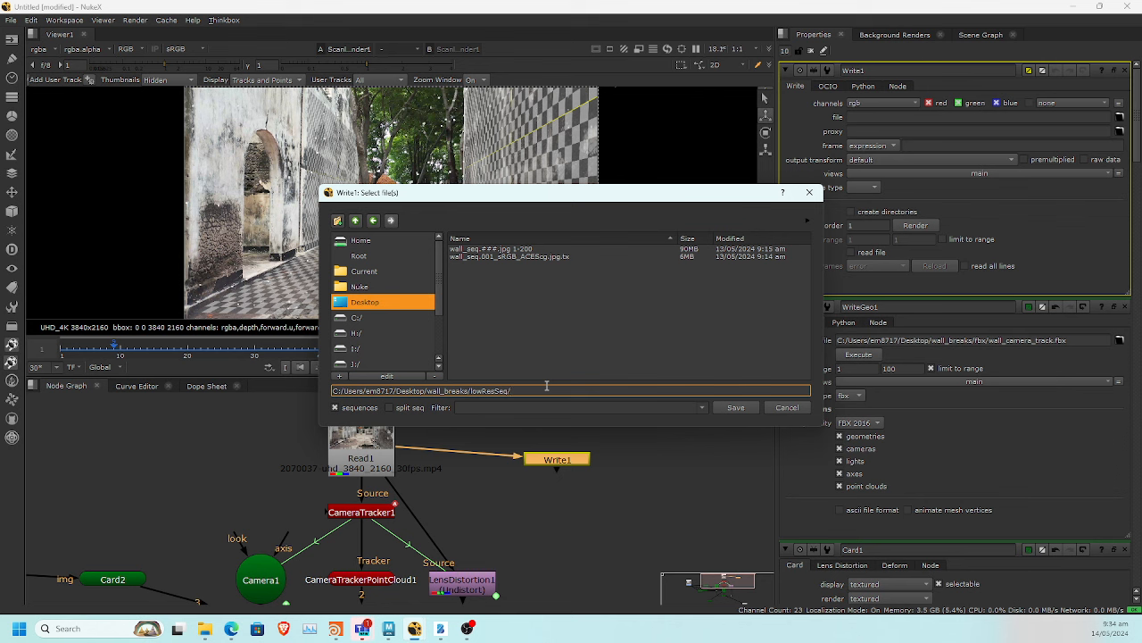
pyautogui.write('wall_seq.###.jpg')
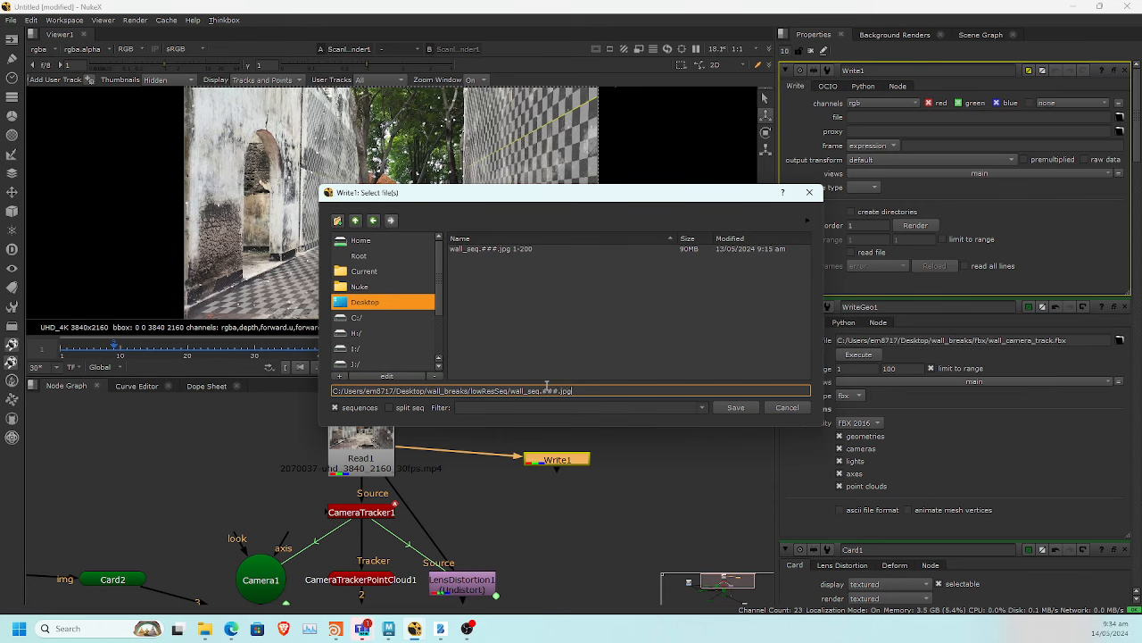
pyautogui.press('Return')
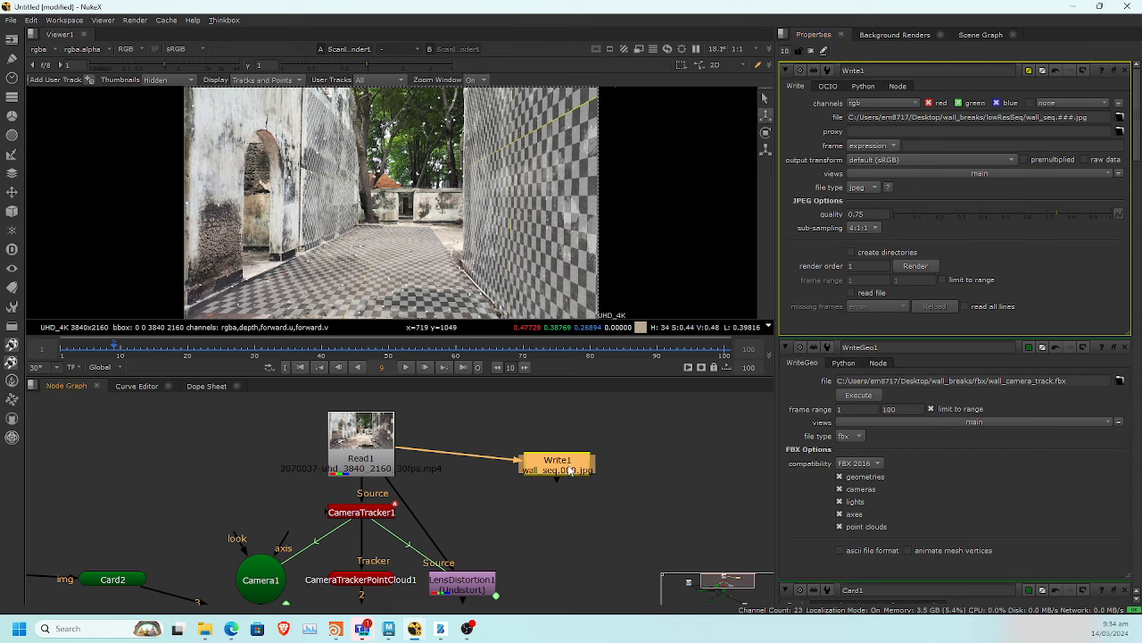
# With Write1 shown in the viewer and the other node properties closed, set its JPEG quality to 0.5
pyautogui.press('1')
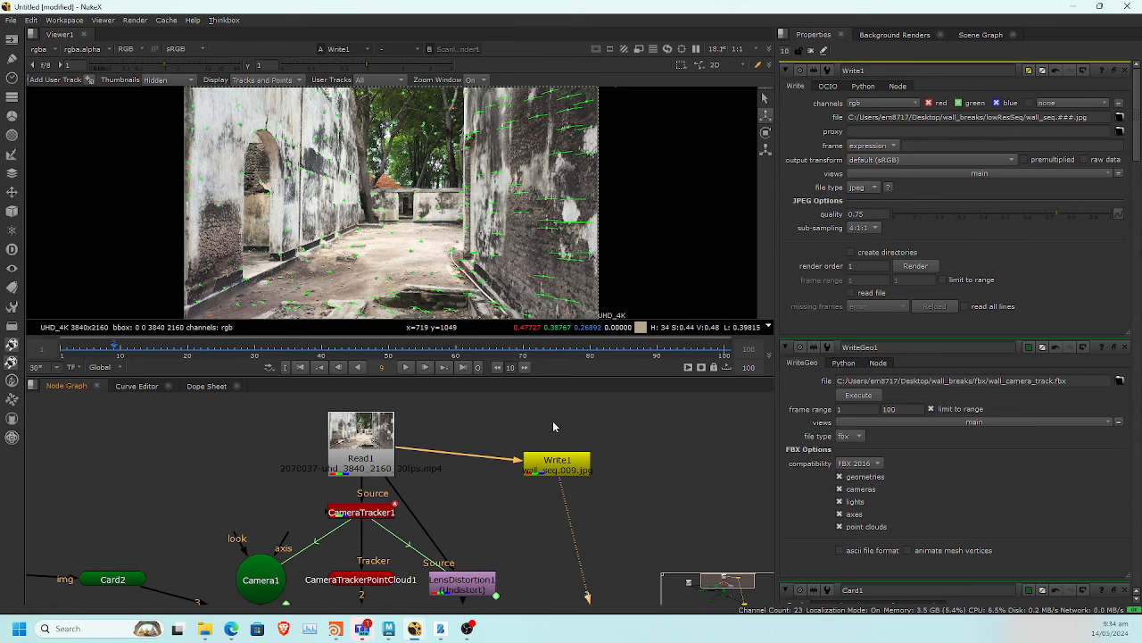
pyautogui.keyDown('ctrl'); pyautogui.keyDown('shift'); pyautogui.click(1126, 71); pyautogui.keyUp('shift'); pyautogui.keyUp('ctrl')
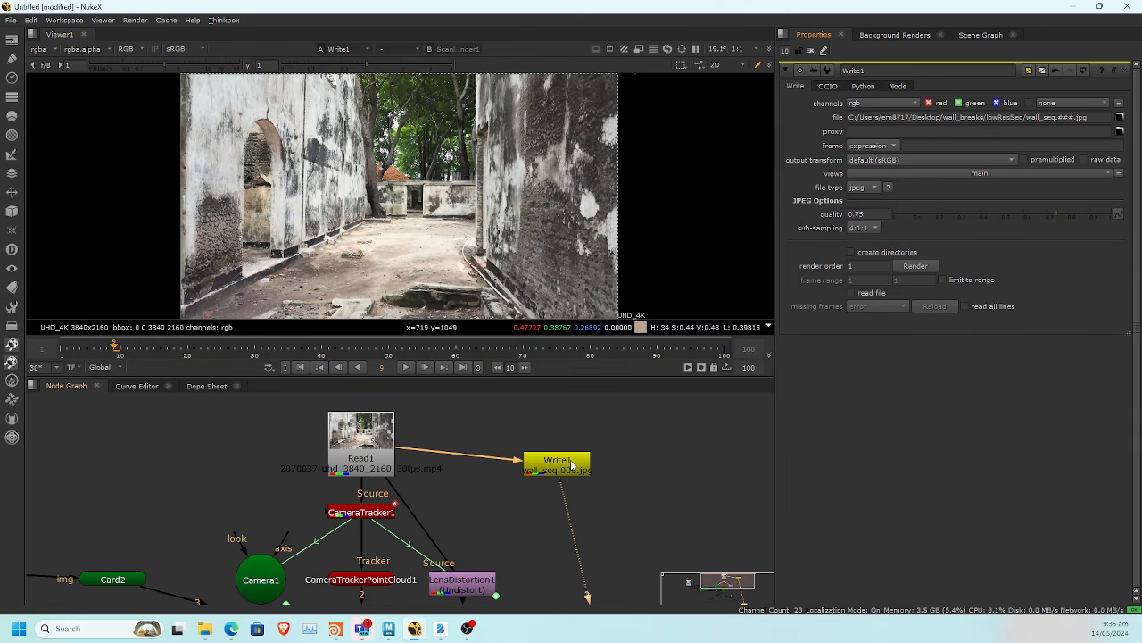
pyautogui.doubleClick(866, 216)
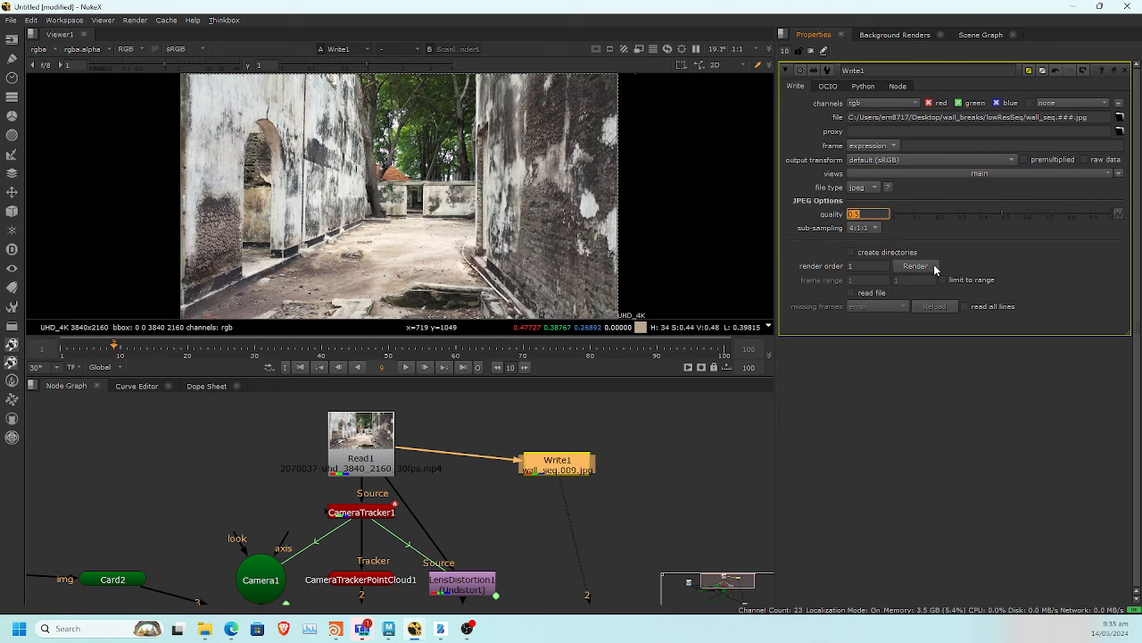
pyautogui.moveTo(566, 479); pyautogui.dragTo(582, 467)
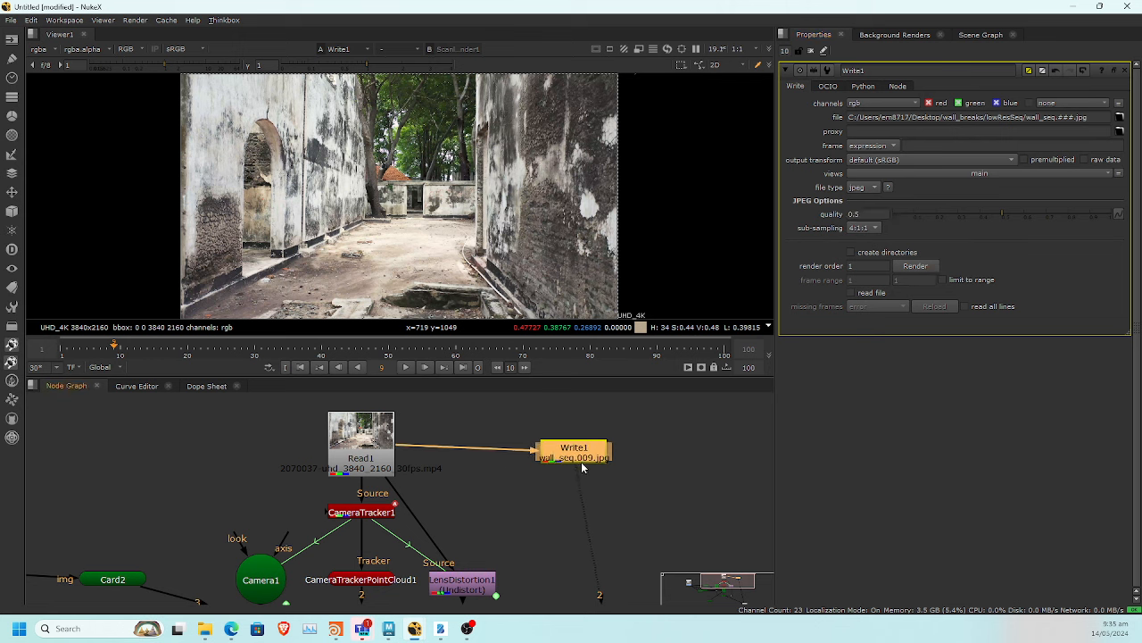
# Render Write1's JPEG sequence for frames 1-100 and switch to Houdini FX while it renders
pyautogui.click(916, 267)
pyautogui.click(568, 337)
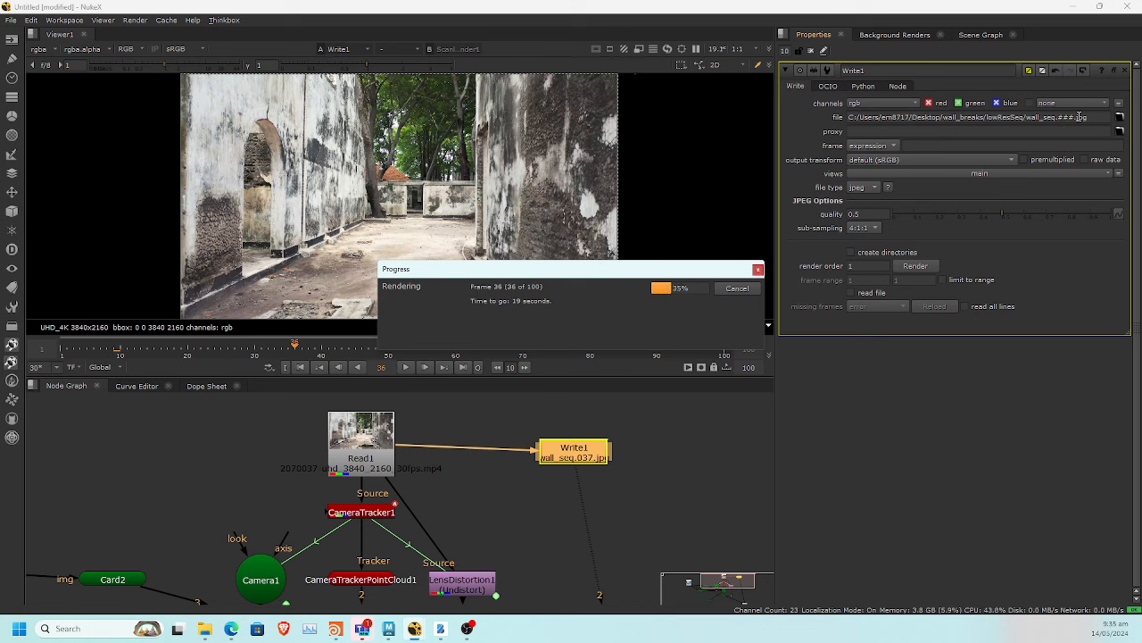
pyautogui.moveTo(625, 271); pyautogui.dragTo(650, 223)
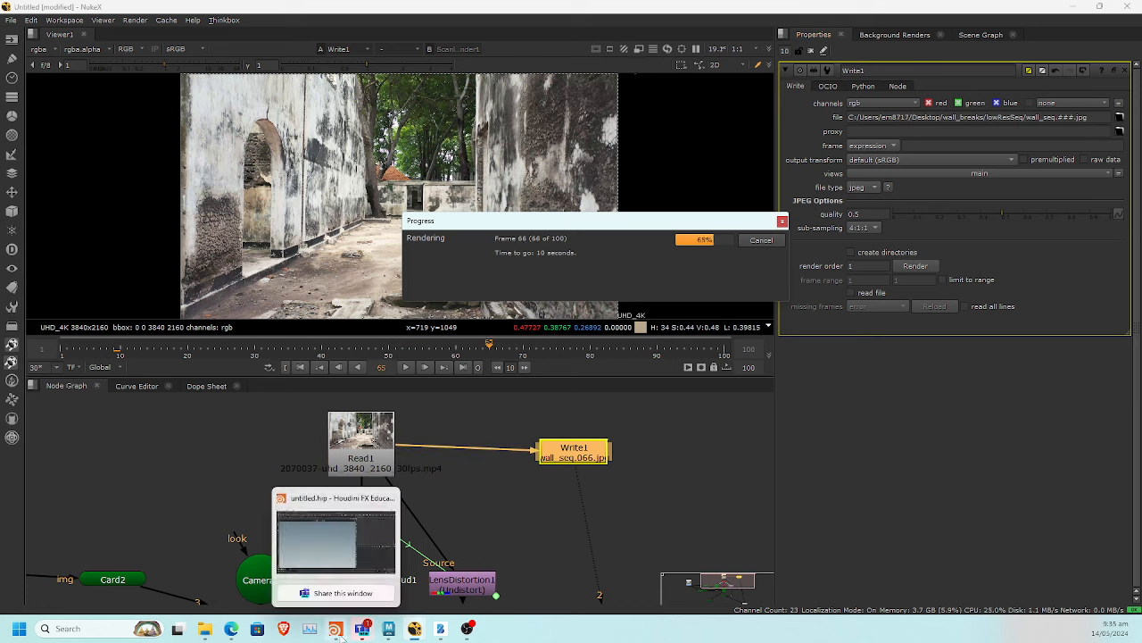
pyautogui.click(338, 630)
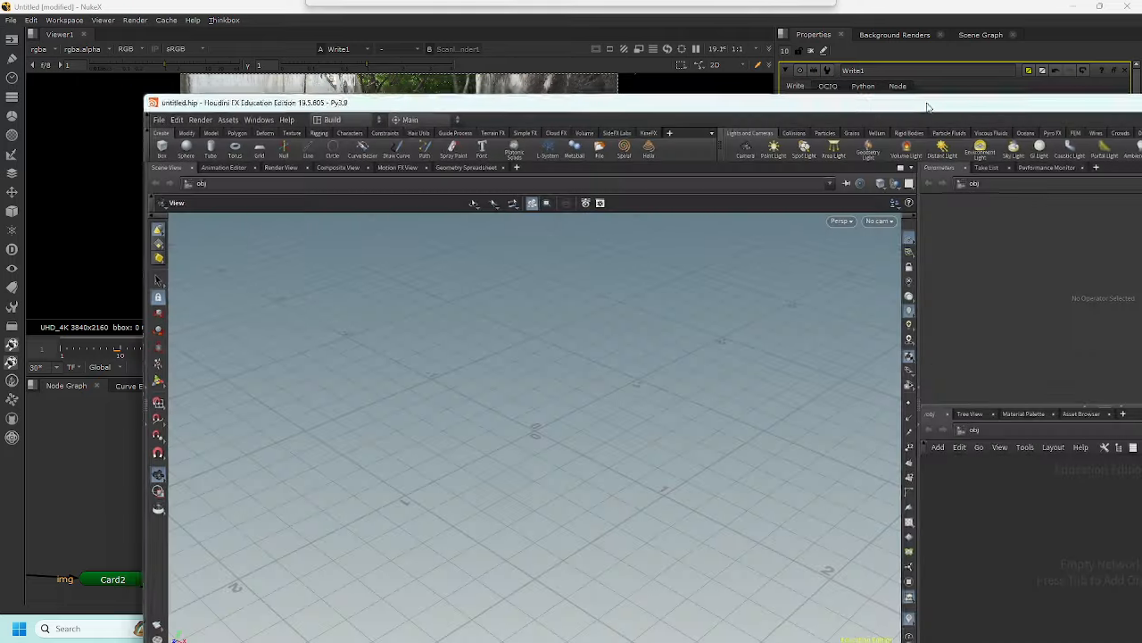
# Maximize the Houdini FX window to fill the screen
pyautogui.doubleClick(892, 95)
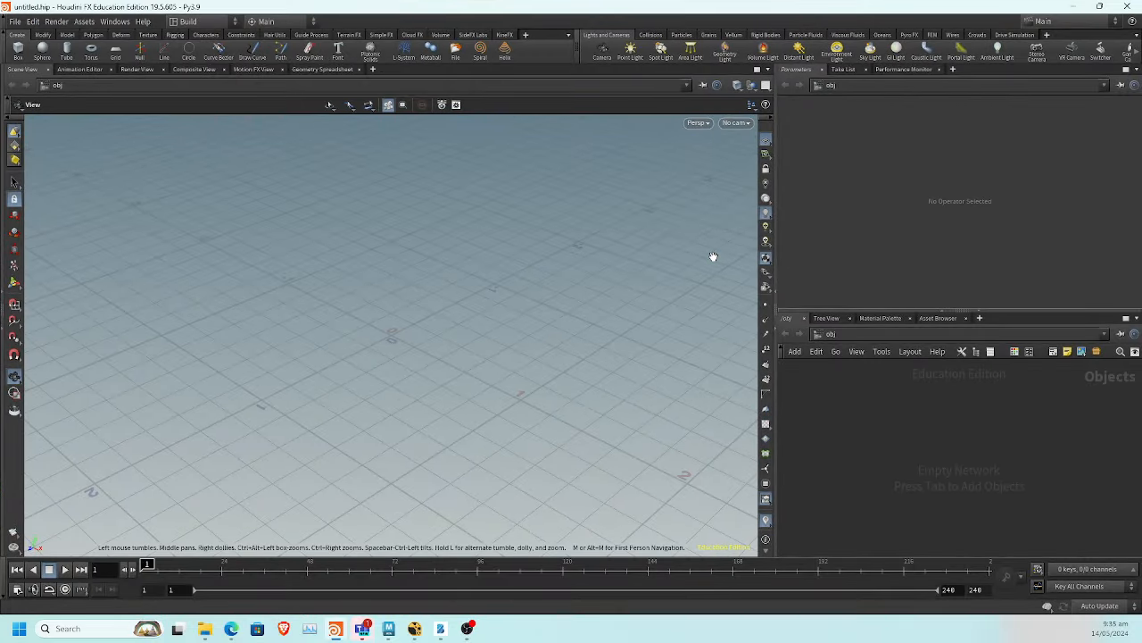
pyautogui.click(15, 24)
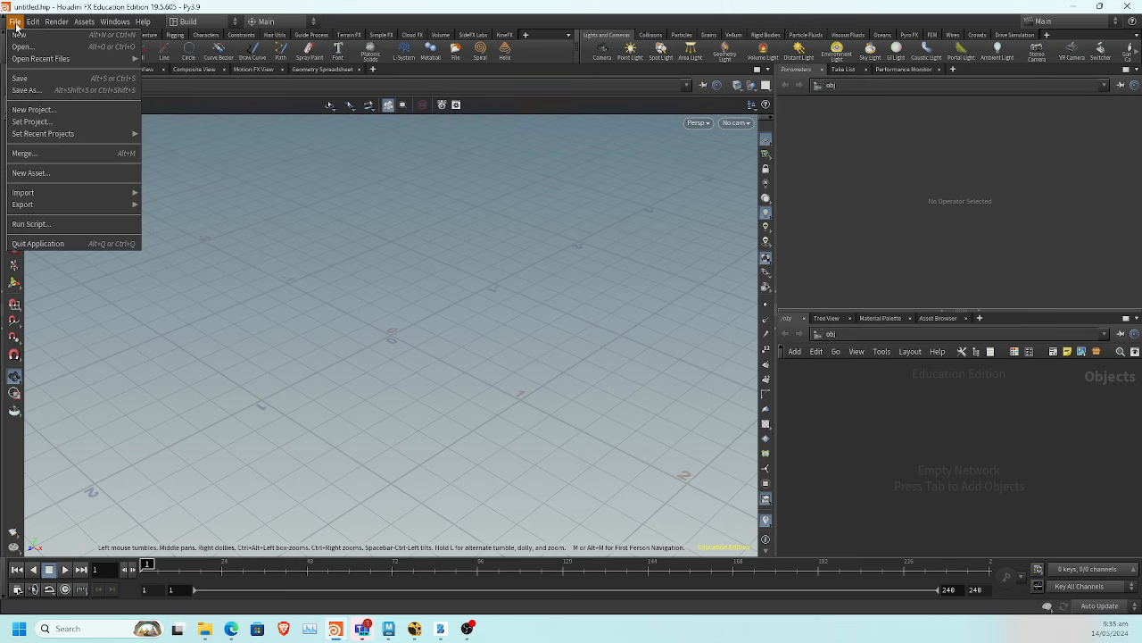
pyautogui.moveTo(81, 193)
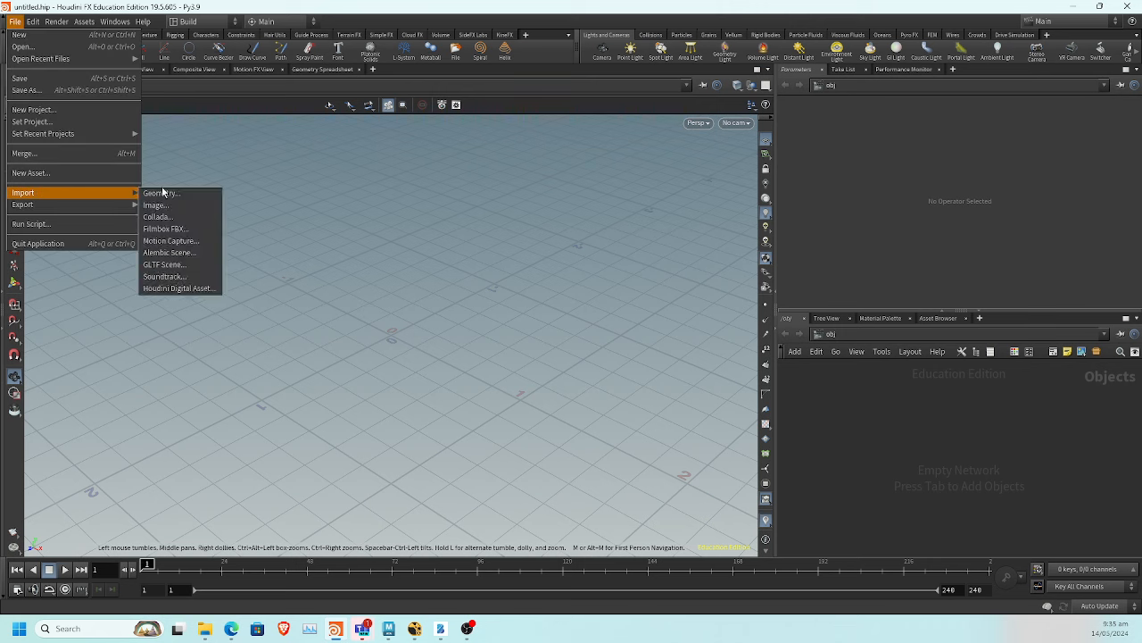
pyautogui.click(195, 229)
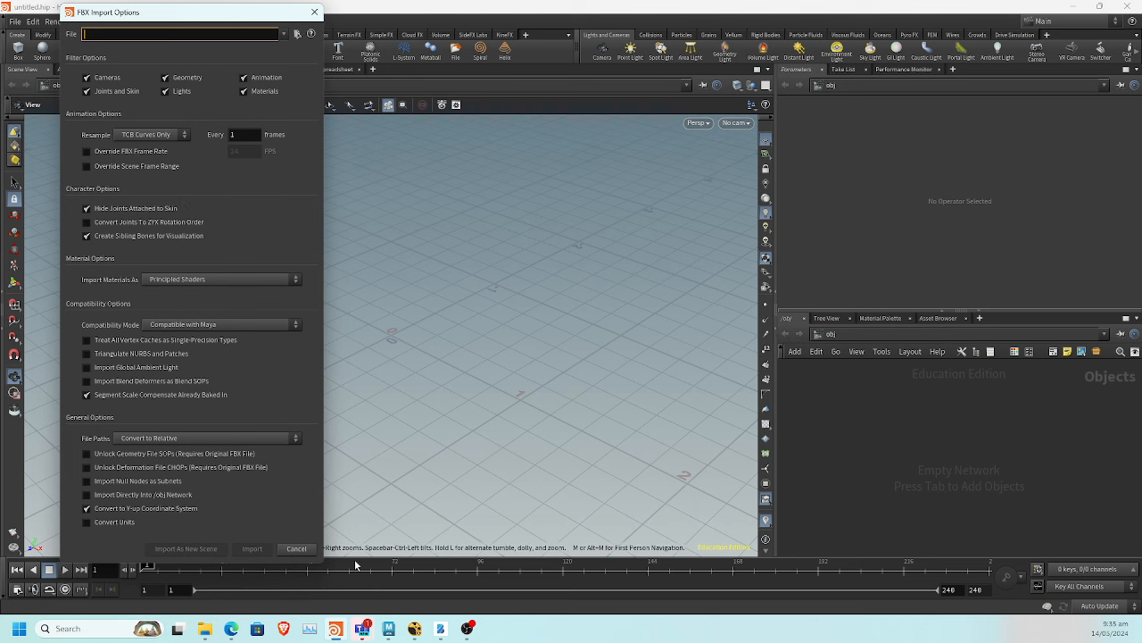
pyautogui.click(298, 548)
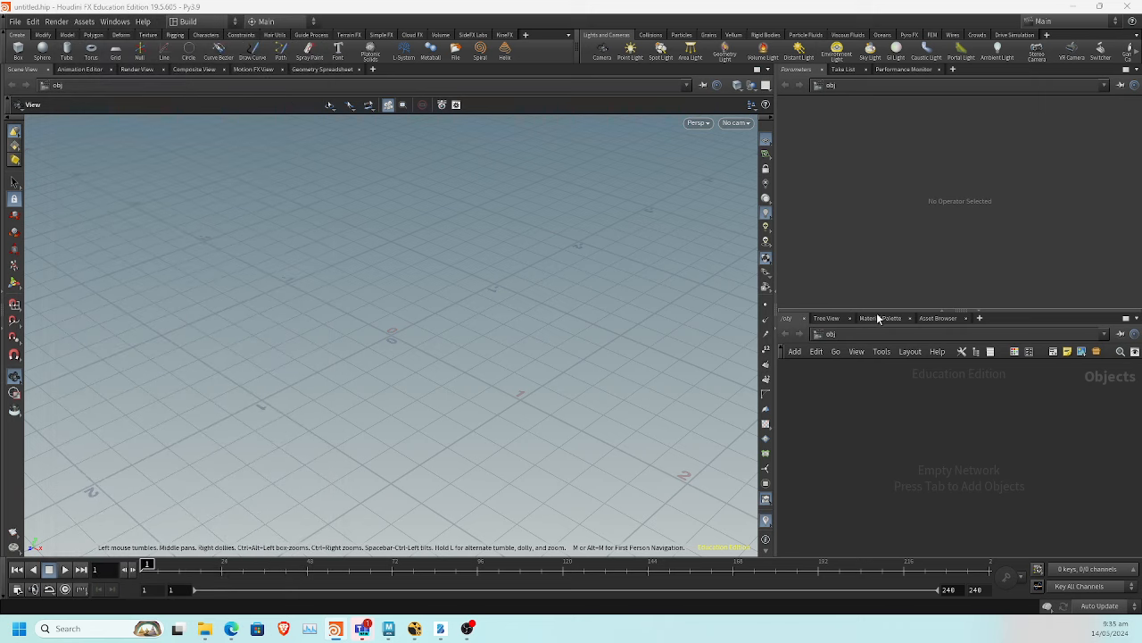
# Enlarge the network editor, then add a Geometry object to the obj network and go inside it
pyautogui.moveTo(891, 311); pyautogui.dragTo(883, 230)
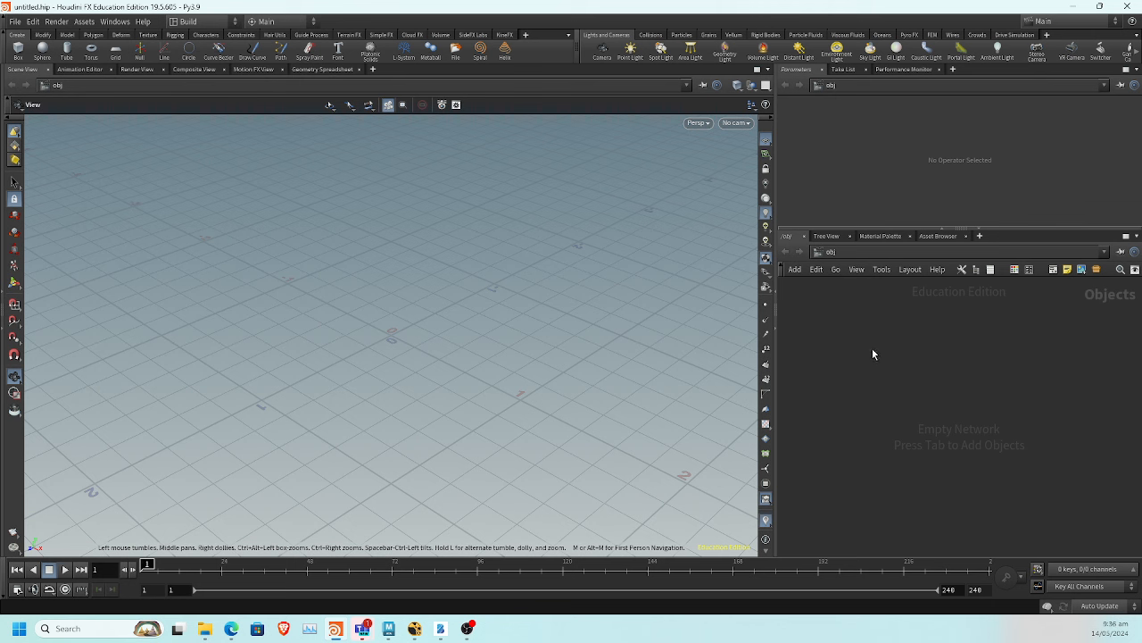
pyautogui.press('Tab')
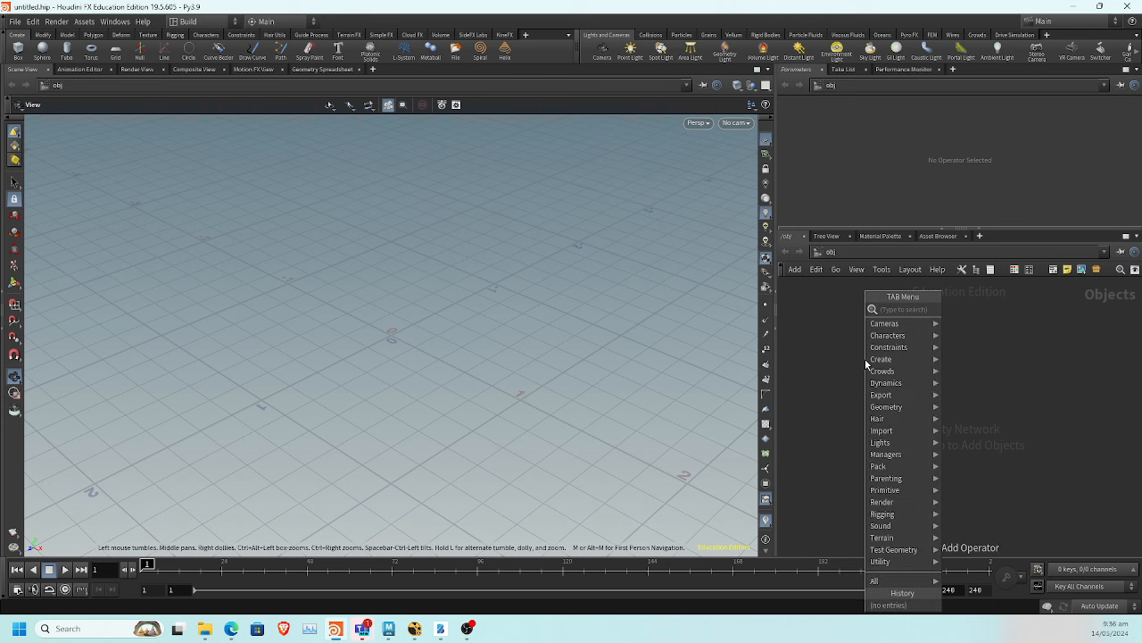
pyautogui.write('geo')
pyautogui.press('Return')
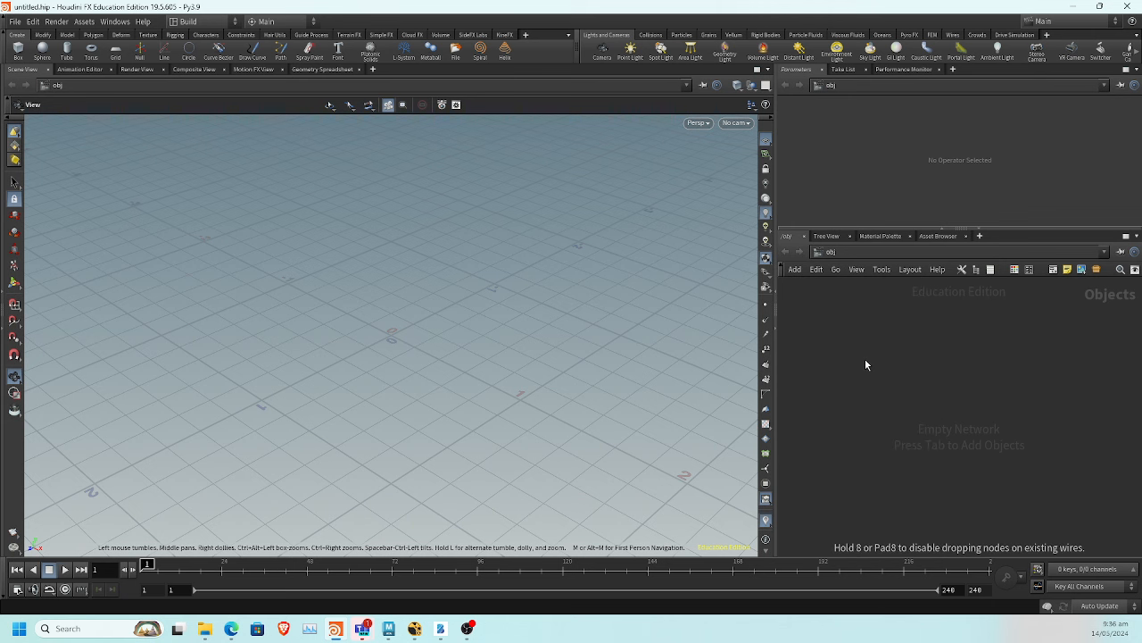
pyautogui.click(865, 363)
pyautogui.doubleClick(865, 360)
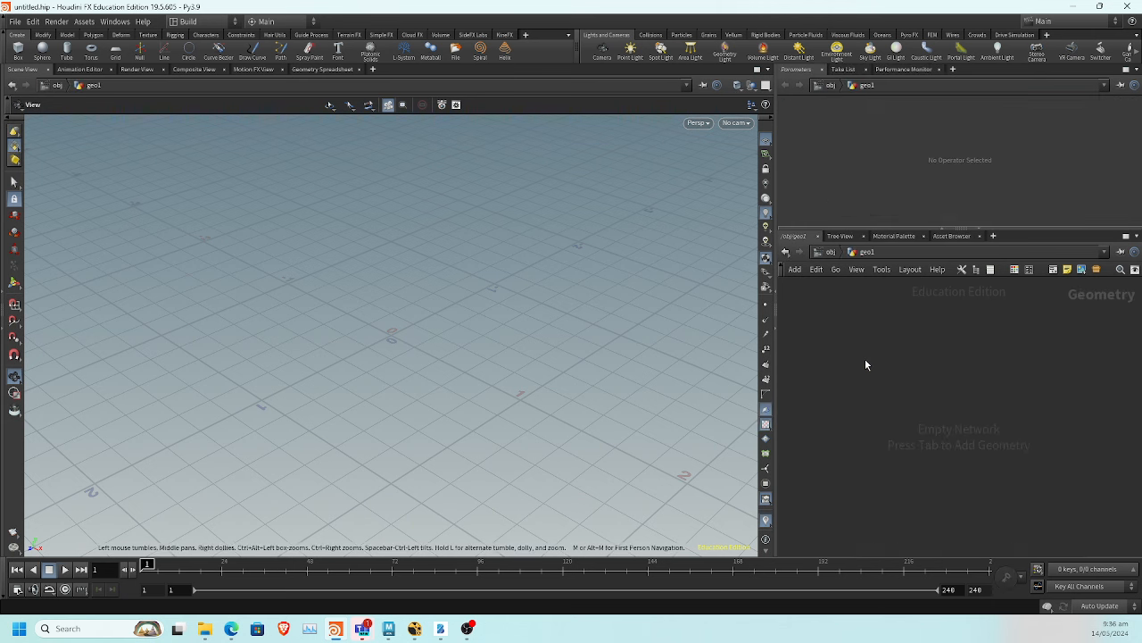
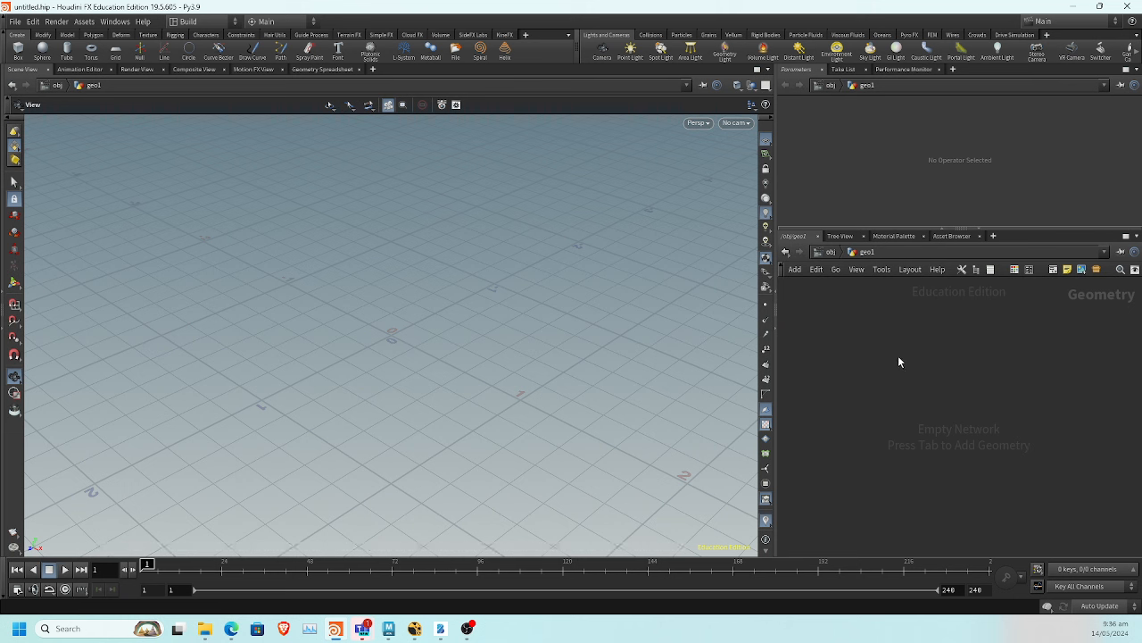
# Add an FBX Character Import node inside the geo1 network
pyautogui.press('Tab')
pyautogui.write('chara')
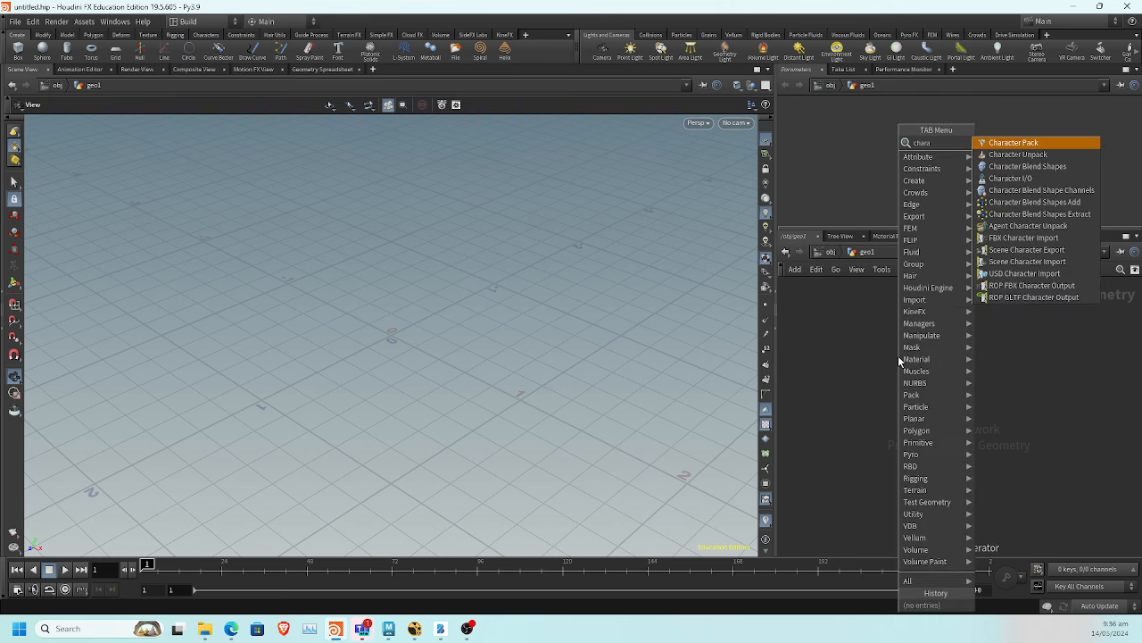
pyautogui.click(1021, 237)
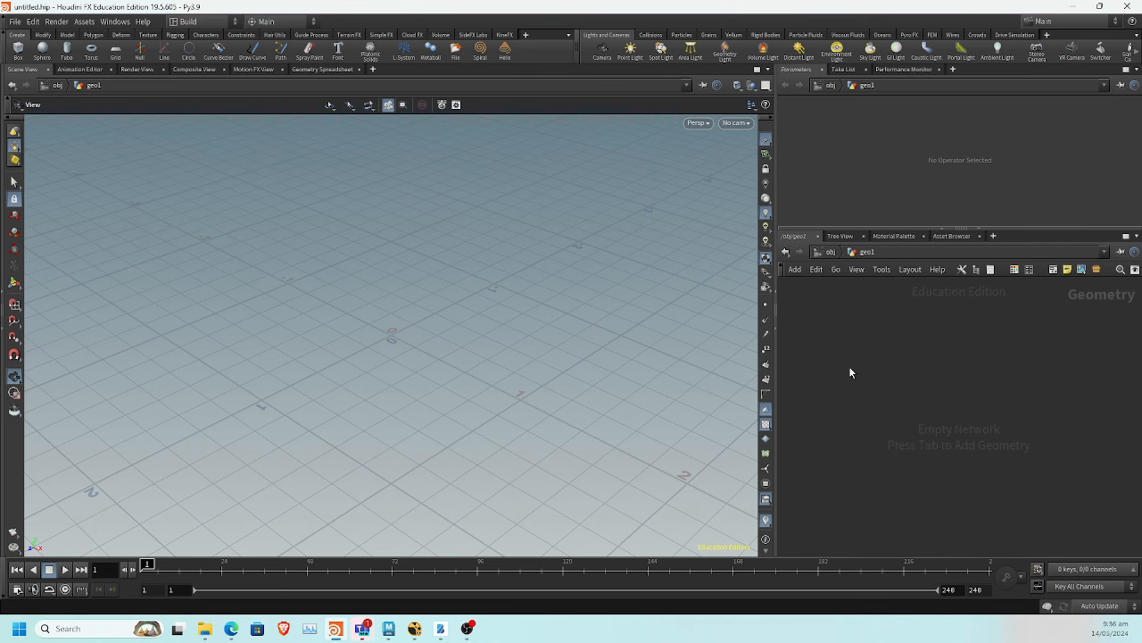
pyautogui.click(873, 374)
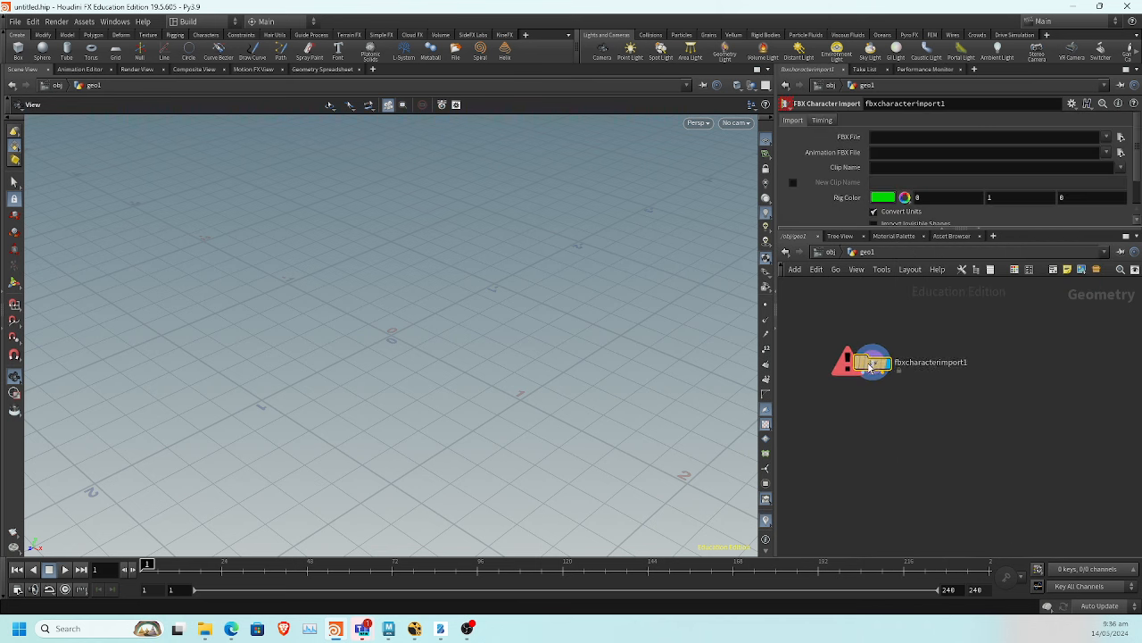
# Open the file chooser for the FBX Character Import node's FBX file and switch to Maya
pyautogui.click(1121, 136)
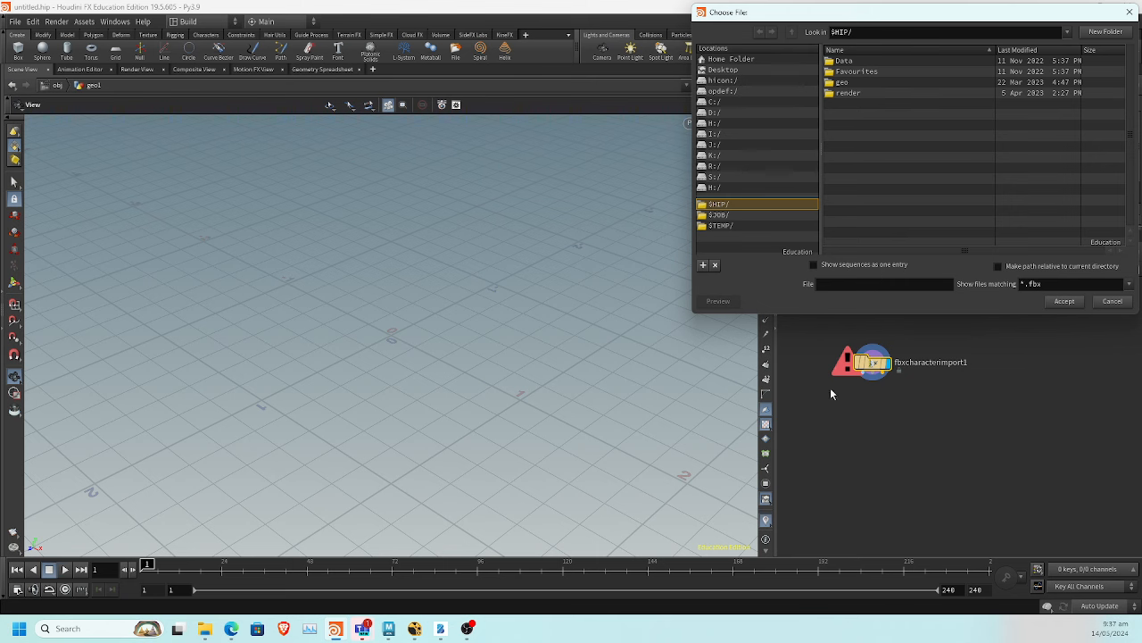
pyautogui.click(388, 628)
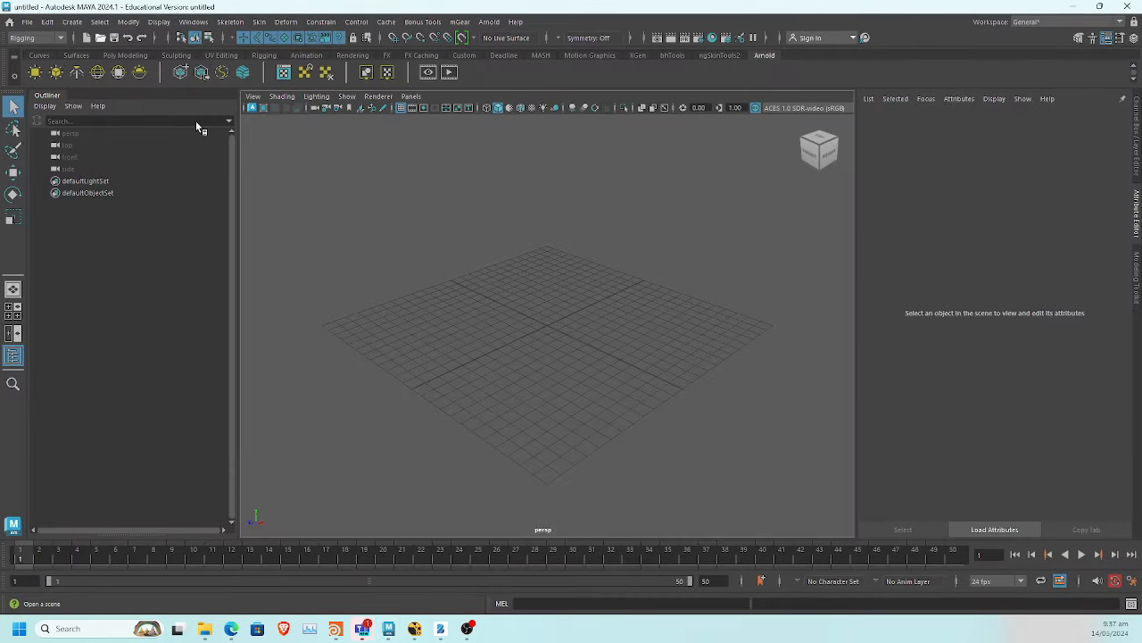
pyautogui.hotkey('ctrl', 'o')
pyautogui.click(187, 198)
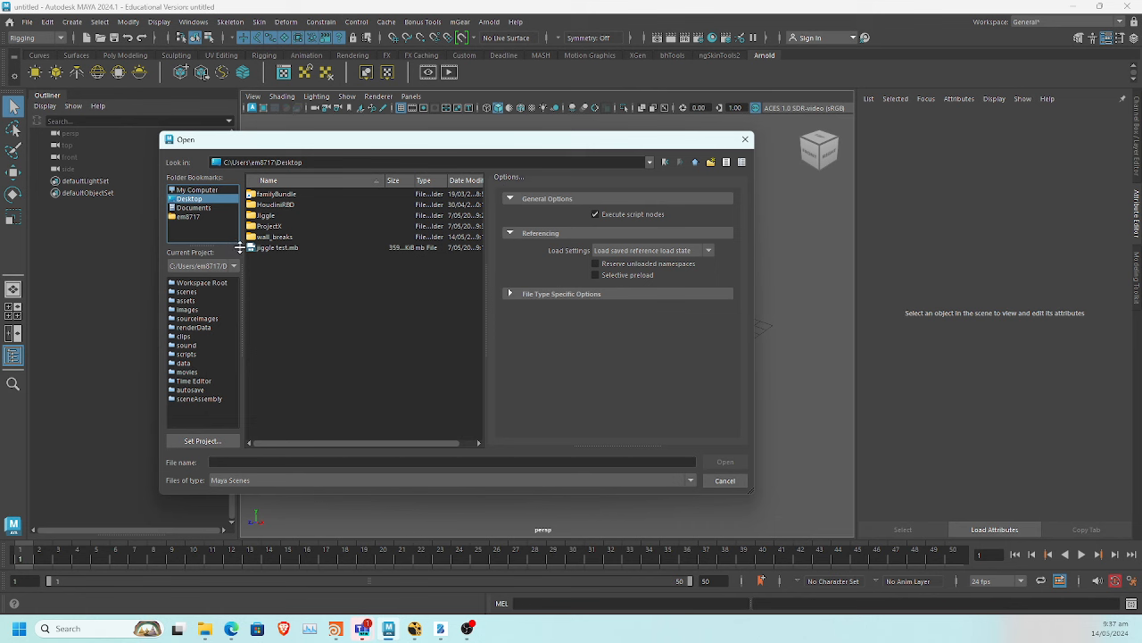
pyautogui.doubleClick(276, 204)
pyautogui.doubleClick(279, 194)
pyautogui.doubleClick(281, 193)
pyautogui.press('Escape')
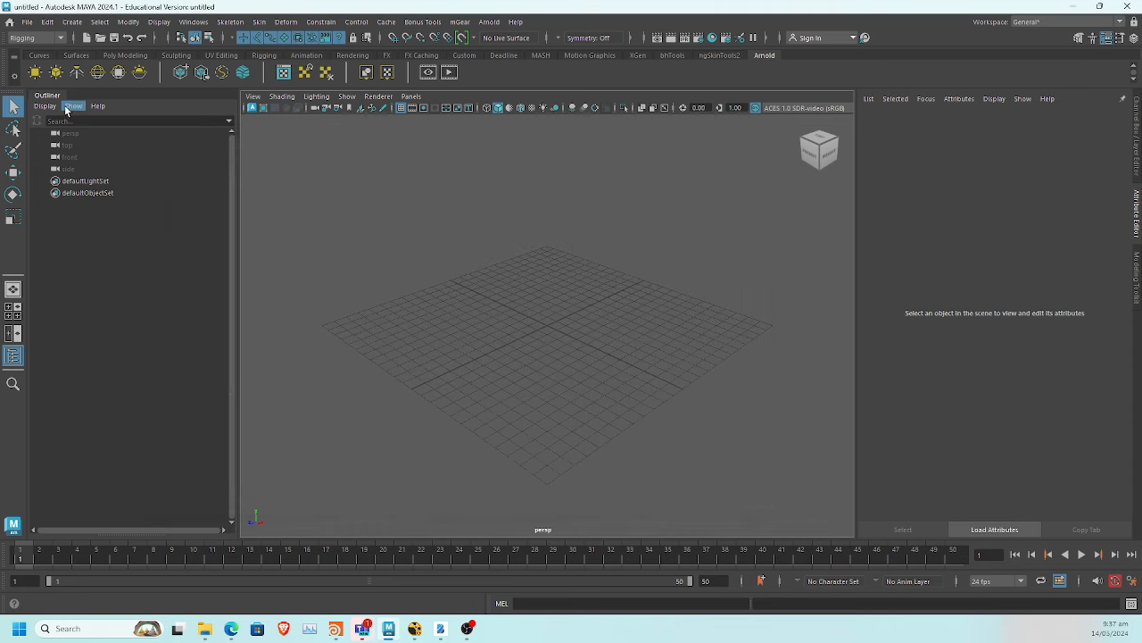
# Import Dragon_Walking.fbx from the Desktop's HoudiniRBD/HoudiniProjects/Fracture_Test/geo folder into the empty scene
pyautogui.click(26, 21)
pyautogui.click(51, 156)
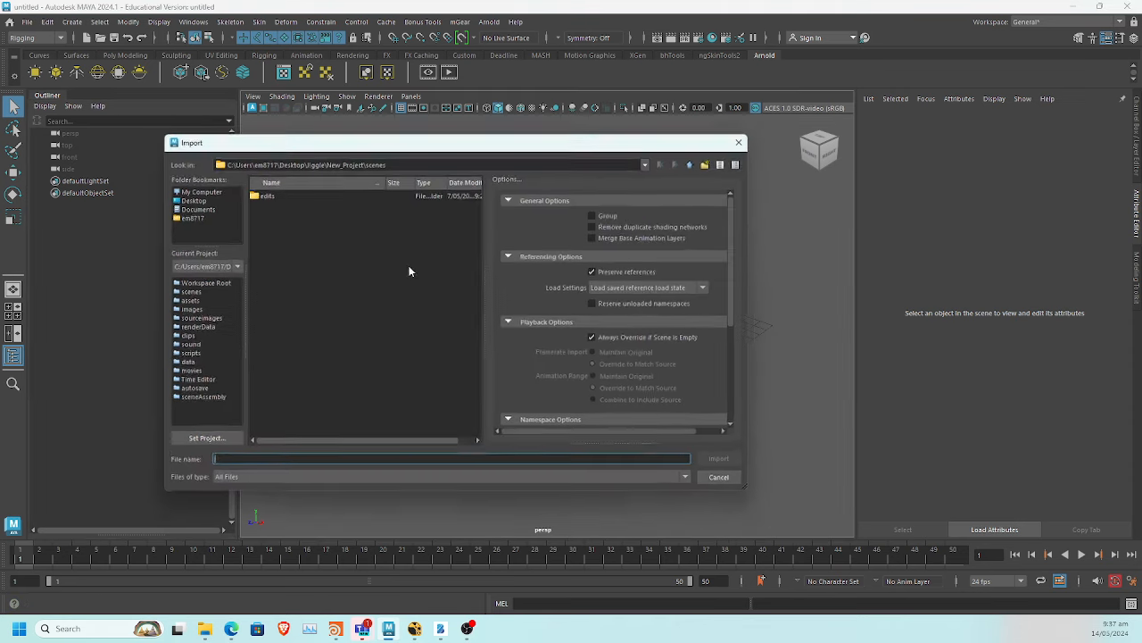
pyautogui.click(205, 198)
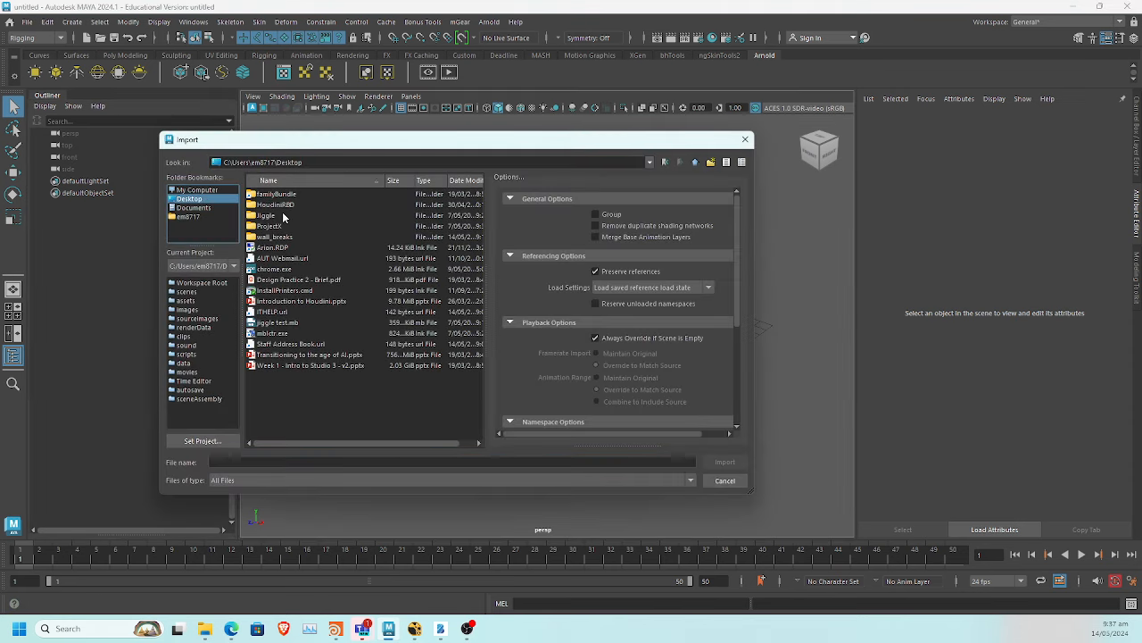
pyautogui.doubleClick(282, 211)
pyautogui.doubleClick(289, 195)
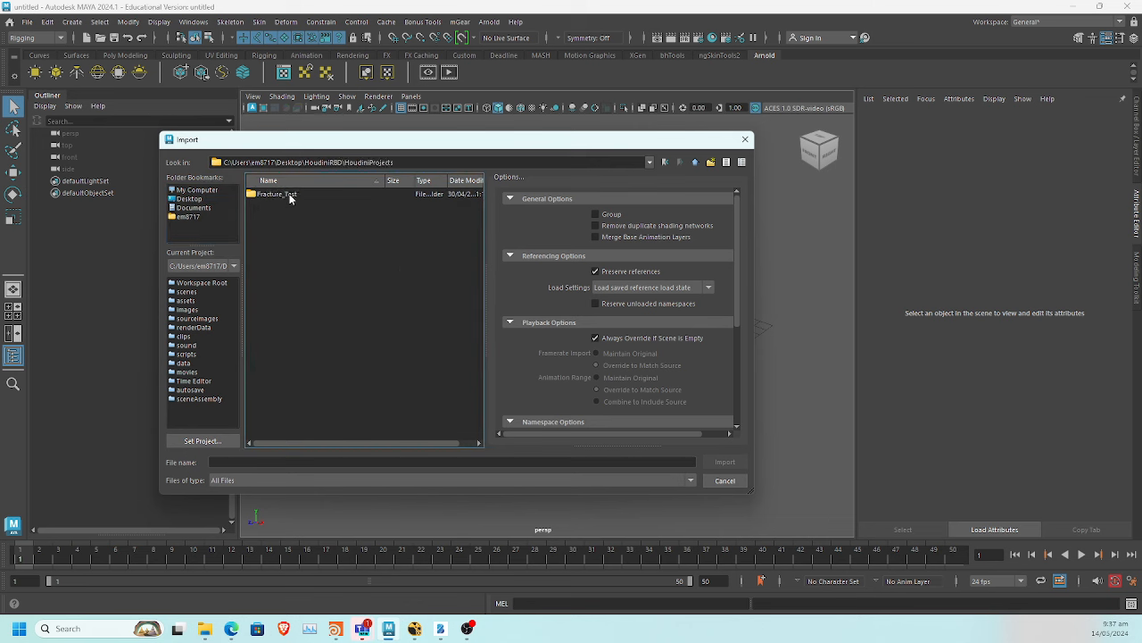
pyautogui.doubleClick(289, 193)
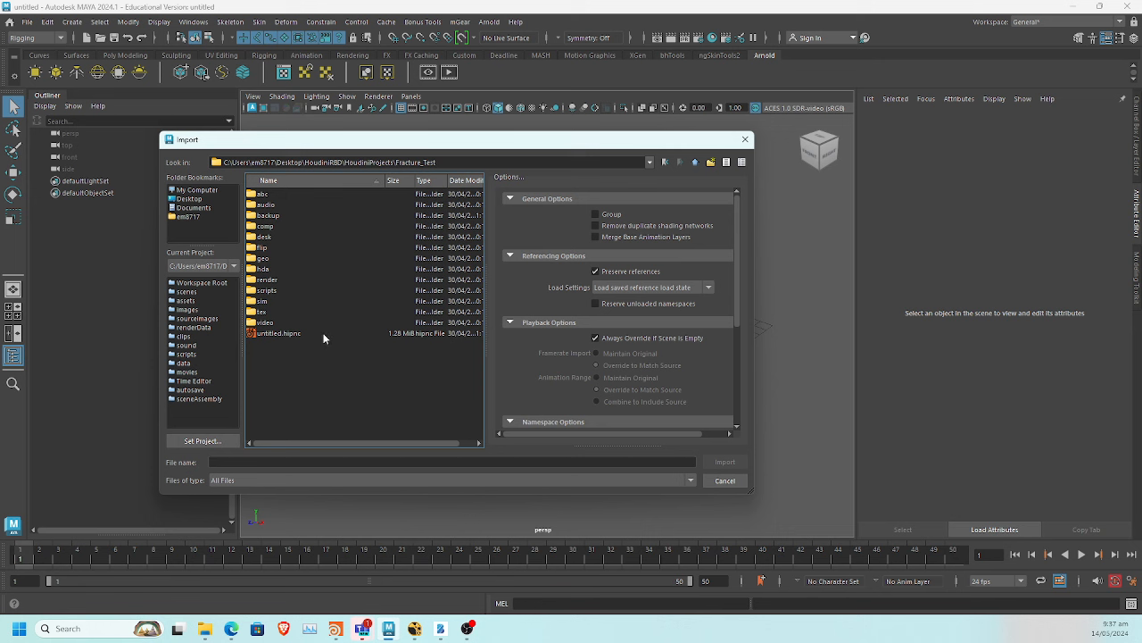
pyautogui.doubleClick(264, 257)
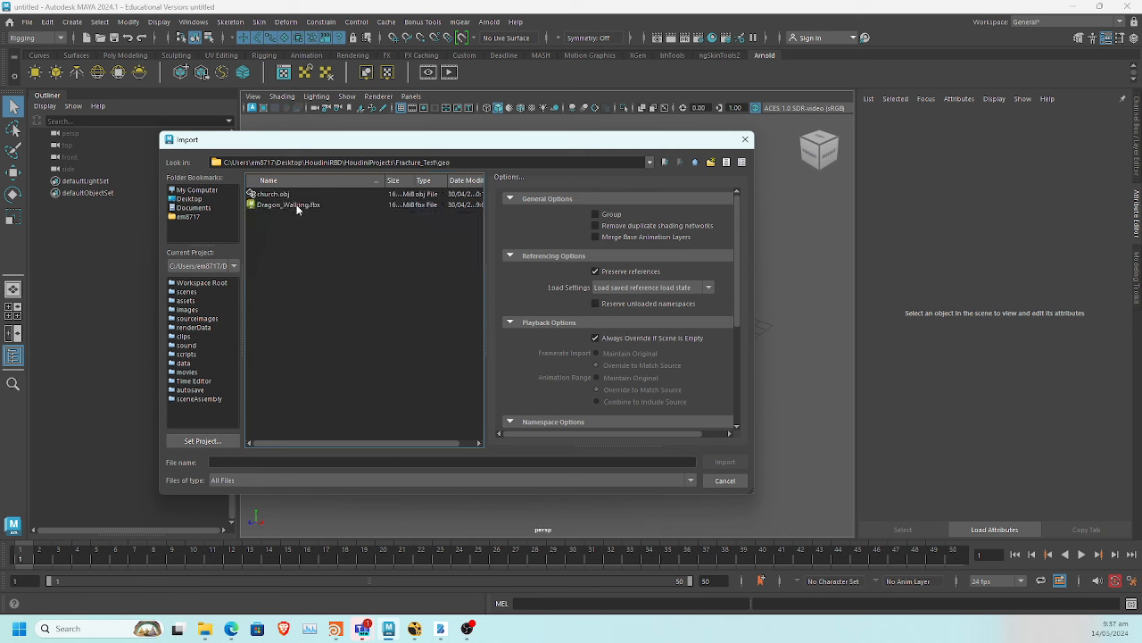
pyautogui.doubleClick(296, 205)
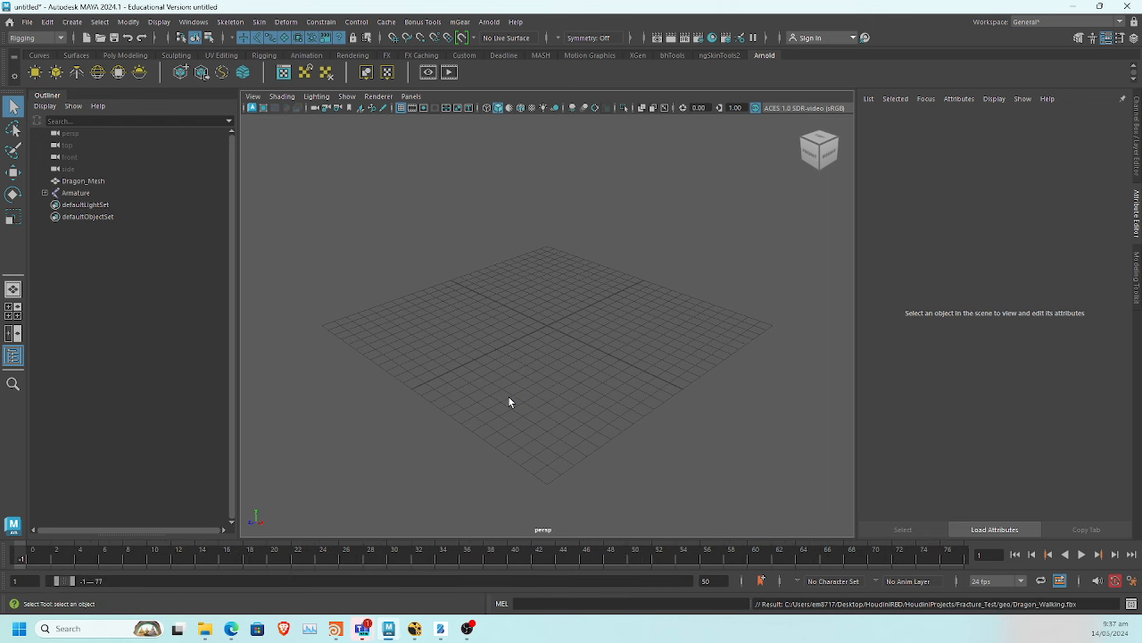
# View the whole dragon from its other side, play its walk animation and return to the start
pyautogui.scroll(-6, 500, 379)
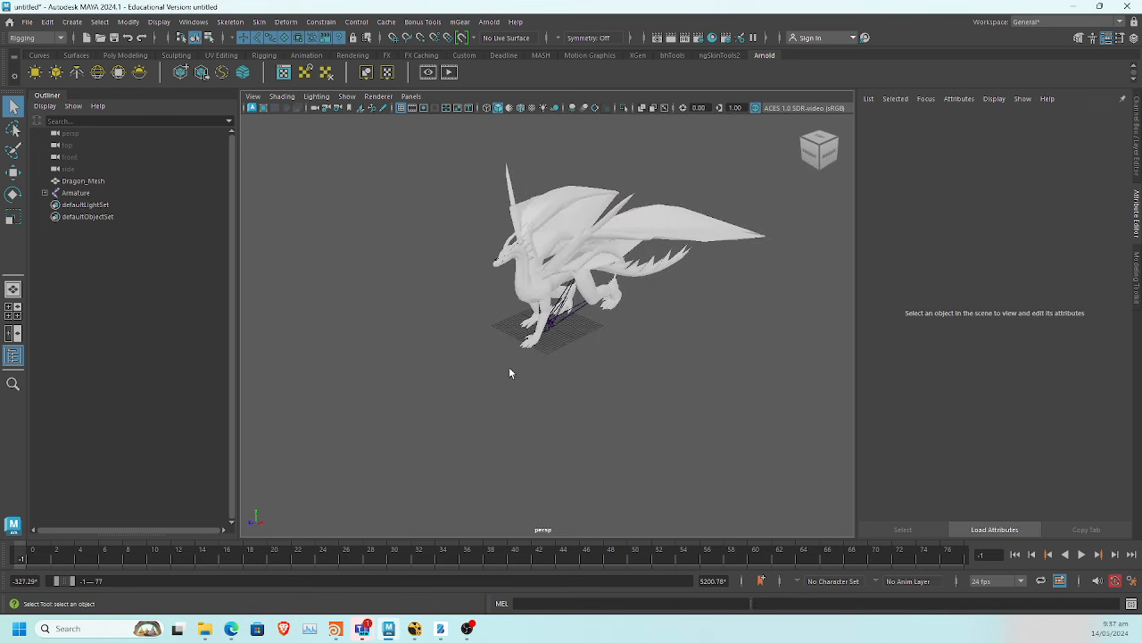
pyautogui.keyDown('alt'); pyautogui.moveTo(409, 346); pyautogui.dragTo(571, 354); pyautogui.keyUp('alt')
pyautogui.hotkey('alt', 'v')
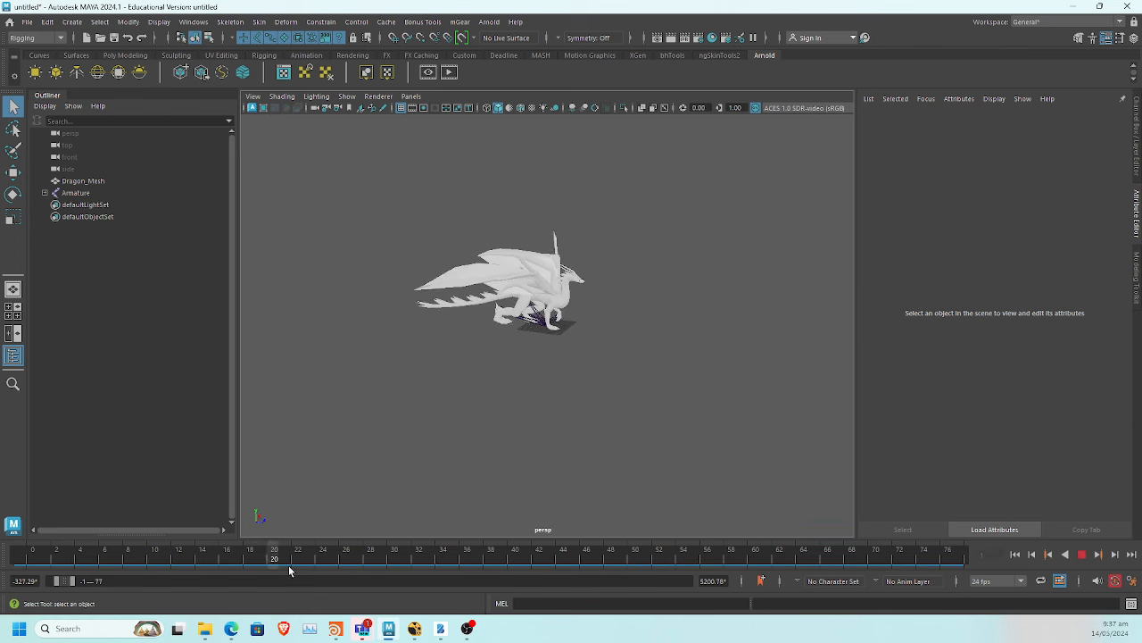
pyautogui.moveTo(406, 571); pyautogui.dragTo(1, 582)
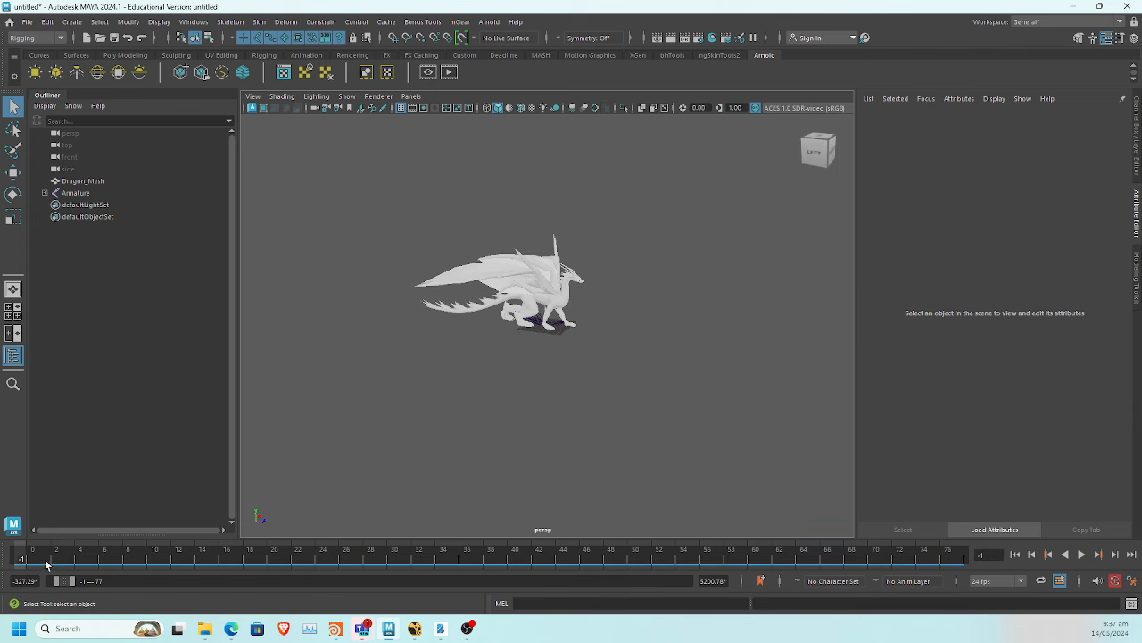
# Set the scene's playback rate to 30 fps, undoing the stray change to the playback range
pyautogui.moveTo(75, 583)
pyautogui.mouseDown()
pyautogui.moveTo(134, 589)
pyautogui.moveTo(59, 579)
pyautogui.mouseUp()
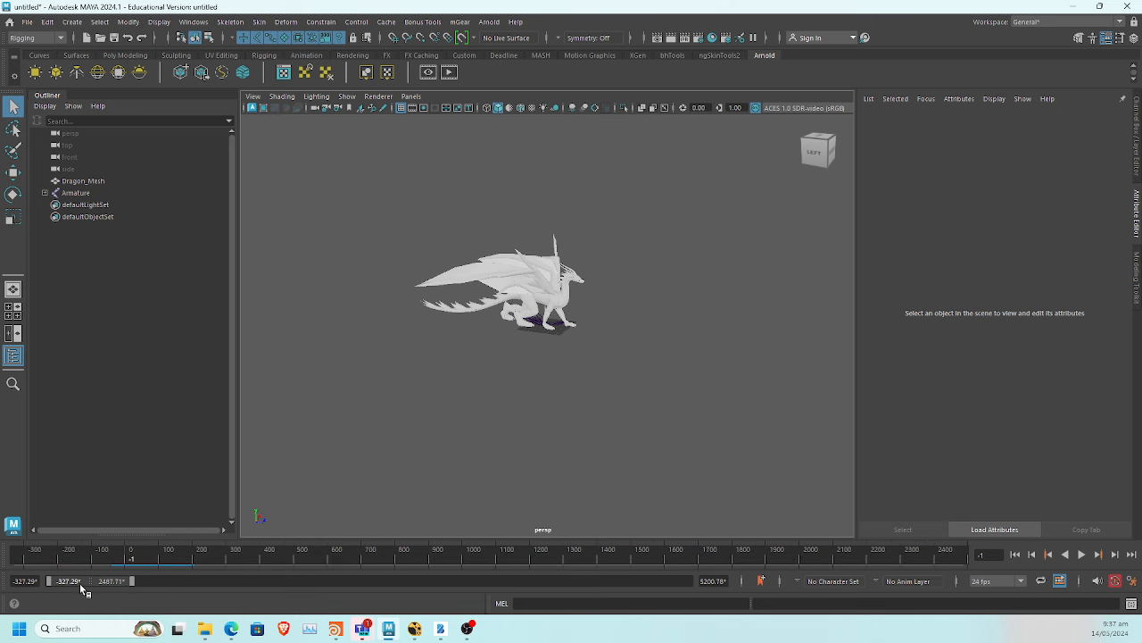
pyautogui.hotkey('ctrl', 'z')
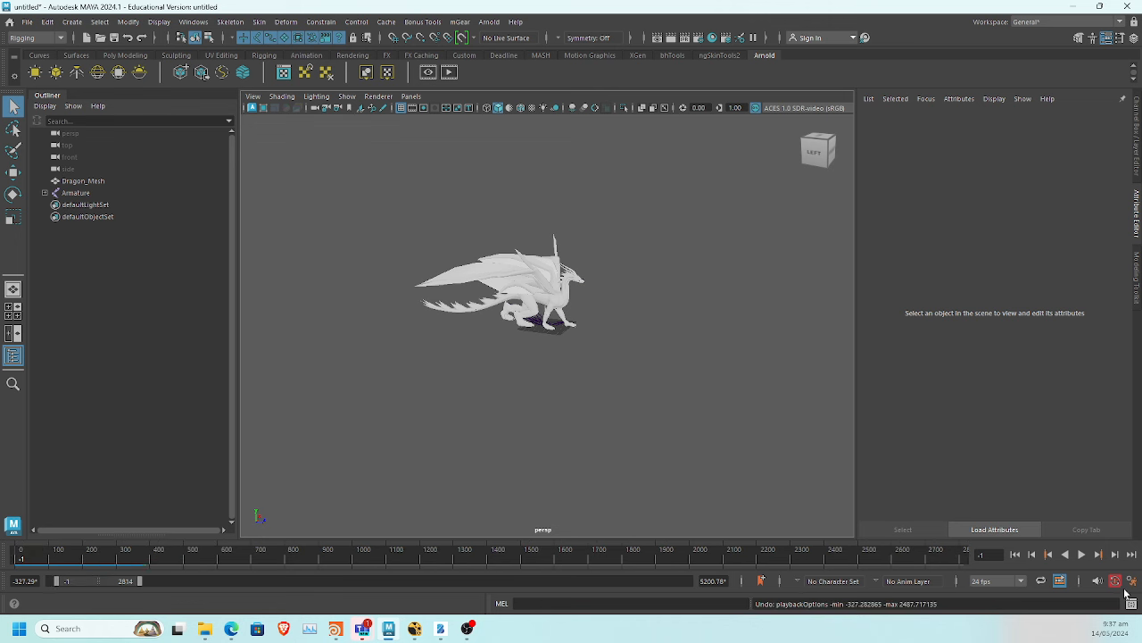
pyautogui.click(1020, 582)
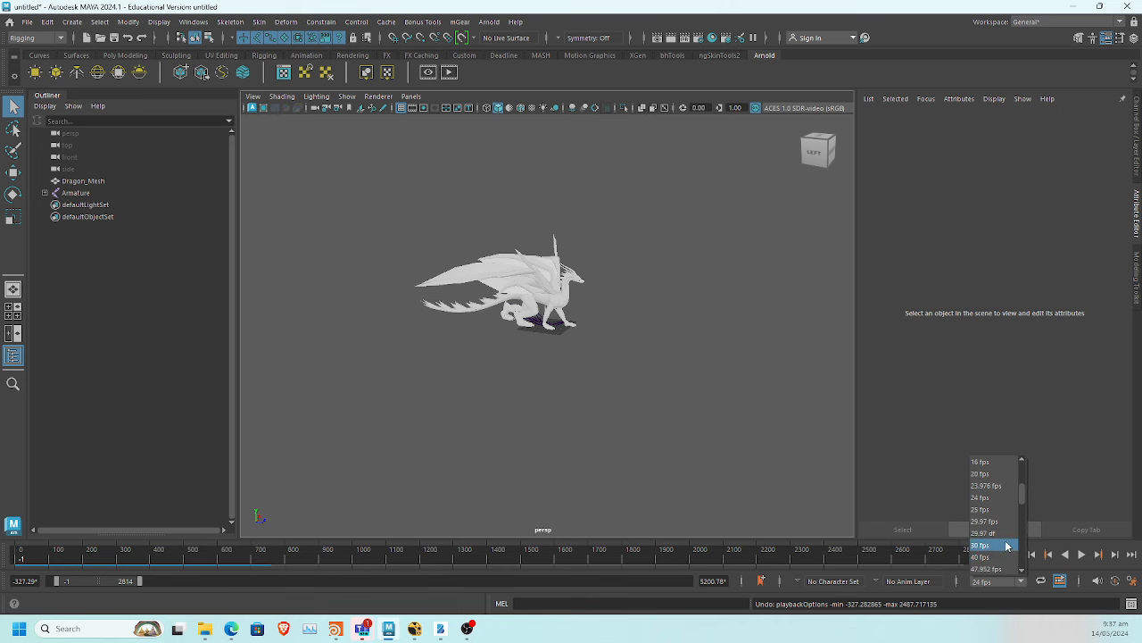
pyautogui.click(1000, 544)
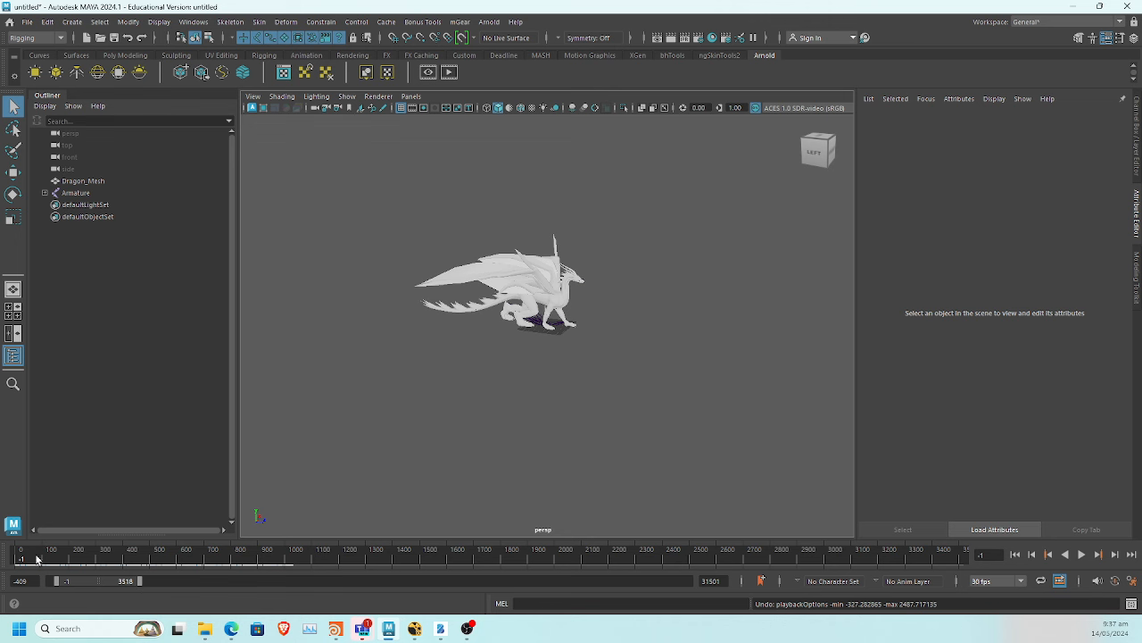
pyautogui.hotkey('alt', 'v')
pyautogui.press('Escape')
# Set the animation range to frames 1-100 and play the dragon's walk, stopping at frame 27
pyautogui.doubleClick(19, 580)
pyautogui.write('0')
pyautogui.press('Return')
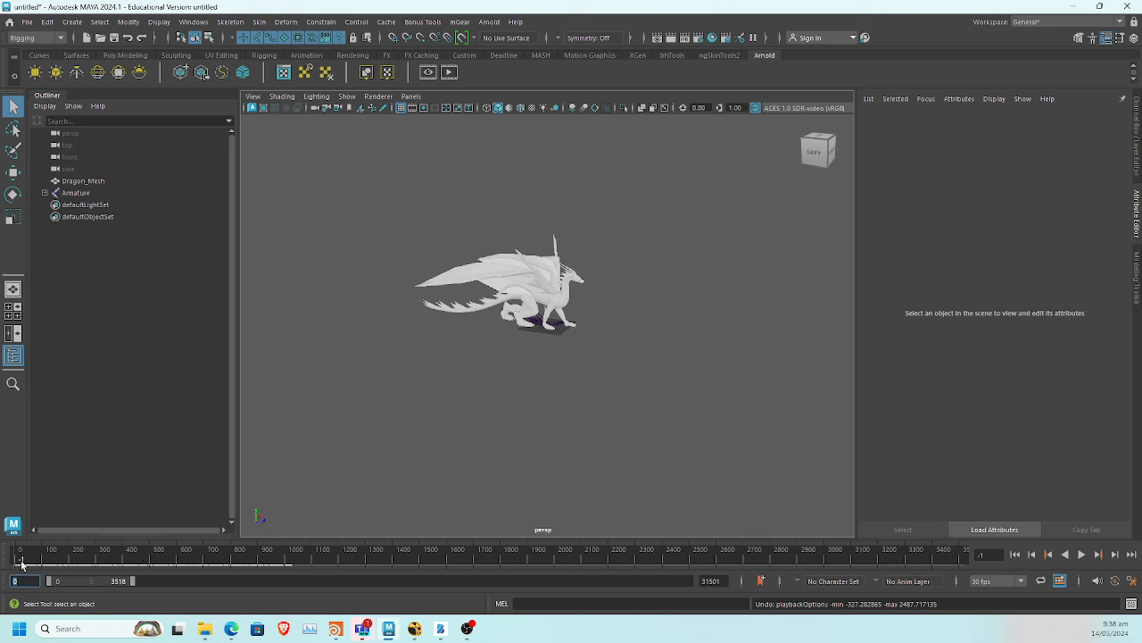
pyautogui.press('Return')
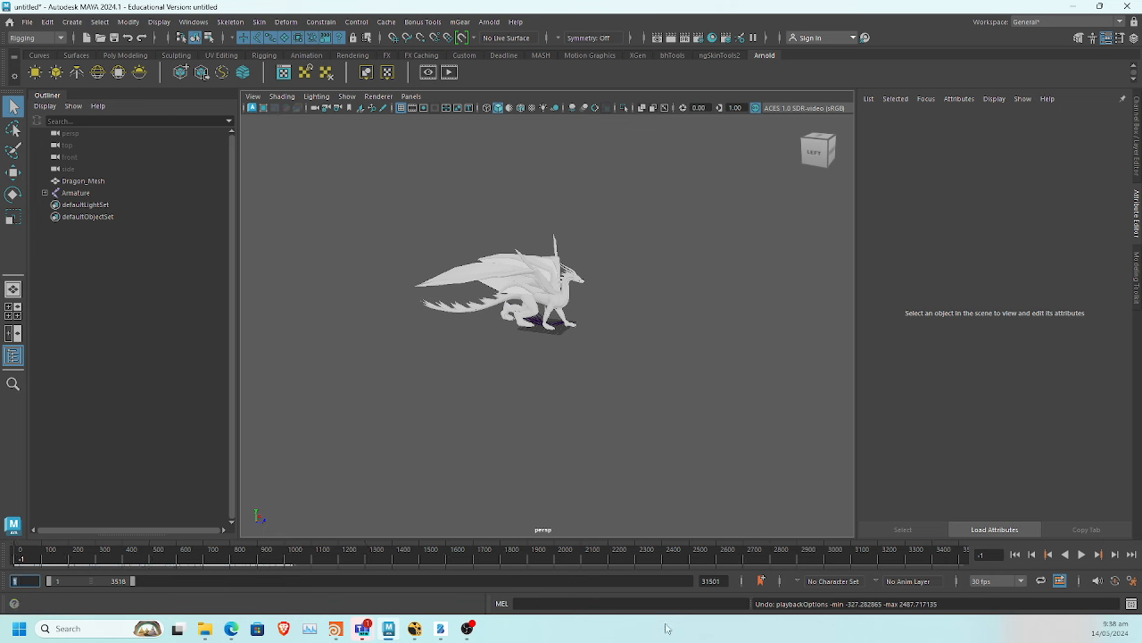
pyautogui.doubleClick(721, 580)
pyautogui.write('100')
pyautogui.press('Return')
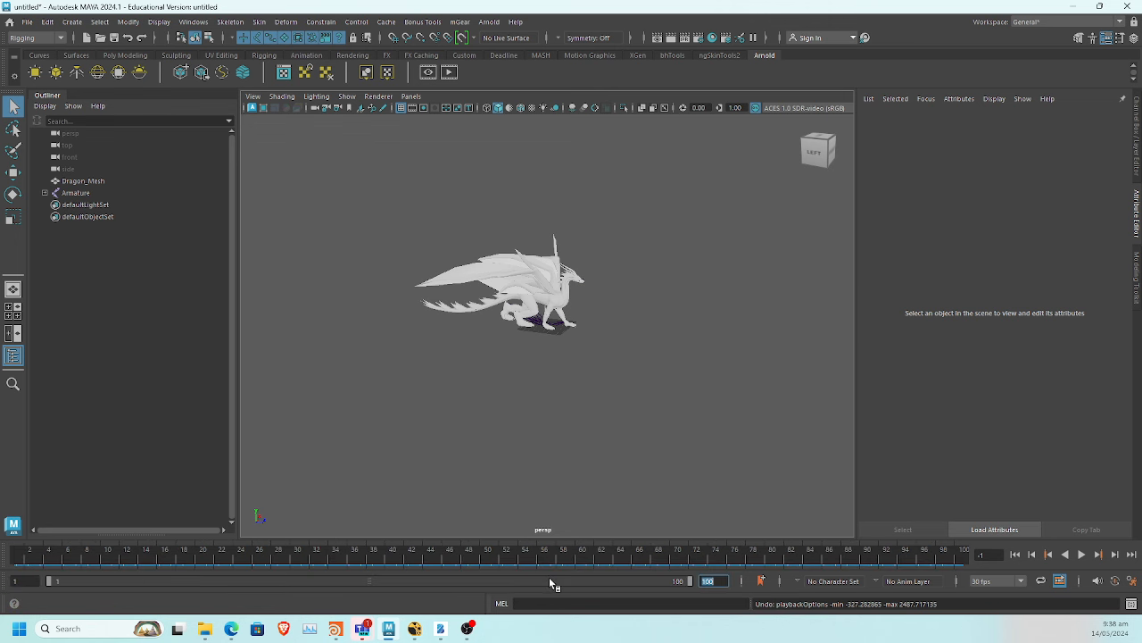
pyautogui.click(1083, 555)
pyautogui.click(1084, 555)
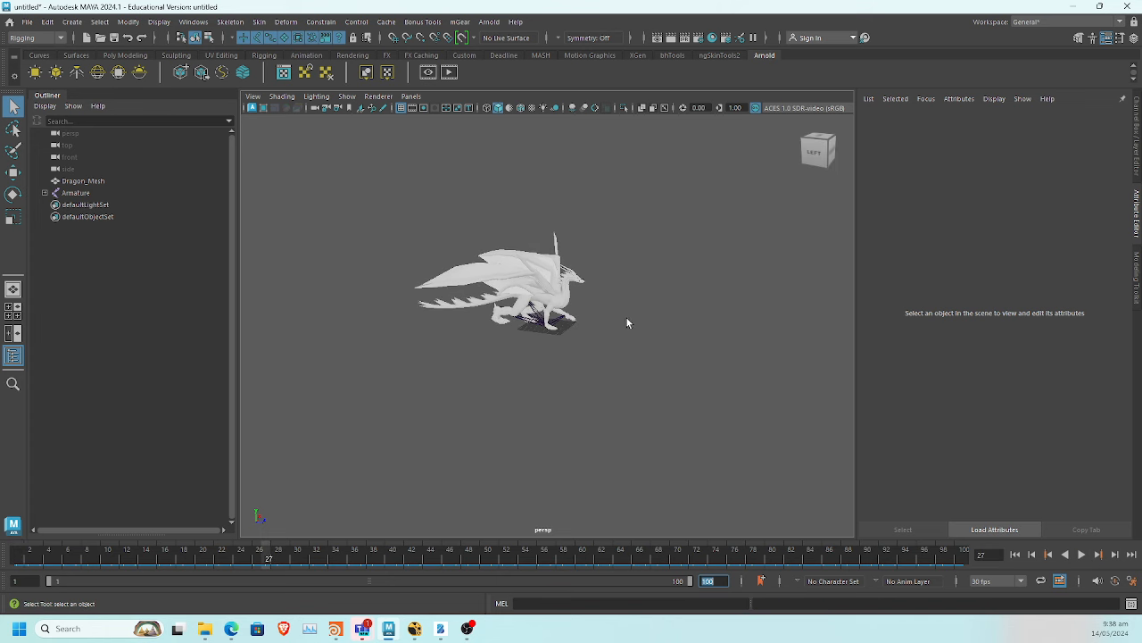
# Display the dragon with textured shading and examine its body and legs up close
pyautogui.moveTo(627, 317)
pyautogui.keyDown('alt'); pyautogui.mouseDown(button='middle')
pyautogui.moveTo(587, 406)
pyautogui.moveTo(580, 331)
pyautogui.mouseUp(button='middle'); pyautogui.keyUp('alt')
pyautogui.press('6')
pyautogui.scroll(5, 586, 404)
pyautogui.scroll(5, 581, 332)
pyautogui.keyDown('alt'); pyautogui.moveTo(565, 381); pyautogui.dragTo(622, 356); pyautogui.keyUp('alt')
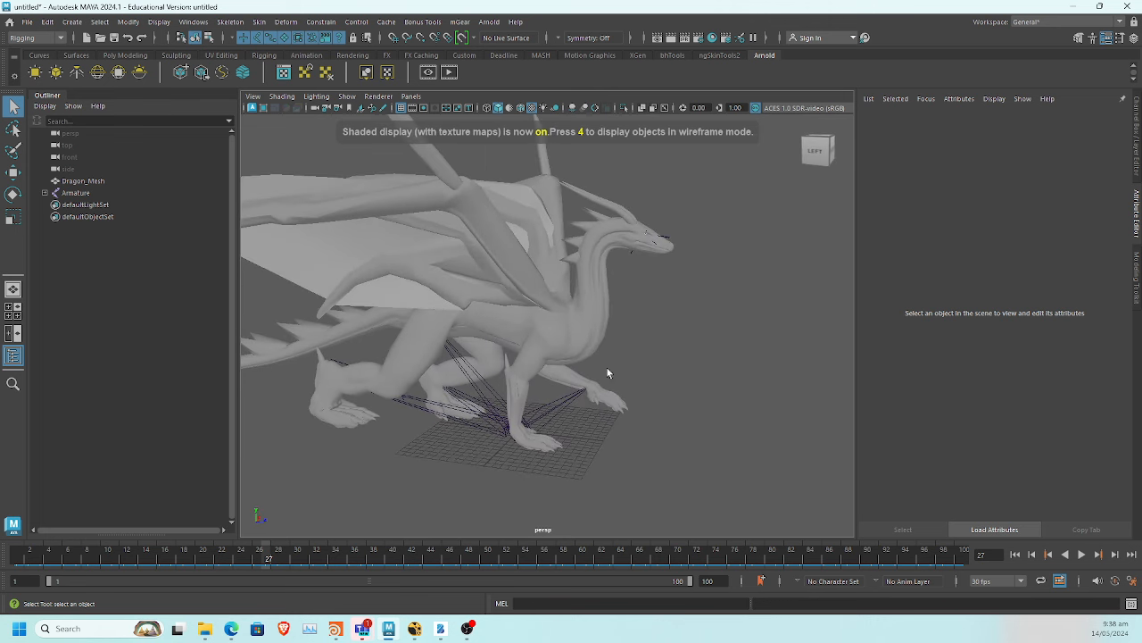
# Scrub through the dragon's walk, return to frame 1 and set a key on all of the Armature's channels
pyautogui.moveTo(259, 560); pyautogui.dragTo(470, 560)
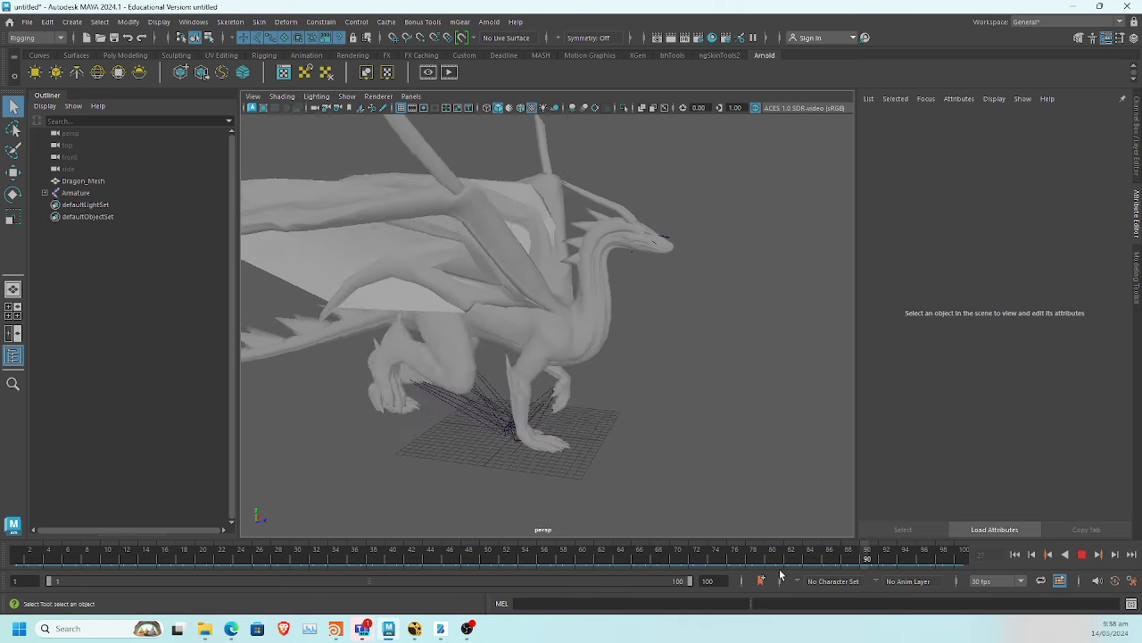
pyautogui.click(20, 559)
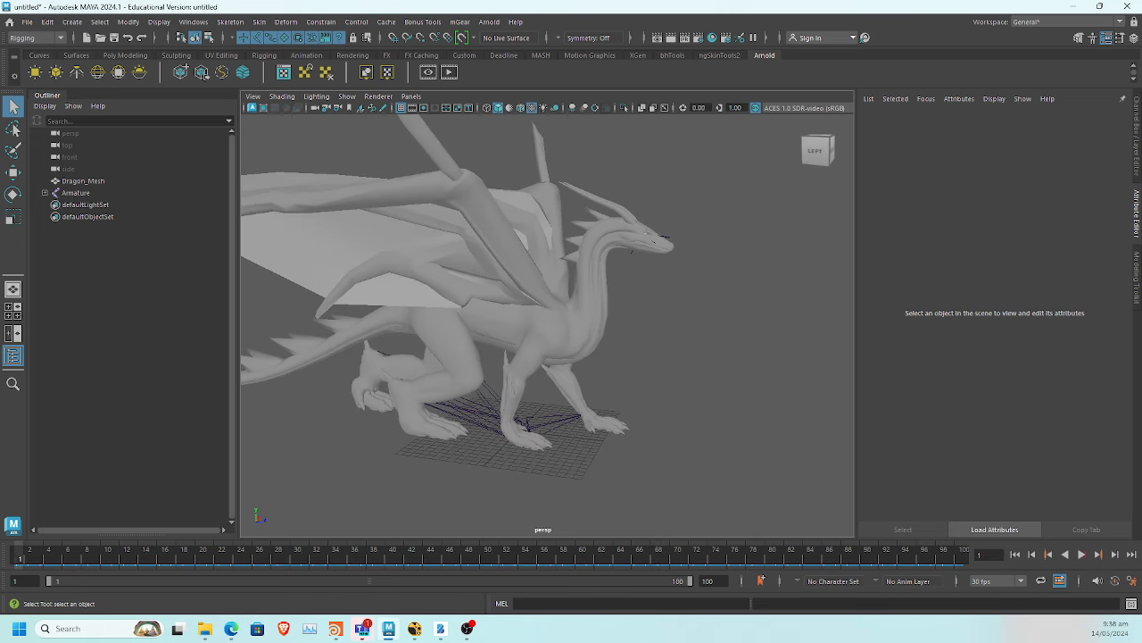
pyautogui.click(72, 193)
pyautogui.scroll(-5, 444, 462)
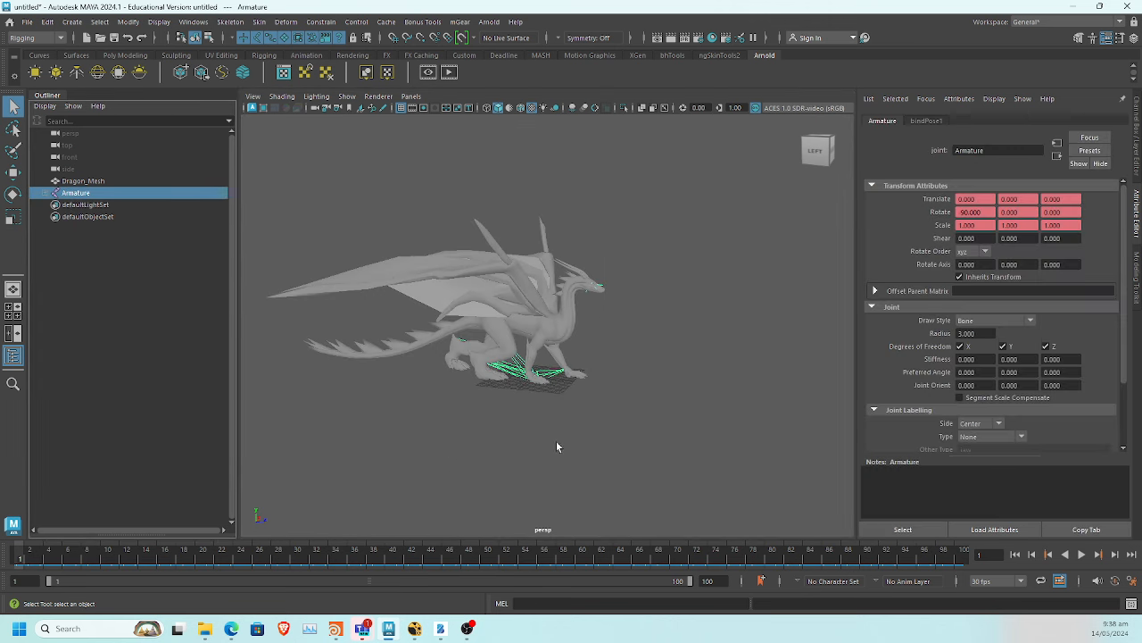
pyautogui.click(1137, 120)
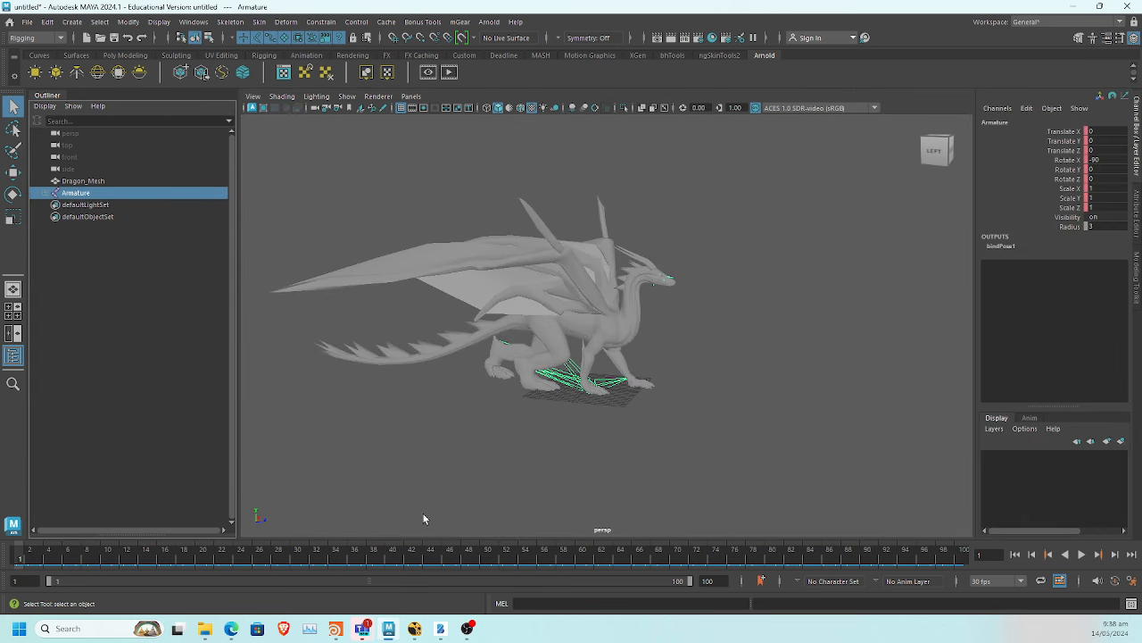
pyautogui.press('s')
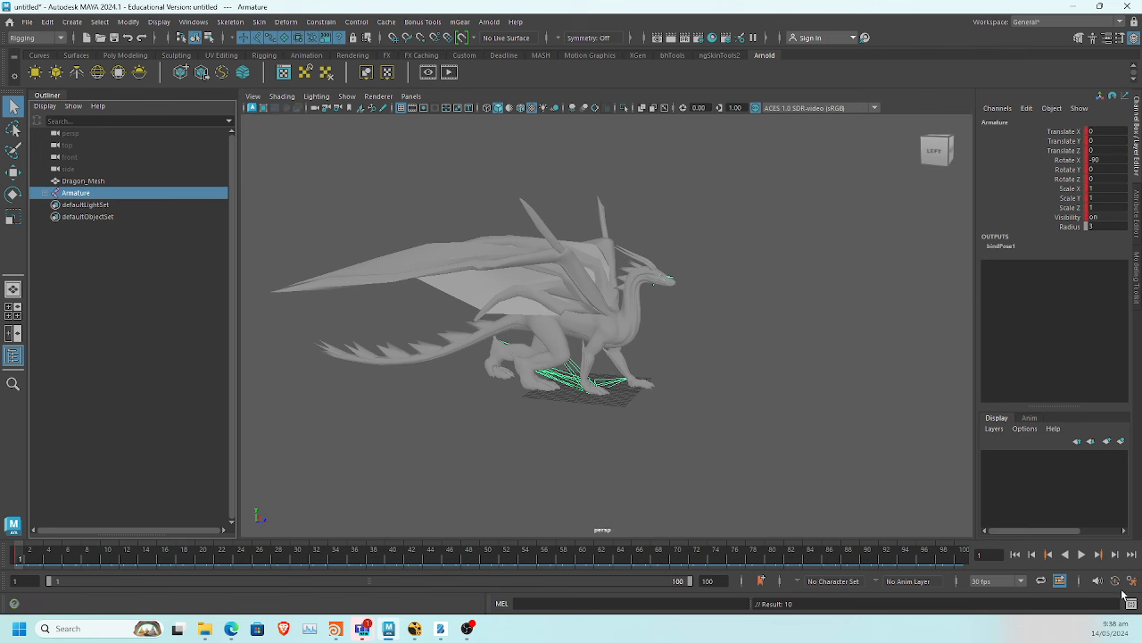
# At frame 100, move the Armature forward along Z to about 78.16 and key it
pyautogui.click(966, 560)
pyautogui.scroll(-3, 742, 431)
pyautogui.scroll(6, 692, 427)
pyautogui.press('w')
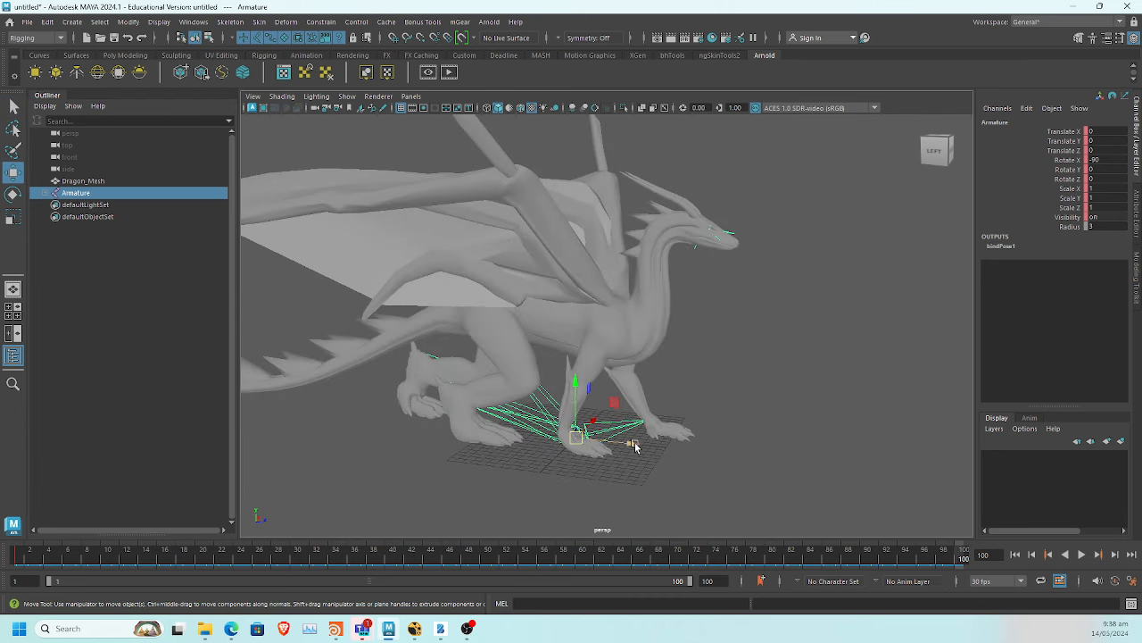
pyautogui.moveTo(630, 439); pyautogui.dragTo(960, 447)
pyautogui.scroll(-3, 813, 425)
pyautogui.keyDown('alt'); pyautogui.moveTo(813, 425); pyautogui.dragTo(686, 425, button='middle'); pyautogui.keyUp('alt')
pyautogui.scroll(3, 686, 426)
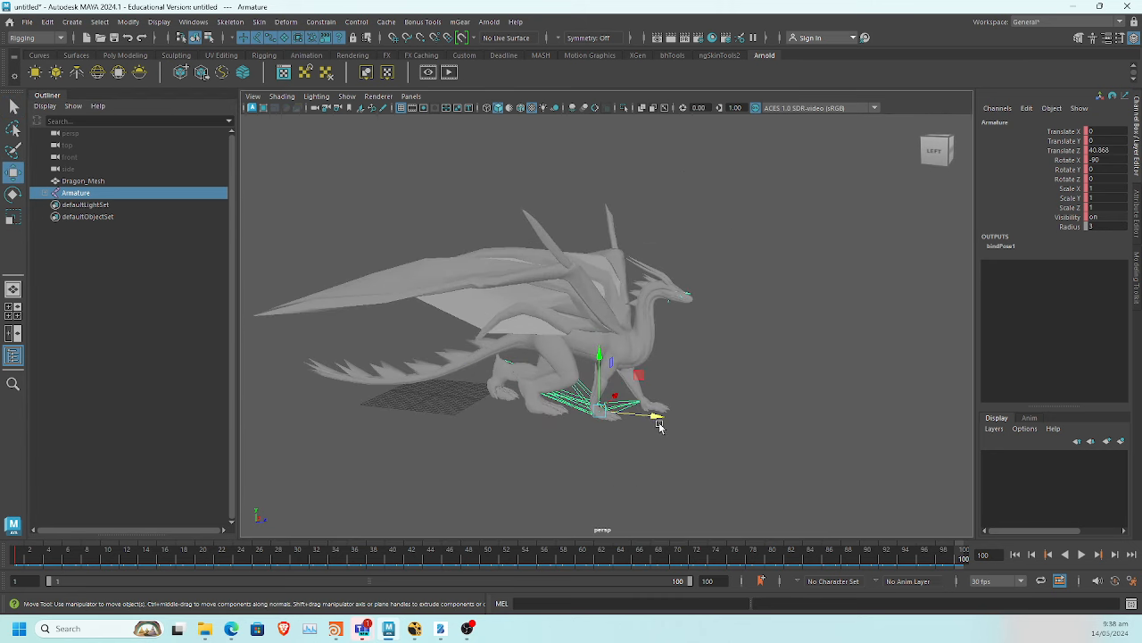
pyautogui.moveTo(659, 425); pyautogui.dragTo(836, 434)
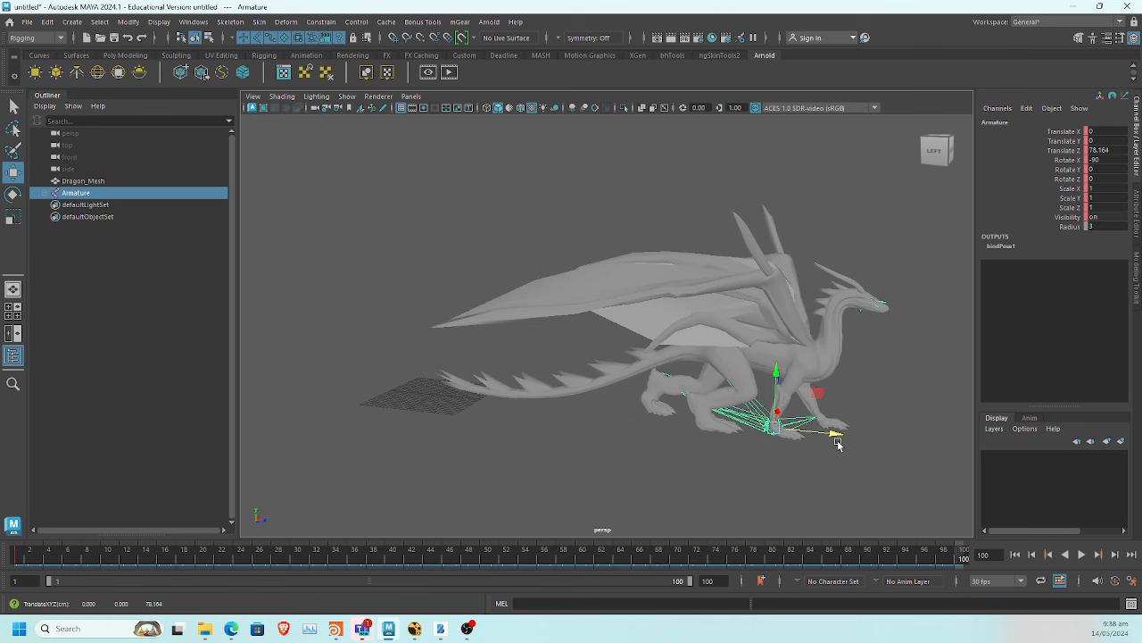
pyautogui.press('s')
# Preview the forward walk, pull the Armature's frame 100 Z position back to about 64.82, key it and play again
pyautogui.moveTo(717, 555); pyautogui.dragTo(20, 555)
pyautogui.click(1086, 554)
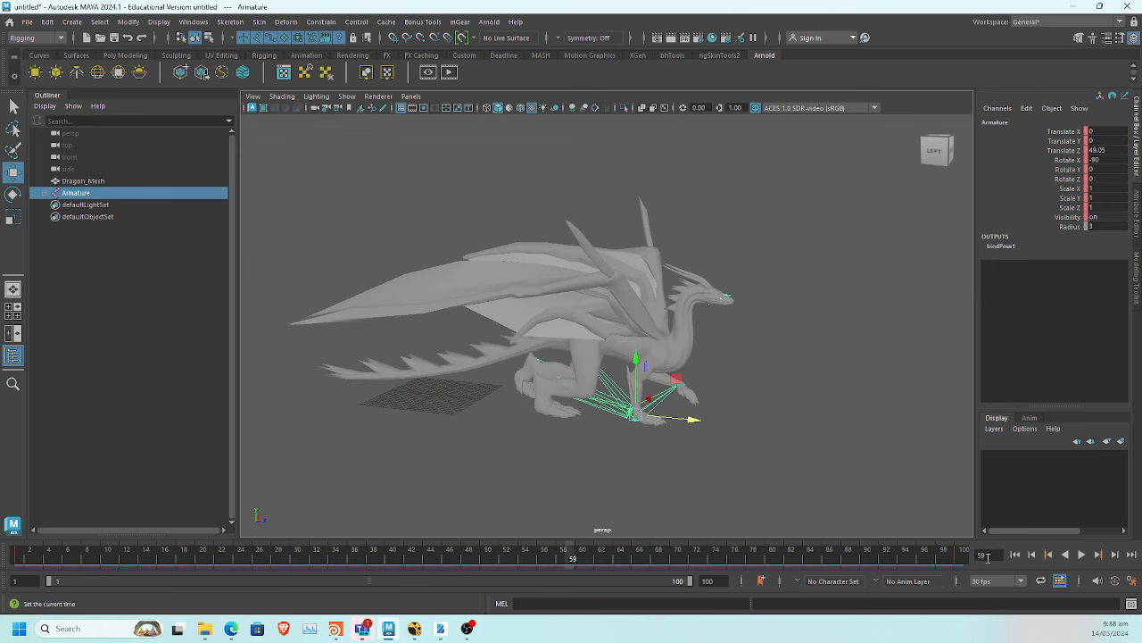
pyautogui.moveTo(834, 437); pyautogui.dragTo(765, 434)
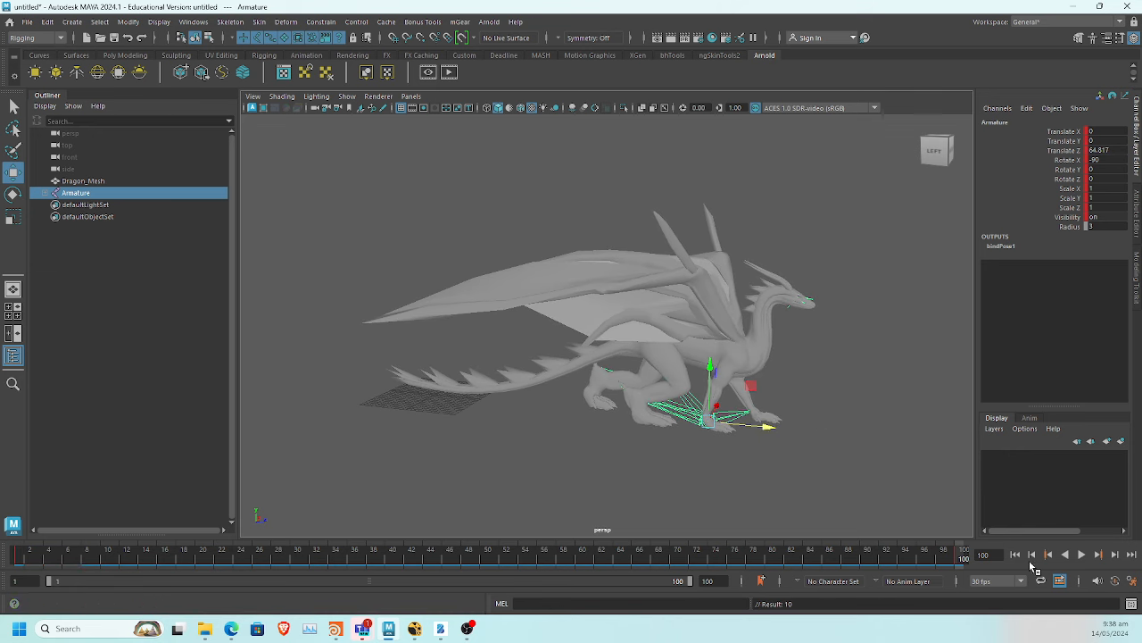
pyautogui.click(1032, 554)
pyautogui.click(1081, 554)
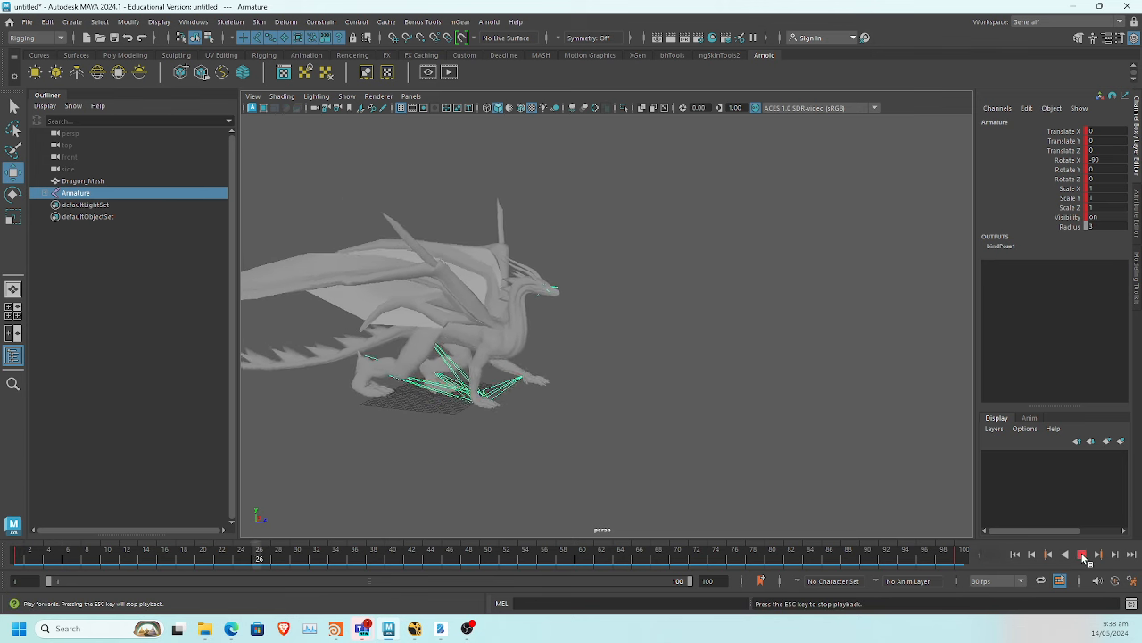
pyautogui.click(1081, 554)
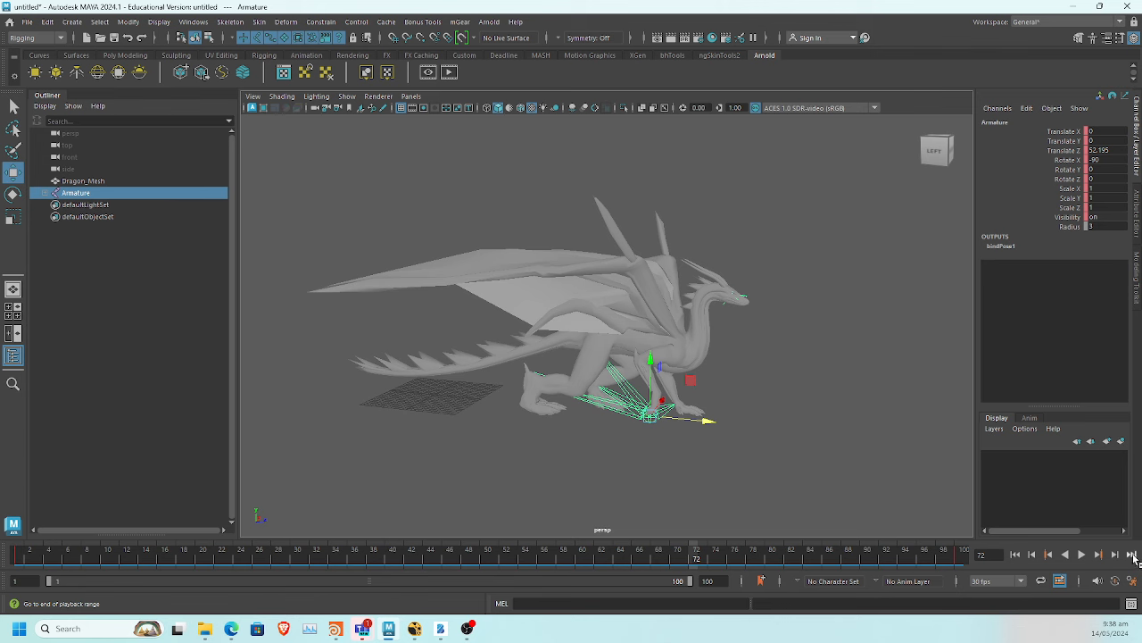
# Select the Armature's whole keyed range on the timeline, frames 1-100, and set the key tangents to Linear
pyautogui.click(1130, 554)
pyautogui.click(25, 557)
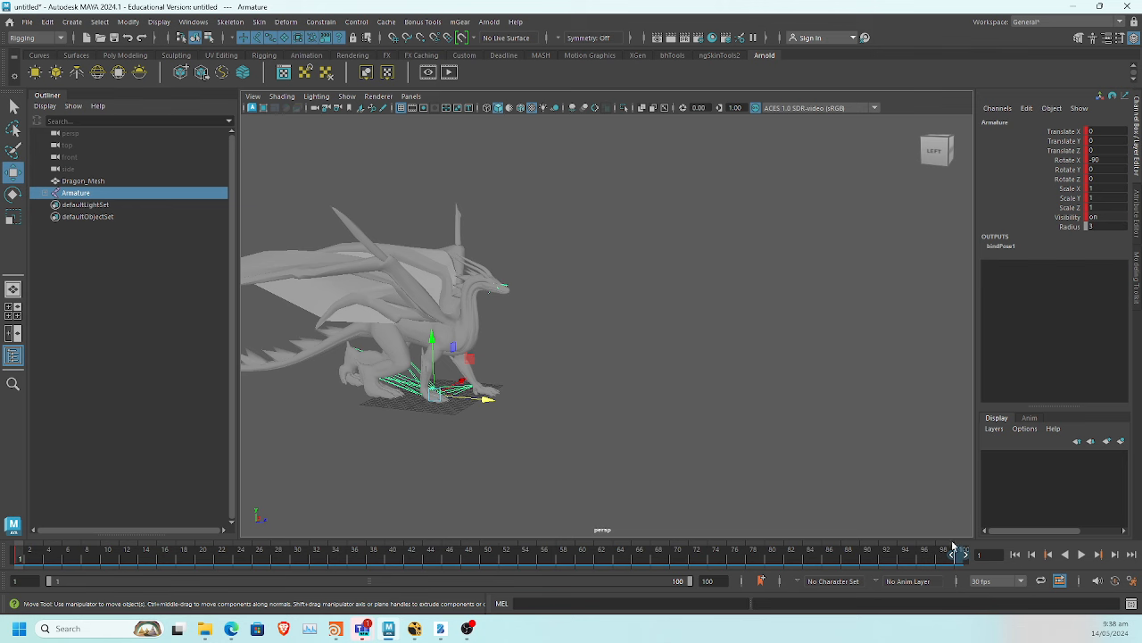
pyautogui.rightClick(956, 554)
pyautogui.click(249, 560)
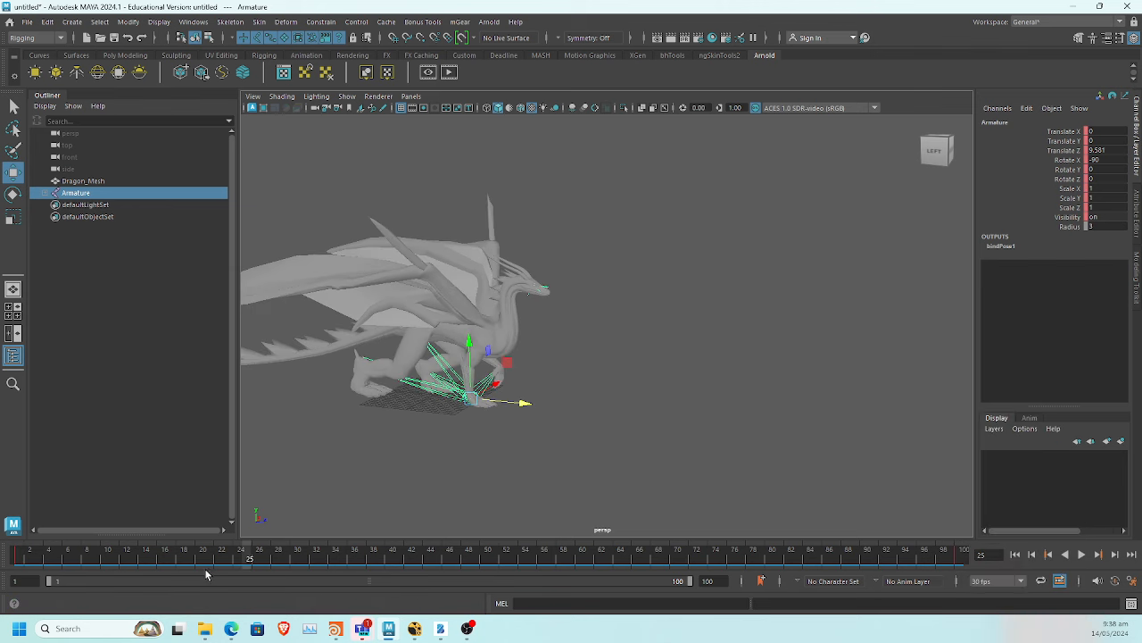
pyautogui.keyDown('shift'); pyautogui.moveTo(13, 559); pyautogui.dragTo(1101, 579); pyautogui.keyUp('shift')
pyautogui.rightClick(953, 559)
pyautogui.click(1015, 477)
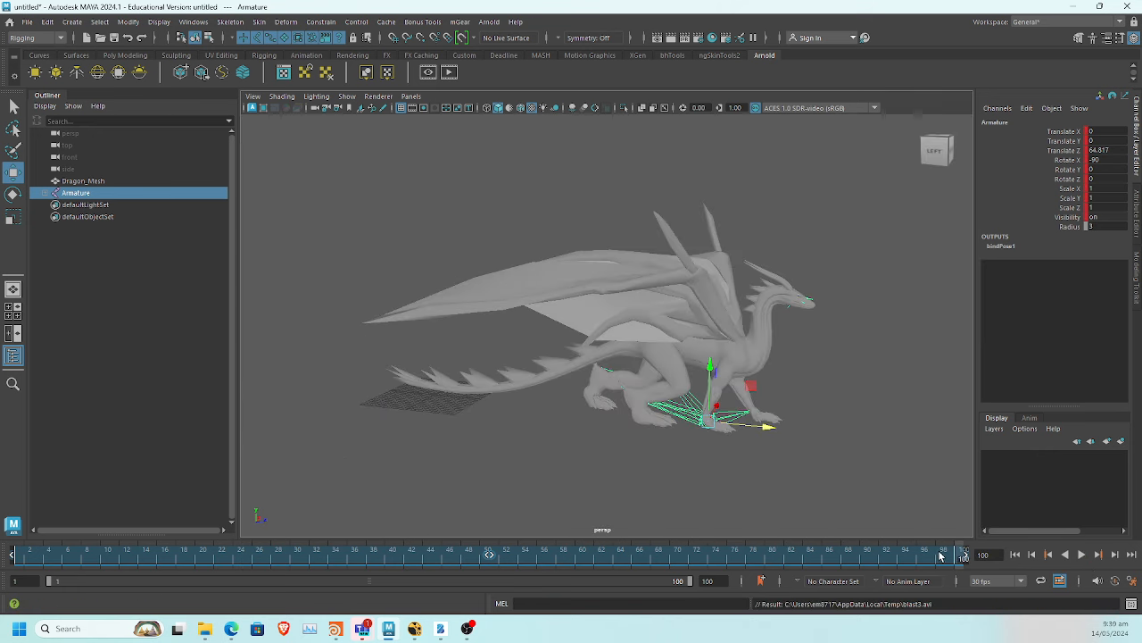
pyautogui.rightClick(943, 556)
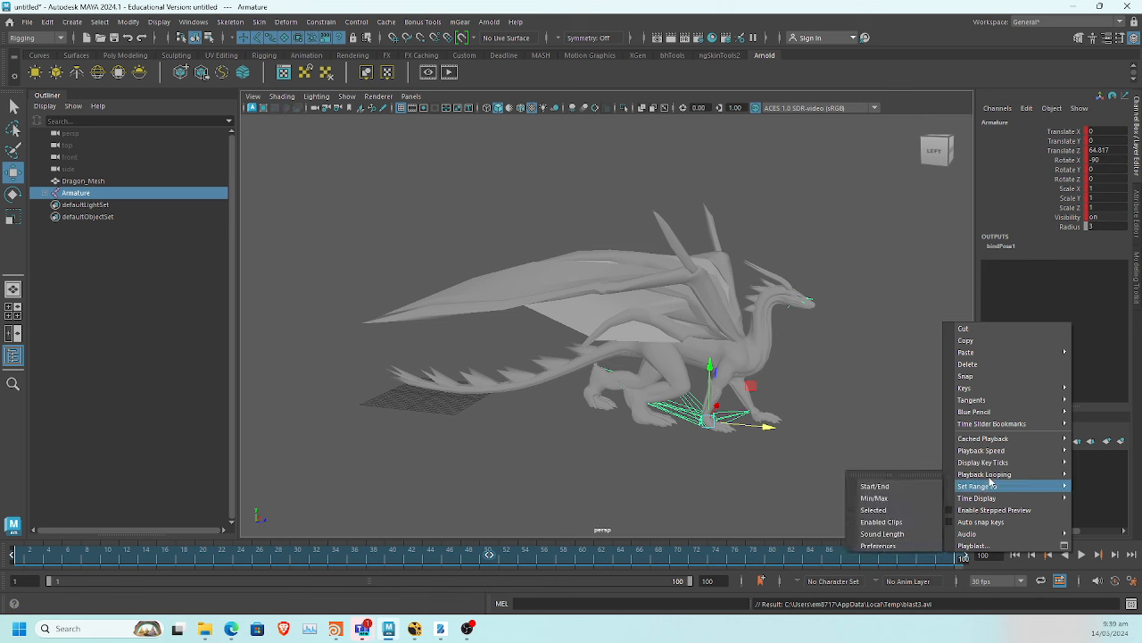
pyautogui.moveTo(1015, 402)
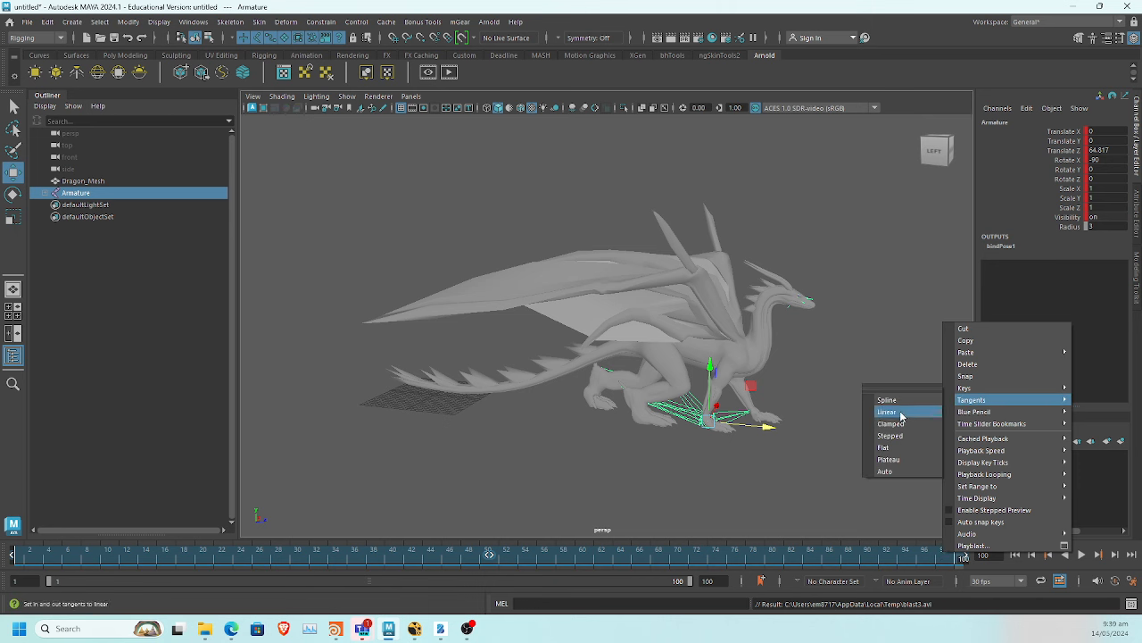
pyautogui.click(888, 413)
# Play the walk, reduce the Armature's Z position at frame 100 to about 61.75, key it, replay and return to frame 1
pyautogui.click(1021, 555)
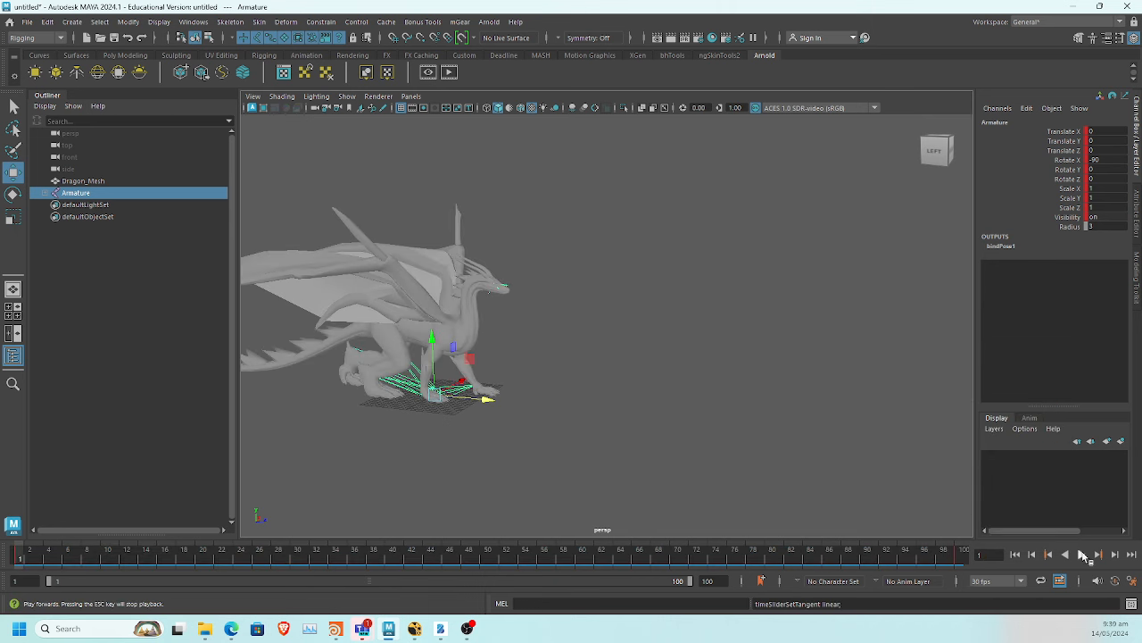
pyautogui.click(1081, 555)
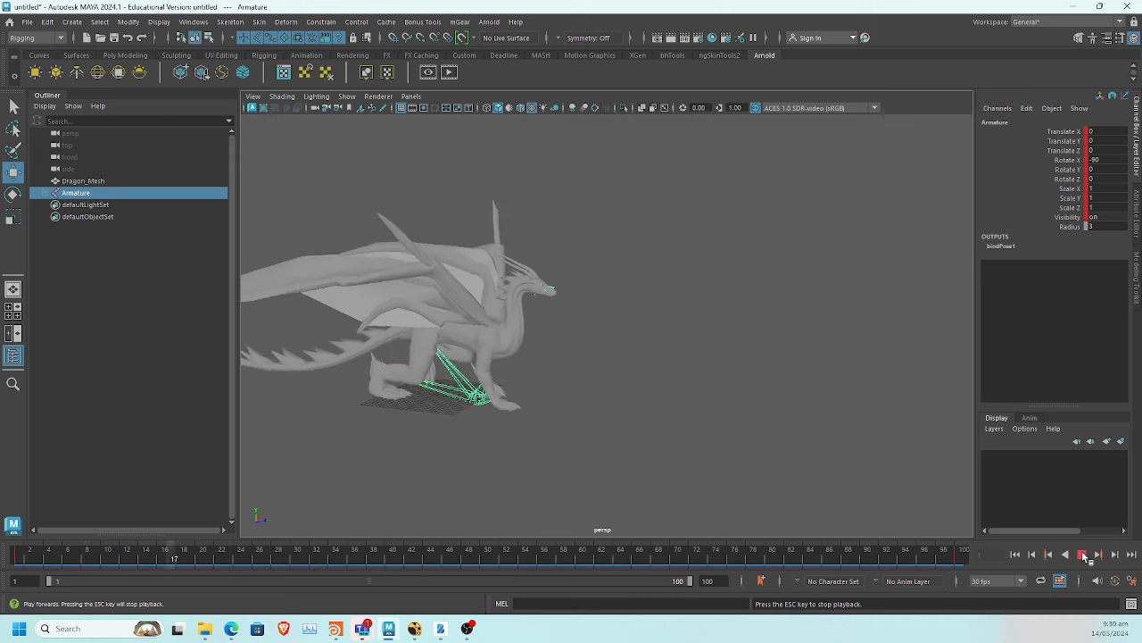
pyautogui.click(1083, 556)
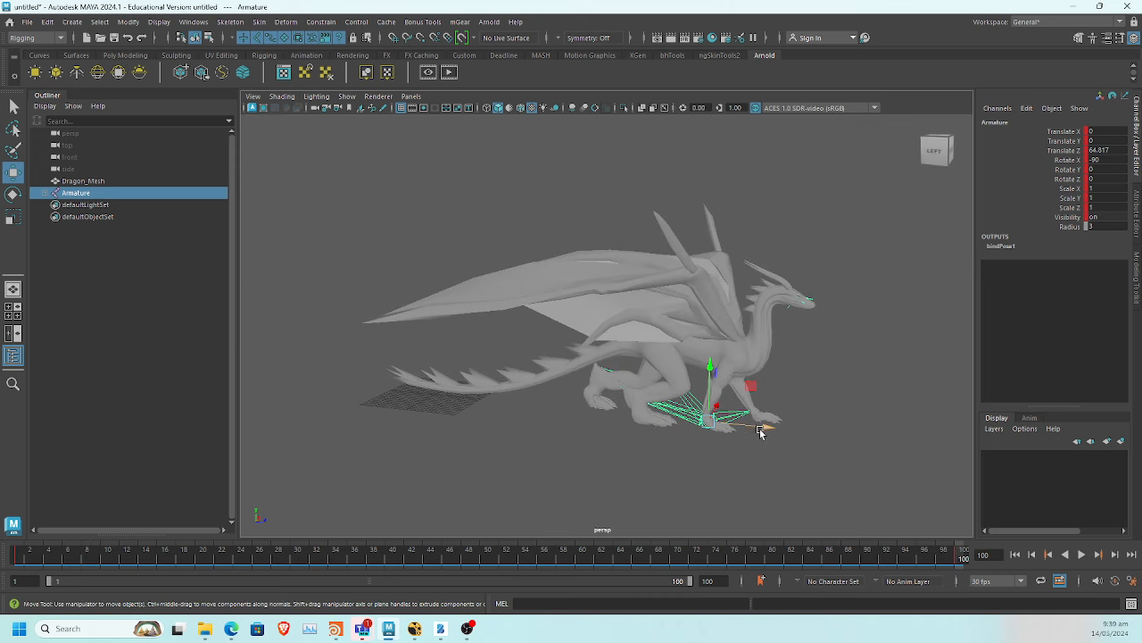
pyautogui.moveTo(760, 426); pyautogui.dragTo(751, 432)
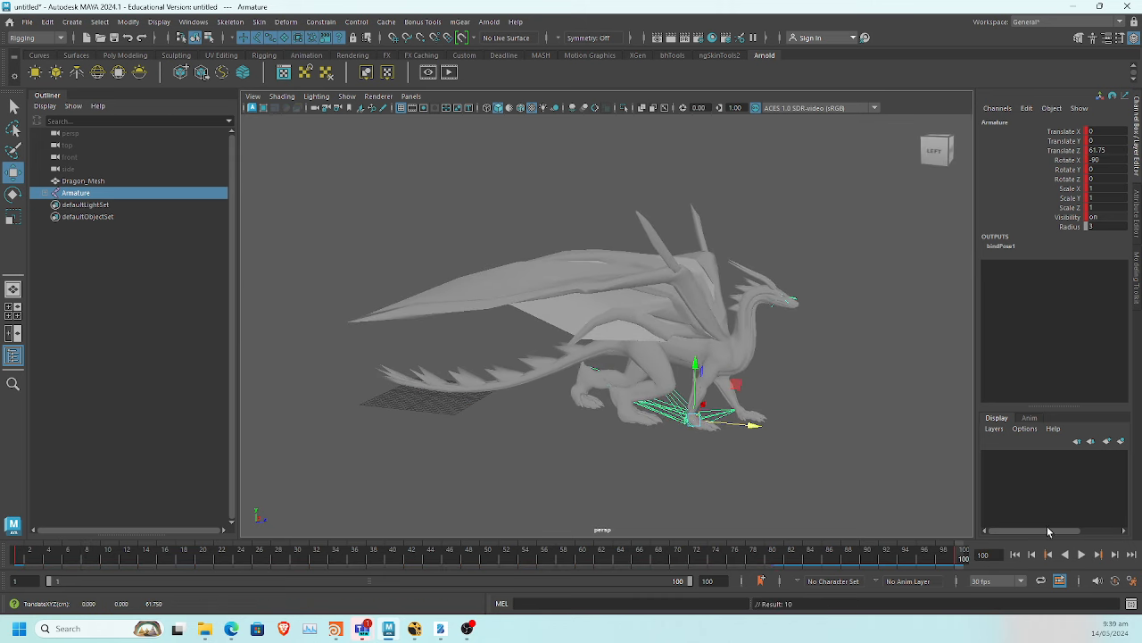
pyautogui.click(1017, 554)
pyautogui.click(1082, 555)
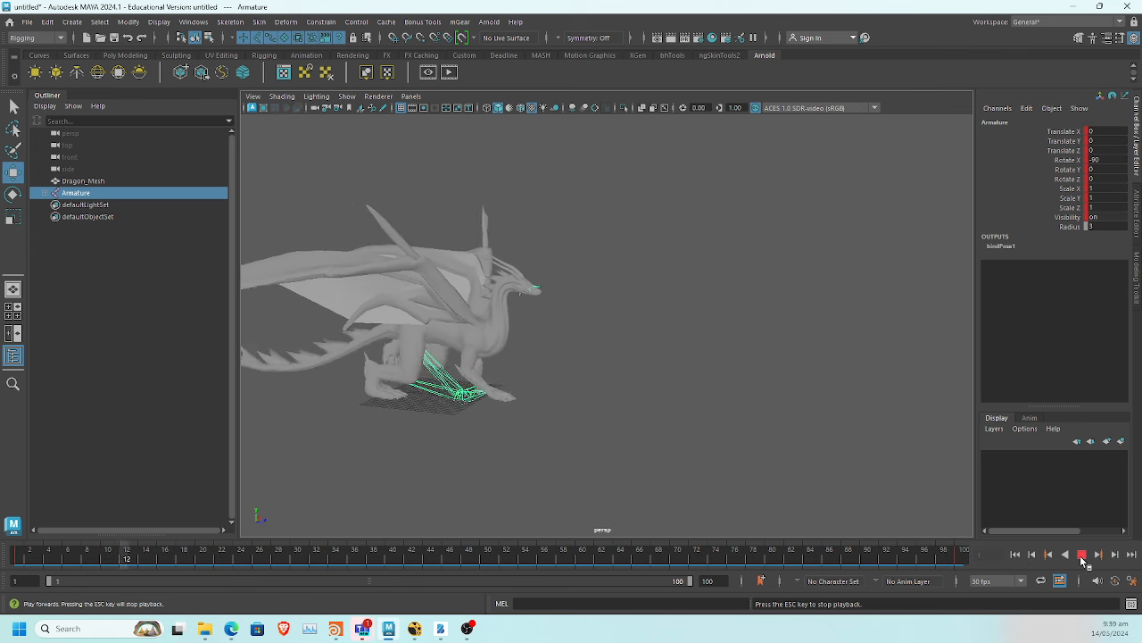
pyautogui.click(1083, 555)
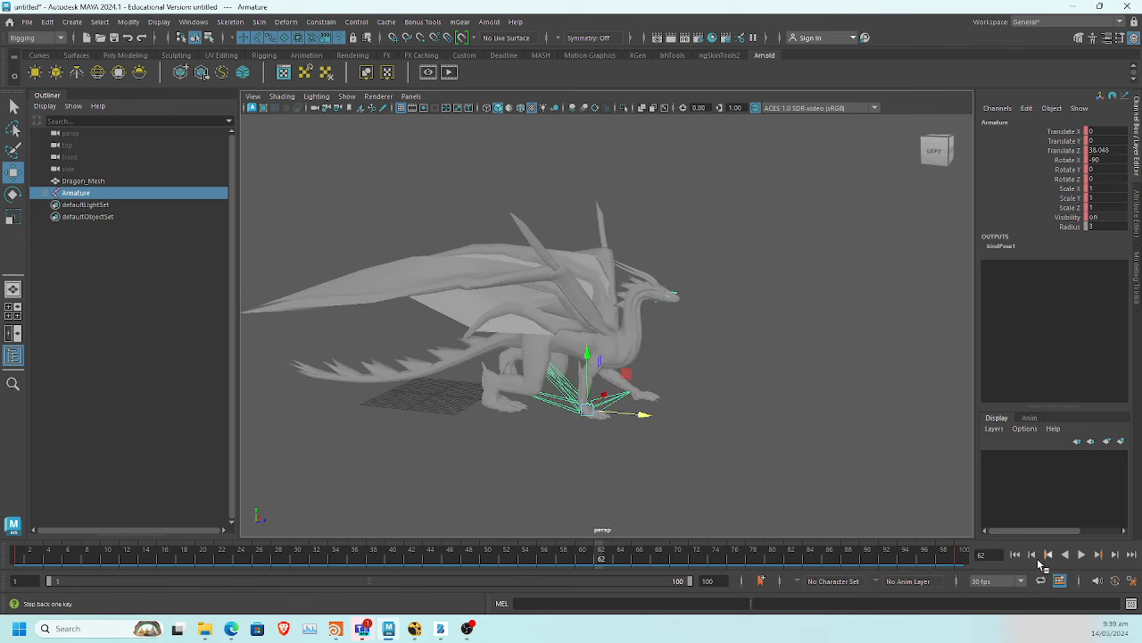
pyautogui.click(1014, 553)
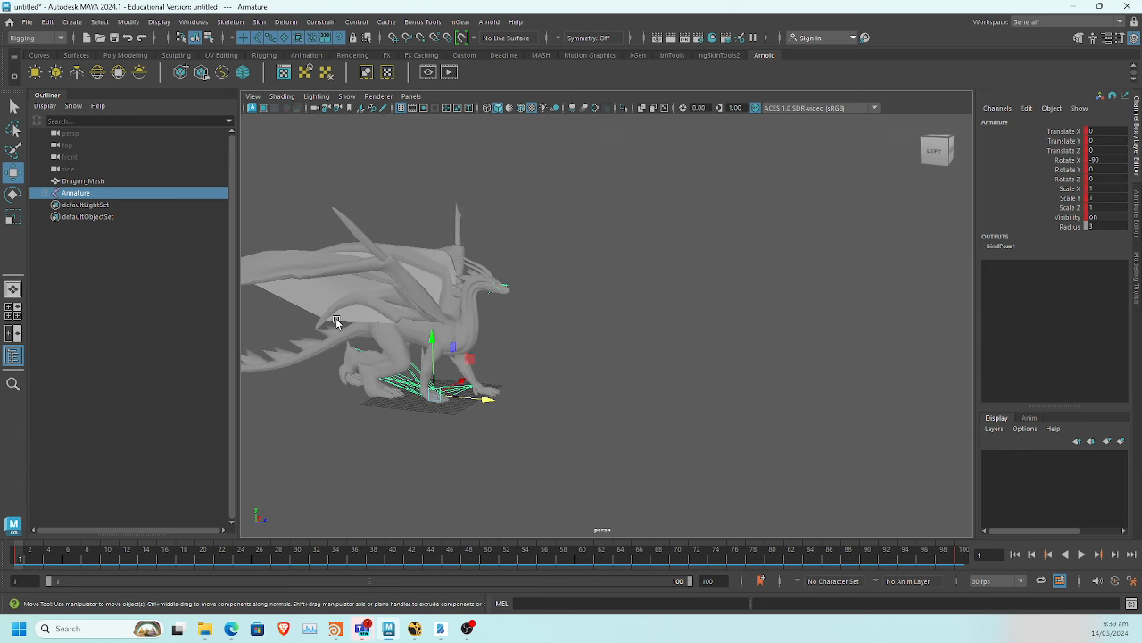
pyautogui.keyDown('alt'); pyautogui.moveTo(300, 323); pyautogui.dragTo(505, 345); pyautogui.keyUp('alt')
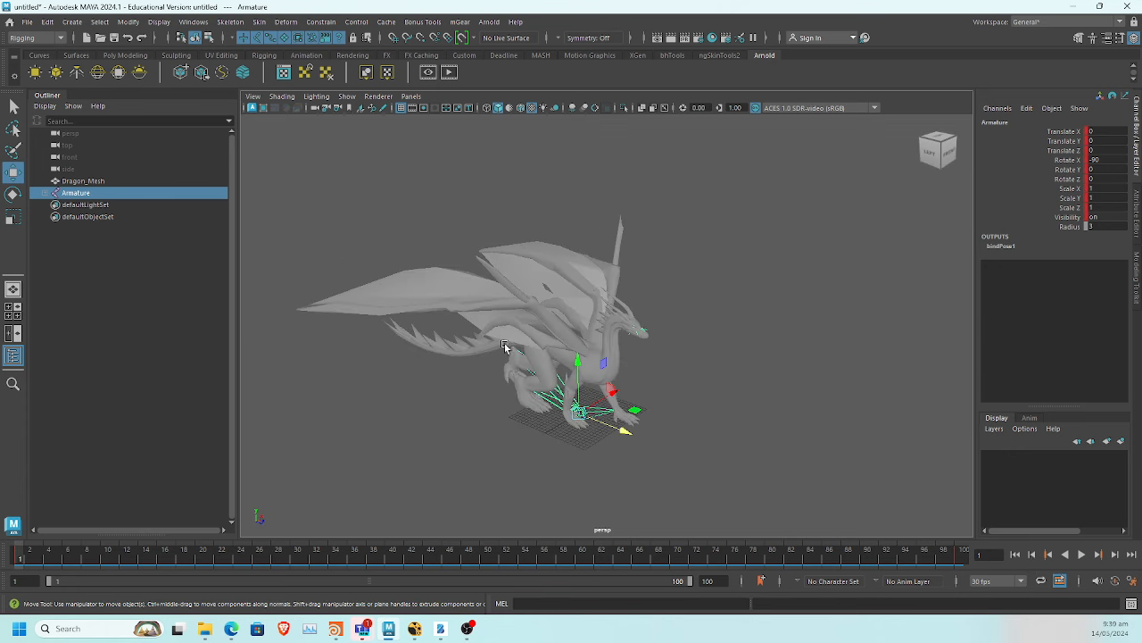
pyautogui.scroll(2, 504, 344)
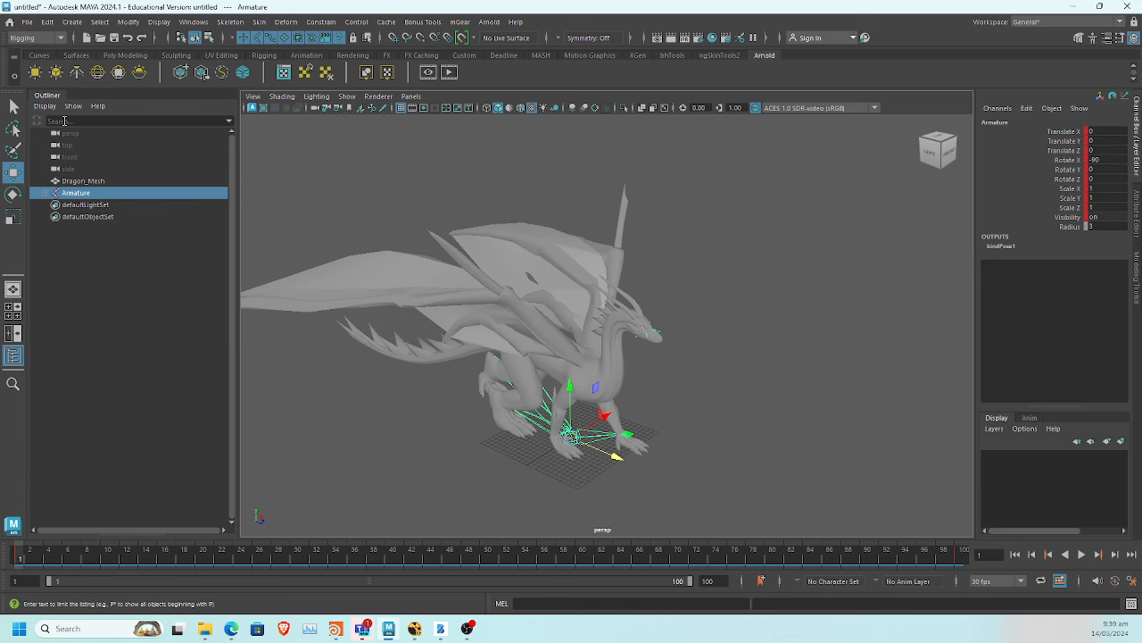
pyautogui.click(26, 22)
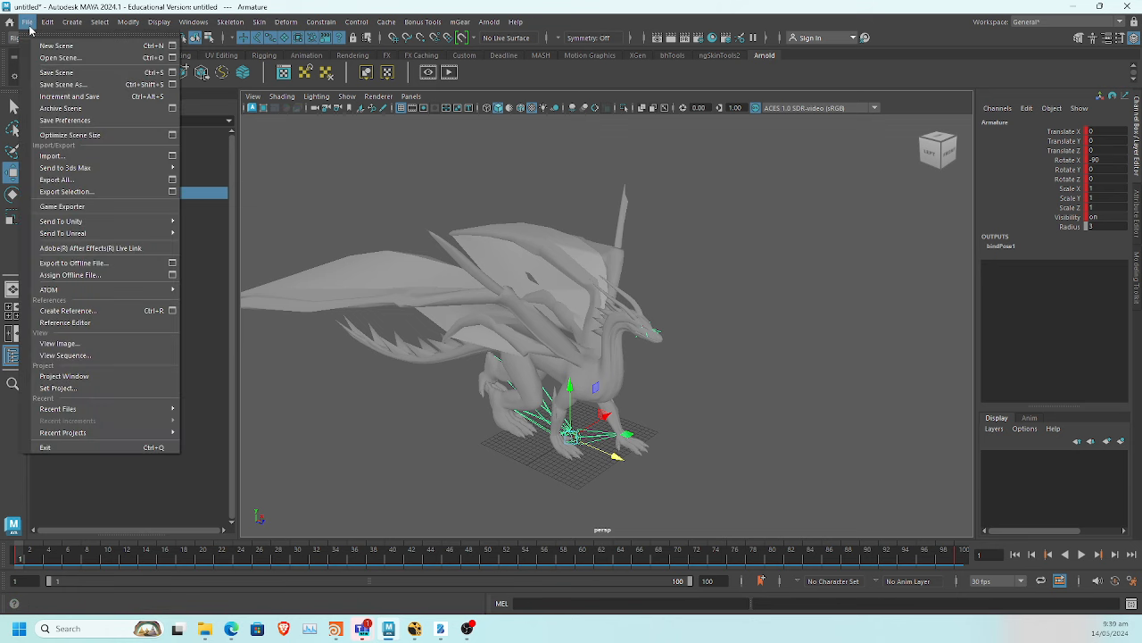
pyautogui.click(474, 176)
pyautogui.hotkey('ctrl', 'shift', 's')
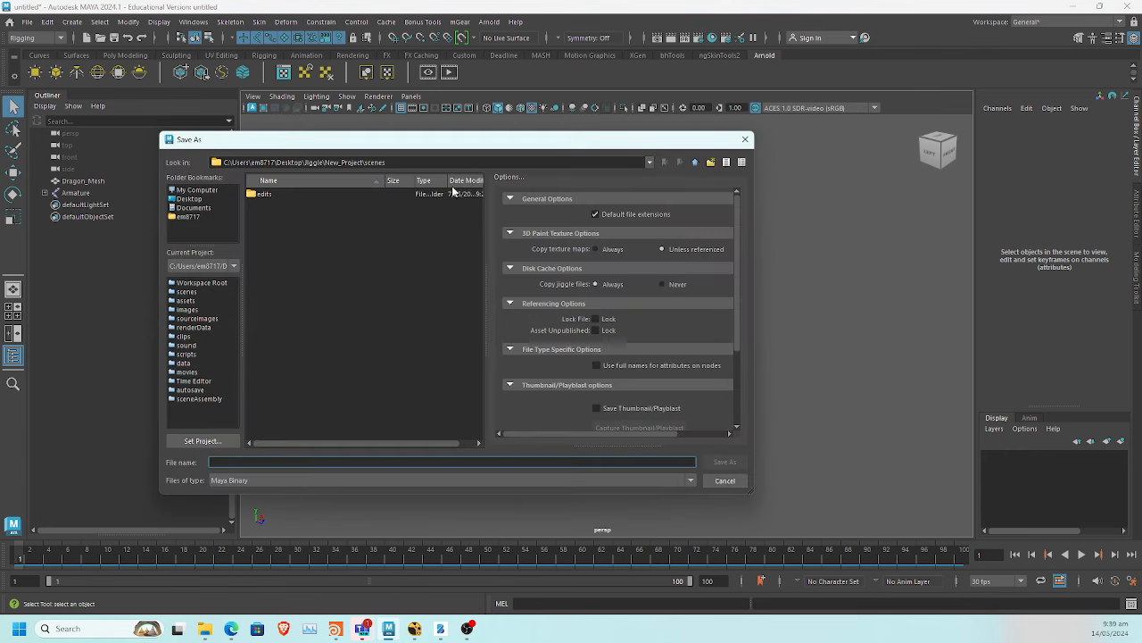
pyautogui.press('Escape')
# Open the project settings and start a new project
pyautogui.click(27, 21)
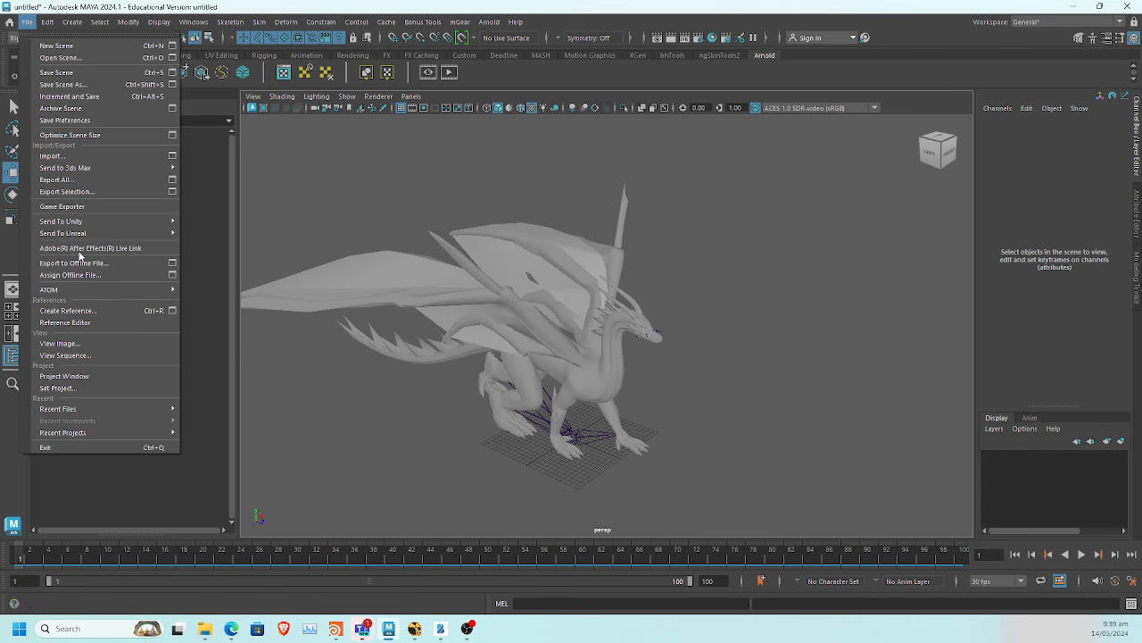
pyautogui.click(97, 376)
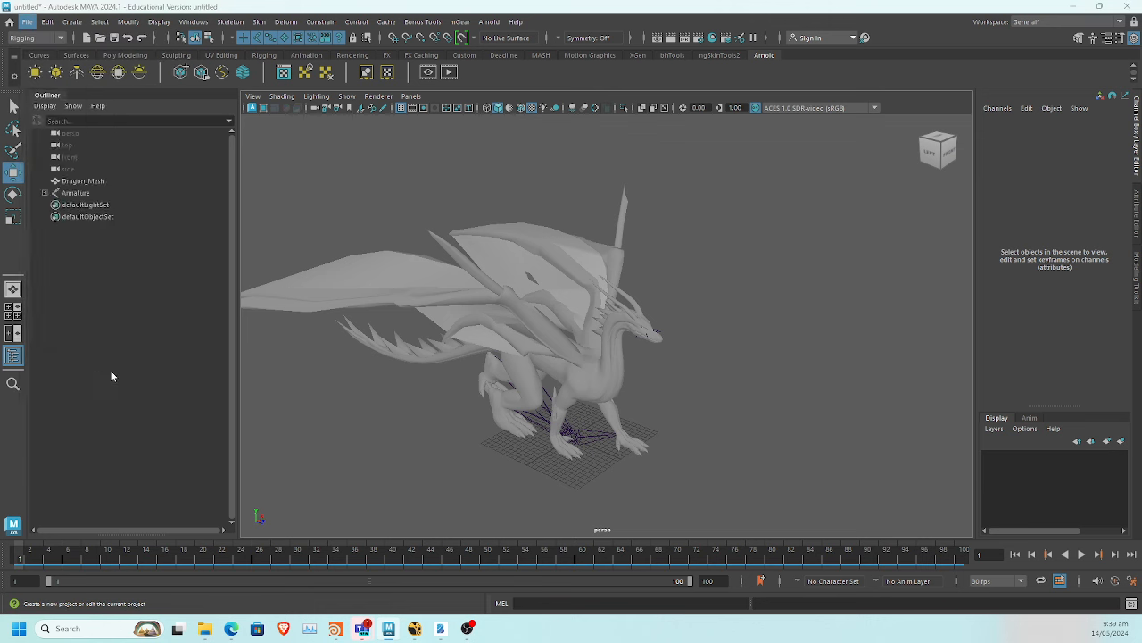
pyautogui.click(335, 136)
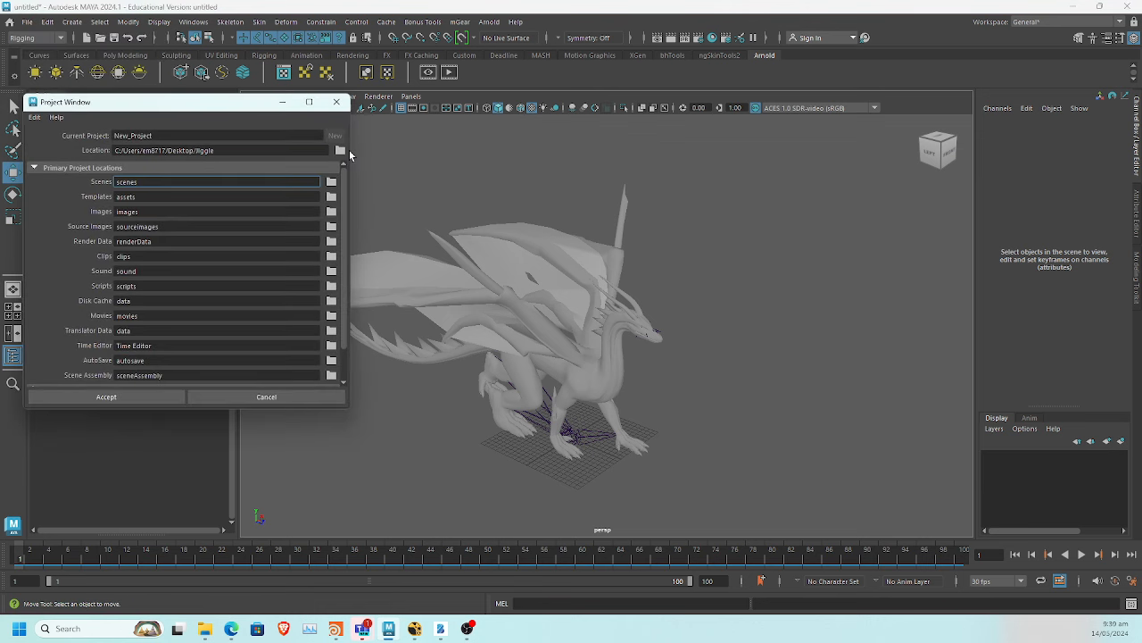
# Browse for the project location in the Desktop's wall_breaks folder and create a folder named dragon_maya there
pyautogui.click(340, 150)
pyautogui.click(214, 201)
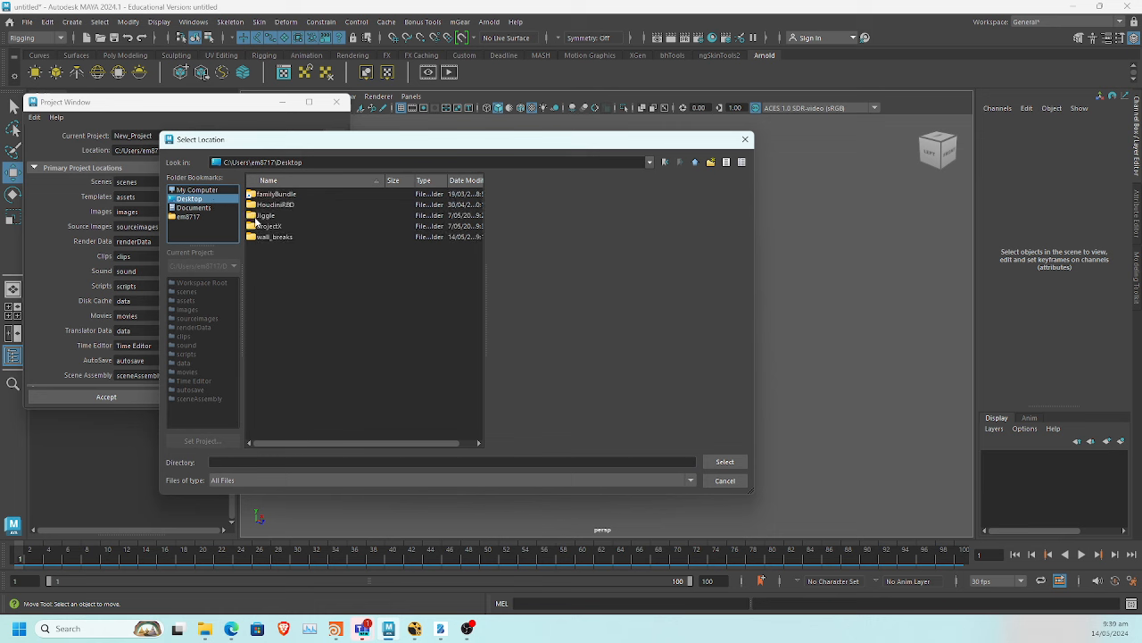
pyautogui.doubleClick(285, 236)
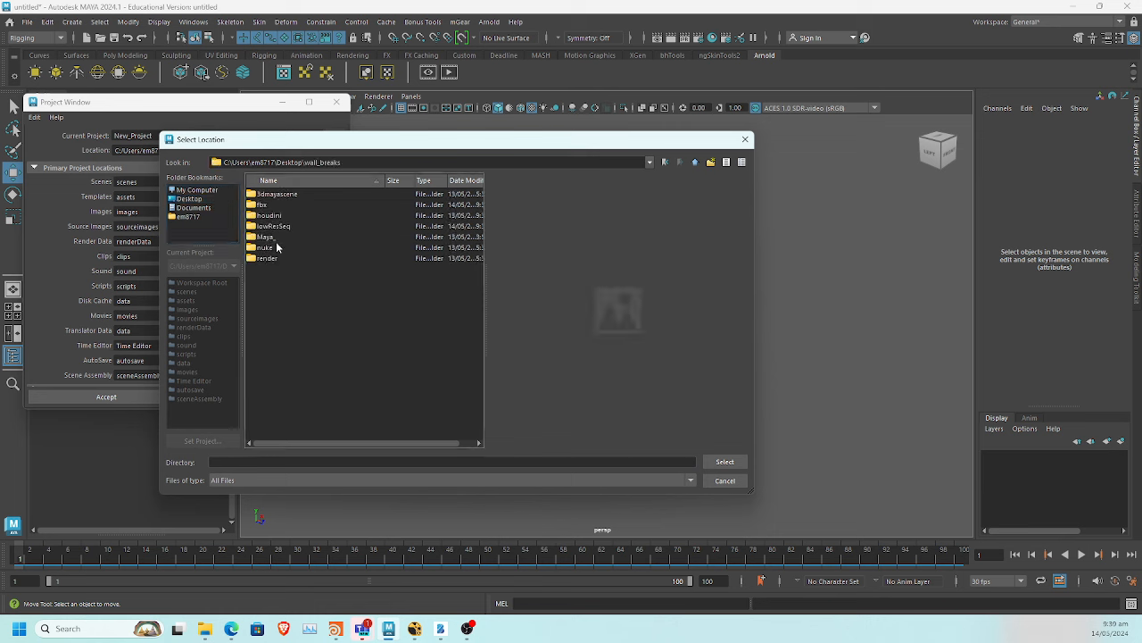
pyautogui.click(714, 163)
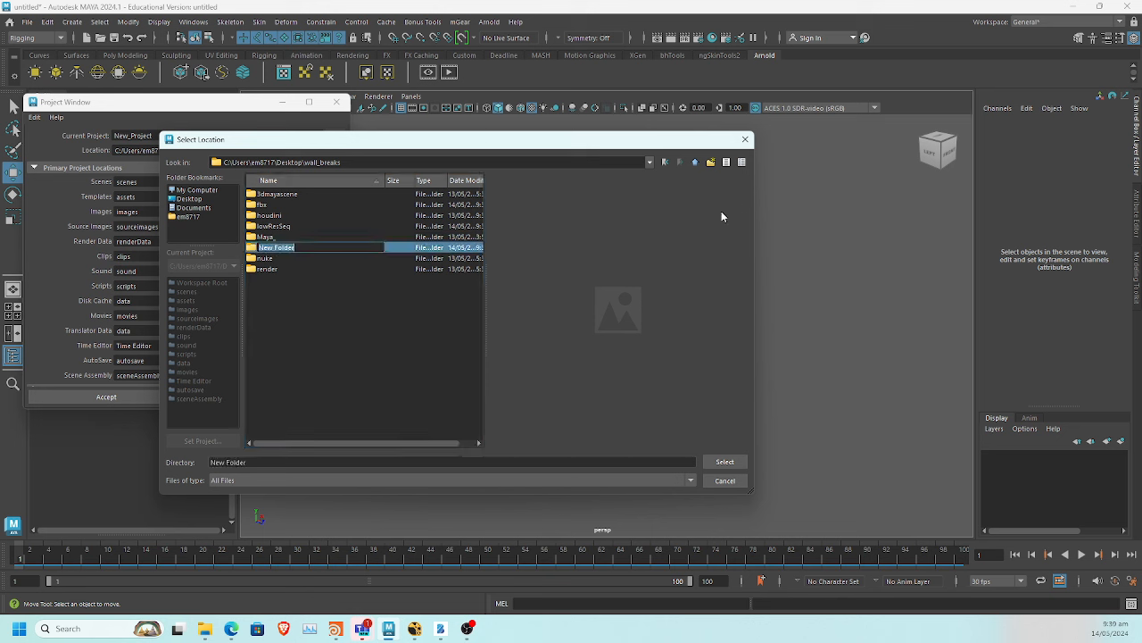
pyautogui.write('d')
pyautogui.press('Return')
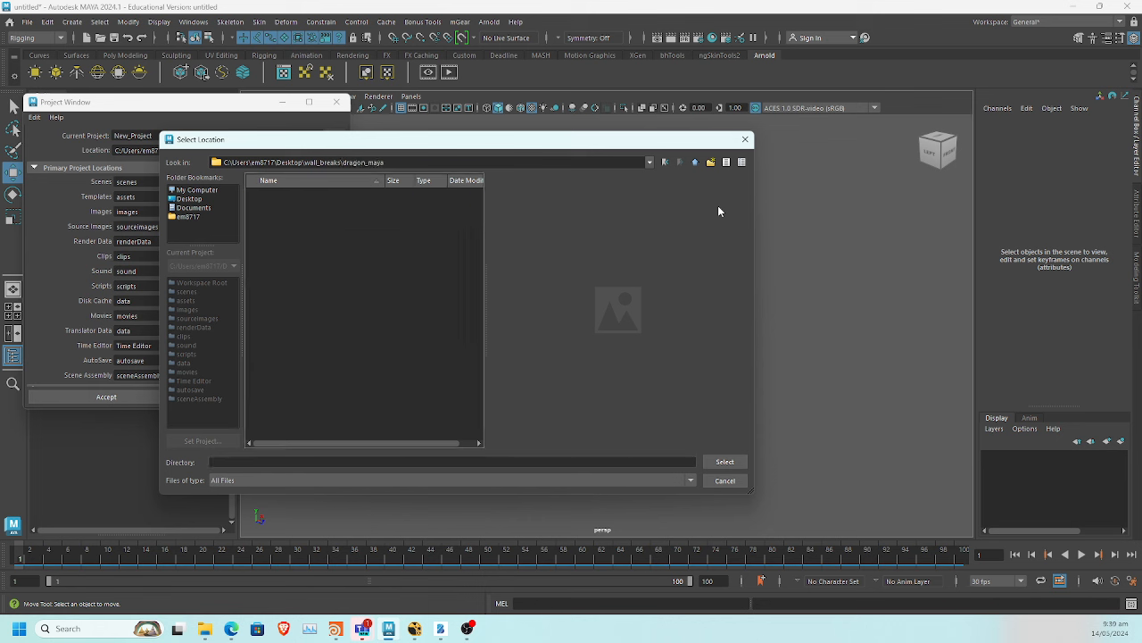
# Confirm the dragon_maya folder as the project location, name the project dragon_wall_break and create it
pyautogui.click(737, 464)
pyautogui.doubleClick(161, 135)
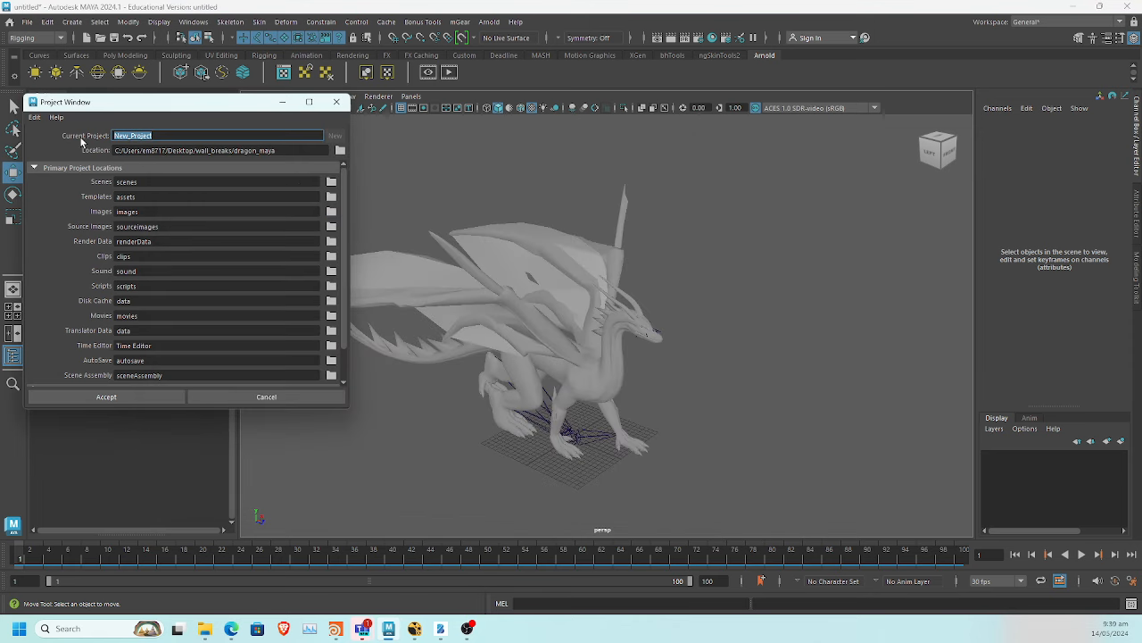
pyautogui.write('dragon_wall_break')
pyautogui.click(180, 396)
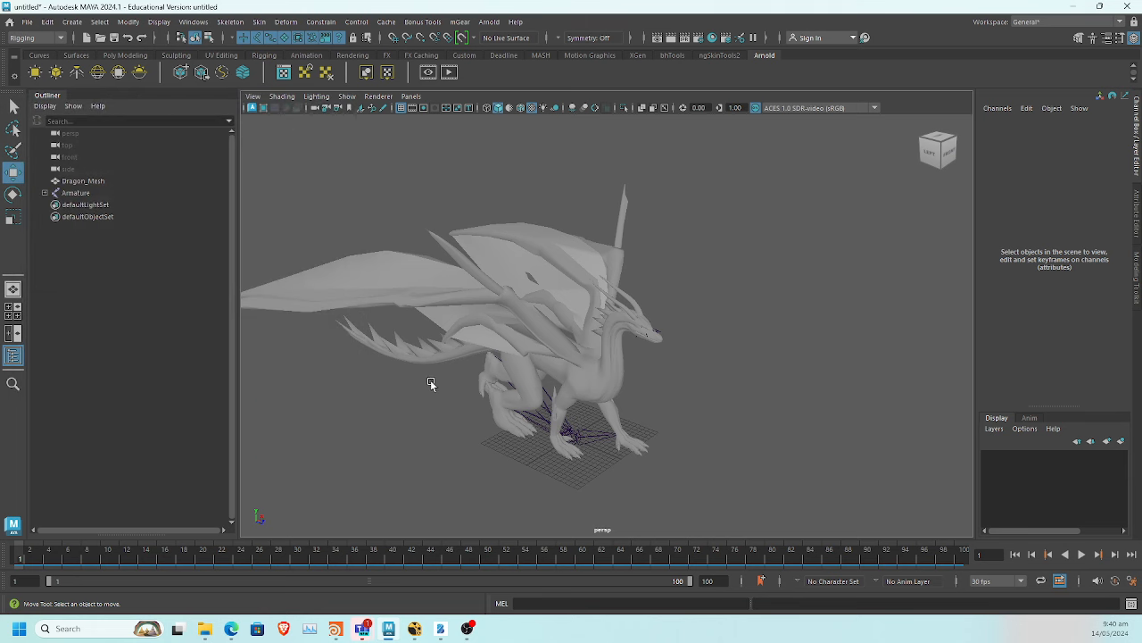
# Save the scene in the project's scenes folder as a Maya Binary file named dragon_wall_break
pyautogui.hotkey('ctrl', 'shift', 's')
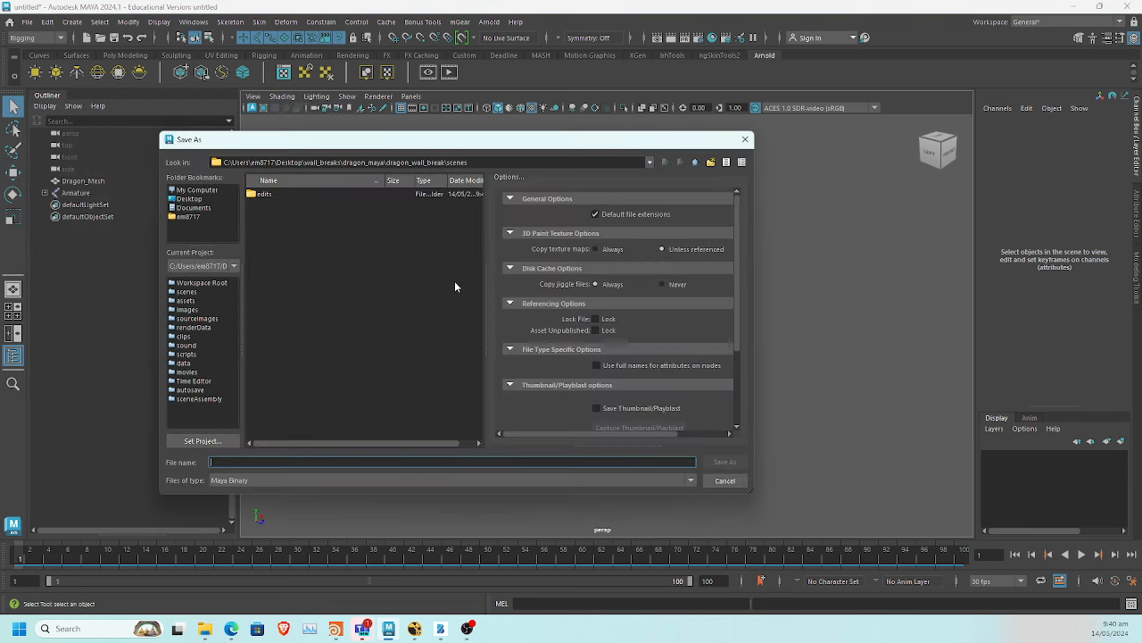
pyautogui.write('dragon_wall_break')
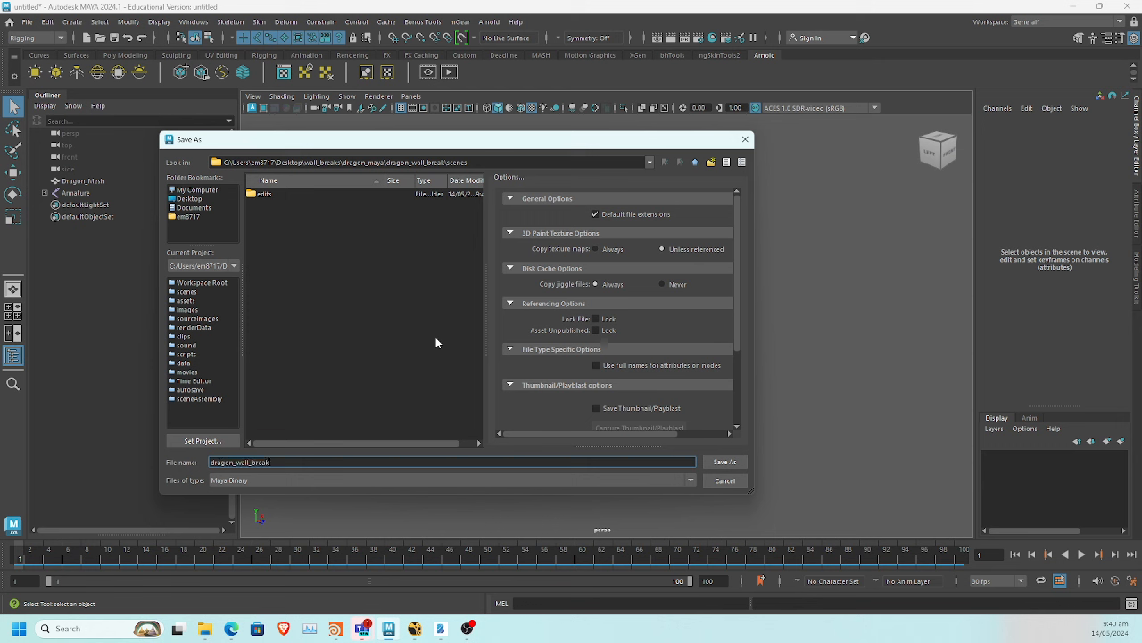
pyautogui.press('Return')
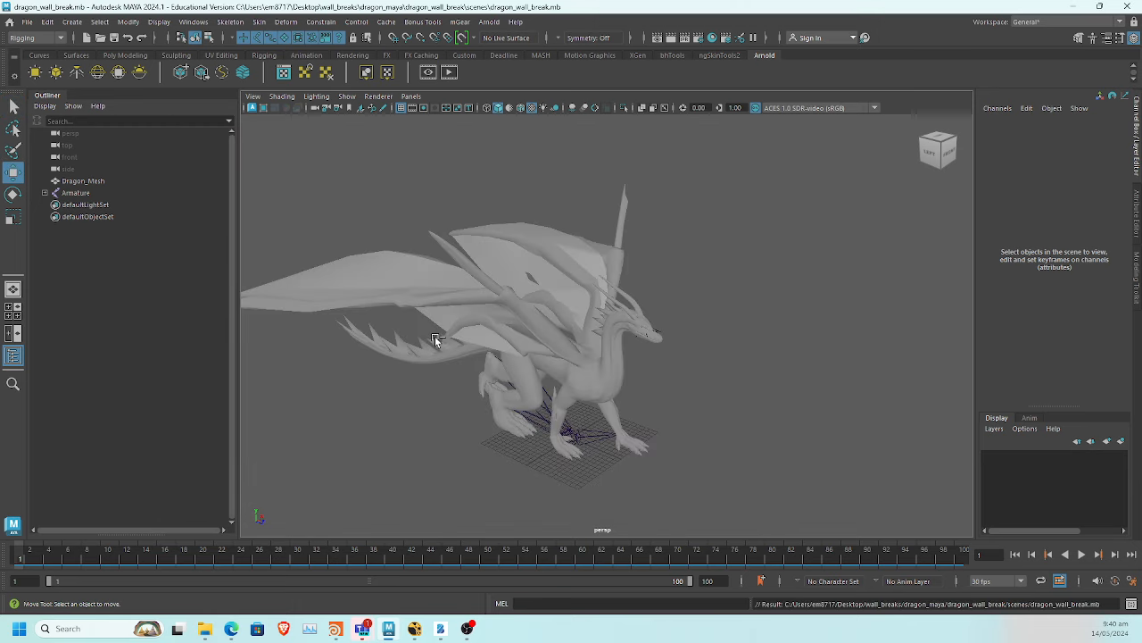
# Select Dragon_Mesh and Armature together, start exporting the selection and set the file type to FBX export
pyautogui.click(26, 22)
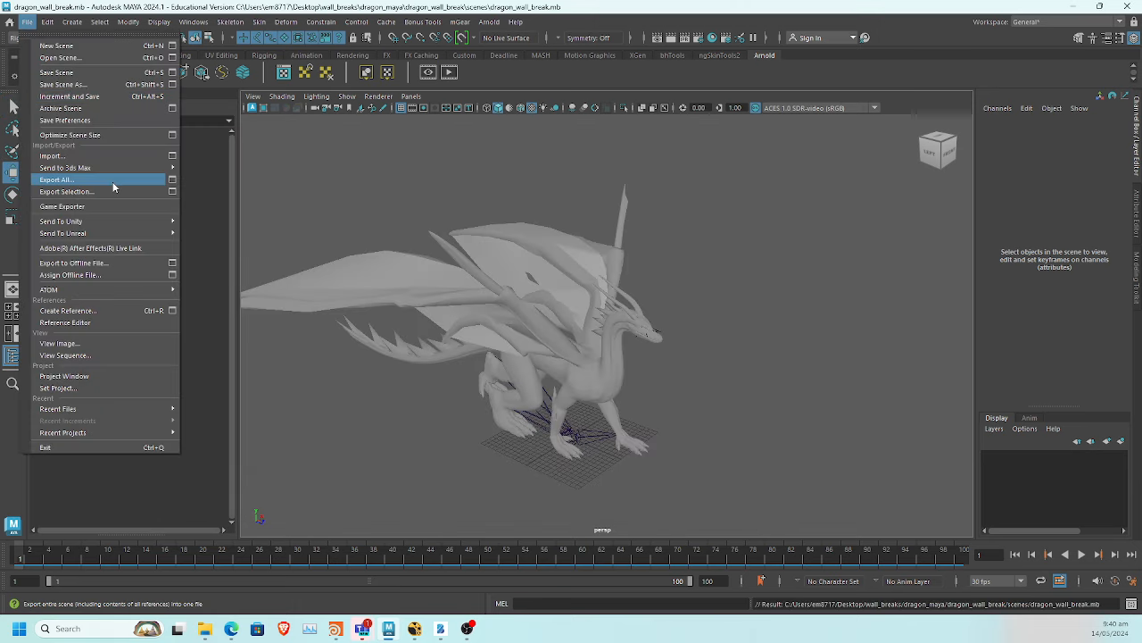
pyautogui.press('Escape')
pyautogui.moveTo(104, 182); pyautogui.dragTo(104, 193)
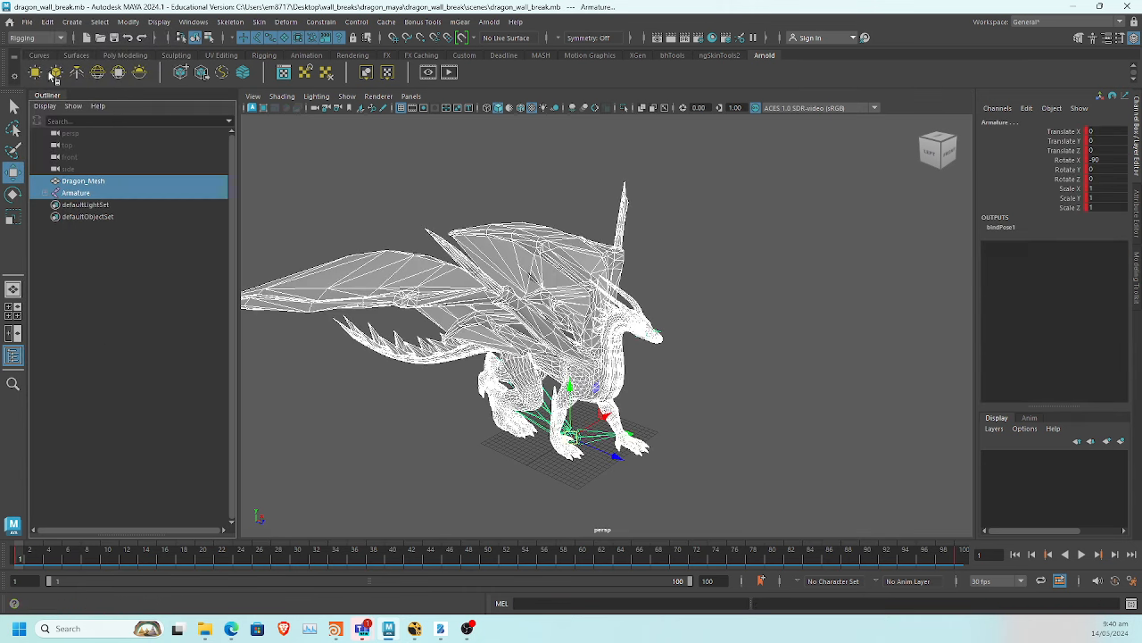
pyautogui.click(27, 22)
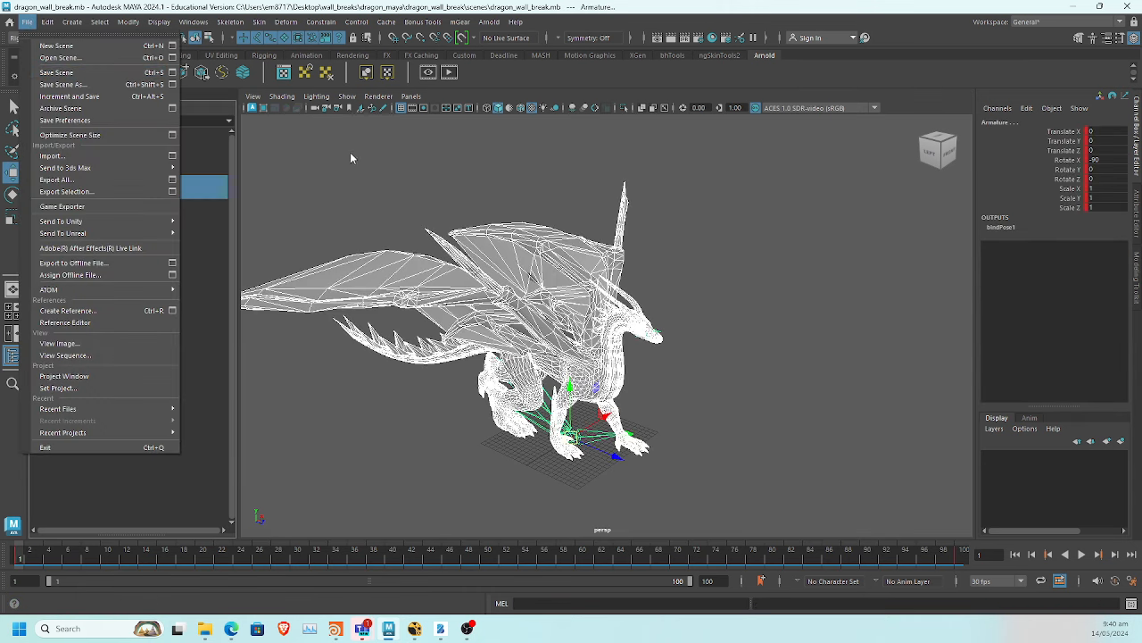
pyautogui.click(433, 186)
pyautogui.keyDown('alt'); pyautogui.moveTo(433, 185); pyautogui.dragTo(514, 178, button='middle'); pyautogui.keyUp('alt')
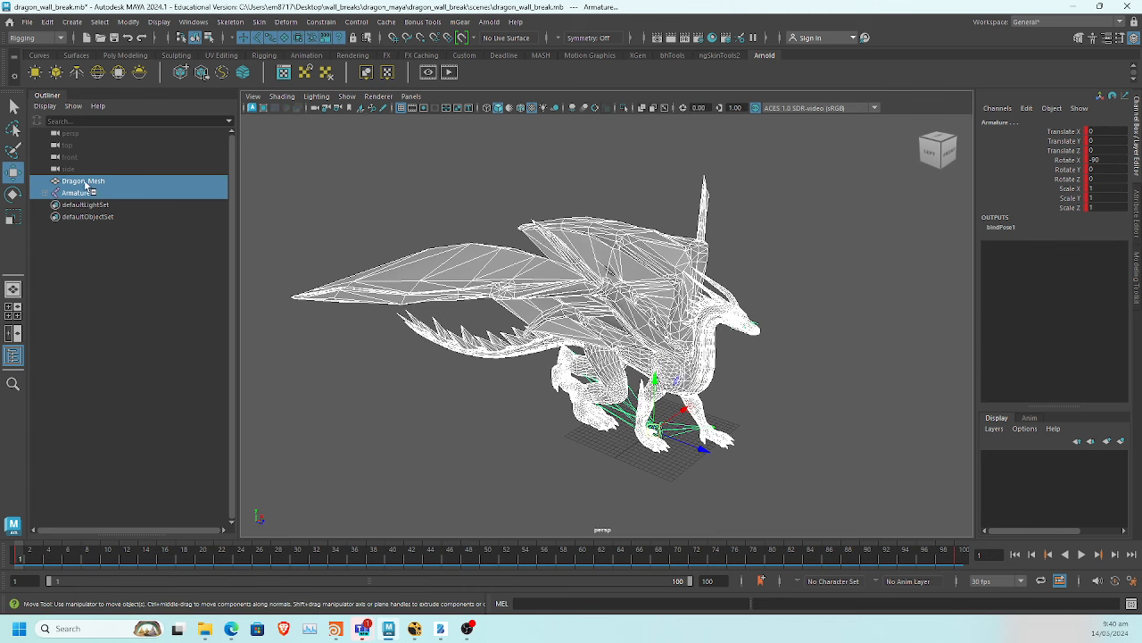
pyautogui.click(27, 22)
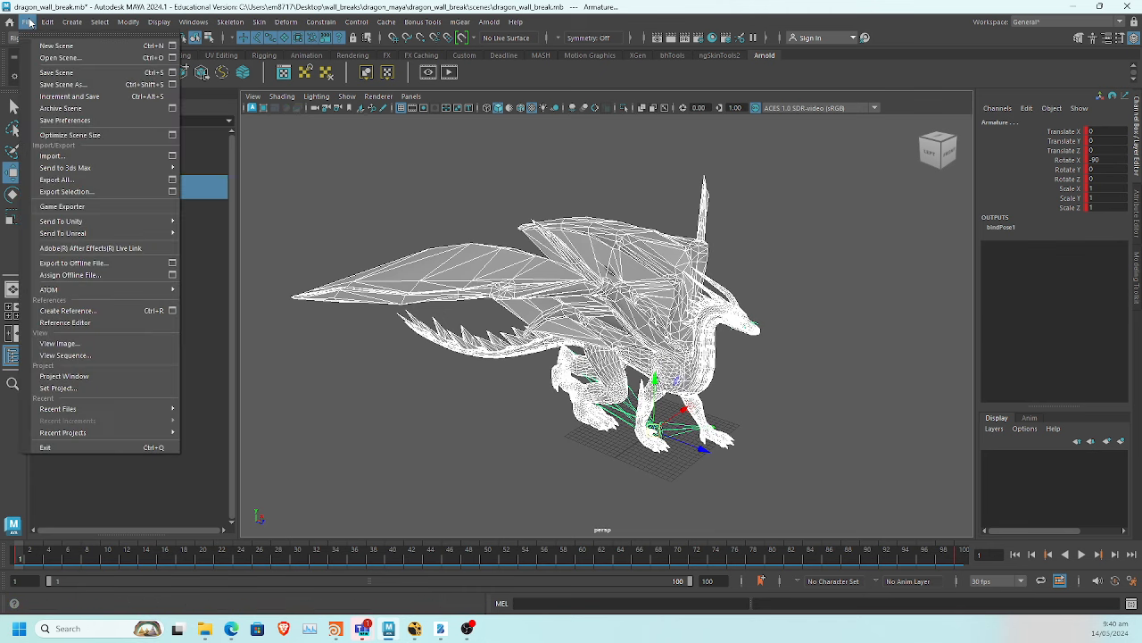
pyautogui.click(85, 191)
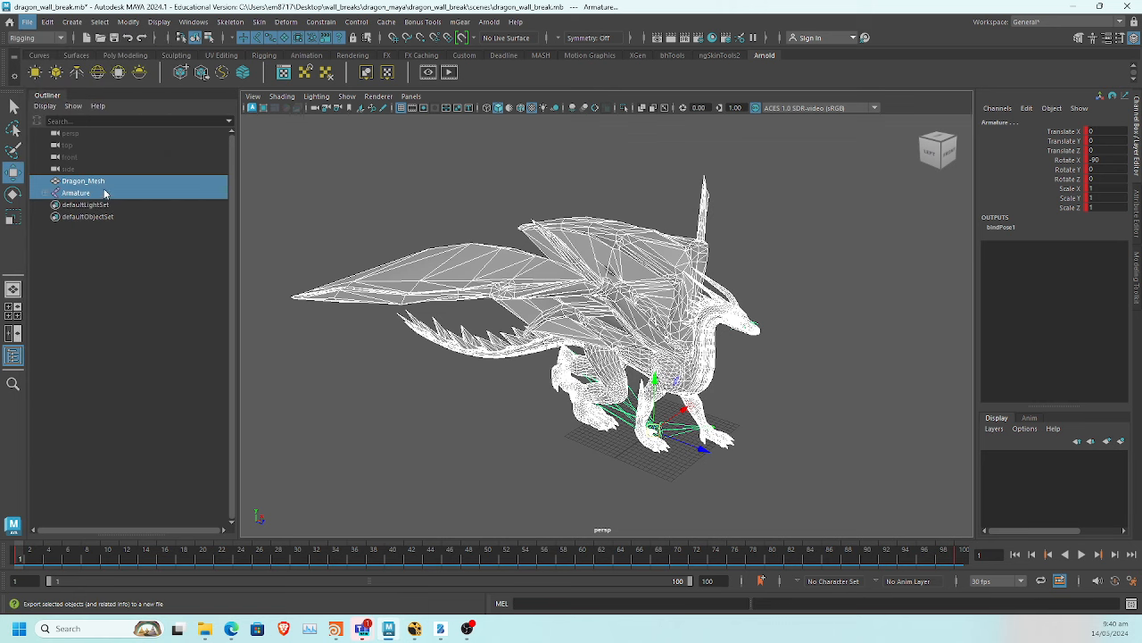
pyautogui.click(293, 480)
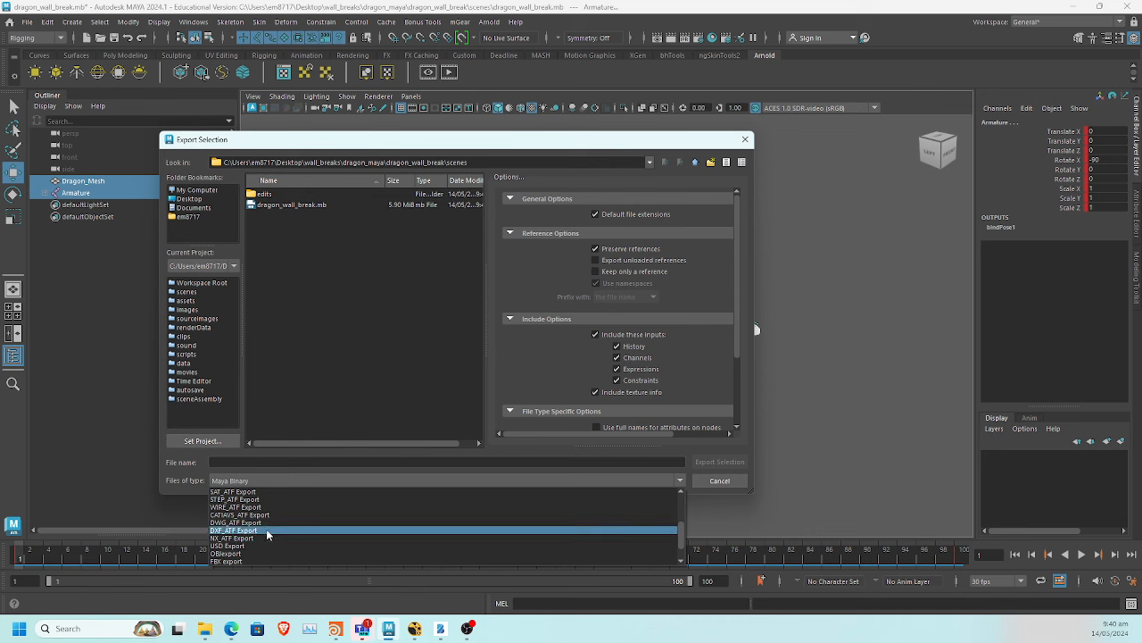
pyautogui.click(254, 559)
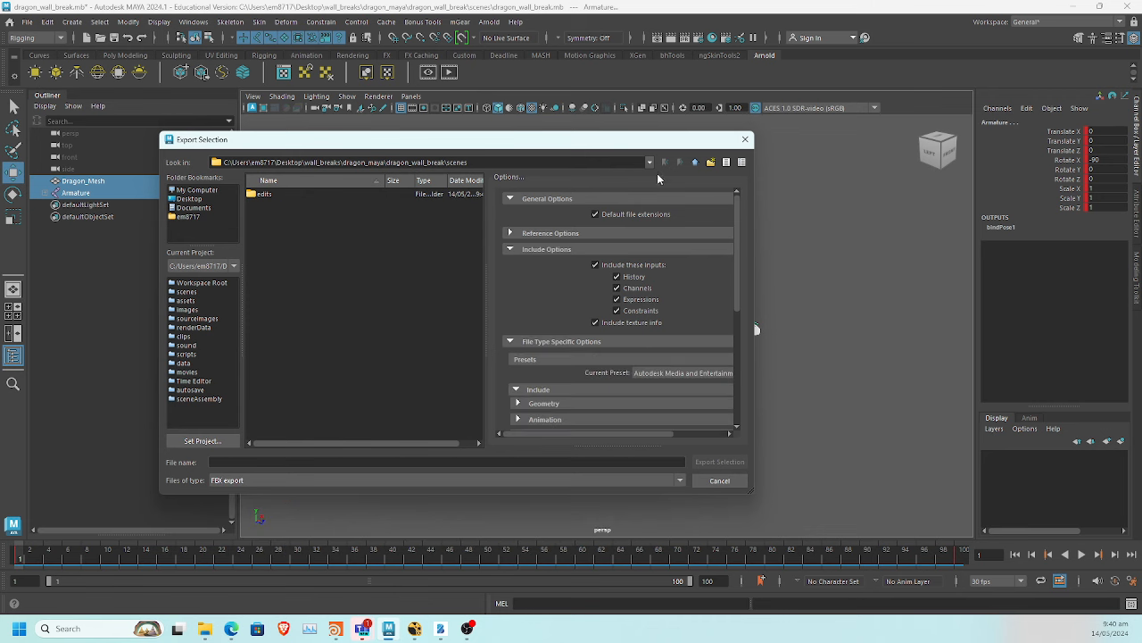
# Set the export destination to the fbx folder inside wall_breaks and name the file dragon
pyautogui.click(698, 164)
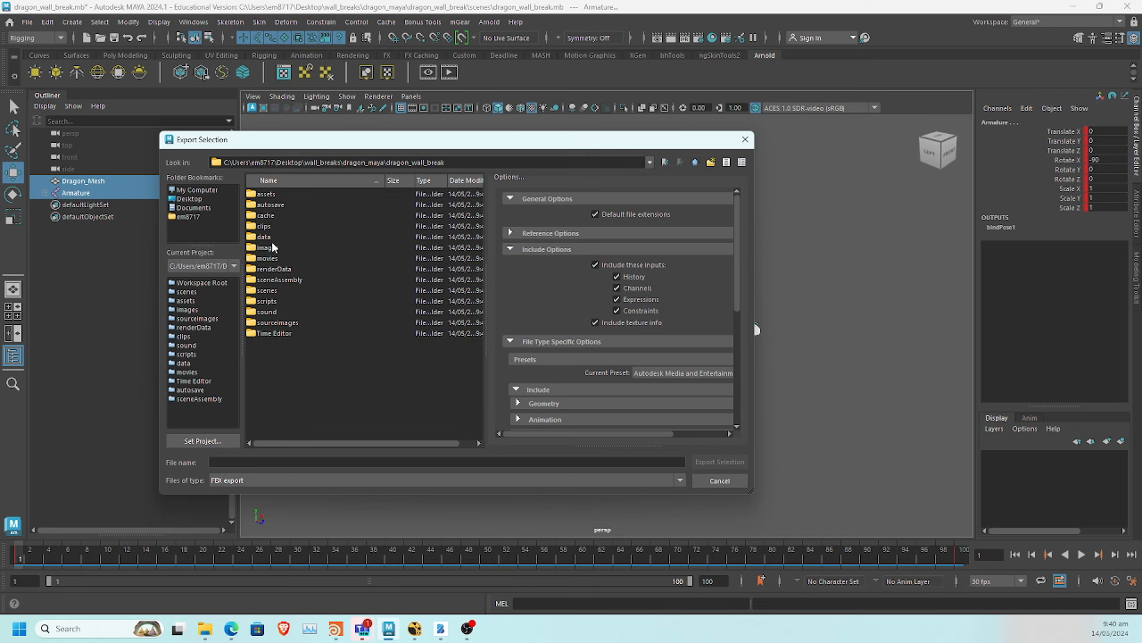
pyautogui.click(697, 164)
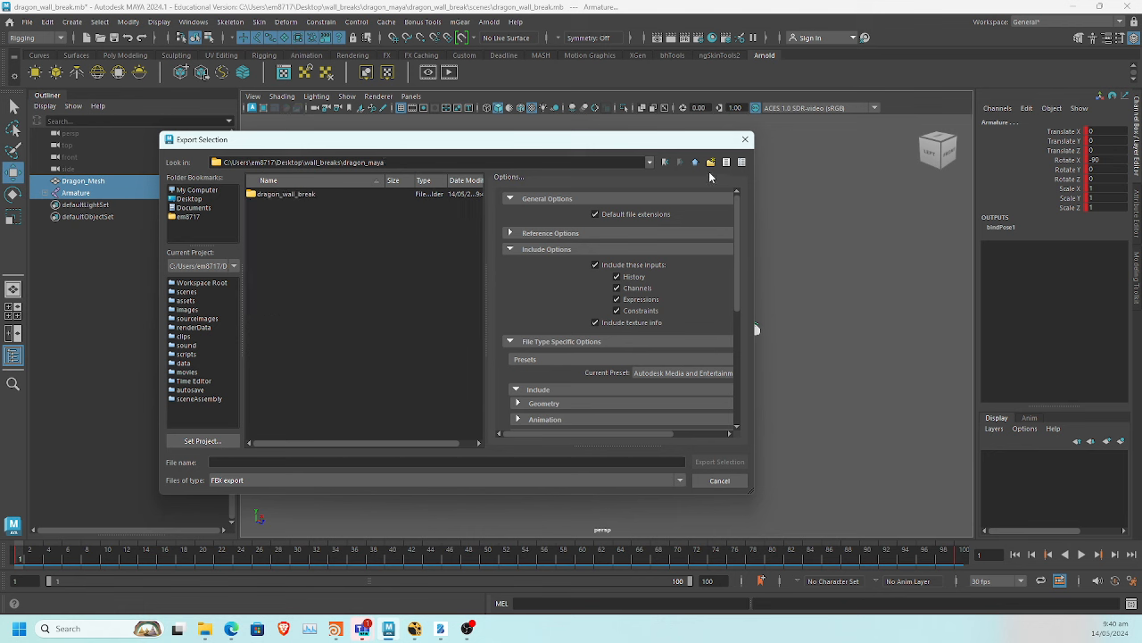
pyautogui.click(696, 163)
pyautogui.doubleClick(263, 215)
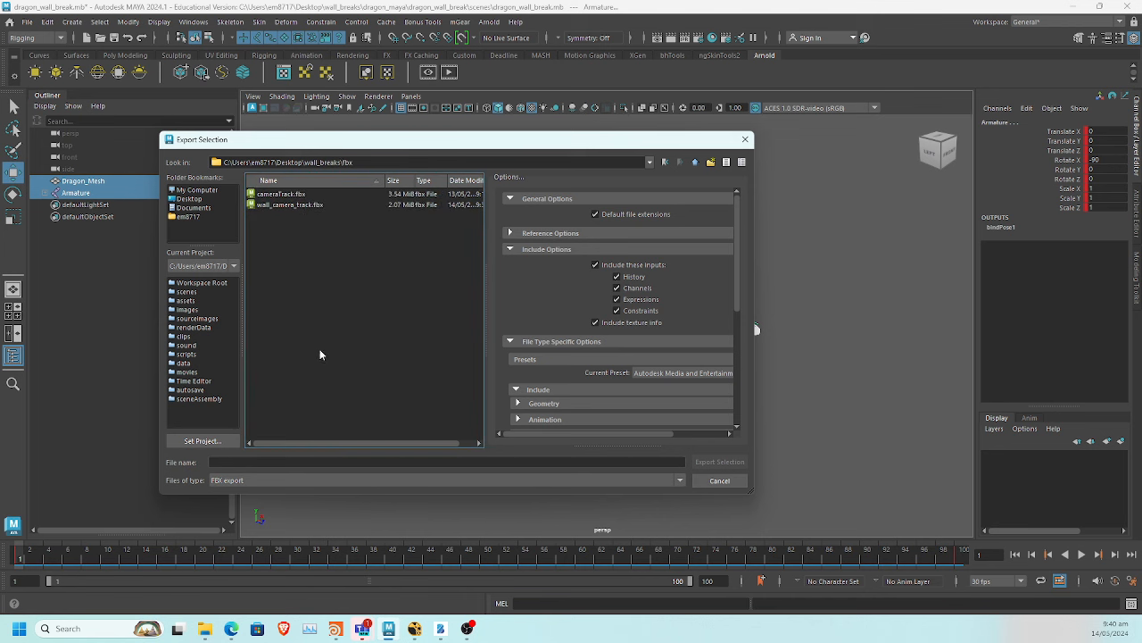
pyautogui.click(277, 461)
pyautogui.write('dragon')
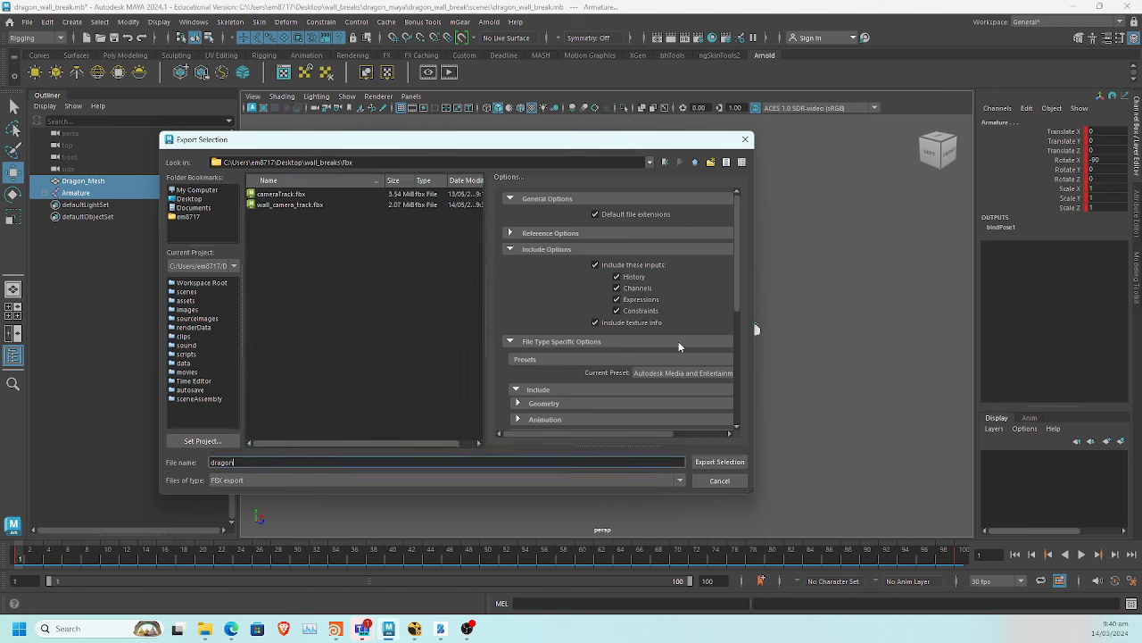
# Look through the FBX export options, collapsing the Information and Thumbnail/Playblast sections
pyautogui.scroll(-5, 677, 342)
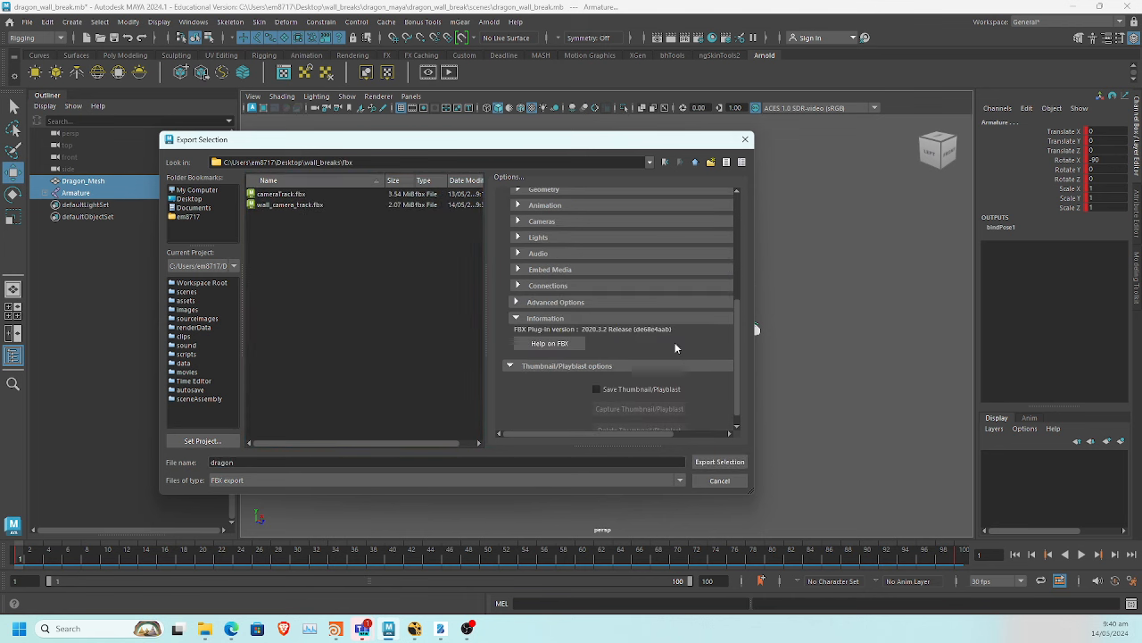
pyautogui.scroll(-1, 641, 350)
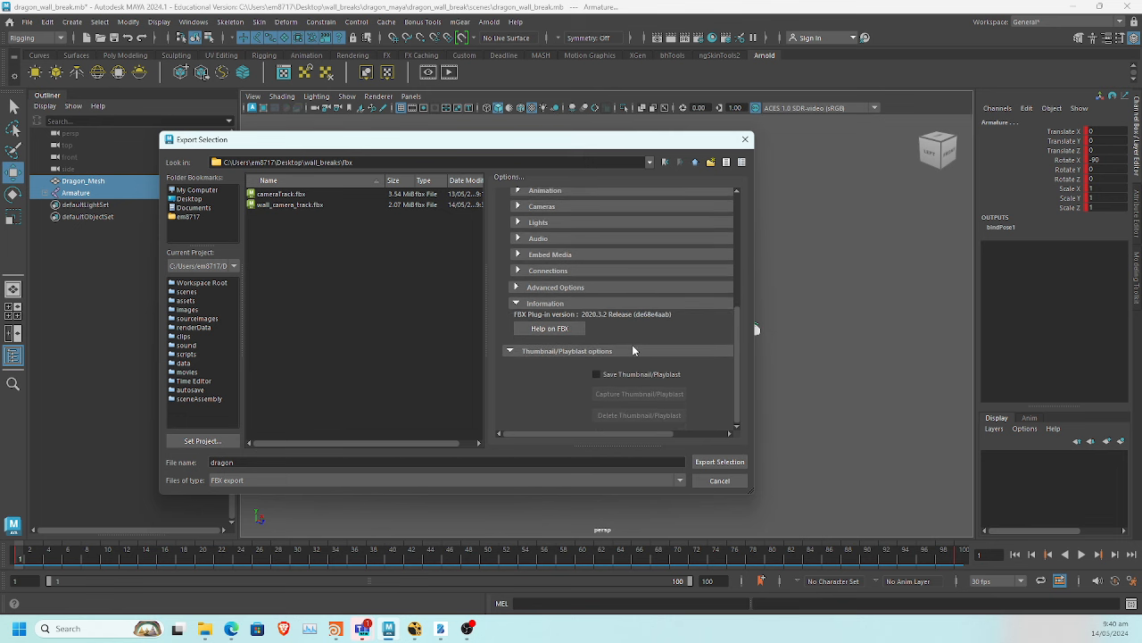
pyautogui.click(523, 305)
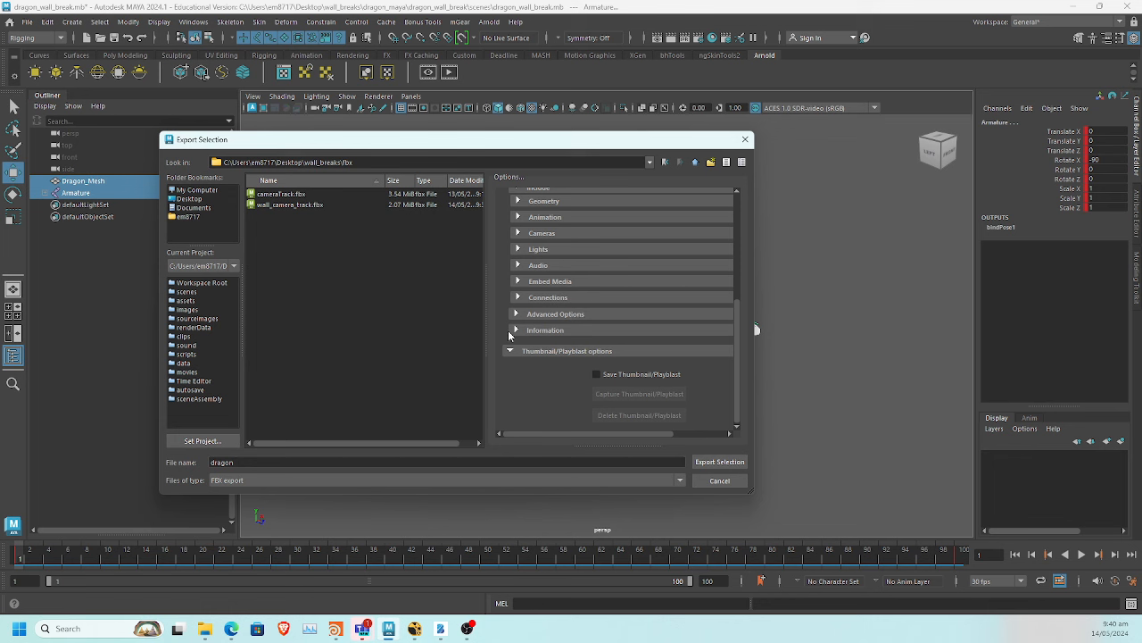
pyautogui.click(599, 353)
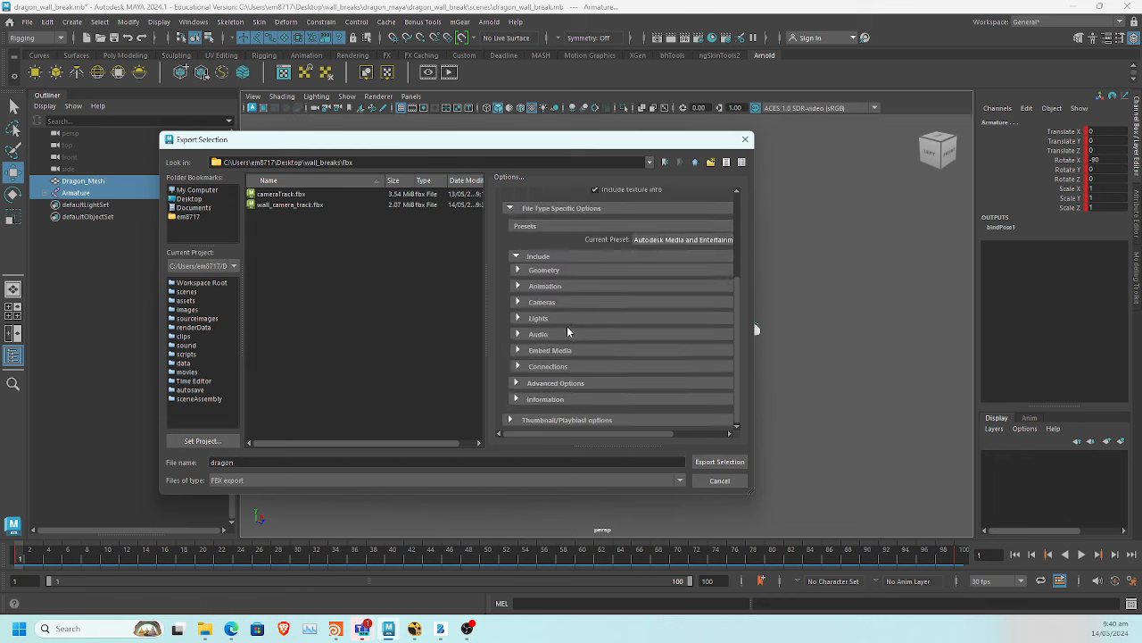
pyautogui.scroll(5, 567, 332)
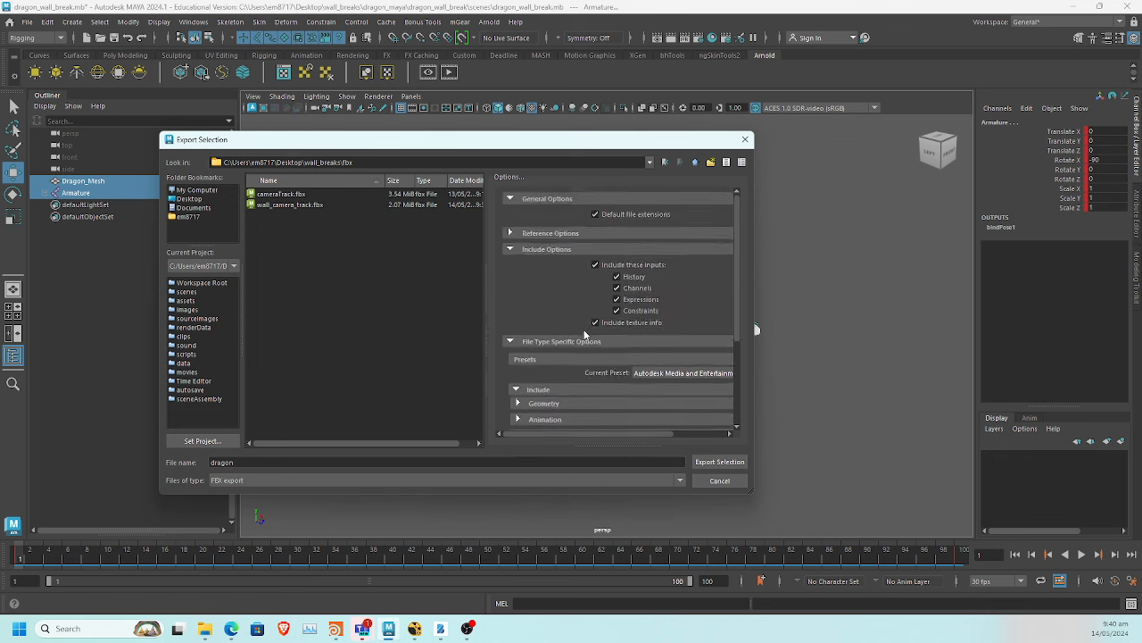
pyautogui.scroll(-3, 634, 393)
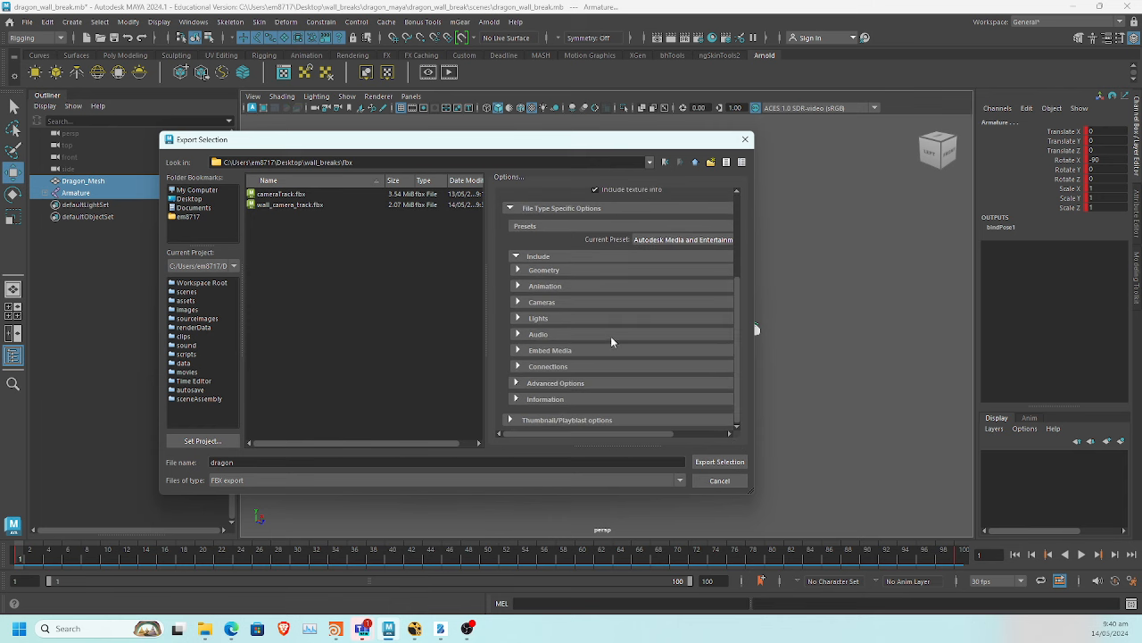
# Check the available FBX File Format versions in the advanced options, keep FBX 2020 and export the selection
pyautogui.click(572, 384)
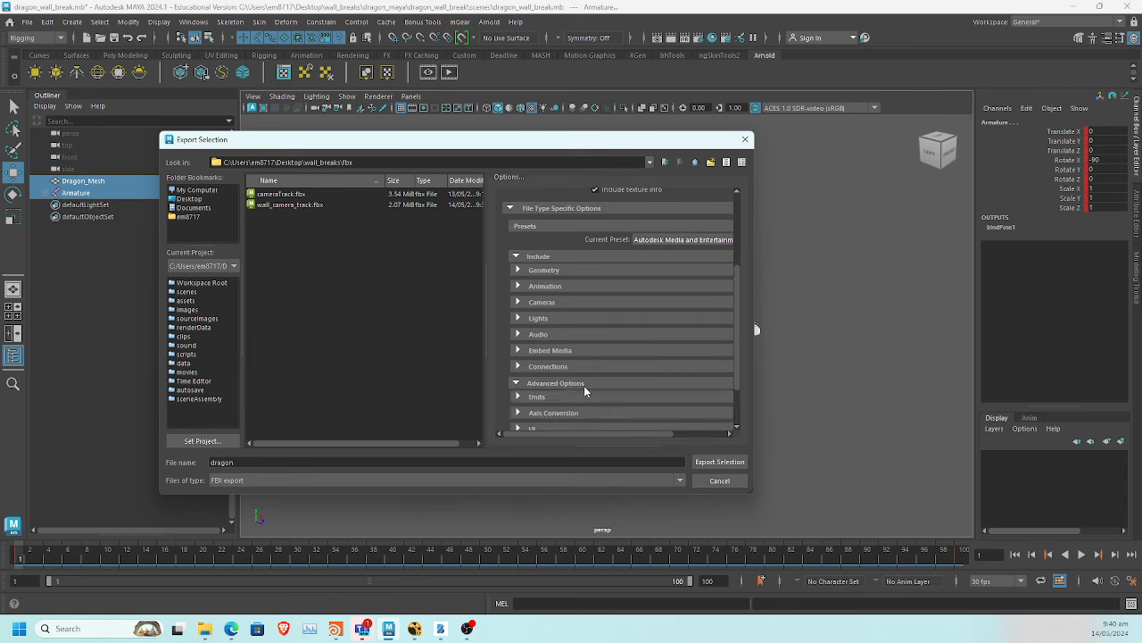
pyautogui.scroll(-2, 645, 366)
pyautogui.click(594, 381)
pyautogui.scroll(-2, 660, 362)
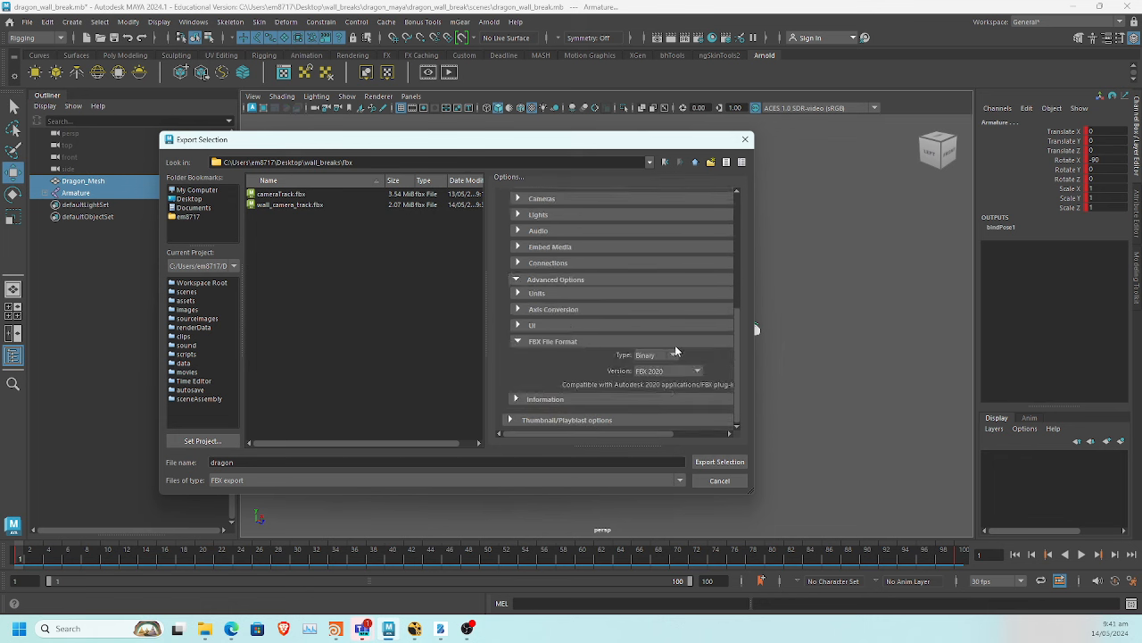
pyautogui.click(688, 373)
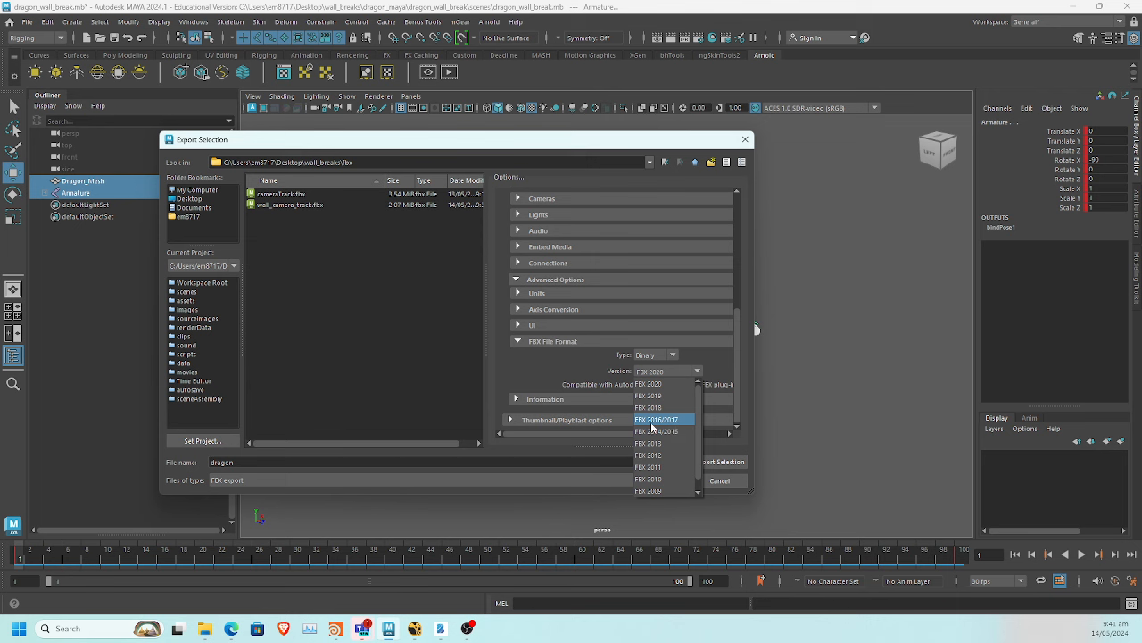
pyautogui.click(568, 368)
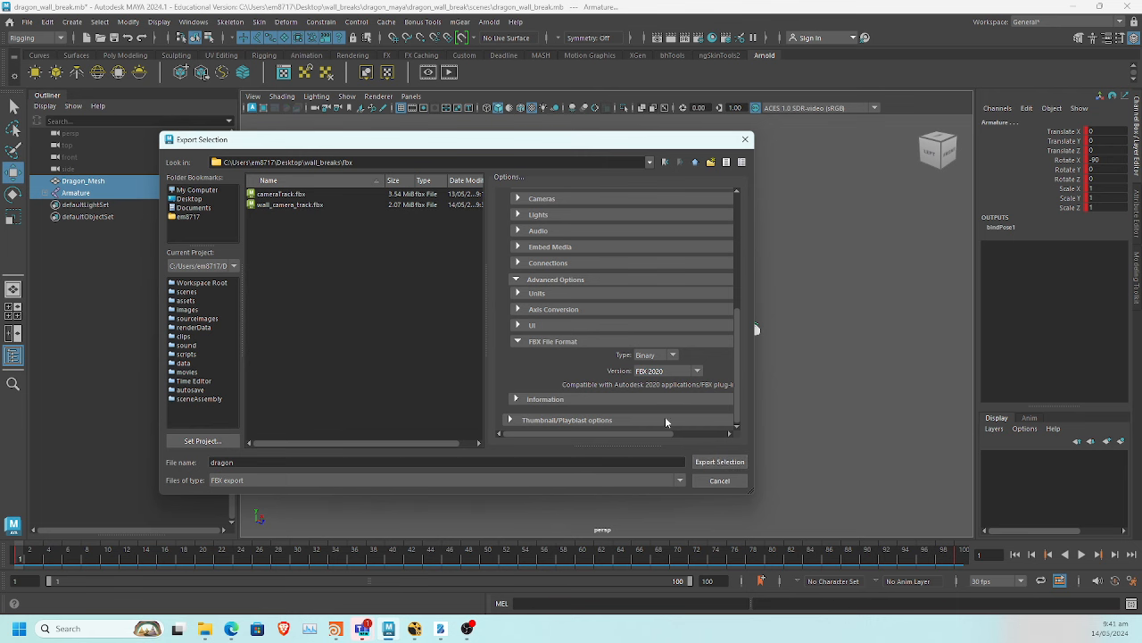
pyautogui.click(719, 463)
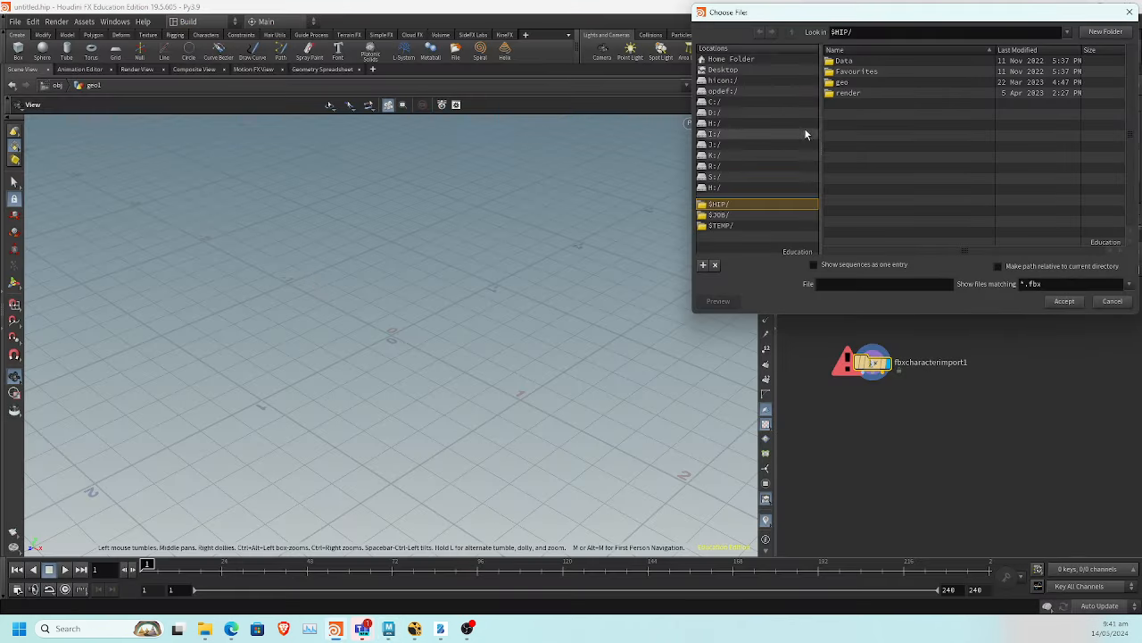
# In Houdini, load dragon.fbx from the Desktop's wall_breaks/fbx folder into the FBX Character Import node, then frame and inspect the dragon
pyautogui.moveTo(882, 23); pyautogui.dragTo(645, 74)
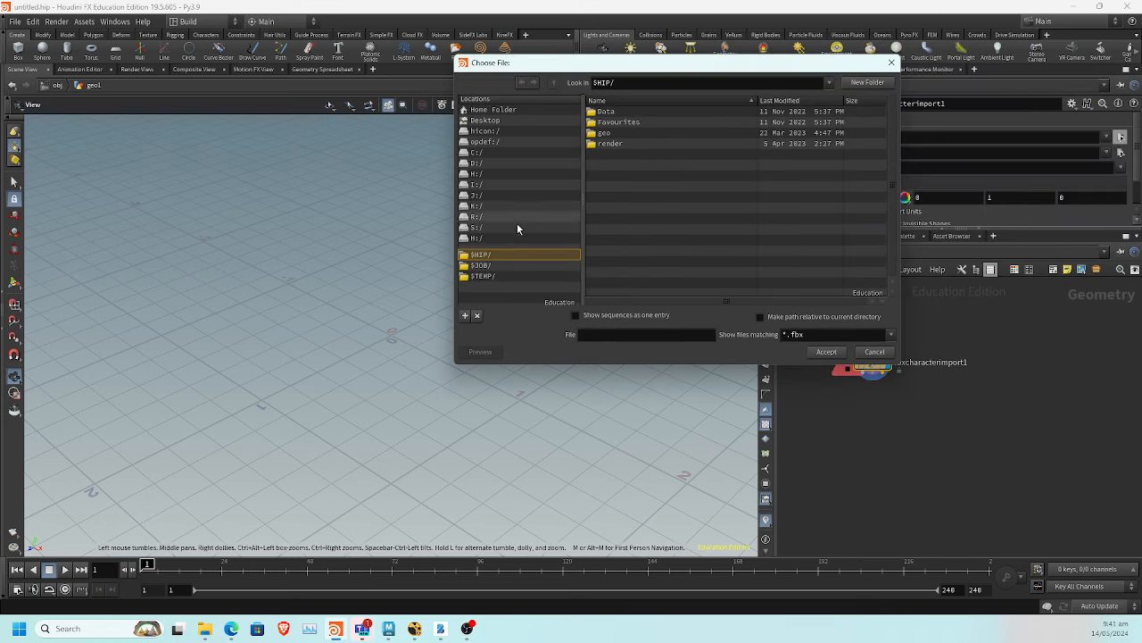
pyautogui.click(491, 120)
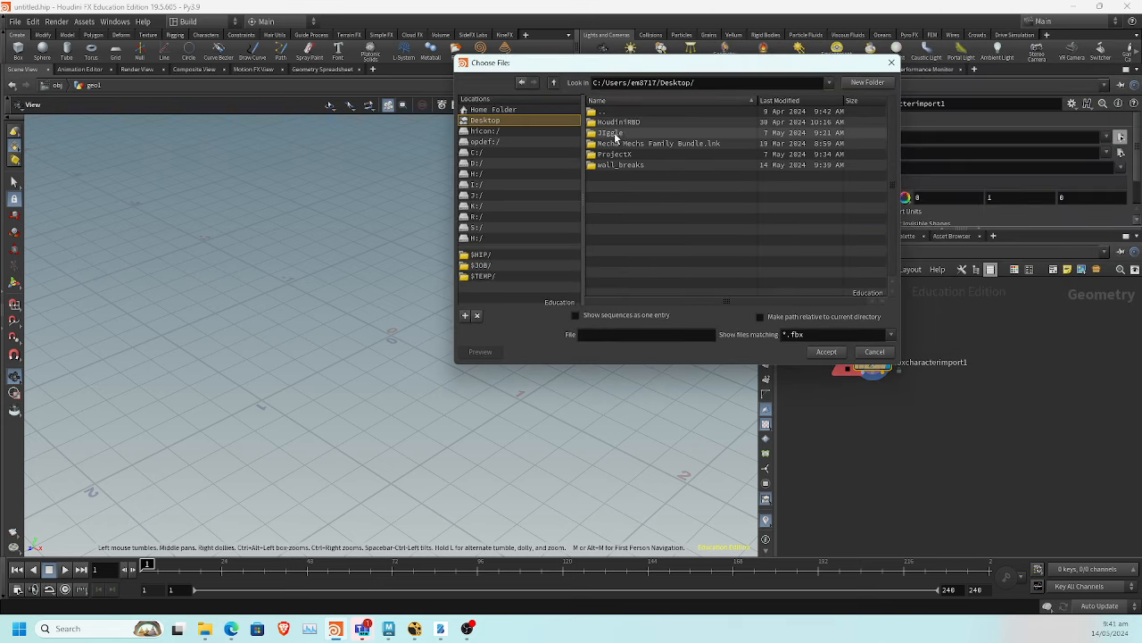
pyautogui.doubleClick(625, 166)
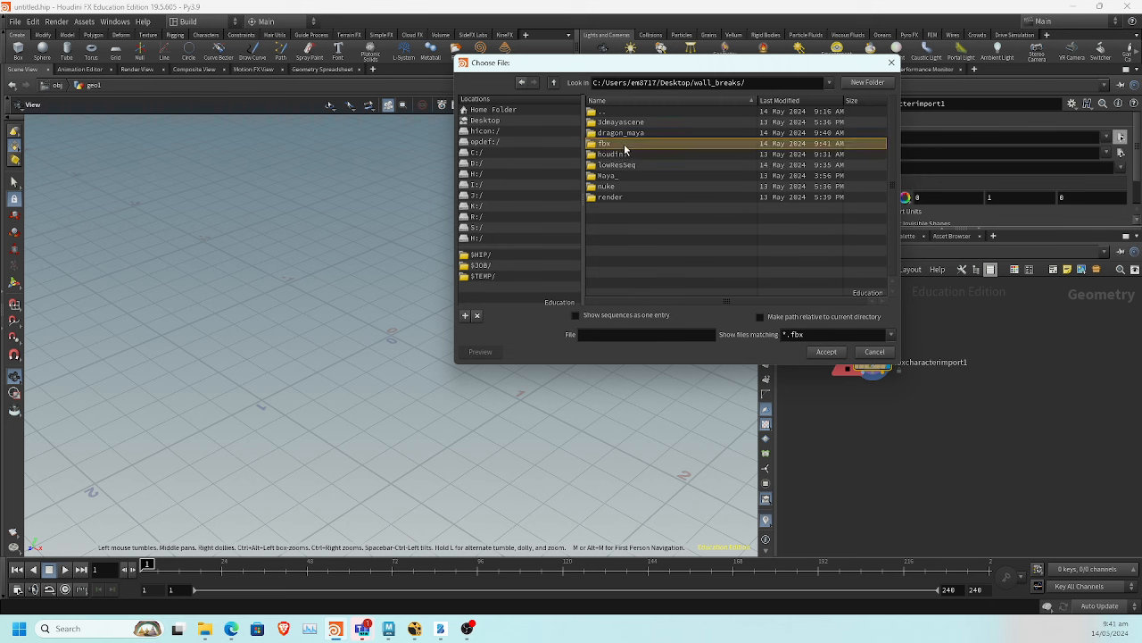
pyautogui.doubleClick(625, 143)
pyautogui.doubleClick(633, 134)
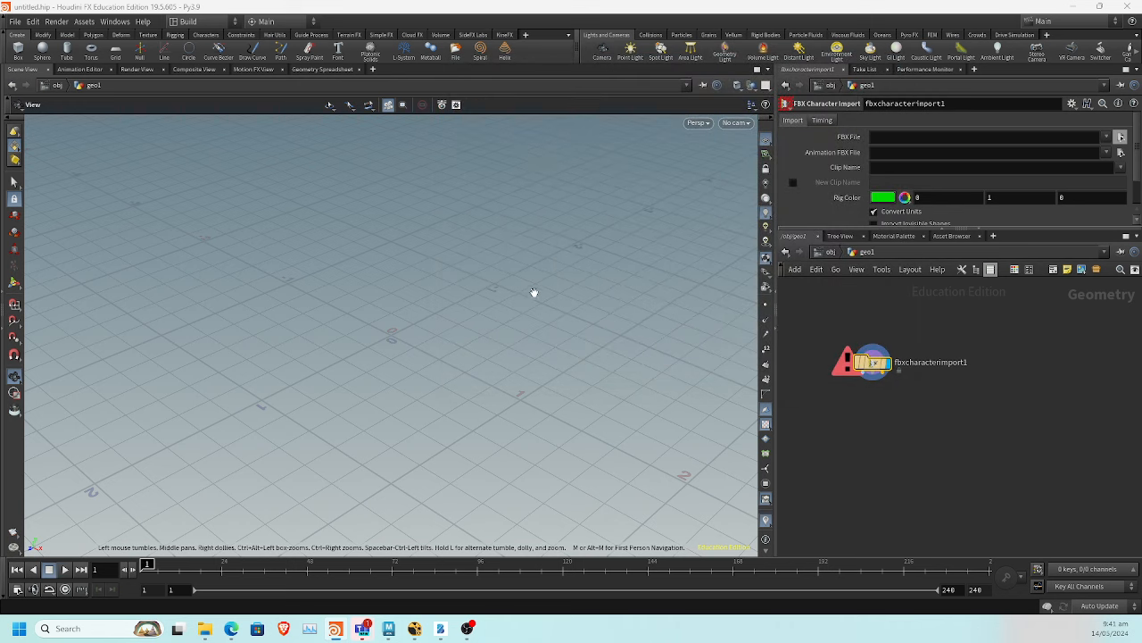
pyautogui.press('f')
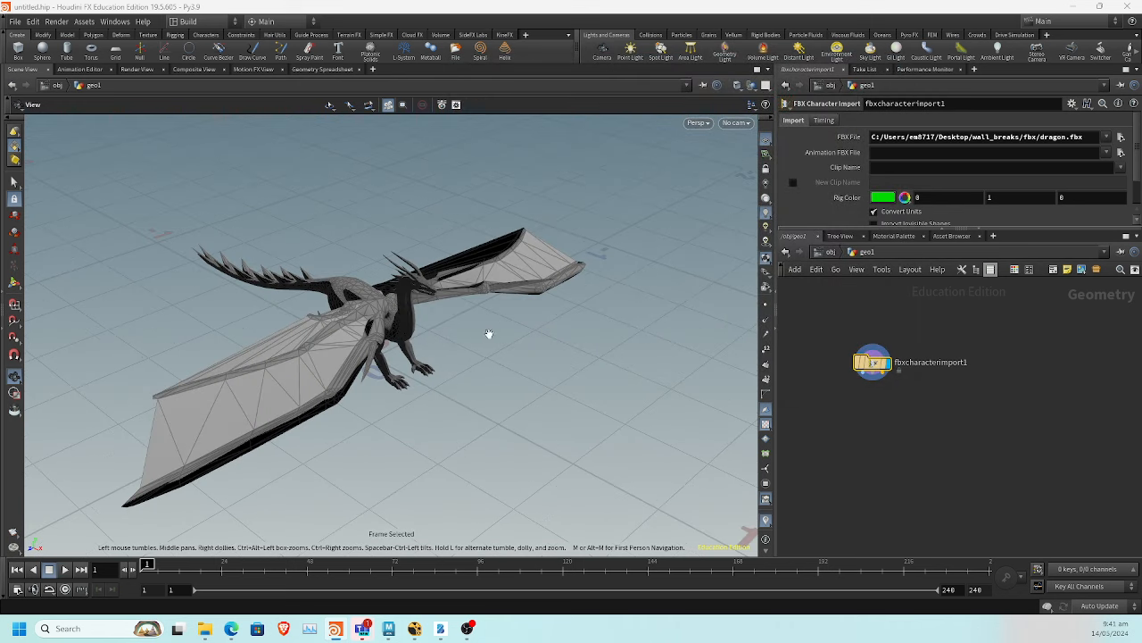
pyautogui.moveTo(477, 335); pyautogui.dragTo(429, 299)
pyautogui.moveTo(147, 565)
pyautogui.mouseDown()
pyautogui.moveTo(369, 575)
pyautogui.moveTo(146, 572)
pyautogui.mouseUp()
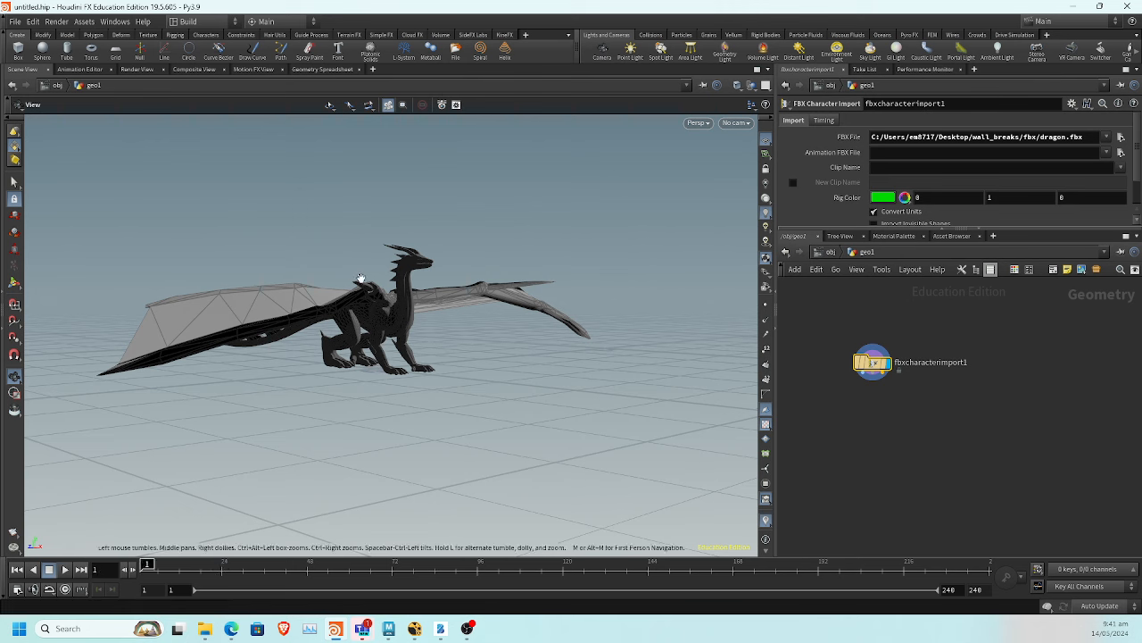
pyautogui.moveTo(360, 279); pyautogui.dragTo(414, 319)
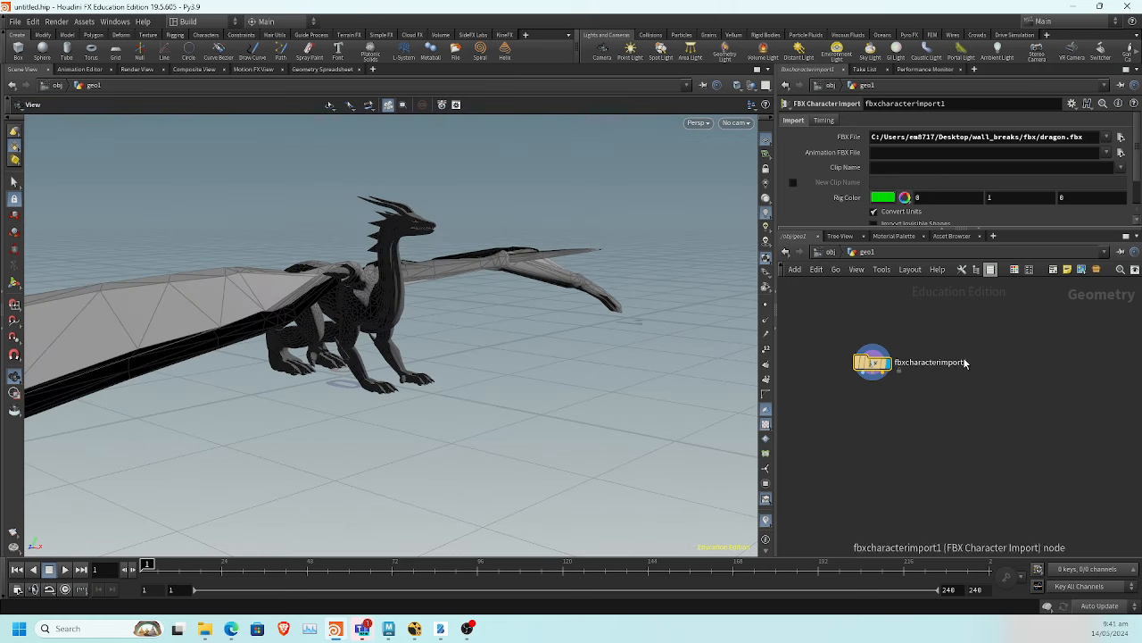
# Add a Null node below the FBX Character Import node and connect the Rest Geometry output to it
pyautogui.scroll(4, 954, 376)
pyautogui.press('Tab')
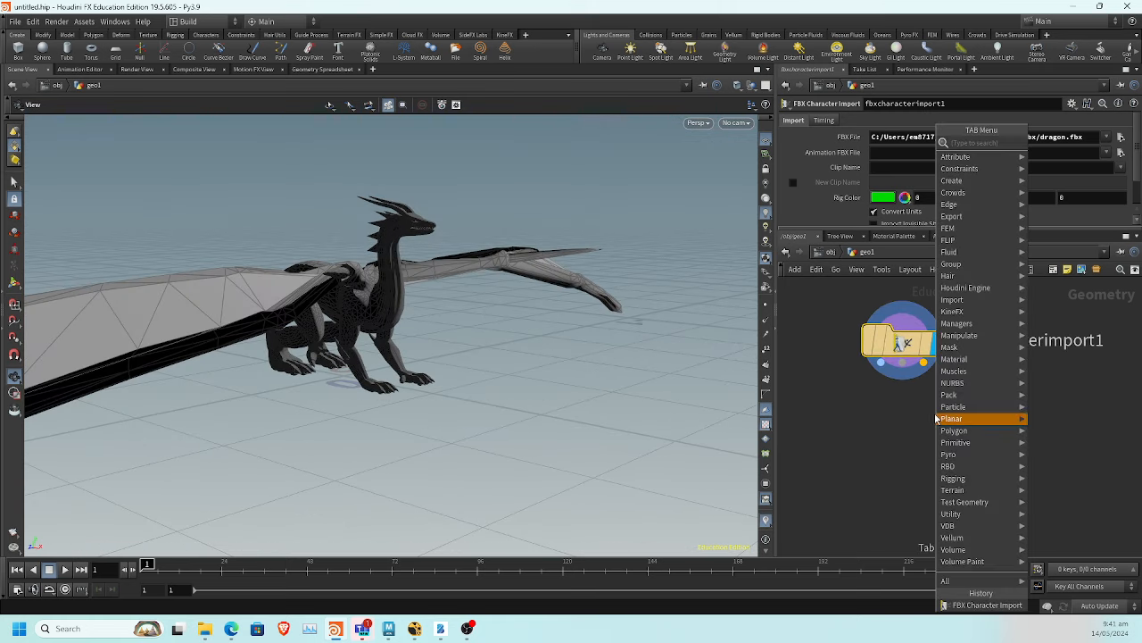
pyautogui.write('nu')
pyautogui.press('BackSpace')
pyautogui.press('BackSpace')
pyautogui.press('Escape')
pyautogui.click(904, 379)
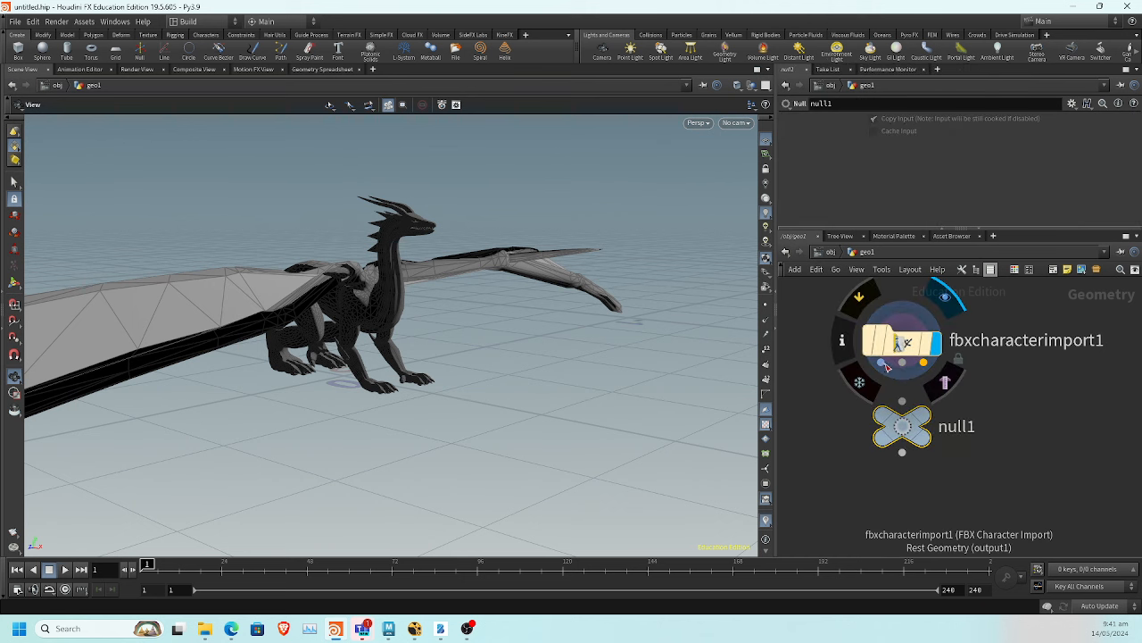
pyautogui.moveTo(887, 367); pyautogui.dragTo(893, 431)
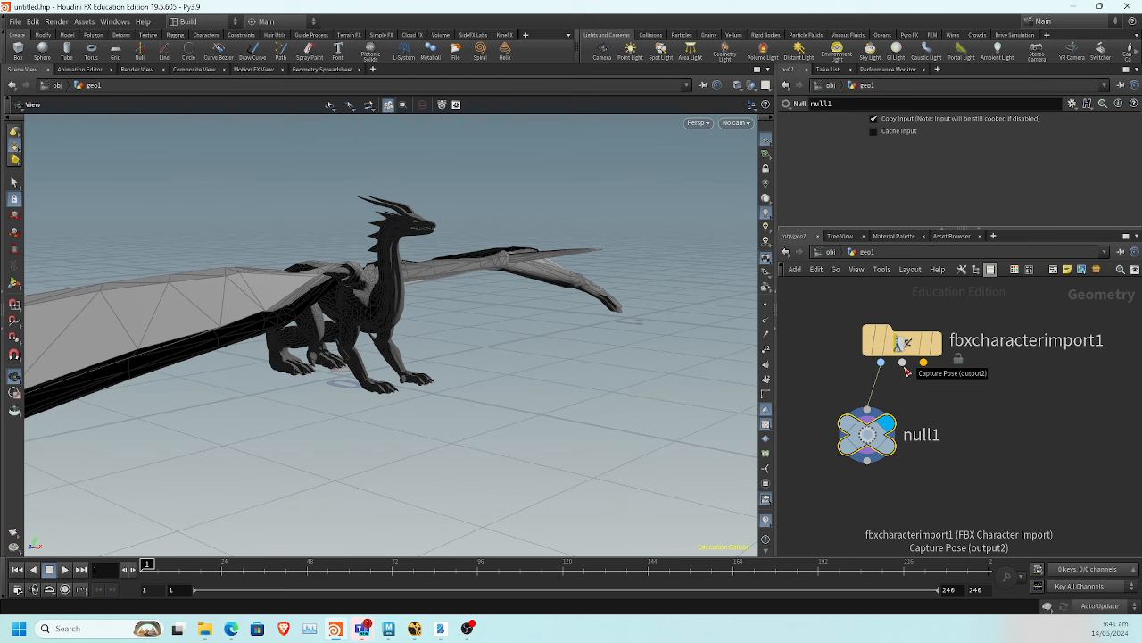
# Compare the Capture Pose and third outputs by wiring each into the null and scrubbing the timeline, then delete the null
pyautogui.moveTo(902, 362); pyautogui.dragTo(867, 430)
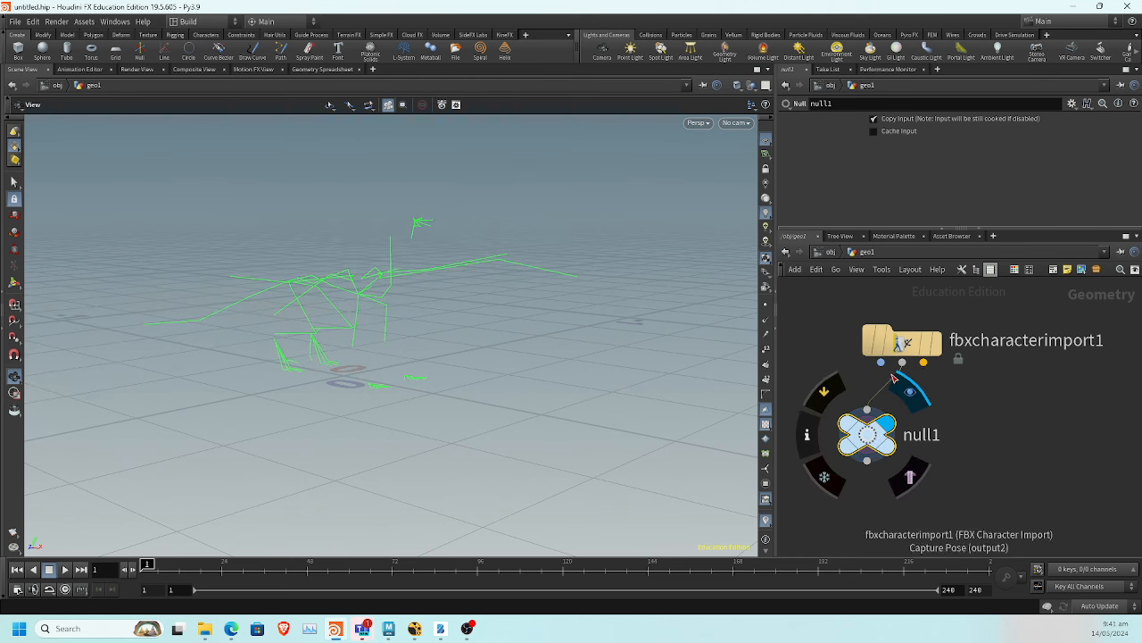
pyautogui.moveTo(925, 366); pyautogui.dragTo(866, 408)
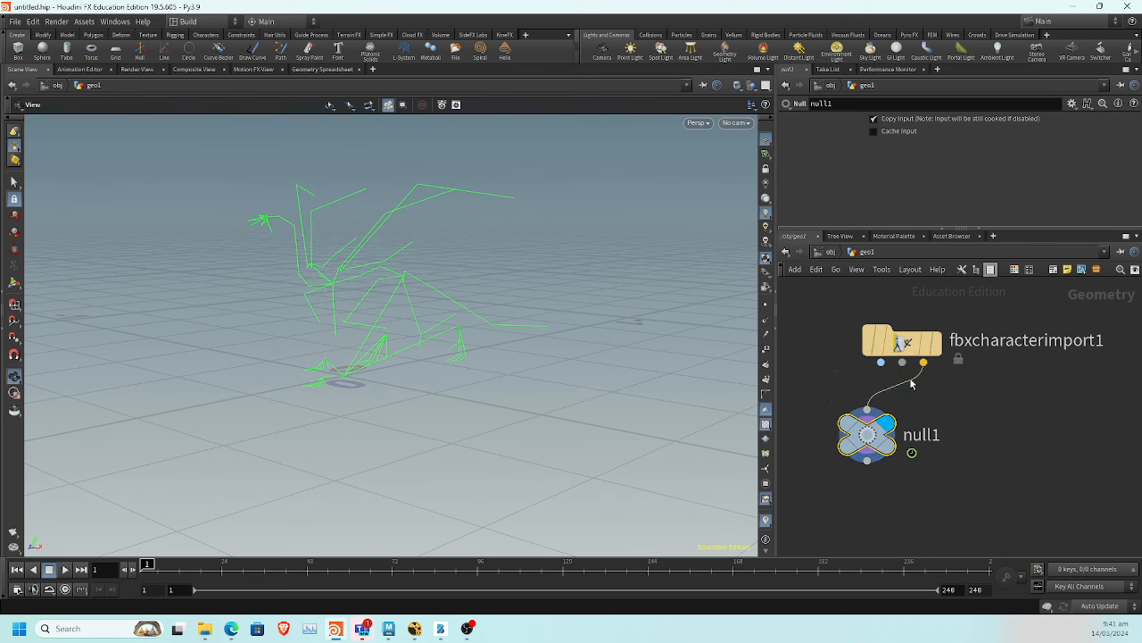
pyautogui.moveTo(149, 566); pyautogui.dragTo(113, 576)
pyautogui.moveTo(902, 361); pyautogui.dragTo(867, 410)
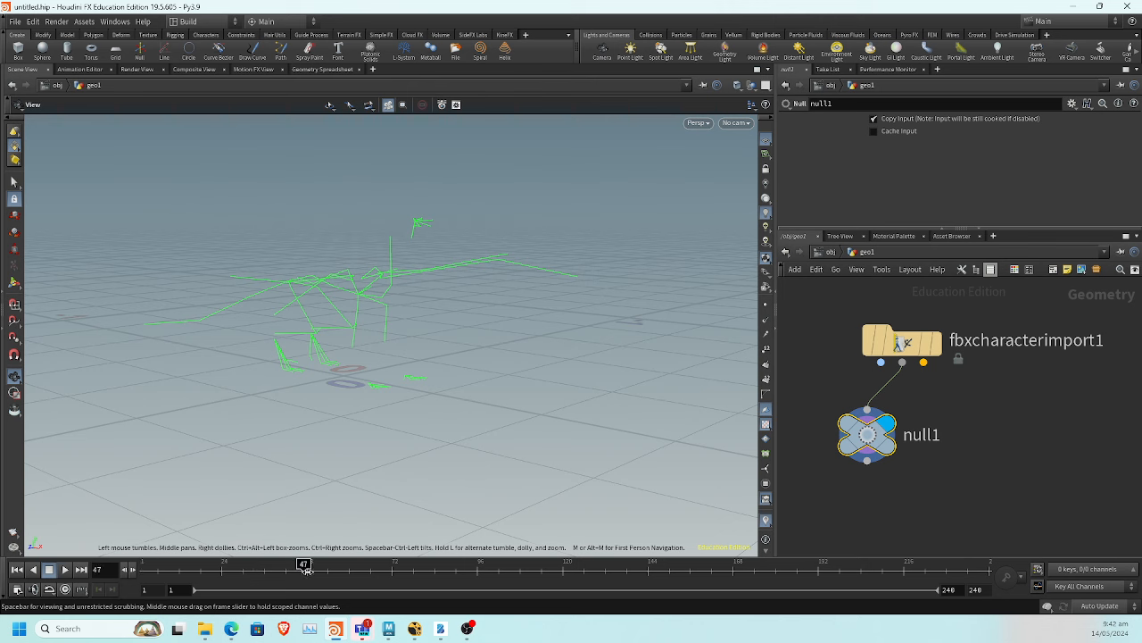
pyautogui.click(923, 361)
pyautogui.click(868, 429)
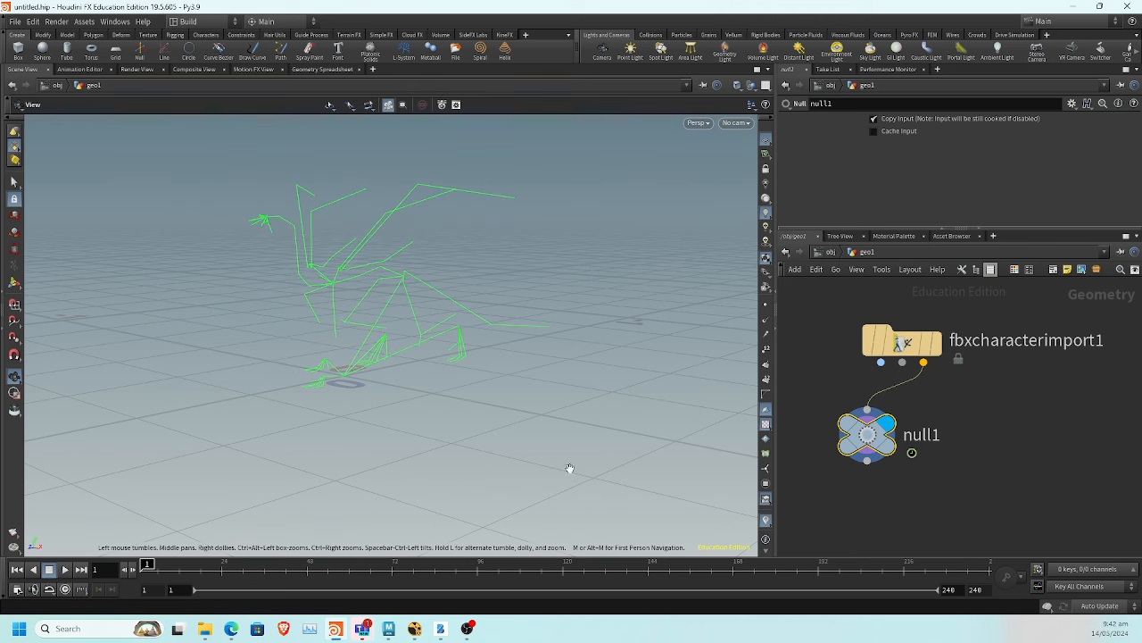
pyautogui.moveTo(185, 572); pyautogui.dragTo(130, 581)
pyautogui.moveTo(864, 443); pyautogui.dragTo(881, 452)
pyautogui.press('Delete')
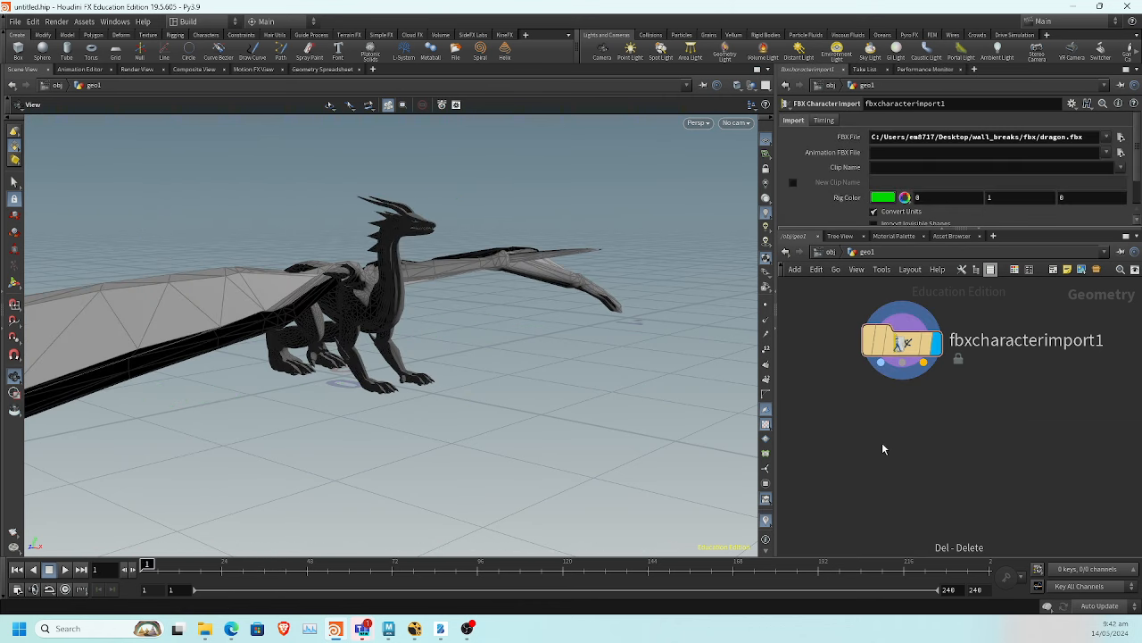
# Add a Bone Deform node, connect all three FBX Character Import outputs to it and display its result
pyautogui.press('Tab')
pyautogui.write('bone d')
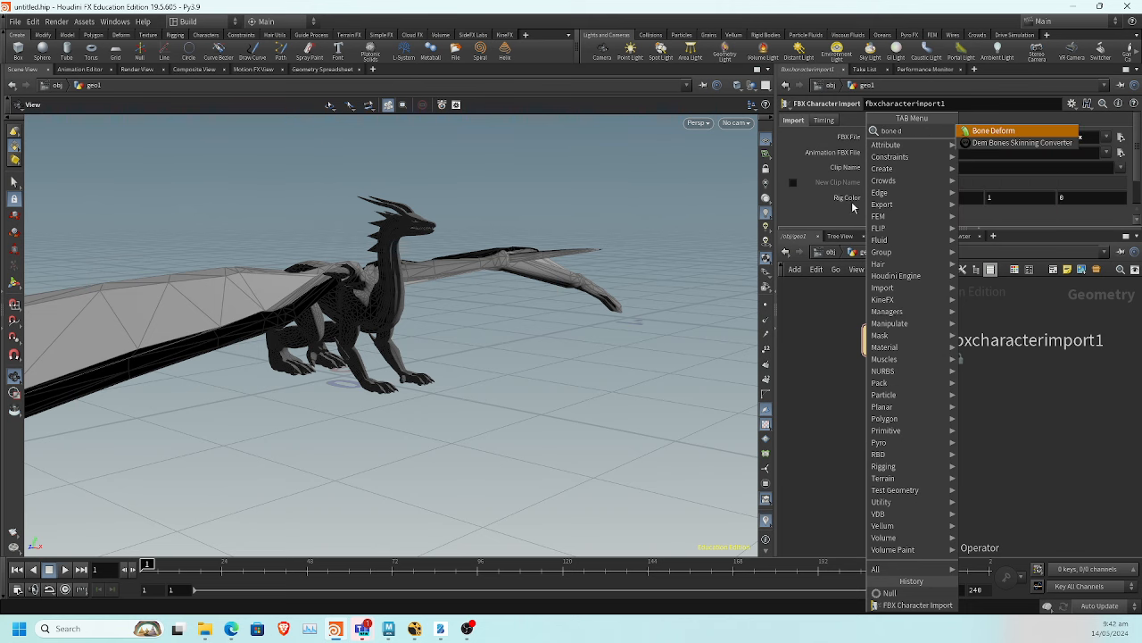
pyautogui.press('Return')
pyautogui.click(903, 378)
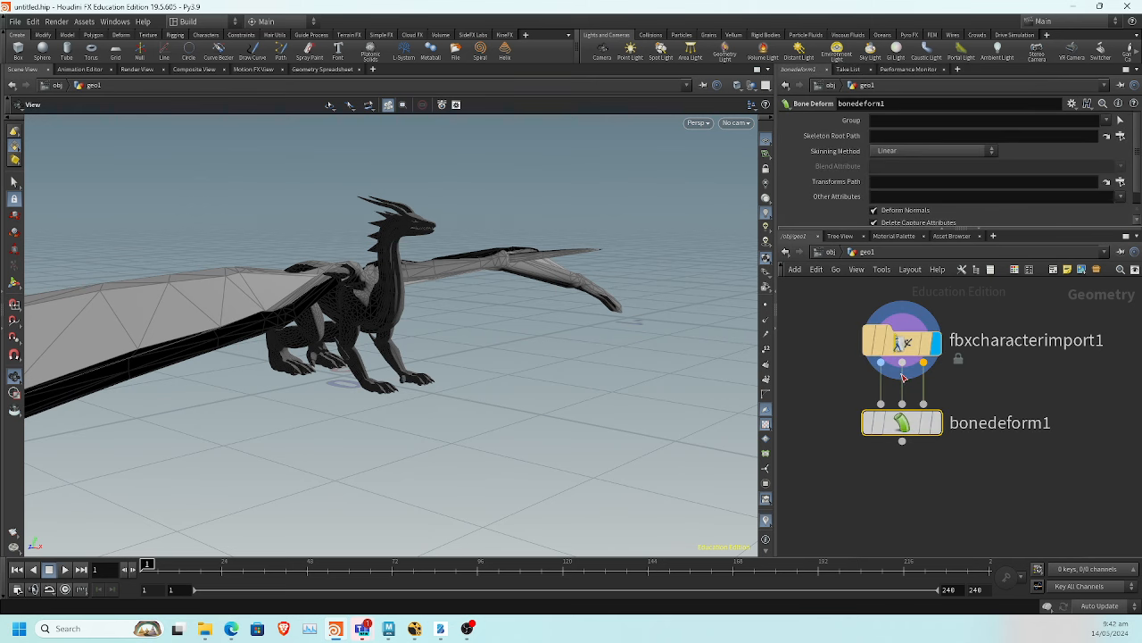
pyautogui.click(937, 422)
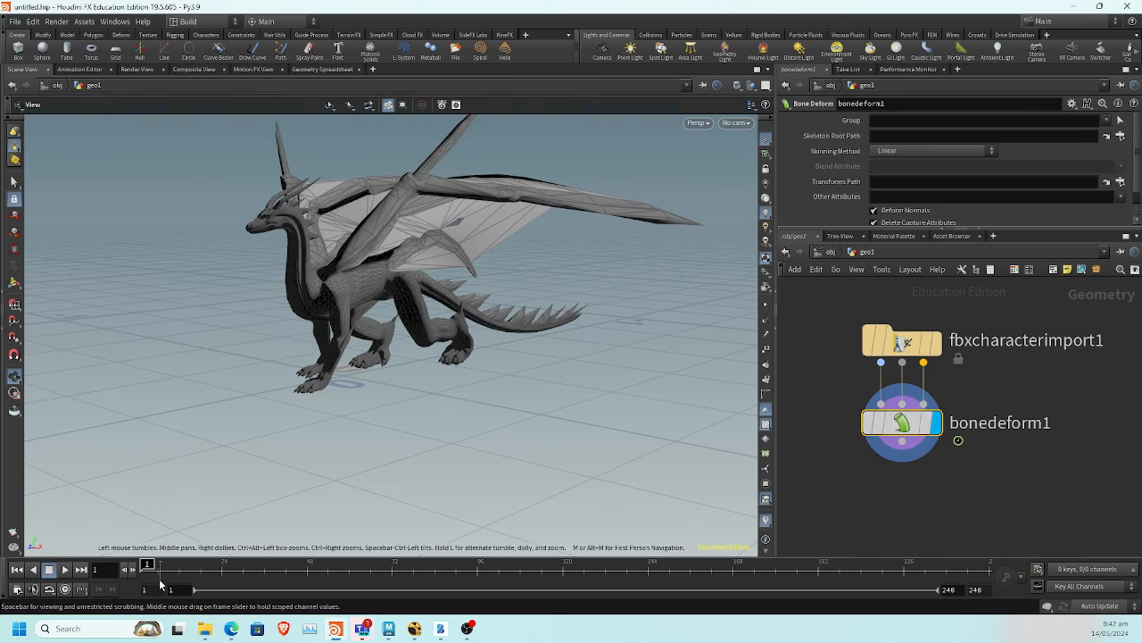
# Inspect the deformed dragon from its other side at frame 1 and return to the object level
pyautogui.moveTo(159, 568)
pyautogui.mouseDown()
pyautogui.moveTo(263, 569)
pyautogui.moveTo(144, 568)
pyautogui.mouseUp()
pyautogui.moveTo(437, 405); pyautogui.dragTo(333, 405, button='right')
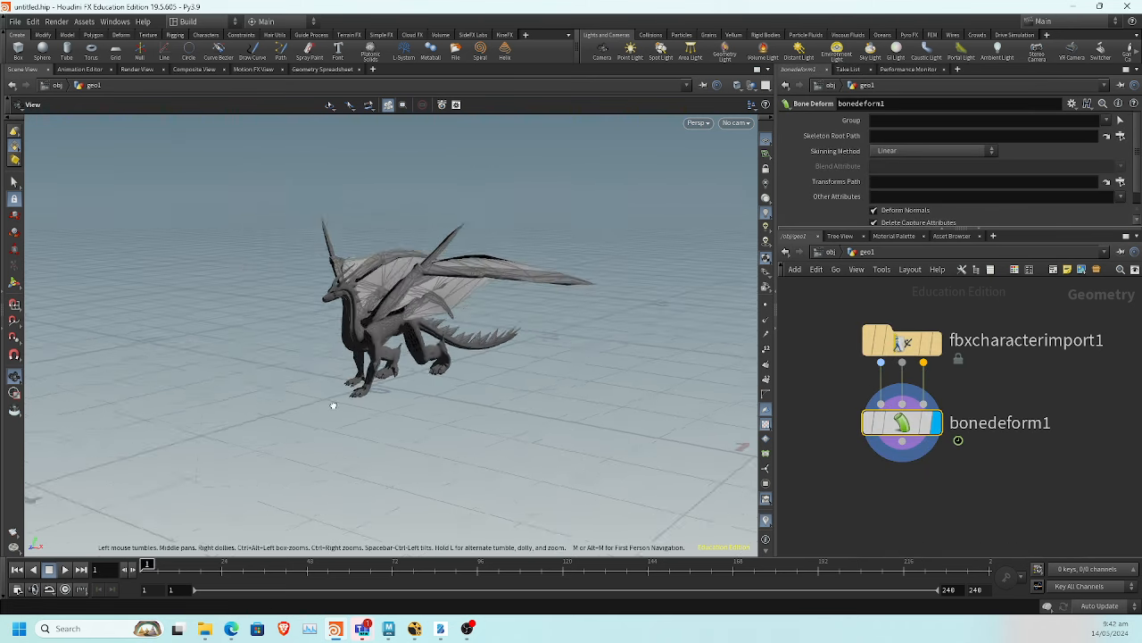
pyautogui.moveTo(333, 405); pyautogui.dragTo(495, 402)
pyautogui.moveTo(380, 396); pyautogui.dragTo(536, 382, button='middle')
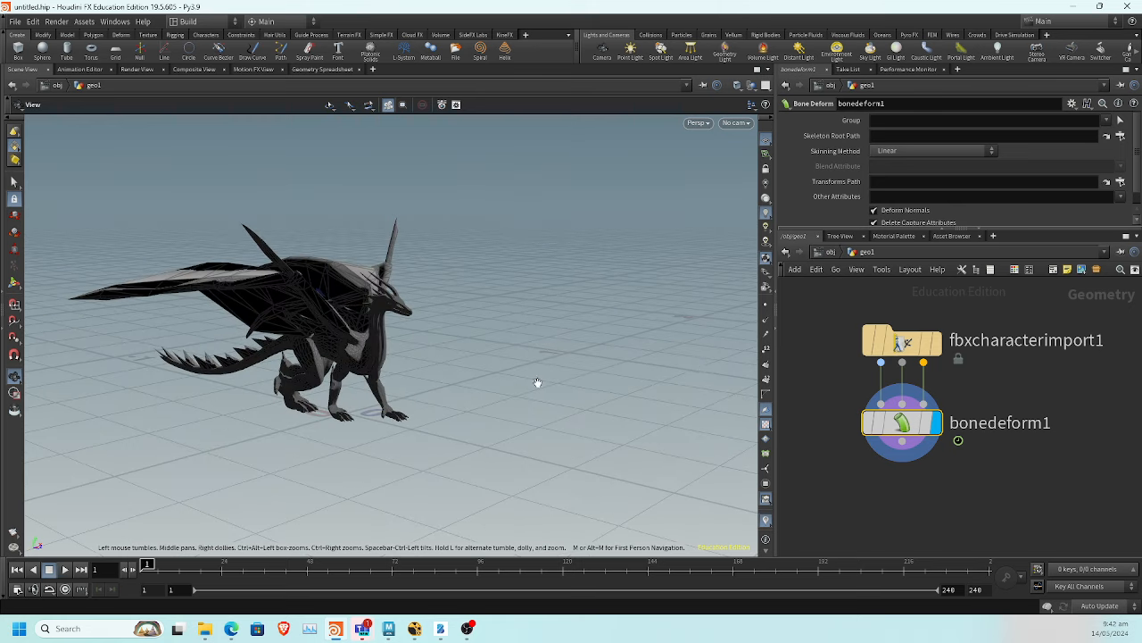
pyautogui.click(829, 253)
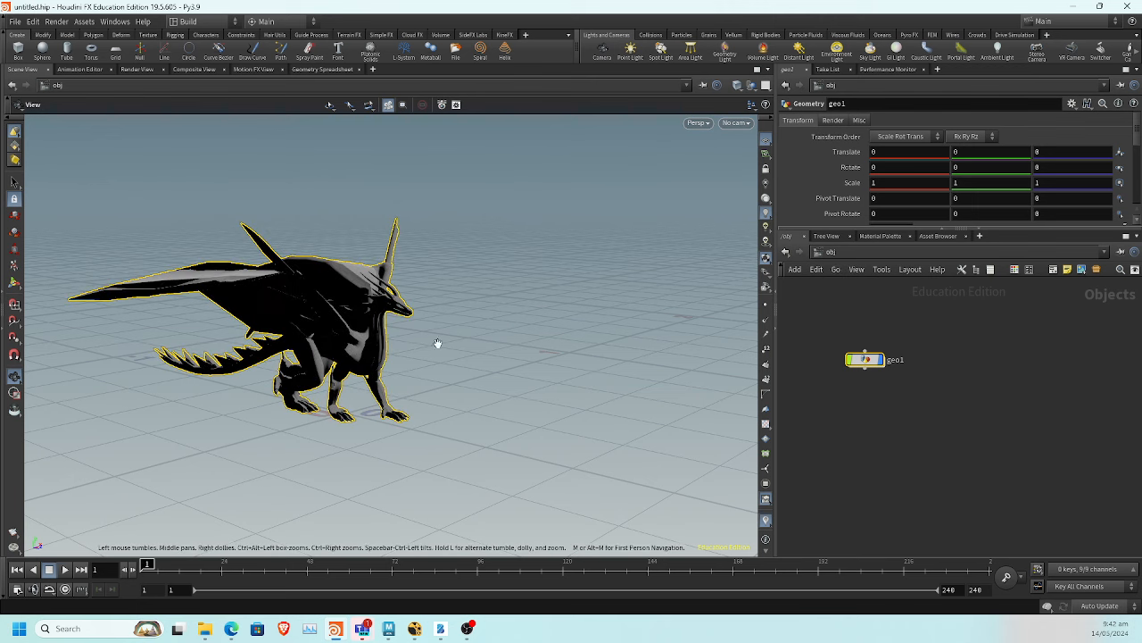
pyautogui.moveTo(361, 326); pyautogui.dragTo(474, 314, button='middle')
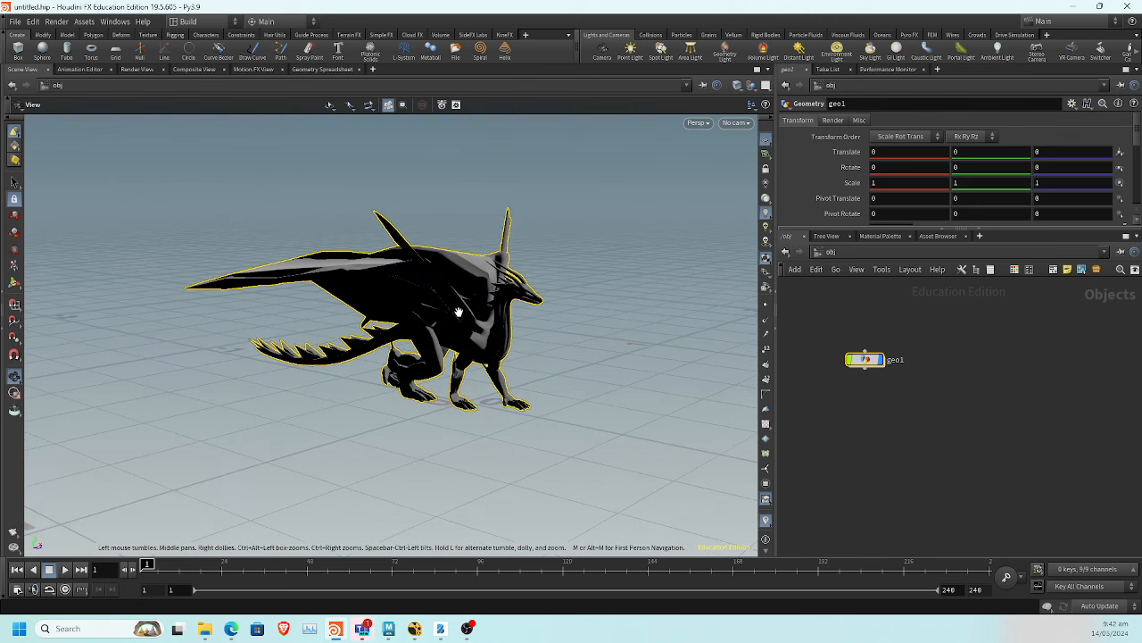
pyautogui.click(16, 22)
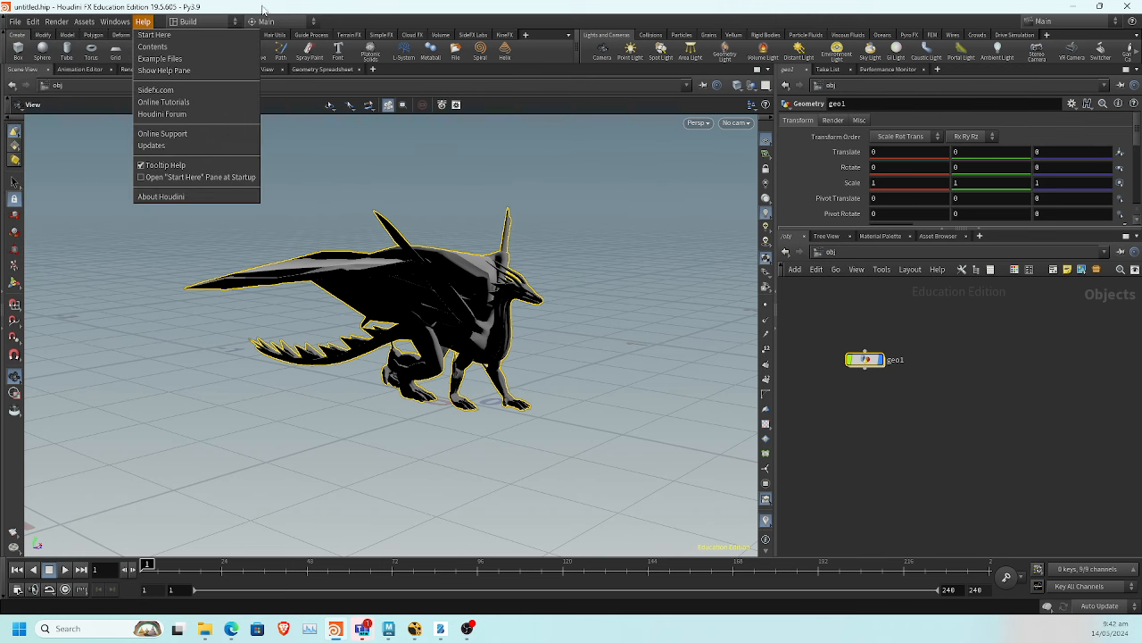
pyautogui.click(301, 7)
pyautogui.hotkey('ctrl', 'shift', 's')
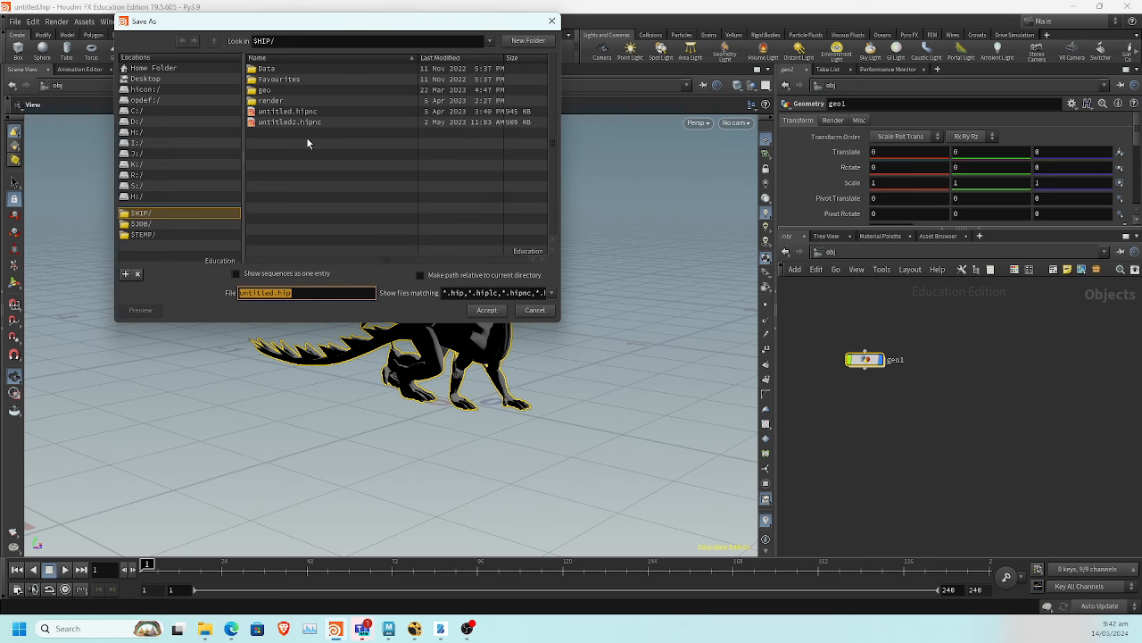
pyautogui.click(551, 20)
# Start a new Houdini project and set its project path to the Desktop's wall_breaks/houdini folder
pyautogui.click(15, 20)
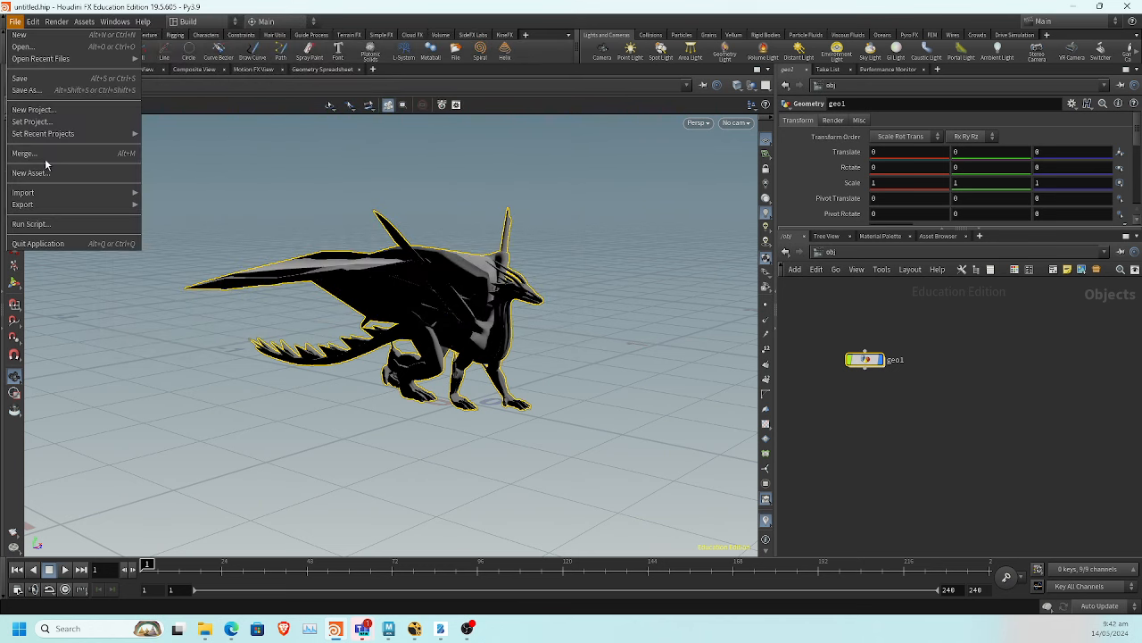
pyautogui.click(69, 111)
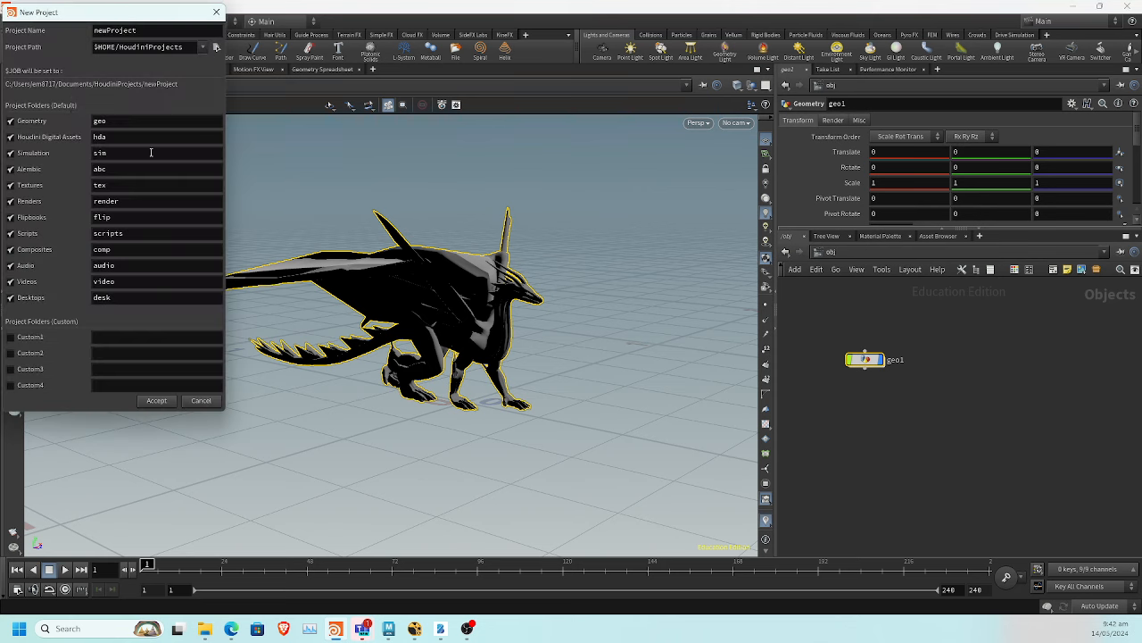
pyautogui.click(370, 141)
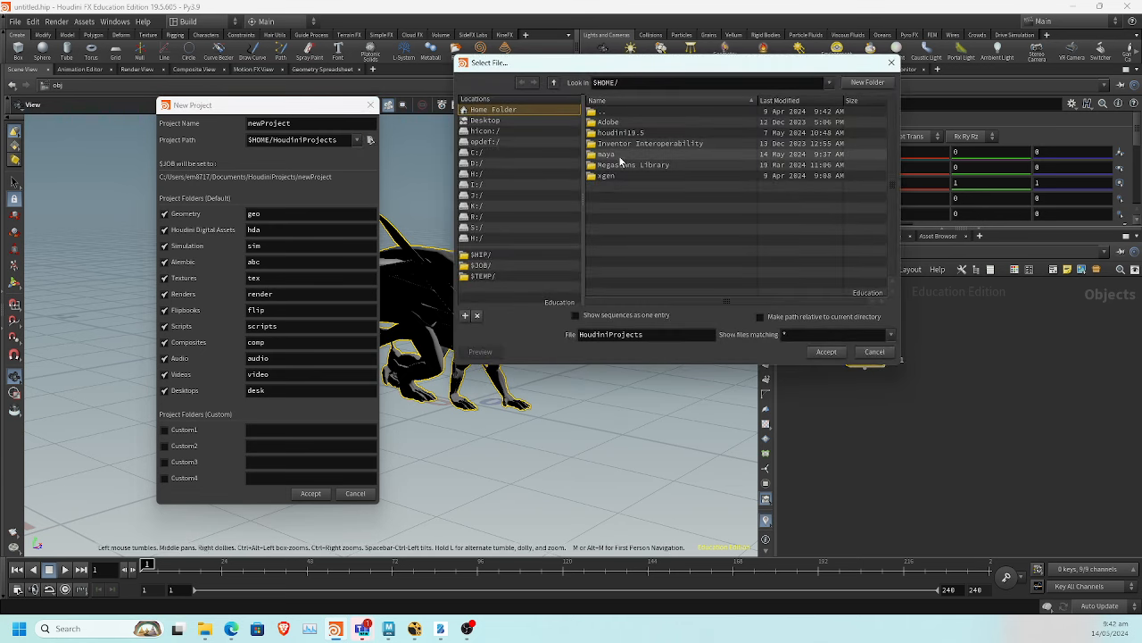
pyautogui.click(487, 121)
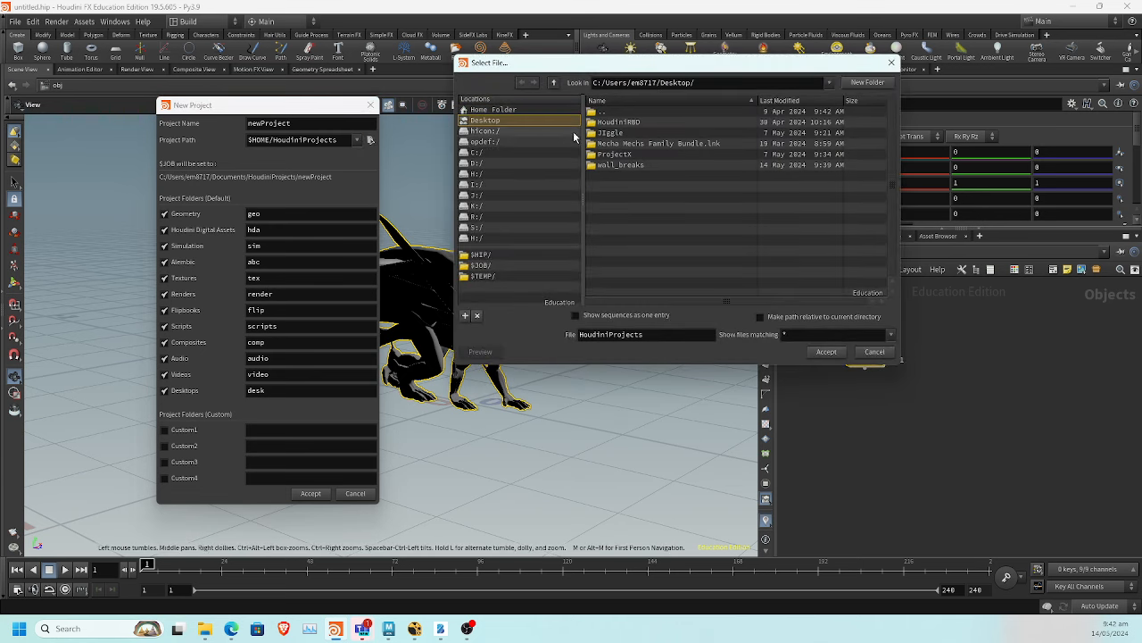
pyautogui.doubleClick(641, 164)
pyautogui.doubleClick(627, 155)
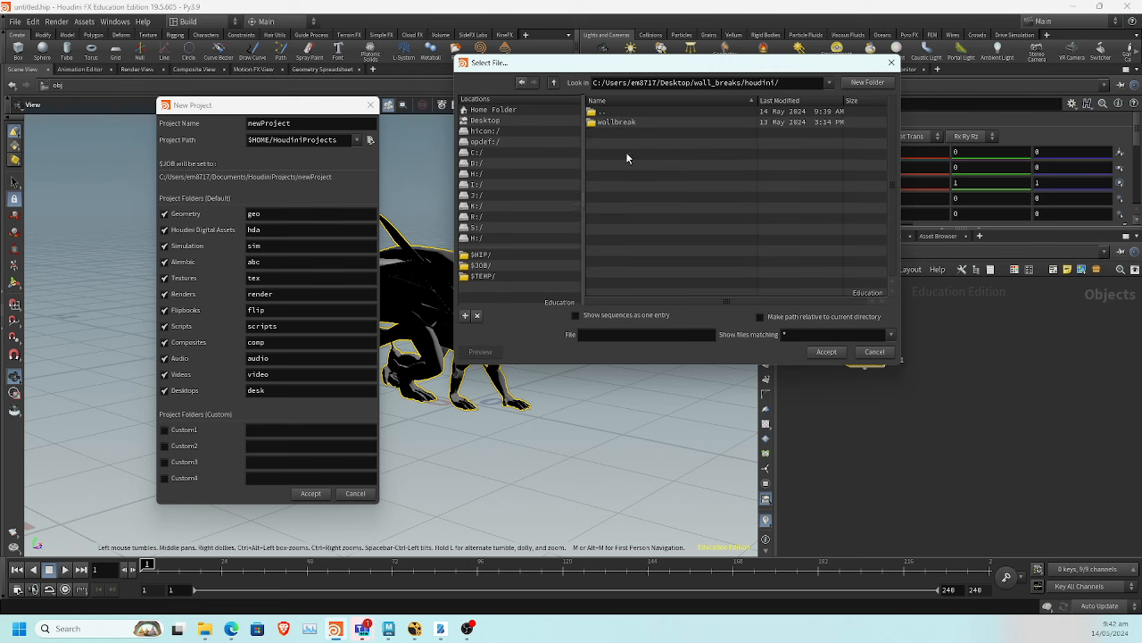
pyautogui.click(306, 128)
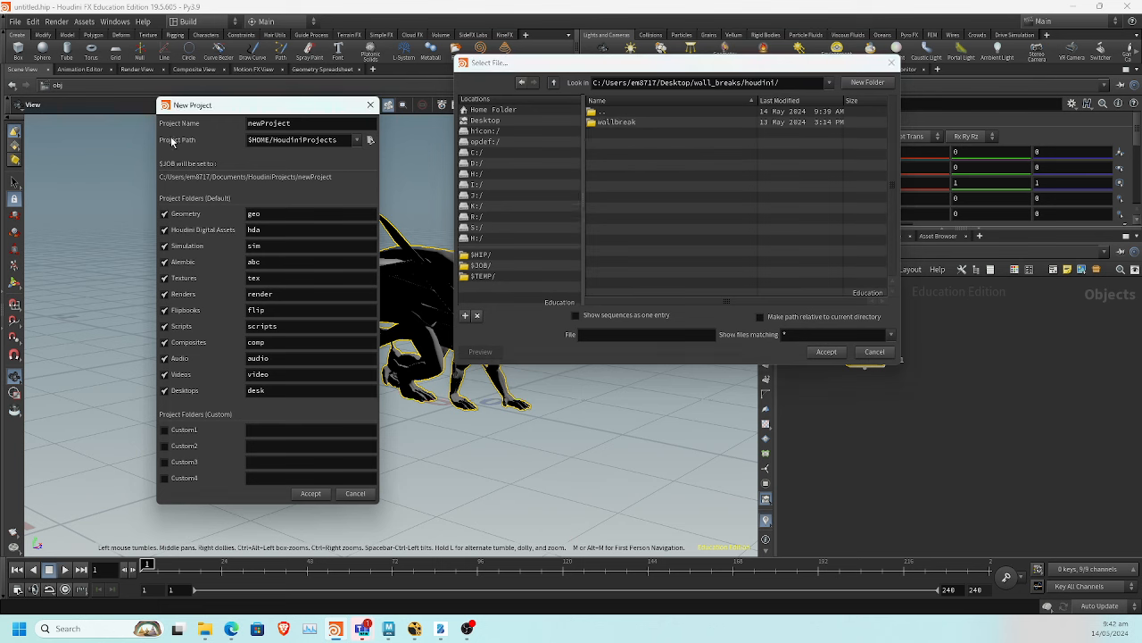
pyautogui.moveTo(301, 107); pyautogui.dragTo(255, 106)
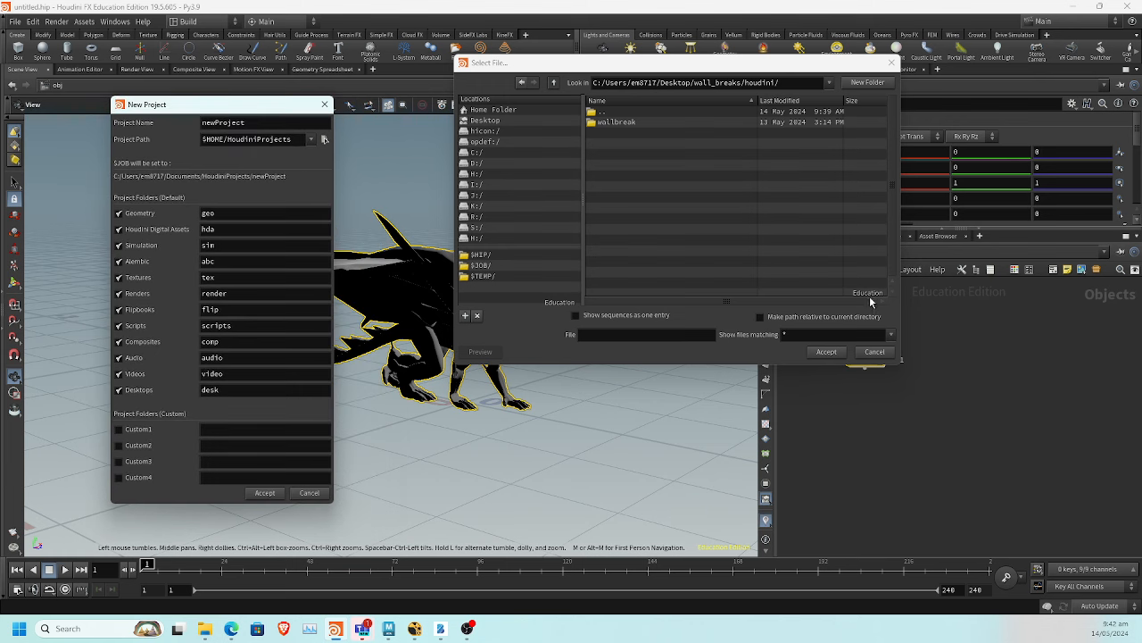
pyautogui.click(825, 352)
# Name the project dragon_wall_break, create it and check the $JOB folder among the save locations
pyautogui.click(239, 124)
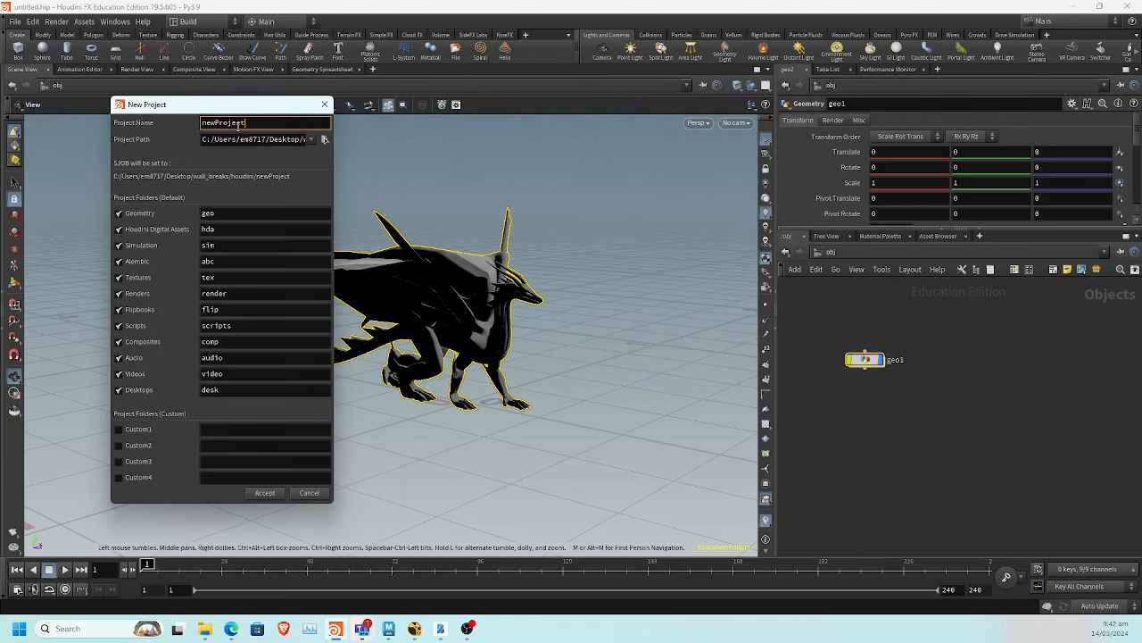
pyautogui.doubleClick(238, 124)
pyautogui.write('dragon_wall_break')
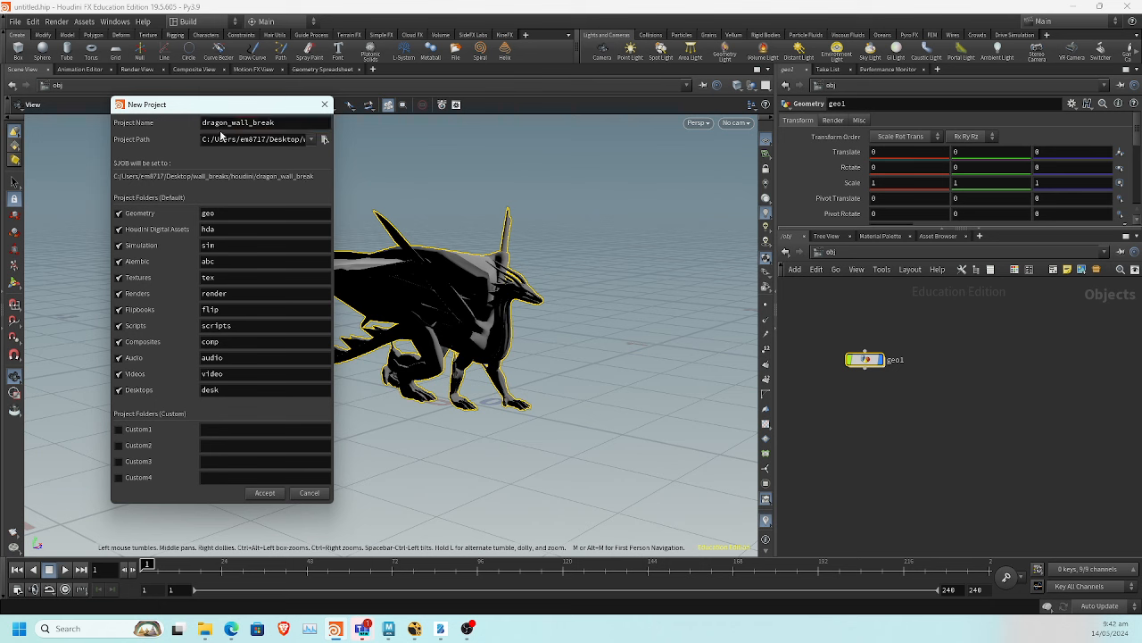
pyautogui.click(264, 493)
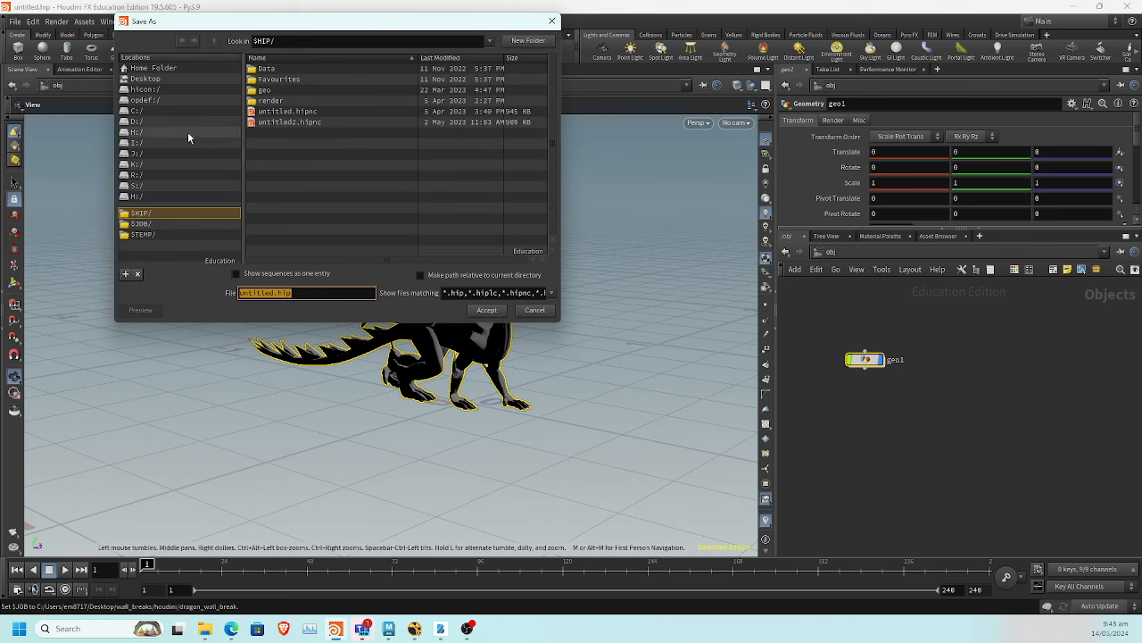
pyautogui.click(158, 225)
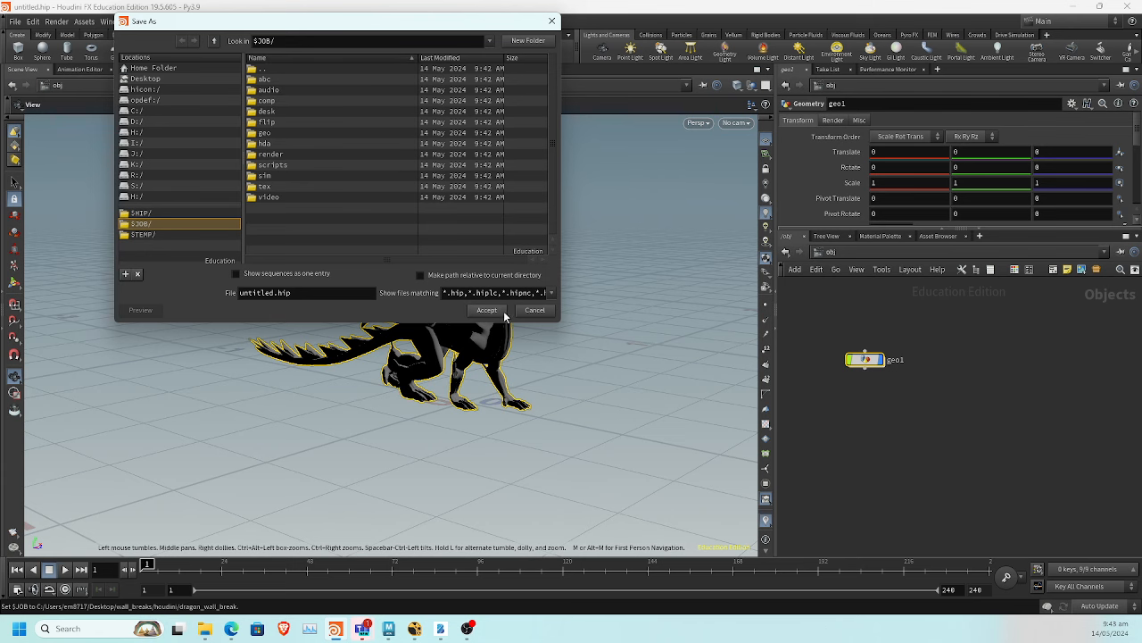
pyautogui.click(546, 312)
# Open the list of scene variables and copy the JOB variable's path
pyautogui.click(33, 22)
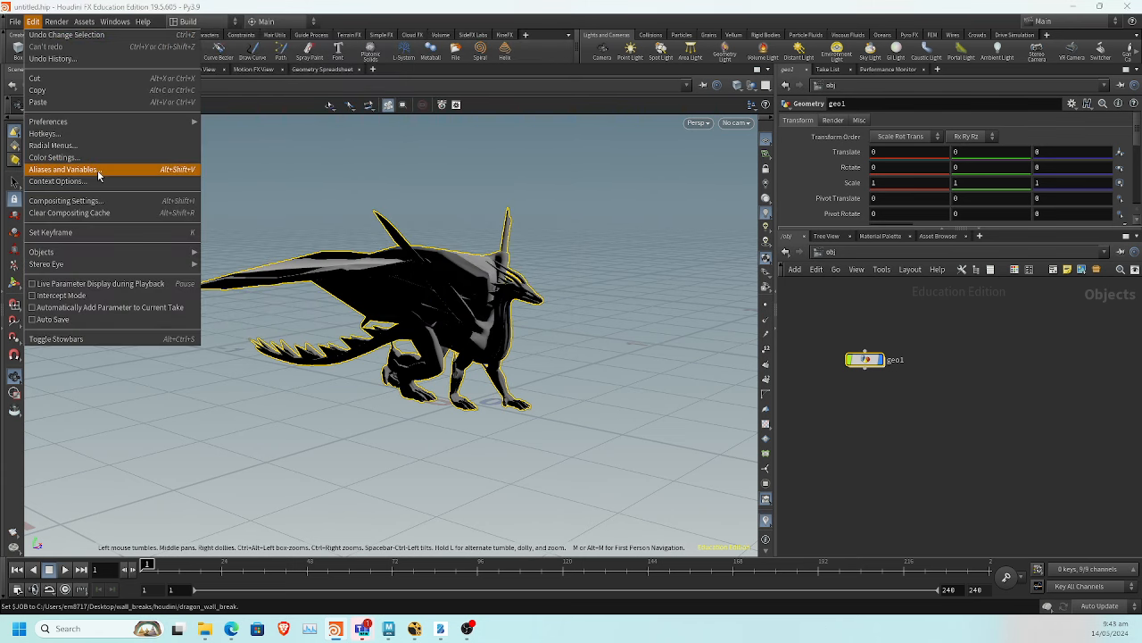
pyautogui.click(97, 170)
pyautogui.click(54, 40)
pyautogui.moveTo(84, 20); pyautogui.dragTo(291, 143)
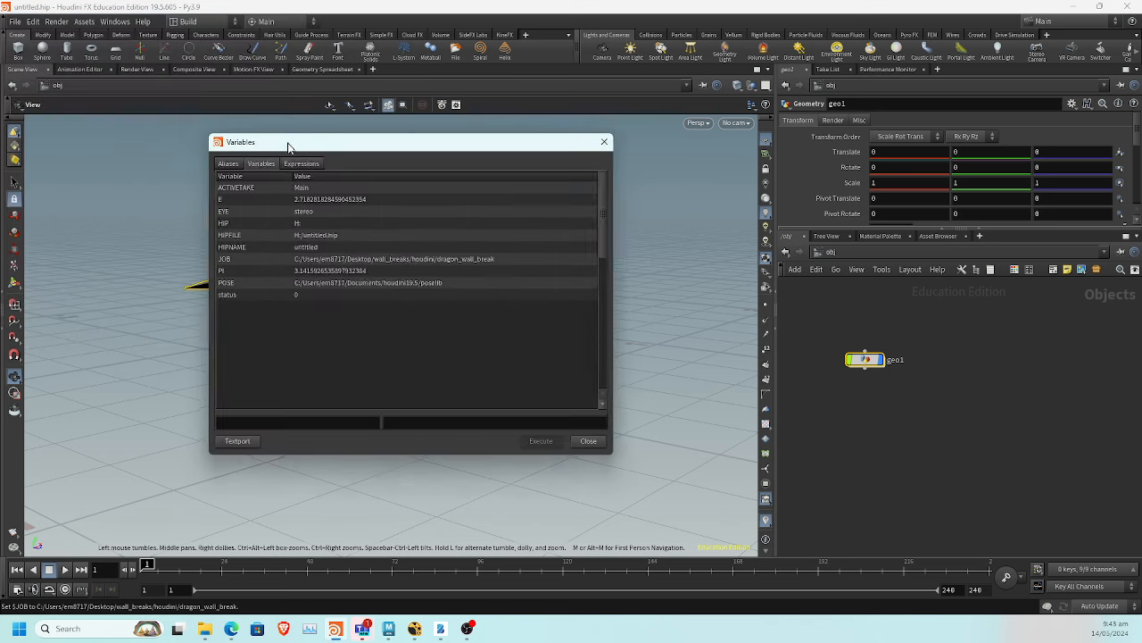
pyautogui.click(452, 260)
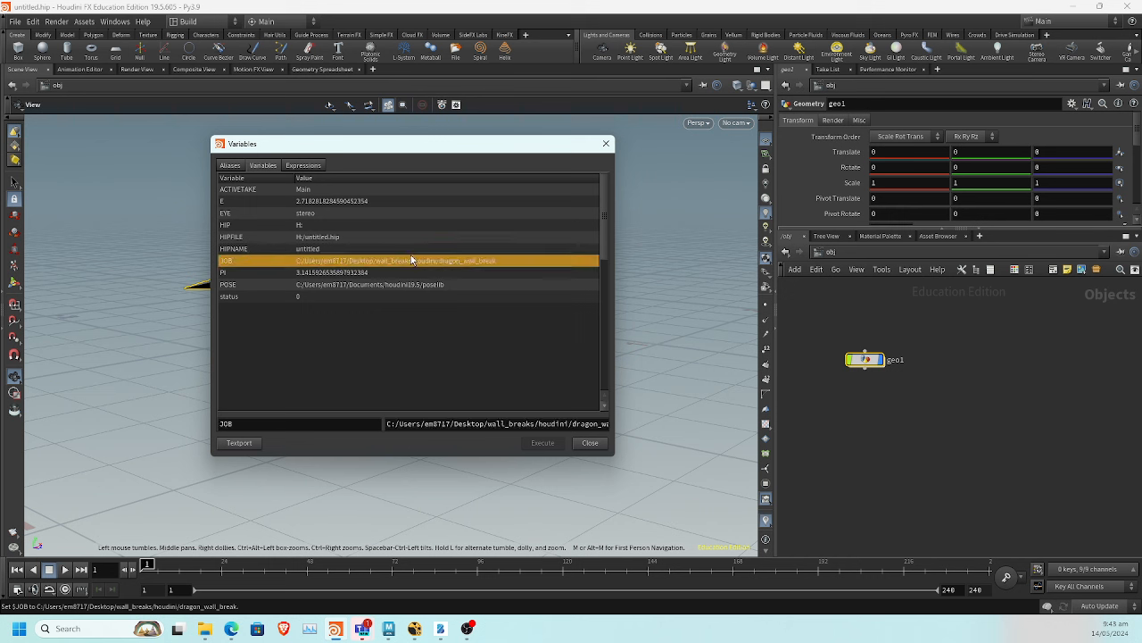
pyautogui.tripleClick(408, 422)
pyautogui.hotkey('ctrl', 'c')
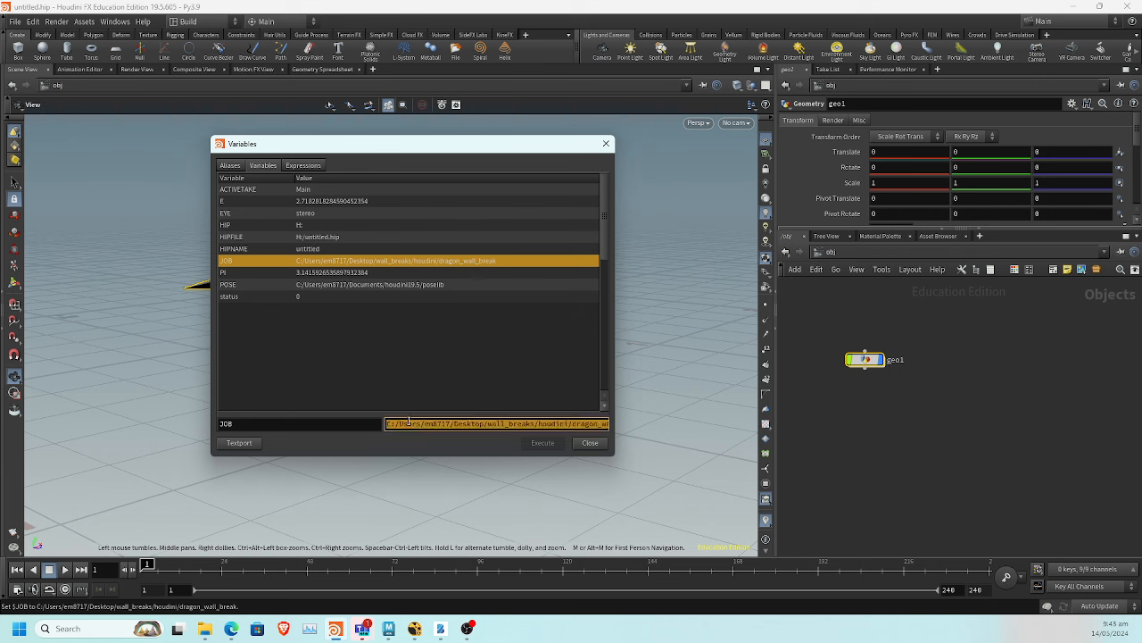
# Set the HIPFILE variable to the copied JOB path and close the Variables window
pyautogui.click(332, 237)
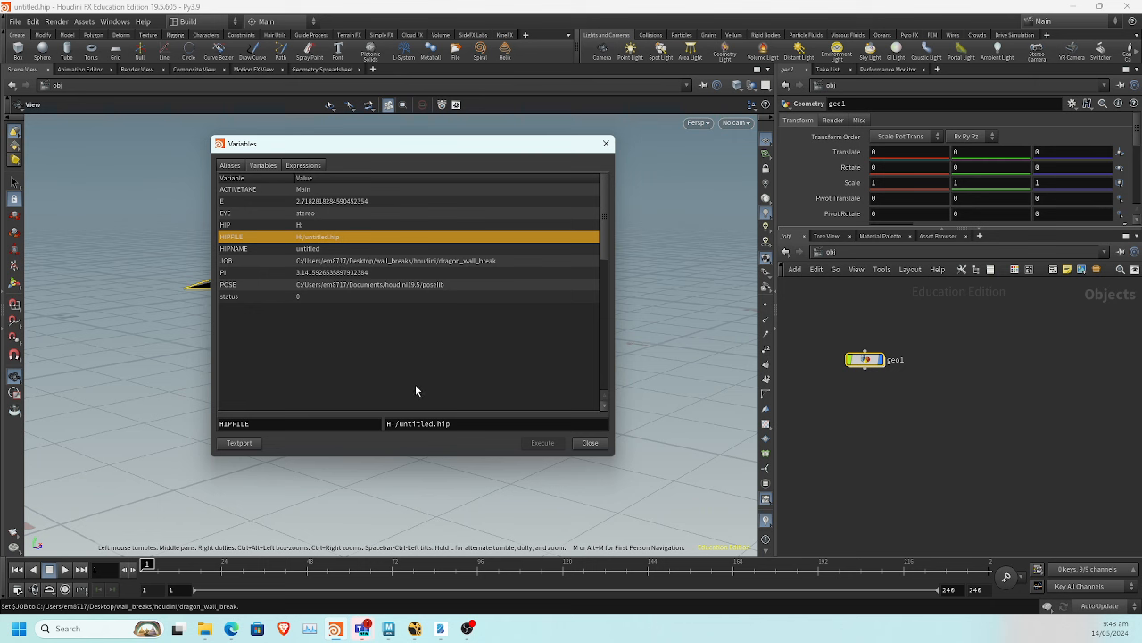
pyautogui.tripleClick(457, 424)
pyautogui.hotkey('ctrl', 'v')
pyautogui.press('Return')
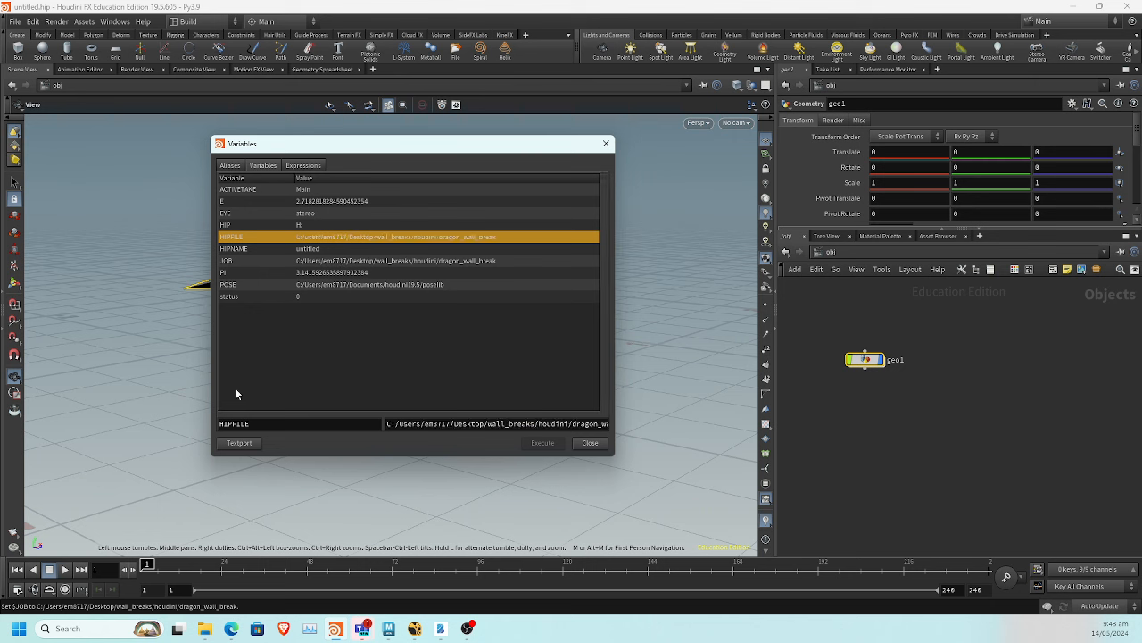
pyautogui.click(590, 443)
# Save the scene as dragon_RBD_sim in the $JOB folder
pyautogui.hotkey('ctrl', 'shift', 's')
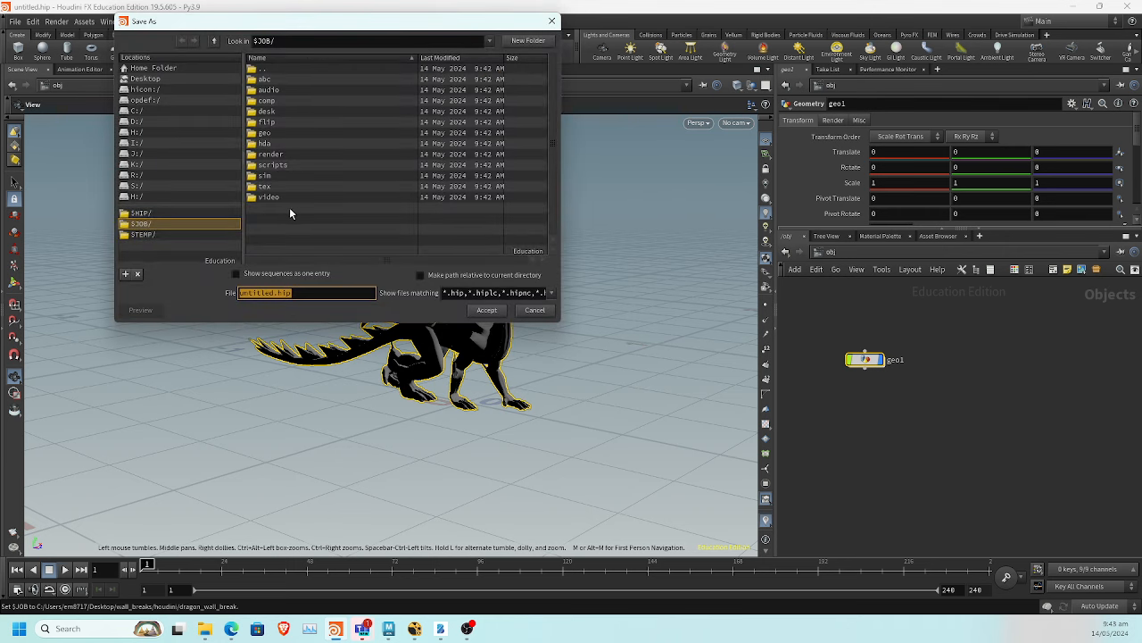
pyautogui.write('dragon_RBD_sim')
pyautogui.press('Return')
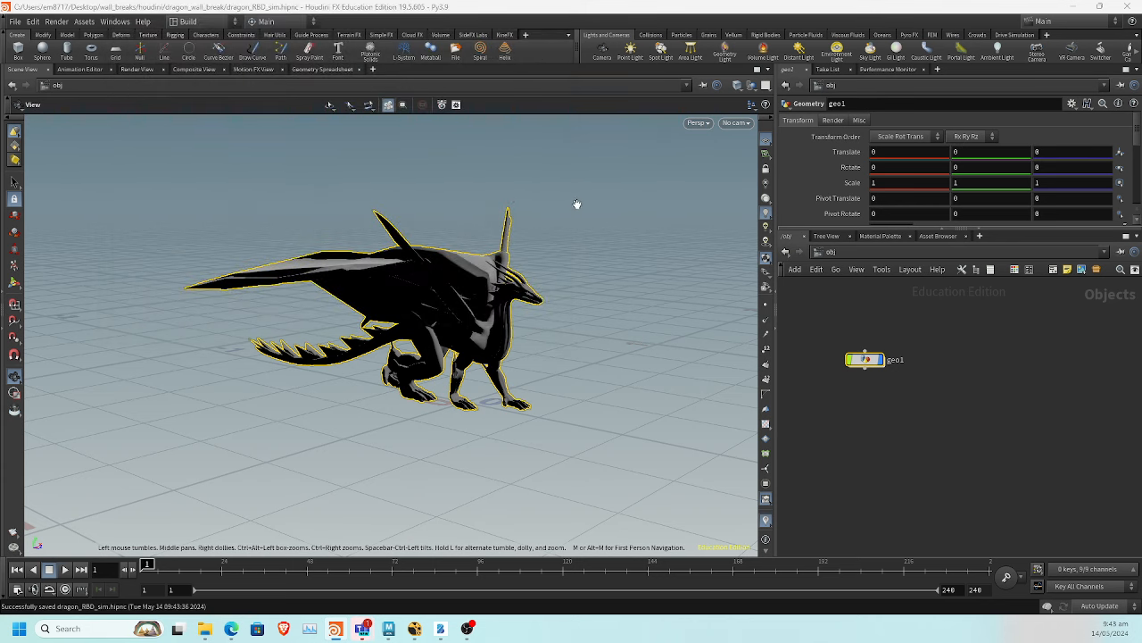
# Import the Filmbox FBX file cameraTrack.fbx from the wall_breaks/fbx folder into the current scene with the default options
pyautogui.click(19, 24)
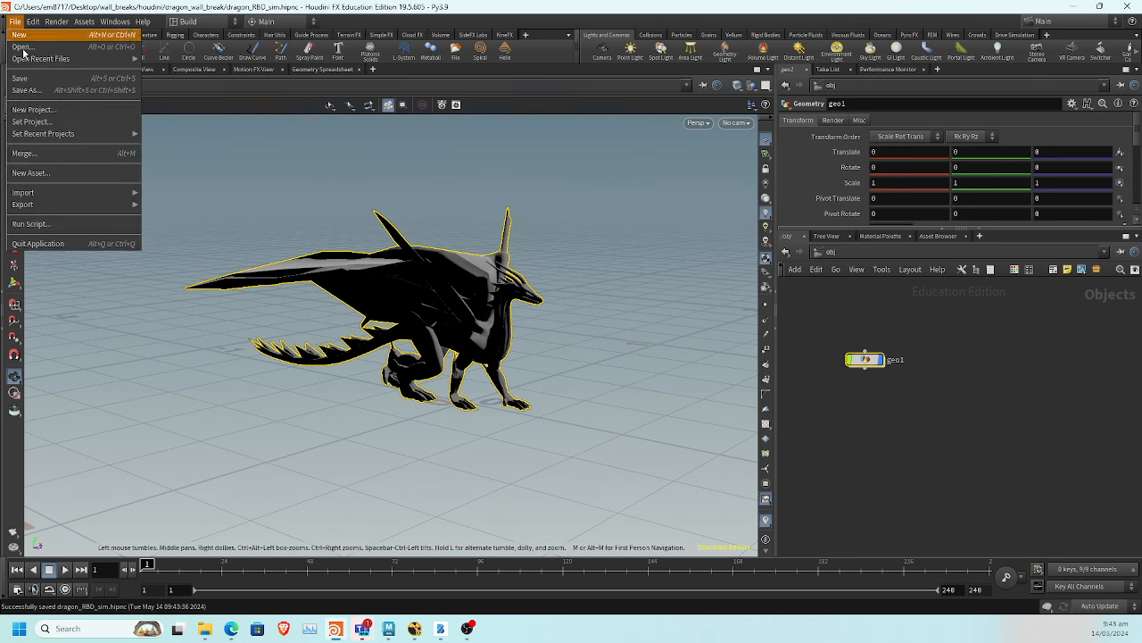
pyautogui.moveTo(81, 209)
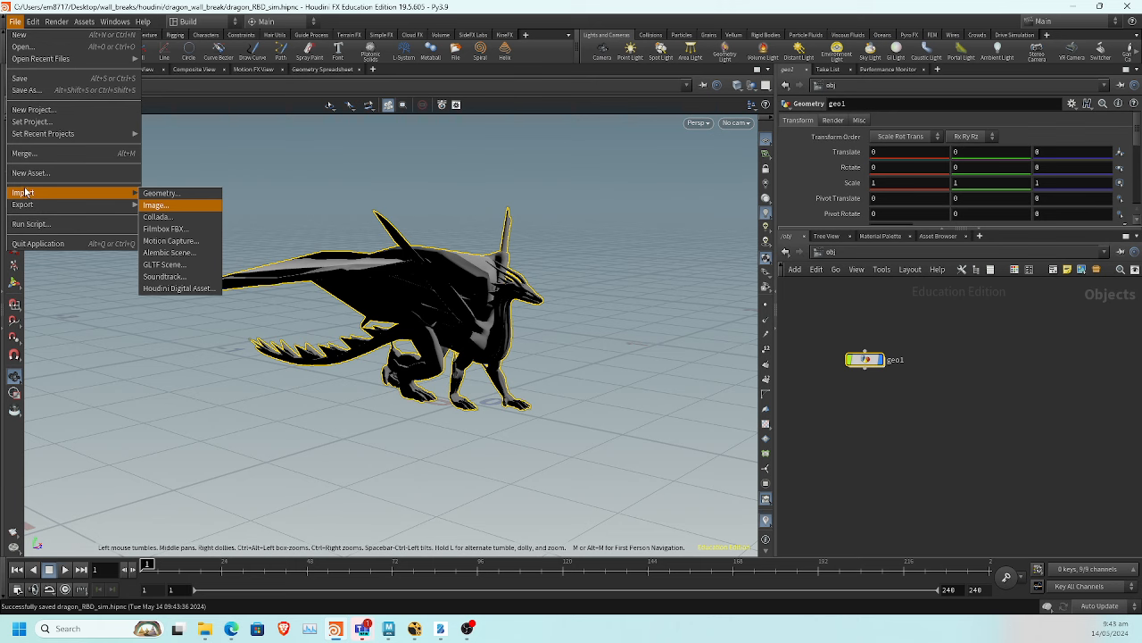
pyautogui.click(173, 229)
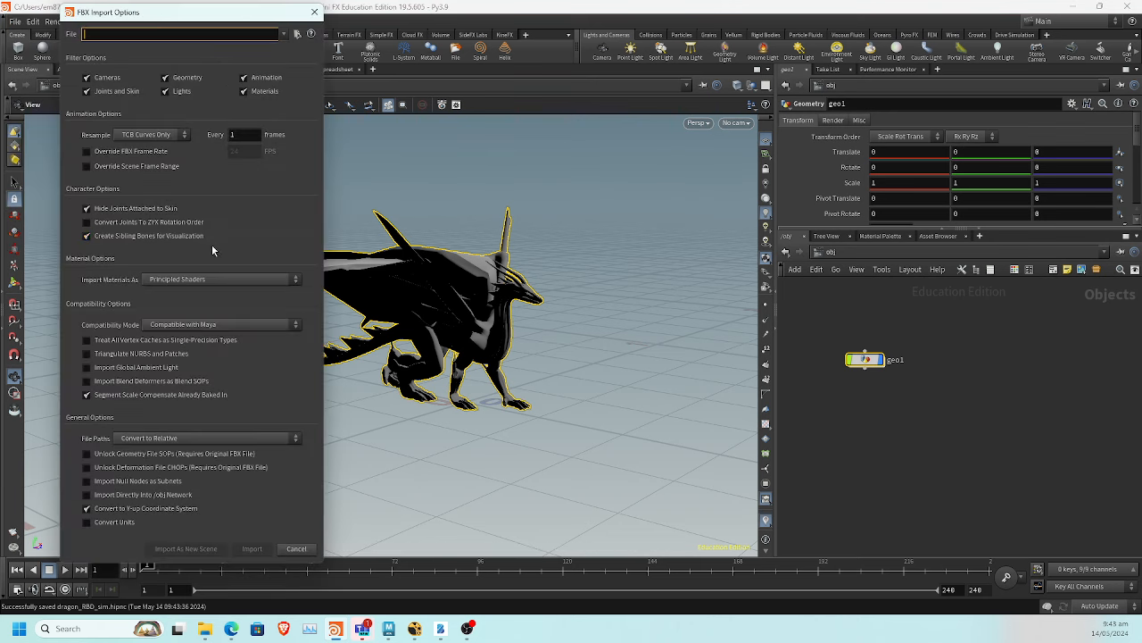
pyautogui.click(297, 34)
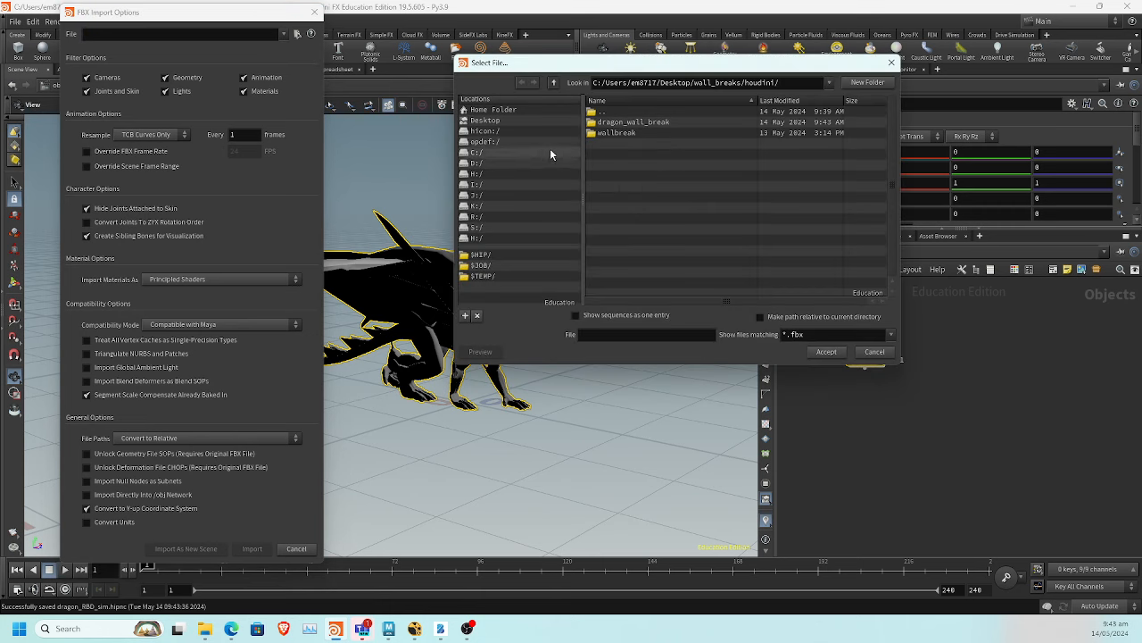
pyautogui.click(554, 83)
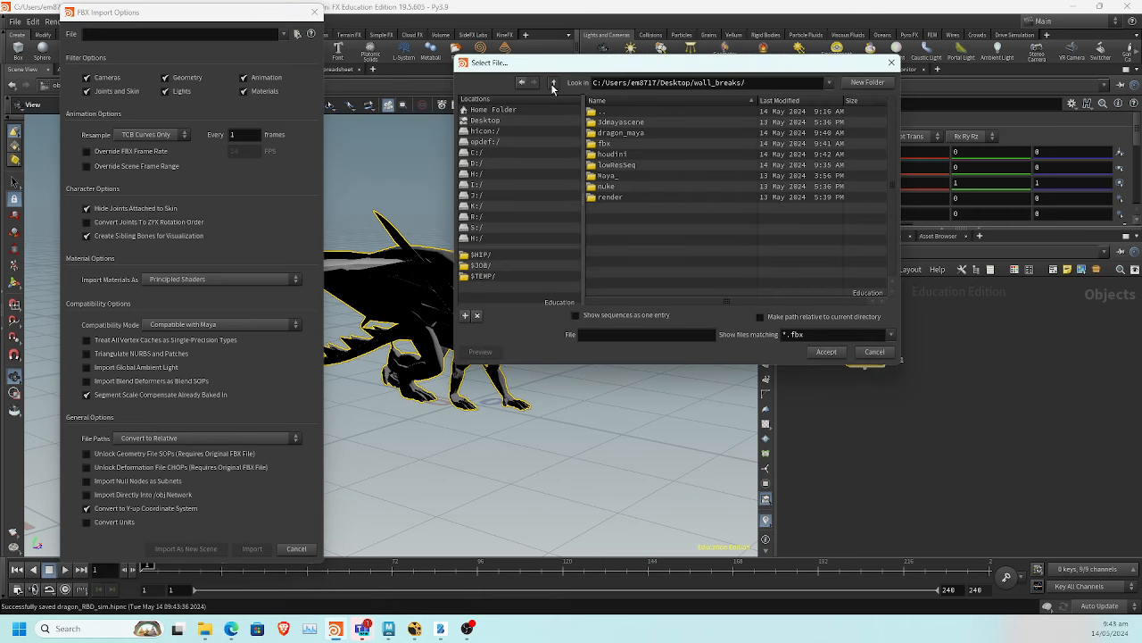
pyautogui.click(554, 84)
pyautogui.doubleClick(613, 167)
pyautogui.doubleClick(614, 149)
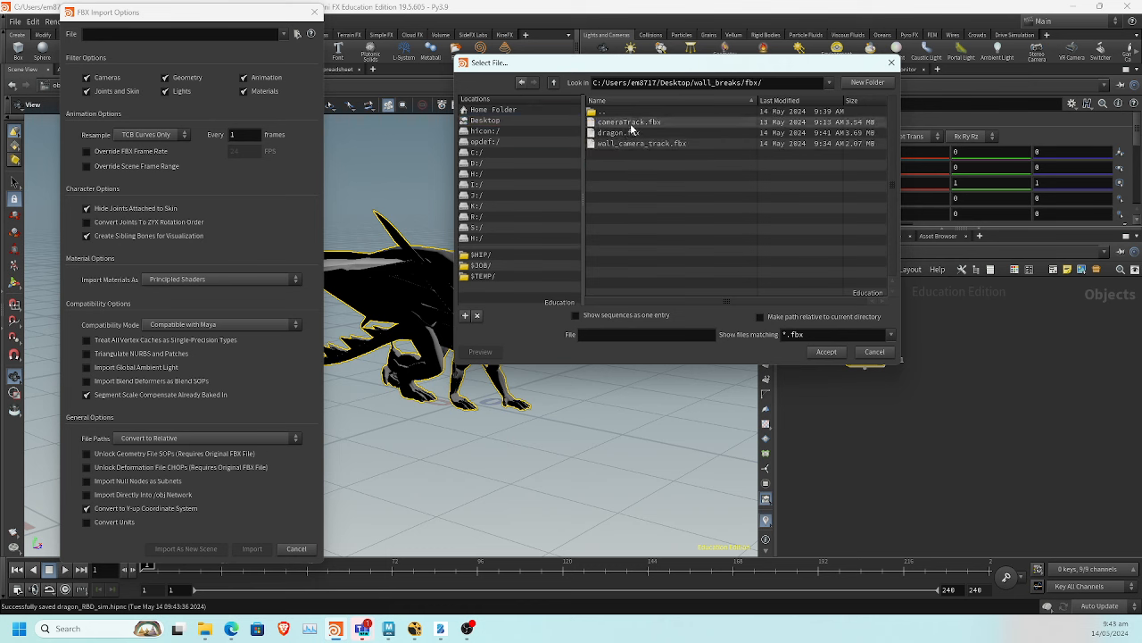
pyautogui.click(630, 122)
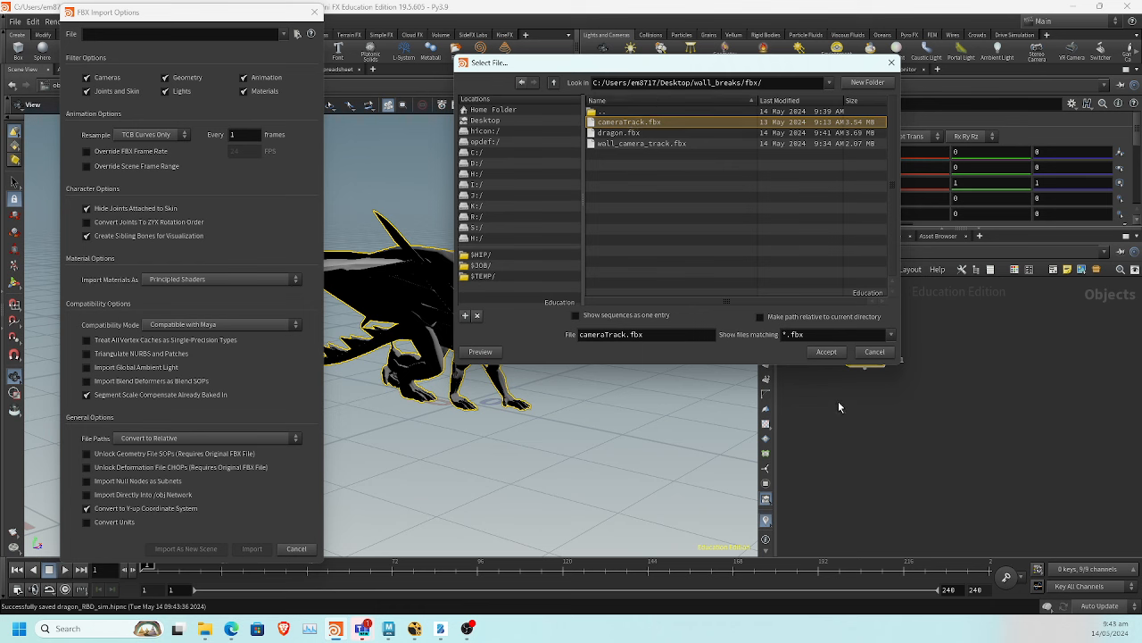
pyautogui.click(826, 351)
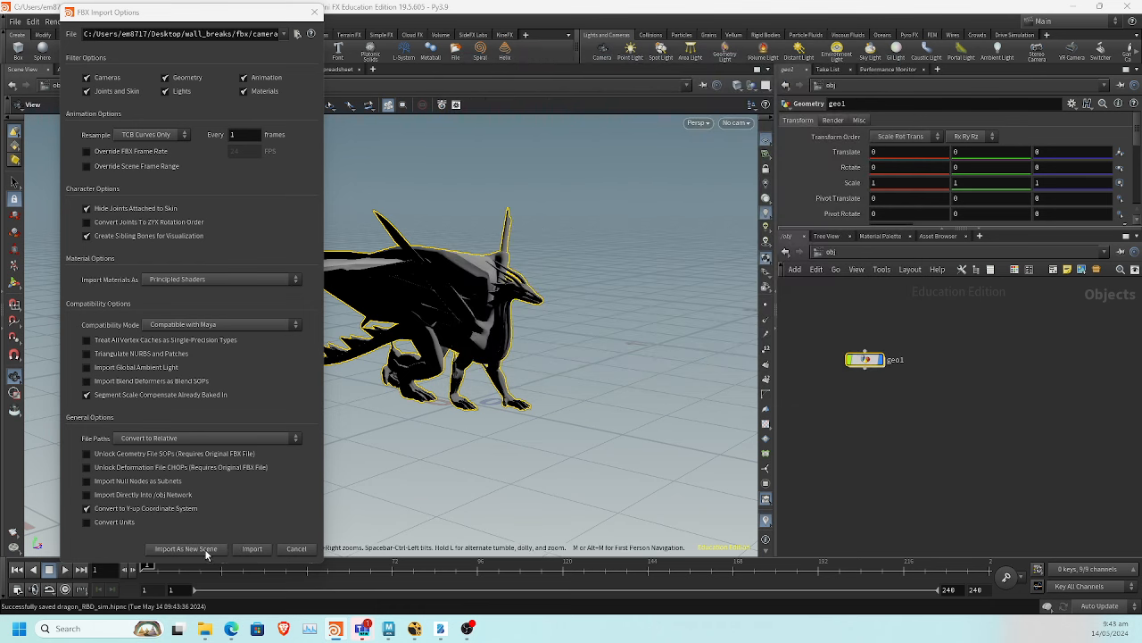
pyautogui.click(253, 549)
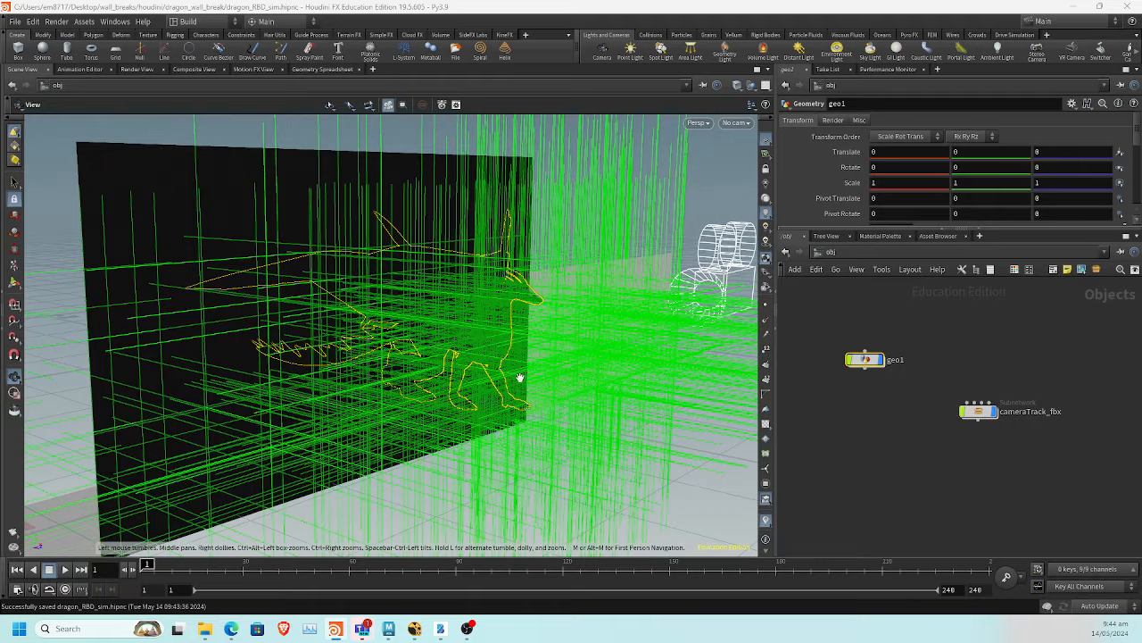
# Go inside the cameraTrack_fbx subnetwork and maximize the network editor to show all its nodes
pyautogui.moveTo(331, 249); pyautogui.dragTo(206, 237, button='right')
pyautogui.moveTo(206, 237); pyautogui.dragTo(393, 348)
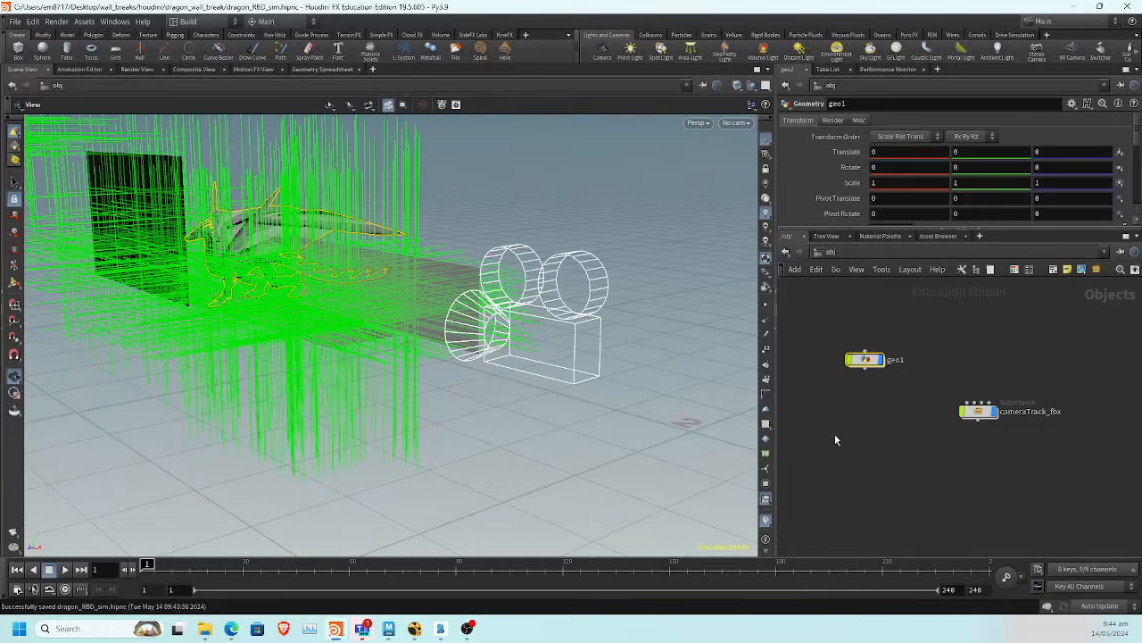
pyautogui.doubleClick(993, 414)
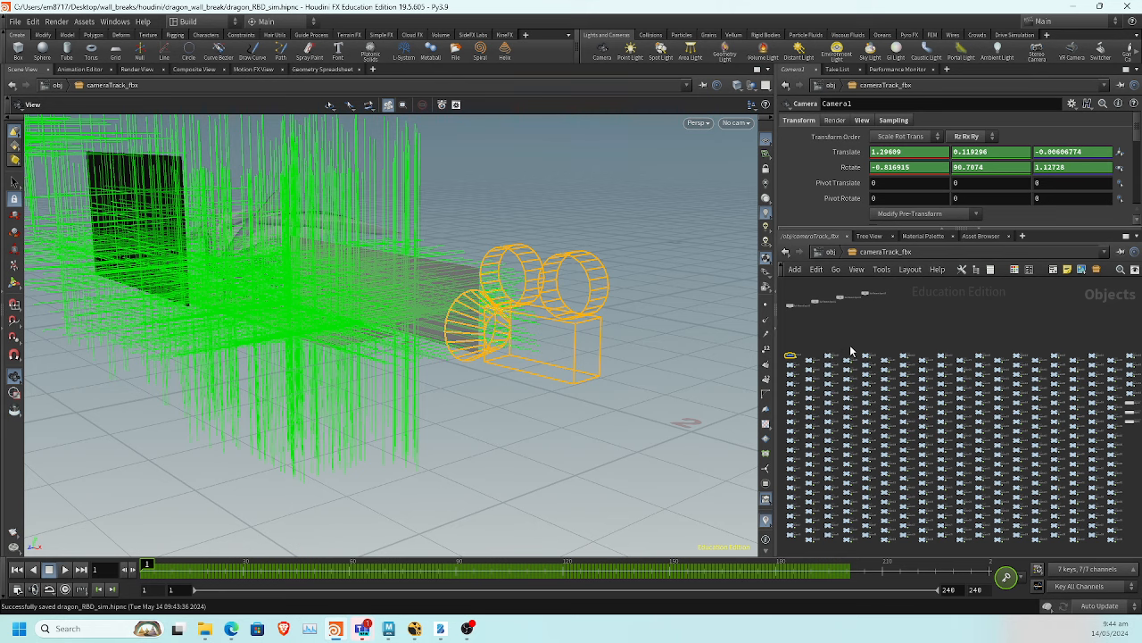
pyautogui.hotkey('ctrl', 'b')
pyautogui.scroll(3, 258, 252)
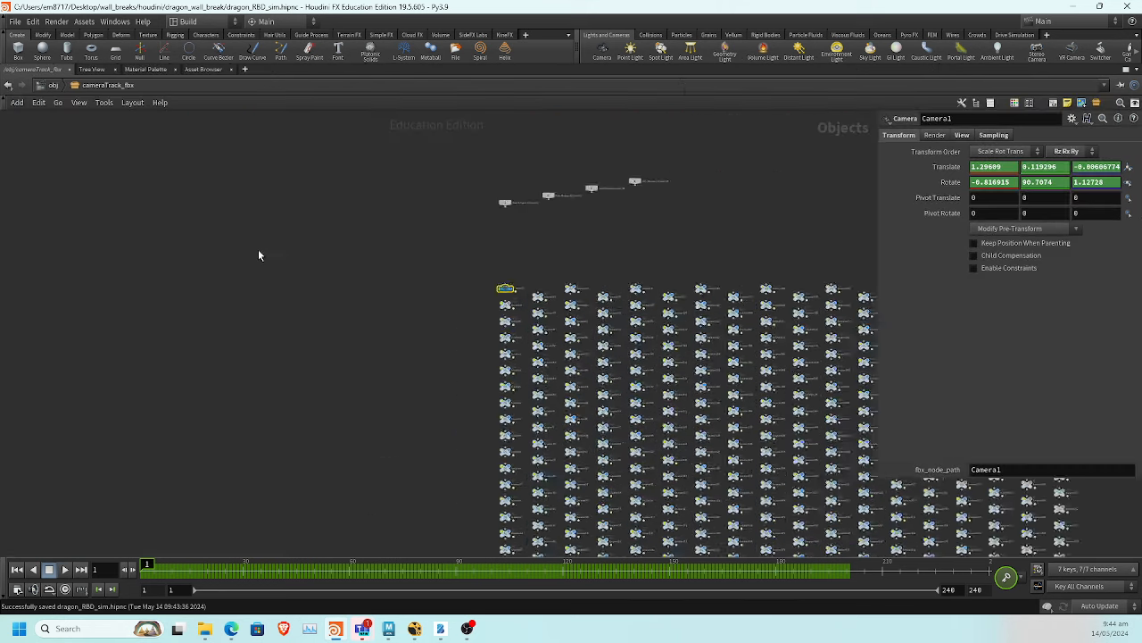
pyautogui.moveTo(378, 289); pyautogui.dragTo(24, 202, button='middle')
pyautogui.scroll(-2, 28, 215)
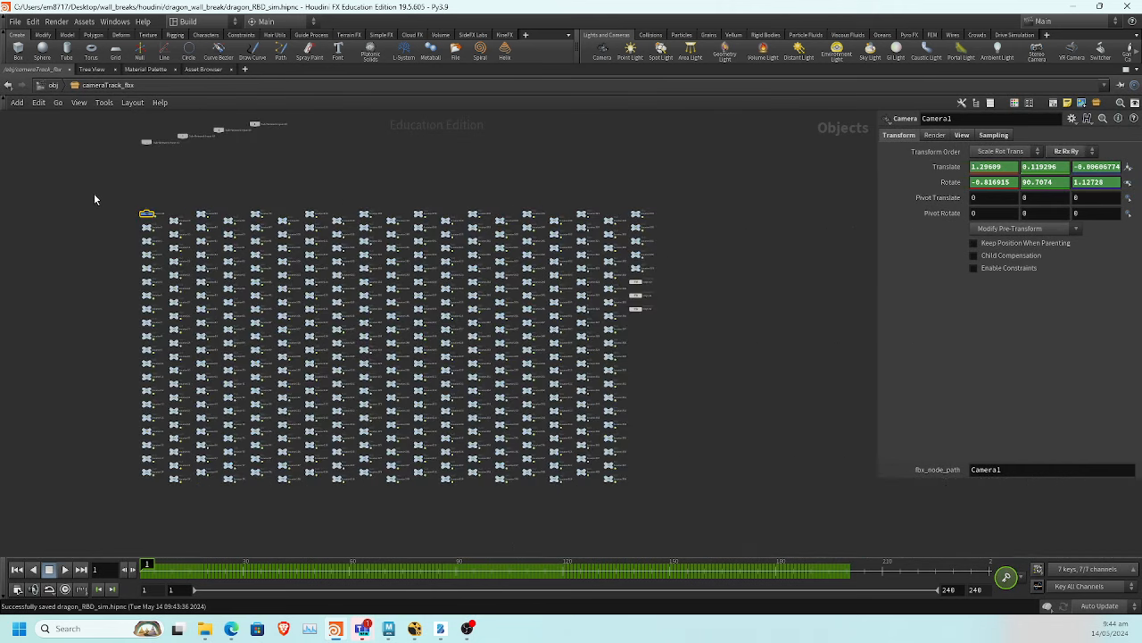
# Move the Camera1 node and the object0, object1 and object2 geometry nodes clear of the locator grid
pyautogui.scroll(2, 98, 199)
pyautogui.moveTo(162, 222); pyautogui.dragTo(40, 185)
pyautogui.scroll(-1, 88, 260)
pyautogui.moveTo(719, 354); pyautogui.dragTo(4, 234)
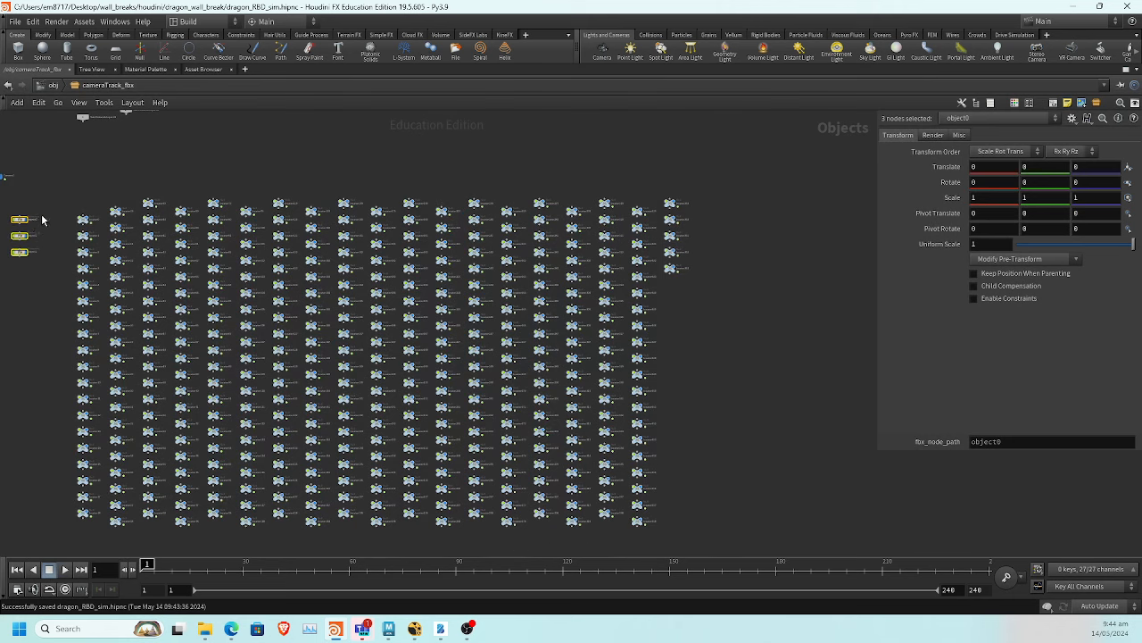
pyautogui.scroll(5, 9, 227)
pyautogui.scroll(-4, 183, 259)
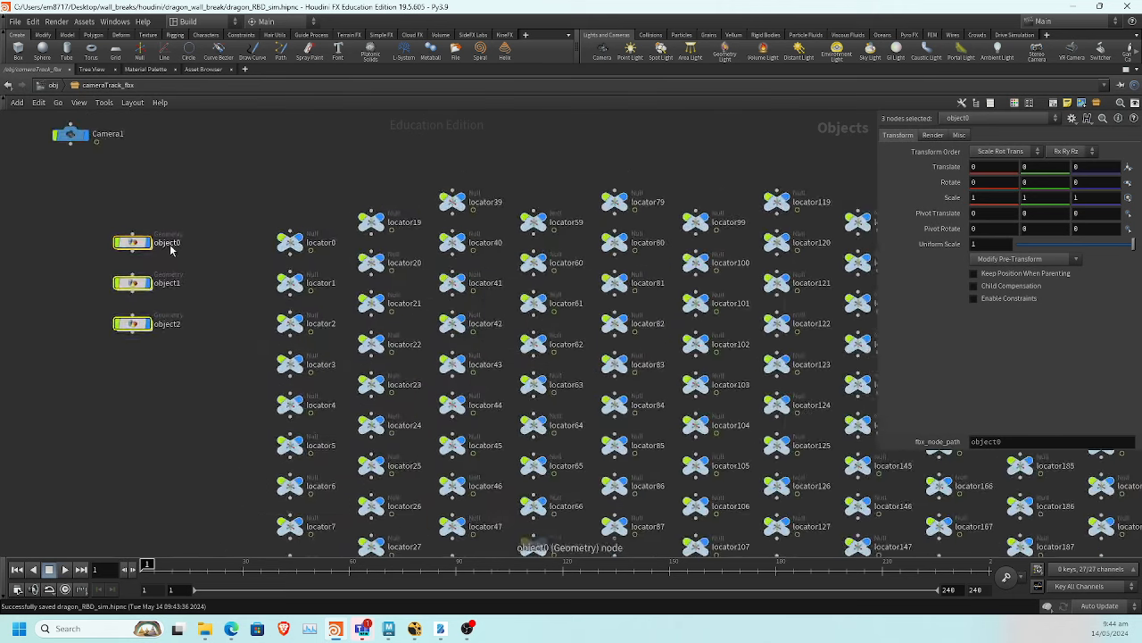
# Add a Null node above the locator grid and name it scale
pyautogui.click(483, 188)
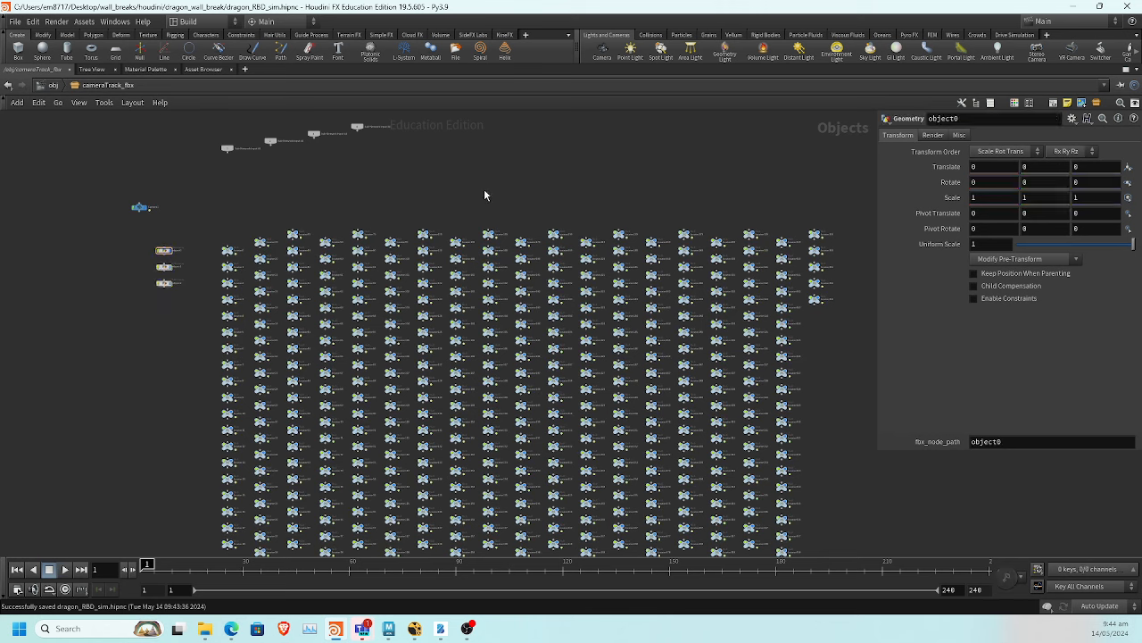
pyautogui.press('Tab')
pyautogui.write('nu')
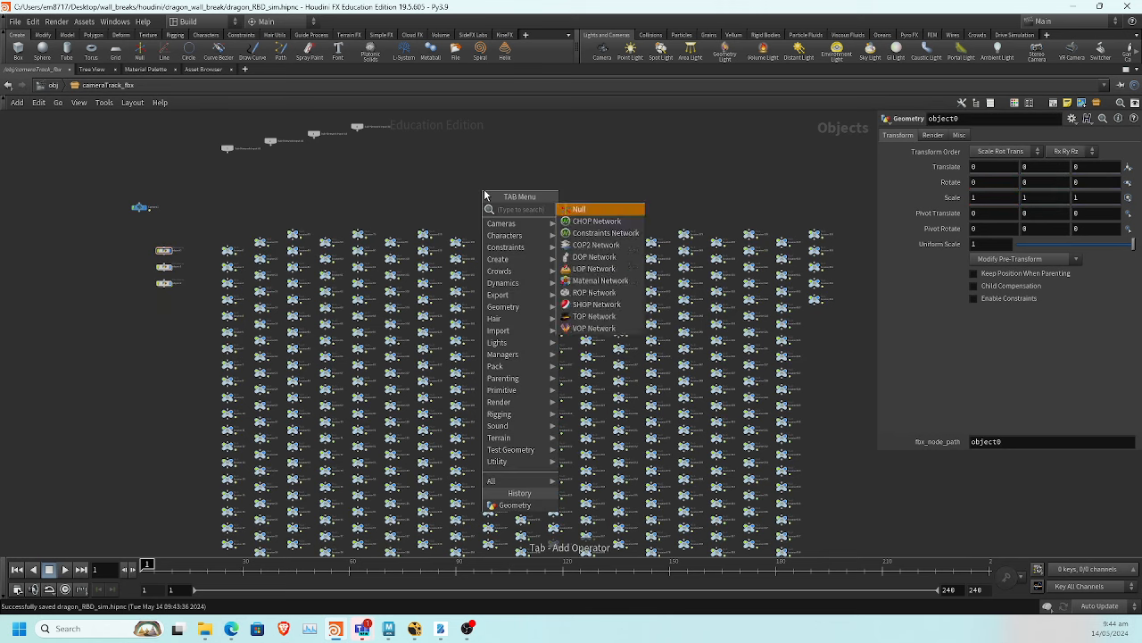
pyautogui.press('Return')
pyautogui.click(484, 194)
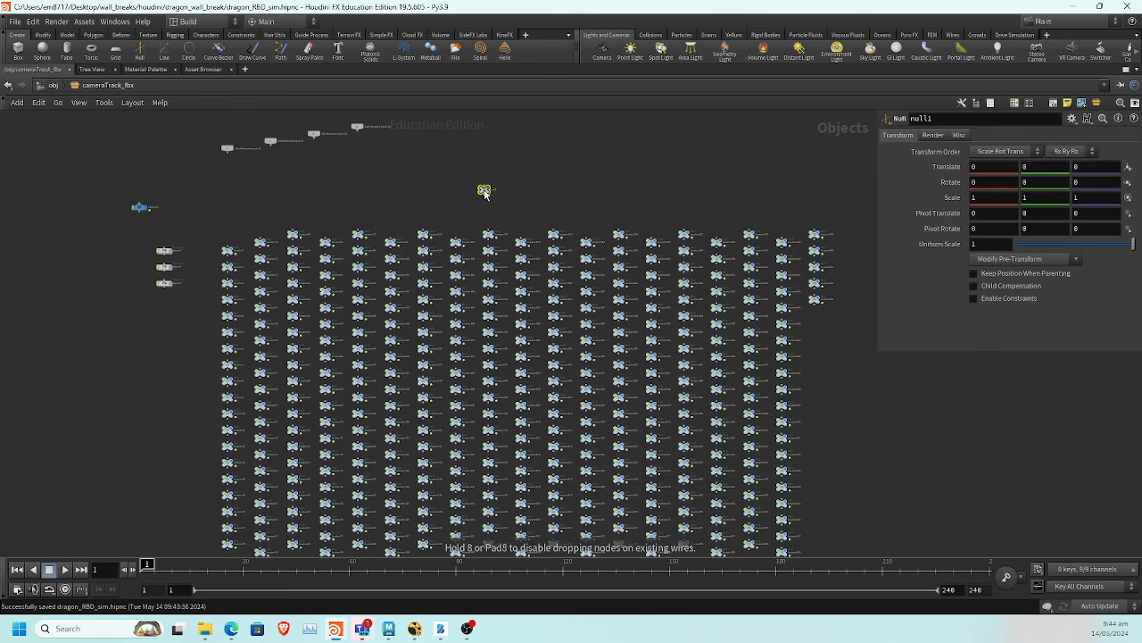
pyautogui.scroll(2, 604, 400)
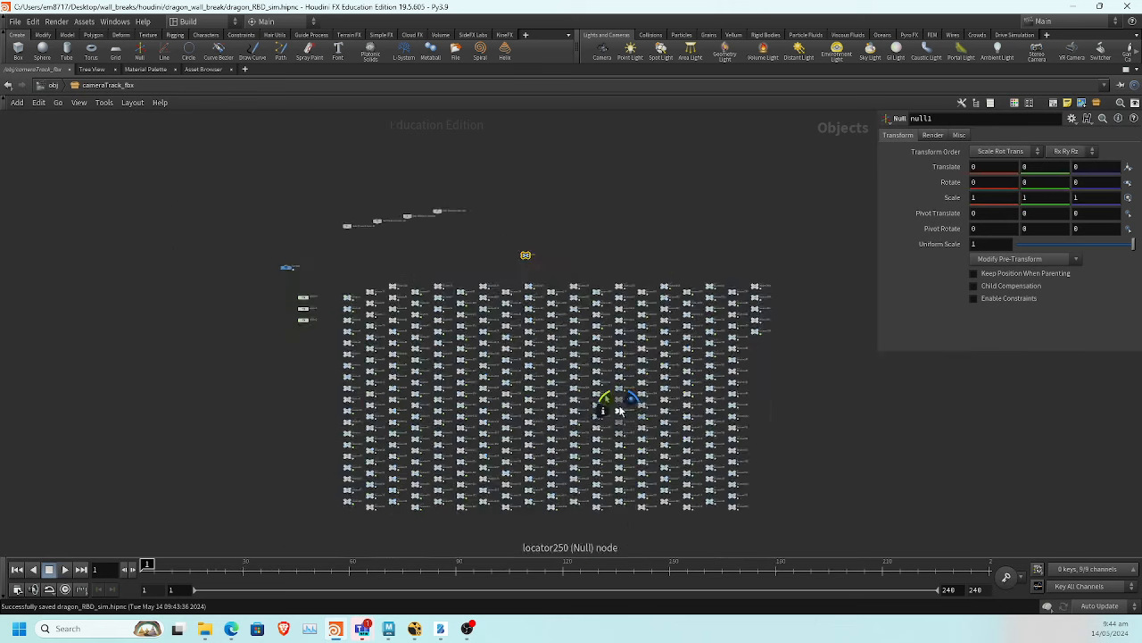
pyautogui.doubleClick(468, 145)
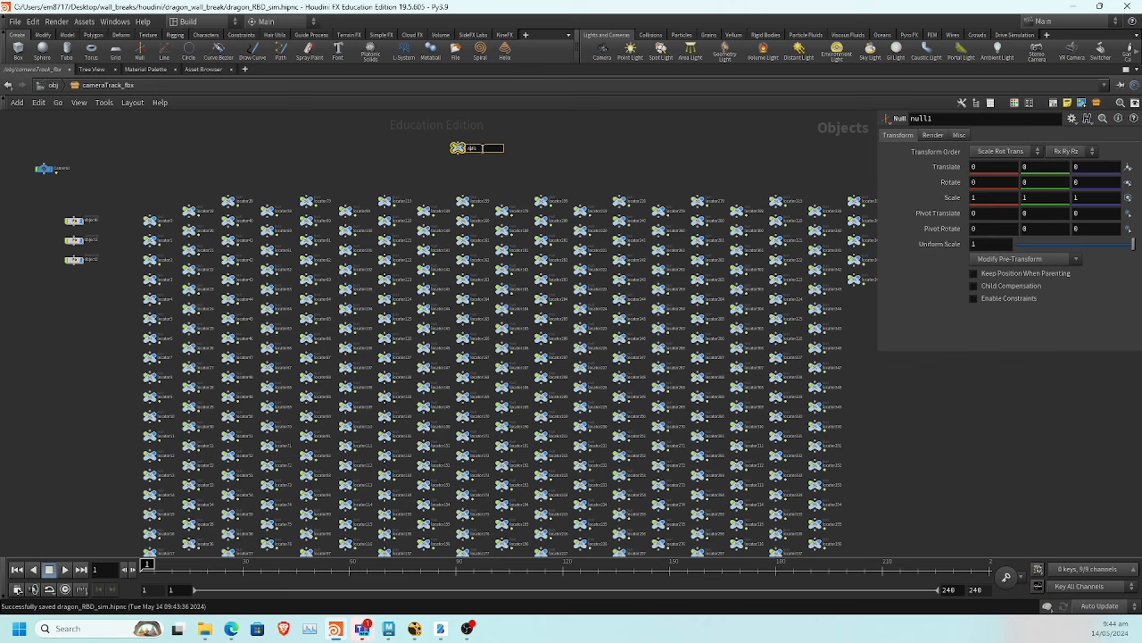
pyautogui.write('scale')
pyautogui.press('Return')
# Select all the locator null nodes in the camera track network
pyautogui.scroll(-3, 448, 171)
pyautogui.moveTo(733, 183); pyautogui.dragTo(238, 471)
pyautogui.scroll(3, 474, 260)
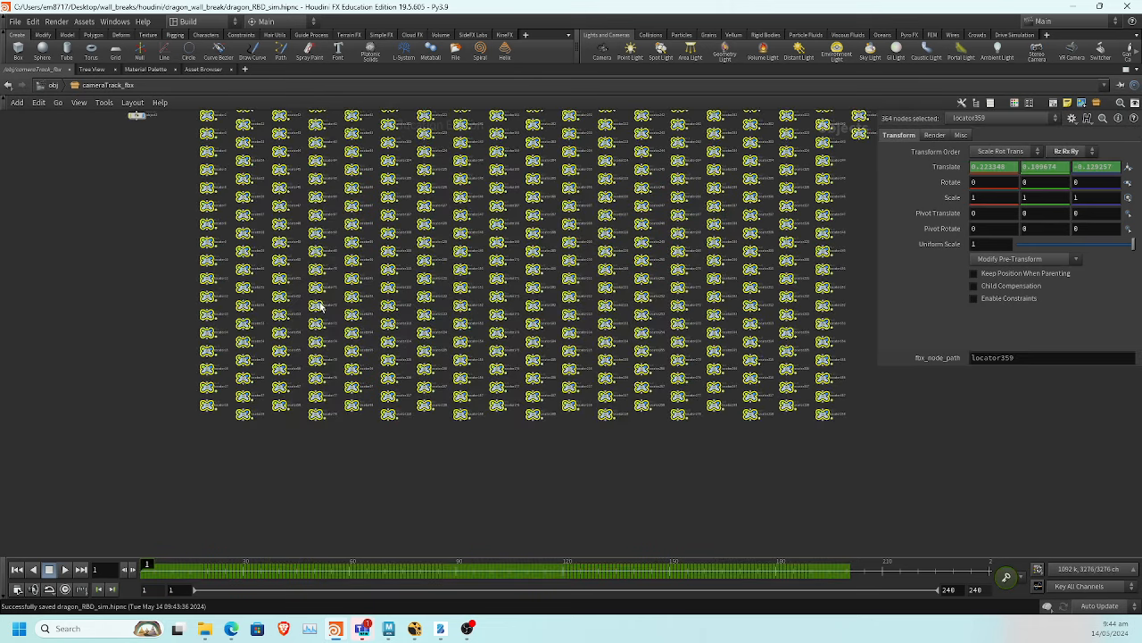
# Parent the selected locators to the scale null, try a uniform scale of 0.1 on the null, and undo the scaling
pyautogui.moveTo(326, 280); pyautogui.dragTo(314, 424, button='middle')
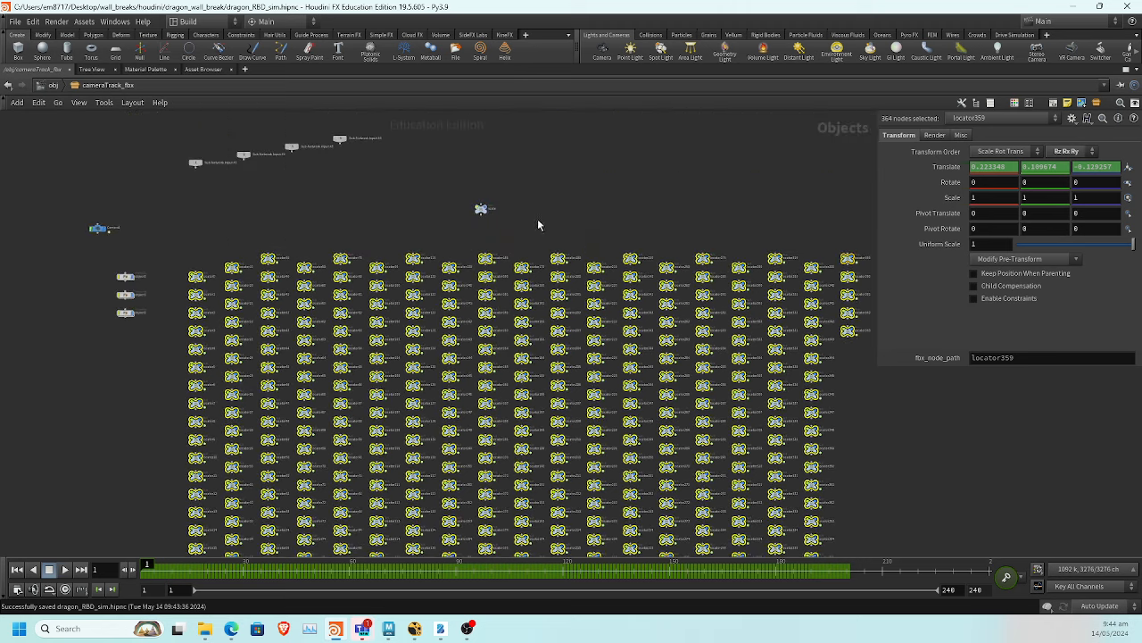
pyautogui.moveTo(486, 252); pyautogui.dragTo(481, 213)
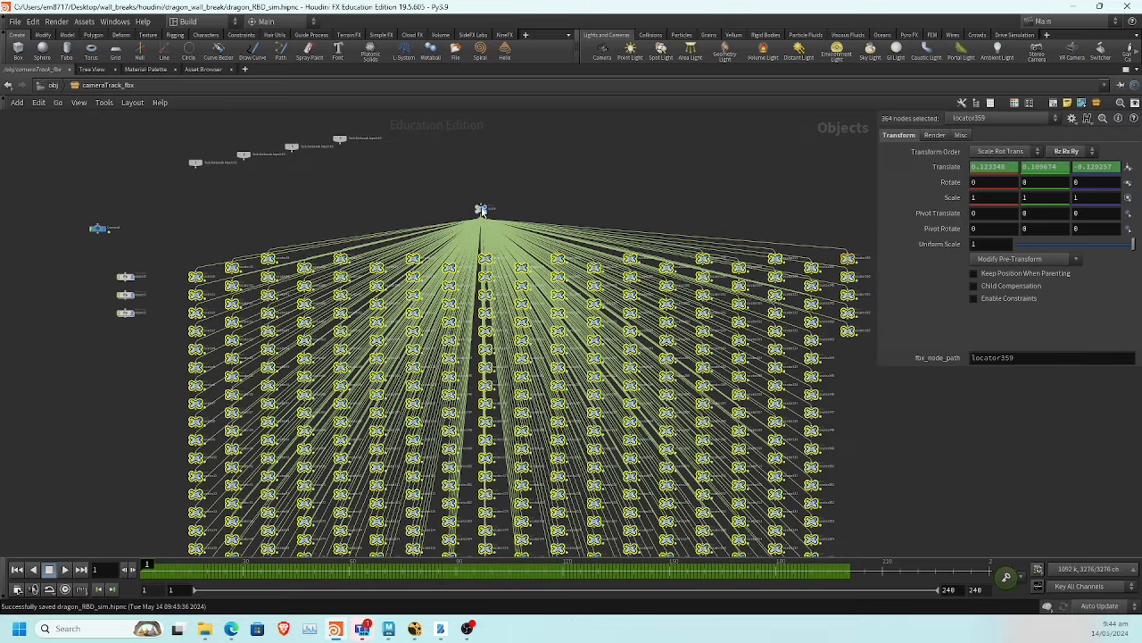
pyautogui.click(480, 209)
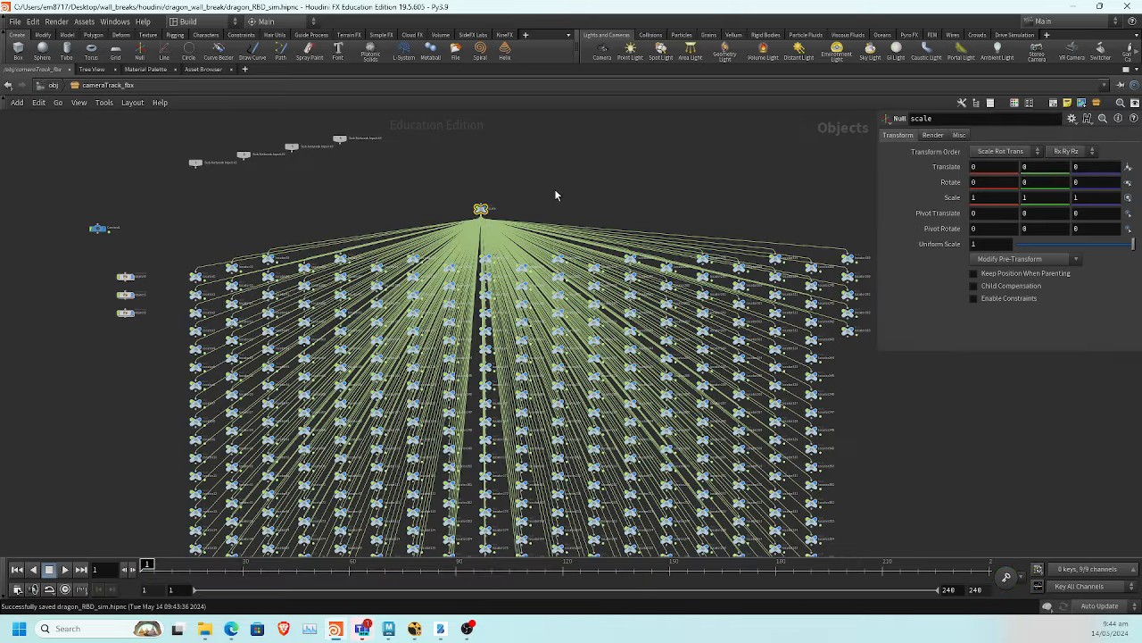
pyautogui.hotkey('ctrl', 'b')
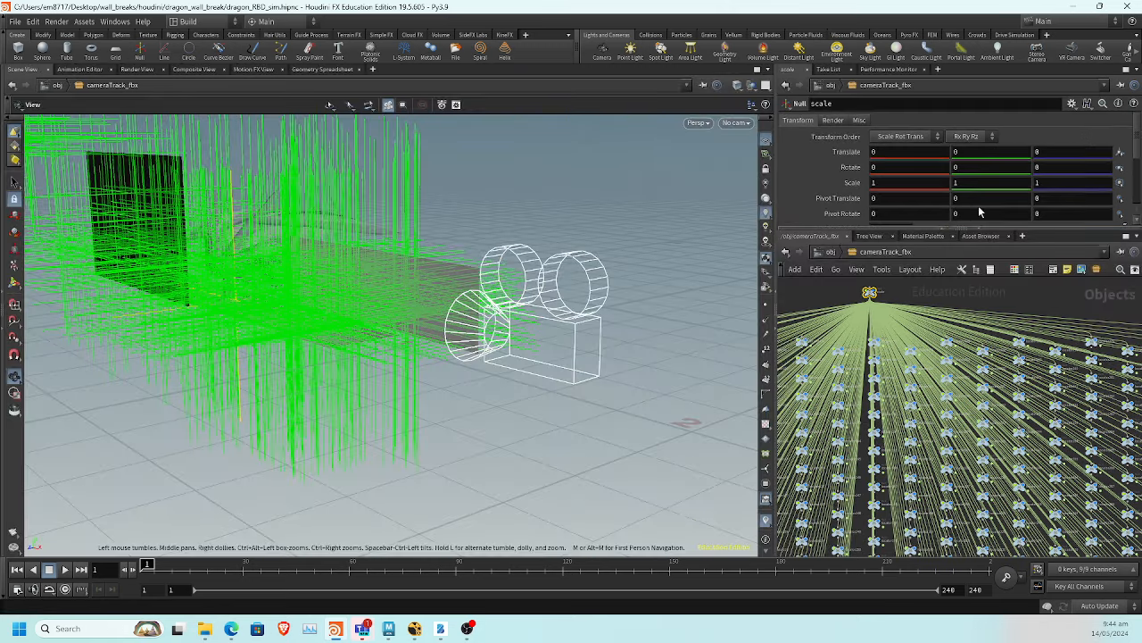
pyautogui.scroll(-1, 997, 174)
pyautogui.moveTo(956, 133); pyautogui.dragTo(937, 141)
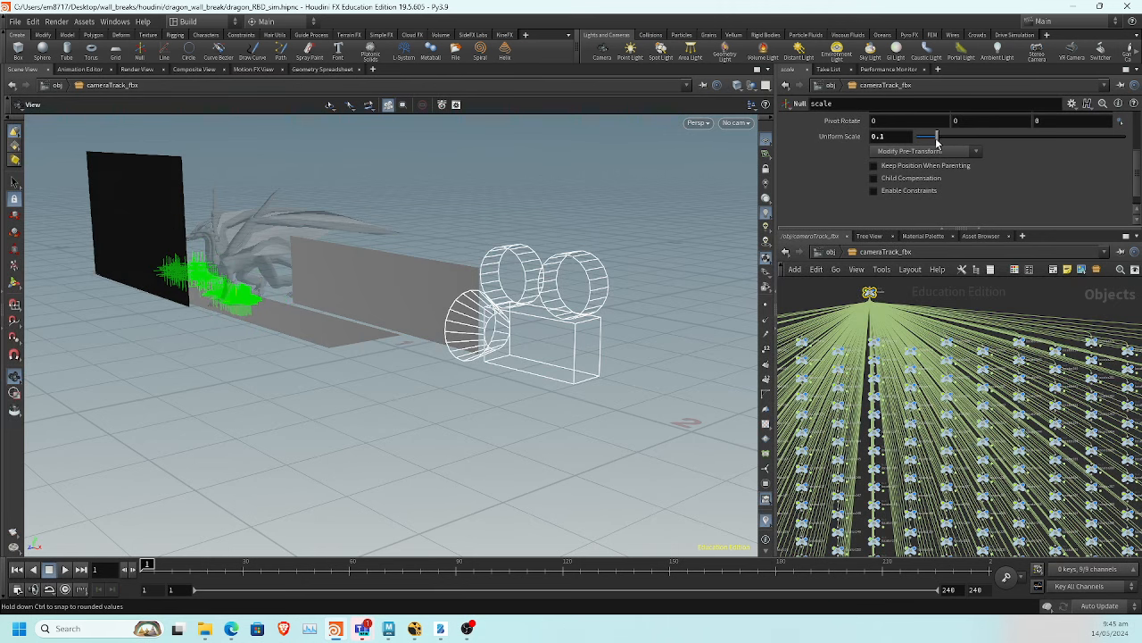
pyautogui.hotkey('ctrl', 'z')
# Delete the scale null above the locators in the cameraTrack_fbx network
pyautogui.moveTo(844, 288); pyautogui.dragTo(834, 291, button='middle')
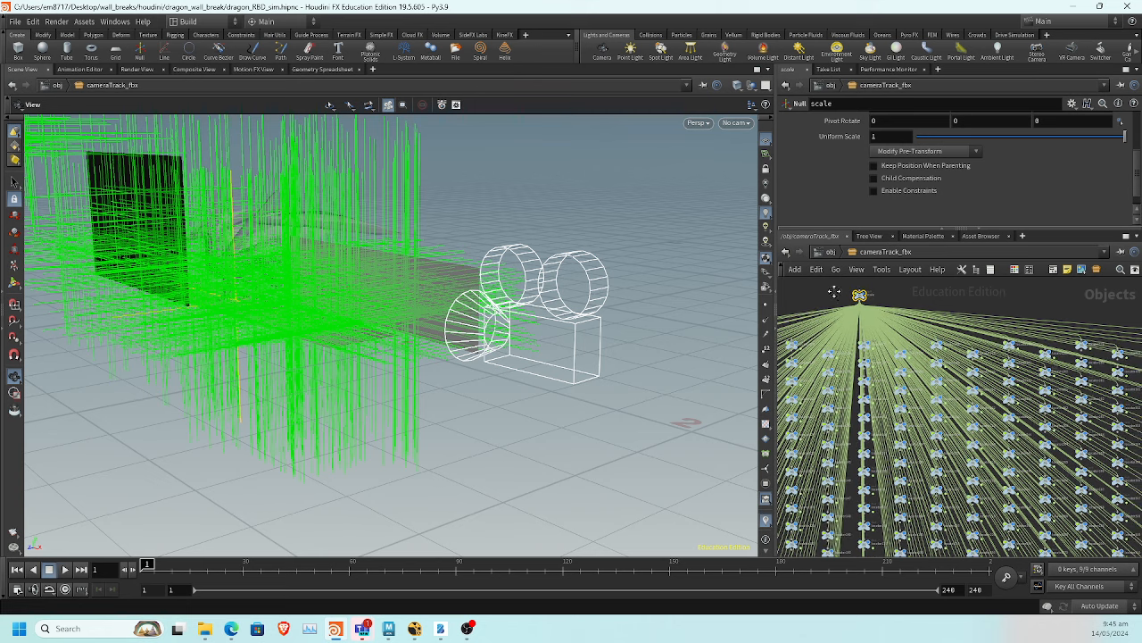
pyautogui.hotkey('ctrl', 'b')
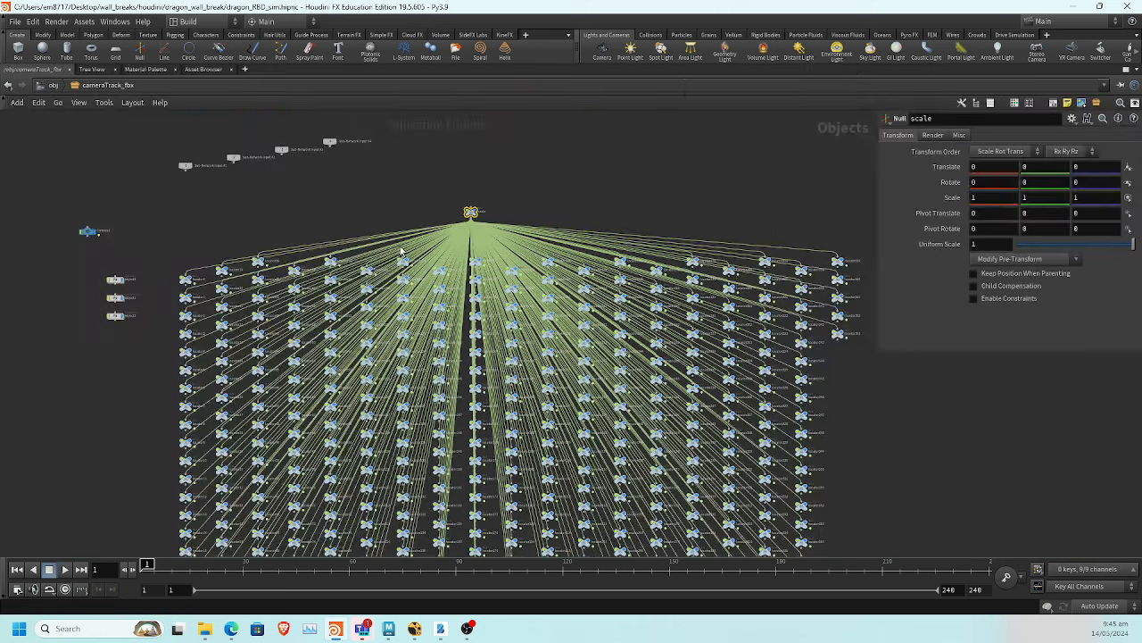
pyautogui.press('Delete')
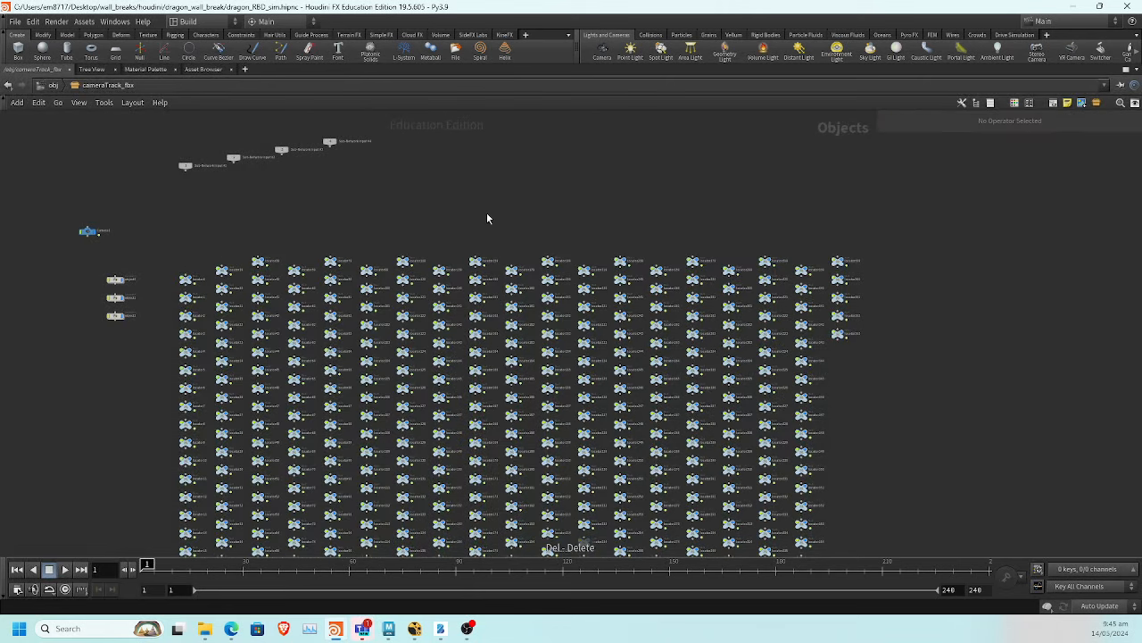
# Select all the locator nodes in the network and set their uniform scale to 0.02
pyautogui.scroll(-3, 763, 250)
pyautogui.moveTo(841, 195); pyautogui.dragTo(273, 516)
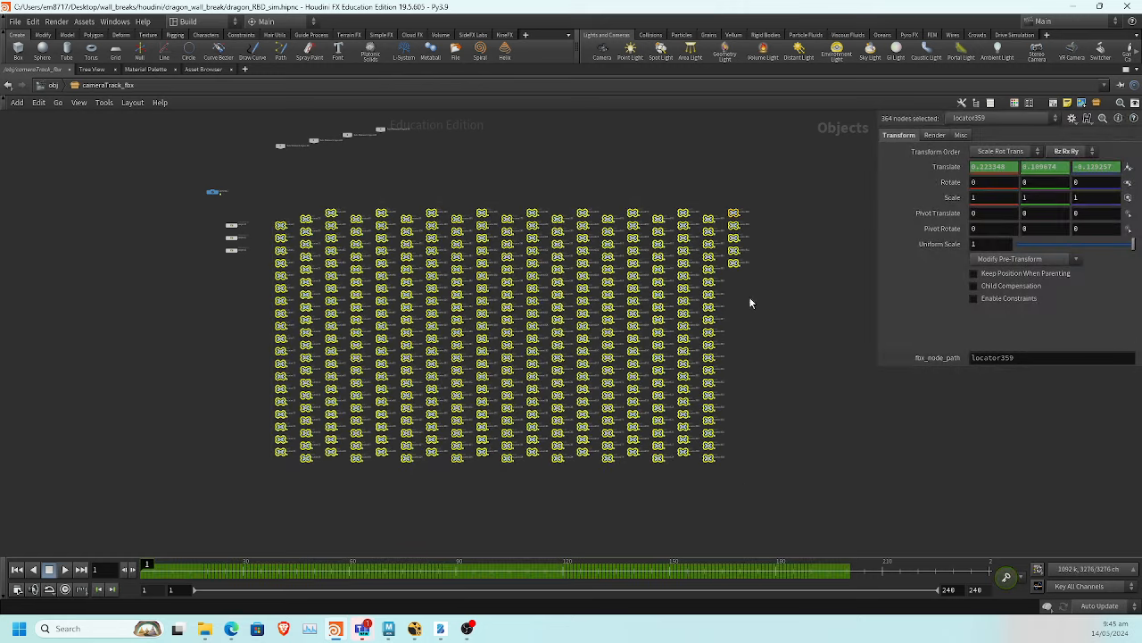
pyautogui.moveTo(814, 290); pyautogui.dragTo(779, 321, button='middle')
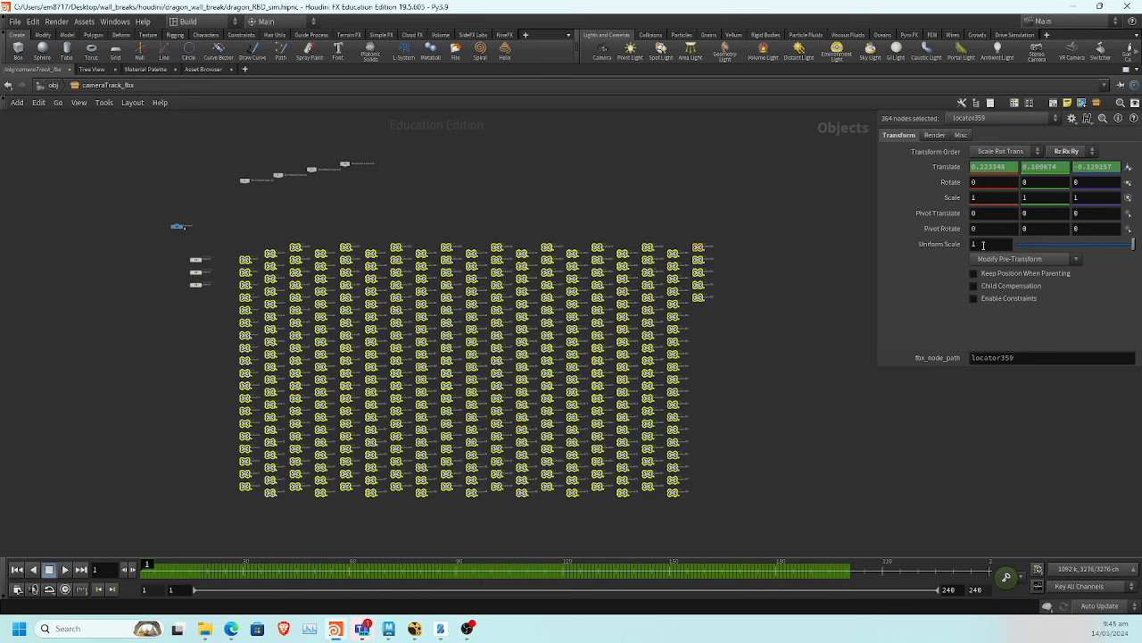
pyautogui.hotkey('ctrl', 'b')
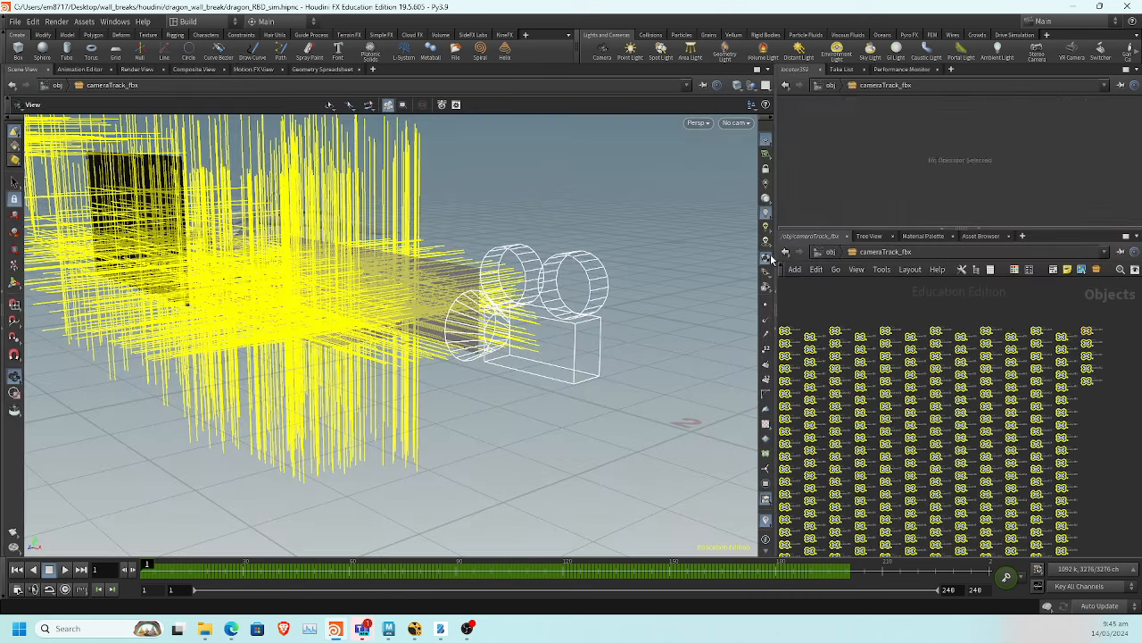
pyautogui.scroll(-2, 936, 161)
pyautogui.click(935, 156)
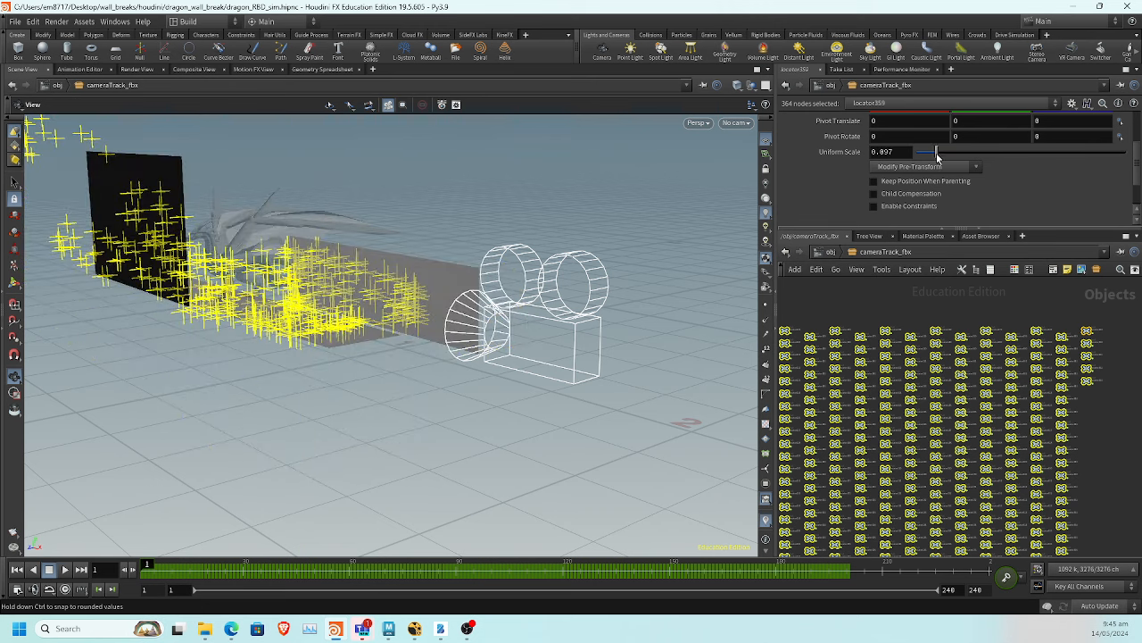
pyautogui.moveTo(916, 166); pyautogui.dragTo(923, 168)
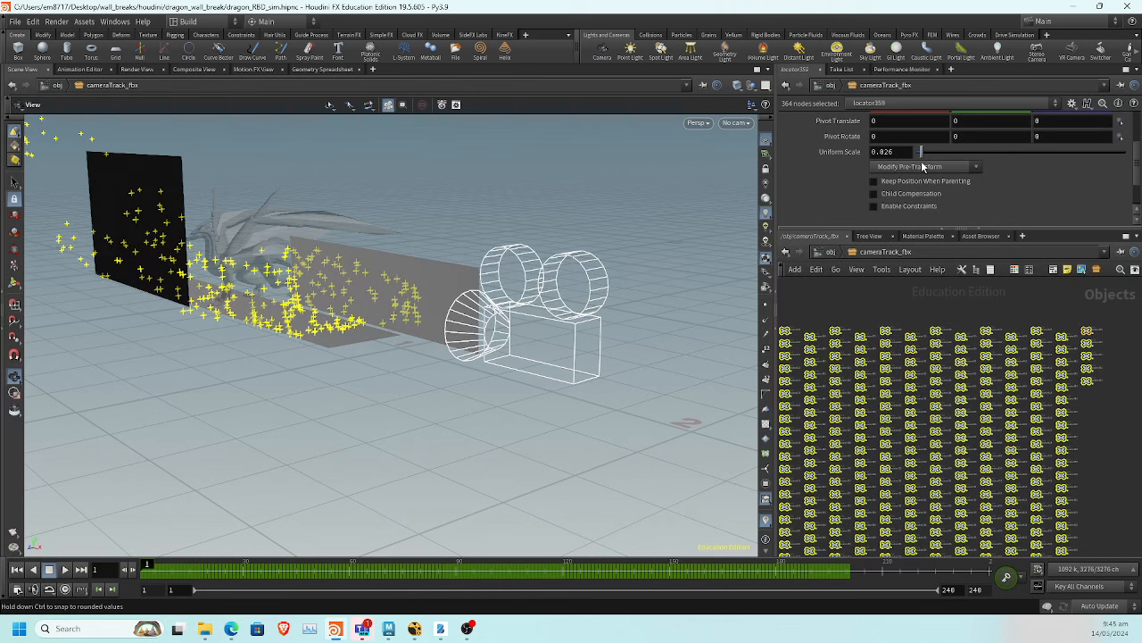
pyautogui.moveTo(922, 161); pyautogui.dragTo(905, 153)
pyautogui.press('Return')
# Reduce the uniform scale of the selected locators to 0.01
pyautogui.moveTo(349, 329); pyautogui.dragTo(237, 412)
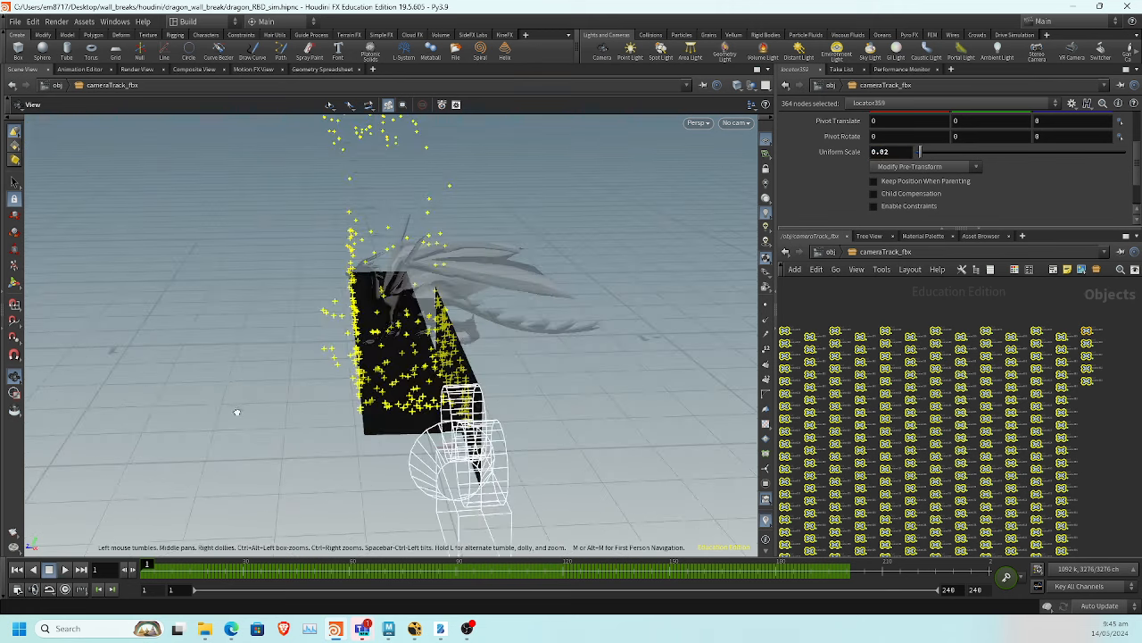
pyautogui.click(889, 151)
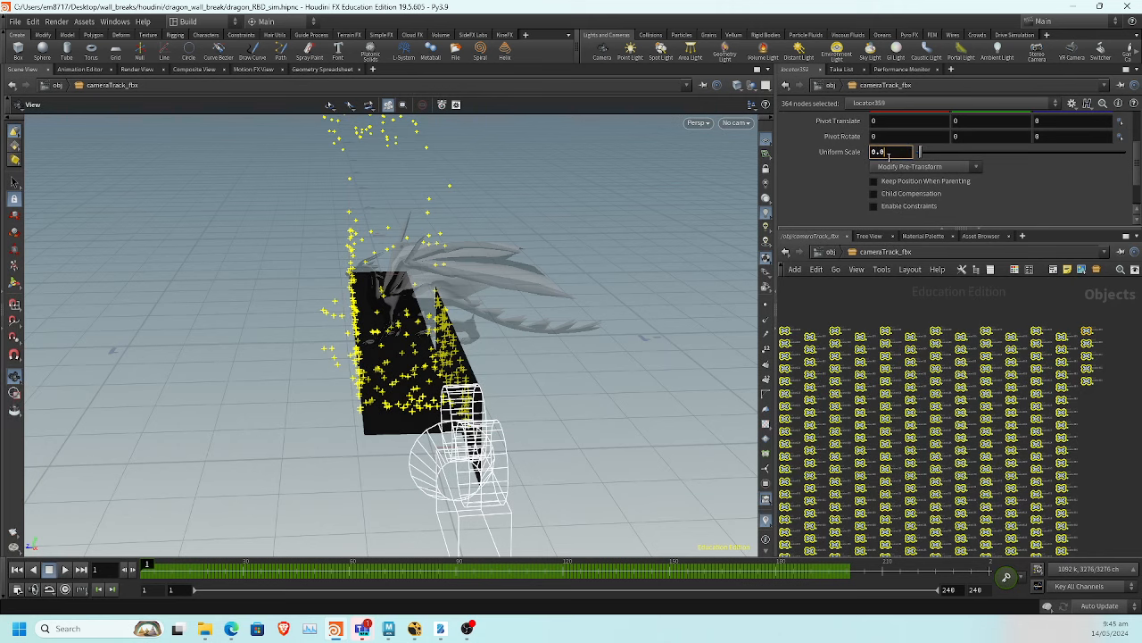
pyautogui.press('Return')
pyautogui.moveTo(357, 223); pyautogui.dragTo(418, 228)
# Move the camera and the three object nodes out of the cameraTrack_fbx subnetwork and place them at the obj level
pyautogui.scroll(-4, 896, 324)
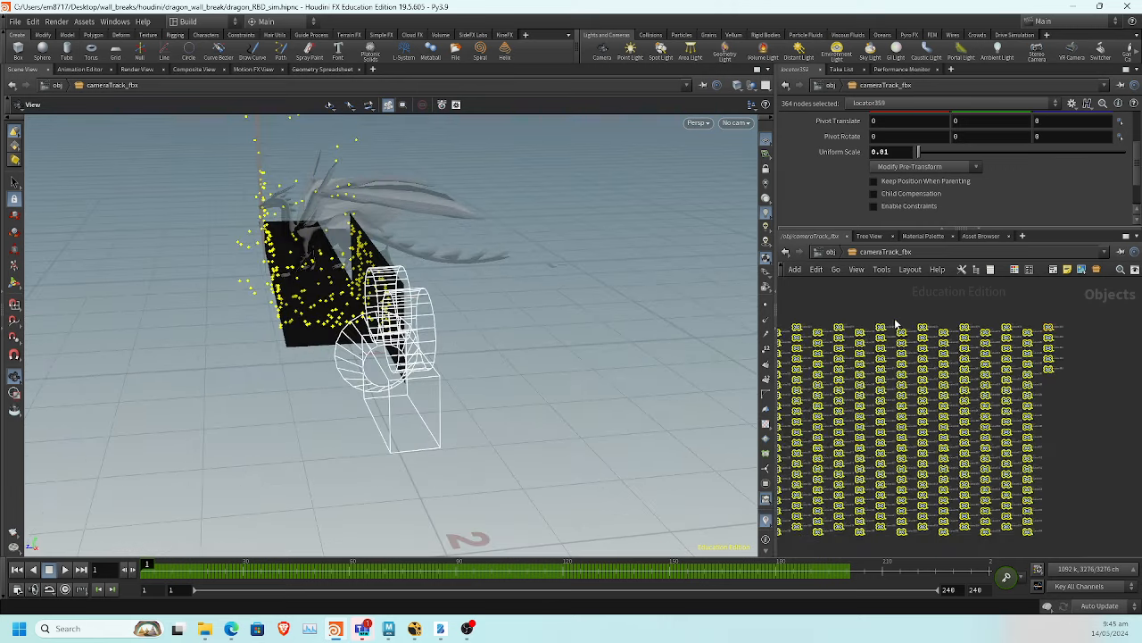
pyautogui.moveTo(1048, 357); pyautogui.dragTo(1092, 382, button='middle')
pyautogui.scroll(3, 1058, 377)
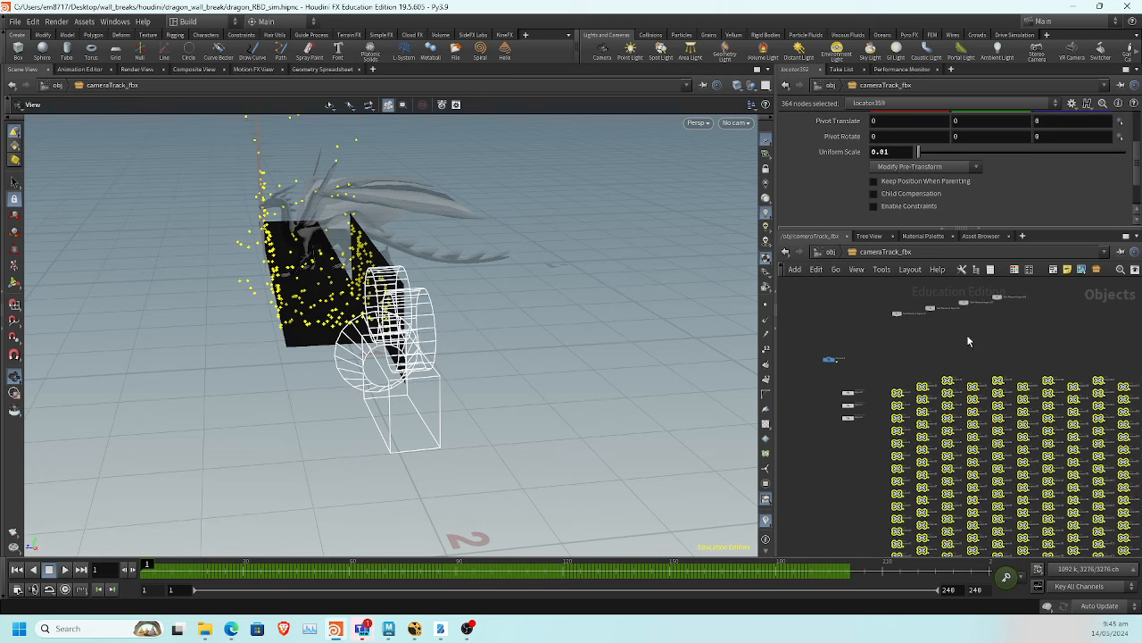
pyautogui.scroll(-5, 1025, 356)
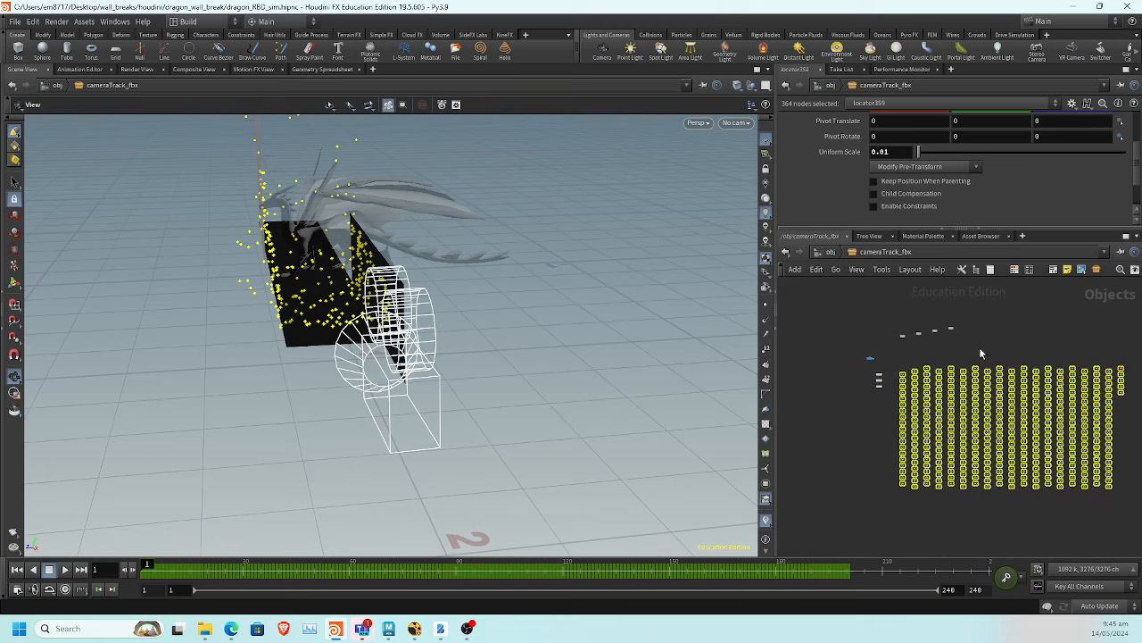
pyautogui.moveTo(831, 357); pyautogui.dragTo(877, 406)
pyautogui.scroll(3, 876, 406)
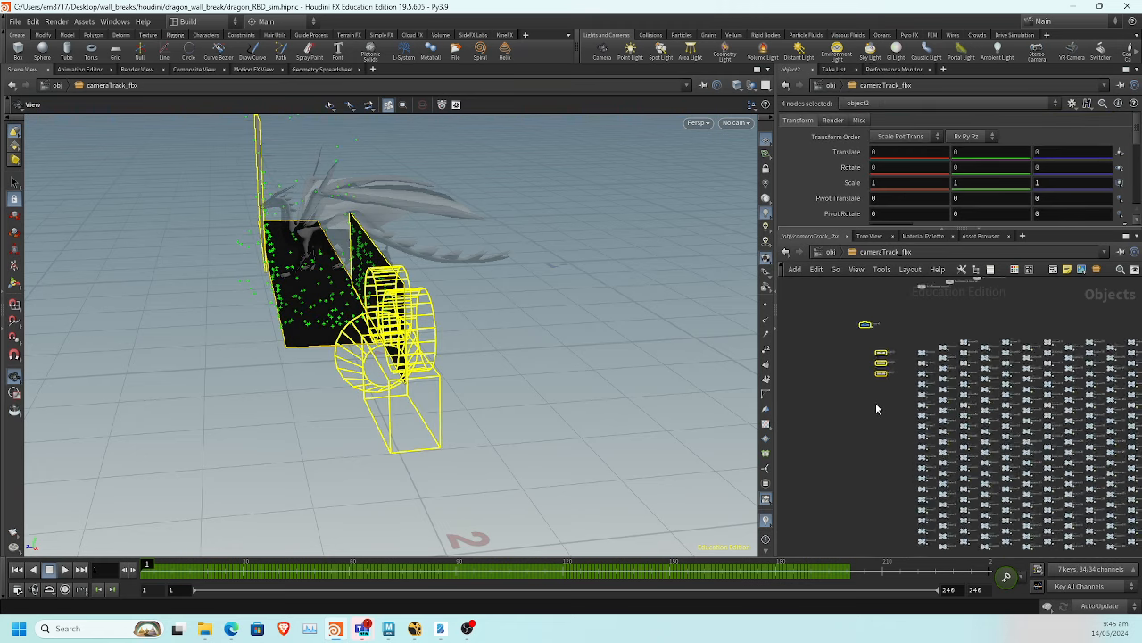
pyautogui.hotkey('ctrl', 'c')
pyautogui.press('u')
pyautogui.hotkey('ctrl', 'v')
pyautogui.scroll(-2, 928, 394)
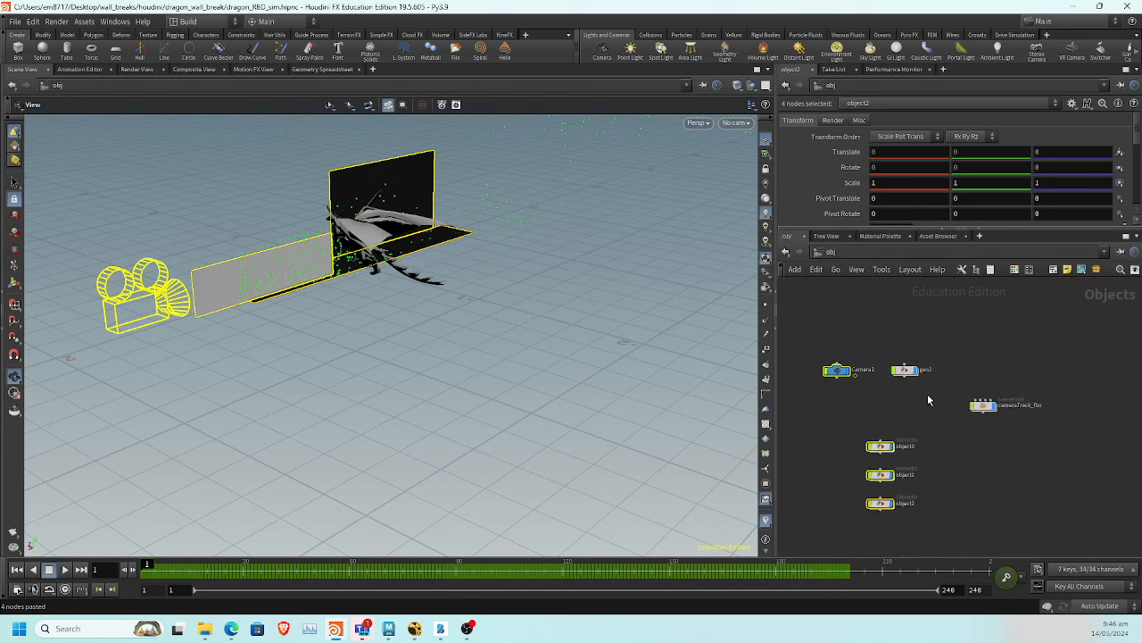
# Reposition the Camera1 node just below the geo1 row in the obj network
pyautogui.scroll(2, 928, 394)
pyautogui.scroll(2, 932, 397)
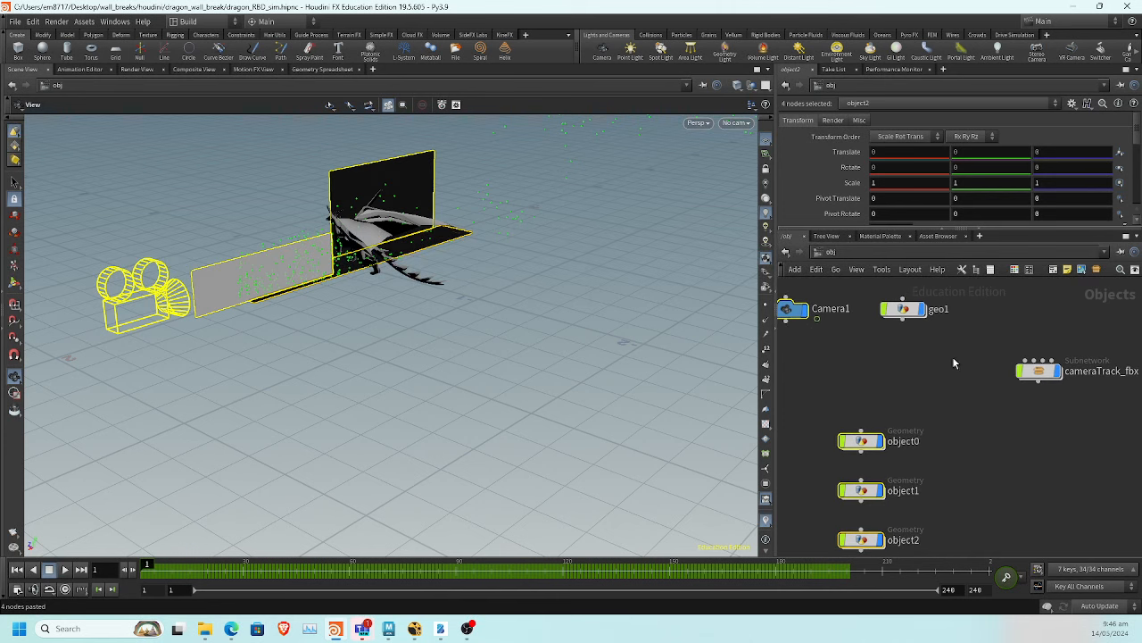
pyautogui.scroll(-1, 943, 358)
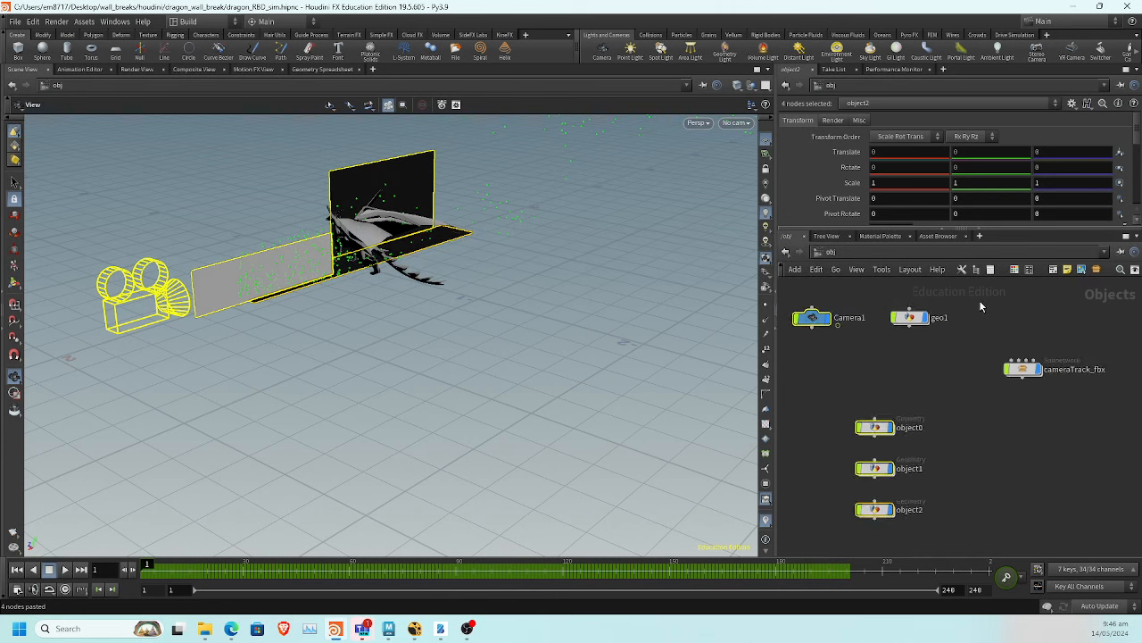
pyautogui.click(899, 358)
pyautogui.moveTo(812, 317); pyautogui.dragTo(809, 370)
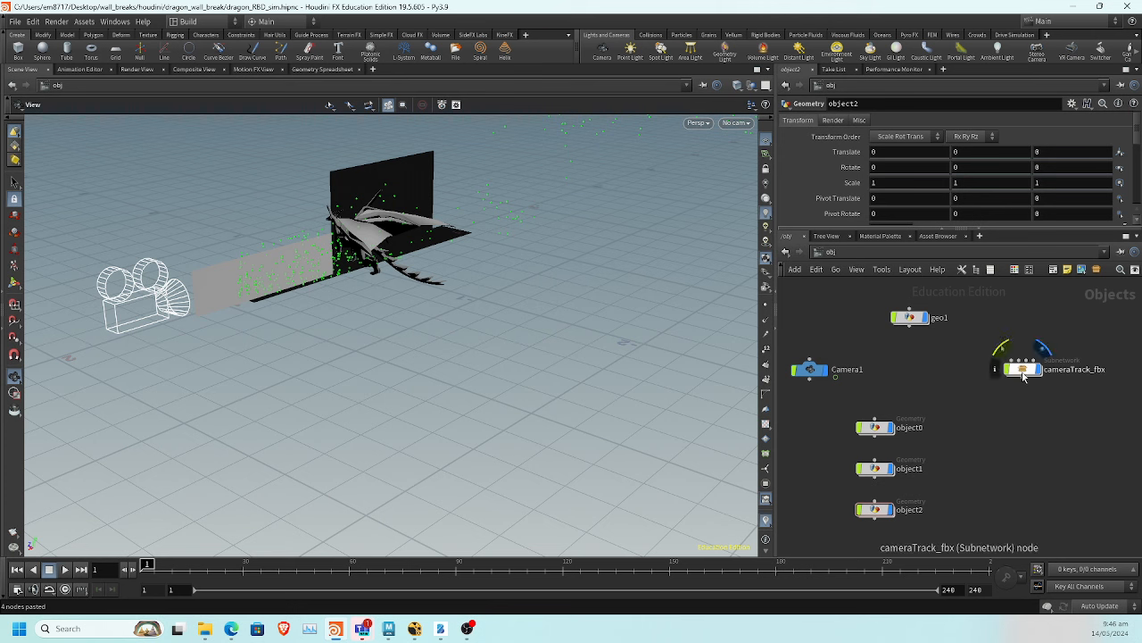
# Rename the cameraTrack_fbx subnetwork as tracking_points and set its uniform scale to 10
pyautogui.click(1070, 373)
pyautogui.doubleClick(1070, 372)
pyautogui.write('tracking_points')
pyautogui.press('Return')
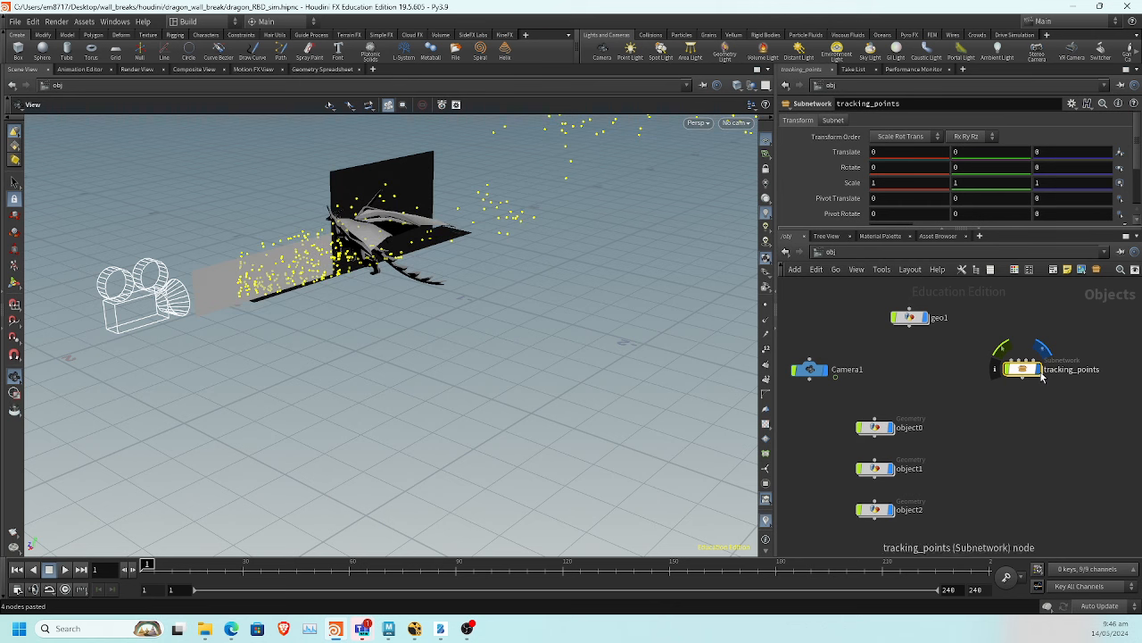
pyautogui.scroll(-2, 961, 183)
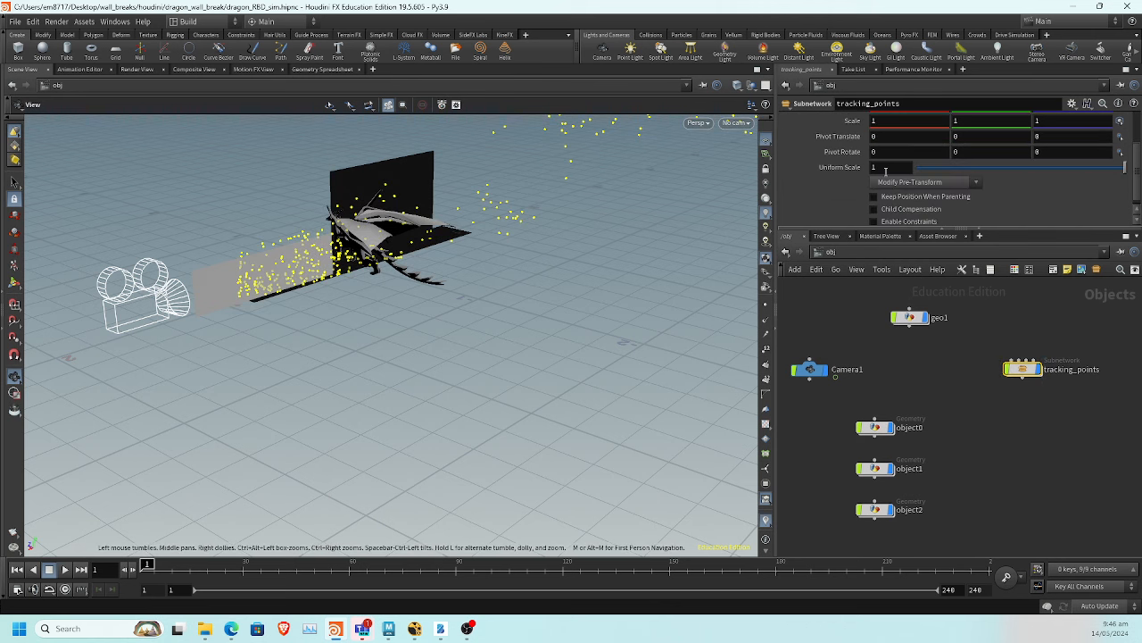
pyautogui.press('Return')
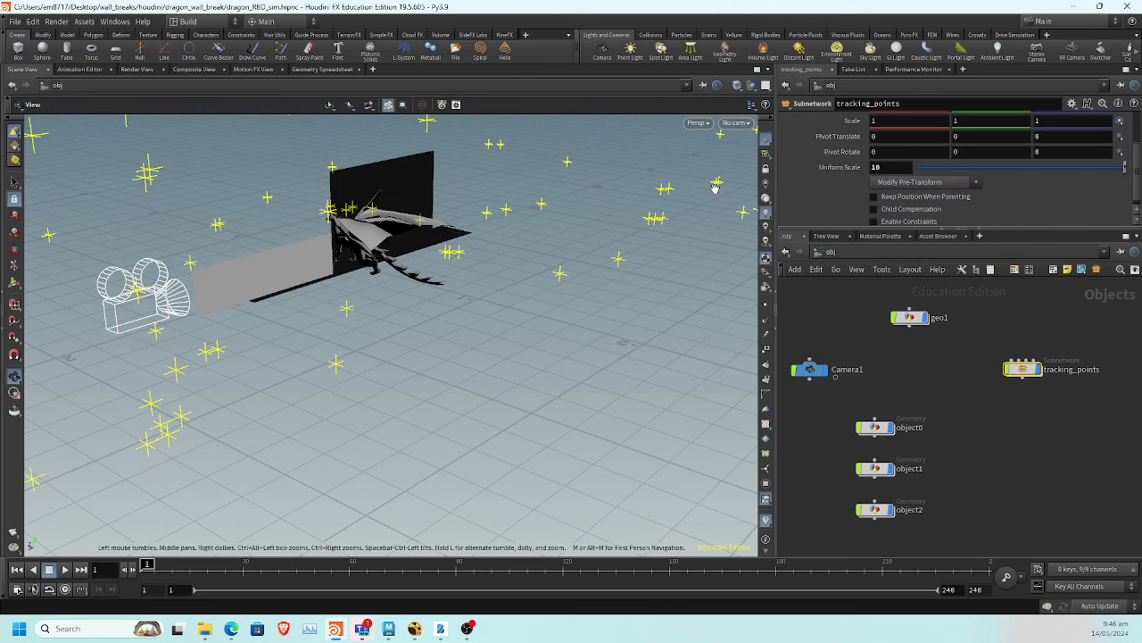
# Select object0, object1 and object2 and set their uniform scale to 10
pyautogui.moveTo(862, 417); pyautogui.dragTo(903, 523)
pyautogui.scroll(-4, 904, 161)
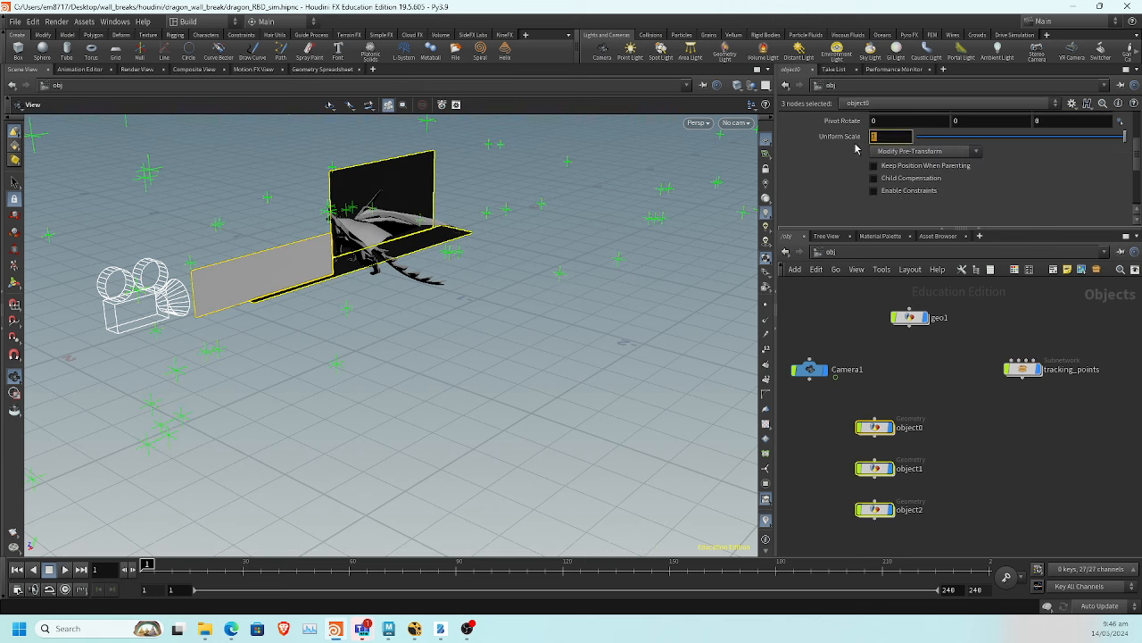
pyautogui.press('Return')
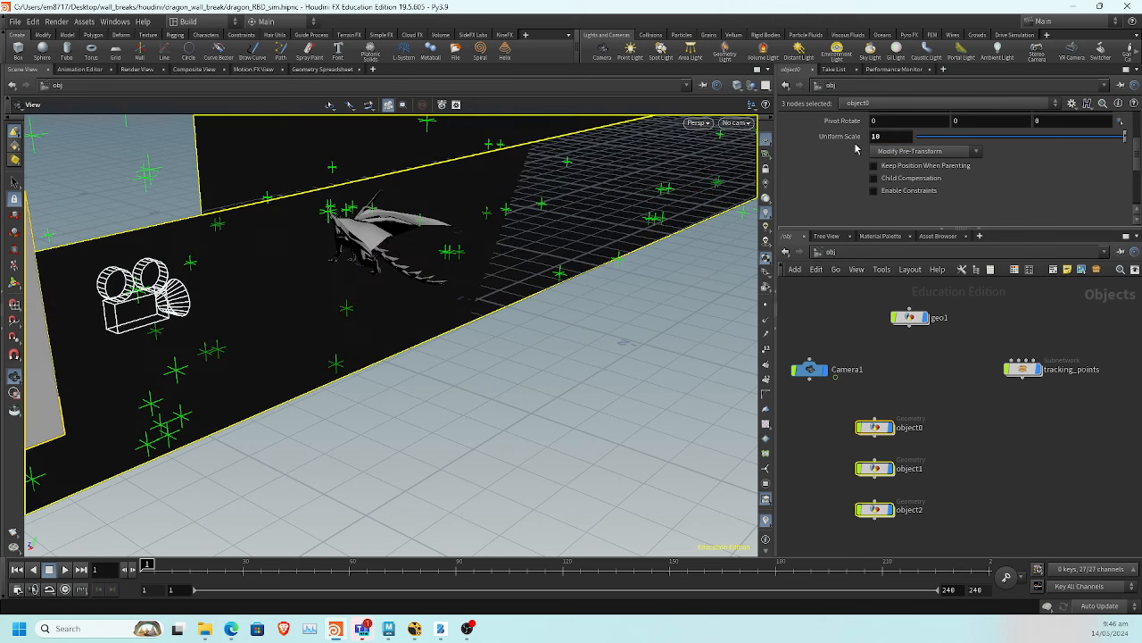
# Examine Camera1's transform, render, view and sampling parameters for a scale setting, and inspect the camera's placement against the enlarged geometry
pyautogui.click(810, 369)
pyautogui.scroll(-3, 875, 147)
pyautogui.scroll(3, 893, 174)
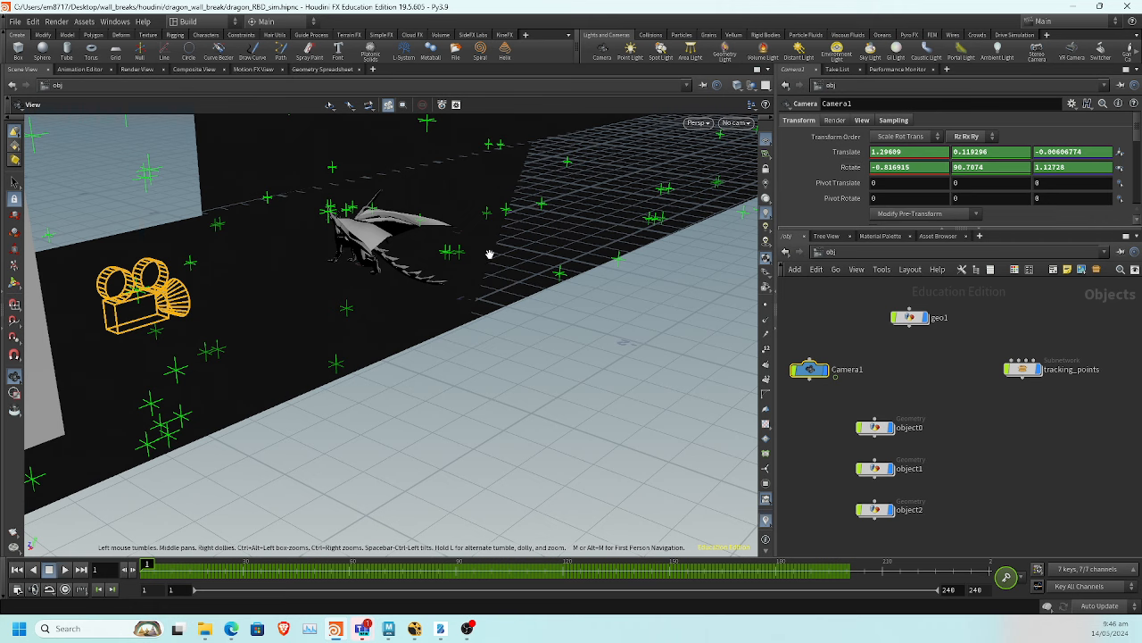
pyautogui.moveTo(490, 253); pyautogui.dragTo(515, 250)
pyautogui.moveTo(842, 230); pyautogui.dragTo(826, 275)
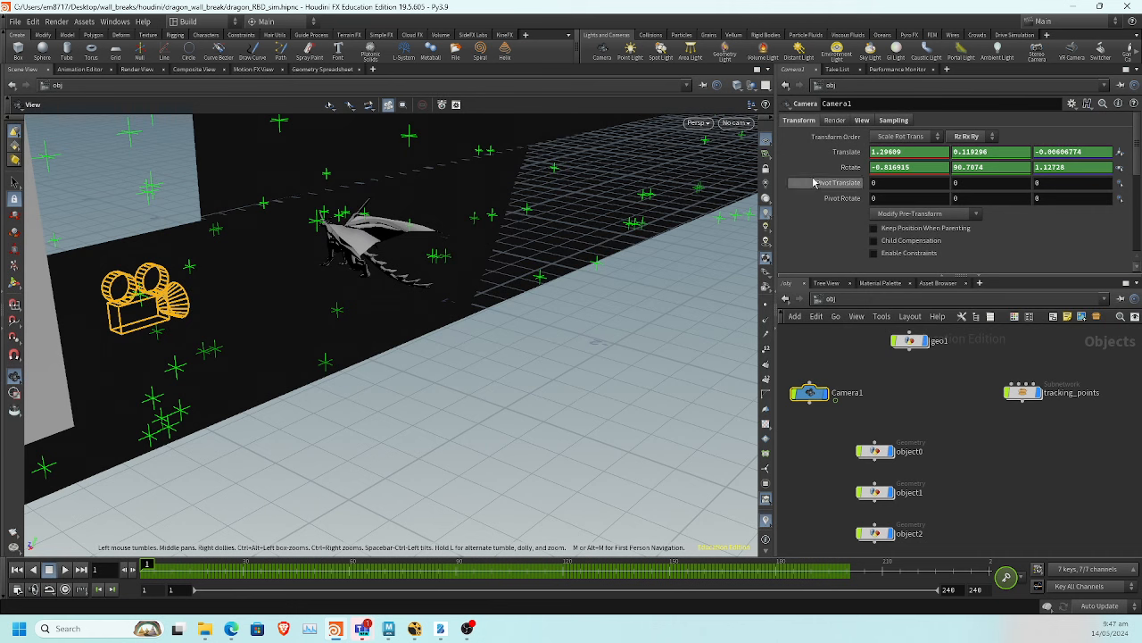
pyautogui.click(834, 121)
pyautogui.click(862, 120)
pyautogui.click(892, 121)
pyautogui.click(799, 120)
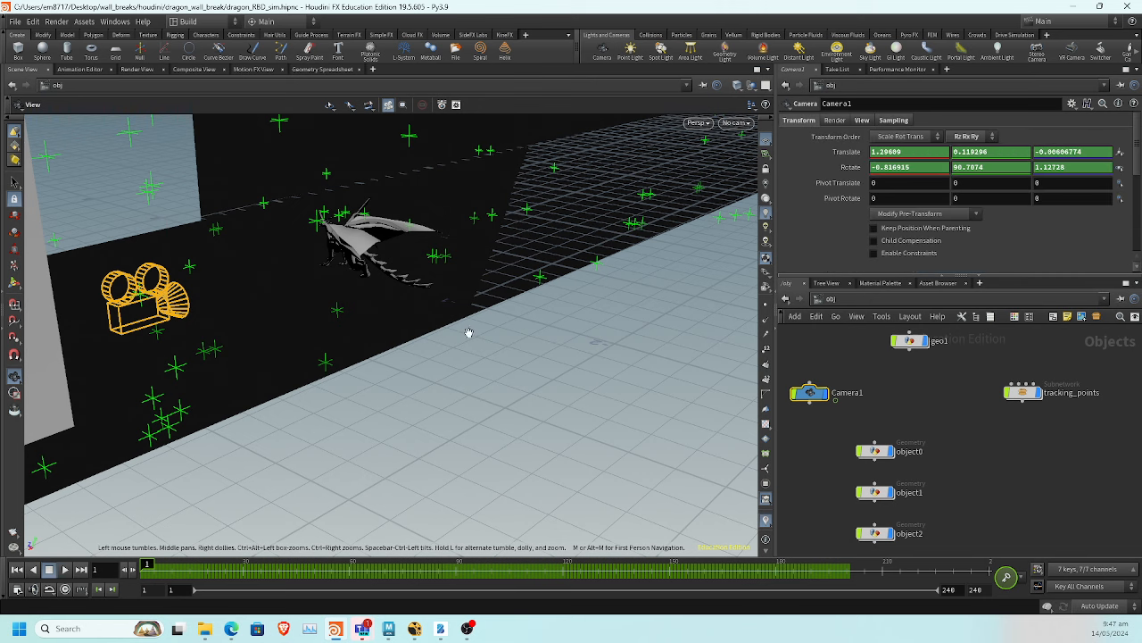
pyautogui.scroll(-1, 859, 248)
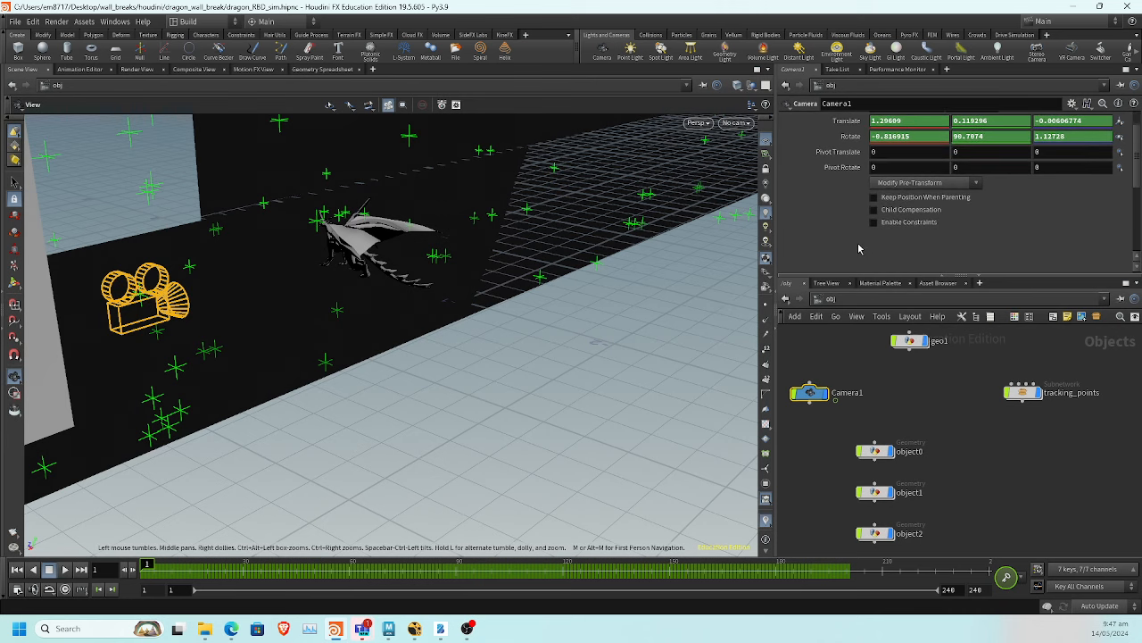
pyautogui.moveTo(420, 337); pyautogui.dragTo(262, 357)
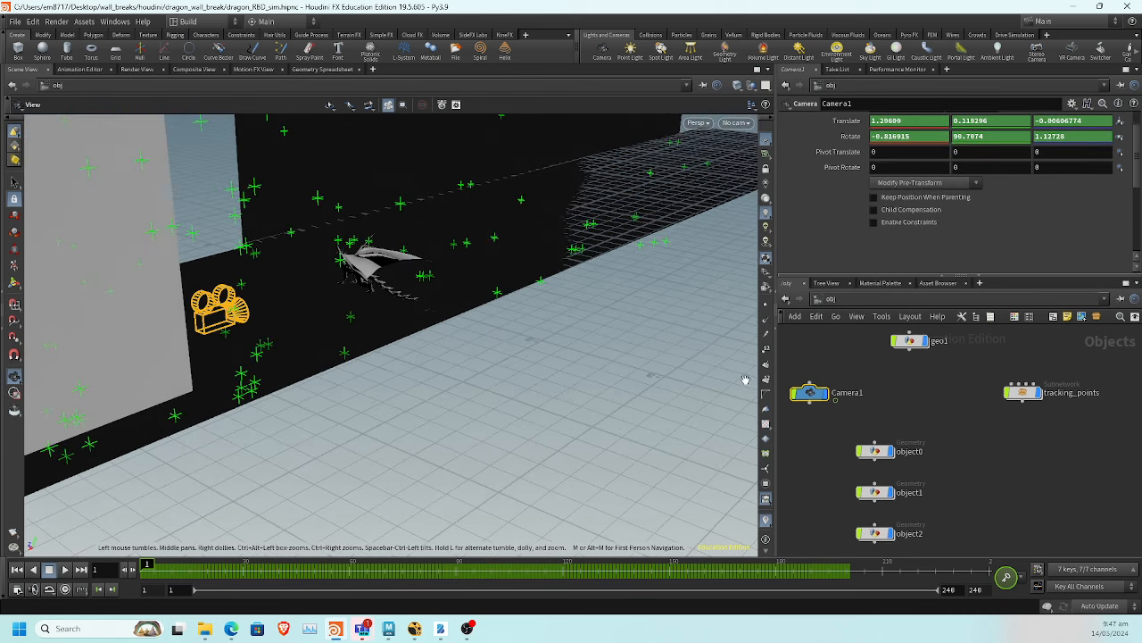
pyautogui.scroll(-10, 263, 358)
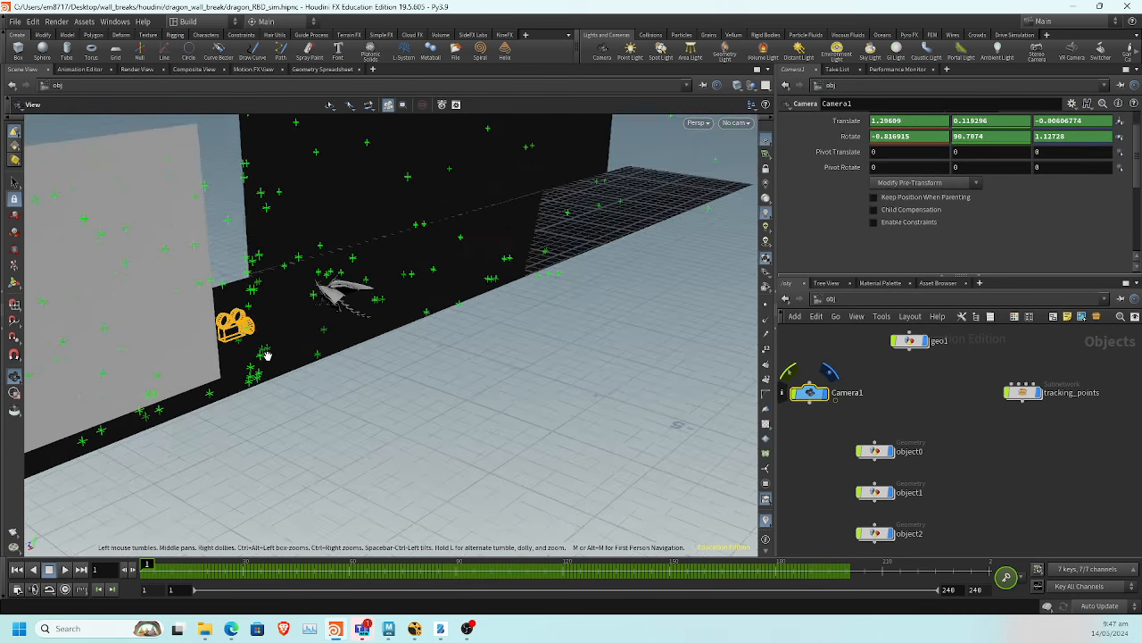
pyautogui.moveTo(239, 387); pyautogui.dragTo(312, 351)
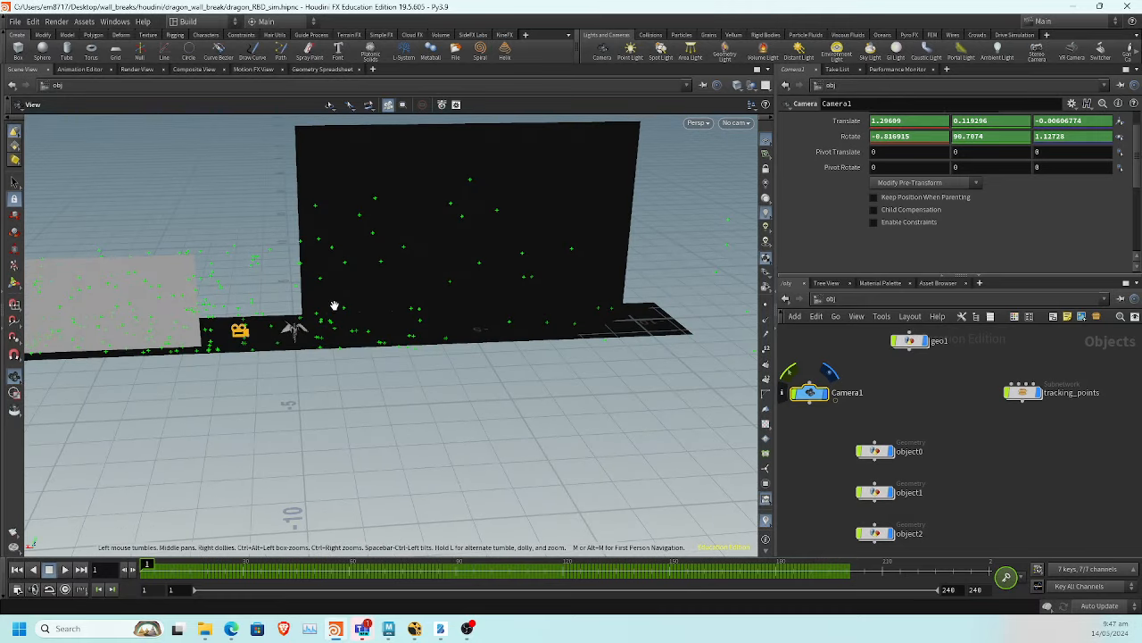
# Inspect Camera1's position relative to the enlarged walls and tracking points in the perspective, top and front views
pyautogui.moveTo(722, 295); pyautogui.dragTo(628, 357)
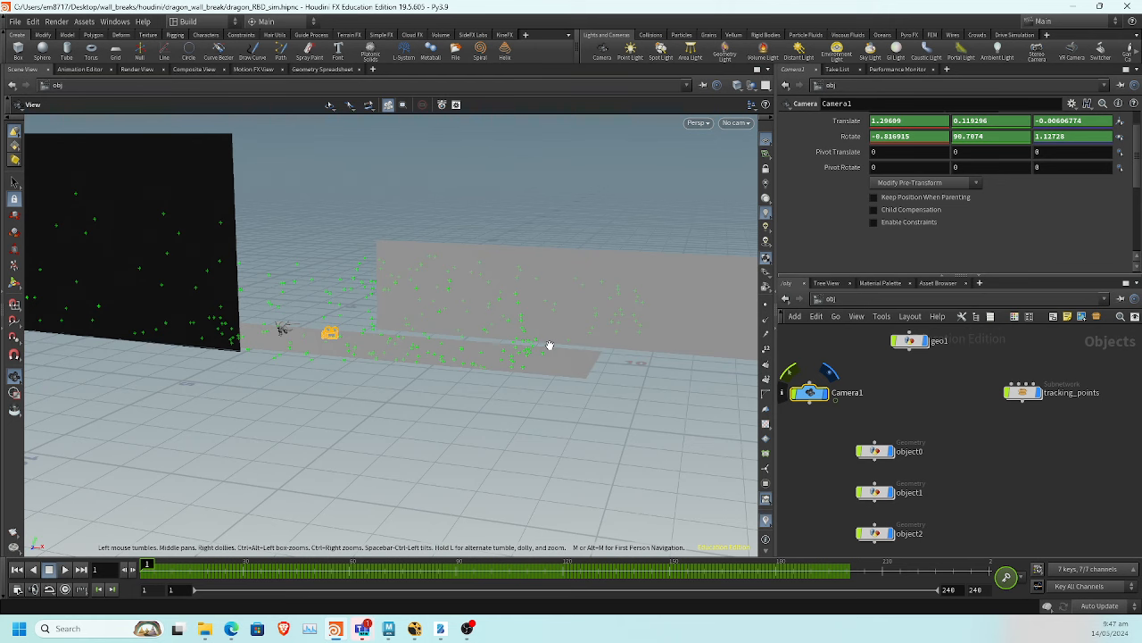
pyautogui.hotkey('space', '2')
pyautogui.scroll(2, 605, 354)
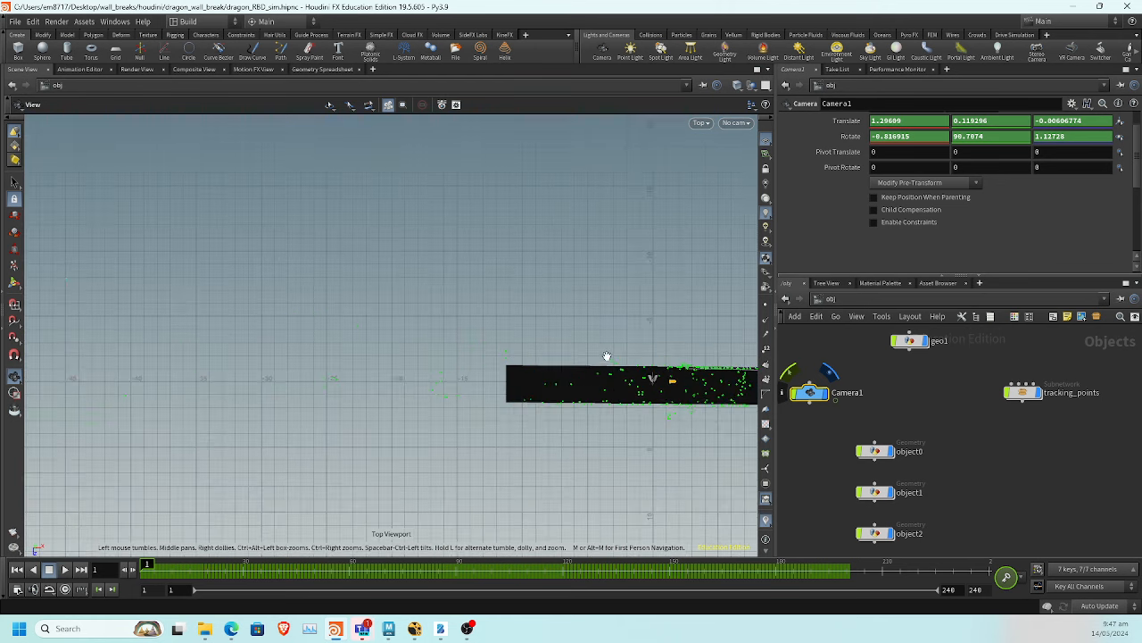
pyautogui.hotkey('space', '3')
pyautogui.scroll(5, 607, 357)
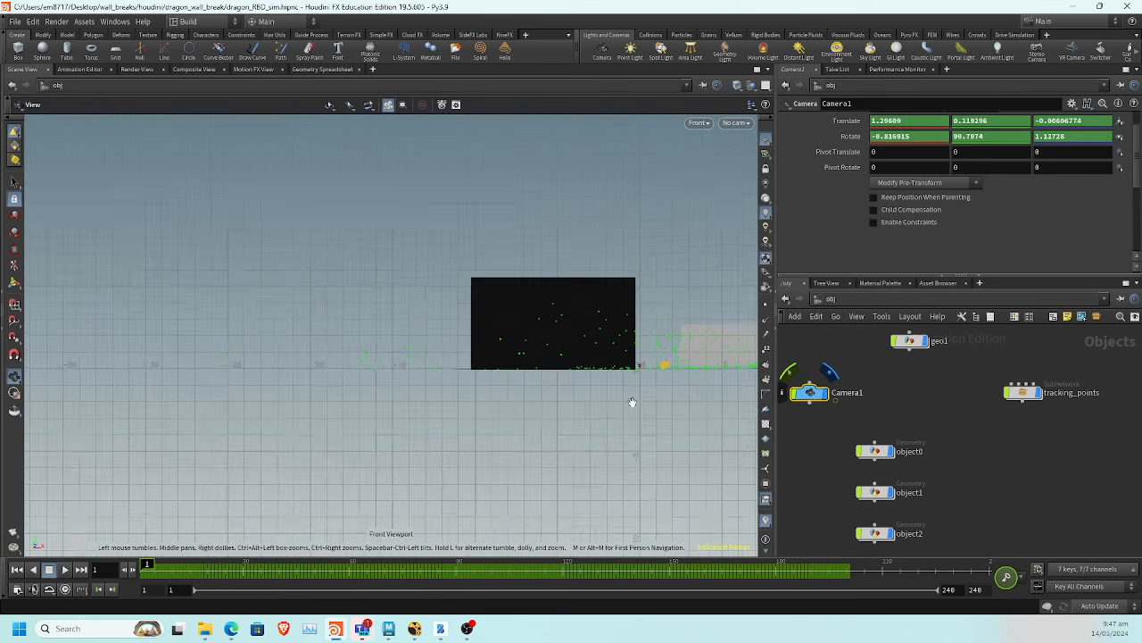
pyautogui.moveTo(612, 401); pyautogui.dragTo(304, 428, button='middle')
pyautogui.scroll(2, 330, 427)
pyautogui.scroll(2, 536, 438)
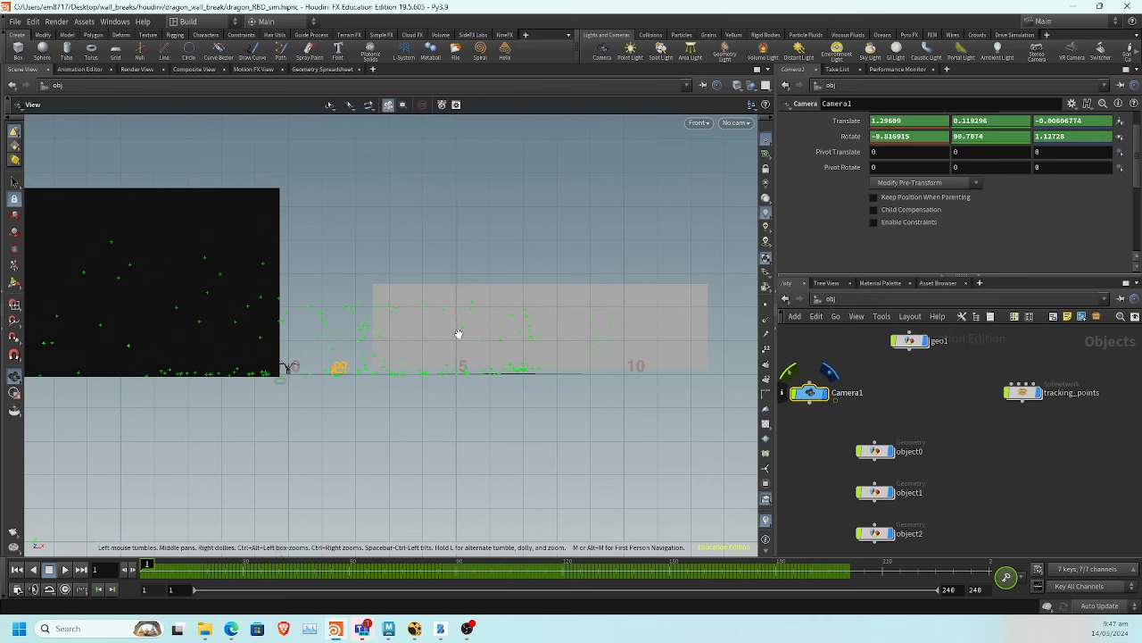
pyautogui.moveTo(458, 334); pyautogui.dragTo(431, 410)
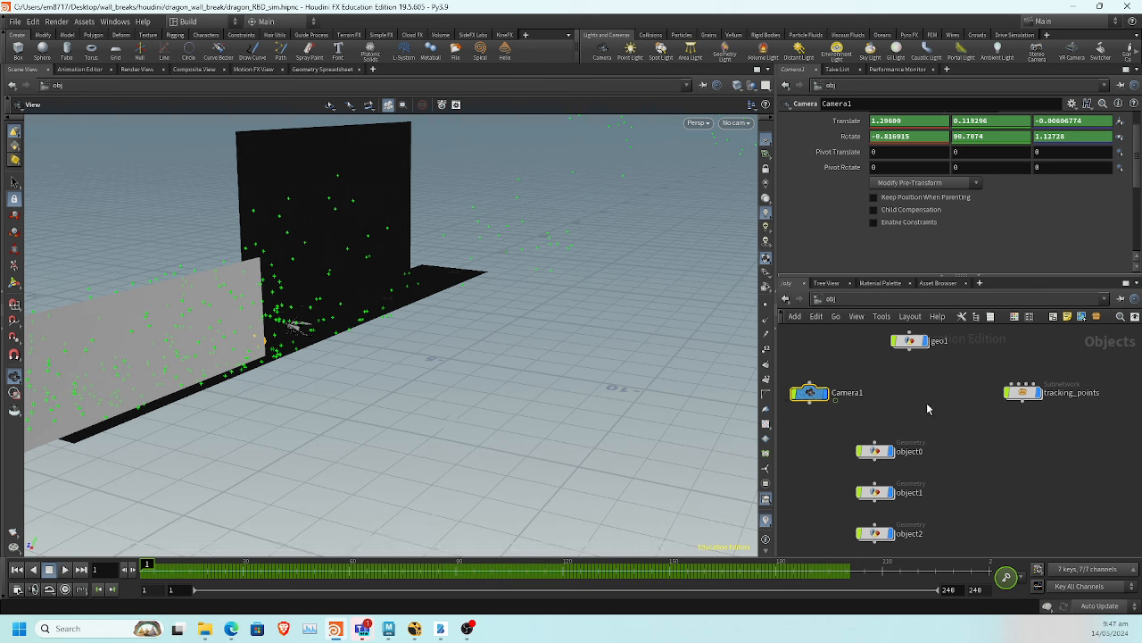
# Add a Geometry node in the obj network between Camera1 and tracking_points and name it camera
pyautogui.moveTo(926, 408); pyautogui.dragTo(947, 389, button='middle')
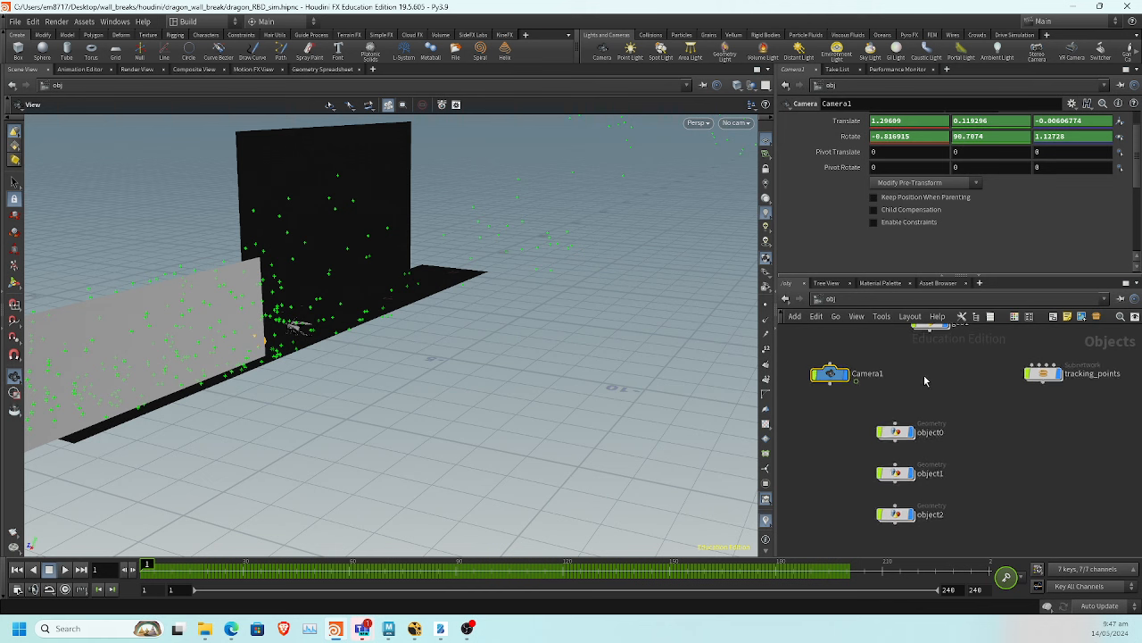
pyautogui.moveTo(923, 380); pyautogui.dragTo(913, 409, button='middle')
pyautogui.press('Tab')
pyautogui.write('geo')
pyautogui.press('Return')
pyautogui.click(904, 411)
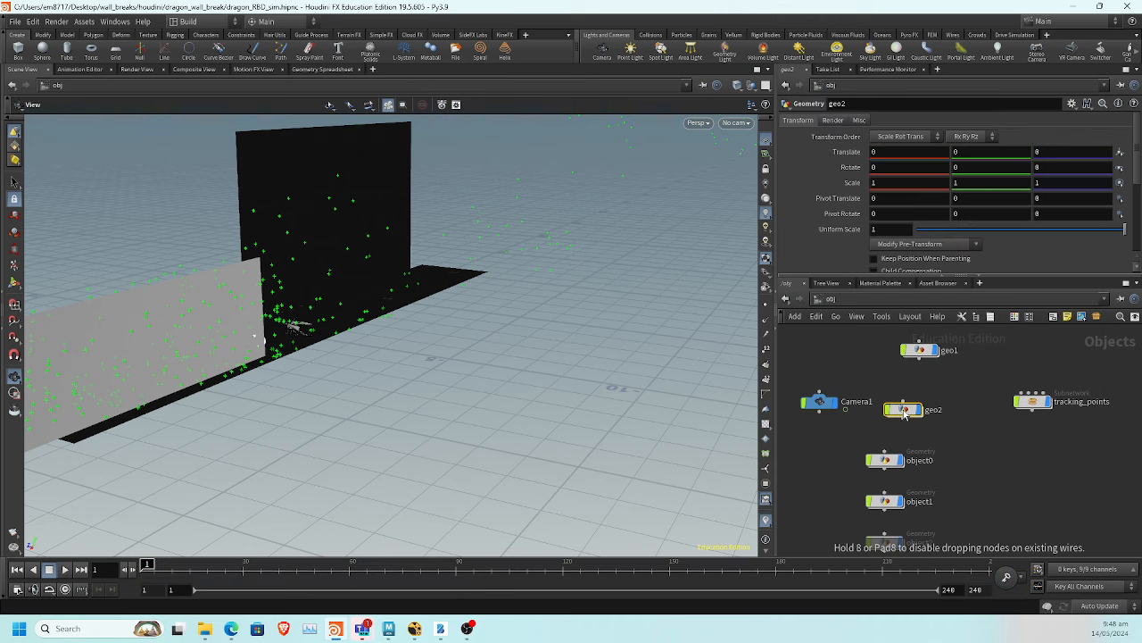
pyautogui.doubleClick(933, 410)
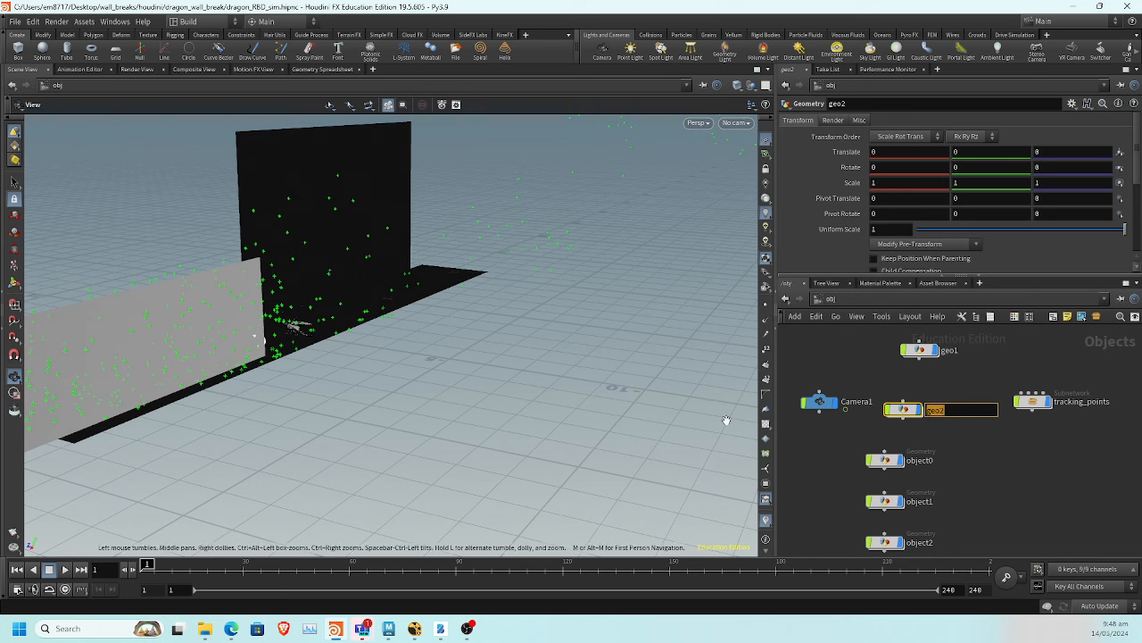
pyautogui.write('camera')
pyautogui.press('Return')
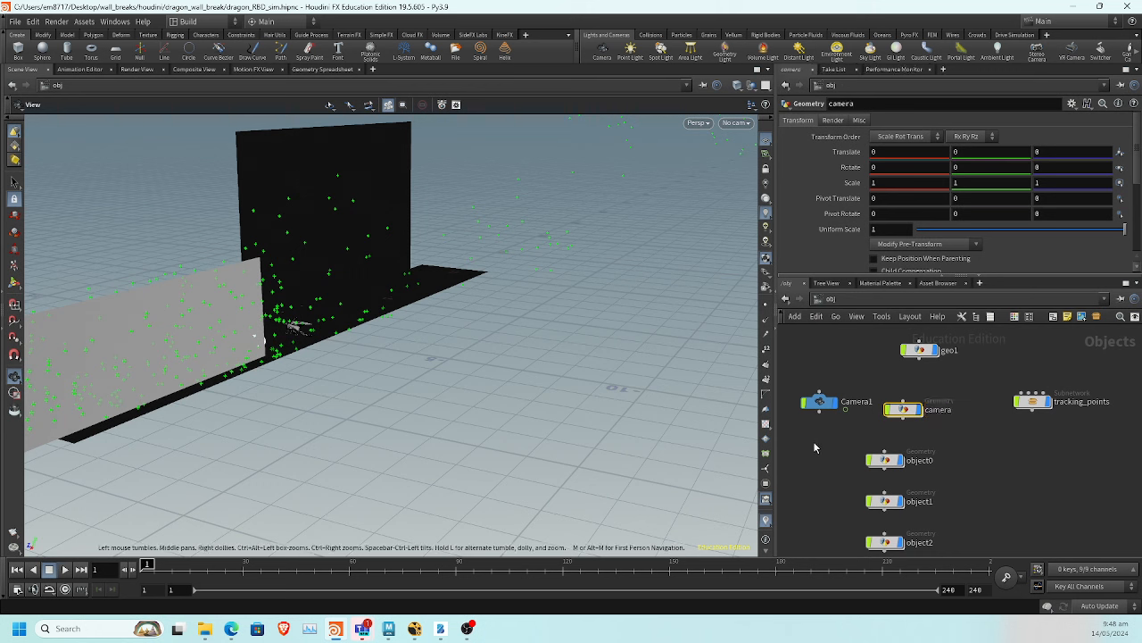
# Try to move Camera1 inside the camera geometry node by cutting and pasting it
pyautogui.click(819, 402)
pyautogui.click(904, 408)
pyautogui.hotkey('ctrl', 'c')
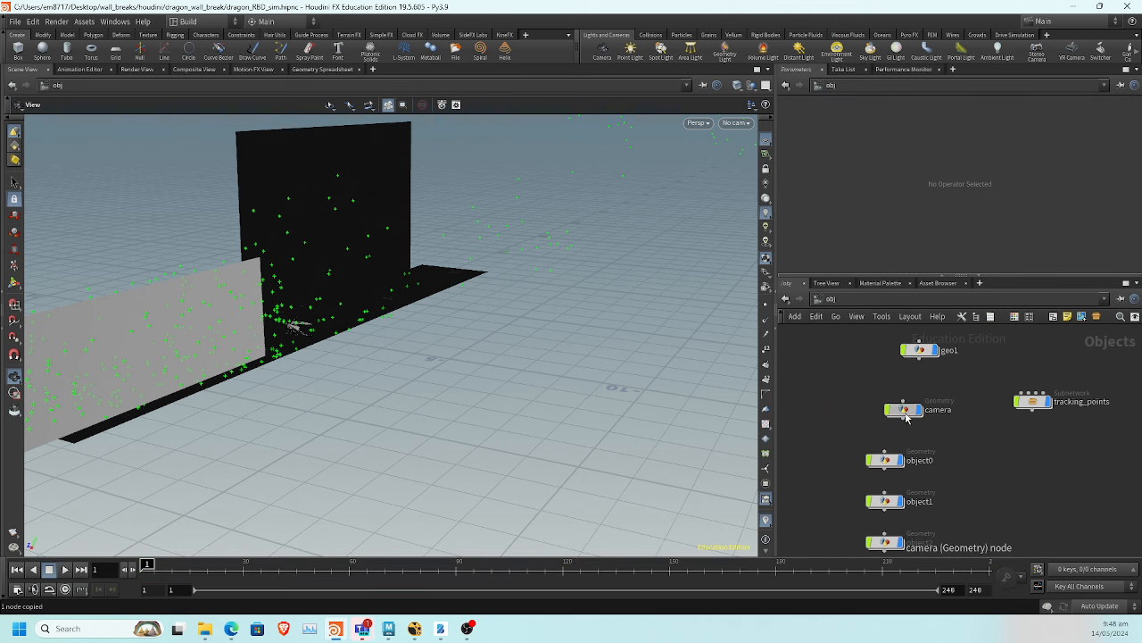
pyautogui.doubleClick(905, 408)
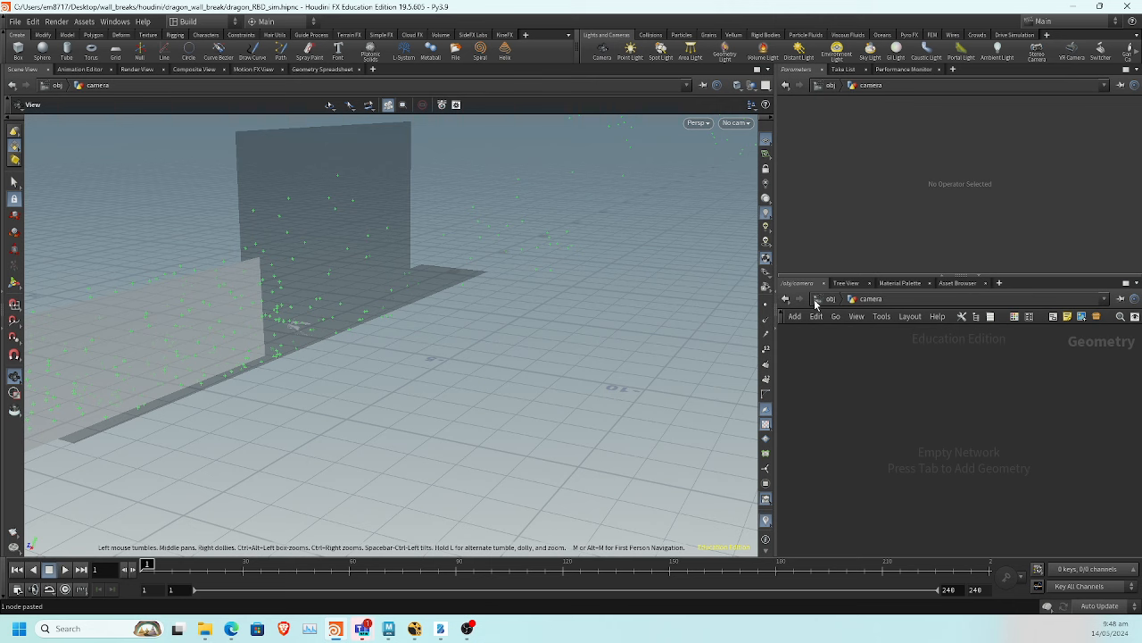
pyautogui.hotkey('ctrl', 'v')
pyautogui.press('u')
pyautogui.moveTo(799, 415)
pyautogui.mouseDown(button='middle')
pyautogui.moveTo(982, 409)
pyautogui.moveTo(808, 413)
pyautogui.mouseUp(button='middle')
pyautogui.doubleClick(907, 407)
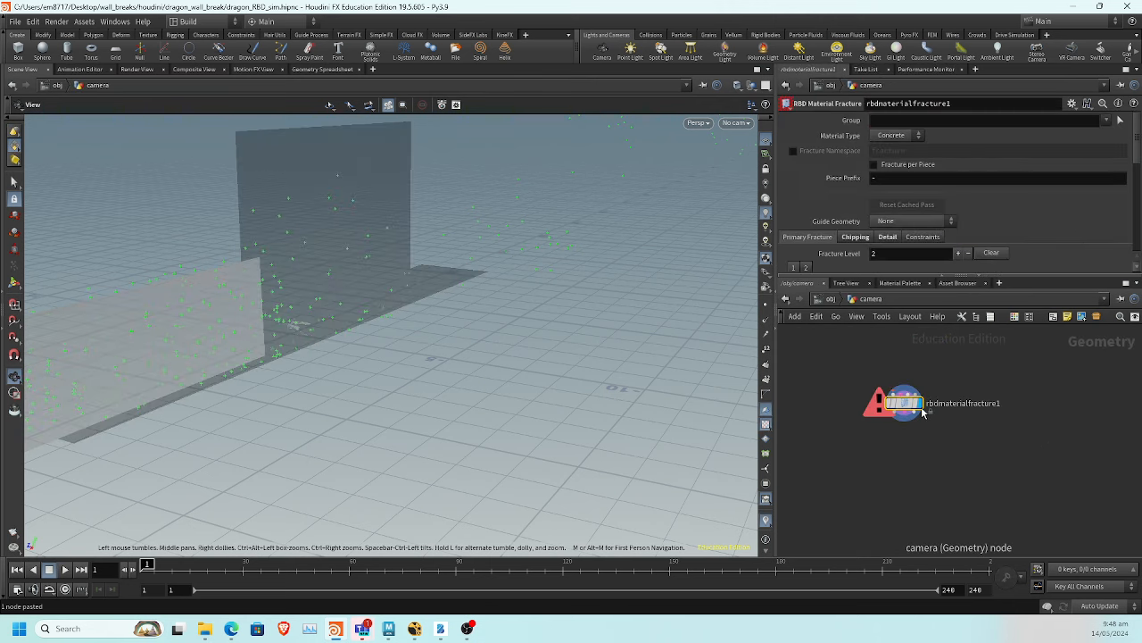
pyautogui.click(834, 302)
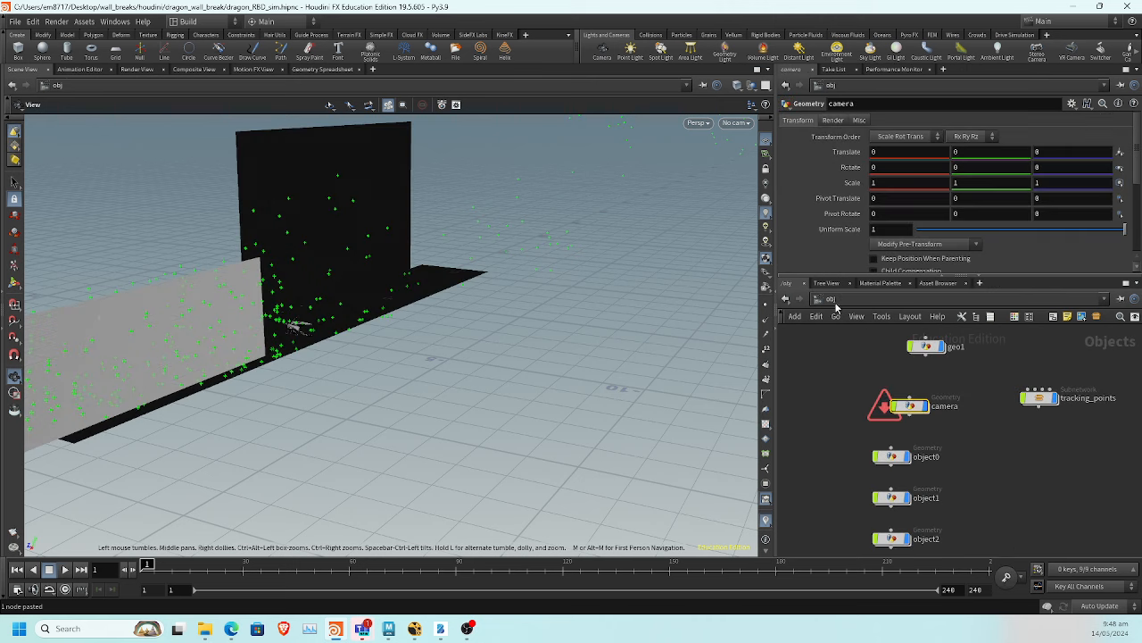
pyautogui.moveTo(882, 394); pyautogui.dragTo(911, 387, button='middle')
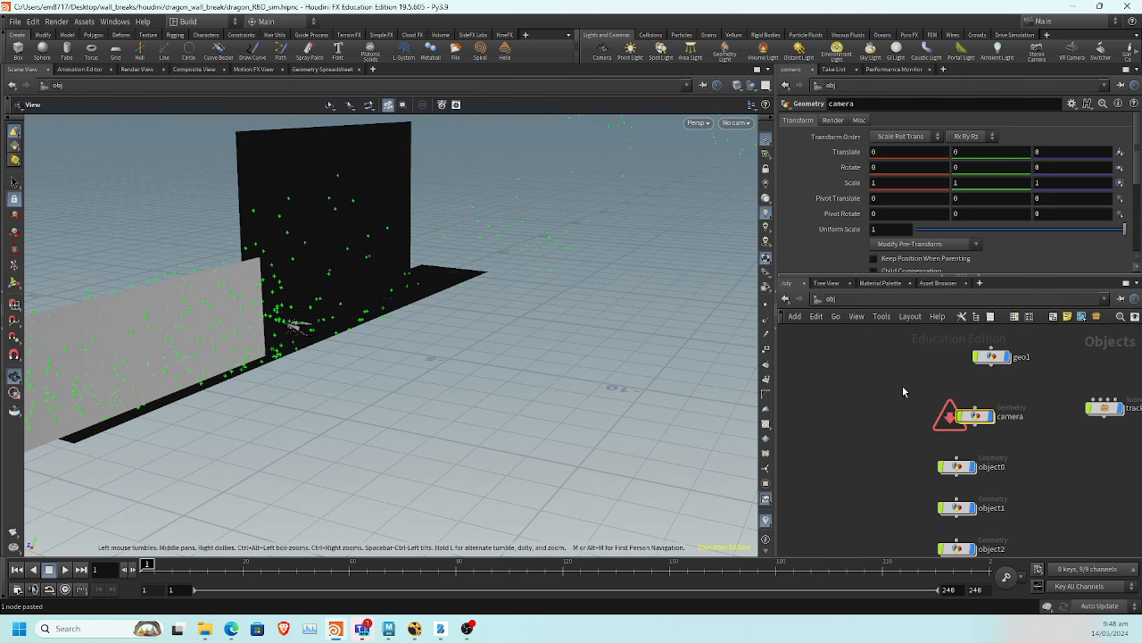
# Undo the cut and paste operations to restore Camera1 in the obj network
pyautogui.hotkey('ctrl', 'z')
pyautogui.hotkey('ctrl', 'z')
pyautogui.hotkey('ctrl', 'z')
pyautogui.hotkey('ctrl', 'z')
pyautogui.hotkey('ctrl', 'z')
pyautogui.hotkey('ctrl', 'z')
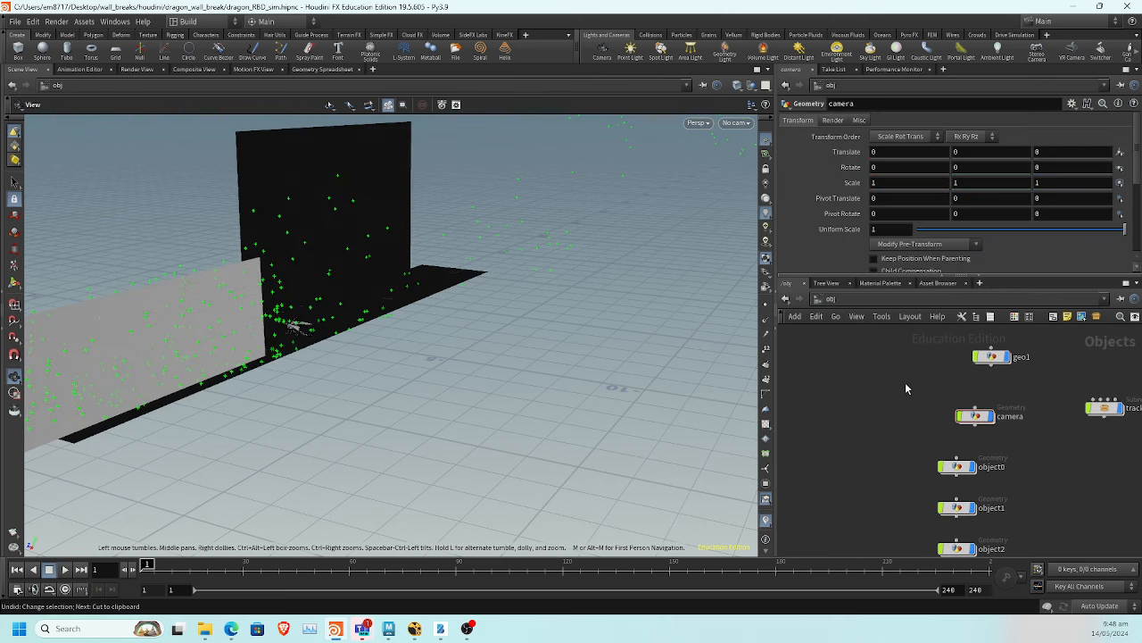
pyautogui.hotkey('ctrl', 'z')
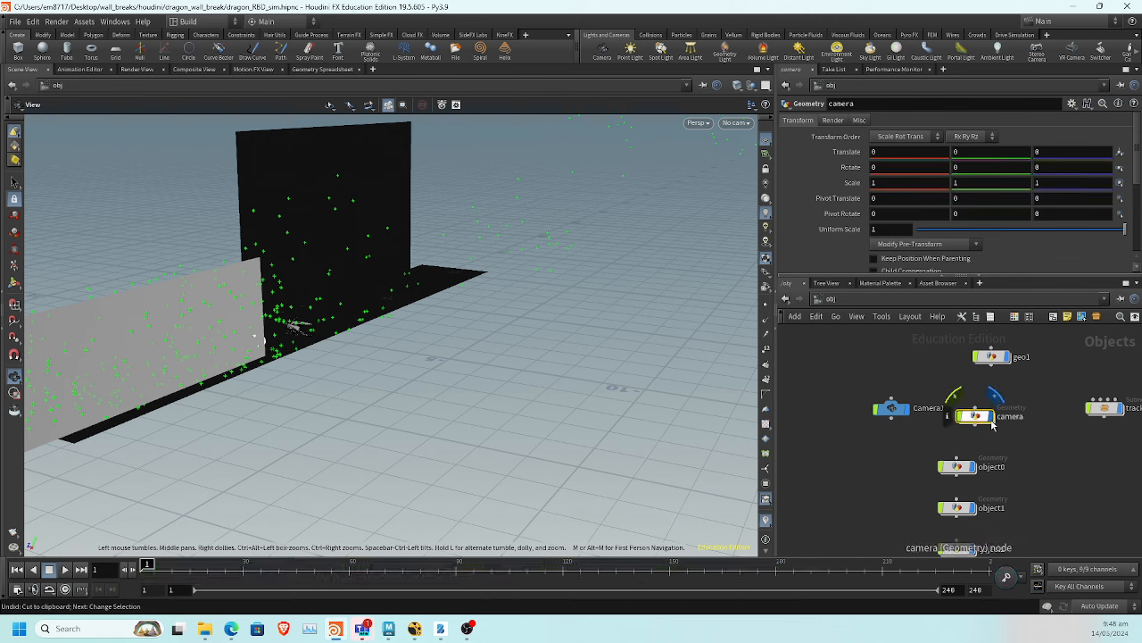
# Delete the camera geometry node and move Camera1 from the obj network into the tracking_points subnetwork
pyautogui.moveTo(955, 393); pyautogui.dragTo(795, 437)
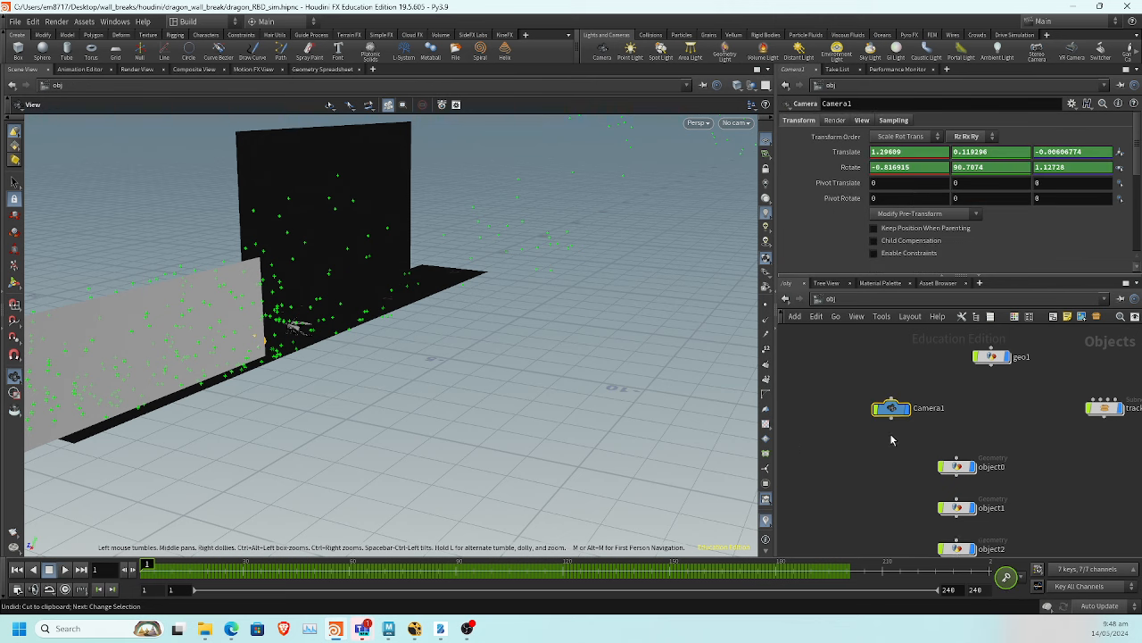
pyautogui.hotkey('ctrl', 'x')
pyautogui.doubleClick(1103, 411)
pyautogui.click(872, 408)
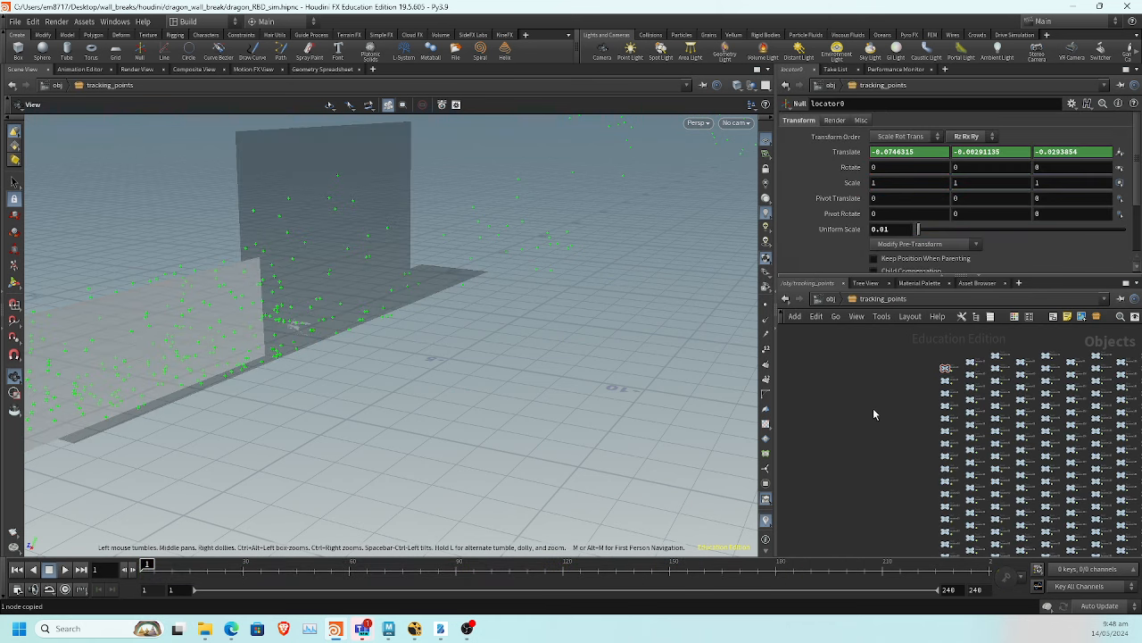
pyautogui.hotkey('ctrl', 'v')
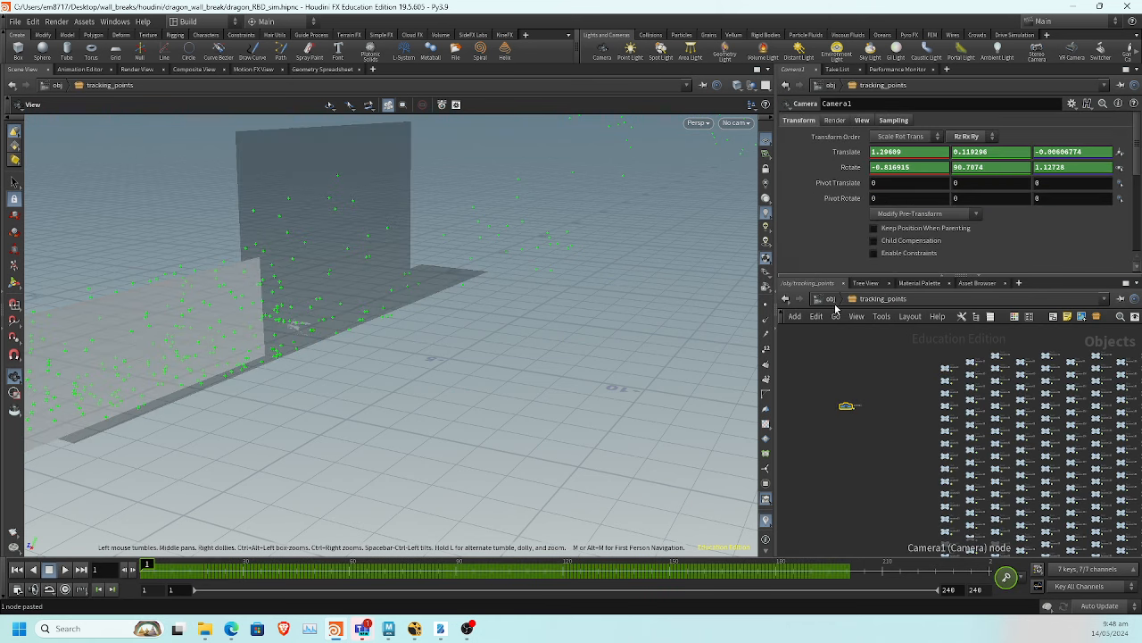
pyautogui.press('u')
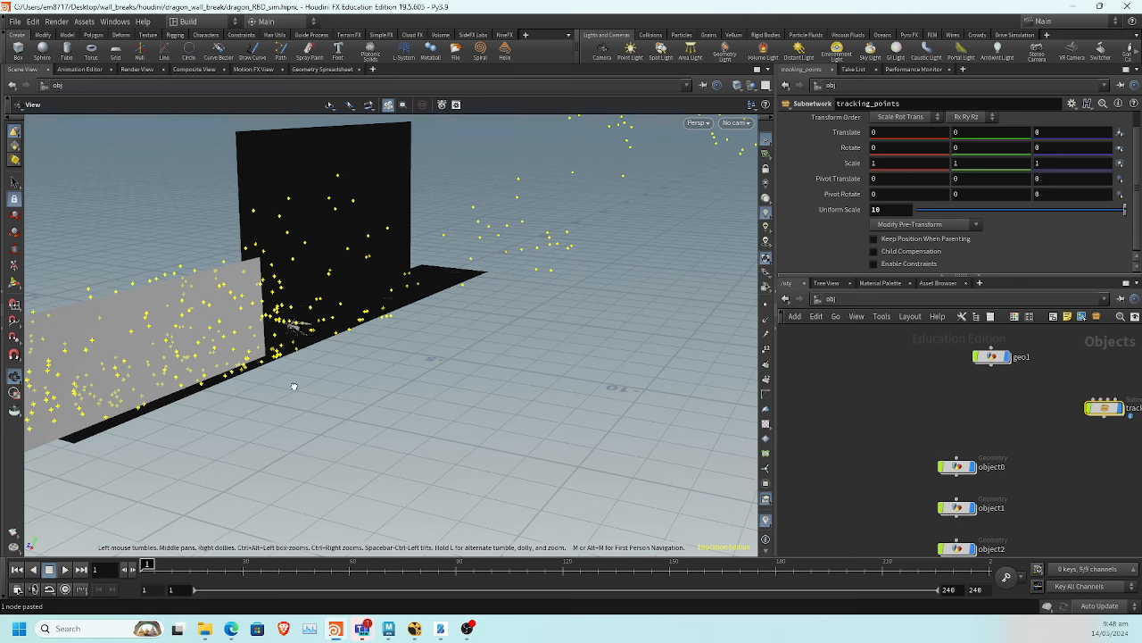
pyautogui.moveTo(294, 386); pyautogui.dragTo(368, 366)
pyautogui.moveTo(169, 564); pyautogui.dragTo(820, 564)
pyautogui.moveTo(854, 605); pyautogui.dragTo(42, 591)
pyautogui.moveTo(339, 430); pyautogui.dragTo(267, 431)
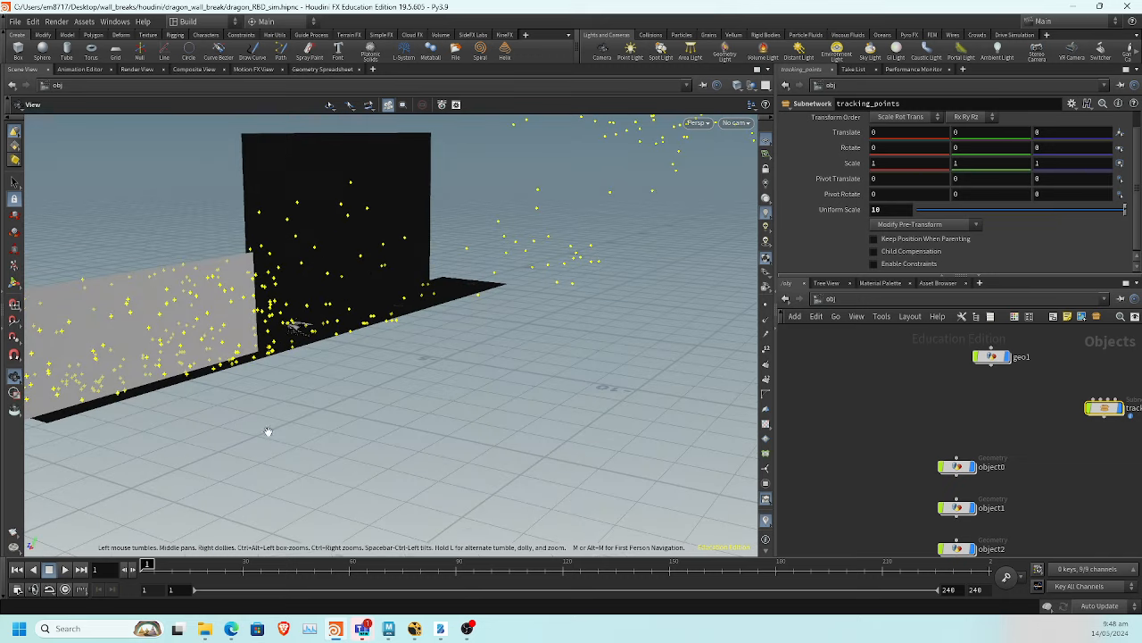
# Rename the object0 geometry node as left_wall
pyautogui.moveTo(1049, 390); pyautogui.dragTo(920, 373, button='middle')
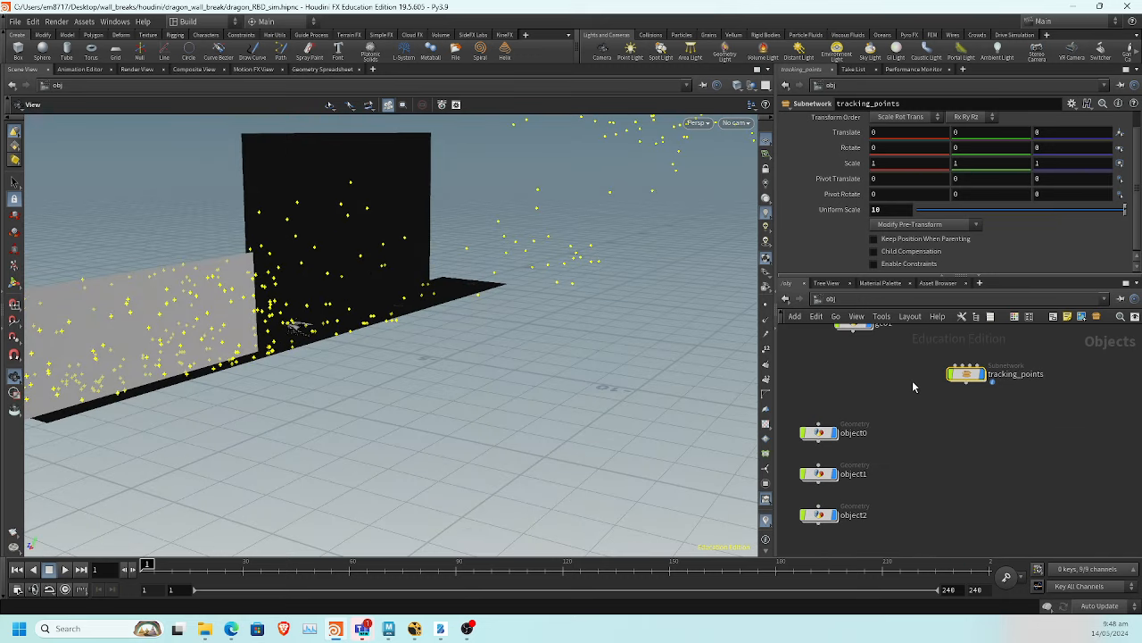
pyautogui.doubleClick(855, 433)
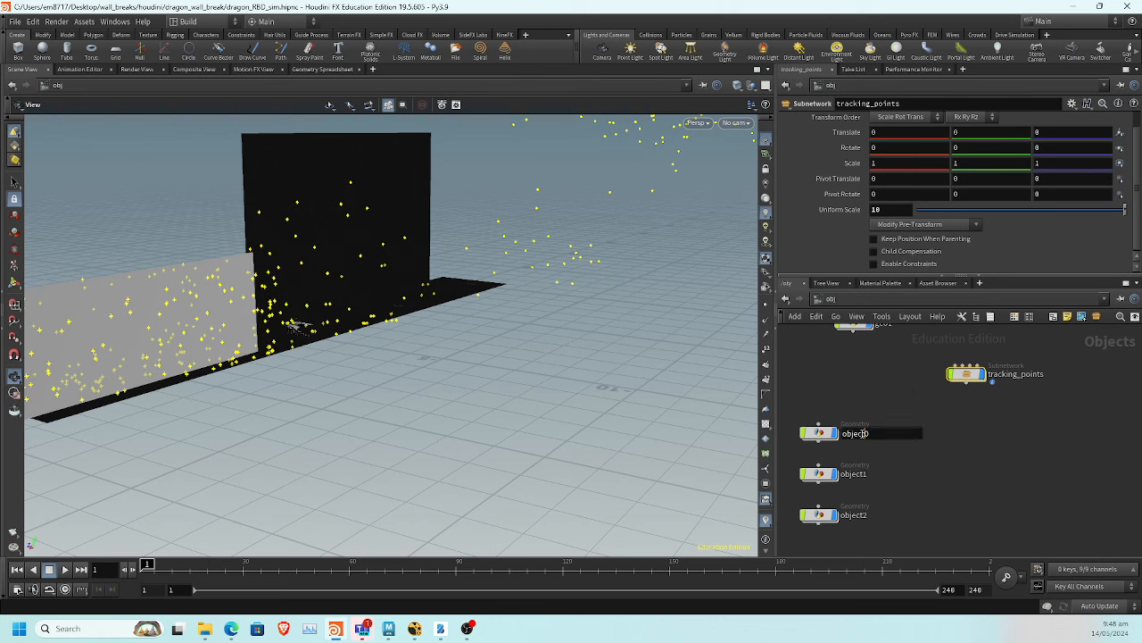
pyautogui.click(826, 437)
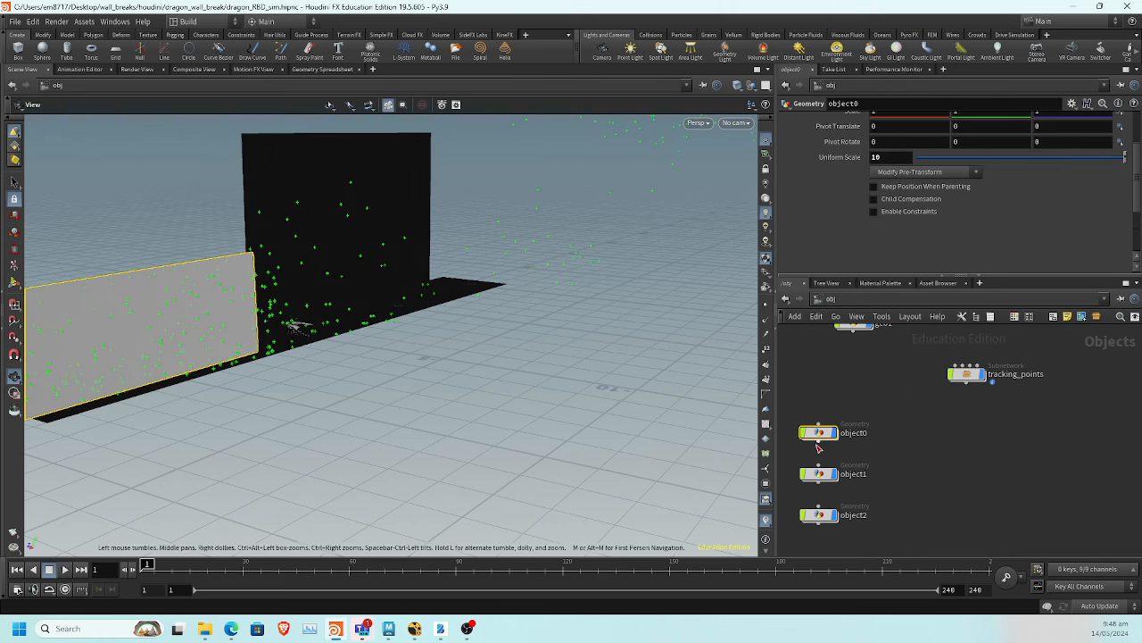
pyautogui.doubleClick(861, 434)
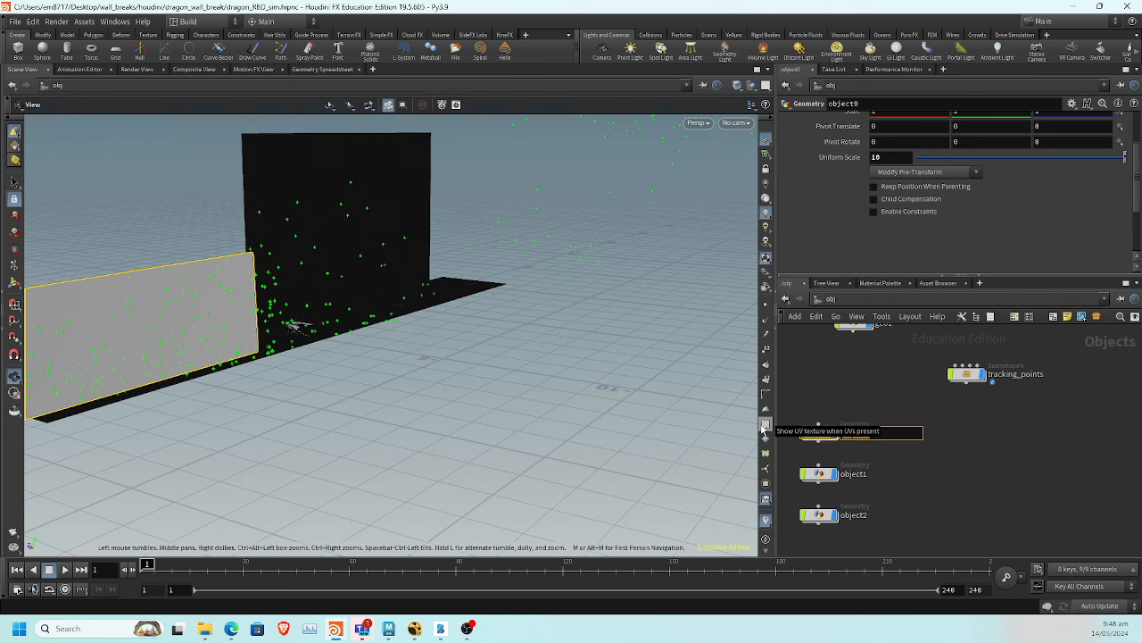
pyautogui.write('left')
pyautogui.press('Return')
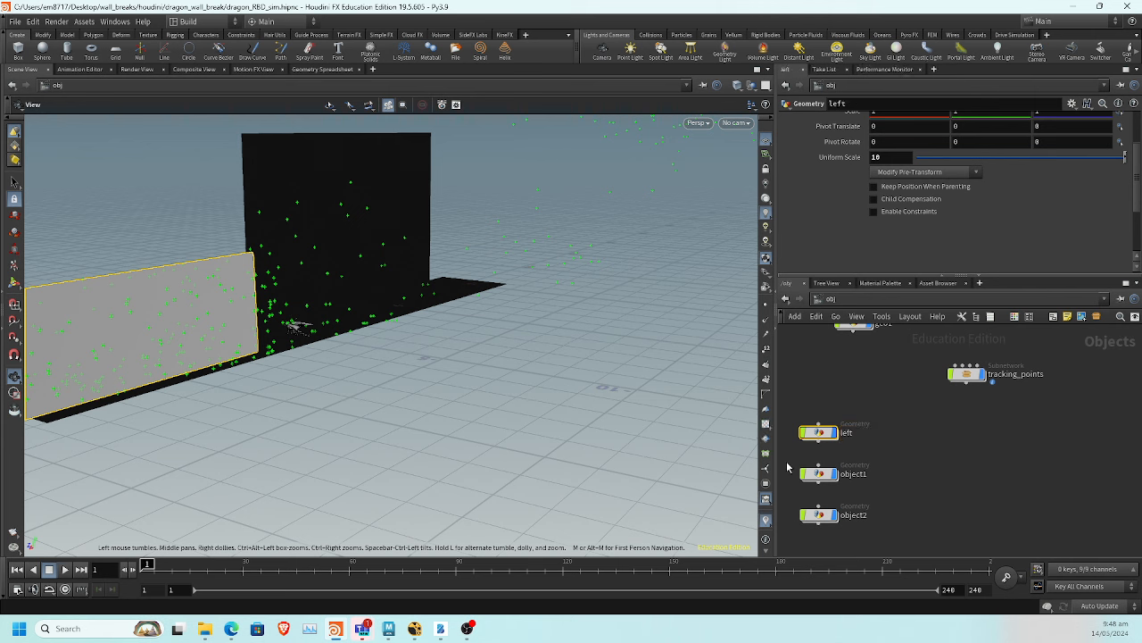
pyautogui.doubleClick(865, 432)
pyautogui.write('_wall')
pyautogui.press('Return')
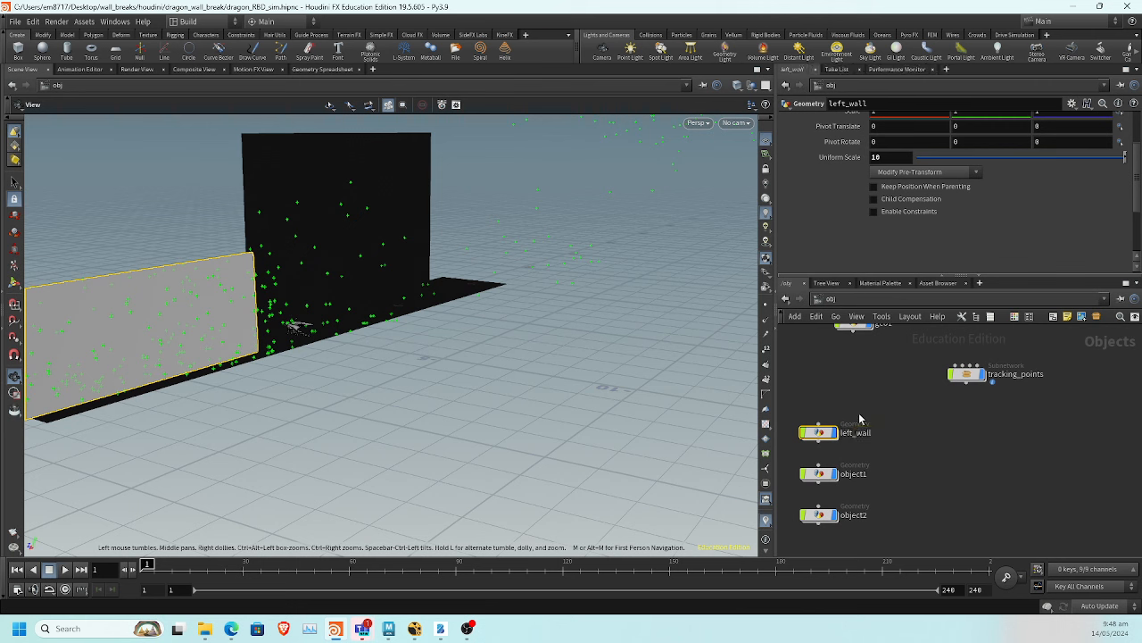
# Rename the object1 geometry node as main_wall
pyautogui.click(819, 473)
pyautogui.doubleClick(865, 474)
pyautogui.moveTo(872, 474); pyautogui.dragTo(625, 448)
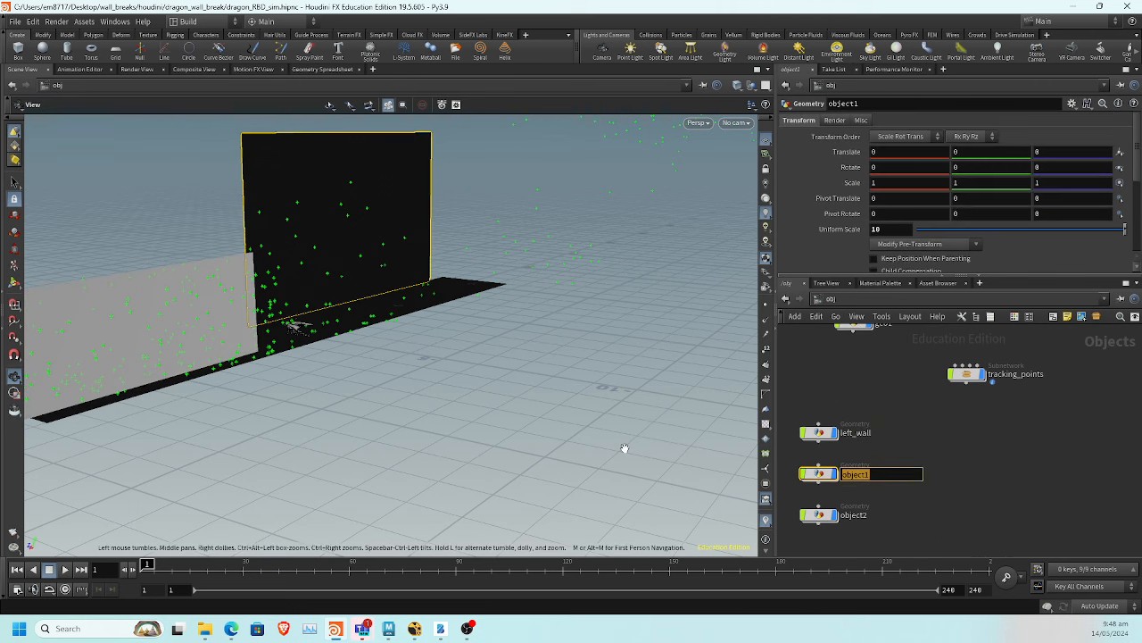
pyautogui.write('main_wall')
pyautogui.press('Return')
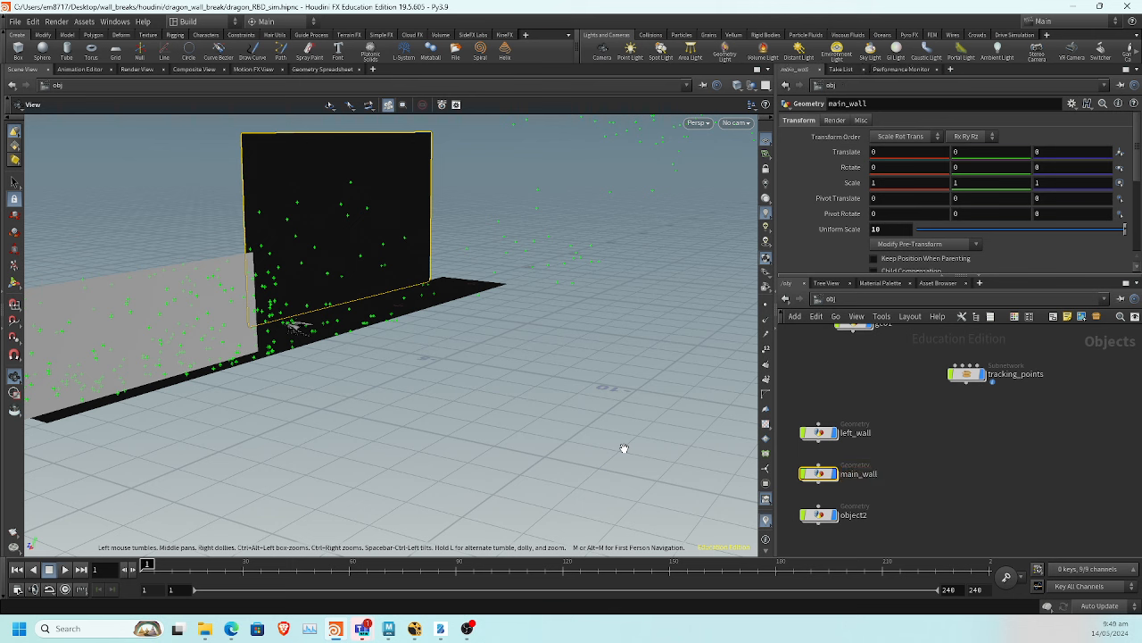
# Rename the object2 geometry node as ground
pyautogui.doubleClick(853, 515)
pyautogui.moveTo(871, 515); pyautogui.dragTo(668, 522)
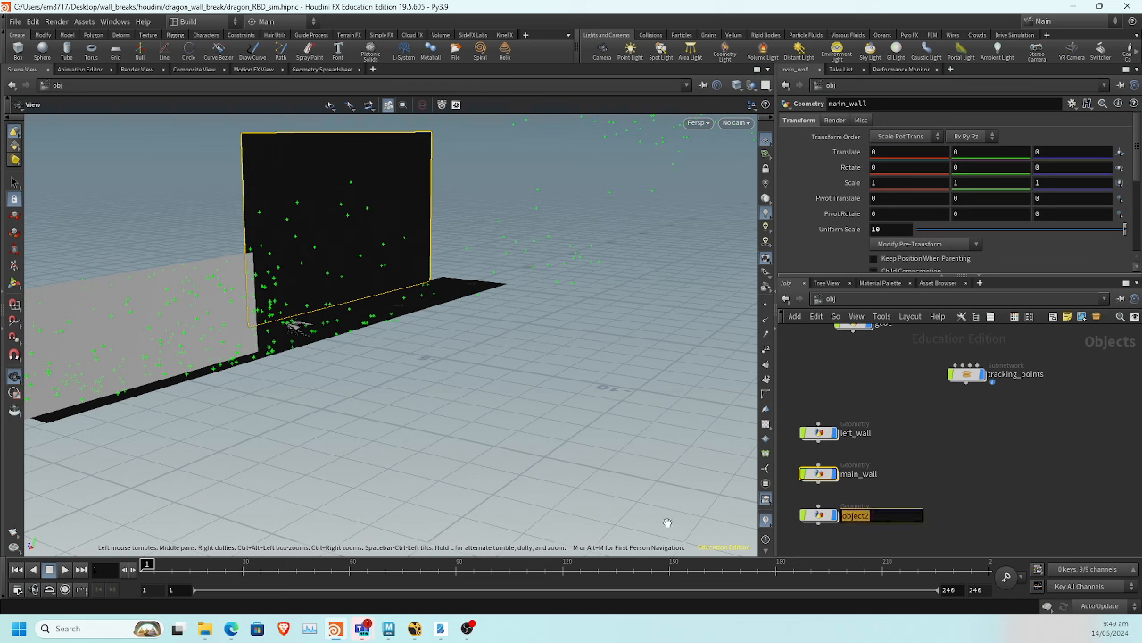
pyautogui.write('ground')
pyautogui.press('Return')
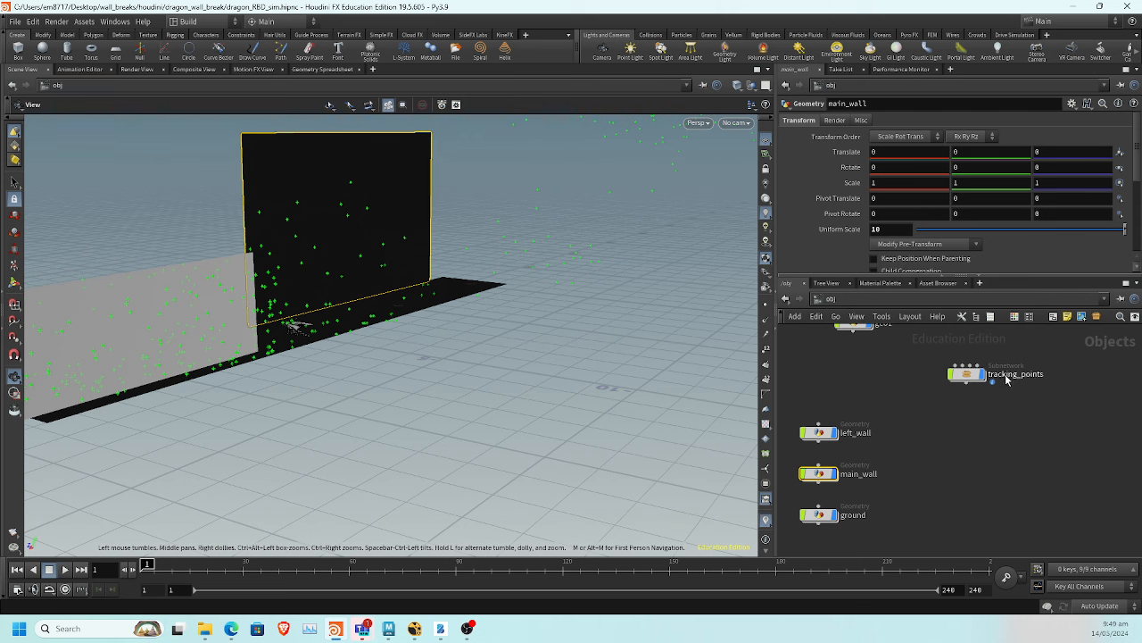
# Rename the geo1 geometry node as dragon
pyautogui.moveTo(971, 466); pyautogui.dragTo(972, 487, button='middle')
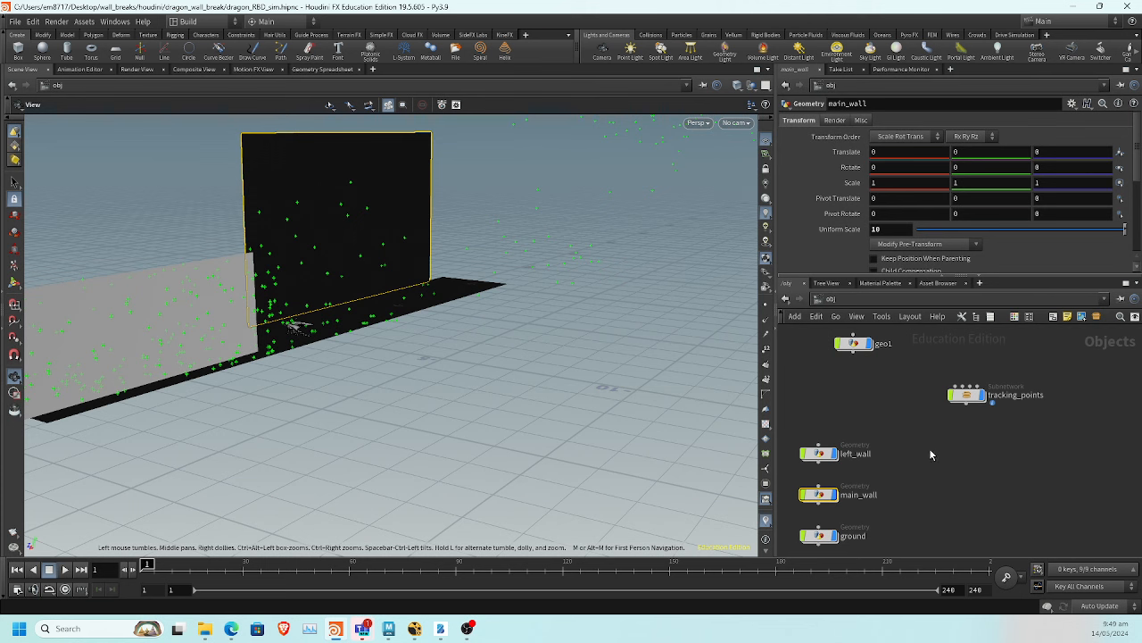
pyautogui.moveTo(891, 408); pyautogui.dragTo(938, 533, button='middle')
pyautogui.click(903, 469)
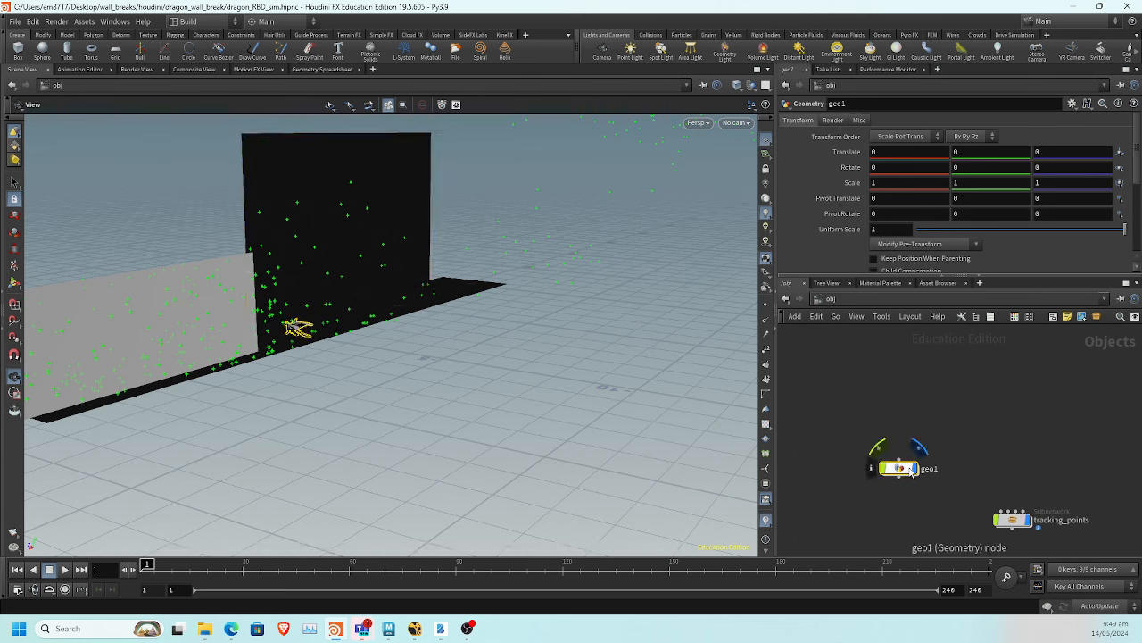
pyautogui.doubleClick(928, 469)
pyautogui.write('dragon')
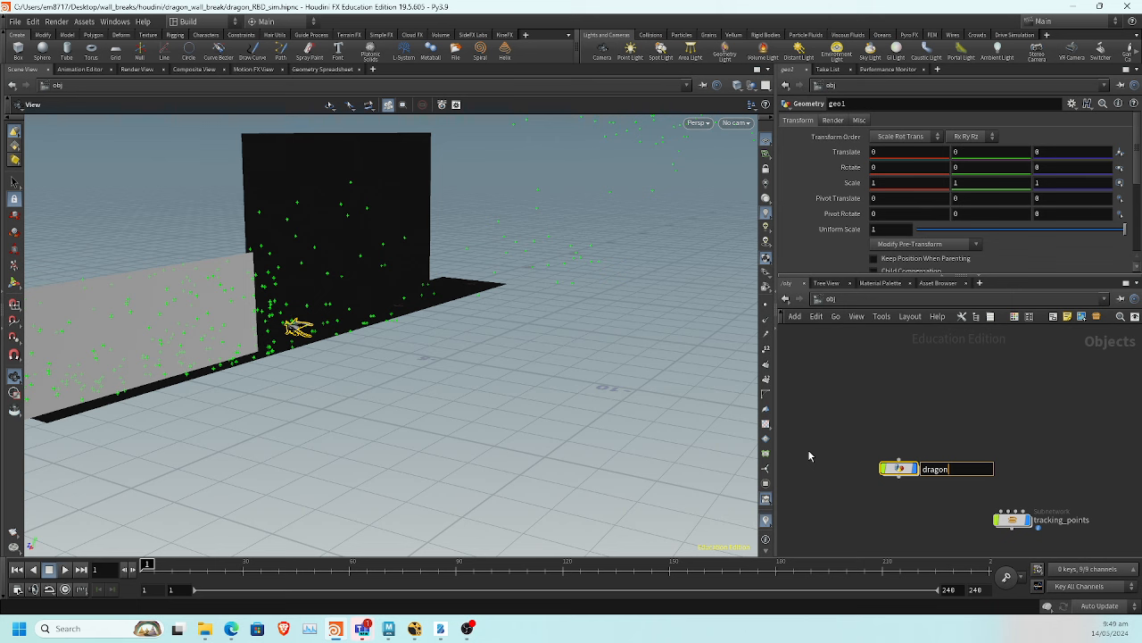
pyautogui.press('Return')
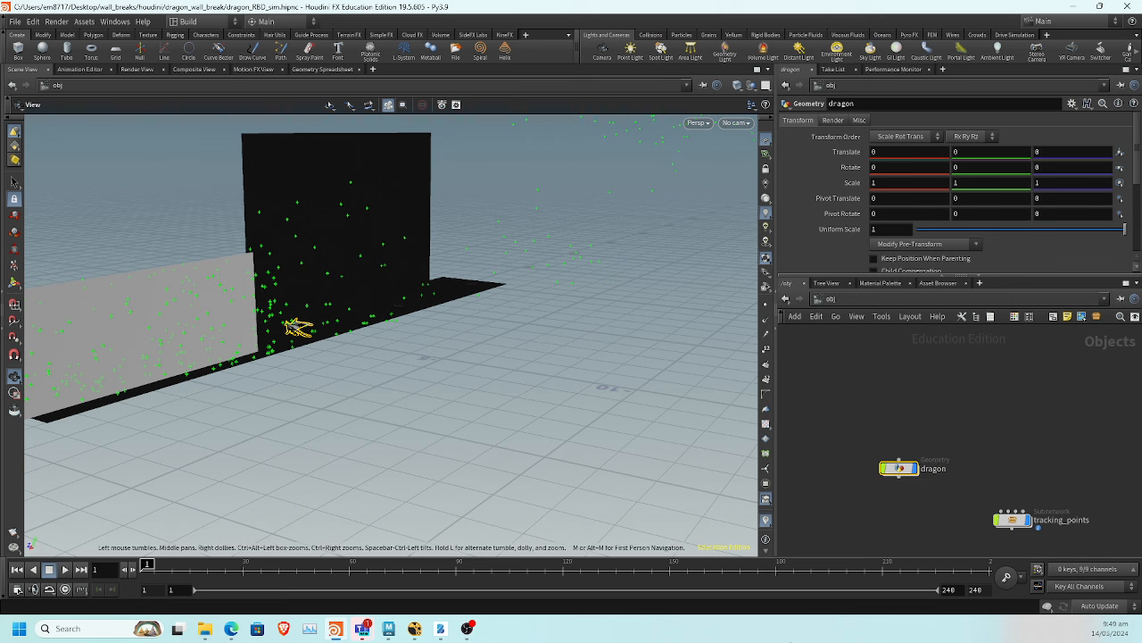
# Open the tracking_points subnetwork and look through its Camera1 in the viewport
pyautogui.moveTo(1032, 463); pyautogui.dragTo(987, 357, button='middle')
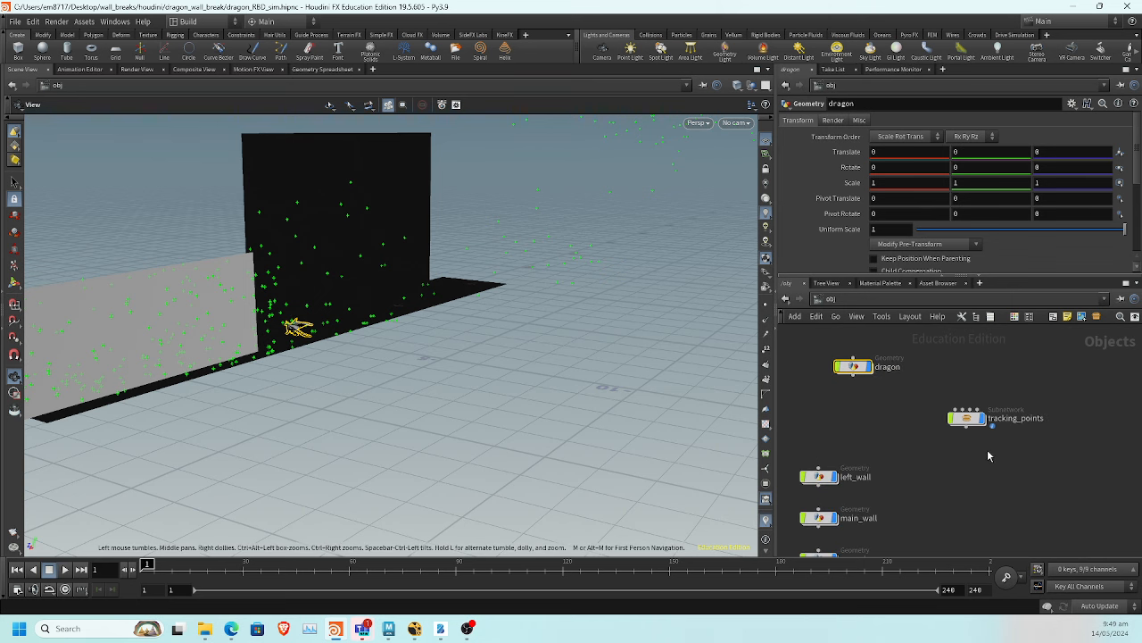
pyautogui.scroll(2, 986, 452)
pyautogui.scroll(-1, 973, 438)
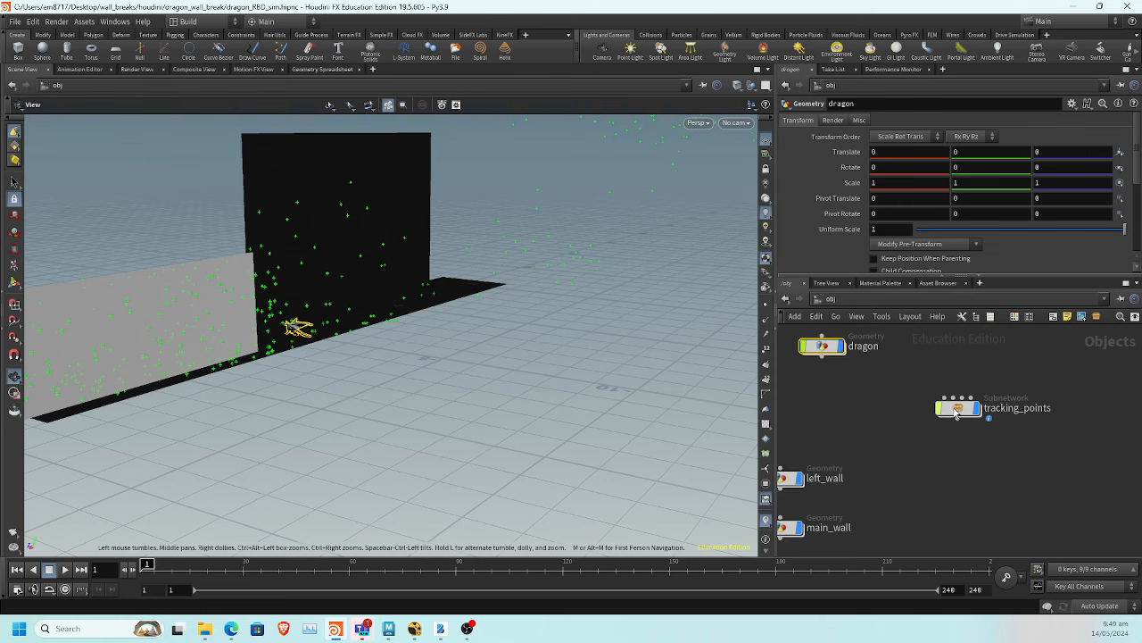
pyautogui.doubleClick(955, 410)
pyautogui.moveTo(277, 349); pyautogui.dragTo(375, 331)
pyautogui.click(699, 123)
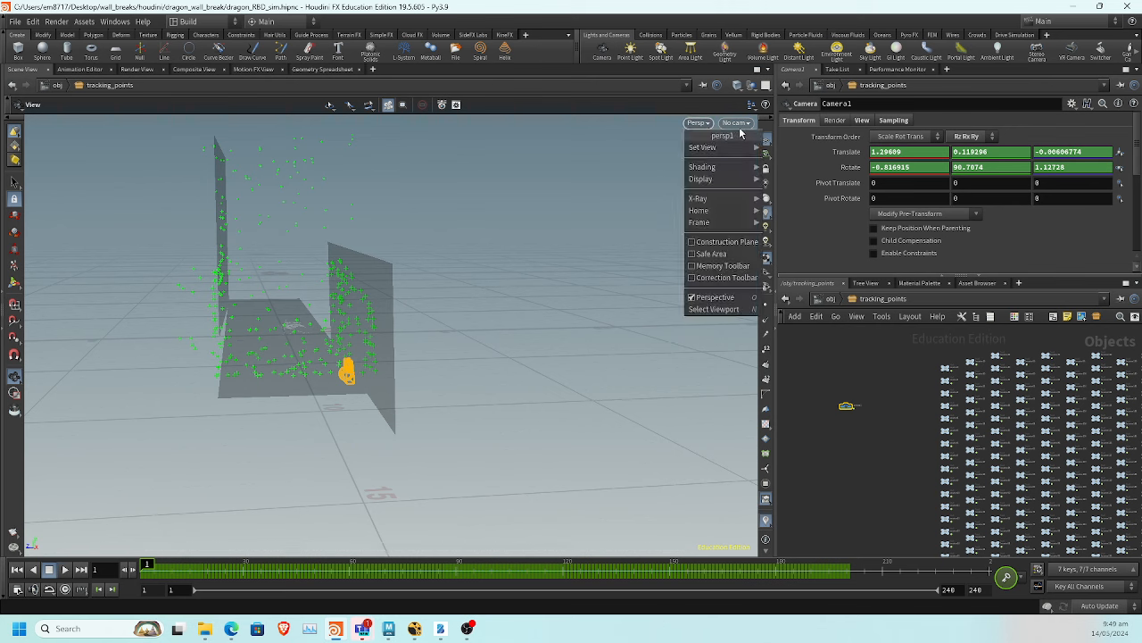
pyautogui.click(737, 123)
pyautogui.click(738, 123)
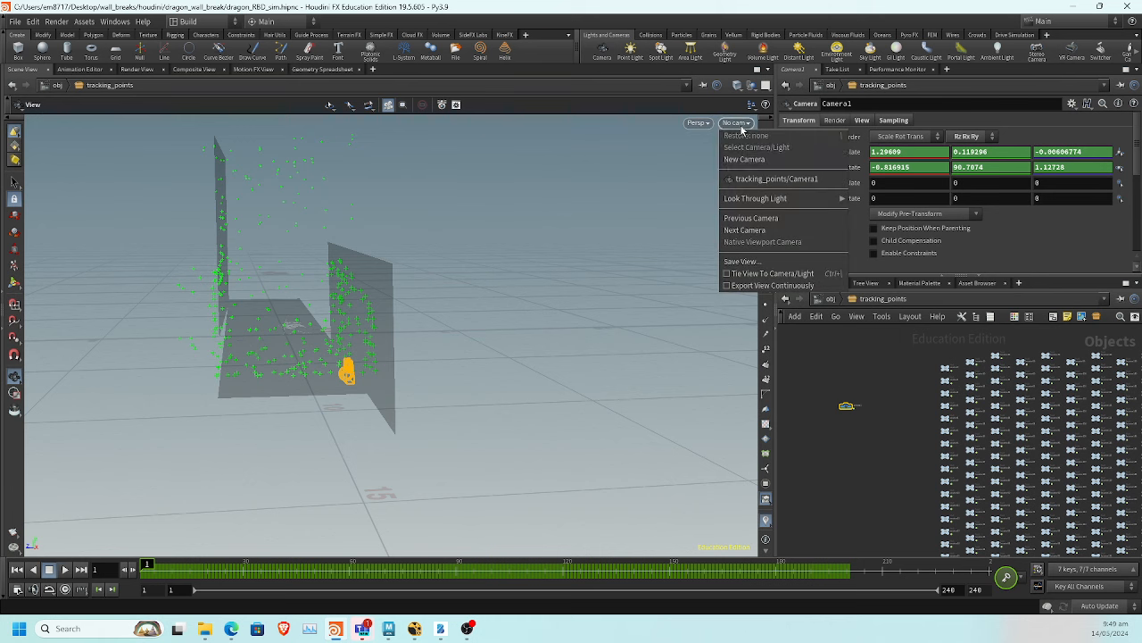
pyautogui.click(752, 180)
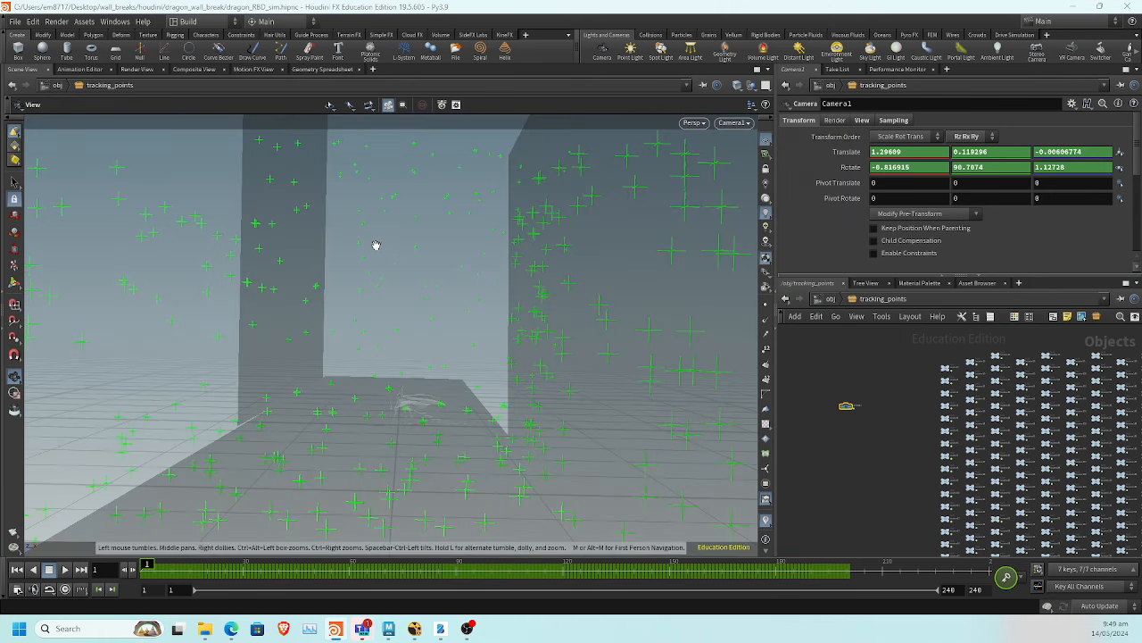
# Lock Camera1 to the view and scrub between frames 1 and 84 to check the tracked camera motion
pyautogui.moveTo(166, 566); pyautogui.dragTo(435, 564)
pyautogui.click(765, 168)
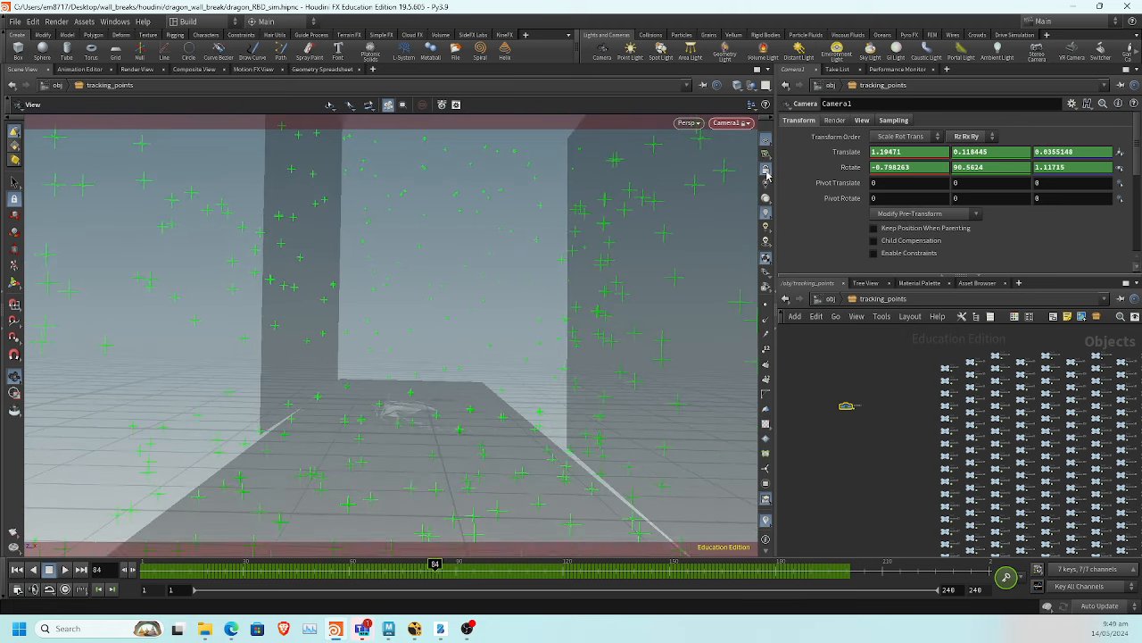
pyautogui.moveTo(184, 574); pyautogui.dragTo(44, 546)
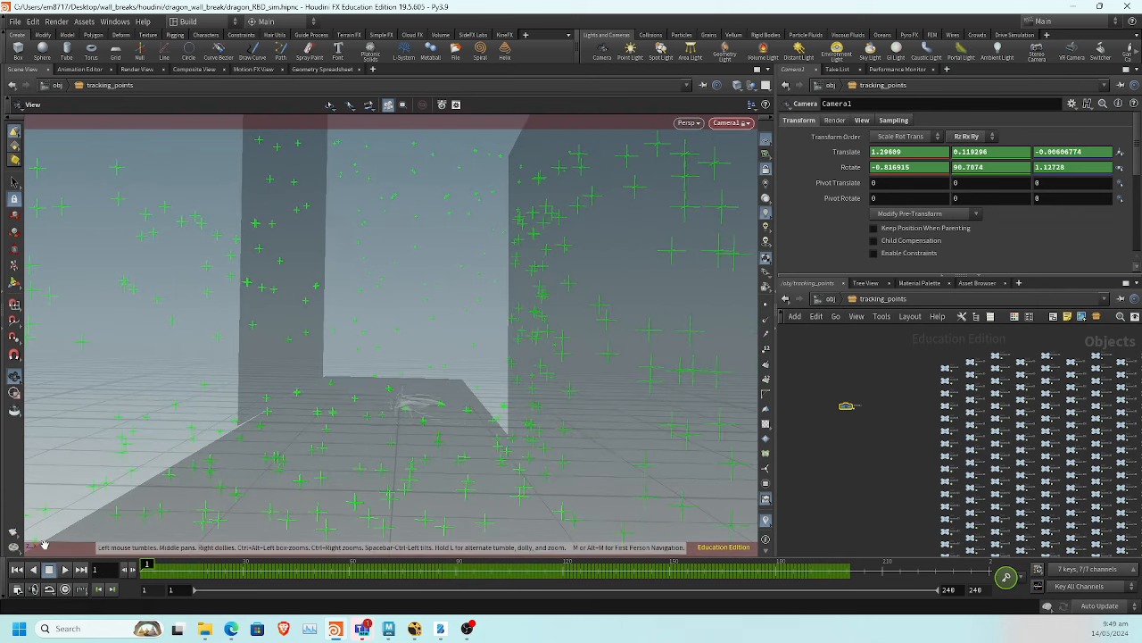
# Load the wall_seq.$F3.jpg sequence from the lowResSeq folder as Camera1's background image
pyautogui.click(861, 121)
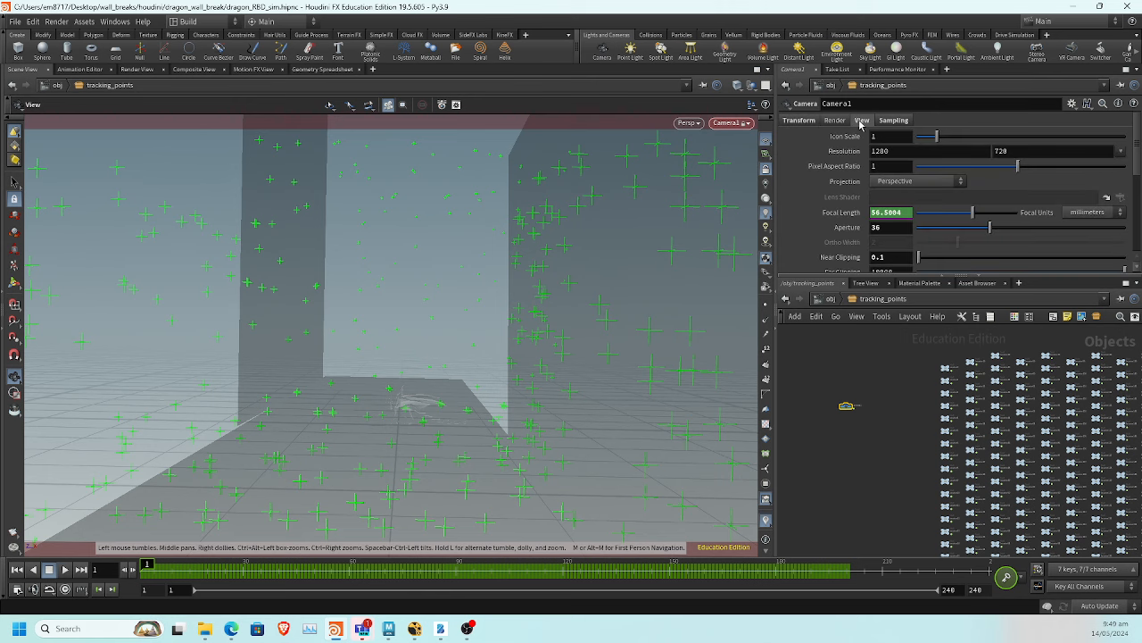
pyautogui.scroll(-10, 933, 184)
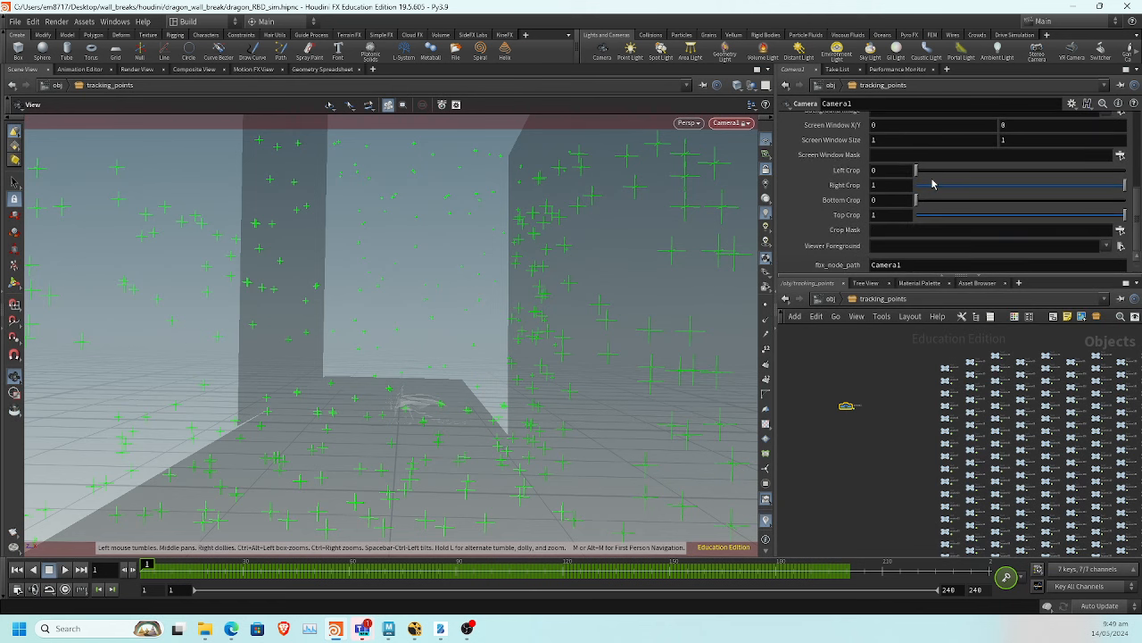
pyautogui.scroll(5, 935, 196)
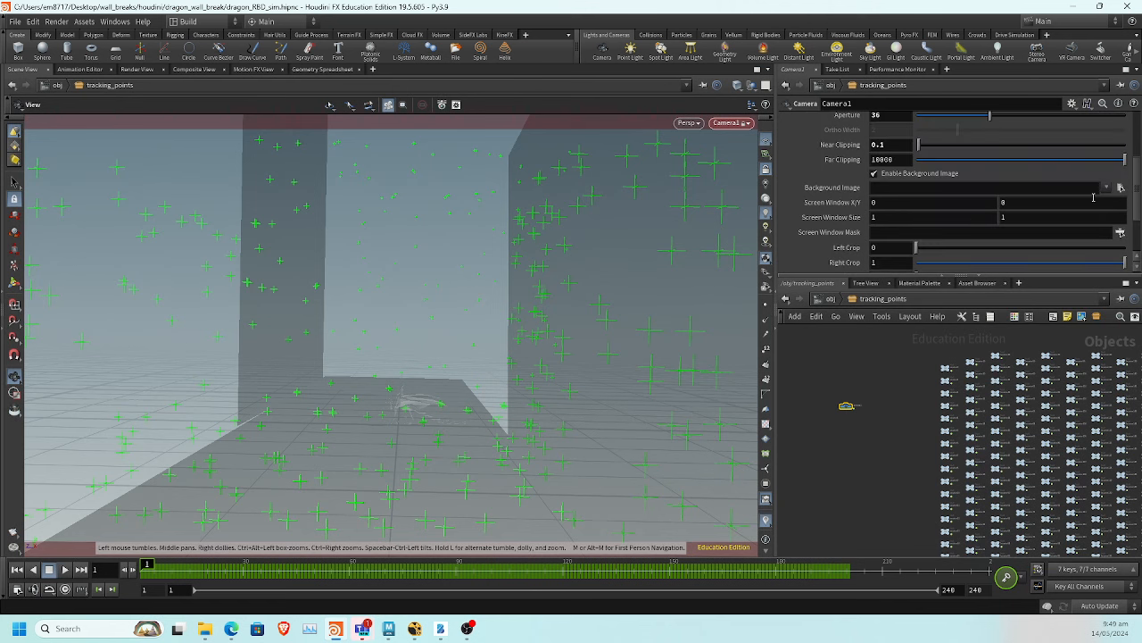
pyautogui.click(1121, 188)
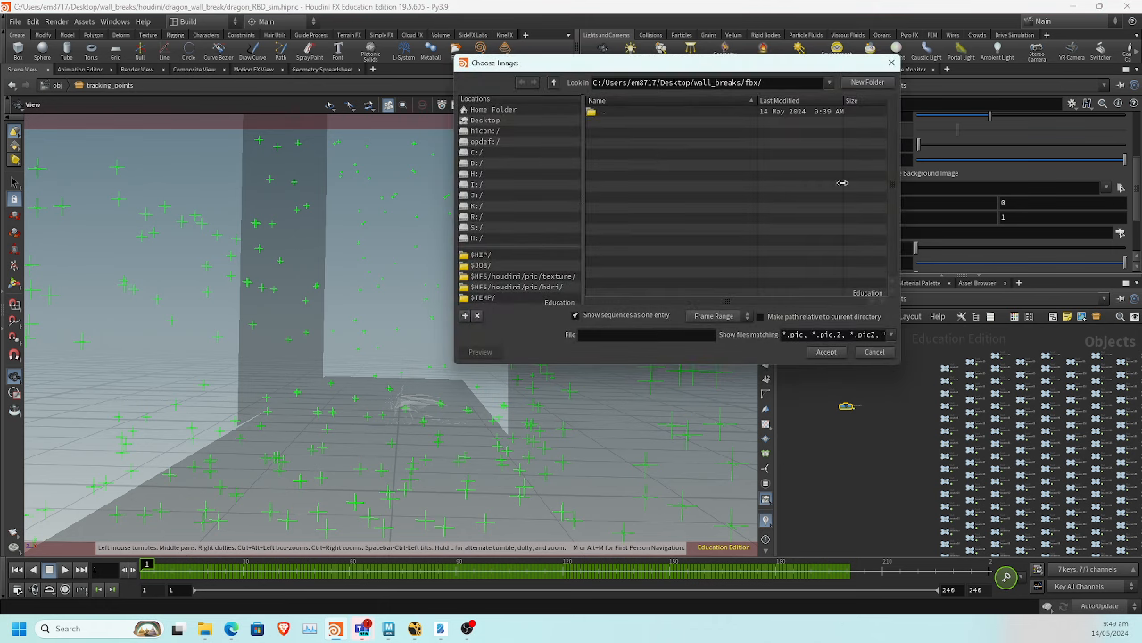
pyautogui.click(554, 83)
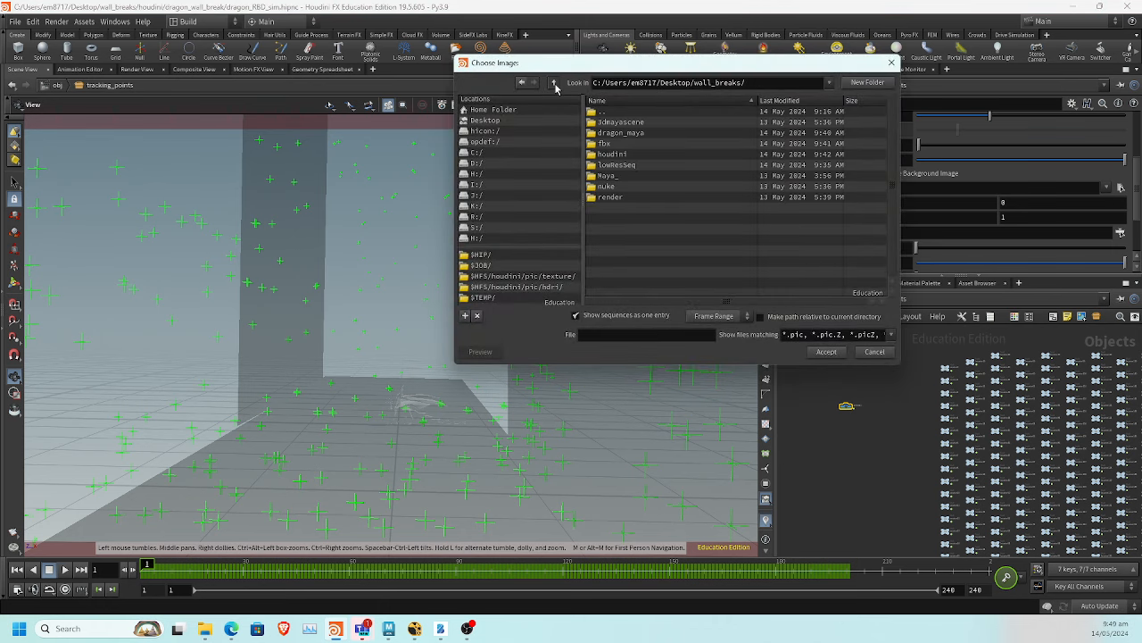
pyautogui.doubleClick(623, 165)
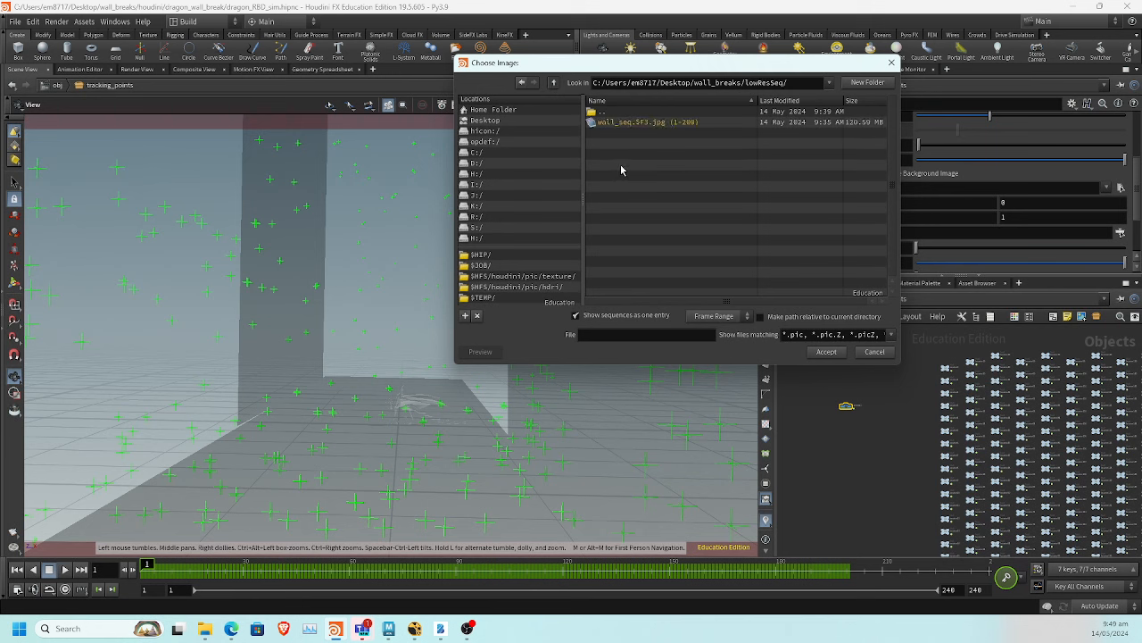
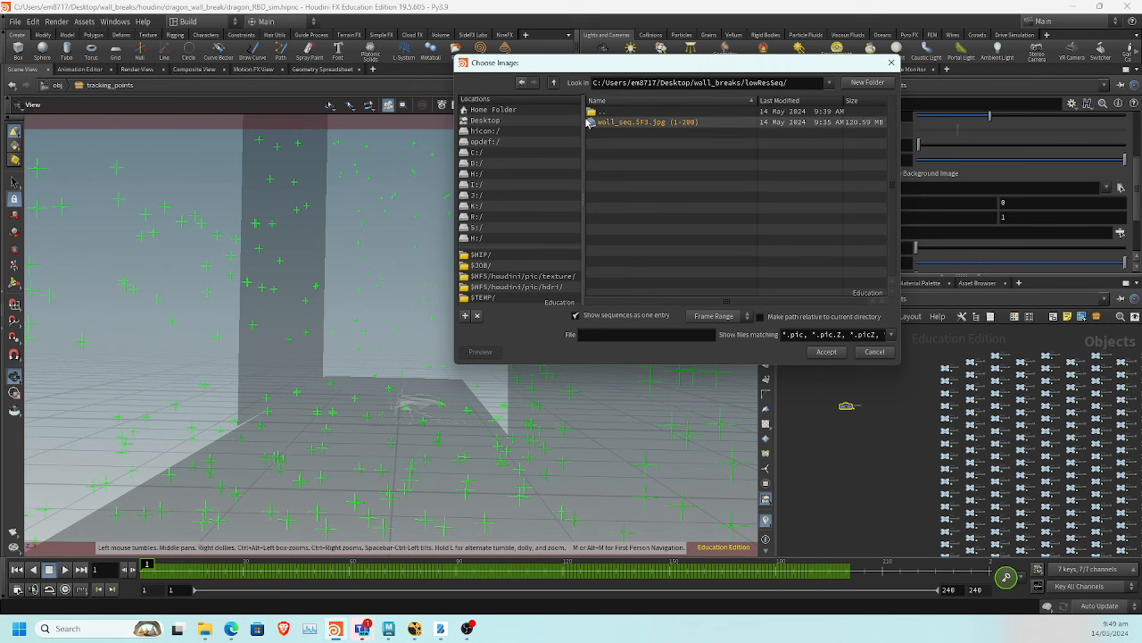
pyautogui.click(648, 125)
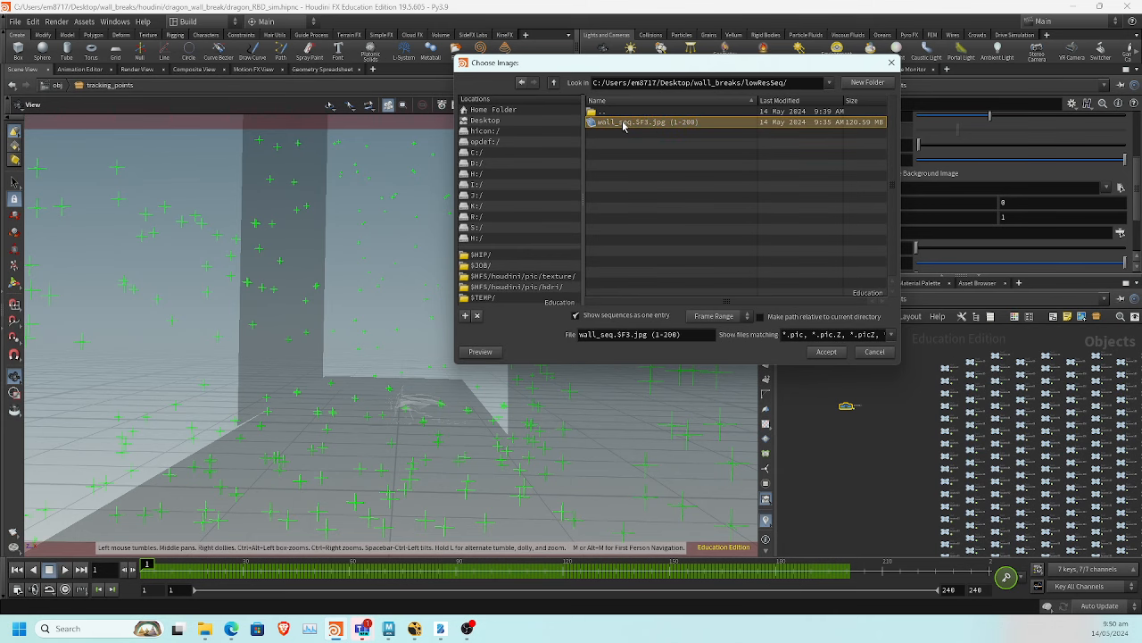
pyautogui.click(825, 351)
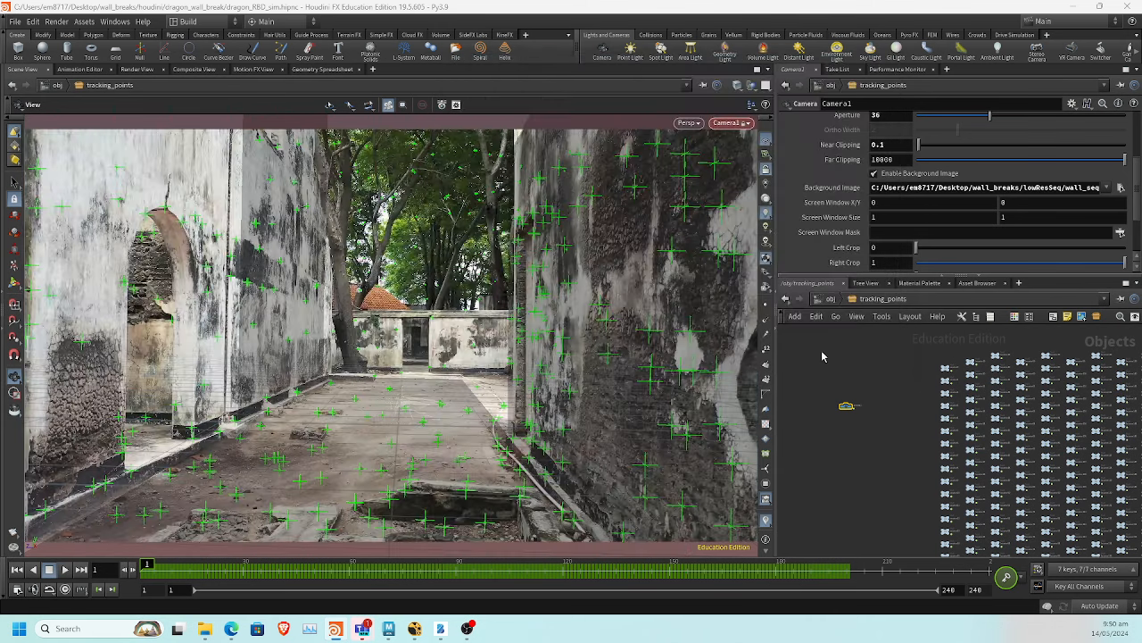
# Scrub through the footage to check the track, set the playback range's end frame to 100 and return to frame 1
pyautogui.moveTo(194, 566); pyautogui.dragTo(773, 610)
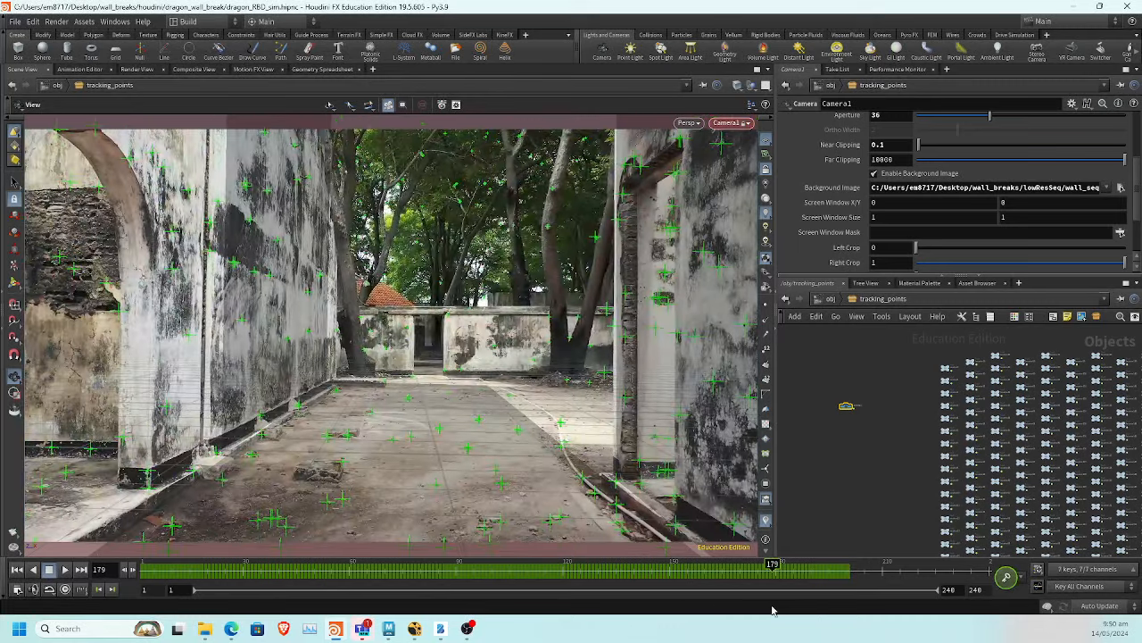
pyautogui.doubleClick(952, 589)
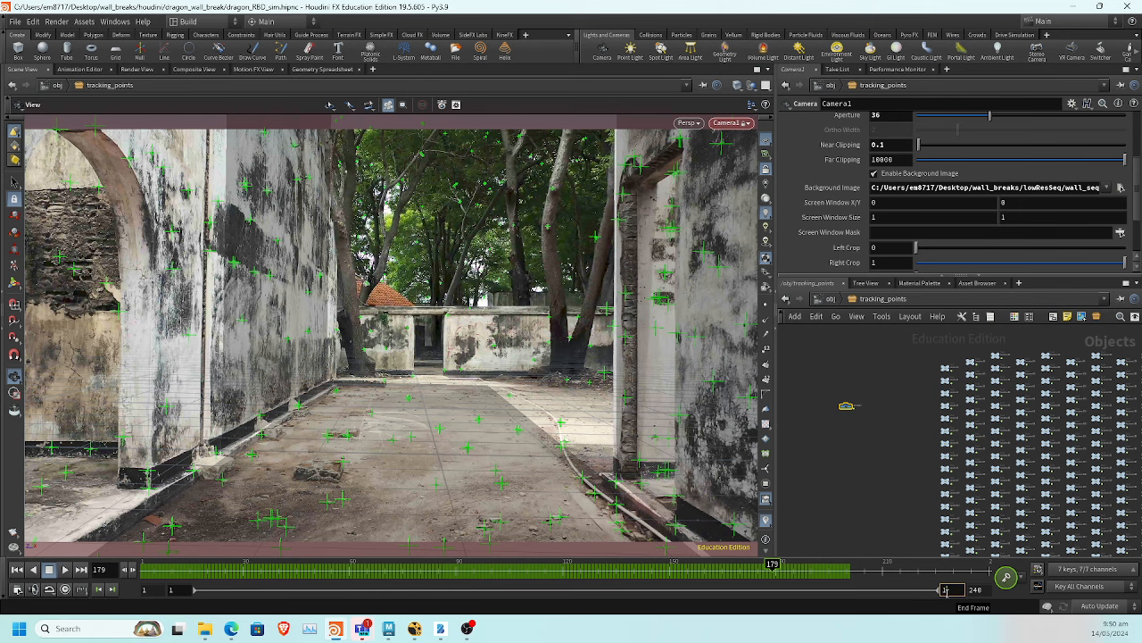
pyautogui.write('180')
pyautogui.press('Return')
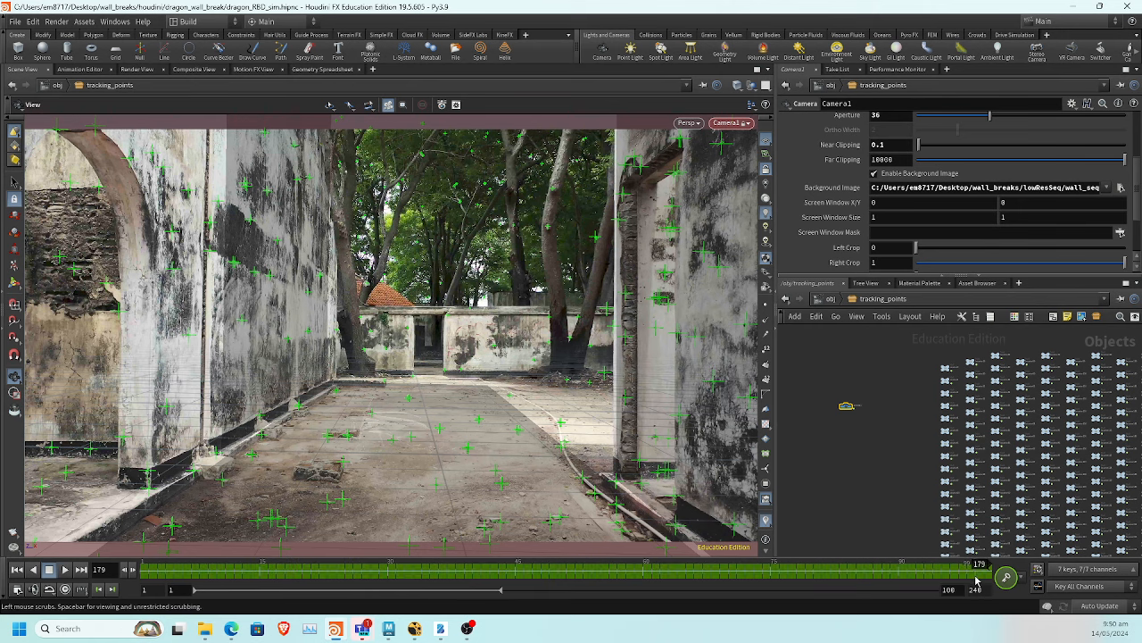
pyautogui.moveTo(980, 572); pyautogui.dragTo(11, 582)
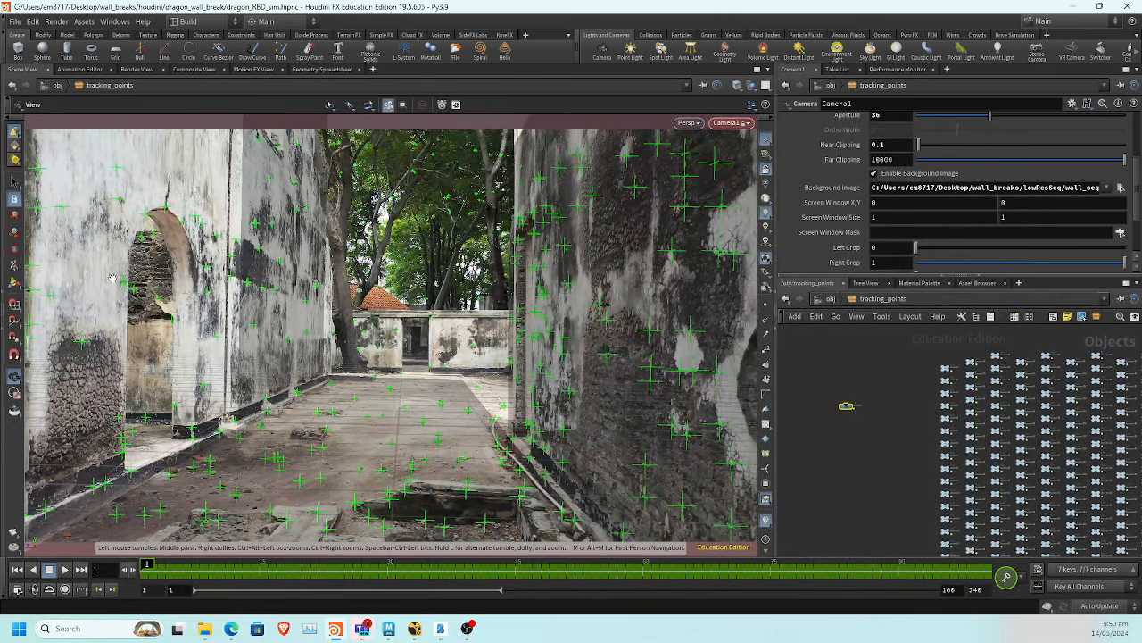
# Return to the object level, unlock the camera from the view and frame the dragon between the tracked walls in perspective
pyautogui.click(826, 300)
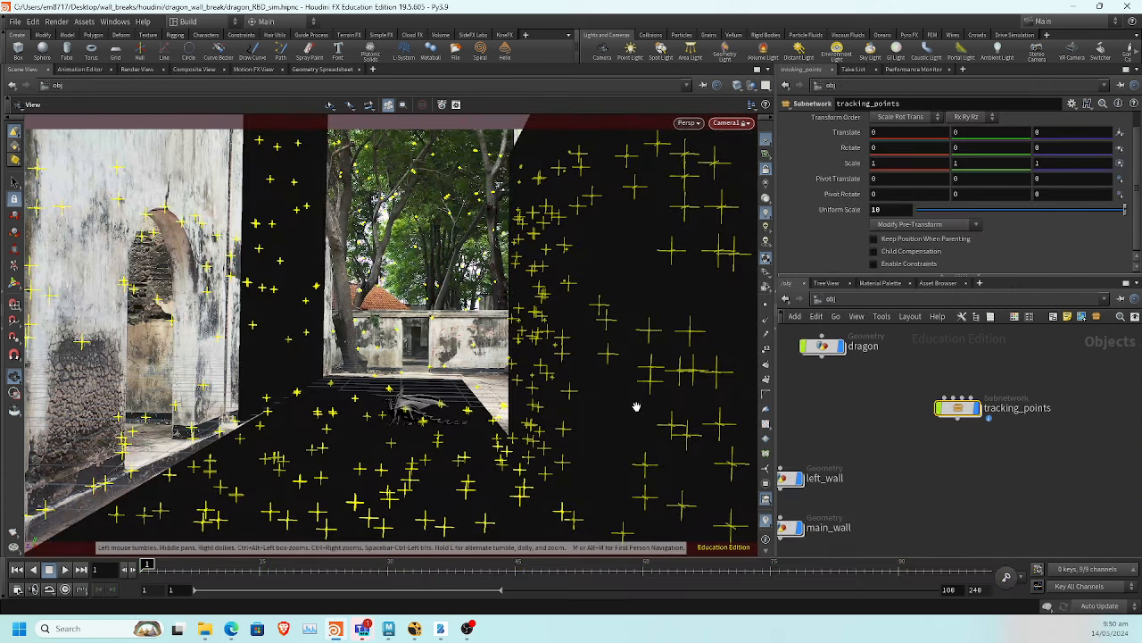
pyautogui.click(766, 168)
pyautogui.moveTo(479, 314); pyautogui.dragTo(441, 354)
pyautogui.scroll(-3, 473, 323)
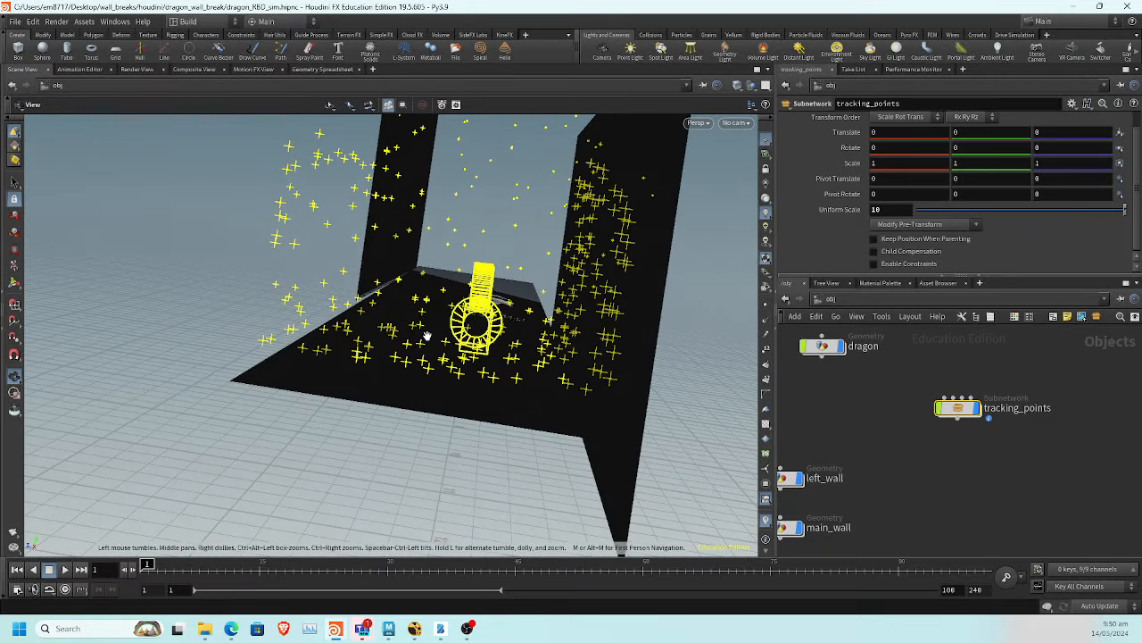
pyautogui.hotkey('space', 'g')
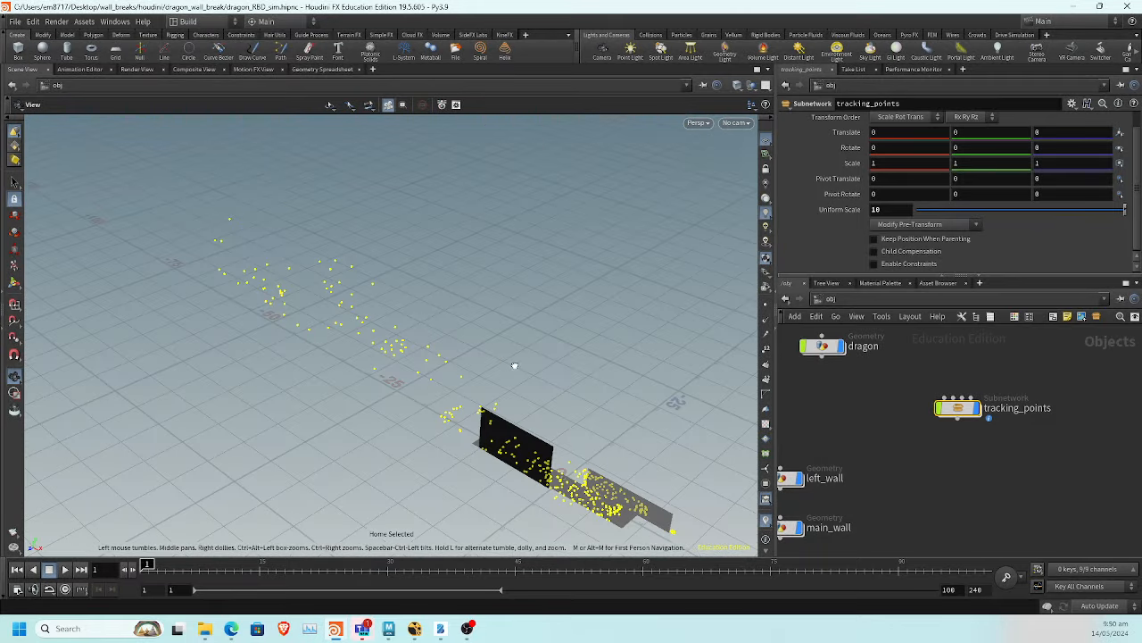
pyautogui.moveTo(512, 365); pyautogui.dragTo(383, 327)
pyautogui.moveTo(383, 327); pyautogui.dragTo(615, 219, button='middle')
pyautogui.scroll(2, 553, 268)
pyautogui.scroll(5, 467, 324)
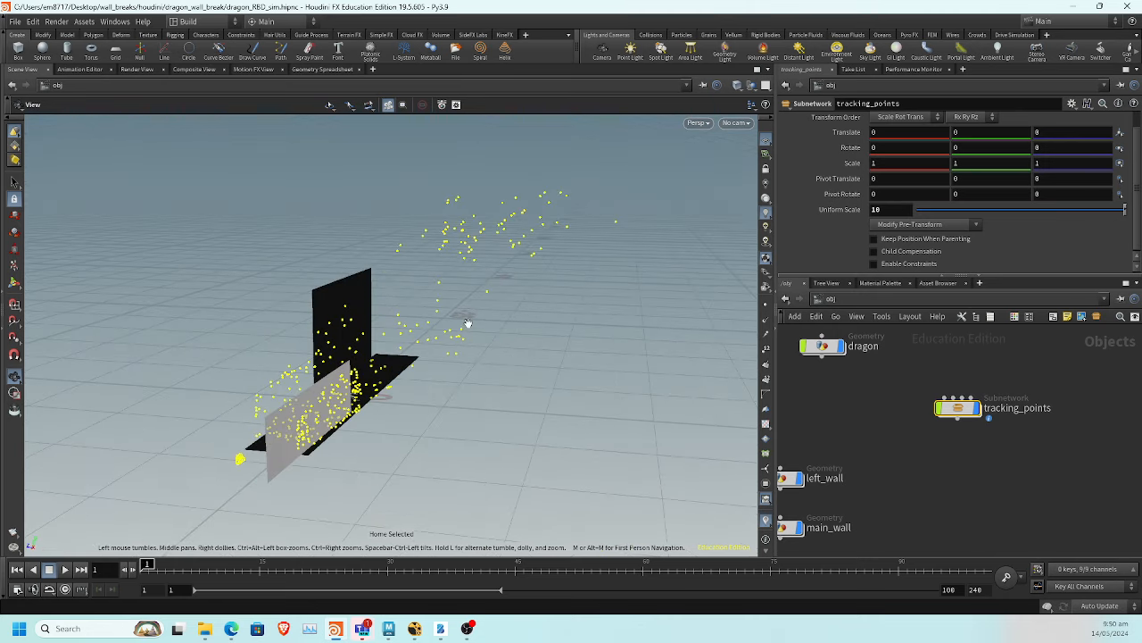
pyautogui.moveTo(387, 334); pyautogui.dragTo(580, 218, button='middle')
pyautogui.moveTo(580, 218); pyautogui.dragTo(524, 311)
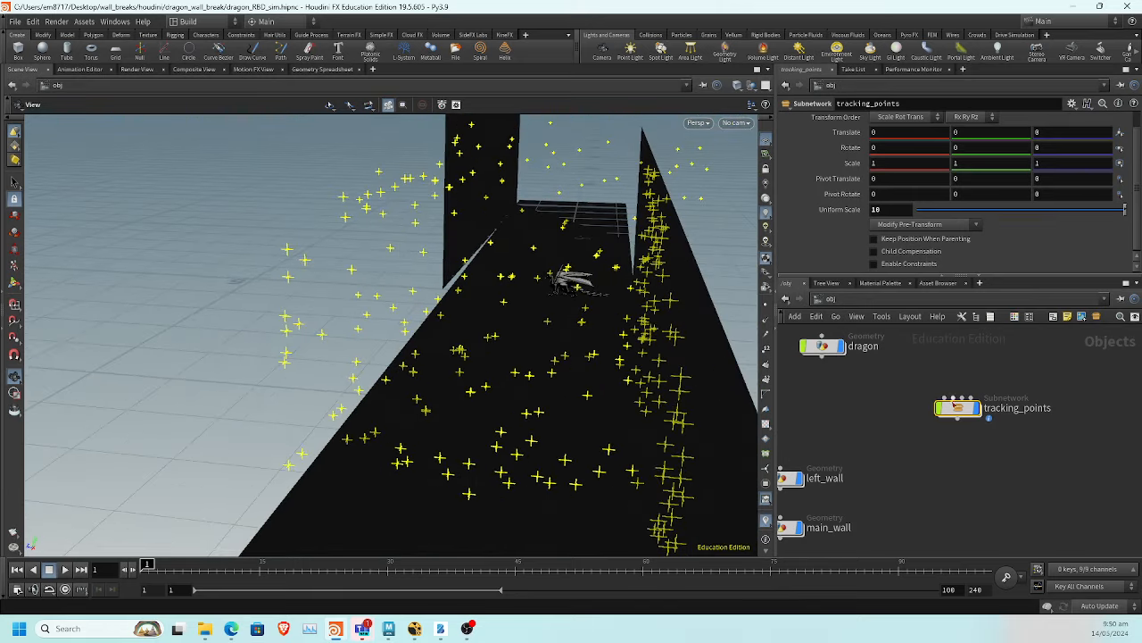
# Try a uniform scale of 2.9 on the dragon object at the object level
pyautogui.moveTo(859, 386); pyautogui.dragTo(954, 417, button='middle')
pyautogui.doubleClick(916, 379)
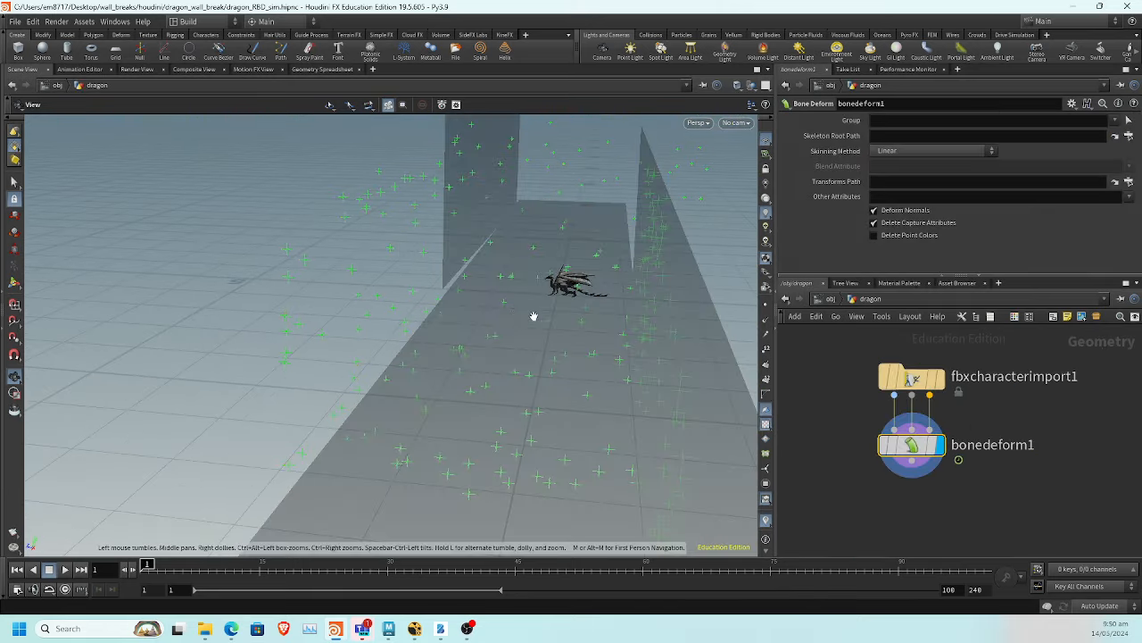
pyautogui.click(830, 299)
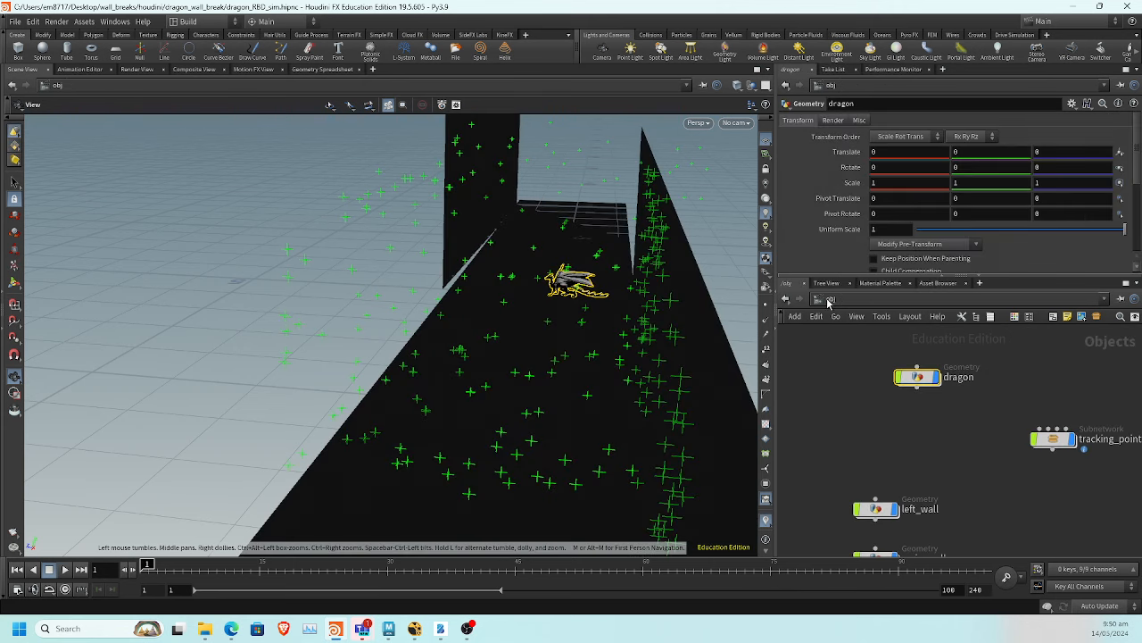
pyautogui.click(886, 231)
pyautogui.scroll(19, 884, 231)
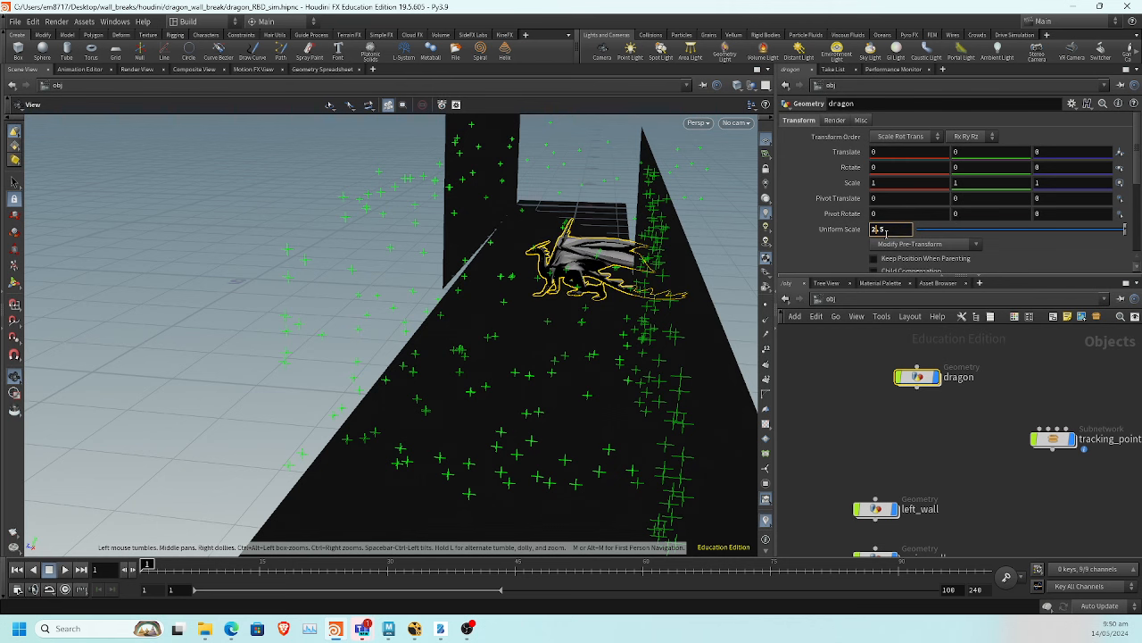
pyautogui.moveTo(947, 399); pyautogui.dragTo(872, 418, button='middle')
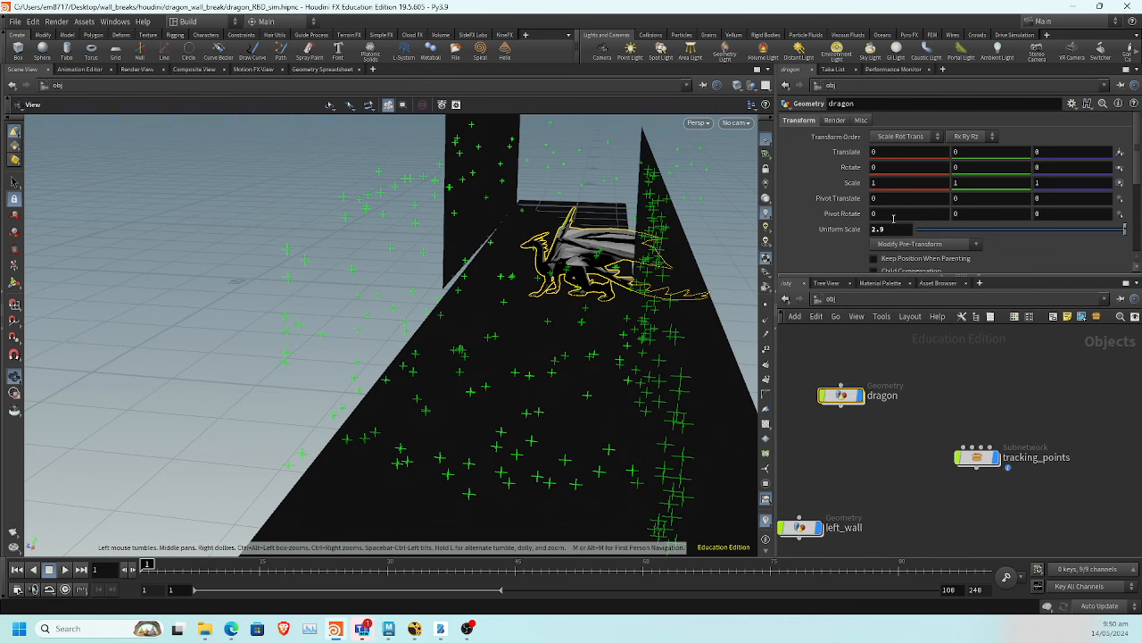
# Try rotating the dragon object 4.4 about Y and reset that rotation to 0
pyautogui.click(978, 166)
pyautogui.scroll(15, 978, 169)
pyautogui.scroll(20, 977, 172)
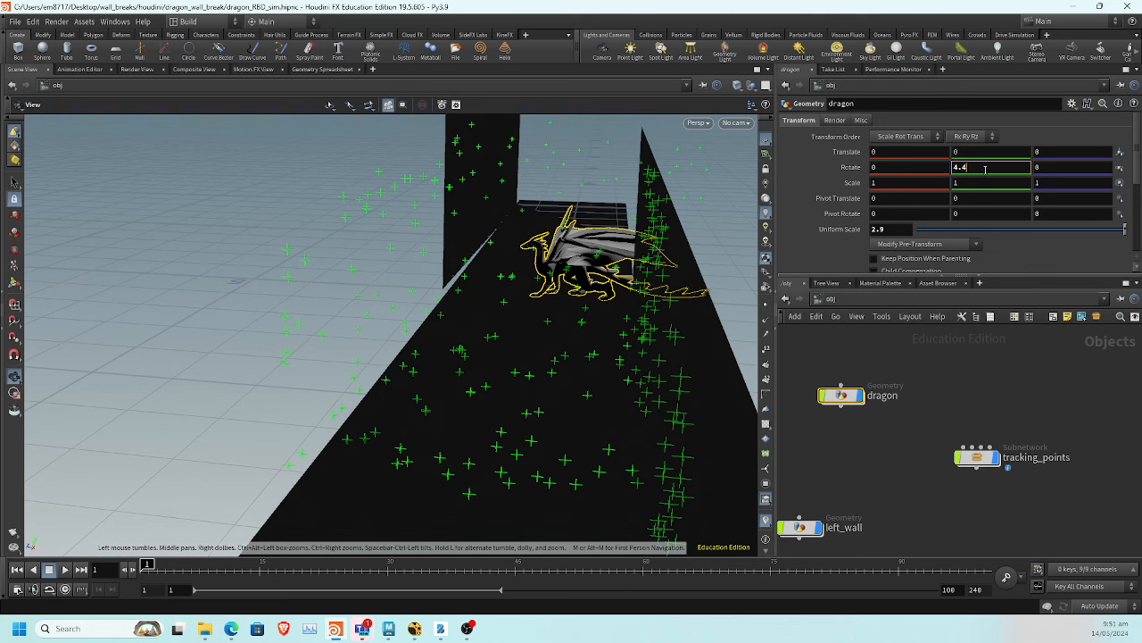
pyautogui.moveTo(986, 170); pyautogui.dragTo(907, 173)
pyautogui.write('0')
pyautogui.press('Return')
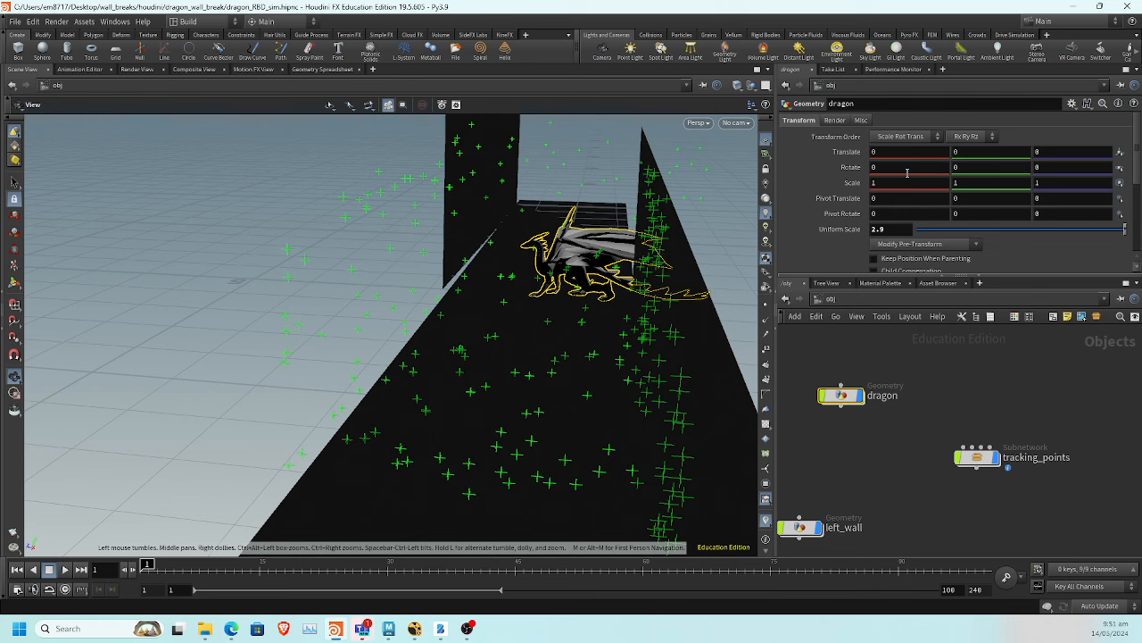
# Reset the dragon object's uniform scale to 1
pyautogui.moveTo(889, 229); pyautogui.dragTo(702, 236)
pyautogui.write('1')
pyautogui.press('Return')
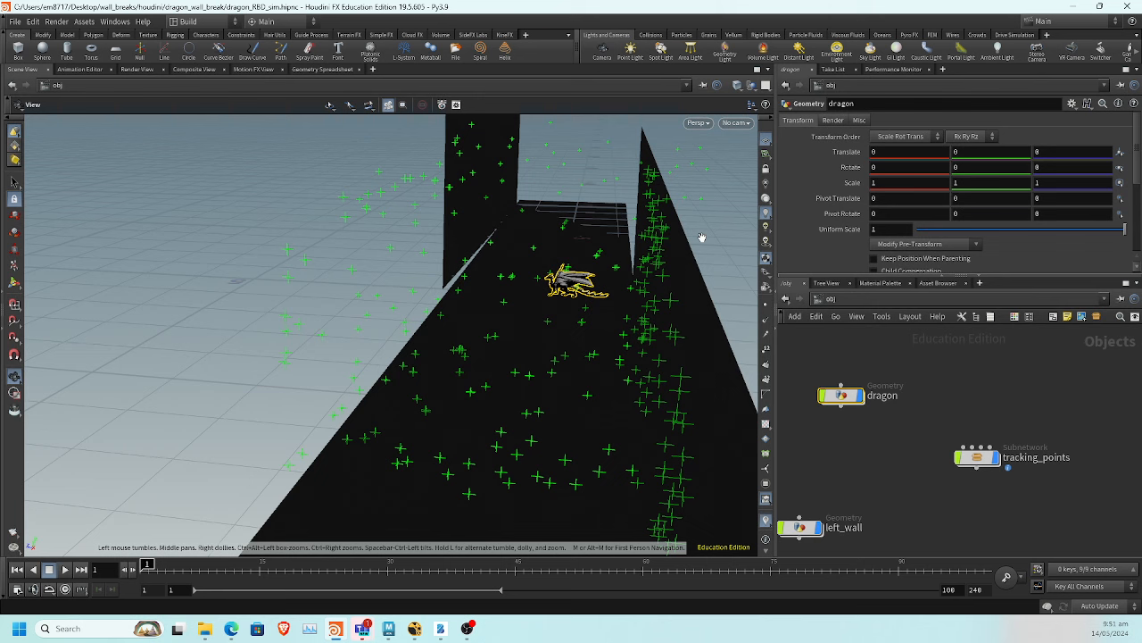
# Add a Transform node inside the dragon network, connected to the output of bonedeform1
pyautogui.doubleClick(848, 399)
pyautogui.scroll(3, 920, 420)
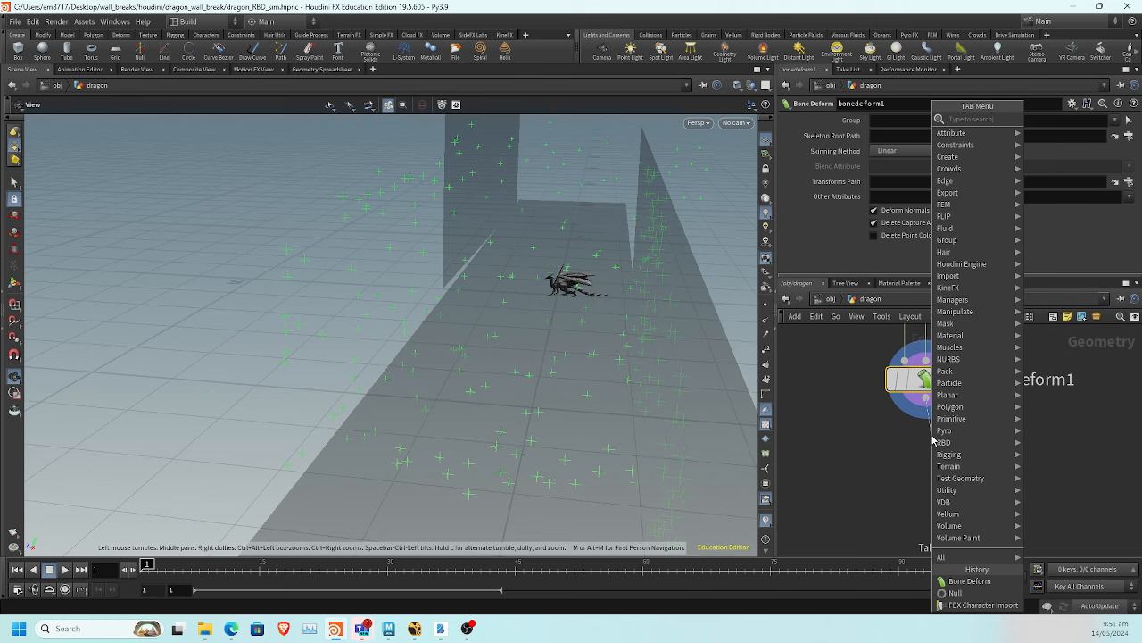
pyautogui.write('trans')
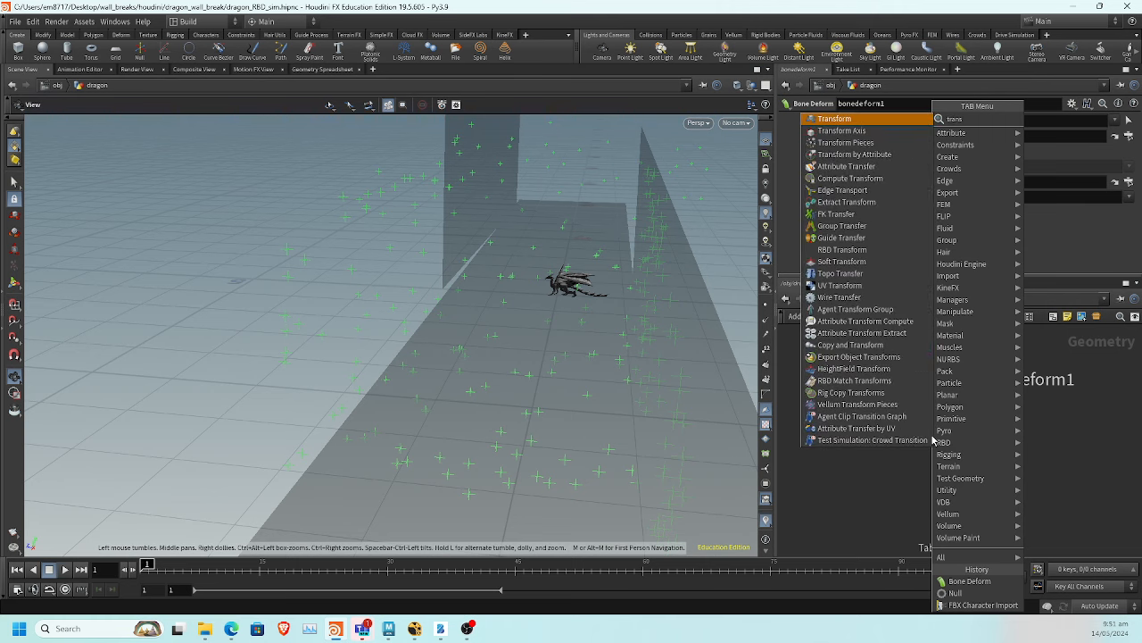
pyautogui.press('Return')
pyautogui.click(932, 458)
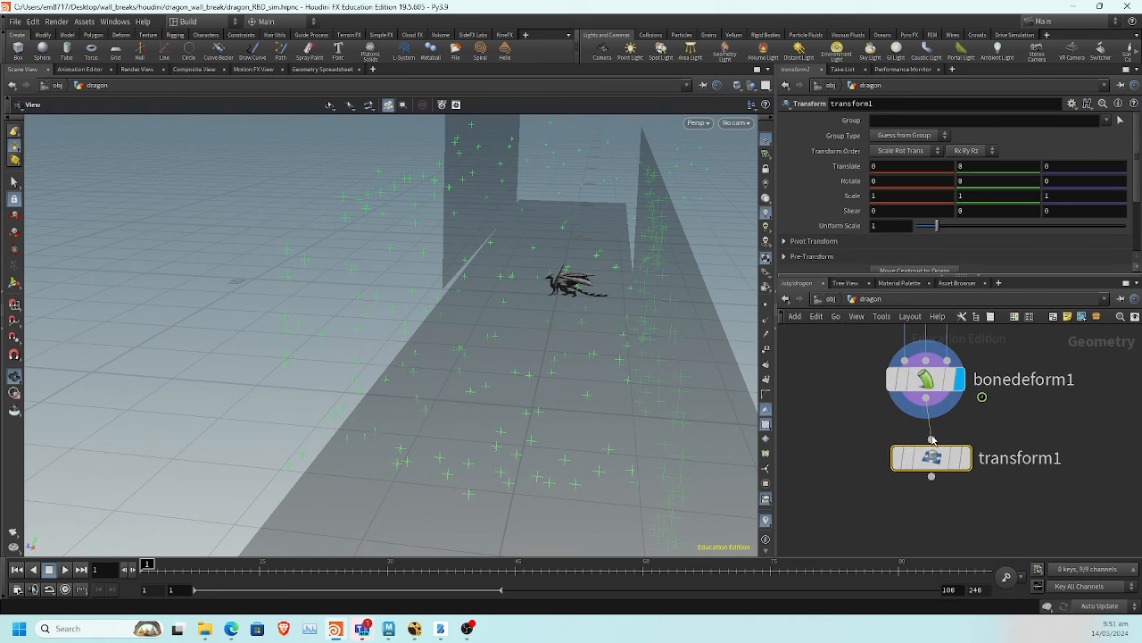
# Display the new Transform node's output and set its uniform scale to 10
pyautogui.click(974, 414)
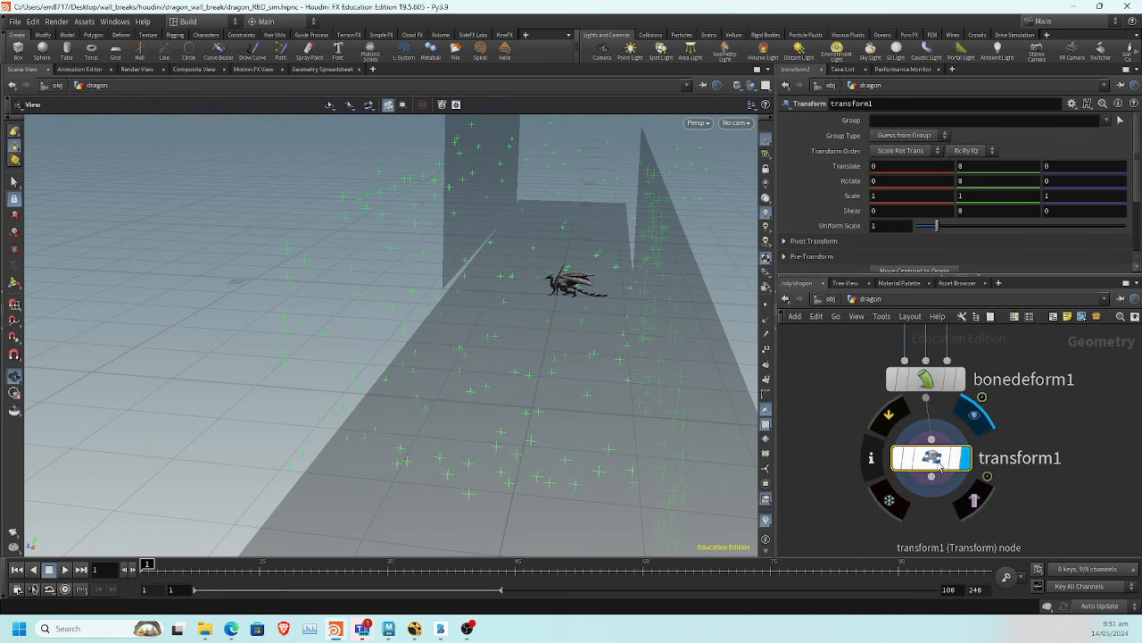
pyautogui.moveTo(532, 330); pyautogui.dragTo(322, 344)
pyautogui.write('0')
pyautogui.press('Return')
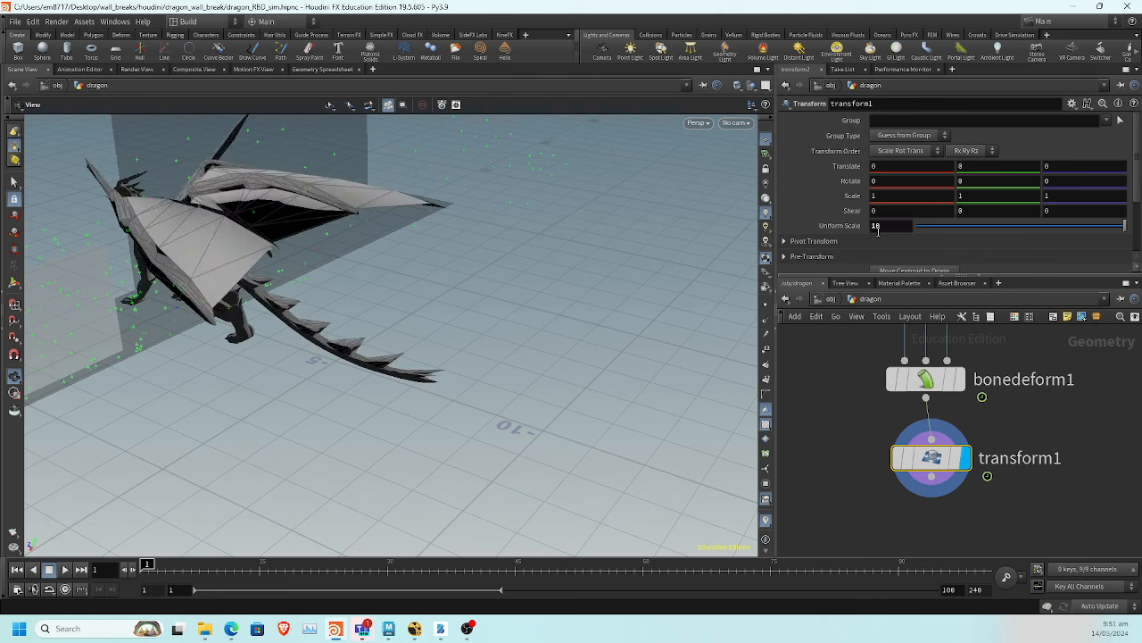
# Rotate the dragon 180 degrees about Y in transform1
pyautogui.moveTo(408, 275); pyautogui.dragTo(466, 357)
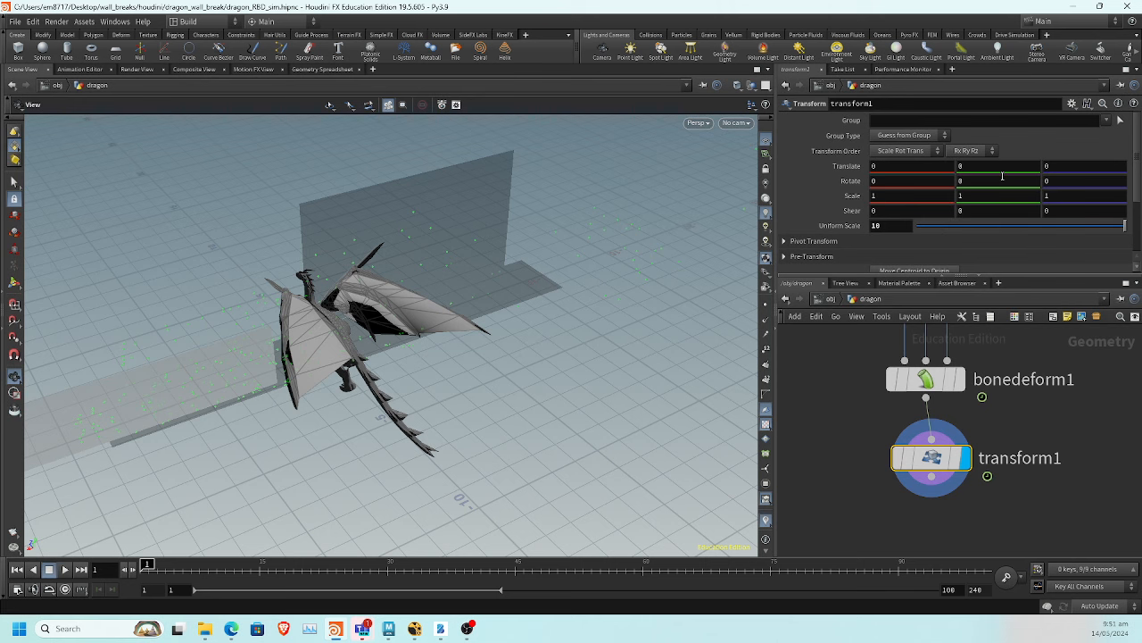
pyautogui.click(955, 178)
pyautogui.write('18')
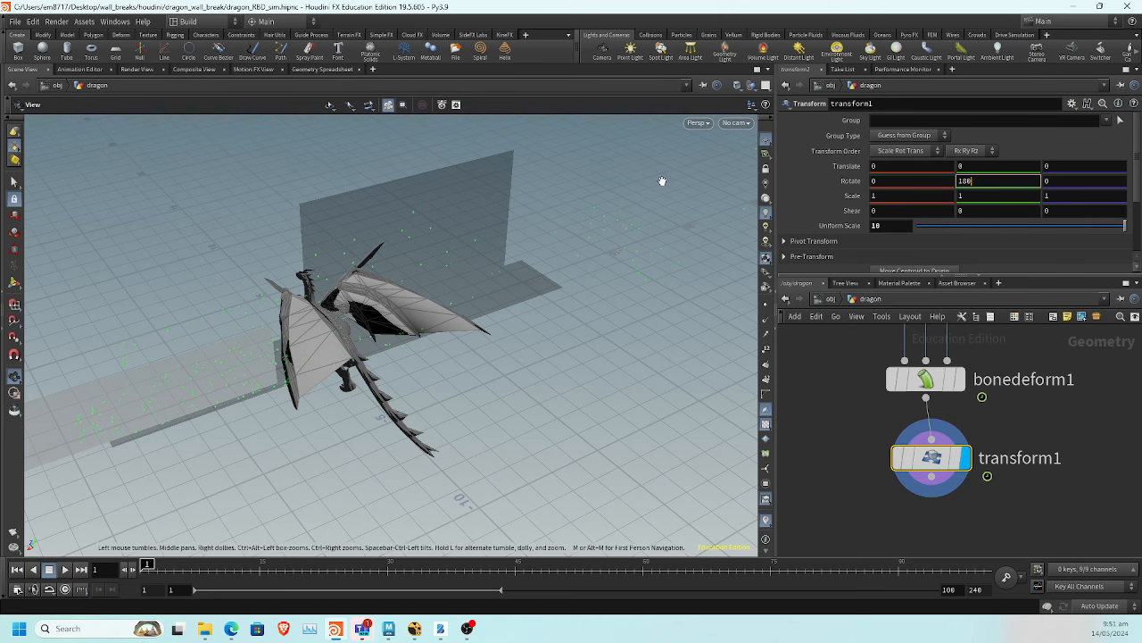
pyautogui.write('0')
pyautogui.press('Return')
# Move the dragon with the transform handle to about -5.3 in X and 4.5 in Z, behind the main wall
pyautogui.moveTo(466, 317); pyautogui.dragTo(717, 260)
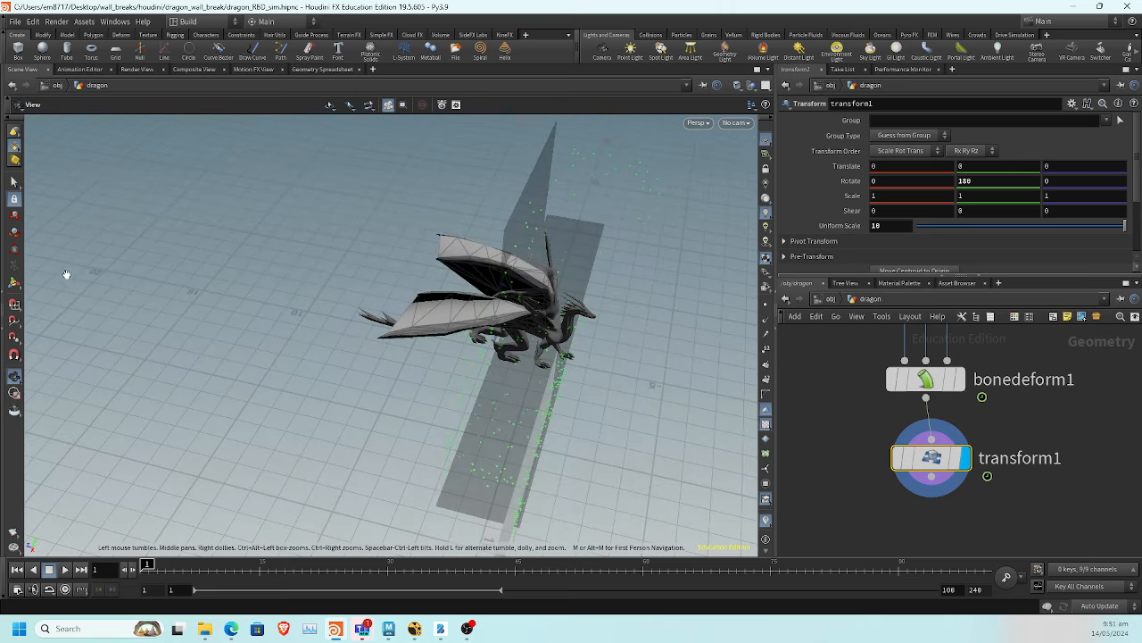
pyautogui.click(15, 284)
pyautogui.moveTo(575, 375); pyautogui.dragTo(395, 395)
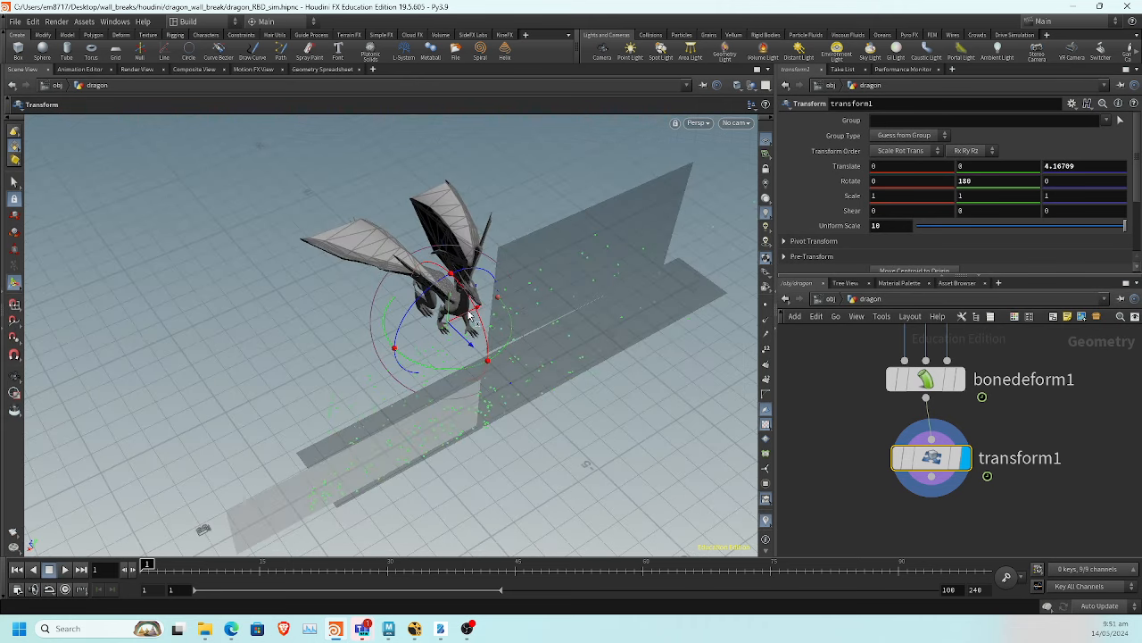
pyautogui.moveTo(469, 315); pyautogui.dragTo(576, 266)
pyautogui.keyDown('alt'); pyautogui.moveTo(513, 282); pyautogui.dragTo(477, 269); pyautogui.keyUp('alt')
pyautogui.moveTo(467, 319); pyautogui.dragTo(387, 385)
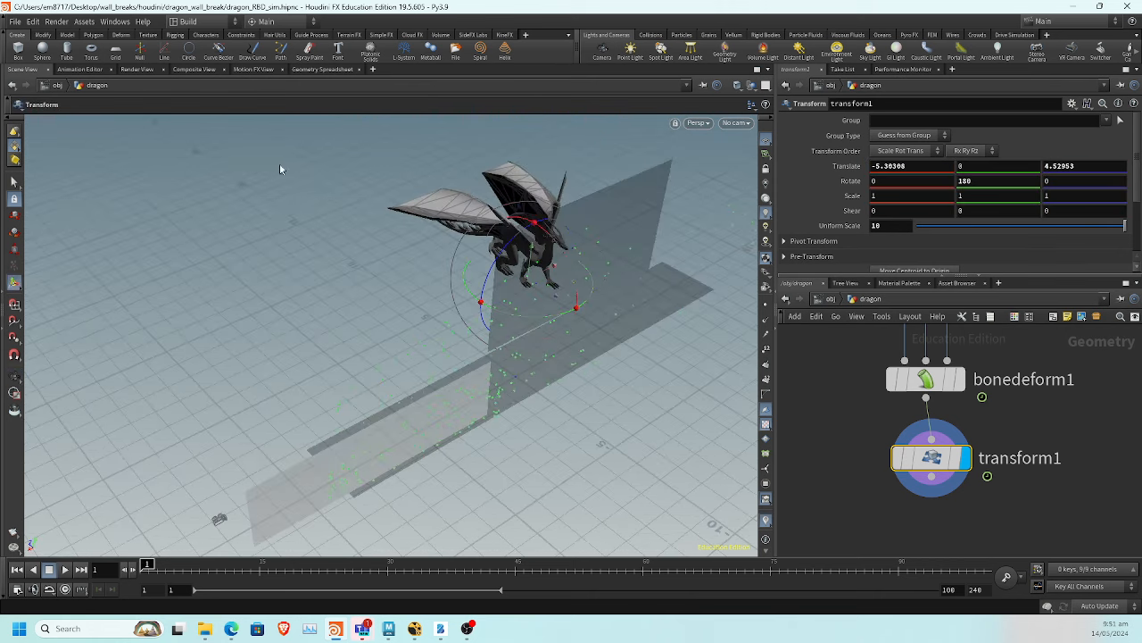
# Look through tracking_points/Camera1 and scrub to frame 100 to check the dragon's size and position against the footage and wall
pyautogui.click(734, 122)
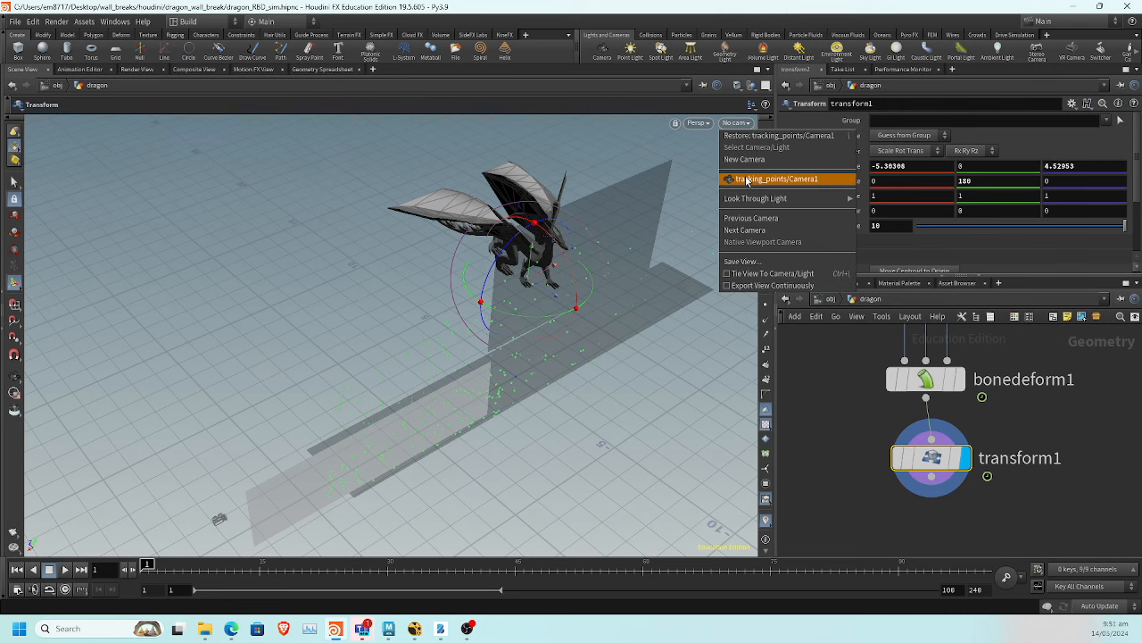
pyautogui.click(727, 179)
pyautogui.moveTo(204, 568)
pyautogui.mouseDown()
pyautogui.moveTo(583, 599)
pyautogui.moveTo(511, 600)
pyautogui.moveTo(988, 614)
pyautogui.mouseUp()
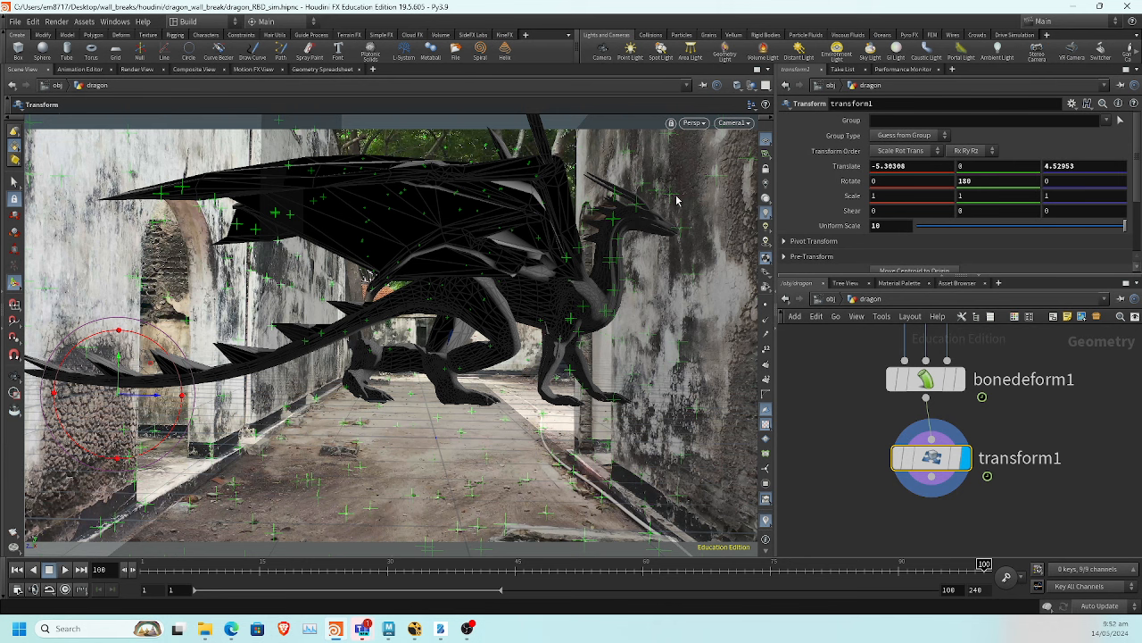
pyautogui.press('Escape')
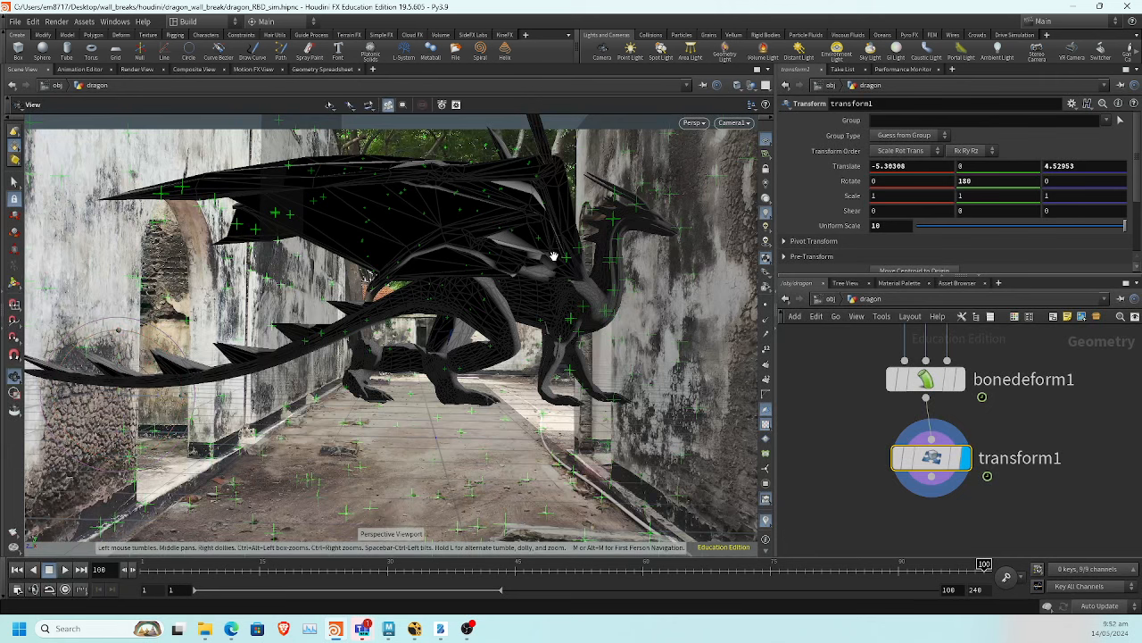
pyautogui.press('g')
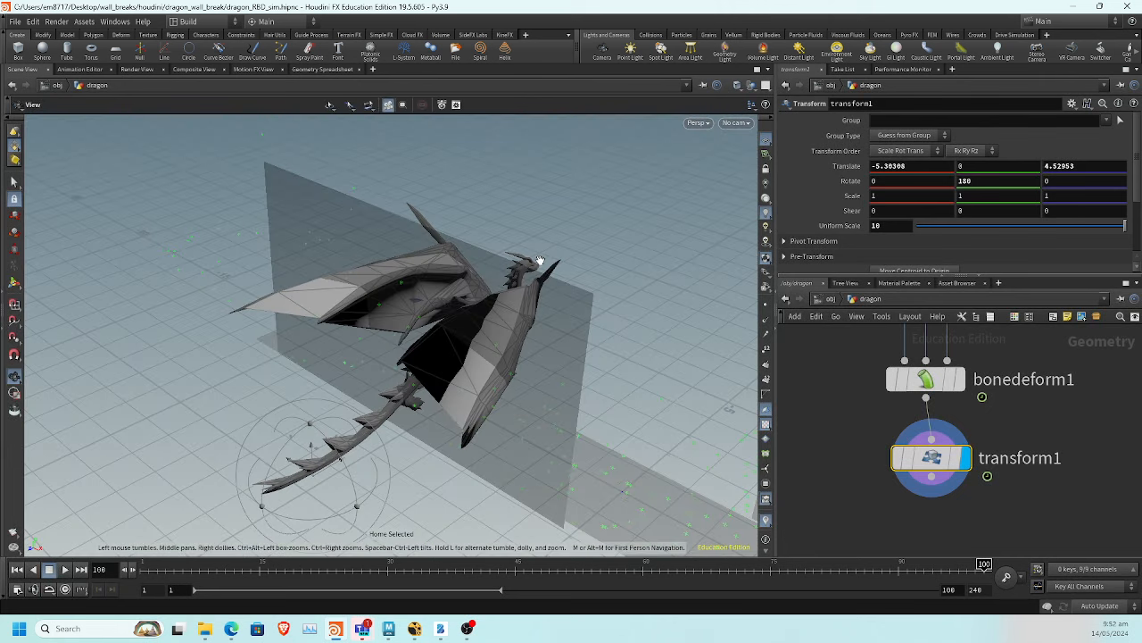
pyautogui.moveTo(566, 276); pyautogui.dragTo(402, 334)
# Add a Null node after transform1 and rename it out_dragon_geo
pyautogui.press('Return')
pyautogui.moveTo(847, 437); pyautogui.dragTo(829, 358, button='middle')
pyautogui.click(913, 397)
pyautogui.press('Tab')
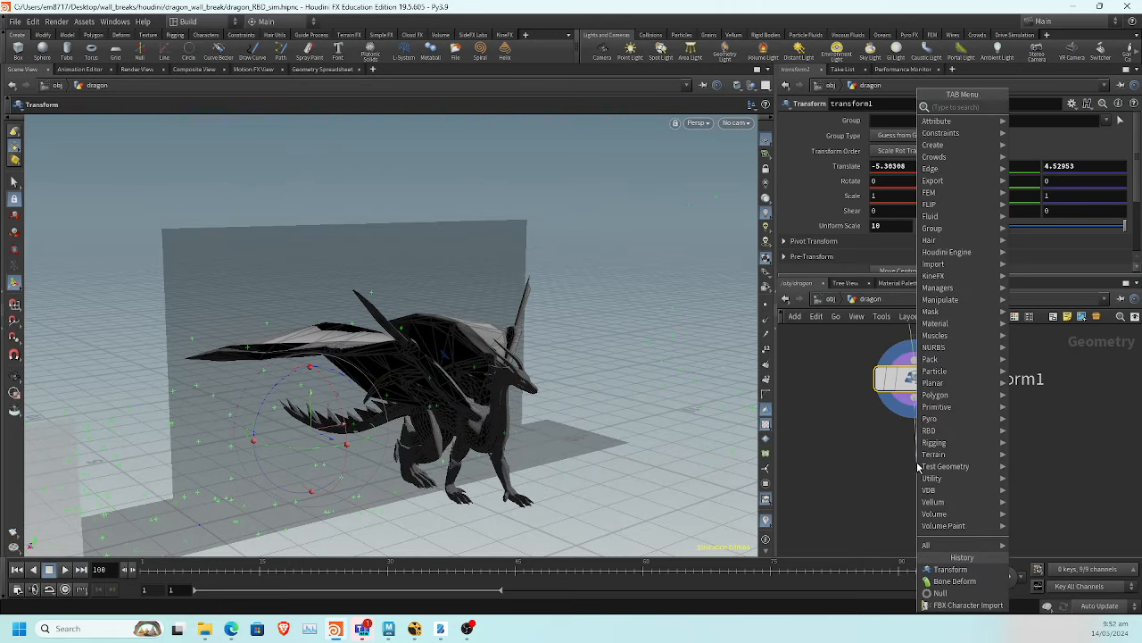
pyautogui.click(941, 593)
pyautogui.click(977, 465)
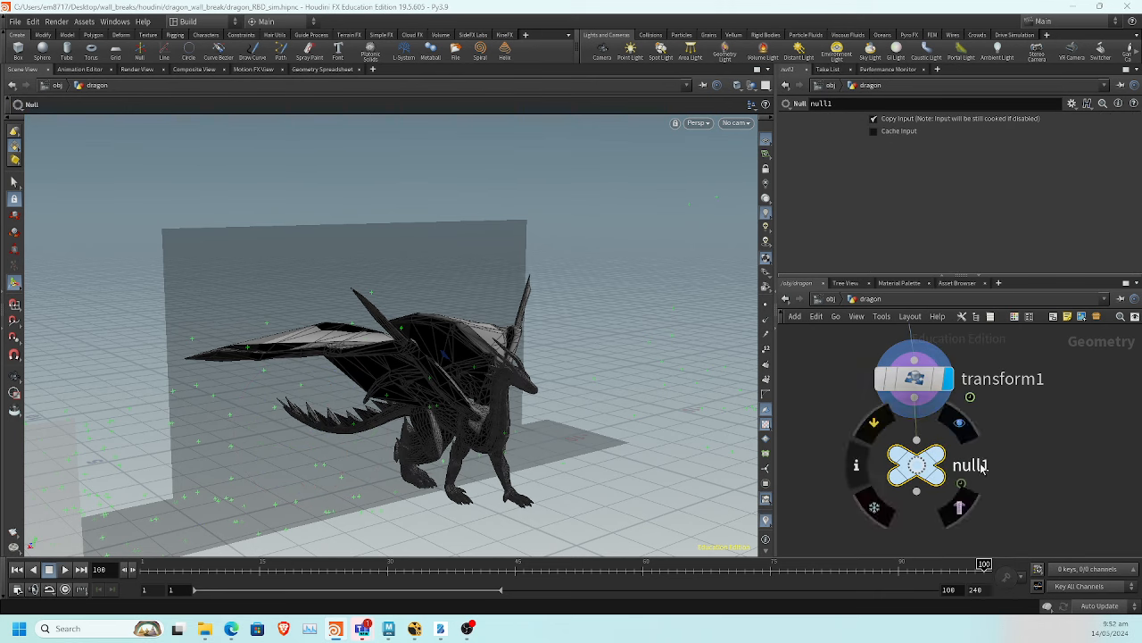
pyautogui.doubleClick(973, 465)
pyautogui.write('out_dragon_geo')
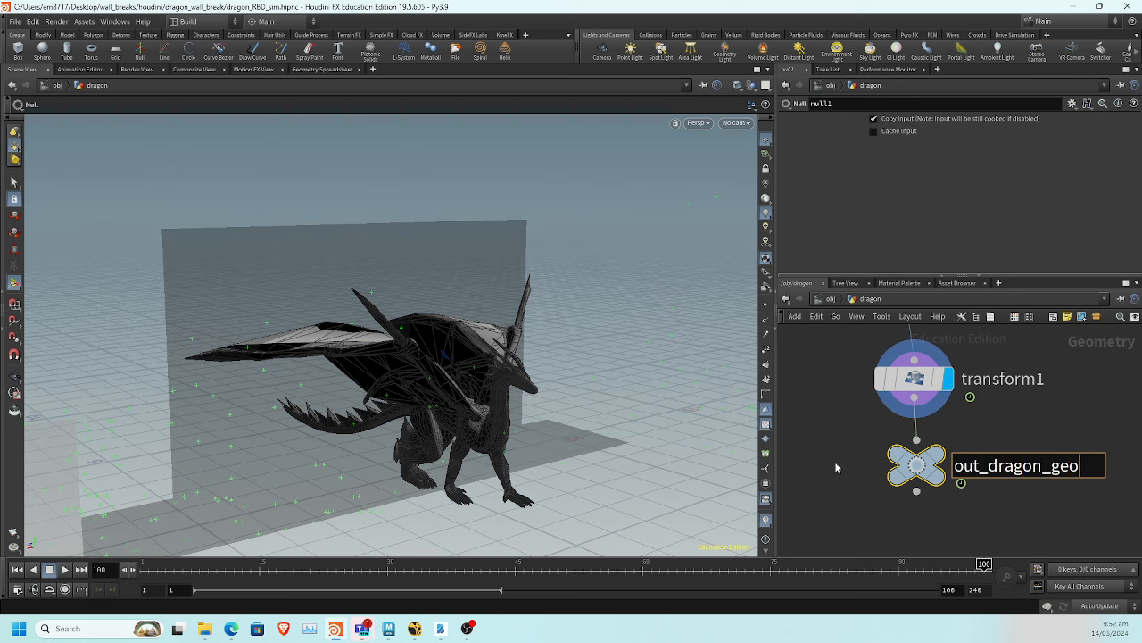
pyautogui.press('Return')
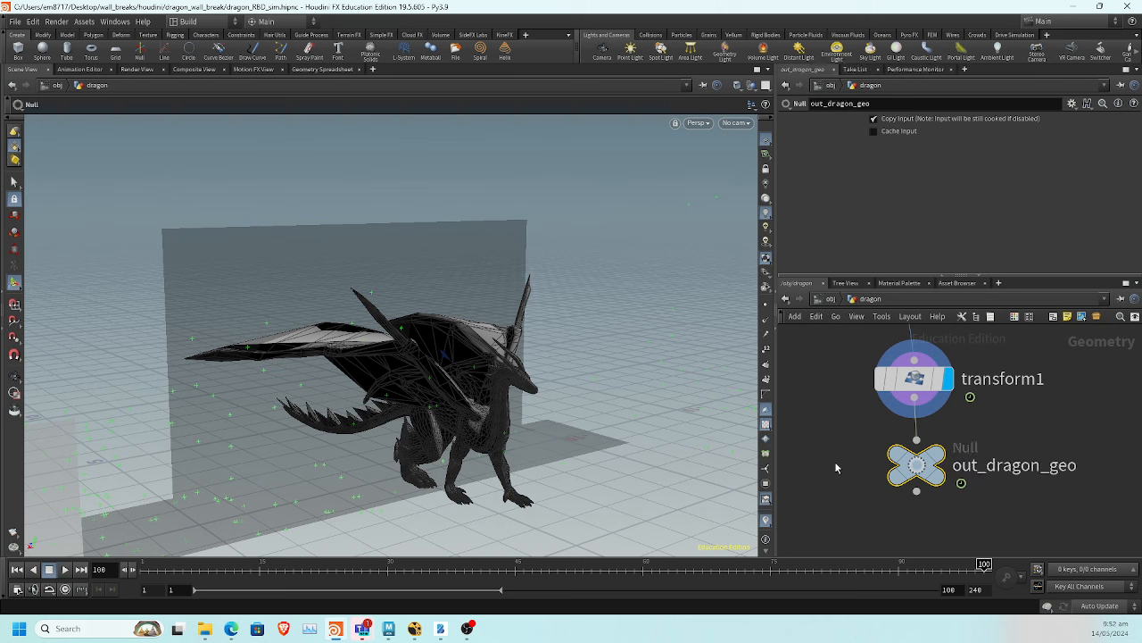
# Return to the object level and set the timeline back to frame 1
pyautogui.scroll(-2, 839, 464)
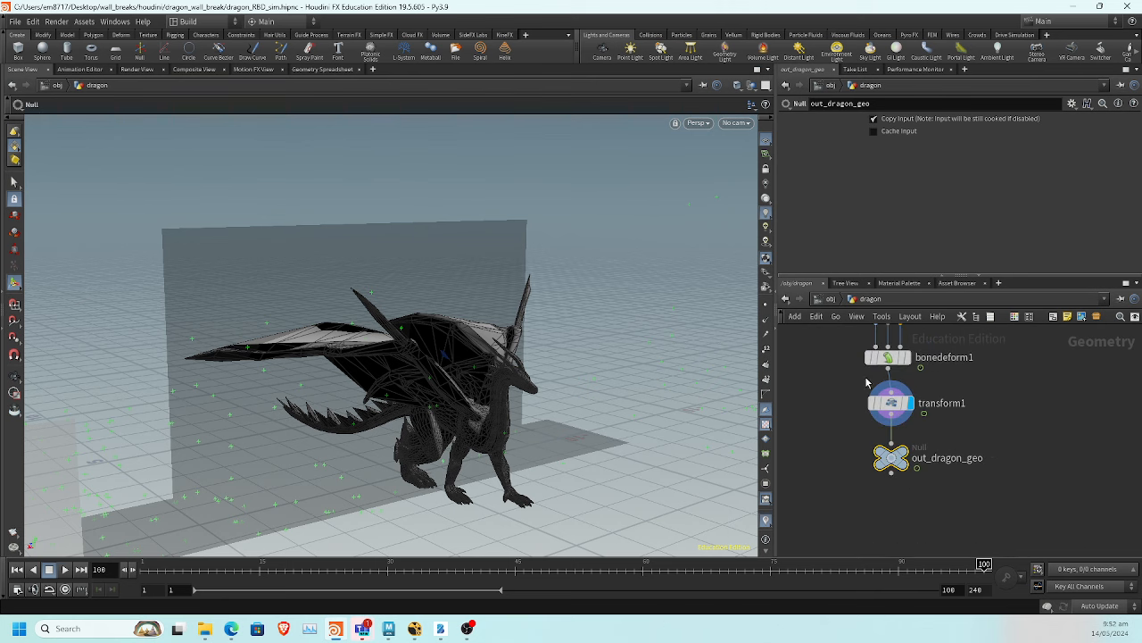
pyautogui.click(832, 299)
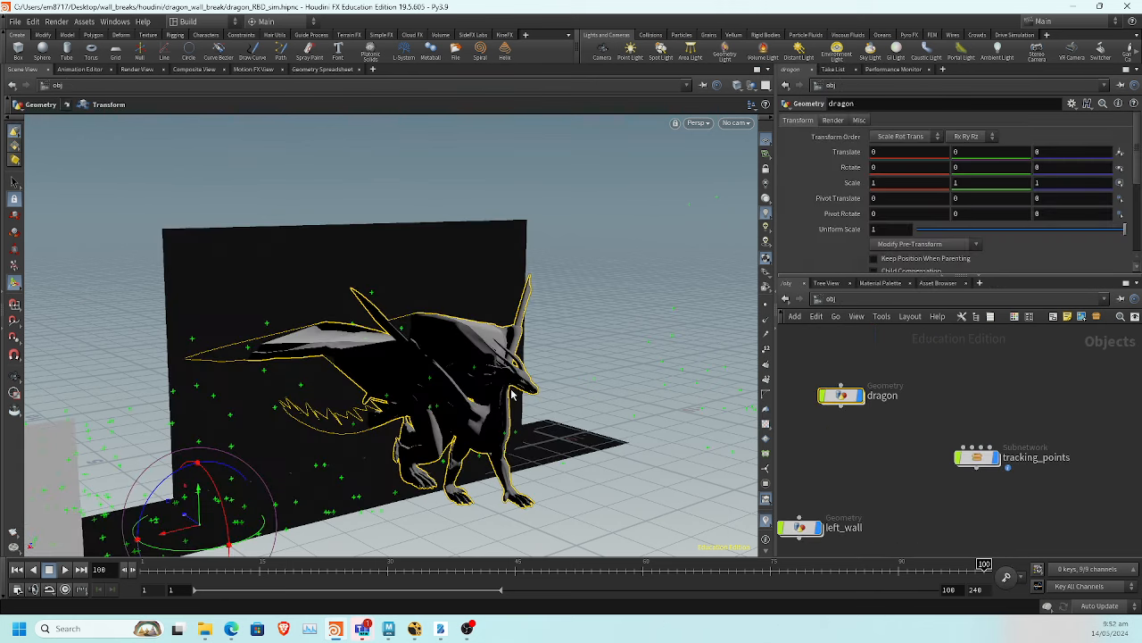
pyautogui.keyDown('alt'); pyautogui.moveTo(156, 279); pyautogui.dragTo(262, 273); pyautogui.keyUp('alt')
pyautogui.moveTo(166, 574); pyautogui.dragTo(144, 571)
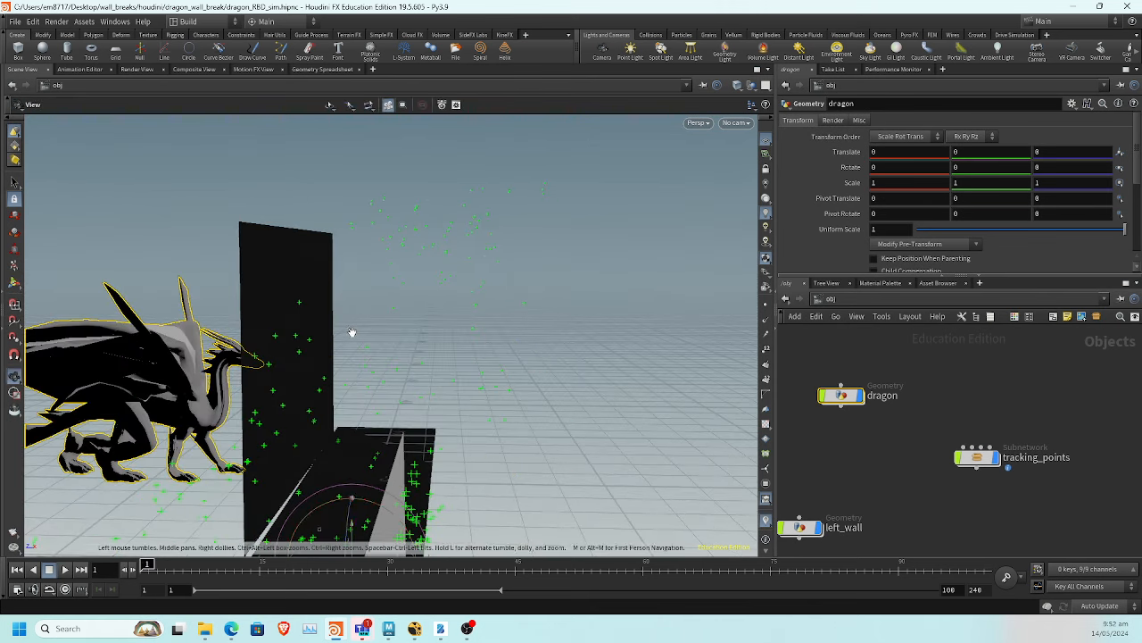
pyautogui.moveTo(353, 332)
pyautogui.keyDown('alt'); pyautogui.mouseDown()
pyautogui.moveTo(454, 323)
pyautogui.moveTo(480, 334)
pyautogui.moveTo(68, 327)
pyautogui.moveTo(128, 344)
pyautogui.moveTo(479, 327)
pyautogui.moveTo(497, 309)
pyautogui.moveTo(464, 321)
pyautogui.moveTo(515, 324)
pyautogui.moveTo(420, 336)
pyautogui.moveTo(438, 339)
pyautogui.moveTo(527, 317)
pyautogui.moveTo(375, 332)
pyautogui.mouseUp(); pyautogui.keyUp('alt')
# Open the main_wall geometry network and unlock its object1 file node, discarding the locked changes
pyautogui.moveTo(877, 469); pyautogui.dragTo(1139, 455, button='middle')
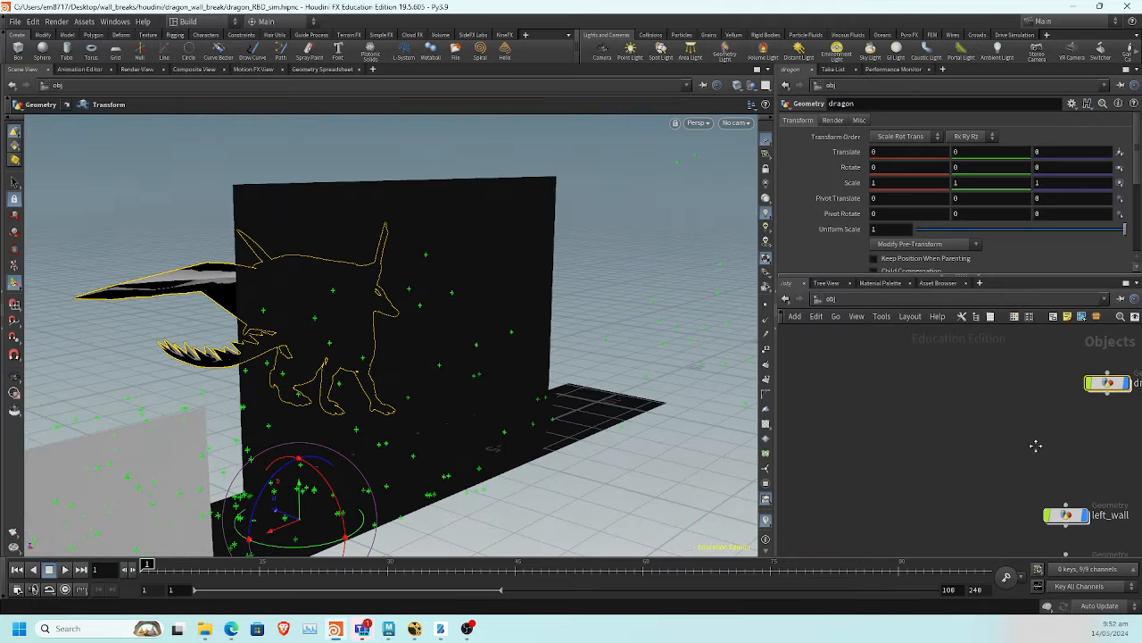
pyautogui.moveTo(1035, 447); pyautogui.dragTo(797, 368, button='middle')
pyautogui.moveTo(952, 486); pyautogui.dragTo(1018, 442, button='middle')
pyautogui.click(898, 443)
pyautogui.doubleClick(898, 443)
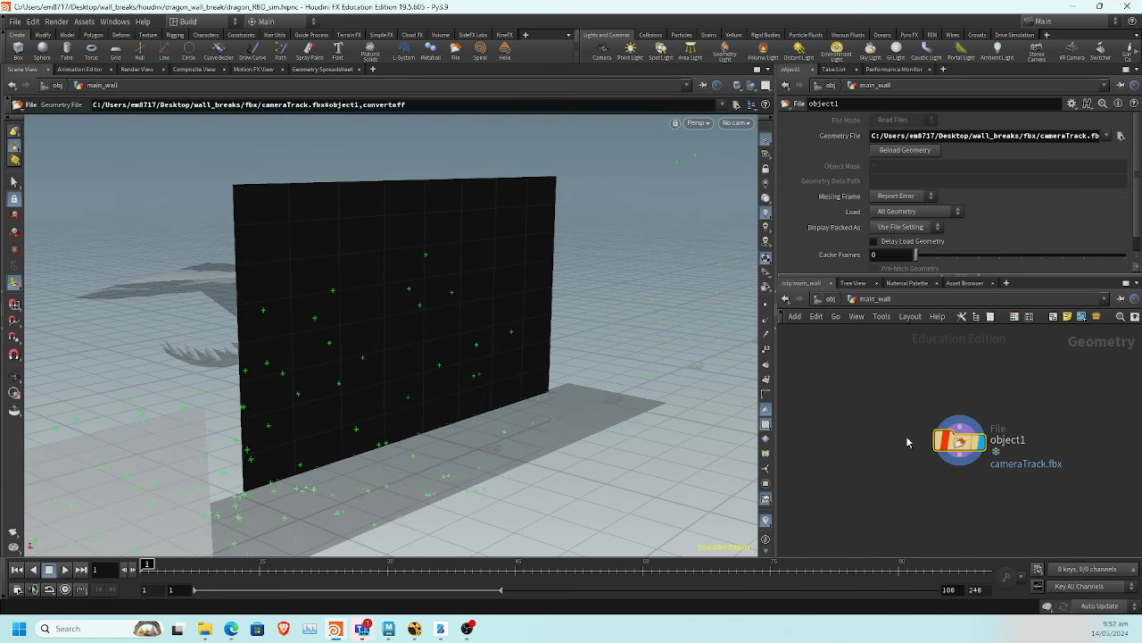
pyautogui.click(946, 442)
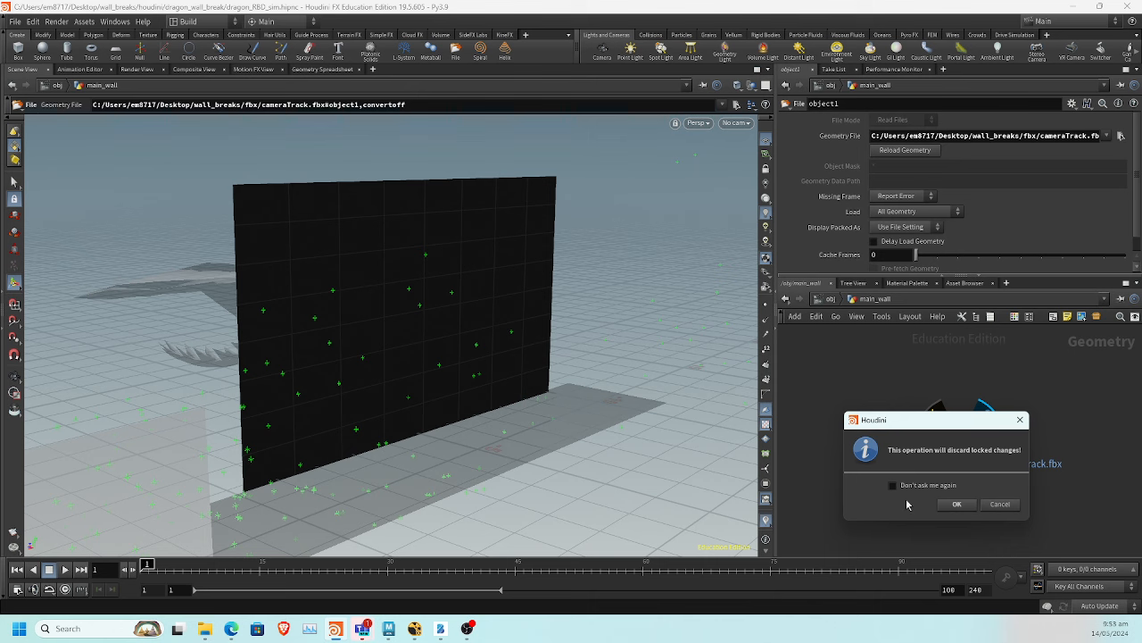
pyautogui.click(953, 505)
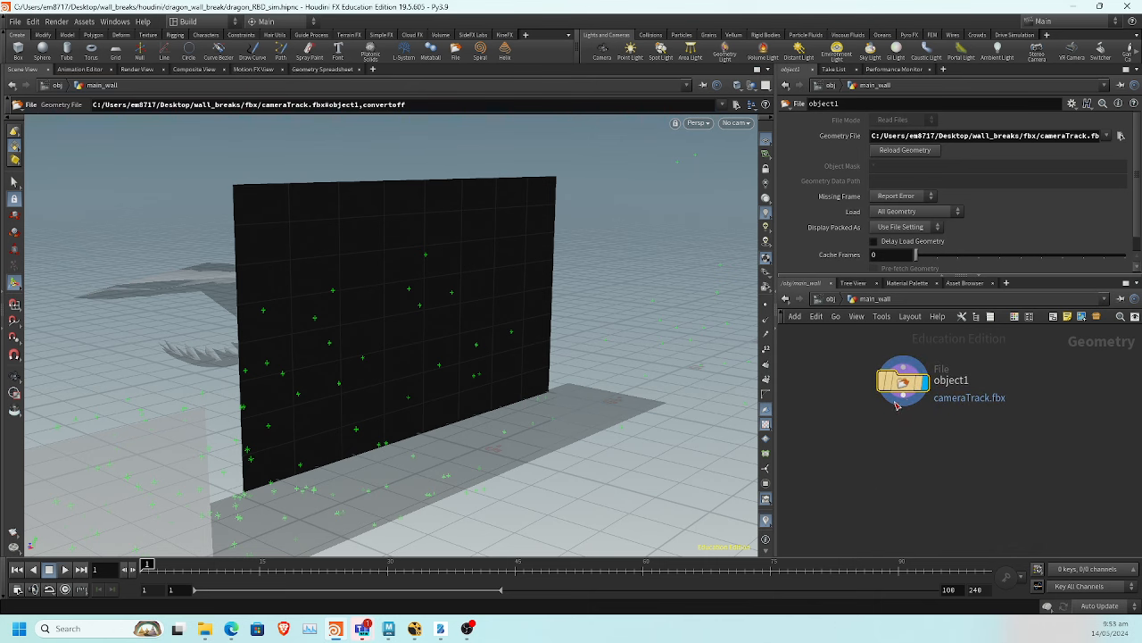
# Add a Reverse node after object1 and display its output to flip the wall's normals
pyautogui.click(902, 431)
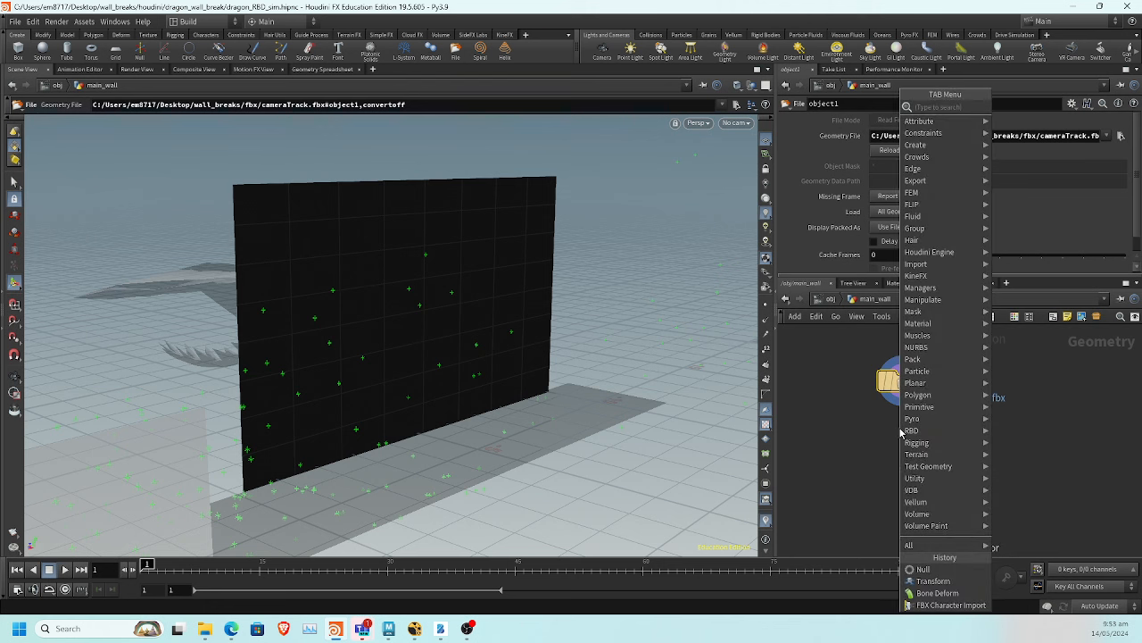
pyautogui.write('reverse')
pyautogui.press('Return')
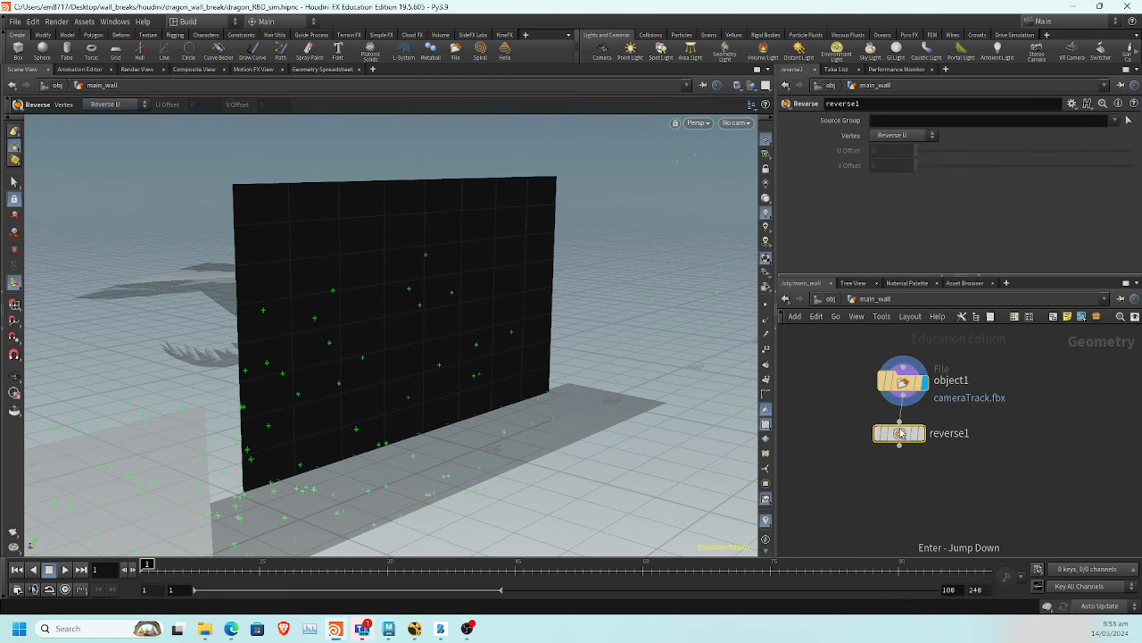
pyautogui.click(925, 409)
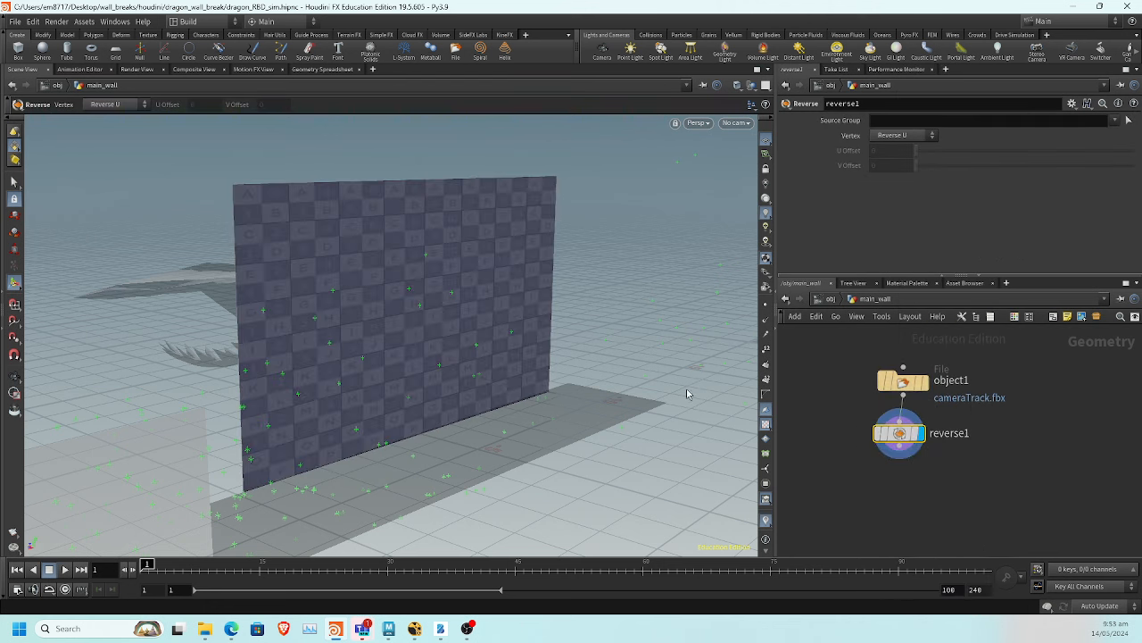
pyautogui.press('Escape')
pyautogui.moveTo(381, 316); pyautogui.dragTo(444, 349)
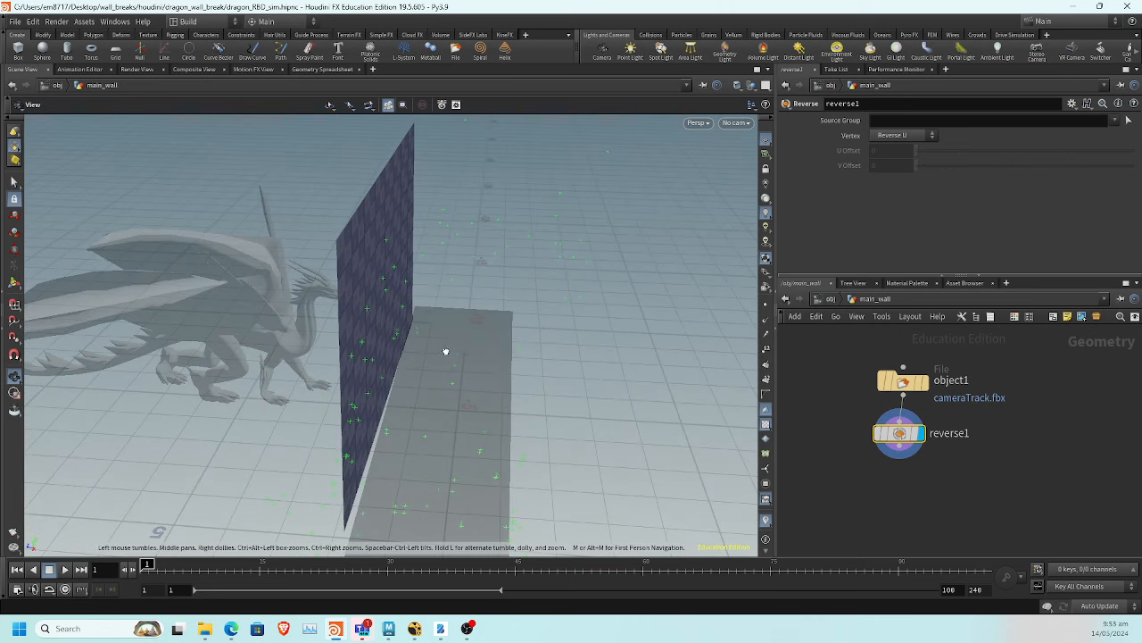
# Add a PolyExtrude node connected to the output of reverse1
pyautogui.moveTo(1027, 475); pyautogui.dragTo(1029, 439, button='middle')
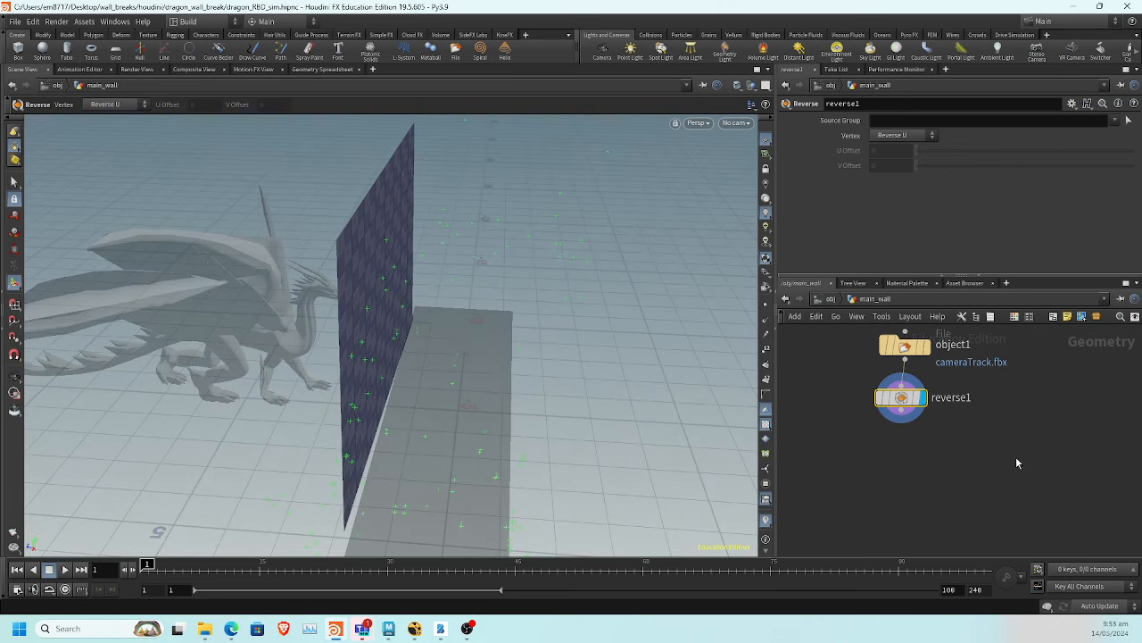
pyautogui.click(901, 417)
pyautogui.click(898, 441)
pyautogui.write('polyw')
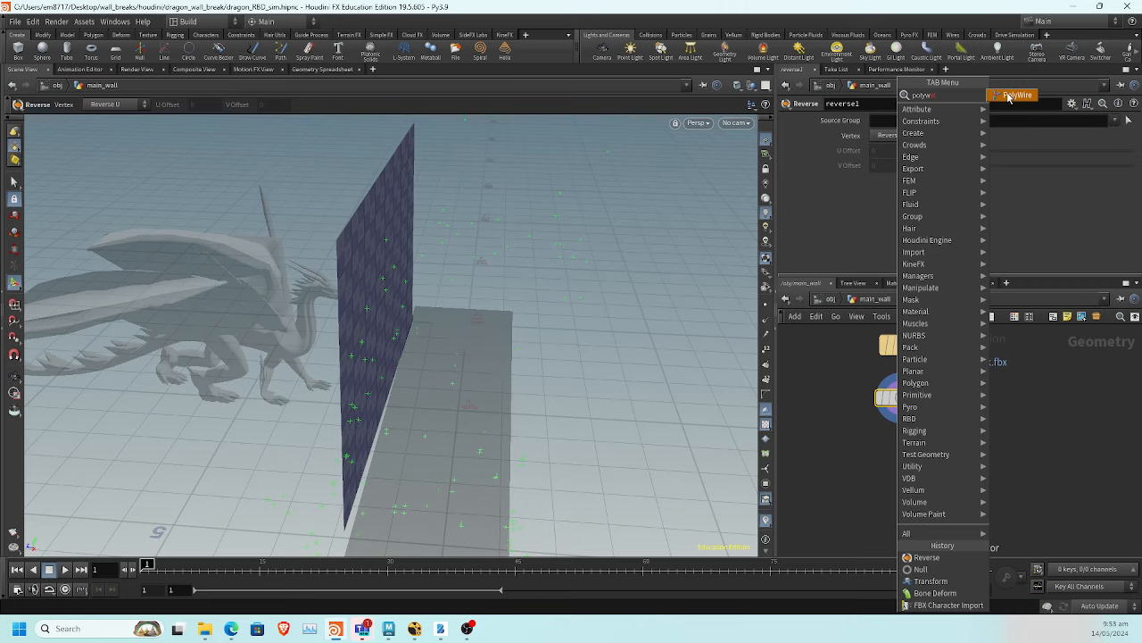
pyautogui.press('BackSpace')
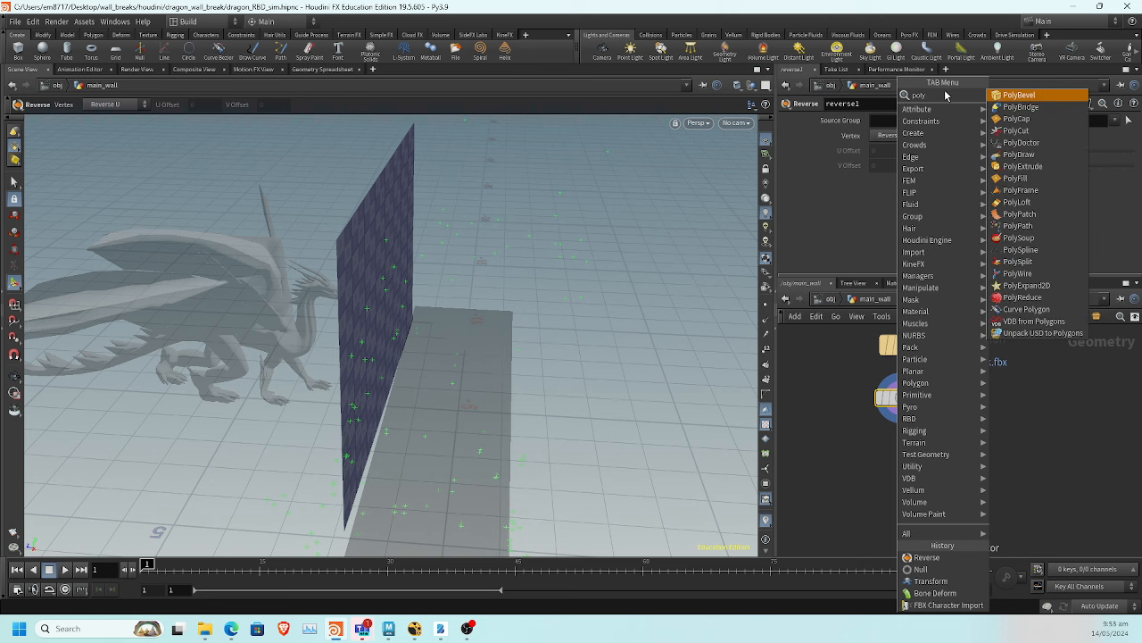
pyautogui.write('ex')
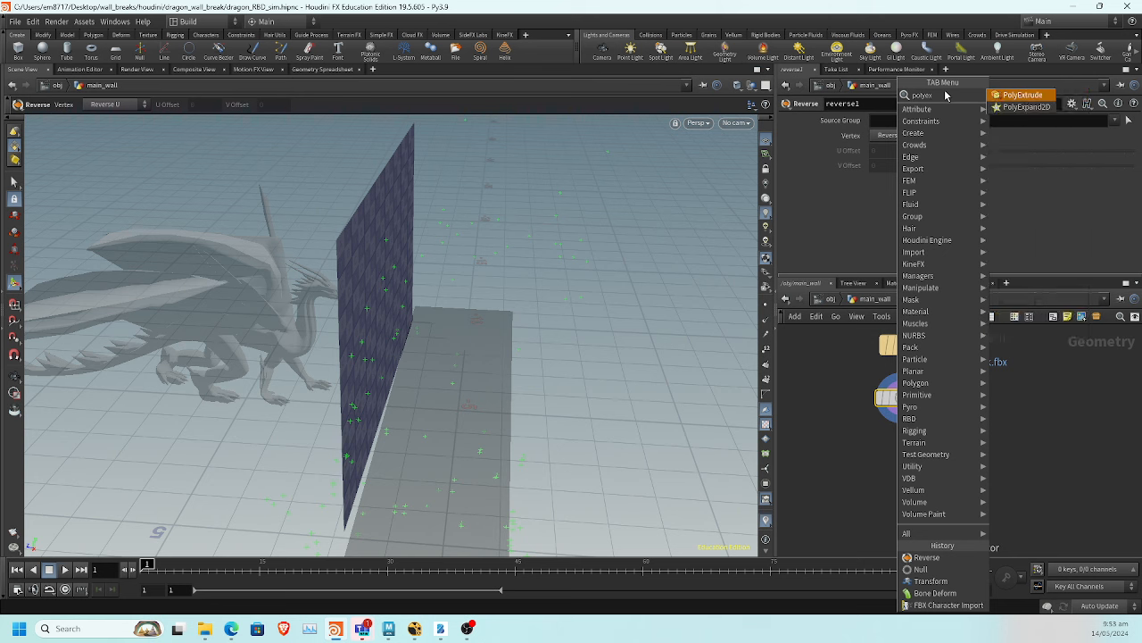
pyautogui.press('Return')
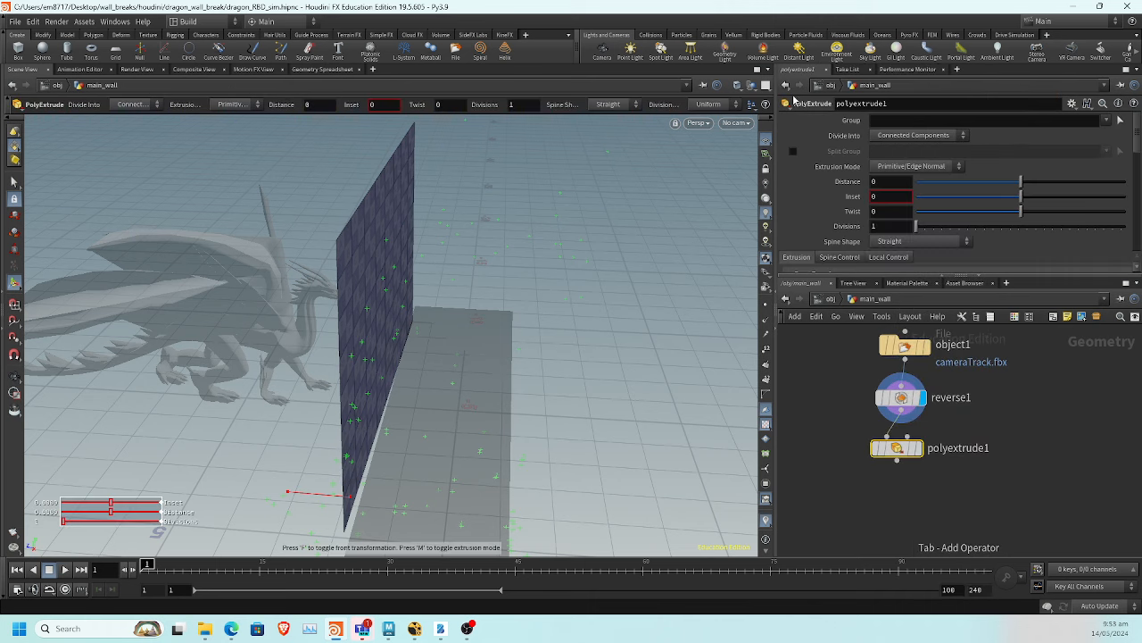
# Extrude the wall by a distance of about 0.0086 toward the dragon and display the PolyExtrude output
pyautogui.keyDown('alt'); pyautogui.moveTo(399, 401); pyautogui.dragTo(461, 351); pyautogui.keyUp('alt')
pyautogui.keyDown('alt'); pyautogui.moveTo(398, 401); pyautogui.dragTo(579, 431, button='right'); pyautogui.keyUp('alt')
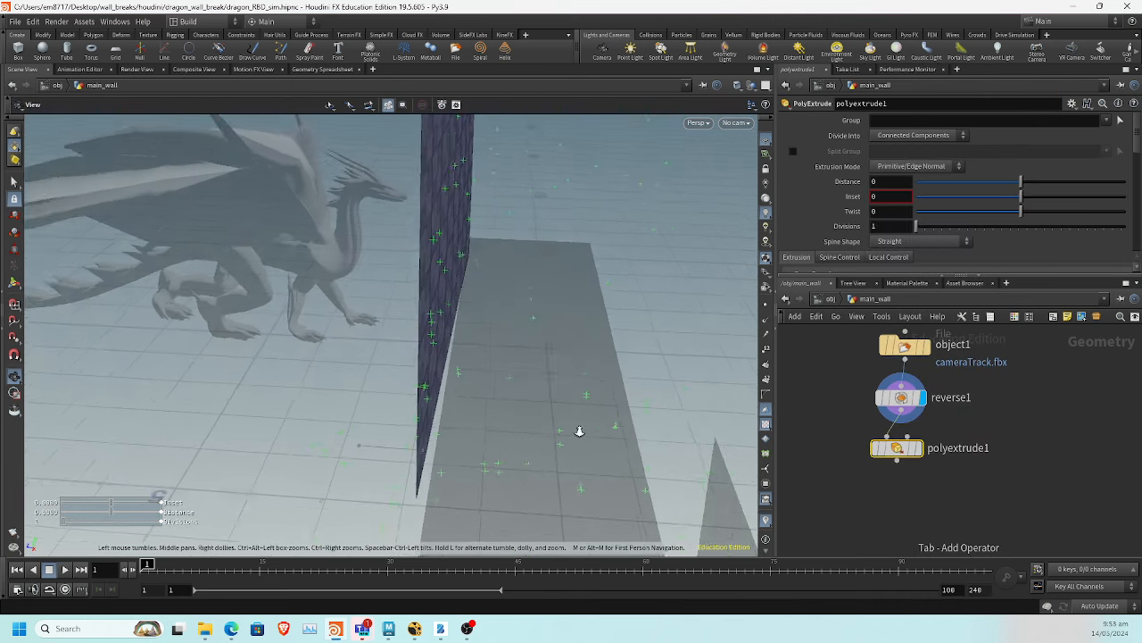
pyautogui.moveTo(579, 431); pyautogui.dragTo(387, 467)
pyautogui.press('Return')
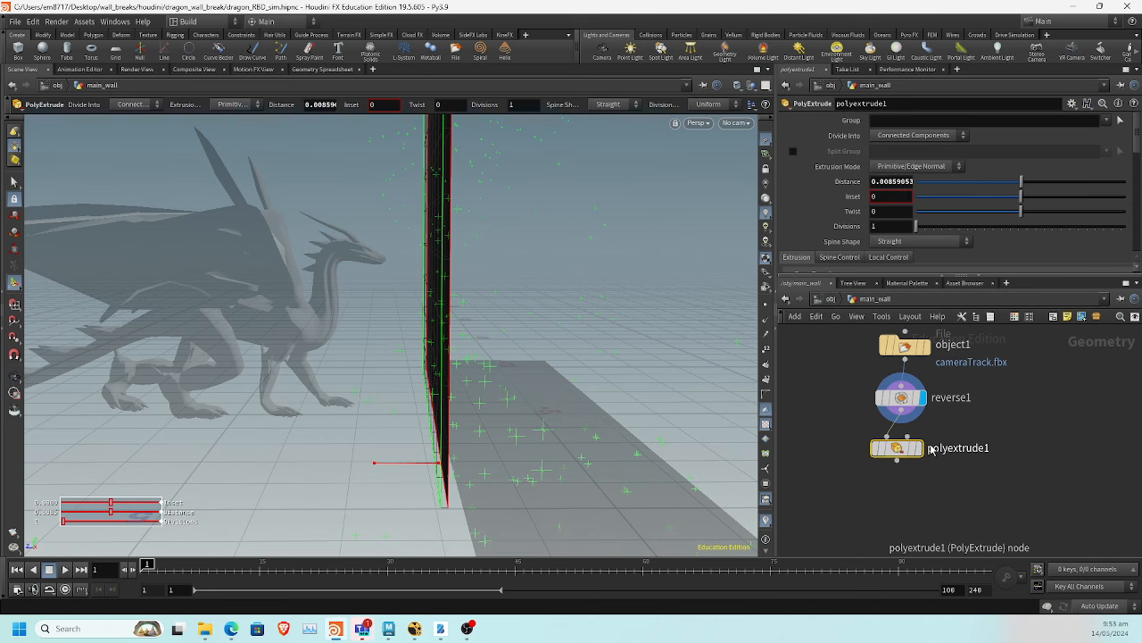
pyautogui.click(919, 448)
pyautogui.press('Escape')
pyautogui.moveTo(603, 404); pyautogui.dragTo(477, 399)
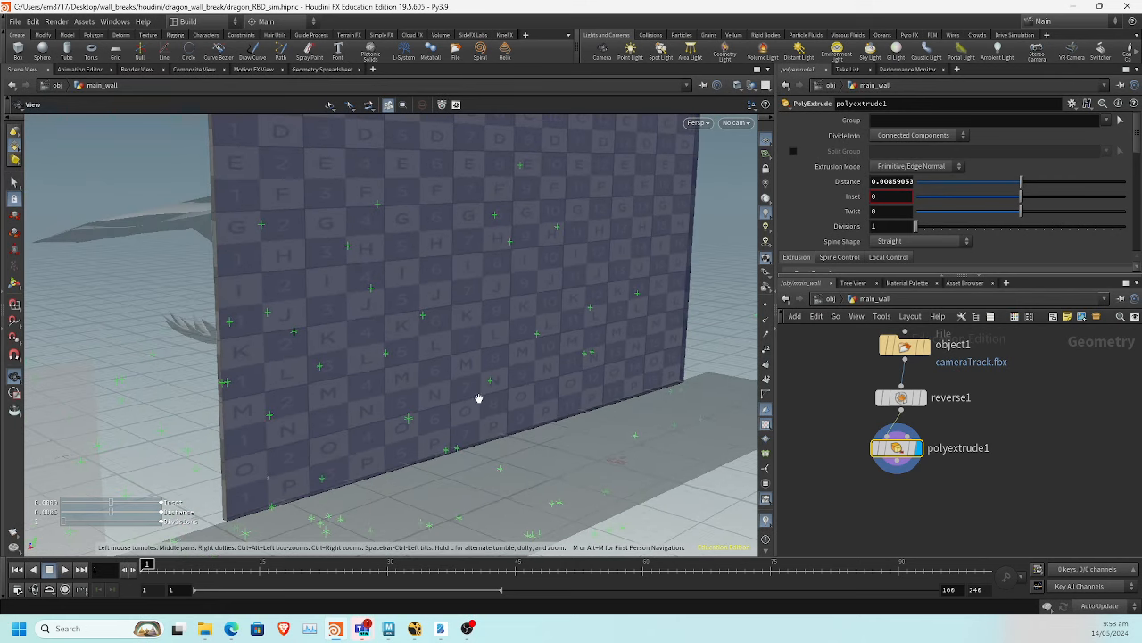
# Turn on Output Back for the wall's PolyExtrude and set its distance to about 0.0059
pyautogui.scroll(-5, 937, 223)
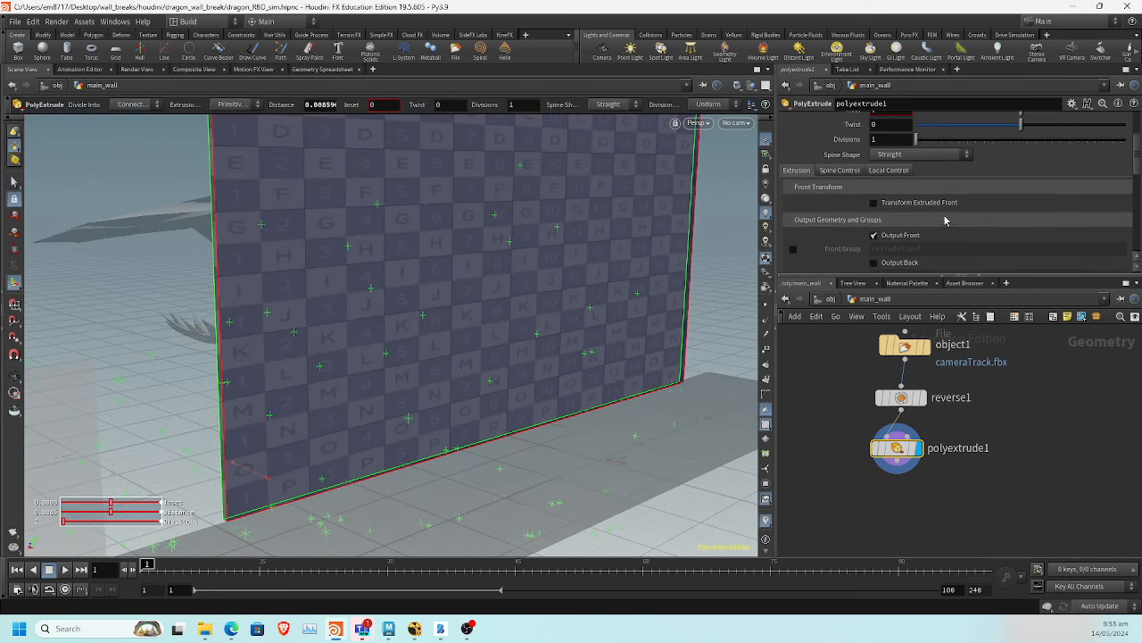
pyautogui.click(874, 233)
pyautogui.press('space')
pyautogui.moveTo(571, 259); pyautogui.dragTo(563, 316)
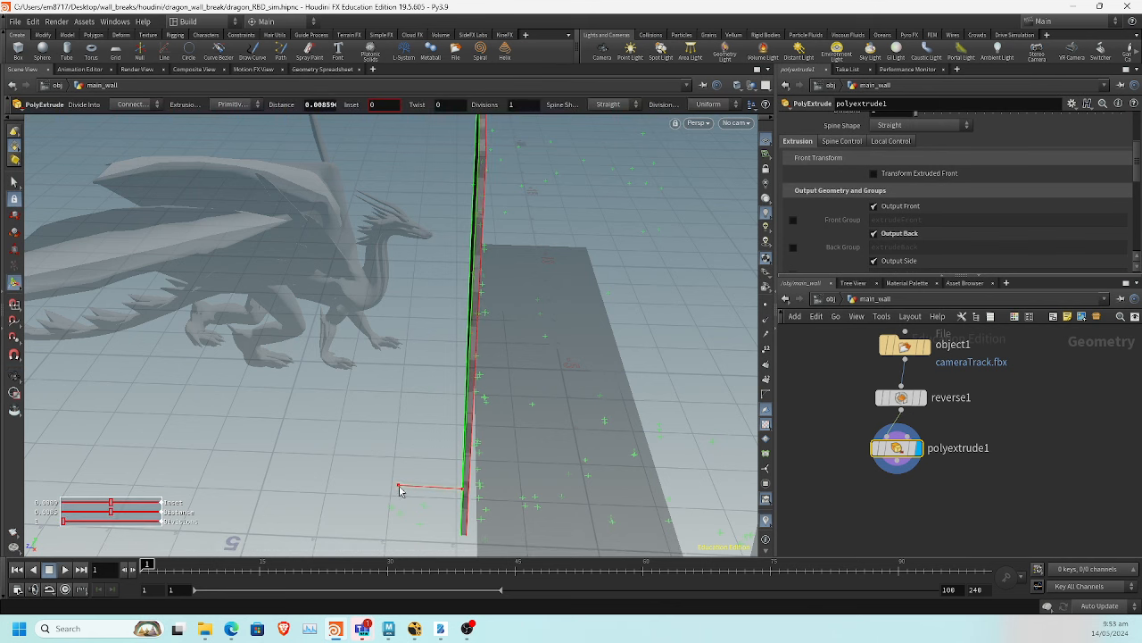
pyautogui.moveTo(400, 490); pyautogui.dragTo(403, 490)
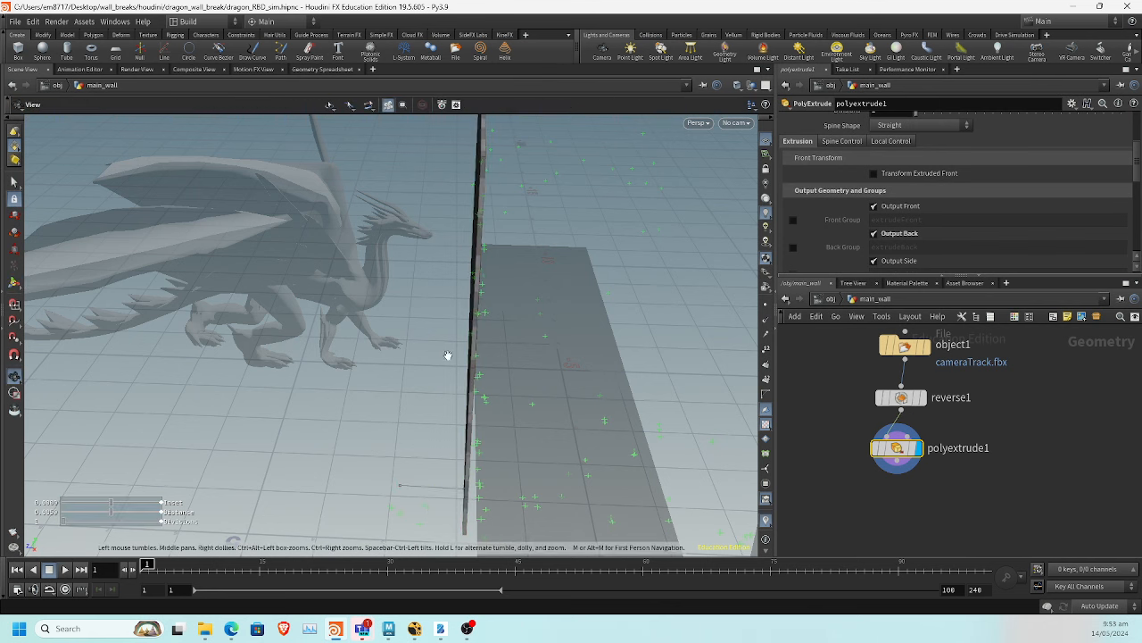
# Look through the tracked camera and adjust the wall's extrusion distance to about 0.0044 to match the footage
pyautogui.keyDown('alt'); pyautogui.moveTo(446, 354); pyautogui.dragTo(447, 341); pyautogui.keyUp('alt')
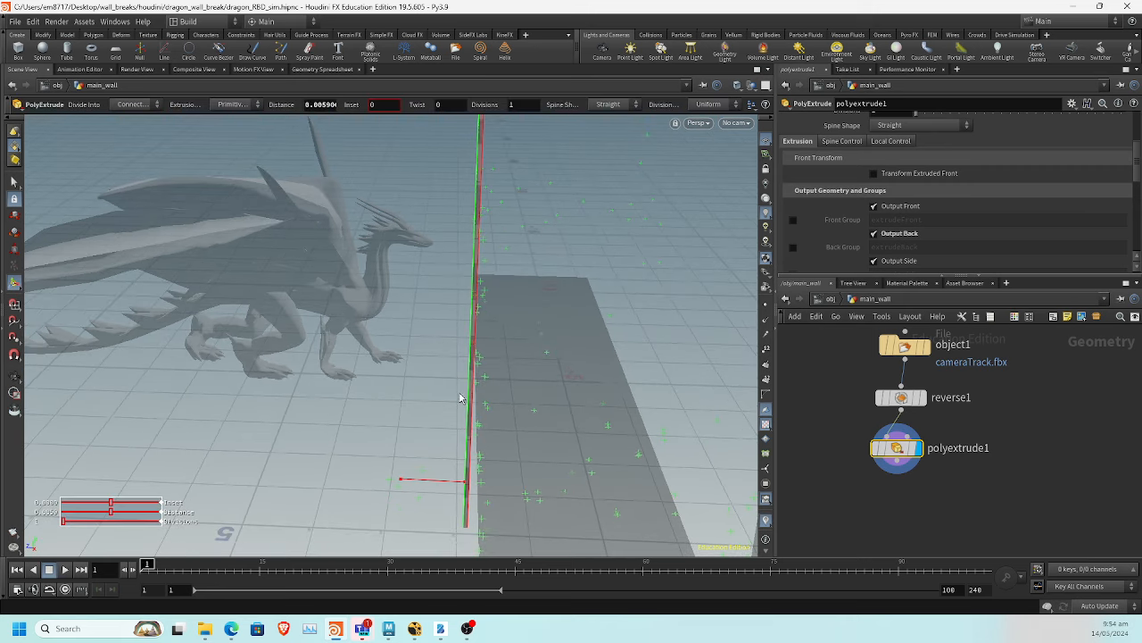
pyautogui.keyDown('alt'); pyautogui.moveTo(460, 398); pyautogui.dragTo(402, 365); pyautogui.keyUp('alt')
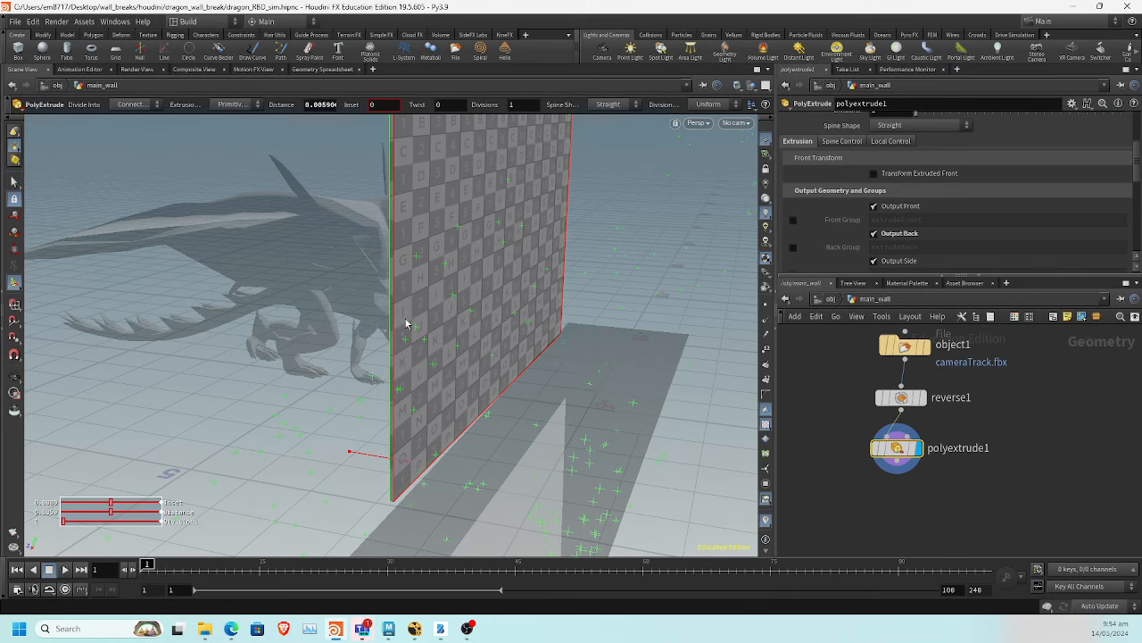
pyautogui.click(740, 126)
pyautogui.click(754, 182)
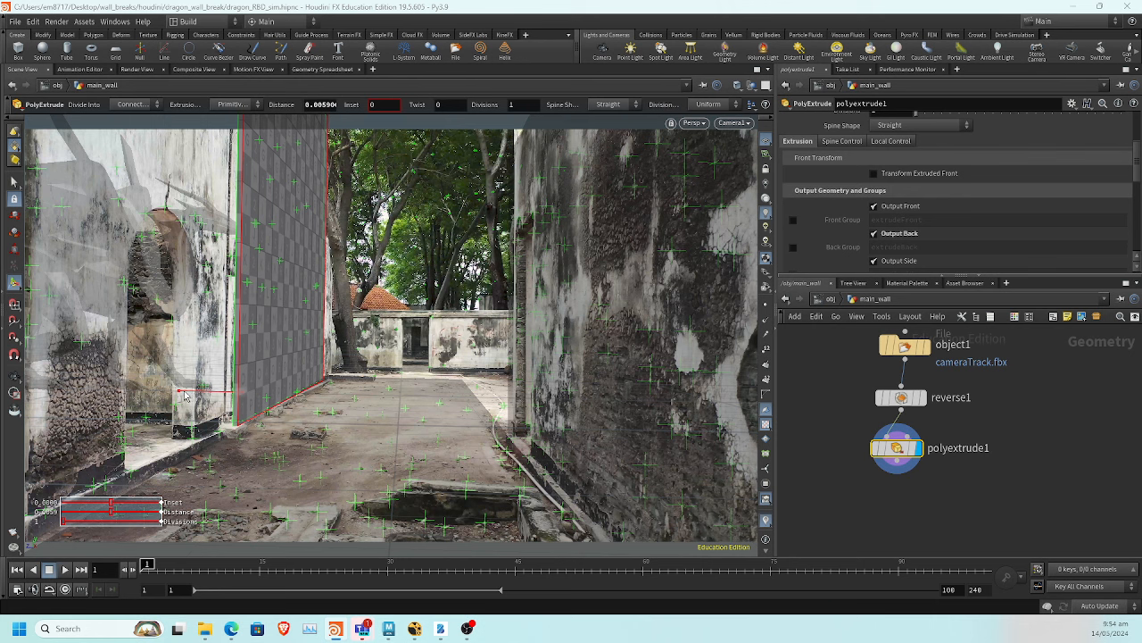
pyautogui.moveTo(185, 395); pyautogui.dragTo(187, 396)
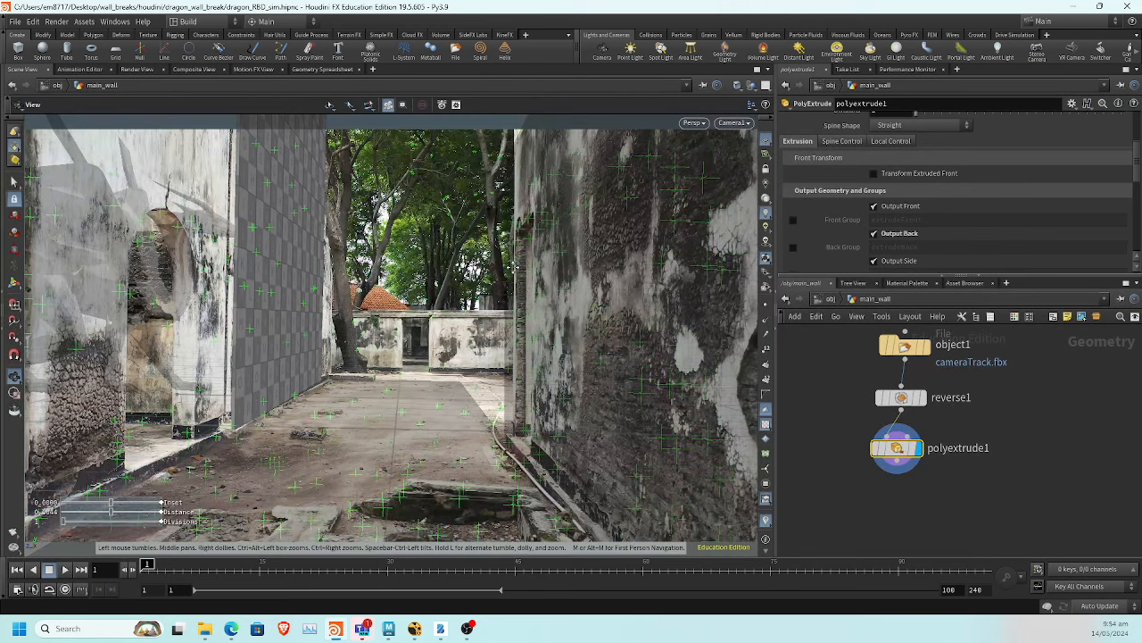
# Leave the camera view and add a Transform node fed by polyextrude1
pyautogui.keyDown('alt'); pyautogui.moveTo(512, 268); pyautogui.dragTo(512, 271); pyautogui.keyUp('alt')
pyautogui.moveTo(477, 299); pyautogui.dragTo(499, 326)
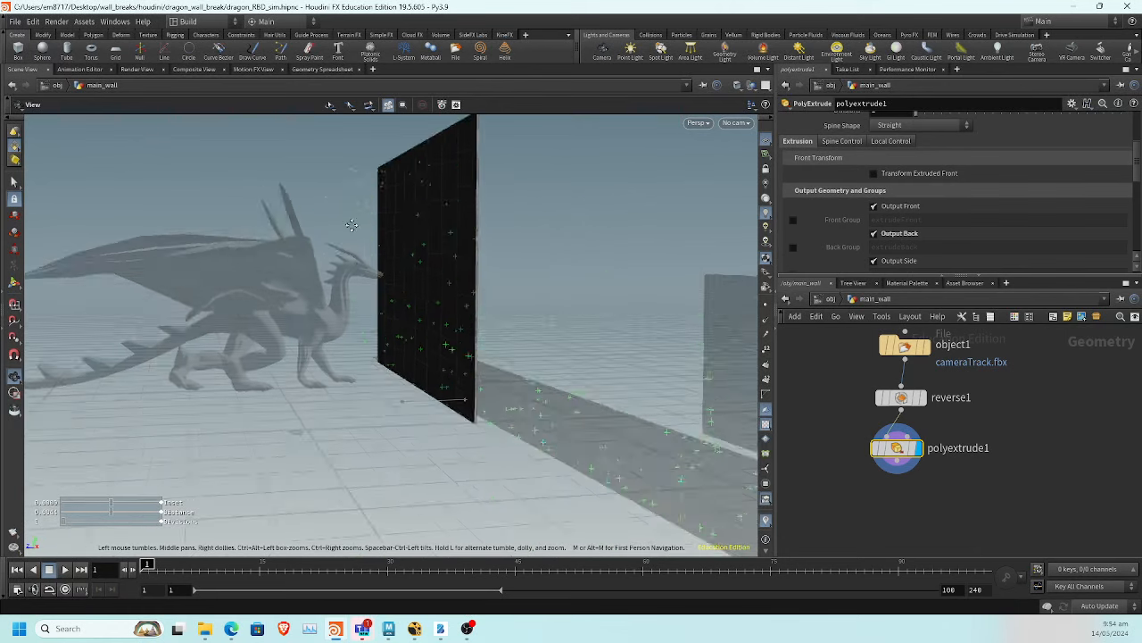
pyautogui.moveTo(500, 327); pyautogui.dragTo(483, 250, button='middle')
pyautogui.moveTo(928, 499); pyautogui.dragTo(929, 499)
pyautogui.moveTo(944, 489); pyautogui.dragTo(935, 475, button='middle')
pyautogui.press('Tab')
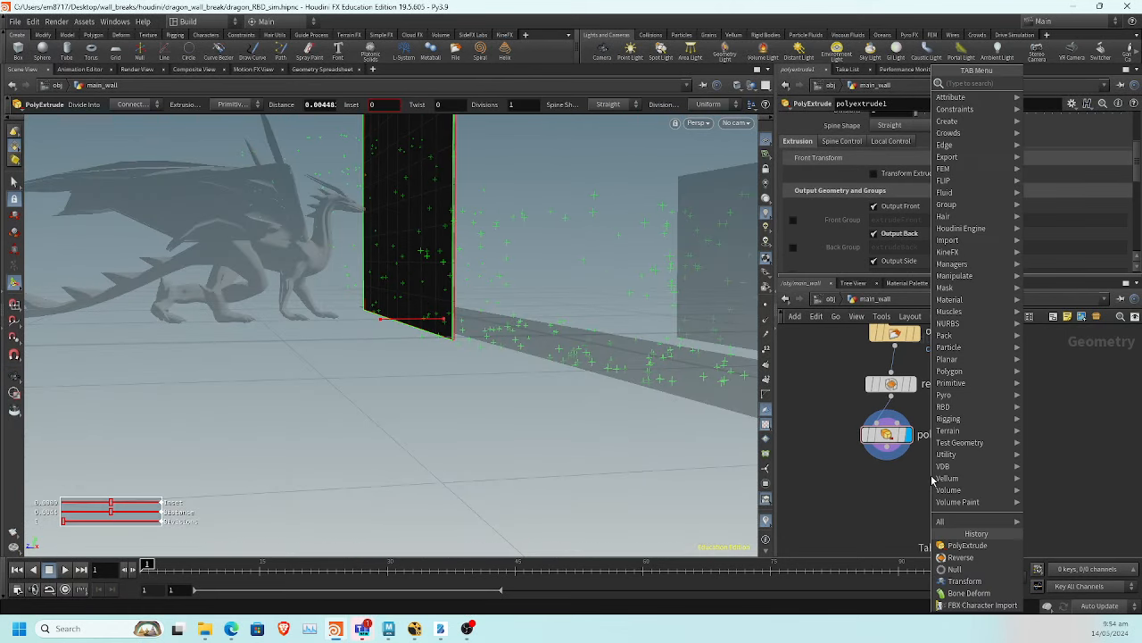
pyautogui.write('tra')
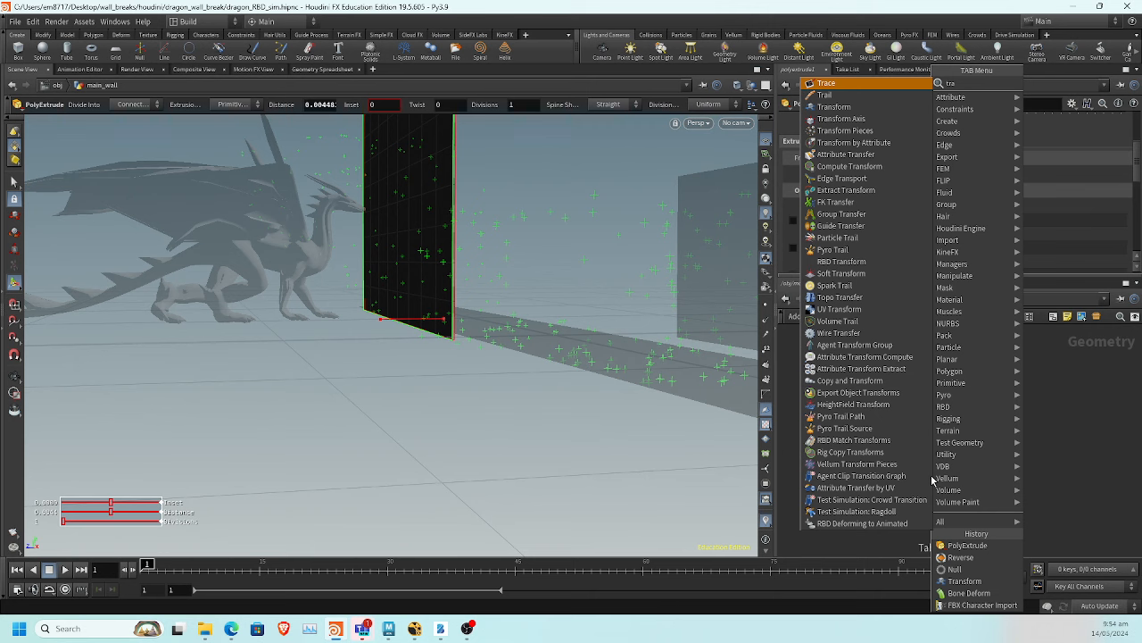
pyautogui.click(965, 581)
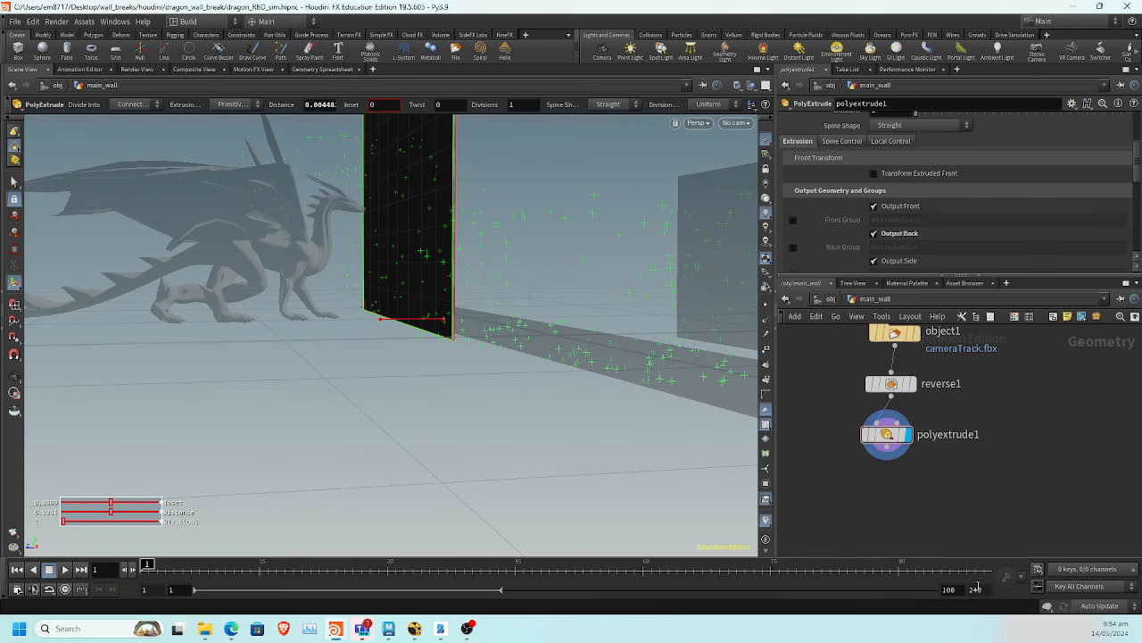
pyautogui.click(844, 479)
pyautogui.click(849, 480)
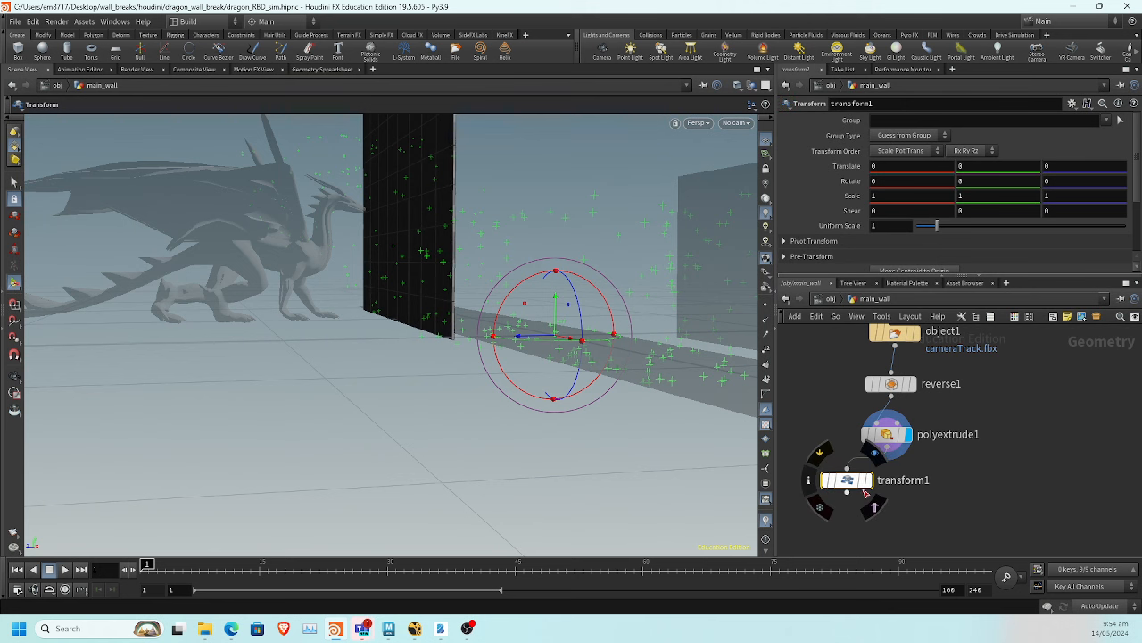
# Add a Merge node combining transform1 and polyextrude1, and display its output
pyautogui.press('Tab')
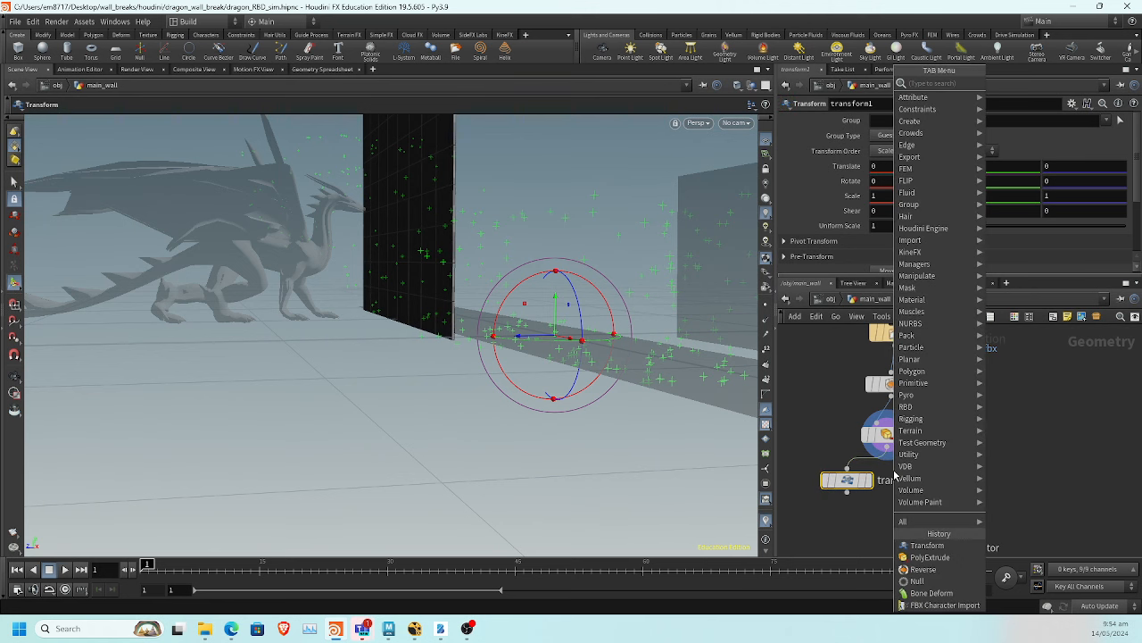
pyautogui.write('merg')
pyautogui.click(1032, 82)
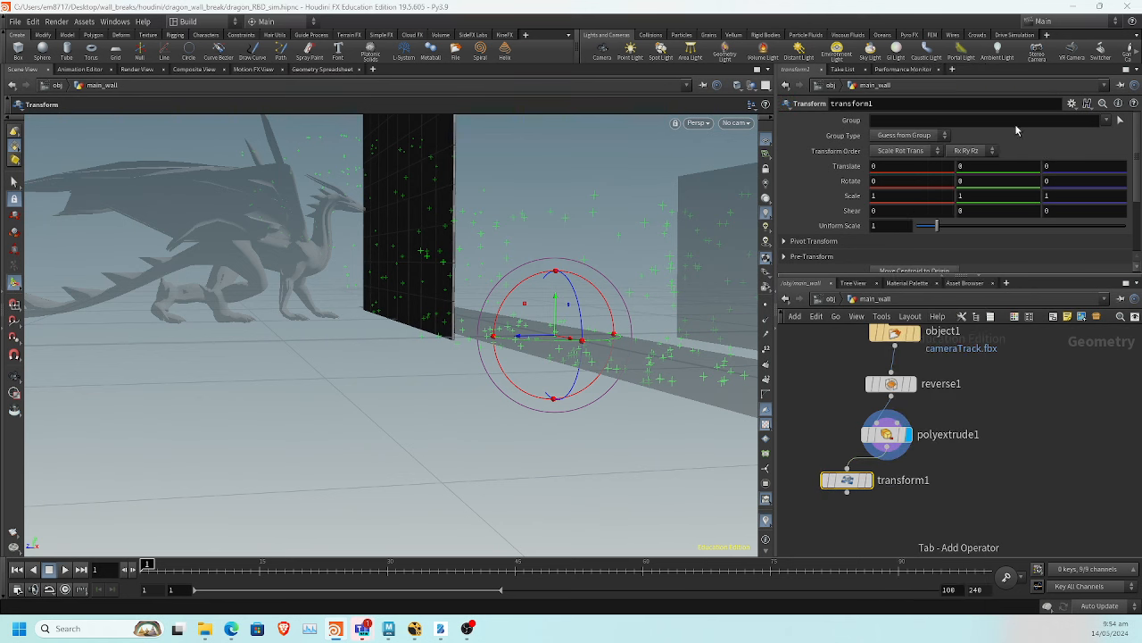
pyautogui.click(886, 518)
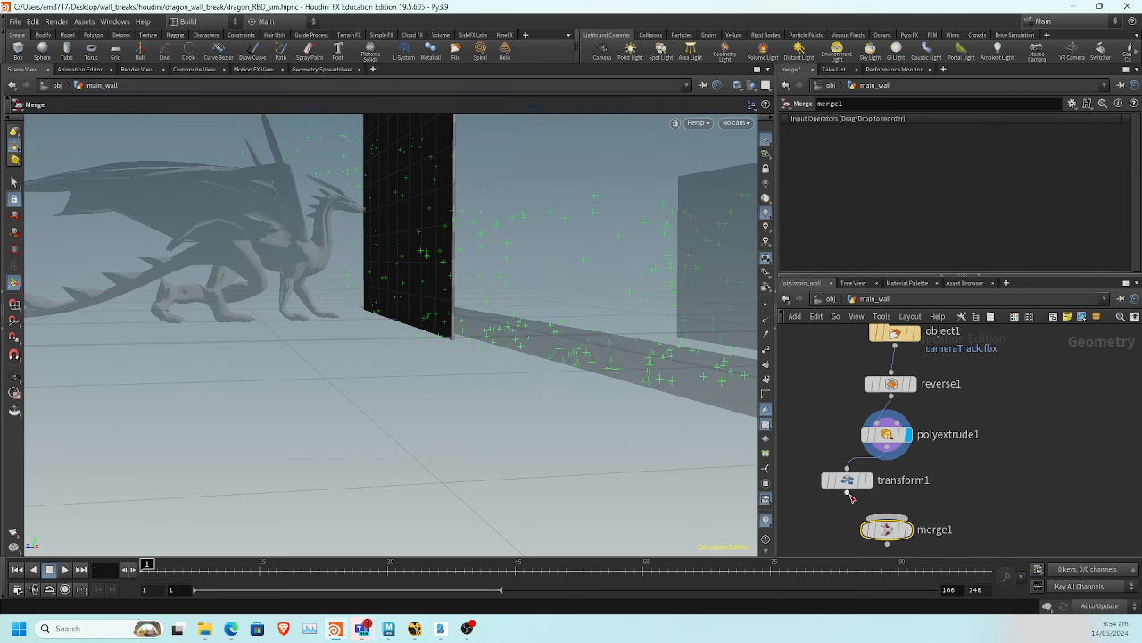
pyautogui.click(894, 523)
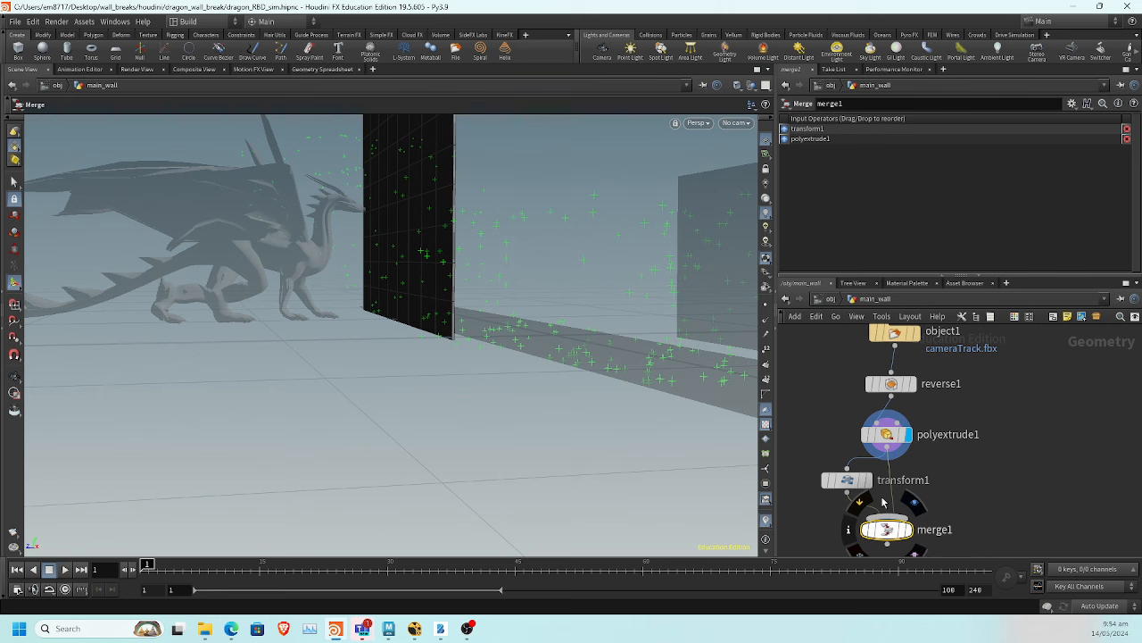
# Use transform1 to offset the duplicated wall about 0.0337 along Z toward the dragon
pyautogui.click(846, 480)
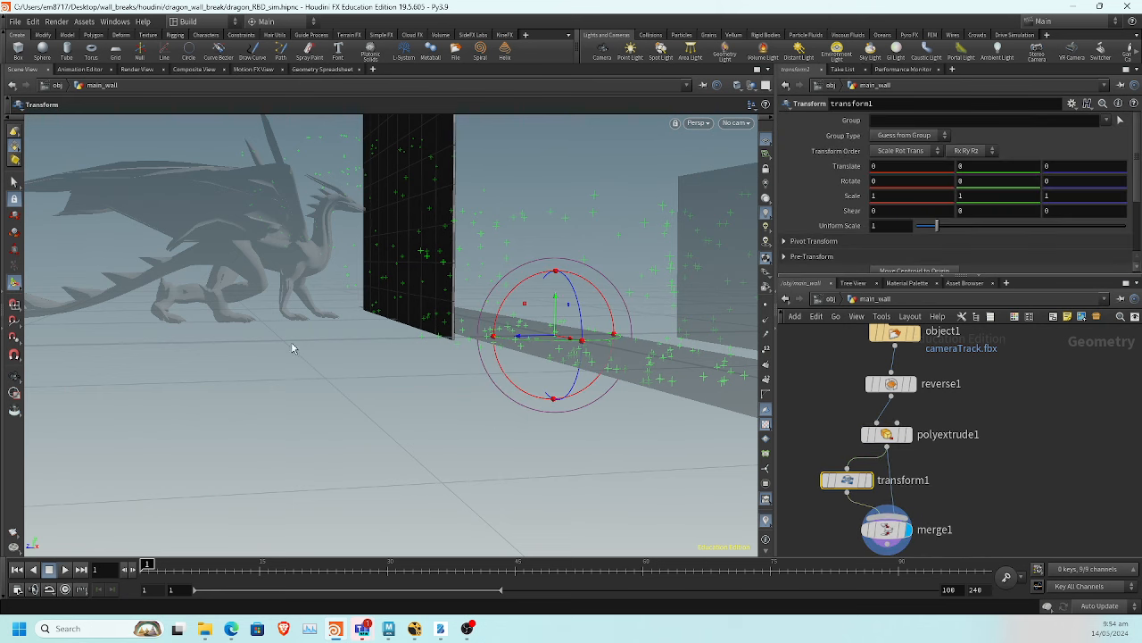
pyautogui.keyDown('alt'); pyautogui.moveTo(388, 348); pyautogui.dragTo(448, 380); pyautogui.keyUp('alt')
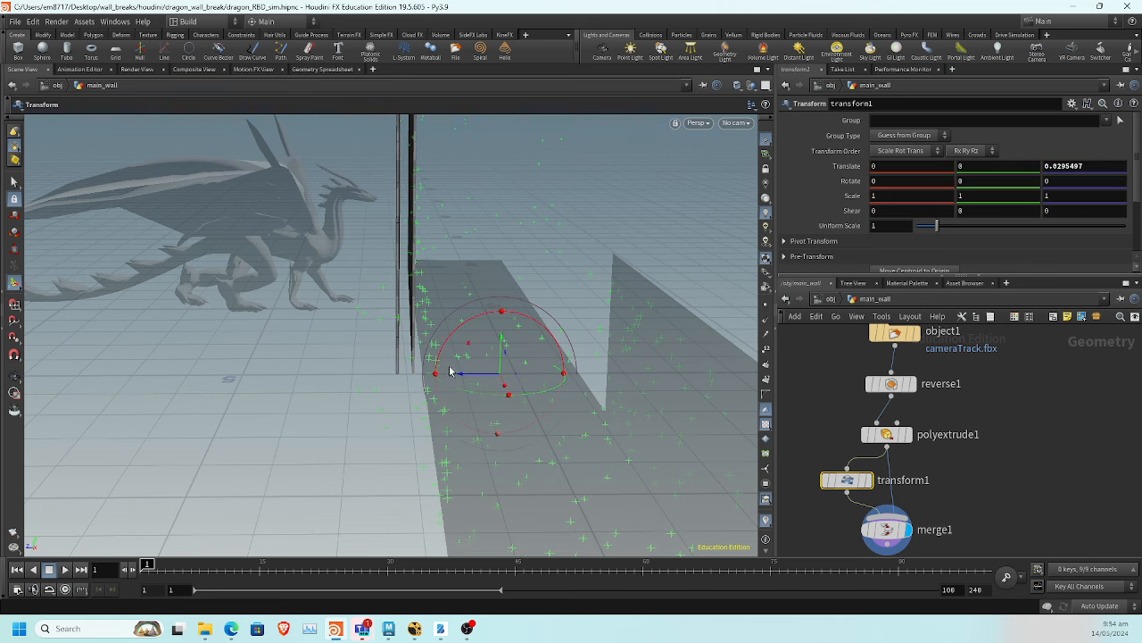
pyautogui.press('Escape')
pyautogui.moveTo(377, 363)
pyautogui.mouseDown()
pyautogui.moveTo(369, 490)
pyautogui.moveTo(379, 382)
pyautogui.moveTo(348, 361)
pyautogui.moveTo(365, 374)
pyautogui.mouseUp()
pyautogui.moveTo(320, 382); pyautogui.dragTo(512, 413, button='right')
pyautogui.moveTo(406, 439); pyautogui.dragTo(419, 415)
pyautogui.press('Return')
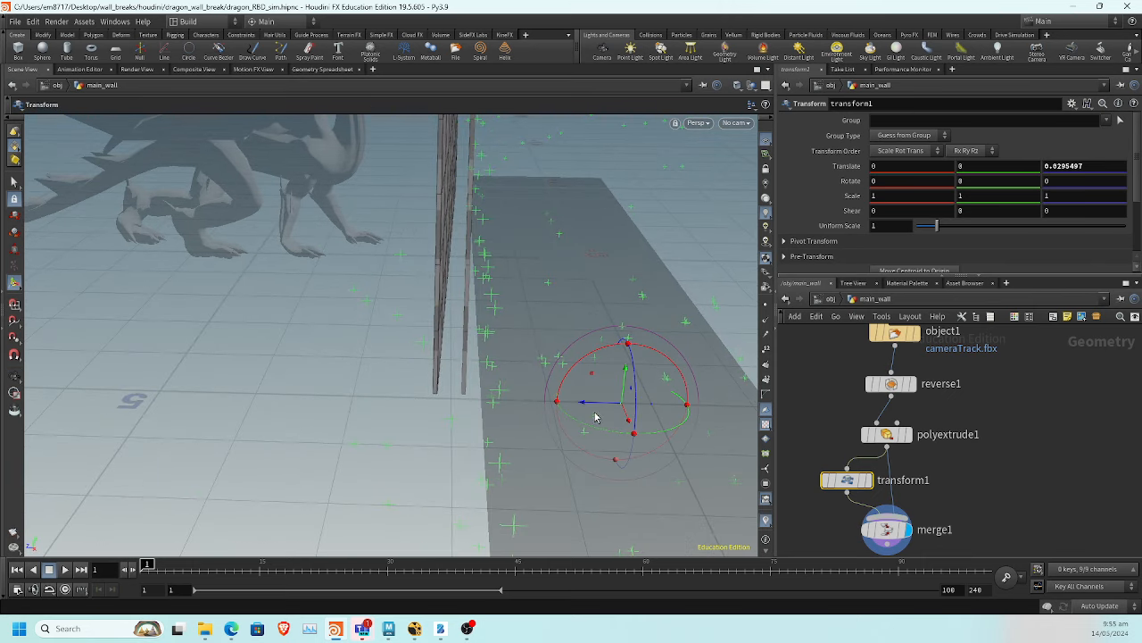
pyautogui.moveTo(589, 403); pyautogui.dragTo(579, 405)
pyautogui.press('Escape')
pyautogui.moveTo(405, 446); pyautogui.dragTo(375, 438)
pyautogui.press('Return')
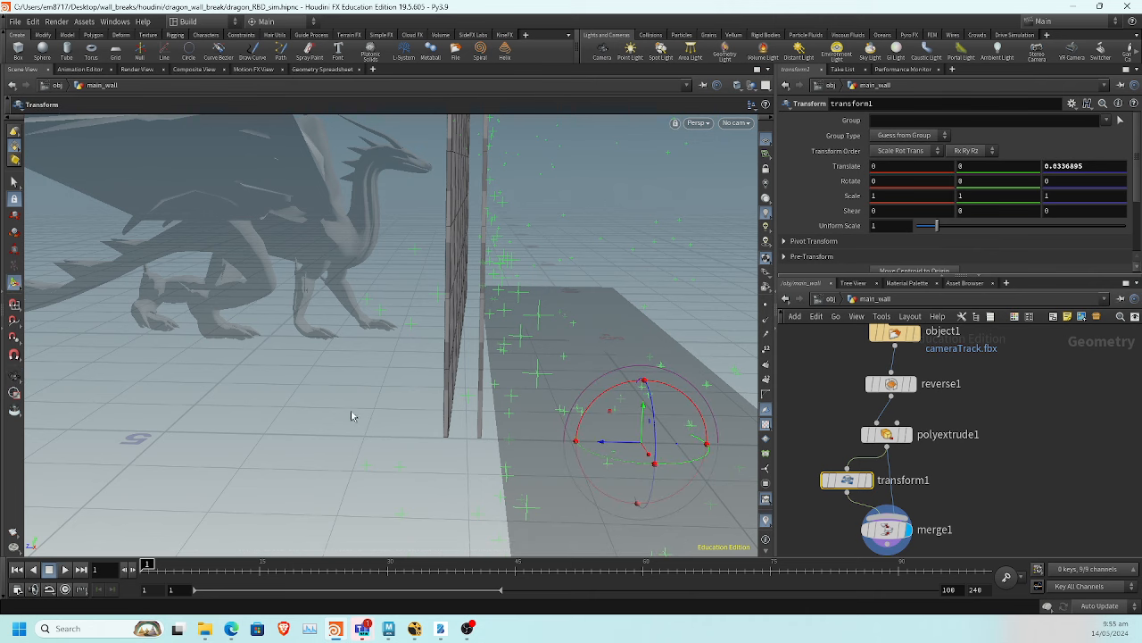
pyautogui.press('Tab')
pyautogui.write('b')
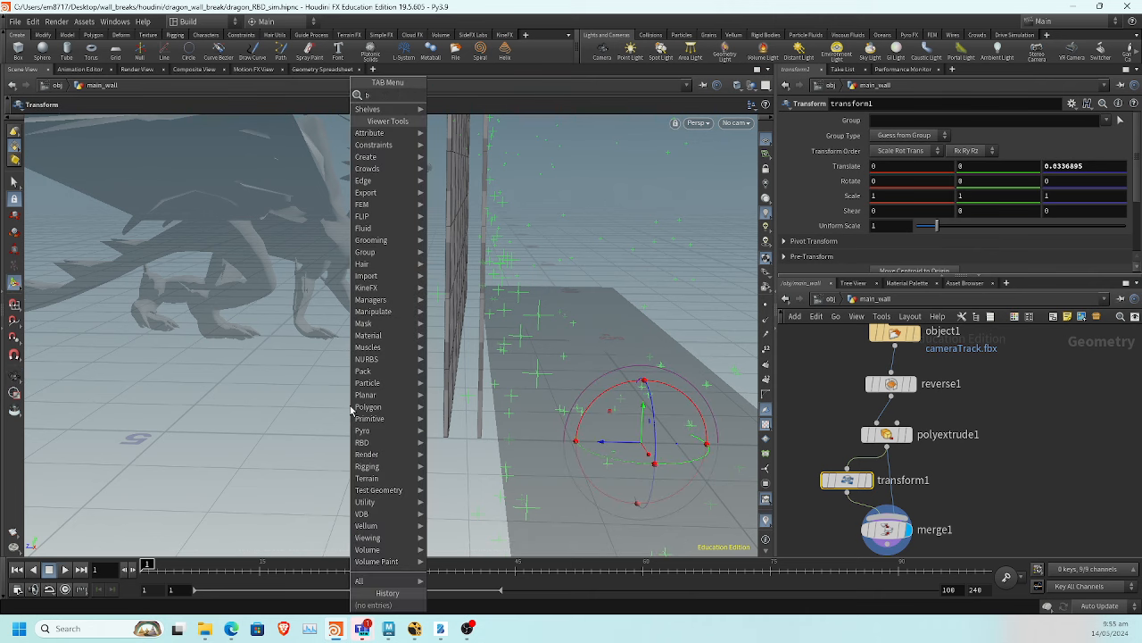
pyautogui.write('ox')
pyautogui.press('Return')
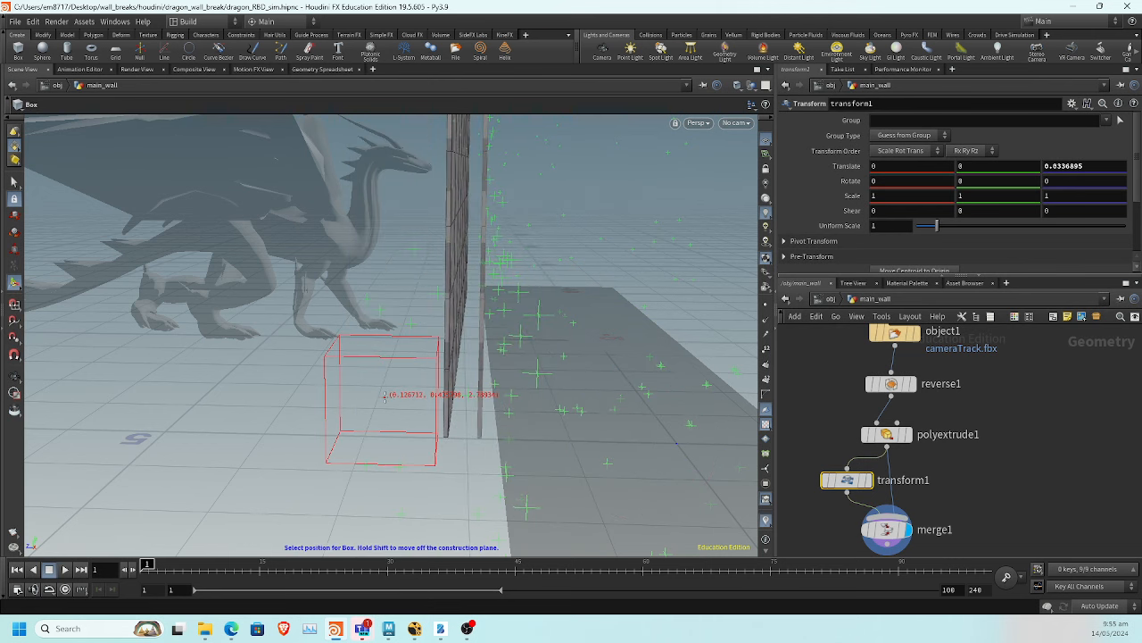
pyautogui.click(384, 395)
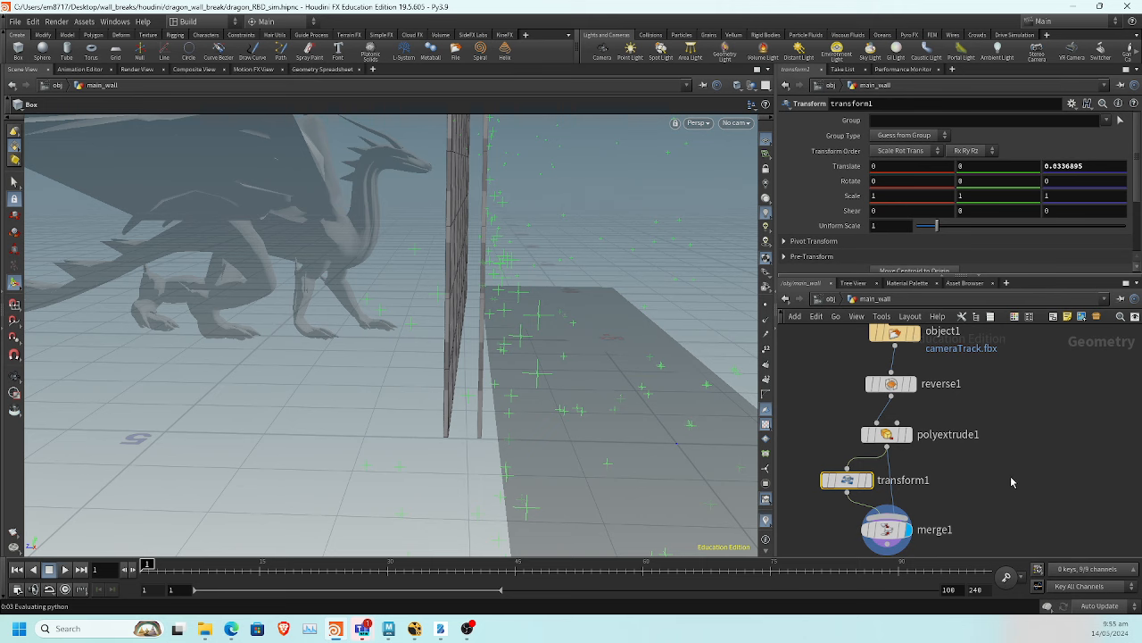
# Add a standalone Box node beside the wall nodes and display its output
pyautogui.press('Tab')
pyautogui.write('b')
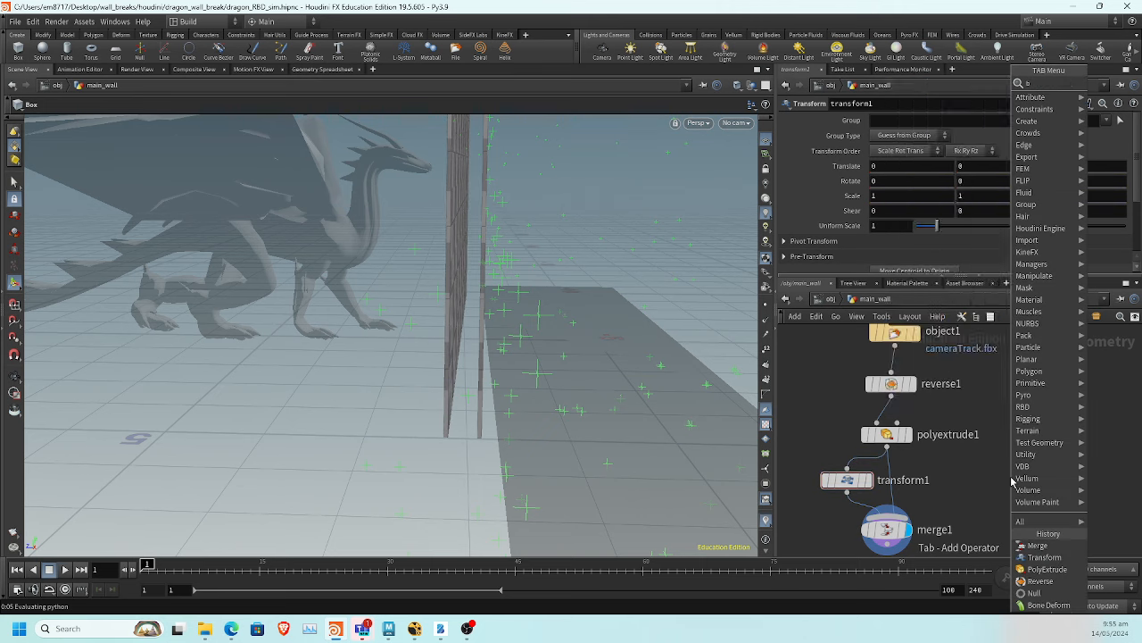
pyautogui.write('ox')
pyautogui.press('Return')
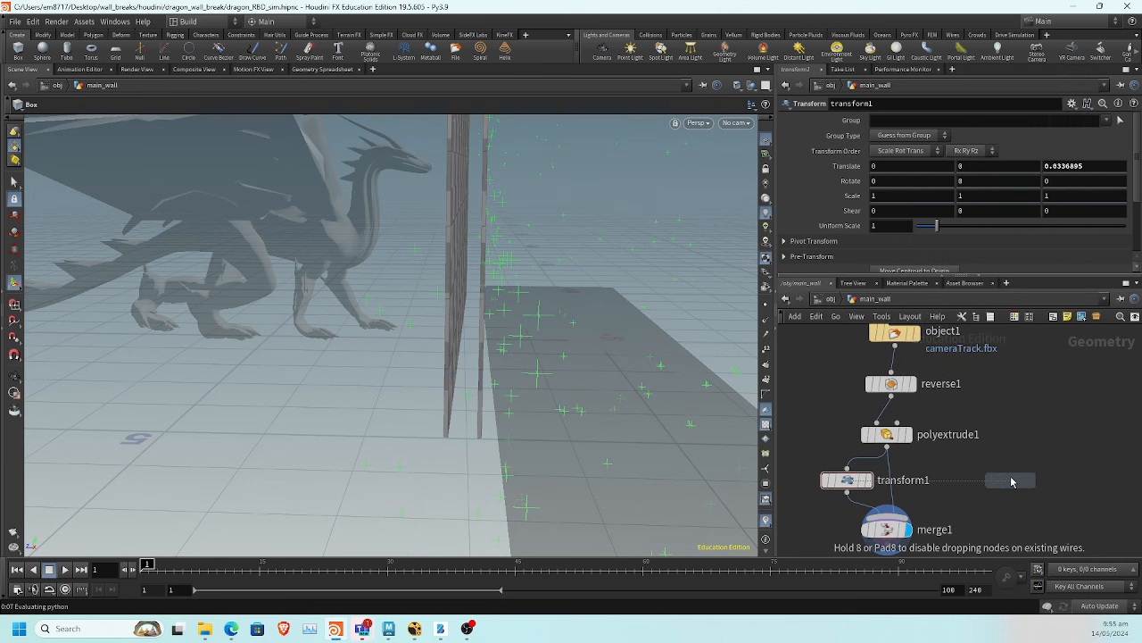
pyautogui.click(1012, 478)
pyautogui.moveTo(986, 516); pyautogui.dragTo(910, 454, button='middle')
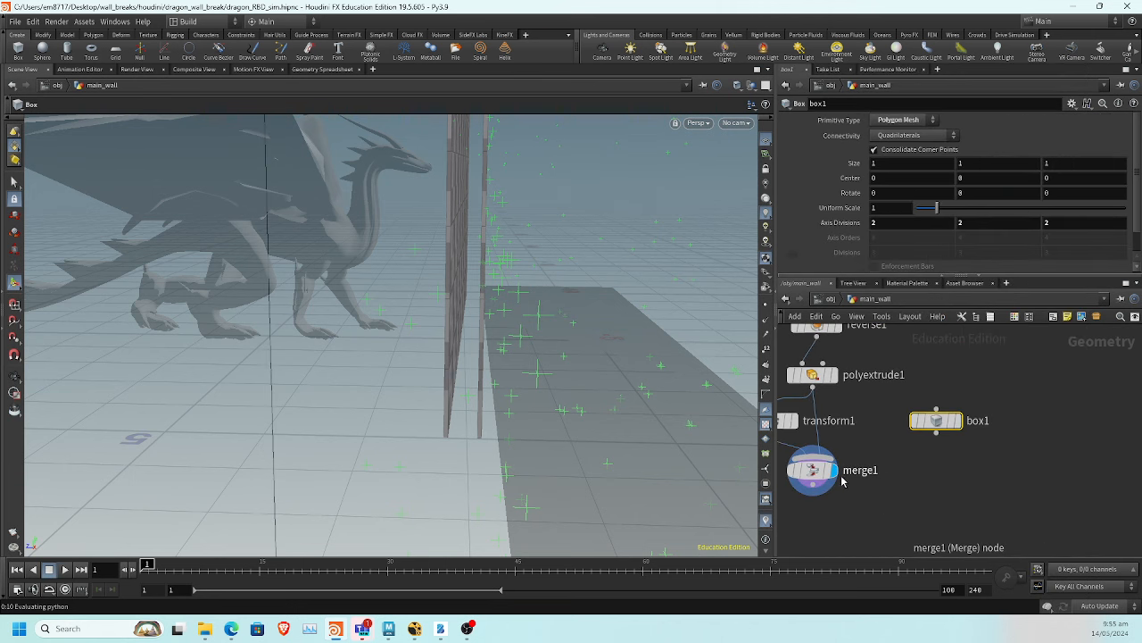
pyautogui.click(840, 497)
pyautogui.click(961, 393)
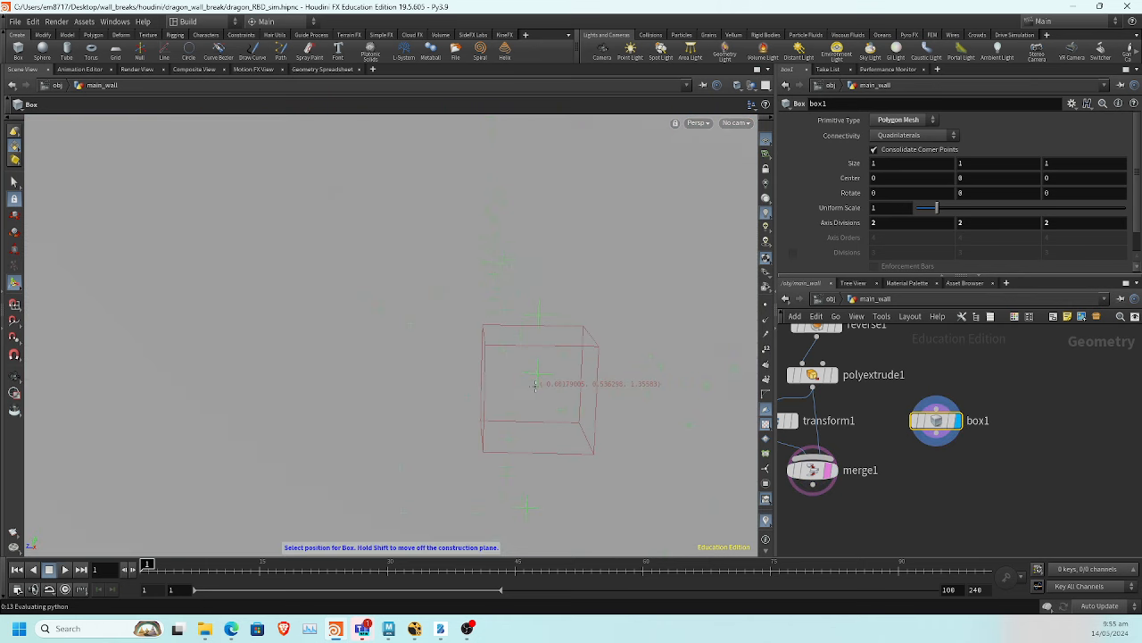
pyautogui.press('Escape')
# Set the box's uniform scale to 0.2
pyautogui.moveTo(547, 367); pyautogui.dragTo(311, 348, button='right')
pyautogui.moveTo(395, 408); pyautogui.dragTo(160, 314)
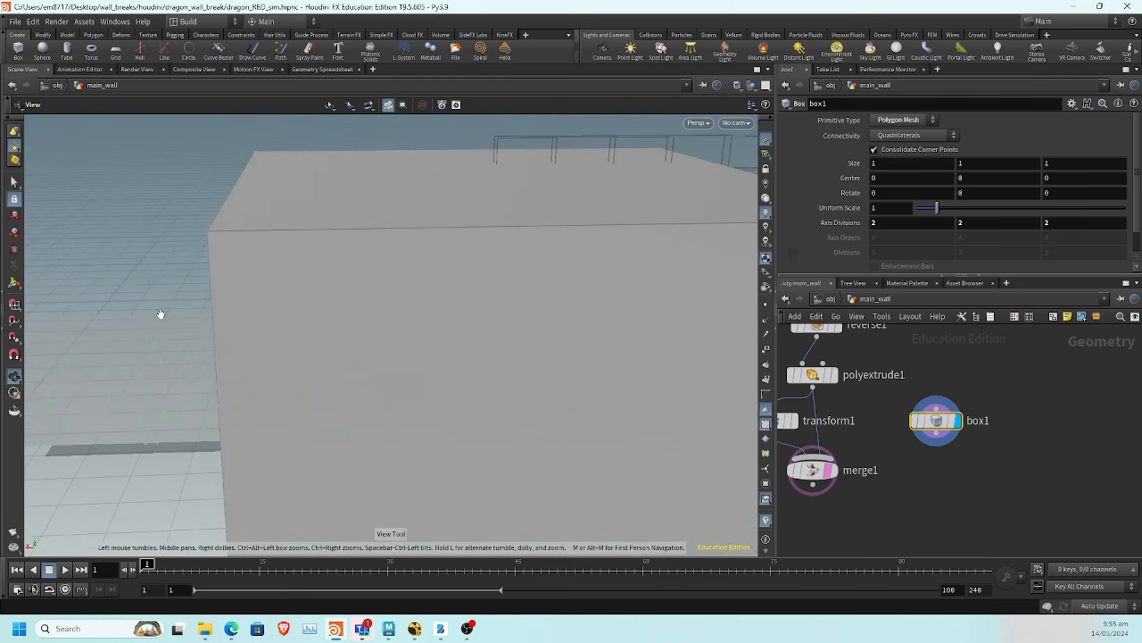
pyautogui.moveTo(280, 368); pyautogui.dragTo(512, 316)
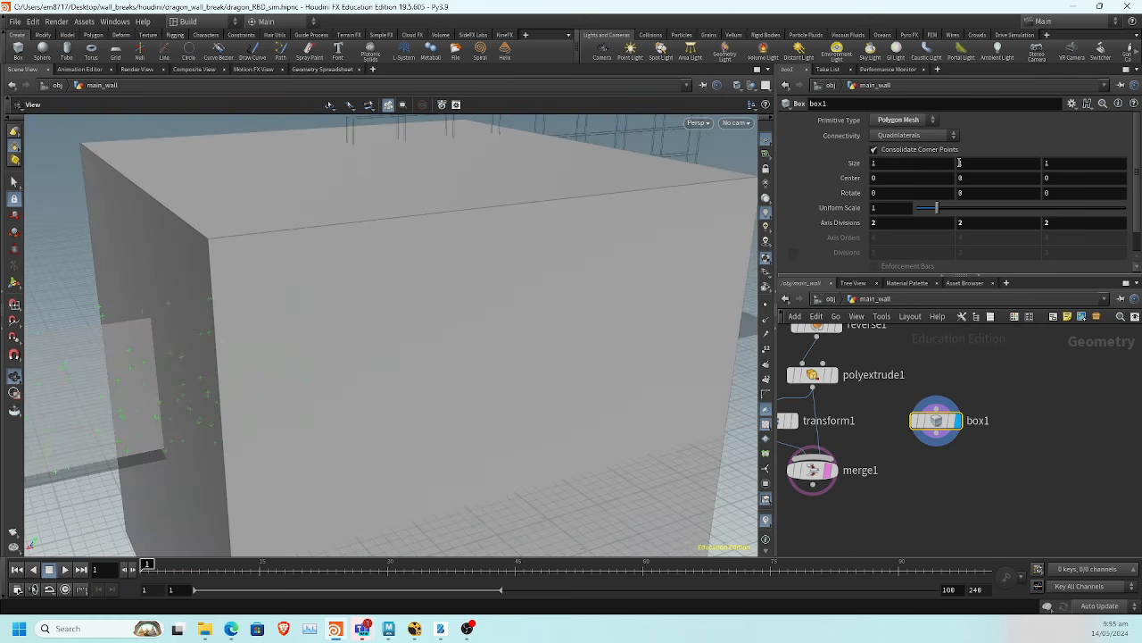
pyautogui.moveTo(939, 213); pyautogui.dragTo(921, 217)
pyautogui.moveTo(345, 398); pyautogui.dragTo(405, 414)
pyautogui.moveTo(339, 398); pyautogui.dragTo(582, 441, button='right')
pyautogui.moveTo(582, 441); pyautogui.dragTo(688, 464, button='middle')
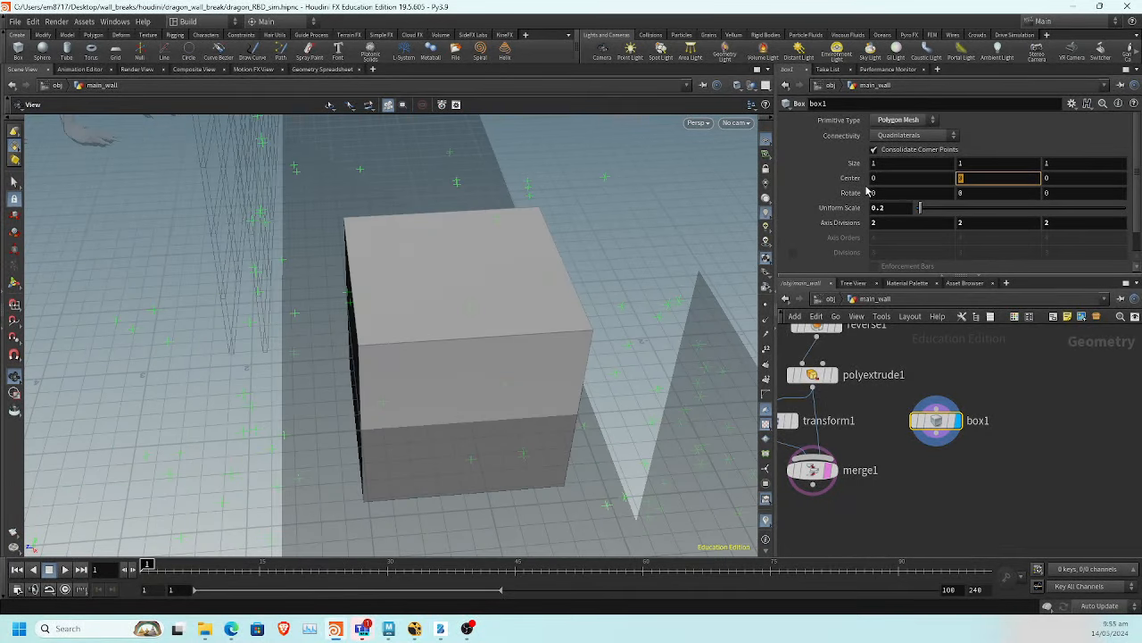
# Try to raise the box by setting its Y center to 0.5
pyautogui.write('.5')
pyautogui.press('Return')
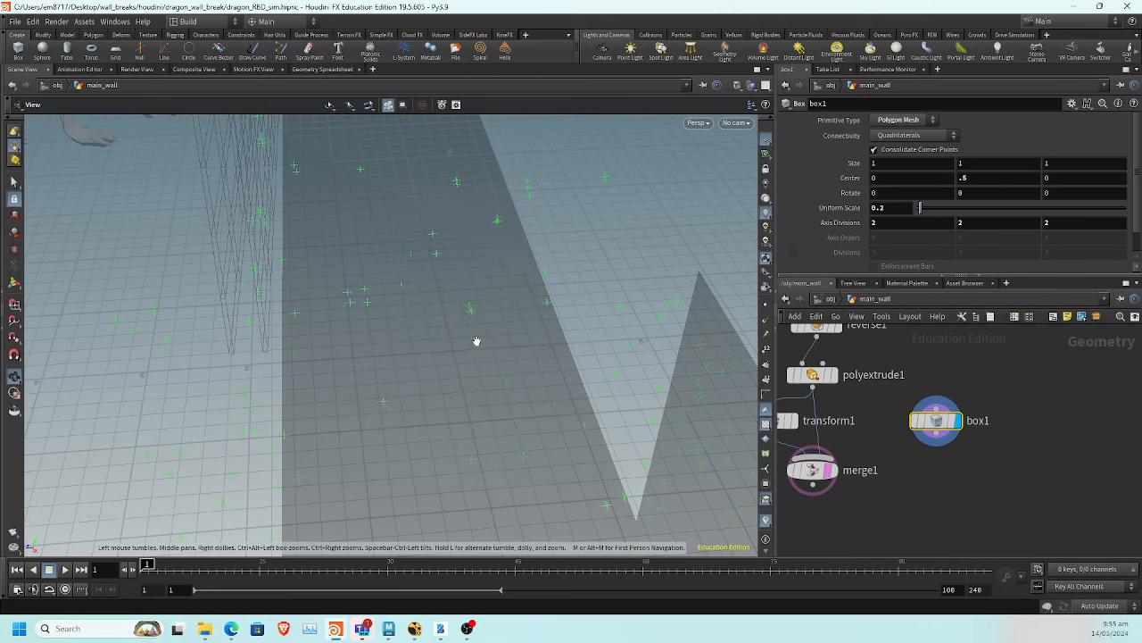
pyautogui.moveTo(476, 339); pyautogui.dragTo(467, 285)
pyautogui.hotkey('ctrl', 'z')
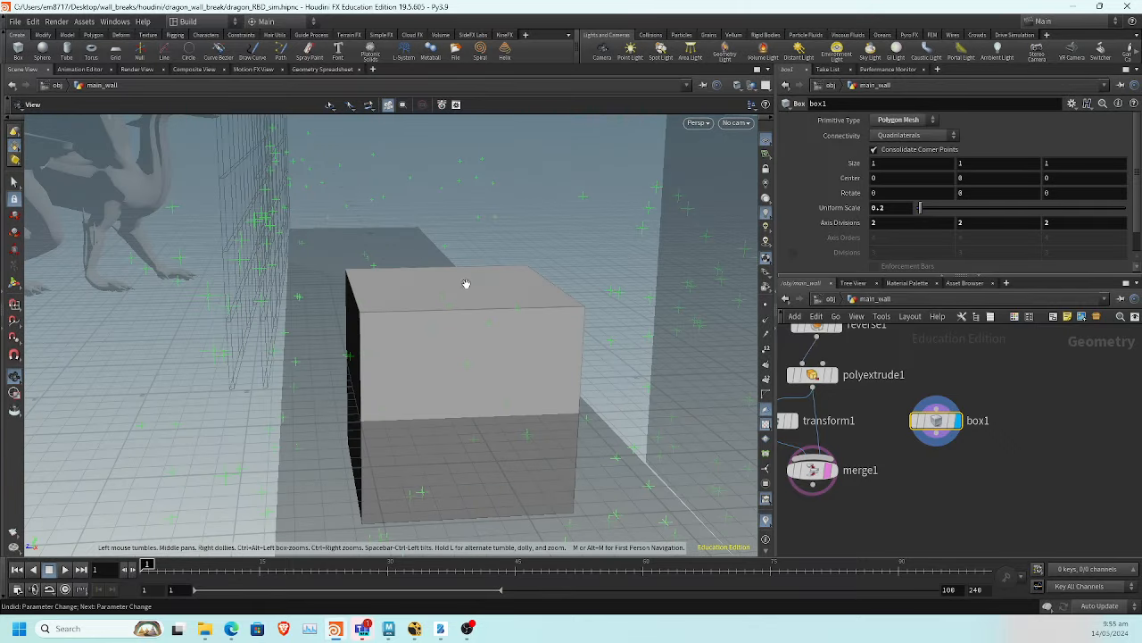
# Reshape the box into a brick about 0.367 × 0.184 × 0.143 in size and place it at the wall's bottom corner
pyautogui.rightClick(999, 165)
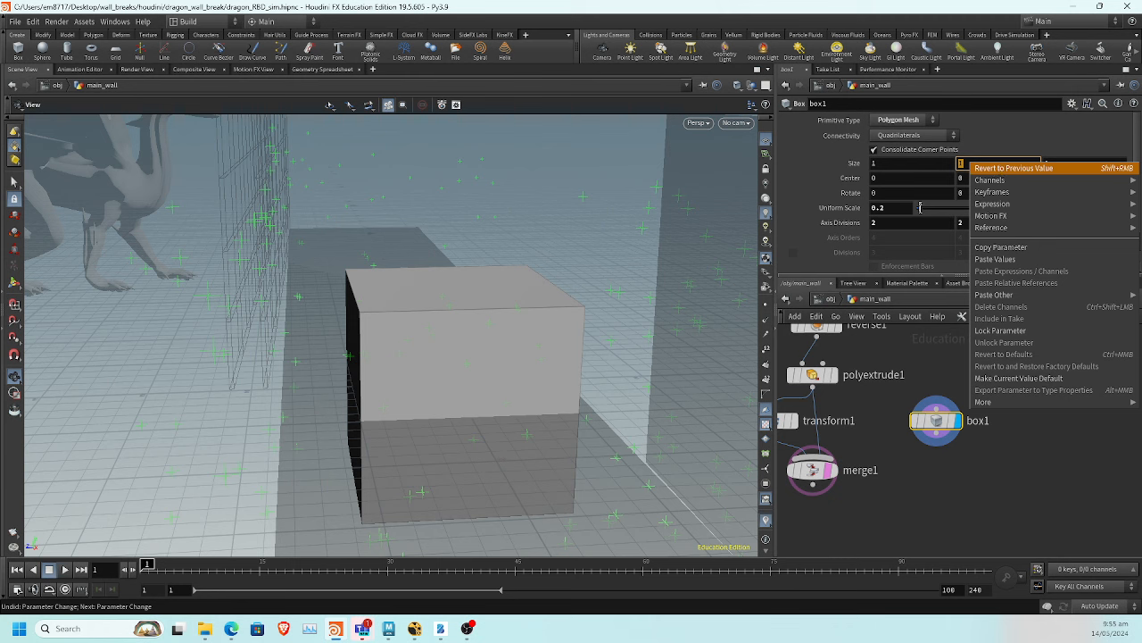
pyautogui.click(563, 342)
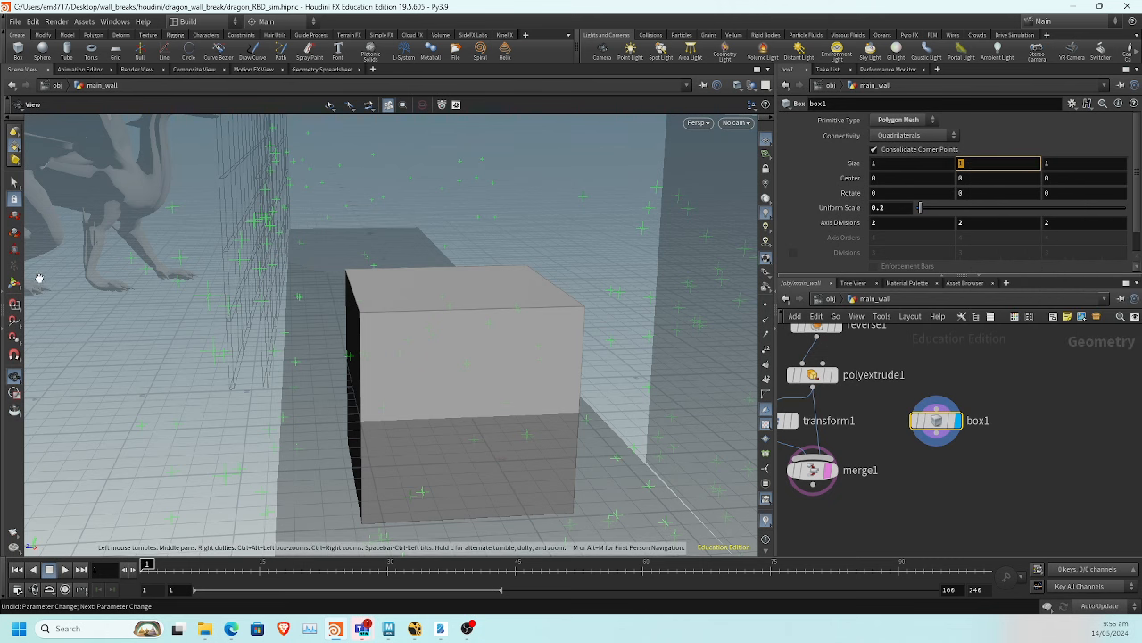
pyautogui.click(13, 282)
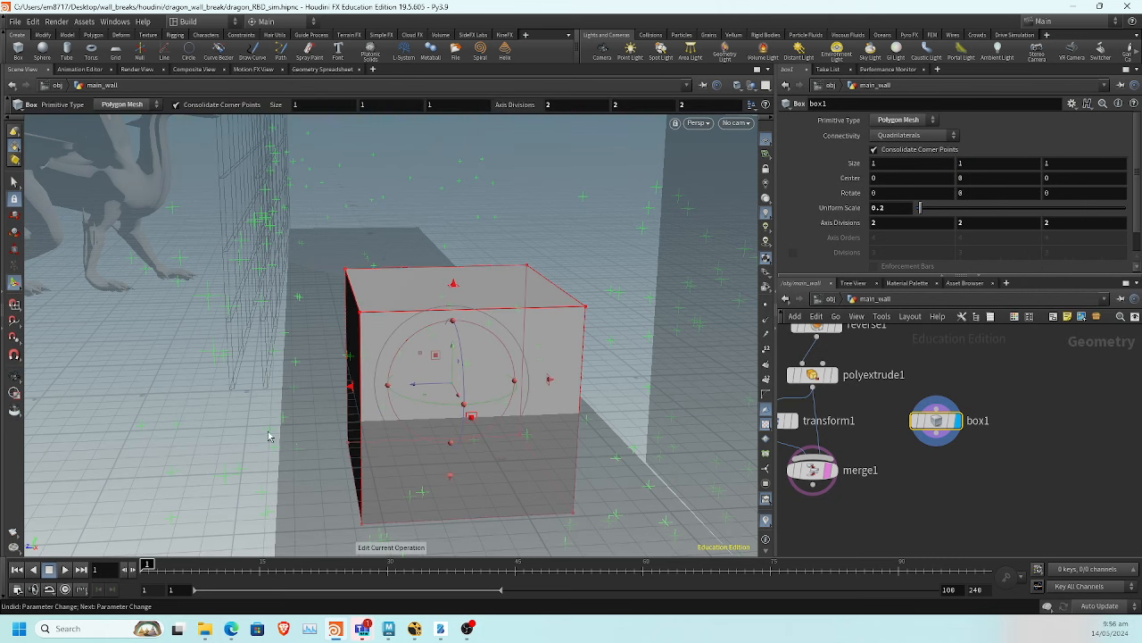
pyautogui.keyDown('alt'); pyautogui.moveTo(268, 435); pyautogui.dragTo(356, 370); pyautogui.keyUp('alt')
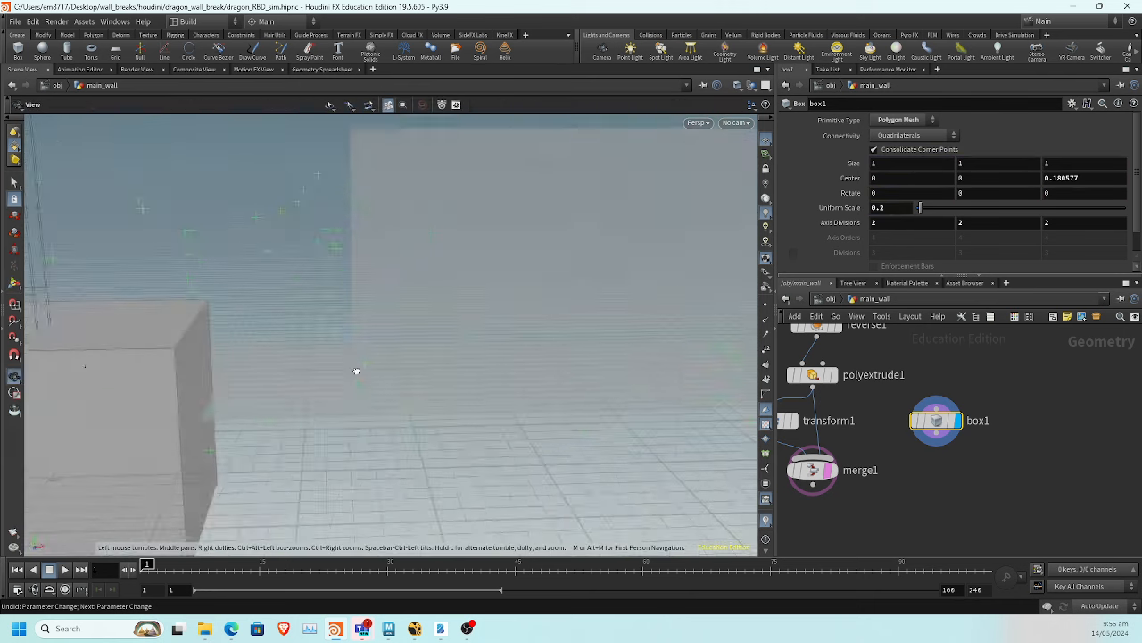
pyautogui.keyDown('alt'); pyautogui.moveTo(356, 370); pyautogui.dragTo(472, 321, button='middle'); pyautogui.keyUp('alt')
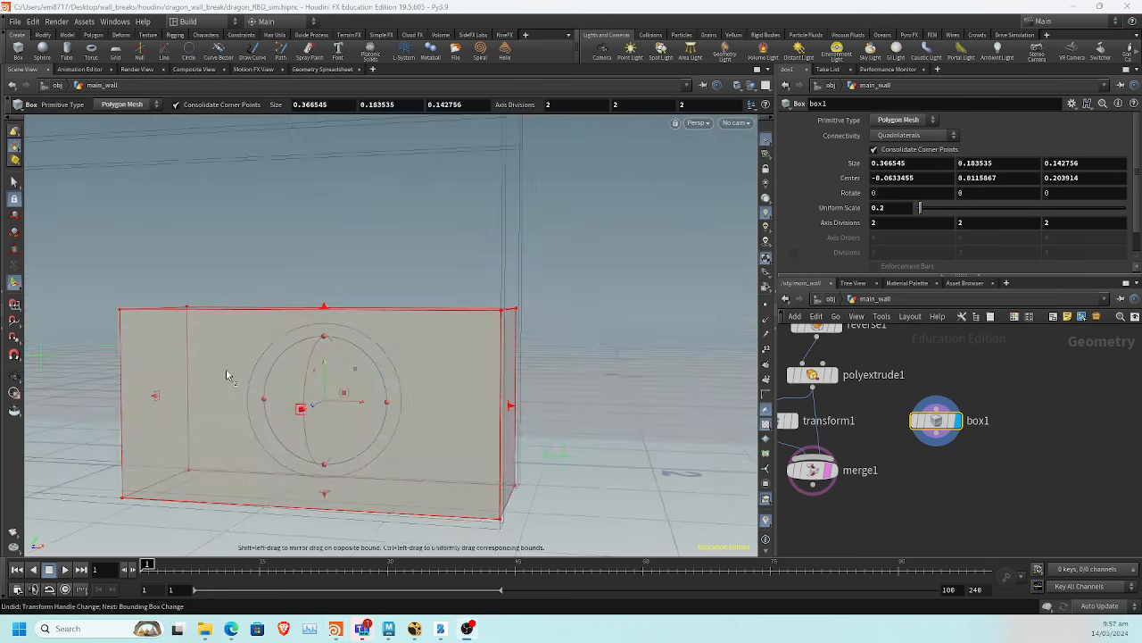
pyautogui.press('Escape')
pyautogui.rightClick(598, 330)
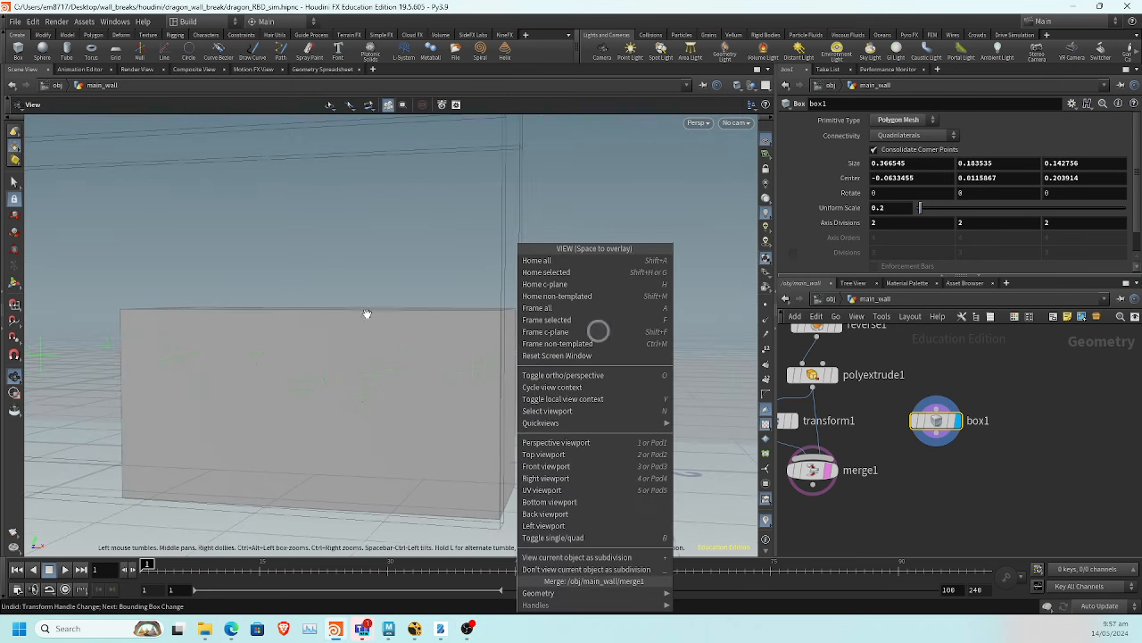
pyautogui.click(344, 295)
pyautogui.press('space')
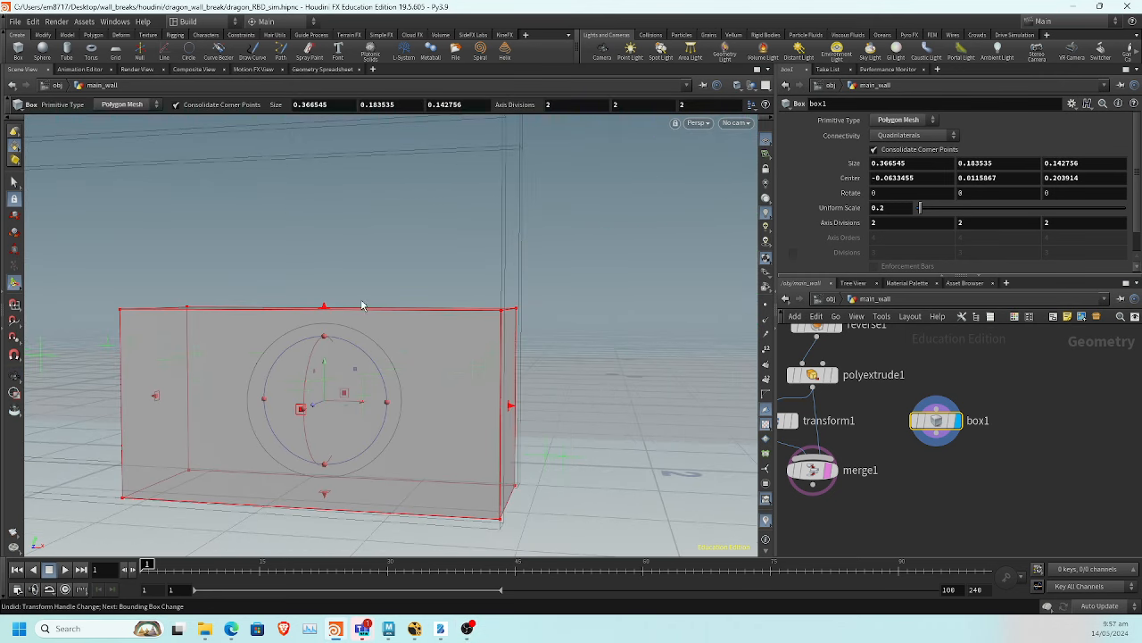
pyautogui.keyDown('alt'); pyautogui.moveTo(584, 300); pyautogui.dragTo(503, 373, button='right'); pyautogui.keyUp('alt')
pyautogui.keyDown('alt'); pyautogui.moveTo(503, 372); pyautogui.dragTo(175, 361); pyautogui.keyUp('alt')
pyautogui.keyDown('alt'); pyautogui.moveTo(415, 404); pyautogui.dragTo(268, 412); pyautogui.keyUp('alt')
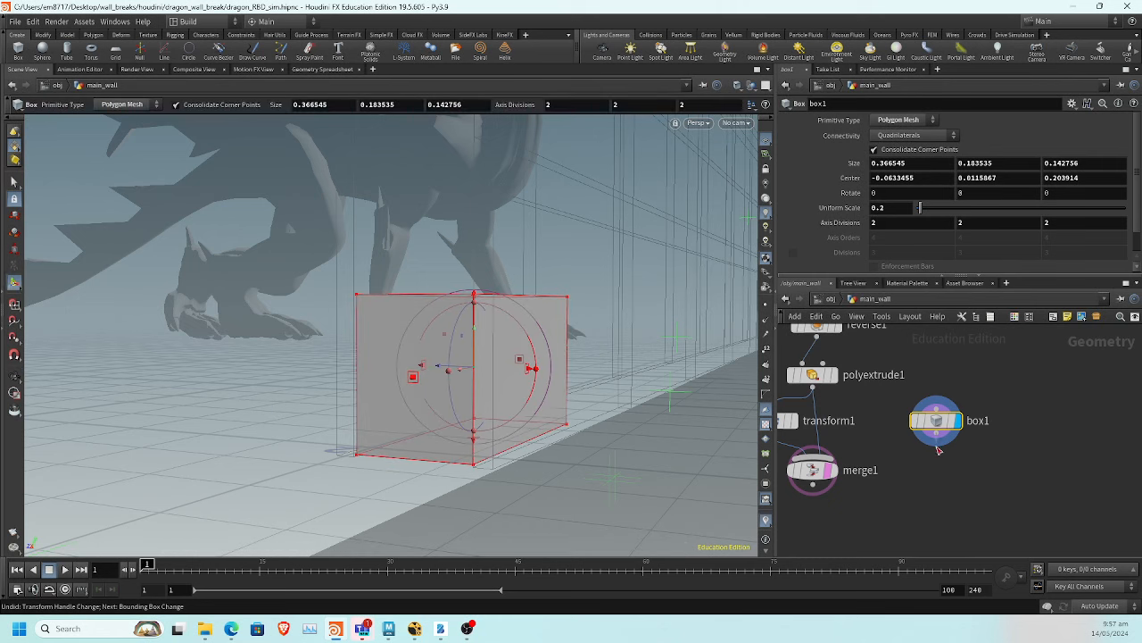
# Connect a Copy and Transform node to the box and display its output
pyautogui.click(938, 450)
pyautogui.click(942, 477)
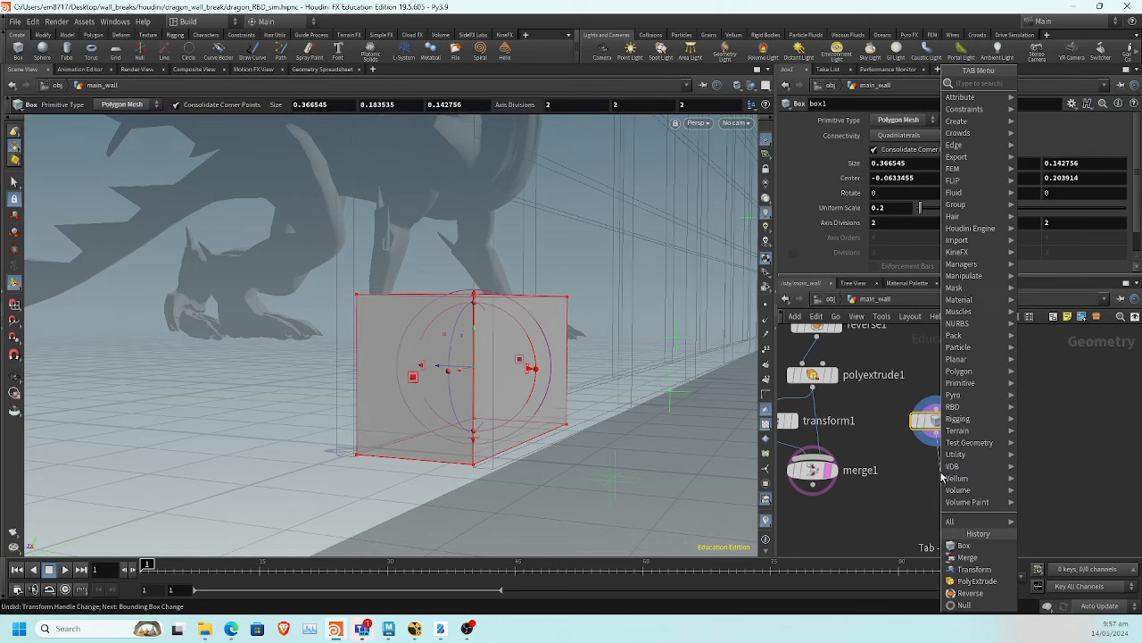
pyautogui.write('cop')
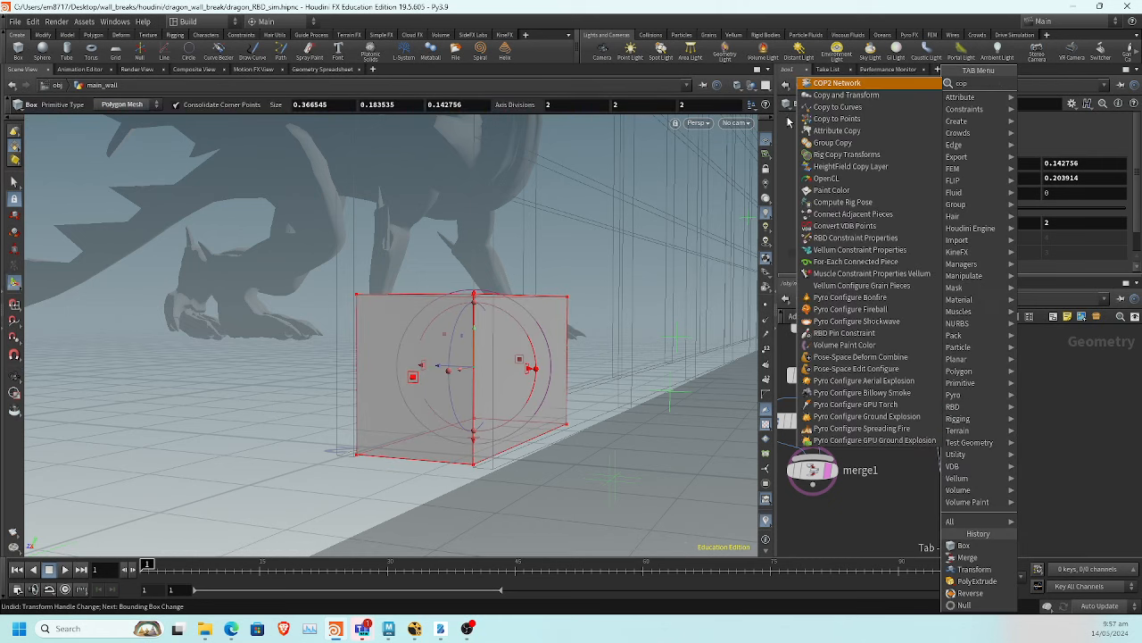
pyautogui.click(841, 95)
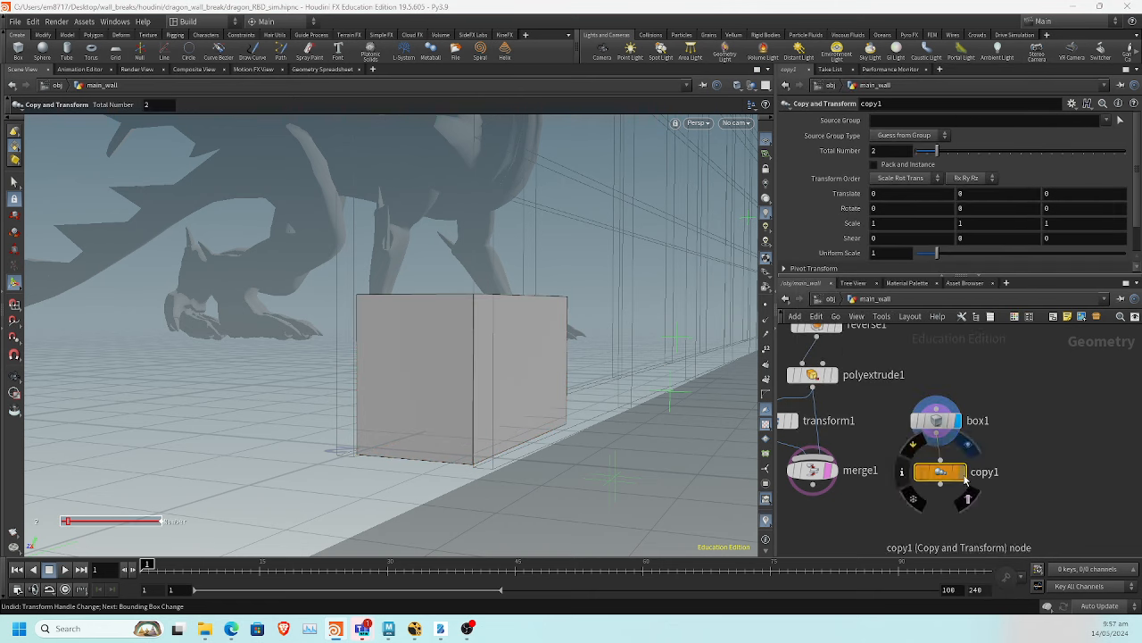
pyautogui.click(963, 473)
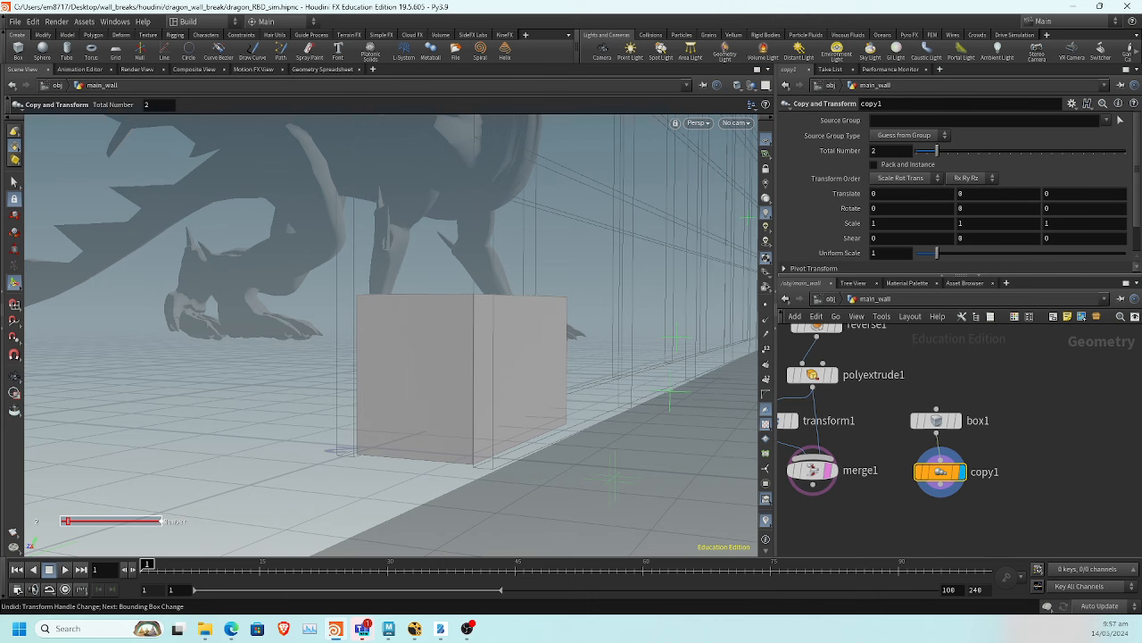
# Offset the brick copy about -0.0742 along X so it sits beside the original brick
pyautogui.press('Escape')
pyautogui.moveTo(417, 311); pyautogui.dragTo(204, 421)
pyautogui.press('Return')
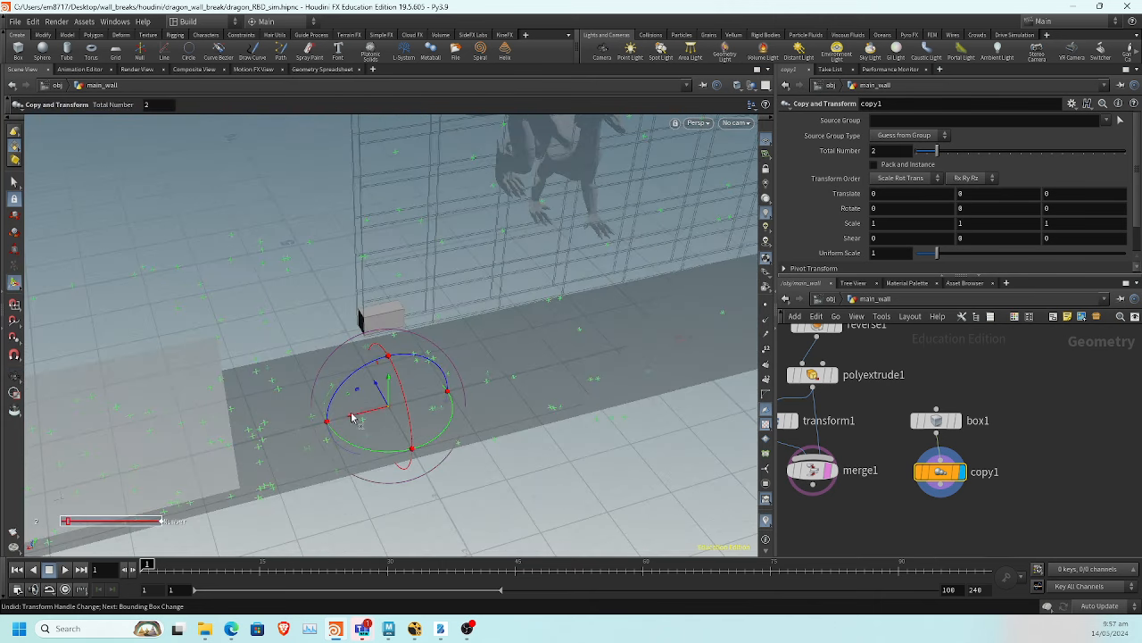
pyautogui.moveTo(354, 418); pyautogui.dragTo(367, 415)
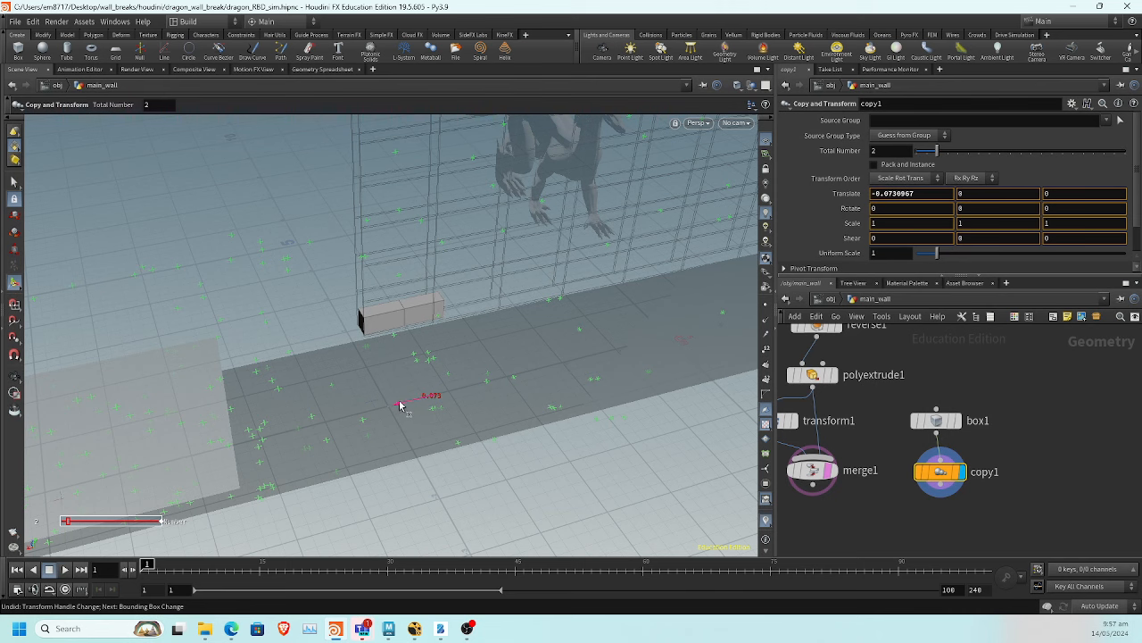
pyautogui.moveTo(399, 405); pyautogui.dragTo(399, 405)
pyautogui.keyDown('alt'); pyautogui.moveTo(317, 308); pyautogui.dragTo(458, 306, button='right'); pyautogui.keyUp('alt')
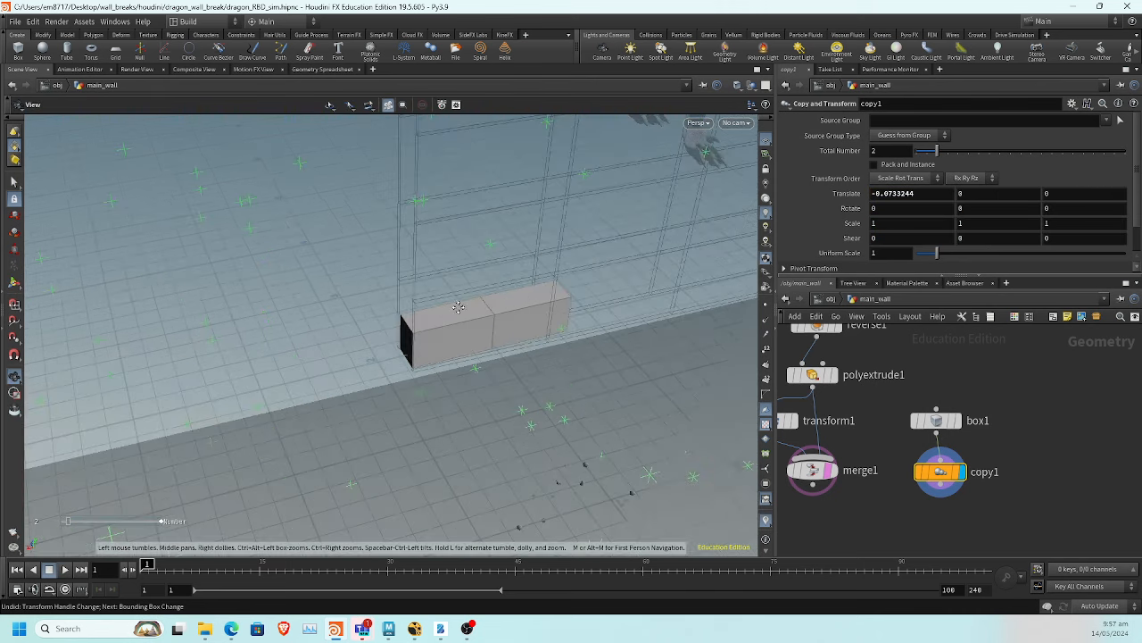
pyautogui.keyDown('alt'); pyautogui.moveTo(459, 306); pyautogui.dragTo(327, 288, button='middle'); pyautogui.keyUp('alt')
pyautogui.keyDown('alt'); pyautogui.moveTo(325, 322); pyautogui.dragTo(286, 272); pyautogui.keyUp('alt')
pyautogui.moveTo(286, 390); pyautogui.dragTo(293, 378)
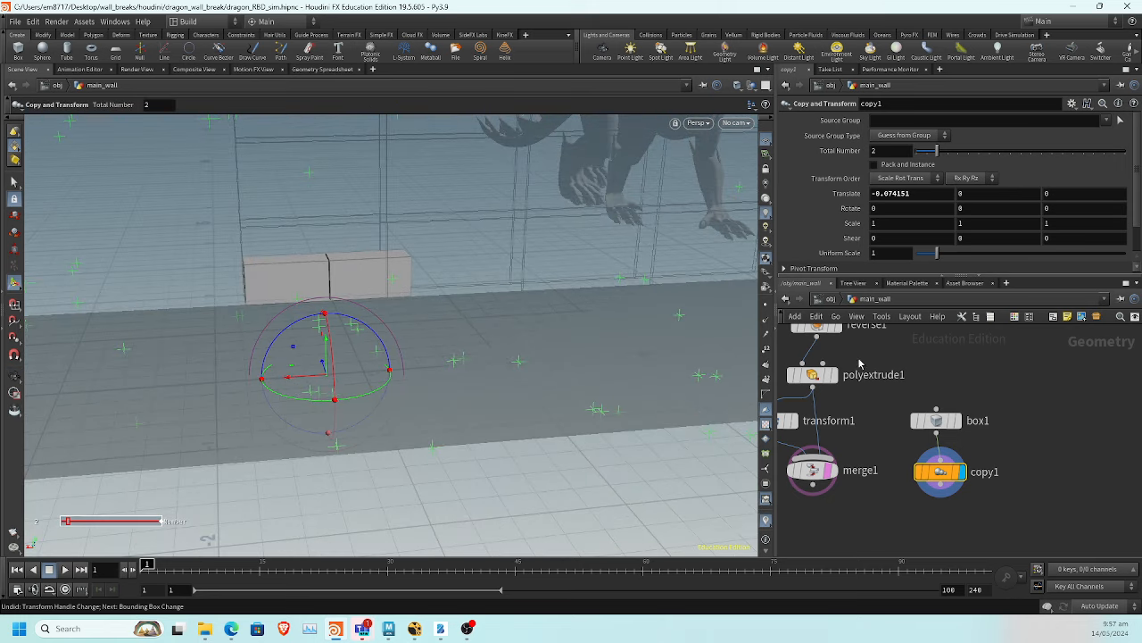
# Set the brick row's total number of copies to 14 to span the wall's width
pyautogui.moveTo(965, 153); pyautogui.dragTo(1125, 151)
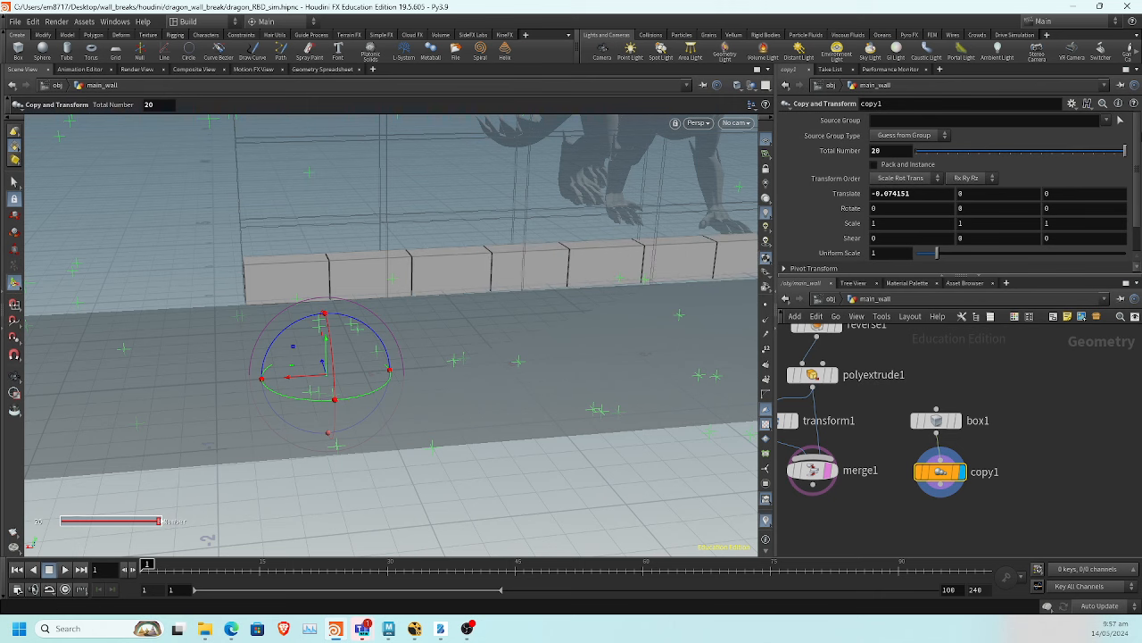
pyautogui.keyDown('alt'); pyautogui.moveTo(434, 268); pyautogui.dragTo(166, 262, button='right'); pyautogui.keyUp('alt')
pyautogui.keyDown('alt'); pyautogui.moveTo(455, 268); pyautogui.dragTo(296, 332, button='middle'); pyautogui.keyUp('alt')
pyautogui.press('Return')
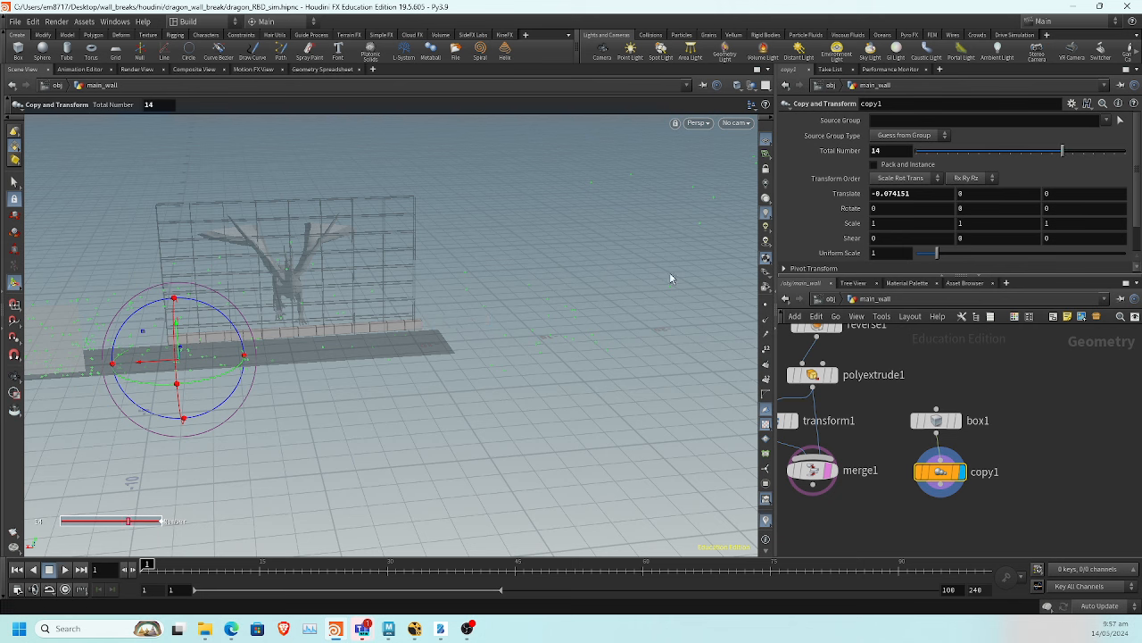
pyautogui.press('Escape')
pyautogui.moveTo(479, 319); pyautogui.dragTo(503, 295)
pyautogui.press('Return')
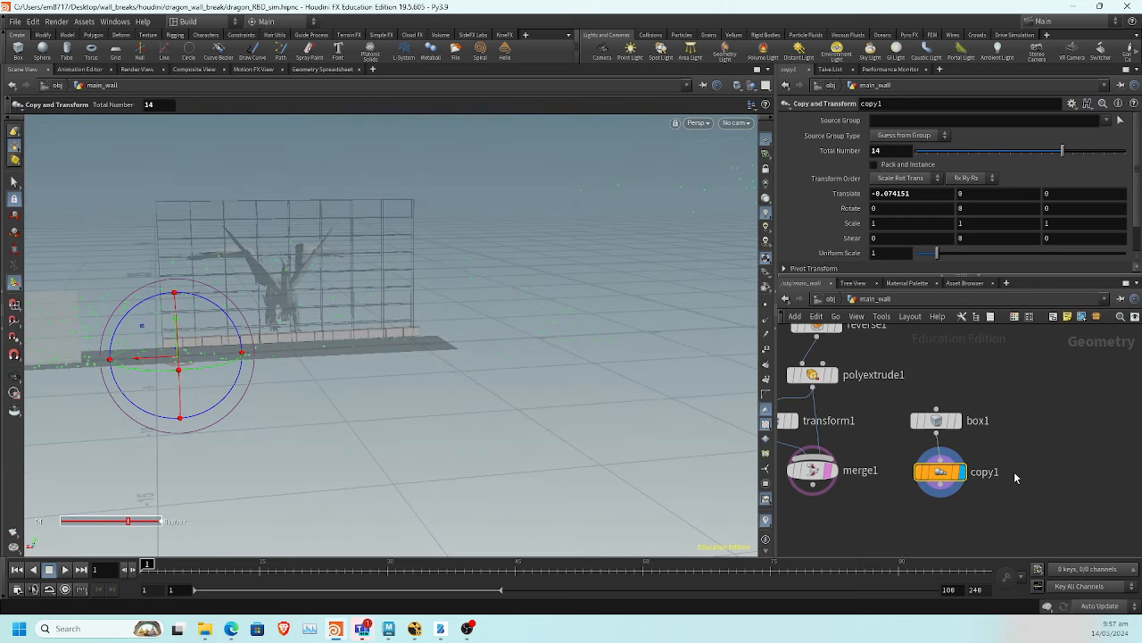
# Connect a second Copy and Transform node below copy1 and display its output
pyautogui.moveTo(1013, 475); pyautogui.dragTo(1010, 415, button='middle')
pyautogui.click(938, 432)
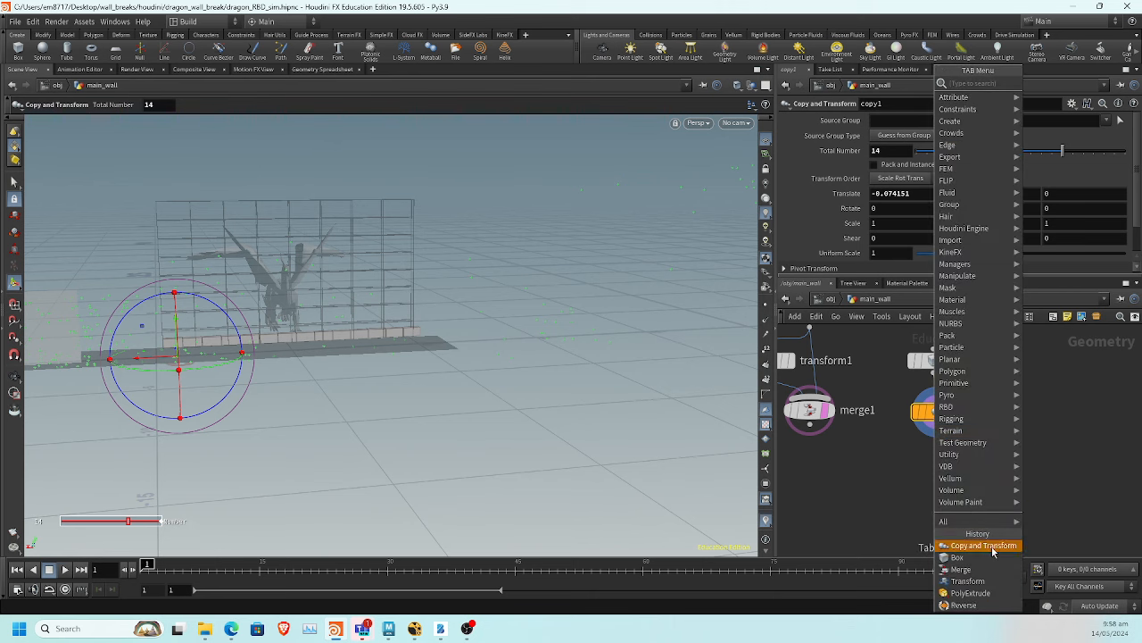
pyautogui.click(981, 546)
pyautogui.click(939, 435)
pyautogui.moveTo(957, 464)
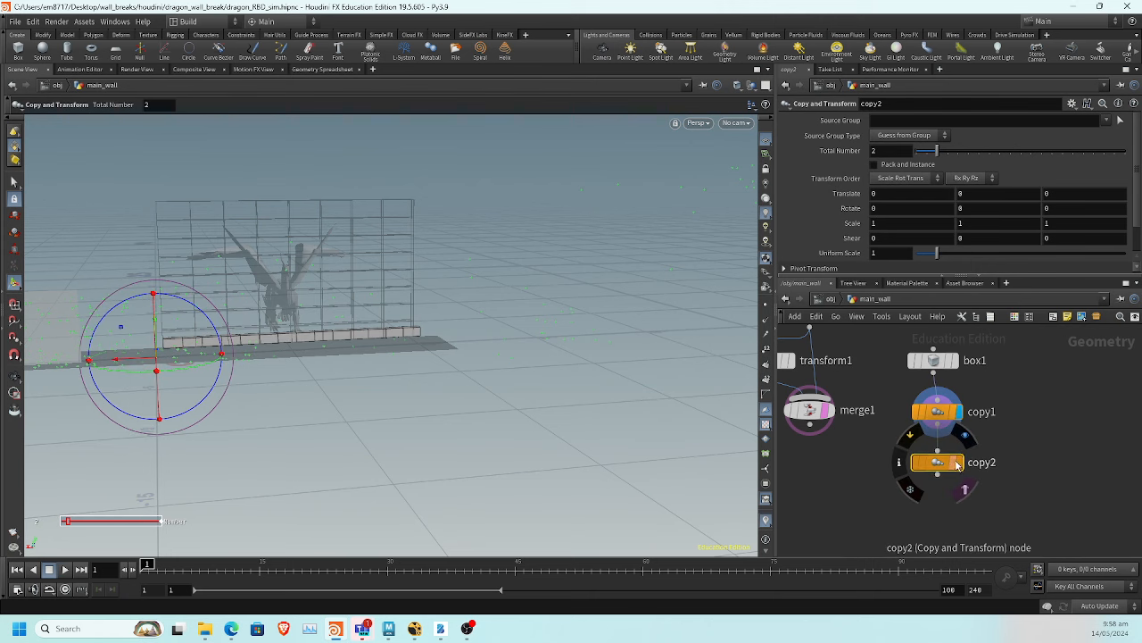
pyautogui.press('Escape')
pyautogui.moveTo(327, 329); pyautogui.dragTo(535, 411)
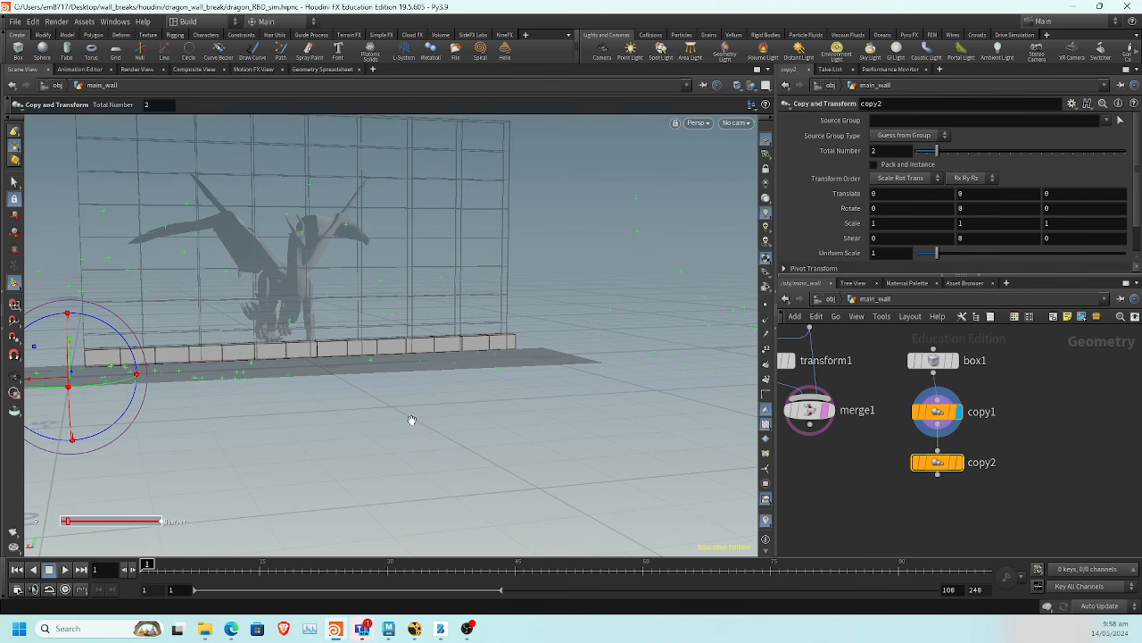
pyautogui.press('g')
pyautogui.moveTo(691, 446); pyautogui.dragTo(387, 398)
pyautogui.moveTo(387, 399); pyautogui.dragTo(166, 296, button='middle')
pyautogui.click(958, 464)
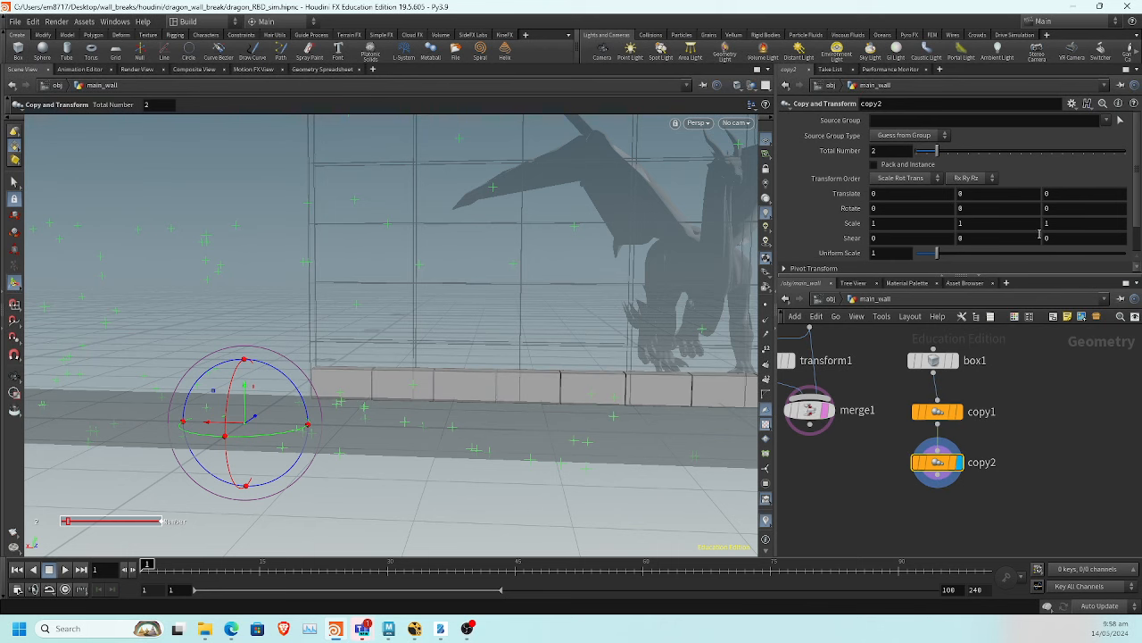
# Translate the copied row about -0.0387 in X and 0.0377 in Y to form a staggered second course
pyautogui.scroll(-2, 1137, 198)
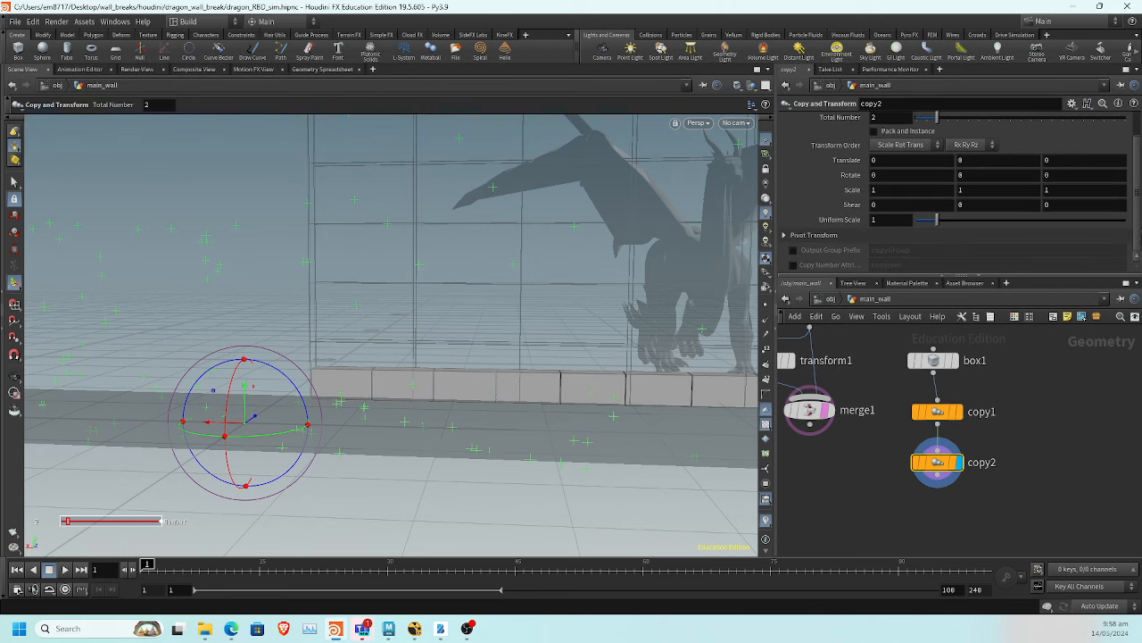
pyautogui.moveTo(249, 398)
pyautogui.mouseDown()
pyautogui.moveTo(240, 350)
pyautogui.moveTo(233, 383)
pyautogui.moveTo(215, 386)
pyautogui.moveTo(245, 387)
pyautogui.mouseUp()
pyautogui.hotkey('ctrl', 'z')
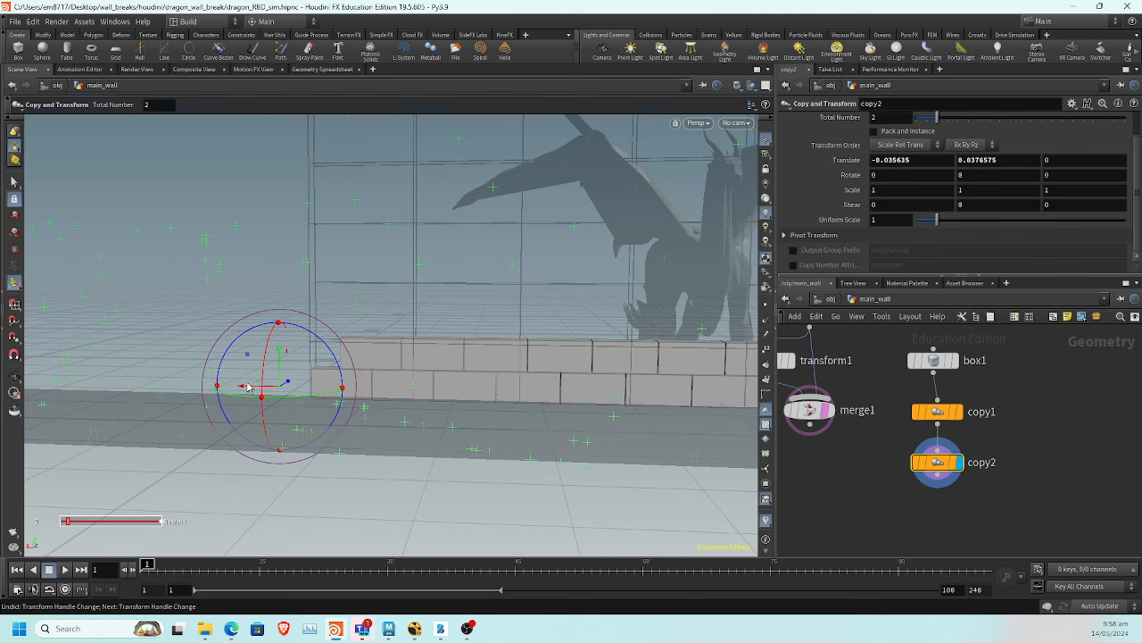
pyautogui.moveTo(242, 389); pyautogui.dragTo(246, 390)
pyautogui.press('Escape')
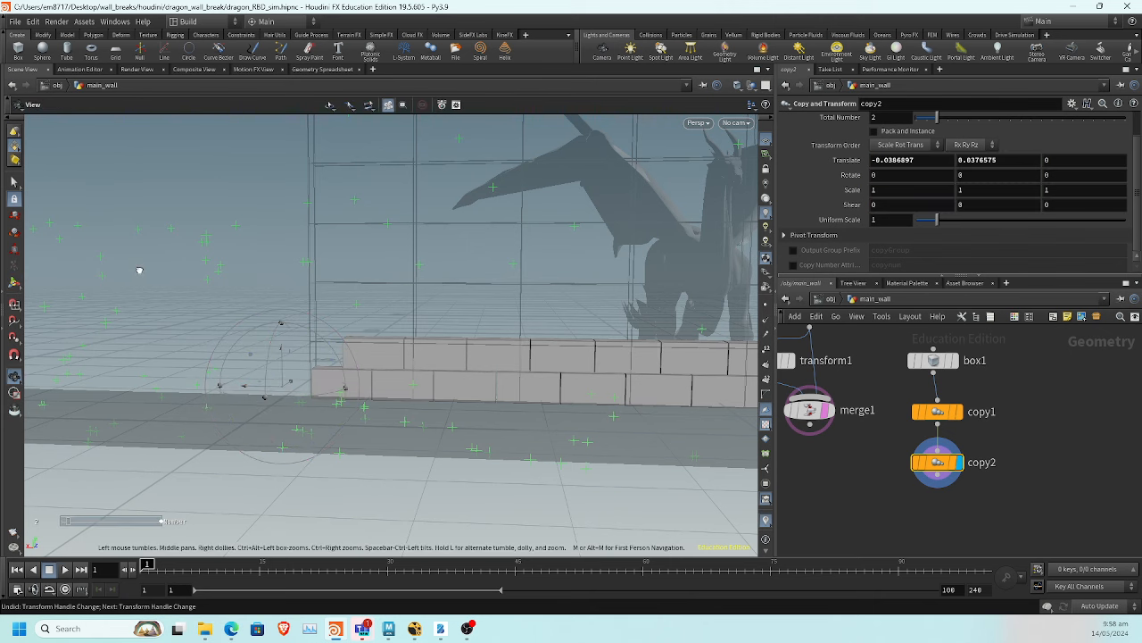
pyautogui.moveTo(137, 268); pyautogui.dragTo(159, 258)
pyautogui.press('Return')
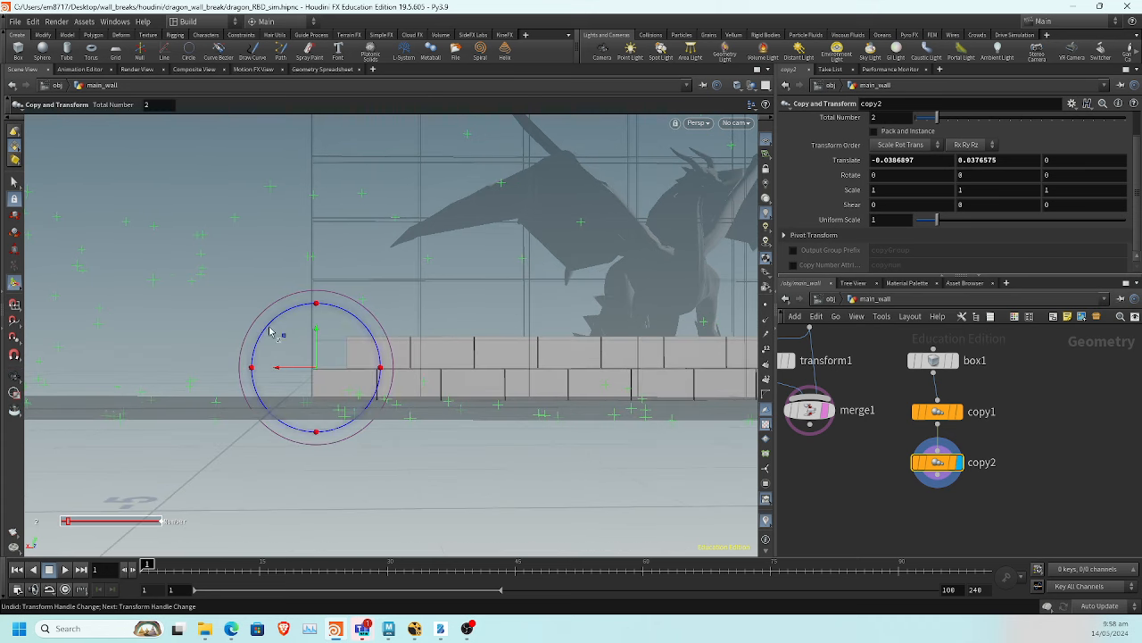
pyautogui.moveTo(319, 335); pyautogui.dragTo(319, 338)
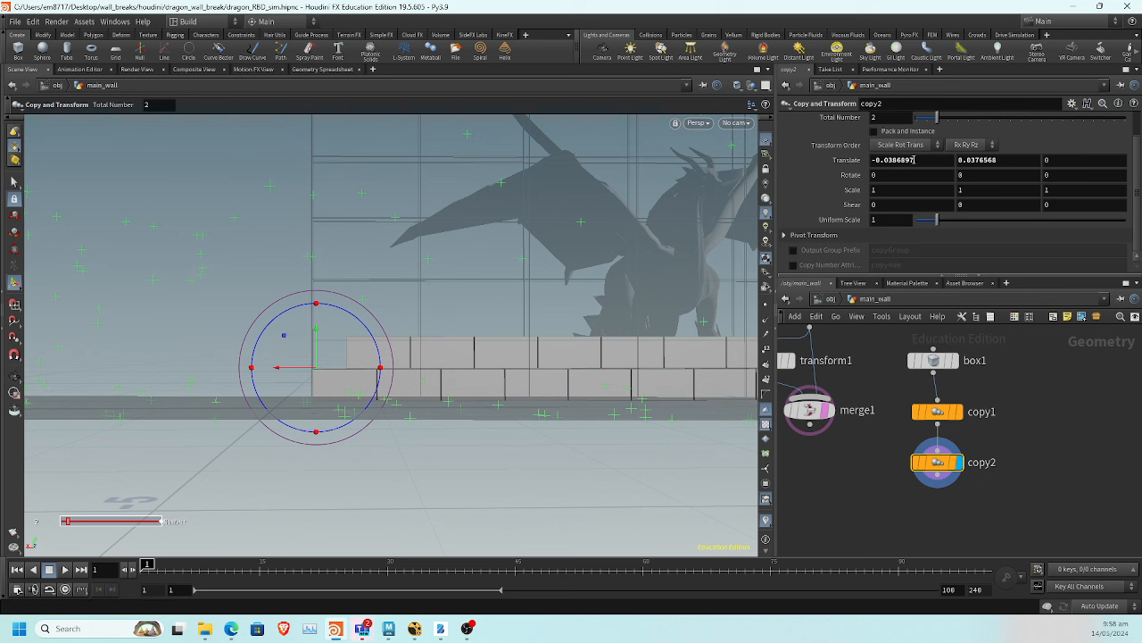
# Try stacking the staggered courses by raising copy2's total number to 9
pyautogui.moveTo(938, 121); pyautogui.dragTo(1009, 121)
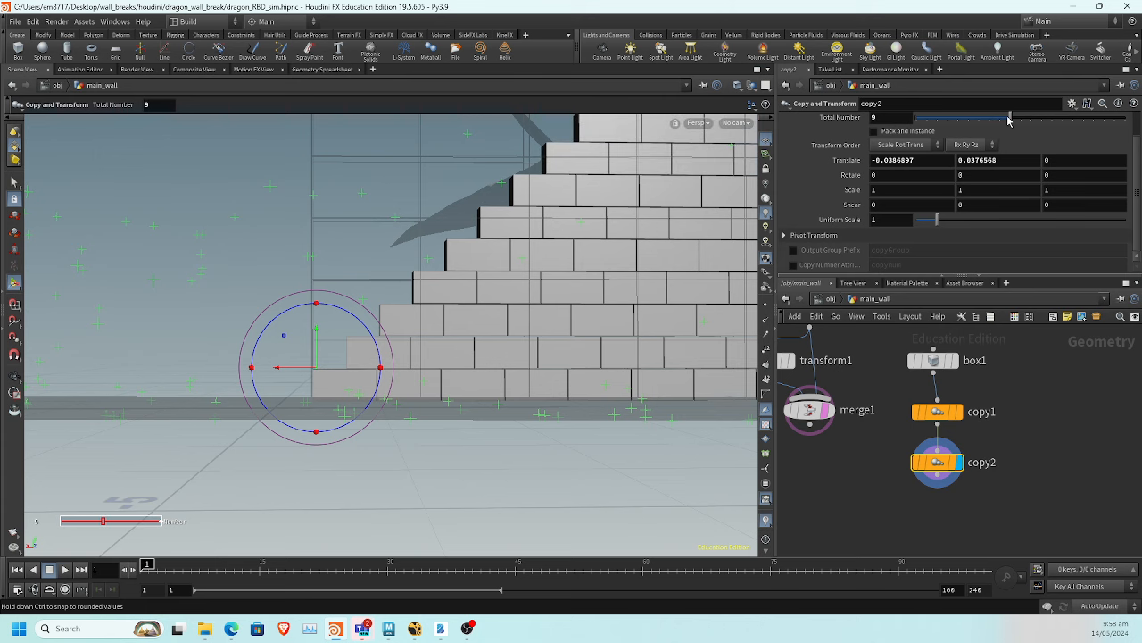
pyautogui.hotkey('ctrl', 'z')
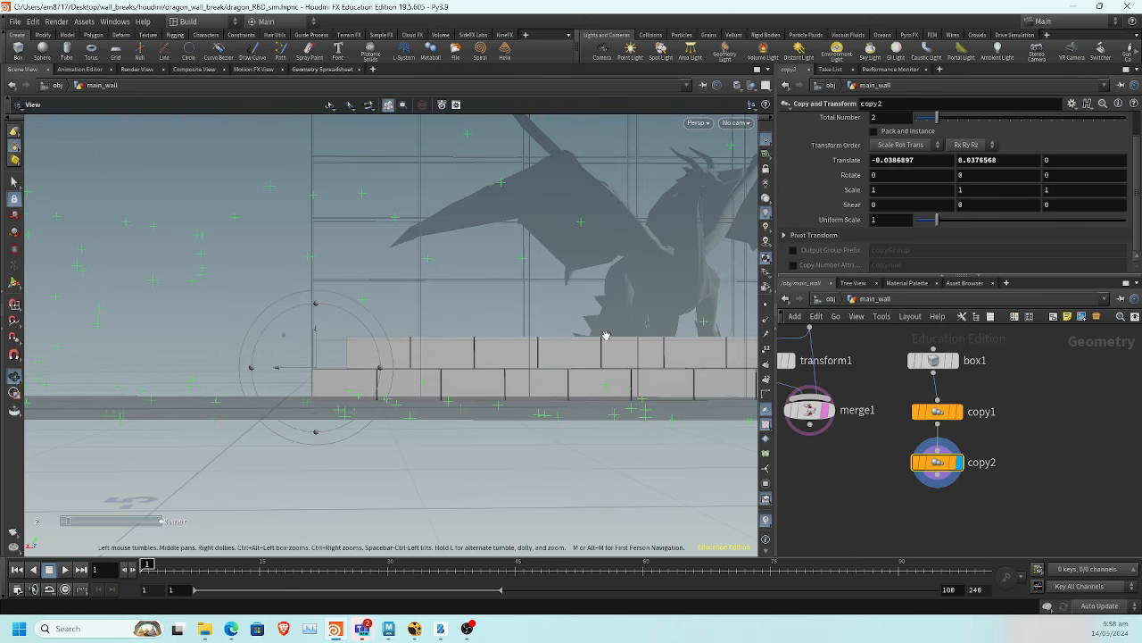
# Connect a third Copy and Transform node below copy2 and display its output
pyautogui.keyDown('alt'); pyautogui.moveTo(604, 335); pyautogui.dragTo(533, 343, button='middle'); pyautogui.keyUp('alt')
pyautogui.moveTo(533, 344); pyautogui.dragTo(382, 365)
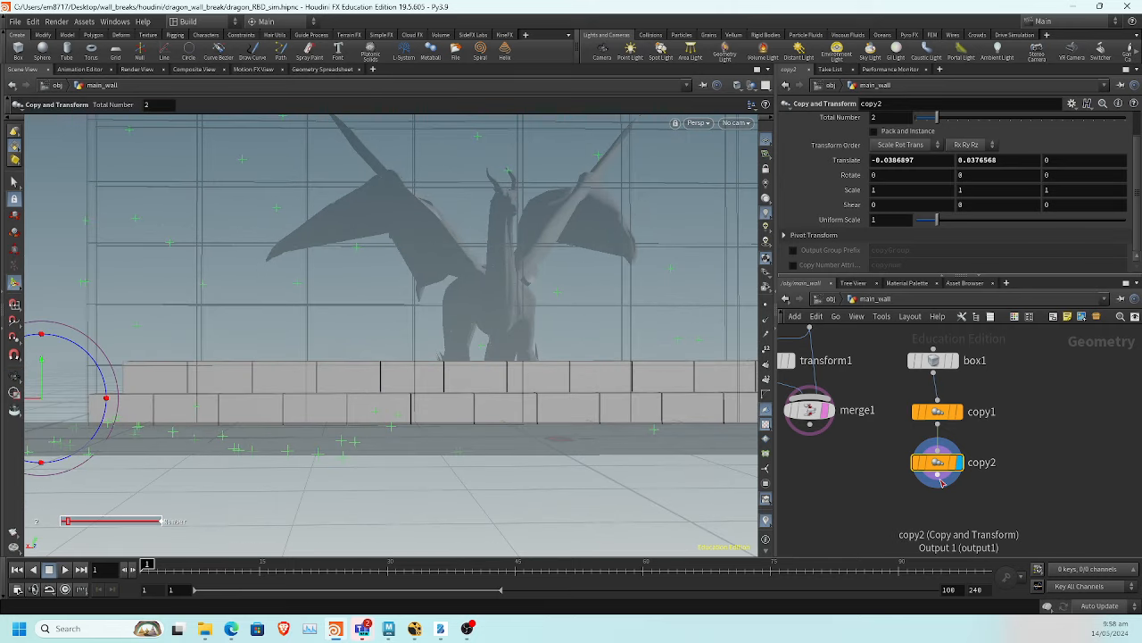
pyautogui.press('Tab')
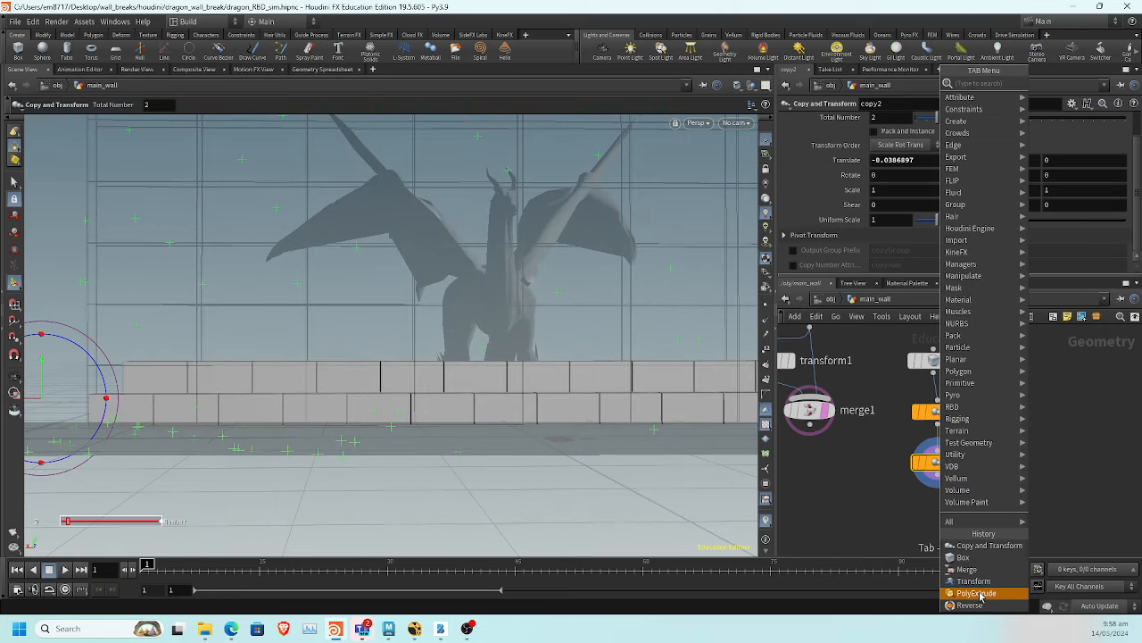
pyautogui.click(974, 545)
pyautogui.click(948, 483)
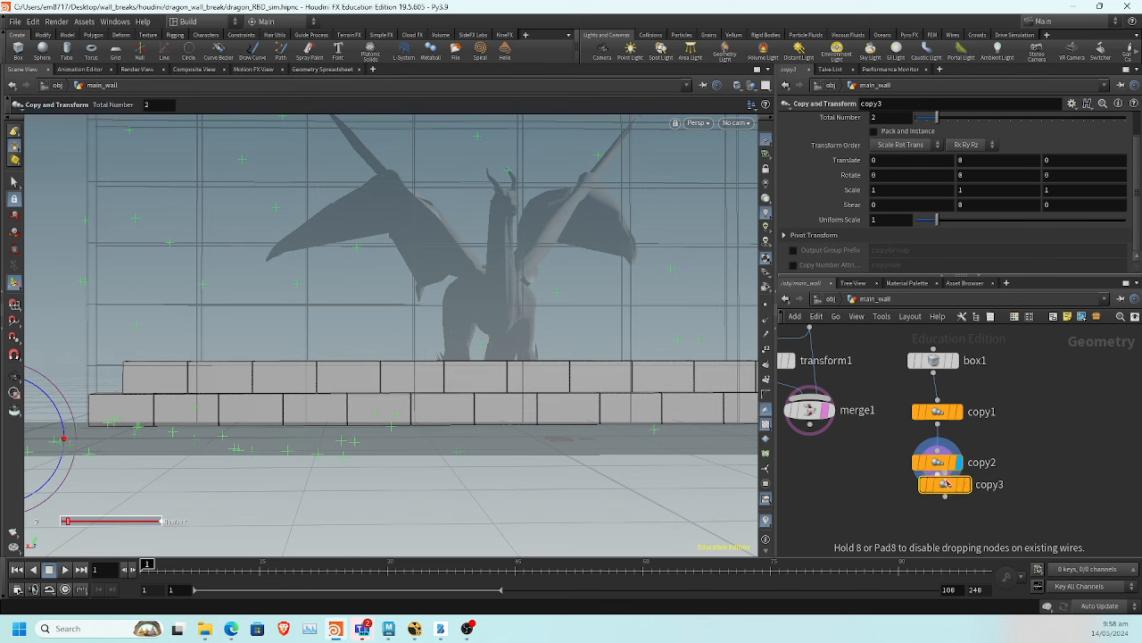
pyautogui.moveTo(945, 485); pyautogui.dragTo(945, 511)
pyautogui.click(967, 513)
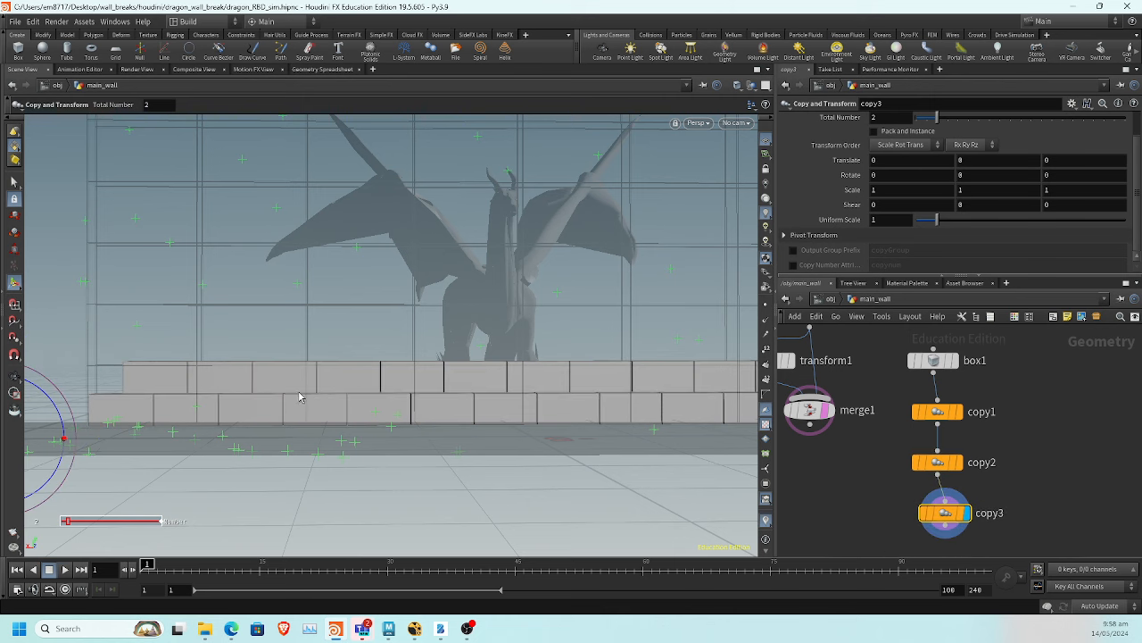
pyautogui.keyDown('alt'); pyautogui.moveTo(199, 398); pyautogui.dragTo(353, 407, button='middle'); pyautogui.keyUp('alt')
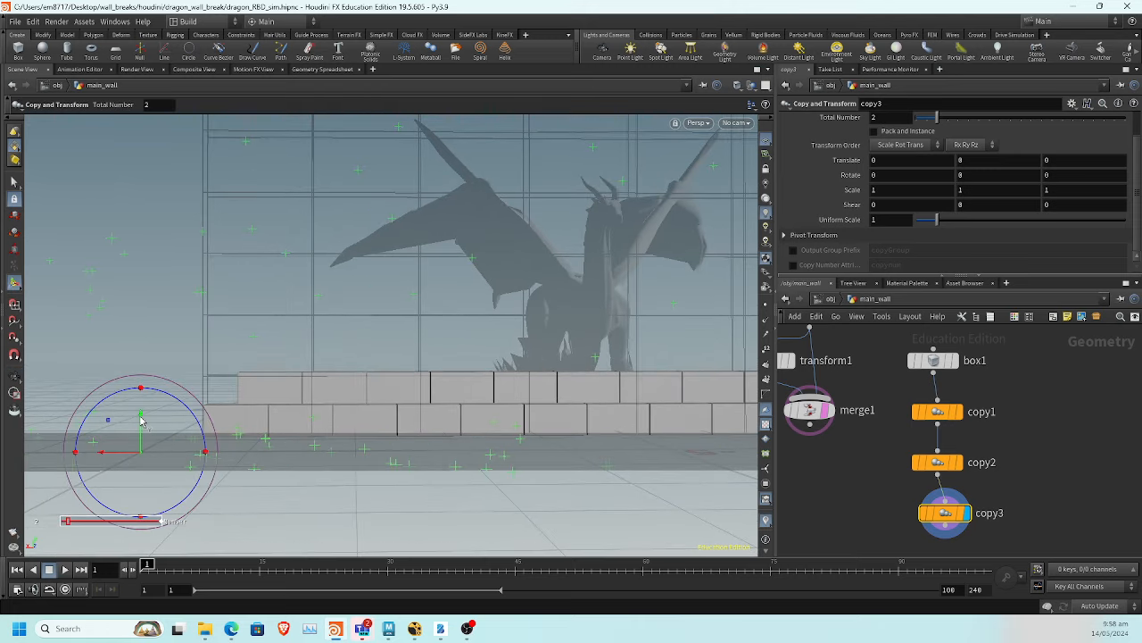
# Raise copy3's copies by 0.0748617 in Y and set its total number to 7 to stack the staggered courses into a full wall
pyautogui.moveTo(140, 416); pyautogui.dragTo(144, 338)
pyautogui.keyDown('alt'); pyautogui.moveTo(357, 411); pyautogui.dragTo(325, 417, button='right'); pyautogui.keyUp('alt')
pyautogui.keyDown('alt'); pyautogui.moveTo(325, 418); pyautogui.dragTo(372, 423); pyautogui.keyUp('alt')
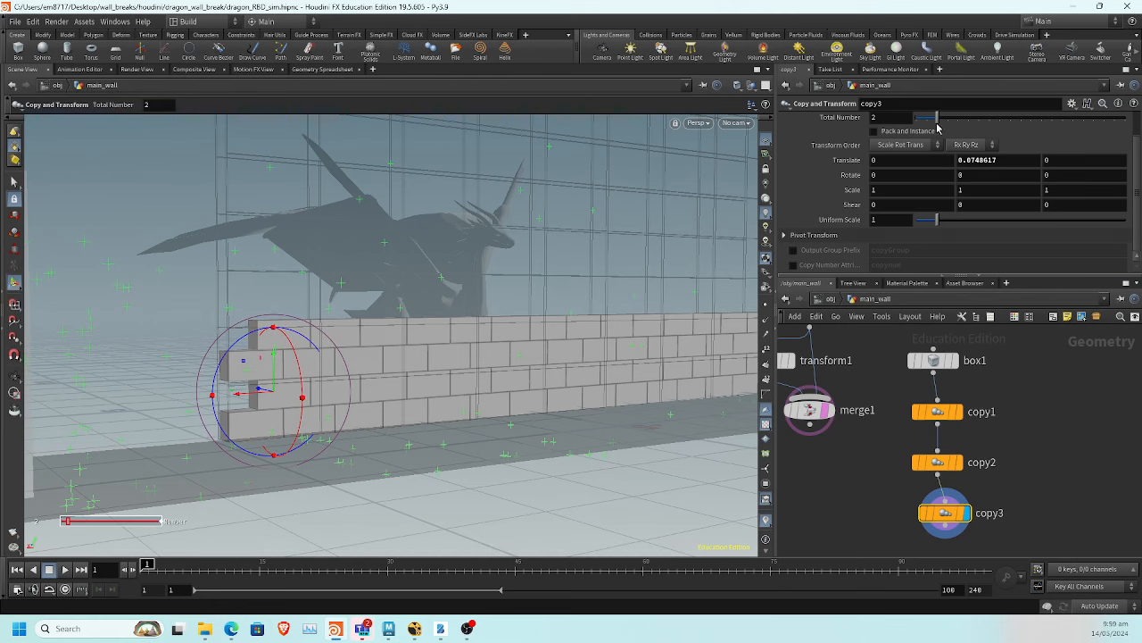
pyautogui.moveTo(937, 130); pyautogui.dragTo(990, 131)
pyautogui.press('Escape')
pyautogui.moveTo(492, 298); pyautogui.dragTo(346, 237)
pyautogui.press('Return')
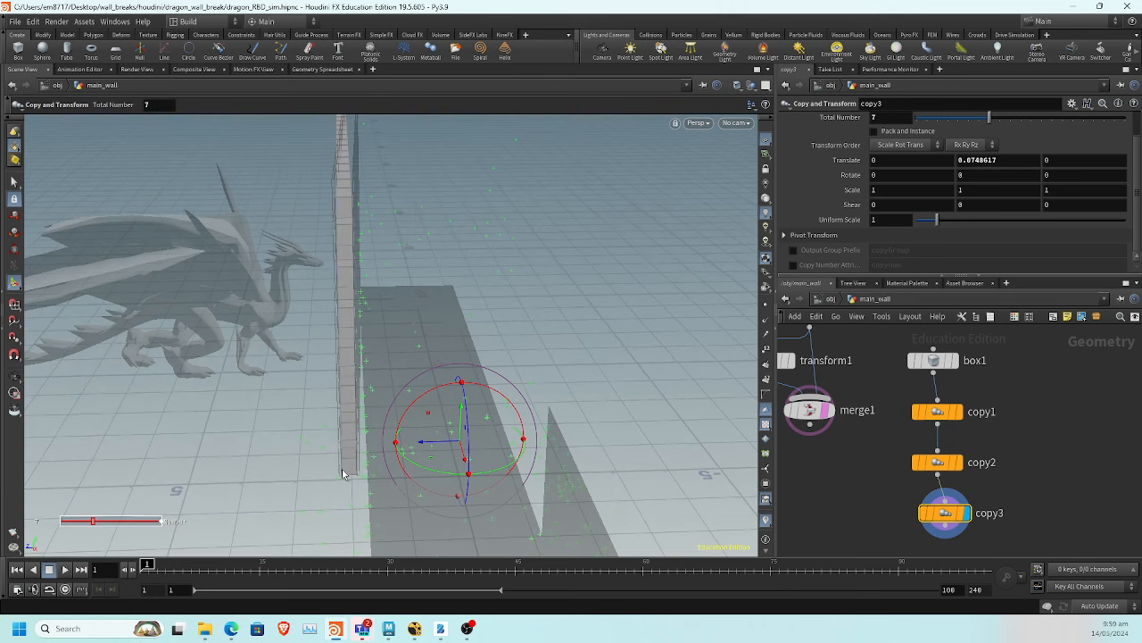
pyautogui.press('Escape')
pyautogui.moveTo(342, 473); pyautogui.dragTo(311, 416)
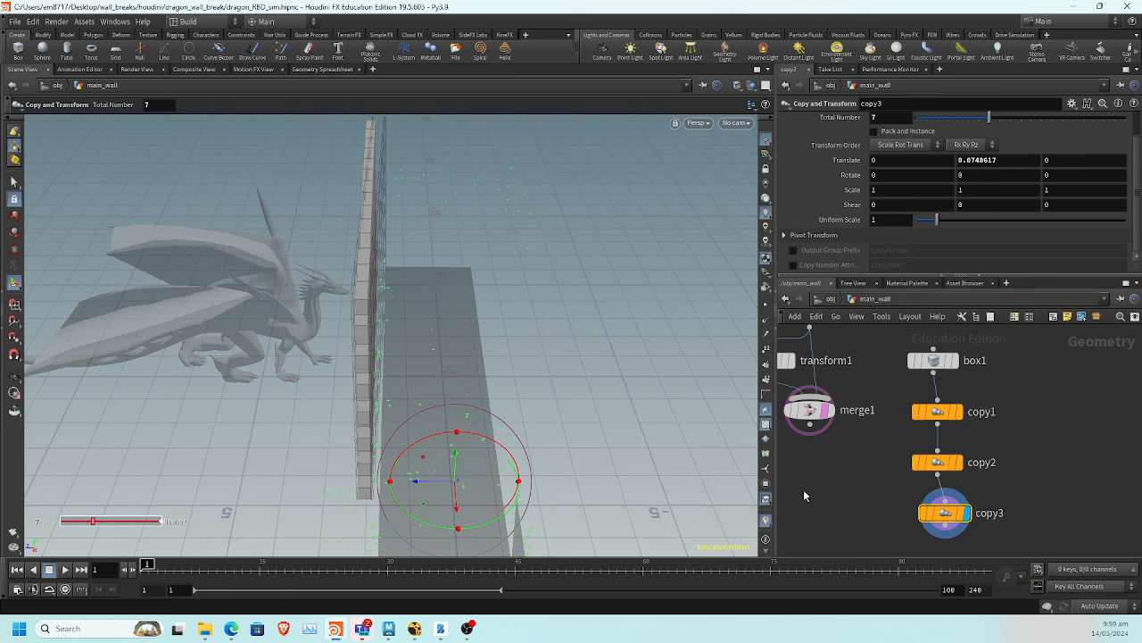
# Add a Transform node connected below copy3
pyautogui.moveTo(1048, 488); pyautogui.dragTo(1010, 434, button='middle')
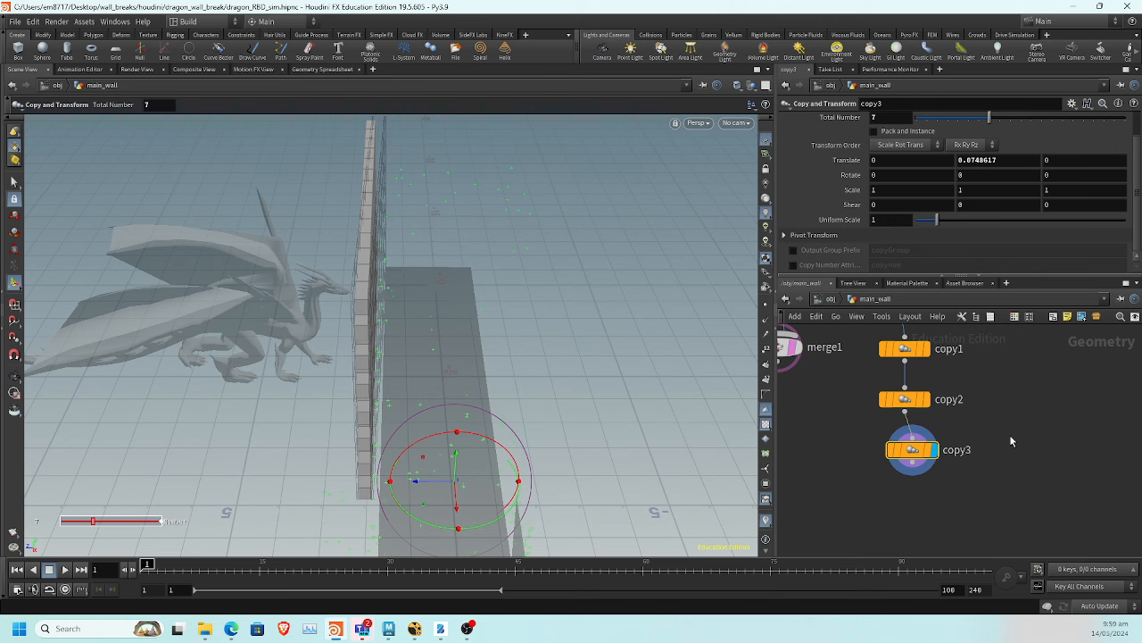
pyautogui.press('Tab')
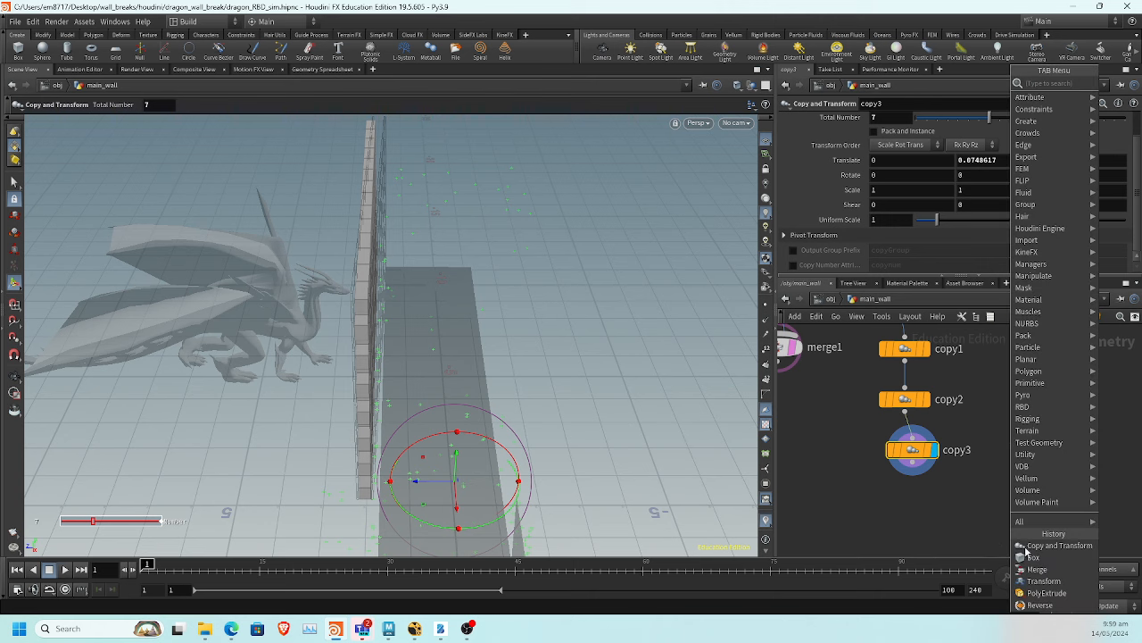
pyautogui.click(1044, 581)
pyautogui.click(913, 471)
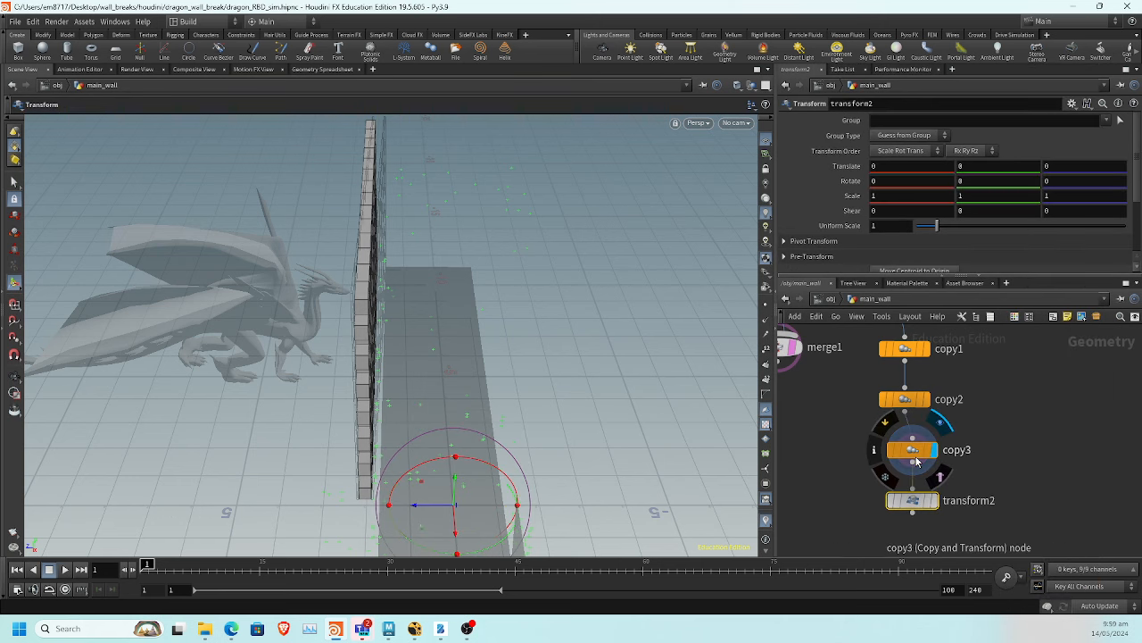
# Set the new Transform node's pivot translate Z to 0.2 so the pivot lines up with the brick wall
pyautogui.keyDown('alt'); pyautogui.moveTo(551, 423); pyautogui.dragTo(546, 348, button='middle'); pyautogui.keyUp('alt')
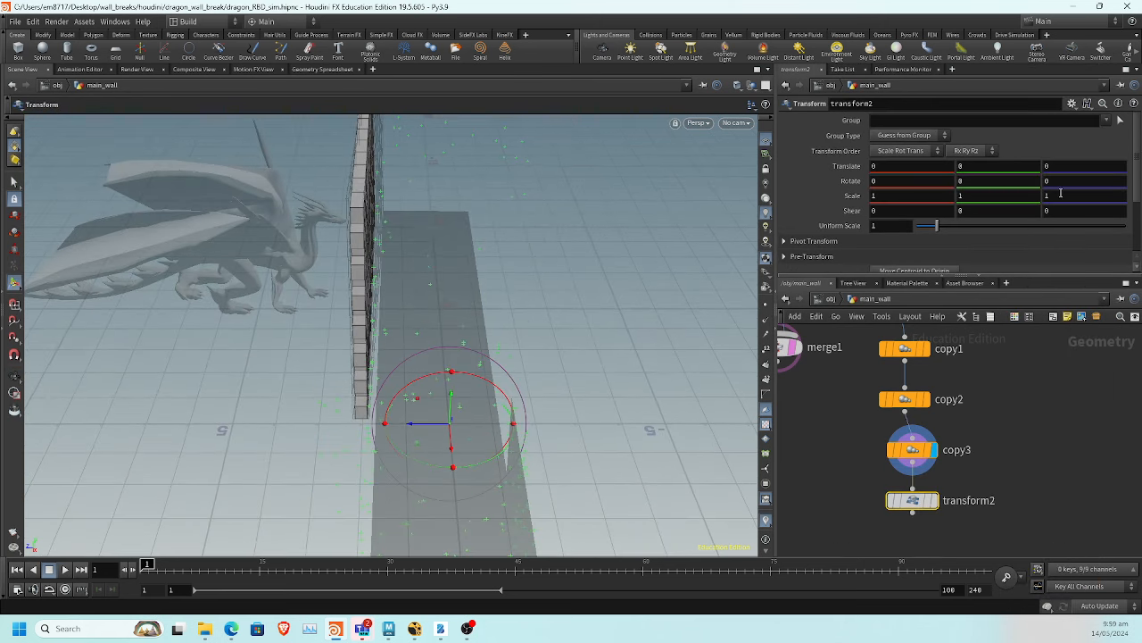
pyautogui.scroll(-2, 1086, 194)
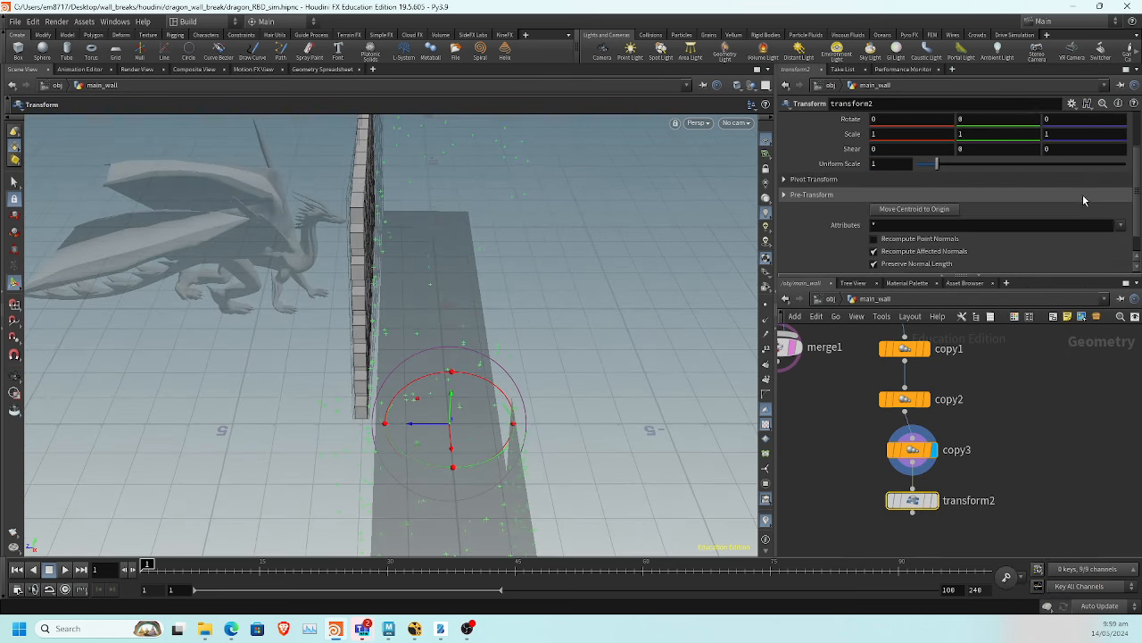
pyautogui.click(786, 195)
pyautogui.click(785, 181)
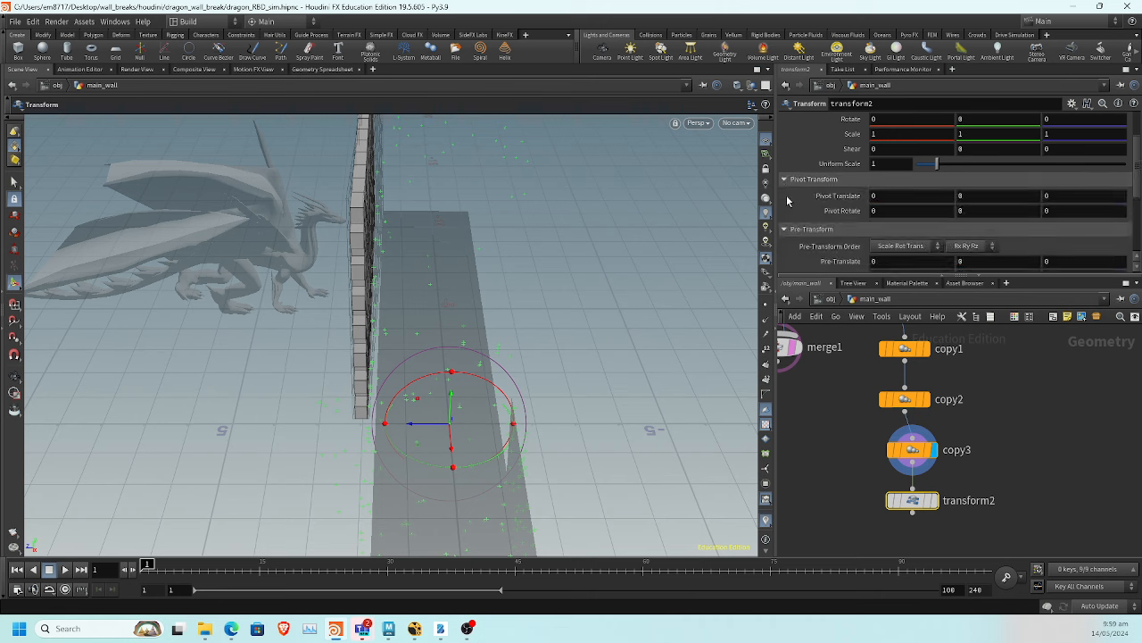
pyautogui.click(903, 194)
pyautogui.click(1068, 195)
pyautogui.write('.1')
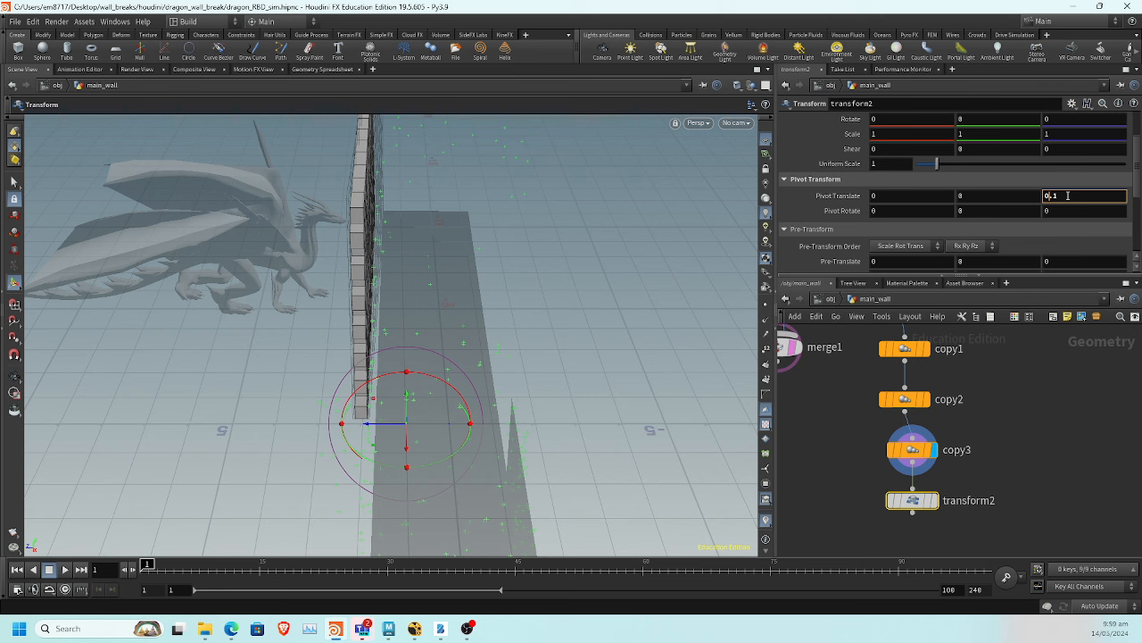
pyautogui.press('BackSpace')
pyautogui.write('2')
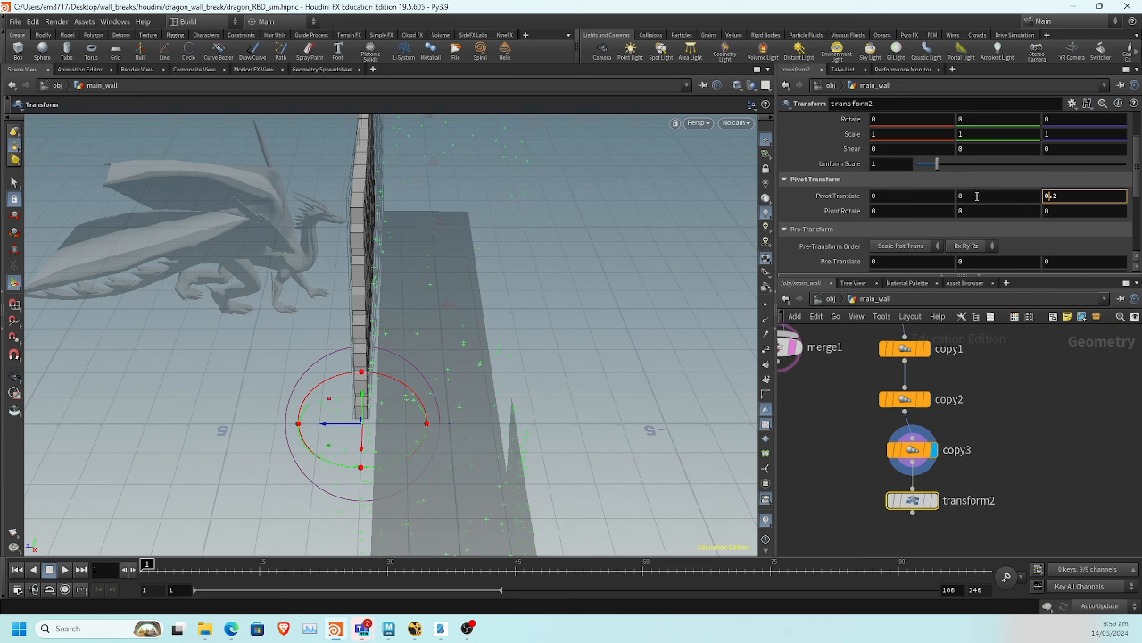
# Set the Transform node's pivot translate X to -0.02 to place the pivot at the wall's near end
pyautogui.click(916, 196)
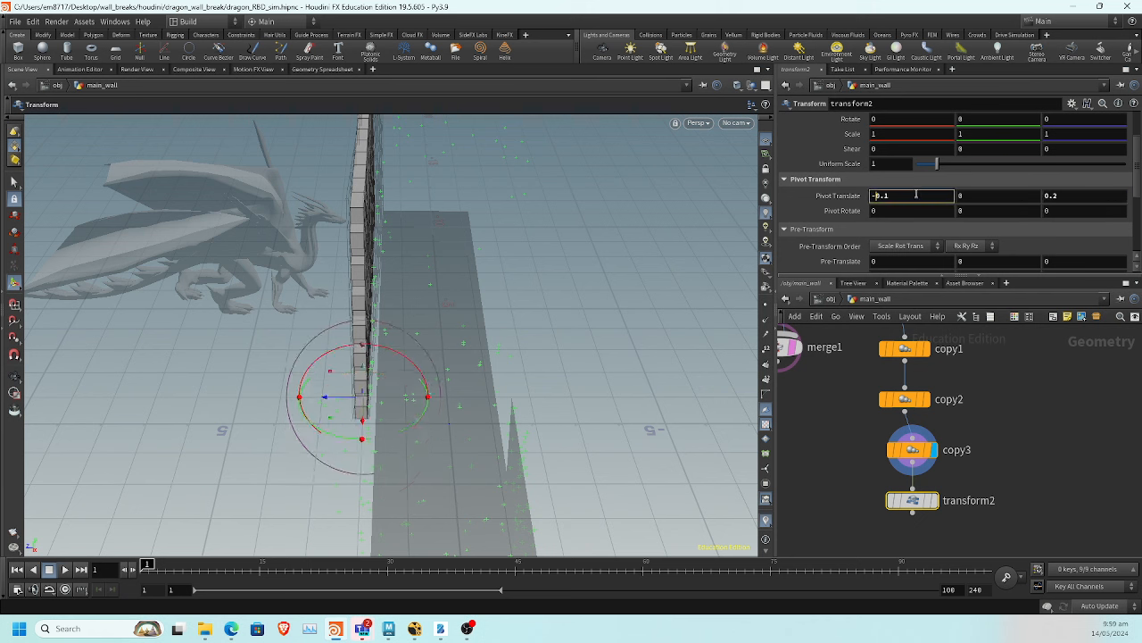
pyautogui.press('BackSpace')
pyautogui.press('BackSpace')
pyautogui.press('BackSpace')
pyautogui.press('BackSpace')
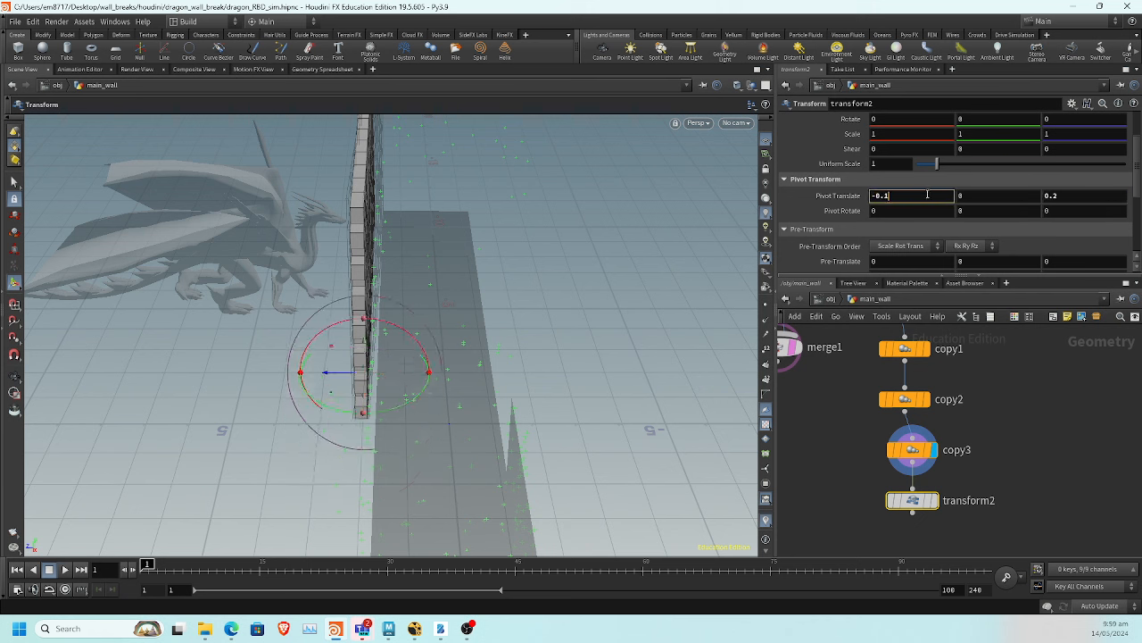
pyautogui.write('0')
pyautogui.moveTo(931, 194); pyautogui.dragTo(817, 263, button='middle')
# Rotate the brick wall about -0.95 degrees in Y around its pivot and display transform2's output
pyautogui.moveTo(329, 455); pyautogui.dragTo(327, 458)
pyautogui.keyDown('alt'); pyautogui.moveTo(298, 314); pyautogui.dragTo(298, 375); pyautogui.keyUp('alt')
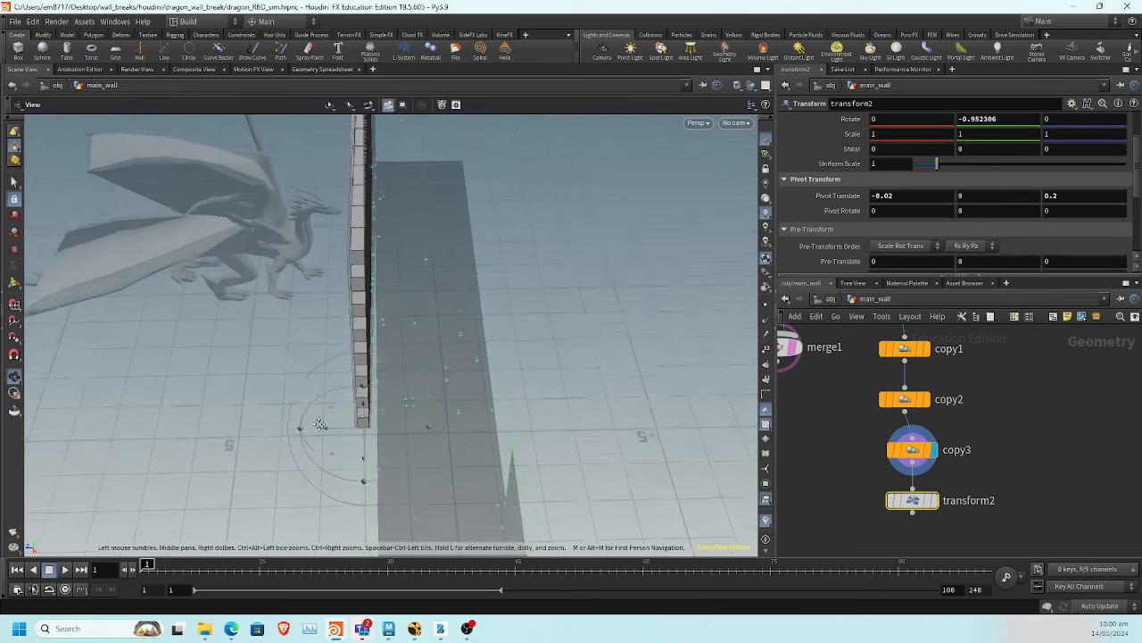
pyautogui.keyDown('alt'); pyautogui.moveTo(298, 375); pyautogui.dragTo(301, 419, button='middle'); pyautogui.keyUp('alt')
pyautogui.click(935, 501)
pyautogui.keyDown('alt'); pyautogui.moveTo(454, 205); pyautogui.dragTo(480, 438, button='middle'); pyautogui.keyUp('alt')
pyautogui.keyDown('alt'); pyautogui.moveTo(460, 331); pyautogui.dragTo(416, 301, button='middle'); pyautogui.keyUp('alt')
pyautogui.keyDown('alt'); pyautogui.moveTo(416, 301); pyautogui.dragTo(424, 311); pyautogui.keyUp('alt')
# Fine-tune transform2's Y rotation to -1.37831 so the bricks line up with the tracked wall
pyautogui.click(992, 118)
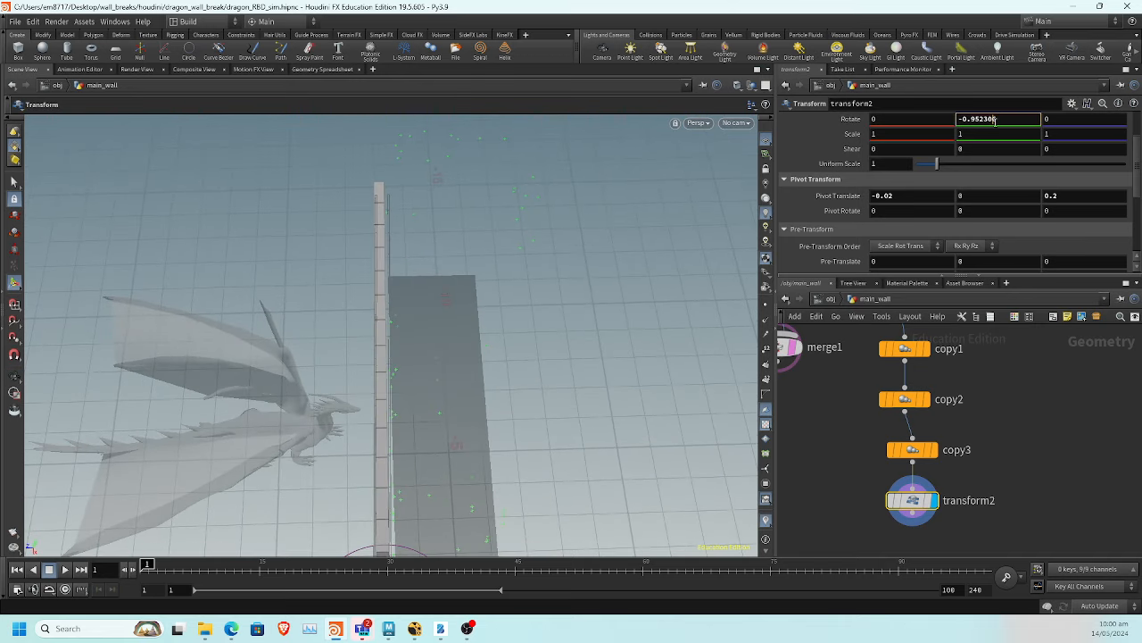
pyautogui.moveTo(989, 118); pyautogui.dragTo(1039, 161, button='middle')
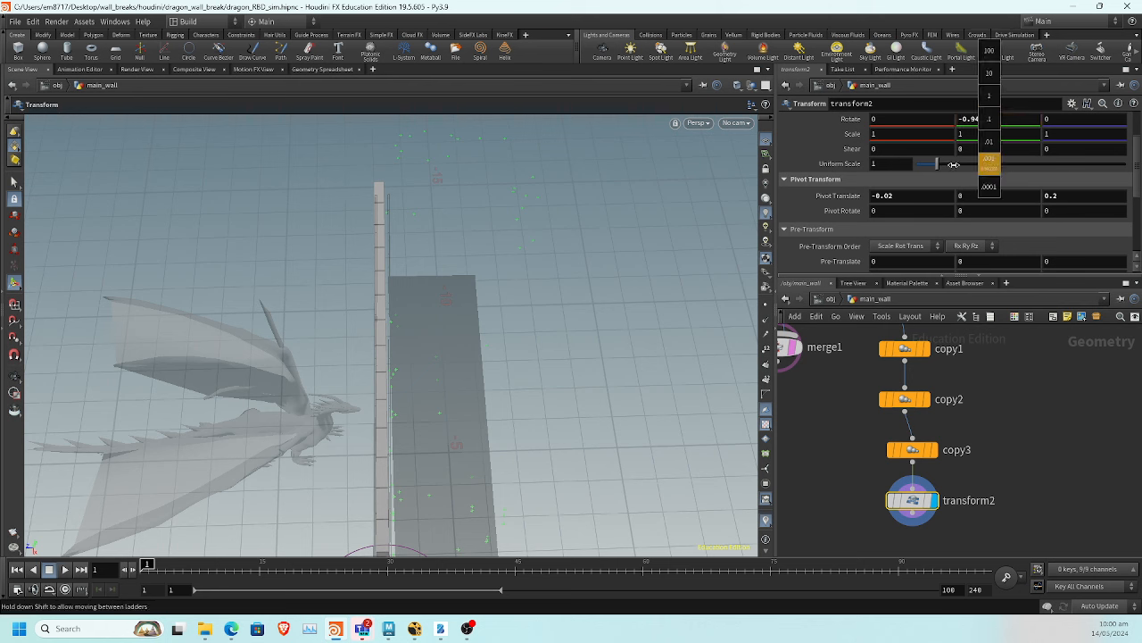
pyautogui.moveTo(703, 174); pyautogui.dragTo(192, 223, button='middle')
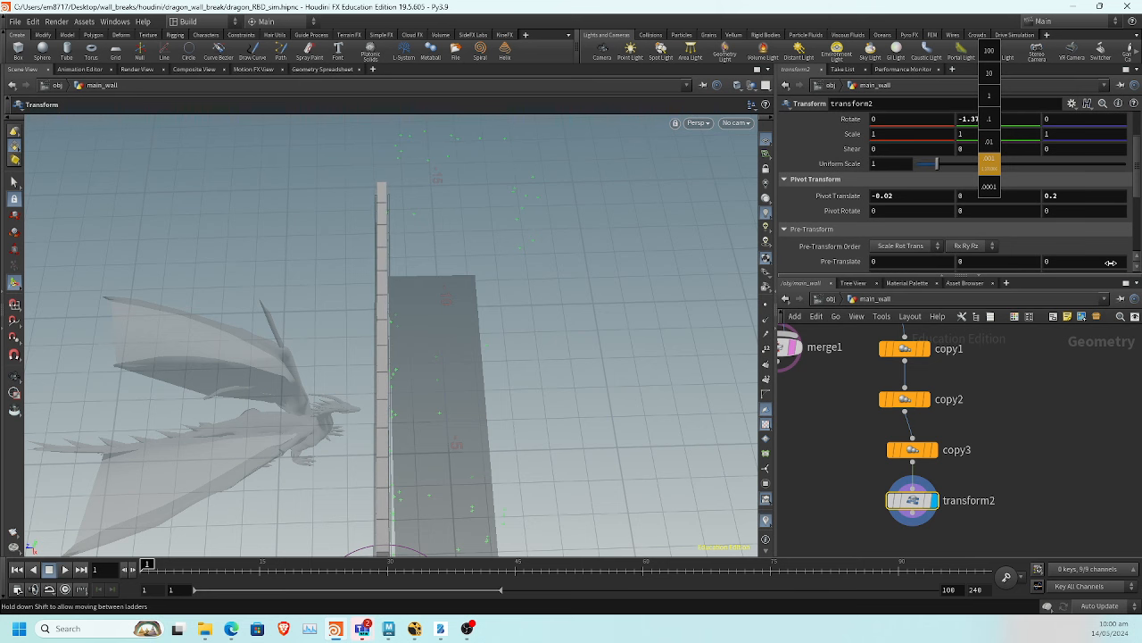
pyautogui.moveTo(1111, 262); pyautogui.dragTo(1111, 263, button='middle')
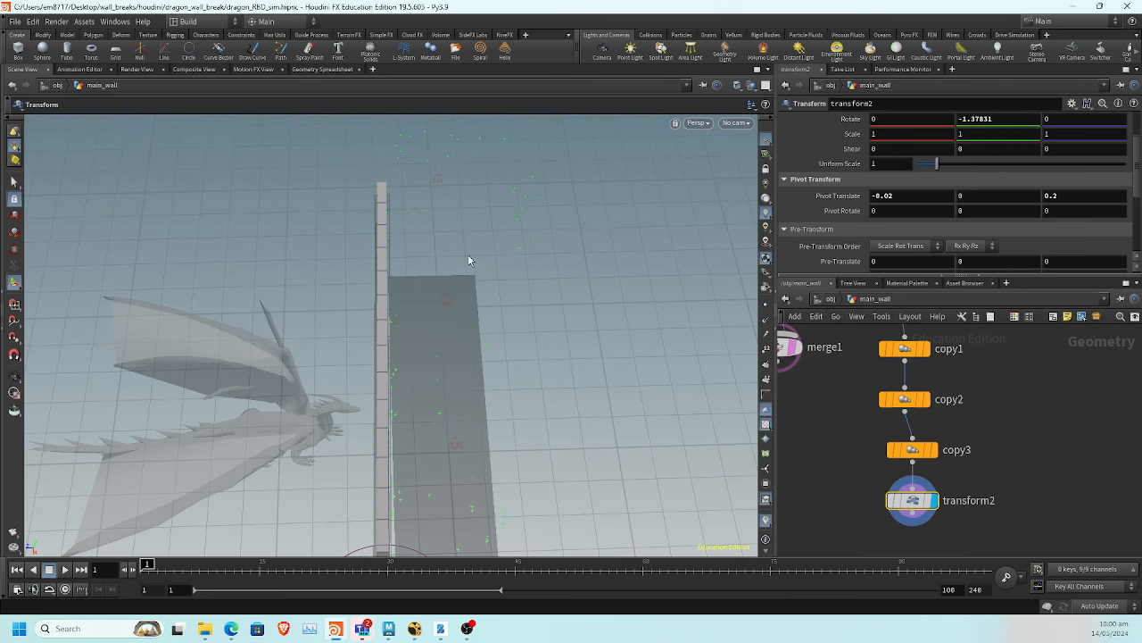
pyautogui.press('Escape')
pyautogui.moveTo(530, 329); pyautogui.dragTo(692, 408)
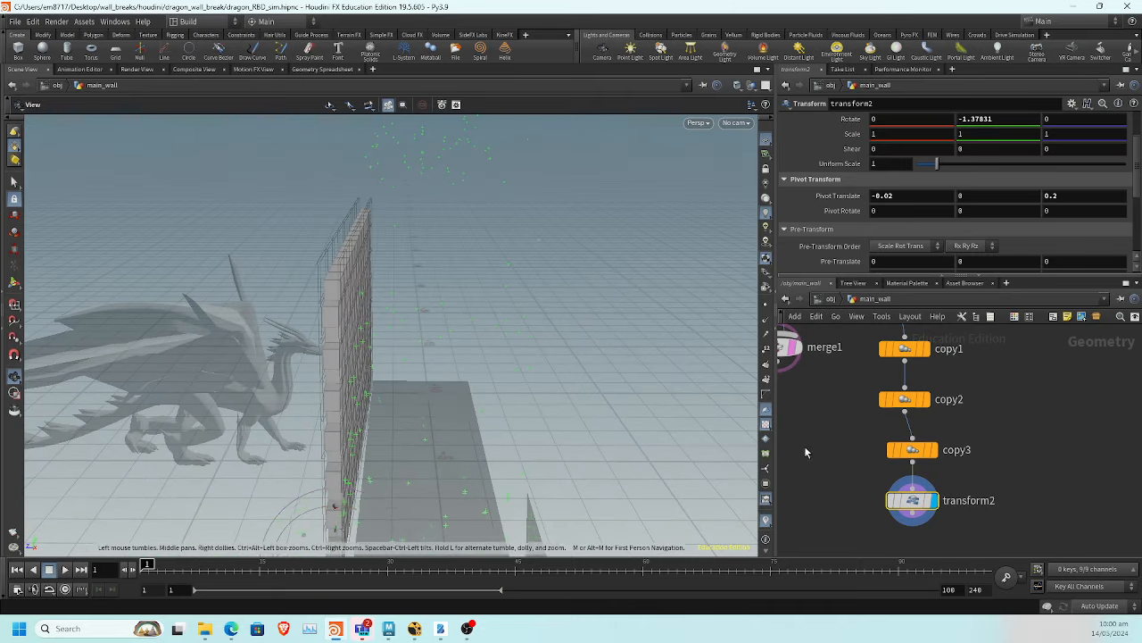
pyautogui.press('Return')
# Maximize the network editor and enclose box1, copy1, copy2, copy3 and transform2 in a network box
pyautogui.scroll(-5, 863, 482)
pyautogui.scroll(1, 933, 426)
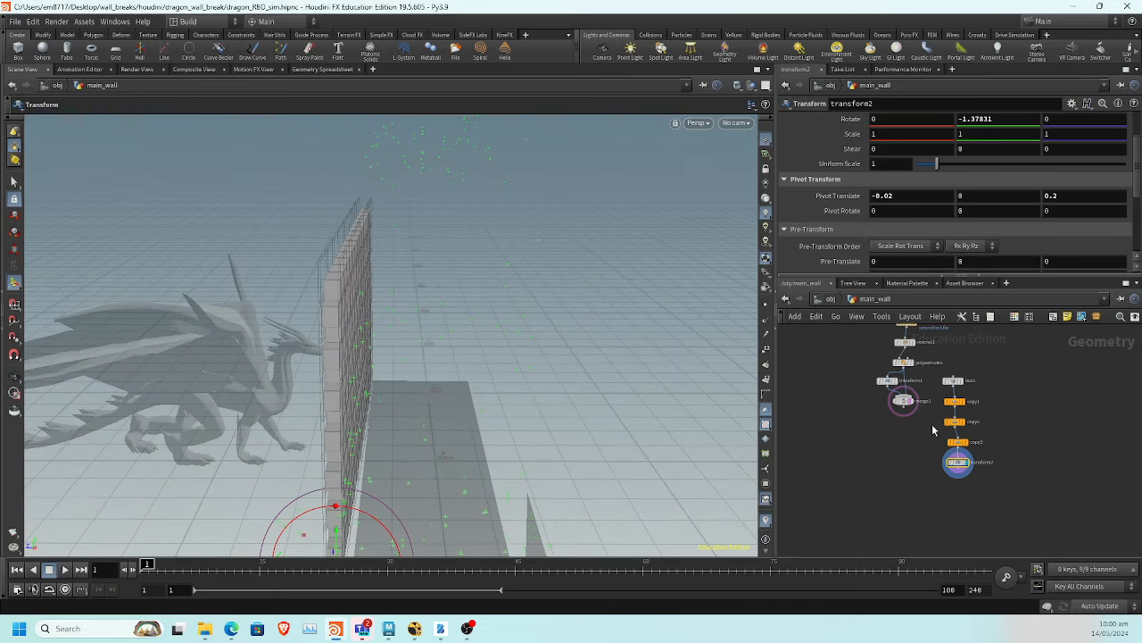
pyautogui.hotkey('shift', 'o')
pyautogui.hotkey('ctrl', 'z')
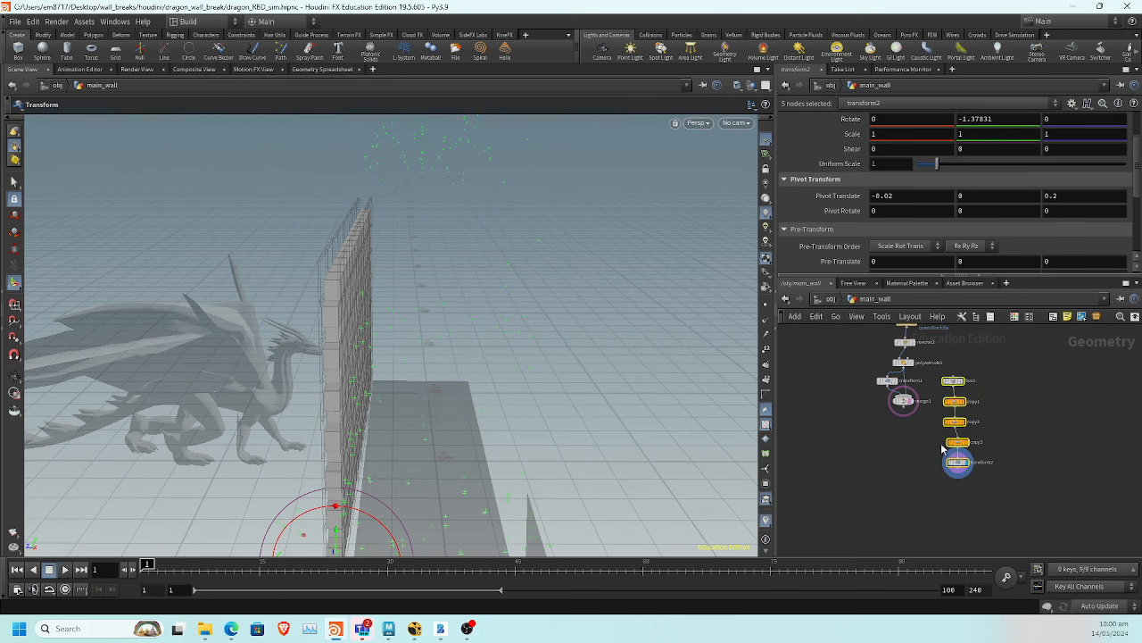
pyautogui.hotkey('ctrl', 'b')
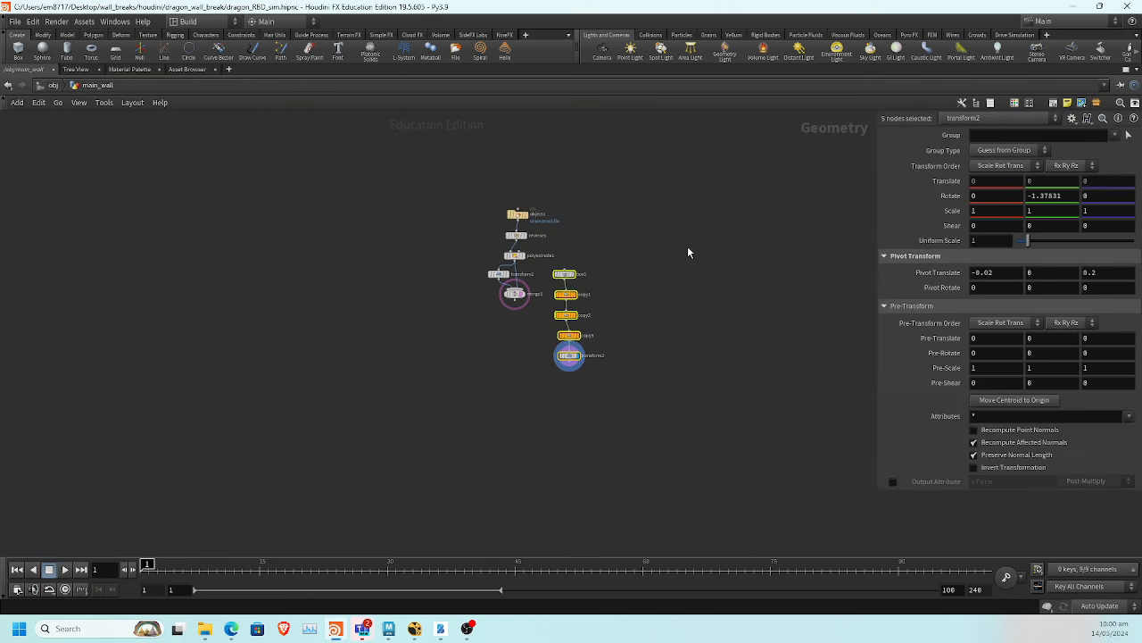
pyautogui.scroll(4, 689, 248)
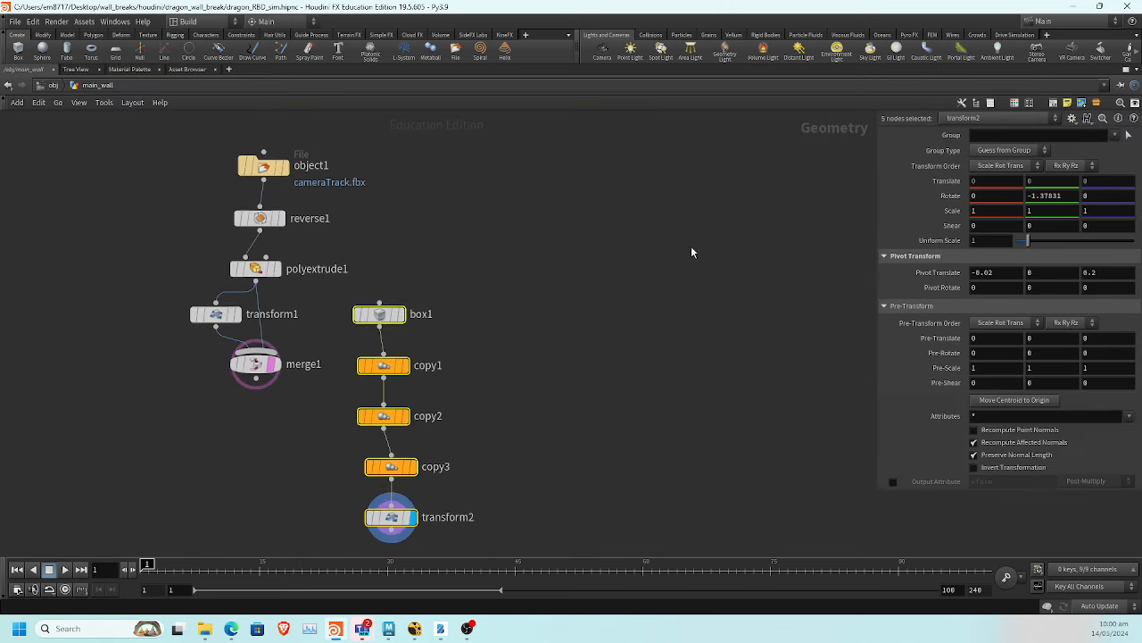
pyautogui.click(1054, 103)
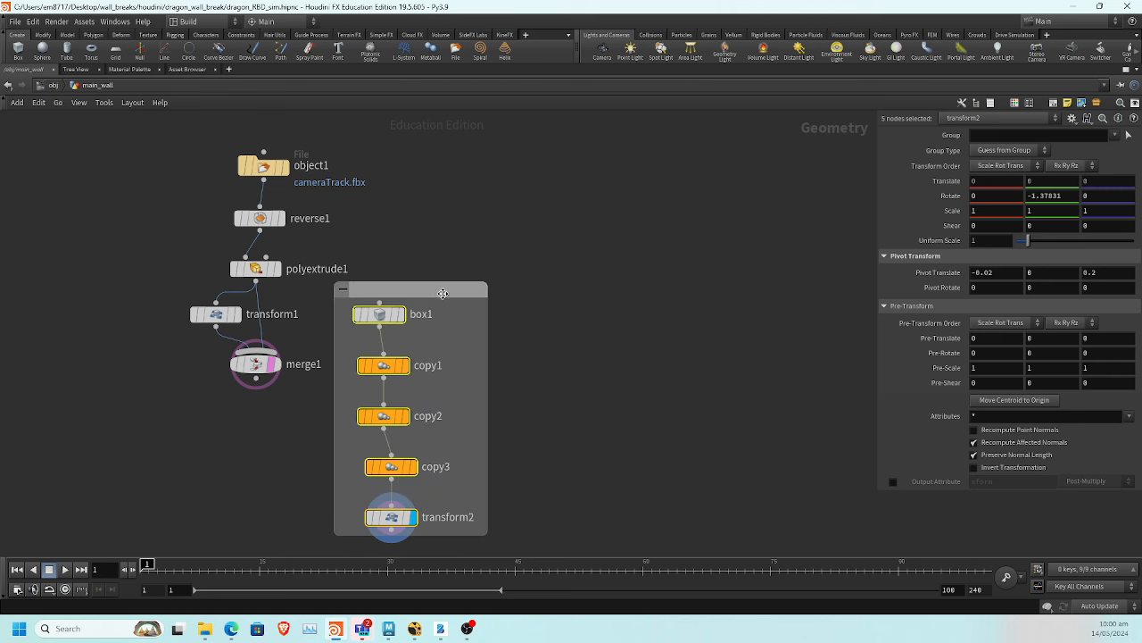
# Move the brick network box away from the other nodes and title it "bricks"
pyautogui.moveTo(443, 293); pyautogui.dragTo(571, 222)
pyautogui.doubleClick(571, 221)
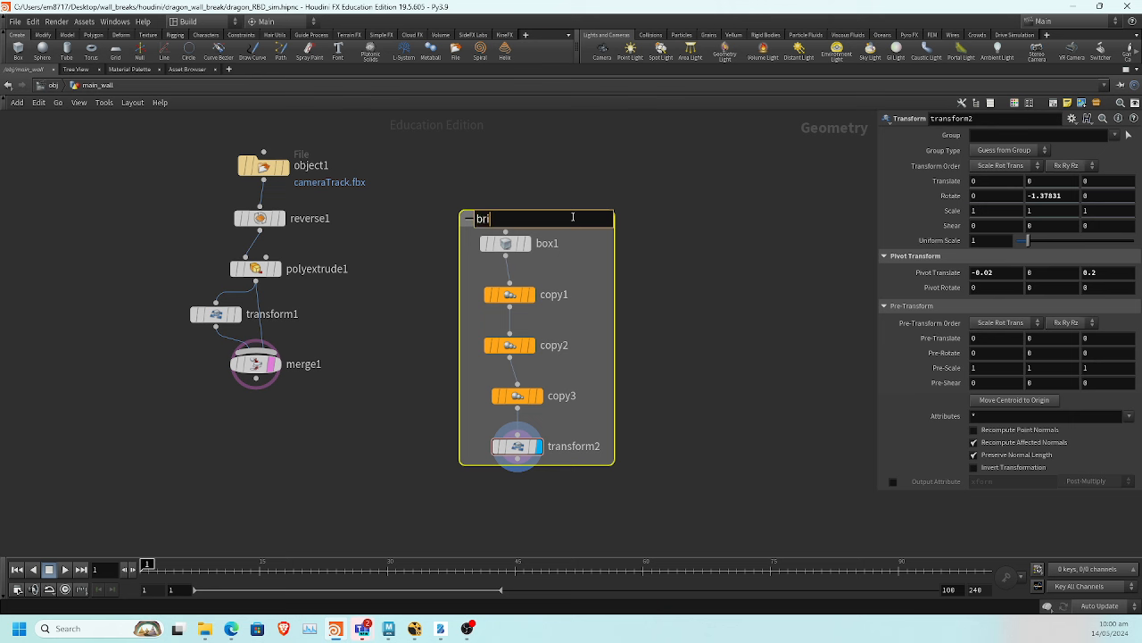
pyautogui.write('bricks')
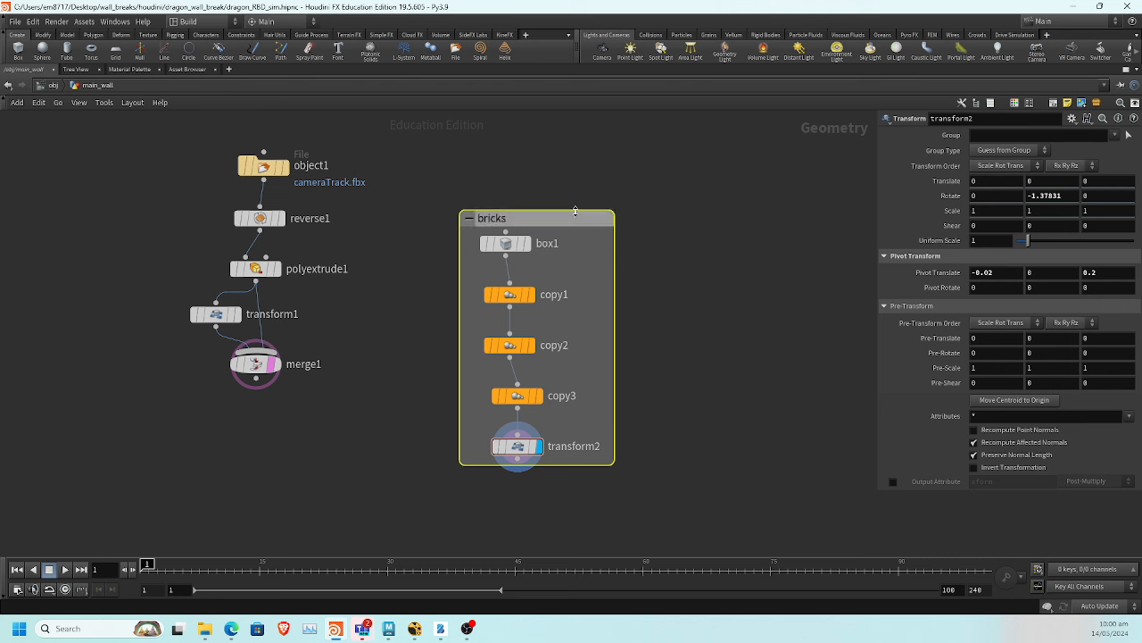
pyautogui.press('Return')
# Enclose the nodes from object1 to merge1 in a second network box titled "plaster"
pyautogui.moveTo(190, 154); pyautogui.dragTo(358, 399)
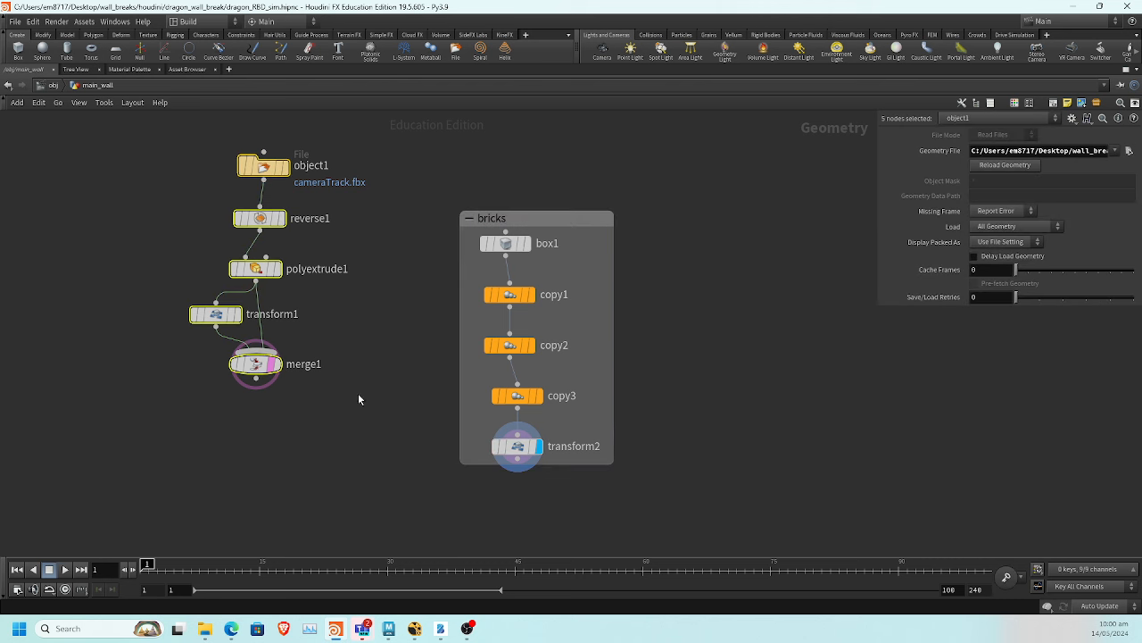
pyautogui.click(1053, 104)
pyautogui.doubleClick(292, 140)
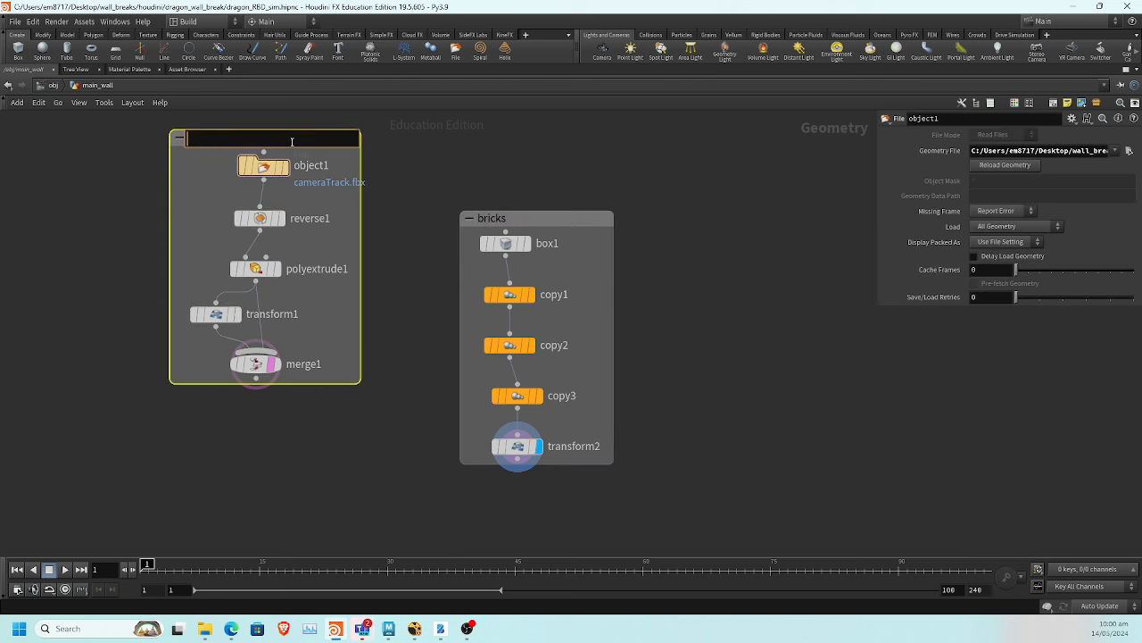
pyautogui.write('plaster')
pyautogui.press('Return')
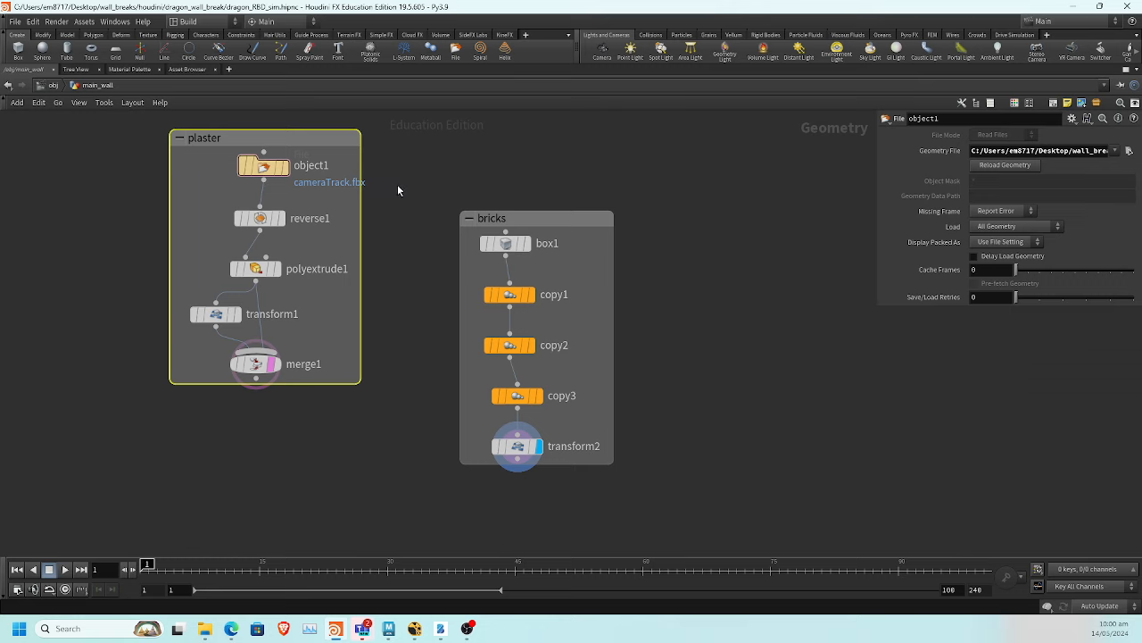
# Restore the split pane layout and enlarge the network editor so both network boxes fit in it
pyautogui.hotkey('ctrl', 'b')
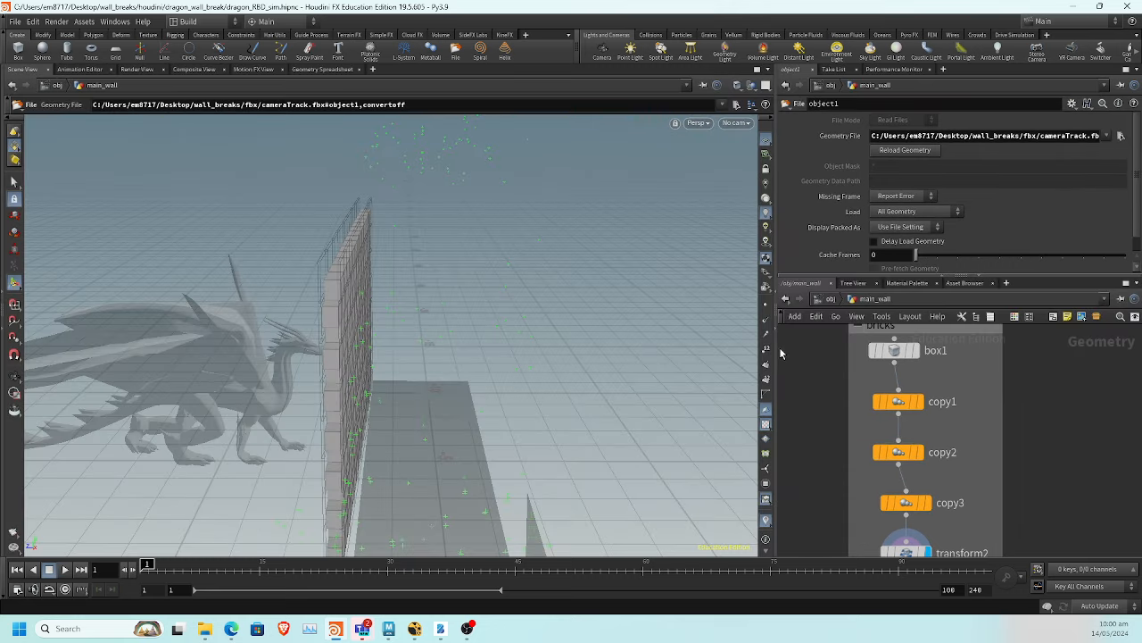
pyautogui.moveTo(777, 355); pyautogui.dragTo(658, 354)
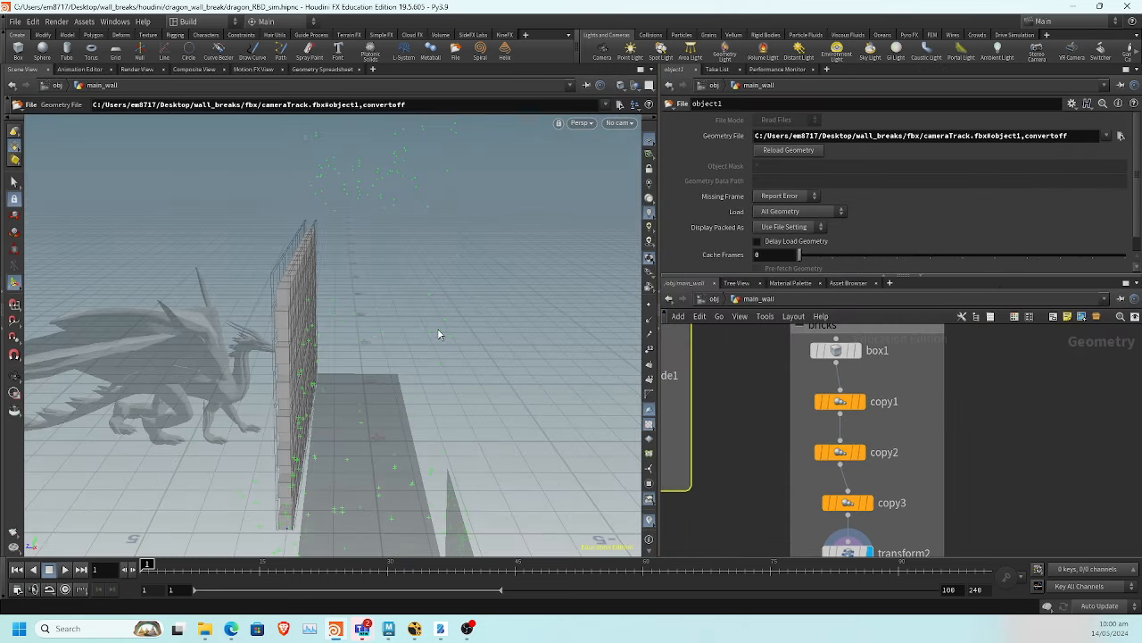
pyautogui.keyDown('alt'); pyautogui.moveTo(431, 327); pyautogui.dragTo(407, 209, button='middle'); pyautogui.keyUp('alt')
pyautogui.keyDown('alt'); pyautogui.moveTo(408, 209); pyautogui.dragTo(392, 266); pyautogui.keyUp('alt')
pyautogui.moveTo(797, 277); pyautogui.dragTo(797, 214)
pyautogui.scroll(-3, 816, 344)
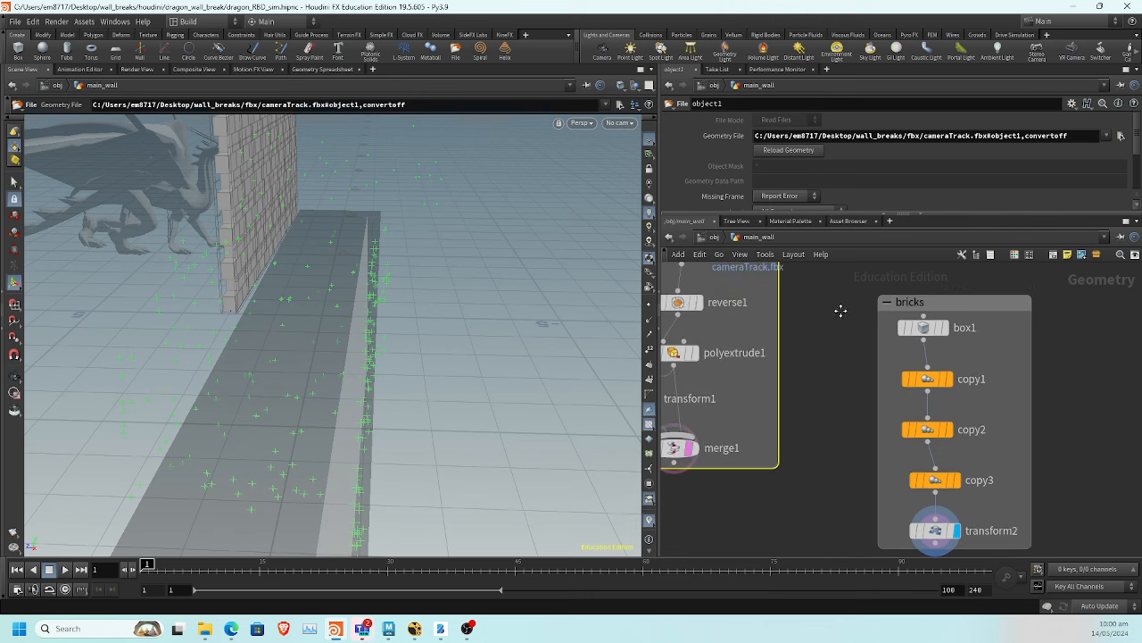
pyautogui.moveTo(779, 388); pyautogui.dragTo(818, 400, button='middle')
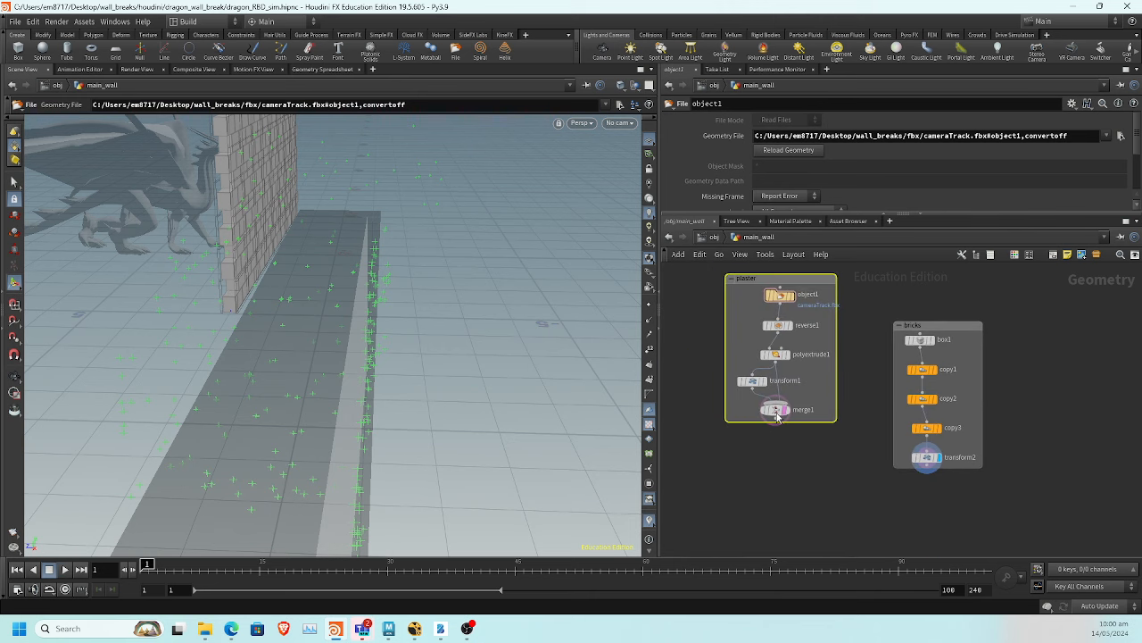
# Display merge1's output from the plaster box in the viewport
pyautogui.keyDown('alt'); pyautogui.moveTo(375, 363); pyautogui.dragTo(286, 326); pyautogui.keyUp('alt')
pyautogui.click(789, 415)
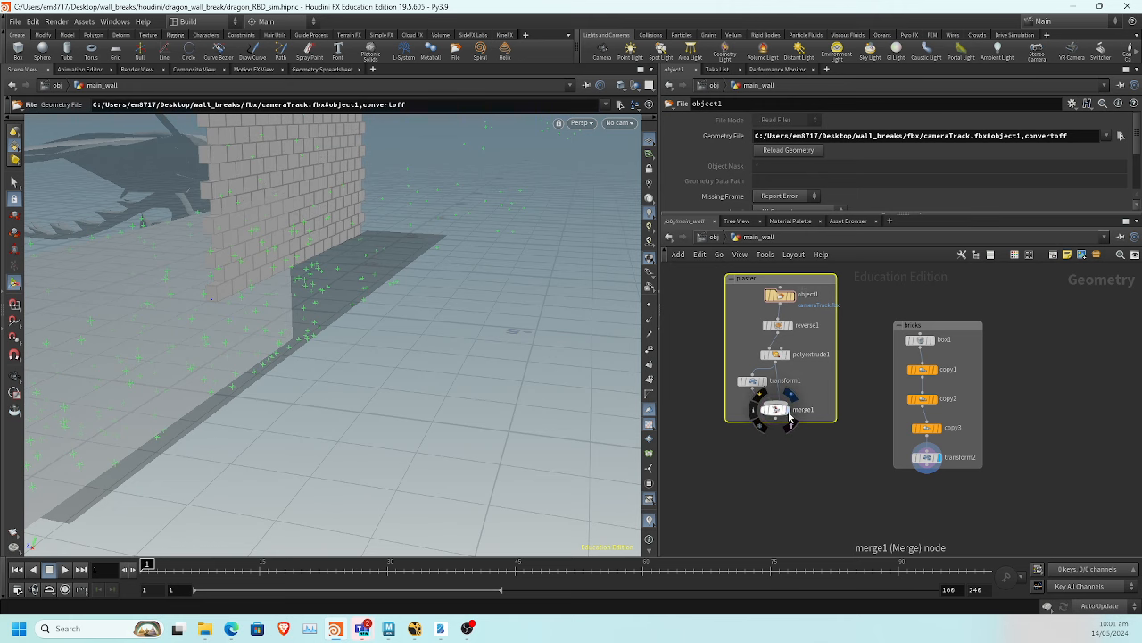
pyautogui.keyDown('alt'); pyautogui.moveTo(464, 416); pyautogui.dragTo(482, 416); pyautogui.keyUp('alt')
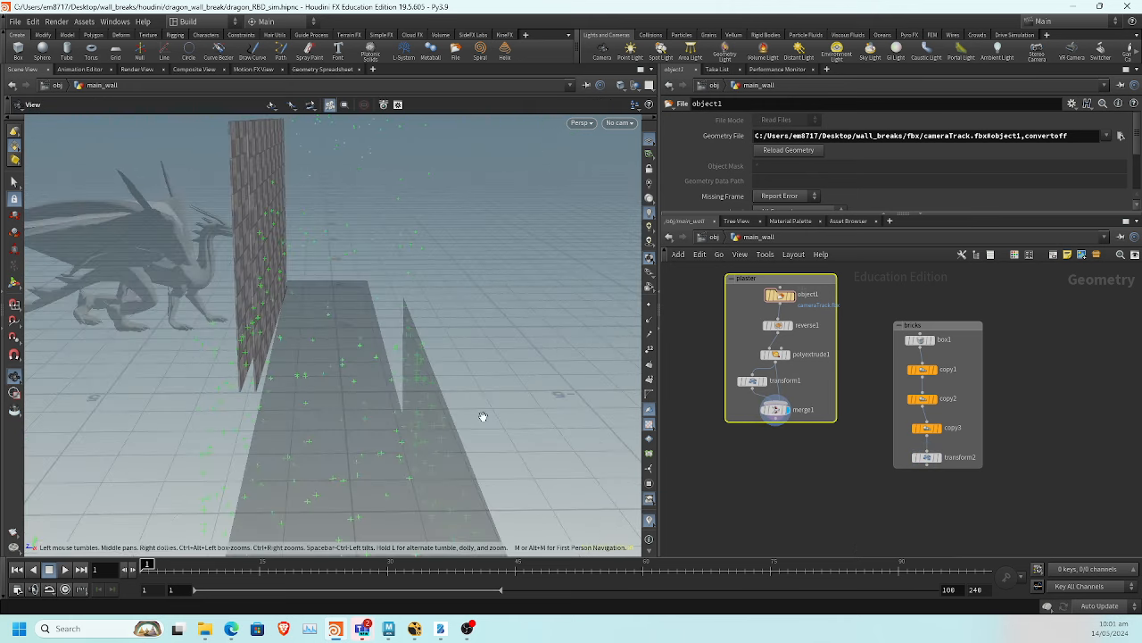
# Add a Merge node below the network boxes and feed it the plaster's merge1 and the bricks' transform2
pyautogui.click(776, 489)
pyautogui.press('Tab')
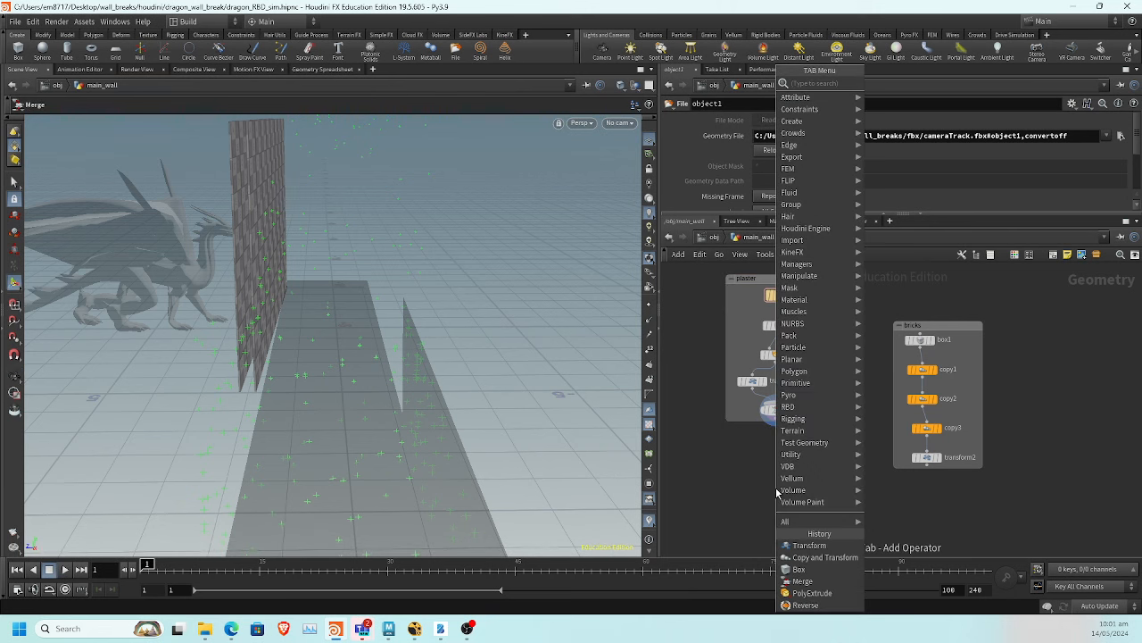
pyautogui.click(802, 581)
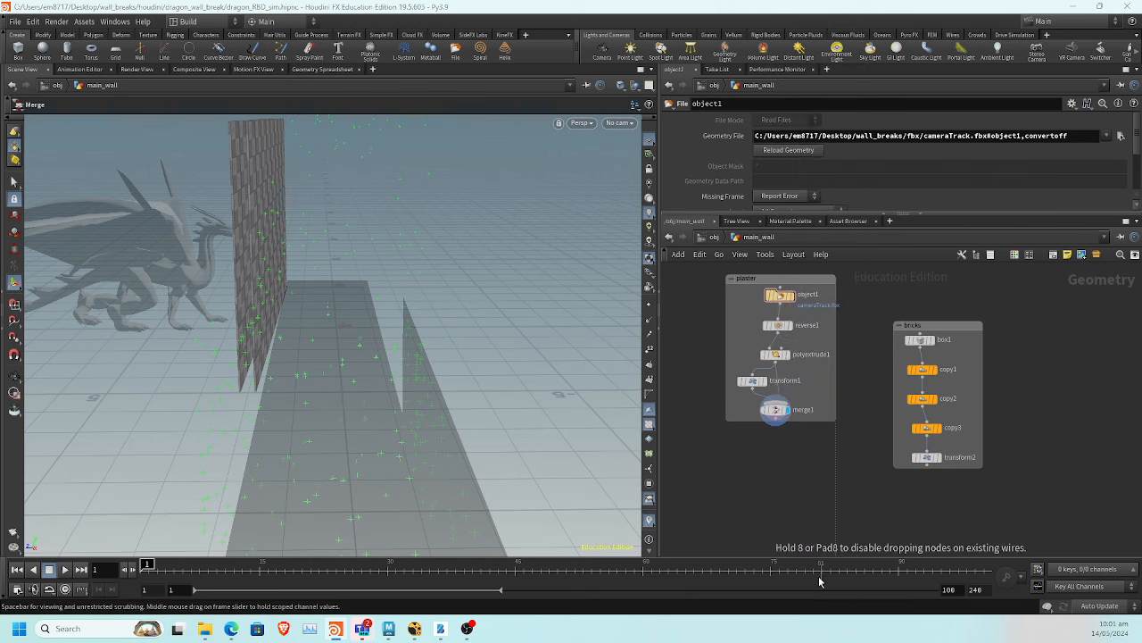
pyautogui.click(797, 491)
pyautogui.moveTo(777, 425); pyautogui.dragTo(797, 487)
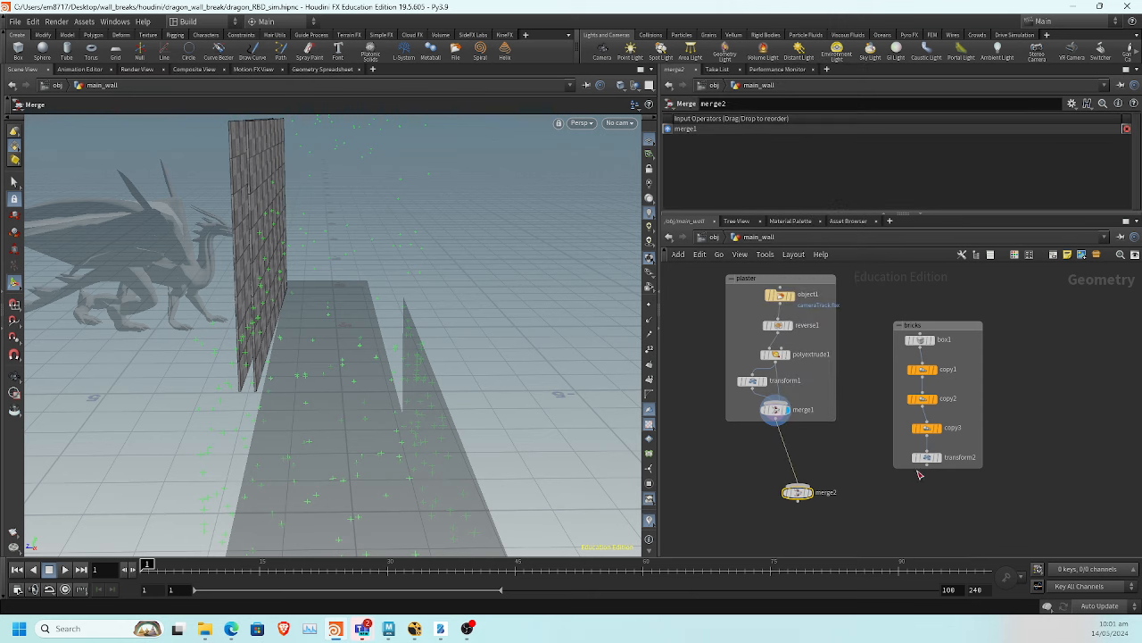
pyautogui.moveTo(868, 489); pyautogui.dragTo(807, 535)
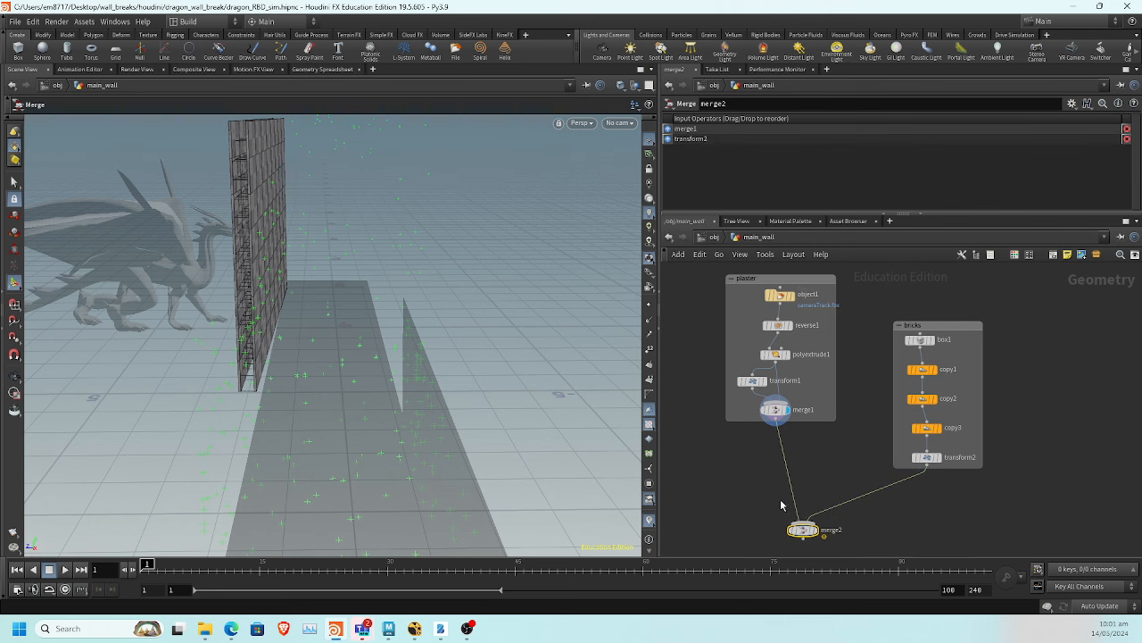
# Display the combined plaster and brick merge output in the viewport and inspect the wall's edge
pyautogui.doubleClick(825, 532)
pyautogui.click(814, 531)
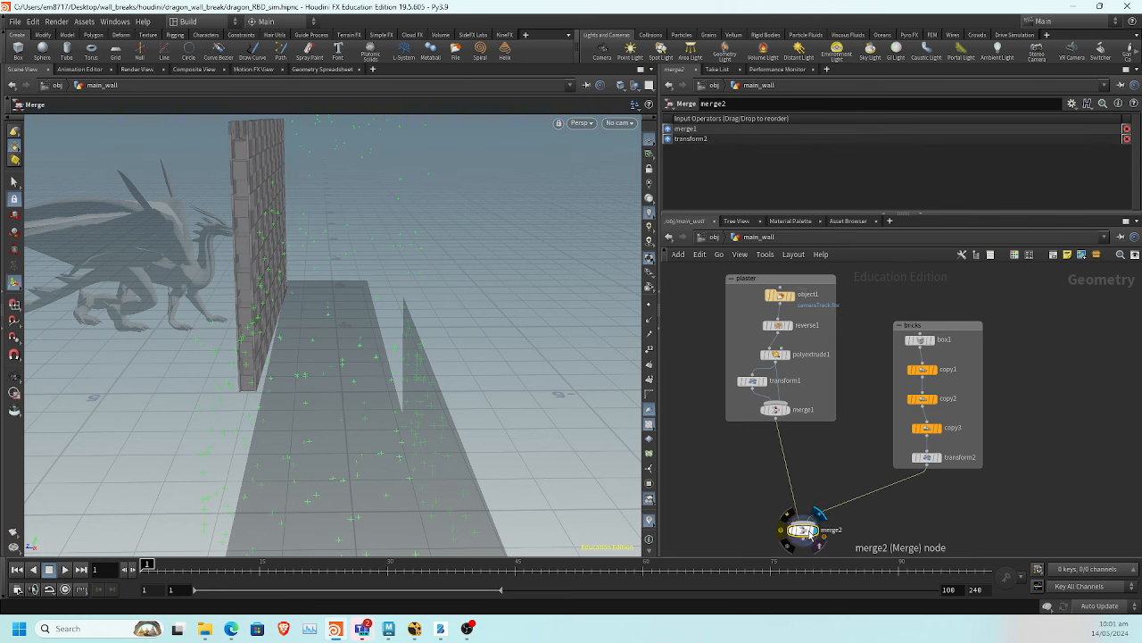
pyautogui.keyDown('alt'); pyautogui.moveTo(284, 292); pyautogui.dragTo(374, 271, button='right'); pyautogui.keyUp('alt')
pyautogui.keyDown('alt'); pyautogui.moveTo(375, 270); pyautogui.dragTo(239, 332); pyautogui.keyUp('alt')
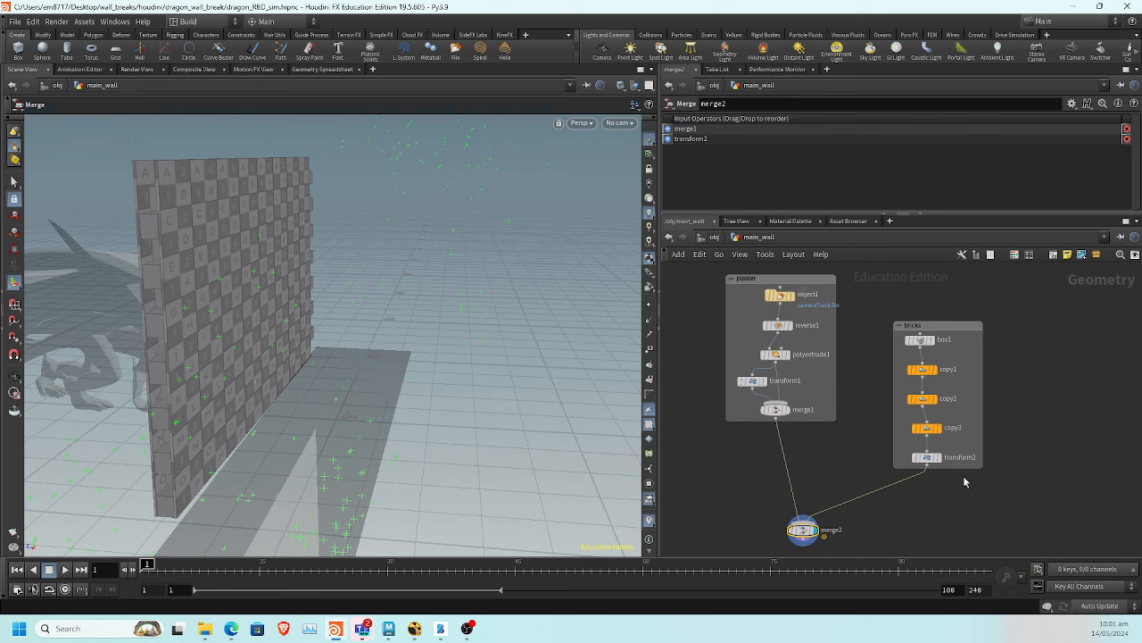
# Extend the bricks network box below transform2 and insert a Color node between transform2 and merge2
pyautogui.moveTo(964, 468); pyautogui.dragTo(964, 516)
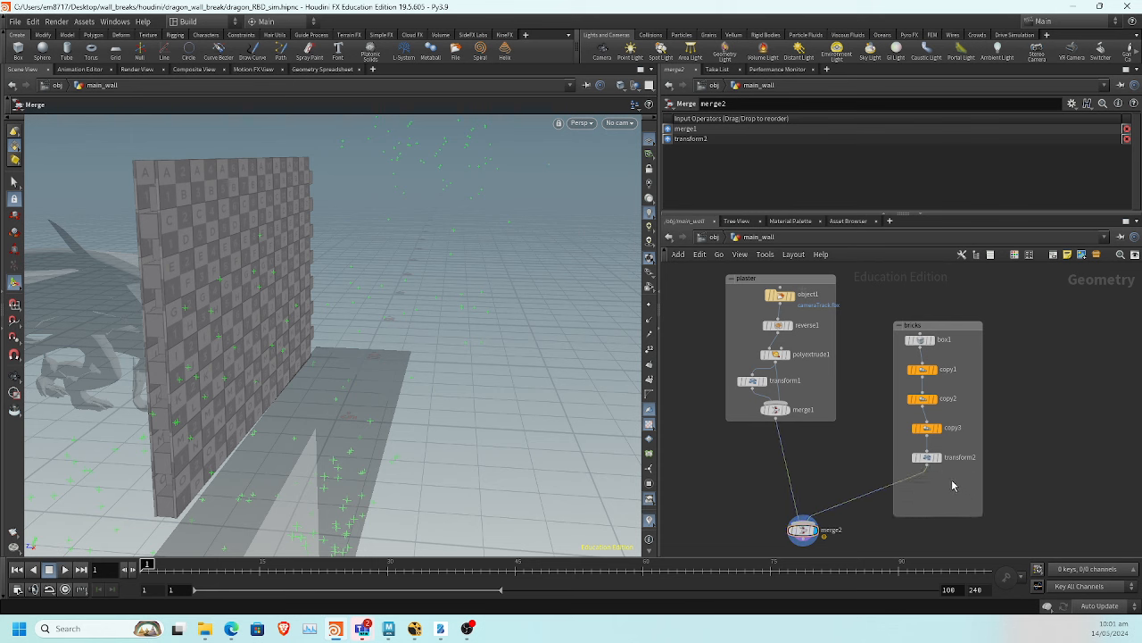
pyautogui.keyDown('alt'); pyautogui.moveTo(241, 354); pyautogui.dragTo(288, 338); pyautogui.keyUp('alt')
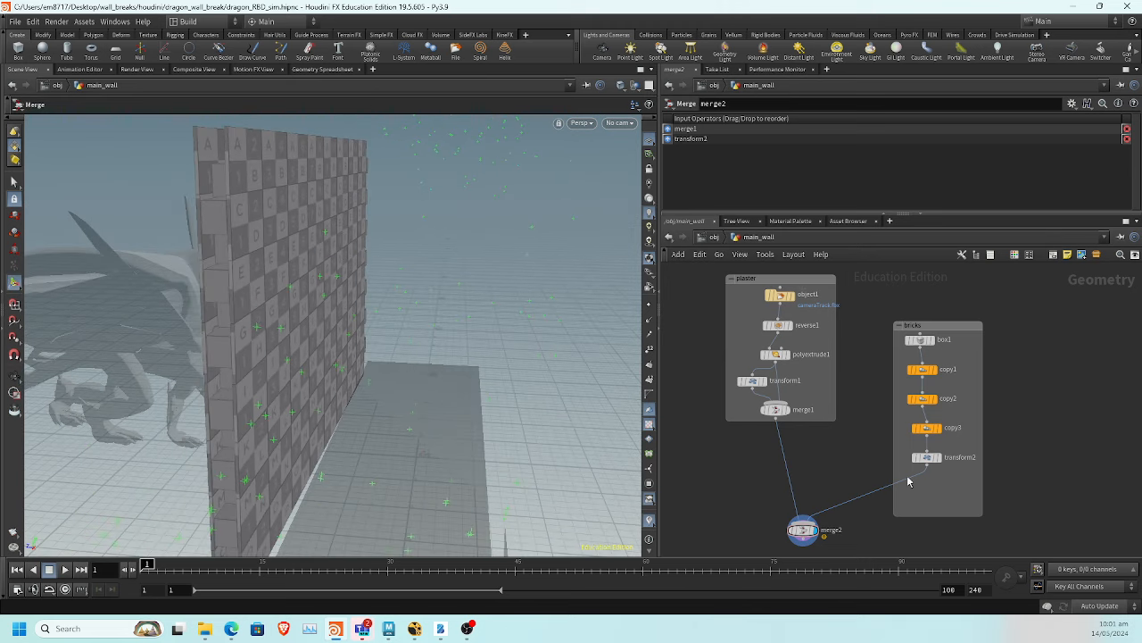
pyautogui.scroll(5, 969, 350)
pyautogui.moveTo(861, 341)
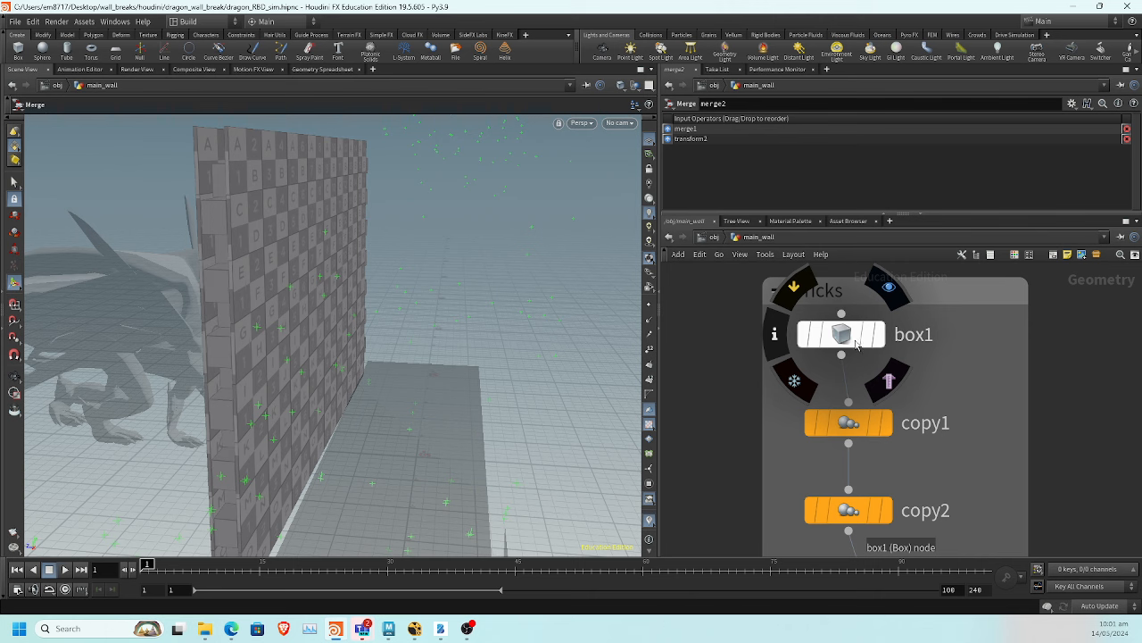
pyautogui.scroll(-5, 974, 440)
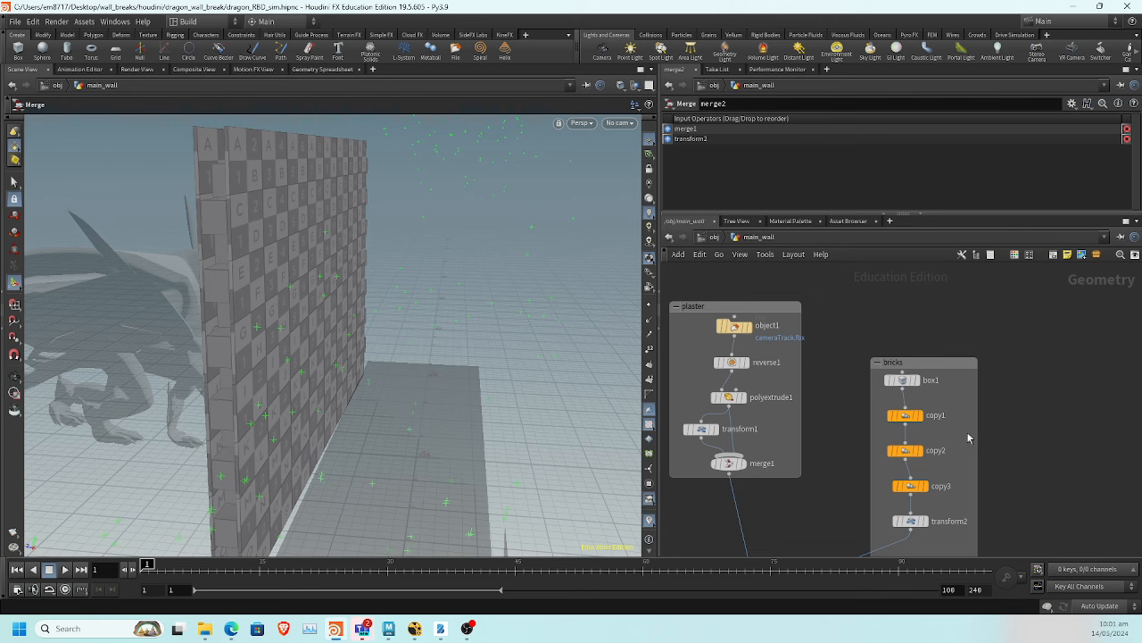
pyautogui.moveTo(954, 450); pyautogui.dragTo(964, 329, button='middle')
pyautogui.scroll(3, 963, 449)
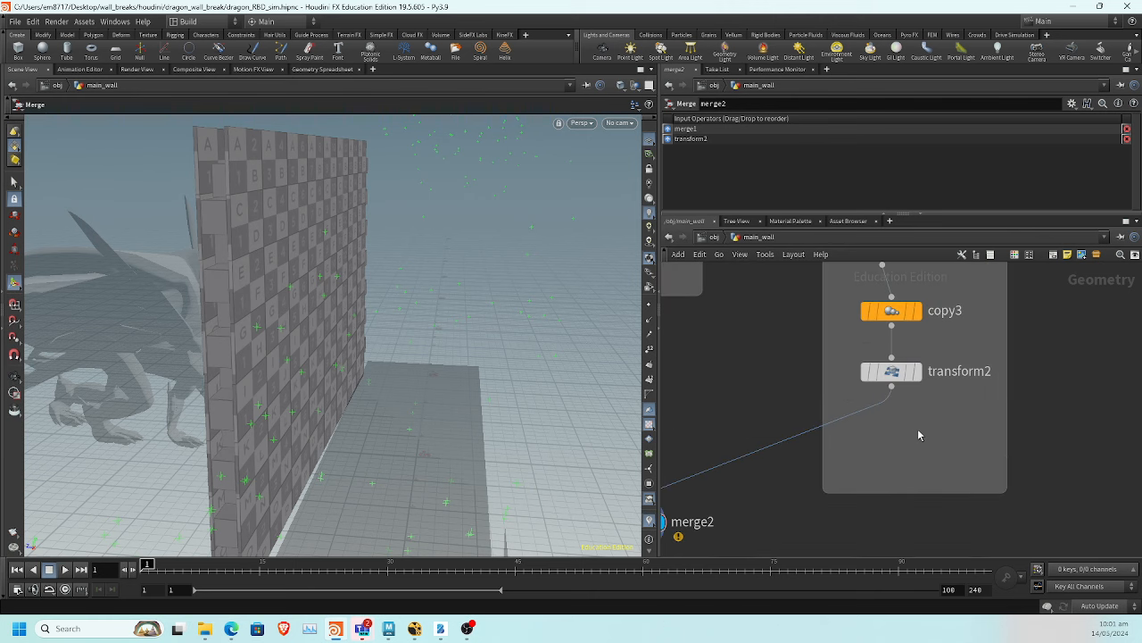
pyautogui.scroll(-3, 920, 434)
pyautogui.press('Tab')
pyautogui.write('color')
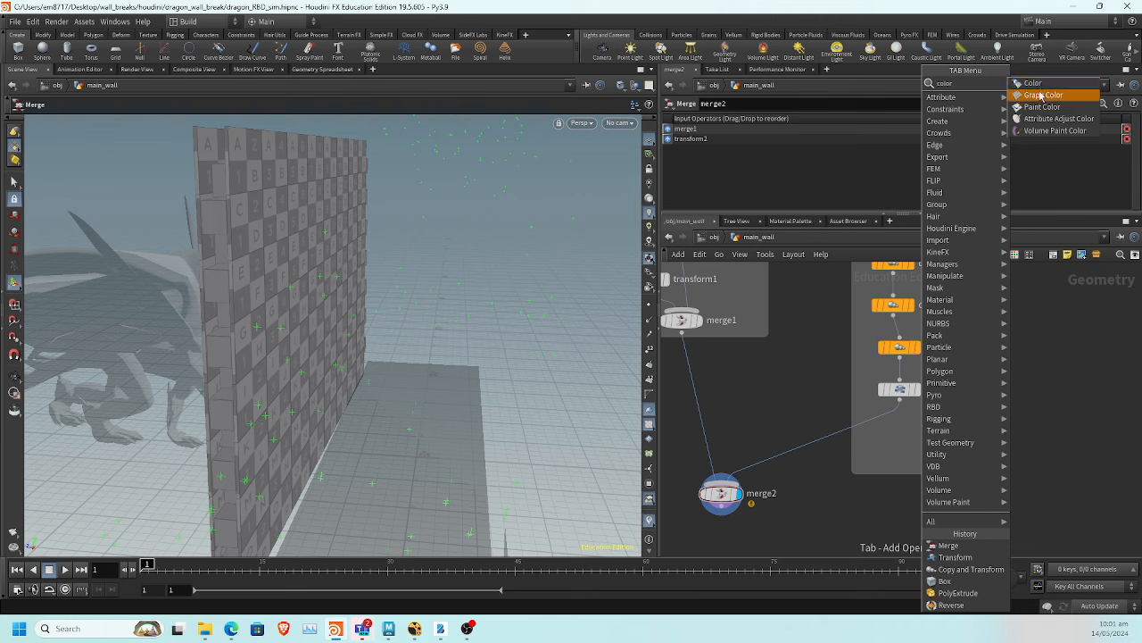
pyautogui.click(1032, 83)
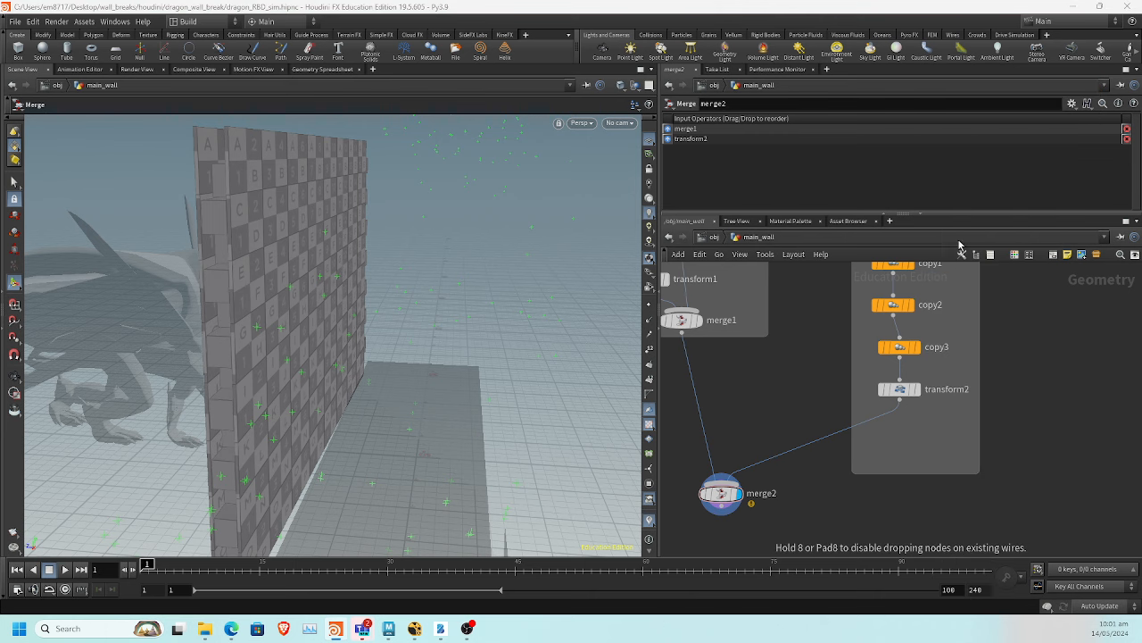
pyautogui.click(877, 425)
pyautogui.moveTo(880, 426); pyautogui.dragTo(900, 431)
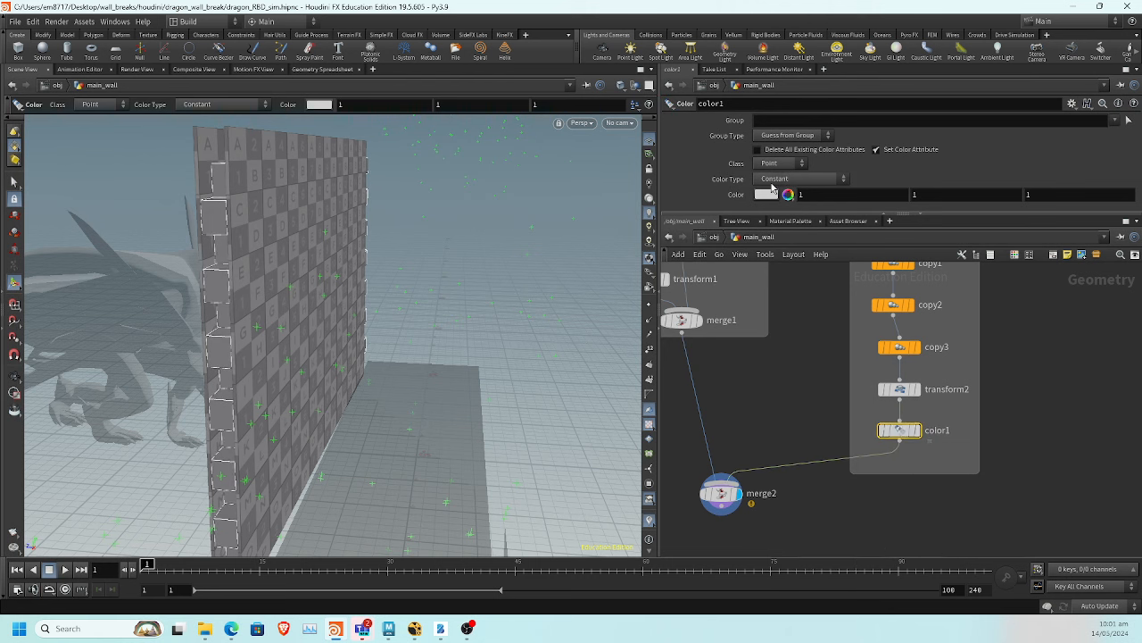
# Set the bricks' Color node to a dark brick red of about 0.262, 0.085, 0.012
pyautogui.click(768, 196)
pyautogui.click(749, 138)
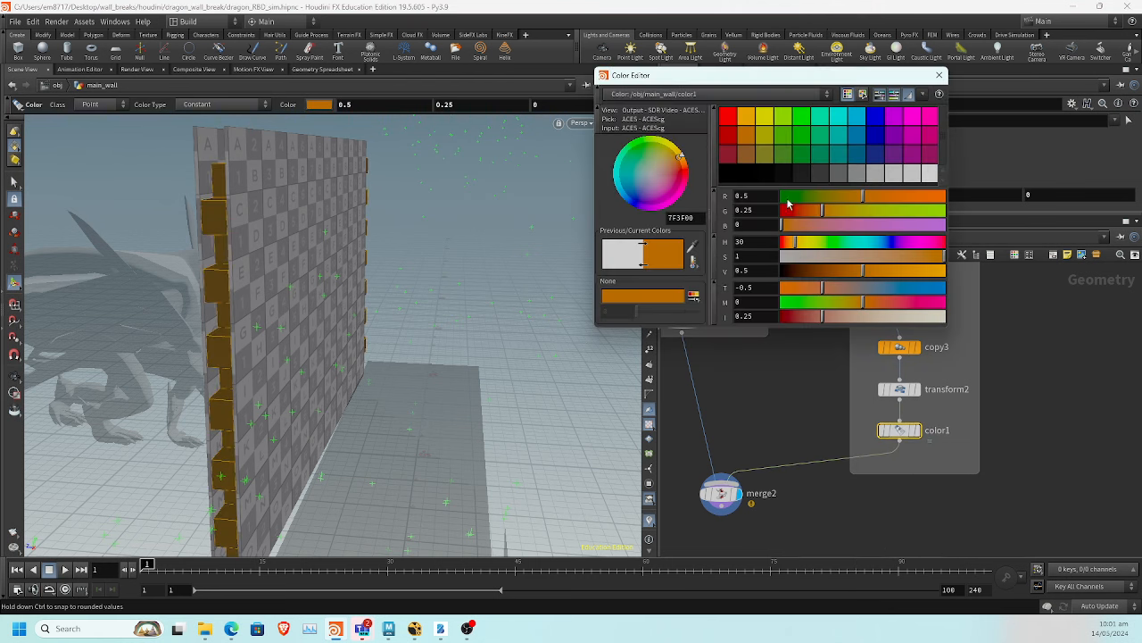
pyautogui.click(805, 213)
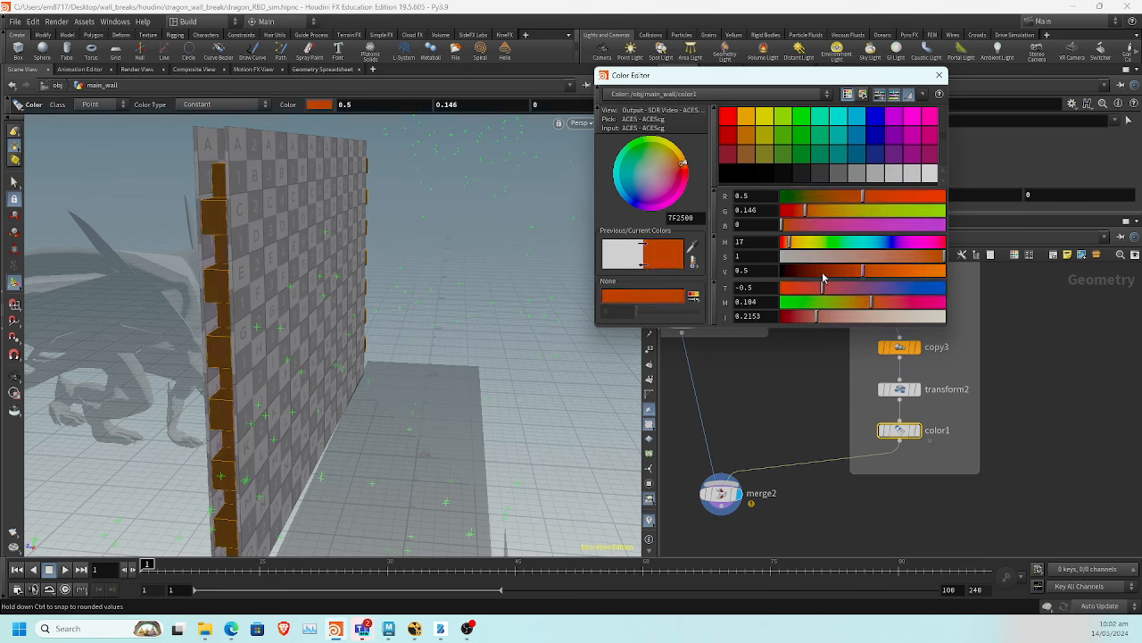
pyautogui.moveTo(823, 274)
pyautogui.mouseDown()
pyautogui.moveTo(854, 270)
pyautogui.moveTo(840, 282)
pyautogui.mouseUp()
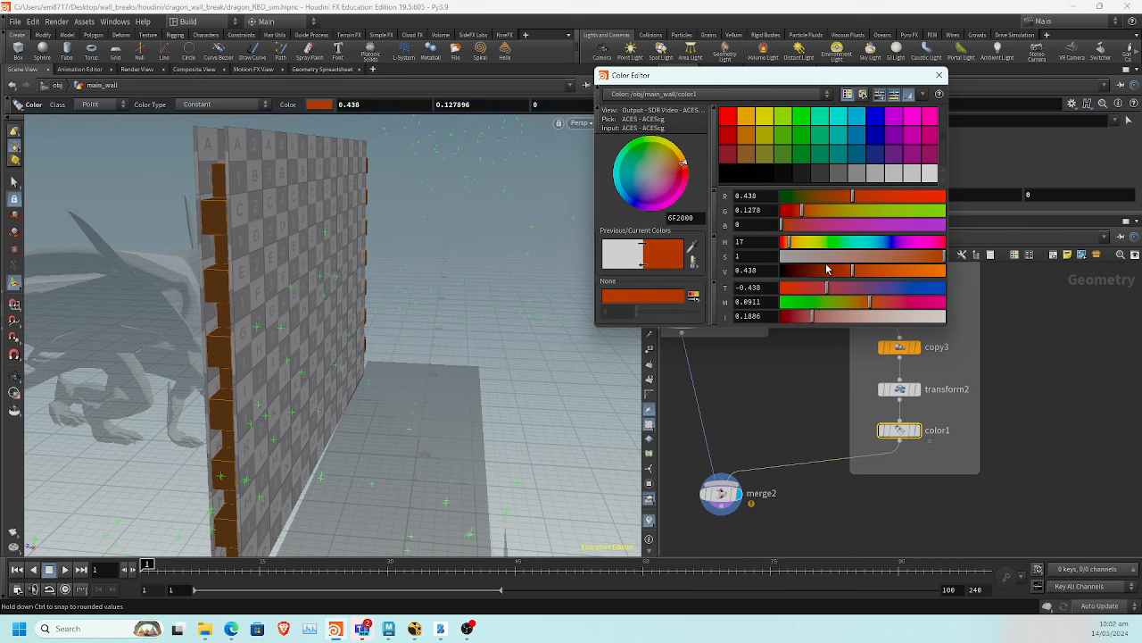
pyautogui.click(826, 270)
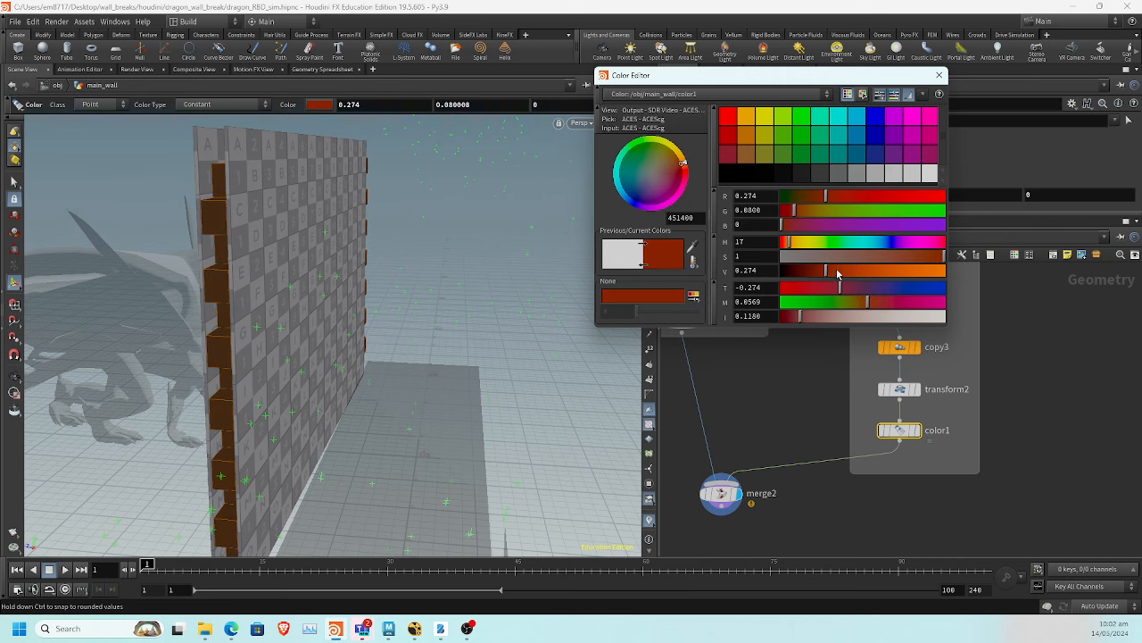
pyautogui.moveTo(800, 320); pyautogui.dragTo(800, 320)
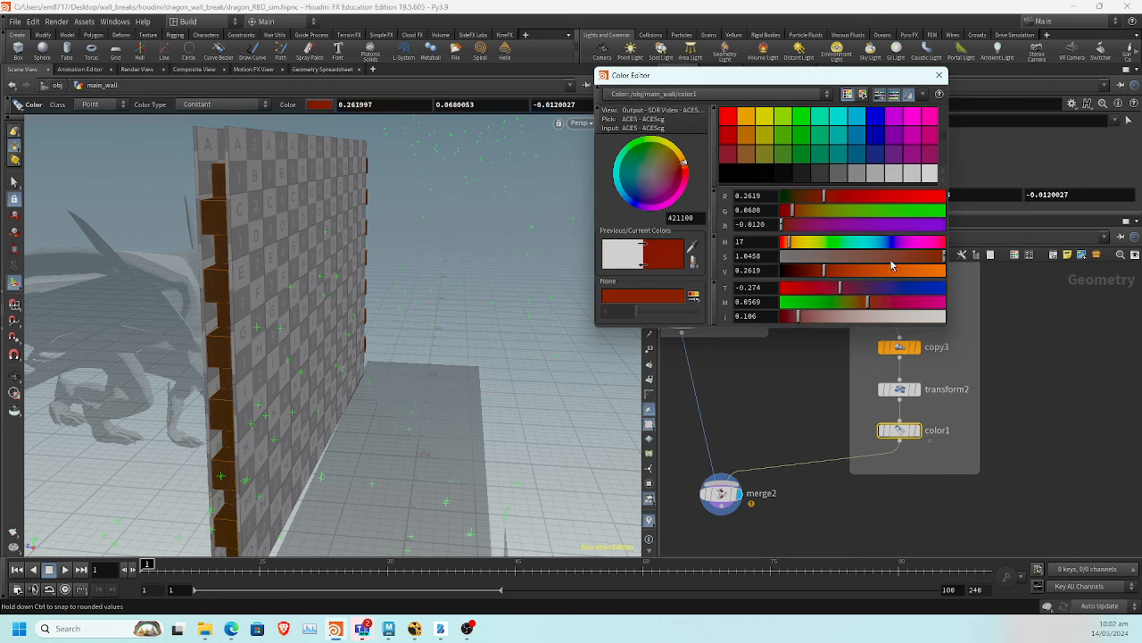
pyautogui.moveTo(934, 260); pyautogui.dragTo(926, 260)
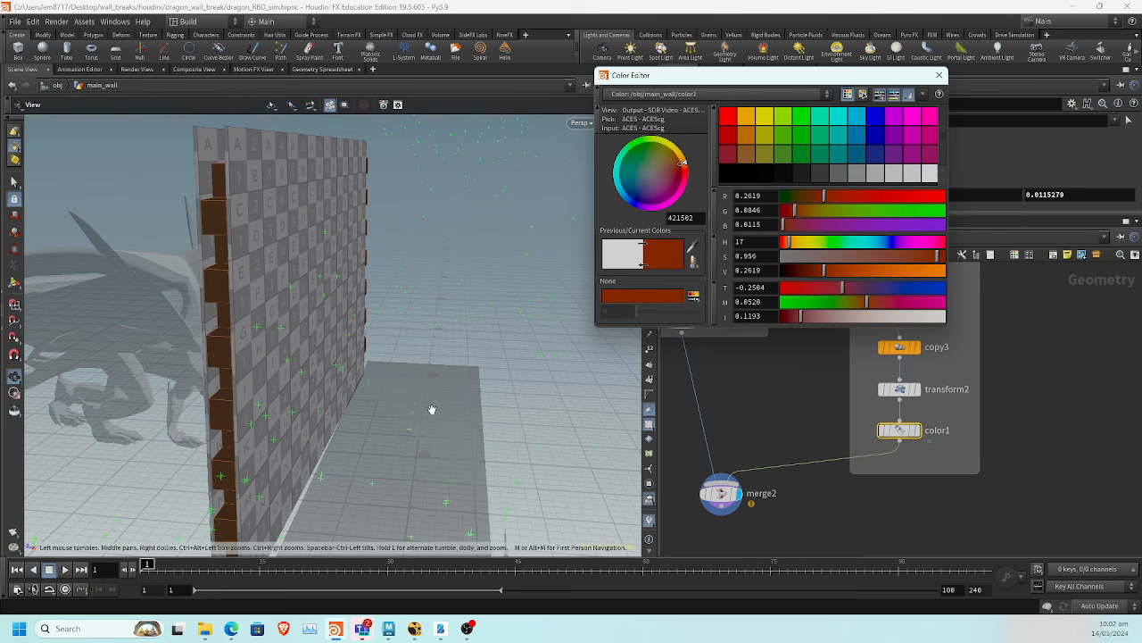
pyautogui.keyDown('alt'); pyautogui.moveTo(431, 411); pyautogui.dragTo(394, 451, button='middle'); pyautogui.keyUp('alt')
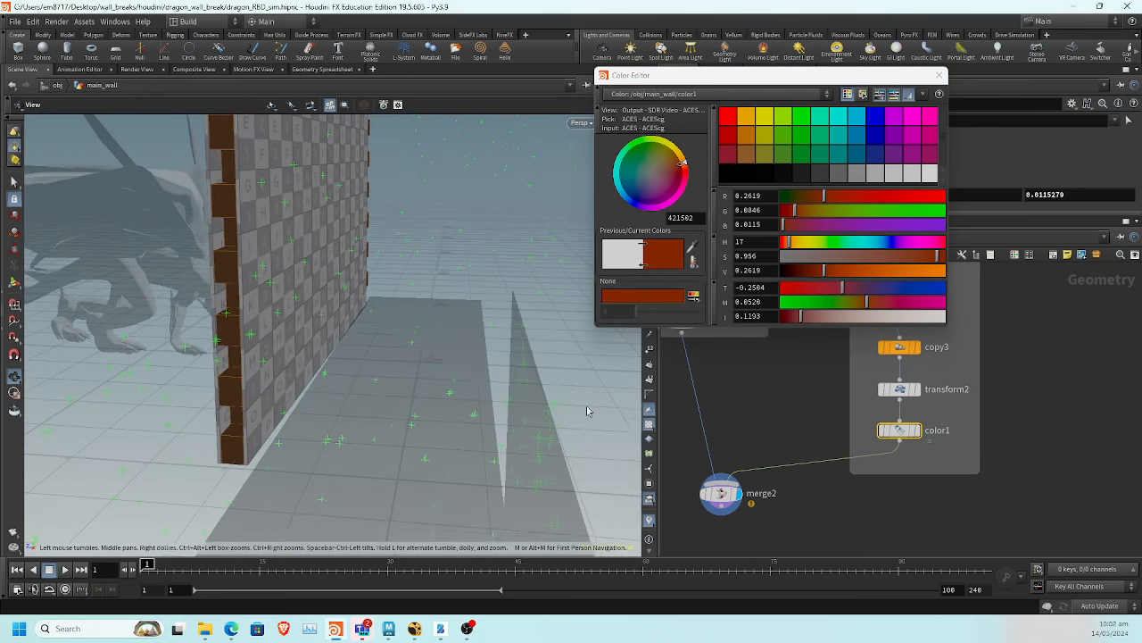
# Extend the plaster network box to leave free space below merge1, and close the color editor
pyautogui.moveTo(759, 386); pyautogui.dragTo(849, 479, button='middle')
pyautogui.moveTo(826, 422); pyautogui.dragTo(875, 453, button='middle')
pyautogui.moveTo(882, 460); pyautogui.dragTo(888, 527)
pyautogui.click(938, 75)
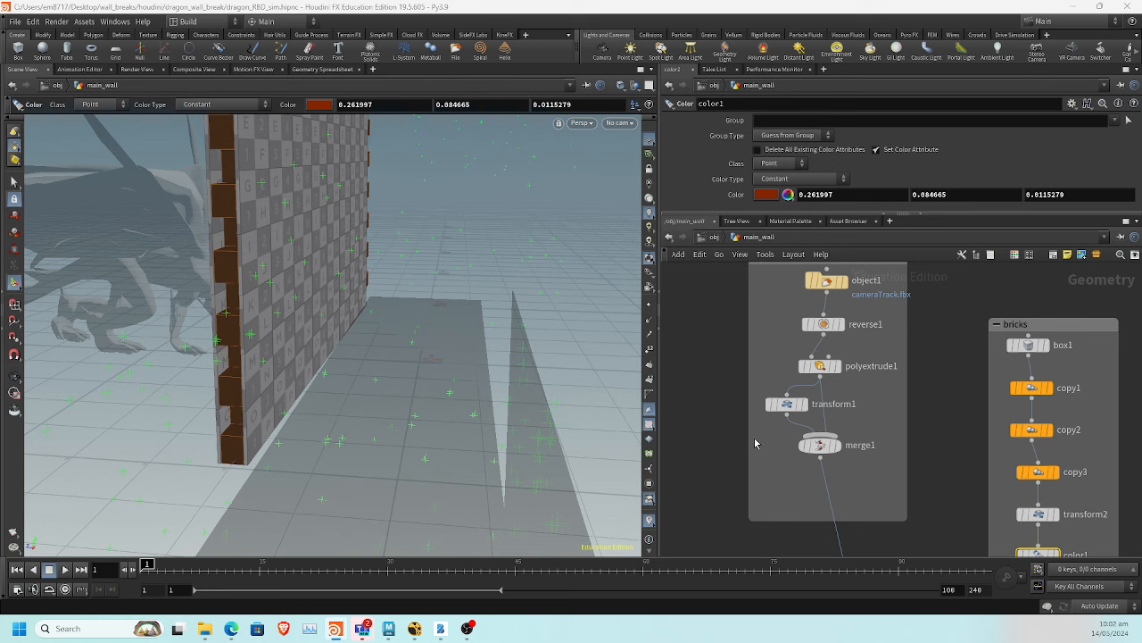
# Insert a UV Texture node between merge1 and merge2 inside the plaster box
pyautogui.press('Tab')
pyautogui.write('u')
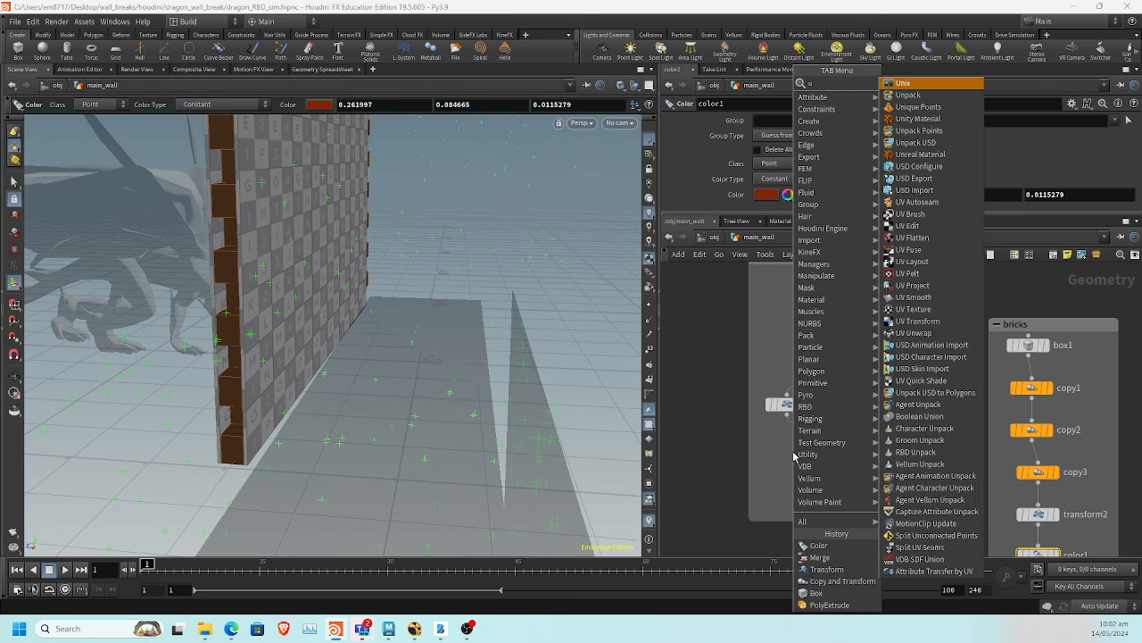
pyautogui.write('v')
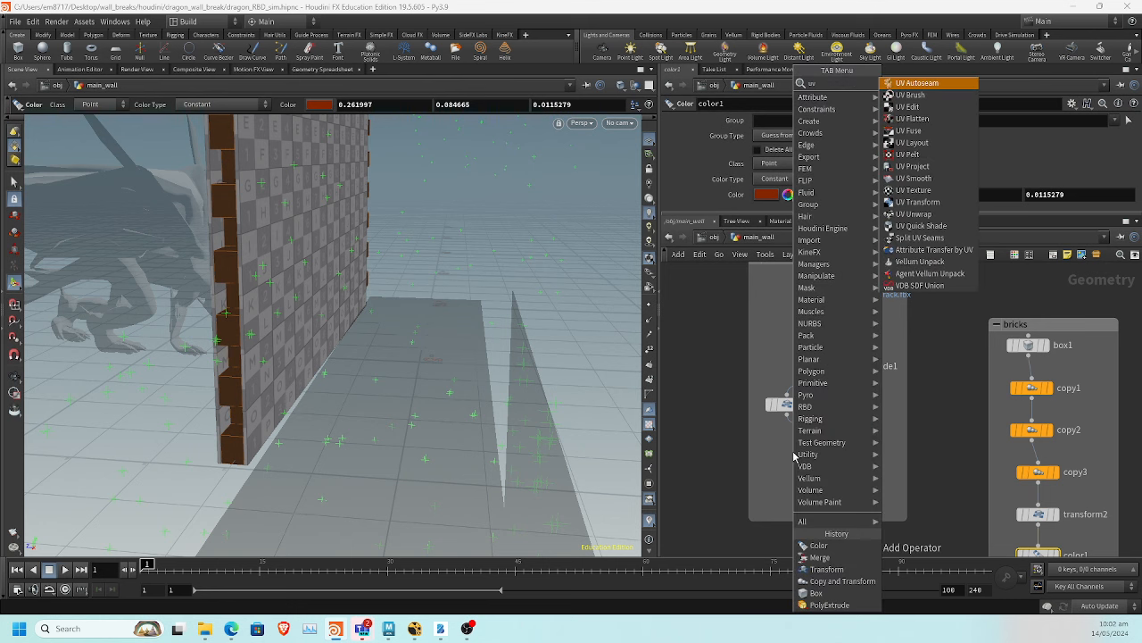
pyautogui.press('BackSpace')
pyautogui.press('BackSpace')
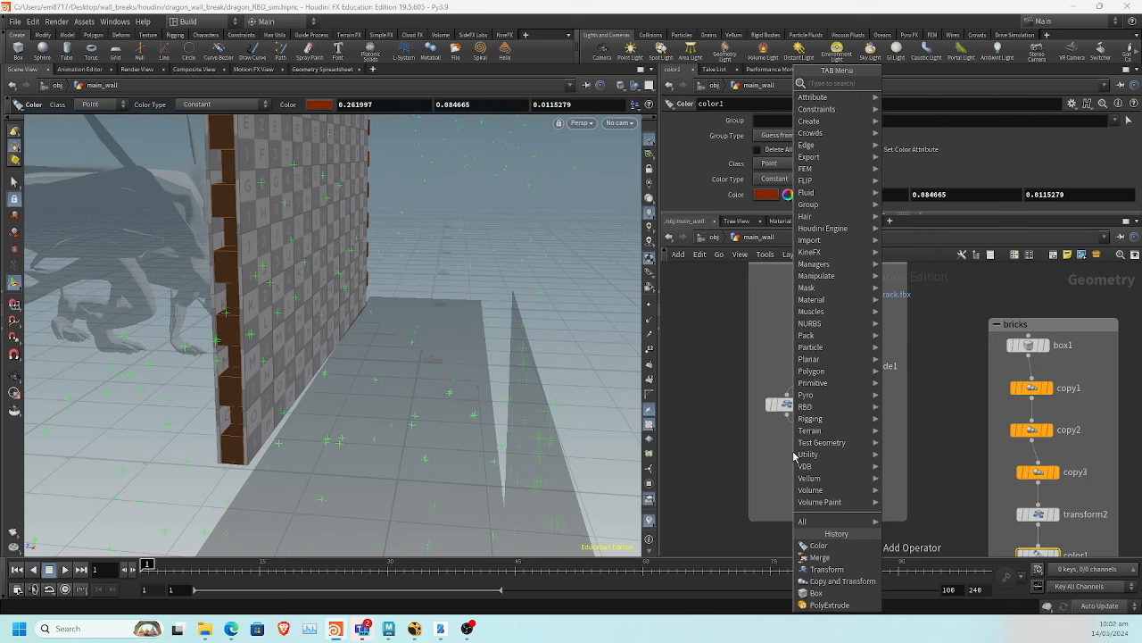
pyautogui.write('uv te')
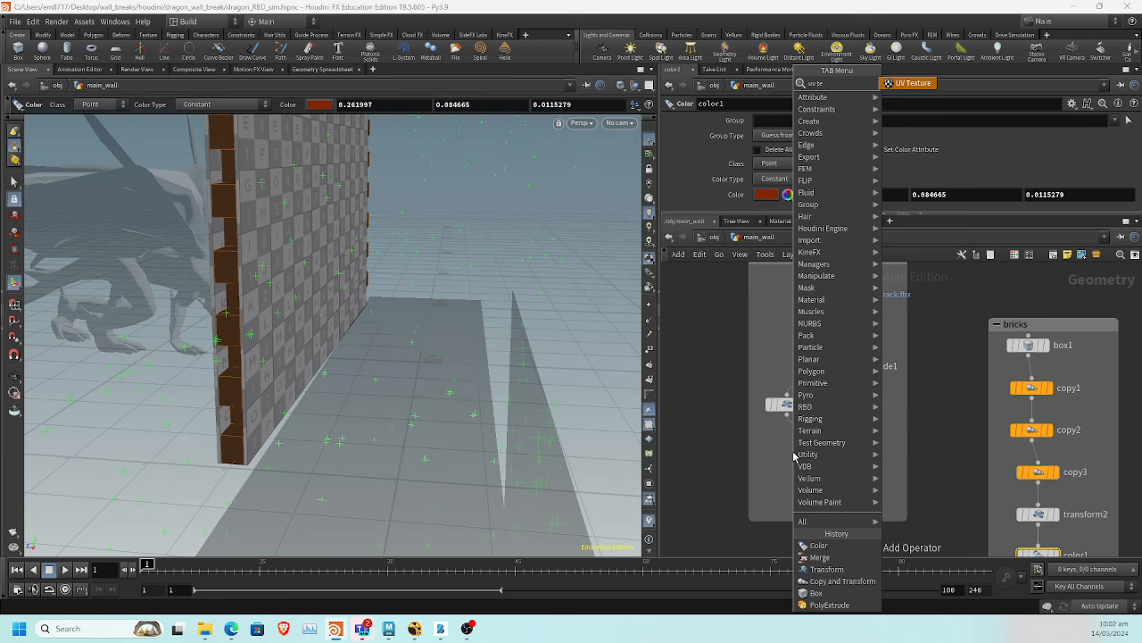
pyautogui.click(908, 83)
pyautogui.click(827, 491)
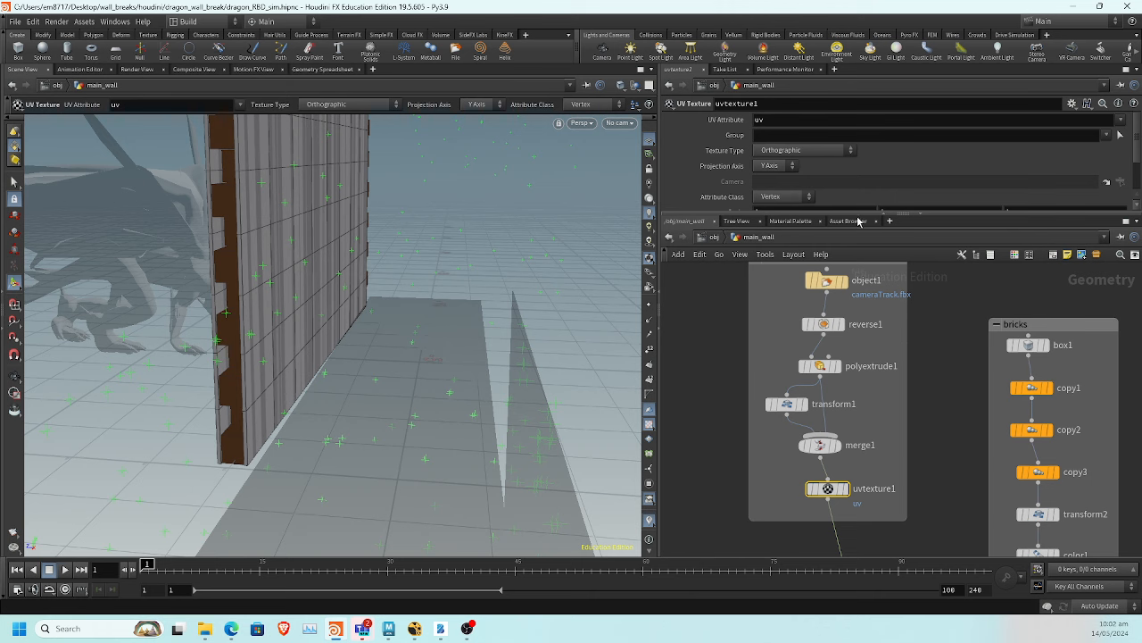
# Enlarge the parameter pane to show all UV Texture settings and check the texture types, including Perspective From Camera
pyautogui.moveTo(855, 215); pyautogui.dragTo(855, 277)
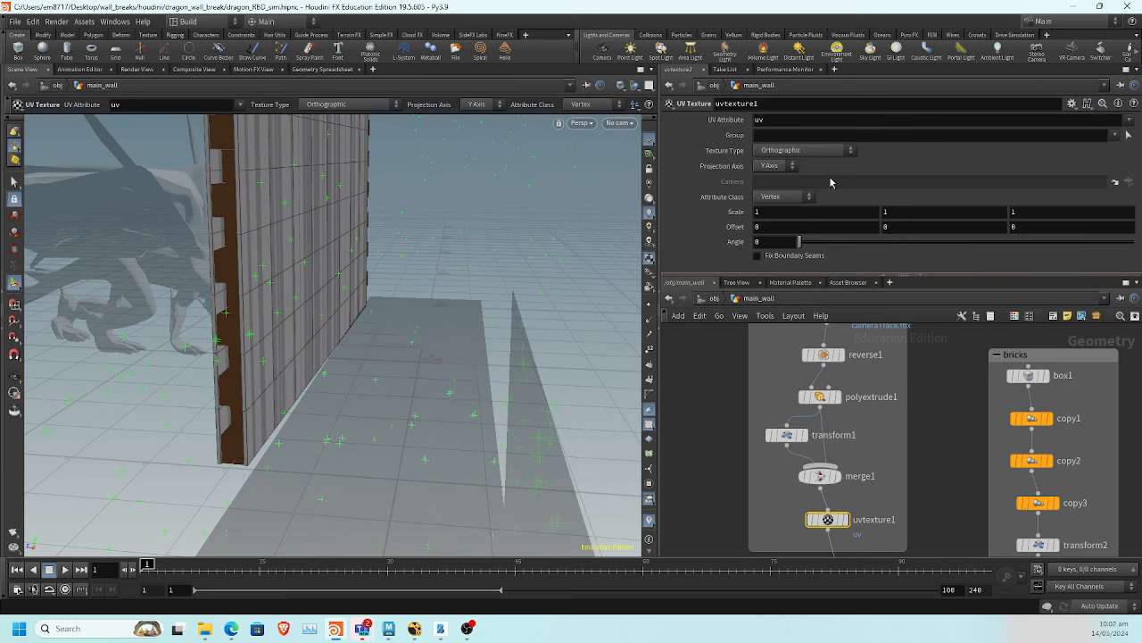
pyautogui.click(830, 152)
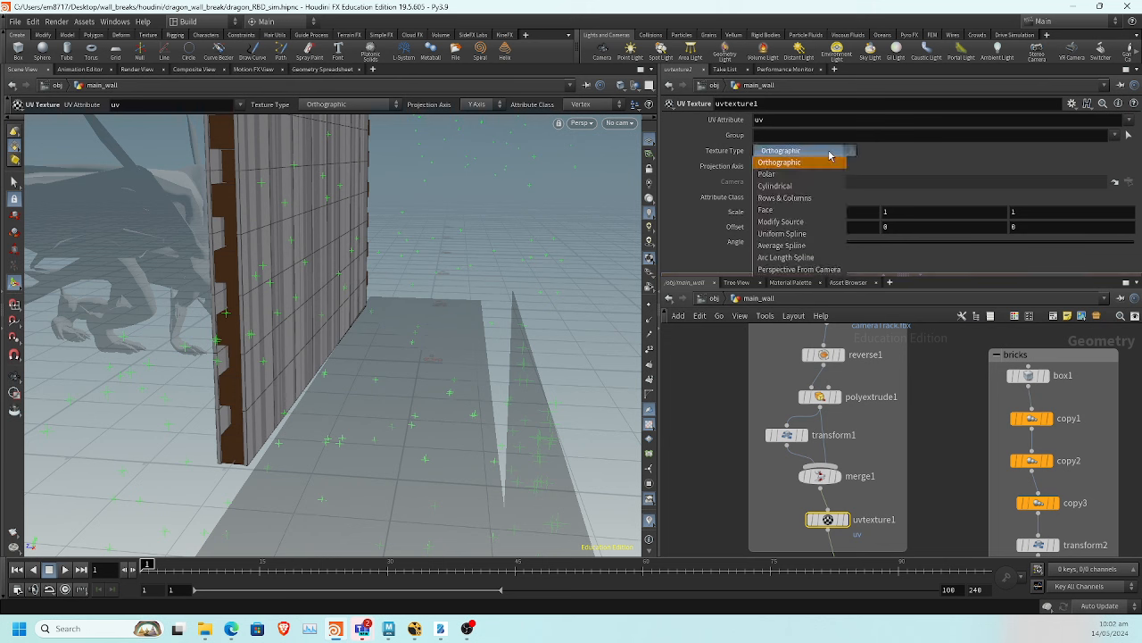
pyautogui.click(799, 269)
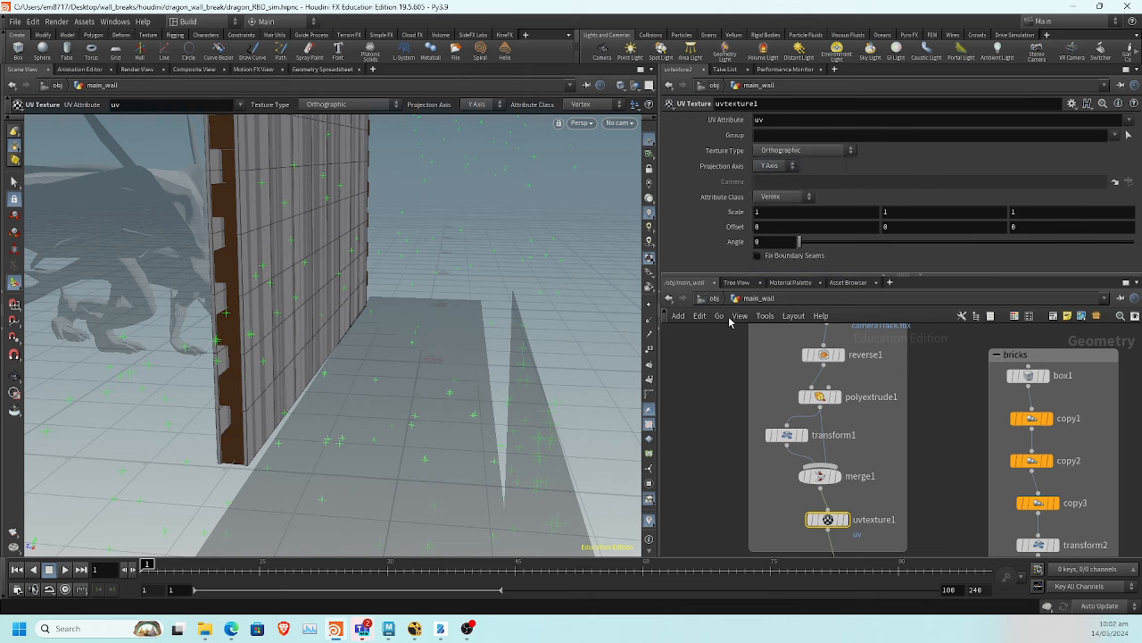
# Enter the tracking_points subnetwork at object level and look through its Camera1 in the viewport
pyautogui.click(714, 298)
pyautogui.moveTo(1002, 338); pyautogui.dragTo(949, 420, button='middle')
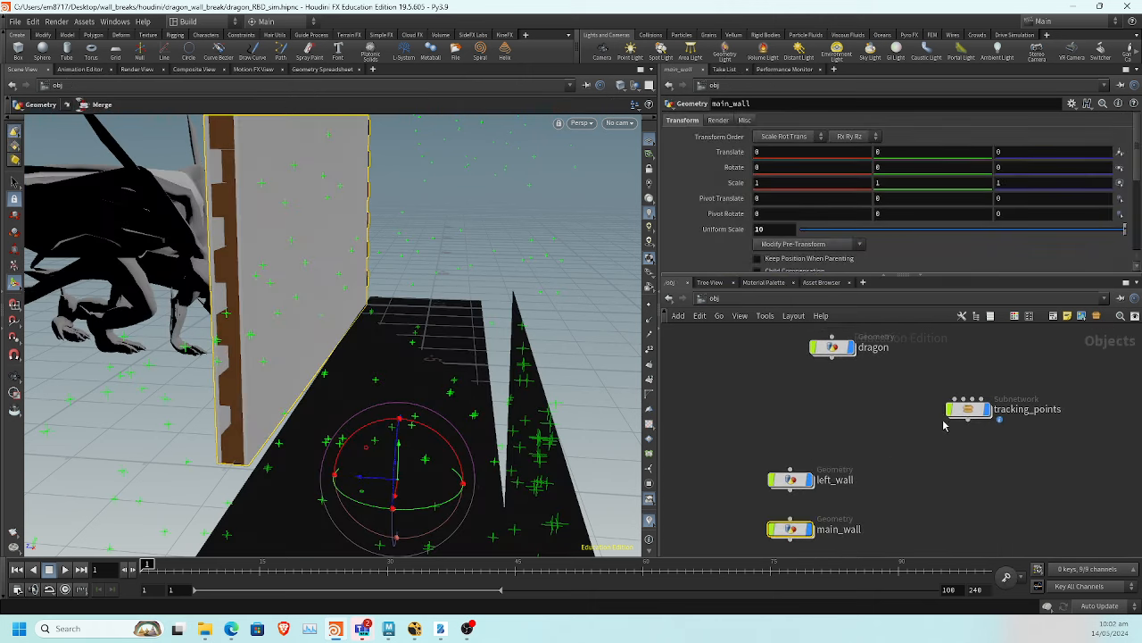
pyautogui.doubleClick(956, 409)
pyautogui.scroll(5, 785, 406)
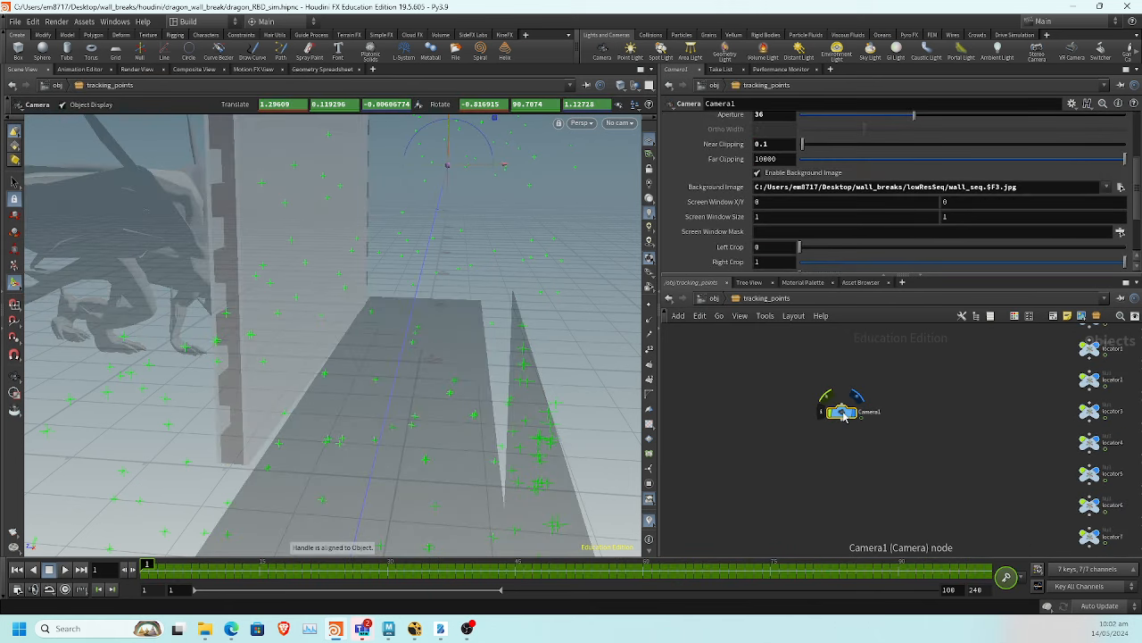
pyautogui.click(620, 122)
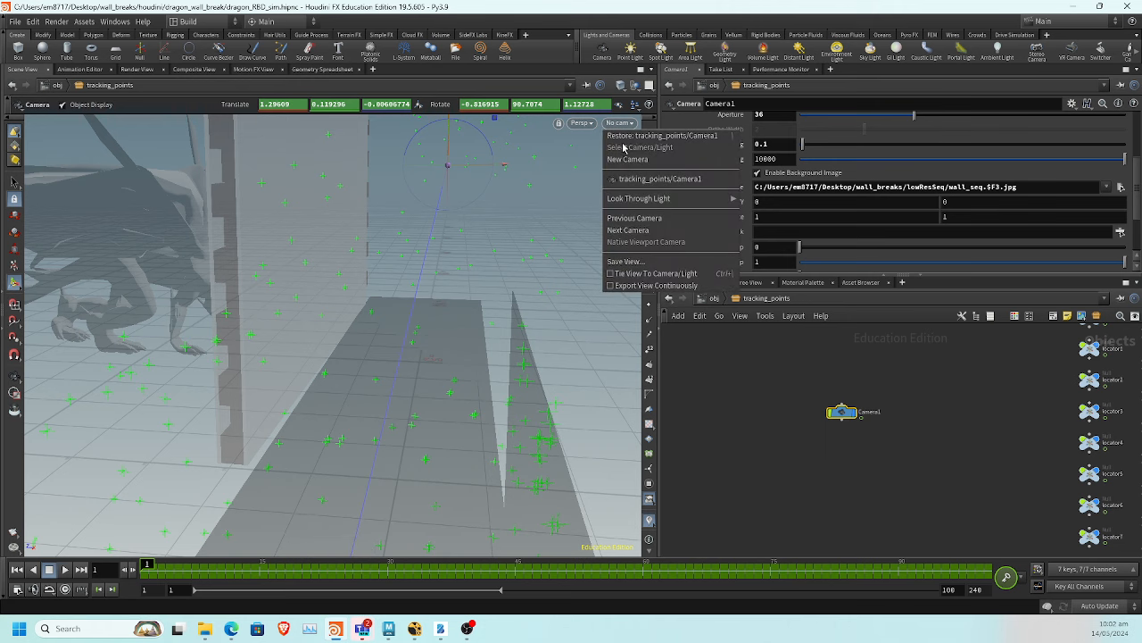
pyautogui.click(635, 181)
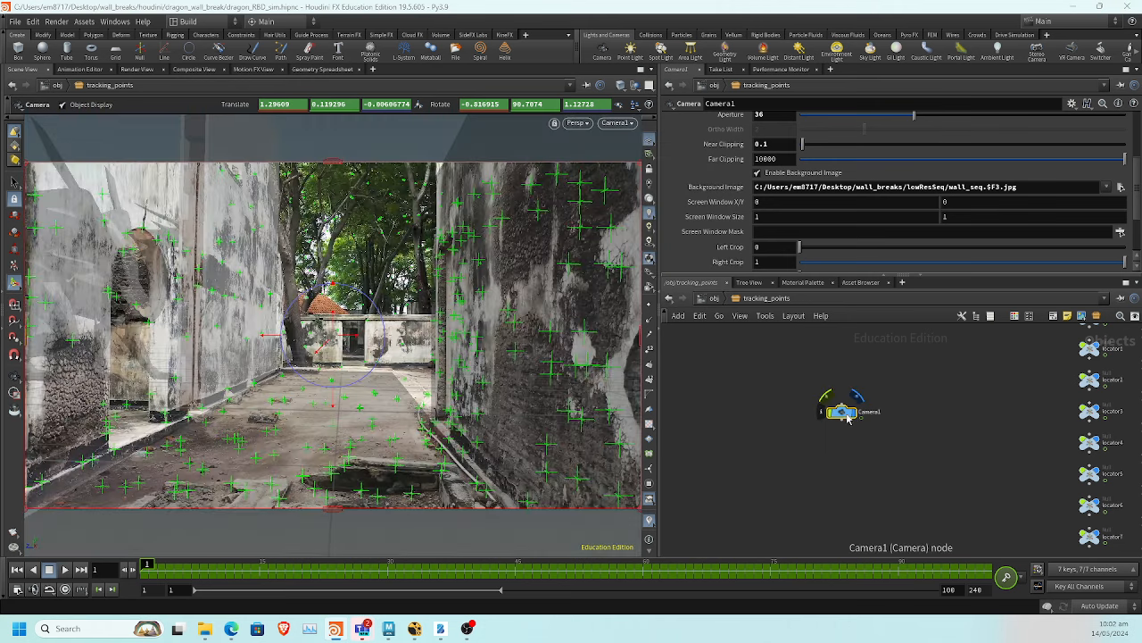
# Duplicate Camera1 inside the tracking_points subnetwork and place the copy beside it
pyautogui.keyDown('alt'); pyautogui.moveTo(843, 416); pyautogui.dragTo(808, 445); pyautogui.keyUp('alt')
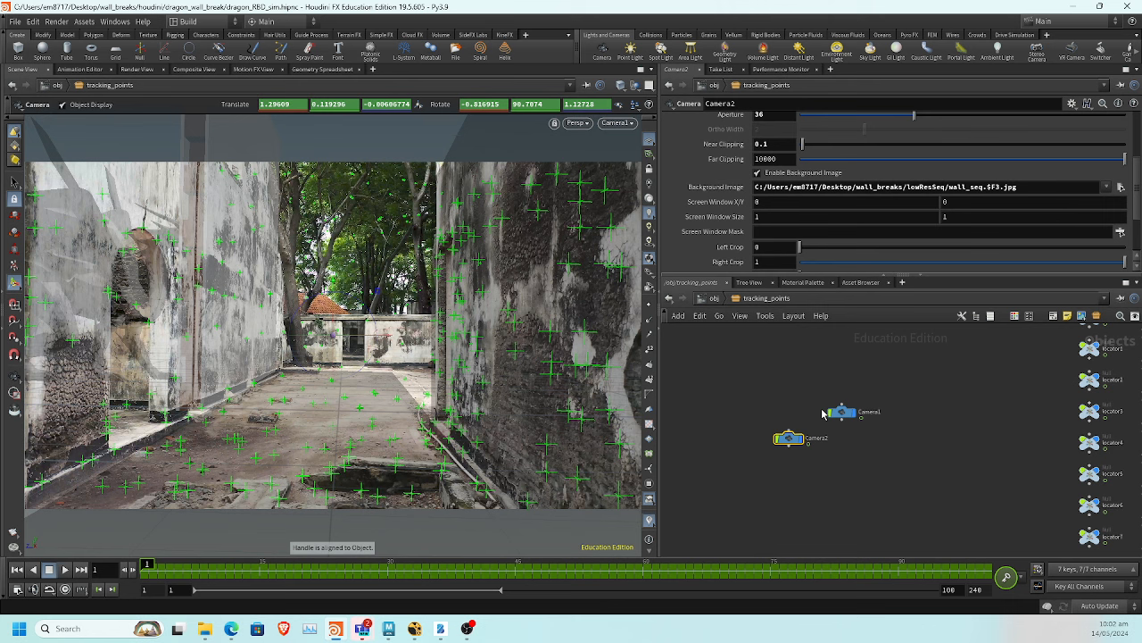
# Rename the duplicated Camera2 in tracking_points as projection
pyautogui.doubleClick(816, 438)
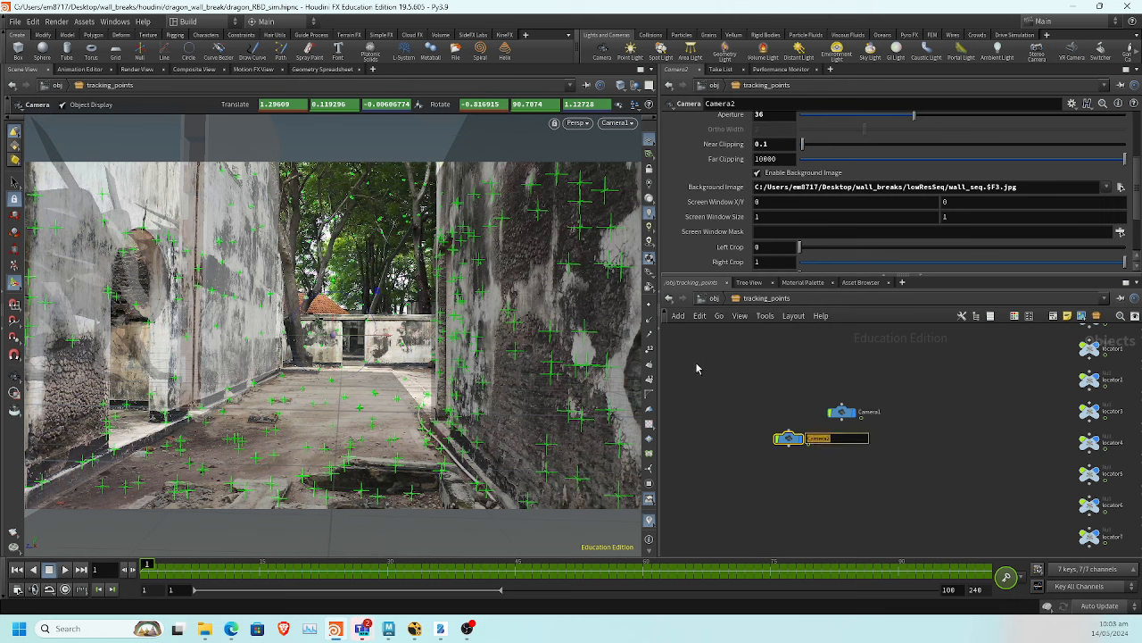
pyautogui.write('projection')
pyautogui.press('Return')
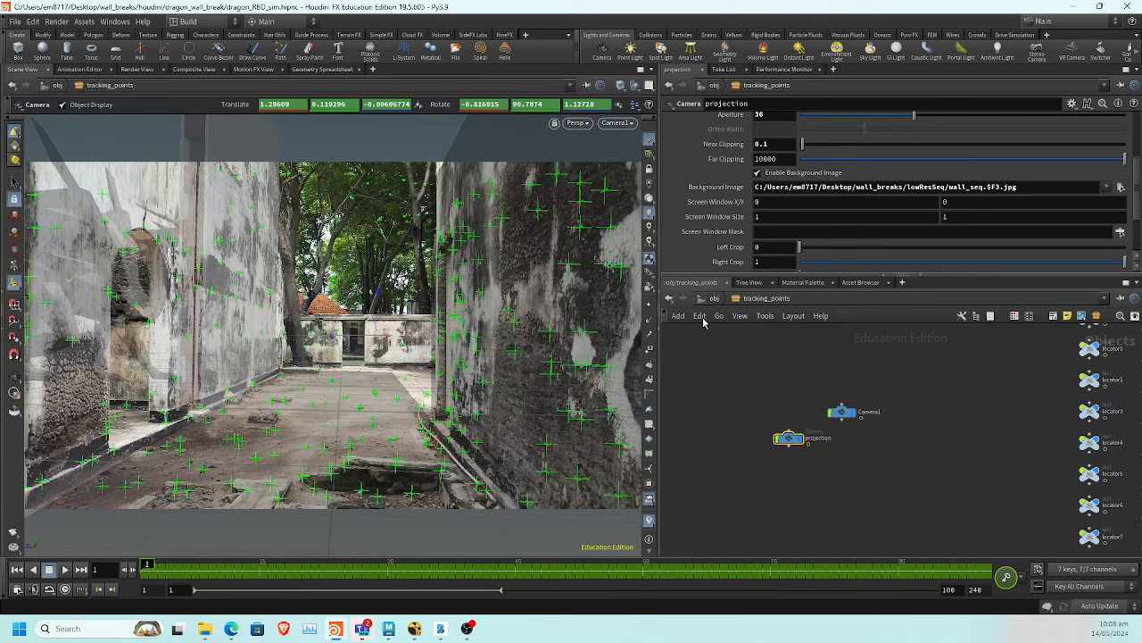
# Examine the projection camera's view parameters and scrub the timeline back to frame 1 to review the animated camera move
pyautogui.scroll(3, 808, 224)
pyautogui.scroll(2, 807, 224)
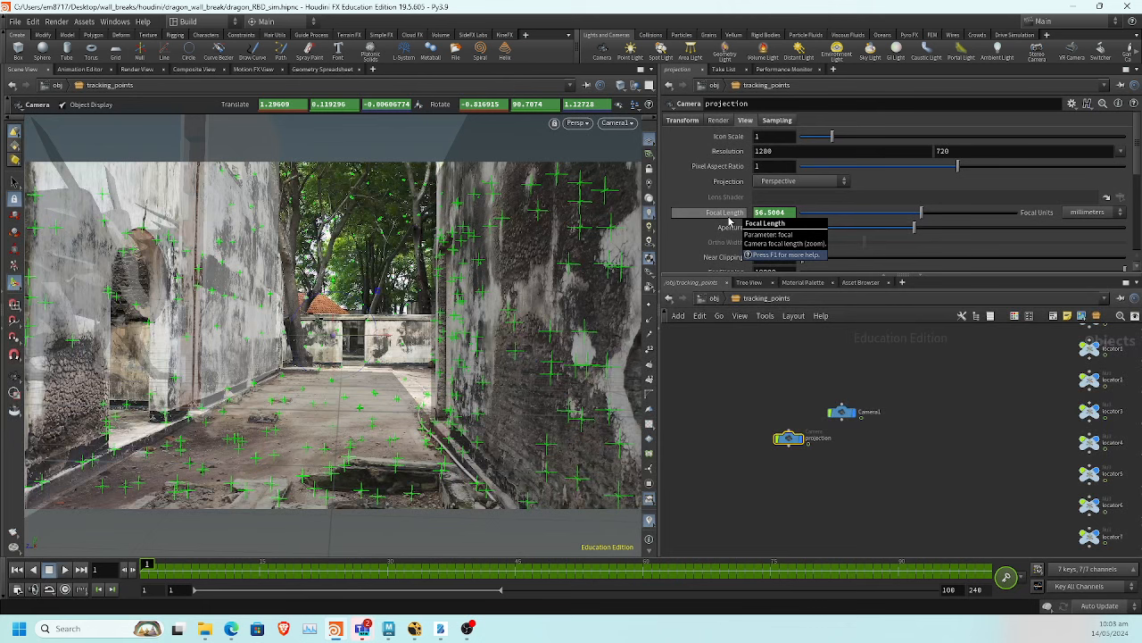
pyautogui.scroll(-5, 928, 201)
pyautogui.scroll(4, 934, 197)
pyautogui.scroll(1, 935, 197)
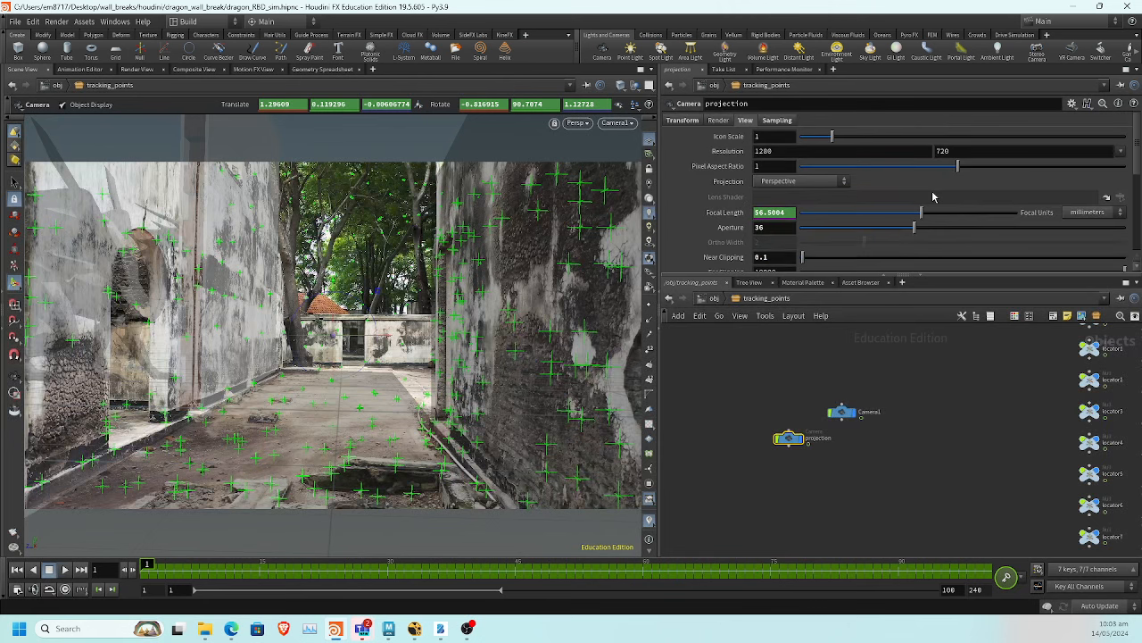
pyautogui.click(592, 568)
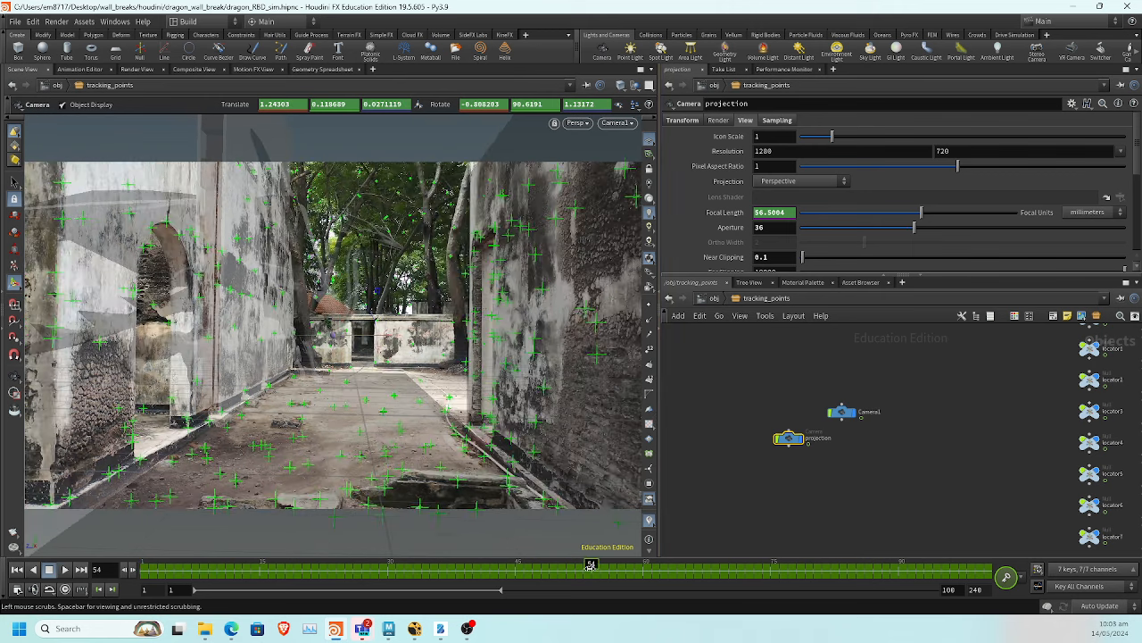
pyautogui.moveTo(590, 566); pyautogui.dragTo(143, 576)
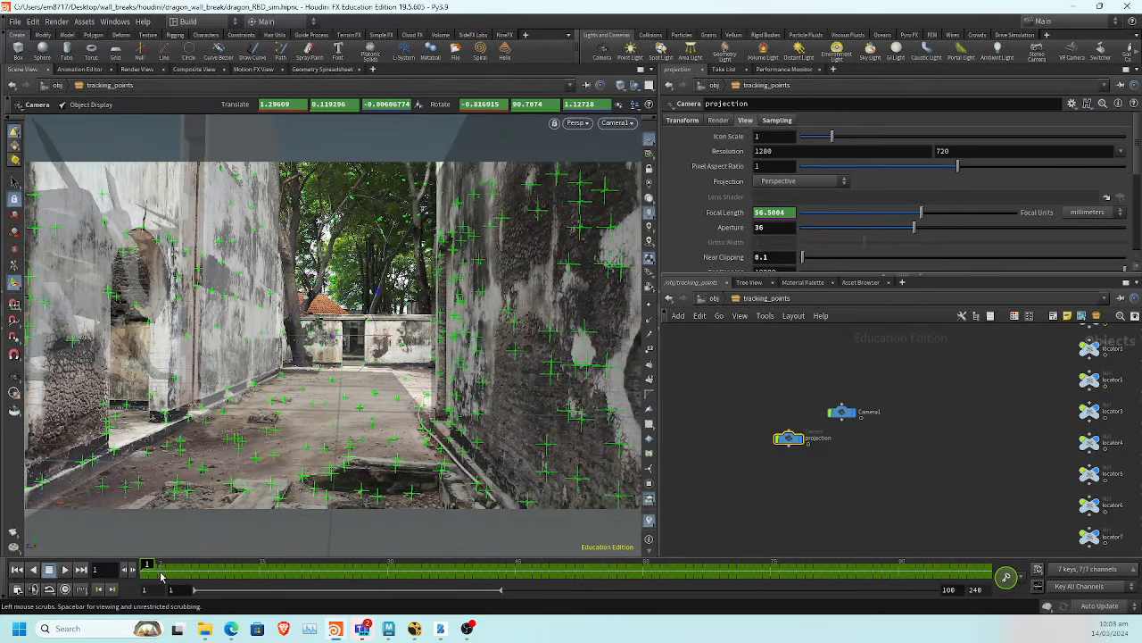
pyautogui.moveTo(959, 578); pyautogui.dragTo(142, 577)
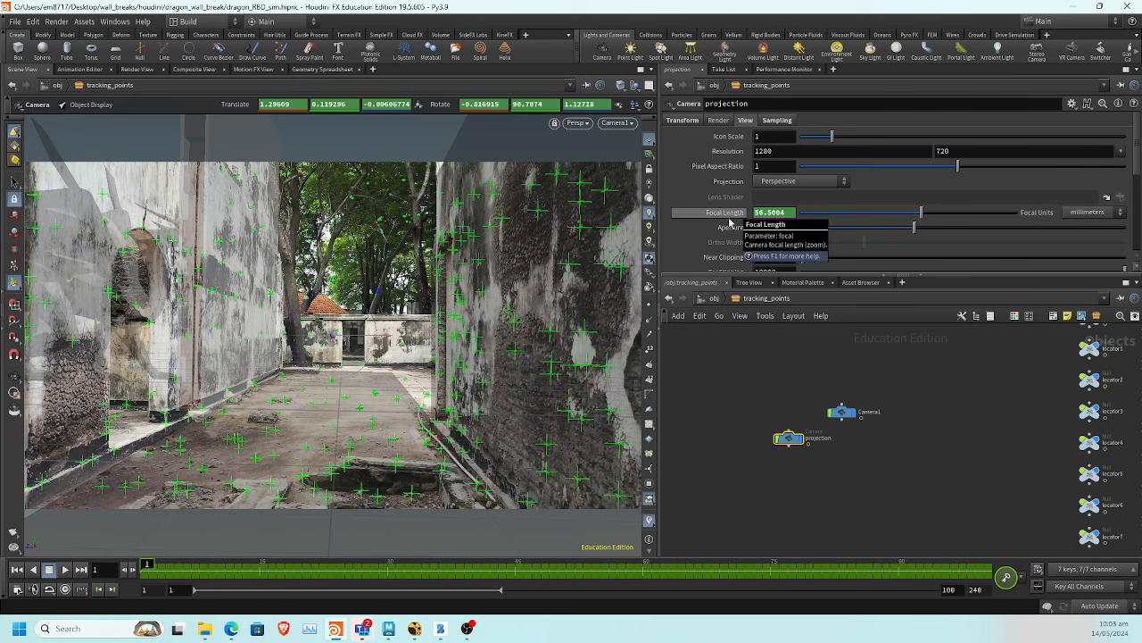
# Delete the animation from the projection camera's Focal Length, Translate and Rotate channels, keeping their frame 1 values
pyautogui.keyDown('ctrl'); pyautogui.click(729, 218); pyautogui.keyUp('ctrl')
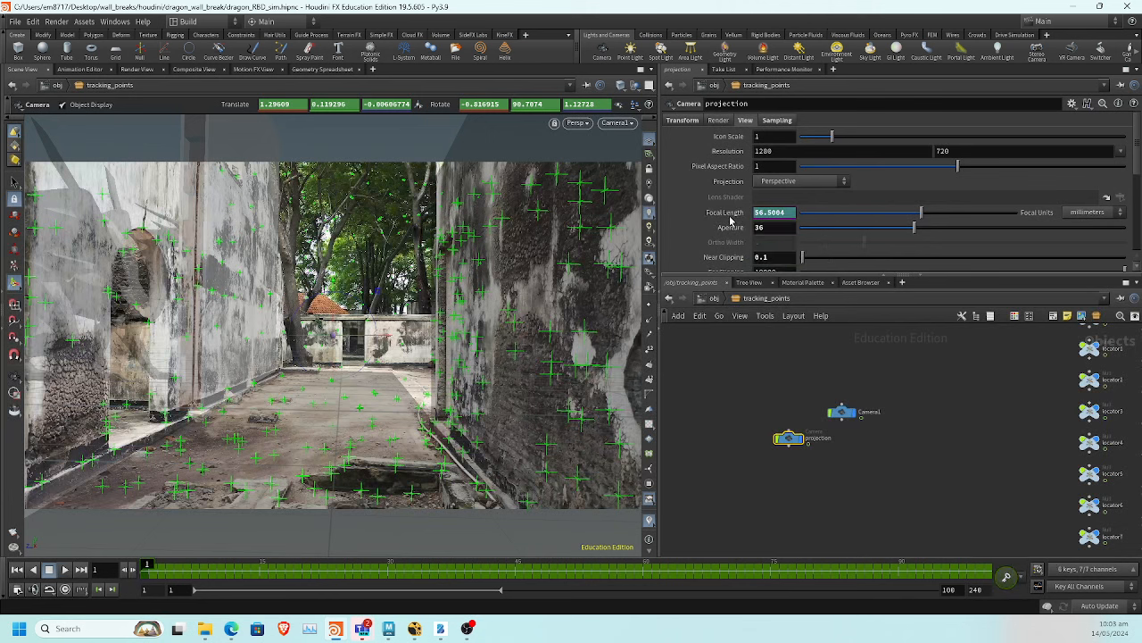
pyautogui.keyDown('ctrl'); pyautogui.keyDown('shift'); pyautogui.click(729, 218); pyautogui.keyUp('shift'); pyautogui.keyUp('ctrl')
pyautogui.scroll(-5, 757, 211)
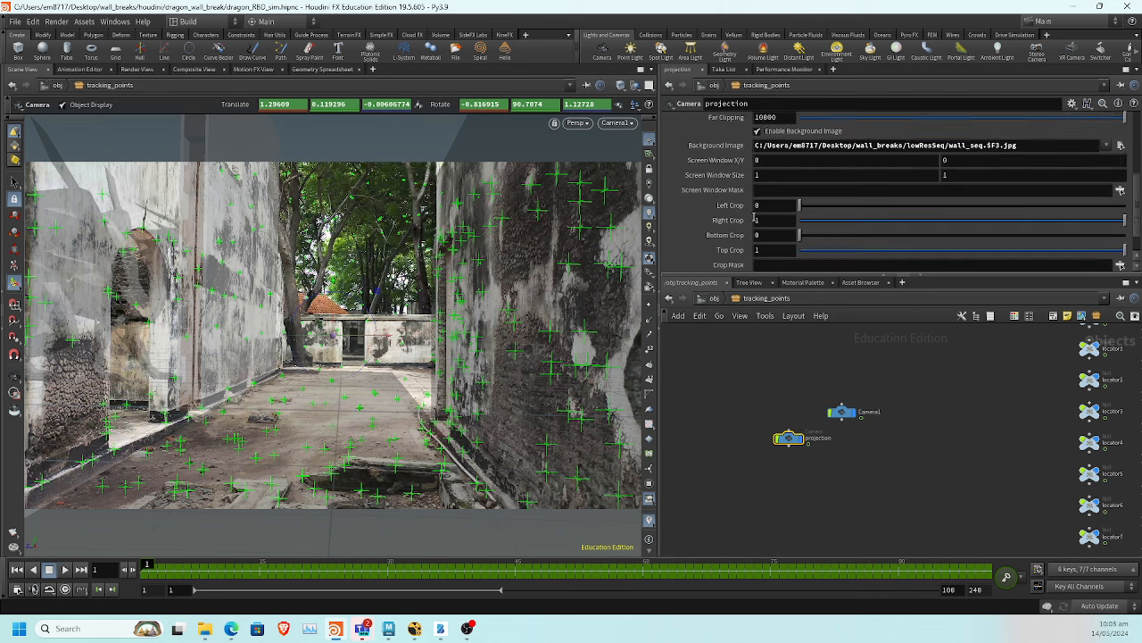
pyautogui.scroll(5, 754, 218)
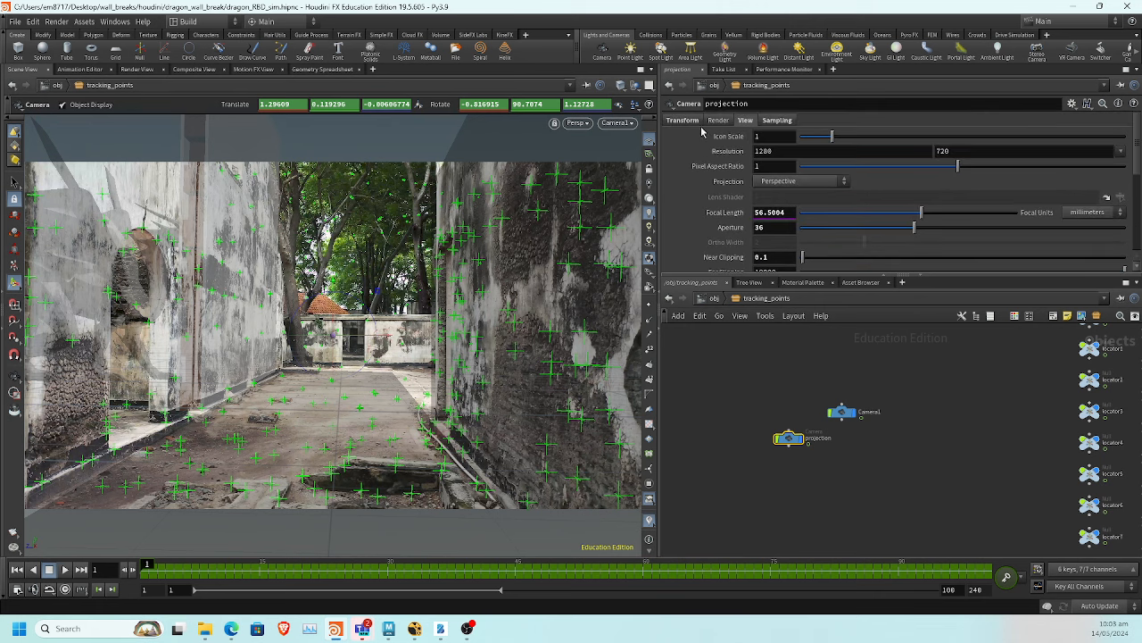
pyautogui.click(684, 122)
pyautogui.keyDown('ctrl'); pyautogui.keyDown('shift'); pyautogui.click(729, 152); pyautogui.keyUp('shift'); pyautogui.keyUp('ctrl')
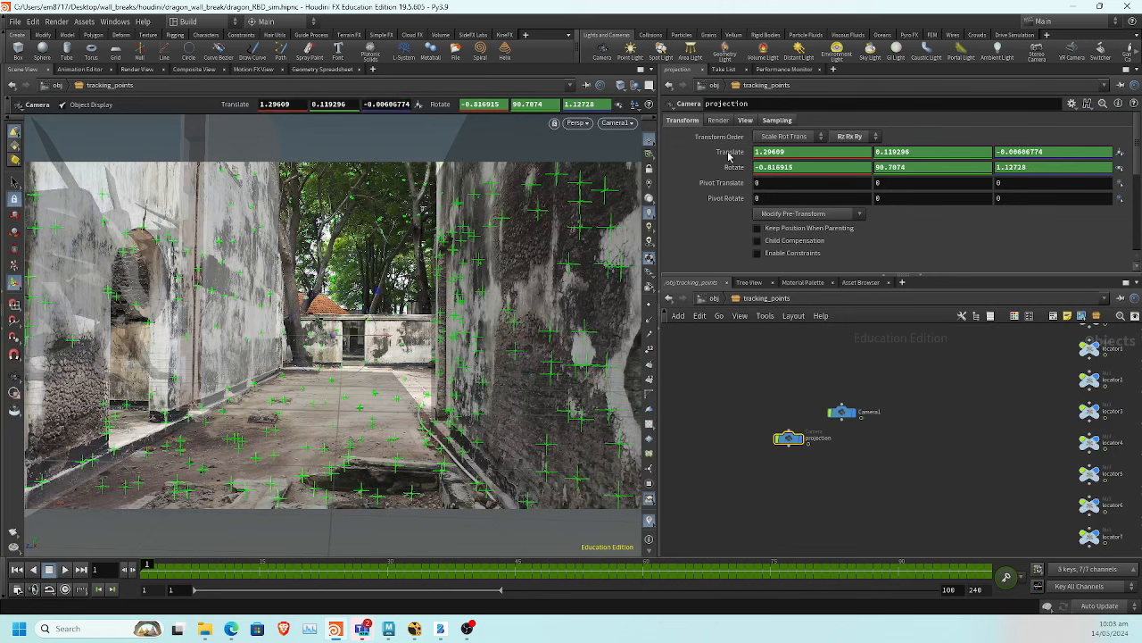
pyautogui.keyDown('ctrl'); pyautogui.keyDown('shift'); pyautogui.click(732, 166); pyautogui.keyUp('shift'); pyautogui.keyUp('ctrl')
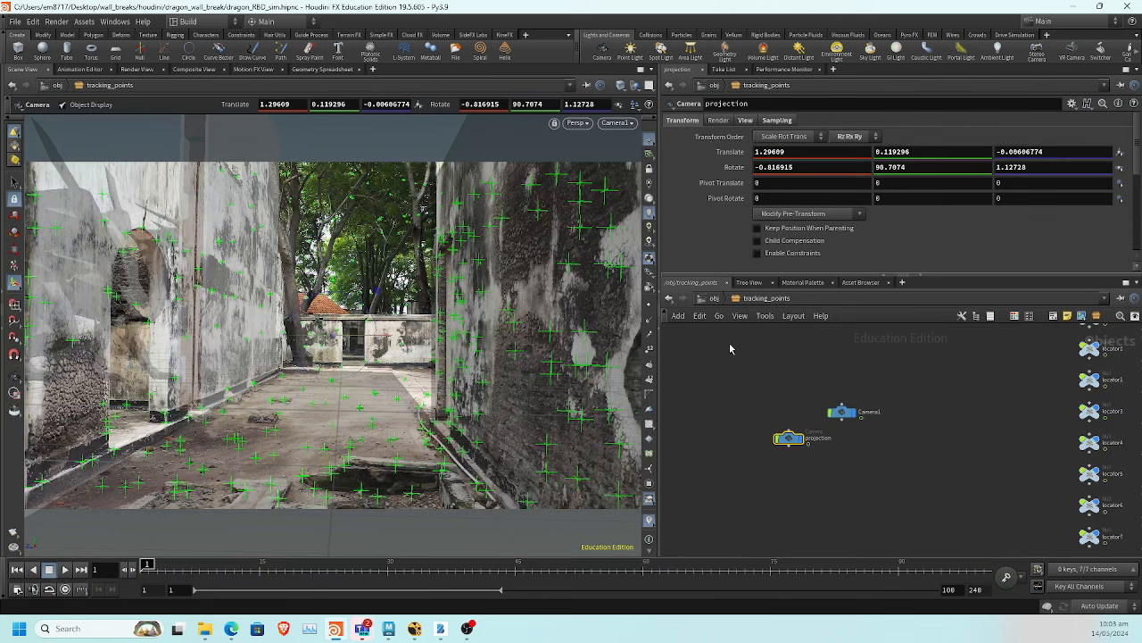
# Rename the static projection camera as projectionCam
pyautogui.doubleClick(821, 438)
pyautogui.write('Cam')
pyautogui.press('Return')
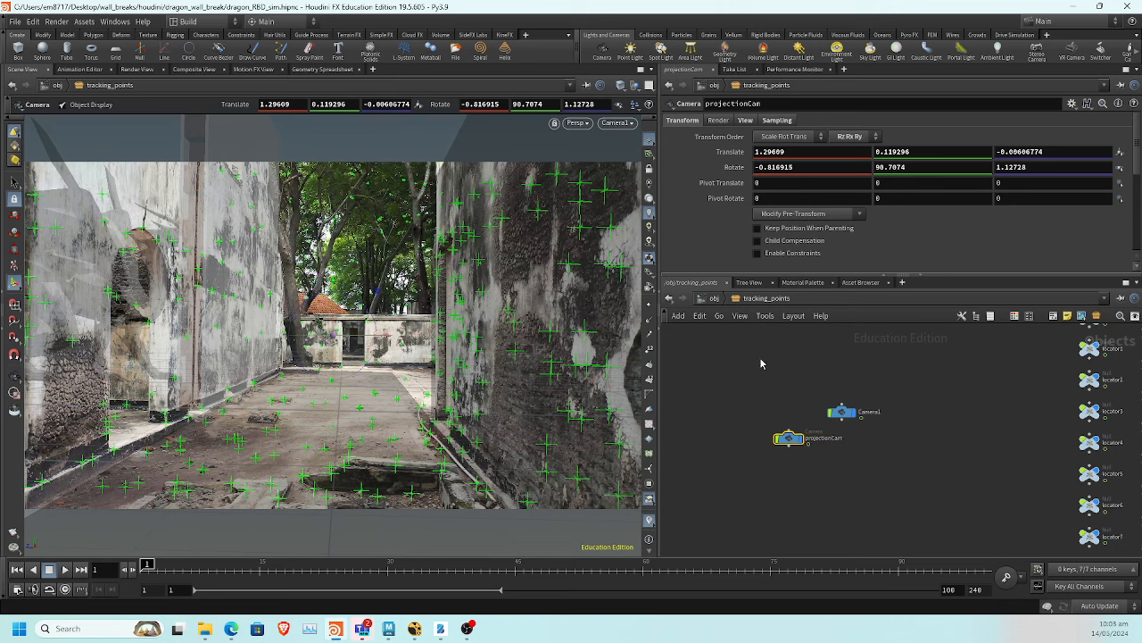
# In the main_wall network, set uvtexture1 to Perspective From Camera and assign /obj/tracking_points/projectionCam as its camera
pyautogui.click(711, 299)
pyautogui.moveTo(868, 479); pyautogui.dragTo(880, 375, button='middle')
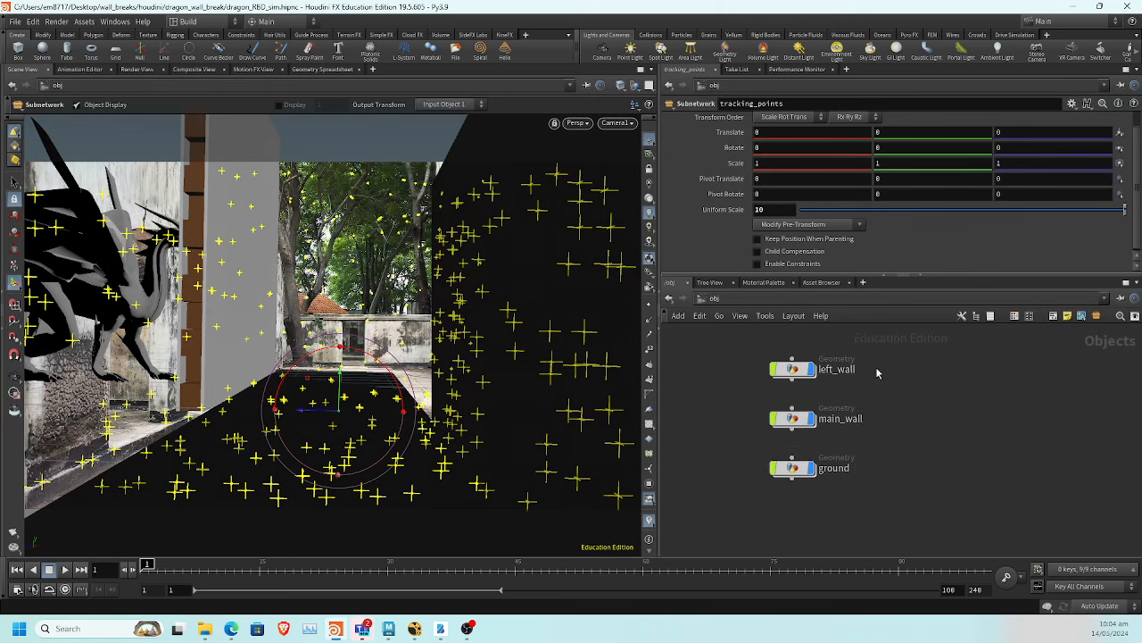
pyautogui.doubleClick(794, 423)
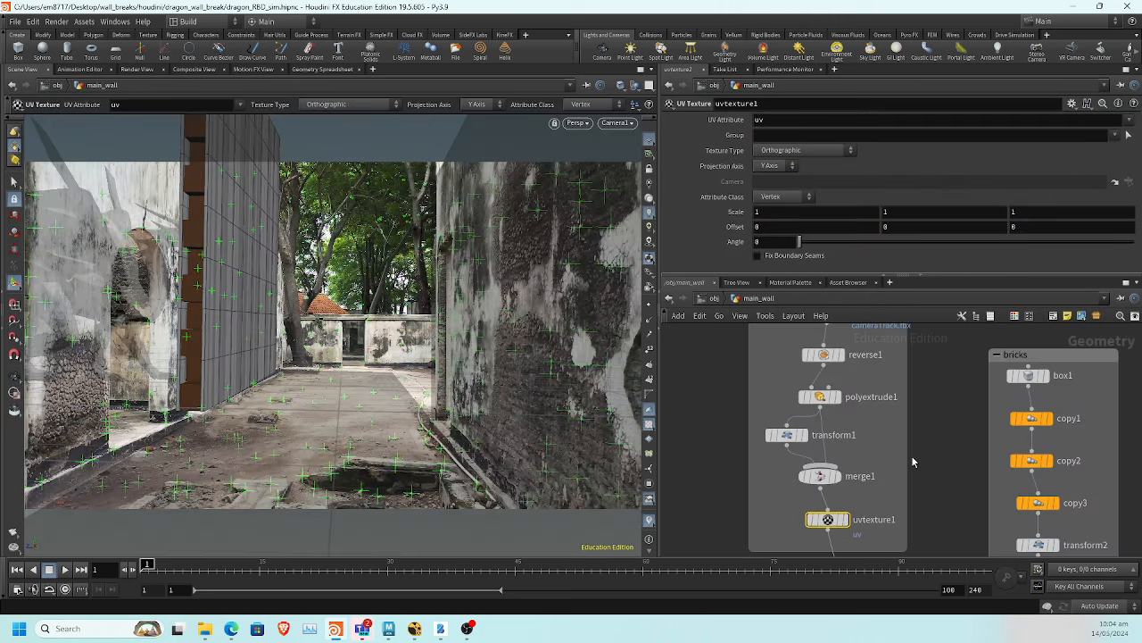
pyautogui.moveTo(892, 484); pyautogui.dragTo(868, 429, button='middle')
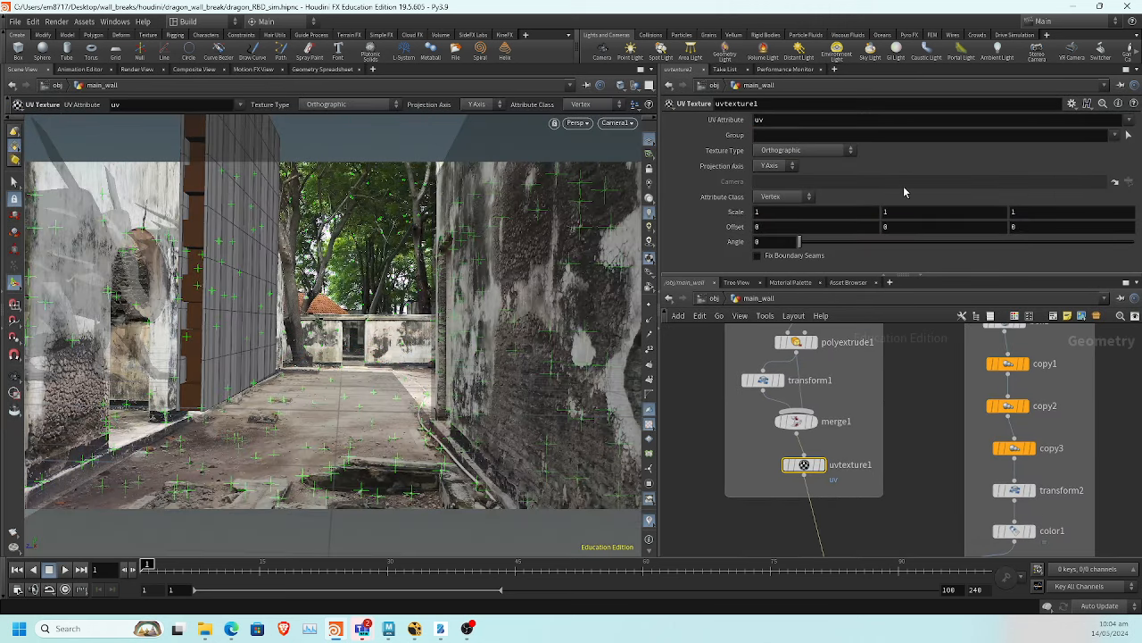
pyautogui.click(829, 151)
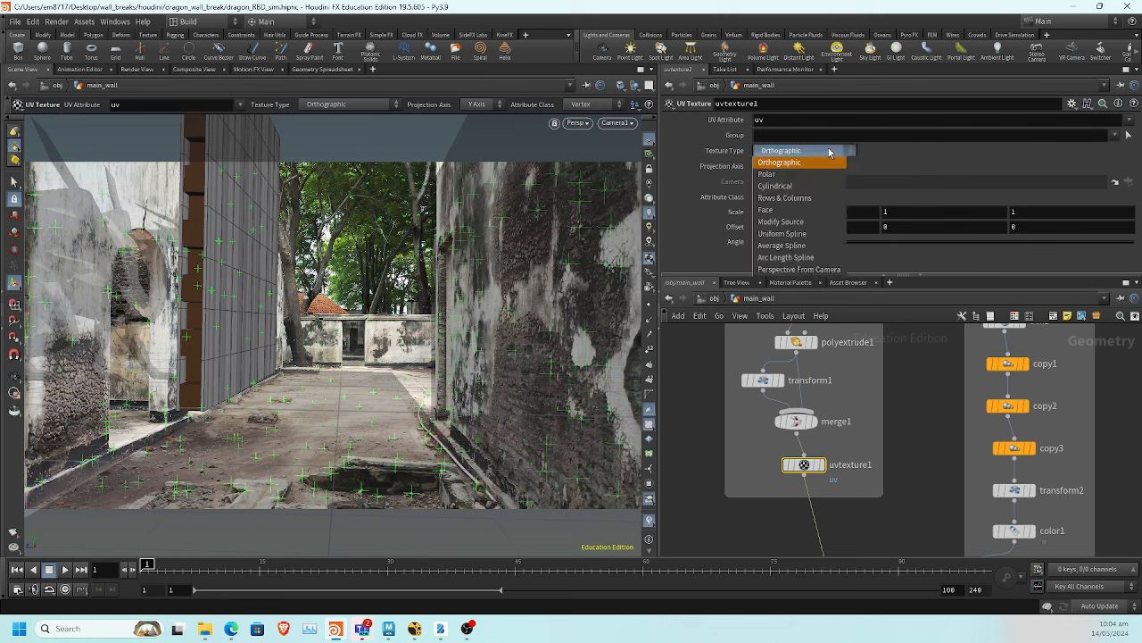
pyautogui.click(799, 270)
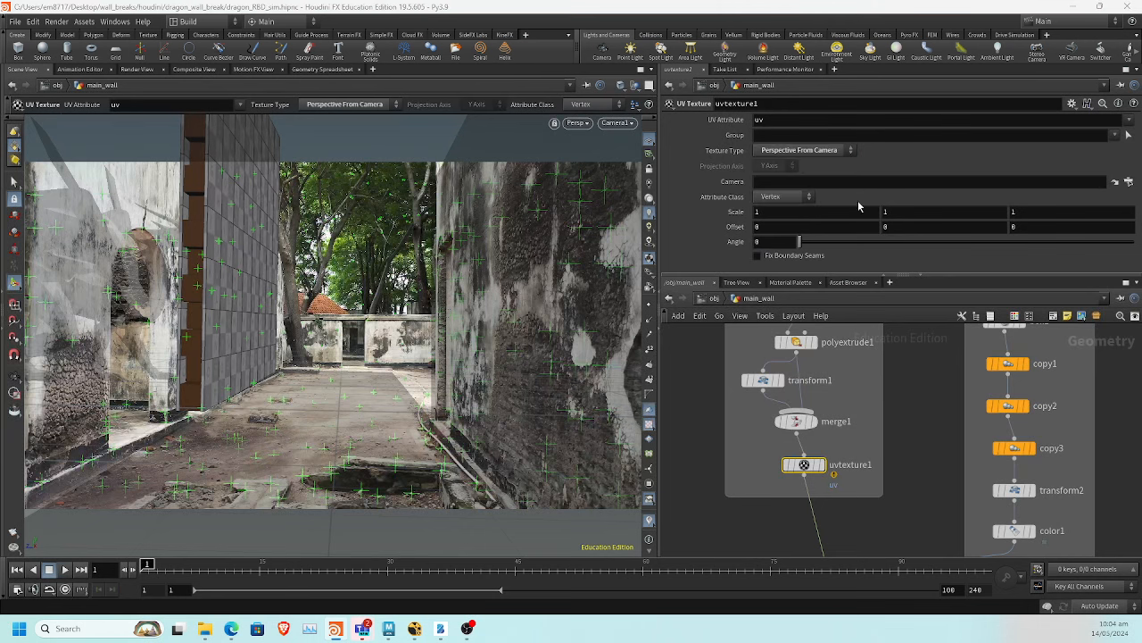
pyautogui.click(1129, 182)
pyautogui.click(1066, 142)
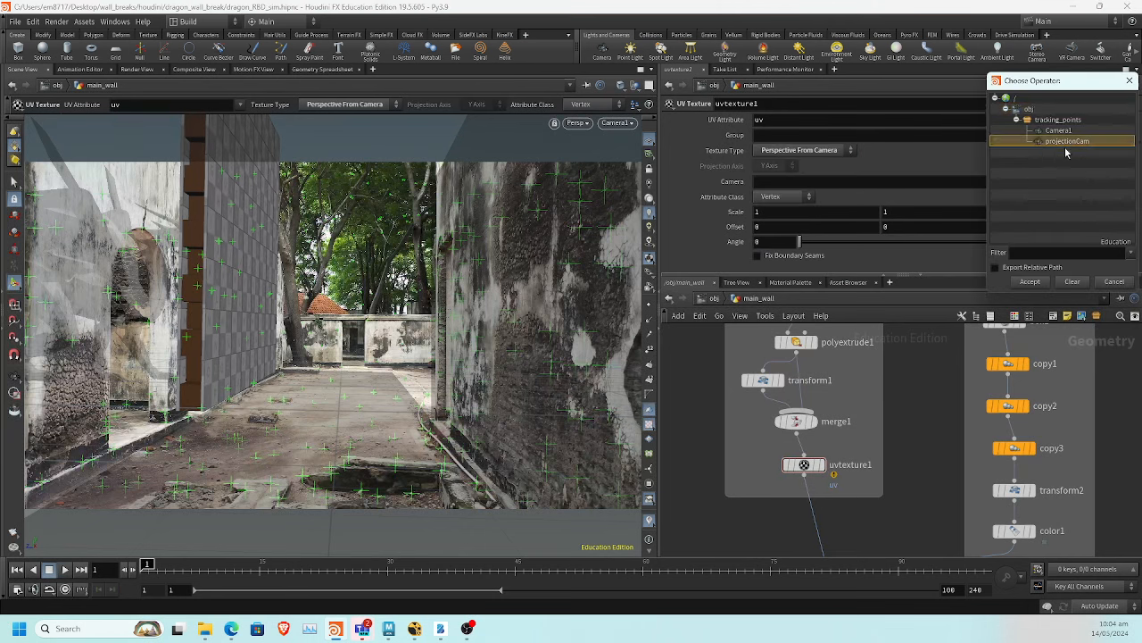
pyautogui.click(1033, 283)
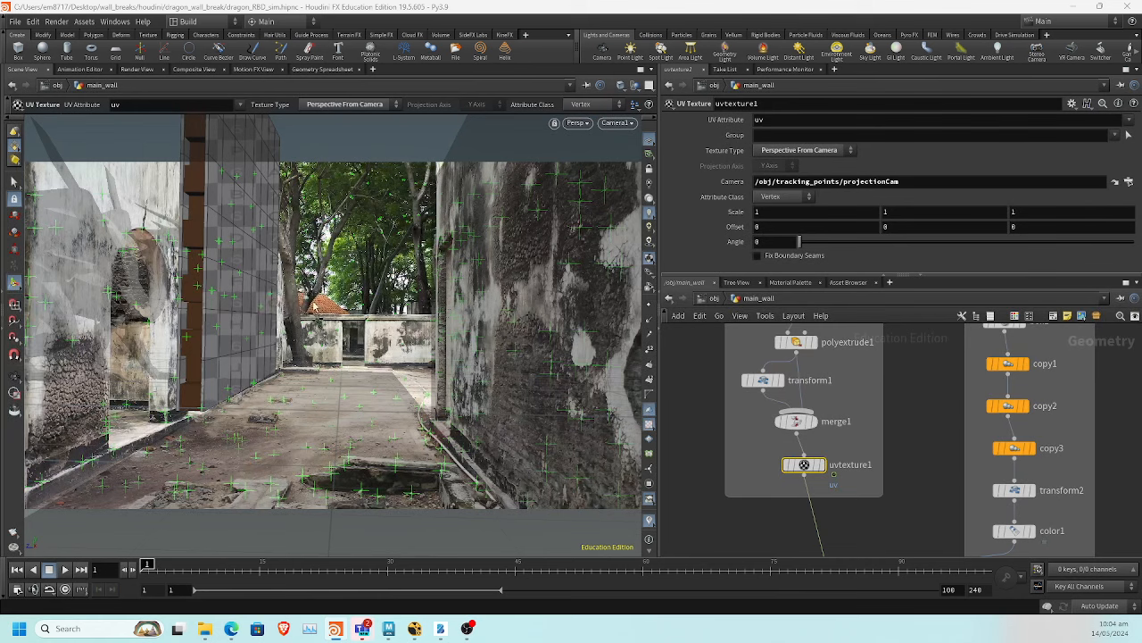
# Orbit around the wall to inspect the projected UV pattern from the front, and return to the tracking_points Camera1 view
pyautogui.keyDown('alt'); pyautogui.moveTo(417, 260); pyautogui.dragTo(321, 301); pyautogui.keyUp('alt')
pyautogui.hotkey('space', 'h')
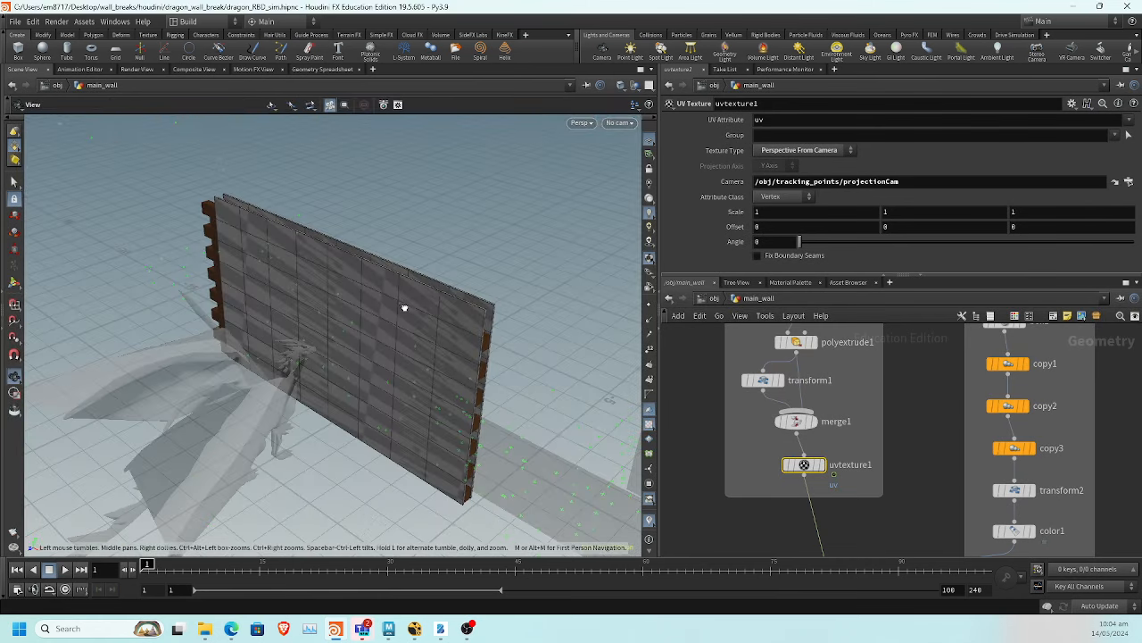
pyautogui.keyDown('alt'); pyautogui.moveTo(403, 306); pyautogui.dragTo(168, 263); pyautogui.keyUp('alt')
pyautogui.keyDown('alt'); pyautogui.moveTo(301, 294); pyautogui.dragTo(170, 265); pyautogui.keyUp('alt')
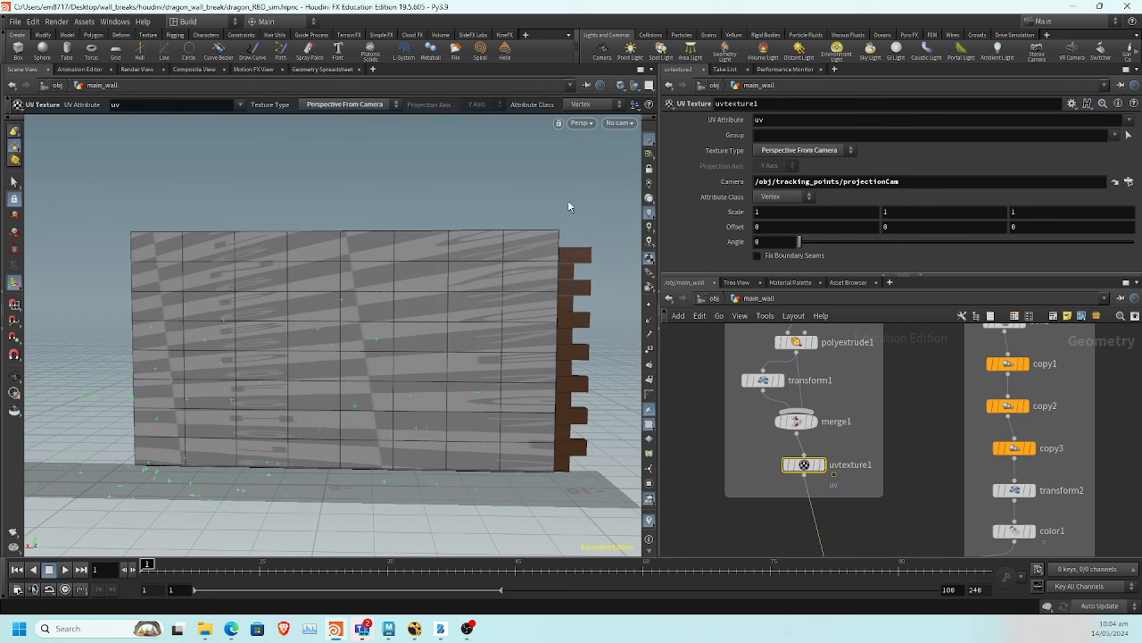
pyautogui.click(623, 122)
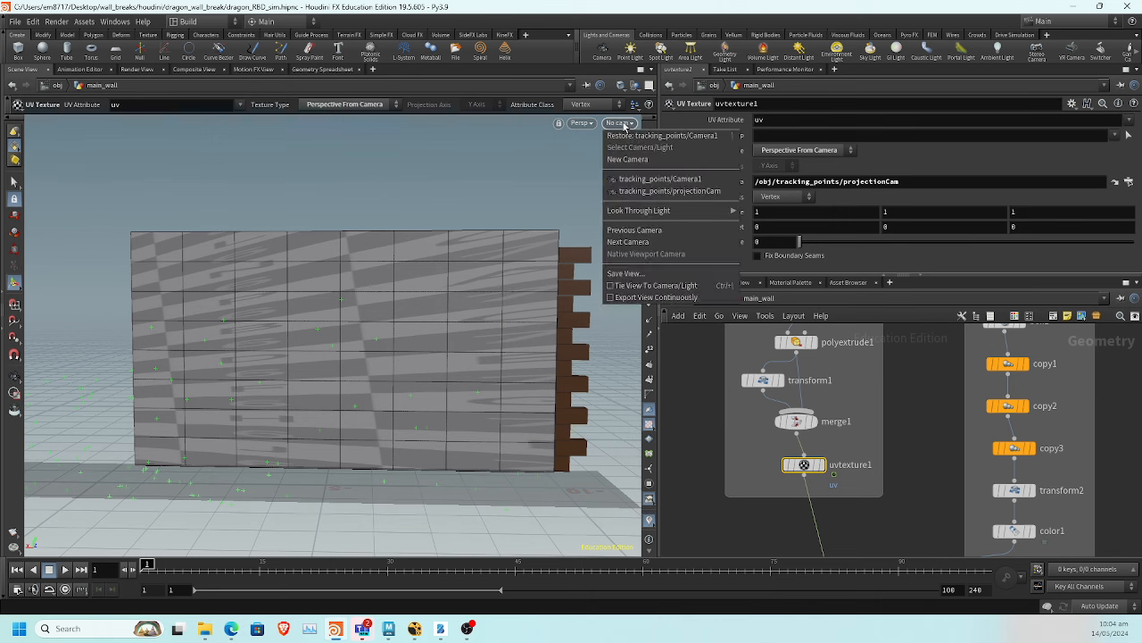
pyautogui.click(651, 180)
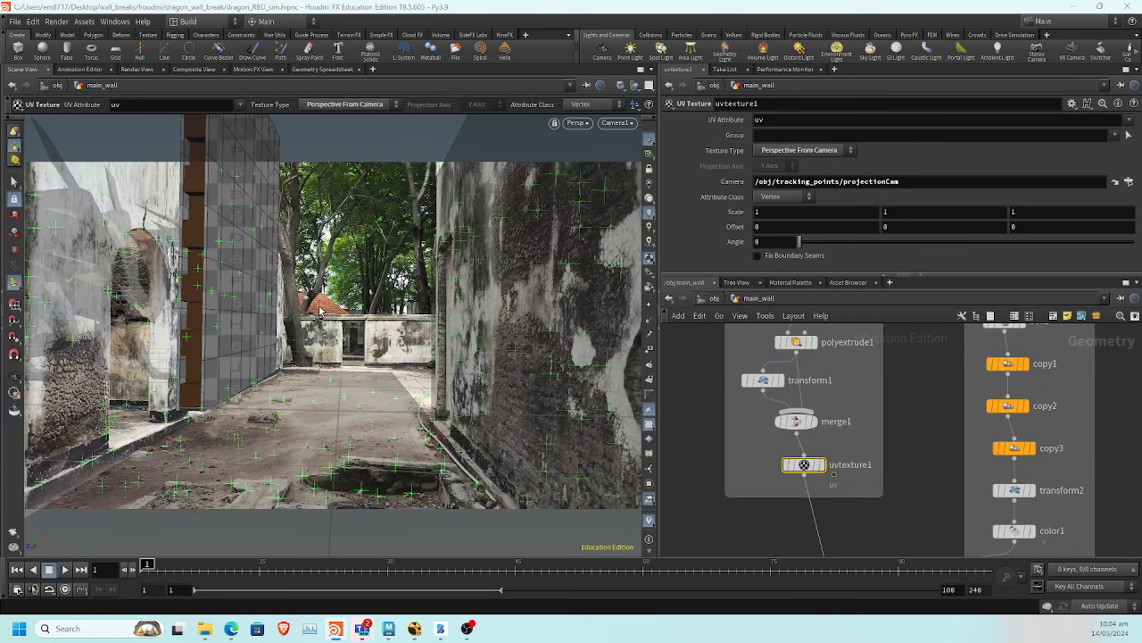
# Extend the plaster network box downward and move merge2 lower to make room below uvtexture1
pyautogui.moveTo(853, 495)
pyautogui.mouseDown()
pyautogui.moveTo(853, 544)
pyautogui.moveTo(859, 496)
pyautogui.mouseUp()
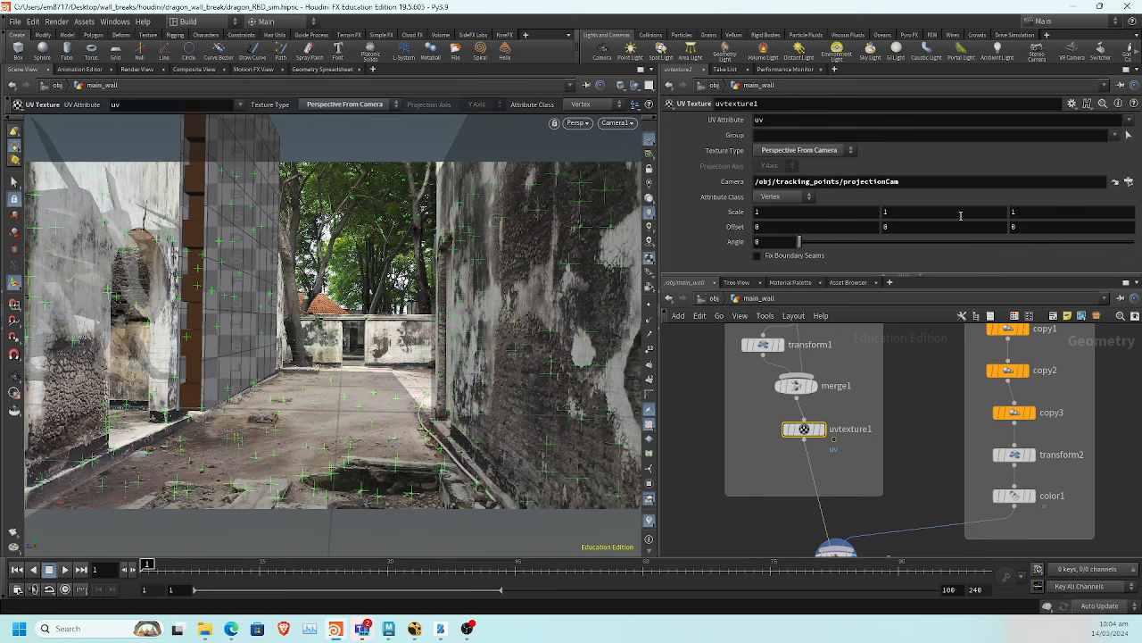
pyautogui.moveTo(923, 394); pyautogui.dragTo(895, 325, button='middle')
pyautogui.moveTo(808, 472); pyautogui.dragTo(836, 518)
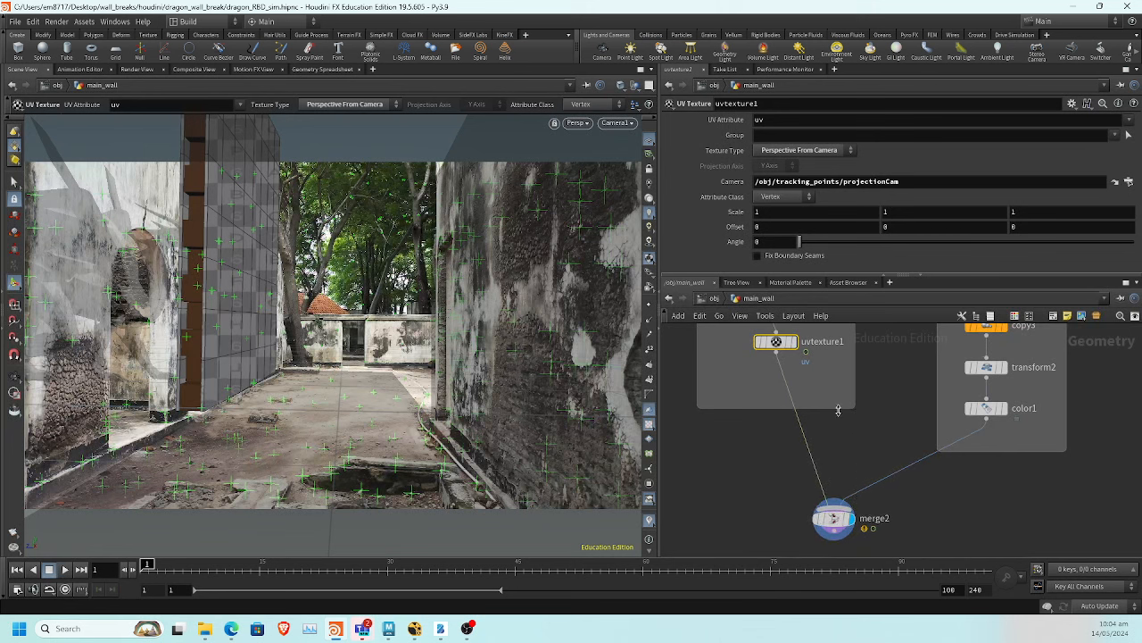
pyautogui.moveTo(838, 409); pyautogui.dragTo(839, 425)
pyautogui.click(814, 395)
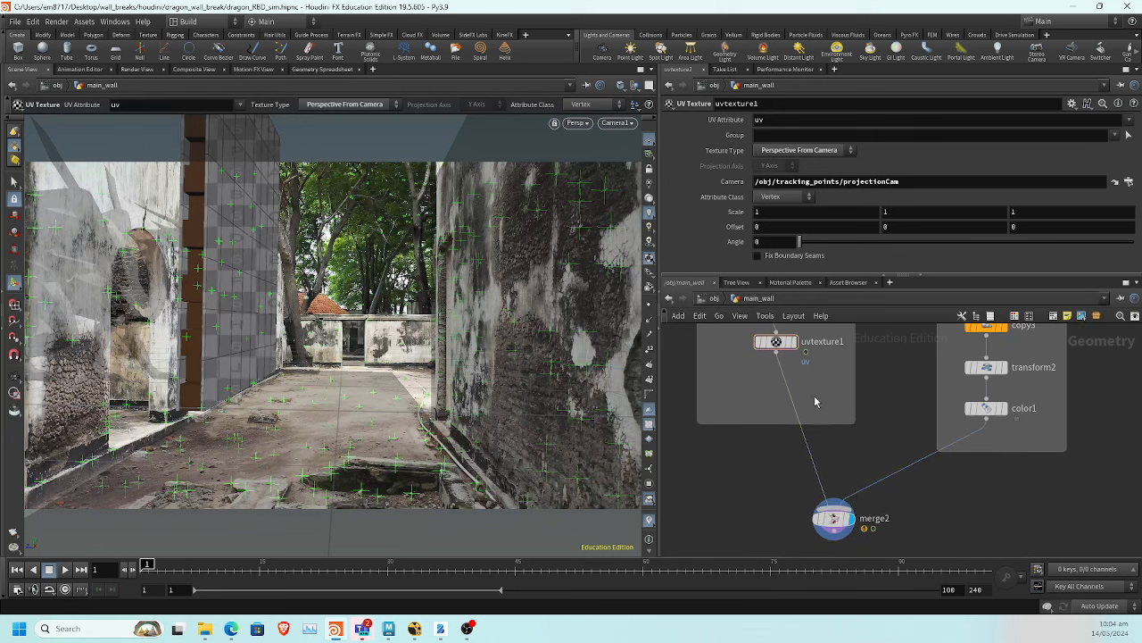
# Insert a UV Quick Shade node between uvtexture1 and merge2 inside the plaster box
pyautogui.press('Tab')
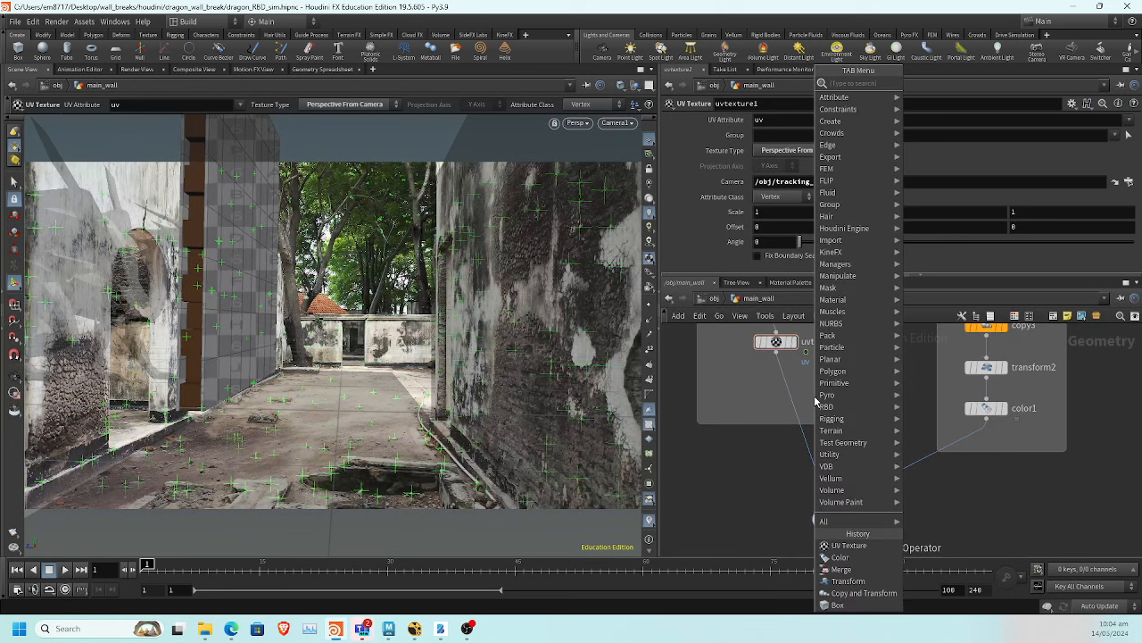
pyautogui.write('quick')
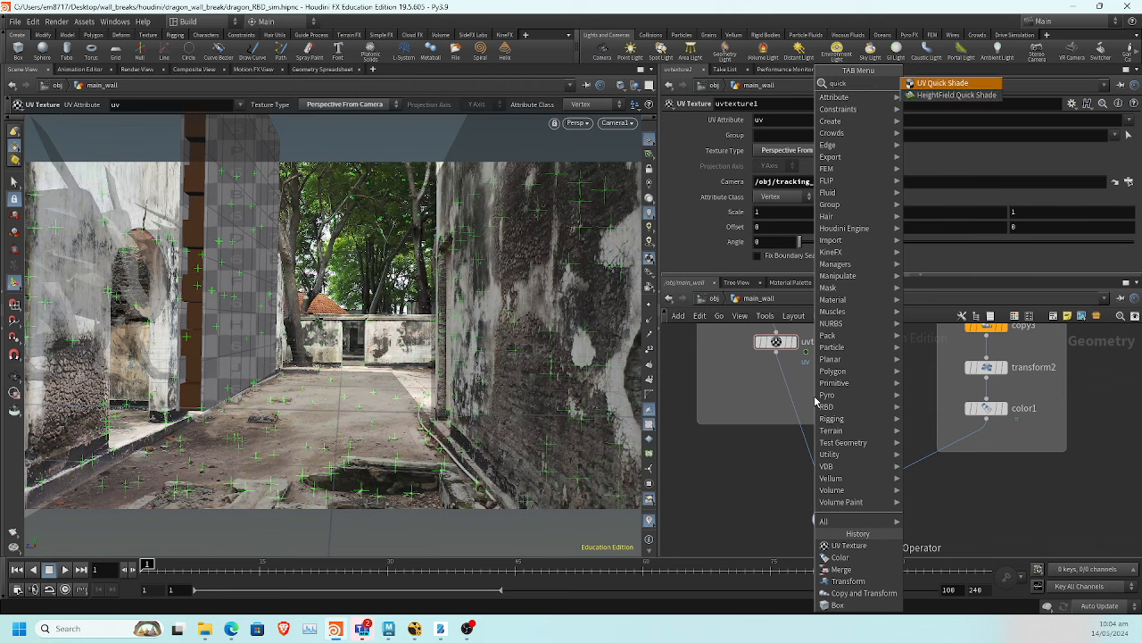
pyautogui.press('Return')
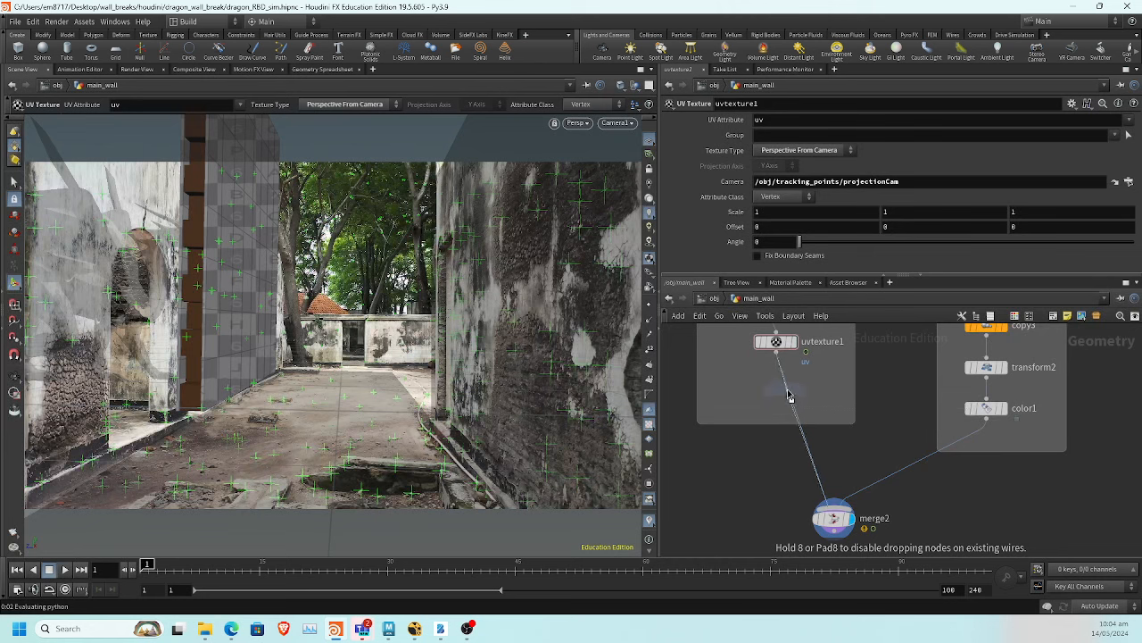
pyautogui.click(786, 389)
pyautogui.moveTo(786, 390); pyautogui.dragTo(769, 400)
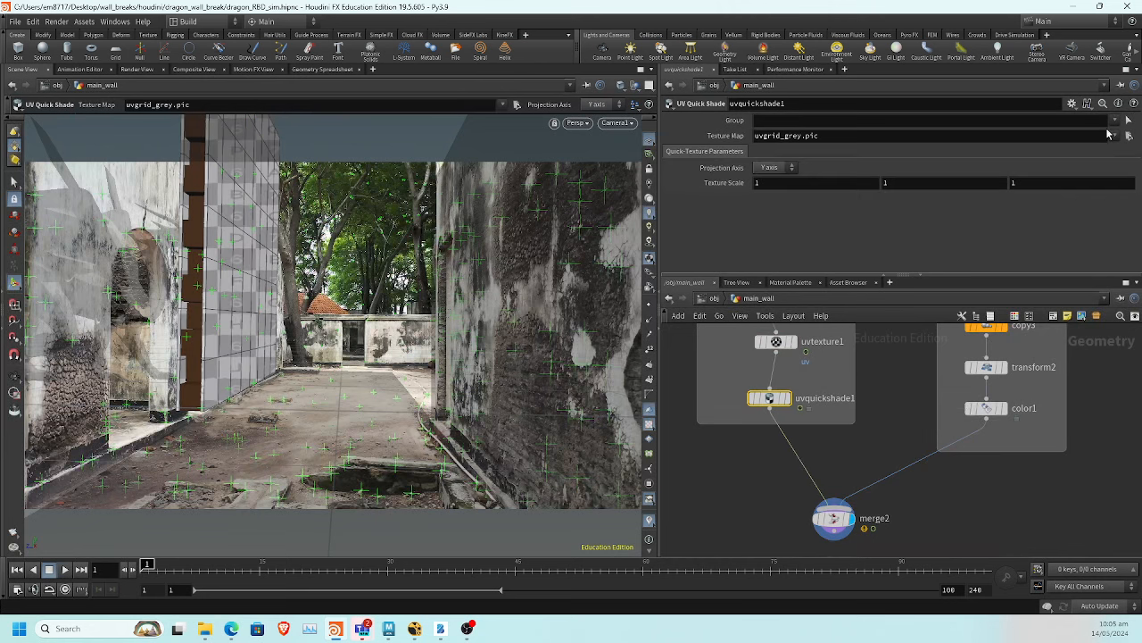
# Set the UV Quick Shade texture map to the single frame wall_seq.001.jpg from lowResSeq, with sequences listed as individual files
pyautogui.click(1129, 137)
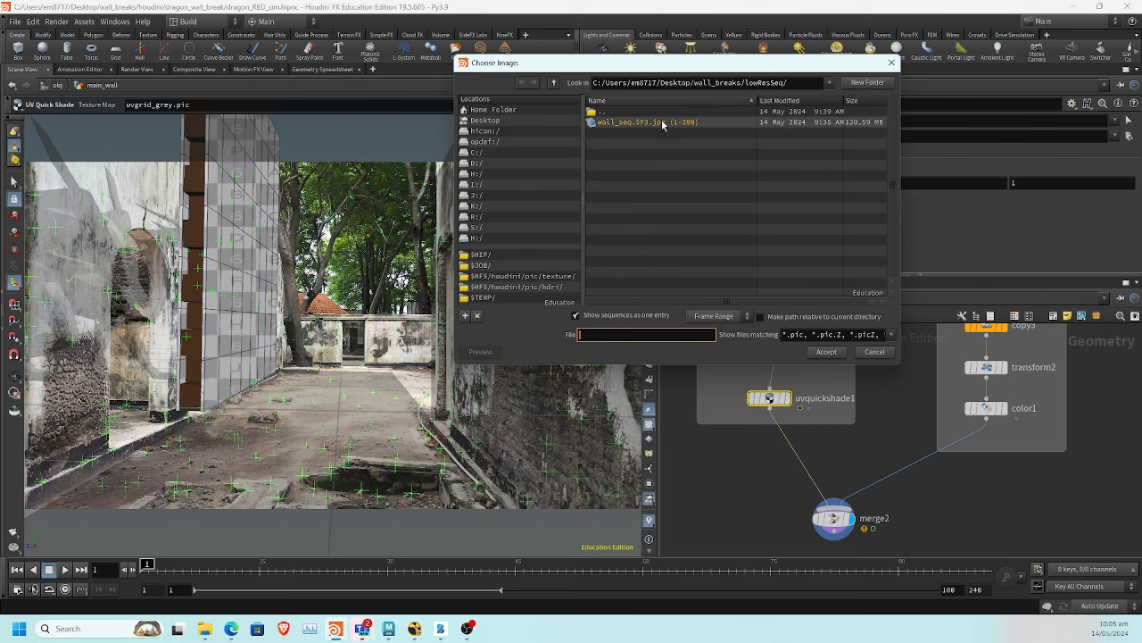
pyautogui.click(576, 317)
pyautogui.click(577, 317)
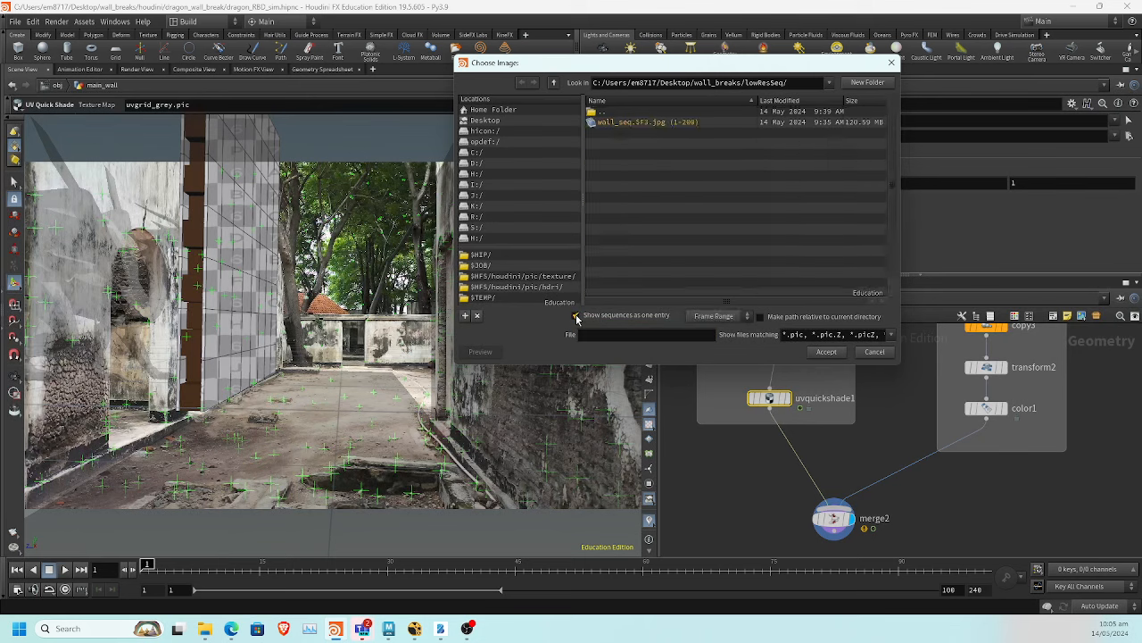
pyautogui.click(576, 317)
pyautogui.click(631, 120)
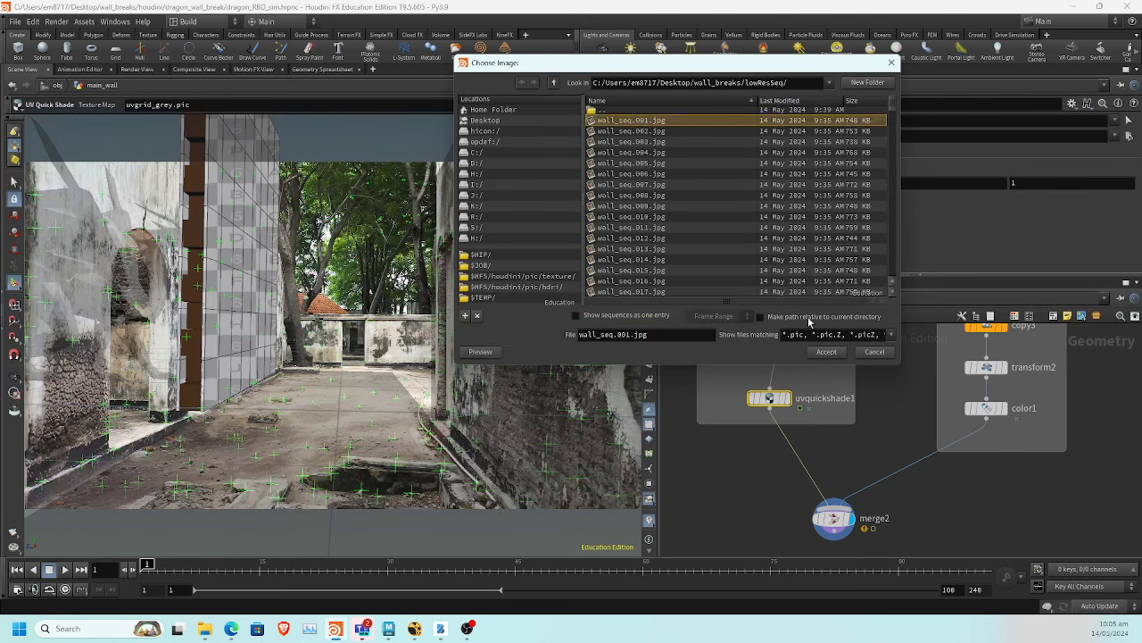
pyautogui.click(826, 352)
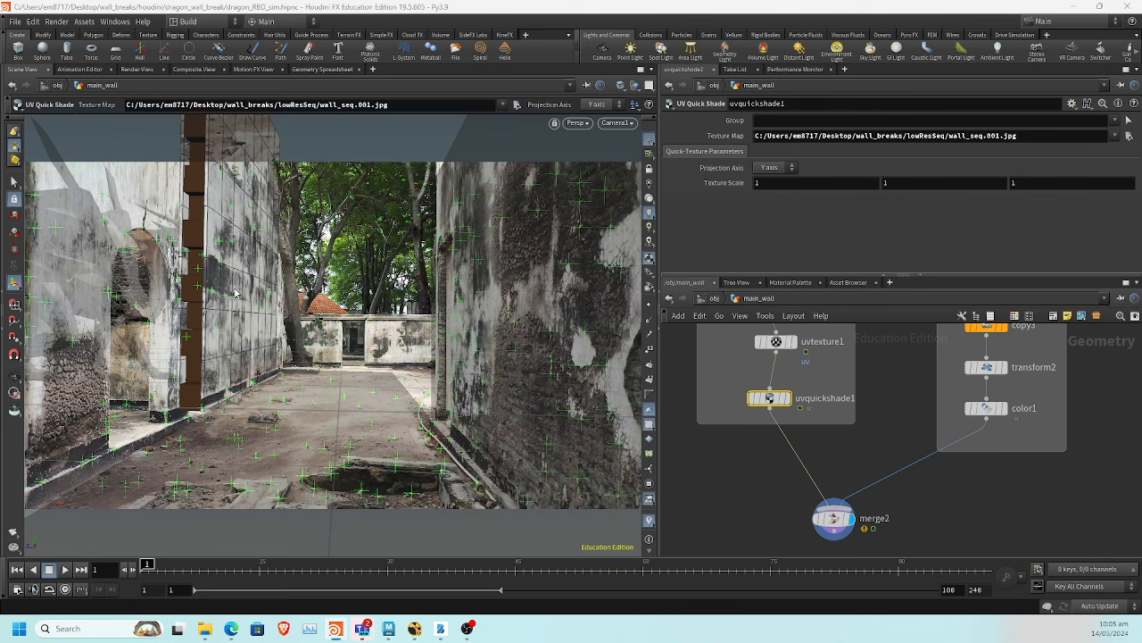
# Orbit around the wall to inspect the projected texture, and return to the tracking_points Camera1 view
pyautogui.keyDown('alt'); pyautogui.moveTo(277, 308); pyautogui.dragTo(324, 325); pyautogui.keyUp('alt')
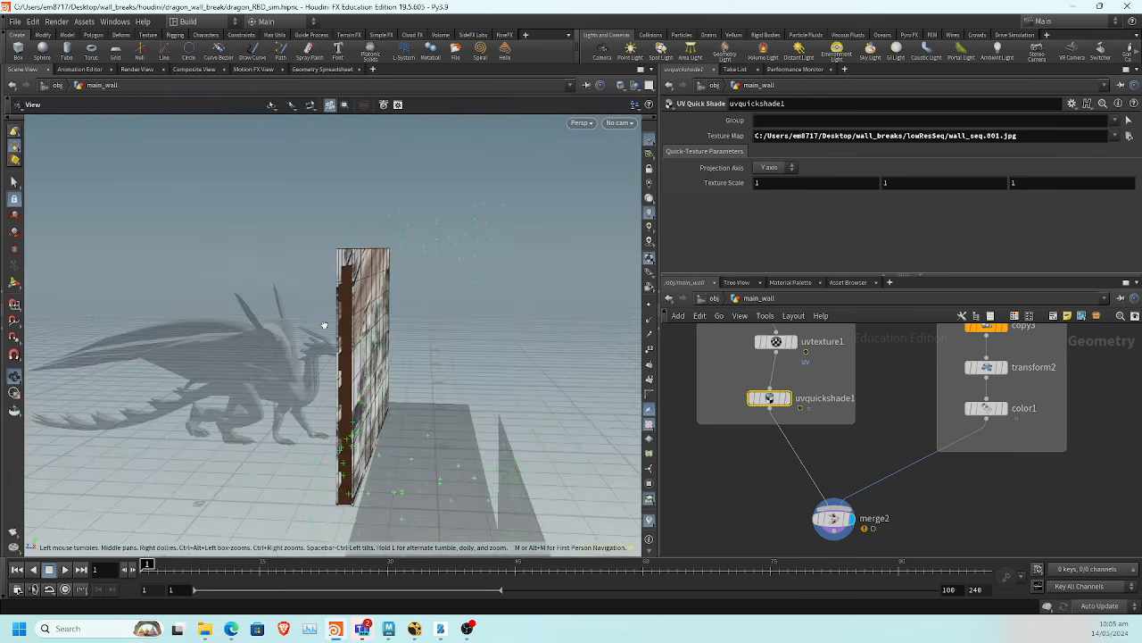
pyautogui.press('Return')
pyautogui.click(580, 123)
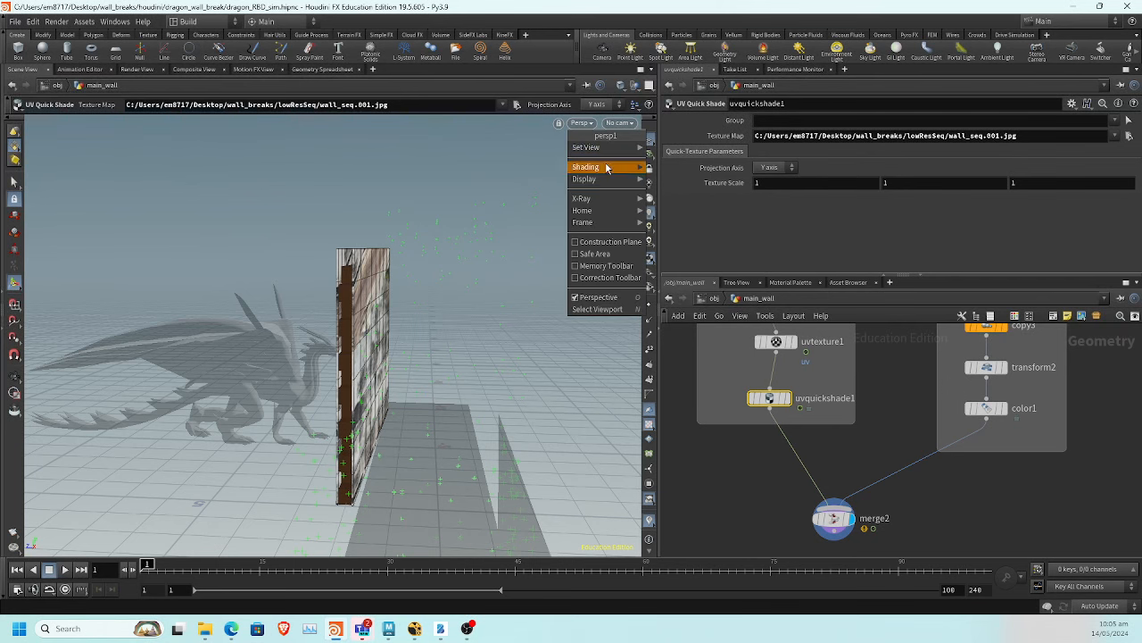
pyautogui.click(619, 122)
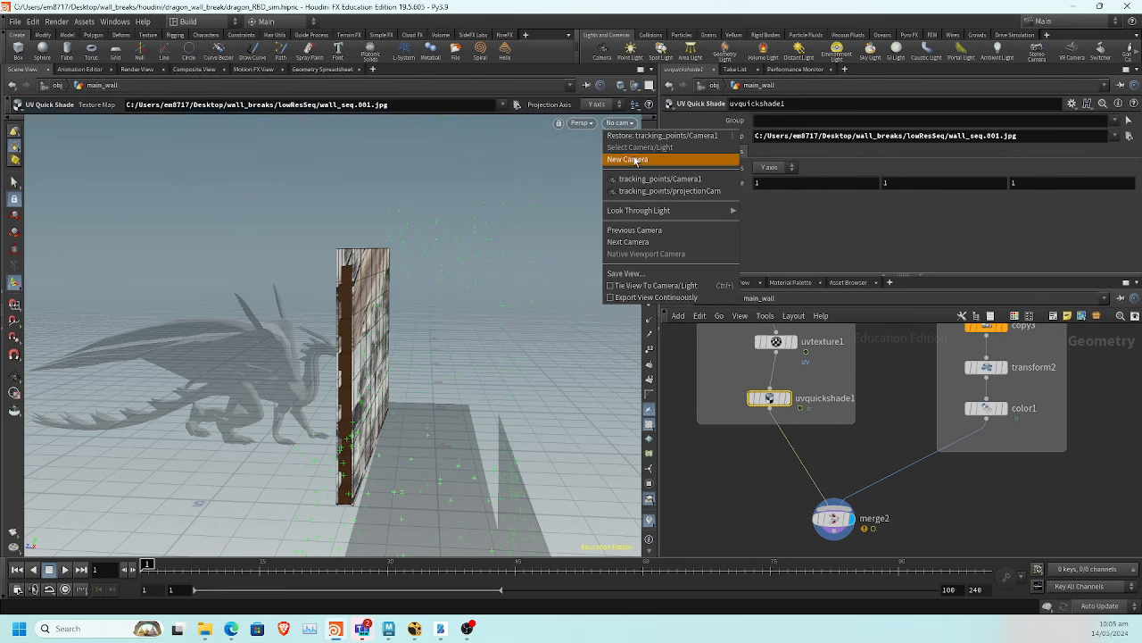
pyautogui.click(643, 178)
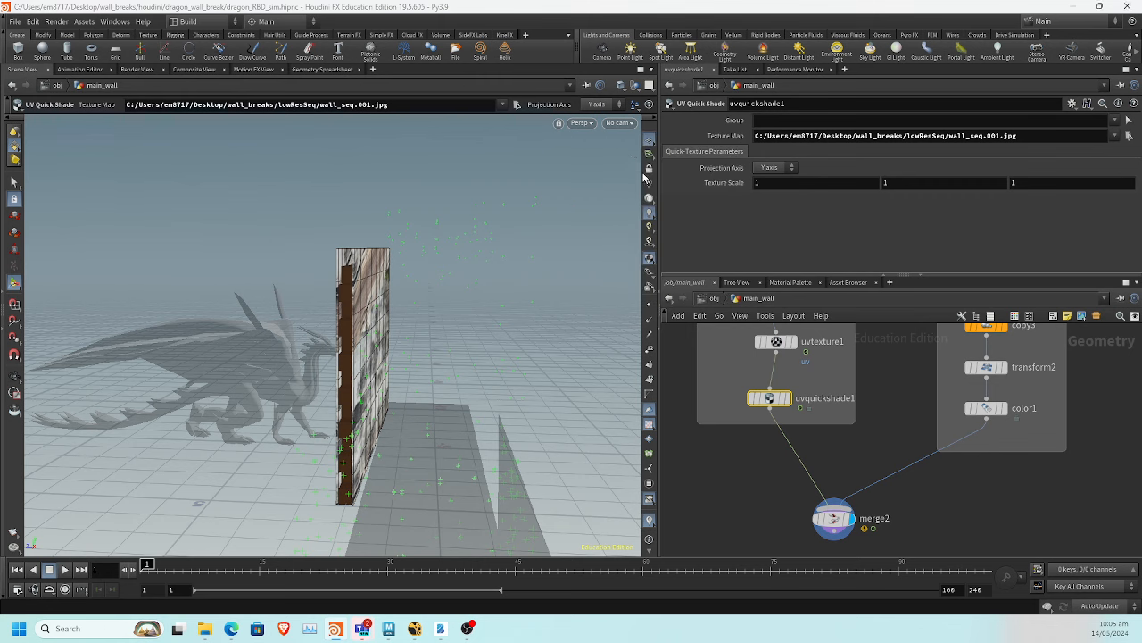
pyautogui.click(619, 122)
pyautogui.click(644, 179)
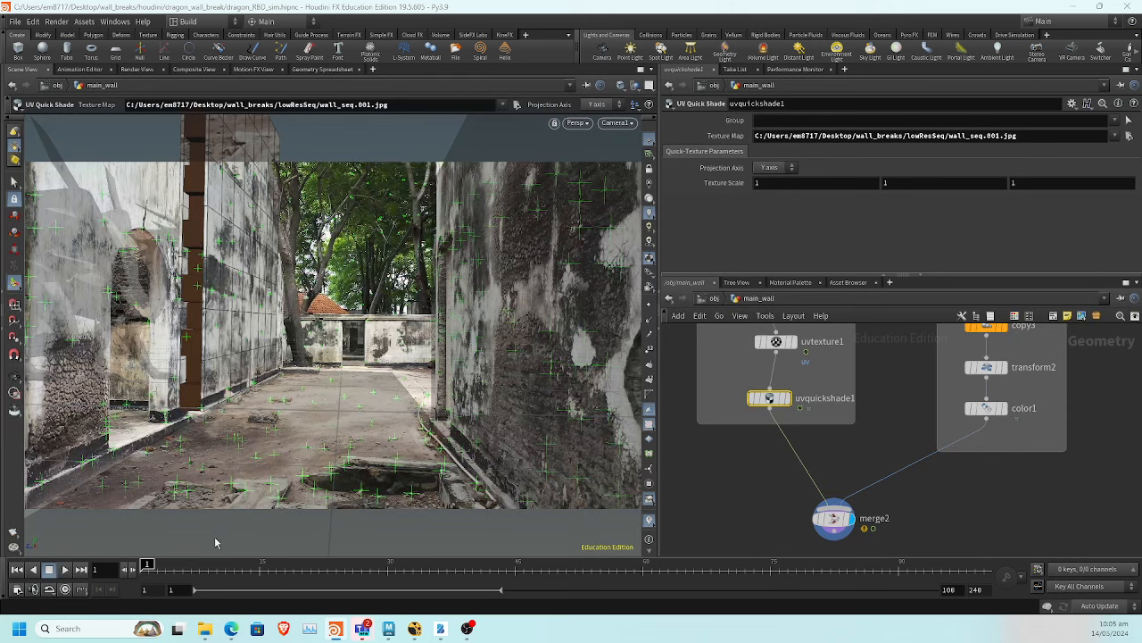
pyautogui.moveTo(214, 566); pyautogui.dragTo(143, 562)
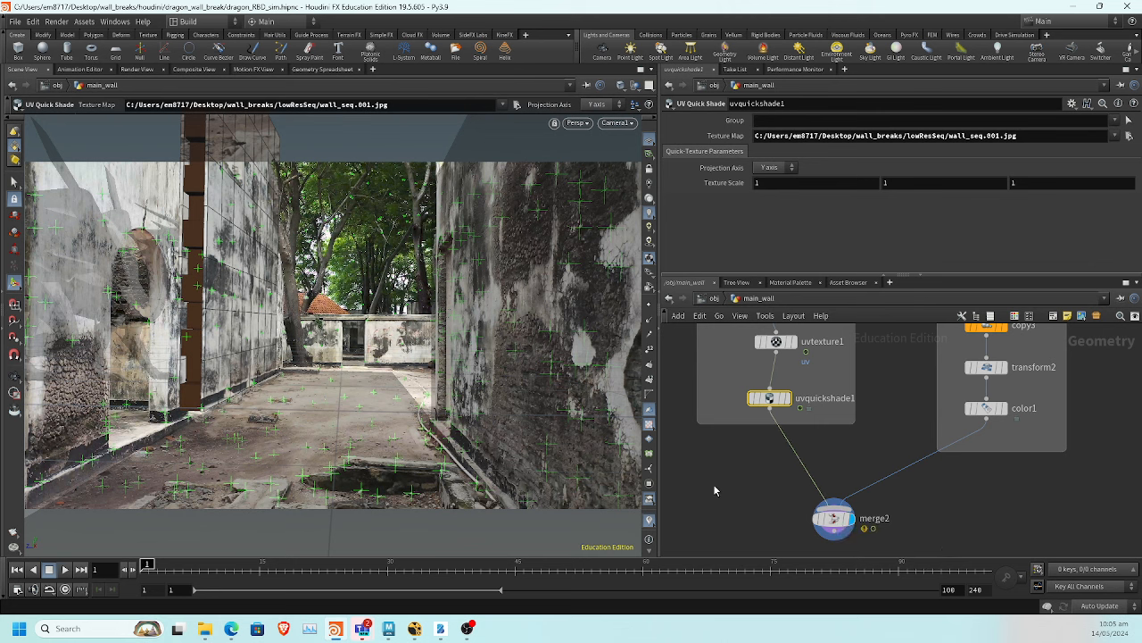
# Move merge2 aside and insert an RBD Material Fracture node between uvquickshade1 and merge2
pyautogui.moveTo(727, 485); pyautogui.dragTo(730, 438, button='middle')
pyautogui.moveTo(831, 469); pyautogui.dragTo(885, 491)
pyautogui.click(788, 475)
pyautogui.press('Tab')
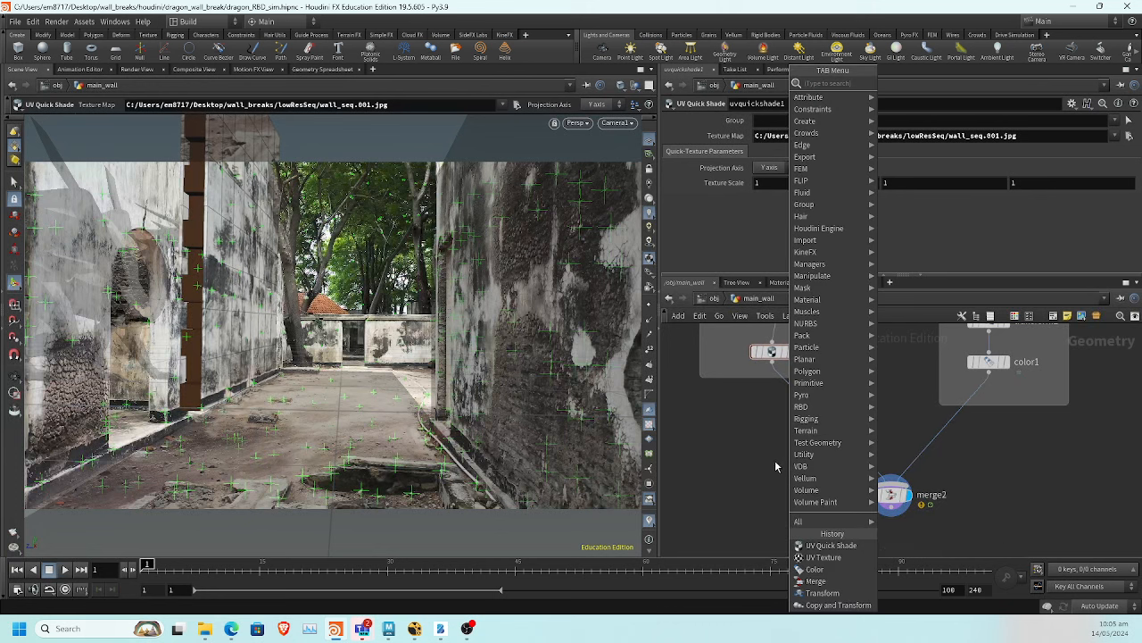
pyautogui.press('Tab')
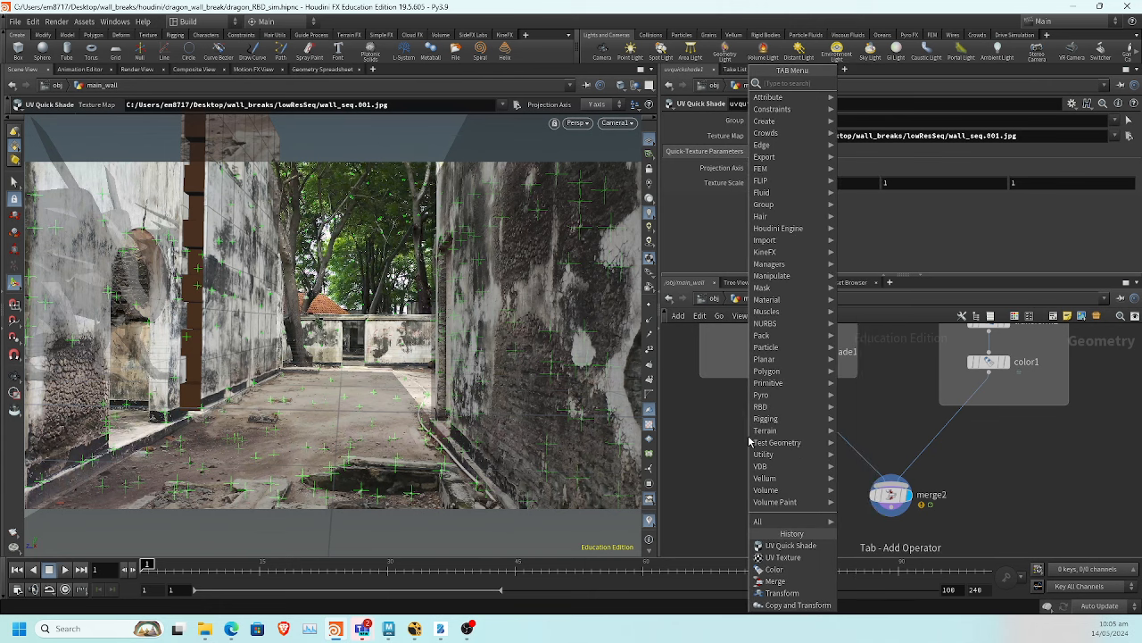
pyautogui.write('rbdma')
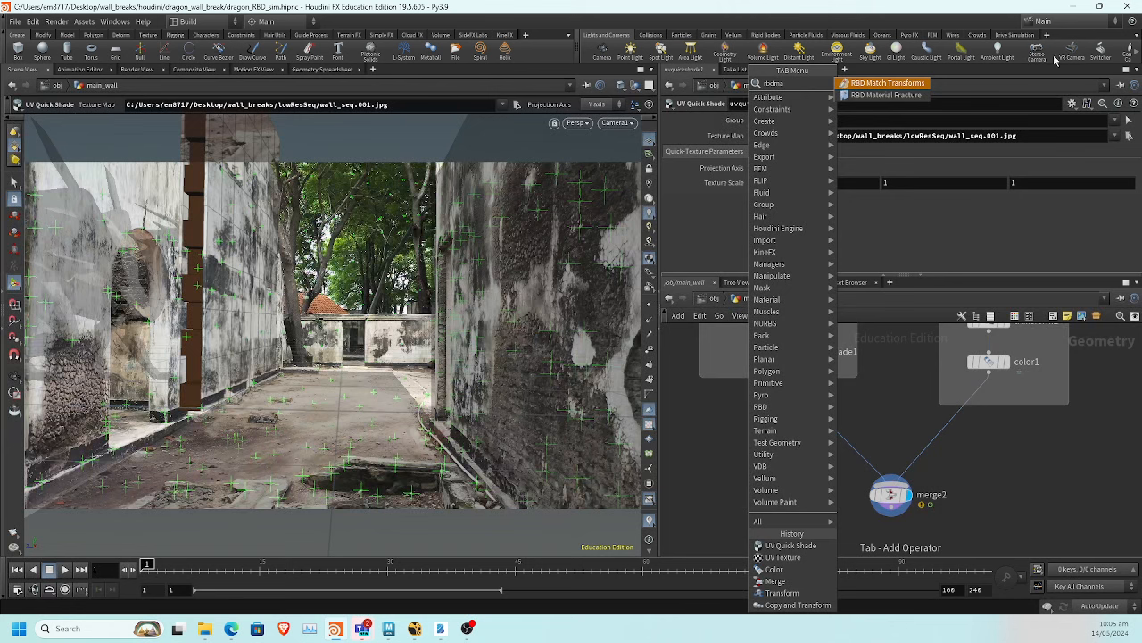
pyautogui.click(909, 95)
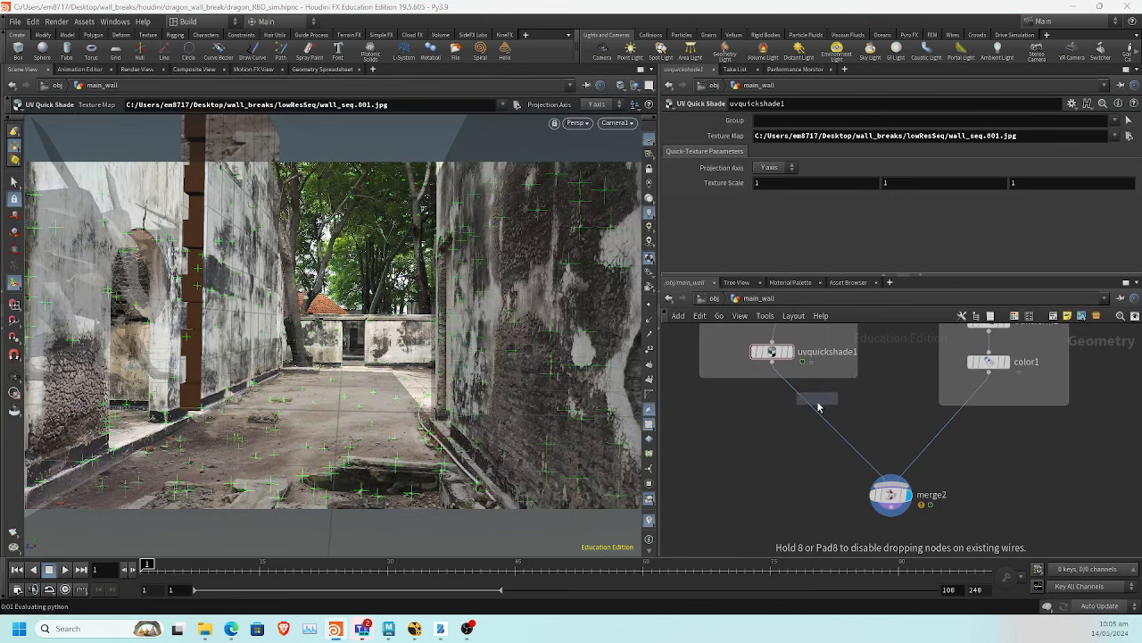
pyautogui.click(819, 404)
pyautogui.moveTo(822, 394); pyautogui.dragTo(813, 399)
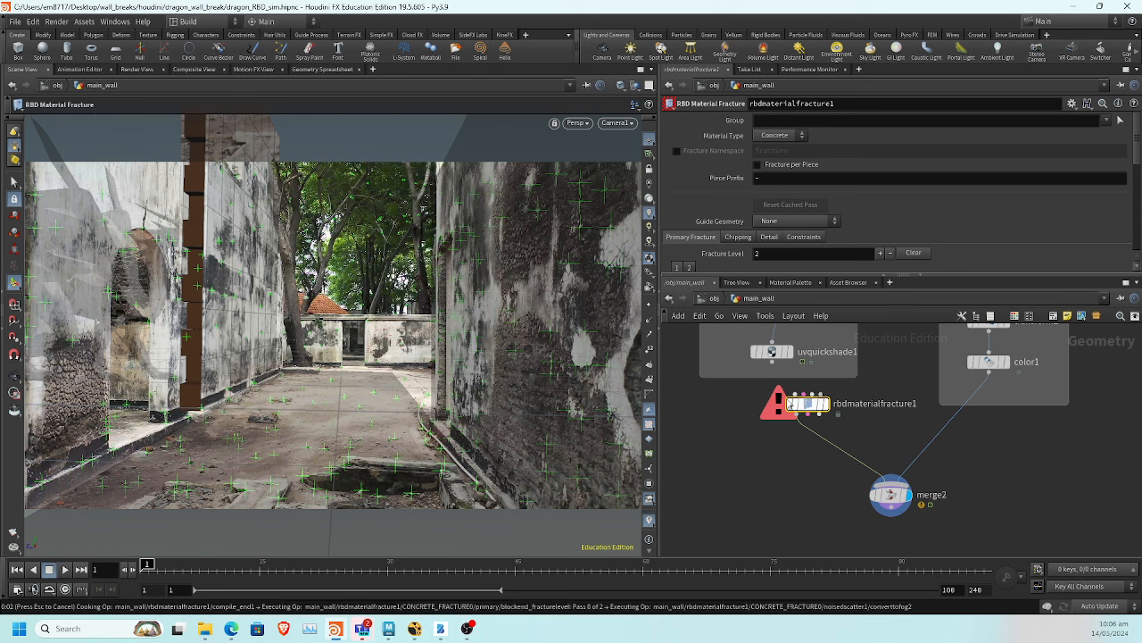
pyautogui.click(774, 364)
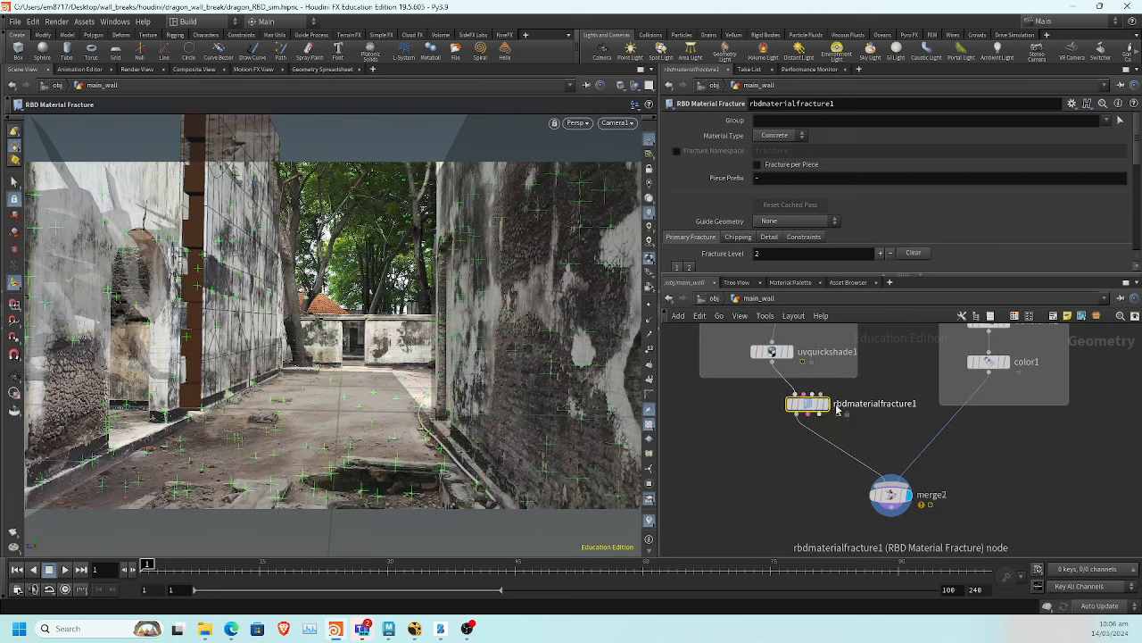
# Place rbdmaterialfracture1 directly below uvquickshade1 and make it the displayed node
pyautogui.click(809, 406)
pyautogui.moveTo(809, 412); pyautogui.dragTo(760, 419)
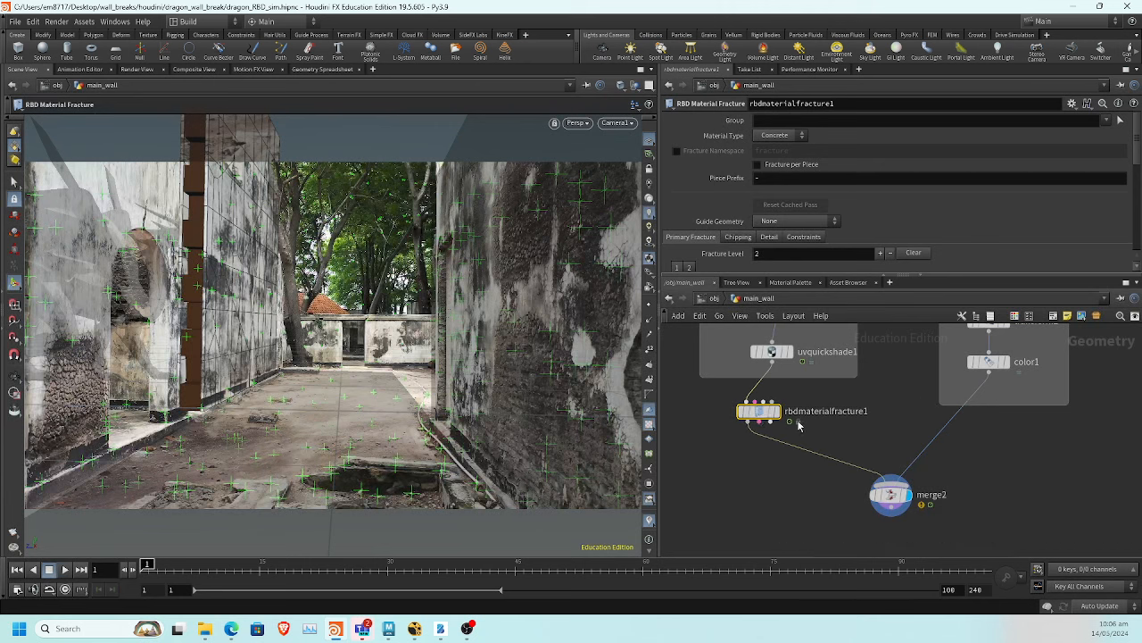
pyautogui.click(775, 411)
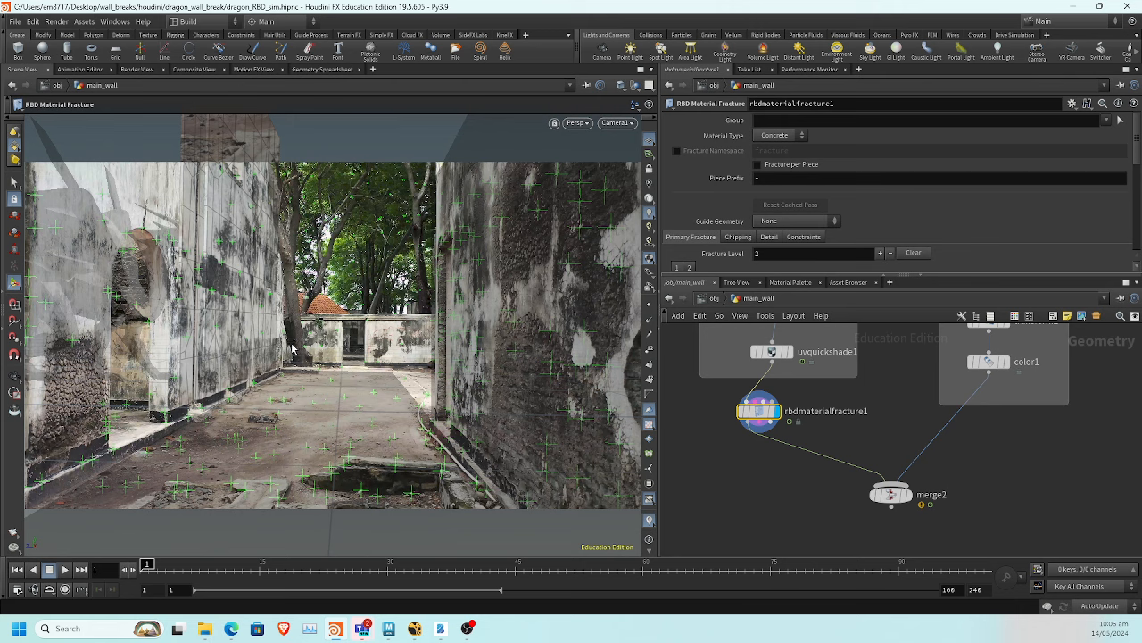
# Inspect the fractured plaster wall face-on outside the camera view, and enlarge the parameter area
pyautogui.hotkey('space', 'h')
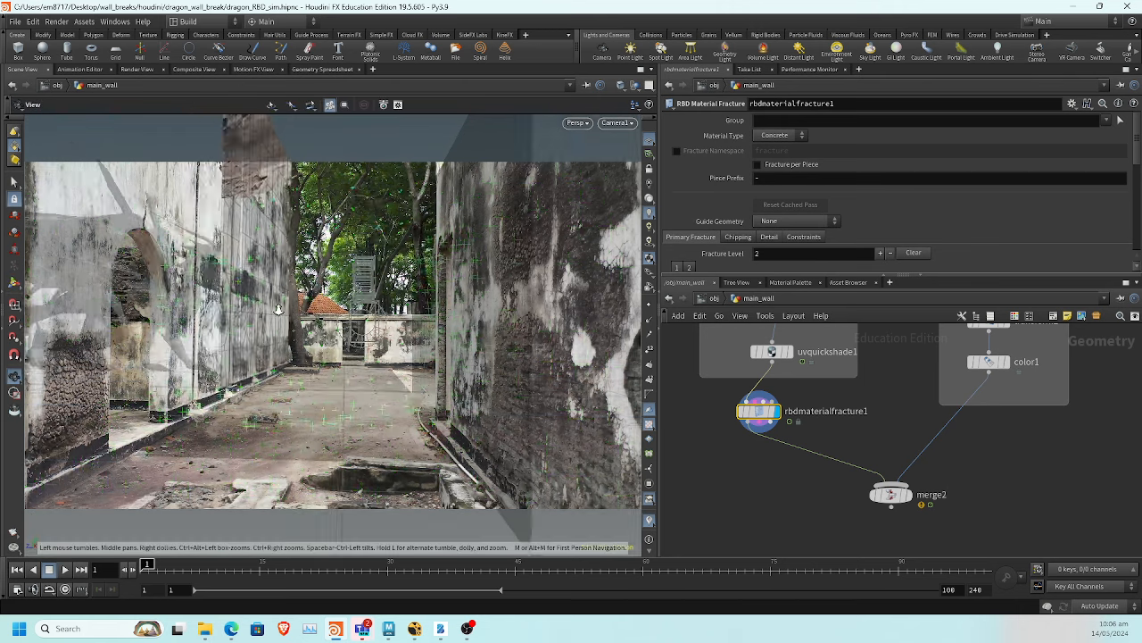
pyautogui.keyDown('alt'); pyautogui.moveTo(307, 339); pyautogui.dragTo(137, 322); pyautogui.keyUp('alt')
pyautogui.moveTo(138, 322); pyautogui.dragTo(255, 349, button='right')
pyautogui.moveTo(256, 349); pyautogui.dragTo(140, 283, button='middle')
pyautogui.moveTo(141, 283); pyautogui.dragTo(573, 402)
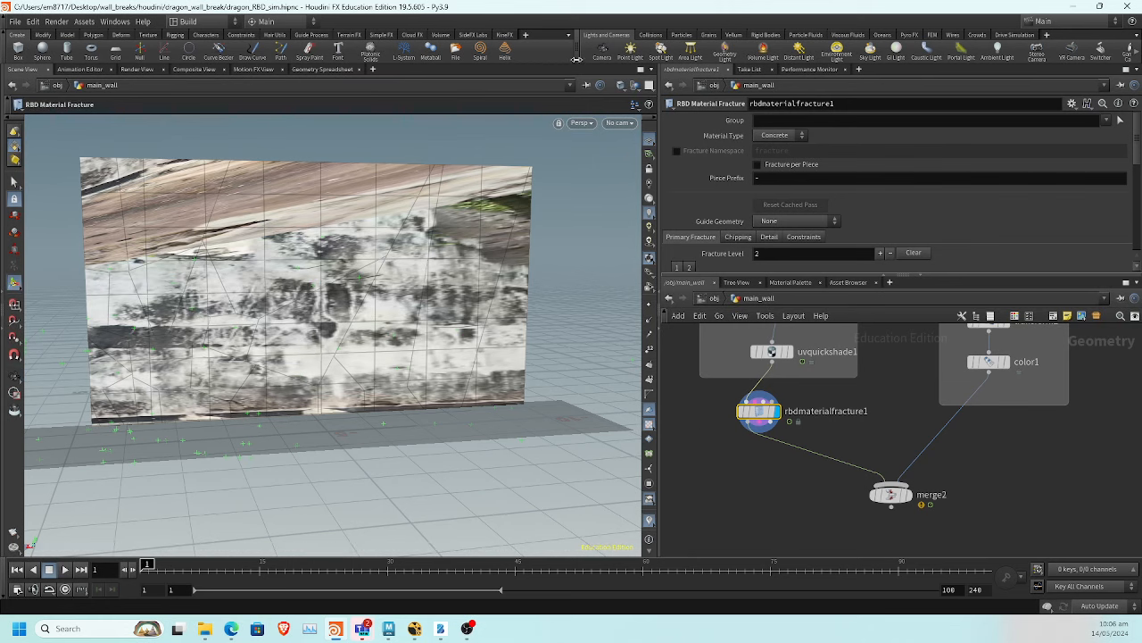
pyautogui.moveTo(738, 274); pyautogui.dragTo(738, 356)
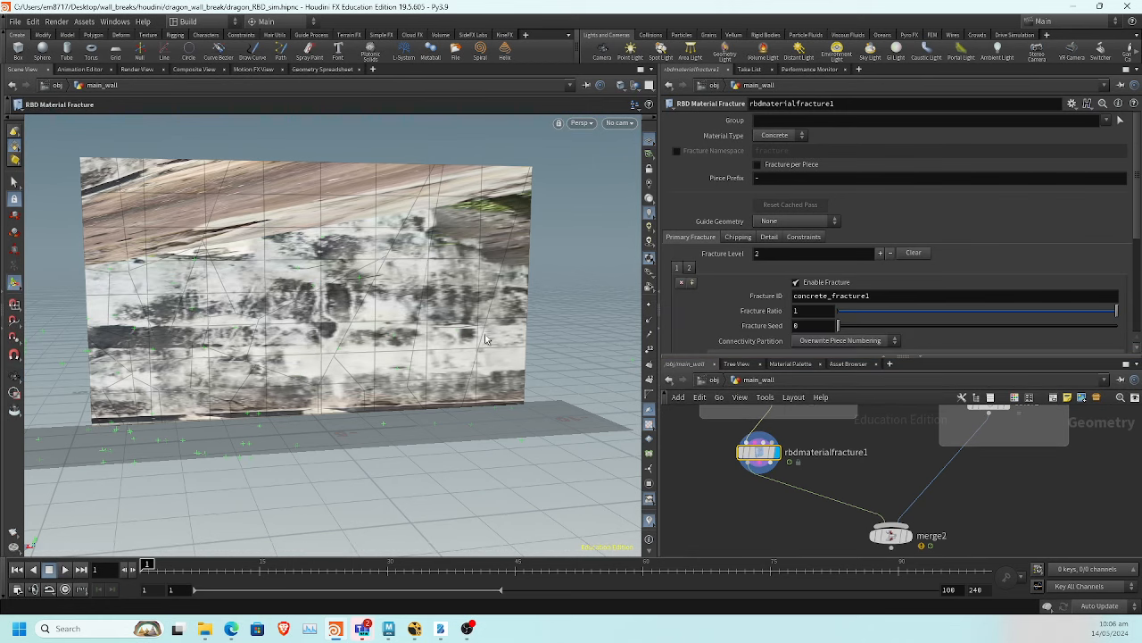
# Step through the dragon animation to frame 38 while orbiting to examine where it passes through the wall
pyautogui.moveTo(258, 335); pyautogui.dragTo(408, 316)
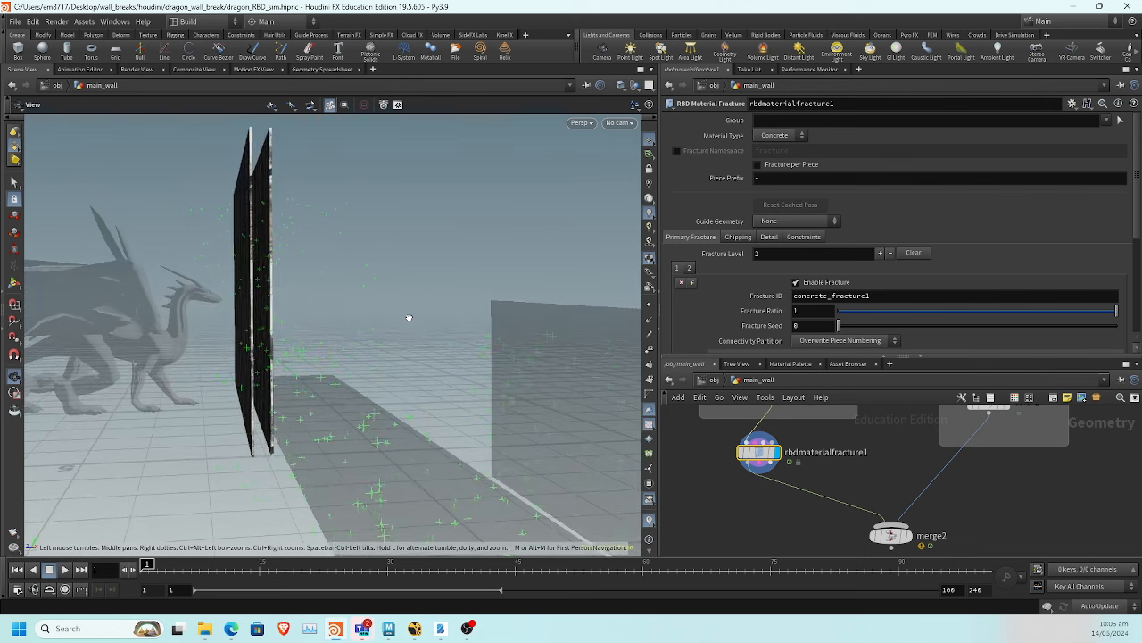
pyautogui.moveTo(155, 569); pyautogui.dragTo(272, 578)
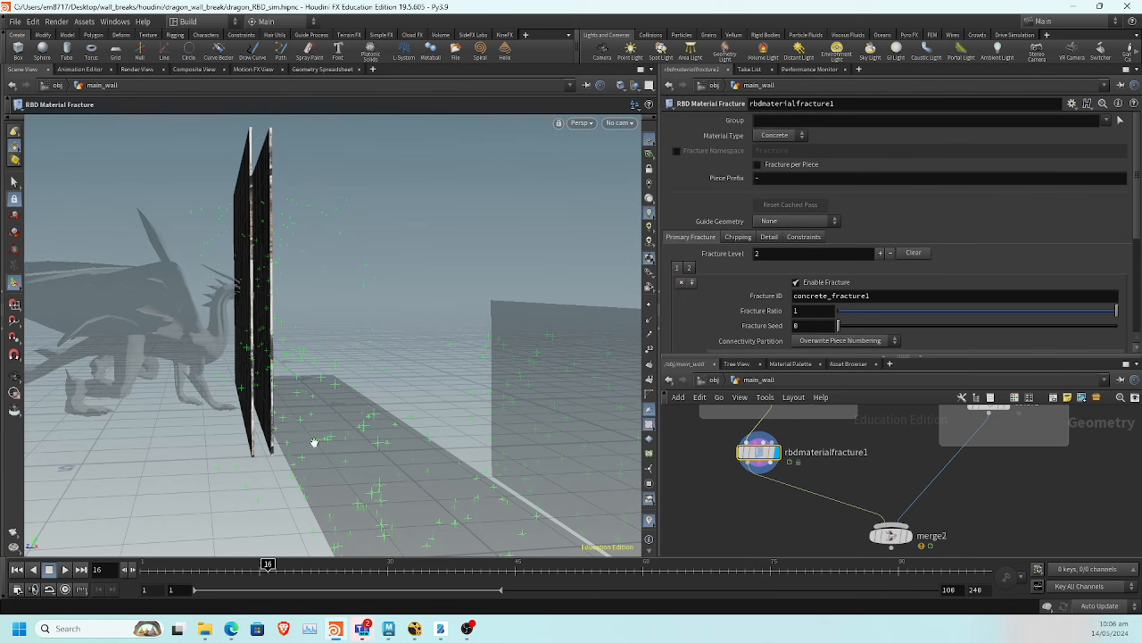
pyautogui.moveTo(314, 441)
pyautogui.keyDown('alt'); pyautogui.mouseDown()
pyautogui.moveTo(183, 443)
pyautogui.moveTo(312, 435)
pyautogui.mouseUp(); pyautogui.keyUp('alt')
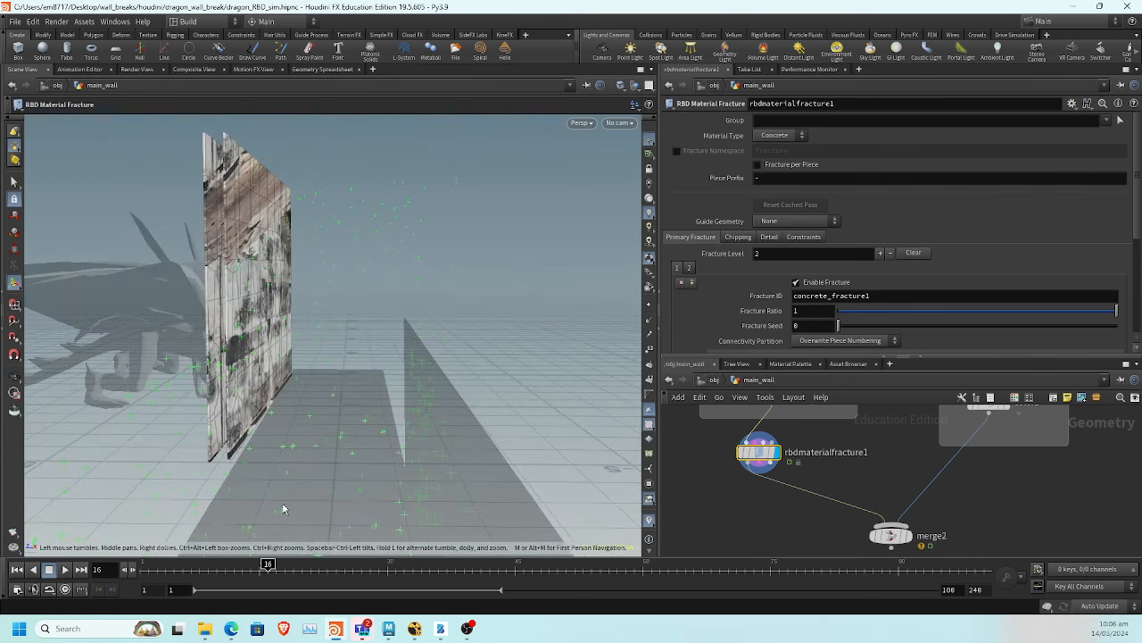
pyautogui.moveTo(270, 571); pyautogui.dragTo(337, 571)
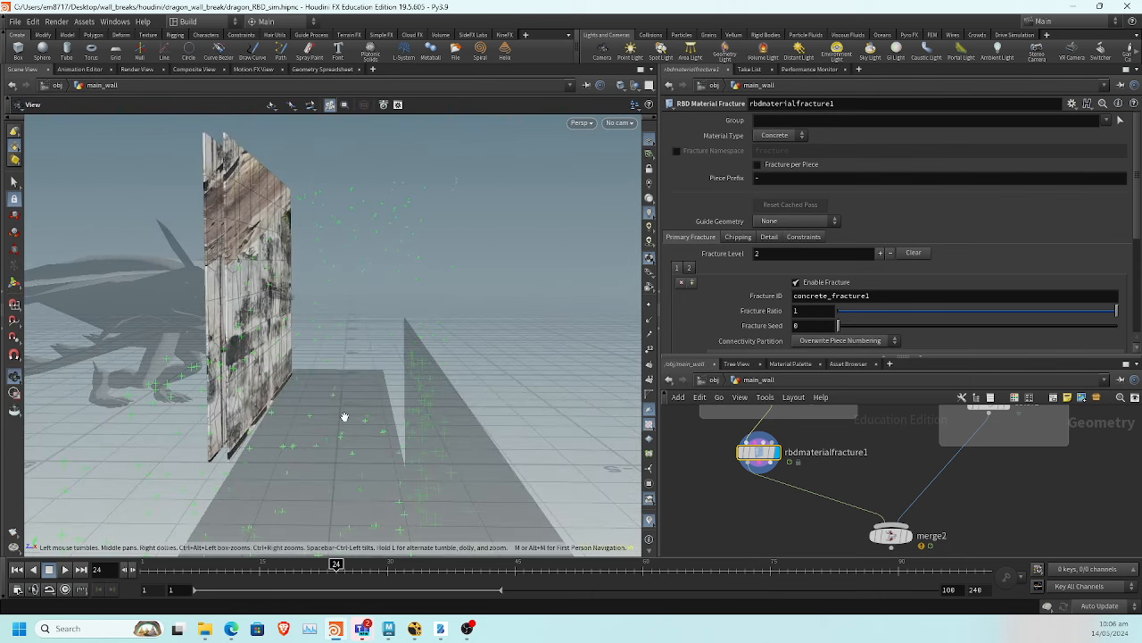
pyautogui.keyDown('alt'); pyautogui.moveTo(344, 416); pyautogui.dragTo(405, 421); pyautogui.keyUp('alt')
pyautogui.moveTo(337, 568); pyautogui.dragTo(454, 569)
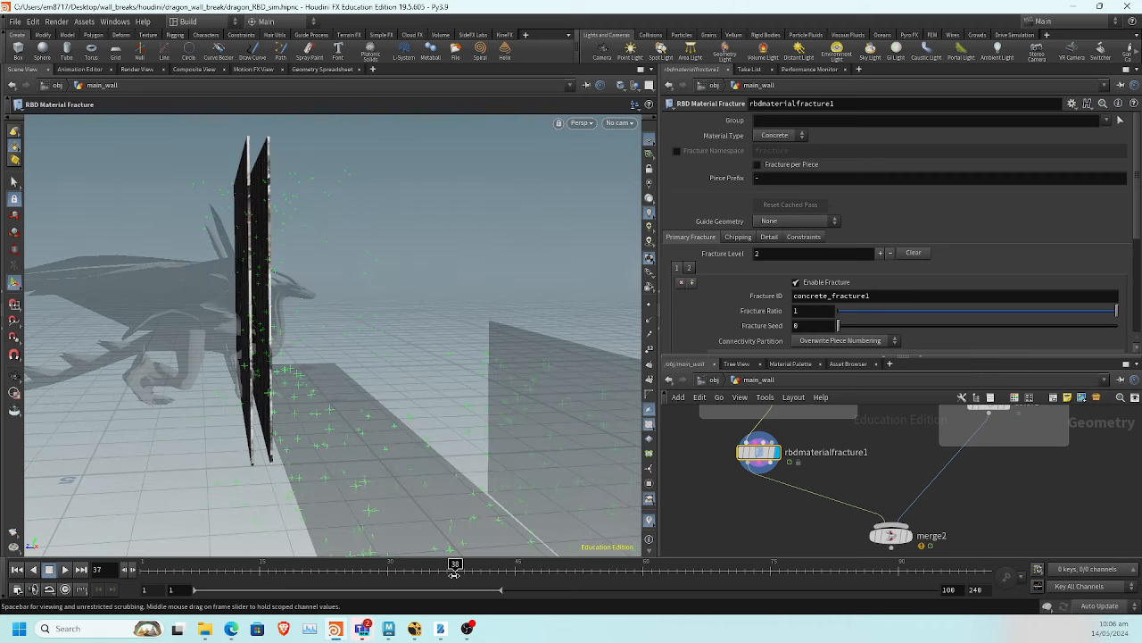
pyautogui.keyDown('alt'); pyautogui.moveTo(372, 428); pyautogui.dragTo(161, 420); pyautogui.keyUp('alt')
pyautogui.keyDown('alt'); pyautogui.moveTo(363, 348); pyautogui.dragTo(304, 438); pyautogui.keyUp('alt')
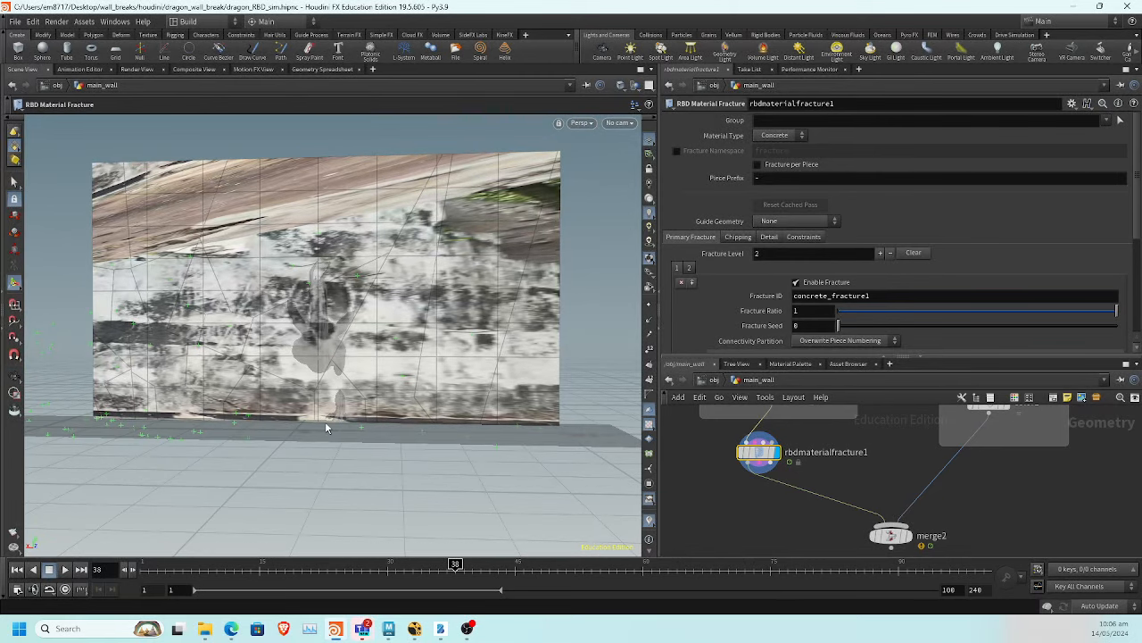
# Add a Draw Curve node beside rbdmaterialfracture1
pyautogui.moveTo(661, 453); pyautogui.dragTo(738, 500, button='middle')
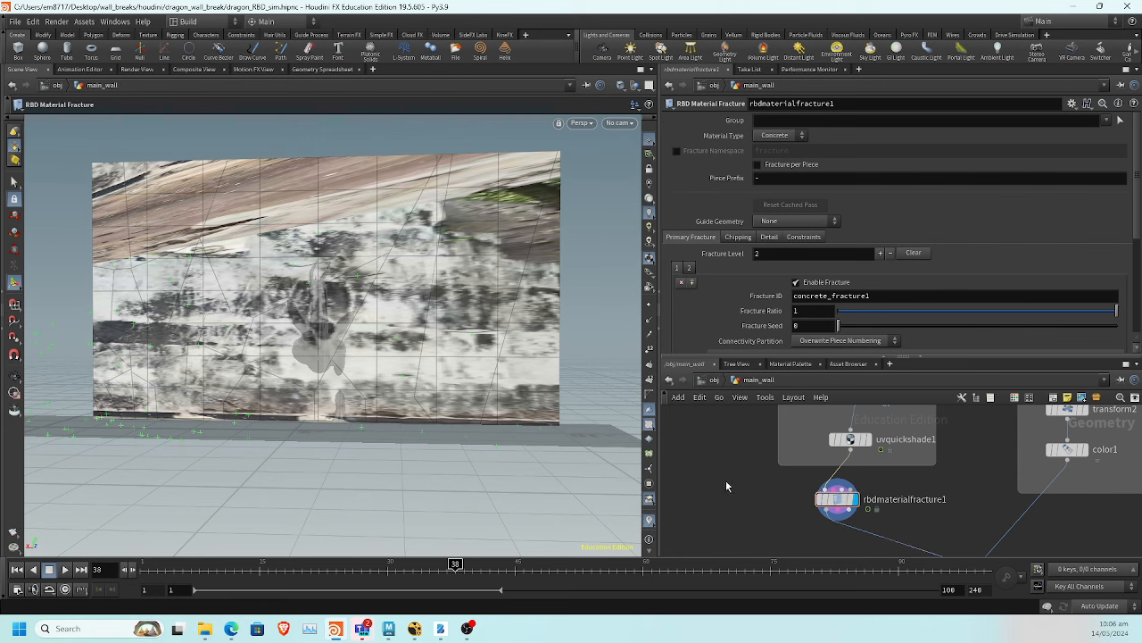
pyautogui.press('Tab')
pyautogui.write('drawc')
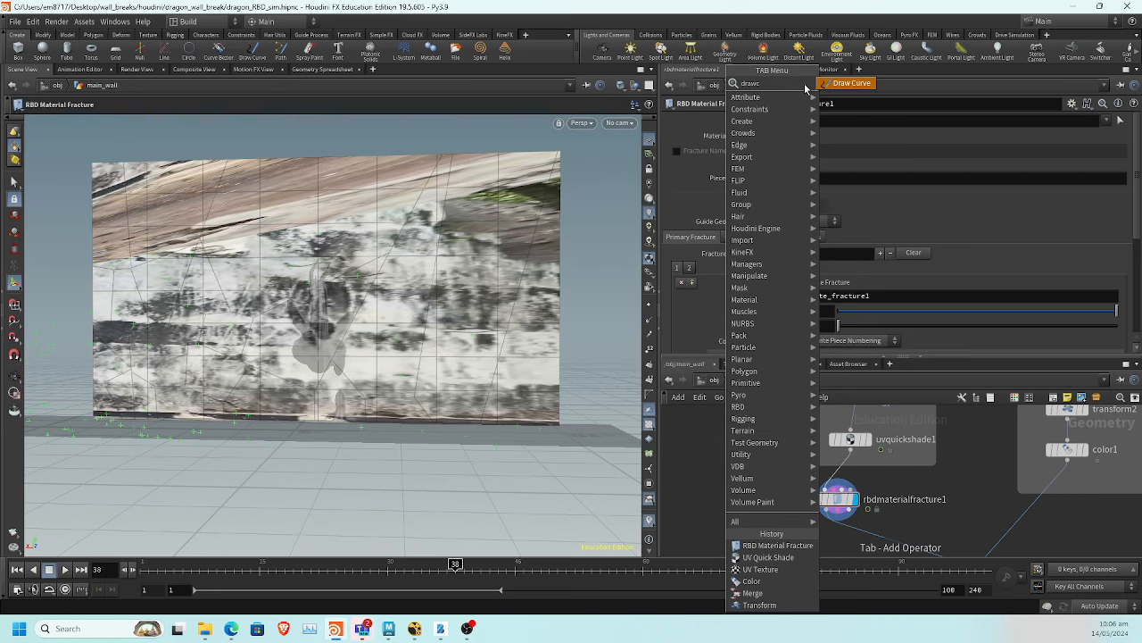
pyautogui.press('Return')
pyautogui.click(730, 490)
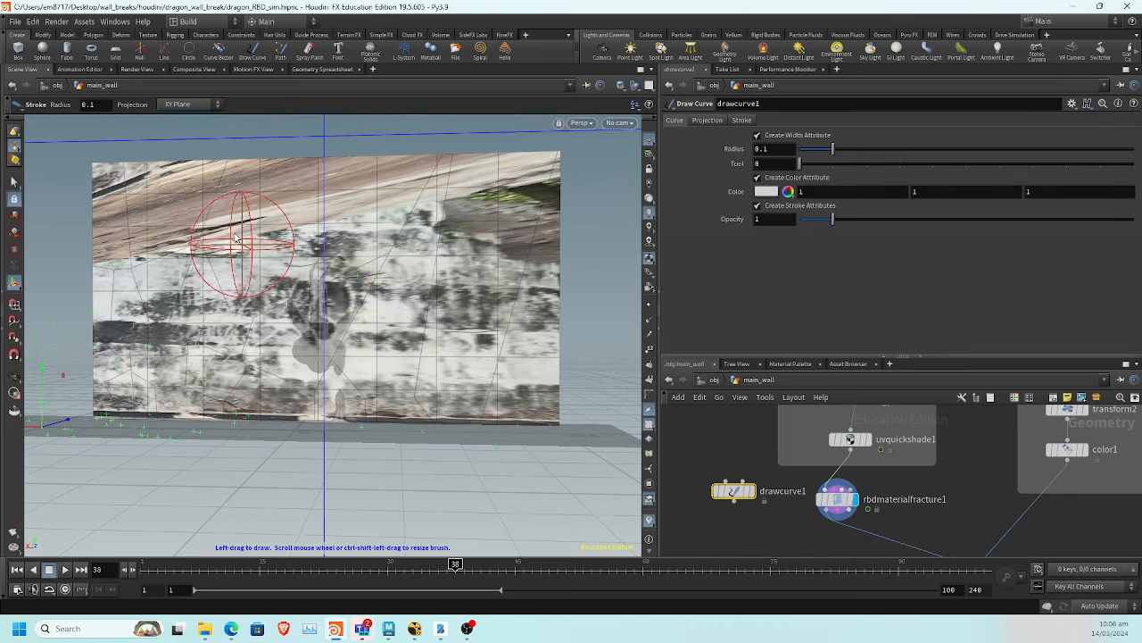
# In the front view, draw a vertical freehand stroke down the middle of the wall from above its upper edge to its base
pyautogui.press('space')
pyautogui.scroll(-5, 318, 280)
pyautogui.moveTo(332, 282); pyautogui.dragTo(343, 225)
pyautogui.moveTo(343, 225); pyautogui.dragTo(347, 265, button='right')
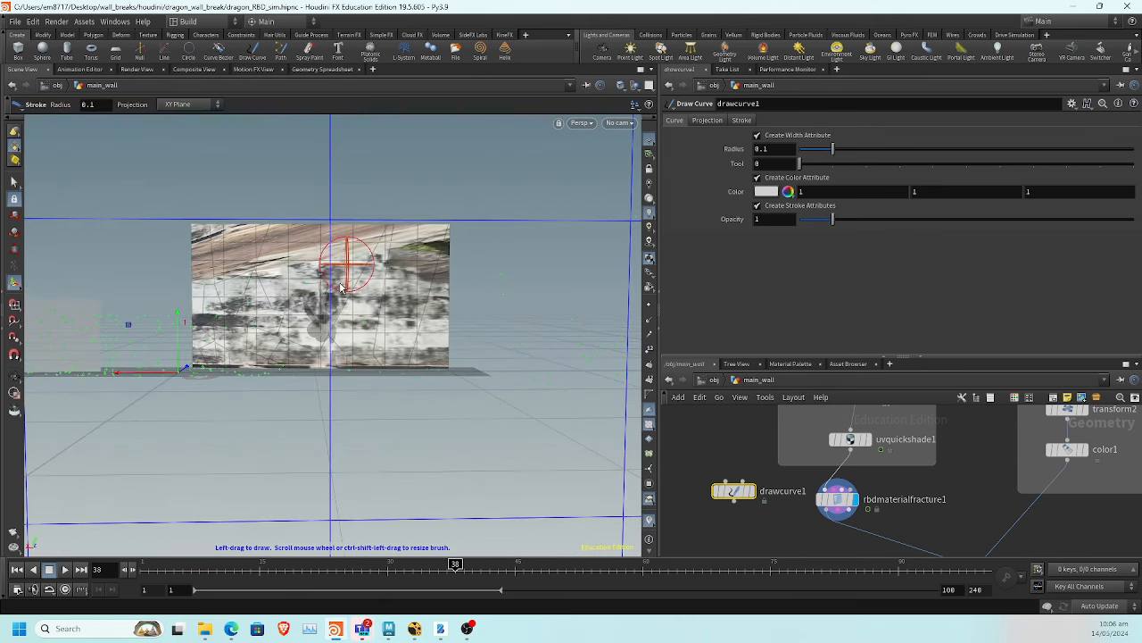
pyautogui.hotkey('space', '3')
pyautogui.moveTo(146, 279); pyautogui.dragTo(401, 298, button='middle')
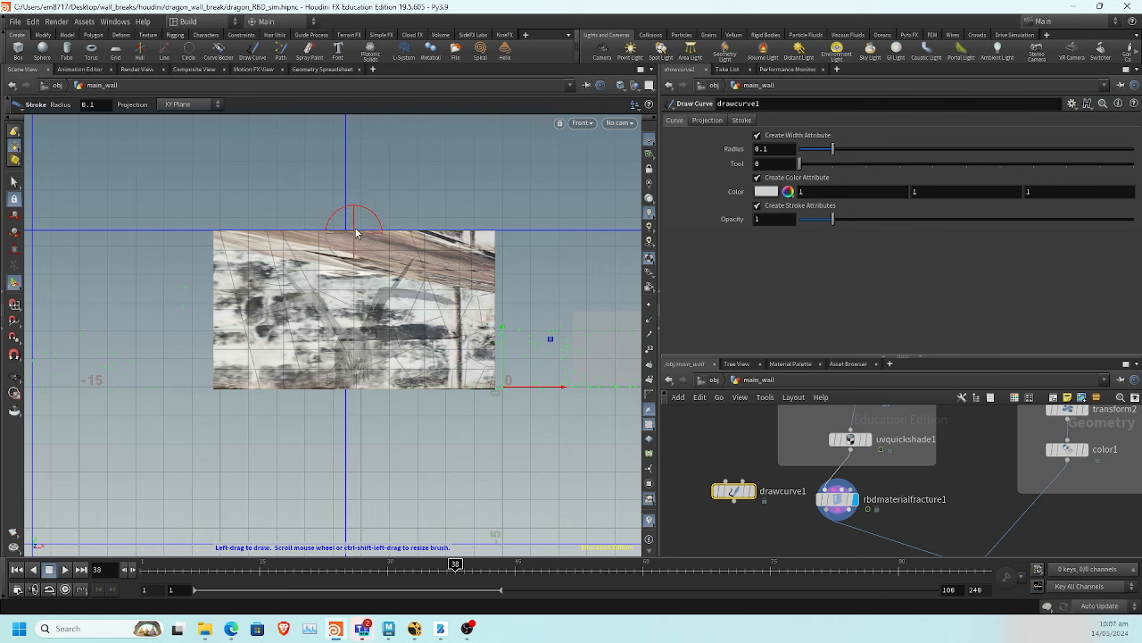
pyautogui.moveTo(355, 237); pyautogui.dragTo(351, 392)
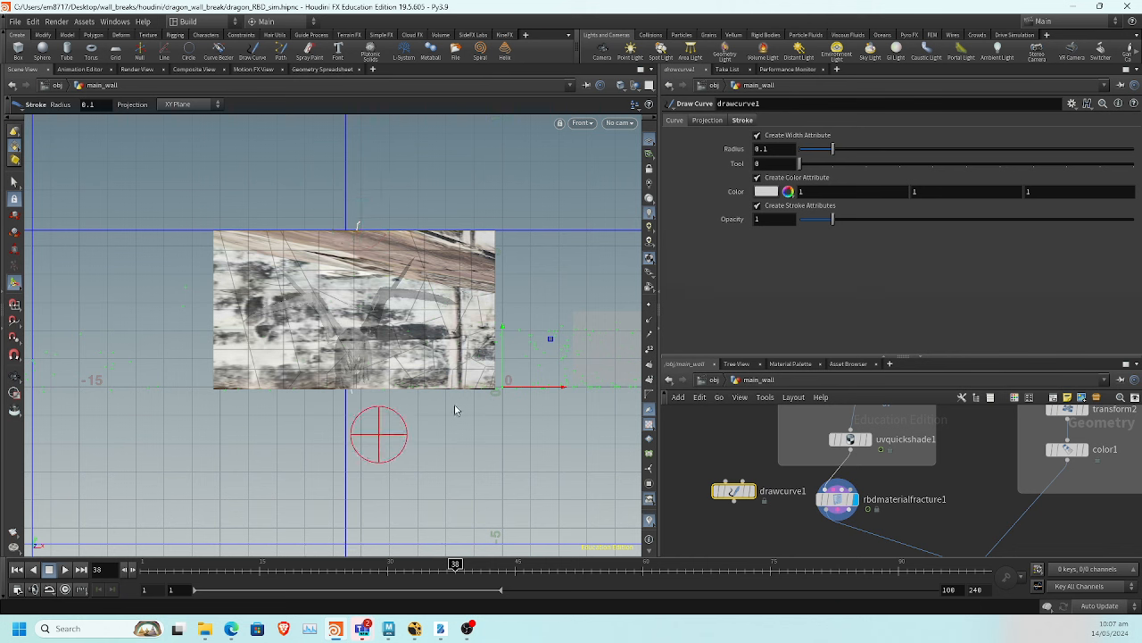
pyautogui.press('Escape')
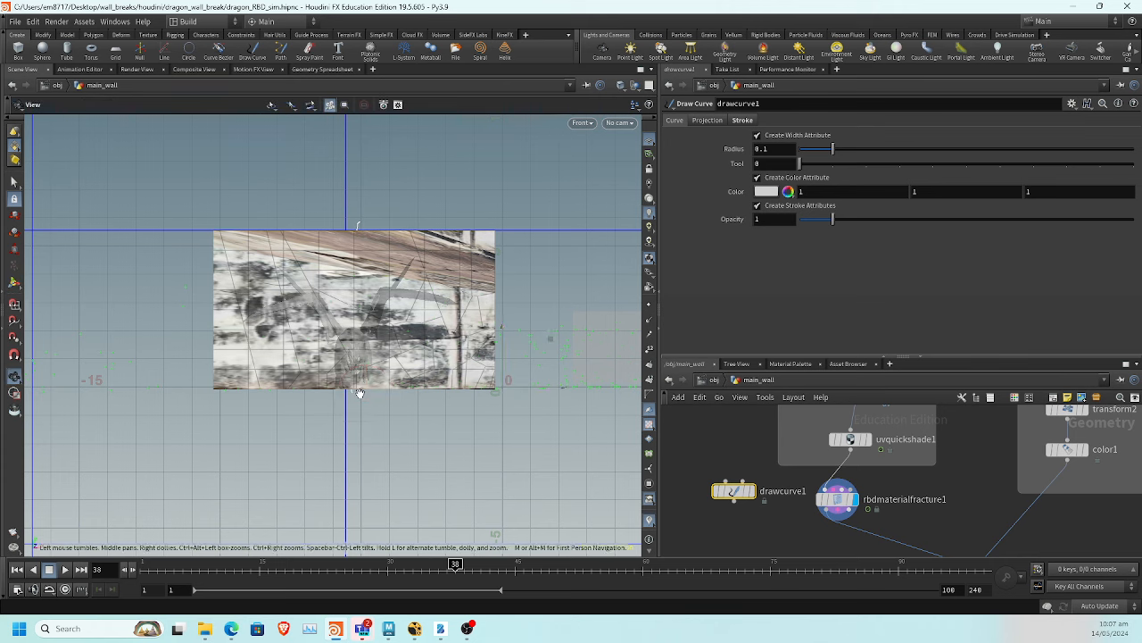
# Set the Draw Curve projection center Z to 0.2, try a short stroke across the wall and undo it
pyautogui.moveTo(360, 393)
pyautogui.mouseDown()
pyautogui.moveTo(499, 387)
pyautogui.moveTo(480, 390)
pyautogui.mouseUp()
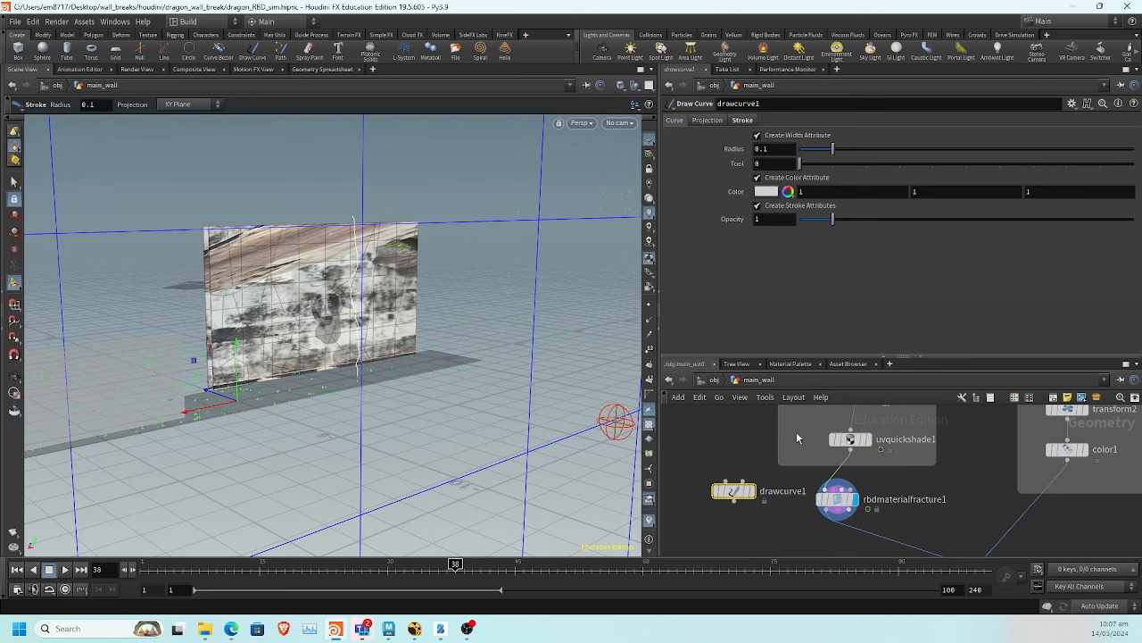
pyautogui.click(709, 120)
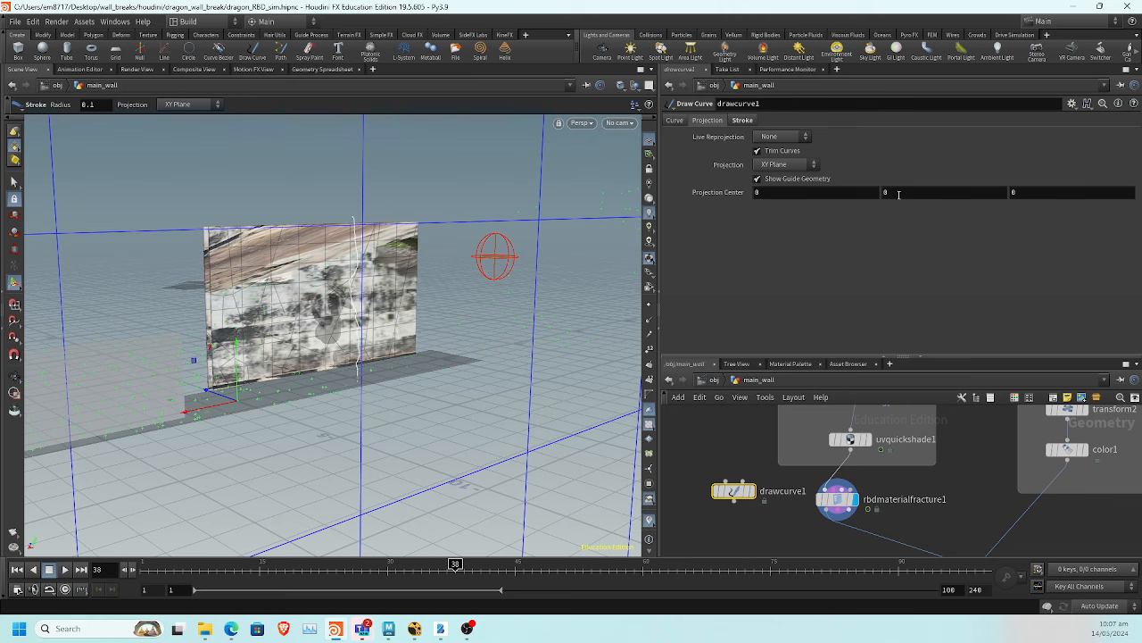
pyautogui.write('.3')
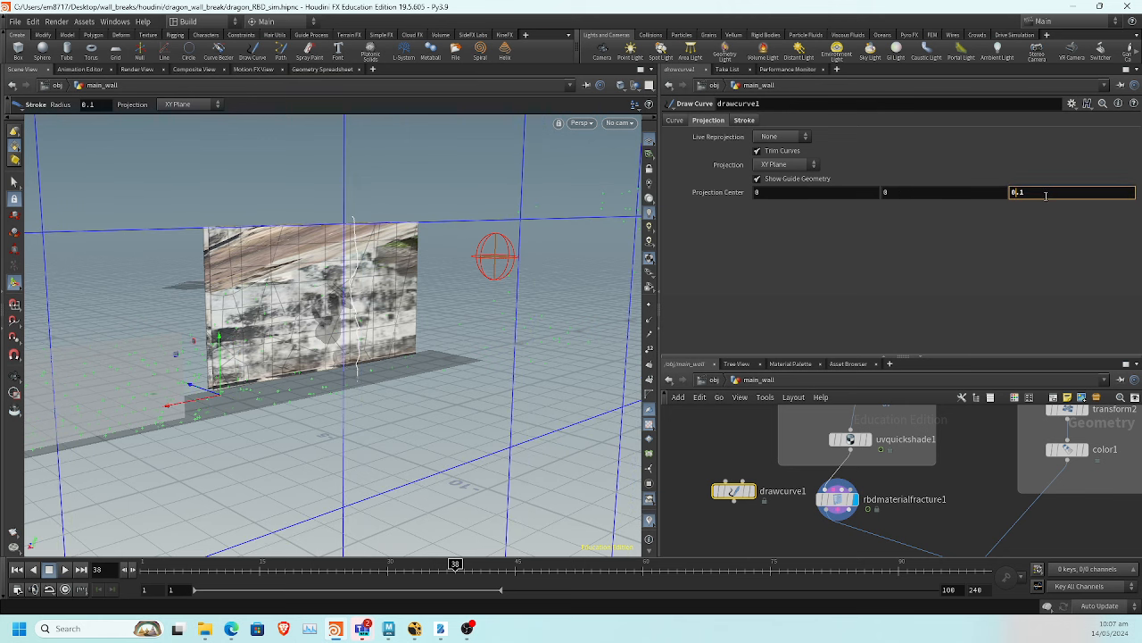
pyautogui.press('Down')
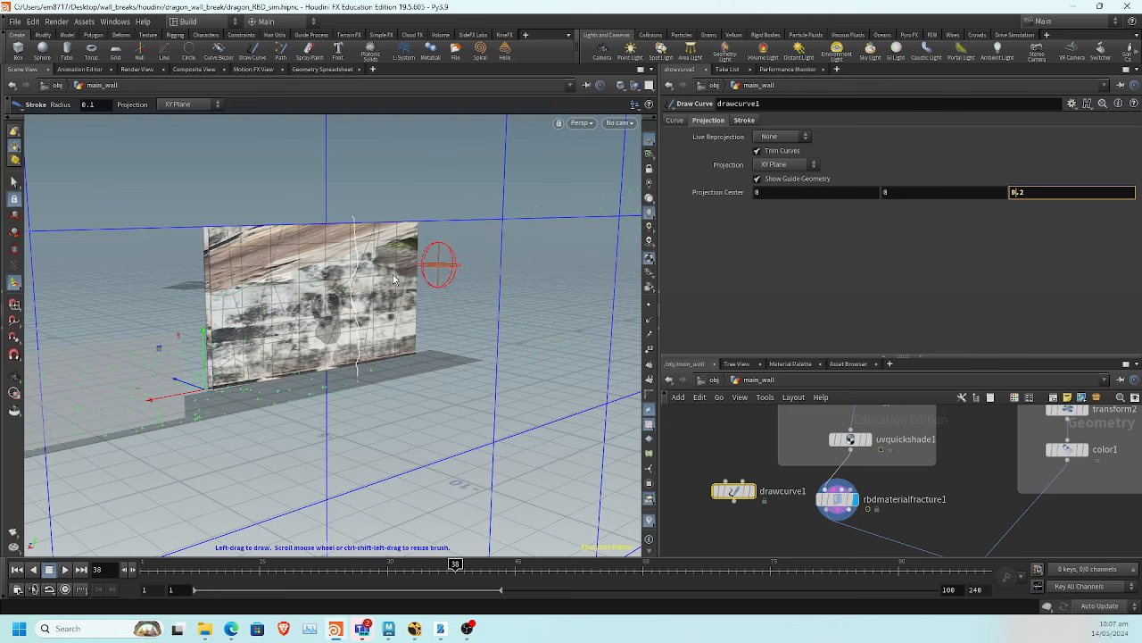
pyautogui.moveTo(397, 282); pyautogui.dragTo(454, 295)
pyautogui.hotkey('ctrl', 'z')
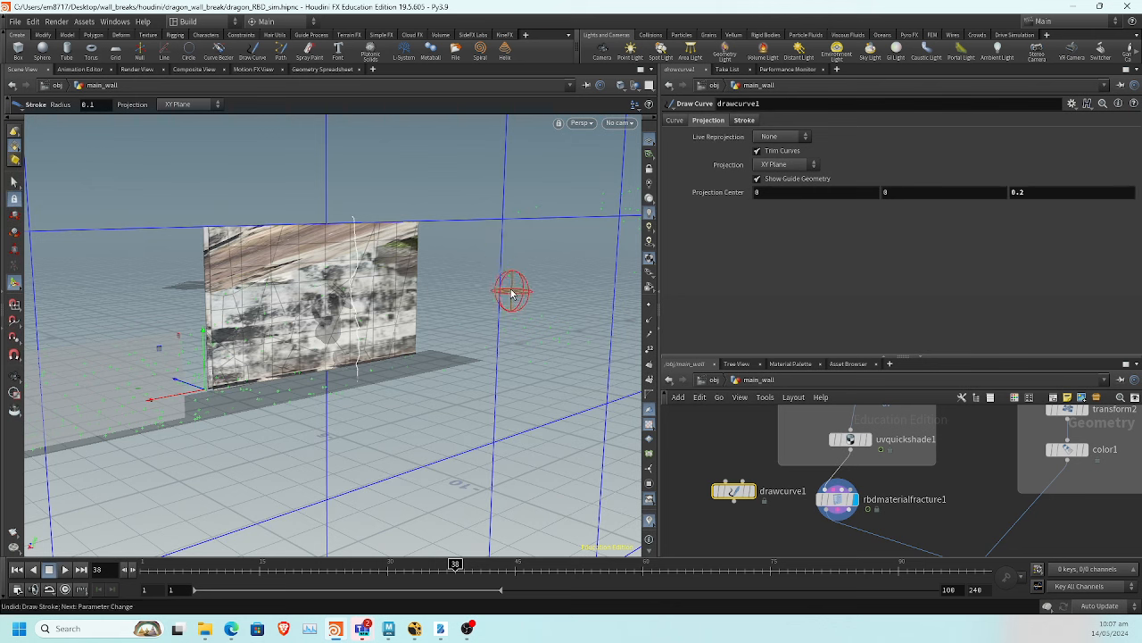
# Undo the projection center change on drawcurve1, then connect a Resample node below it and display its result
pyautogui.hotkey('ctrl', 'z')
pyautogui.hotkey('ctrl', 'z')
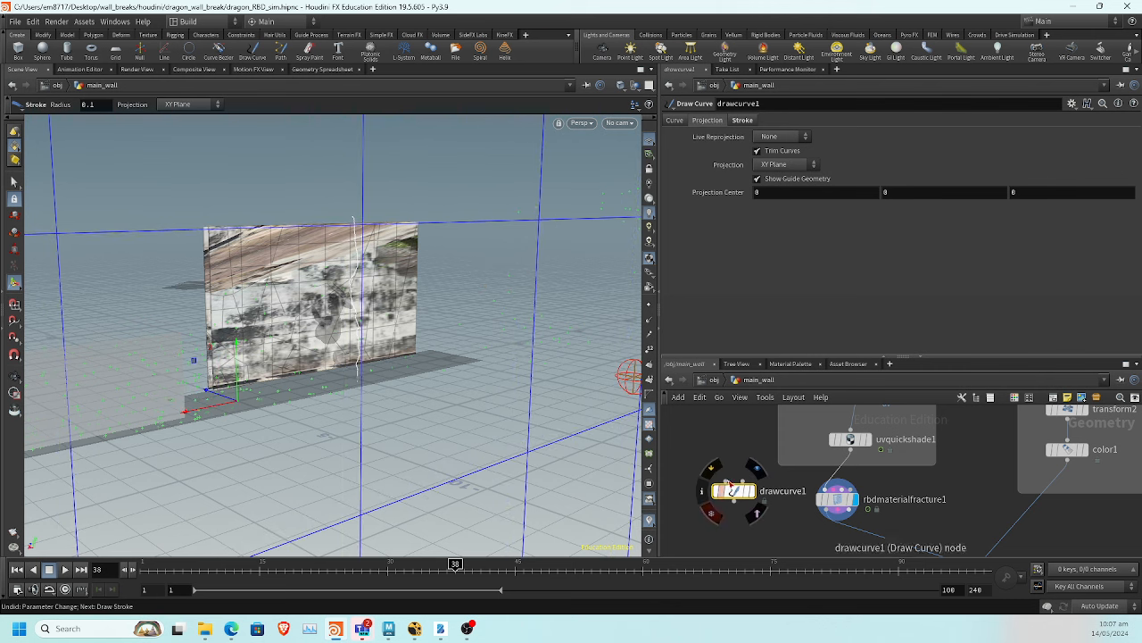
pyautogui.moveTo(734, 497); pyautogui.dragTo(731, 456, button='middle')
pyautogui.click(734, 459)
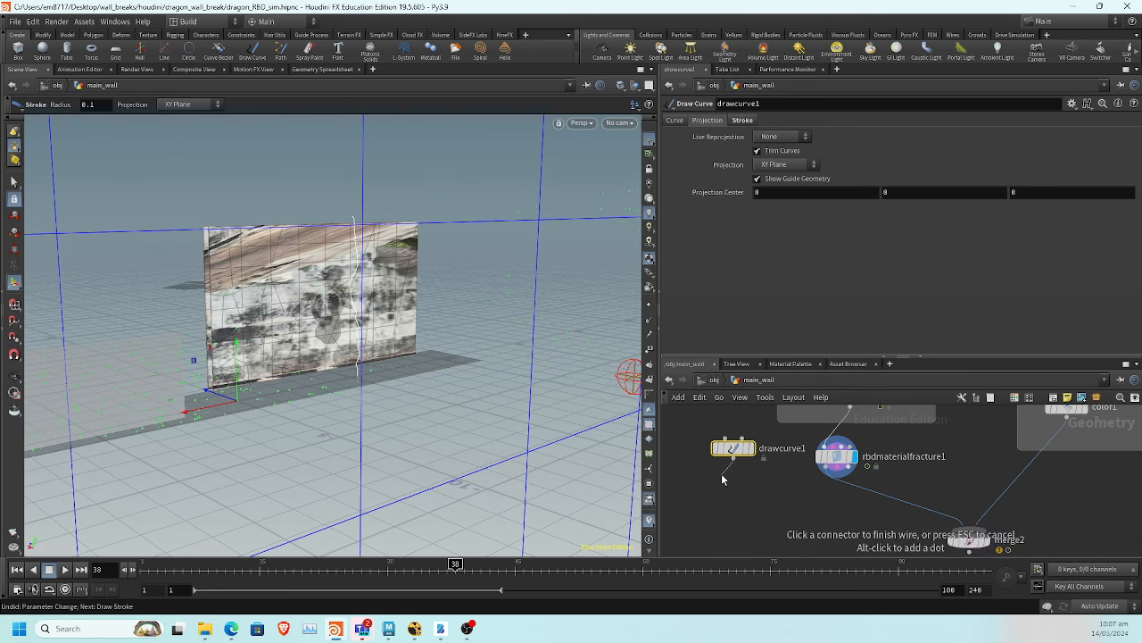
pyautogui.click(722, 479)
pyautogui.write('res')
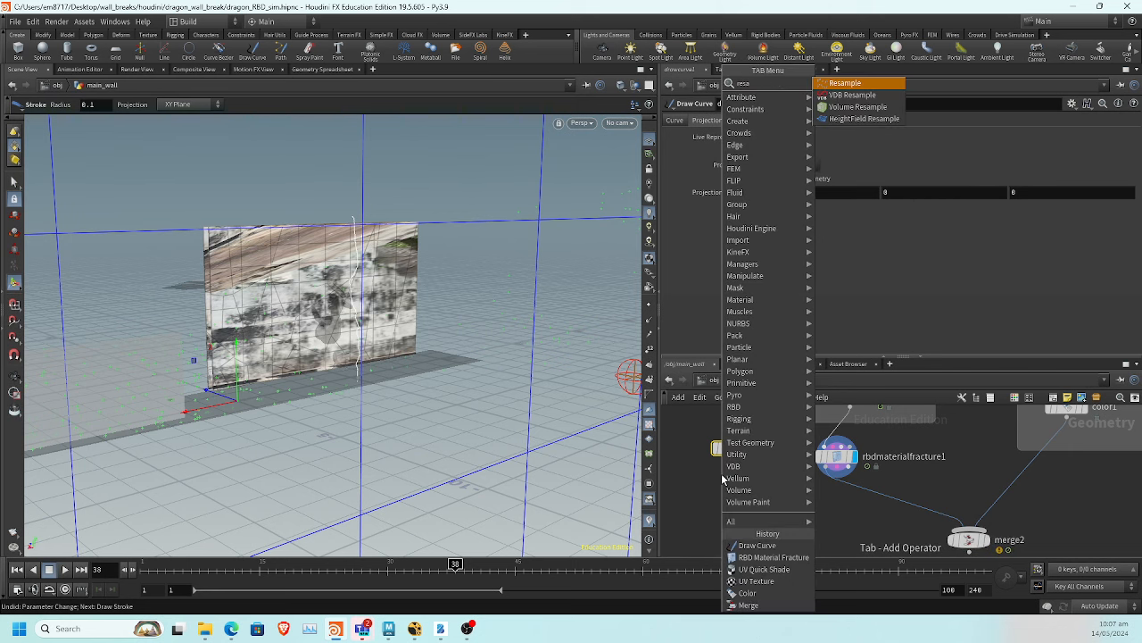
pyautogui.write('a')
pyautogui.press('Return')
pyautogui.click(721, 489)
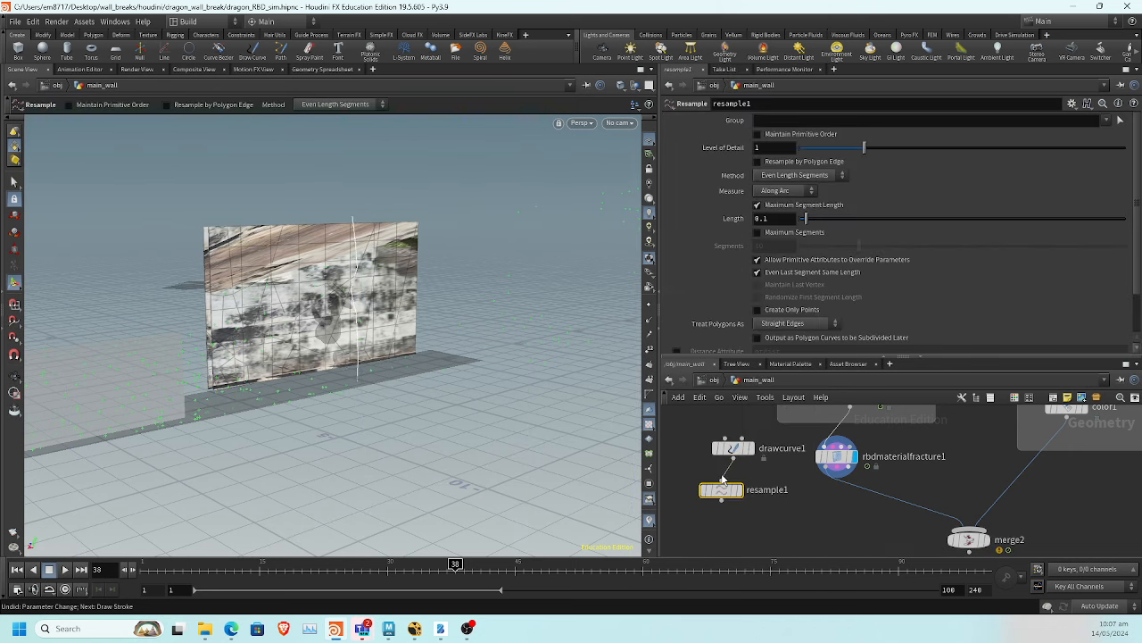
pyautogui.click(742, 490)
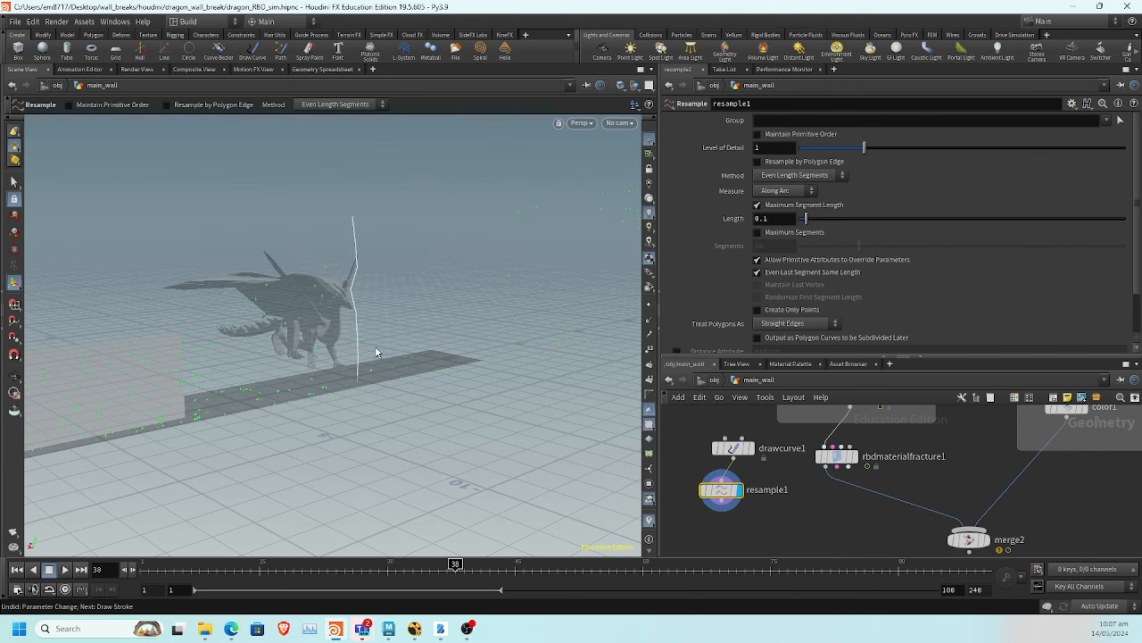
# Set the Resample node's maximum segment length to 0.055 for more points along the curve
pyautogui.keyDown('alt'); pyautogui.moveTo(375, 348); pyautogui.dragTo(596, 375, button='right'); pyautogui.keyUp('alt')
pyautogui.keyDown('alt'); pyautogui.moveTo(357, 375); pyautogui.dragTo(421, 377, button='right'); pyautogui.keyUp('alt')
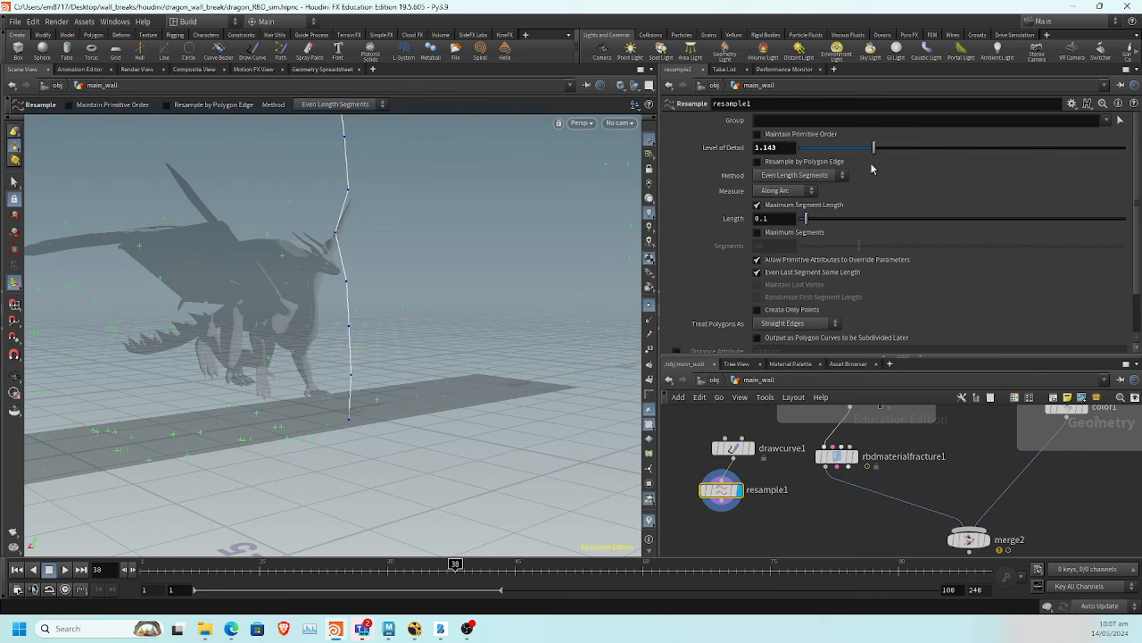
pyautogui.scroll(-2, 850, 288)
pyautogui.scroll(2, 850, 285)
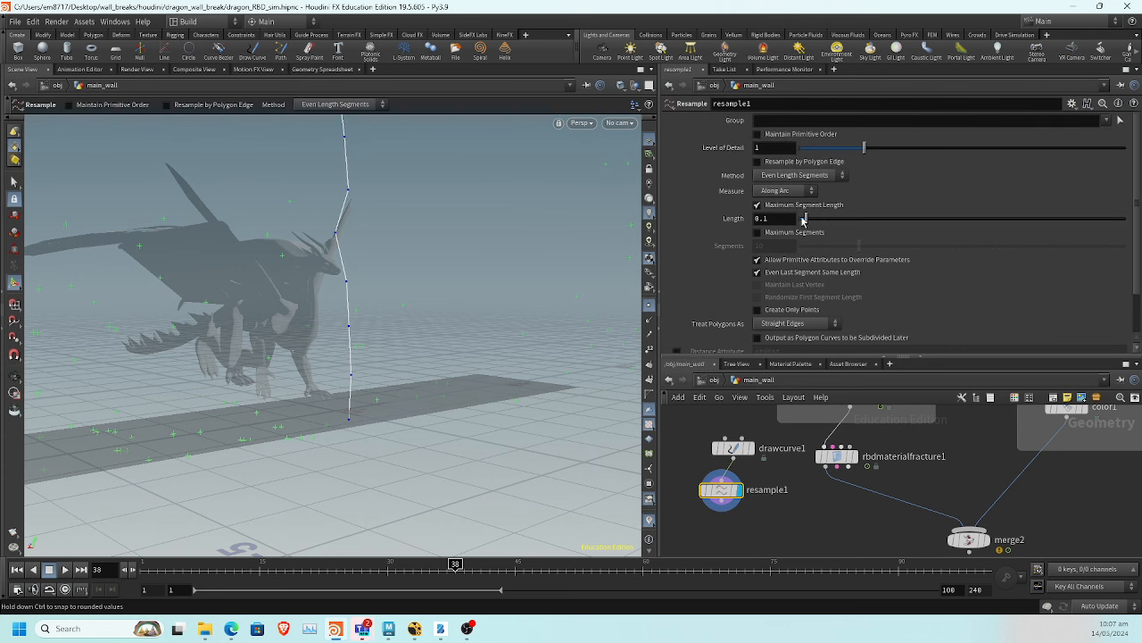
pyautogui.moveTo(804, 220)
pyautogui.mouseDown()
pyautogui.moveTo(818, 219)
pyautogui.moveTo(803, 228)
pyautogui.mouseUp()
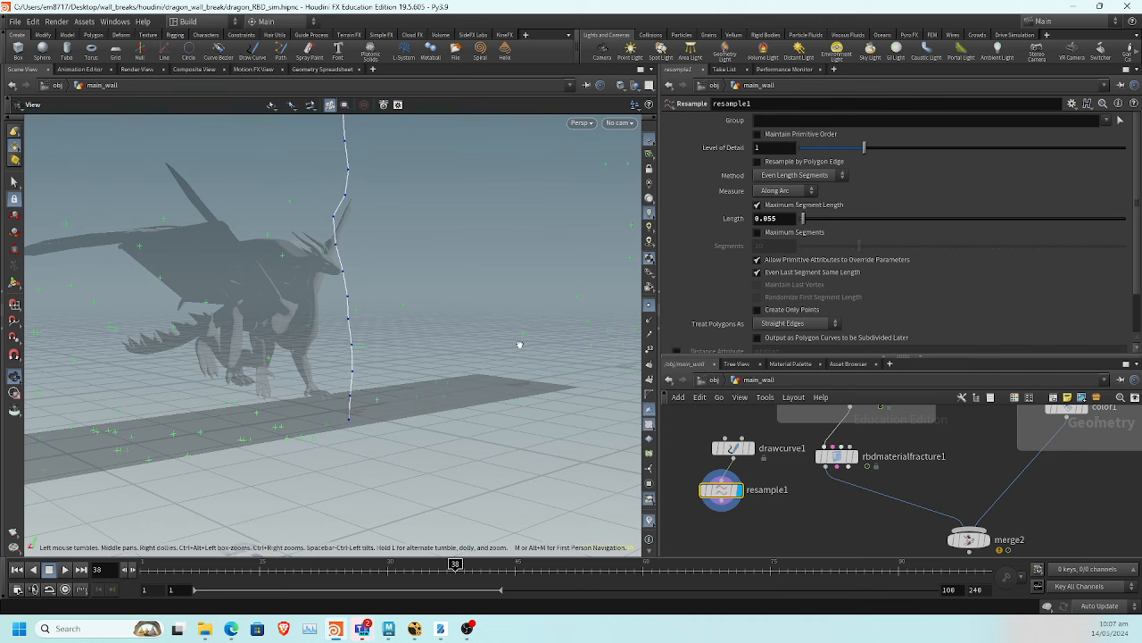
# Template rbdmaterialfracture1 so the wall shows as a wireframe reference alongside the resampled curve
pyautogui.keyDown('alt'); pyautogui.moveTo(518, 344); pyautogui.dragTo(574, 357); pyautogui.keyUp('alt')
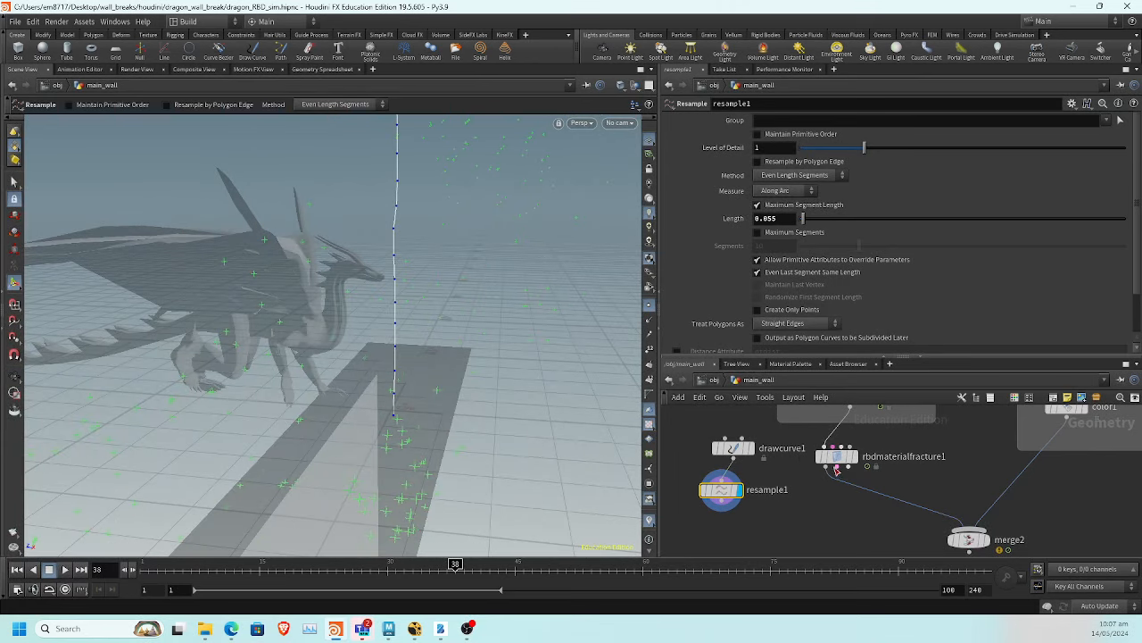
pyautogui.moveTo(846, 460)
pyautogui.click(860, 478)
pyautogui.keyDown('alt'); pyautogui.moveTo(500, 419); pyautogui.dragTo(518, 419); pyautogui.keyUp('alt')
# Add a Transform node connected to the output of resample1
pyautogui.moveTo(721, 493)
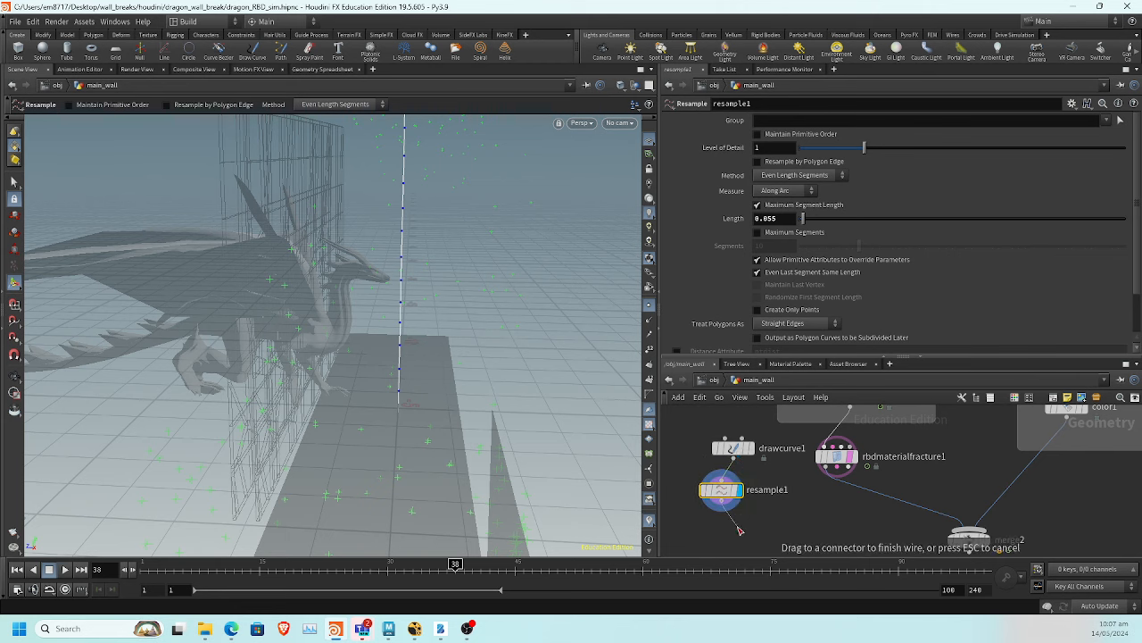
pyautogui.press('Tab')
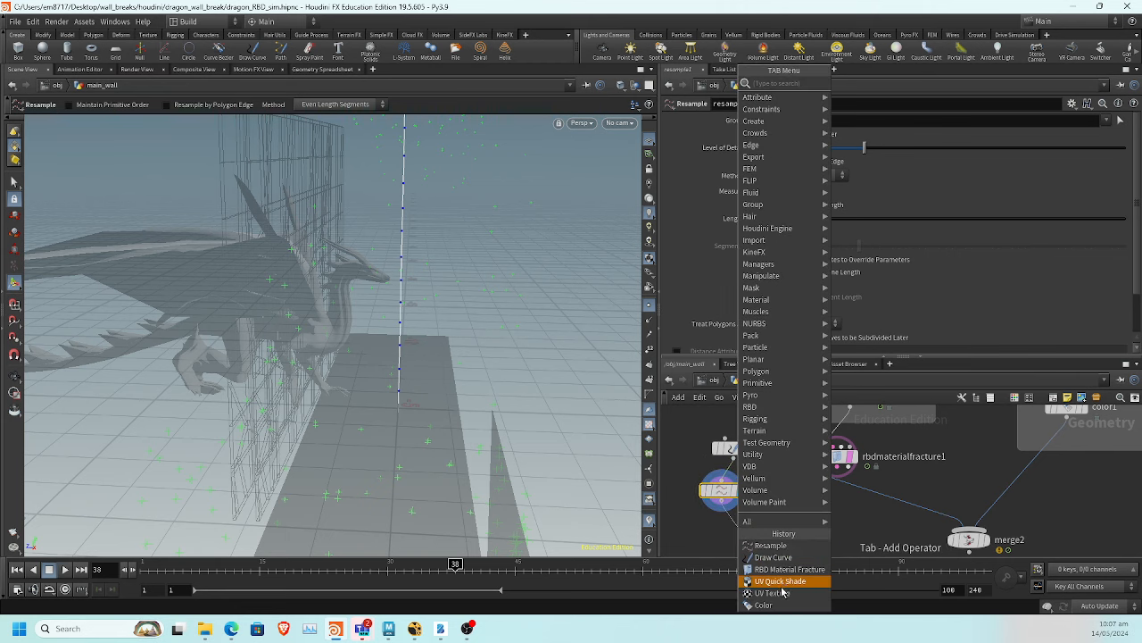
pyautogui.moveTo(765, 523)
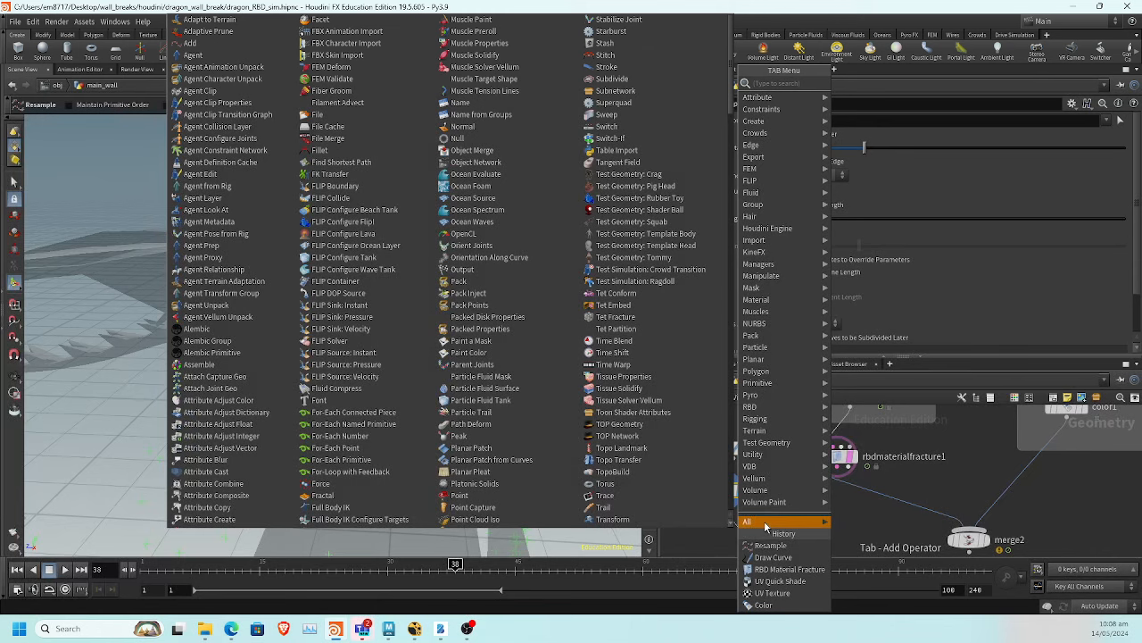
pyautogui.write('trans')
pyautogui.press('Return')
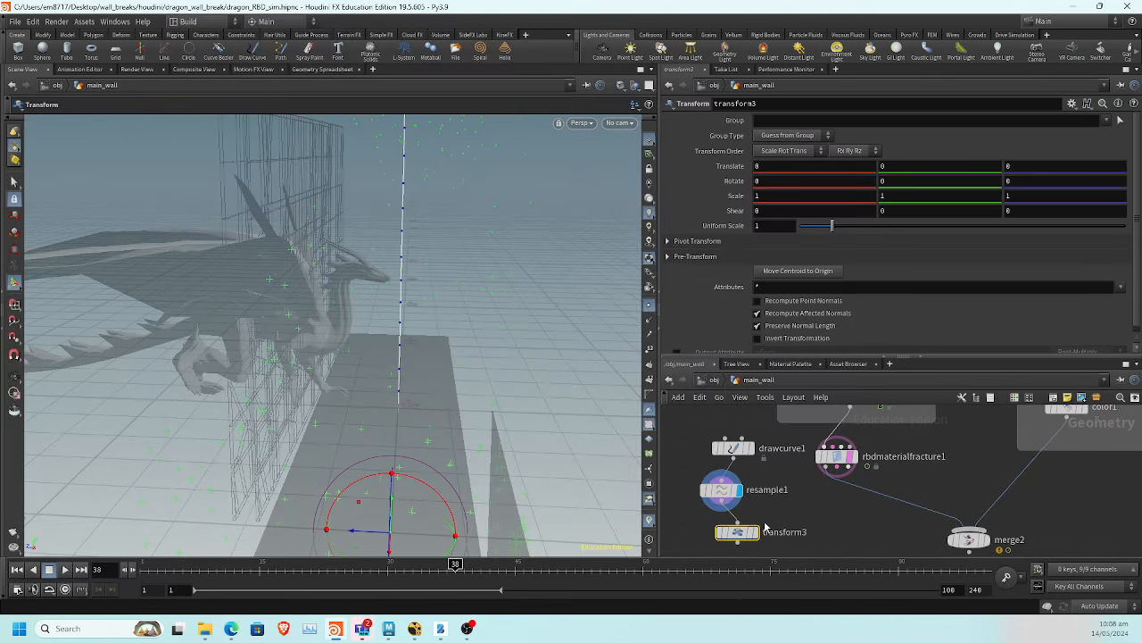
# Display transform3 and move the curve along Z into the wall's thickness, with a translate of about 0.19
pyautogui.moveTo(358, 536); pyautogui.dragTo(221, 529)
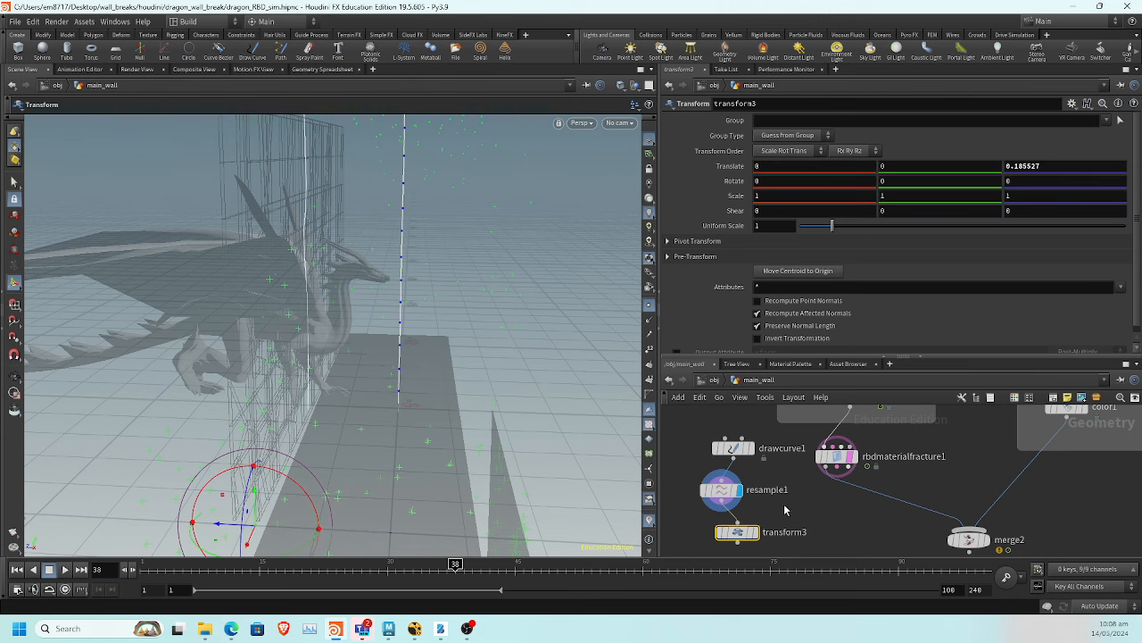
pyautogui.click(756, 534)
pyautogui.keyDown('alt'); pyautogui.moveTo(234, 413); pyautogui.dragTo(280, 402); pyautogui.keyUp('alt')
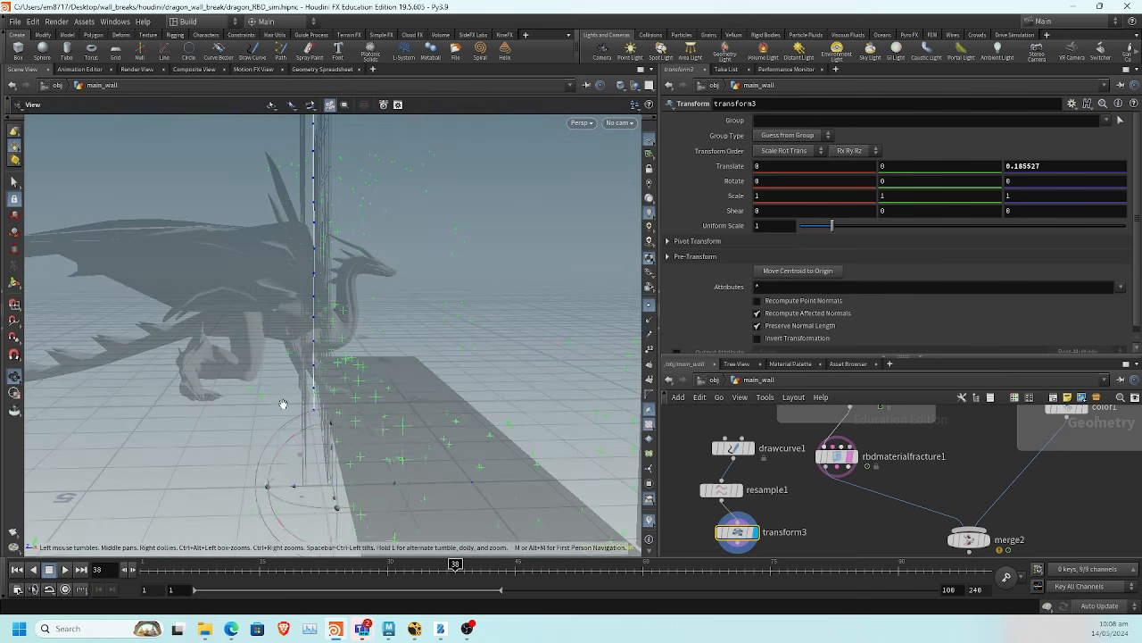
pyautogui.moveTo(301, 489); pyautogui.dragTo(289, 487)
pyautogui.keyDown('alt'); pyautogui.moveTo(435, 364); pyautogui.dragTo(339, 339); pyautogui.keyUp('alt')
# Wire transform3 into the Extra Voronoi Points input of rbdmaterialfracture1 and move the three curve nodes clear of it
pyautogui.moveTo(843, 515); pyautogui.dragTo(823, 484, button='middle')
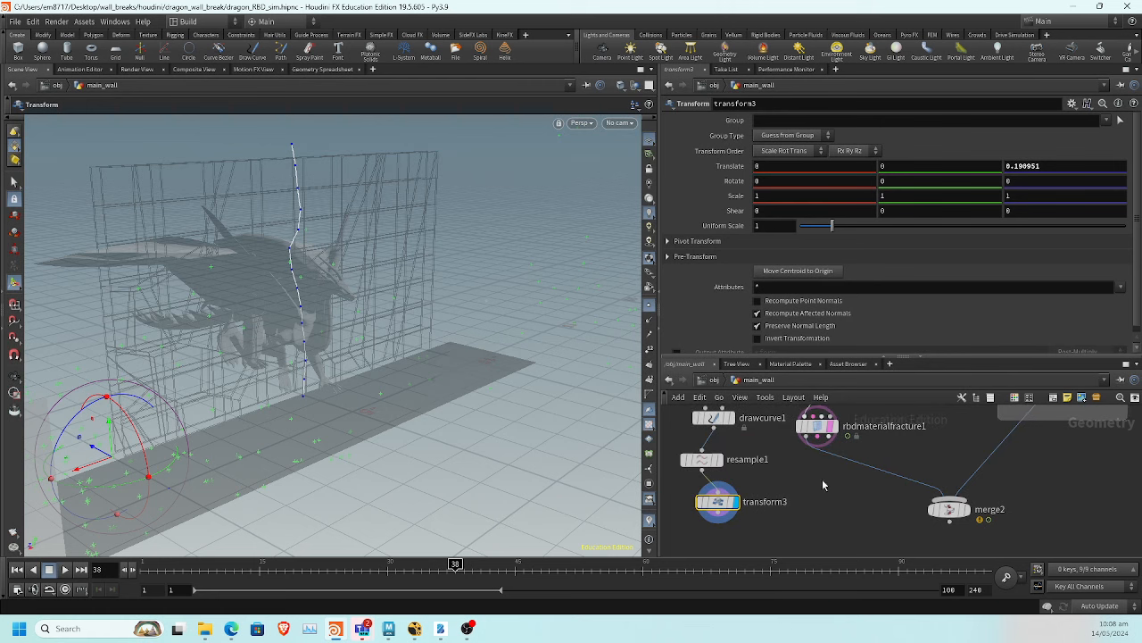
pyautogui.click(718, 519)
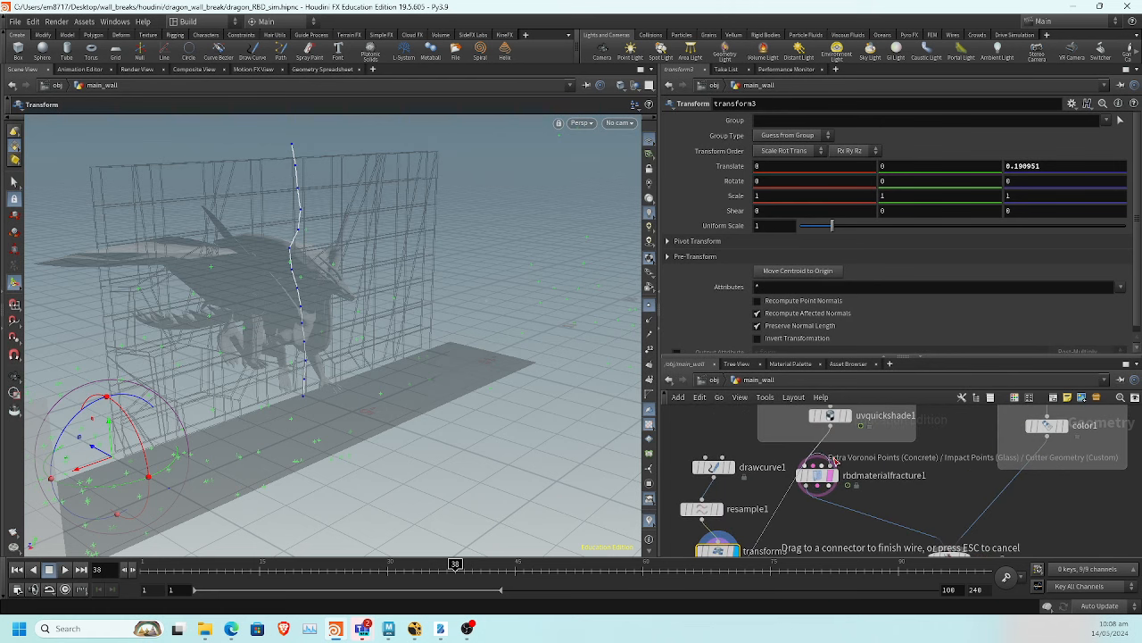
pyautogui.click(837, 470)
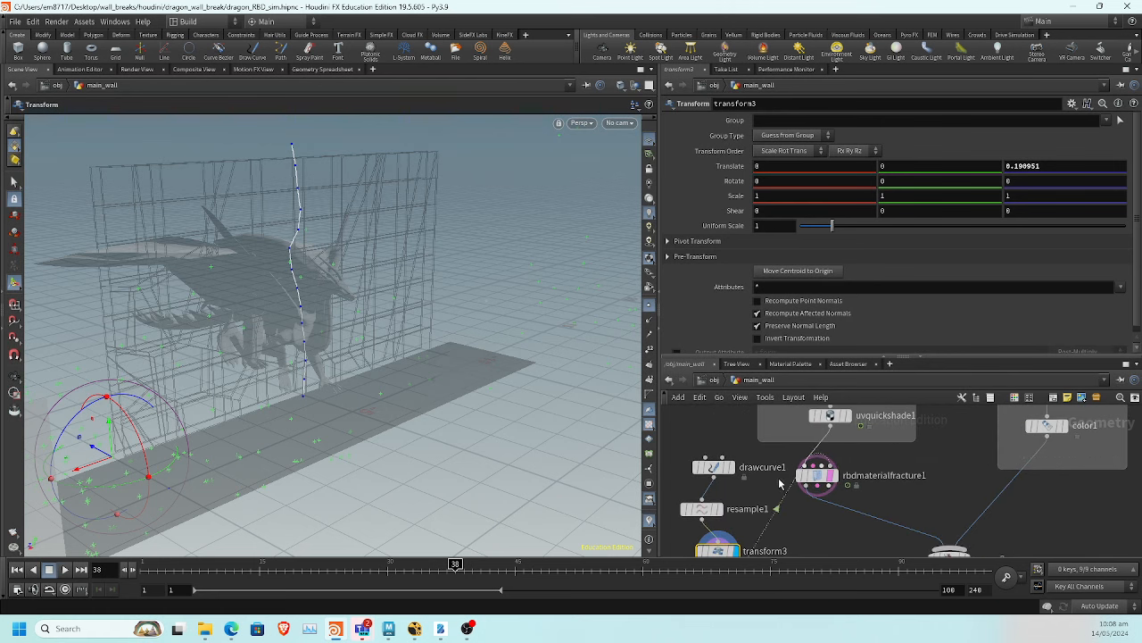
pyautogui.moveTo(732, 432); pyautogui.dragTo(761, 420, button='middle')
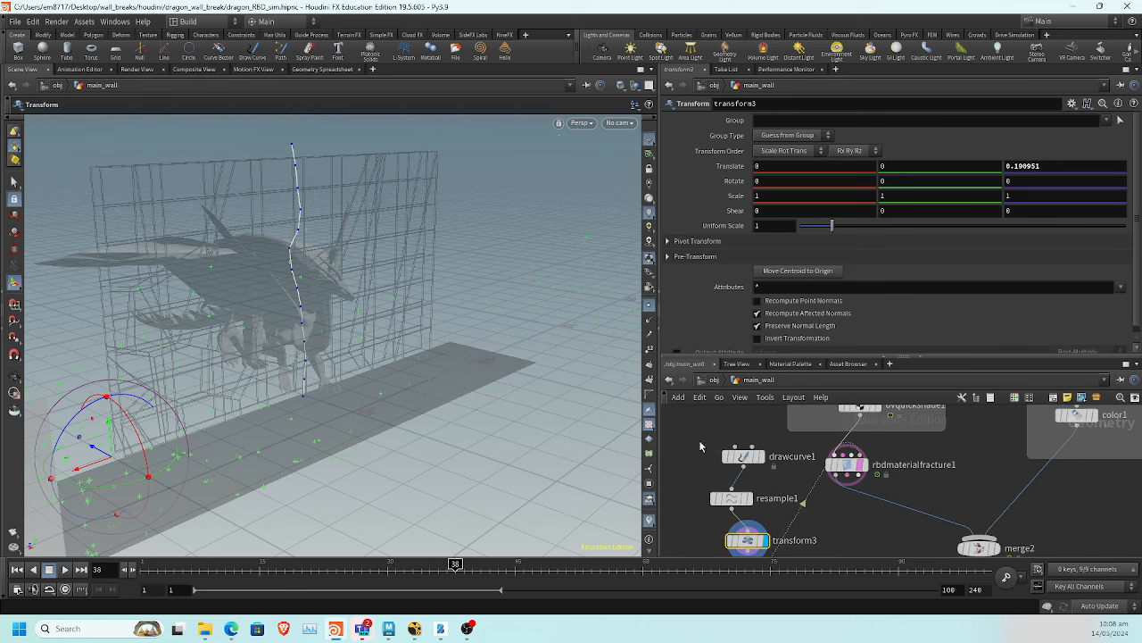
pyautogui.moveTo(701, 439); pyautogui.dragTo(710, 477)
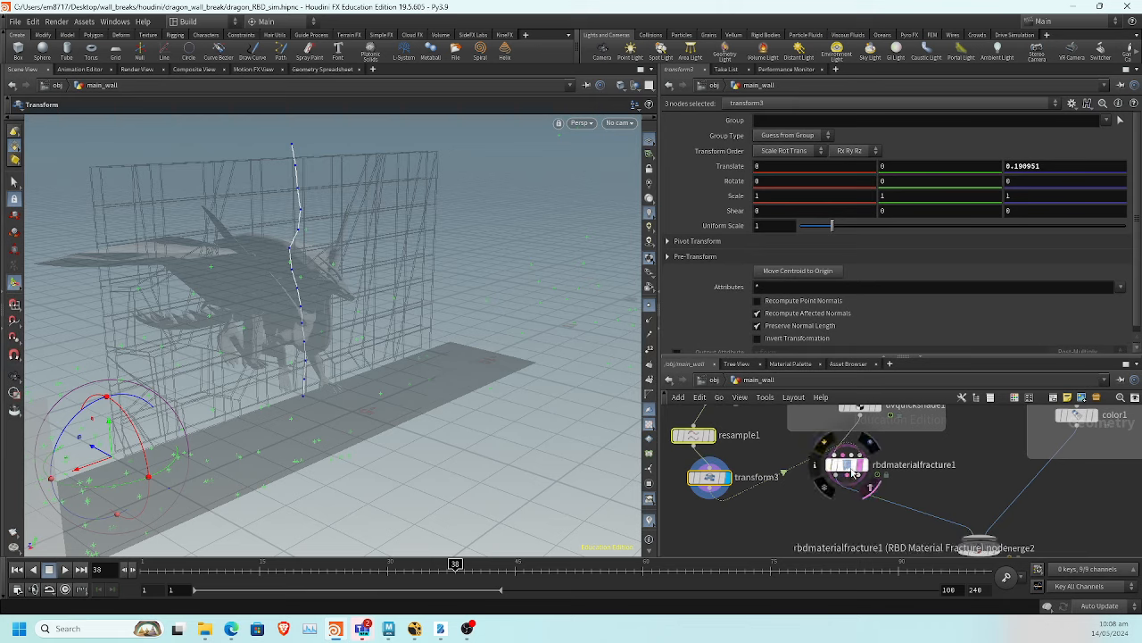
# Remove the first primary fracture level from rbdmaterialfracture1, keeping only concrete_fracture2
pyautogui.click(848, 463)
pyautogui.press('Escape')
pyautogui.moveTo(522, 382); pyautogui.dragTo(423, 367)
pyautogui.press('Return')
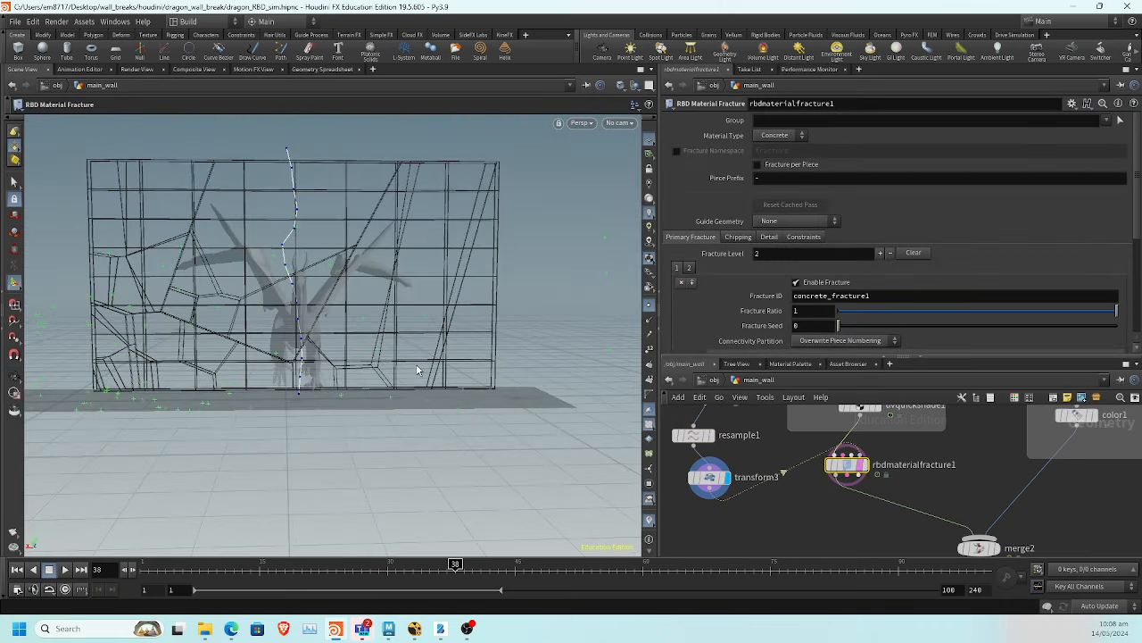
pyautogui.click(682, 282)
pyautogui.press('Escape')
pyautogui.moveTo(401, 288)
pyautogui.mouseDown()
pyautogui.moveTo(401, 262)
pyautogui.moveTo(389, 270)
pyautogui.mouseUp()
pyautogui.press('Return')
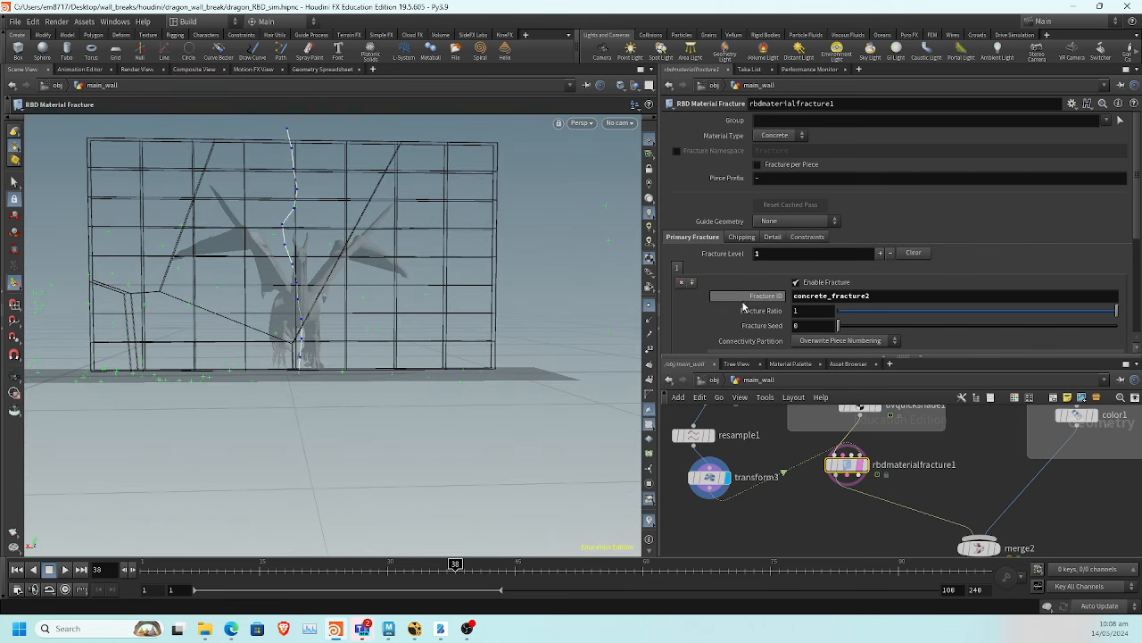
# Go to the Cell Points settings of the remaining primary fracture level
pyautogui.scroll(-1, 759, 290)
pyautogui.scroll(-2, 760, 290)
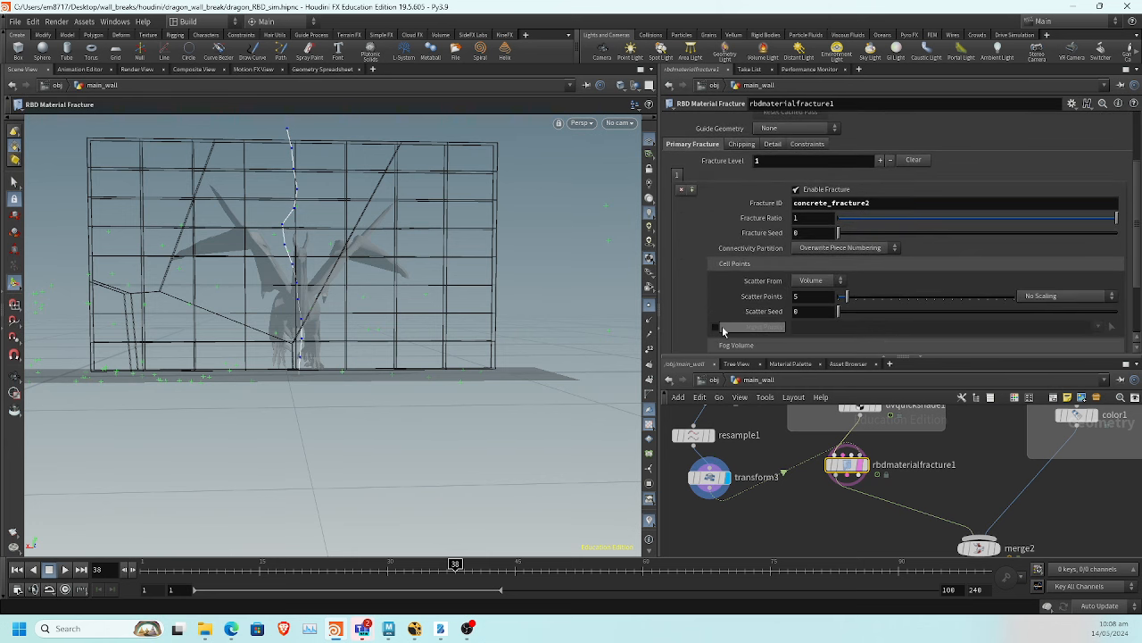
# Enable Input Points and use 20 scatter points for the concrete fracture's cell points
pyautogui.click(716, 327)
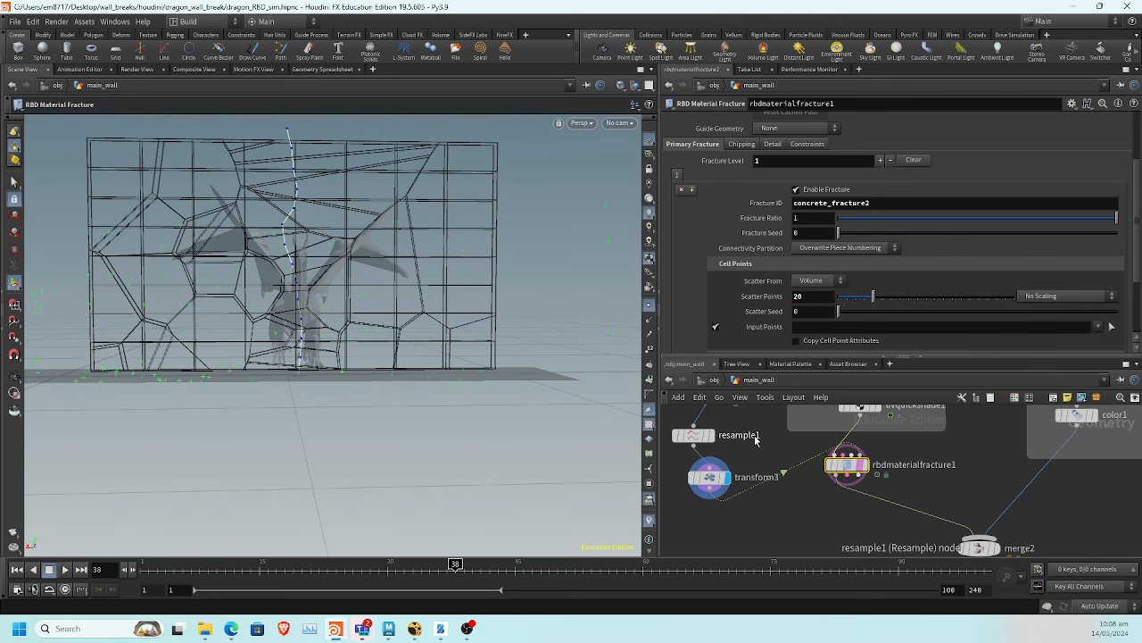
pyautogui.press('Escape')
pyautogui.moveTo(416, 244); pyautogui.dragTo(384, 271)
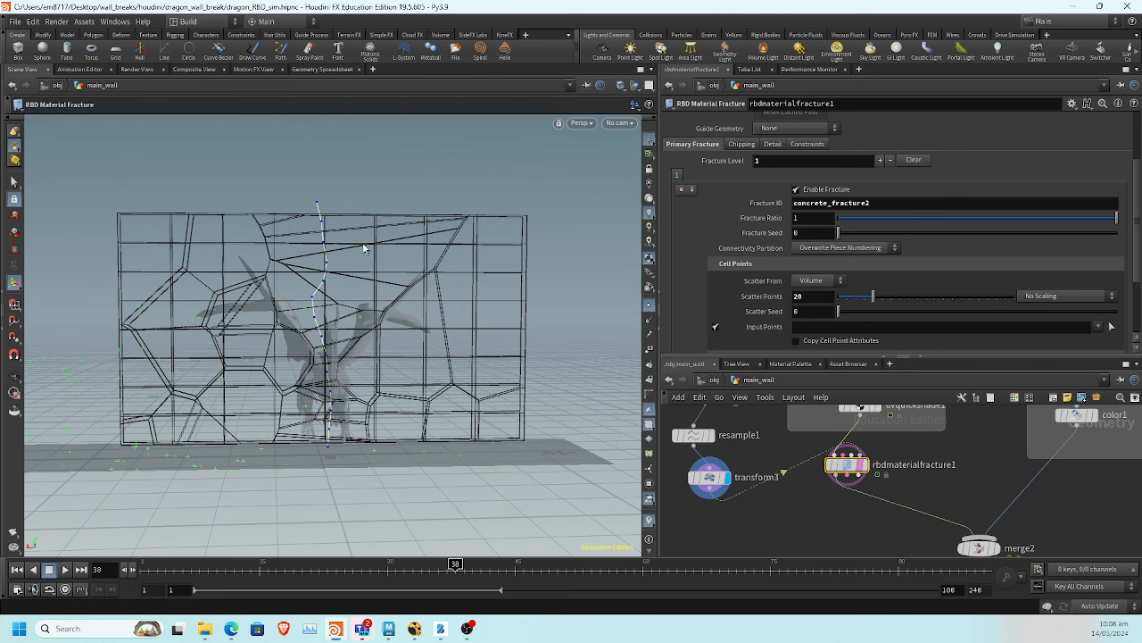
# Set the segment length of the resample1 curve to 0.146 and inspect the resulting fracture in rbdmaterialfracture1
pyautogui.click(700, 437)
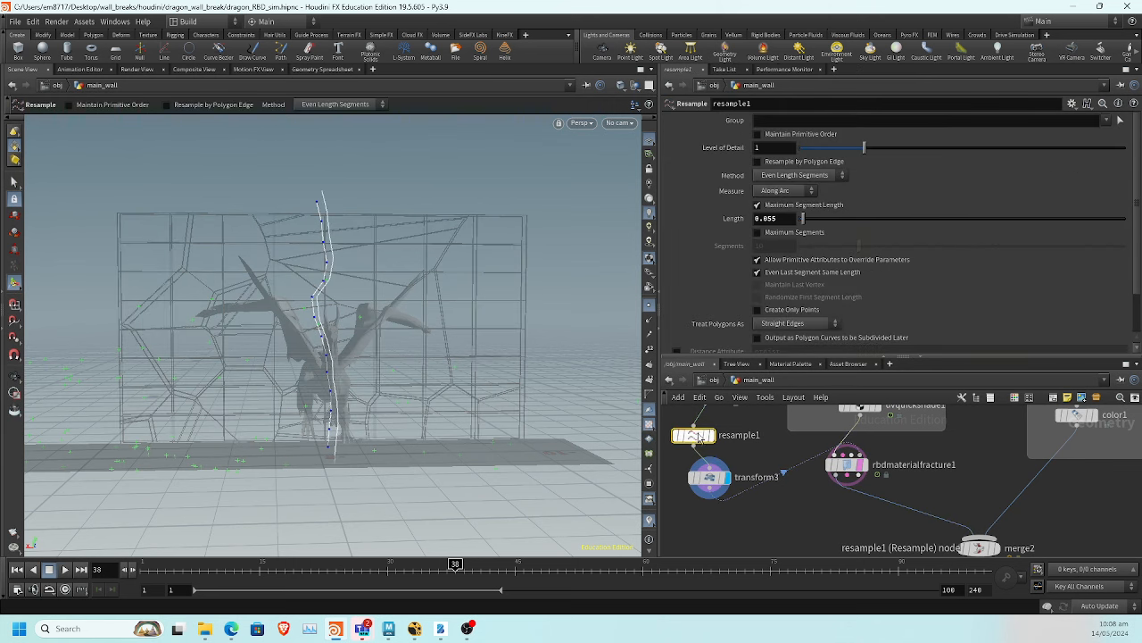
pyautogui.click(810, 221)
pyautogui.moveTo(809, 221); pyautogui.dragTo(810, 223)
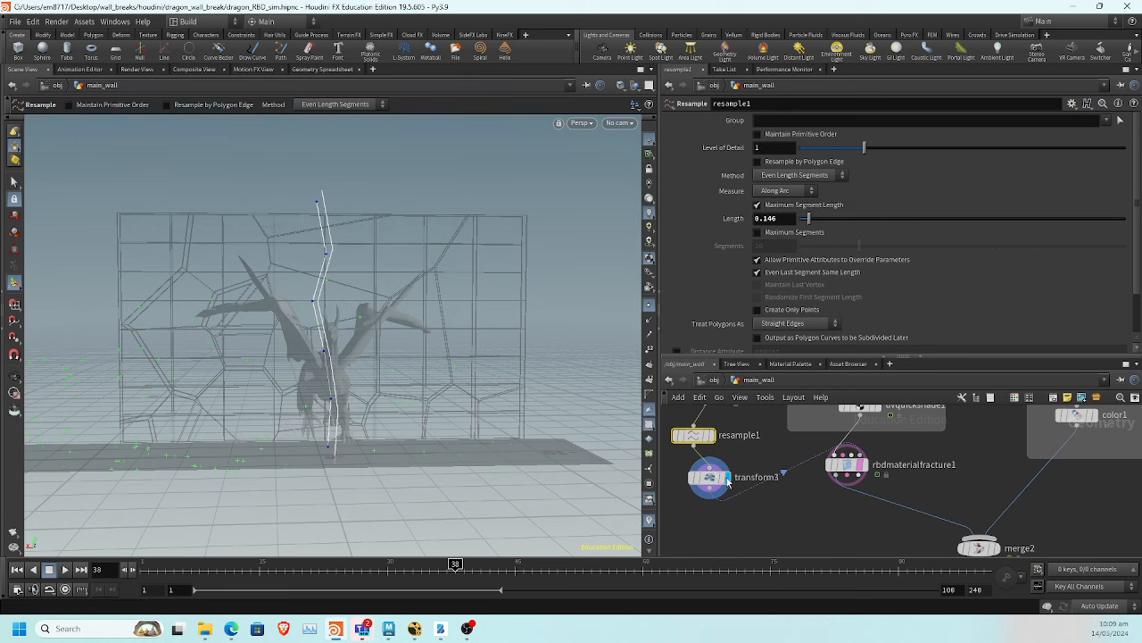
pyautogui.click(848, 469)
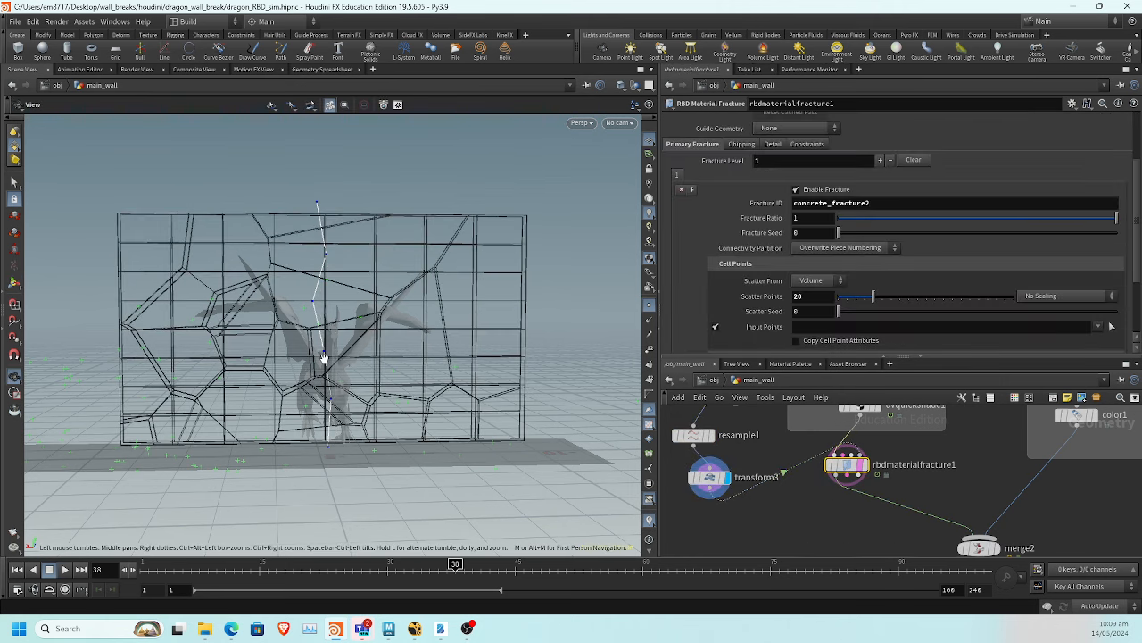
pyautogui.scroll(3, 420, 399)
pyautogui.keyDown('alt'); pyautogui.moveTo(419, 399); pyautogui.dragTo(336, 457); pyautogui.keyUp('alt')
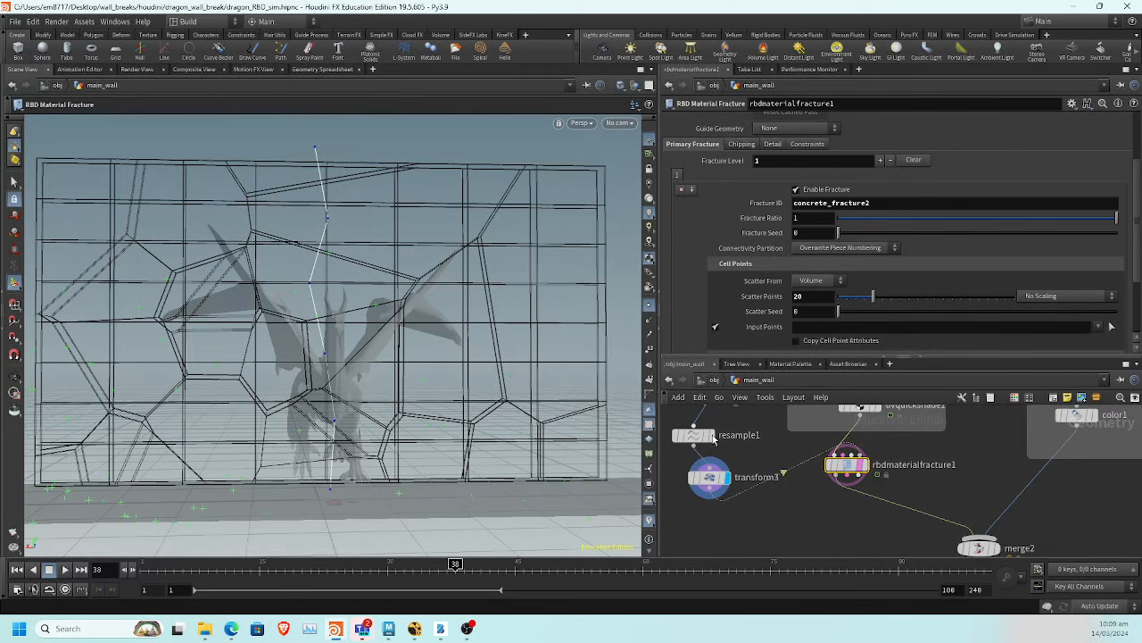
# Reduce the existing fracture level's scatter points to 10, keeping a single fracture level
pyautogui.click(693, 191)
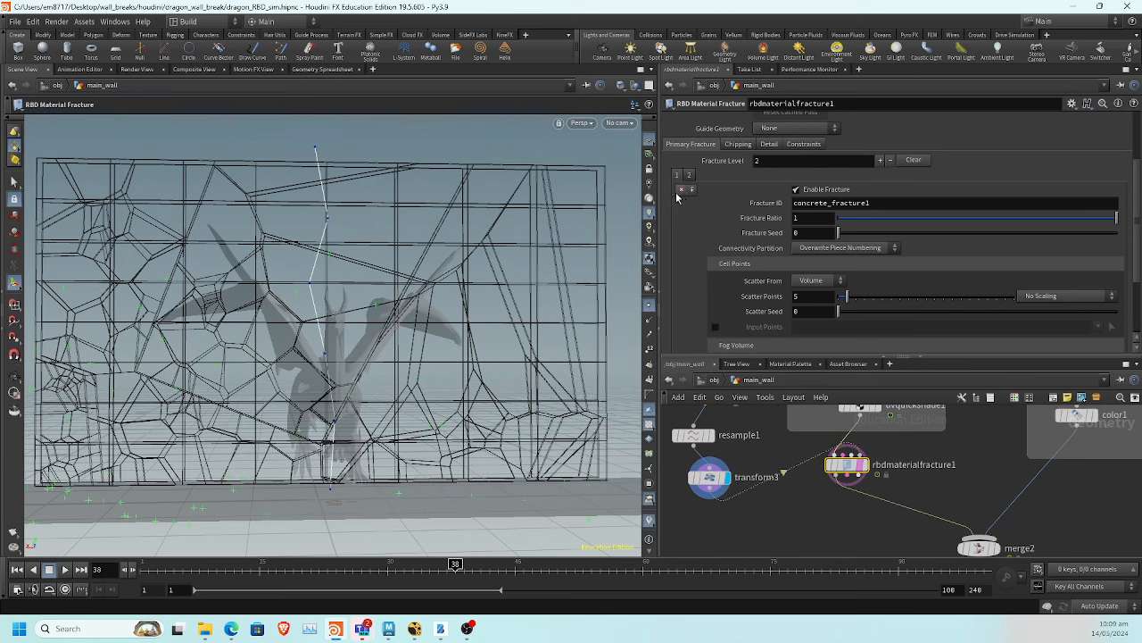
pyautogui.click(679, 191)
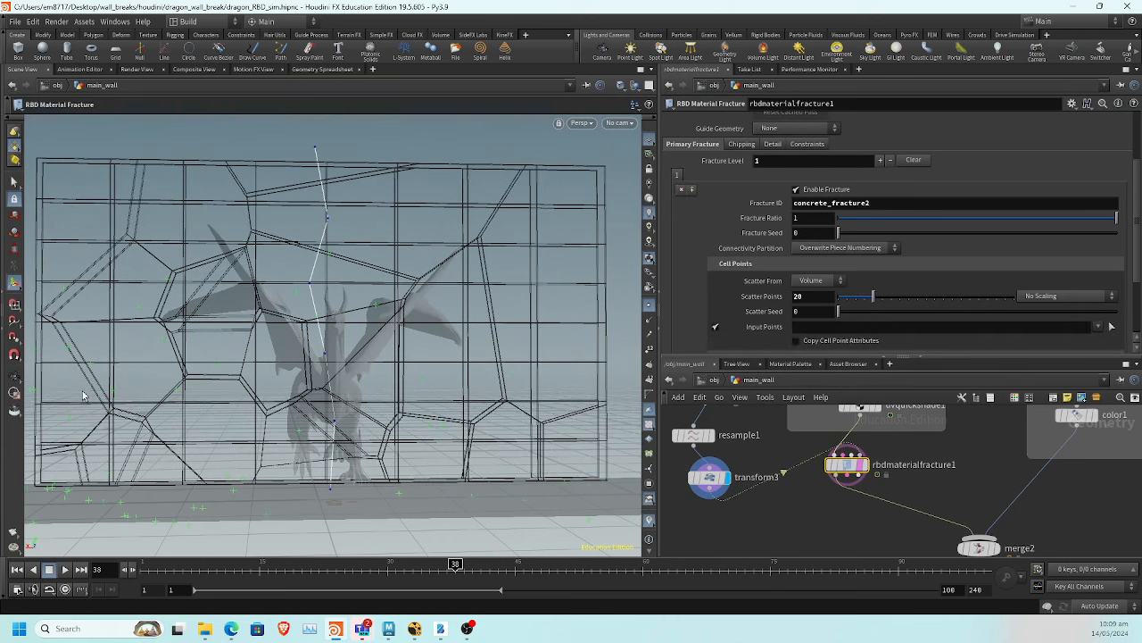
pyautogui.click(812, 295)
pyautogui.moveTo(873, 297); pyautogui.dragTo(858, 305)
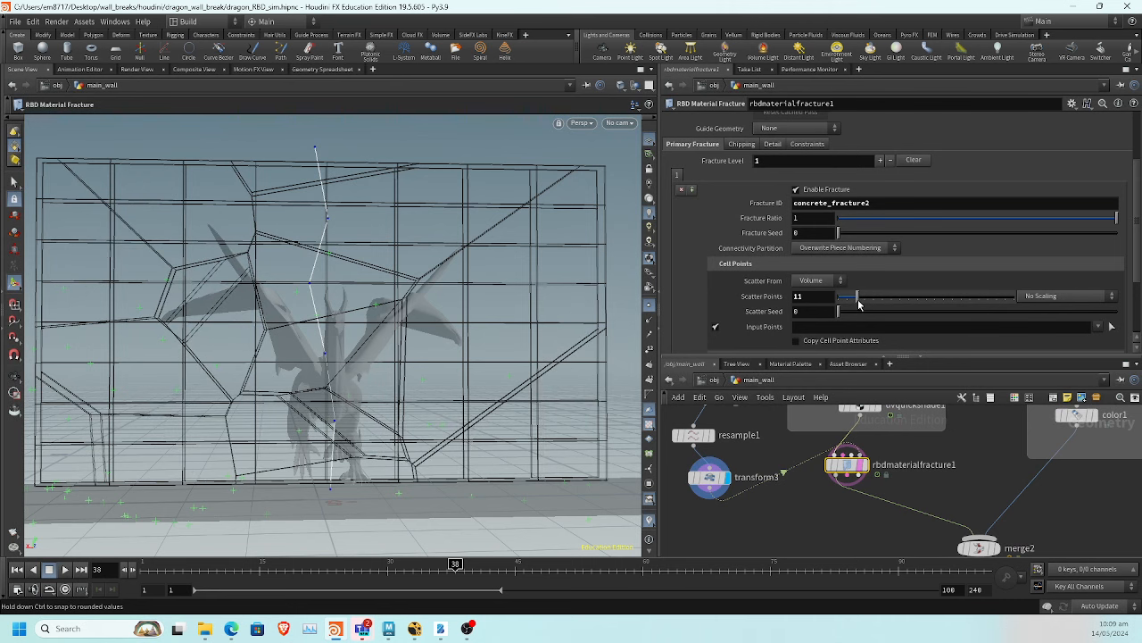
pyautogui.moveTo(859, 304); pyautogui.dragTo(855, 304)
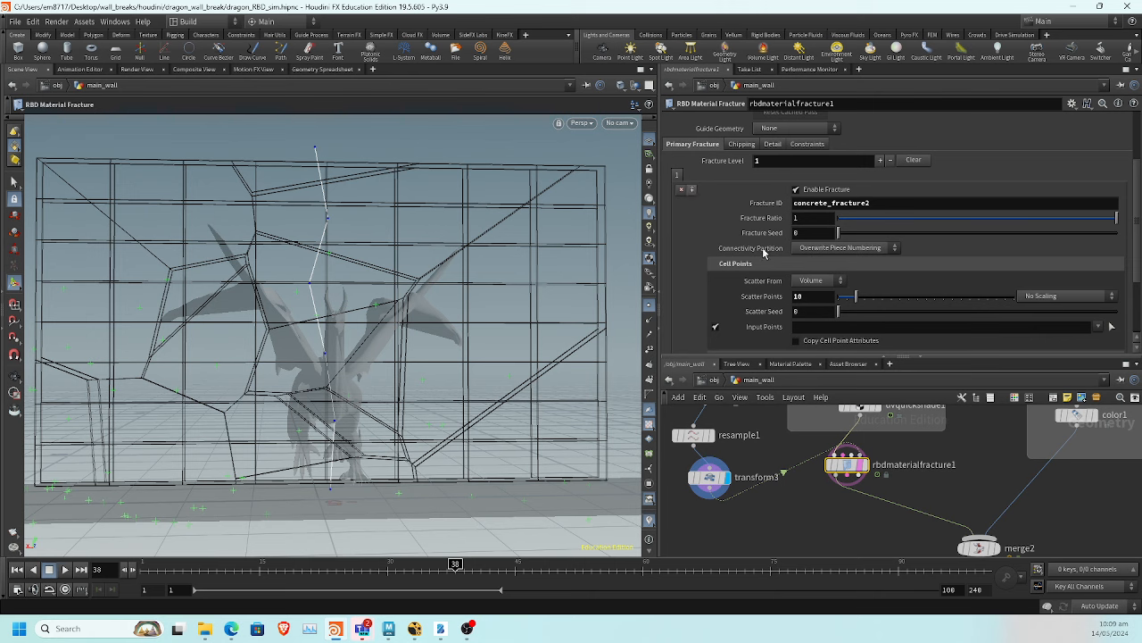
# Add another fracture level with 10 scatter points and Input Points enabled
pyautogui.click(807, 298)
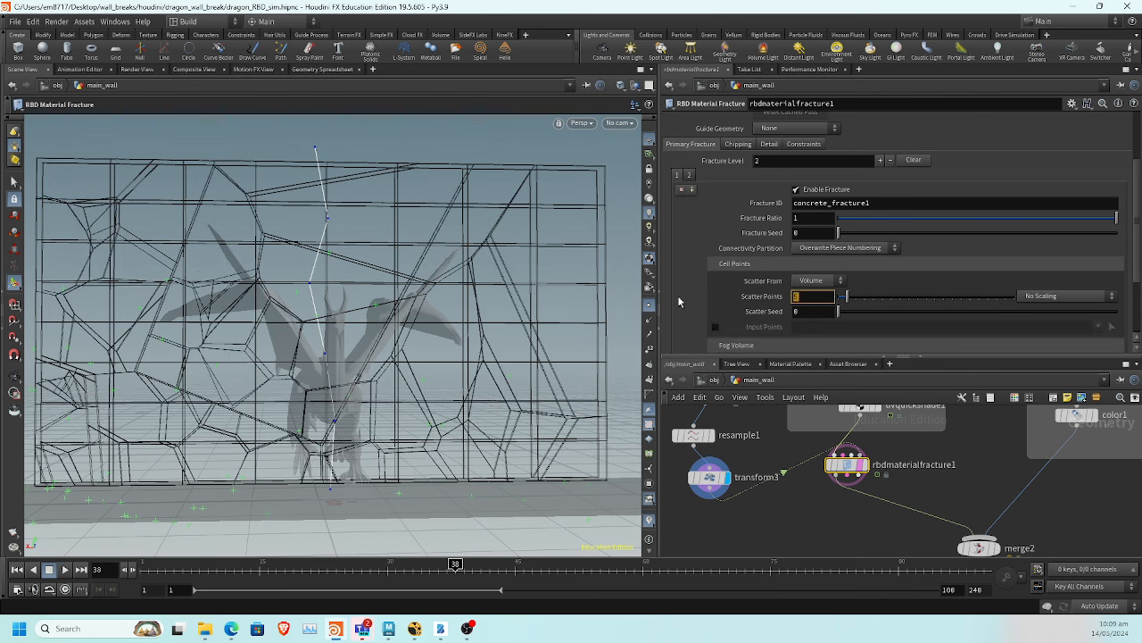
pyautogui.write('10')
pyautogui.press('Return')
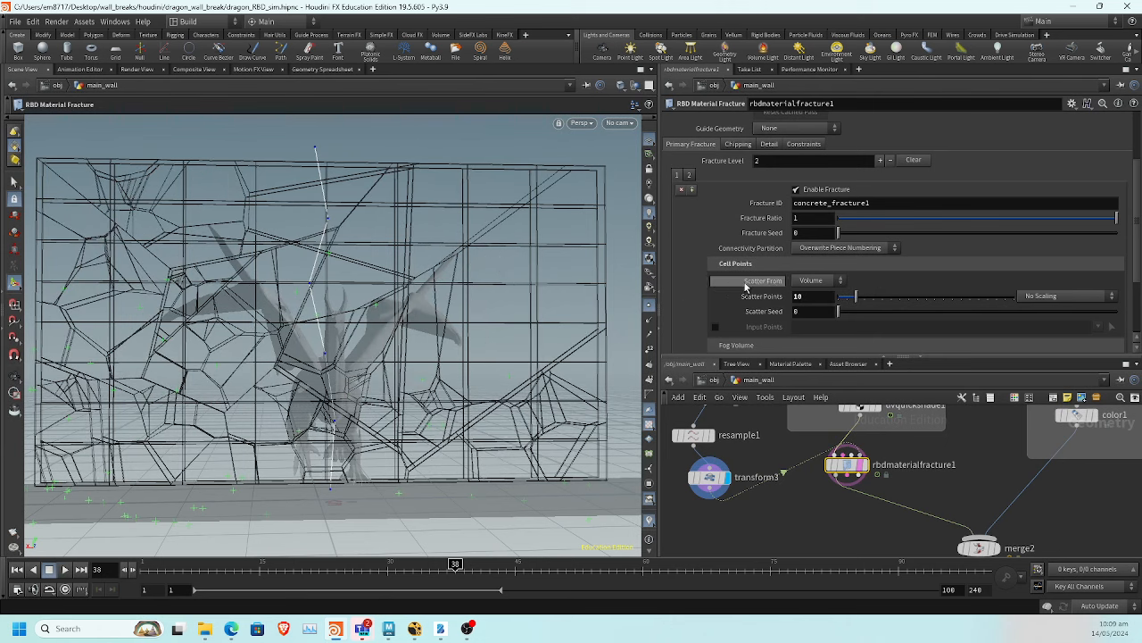
pyautogui.scroll(-2, 825, 287)
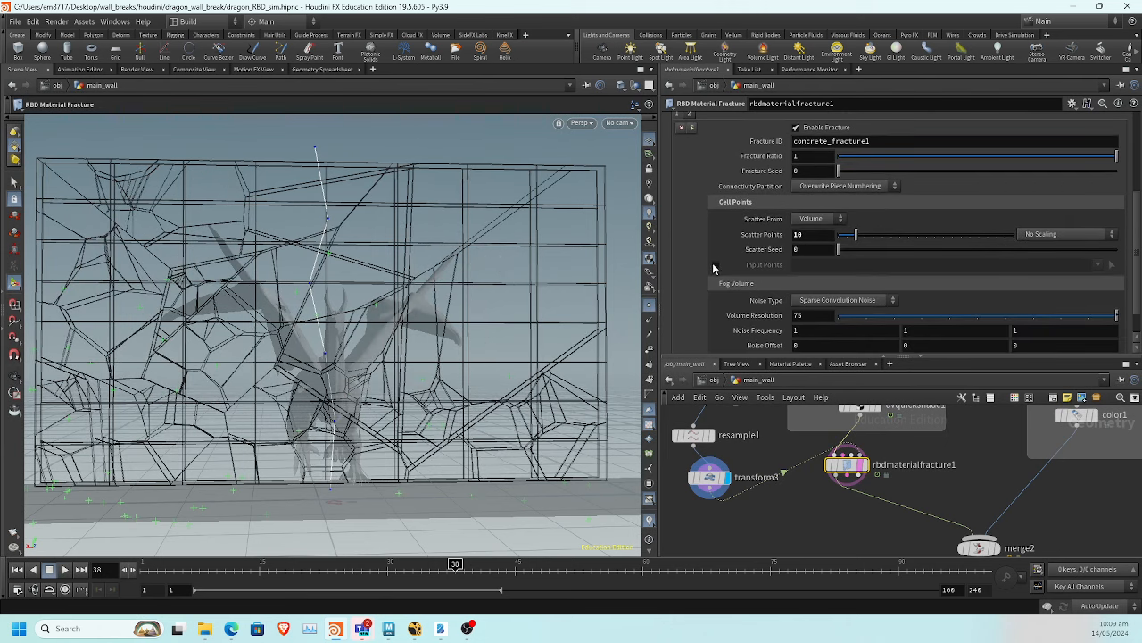
pyautogui.click(714, 266)
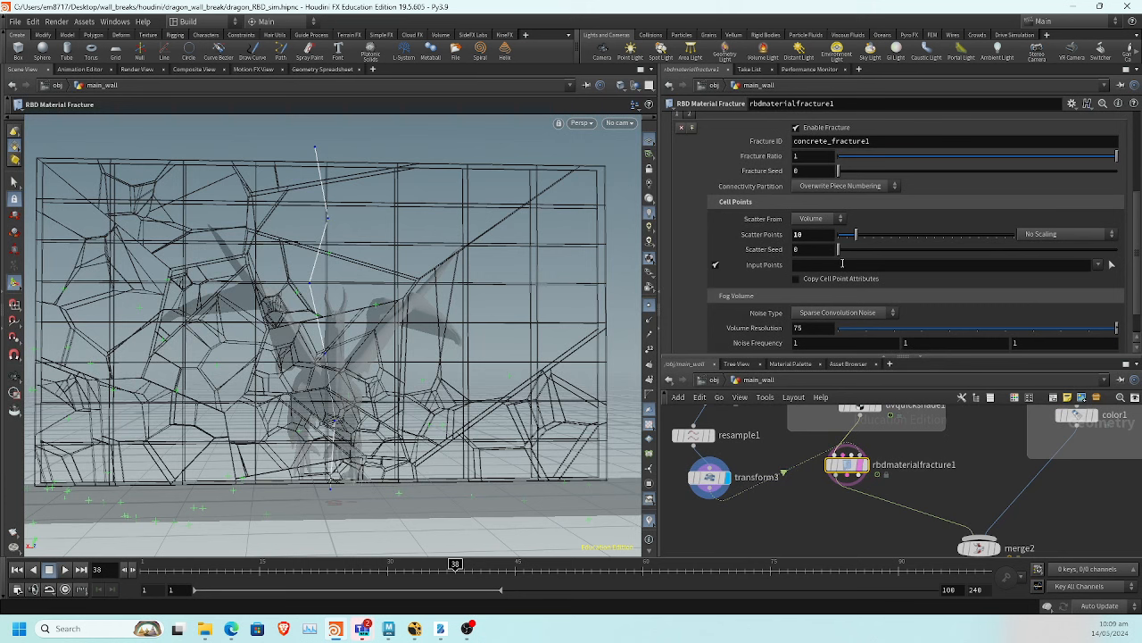
# Set the fog volume resolution of the new fracture level to 7
pyautogui.scroll(-2, 926, 291)
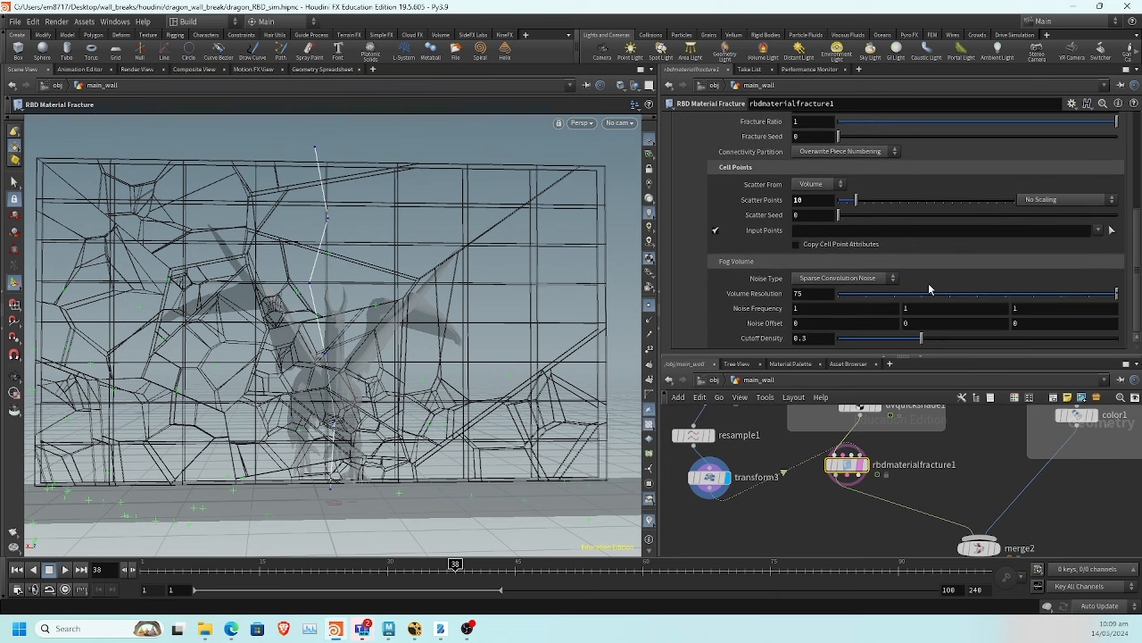
pyautogui.scroll(2, 926, 269)
pyautogui.scroll(-2, 926, 269)
pyautogui.scroll(6, 930, 267)
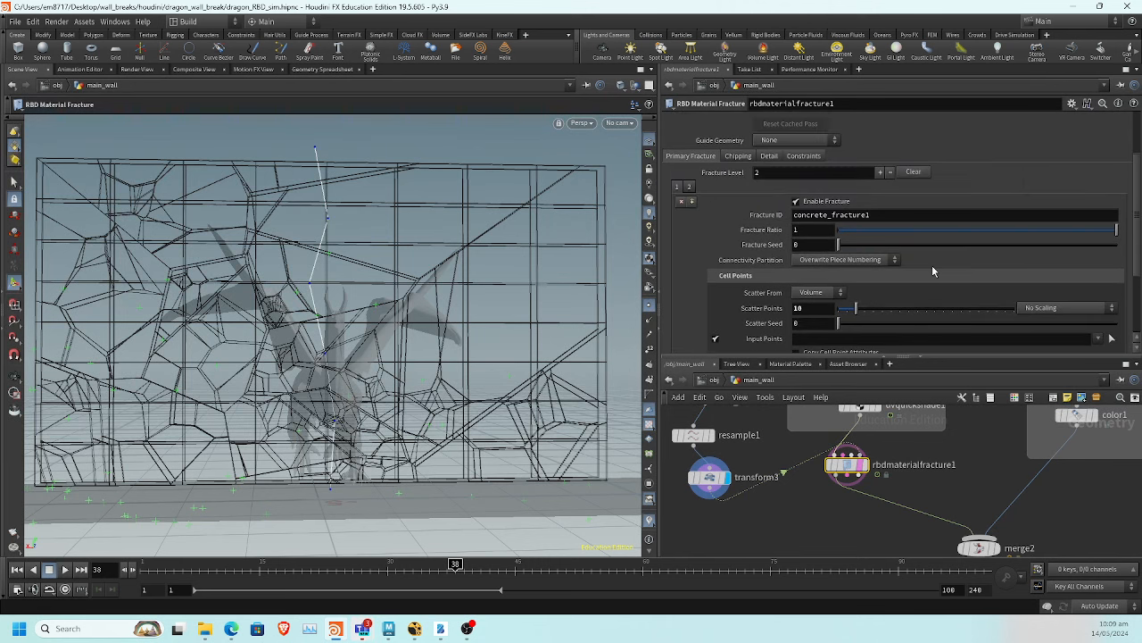
pyautogui.scroll(-6, 933, 269)
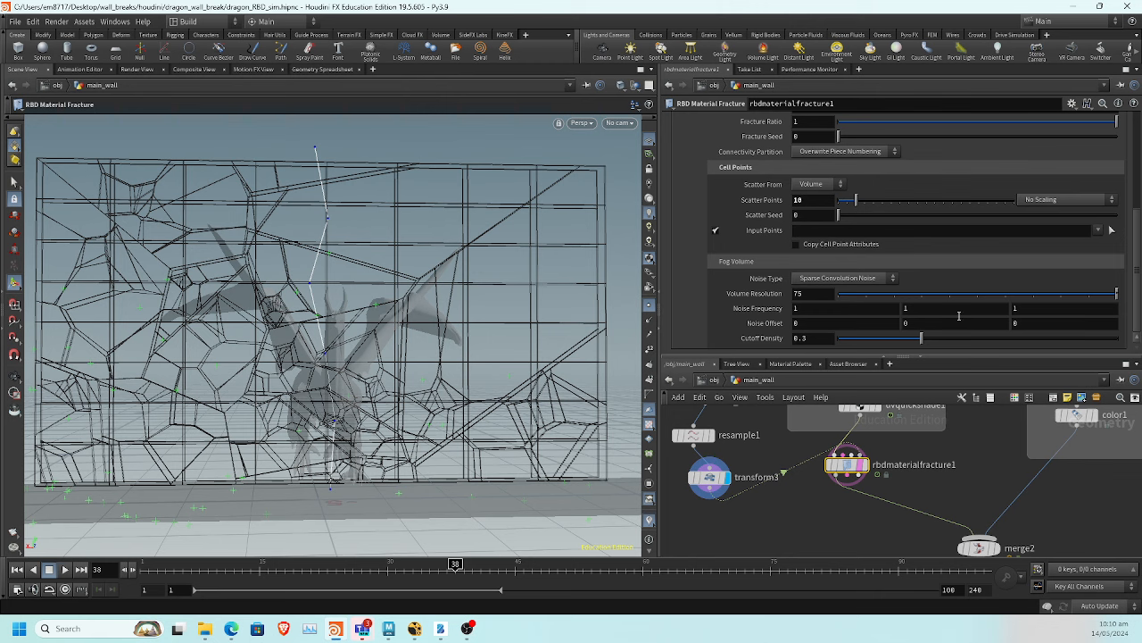
pyautogui.click(1060, 294)
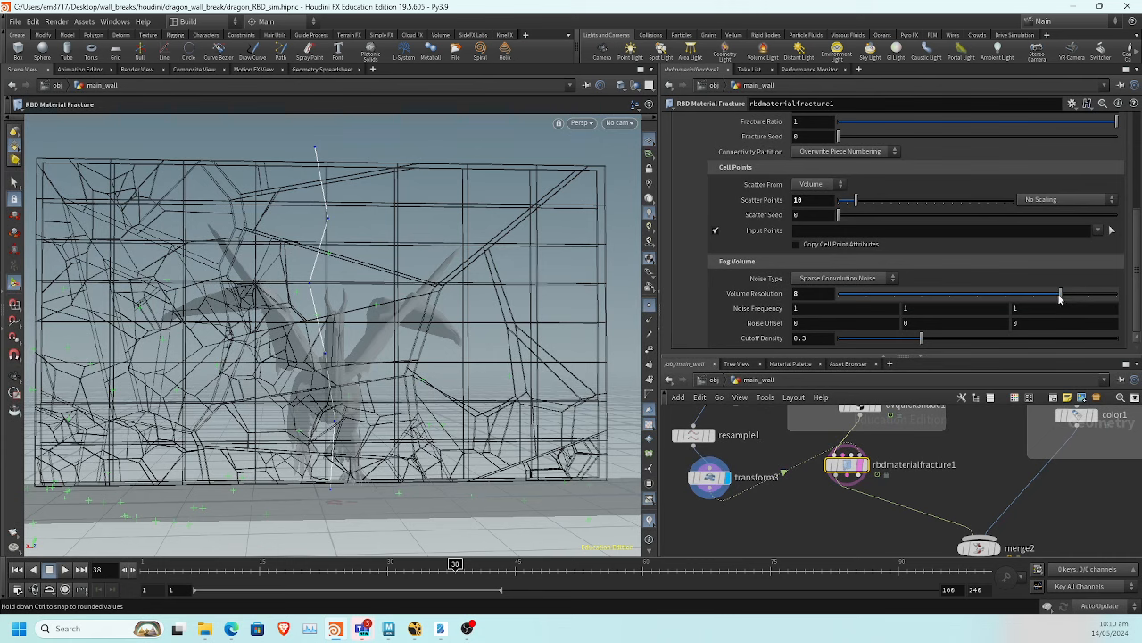
pyautogui.moveTo(1060, 297); pyautogui.dragTo(1043, 294)
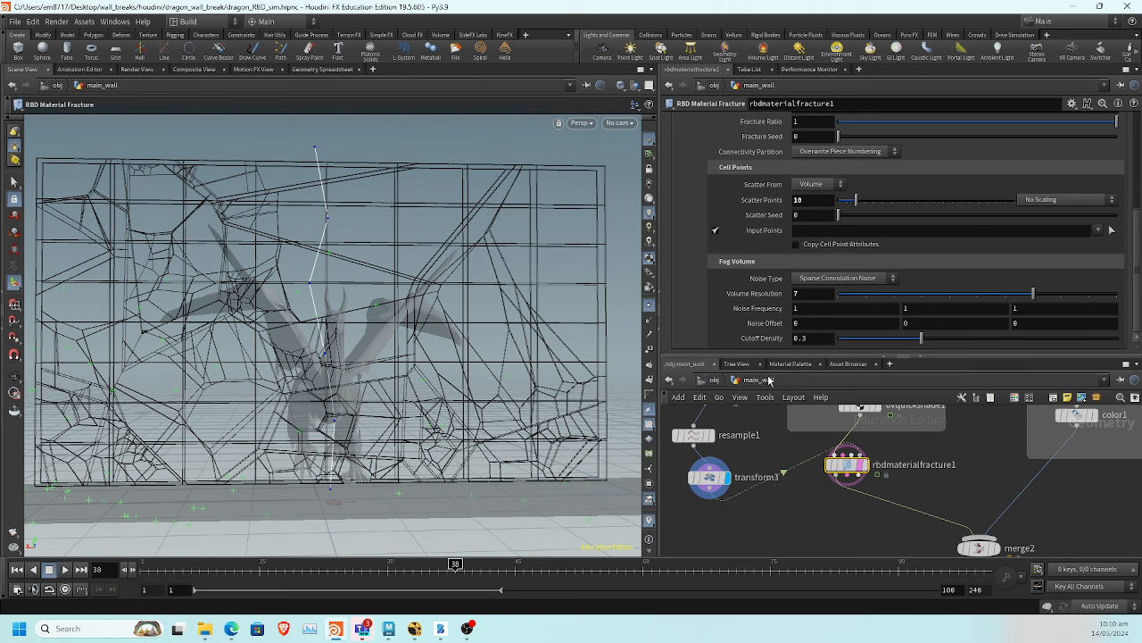
# Display the rbdmaterialfracture1 node's textured wall and open its detail settings
pyautogui.moveTo(290, 326); pyautogui.dragTo(559, 433)
pyautogui.moveTo(787, 536); pyautogui.dragTo(806, 546, button='middle')
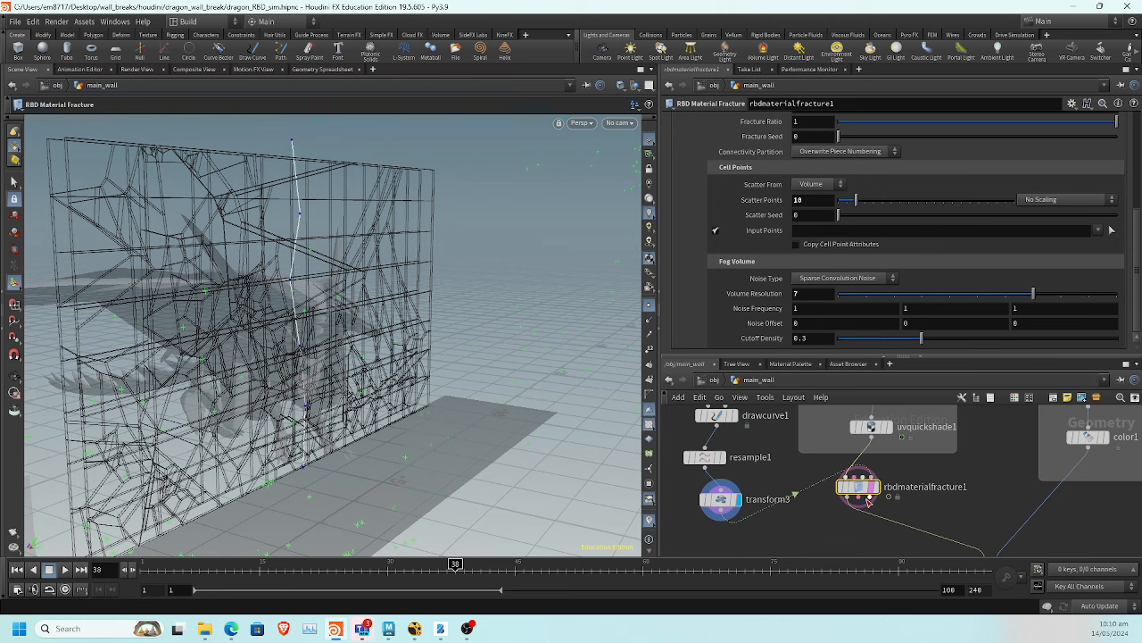
pyautogui.moveTo(868, 490); pyautogui.dragTo(869, 503)
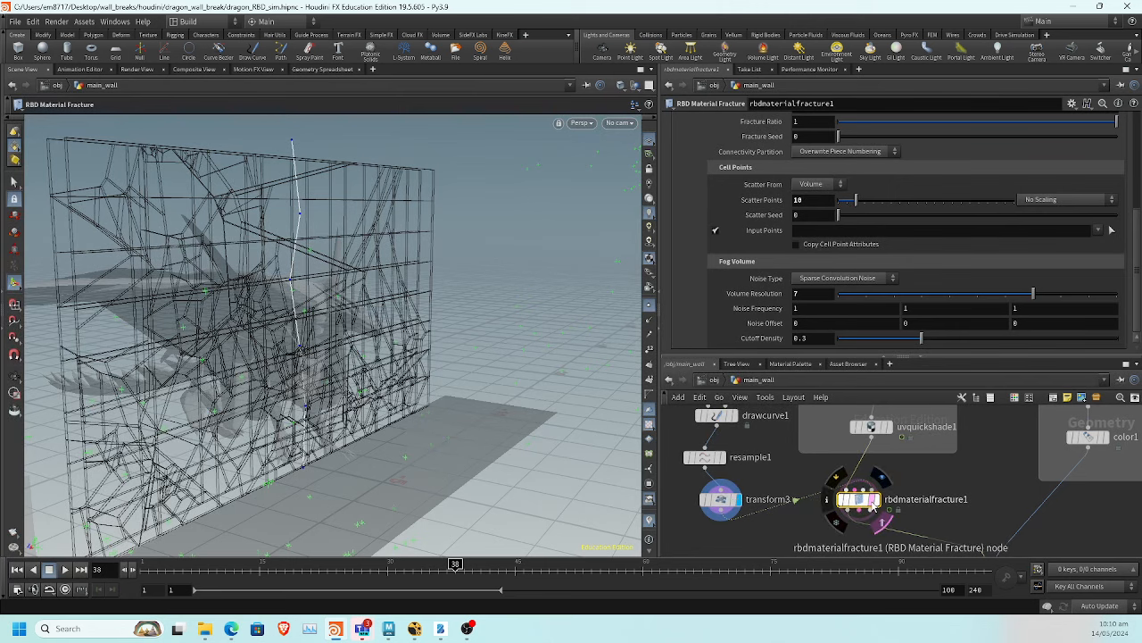
pyautogui.click(878, 502)
pyautogui.keyDown('alt'); pyautogui.moveTo(515, 369); pyautogui.dragTo(462, 335); pyautogui.keyUp('alt')
pyautogui.press('Escape')
pyautogui.scroll(3, 465, 307)
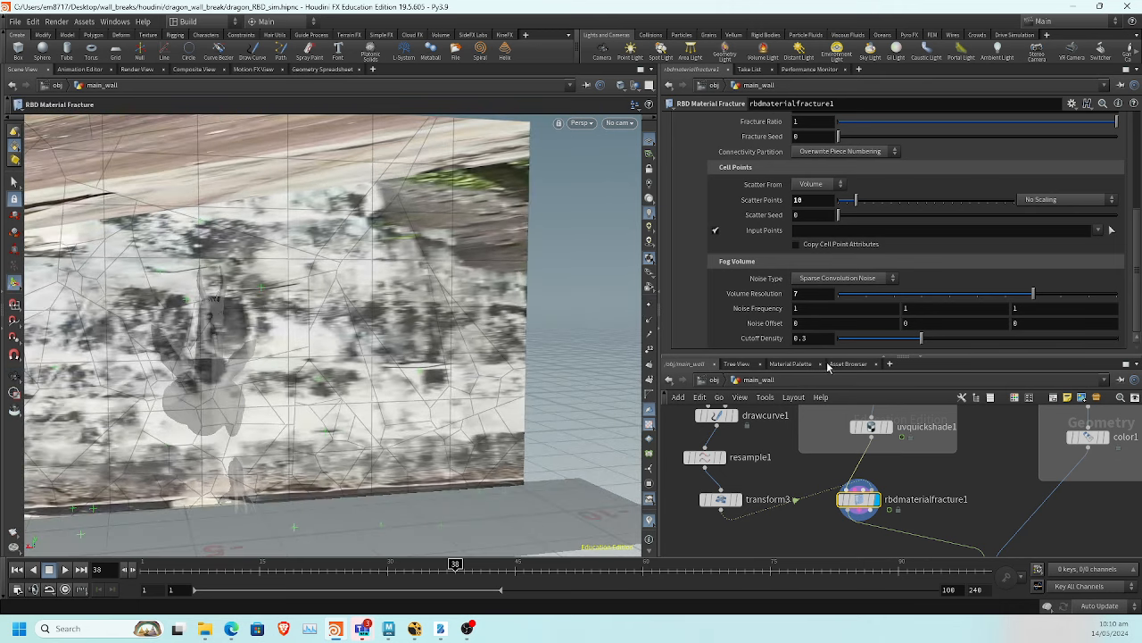
pyautogui.scroll(3, 823, 258)
pyautogui.scroll(2, 820, 225)
pyautogui.click(770, 239)
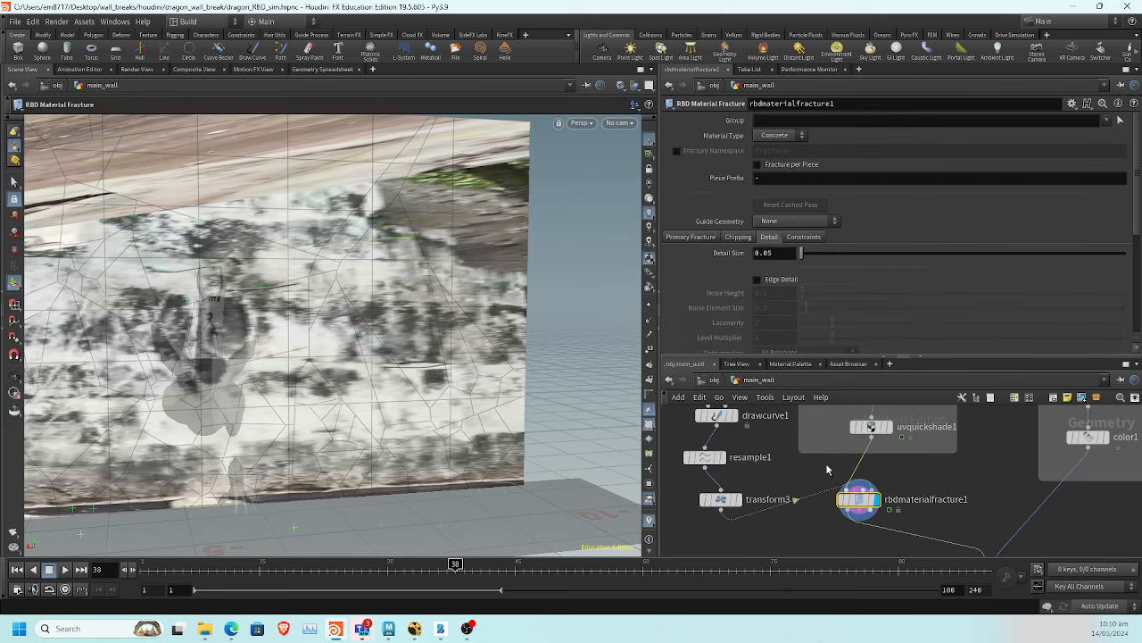
# Add an RBD Exploded View node, wire the material fracture's outputs into it and display it
pyautogui.press('Tab')
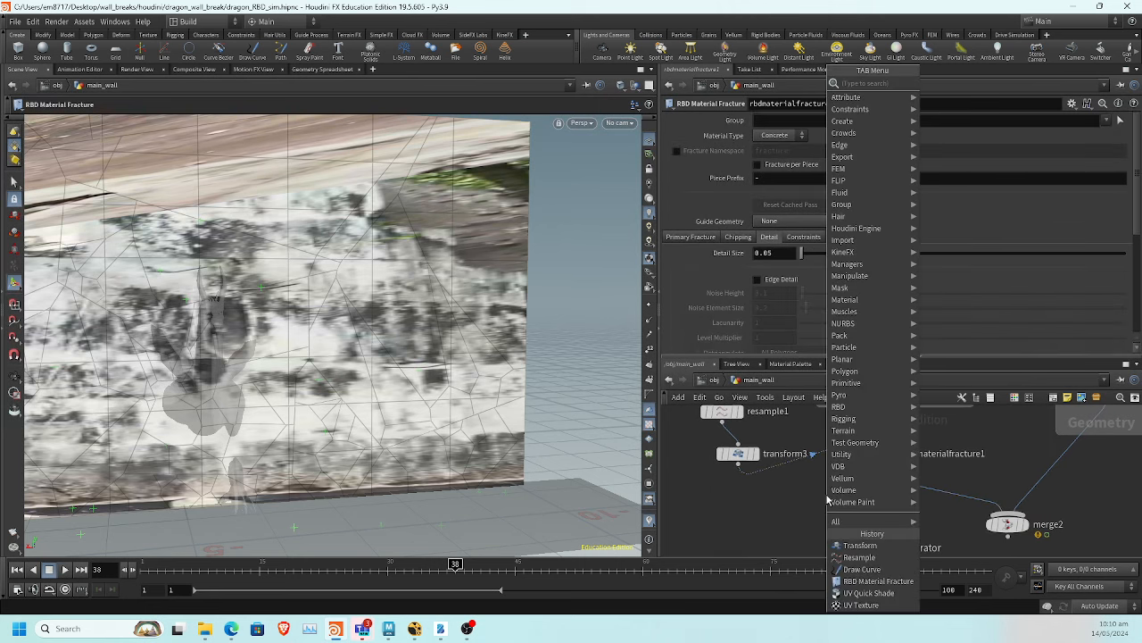
pyautogui.write('explod')
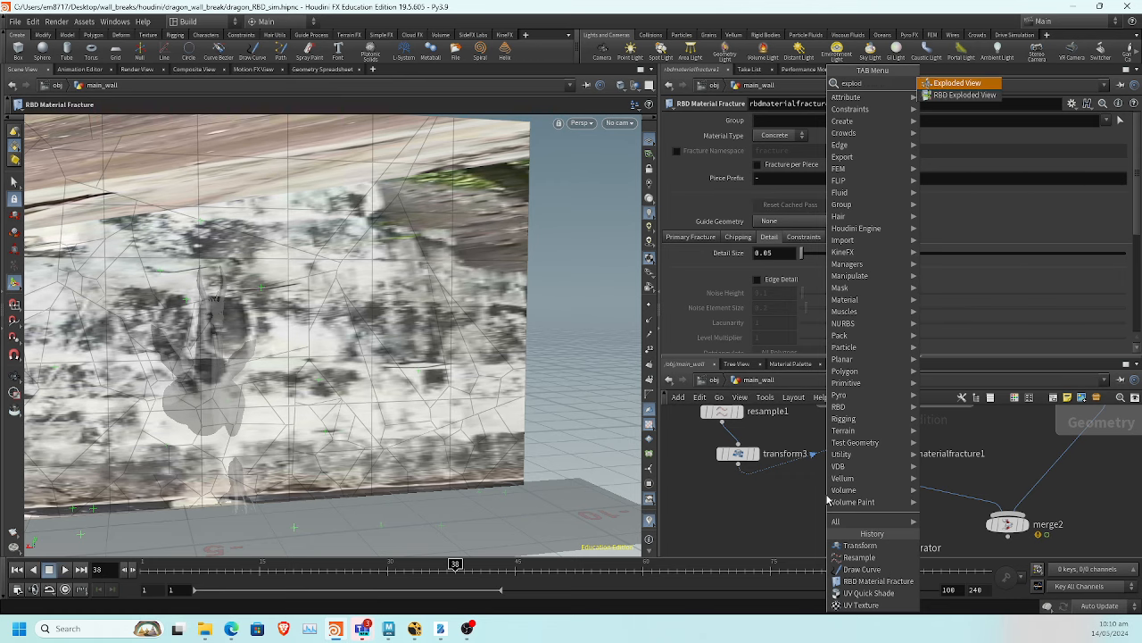
pyautogui.click(956, 83)
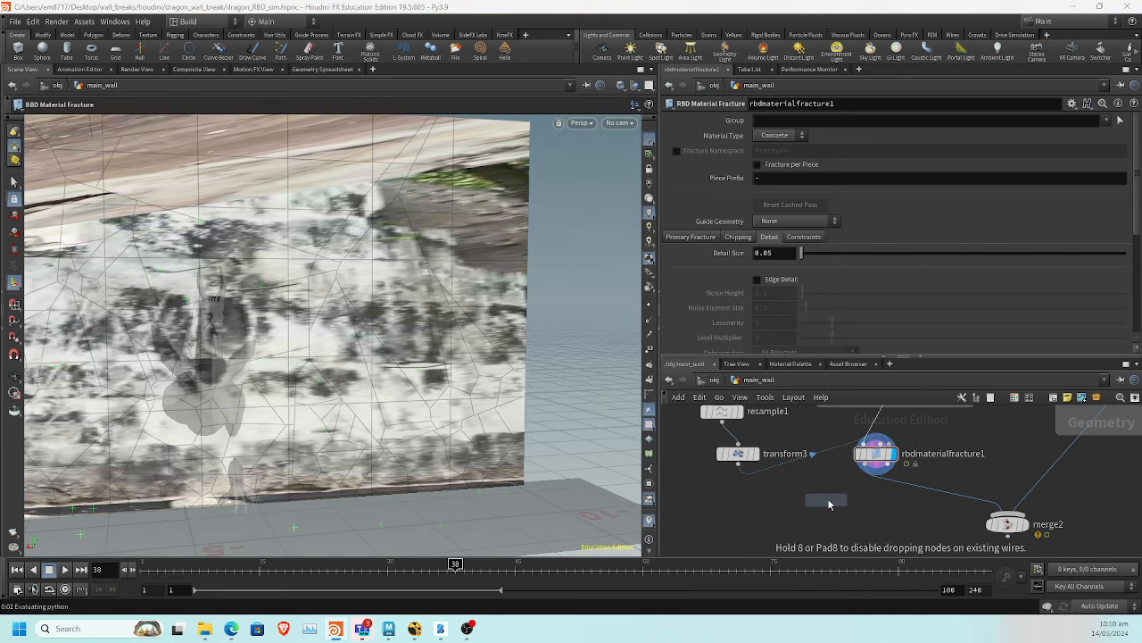
pyautogui.click(837, 506)
pyautogui.moveTo(865, 463); pyautogui.dragTo(825, 496)
pyautogui.moveTo(887, 463); pyautogui.dragTo(858, 507)
pyautogui.click(856, 507)
# Set the exploded view's uniform scale to 0.303 and examine the gaps between the wall pieces
pyautogui.keyDown('alt'); pyautogui.moveTo(380, 349); pyautogui.dragTo(356, 358, button='right'); pyautogui.keyUp('alt')
pyautogui.moveTo(864, 120); pyautogui.dragTo(819, 127)
pyautogui.keyDown('alt'); pyautogui.moveTo(373, 293); pyautogui.dragTo(547, 270, button='right'); pyautogui.keyUp('alt')
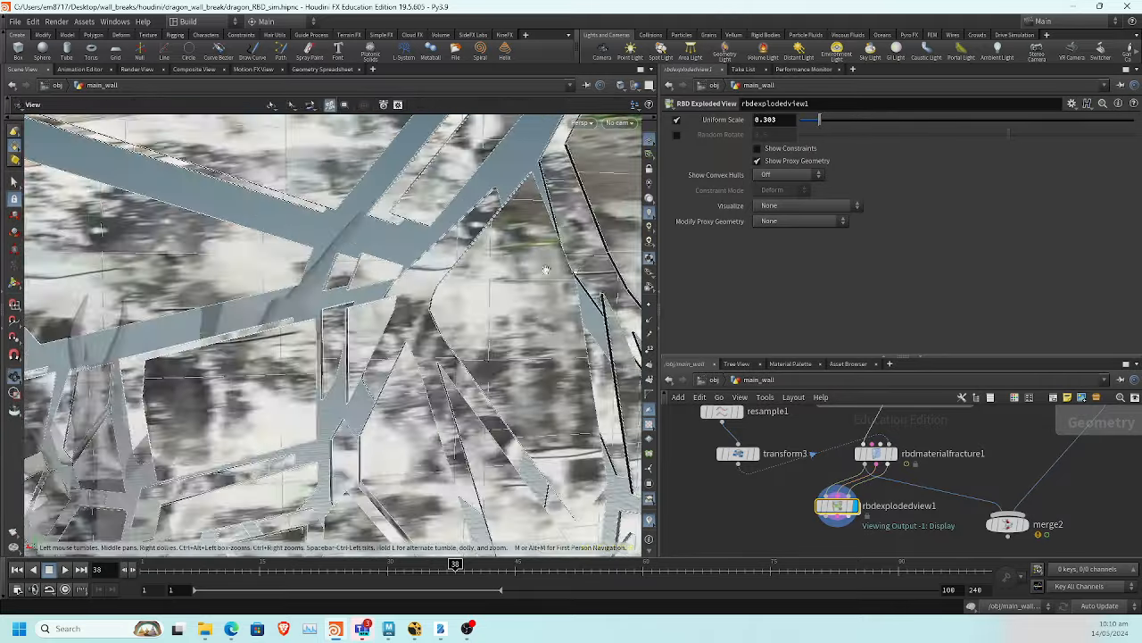
pyautogui.keyDown('alt'); pyautogui.moveTo(444, 303); pyautogui.dragTo(376, 330, button='middle'); pyautogui.keyUp('alt')
pyautogui.moveTo(376, 330)
pyautogui.mouseDown()
pyautogui.moveTo(393, 322)
pyautogui.moveTo(406, 335)
pyautogui.moveTo(392, 344)
pyautogui.moveTo(356, 333)
pyautogui.mouseUp()
pyautogui.press('Return')
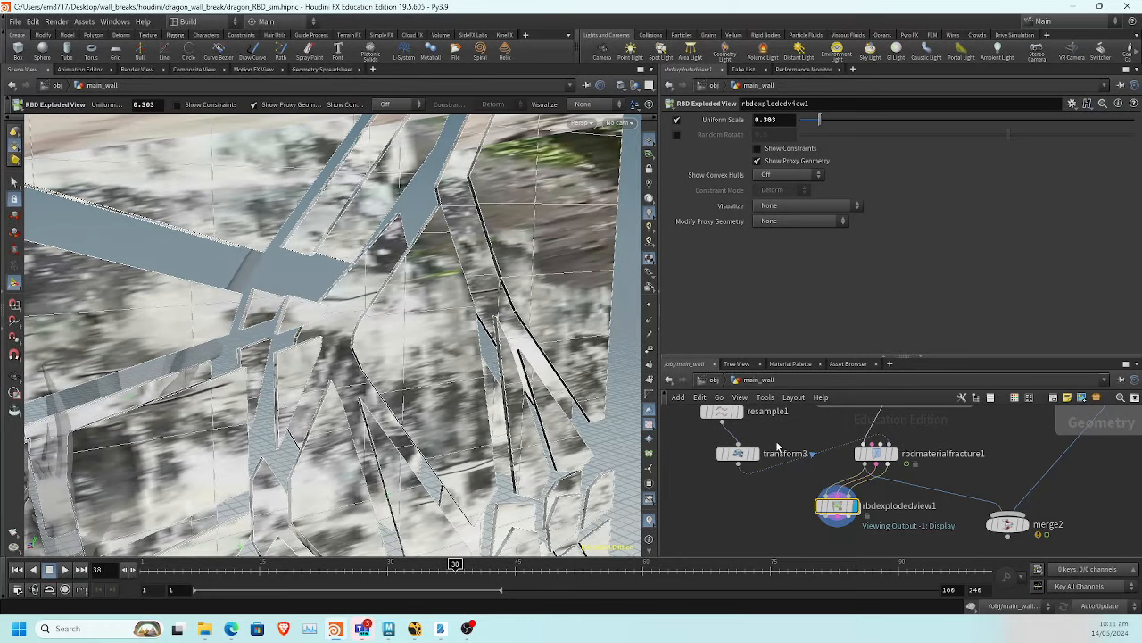
# Try enabling Edge Detail on rbdmaterialfracture1, turn it back off and display the exploded view again
pyautogui.click(876, 453)
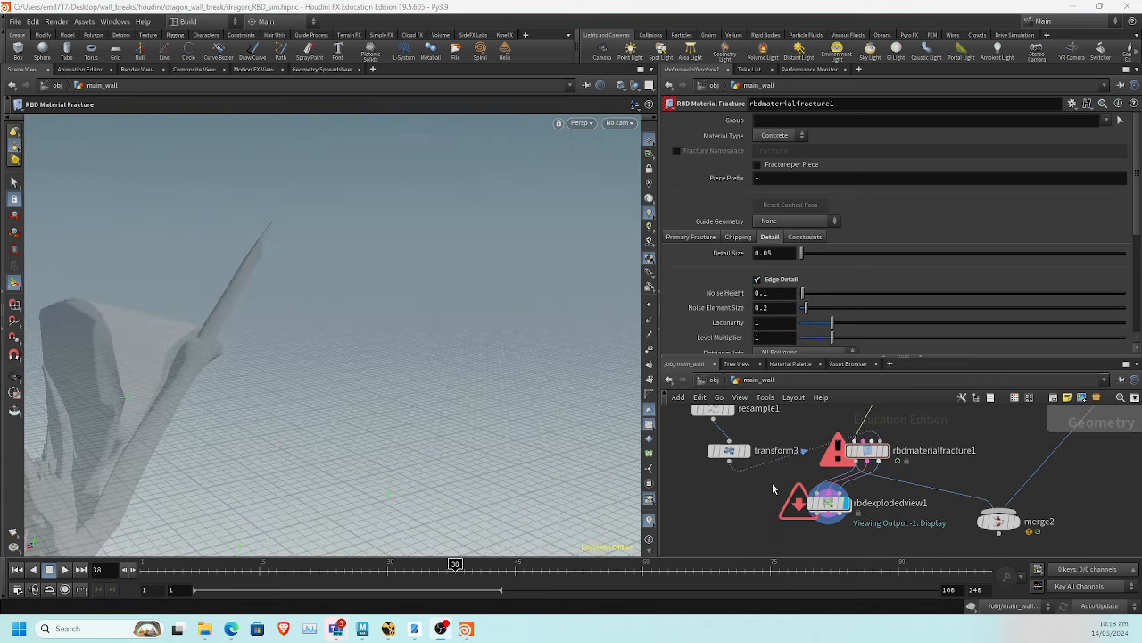
pyautogui.moveTo(889, 464)
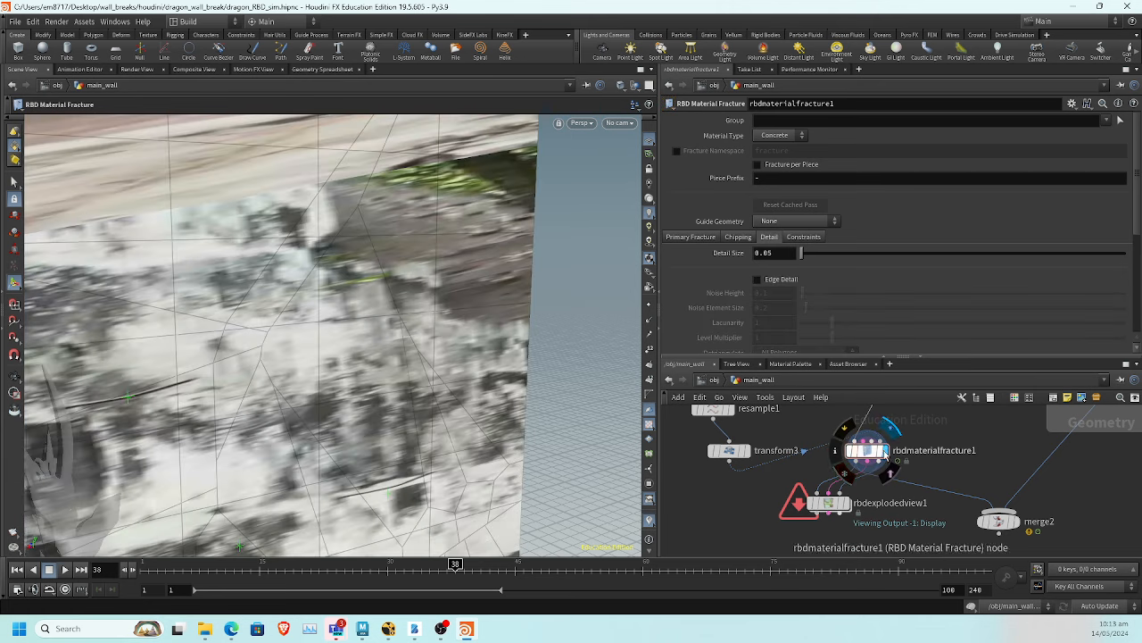
pyautogui.click(829, 503)
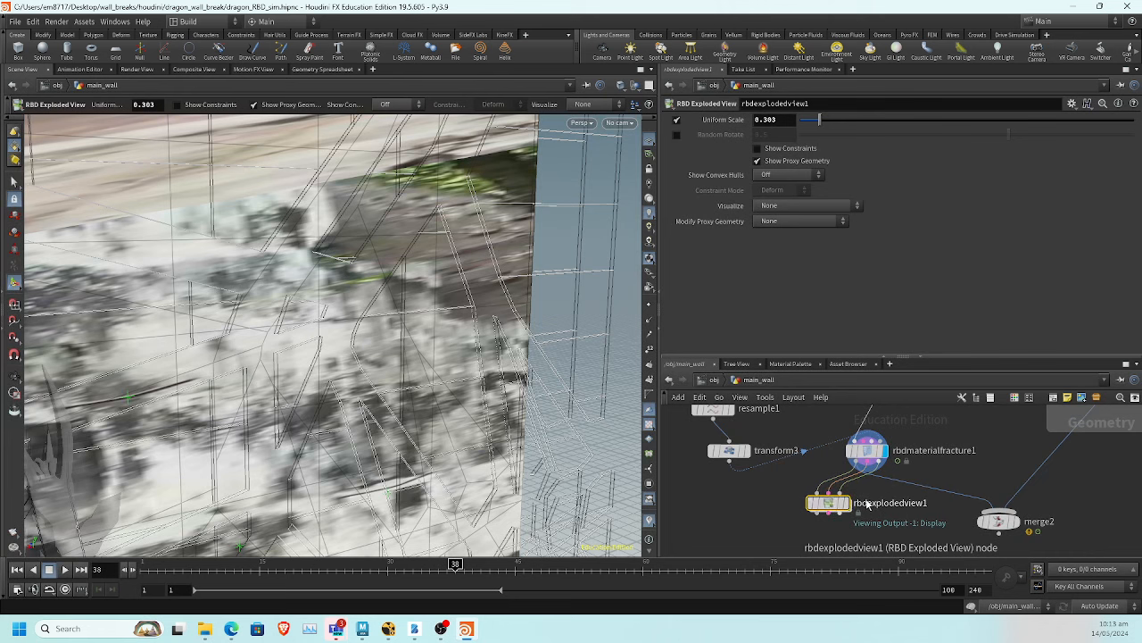
pyautogui.click(851, 510)
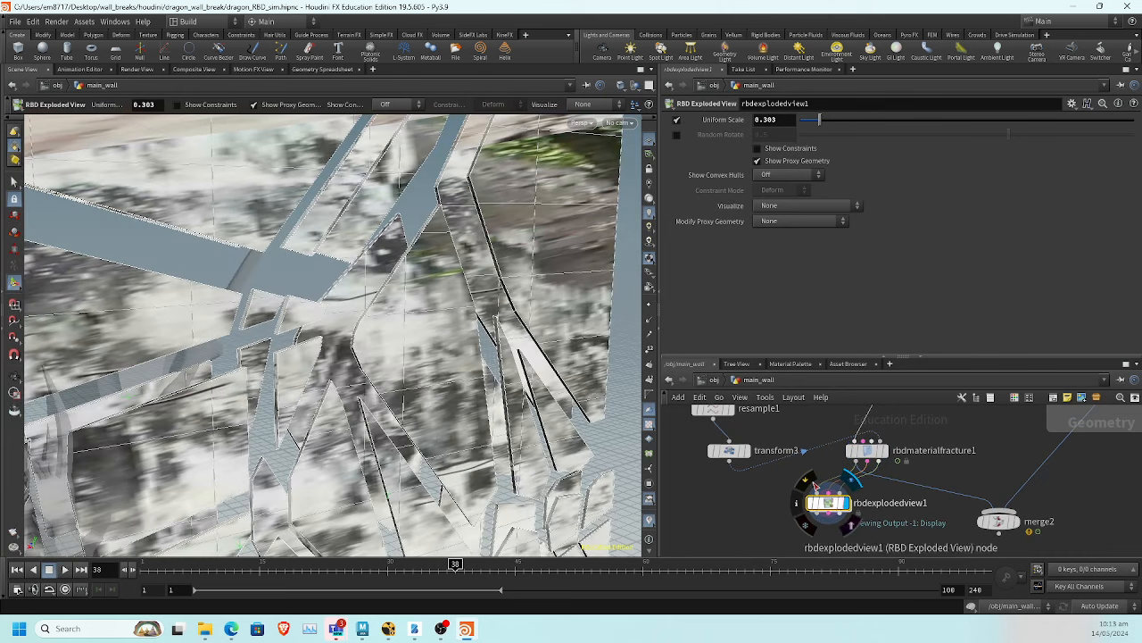
# Inspect the separated wall pieces and delete the RBD Exploded View node
pyautogui.keyDown('alt'); pyautogui.moveTo(383, 270); pyautogui.dragTo(330, 229, button='middle'); pyautogui.keyUp('alt')
pyautogui.keyDown('alt'); pyautogui.moveTo(331, 228); pyautogui.dragTo(325, 305, button='right'); pyautogui.keyUp('alt')
pyautogui.keyDown('alt'); pyautogui.moveTo(294, 285); pyautogui.dragTo(365, 240, button='middle'); pyautogui.keyUp('alt')
pyautogui.keyDown('alt'); pyautogui.moveTo(365, 240); pyautogui.dragTo(343, 263); pyautogui.keyUp('alt')
pyautogui.keyDown('alt'); pyautogui.moveTo(344, 263); pyautogui.dragTo(323, 331, button='middle'); pyautogui.keyUp('alt')
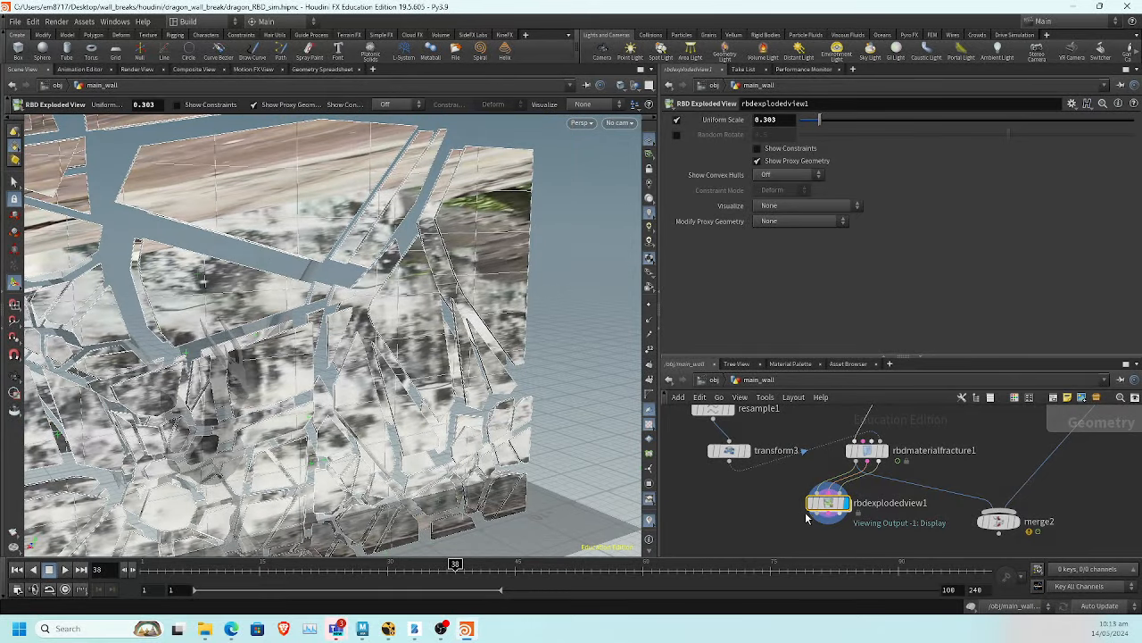
pyautogui.press('Delete')
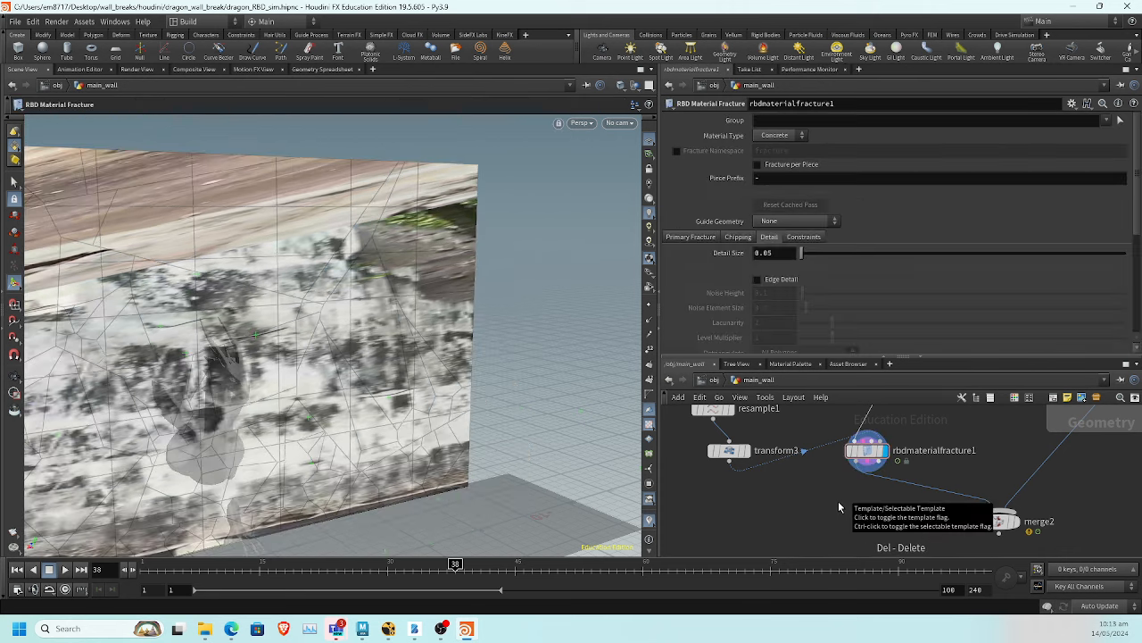
# Enlarge the parameter area and open the constraint settings of rbdmaterialfracture1
pyautogui.keyDown('alt'); pyautogui.moveTo(366, 375); pyautogui.dragTo(332, 332); pyautogui.keyUp('alt')
pyautogui.moveTo(808, 355); pyautogui.dragTo(808, 398)
pyautogui.click(804, 238)
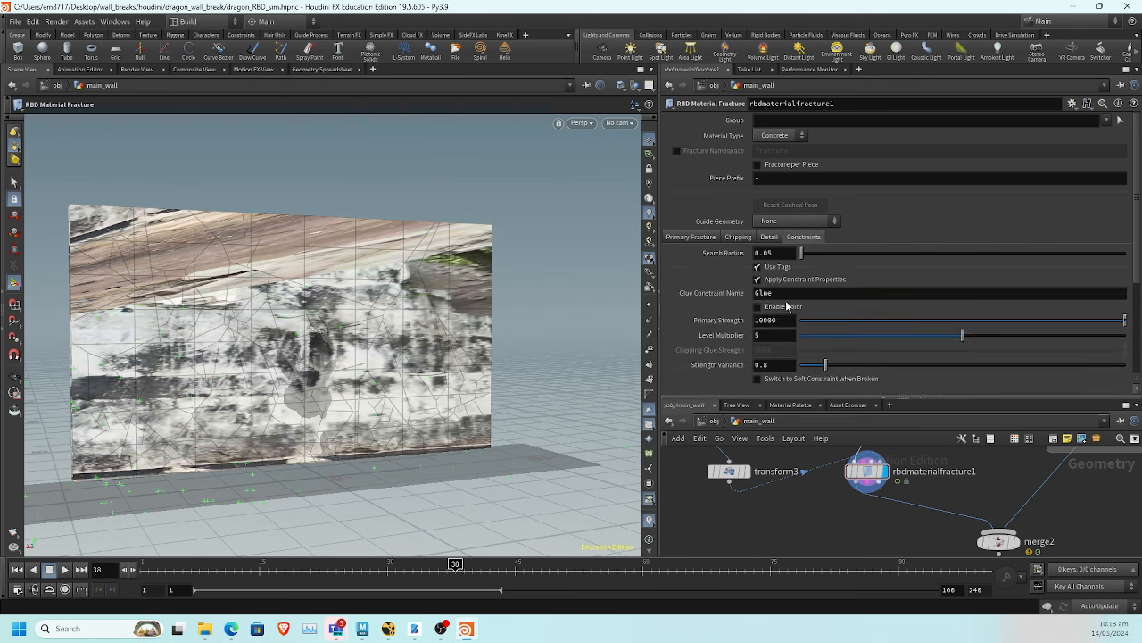
# Switch to Bamboo Paper and handwrite the heading "Constraint types for RBD" on the blank page
pyautogui.click(414, 626)
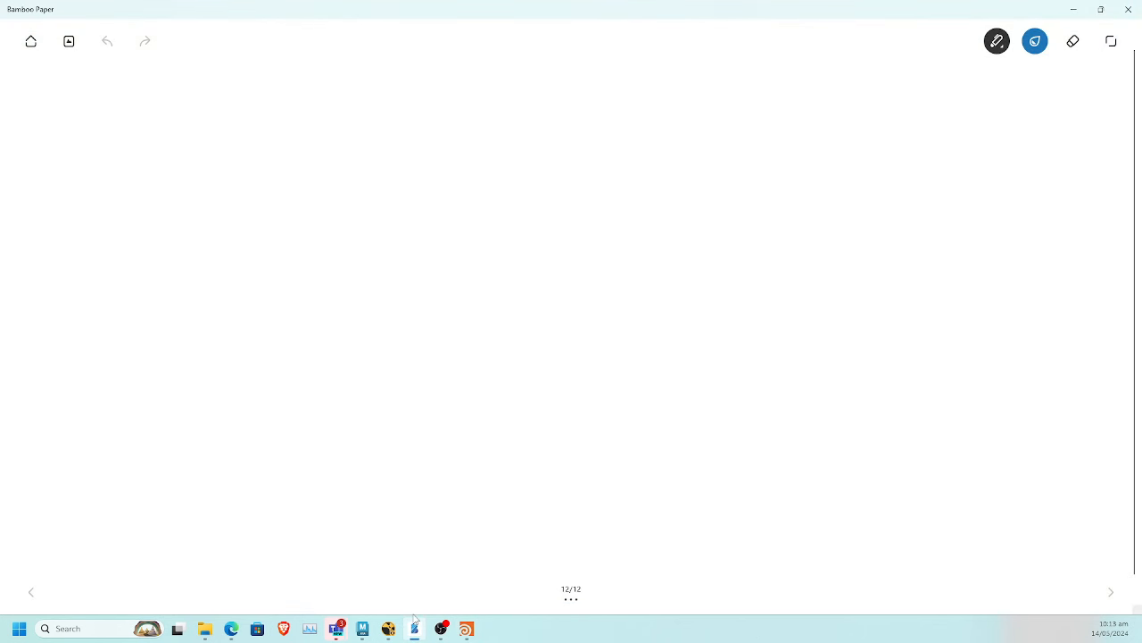
pyautogui.moveTo(312, 80)
pyautogui.mouseDown()
pyautogui.moveTo(278, 140)
pyautogui.moveTo(312, 136)
pyautogui.mouseUp()
pyautogui.moveTo(325, 115); pyautogui.dragTo(321, 118)
pyautogui.moveTo(338, 119)
pyautogui.mouseDown()
pyautogui.moveTo(391, 118)
pyautogui.moveTo(416, 101)
pyautogui.moveTo(498, 118)
pyautogui.moveTo(539, 118)
pyautogui.moveTo(566, 98)
pyautogui.moveTo(661, 102)
pyautogui.moveTo(679, 141)
pyautogui.moveTo(701, 139)
pyautogui.moveTo(769, 93)
pyautogui.moveTo(758, 115)
pyautogui.mouseUp()
pyautogui.moveTo(837, 79)
pyautogui.mouseDown()
pyautogui.moveTo(844, 96)
pyautogui.moveTo(876, 110)
pyautogui.moveTo(882, 96)
pyautogui.moveTo(1000, 121)
pyautogui.mouseUp()
pyautogui.moveTo(1003, 86)
pyautogui.mouseDown()
pyautogui.moveTo(1025, 86)
pyautogui.moveTo(1005, 116)
pyautogui.mouseUp()
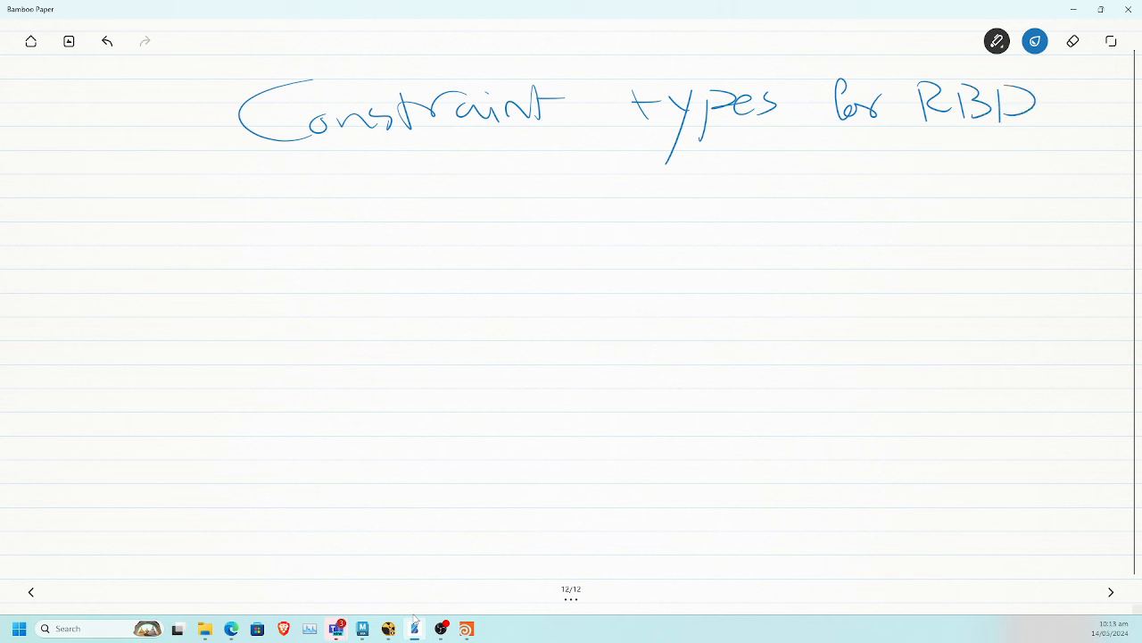
# Sketch a rectangular wall below the heading, split it with crack lines and add squiggly glue marks along the cracks
pyautogui.moveTo(259, 229); pyautogui.dragTo(673, 214)
pyautogui.moveTo(661, 223); pyautogui.dragTo(683, 367)
pyautogui.moveTo(248, 225); pyautogui.dragTo(265, 413)
pyautogui.moveTo(326, 405); pyautogui.dragTo(727, 395)
pyautogui.moveTo(424, 243); pyautogui.dragTo(338, 335)
pyautogui.moveTo(393, 310); pyautogui.dragTo(471, 408)
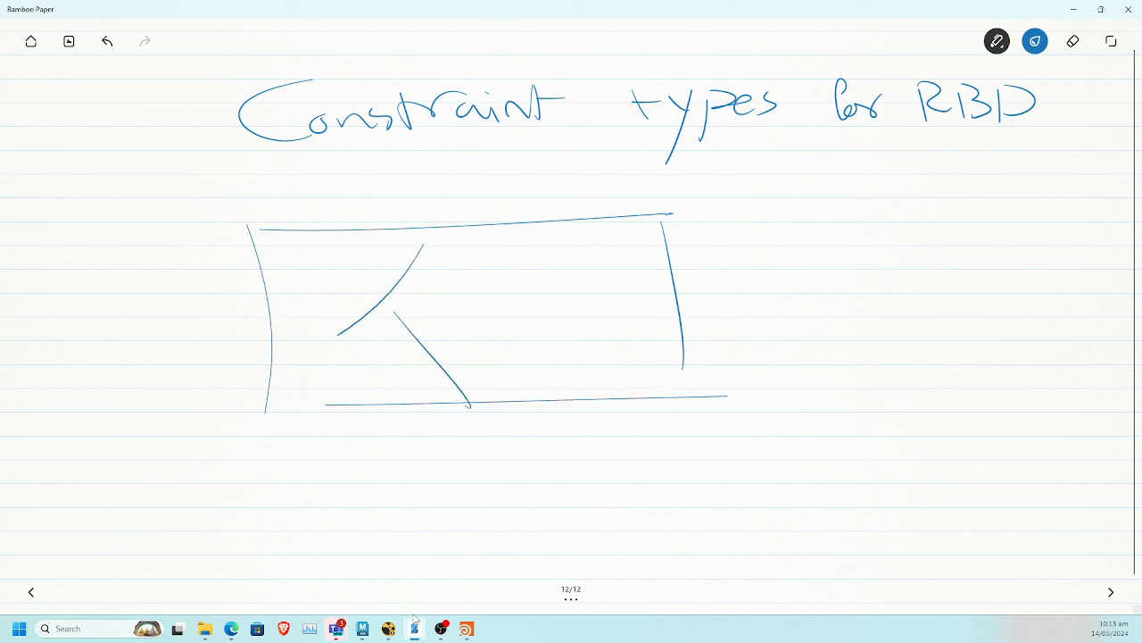
pyautogui.moveTo(444, 227); pyautogui.dragTo(241, 373)
pyautogui.moveTo(413, 263); pyautogui.dragTo(597, 259)
pyautogui.moveTo(568, 218); pyautogui.dragTo(532, 446)
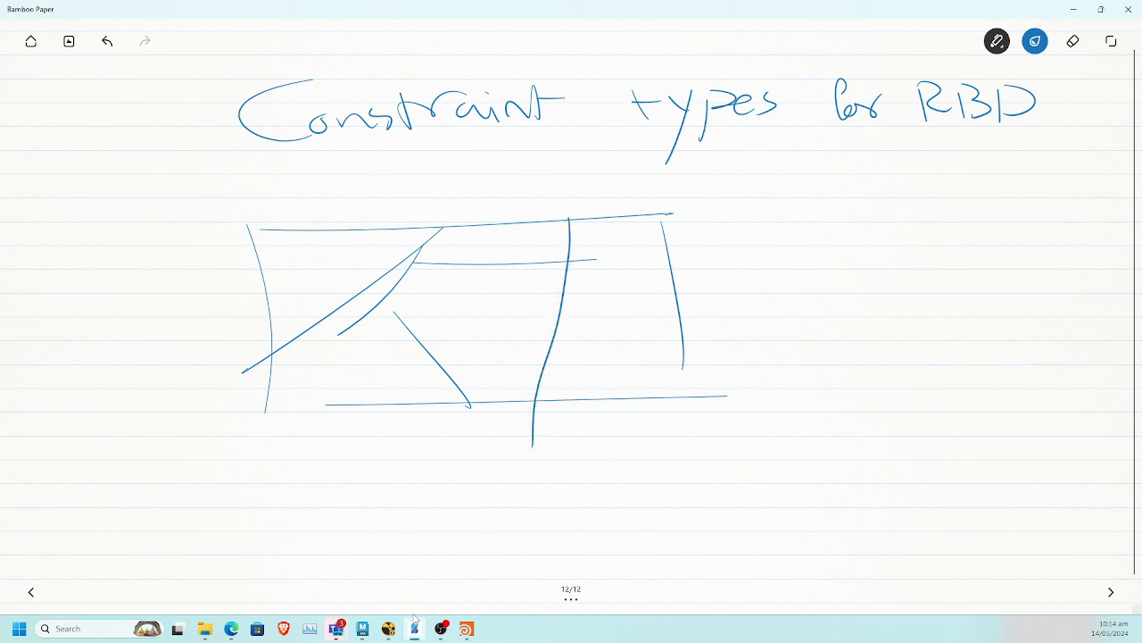
pyautogui.moveTo(560, 329); pyautogui.dragTo(712, 293)
pyautogui.moveTo(648, 307)
pyautogui.mouseDown()
pyautogui.moveTo(560, 328)
pyautogui.moveTo(566, 265)
pyautogui.moveTo(454, 257)
pyautogui.mouseUp()
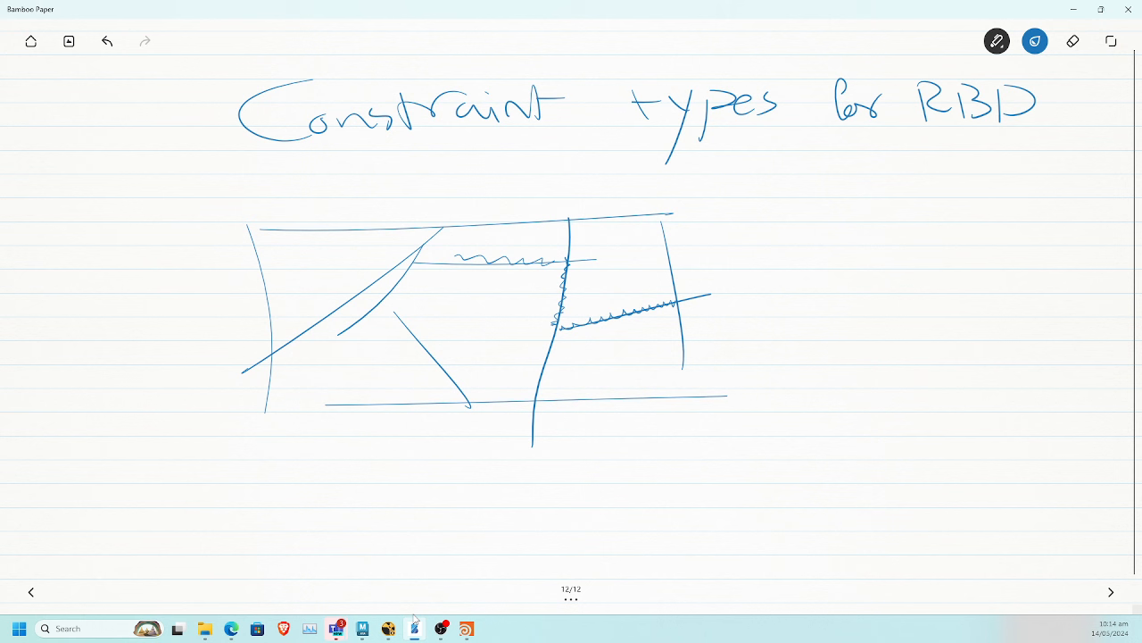
# Handwrite "Glue" as item 1 beside the wall sketch and add the number 2 below it
pyautogui.moveTo(834, 207)
pyautogui.mouseDown()
pyautogui.moveTo(805, 206)
pyautogui.moveTo(833, 223)
pyautogui.moveTo(833, 240)
pyautogui.mouseUp()
pyautogui.moveTo(846, 206)
pyautogui.mouseDown()
pyautogui.moveTo(844, 234)
pyautogui.moveTo(863, 218)
pyautogui.moveTo(883, 234)
pyautogui.mouseUp()
pyautogui.moveTo(737, 241); pyautogui.dragTo(759, 239)
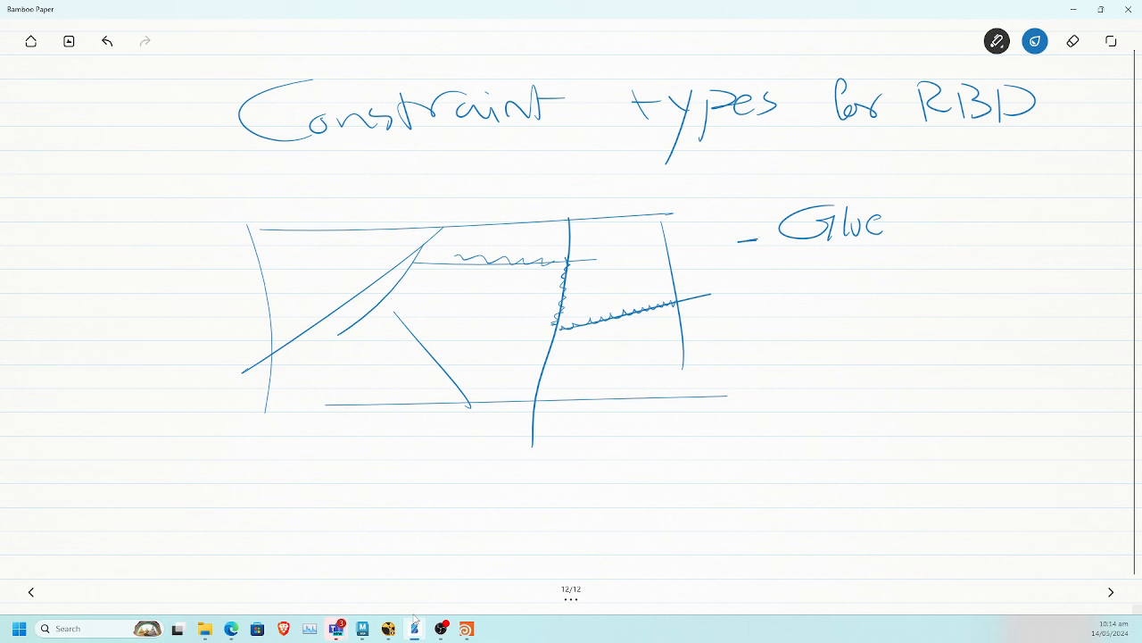
pyautogui.moveTo(753, 291); pyautogui.dragTo(781, 316)
pyautogui.moveTo(630, 328); pyautogui.dragTo(634, 362)
pyautogui.moveTo(617, 254); pyautogui.dragTo(630, 334)
pyautogui.hotkey('ctrl', 'z')
pyautogui.hotkey('ctrl', 'z')
# Change the pen colour to orange and draw a grid of vertical and horizontal lines across the wall sketch
pyautogui.click(1037, 47)
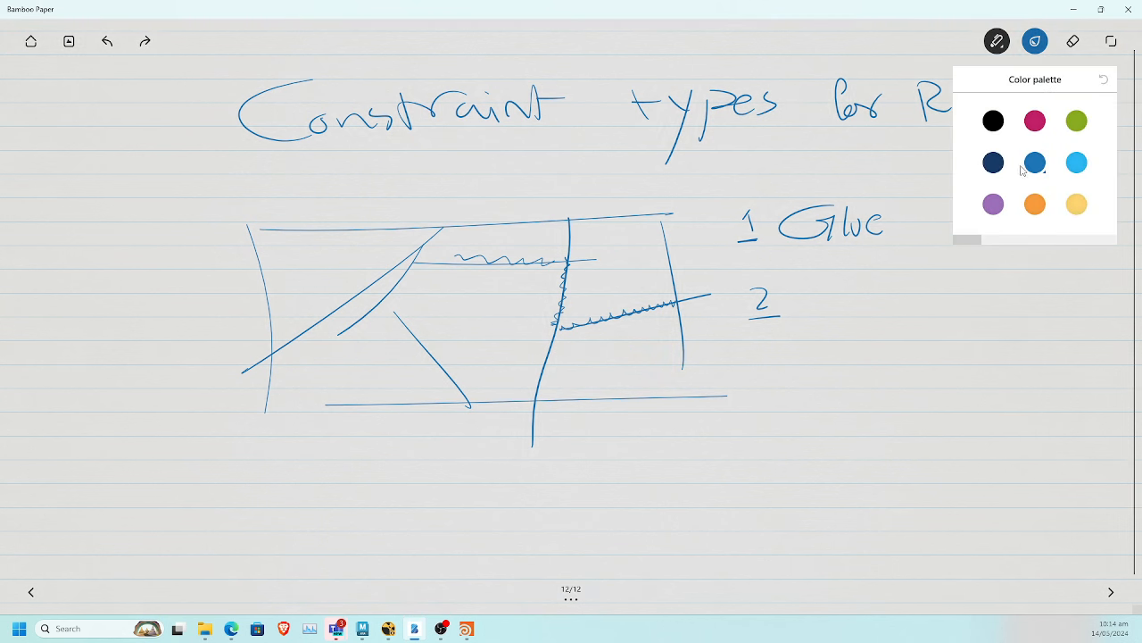
pyautogui.click(1035, 205)
pyautogui.moveTo(636, 253)
pyautogui.mouseDown()
pyautogui.moveTo(637, 375)
pyautogui.moveTo(597, 373)
pyautogui.mouseUp()
pyautogui.moveTo(585, 246)
pyautogui.mouseDown()
pyautogui.moveTo(596, 372)
pyautogui.moveTo(565, 381)
pyautogui.mouseUp()
pyautogui.moveTo(532, 236); pyautogui.dragTo(535, 378)
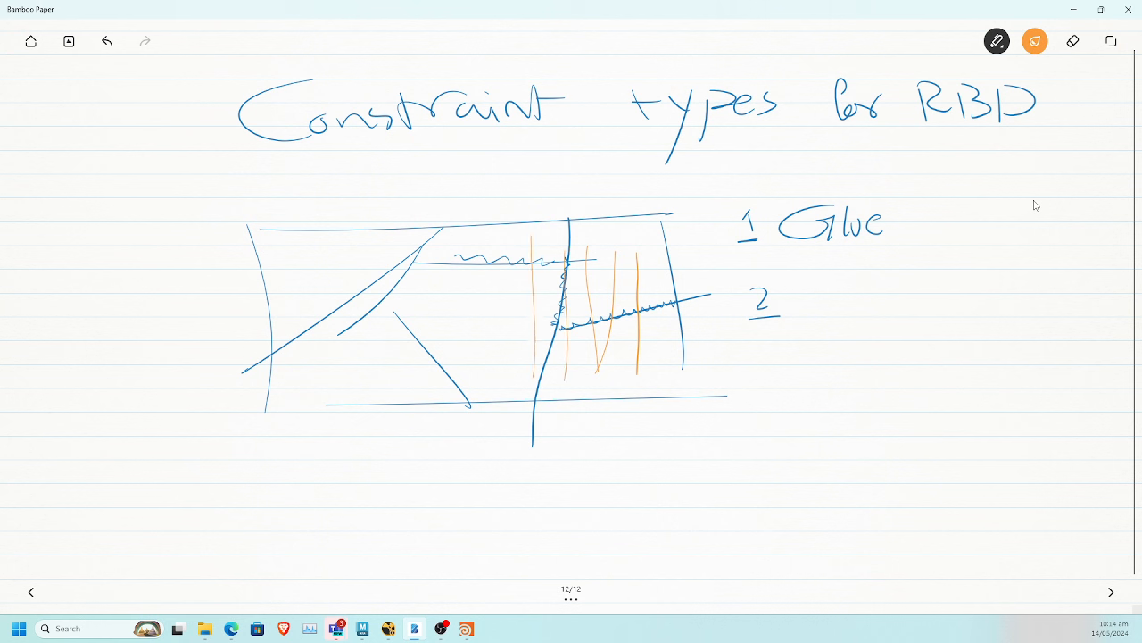
pyautogui.moveTo(484, 249)
pyautogui.mouseDown()
pyautogui.moveTo(496, 376)
pyautogui.moveTo(466, 366)
pyautogui.mouseUp()
pyautogui.moveTo(429, 261); pyautogui.dragTo(429, 357)
pyautogui.moveTo(393, 249); pyautogui.dragTo(390, 382)
pyautogui.moveTo(348, 259); pyautogui.dragTo(348, 373)
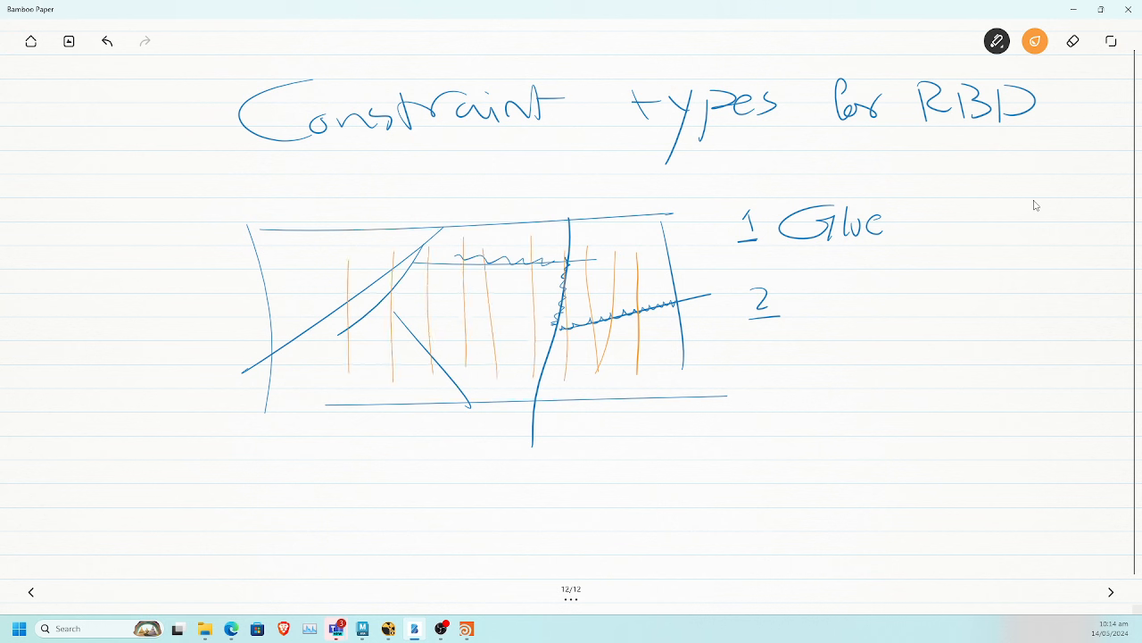
pyautogui.moveTo(295, 289); pyautogui.dragTo(670, 276)
pyautogui.moveTo(295, 317); pyautogui.dragTo(670, 305)
pyautogui.moveTo(346, 359); pyautogui.dragTo(663, 346)
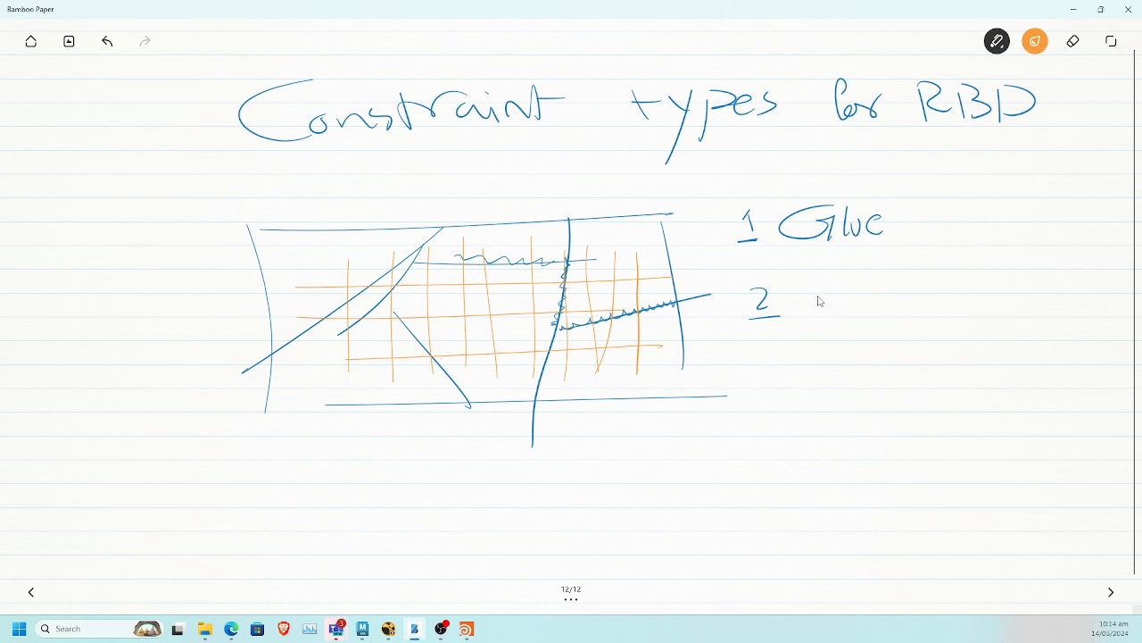
# Return the pen to blue and complete the constraint list with "2 Hard" and "3 Soft"
pyautogui.click(1036, 41)
pyautogui.click(1036, 161)
pyautogui.moveTo(806, 287)
pyautogui.mouseDown()
pyautogui.moveTo(807, 321)
pyautogui.moveTo(868, 304)
pyautogui.moveTo(890, 319)
pyautogui.mouseUp()
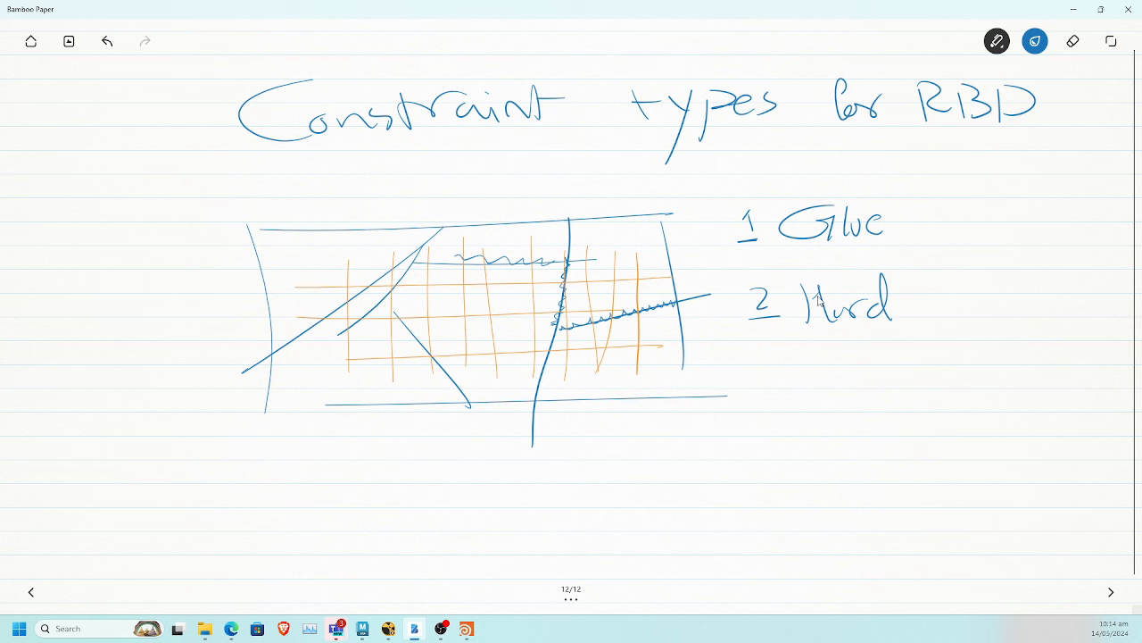
pyautogui.moveTo(761, 360)
pyautogui.mouseDown()
pyautogui.moveTo(765, 384)
pyautogui.moveTo(807, 391)
pyautogui.mouseUp()
pyautogui.moveTo(846, 358); pyautogui.dragTo(833, 383)
pyautogui.moveTo(857, 372); pyautogui.dragTo(892, 386)
pyautogui.moveTo(892, 373); pyautogui.dragTo(909, 373)
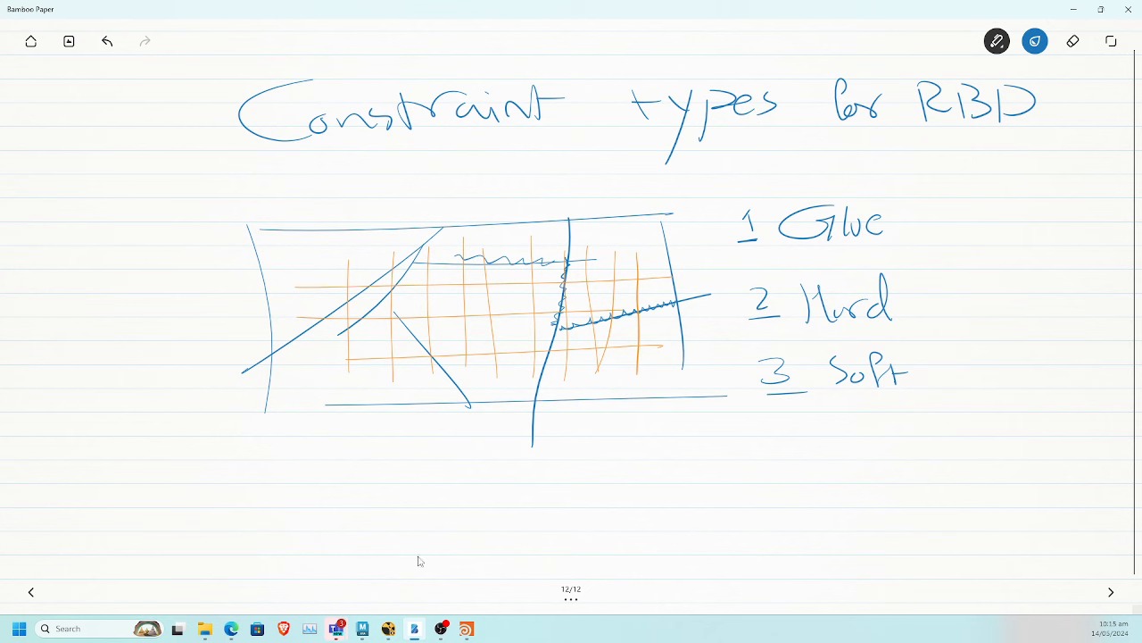
# Switch back to Houdini and move the merge2 node closer beneath rbdmaterialfracture1
pyautogui.click(465, 629)
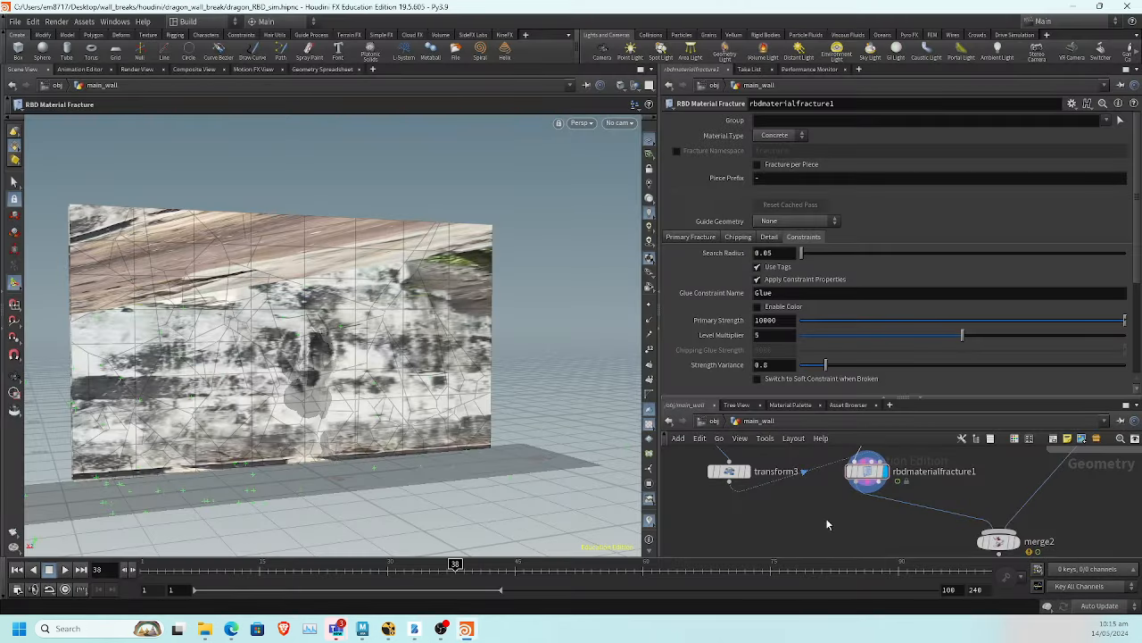
pyautogui.moveTo(826, 520); pyautogui.dragTo(797, 527, button='middle')
pyautogui.scroll(-3, 797, 526)
pyautogui.moveTo(876, 508); pyautogui.dragTo(885, 480, button='middle')
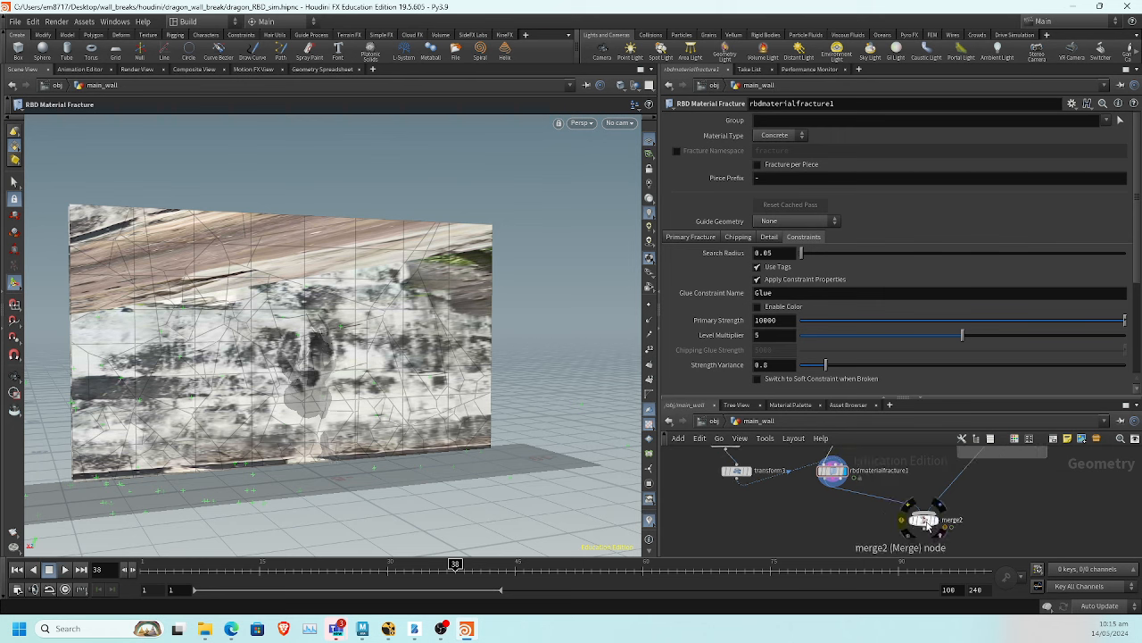
pyautogui.moveTo(926, 525); pyautogui.dragTo(887, 530)
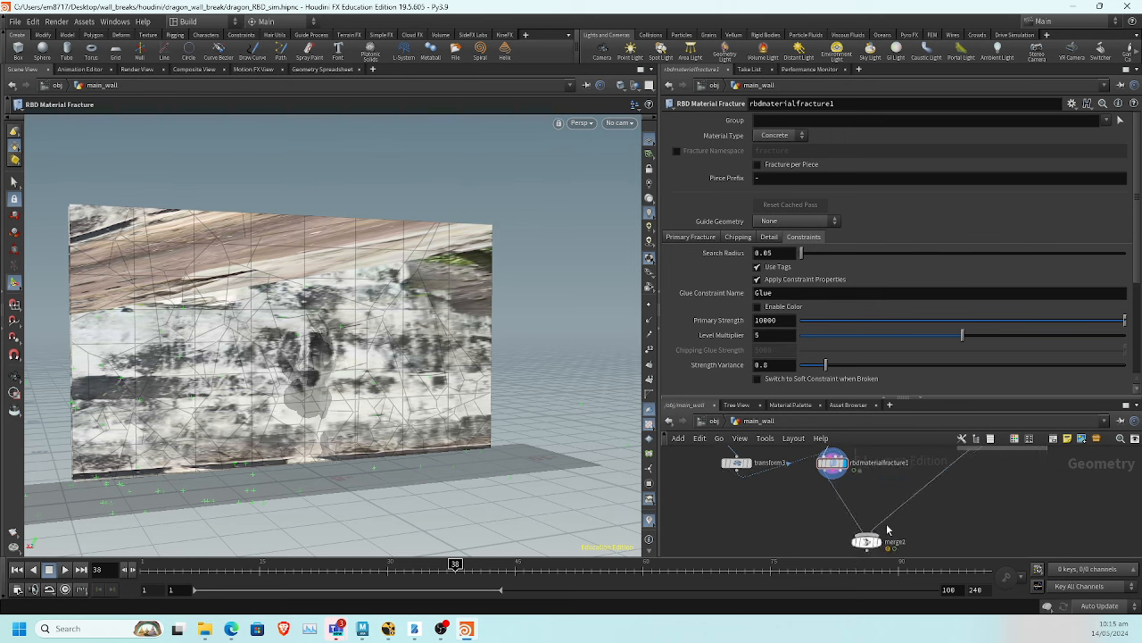
# Examine the fractured wall from the side and the nodes around rbdmaterialfracture1
pyautogui.moveTo(947, 490); pyautogui.dragTo(807, 562, button='middle')
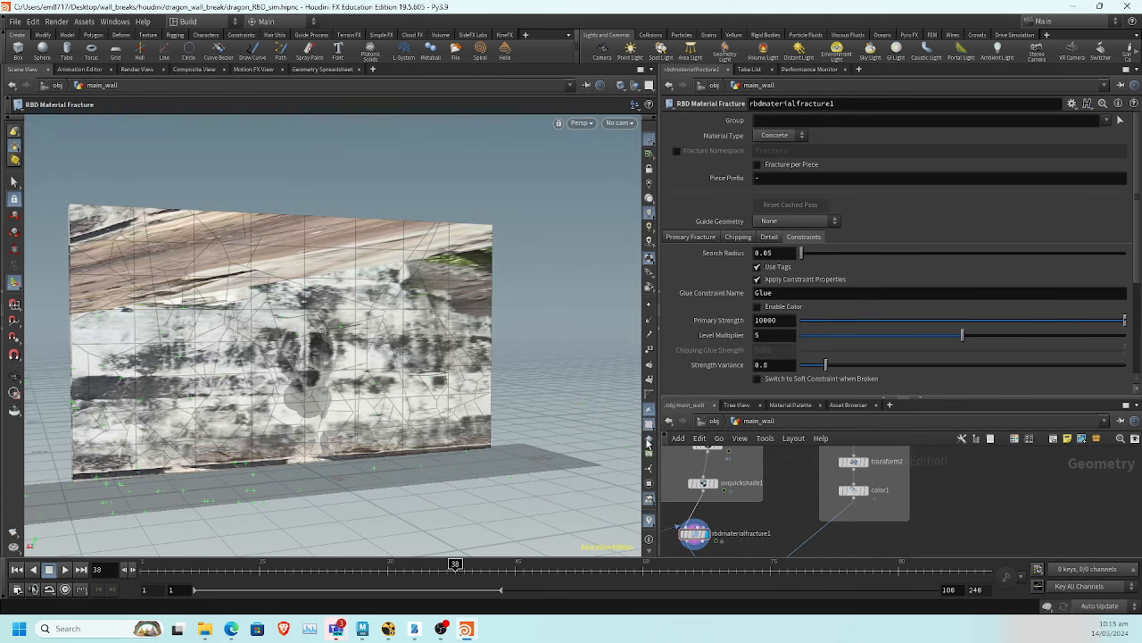
pyautogui.press('Escape')
pyautogui.moveTo(400, 362); pyautogui.dragTo(444, 352)
pyautogui.moveTo(781, 509); pyautogui.dragTo(824, 476, button='middle')
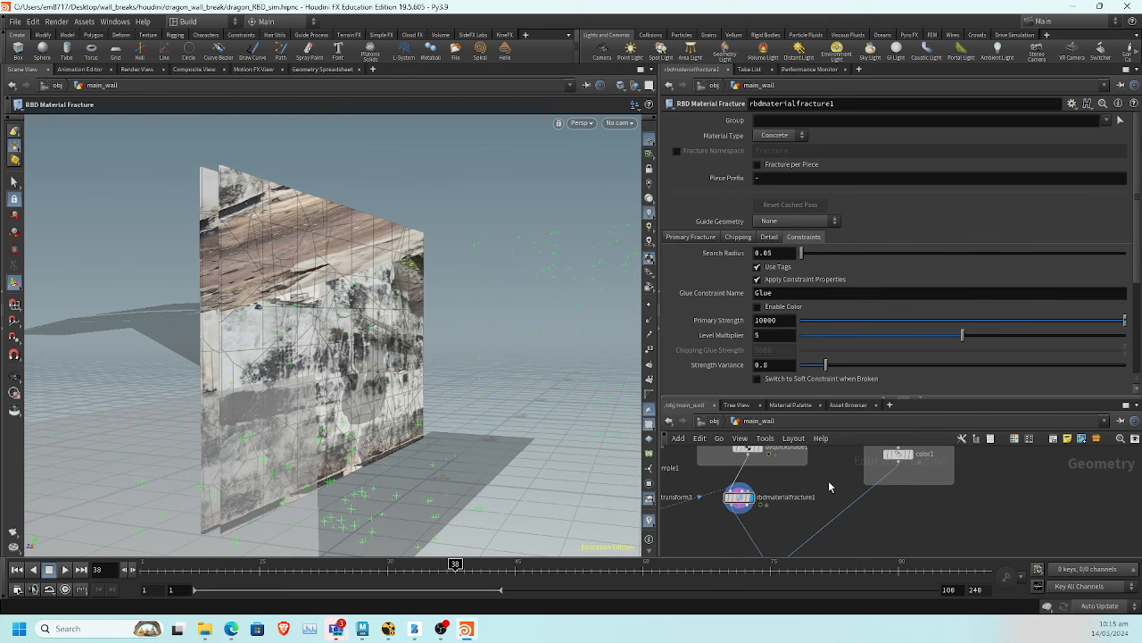
pyautogui.moveTo(833, 485); pyautogui.dragTo(883, 527, button='middle')
pyautogui.press('Escape')
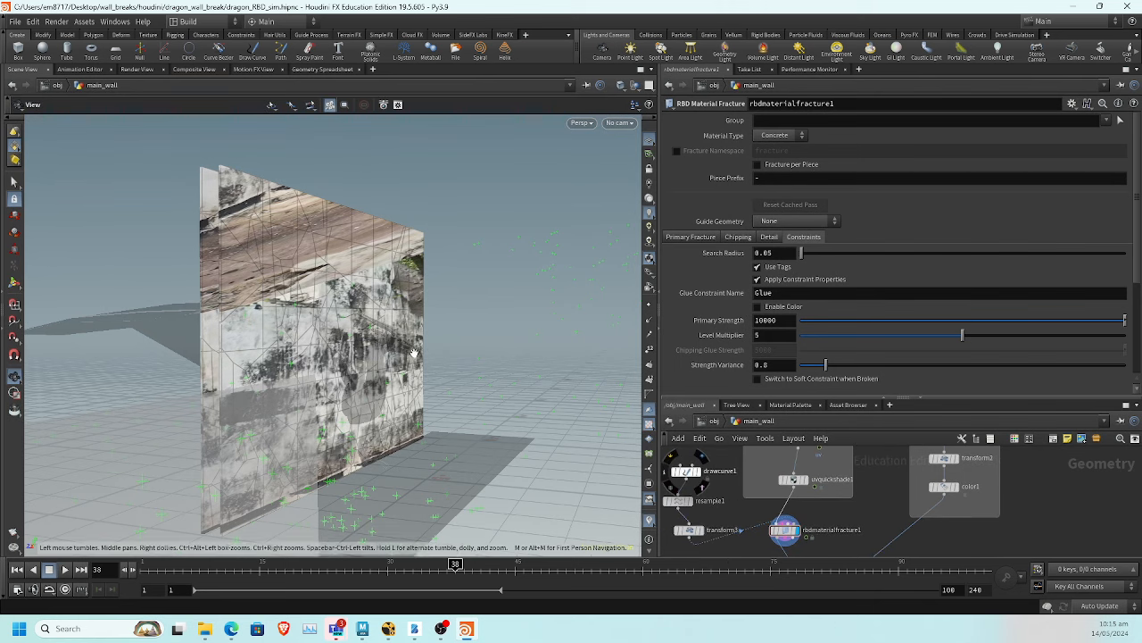
pyautogui.moveTo(414, 354); pyautogui.dragTo(357, 359)
pyautogui.moveTo(814, 500); pyautogui.dragTo(663, 494, button='middle')
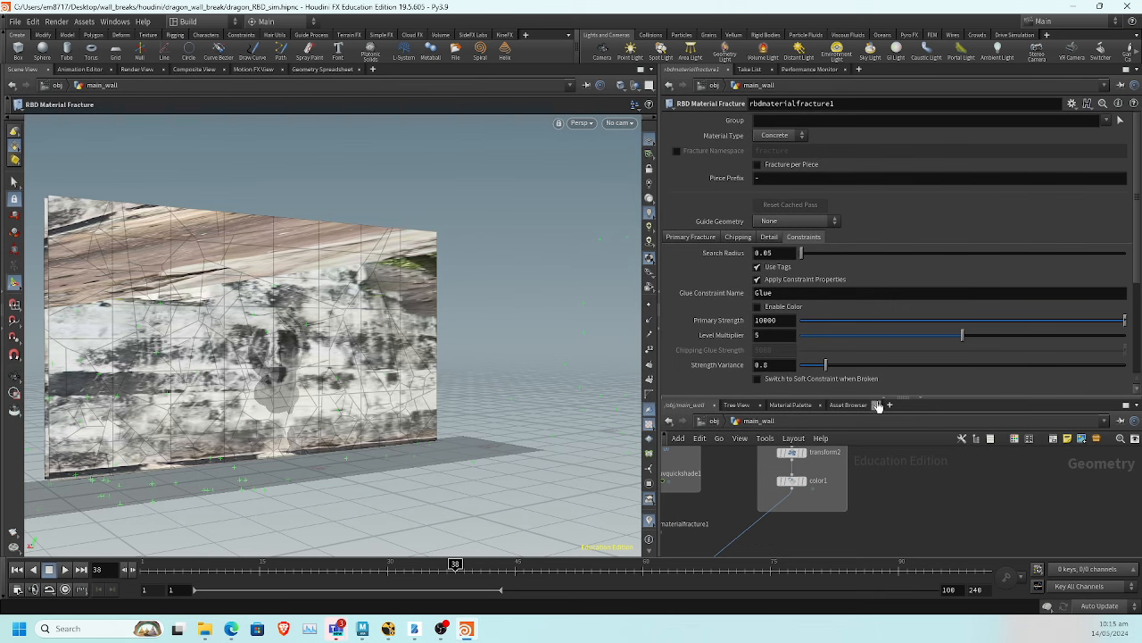
# Enlarge the network editor and display the brick wall from the color1 node
pyautogui.moveTo(875, 399); pyautogui.dragTo(892, 281)
pyautogui.moveTo(899, 354); pyautogui.dragTo(1010, 456, button='middle')
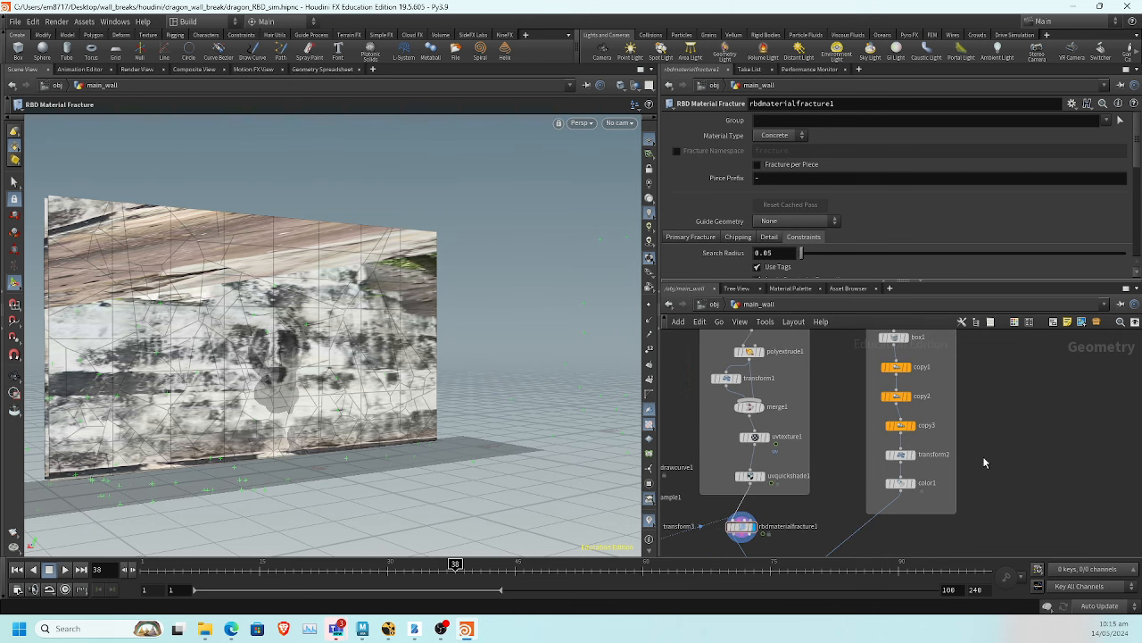
pyautogui.scroll(3, 820, 512)
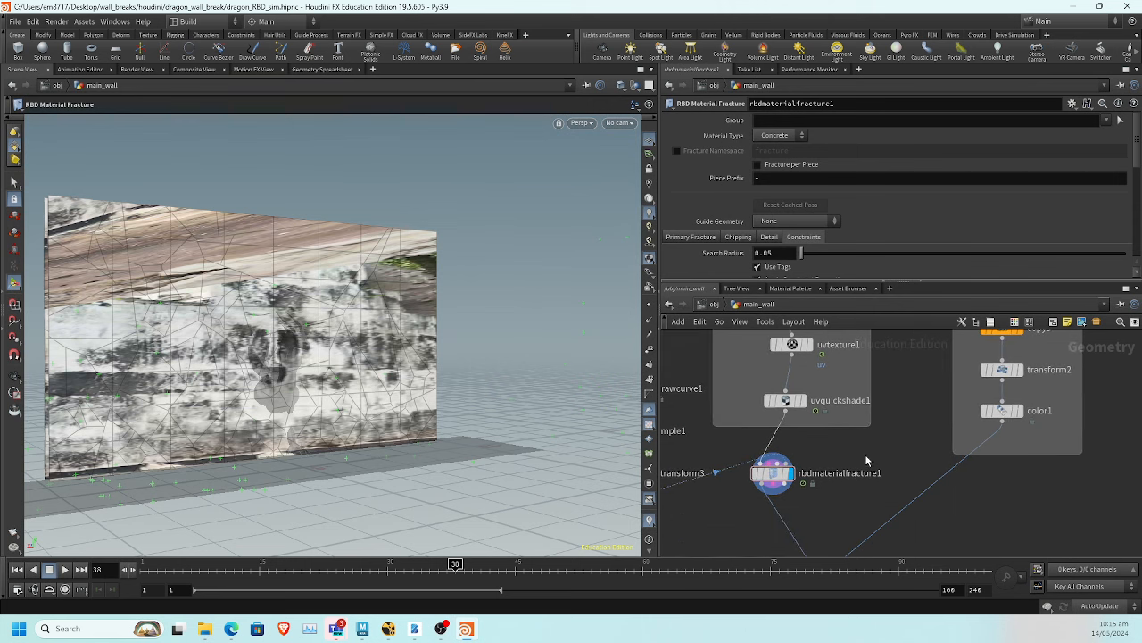
pyautogui.moveTo(1051, 461); pyautogui.dragTo(934, 446, button='middle')
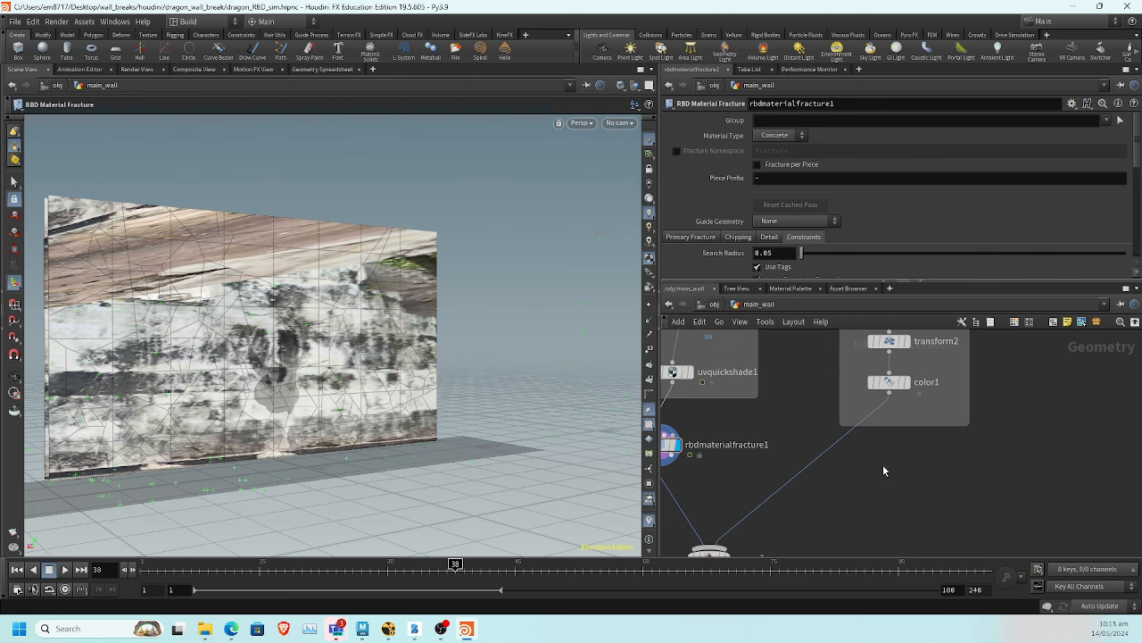
pyautogui.click(906, 382)
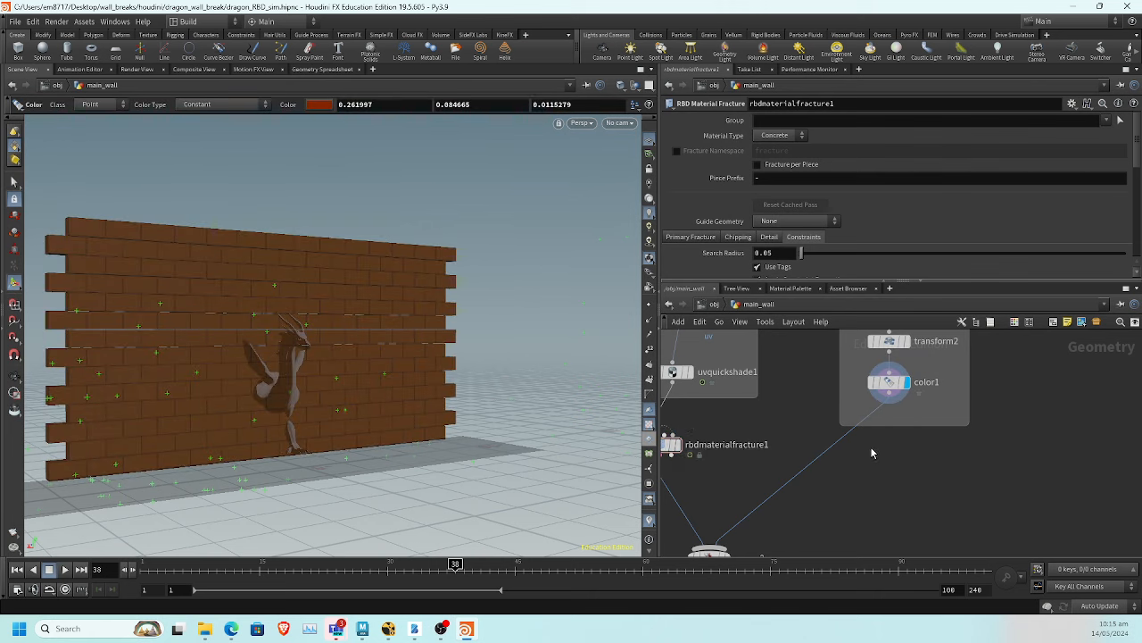
pyautogui.moveTo(752, 424); pyautogui.dragTo(831, 431, button='middle')
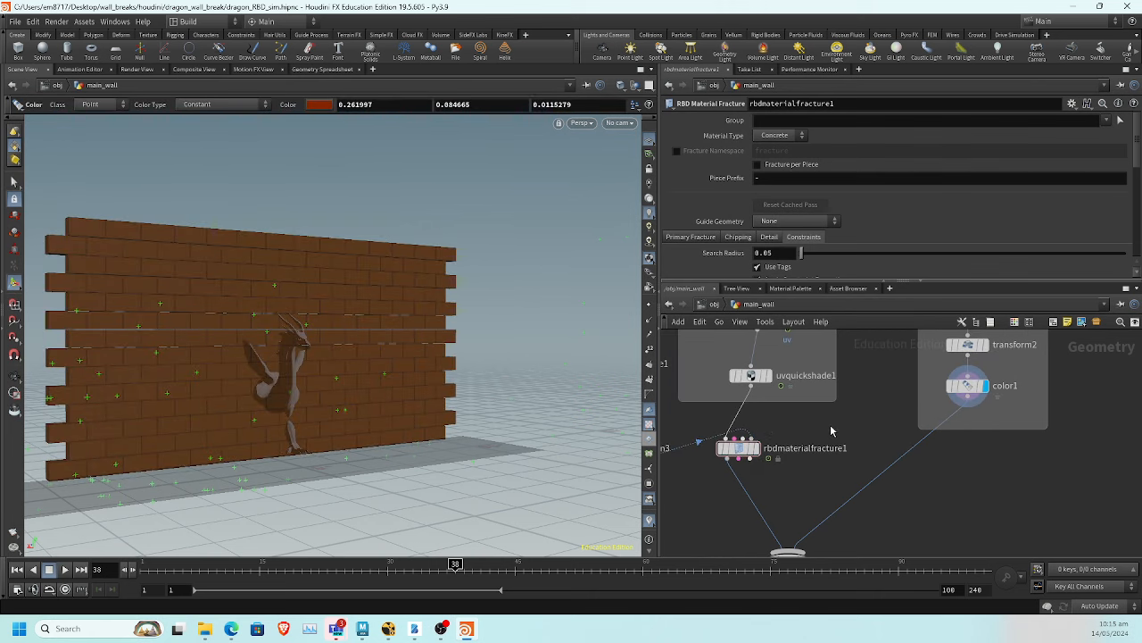
# Enter rbdmaterialfracture1, examine its internal node network and constraint geometry, and return to the main_wall network
pyautogui.moveTo(740, 452)
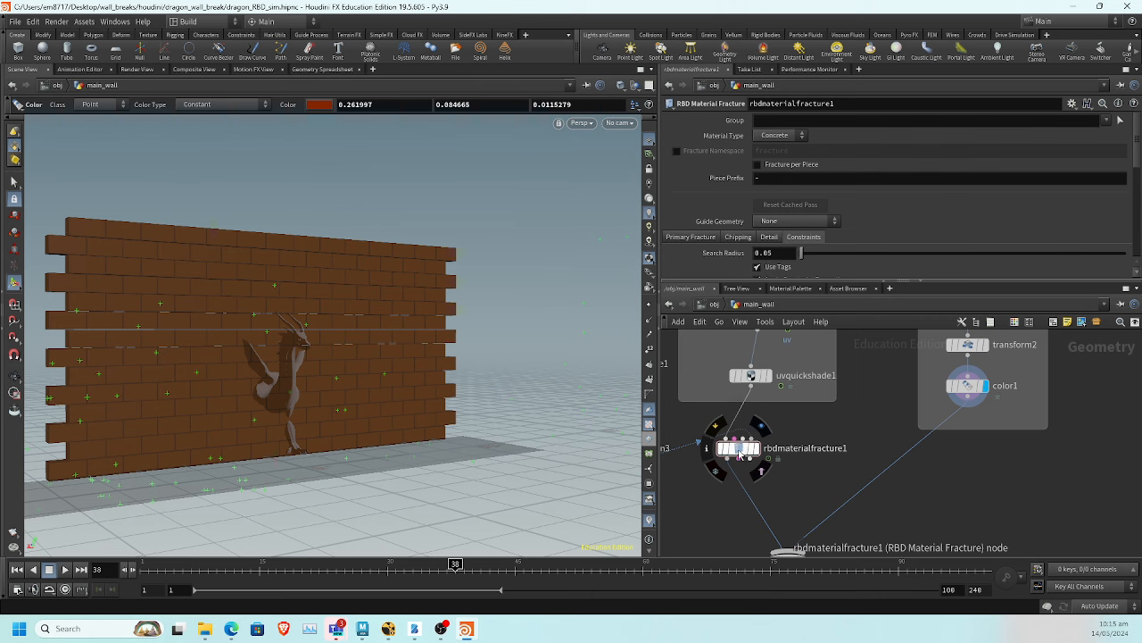
pyautogui.doubleClick(740, 451)
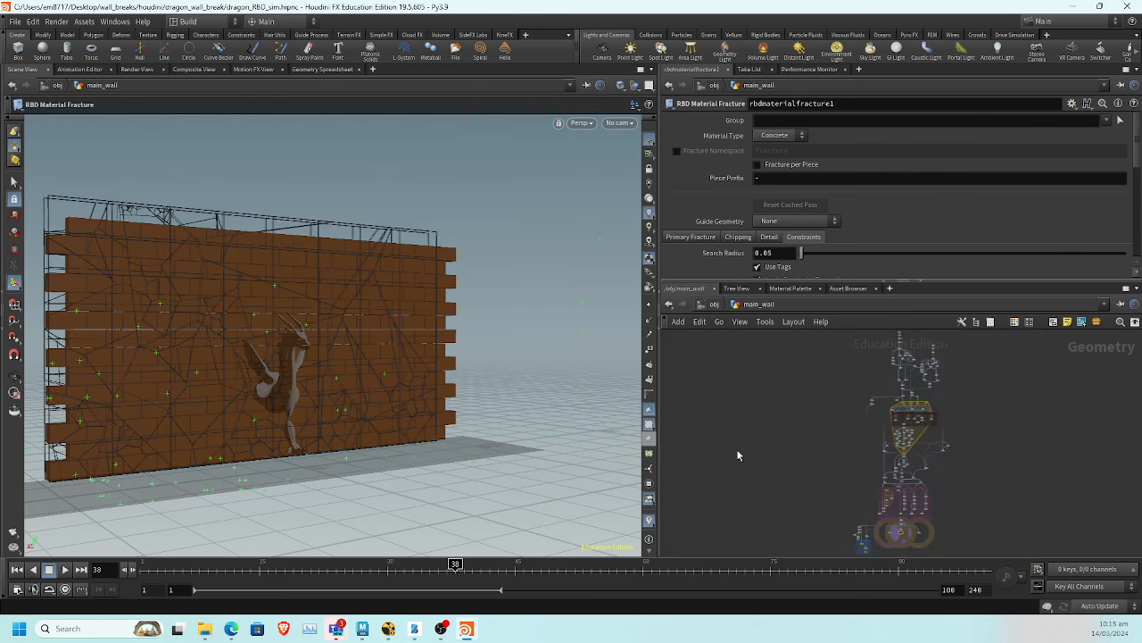
pyautogui.scroll(4, 844, 429)
pyautogui.moveTo(912, 388); pyautogui.dragTo(653, 577, button='middle')
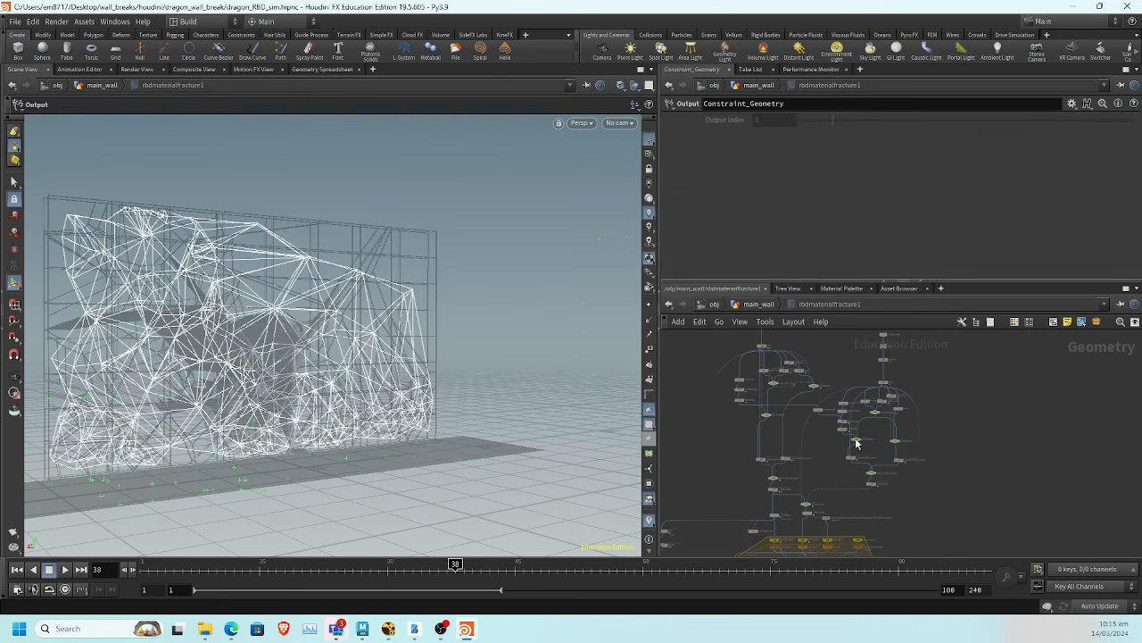
pyautogui.scroll(2, 952, 427)
pyautogui.scroll(-8, 952, 415)
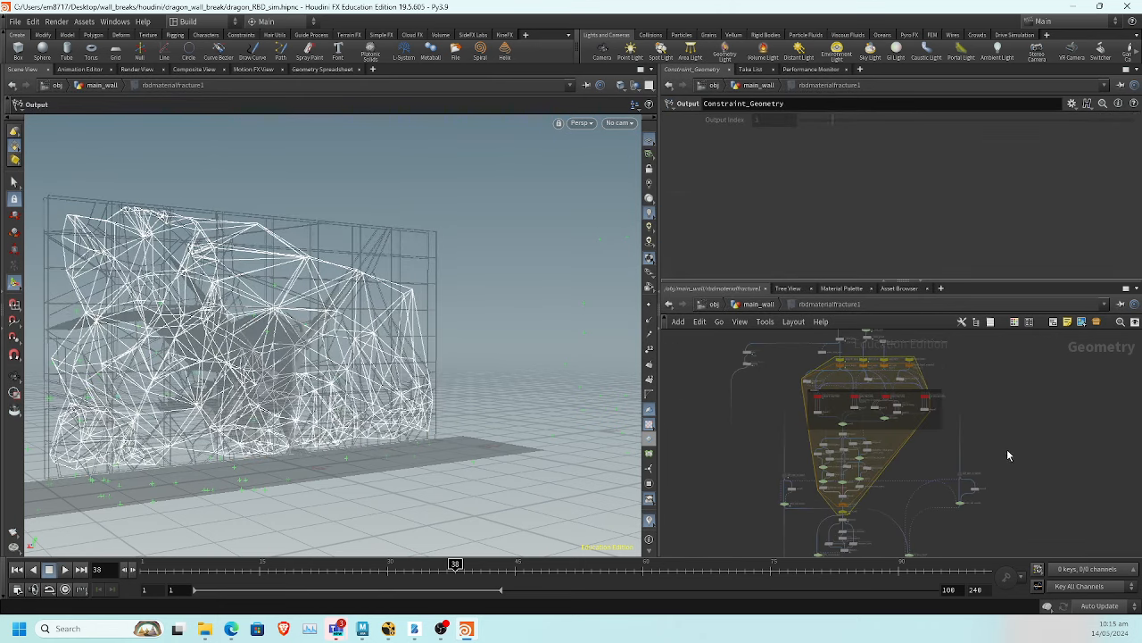
pyautogui.moveTo(1019, 475); pyautogui.dragTo(1026, 361, button='middle')
pyautogui.moveTo(964, 491); pyautogui.dragTo(944, 531, button='middle')
pyautogui.moveTo(1027, 346); pyautogui.dragTo(968, 540, button='middle')
pyautogui.moveTo(1035, 341); pyautogui.dragTo(988, 511, button='middle')
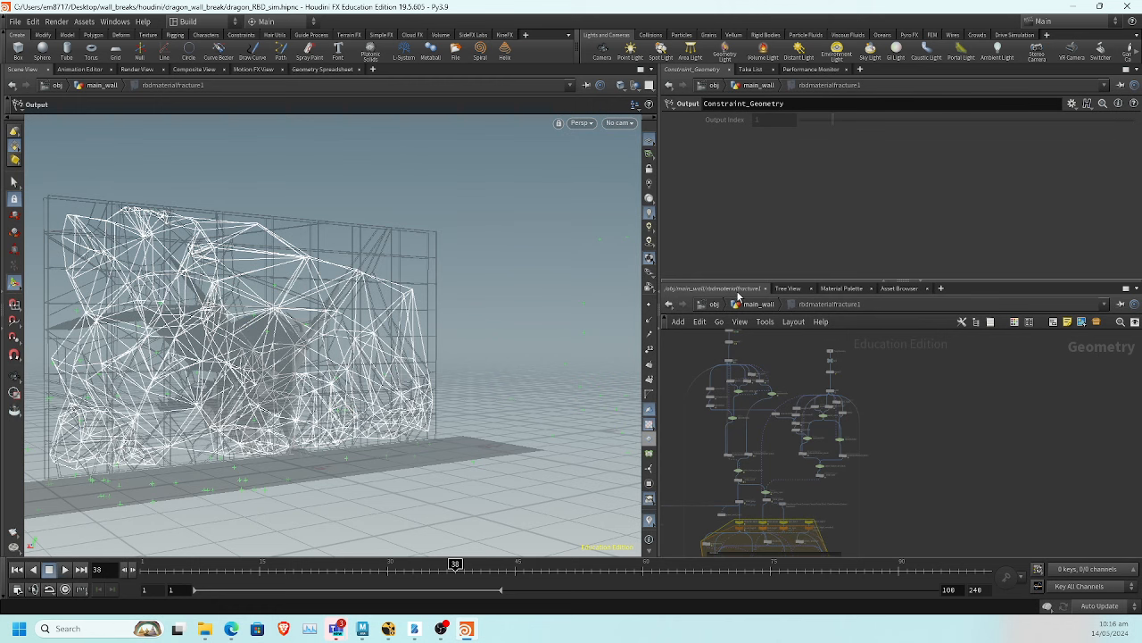
pyautogui.press('u')
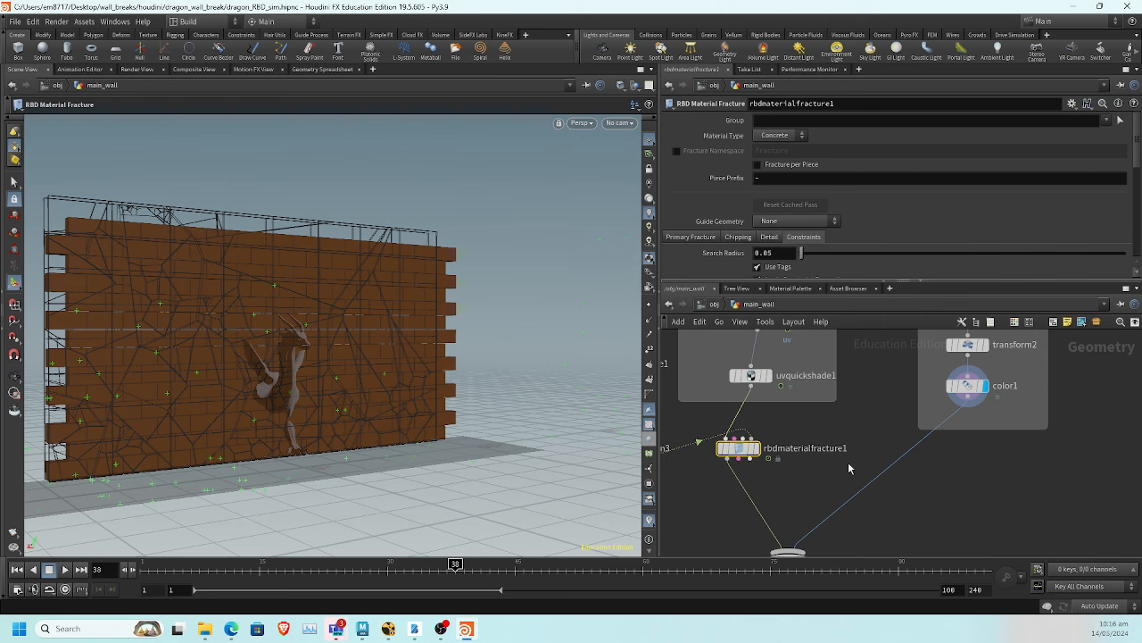
pyautogui.moveTo(885, 494)
pyautogui.mouseDown(button='middle')
pyautogui.moveTo(872, 469)
pyautogui.moveTo(883, 510)
pyautogui.mouseUp(button='middle')
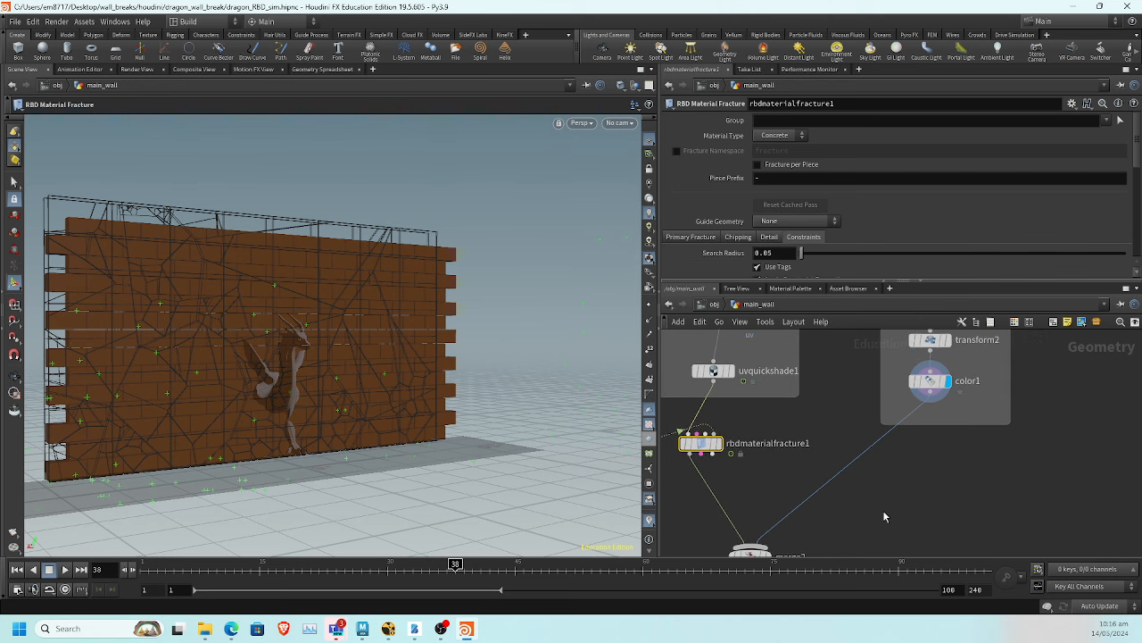
pyautogui.press('Tab')
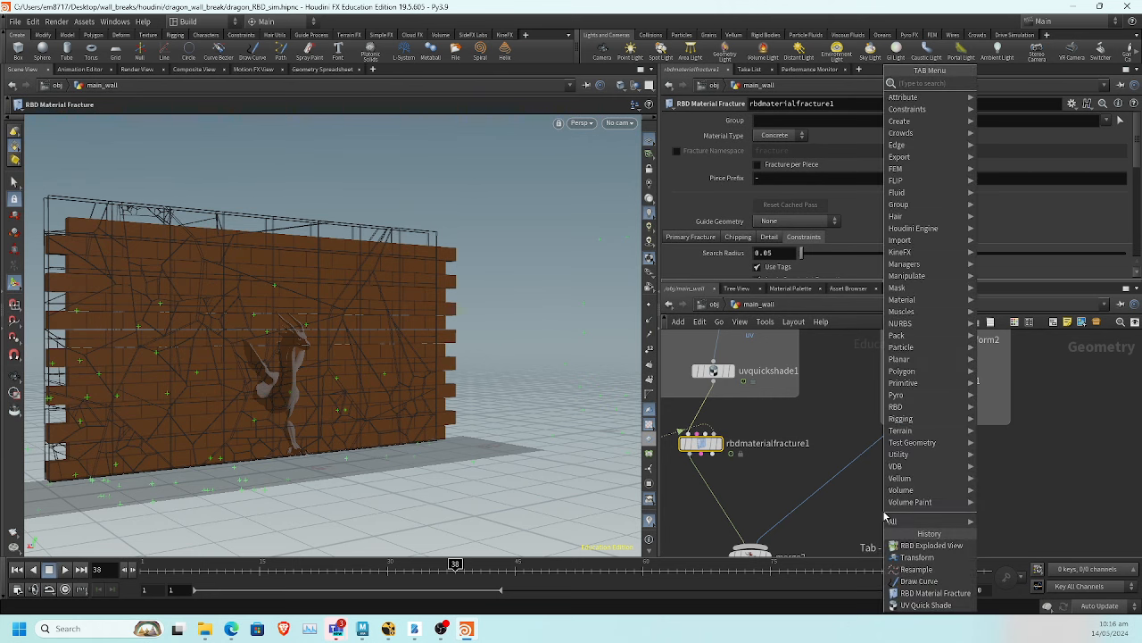
pyautogui.write('constrai')
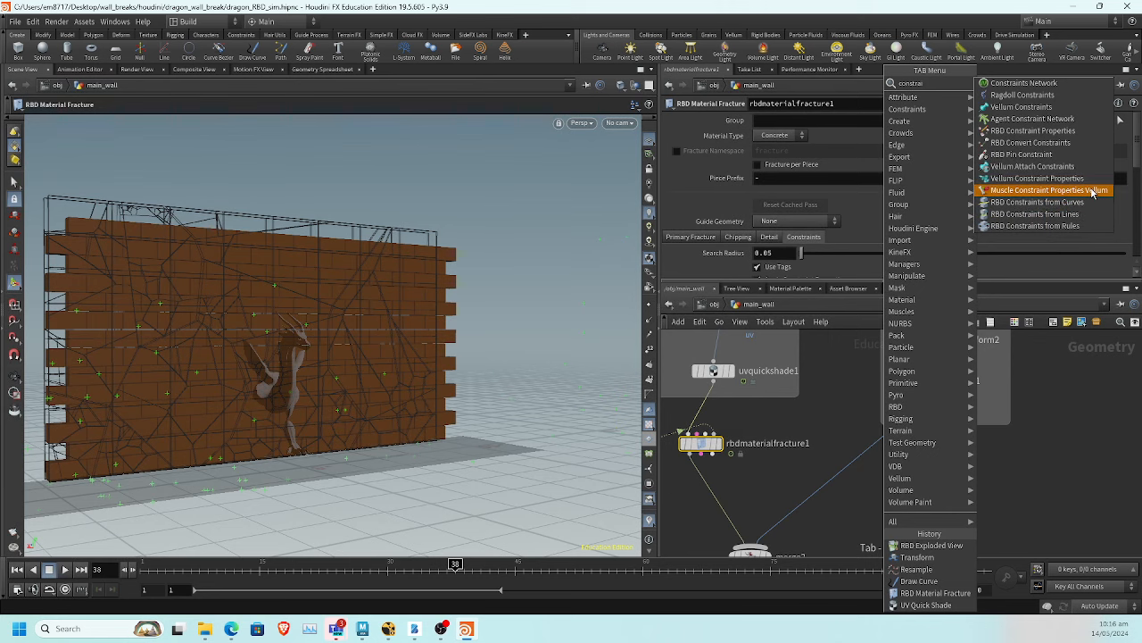
pyautogui.click(1041, 421)
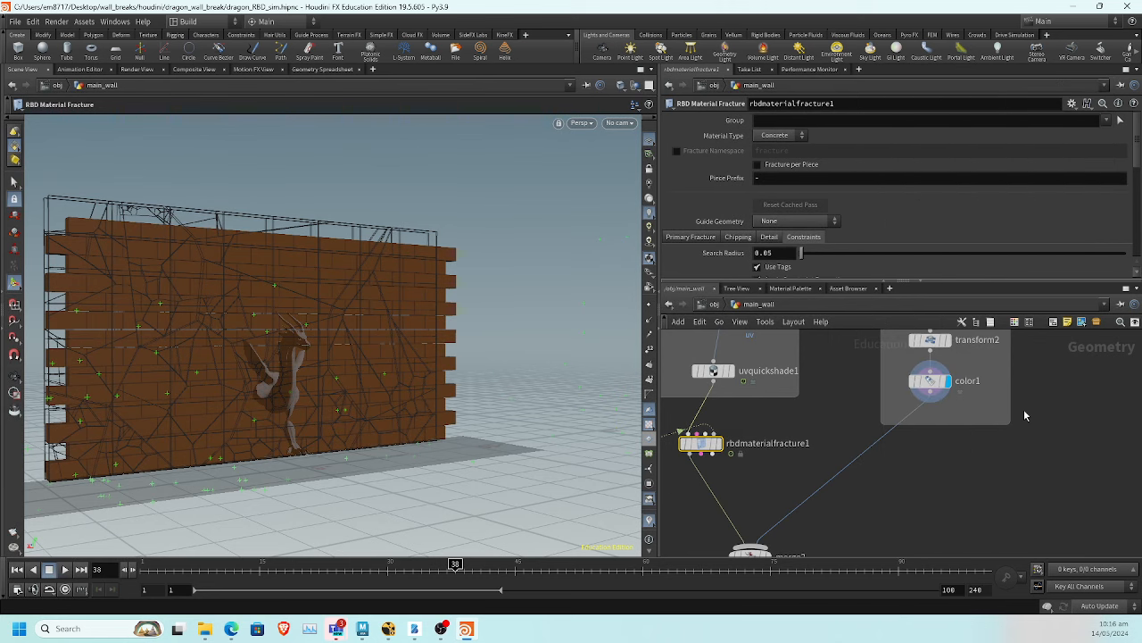
# Insert a Connect Adjacent Pieces node between color1 and merge2 and display its output
pyautogui.press('Tab')
pyautogui.write('connec')
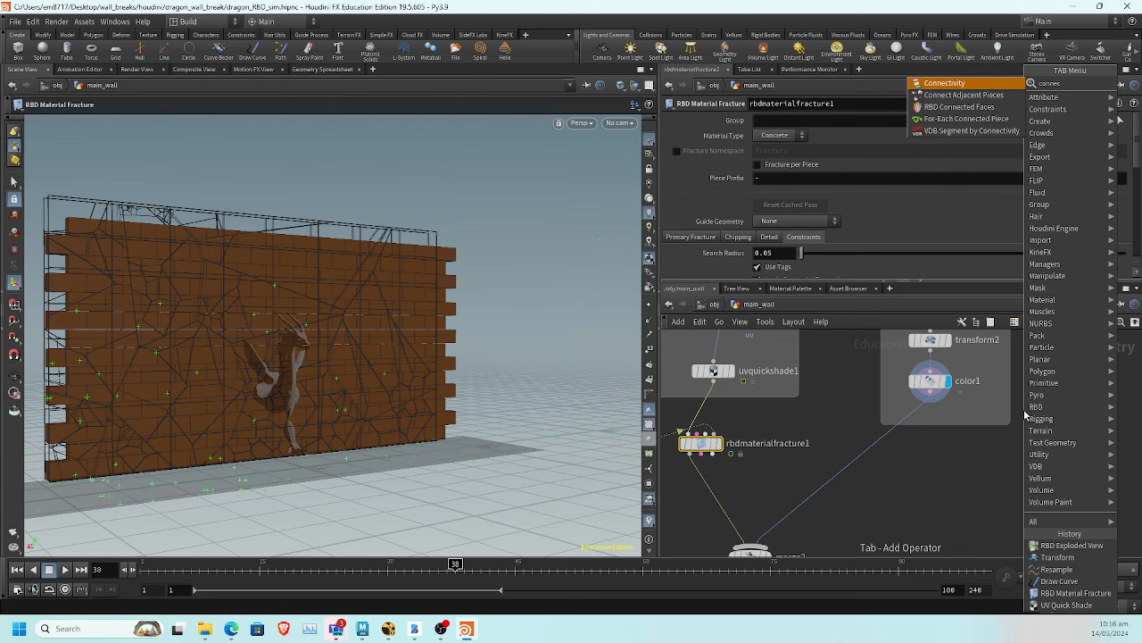
pyautogui.click(964, 95)
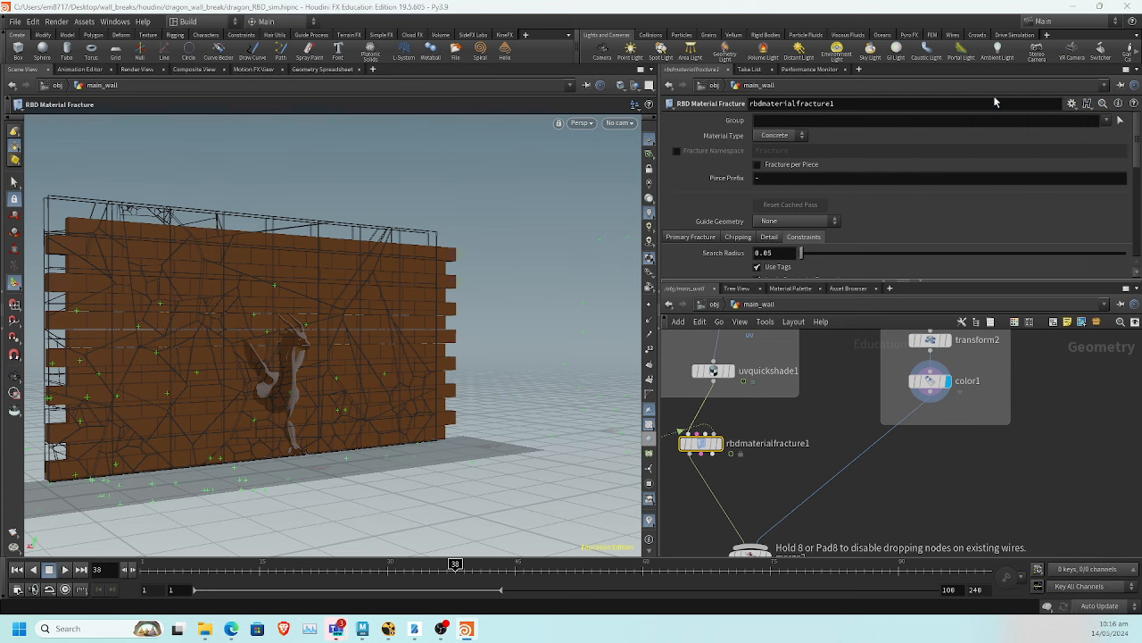
pyautogui.click(871, 457)
pyautogui.moveTo(880, 459); pyautogui.dragTo(943, 477)
pyautogui.click(952, 445)
# Set the connection type of connectadjacentpieces1 to Adjacent Pieces from Surface Points and check its node information
pyautogui.keyDown('alt'); pyautogui.moveTo(308, 360); pyautogui.dragTo(449, 230); pyautogui.keyUp('alt')
pyautogui.click(862, 123)
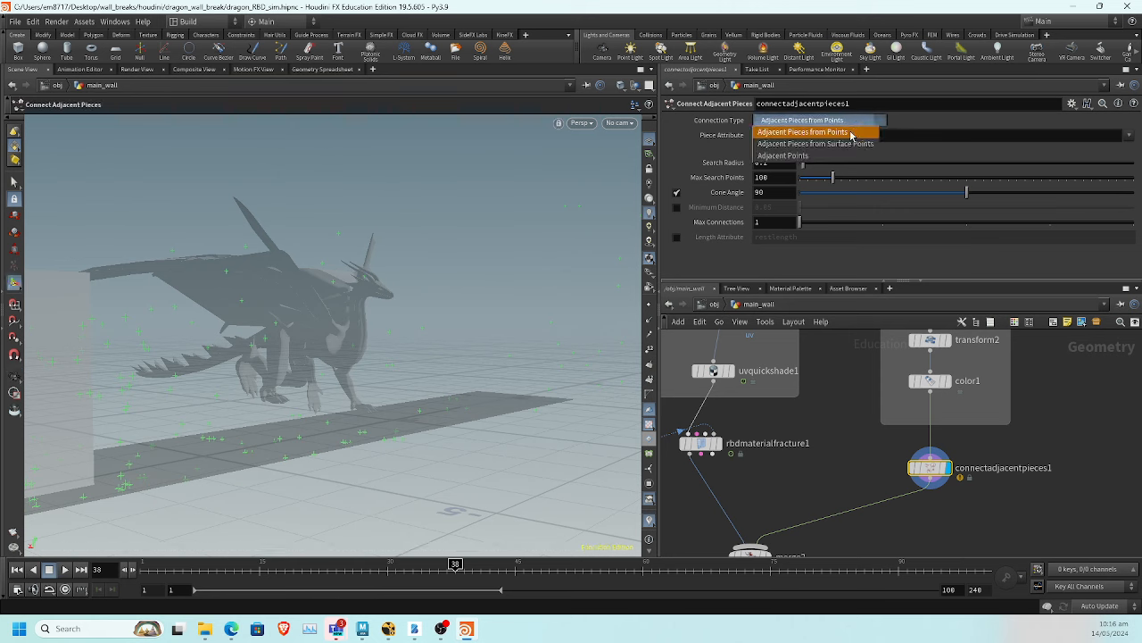
pyautogui.click(848, 132)
pyautogui.keyDown('alt'); pyautogui.moveTo(536, 331); pyautogui.dragTo(524, 338); pyautogui.keyUp('alt')
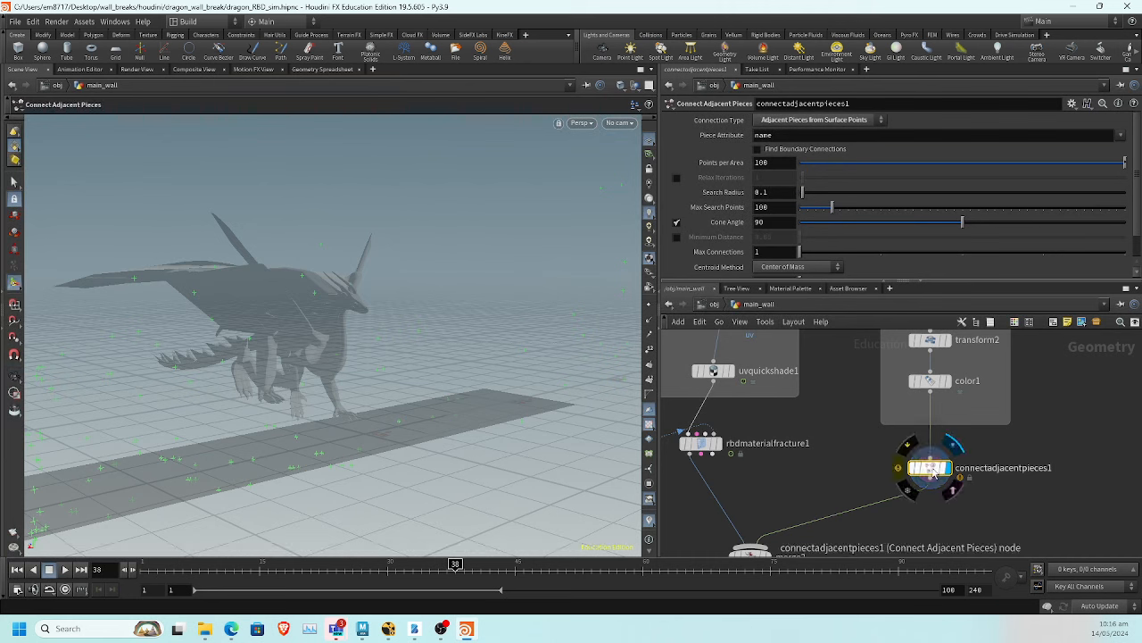
pyautogui.middleClick(934, 469)
# Insert an Assemble node between color1 and connectadjacentpieces1, leaving Create Packed Primitives off
pyautogui.moveTo(934, 472); pyautogui.dragTo(933, 486)
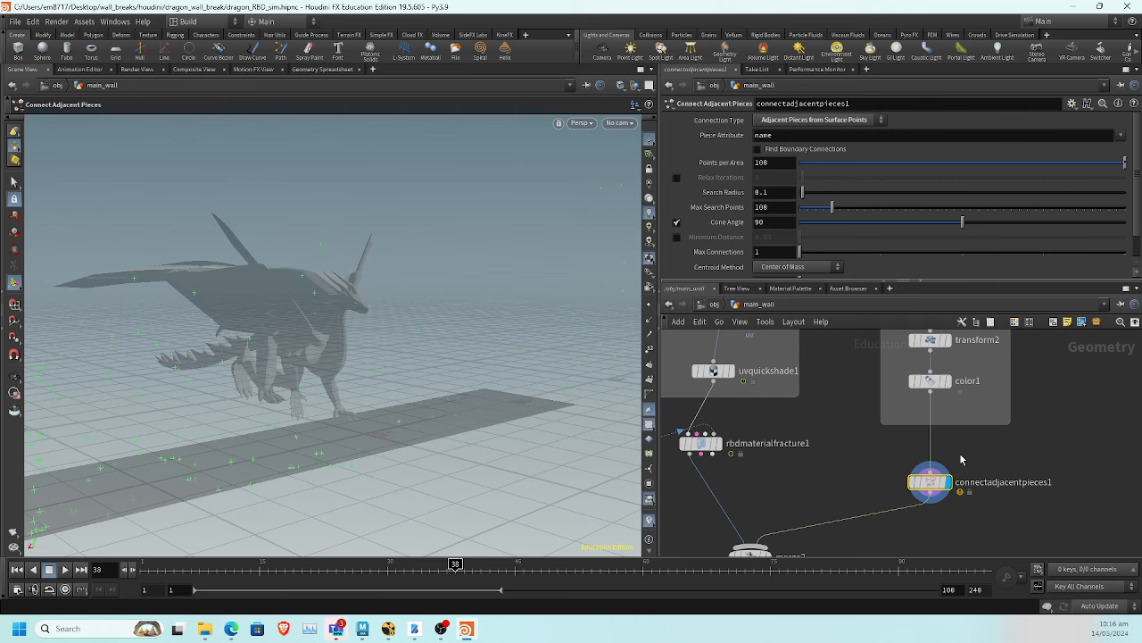
pyautogui.press('Tab')
pyautogui.write('assem')
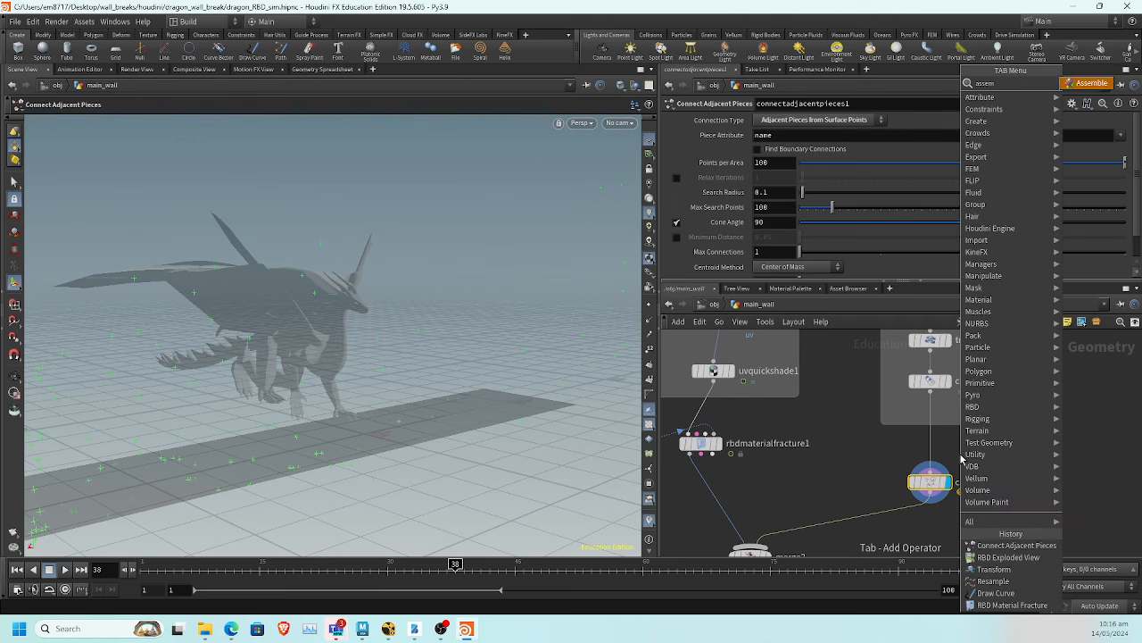
pyautogui.press('Escape')
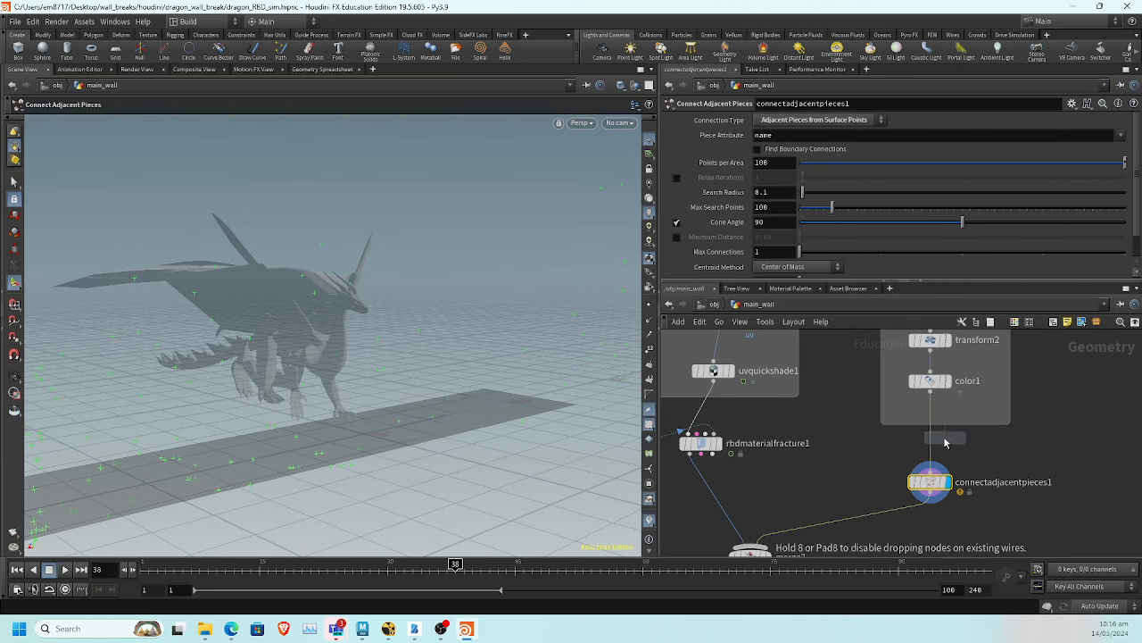
pyautogui.click(928, 451)
pyautogui.moveTo(929, 450)
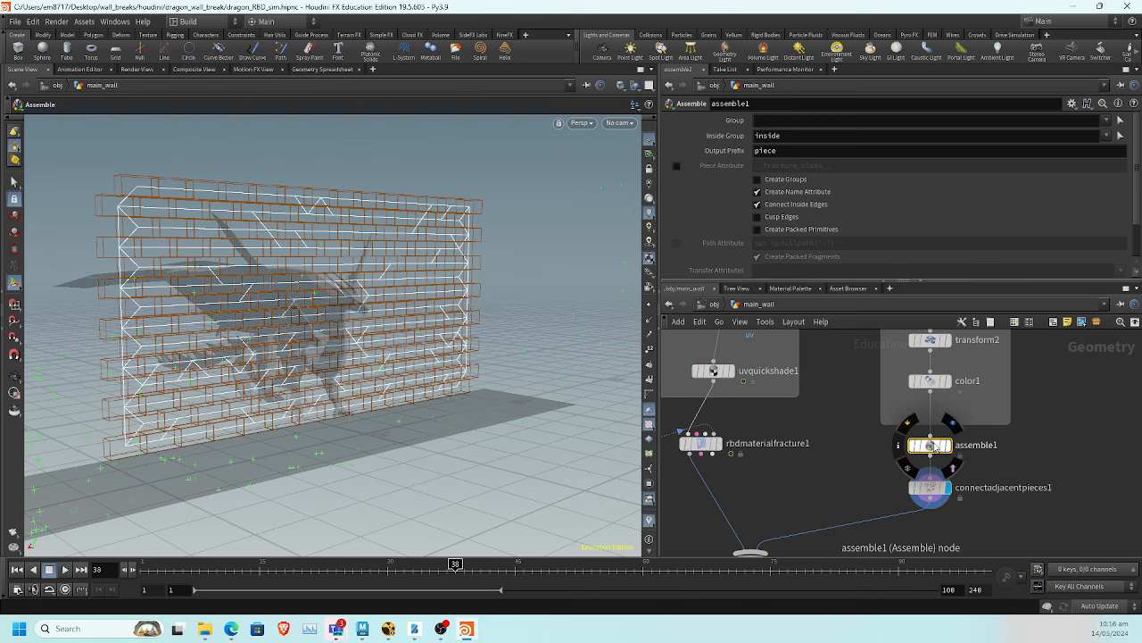
pyautogui.click(758, 230)
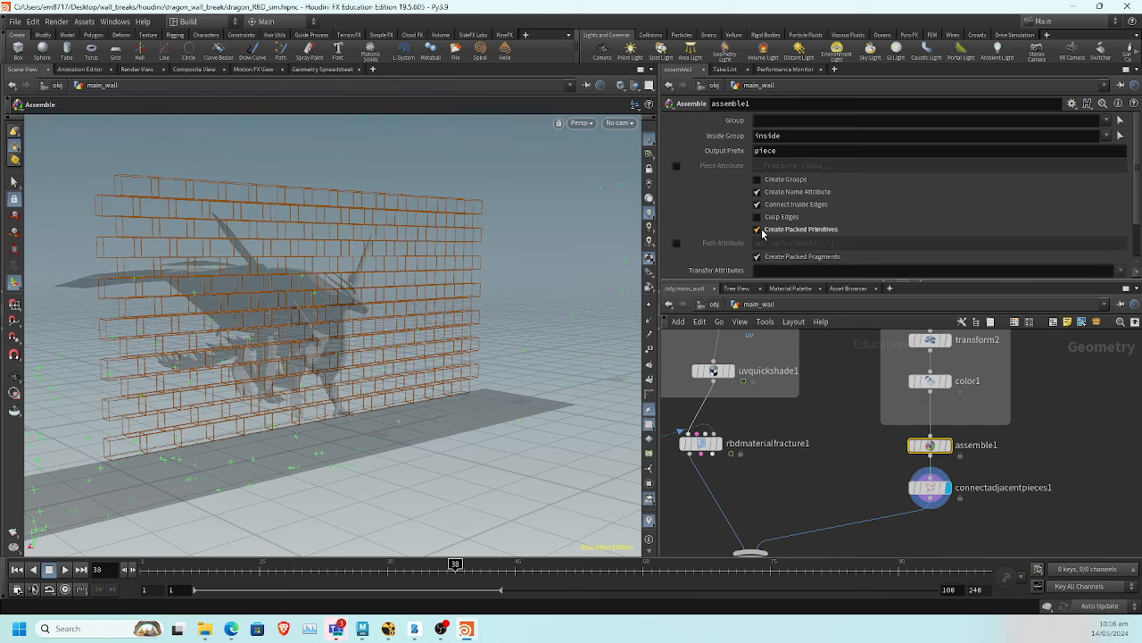
pyautogui.click(758, 230)
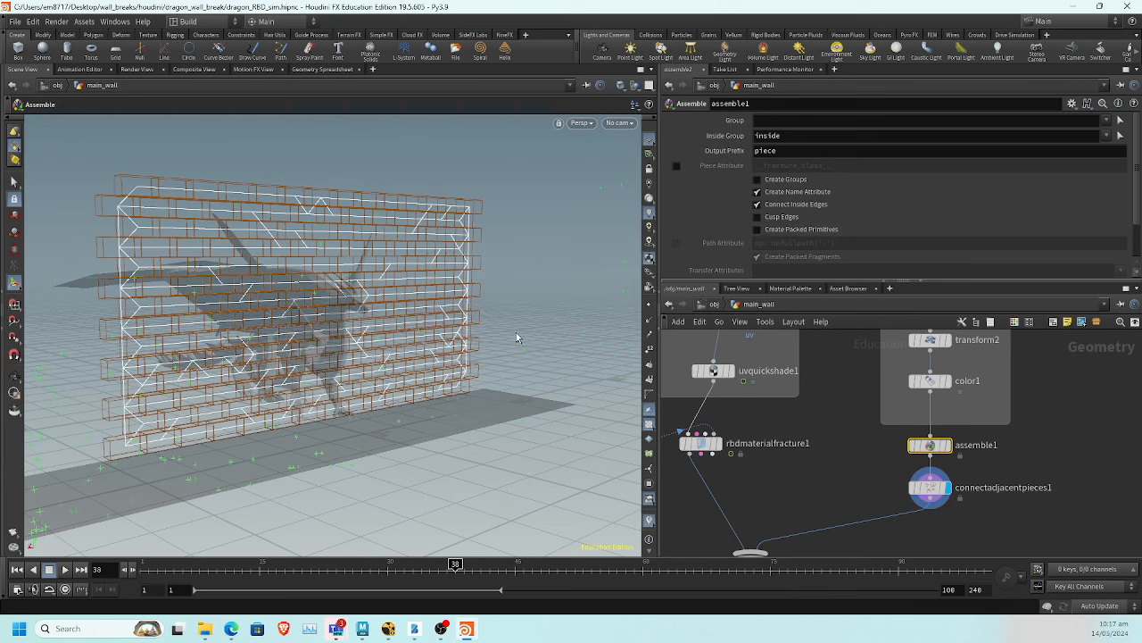
# Compare the primitive attribute data of assemble1 and color1 to see where the name attribute is created
pyautogui.moveTo(982, 451)
pyautogui.click(323, 70)
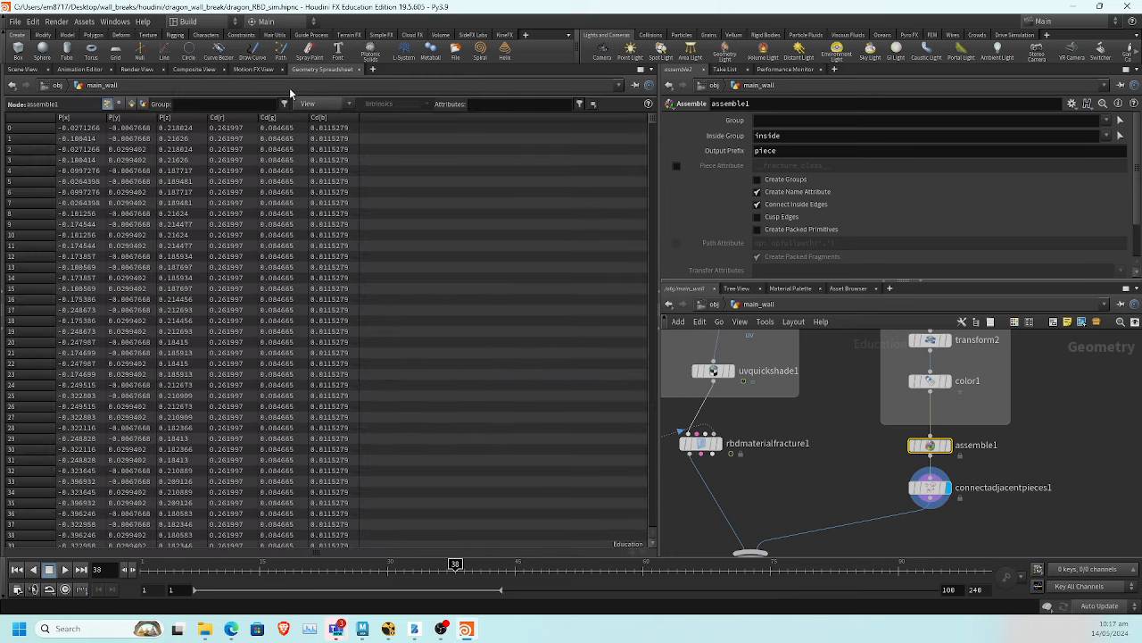
pyautogui.click(132, 104)
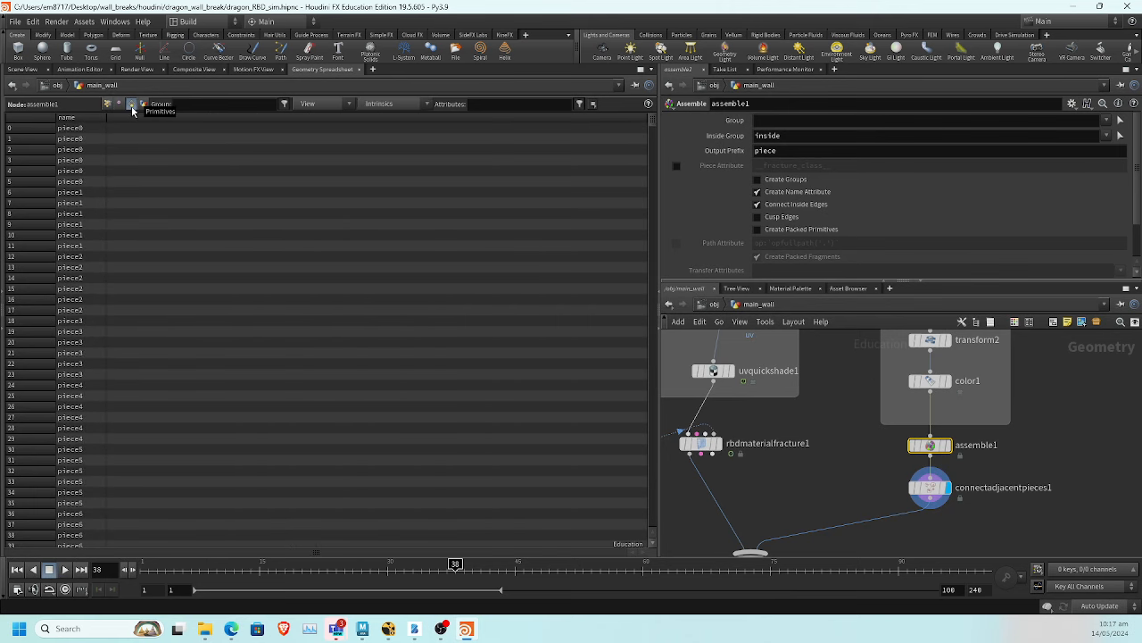
pyautogui.click(946, 382)
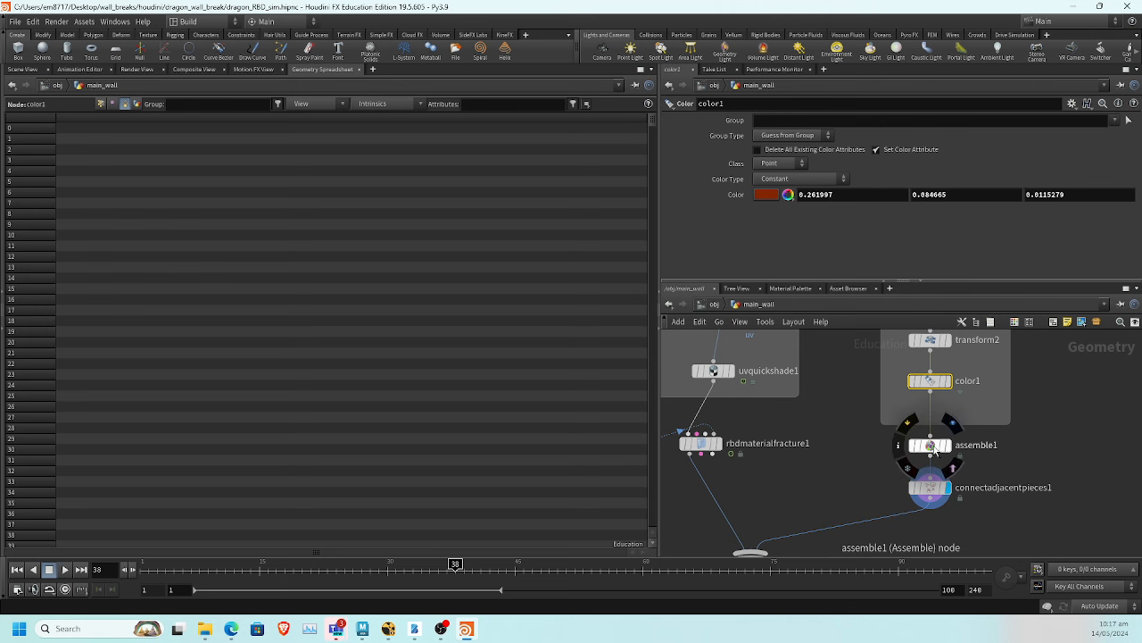
pyautogui.click(935, 451)
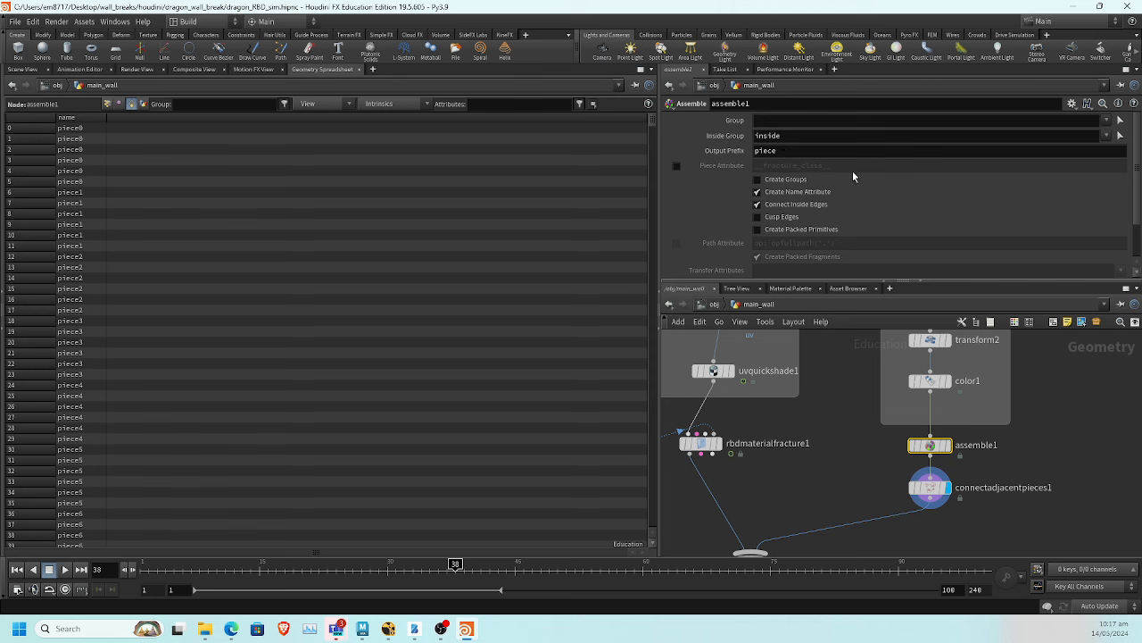
# Set assemble1's output prefix to brick and review the primitive names before returning to the 3D view
pyautogui.doubleClick(801, 151)
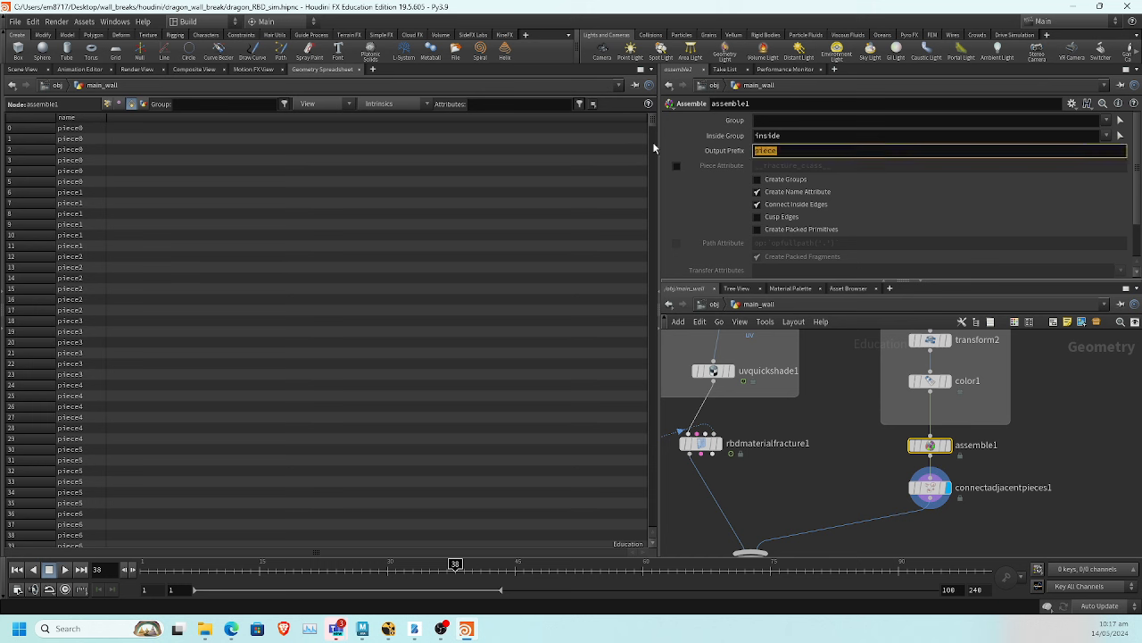
pyautogui.write('brick')
pyautogui.press('Return')
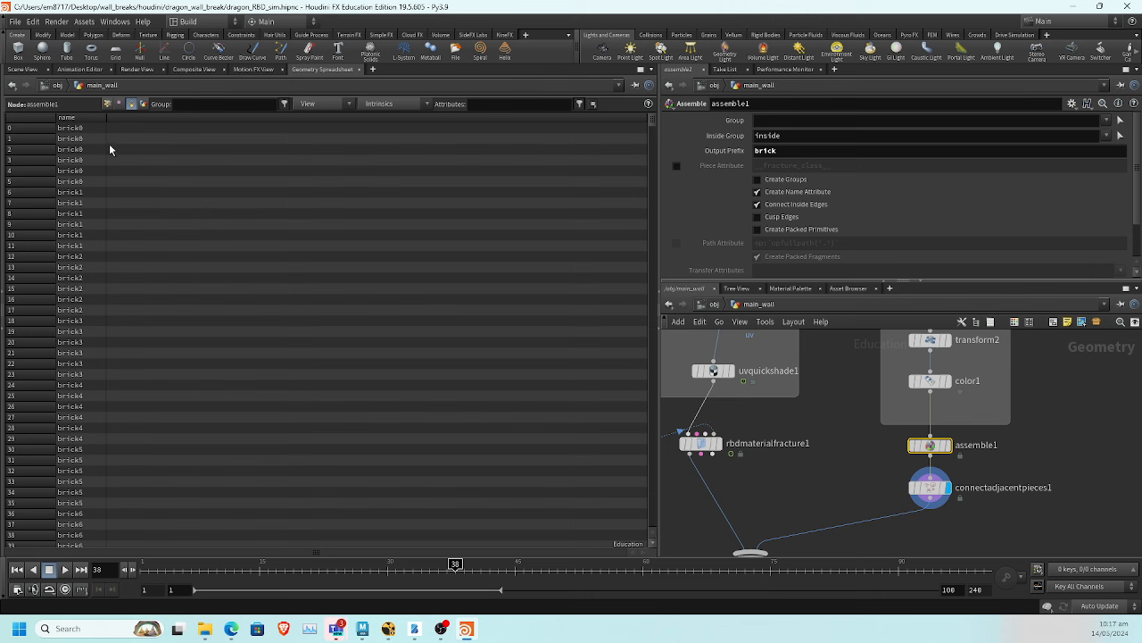
pyautogui.scroll(-1, 75, 328)
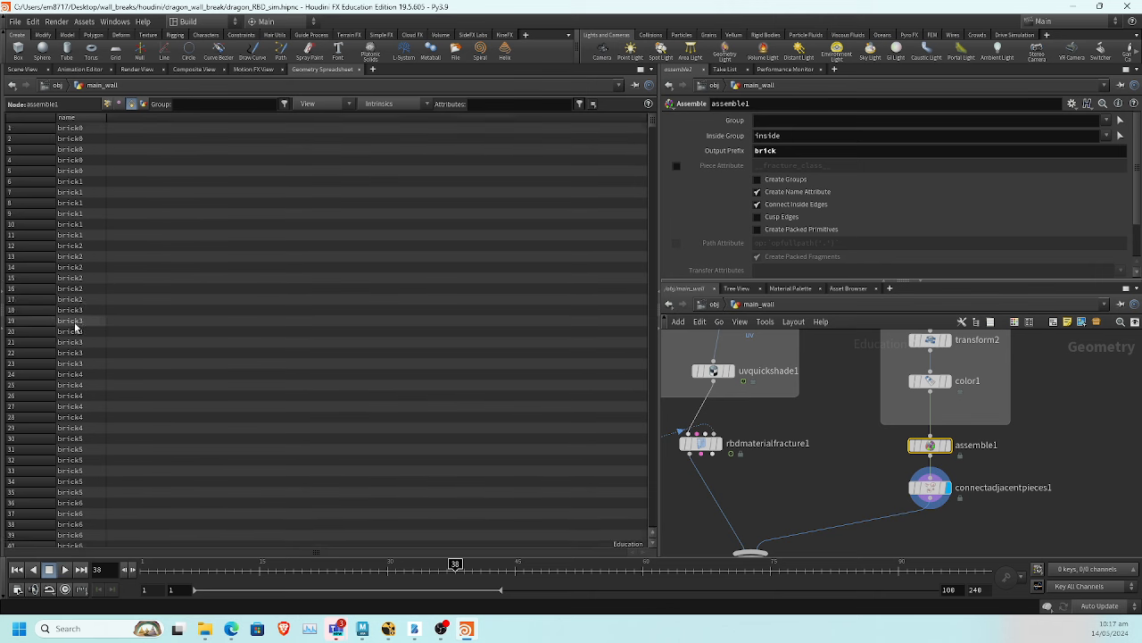
pyautogui.scroll(-7, 75, 329)
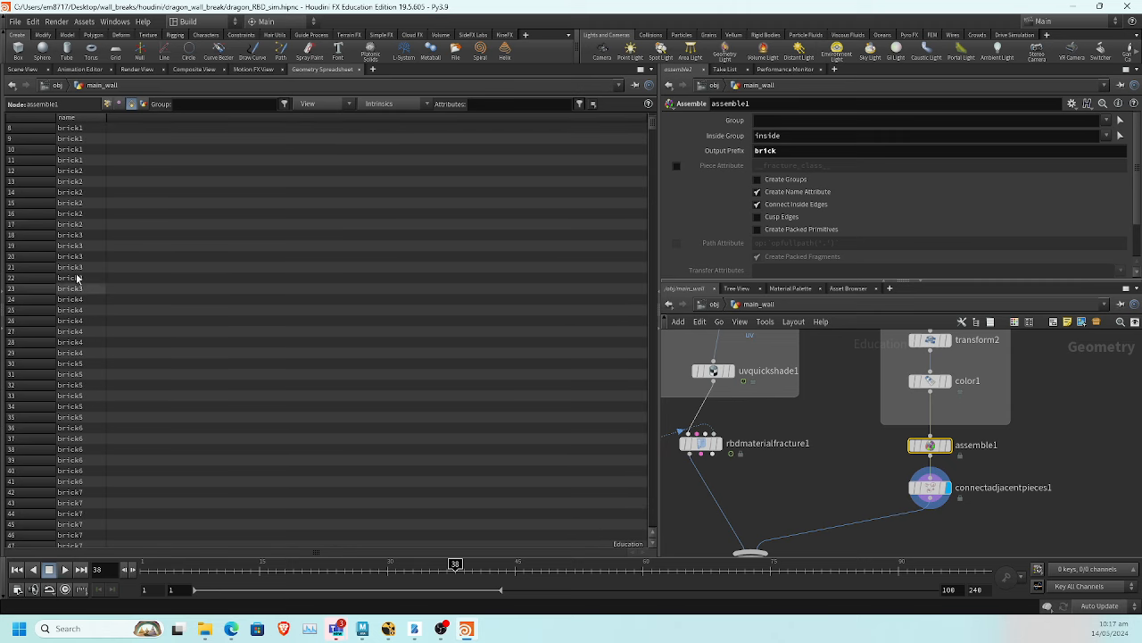
pyautogui.scroll(8, 87, 224)
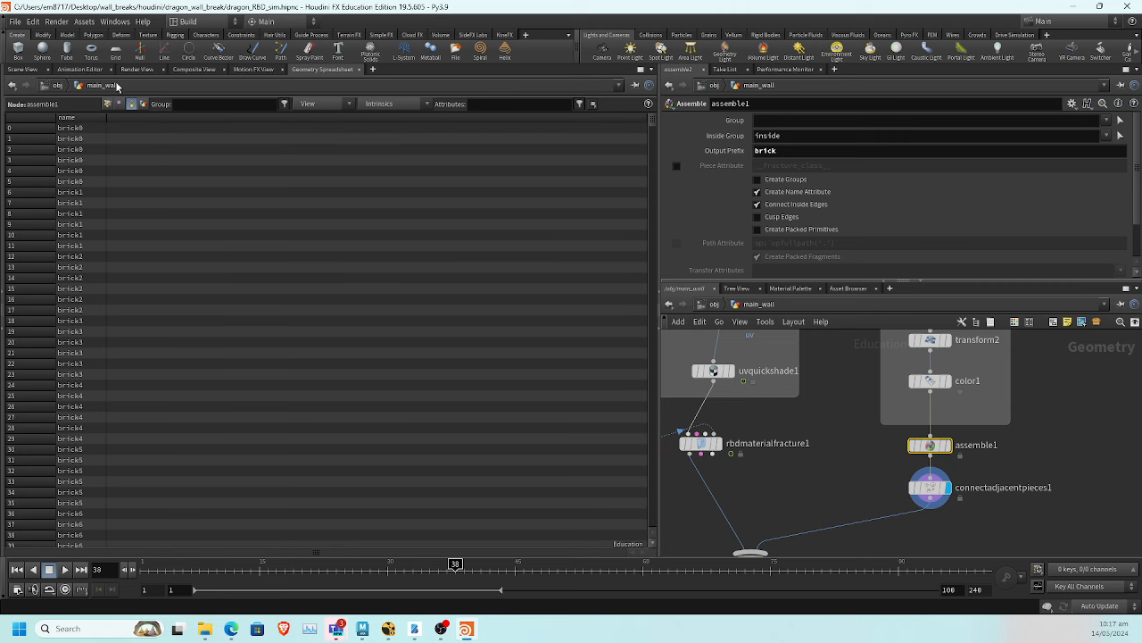
pyautogui.click(25, 69)
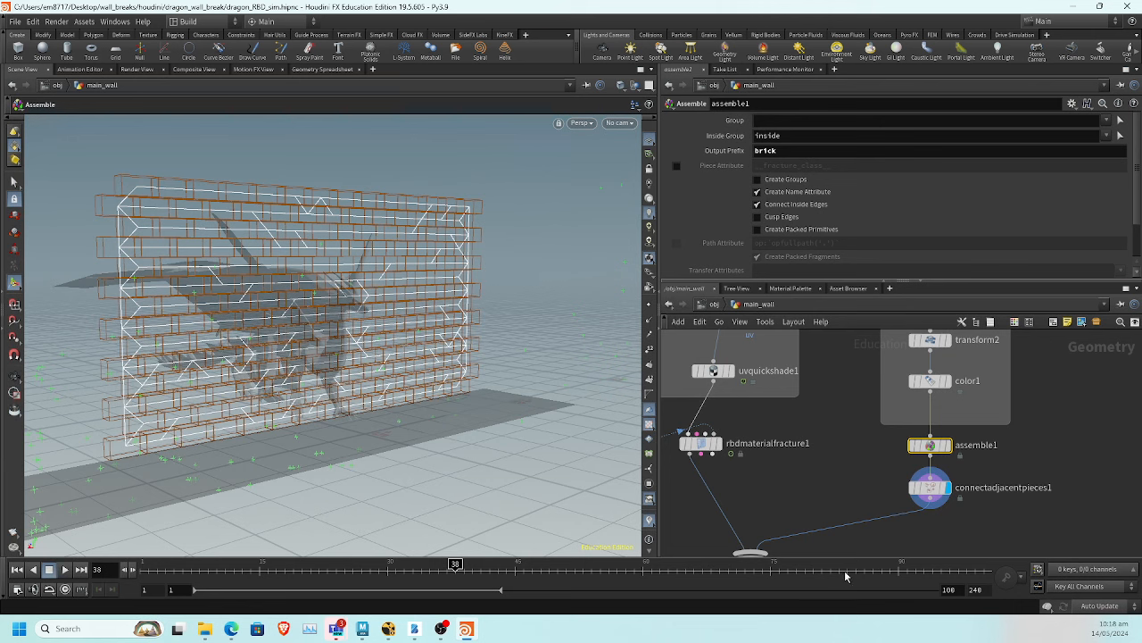
# Review the connection type options of connectadjacentpieces1, keeping Adjacent Pieces from Surface Points, and examine the constraint lines up close
pyautogui.click(929, 488)
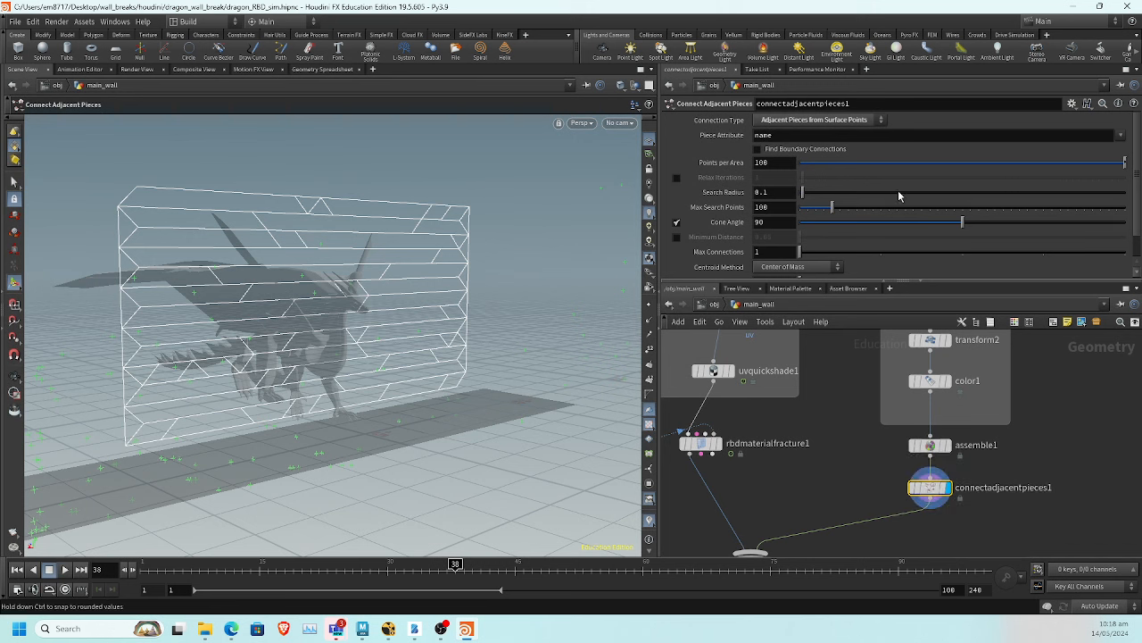
pyautogui.click(847, 120)
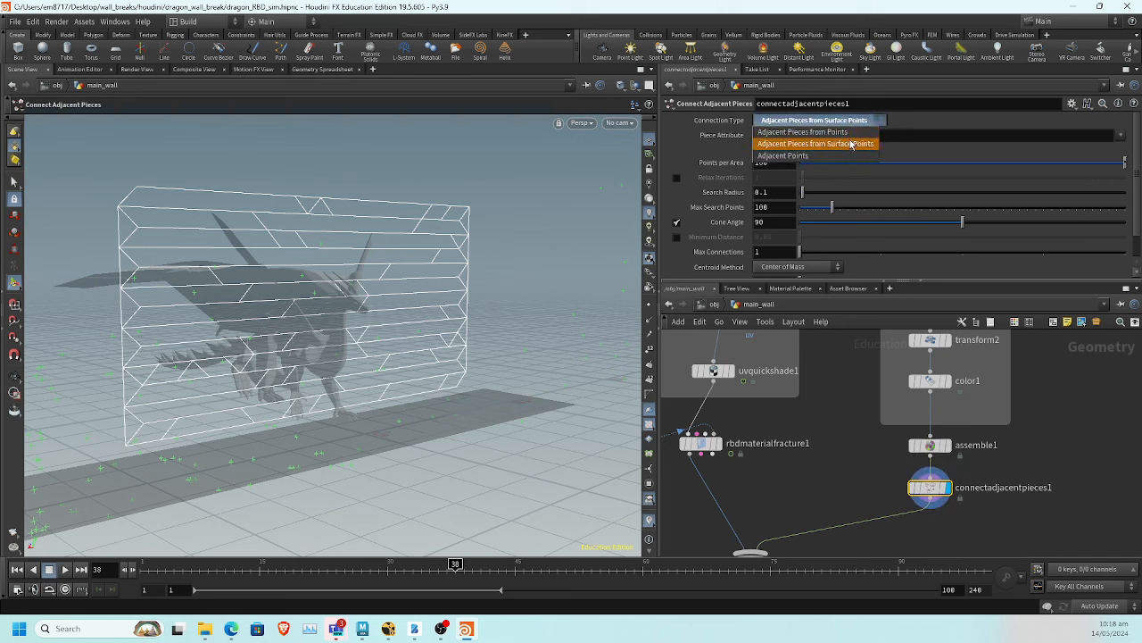
pyautogui.click(852, 144)
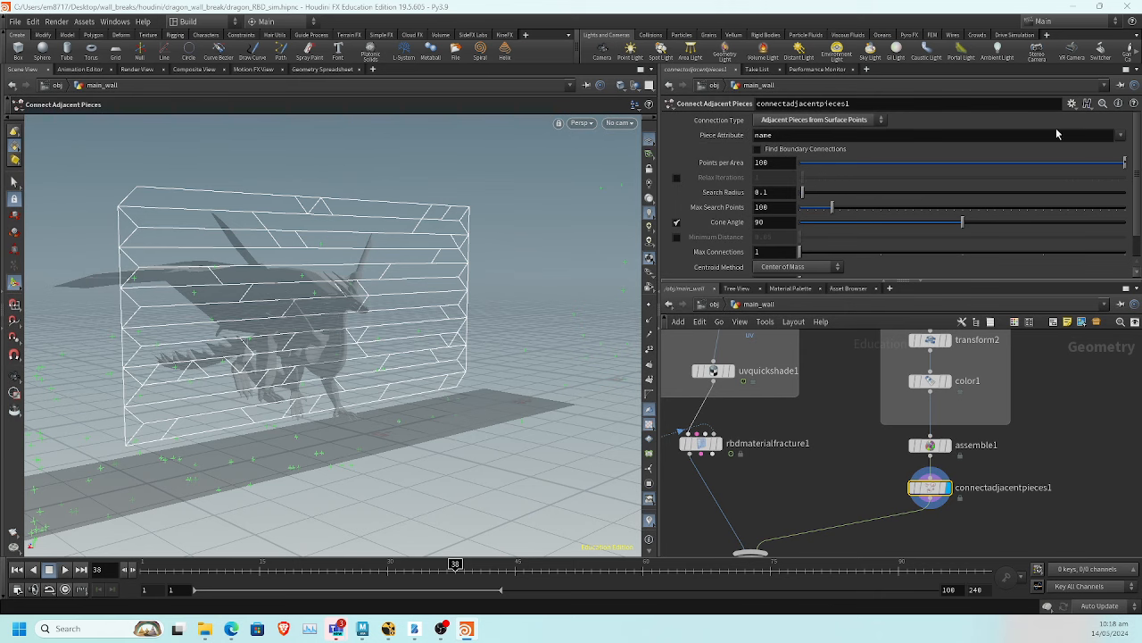
pyautogui.press('Escape')
pyautogui.moveTo(420, 280); pyautogui.dragTo(436, 308)
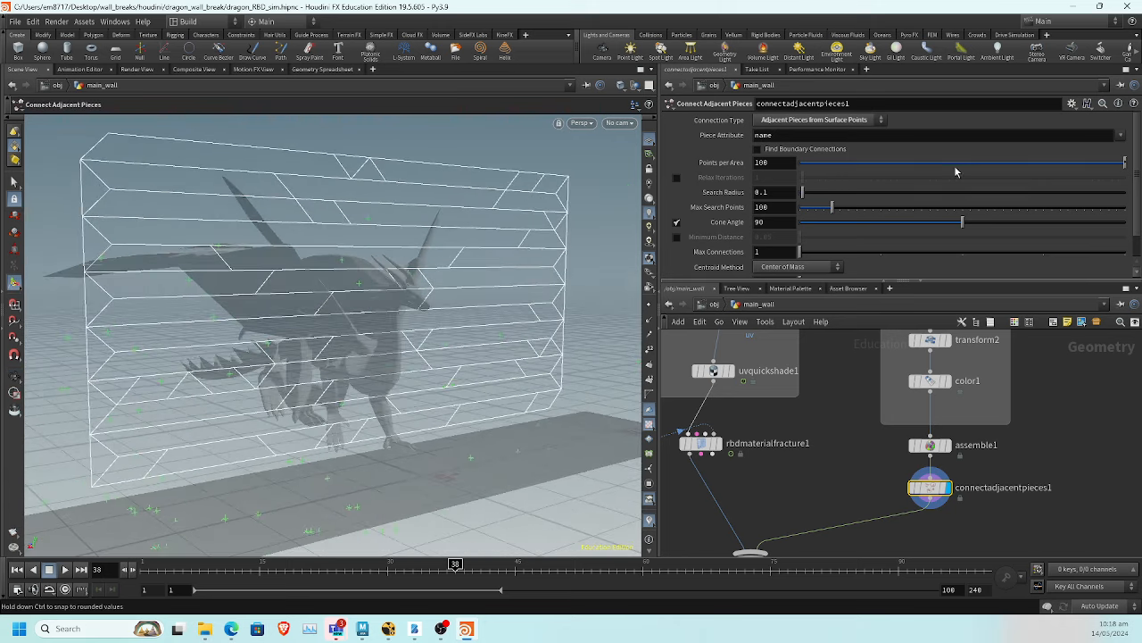
# Try a Points per Area of 1280 and a Search Radius of 0.62 on connectadjacentpieces1
pyautogui.moveTo(783, 162); pyautogui.dragTo(1138, 103, button='middle')
pyautogui.keyDown('alt'); pyautogui.moveTo(312, 258); pyautogui.dragTo(303, 282); pyautogui.keyUp('alt')
pyautogui.moveTo(802, 192)
pyautogui.mouseDown()
pyautogui.moveTo(837, 199)
pyautogui.moveTo(821, 199)
pyautogui.mouseUp()
pyautogui.hotkey('ctrl', 'z')
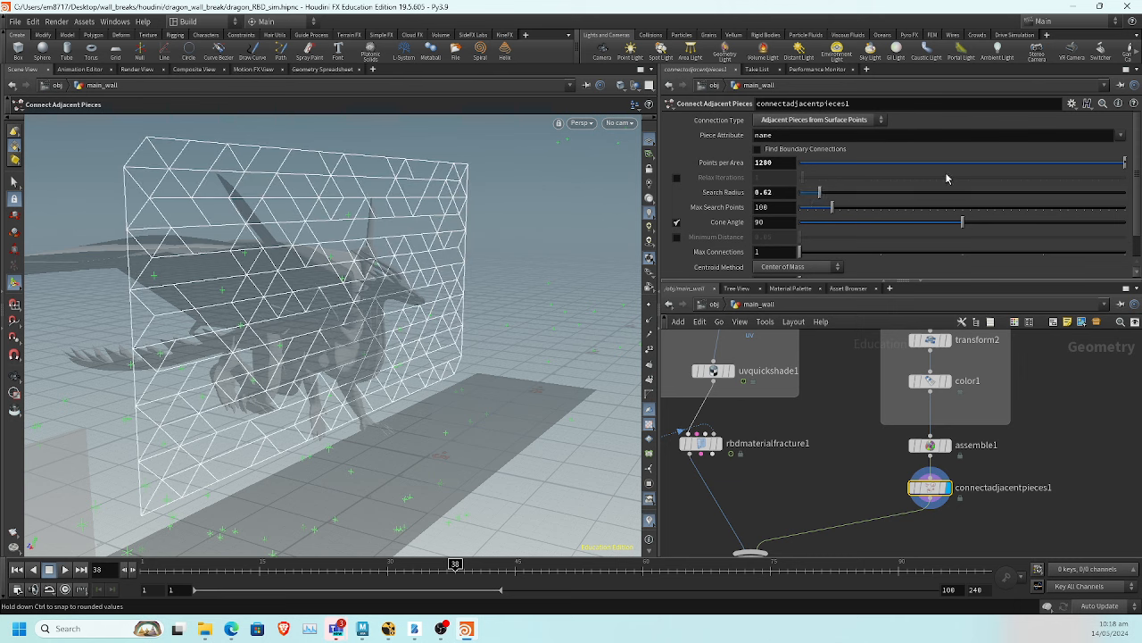
# Set the Search Radius of connectadjacentpieces1 to 1.59 and its Points per Area to 1000
pyautogui.moveTo(1111, 163); pyautogui.dragTo(1050, 164)
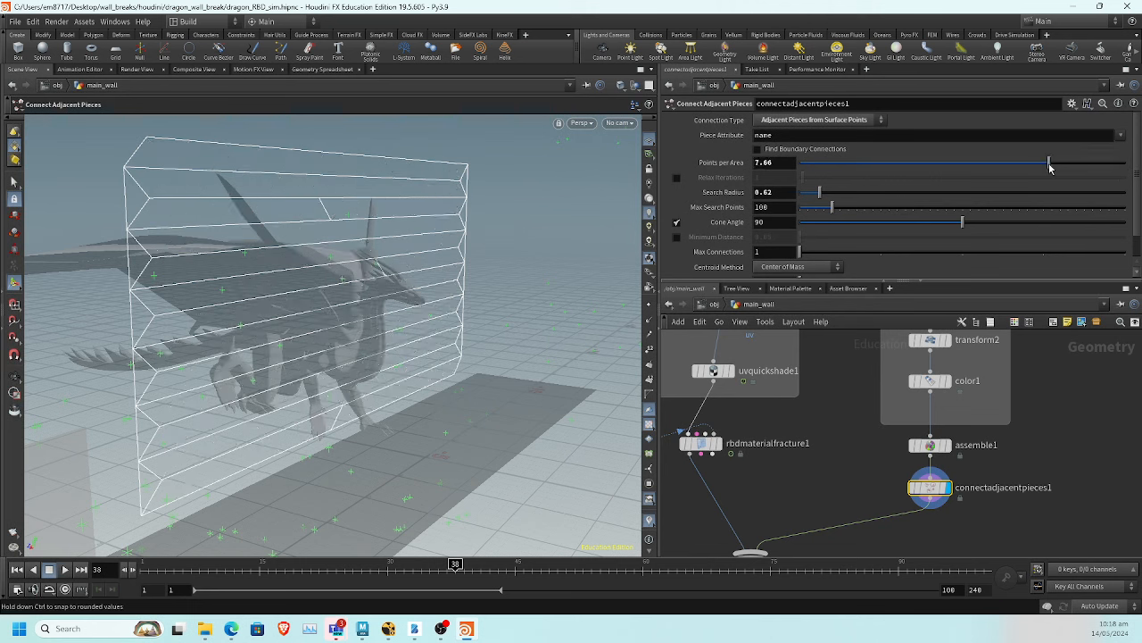
pyautogui.moveTo(818, 194); pyautogui.dragTo(853, 200)
pyautogui.moveTo(1085, 163); pyautogui.dragTo(1126, 165)
pyautogui.moveTo(765, 162); pyautogui.dragTo(586, 153)
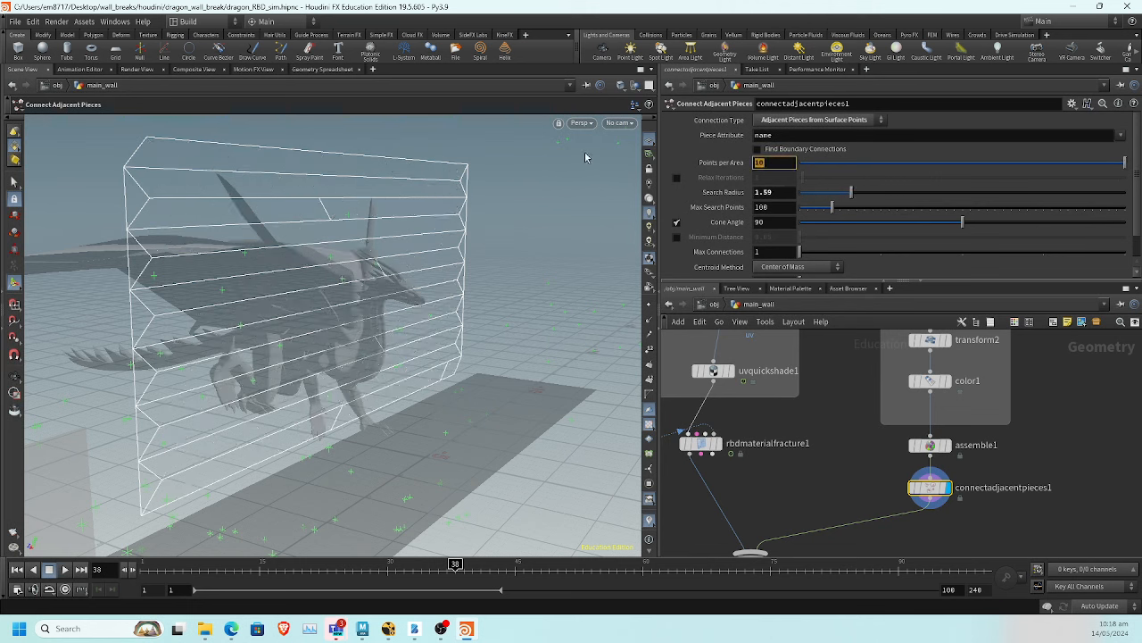
pyautogui.write('1000')
pyautogui.press('Return')
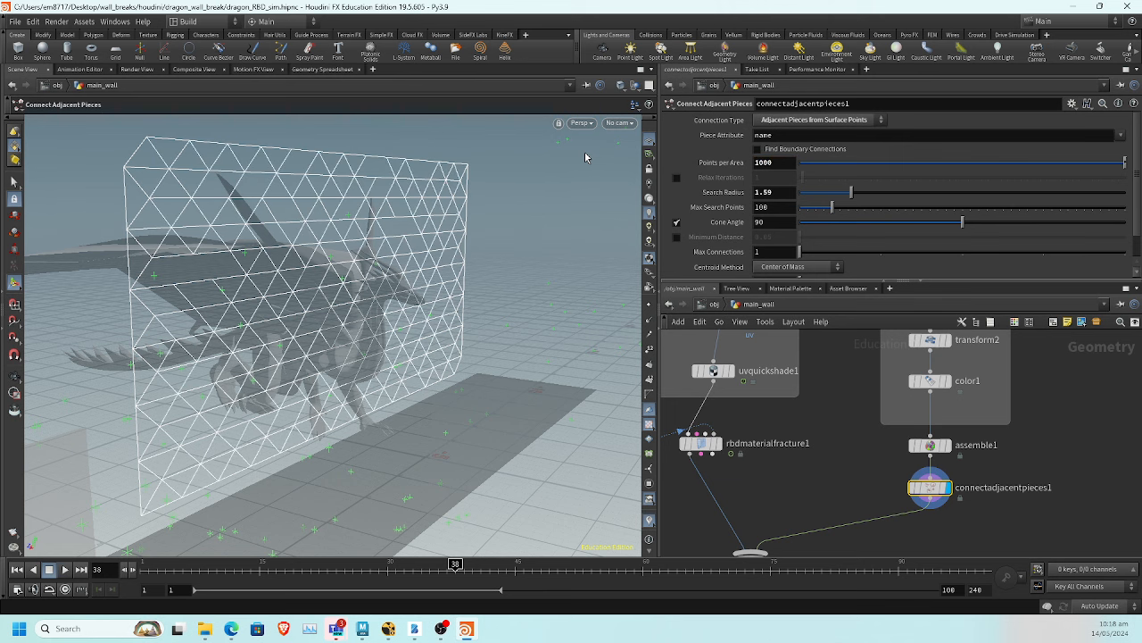
# Set the Cone Angle of connectadjacentpieces1 to 115.5 and check the constraint network from the front
pyautogui.moveTo(961, 223); pyautogui.dragTo(1009, 241)
pyautogui.keyDown('alt'); pyautogui.moveTo(571, 321); pyautogui.dragTo(473, 310); pyautogui.keyUp('alt')
pyautogui.keyDown('alt'); pyautogui.moveTo(473, 310); pyautogui.dragTo(396, 309, button='middle'); pyautogui.keyUp('alt')
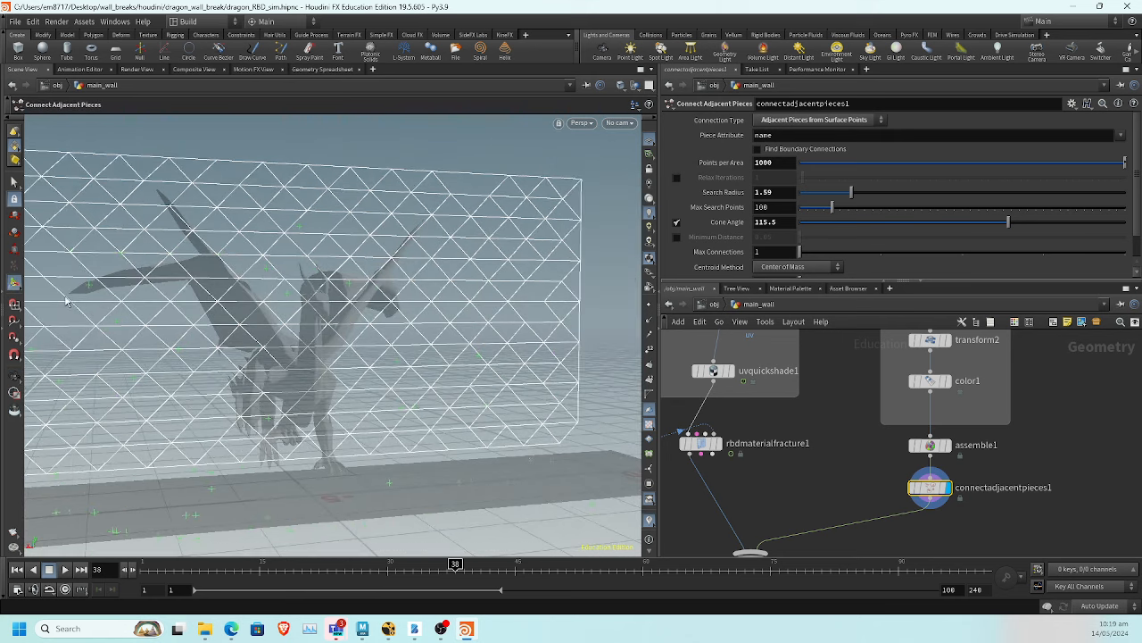
pyautogui.scroll(-1, 840, 231)
pyautogui.scroll(1, 842, 230)
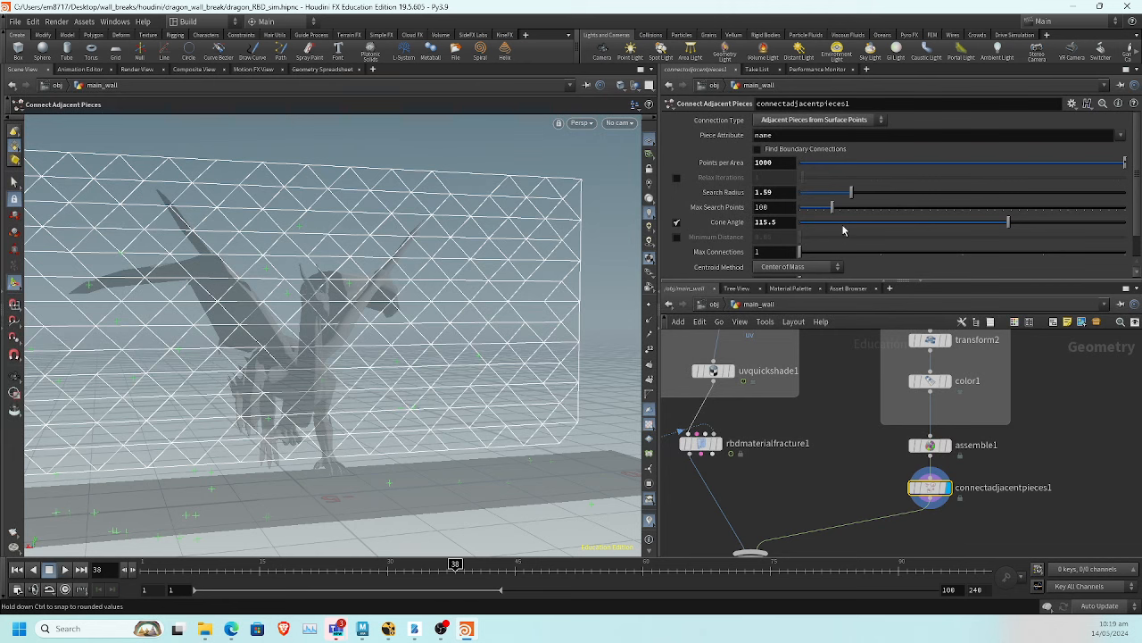
# Set the Points per Area of connectadjacentpieces1 to 1490 for denser brick connections
pyautogui.moveTo(772, 163); pyautogui.dragTo(1036, 121, button='middle')
pyautogui.keyDown('alt'); pyautogui.moveTo(208, 370); pyautogui.dragTo(554, 368); pyautogui.keyUp('alt')
pyautogui.moveTo(986, 526); pyautogui.dragTo(924, 517, button='middle')
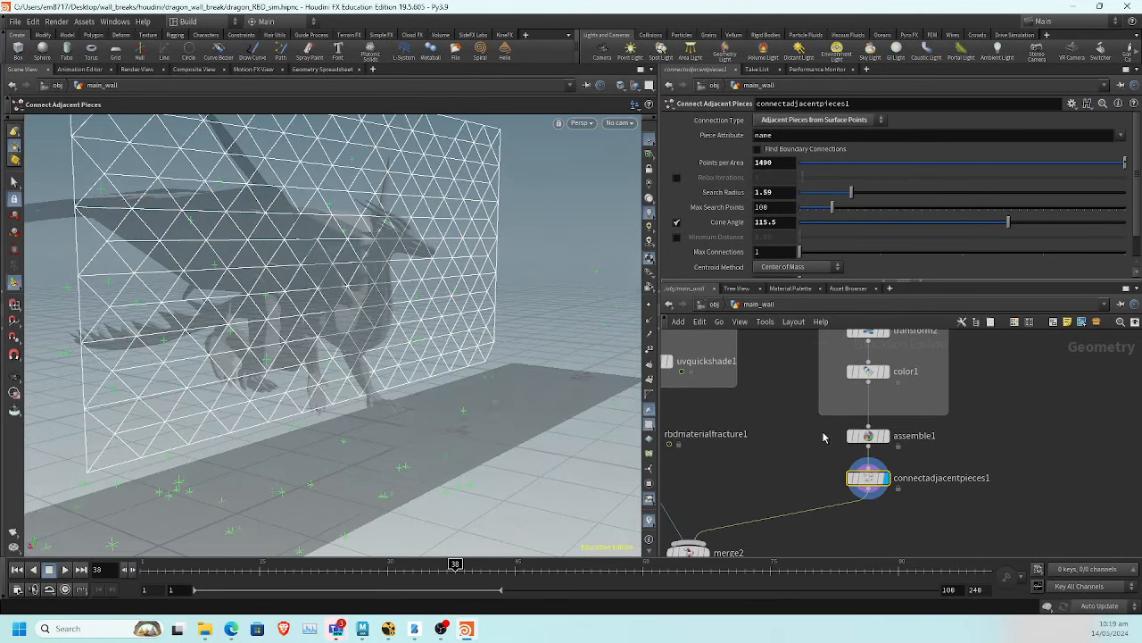
# Compare the assemble1 bricks with the connectadjacentpieces1 constraint lines and examine the network up close
pyautogui.click(852, 439)
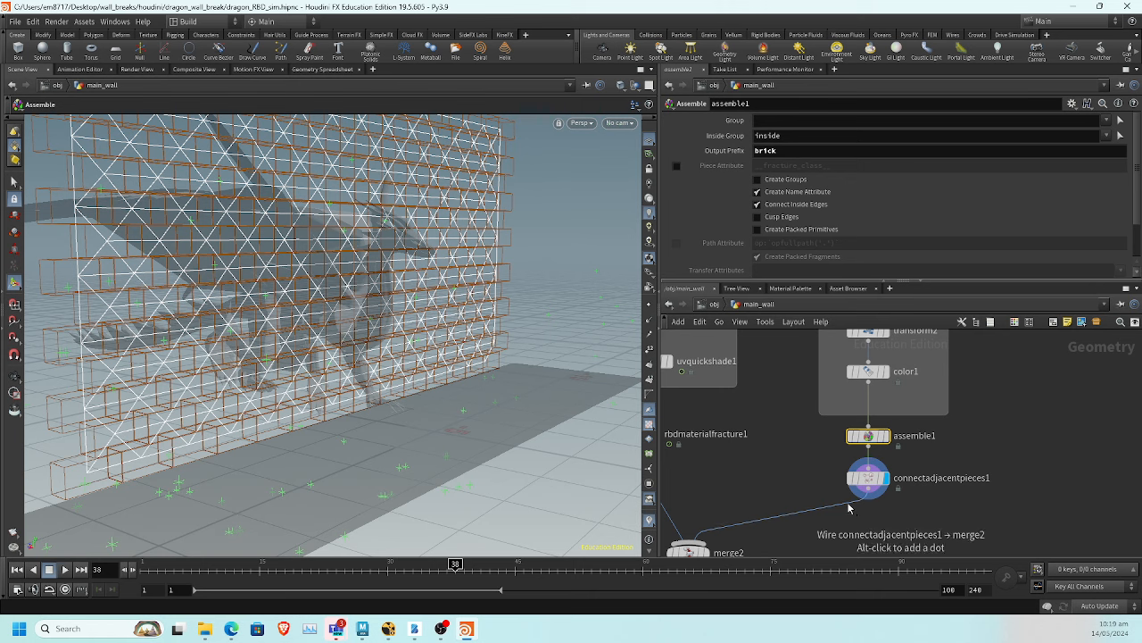
pyautogui.click(874, 482)
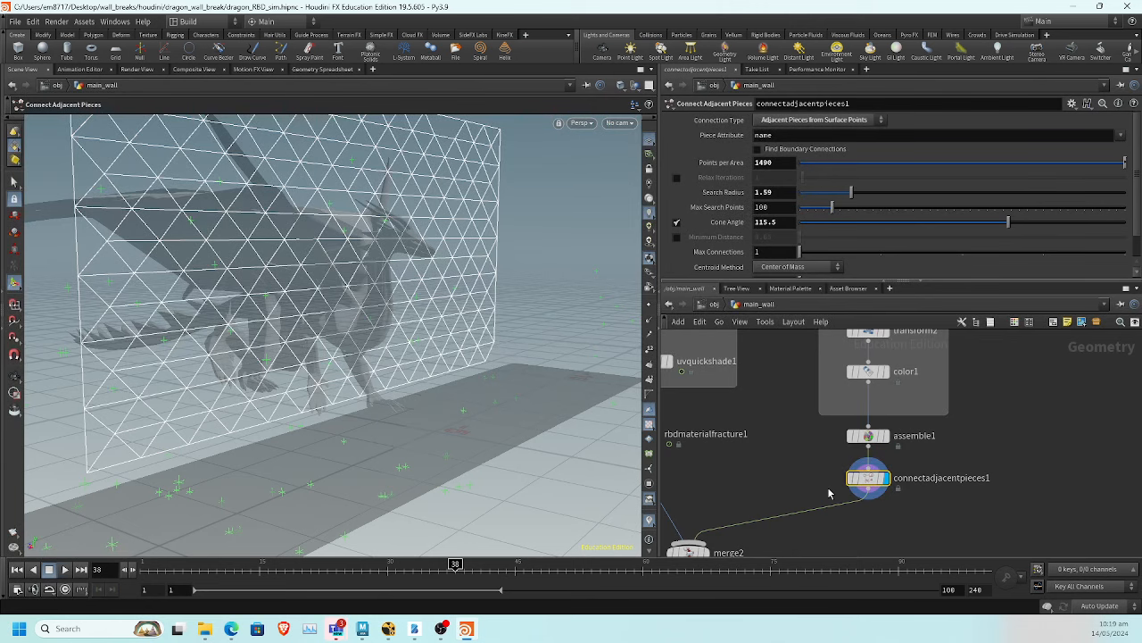
pyautogui.scroll(4, 239, 330)
pyautogui.moveTo(239, 350); pyautogui.dragTo(324, 383, button='middle')
pyautogui.scroll(1, 446, 386)
pyautogui.scroll(-5, 479, 357)
pyautogui.scroll(-2, 343, 419)
pyautogui.moveTo(354, 432); pyautogui.dragTo(334, 433)
# Insert an RBD Constraint Properties node on the wire between connectadjacentpieces1 and merge2
pyautogui.moveTo(921, 505); pyautogui.dragTo(921, 468, button='middle')
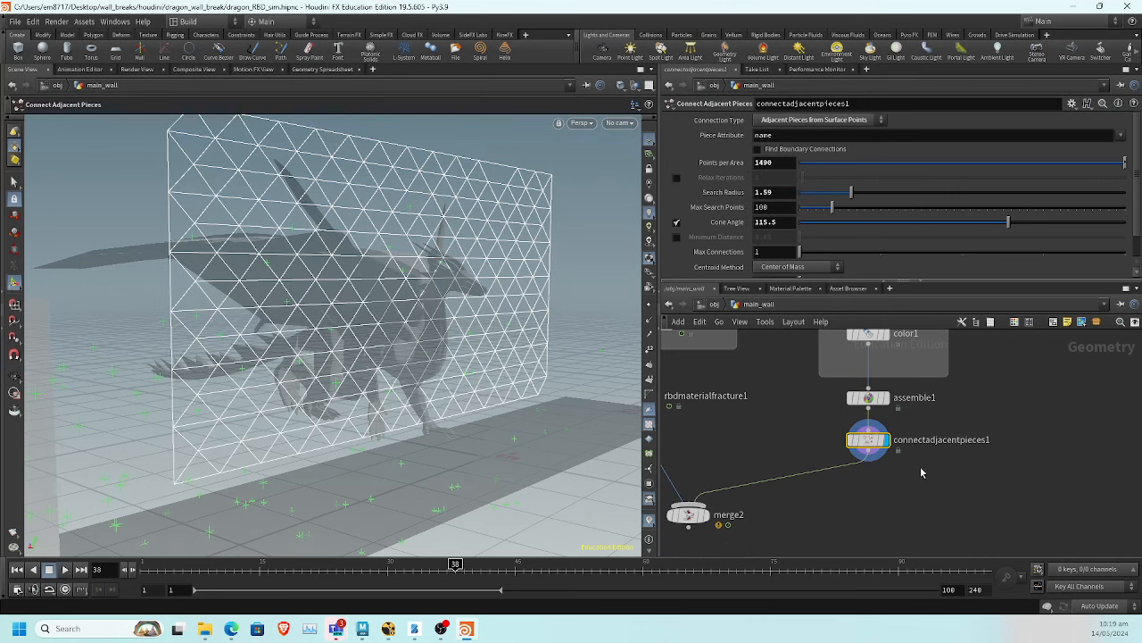
pyautogui.press('Tab')
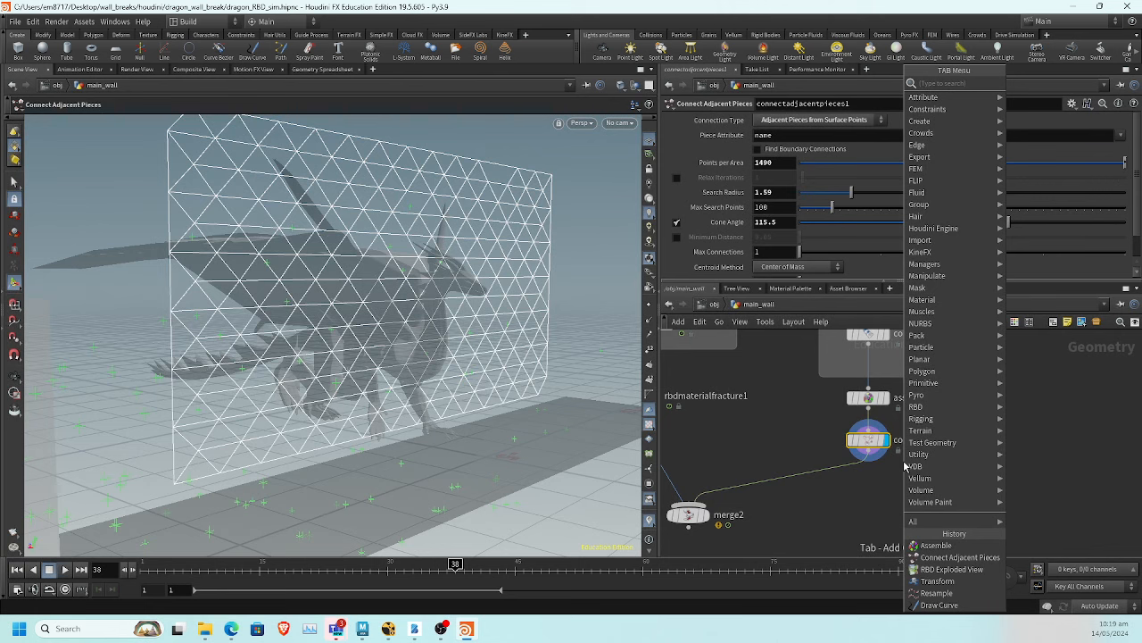
pyautogui.write('rbd cons')
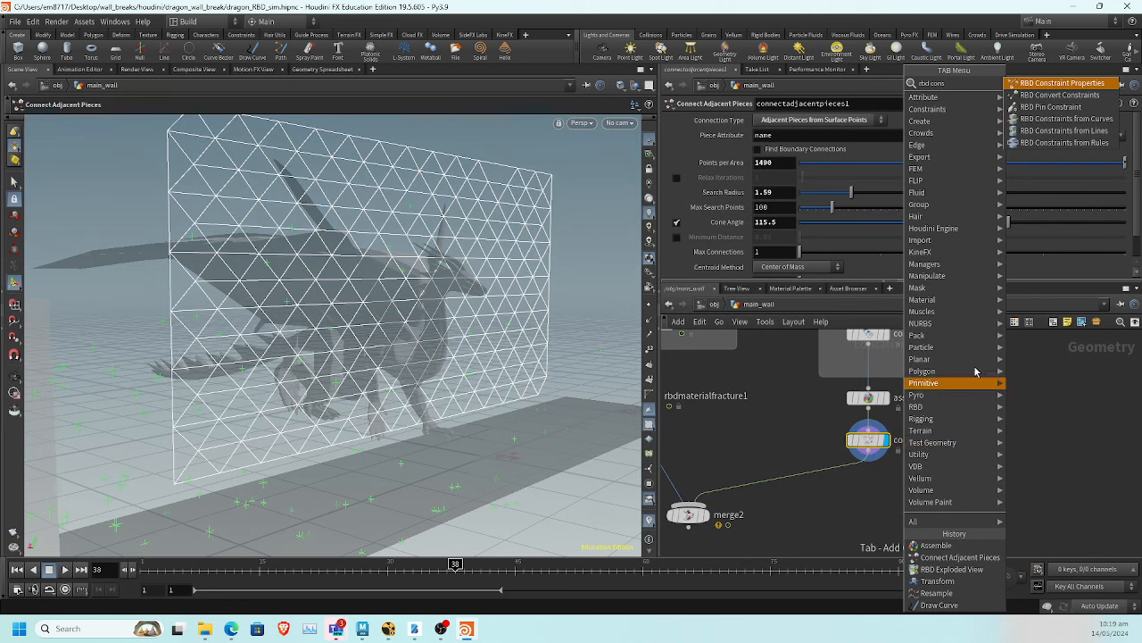
pyautogui.click(1058, 83)
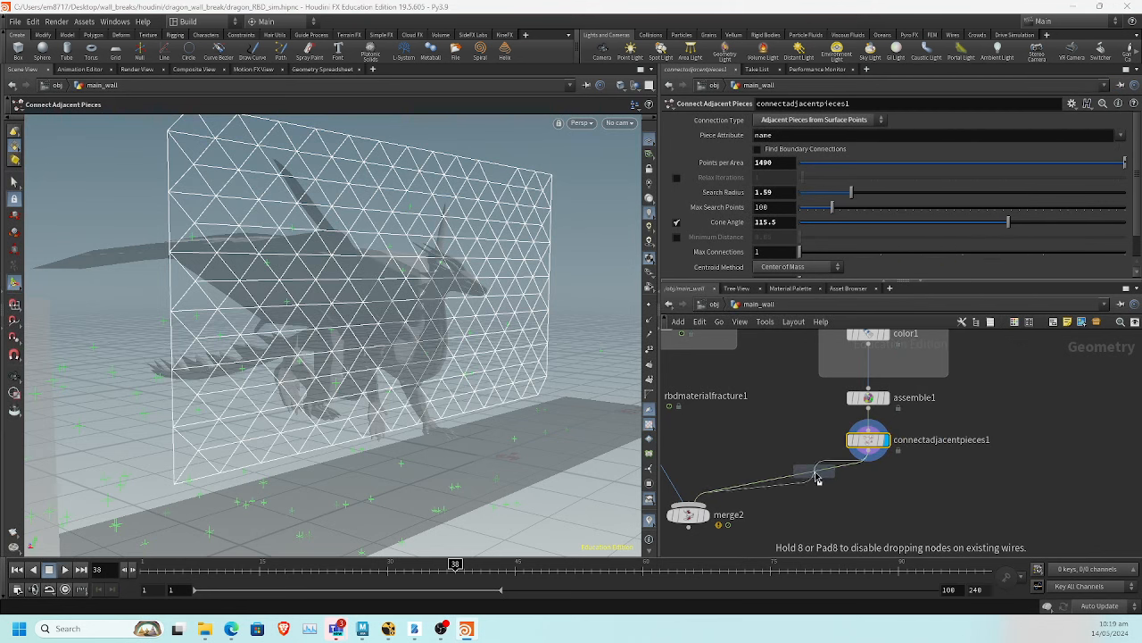
pyautogui.click(812, 483)
pyautogui.moveTo(816, 483); pyautogui.dragTo(862, 491)
pyautogui.scroll(2, 900, 477)
pyautogui.scroll(2, 924, 489)
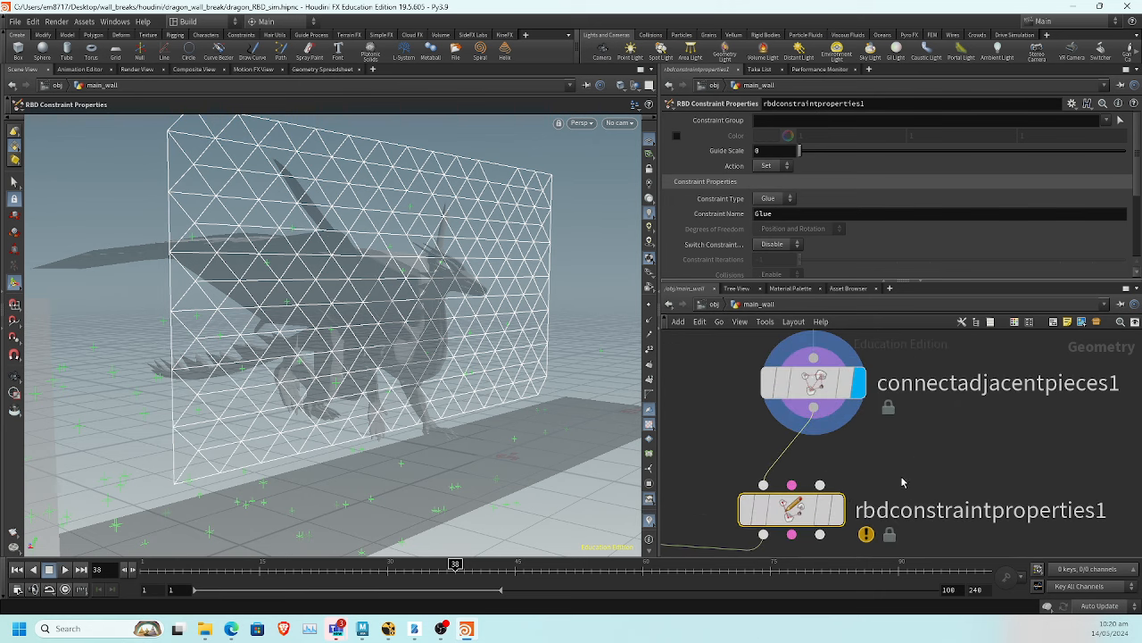
# Rewire connectadjacentpieces1 into the second, constraint input of rbdconstraintproperties1 instead of the first, and display rbdconstraintproperties1
pyautogui.moveTo(793, 489)
pyautogui.moveTo(772, 443)
pyautogui.mouseDown()
pyautogui.moveTo(801, 462)
pyautogui.moveTo(828, 459)
pyautogui.mouseUp()
pyautogui.press('y')
pyautogui.moveTo(813, 407); pyautogui.dragTo(792, 486)
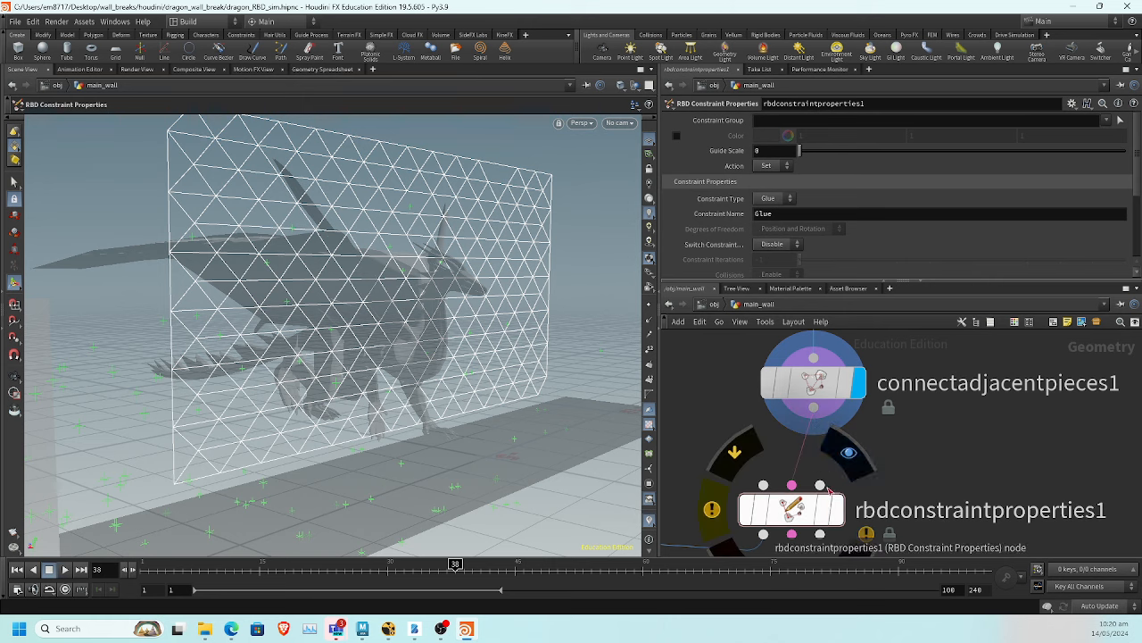
pyautogui.moveTo(831, 444); pyautogui.dragTo(860, 400, button='middle')
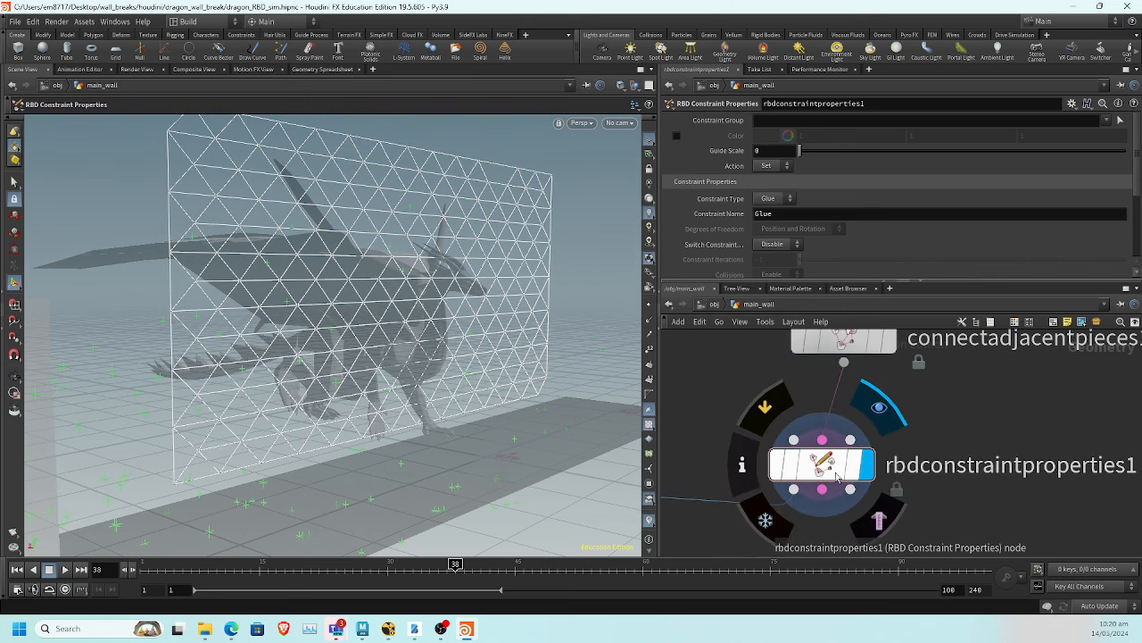
# Check the node information of connectadjacentpieces1 and rbdconstraintproperties1, including their geometry attributes
pyautogui.moveTo(853, 341); pyautogui.dragTo(821, 395, button='middle')
pyautogui.middleClick(821, 395)
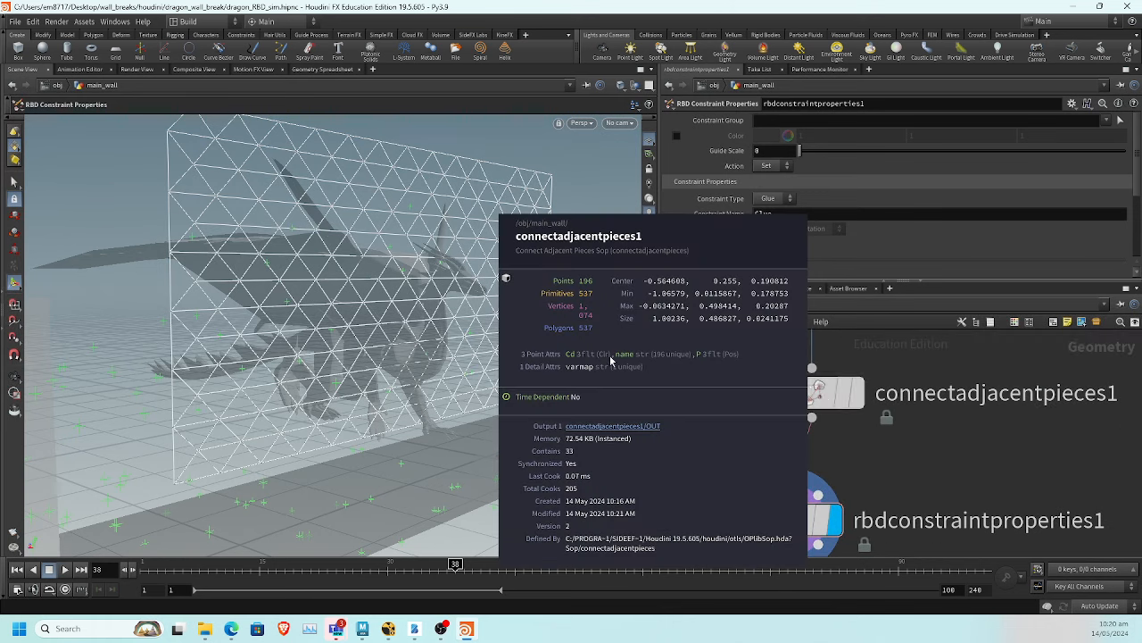
pyautogui.moveTo(890, 482); pyautogui.dragTo(934, 420, button='middle')
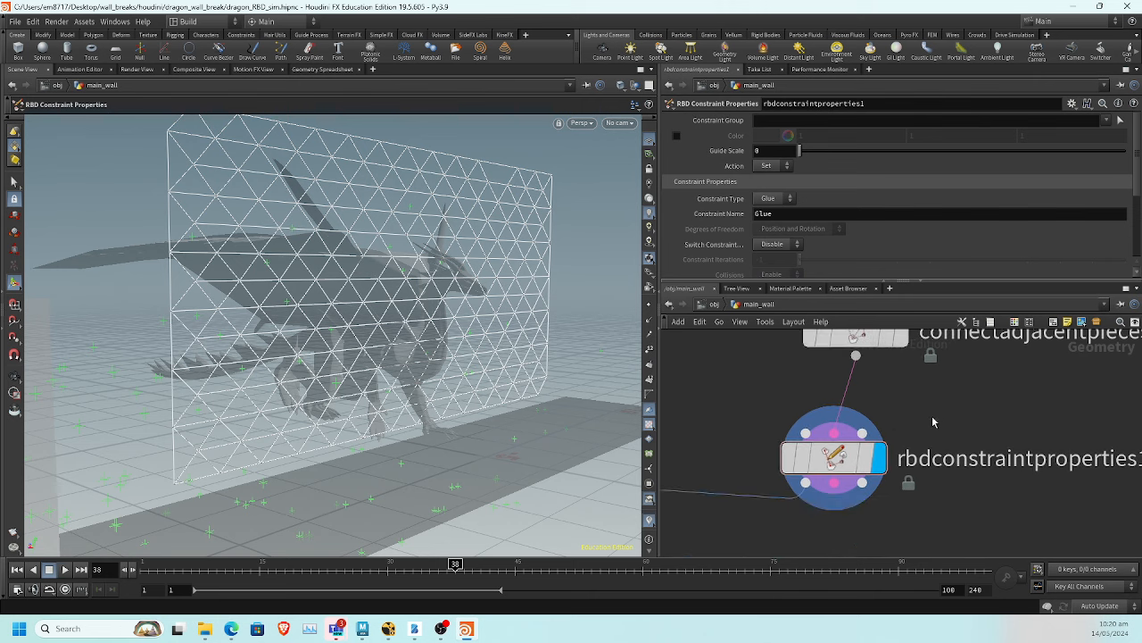
pyautogui.middleClick(848, 454)
pyautogui.scroll(-10, 834, 496)
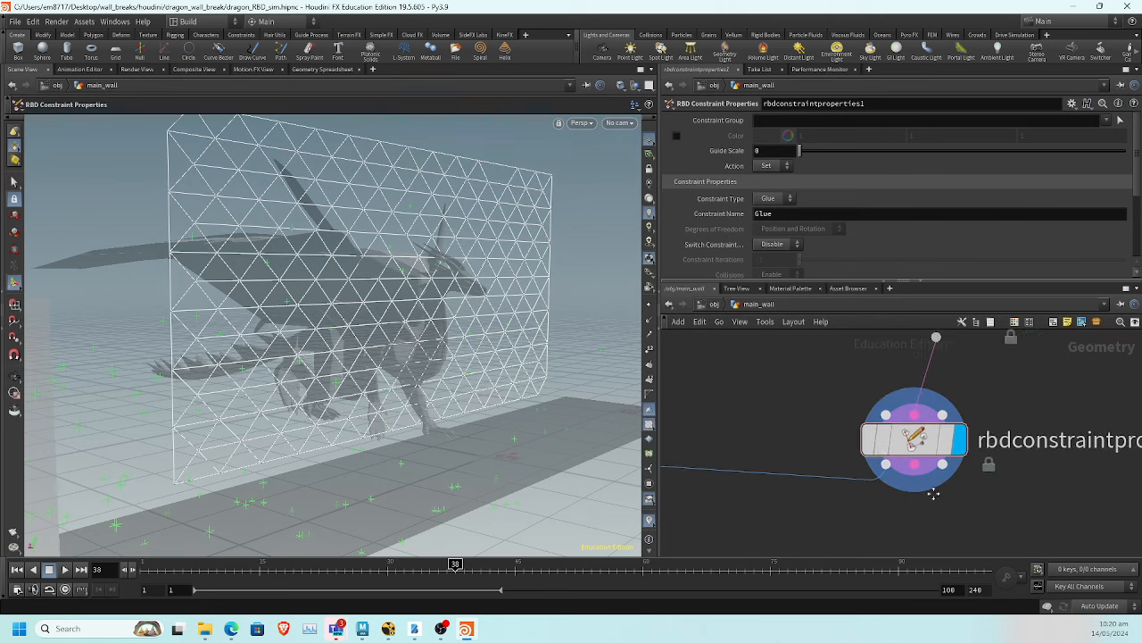
pyautogui.scroll(8, 833, 477)
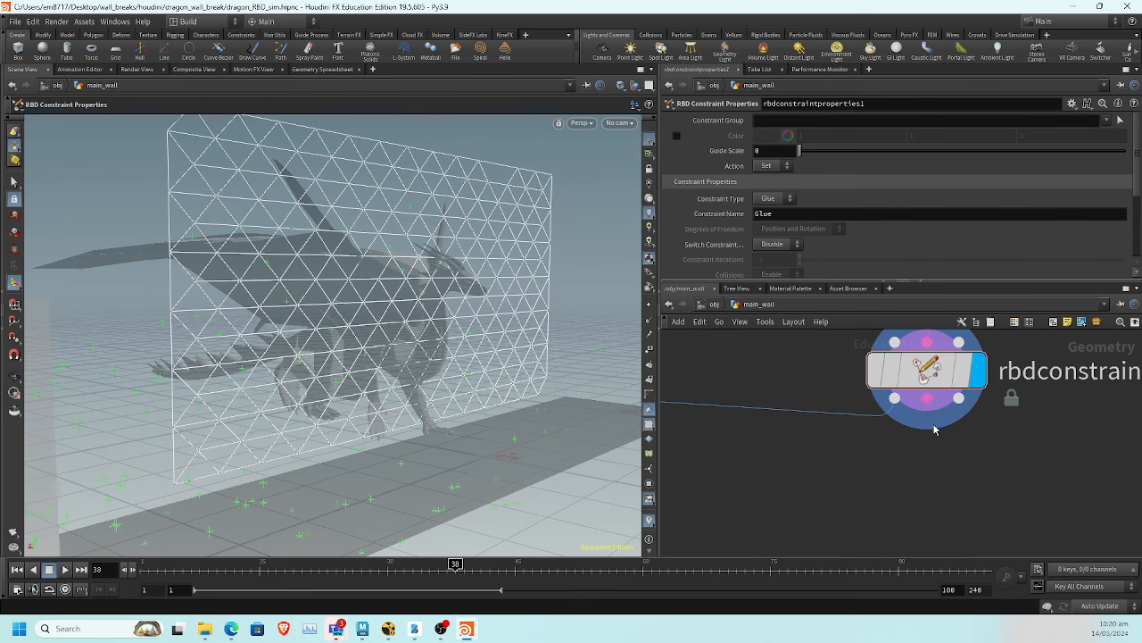
# Add a Null fed by the constraint output of rbdconstraintproperties1, display it and check its node information
pyautogui.click(928, 401)
pyautogui.click(923, 488)
pyautogui.write('nu')
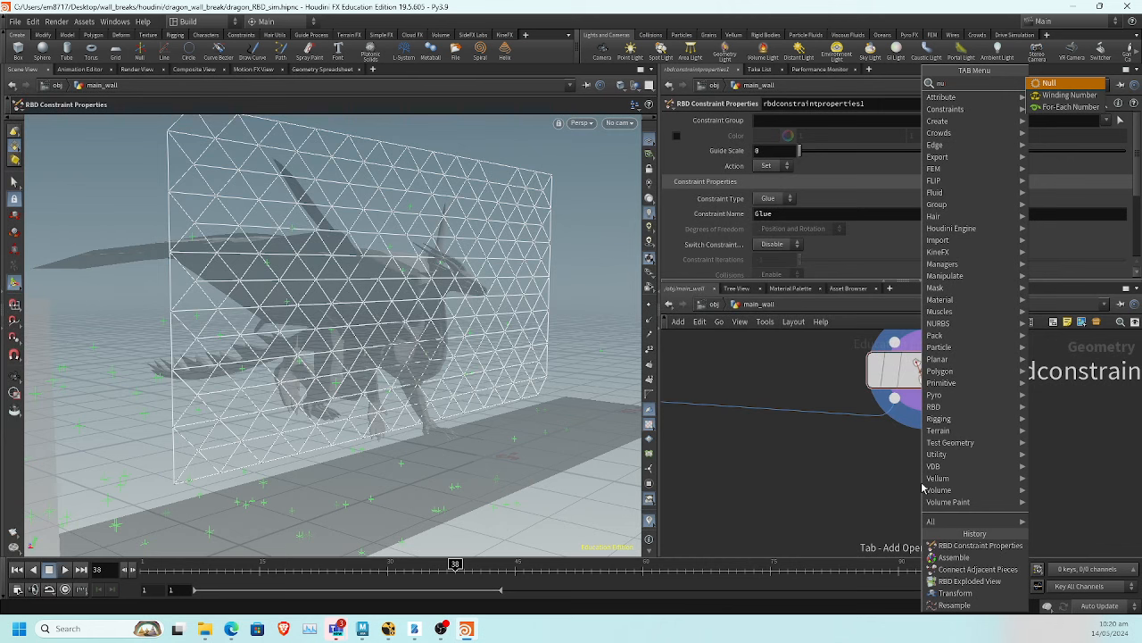
pyautogui.press('Escape')
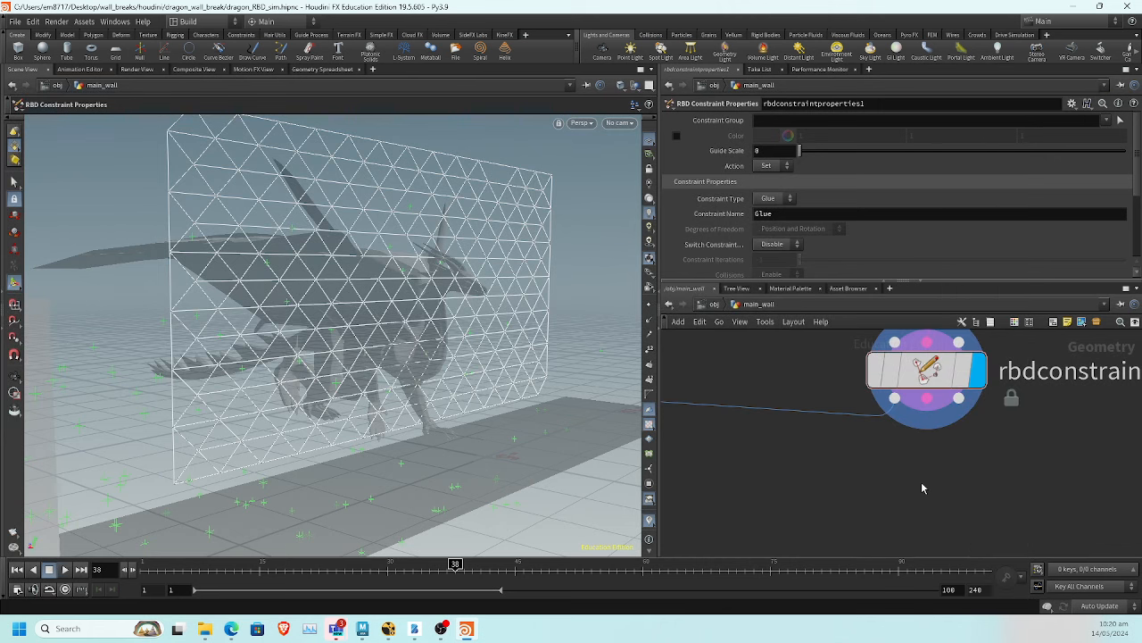
pyautogui.click(928, 472)
pyautogui.click(948, 483)
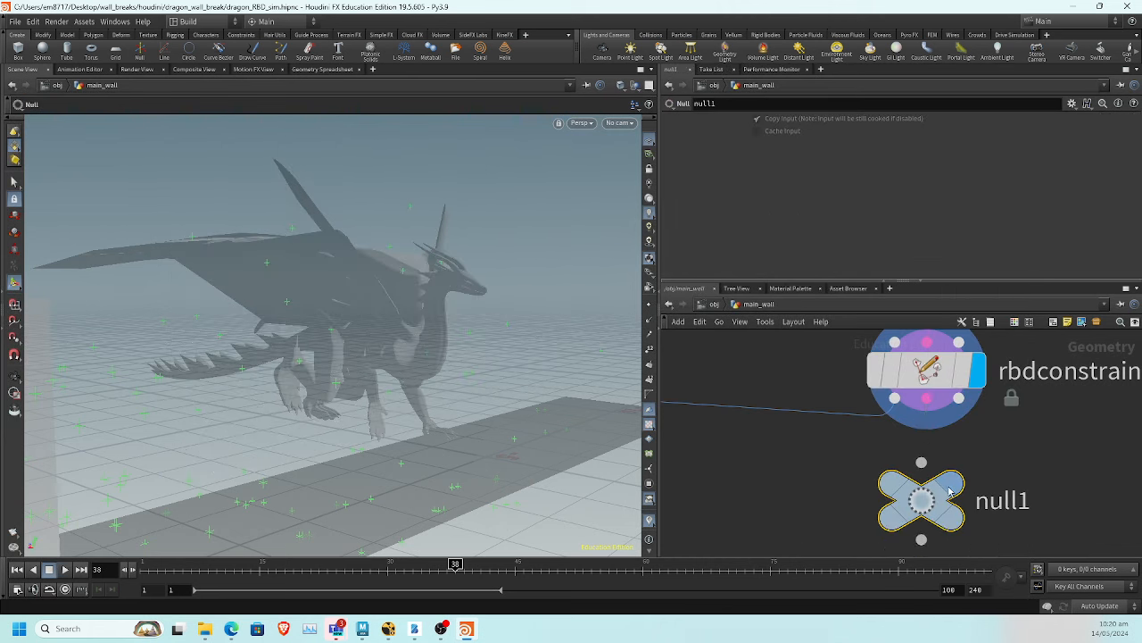
pyautogui.click(926, 398)
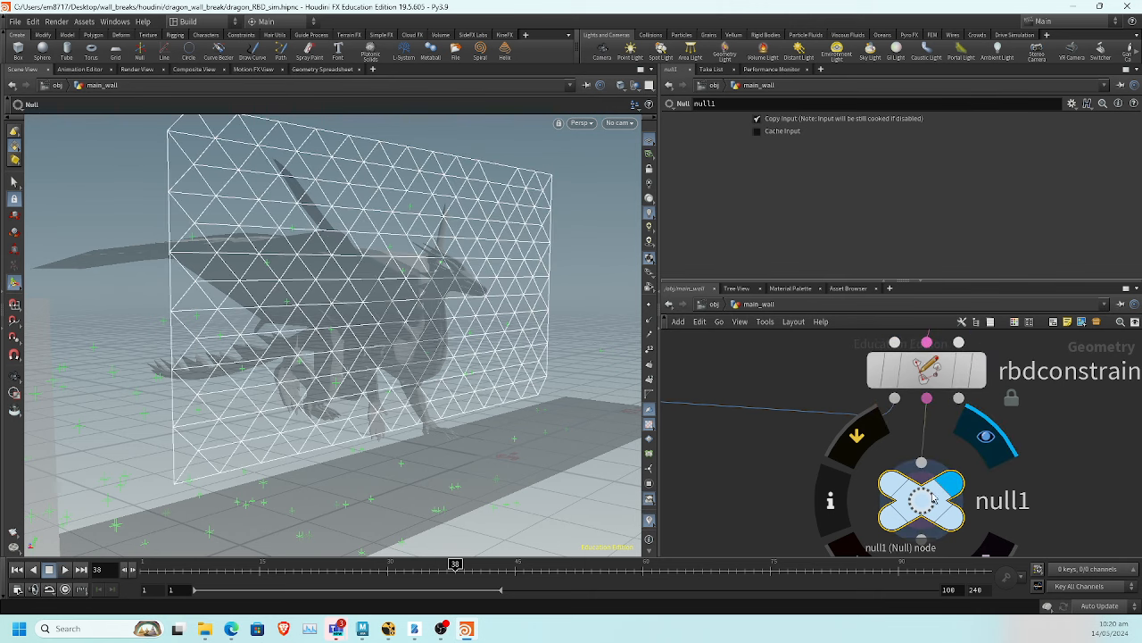
pyautogui.middleClick(927, 503)
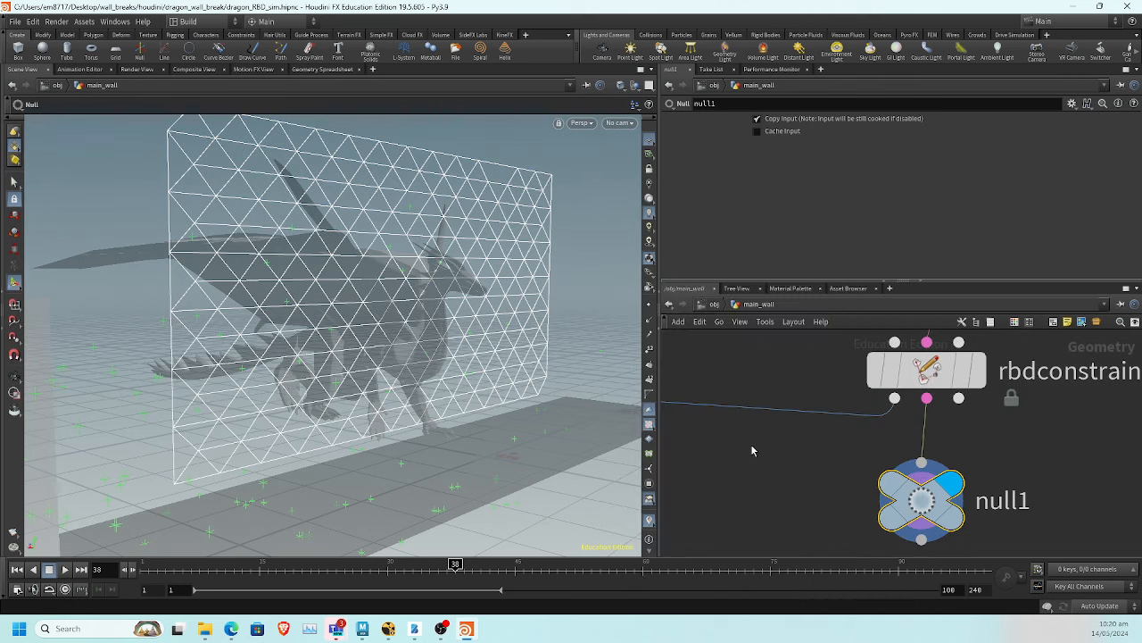
# Delete the null1 and merge2 nodes, leaving rbdconstraintproperties1 as the end of the brick branch
pyautogui.moveTo(1001, 450); pyautogui.dragTo(868, 484, button='middle')
pyautogui.click(794, 404)
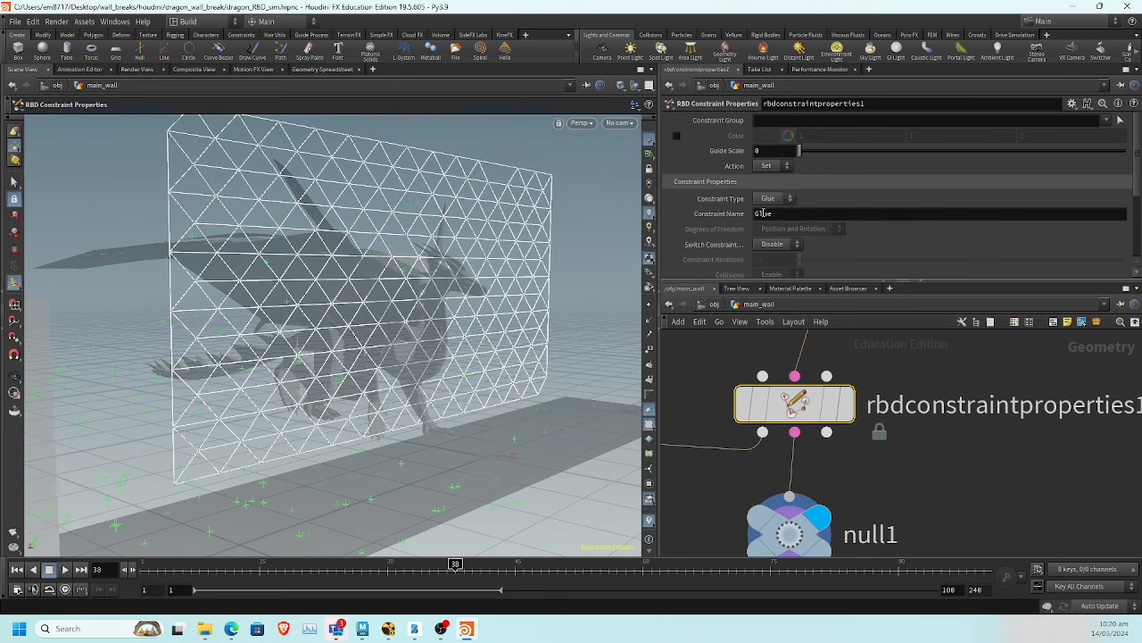
pyautogui.scroll(-5, 917, 502)
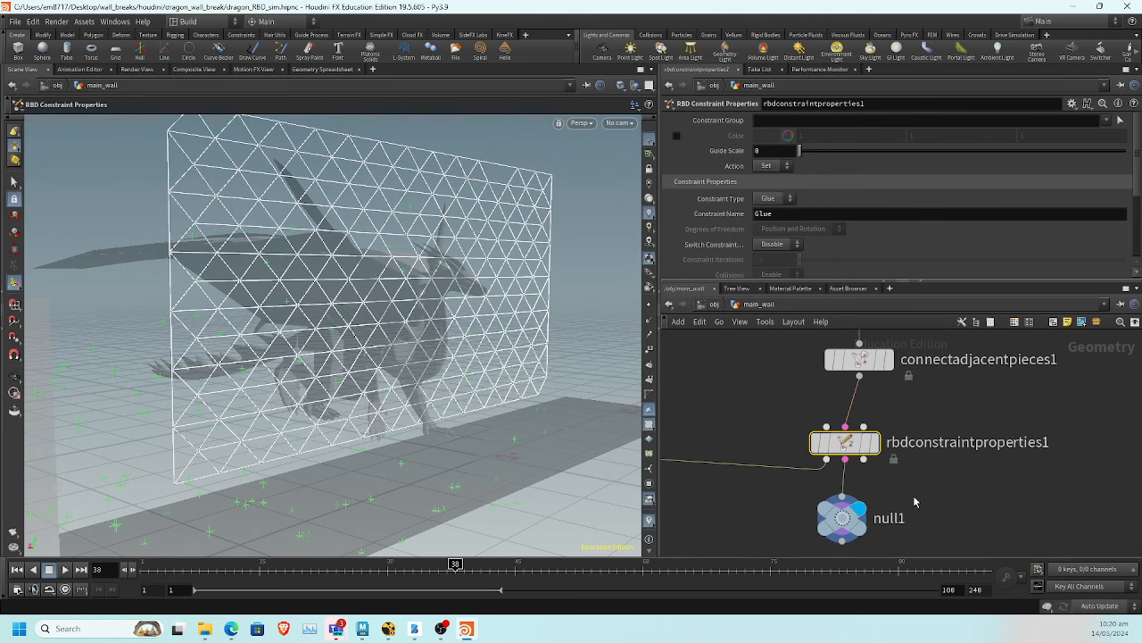
pyautogui.click(948, 467)
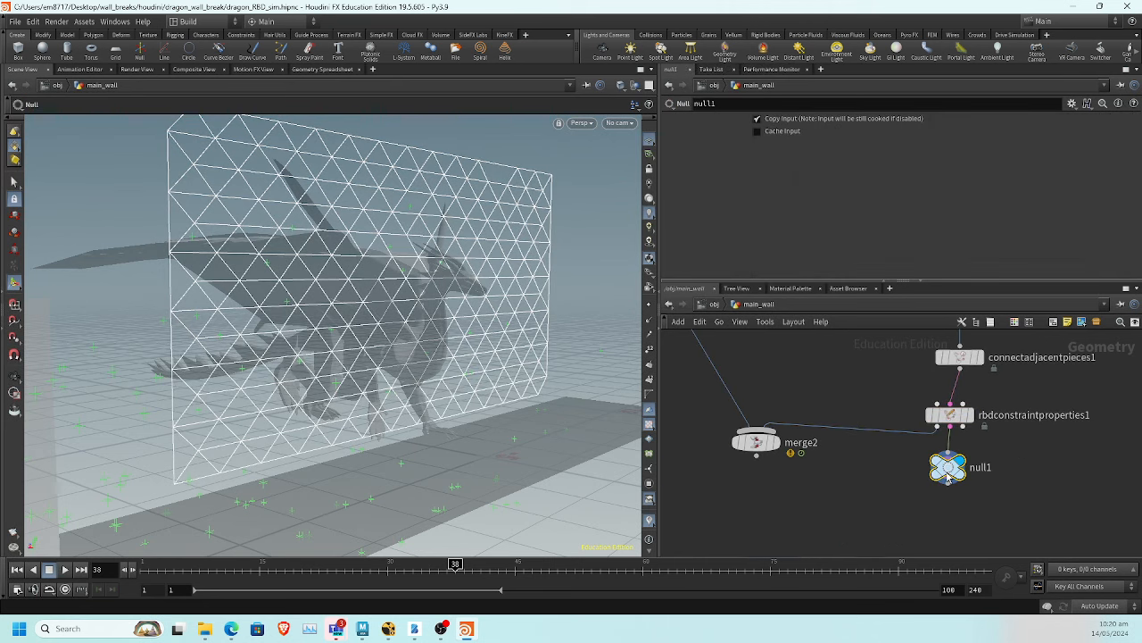
pyautogui.press('Delete')
pyautogui.moveTo(871, 485); pyautogui.dragTo(872, 530, button='middle')
pyautogui.moveTo(809, 431); pyautogui.dragTo(851, 418, button='middle')
pyautogui.scroll(-3, 849, 455)
pyautogui.click(814, 477)
pyautogui.press('Delete')
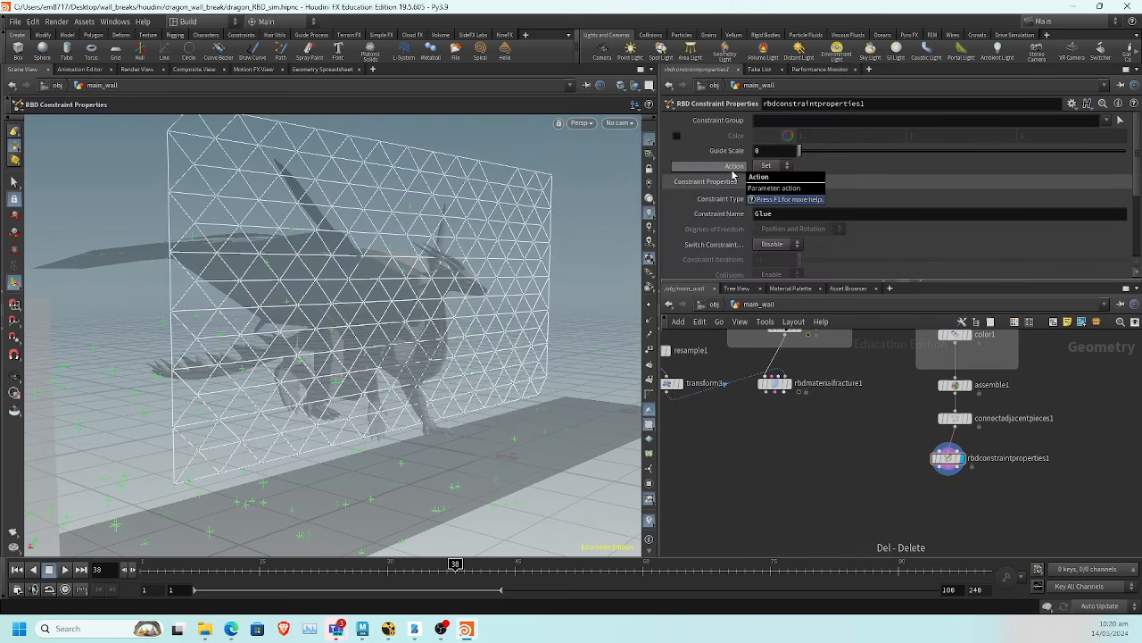
# Add an RBD Bullet Solver node in the empty area below rbdmaterialfracture1
pyautogui.moveTo(869, 482); pyautogui.dragTo(859, 471, button='middle')
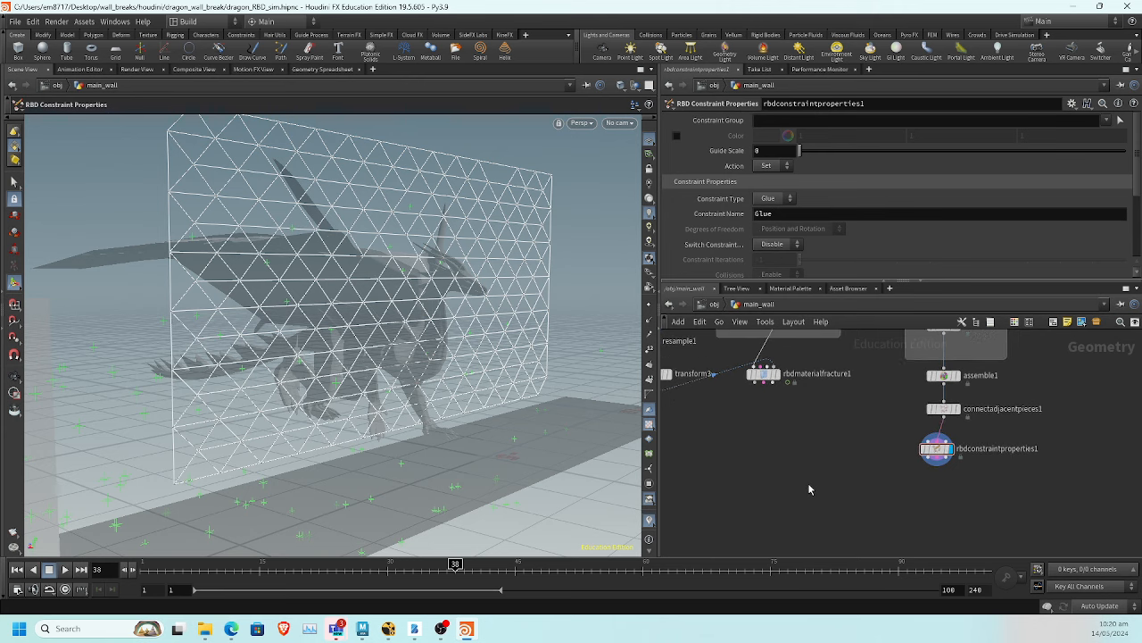
pyautogui.press('Tab')
pyautogui.write('rbd')
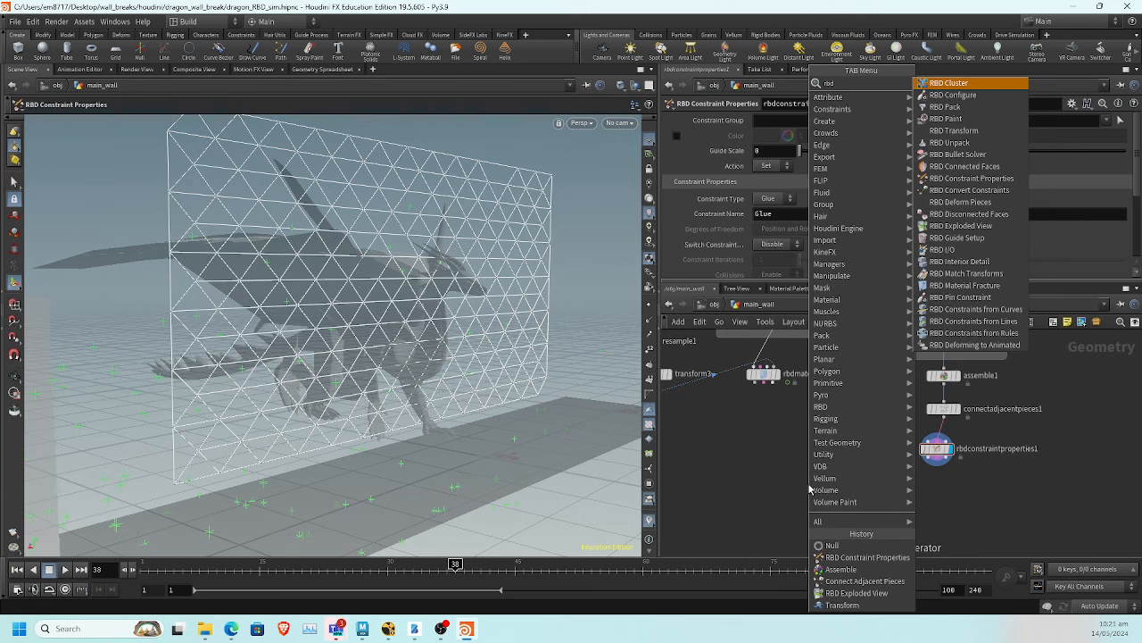
pyautogui.click(960, 155)
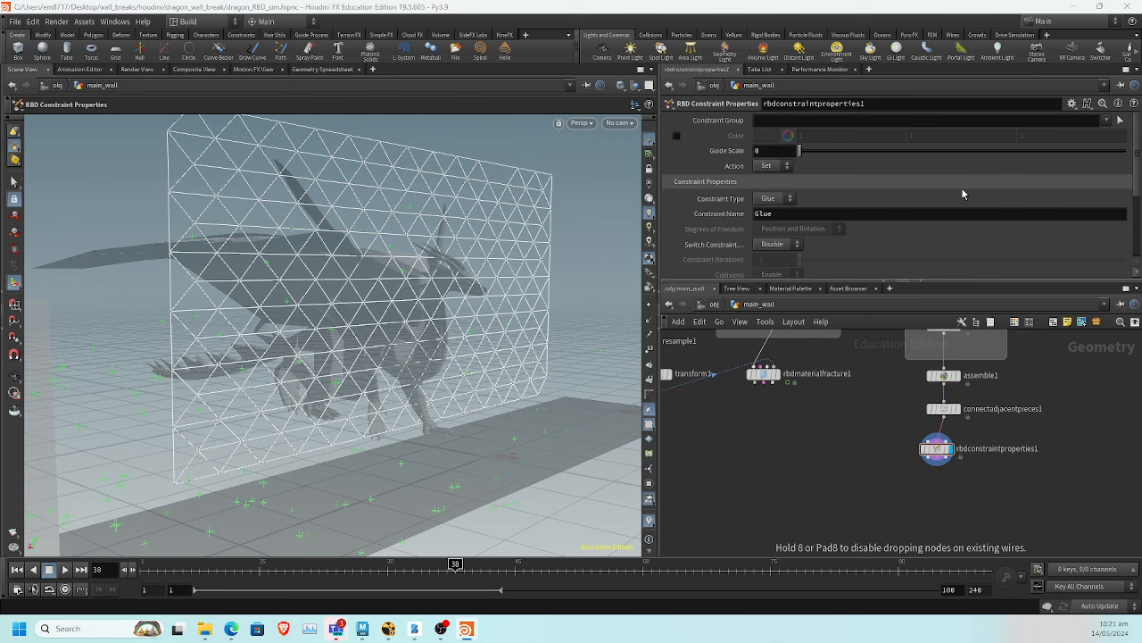
pyautogui.click(837, 487)
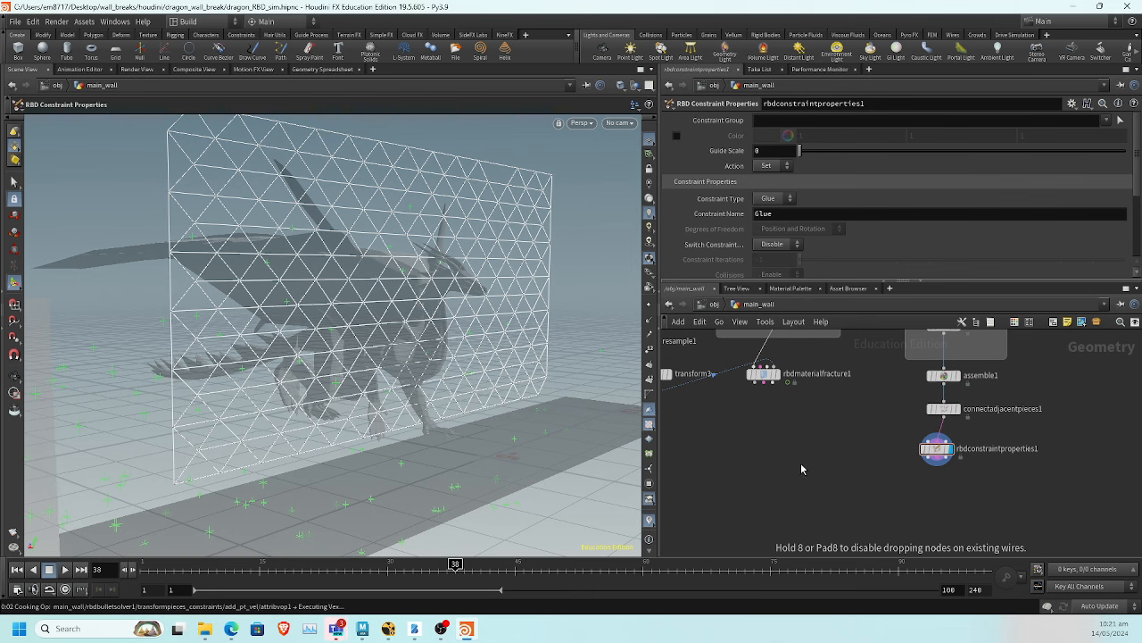
pyautogui.scroll(2, 810, 464)
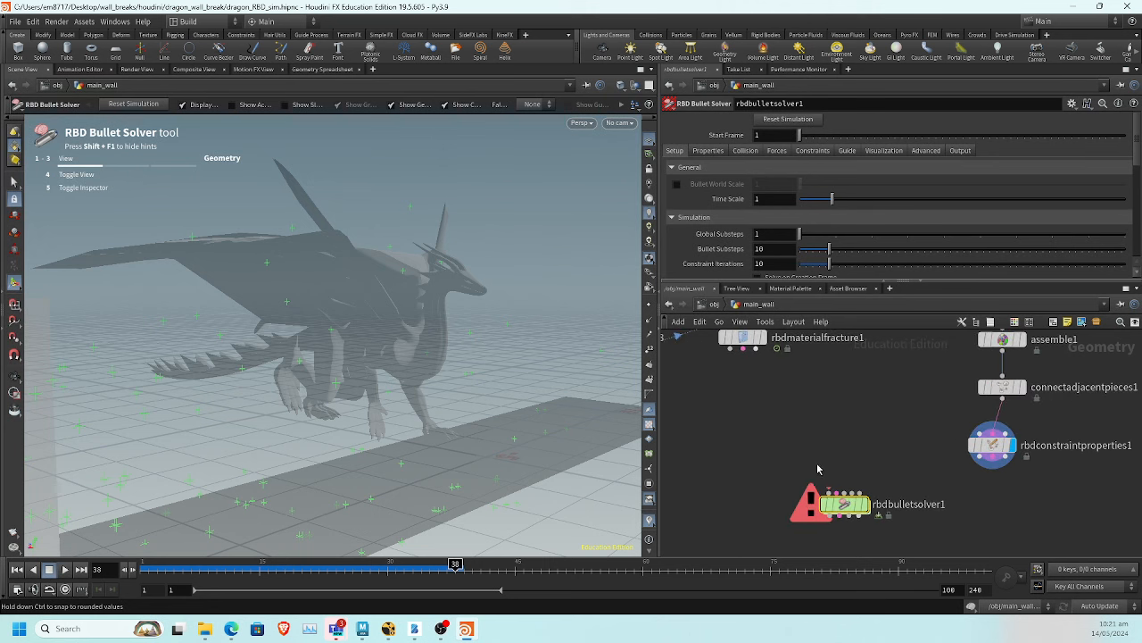
pyautogui.scroll(2, 818, 468)
pyautogui.scroll(-3, 829, 480)
pyautogui.scroll(2, 834, 477)
pyautogui.scroll(-1, 830, 473)
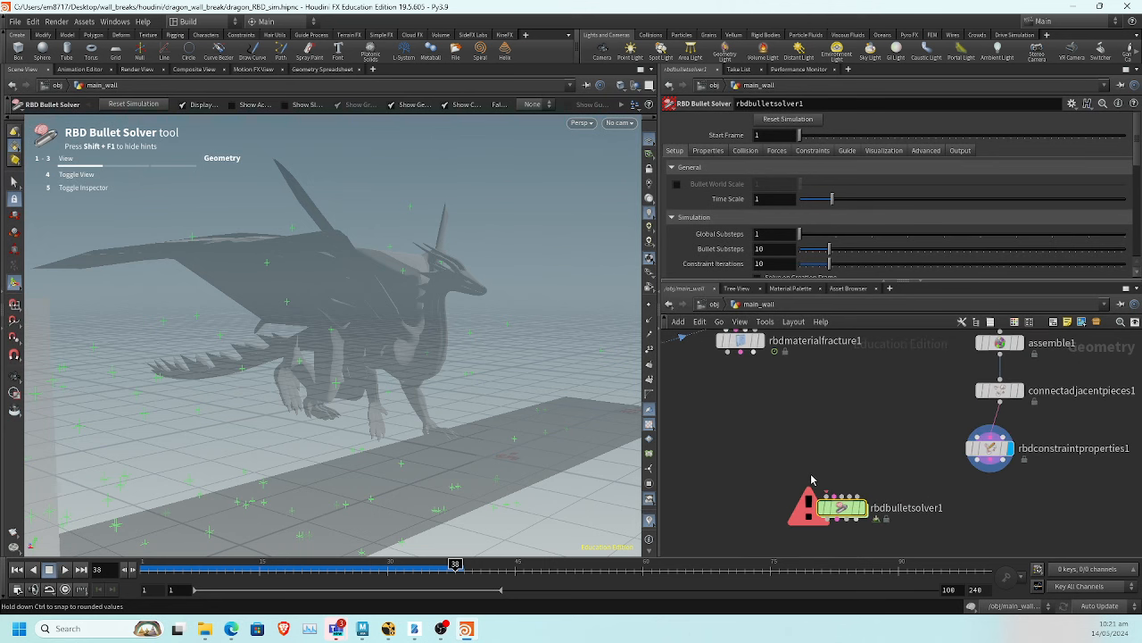
# Move rbdbulletsolver1 further down to make room beneath the rbdmaterialfracture1 and rbdconstraintproperties1 branches
pyautogui.moveTo(728, 352); pyautogui.dragTo(829, 428)
pyautogui.moveTo(886, 448); pyautogui.dragTo(867, 474, button='middle')
pyautogui.moveTo(825, 531)
pyautogui.mouseDown()
pyautogui.moveTo(802, 566)
pyautogui.moveTo(826, 533)
pyautogui.mouseUp()
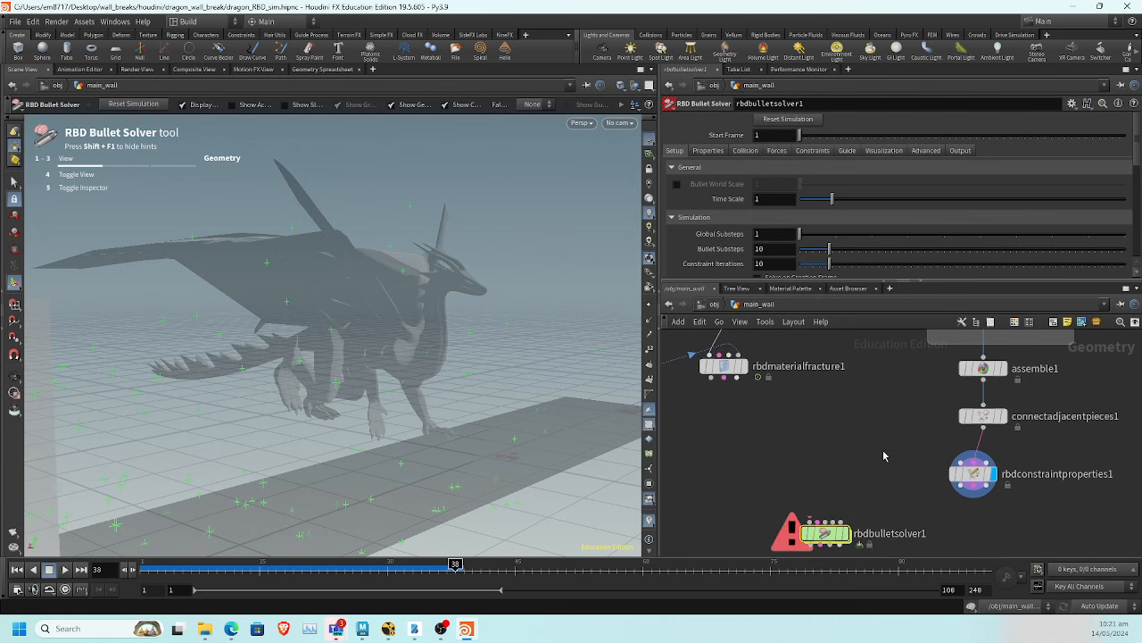
pyautogui.moveTo(891, 508); pyautogui.dragTo(929, 445, button='middle')
pyautogui.moveTo(862, 478); pyautogui.dragTo(828, 521)
pyautogui.moveTo(868, 427); pyautogui.dragTo(860, 459, button='middle')
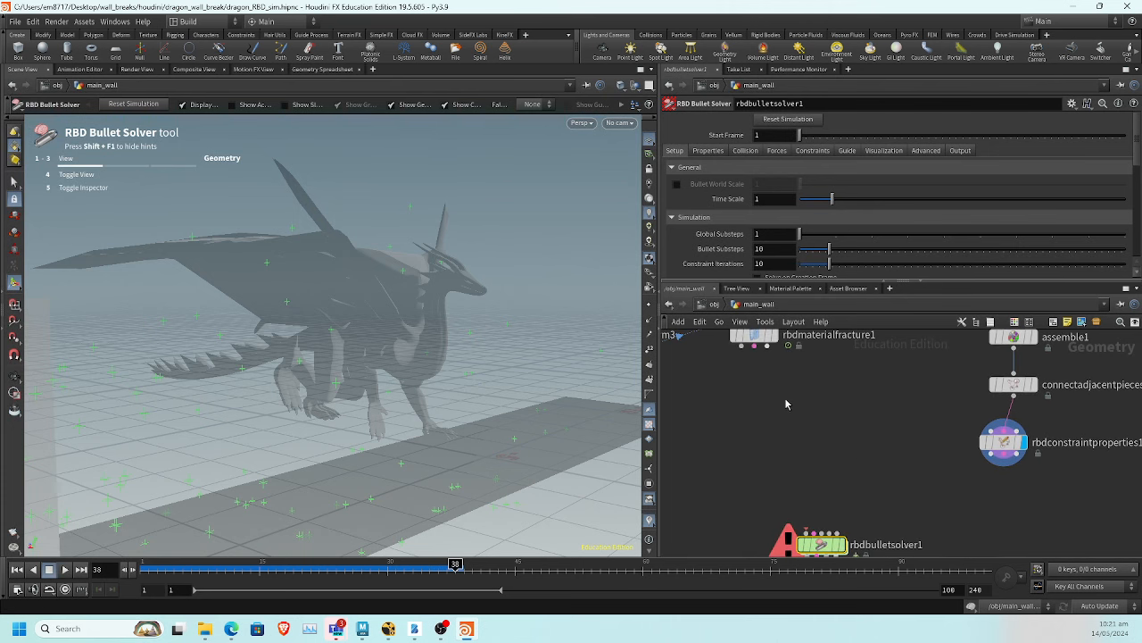
pyautogui.moveTo(786, 404); pyautogui.dragTo(802, 439, button='middle')
pyautogui.scroll(-1, 791, 448)
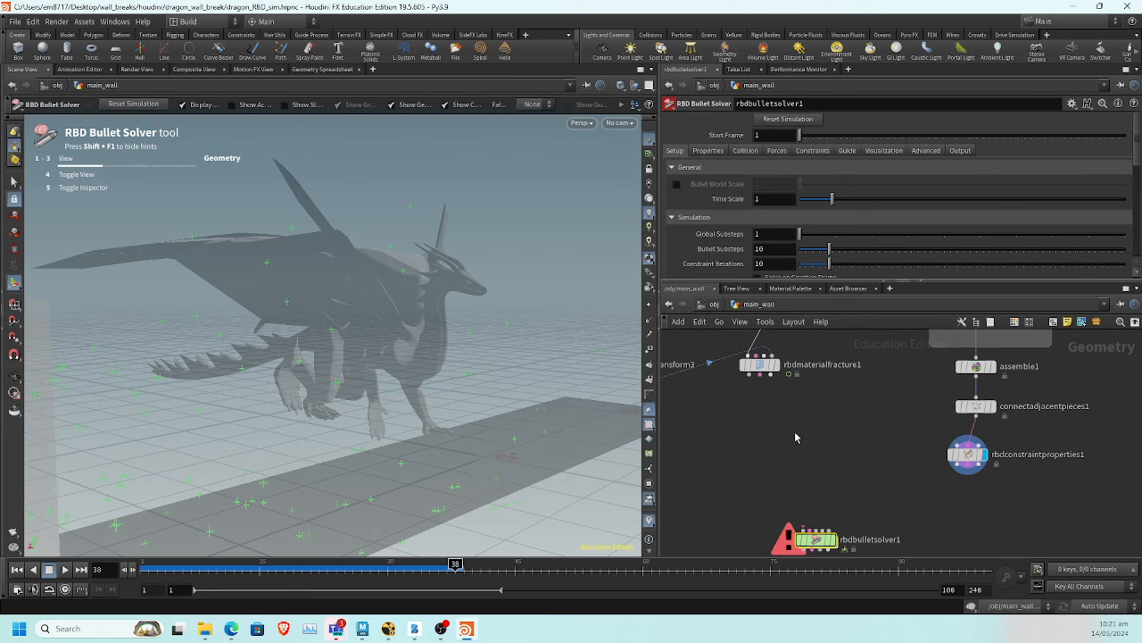
pyautogui.press('Tab')
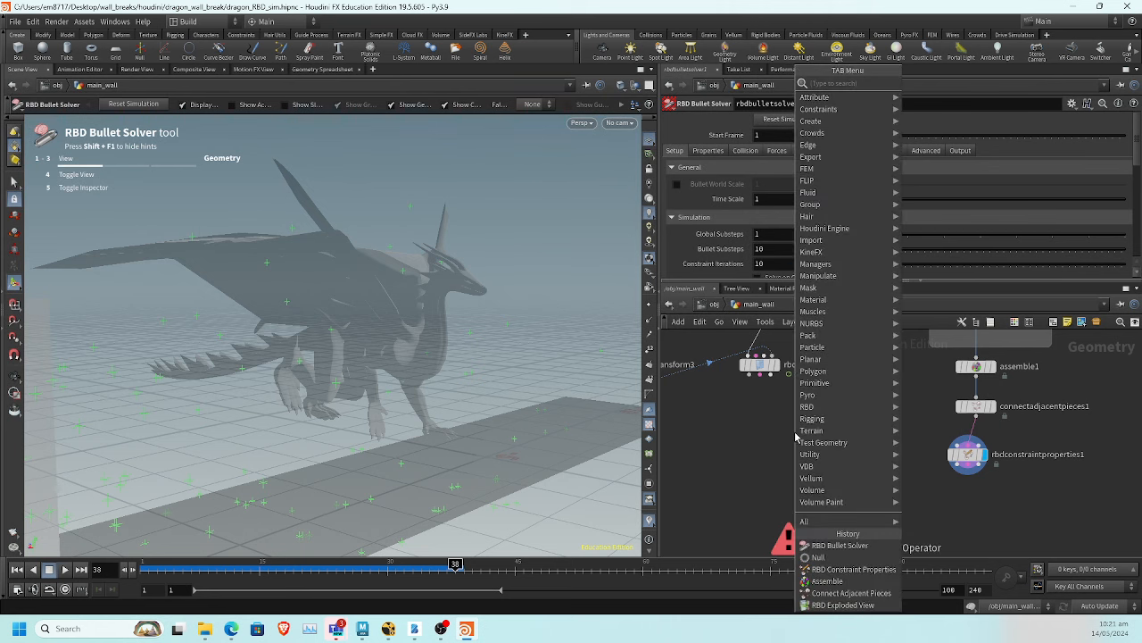
# Switch to Bamboo Paper, go to a new blank page and handwrite the heading "Merging multi output nodes"
pyautogui.click(417, 628)
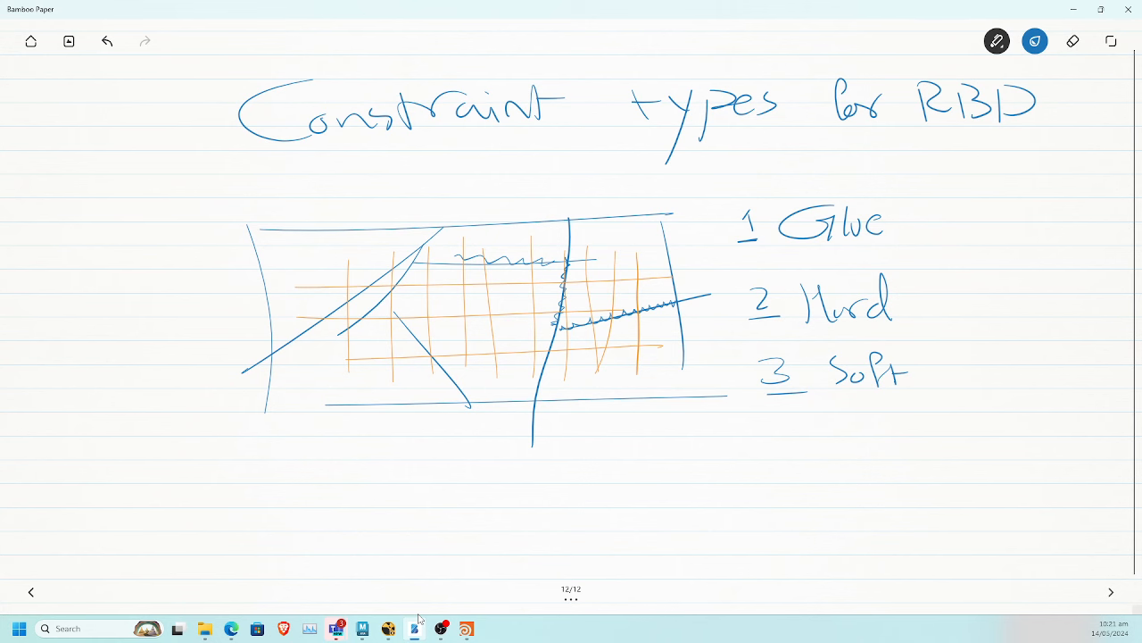
pyautogui.press('Right')
pyautogui.moveTo(194, 141)
pyautogui.mouseDown()
pyautogui.moveTo(260, 107)
pyautogui.moveTo(325, 133)
pyautogui.moveTo(355, 104)
pyautogui.mouseUp()
pyautogui.moveTo(364, 106)
pyautogui.mouseDown()
pyautogui.moveTo(365, 139)
pyautogui.moveTo(392, 139)
pyautogui.mouseUp()
pyautogui.moveTo(403, 93); pyautogui.dragTo(408, 101)
pyautogui.moveTo(414, 122); pyautogui.dragTo(476, 128)
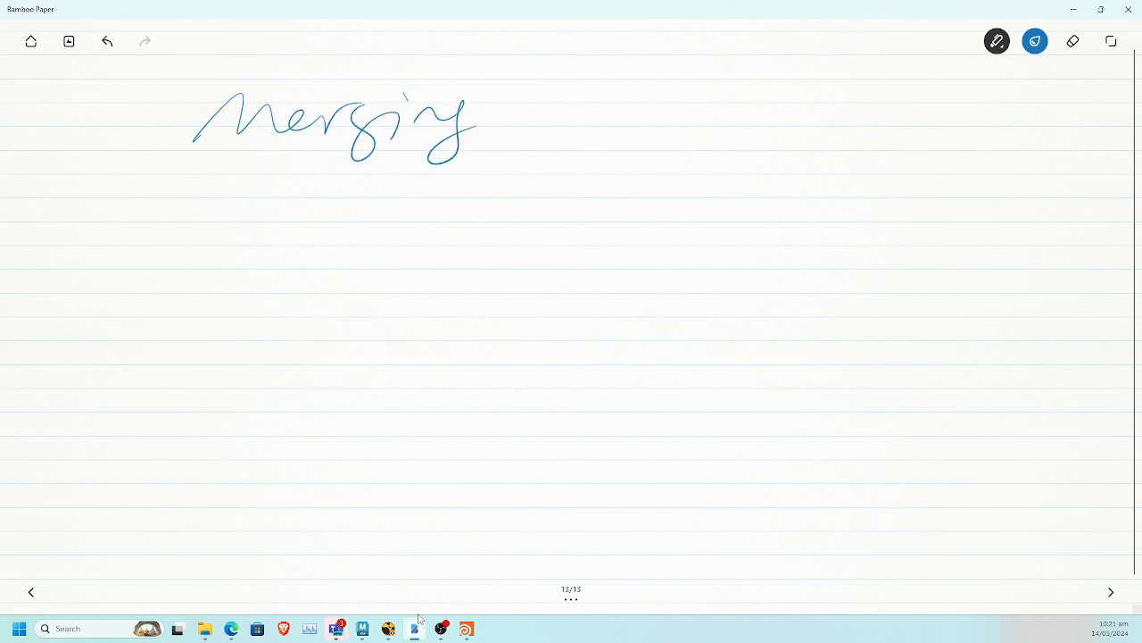
pyautogui.moveTo(557, 115)
pyautogui.mouseDown()
pyautogui.moveTo(607, 107)
pyautogui.moveTo(616, 120)
pyautogui.mouseUp()
pyautogui.moveTo(630, 89); pyautogui.dragTo(625, 120)
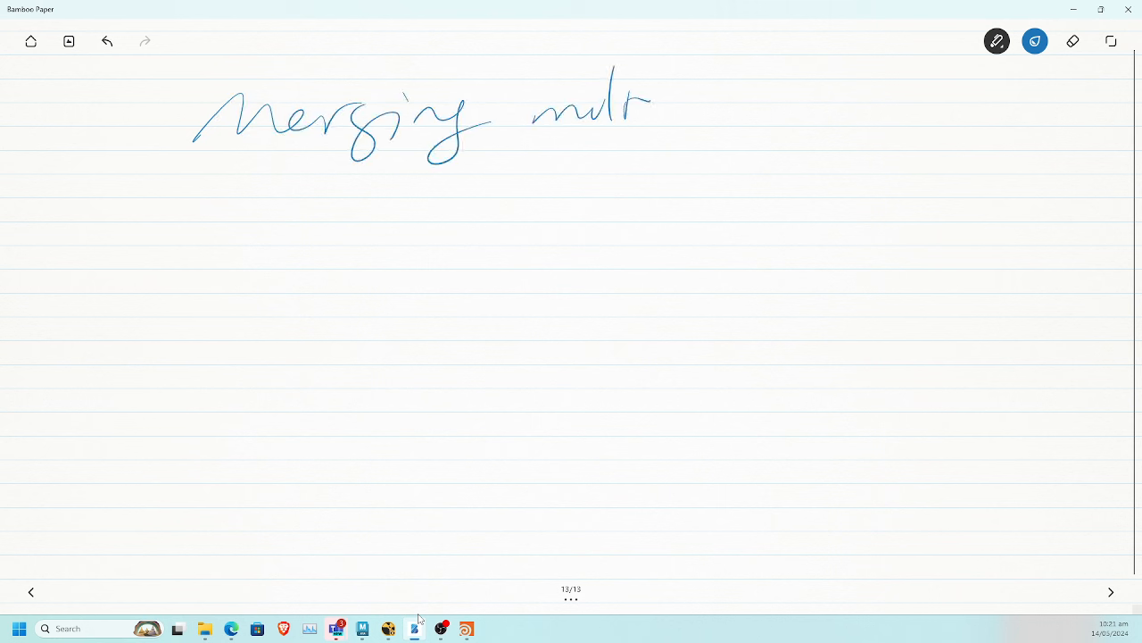
pyautogui.moveTo(746, 103); pyautogui.dragTo(750, 105)
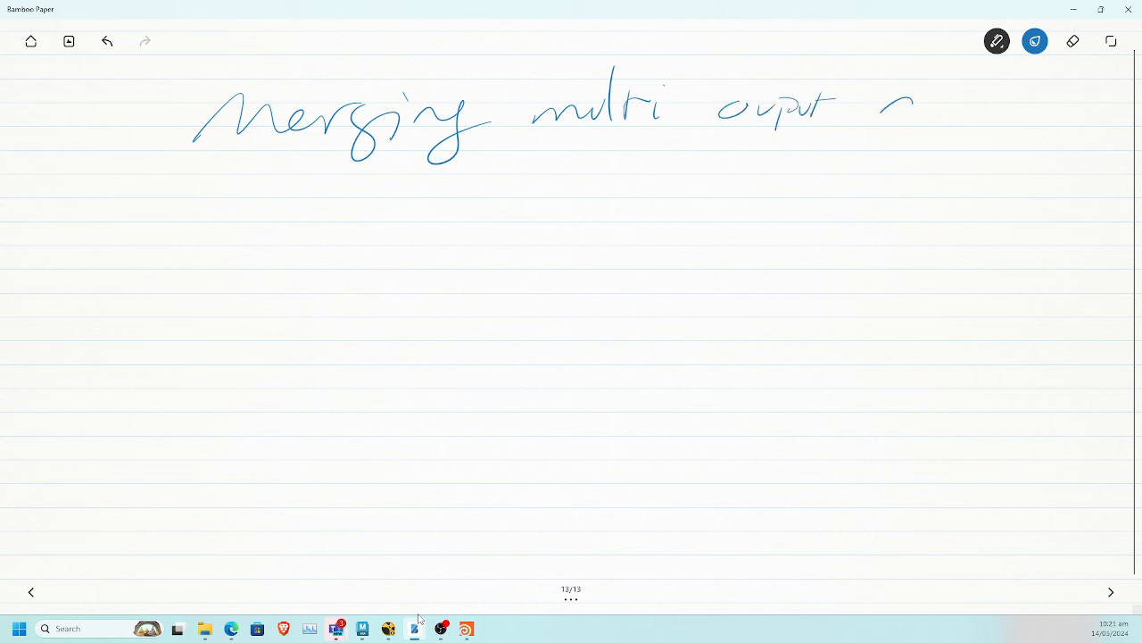
pyautogui.moveTo(935, 109); pyautogui.dragTo(1016, 94)
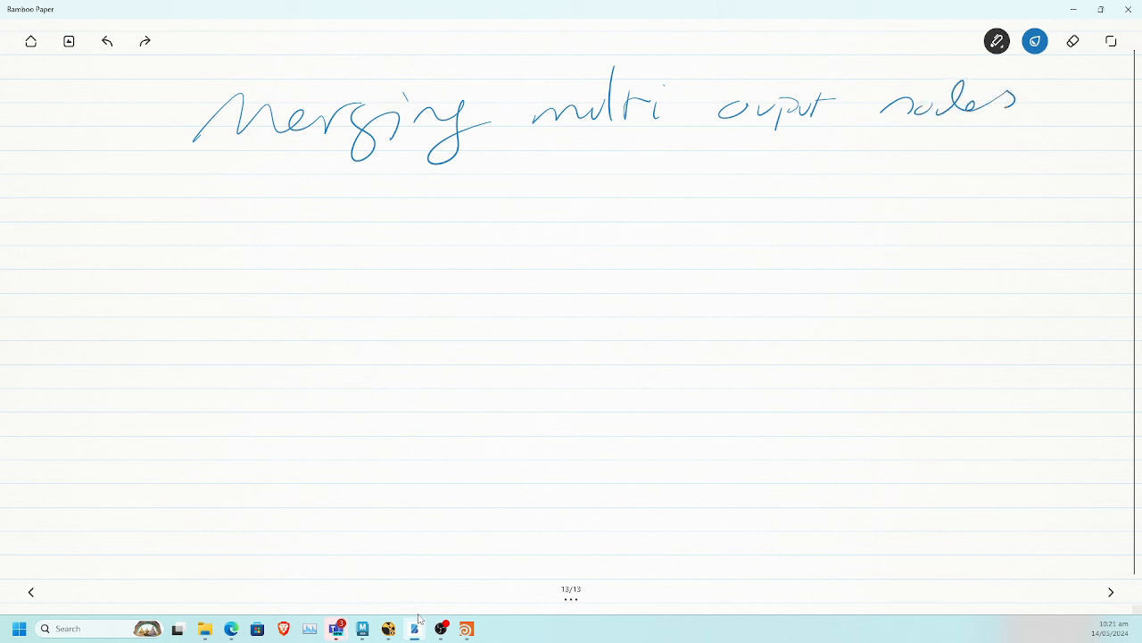
# Below the heading, sketch two branch lines, label each one "Pack", and draw a line from each label converging towards the page centre
pyautogui.moveTo(295, 229)
pyautogui.mouseDown()
pyautogui.moveTo(347, 286)
pyautogui.moveTo(458, 317)
pyautogui.mouseUp()
pyautogui.moveTo(796, 223); pyautogui.dragTo(744, 291)
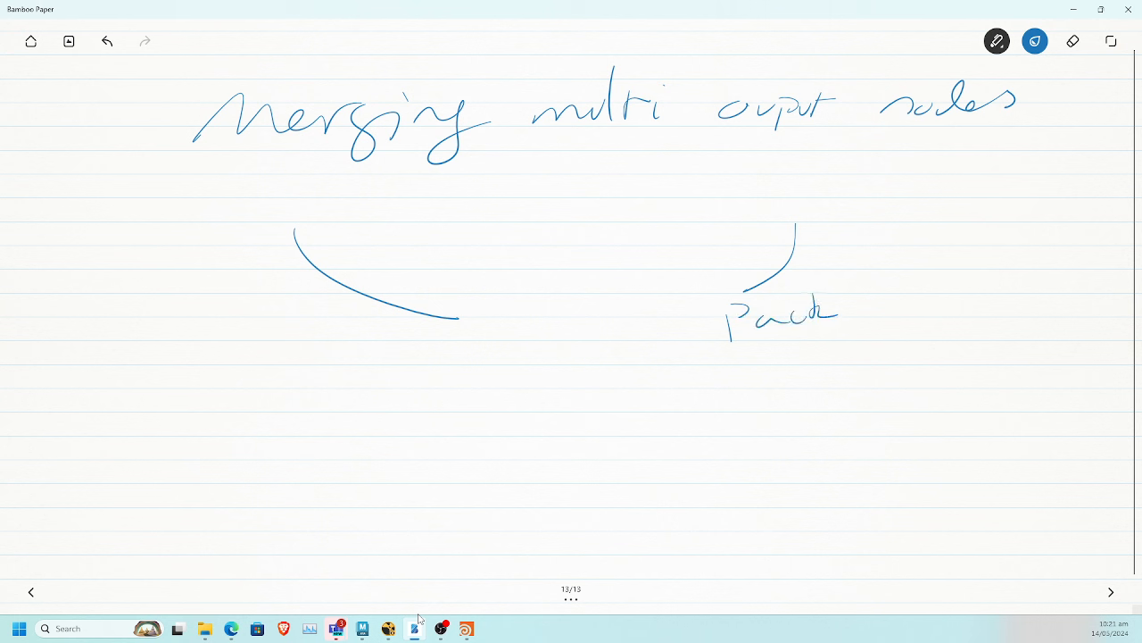
pyautogui.moveTo(426, 334); pyautogui.dragTo(435, 362)
pyautogui.moveTo(462, 346); pyautogui.dragTo(464, 351)
pyautogui.moveTo(536, 317); pyautogui.dragTo(594, 364)
pyautogui.moveTo(683, 310); pyautogui.dragTo(641, 343)
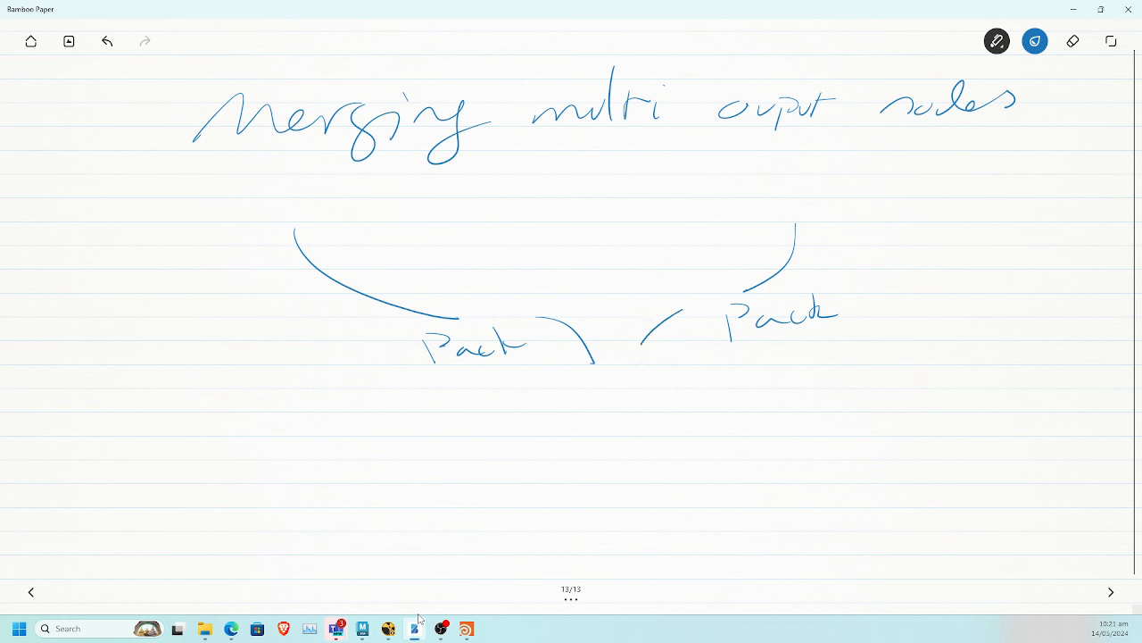
# Handwrite "Merge" where the two branches meet, with an arrow leading down to the word "unpack"
pyautogui.moveTo(589, 425)
pyautogui.mouseDown()
pyautogui.moveTo(626, 409)
pyautogui.moveTo(766, 400)
pyautogui.mouseUp()
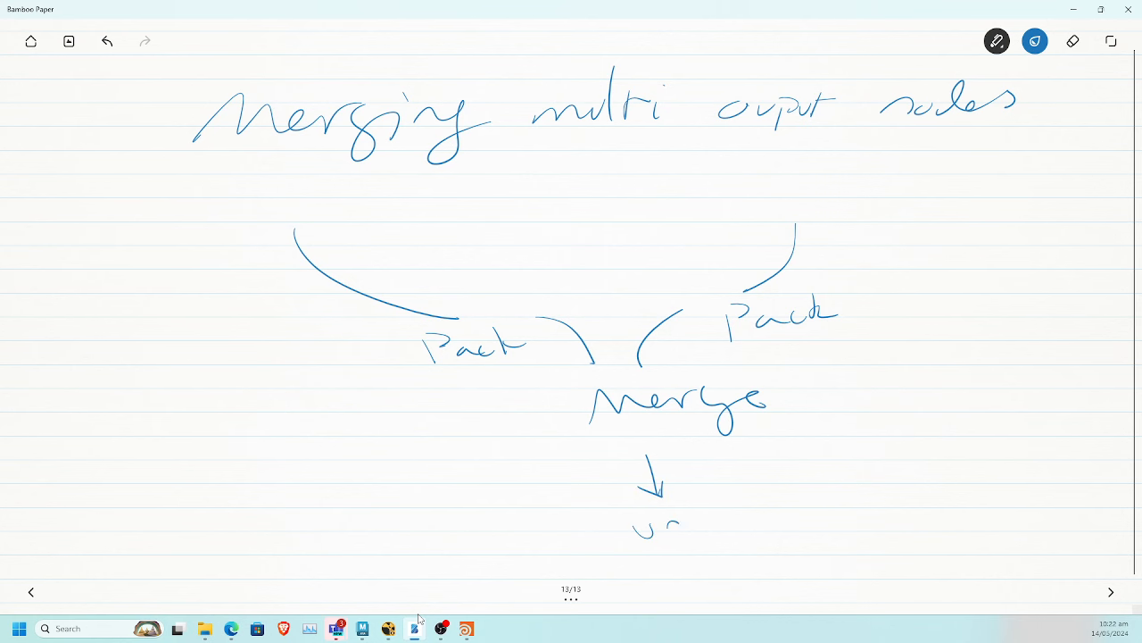
pyautogui.moveTo(684, 523); pyautogui.dragTo(707, 513)
pyautogui.moveTo(702, 521); pyautogui.dragTo(718, 553)
pyautogui.moveTo(751, 483); pyautogui.dragTo(786, 525)
# Switch to Houdini and add an RBD Pack node below rbdmaterialfracture1, connected to its geometry, constraint and proxy outputs
pyautogui.click(418, 618)
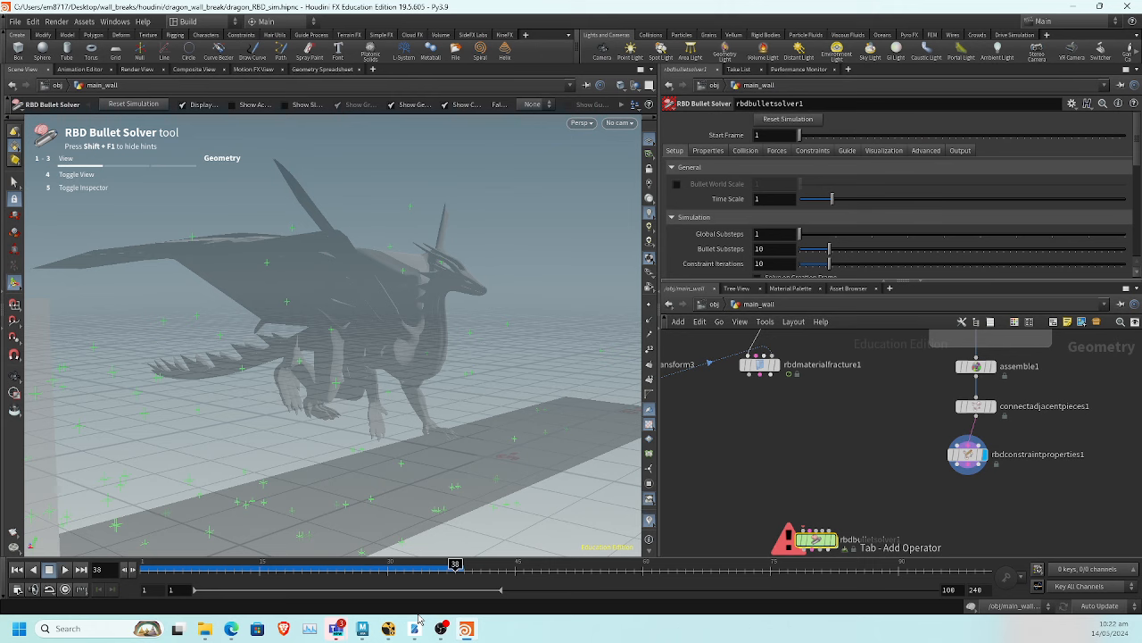
pyautogui.press('Tab')
pyautogui.write('pac')
pyautogui.press('BackSpace')
pyautogui.press('BackSpace')
pyautogui.press('BackSpace')
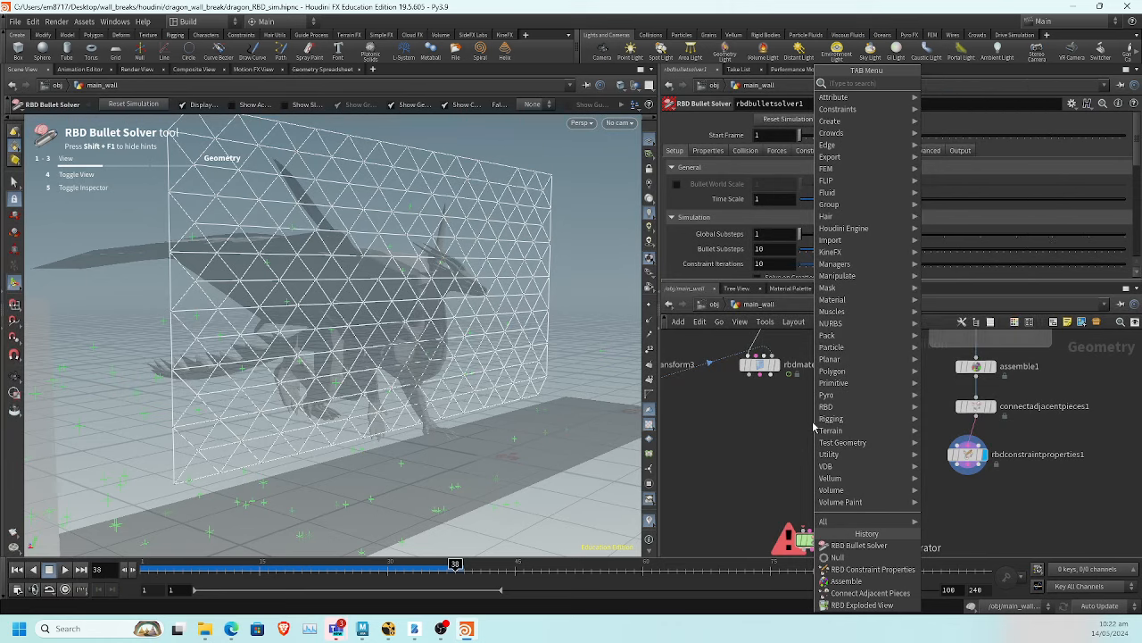
pyautogui.write('rbd p')
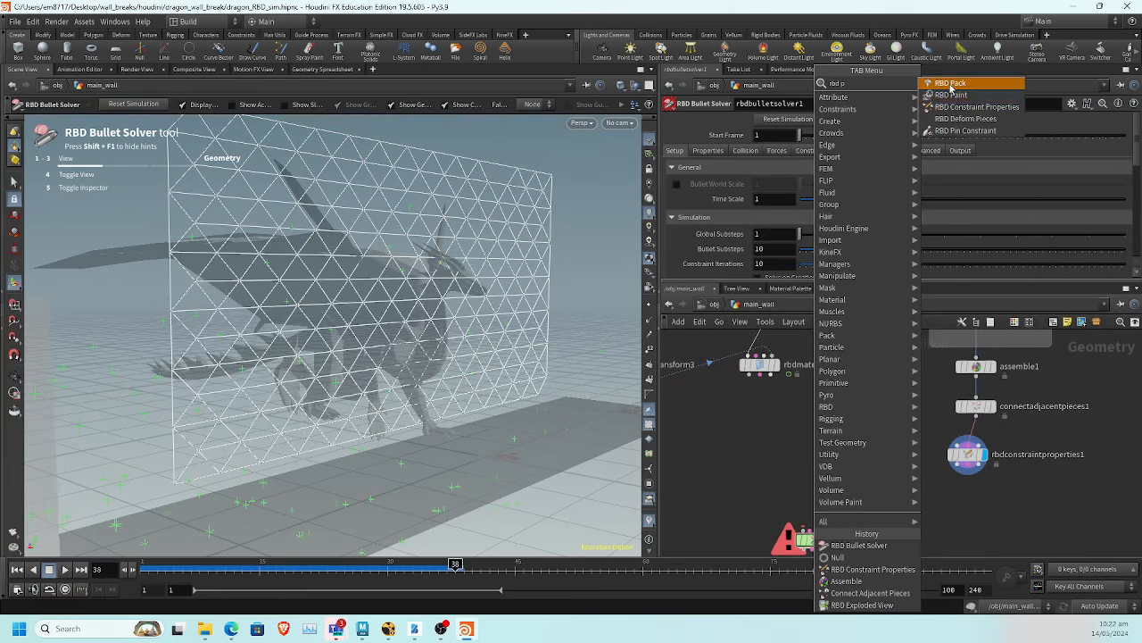
pyautogui.press('Return')
pyautogui.click(761, 382)
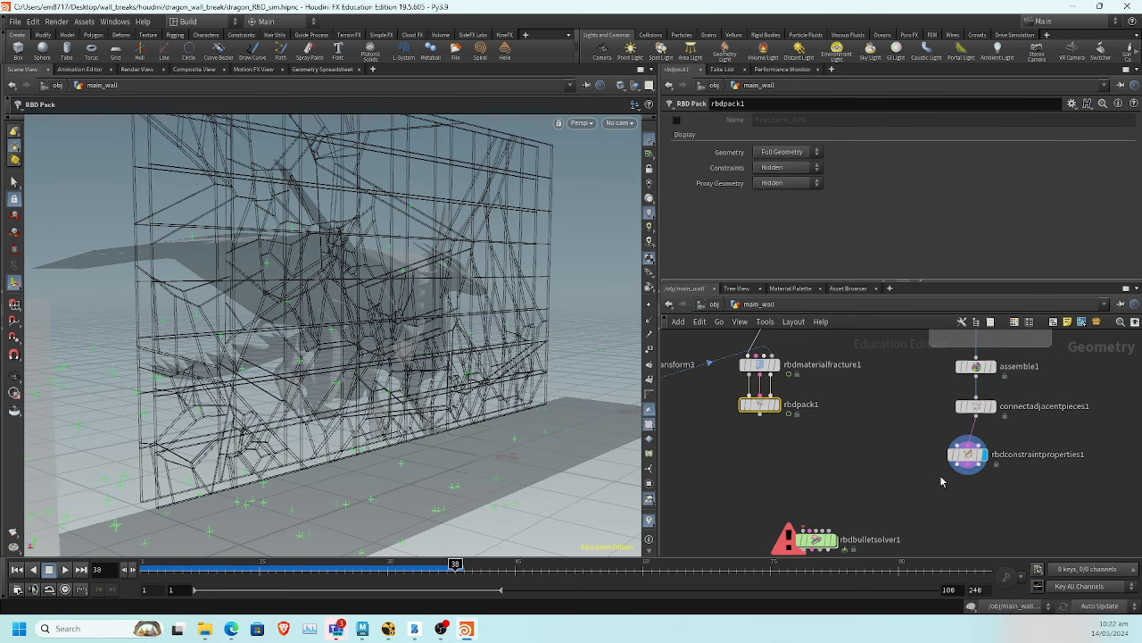
# Add a second RBD Pack node below rbdconstraintproperties1, connected to its three outputs
pyautogui.press('Tab')
pyautogui.click(992, 546)
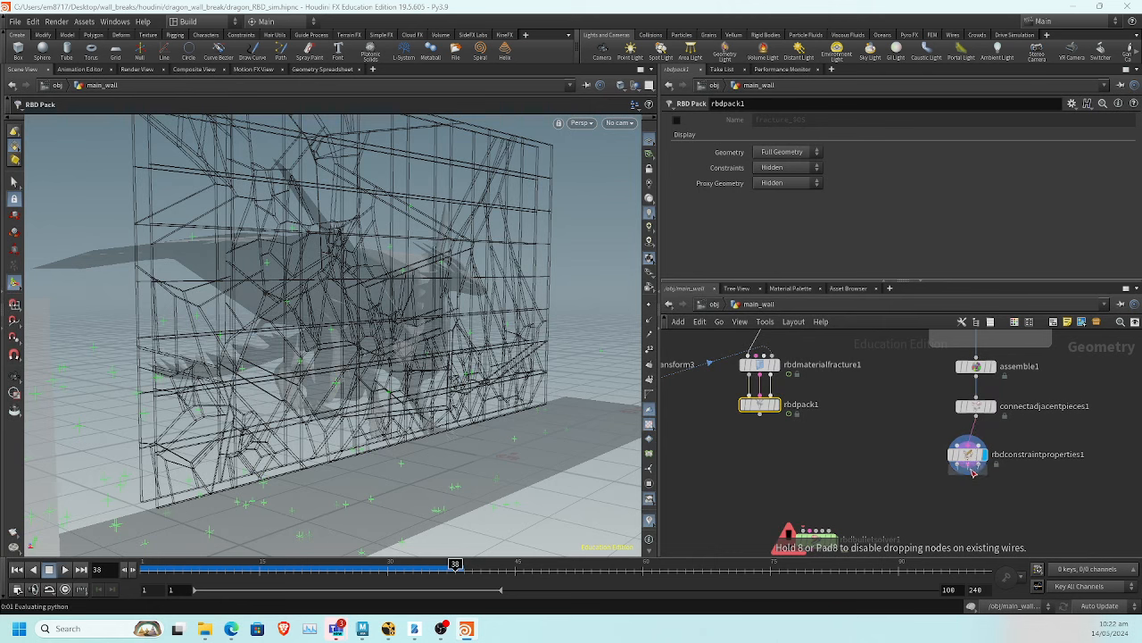
pyautogui.click(968, 505)
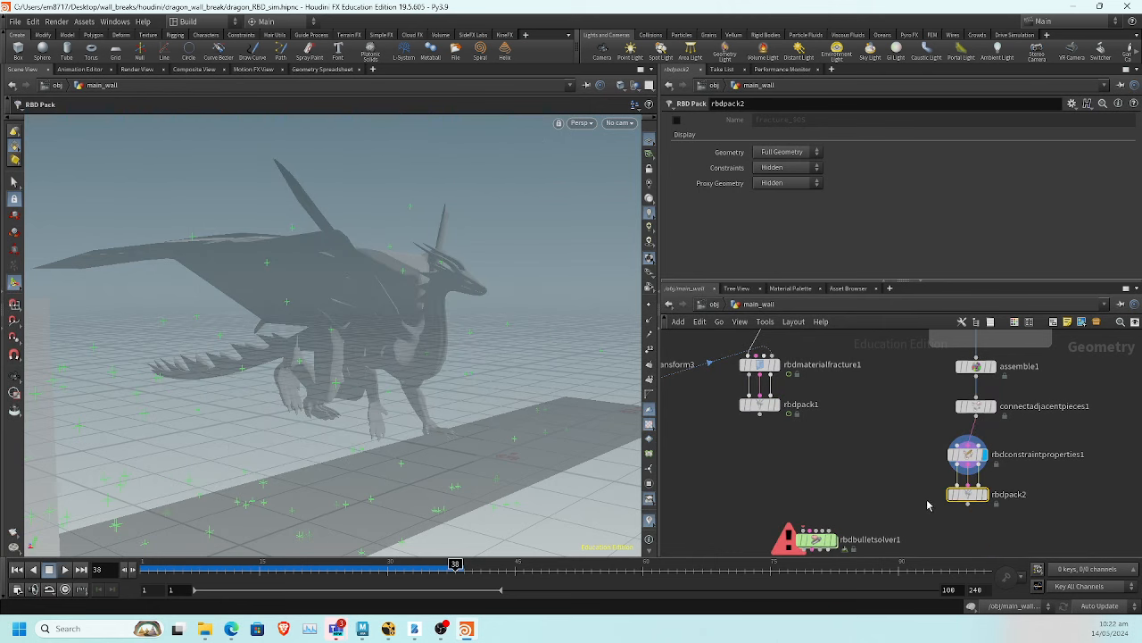
# Add a Merge node between the two branches and connect the outputs of rbdpack2 and rbdpack1 to it
pyautogui.click(965, 505)
pyautogui.press('Tab')
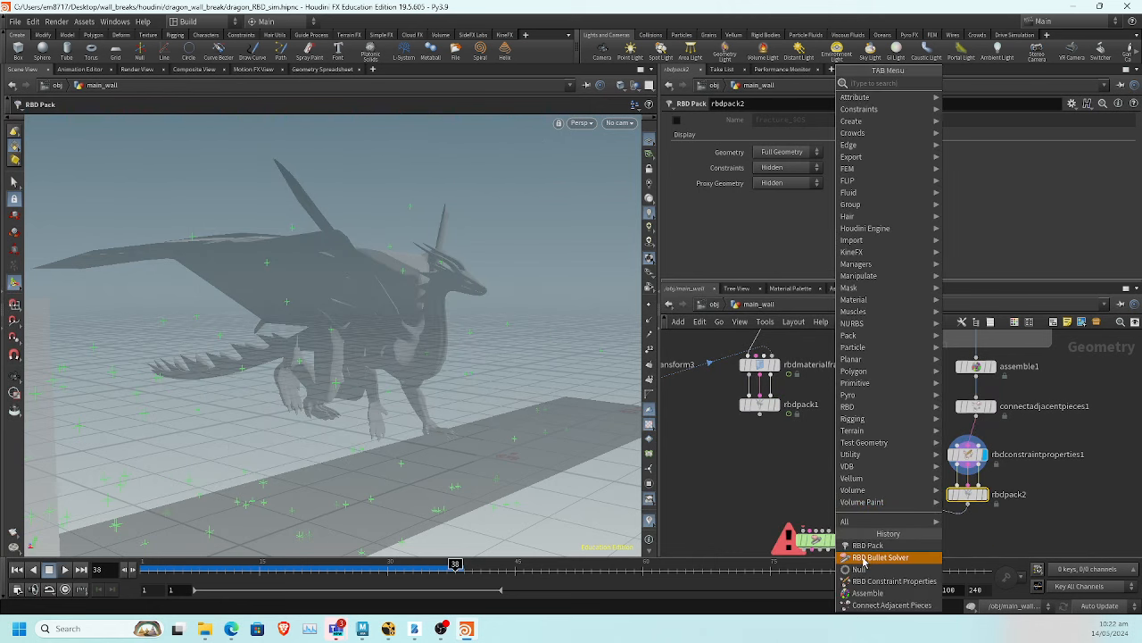
pyautogui.moveTo(763, 444)
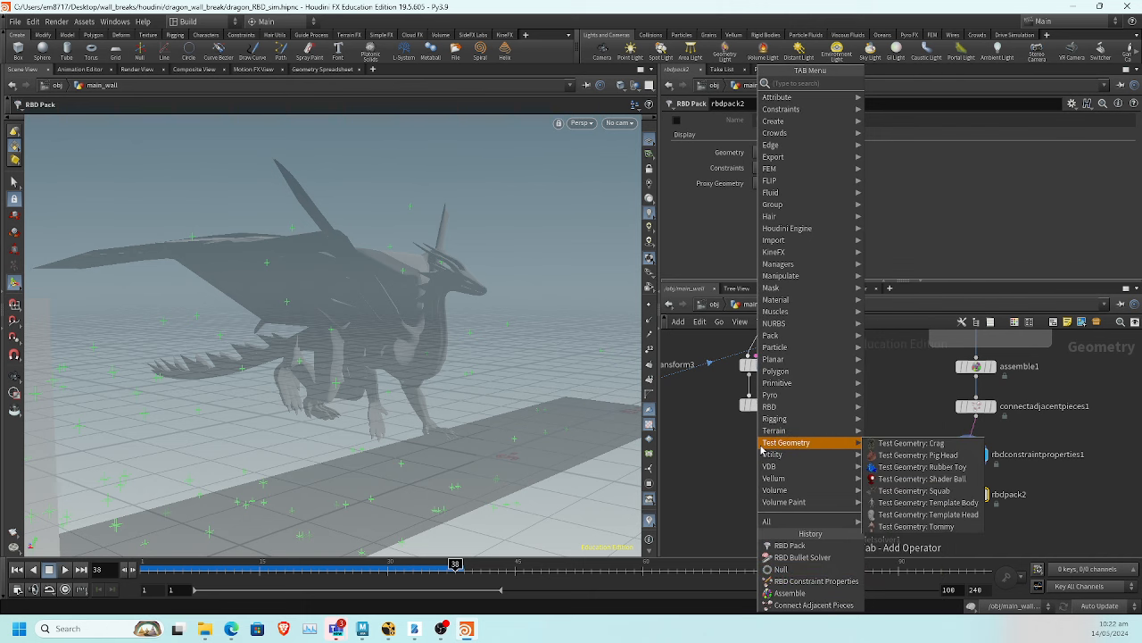
pyautogui.write('merge')
pyautogui.press('Return')
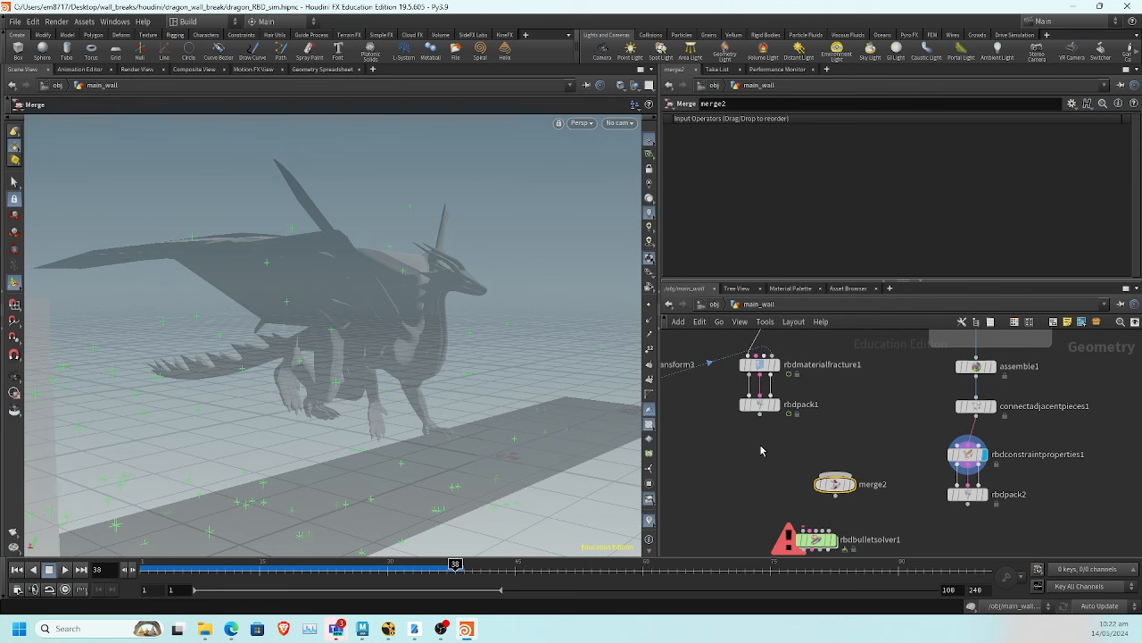
pyautogui.click(967, 504)
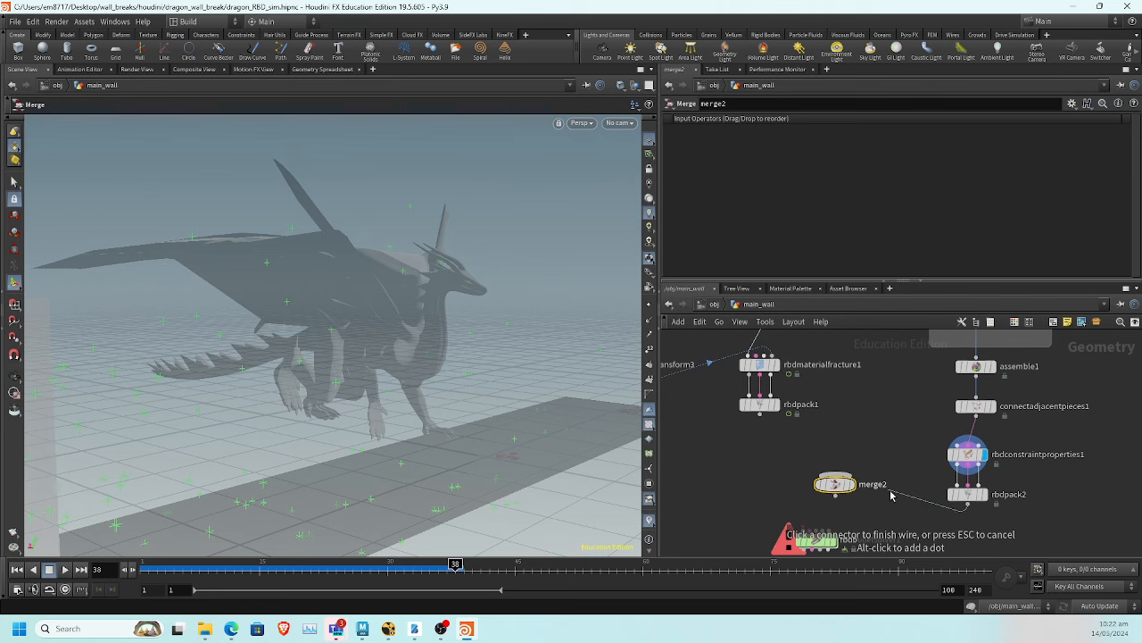
pyautogui.click(832, 474)
pyautogui.click(759, 414)
pyautogui.click(834, 474)
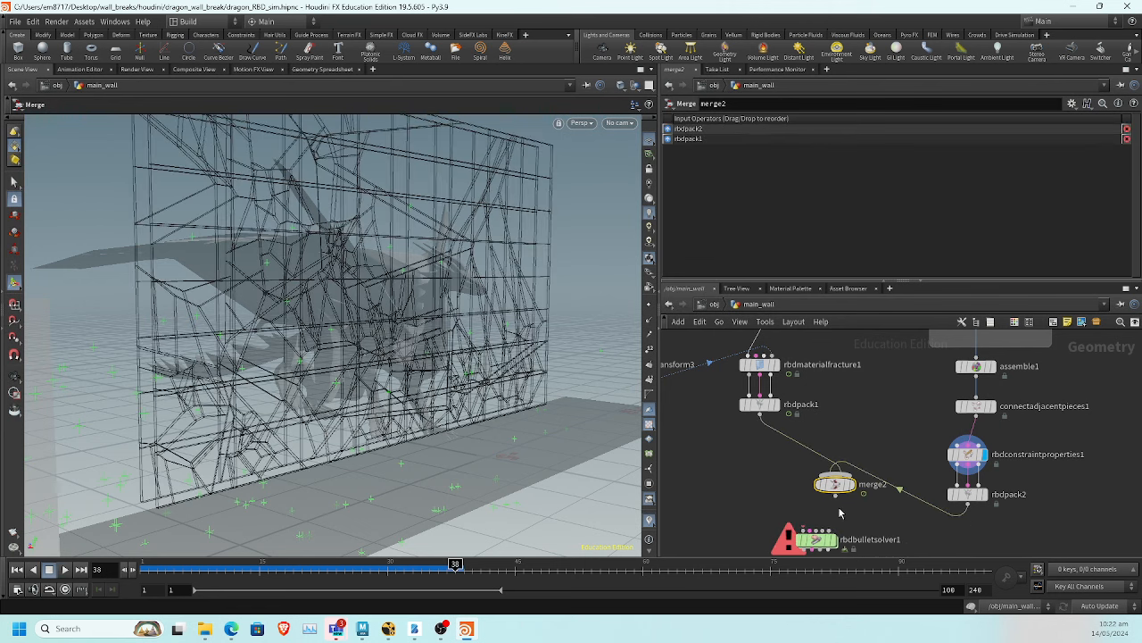
# Add an RBD Unpack node directly below merge2, connected to its output
pyautogui.press('Tab')
pyautogui.write('rb')
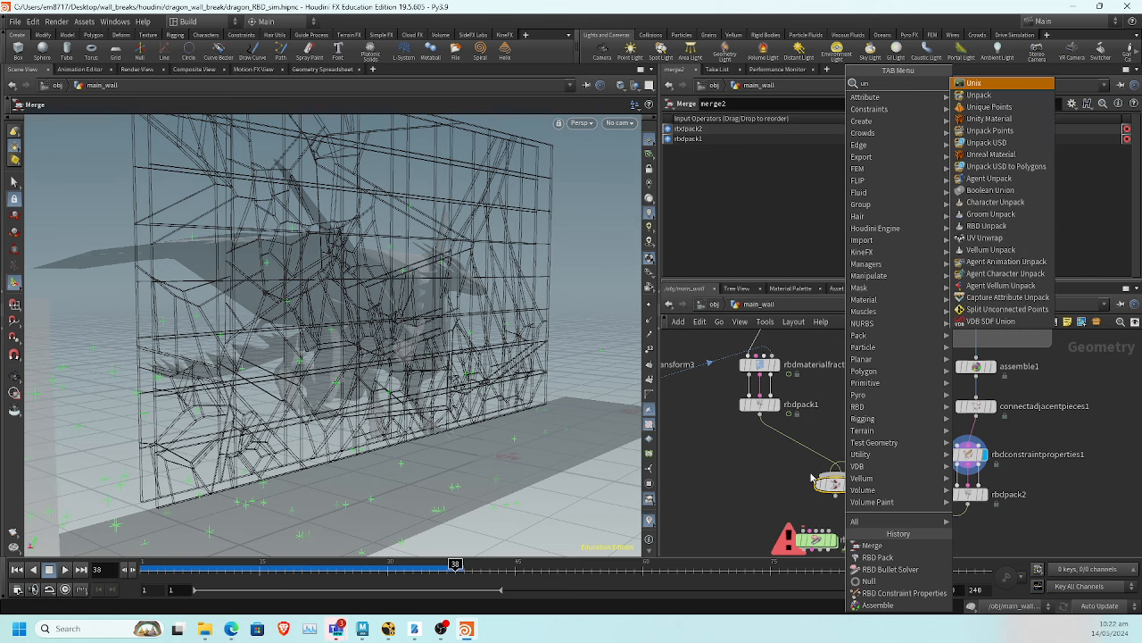
pyautogui.write('d')
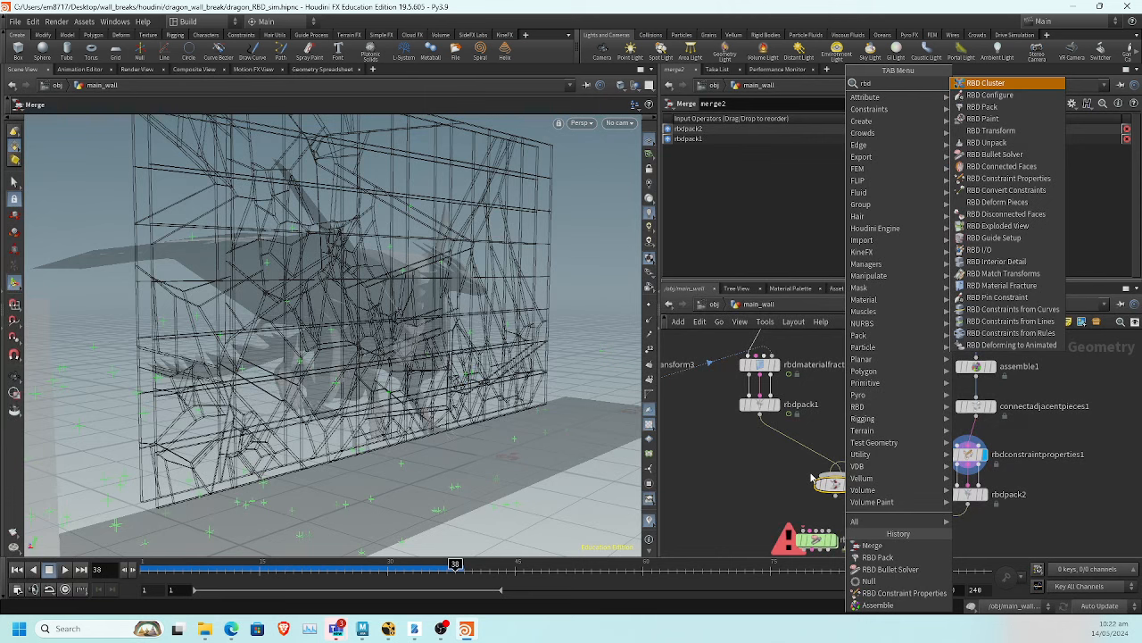
pyautogui.click(987, 143)
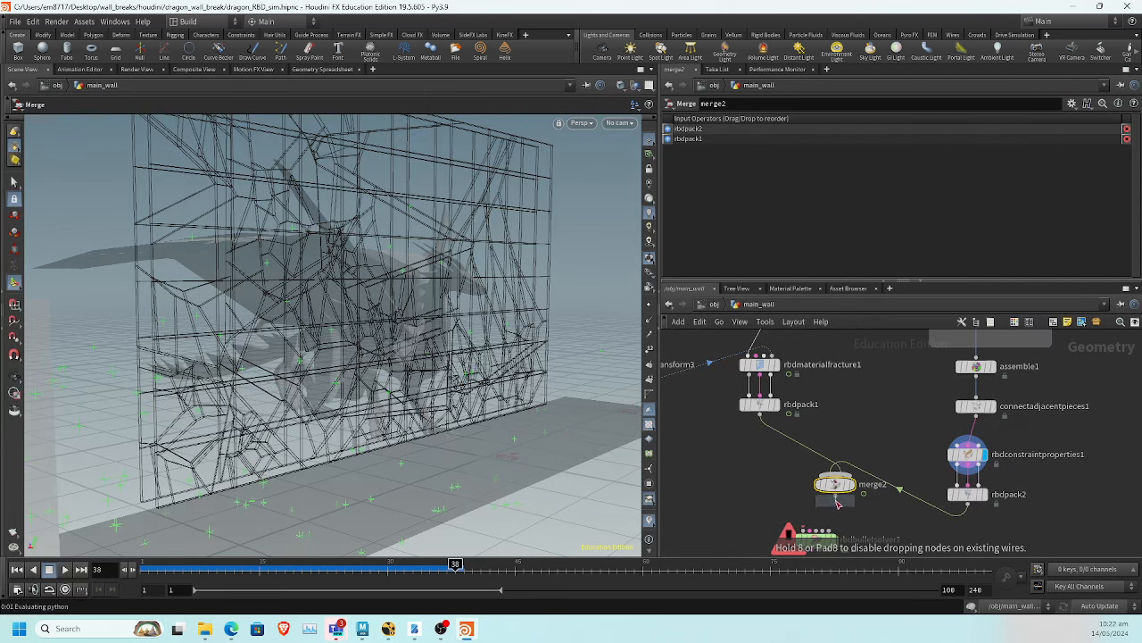
pyautogui.click(836, 502)
# Move rbdbulletsolver1 below rbdunpack1 and wire the unpack node's three outputs into the solver's first three inputs
pyautogui.scroll(-2, 729, 414)
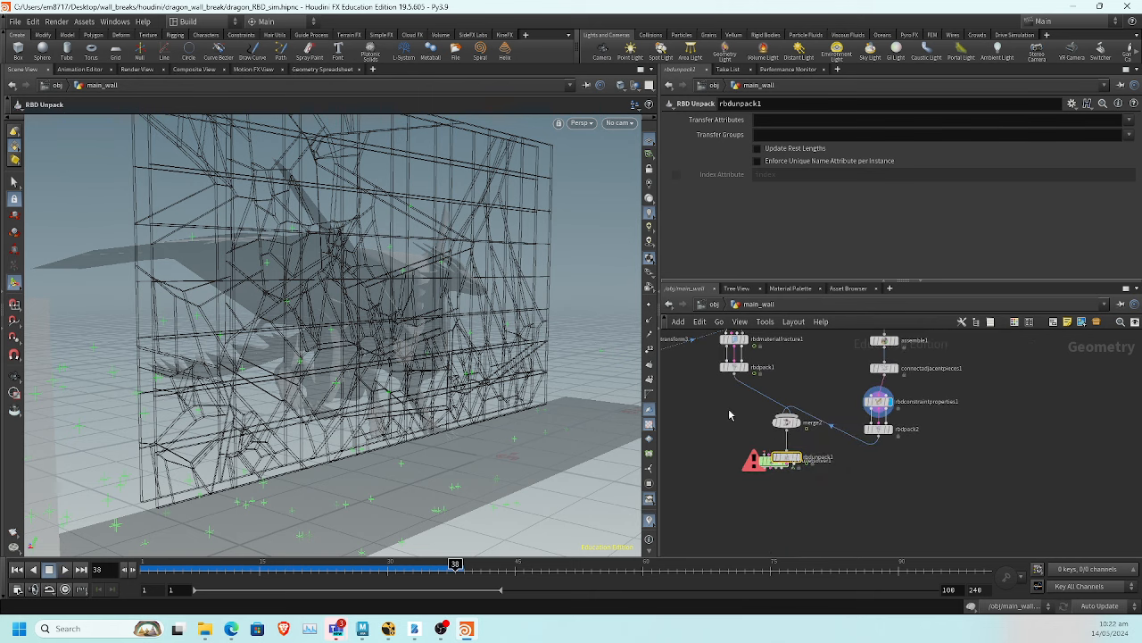
pyautogui.moveTo(770, 464); pyautogui.dragTo(765, 507)
pyautogui.scroll(2, 798, 482)
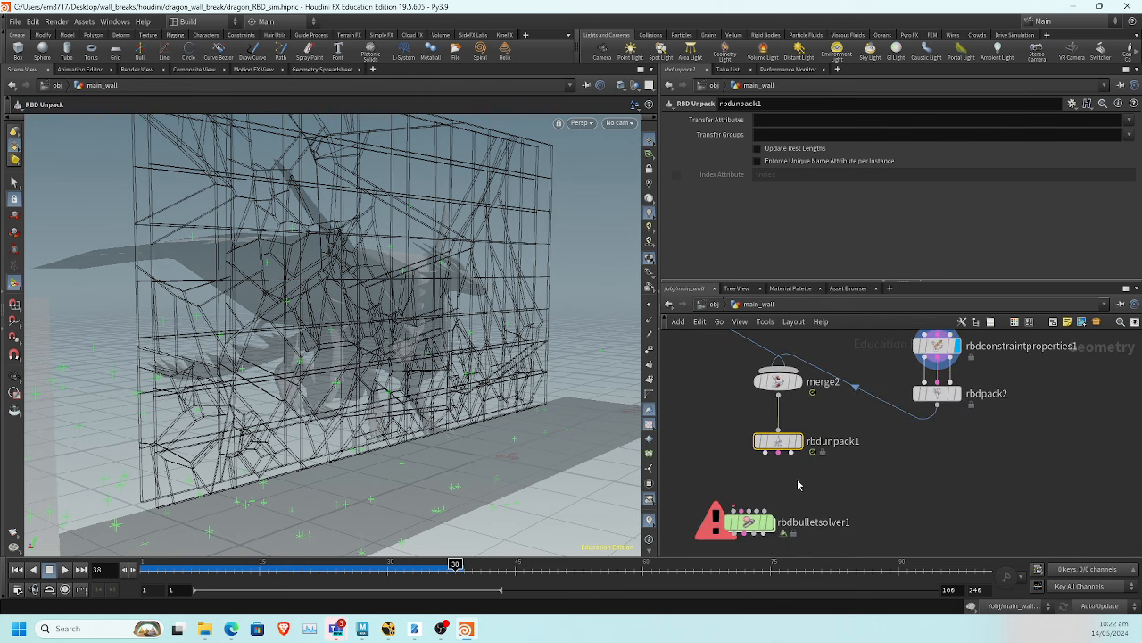
pyautogui.moveTo(798, 484); pyautogui.dragTo(905, 461, button='middle')
pyautogui.scroll(2, 872, 461)
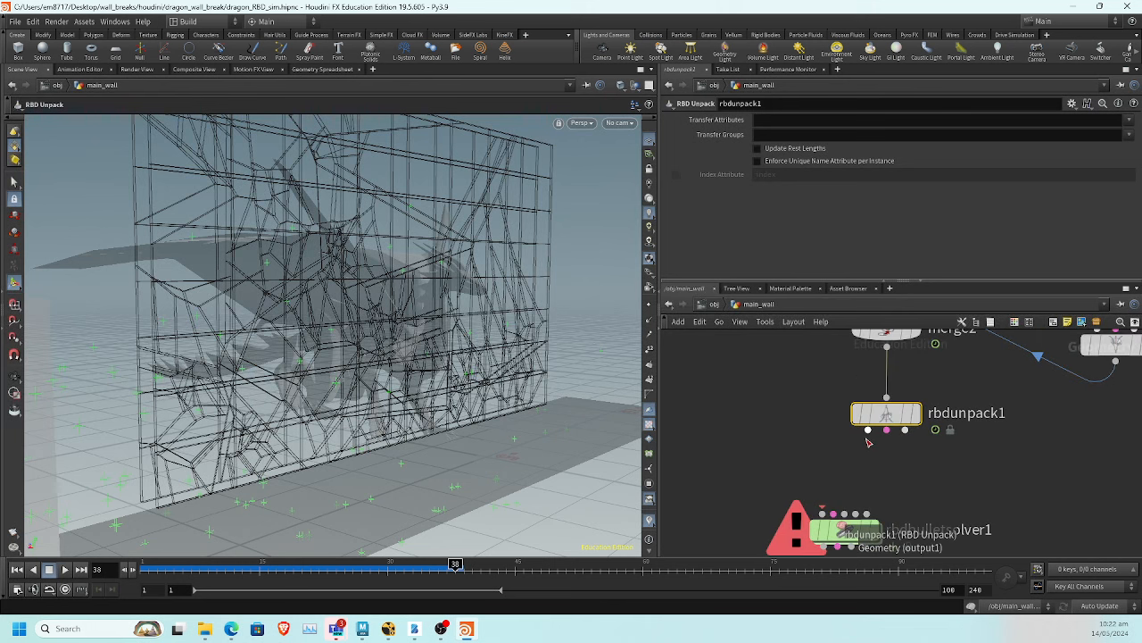
pyautogui.moveTo(869, 430); pyautogui.dragTo(822, 513)
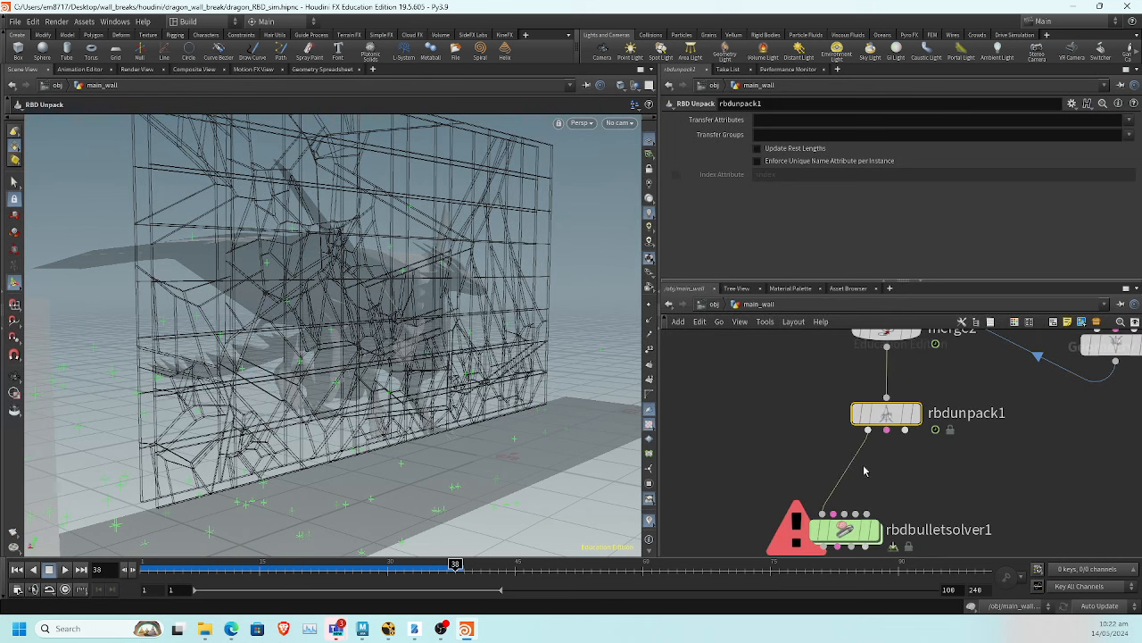
pyautogui.moveTo(886, 430); pyautogui.dragTo(835, 521)
pyautogui.moveTo(905, 430); pyautogui.dragTo(846, 531)
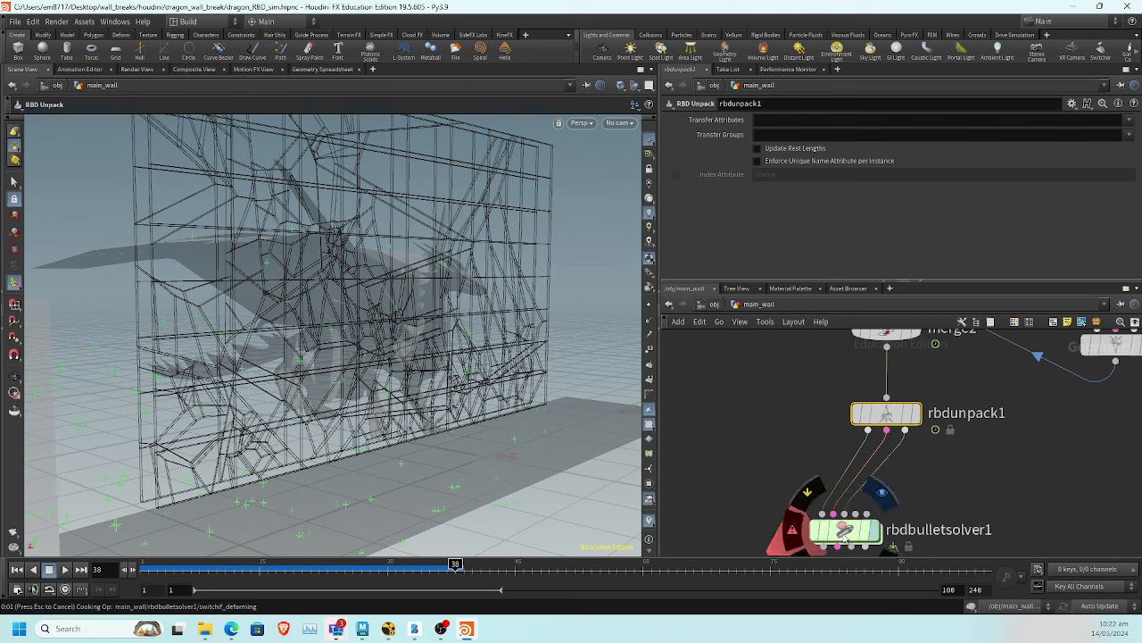
# Display rbdbulletsolver1's result at frame 1 and view the main wall edge-on
pyautogui.click(846, 533)
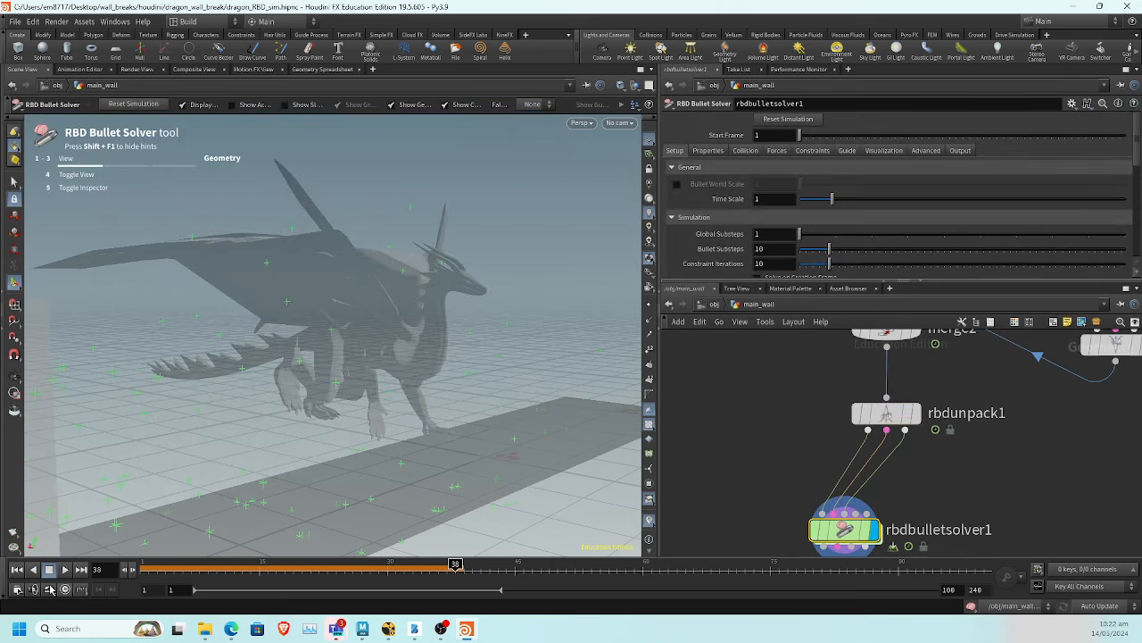
pyautogui.click(16, 569)
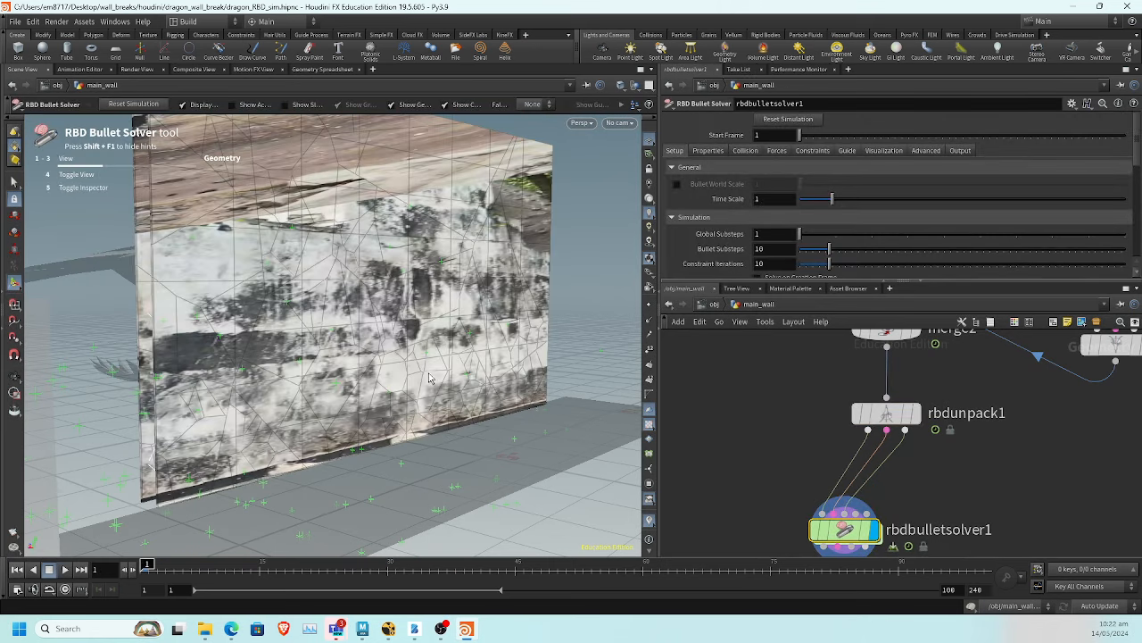
pyautogui.moveTo(613, 273); pyautogui.dragTo(353, 368)
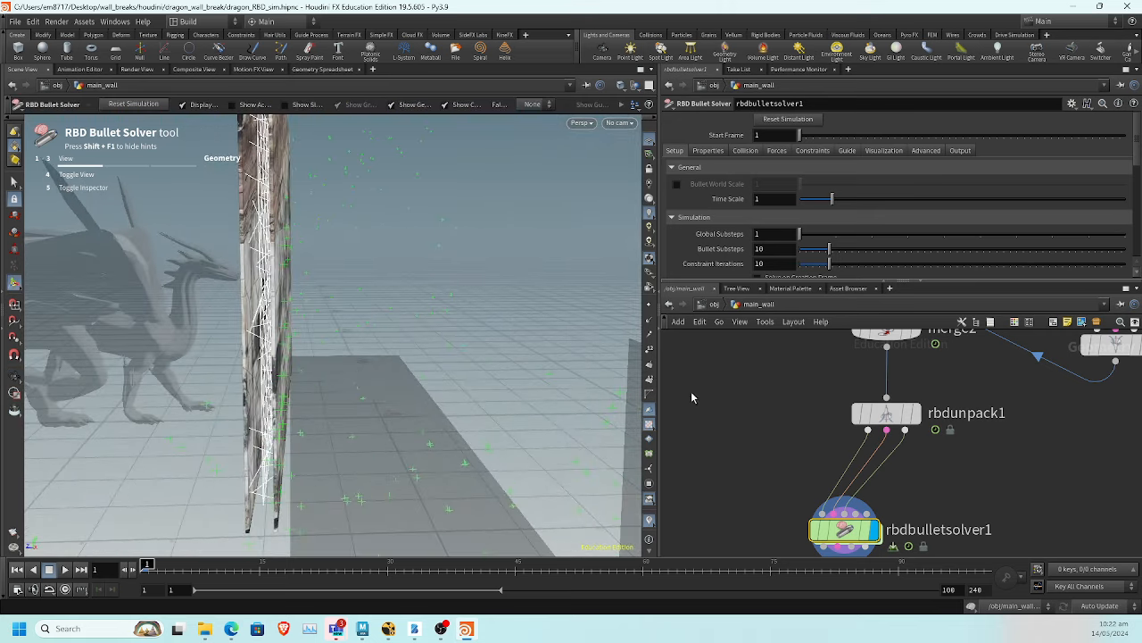
# Review the network from the concrete and brick branches through both RBD Pack nodes to merge2 and rbdunpack1
pyautogui.moveTo(815, 379); pyautogui.dragTo(714, 498, button='middle')
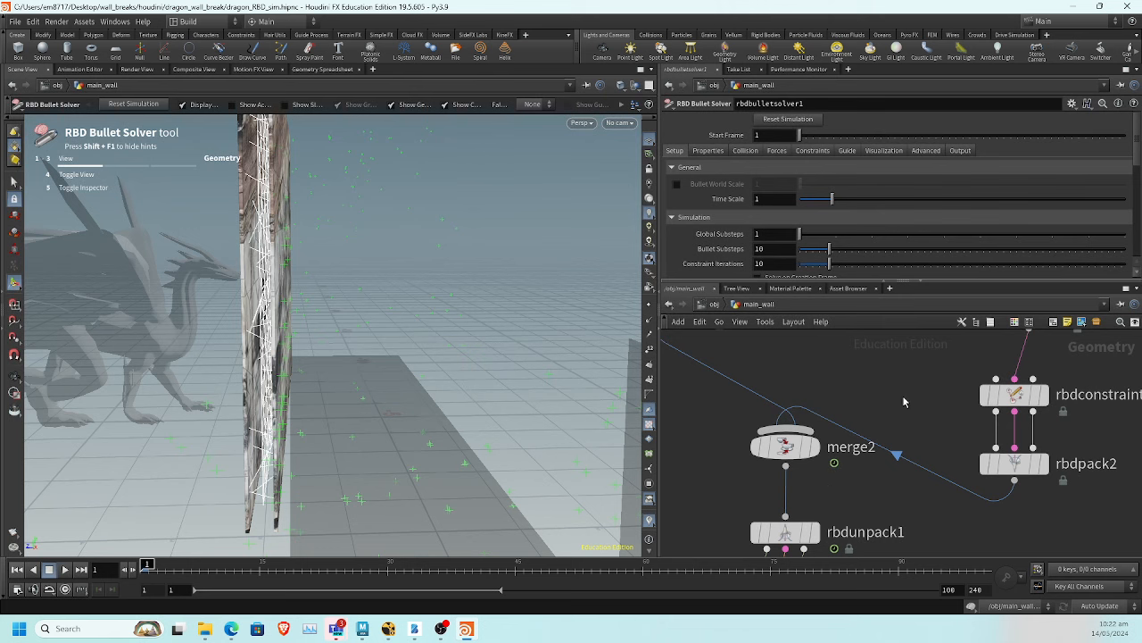
pyautogui.scroll(-3, 904, 402)
pyautogui.moveTo(899, 429); pyautogui.dragTo(830, 462, button='middle')
pyautogui.scroll(3, 830, 458)
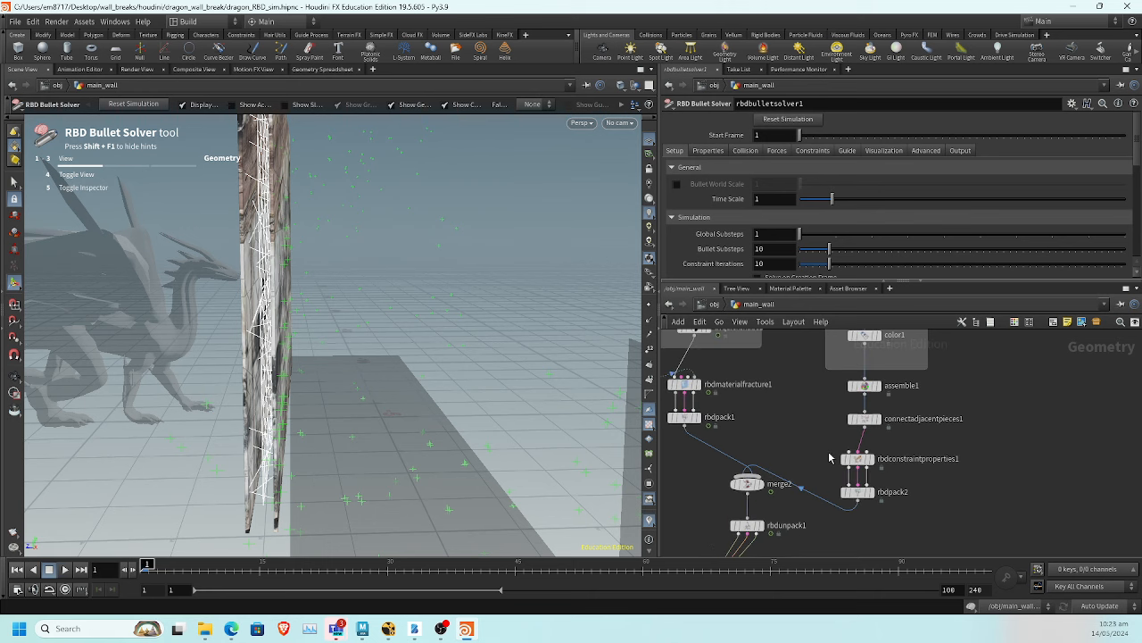
pyautogui.scroll(-3, 823, 442)
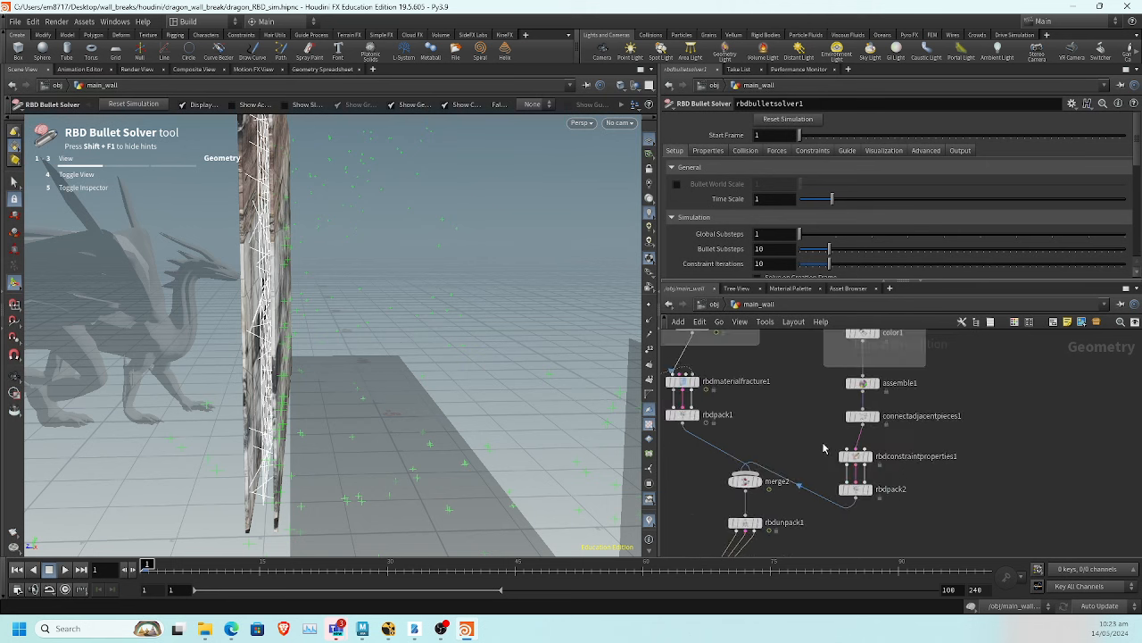
pyautogui.moveTo(881, 453)
pyautogui.mouseDown(button='middle')
pyautogui.moveTo(885, 438)
pyautogui.moveTo(878, 454)
pyautogui.mouseUp(button='middle')
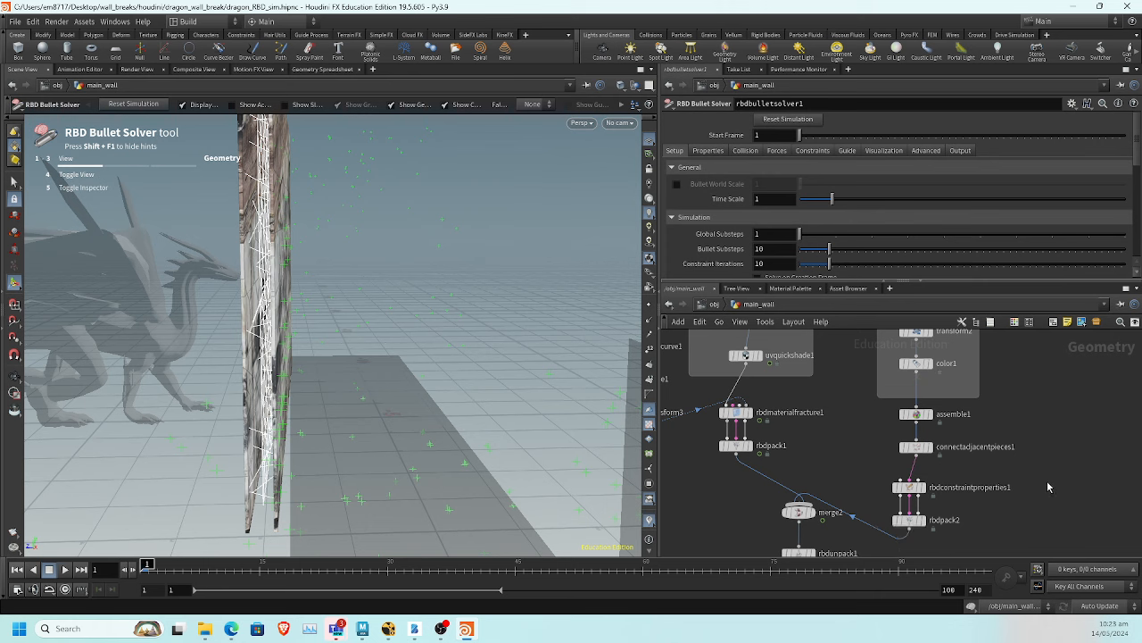
pyautogui.scroll(2, 1050, 488)
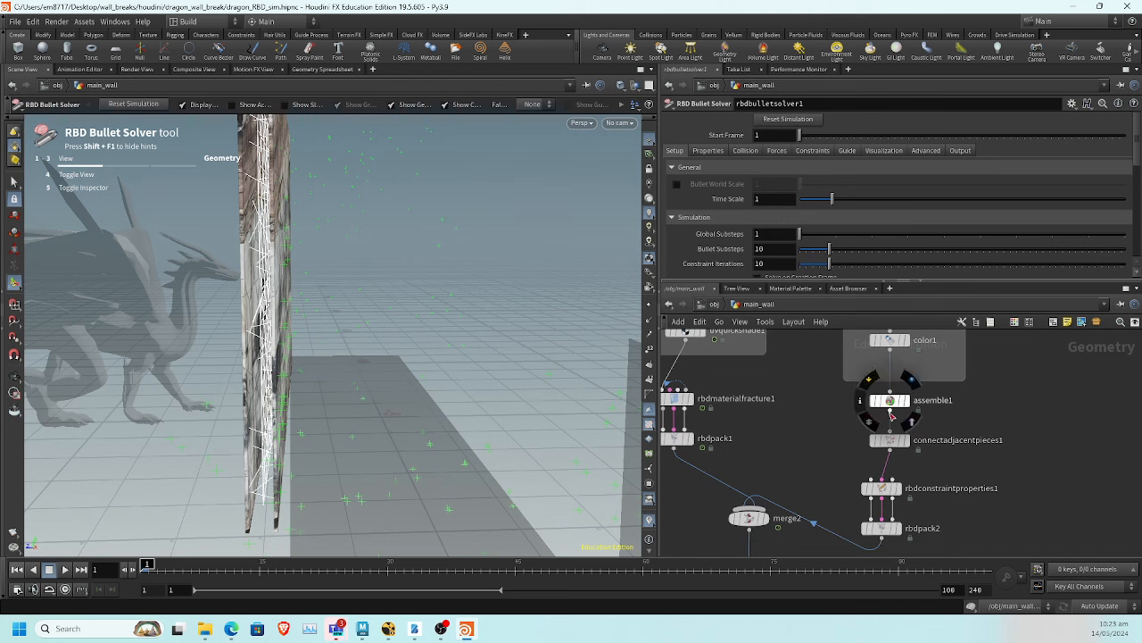
# Cut the wire from rbdpack2 to merge2 and connect assemble1's output directly to merge2
pyautogui.moveTo(847, 446)
pyautogui.mouseDown(button='middle')
pyautogui.moveTo(847, 423)
pyautogui.moveTo(816, 428)
pyautogui.moveTo(821, 408)
pyautogui.moveTo(842, 426)
pyautogui.mouseUp(button='middle')
pyautogui.press('y')
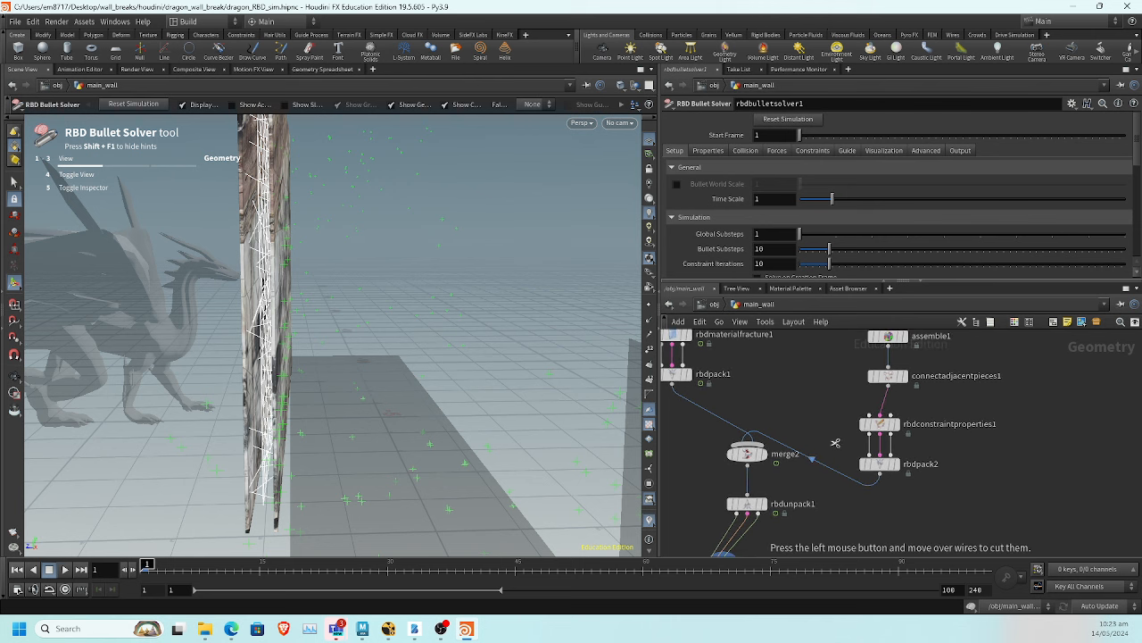
pyautogui.moveTo(833, 437); pyautogui.dragTo(821, 472)
pyautogui.moveTo(815, 416); pyautogui.dragTo(847, 473, button='middle')
pyautogui.moveTo(921, 406); pyautogui.dragTo(786, 501)
pyautogui.moveTo(871, 463); pyautogui.dragTo(837, 433, button='middle')
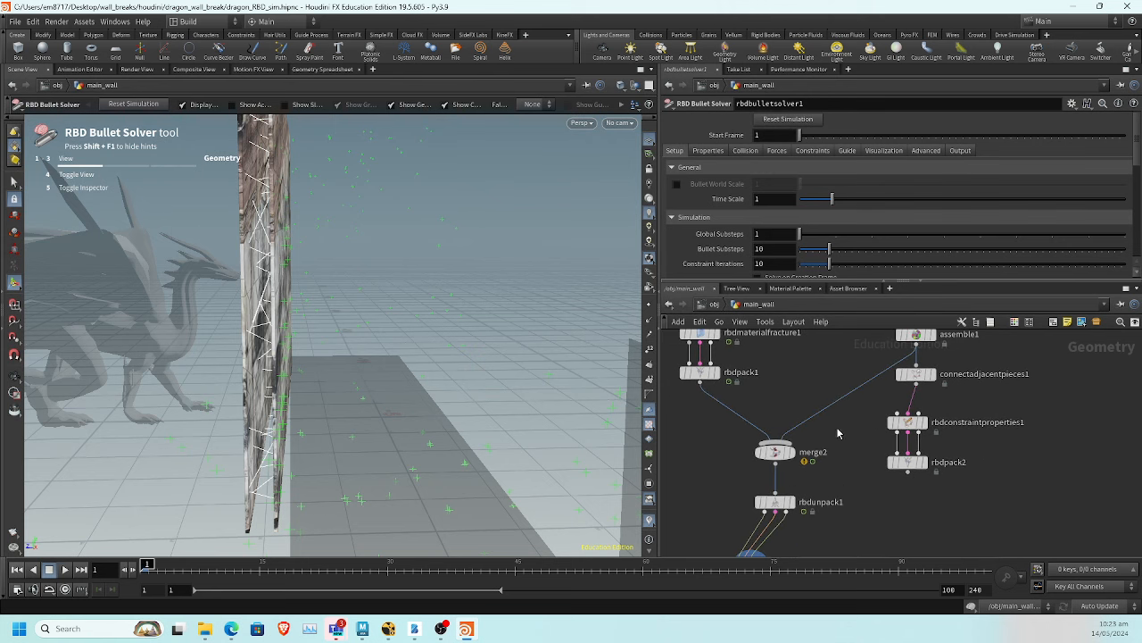
# Display merge2's output and inspect the concrete, brick and constraint geometry along the wall's edge
pyautogui.moveTo(791, 500); pyautogui.dragTo(820, 440, button='middle')
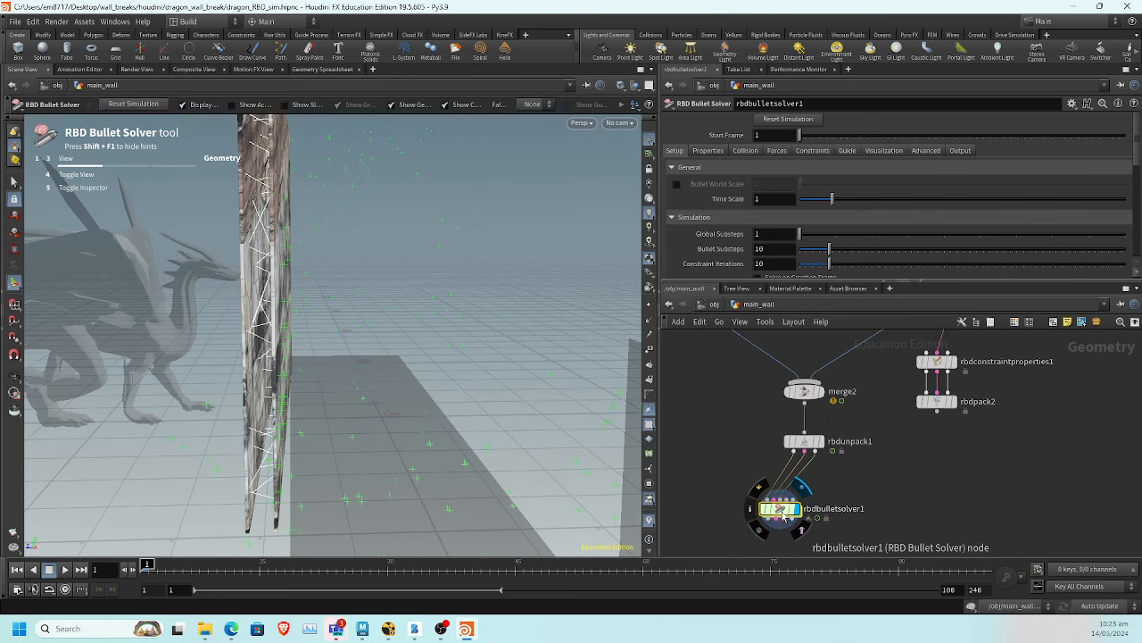
pyautogui.moveTo(881, 419); pyautogui.dragTo(867, 474, button='middle')
pyautogui.moveTo(743, 471); pyautogui.dragTo(764, 517, button='middle')
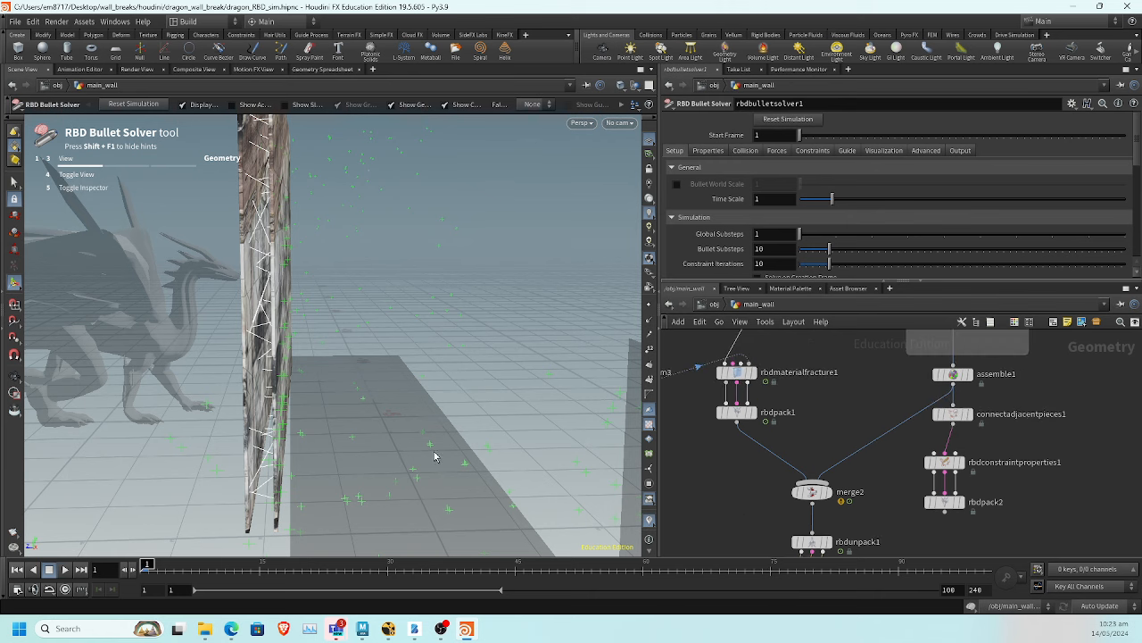
pyautogui.press('space')
pyautogui.moveTo(373, 426)
pyautogui.mouseDown()
pyautogui.moveTo(383, 424)
pyautogui.moveTo(366, 418)
pyautogui.mouseUp()
pyautogui.moveTo(909, 374); pyautogui.dragTo(856, 387, button='middle')
pyautogui.click(939, 433)
pyautogui.click(819, 498)
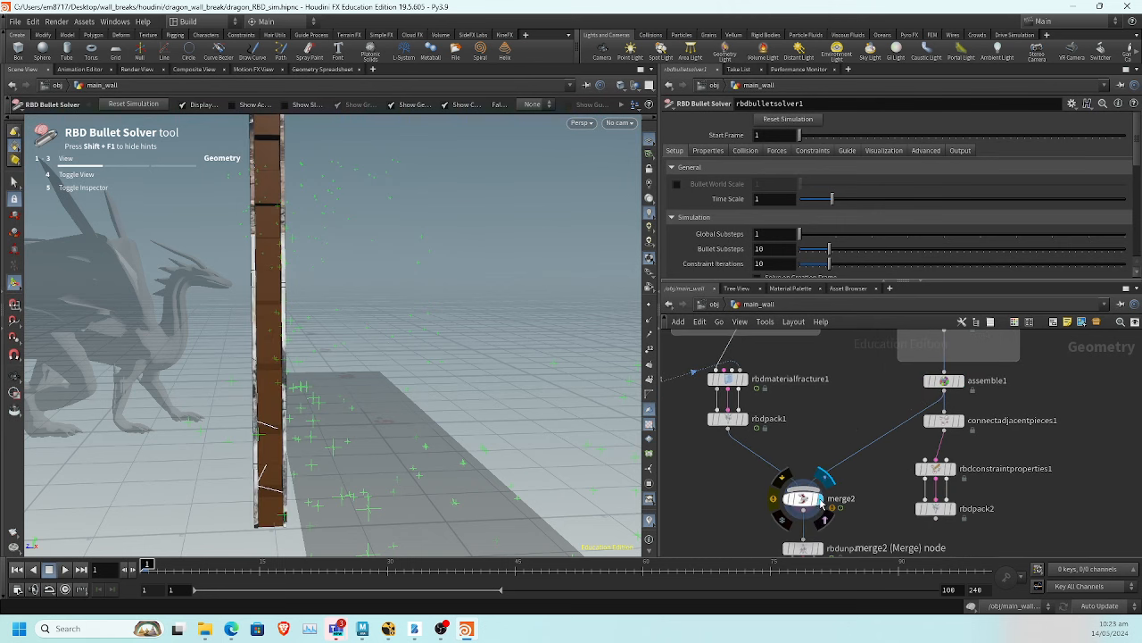
# Display rbdunpack1's output for the wall and check merge2's node information
pyautogui.moveTo(830, 507); pyautogui.dragTo(839, 431, button='middle')
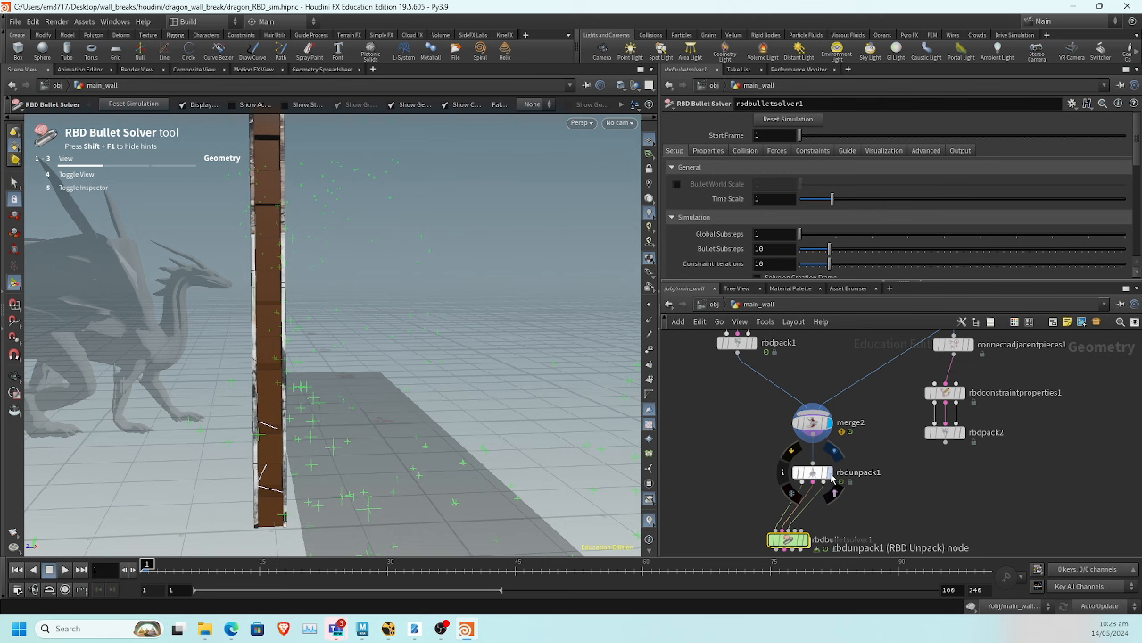
pyautogui.click(832, 479)
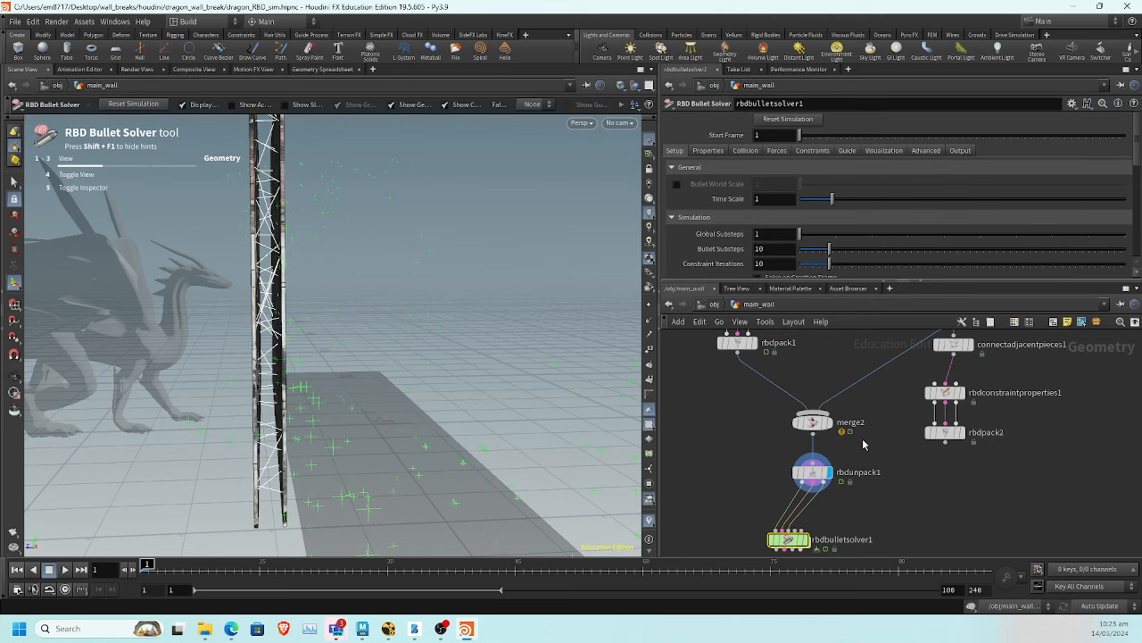
pyautogui.middleClick(814, 428)
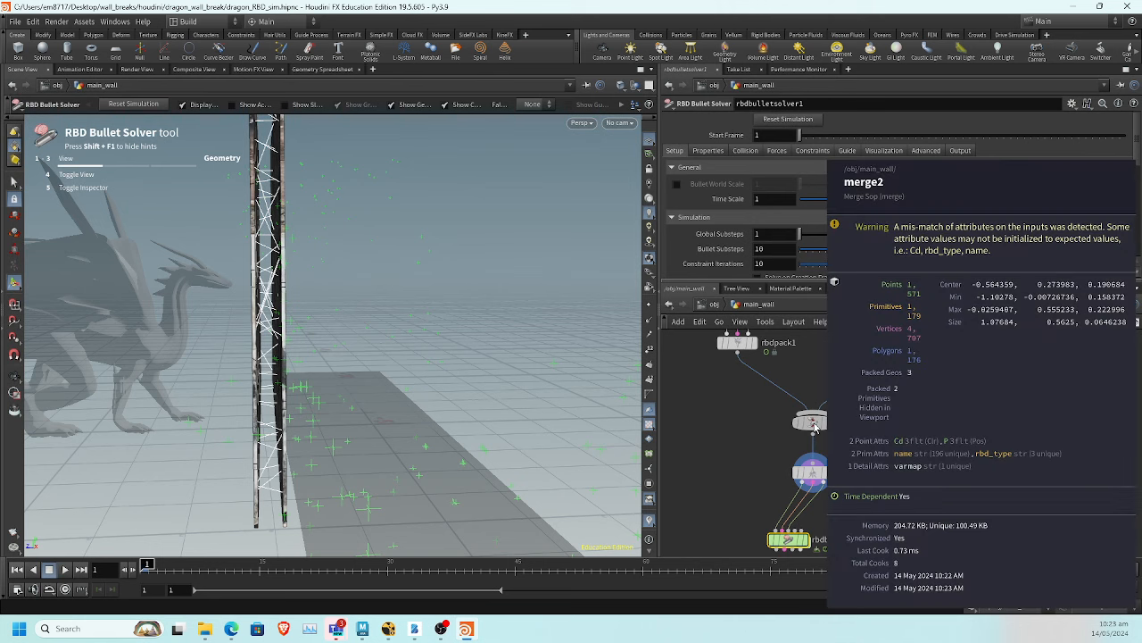
pyautogui.moveTo(756, 415); pyautogui.dragTo(726, 493, button='middle')
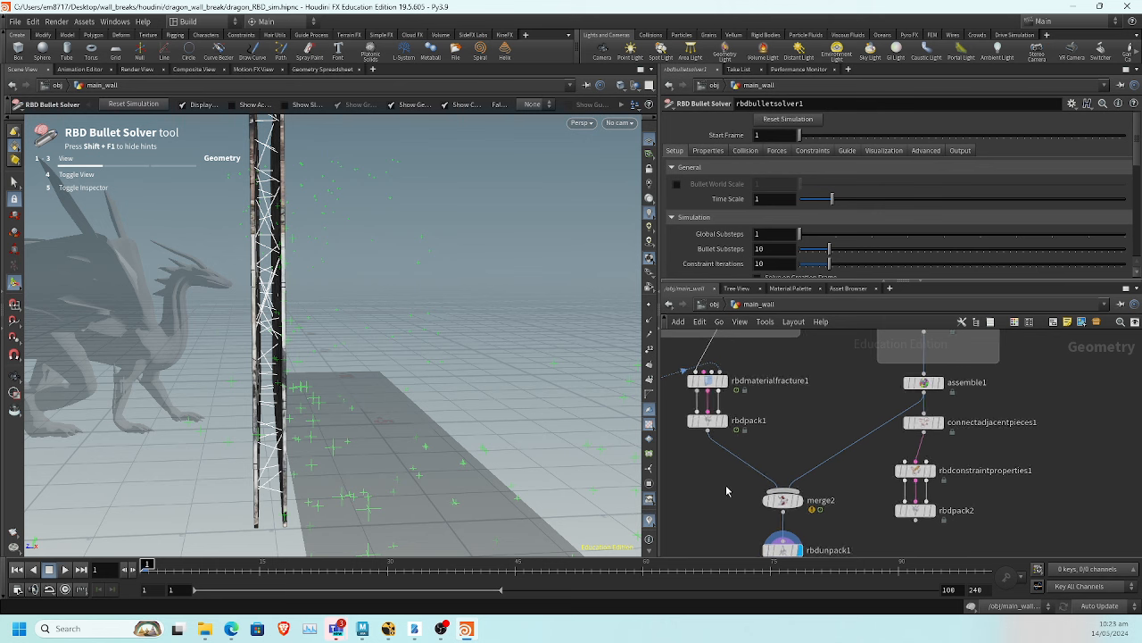
# Connect color1's output to merge2, cut the wire from assemble1, and check merge2's node information
pyautogui.moveTo(864, 397); pyautogui.dragTo(862, 418, button='middle')
pyautogui.moveTo(919, 357); pyautogui.dragTo(803, 512)
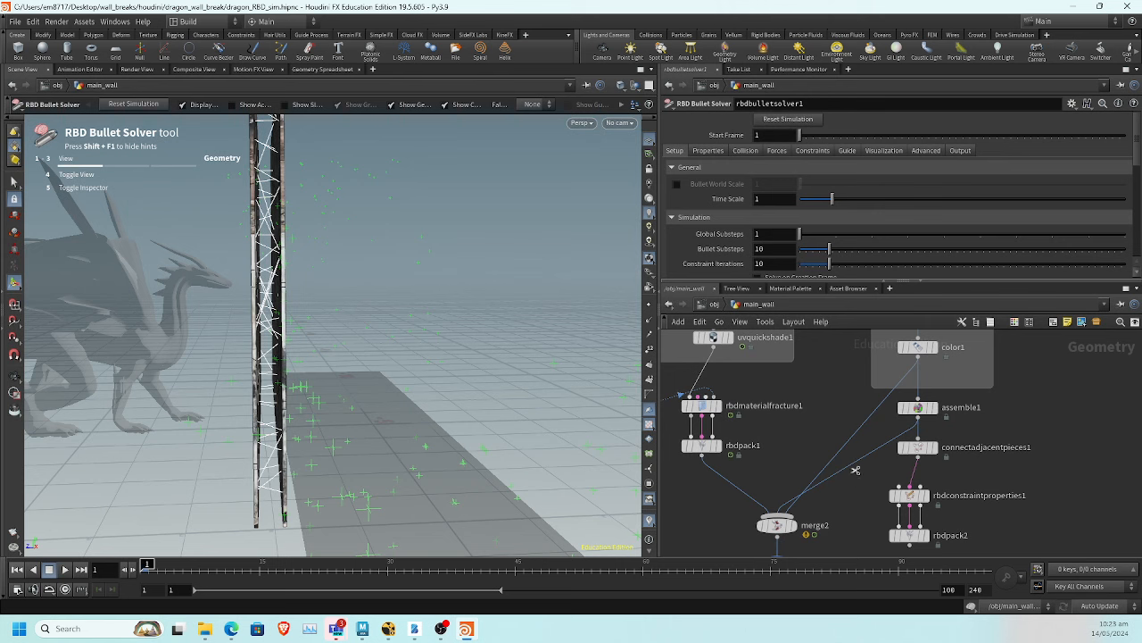
pyautogui.press('y')
pyautogui.moveTo(859, 463); pyautogui.dragTo(828, 505)
pyautogui.moveTo(824, 495); pyautogui.dragTo(819, 458, button='middle')
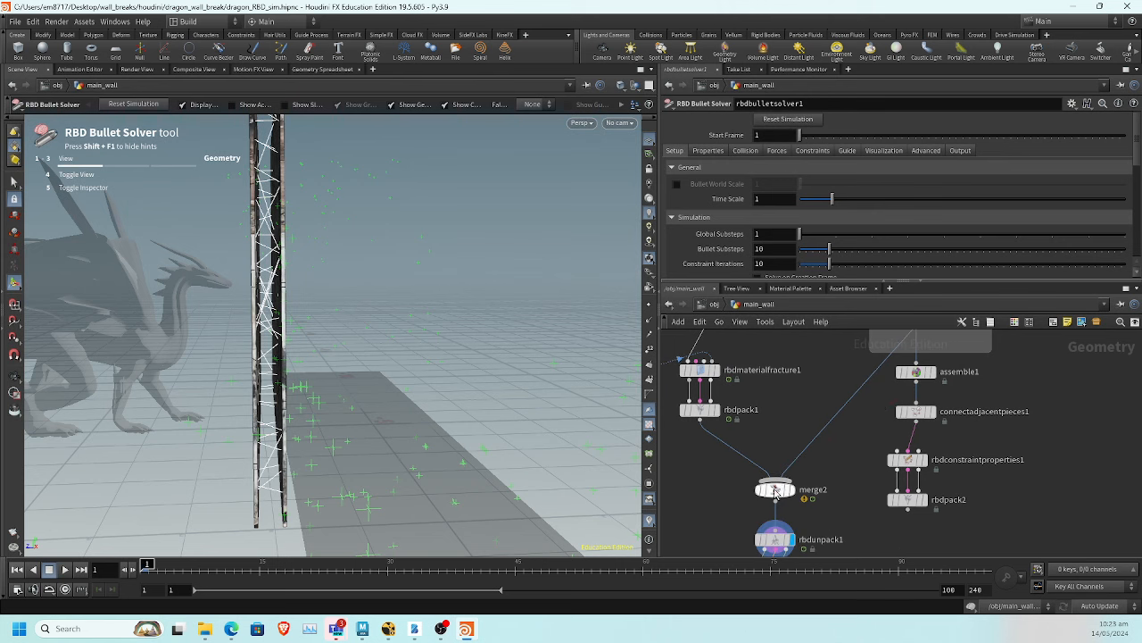
pyautogui.middleClick(776, 487)
pyautogui.moveTo(714, 521)
pyautogui.mouseDown(button='middle')
pyautogui.moveTo(714, 488)
pyautogui.moveTo(714, 527)
pyautogui.moveTo(716, 500)
pyautogui.mouseUp(button='middle')
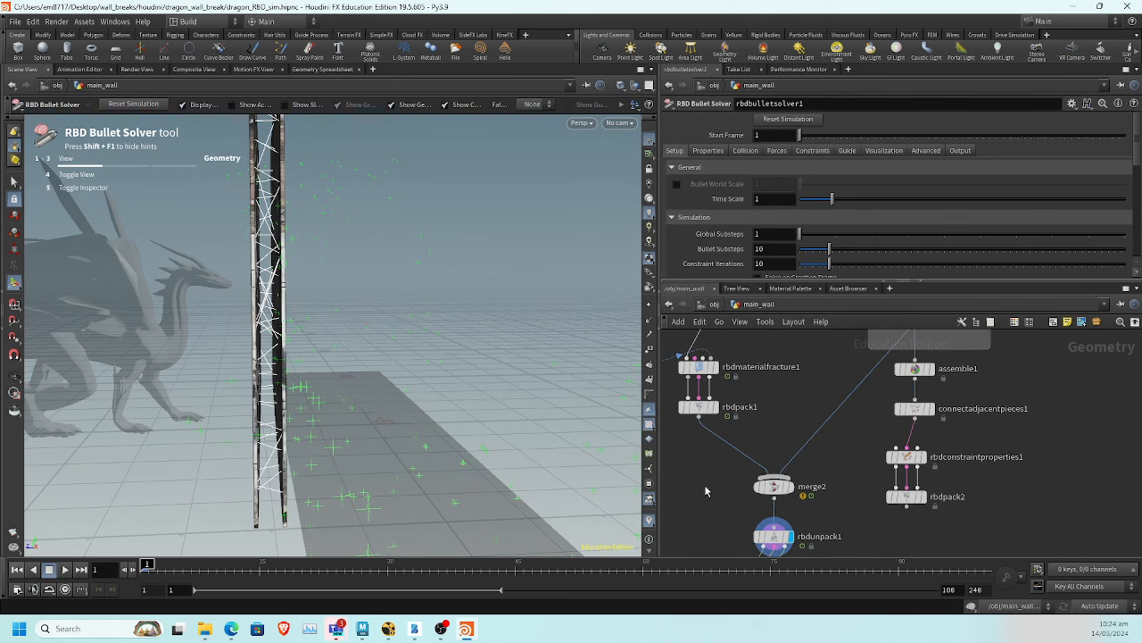
# Disconnect color1's output from merge2
pyautogui.moveTo(844, 464); pyautogui.dragTo(802, 463, button='middle')
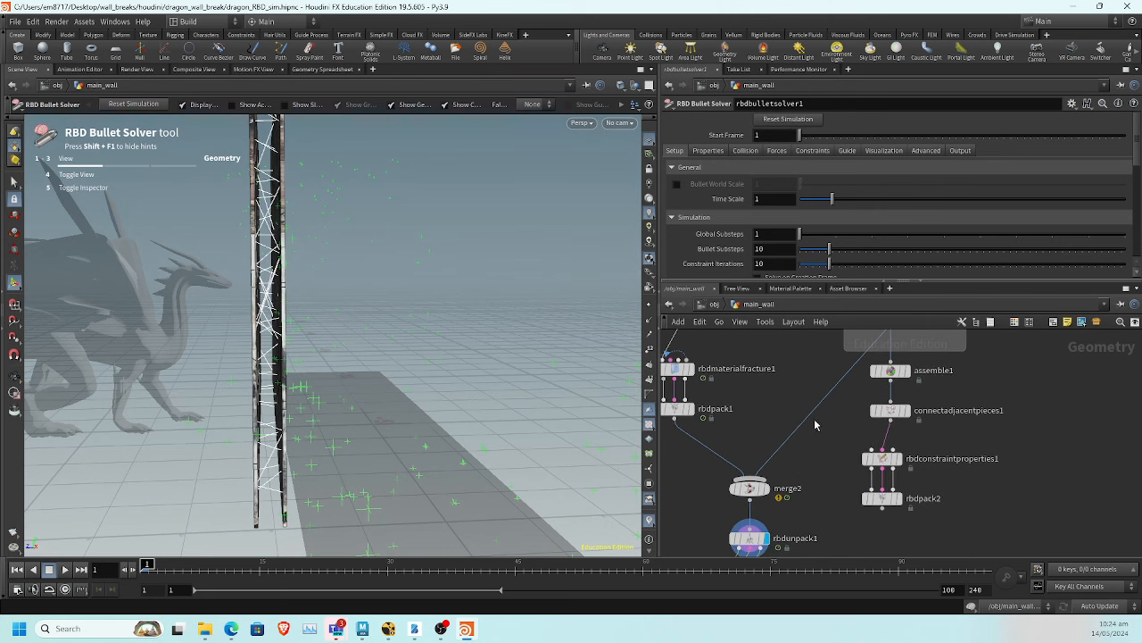
pyautogui.moveTo(818, 447); pyautogui.dragTo(773, 458, button='middle')
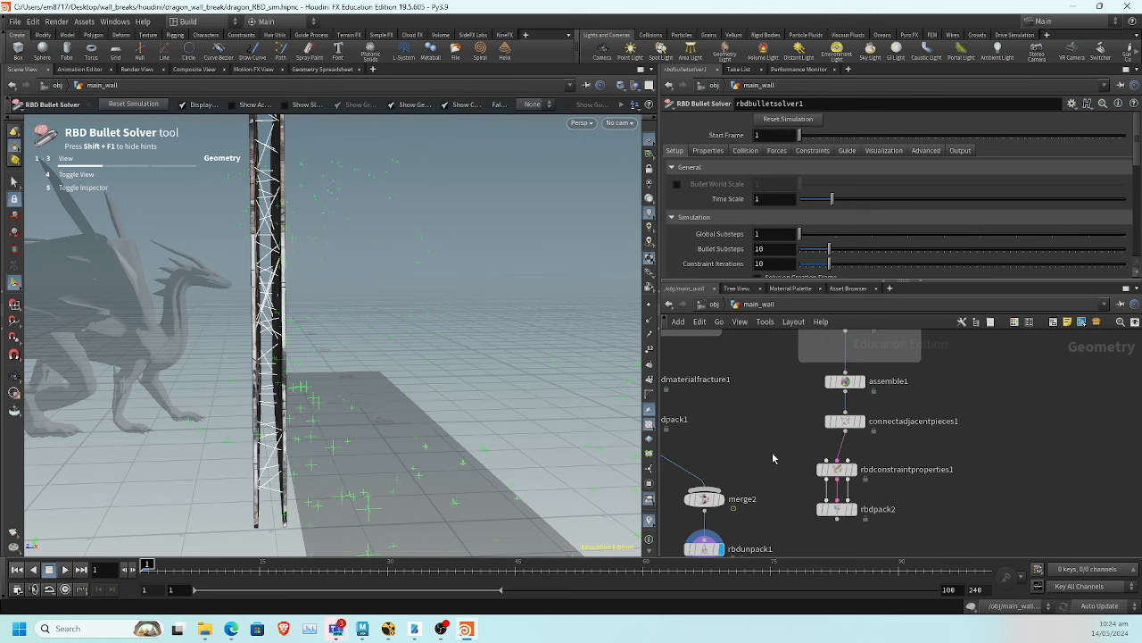
pyautogui.moveTo(910, 490); pyautogui.dragTo(933, 449, button='middle')
# Connect assemble1's output directly to rbdpack2's geometry and proxy geometry inputs, bypassing rbdconstraintproperties1, and display rbdpack2
pyautogui.hotkey('ctrl', 'b')
pyautogui.scroll(3, 538, 331)
pyautogui.moveTo(382, 272); pyautogui.dragTo(422, 360, button='middle')
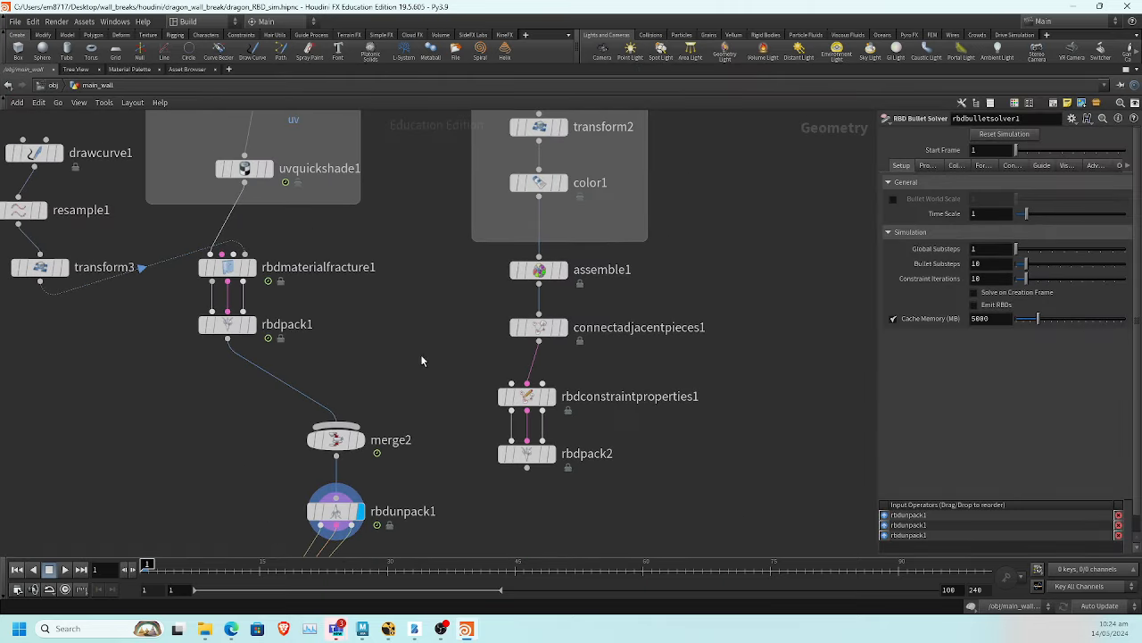
pyautogui.scroll(2, 463, 431)
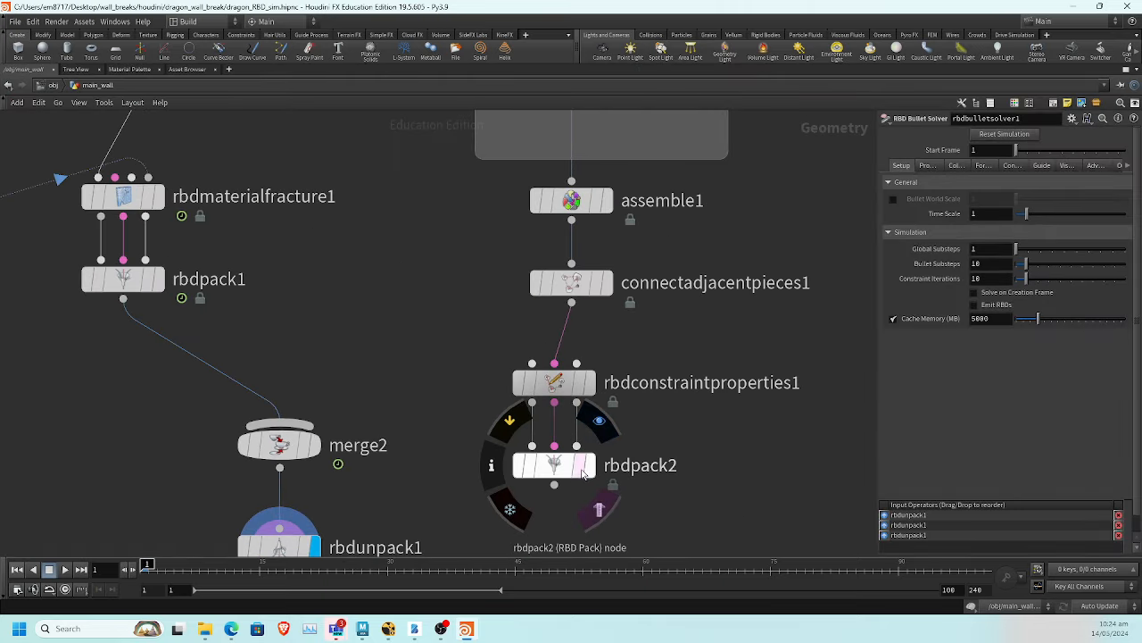
pyautogui.moveTo(560, 475); pyautogui.dragTo(560, 513)
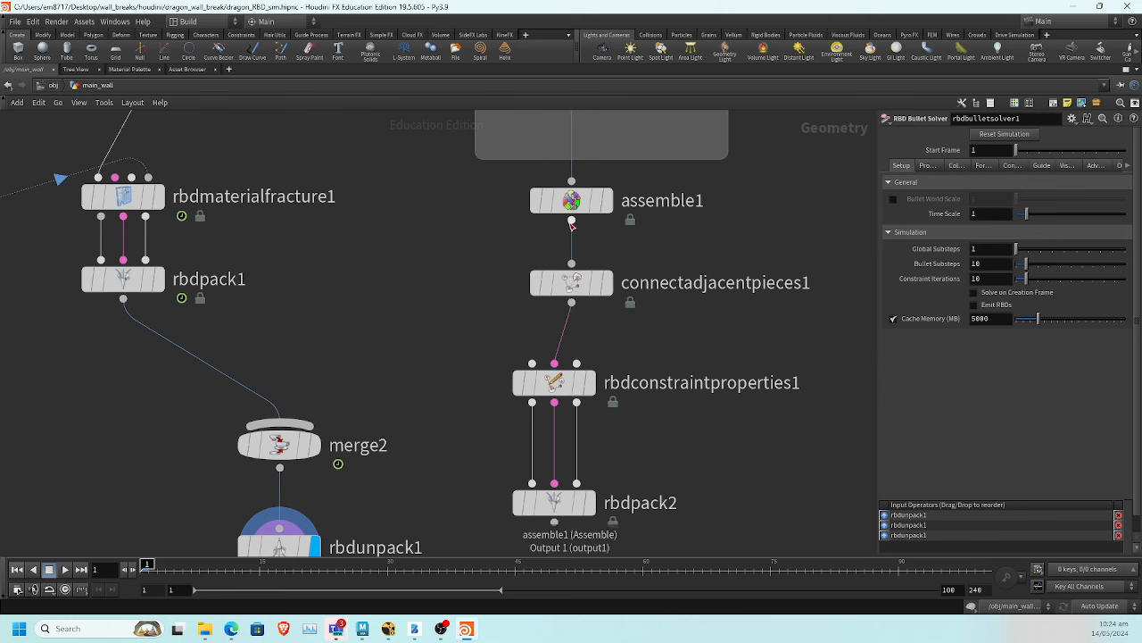
pyautogui.moveTo(571, 223); pyautogui.dragTo(532, 482)
pyautogui.moveTo(571, 221); pyautogui.dragTo(625, 465)
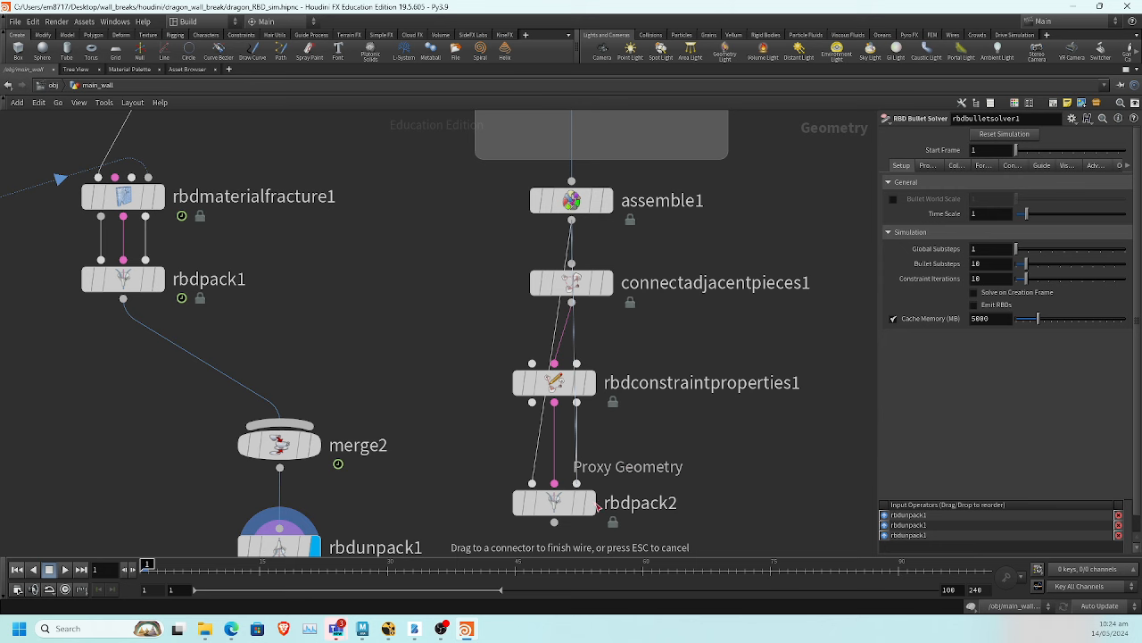
pyautogui.moveTo(597, 506); pyautogui.dragTo(595, 505)
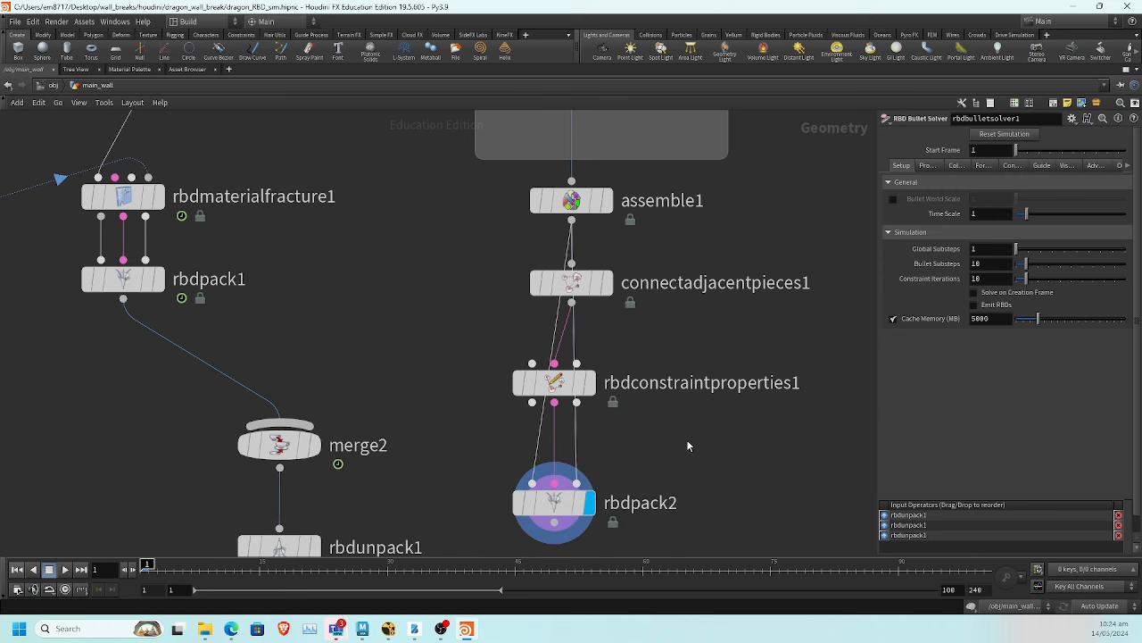
pyautogui.hotkey('ctrl', 'b')
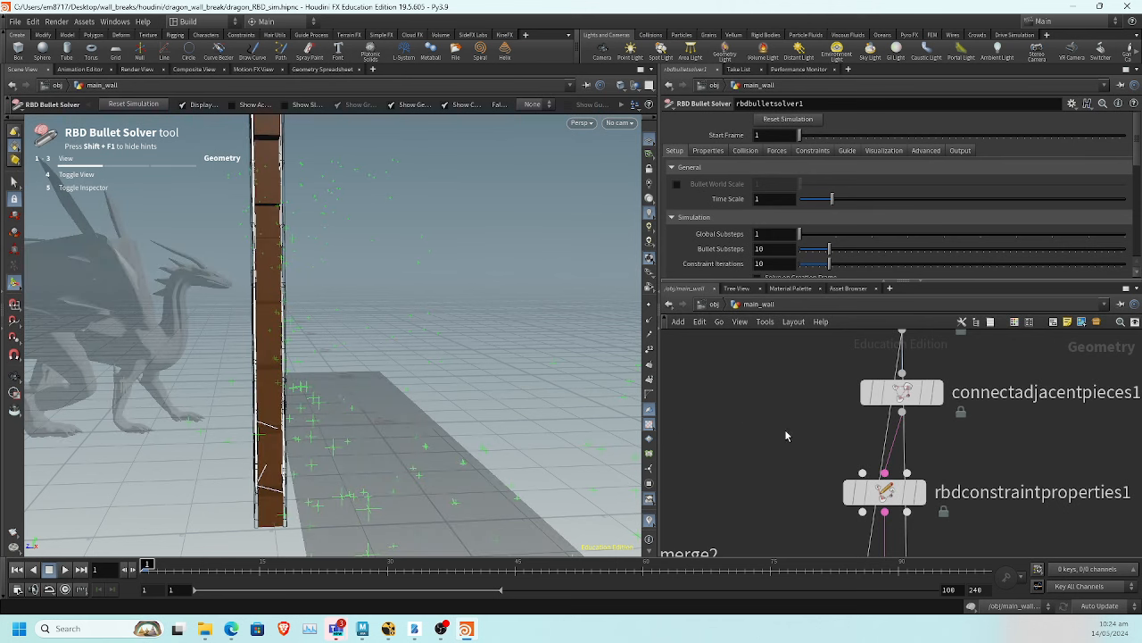
# Spread out rbdpack2, connectadjacentpieces1 and rbdconstraintproperties1 so their wires are readable, and check rbdpack2's node information
pyautogui.moveTo(819, 467); pyautogui.dragTo(743, 344, button='middle')
pyautogui.moveTo(729, 424); pyautogui.dragTo(742, 398, button='middle')
pyautogui.moveTo(821, 465); pyautogui.dragTo(913, 464)
pyautogui.moveTo(790, 458); pyautogui.dragTo(791, 482, button='middle')
pyautogui.scroll(-2, 819, 458)
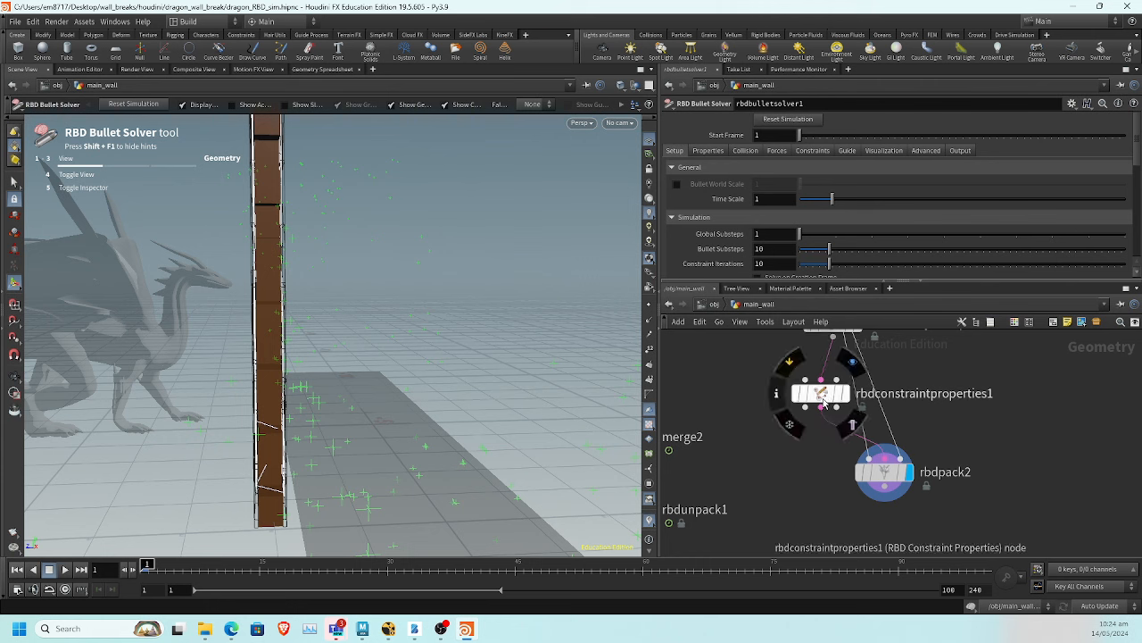
pyautogui.moveTo(822, 394); pyautogui.dragTo(816, 397)
pyautogui.moveTo(766, 426); pyautogui.dragTo(755, 490, button='middle')
pyautogui.moveTo(822, 388); pyautogui.dragTo(923, 395)
pyautogui.moveTo(812, 465); pyautogui.dragTo(951, 455)
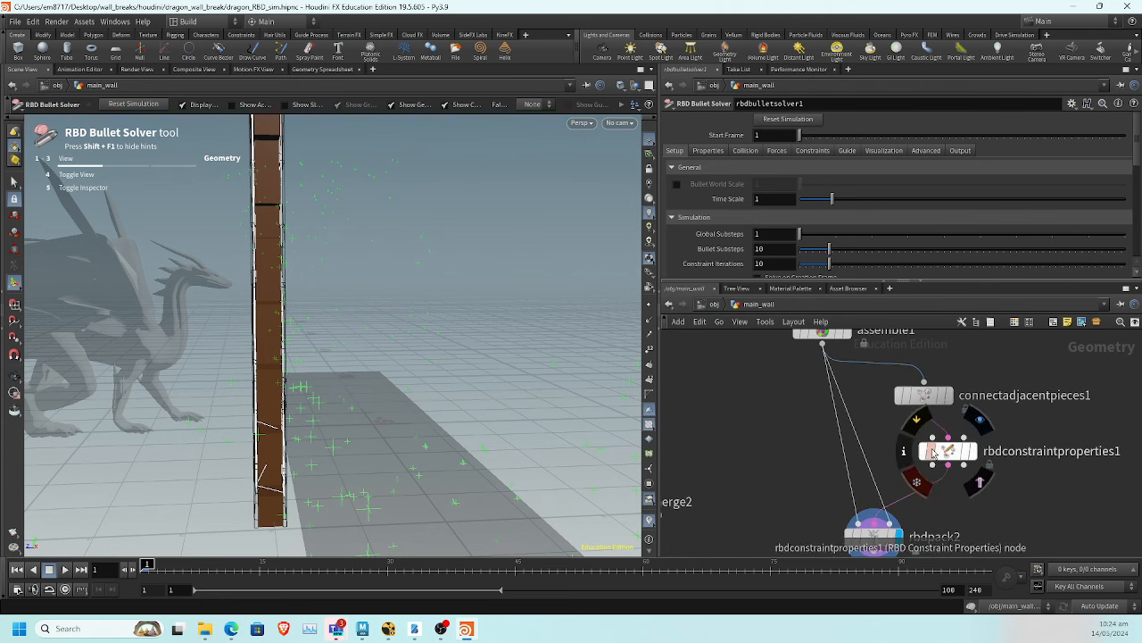
pyautogui.moveTo(970, 494); pyautogui.dragTo(944, 466, button='middle')
pyautogui.middleClick(850, 511)
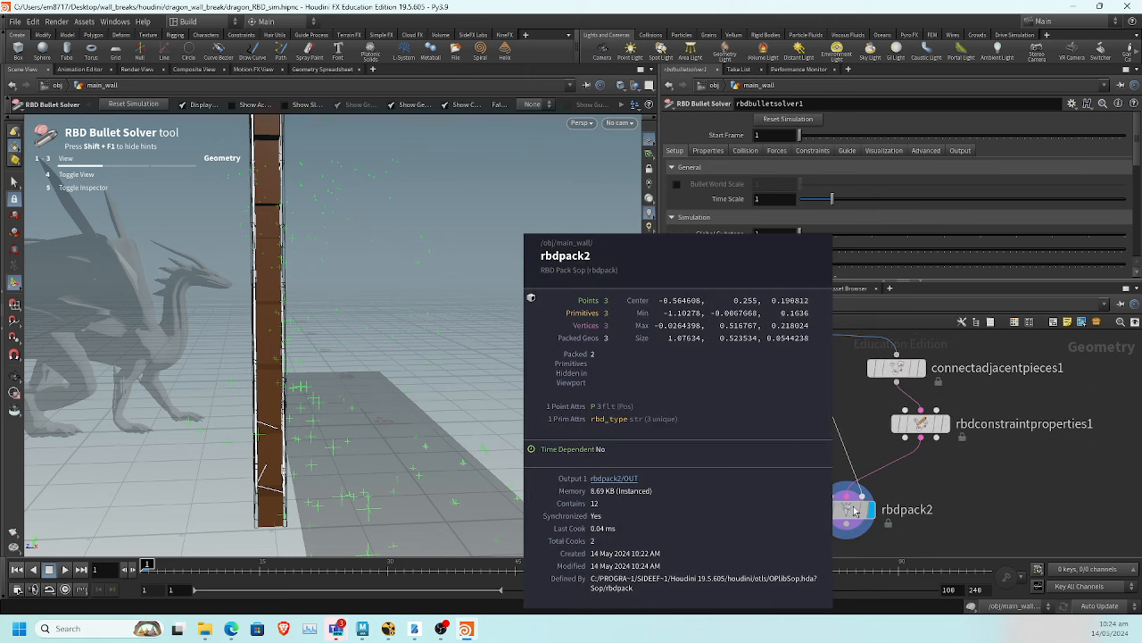
# Connect rbdpack2's output to merge2, check rbdunpack1's result, and display rbdbulletsolver1
pyautogui.moveTo(779, 473); pyautogui.dragTo(949, 453, button='middle')
pyautogui.moveTo(1017, 483); pyautogui.dragTo(764, 408)
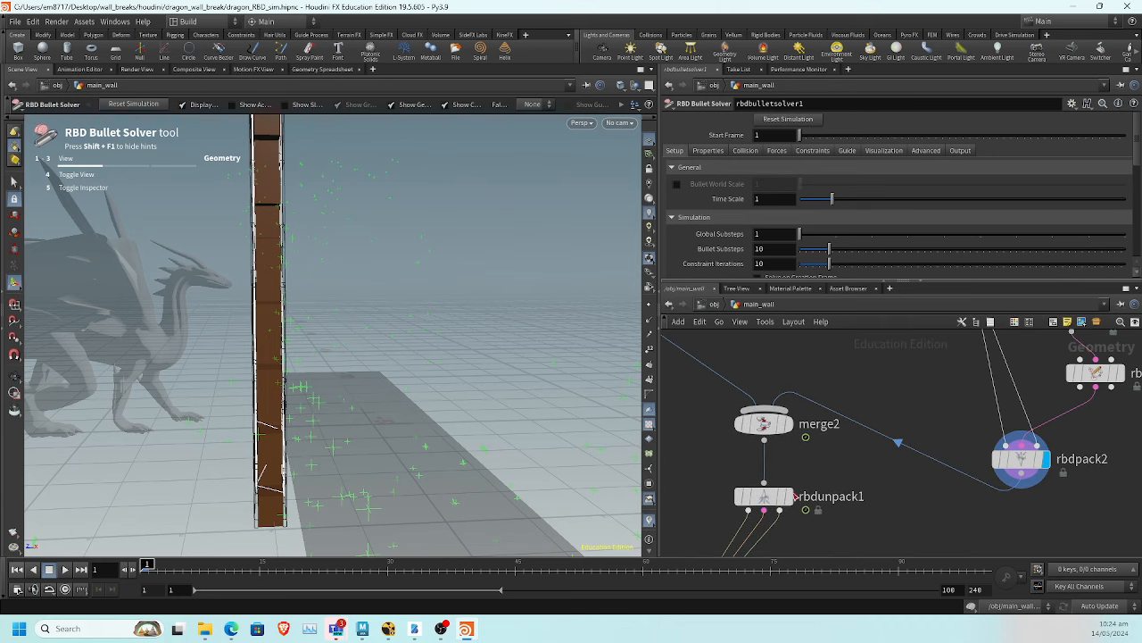
pyautogui.click(789, 500)
pyautogui.moveTo(859, 508); pyautogui.dragTo(885, 394, button='middle')
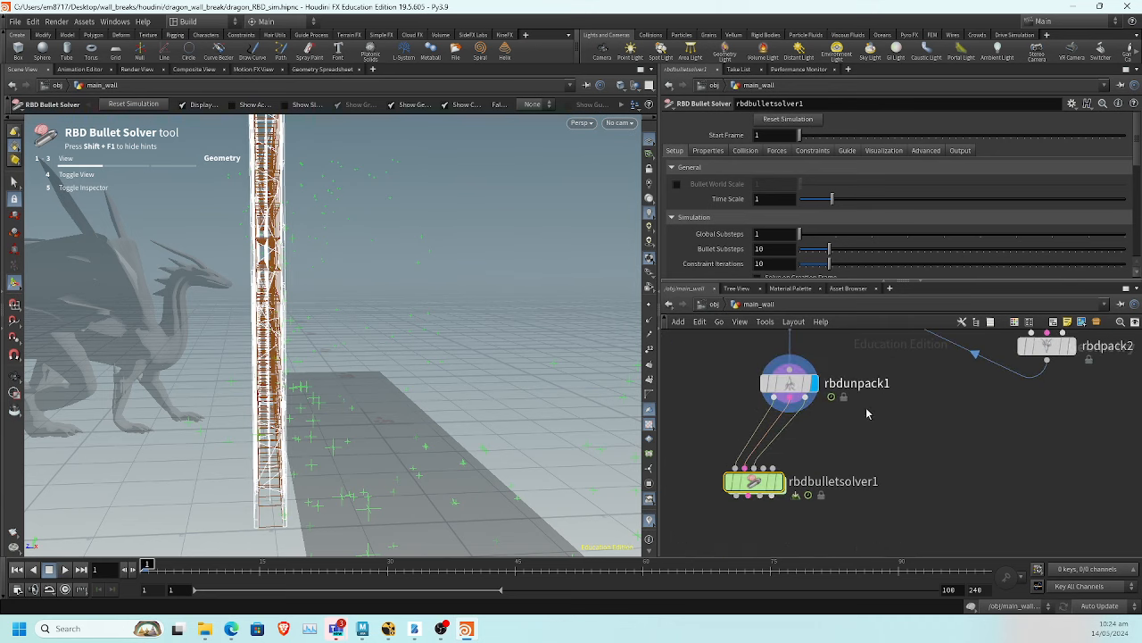
pyautogui.click(782, 484)
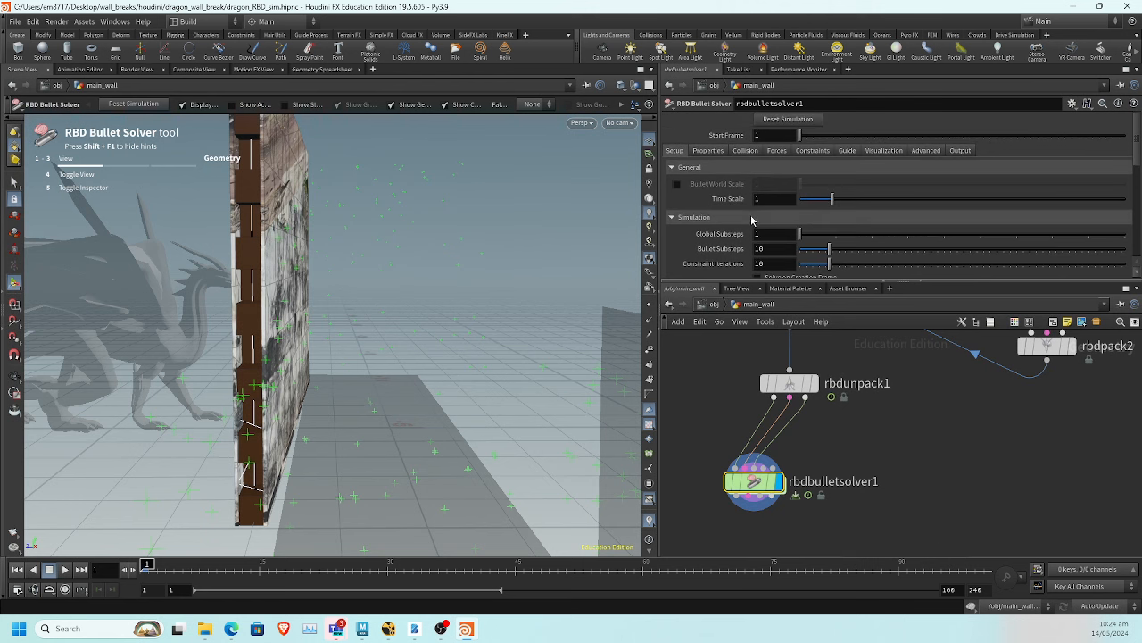
# Set rbdbulletsolver1's ground collision type to Ground Plane
pyautogui.click(746, 149)
pyautogui.scroll(-3, 750, 214)
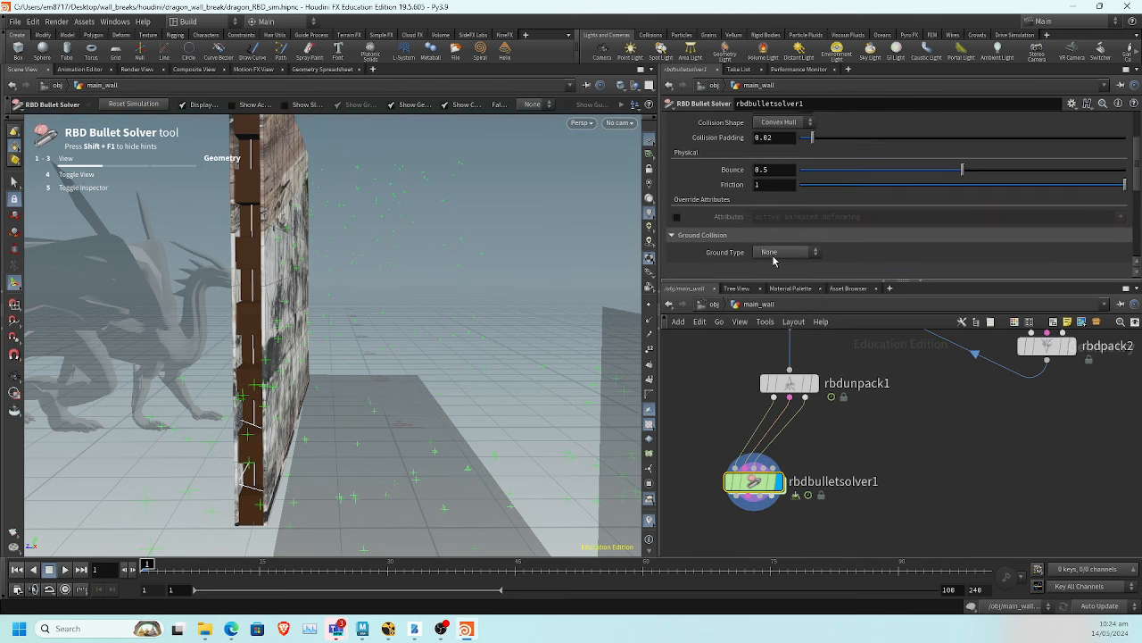
pyautogui.click(786, 252)
pyautogui.click(781, 276)
pyautogui.press('Escape')
# Play the wall simulation up to frame 20 and view the wall edge-on beside the dragon
pyautogui.moveTo(528, 349); pyautogui.dragTo(333, 356)
pyautogui.click(65, 569)
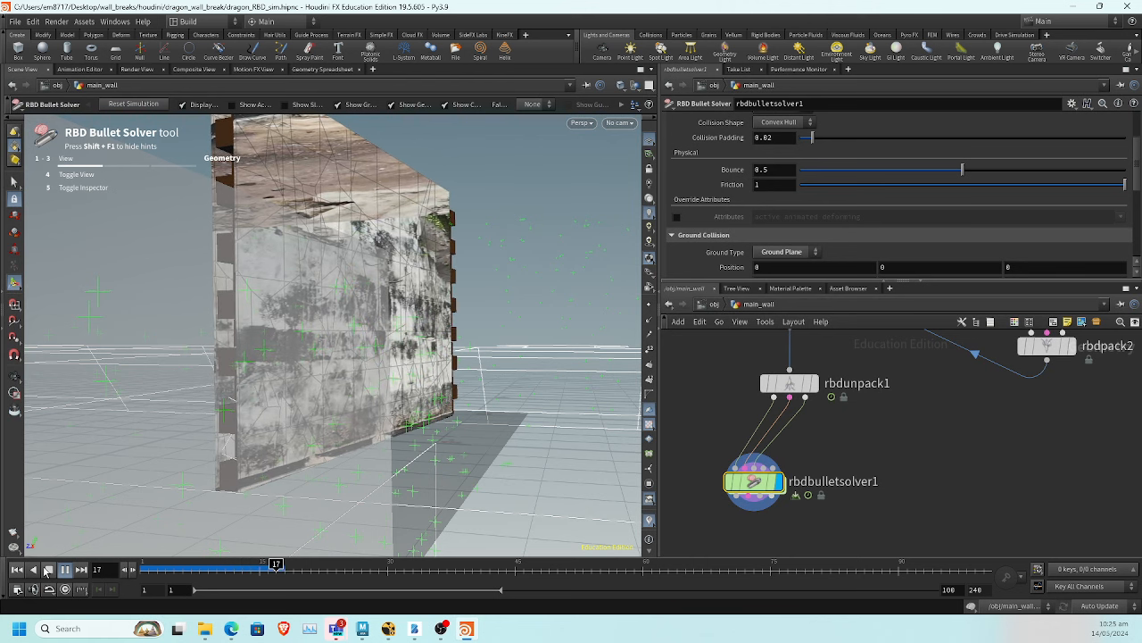
pyautogui.click(48, 569)
pyautogui.keyDown('alt'); pyautogui.moveTo(303, 373); pyautogui.dragTo(169, 393, button='right'); pyautogui.keyUp('alt')
pyautogui.keyDown('alt'); pyautogui.moveTo(168, 393); pyautogui.dragTo(229, 436); pyautogui.keyUp('alt')
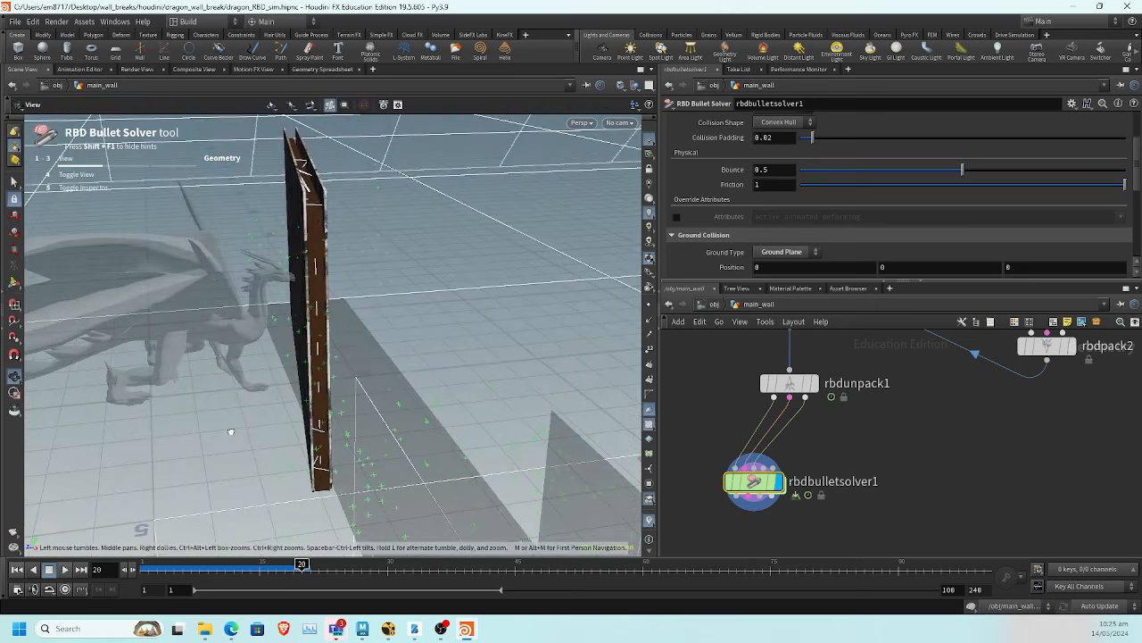
# Continue the simulation to frame 35 to watch the dragon hit the wall, return to frame 1, and inspect the intact wall
pyautogui.click(66, 568)
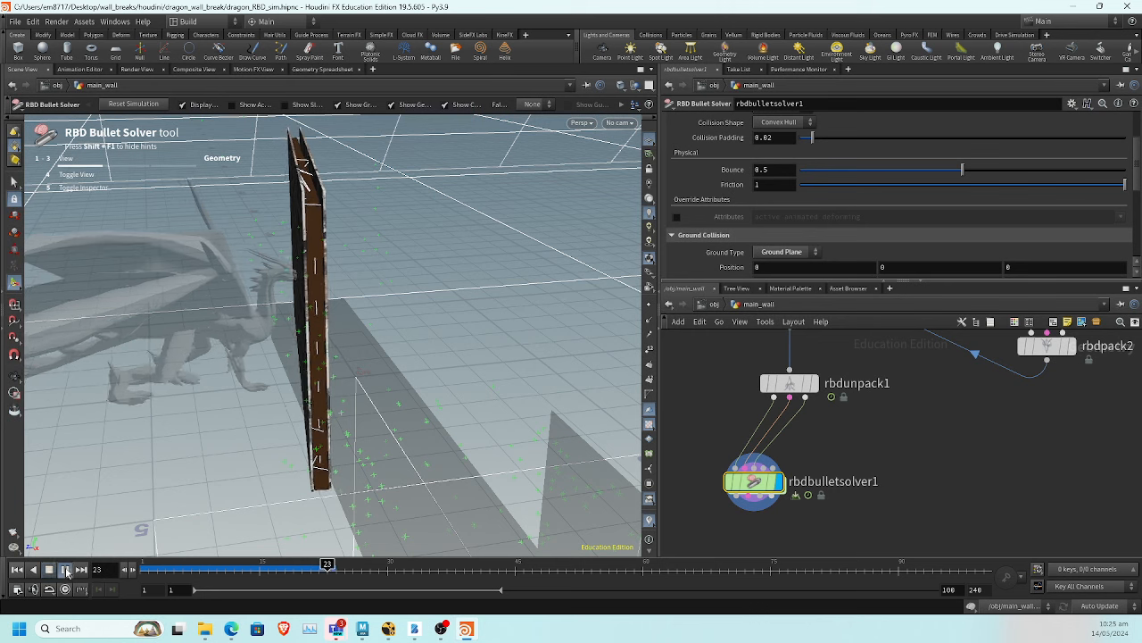
pyautogui.click(48, 571)
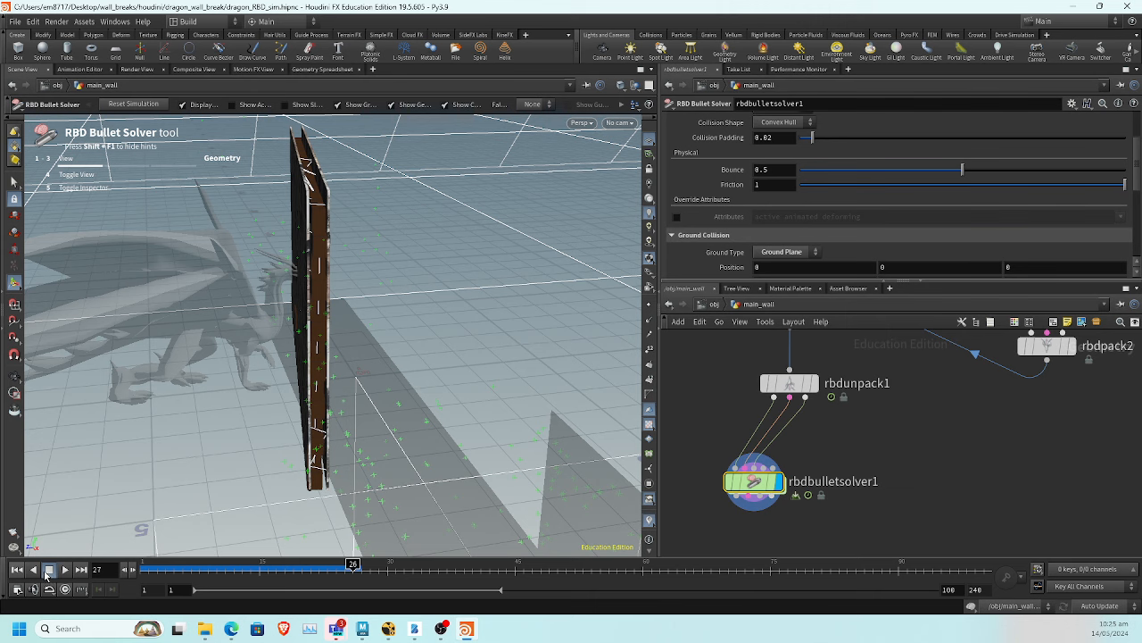
pyautogui.click(65, 571)
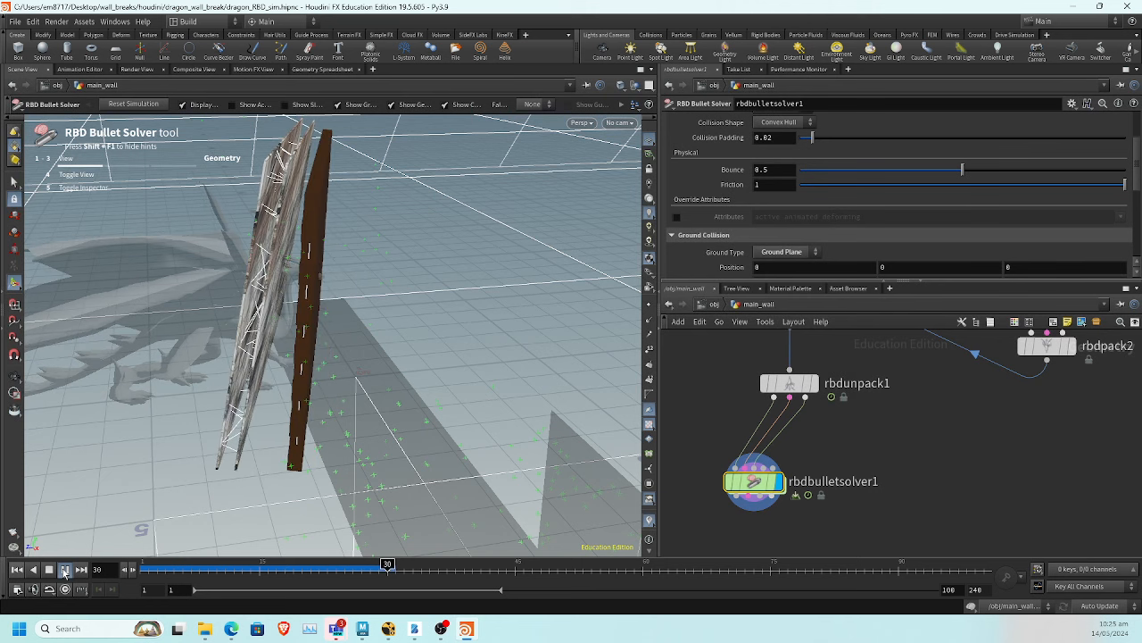
pyautogui.click(49, 570)
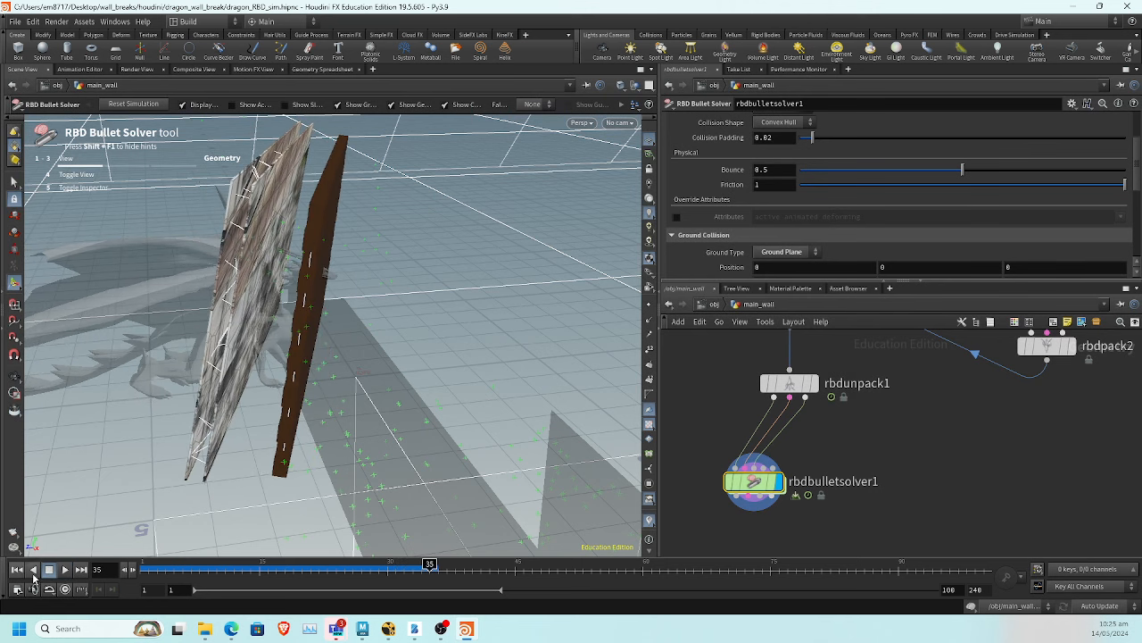
pyautogui.click(17, 569)
pyautogui.press('Escape')
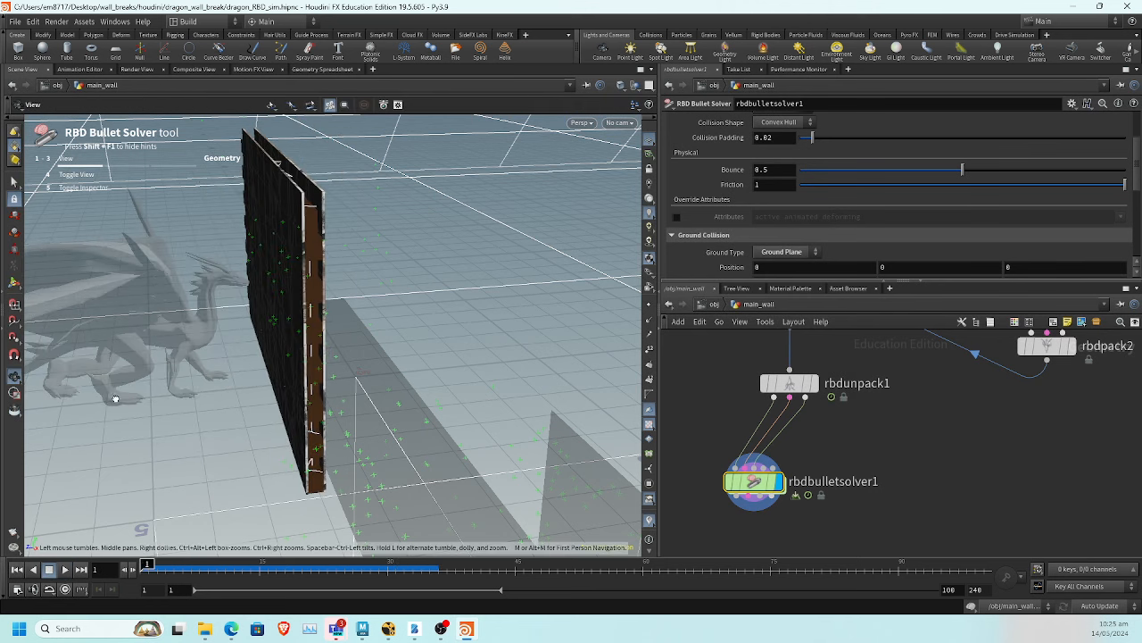
pyautogui.moveTo(120, 399); pyautogui.dragTo(109, 380)
pyautogui.press('Return')
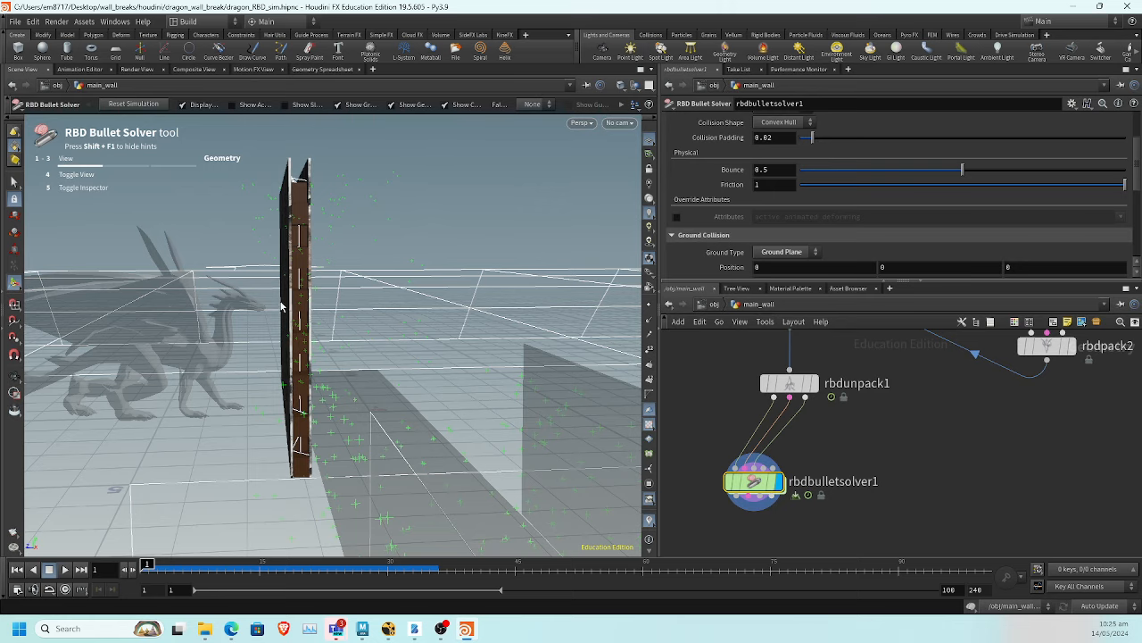
pyautogui.press('Escape')
pyautogui.moveTo(271, 295)
pyautogui.mouseDown()
pyautogui.moveTo(120, 288)
pyautogui.moveTo(62, 334)
pyautogui.moveTo(167, 257)
pyautogui.moveTo(223, 330)
pyautogui.moveTo(266, 314)
pyautogui.mouseUp()
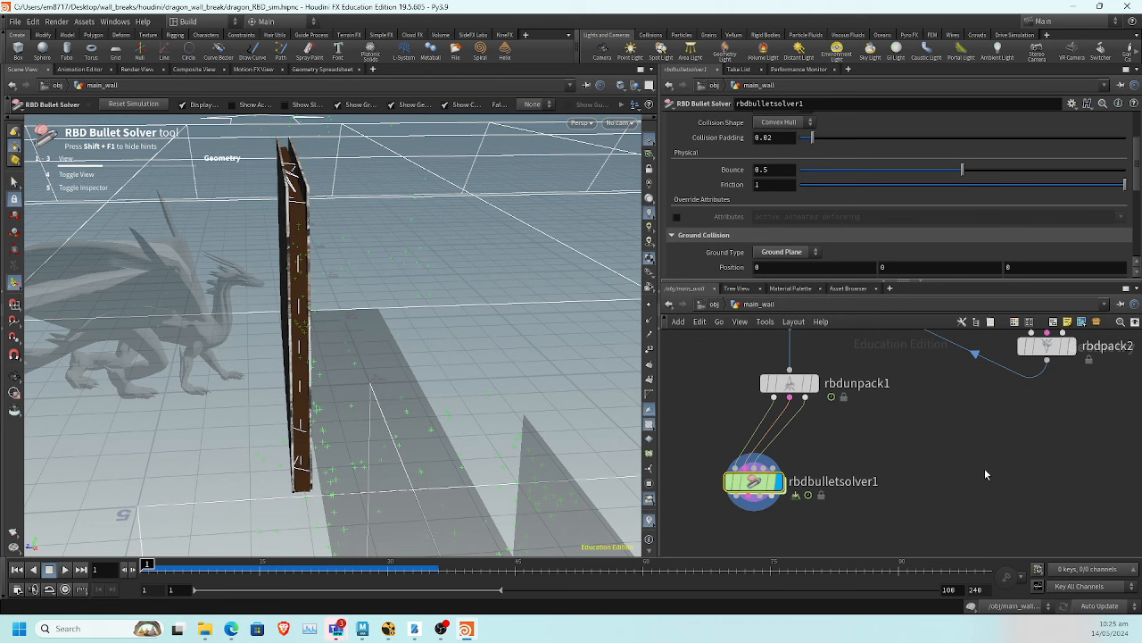
# Add an Object Merge node beside rbdbulletsolver1 and move the solver further below rbdunpack1
pyautogui.moveTo(986, 474); pyautogui.dragTo(911, 457, button='middle')
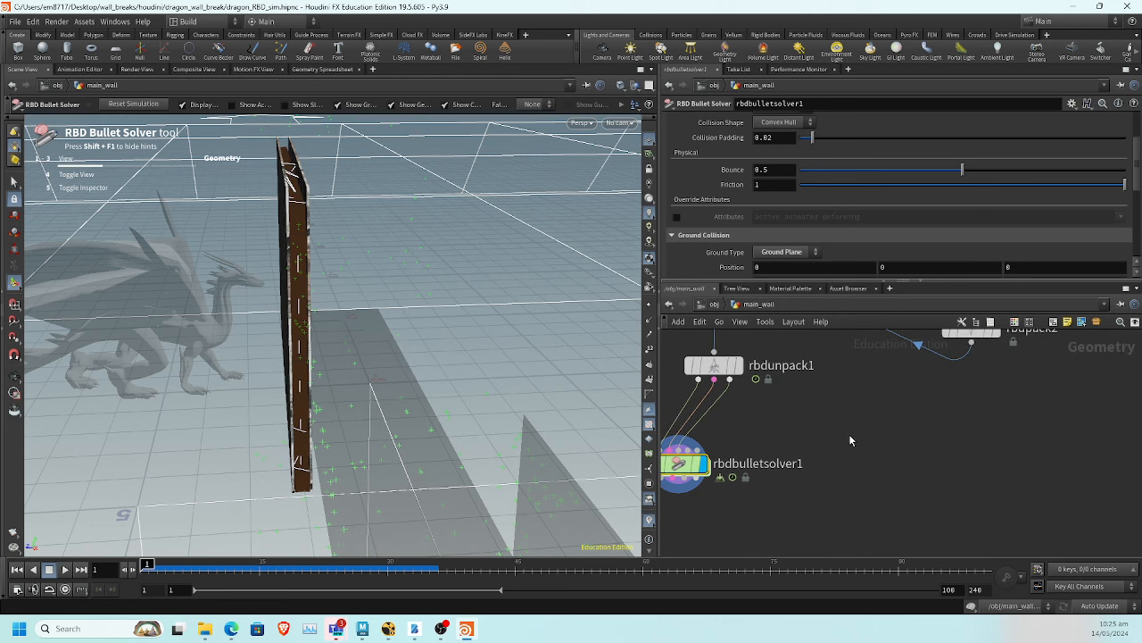
pyautogui.press('Tab')
pyautogui.write('obje')
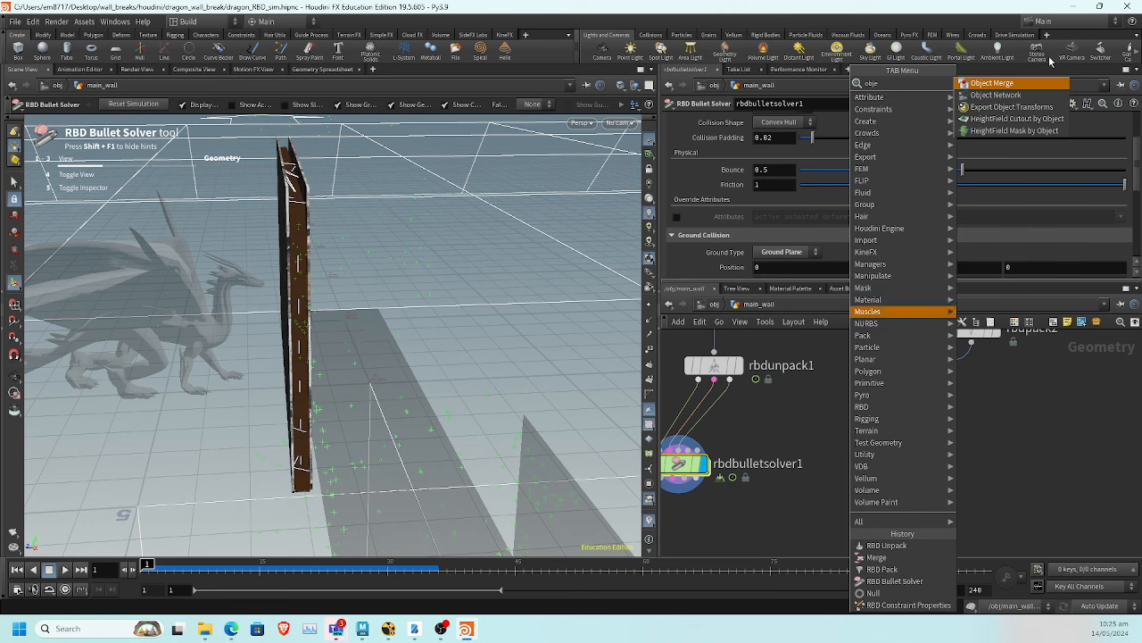
pyautogui.click(1005, 82)
pyautogui.click(904, 434)
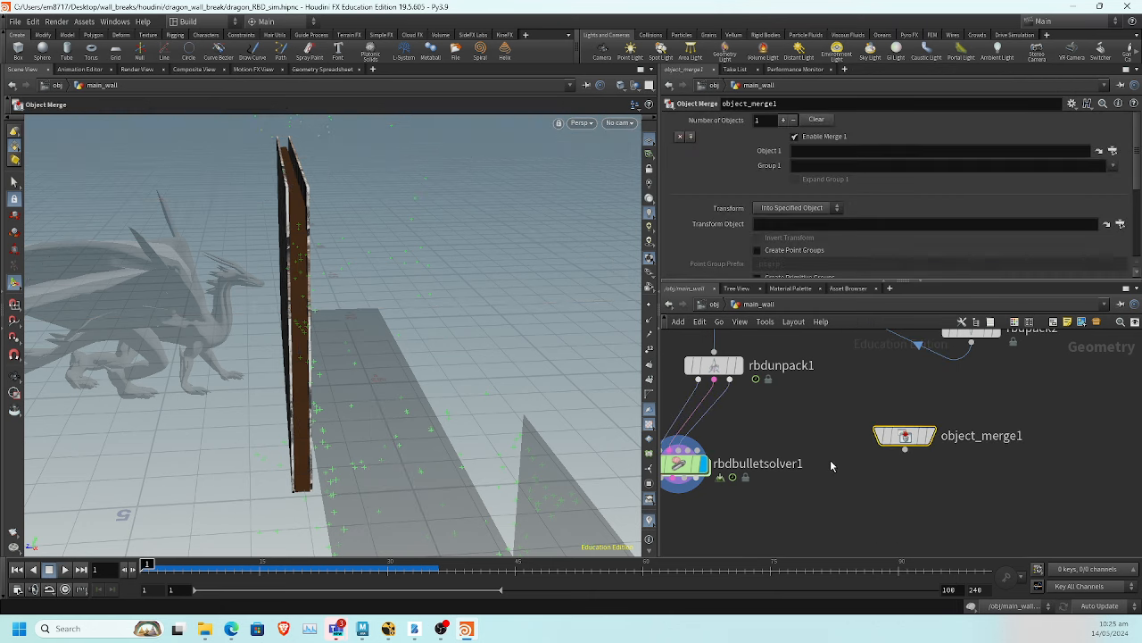
pyautogui.moveTo(719, 442); pyautogui.dragTo(719, 515)
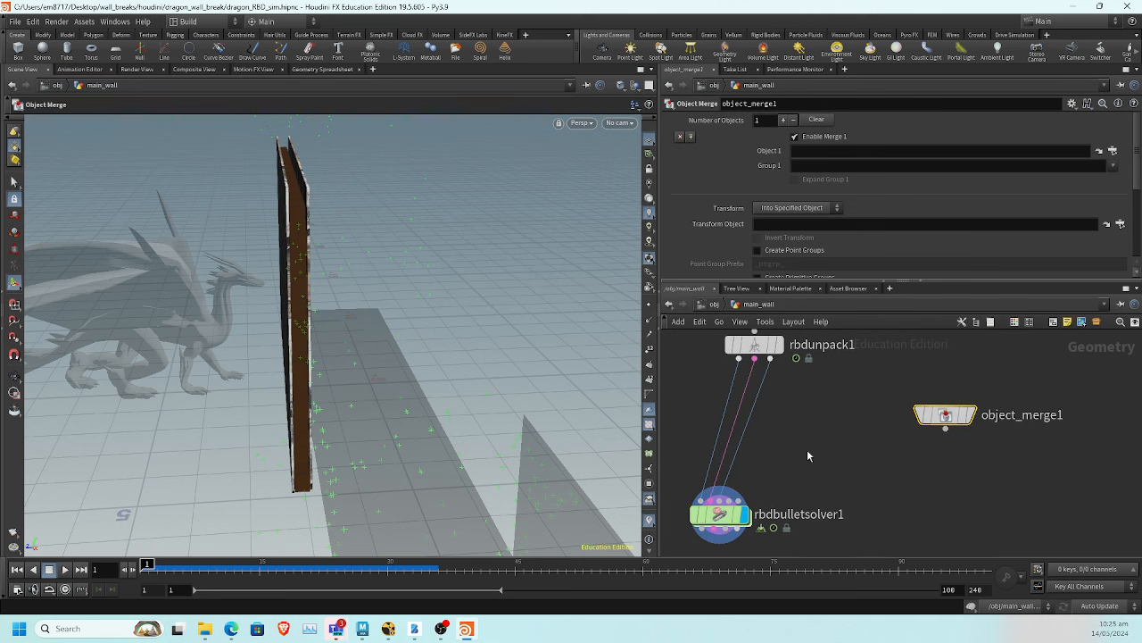
# Examine the dragon object's network and its out_dragon_geo output, and return to the main_wall network
pyautogui.moveTo(888, 428); pyautogui.dragTo(862, 449, button='middle')
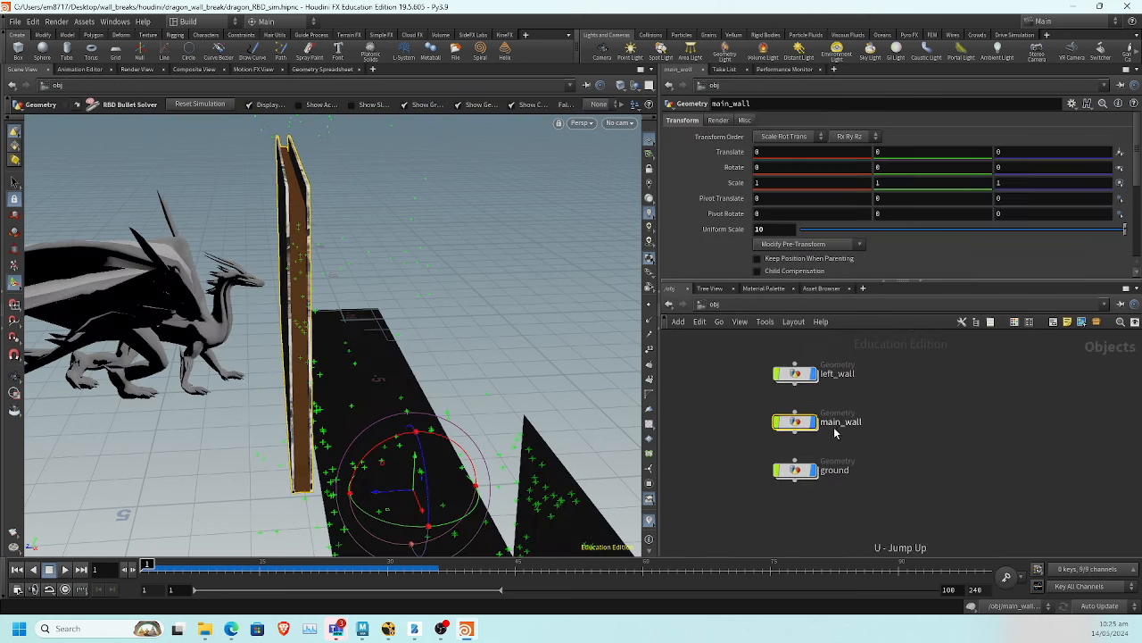
pyautogui.press('u')
pyautogui.press('h')
pyautogui.scroll(3, 830, 446)
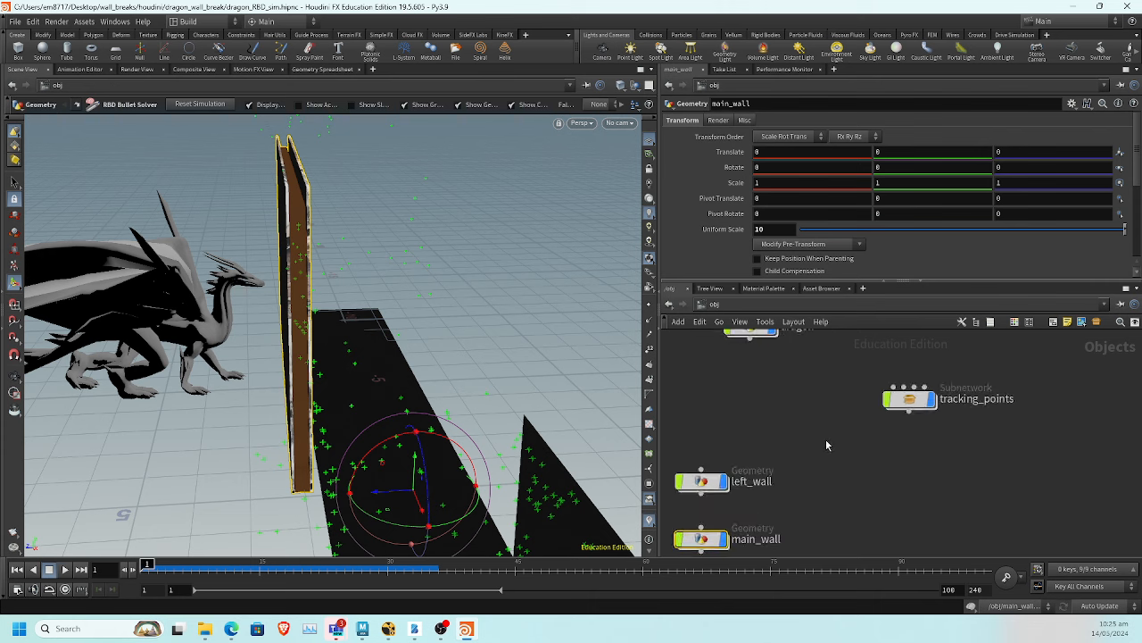
pyautogui.doubleClick(755, 403)
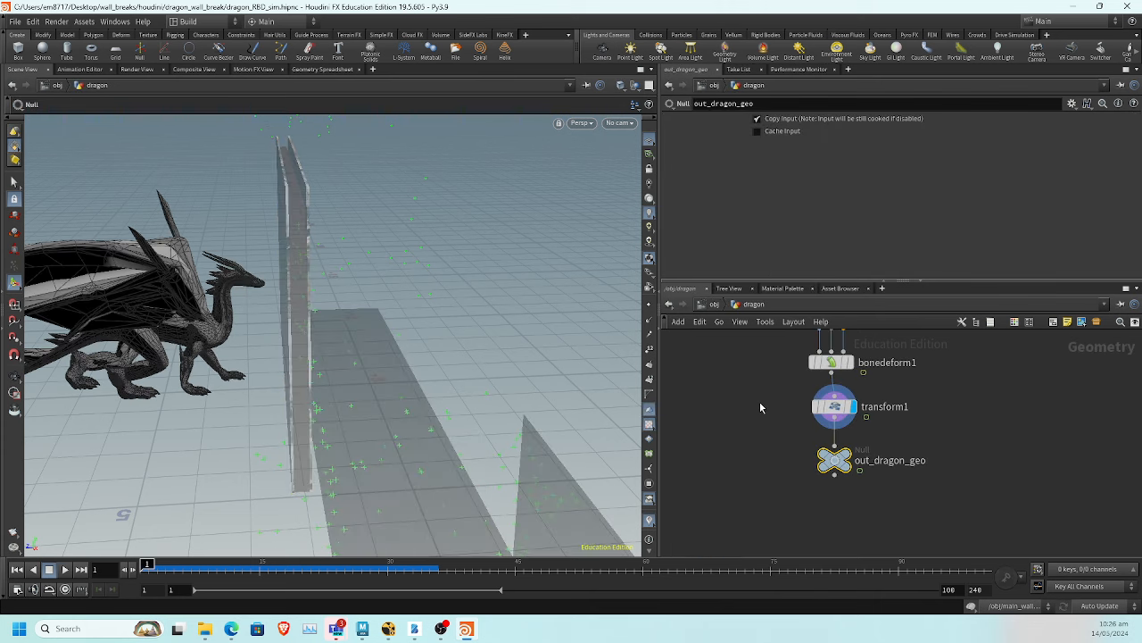
pyautogui.press('h')
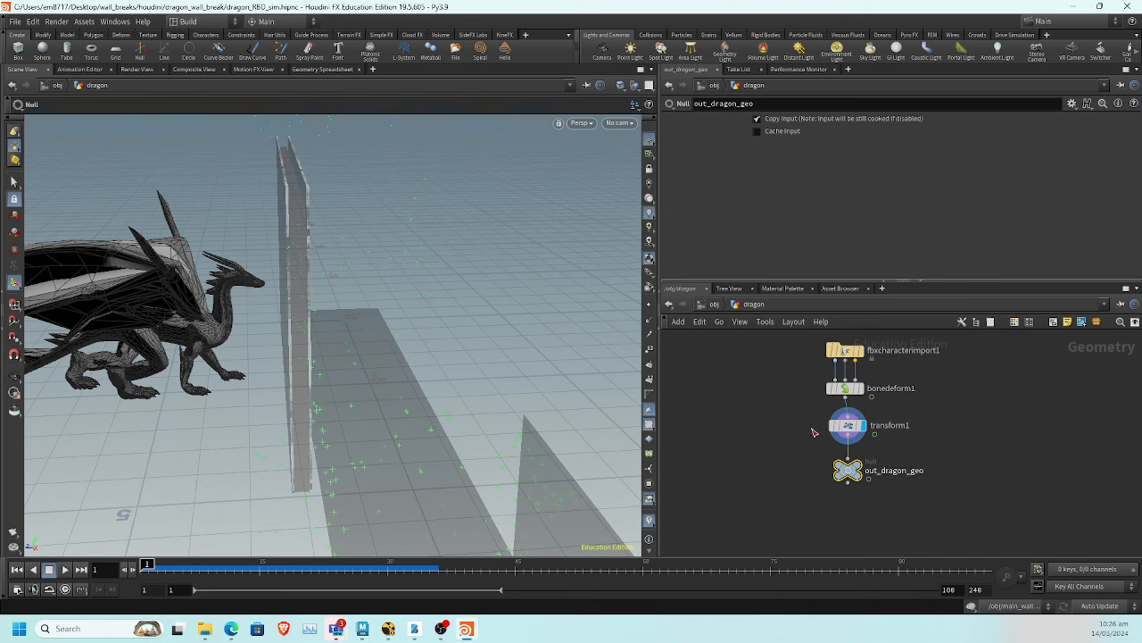
pyautogui.press('u')
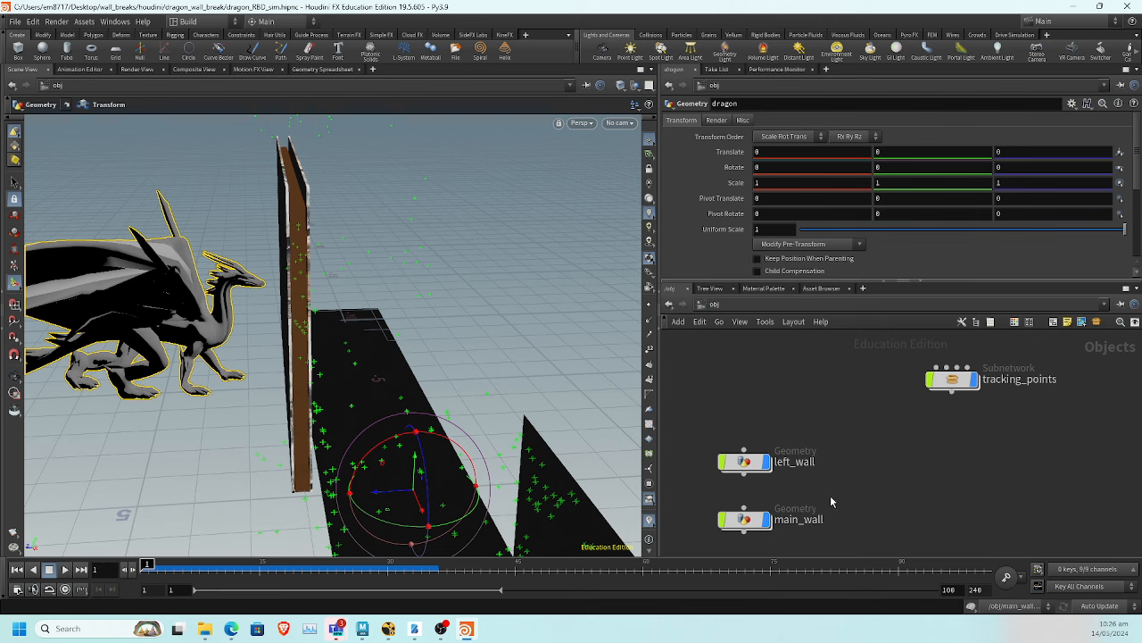
pyautogui.moveTo(830, 496); pyautogui.dragTo(842, 398, button='middle')
pyautogui.doubleClick(766, 424)
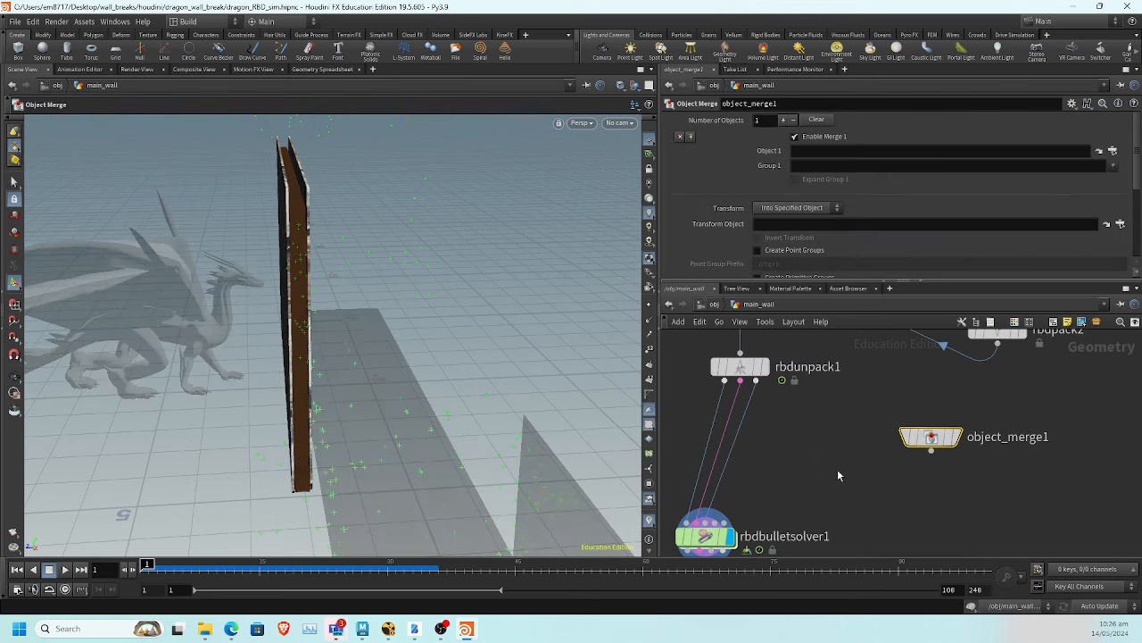
pyautogui.moveTo(839, 476); pyautogui.dragTo(823, 429, button='middle')
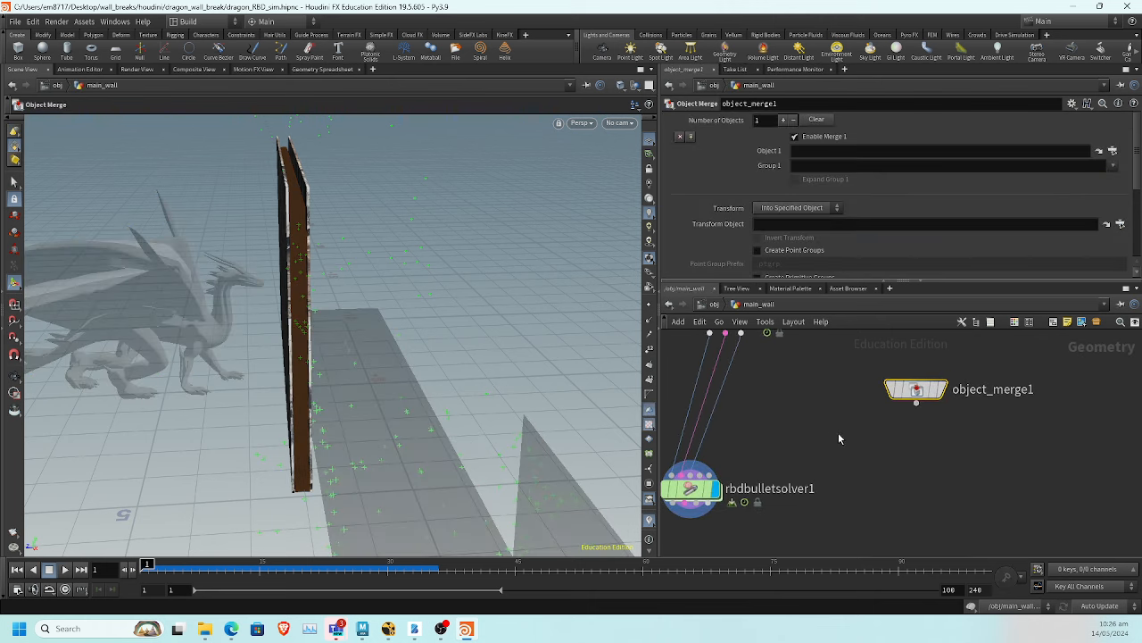
# Set object_merge1's Object 1 to /obj/dragon/out_dragon_geo
pyautogui.click(1113, 151)
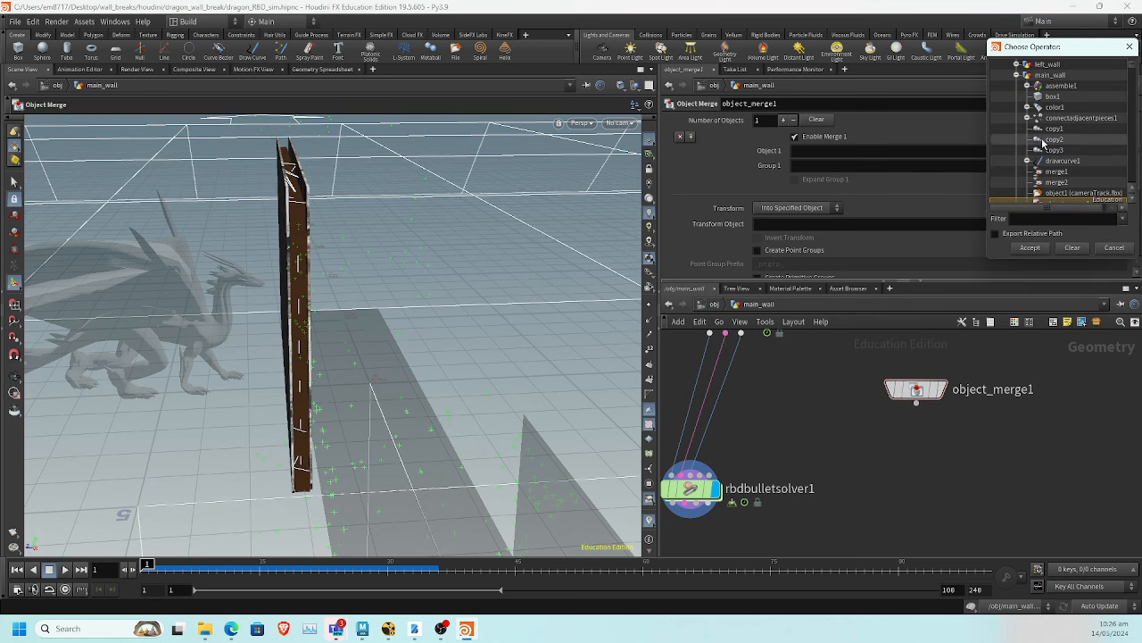
pyautogui.scroll(2, 1026, 134)
pyautogui.click(1018, 118)
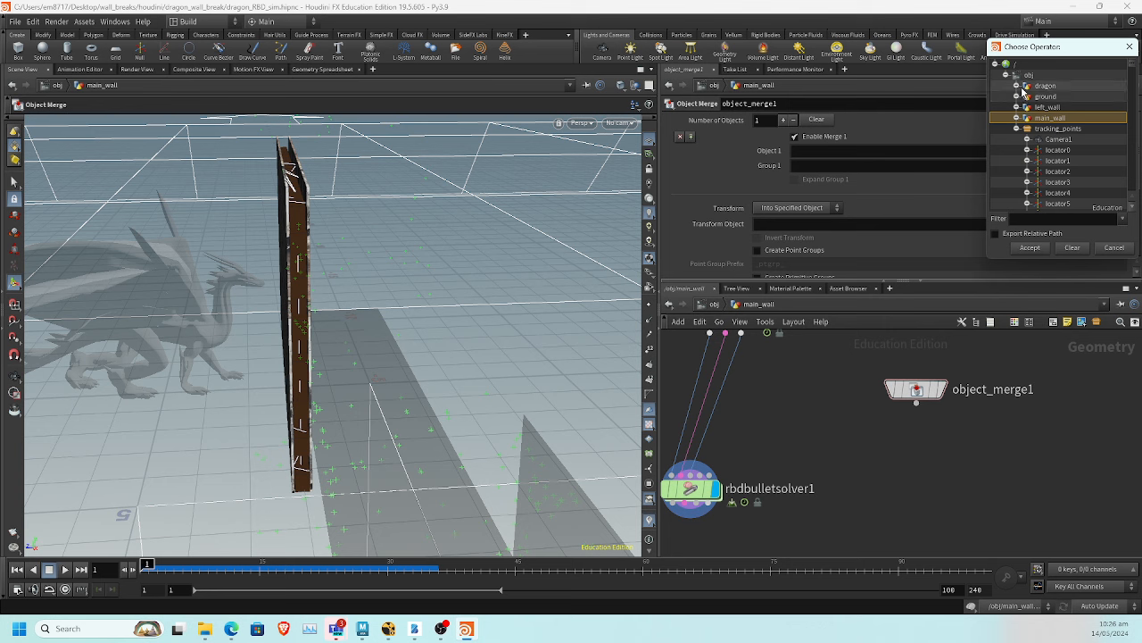
pyautogui.click(1016, 86)
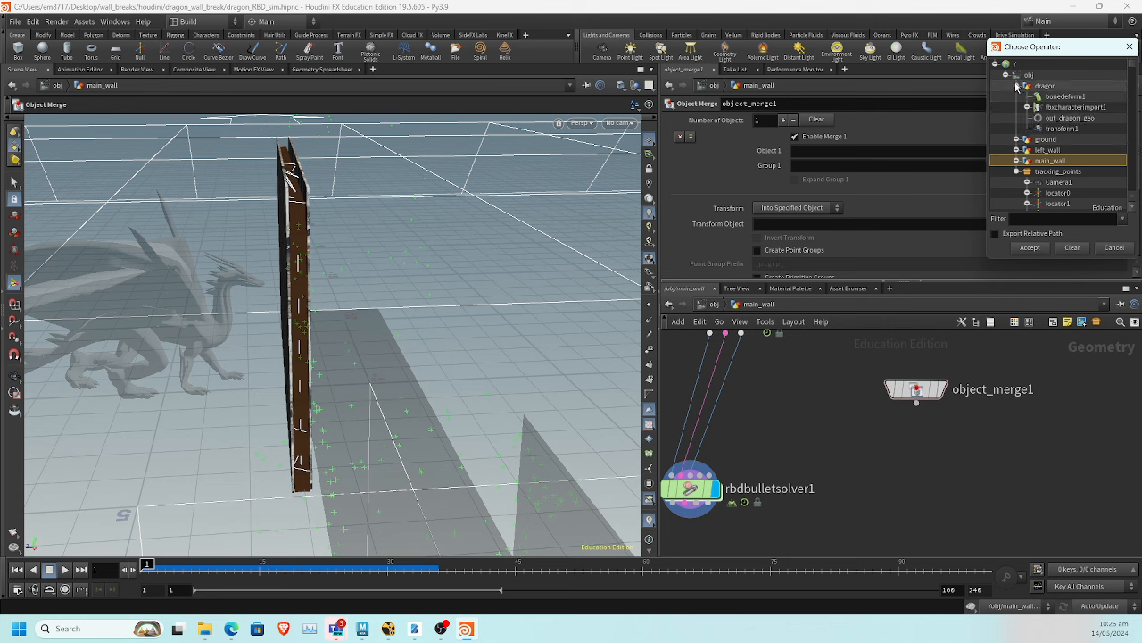
pyautogui.click(1070, 118)
pyautogui.click(1030, 247)
# Connect object_merge1 to rbdbulletsolver1's collision geometry input and set the solver's collision type to Deforming
pyautogui.moveTo(934, 411); pyautogui.dragTo(1000, 402, button='middle')
pyautogui.moveTo(1002, 392); pyautogui.dragTo(786, 477)
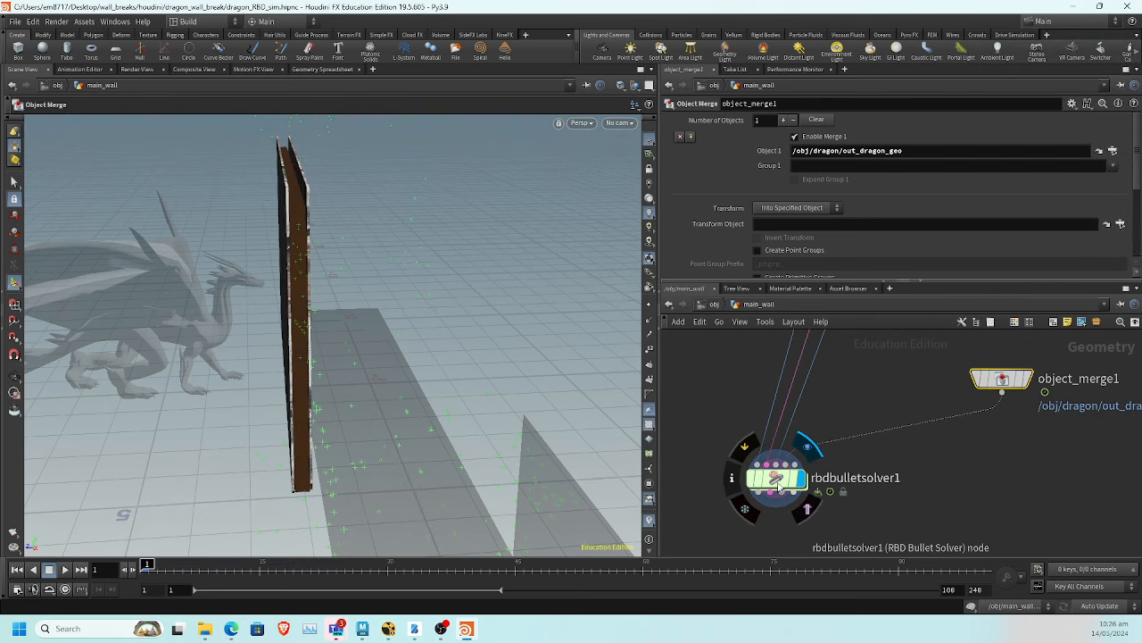
pyautogui.click(773, 480)
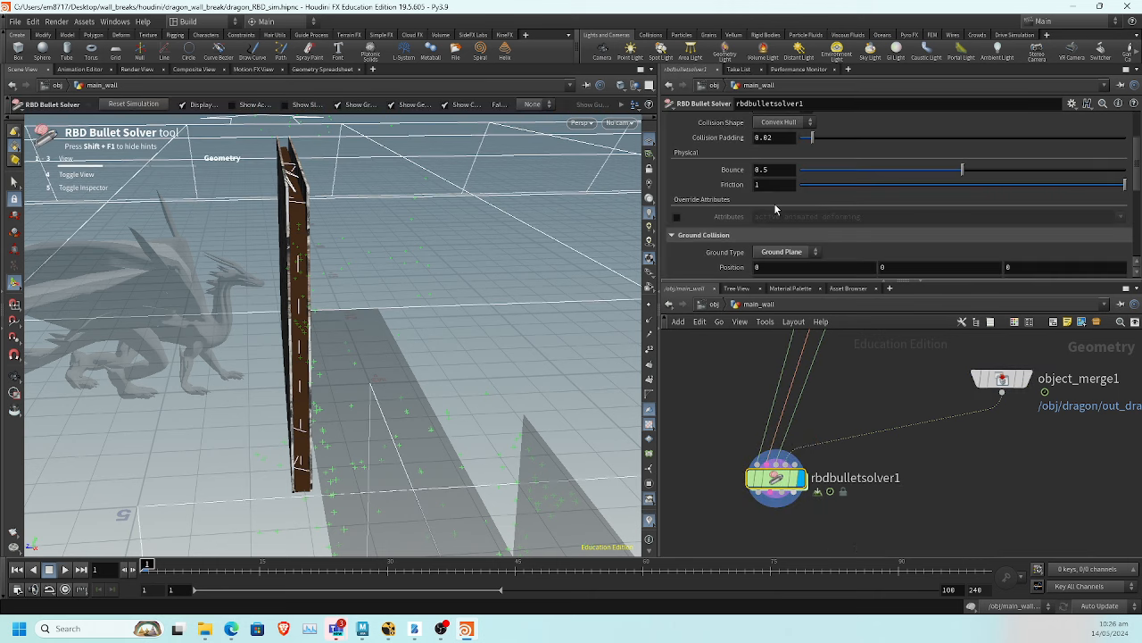
pyautogui.scroll(-1, 773, 203)
pyautogui.scroll(4, 773, 204)
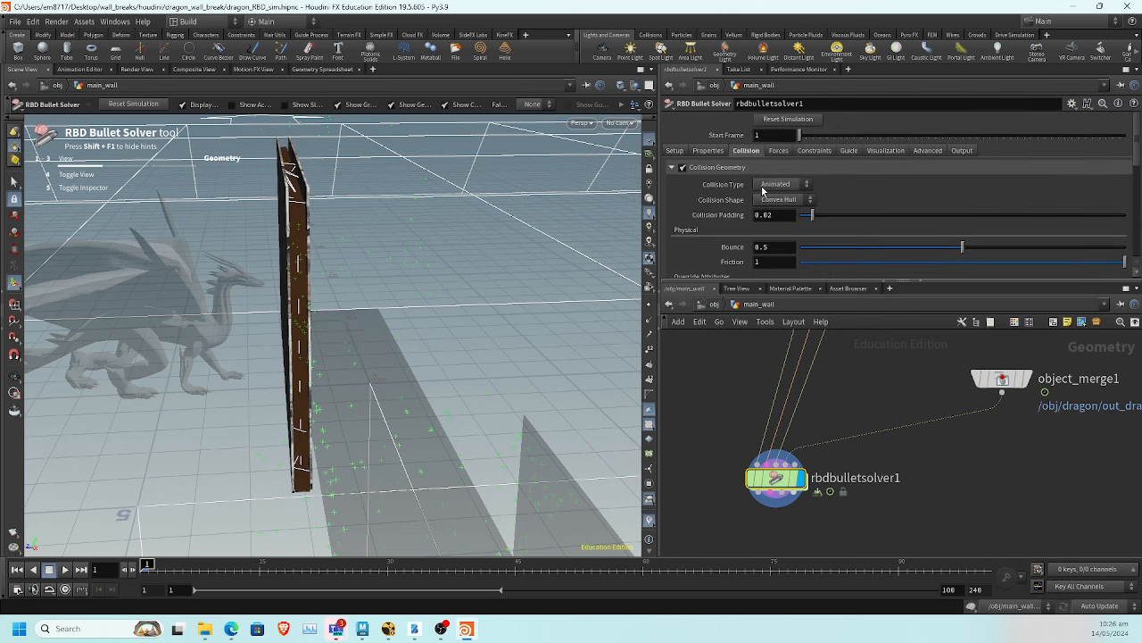
pyautogui.click(775, 185)
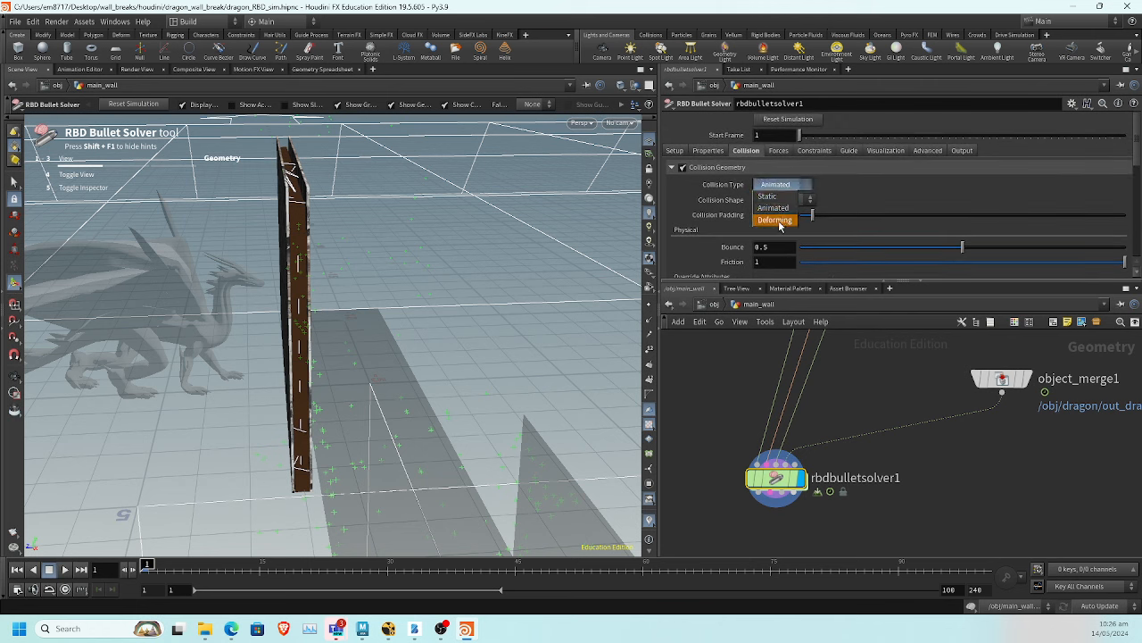
pyautogui.click(778, 222)
# Play the simulation to about frame 20 to check the dragon collision, return to frame 1, and view the wall's face
pyautogui.click(67, 570)
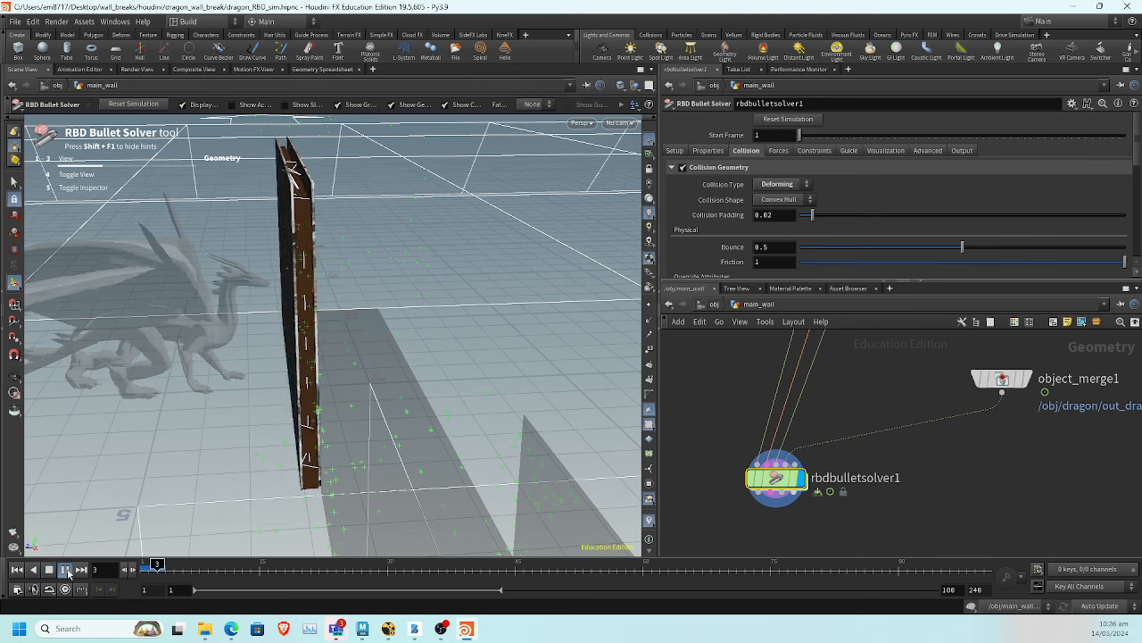
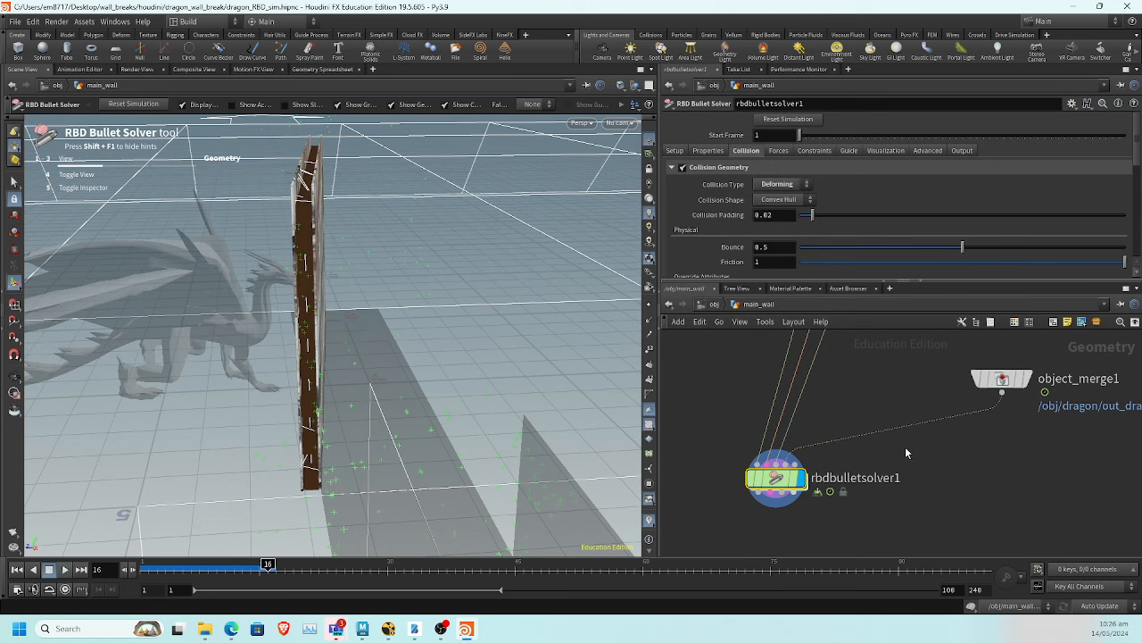
pyautogui.click(50, 569)
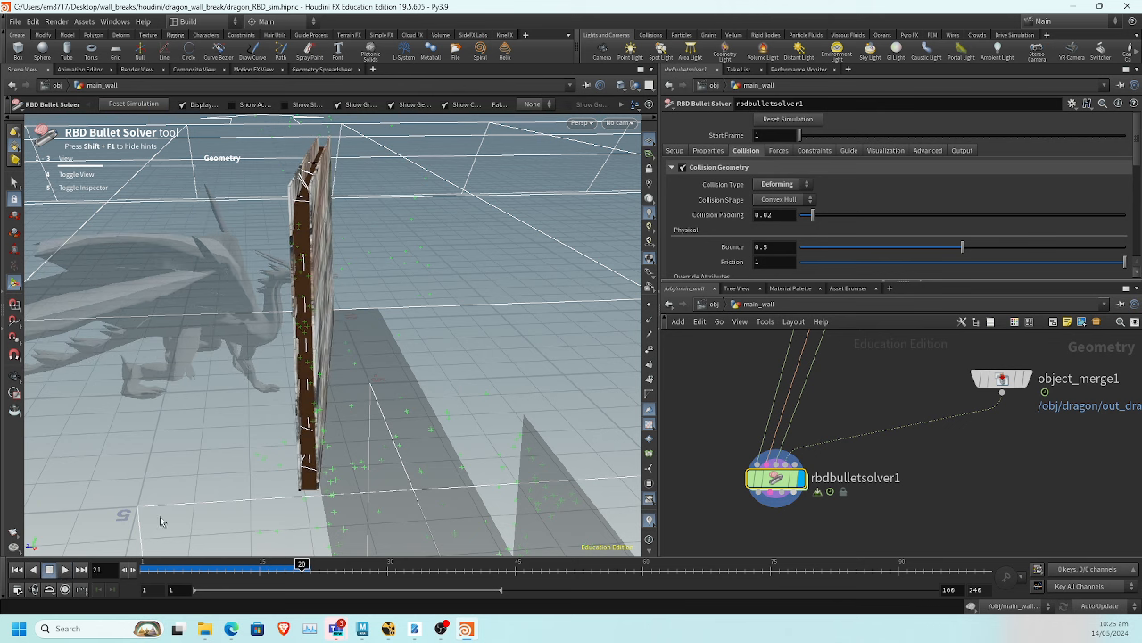
pyautogui.moveTo(184, 567); pyautogui.dragTo(141, 565)
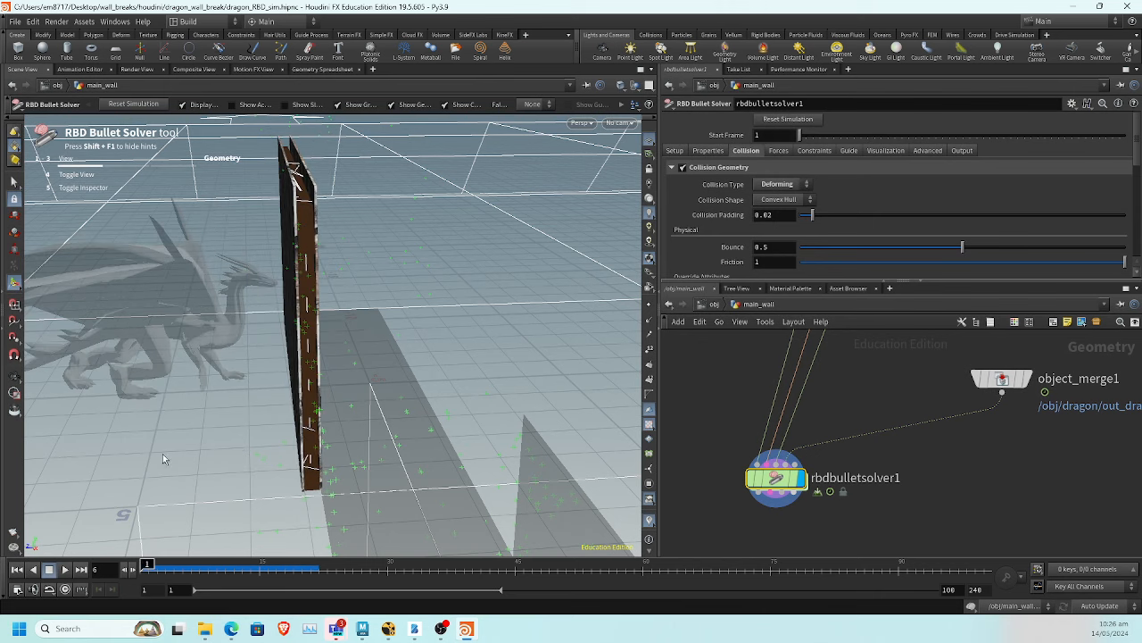
pyautogui.press('space')
pyautogui.moveTo(288, 390); pyautogui.dragTo(201, 361)
# Rename the brick branch's rbdconstraintproperties1 node to glue_bricks
pyautogui.moveTo(882, 379); pyautogui.dragTo(790, 533, button='middle')
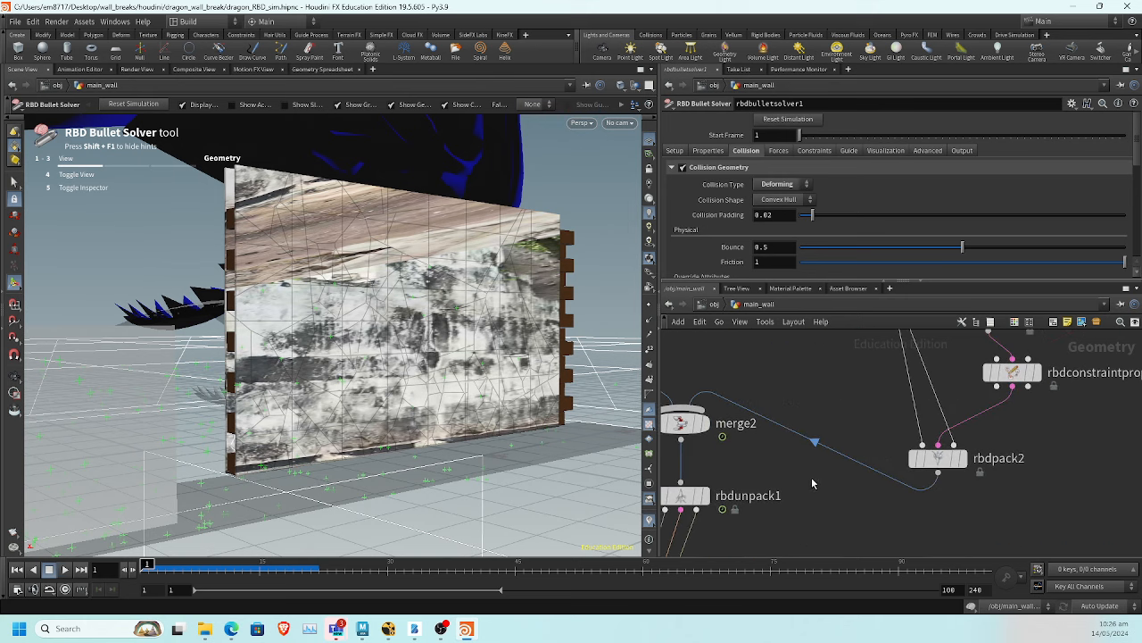
pyautogui.scroll(-4, 812, 478)
pyautogui.scroll(3, 819, 474)
pyautogui.moveTo(1047, 441); pyautogui.dragTo(1029, 501, button='middle')
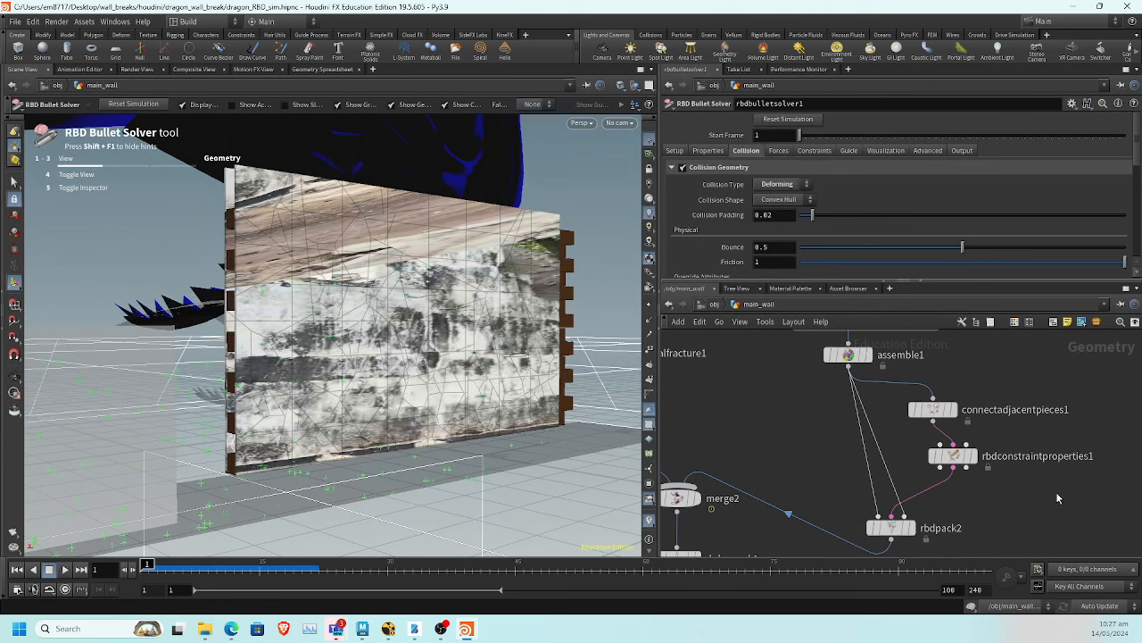
pyautogui.doubleClick(1039, 456)
pyautogui.moveTo(986, 456); pyautogui.dragTo(793, 479)
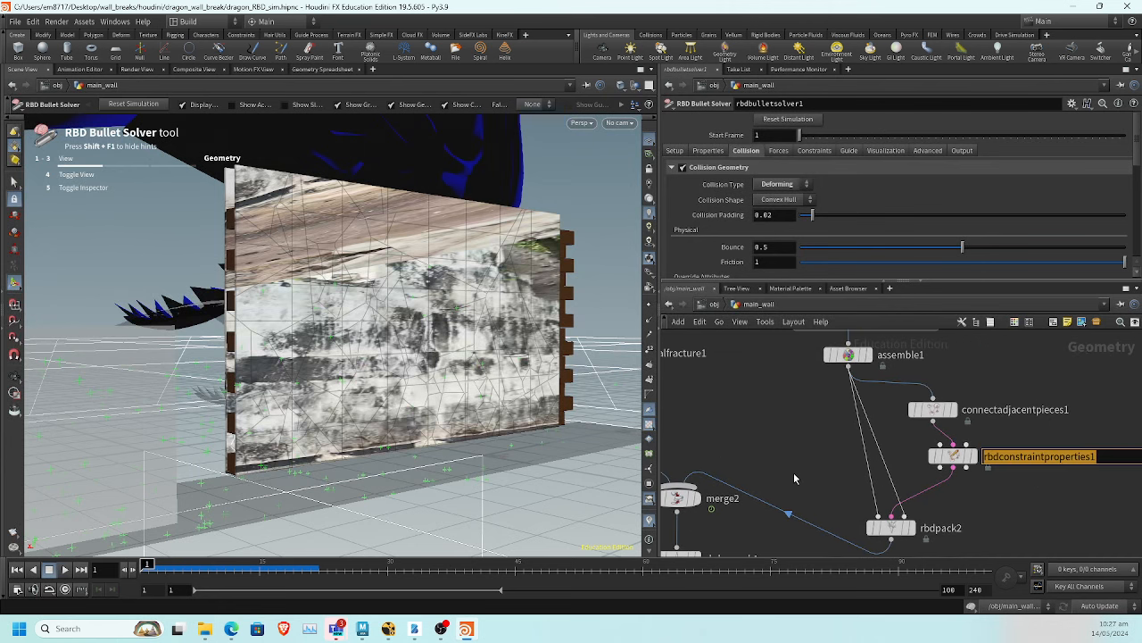
pyautogui.write('glue_bricks')
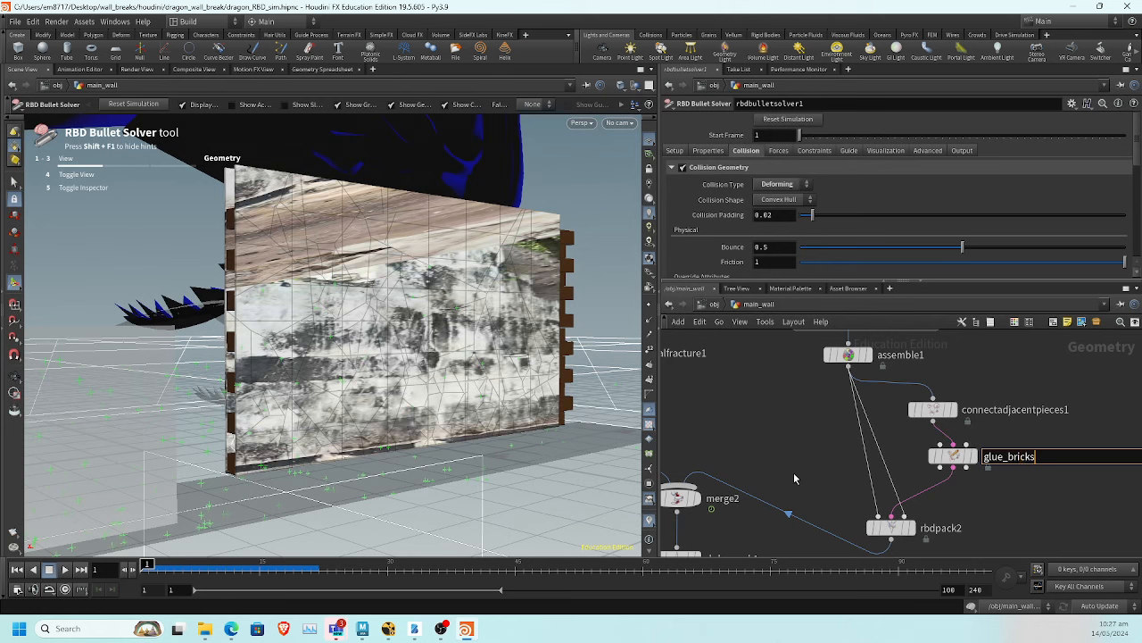
pyautogui.press('Return')
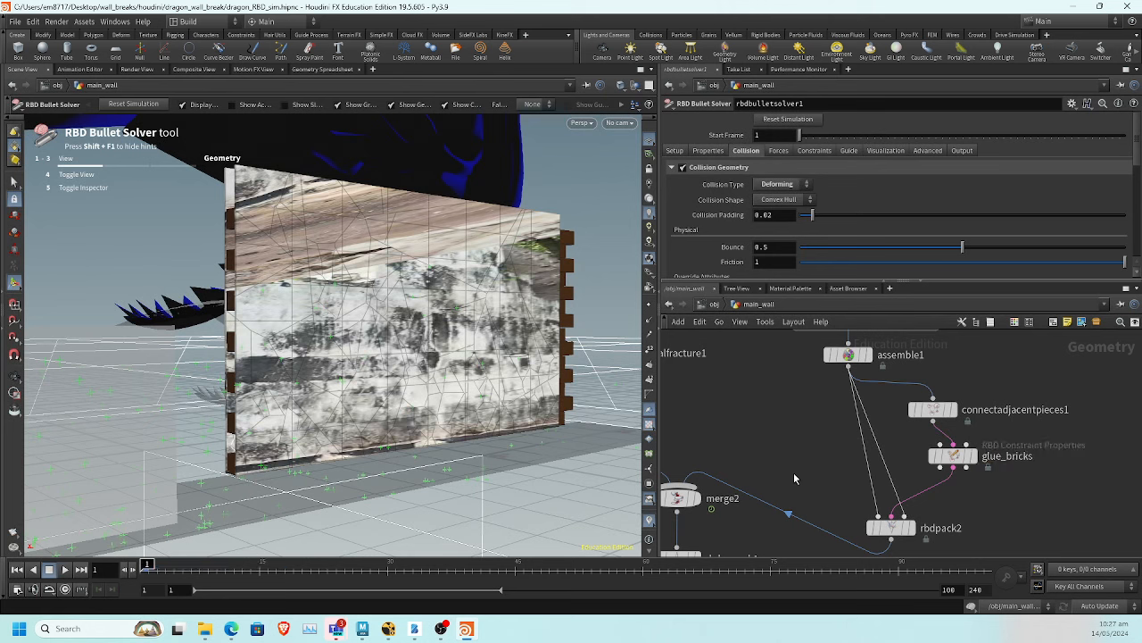
# Check glue_bricks' constraint settings and set rbdmaterialfracture1's primary glue strength to 1
pyautogui.click(953, 457)
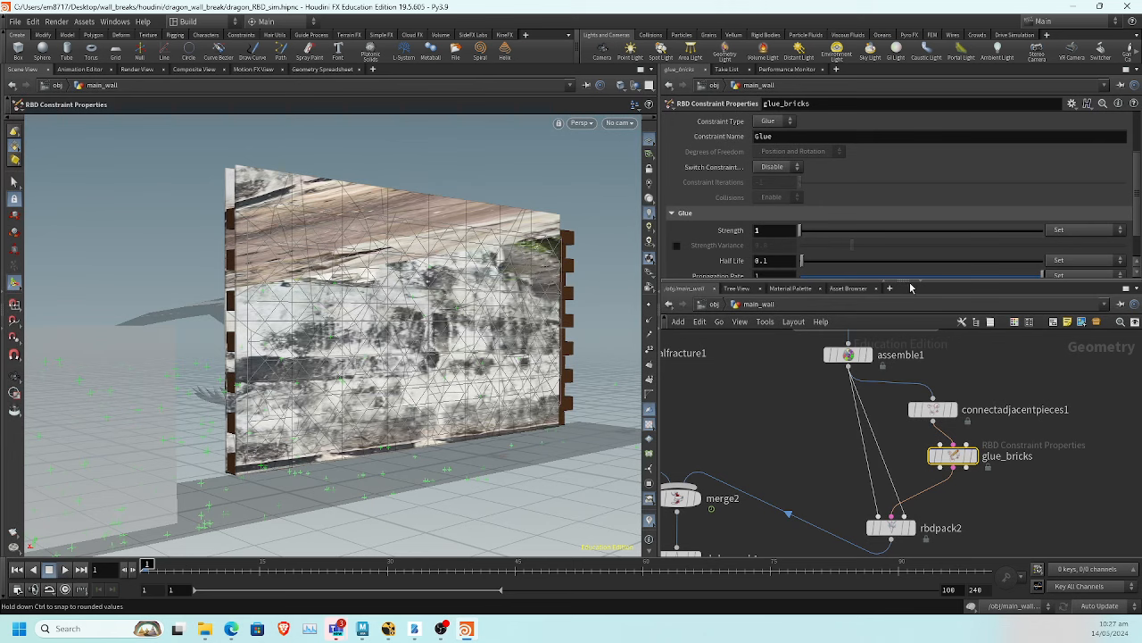
pyautogui.moveTo(773, 431); pyautogui.dragTo(1055, 495, button='middle')
pyautogui.moveTo(1024, 451); pyautogui.dragTo(951, 409, button='middle')
pyautogui.click(814, 420)
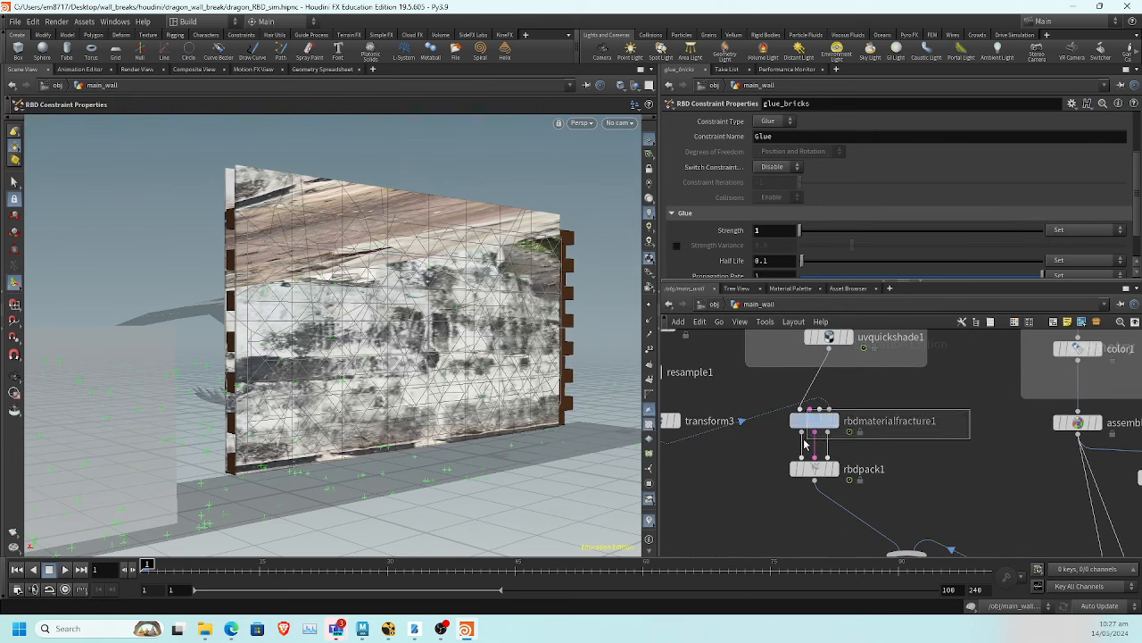
pyautogui.scroll(-3, 808, 236)
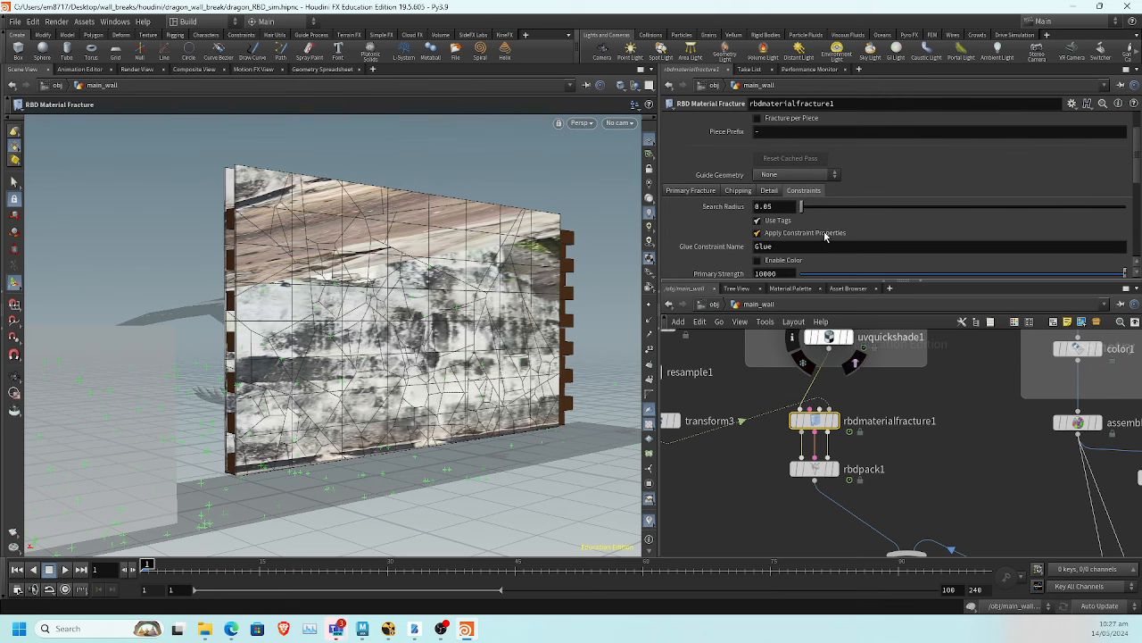
pyautogui.scroll(-2, 816, 215)
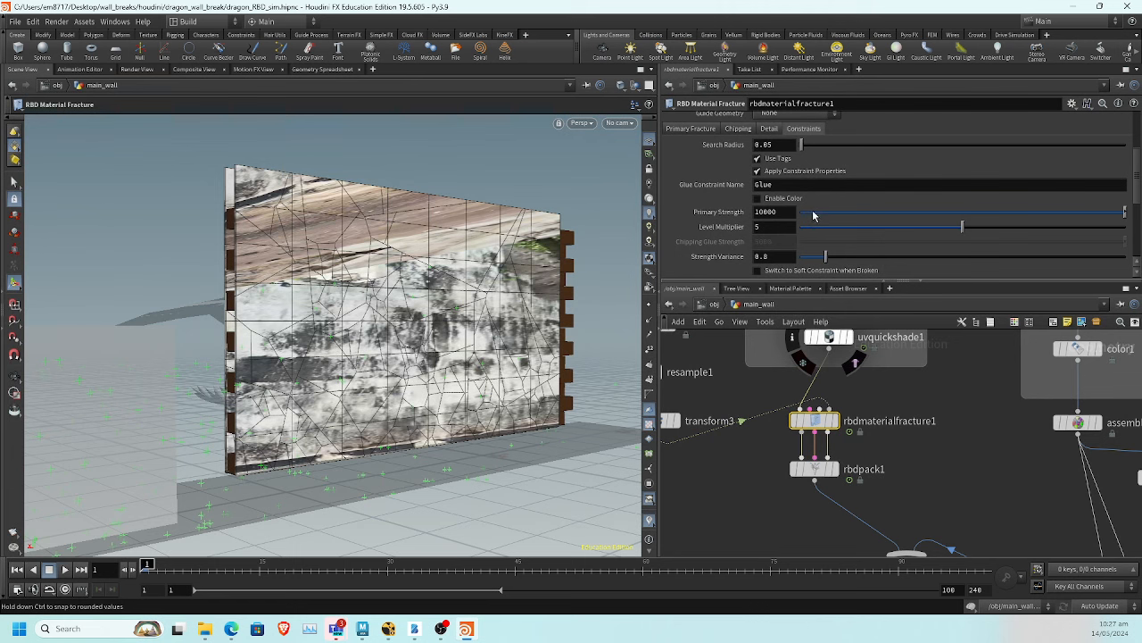
pyautogui.scroll(2, 814, 216)
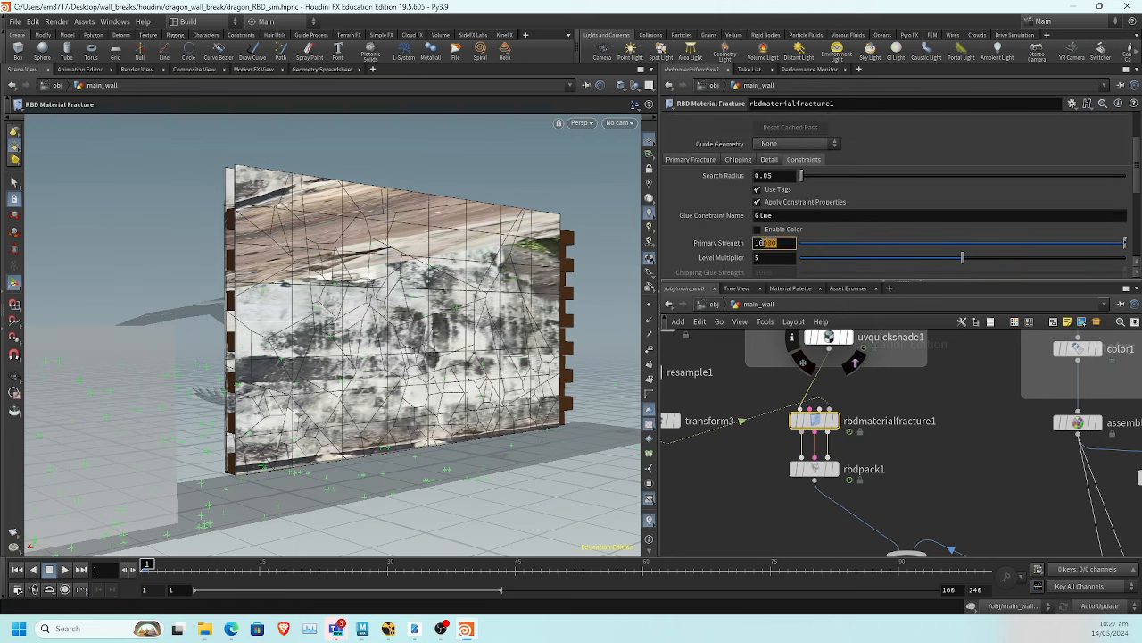
pyautogui.write('1')
pyautogui.press('Return')
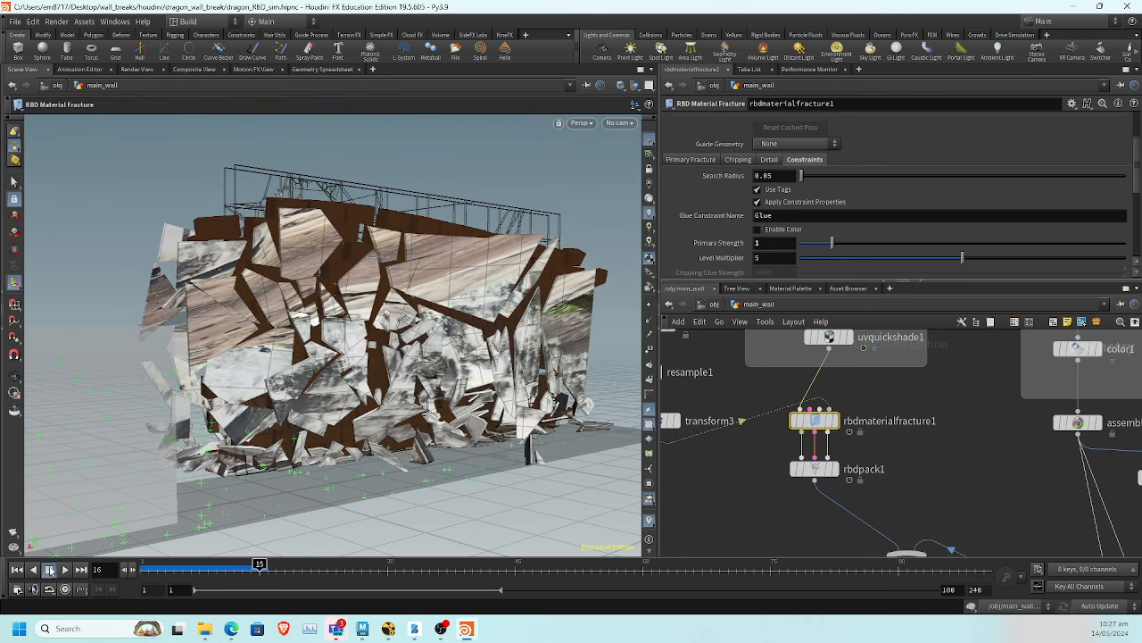
# Play the simulation to frame 16, inspect the collapsing wall edge-on beside the dragon, and return to frame 1
pyautogui.keyDown('alt'); pyautogui.moveTo(355, 456); pyautogui.dragTo(305, 422, button='right'); pyautogui.keyUp('alt')
pyautogui.keyDown('alt'); pyautogui.moveTo(322, 449); pyautogui.dragTo(403, 428); pyautogui.keyUp('alt')
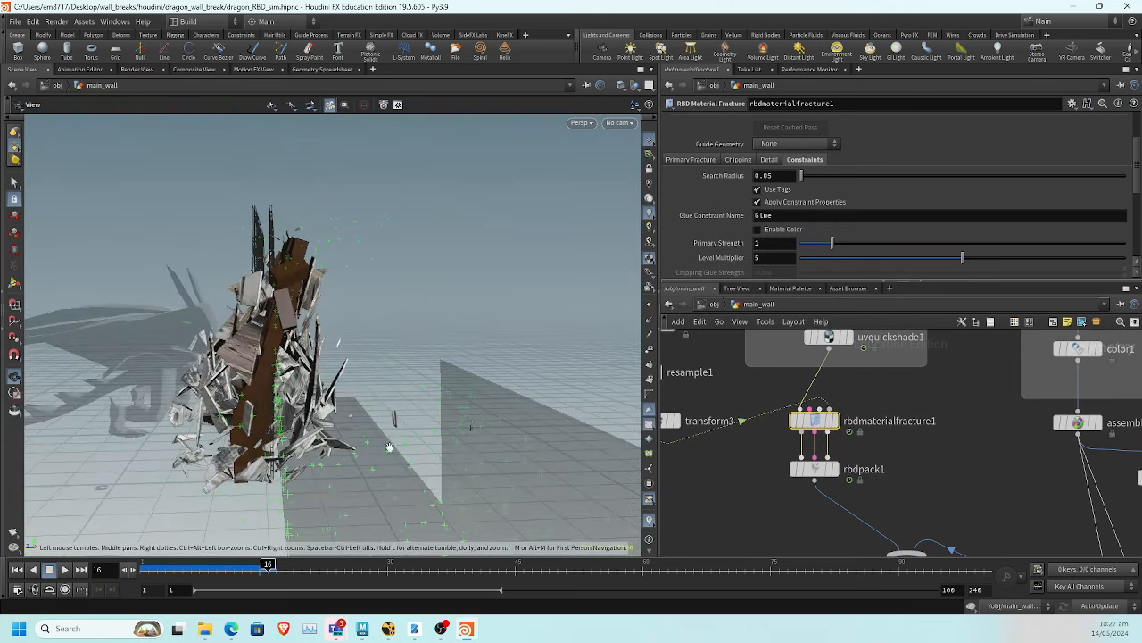
pyautogui.click(16, 570)
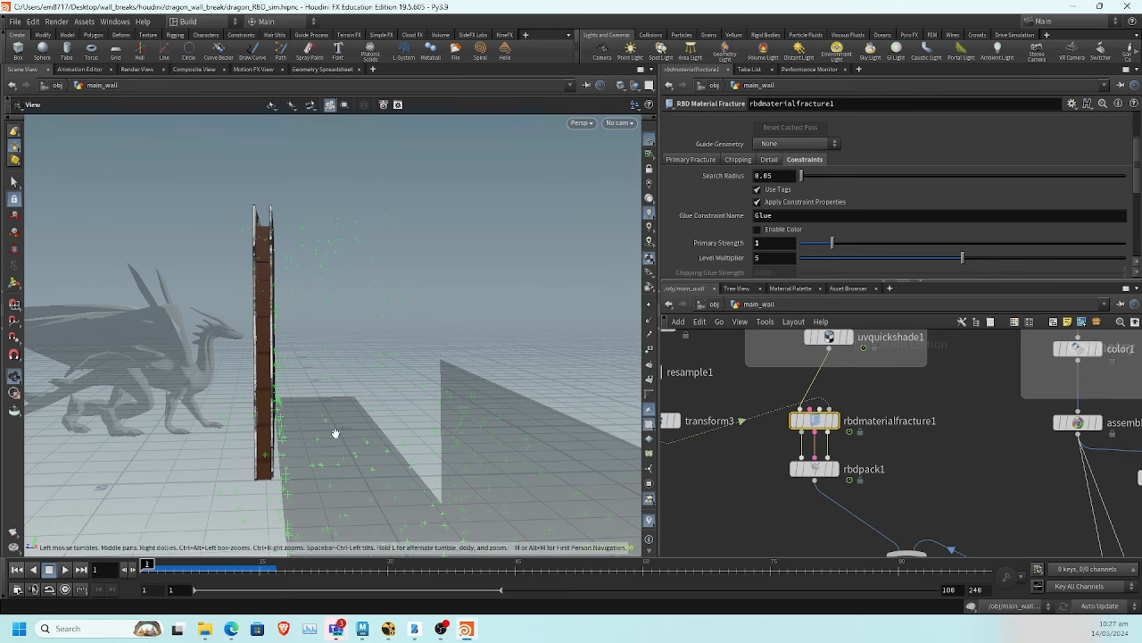
pyautogui.keyDown('alt'); pyautogui.moveTo(334, 434); pyautogui.dragTo(214, 435); pyautogui.keyUp('alt')
# Disable dynamics simulation and move to frame 42 with the wall viewed from slightly above
pyautogui.moveTo(987, 489); pyautogui.dragTo(878, 358, button='middle')
pyautogui.moveTo(881, 480); pyautogui.dragTo(859, 375, button='middle')
pyautogui.moveTo(752, 529); pyautogui.dragTo(757, 539)
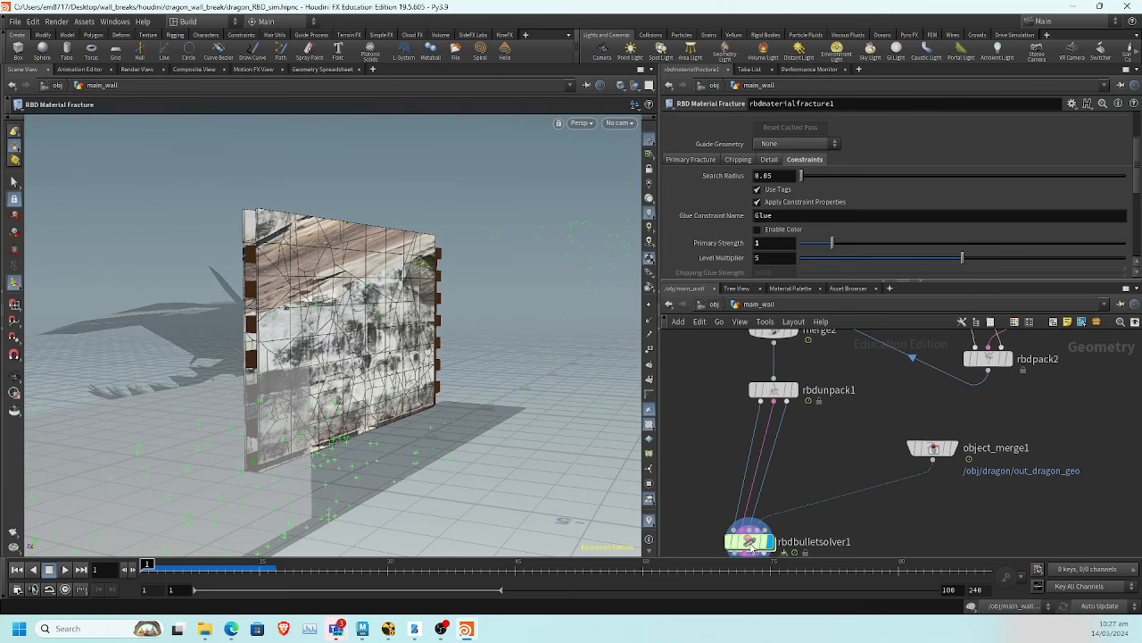
pyautogui.keyDown('alt'); pyautogui.moveTo(477, 402); pyautogui.dragTo(294, 467); pyautogui.keyUp('alt')
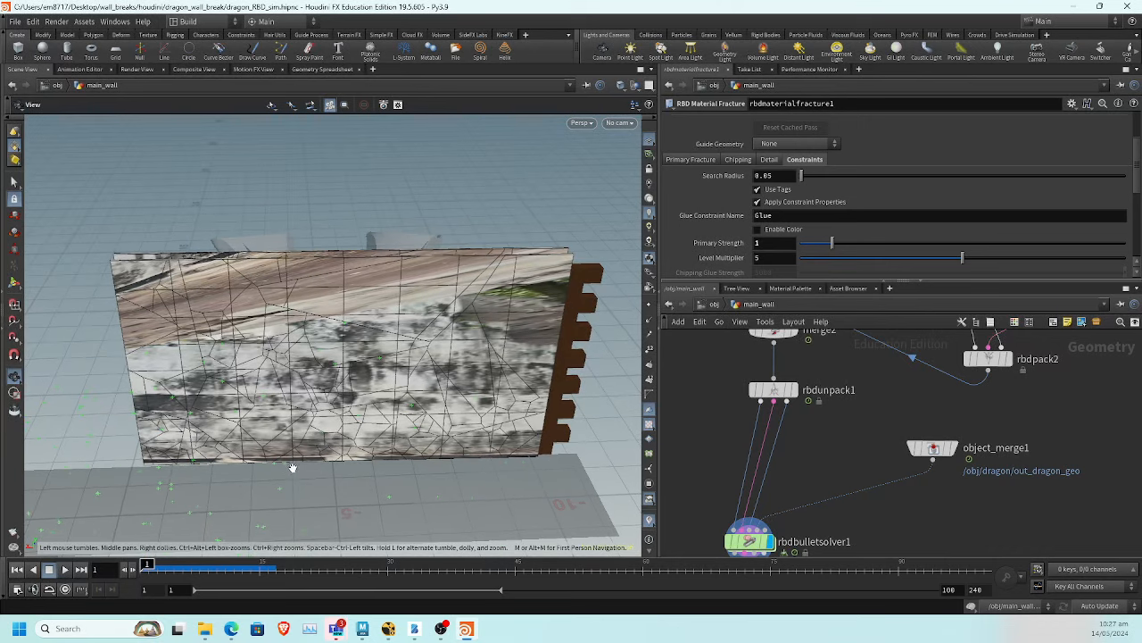
pyautogui.moveTo(942, 534); pyautogui.dragTo(934, 494, button='middle')
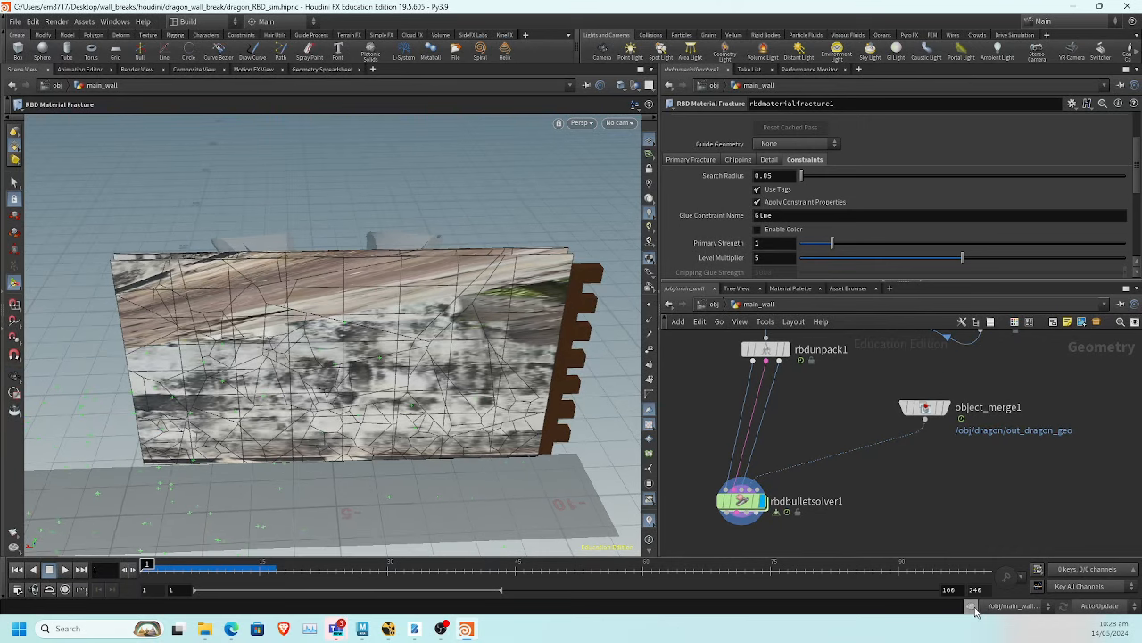
pyautogui.click(483, 569)
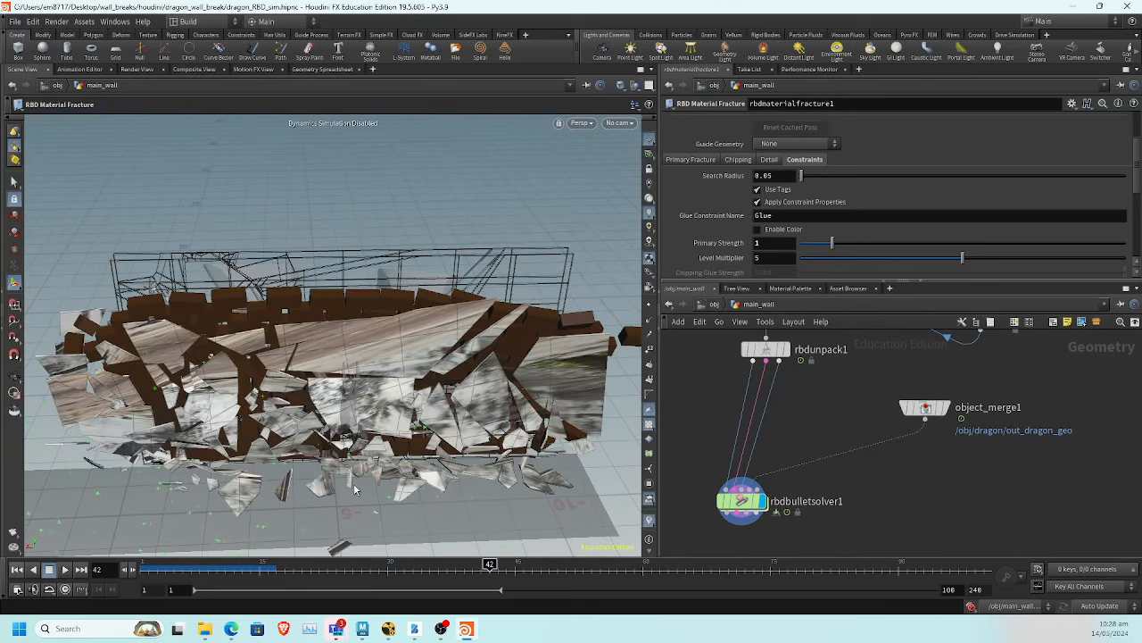
# Return to frame 1 and add a Box node beside rbdunpack1 in the main wall network
pyautogui.keyDown('alt'); pyautogui.moveTo(356, 487); pyautogui.dragTo(117, 215); pyautogui.keyUp('alt')
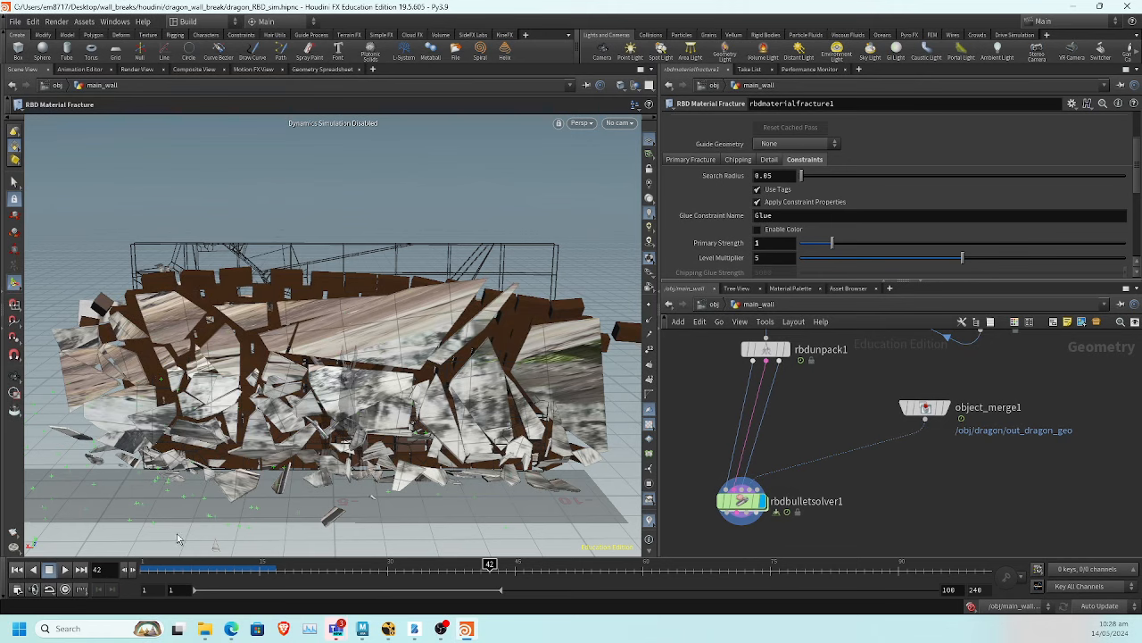
pyautogui.click(16, 571)
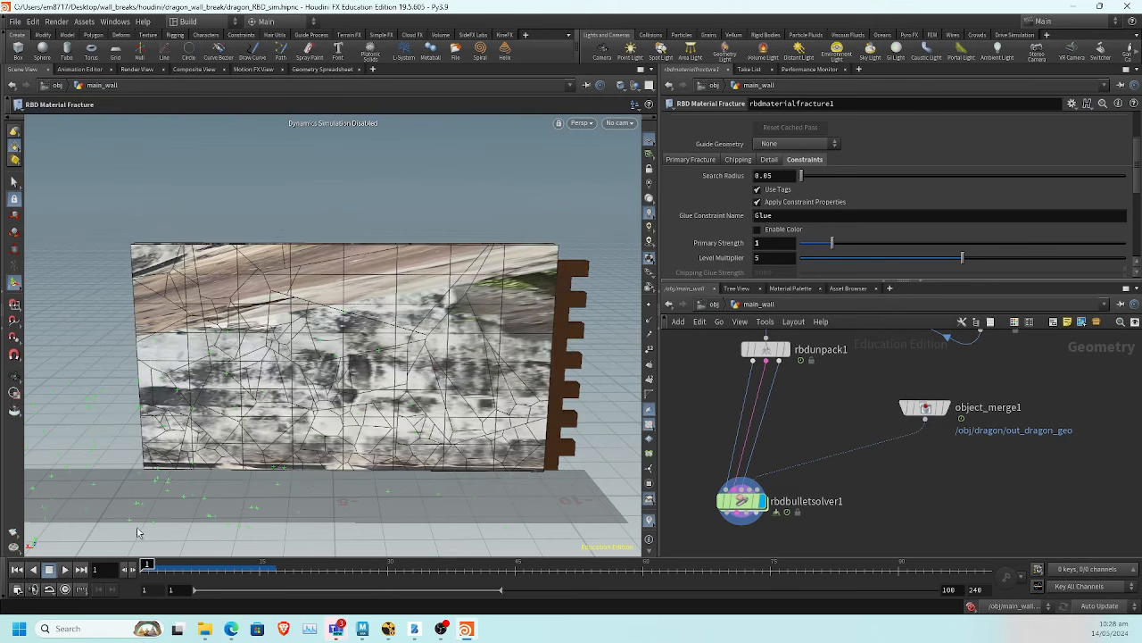
pyautogui.moveTo(357, 375)
pyautogui.keyDown('alt'); pyautogui.mouseDown()
pyautogui.moveTo(758, 403)
pyautogui.moveTo(366, 392)
pyautogui.mouseUp(); pyautogui.keyUp('alt')
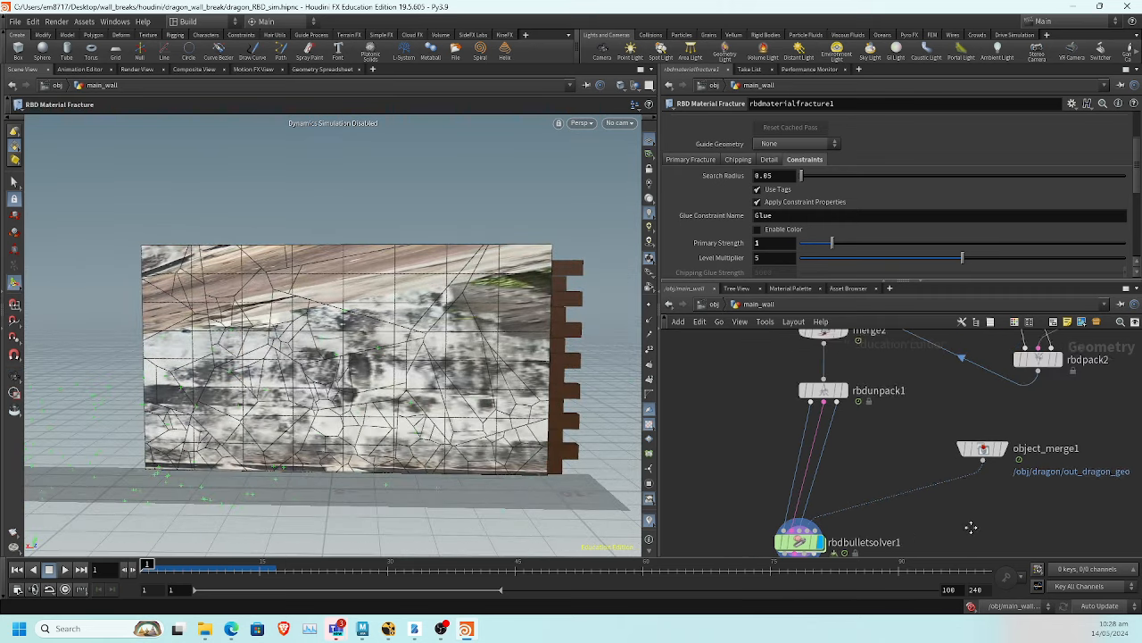
pyautogui.press('Tab')
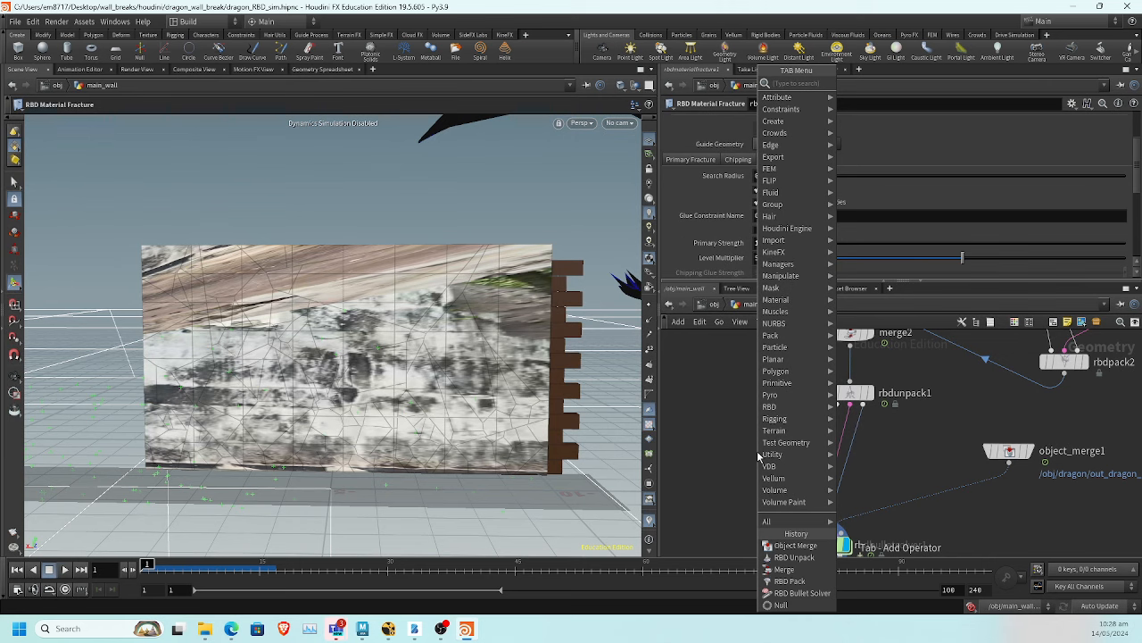
pyautogui.write('box')
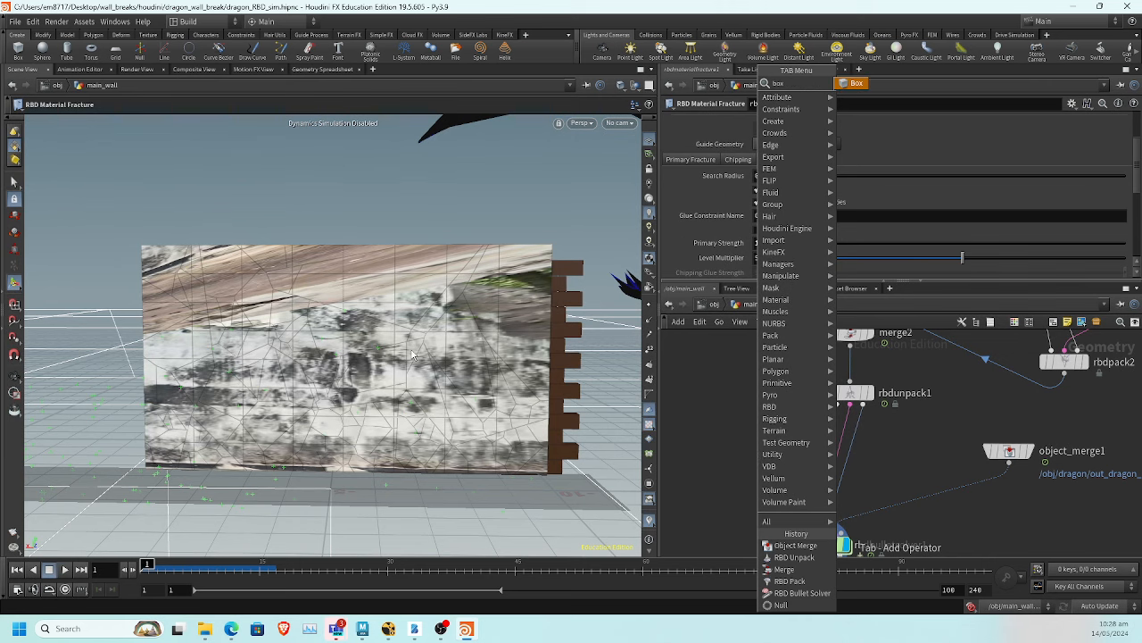
pyautogui.press('Return')
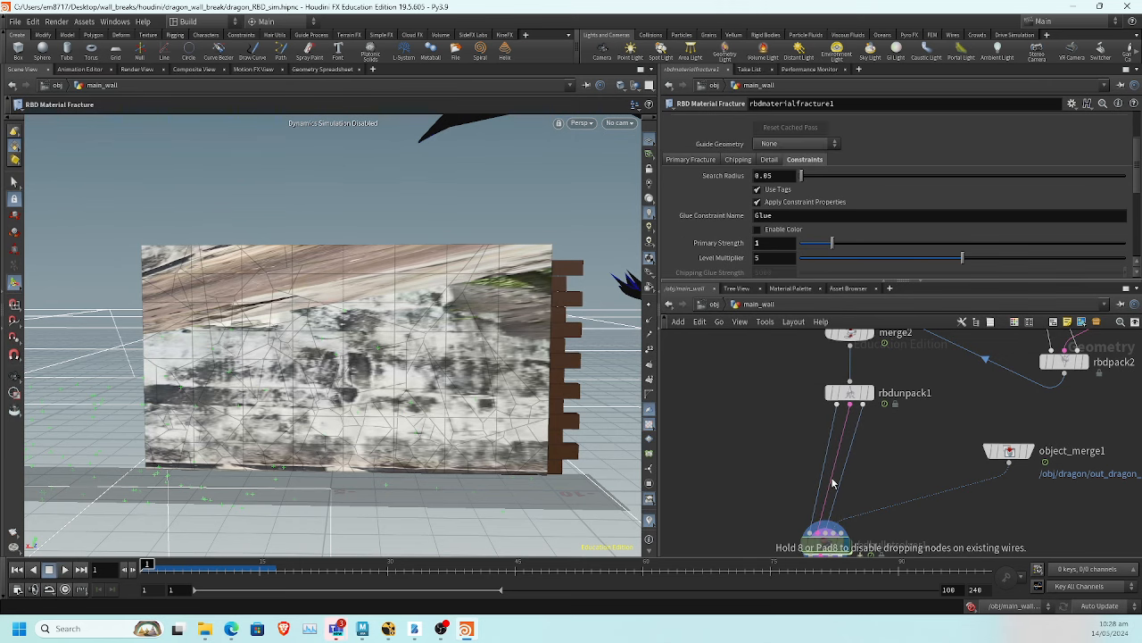
pyautogui.click(697, 452)
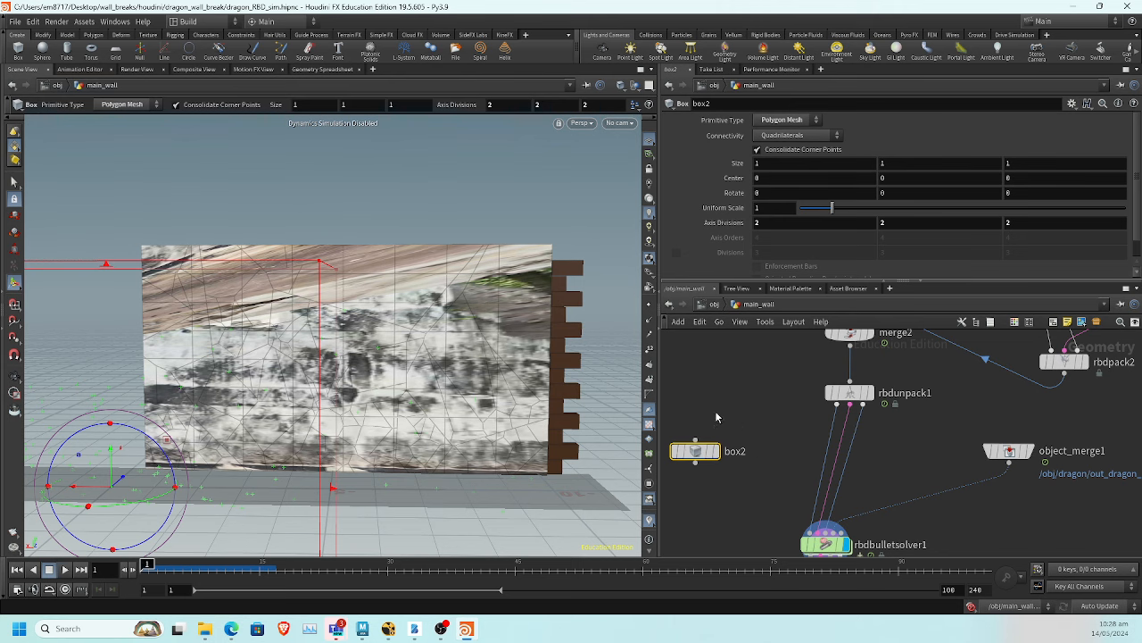
# Narrow the box along Z to a depth of about 0.17, centred at about 0.20 around the wall's thickness
pyautogui.keyDown('alt'); pyautogui.moveTo(372, 240); pyautogui.dragTo(345, 265); pyautogui.keyUp('alt')
pyautogui.keyDown('alt'); pyautogui.moveTo(344, 266); pyautogui.dragTo(434, 242, button='middle'); pyautogui.keyUp('alt')
pyautogui.keyDown('alt'); pyautogui.moveTo(434, 242); pyautogui.dragTo(219, 357); pyautogui.keyUp('alt')
pyautogui.press('Return')
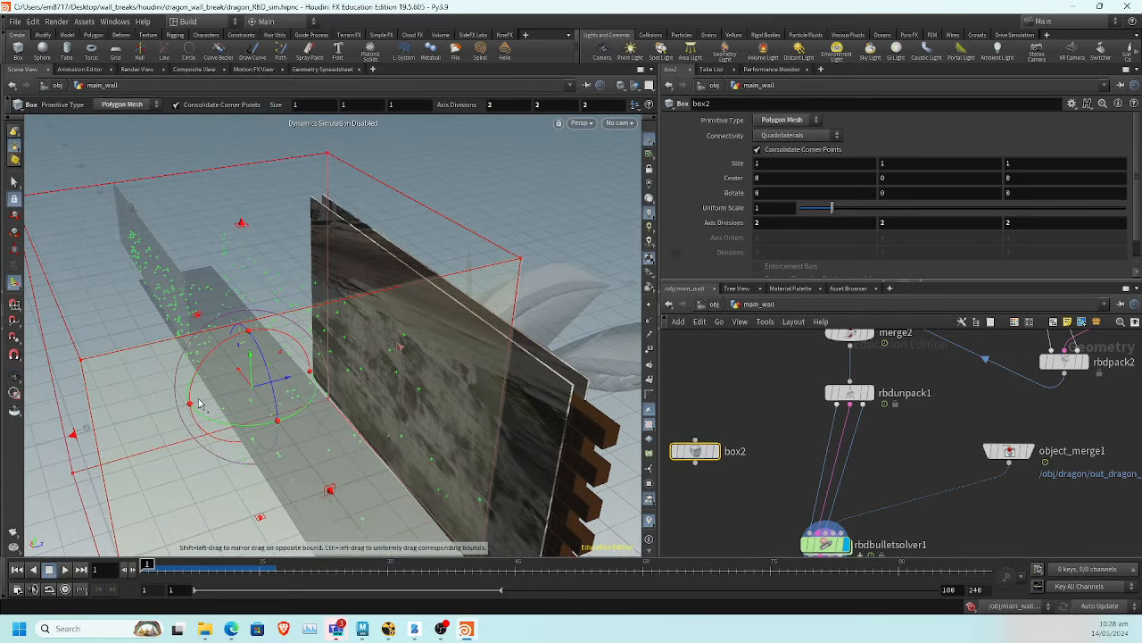
pyautogui.moveTo(75, 437); pyautogui.dragTo(301, 416)
pyautogui.keyDown('alt'); pyautogui.moveTo(431, 362); pyautogui.dragTo(344, 393); pyautogui.keyUp('alt')
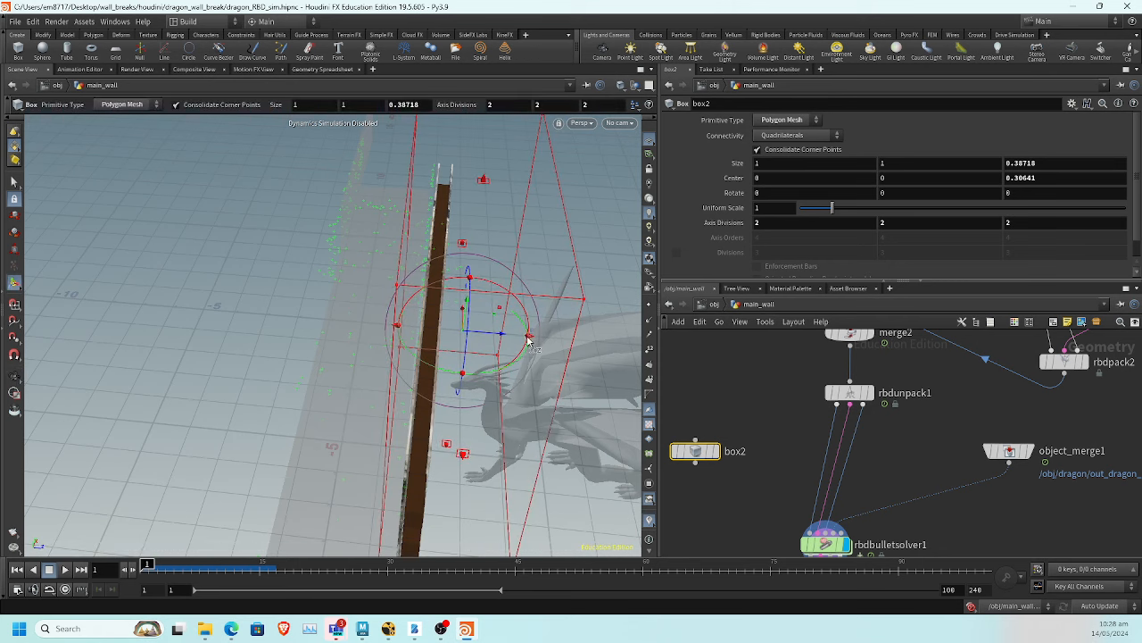
pyautogui.moveTo(528, 339); pyautogui.dragTo(481, 361)
pyautogui.hotkey('ctrl', 'z')
pyautogui.keyDown('alt'); pyautogui.moveTo(304, 393); pyautogui.dragTo(313, 220); pyautogui.keyUp('alt')
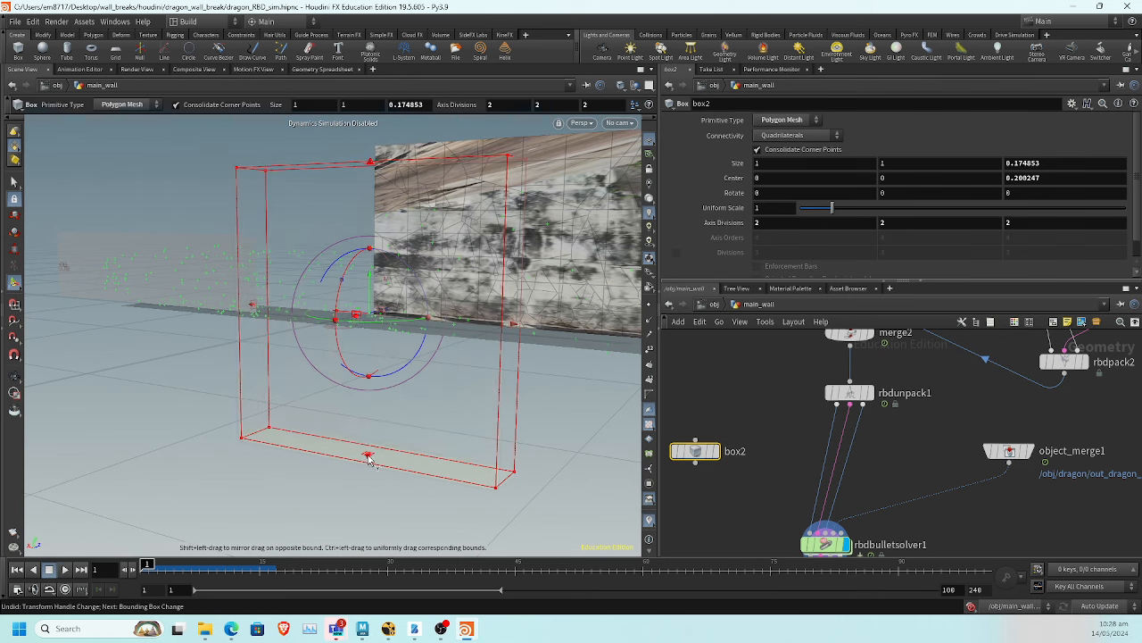
# Resize the box to about 0.63 wide and 0.66 high so it encloses one end of the wall from the ground up
pyautogui.moveTo(369, 457); pyautogui.dragTo(374, 321)
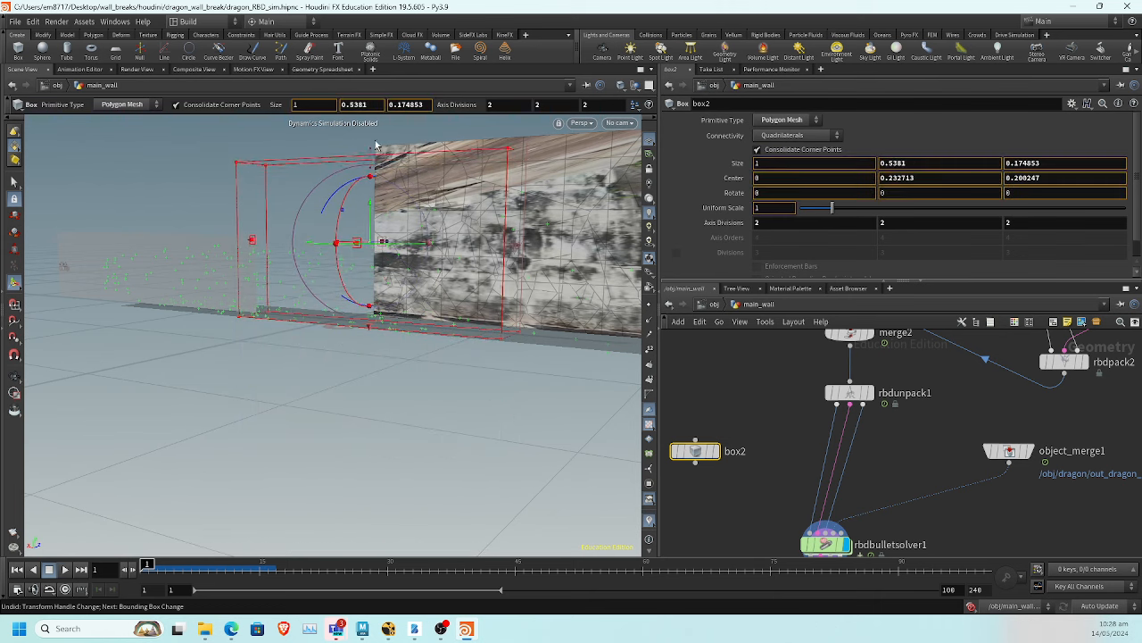
pyautogui.moveTo(374, 147); pyautogui.dragTo(377, 113)
pyautogui.keyDown('alt'); pyautogui.moveTo(369, 165); pyautogui.dragTo(284, 223); pyautogui.keyUp('alt')
pyautogui.keyDown('alt'); pyautogui.moveTo(488, 349); pyautogui.dragTo(307, 349, button='middle'); pyautogui.keyUp('alt')
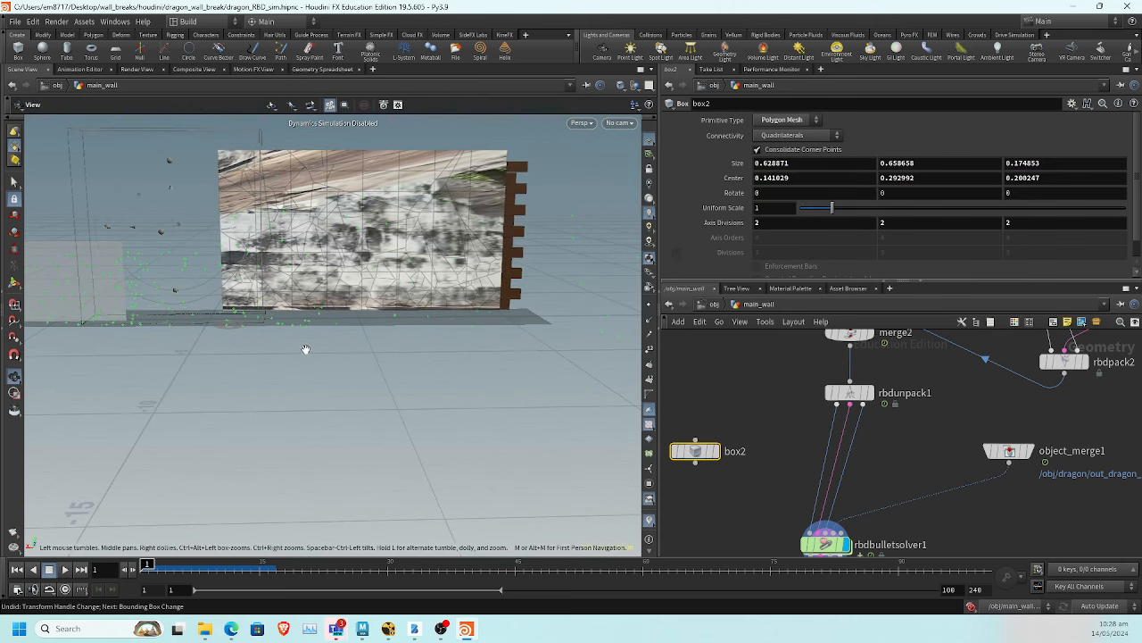
# Duplicate box2 and move the copy along X to the wall's opposite end, centred at about -1.22
pyautogui.press('Return')
pyautogui.keyDown('alt'); pyautogui.moveTo(695, 451); pyautogui.dragTo(764, 455); pyautogui.keyUp('alt')
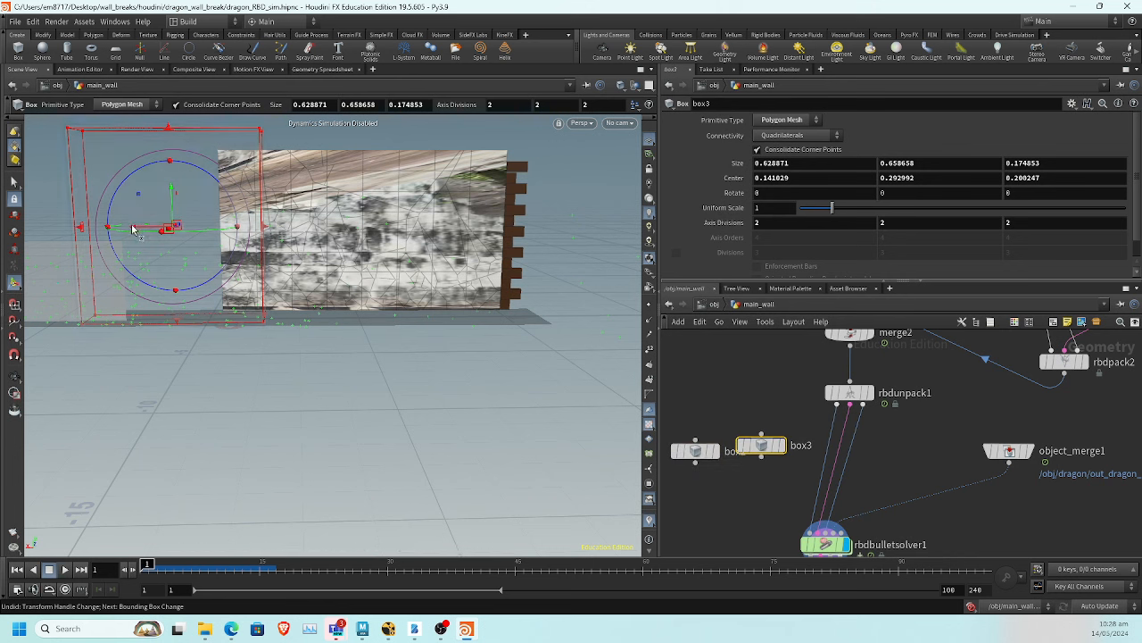
pyautogui.moveTo(135, 230); pyautogui.dragTo(531, 230)
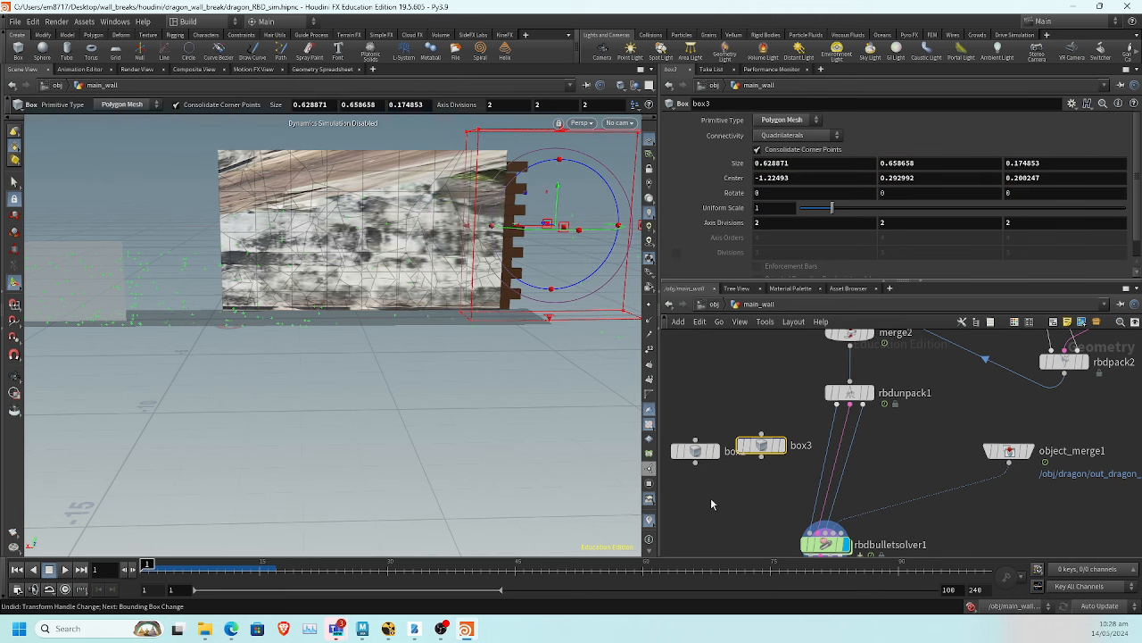
# Merge box2 and box3 with a Merge node and display the combined boxes
pyautogui.press('Tab')
pyautogui.click(734, 581)
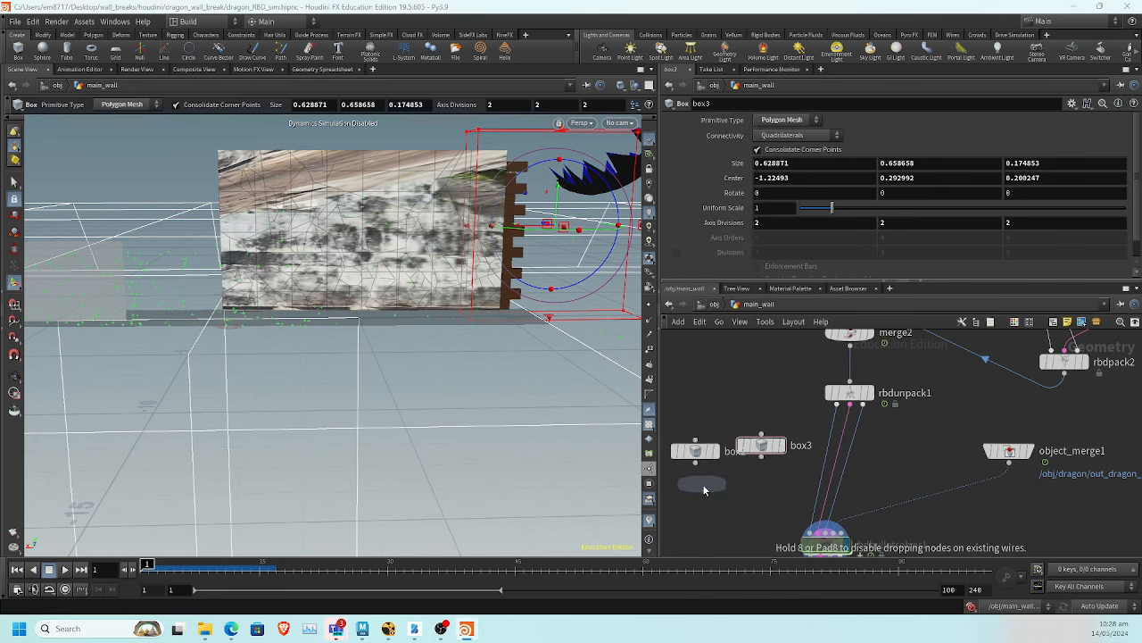
pyautogui.click(701, 486)
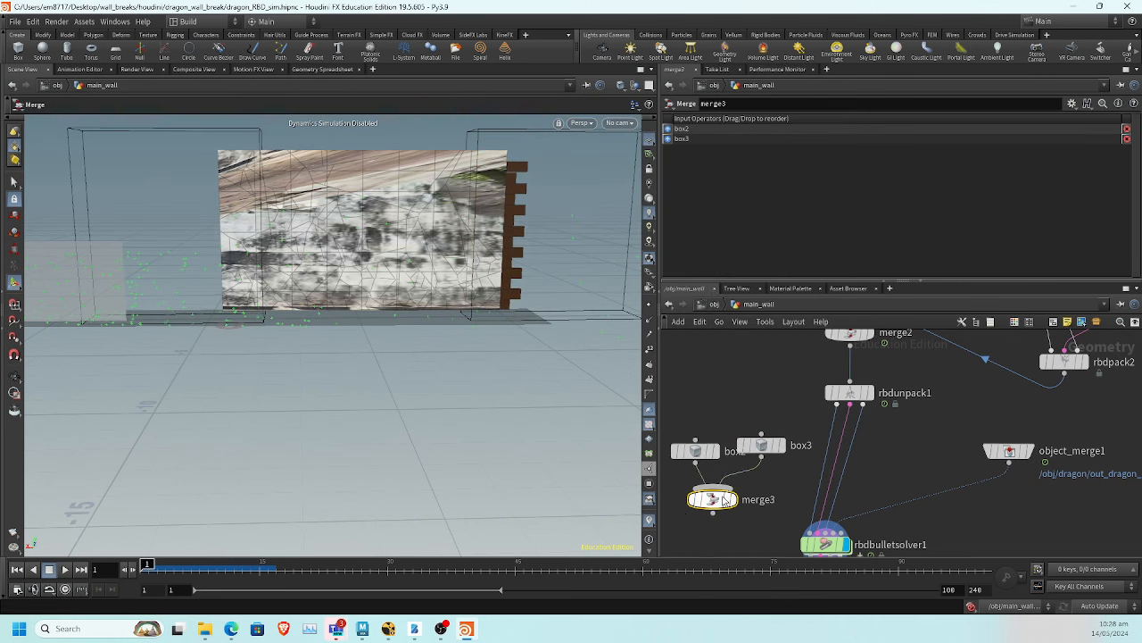
pyautogui.click(731, 499)
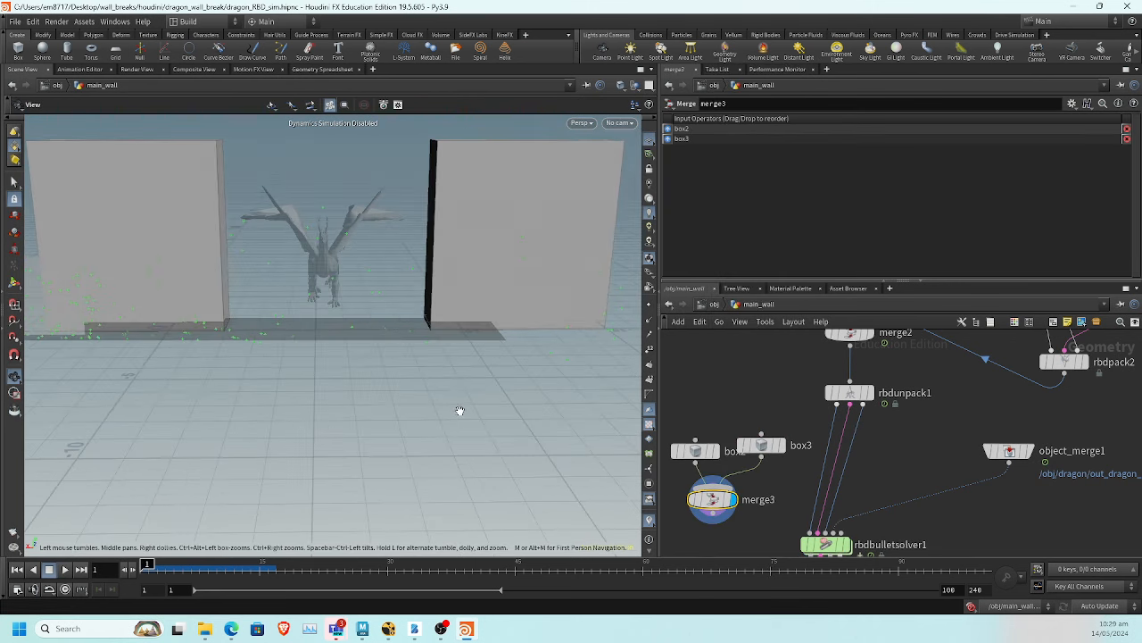
pyautogui.moveTo(459, 412); pyautogui.dragTo(441, 402, button='middle')
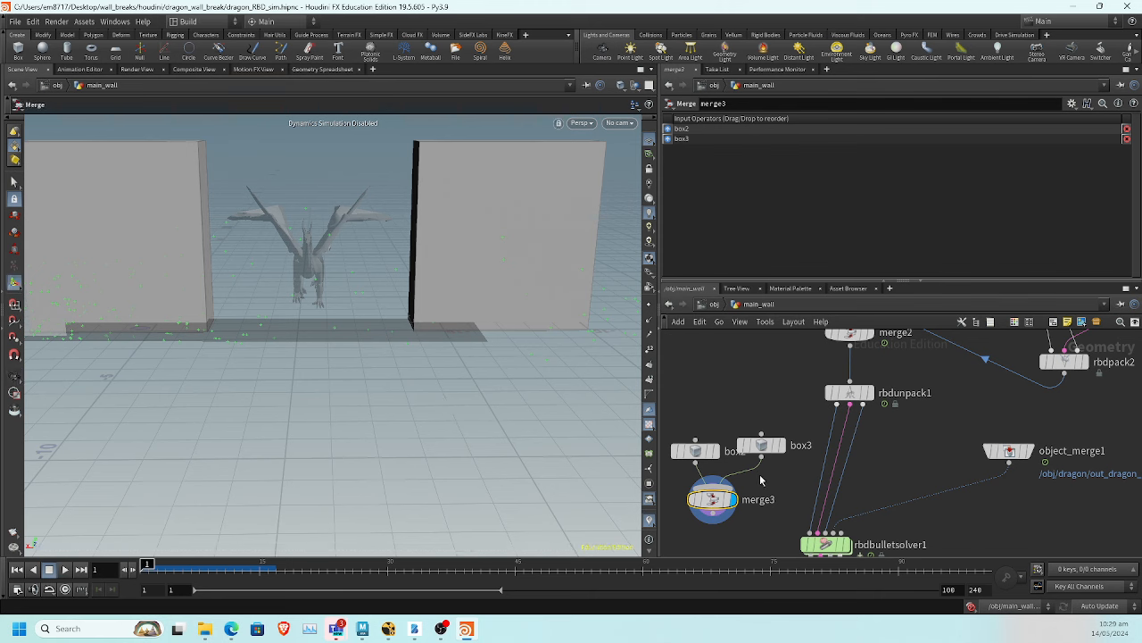
# Display rbdbulletsolver1 again and shift both end boxes slightly outward along X, centring box2 at about 0.165
pyautogui.scroll(-1, 785, 529)
pyautogui.click(842, 507)
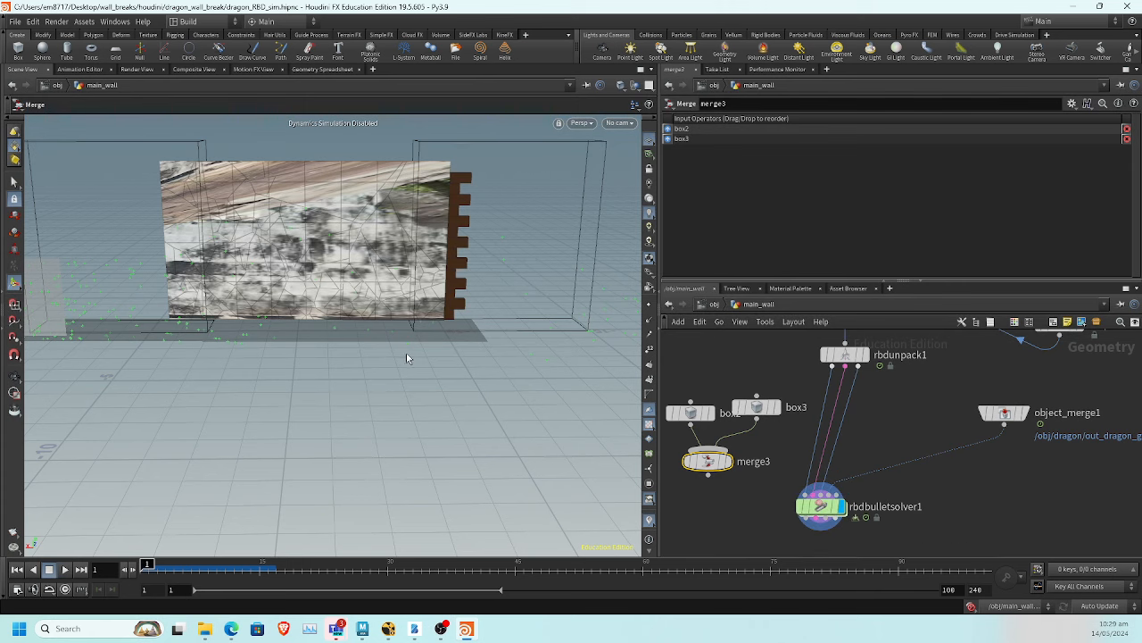
pyautogui.moveTo(406, 353); pyautogui.dragTo(314, 373)
pyautogui.click(758, 417)
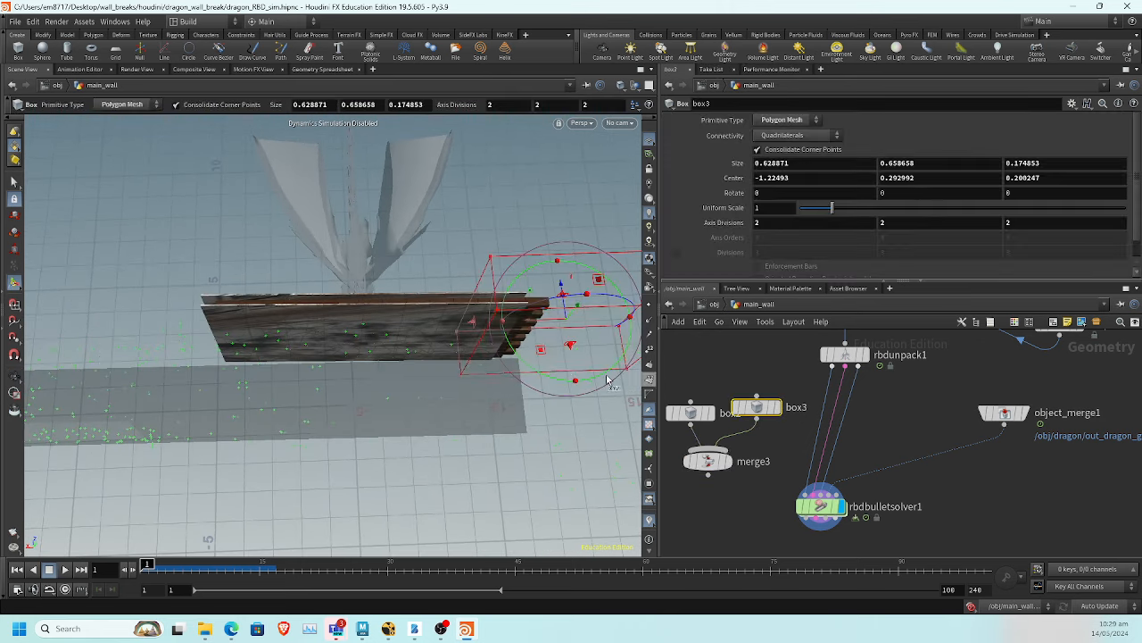
pyautogui.moveTo(530, 324); pyautogui.dragTo(547, 330)
pyautogui.click(687, 413)
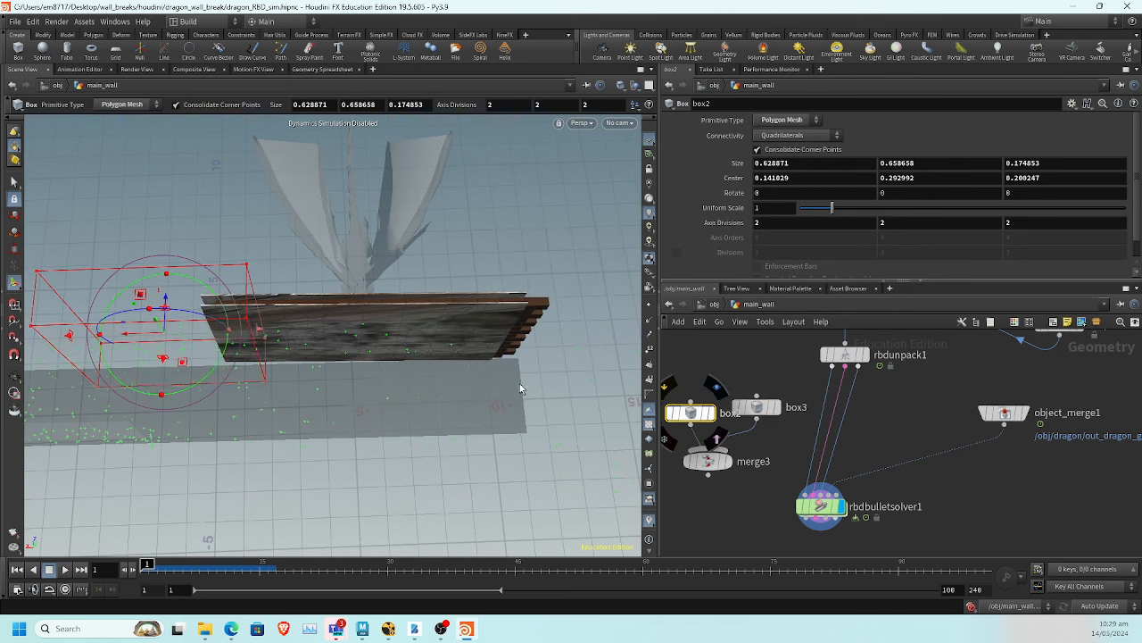
pyautogui.moveTo(147, 338); pyautogui.dragTo(141, 339)
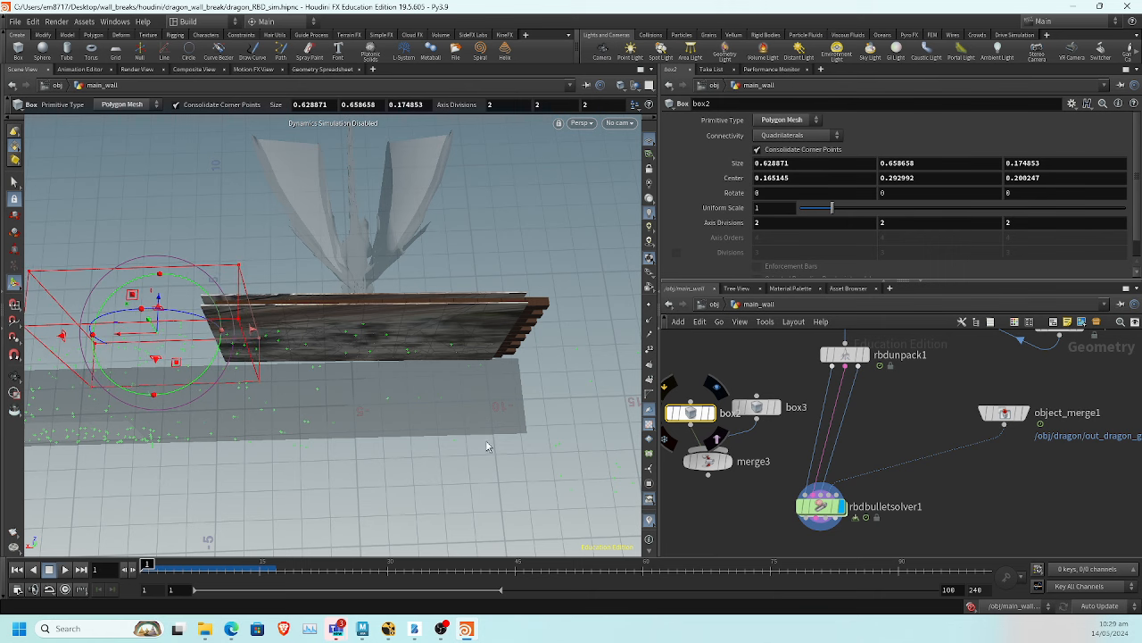
# Insert an RBD Configure node on the wires between rbdunpack1 and rbdbulletsolver1, making room below for the solver
pyautogui.moveTo(871, 441); pyautogui.dragTo(876, 397, button='middle')
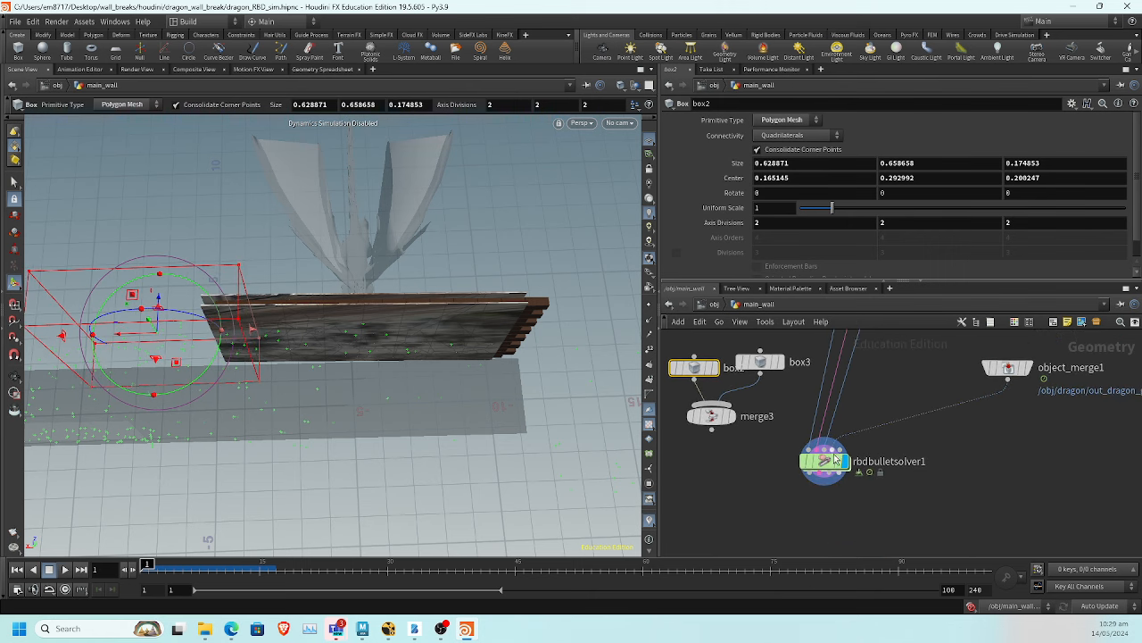
pyautogui.moveTo(816, 461); pyautogui.dragTo(852, 528)
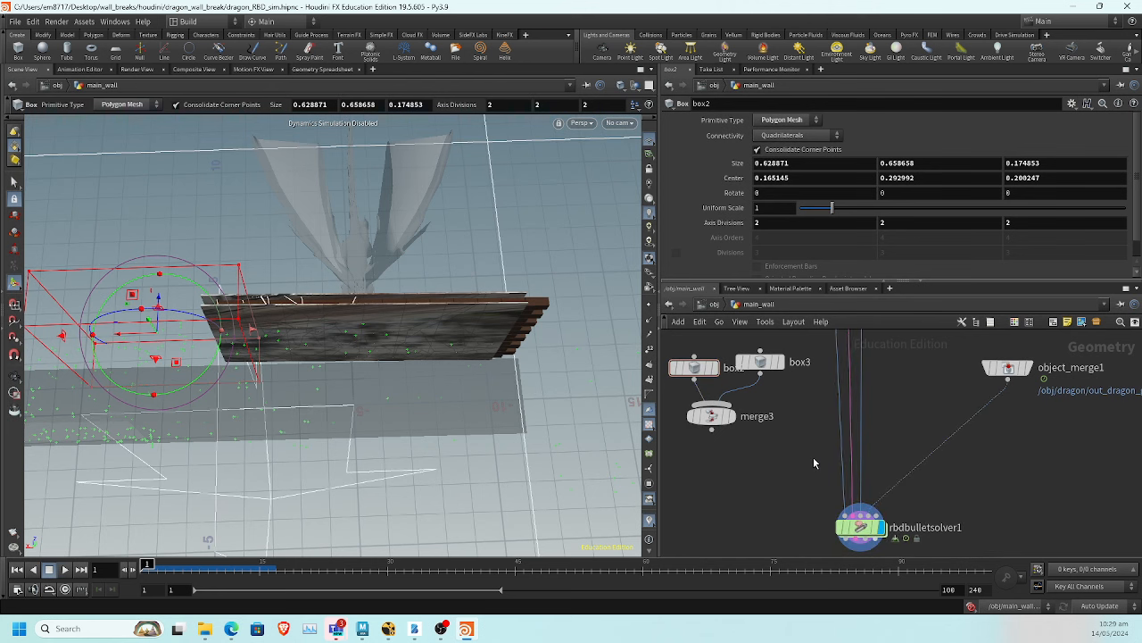
pyautogui.press('Tab')
pyautogui.write('rbd')
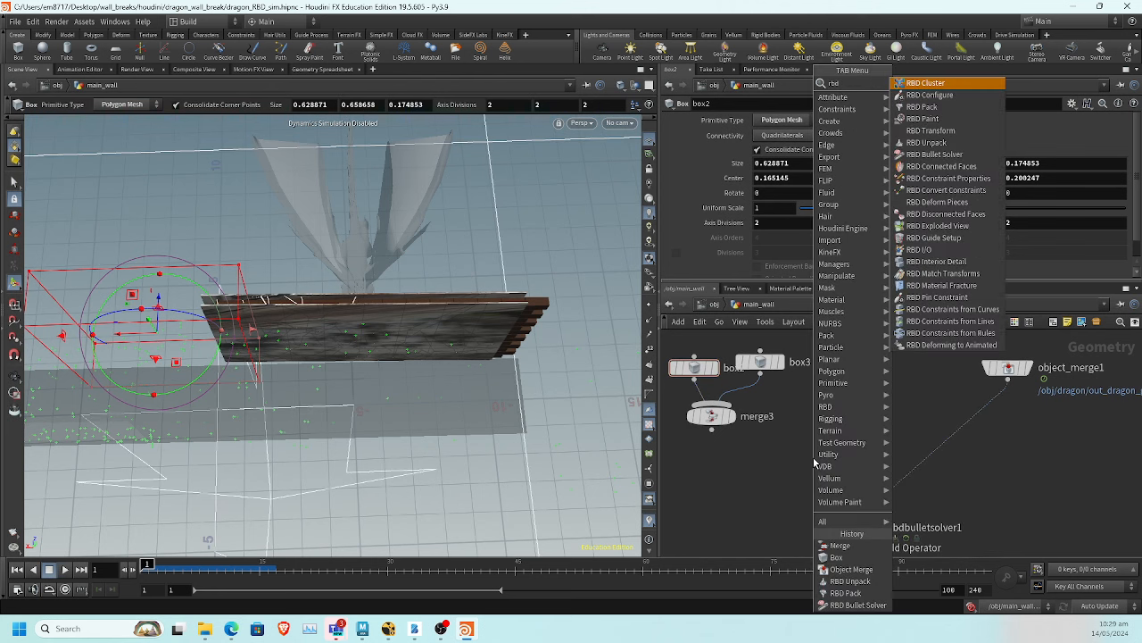
pyautogui.click(944, 97)
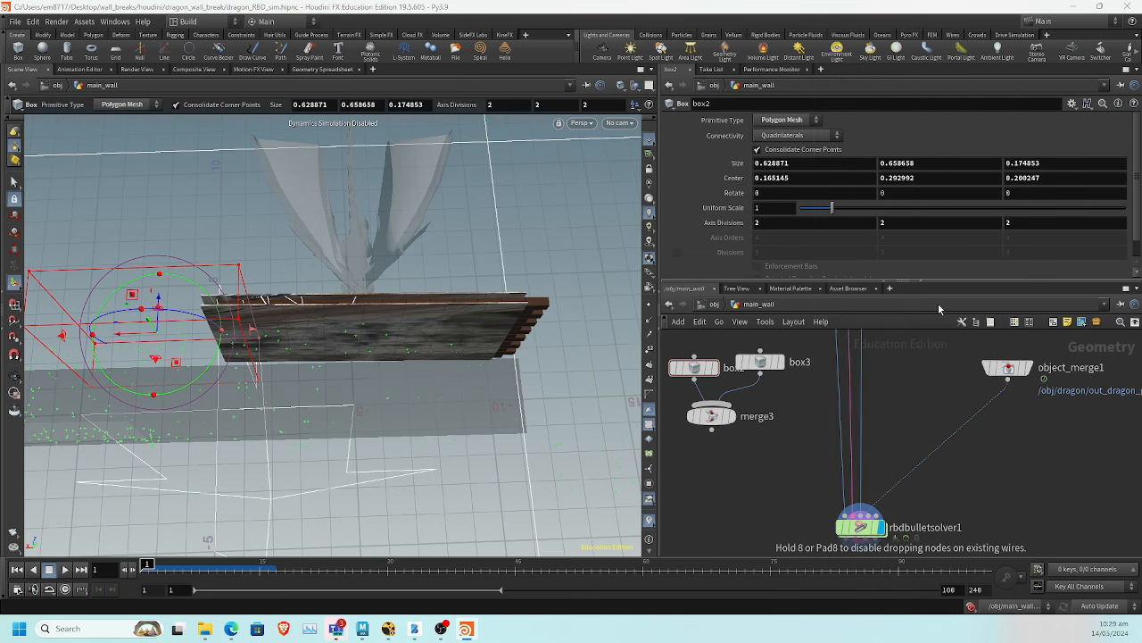
pyautogui.click(857, 423)
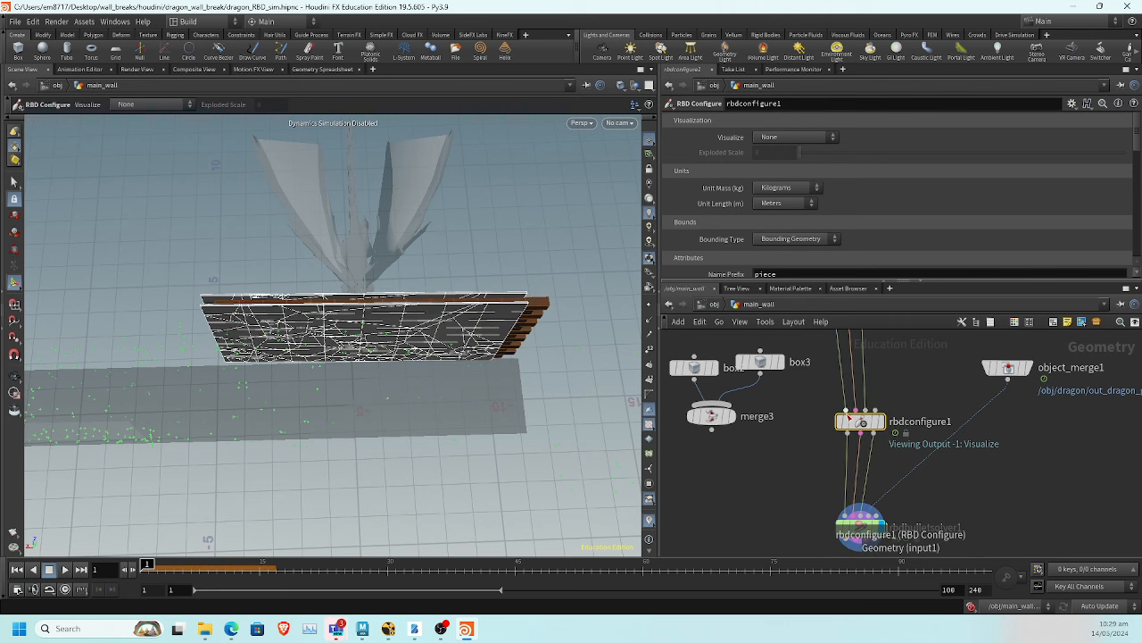
# Enable rbdconfigure1's Active attribute with value 0, limited by bounds, and connect merge3 as its bounding geometry
pyautogui.moveTo(779, 457); pyautogui.dragTo(775, 488, button='middle')
pyautogui.scroll(-5, 852, 254)
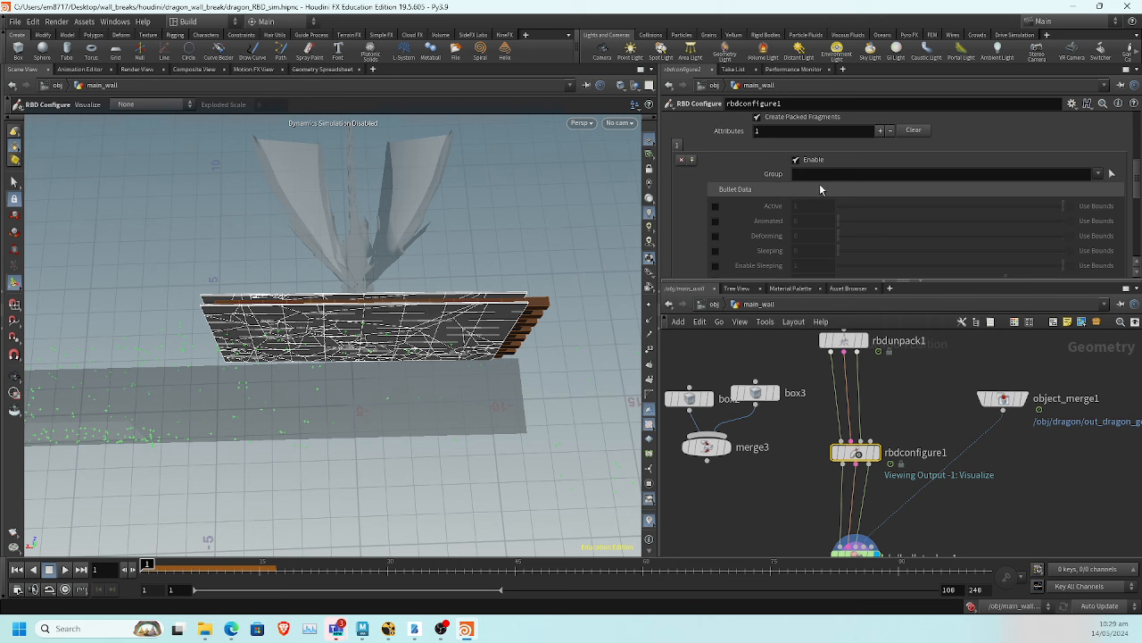
pyautogui.scroll(-1, 820, 184)
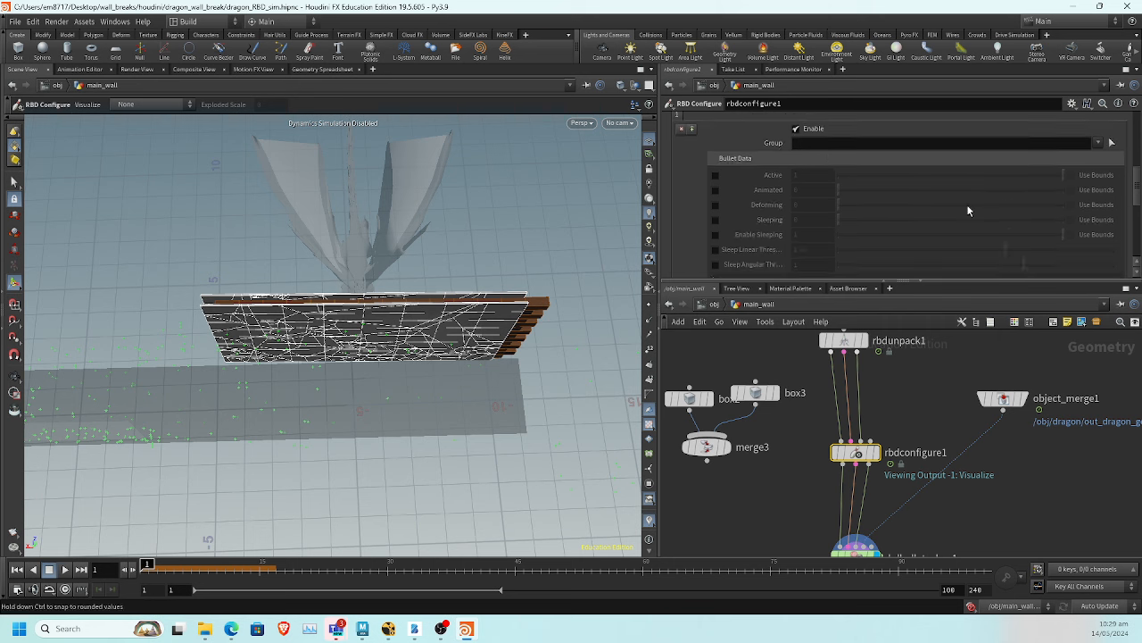
pyautogui.click(716, 176)
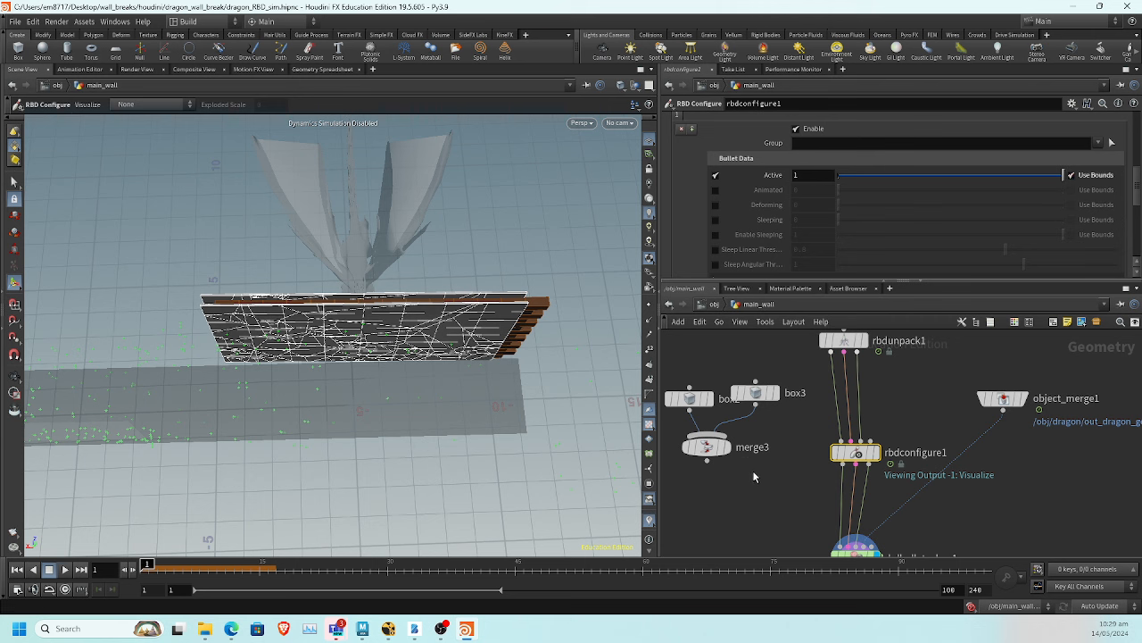
pyautogui.moveTo(706, 460); pyautogui.dragTo(864, 460)
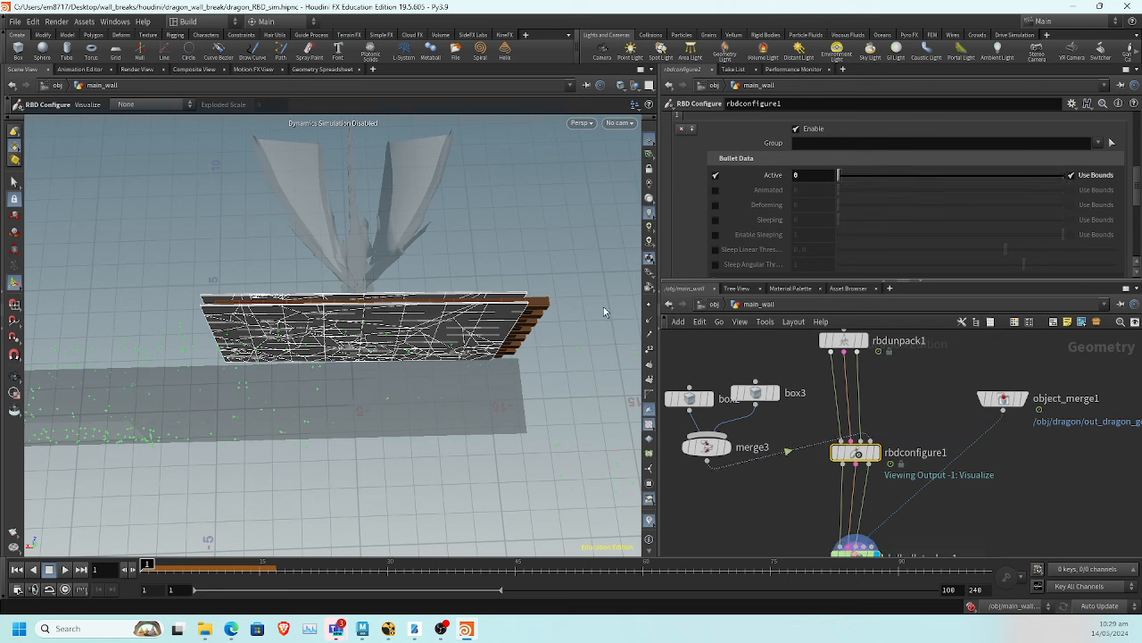
# Select rbdbulletsolver1 and examine its wall and dragon collider from several distances and angles
pyautogui.press('Escape')
pyautogui.moveTo(603, 306); pyautogui.dragTo(491, 265)
pyautogui.moveTo(769, 520); pyautogui.dragTo(791, 440, button='middle')
pyautogui.click(870, 479)
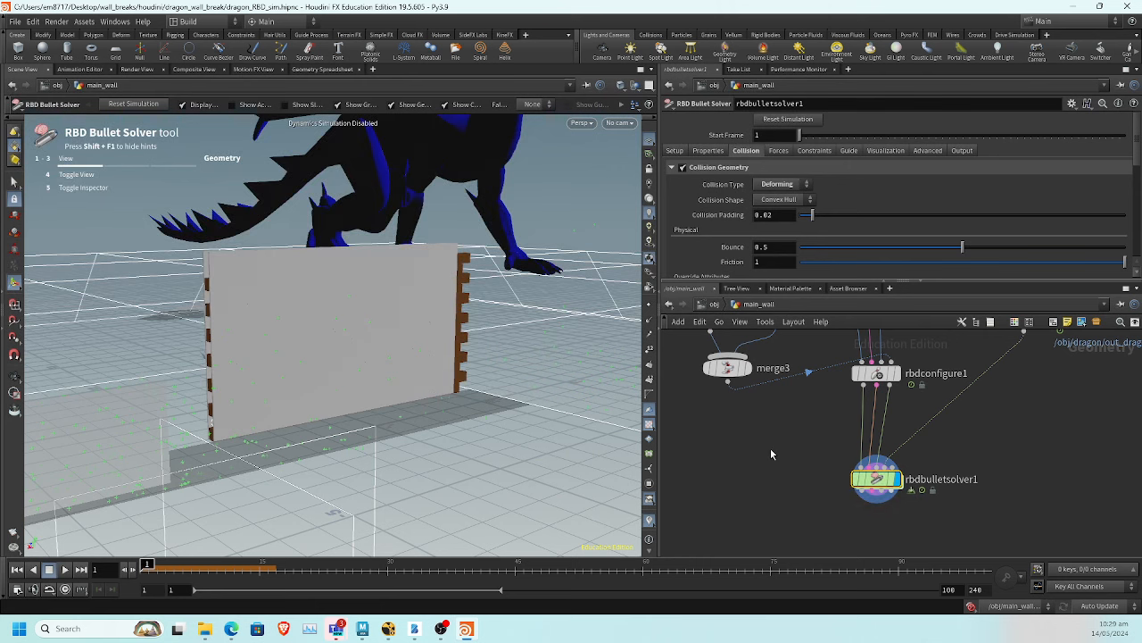
pyautogui.scroll(-5, 781, 441)
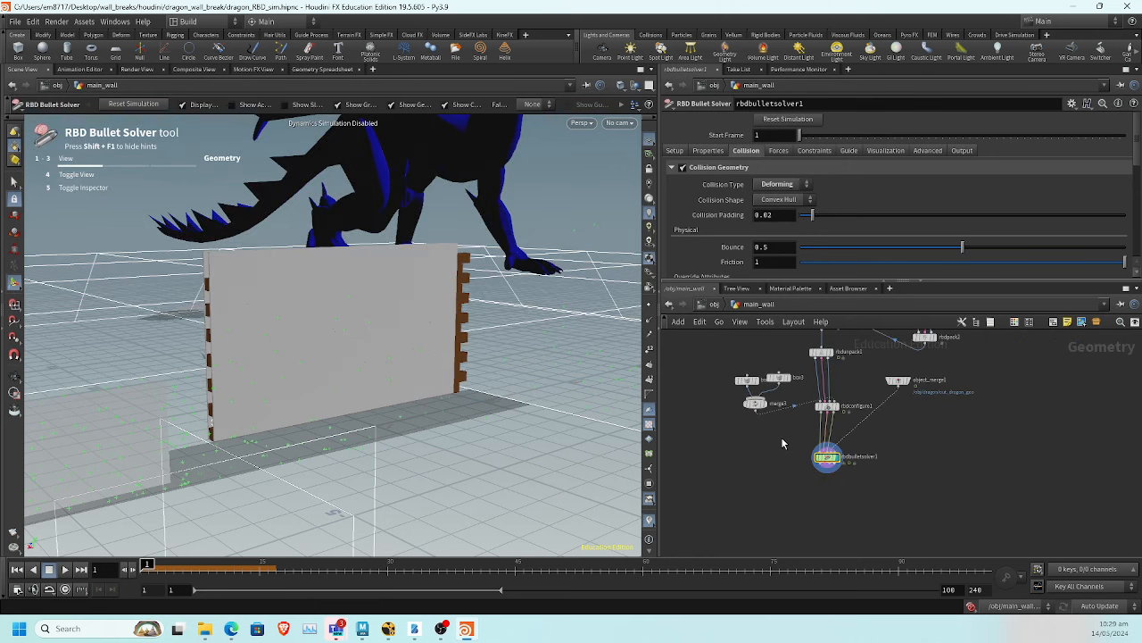
pyautogui.keyDown('alt'); pyautogui.moveTo(506, 384); pyautogui.dragTo(355, 363, button='right'); pyautogui.keyUp('alt')
pyautogui.keyDown('alt'); pyautogui.moveTo(355, 362); pyautogui.dragTo(285, 511, button='middle'); pyautogui.keyUp('alt')
pyautogui.keyDown('alt'); pyautogui.moveTo(286, 511); pyautogui.dragTo(44, 383, button='right'); pyautogui.keyUp('alt')
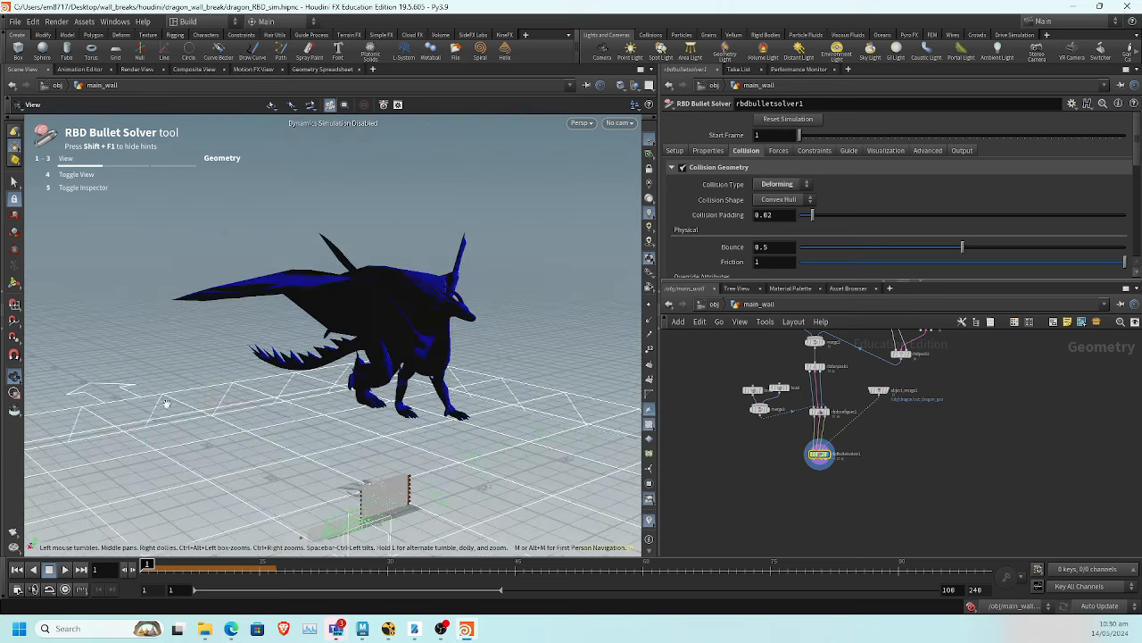
pyautogui.keyDown('alt'); pyautogui.moveTo(292, 409); pyautogui.dragTo(301, 309, button='middle'); pyautogui.keyUp('alt')
pyautogui.keyDown('alt'); pyautogui.moveTo(419, 382); pyautogui.dragTo(400, 366); pyautogui.keyUp('alt')
pyautogui.keyDown('alt'); pyautogui.moveTo(400, 365); pyautogui.dragTo(568, 456, button='right'); pyautogui.keyUp('alt')
pyautogui.keyDown('alt'); pyautogui.moveTo(378, 491); pyautogui.dragTo(392, 418, button='middle'); pyautogui.keyUp('alt')
pyautogui.keyDown('alt'); pyautogui.moveTo(393, 419); pyautogui.dragTo(380, 476); pyautogui.keyUp('alt')
pyautogui.keyDown('alt'); pyautogui.moveTo(380, 476); pyautogui.dragTo(551, 490, button='right'); pyautogui.keyUp('alt')
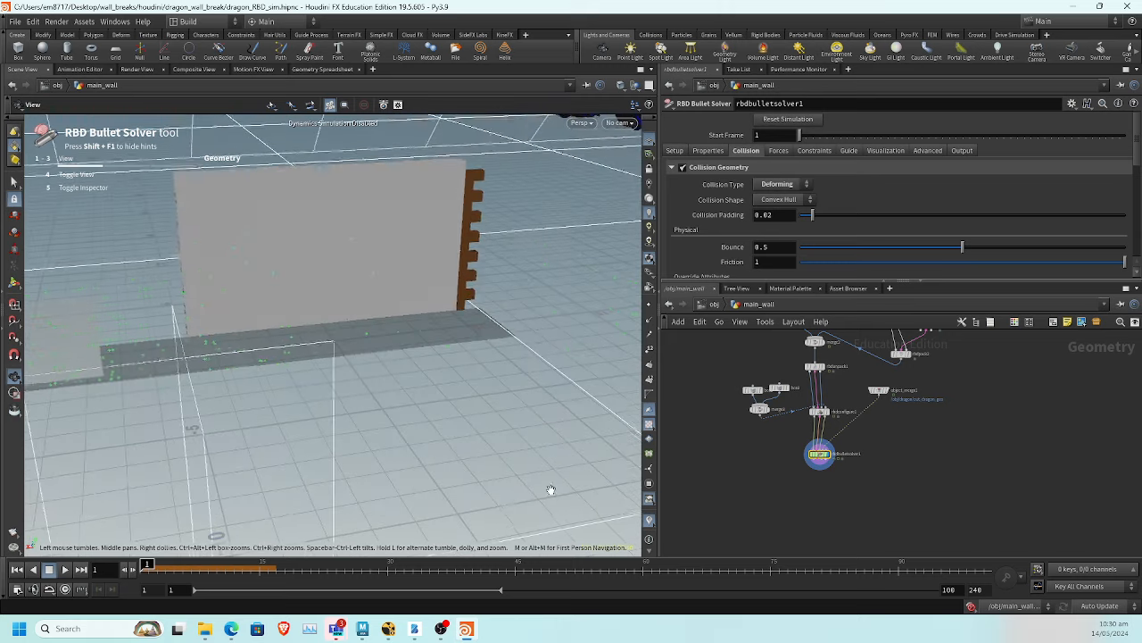
# Compare the dragon collider's size with the wall and check main_wall's uniform scale at object level, returning inside main_wall
pyautogui.scroll(4, 803, 469)
pyautogui.moveTo(957, 403); pyautogui.dragTo(926, 509, button='middle')
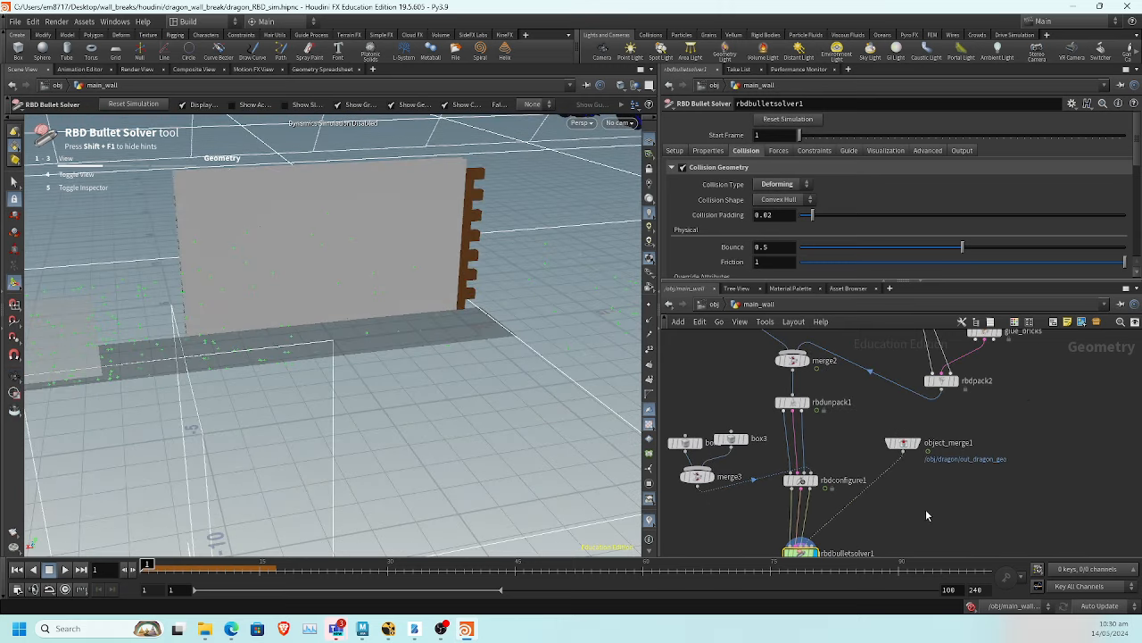
pyautogui.keyDown('alt'); pyautogui.moveTo(502, 313); pyautogui.dragTo(400, 505, button='middle'); pyautogui.keyUp('alt')
pyautogui.keyDown('alt'); pyautogui.moveTo(500, 349); pyautogui.dragTo(213, 298, button='right'); pyautogui.keyUp('alt')
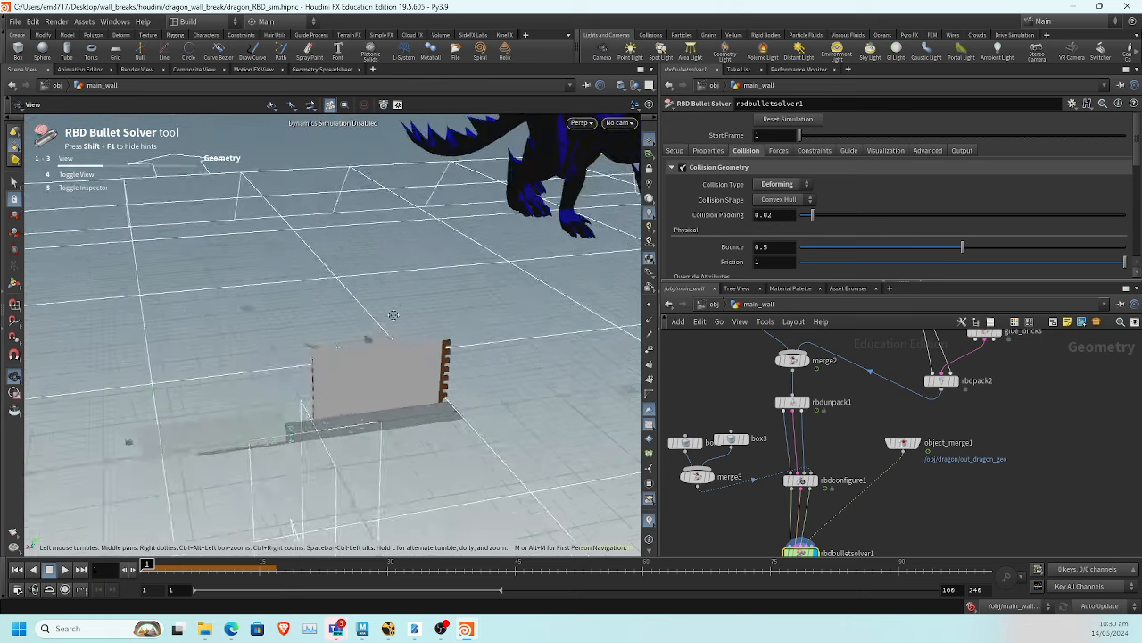
pyautogui.keyDown('alt'); pyautogui.moveTo(392, 316); pyautogui.dragTo(207, 406, button='middle'); pyautogui.keyUp('alt')
pyautogui.keyDown('alt'); pyautogui.moveTo(316, 397); pyautogui.dragTo(395, 396, button='right'); pyautogui.keyUp('alt')
pyautogui.click(715, 304)
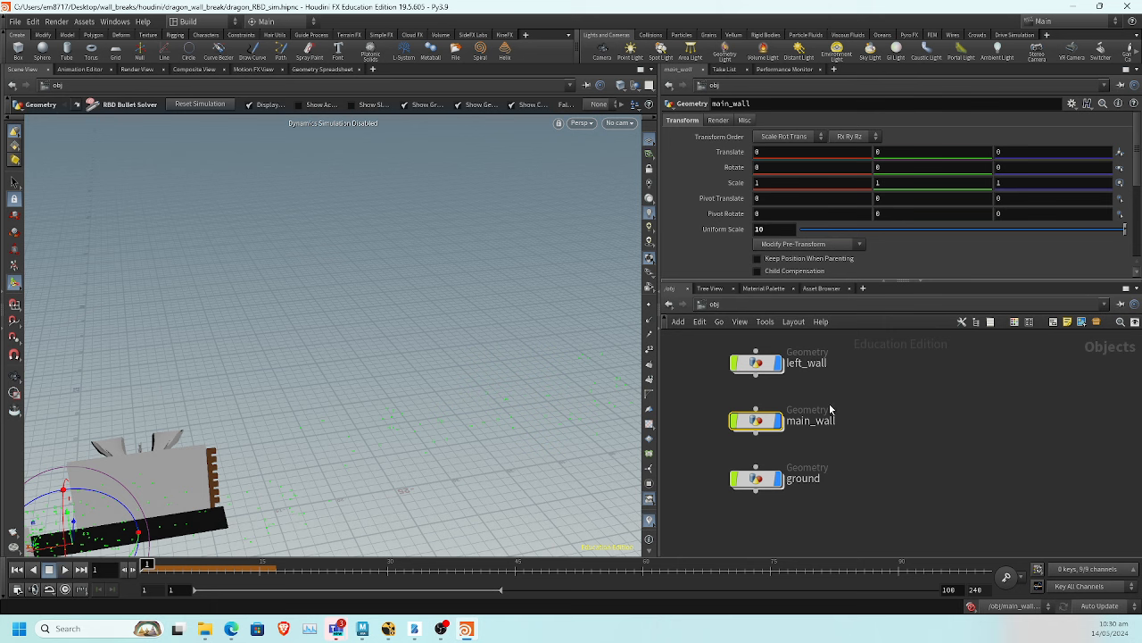
pyautogui.moveTo(812, 425); pyautogui.dragTo(873, 470, button='middle')
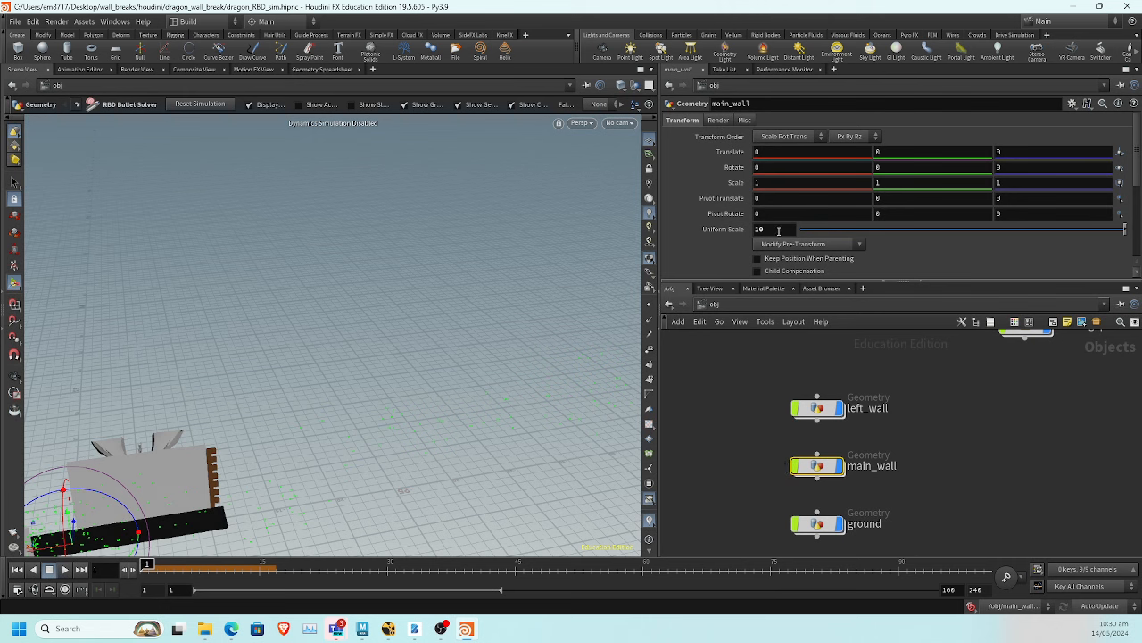
pyautogui.doubleClick(817, 465)
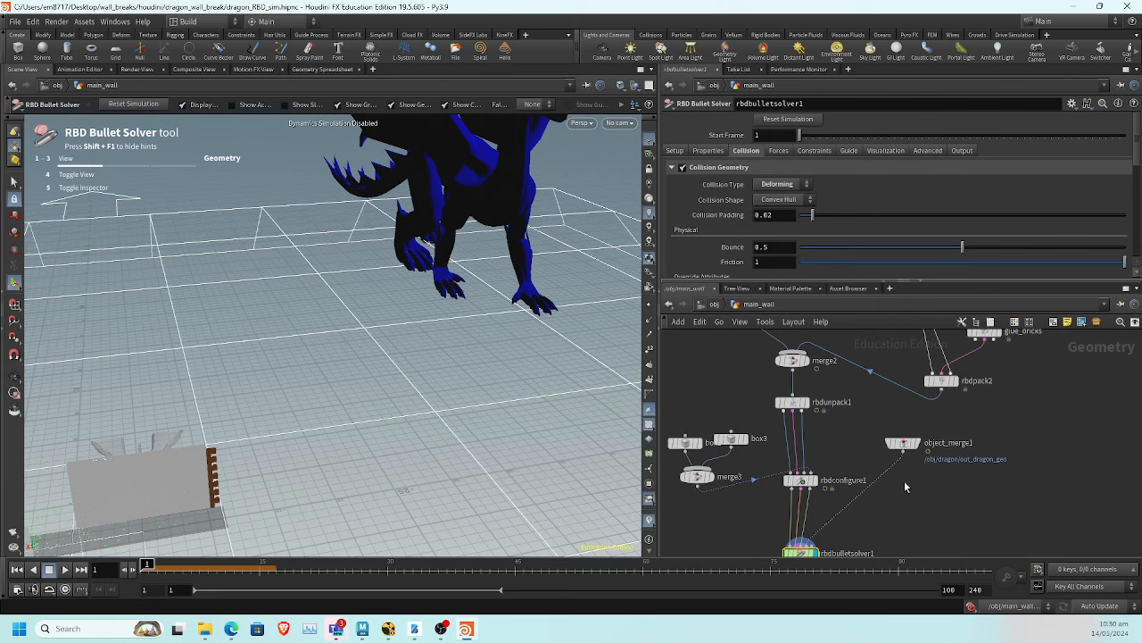
# Insert a Transform node on the wire between object_merge1 and rbdbulletsolver1 and set its uniform scale to 0.1
pyautogui.scroll(3, 905, 482)
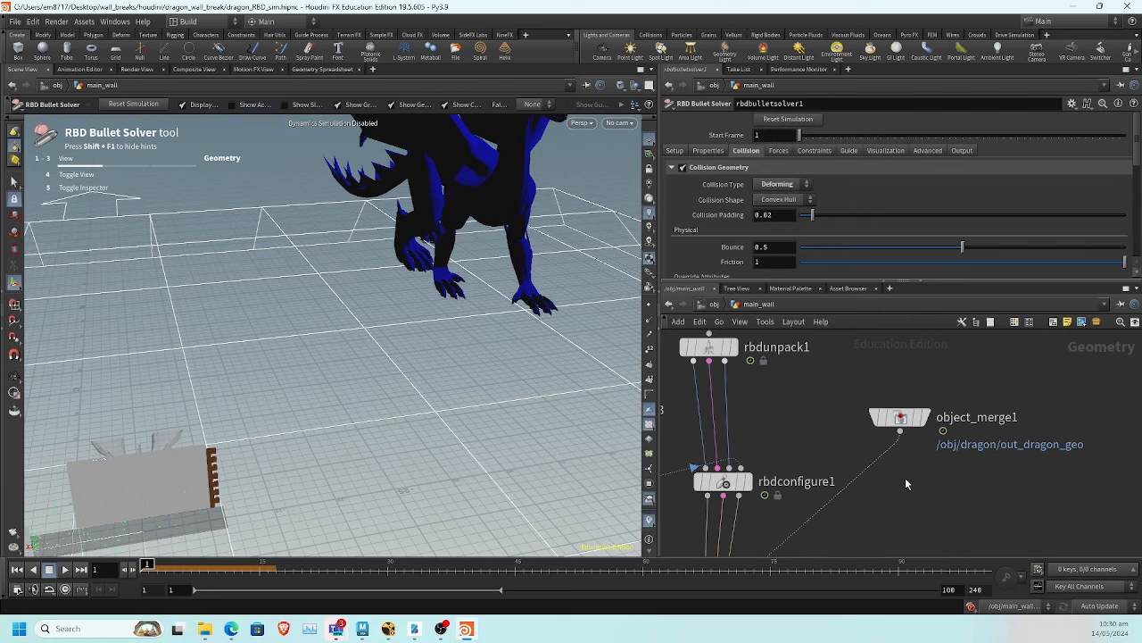
pyautogui.press('Tab')
pyautogui.write('trans')
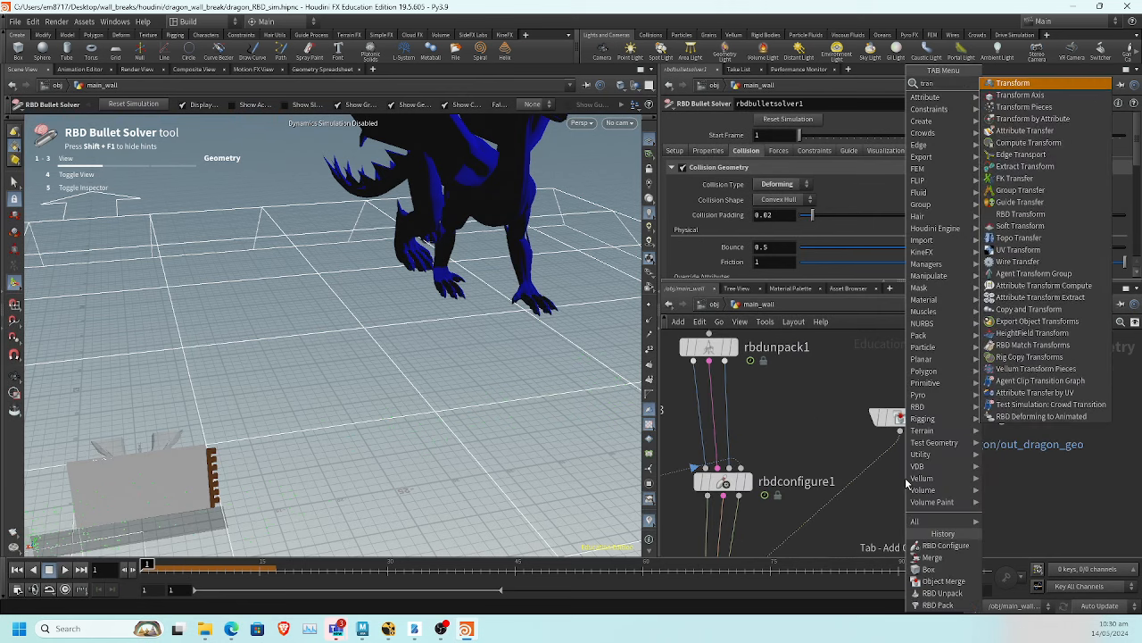
pyautogui.press('Return')
pyautogui.click(864, 473)
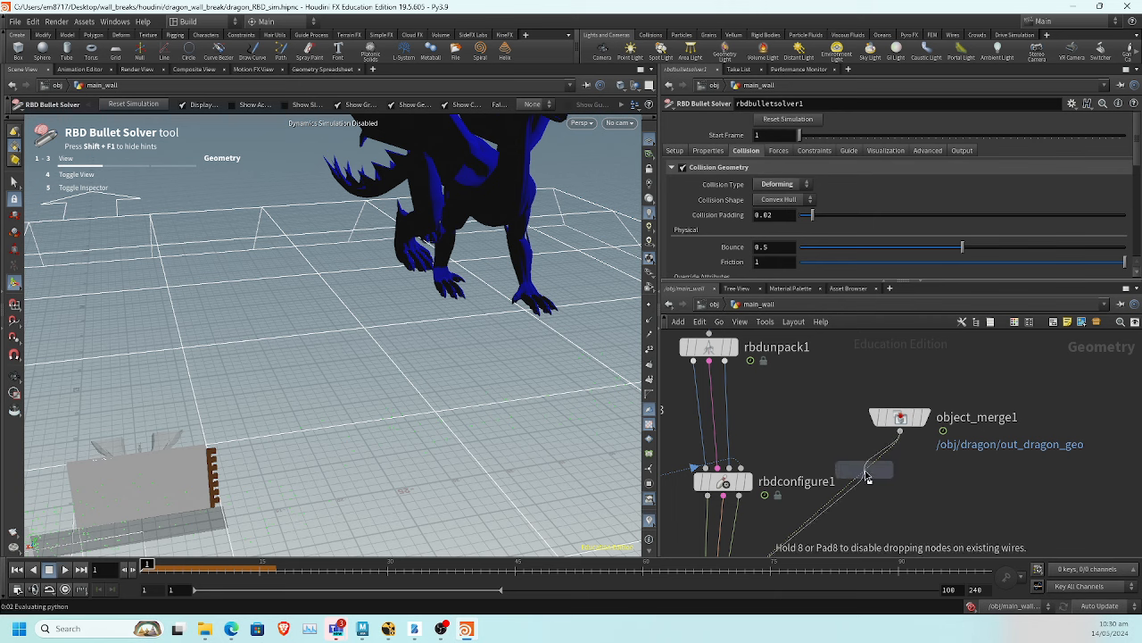
pyautogui.moveTo(782, 225); pyautogui.dragTo(622, 230)
pyautogui.write('.1')
pyautogui.press('Return')
# Display transform4 and examine the dragon's scale and position relative to the wall
pyautogui.moveTo(806, 429); pyautogui.dragTo(872, 334, button='middle')
pyautogui.click(815, 512)
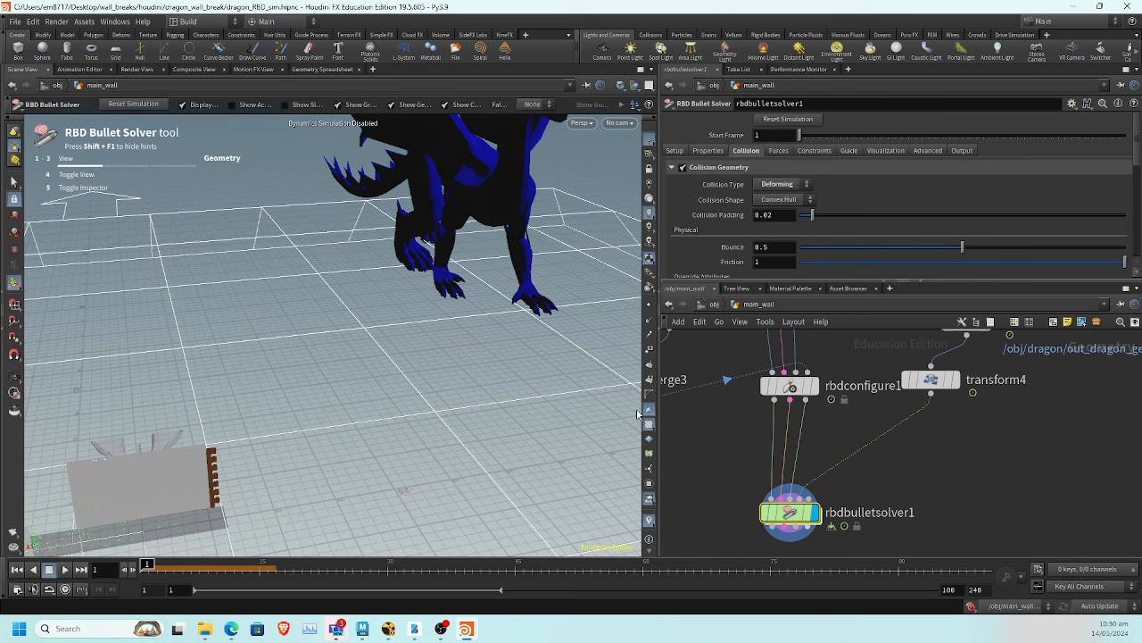
pyautogui.keyDown('alt'); pyautogui.moveTo(434, 426); pyautogui.dragTo(462, 393); pyautogui.keyUp('alt')
pyautogui.click(964, 386)
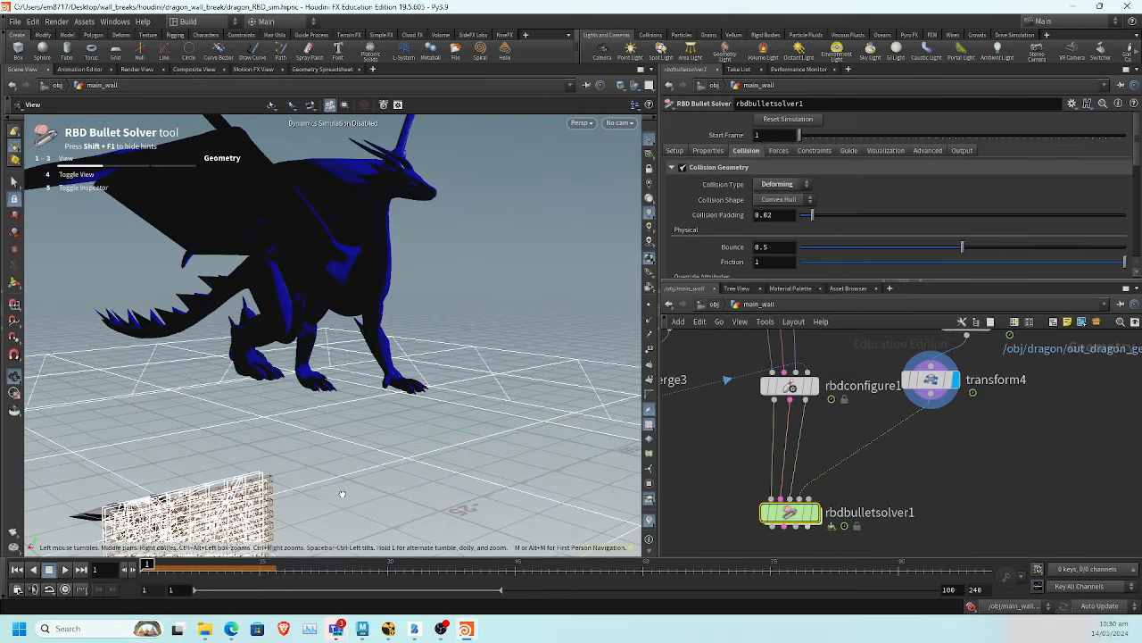
pyautogui.keyDown('alt'); pyautogui.moveTo(342, 495); pyautogui.dragTo(382, 479); pyautogui.keyUp('alt')
pyautogui.keyDown('alt'); pyautogui.moveTo(382, 480); pyautogui.dragTo(388, 348, button='middle'); pyautogui.keyUp('alt')
pyautogui.click(931, 380)
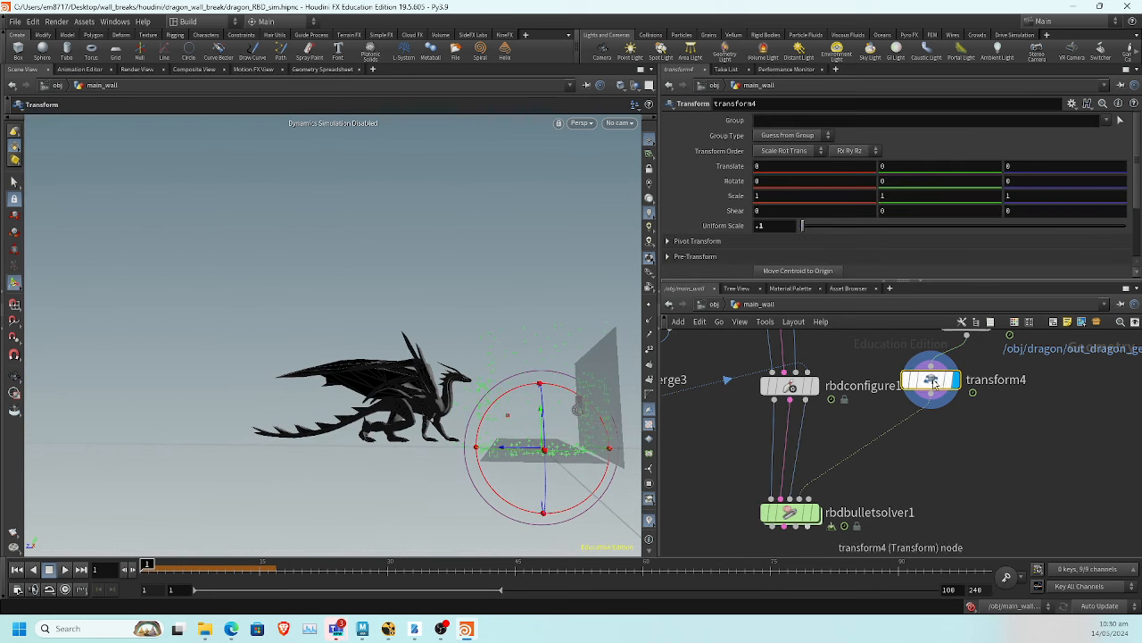
pyautogui.keyDown('alt'); pyautogui.moveTo(433, 491); pyautogui.dragTo(424, 513); pyautogui.keyUp('alt')
# Display rbdbulletsolver1, play the simulation for about 13 frames, inspect the wall's fracturing, and return to frame 1
pyautogui.click(812, 513)
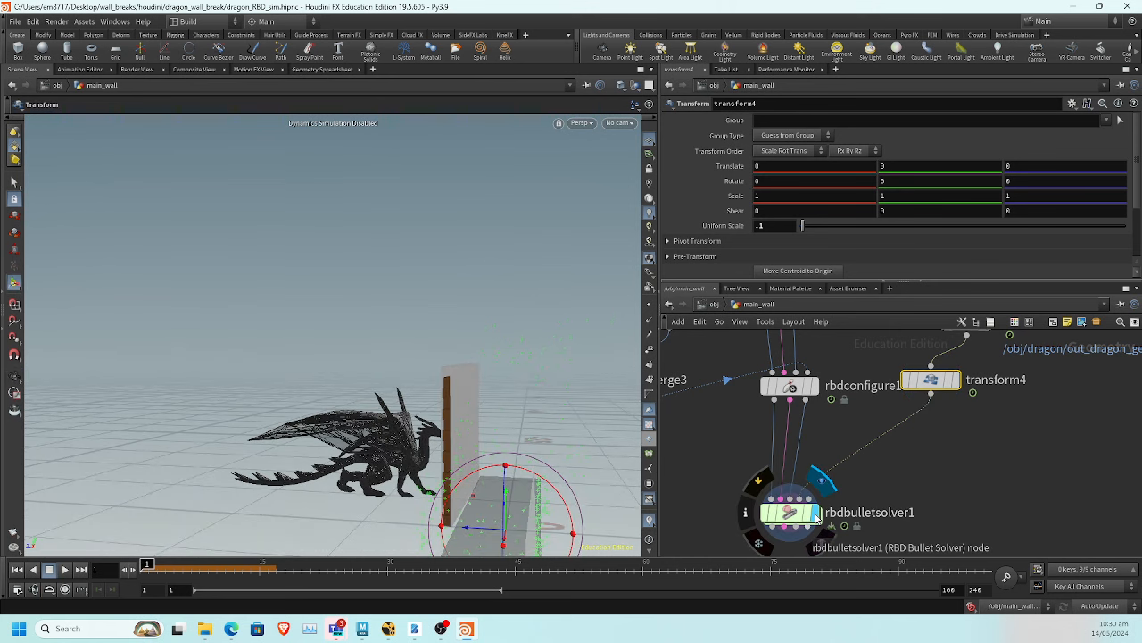
pyautogui.click(788, 516)
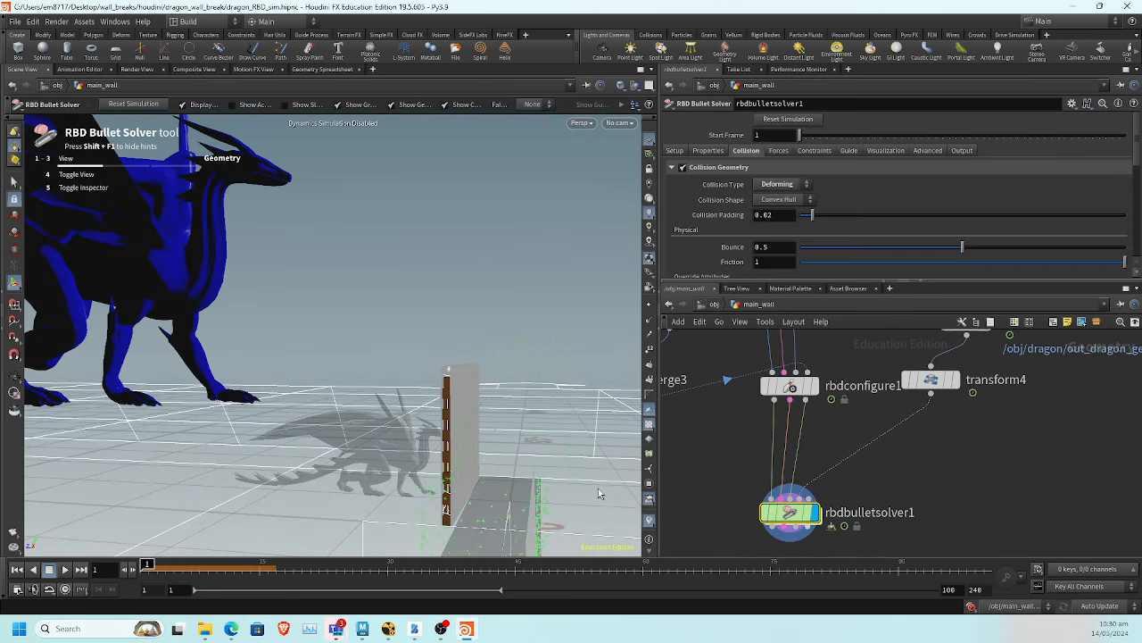
pyautogui.click(64, 569)
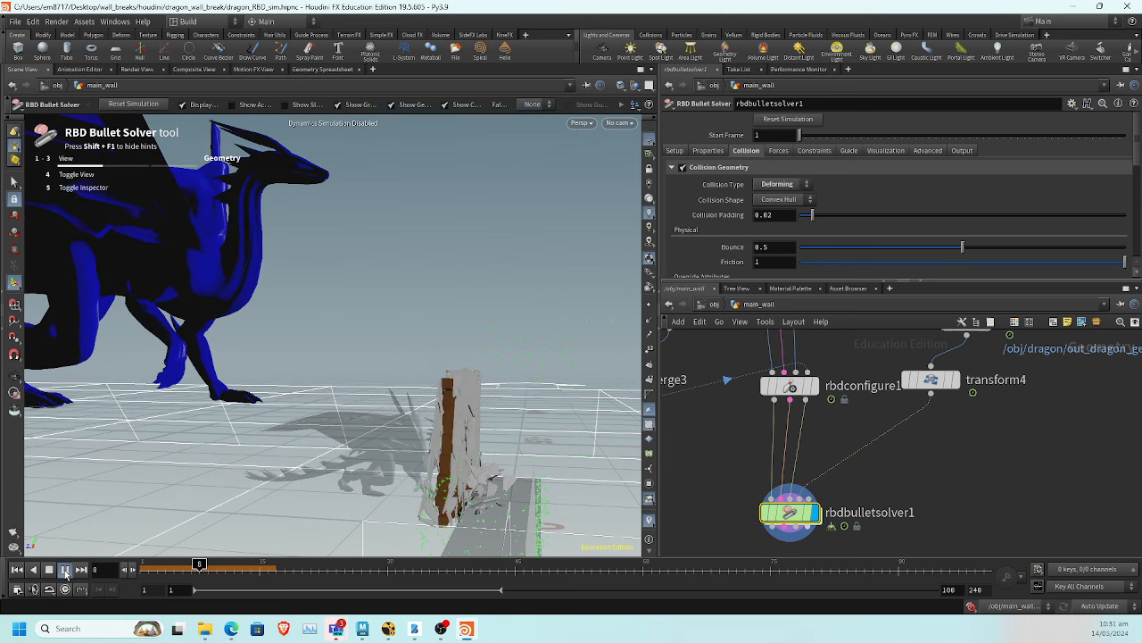
pyautogui.click(51, 569)
pyautogui.press('space')
pyautogui.moveTo(308, 476); pyautogui.dragTo(404, 514)
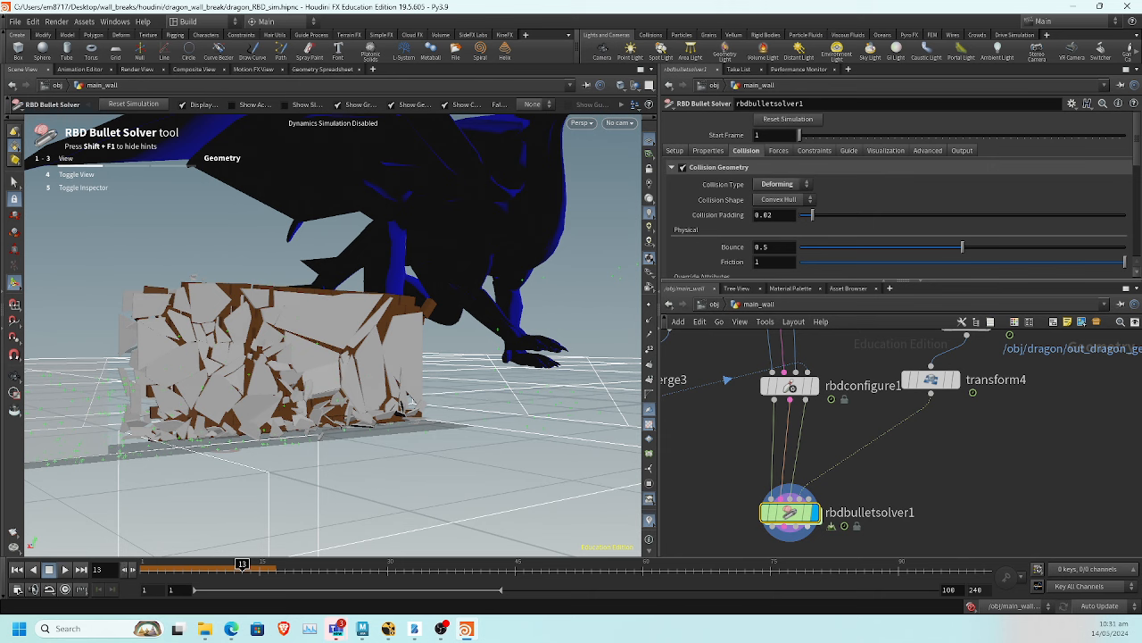
pyautogui.click(16, 569)
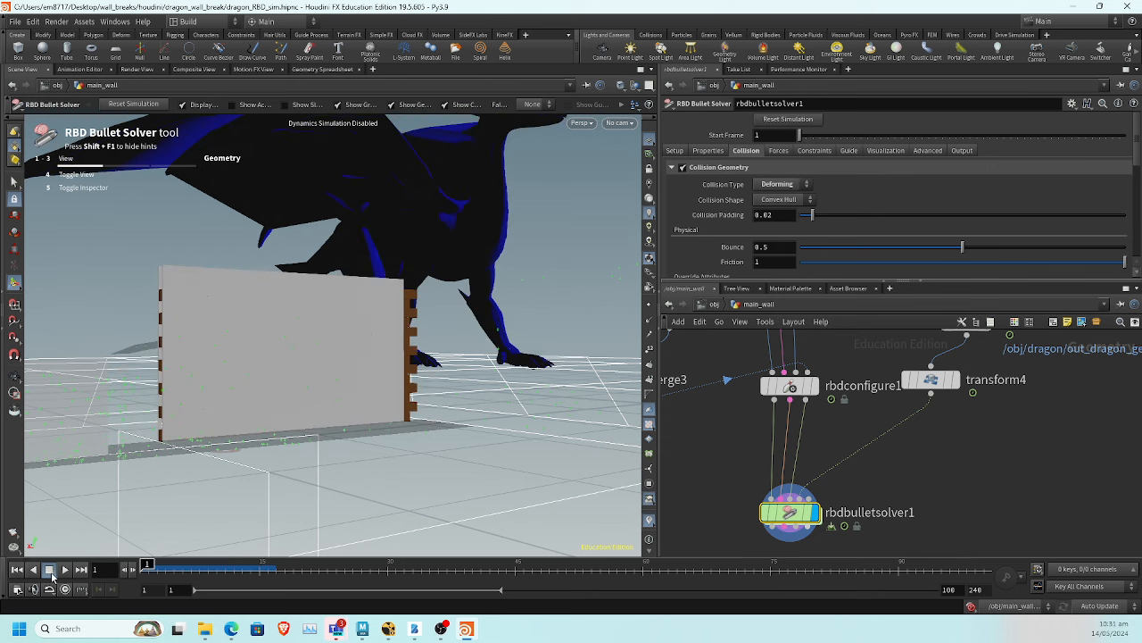
# Display rbdconfigure1 and select merge3 to check how the end boxes cover the wall
pyautogui.moveTo(790, 438); pyautogui.dragTo(866, 477, button='middle')
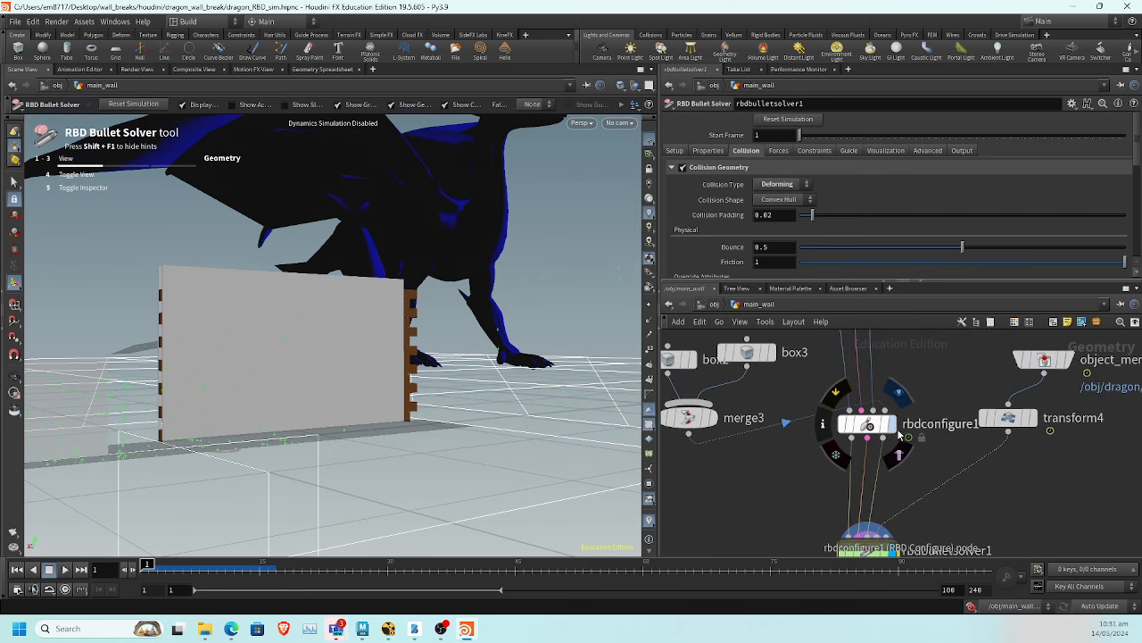
pyautogui.click(894, 428)
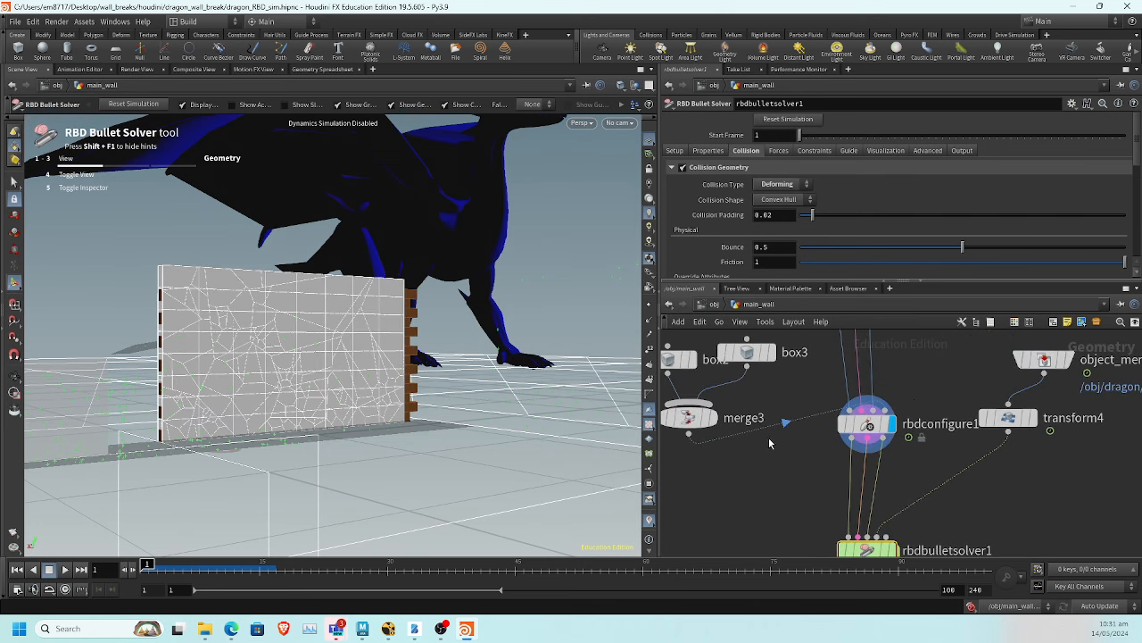
pyautogui.click(867, 425)
pyautogui.click(687, 418)
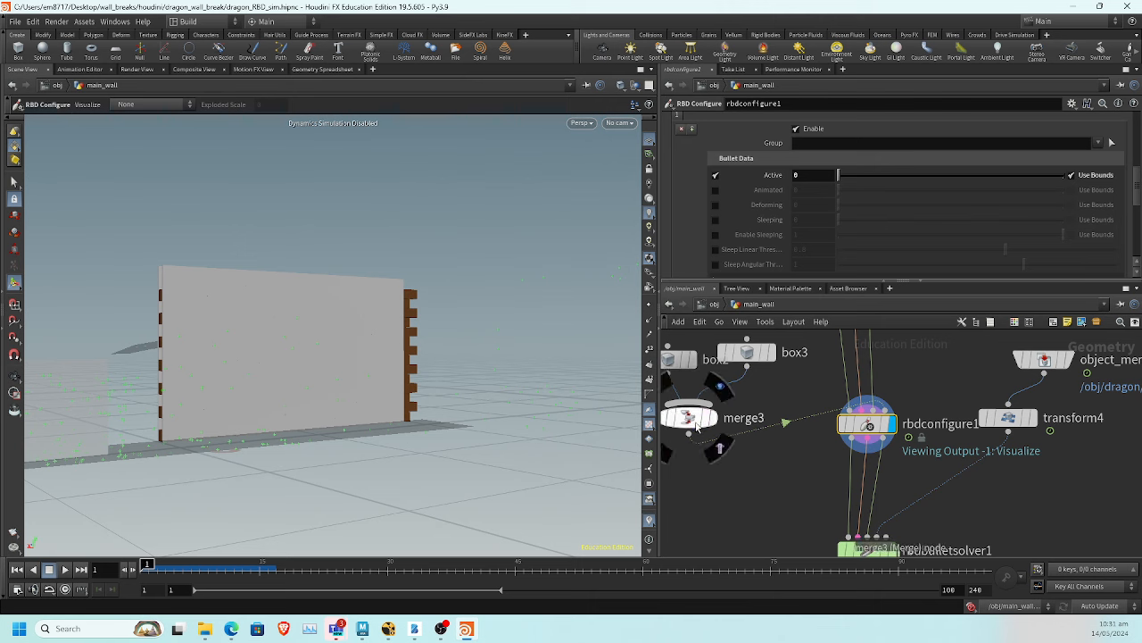
pyautogui.moveTo(782, 494); pyautogui.dragTo(770, 440, button='middle')
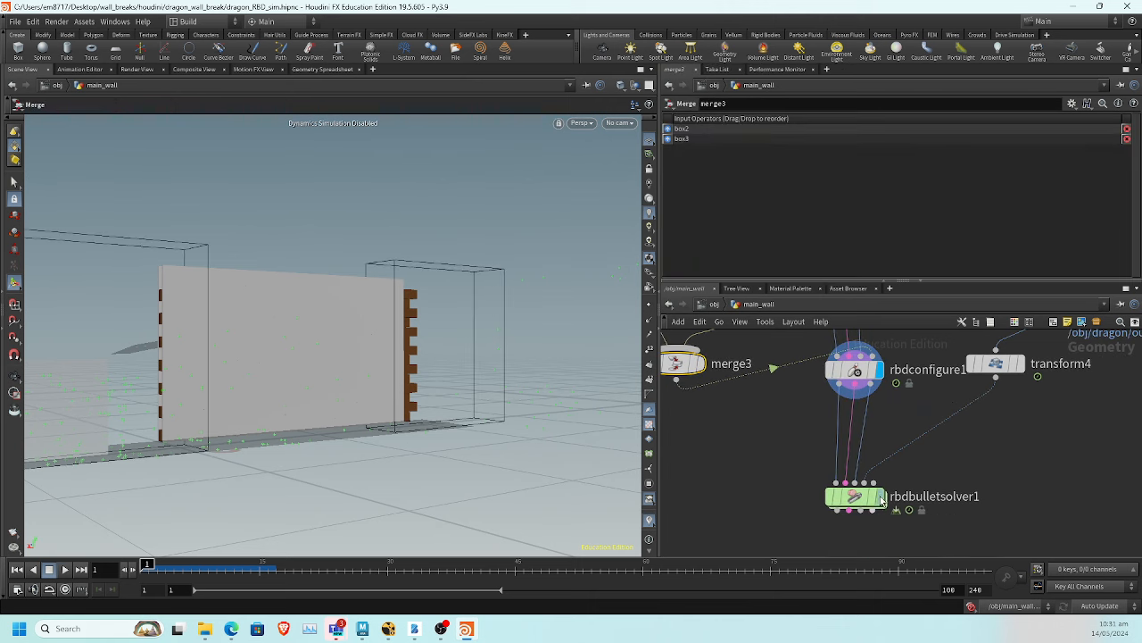
# Display rbdbulletsolver1 again, replay the simulation from a closer view up to frame 15, and rewind it
pyautogui.click(881, 497)
pyautogui.click(858, 499)
pyautogui.keyDown('alt'); pyautogui.moveTo(535, 459); pyautogui.dragTo(458, 460); pyautogui.keyUp('alt')
pyautogui.keyDown('alt'); pyautogui.moveTo(416, 461); pyautogui.dragTo(485, 436, button='middle'); pyautogui.keyUp('alt')
pyautogui.keyDown('alt'); pyautogui.moveTo(485, 436); pyautogui.dragTo(518, 455, button='right'); pyautogui.keyUp('alt')
pyautogui.keyDown('alt'); pyautogui.moveTo(475, 459); pyautogui.dragTo(559, 462, button='middle'); pyautogui.keyUp('alt')
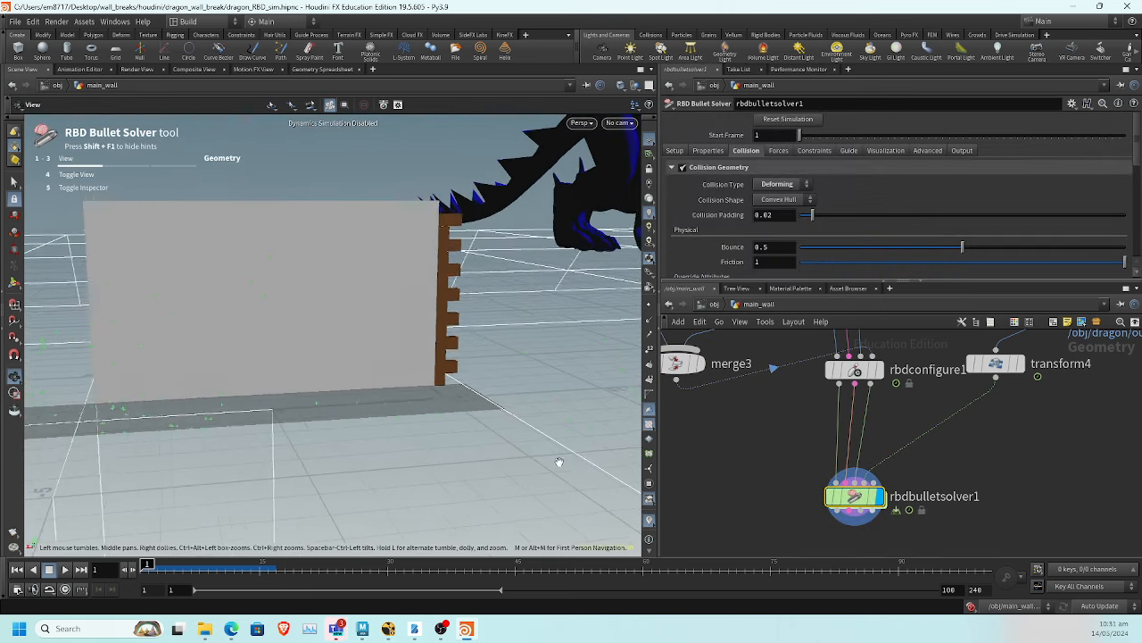
pyautogui.keyDown('alt'); pyautogui.moveTo(399, 455); pyautogui.dragTo(434, 452, button='middle'); pyautogui.keyUp('alt')
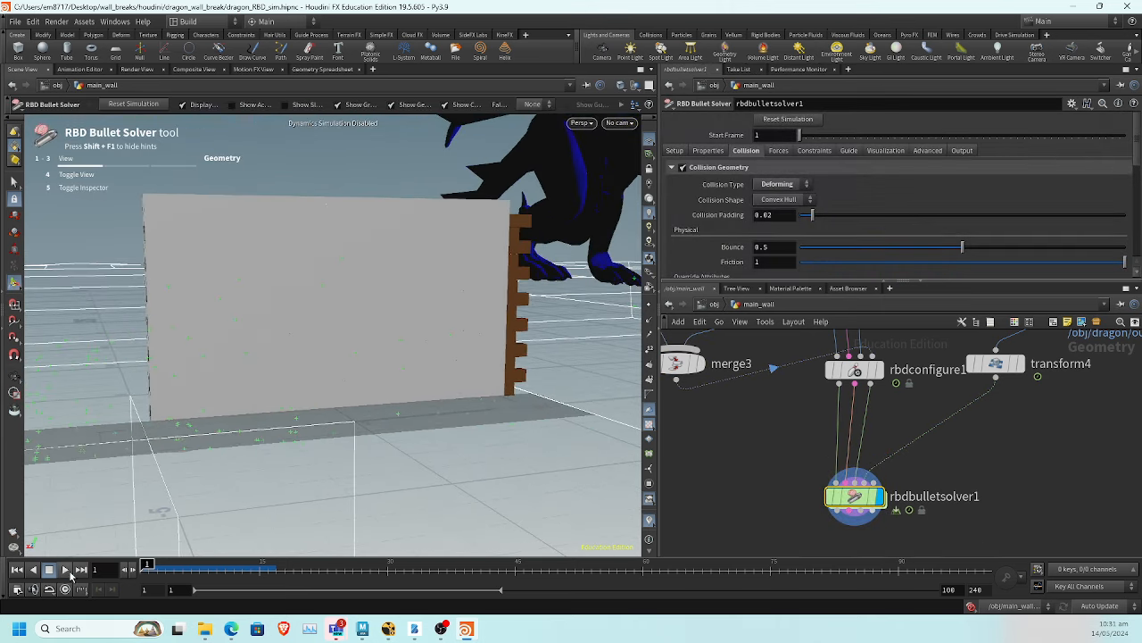
pyautogui.click(66, 572)
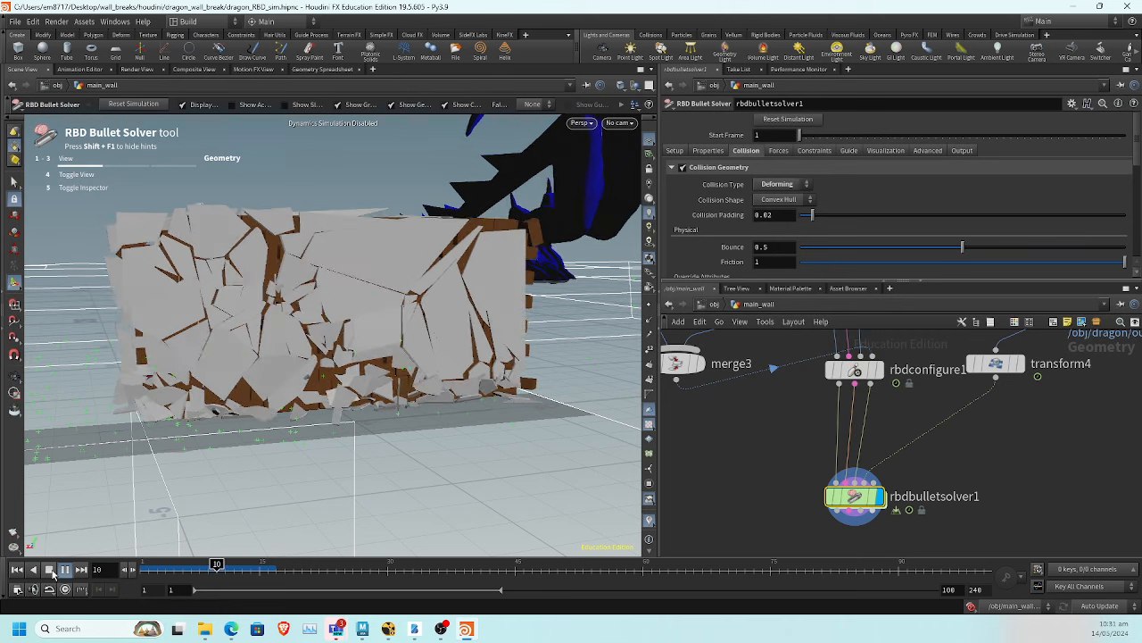
pyautogui.click(47, 570)
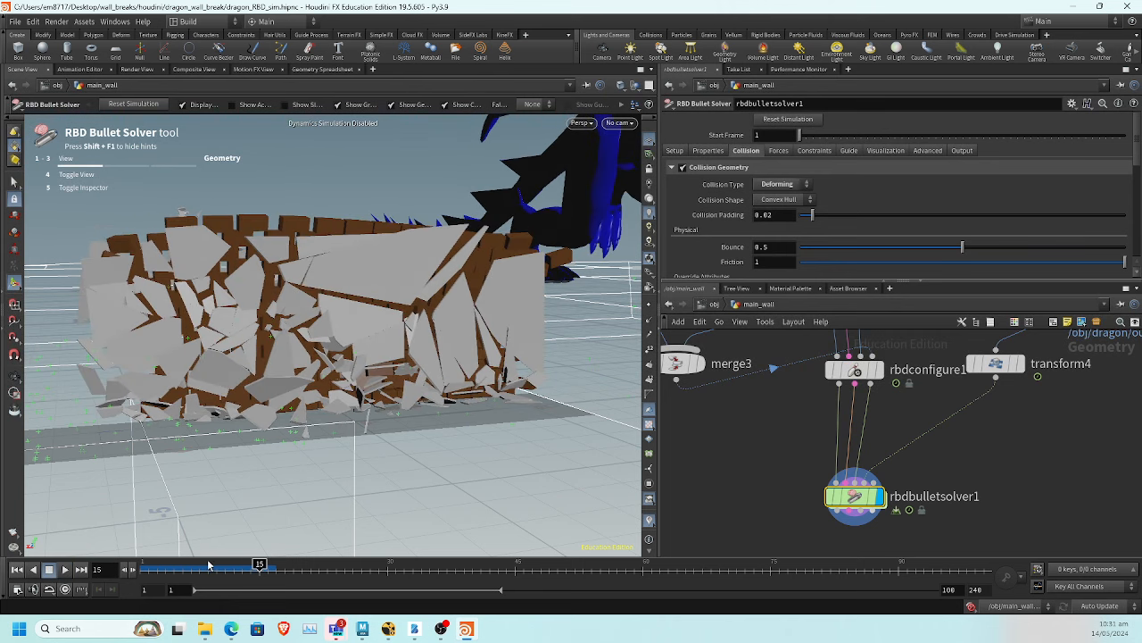
pyautogui.click(16, 569)
# Review rbdconfigure1's bounds settings and trace the network through the packing, plaster and bricks branches for a setup problem
pyautogui.moveTo(768, 482); pyautogui.dragTo(750, 521, button='middle')
pyautogui.click(838, 410)
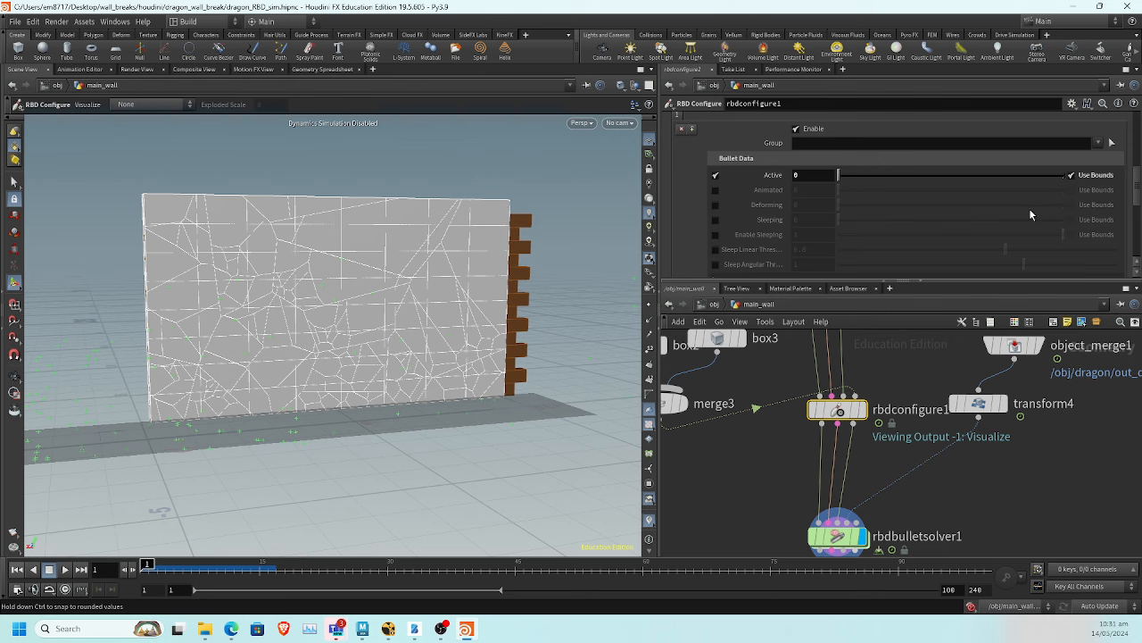
pyautogui.scroll(10, 970, 198)
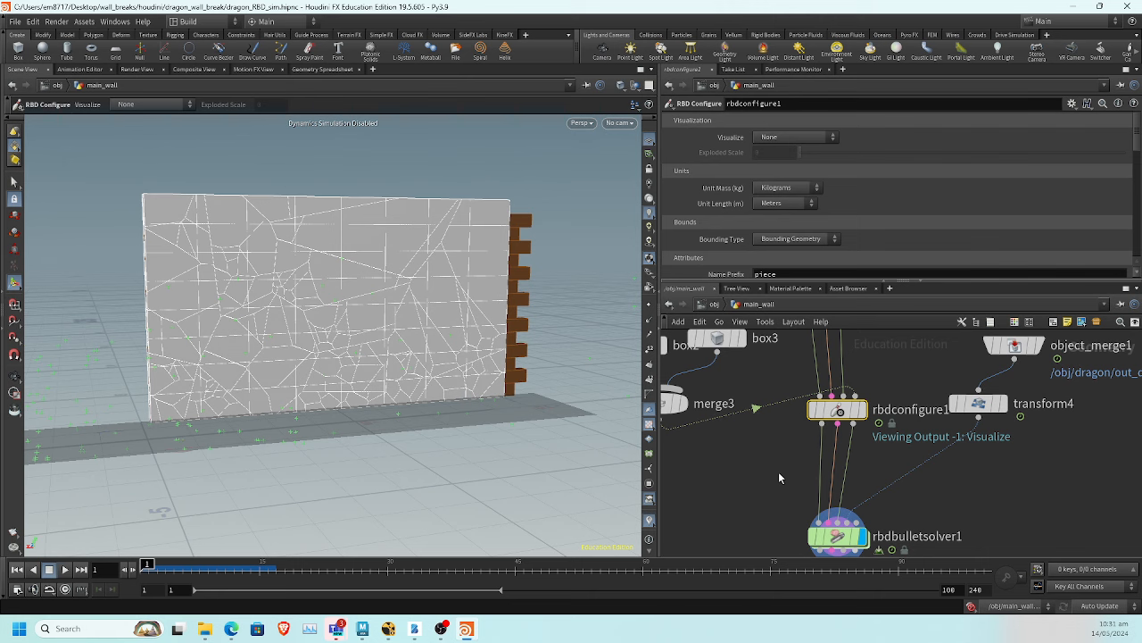
pyautogui.scroll(-3, 779, 471)
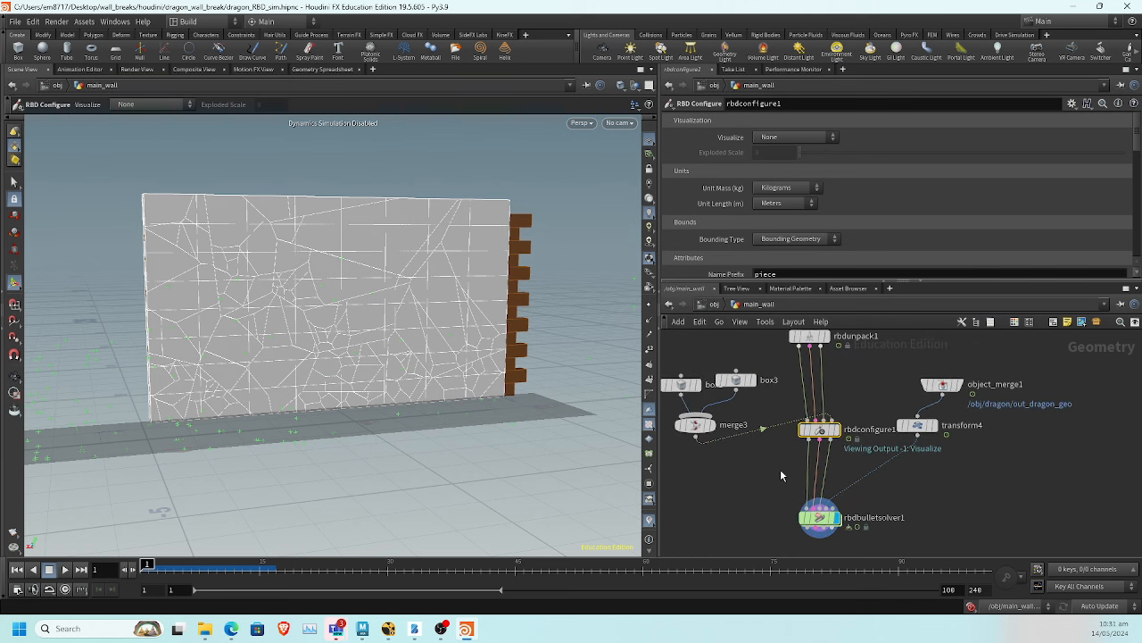
pyautogui.scroll(-2, 780, 469)
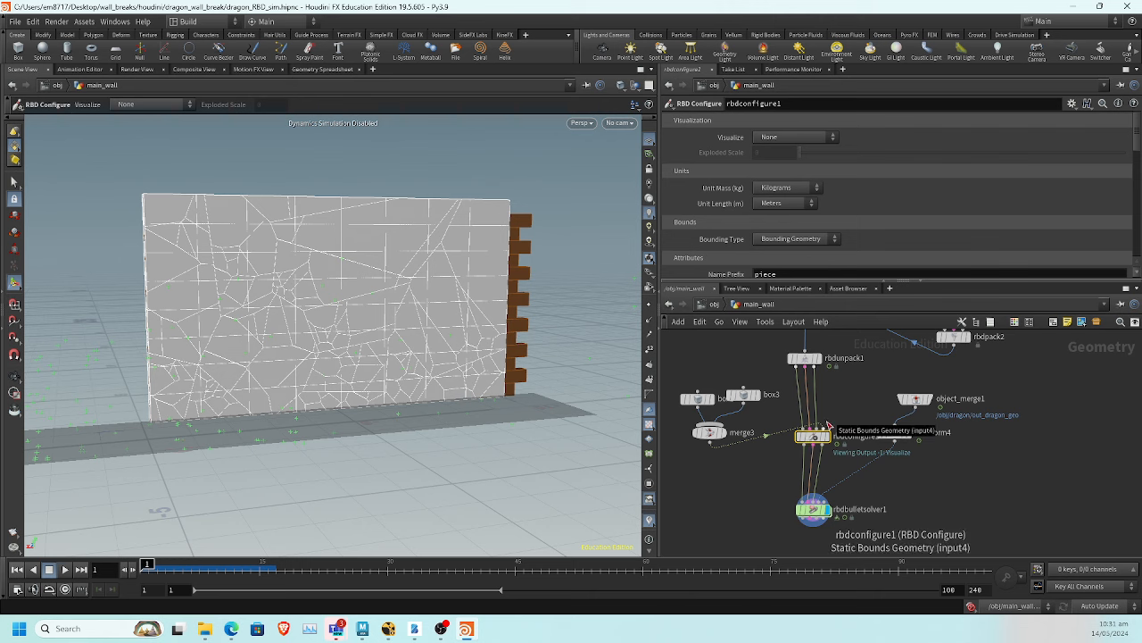
pyautogui.moveTo(752, 371); pyautogui.dragTo(783, 452, button='middle')
pyautogui.moveTo(745, 398); pyautogui.dragTo(764, 459, button='middle')
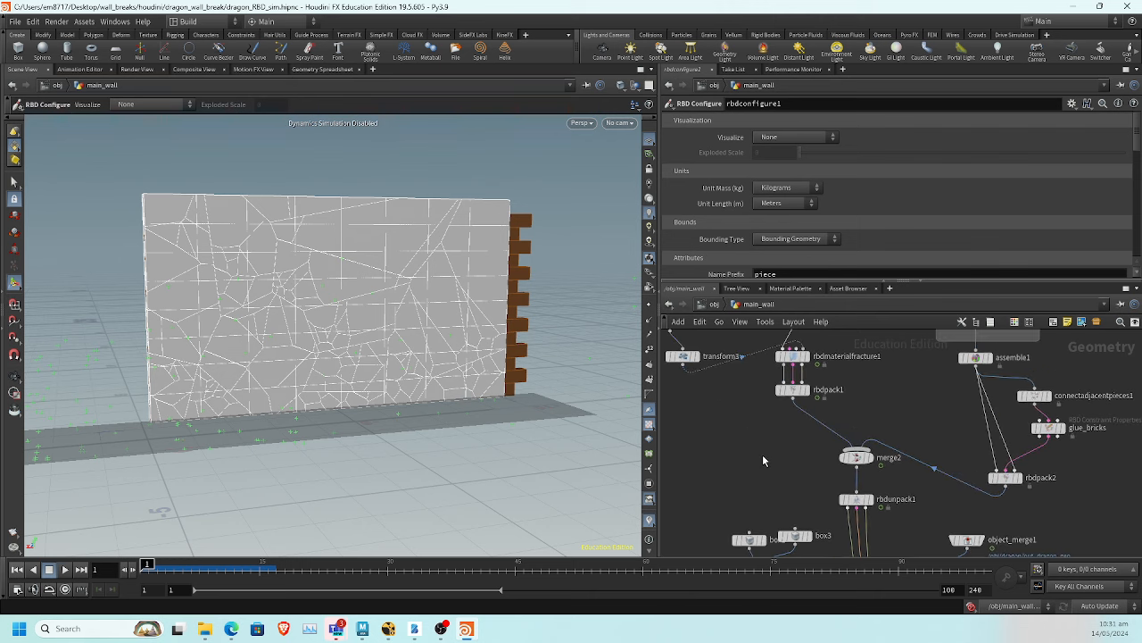
pyautogui.moveTo(785, 400); pyautogui.dragTo(809, 459, button='middle')
pyautogui.moveTo(905, 453); pyautogui.dragTo(905, 498, button='middle')
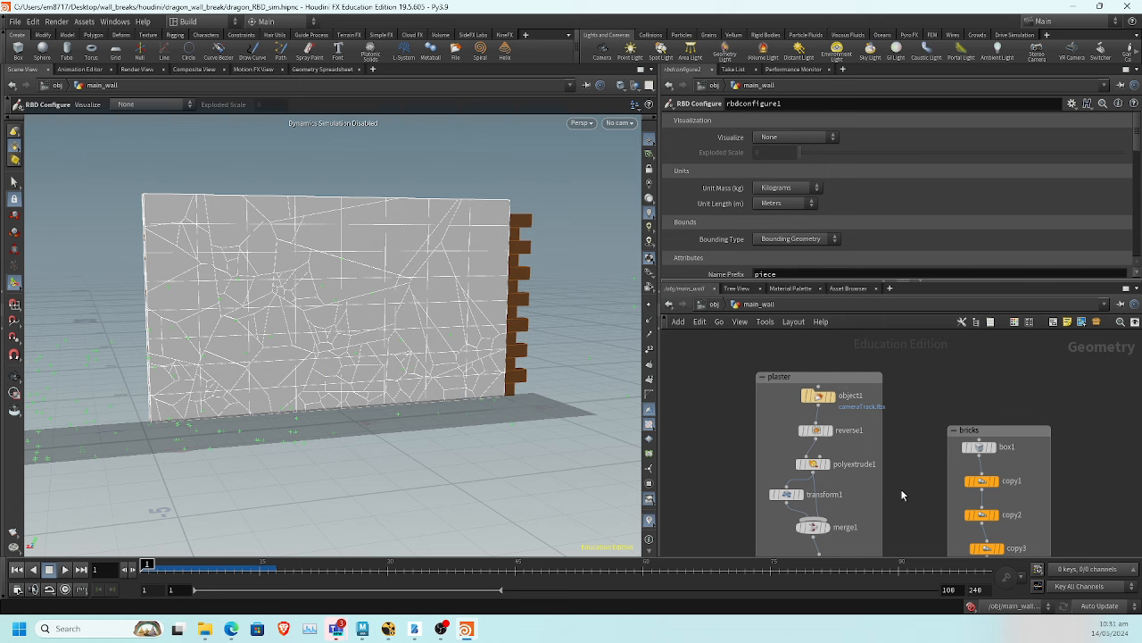
pyautogui.moveTo(900, 489); pyautogui.dragTo(881, 434, button='middle')
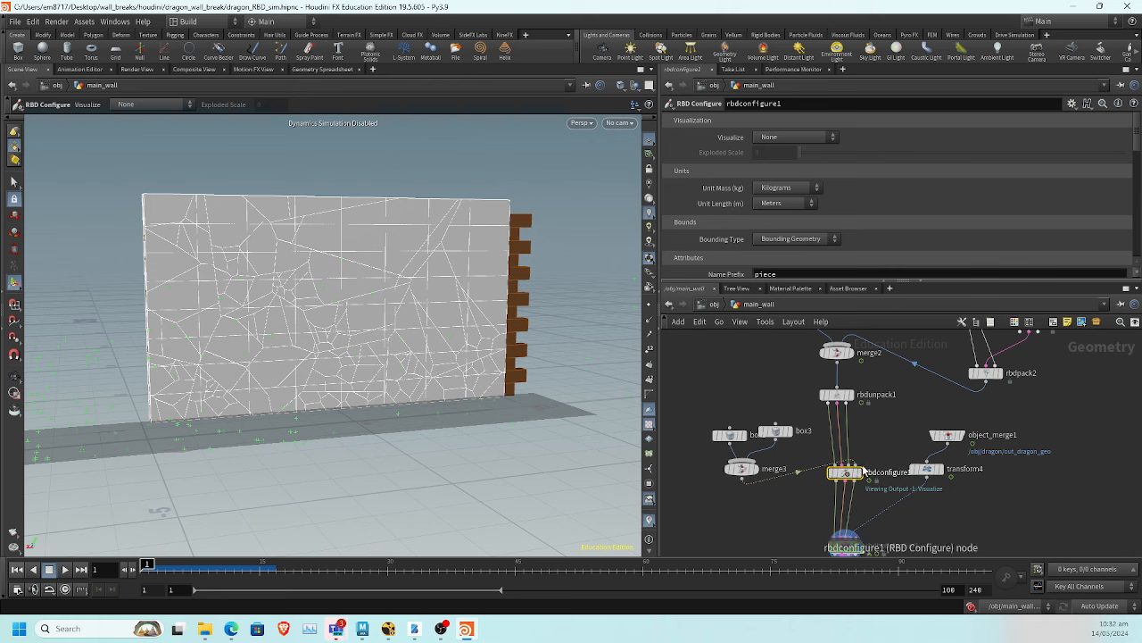
pyautogui.moveTo(864, 486); pyautogui.dragTo(862, 449, button='middle')
pyautogui.moveTo(864, 443)
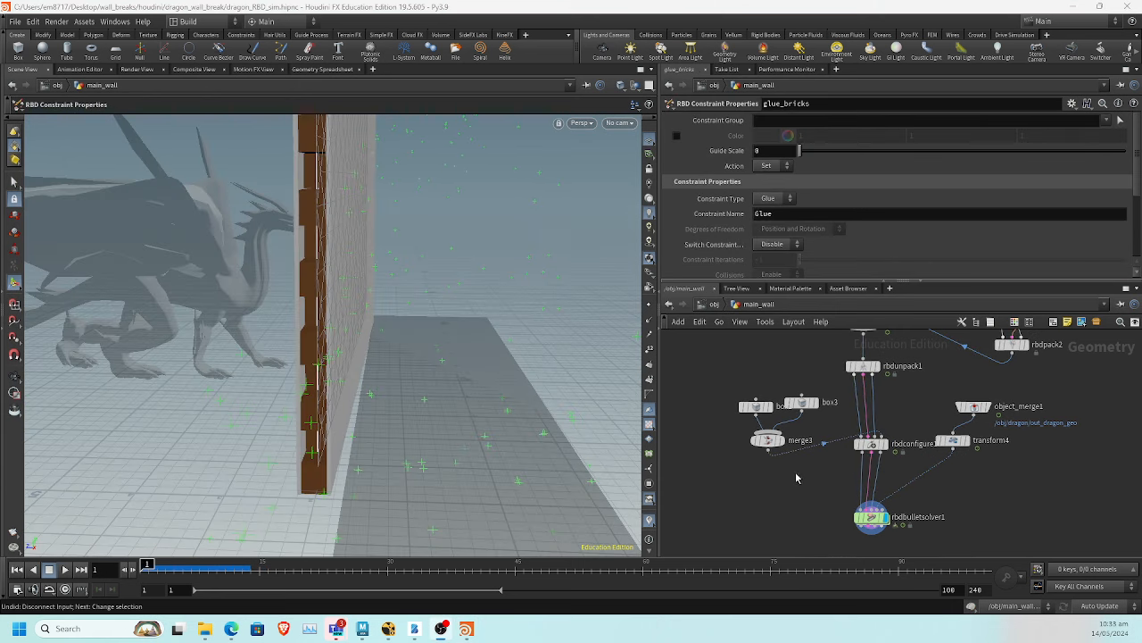
# Select rbdbulletsolver1, view the wall at an angle, and play the simulation to about frame 33
pyautogui.moveTo(797, 477); pyautogui.dragTo(731, 471, button='middle')
pyautogui.press('space')
pyautogui.moveTo(479, 409); pyautogui.dragTo(548, 461)
pyautogui.click(841, 484)
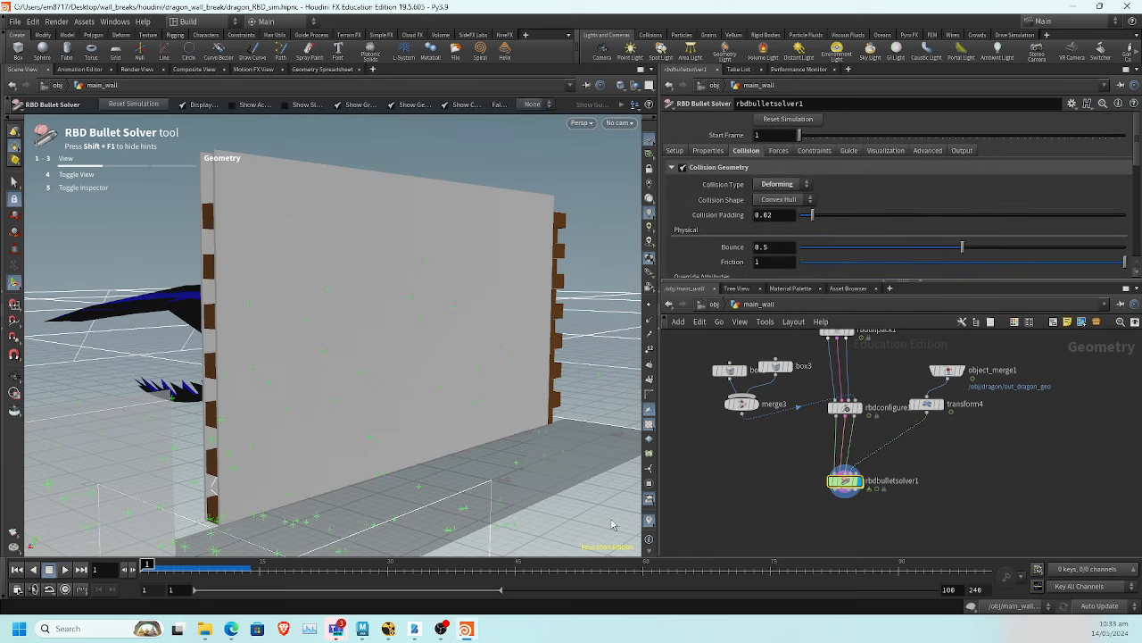
pyautogui.click(65, 571)
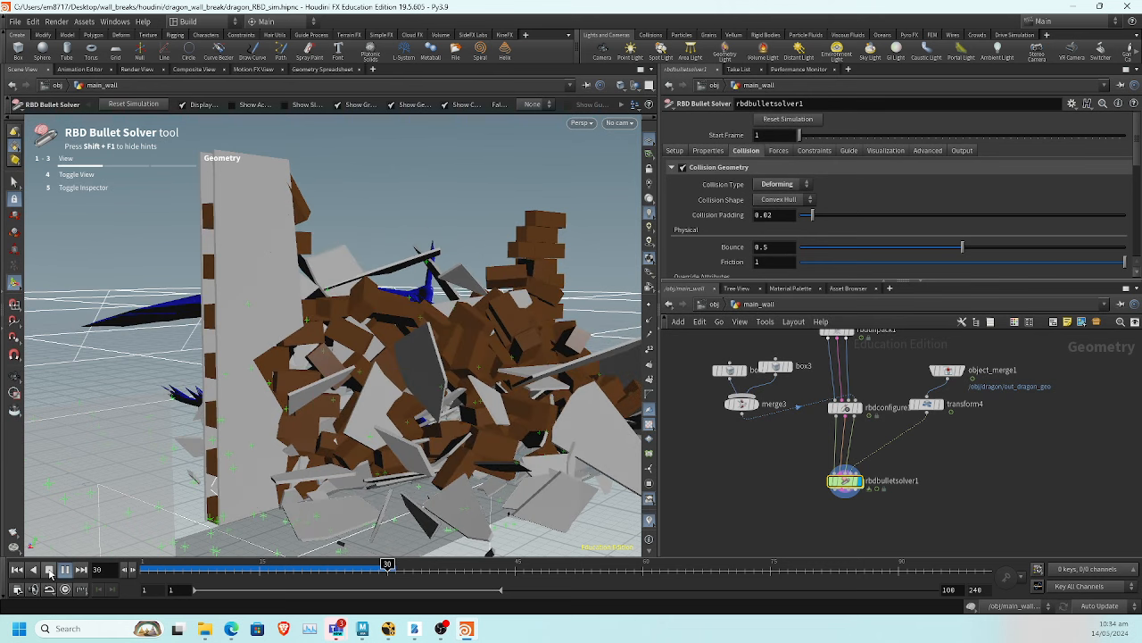
pyautogui.click(49, 571)
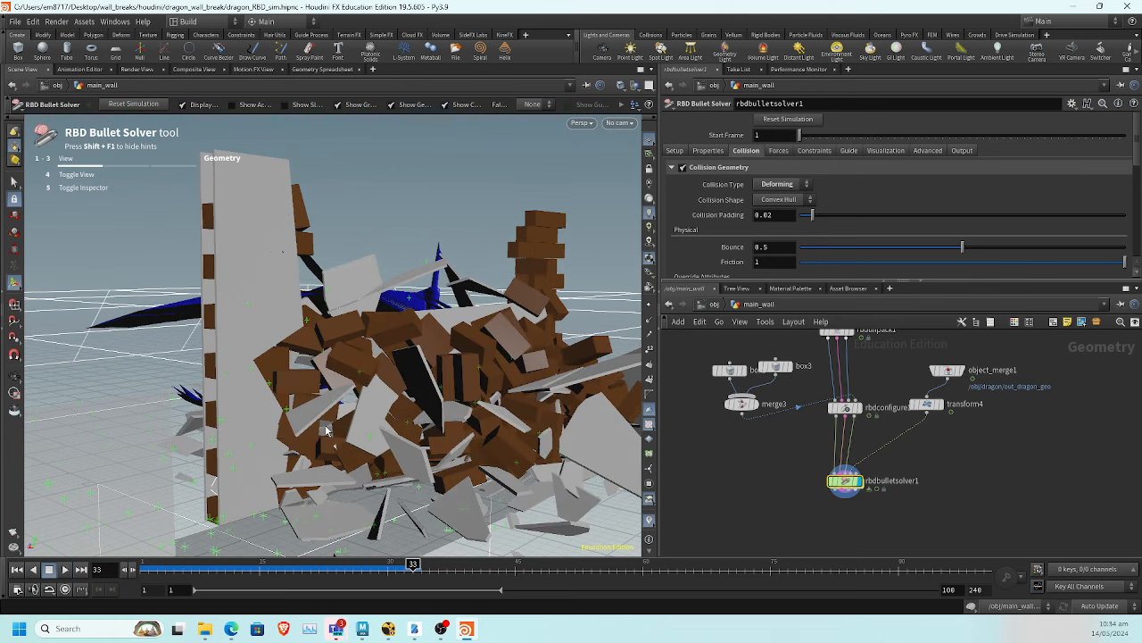
# Add an Object Merge node beside the dragon's import and set its Object 1 source to /obj/left_wall
pyautogui.keyDown('alt'); pyautogui.moveTo(326, 431); pyautogui.dragTo(303, 401, button='right'); pyautogui.keyUp('alt')
pyautogui.keyDown('alt'); pyautogui.moveTo(280, 390); pyautogui.dragTo(493, 416); pyautogui.keyUp('alt')
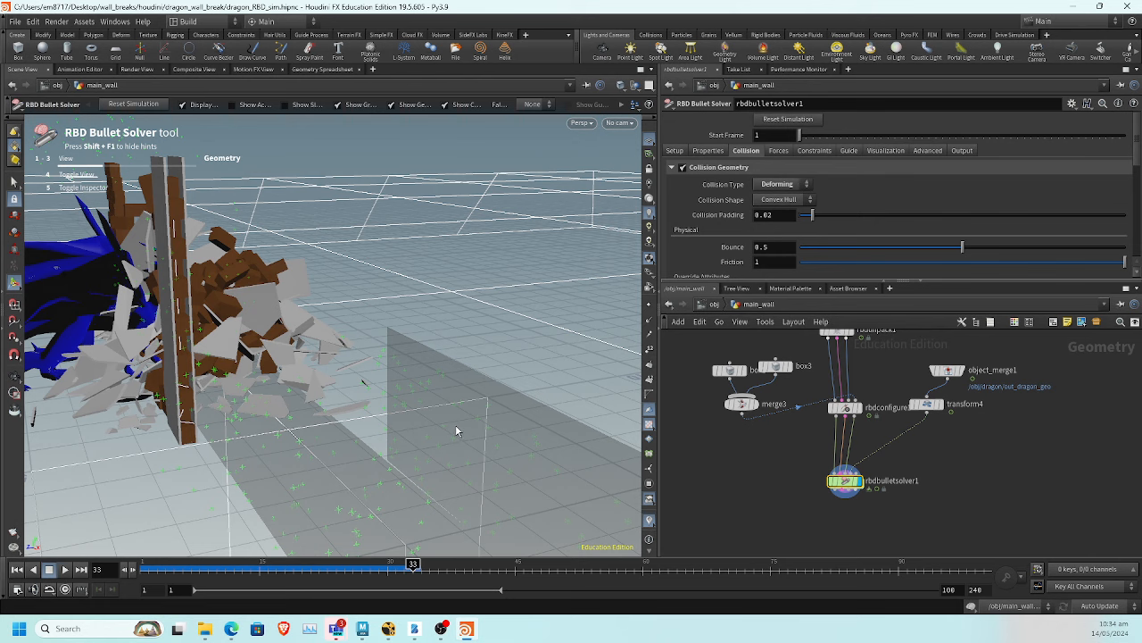
pyautogui.moveTo(1046, 452); pyautogui.dragTo(986, 504, button='middle')
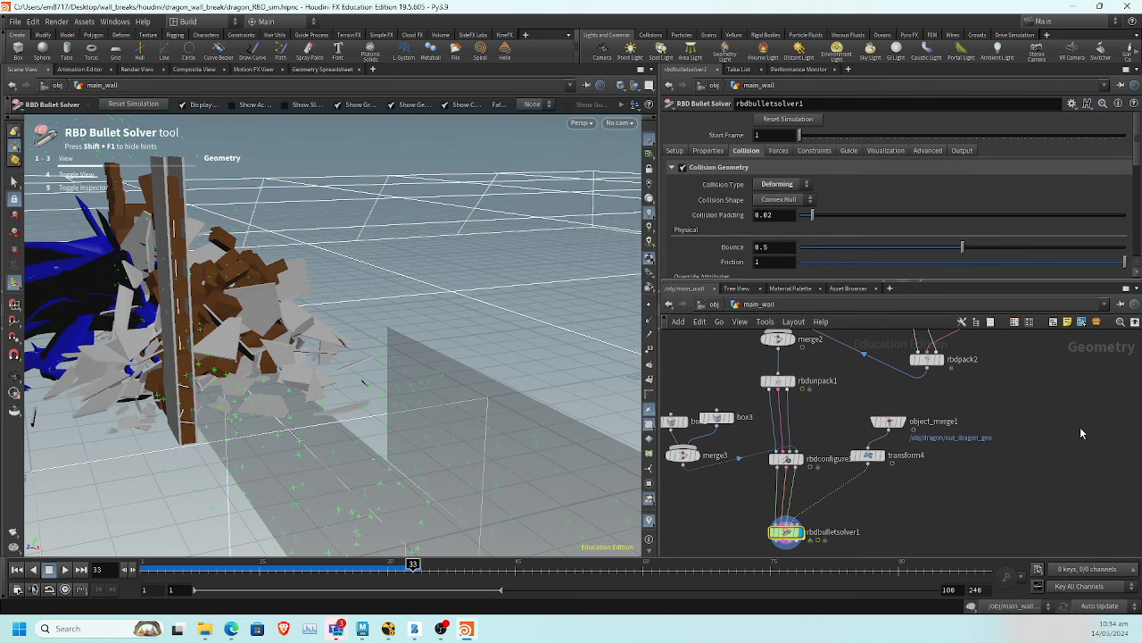
pyautogui.press('Tab')
pyautogui.write('obje')
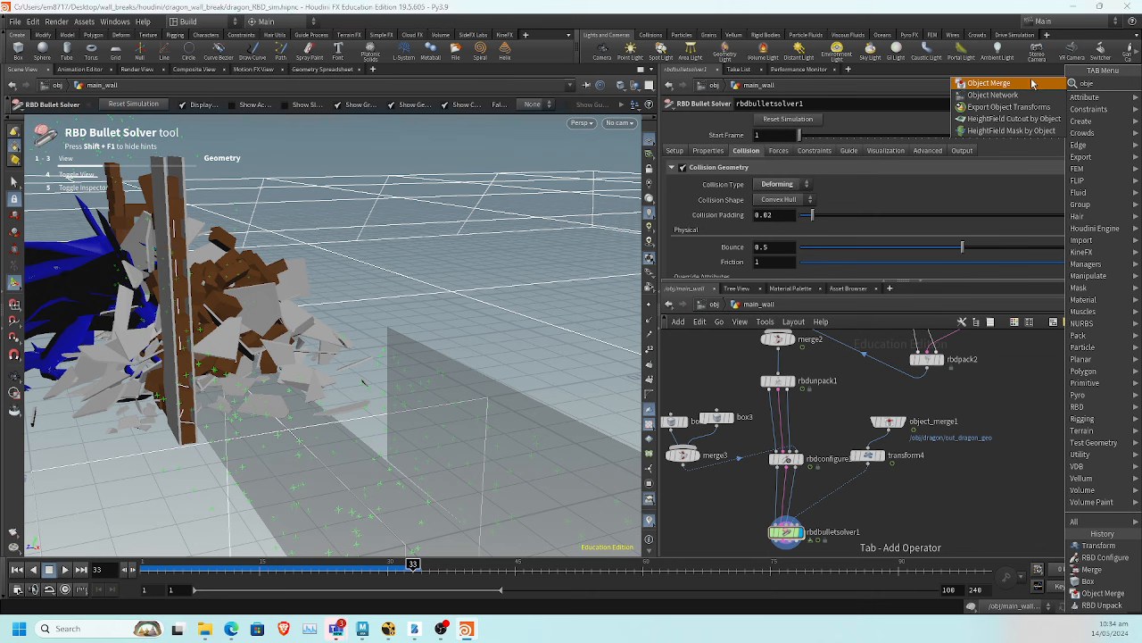
pyautogui.click(1033, 83)
pyautogui.click(1017, 462)
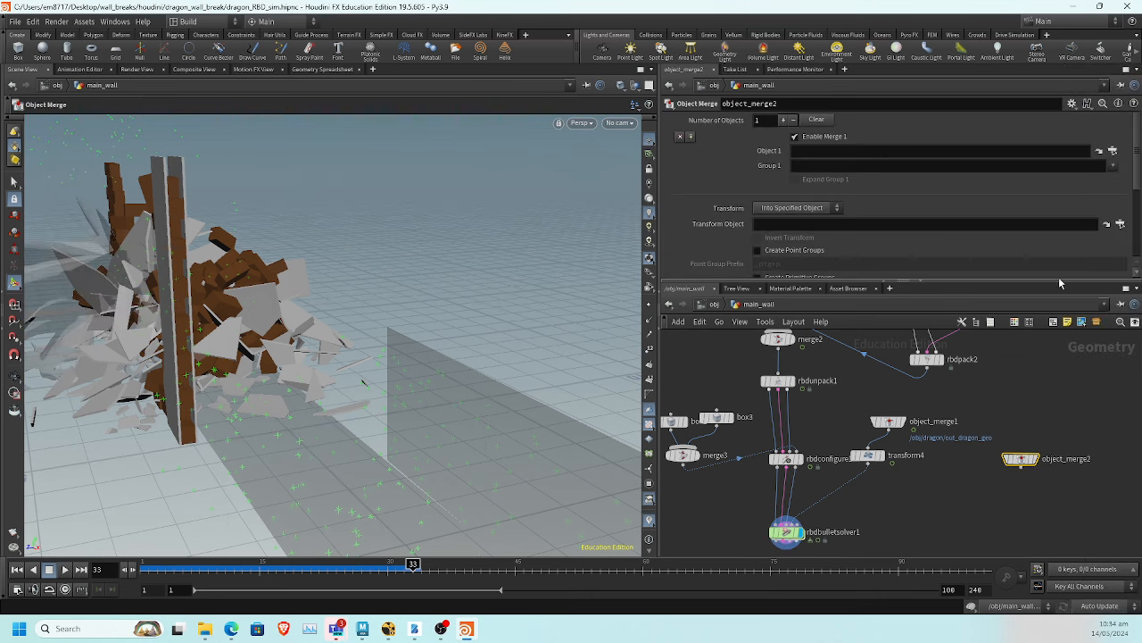
pyautogui.click(1100, 150)
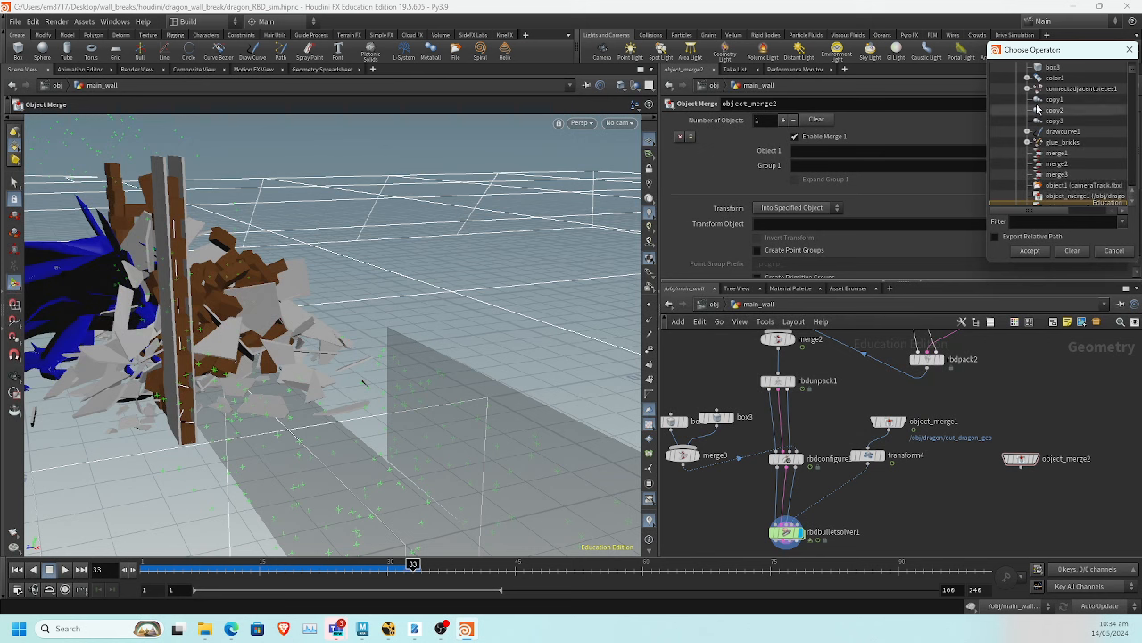
pyautogui.scroll(5, 1062, 107)
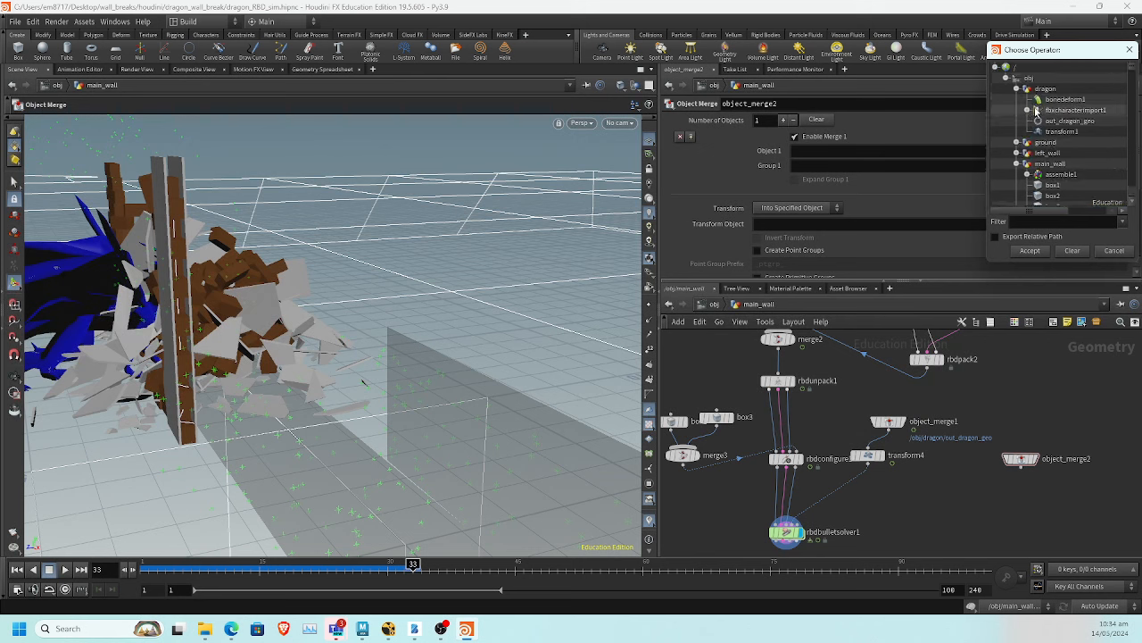
pyautogui.click(1058, 155)
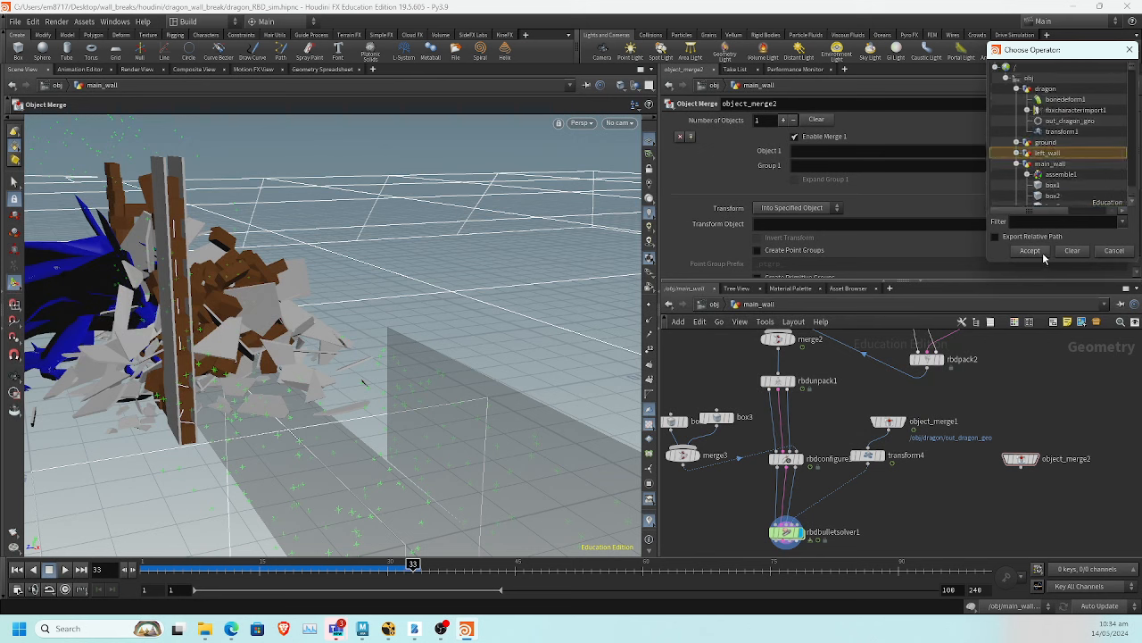
pyautogui.click(1041, 251)
# Add a Merge node combining object_merge1 and object_merge2, feed it into transform4, and space out the two import nodes
pyautogui.press('Tab')
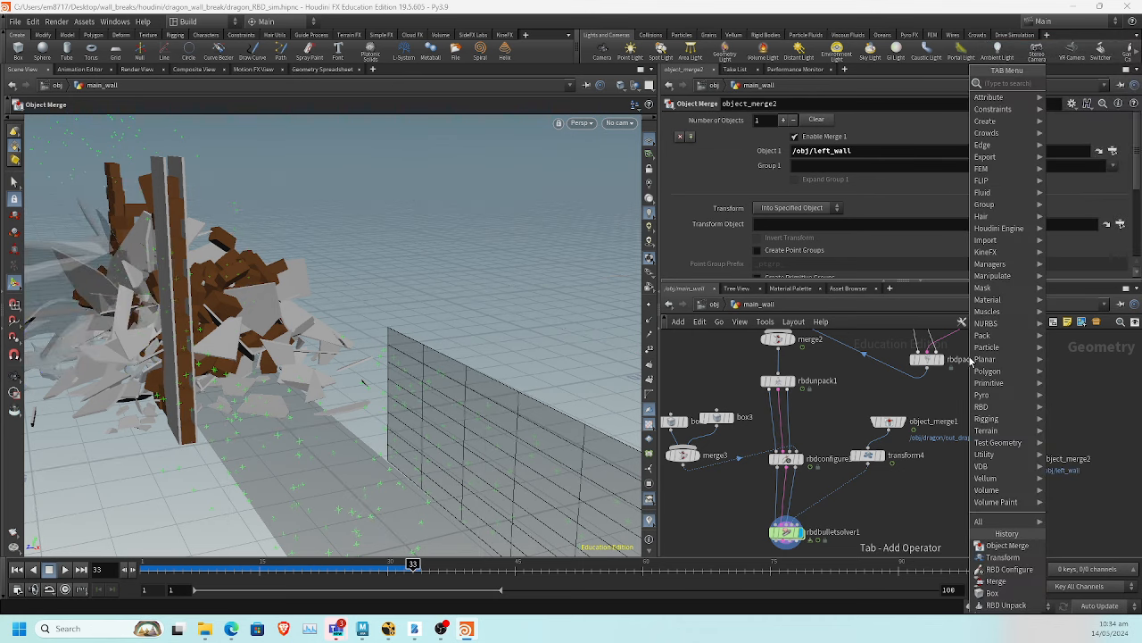
pyautogui.write('mer')
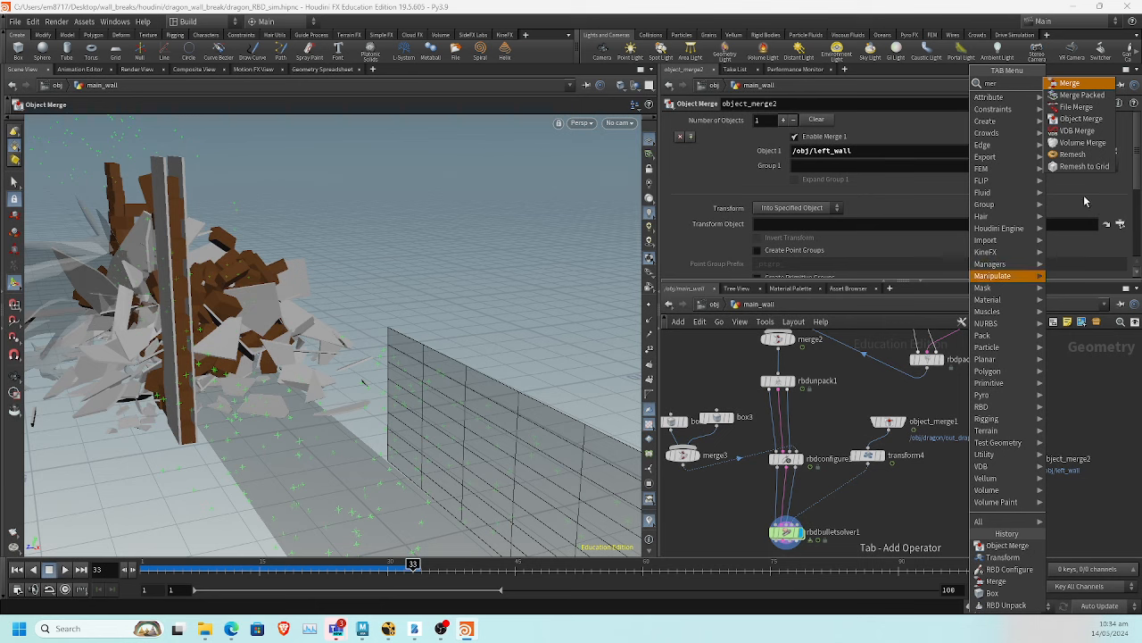
pyautogui.click(1069, 83)
pyautogui.click(985, 484)
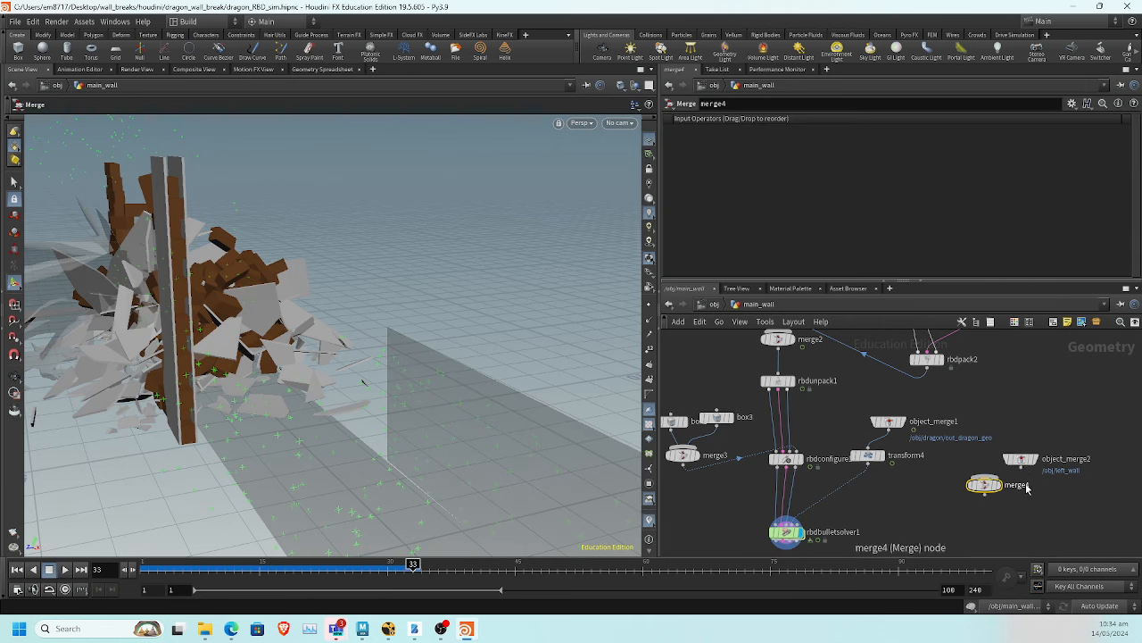
pyautogui.moveTo(889, 431); pyautogui.dragTo(877, 455)
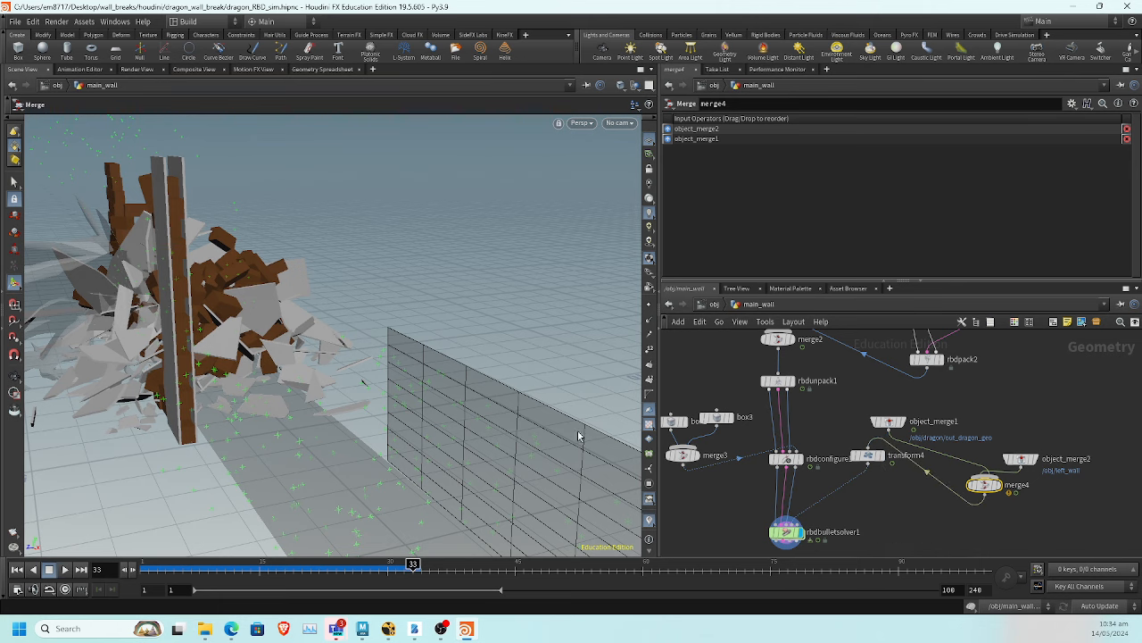
pyautogui.keyDown('alt'); pyautogui.moveTo(507, 393); pyautogui.dragTo(566, 465); pyautogui.keyUp('alt')
pyautogui.moveTo(892, 425); pyautogui.dragTo(970, 411)
pyautogui.moveTo(1020, 462); pyautogui.dragTo(1032, 434)
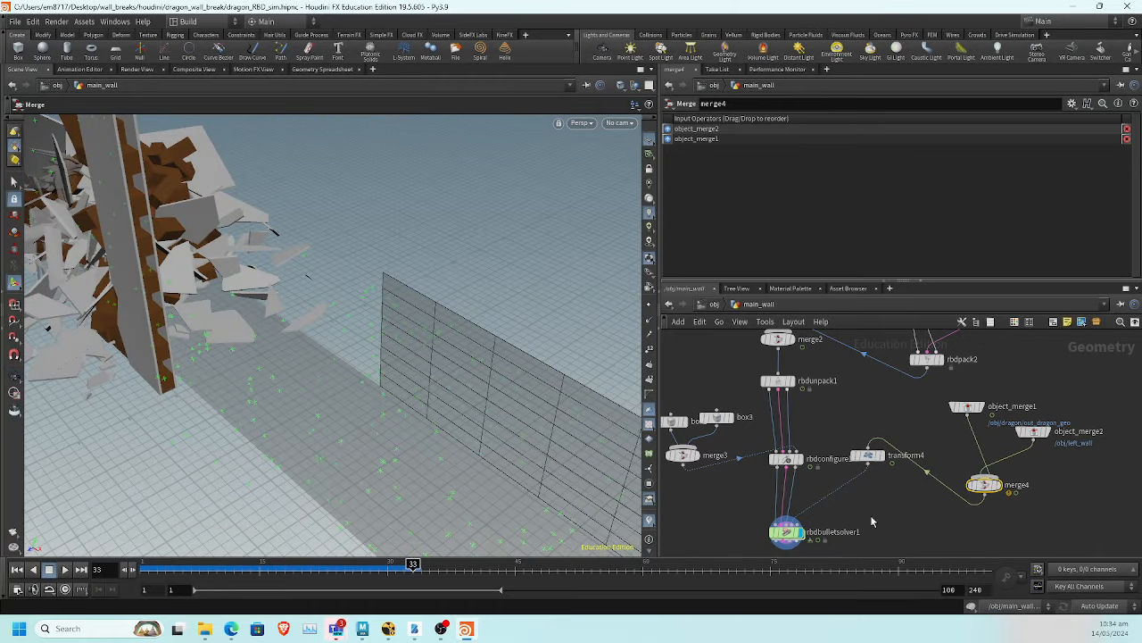
# Select rbdbulletsolver1, play the simulation from the start to about frame 10, and rewind it to frame 1
pyautogui.moveTo(857, 521); pyautogui.dragTo(880, 510, button='middle')
pyautogui.click(802, 521)
pyautogui.keyDown('alt'); pyautogui.moveTo(303, 380); pyautogui.dragTo(350, 369); pyautogui.keyUp('alt')
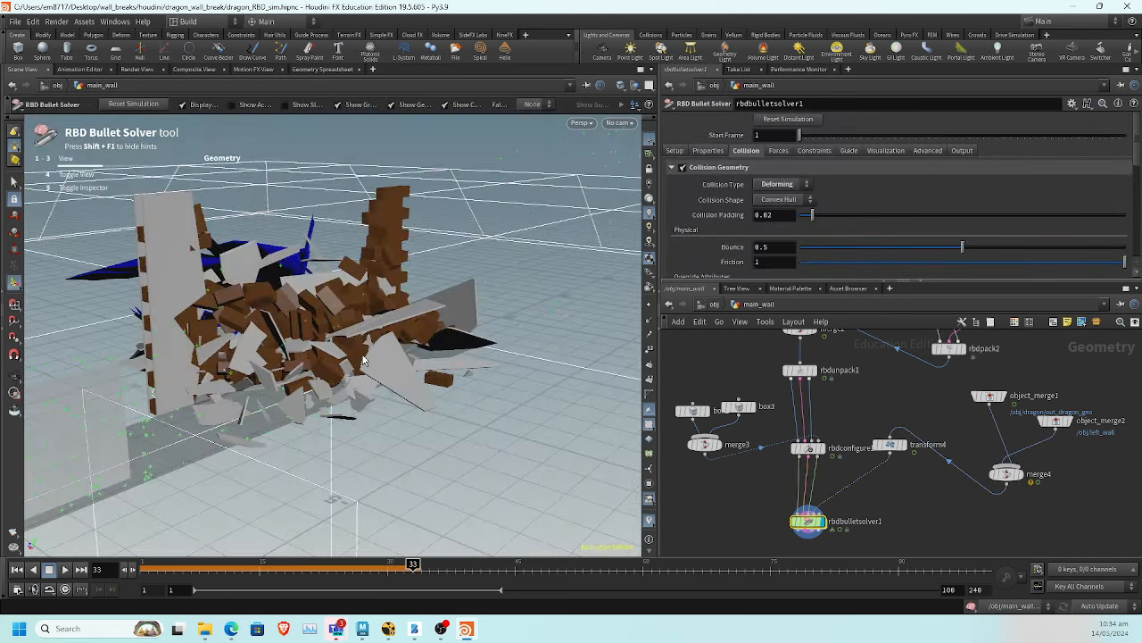
pyautogui.moveTo(304, 570); pyautogui.dragTo(47, 569)
pyautogui.click(67, 570)
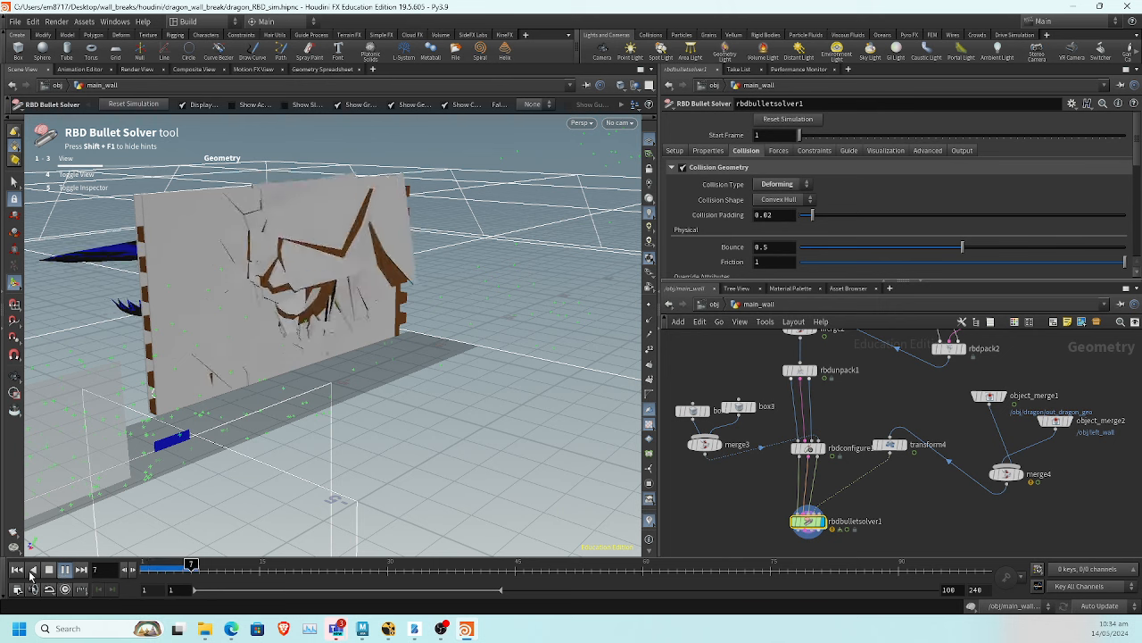
pyautogui.click(50, 571)
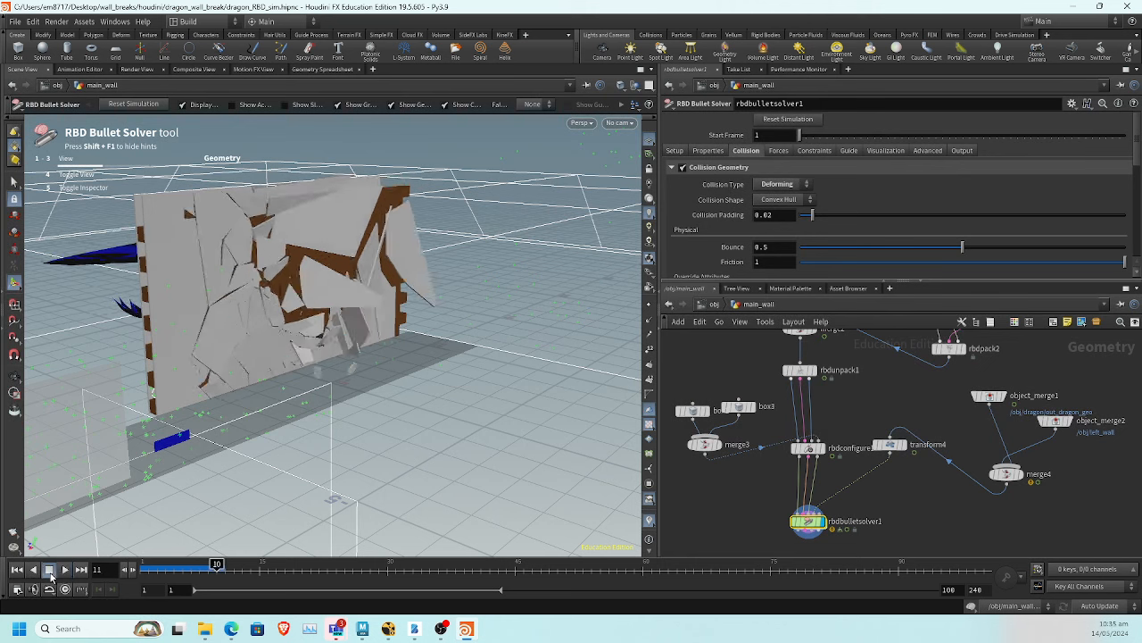
pyautogui.click(17, 570)
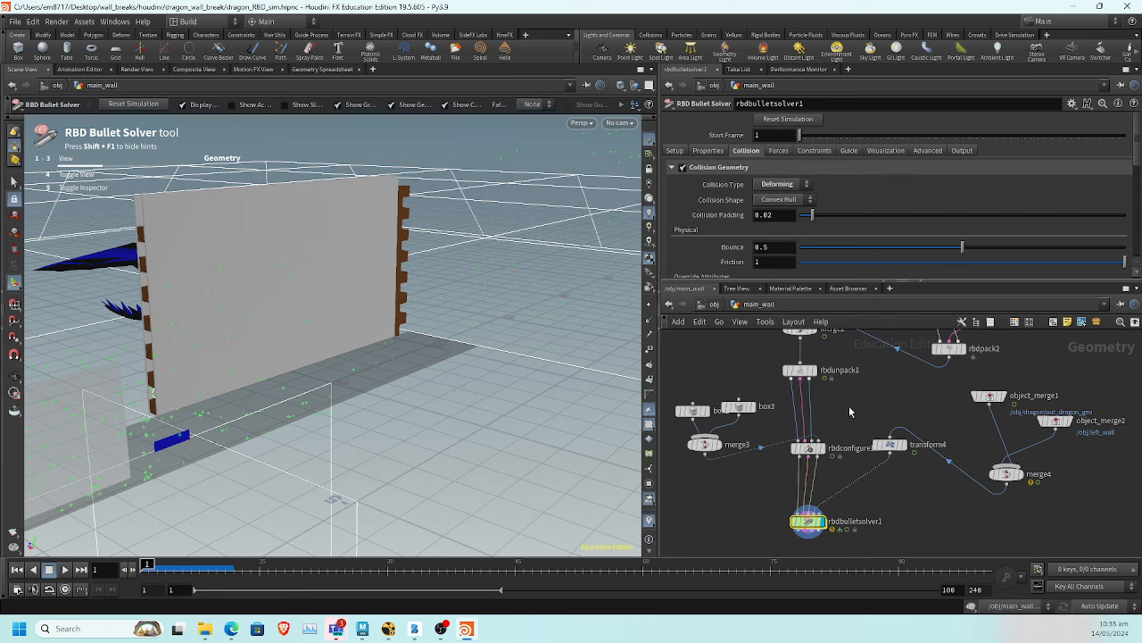
# Set the Glue strength of the glue_bricks constraint node to 100
pyautogui.moveTo(849, 411)
pyautogui.mouseDown(button='middle')
pyautogui.moveTo(857, 481)
pyautogui.moveTo(841, 398)
pyautogui.mouseUp(button='middle')
pyautogui.moveTo(785, 523); pyautogui.dragTo(791, 560)
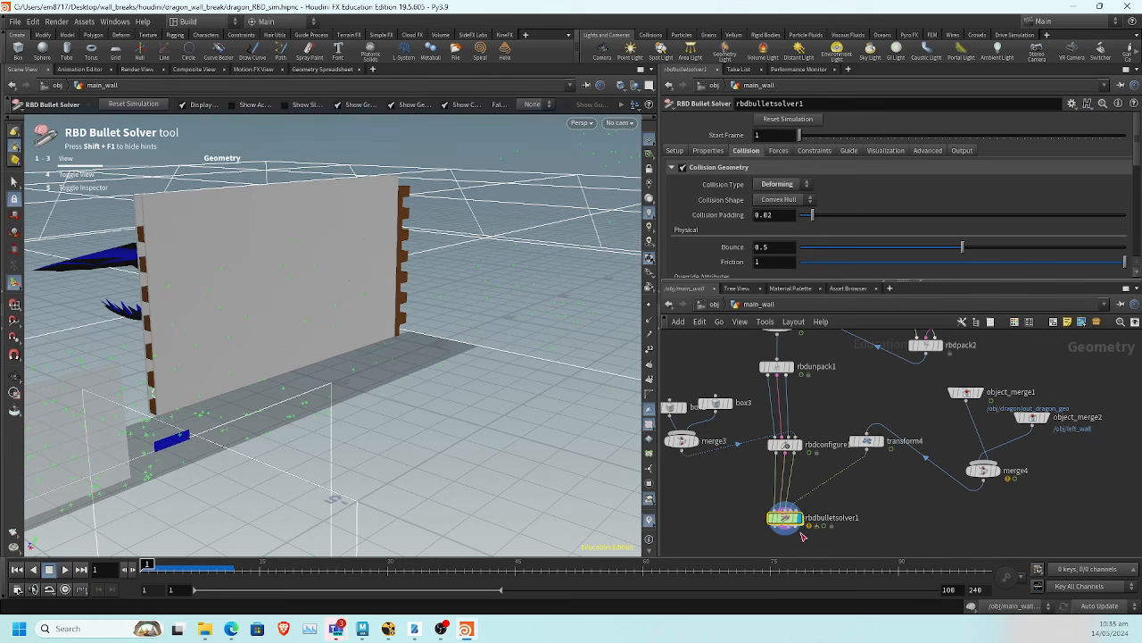
pyautogui.moveTo(790, 518); pyautogui.dragTo(790, 531)
pyautogui.moveTo(867, 482); pyautogui.dragTo(831, 536, button='middle')
pyautogui.moveTo(808, 441); pyautogui.dragTo(846, 477, button='middle')
pyautogui.click(957, 407)
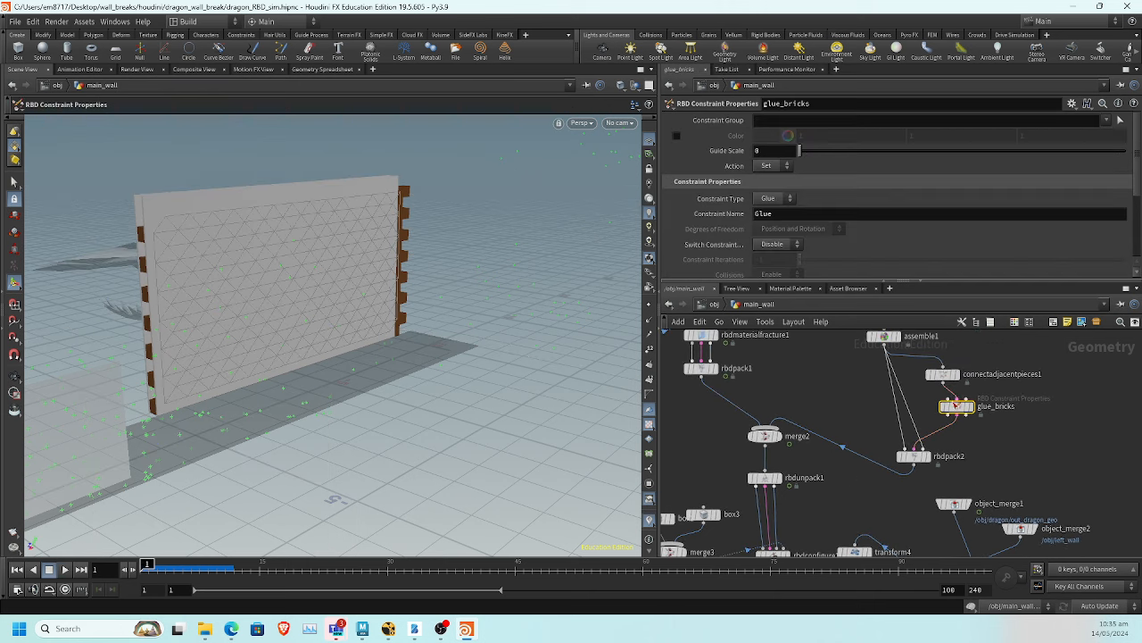
pyautogui.scroll(-3, 803, 245)
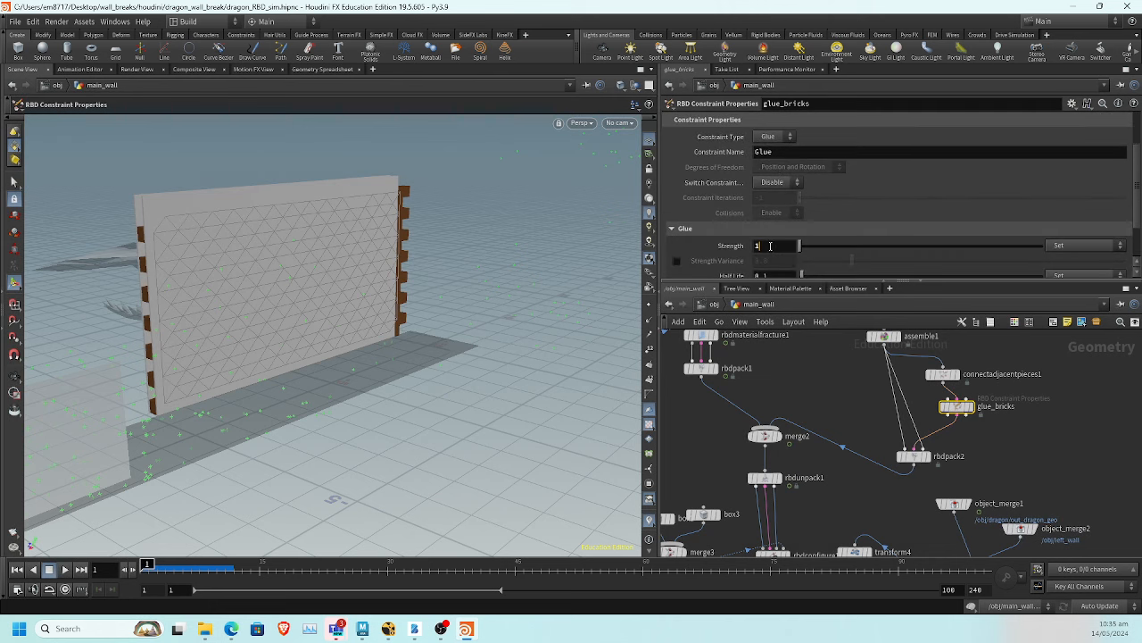
pyautogui.click(770, 246)
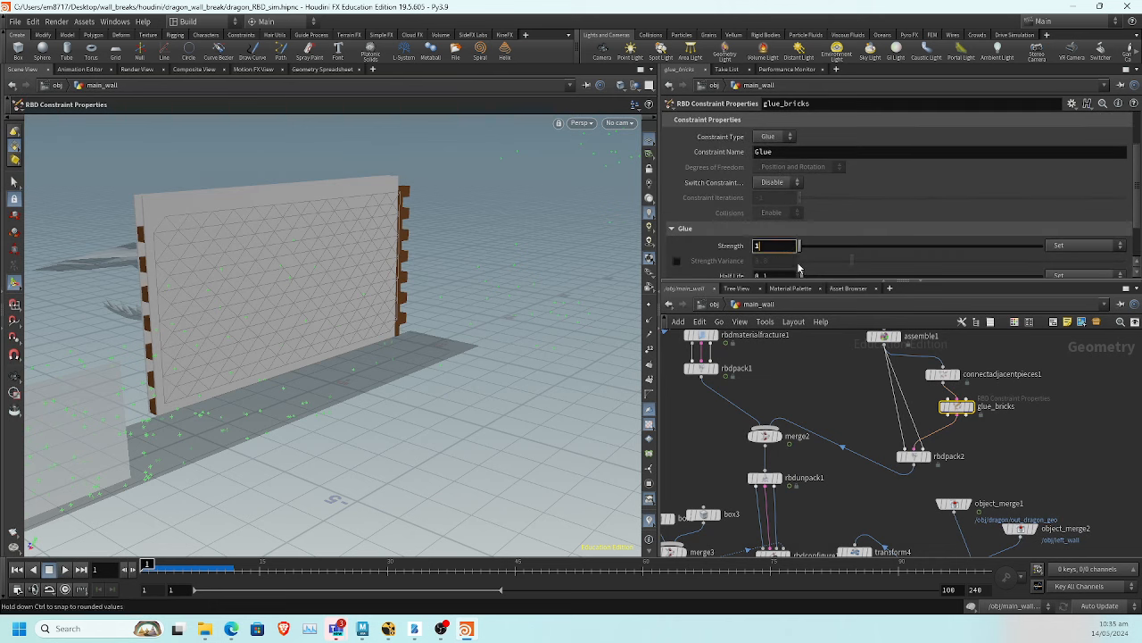
pyautogui.write('00')
pyautogui.press('Return')
# Insert an RBD Constraint Properties node between rbdmaterialfracture1 and rbdpack1, making room by moving rbdpack1 down
pyautogui.moveTo(705, 421); pyautogui.dragTo(706, 466, button='middle')
pyautogui.press('Escape')
pyautogui.moveTo(295, 208); pyautogui.dragTo(286, 263)
pyautogui.moveTo(822, 393); pyautogui.dragTo(785, 392, button='middle')
pyautogui.click(714, 440)
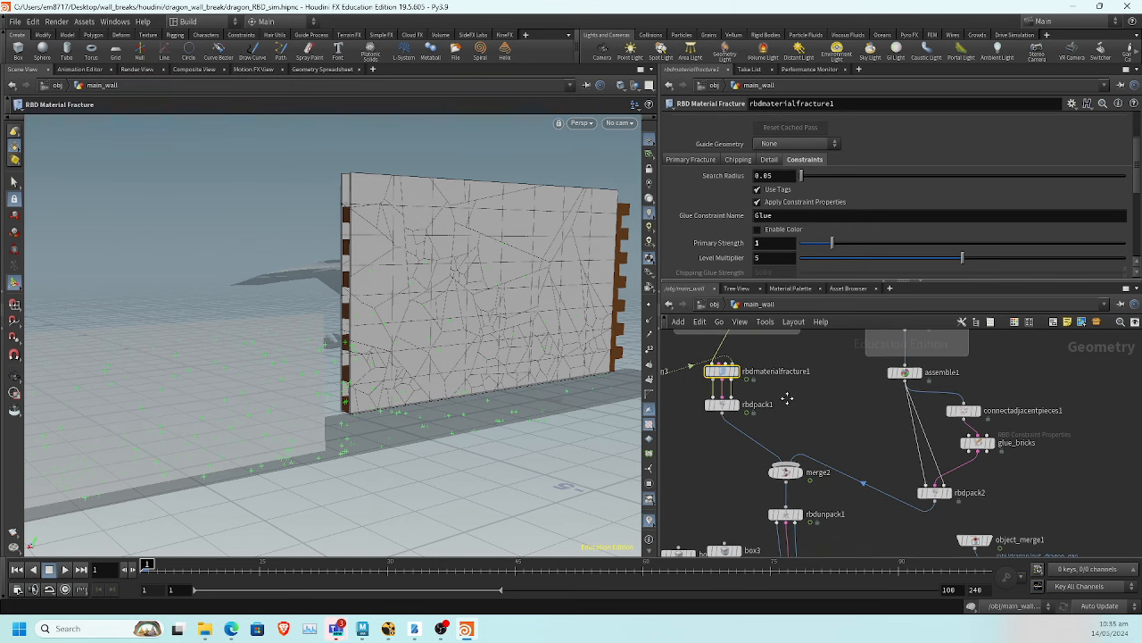
pyautogui.moveTo(724, 409); pyautogui.dragTo(725, 446)
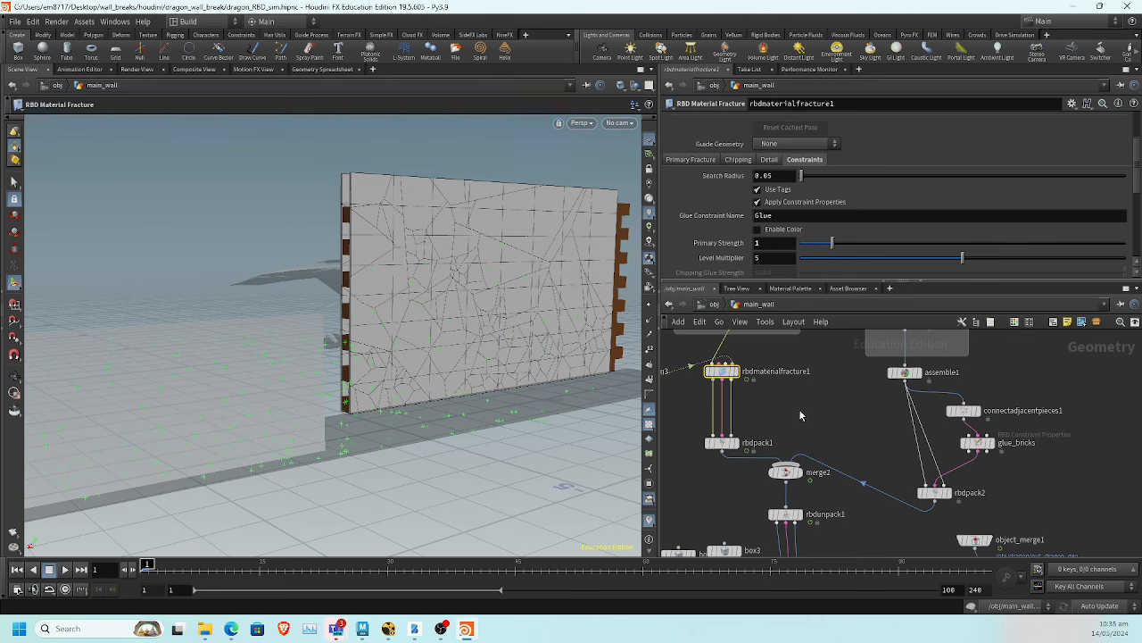
pyautogui.press('Tab')
pyautogui.write('rbdco')
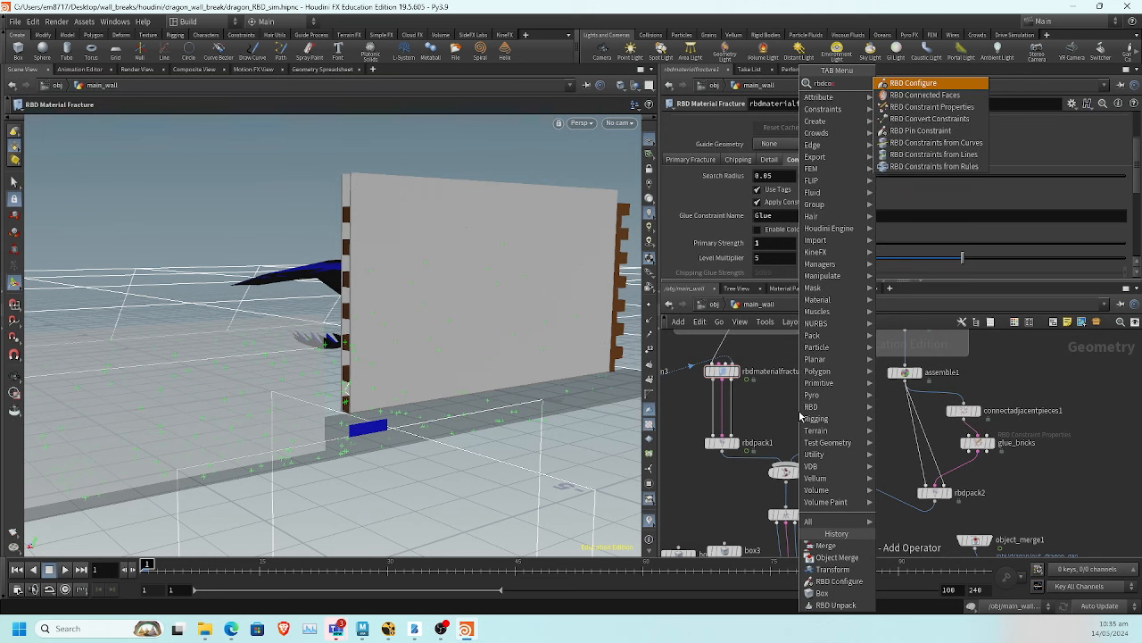
pyautogui.click(940, 108)
pyautogui.click(732, 411)
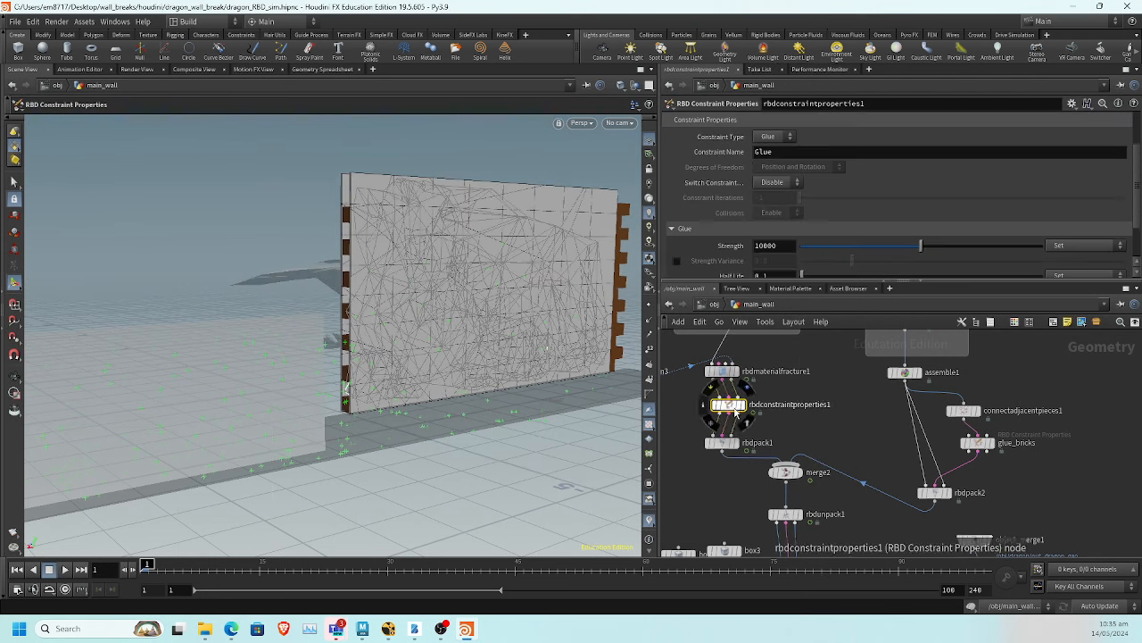
pyautogui.moveTo(725, 410); pyautogui.dragTo(730, 411)
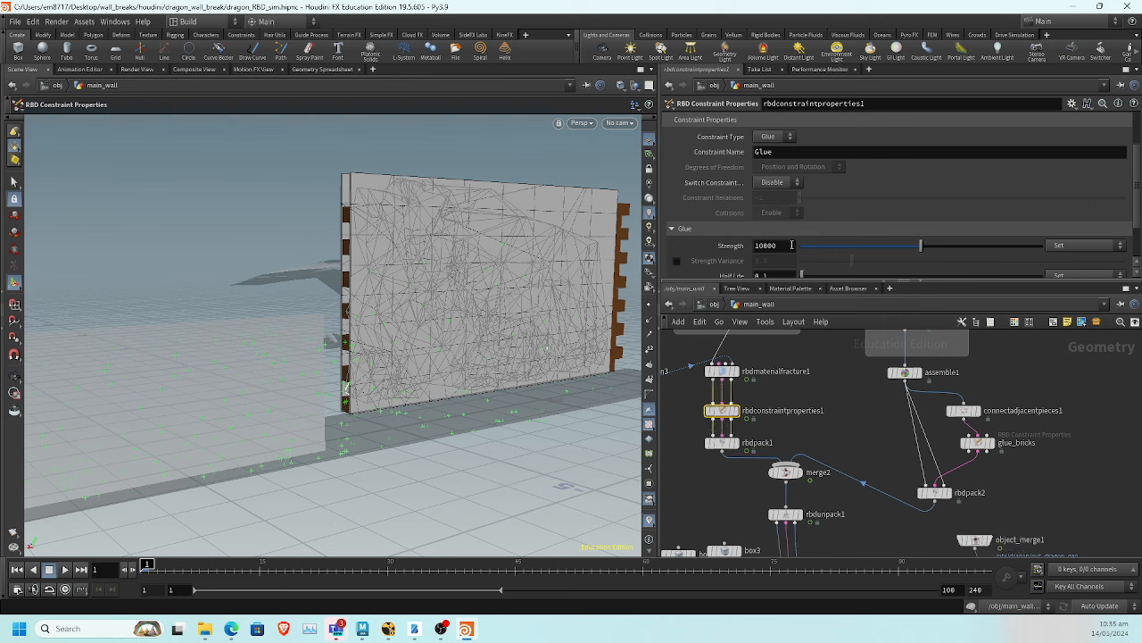
# Set the new constraint node's Glue strength to 1000 and rename the node glue_plaster
pyautogui.click(789, 245)
pyautogui.press('Return')
pyautogui.doubleClick(785, 412)
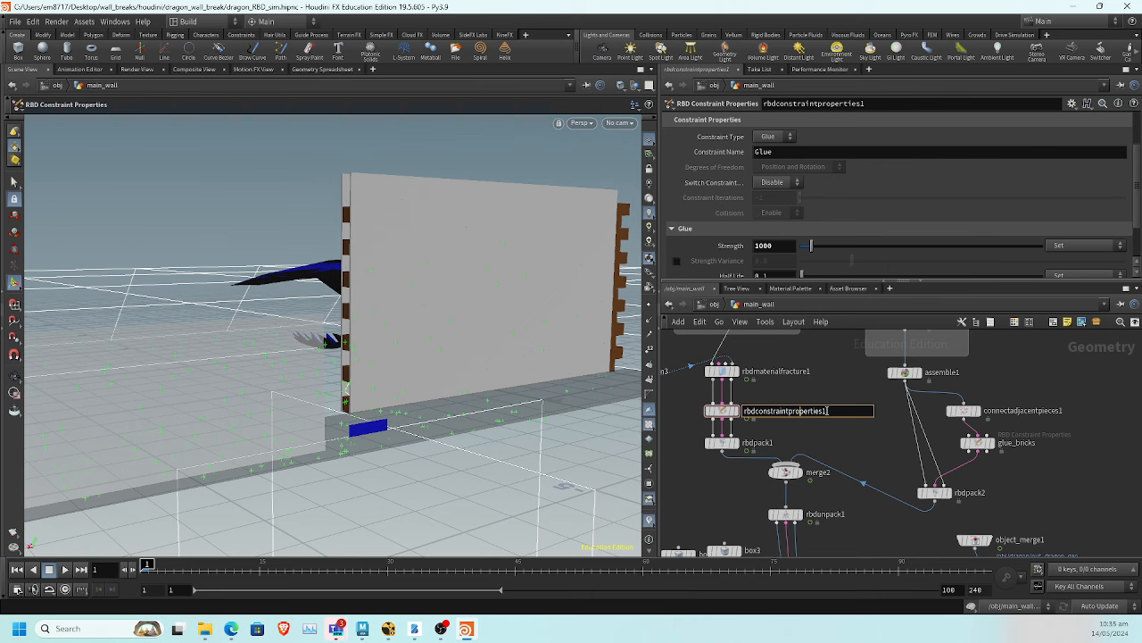
pyautogui.click(725, 371)
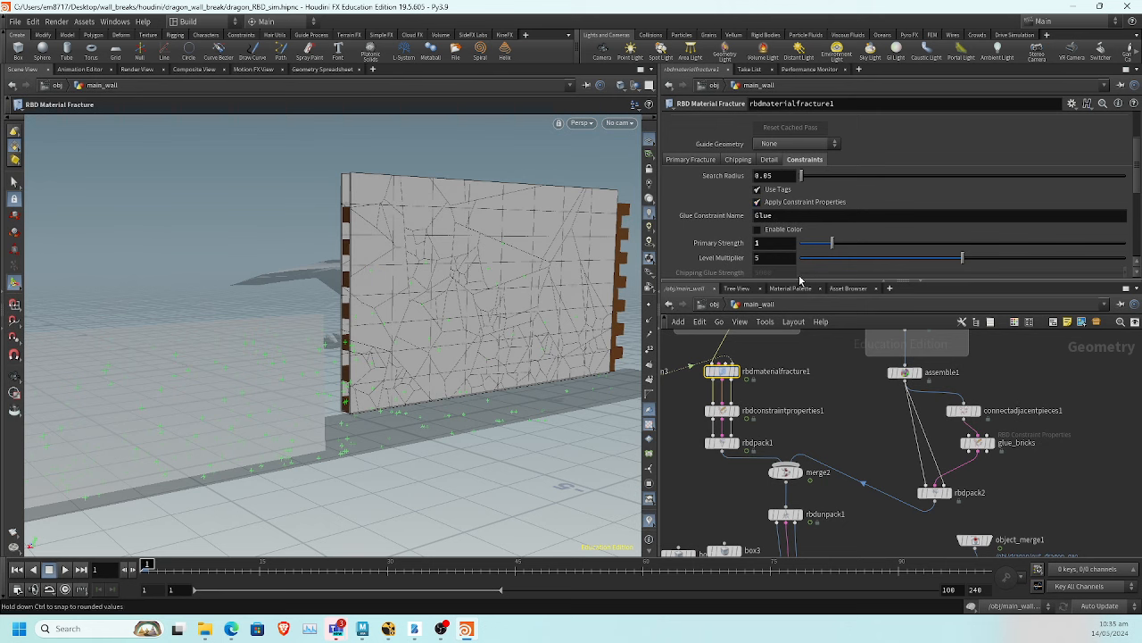
pyautogui.click(721, 410)
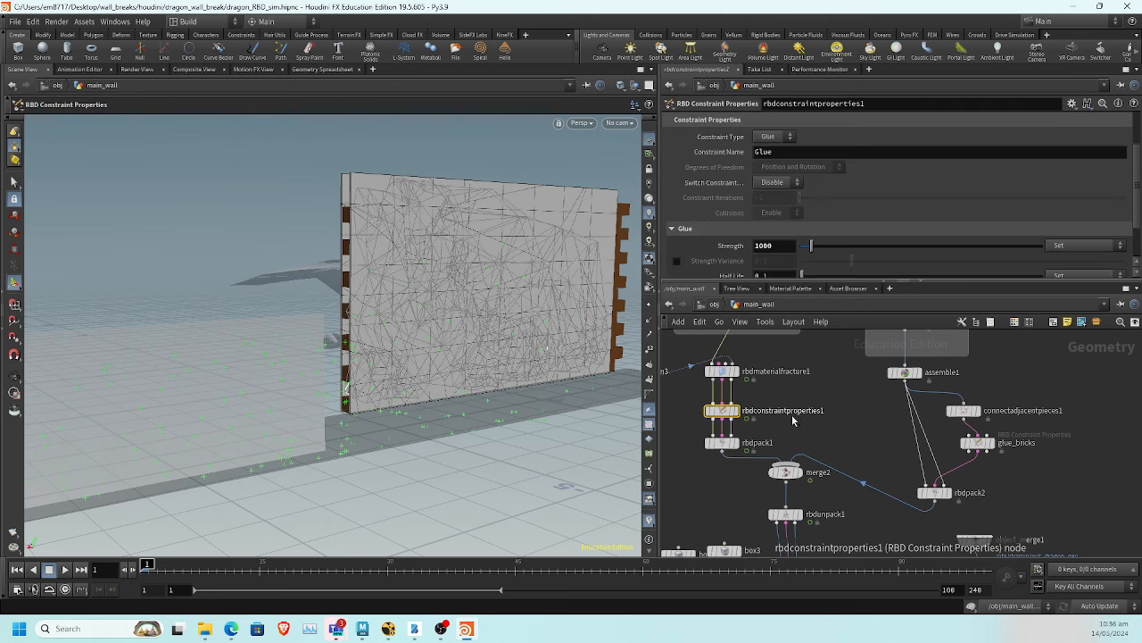
pyautogui.doubleClick(781, 411)
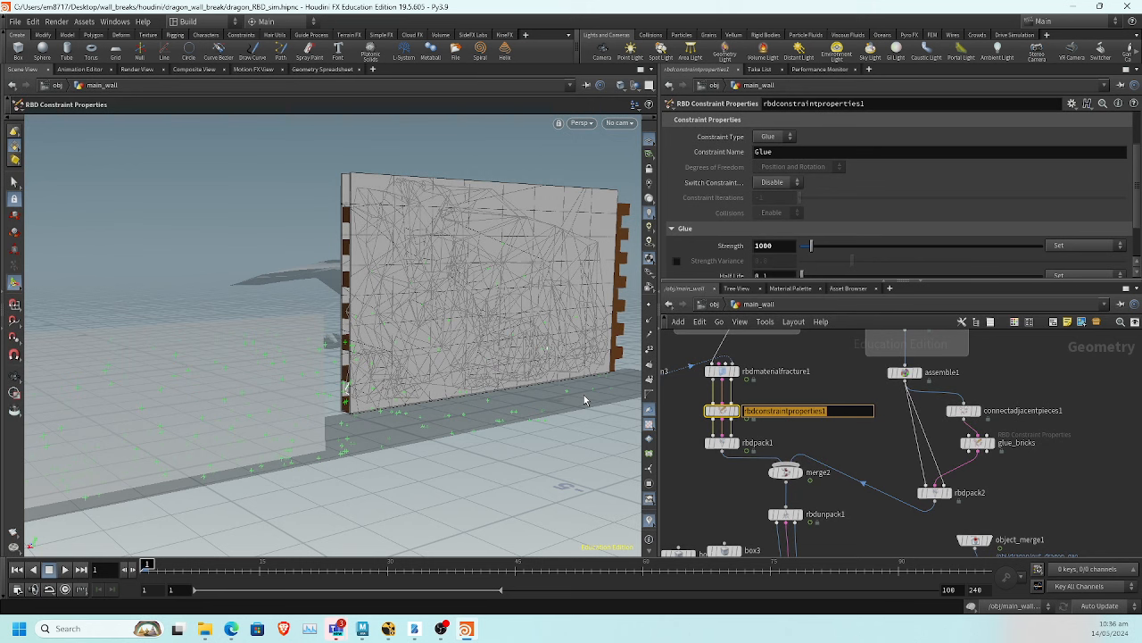
pyautogui.write('plaster_')
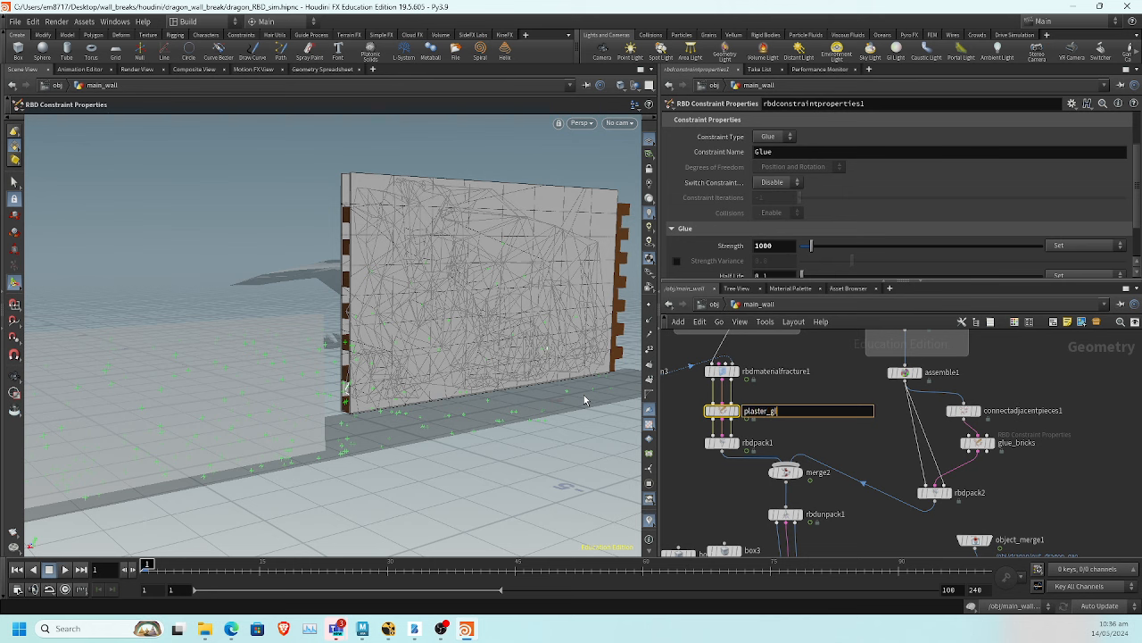
pyautogui.write('glue_')
pyautogui.press('Return')
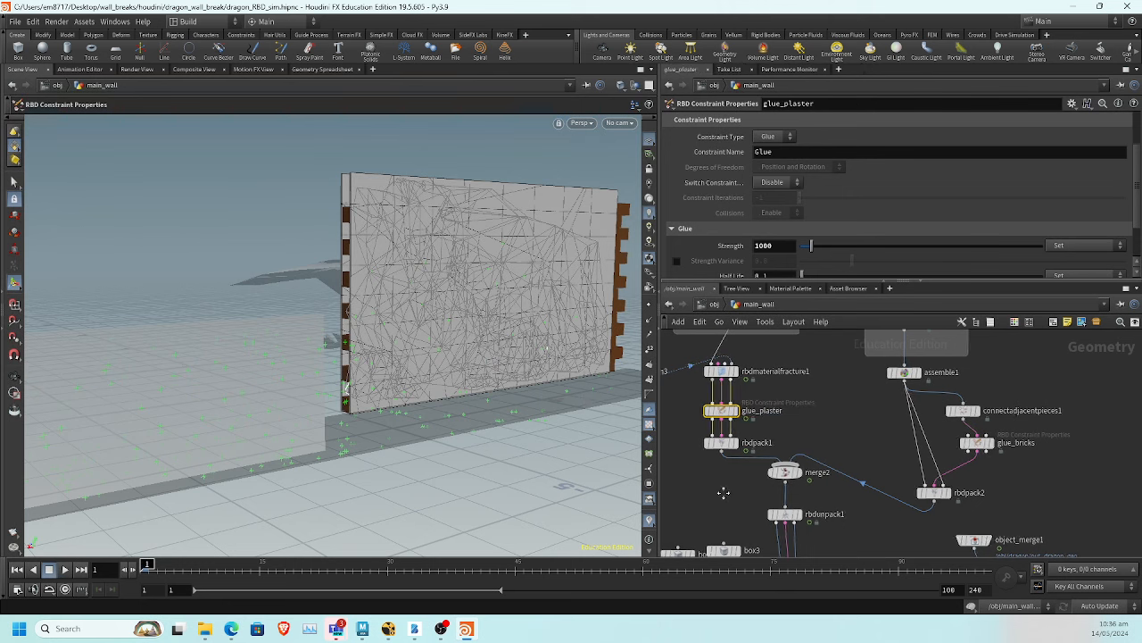
# Select rbdbulletsolver1, play the simulation to frame 18, and return to the glue nodes in the network
pyautogui.moveTo(726, 496); pyautogui.dragTo(743, 377, button='middle')
pyautogui.moveTo(817, 511); pyautogui.dragTo(811, 424, button='middle')
pyautogui.click(804, 467)
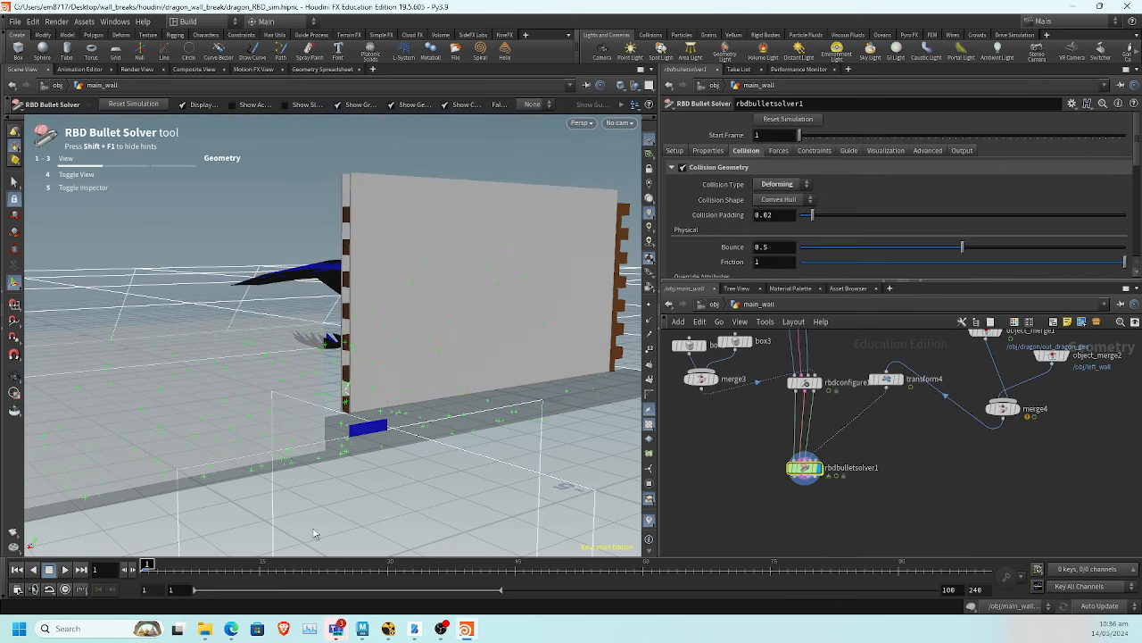
pyautogui.click(65, 573)
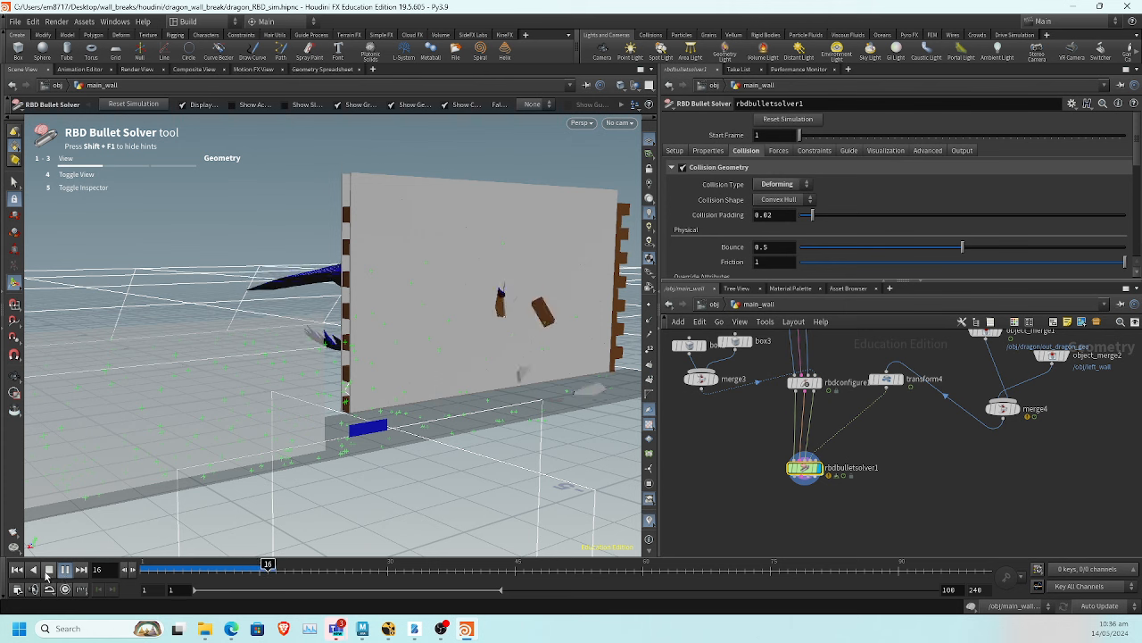
pyautogui.click(49, 569)
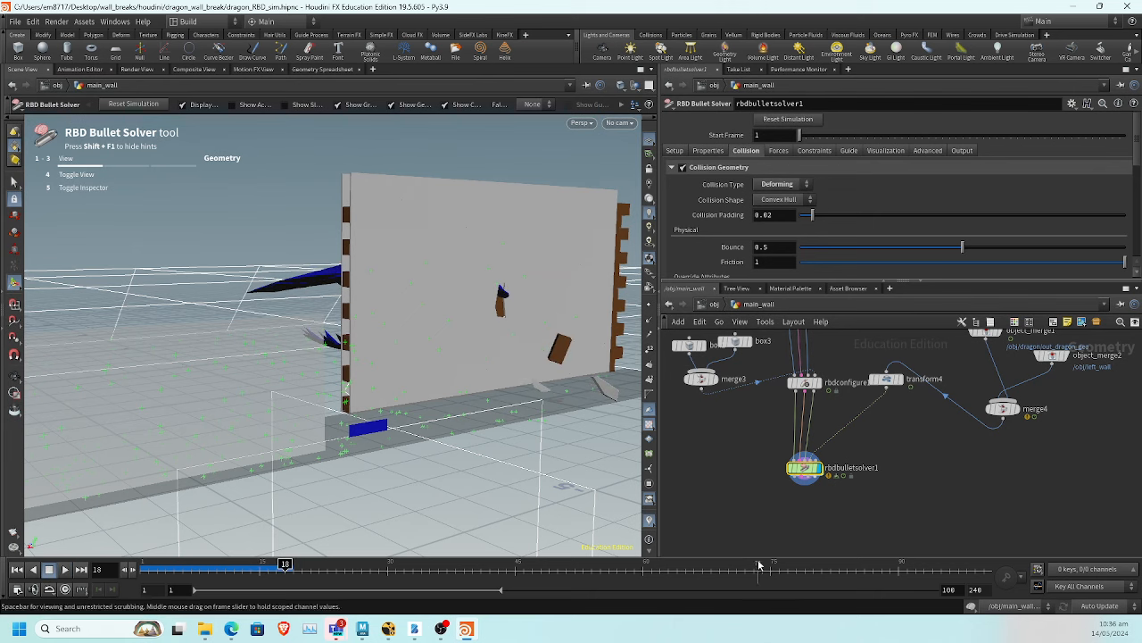
pyautogui.moveTo(750, 494); pyautogui.dragTo(782, 574, button='middle')
pyautogui.moveTo(759, 384); pyautogui.dragTo(734, 470, button='middle')
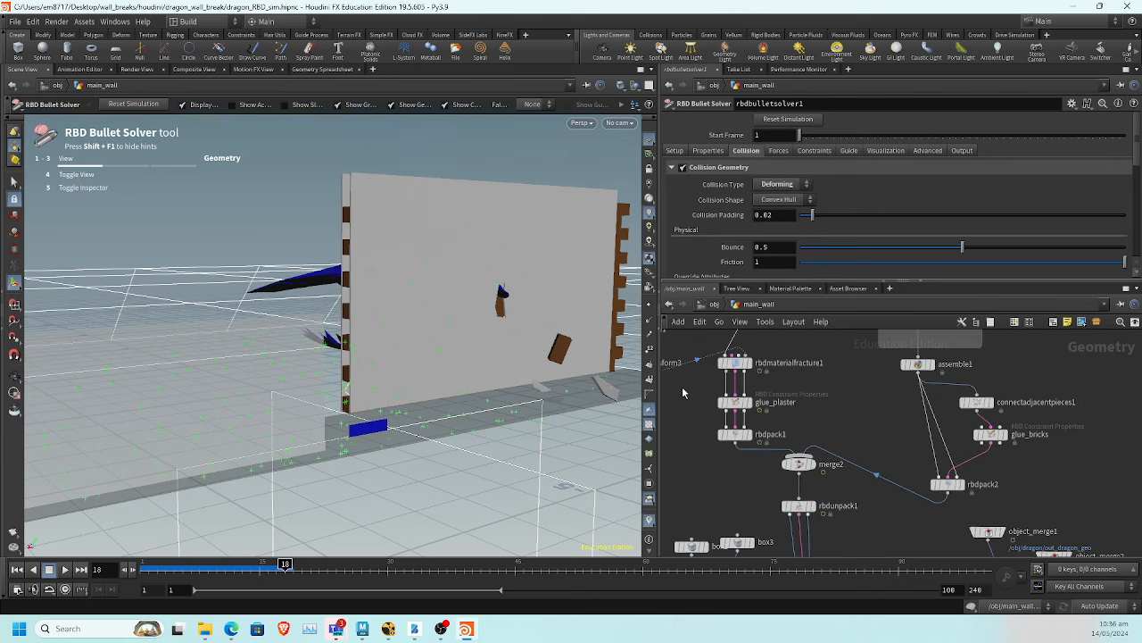
# Set the Glue strength of the glue_plaster constraint node to 100
pyautogui.click(735, 402)
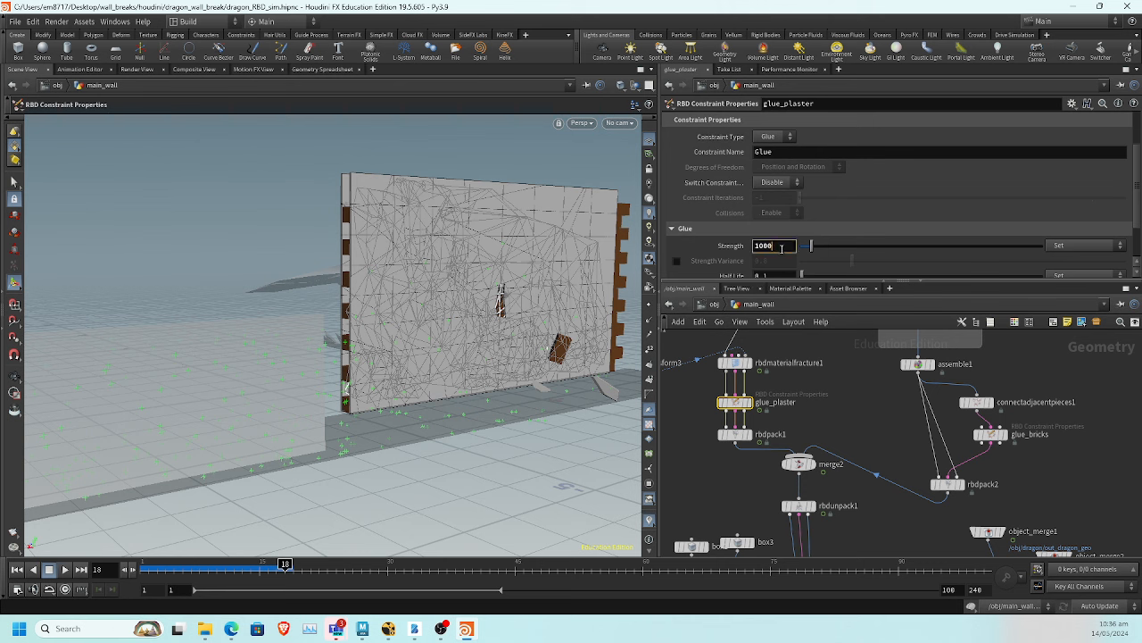
pyautogui.click(782, 248)
pyautogui.write('100')
pyautogui.press('Return')
# Select glue_bricks, replay the simulation from frame 1 to frame 24, and examine the broken area of the wall up close
pyautogui.click(17, 569)
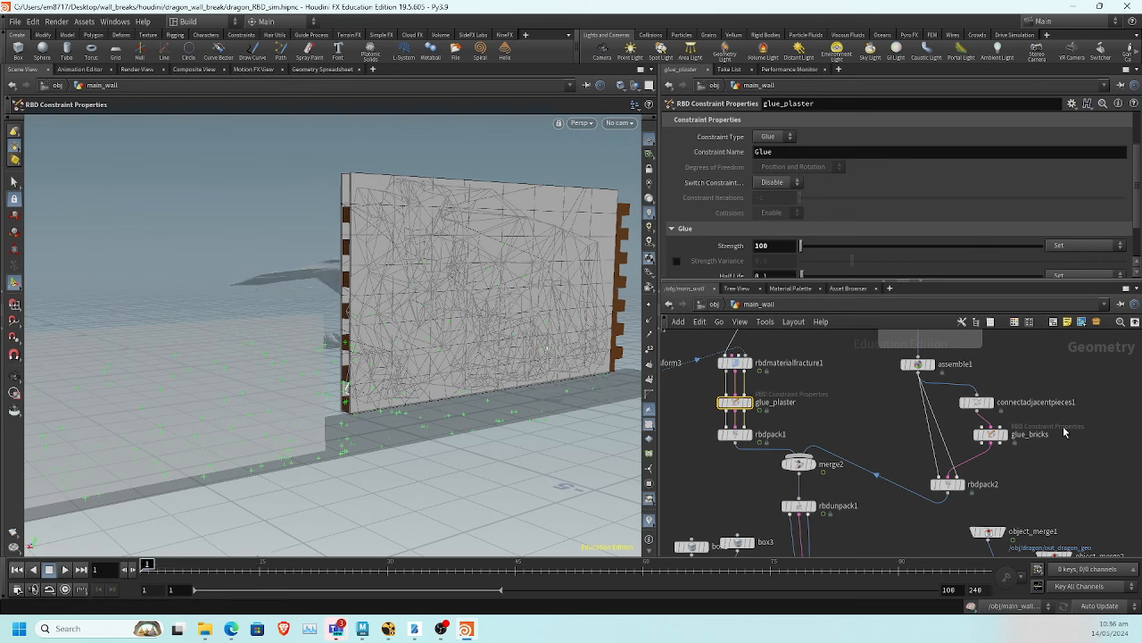
pyautogui.click(990, 435)
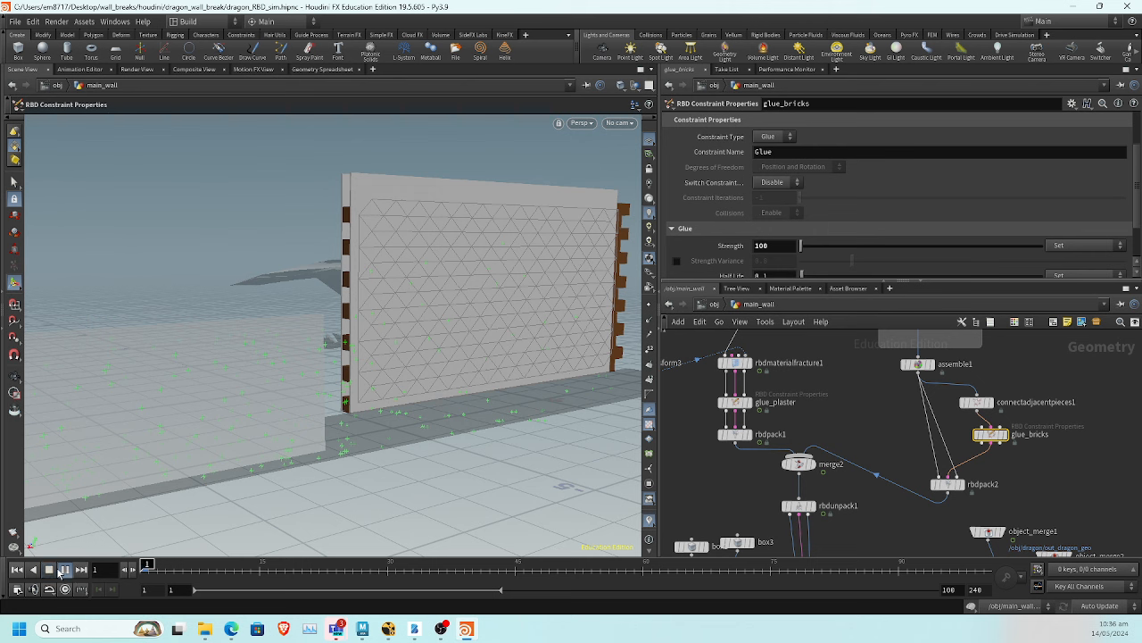
pyautogui.click(61, 568)
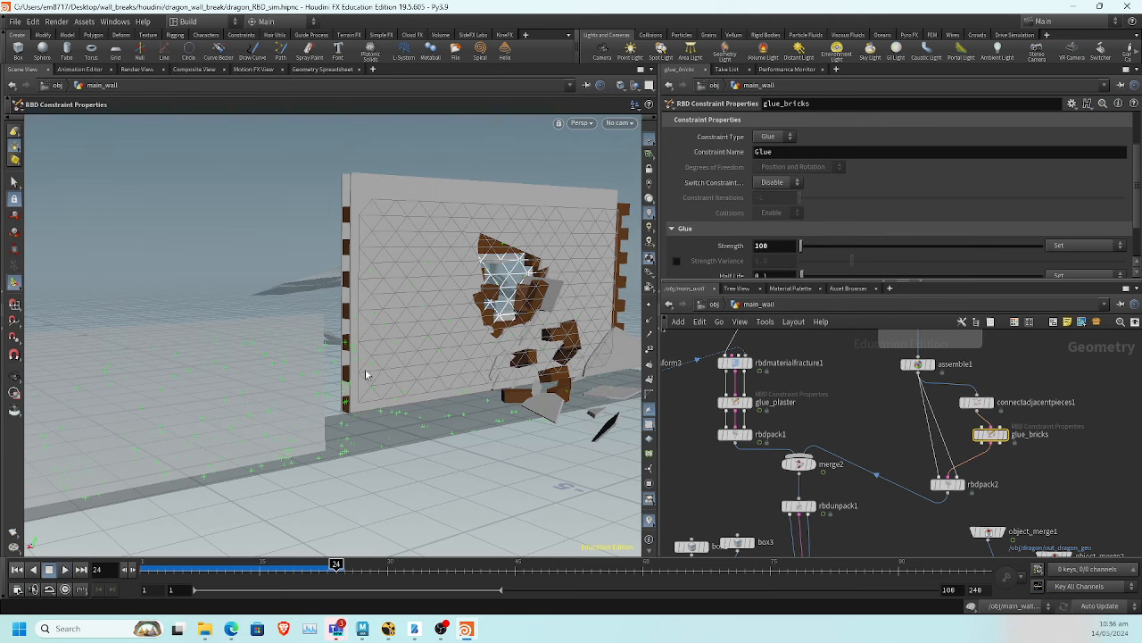
pyautogui.press('Escape')
pyautogui.moveTo(437, 355); pyautogui.dragTo(390, 300)
pyautogui.moveTo(391, 299); pyautogui.dragTo(476, 318, button='right')
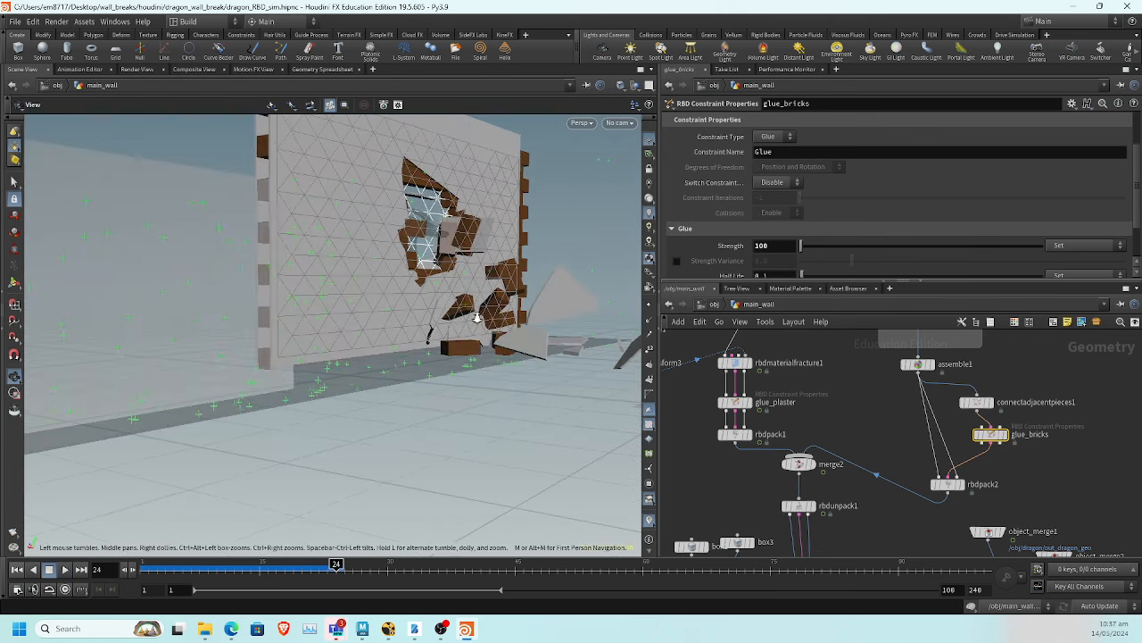
pyautogui.moveTo(477, 318); pyautogui.dragTo(431, 366, button='middle')
# Go up to the object level and examine the broken wall from another angle without the constraint lines
pyautogui.click(716, 304)
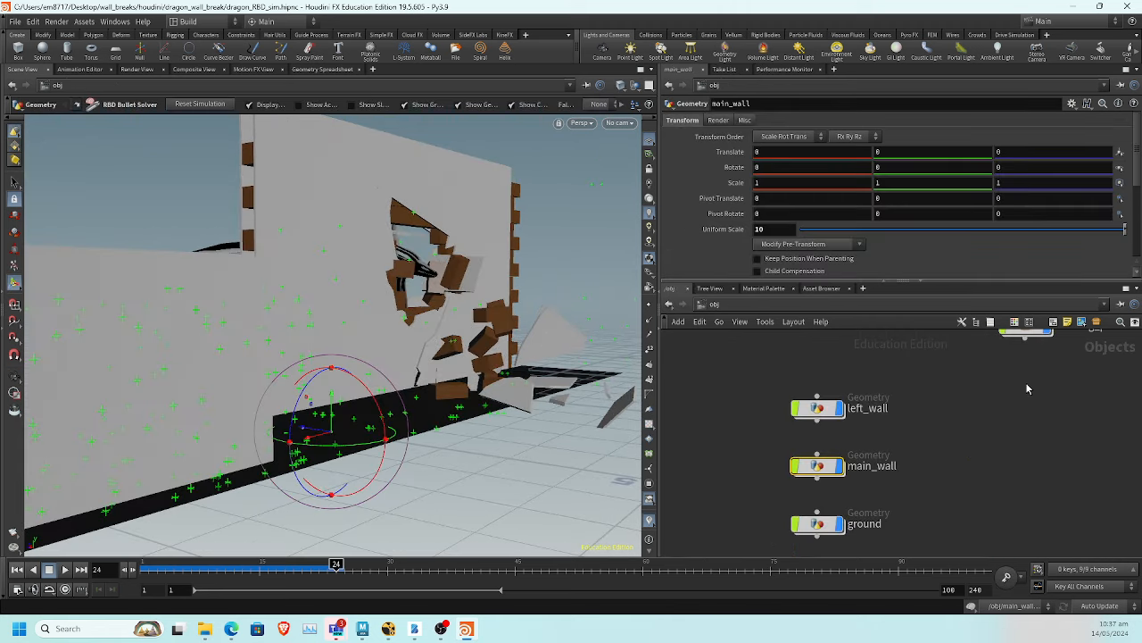
pyautogui.moveTo(1027, 389); pyautogui.dragTo(929, 513, button='middle')
pyautogui.click(951, 449)
pyautogui.press('space')
pyautogui.moveTo(497, 345); pyautogui.dragTo(469, 355)
pyautogui.moveTo(780, 449); pyautogui.dragTo(883, 359, button='middle')
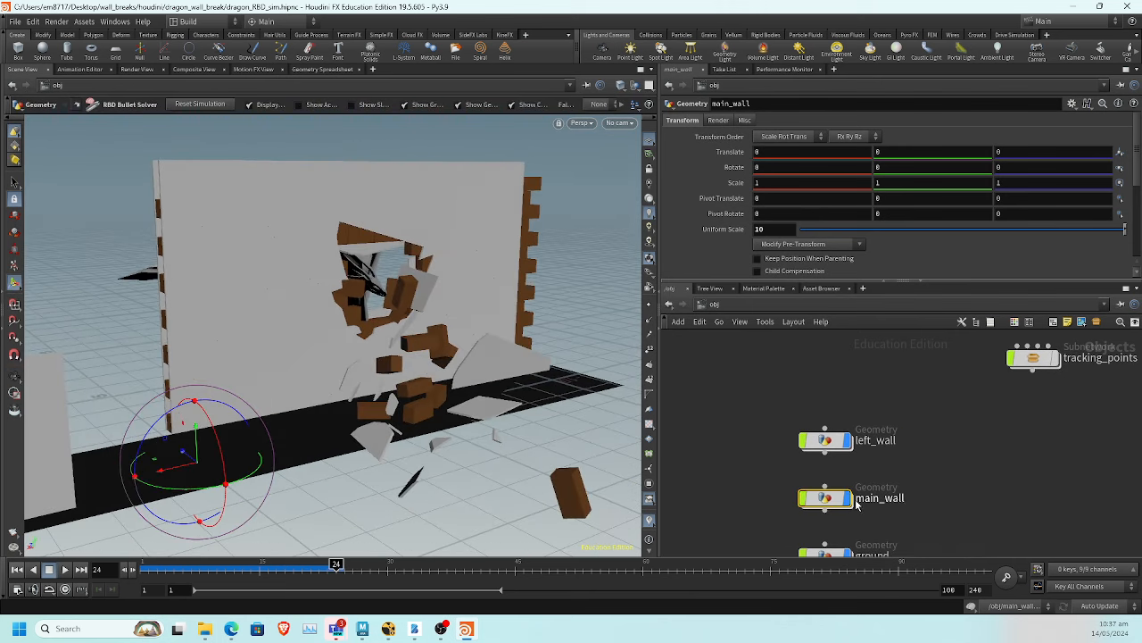
# Go back inside main_wall and continue playing the simulation to frame 42 with the view turned toward the hole
pyautogui.doubleClick(843, 498)
pyautogui.moveTo(385, 384); pyautogui.dragTo(303, 437)
pyautogui.click(64, 569)
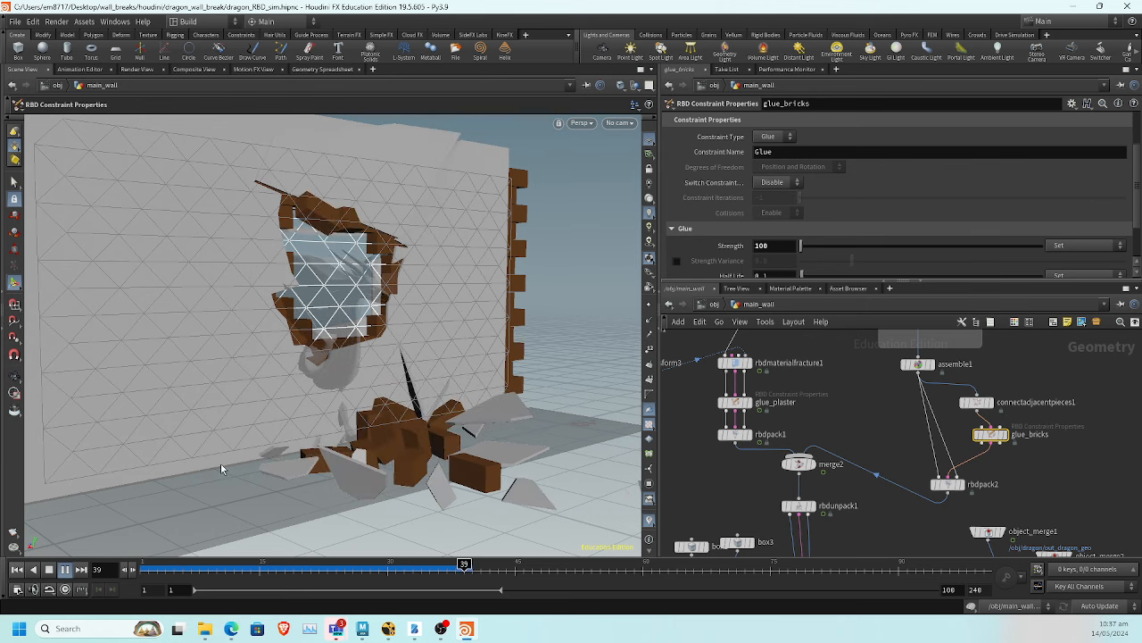
pyautogui.click(51, 569)
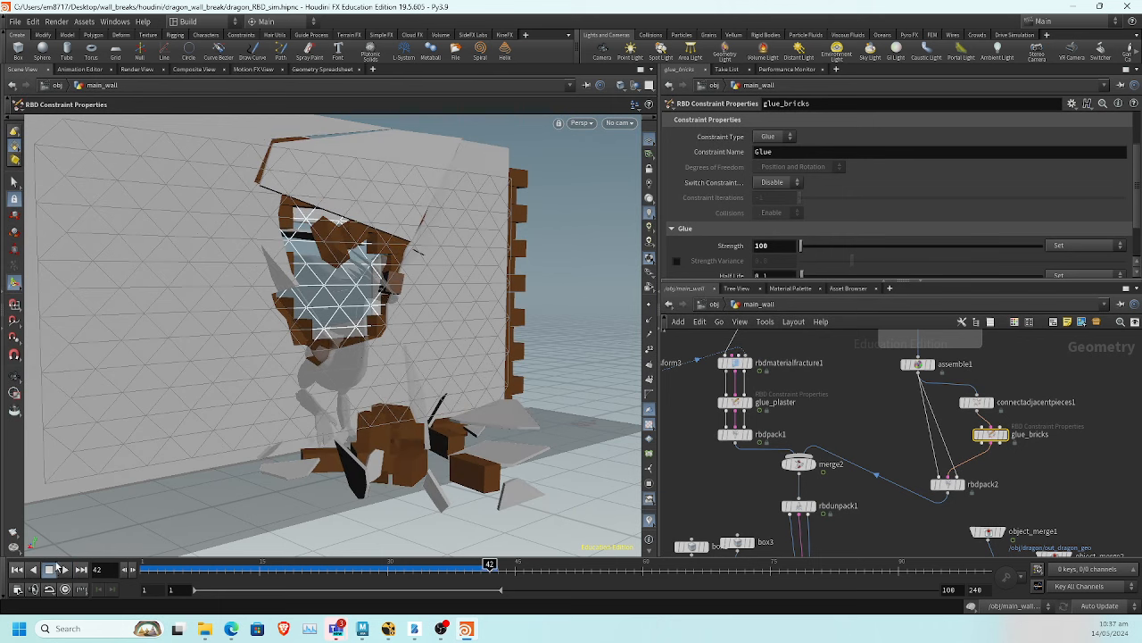
# Lower the Glue strength of the glue_plaster constraint node to 10
pyautogui.moveTo(842, 347); pyautogui.dragTo(892, 425, button='middle')
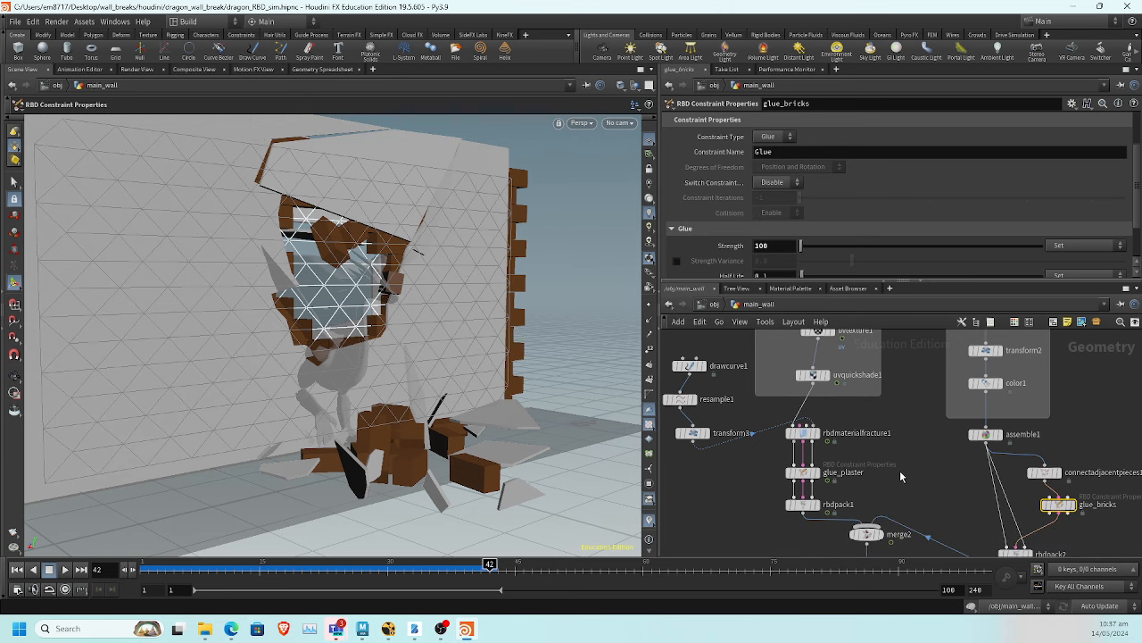
pyautogui.click(803, 472)
pyautogui.click(771, 246)
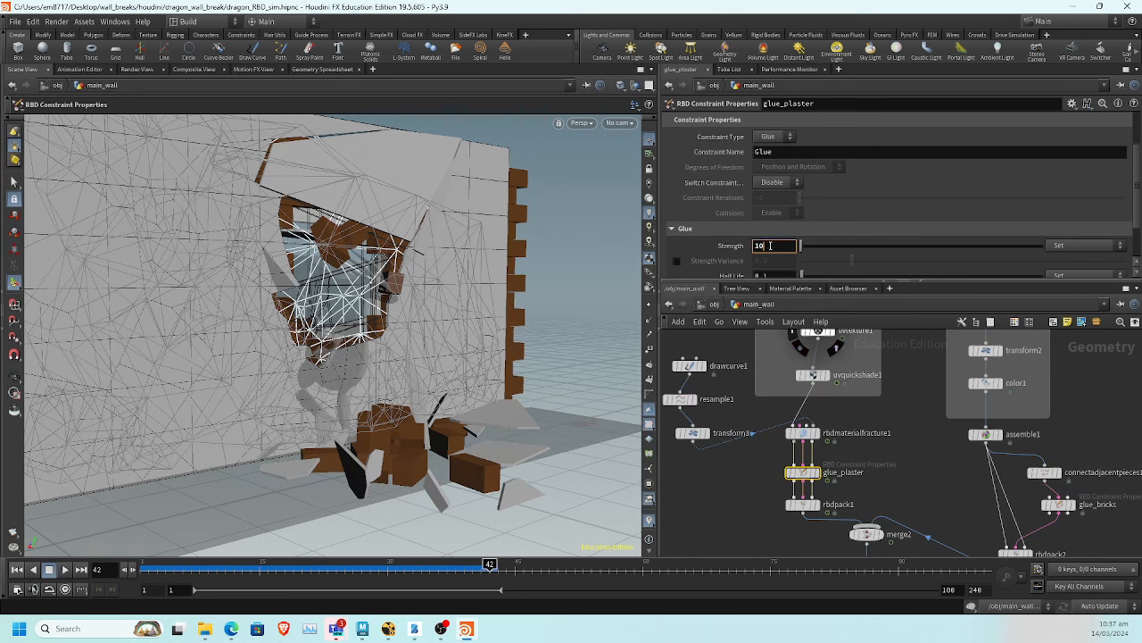
pyautogui.press('Return')
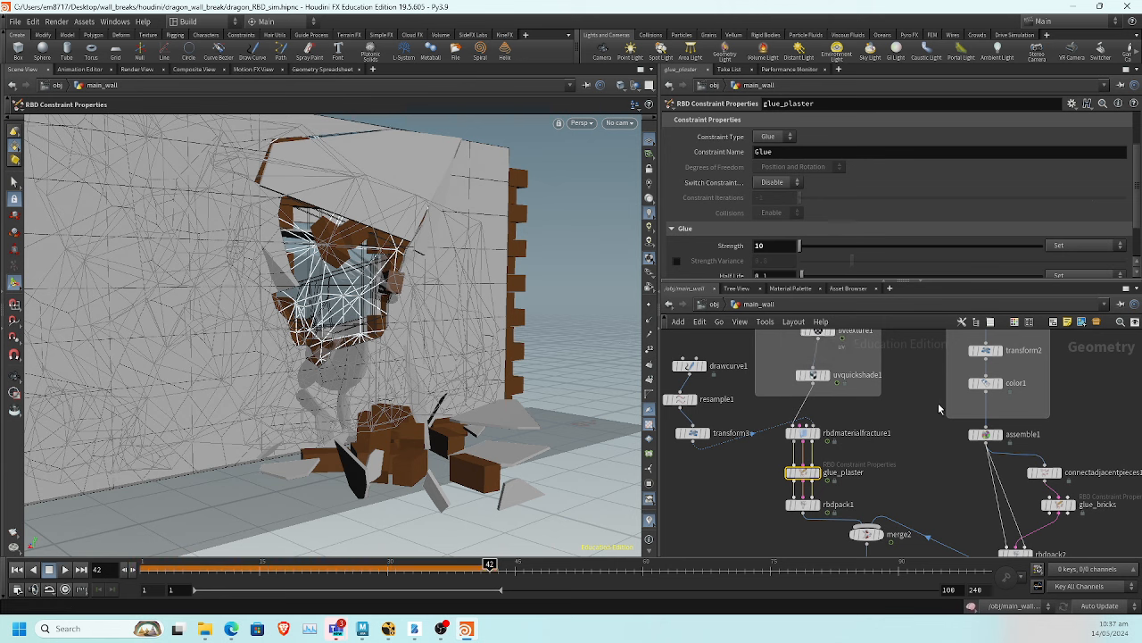
# Undo the accidental move of the glue_bricks node and set its Glue strength to 30
pyautogui.moveTo(979, 479); pyautogui.dragTo(925, 444, button='middle')
pyautogui.moveTo(944, 462); pyautogui.dragTo(1003, 474)
pyautogui.hotkey('ctrl', 'z')
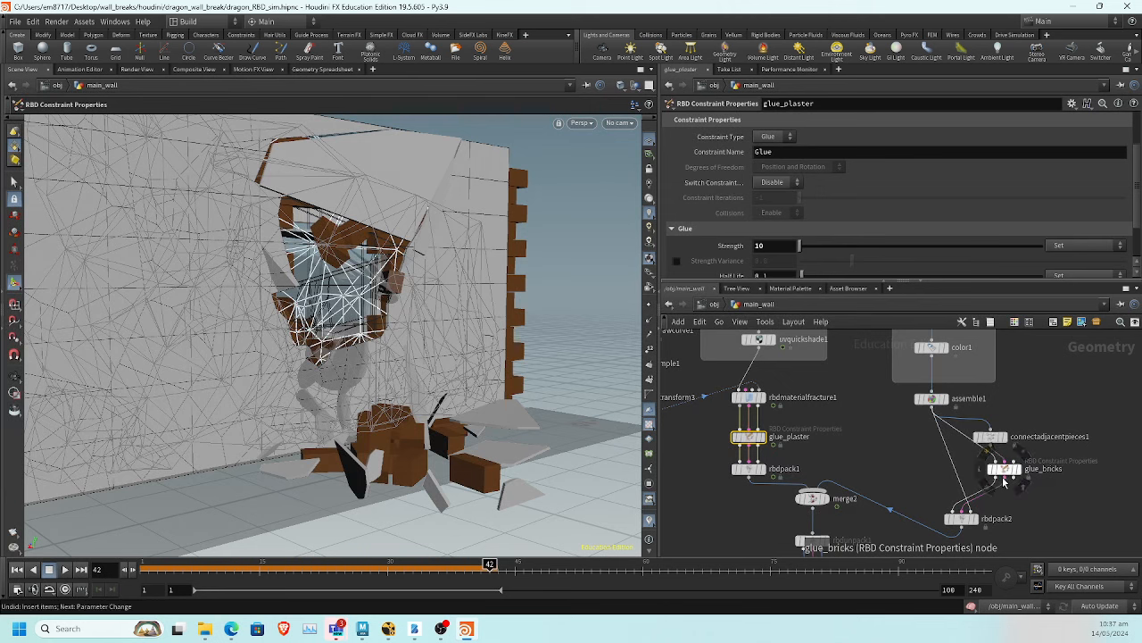
pyautogui.click(1004, 469)
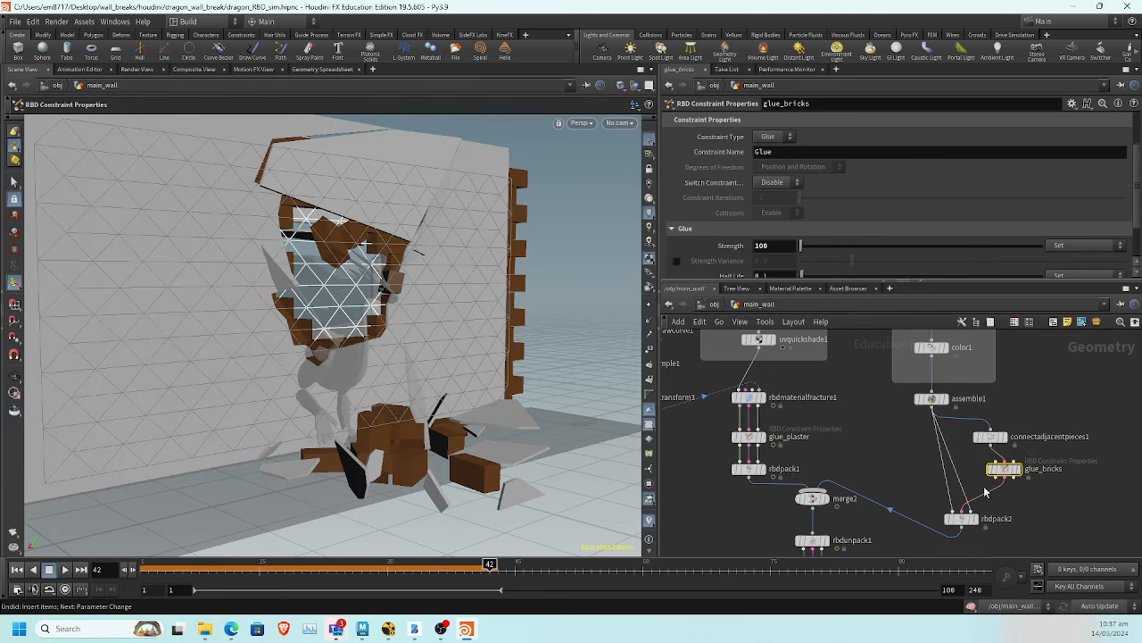
pyautogui.doubleClick(765, 246)
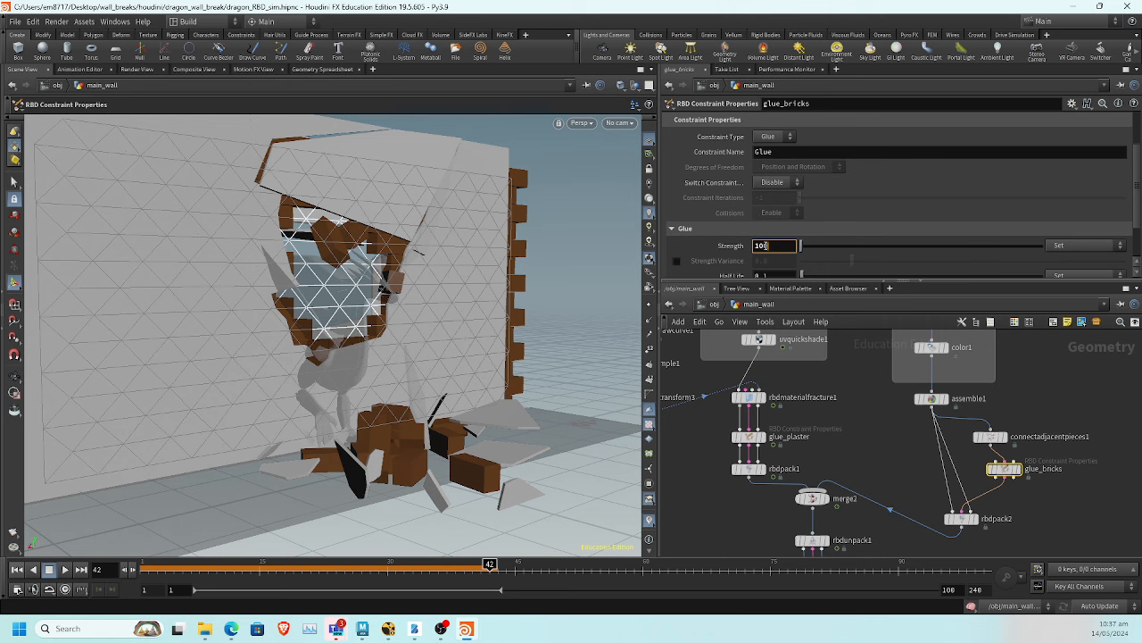
pyautogui.press('Return')
# Replay the simulation from frame 1 to frame 49 and look at the break through projectionCam
pyautogui.click(18, 568)
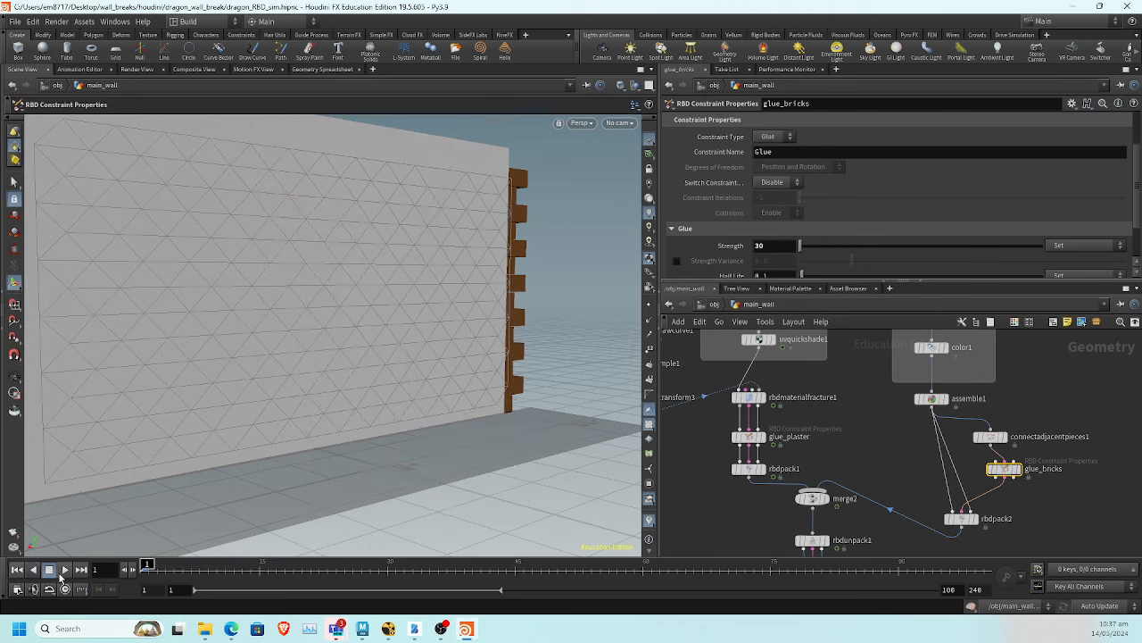
pyautogui.click(64, 570)
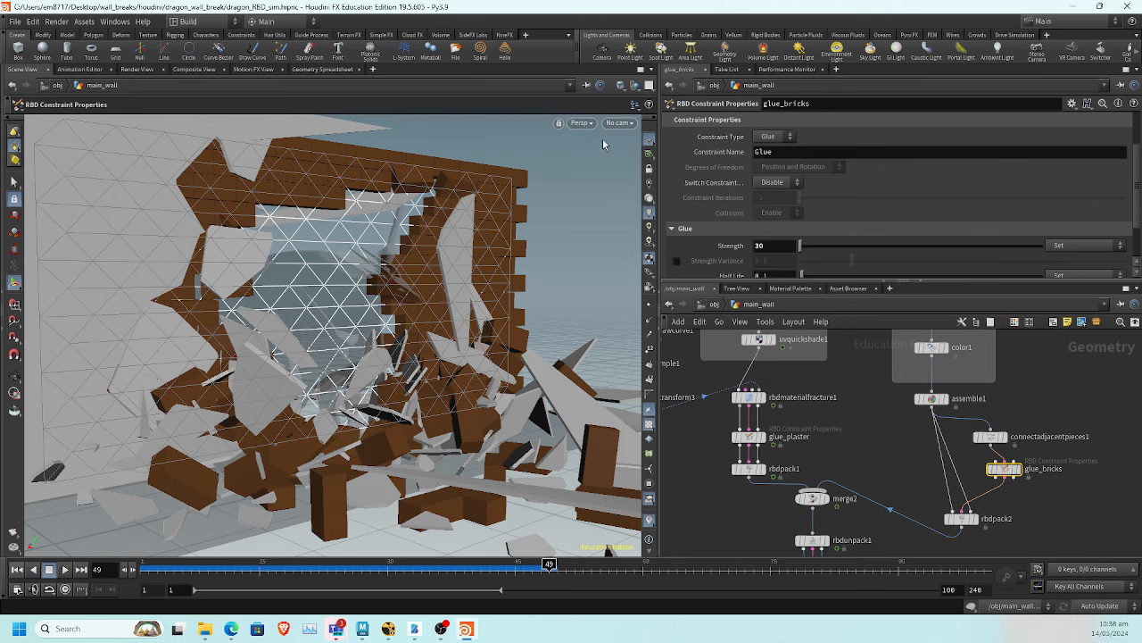
pyautogui.click(620, 123)
pyautogui.click(649, 193)
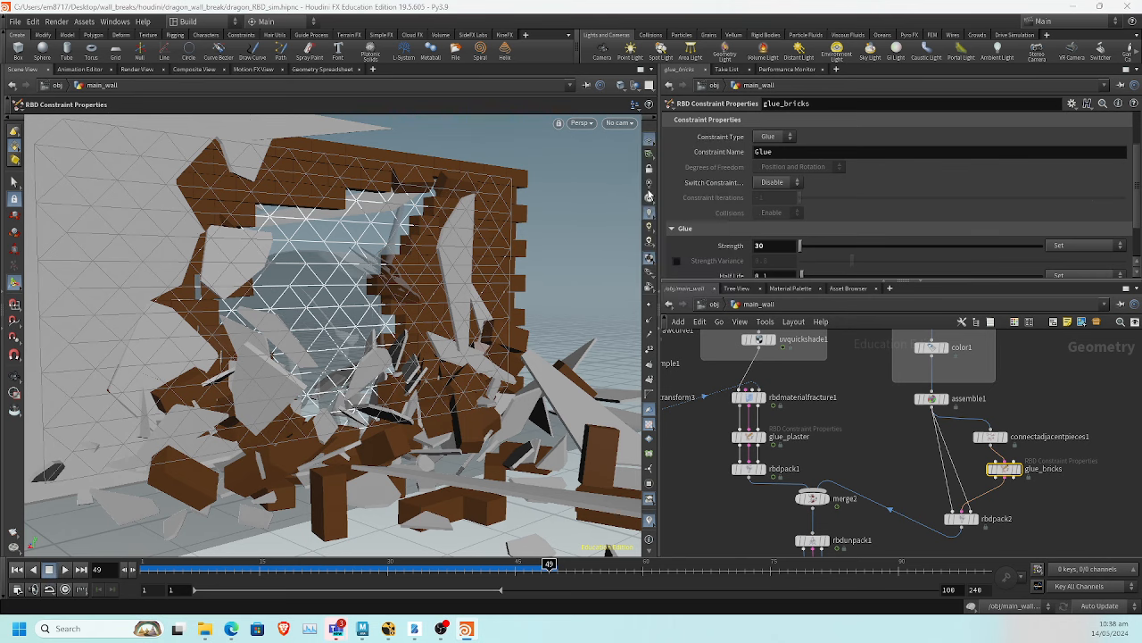
# Bring the rbdbulletsolver1 node and the free space around it into view in the network
pyautogui.moveTo(715, 524); pyautogui.dragTo(737, 380, button='middle')
pyautogui.moveTo(791, 541); pyautogui.dragTo(775, 463, button='middle')
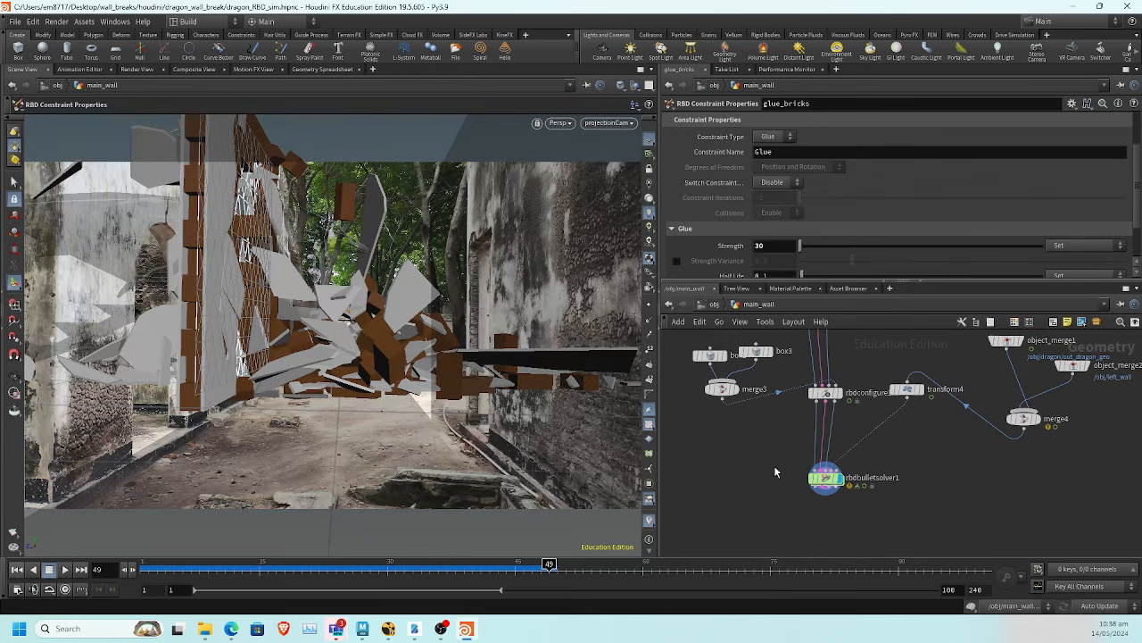
pyautogui.scroll(2, 764, 481)
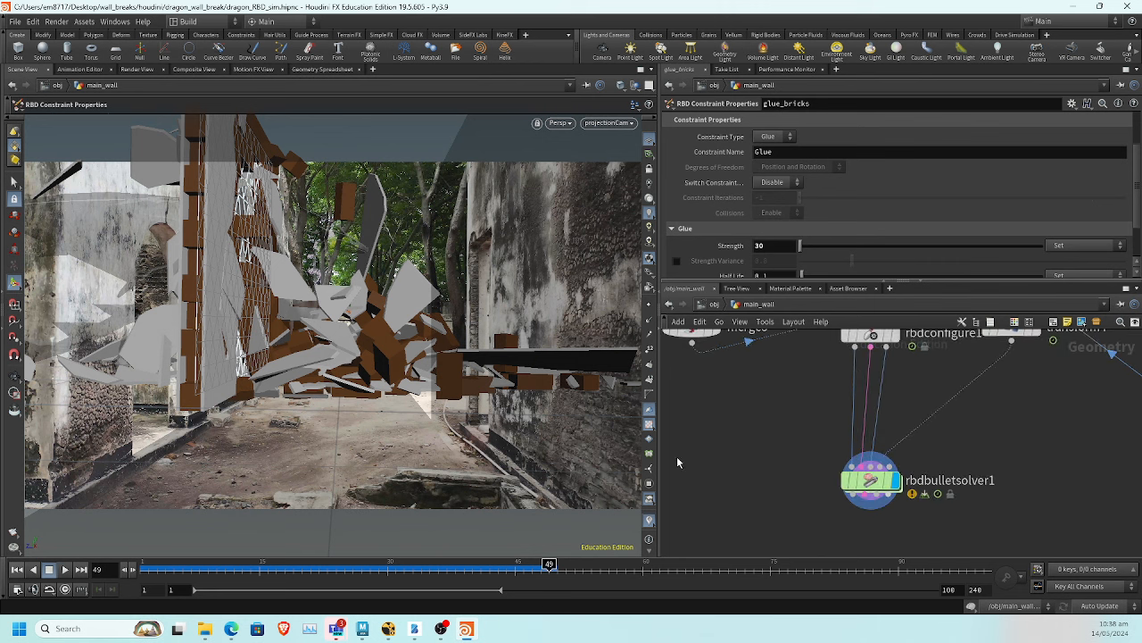
pyautogui.scroll(-3, 785, 537)
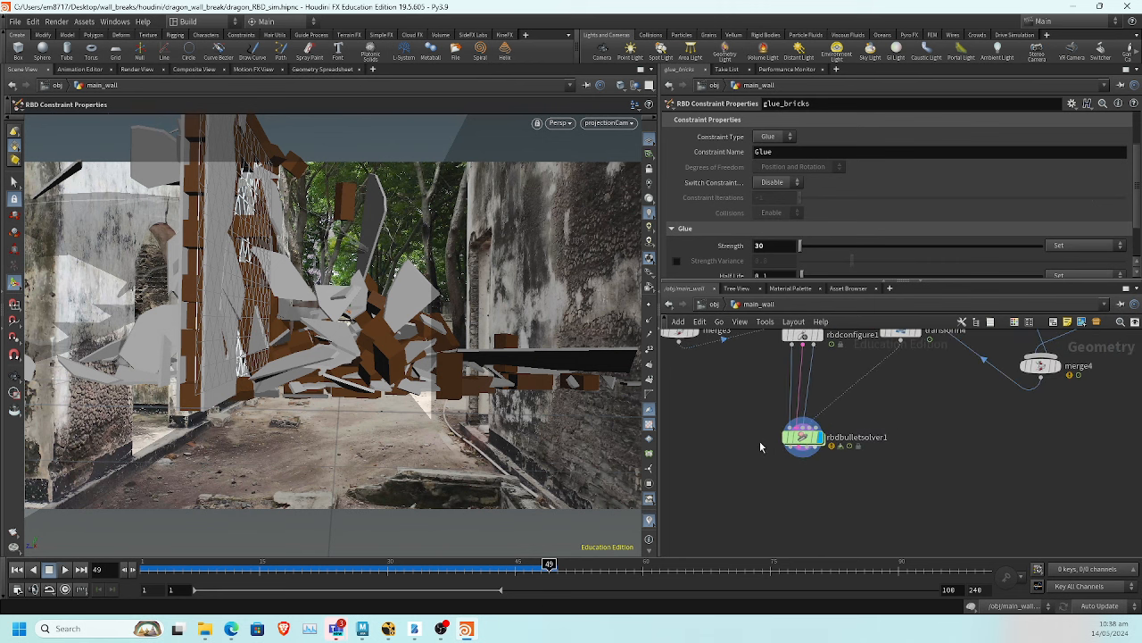
pyautogui.moveTo(767, 448); pyautogui.dragTo(762, 492, button='middle')
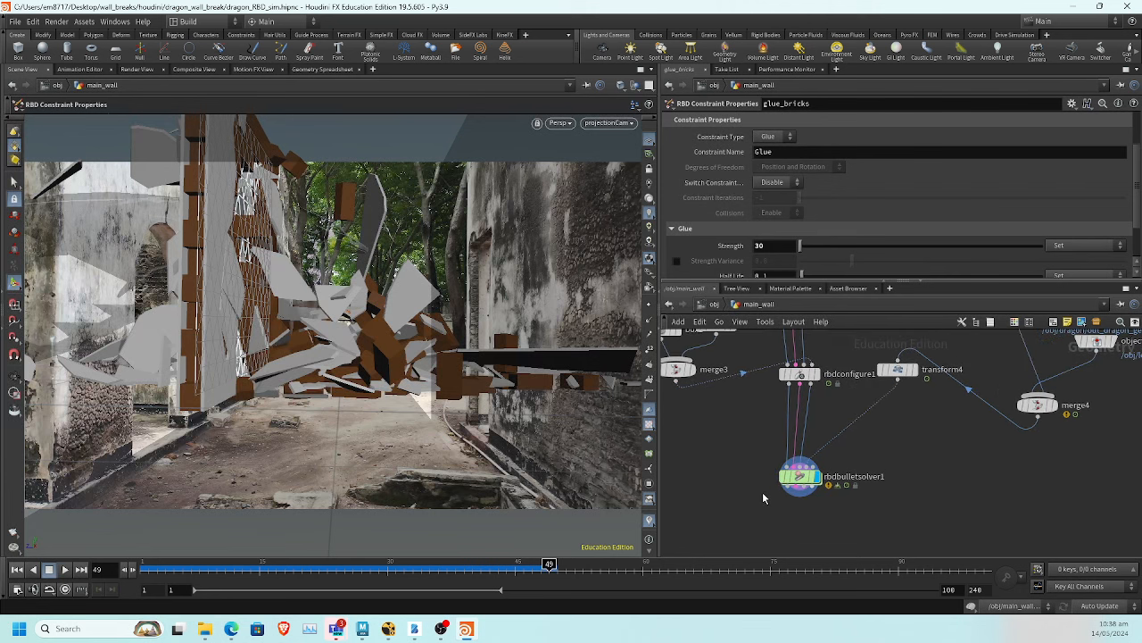
# Add an Unpack node below rbdbulletsolver1, feed it from the solver's geometry output and display it
pyautogui.press('Tab')
pyautogui.write('unpac')
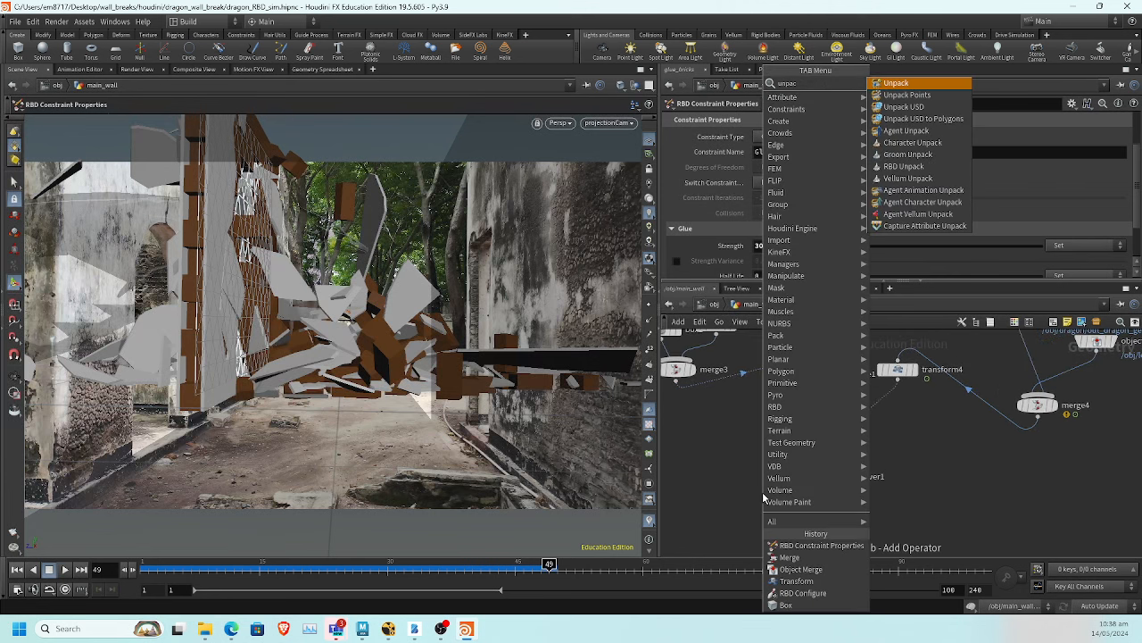
pyautogui.press('Return')
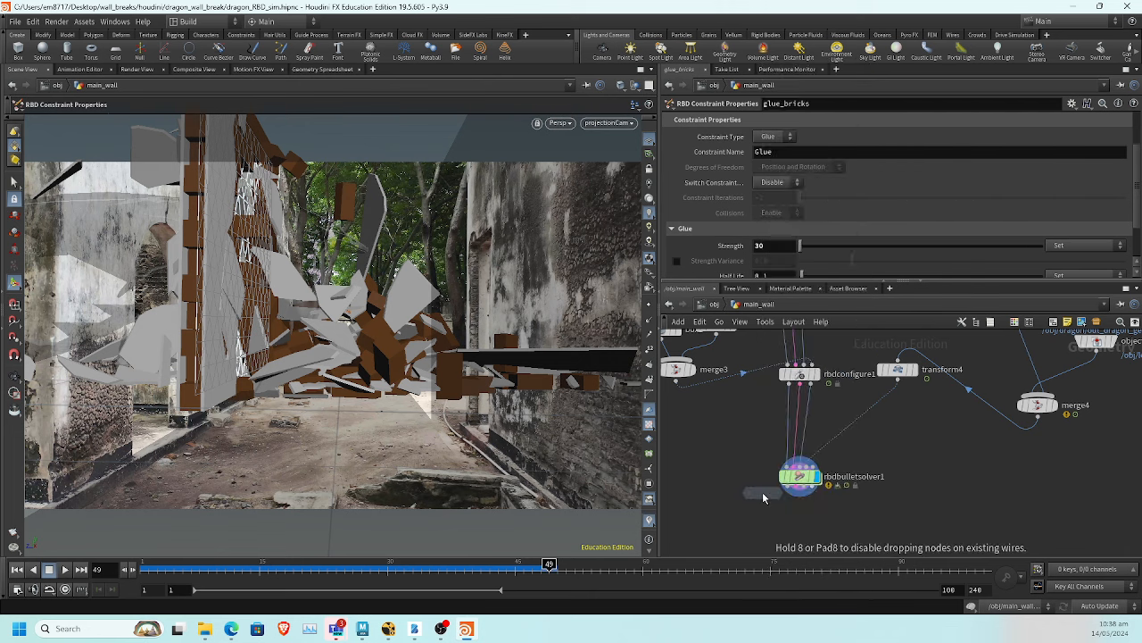
pyautogui.click(773, 513)
pyautogui.scroll(5, 822, 452)
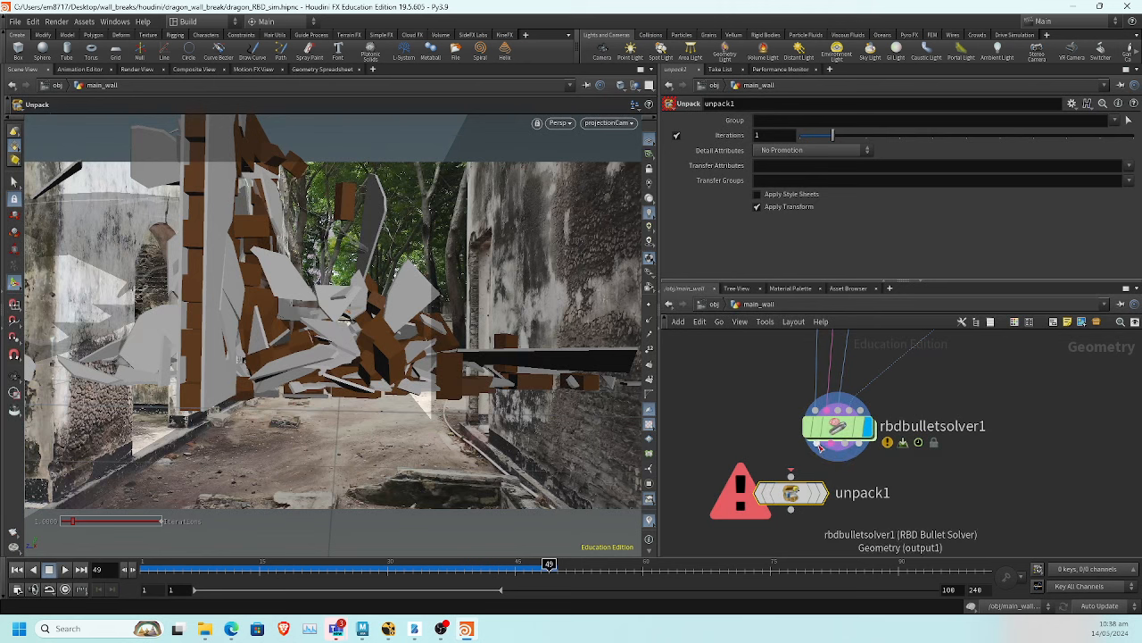
pyautogui.moveTo(822, 449); pyautogui.dragTo(815, 496)
pyautogui.click(818, 496)
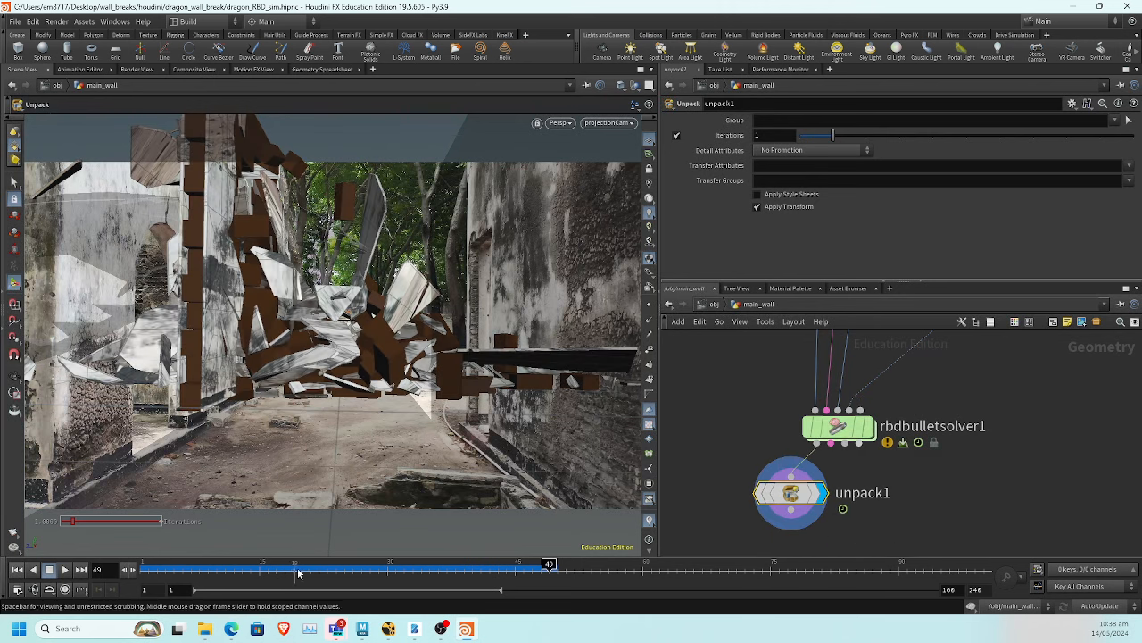
# Play the unpacked wall simulation from the start of the timeline to check the collapse with its textures
pyautogui.moveTo(362, 569); pyautogui.dragTo(130, 577)
pyautogui.click(65, 570)
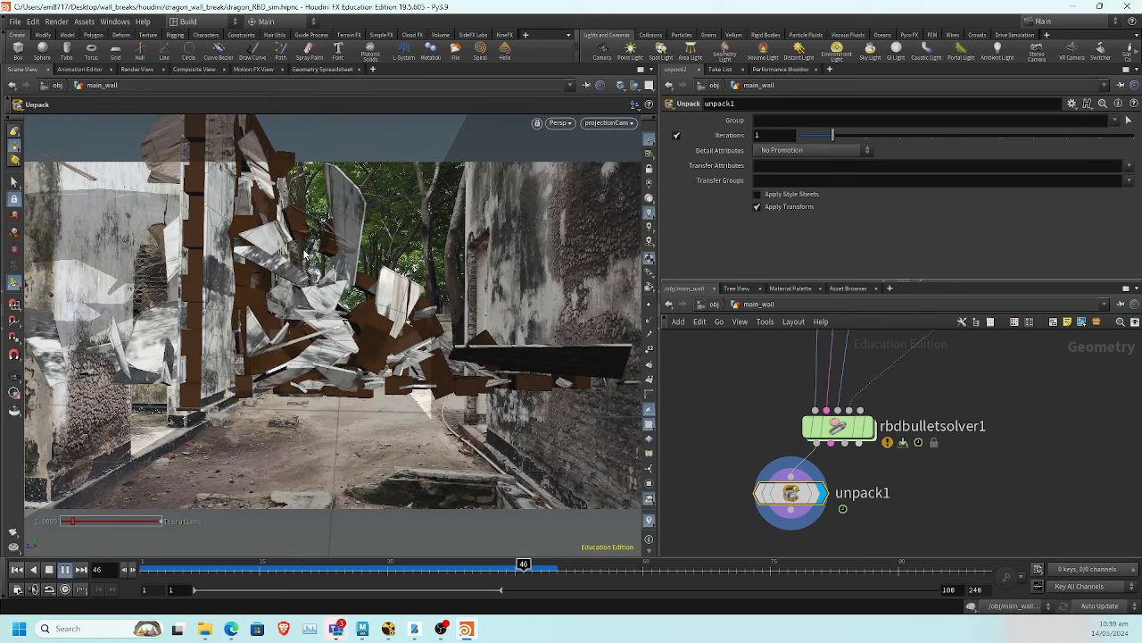
pyautogui.click(50, 570)
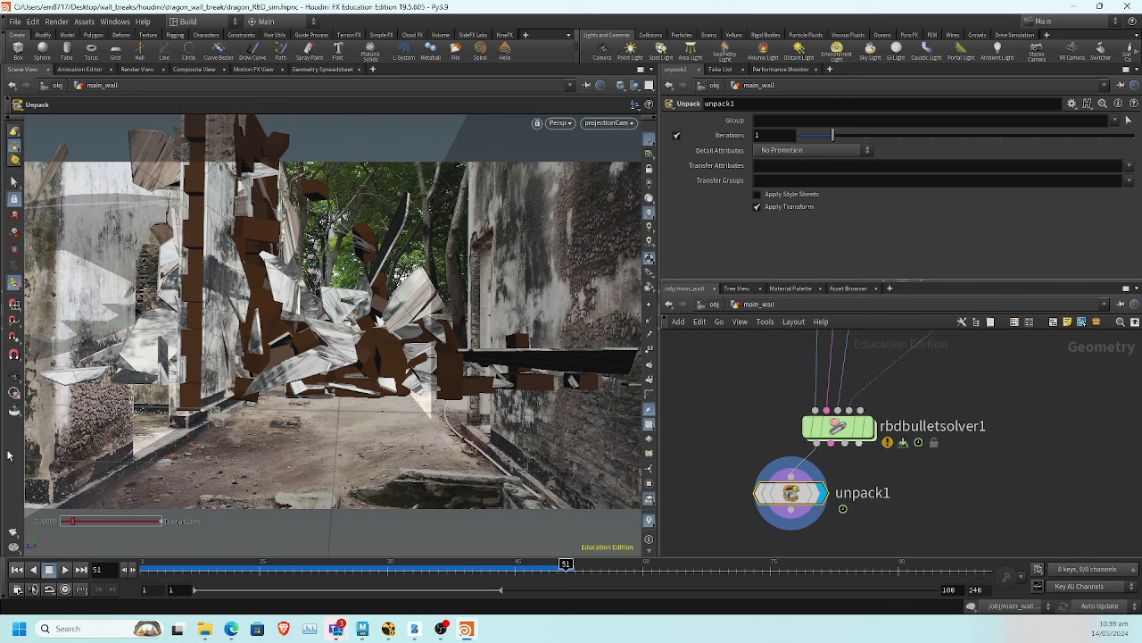
# Render a flipbook of the current viewport over the full frame range and review its playback
pyautogui.click(14, 531)
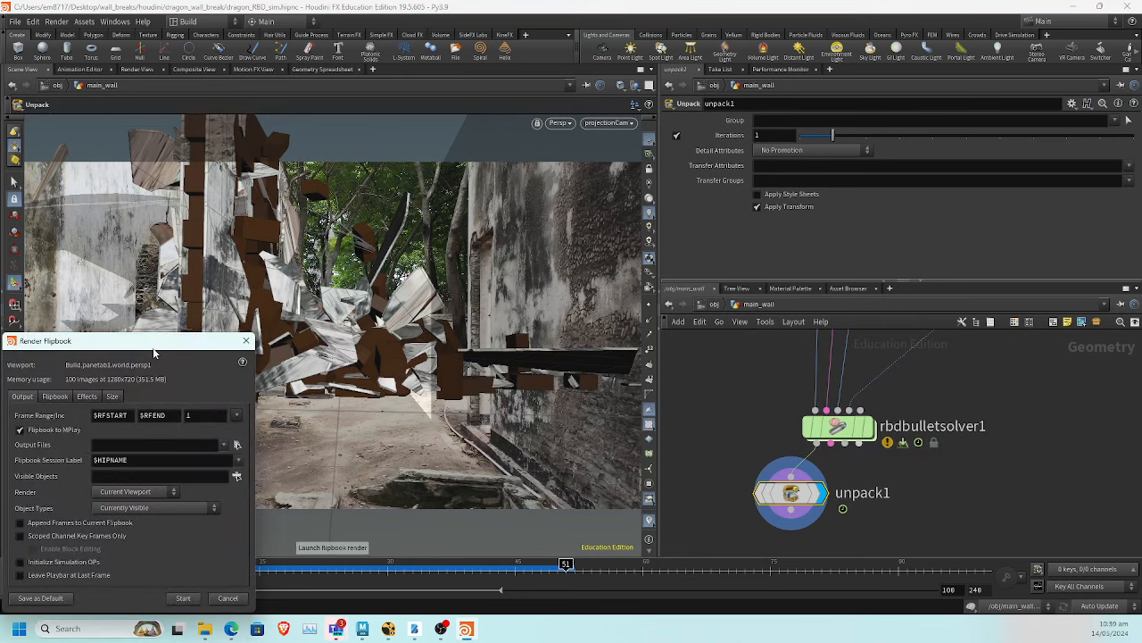
pyautogui.moveTo(160, 348); pyautogui.dragTo(255, 278)
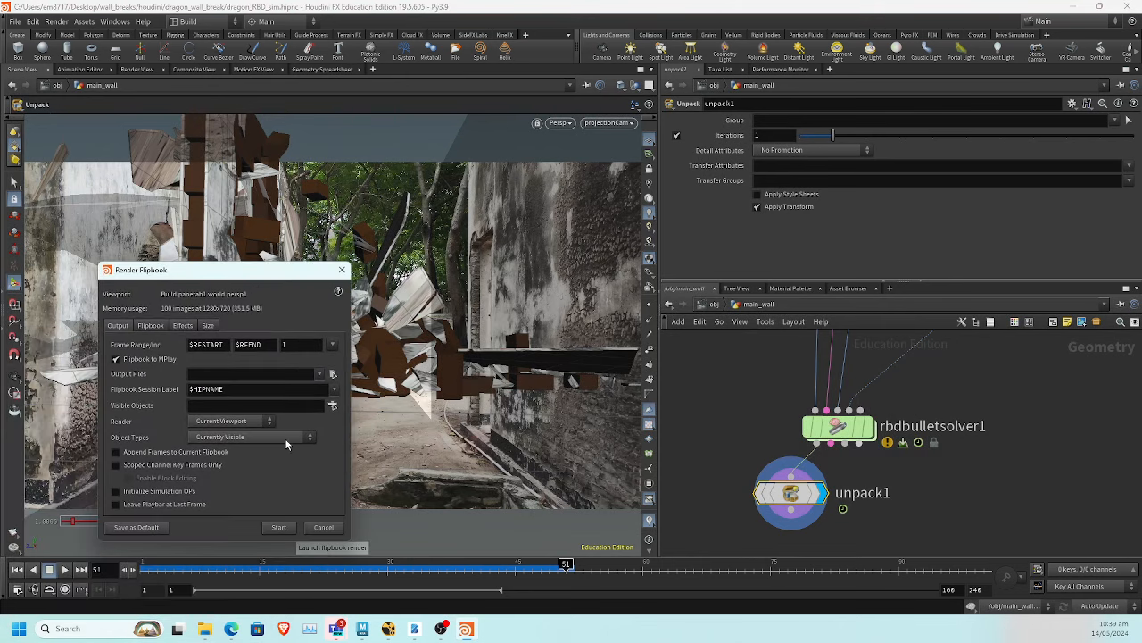
pyautogui.click(279, 528)
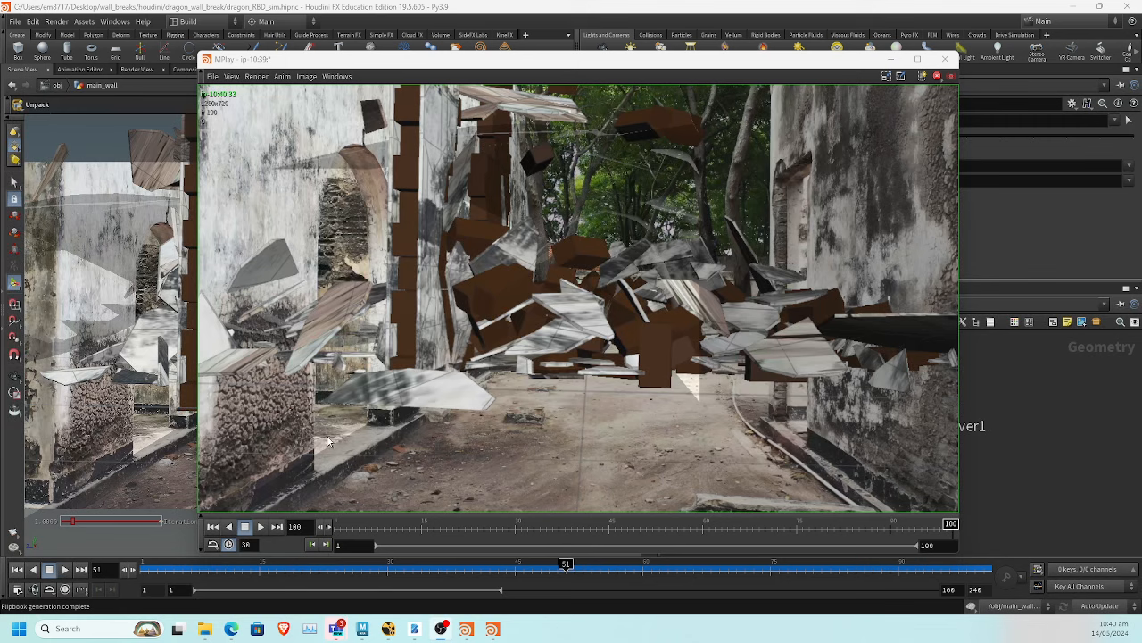
pyautogui.click(260, 526)
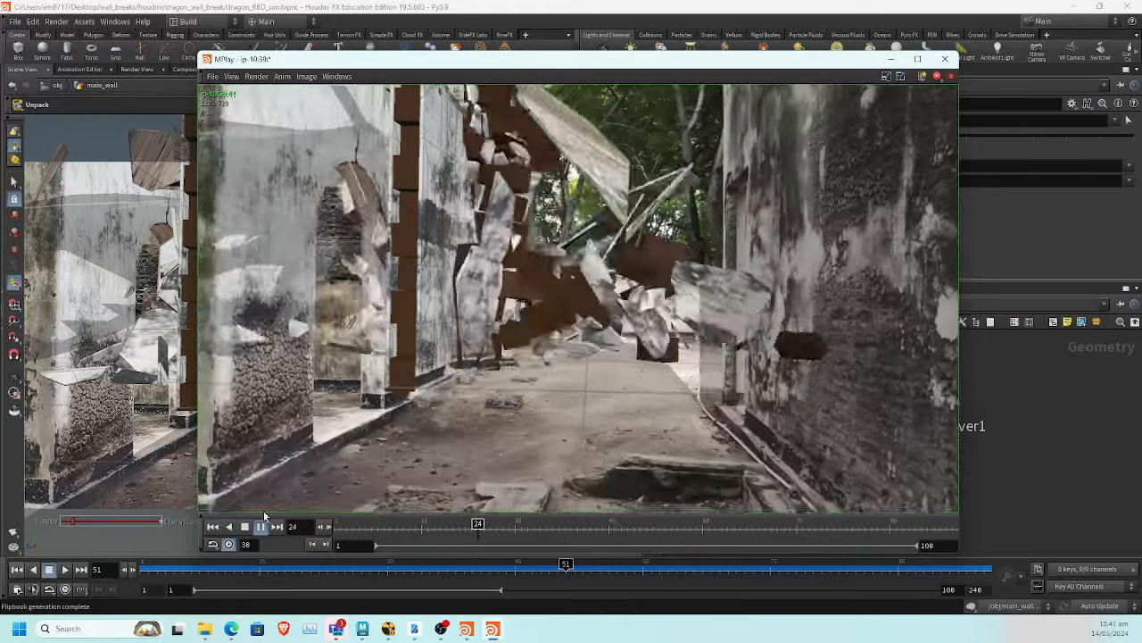
pyautogui.click(261, 525)
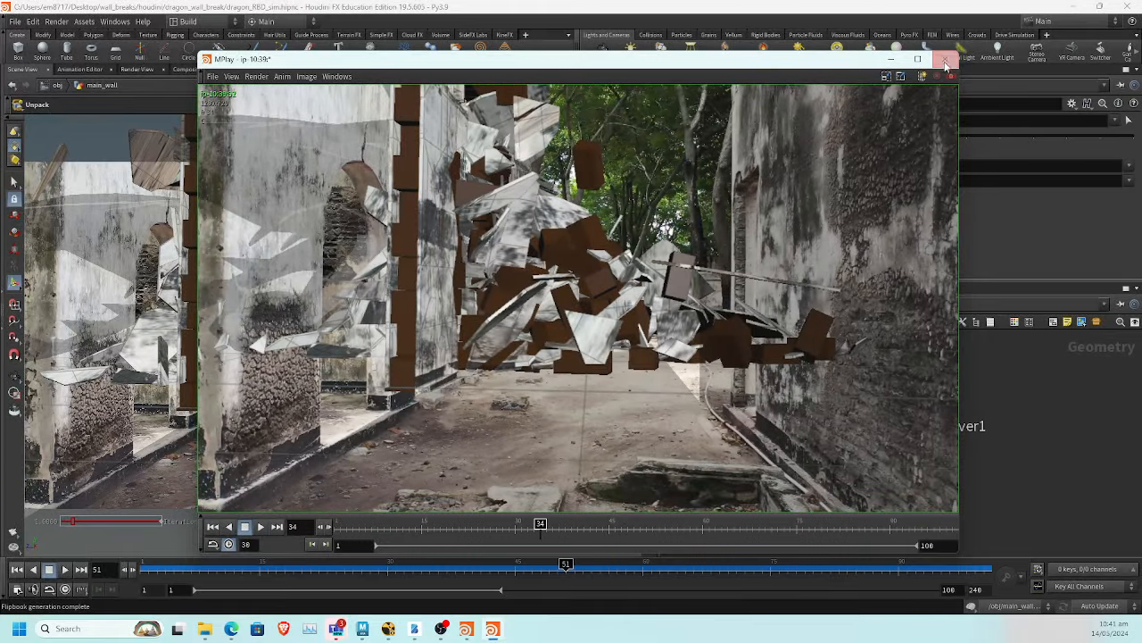
pyautogui.click(945, 59)
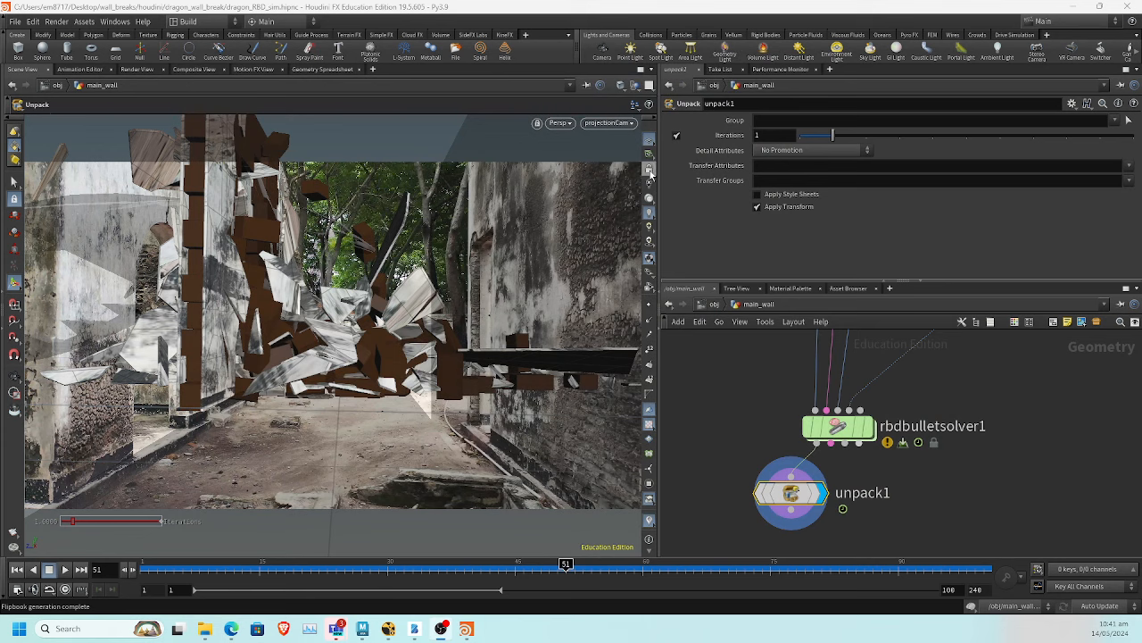
# Inspect the wall collapse through projectionCam at frames 1, 73 and 80
pyautogui.moveTo(201, 568); pyautogui.dragTo(143, 564)
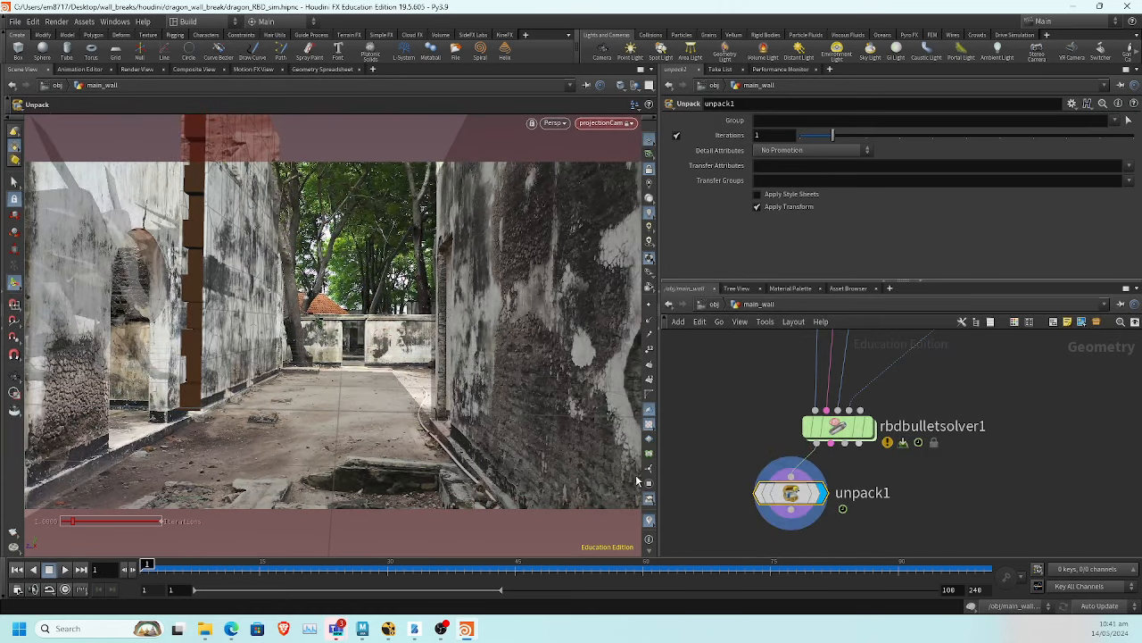
pyautogui.click(756, 565)
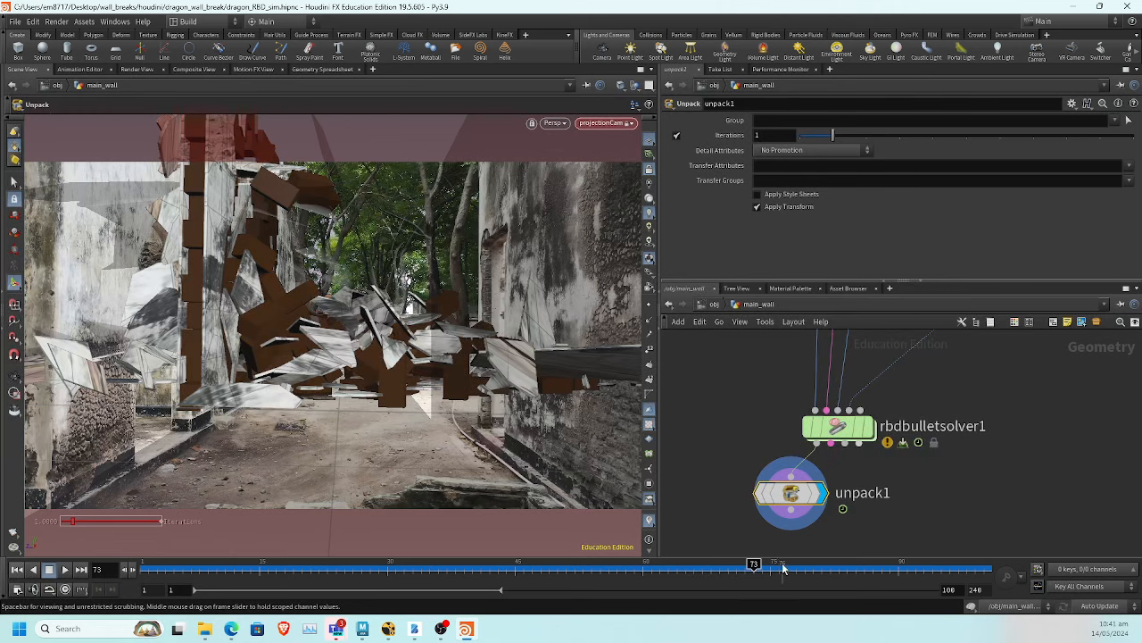
pyautogui.click(814, 565)
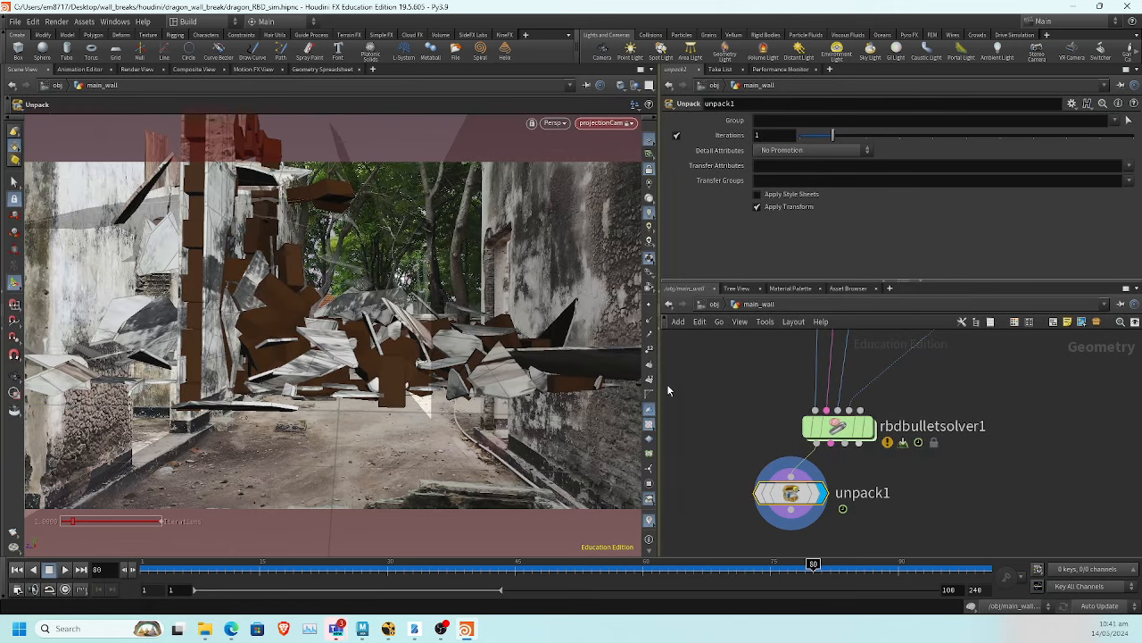
# Switch to NukeX and check the ScanlineRender1 output with the tracked cards at frames 43, 67 and 85
pyautogui.moveTo(390, 630)
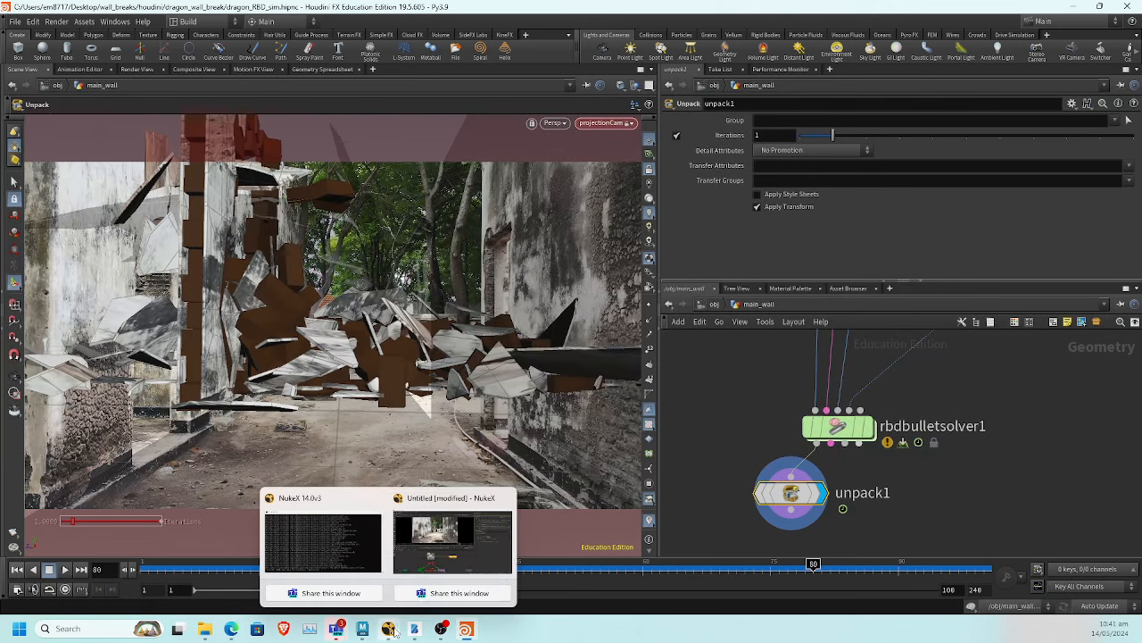
pyautogui.click(420, 548)
pyautogui.moveTo(319, 512); pyautogui.dragTo(298, 408, button='middle')
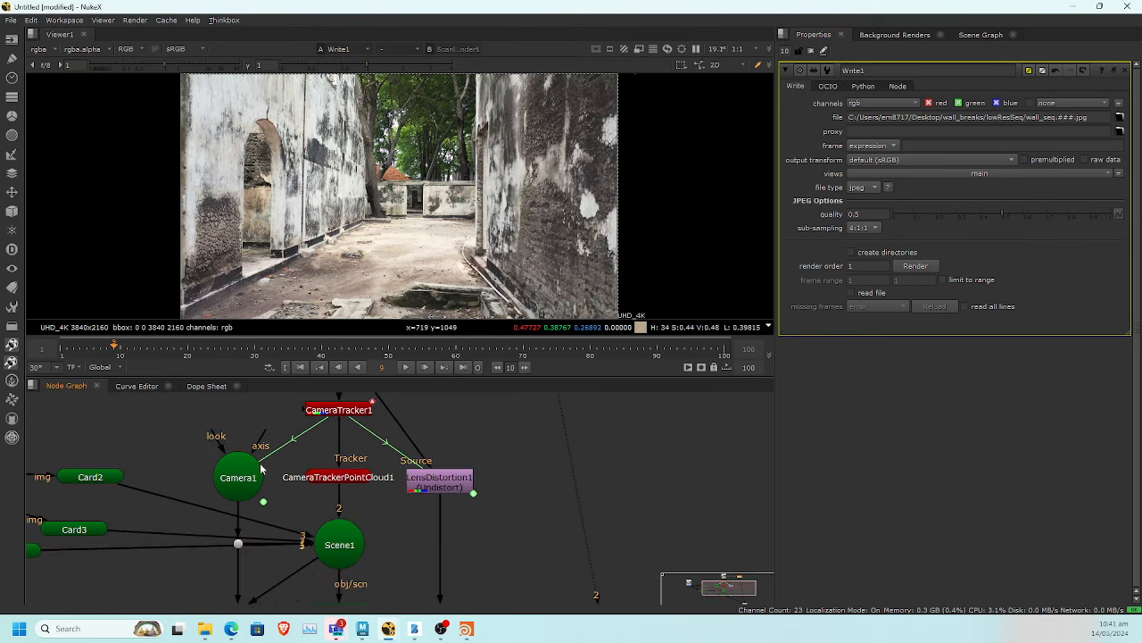
pyautogui.moveTo(328, 572); pyautogui.dragTo(347, 468, button='middle')
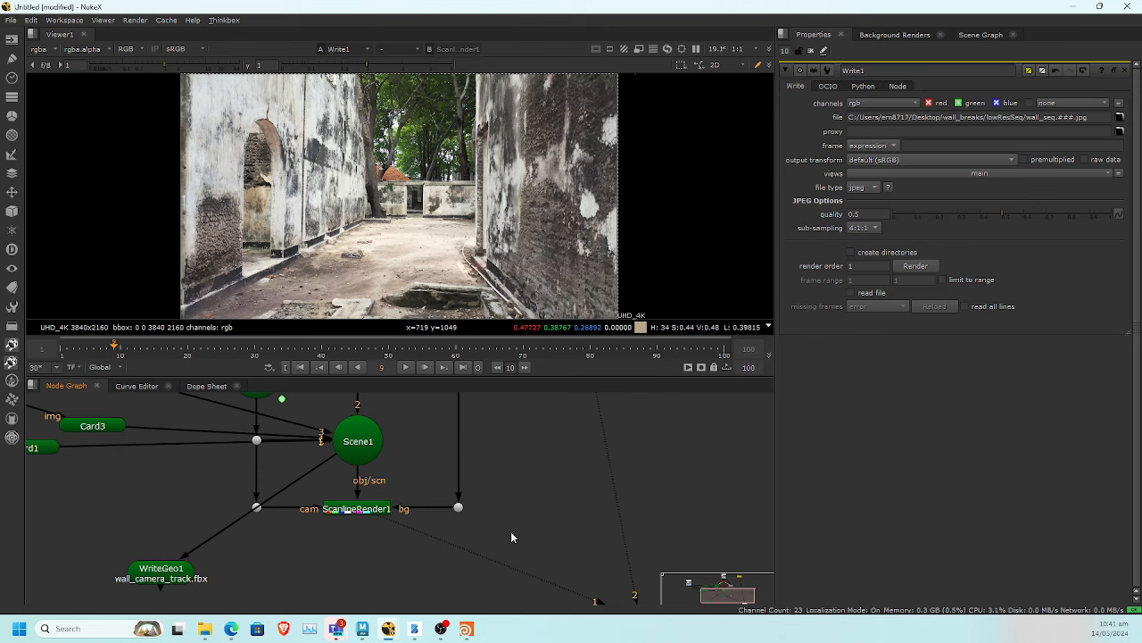
pyautogui.press('1')
pyautogui.click(343, 356)
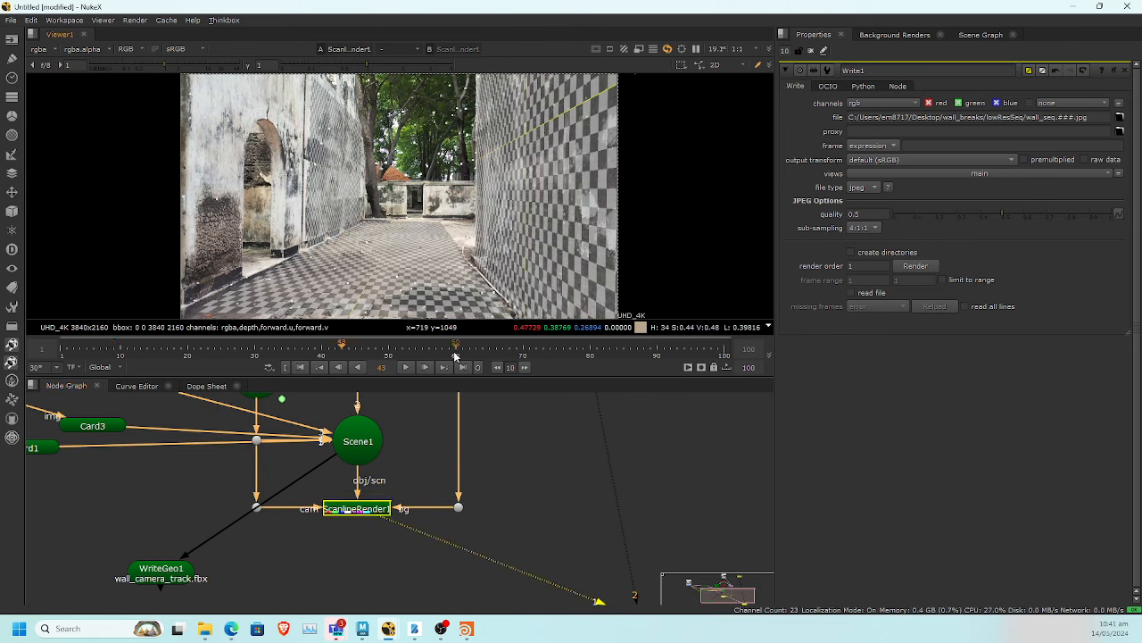
pyautogui.click(501, 356)
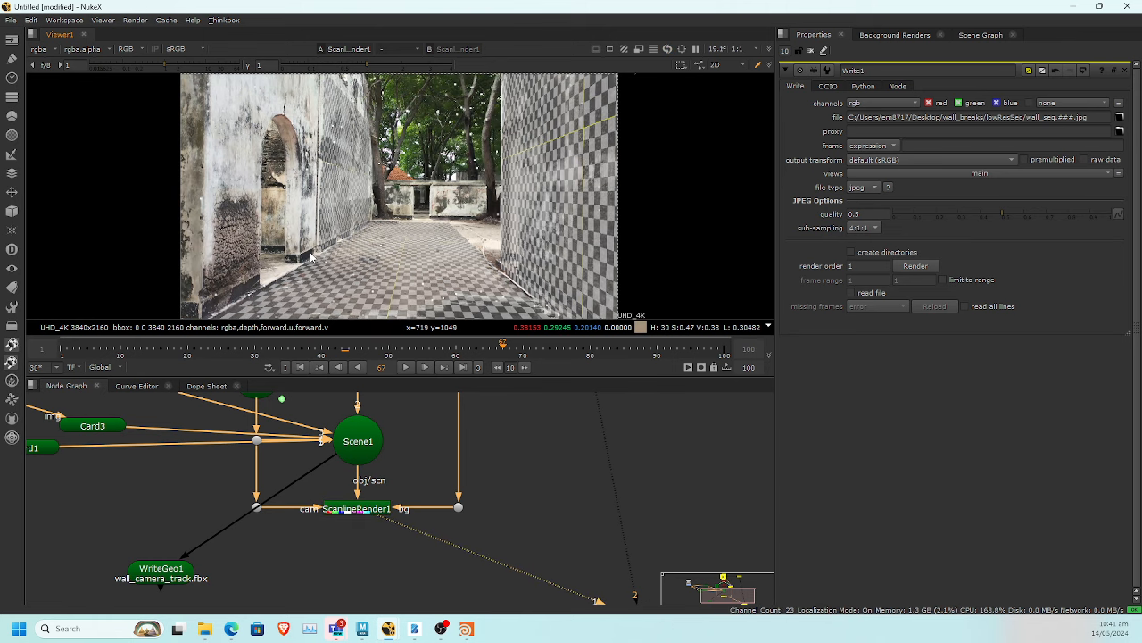
pyautogui.click(622, 349)
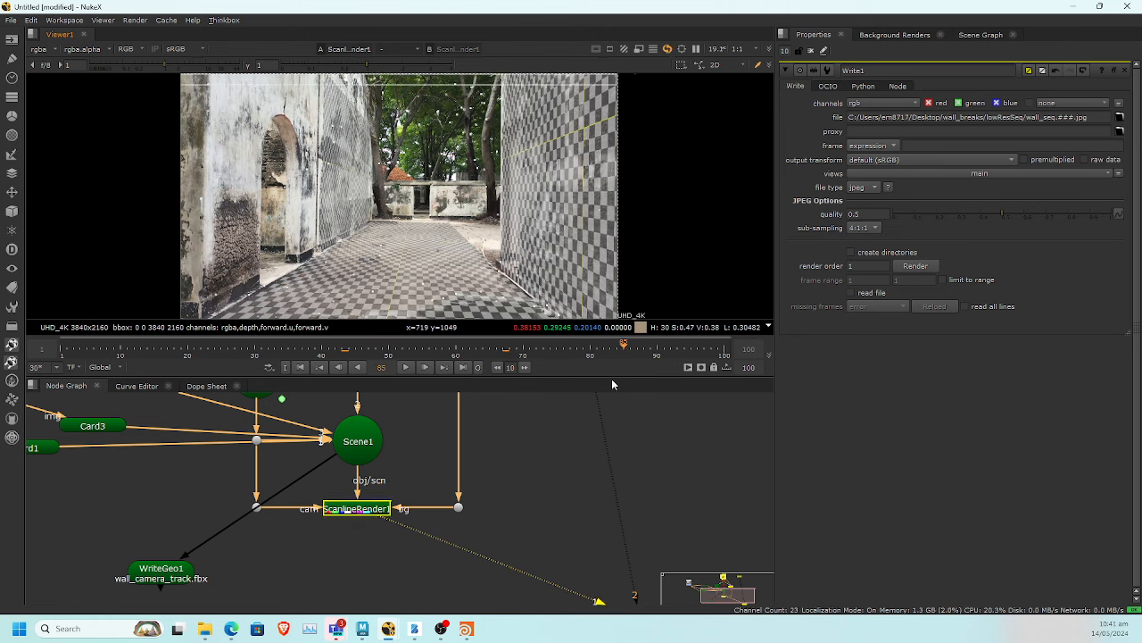
# Switch back to Houdini, look through tracking_points/Camera1 and scrub the collapse to frame 91
pyautogui.click(466, 628)
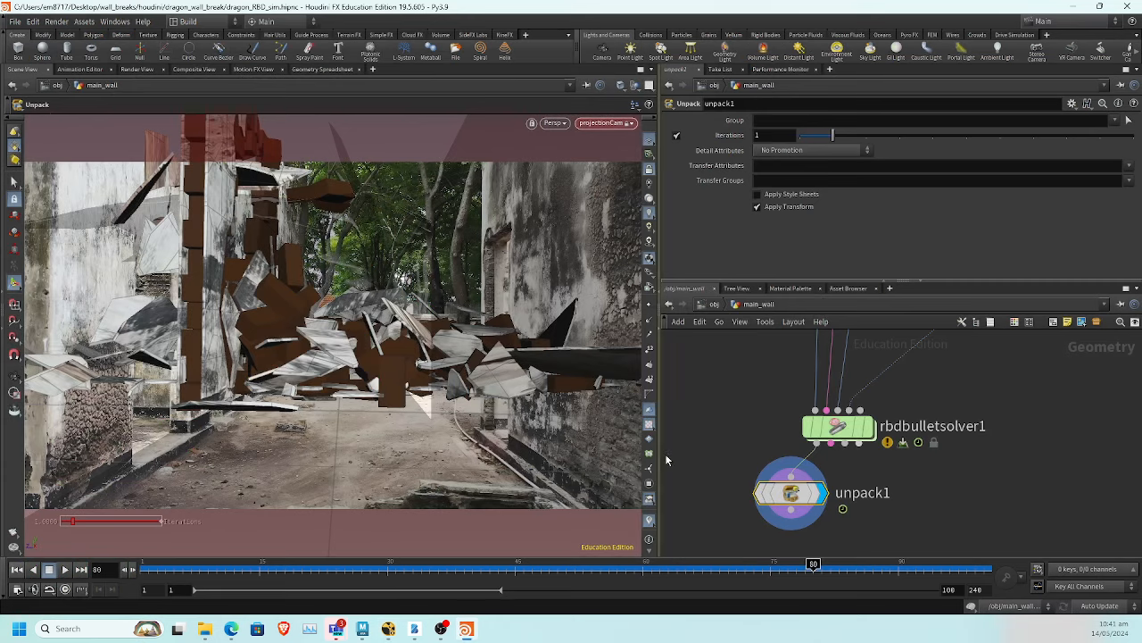
pyautogui.click(604, 123)
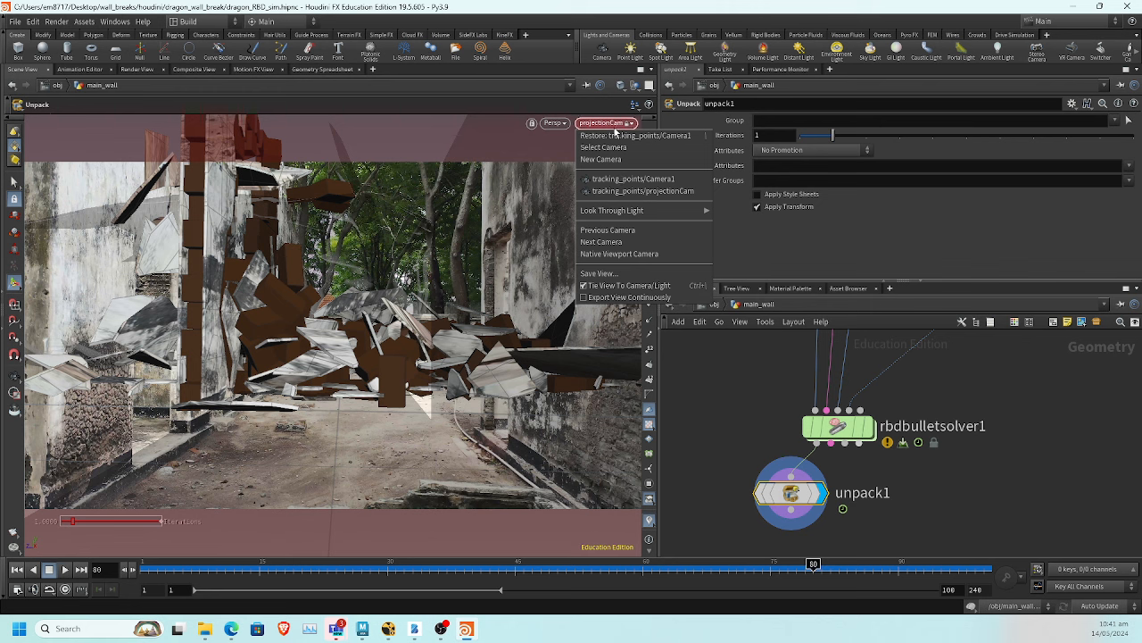
pyautogui.click(629, 181)
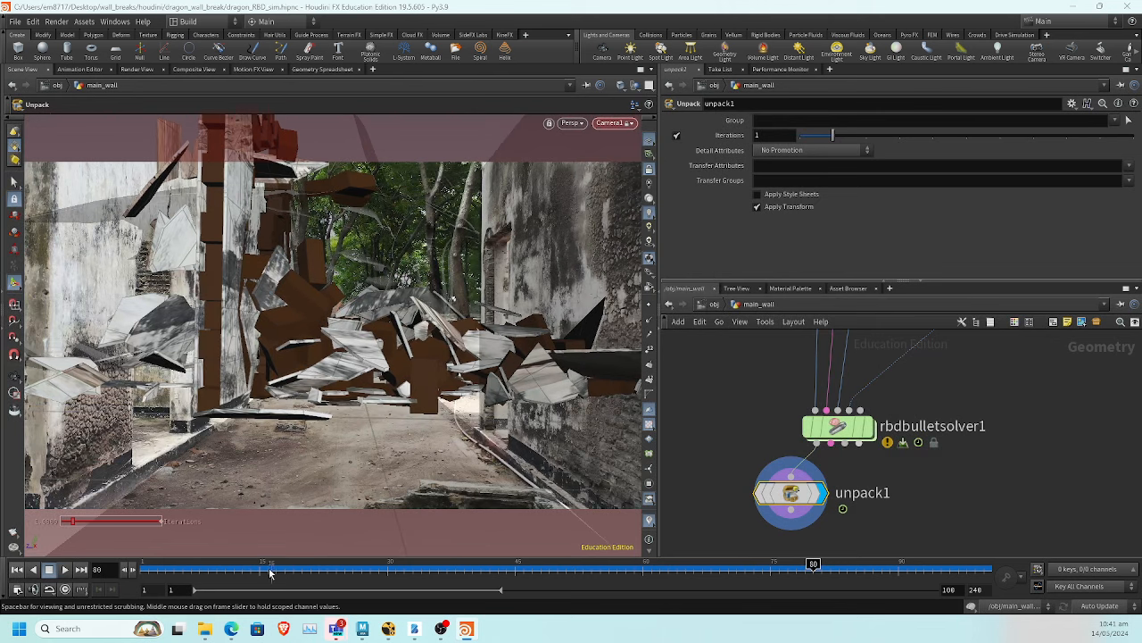
pyautogui.moveTo(255, 569); pyautogui.dragTo(904, 606)
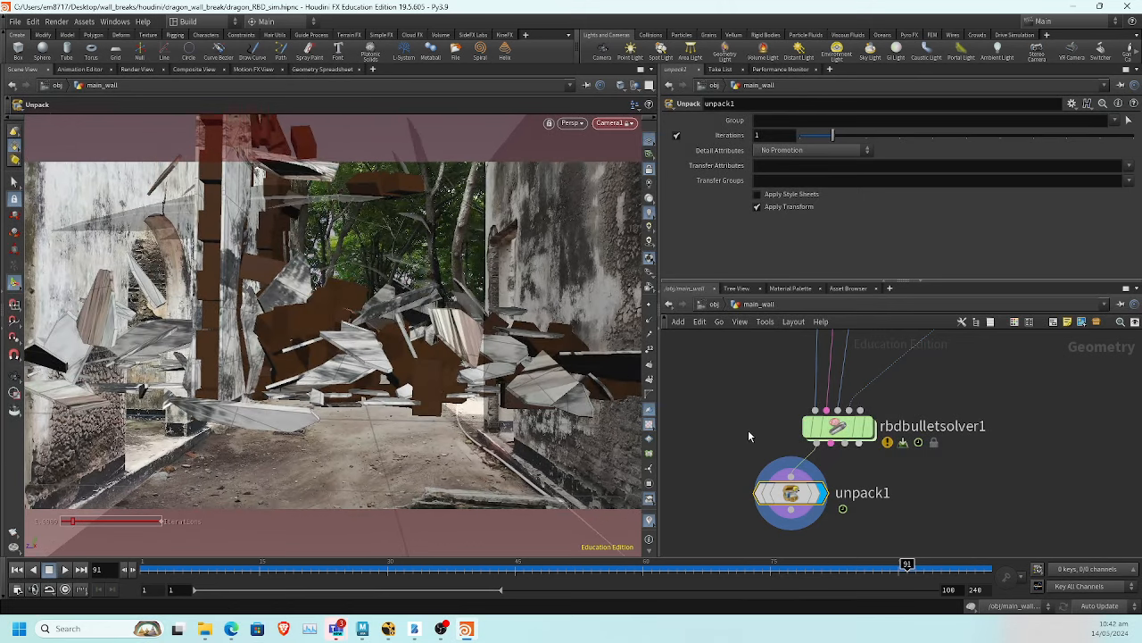
# Move unpack1 further below the solver and show rbdbulletsolver1's parameters in a taller pane
pyautogui.moveTo(745, 409); pyautogui.dragTo(710, 364, button='middle')
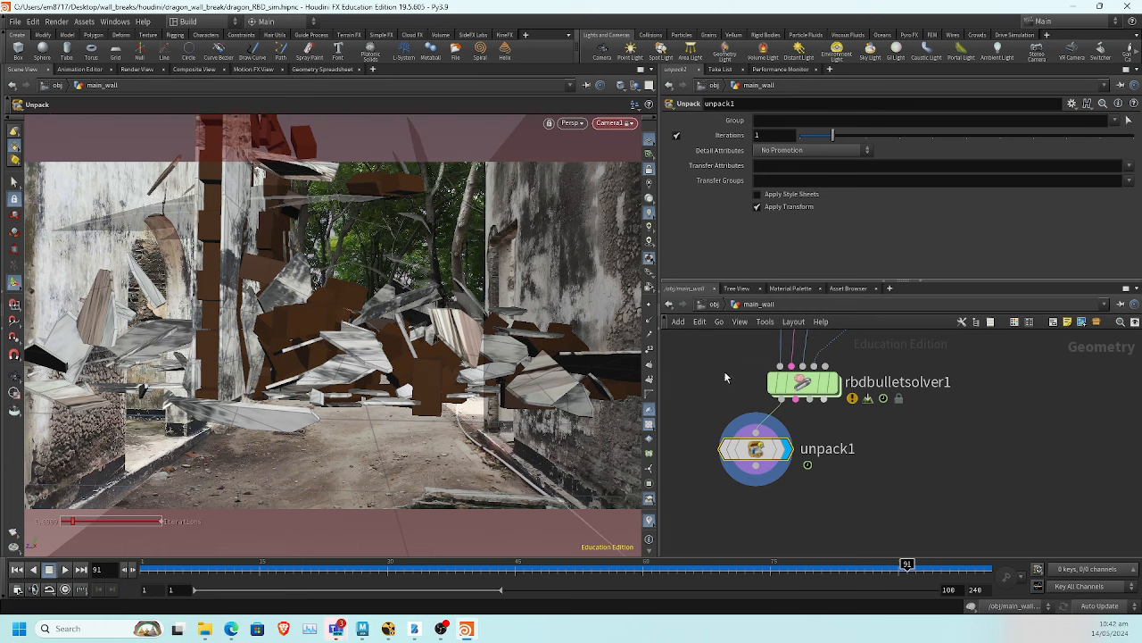
pyautogui.moveTo(761, 454); pyautogui.dragTo(762, 522)
pyautogui.click(803, 384)
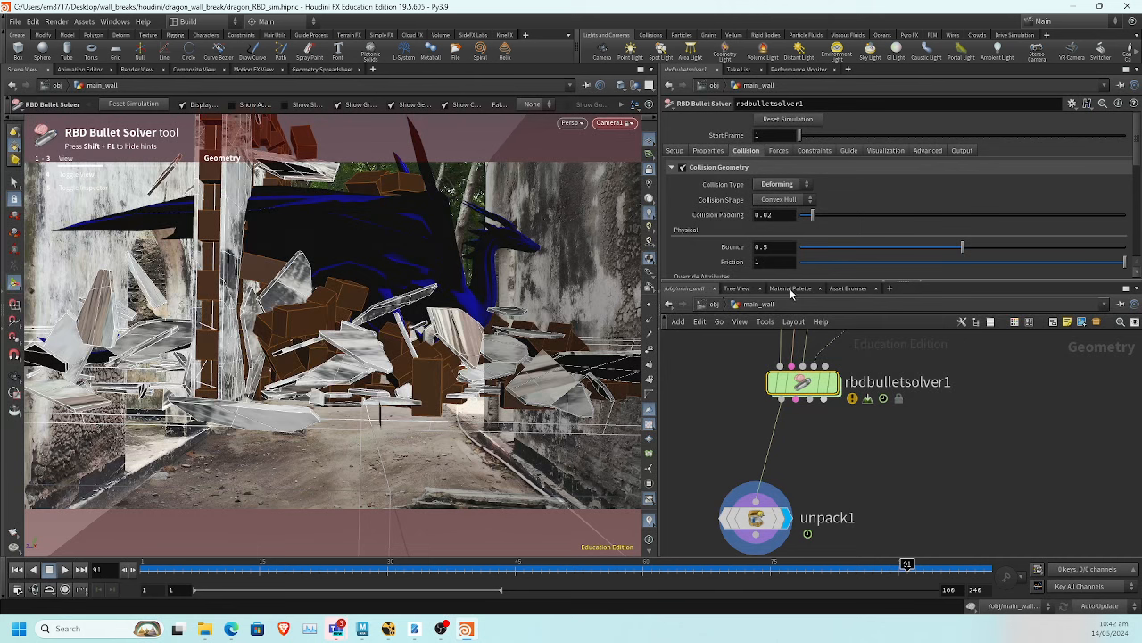
pyautogui.moveTo(793, 283); pyautogui.dragTo(754, 358)
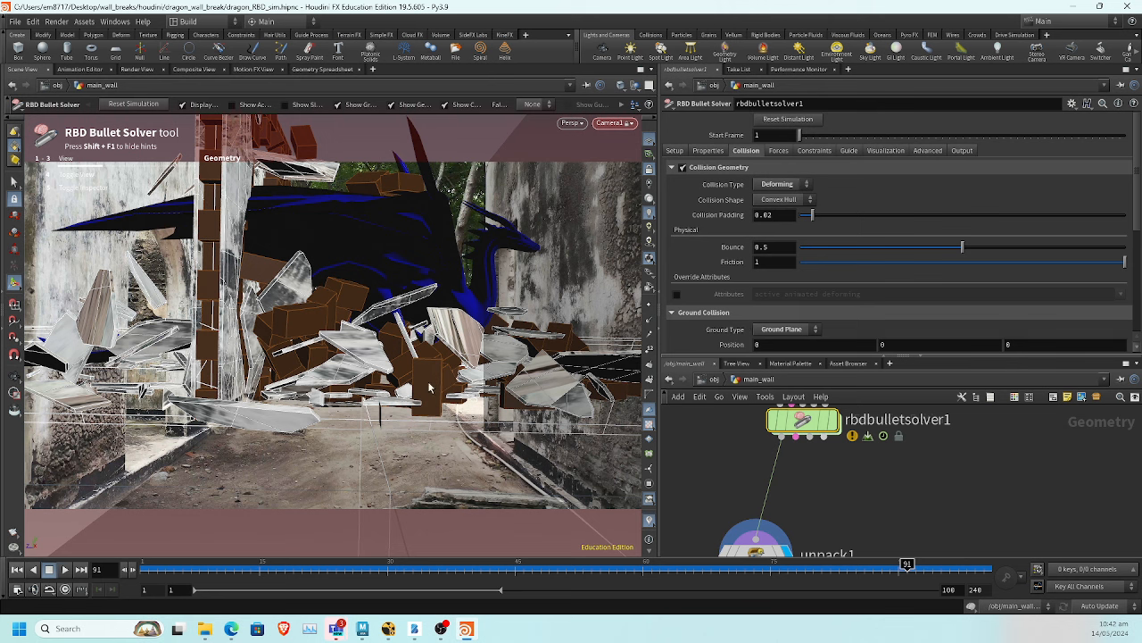
# Enable Drag and Drag Spin in rbdbulletsolver1's forces, starting from frame 45, and return to frame 1
pyautogui.moveTo(852, 566); pyautogui.dragTo(515, 566)
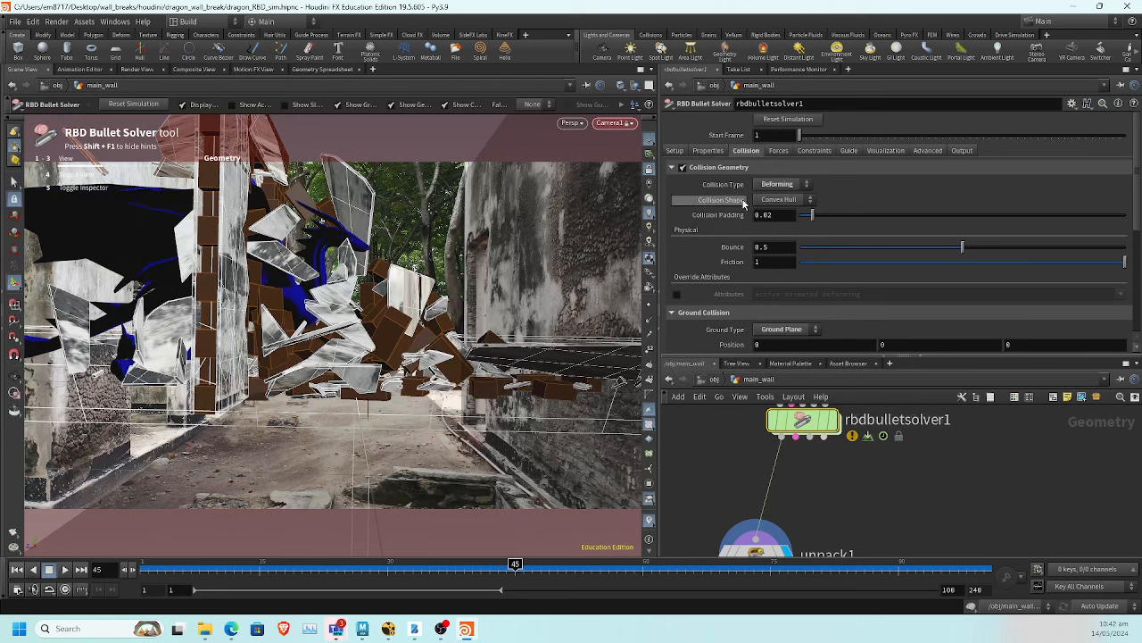
pyautogui.click(778, 151)
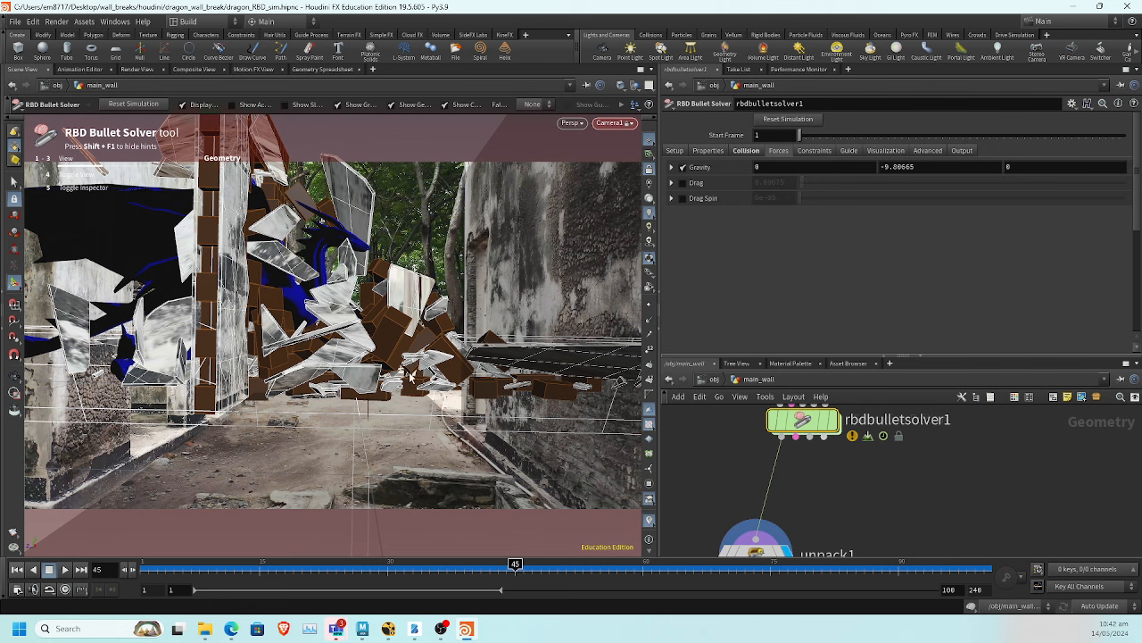
pyautogui.click(683, 198)
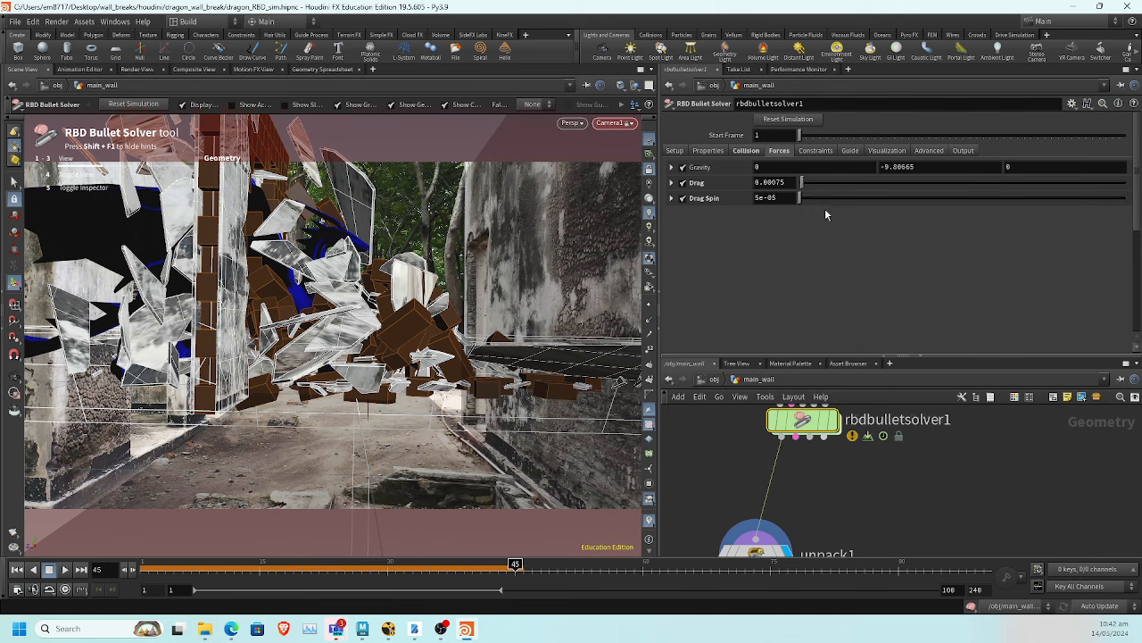
pyautogui.click(16, 569)
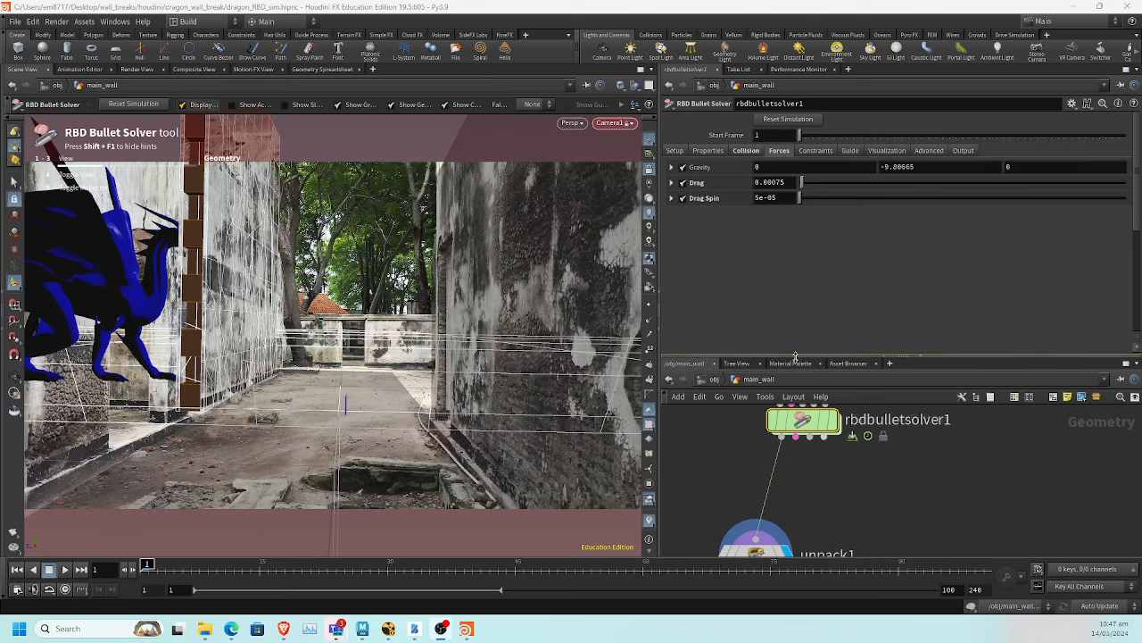
# Unlock the view from Camera1 and examine the dragon and wall from the side, along with the nodes feeding the bullet solver
pyautogui.moveTo(794, 355); pyautogui.dragTo(795, 259)
pyautogui.scroll(-3, 917, 373)
pyautogui.moveTo(947, 370); pyautogui.dragTo(950, 505, button='middle')
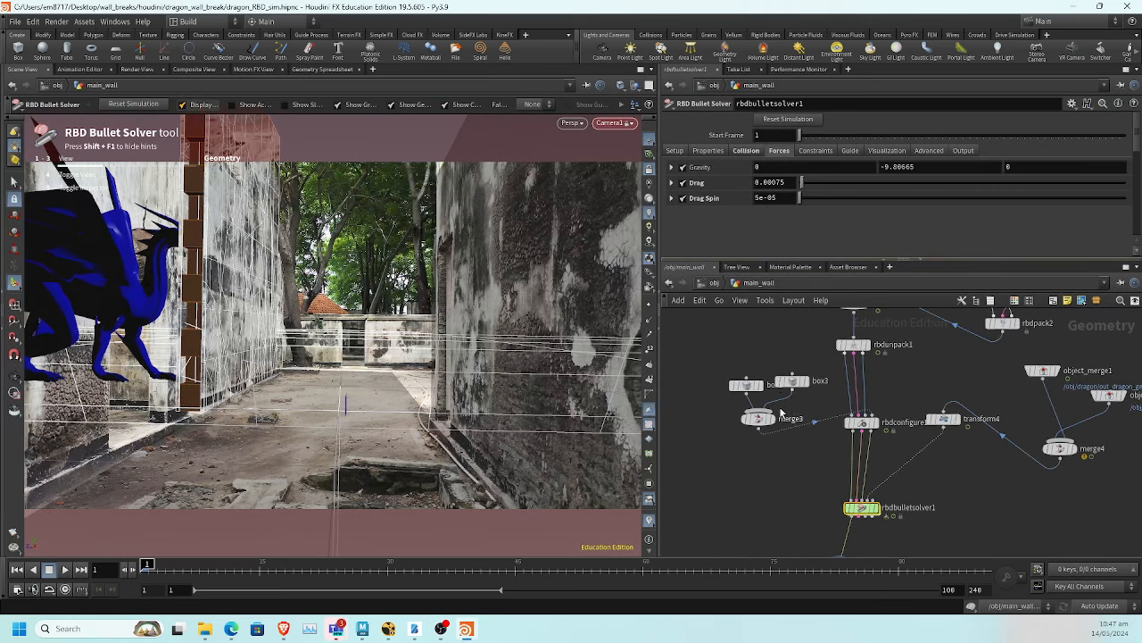
pyautogui.moveTo(779, 346); pyautogui.dragTo(709, 415, button='middle')
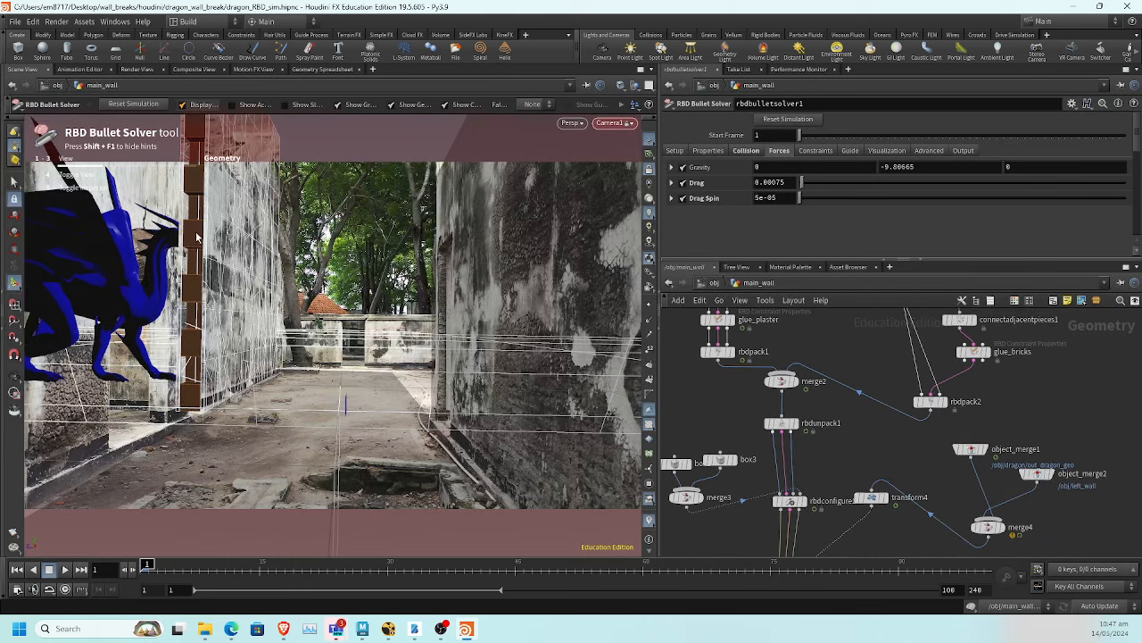
pyautogui.click(650, 170)
pyautogui.keyDown('alt'); pyautogui.moveTo(488, 323); pyautogui.dragTo(362, 306, button='right'); pyautogui.keyUp('alt')
pyautogui.moveTo(362, 306); pyautogui.dragTo(286, 315)
pyautogui.keyDown('alt'); pyautogui.moveTo(360, 286); pyautogui.dragTo(438, 253); pyautogui.keyUp('alt')
pyautogui.moveTo(1015, 446); pyautogui.dragTo(912, 393, button='middle')
pyautogui.moveTo(1085, 438); pyautogui.dragTo(1047, 487, button='middle')
pyautogui.scroll(-2, 1002, 473)
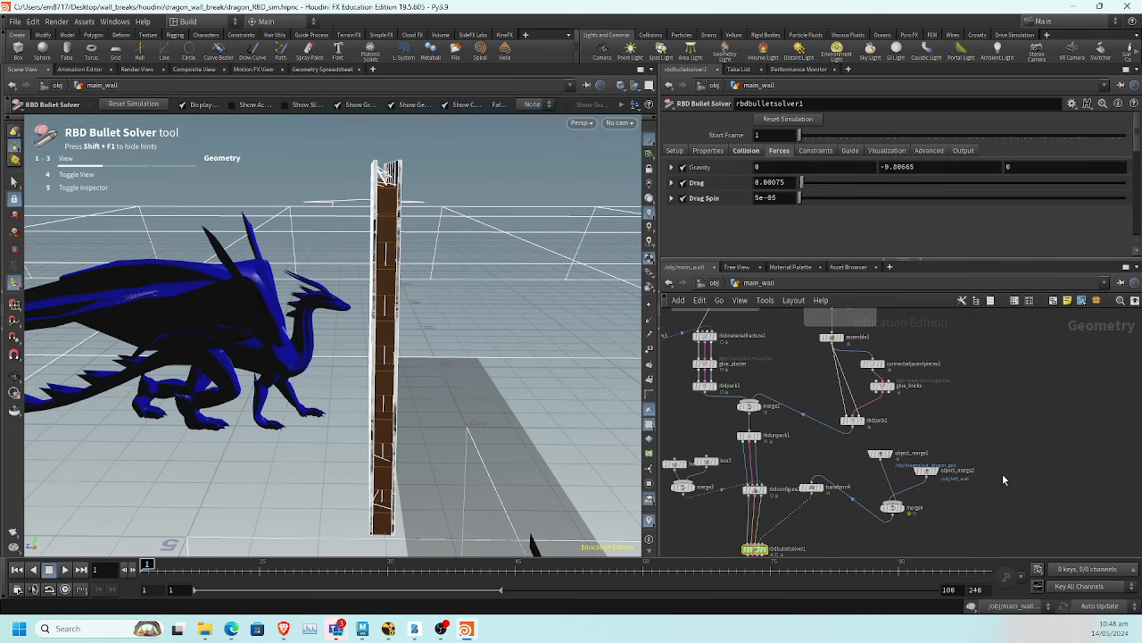
# Maximize the network pane, align assemble1, connectadjacentpieces1, glue_bricks and rbdpack2 beneath the brick box, and nudge merge2 slightly lower
pyautogui.scroll(1, 970, 445)
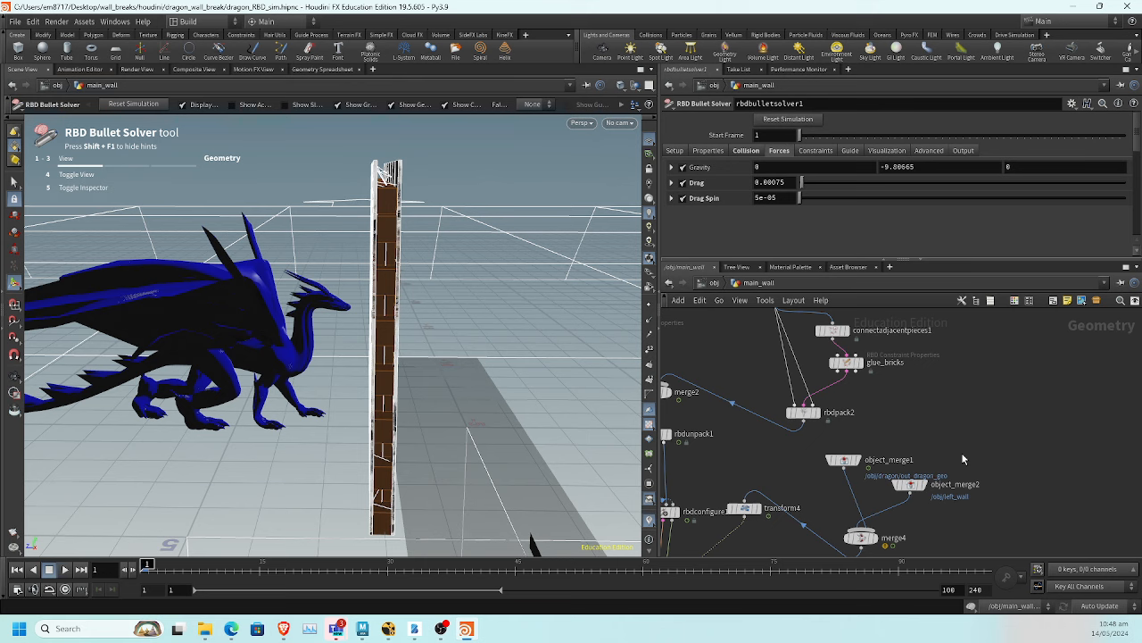
pyautogui.hotkey('ctrl', 'b')
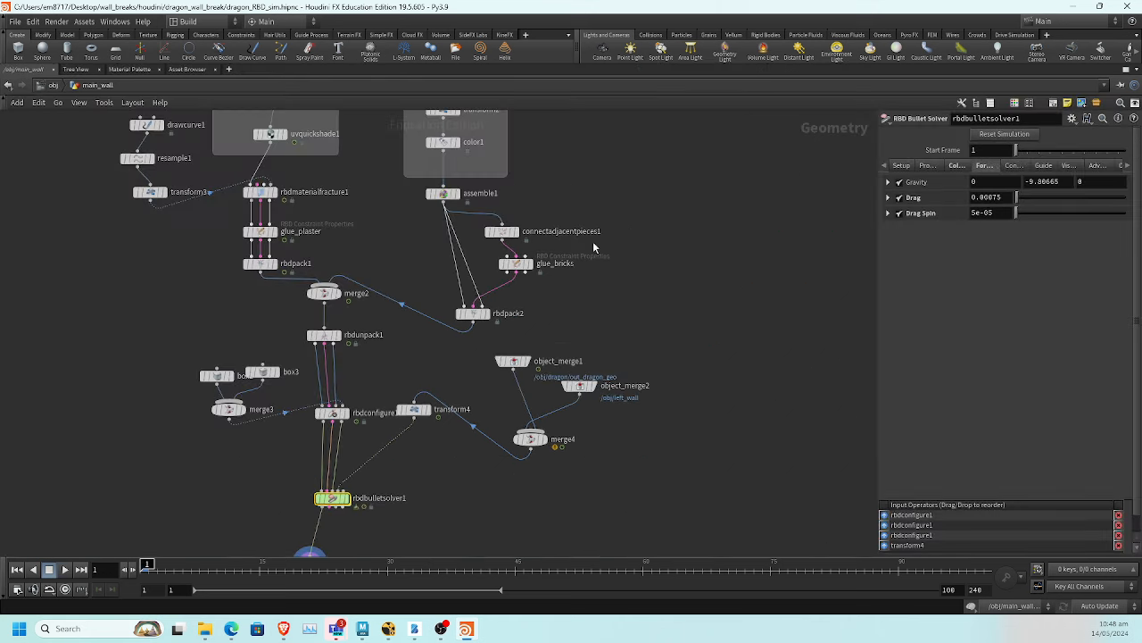
pyautogui.moveTo(645, 251); pyautogui.dragTo(692, 335, button='middle')
pyautogui.scroll(-1, 712, 290)
pyautogui.moveTo(679, 267); pyautogui.dragTo(624, 313, button='middle')
pyautogui.moveTo(465, 310); pyautogui.dragTo(550, 271)
pyautogui.moveTo(551, 271); pyautogui.dragTo(522, 199, button='middle')
pyautogui.moveTo(424, 261); pyautogui.dragTo(567, 427)
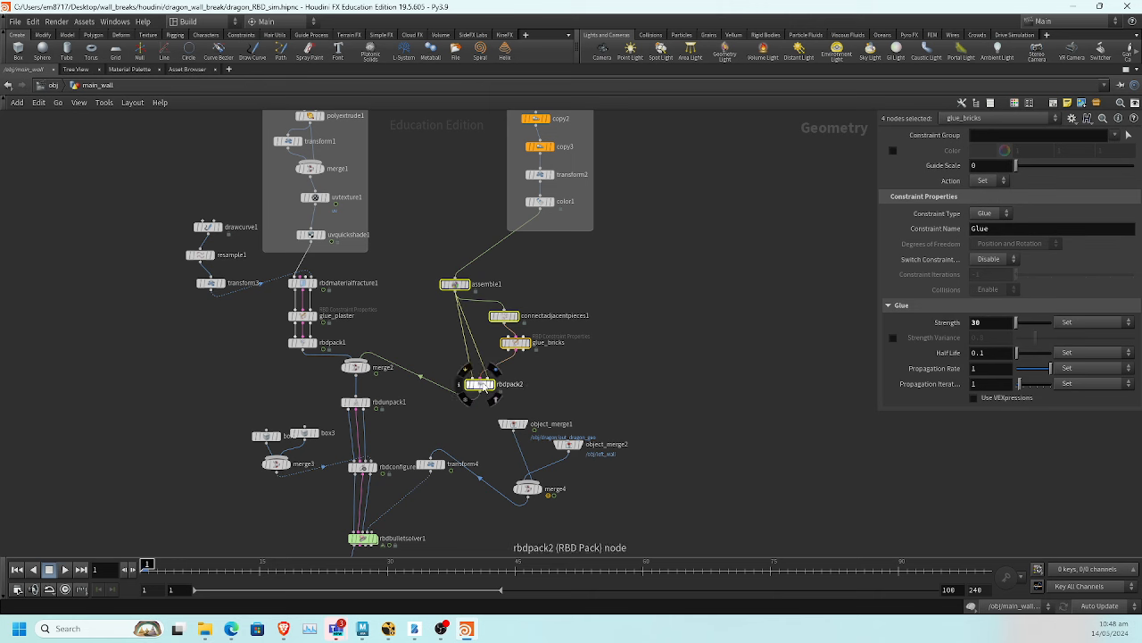
pyautogui.moveTo(483, 385); pyautogui.dragTo(572, 363)
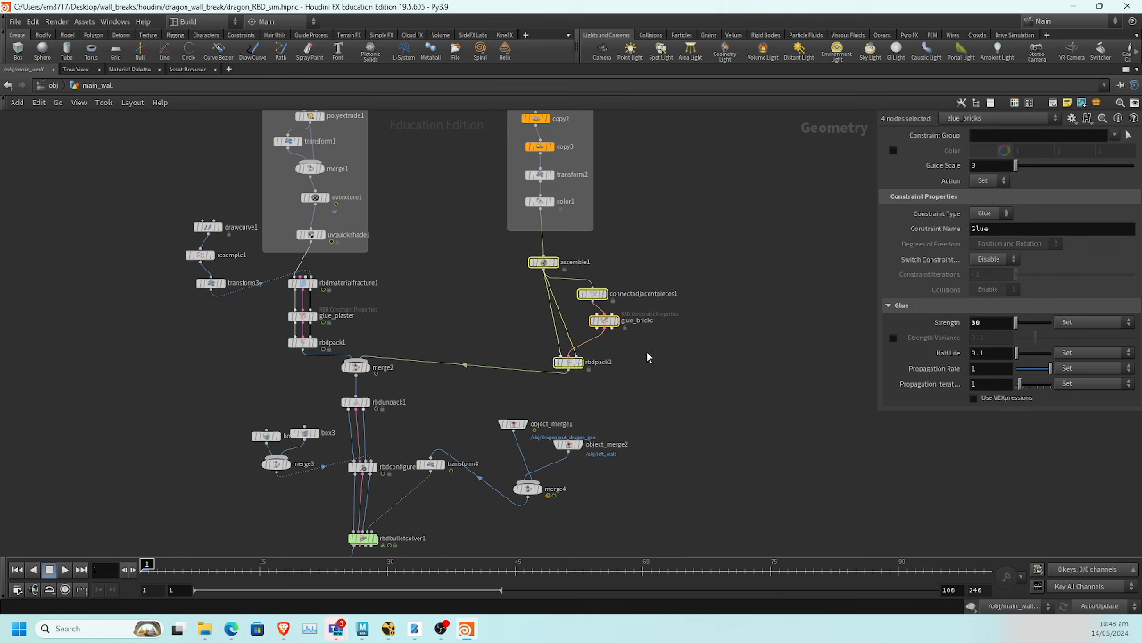
pyautogui.moveTo(357, 367); pyautogui.dragTo(356, 375)
pyautogui.click(819, 333)
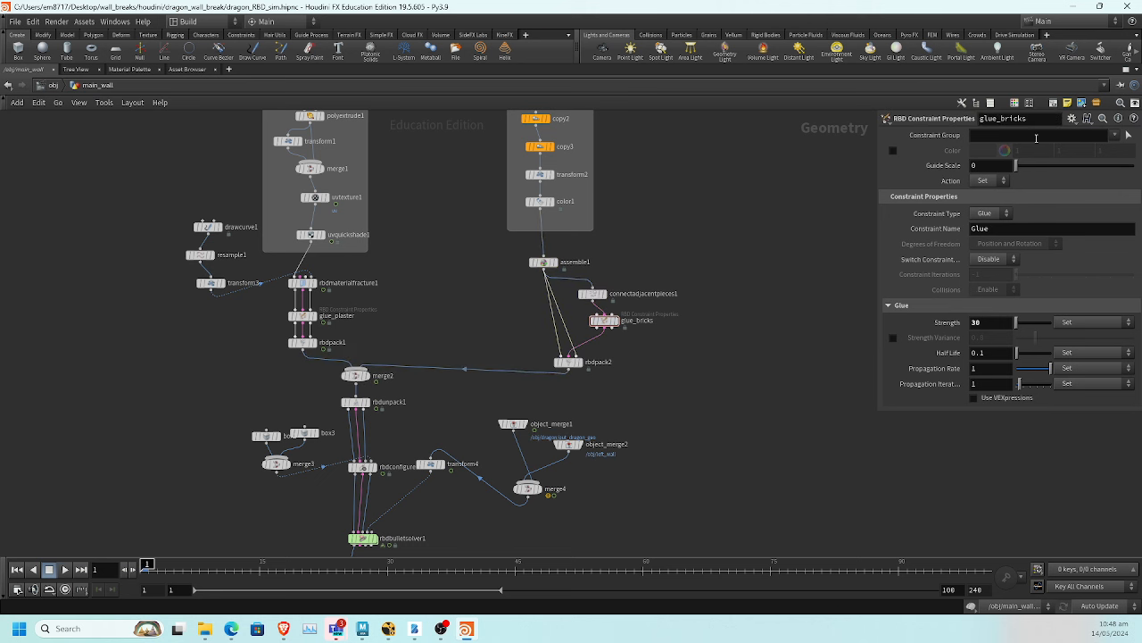
# Add a sticky note reading "genereate glue constraint for bricks" beside glue_bricks and shorten it to fit the text
pyautogui.click(1067, 103)
pyautogui.moveTo(614, 259); pyautogui.dragTo(720, 270)
pyautogui.click(710, 295)
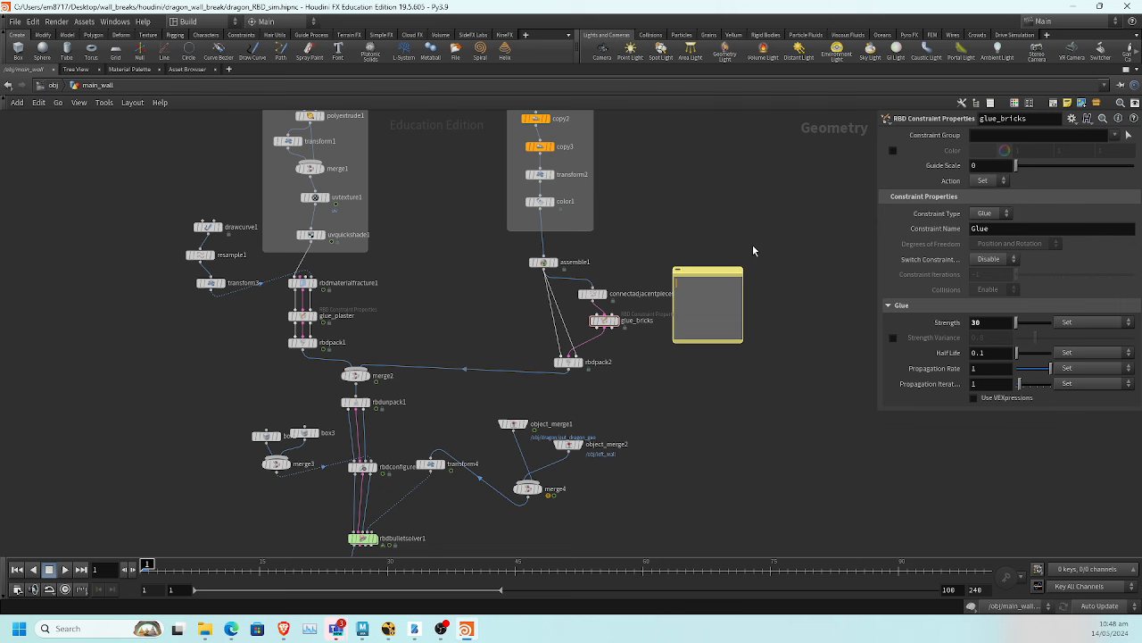
pyautogui.write('genereate glue constraint for bricks')
pyautogui.click(775, 283)
pyautogui.moveTo(723, 267); pyautogui.dragTo(737, 281)
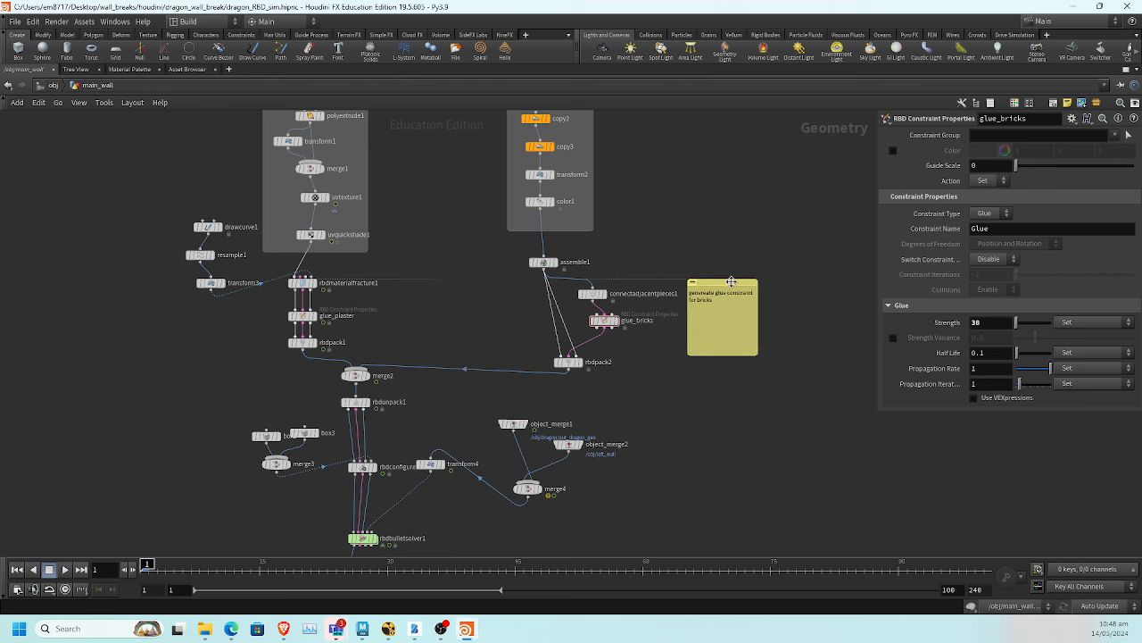
pyautogui.moveTo(721, 356); pyautogui.dragTo(723, 343)
# Place transform4 below merge4 and enclose the object merges, merge4 and transform4 in a network box titled "collision geo"
pyautogui.moveTo(400, 386); pyautogui.dragTo(411, 321, button='middle')
pyautogui.moveTo(478, 347); pyautogui.dragTo(578, 432)
pyautogui.moveTo(418, 394); pyautogui.dragTo(516, 456)
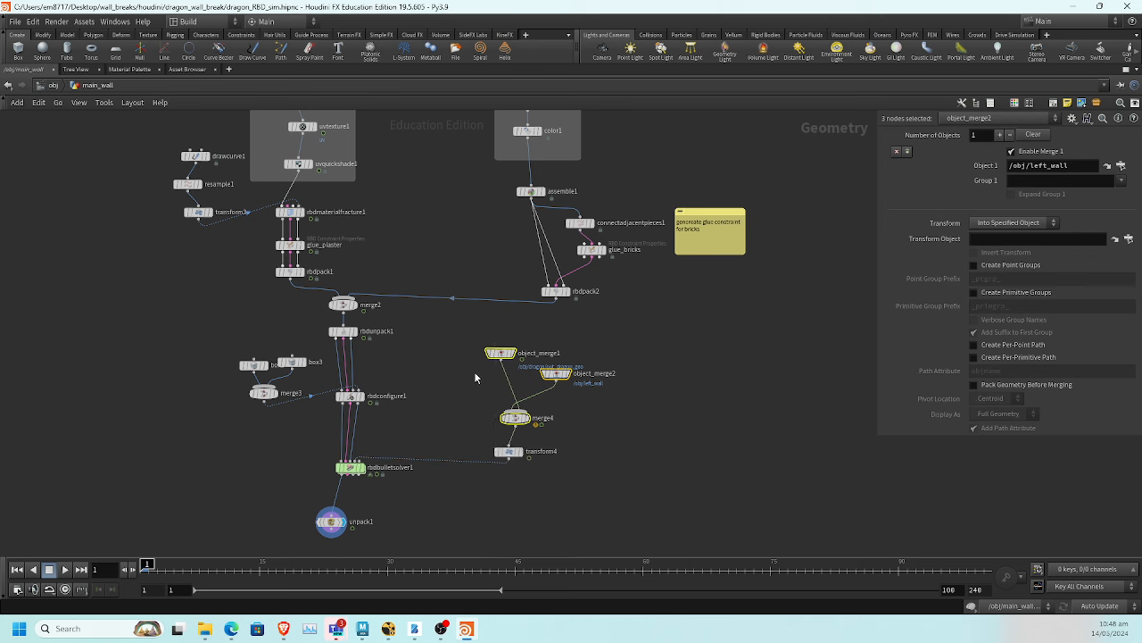
pyautogui.moveTo(472, 340); pyautogui.dragTo(616, 489)
pyautogui.click(1048, 104)
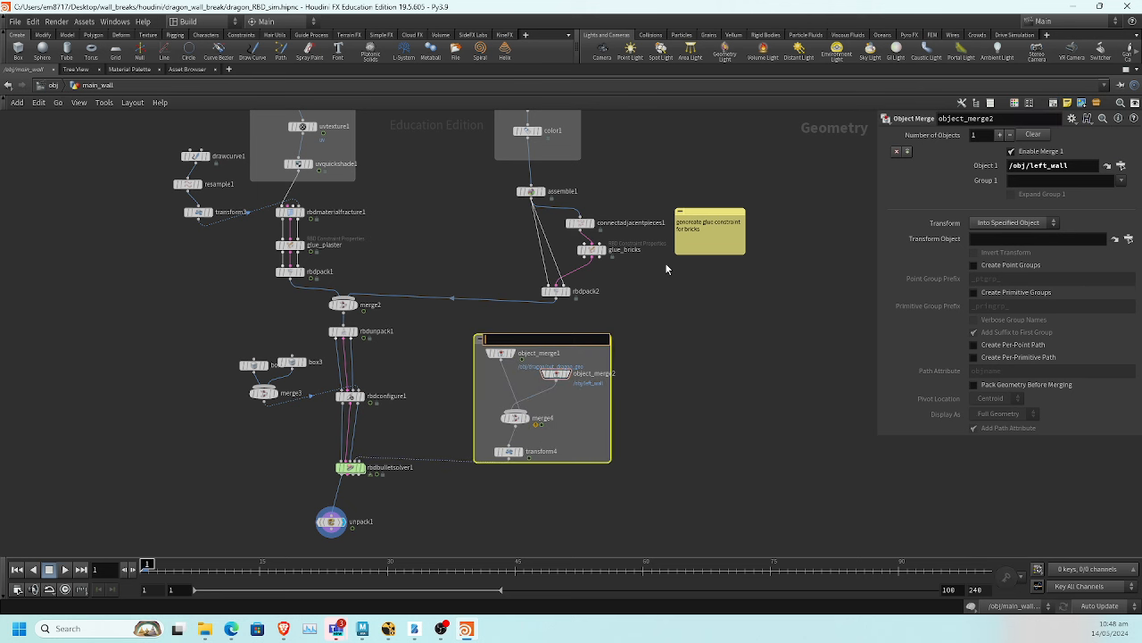
pyautogui.write('collision geo')
pyautogui.press('Return')
# Move the collision geo box further away from the bullet solver chain to free space beside rbdunpack1
pyautogui.scroll(1, 665, 263)
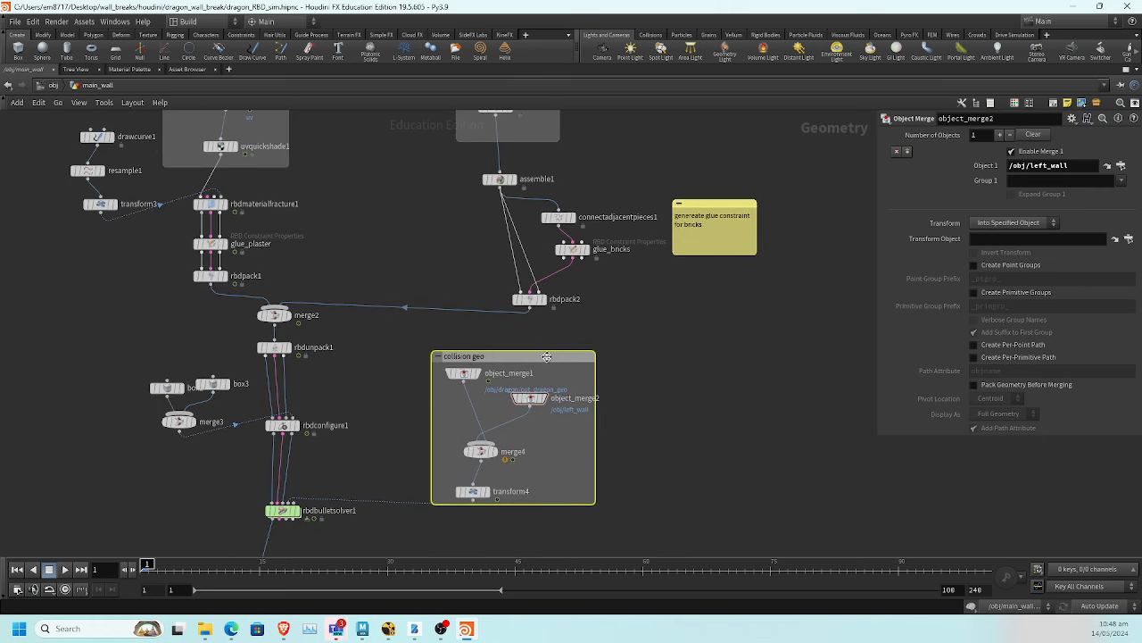
pyautogui.scroll(-1, 547, 351)
pyautogui.moveTo(547, 352); pyautogui.dragTo(623, 359)
pyautogui.scroll(-1, 421, 379)
pyautogui.moveTo(430, 379); pyautogui.dragTo(470, 420, button='middle')
pyautogui.scroll(1, 513, 406)
pyautogui.scroll(1, 512, 413)
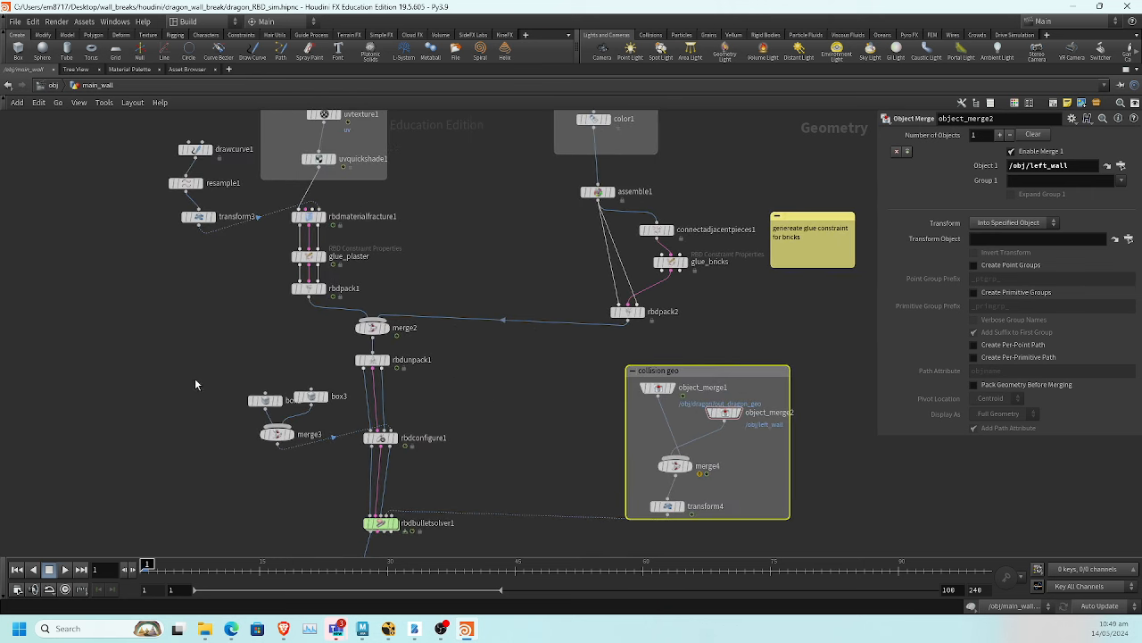
# Move the two box nodes and merge3 to the other side of rbdconfigure1 and enclose them in a network box titled "bounds"
pyautogui.moveTo(196, 379); pyautogui.dragTo(482, 415)
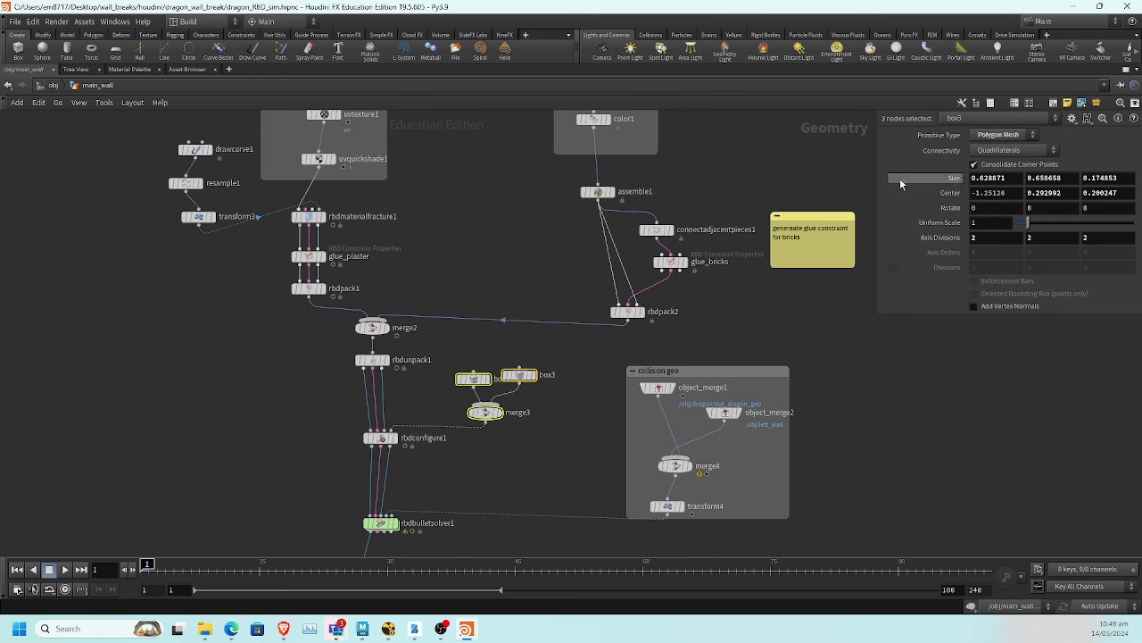
pyautogui.click(1053, 103)
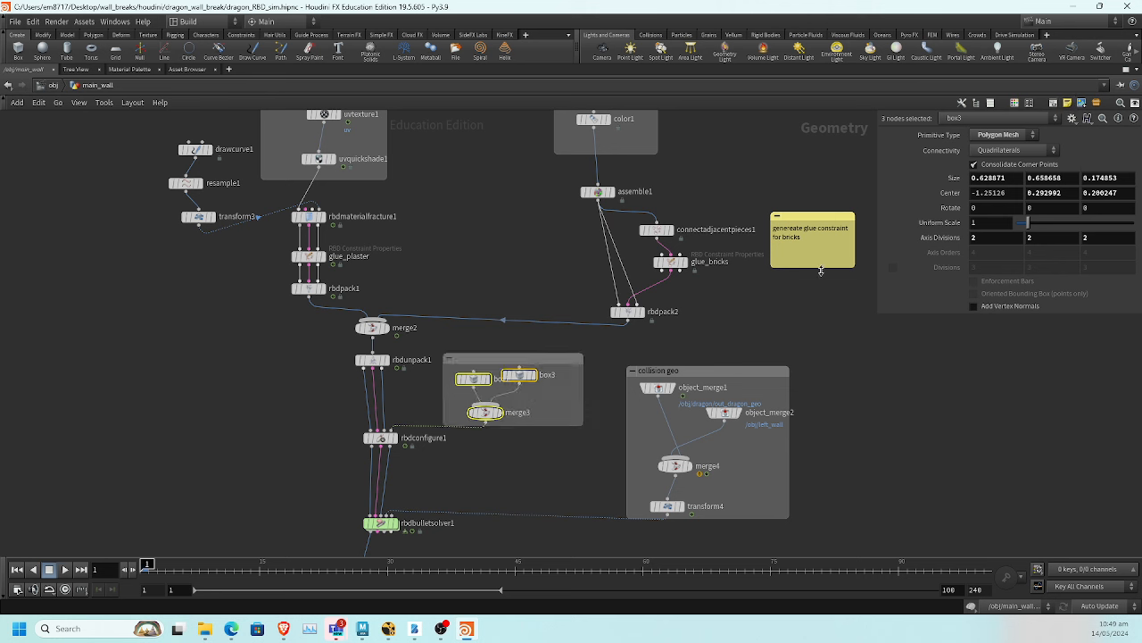
pyautogui.doubleClick(552, 358)
pyautogui.write('bound')
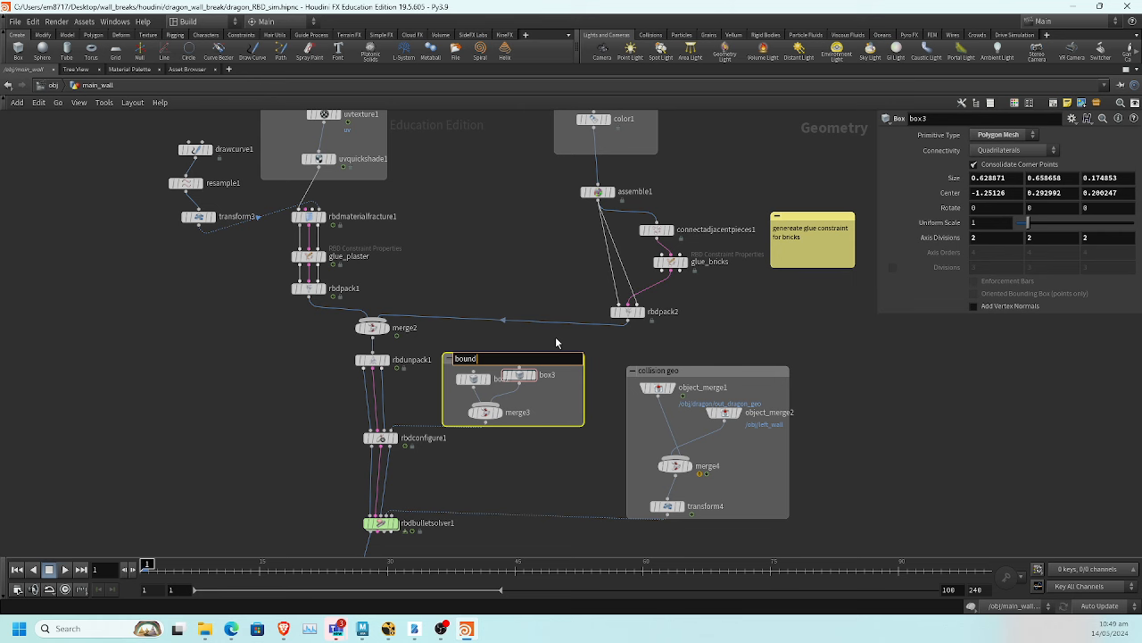
pyautogui.write('s')
pyautogui.press('Return')
pyautogui.scroll(-3, 509, 411)
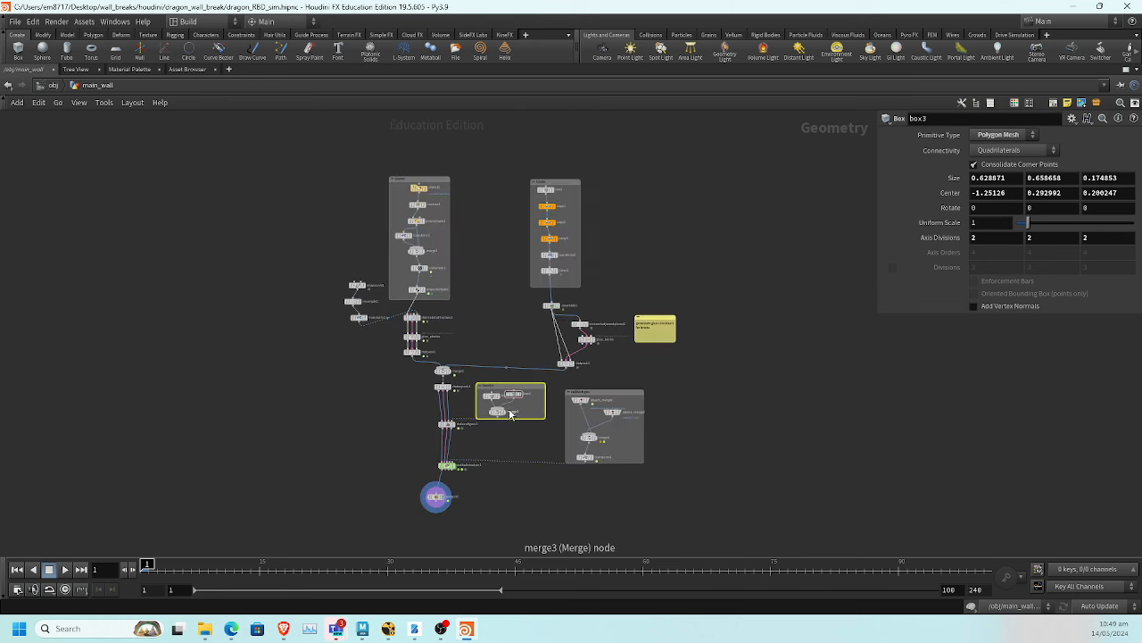
# Enclose drawcurve1, resample1 and transform3 in a network box titled "extra sim points"
pyautogui.scroll(3, 510, 413)
pyautogui.scroll(3, 322, 330)
pyautogui.moveTo(250, 298); pyautogui.dragTo(250, 387, button='middle')
pyautogui.moveTo(194, 245); pyautogui.dragTo(216, 308)
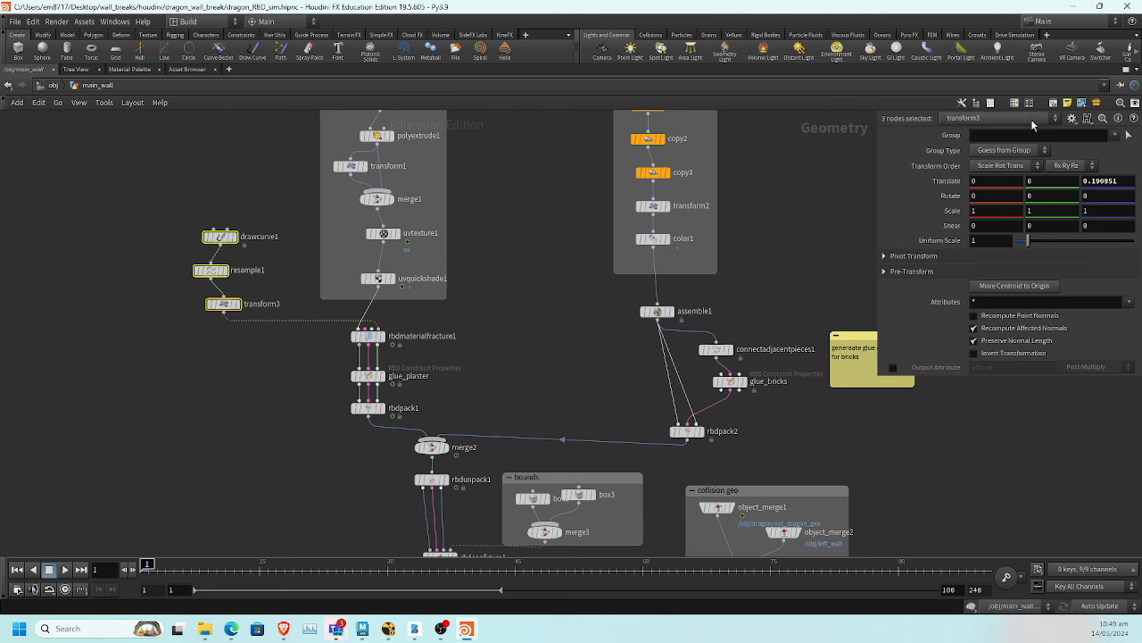
pyautogui.hotkey('shift', 'o')
pyautogui.doubleClick(261, 222)
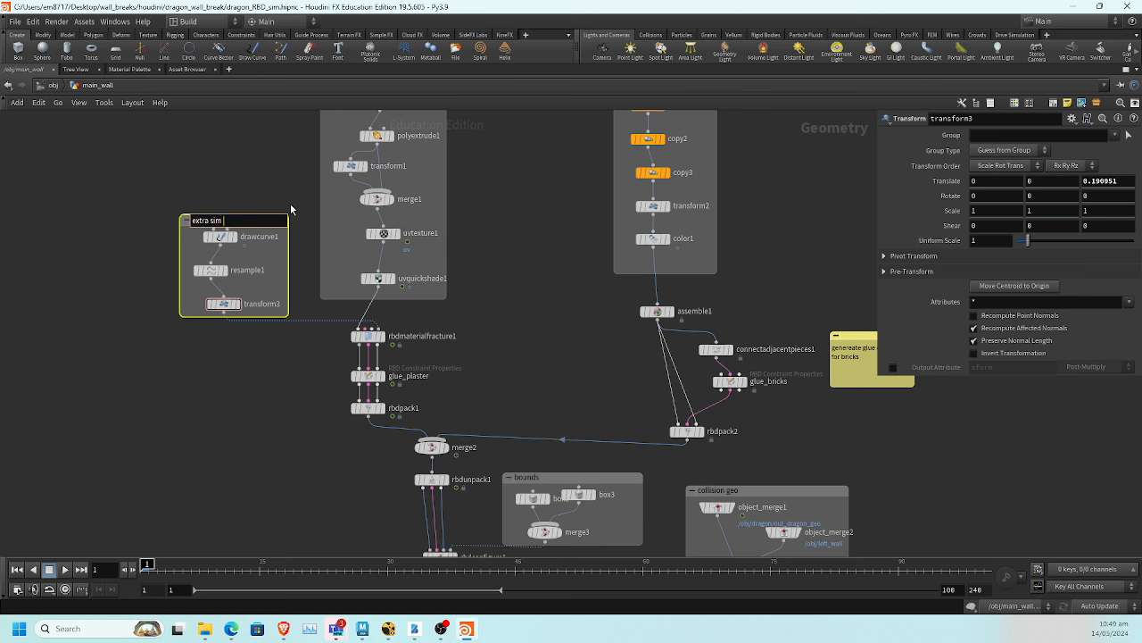
pyautogui.write('extra sim points')
pyautogui.press('Return')
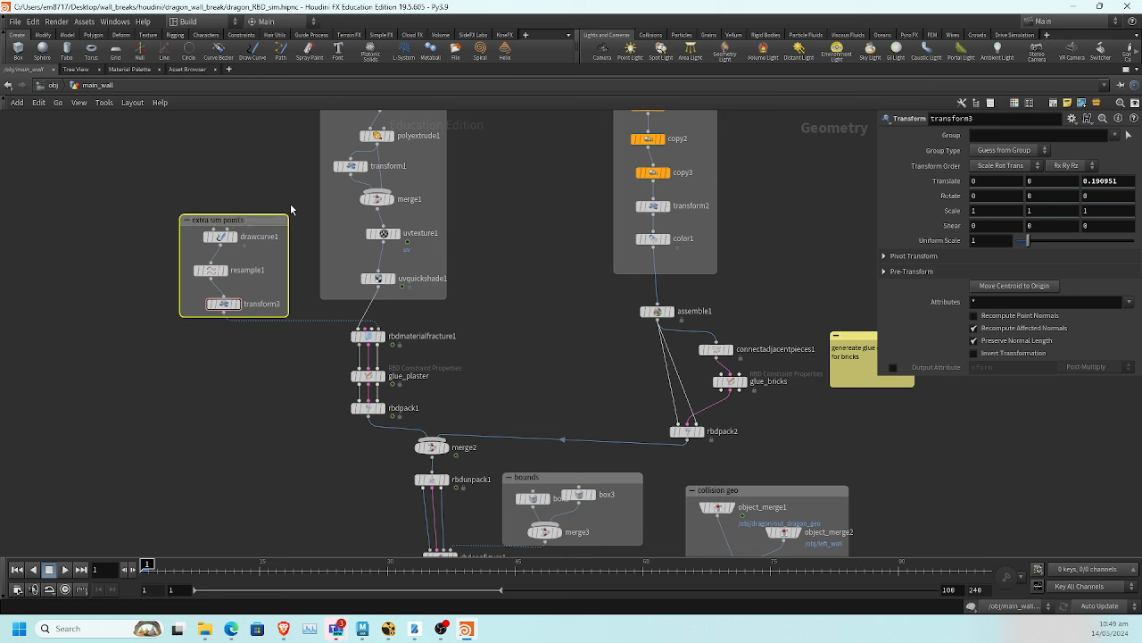
# Move unpack1 slightly further below rbdbulletsolver1 and restore the split layout with the viewport and parameters
pyautogui.scroll(-5, 451, 390)
pyautogui.moveTo(722, 462); pyautogui.dragTo(659, 303, button='middle')
pyautogui.scroll(3, 578, 364)
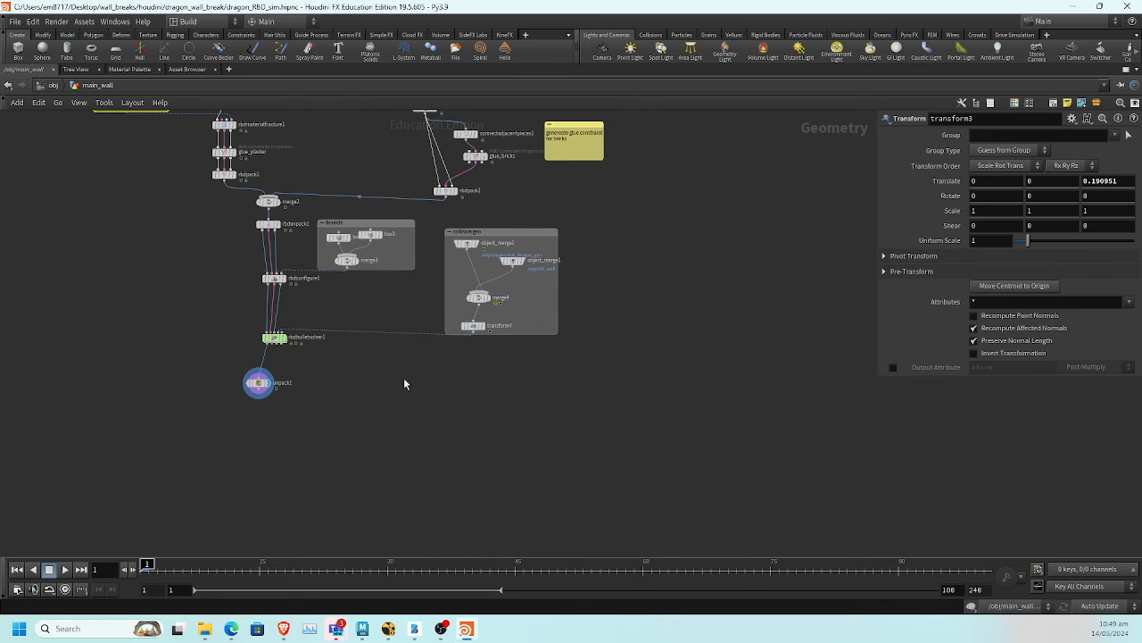
pyautogui.moveTo(258, 384); pyautogui.dragTo(261, 409)
pyautogui.moveTo(366, 399); pyautogui.dragTo(366, 510, button='middle')
pyautogui.moveTo(575, 306); pyautogui.dragTo(506, 389, button='middle')
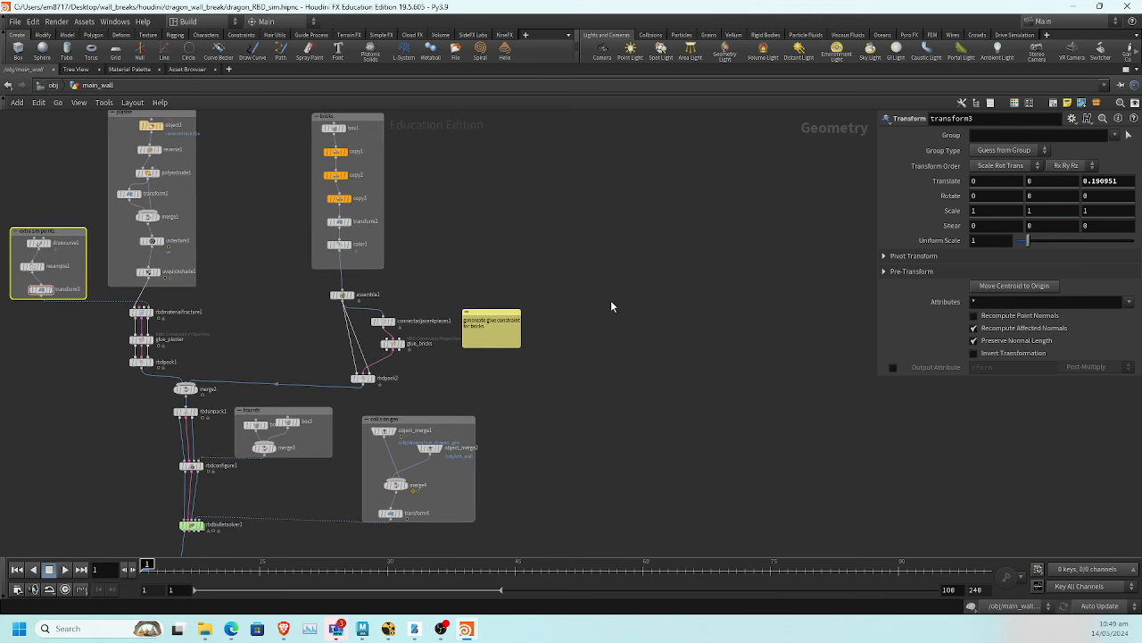
pyautogui.moveTo(619, 383); pyautogui.dragTo(572, 381, button='middle')
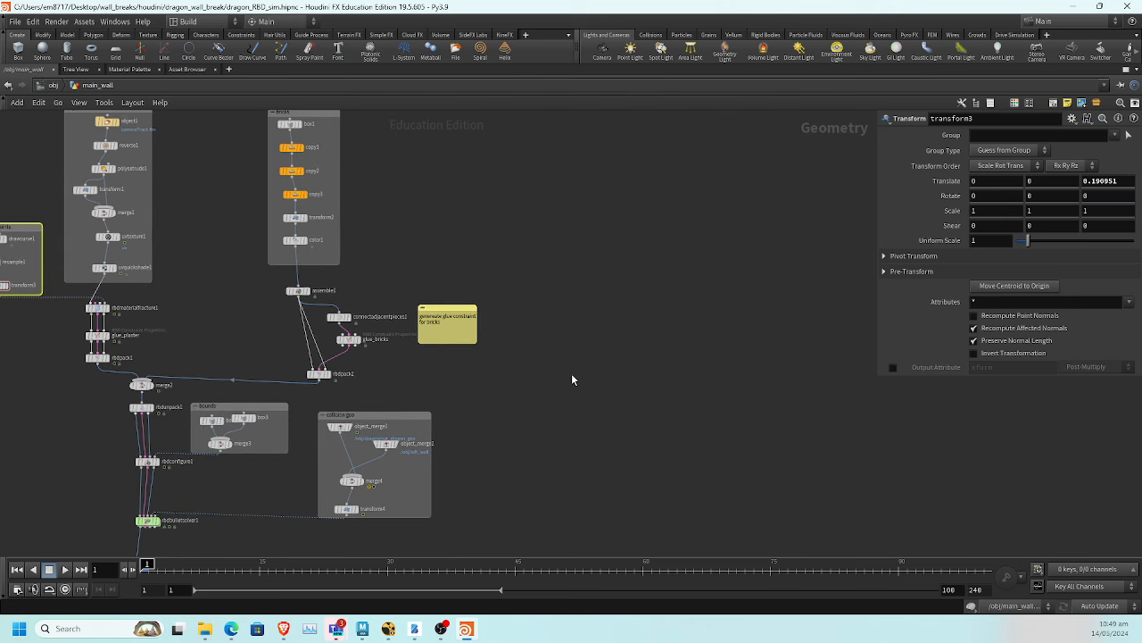
pyautogui.press('Tab')
pyautogui.press('Escape')
pyautogui.hotkey('ctrl', 'b')
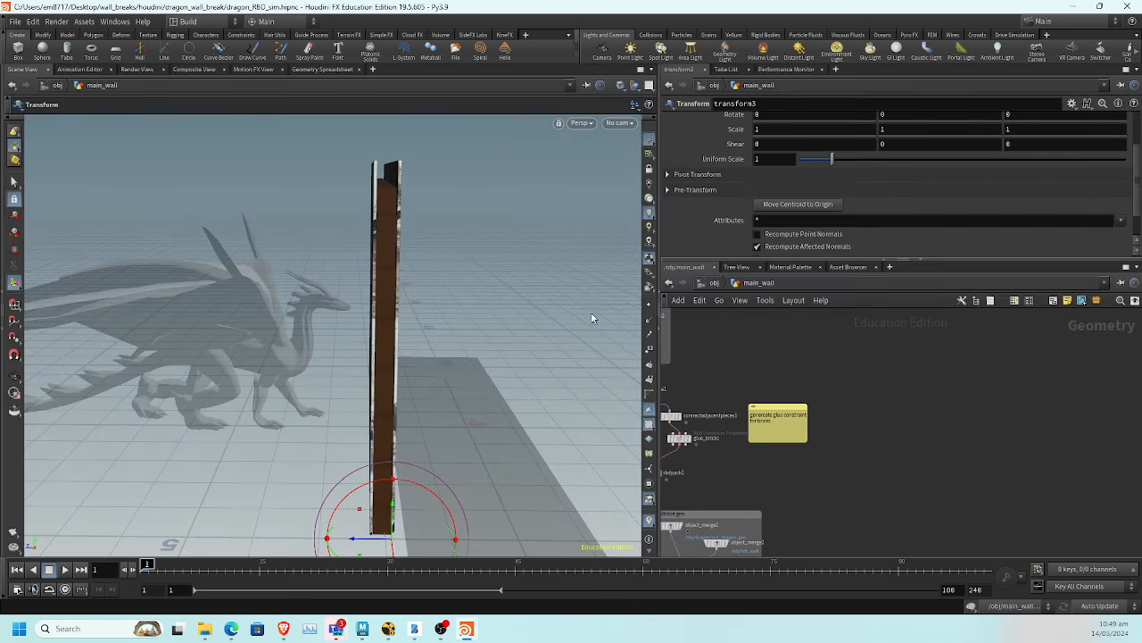
# Add a Merge node in the empty space beyond the sticky note and wire assemble1 into it
pyautogui.moveTo(822, 382); pyautogui.dragTo(900, 365, button='middle')
pyautogui.scroll(-1, 999, 362)
pyautogui.press('Tab')
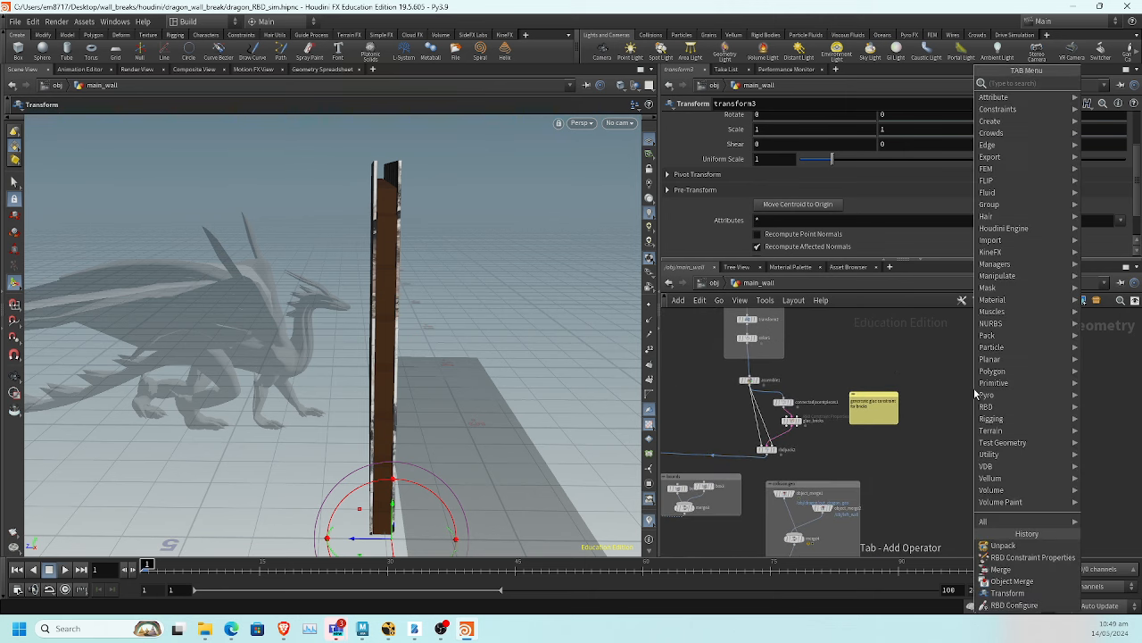
pyautogui.press('Escape')
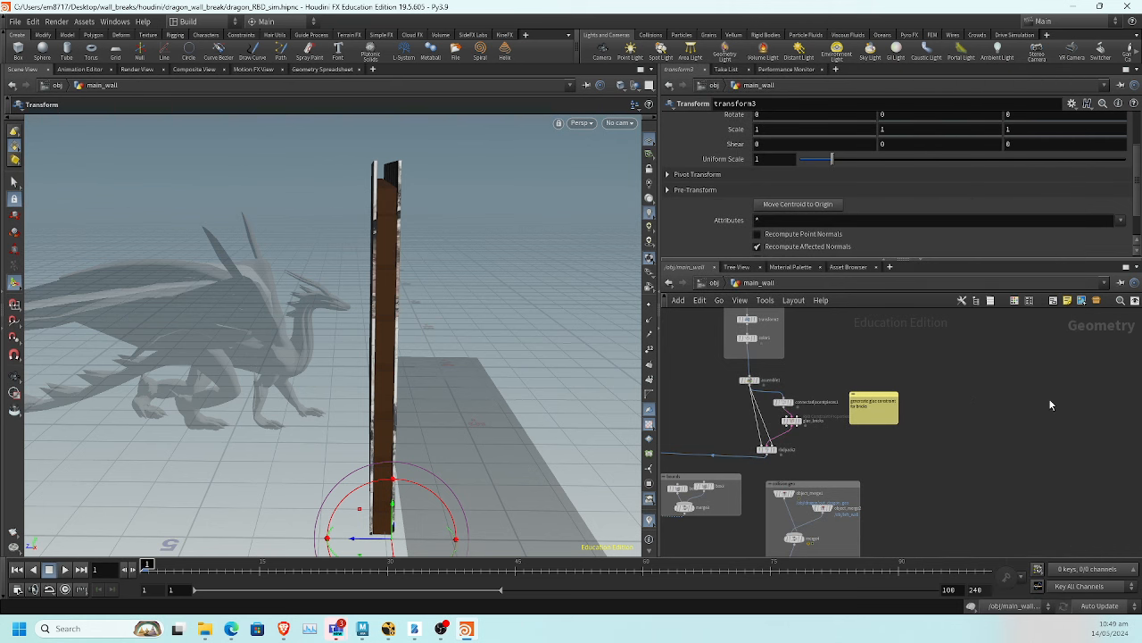
pyautogui.click(1004, 392)
pyautogui.moveTo(750, 387); pyautogui.dragTo(1004, 390)
pyautogui.moveTo(945, 411); pyautogui.dragTo(1113, 395, button='middle')
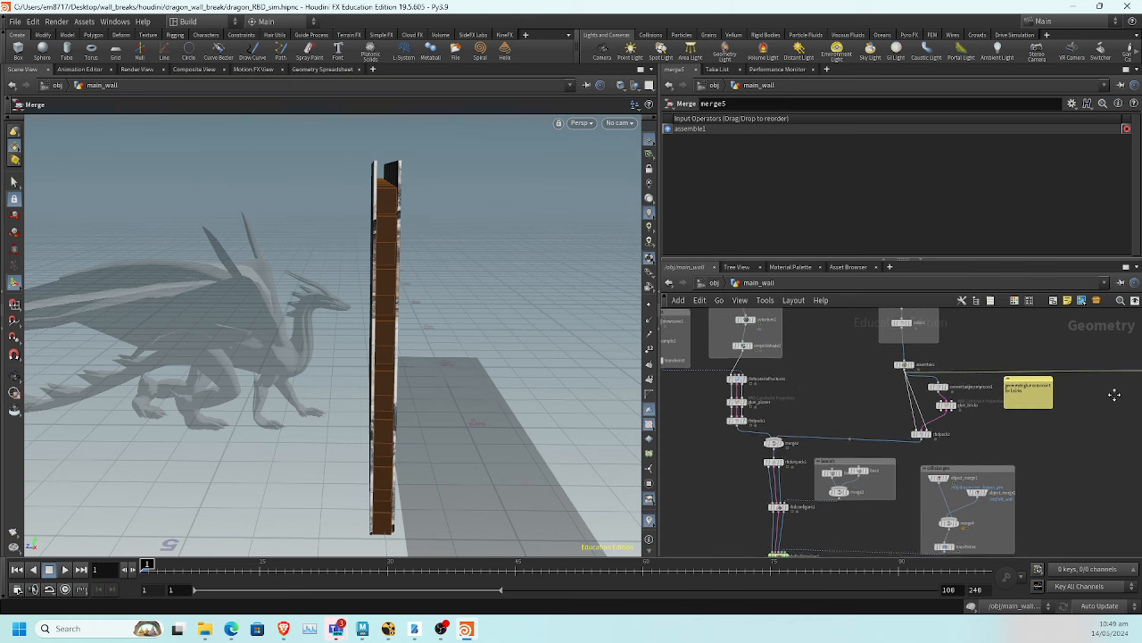
# Wire rbdmaterialfracture1's geometry output into the new merge as its second input and display the merge node
pyautogui.scroll(3, 785, 407)
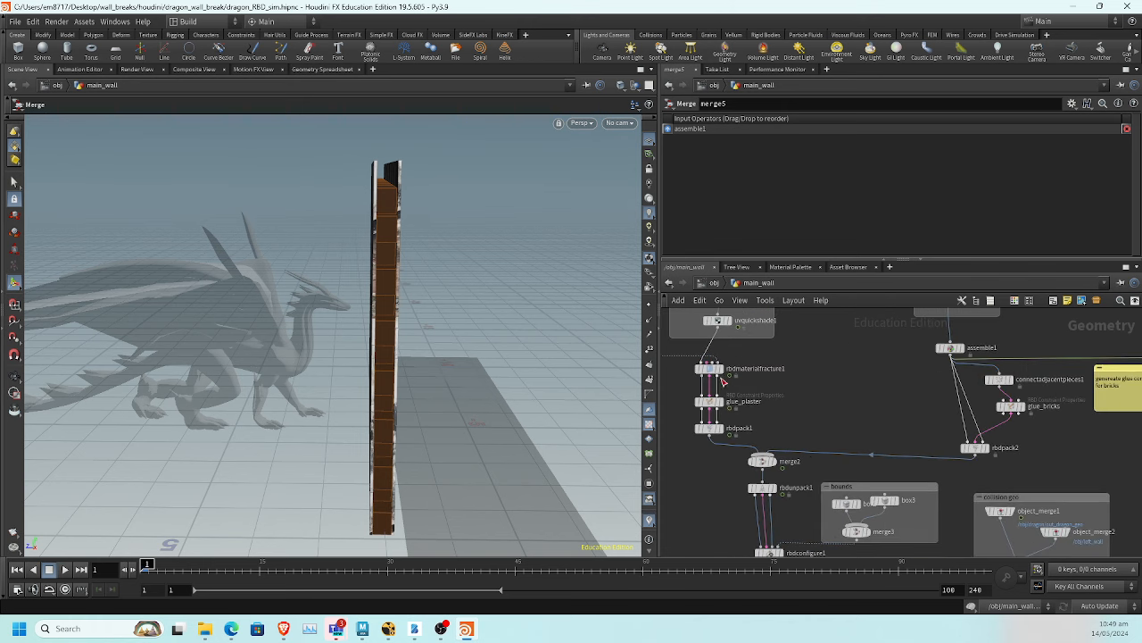
pyautogui.scroll(-3, 817, 393)
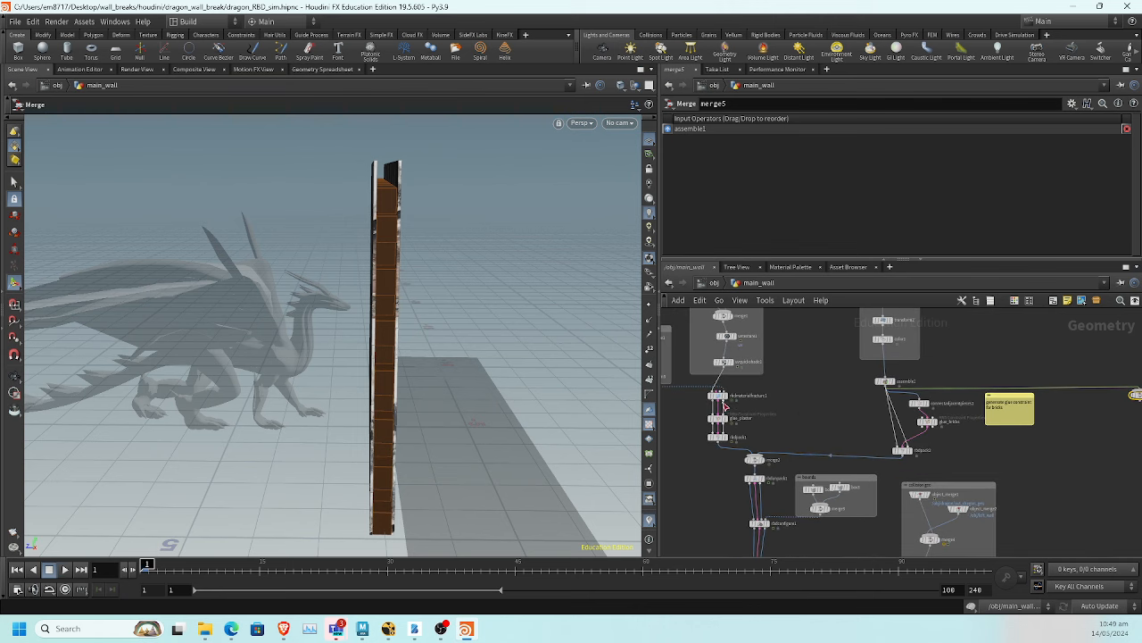
pyautogui.scroll(-1, 772, 403)
pyautogui.moveTo(738, 407); pyautogui.dragTo(681, 418, button='middle')
pyautogui.scroll(2, 674, 420)
pyautogui.scroll(4, 687, 425)
pyautogui.moveTo(817, 444); pyautogui.dragTo(1127, 443, button='middle')
pyautogui.scroll(2, 1103, 432)
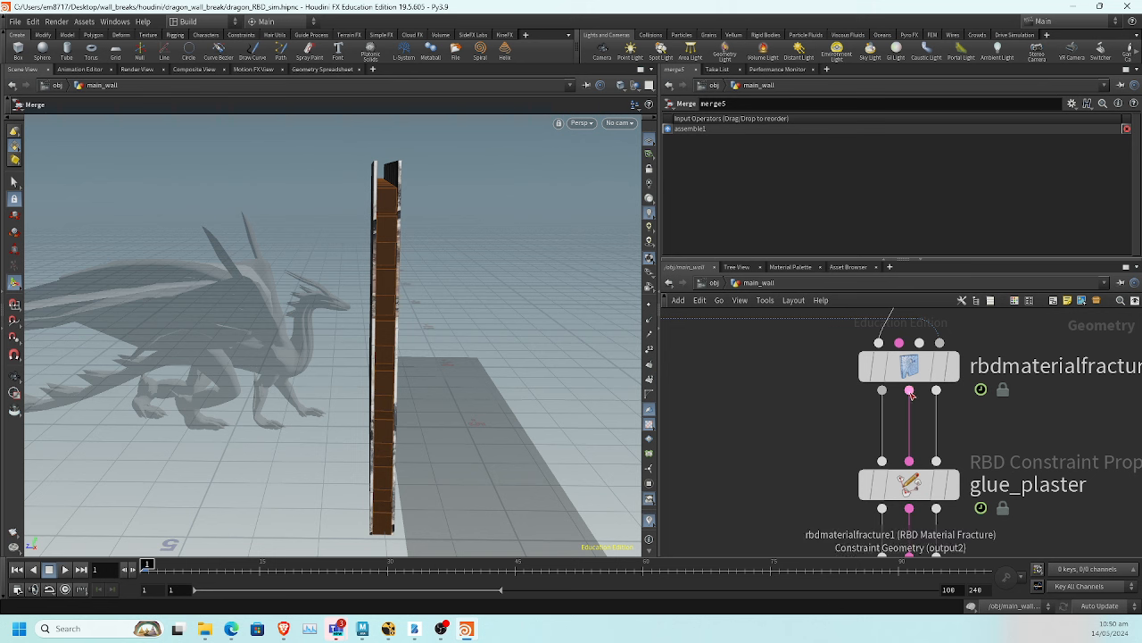
pyautogui.scroll(-3, 863, 406)
pyautogui.moveTo(848, 410); pyautogui.dragTo(681, 425, button='middle')
pyautogui.scroll(-3, 689, 425)
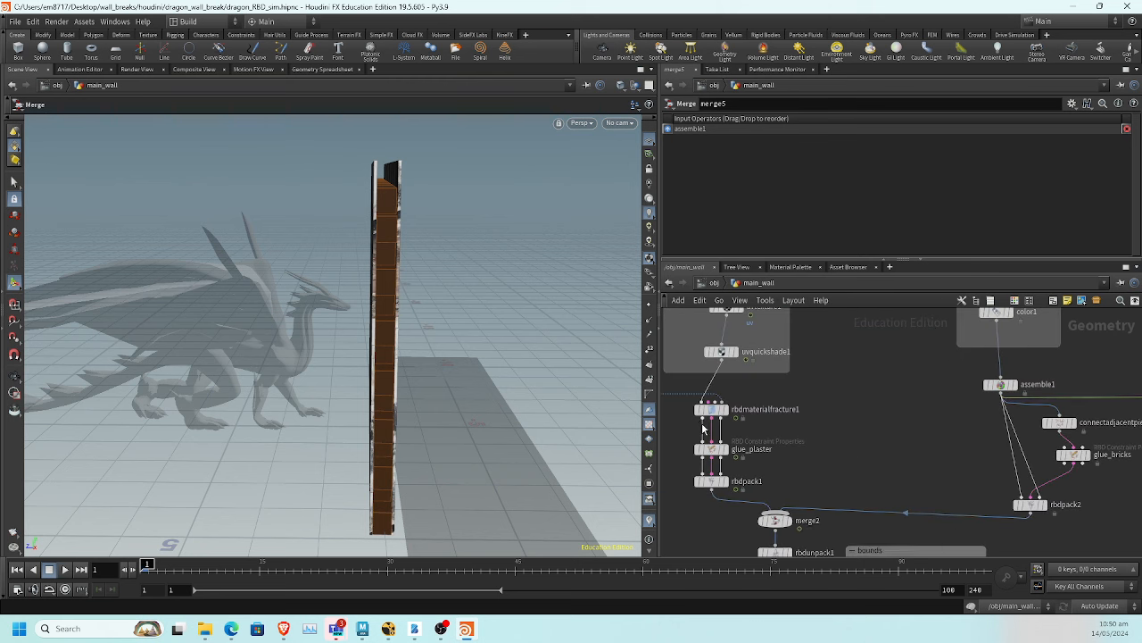
pyautogui.scroll(-3, 705, 423)
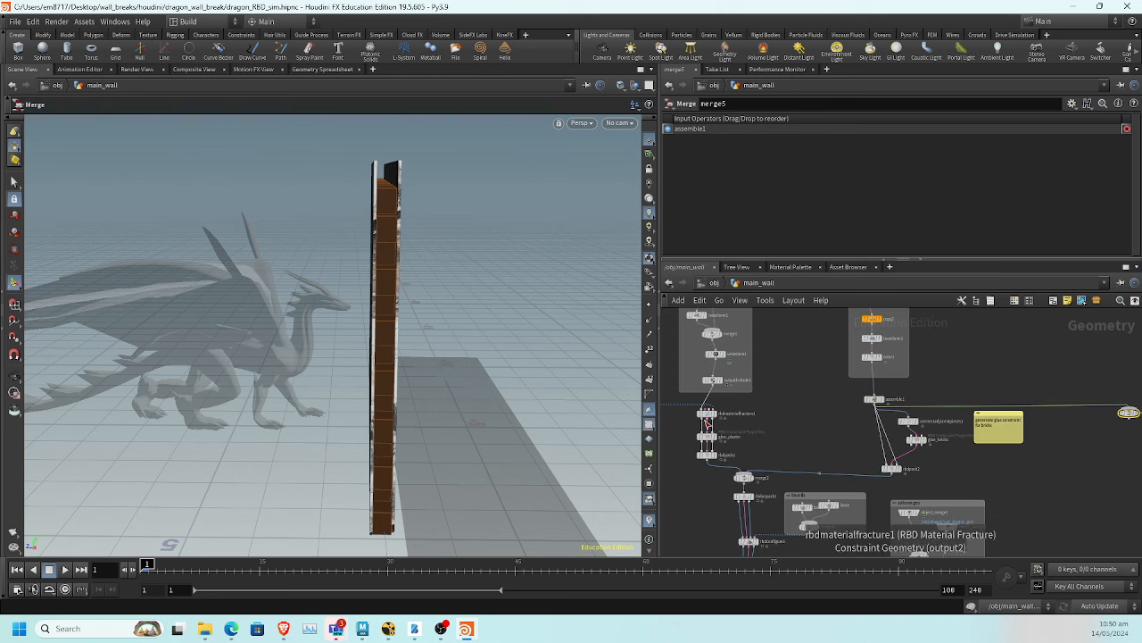
pyautogui.moveTo(702, 421); pyautogui.dragTo(1112, 418)
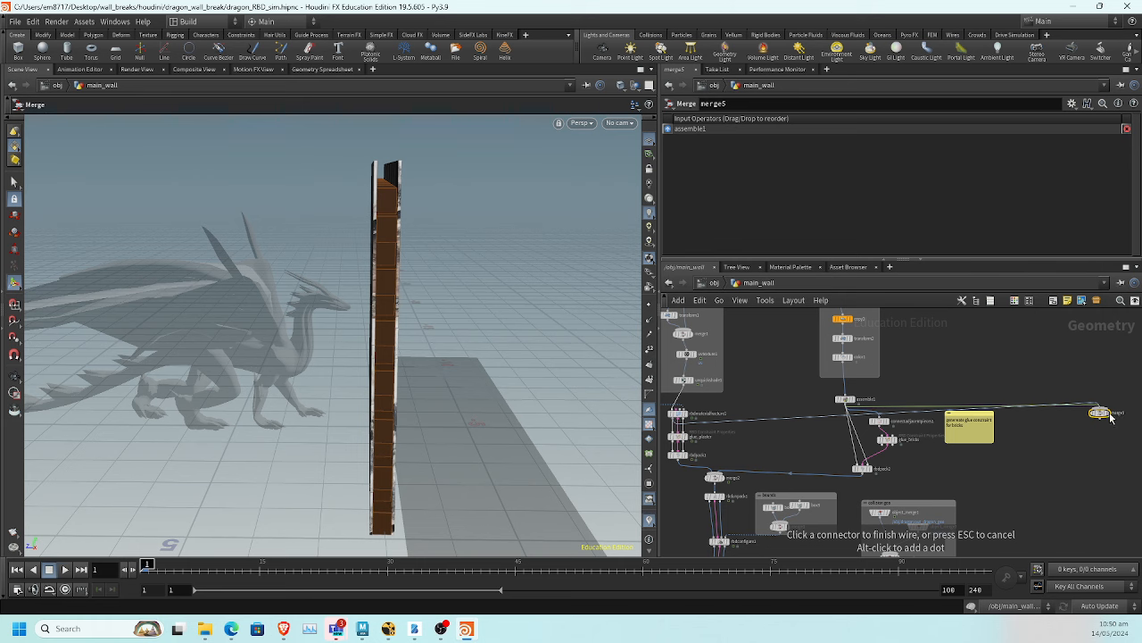
pyautogui.click(1103, 411)
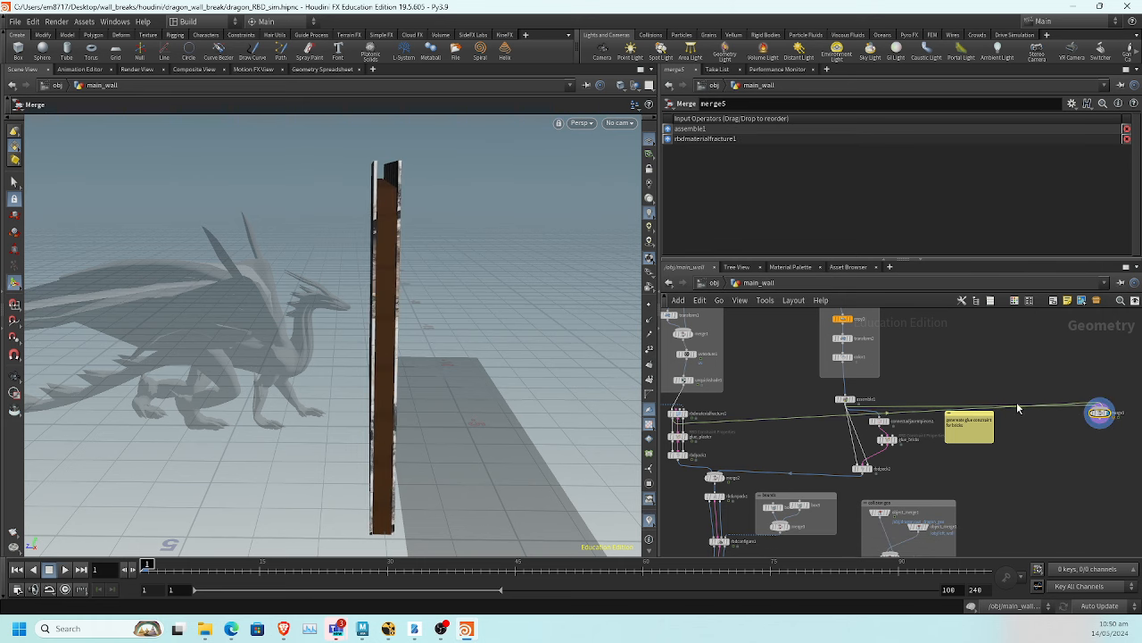
pyautogui.press('Escape')
# Orbit to the front of the merged wall and examine its bricks and fractured plaster pieces in wireframe
pyautogui.moveTo(527, 334); pyautogui.dragTo(485, 331)
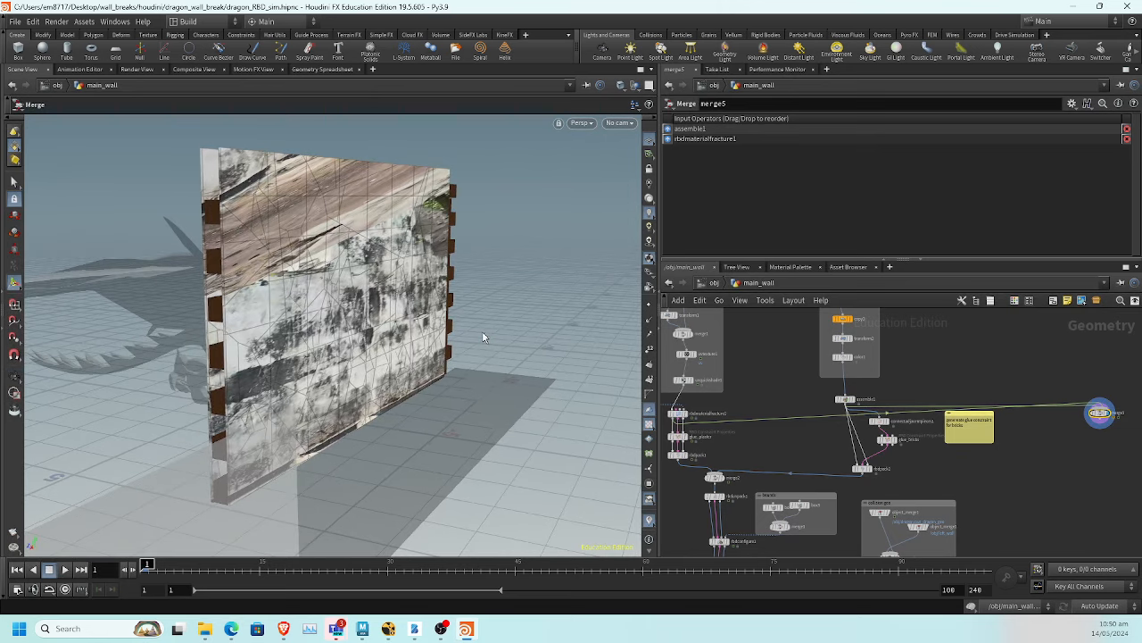
pyautogui.press('w')
pyautogui.moveTo(512, 163); pyautogui.dragTo(467, 174, button='middle')
pyautogui.scroll(3, 1104, 438)
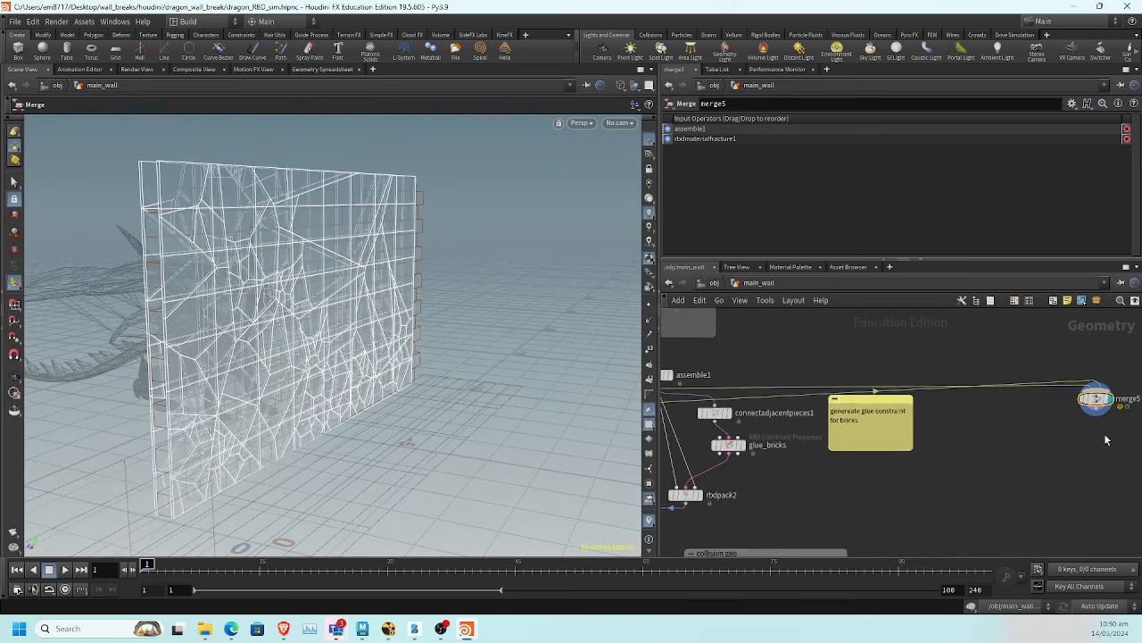
pyautogui.moveTo(1104, 439); pyautogui.dragTo(1026, 412, button='middle')
pyautogui.scroll(-2, 1022, 411)
pyautogui.scroll(-2, 955, 396)
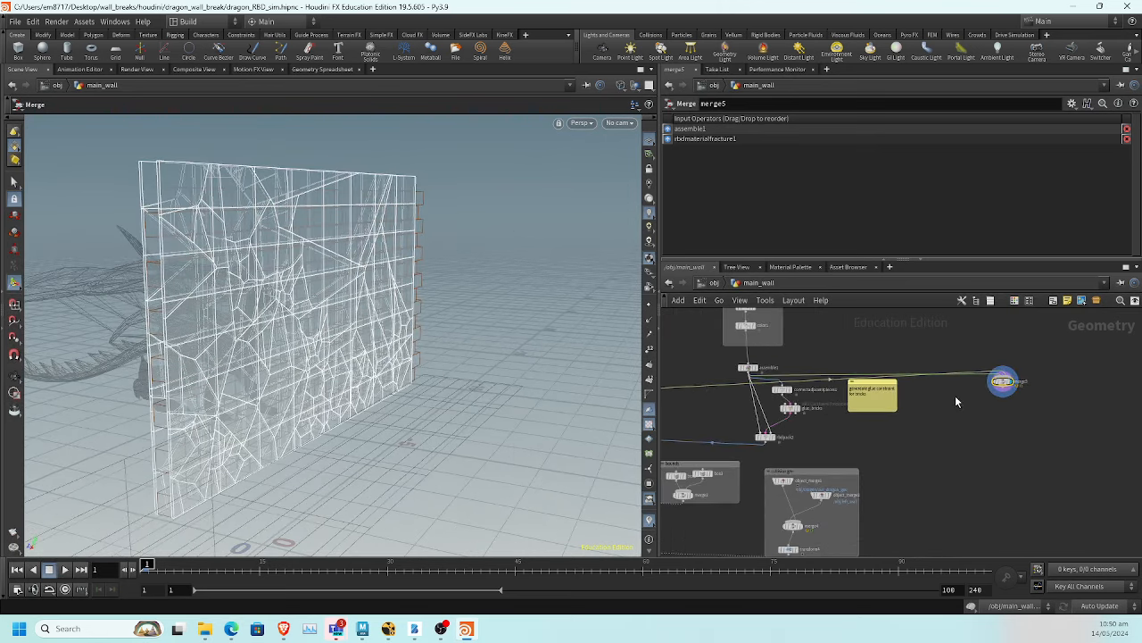
# Copy connectadjacentpieces1 and glue_bricks and paste the pair just below merge5
pyautogui.moveTo(1001, 388); pyautogui.dragTo(976, 387)
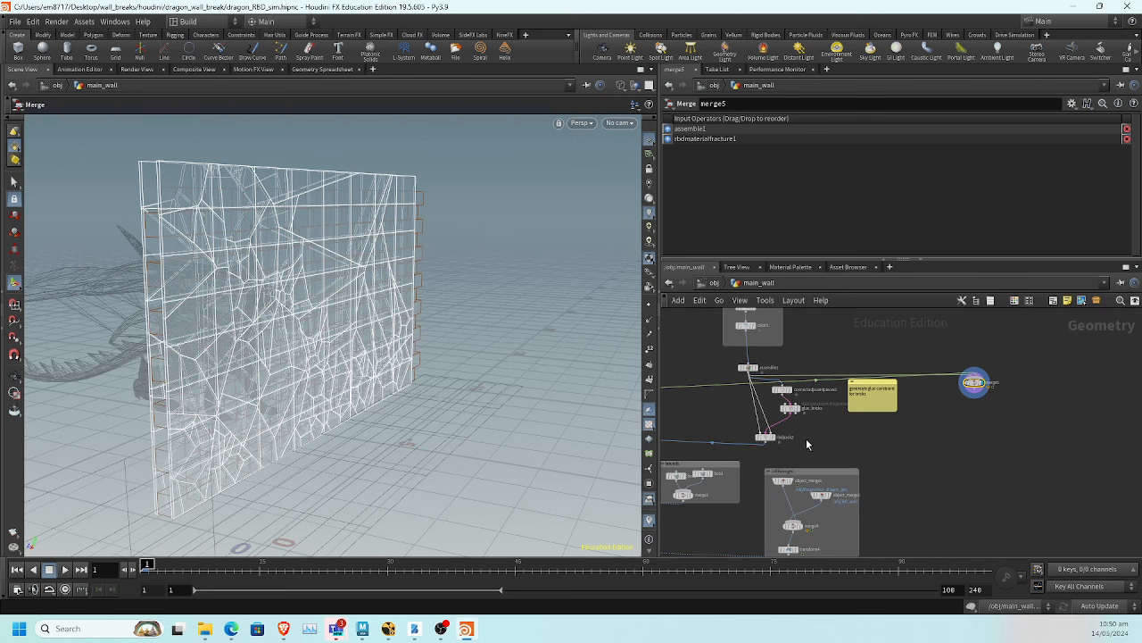
pyautogui.moveTo(807, 444); pyautogui.dragTo(779, 385)
pyautogui.hotkey('ctrl', 'c')
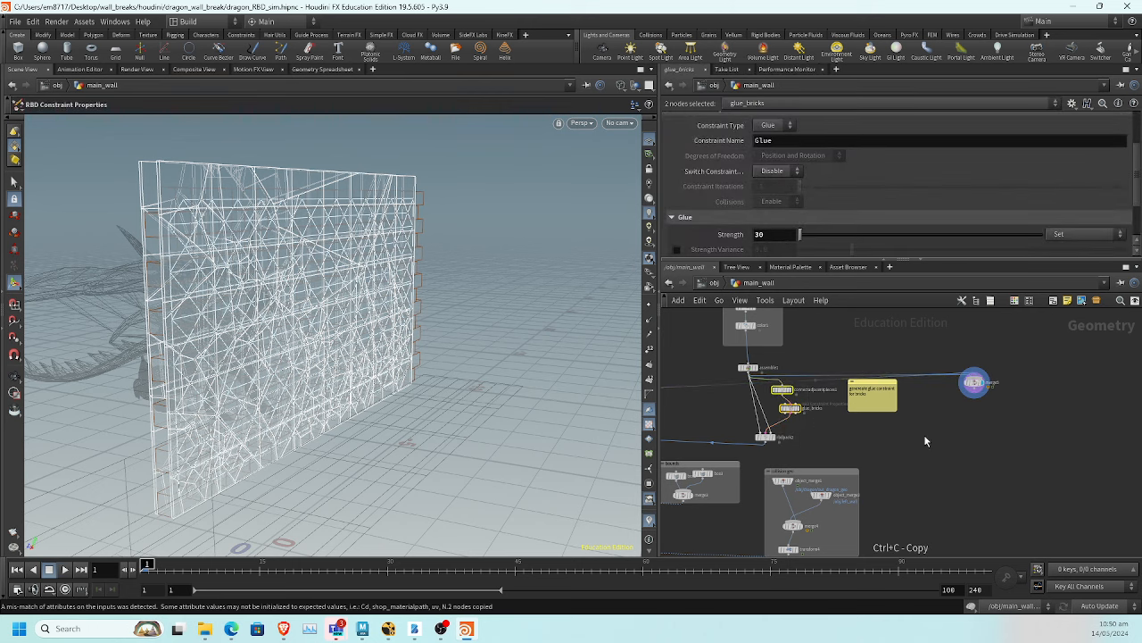
pyautogui.click(987, 432)
pyautogui.hotkey('ctrl', 'v')
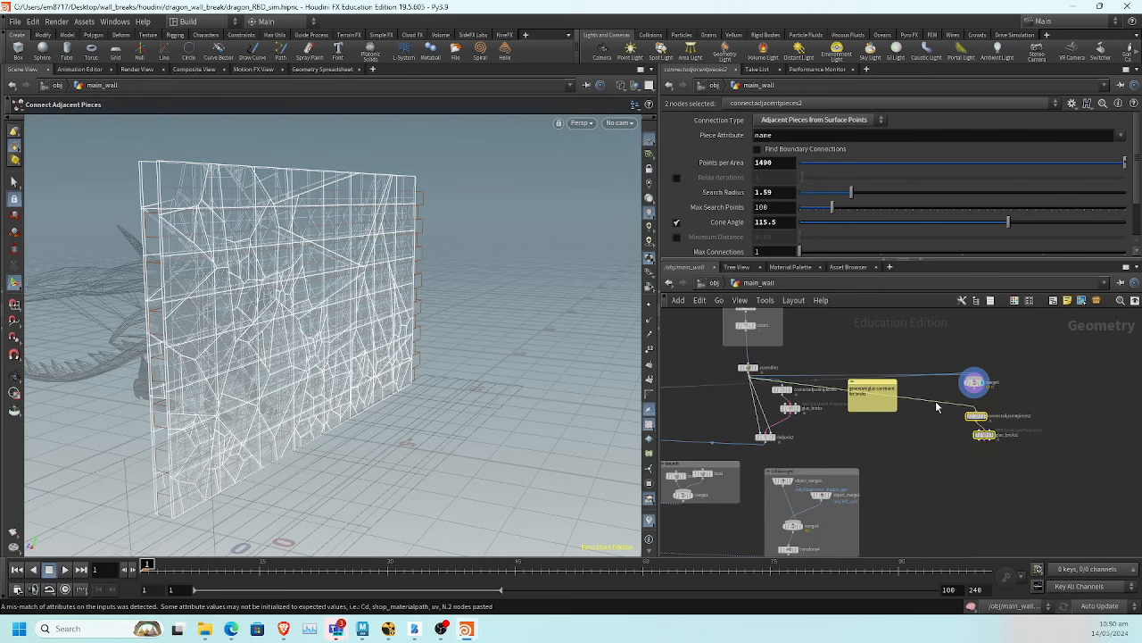
# Wire merge5 into the pasted connectadjacentpieces2, then display that node with the viewport shaded
pyautogui.click(975, 411)
pyautogui.click(974, 390)
pyautogui.moveTo(1023, 410); pyautogui.dragTo(988, 384, button='middle')
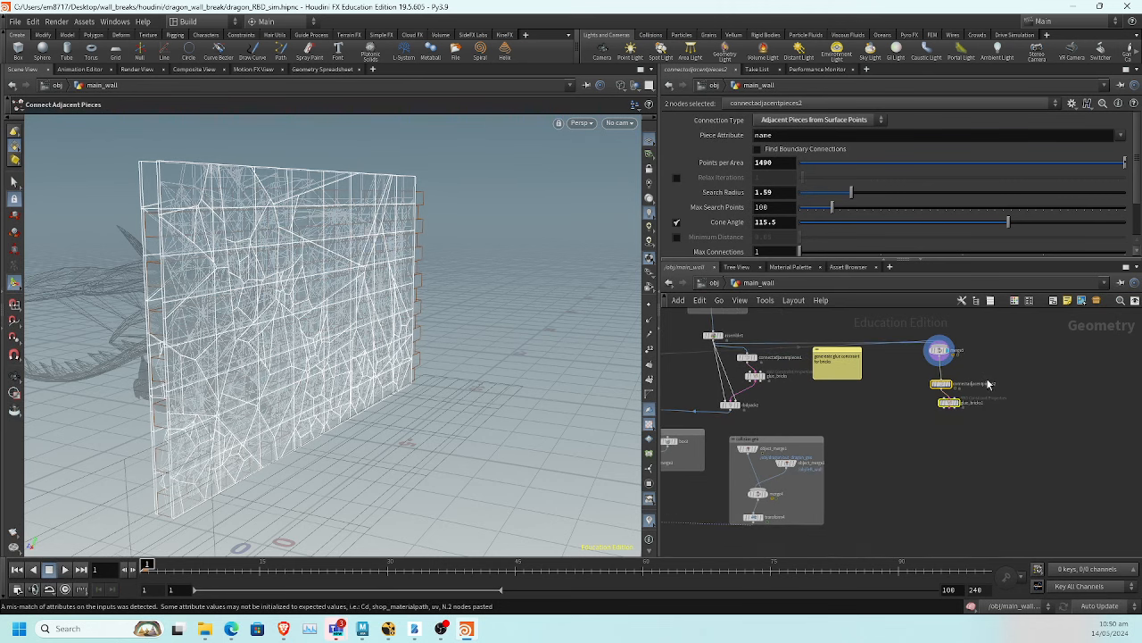
pyautogui.scroll(3, 989, 398)
pyautogui.moveTo(933, 412); pyautogui.dragTo(913, 392)
pyautogui.click(911, 399)
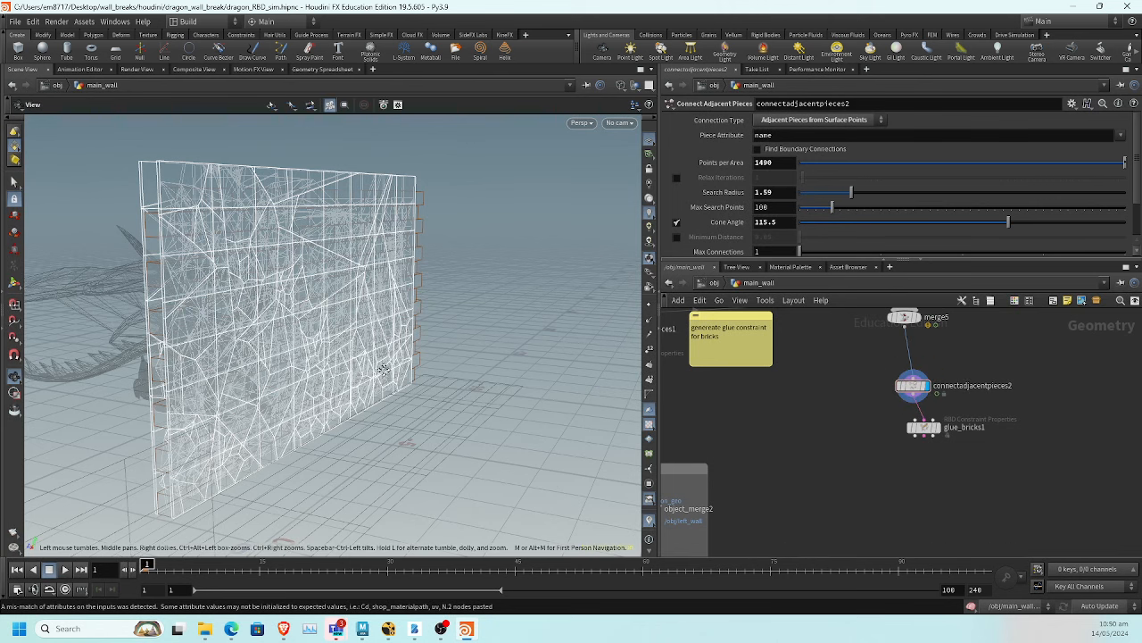
pyautogui.press('w')
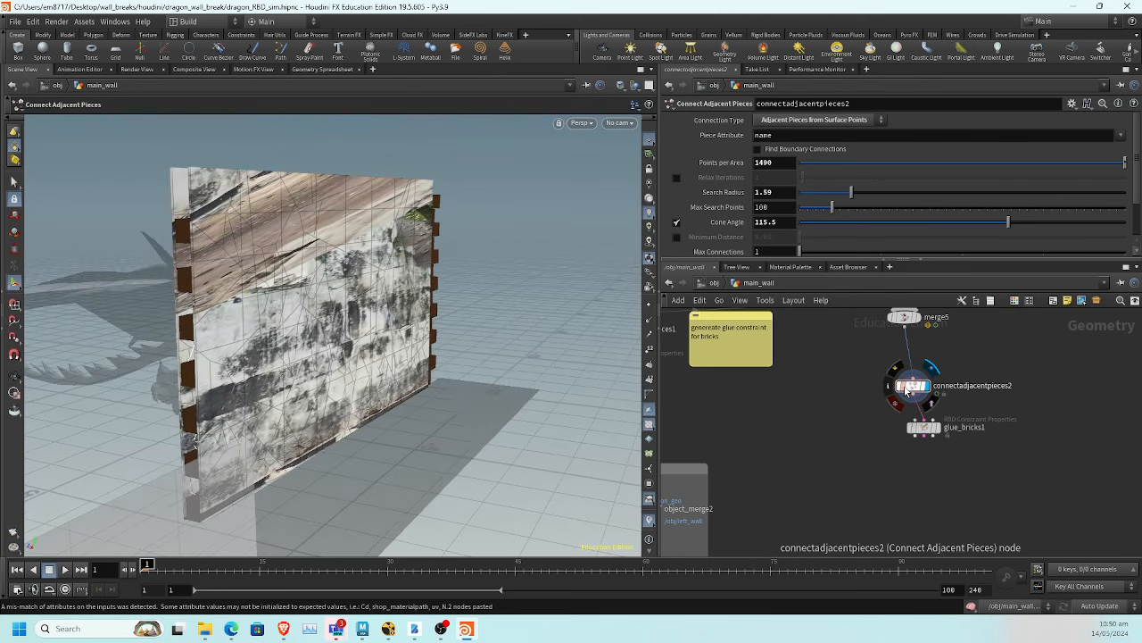
# Check merge5's node information and replace its assemble1 input with the output of color1
pyautogui.moveTo(960, 353); pyautogui.dragTo(968, 404, button='middle')
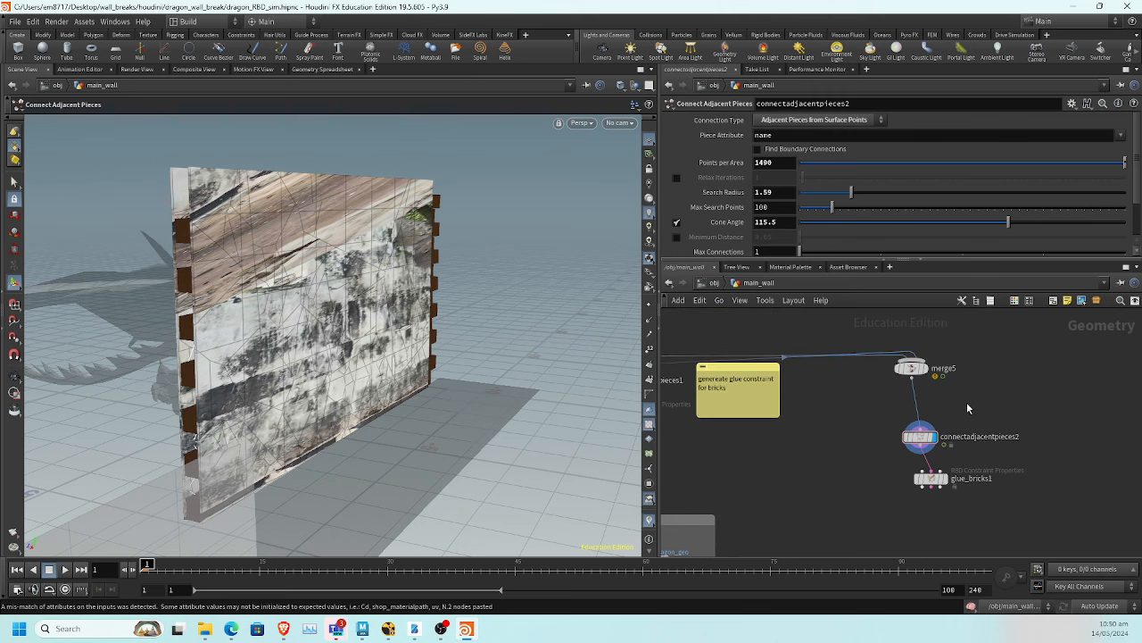
pyautogui.scroll(2, 990, 407)
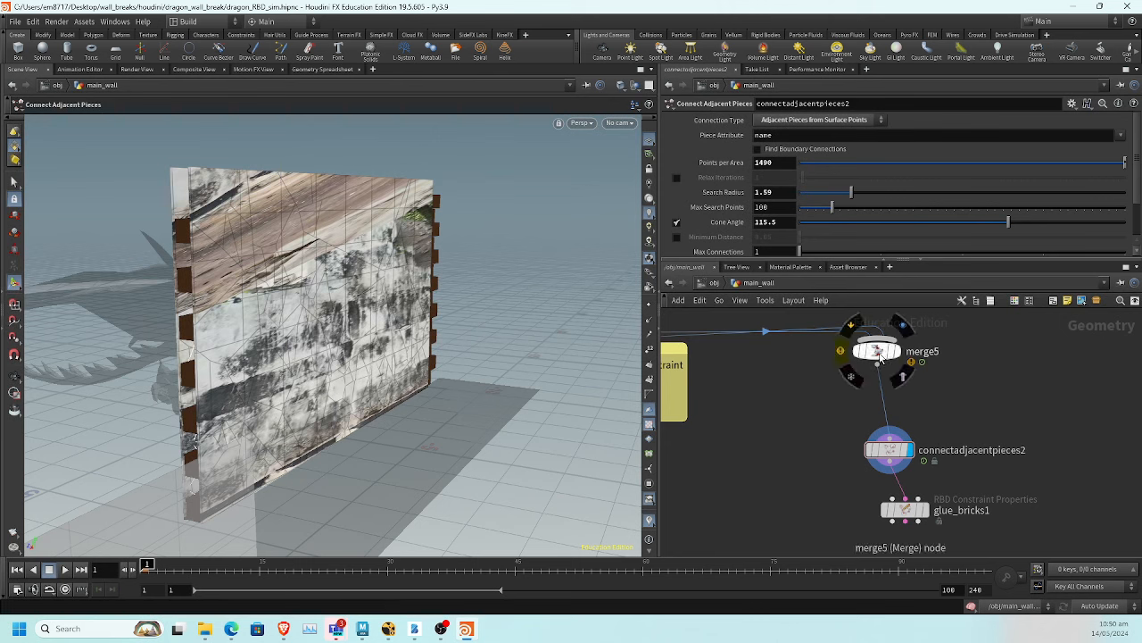
pyautogui.middleClick(878, 360)
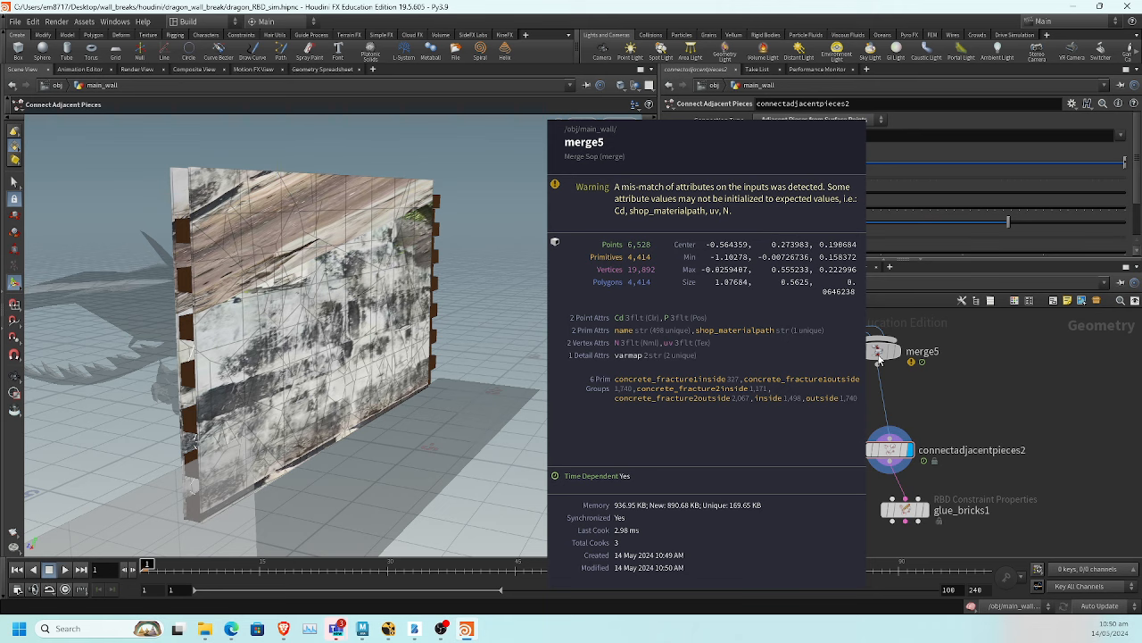
pyautogui.click(879, 352)
pyautogui.moveTo(828, 361); pyautogui.dragTo(926, 454, button='middle')
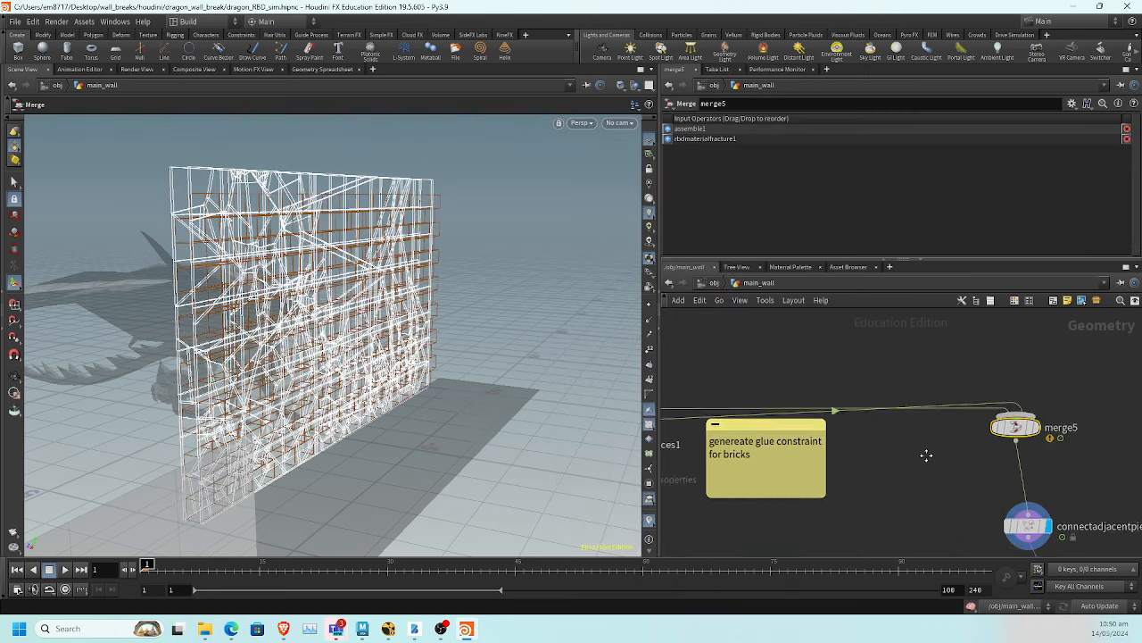
pyautogui.scroll(-3, 954, 466)
pyautogui.moveTo(879, 401); pyautogui.dragTo(936, 388, button='middle')
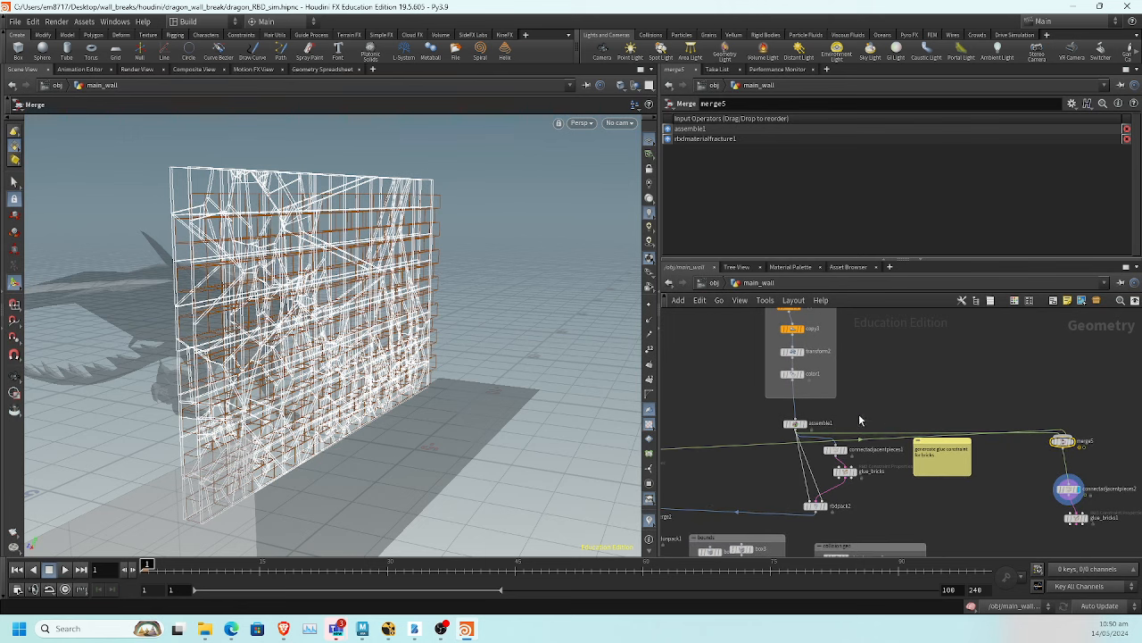
pyautogui.moveTo(848, 434); pyautogui.dragTo(806, 385)
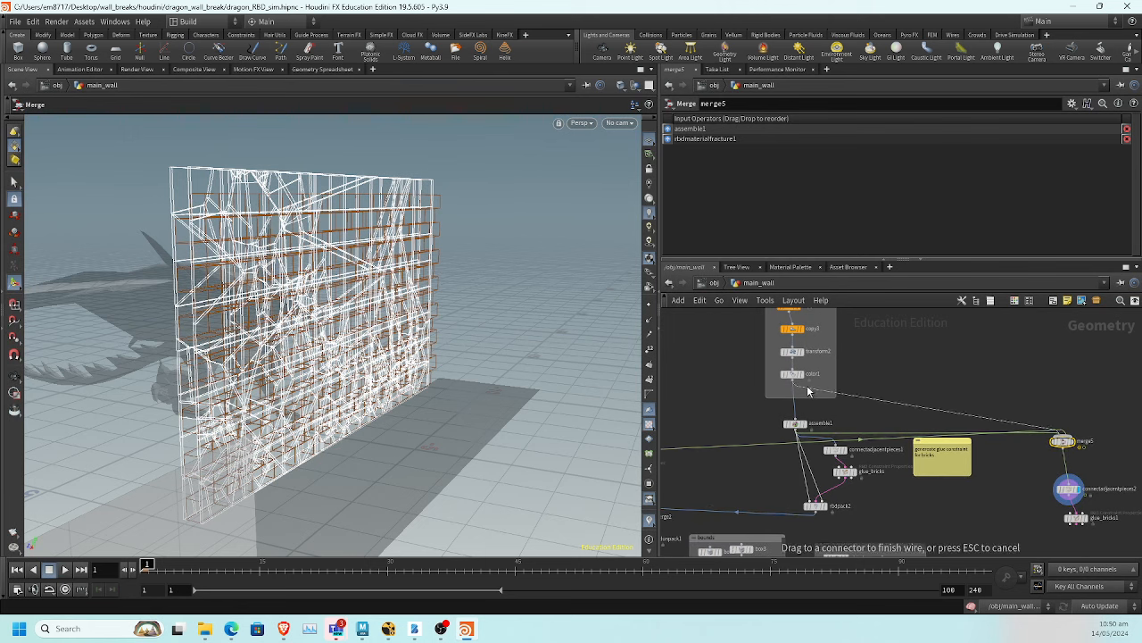
pyautogui.moveTo(1081, 446); pyautogui.dragTo(987, 413, button='middle')
pyautogui.moveTo(737, 383); pyautogui.dragTo(1054, 393, button='middle')
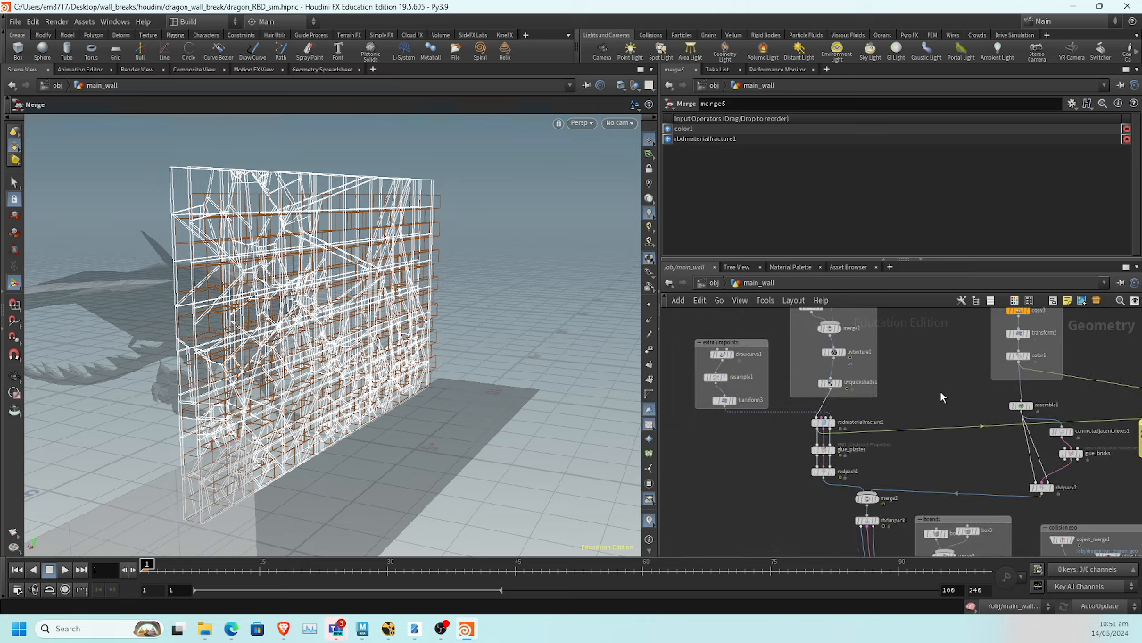
pyautogui.moveTo(941, 396); pyautogui.dragTo(675, 349, button='middle')
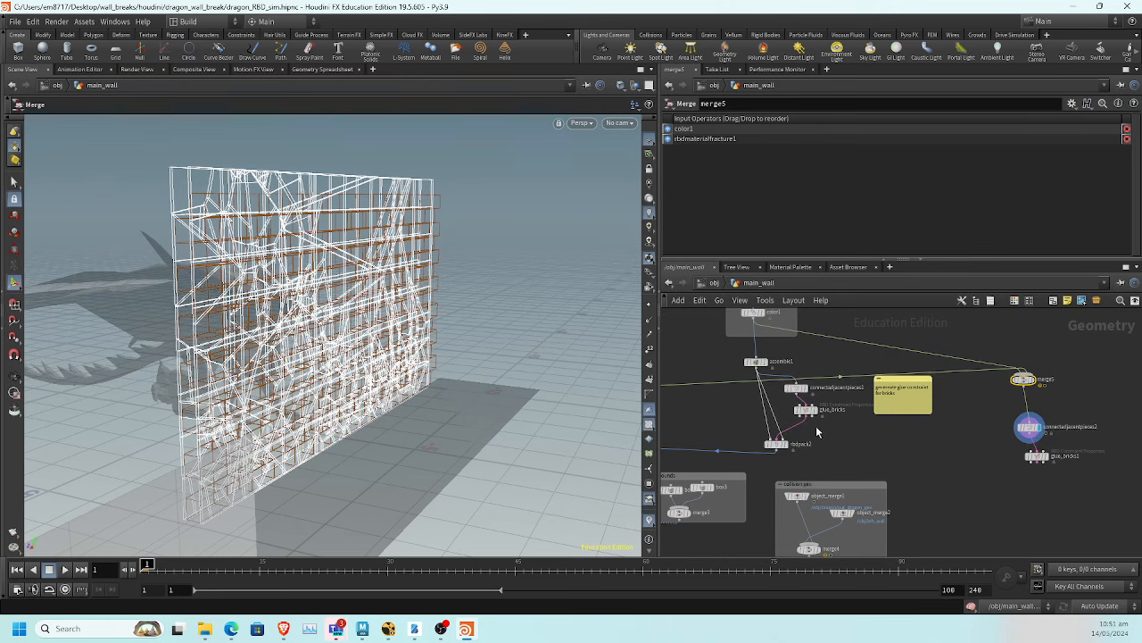
# Select connectadjacentpieces2 and examine its constraint lines across the wall from another angle
pyautogui.press('Escape')
pyautogui.moveTo(332, 287); pyautogui.dragTo(259, 282)
pyautogui.click(1038, 426)
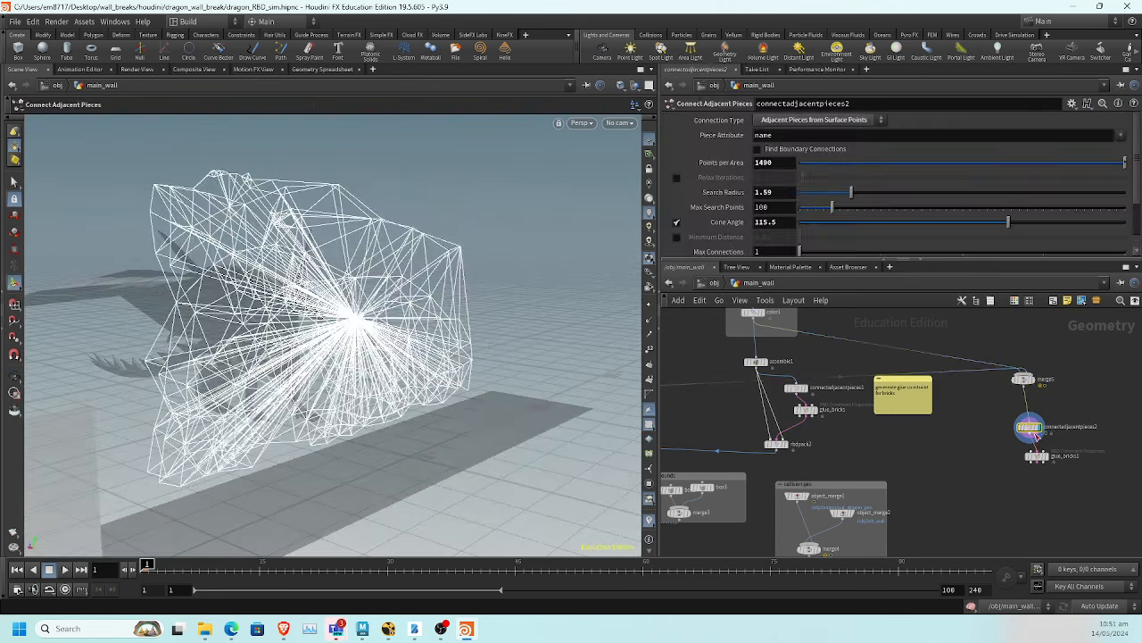
pyautogui.moveTo(496, 297); pyautogui.dragTo(534, 304)
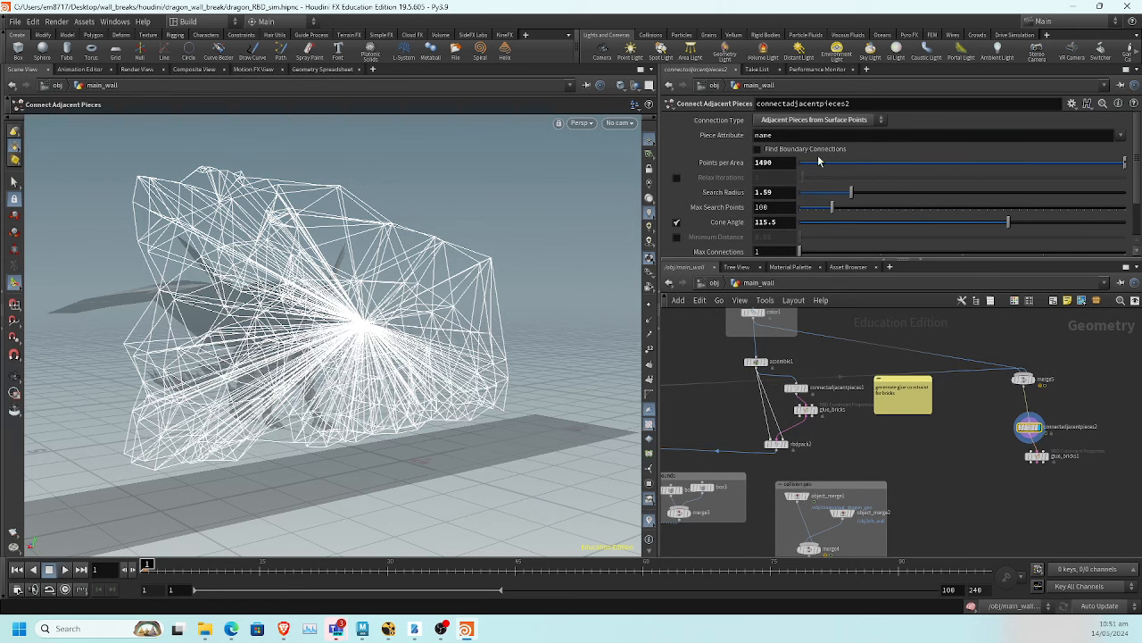
# Try Adjacent Pieces from Points as the connection type, then return to Adjacent Pieces from Surface Points
pyautogui.click(861, 121)
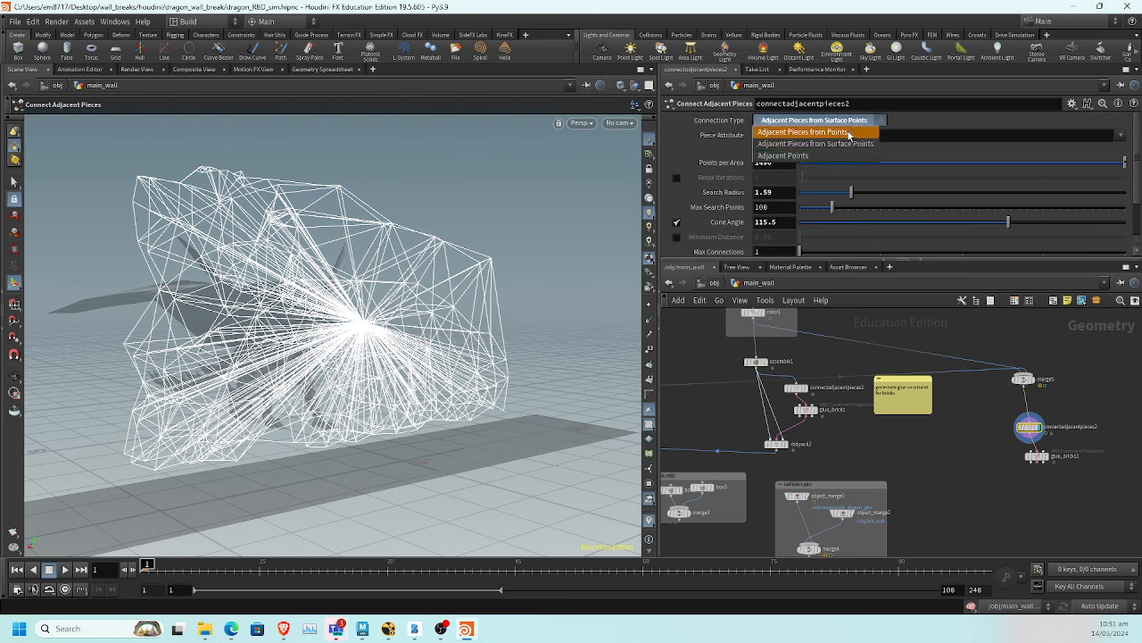
pyautogui.click(850, 133)
pyautogui.click(856, 120)
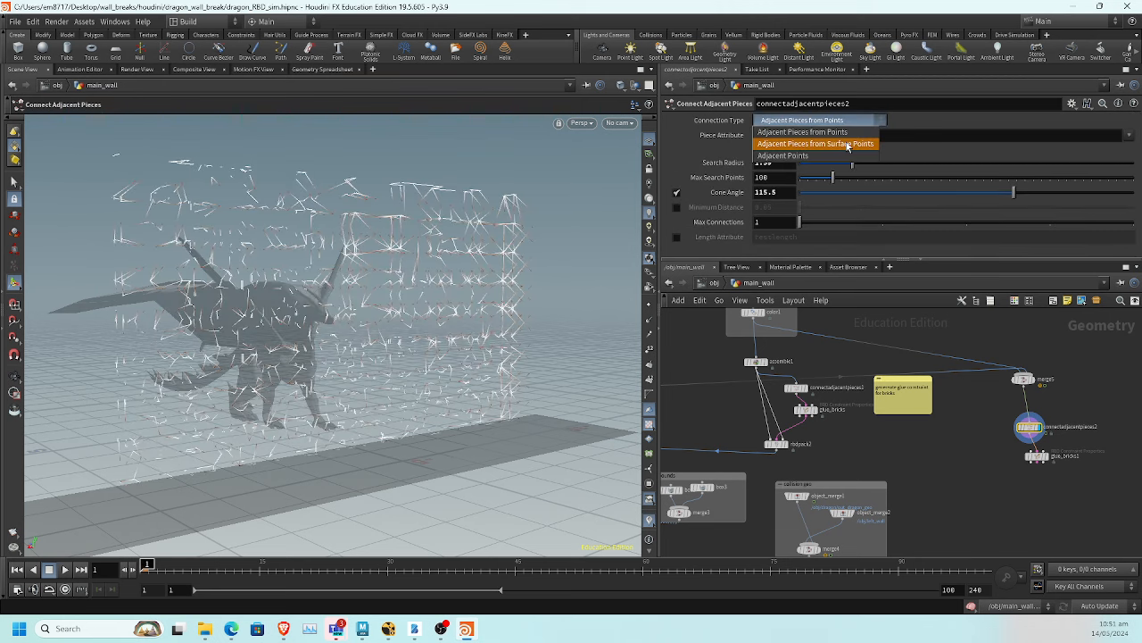
pyautogui.click(849, 148)
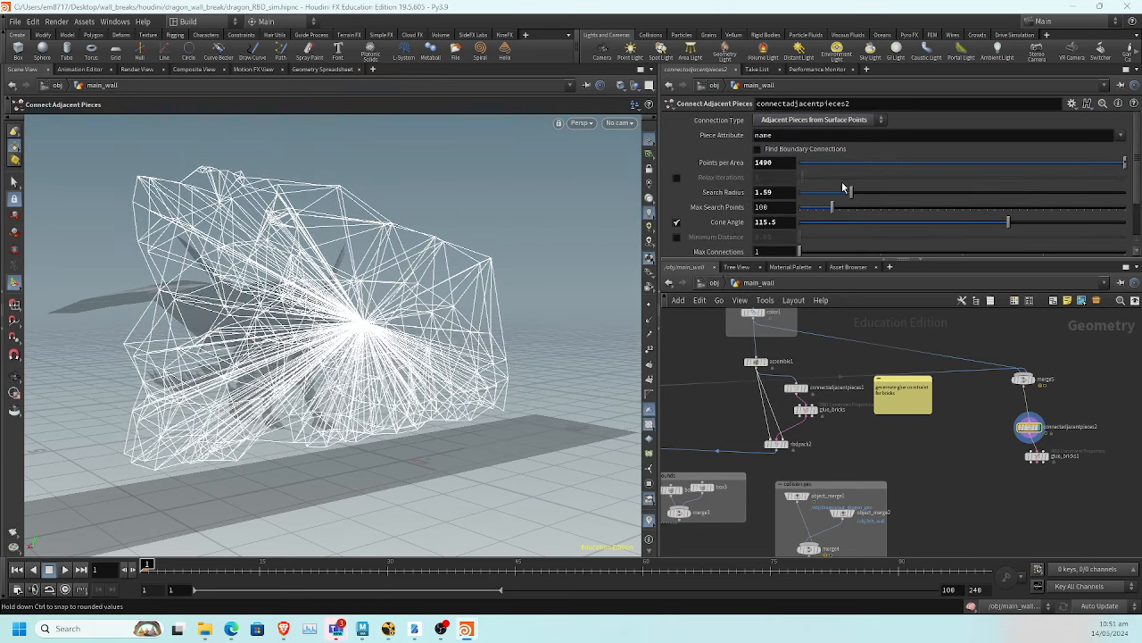
# Try a search radius of 1.55 and toggle the cone angle and minimum distance limits on connectadjacentpieces2
pyautogui.moveTo(843, 189)
pyautogui.mouseDown()
pyautogui.moveTo(821, 191)
pyautogui.moveTo(880, 191)
pyautogui.moveTo(850, 191)
pyautogui.mouseUp()
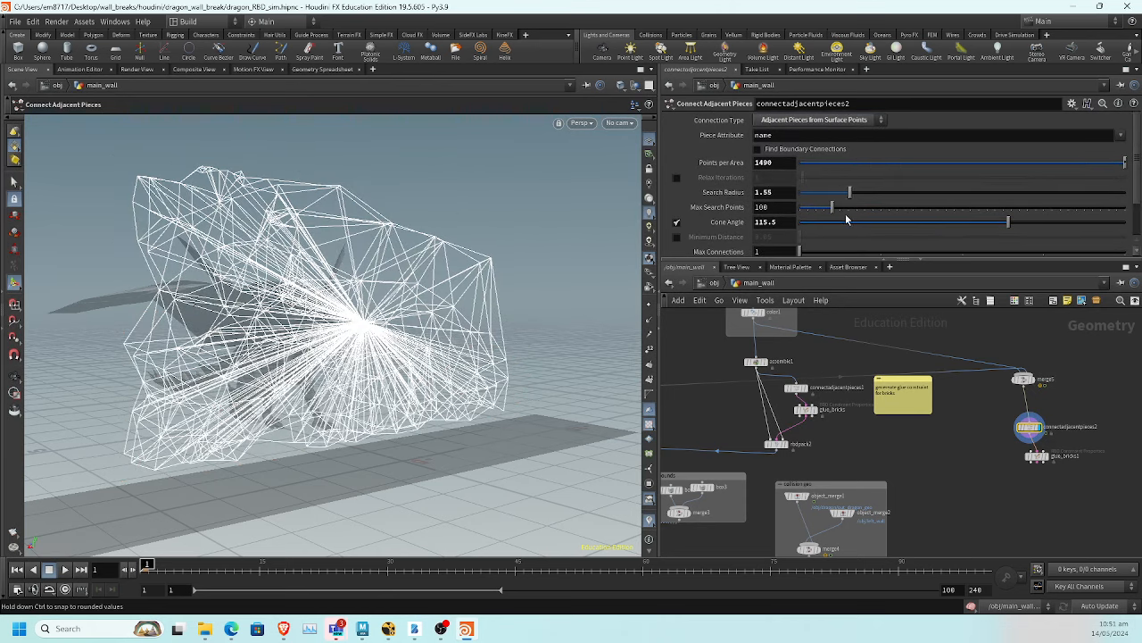
pyautogui.scroll(-1, 847, 220)
pyautogui.click(676, 191)
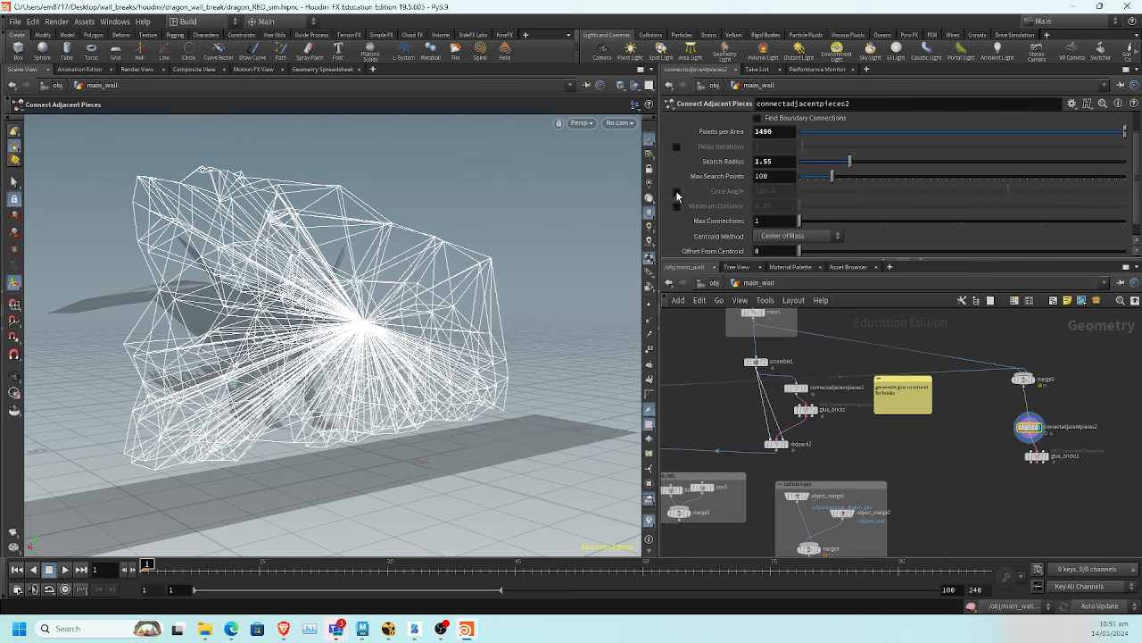
pyautogui.click(676, 206)
pyautogui.click(676, 206)
pyautogui.click(676, 206)
pyautogui.click(677, 191)
pyautogui.moveTo(866, 217); pyautogui.dragTo(823, 214)
pyautogui.click(677, 206)
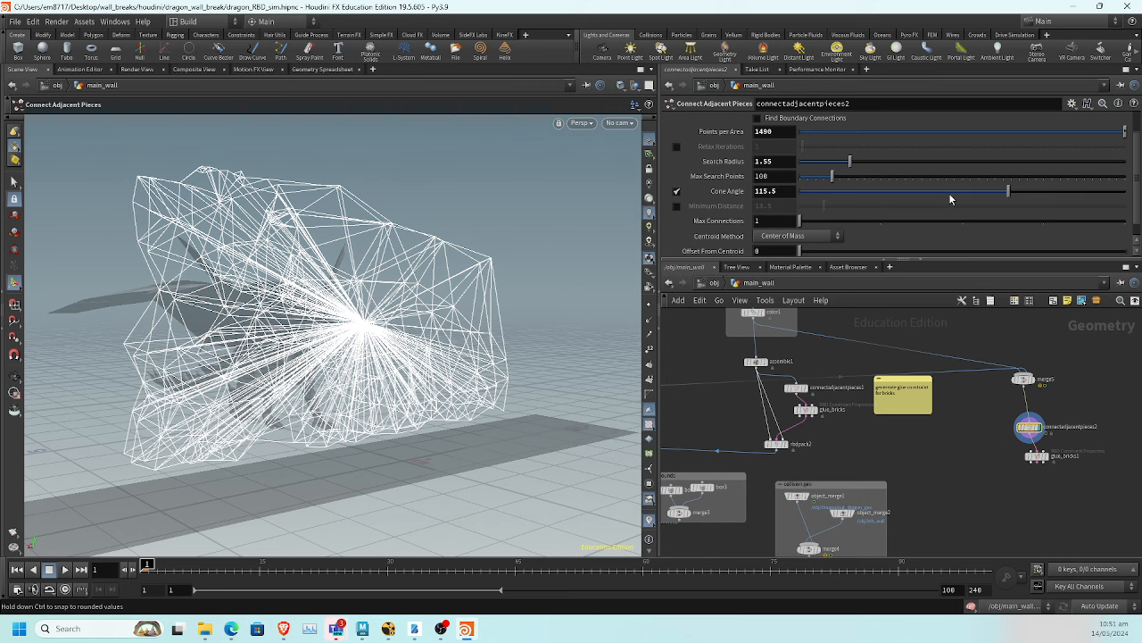
# Try points per area 10, search radius 2.76, max search points 91, cone angle 6.9 and max connections 3
pyautogui.moveTo(973, 191); pyautogui.dragTo(923, 162)
pyautogui.moveTo(982, 128); pyautogui.dragTo(906, 155)
pyautogui.scroll(-1, 938, 198)
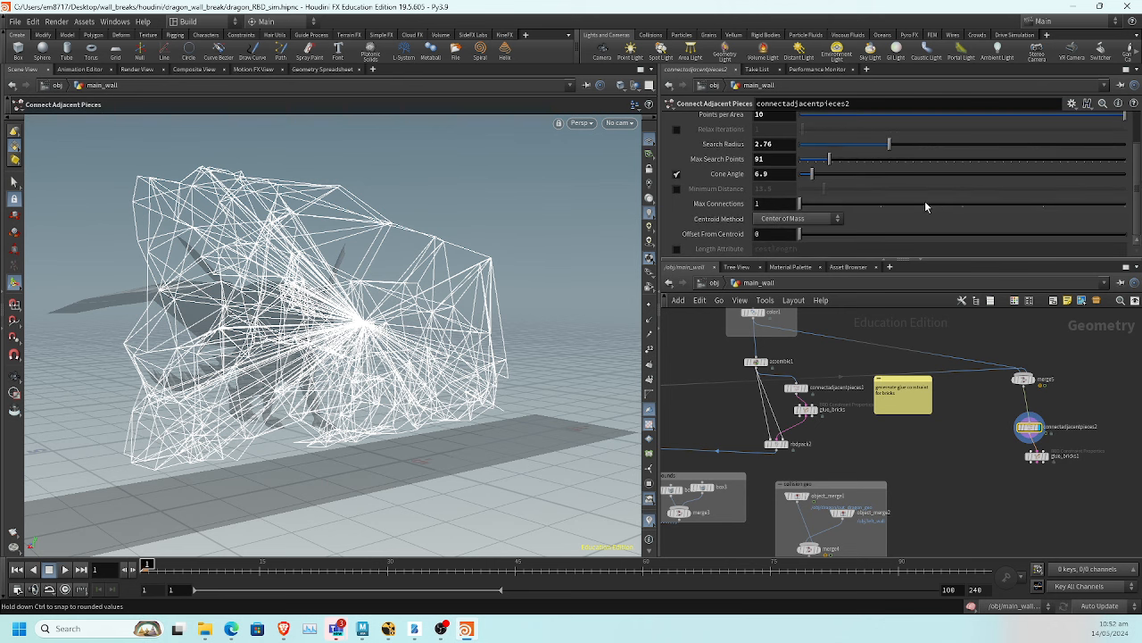
pyautogui.moveTo(824, 211); pyautogui.dragTo(918, 216)
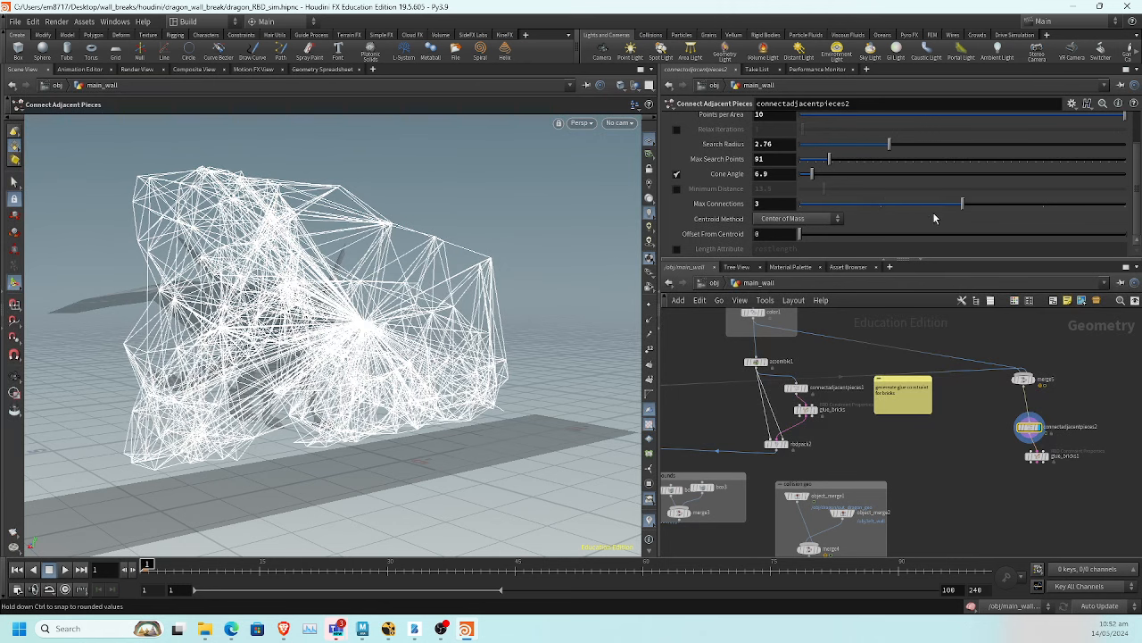
# Set points per area to 4.7, search radius 1.77, max search points 75, cone angle 52.3 and max connections 2
pyautogui.moveTo(850, 146); pyautogui.dragTo(893, 205)
pyautogui.scroll(2, 912, 204)
pyautogui.moveTo(907, 163); pyautogui.dragTo(952, 162)
pyautogui.scroll(-2, 933, 205)
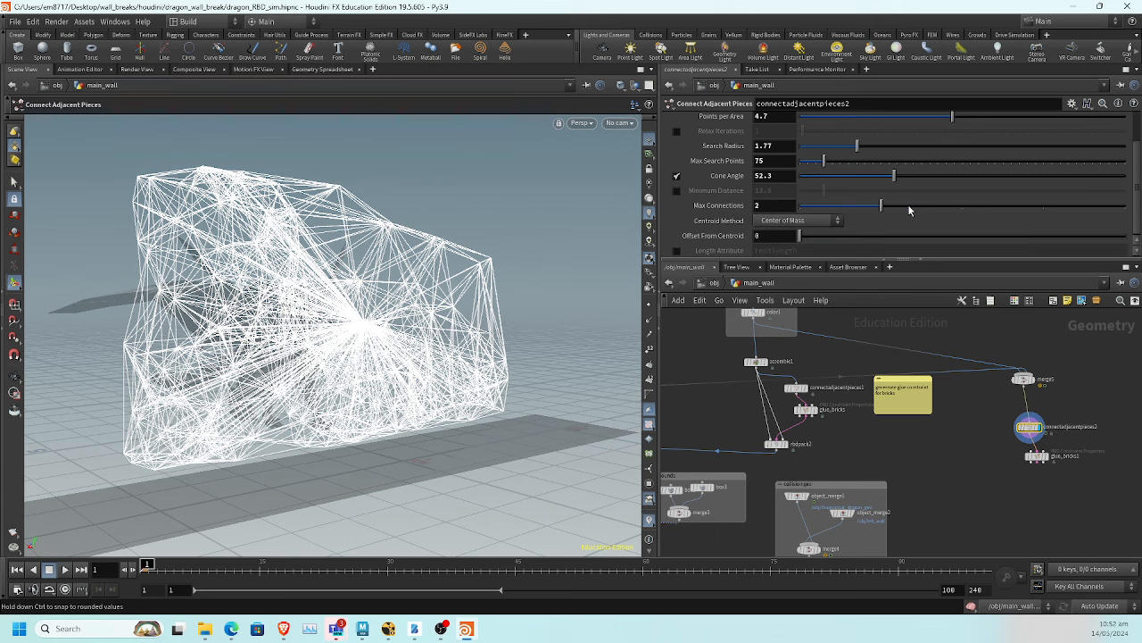
pyautogui.moveTo(909, 210); pyautogui.dragTo(882, 208)
pyautogui.keyDown('alt'); pyautogui.moveTo(295, 268); pyautogui.dragTo(378, 256); pyautogui.keyUp('alt')
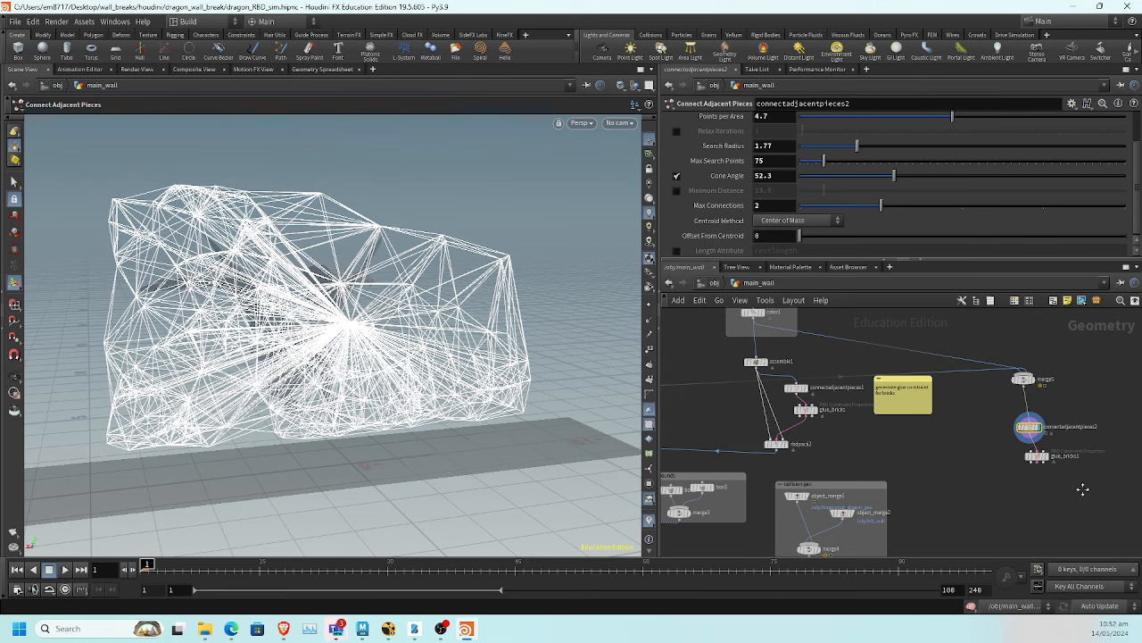
# Rename the pasted glue node below connectadjacentpieces2 as glue_bricks_to_plaster and set its glue strength to 5
pyautogui.moveTo(1084, 484); pyautogui.dragTo(991, 417, button='middle')
pyautogui.scroll(3, 990, 417)
pyautogui.click(960, 367)
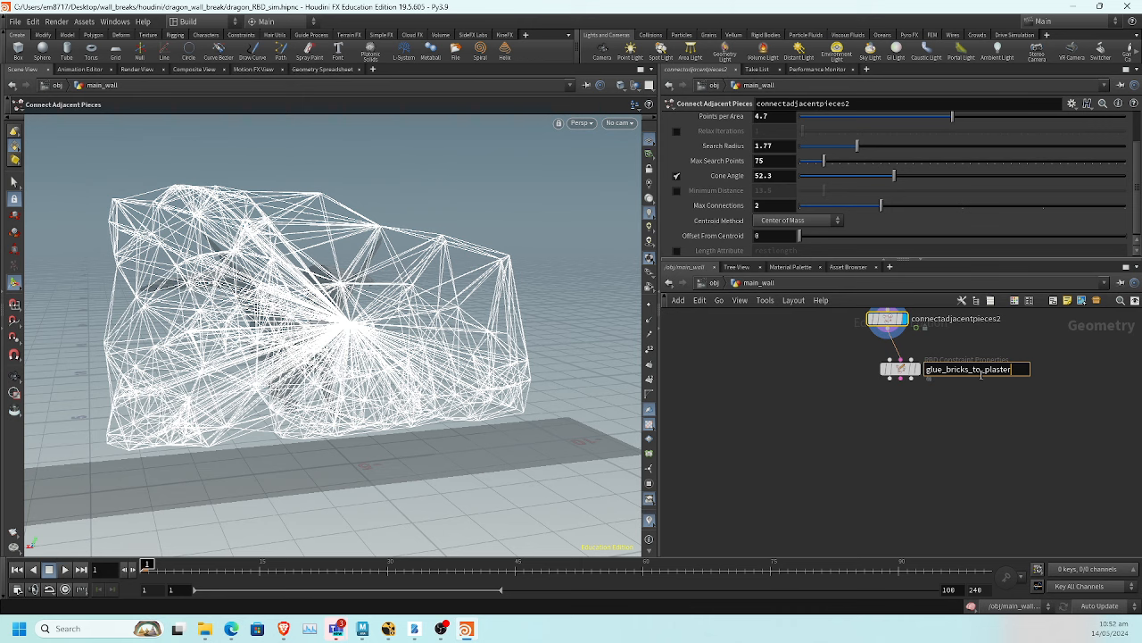
pyautogui.press('Return')
pyautogui.click(984, 373)
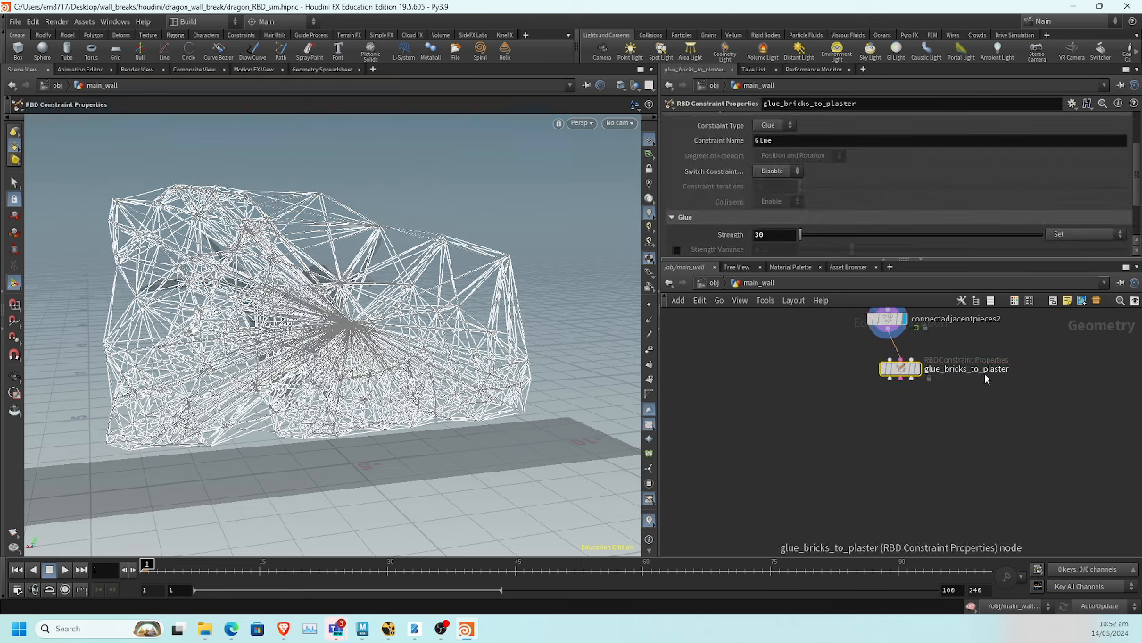
pyautogui.doubleClick(778, 235)
pyautogui.press('Return')
# Try moving merge5, connectadjacentpieces2 and glue_bricks_to_plaster to the far side of the solver chain, then undo the move
pyautogui.scroll(-5, 838, 455)
pyautogui.moveTo(839, 455); pyautogui.dragTo(976, 459, button='middle')
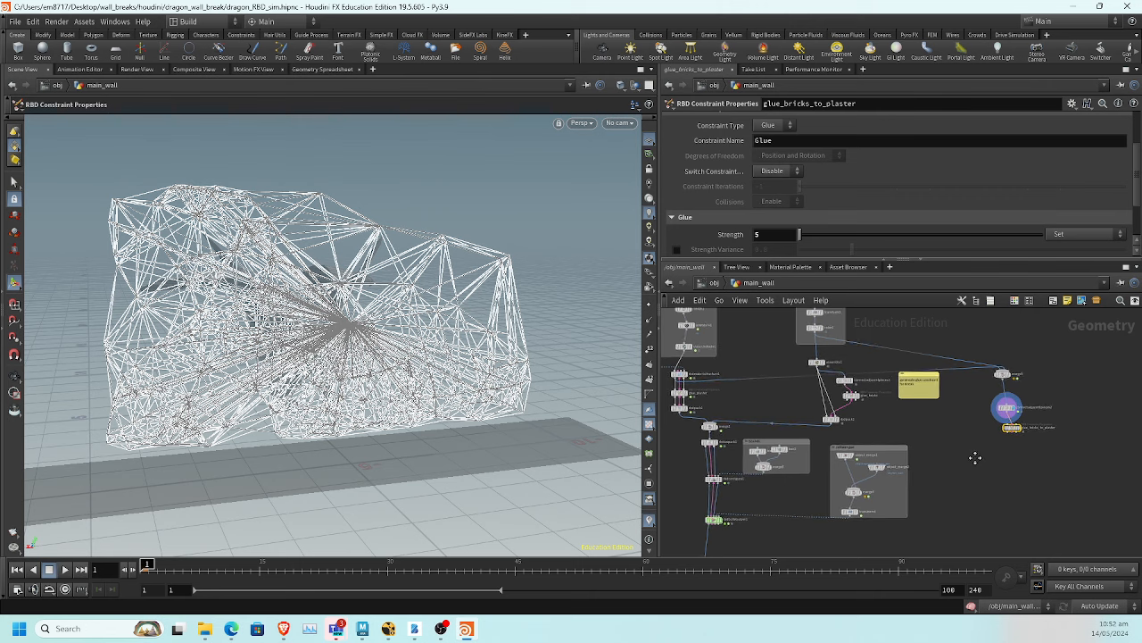
pyautogui.moveTo(995, 467); pyautogui.dragTo(1099, 352)
pyautogui.moveTo(1003, 376); pyautogui.dragTo(708, 452)
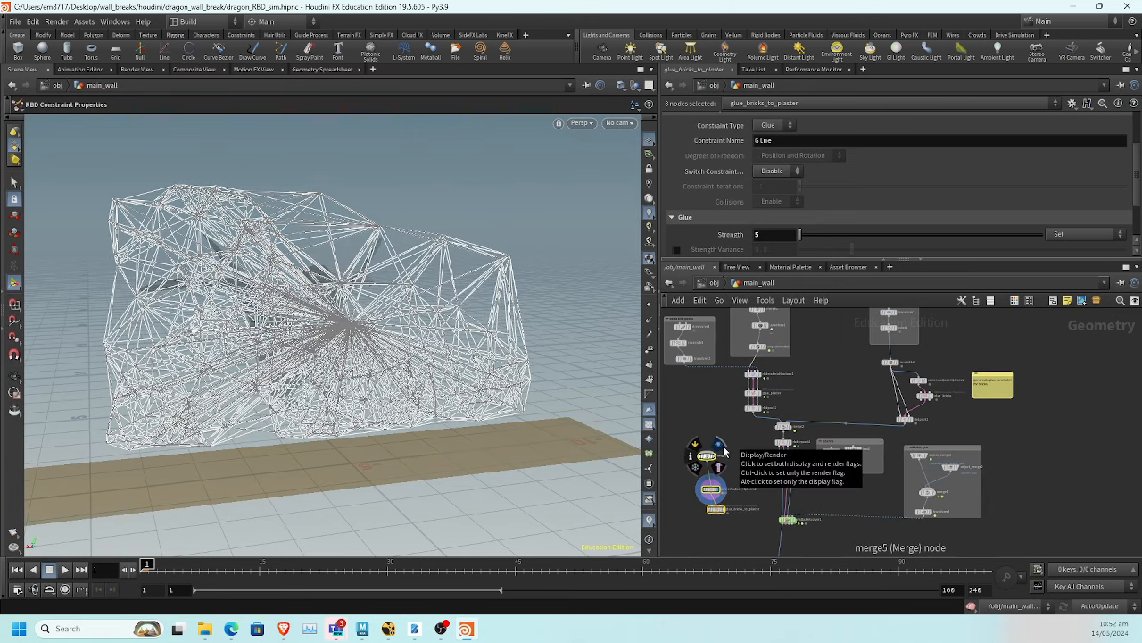
pyautogui.hotkey('ctrl', 'z')
pyautogui.scroll(8, 1013, 417)
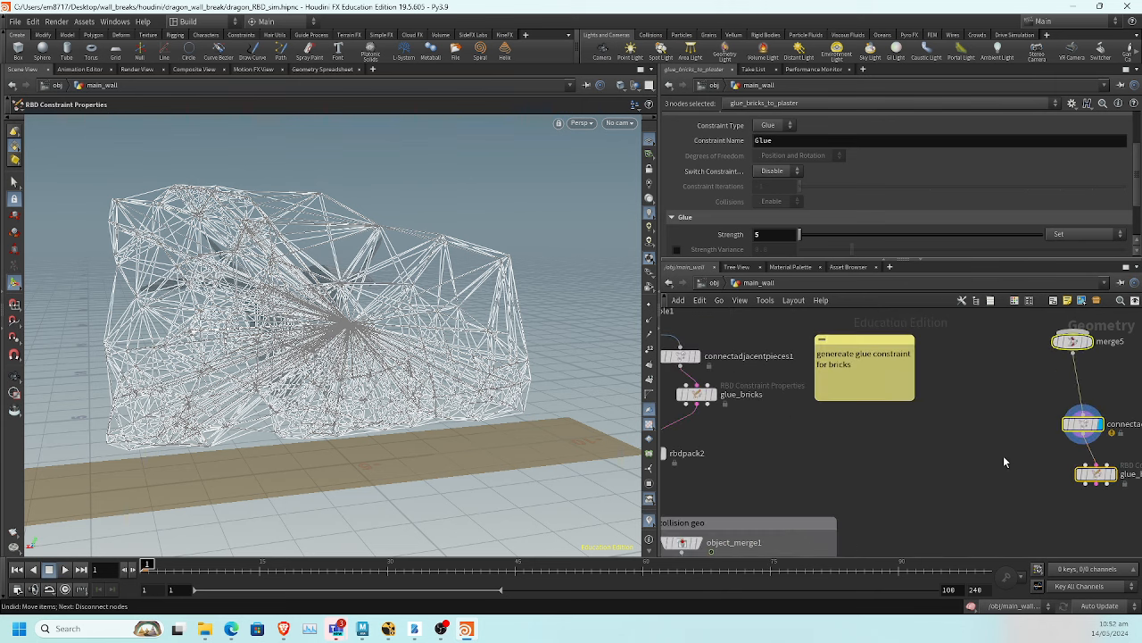
pyautogui.scroll(-8, 933, 485)
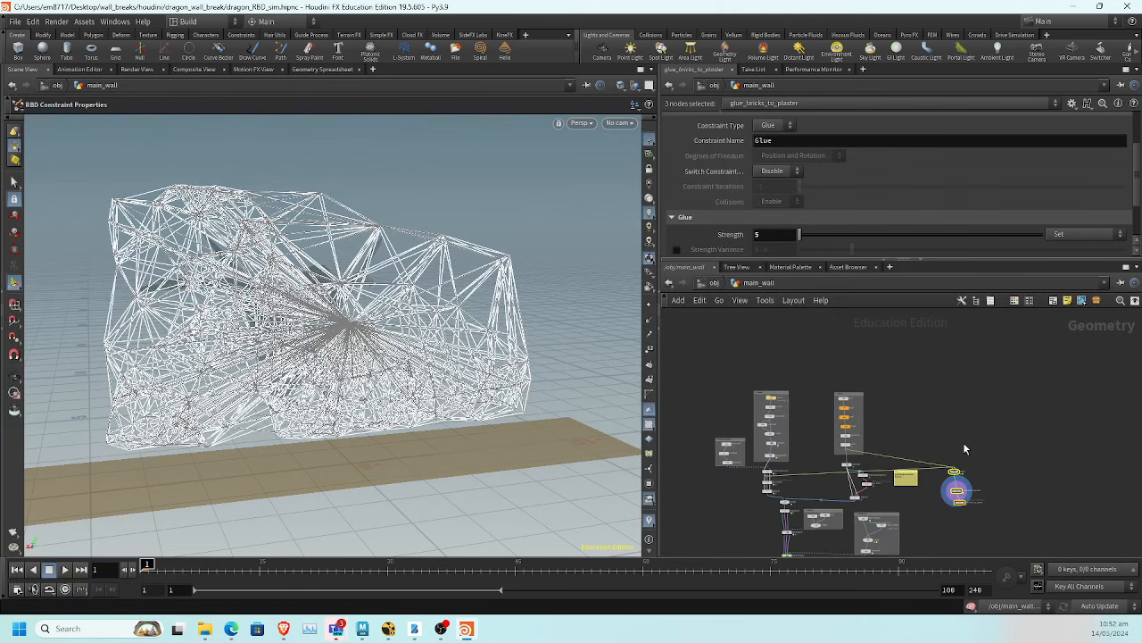
# Enlarge the network view, move the three-node merge5 branch beside merge2 and rbdunpack1, and show the node shape palette
pyautogui.hotkey('ctrl', 'b')
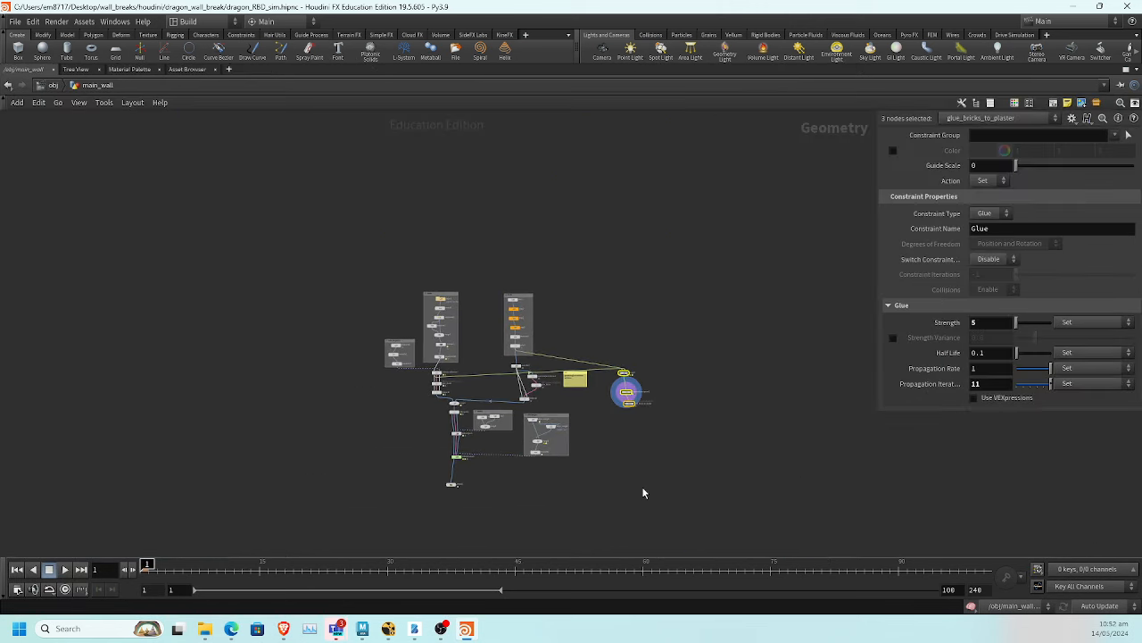
pyautogui.scroll(4, 637, 492)
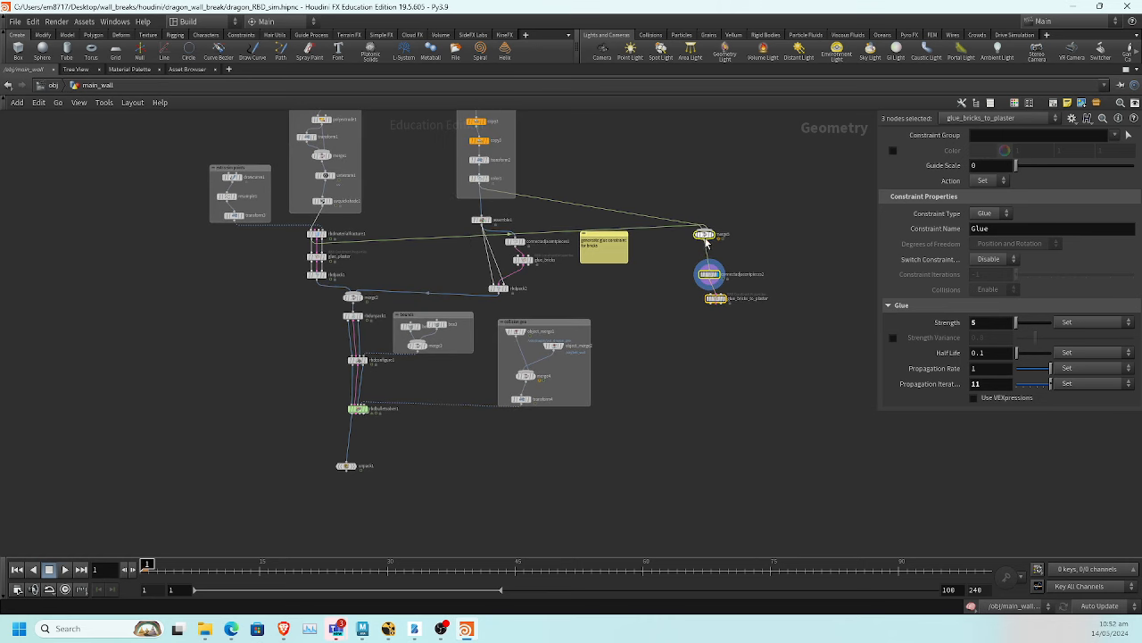
pyautogui.moveTo(703, 234); pyautogui.dragTo(251, 314)
pyautogui.scroll(3, 220, 362)
pyautogui.moveTo(185, 261); pyautogui.dragTo(323, 455)
pyautogui.click(1028, 104)
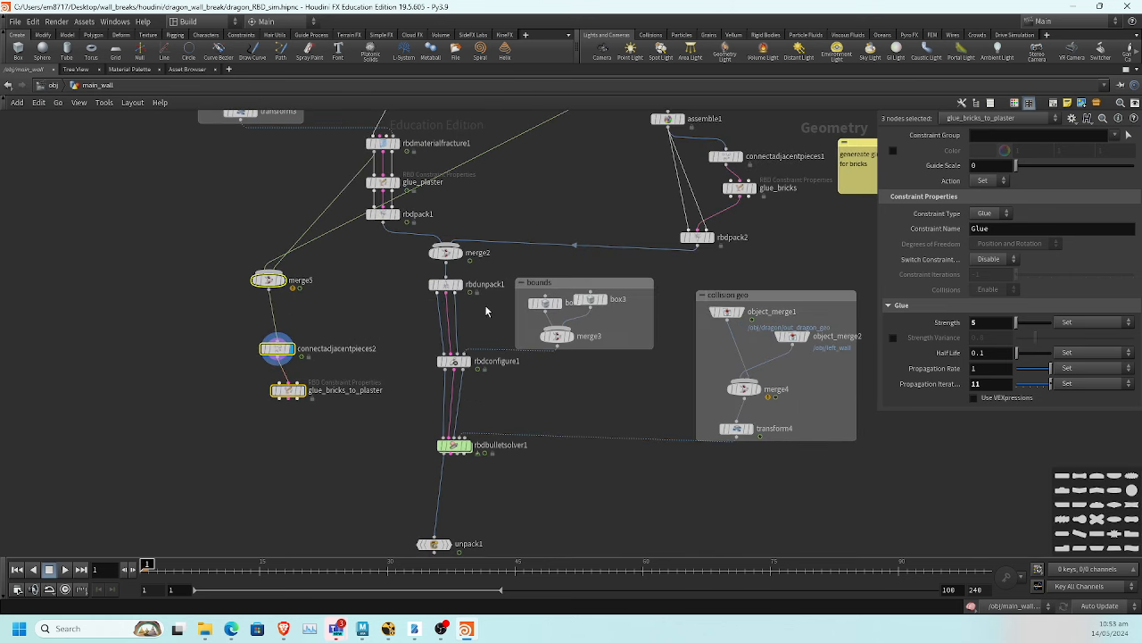
# Hide the node shape palette, try enclosing the three-node merge5 branch in a network box, and undo the box
pyautogui.click(1029, 104)
pyautogui.click(1053, 104)
pyautogui.doubleClick(323, 264)
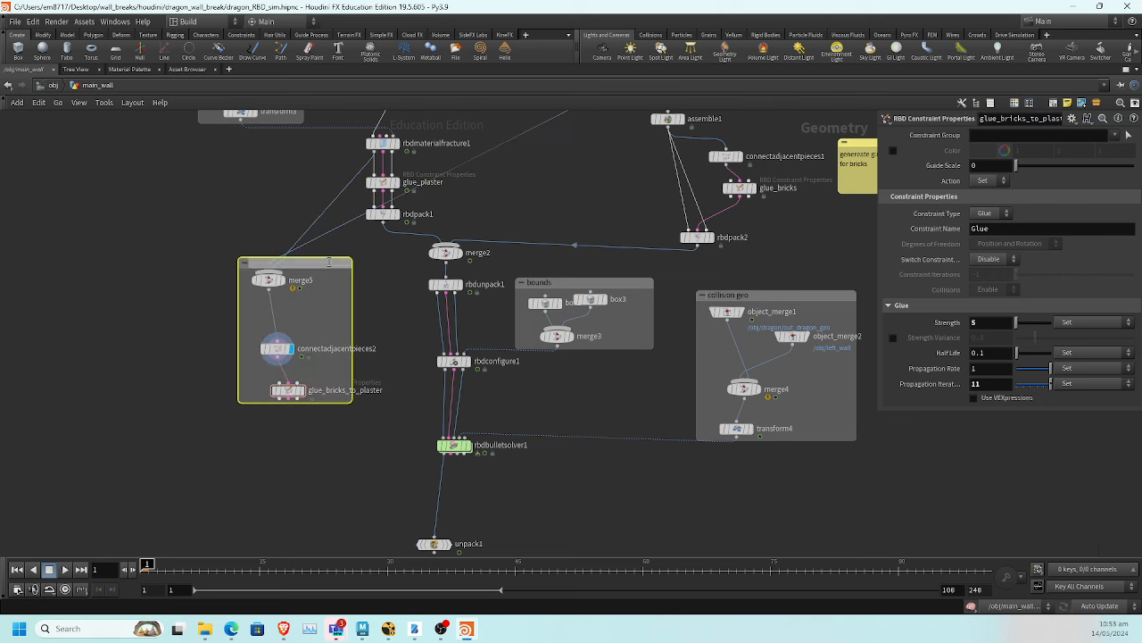
pyautogui.moveTo(344, 311); pyautogui.dragTo(301, 349, button='middle')
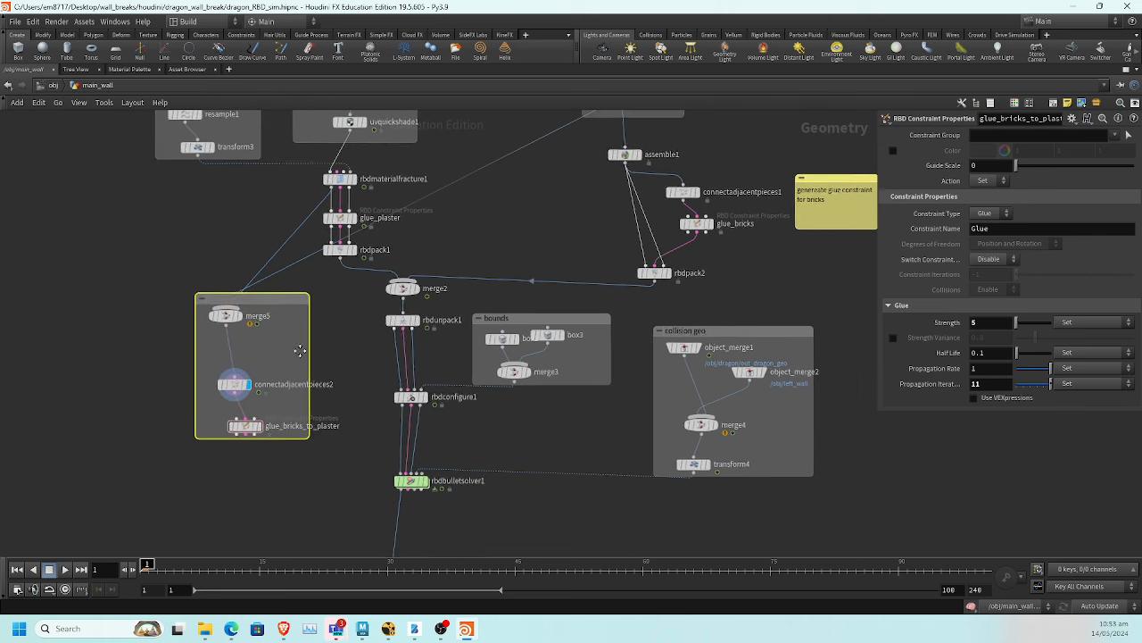
pyautogui.click(276, 302)
pyautogui.press('Delete')
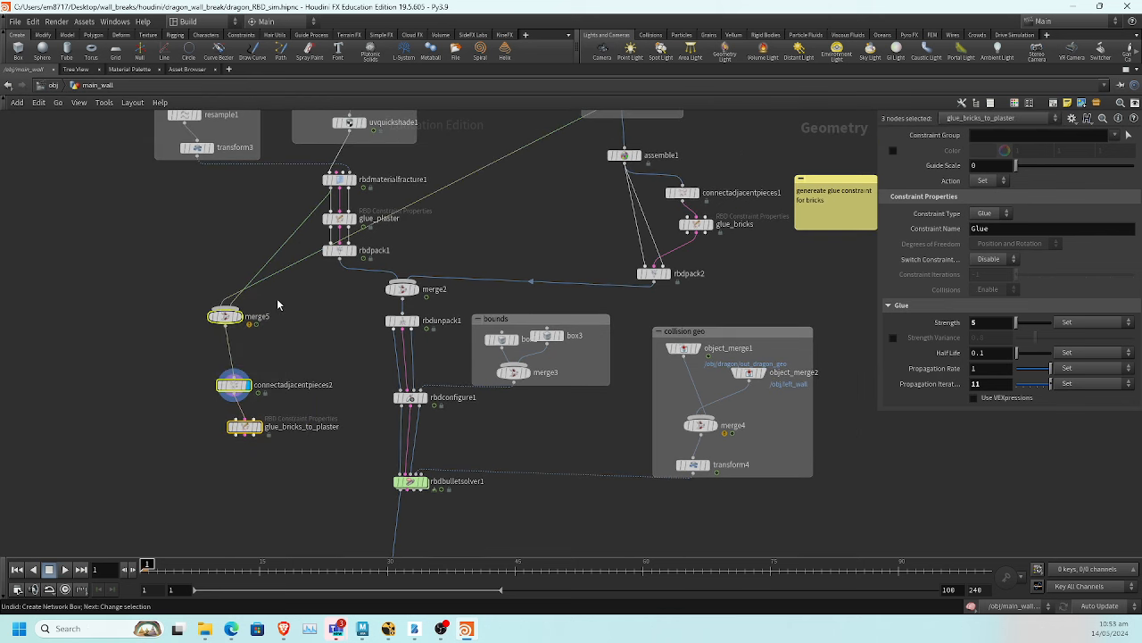
# Add a sticky note beside the merge5 branch reading "generate brick to plaster glue constraint"
pyautogui.click(1071, 105)
pyautogui.moveTo(607, 248); pyautogui.dragTo(135, 338)
pyautogui.click(135, 354)
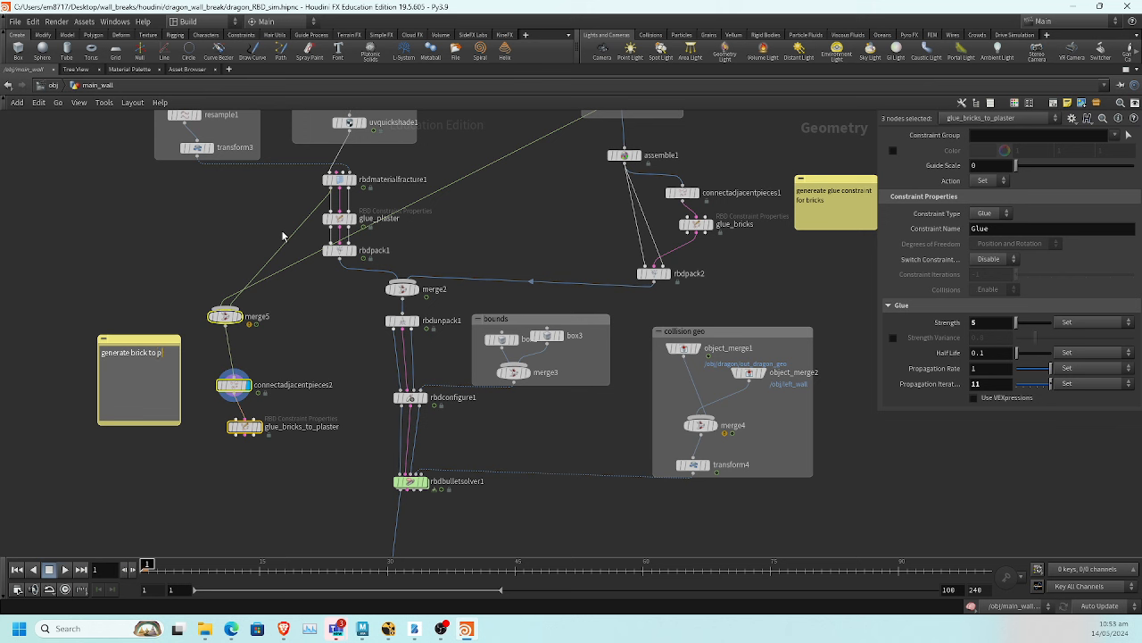
pyautogui.write('ter')
pyautogui.click(197, 241)
pyautogui.moveTo(162, 228); pyautogui.dragTo(207, 214, button='middle')
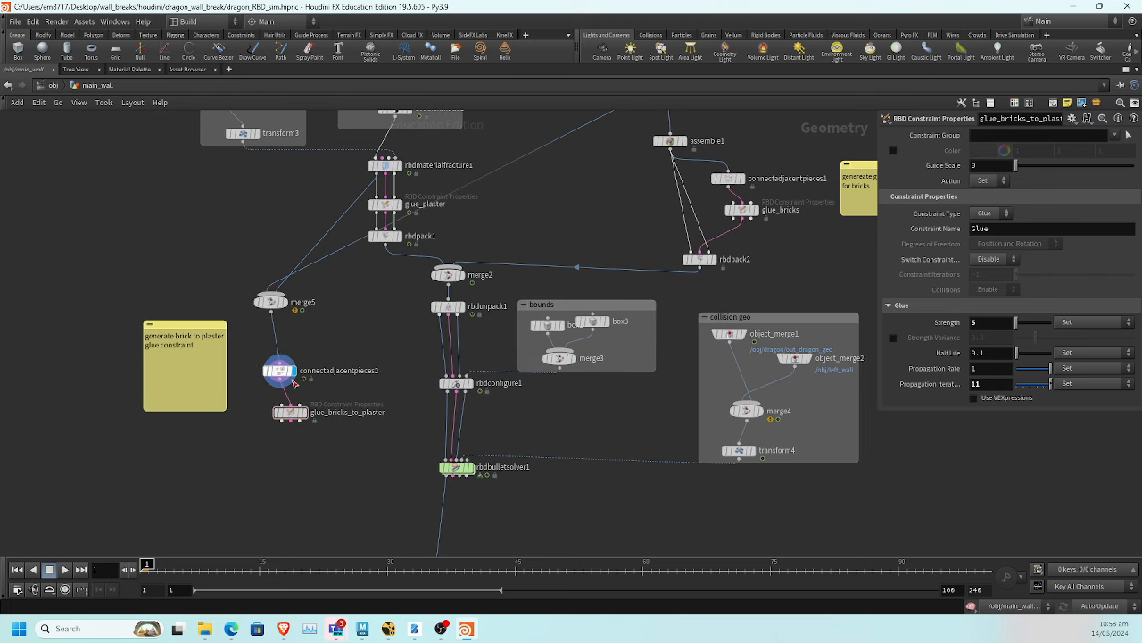
# Move rbdbulletsolver1 further down the chain to make room between it and rbdconfigure1
pyautogui.scroll(3, 369, 444)
pyautogui.moveTo(369, 464); pyautogui.dragTo(369, 381, button='middle')
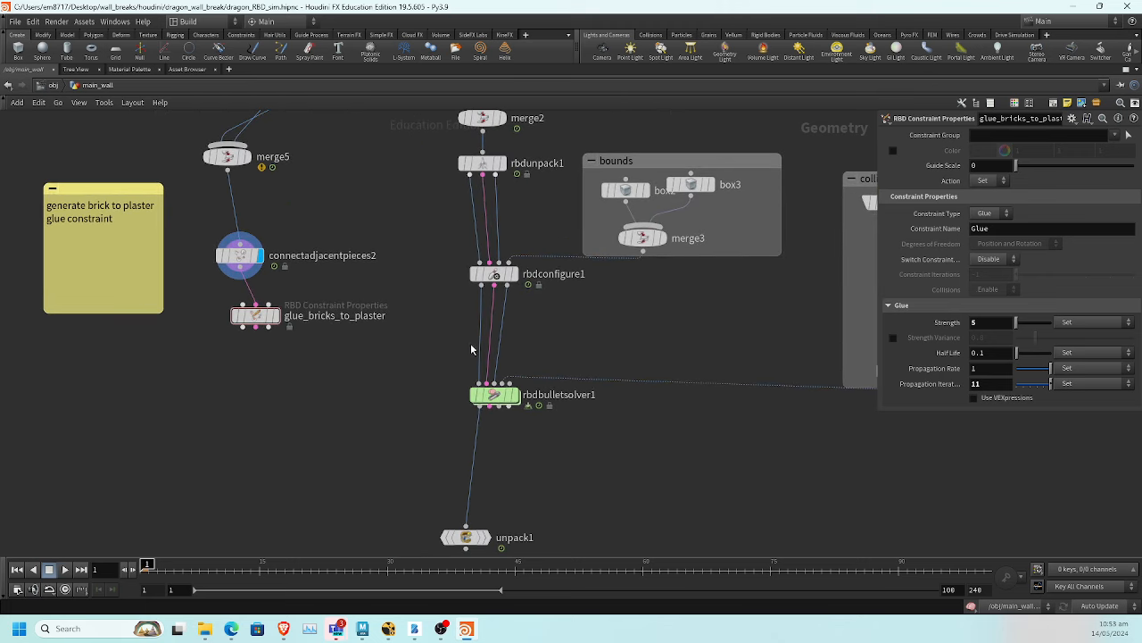
pyautogui.moveTo(500, 406); pyautogui.dragTo(500, 455)
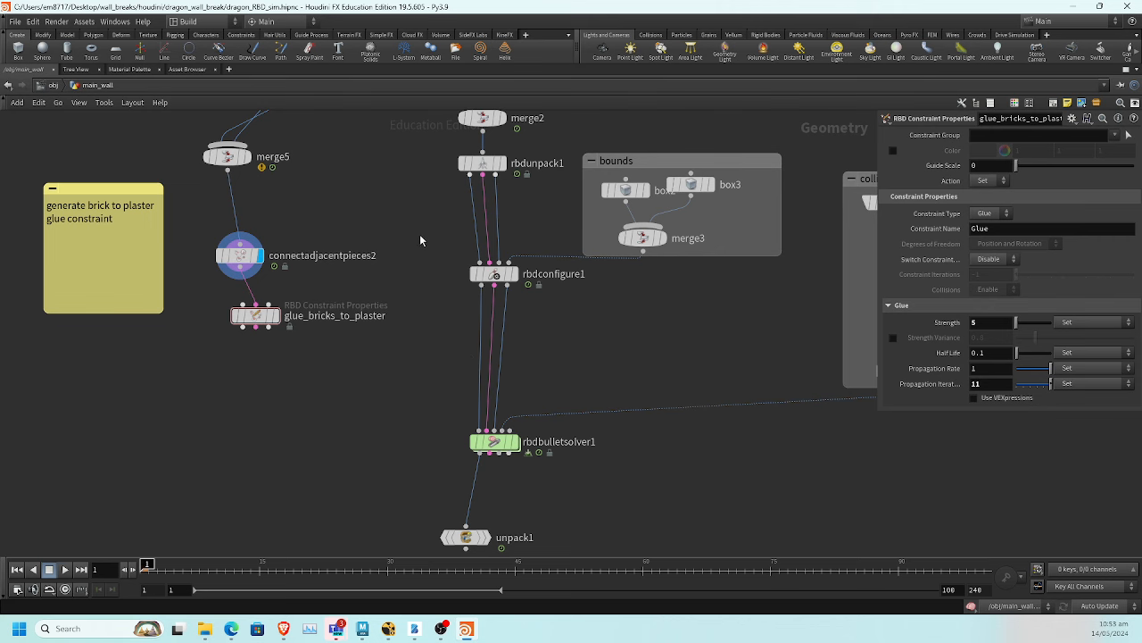
# Add a Merge node between glue_bricks_to_plaster and rbdbulletsolver1, just beside the solver chain
pyautogui.scroll(-3, 419, 235)
pyautogui.moveTo(420, 263); pyautogui.dragTo(416, 382, button='middle')
pyautogui.scroll(3, 416, 382)
pyautogui.moveTo(467, 340); pyautogui.dragTo(455, 272, button='middle')
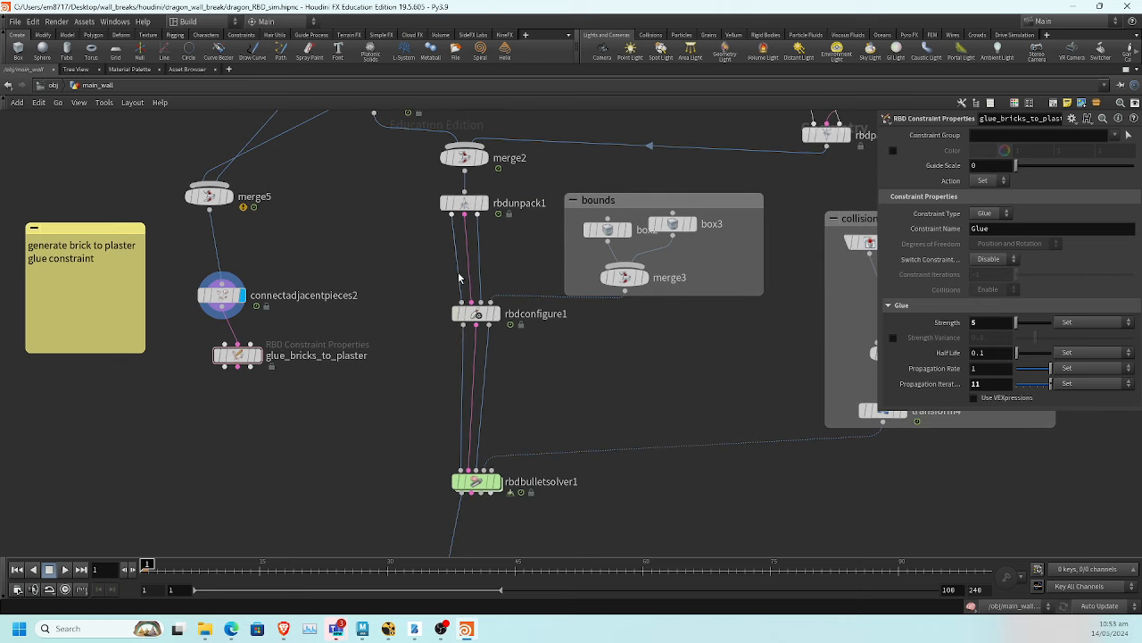
pyautogui.scroll(2, 416, 362)
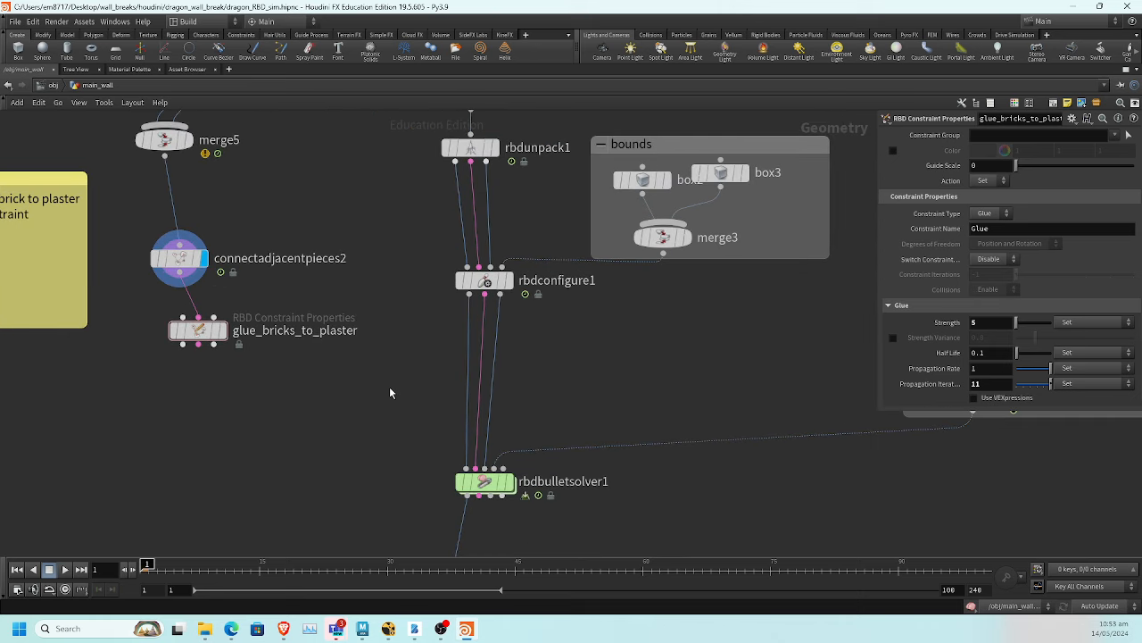
pyautogui.press('Tab')
pyautogui.write('mer')
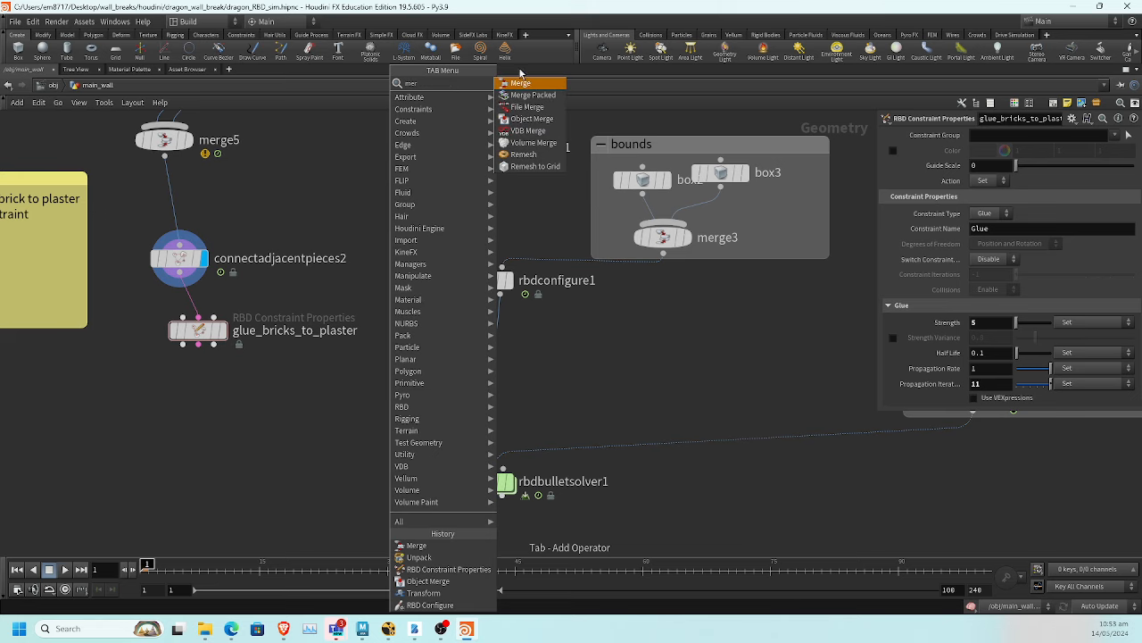
pyautogui.click(526, 84)
pyautogui.click(402, 412)
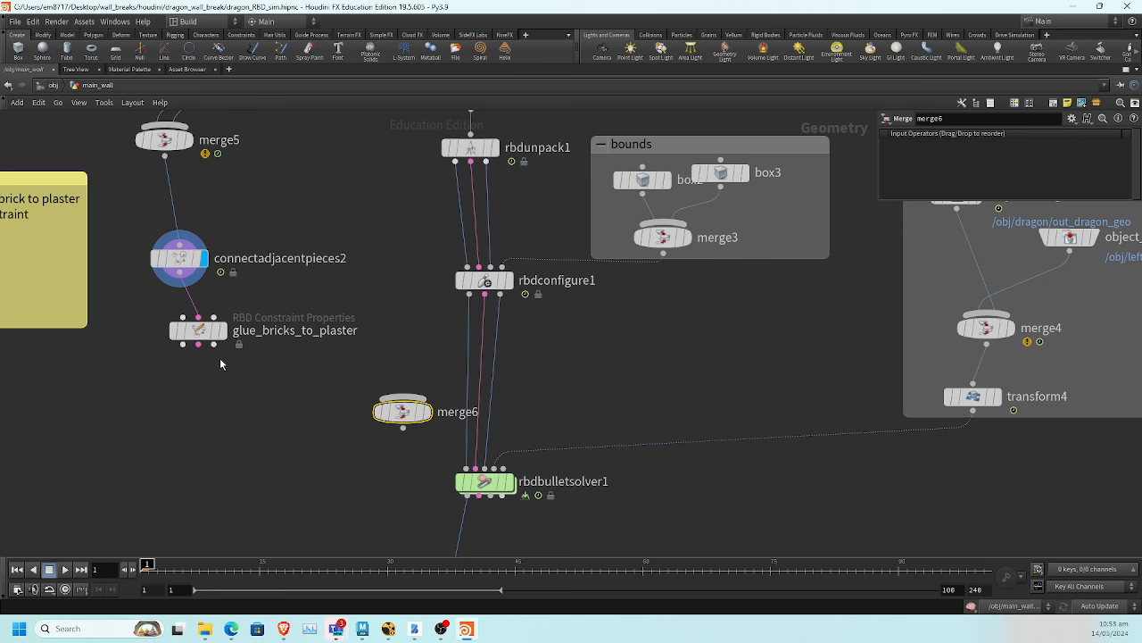
# Insert merge6 into the constraint wire from rbdconfigure1 to rbdbulletsolver1 and also feed it the constraint output of glue_bricks_to_plaster
pyautogui.moveTo(240, 380); pyautogui.dragTo(397, 408)
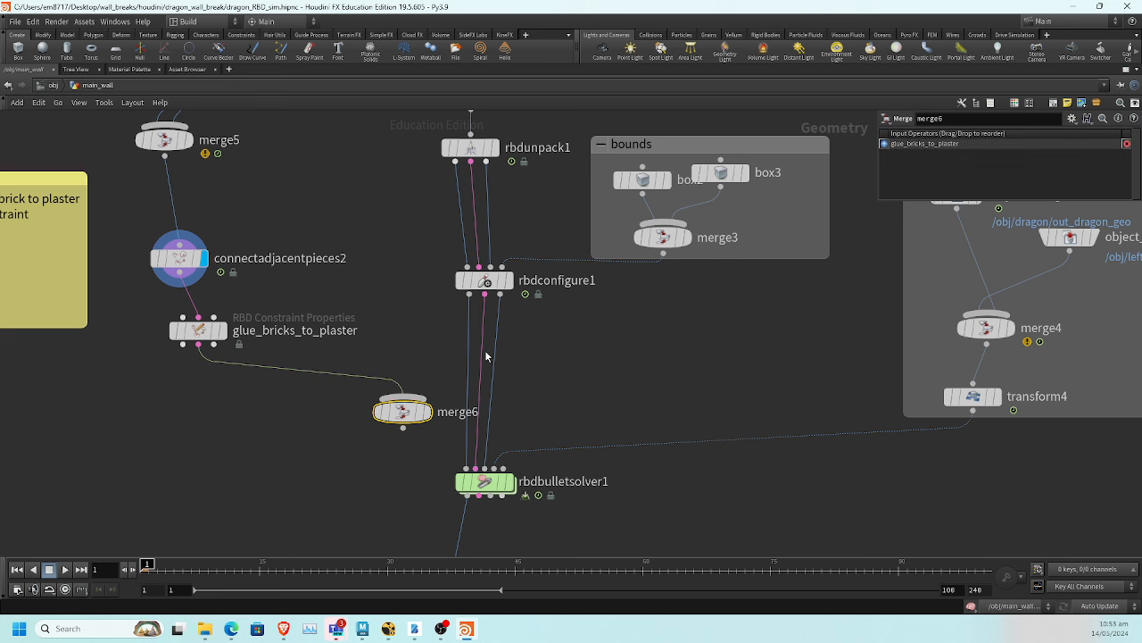
pyautogui.moveTo(483, 362); pyautogui.dragTo(412, 411)
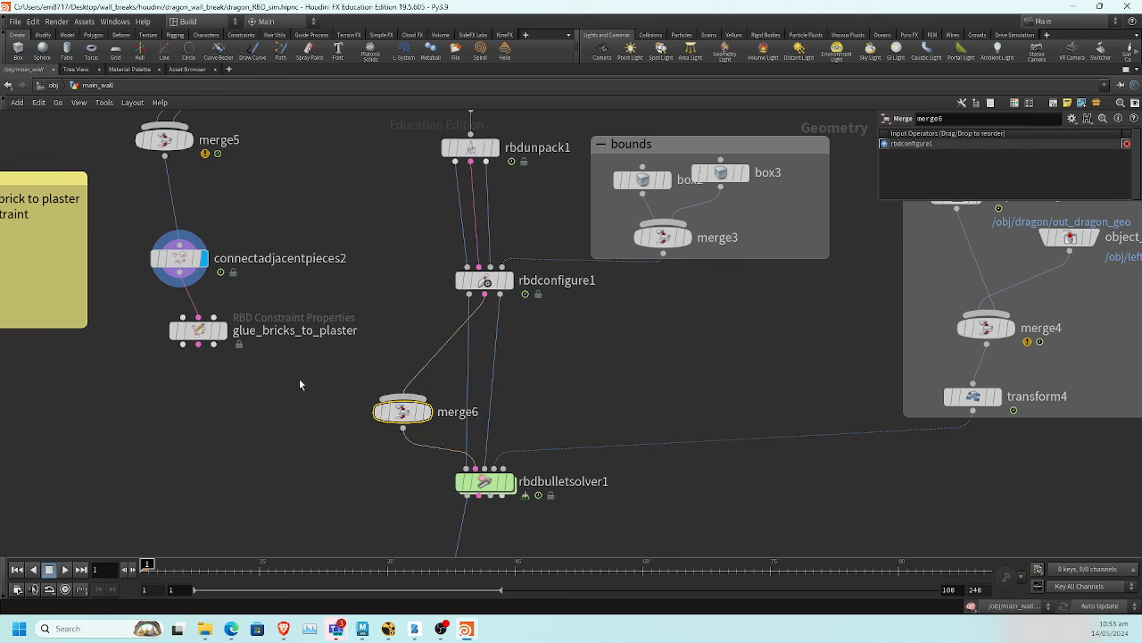
pyautogui.moveTo(198, 345); pyautogui.dragTo(417, 415)
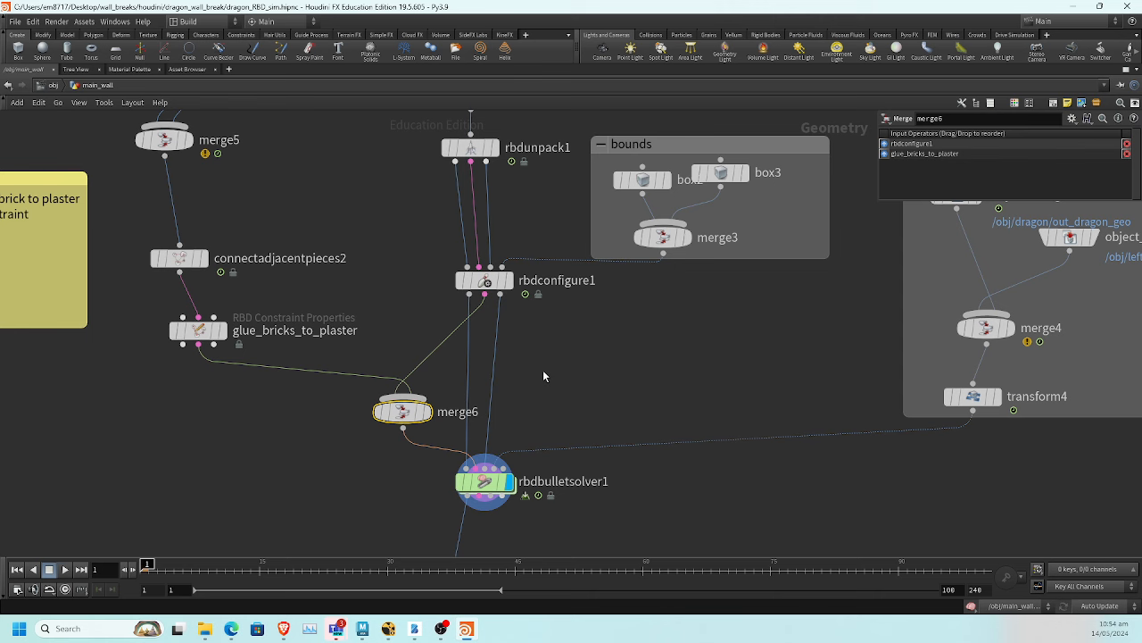
# Restore the layout with the scene view and play the wall simulation from frame 1, stopping at frame 23
pyautogui.hotkey('ctrl', 'b')
pyautogui.moveTo(491, 372); pyautogui.dragTo(545, 304)
pyautogui.moveTo(914, 527); pyautogui.dragTo(951, 359, button='middle')
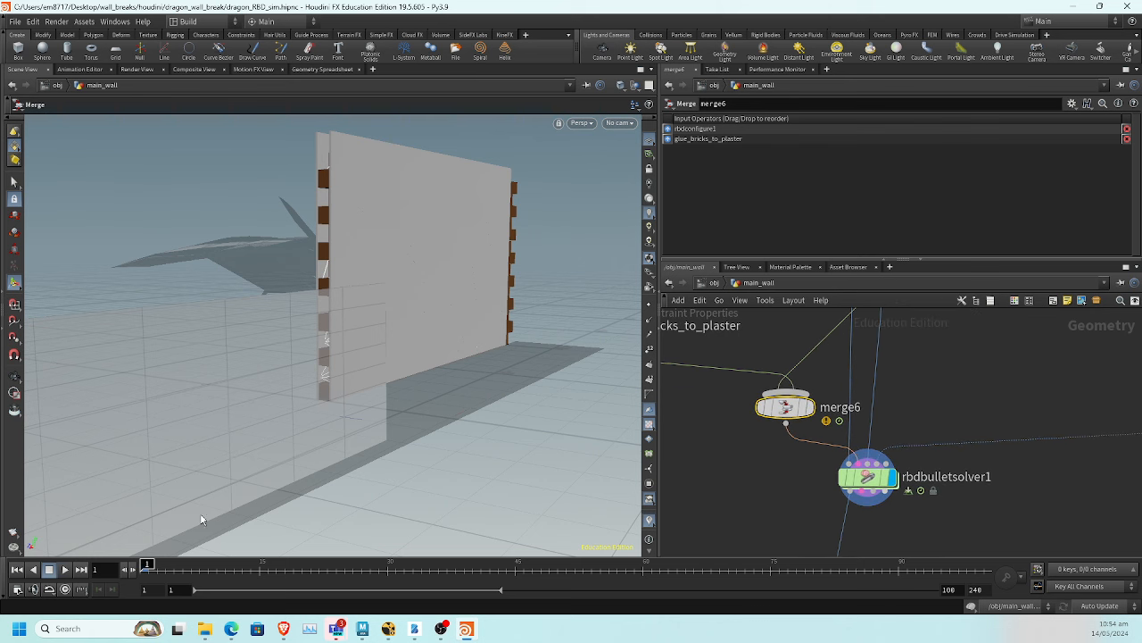
pyautogui.click(64, 571)
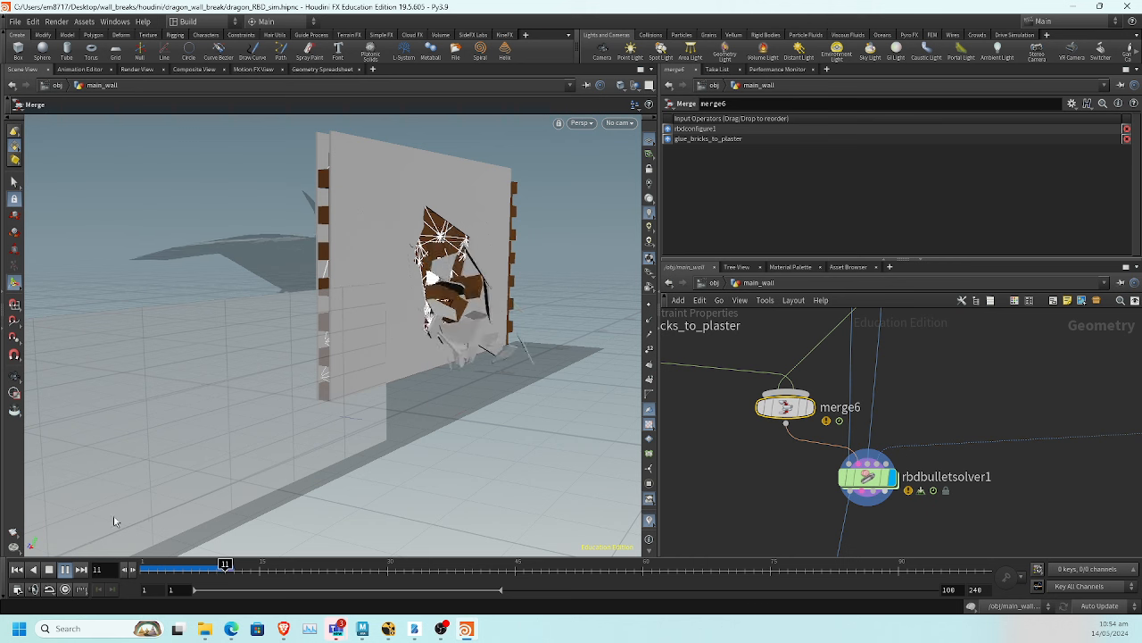
pyautogui.click(48, 571)
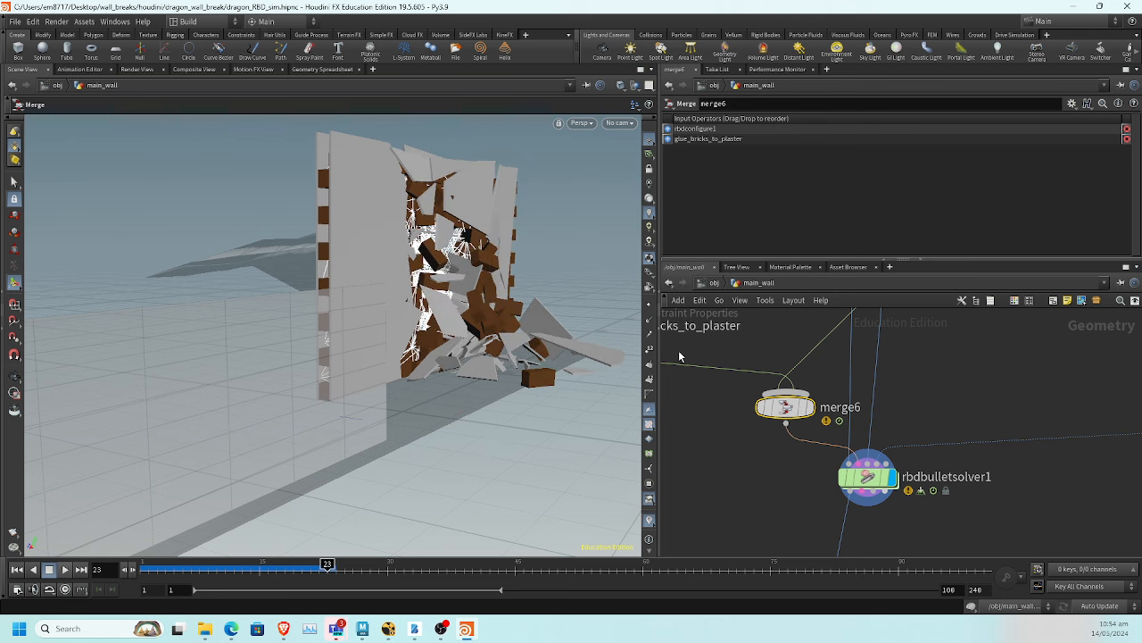
# Return to the object level and rename the main_wall geometry as main_wall_glue_cost
pyautogui.click(712, 283)
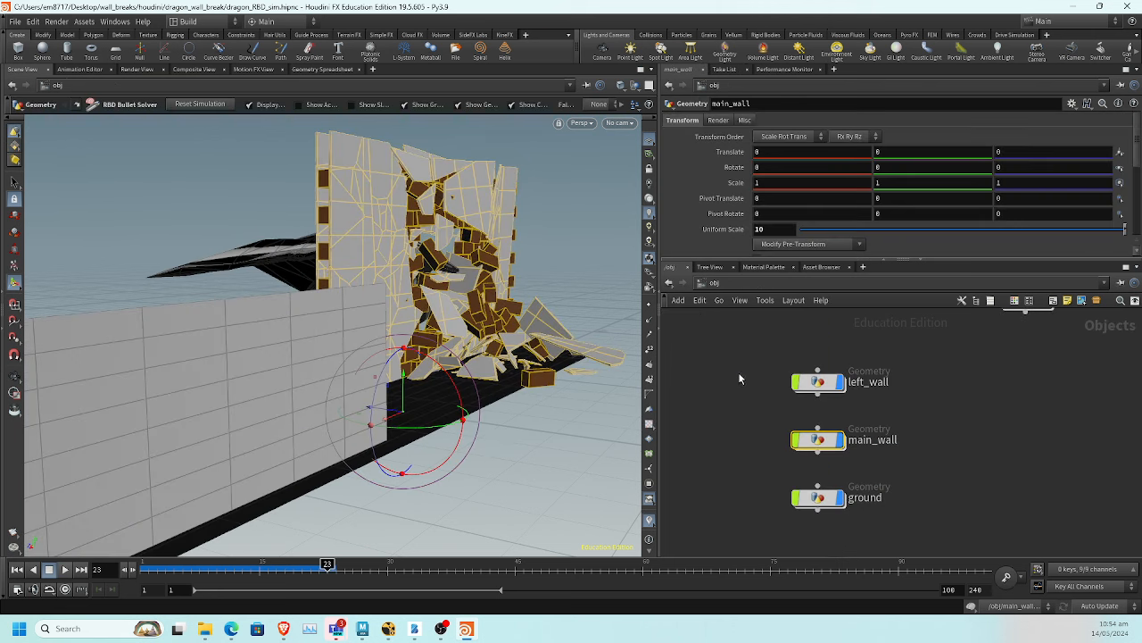
pyautogui.doubleClick(870, 440)
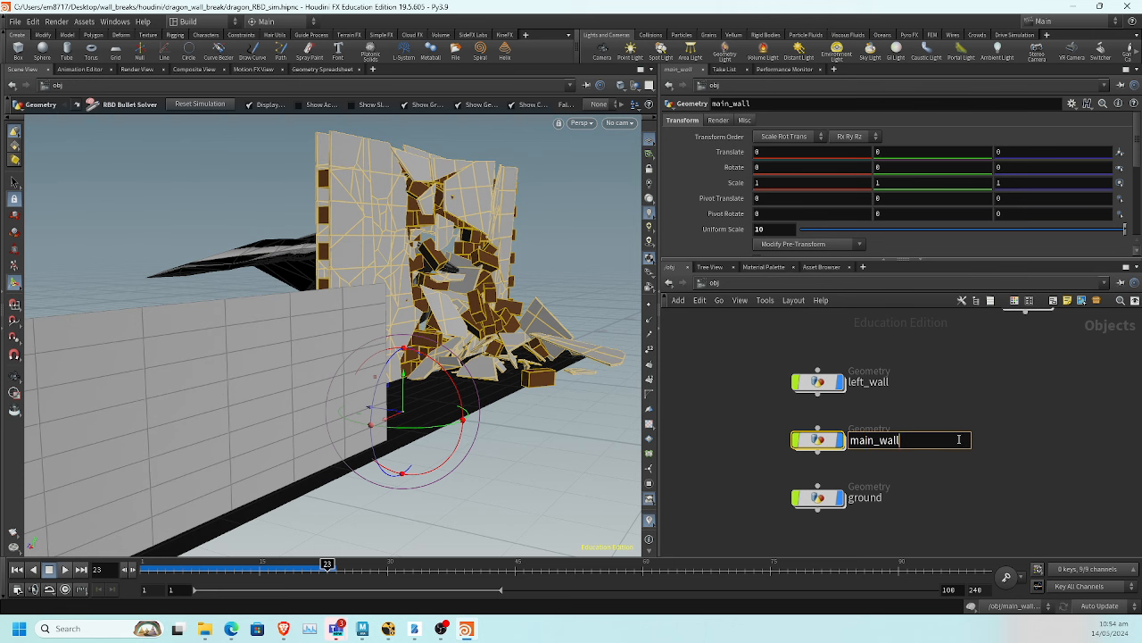
pyautogui.write('_glue_cost')
pyautogui.press('Return')
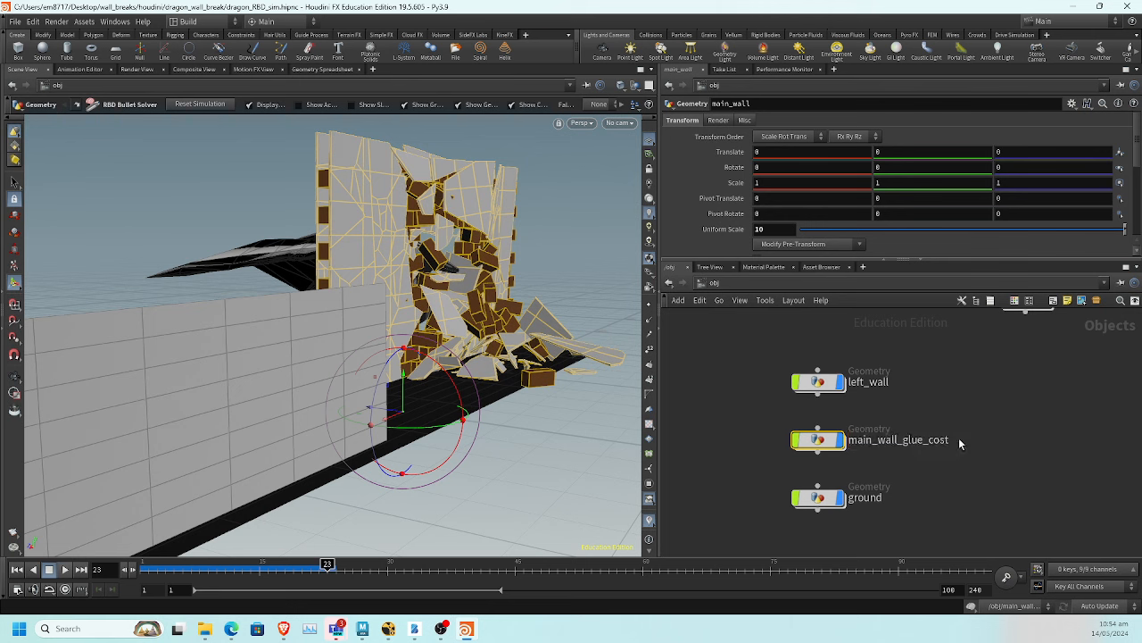
# Go back to frame 1, duplicate main_wall_glue_cost, place the copy beside the original and rename it main_wall_hard_cost
pyautogui.click(17, 570)
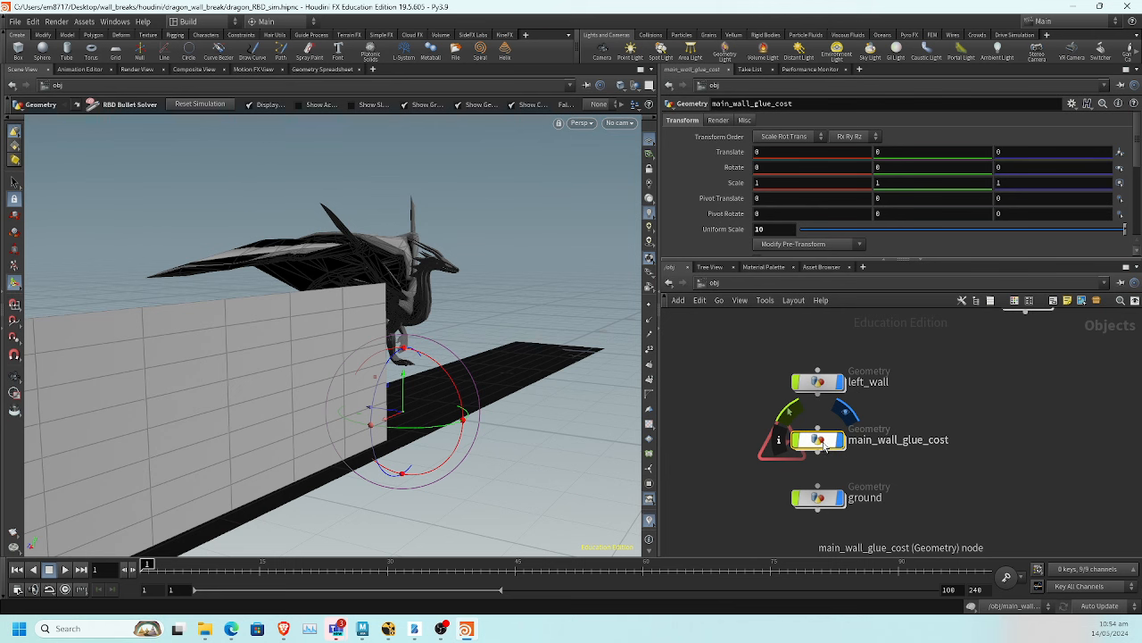
pyautogui.keyDown('alt'); pyautogui.moveTo(824, 445); pyautogui.dragTo(939, 464); pyautogui.keyUp('alt')
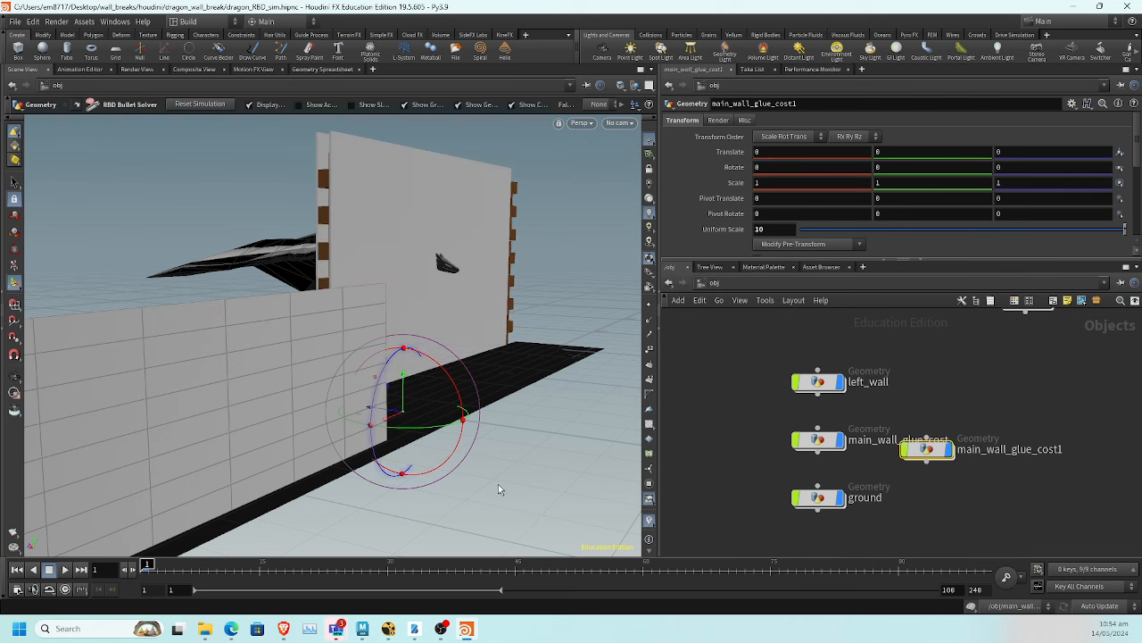
pyautogui.click(934, 451)
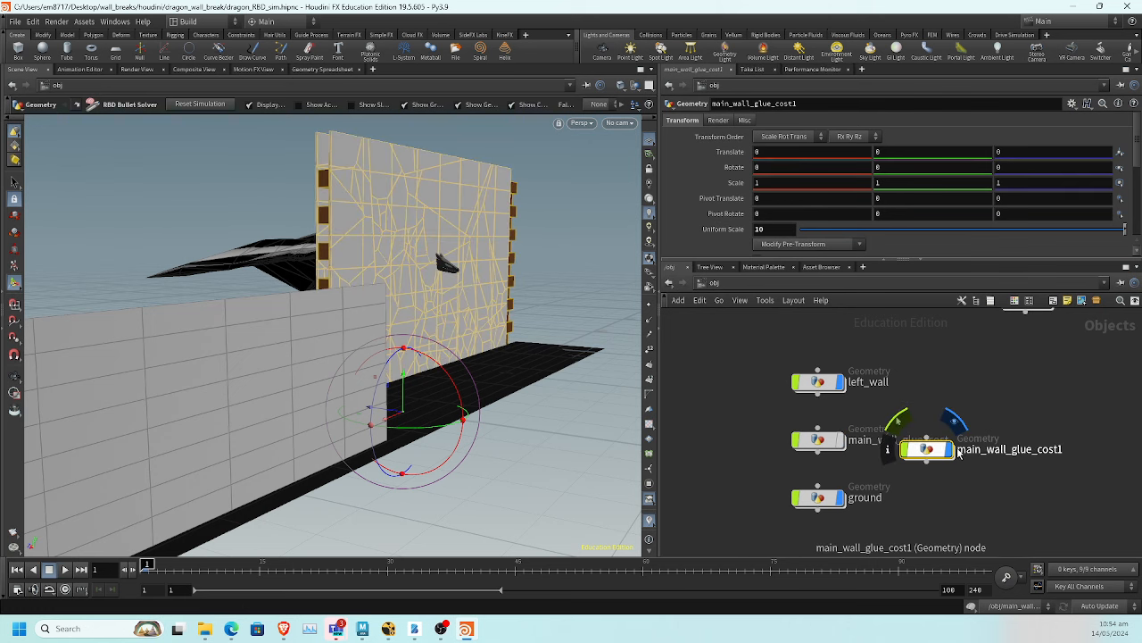
pyautogui.moveTo(933, 450); pyautogui.dragTo(672, 441)
pyautogui.moveTo(756, 428); pyautogui.dragTo(877, 424, button='middle')
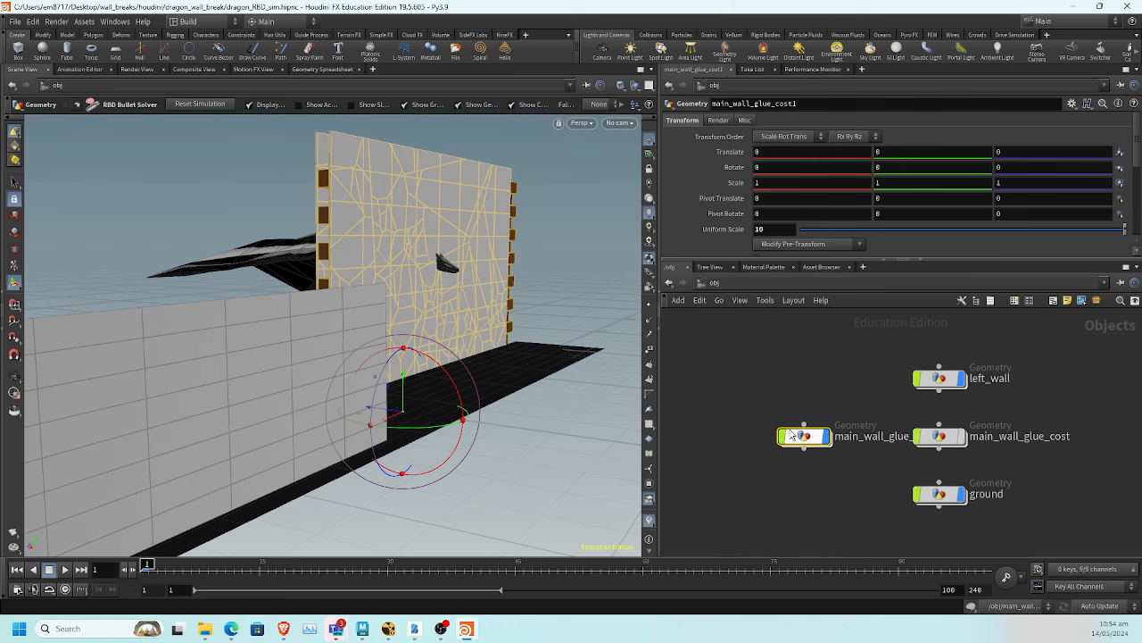
pyautogui.doubleClick(870, 436)
pyautogui.write('main_wall_hard_cost')
pyautogui.press('Return')
# Inside main_wall_hard_cost, enlarge the network view, move rbdpack1 lower and disconnect its constraint input from glue_plaster
pyautogui.doubleClick(804, 437)
pyautogui.hotkey('ctrl', 'b')
pyautogui.scroll(5, 406, 314)
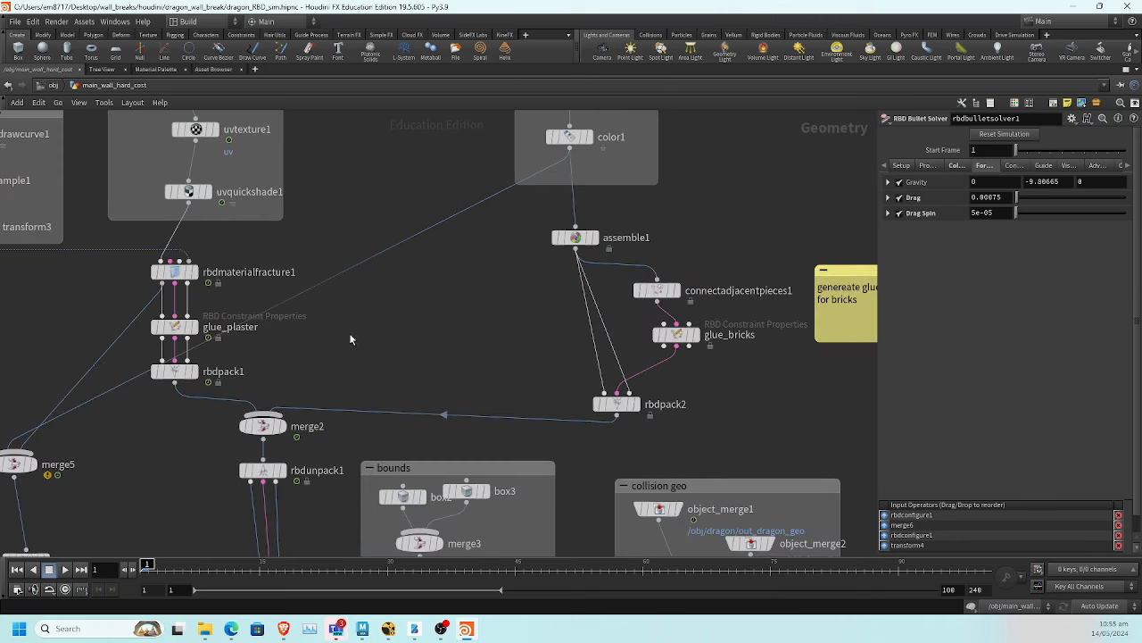
pyautogui.moveTo(351, 339); pyautogui.dragTo(384, 335, button='middle')
pyautogui.moveTo(214, 366); pyautogui.dragTo(214, 390)
pyautogui.click(214, 359)
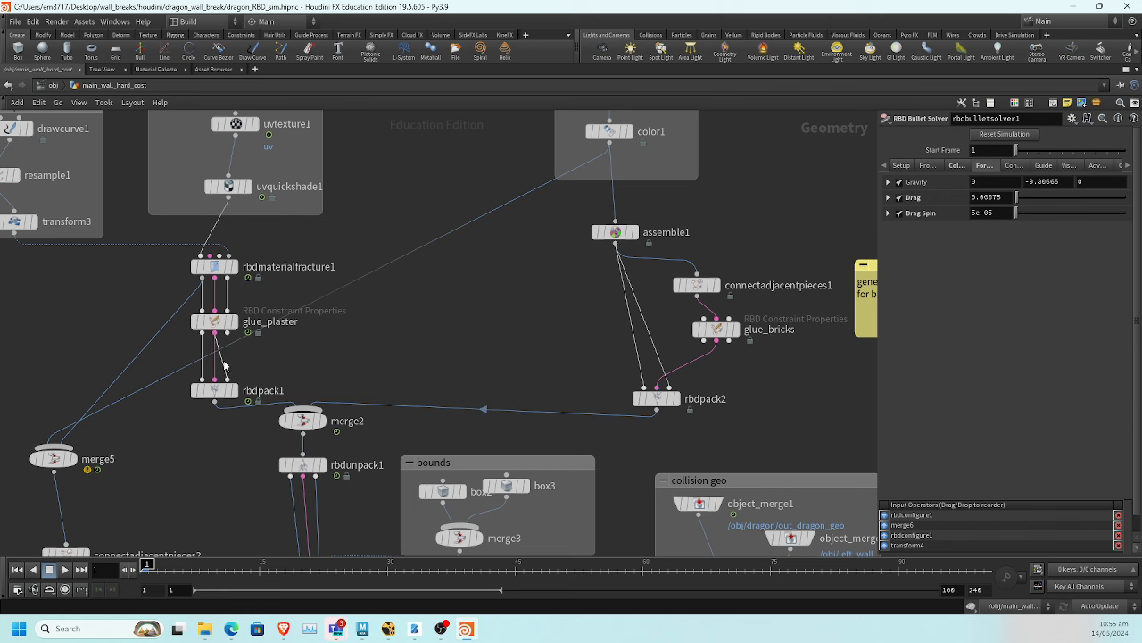
pyautogui.click(226, 333)
pyautogui.click(226, 380)
pyautogui.press('y')
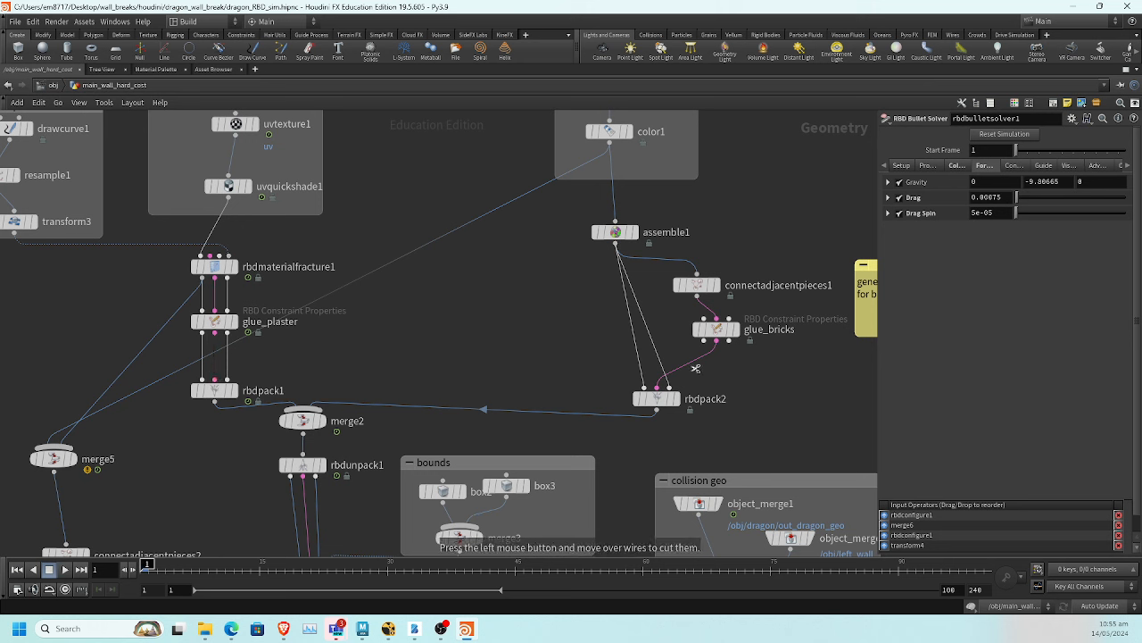
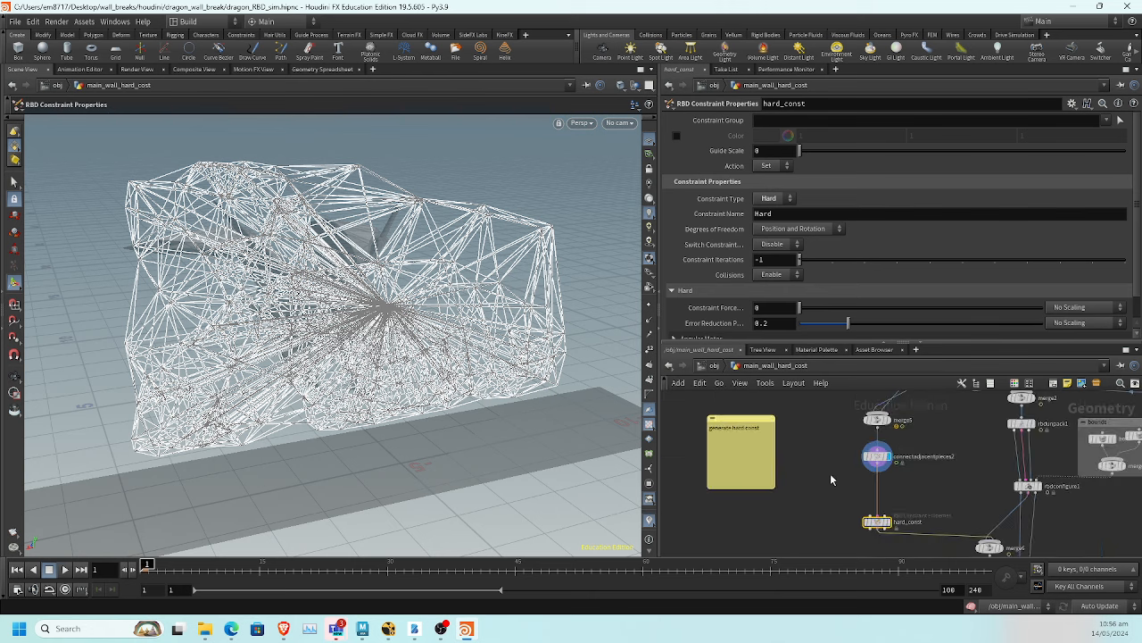
# Examine the break thresholds for the Soft and Hard constraints in the settings of rbdbulletsolver1
pyautogui.moveTo(831, 474); pyautogui.dragTo(773, 467, button='middle')
pyautogui.scroll(2, 780, 466)
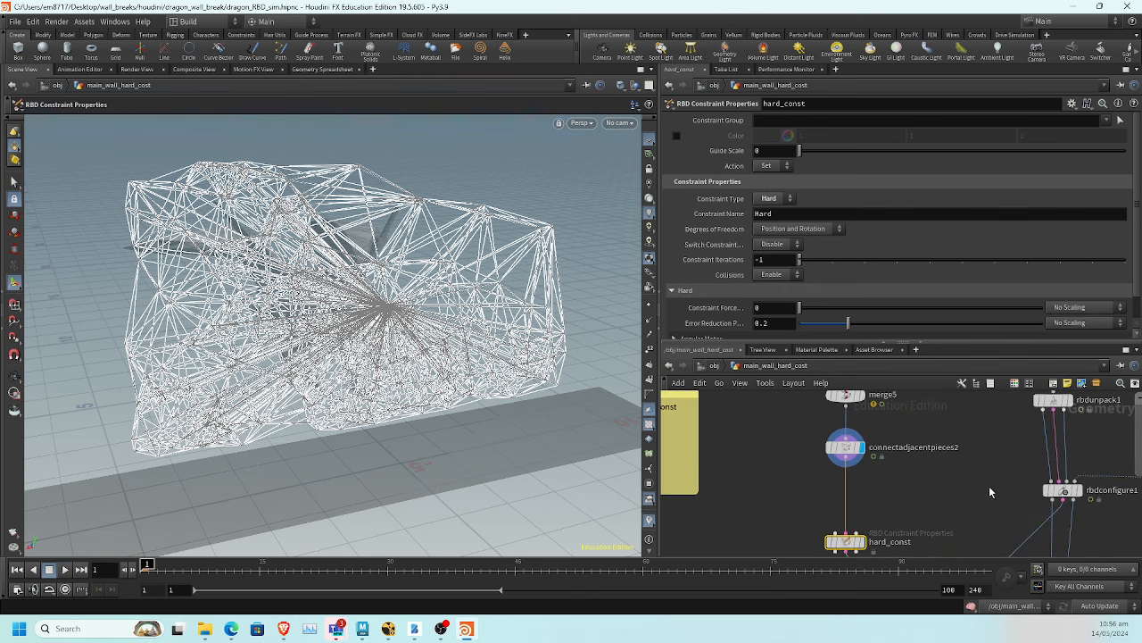
pyautogui.moveTo(990, 487); pyautogui.dragTo(902, 357, button='middle')
pyautogui.click(983, 498)
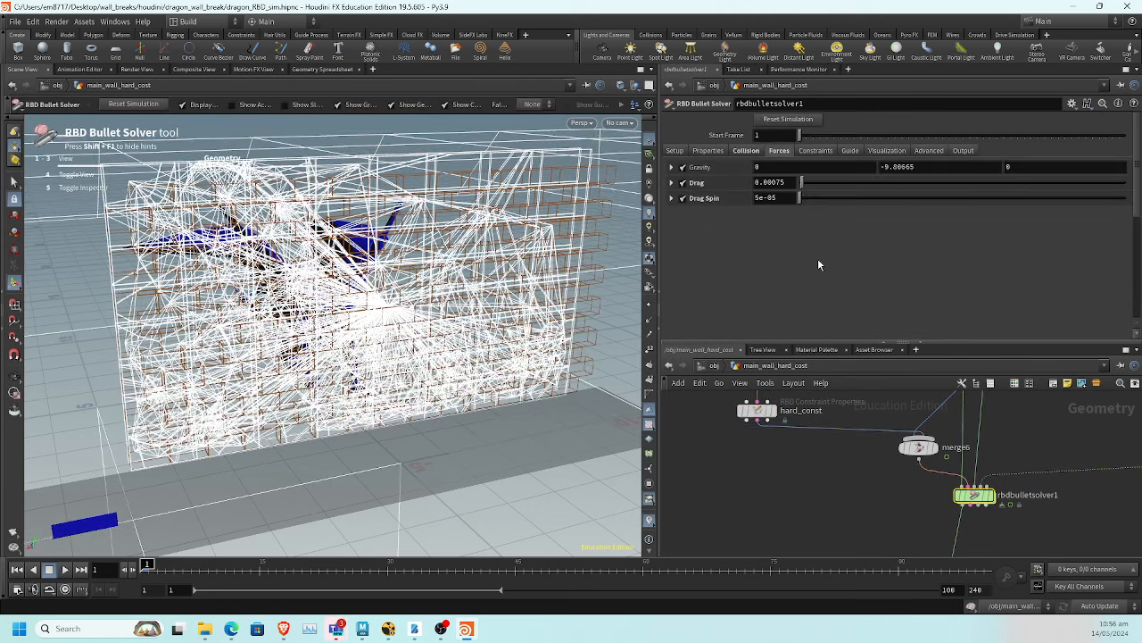
pyautogui.click(816, 151)
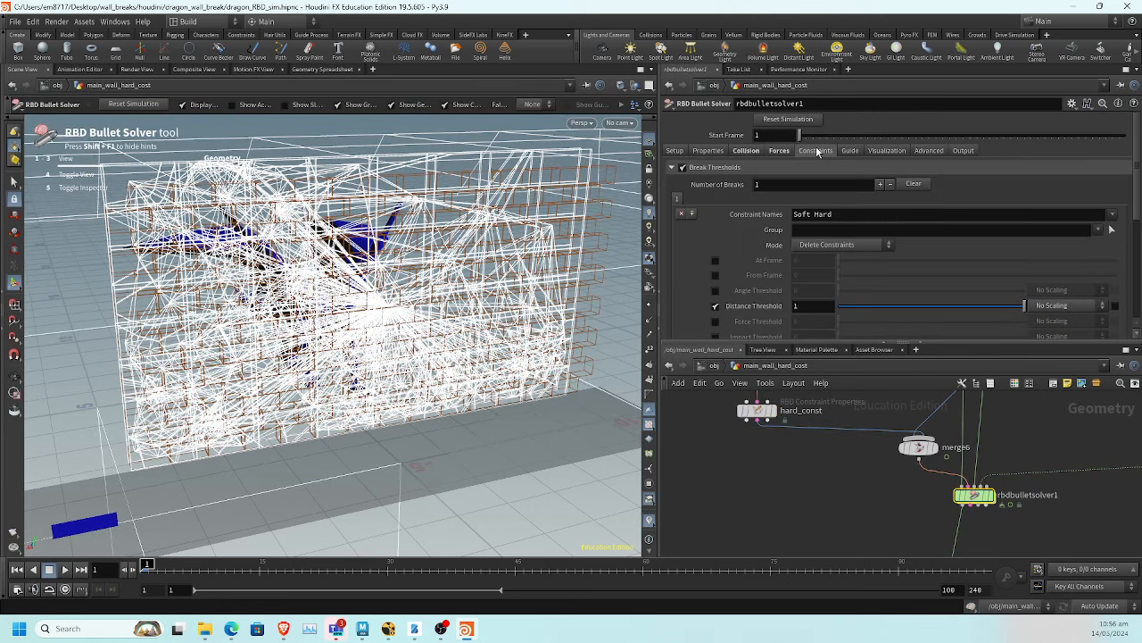
pyautogui.scroll(-3, 742, 234)
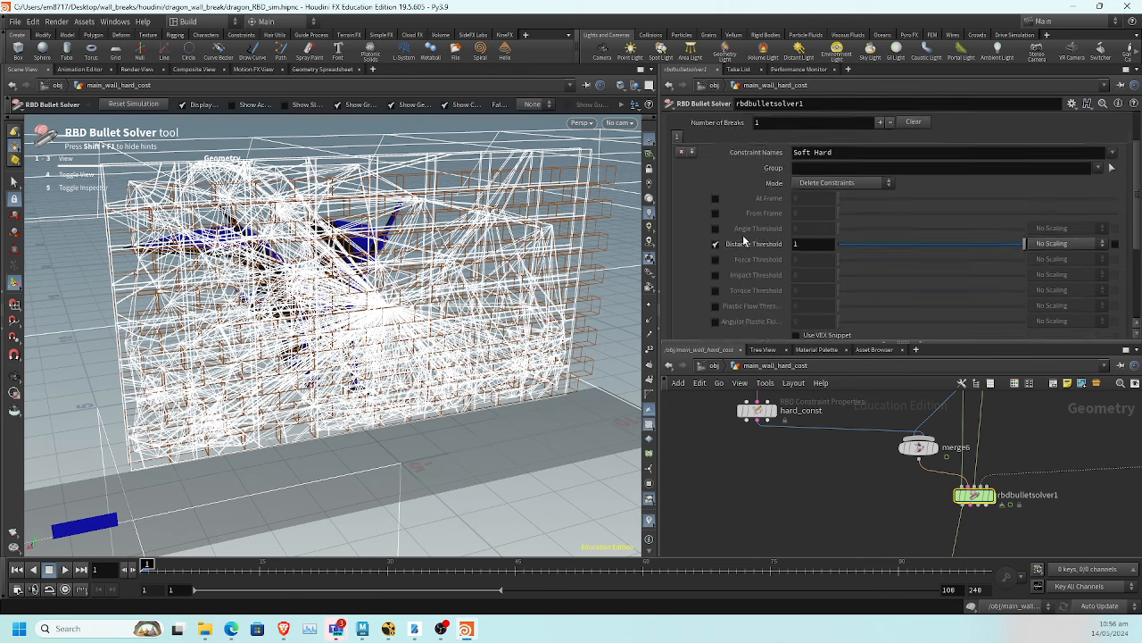
pyautogui.scroll(-2, 744, 239)
pyautogui.scroll(5, 744, 241)
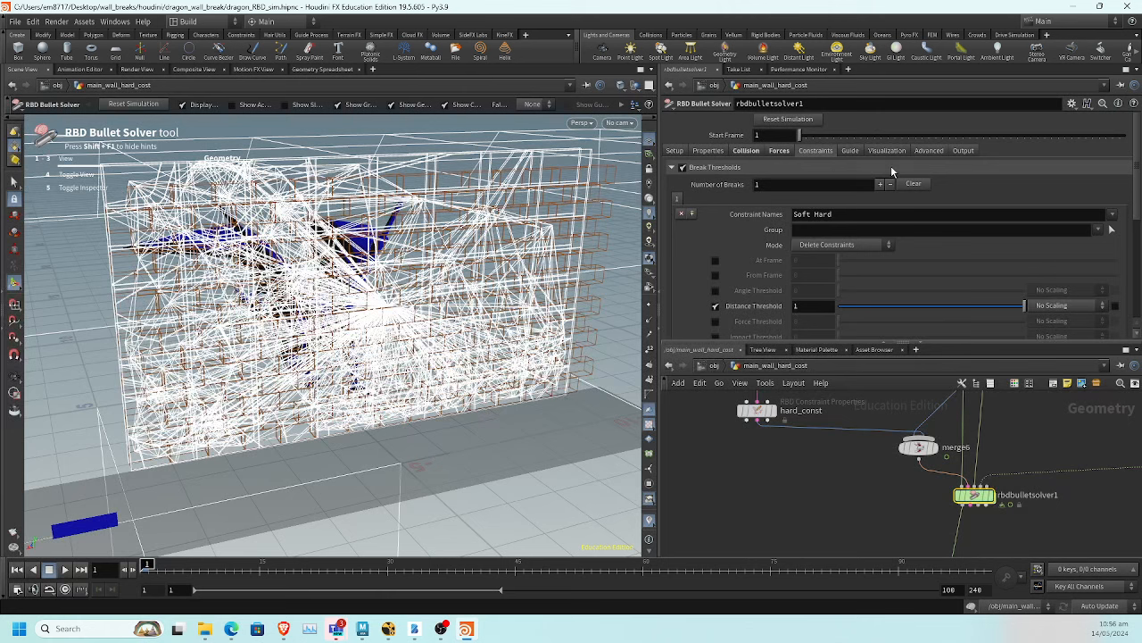
# Expand the Hard constraint parameters in the advanced settings of rbdbulletsolver1
pyautogui.click(928, 151)
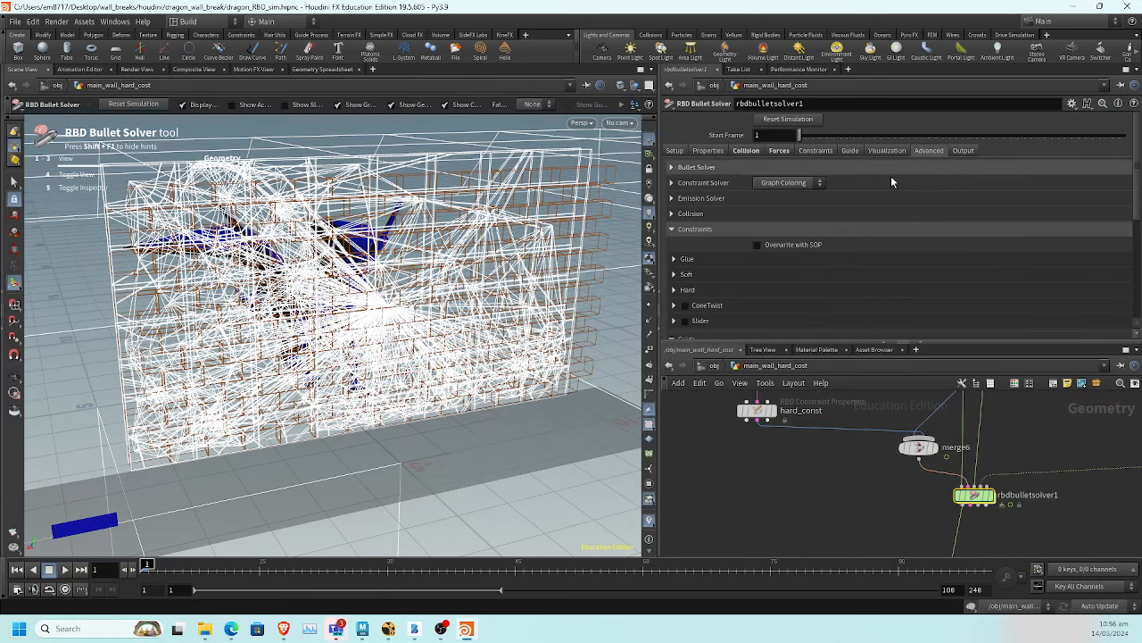
pyautogui.scroll(-2, 758, 245)
pyautogui.click(675, 228)
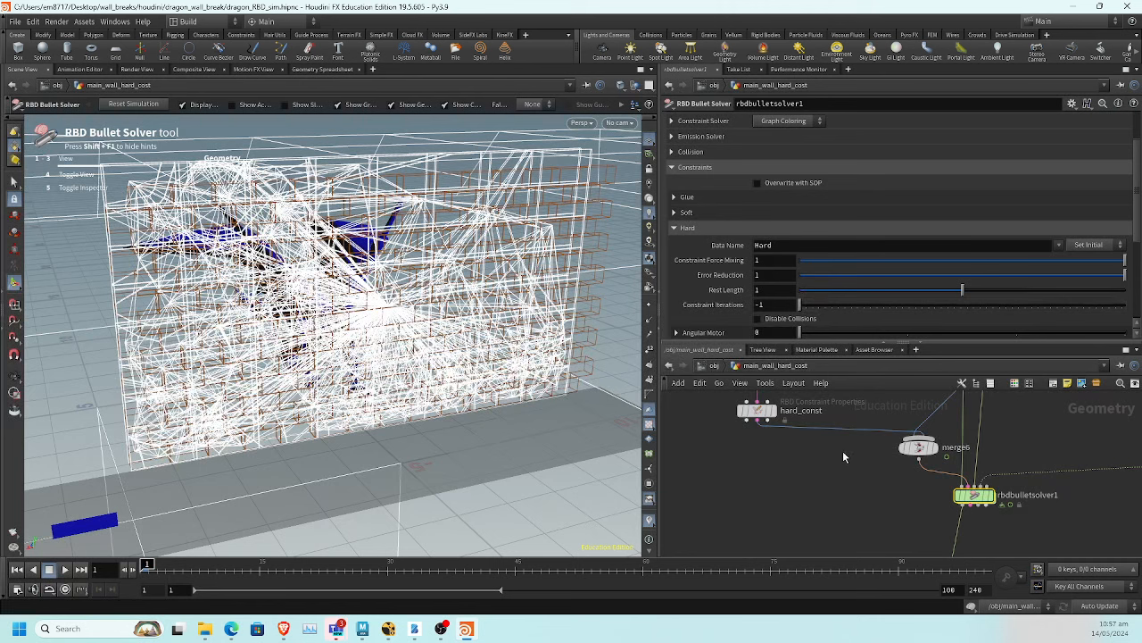
# Display connectadjacentpieces2 and examine the constraint lines it generates across the wall
pyautogui.moveTo(843, 454); pyautogui.dragTo(794, 518, button='middle')
pyautogui.moveTo(794, 428); pyautogui.dragTo(820, 515, button='middle')
pyautogui.click(740, 466)
pyautogui.keyDown('alt'); pyautogui.moveTo(556, 402); pyautogui.dragTo(535, 339); pyautogui.keyUp('alt')
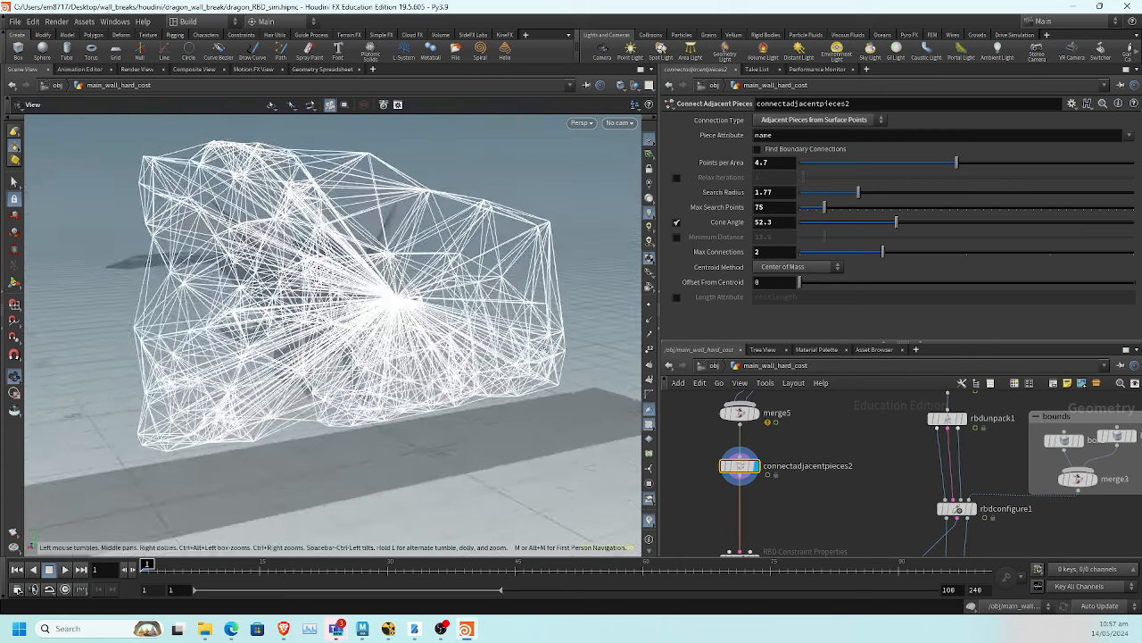
pyautogui.moveTo(792, 512); pyautogui.dragTo(818, 483, button='middle')
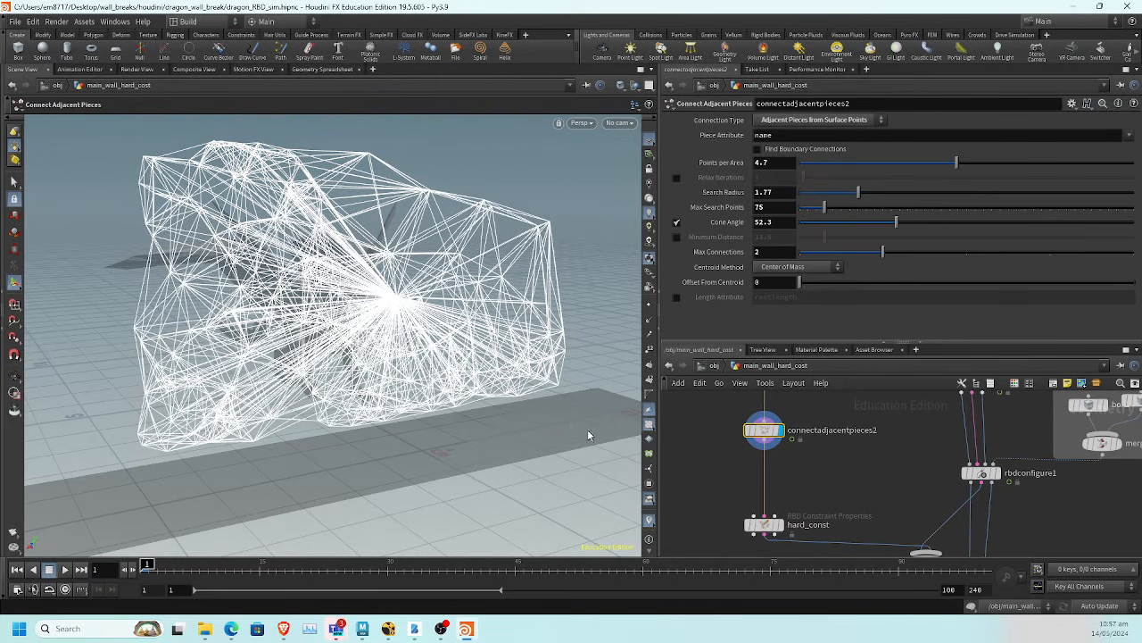
pyautogui.keyDown('alt'); pyautogui.moveTo(482, 401); pyautogui.dragTo(472, 377); pyautogui.keyUp('alt')
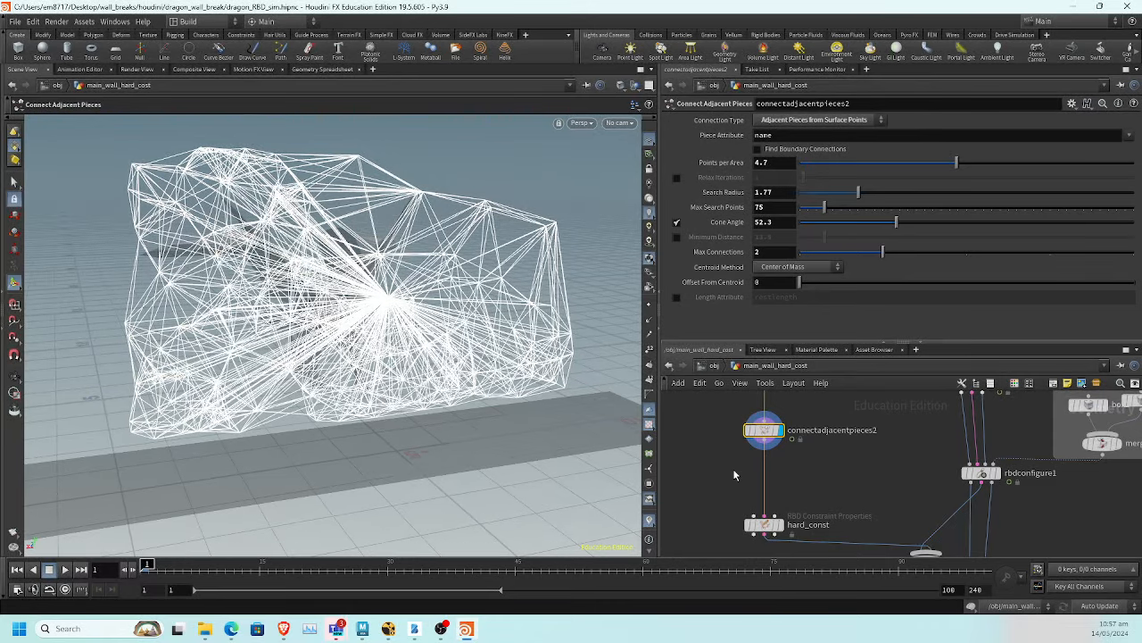
# Insert a Facet node between connectadjacentpieces2 and hard_const and enable Unique Points
pyautogui.press('Tab')
pyautogui.write('tacet')
pyautogui.press('Return')
pyautogui.click(764, 469)
pyautogui.click(757, 174)
# Insert a Primitive Properties node between facet1 and hard_const, enable Do Transformation and undo the accidental handle change
pyautogui.press('Tab')
pyautogui.write('prim')
pyautogui.click(862, 83)
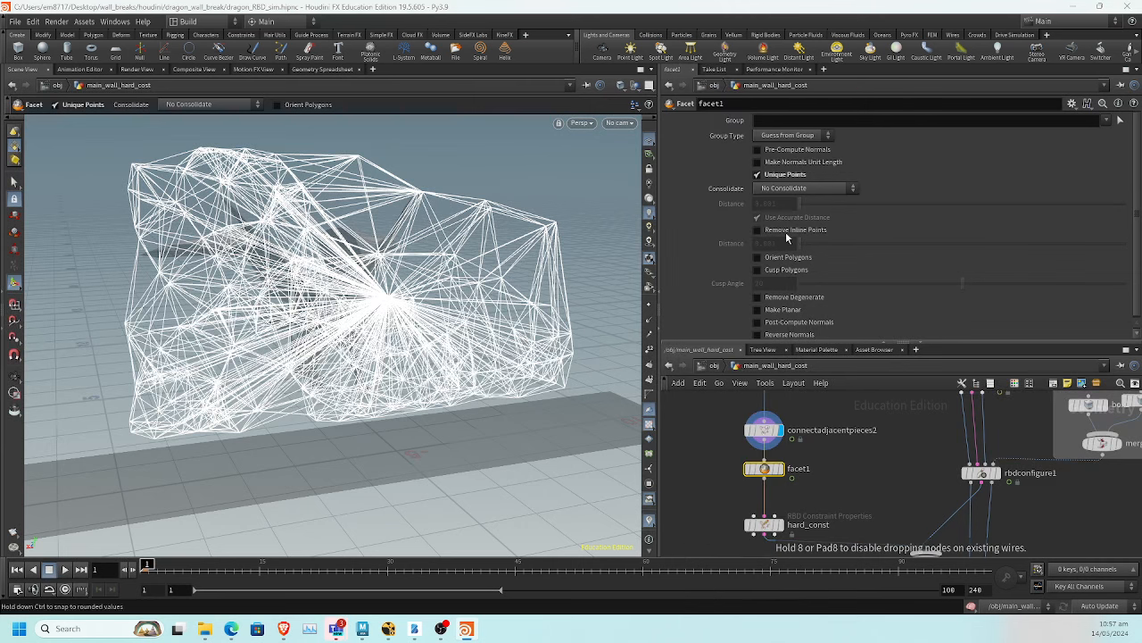
pyautogui.click(768, 502)
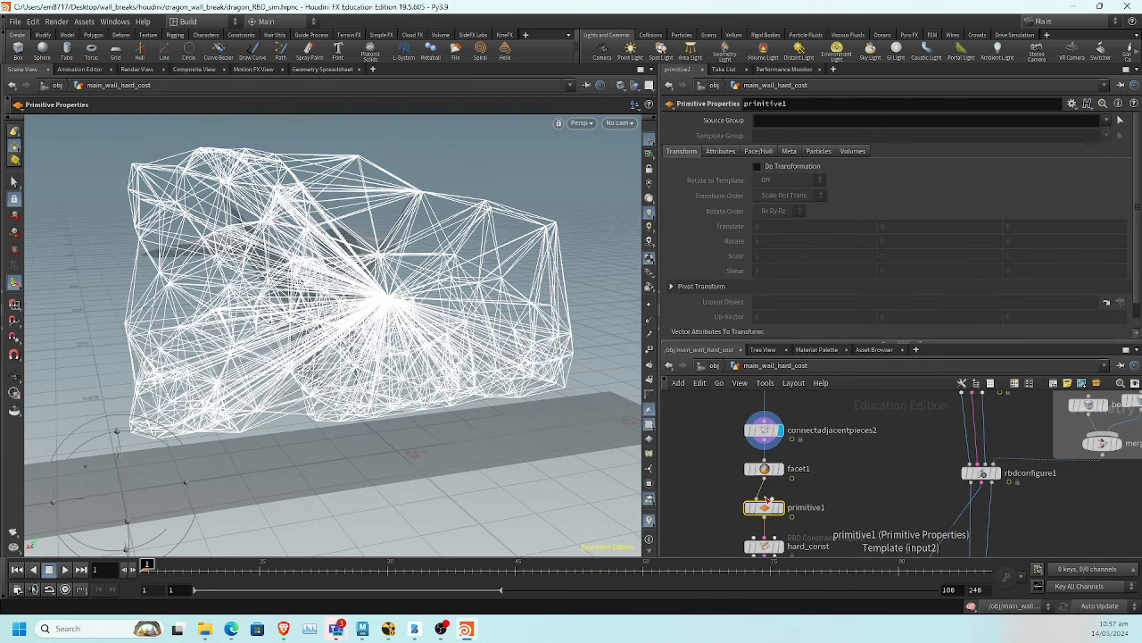
pyautogui.click(757, 166)
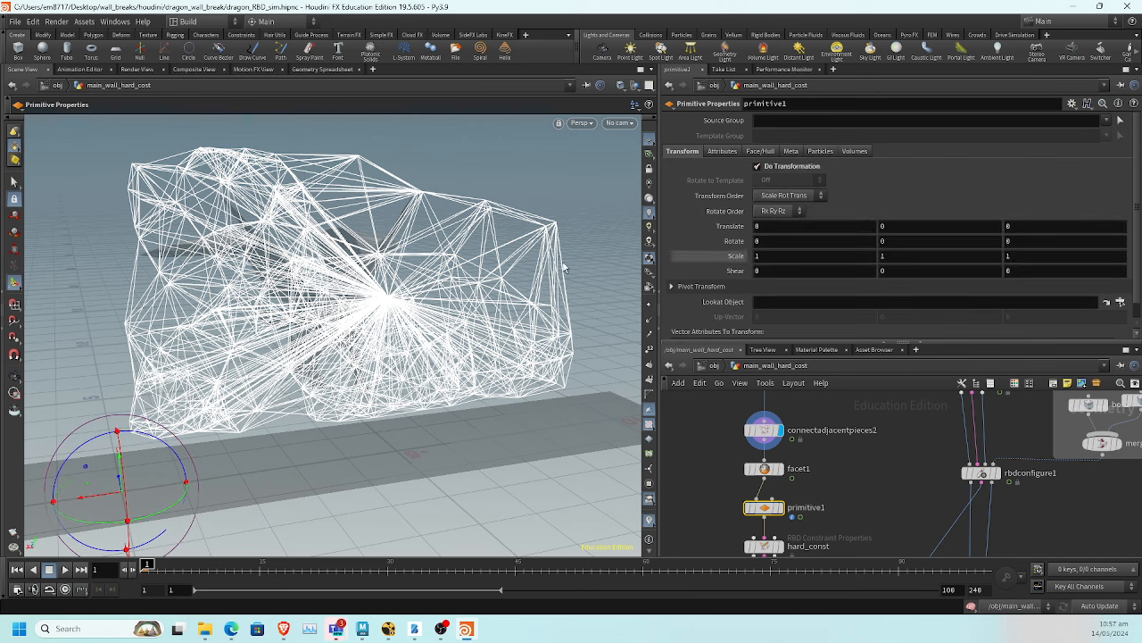
pyautogui.moveTo(565, 265); pyautogui.dragTo(562, 263, button='middle')
pyautogui.hotkey('ctrl', 'z')
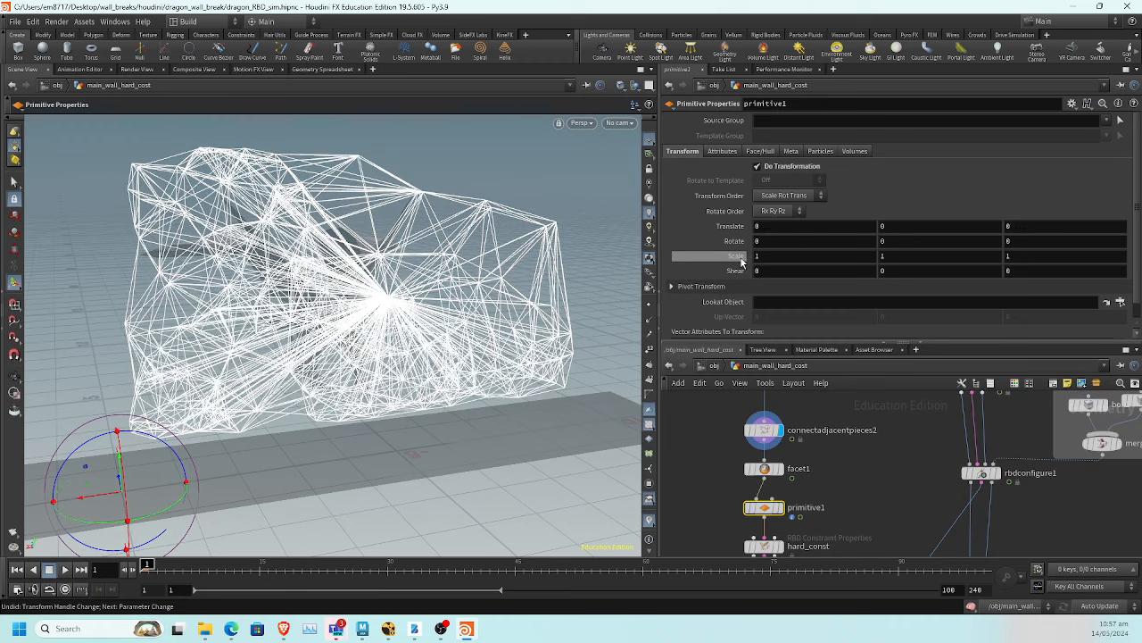
# Scale the constraint primitives uniformly to 1.08 in primitive1, then display that node with point markers shown
pyautogui.moveTo(732, 256); pyautogui.dragTo(786, 272, button='middle')
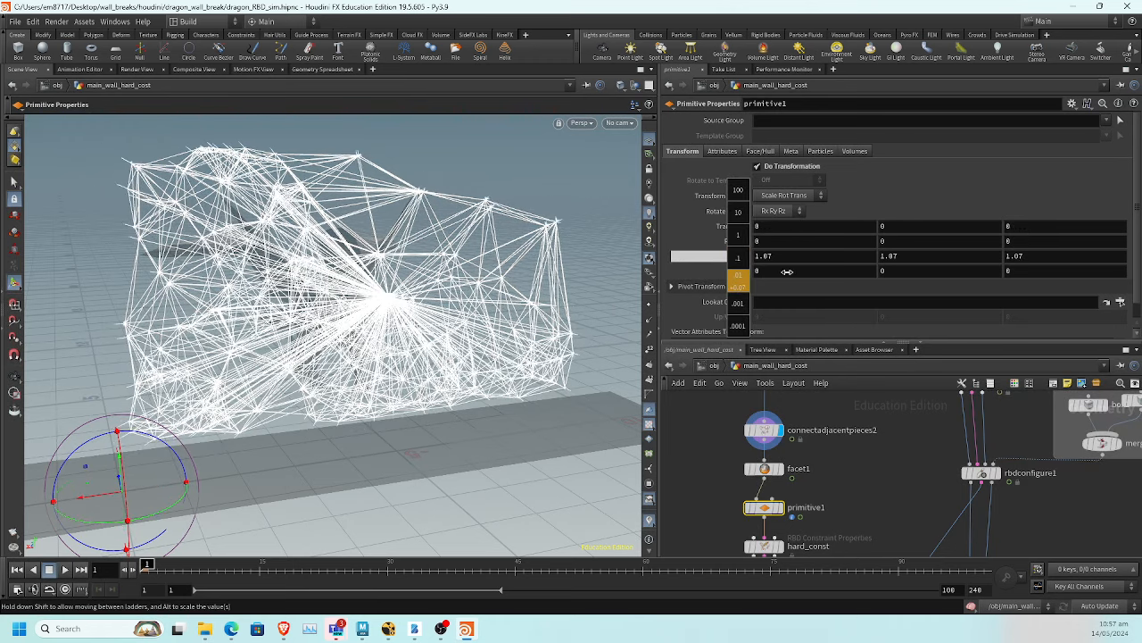
pyautogui.click(778, 507)
pyautogui.click(649, 305)
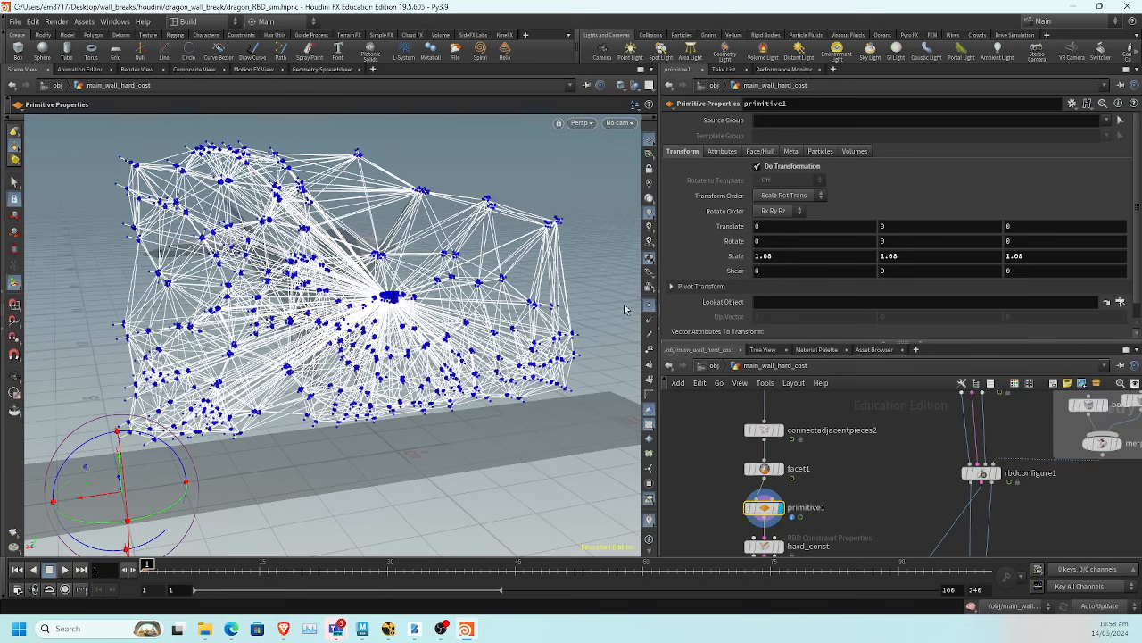
pyautogui.keyDown('alt'); pyautogui.moveTo(548, 312); pyautogui.dragTo(563, 294); pyautogui.keyUp('alt')
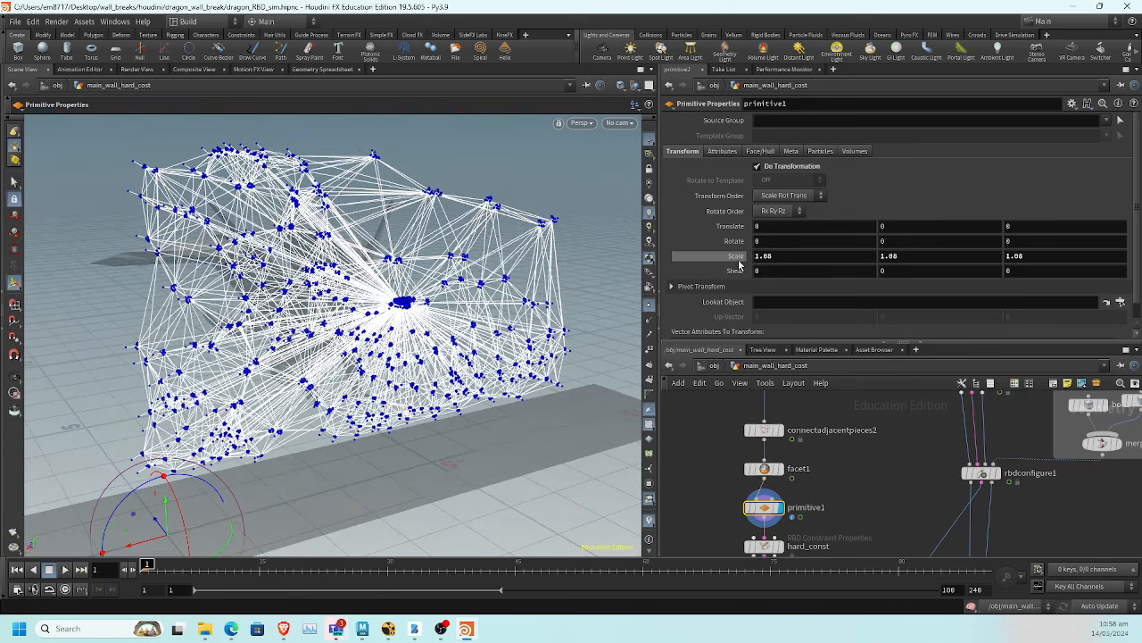
# Set the scale of primitive1 to 0 on all three axes and show the resulting points in the viewport
pyautogui.moveTo(732, 257)
pyautogui.mouseDown(button='middle')
pyautogui.moveTo(679, 259)
pyautogui.moveTo(737, 257)
pyautogui.mouseUp(button='middle')
pyautogui.click(651, 307)
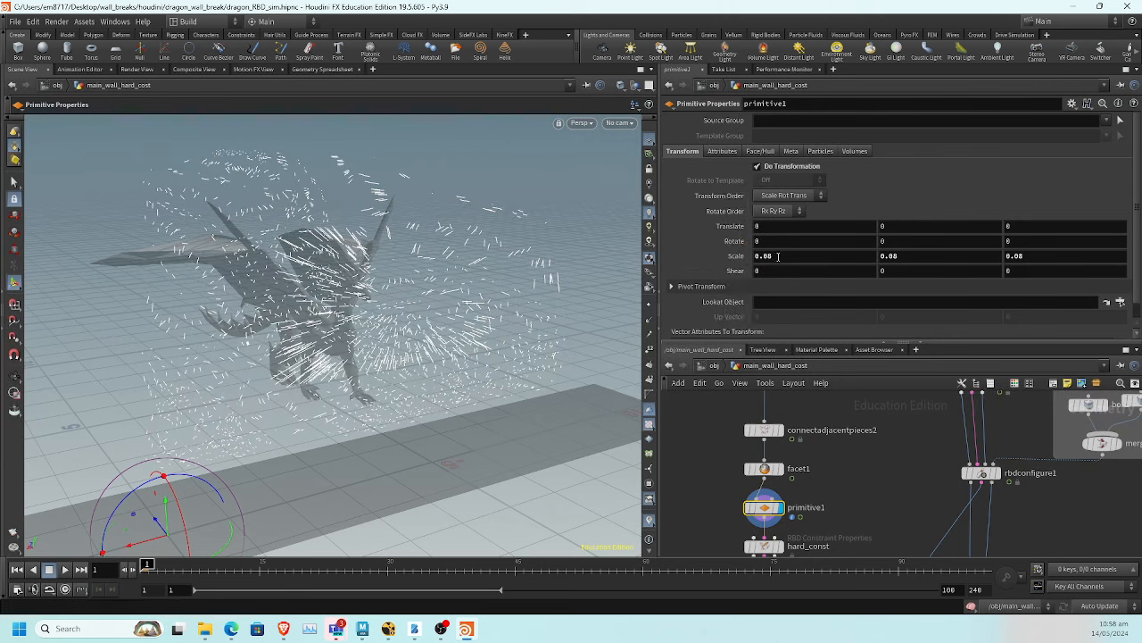
pyautogui.moveTo(781, 256); pyautogui.dragTo(703, 260)
pyautogui.write('0')
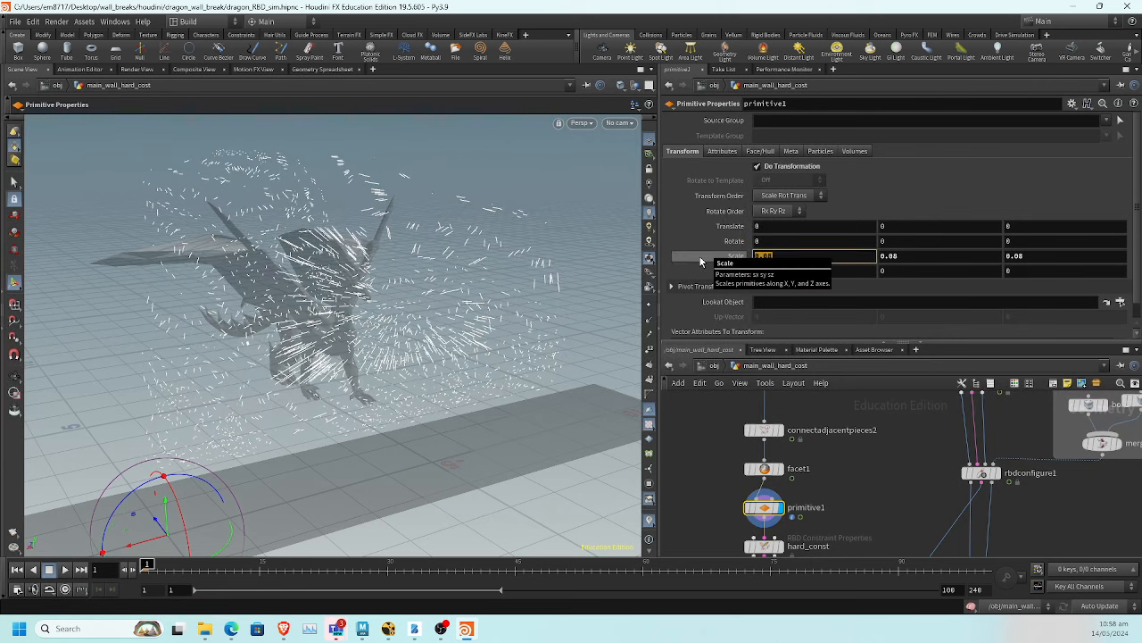
pyautogui.press('Tab')
pyautogui.write('0')
pyautogui.press('Tab')
pyautogui.write('0')
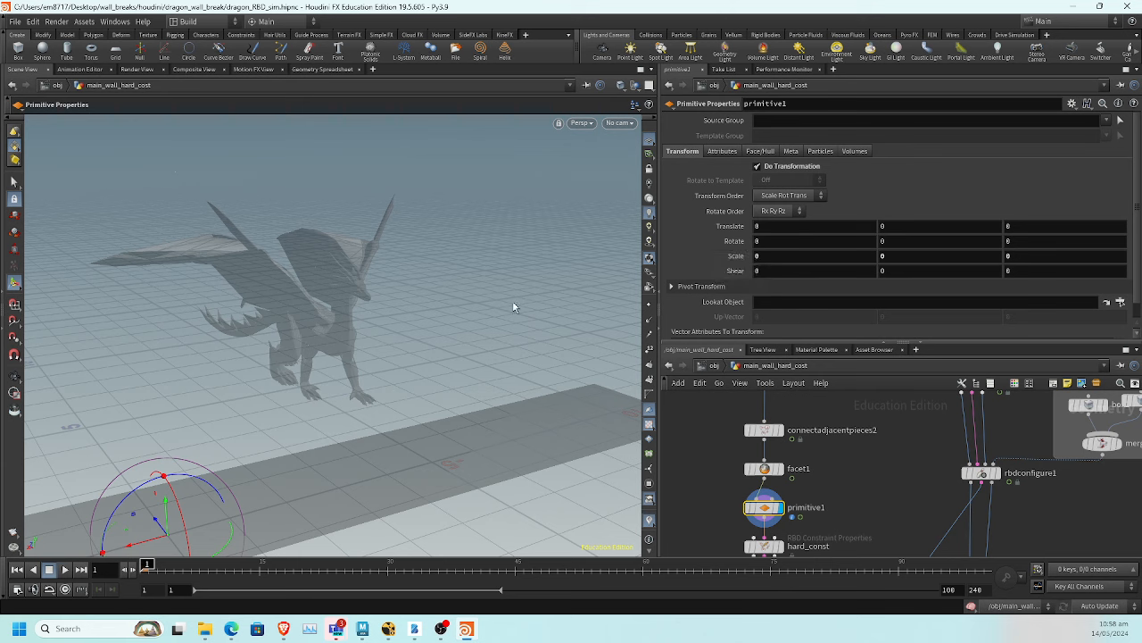
pyautogui.click(649, 304)
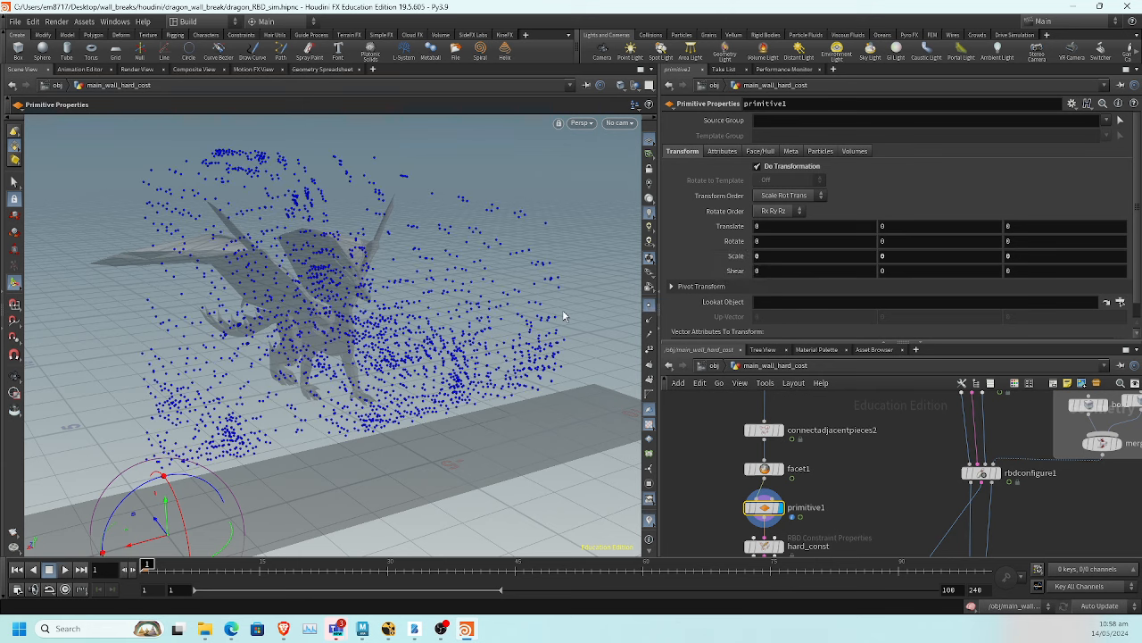
pyautogui.keyDown('alt'); pyautogui.moveTo(446, 357); pyautogui.dragTo(428, 312); pyautogui.keyUp('alt')
# Open the Hard settings of hard_const and enlarge the parameter area to show all of its constraint properties
pyautogui.moveTo(857, 500); pyautogui.dragTo(855, 456, button='middle')
pyautogui.click(762, 502)
pyautogui.scroll(-3, 893, 250)
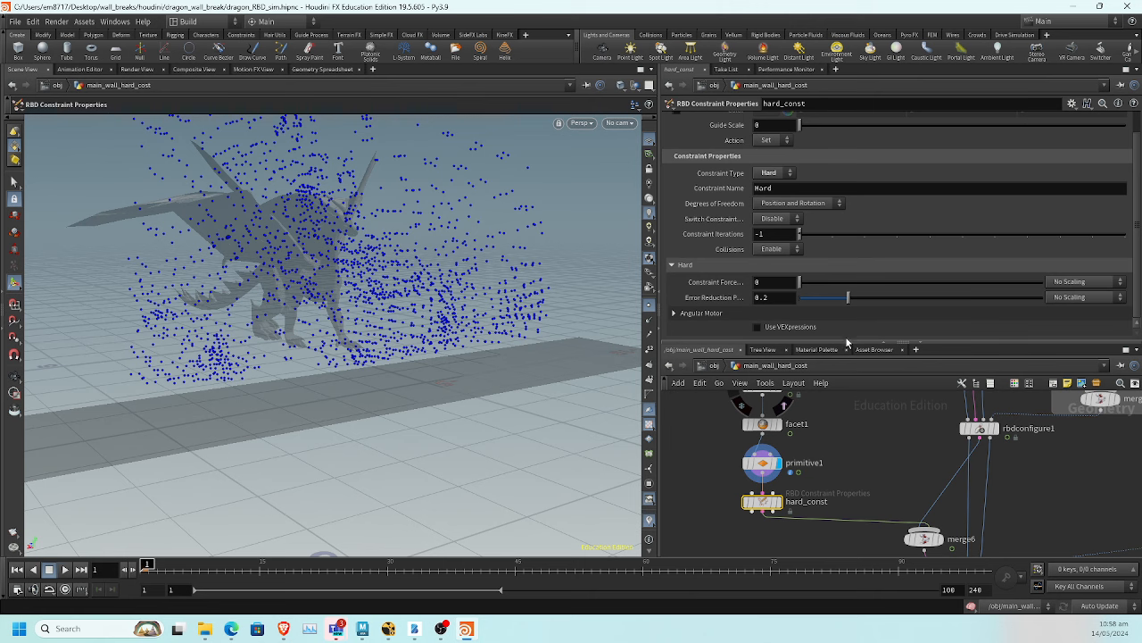
pyautogui.moveTo(848, 341); pyautogui.dragTo(841, 398)
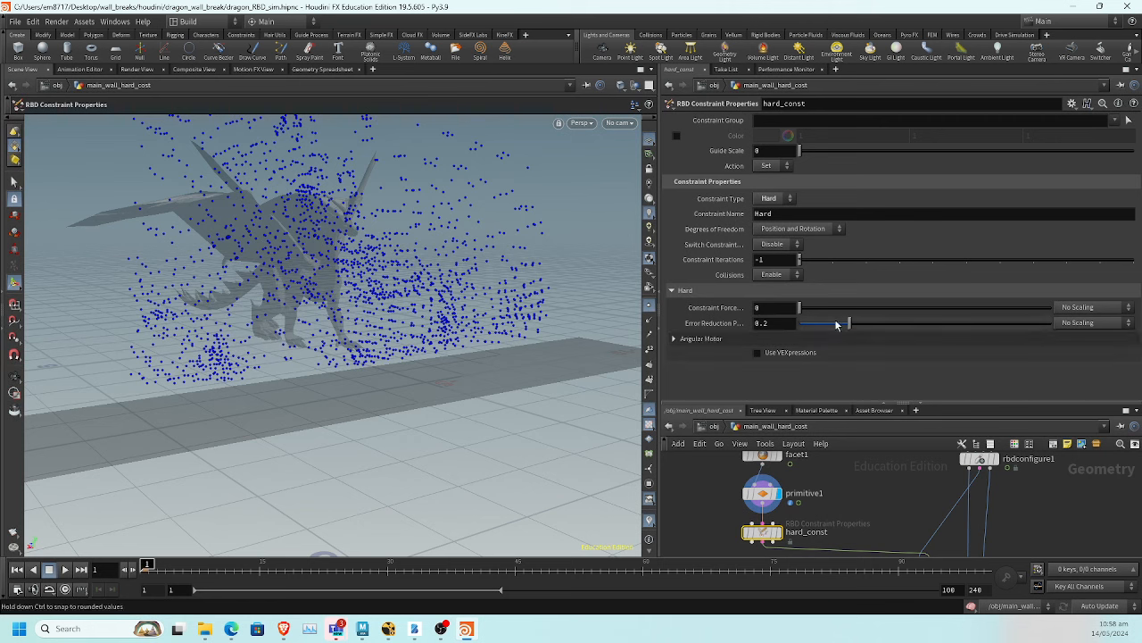
# Wire the constraint output of hard_const directly into the constraint input of rbdbulletsolver1, replacing the merge6 connection
pyautogui.moveTo(910, 532); pyautogui.dragTo(819, 499, button='middle')
pyautogui.scroll(-2, 838, 526)
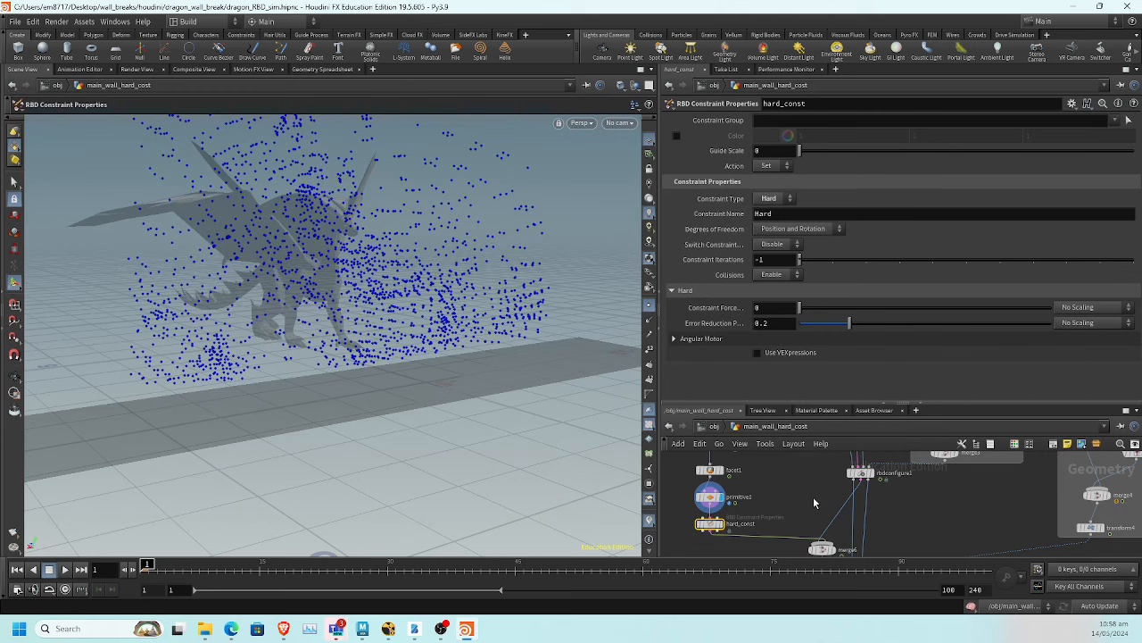
pyautogui.scroll(-1, 812, 501)
pyautogui.moveTo(787, 536); pyautogui.dragTo(787, 504, button='middle')
pyautogui.scroll(2, 787, 509)
pyautogui.click(704, 488)
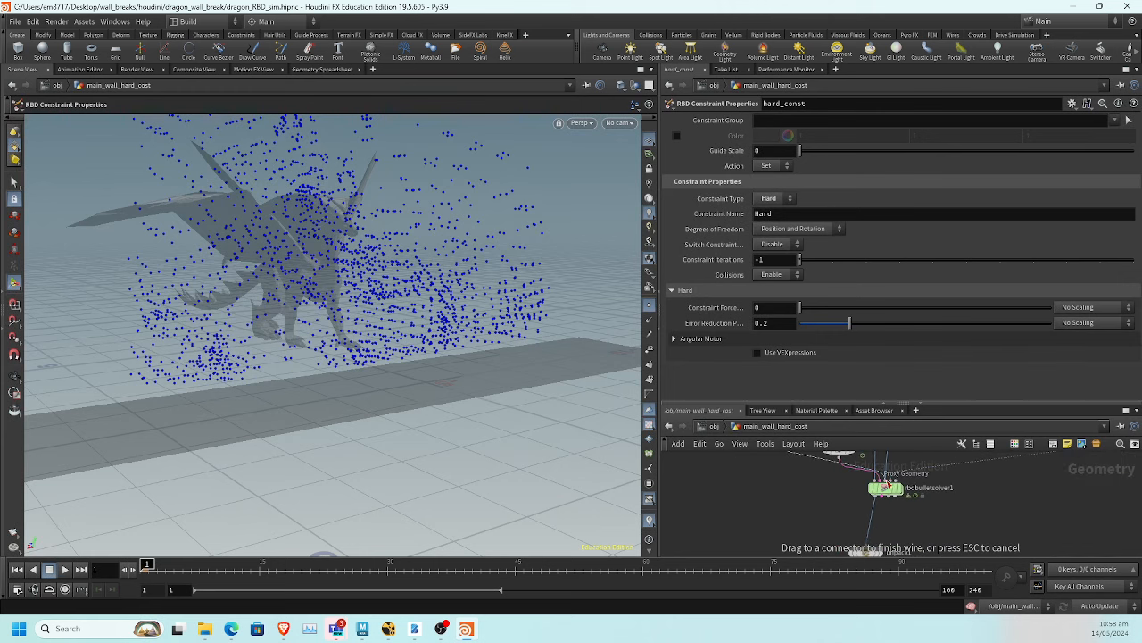
pyautogui.click(883, 482)
# Display rbdbulletsolver1 and compare its Hard constraint settings with the properties of hard_const
pyautogui.moveTo(806, 484); pyautogui.dragTo(781, 503, button='middle')
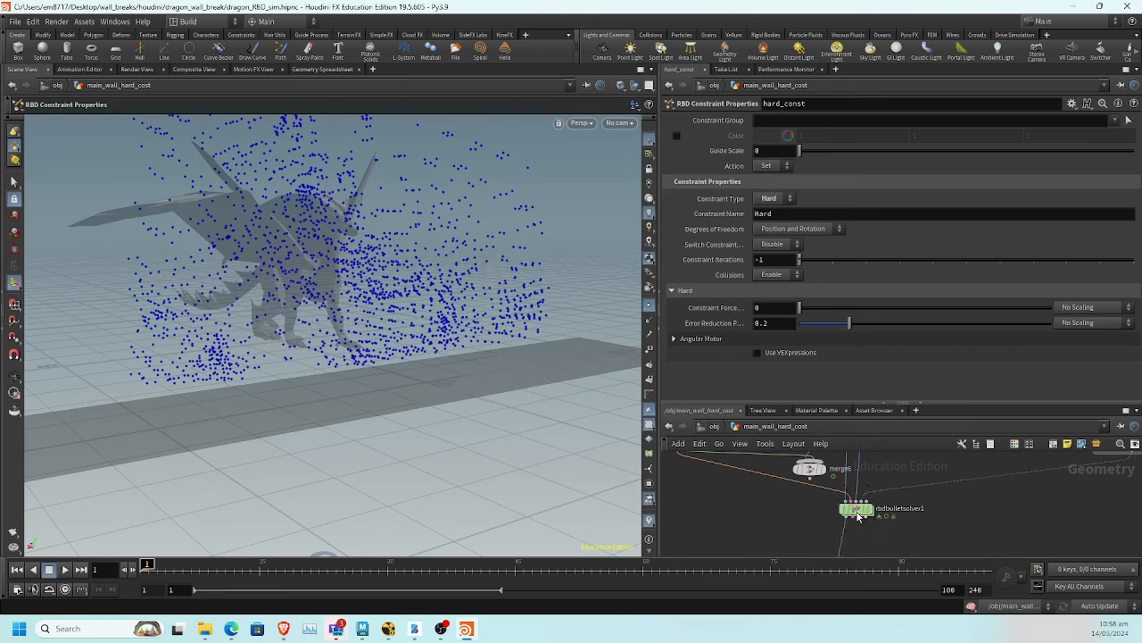
pyautogui.click(855, 509)
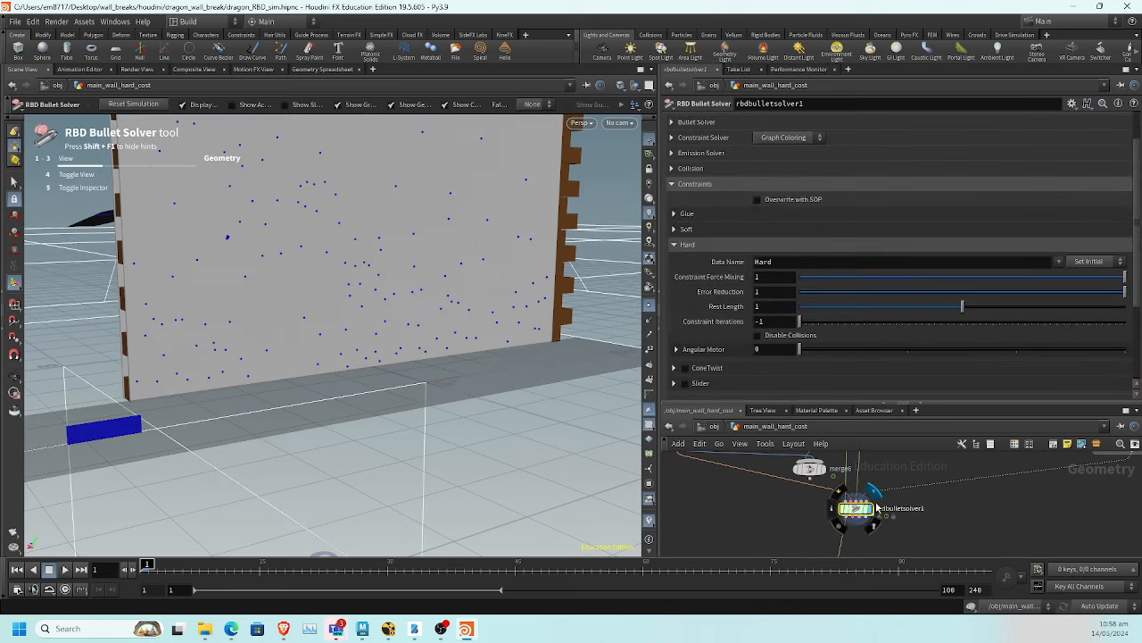
pyautogui.scroll(2, 856, 268)
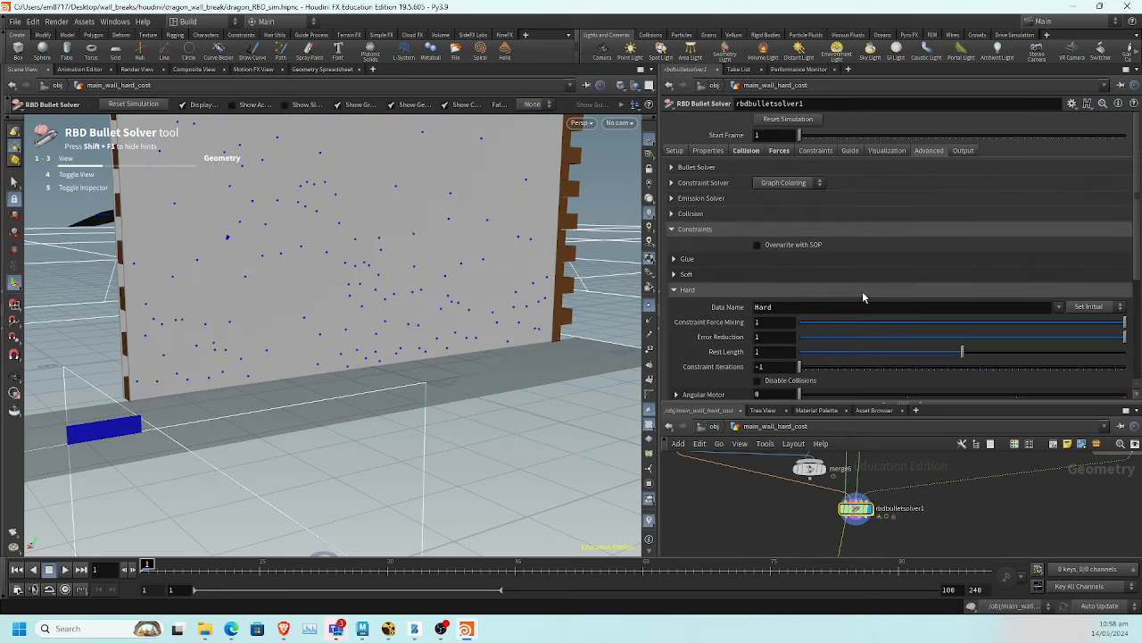
pyautogui.scroll(-2, 877, 305)
pyautogui.moveTo(767, 494); pyautogui.dragTo(829, 539, button='middle')
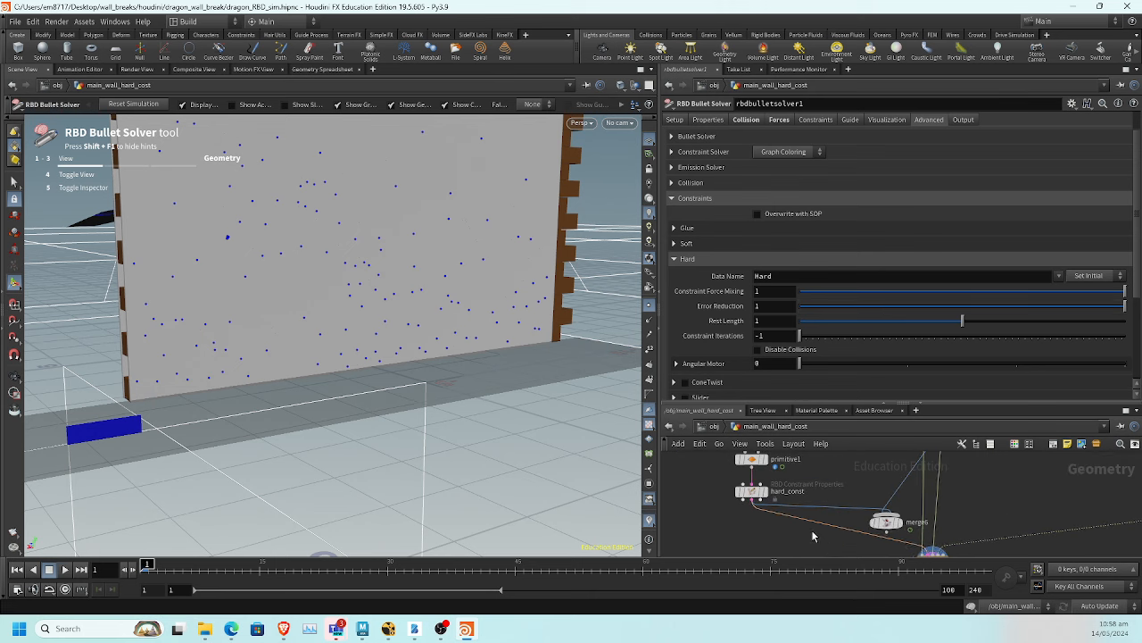
pyautogui.click(749, 492)
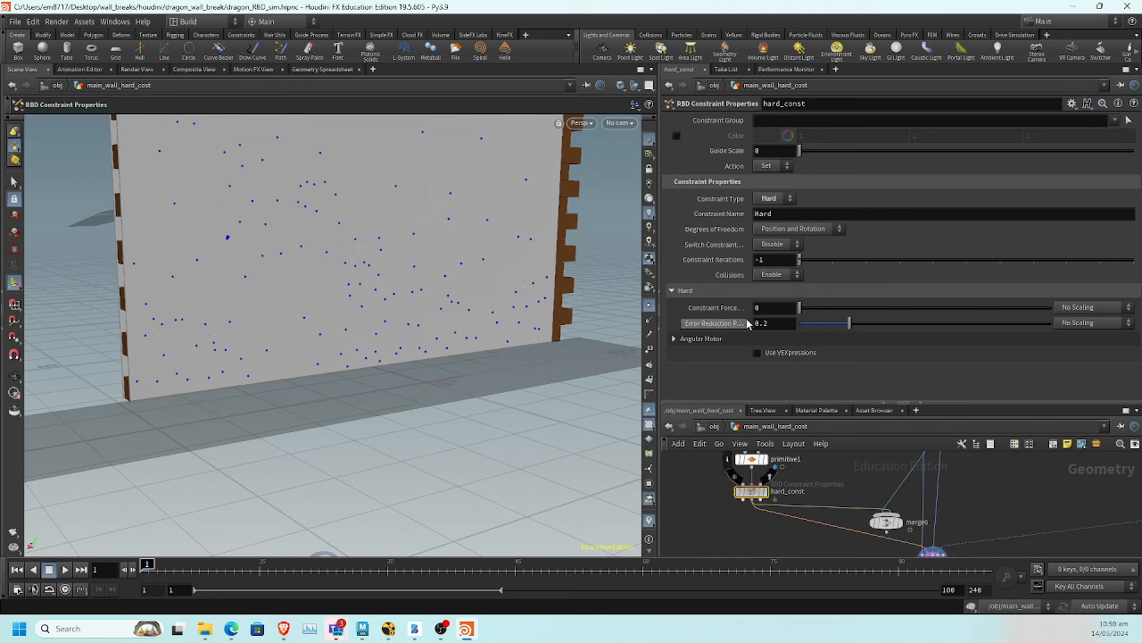
# Inspect the constraint settings of rbdmaterialfracture1 further up the network
pyautogui.moveTo(861, 473); pyautogui.dragTo(813, 535, button='middle')
pyautogui.moveTo(824, 495)
pyautogui.mouseDown(button='middle')
pyautogui.moveTo(828, 551)
pyautogui.moveTo(798, 556)
pyautogui.mouseUp(button='middle')
pyautogui.moveTo(875, 492)
pyautogui.mouseDown(button='middle')
pyautogui.moveTo(839, 538)
pyautogui.moveTo(857, 556)
pyautogui.mouseUp(button='middle')
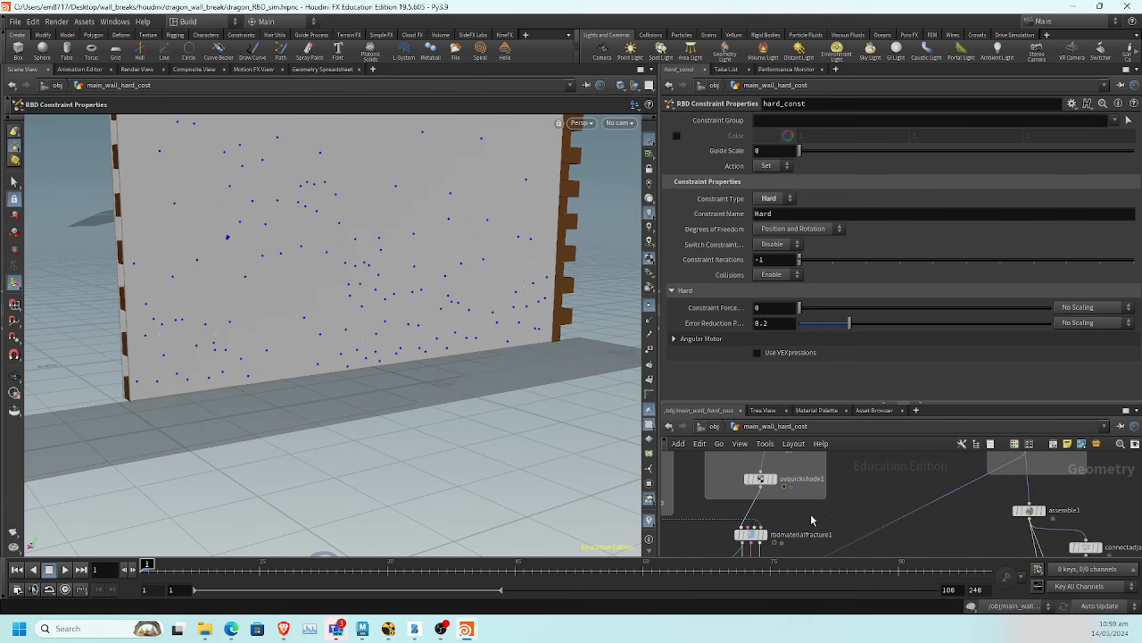
pyautogui.click(750, 534)
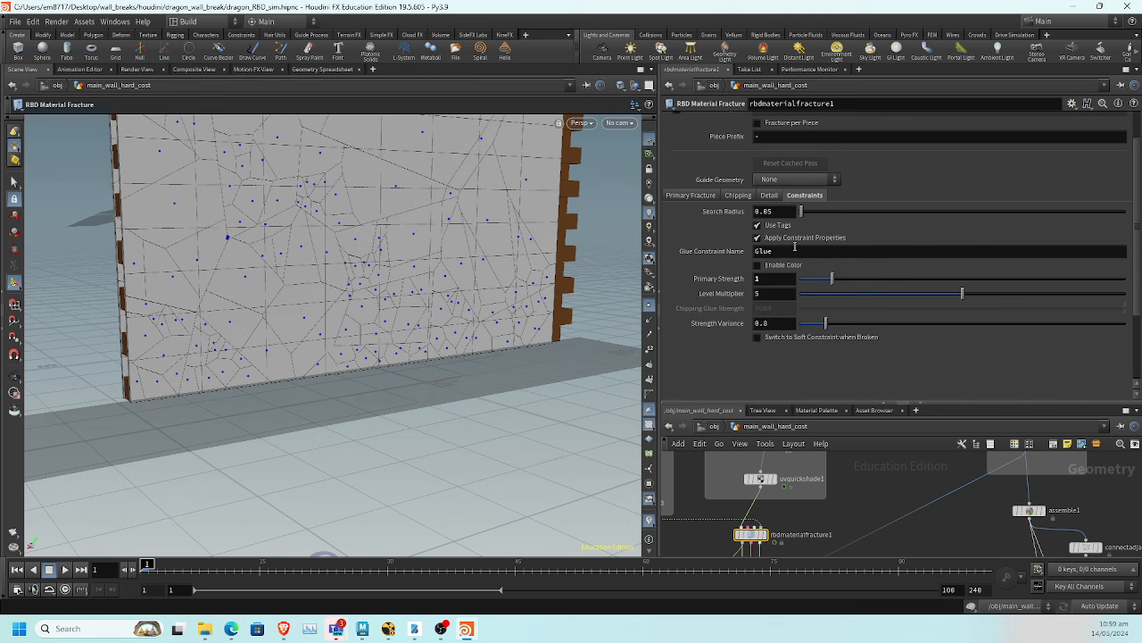
# Select and display rbdbulletsolver1, view the wall from the side and play the hard-constraint simulation
pyautogui.moveTo(848, 526); pyautogui.dragTo(848, 464, button='middle')
pyautogui.click(822, 479)
pyautogui.click(839, 480)
pyautogui.keyDown('alt'); pyautogui.moveTo(401, 312); pyautogui.dragTo(295, 312); pyautogui.keyUp('alt')
pyautogui.click(64, 569)
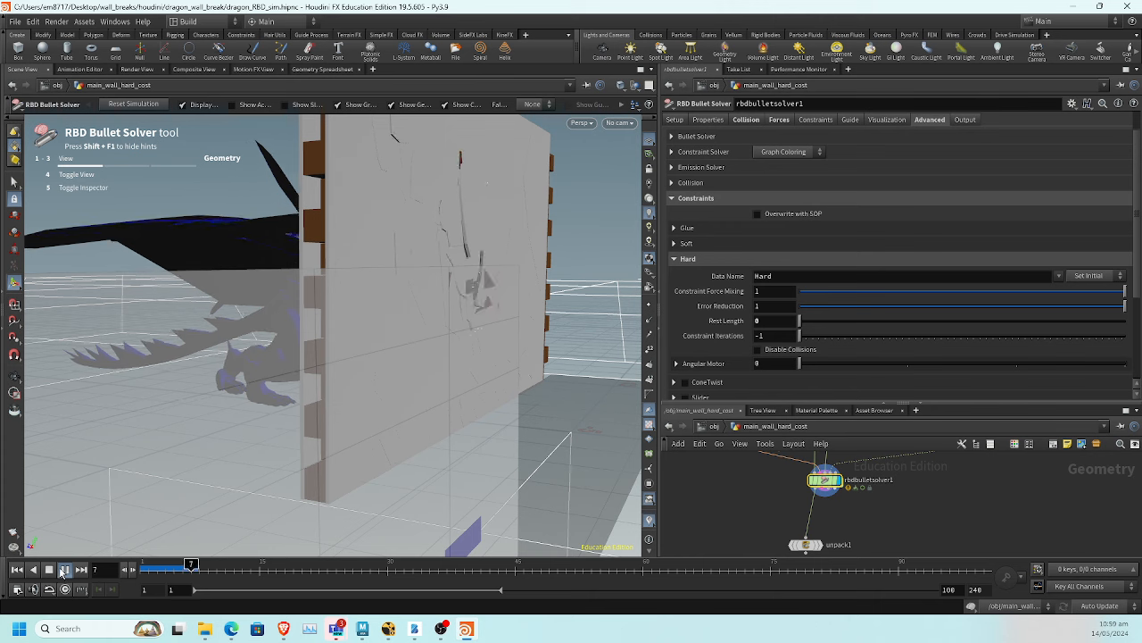
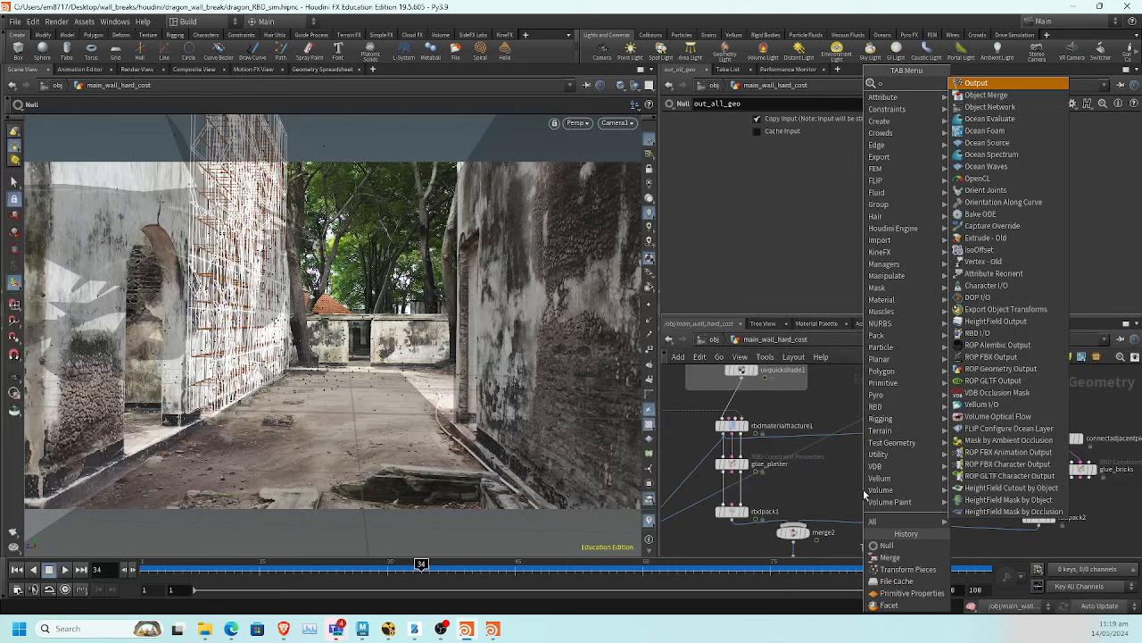
# Add an Object Merge node just below out_all_geo
pyautogui.write('bje')
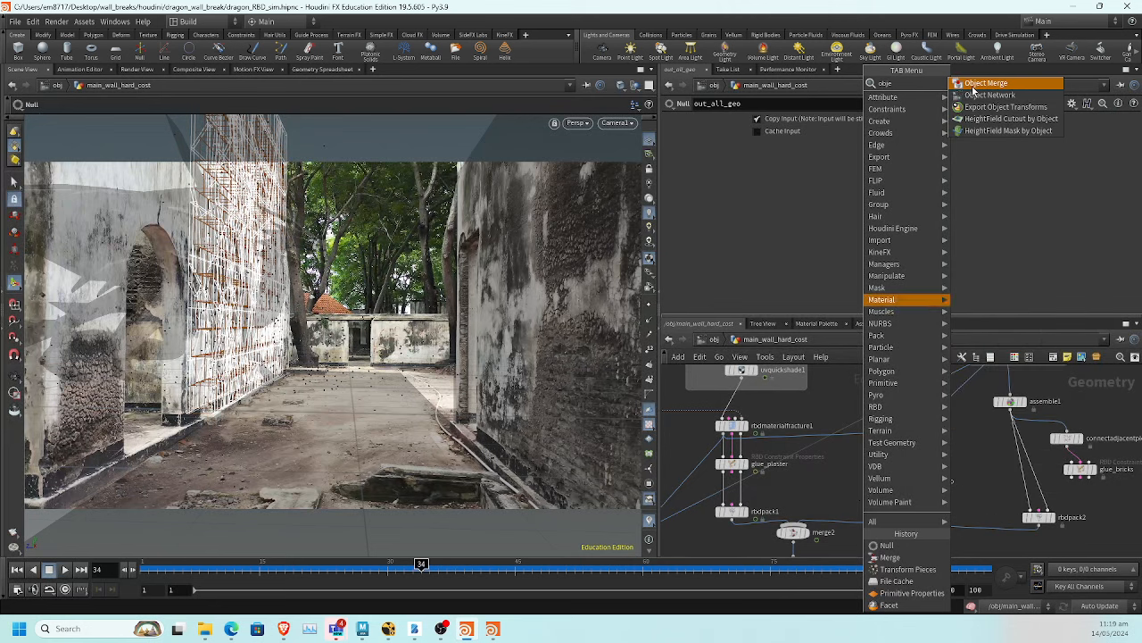
pyautogui.click(982, 83)
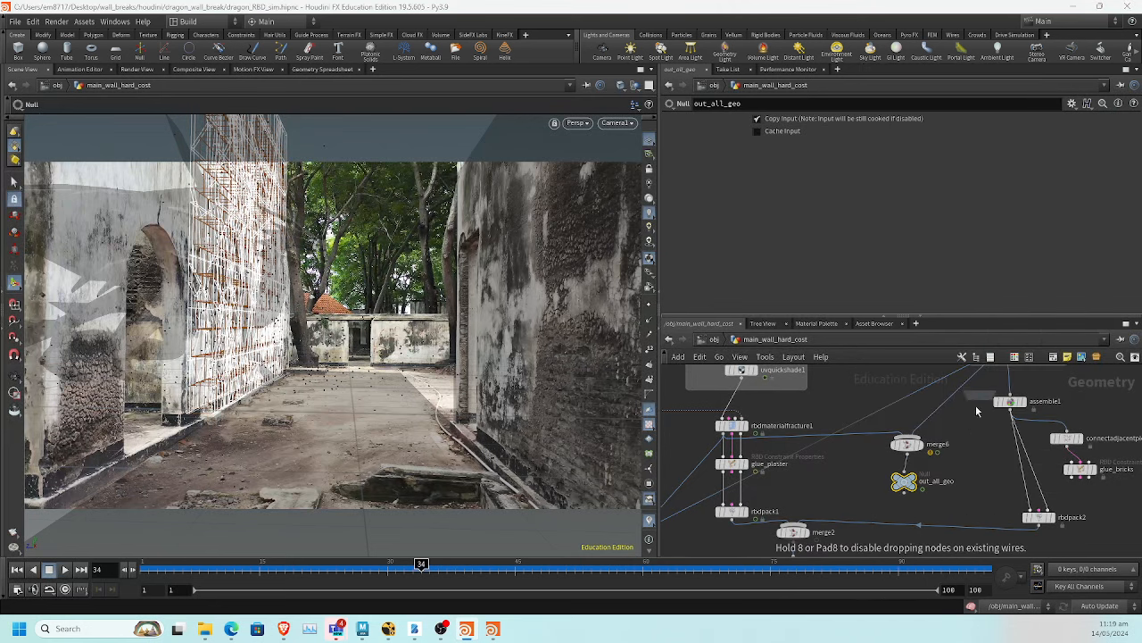
pyautogui.click(947, 516)
pyautogui.scroll(3, 952, 482)
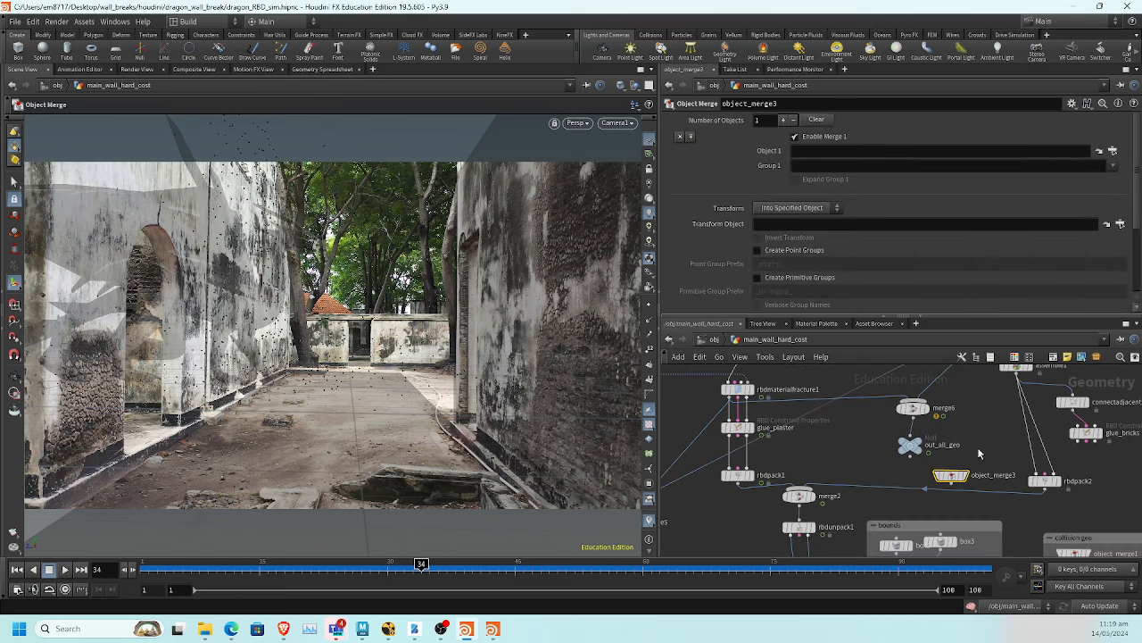
# Copy the out_all_geo node and paste its path as Object 1 of object_merge3
pyautogui.click(880, 443)
pyautogui.hotkey('ctrl', 'c')
pyautogui.click(939, 488)
pyautogui.click(939, 150)
pyautogui.hotkey('ctrl', 'v')
# Move object_merge3 down beside the solver output and connect it to the first input of transformpieces1
pyautogui.scroll(-3, 958, 411)
pyautogui.moveTo(968, 422); pyautogui.dragTo(1013, 343, button='middle')
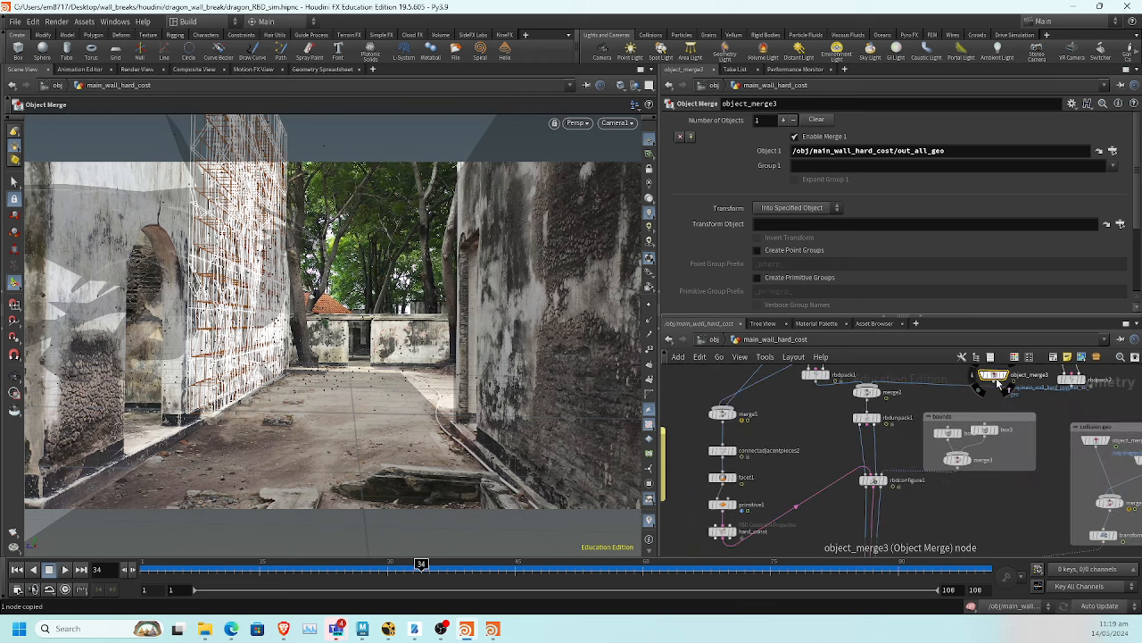
pyautogui.moveTo(994, 380); pyautogui.dragTo(676, 537)
pyautogui.middleClick(774, 392)
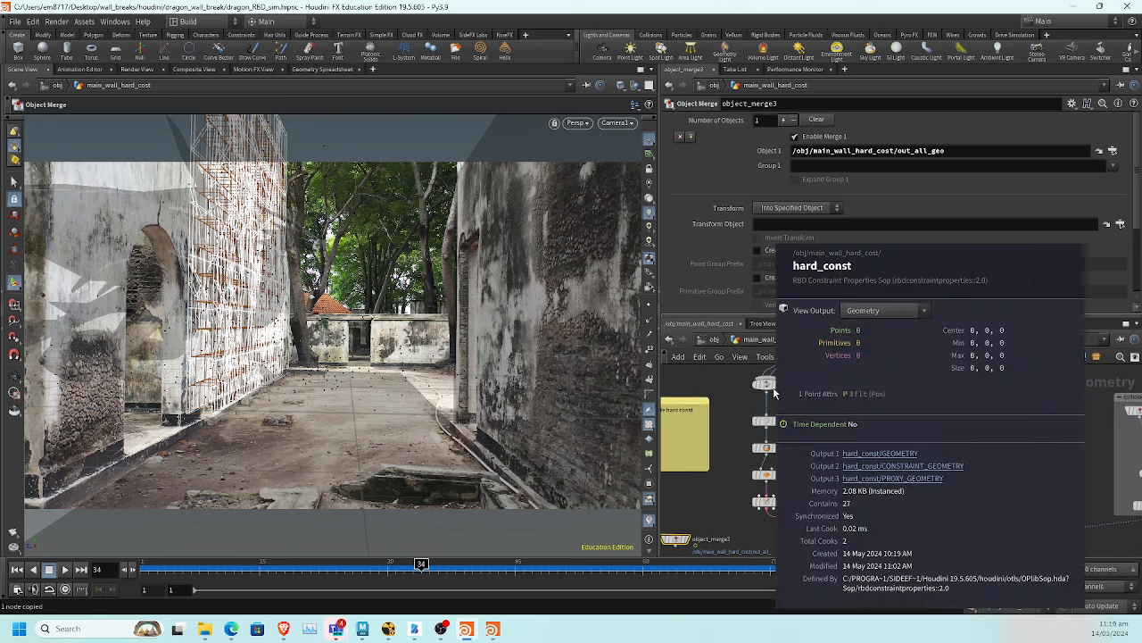
pyautogui.moveTo(848, 500); pyautogui.dragTo(848, 375, button='middle')
pyautogui.scroll(2, 848, 429)
pyautogui.moveTo(721, 384); pyautogui.dragTo(995, 498)
# Scrub to frame 57 and examine the breaking wall pieces and the upstream constraint nodes
pyautogui.moveTo(421, 568); pyautogui.dragTo(616, 571)
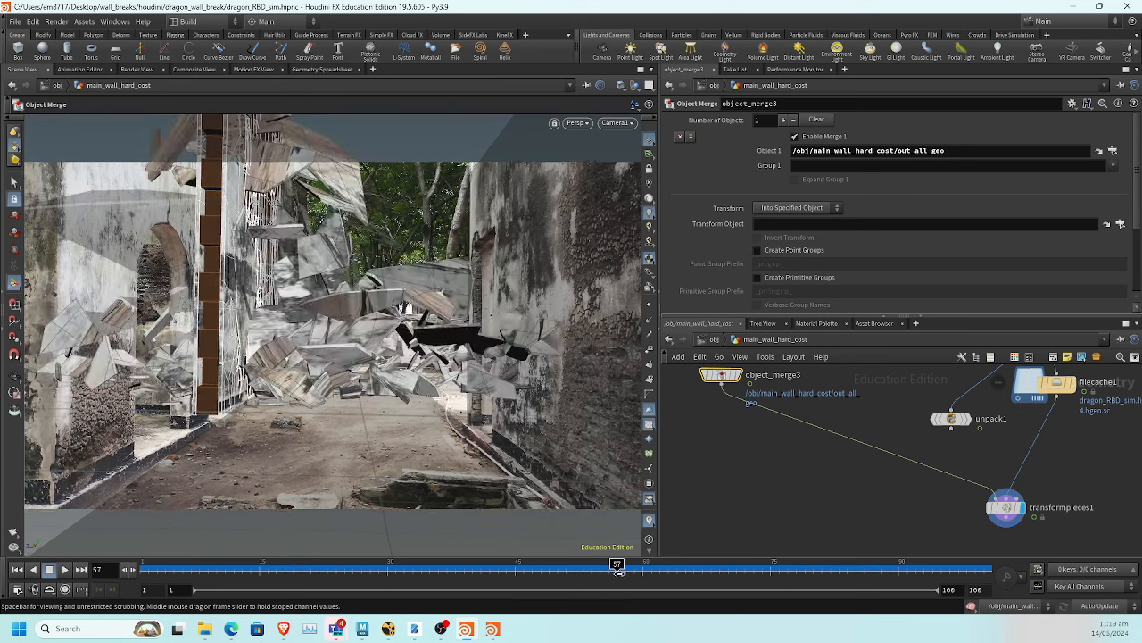
pyautogui.scroll(-3, 808, 473)
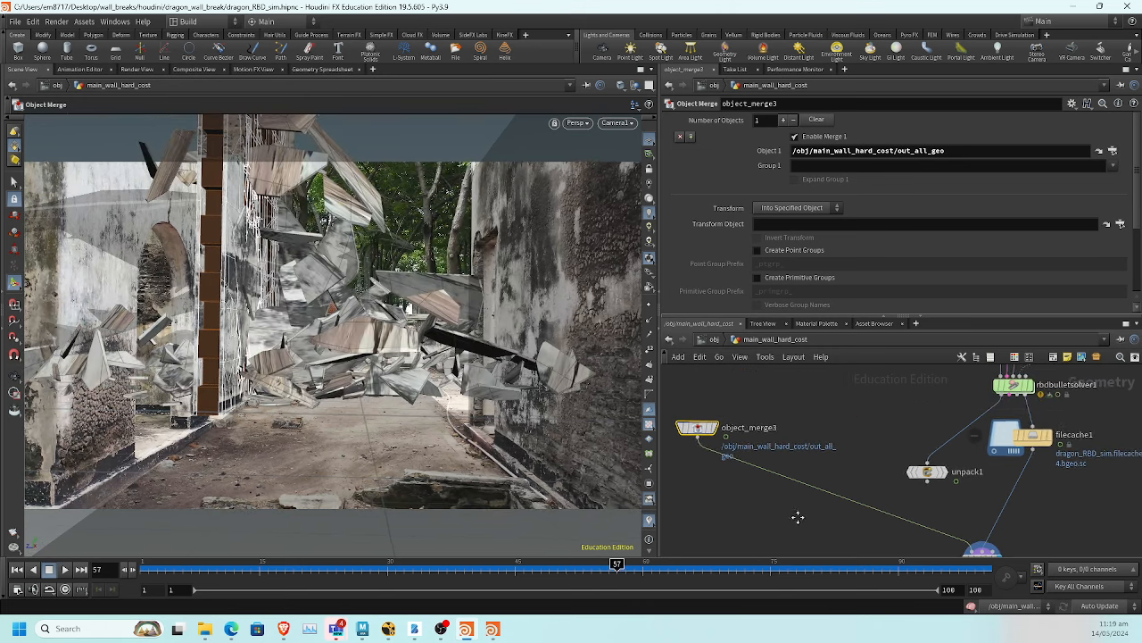
pyautogui.moveTo(799, 475); pyautogui.dragTo(762, 526, button='middle')
pyautogui.moveTo(852, 419); pyautogui.dragTo(783, 508, button='middle')
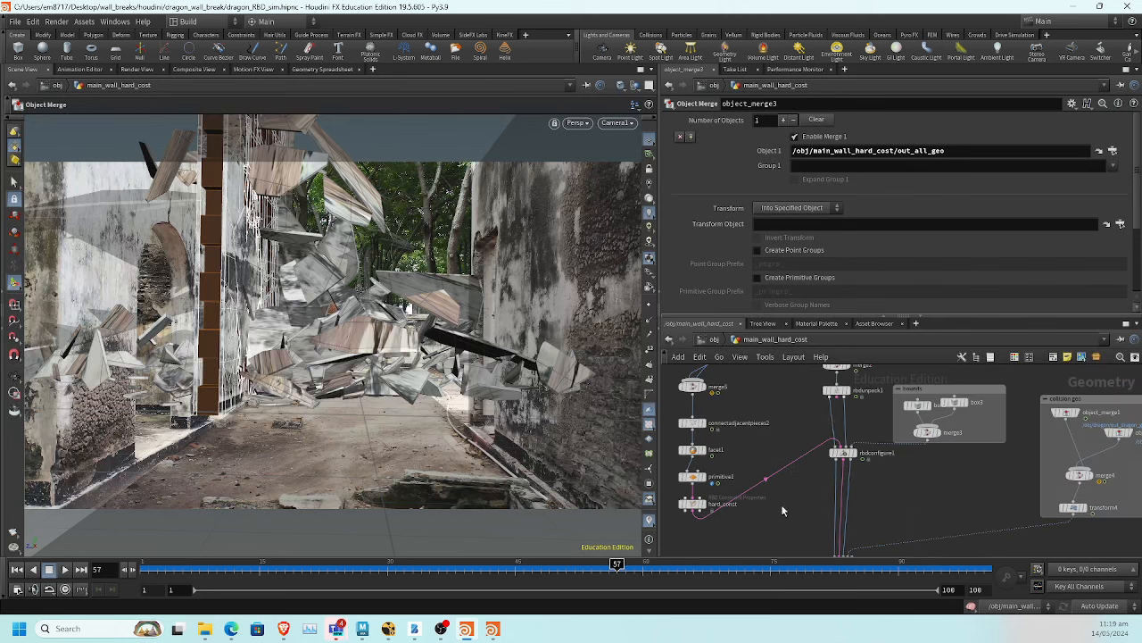
# Connect the output of assemble1 to the input of merge6, directly above out_all_geo
pyautogui.moveTo(817, 406); pyautogui.dragTo(805, 491, button='middle')
pyautogui.moveTo(927, 409); pyautogui.dragTo(849, 472, button='middle')
pyautogui.scroll(2, 945, 425)
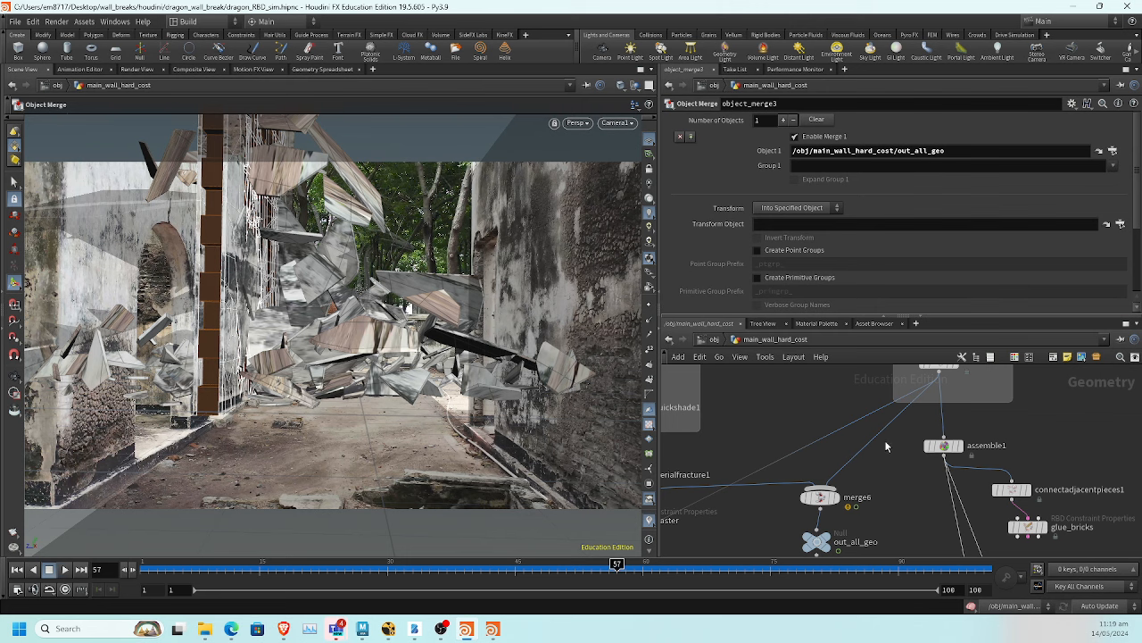
pyautogui.moveTo(823, 485); pyautogui.dragTo(933, 458)
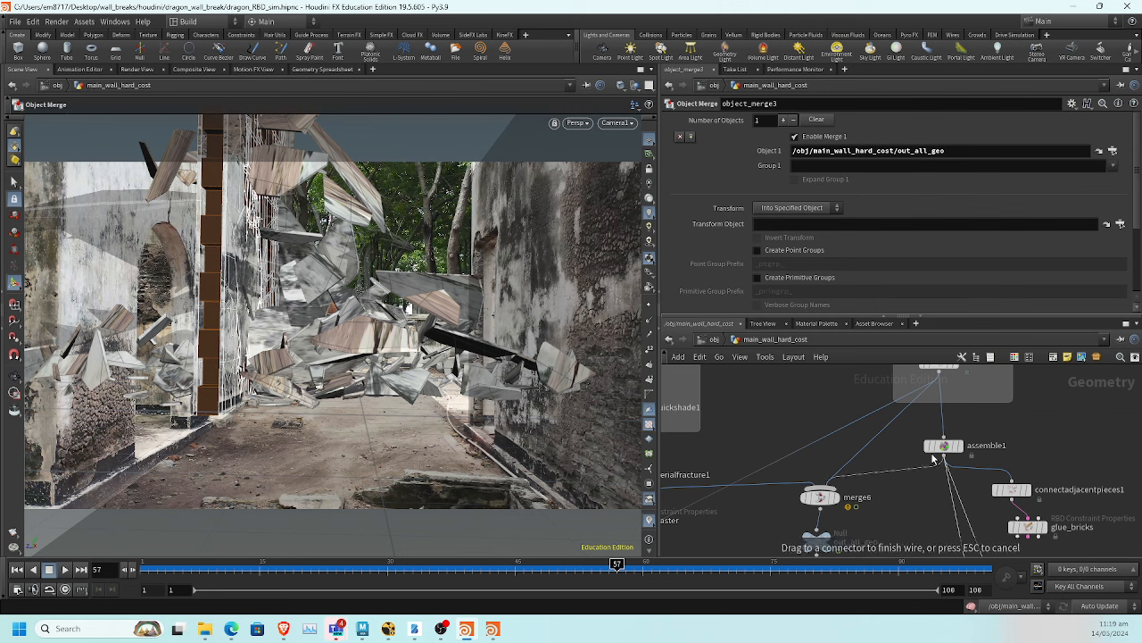
pyautogui.click(932, 458)
# Move filecache1 down closer to transformpieces1 and scrub to frame 39
pyautogui.moveTo(896, 493); pyautogui.dragTo(938, 420, button='middle')
pyautogui.moveTo(899, 473); pyautogui.dragTo(875, 344, button='middle')
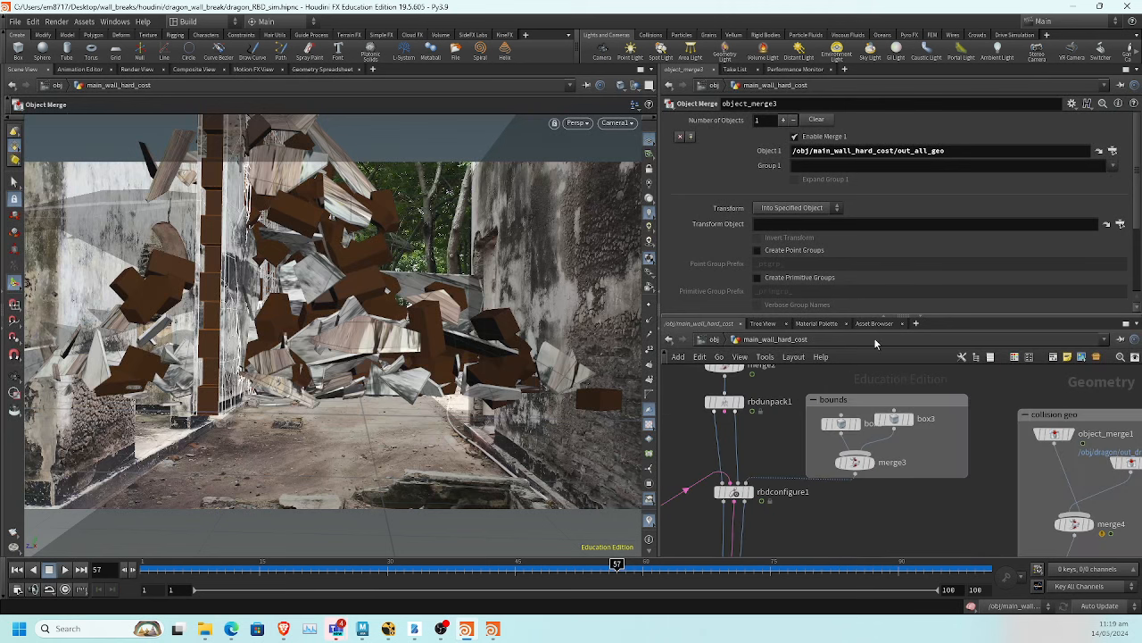
pyautogui.moveTo(892, 495); pyautogui.dragTo(924, 343, button='middle')
pyautogui.moveTo(877, 451); pyautogui.dragTo(912, 355, button='middle')
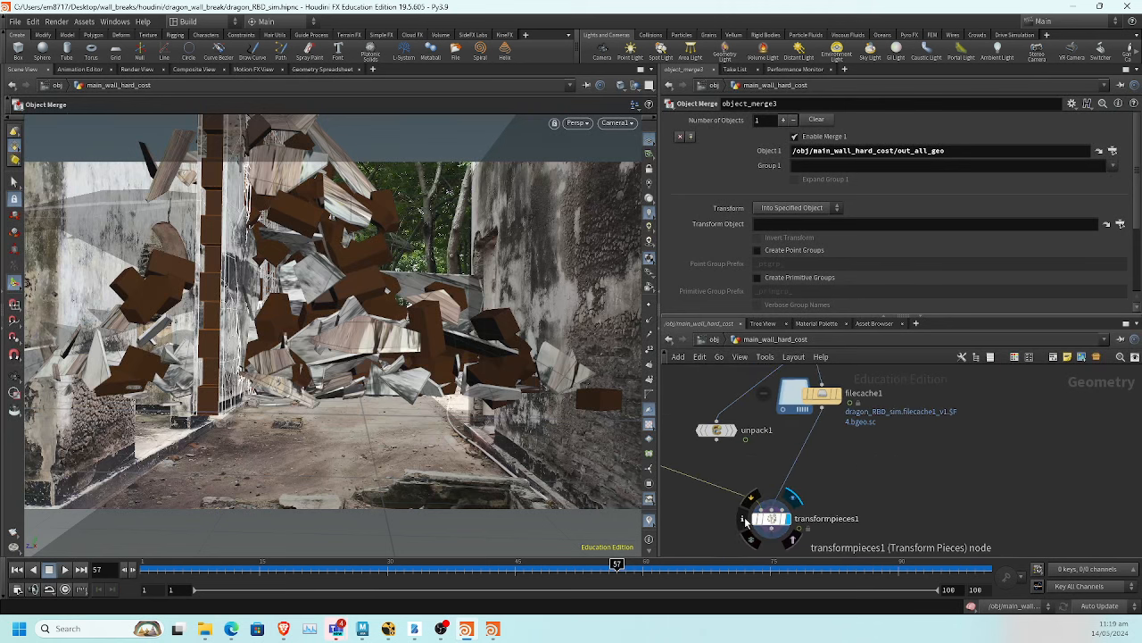
pyautogui.moveTo(715, 518); pyautogui.dragTo(814, 516, button='middle')
pyautogui.click(870, 518)
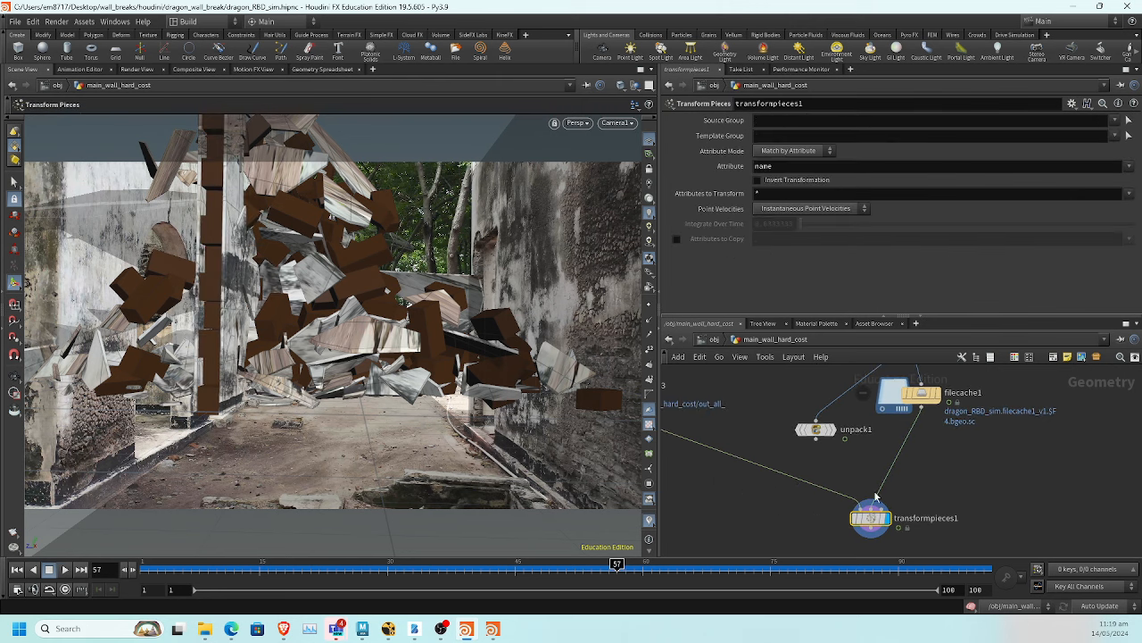
pyautogui.doubleClick(963, 397)
pyautogui.moveTo(921, 395); pyautogui.dragTo(941, 436)
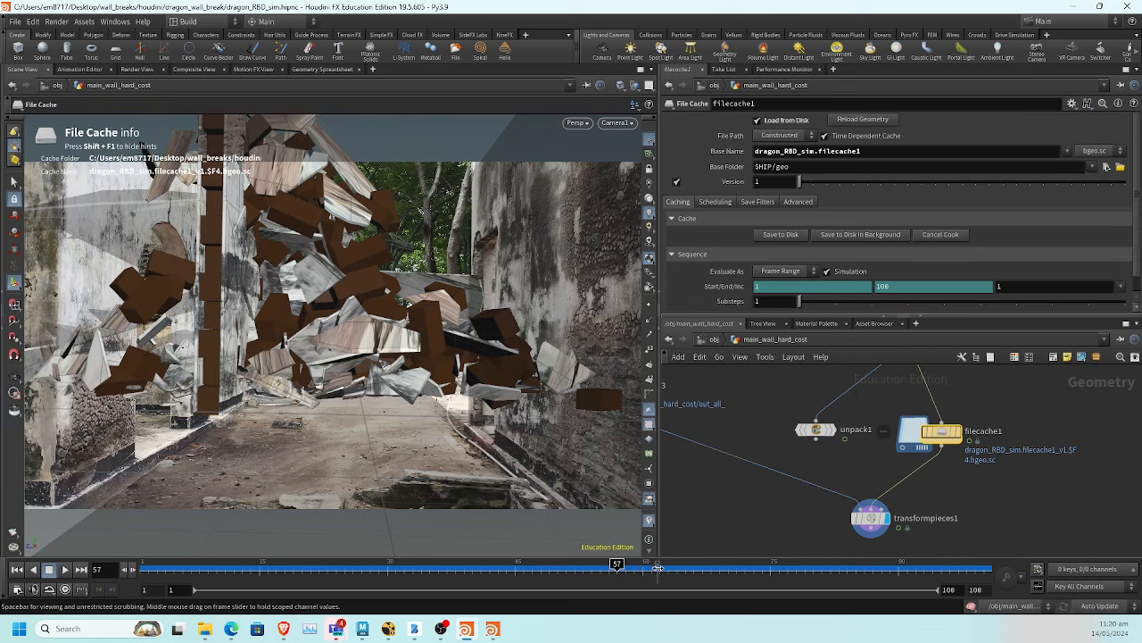
pyautogui.moveTo(782, 585); pyautogui.dragTo(464, 565)
# Move object_merge3 closer to transformpieces1, just below unpack1
pyautogui.moveTo(803, 495); pyautogui.dragTo(811, 445, button='middle')
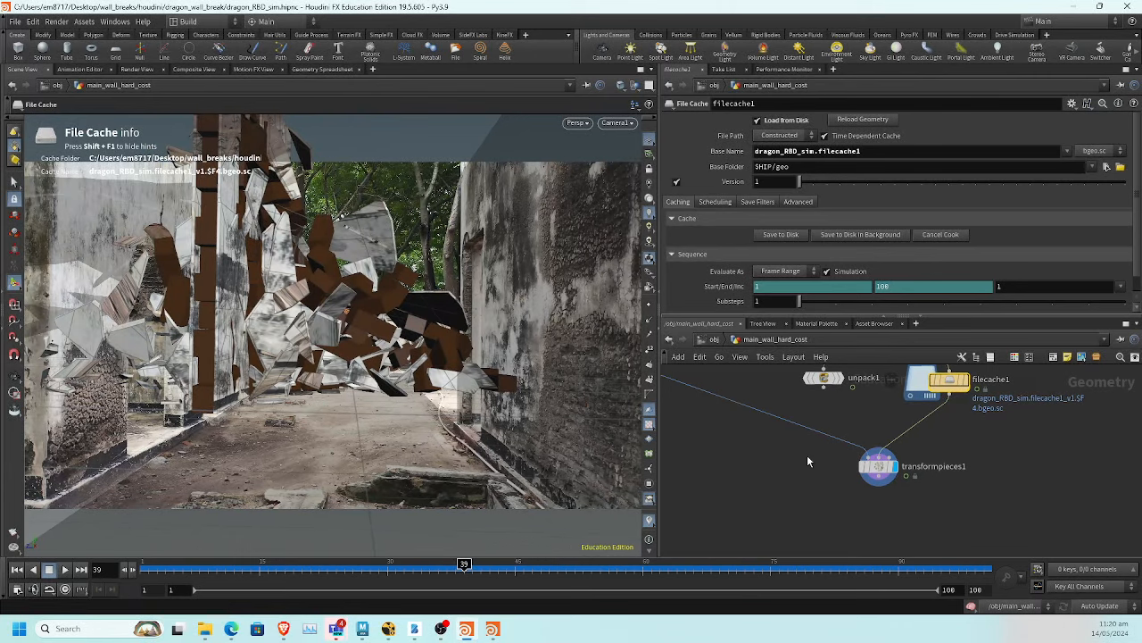
pyautogui.scroll(-3, 745, 471)
pyautogui.moveTo(682, 420); pyautogui.dragTo(731, 434, button='middle')
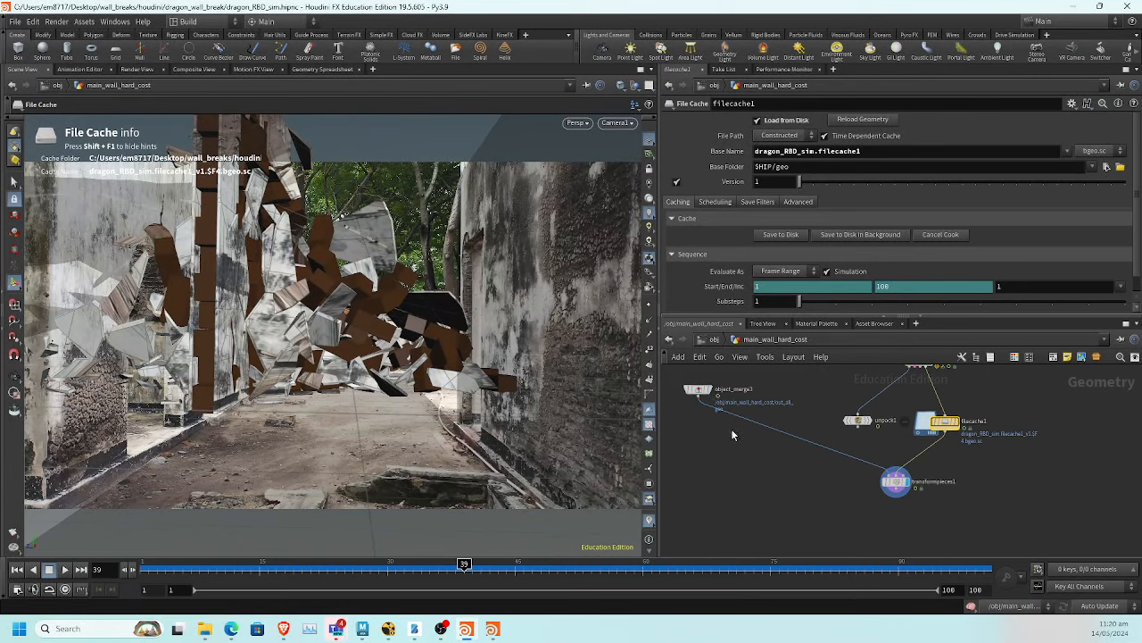
pyautogui.moveTo(698, 390); pyautogui.dragTo(802, 438)
pyautogui.moveTo(793, 491); pyautogui.dragTo(789, 478, button='middle')
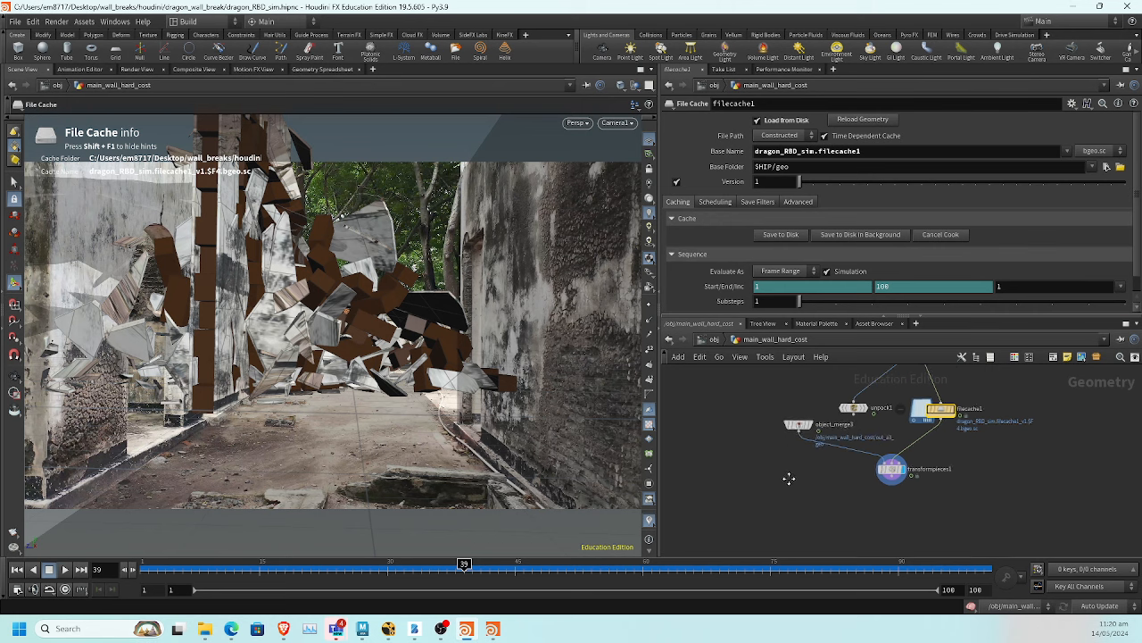
# Add a Debris Source node below object_merge3, feed it the output of transformpieces1, and display it
pyautogui.press('Tab')
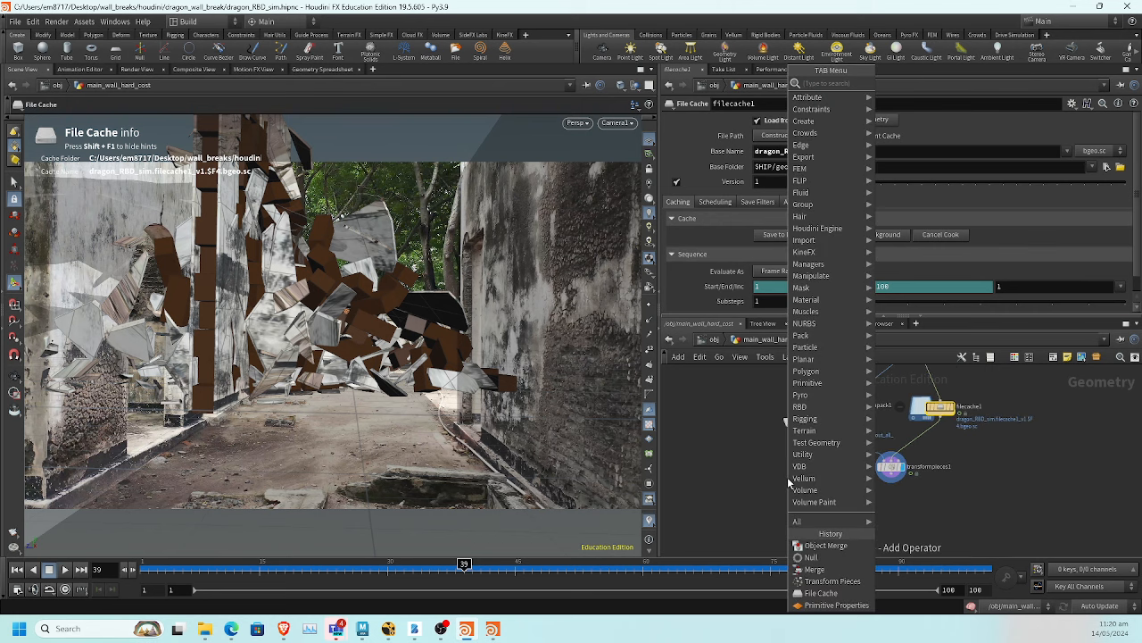
pyautogui.write('obj')
pyautogui.press('Return')
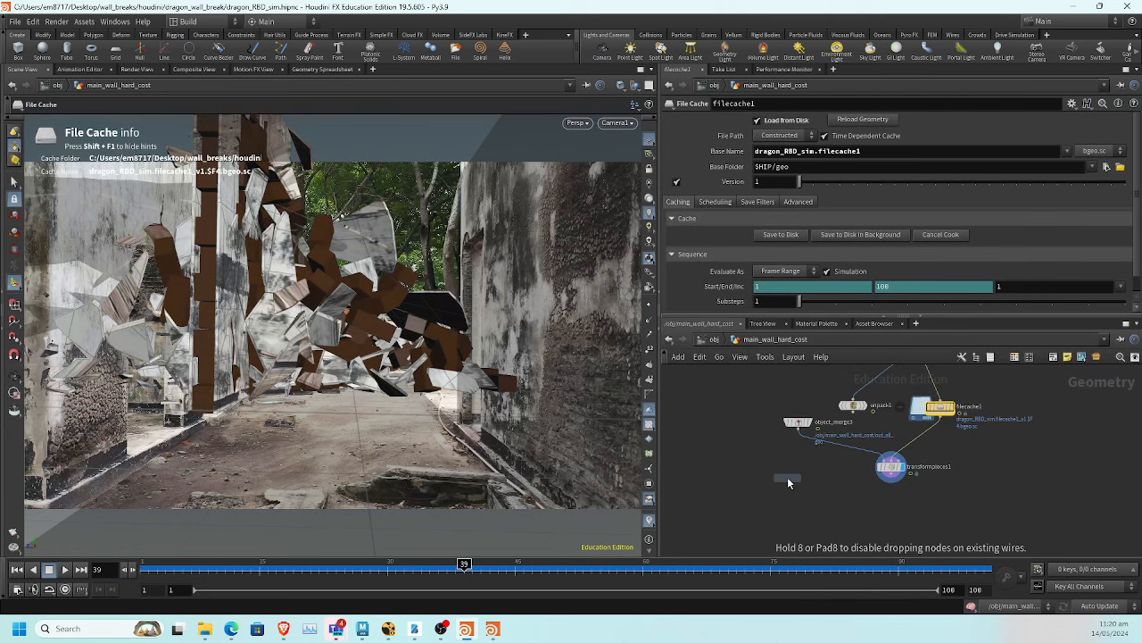
pyautogui.click(786, 481)
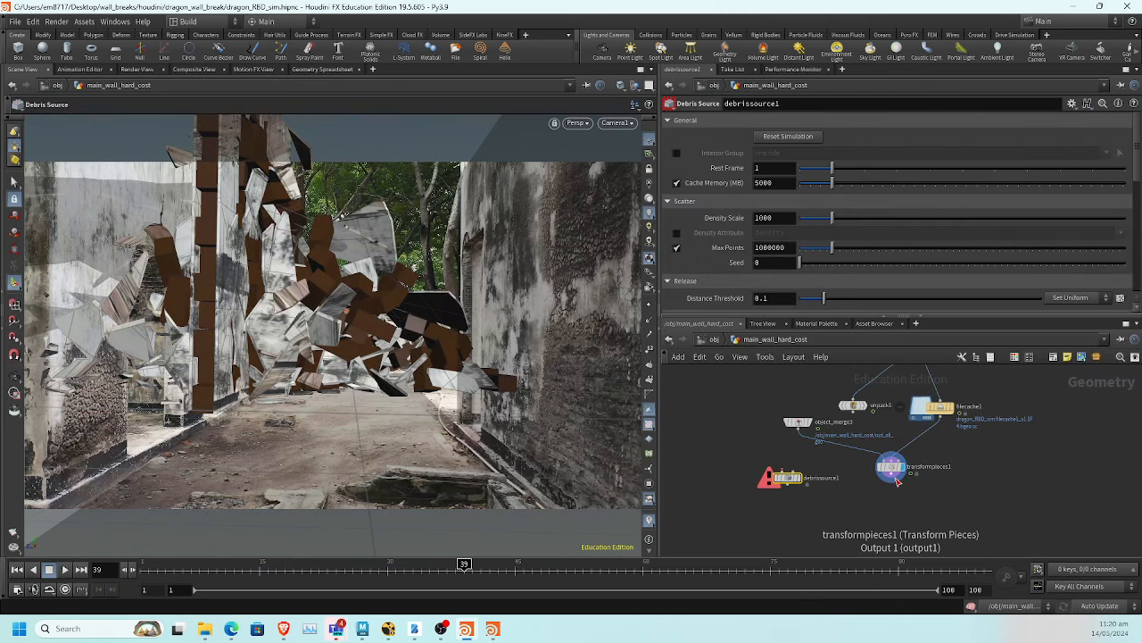
pyautogui.click(795, 483)
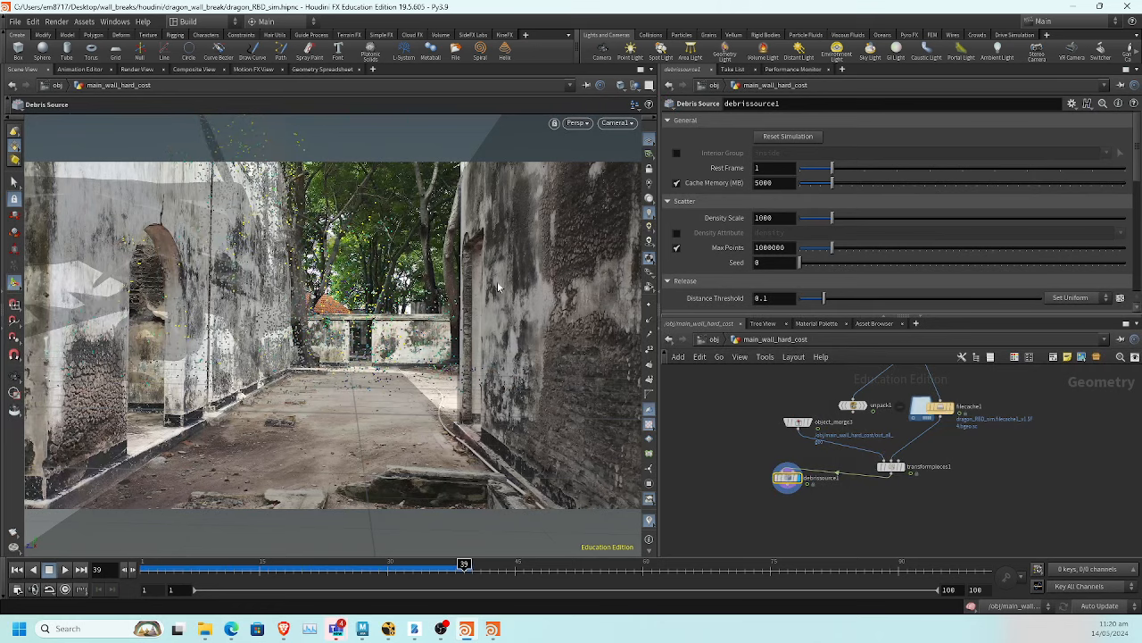
# Examine the debris points around the dragon outside the camera view while scrubbing from the start to frame 36
pyautogui.keyDown('alt'); pyautogui.moveTo(495, 287); pyautogui.dragTo(437, 289); pyautogui.keyUp('alt')
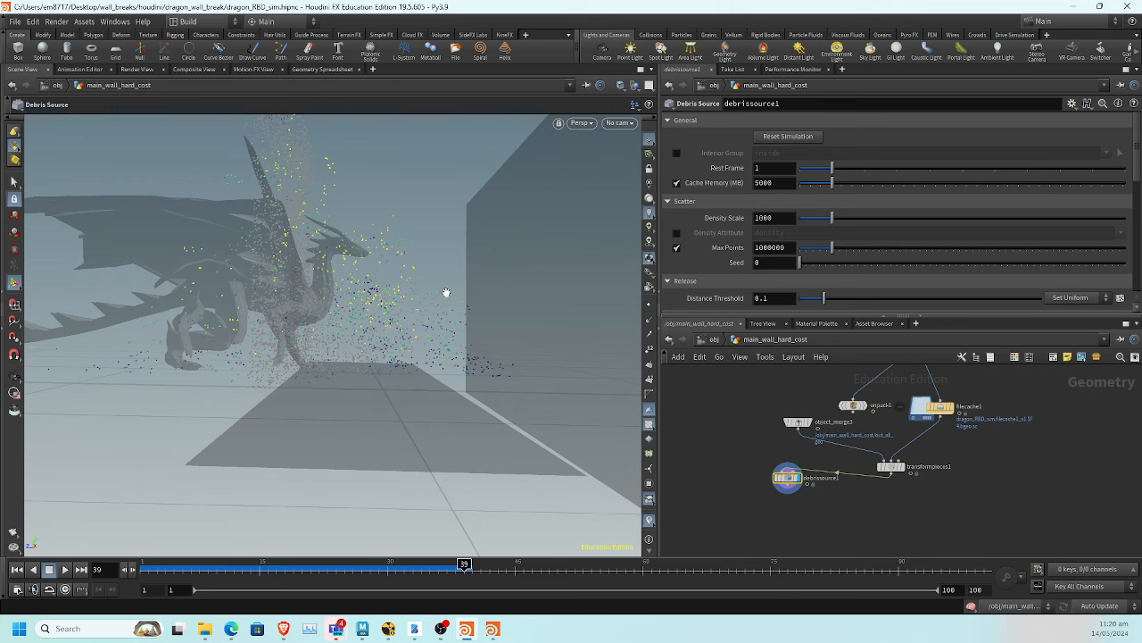
pyautogui.hotkey('space', 'g')
pyautogui.keyDown('alt'); pyautogui.moveTo(454, 303); pyautogui.dragTo(268, 259); pyautogui.keyUp('alt')
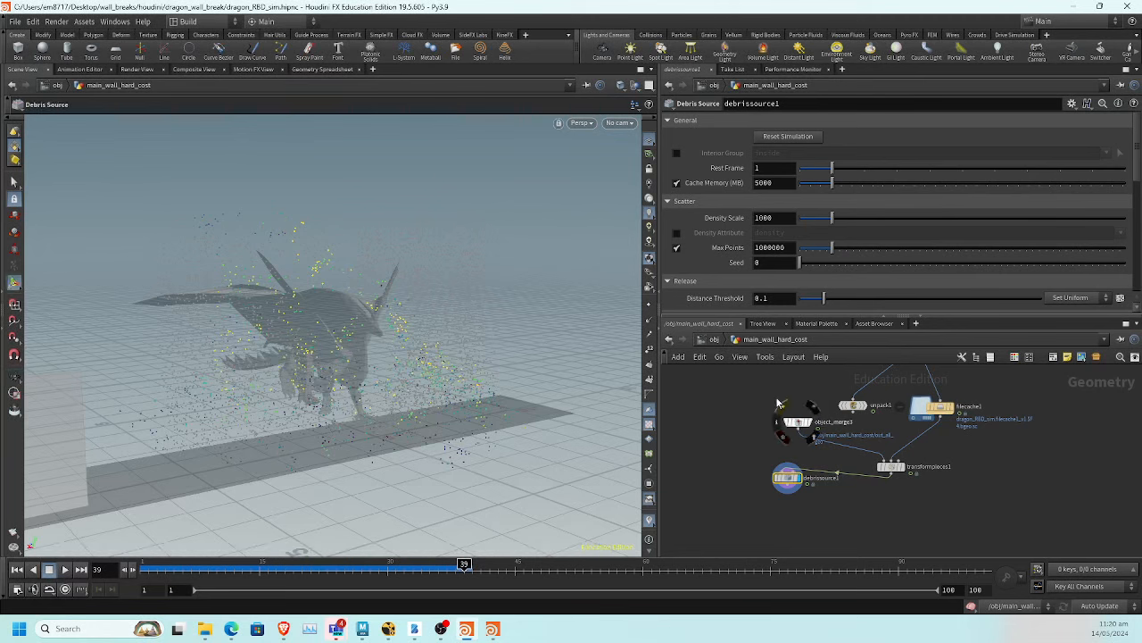
pyautogui.scroll(-10, 806, 237)
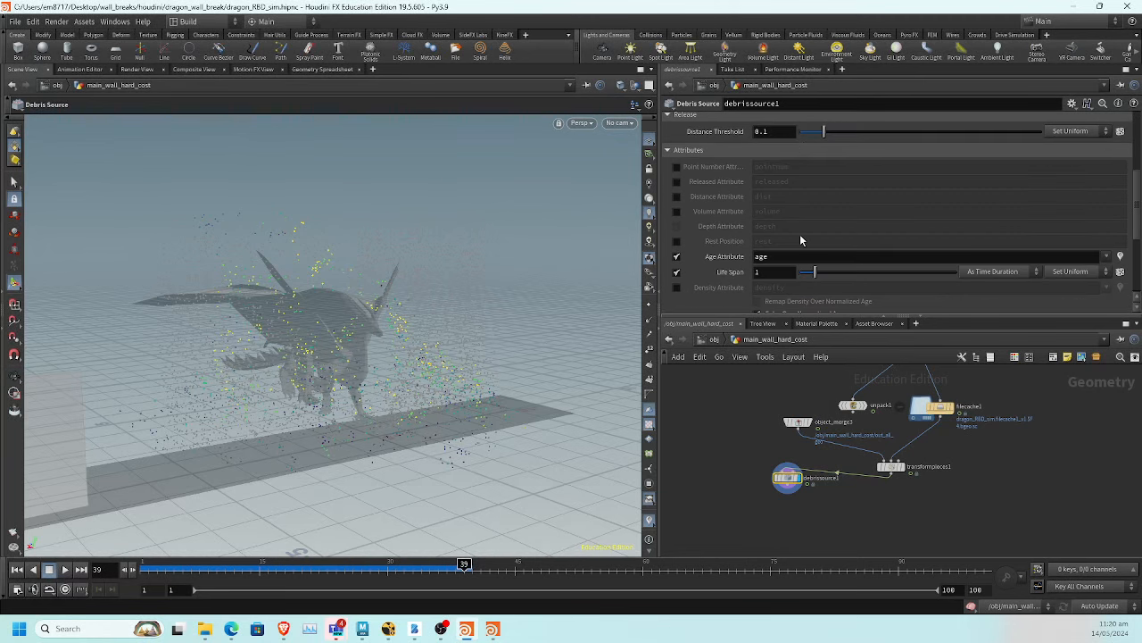
pyautogui.keyDown('alt'); pyautogui.moveTo(482, 324); pyautogui.dragTo(403, 344); pyautogui.keyUp('alt')
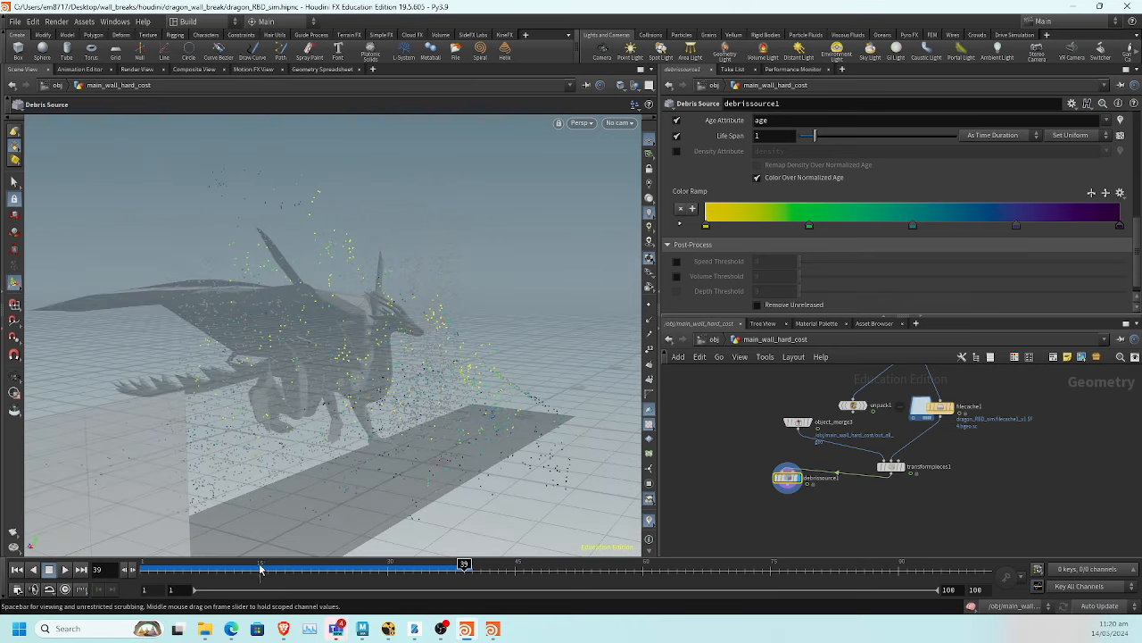
pyautogui.click(148, 563)
pyautogui.moveTo(148, 563); pyautogui.dragTo(439, 598)
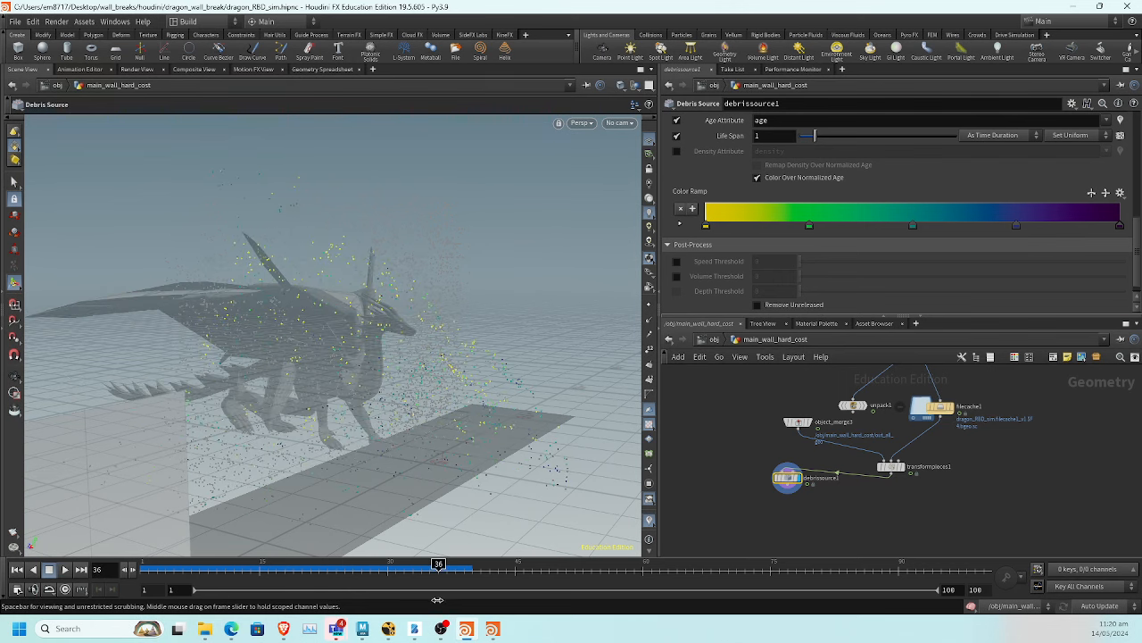
pyautogui.moveTo(459, 419); pyautogui.dragTo(423, 351, button='middle')
pyautogui.moveTo(423, 351); pyautogui.dragTo(406, 380)
# Enable Remove Unreleased and Remove at Life End on debrissource1 and play the debris from the first frame
pyautogui.scroll(-1, 723, 285)
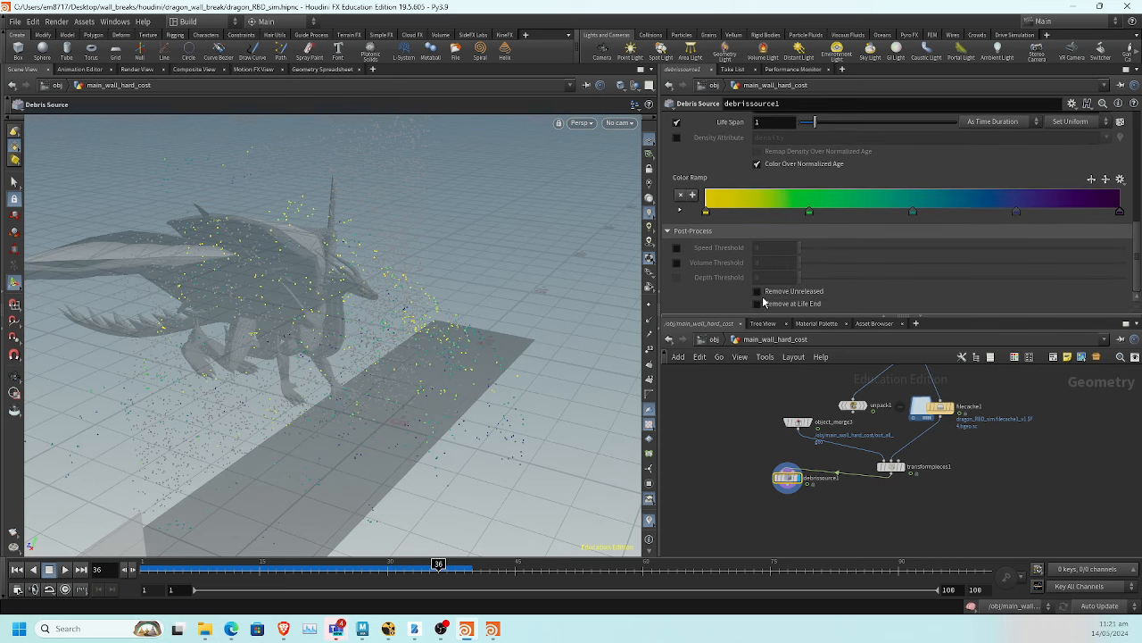
pyautogui.click(758, 291)
pyautogui.click(759, 304)
pyautogui.scroll(4, 780, 277)
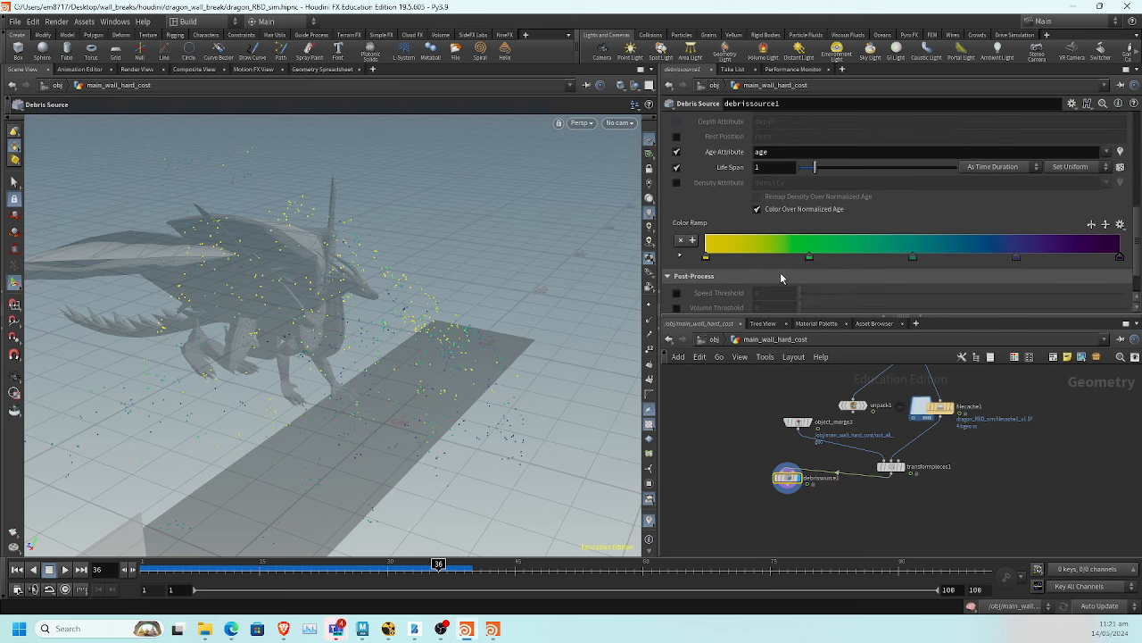
pyautogui.scroll(2, 780, 278)
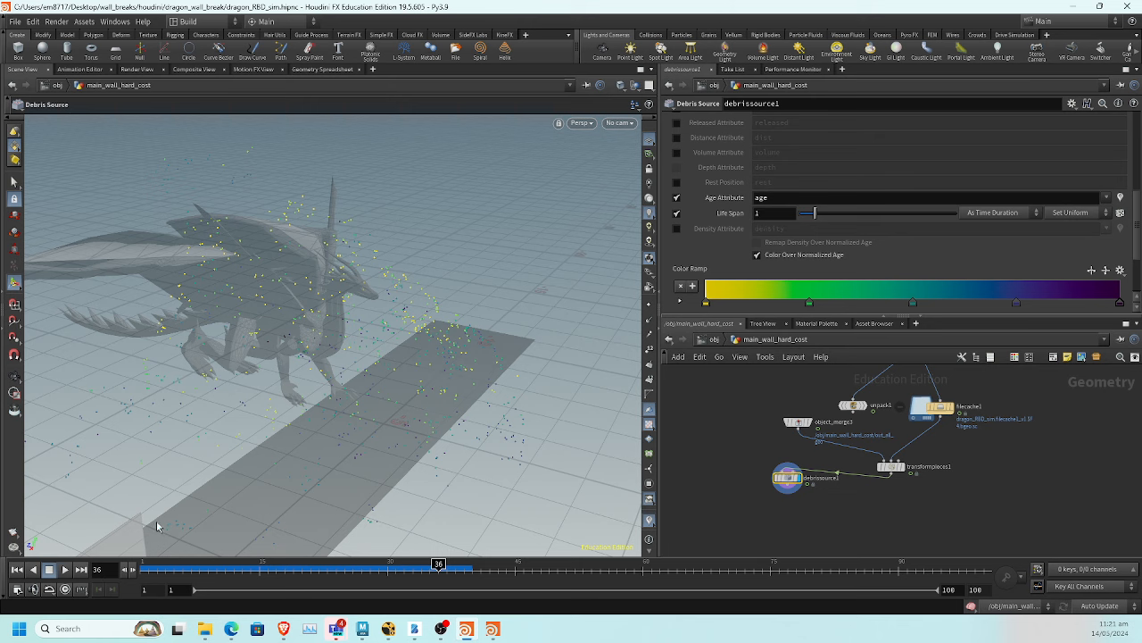
pyautogui.click(17, 569)
pyautogui.click(64, 568)
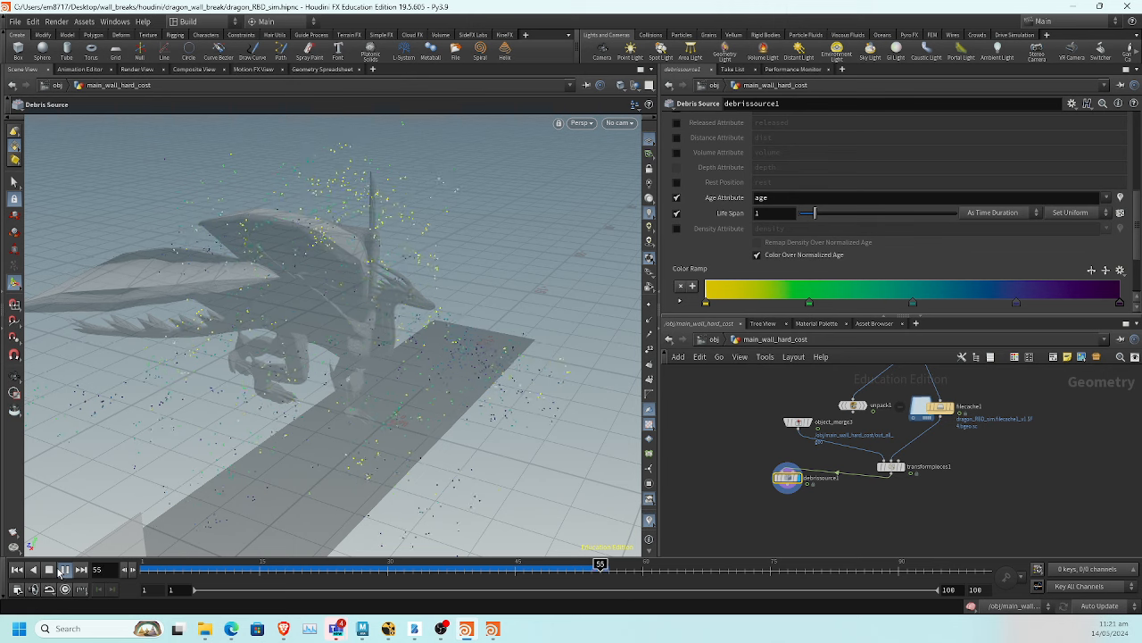
pyautogui.click(63, 570)
# Set the Life Span of debrissource1 to .5 and replay the debris from the first frame
pyautogui.click(781, 216)
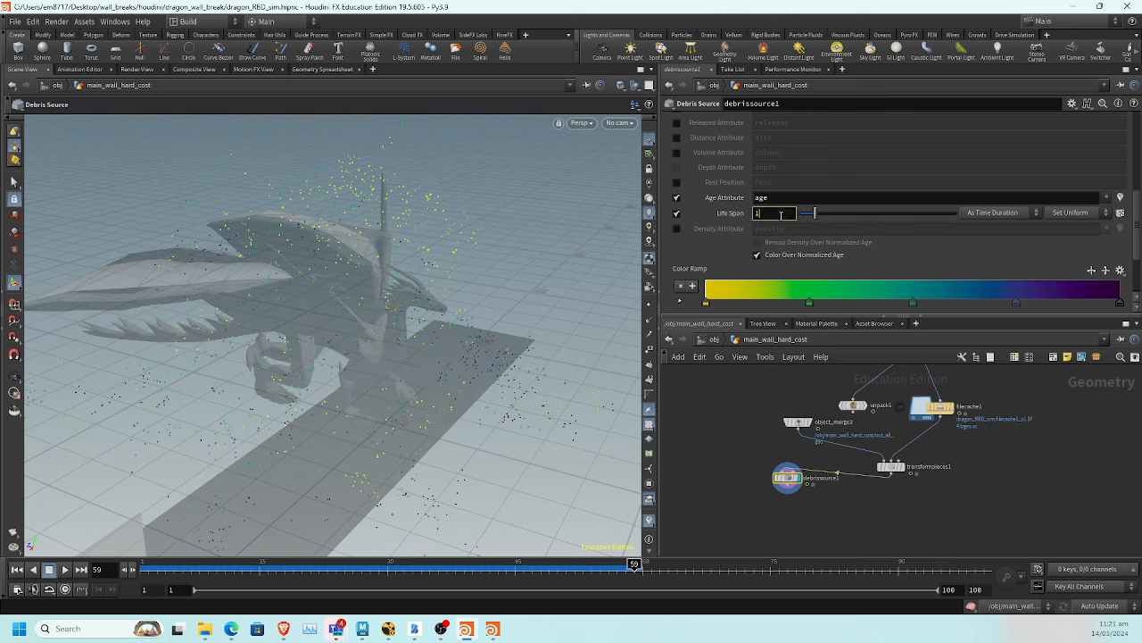
pyautogui.write('.5')
pyautogui.press('Return')
pyautogui.click(5, 577)
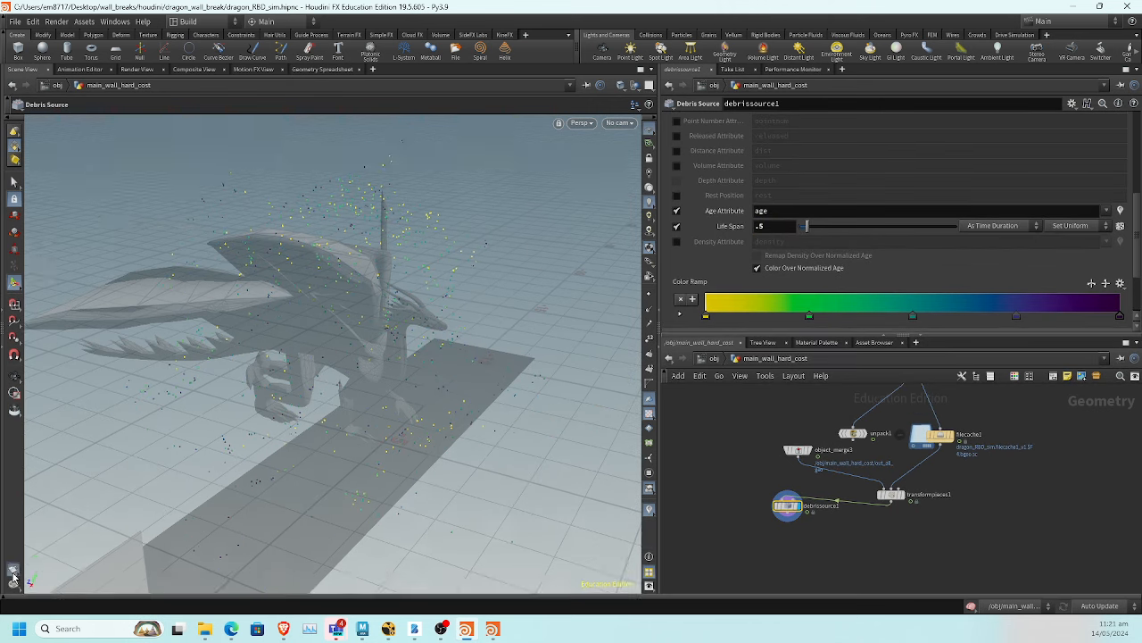
pyautogui.press('Escape')
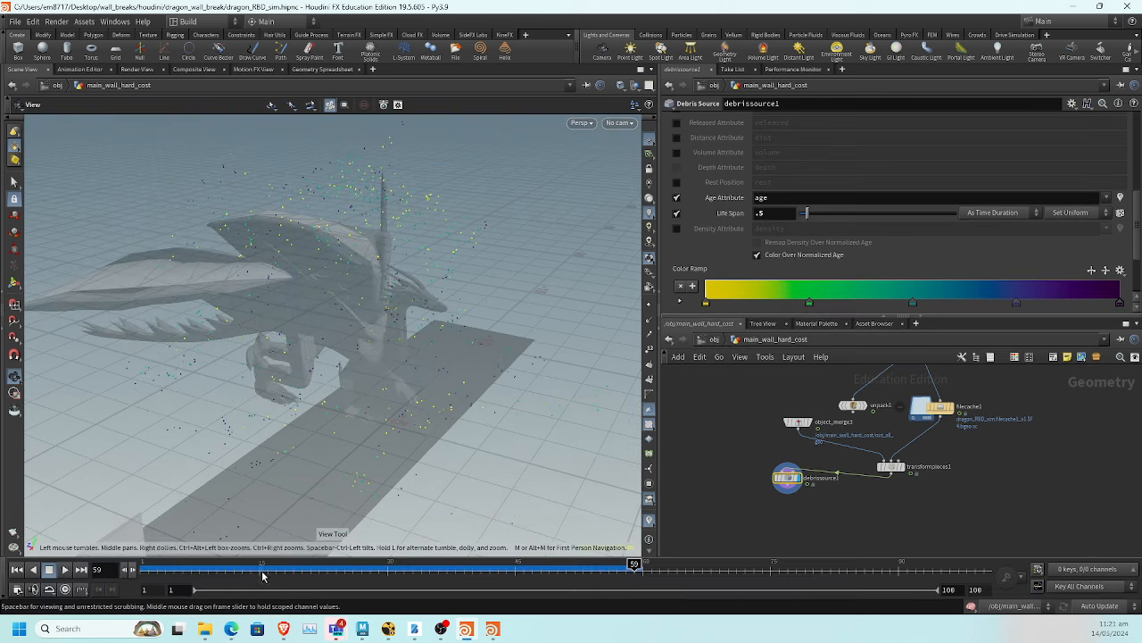
pyautogui.moveTo(266, 571); pyautogui.dragTo(362, 576)
pyautogui.click(17, 570)
pyautogui.click(66, 570)
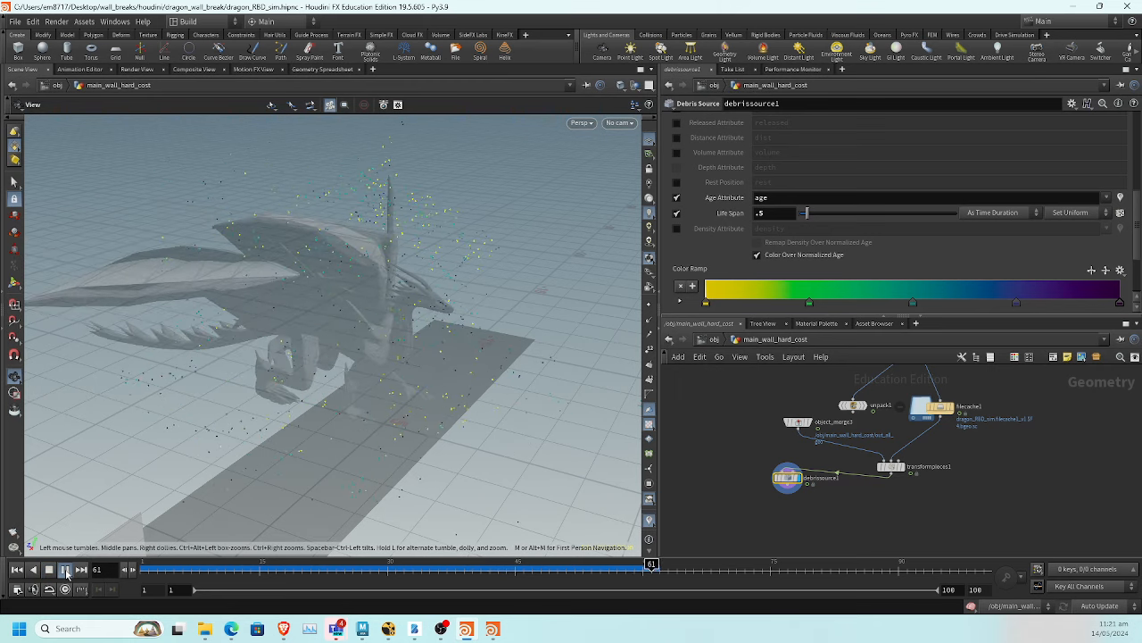
pyautogui.click(65, 571)
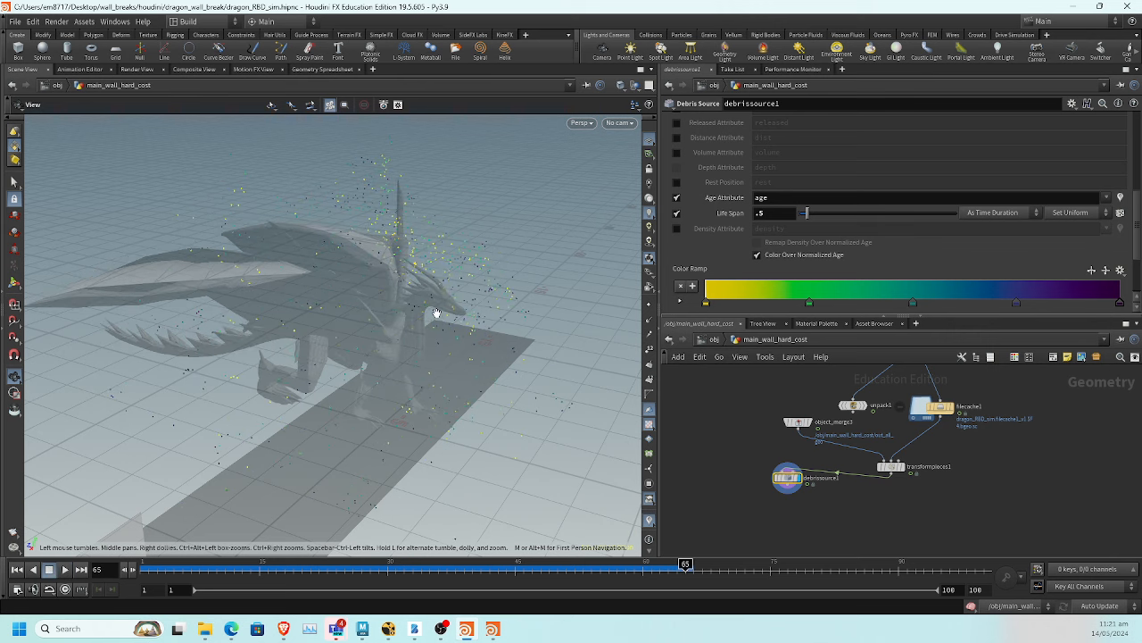
# Try a Density Scale of 100 on debrissource1
pyautogui.moveTo(437, 313); pyautogui.dragTo(227, 288, button='right')
pyautogui.moveTo(386, 355); pyautogui.dragTo(356, 330)
pyautogui.moveTo(393, 329); pyautogui.dragTo(336, 306, button='middle')
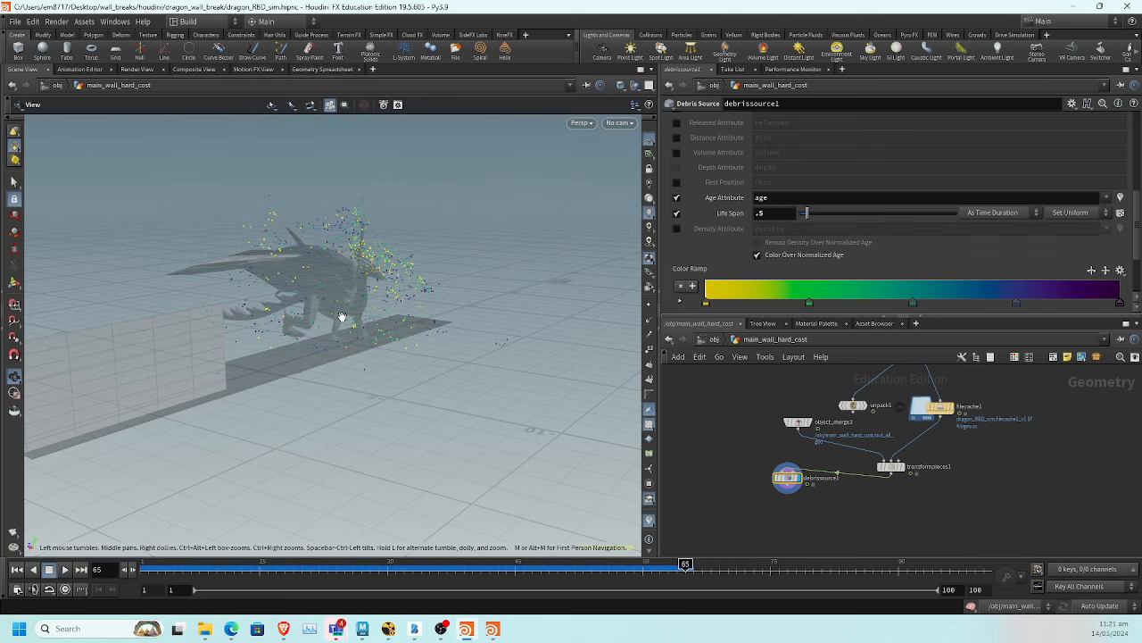
pyautogui.moveTo(429, 343); pyautogui.dragTo(384, 312)
pyautogui.scroll(5, 924, 181)
pyautogui.scroll(3, 879, 202)
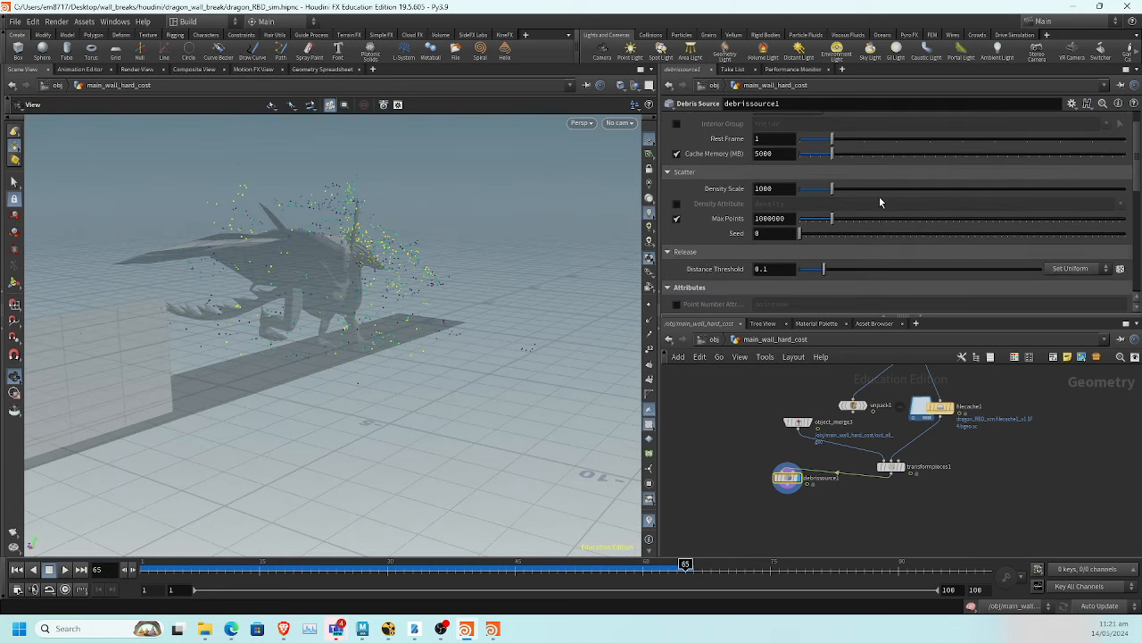
pyautogui.scroll(-2, 870, 203)
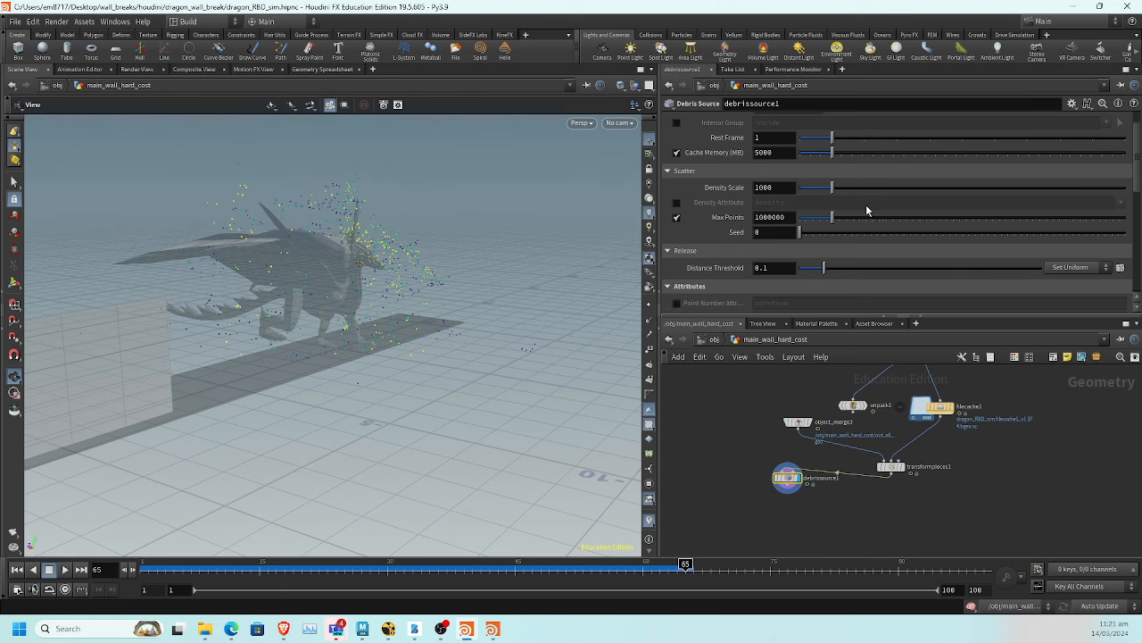
pyautogui.click(777, 204)
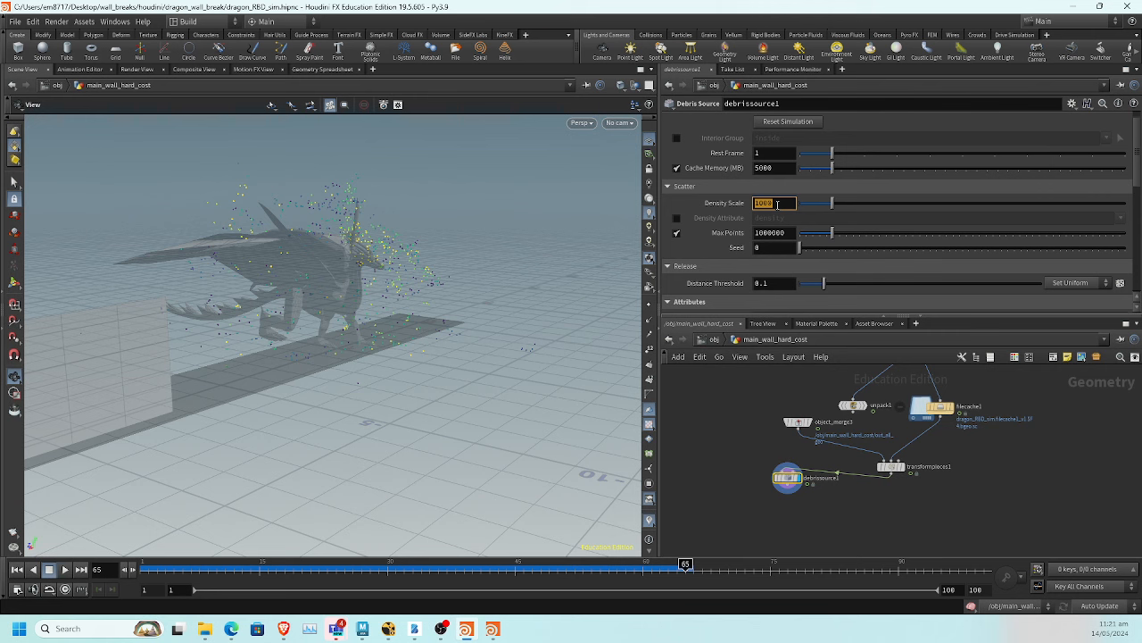
pyautogui.write('100')
pyautogui.press('Return')
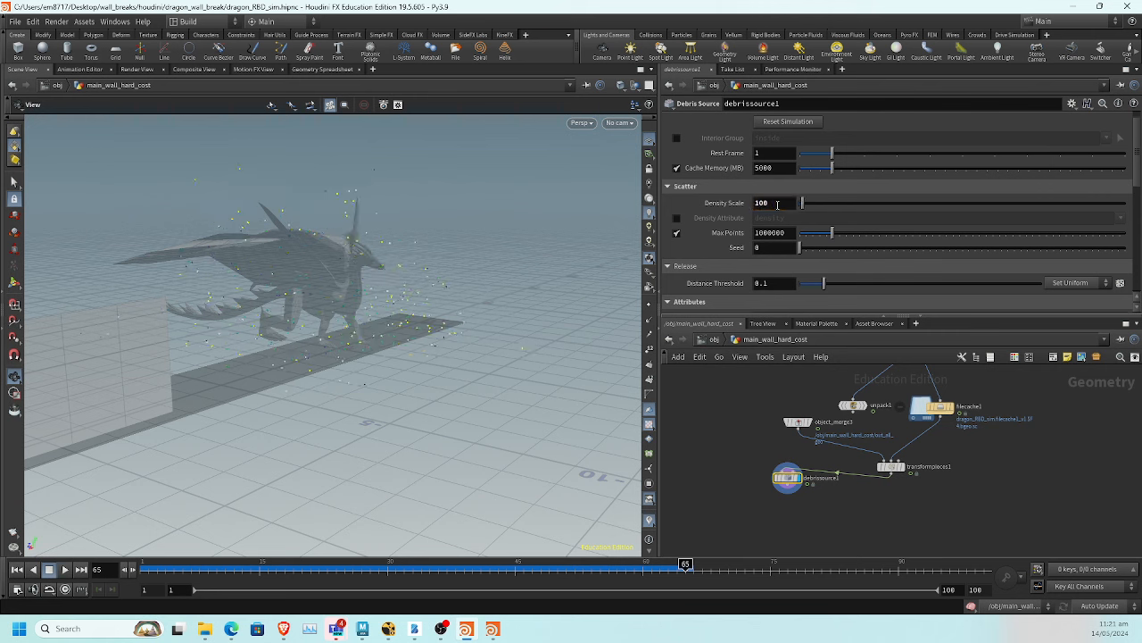
# Set the Density Scale of debrissource1 to 200
pyautogui.click(785, 203)
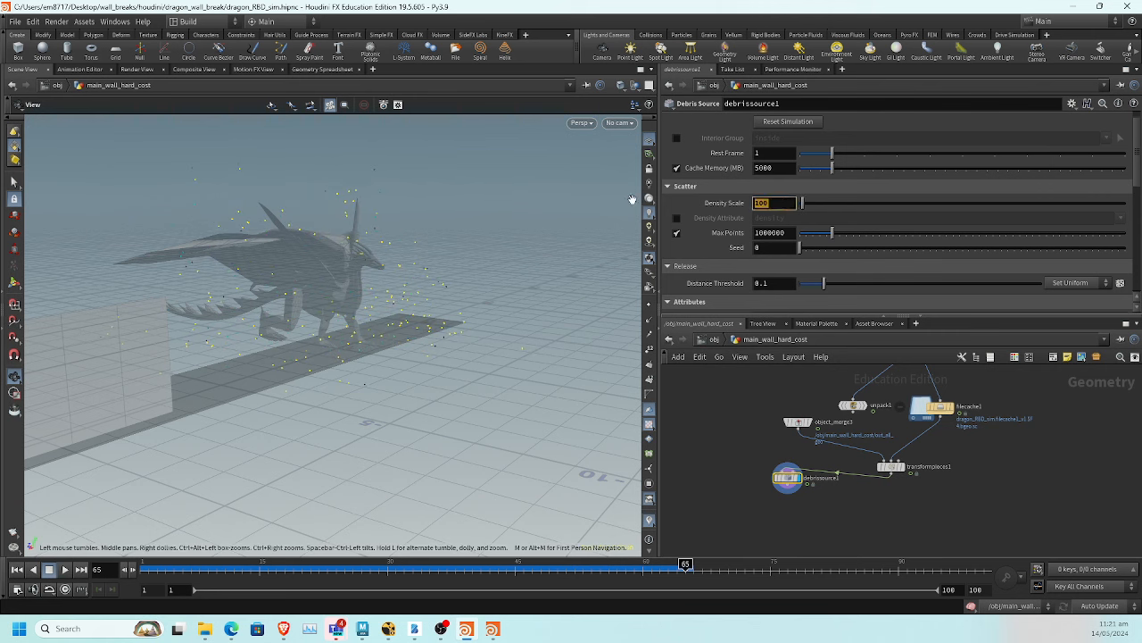
pyautogui.write('200')
pyautogui.press('Return')
# Move transformpieces1 to between object_merge3 and debrissource1 to tidy the node layout
pyautogui.scroll(2, 892, 517)
pyautogui.moveTo(955, 491); pyautogui.dragTo(892, 508, button='middle')
pyautogui.scroll(-3, 893, 508)
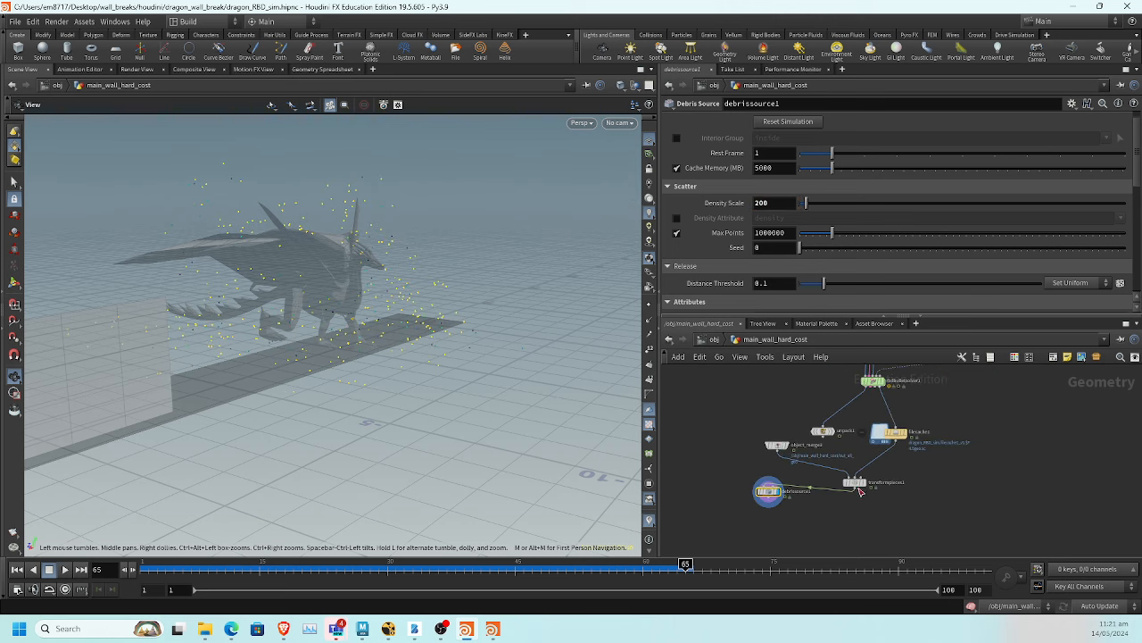
pyautogui.moveTo(857, 489); pyautogui.dragTo(812, 468)
pyautogui.scroll(3, 848, 473)
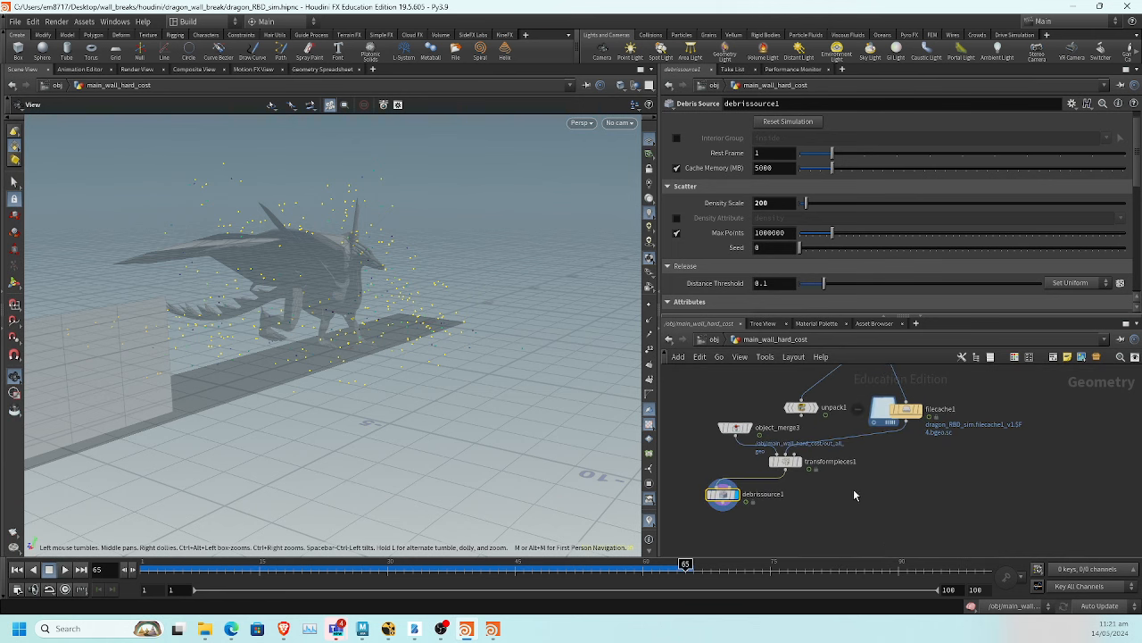
# Add a Pyro Configure Billowy Smoke setup to the network below debrissource1
pyautogui.moveTo(723, 502); pyautogui.dragTo(766, 500)
pyautogui.moveTo(714, 503); pyautogui.dragTo(732, 435, button='middle')
pyautogui.press('Tab')
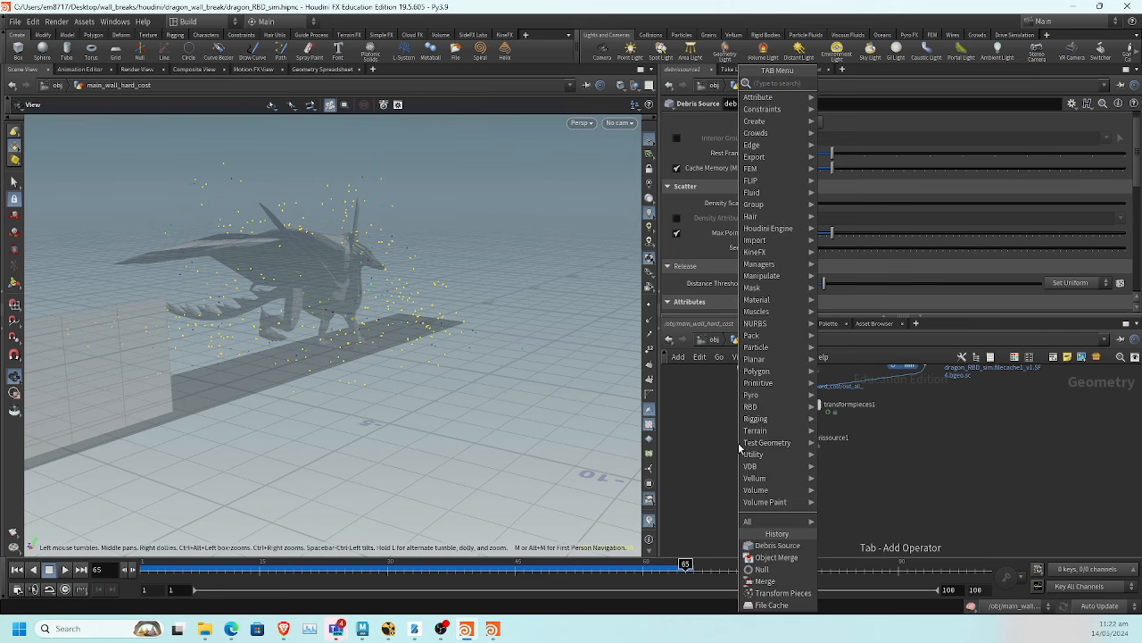
pyautogui.write('bill')
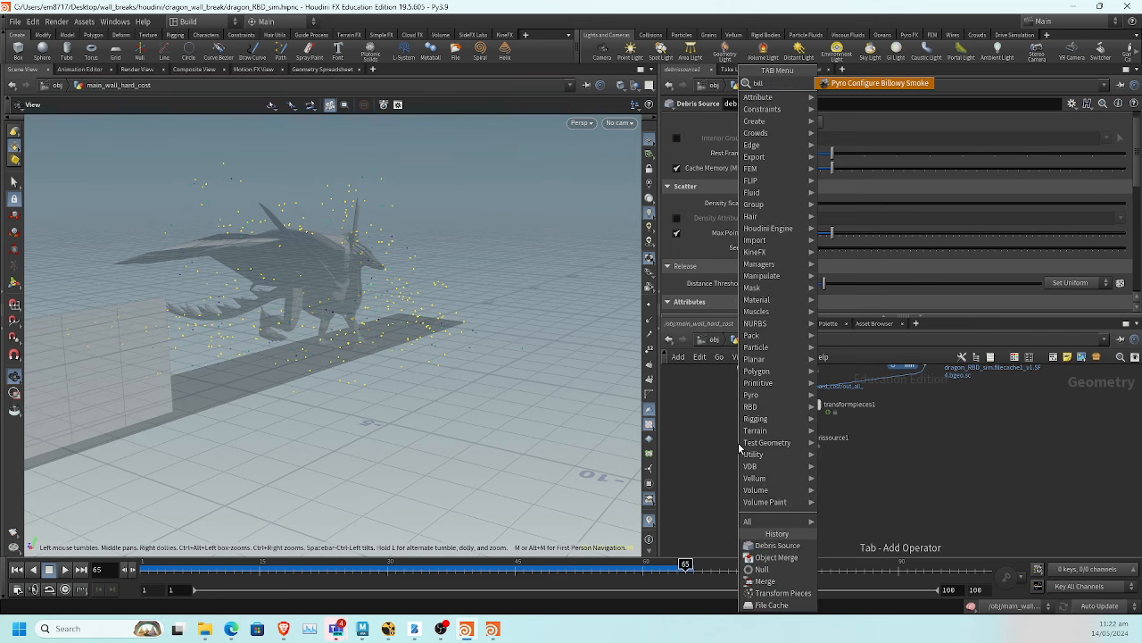
pyautogui.write('o')
pyautogui.press('Return')
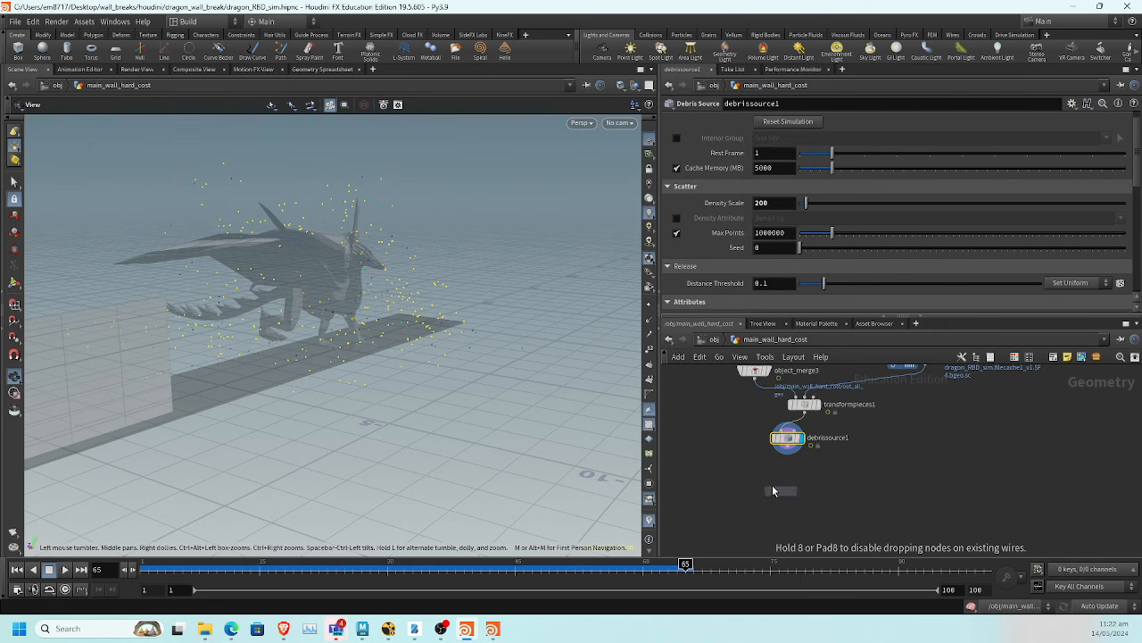
pyautogui.click(836, 475)
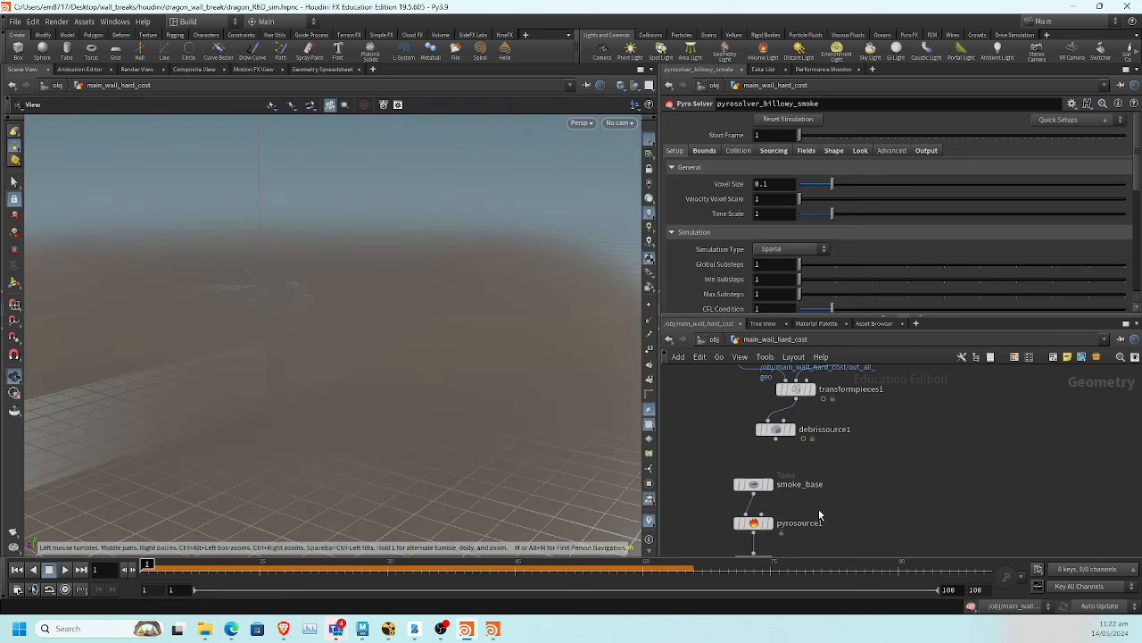
# Feed debrissource1 into the first input of pyrosource1 in place of the smoke_base torus, and delete smoke_base
pyautogui.scroll(3, 787, 504)
pyautogui.moveTo(714, 467); pyautogui.dragTo(703, 430)
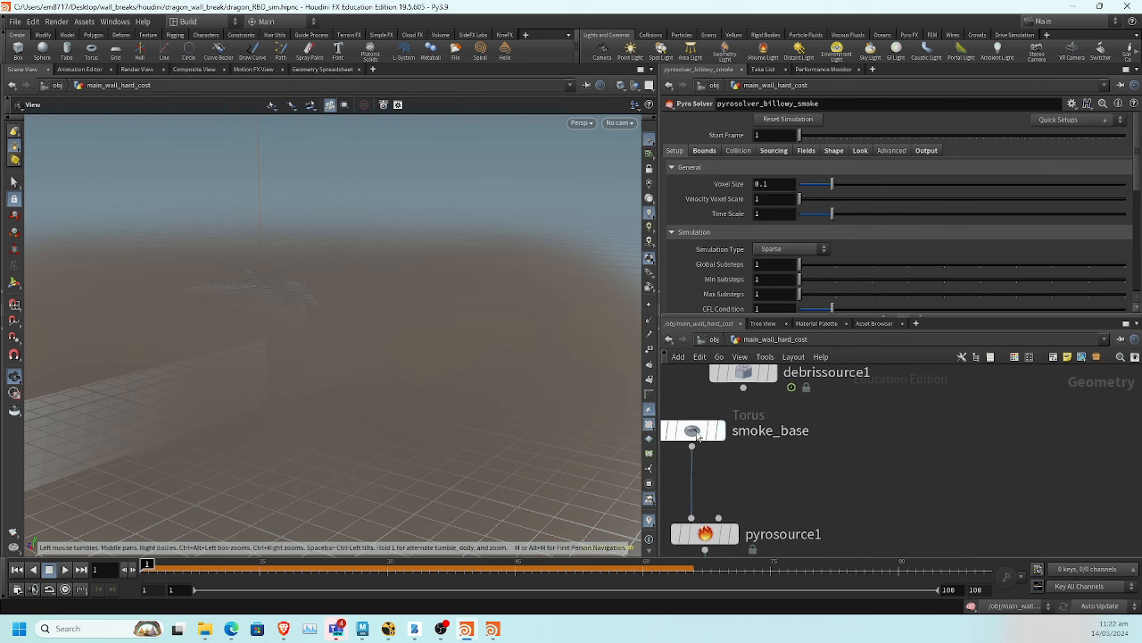
pyautogui.moveTo(745, 394); pyautogui.dragTo(694, 519)
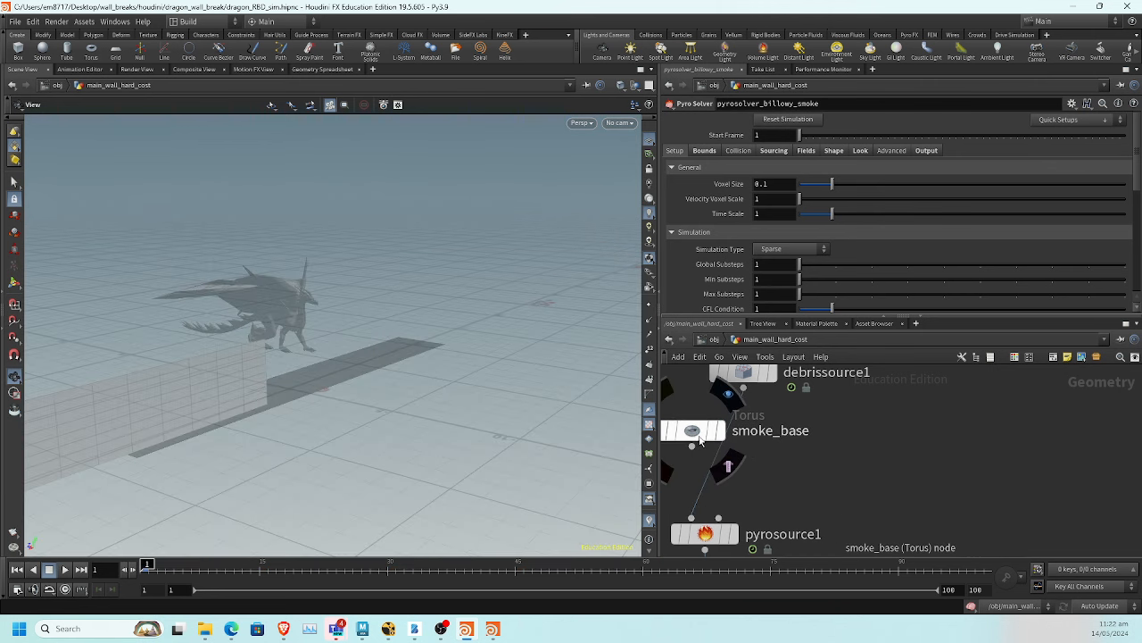
pyautogui.click(694, 437)
pyautogui.moveTo(693, 442)
pyautogui.press('Delete')
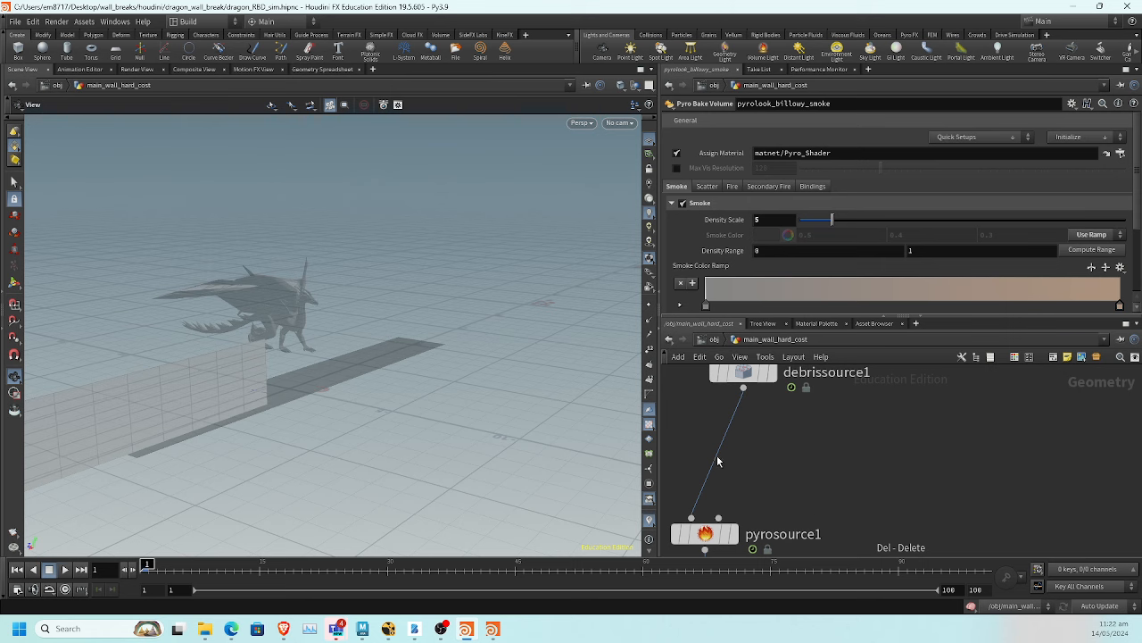
# Set the Mode of pyrosource1 to Keep Input so it uses the debris points directly
pyautogui.click(706, 533)
pyautogui.click(803, 149)
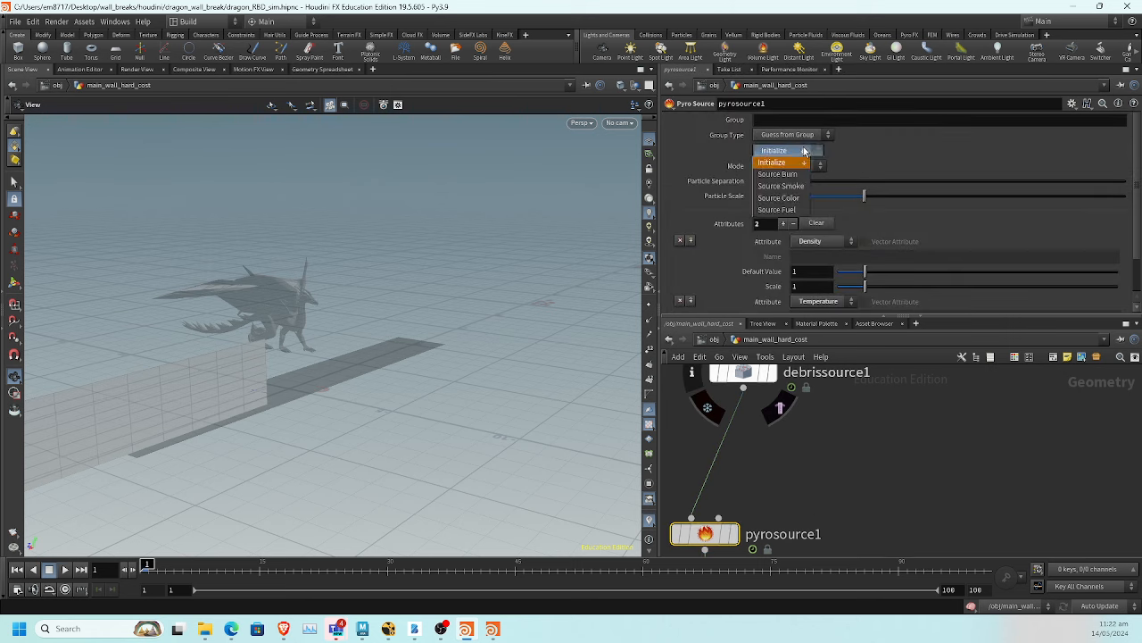
pyautogui.click(794, 190)
pyautogui.click(790, 166)
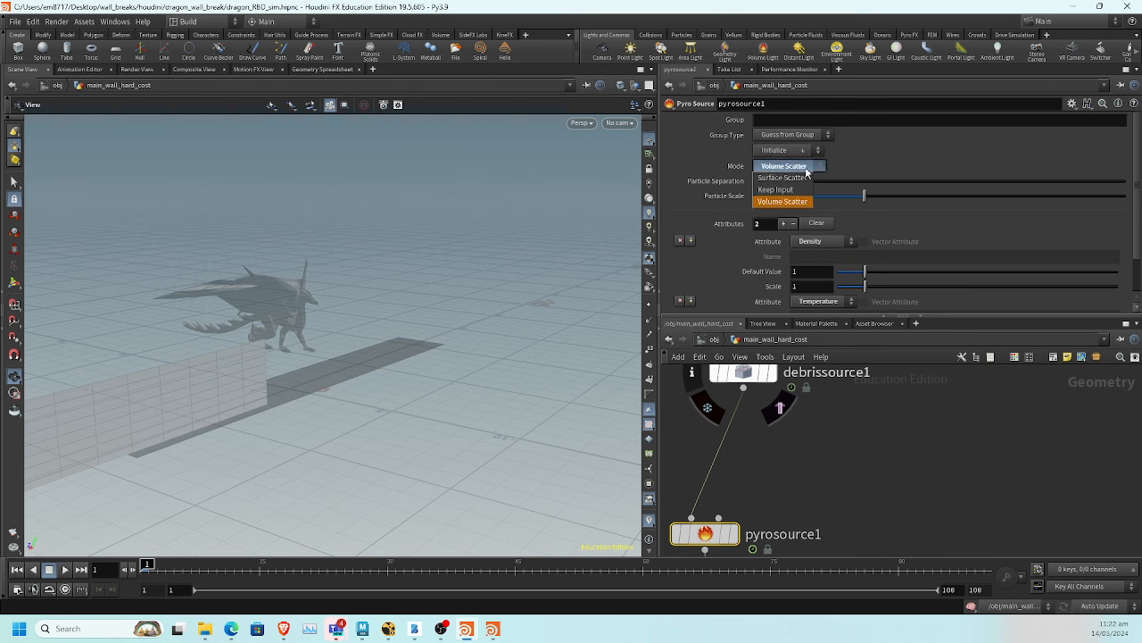
pyautogui.click(790, 202)
# Play the billowy smoke simulation to frame 26 and examine the smoke from another angle
pyautogui.moveTo(852, 474); pyautogui.dragTo(863, 323, button='middle')
pyautogui.moveTo(890, 552); pyautogui.dragTo(941, 428, button='middle')
pyautogui.moveTo(845, 502); pyautogui.dragTo(855, 425, button='middle')
pyautogui.moveTo(882, 507)
pyautogui.mouseDown(button='middle')
pyautogui.moveTo(883, 460)
pyautogui.moveTo(891, 482)
pyautogui.moveTo(867, 512)
pyautogui.mouseUp(button='middle')
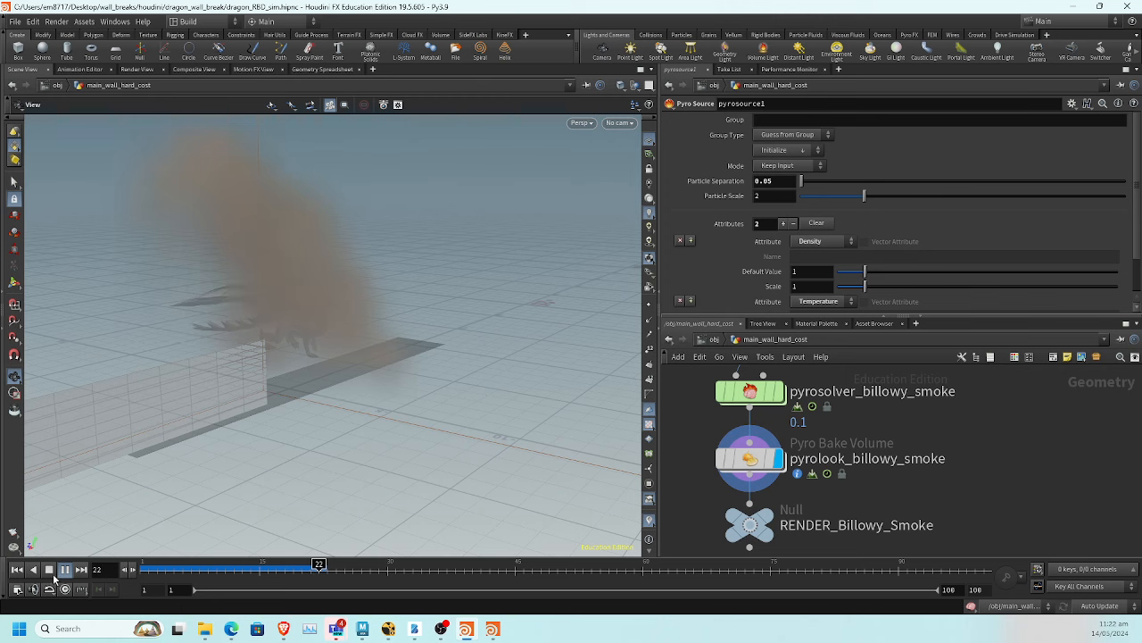
pyautogui.click(67, 568)
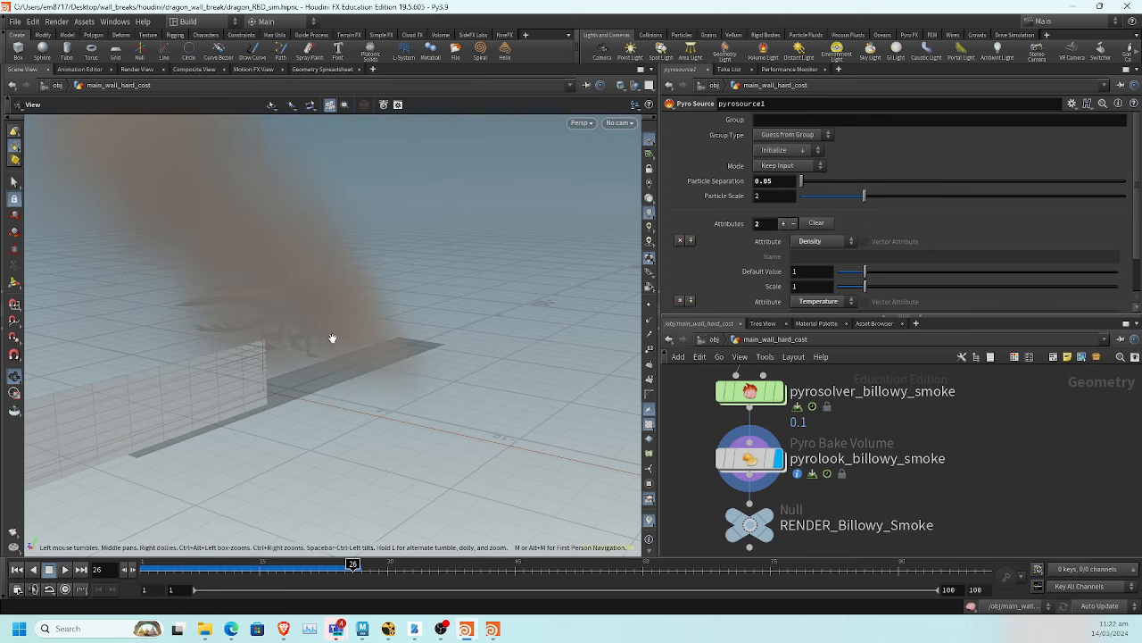
pyautogui.moveTo(362, 344); pyautogui.dragTo(517, 334)
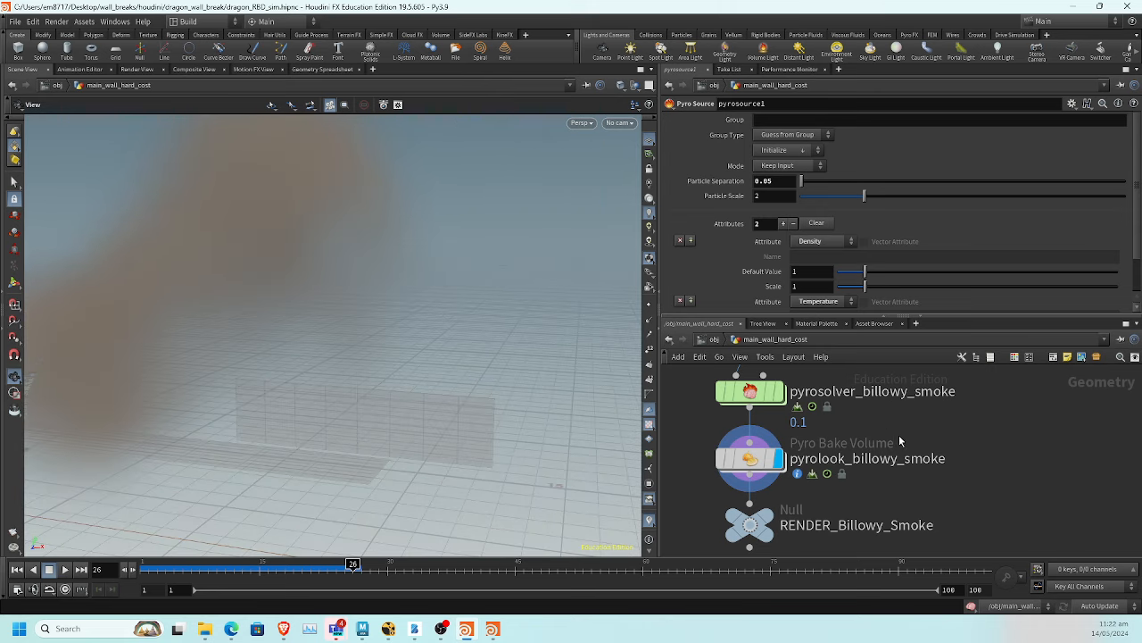
# Disable Wind in the shape settings of pyrosolver_billowy_smoke and return to frame 1
pyautogui.moveTo(902, 442); pyautogui.dragTo(935, 506, button='middle')
pyautogui.click(777, 451)
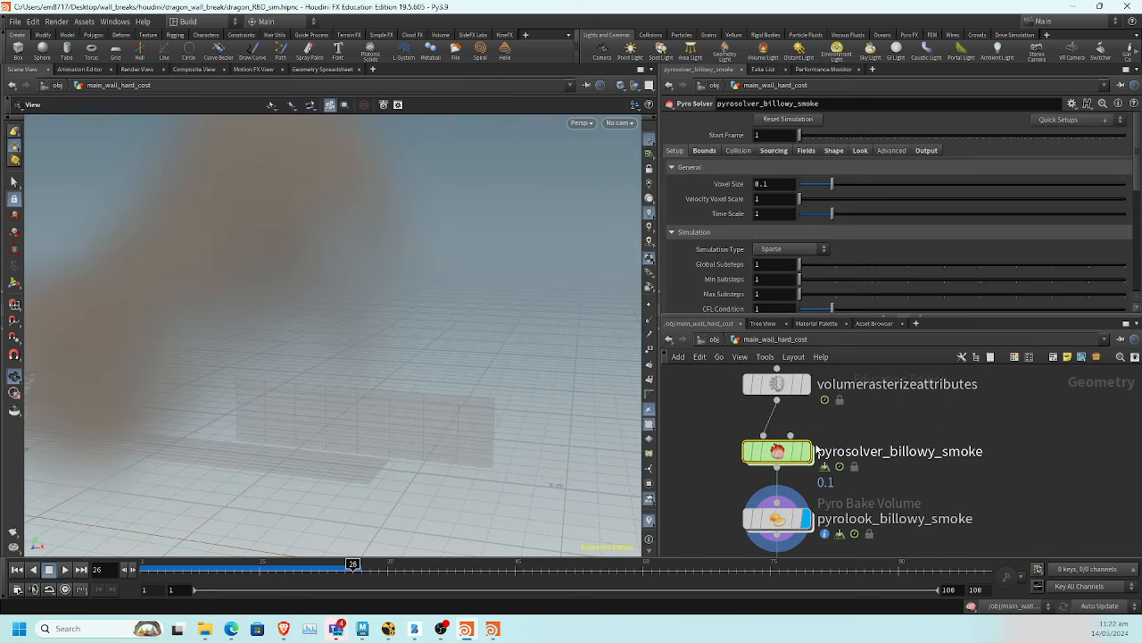
pyautogui.click(834, 151)
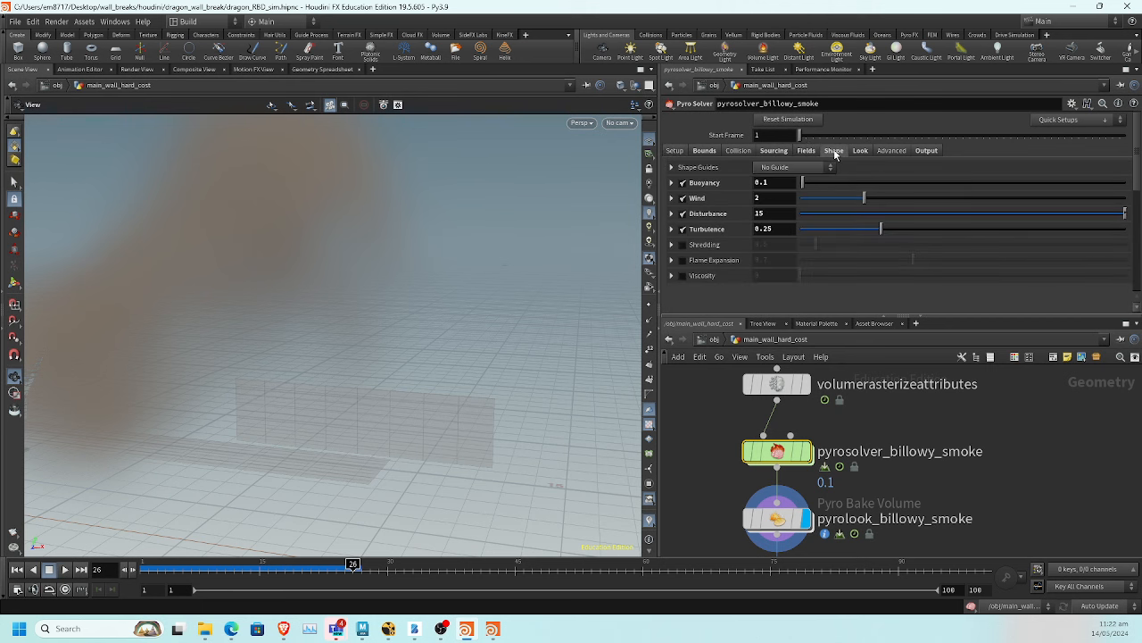
pyautogui.click(683, 197)
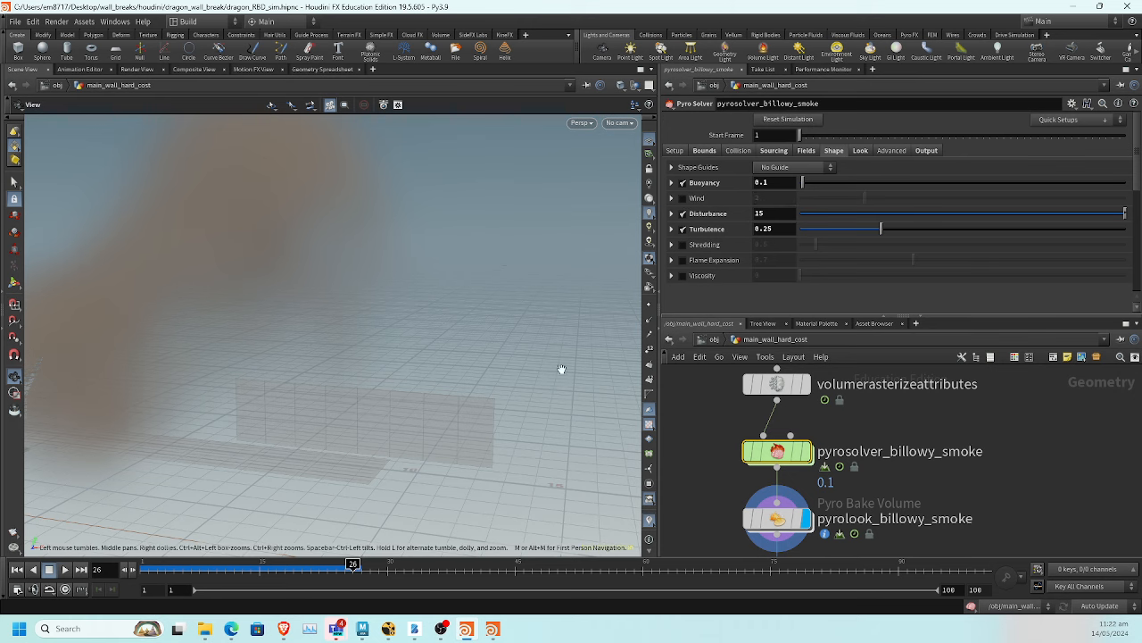
pyautogui.click(16, 568)
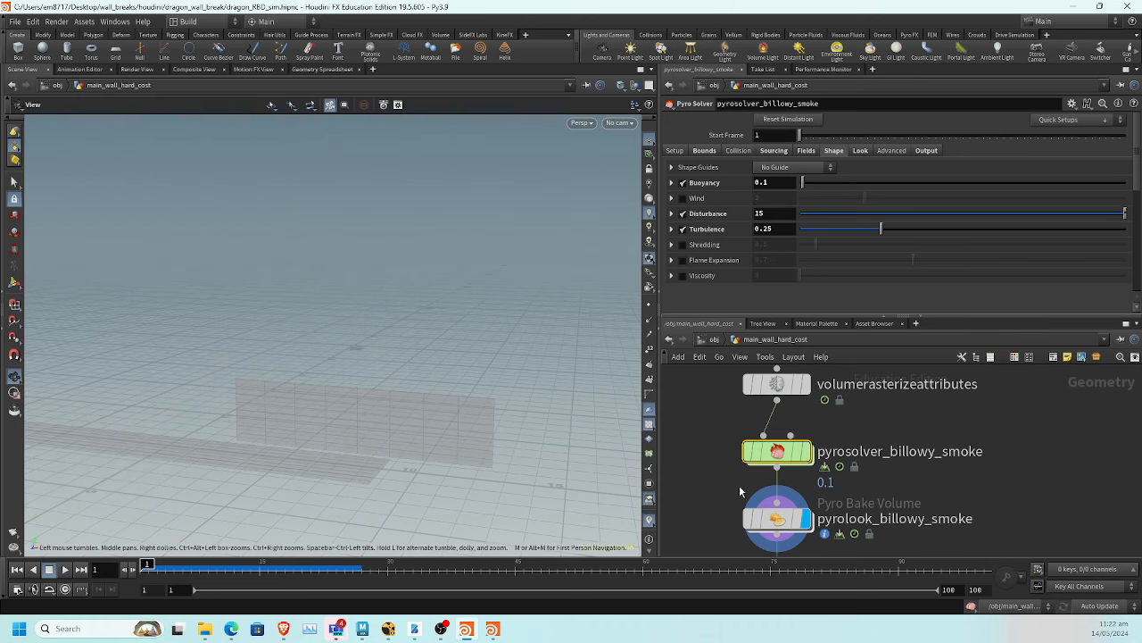
# Set the Particle Separation of pyrosource1 to 0.03
pyautogui.moveTo(723, 474); pyautogui.dragTo(708, 544, button='middle')
pyautogui.moveTo(707, 496); pyautogui.dragTo(714, 545, button='middle')
pyautogui.moveTo(694, 466); pyautogui.dragTo(694, 523, button='middle')
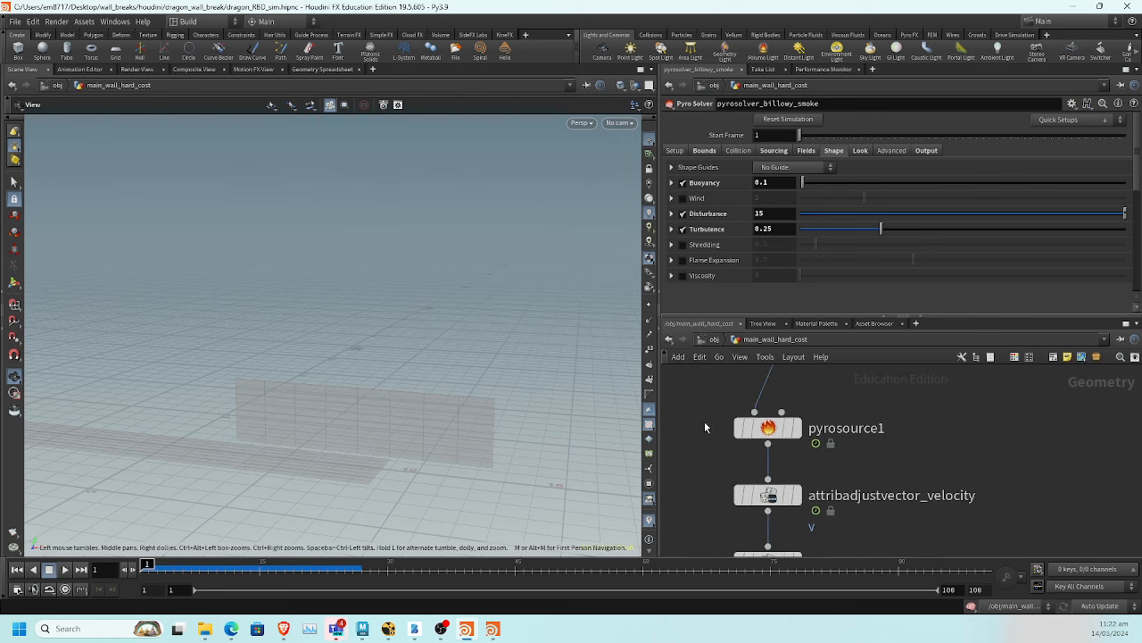
pyautogui.click(759, 429)
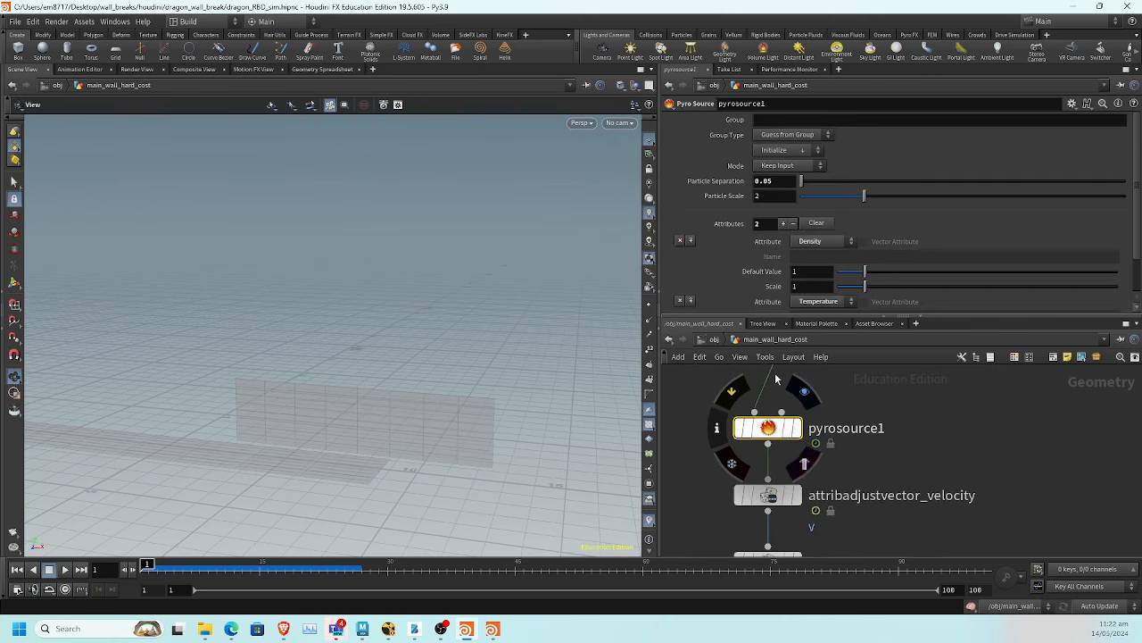
pyautogui.click(773, 181)
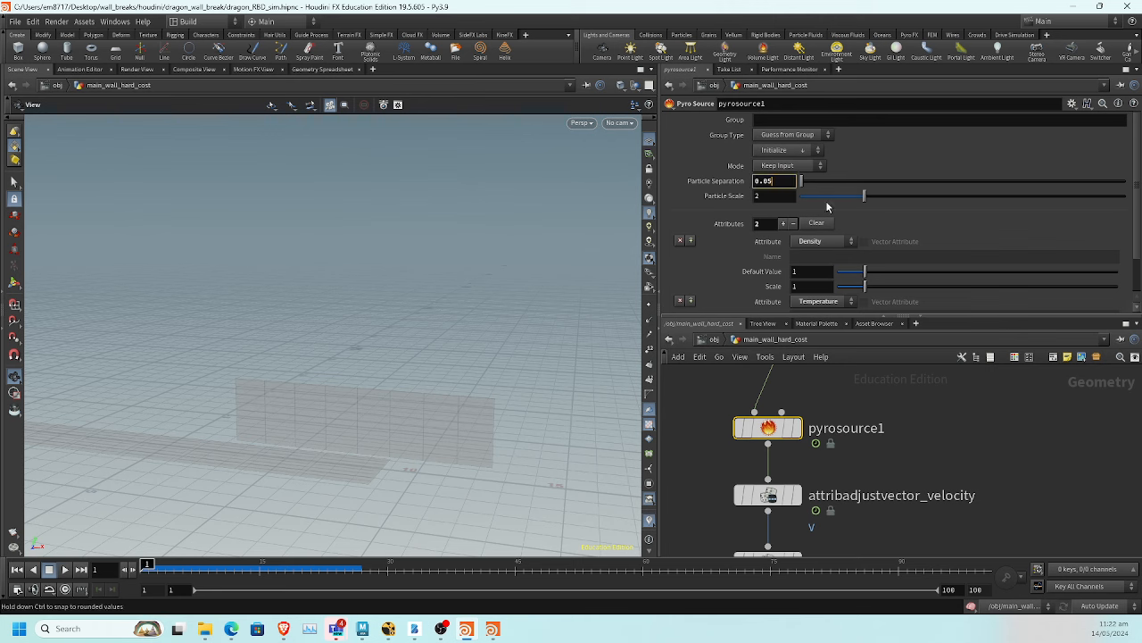
pyautogui.write('3')
pyautogui.press('Return')
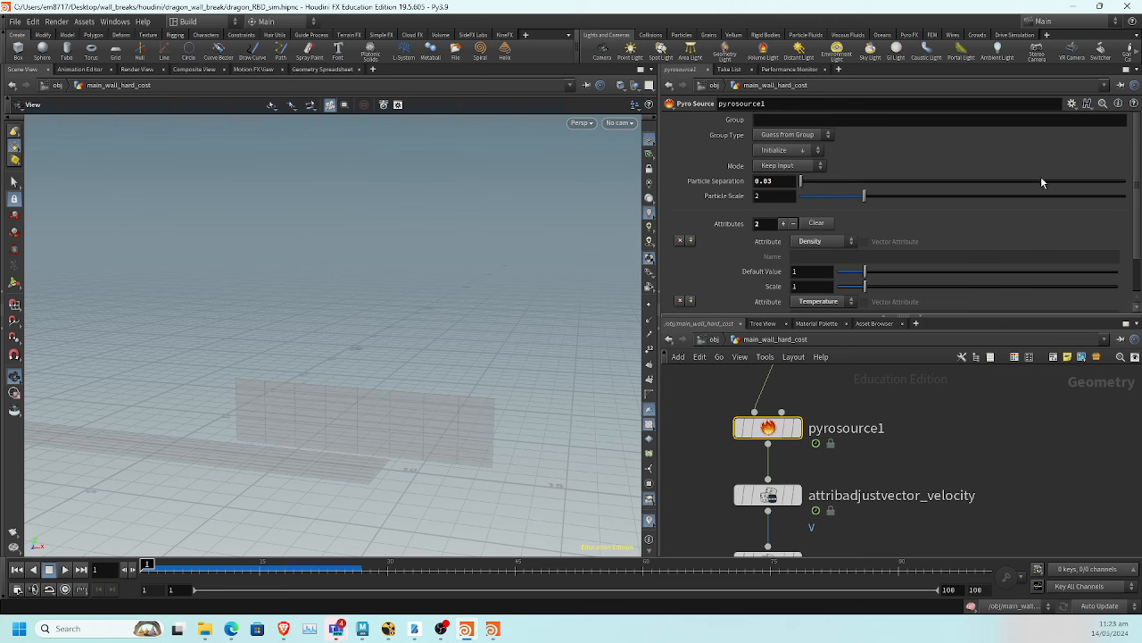
# Set the Voxel Size of pyrosolver_billowy_smoke to 0.08
pyautogui.moveTo(915, 554); pyautogui.dragTo(905, 408, button='middle')
pyautogui.click(758, 473)
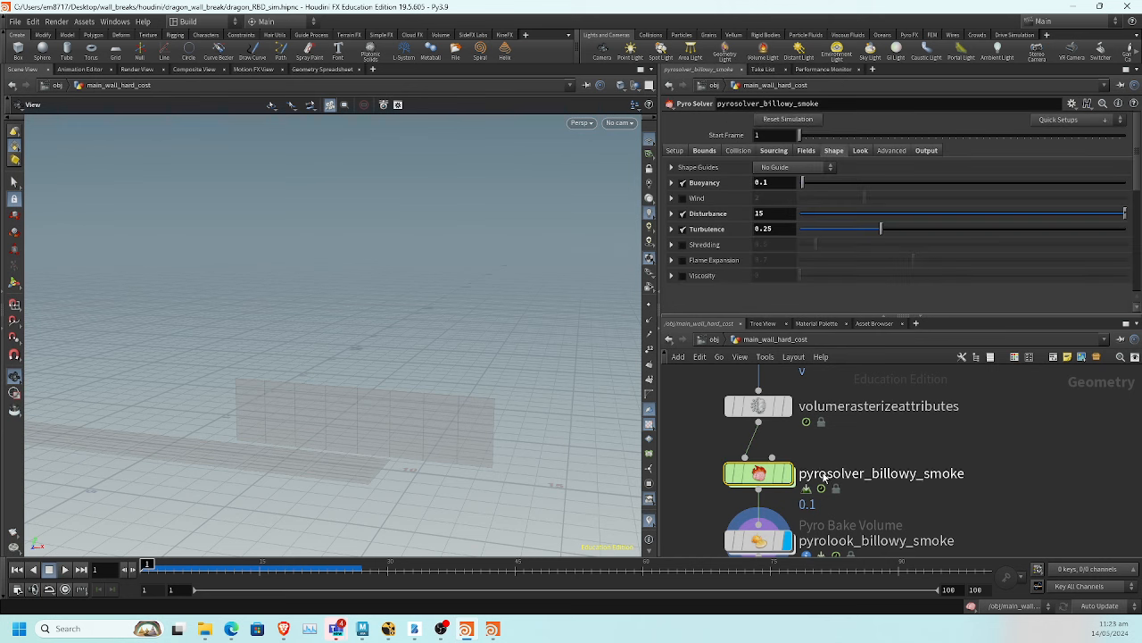
pyautogui.click(673, 150)
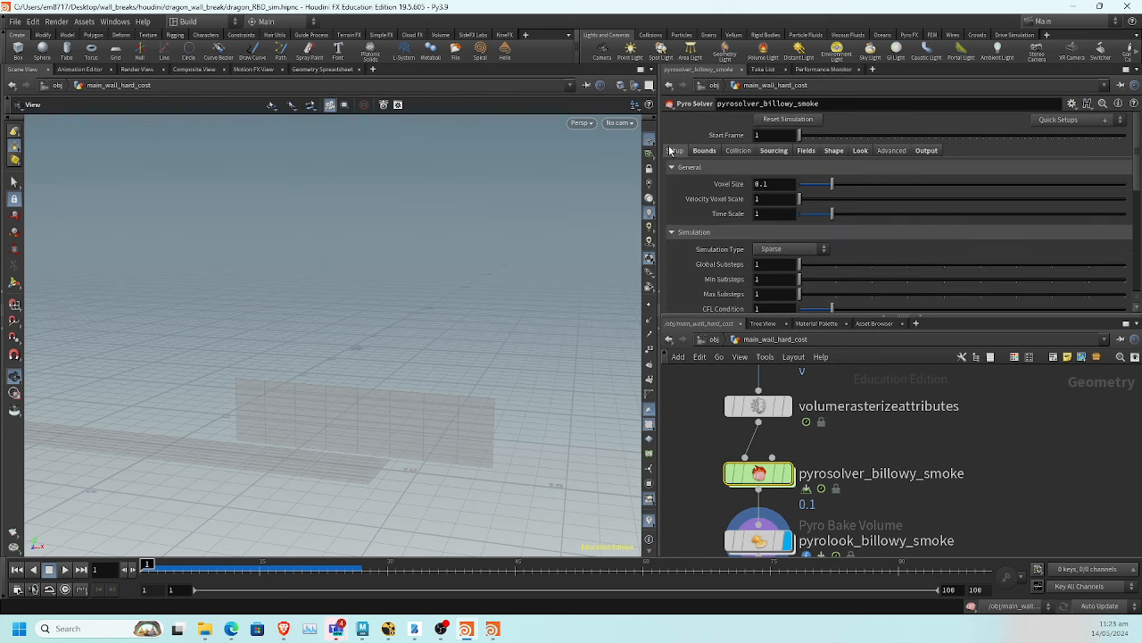
pyautogui.click(774, 185)
pyautogui.write('0.08')
pyautogui.press('Return')
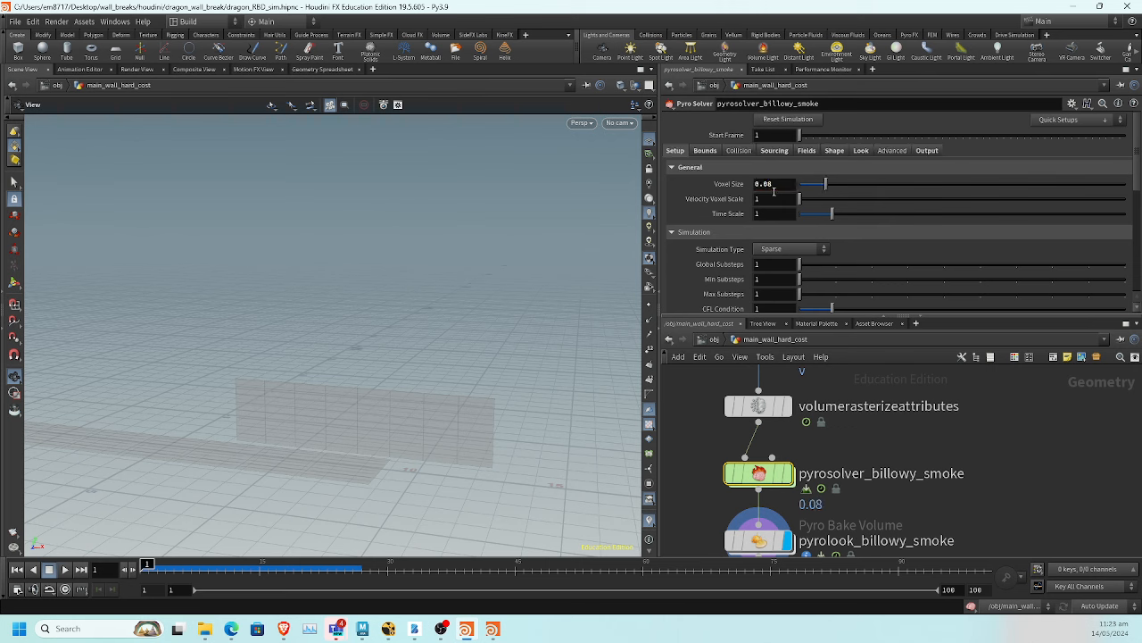
# Display the RENDER_Billowy_Smoke null and replay the smoke simulation from frame 1 to frame 27
pyautogui.moveTo(707, 421); pyautogui.dragTo(723, 331, button='middle')
pyautogui.click(755, 451)
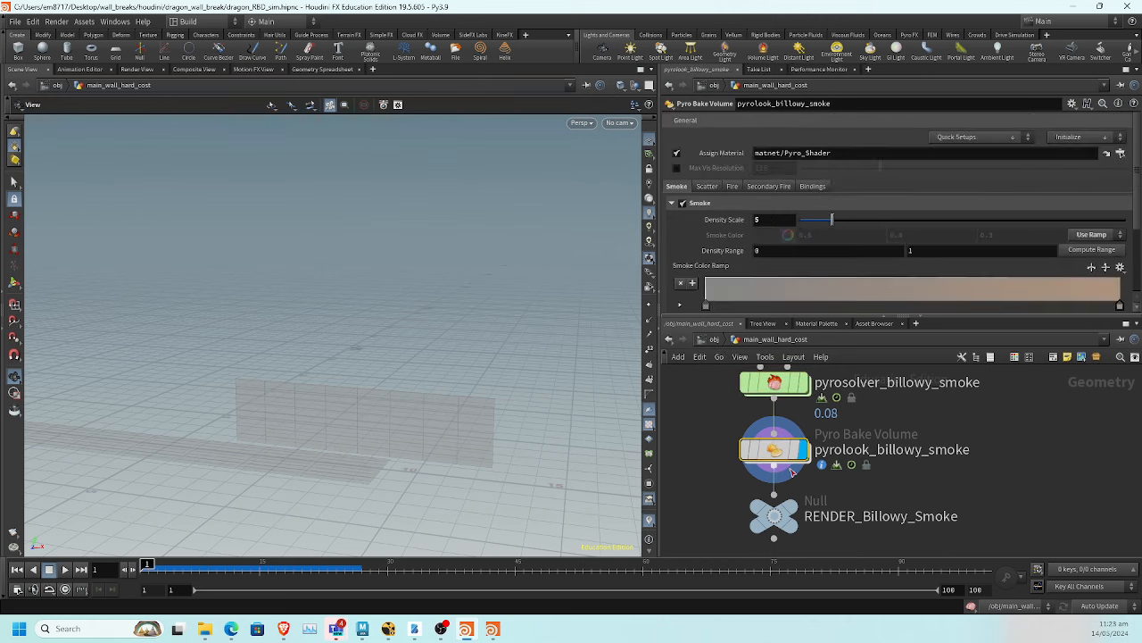
pyautogui.moveTo(739, 462); pyautogui.dragTo(760, 446, button='middle')
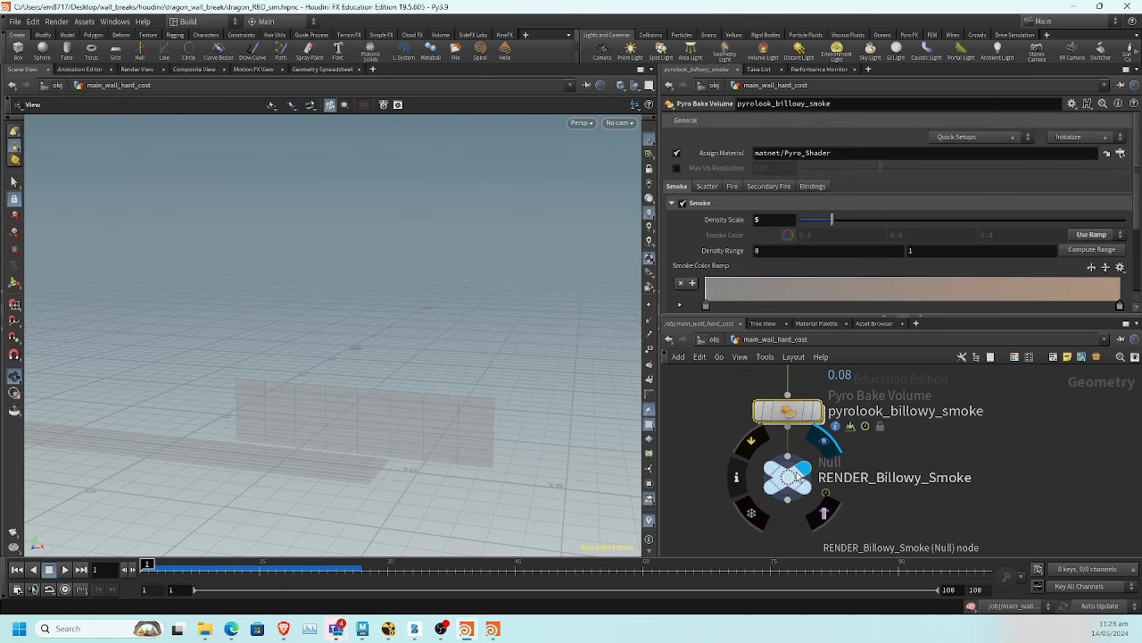
pyautogui.click(65, 570)
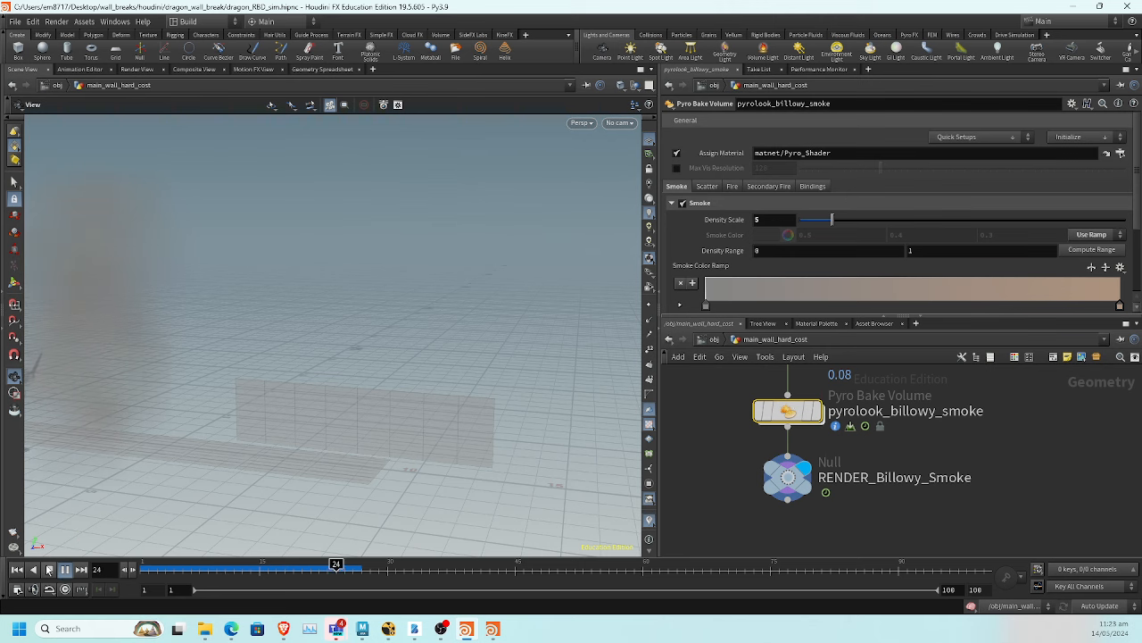
pyautogui.click(48, 569)
# Continue the smoke simulation to frame 34 and look through Camera1 in the viewport
pyautogui.moveTo(179, 390); pyautogui.dragTo(350, 380, button='middle')
pyautogui.moveTo(349, 380); pyautogui.dragTo(277, 439)
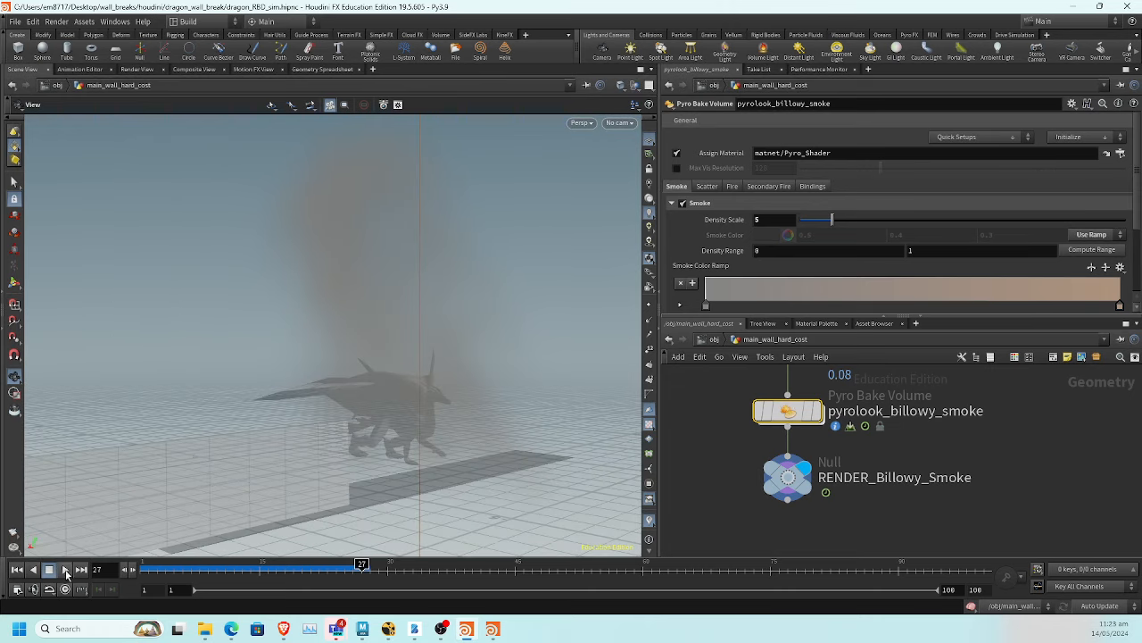
pyautogui.click(63, 571)
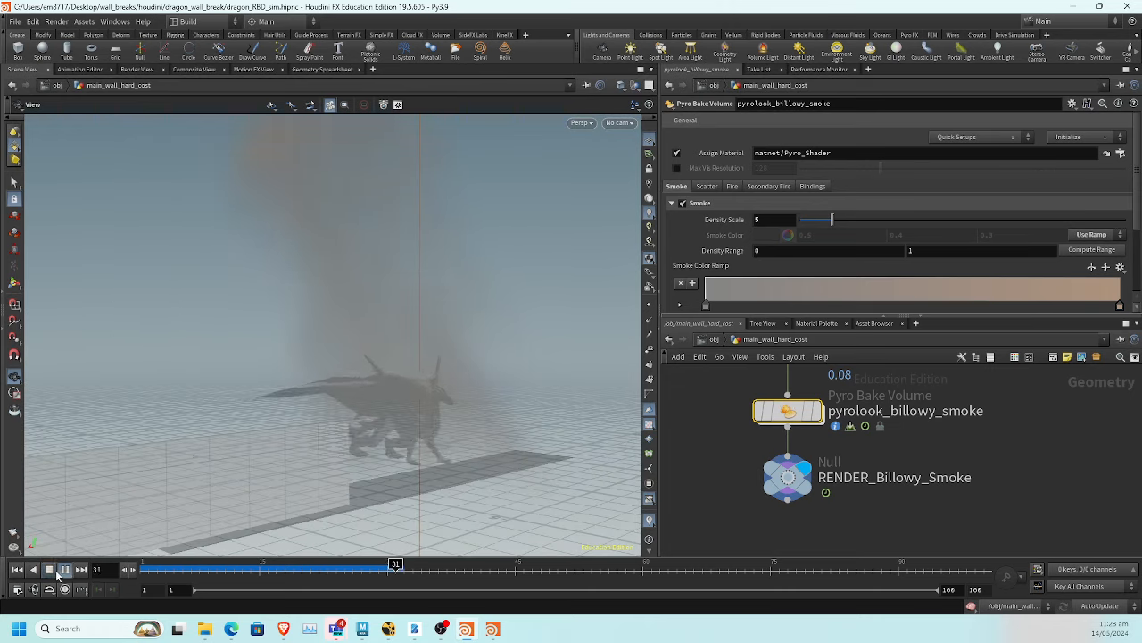
pyautogui.click(49, 572)
pyautogui.moveTo(548, 367); pyautogui.dragTo(437, 354, button='middle')
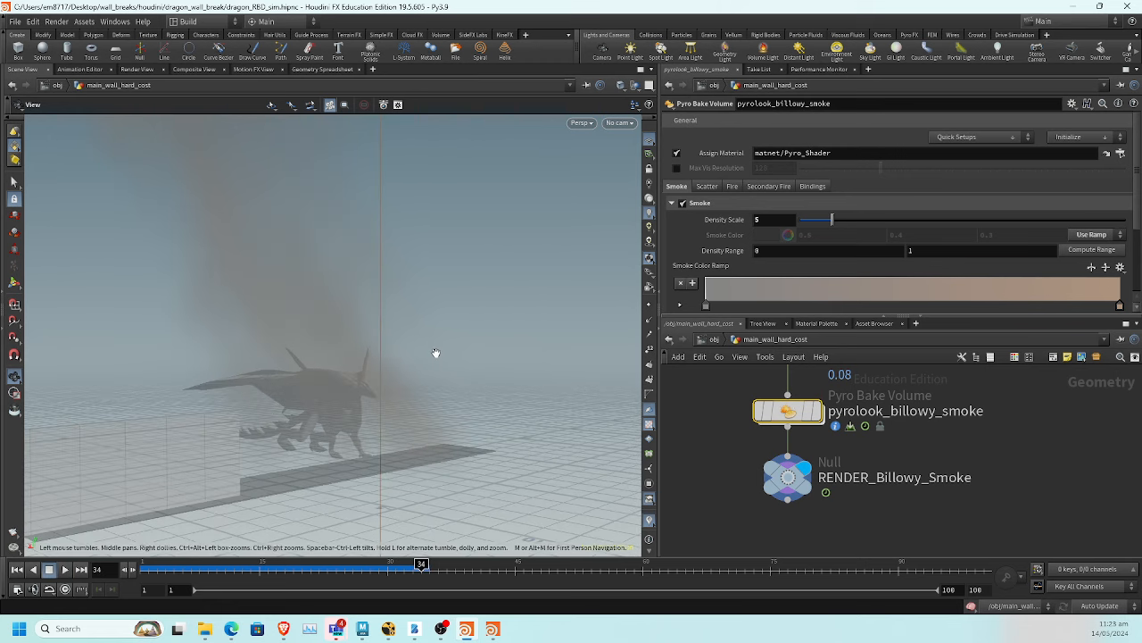
pyautogui.click(620, 122)
pyautogui.click(635, 179)
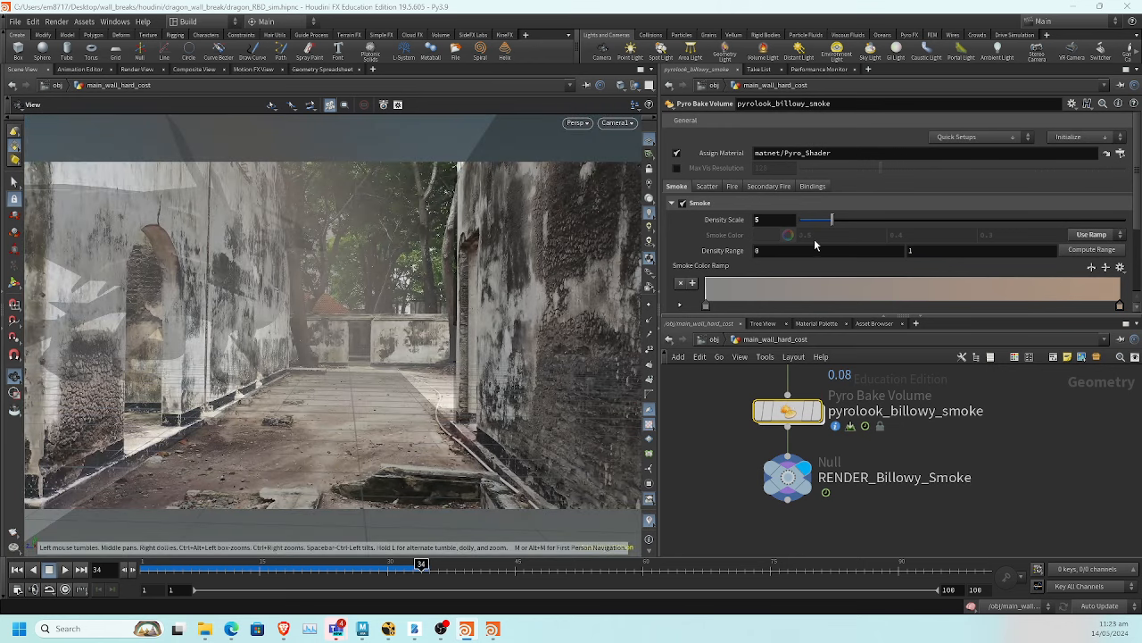
# Set the Density Scale of debrissource1 to 1000 and replay the smoke simulation from frame 1 to frame 29
pyautogui.scroll(3, 934, 432)
pyautogui.moveTo(977, 433); pyautogui.dragTo(1005, 512, button='middle')
pyautogui.scroll(-2, 1005, 512)
pyautogui.scroll(-3, 1005, 511)
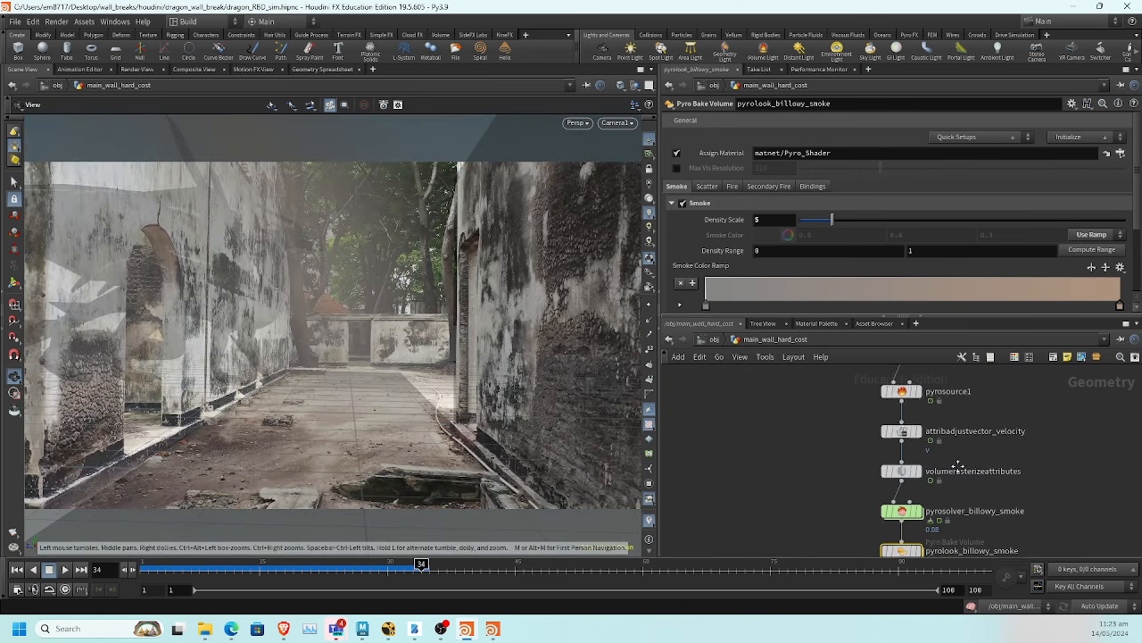
pyautogui.moveTo(805, 435); pyautogui.dragTo(740, 500, button='middle')
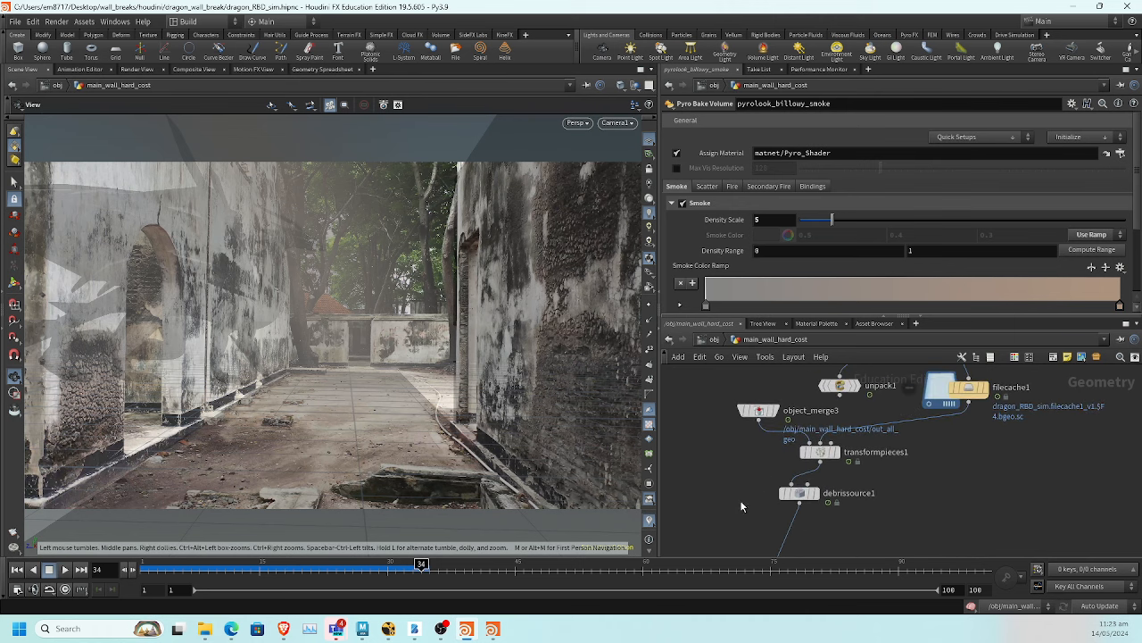
pyautogui.click(803, 494)
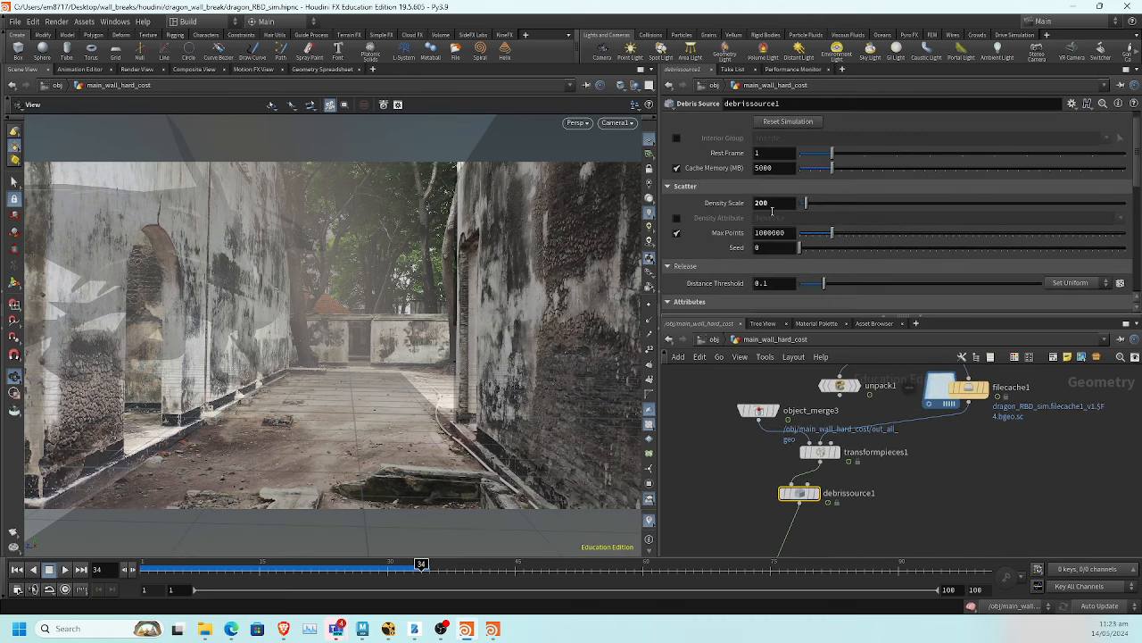
pyautogui.click(19, 570)
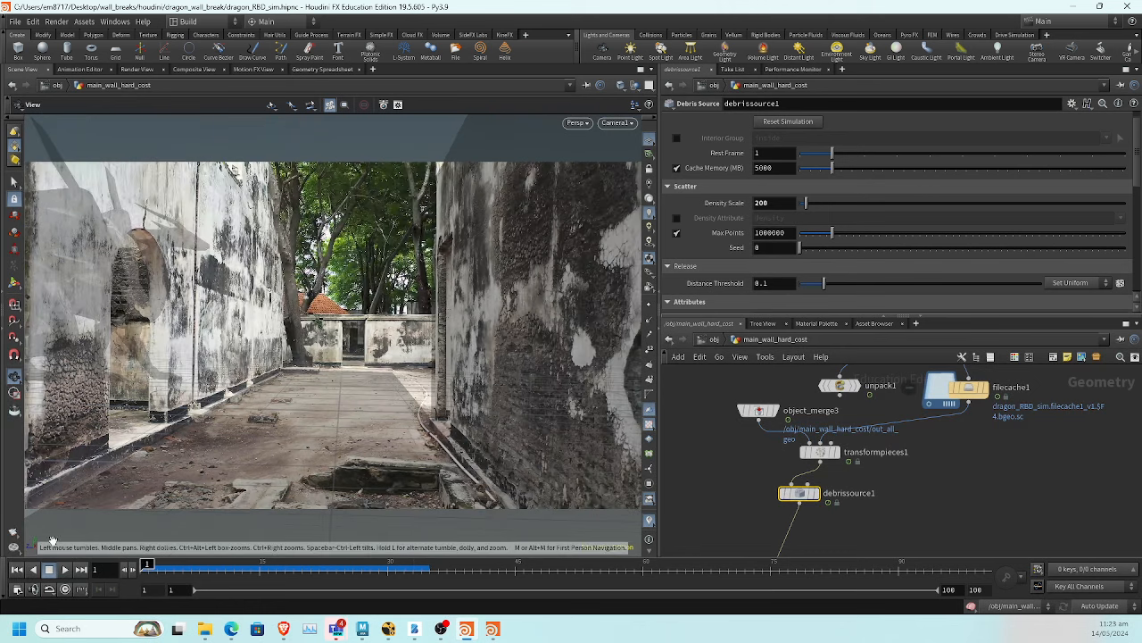
pyautogui.doubleClick(778, 202)
pyautogui.write('100')
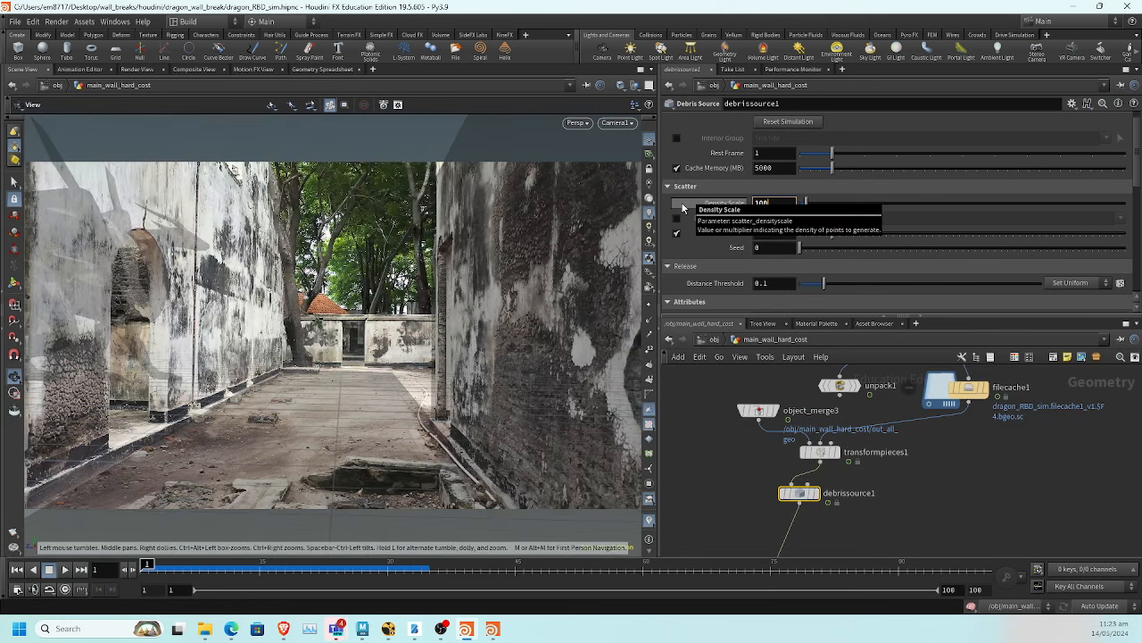
pyautogui.write('0')
pyautogui.press('Return')
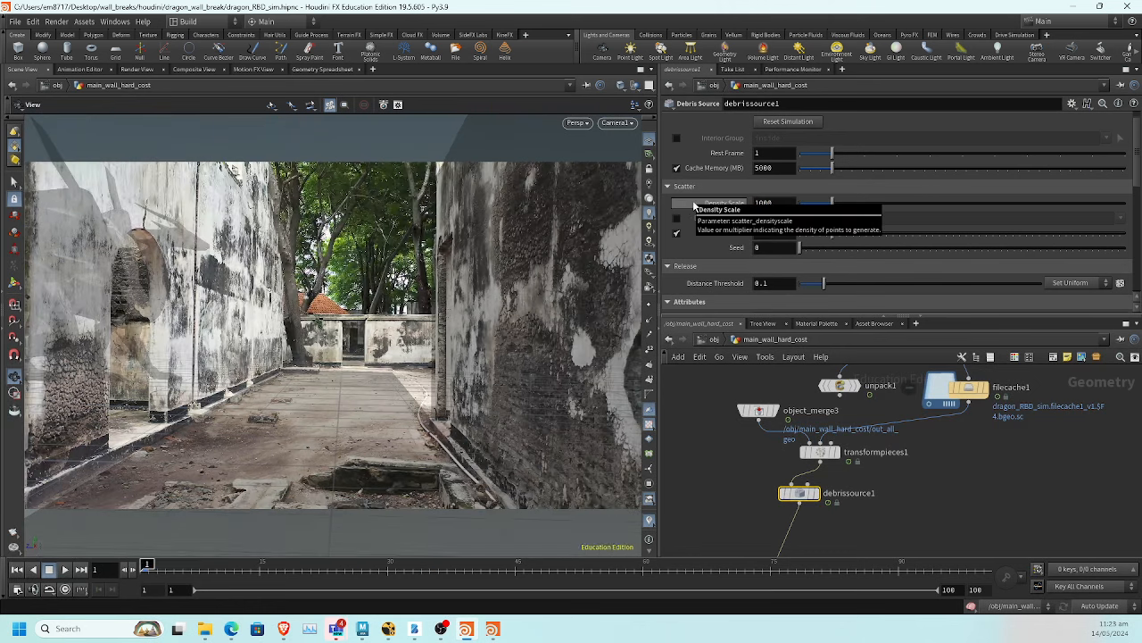
pyautogui.click(67, 571)
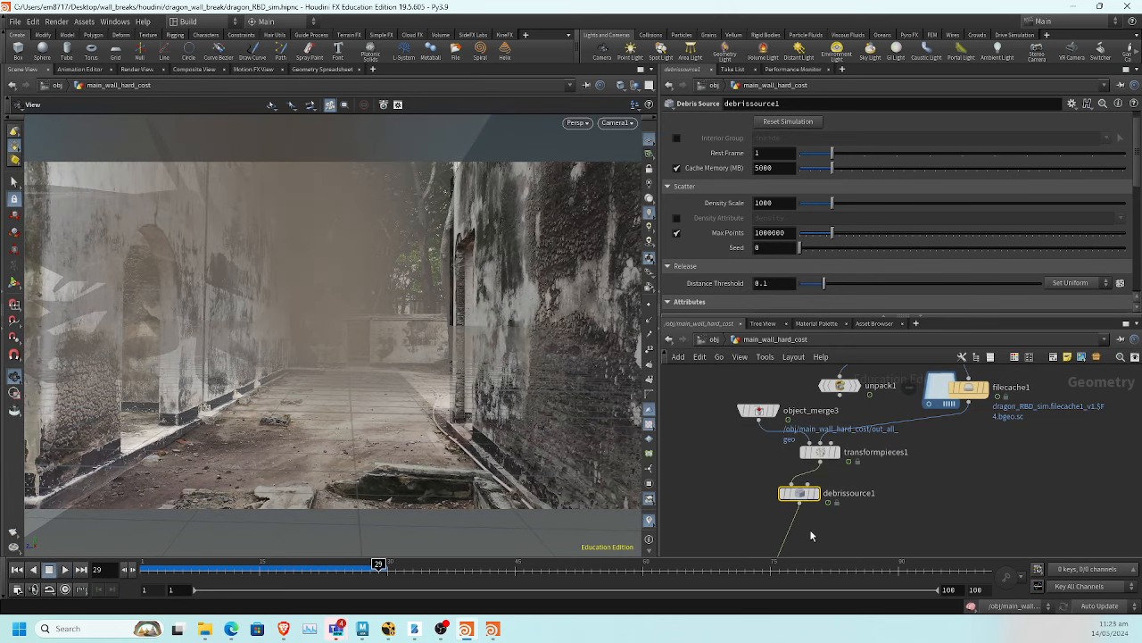
# Examine the settings of pyrosource1, attribadjustvector_velocity, volumerasterizeattributes and pyrosolver_billowy_smoke
pyautogui.scroll(-5, 811, 536)
pyautogui.click(784, 446)
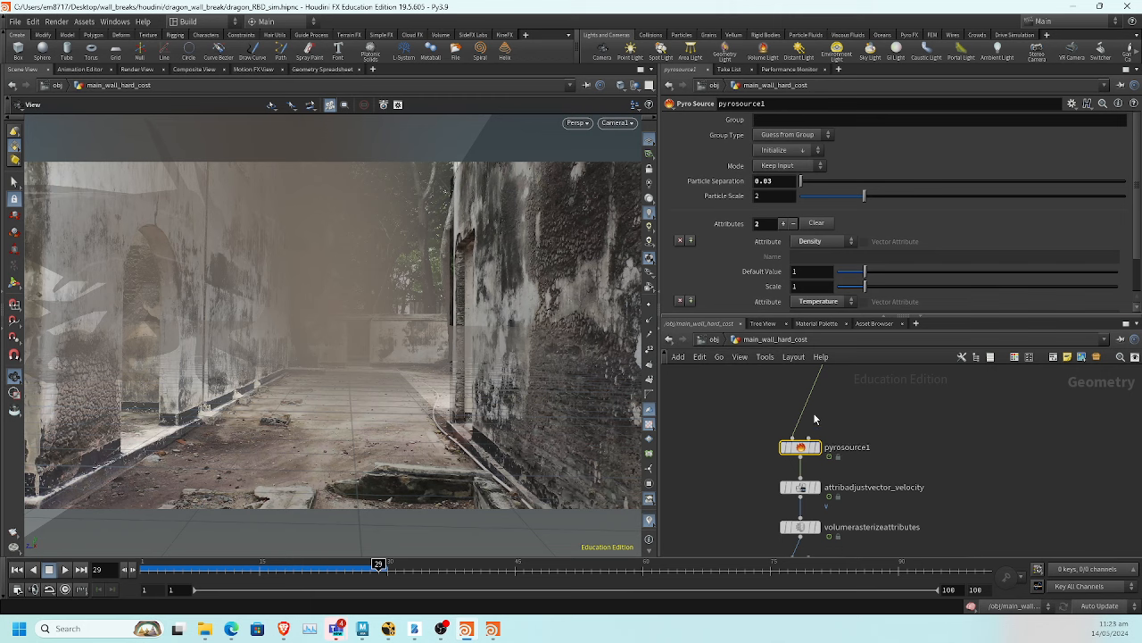
pyautogui.scroll(-2, 739, 279)
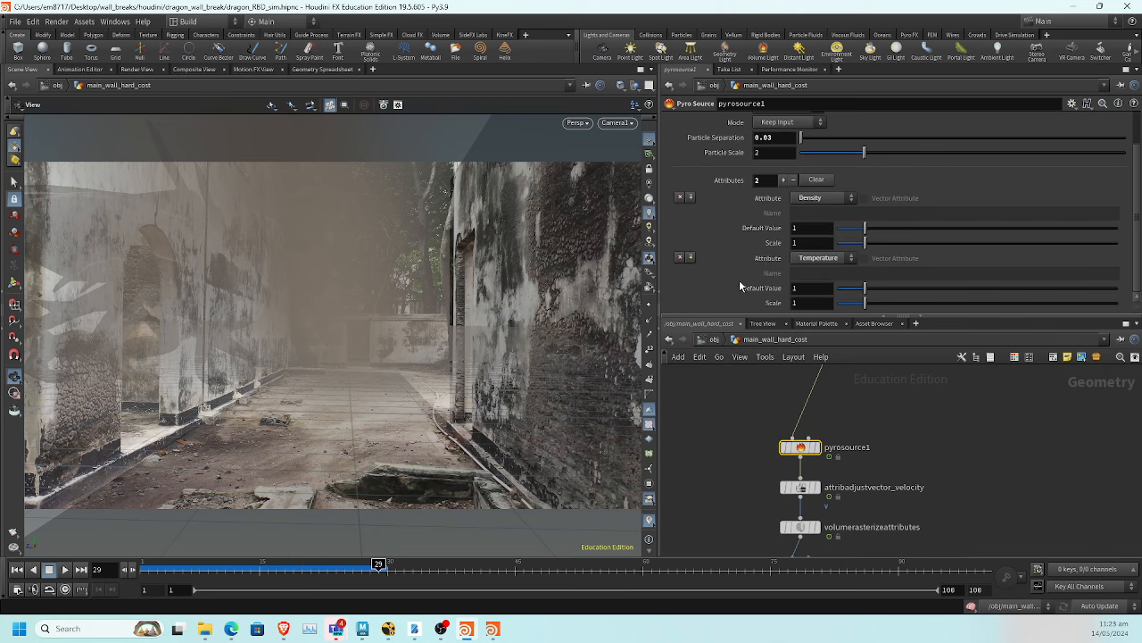
pyautogui.scroll(-3, 875, 404)
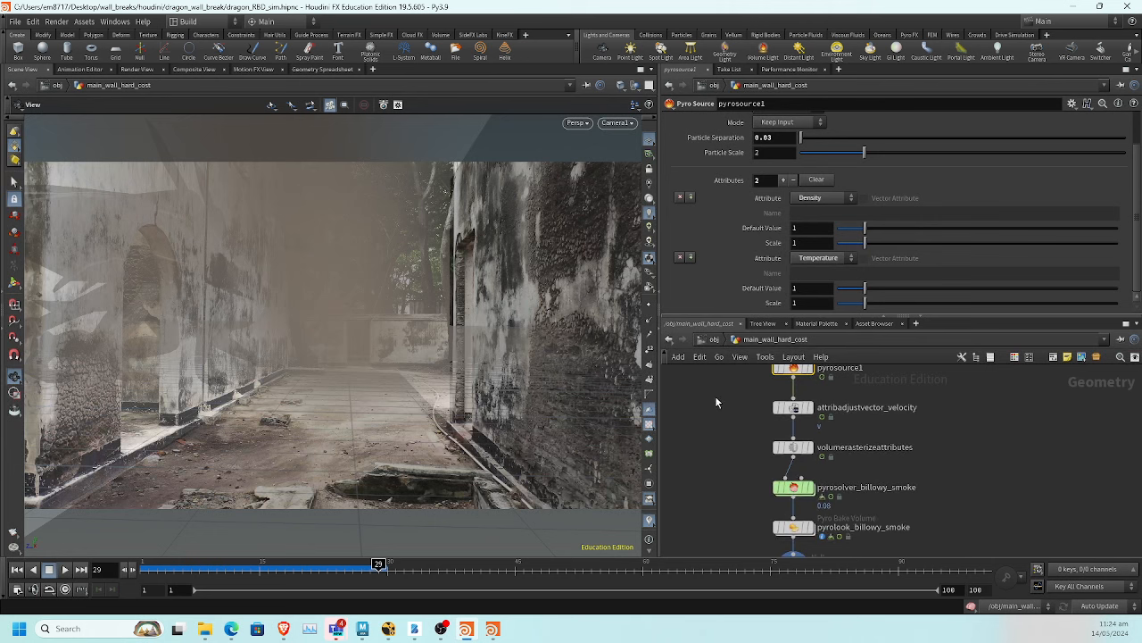
pyautogui.click(793, 408)
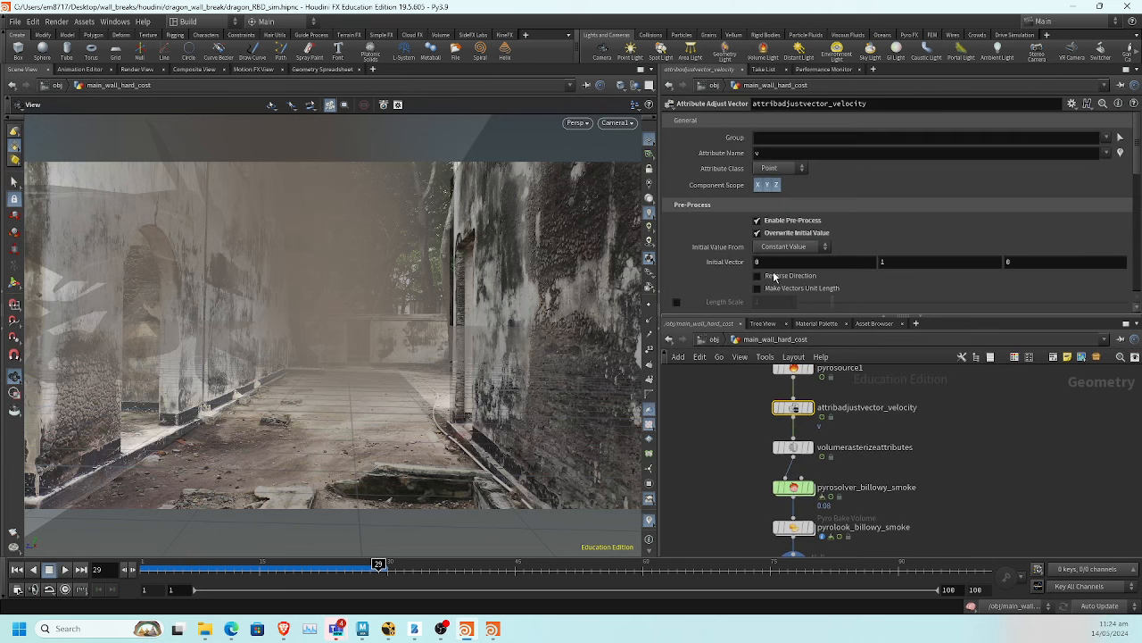
pyautogui.scroll(-10, 773, 276)
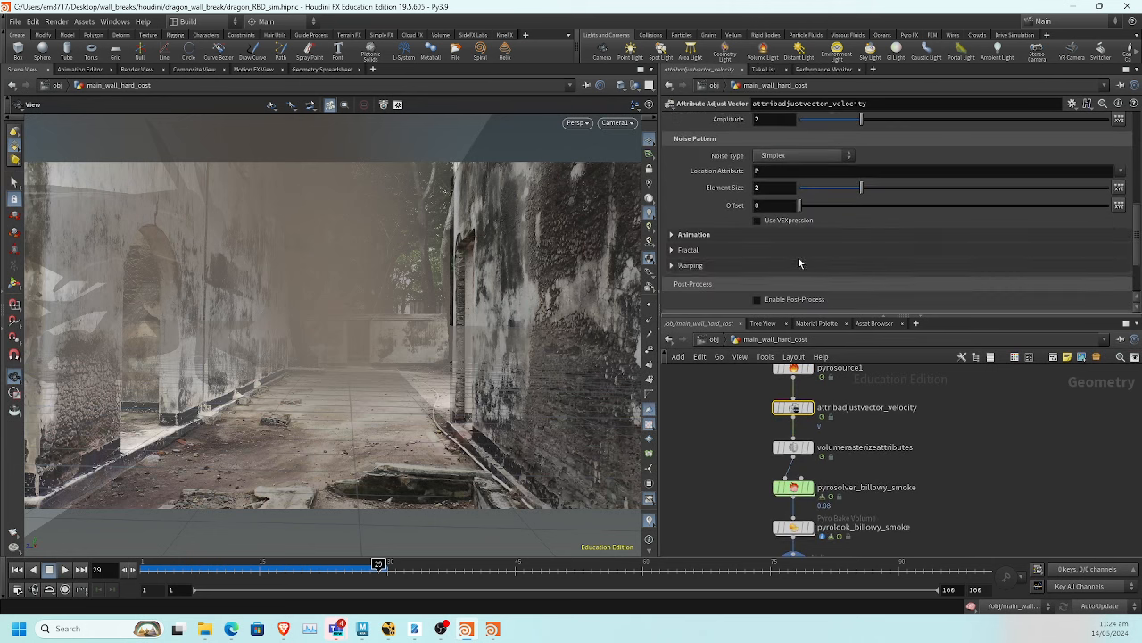
pyautogui.click(793, 447)
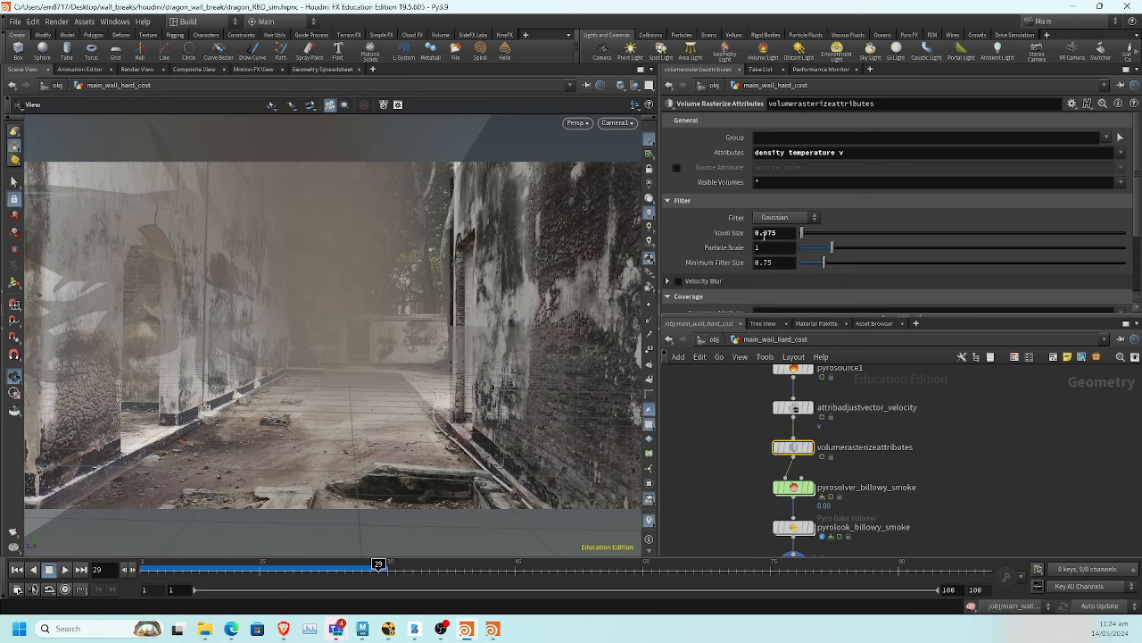
pyautogui.moveTo(770, 232); pyautogui.dragTo(792, 251)
pyautogui.press('Return')
pyautogui.moveTo(742, 511); pyautogui.dragTo(750, 471, button='middle')
pyautogui.click(785, 450)
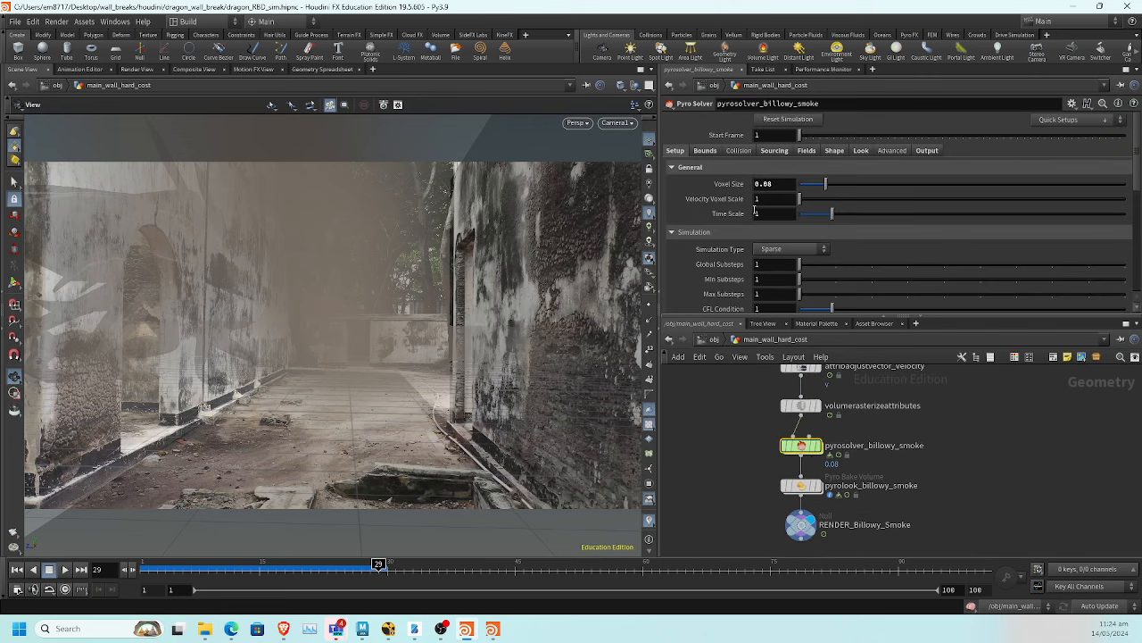
pyautogui.doubleClick(776, 184)
# Raise the smoke Density Scale of pyrolook_billowy_smoke to 7.68
pyautogui.moveTo(754, 489); pyautogui.dragTo(745, 455, button='middle')
pyautogui.click(789, 450)
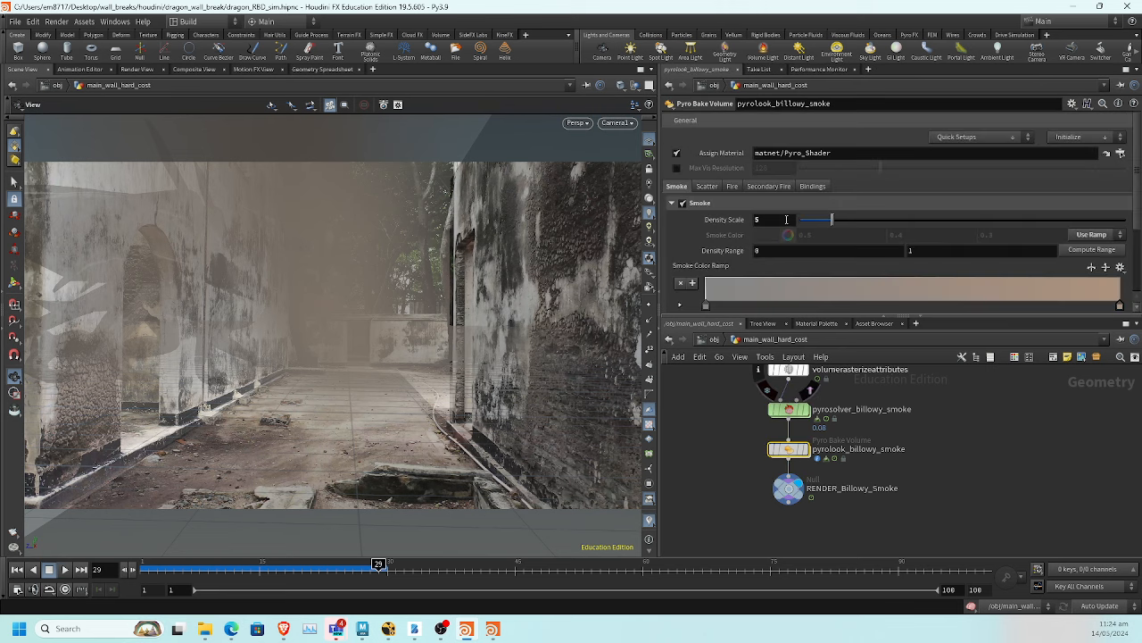
pyautogui.moveTo(861, 224)
pyautogui.mouseDown()
pyautogui.moveTo(840, 224)
pyautogui.moveTo(850, 224)
pyautogui.mouseUp()
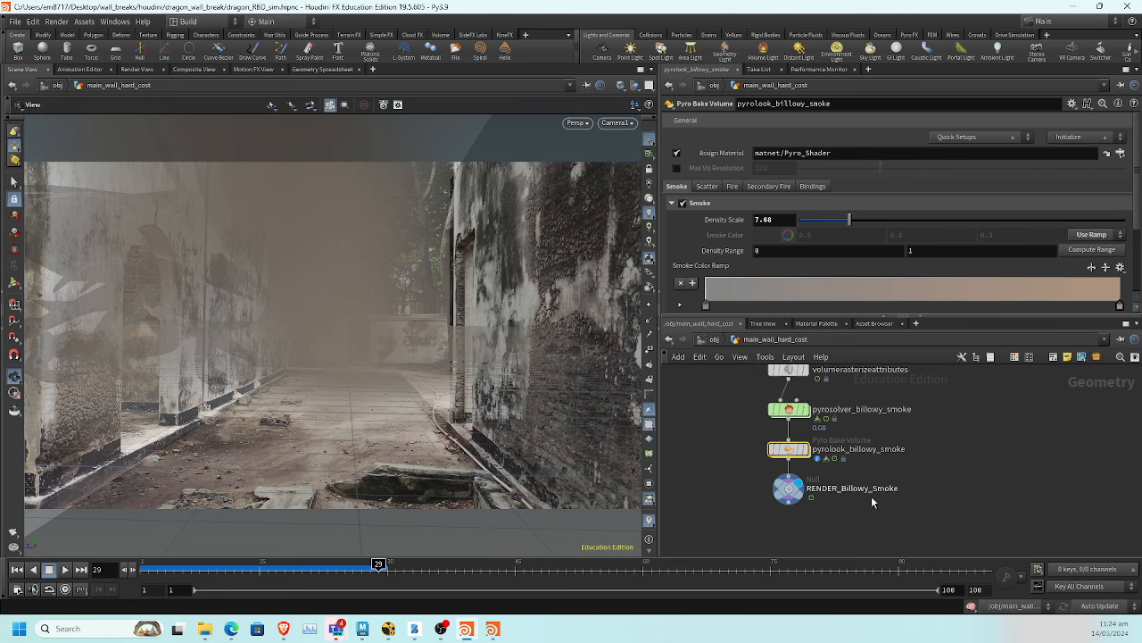
# Select the RENDER_Billowy_Smoke null and replay the smoke simulation from frame 1 to frame 31
pyautogui.click(788, 489)
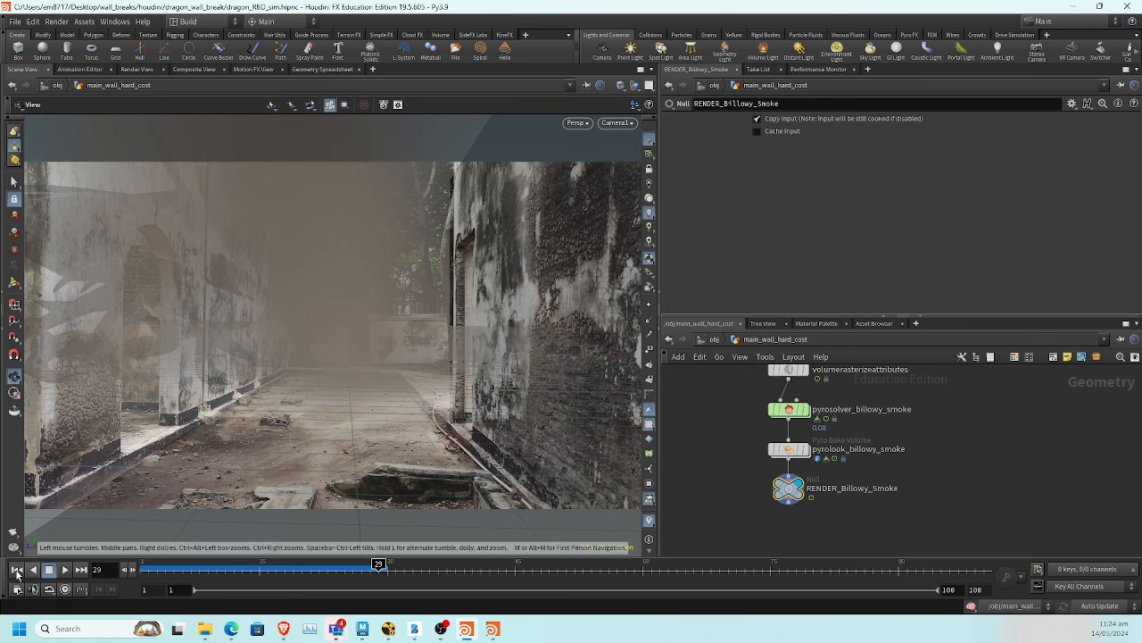
pyautogui.click(16, 570)
pyautogui.click(64, 570)
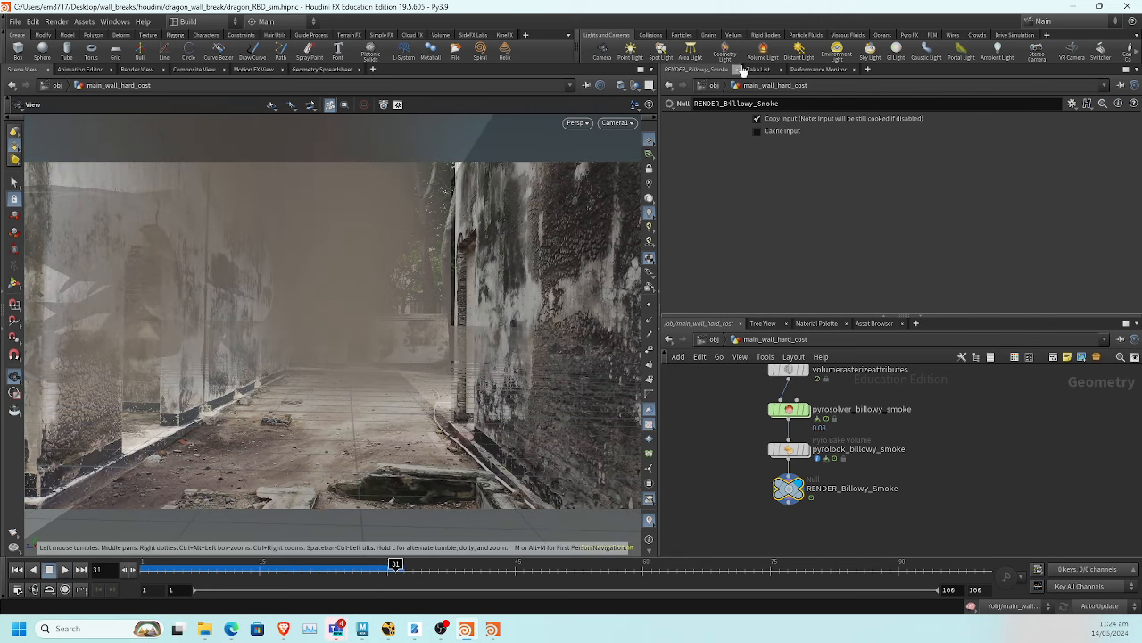
# Add an environment light to the scene and return inside the main_wall_hard_cost geometry network
pyautogui.click(837, 49)
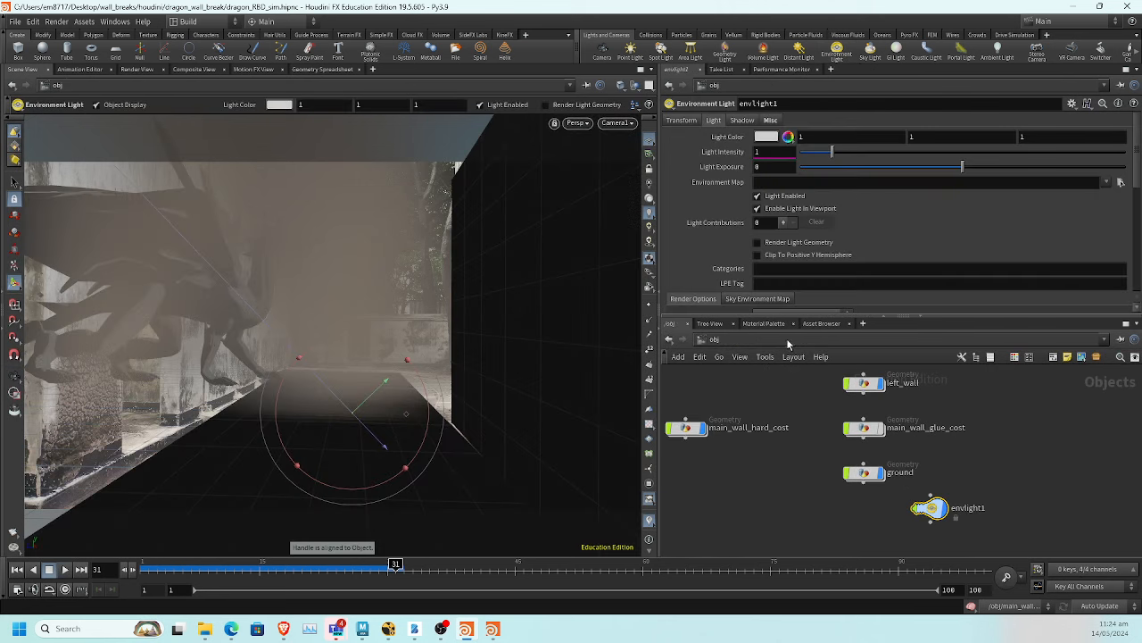
pyautogui.moveTo(786, 440); pyautogui.dragTo(864, 434, button='middle')
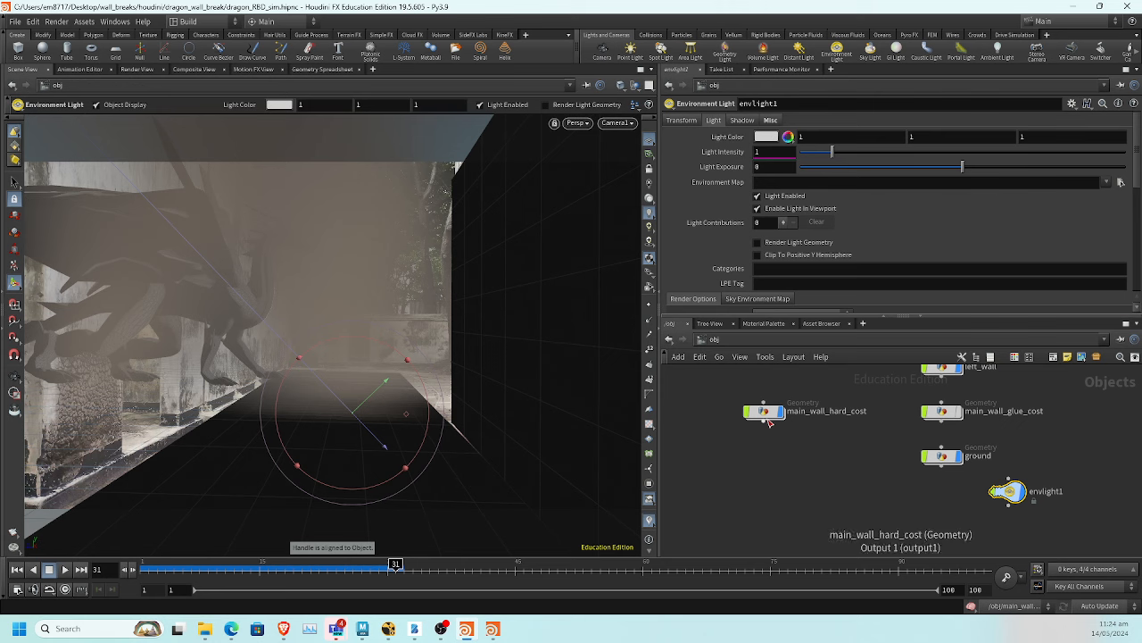
pyautogui.doubleClick(770, 411)
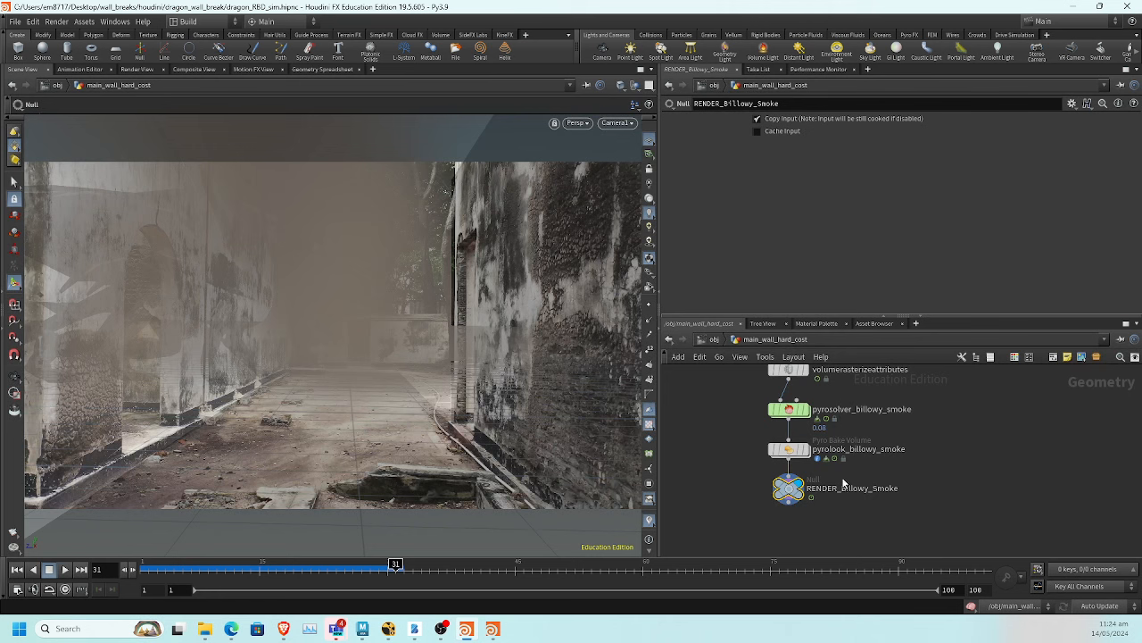
# Add a Merge node fed by the output of the RENDER_Billowy_Smoke null
pyautogui.moveTo(756, 452); pyautogui.dragTo(735, 457, button='middle')
pyautogui.scroll(-3, 816, 473)
pyautogui.moveTo(914, 462); pyautogui.dragTo(835, 487, button='middle')
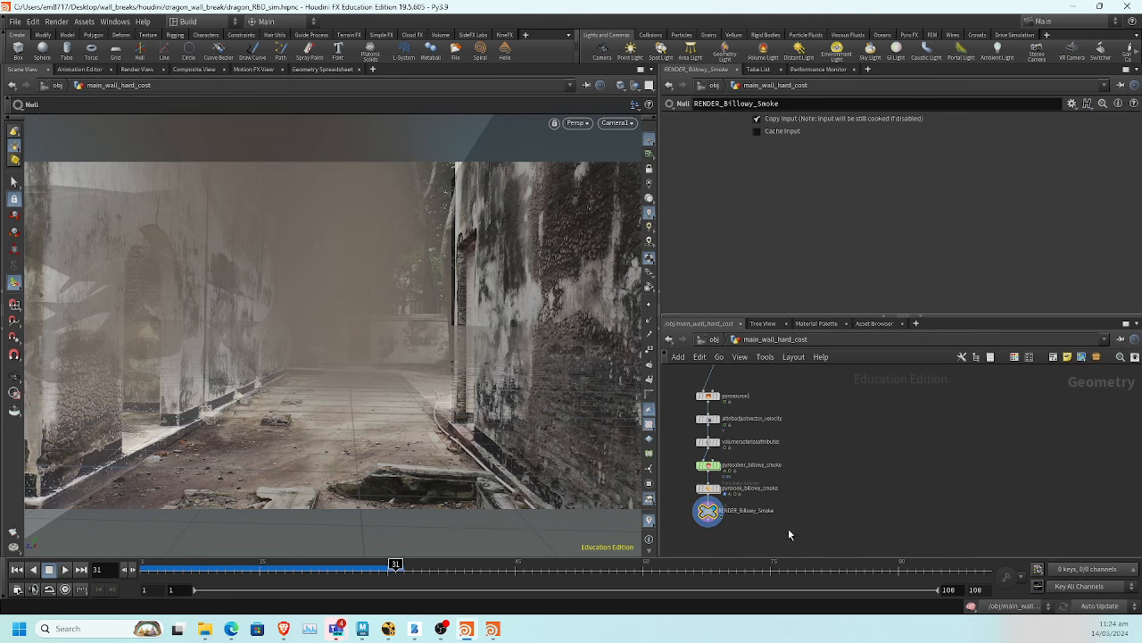
pyautogui.click(710, 523)
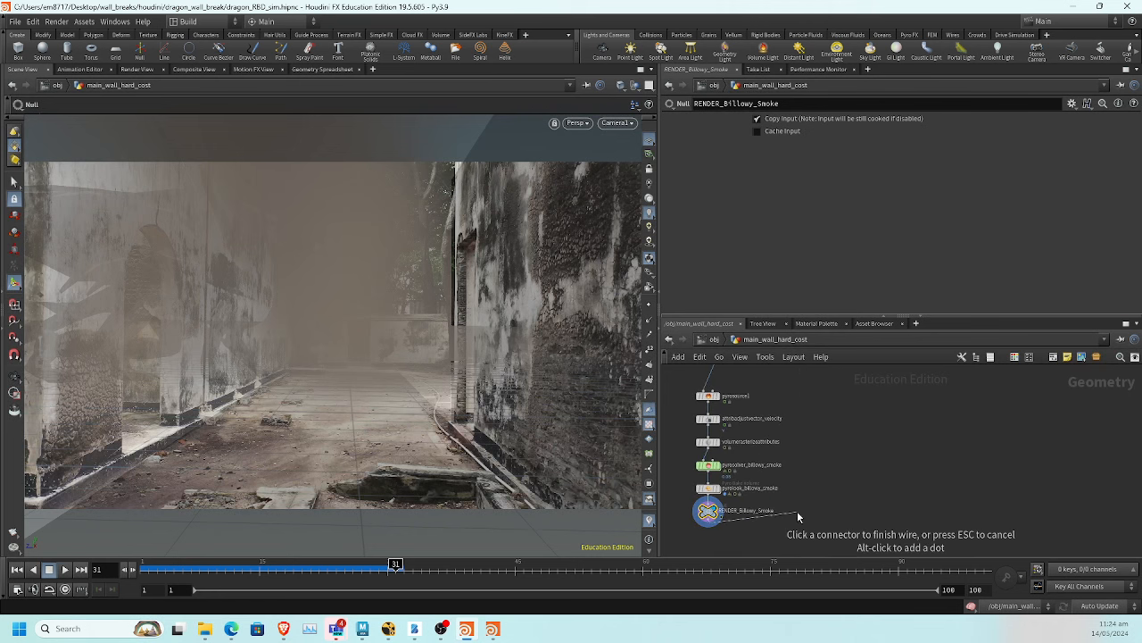
pyautogui.press('Tab')
pyautogui.write('mer')
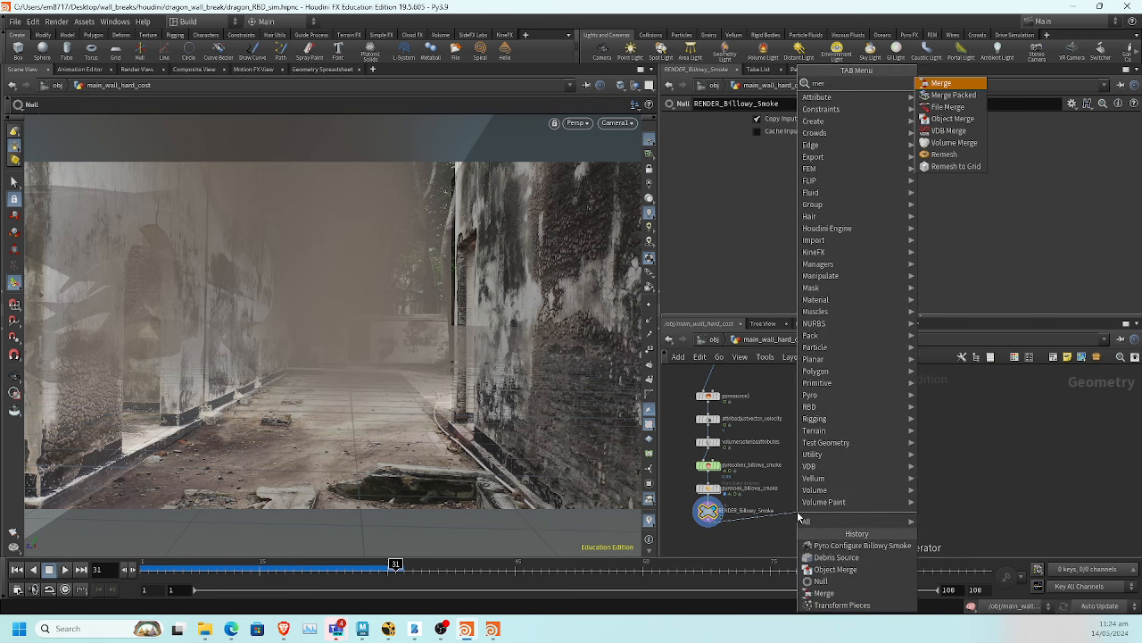
pyautogui.press('Return')
pyautogui.click(797, 513)
# Wire filecache1 into the new merge node as a second input and display the merge
pyautogui.scroll(-2, 848, 415)
pyautogui.moveTo(848, 415); pyautogui.dragTo(821, 476, button='middle')
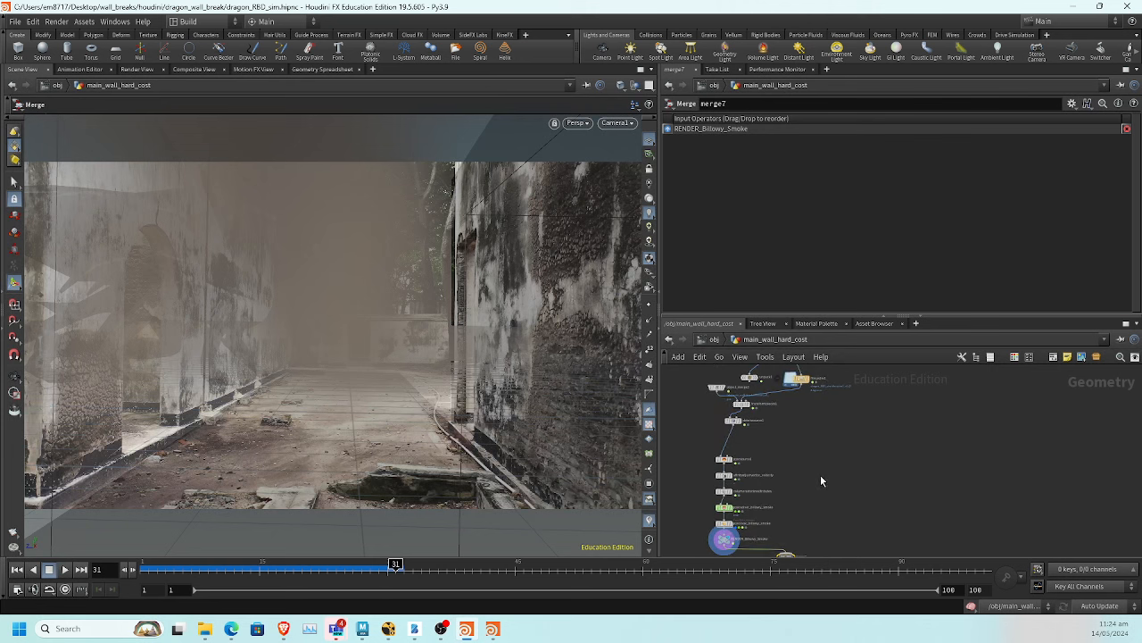
pyautogui.click(797, 386)
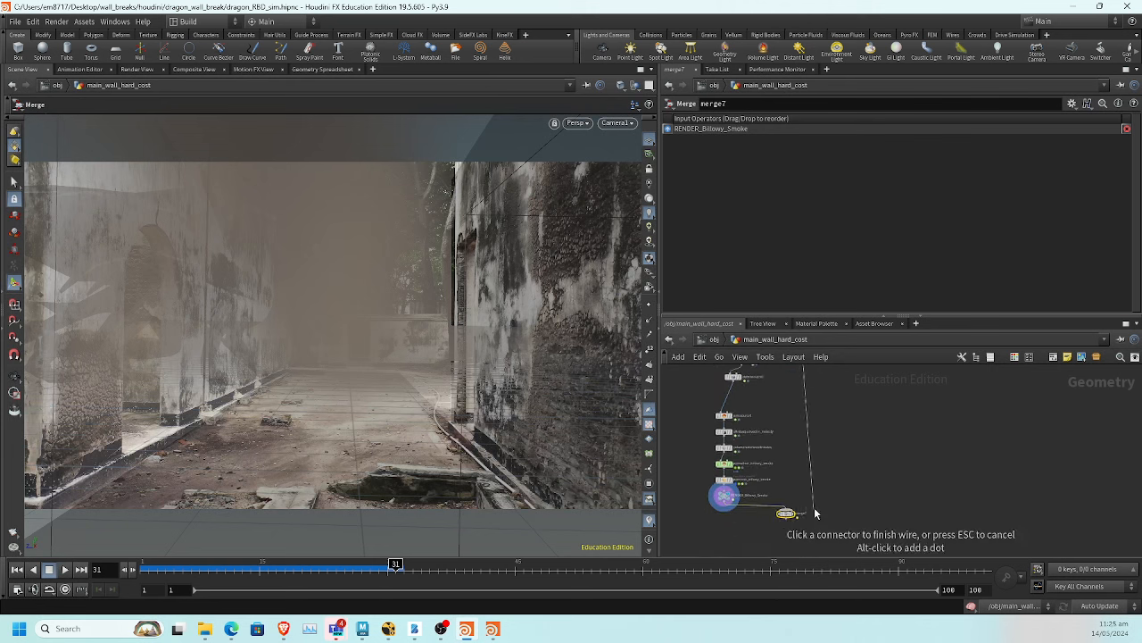
pyautogui.click(791, 516)
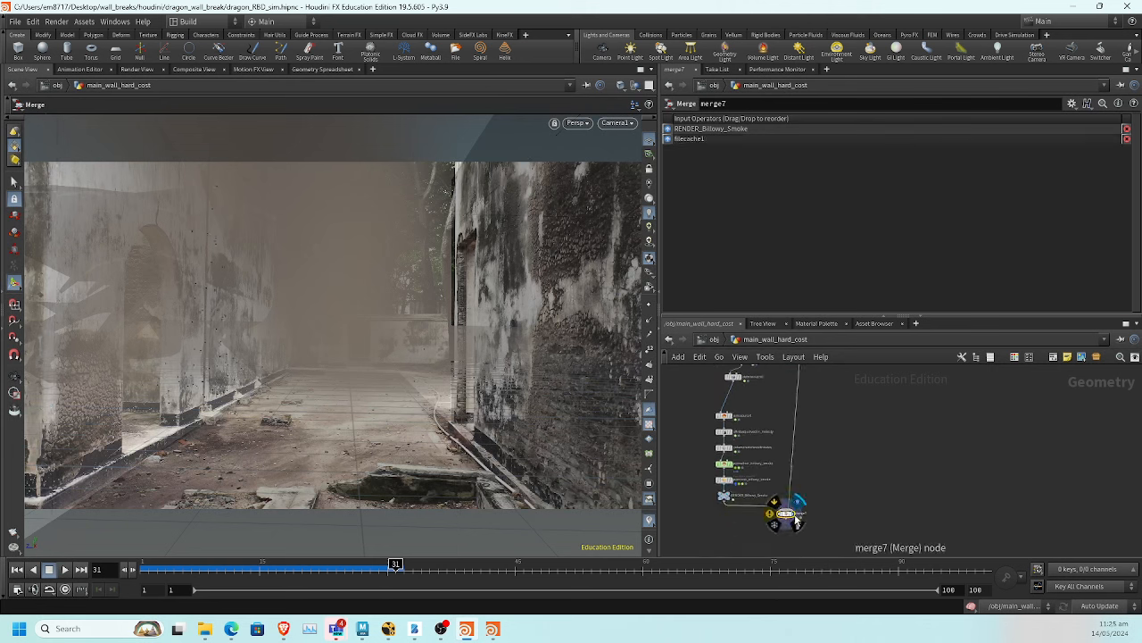
# Cut the filecache1 wire to the merge node and connect transformpieces1 to the merge instead
pyautogui.moveTo(849, 450); pyautogui.dragTo(829, 533, button='middle')
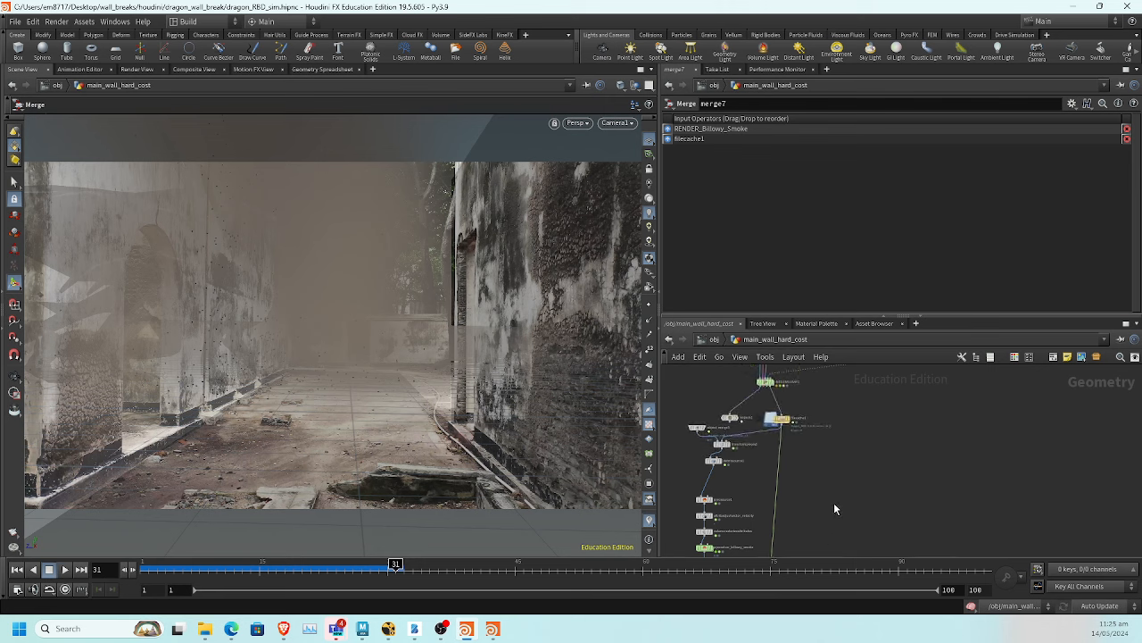
pyautogui.moveTo(828, 490); pyautogui.dragTo(823, 467, button='middle')
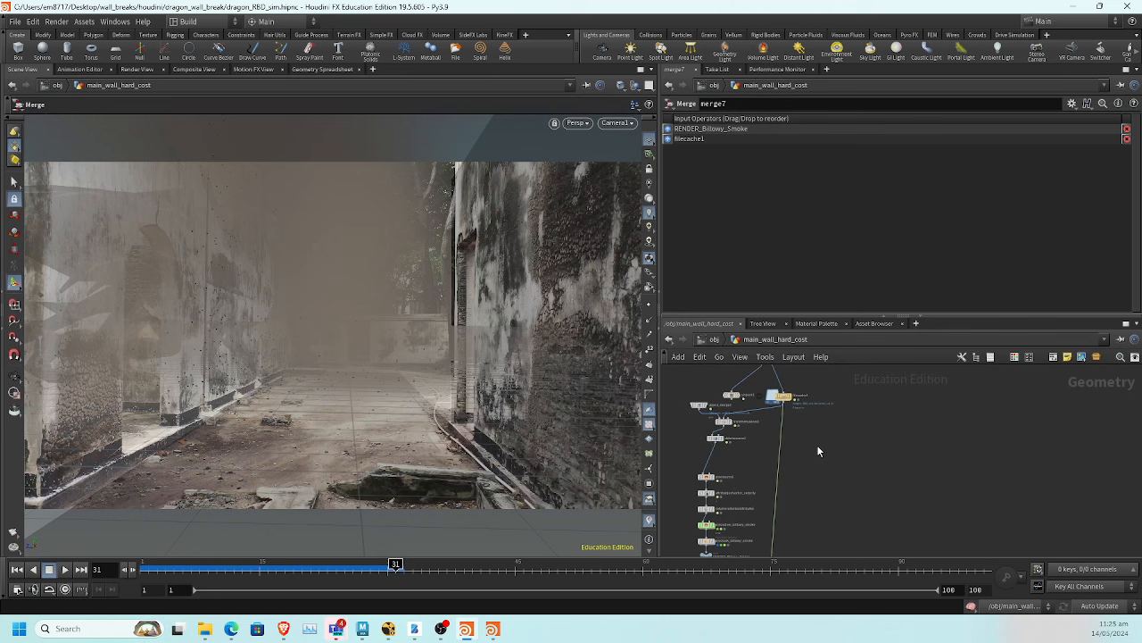
pyautogui.press('y')
pyautogui.moveTo(817, 447); pyautogui.dragTo(767, 432)
pyautogui.moveTo(775, 441); pyautogui.dragTo(773, 407, button='middle')
pyautogui.click(723, 394)
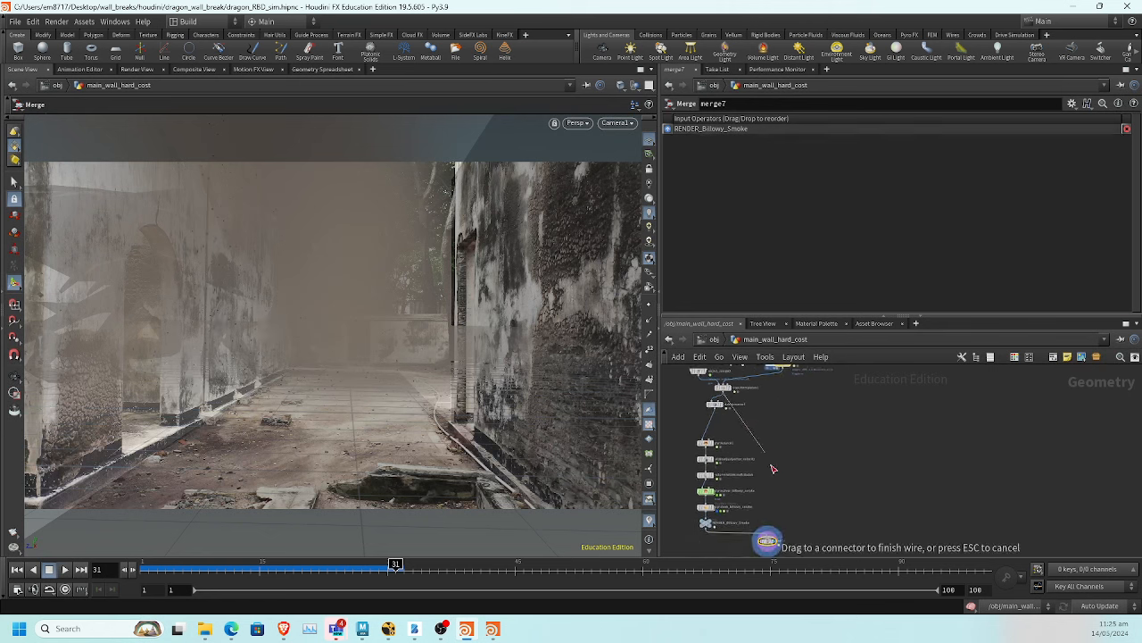
pyautogui.click(768, 538)
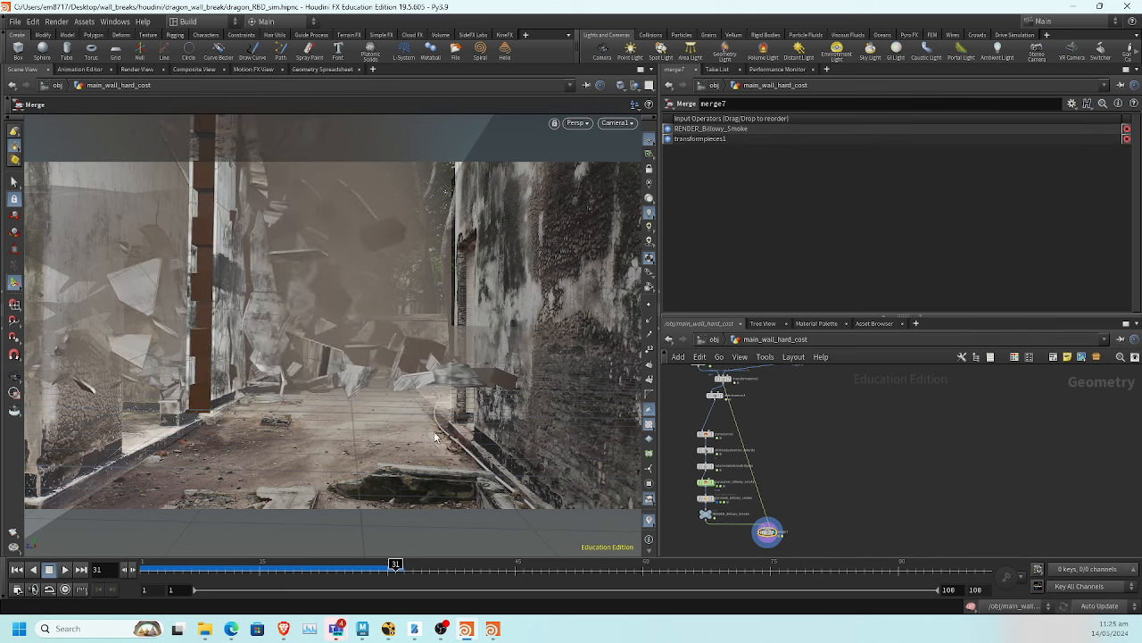
# Play the merged smoke and wall pieces from frame 1 to frame 40 through Camera1
pyautogui.click(16, 569)
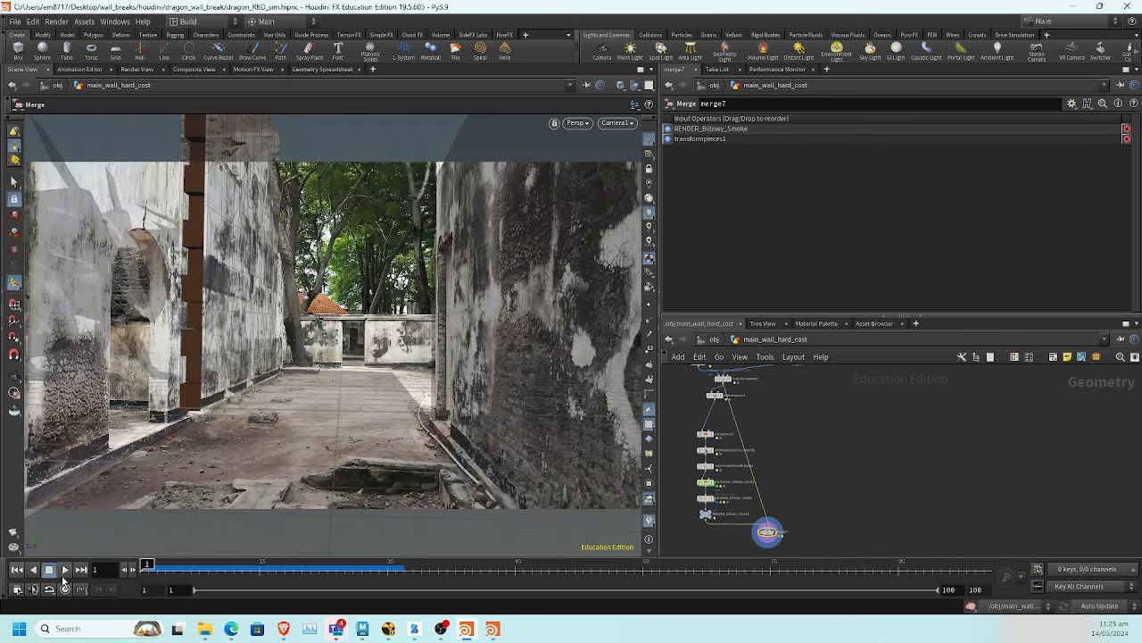
pyautogui.click(64, 571)
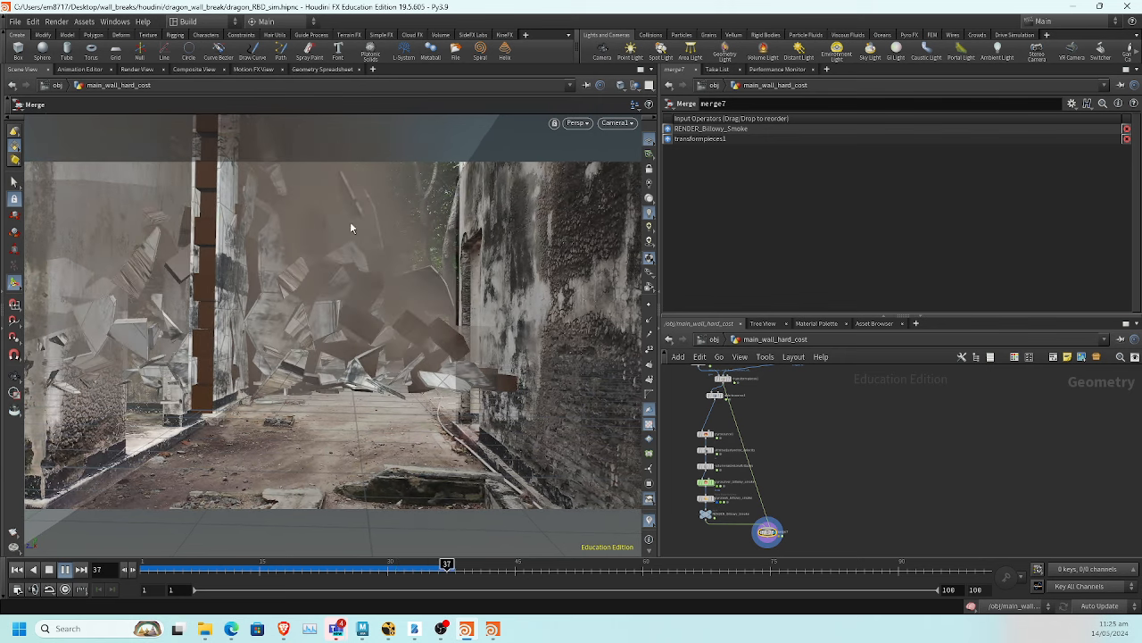
pyautogui.click(59, 570)
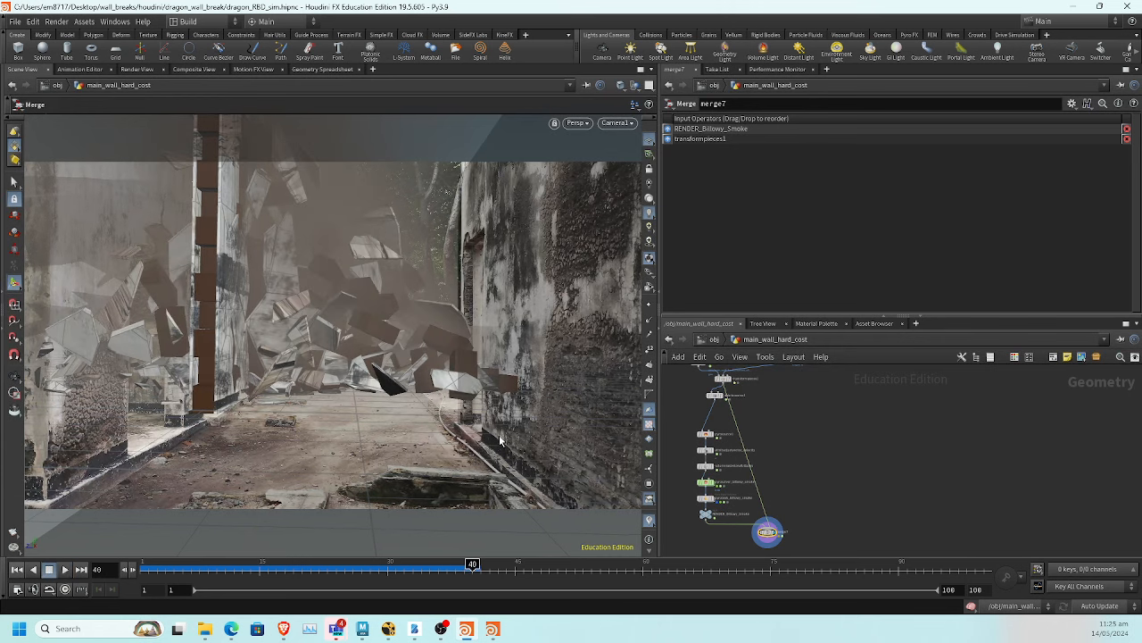
pyautogui.moveTo(840, 459); pyautogui.dragTo(874, 417, button='middle')
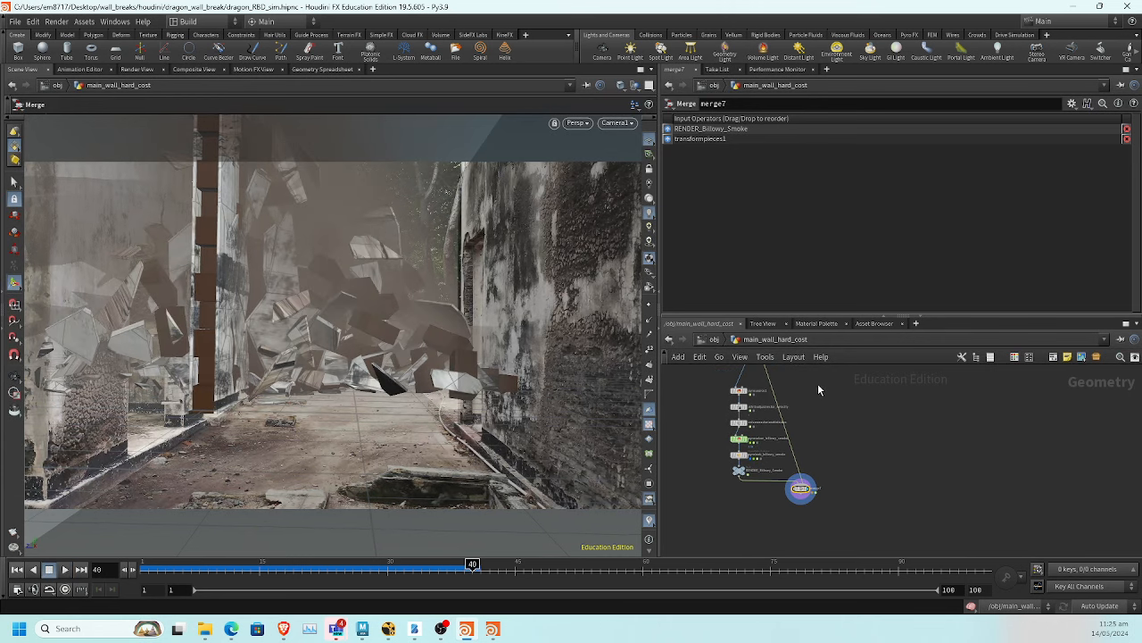
pyautogui.click(303, 23)
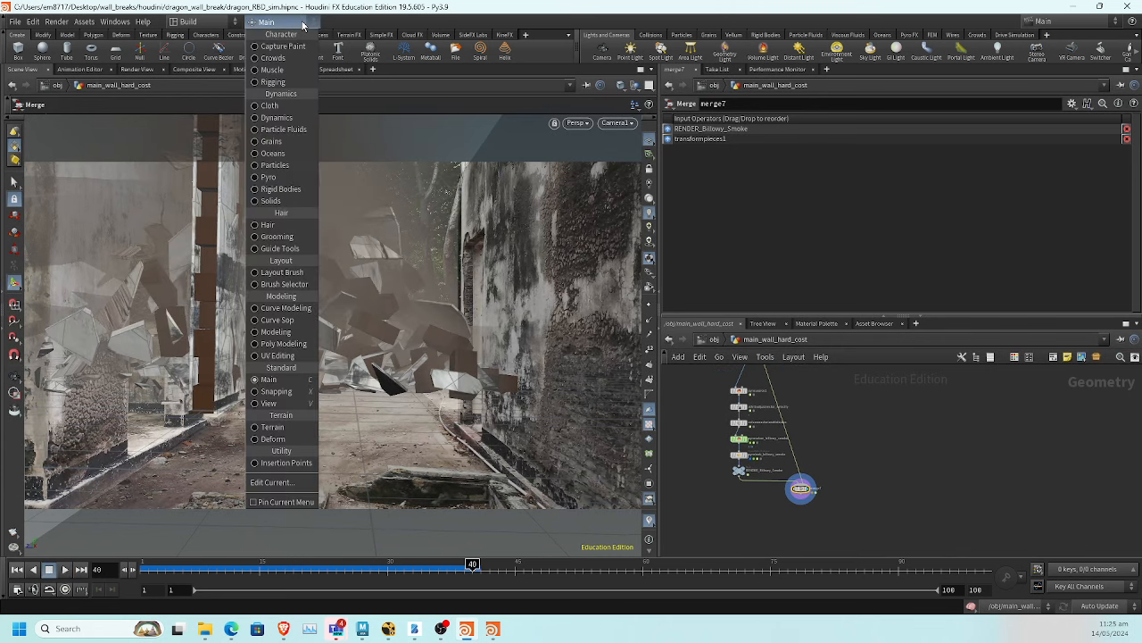
pyautogui.click(210, 24)
pyautogui.click(210, 24)
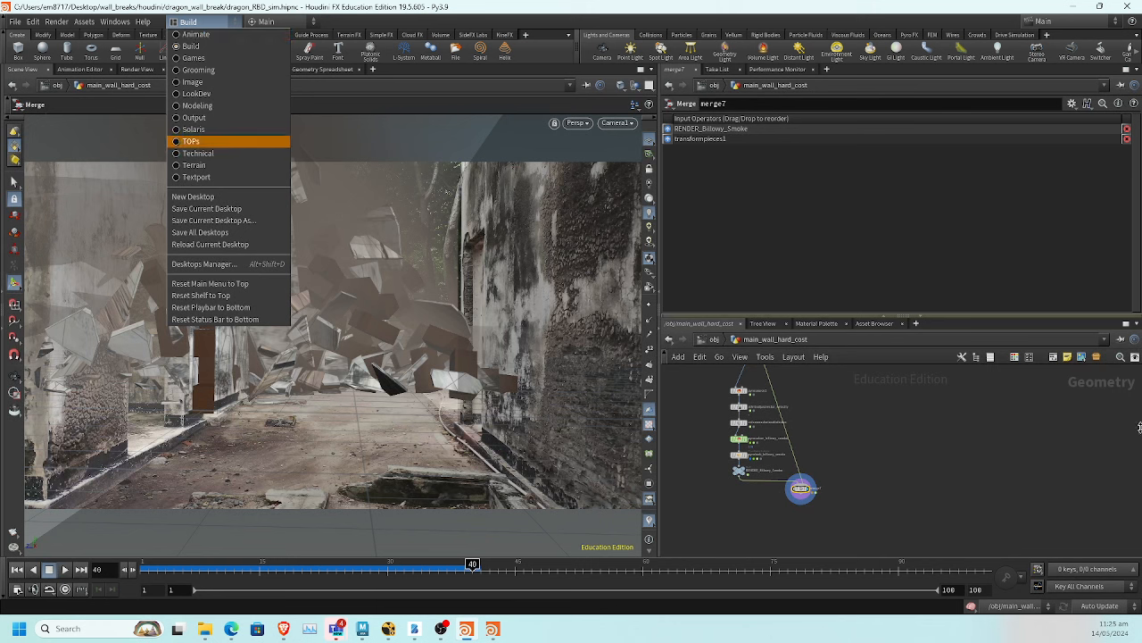
pyautogui.click(901, 513)
pyautogui.moveTo(905, 492); pyautogui.dragTo(903, 525, button='middle')
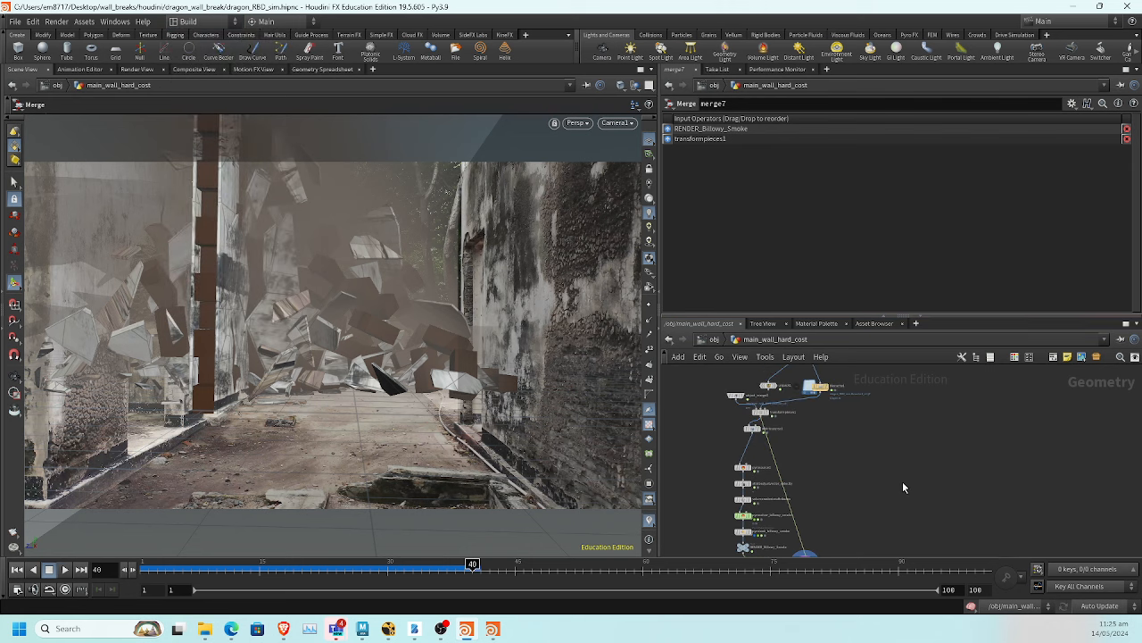
# Save the scene file and return the timeline to frame 1
pyautogui.hotkey('ctrl', 's')
pyautogui.moveTo(360, 567); pyautogui.dragTo(110, 565)
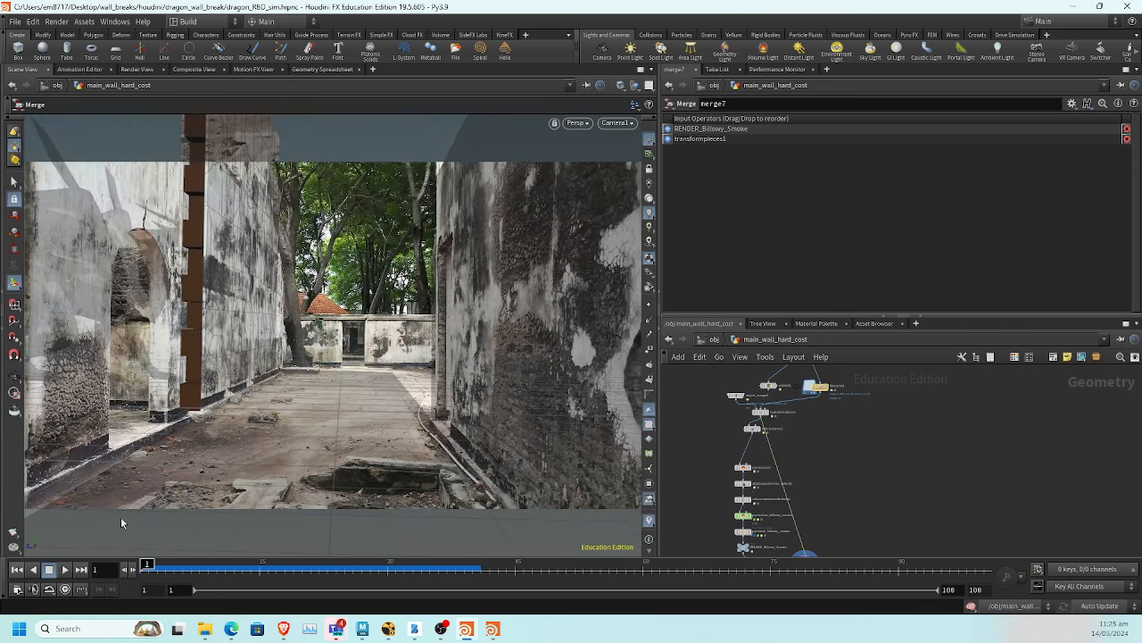
pyautogui.moveTo(883, 459); pyautogui.dragTo(877, 423, button='middle')
pyautogui.scroll(5, 840, 426)
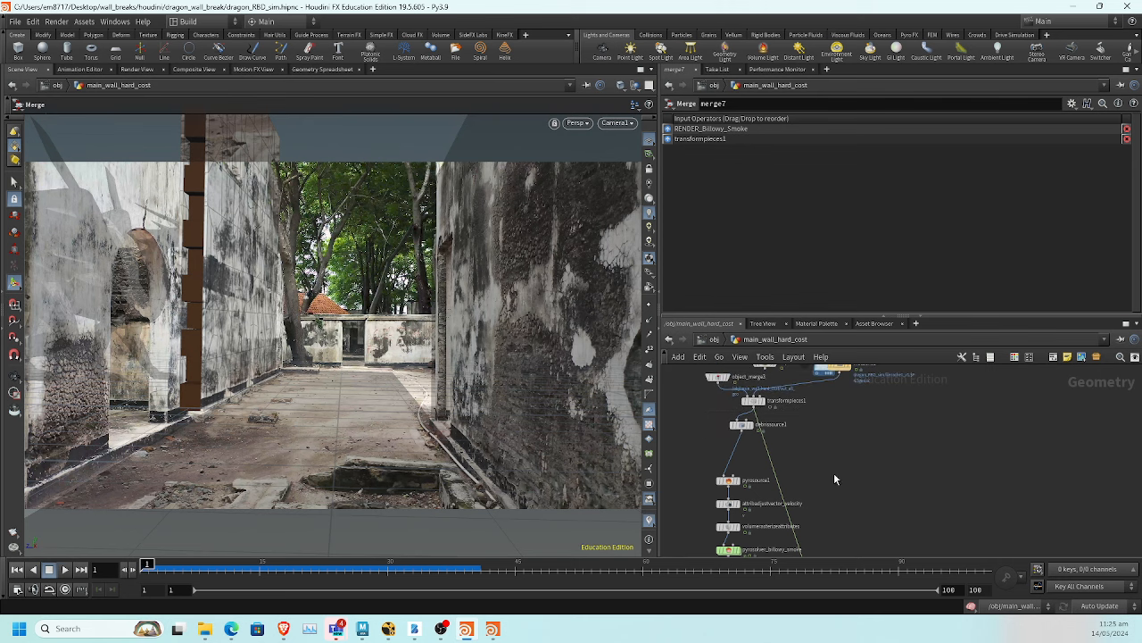
pyautogui.scroll(3, 832, 474)
pyautogui.moveTo(809, 459); pyautogui.dragTo(1107, 566, button='middle')
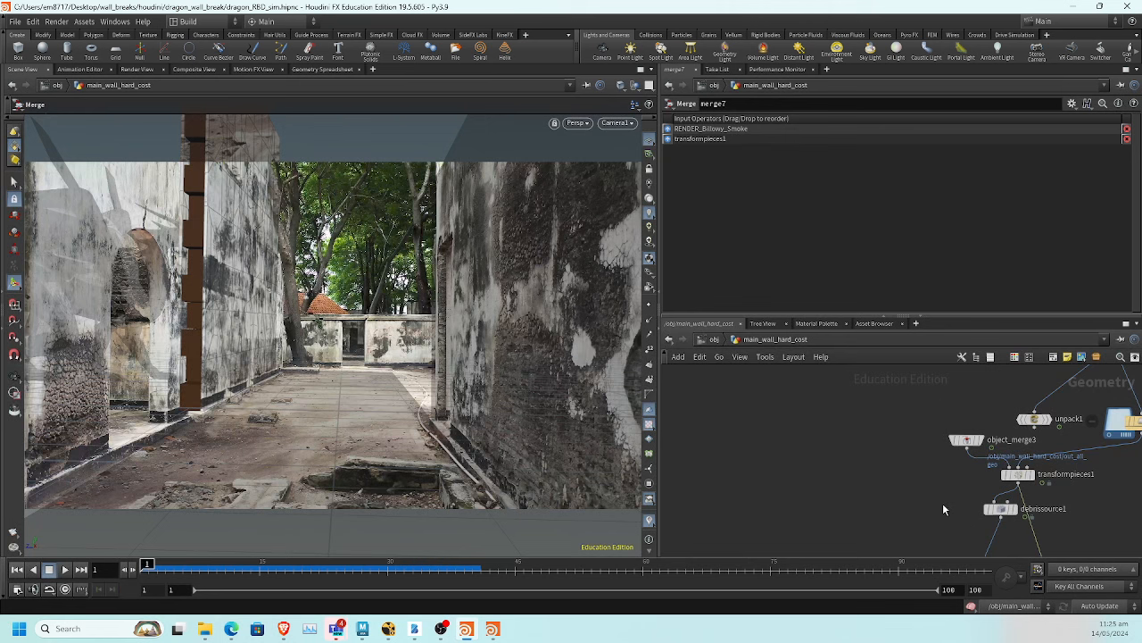
pyautogui.moveTo(945, 481); pyautogui.dragTo(909, 439, button='middle')
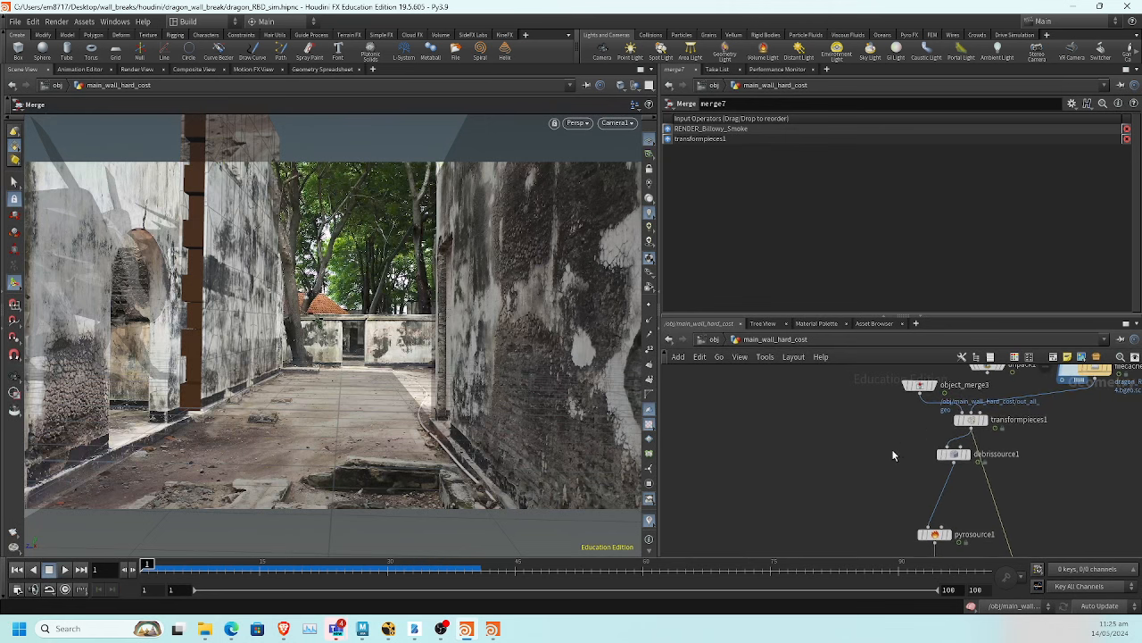
pyautogui.scroll(-2, 893, 454)
pyautogui.scroll(-2, 891, 363)
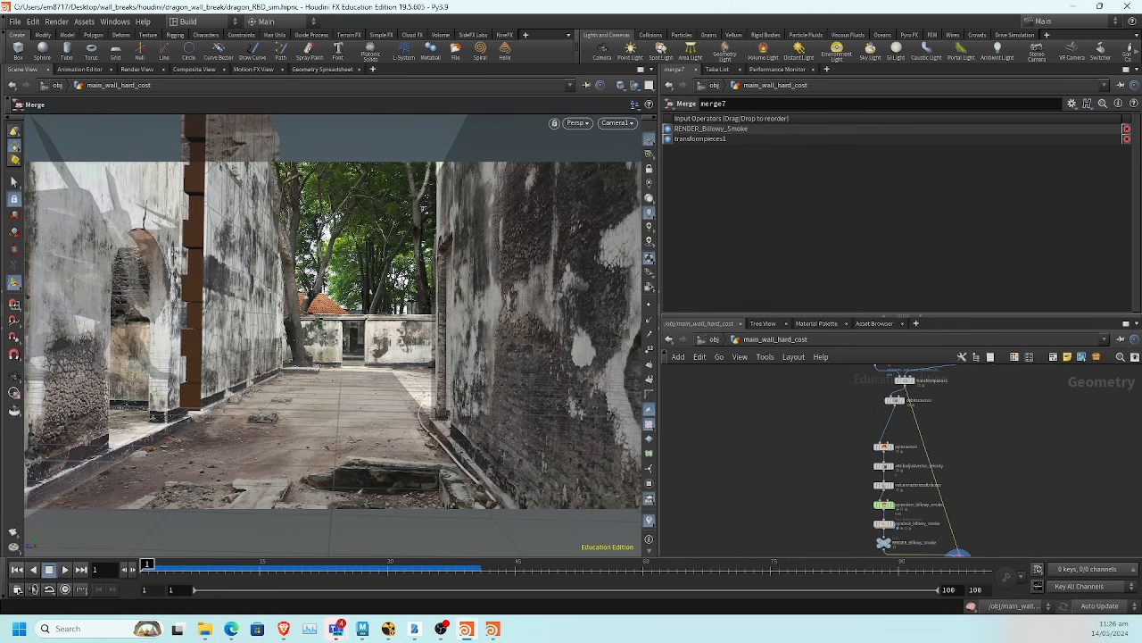
# Switch to Bamboo Paper and go back to the VFX Workflow notes page
pyautogui.click(416, 628)
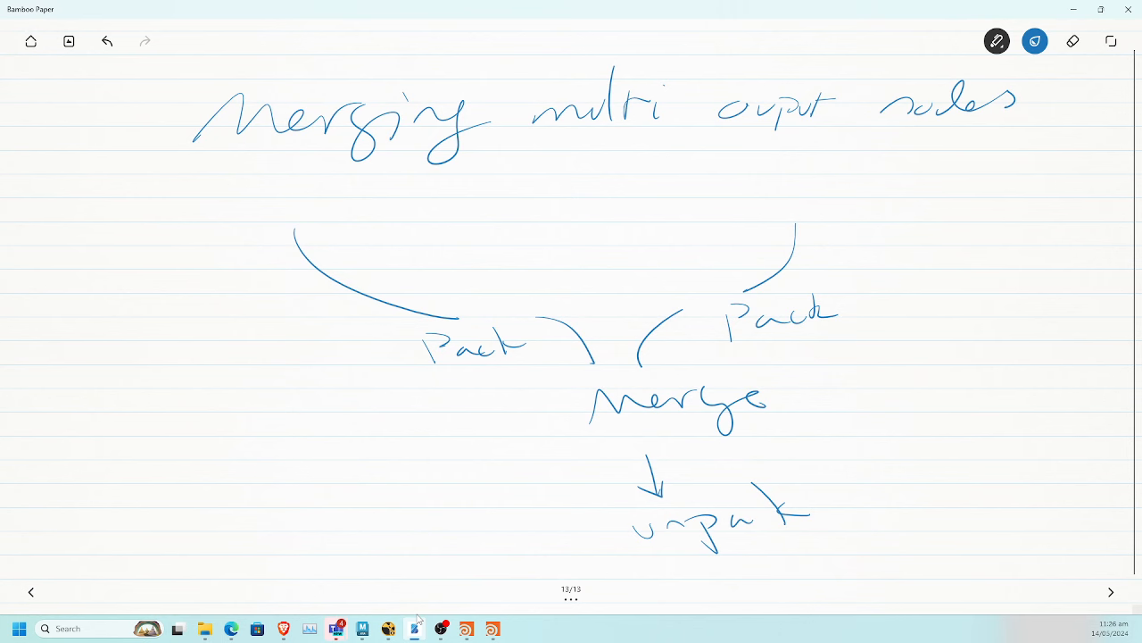
pyautogui.press('Left')
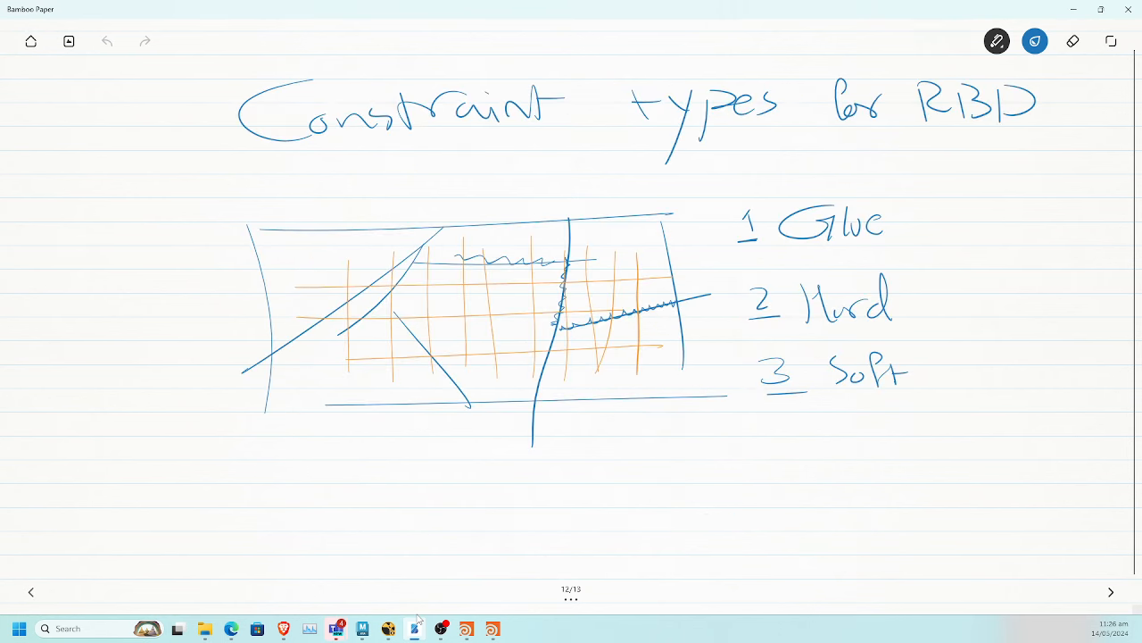
pyautogui.press('Left')
pyautogui.press('Left')
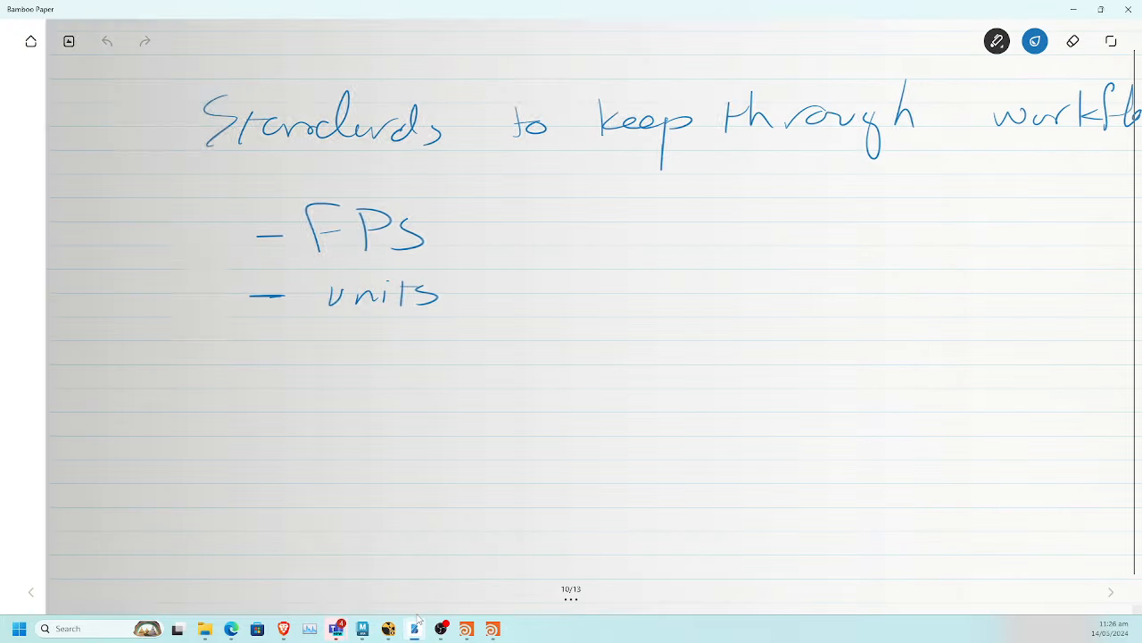
pyautogui.press('Left')
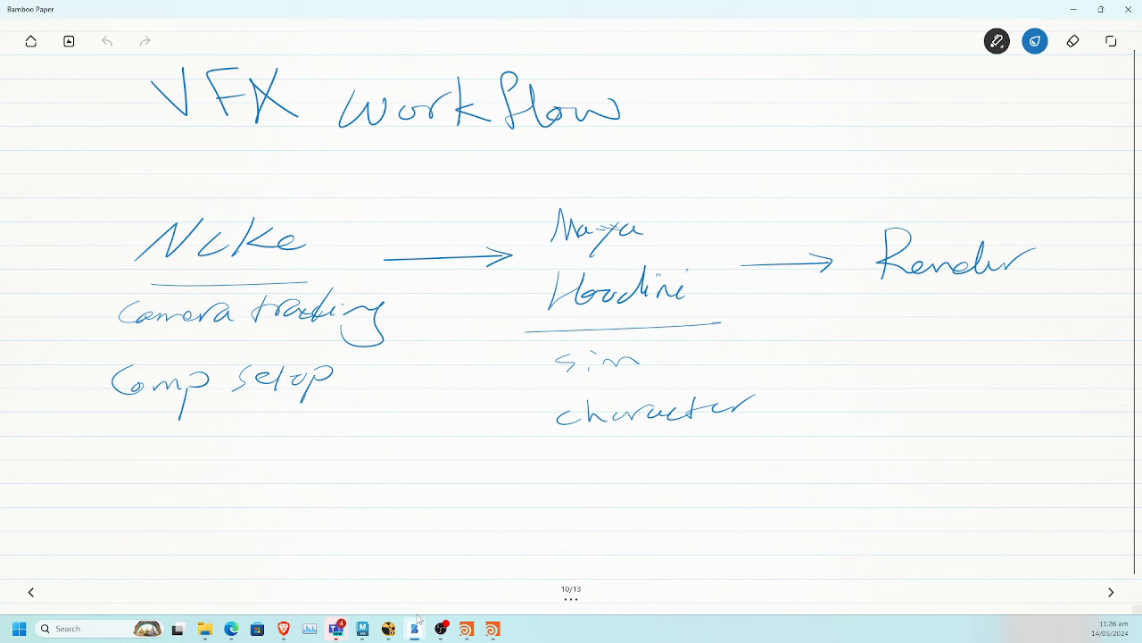
# Scribble out Maya above Houdini in the workflow notes and handwrite Maya with a joining mark above Render
pyautogui.moveTo(639, 227)
pyautogui.mouseDown()
pyautogui.moveTo(599, 245)
pyautogui.moveTo(564, 227)
pyautogui.mouseUp()
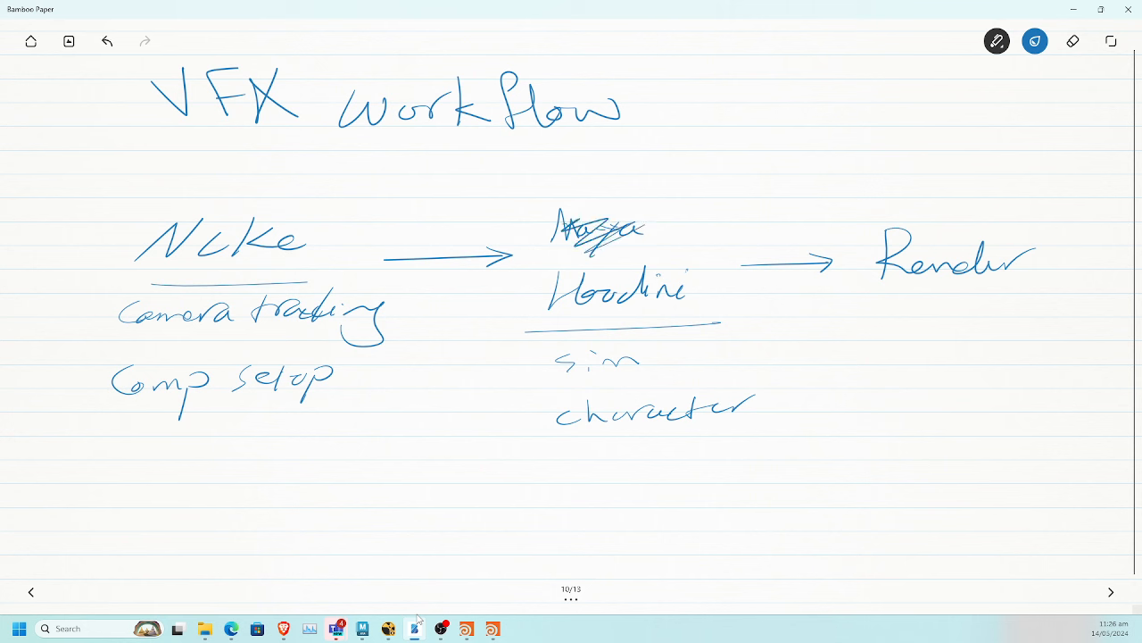
pyautogui.moveTo(894, 196); pyautogui.dragTo(945, 184)
pyautogui.moveTo(957, 172)
pyautogui.mouseDown()
pyautogui.moveTo(980, 206)
pyautogui.moveTo(1020, 175)
pyautogui.mouseUp()
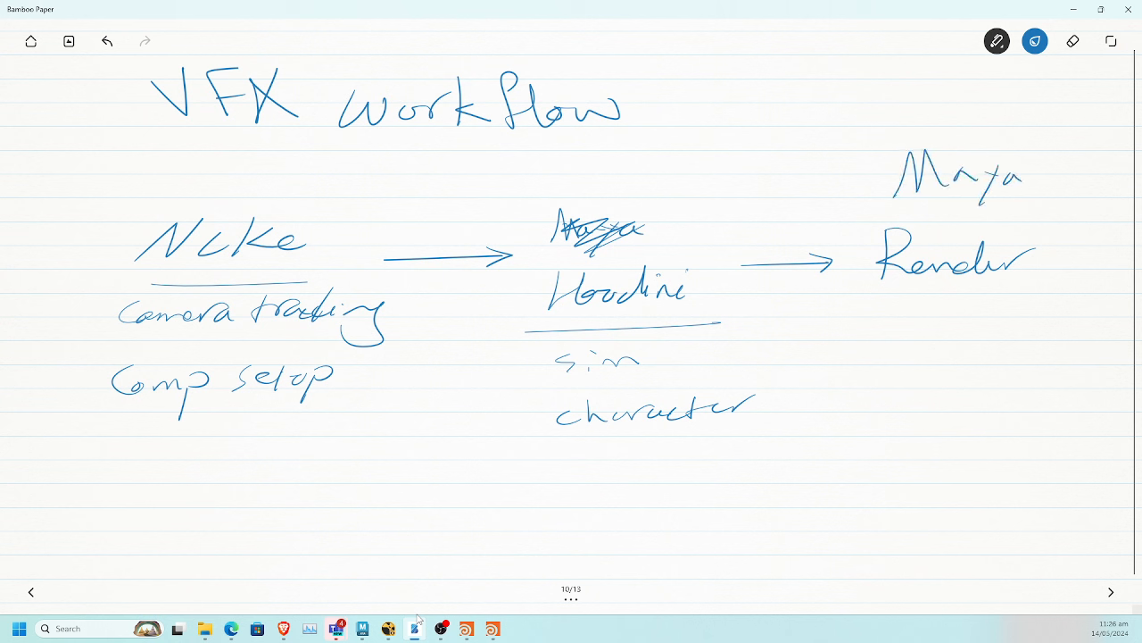
pyautogui.moveTo(959, 209); pyautogui.dragTo(960, 229)
# Handwrite the export formats "geo → abc" and "volume → vdb" beneath Render on the notes page
pyautogui.moveTo(866, 401)
pyautogui.mouseDown()
pyautogui.moveTo(898, 412)
pyautogui.moveTo(978, 406)
pyautogui.mouseUp()
pyautogui.moveTo(973, 400); pyautogui.dragTo(977, 412)
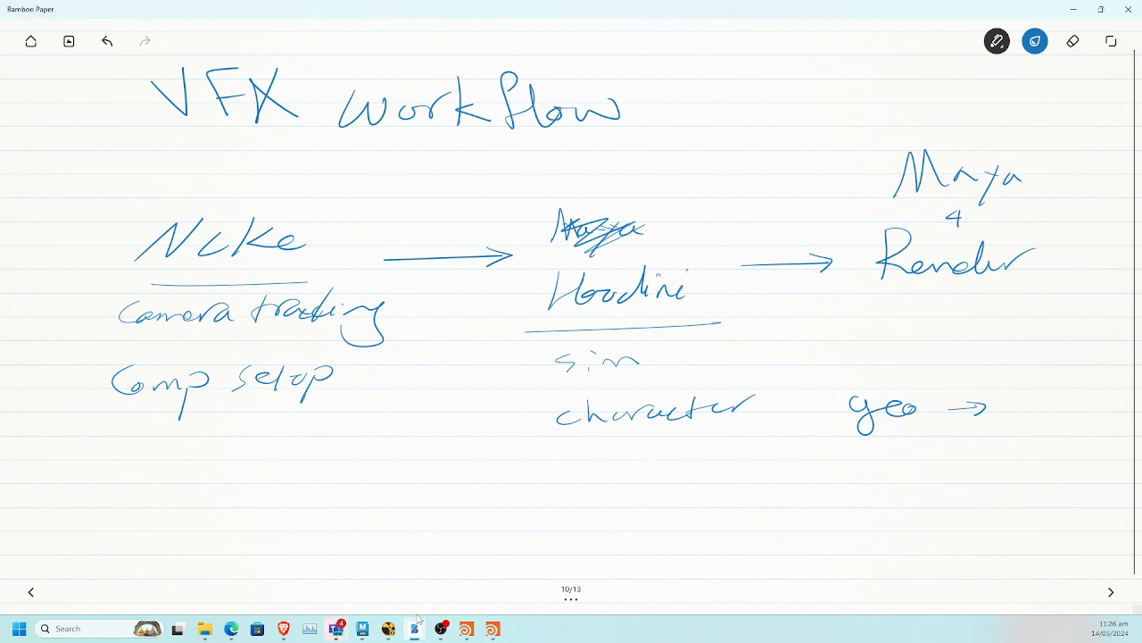
pyautogui.moveTo(1011, 401); pyautogui.dragTo(1043, 402)
pyautogui.moveTo(1070, 397); pyautogui.dragTo(1069, 404)
pyautogui.moveTo(900, 460)
pyautogui.mouseDown()
pyautogui.moveTo(896, 476)
pyautogui.moveTo(1001, 458)
pyautogui.moveTo(994, 465)
pyautogui.moveTo(1042, 442)
pyautogui.moveTo(1076, 446)
pyautogui.mouseUp()
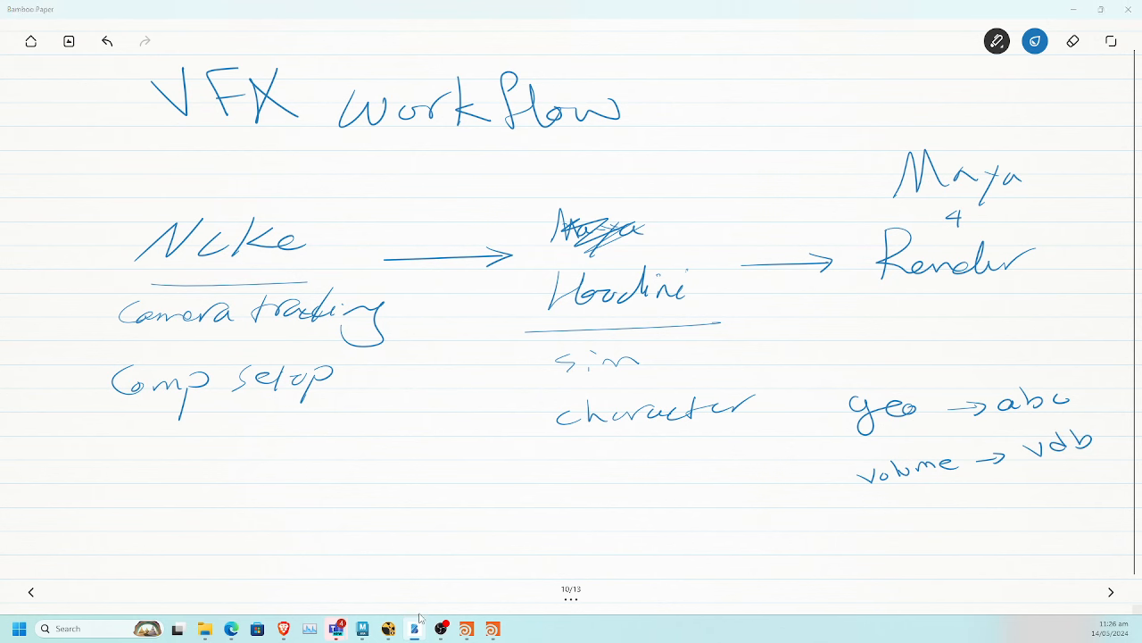
# Switch back to Houdini, add a ROP Alembic Output node beside debrissource1, and feed it from transformpieces1
pyautogui.click(416, 625)
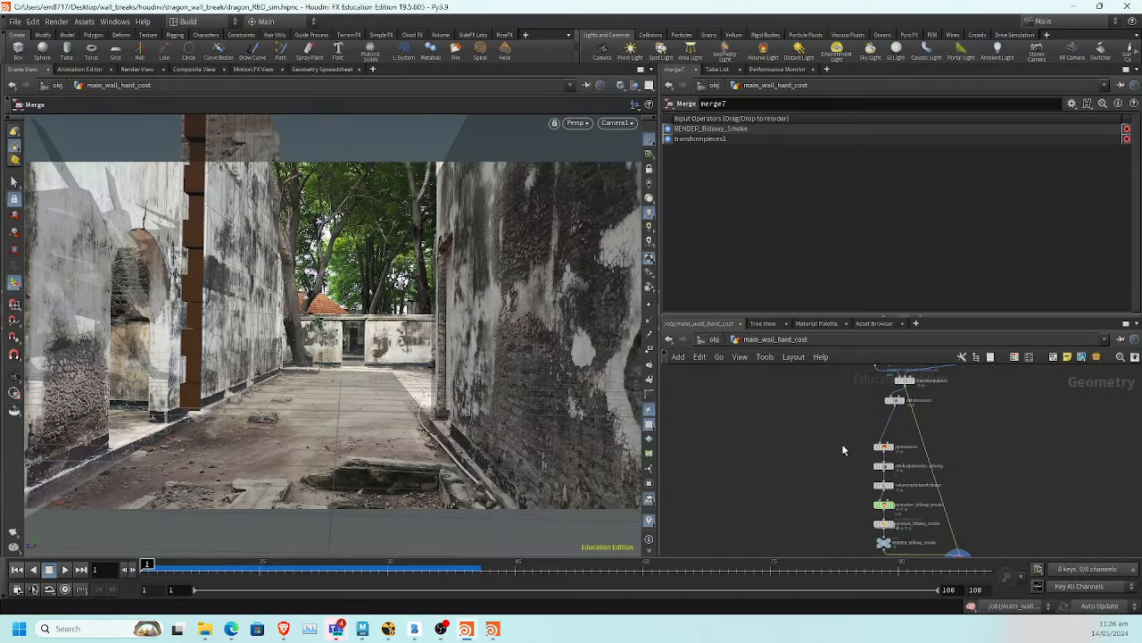
pyautogui.scroll(5, 871, 426)
pyautogui.moveTo(855, 414); pyautogui.dragTo(703, 509, button='middle')
pyautogui.scroll(3, 854, 481)
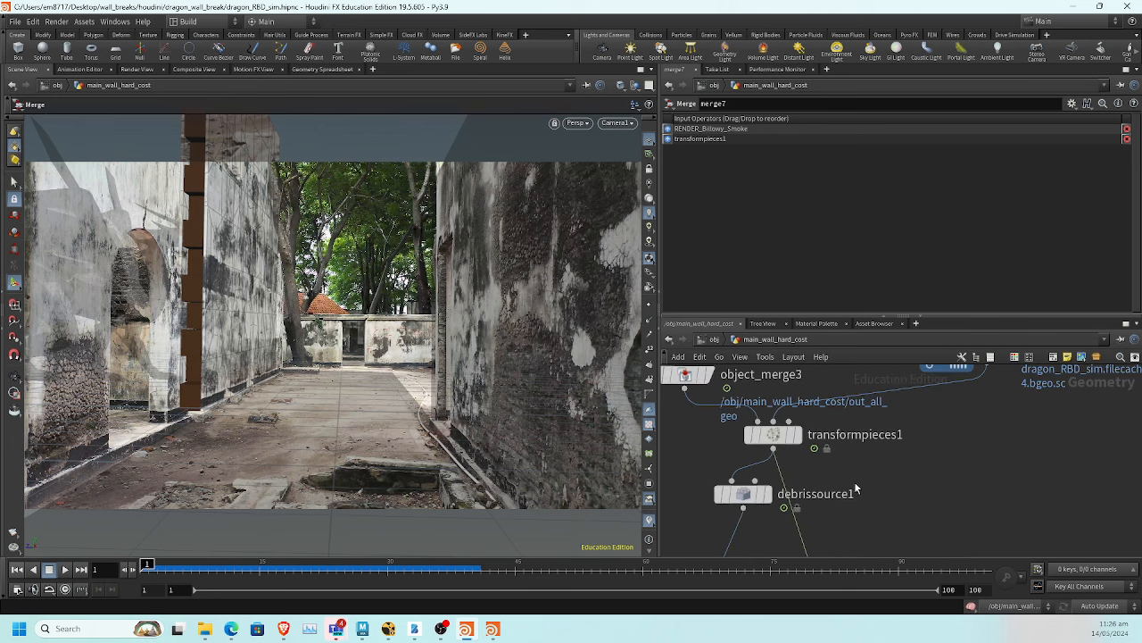
pyautogui.press('Tab')
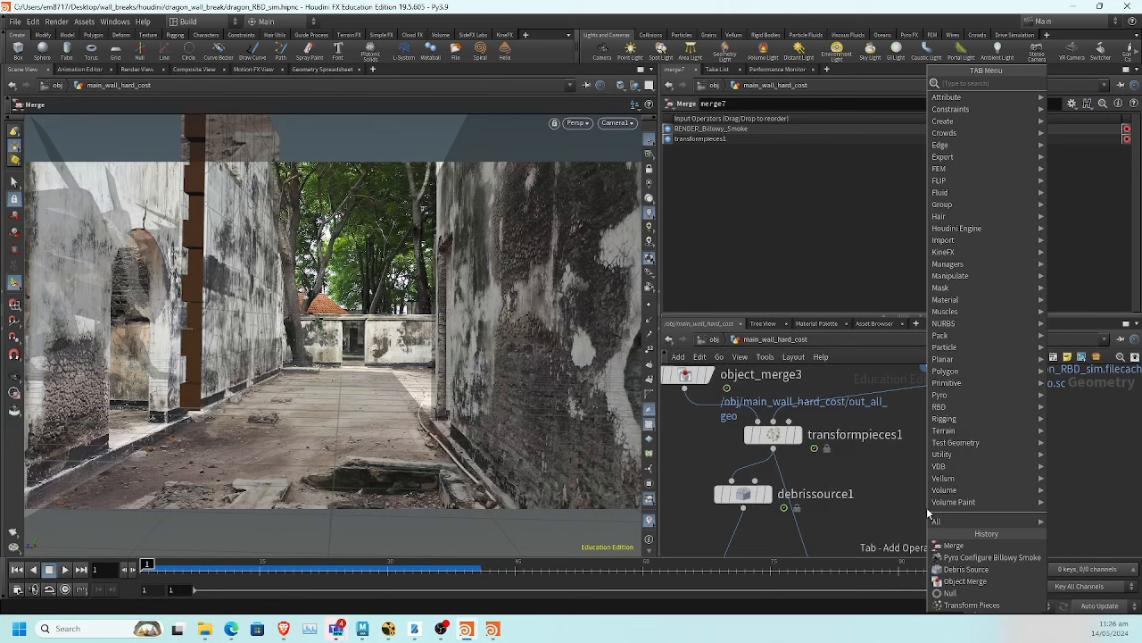
pyautogui.write('rop')
pyautogui.press('Escape')
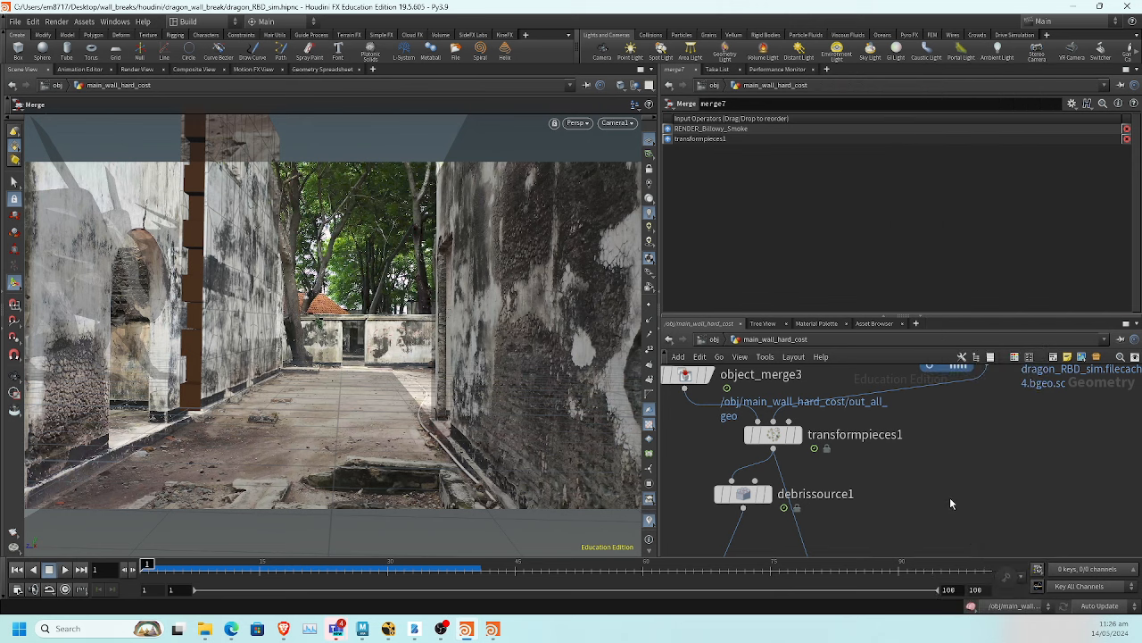
pyautogui.click(932, 497)
pyautogui.moveTo(786, 455); pyautogui.dragTo(931, 488)
# Create an _export folder in $JOB and set the Alembic output file there to rbd.abc
pyautogui.click(1121, 181)
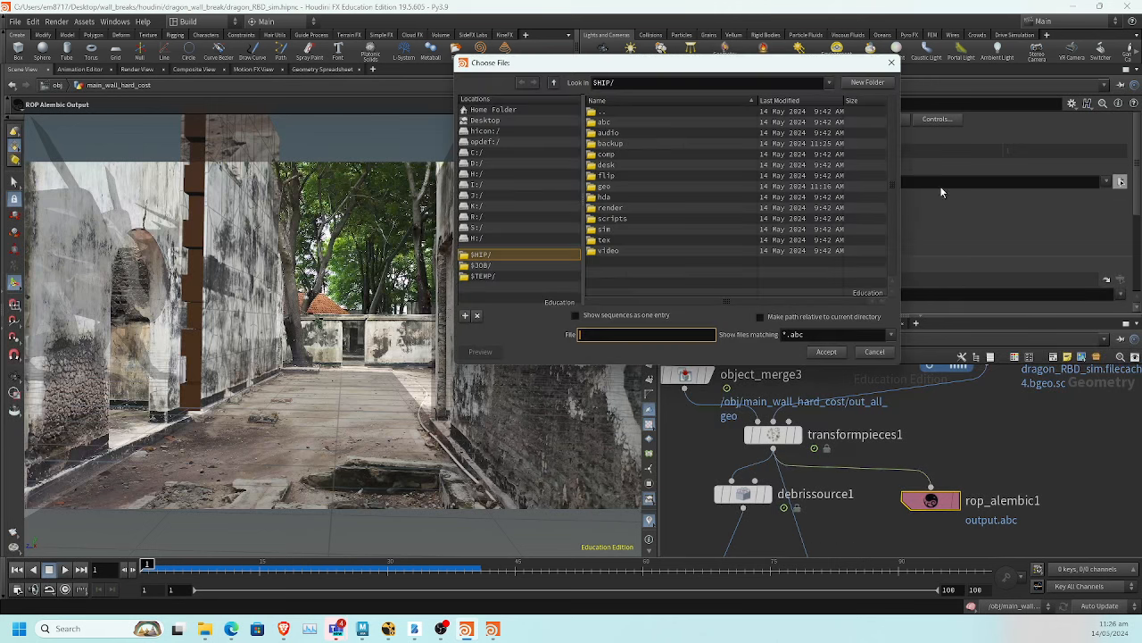
pyautogui.click(522, 264)
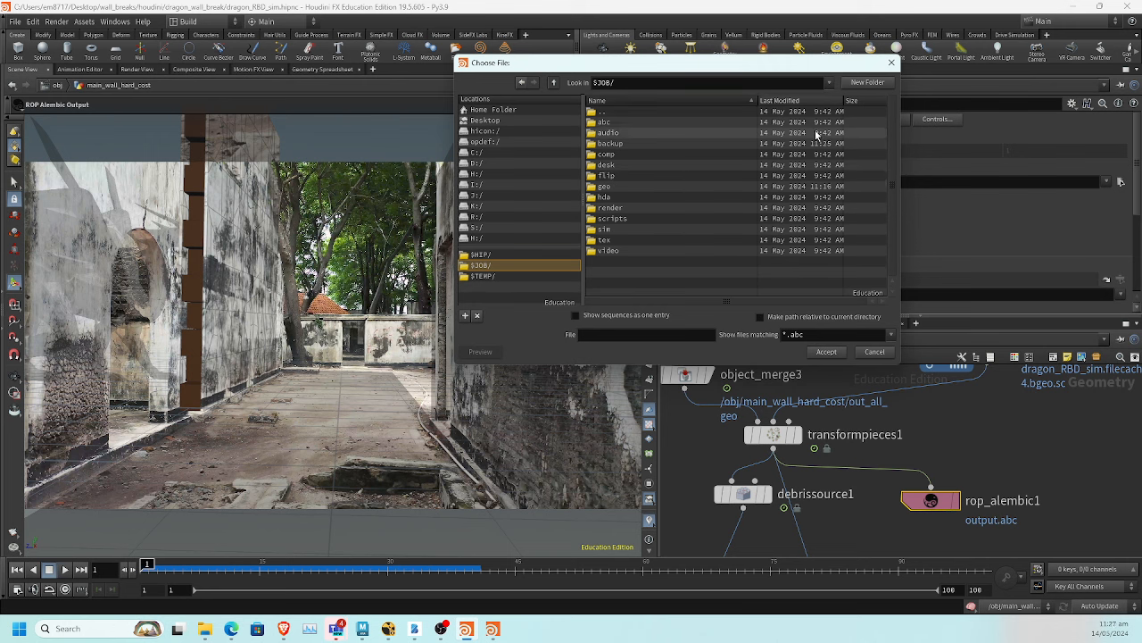
pyautogui.click(885, 82)
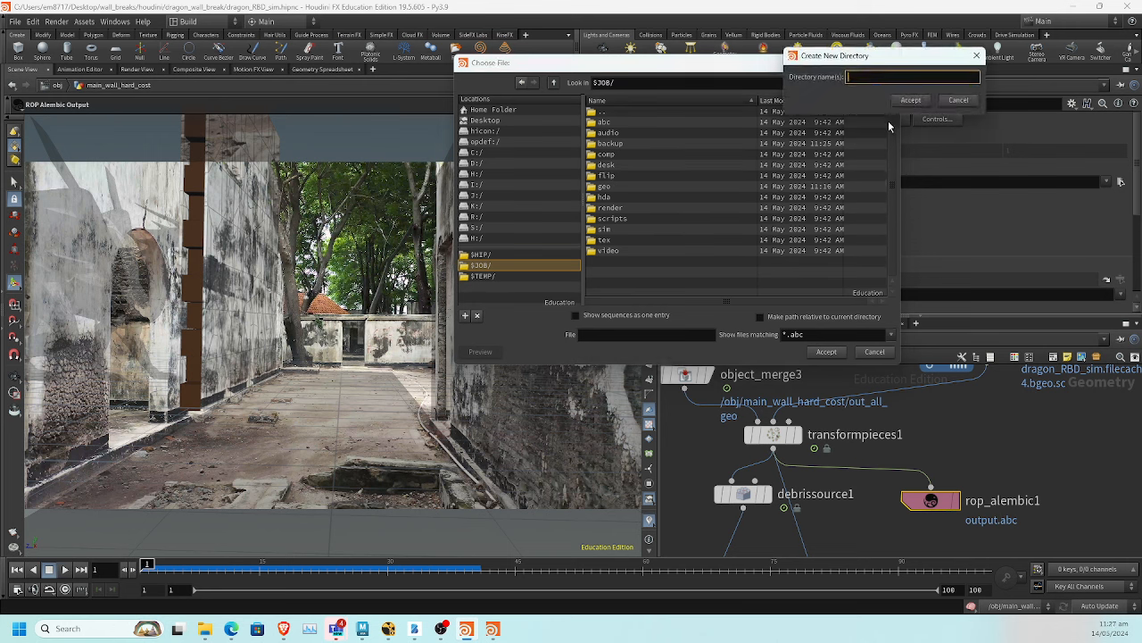
pyautogui.write('_export')
pyautogui.press('Return')
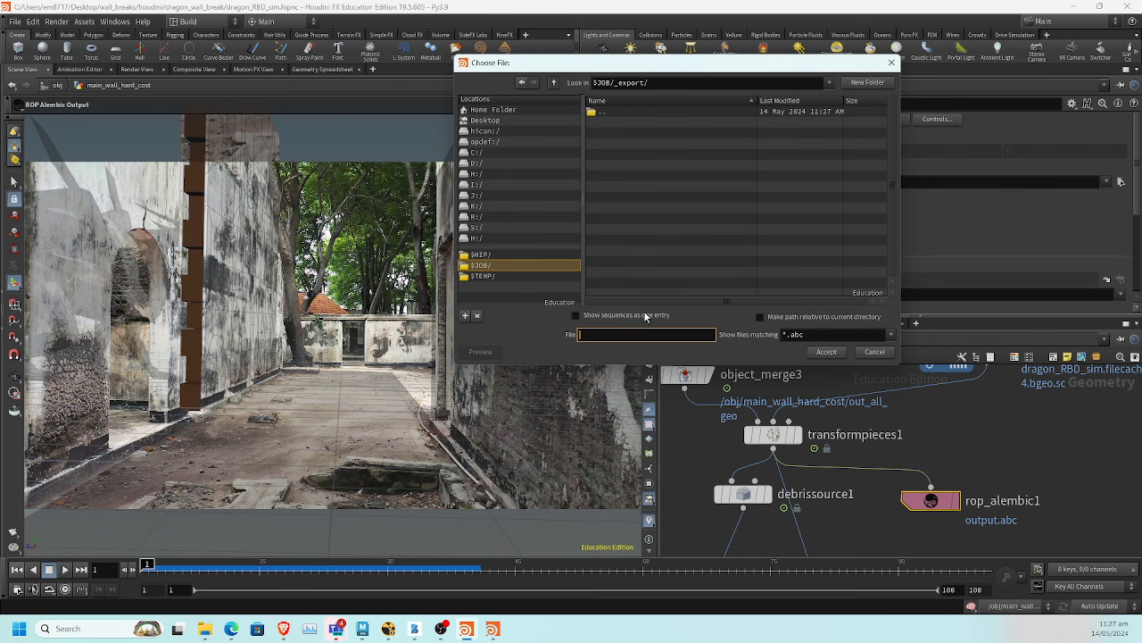
pyautogui.write('rbd.abc')
pyautogui.press('Return')
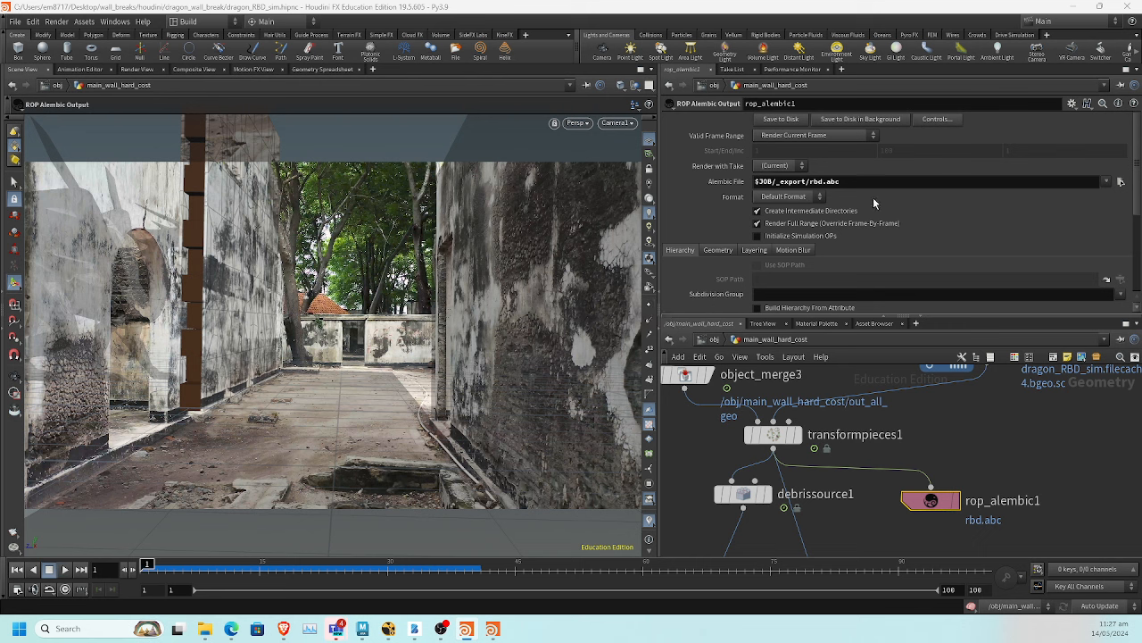
# Set the Alembic output's valid frame range to Render Frame Range and save the wall pieces to disk
pyautogui.click(830, 135)
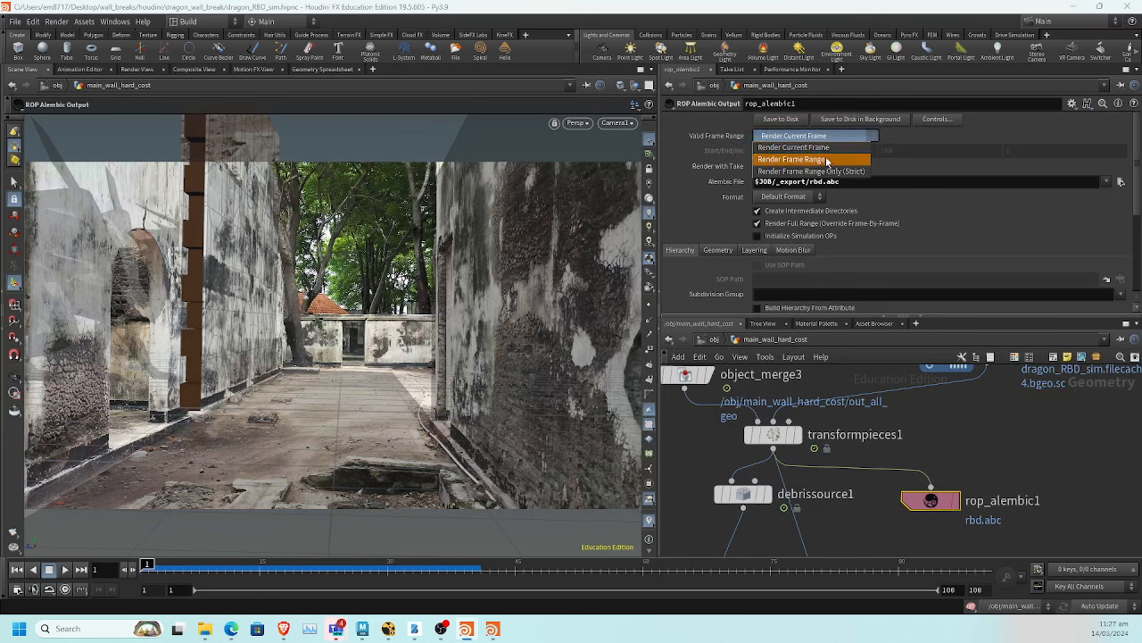
pyautogui.click(821, 158)
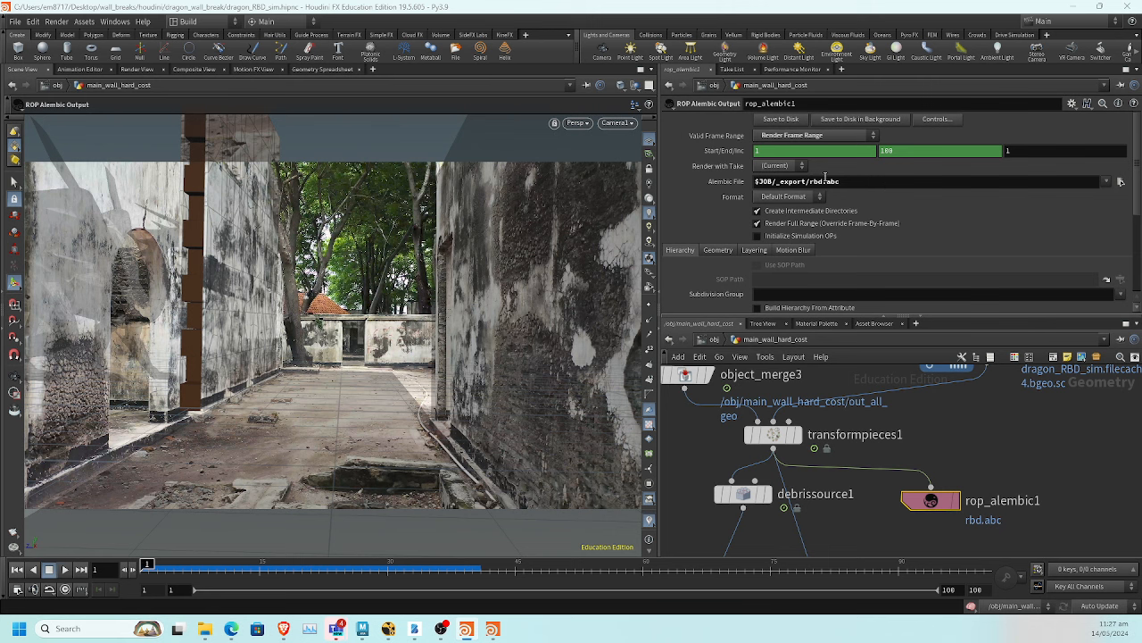
pyautogui.click(779, 122)
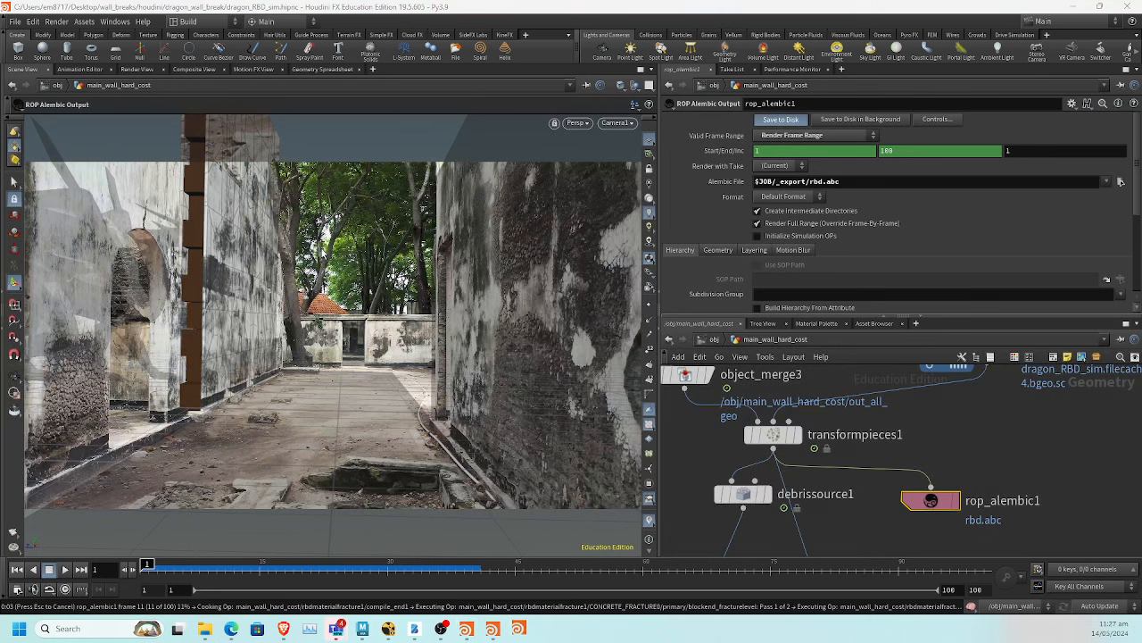
# Move the export progress window over the node parameters and close the MPlay flipbook window
pyautogui.moveTo(116, 335); pyautogui.dragTo(928, 246)
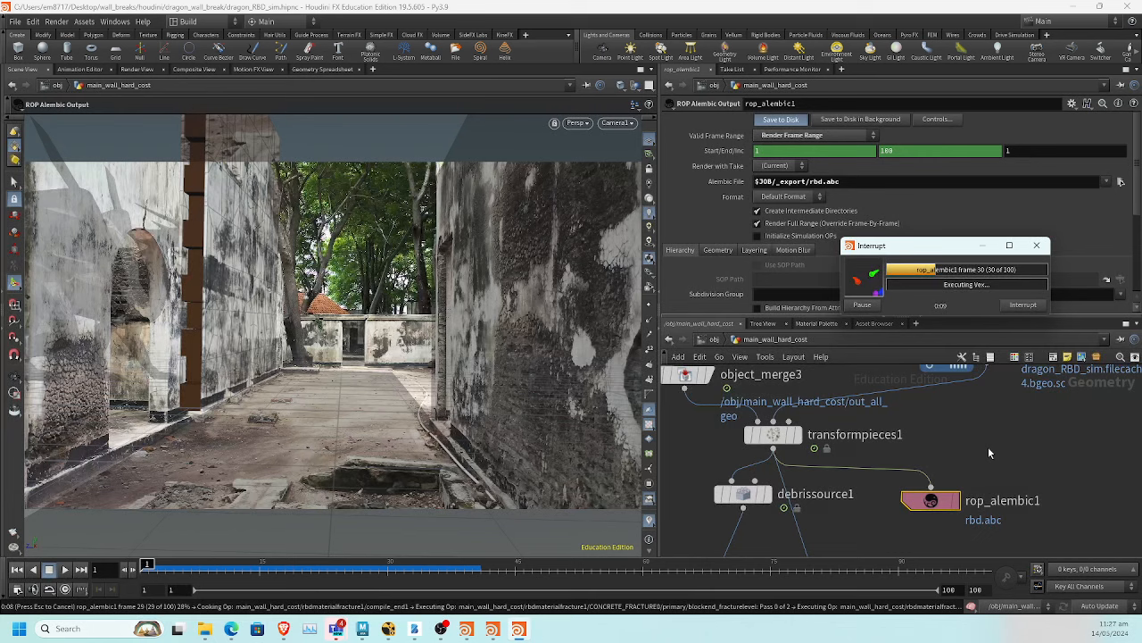
pyautogui.click(492, 629)
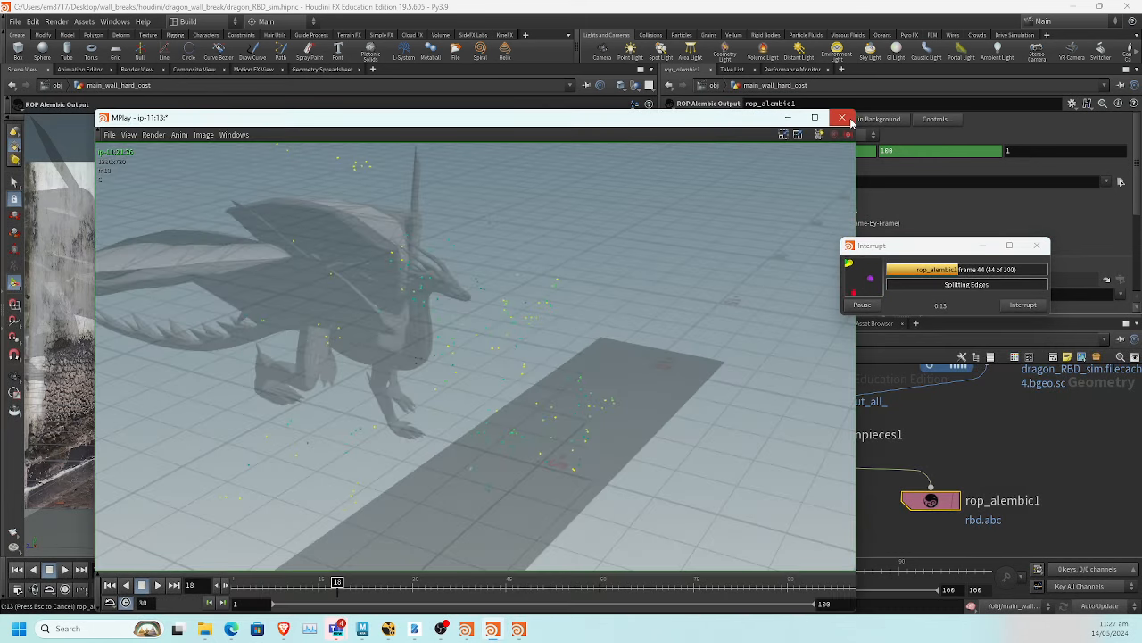
pyautogui.click(841, 117)
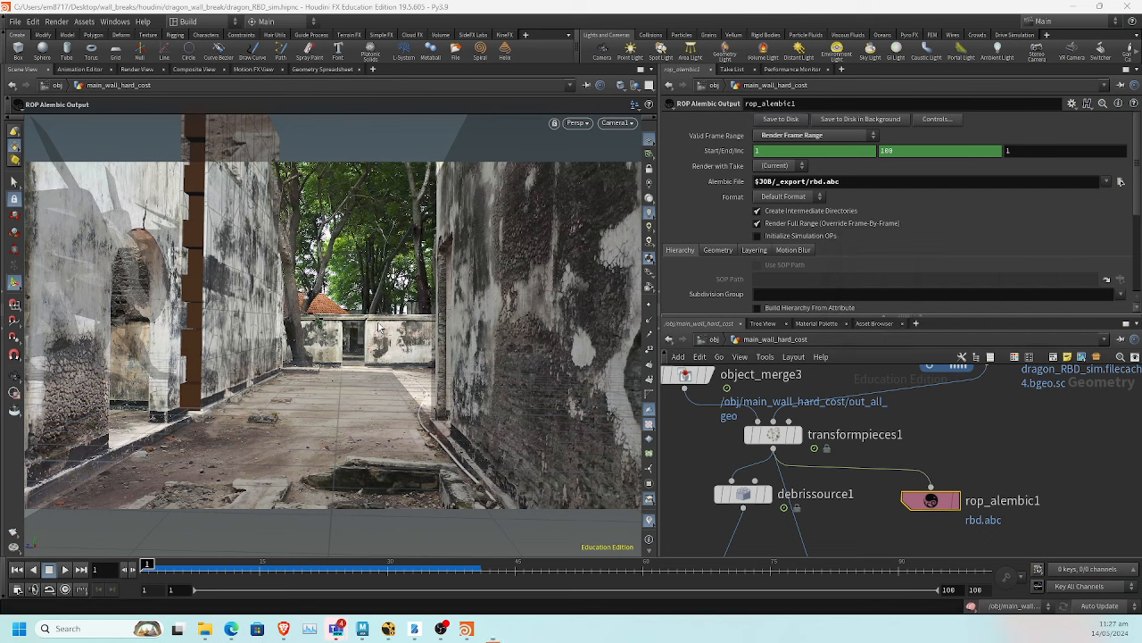
# Add a Convert VDB node fed by the output of the RENDER_Billowy_Smoke null
pyautogui.moveTo(861, 499); pyautogui.dragTo(919, 317, button='middle')
pyautogui.moveTo(914, 524); pyautogui.dragTo(937, 362, button='middle')
pyautogui.moveTo(916, 476); pyautogui.dragTo(916, 443, button='middle')
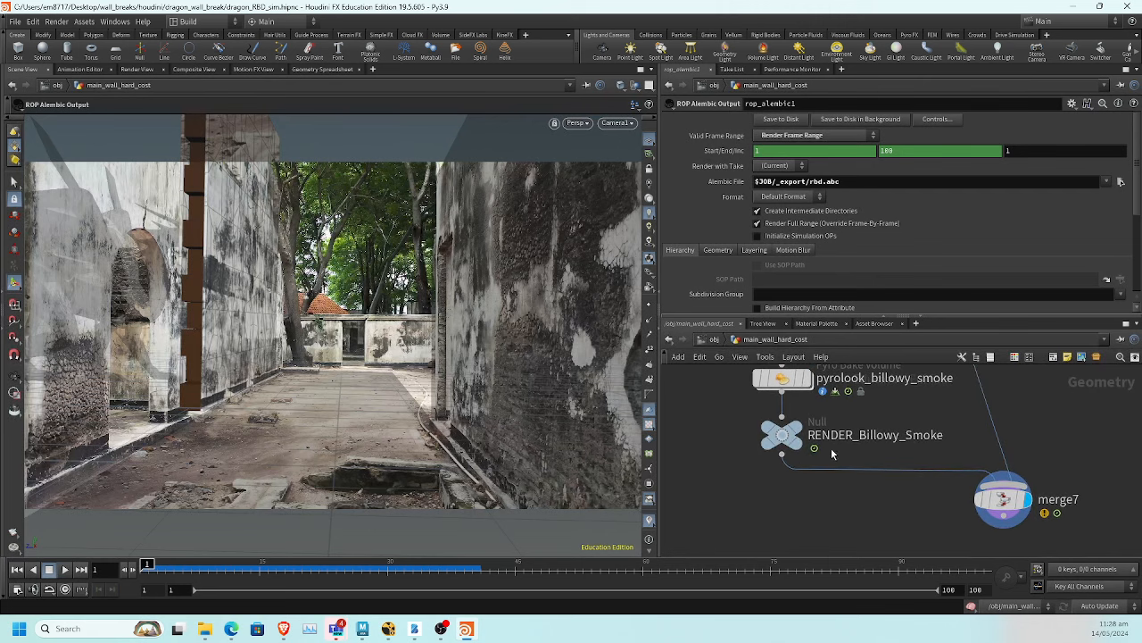
pyautogui.click(782, 456)
pyautogui.press('Tab')
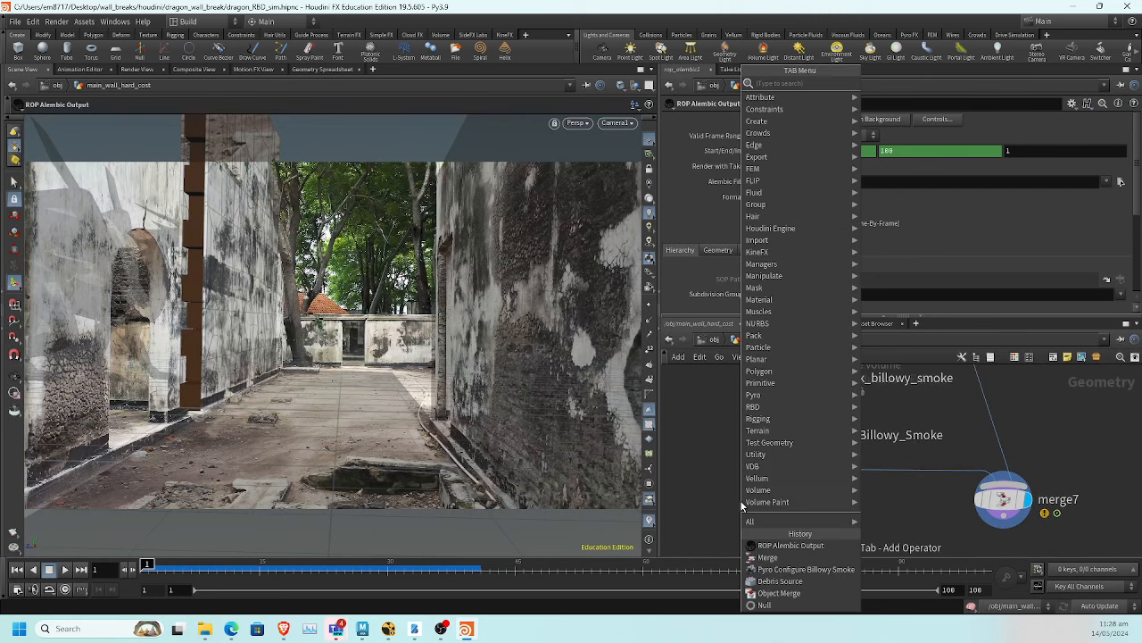
pyautogui.write('conver')
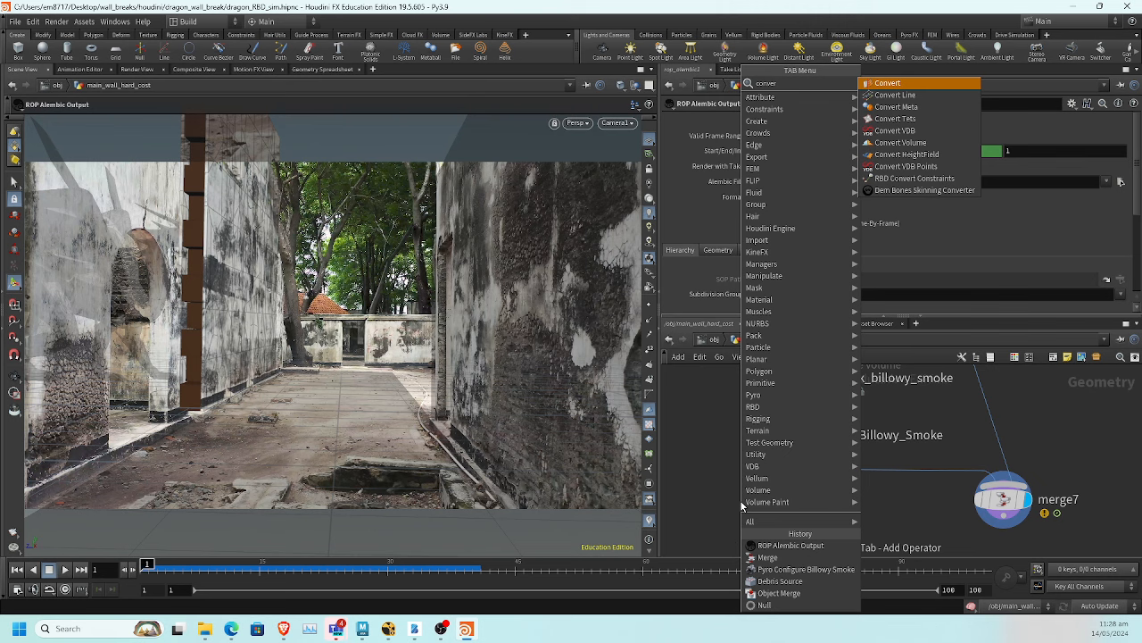
pyautogui.press('Down')
pyautogui.press('Down')
pyautogui.press('Down')
pyautogui.press('Down')
pyautogui.press('Return')
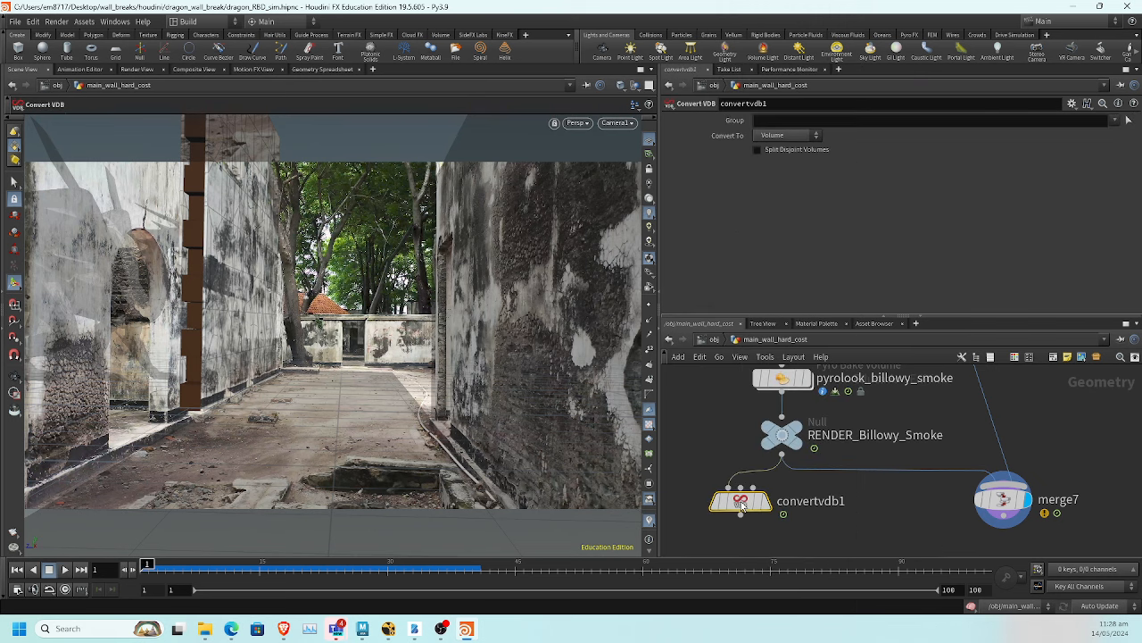
# Reposition the Convert VDB node, display its output in the viewport, and scrub the timeline to frame 27
pyautogui.moveTo(769, 520); pyautogui.dragTo(864, 522, button='middle')
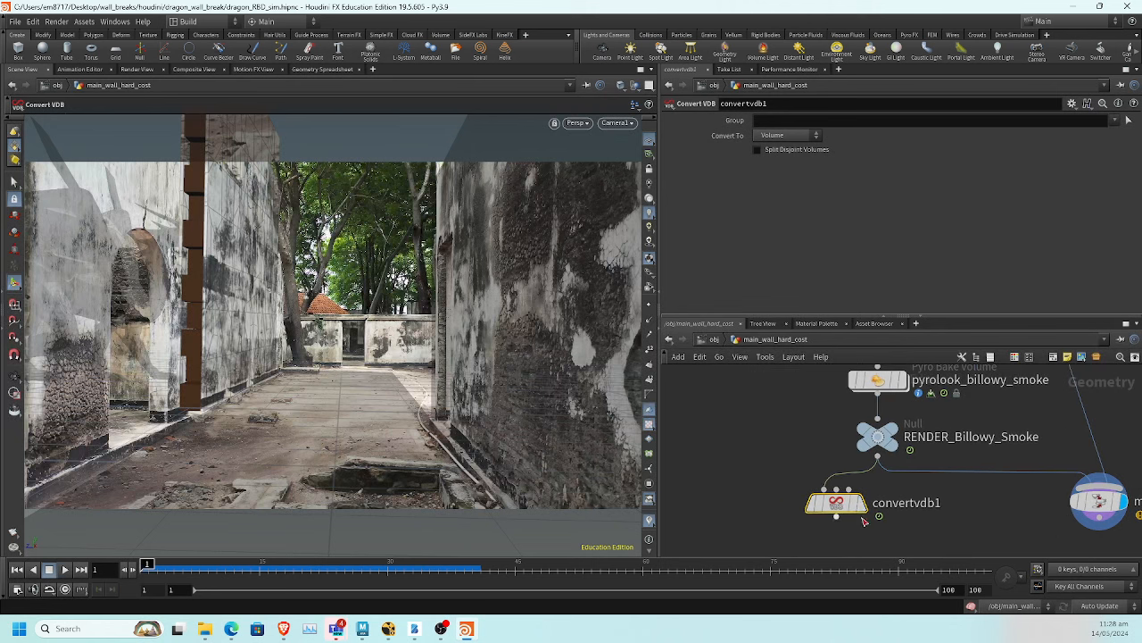
pyautogui.click(859, 505)
pyautogui.moveTo(832, 507); pyautogui.dragTo(803, 517)
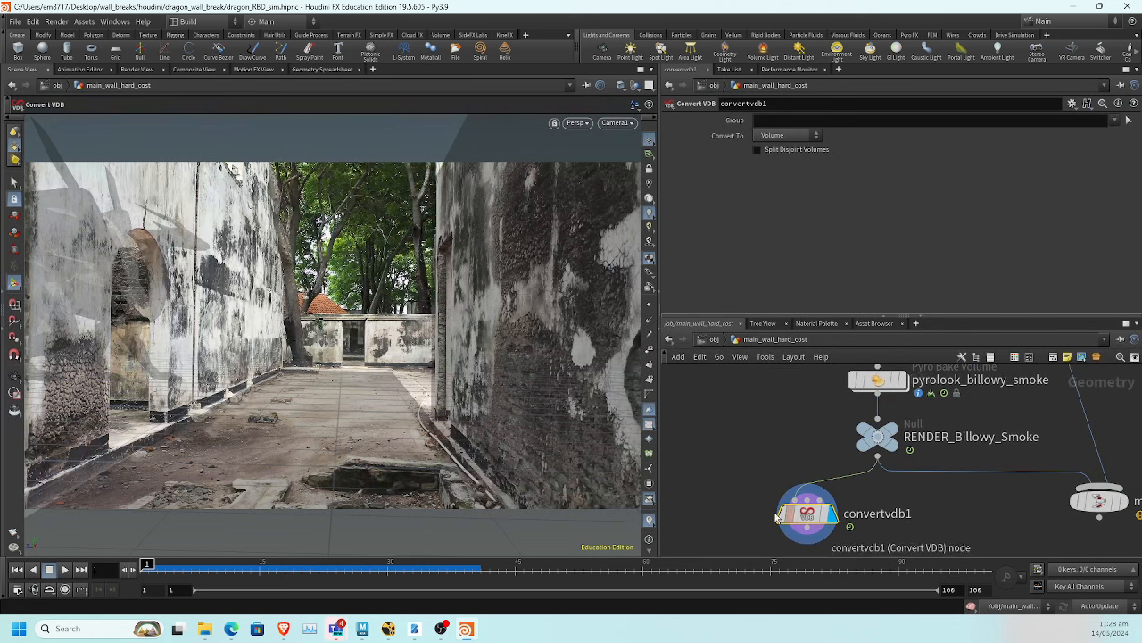
pyautogui.moveTo(323, 564); pyautogui.dragTo(362, 564)
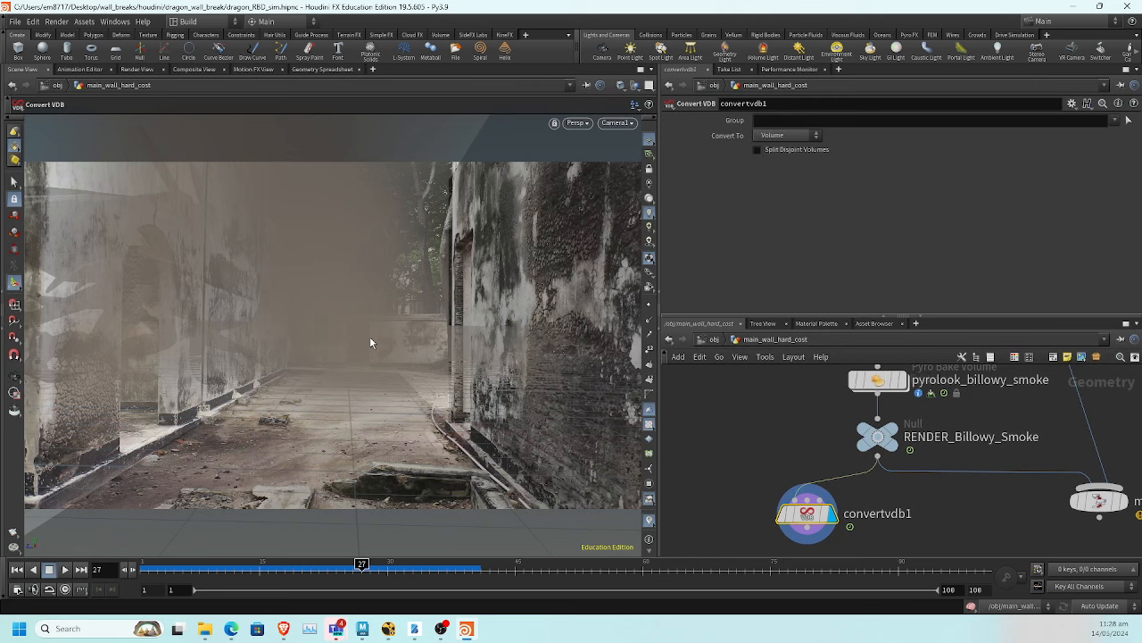
# Set the Convert VDB node's conversion type to VDB
pyautogui.click(814, 136)
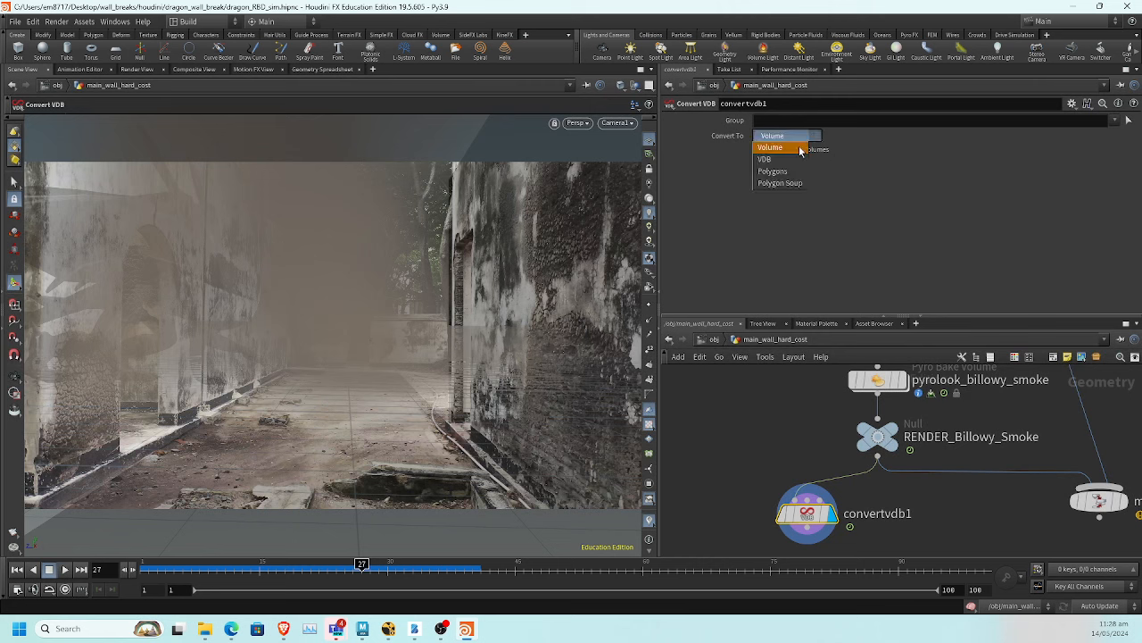
pyautogui.click(797, 159)
pyautogui.moveTo(773, 492)
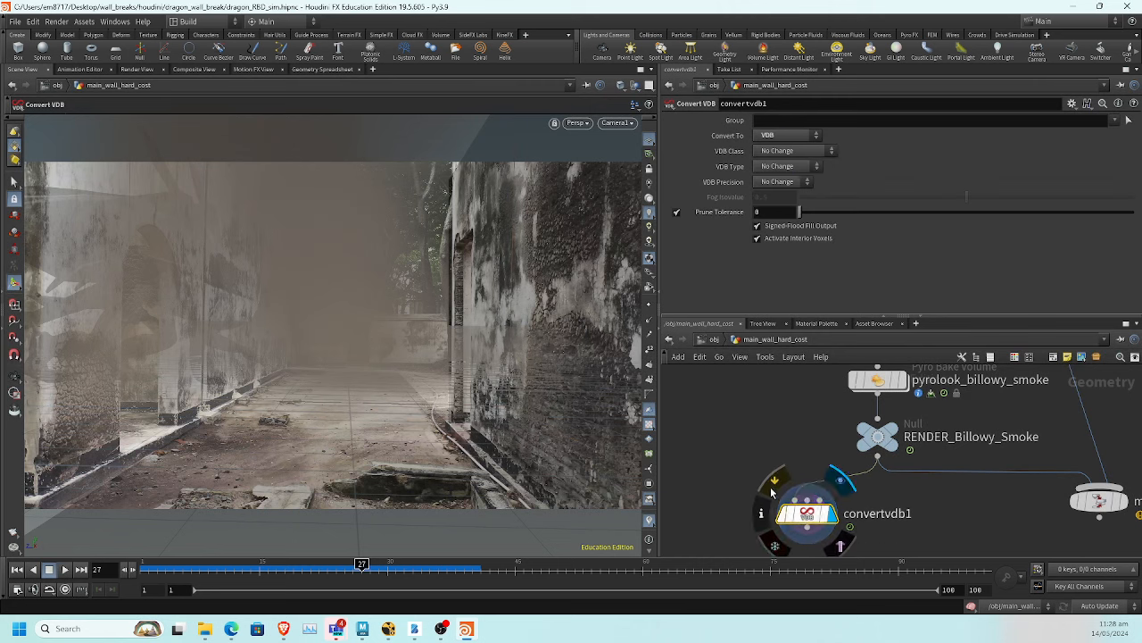
pyautogui.moveTo(771, 491); pyautogui.dragTo(774, 416, button='middle')
pyautogui.click(810, 453)
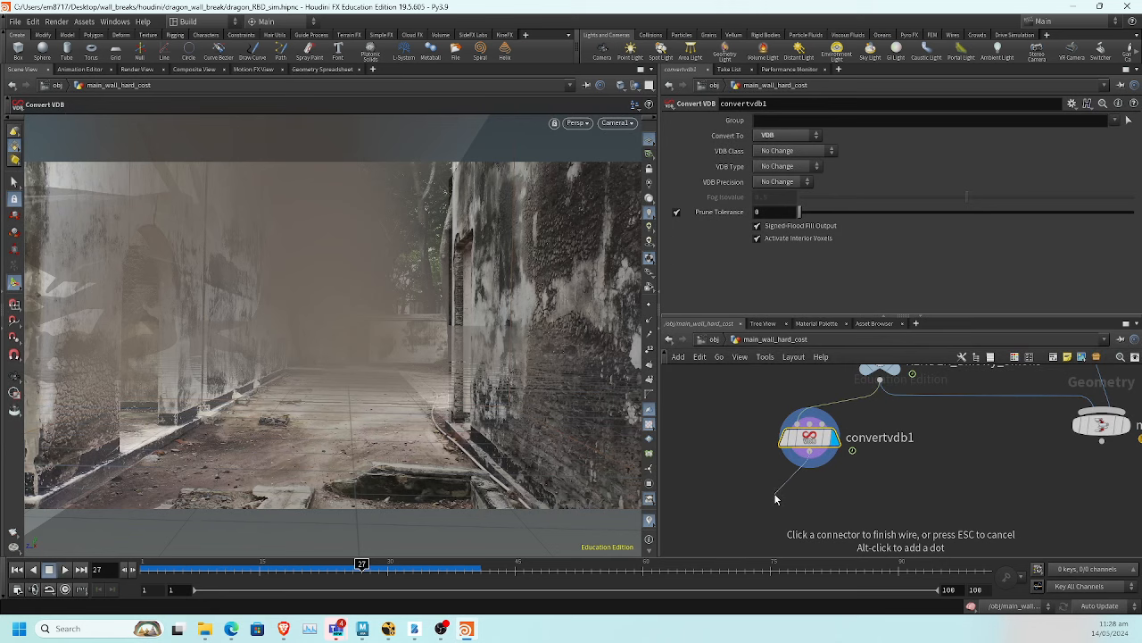
pyautogui.press('Escape')
# Insert a Clean node between transformpieces1 and the rop_alembic1 output node
pyautogui.moveTo(894, 493); pyautogui.dragTo(550, 614, button='middle')
pyautogui.scroll(-3, 929, 463)
pyautogui.moveTo(891, 432); pyautogui.dragTo(881, 548, button='middle')
pyautogui.scroll(2, 863, 489)
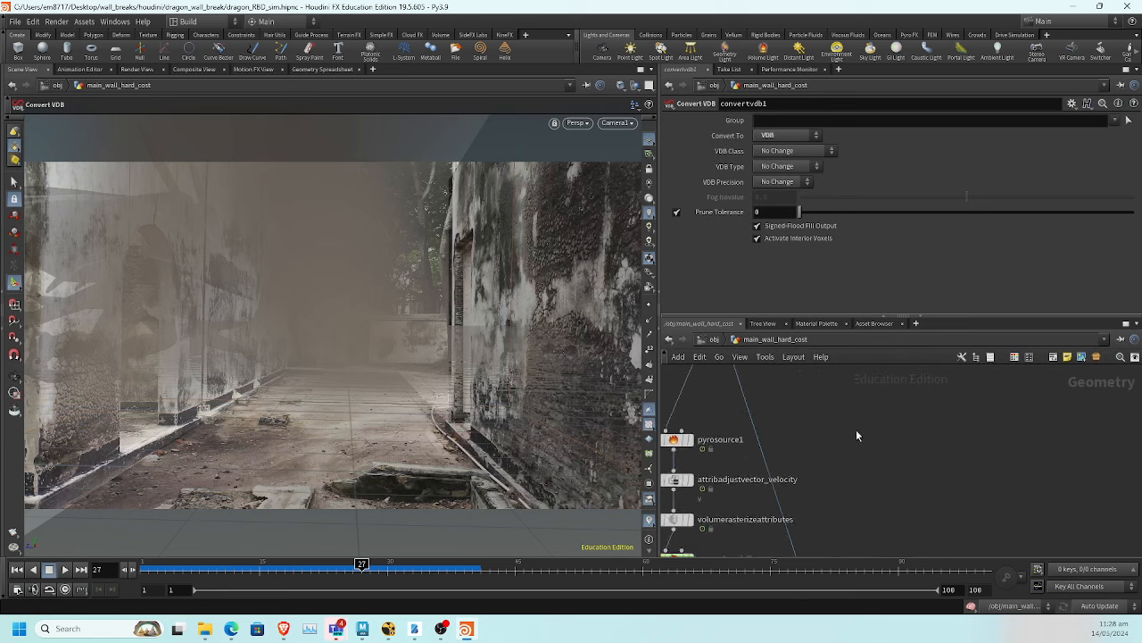
pyautogui.moveTo(836, 366); pyautogui.dragTo(874, 490, button='middle')
pyautogui.scroll(3, 823, 464)
pyautogui.middleClick(742, 420)
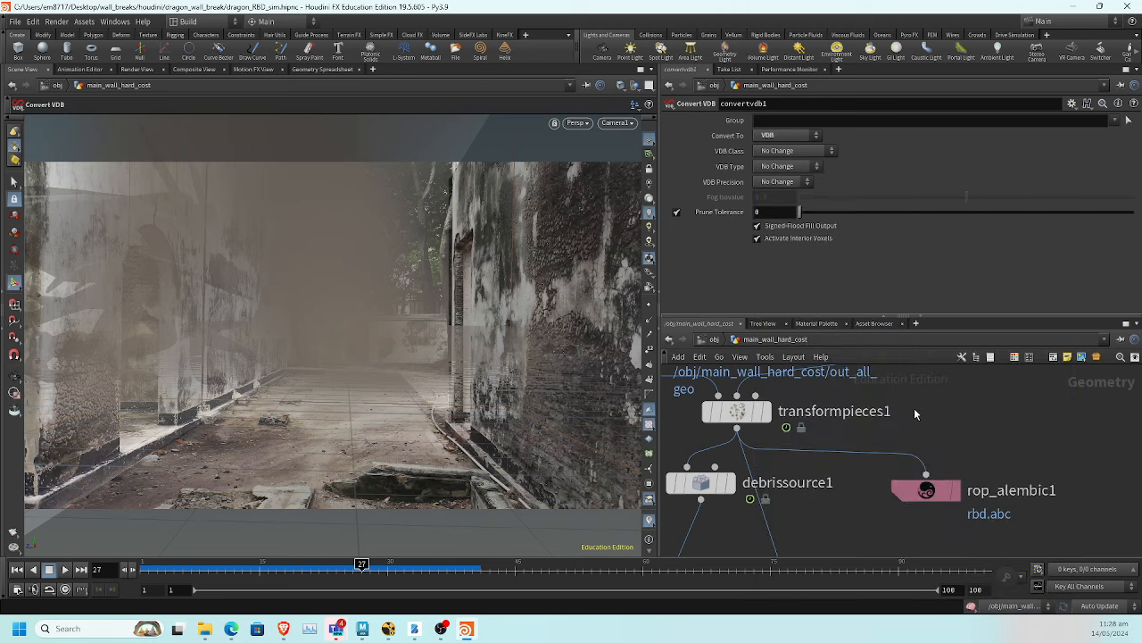
pyautogui.press('Tab')
pyautogui.write('clean')
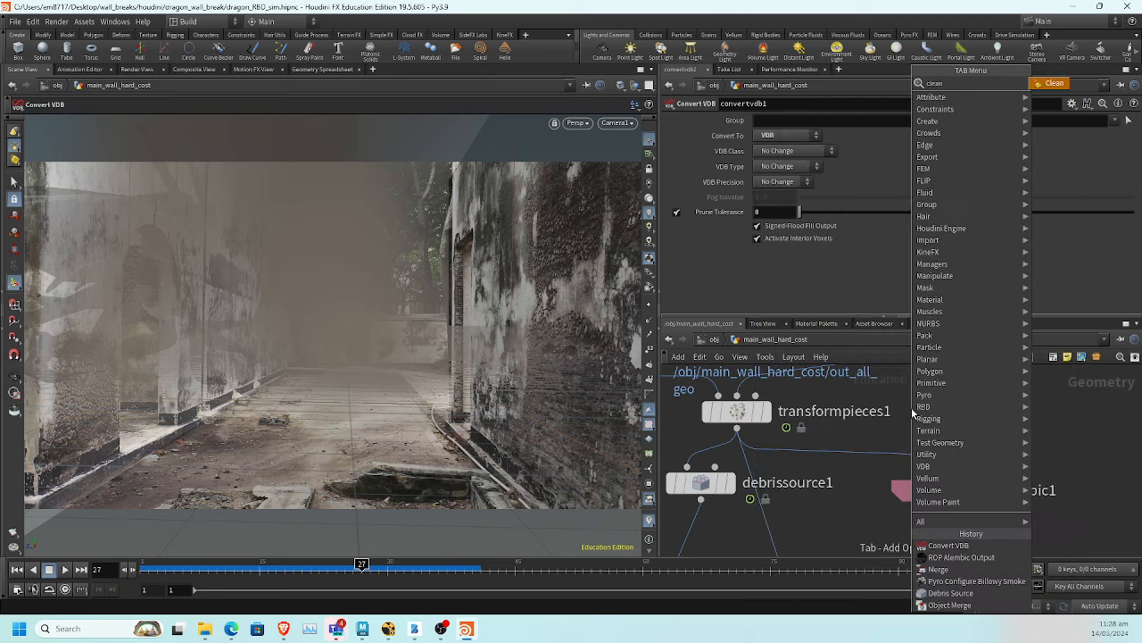
pyautogui.press('Return')
pyautogui.click(868, 446)
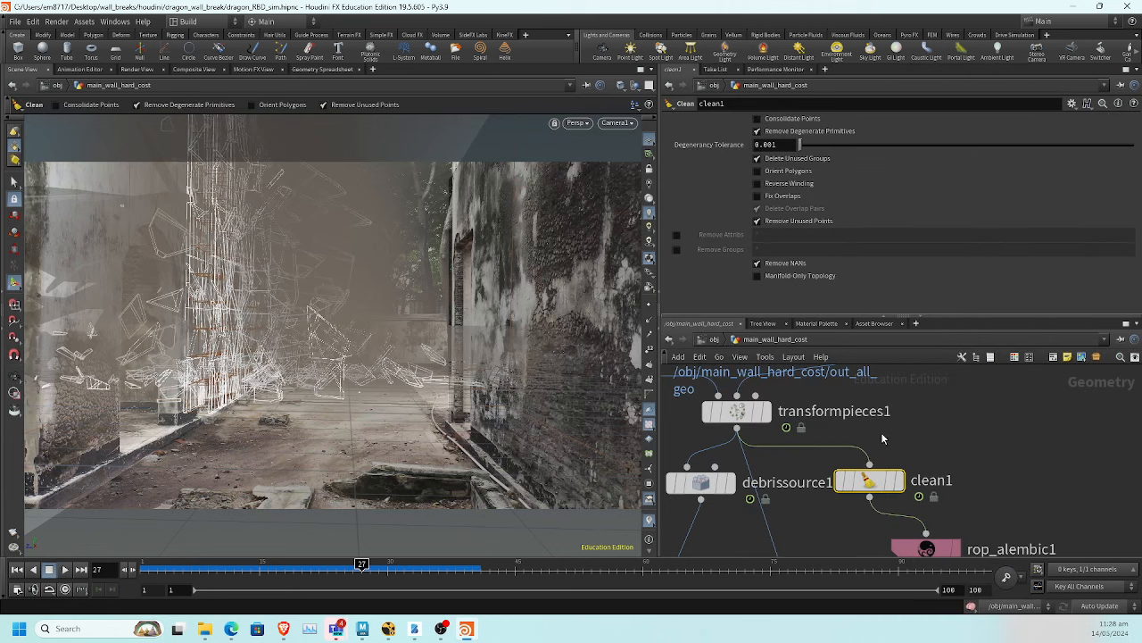
# Enable Remove Attribs and Remove Groups on the Clean node, check its geometry info, and delete the node
pyautogui.click(677, 235)
pyautogui.click(677, 249)
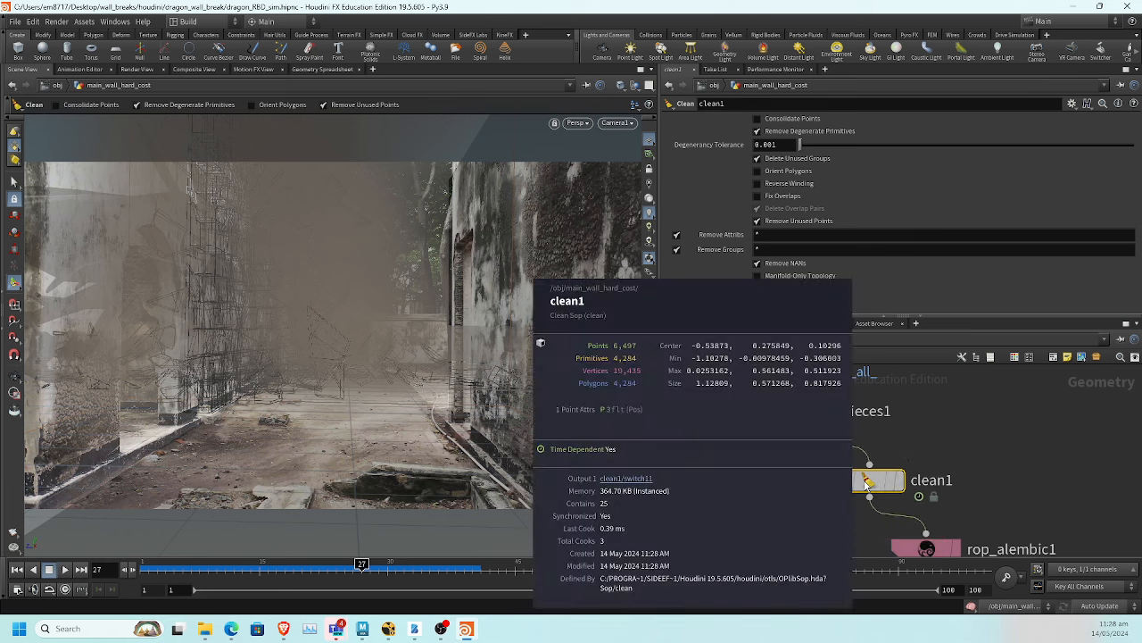
pyautogui.middleClick(832, 482)
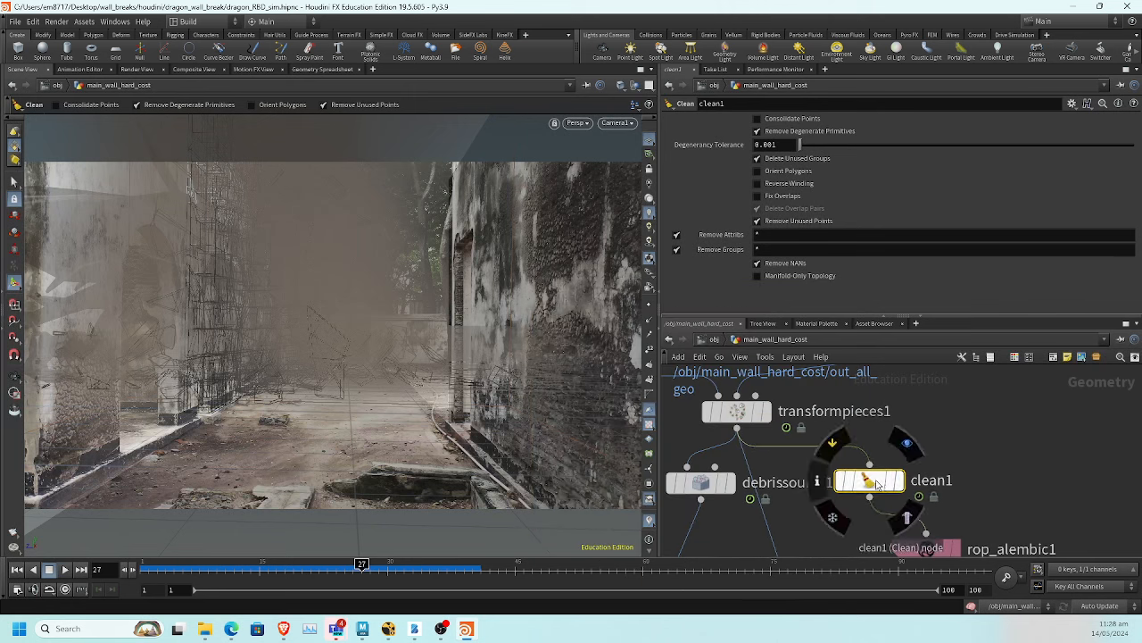
pyautogui.press('Delete')
# Add an Attribute Delete node connected below the Convert VDB node
pyautogui.moveTo(900, 499); pyautogui.dragTo(1117, 324, button='middle')
pyautogui.moveTo(775, 476); pyautogui.dragTo(782, 411, button='middle')
pyautogui.press('Tab')
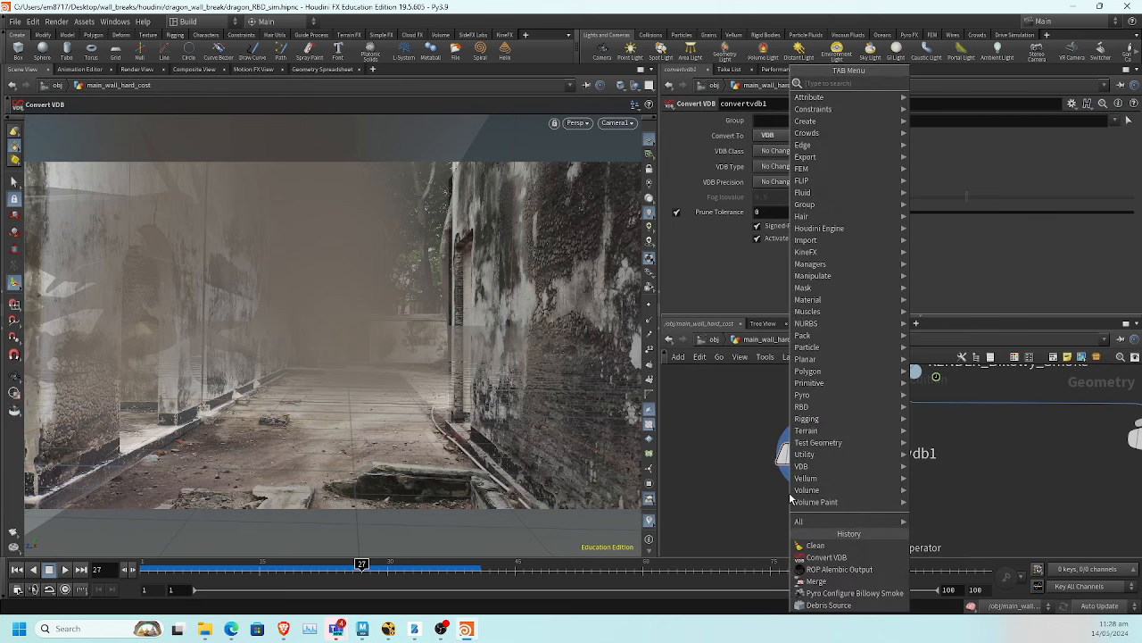
pyautogui.write('attb')
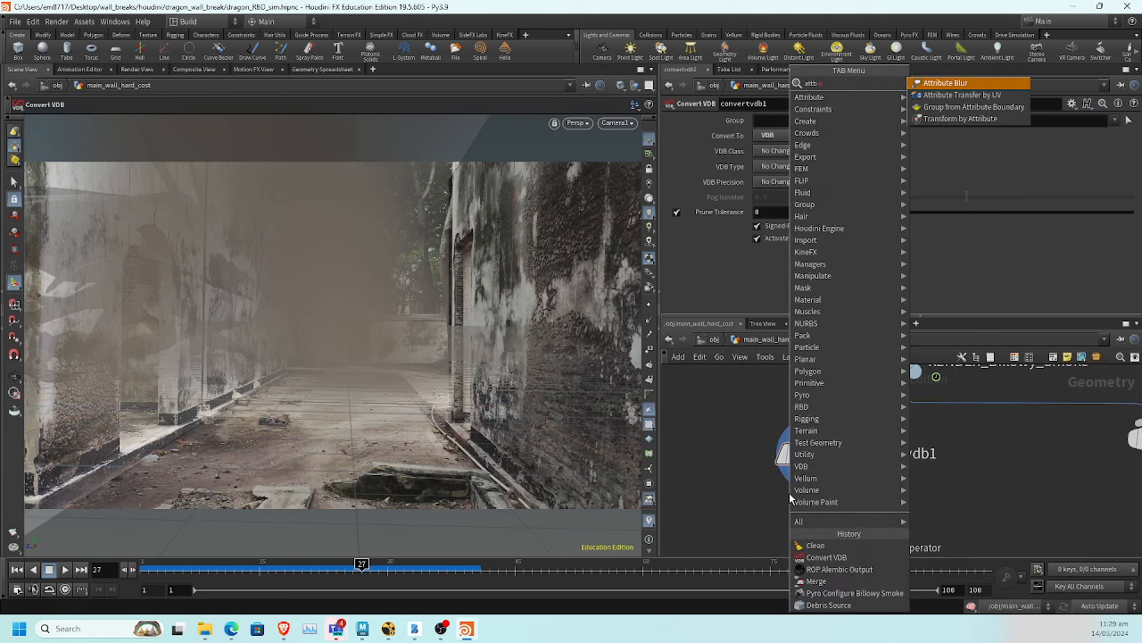
pyautogui.press('BackSpace')
pyautogui.press('BackSpace')
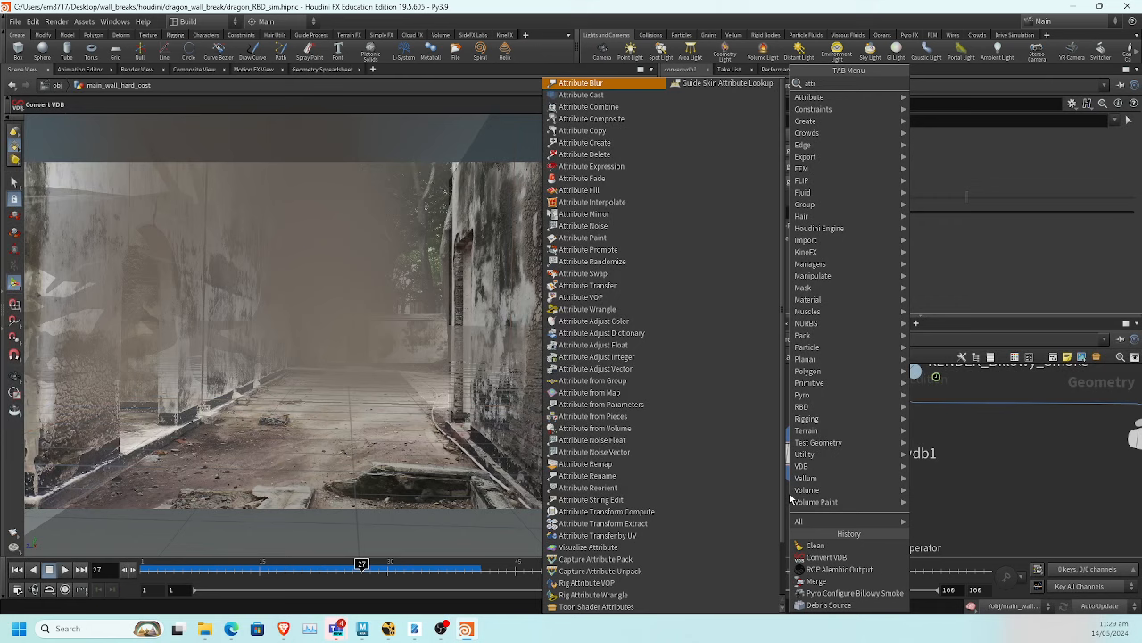
pyautogui.write('v')
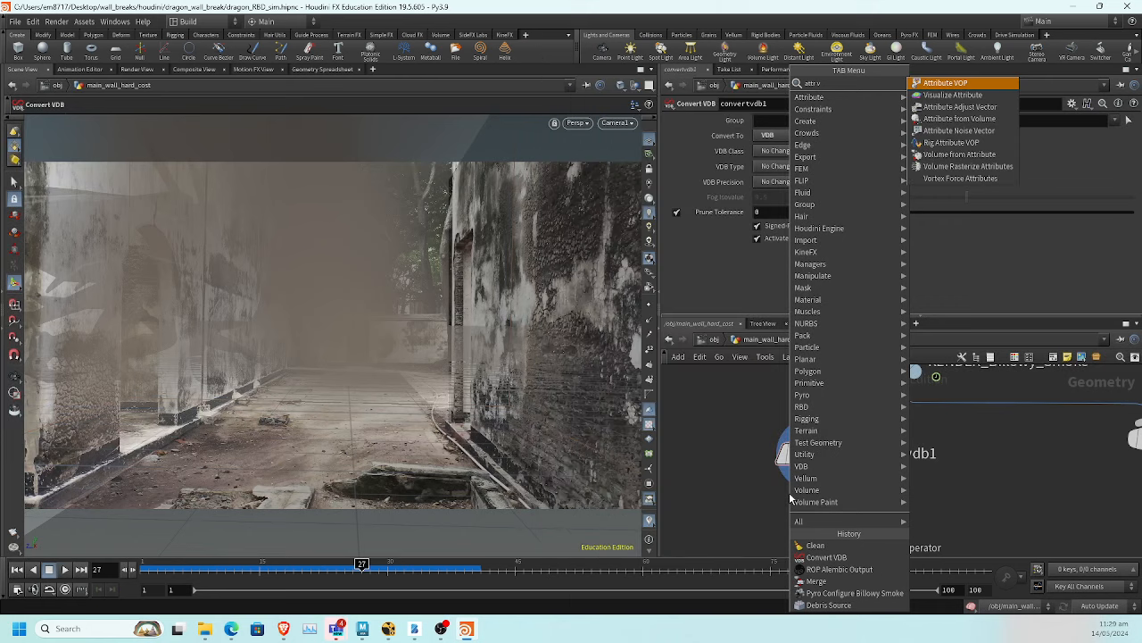
pyautogui.press('BackSpace')
pyautogui.press('BackSpace')
pyautogui.write('d')
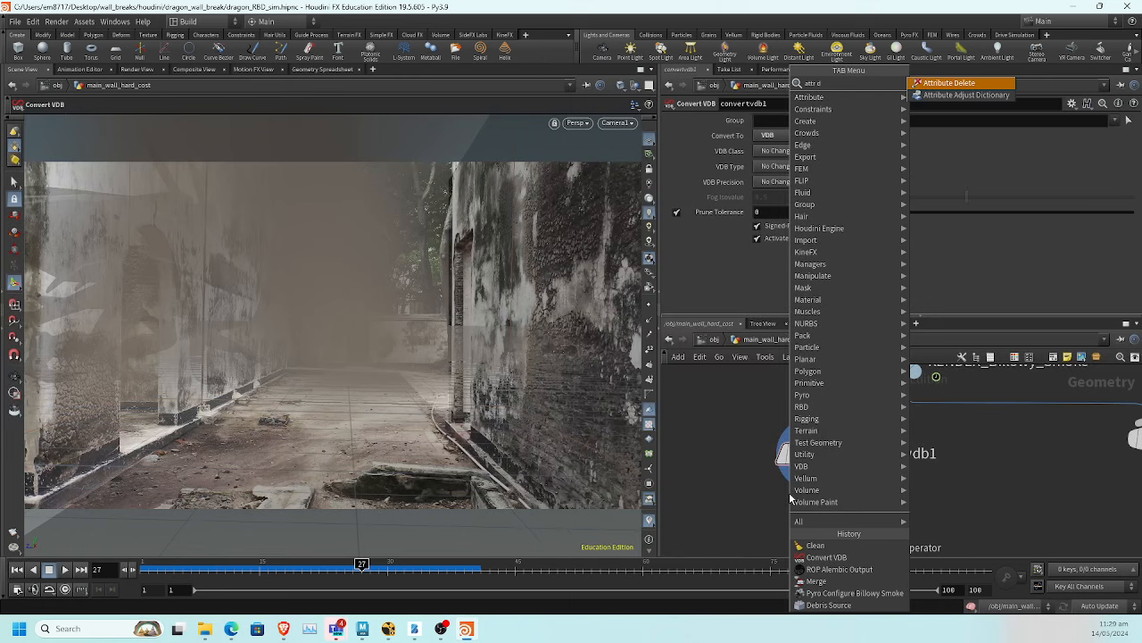
pyautogui.press('Return')
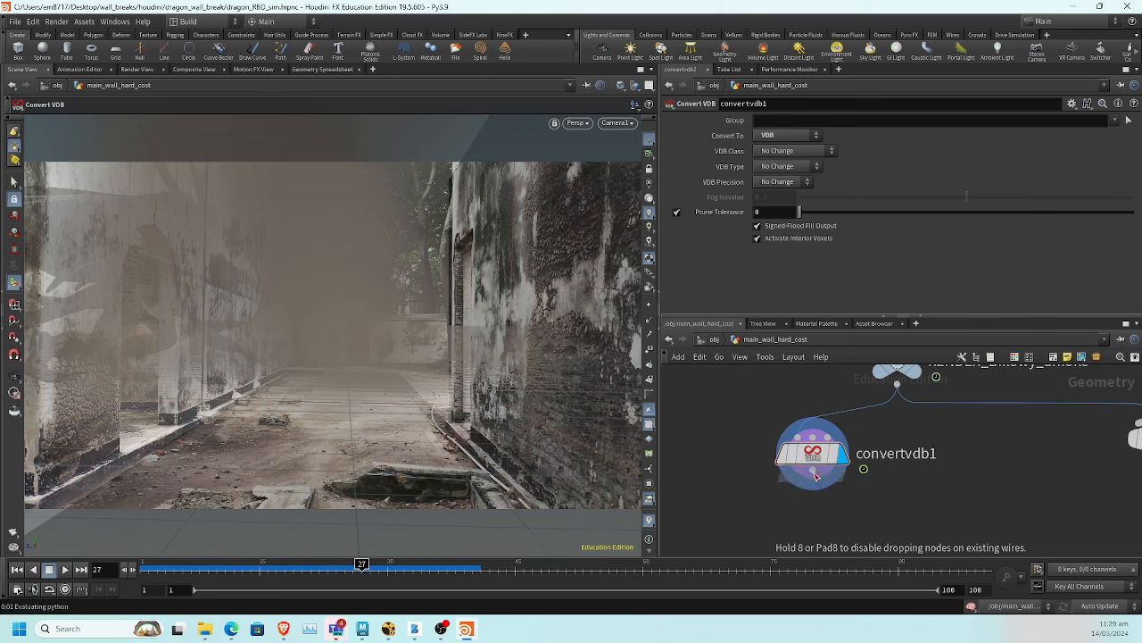
pyautogui.click(814, 522)
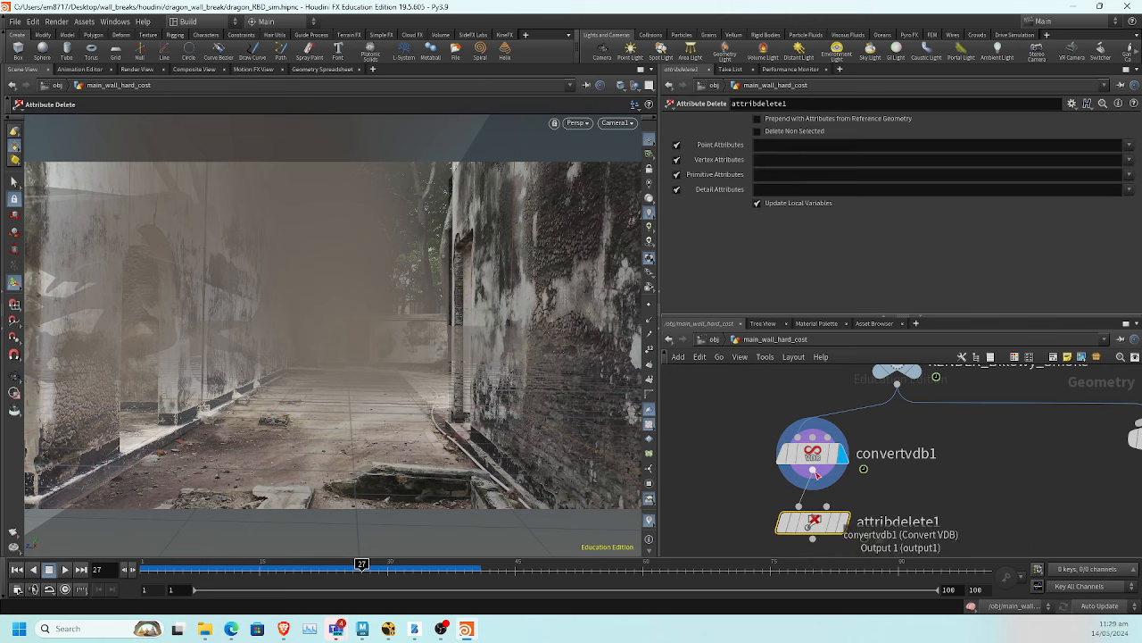
# Set the Attribute Delete node's primitive attributes to dopobject, maximum and minimum
pyautogui.click(1130, 146)
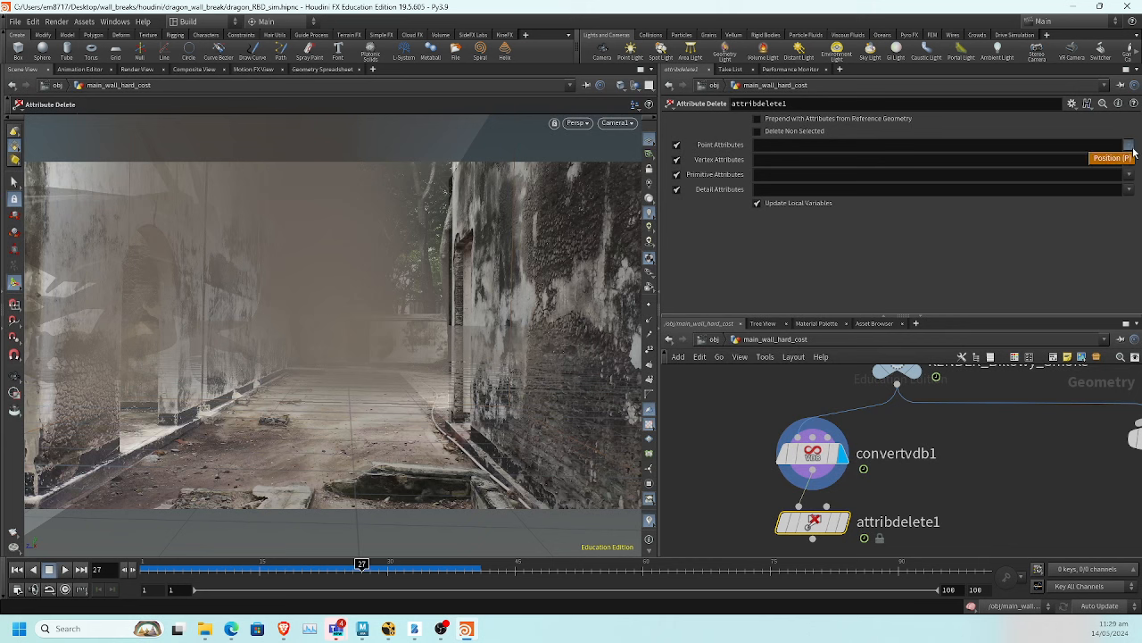
pyautogui.click(1134, 227)
pyautogui.click(1130, 161)
pyautogui.click(1129, 188)
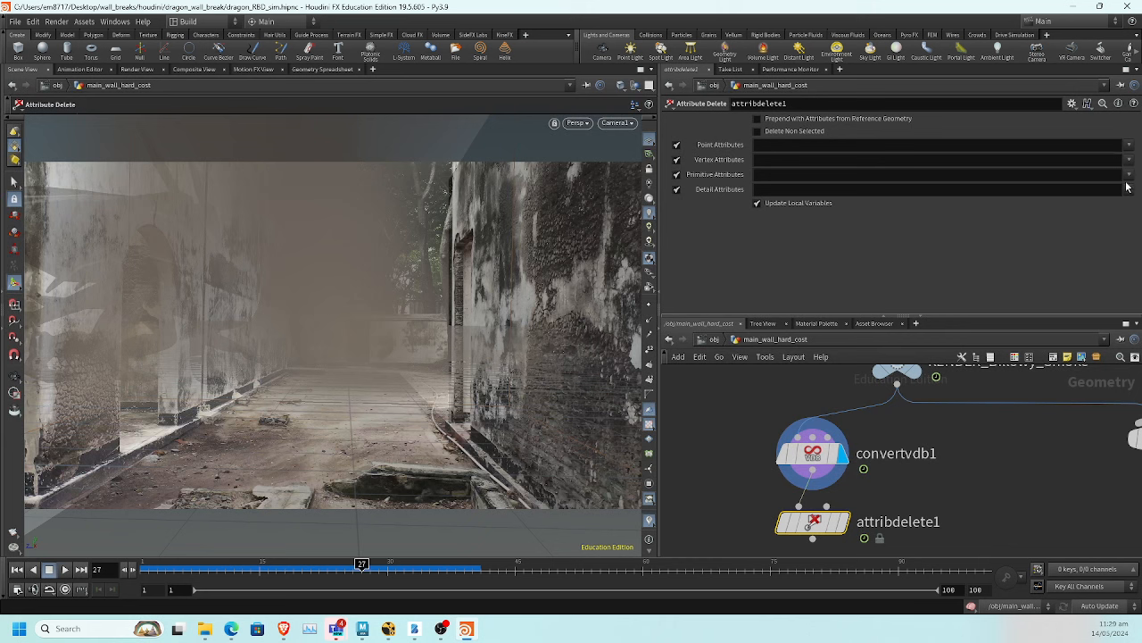
pyautogui.click(1129, 175)
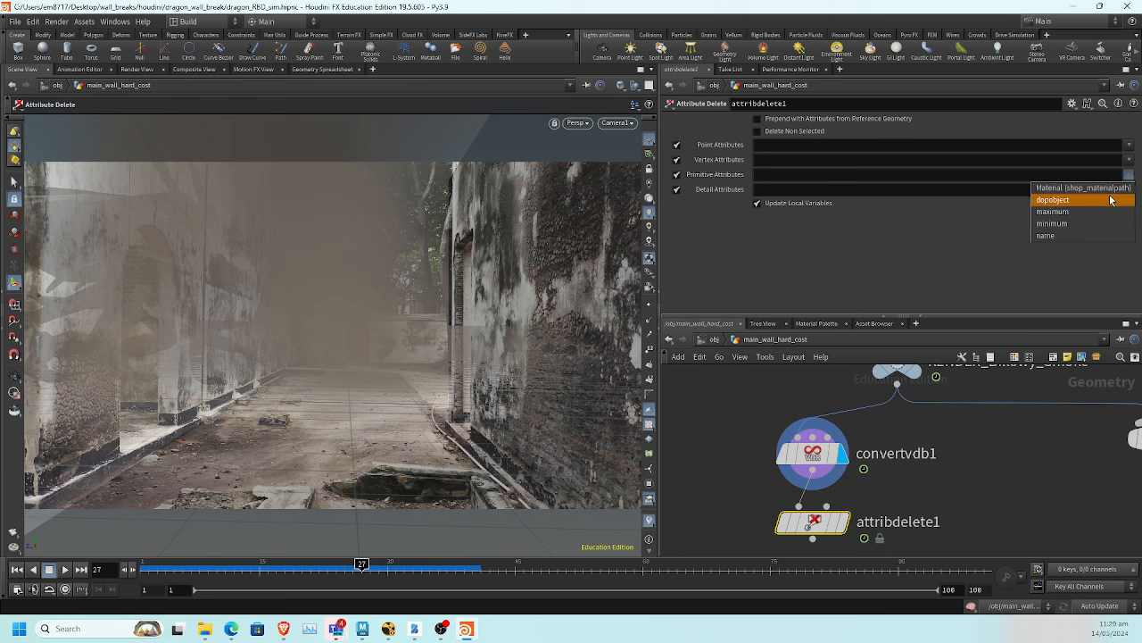
pyautogui.click(1111, 200)
pyautogui.click(1130, 175)
pyautogui.click(1111, 212)
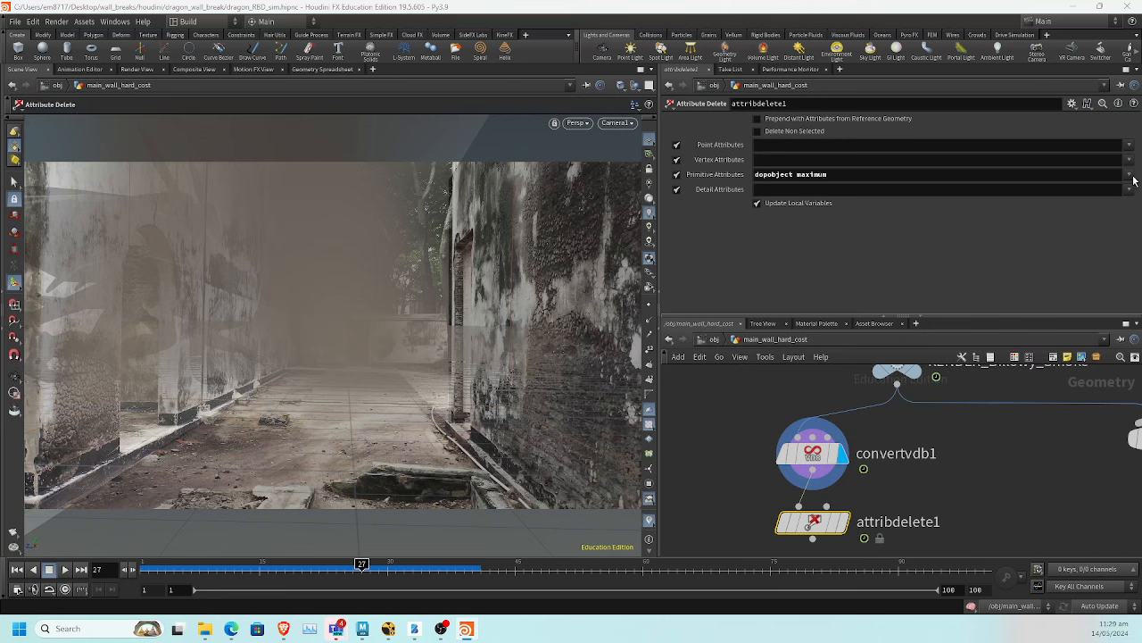
pyautogui.click(1131, 176)
pyautogui.click(1111, 223)
pyautogui.click(1130, 174)
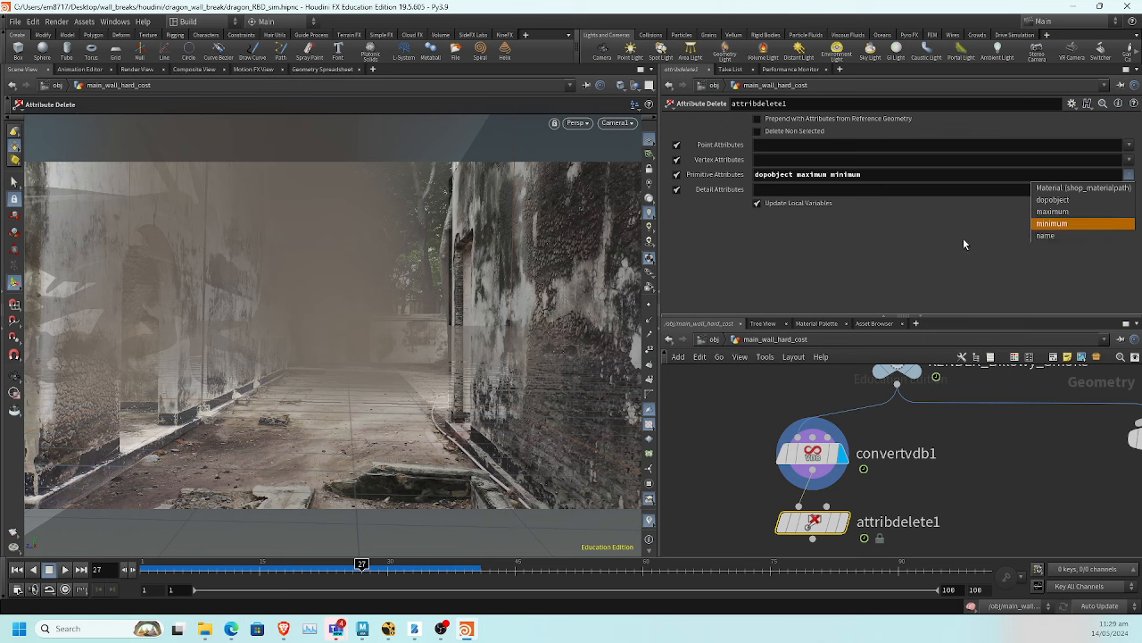
# Delete the Attribute Delete node, check the Convert VDB node's geometry info, and undo the deletion
pyautogui.moveTo(812, 525)
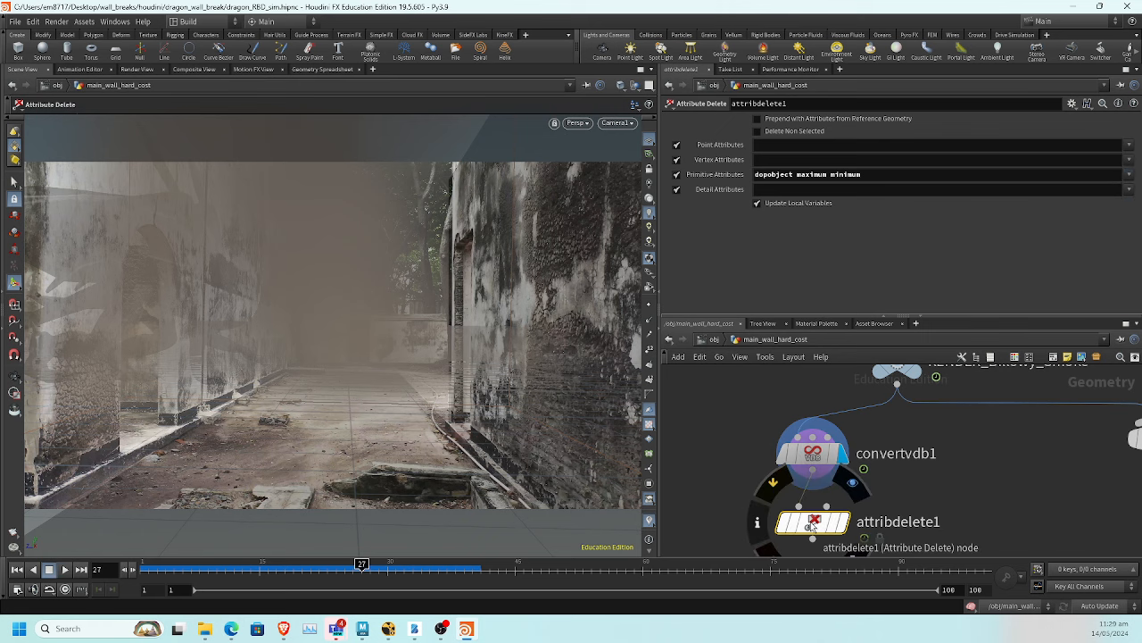
pyautogui.press('Delete')
pyautogui.moveTo(842, 485); pyautogui.dragTo(821, 431, button='middle')
pyautogui.scroll(-1, 825, 457)
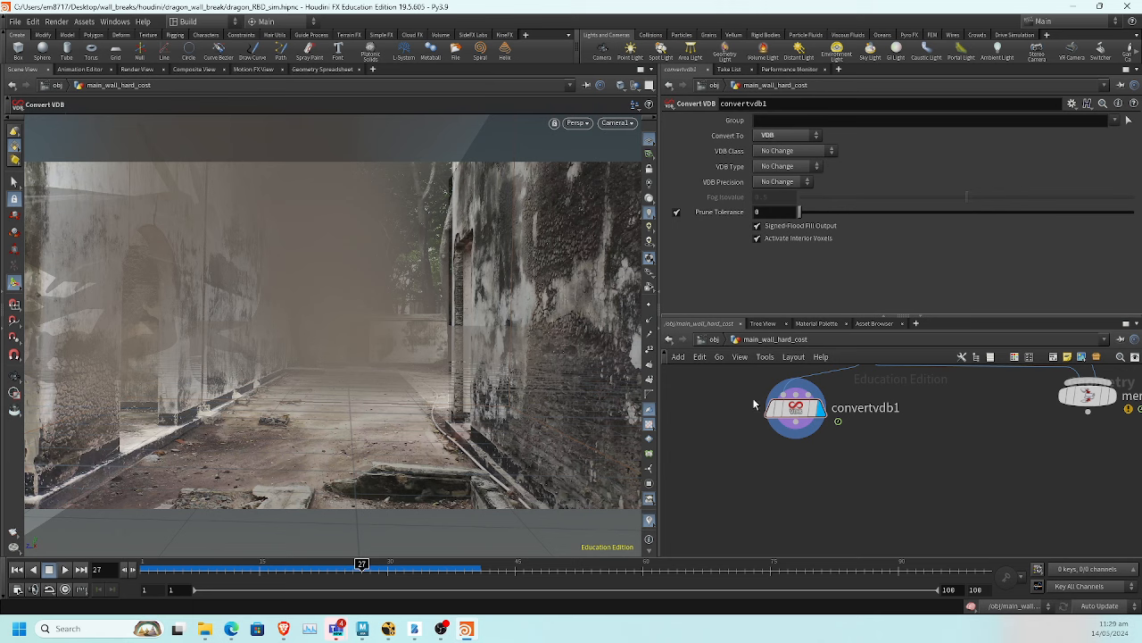
pyautogui.middleClick(790, 411)
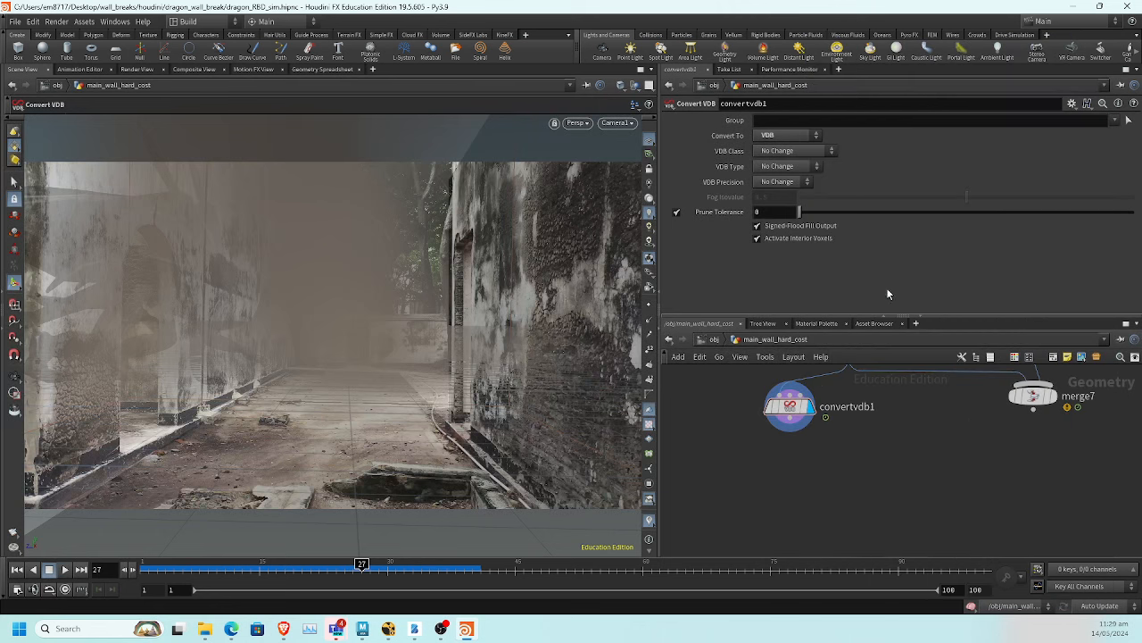
pyautogui.hotkey('ctrl', 'z')
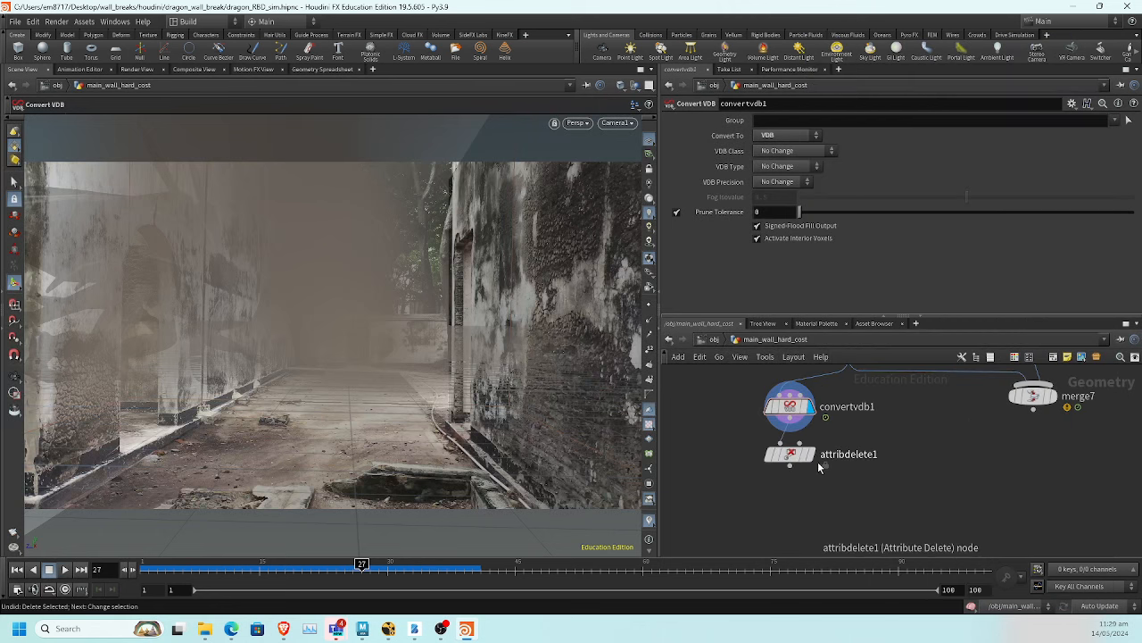
# Clear the Attribute Delete node's primitive attributes and set its detail attributes to *
pyautogui.click(804, 449)
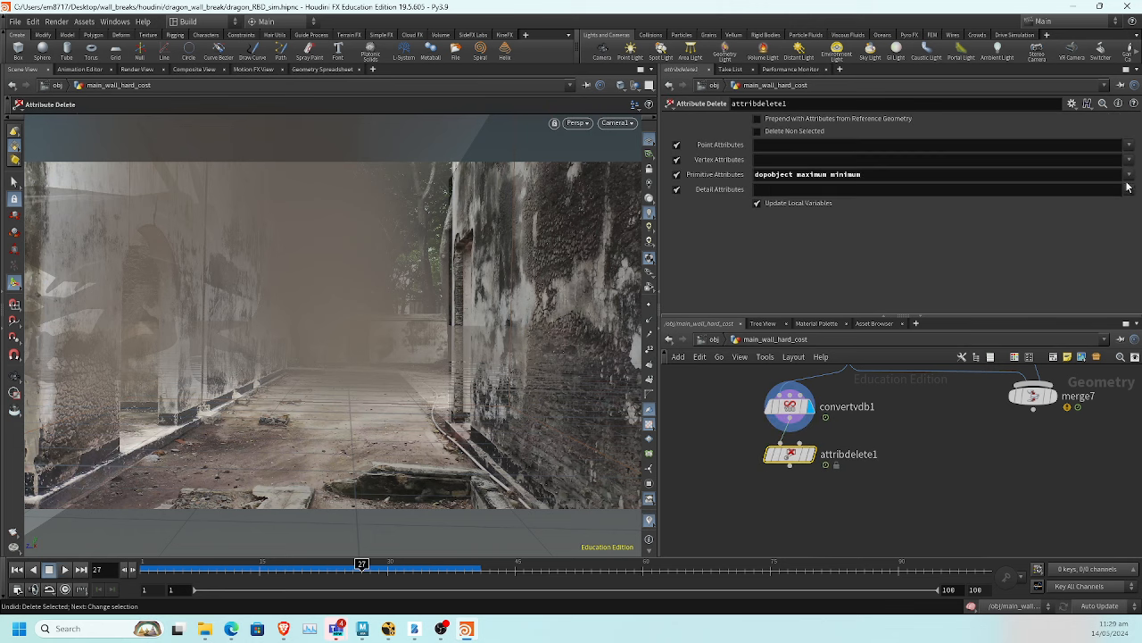
pyautogui.moveTo(1009, 174); pyautogui.dragTo(495, 168)
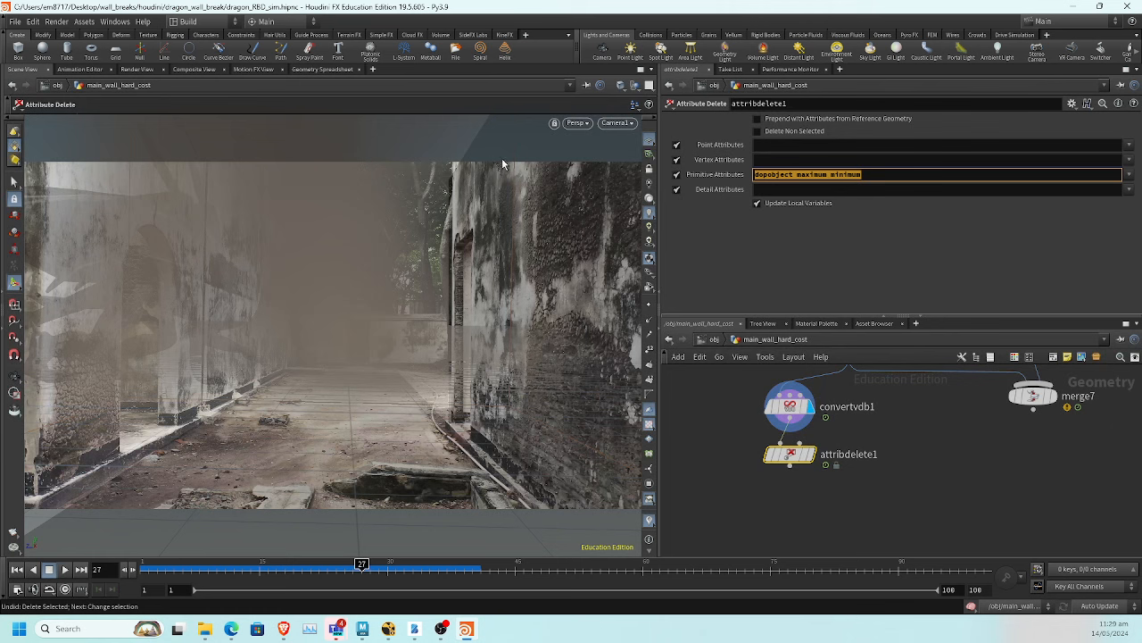
pyautogui.press('BackSpace')
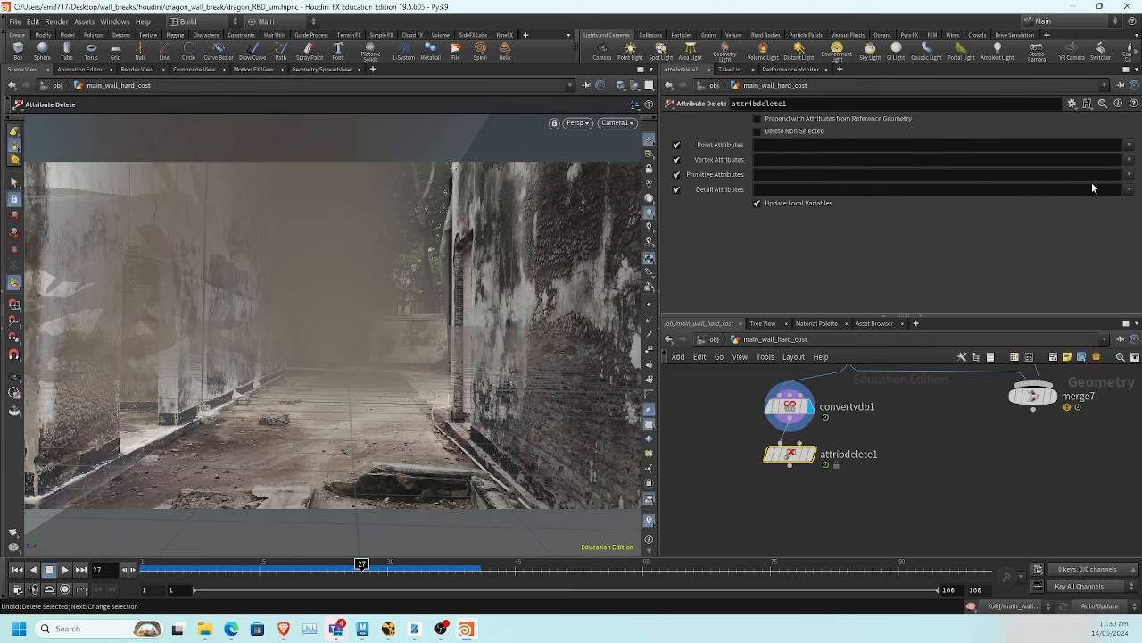
pyautogui.click(915, 188)
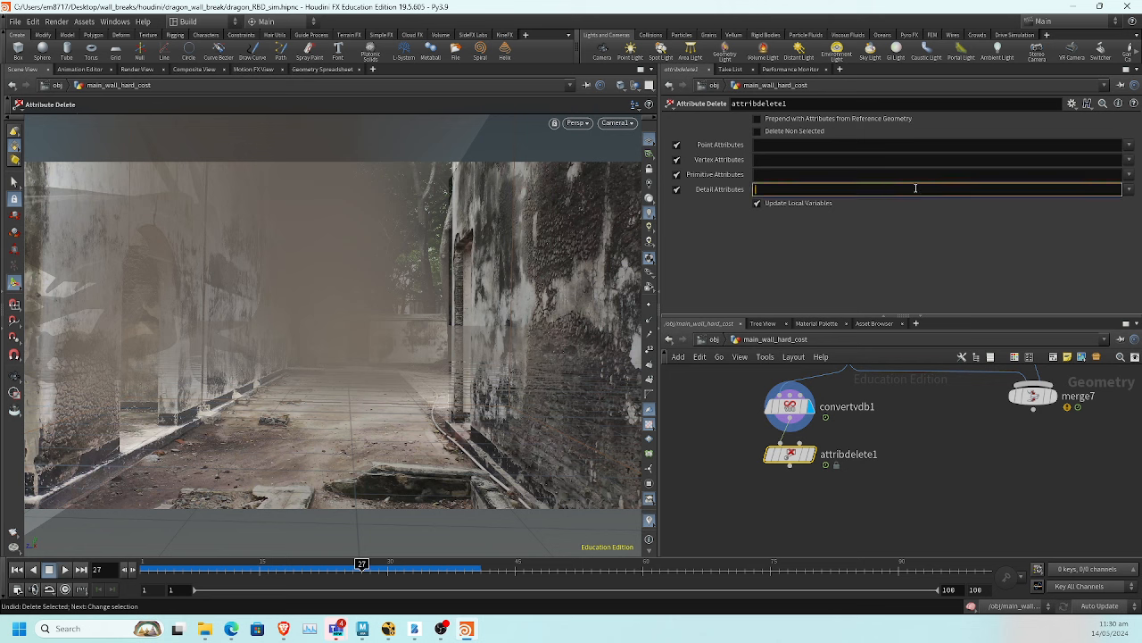
pyautogui.write('*')
pyautogui.press('Return')
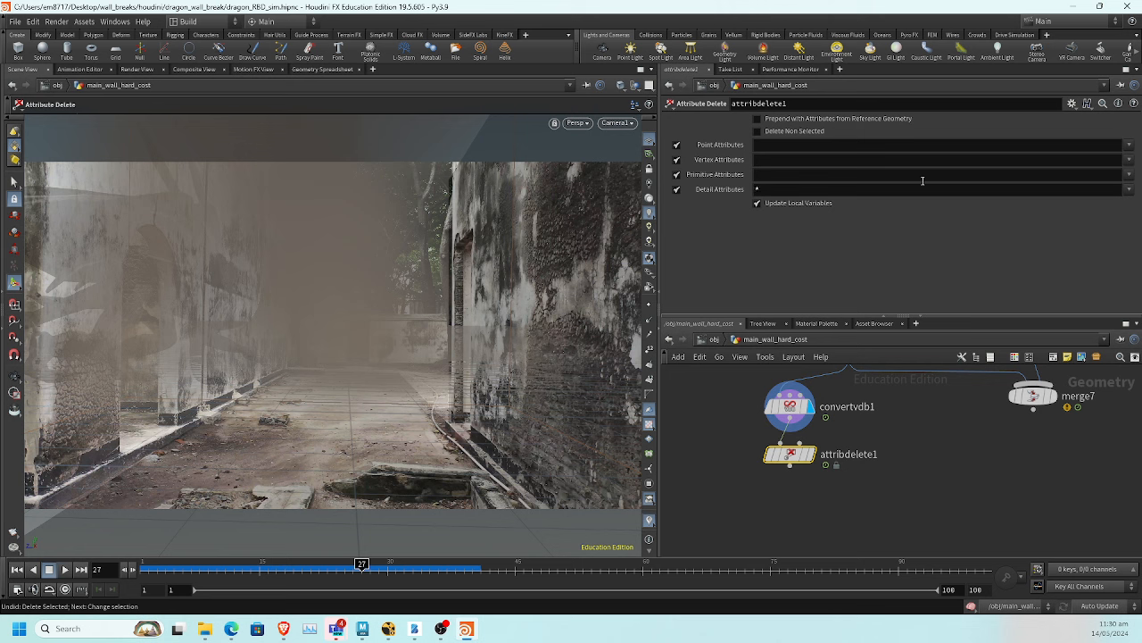
# Check the Attribute Delete node's geometry info and set its primitive attributes to shop_materialpath, dopobject, maximum and minimum
pyautogui.middleClick(791, 458)
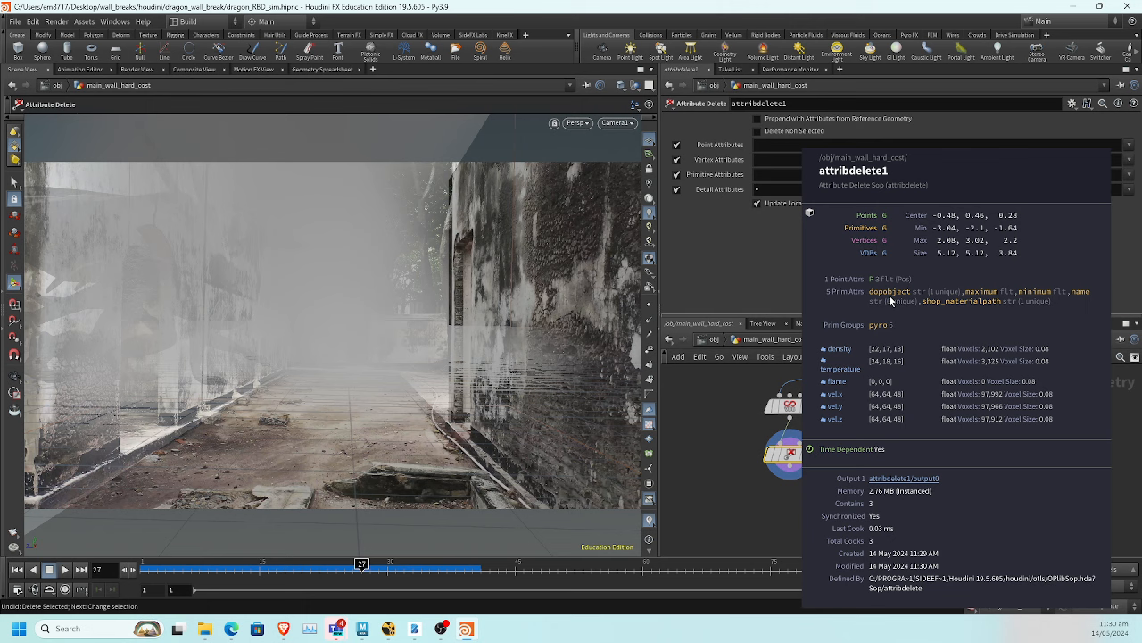
pyautogui.hotkey('ctrl', 'z')
pyautogui.hotkey('ctrl', 'z')
pyautogui.click(1130, 175)
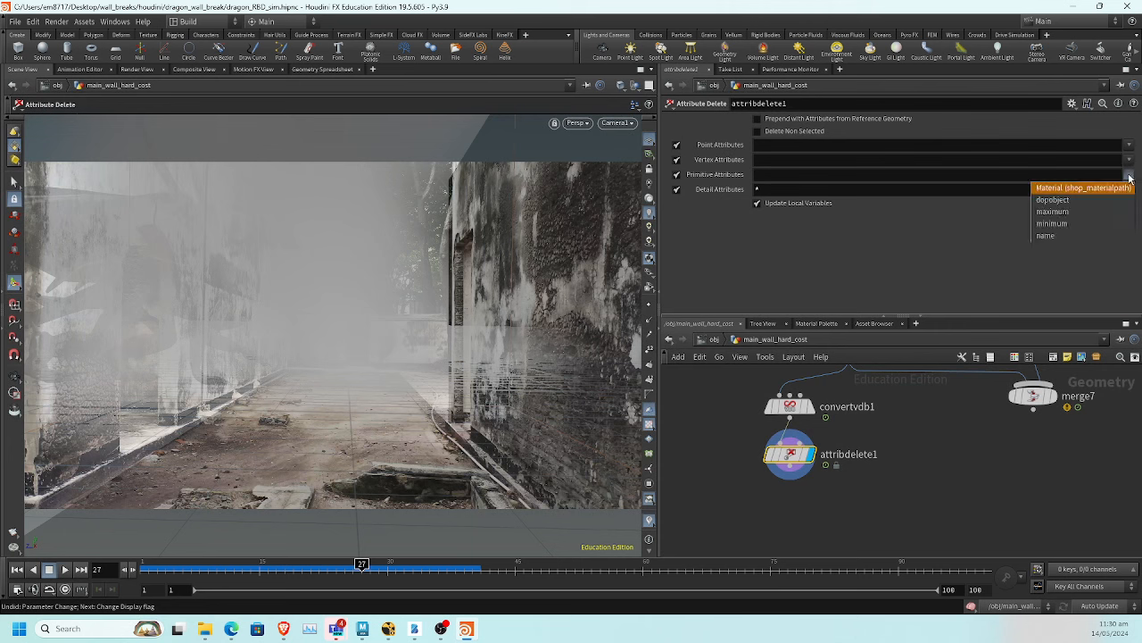
pyautogui.click(1097, 189)
pyautogui.click(1129, 175)
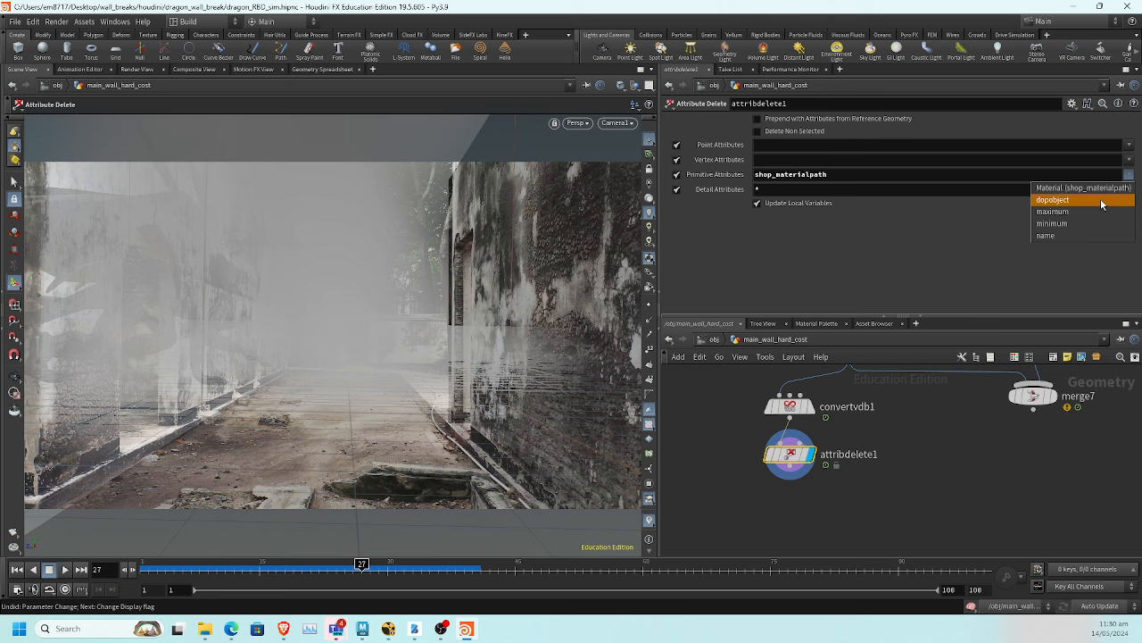
pyautogui.click(1071, 200)
pyautogui.click(1129, 175)
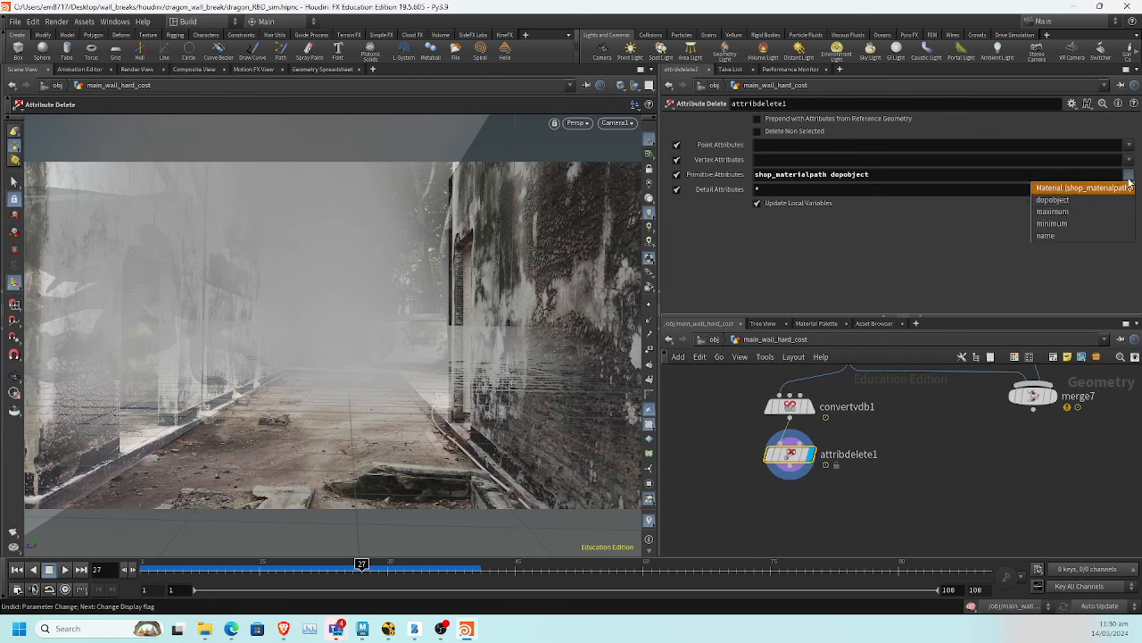
pyautogui.click(1088, 212)
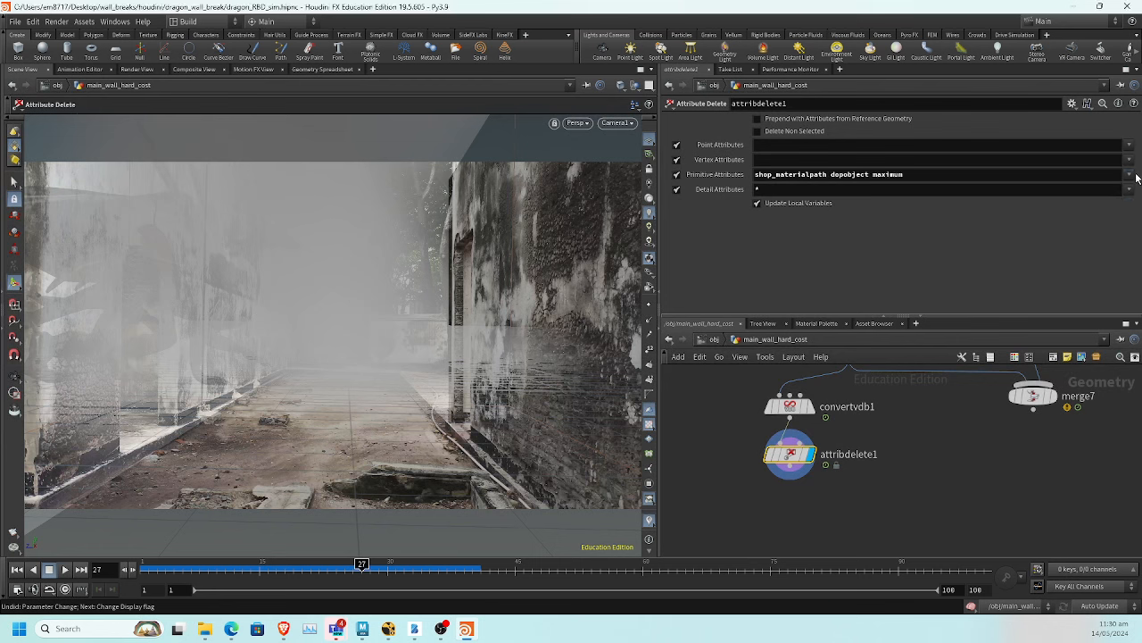
pyautogui.click(1129, 175)
pyautogui.click(1094, 223)
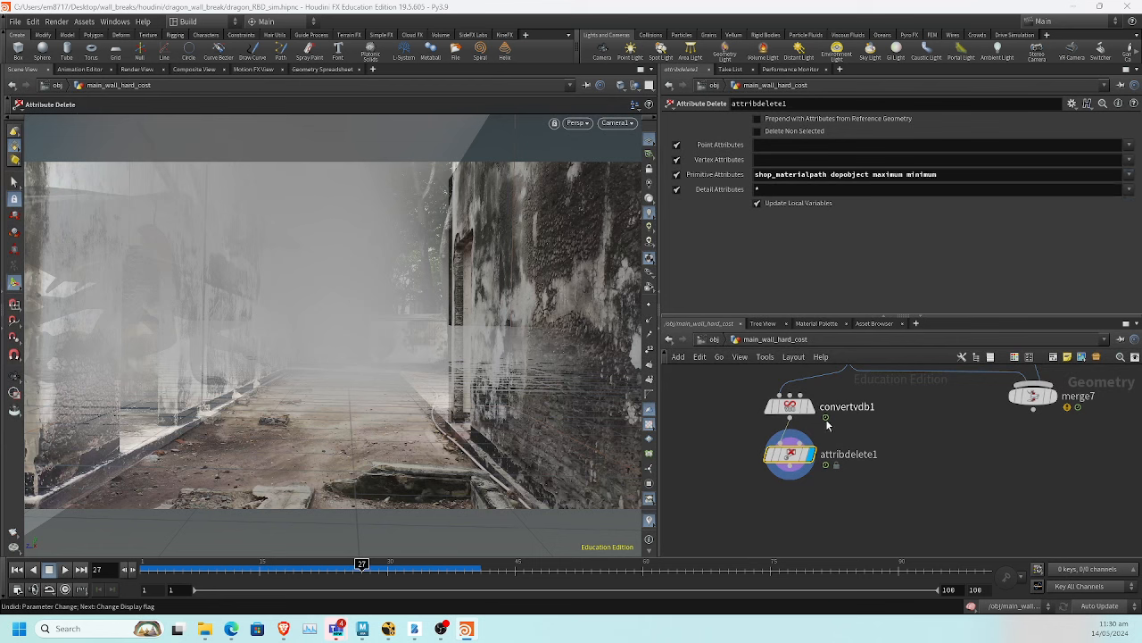
pyautogui.middleClick(806, 445)
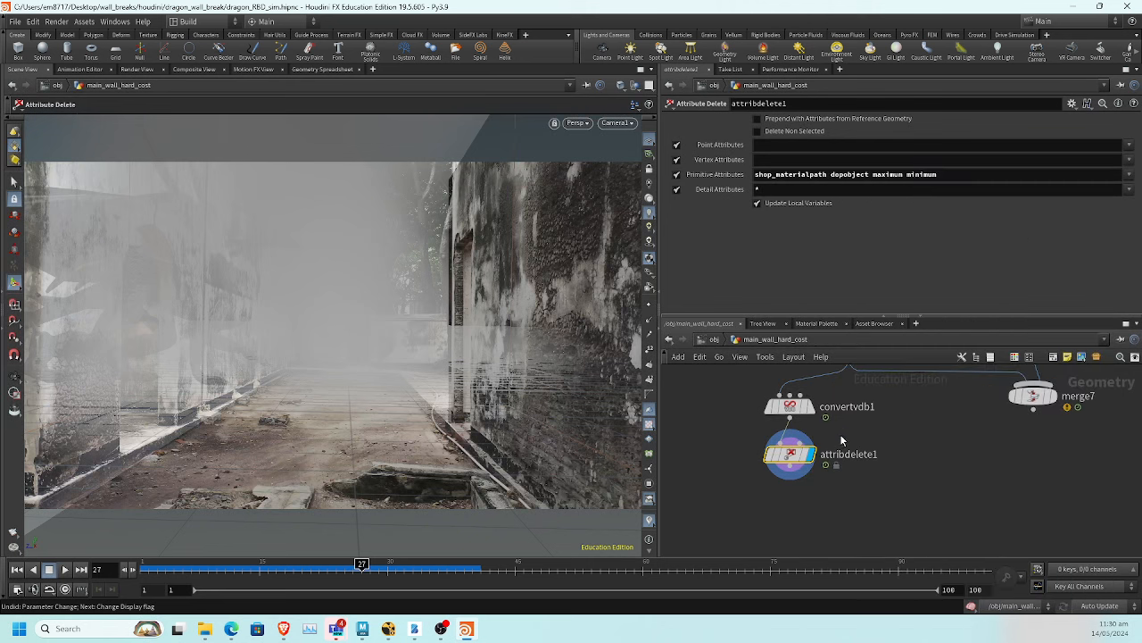
pyautogui.click(789, 466)
pyautogui.moveTo(857, 487); pyautogui.dragTo(892, 432, button='middle')
pyautogui.write('file')
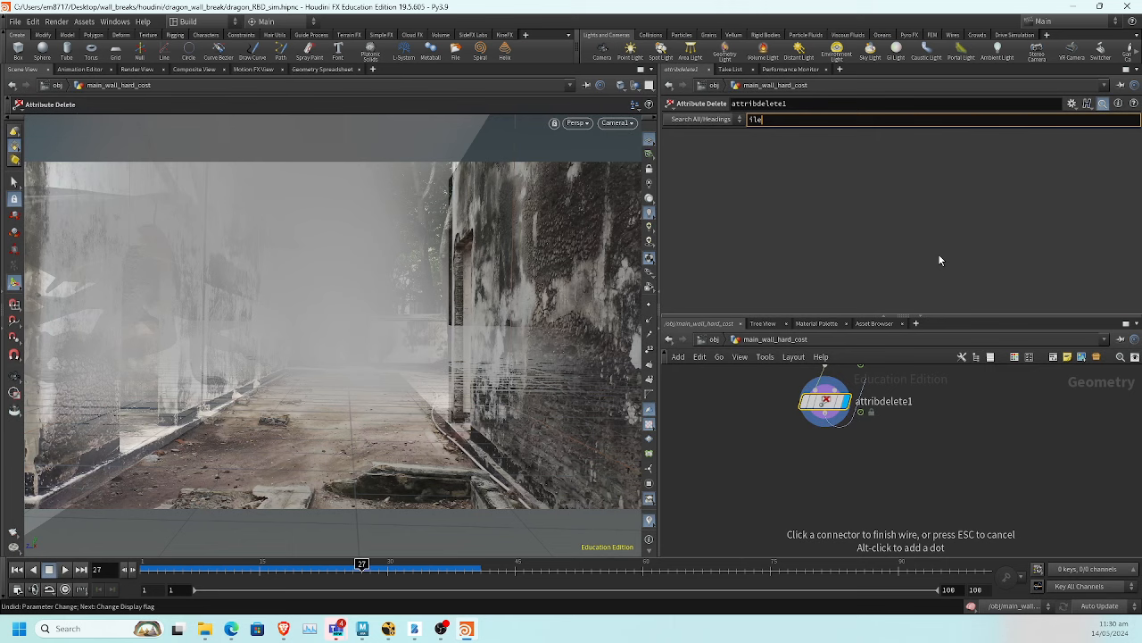
pyautogui.press('Escape')
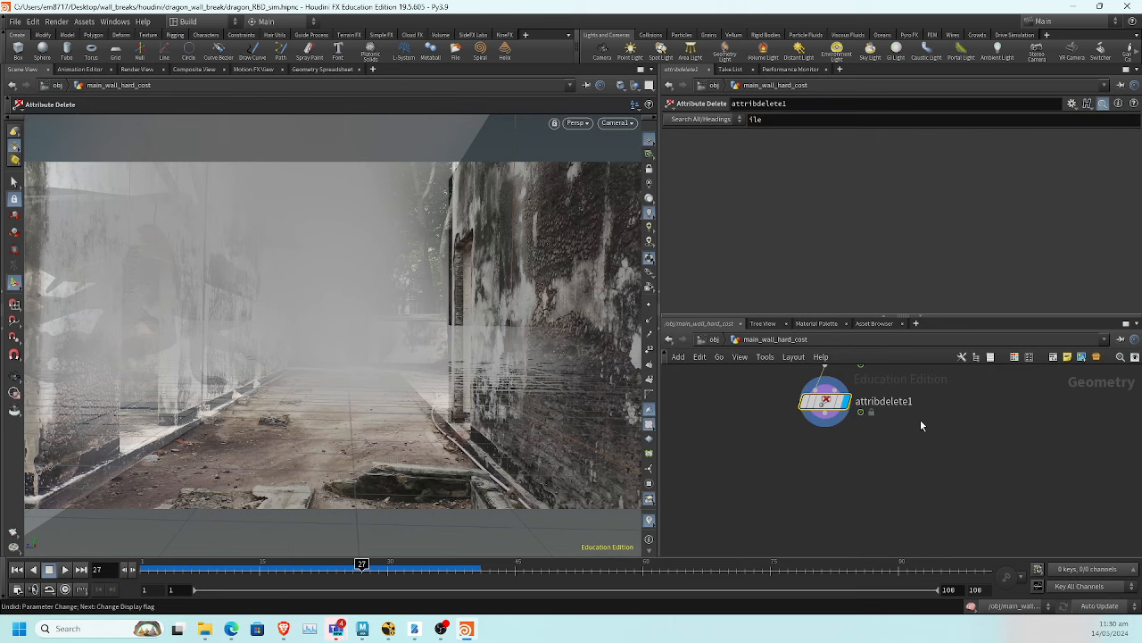
# Add a File Cache node connected below the Attribute Delete node
pyautogui.press('Tab')
pyautogui.write('filec')
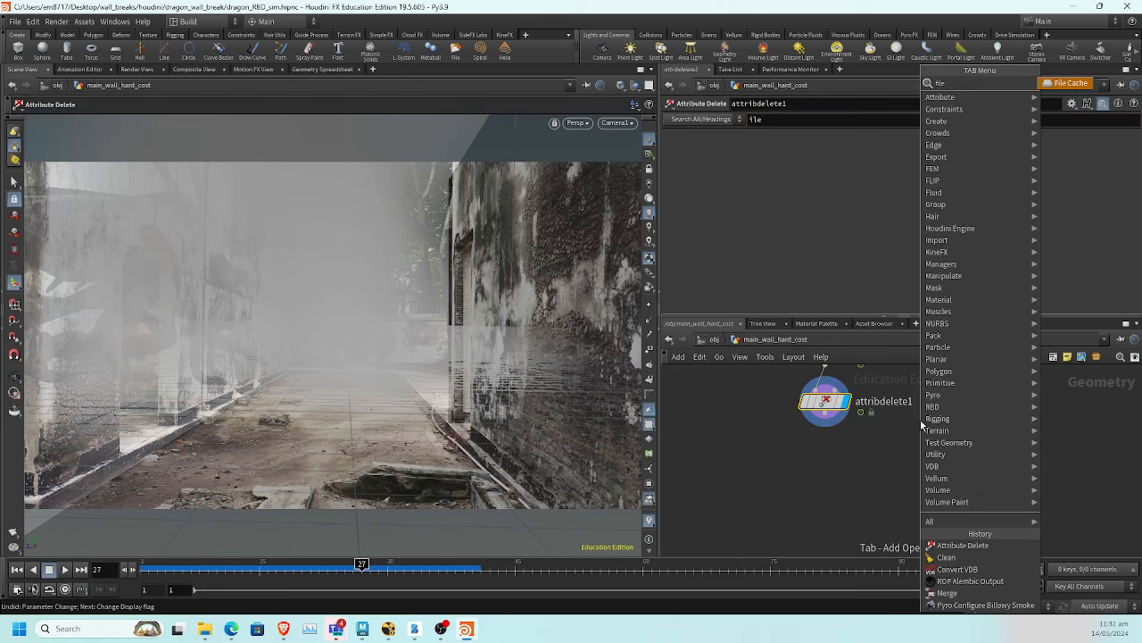
pyautogui.press('Return')
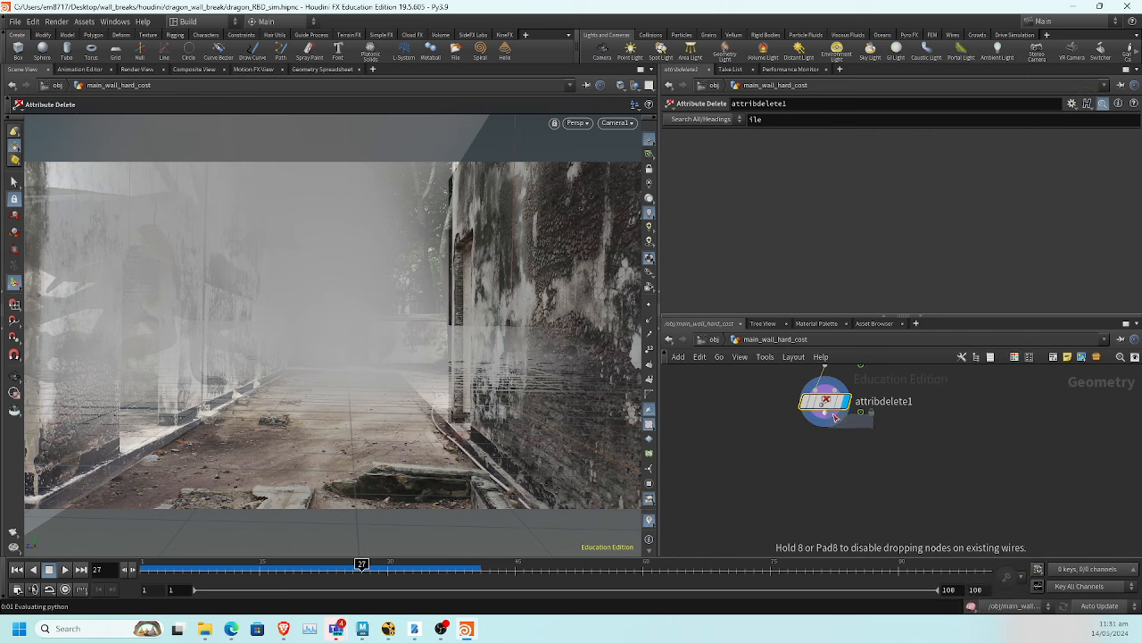
pyautogui.click(825, 449)
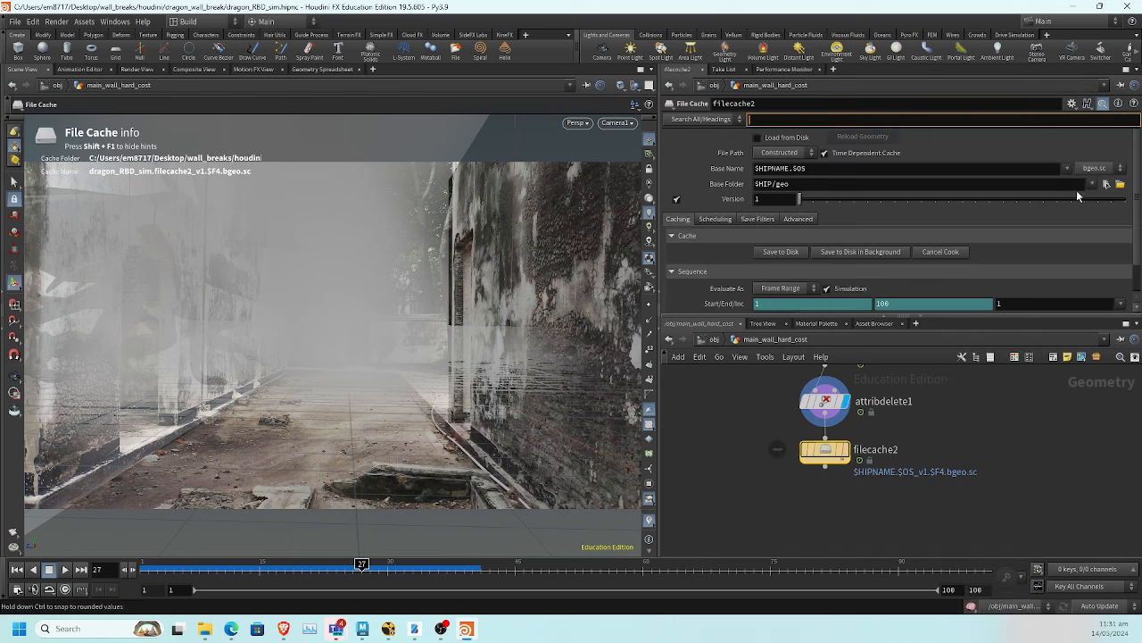
# Set the File Cache node's file type to vdb and display that node
pyautogui.click(1120, 168)
pyautogui.click(1085, 190)
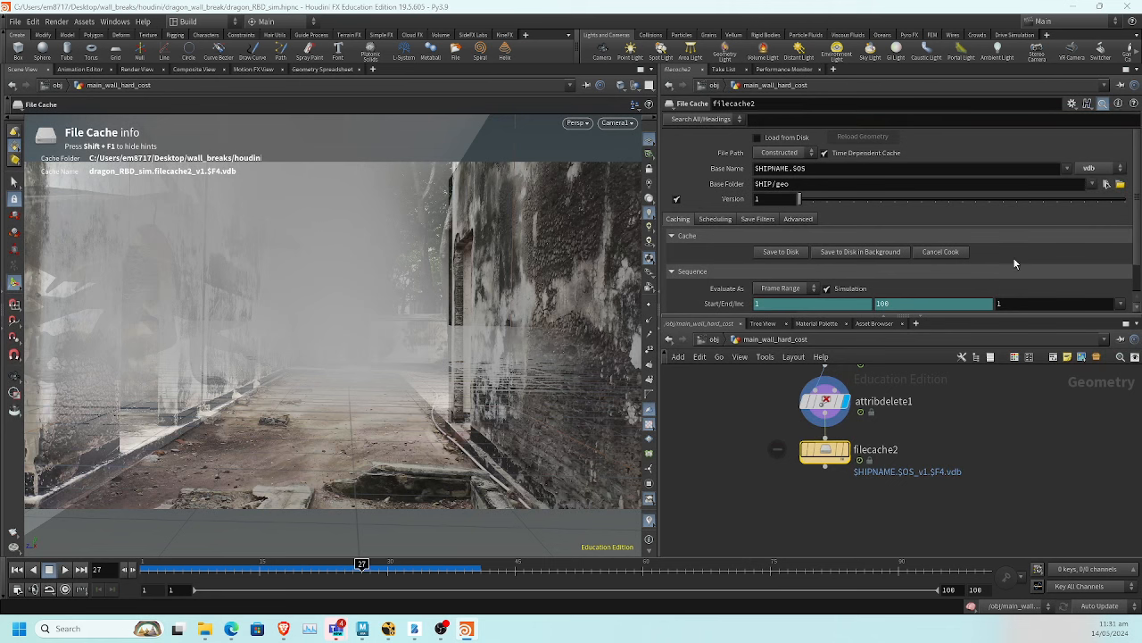
pyautogui.click(843, 449)
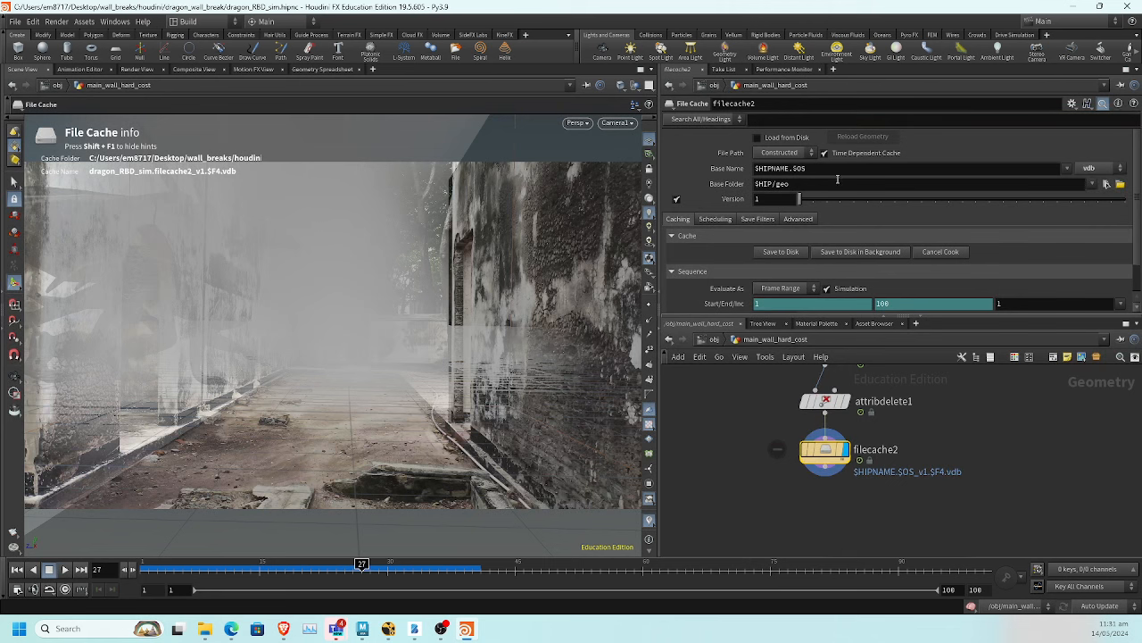
# Turn off the File Cache's version and set its base folder to $HIP/_export/ and its base name to dust
pyautogui.click(676, 199)
pyautogui.moveTo(790, 184); pyautogui.dragTo(773, 184)
pyautogui.write('_export/')
pyautogui.moveTo(809, 168); pyautogui.dragTo(630, 182)
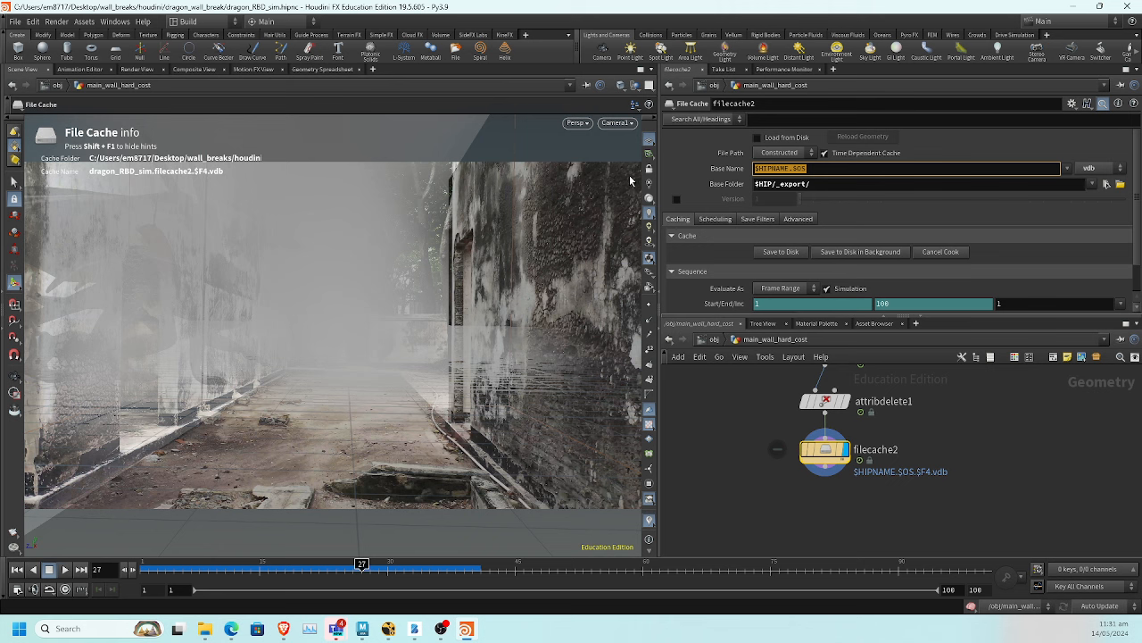
pyautogui.write('dust')
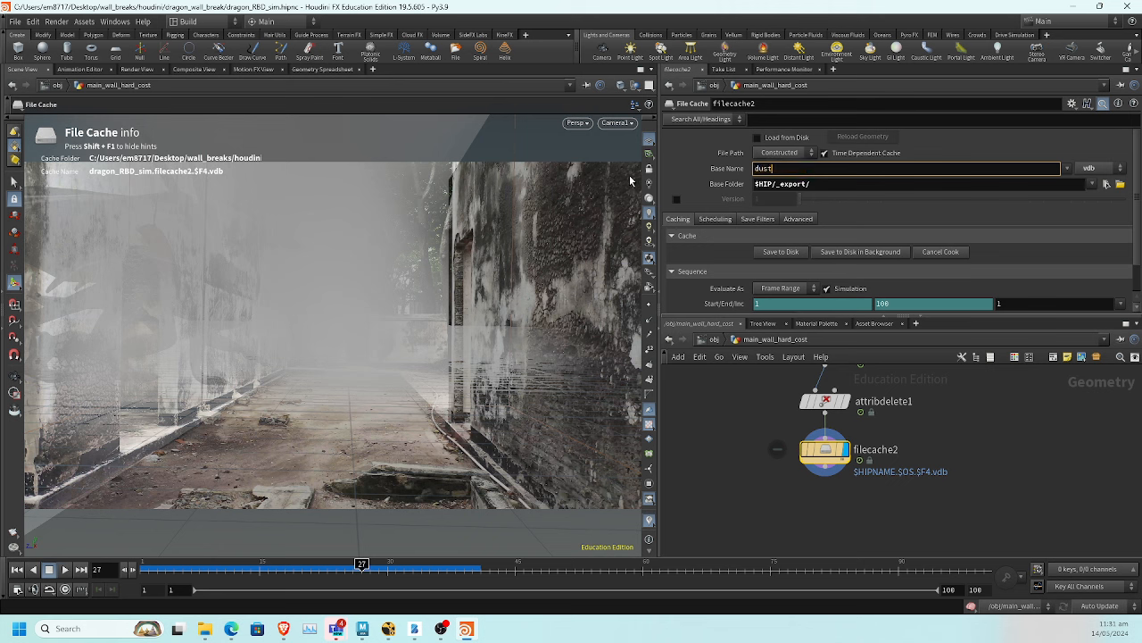
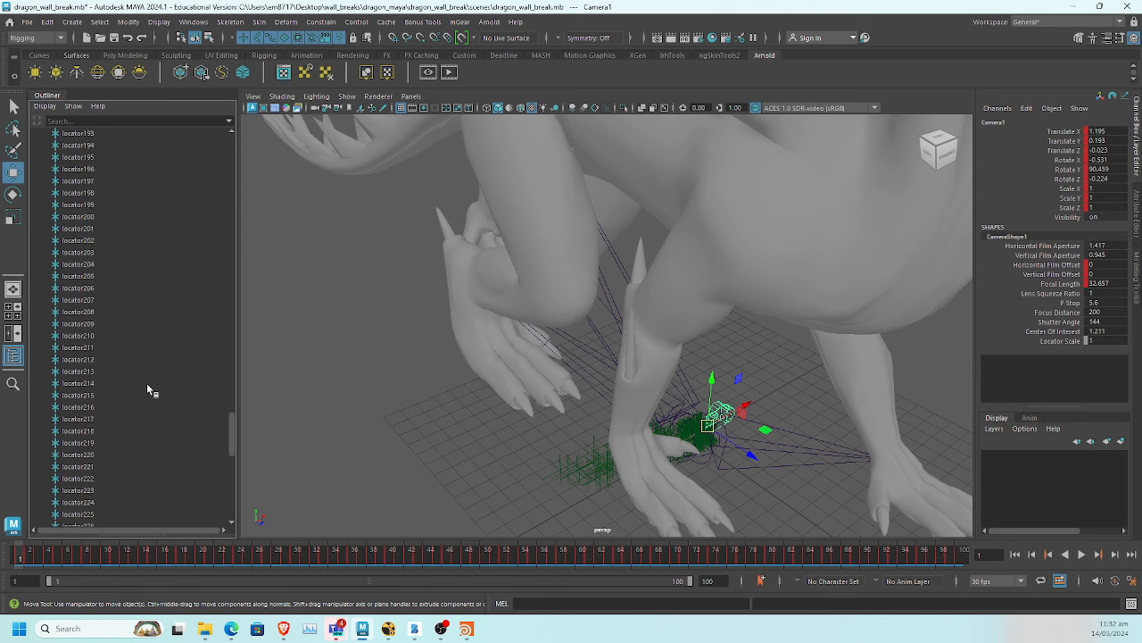
# In Maya, group Camera1, all locators and object0 to object2, and scale the group uniformly to about 6.53
pyautogui.keyDown('shift'); pyautogui.click(111, 490); pyautogui.keyUp('shift')
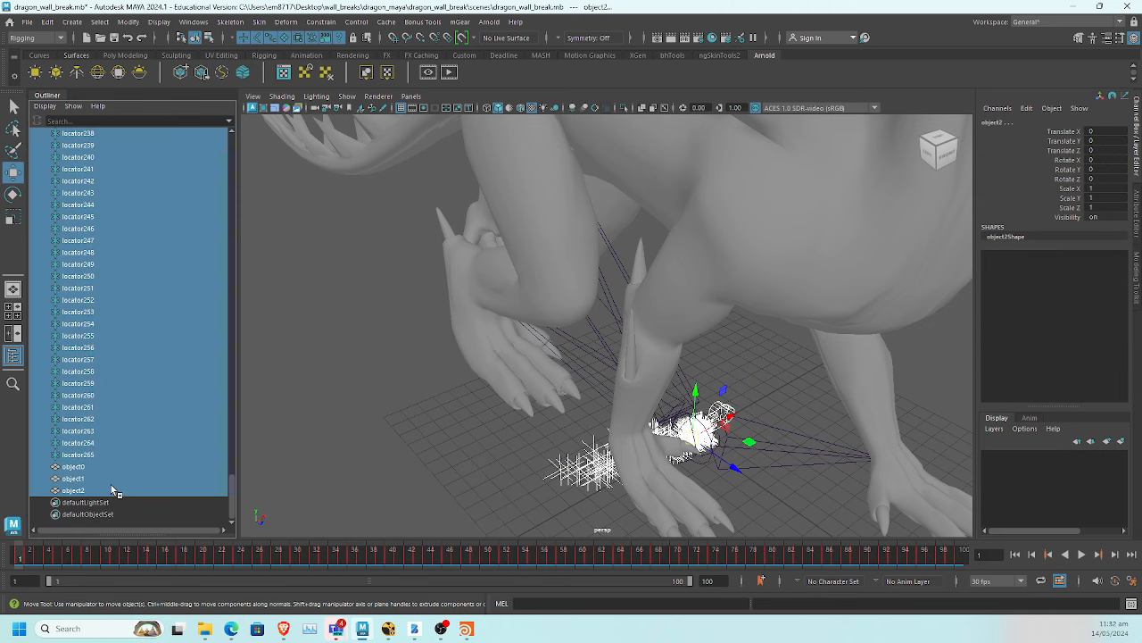
pyautogui.hotkey('ctrl', 'g')
pyautogui.keyDown('alt'); pyautogui.moveTo(587, 361); pyautogui.dragTo(499, 356, button='right'); pyautogui.keyUp('alt')
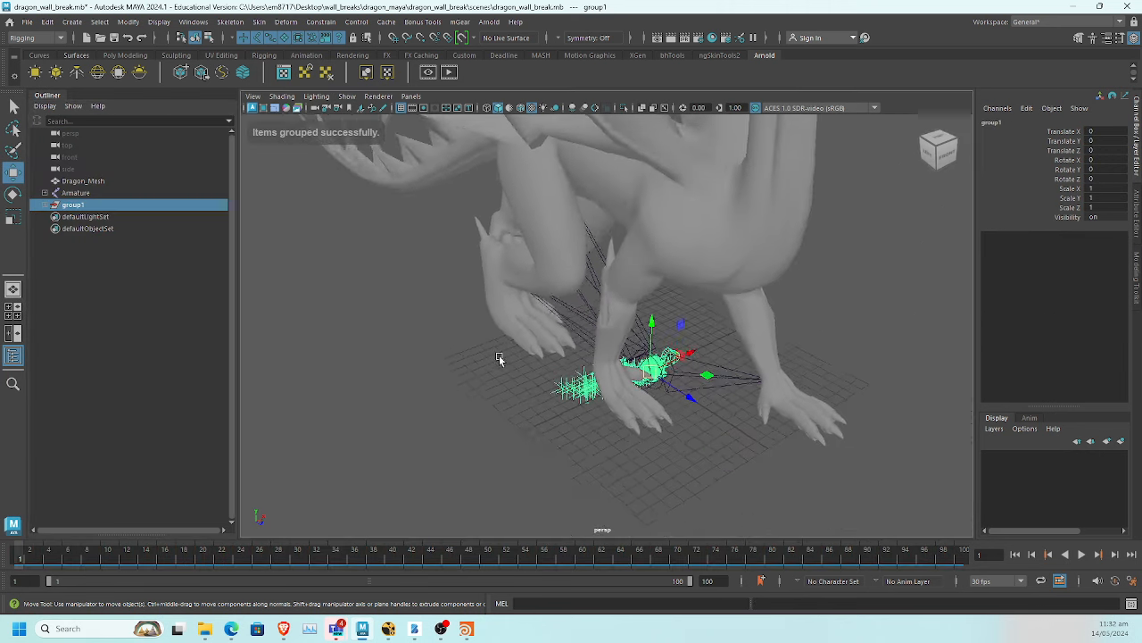
pyautogui.keyDown('alt'); pyautogui.moveTo(499, 356); pyautogui.dragTo(509, 338); pyautogui.keyUp('alt')
pyautogui.keyDown('alt'); pyautogui.moveTo(459, 321); pyautogui.dragTo(457, 349, button='middle'); pyautogui.keyUp('alt')
pyautogui.press('r')
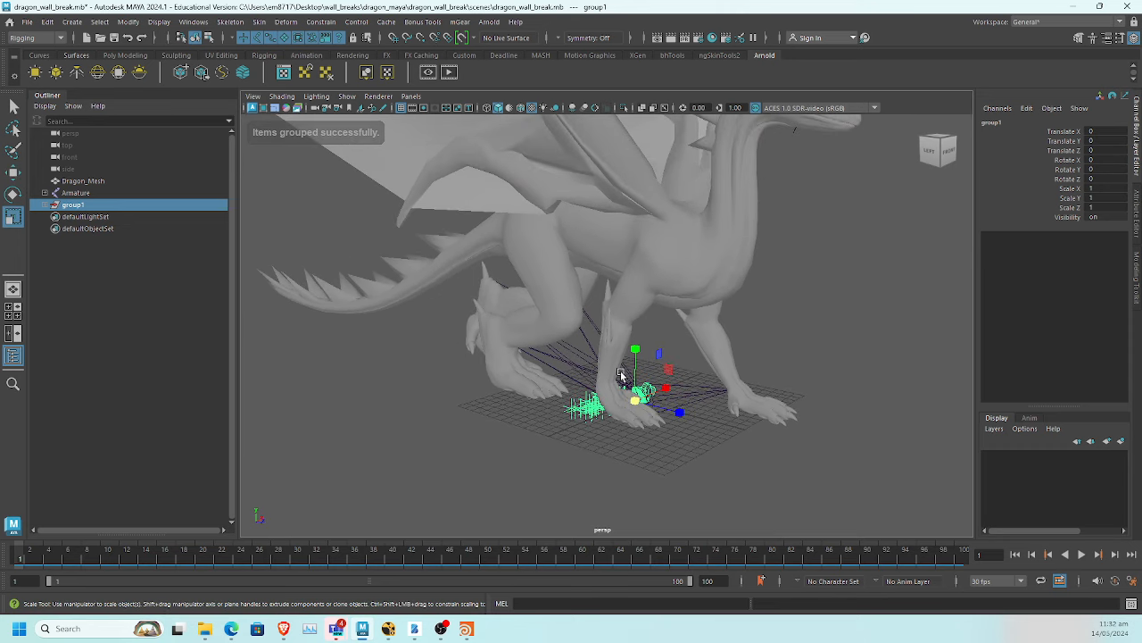
pyautogui.moveTo(639, 395); pyautogui.dragTo(630, 250)
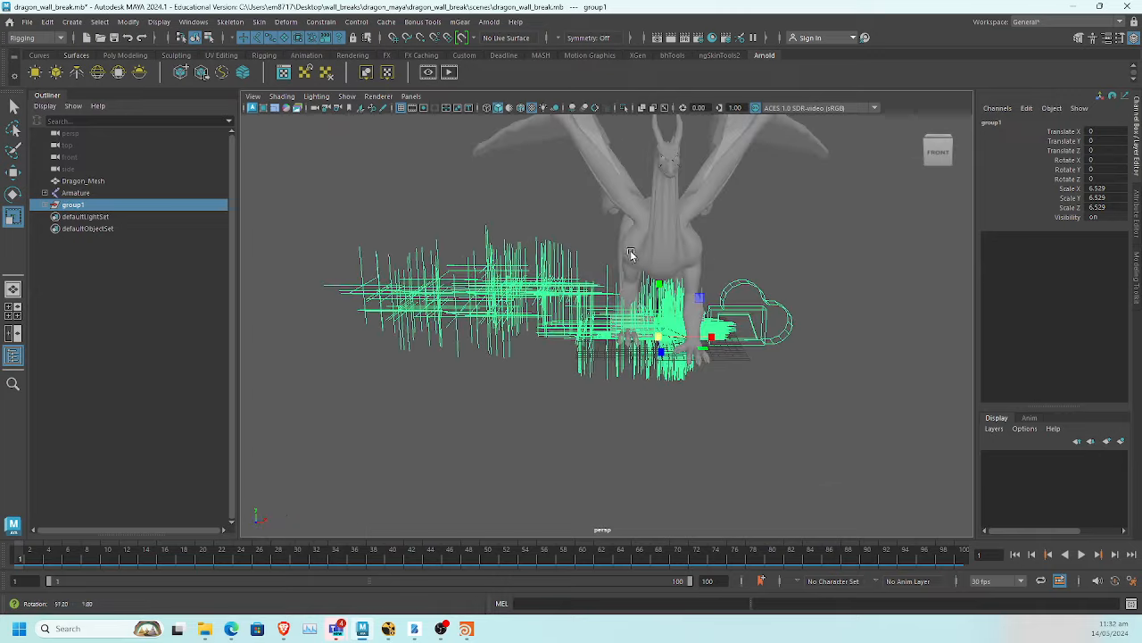
# Group all the locators into their own subgroup inside the scaled group
pyautogui.click(55, 205)
pyautogui.click(86, 229)
pyautogui.scroll(-20, 178, 299)
pyautogui.keyDown('shift'); pyautogui.click(125, 455); pyautogui.keyUp('shift')
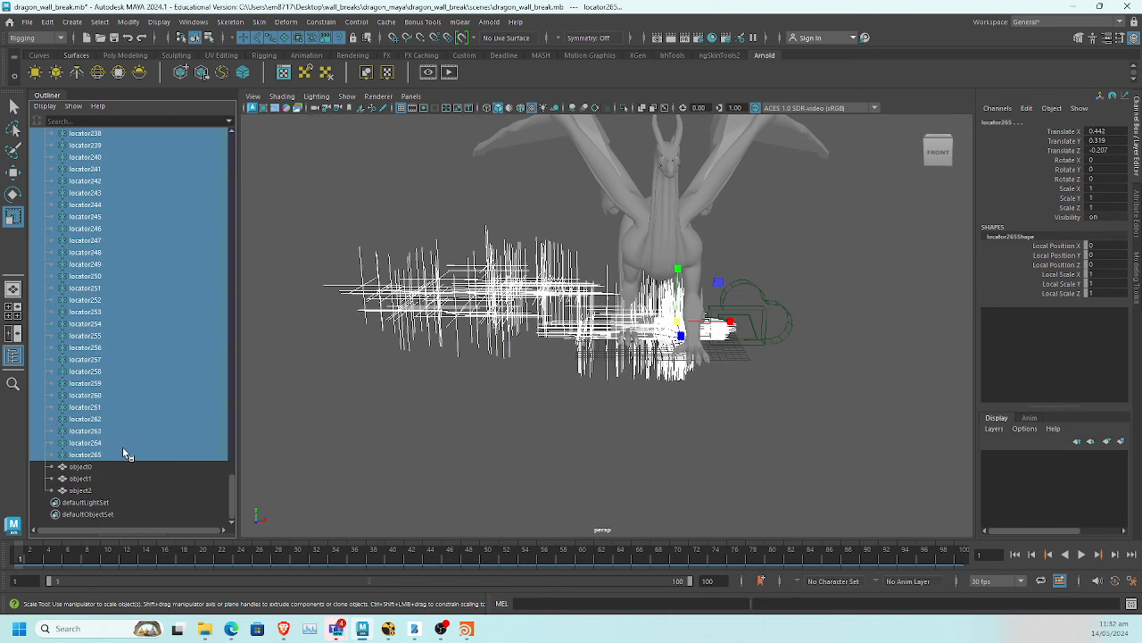
pyautogui.hotkey('ctrl', 'g')
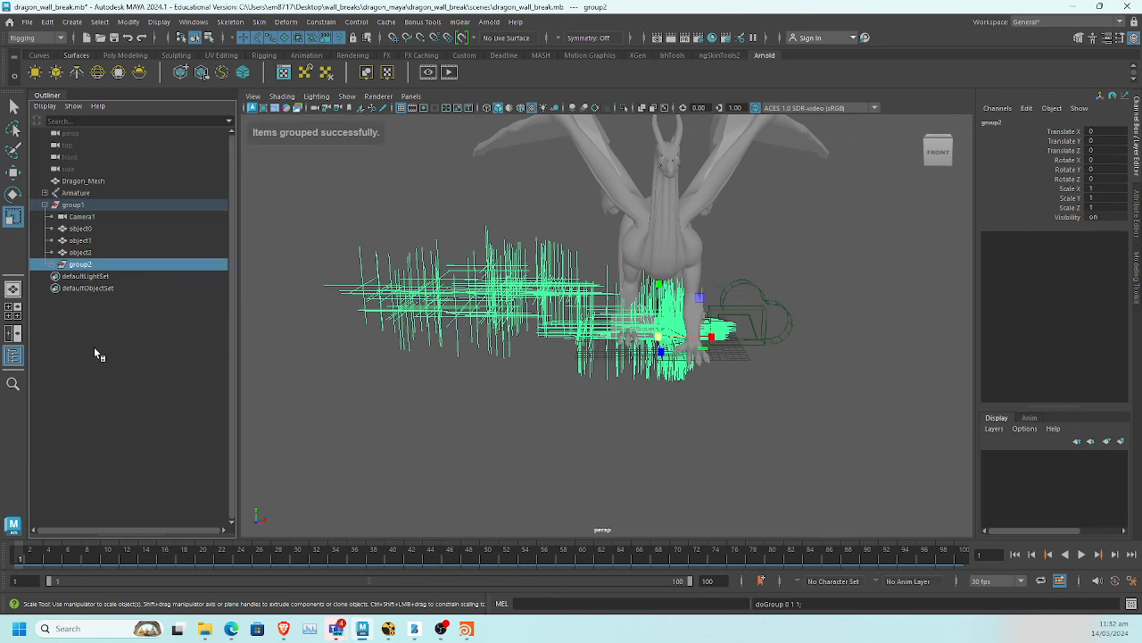
# Select every locator in the new subgroup and reduce their X, Y and Z scale to -0.1
pyautogui.click(51, 267)
pyautogui.click(84, 276)
pyautogui.scroll(-20, 142, 364)
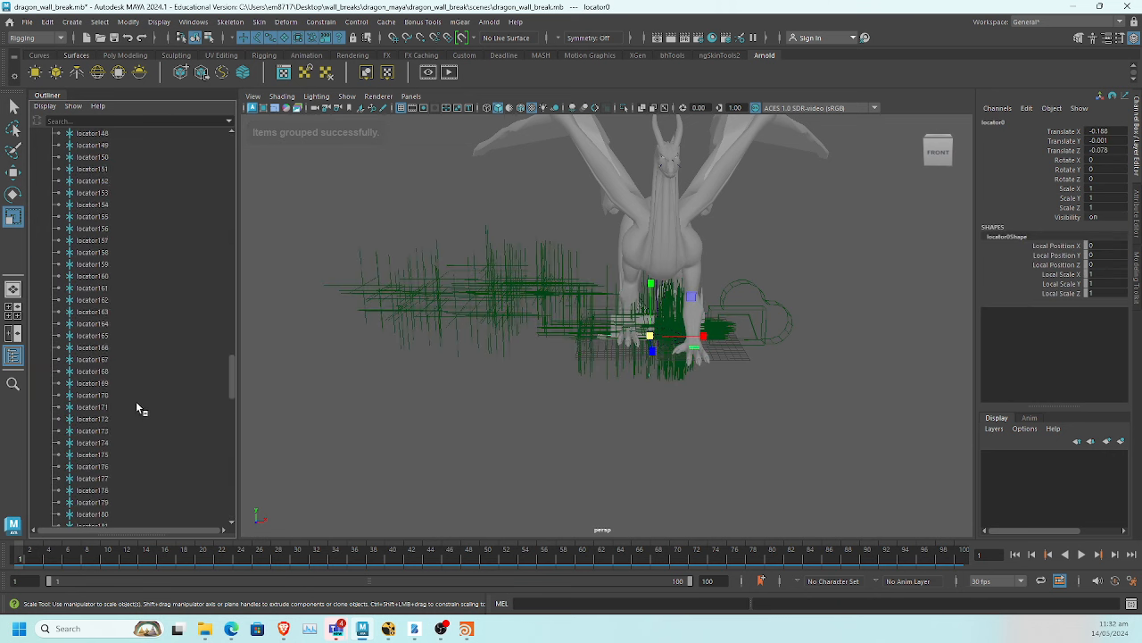
pyautogui.scroll(-10, 138, 408)
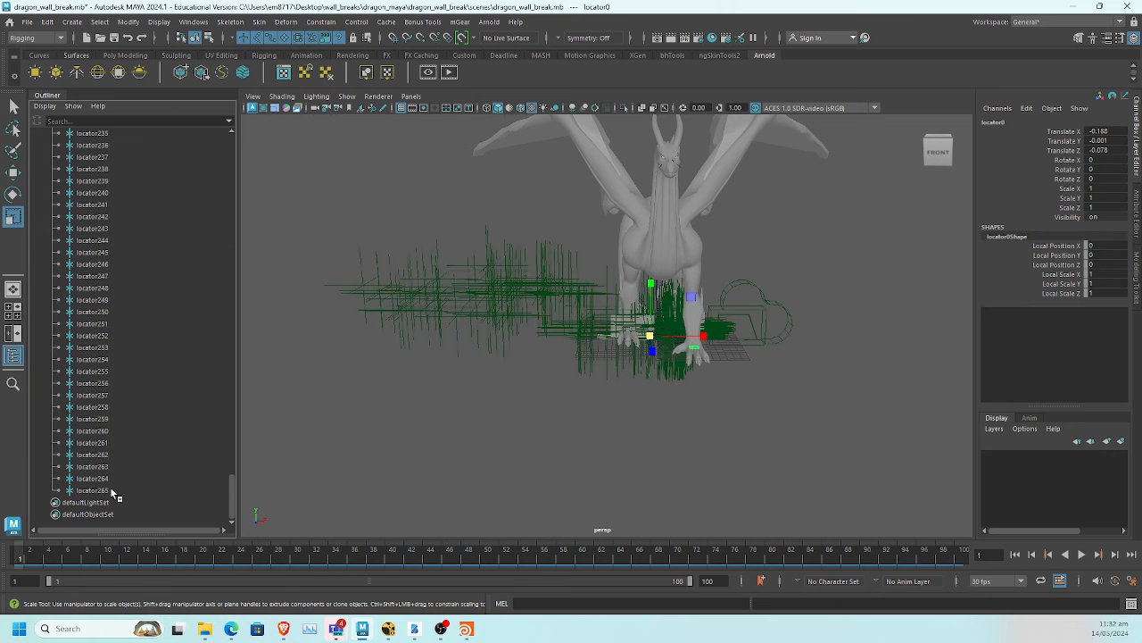
pyautogui.keyDown('shift'); pyautogui.click(115, 490); pyautogui.keyUp('shift')
pyautogui.moveTo(1066, 189); pyautogui.dragTo(1071, 209)
pyautogui.moveTo(923, 242)
pyautogui.mouseDown(button='middle')
pyautogui.moveTo(899, 245)
pyautogui.moveTo(912, 246)
pyautogui.mouseUp(button='middle')
pyautogui.keyDown('alt'); pyautogui.moveTo(866, 274); pyautogui.dragTo(821, 289); pyautogui.keyUp('alt')
pyautogui.keyDown('alt'); pyautogui.moveTo(821, 288); pyautogui.dragTo(867, 296, button='right'); pyautogui.keyUp('alt')
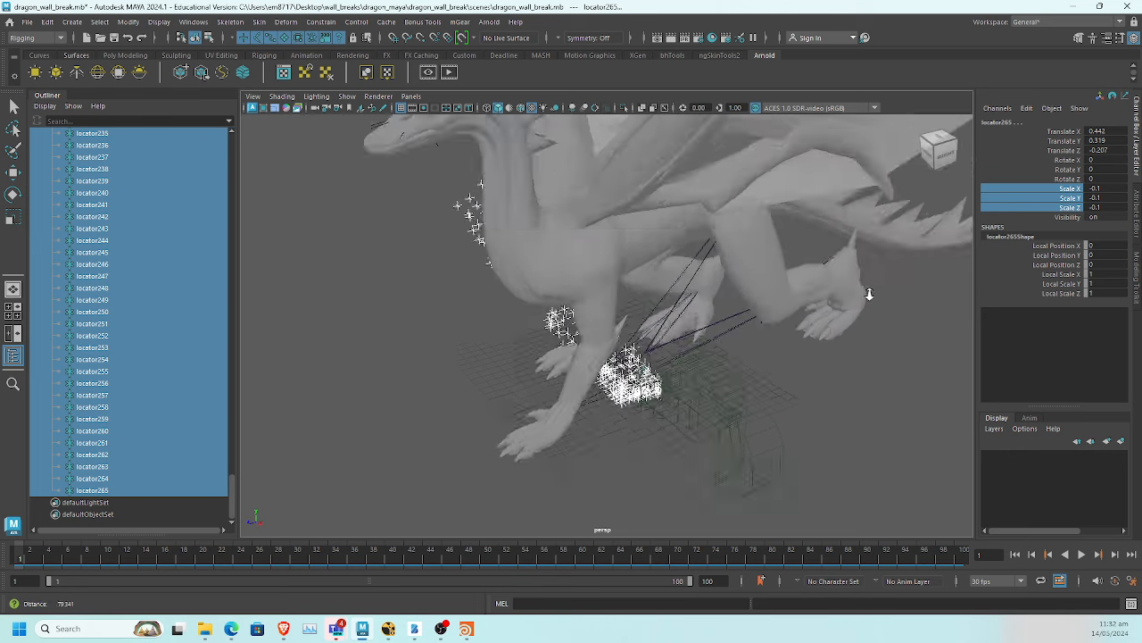
# Break the connections on Camera1's Scale X, Y and Z channels and set all three to 0.1
pyautogui.keyDown('alt'); pyautogui.moveTo(866, 296); pyautogui.dragTo(744, 250, button='middle'); pyautogui.keyUp('alt')
pyautogui.keyDown('alt'); pyautogui.moveTo(744, 250); pyautogui.dragTo(806, 309, button='right'); pyautogui.keyUp('alt')
pyautogui.keyDown('alt'); pyautogui.moveTo(806, 309); pyautogui.dragTo(402, 156); pyautogui.keyUp('alt')
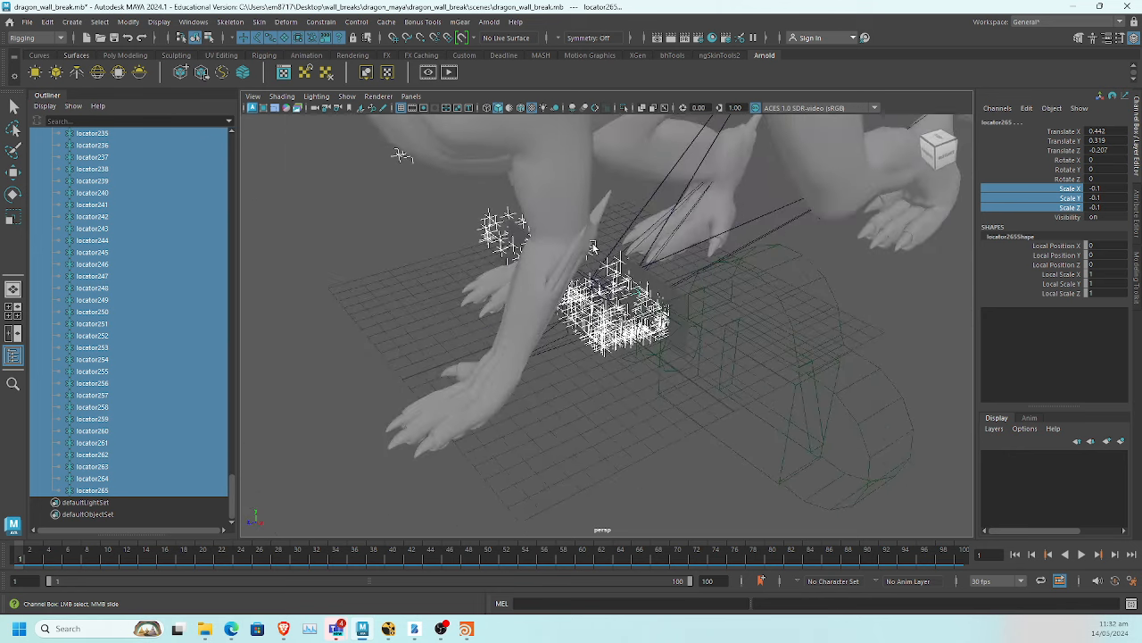
pyautogui.scroll(20, 156, 200)
pyautogui.press('f')
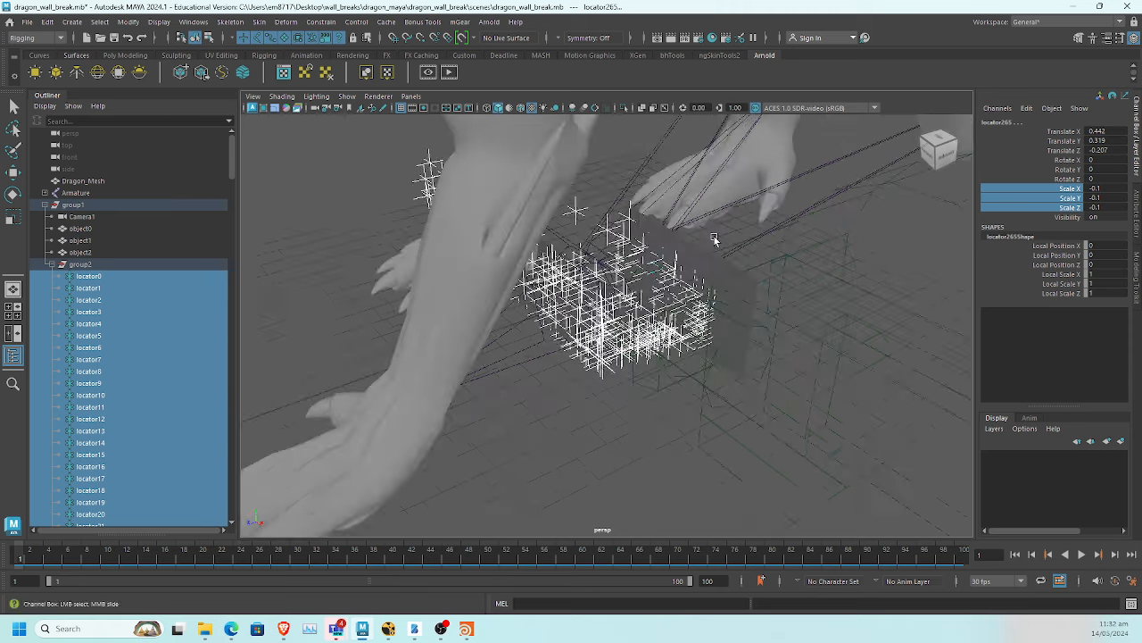
pyautogui.click(873, 346)
pyautogui.rightClick(1076, 203)
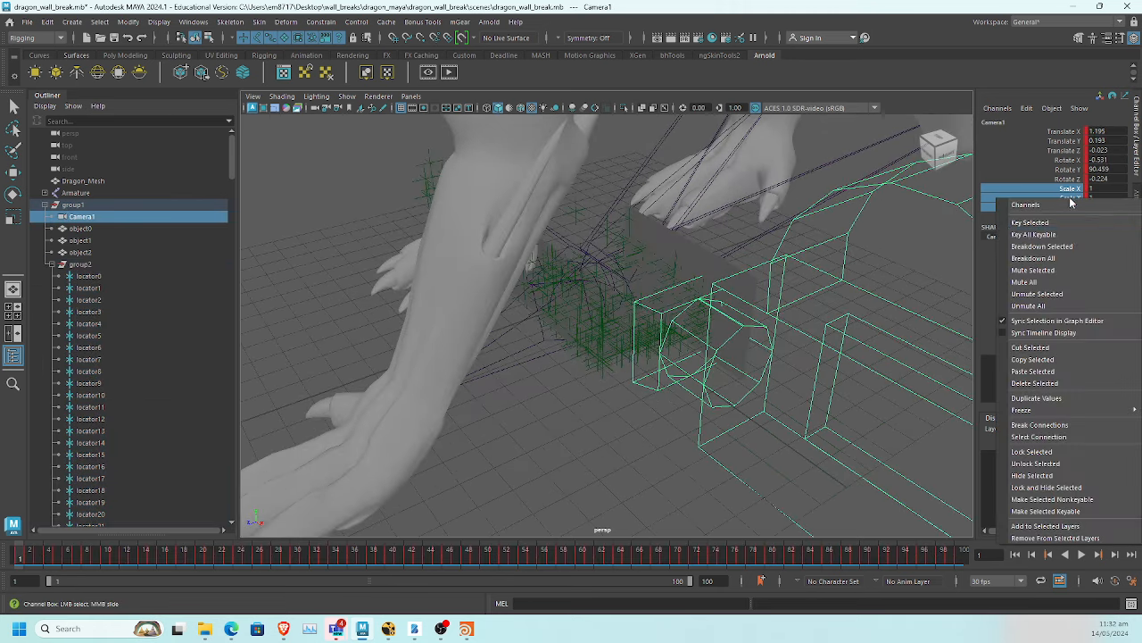
pyautogui.click(1060, 426)
pyautogui.moveTo(865, 242); pyautogui.dragTo(858, 249, button='middle')
pyautogui.keyDown('alt'); pyautogui.moveTo(843, 261); pyautogui.dragTo(773, 274); pyautogui.keyUp('alt')
pyautogui.moveTo(814, 262); pyautogui.dragTo(810, 266, button='middle')
pyautogui.keyDown('alt'); pyautogui.moveTo(810, 266); pyautogui.dragTo(565, 243); pyautogui.keyUp('alt')
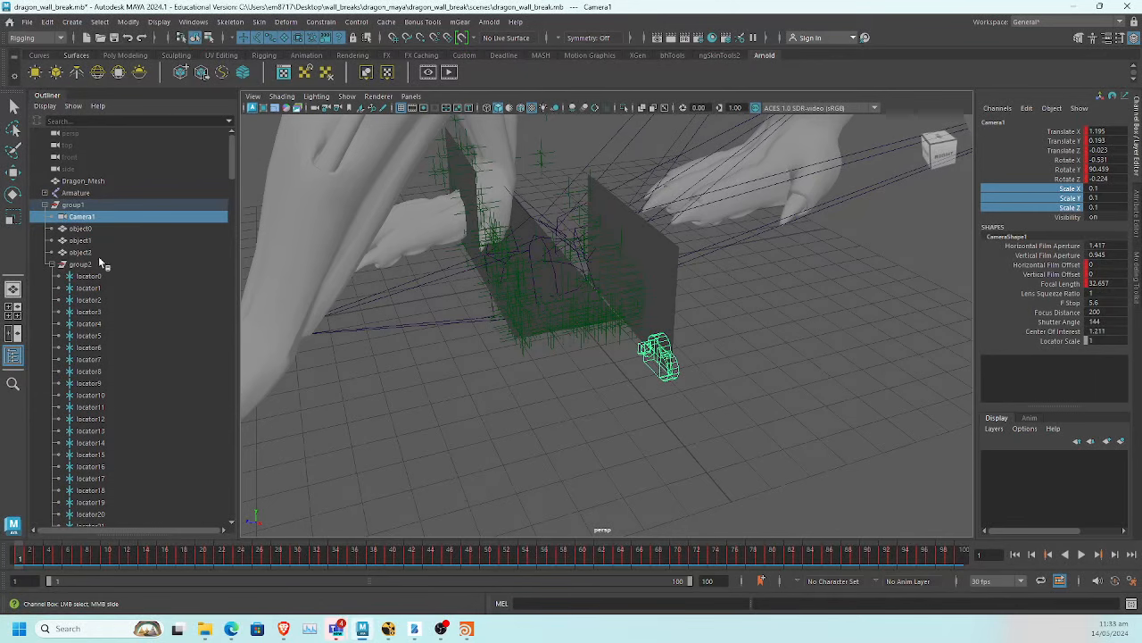
# Collapse the group1 hierarchy and select the whole group
pyautogui.click(45, 205)
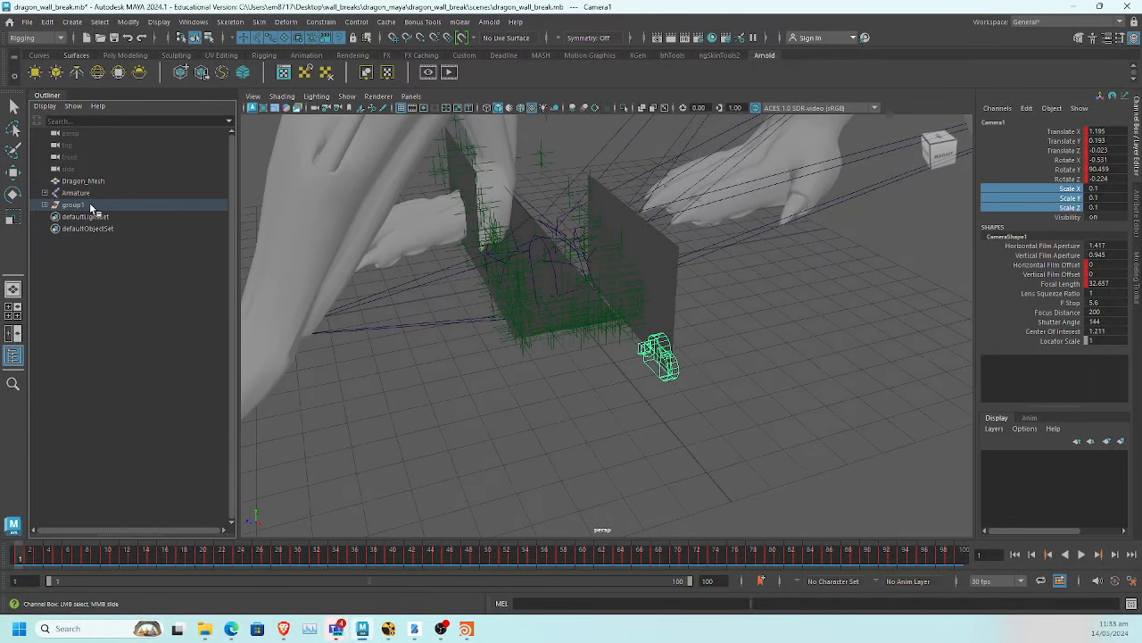
pyautogui.click(90, 204)
pyautogui.scroll(-6, 437, 392)
pyautogui.scroll(3, 437, 392)
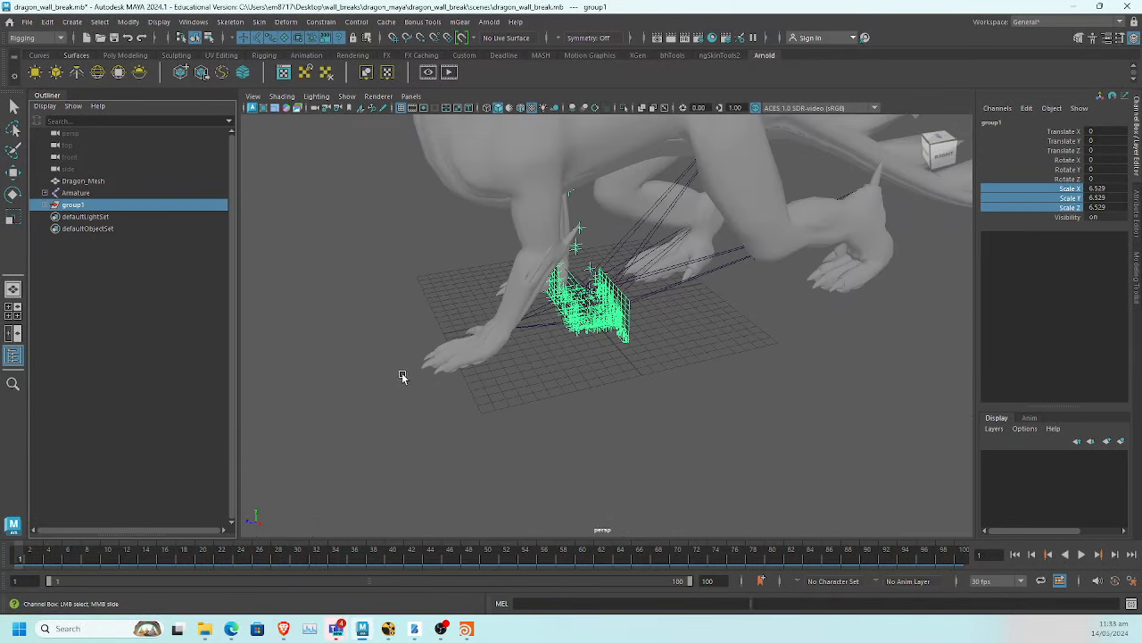
pyautogui.keyDown('alt'); pyautogui.moveTo(402, 375); pyautogui.dragTo(594, 367); pyautogui.keyUp('alt')
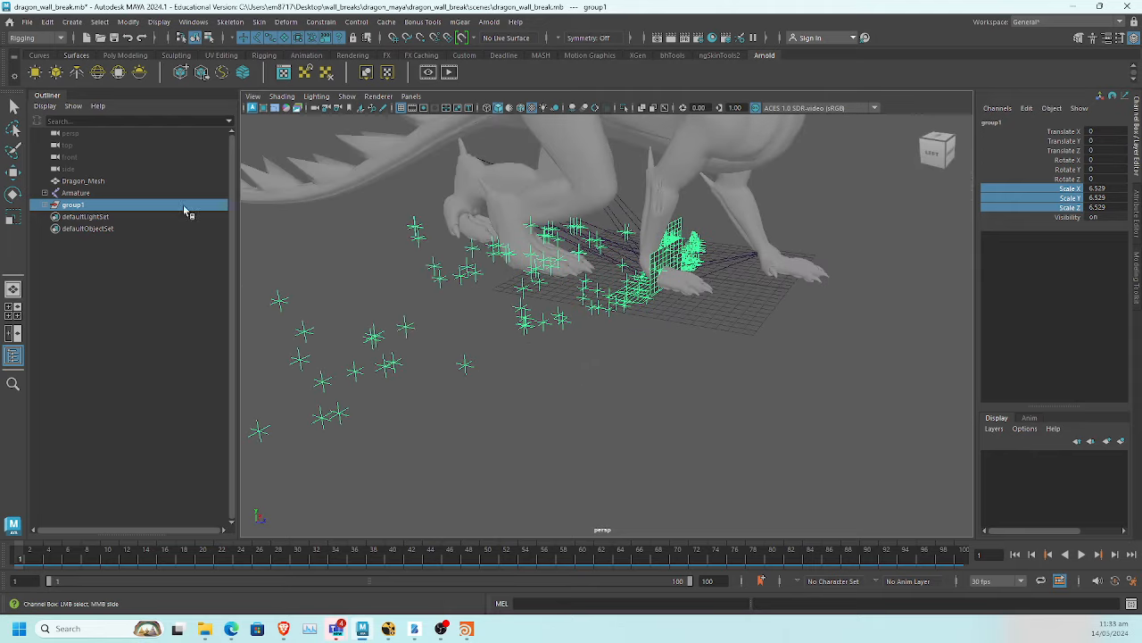
# Start an Alembic import and browse to the wall_breaks folder on the Desktop
pyautogui.click(26, 21)
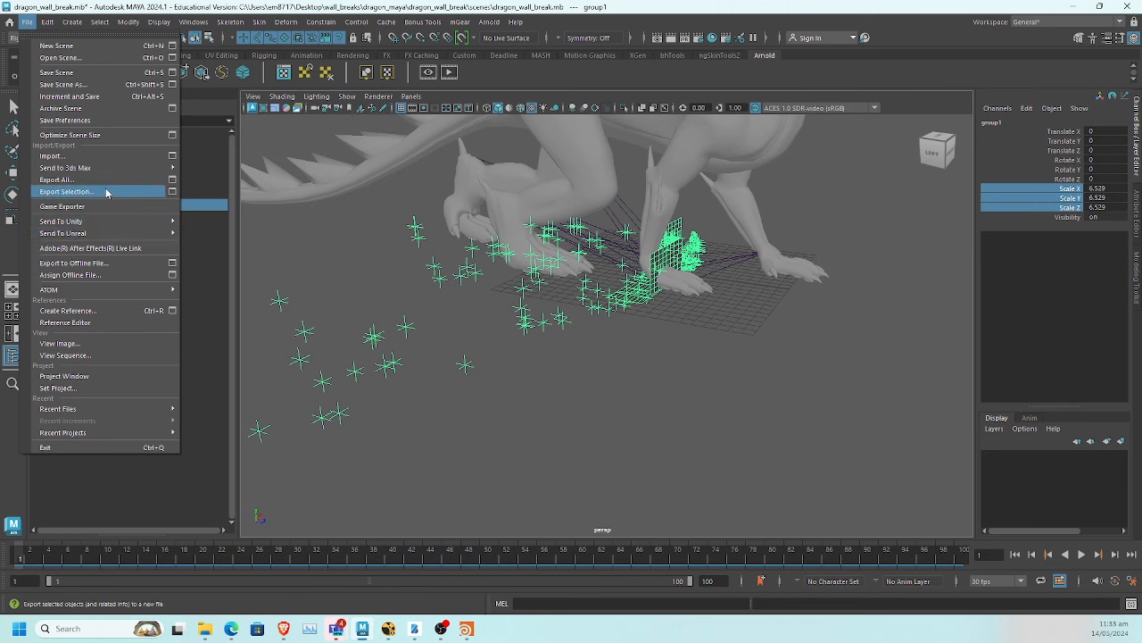
pyautogui.click(479, 23)
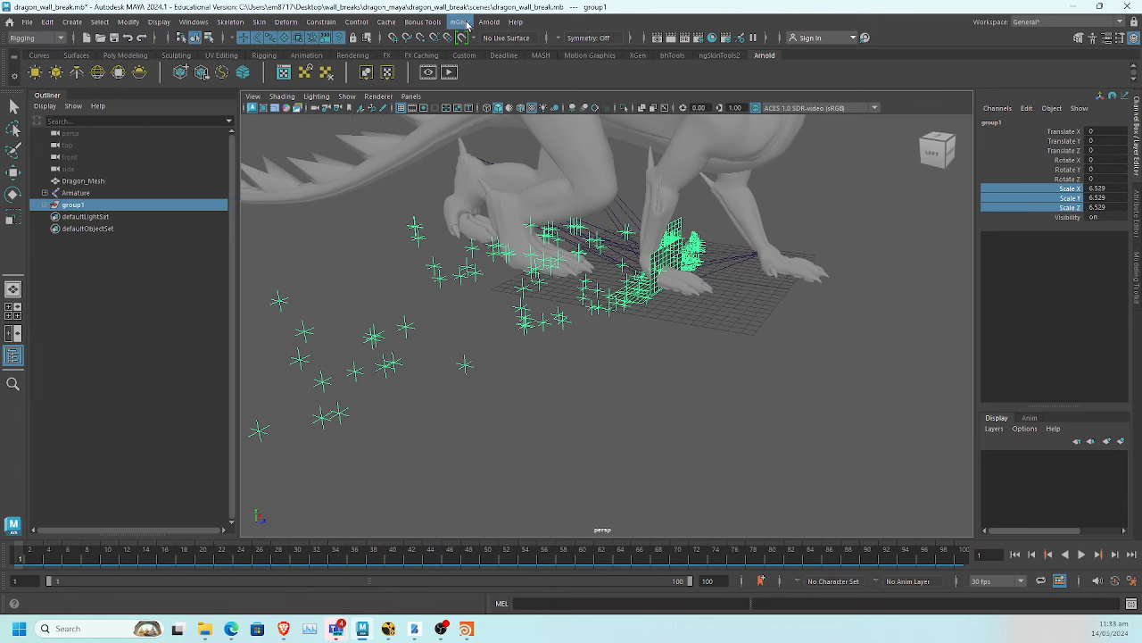
pyautogui.click(385, 22)
pyautogui.moveTo(415, 45)
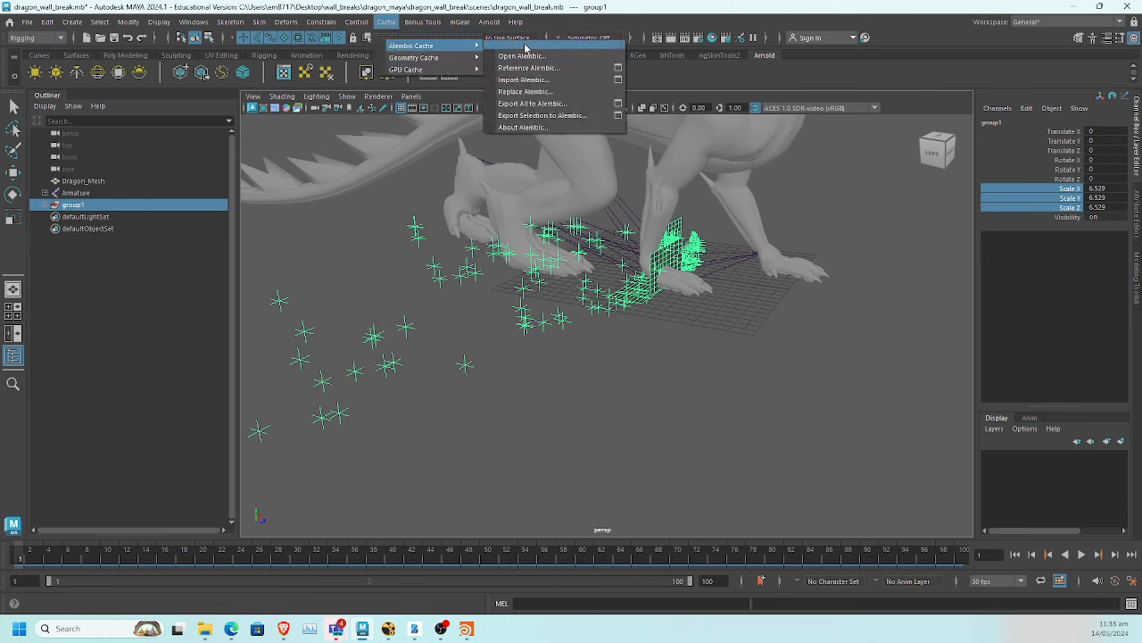
pyautogui.click(536, 79)
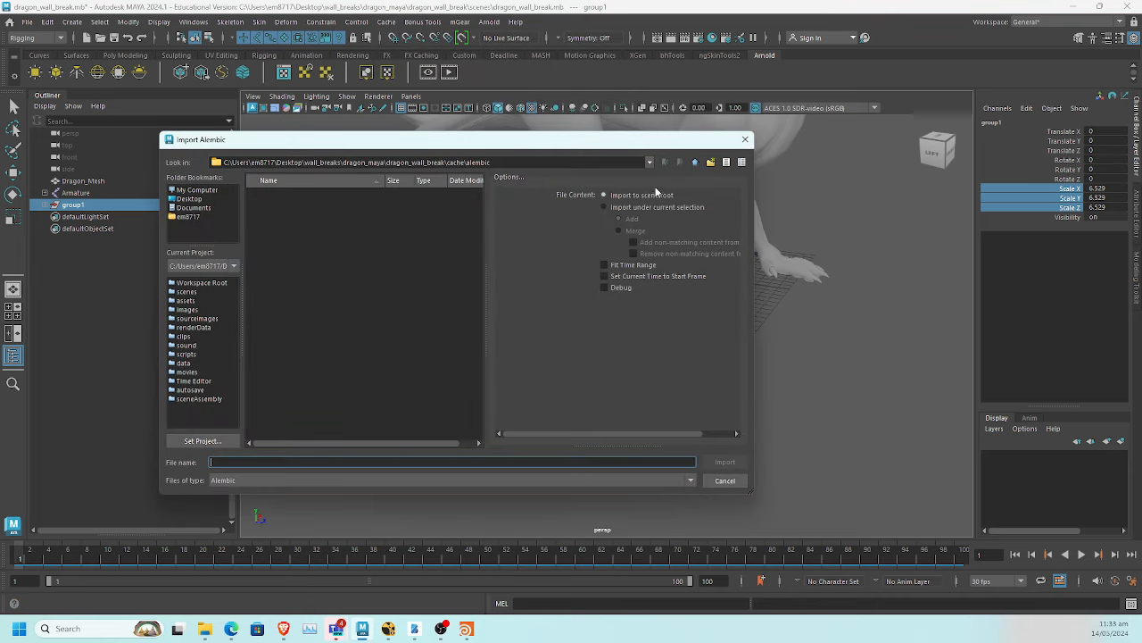
pyautogui.click(696, 162)
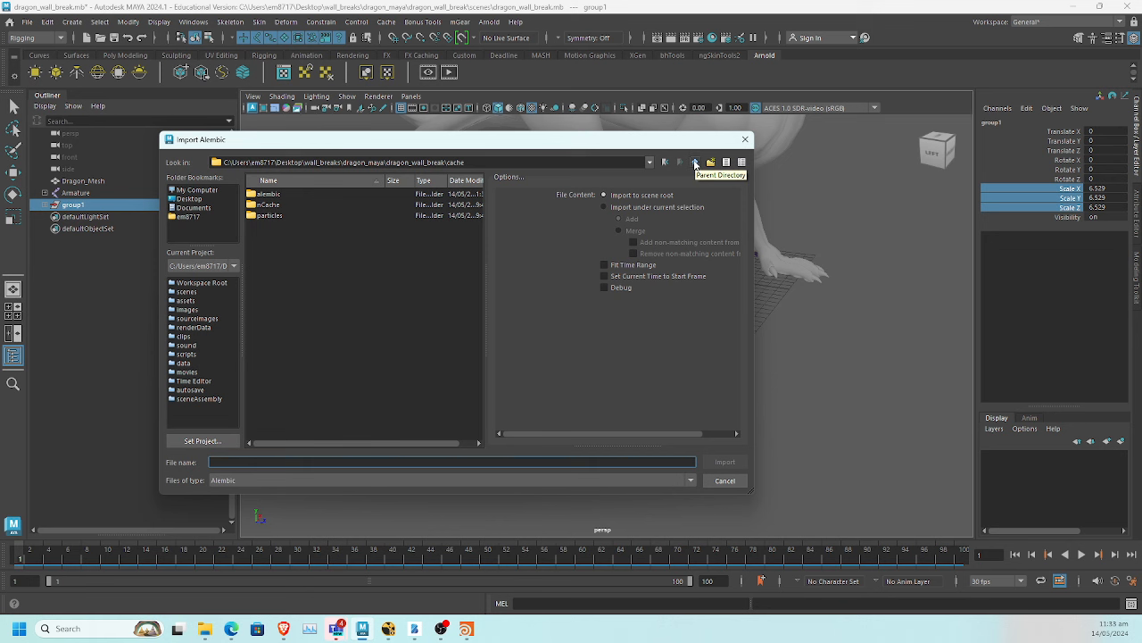
pyautogui.click(696, 162)
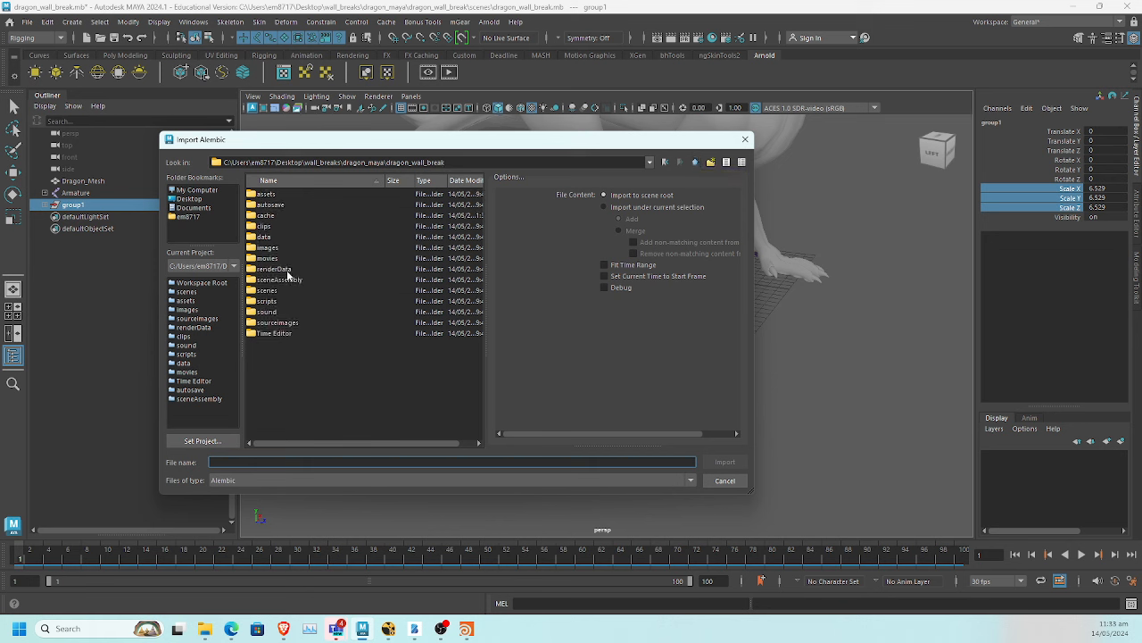
pyautogui.click(209, 199)
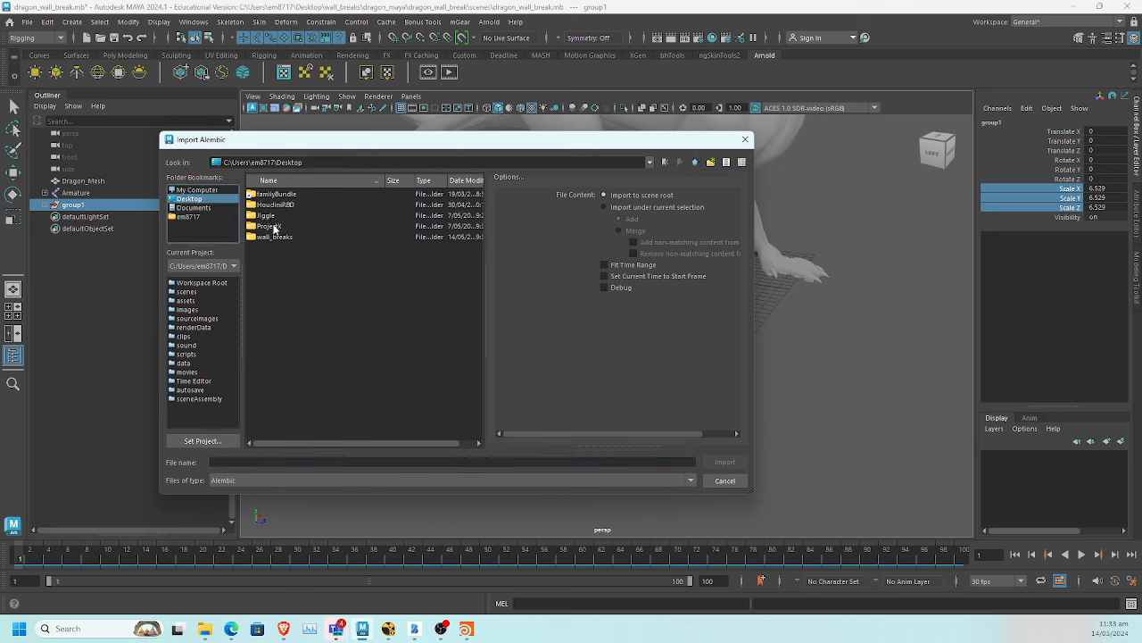
pyautogui.doubleClick(275, 237)
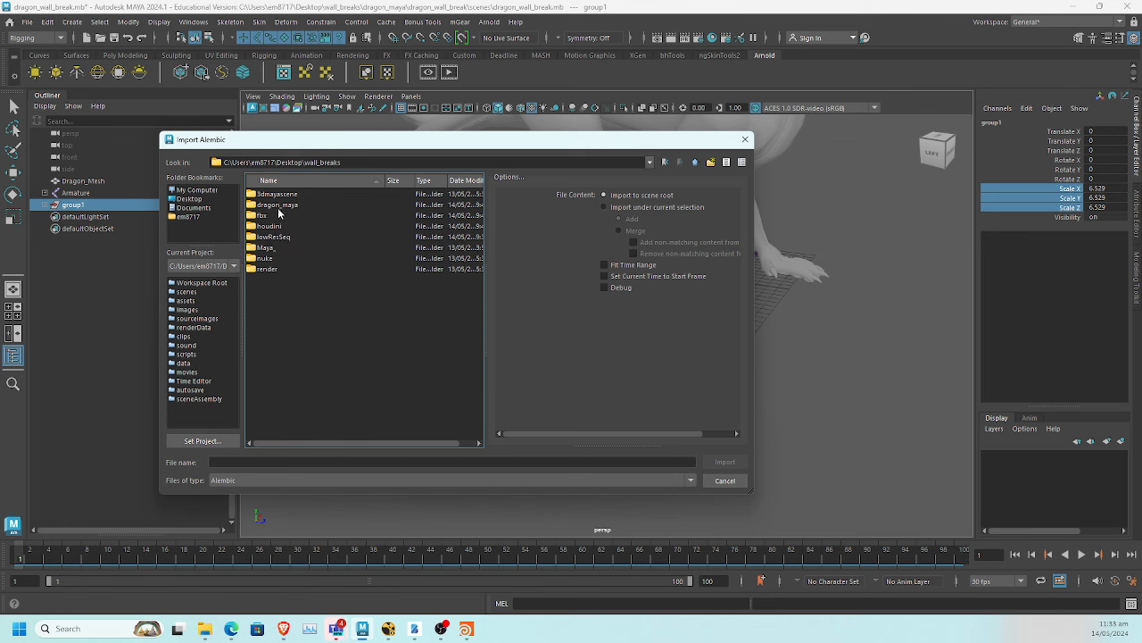
# Import rbd.abc from houdini/dragon_wall_break/_export to the scene root
pyautogui.doubleClick(270, 226)
pyautogui.click(279, 205)
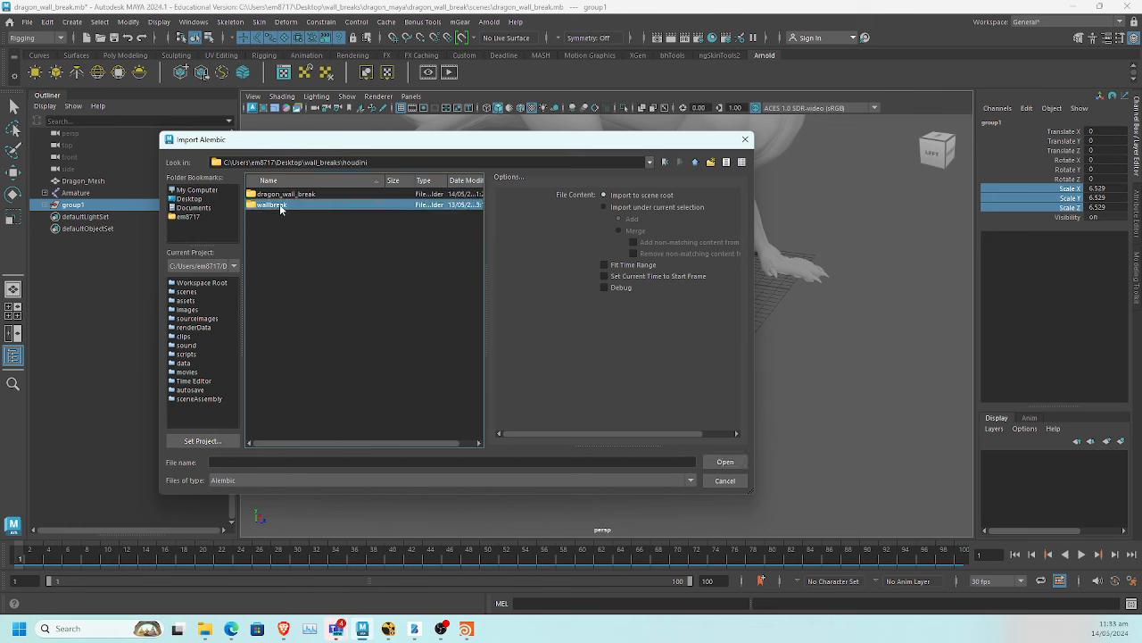
pyautogui.doubleClick(280, 194)
pyautogui.doubleClick(280, 192)
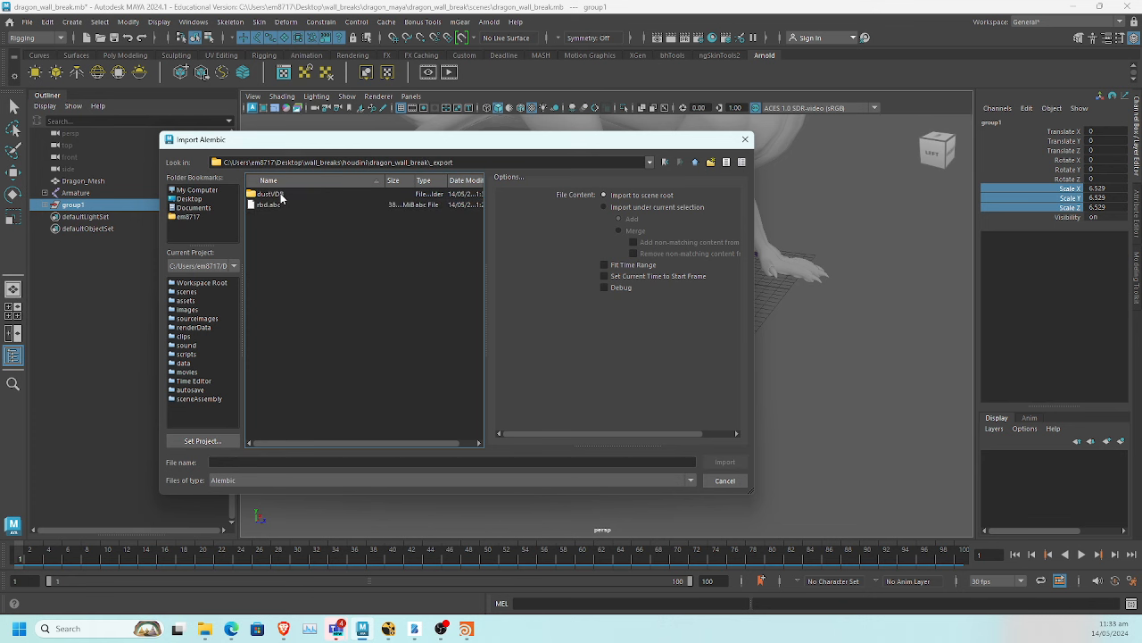
pyautogui.doubleClick(271, 193)
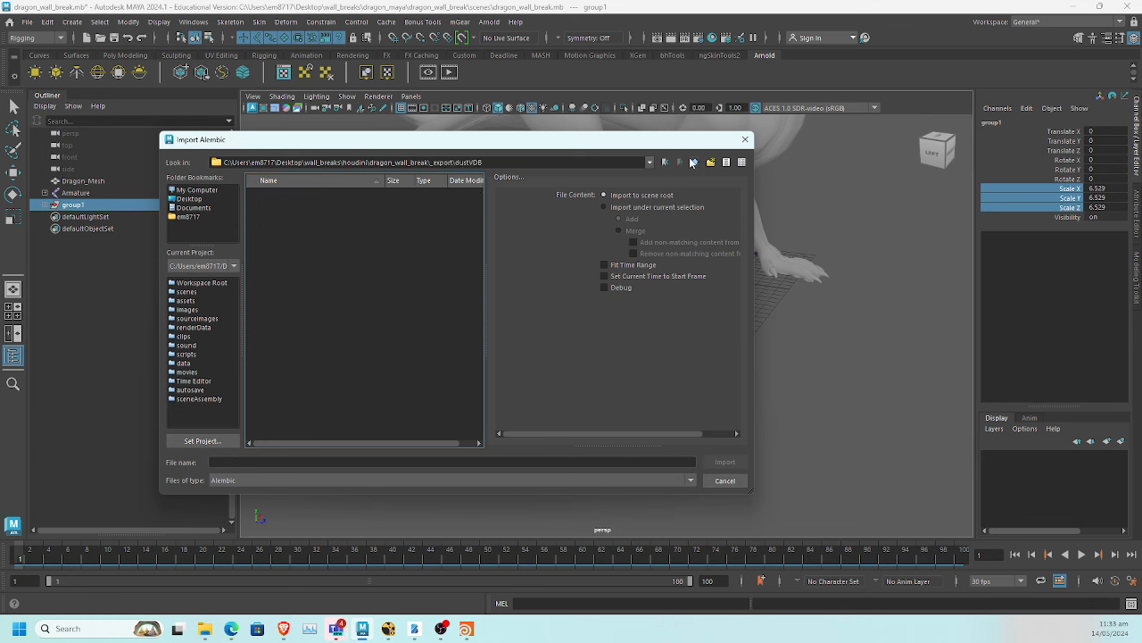
pyautogui.click(692, 161)
pyautogui.doubleClick(276, 207)
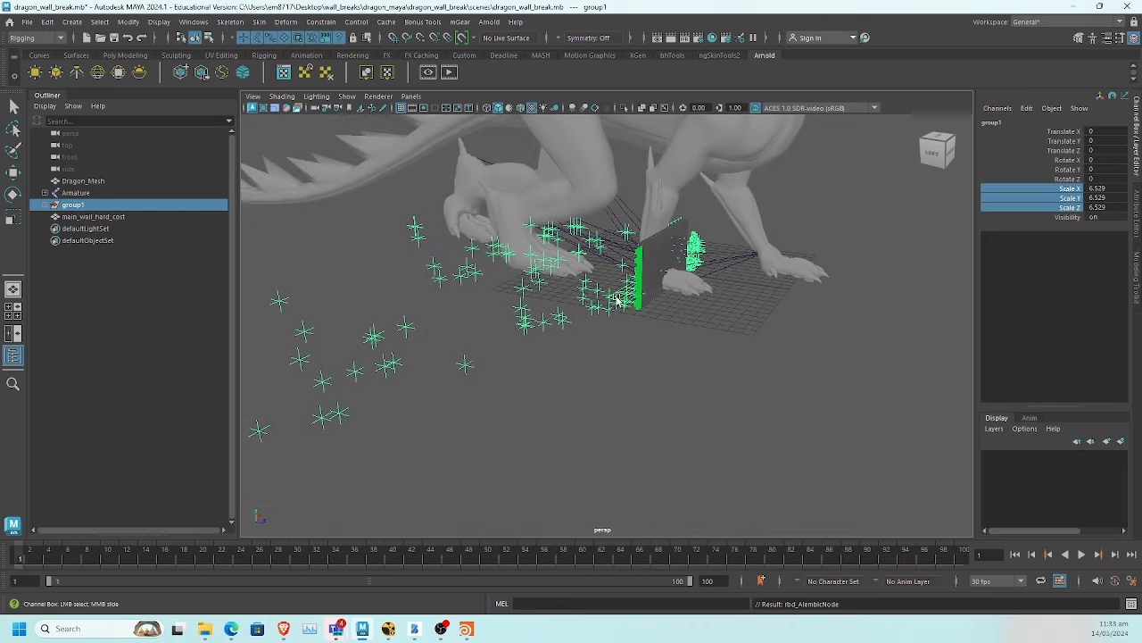
# Set group1's scale to 10 on X, Y and Z, and scrub through the timeline to check the wall-break animation
pyautogui.keyDown('alt'); pyautogui.moveTo(676, 287); pyautogui.dragTo(576, 386); pyautogui.keyUp('alt')
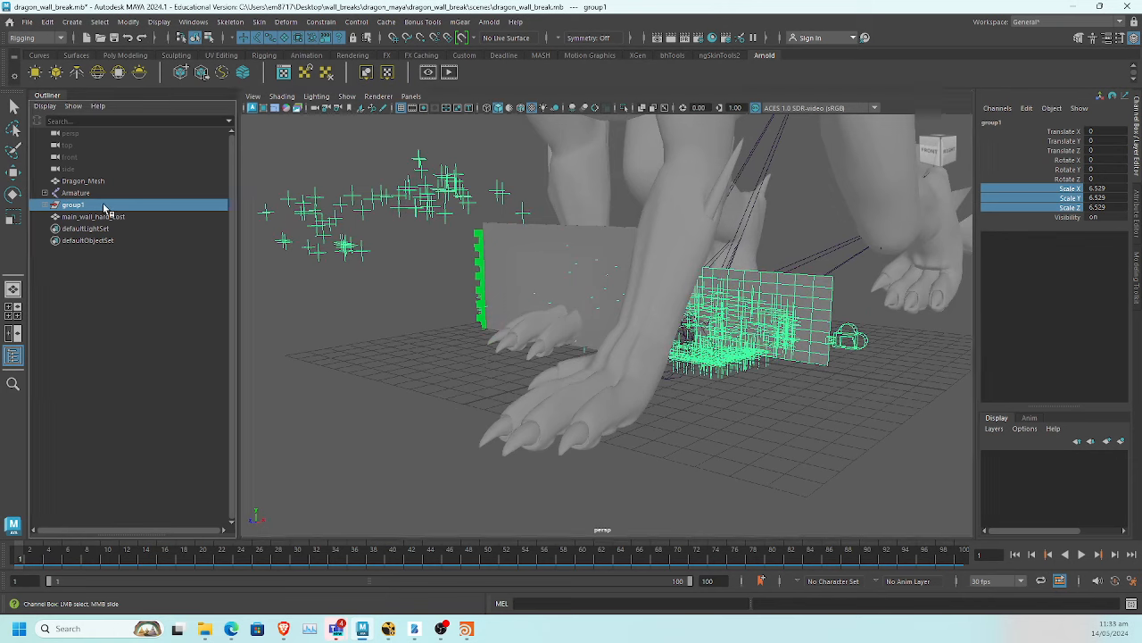
pyautogui.moveTo(1115, 188); pyautogui.dragTo(1121, 207)
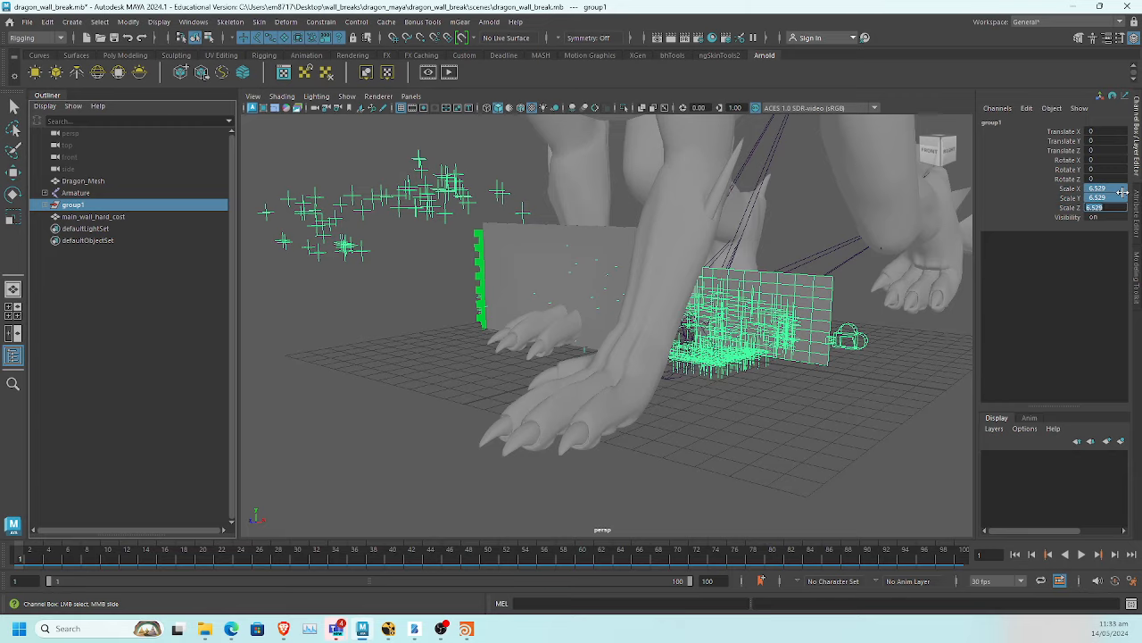
pyautogui.press('Return')
pyautogui.keyDown('alt'); pyautogui.moveTo(956, 299); pyautogui.dragTo(807, 341); pyautogui.keyUp('alt')
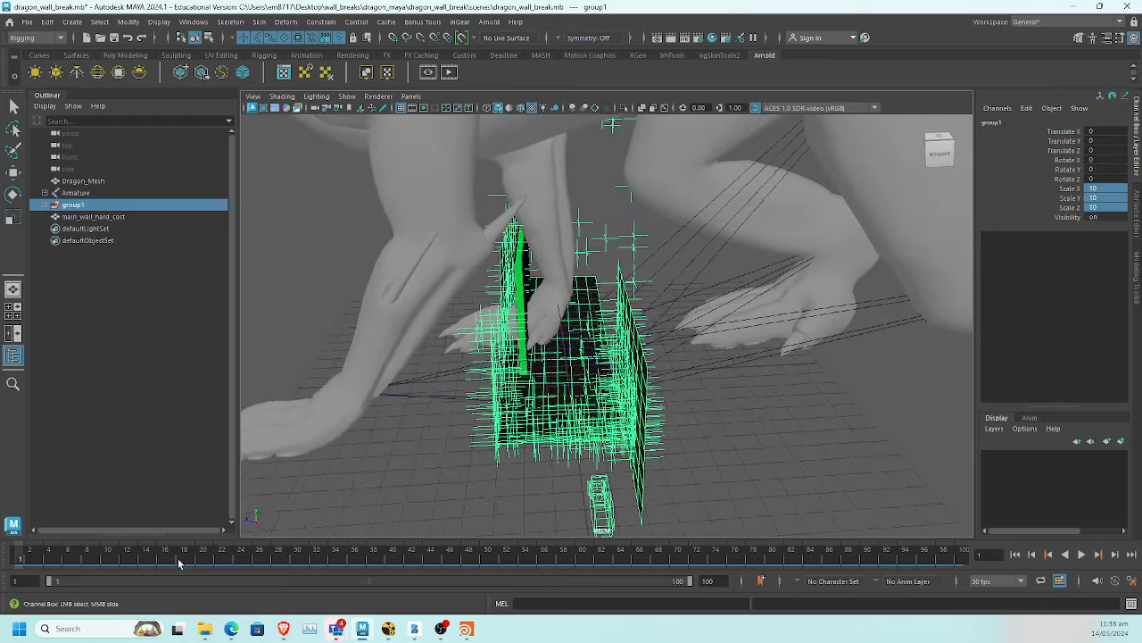
pyautogui.moveTo(48, 560); pyautogui.dragTo(380, 555)
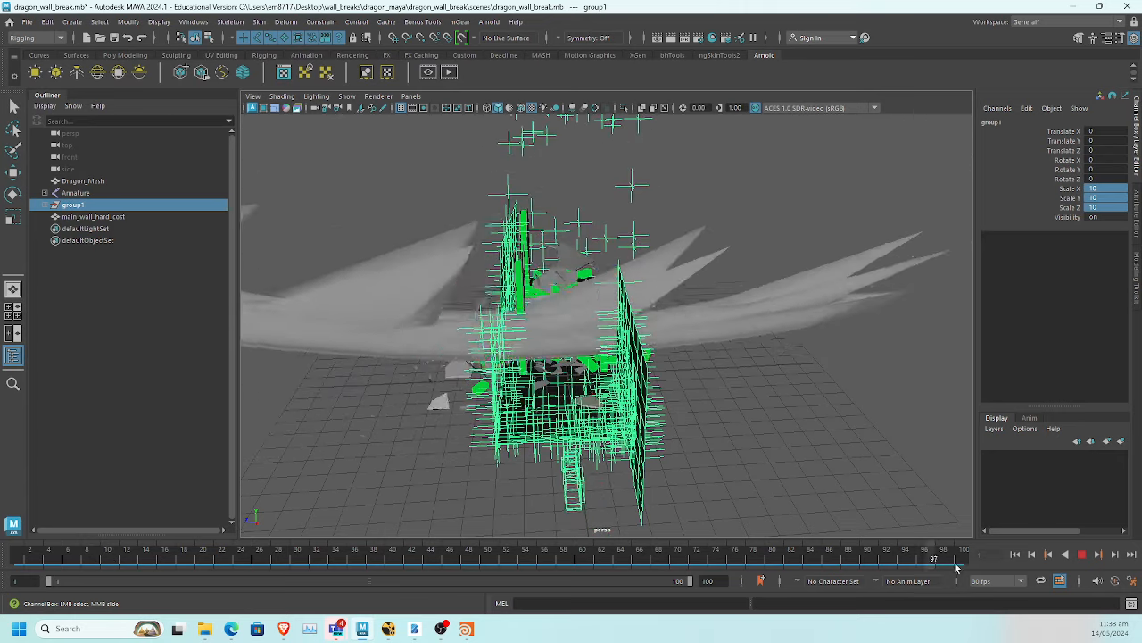
pyautogui.moveTo(706, 573); pyautogui.dragTo(22, 531)
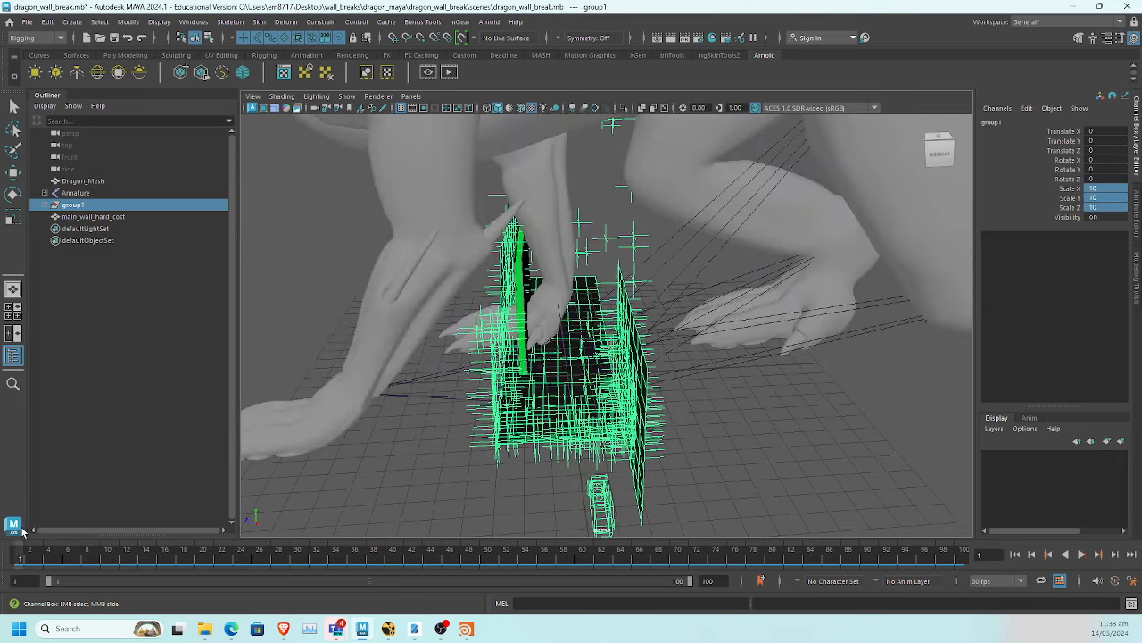
# Switch to Houdini, go up to the object level and open the dragon geometry network
pyautogui.click(465, 629)
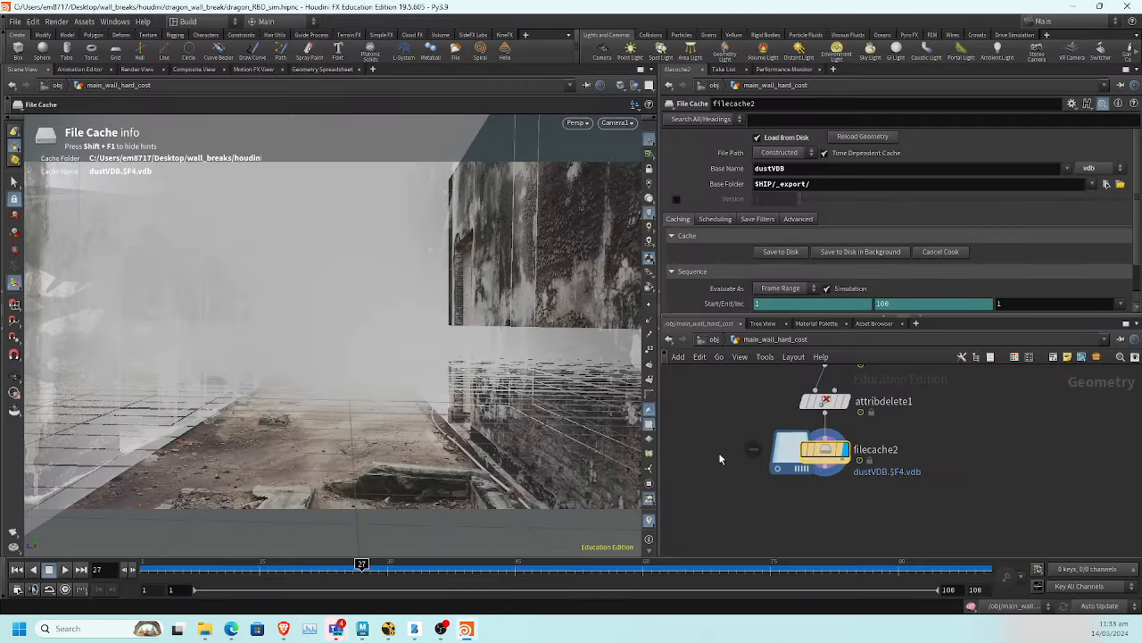
pyautogui.press('u')
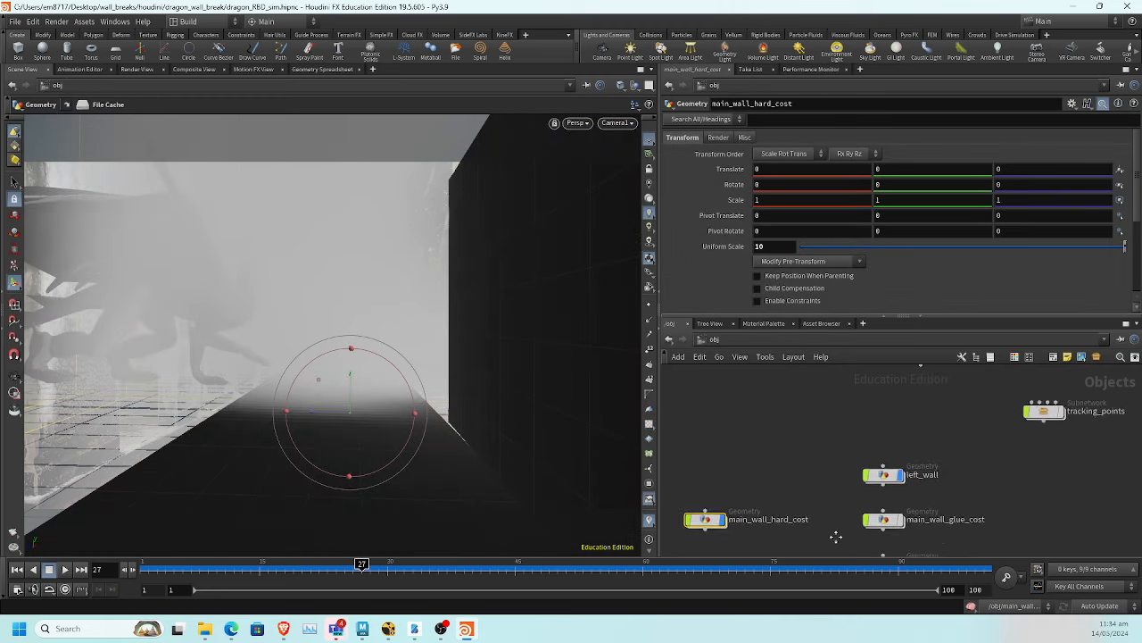
pyautogui.moveTo(972, 463); pyautogui.dragTo(884, 523, button='middle')
pyautogui.scroll(-2, 901, 483)
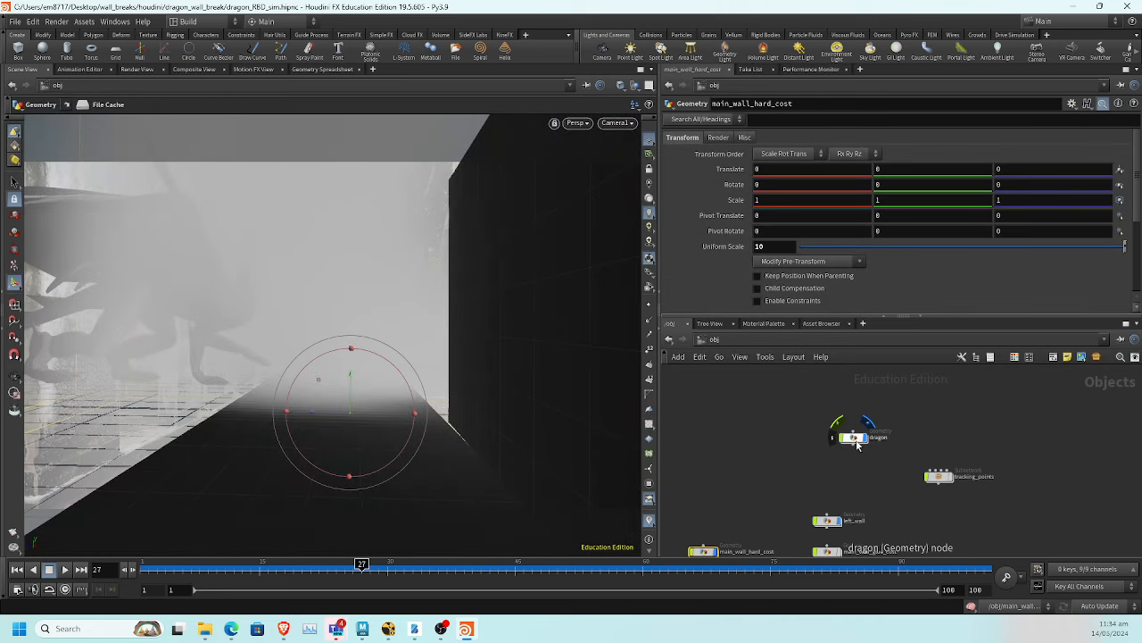
pyautogui.click(856, 441)
pyautogui.doubleClick(856, 441)
pyautogui.scroll(2, 917, 447)
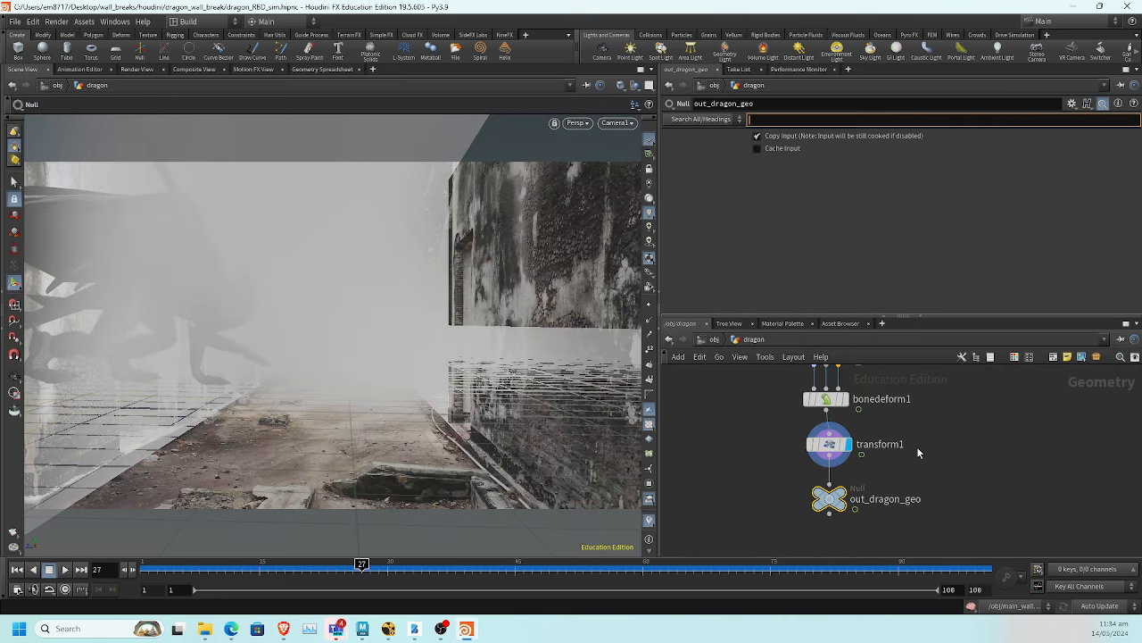
pyautogui.click(830, 514)
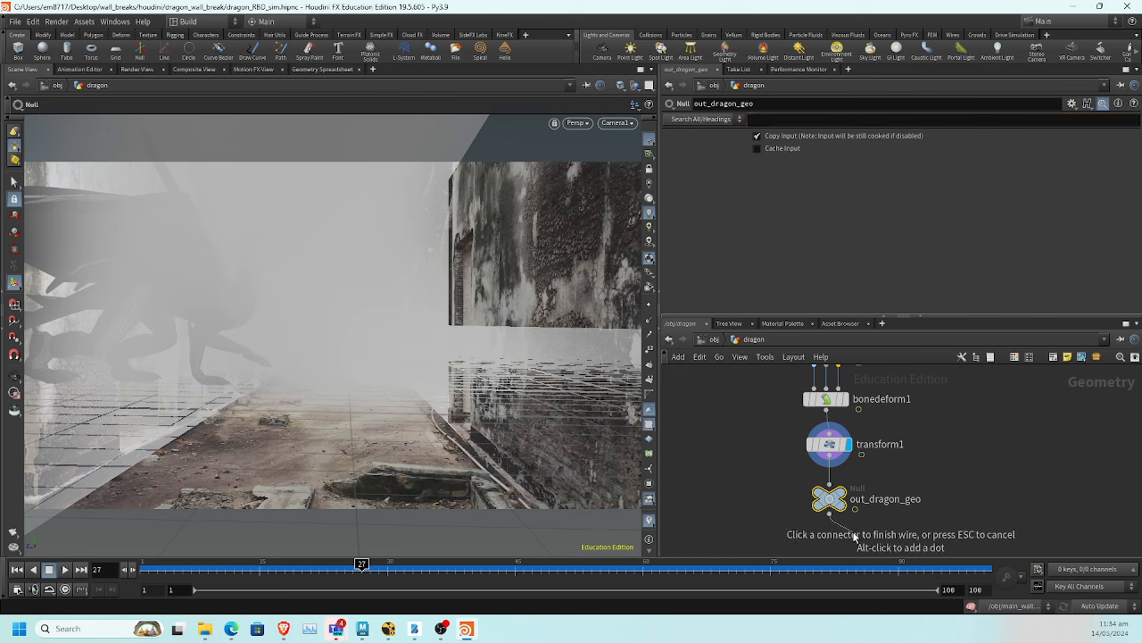
pyautogui.press('Tab')
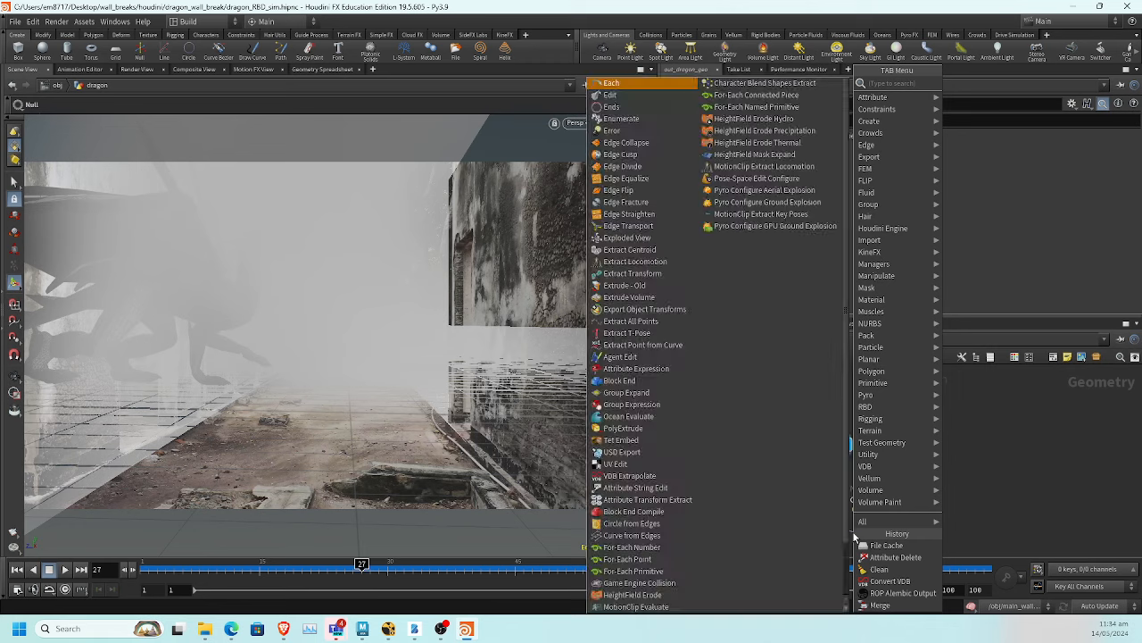
pyautogui.write('expor')
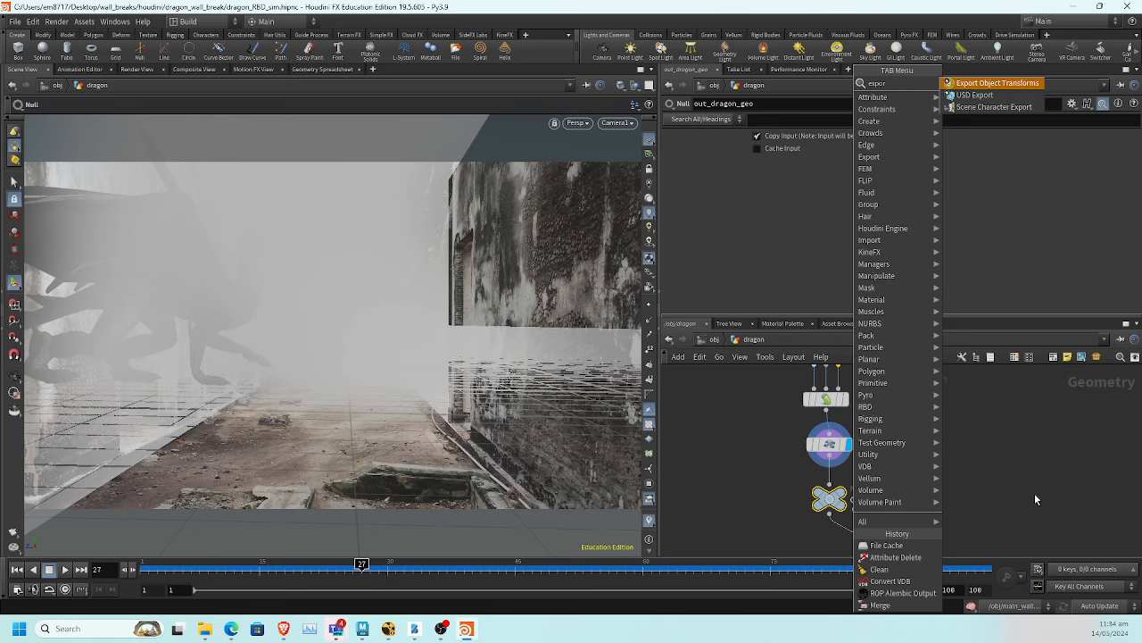
pyautogui.press('Escape')
# Examine the translate, rotate and uniform scale values of the dragon's transform1 node
pyautogui.click(829, 443)
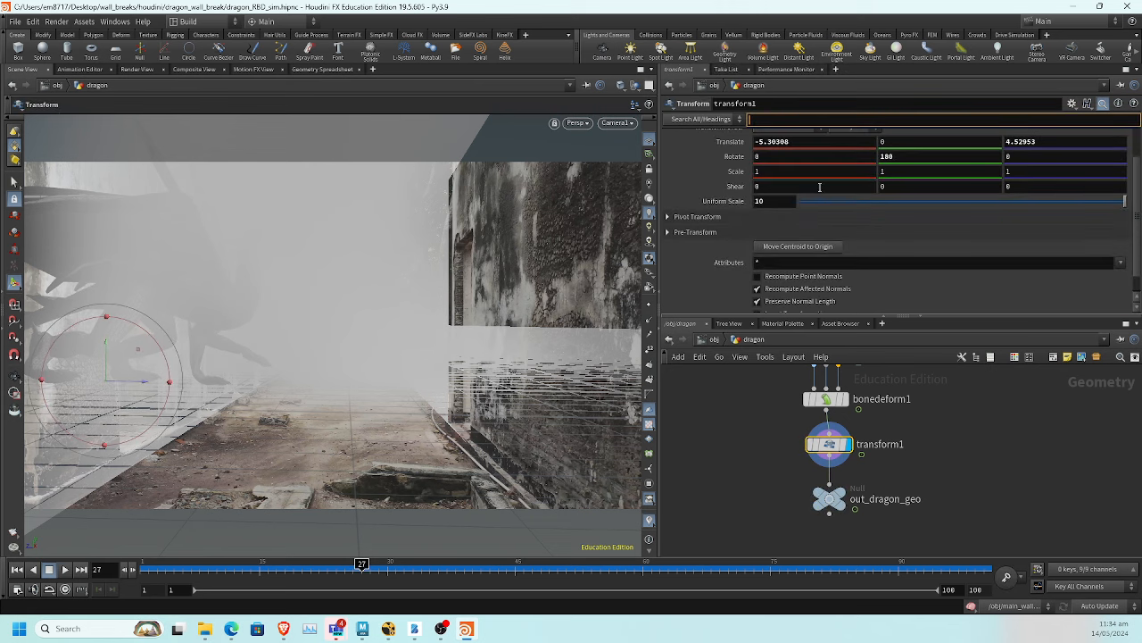
pyautogui.scroll(2, 830, 184)
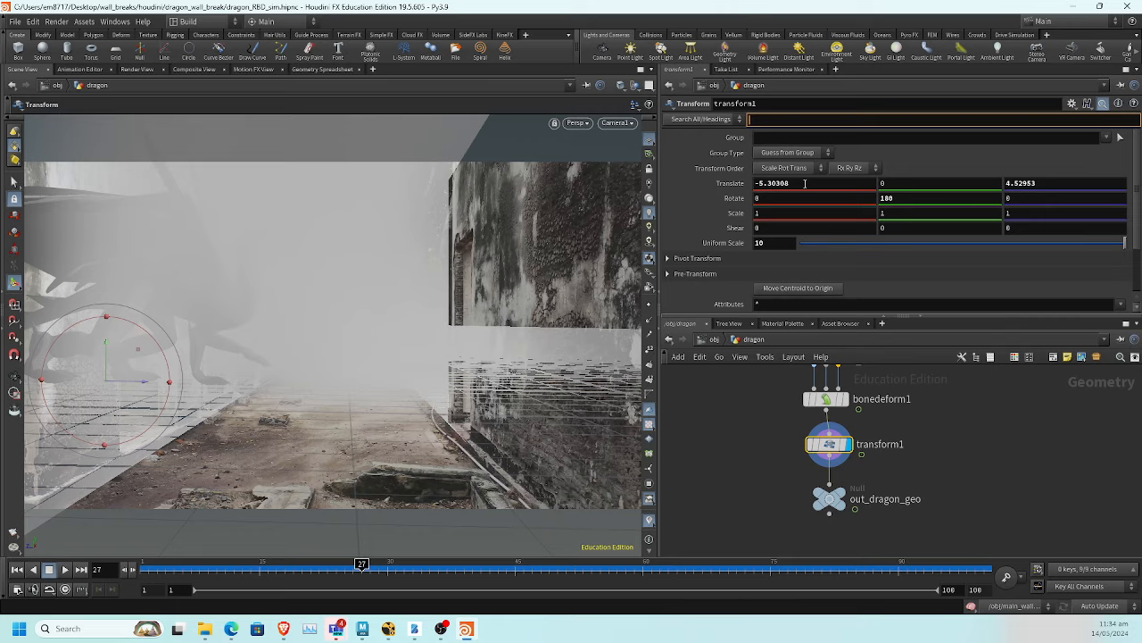
# Switch back to Maya and group Dragon_Mesh and Armature together
pyautogui.hotkey('alt', 'Tab')
pyautogui.keyDown('alt'); pyautogui.moveTo(595, 422); pyautogui.dragTo(568, 359); pyautogui.keyUp('alt')
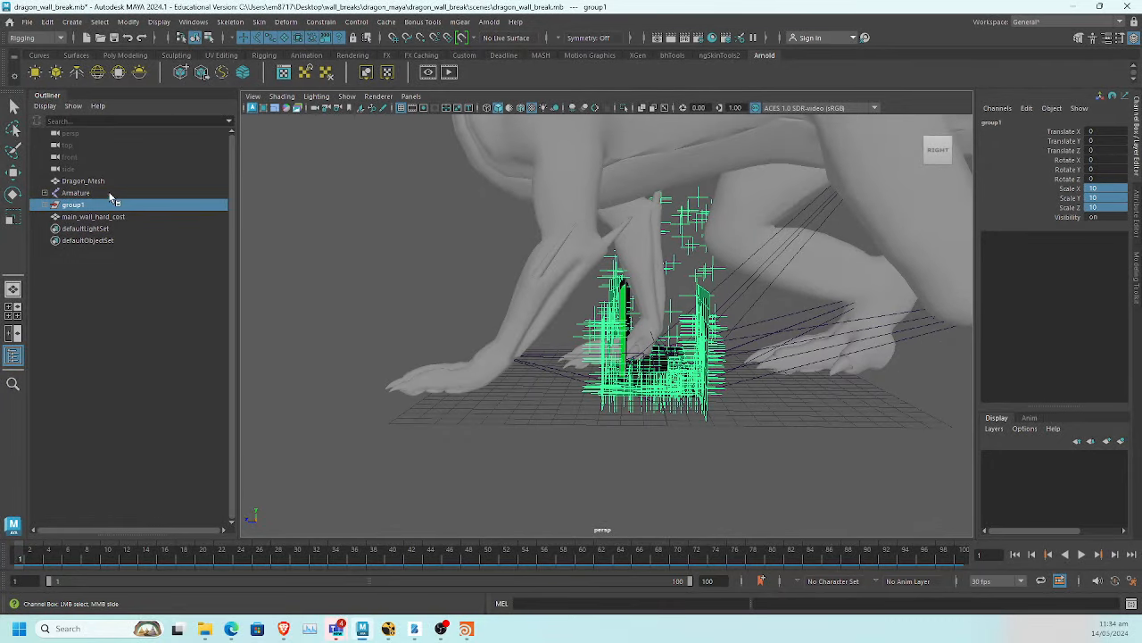
pyautogui.click(81, 193)
pyautogui.press('r')
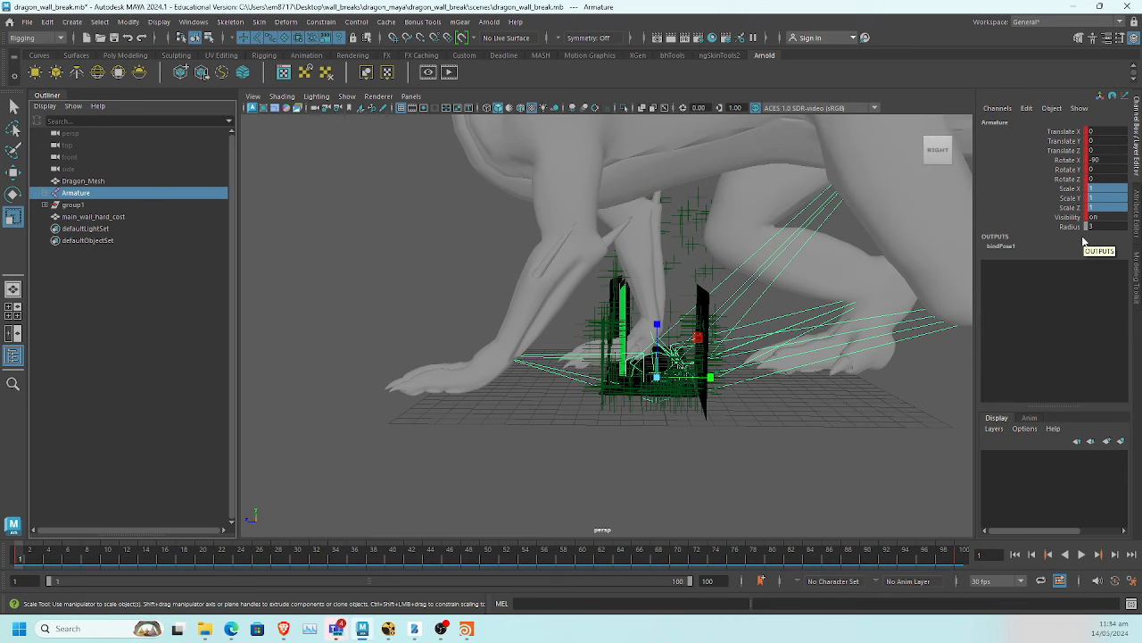
pyautogui.keyDown('ctrl'); pyautogui.click(109, 179); pyautogui.keyUp('ctrl')
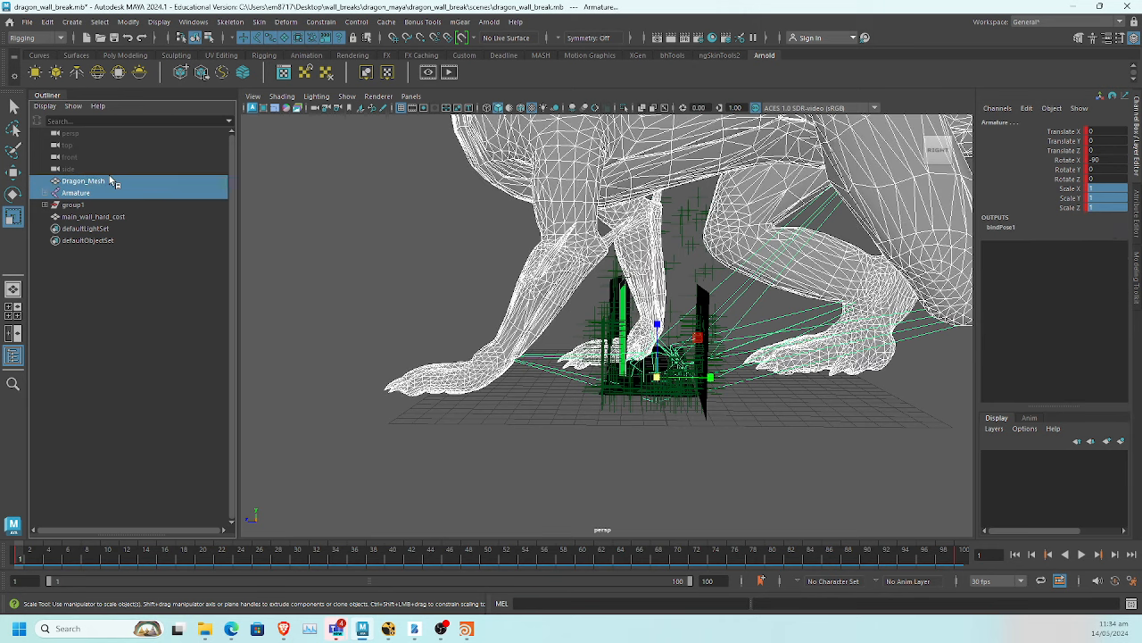
pyautogui.hotkey('ctrl', 'g')
pyautogui.scroll(-5, 388, 303)
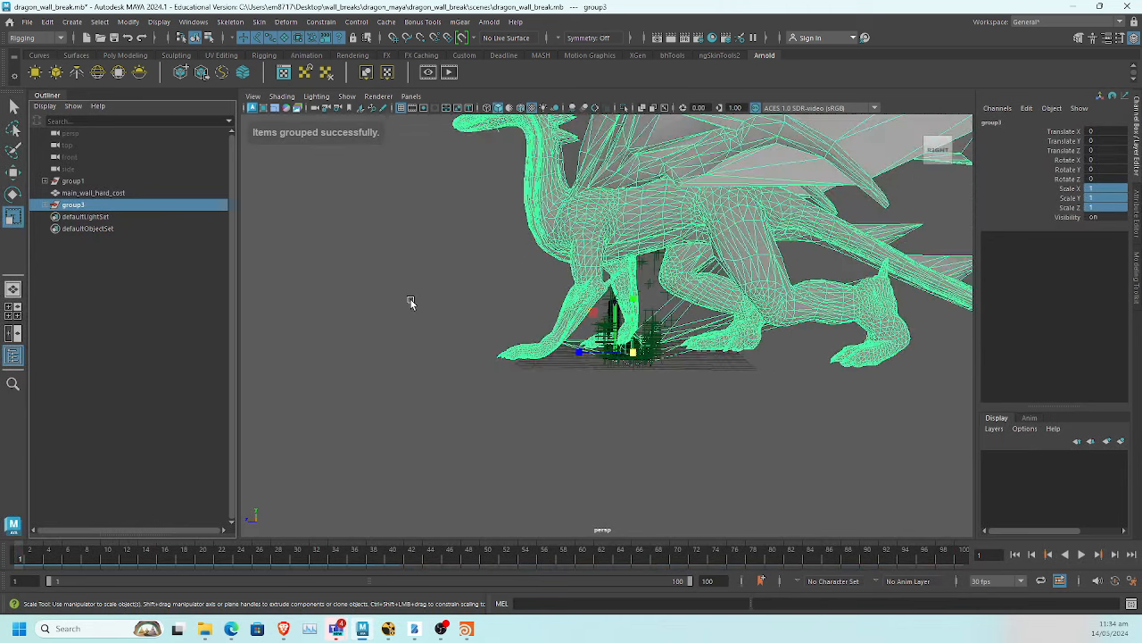
pyautogui.keyDown('alt'); pyautogui.moveTo(423, 304); pyautogui.dragTo(409, 333); pyautogui.keyUp('alt')
pyautogui.scroll(5, 416, 313)
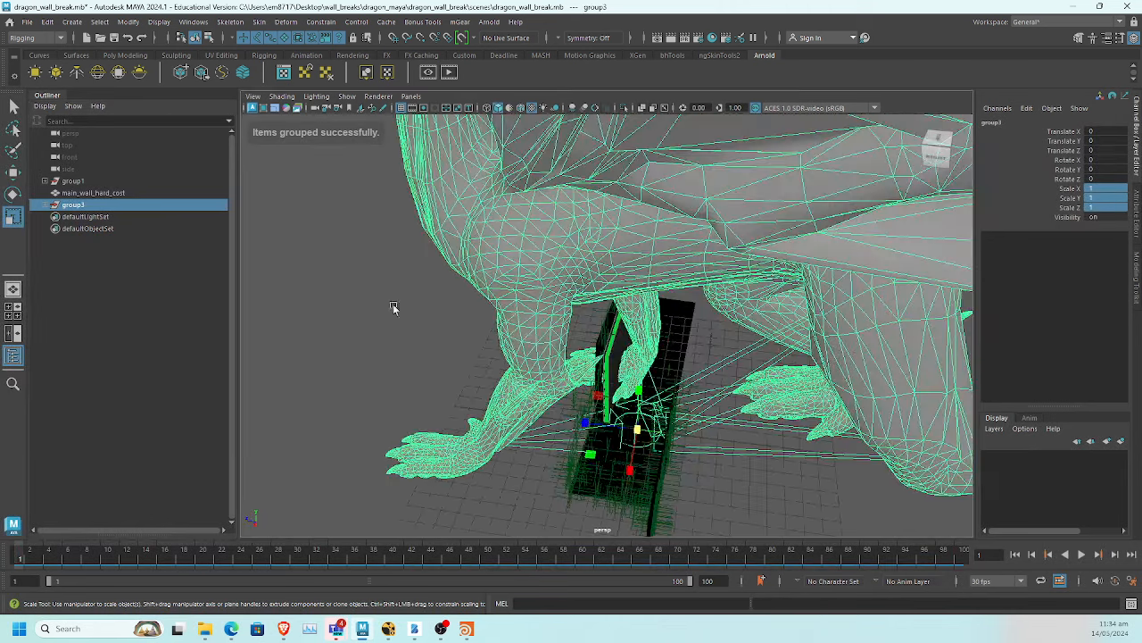
# Rename the new group containing the dragon mesh and armature as dragon
pyautogui.click(73, 182)
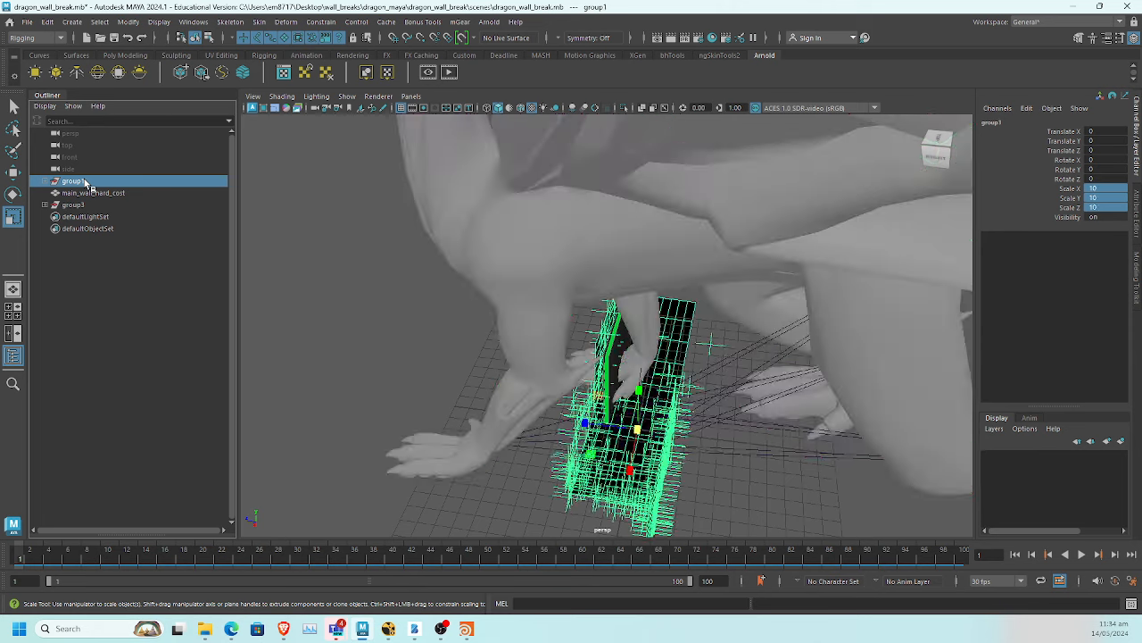
pyautogui.doubleClick(77, 206)
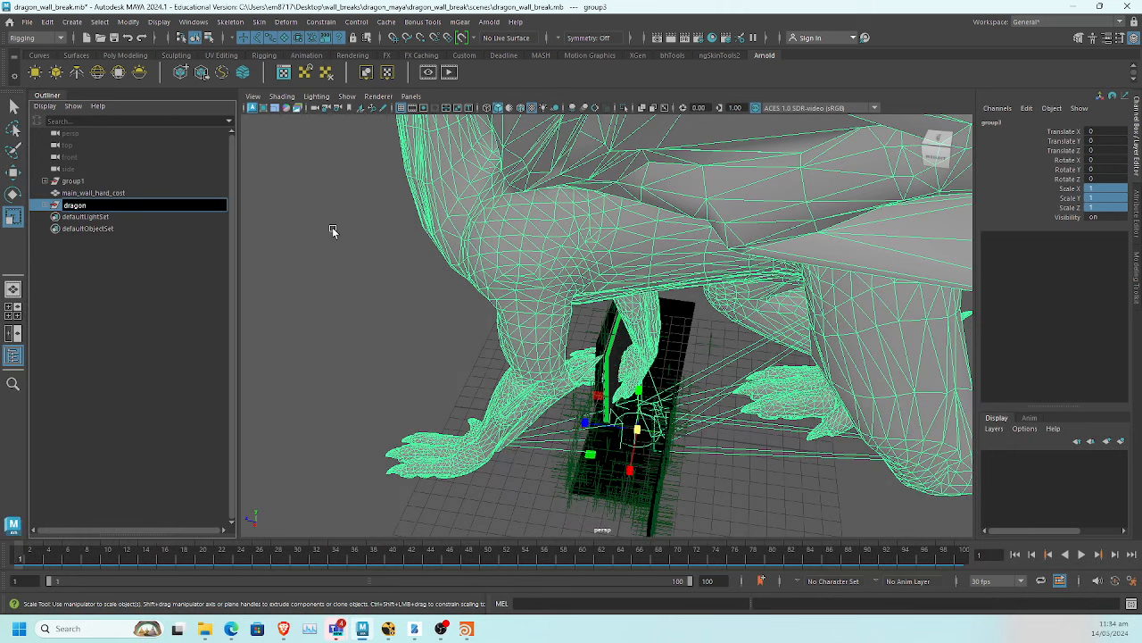
pyautogui.press('Return')
# Select main_wall_hard_cost and play the animation to check the wall against the dragon and surrounding walls
pyautogui.click(99, 192)
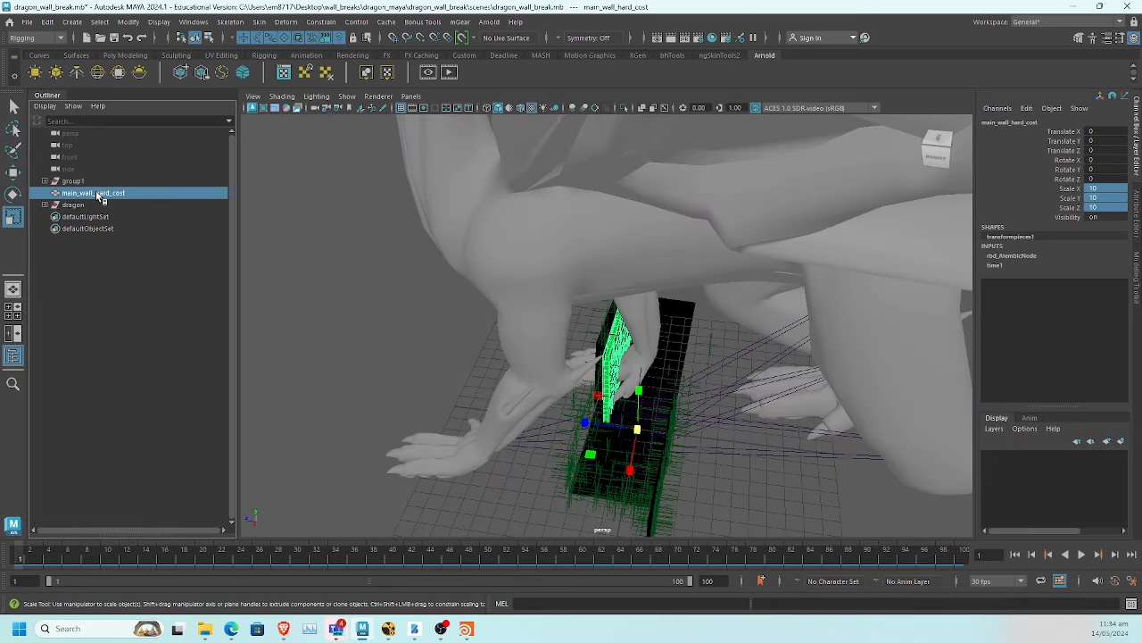
pyautogui.hotkey('alt', 'v')
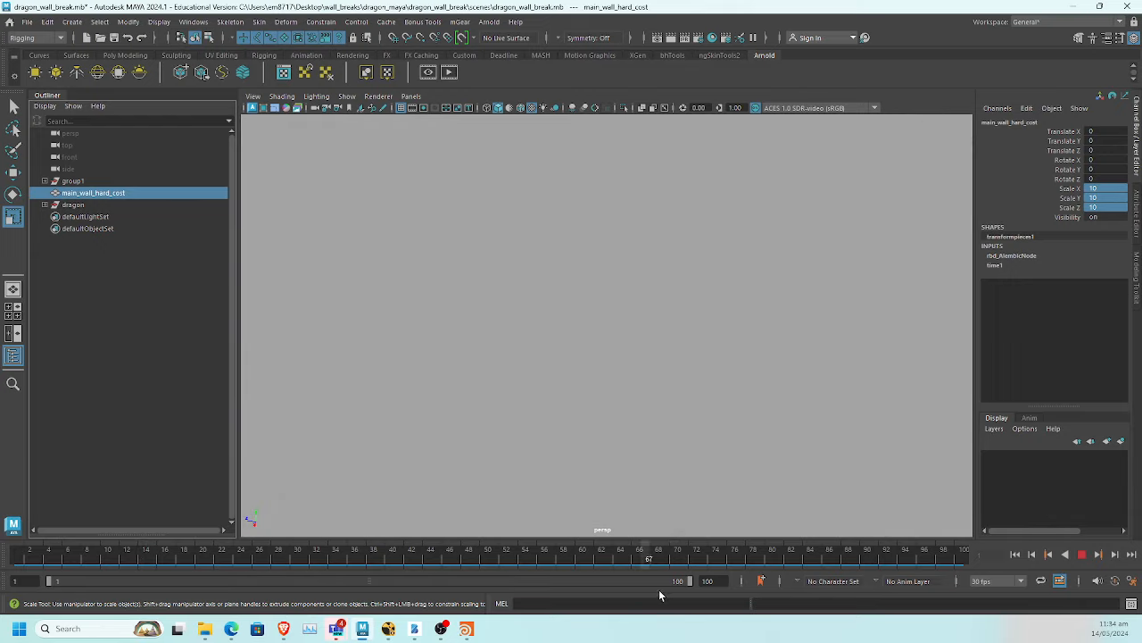
pyautogui.press('Escape')
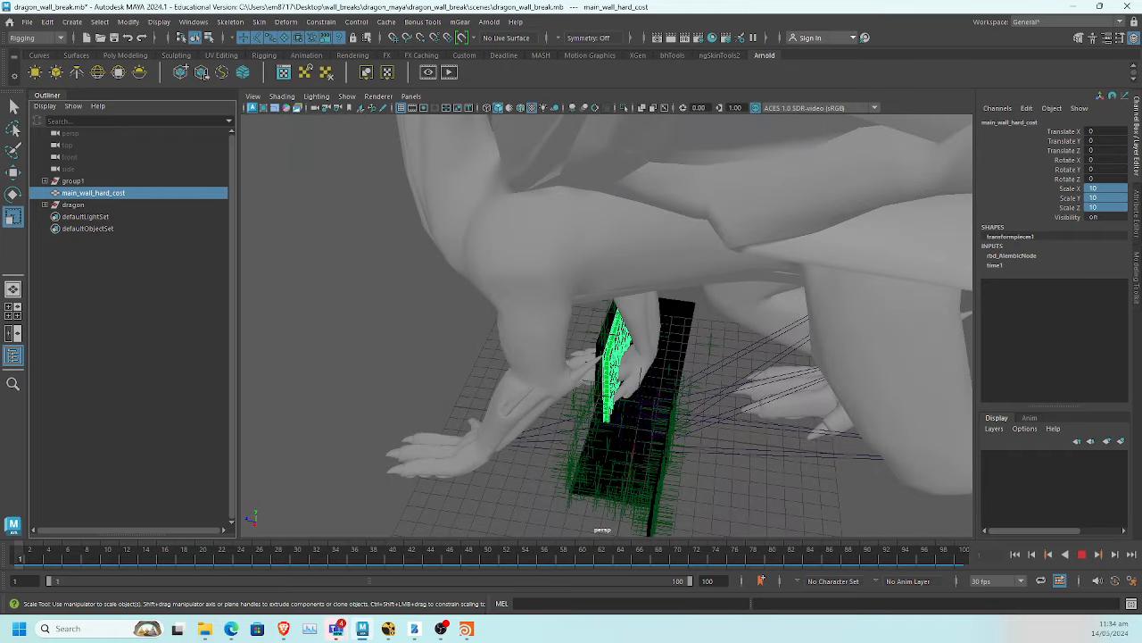
pyautogui.keyDown('alt'); pyautogui.moveTo(340, 345); pyautogui.dragTo(364, 293); pyautogui.keyUp('alt')
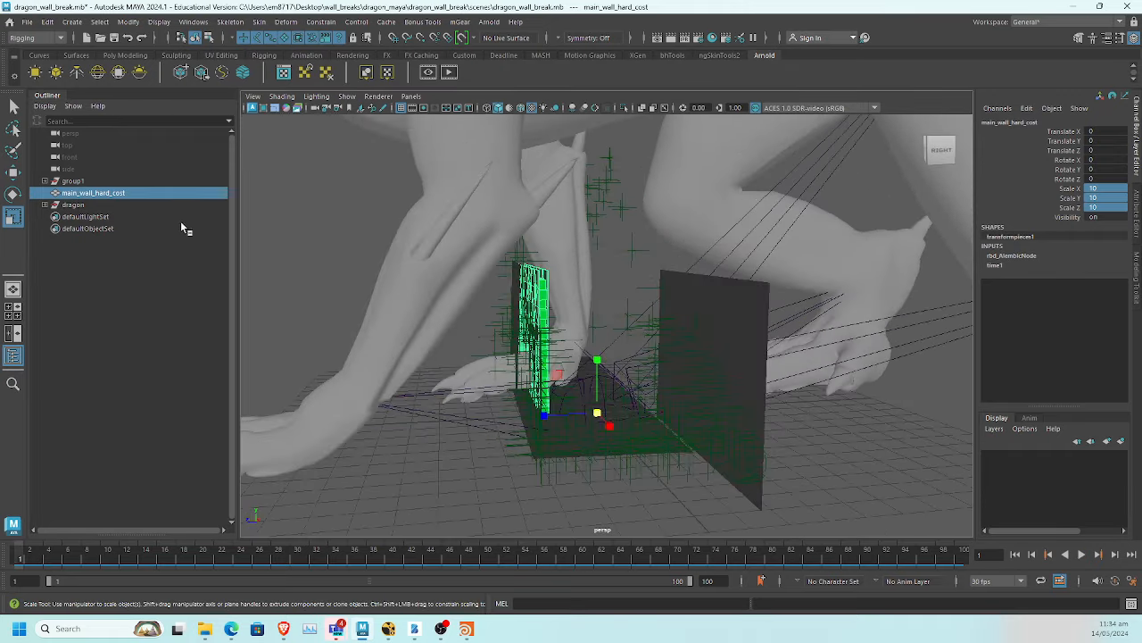
# Set group1's scale to 100 on X, Y and Z
pyautogui.click(73, 182)
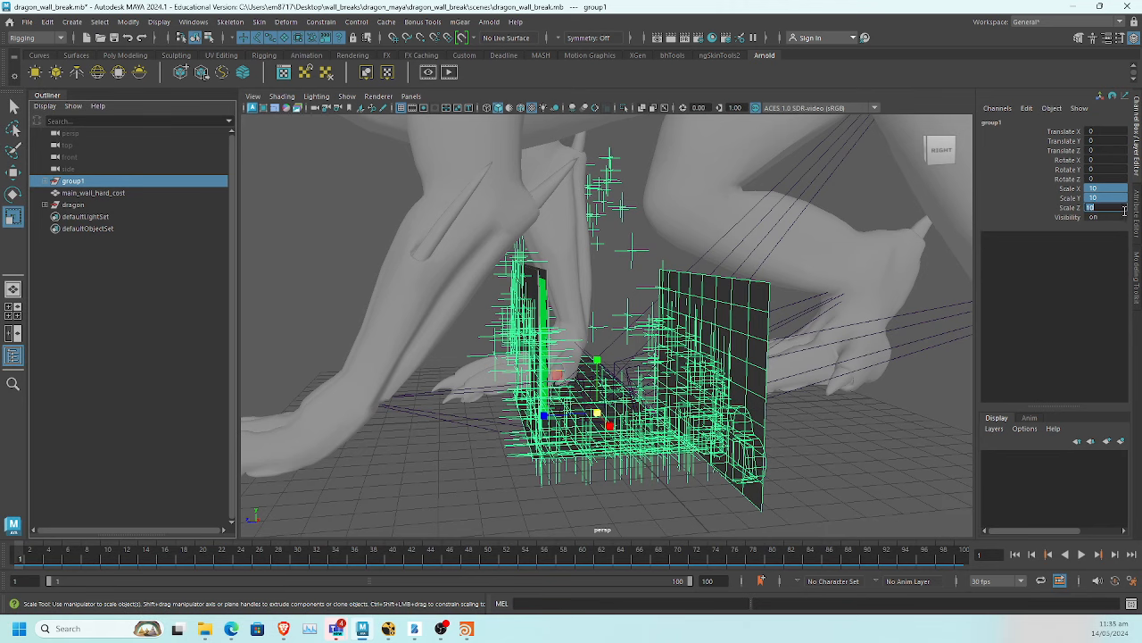
pyautogui.write('0')
pyautogui.press('Return')
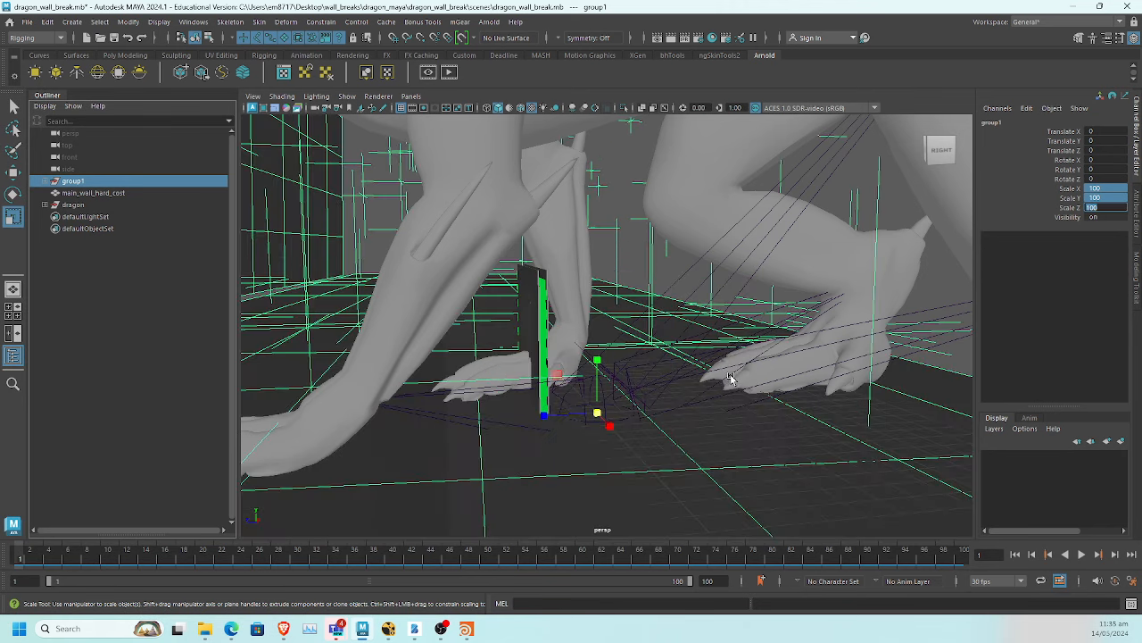
pyautogui.keyDown('alt'); pyautogui.moveTo(732, 377); pyautogui.dragTo(258, 303, button='right'); pyautogui.keyUp('alt')
pyautogui.keyDown('alt'); pyautogui.moveTo(714, 384); pyautogui.dragTo(572, 336); pyautogui.keyUp('alt')
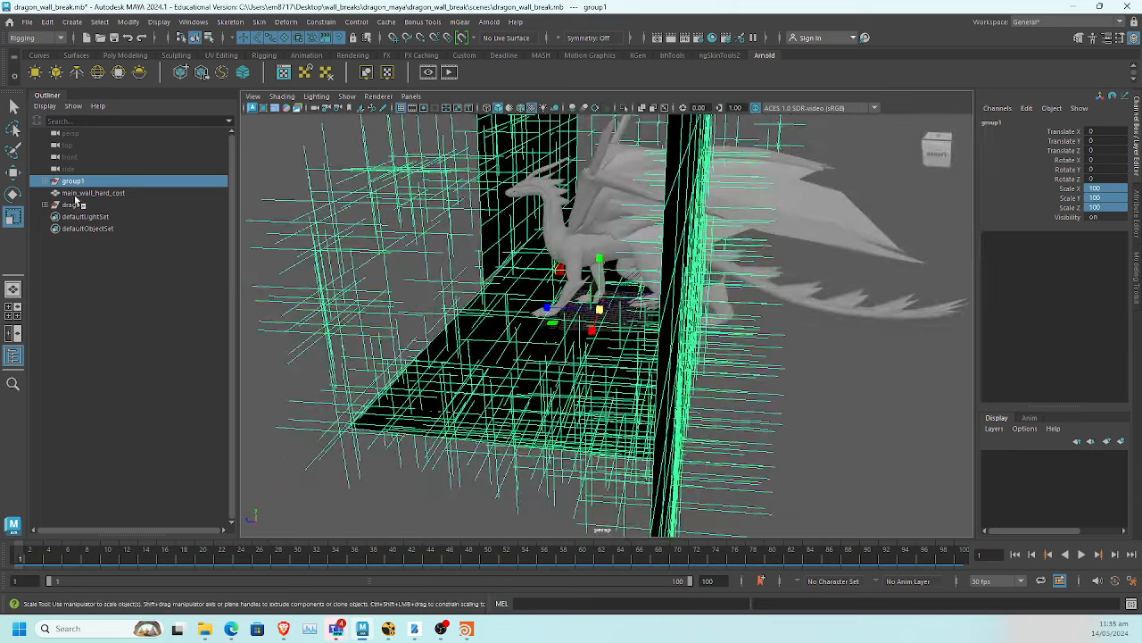
# Expand group1 and hide group2, which holds the tracking locators
pyautogui.click(43, 182)
pyautogui.click(82, 254)
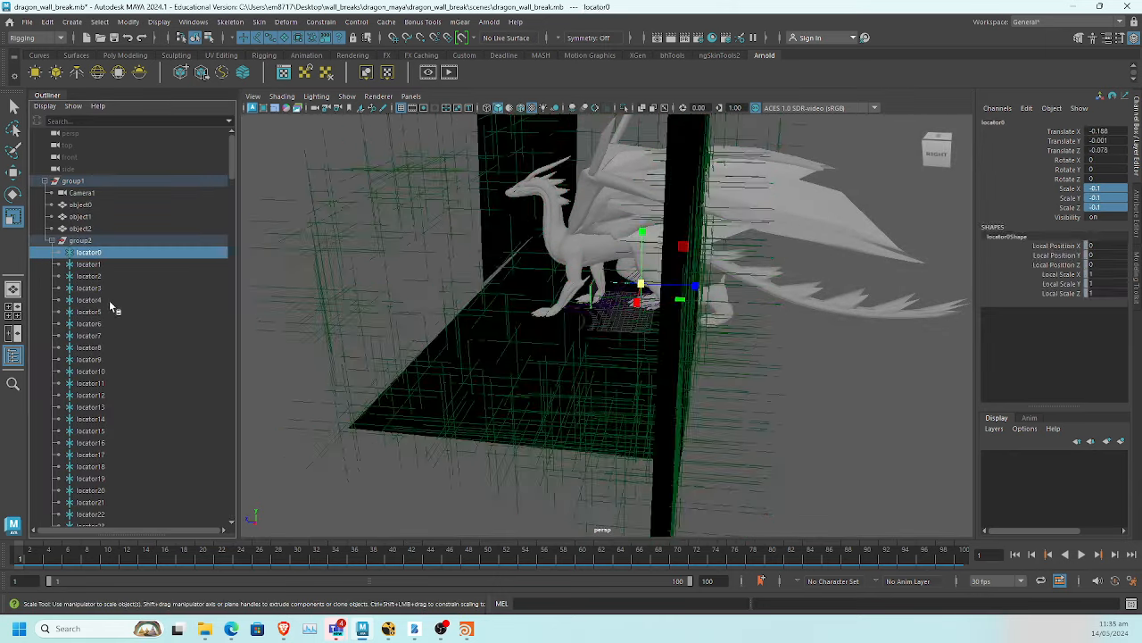
pyautogui.click(79, 241)
pyautogui.hotkey('ctrl', 'h')
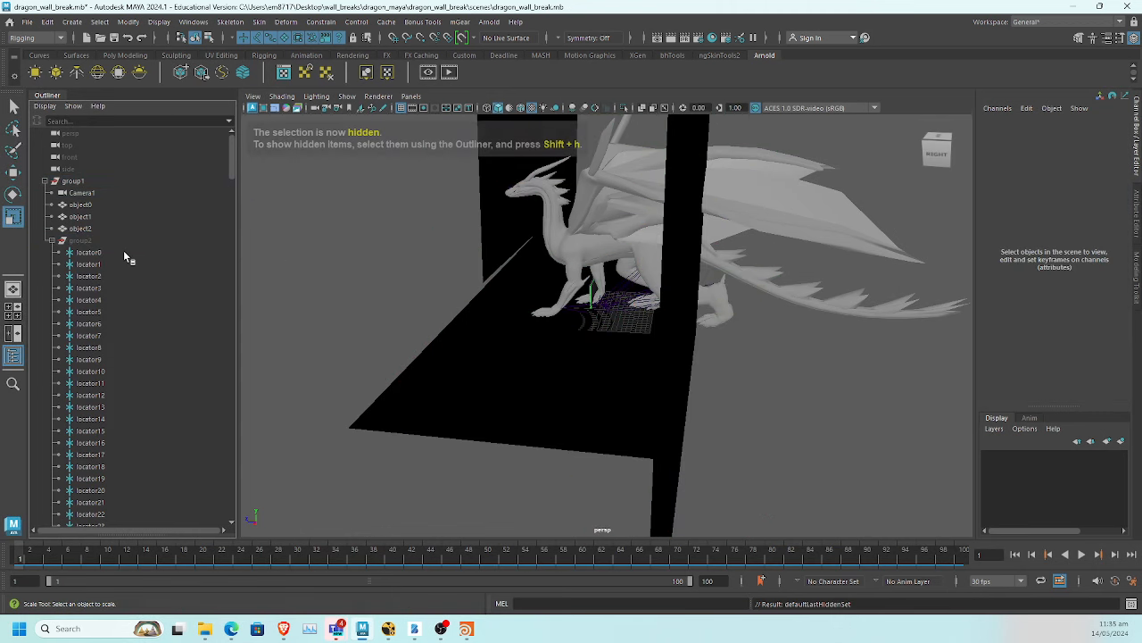
# Collapse group2 and set main_wall_hard_cost's scale to 100 on X, Y and Z
pyautogui.keyDown('alt'); pyautogui.moveTo(449, 349); pyautogui.dragTo(500, 343); pyautogui.keyUp('alt')
pyautogui.keyDown('alt'); pyautogui.moveTo(500, 343); pyautogui.dragTo(699, 360, button='right'); pyautogui.keyUp('alt')
pyautogui.keyDown('alt'); pyautogui.moveTo(699, 360); pyautogui.dragTo(686, 345); pyautogui.keyUp('alt')
pyautogui.keyDown('alt'); pyautogui.moveTo(687, 344); pyautogui.dragTo(753, 338, button='right'); pyautogui.keyUp('alt')
pyautogui.keyDown('alt'); pyautogui.moveTo(753, 338); pyautogui.dragTo(735, 421, button='middle'); pyautogui.keyUp('alt')
pyautogui.keyDown('alt'); pyautogui.moveTo(735, 422); pyautogui.dragTo(517, 360, button='right'); pyautogui.keyUp('alt')
pyautogui.keyDown('alt'); pyautogui.moveTo(518, 360); pyautogui.dragTo(487, 351); pyautogui.keyUp('alt')
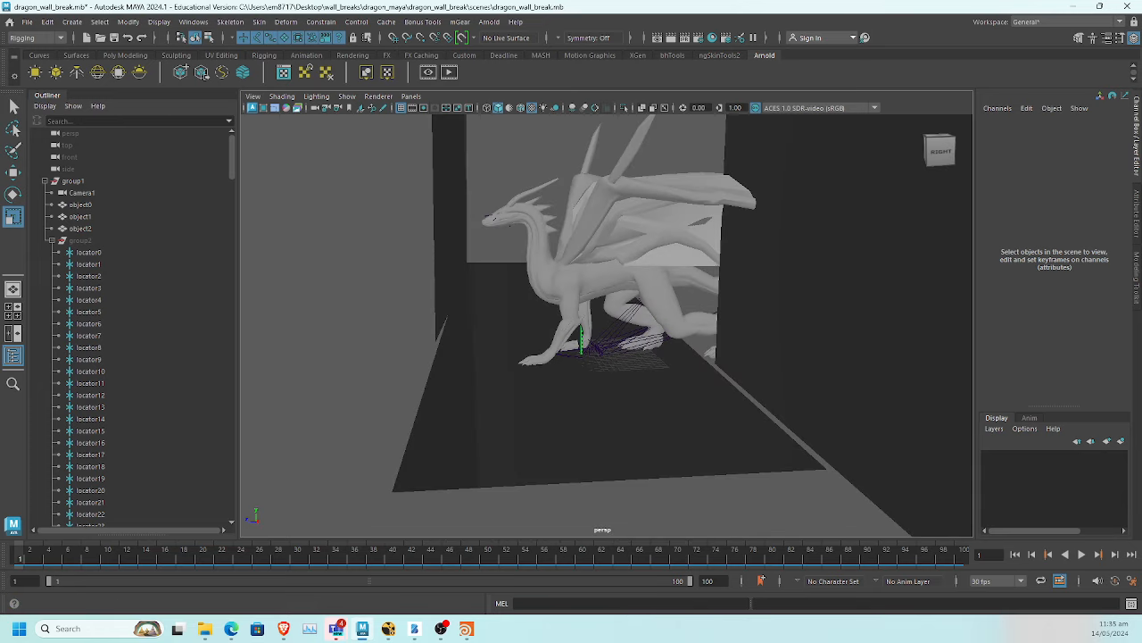
pyautogui.click(55, 240)
pyautogui.click(93, 254)
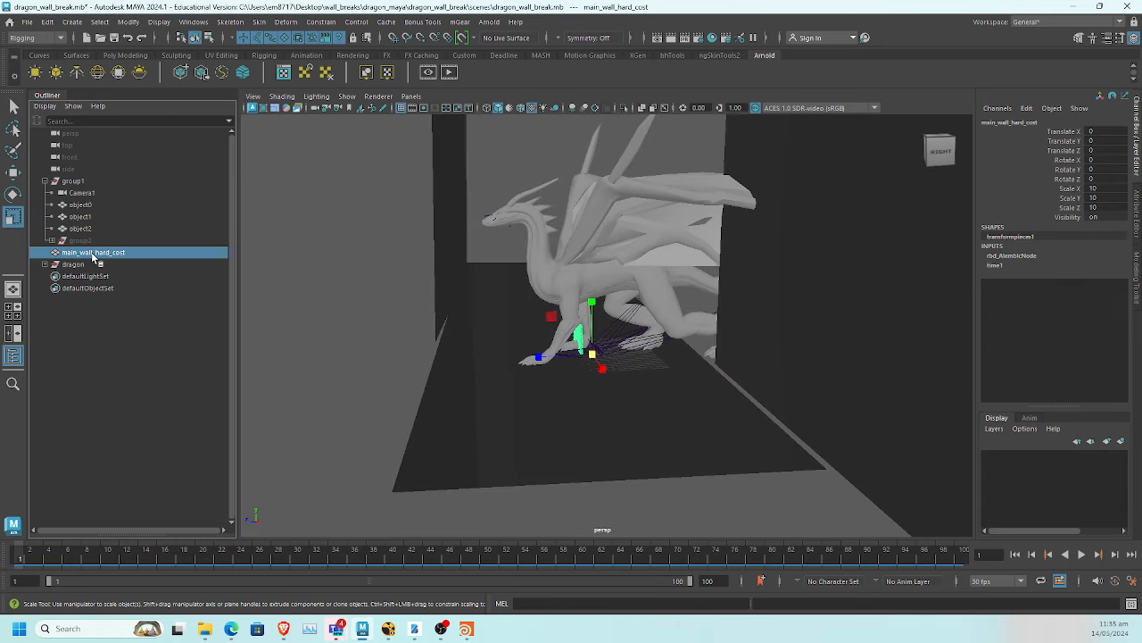
pyautogui.moveTo(1116, 192); pyautogui.dragTo(1115, 207)
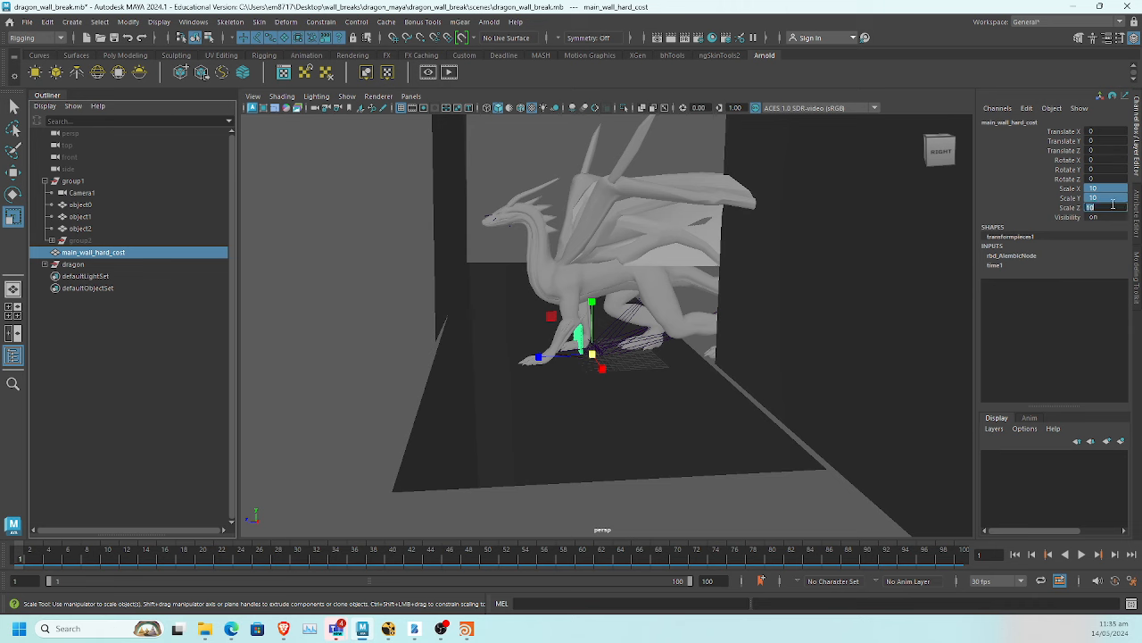
pyautogui.write('100')
pyautogui.press('Return')
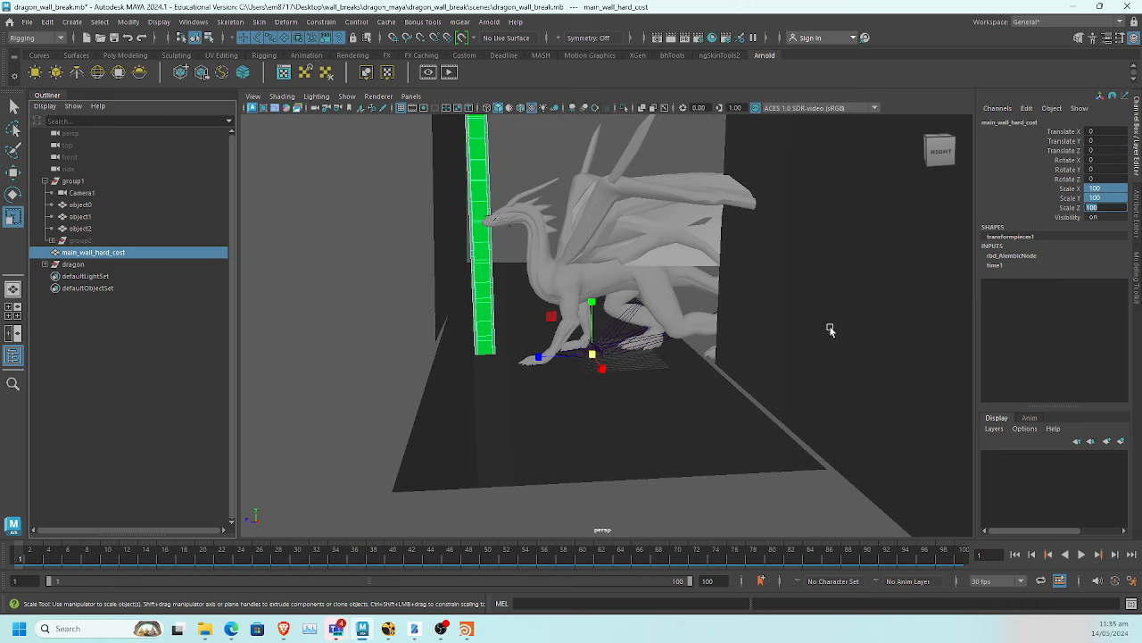
# Play back the animation and examine how the rescaled wall lines up with the room and the dragon
pyautogui.keyDown('alt'); pyautogui.moveTo(827, 326); pyautogui.dragTo(649, 403); pyautogui.keyUp('alt')
pyautogui.moveTo(37, 560)
pyautogui.mouseDown()
pyautogui.moveTo(420, 576)
pyautogui.moveTo(14, 567)
pyautogui.mouseUp()
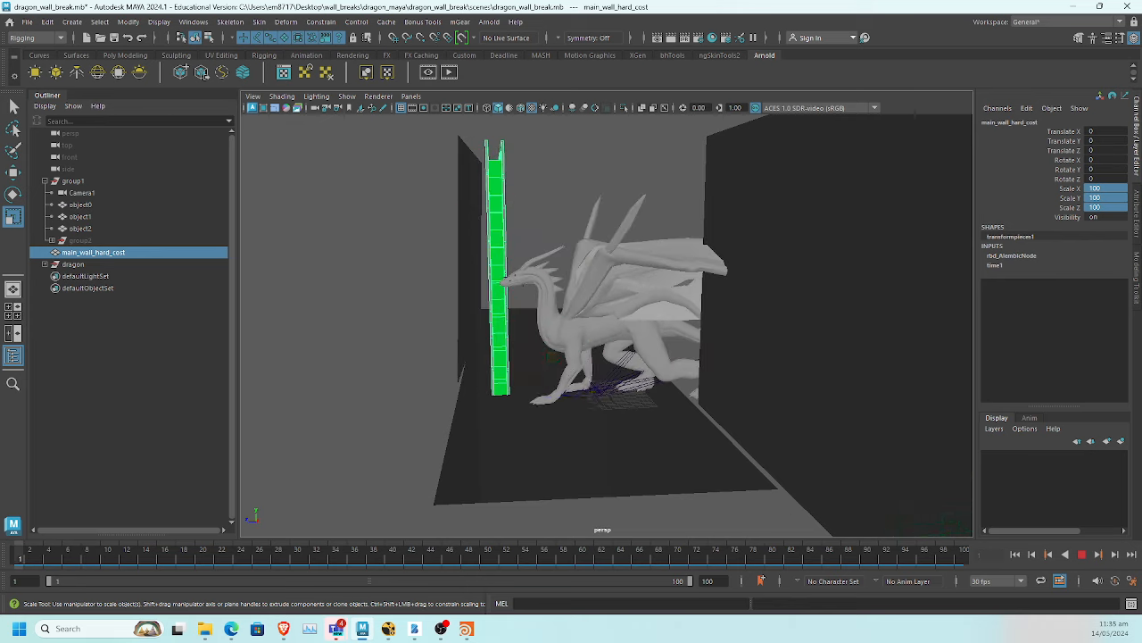
pyautogui.keyDown('alt'); pyautogui.moveTo(395, 421); pyautogui.dragTo(395, 459); pyautogui.keyUp('alt')
pyautogui.keyDown('alt'); pyautogui.moveTo(409, 423); pyautogui.dragTo(484, 515, button='middle'); pyautogui.keyUp('alt')
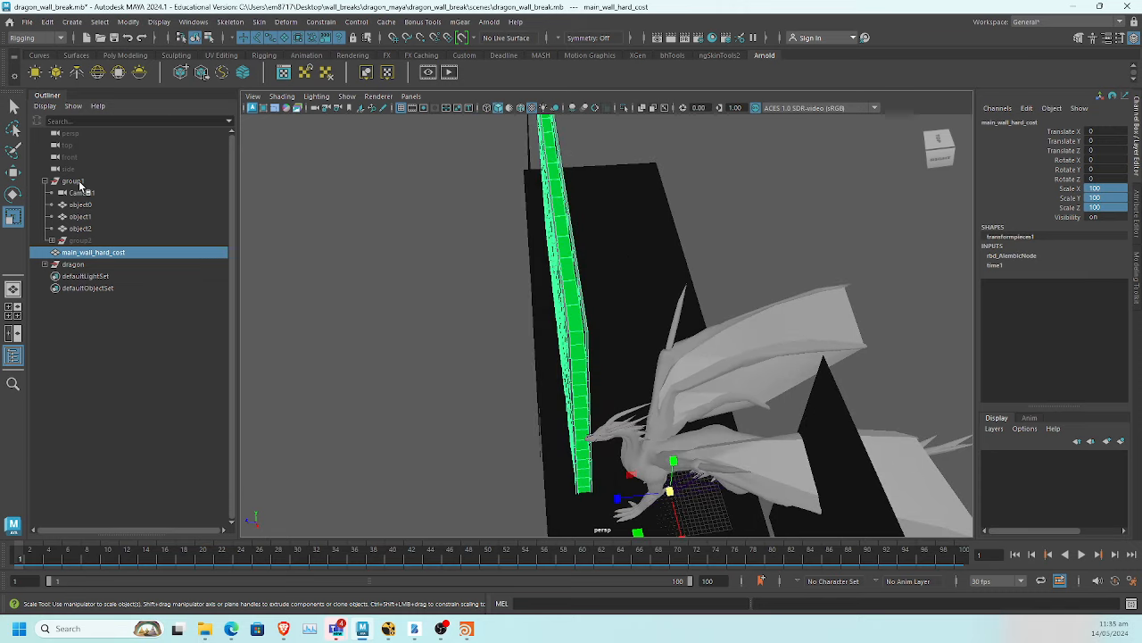
# Try rotating the dragon group about Y freehand and setting its Rotate Y to 90
pyautogui.click(81, 265)
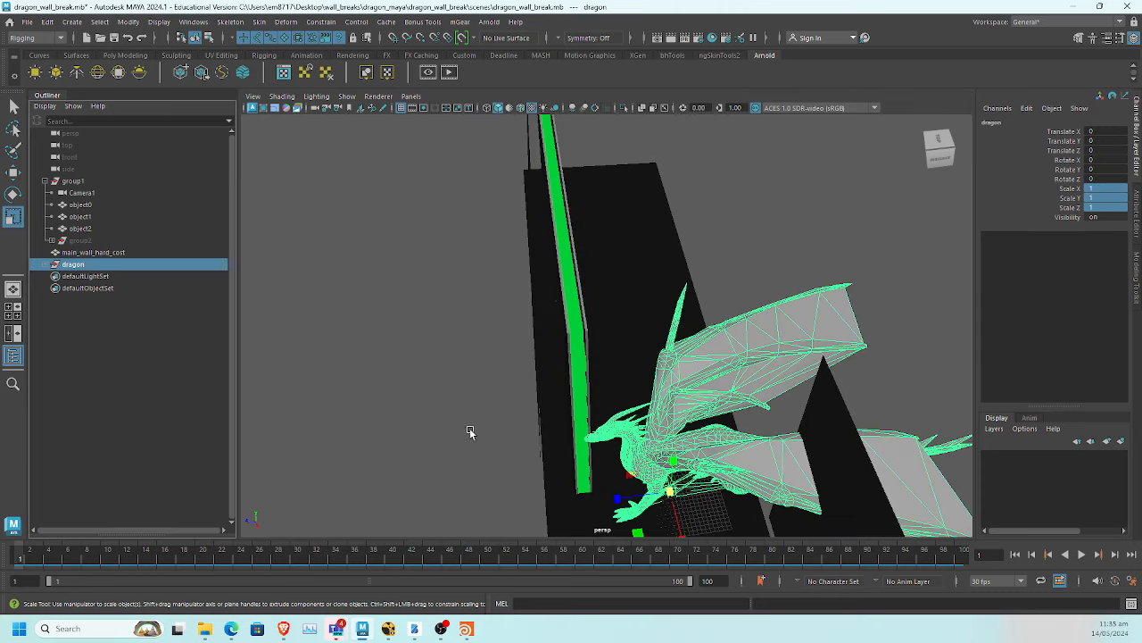
pyautogui.press('e')
pyautogui.keyDown('alt'); pyautogui.moveTo(745, 482); pyautogui.dragTo(744, 362, button='middle'); pyautogui.keyUp('alt')
pyautogui.moveTo(704, 416); pyautogui.dragTo(574, 438)
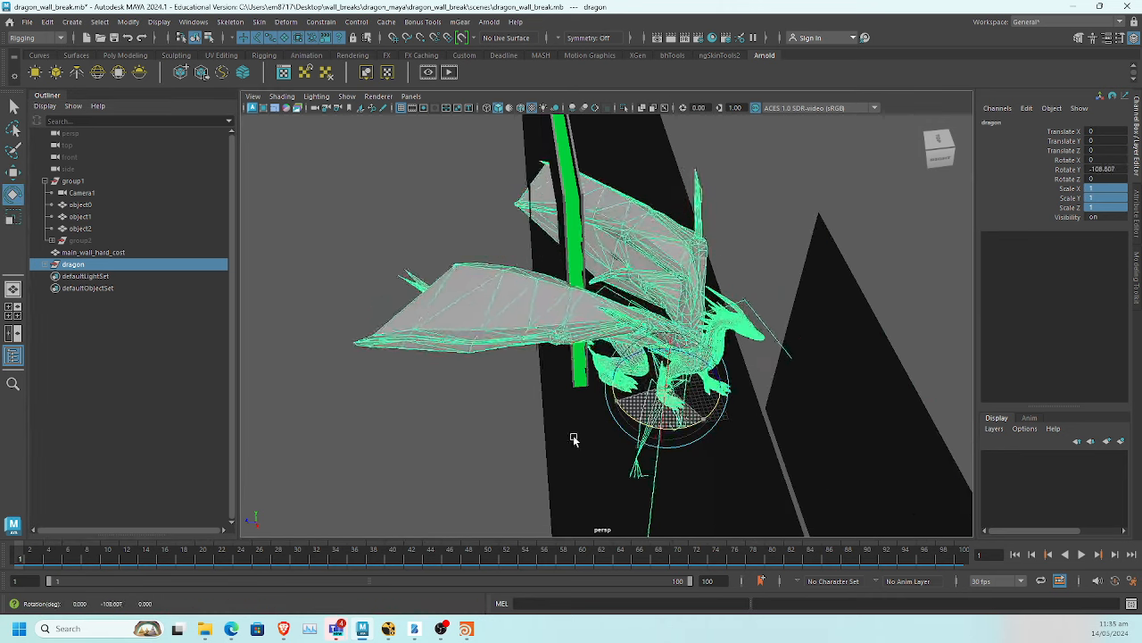
pyautogui.doubleClick(1118, 168)
pyautogui.write('90')
pyautogui.press('Return')
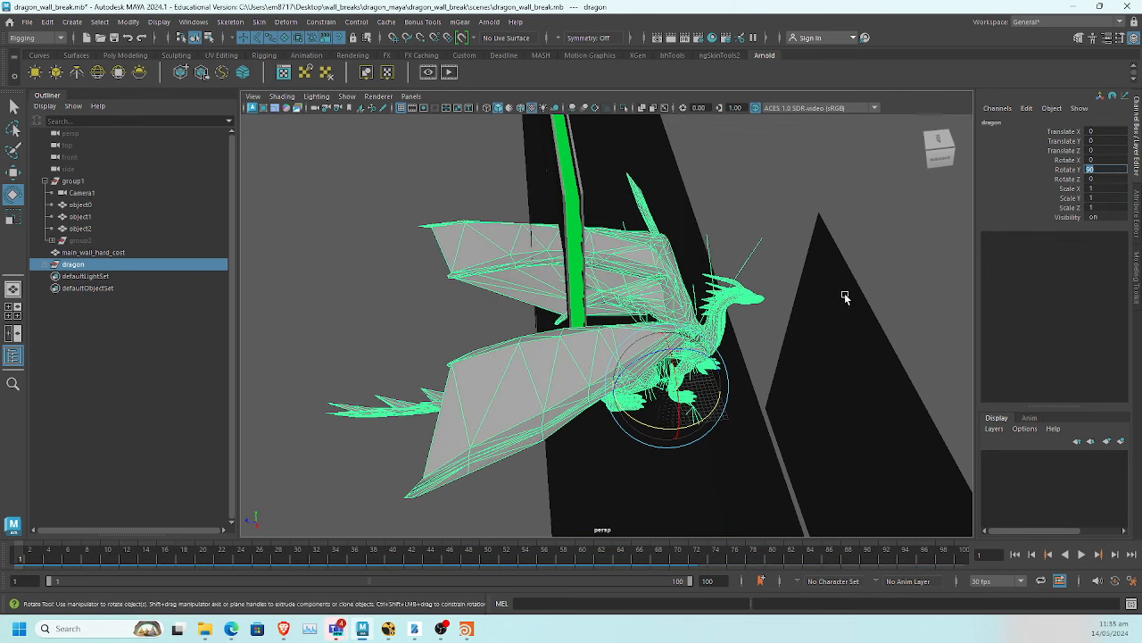
# Try moving the dragon group across the ground plane behind the wall, and undo the move
pyautogui.keyDown('alt'); pyautogui.moveTo(841, 298); pyautogui.dragTo(821, 376); pyautogui.keyUp('alt')
pyautogui.press('w')
pyautogui.moveTo(827, 302); pyautogui.dragTo(523, 321)
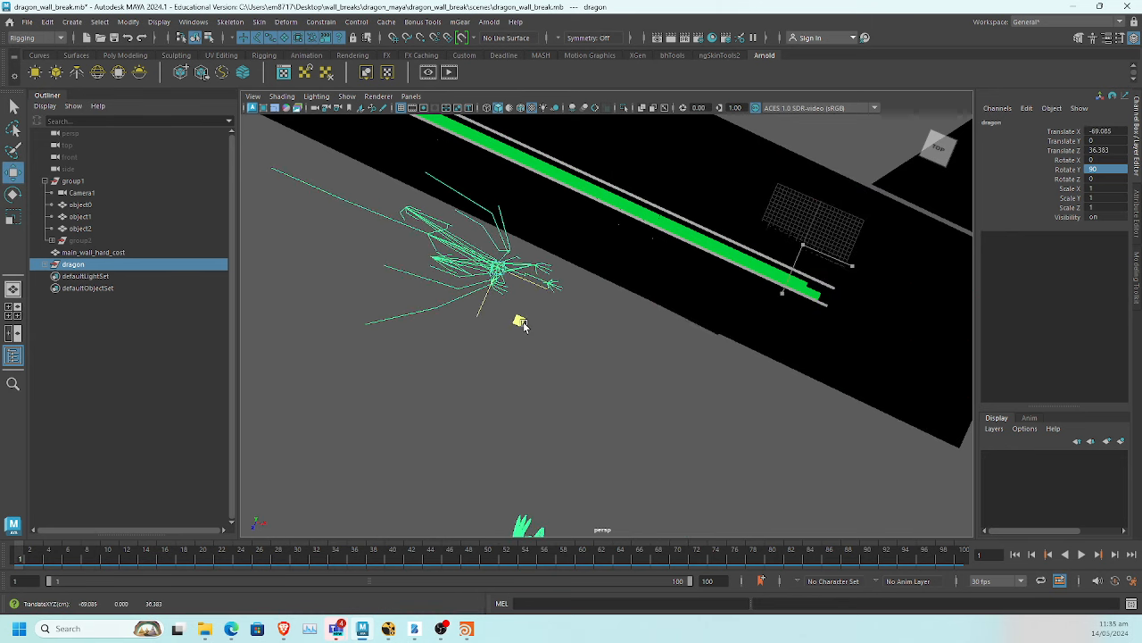
pyautogui.hotkey('ctrl', 'z')
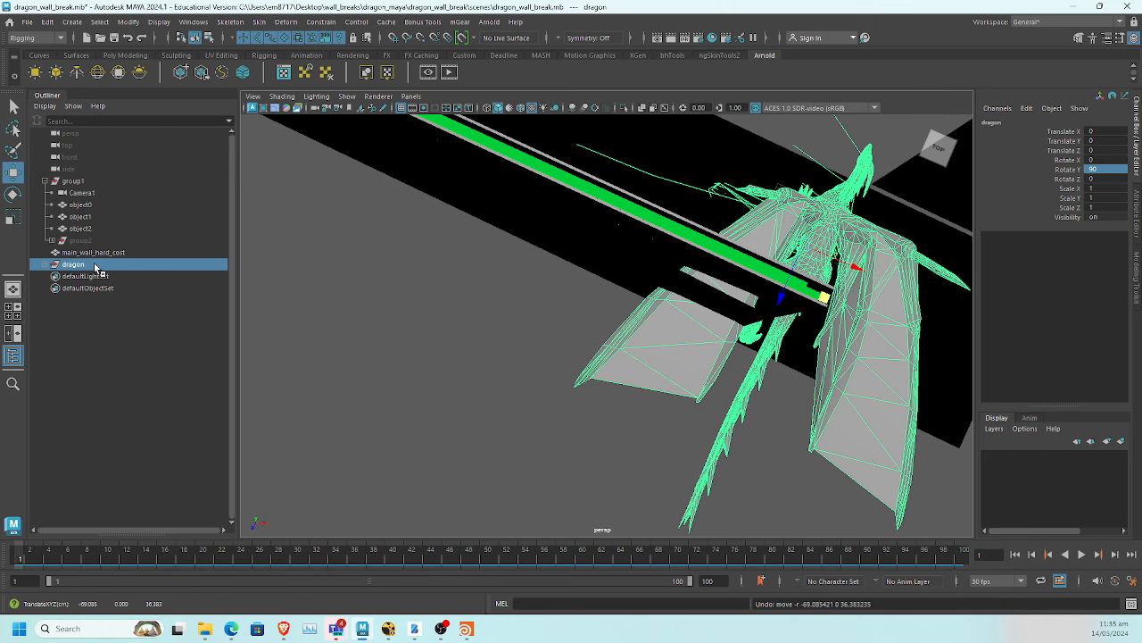
# Expand the dragon group and undo its Y rotation
pyautogui.click(45, 265)
pyautogui.keyDown('alt'); pyautogui.moveTo(480, 328); pyautogui.dragTo(400, 256); pyautogui.keyUp('alt')
pyautogui.hotkey('ctrl', 'z')
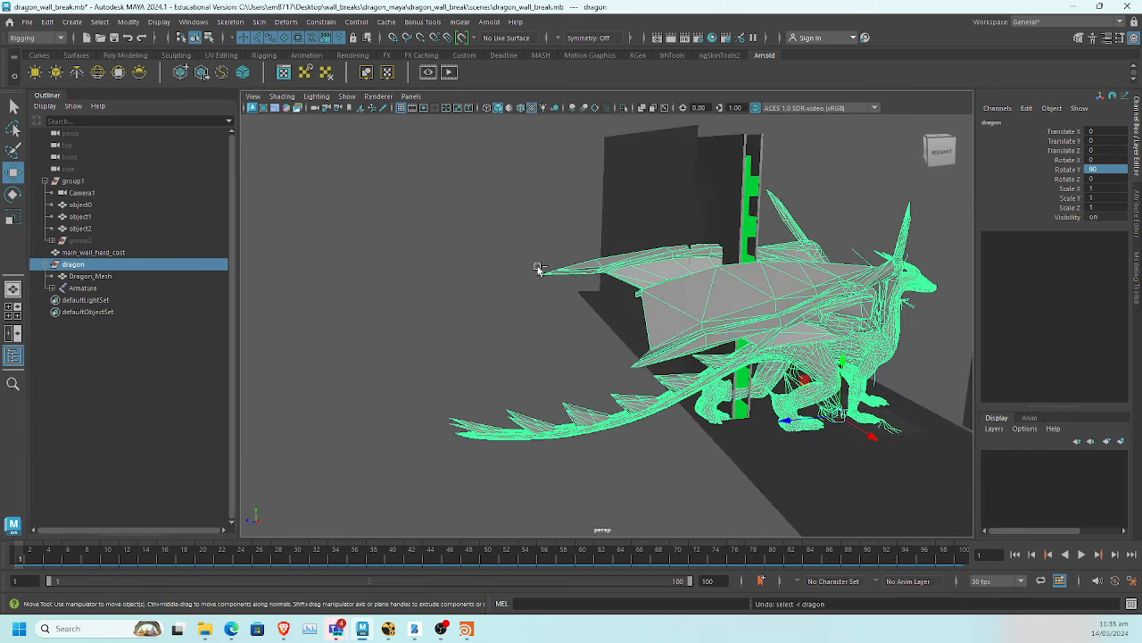
pyautogui.hotkey('ctrl', 'z')
pyautogui.hotkey('ctrl', 'z')
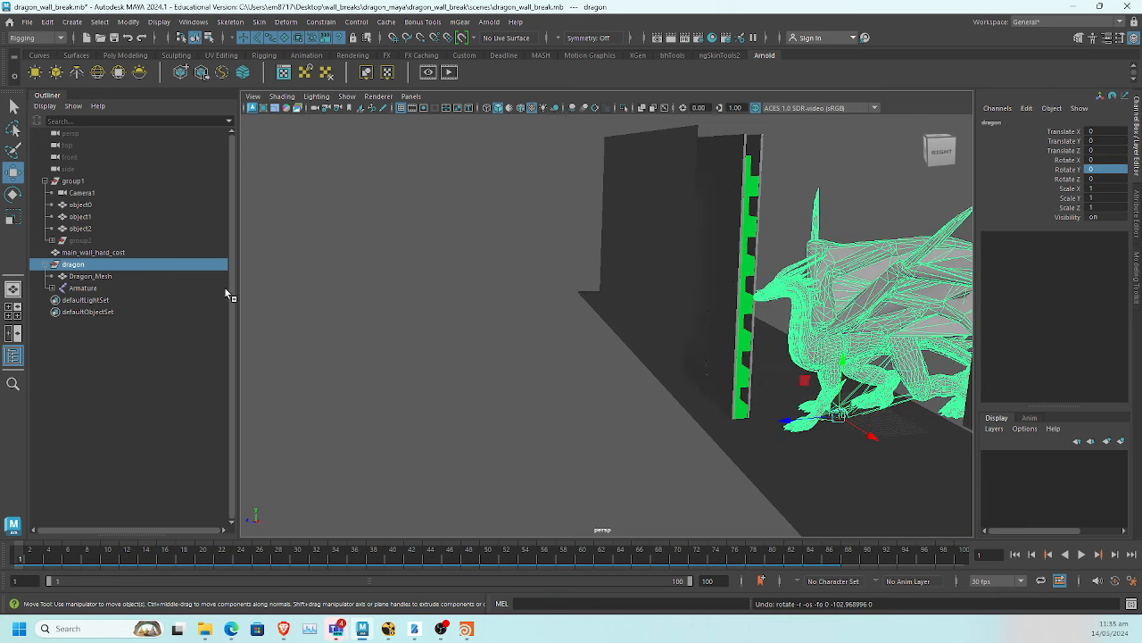
# Select the dragon's Armature and play the animation to check its motion through the breaking wall
pyautogui.click(92, 289)
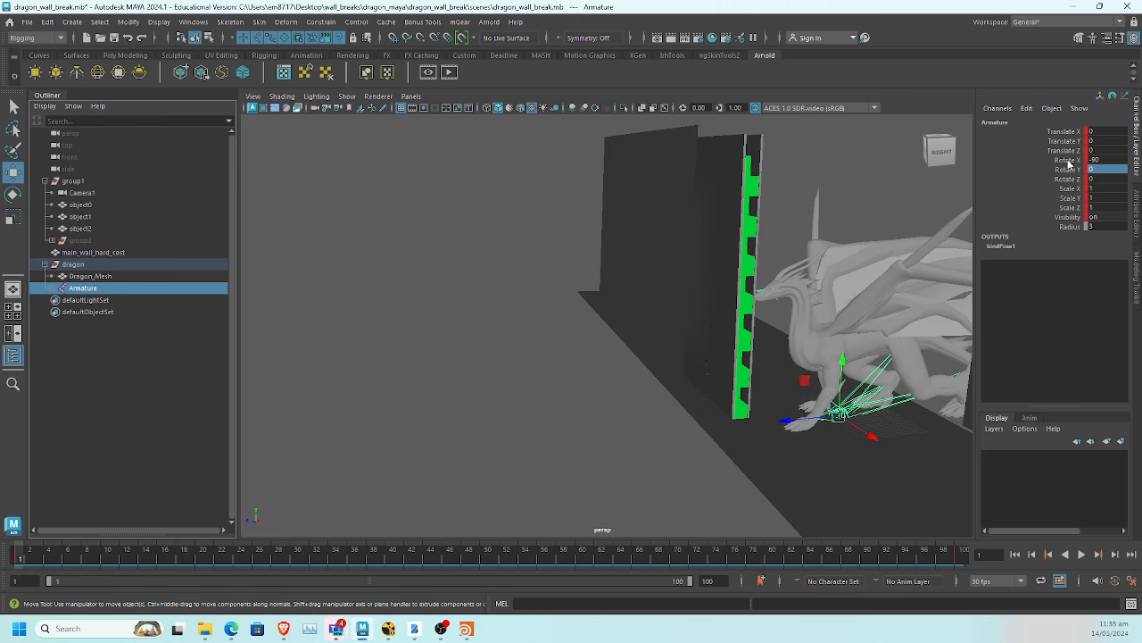
pyautogui.hotkey('alt', 'v')
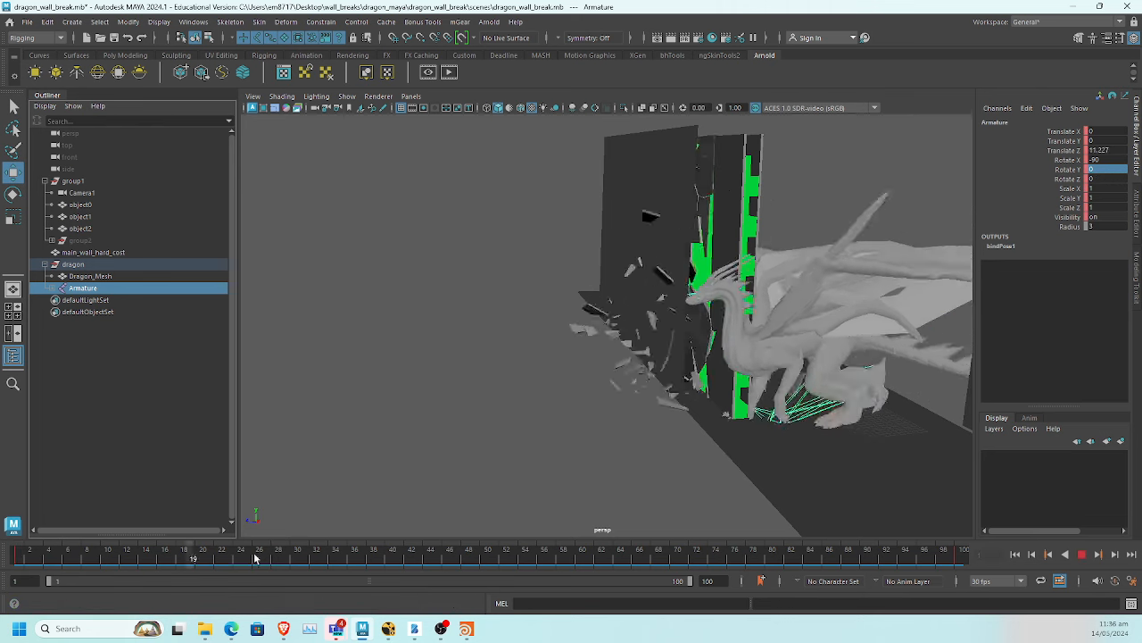
pyautogui.hotkey('alt', 'shift', 'v')
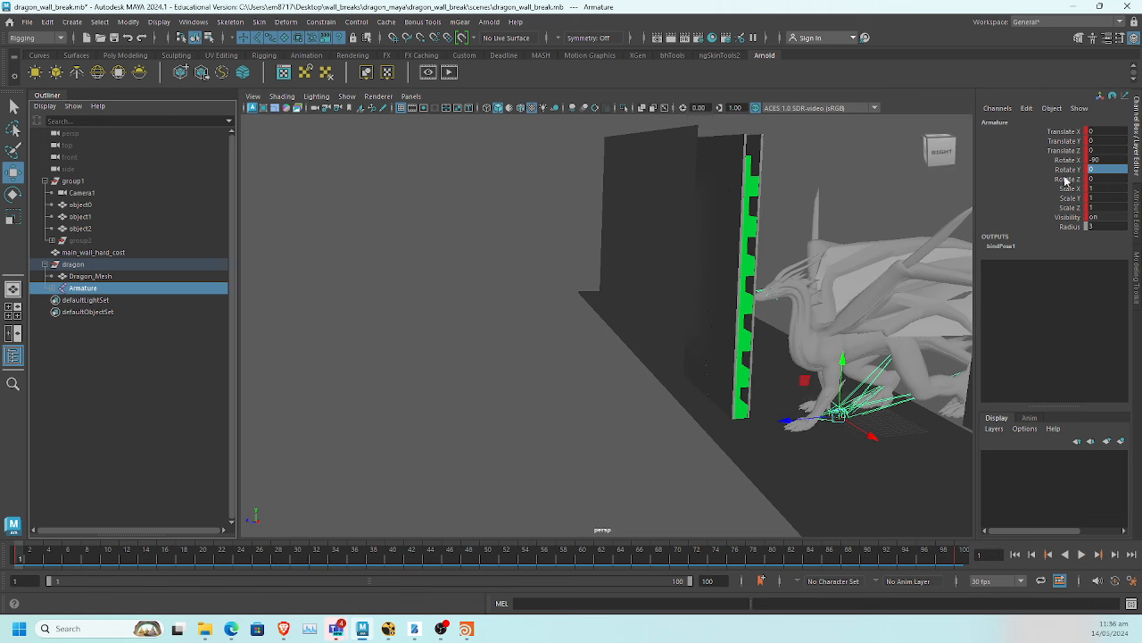
# Break the connections on the Armature's Rotate X, Rotate Y and Rotate Z channels
pyautogui.click(1068, 160)
pyautogui.press('e')
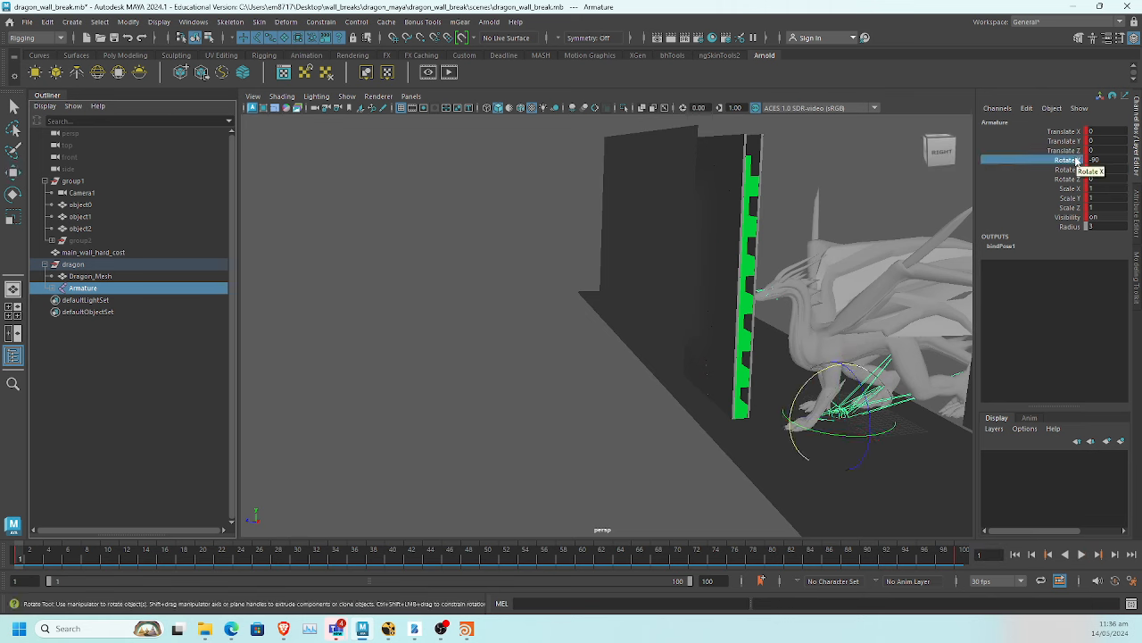
pyautogui.rightClick(1072, 161)
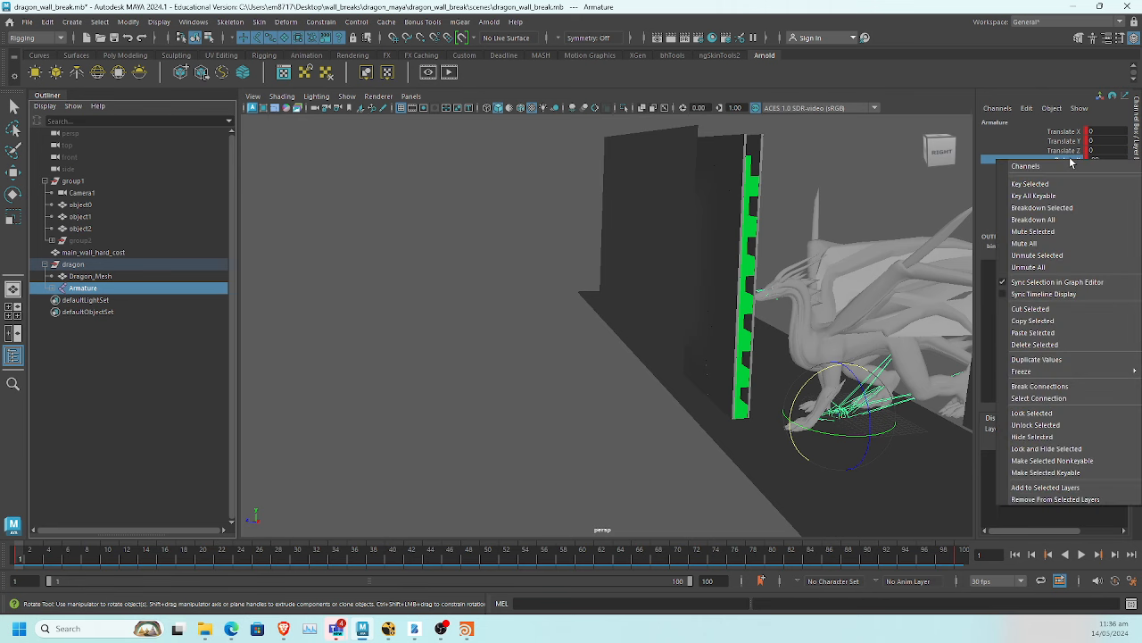
pyautogui.click(1070, 158)
pyautogui.keyDown('shift'); pyautogui.click(1074, 177); pyautogui.keyUp('shift')
pyautogui.rightClick(1073, 164)
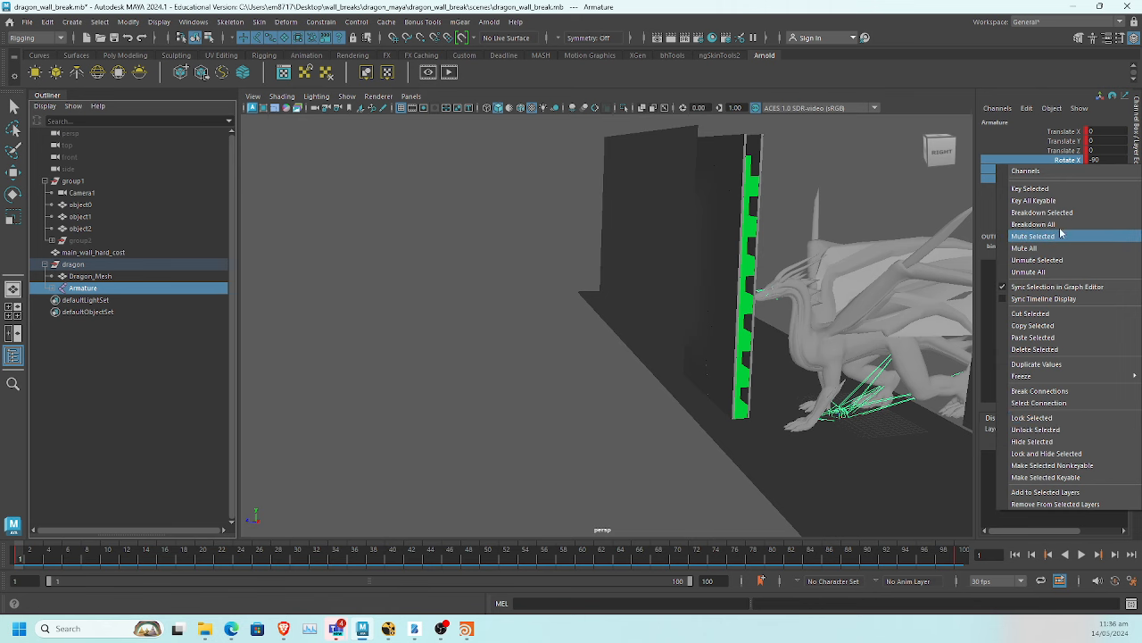
pyautogui.click(1074, 393)
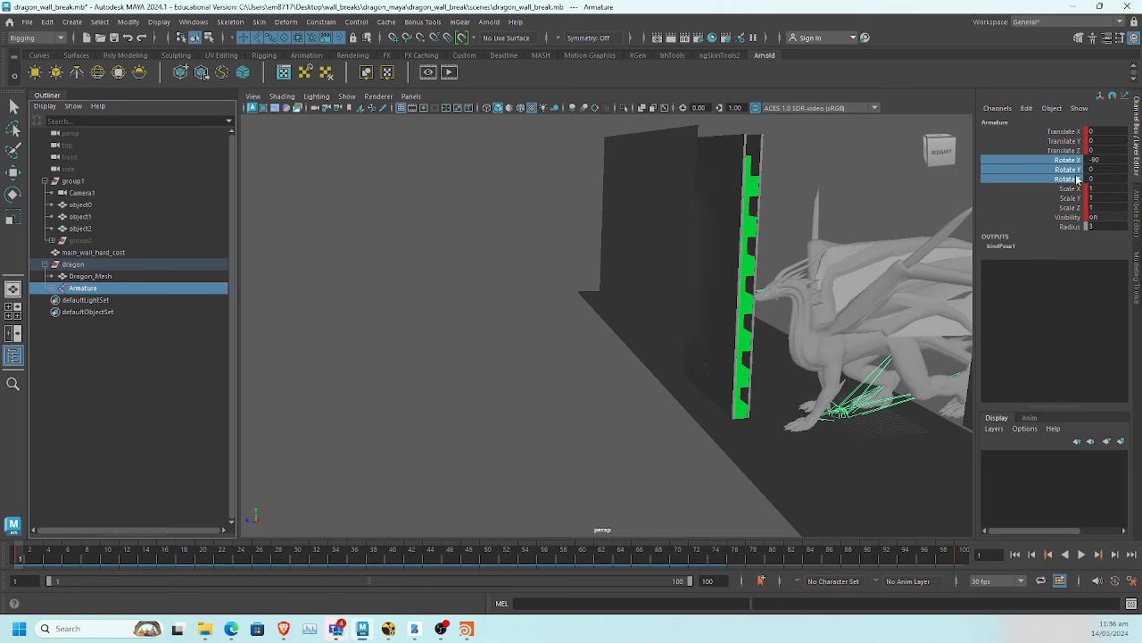
# Try setting the Armature's Rotate X to 0, and undo the change
pyautogui.doubleClick(1105, 158)
pyautogui.write('0')
pyautogui.press('Return')
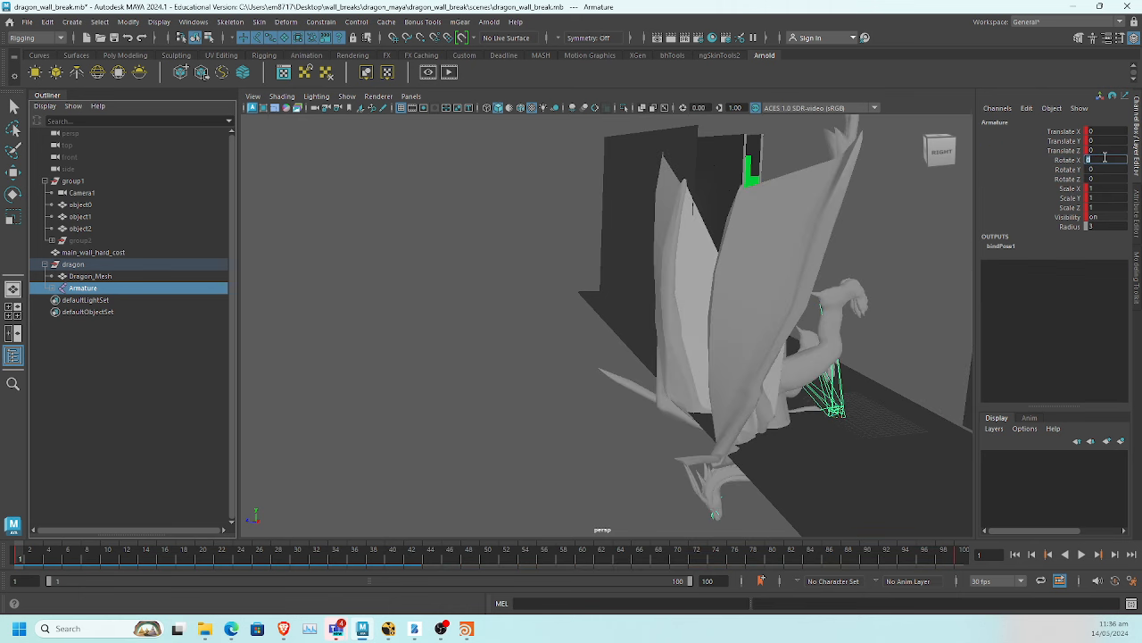
pyautogui.keyDown('alt'); pyautogui.moveTo(601, 306); pyautogui.dragTo(652, 357); pyautogui.keyUp('alt')
pyautogui.hotkey('ctrl', 'z')
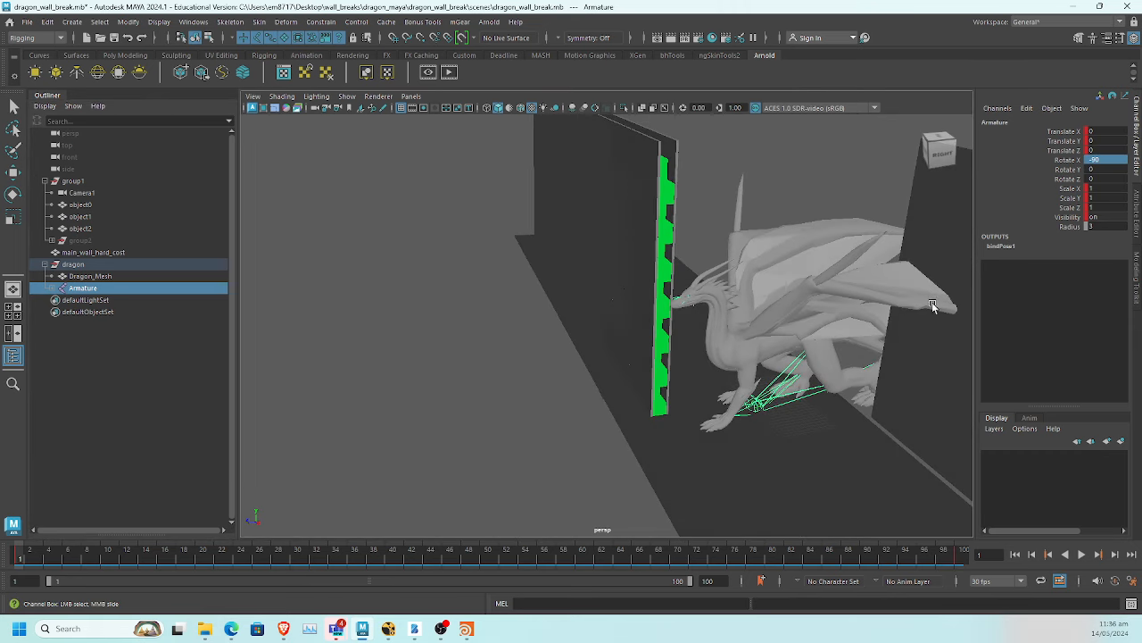
# Set the Armature's Rotate Y to 90 and then to 180, inspecting the dragon's orientation against the wall
pyautogui.doubleClick(1115, 169)
pyautogui.write('9')
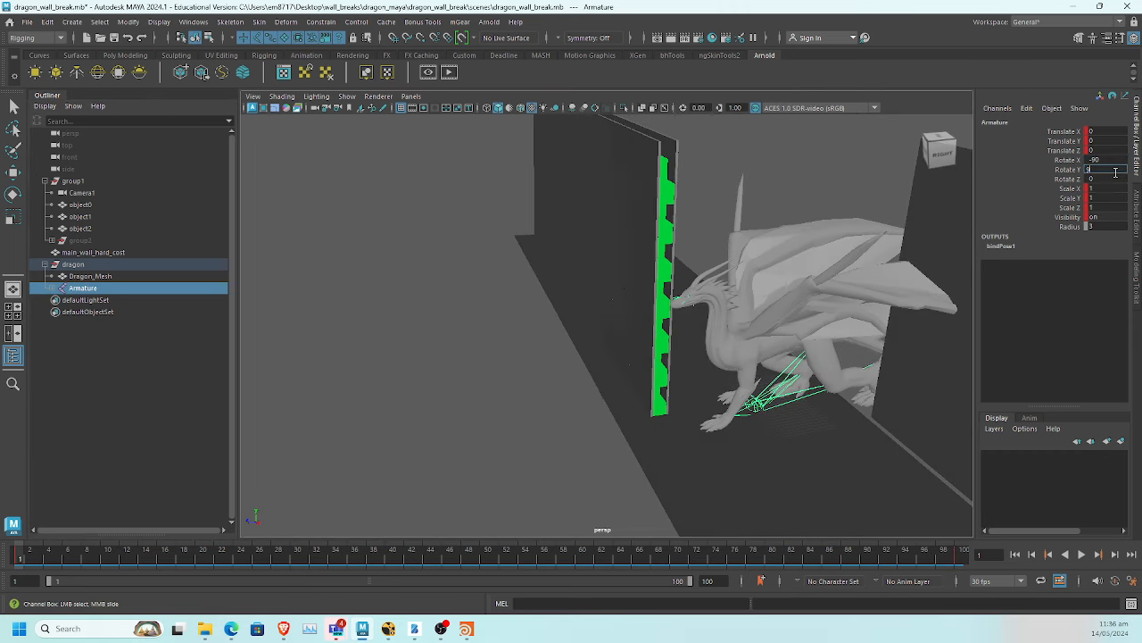
pyautogui.write('0')
pyautogui.press('Return')
pyautogui.write('18')
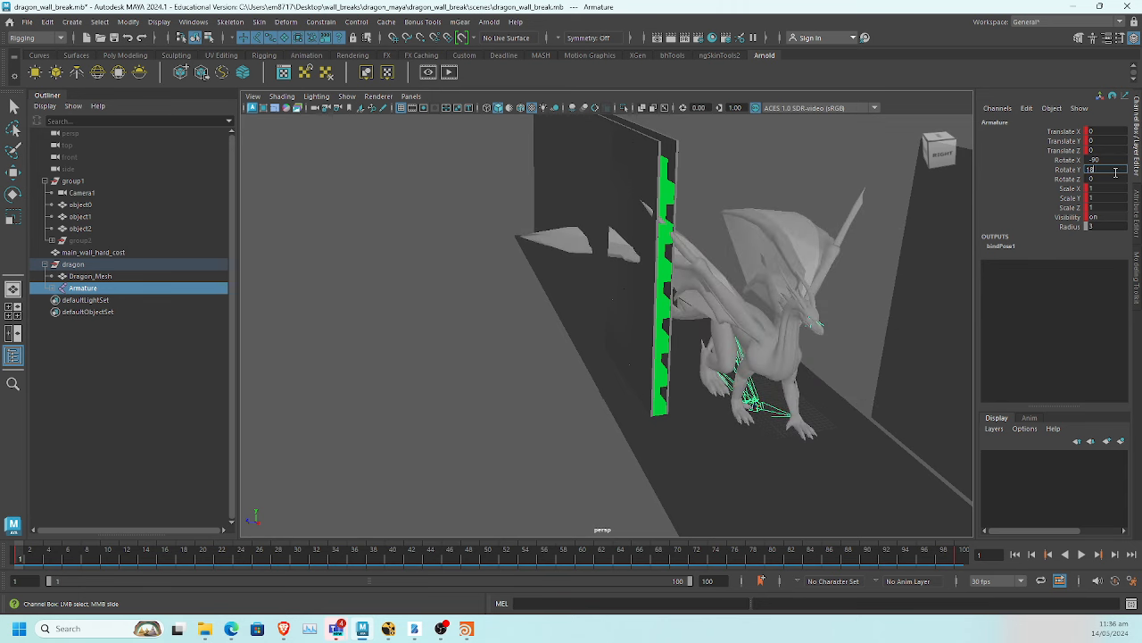
pyautogui.write('0')
pyautogui.press('Return')
pyautogui.keyDown('alt'); pyautogui.moveTo(673, 339); pyautogui.dragTo(721, 359); pyautogui.keyUp('alt')
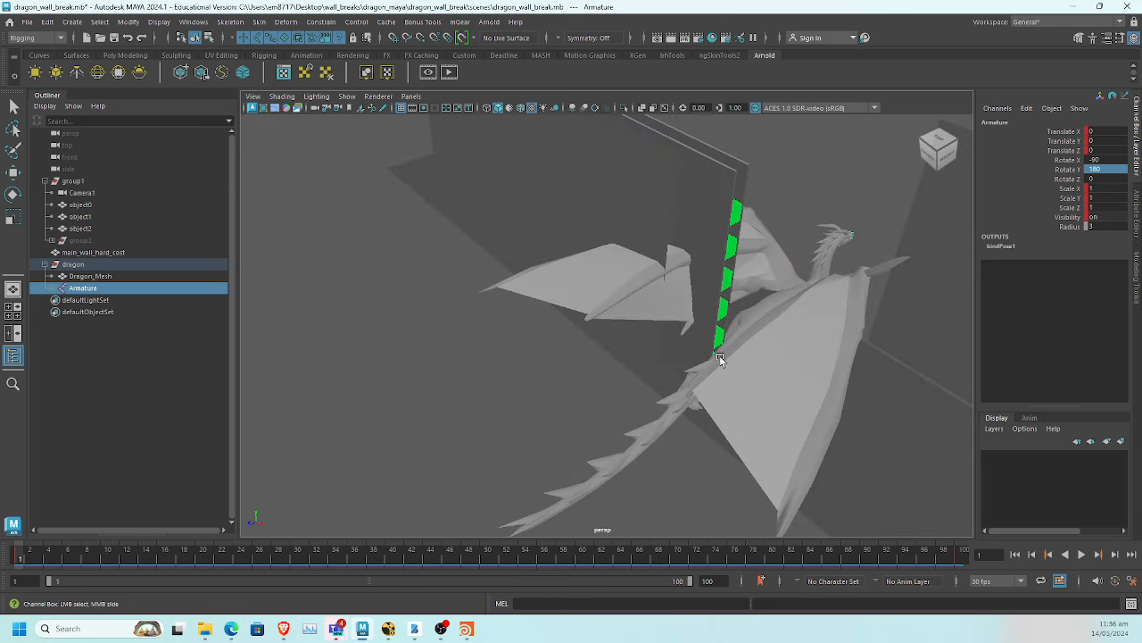
pyautogui.keyDown('alt'); pyautogui.moveTo(465, 345); pyautogui.dragTo(574, 386); pyautogui.keyUp('alt')
# Try moving the Armature across the ground plane, and scrub the timeline back to frame 1 to check its placement
pyautogui.press('w')
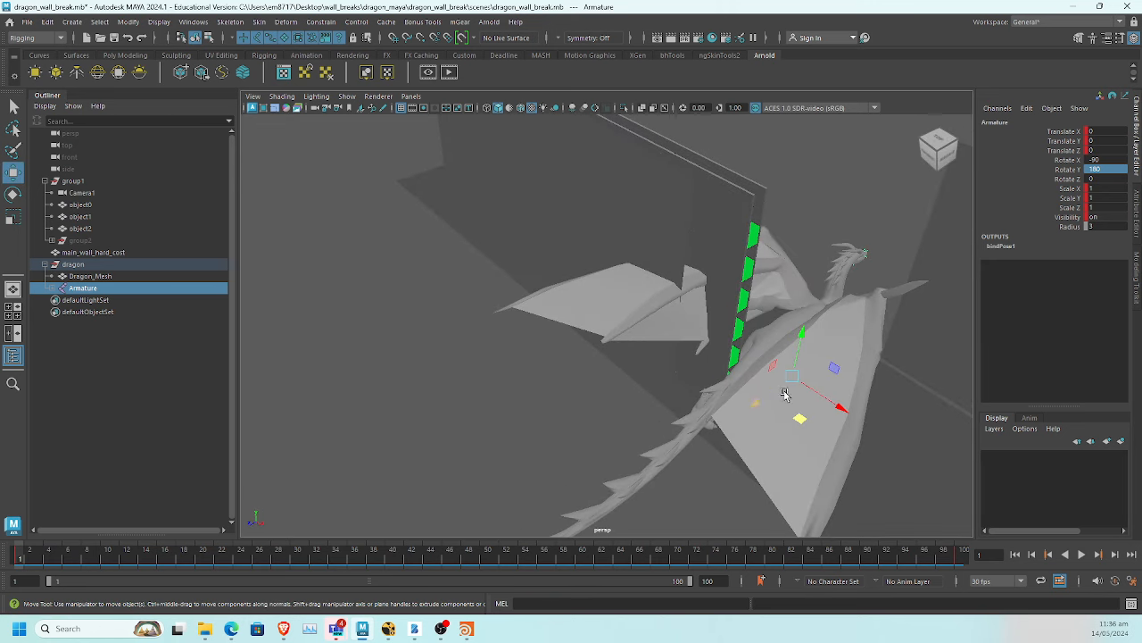
pyautogui.moveTo(794, 414); pyautogui.dragTo(516, 387)
pyautogui.keyDown('alt'); pyautogui.moveTo(572, 447); pyautogui.dragTo(532, 400); pyautogui.keyUp('alt')
pyautogui.moveTo(25, 555)
pyautogui.mouseDown()
pyautogui.moveTo(51, 558)
pyautogui.moveTo(16, 554)
pyautogui.mouseUp()
pyautogui.keyDown('alt'); pyautogui.moveTo(586, 348); pyautogui.dragTo(585, 361); pyautogui.keyUp('alt')
pyautogui.moveTo(71, 549); pyautogui.dragTo(18, 558)
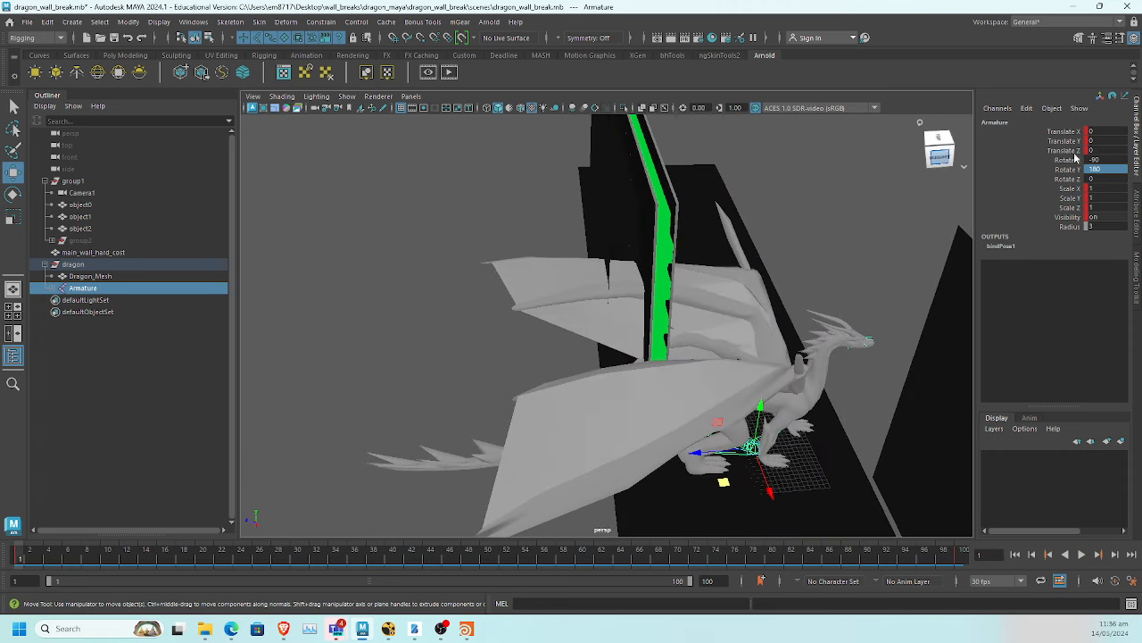
# Try moving the dragon group along X to about -22.5, and undo the move
pyautogui.keyDown('alt'); pyautogui.moveTo(902, 199); pyautogui.dragTo(834, 222); pyautogui.keyUp('alt')
pyautogui.click(87, 267)
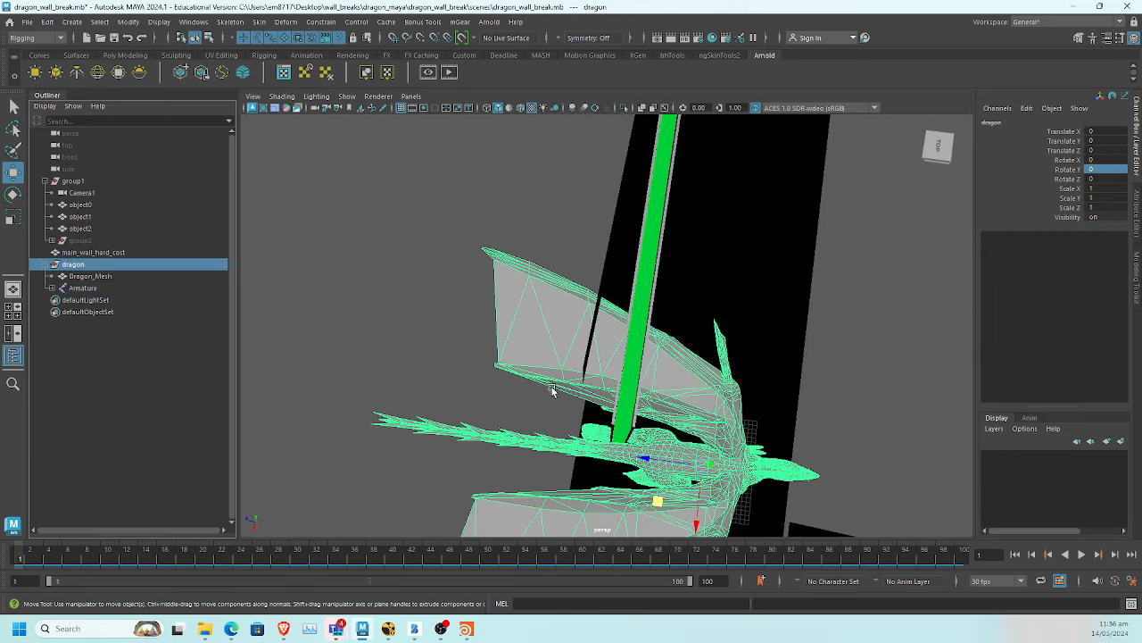
pyautogui.moveTo(697, 526); pyautogui.dragTo(700, 435)
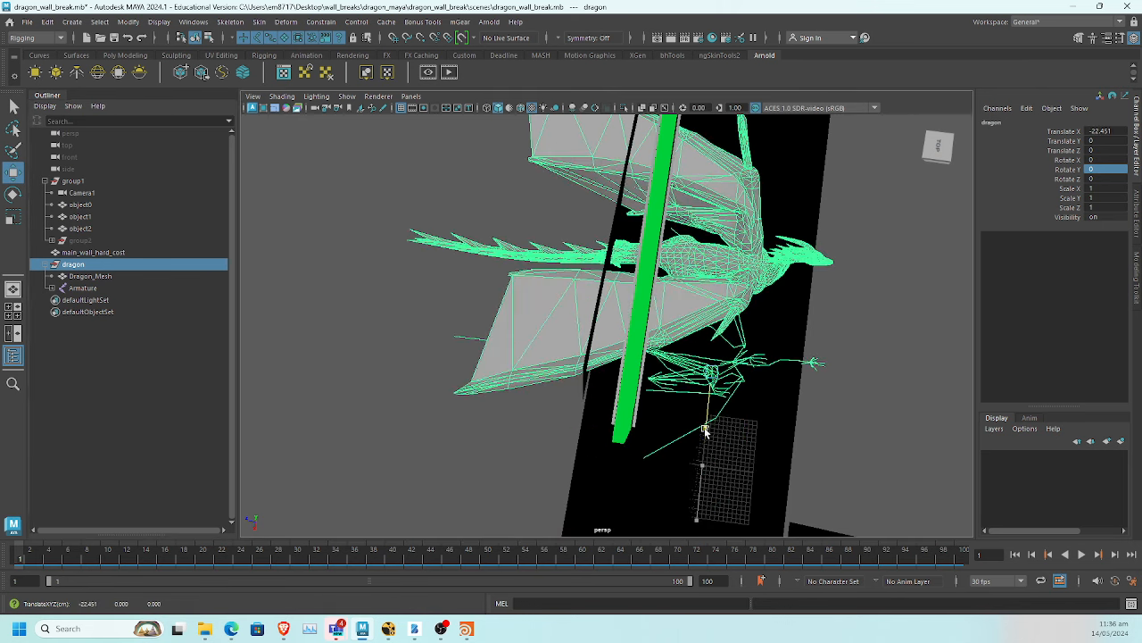
pyautogui.hotkey('ctrl', 'z')
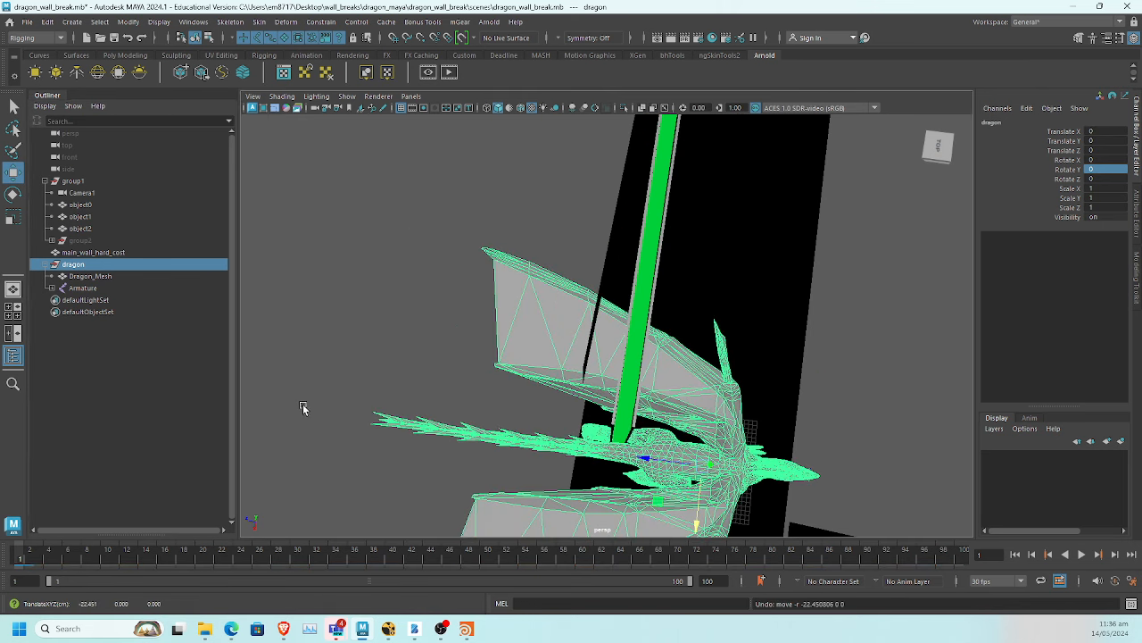
# Break the connection on the Armature's Translate X and move it along X to about -49.9
pyautogui.click(89, 288)
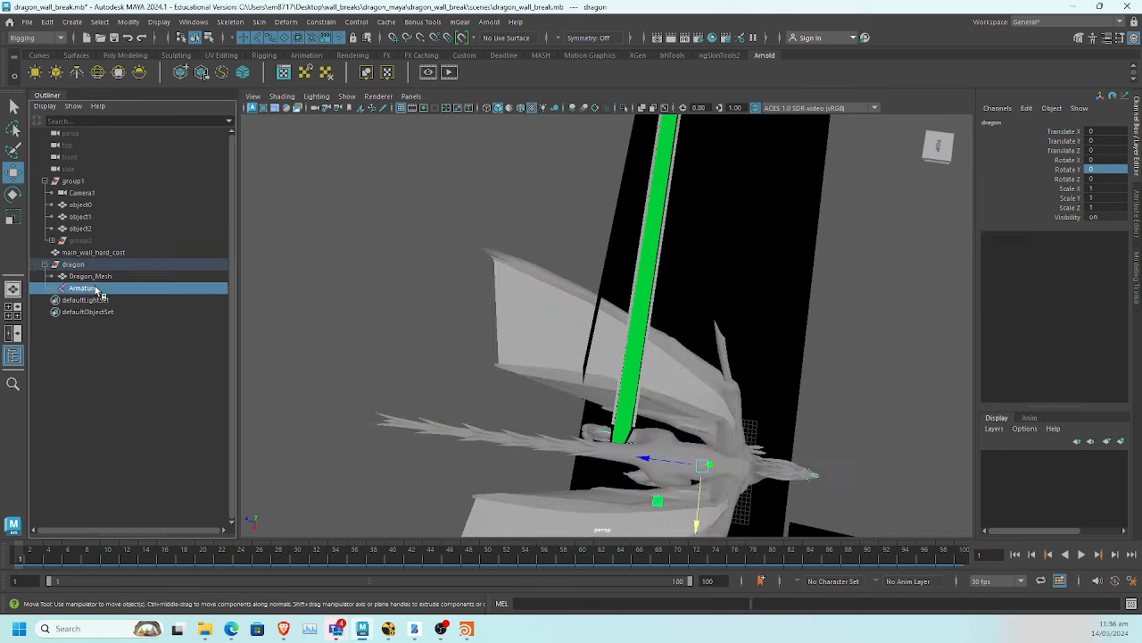
pyautogui.click(1066, 132)
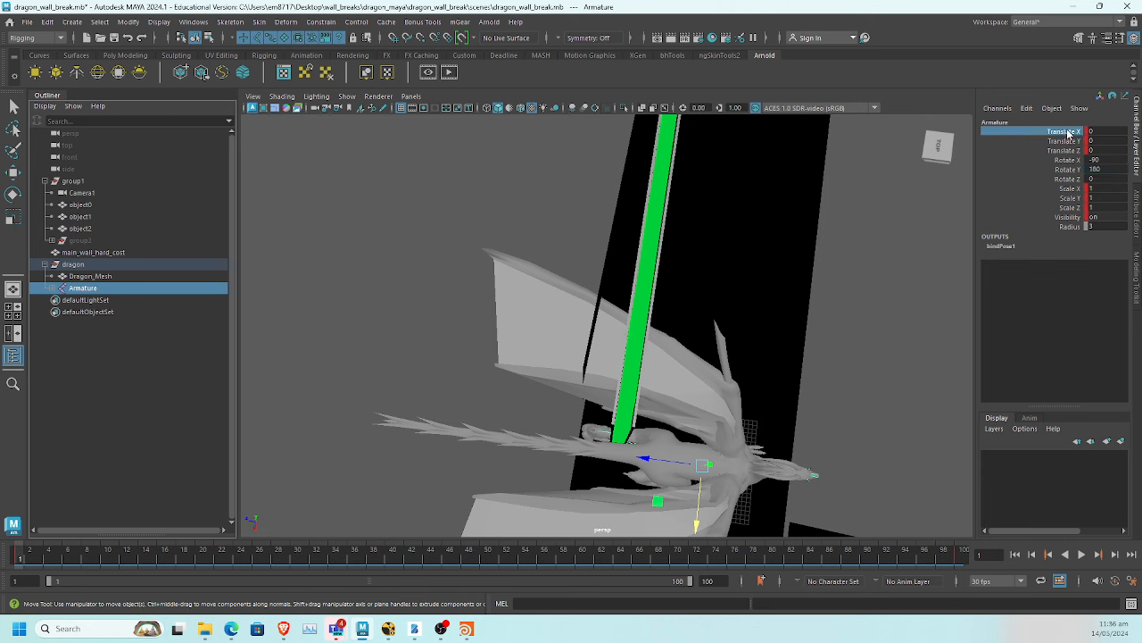
pyautogui.rightClick(1067, 133)
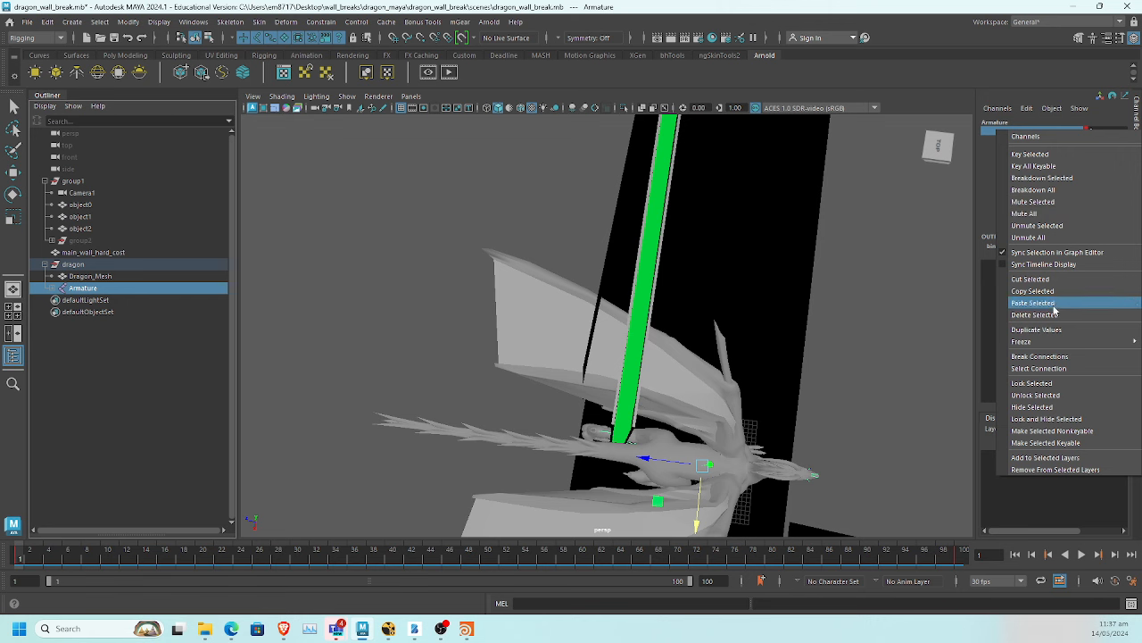
pyautogui.click(1056, 356)
pyautogui.moveTo(698, 523); pyautogui.dragTo(714, 317)
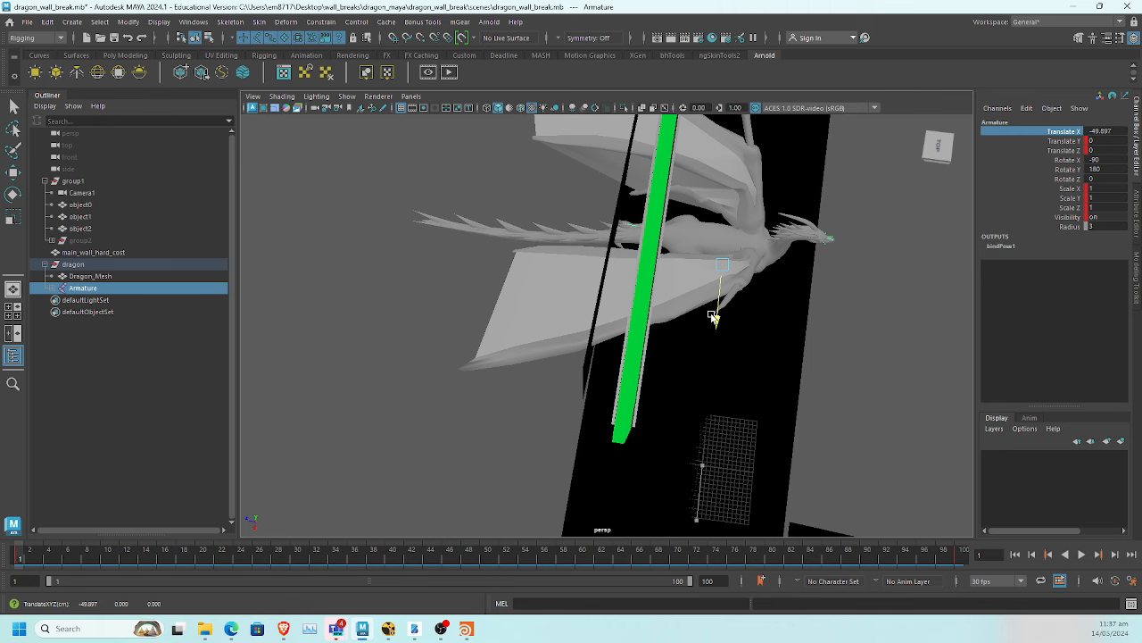
pyautogui.moveTo(714, 317); pyautogui.dragTo(714, 318)
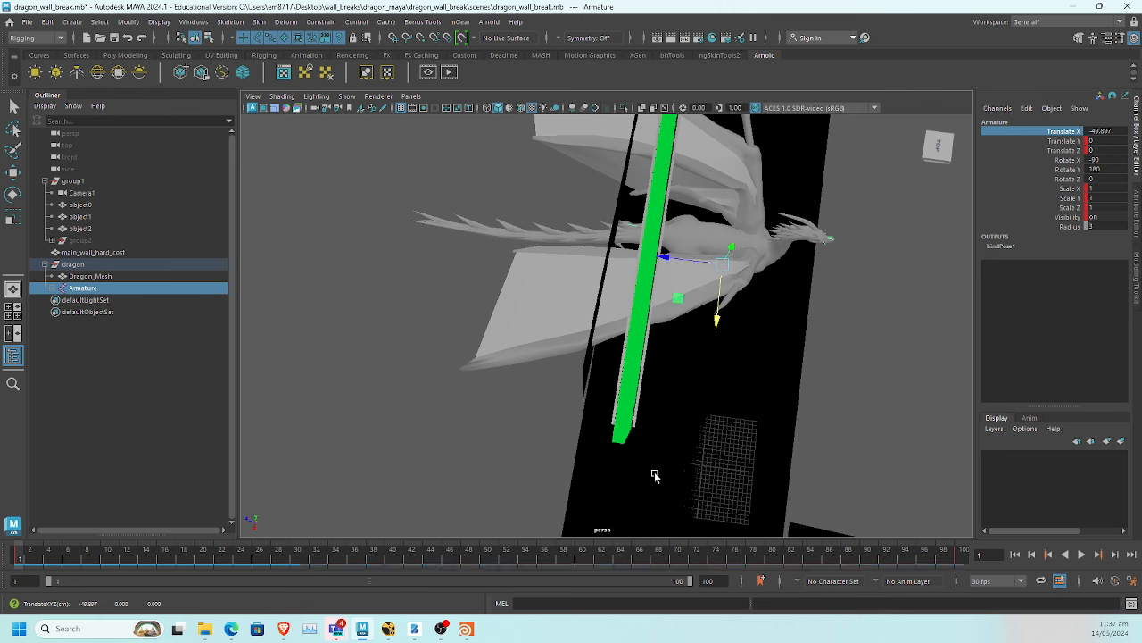
# Play the animation to check the dragon's path through the wall, and return to frame 1
pyautogui.hotkey('alt', 'v')
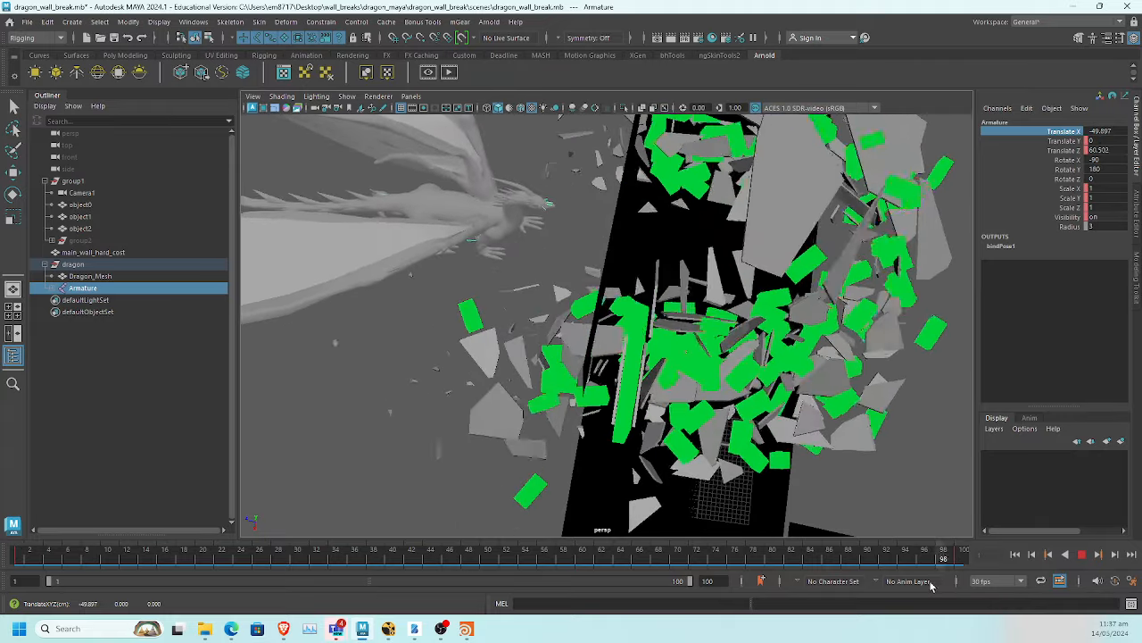
pyautogui.click(232, 551)
pyautogui.moveTo(232, 551); pyautogui.dragTo(16, 553)
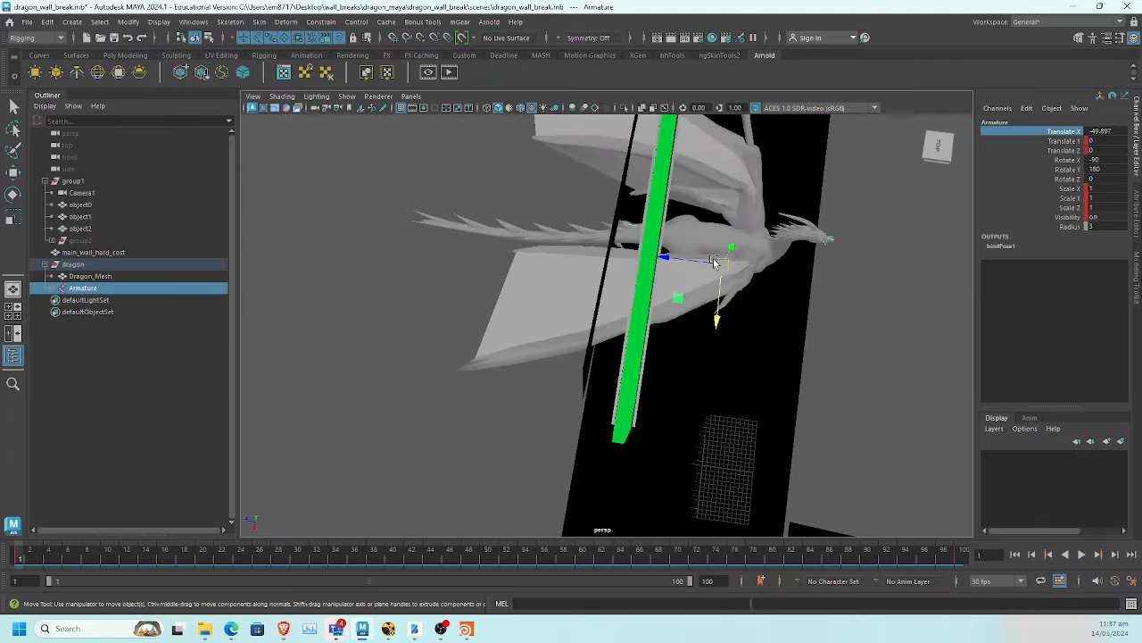
# Undo the Armature's X move, its Y rotation and the broken channel connections
pyautogui.hotkey('ctrl', 'z')
pyautogui.hotkey('ctrl', 'z')
pyautogui.hotkey('ctrl', 'z')
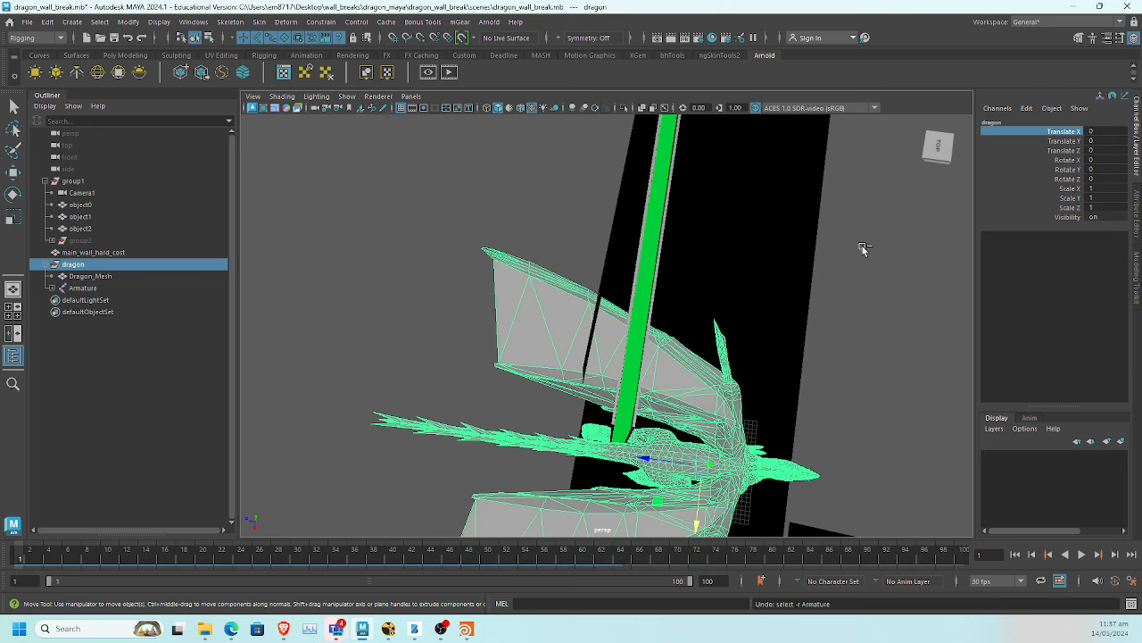
pyautogui.hotkey('ctrl', 'z')
pyautogui.hotkey('ctrl', 'z')
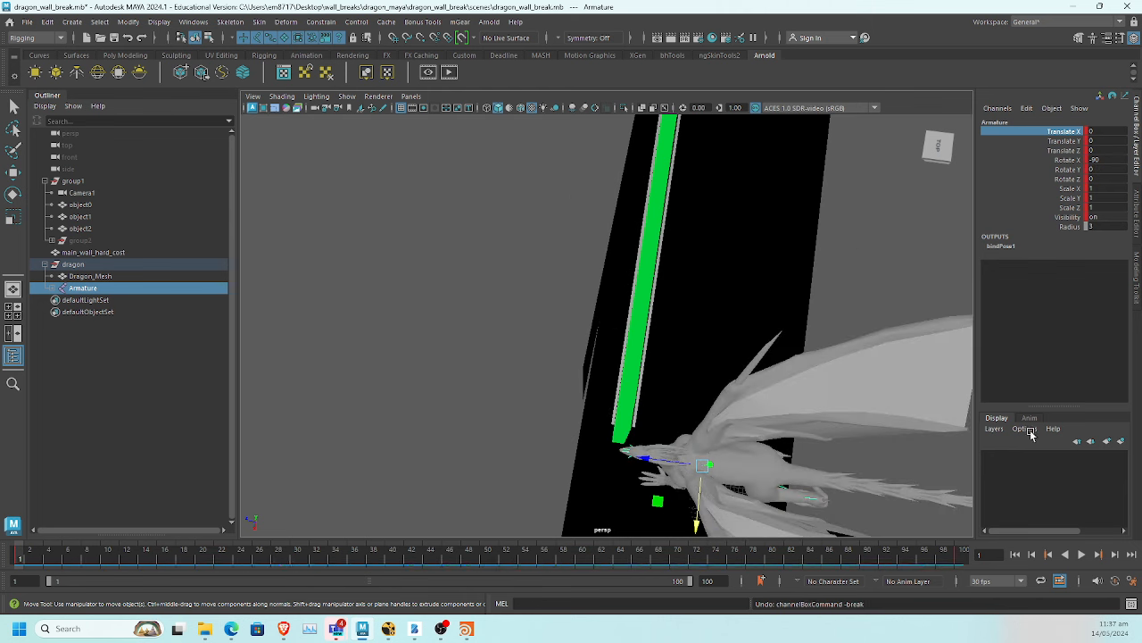
# Undo the creation of the Armature's animation layer
pyautogui.keyDown('alt'); pyautogui.moveTo(485, 403); pyautogui.dragTo(527, 353); pyautogui.keyUp('alt')
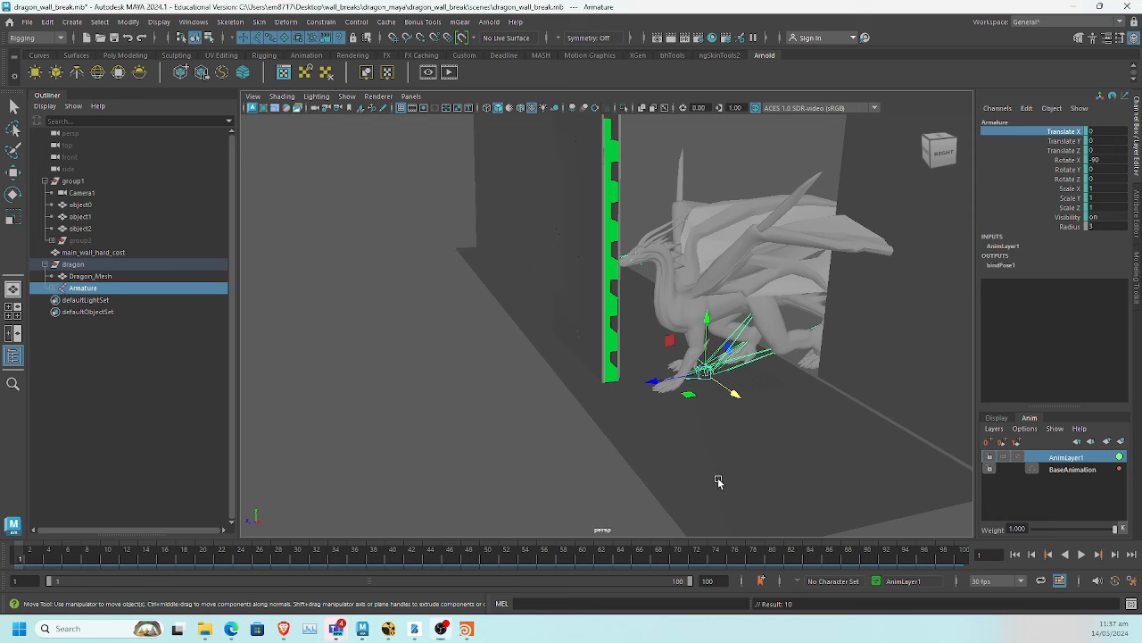
pyautogui.hotkey('ctrl', 'z')
pyautogui.hotkey('ctrl', 'z')
pyautogui.hotkey('ctrl', 'z')
pyautogui.hotkey('ctrl', 'z')
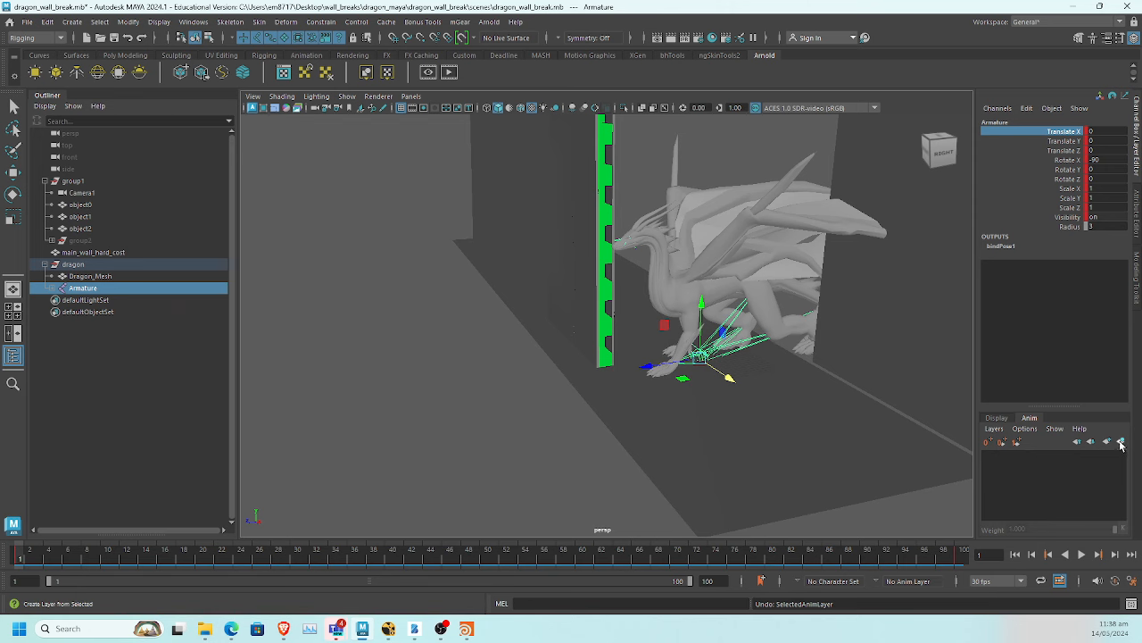
# Create an animation layer from the selected Armature and try rotating the Armature about Y, scrubbing to check the rotation
pyautogui.keyDown('alt'); pyautogui.moveTo(817, 344); pyautogui.dragTo(785, 395, button='middle'); pyautogui.keyUp('alt')
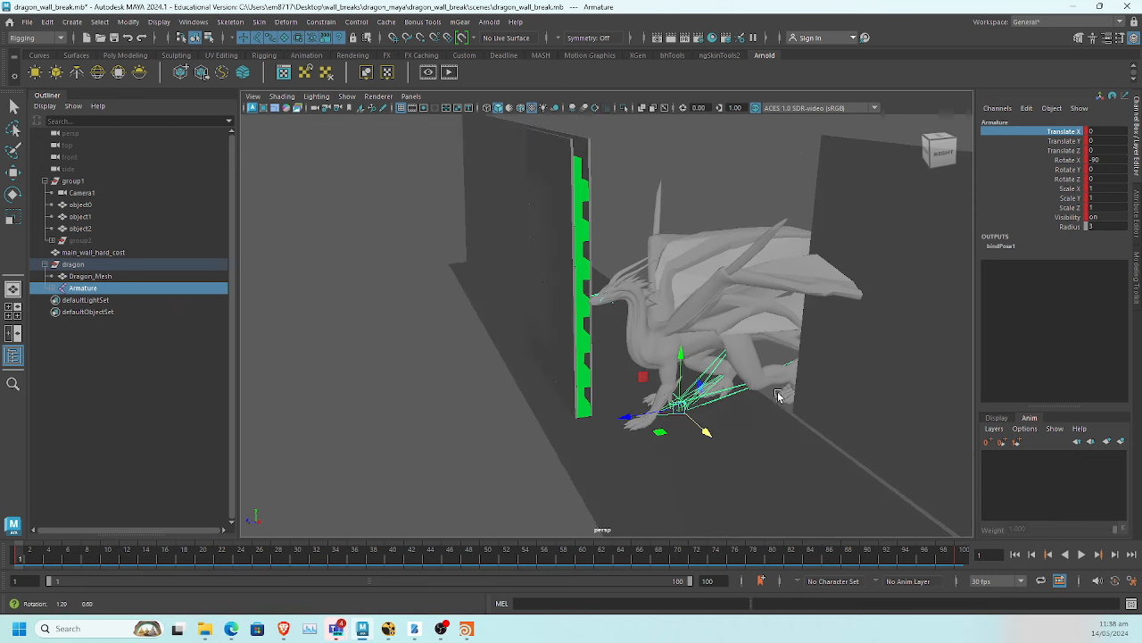
pyautogui.click(1123, 443)
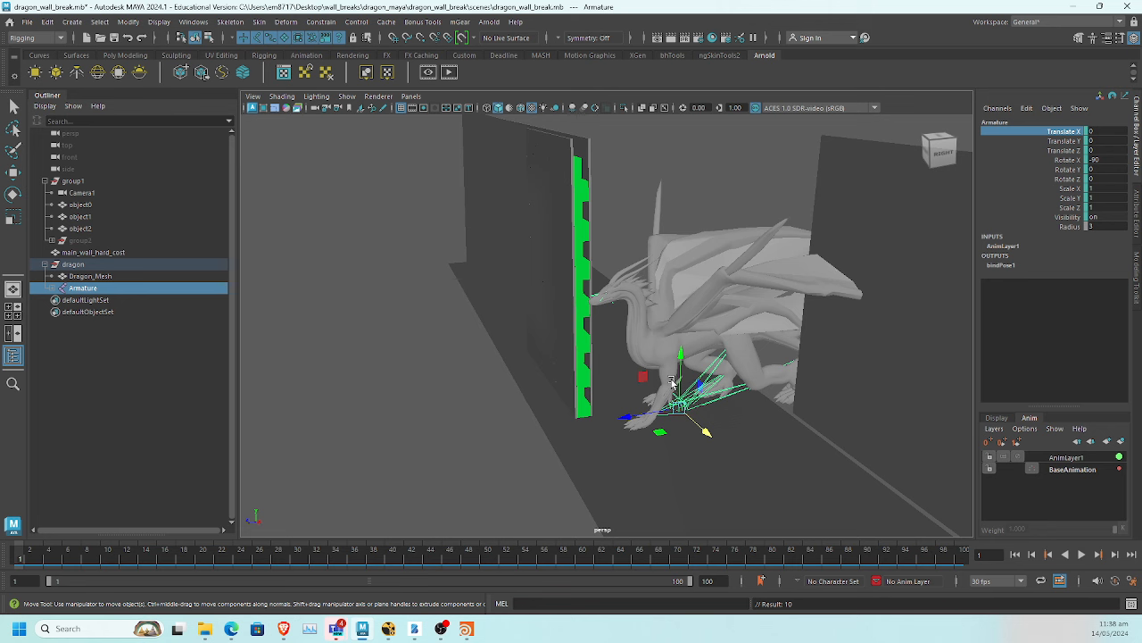
pyautogui.click(1065, 171)
pyautogui.press('e')
pyautogui.moveTo(720, 429); pyautogui.dragTo(292, 497)
pyautogui.moveTo(41, 563); pyautogui.dragTo(13, 563)
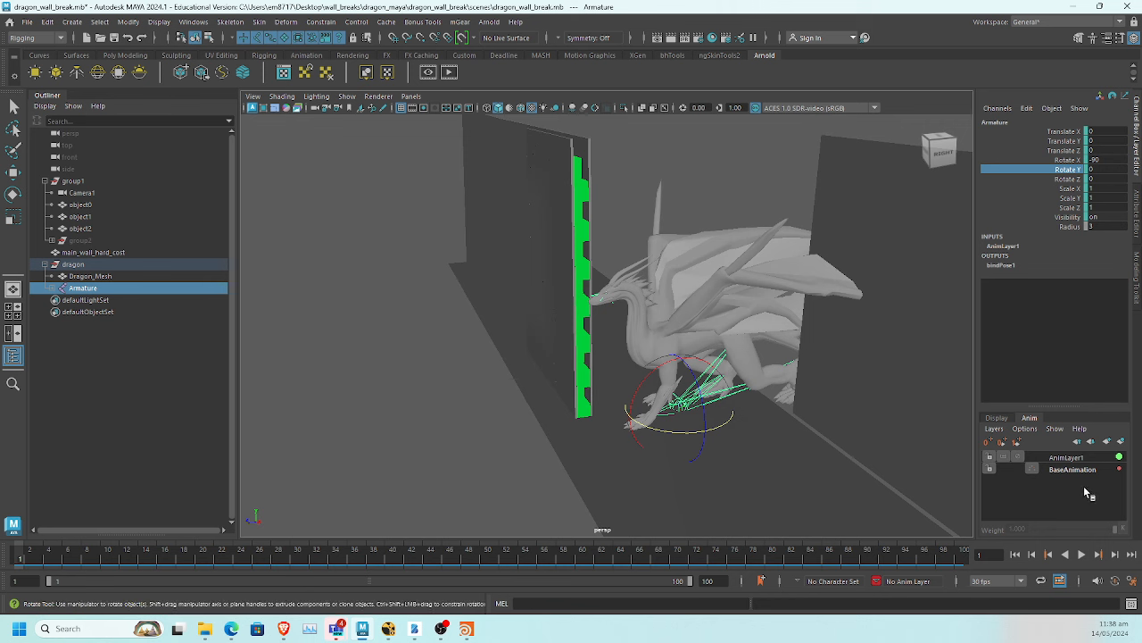
# Rotate the Armature about Y to about -135.4 on the new animation layer and key its Rotate Y channel
pyautogui.click(1078, 458)
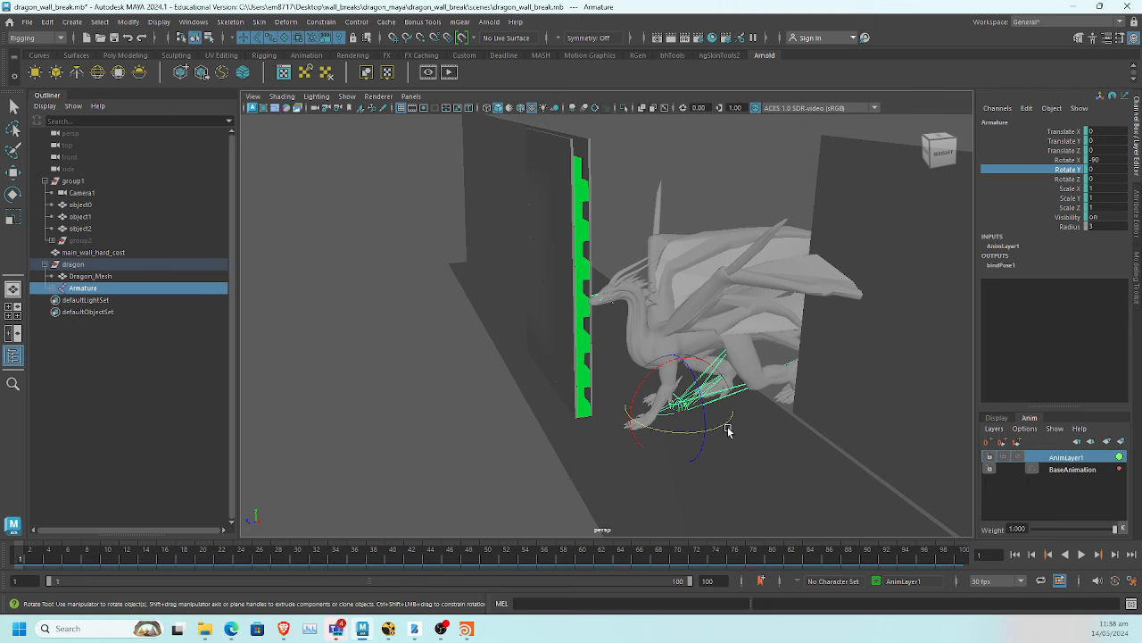
pyautogui.moveTo(727, 429); pyautogui.dragTo(596, 439)
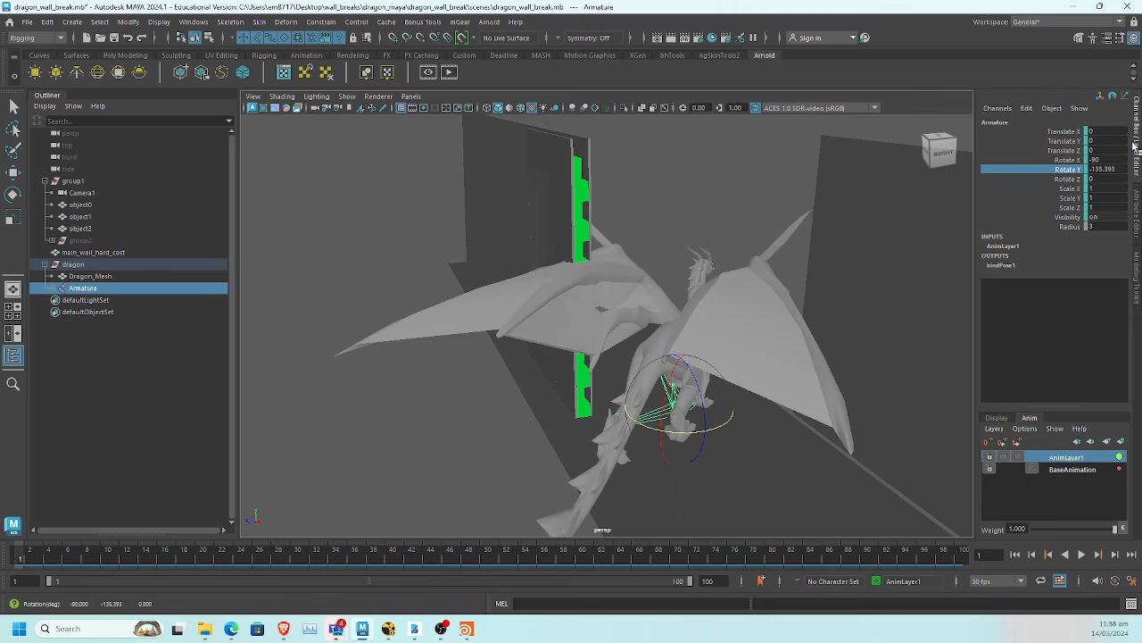
pyautogui.rightClick(1066, 176)
pyautogui.click(1039, 188)
# Play the animation to check the rotated dragon's motion, and return to the first frame
pyautogui.hotkey('alt', 'v')
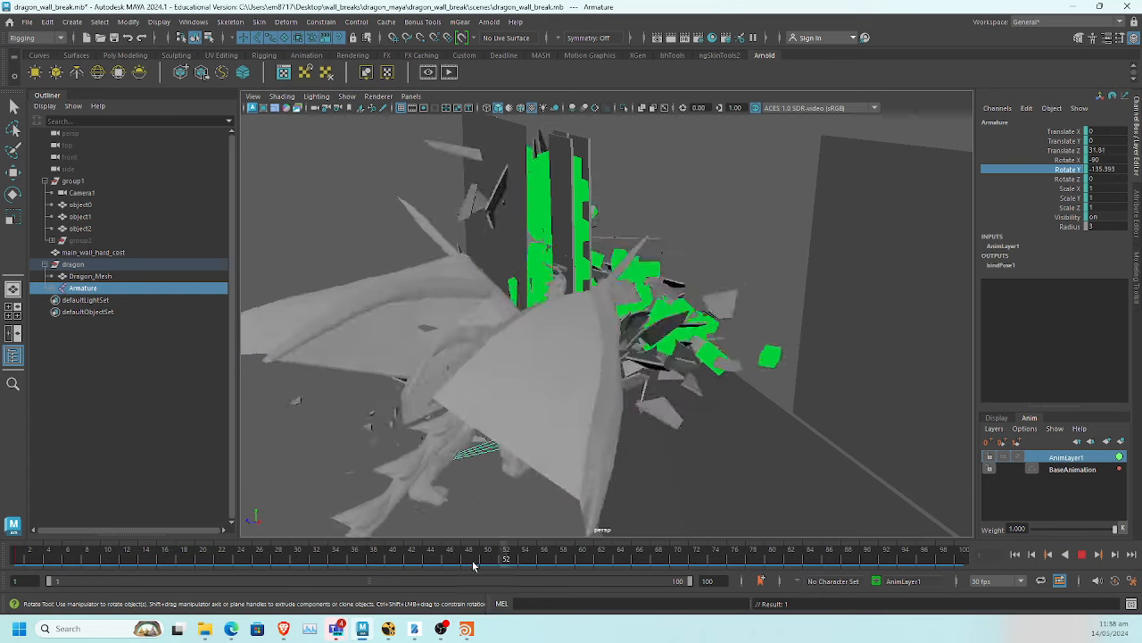
pyautogui.click(1015, 554)
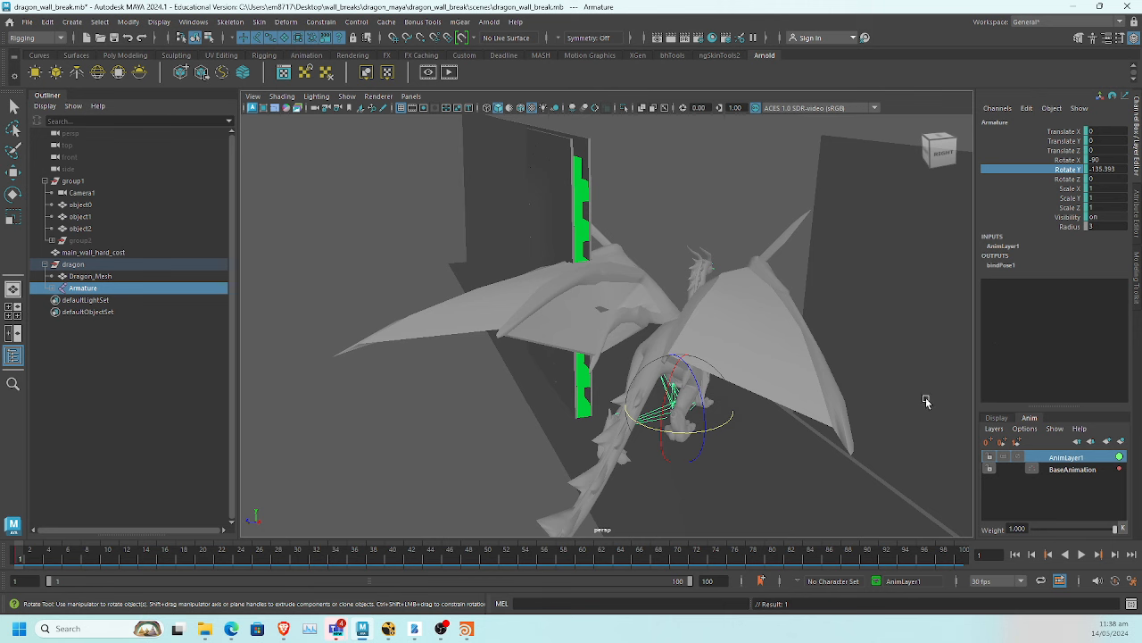
# Undo the Rotate Y key, the Armature's rotation and the animation layer
pyautogui.hotkey('ctrl', 'z')
pyautogui.hotkey('ctrl', 'z')
pyautogui.hotkey('ctrl', 'z')
pyautogui.hotkey('ctrl', 'z')
pyautogui.hotkey('ctrl', 'z')
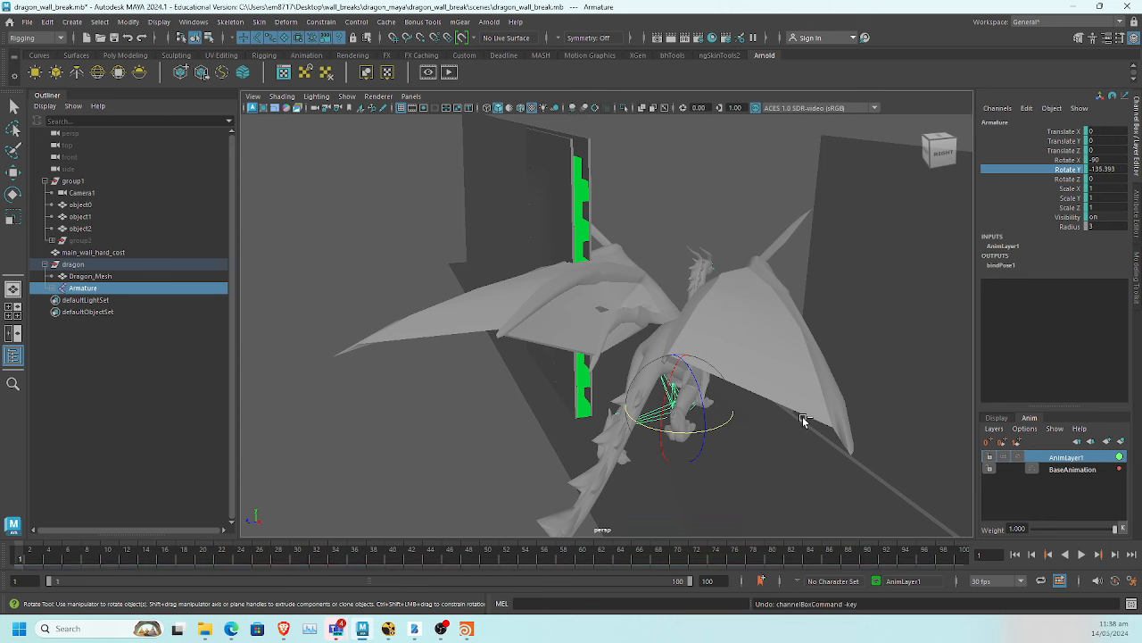
pyautogui.hotkey('ctrl', 'z')
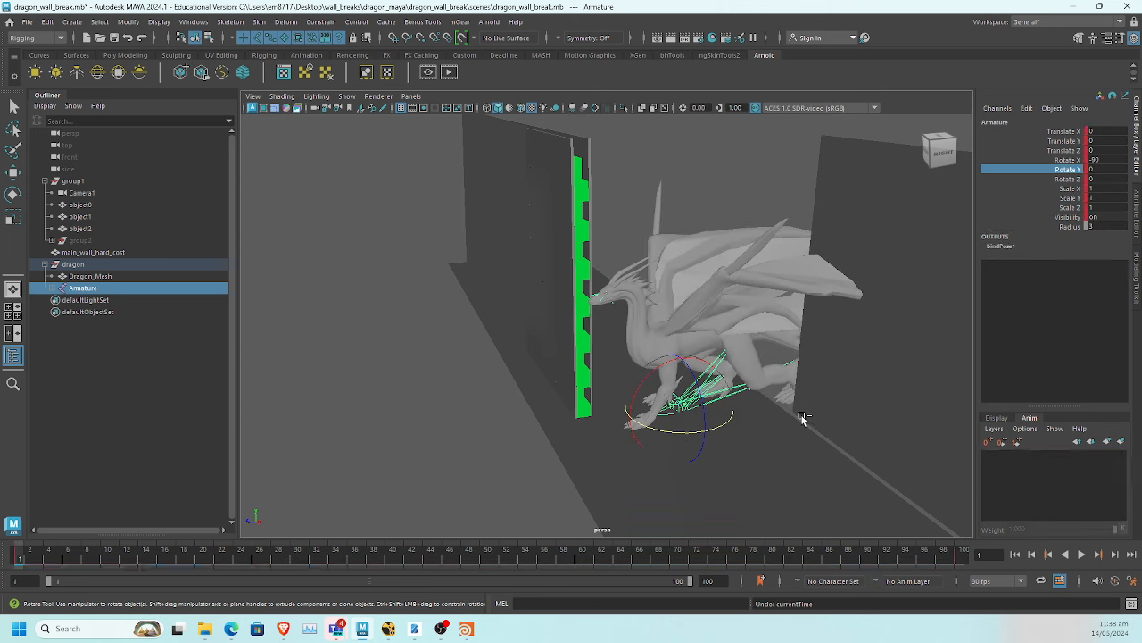
# Break the connections on the Armature's translate, rotate, scale and visibility channels
pyautogui.moveTo(1063, 131); pyautogui.dragTo(1062, 216)
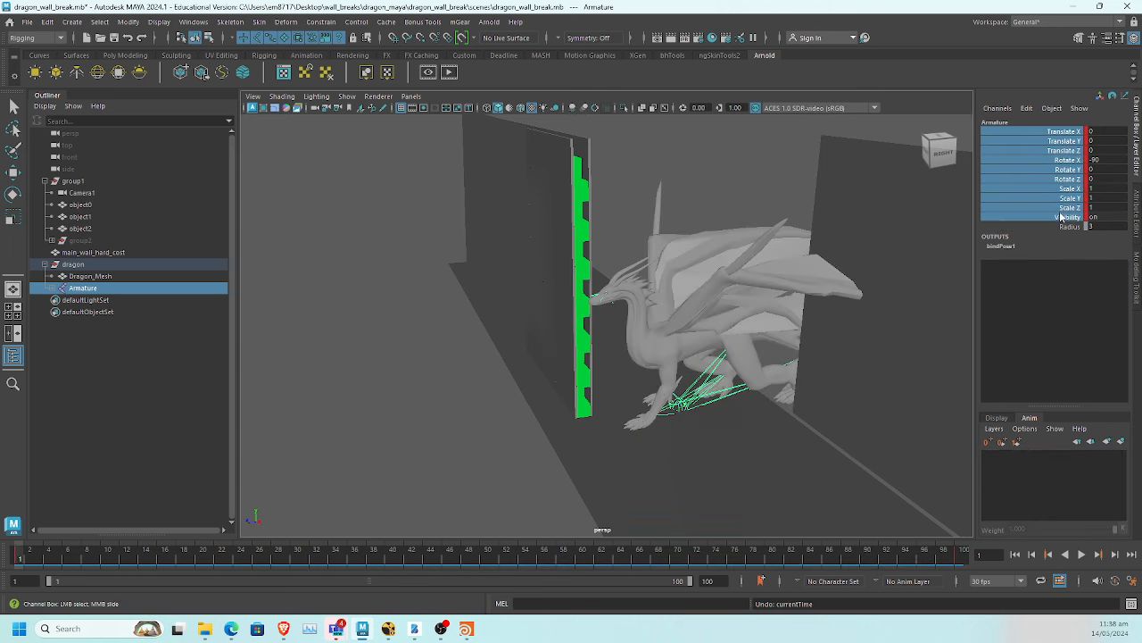
pyautogui.rightClick(1057, 218)
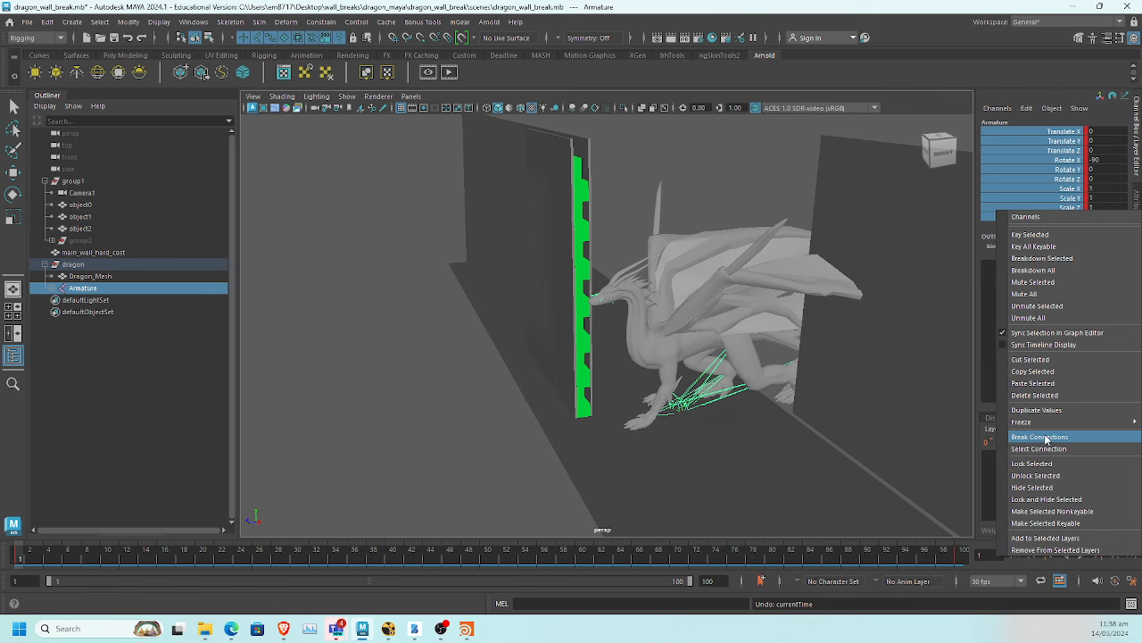
pyautogui.click(1015, 436)
# Rotate the Armature about Y at the first frame, set Rotate Y to exactly -180, and activate the Move tool
pyautogui.keyDown('alt'); pyautogui.moveTo(639, 379); pyautogui.dragTo(604, 366, button='middle'); pyautogui.keyUp('alt')
pyautogui.moveTo(32, 553); pyautogui.dragTo(4, 596)
pyautogui.press('e')
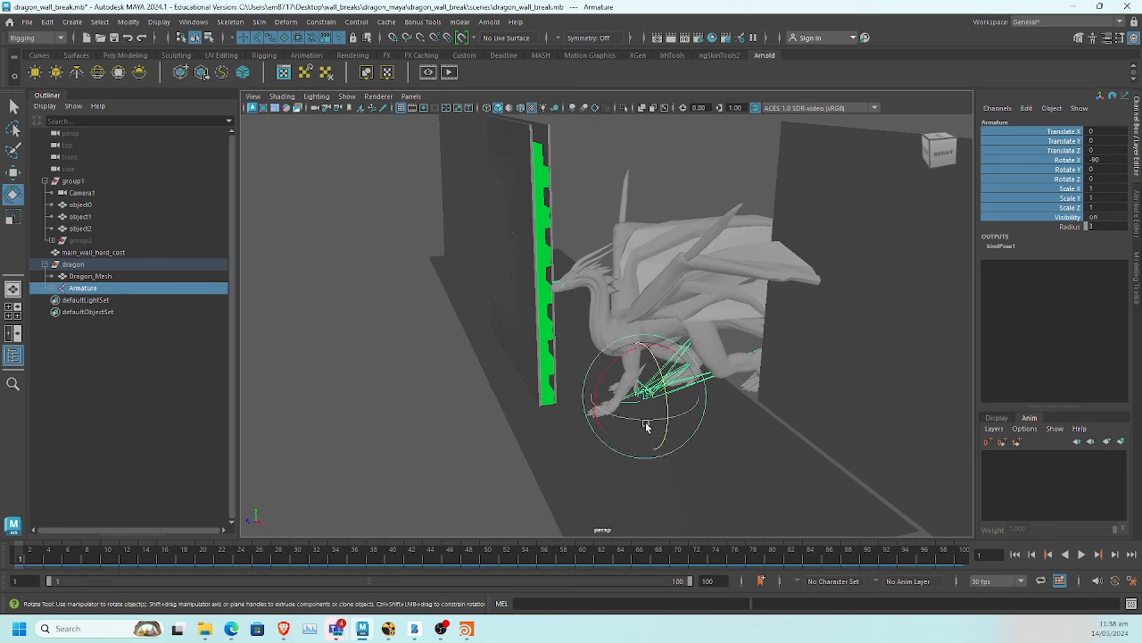
pyautogui.moveTo(647, 427)
pyautogui.mouseDown()
pyautogui.moveTo(429, 396)
pyautogui.moveTo(644, 423)
pyautogui.mouseUp()
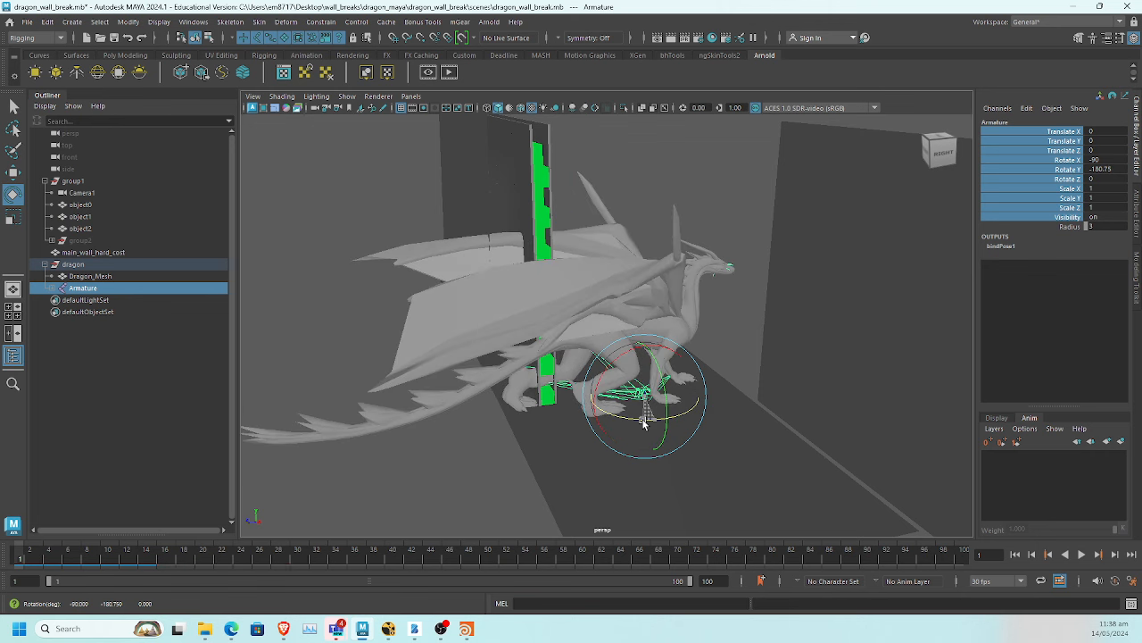
pyautogui.doubleClick(1126, 169)
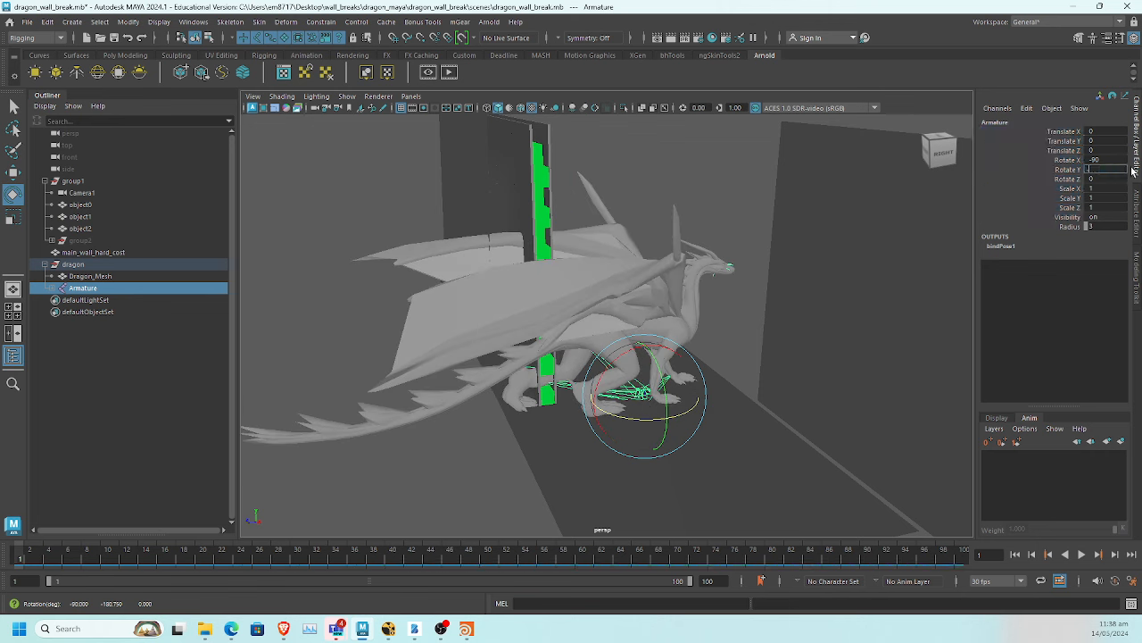
pyautogui.press('Return')
pyautogui.keyDown('alt'); pyautogui.moveTo(446, 235); pyautogui.dragTo(595, 277, button='middle'); pyautogui.keyUp('alt')
pyautogui.moveTo(594, 277)
pyautogui.keyDown('alt'); pyautogui.mouseDown()
pyautogui.moveTo(598, 289)
pyautogui.moveTo(616, 281)
pyautogui.mouseUp(); pyautogui.keyUp('alt')
pyautogui.press('w')
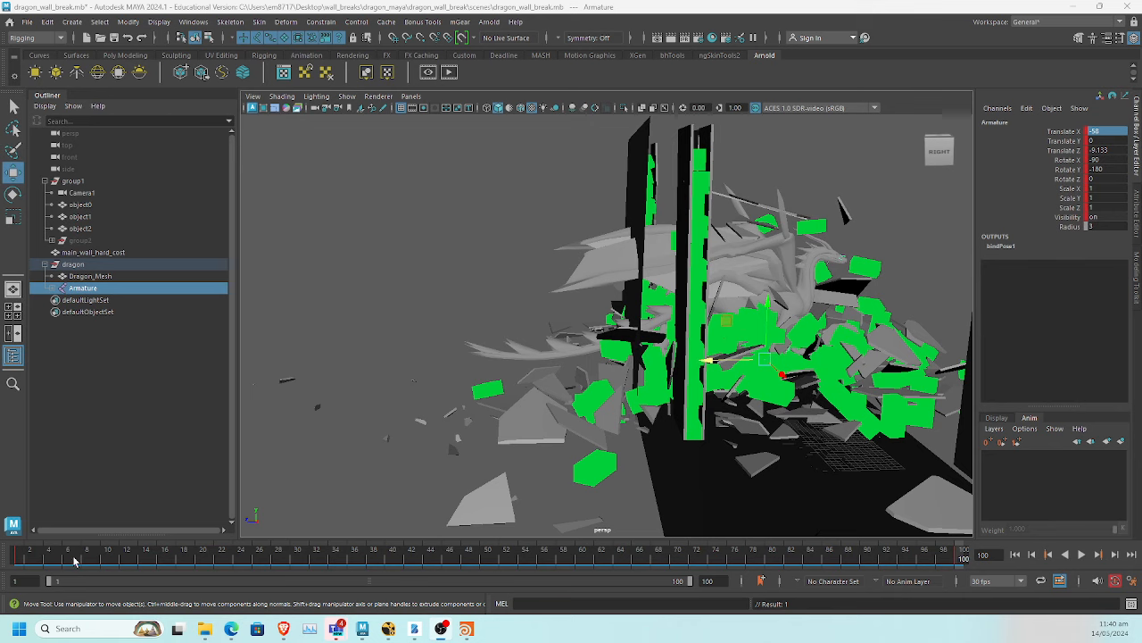
# Play and scrub the animation to check the dragon against the wall break, returning to frame 1
pyautogui.hotkey('alt', 'v')
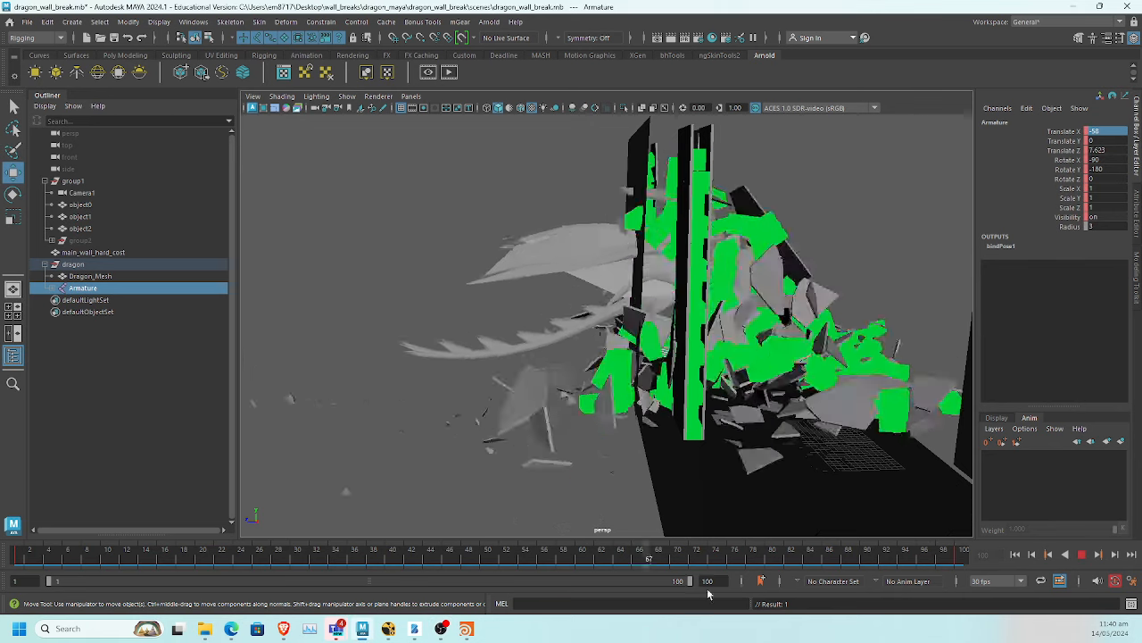
pyautogui.click(20, 553)
pyautogui.keyDown('alt'); pyautogui.moveTo(704, 346); pyautogui.dragTo(535, 344); pyautogui.keyUp('alt')
pyautogui.moveTo(69, 555); pyautogui.dragTo(19, 553)
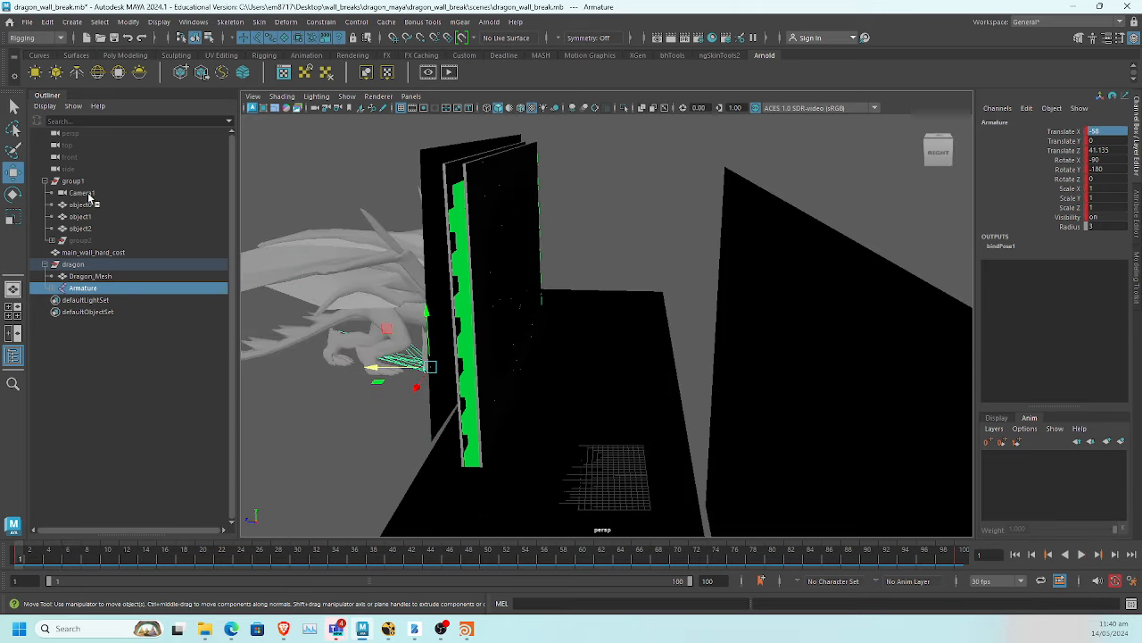
# Assign a new Lambert material to main_wall_hard_cost
pyautogui.keyDown('alt'); pyautogui.moveTo(527, 250); pyautogui.dragTo(505, 274); pyautogui.keyUp('alt')
pyautogui.click(492, 182)
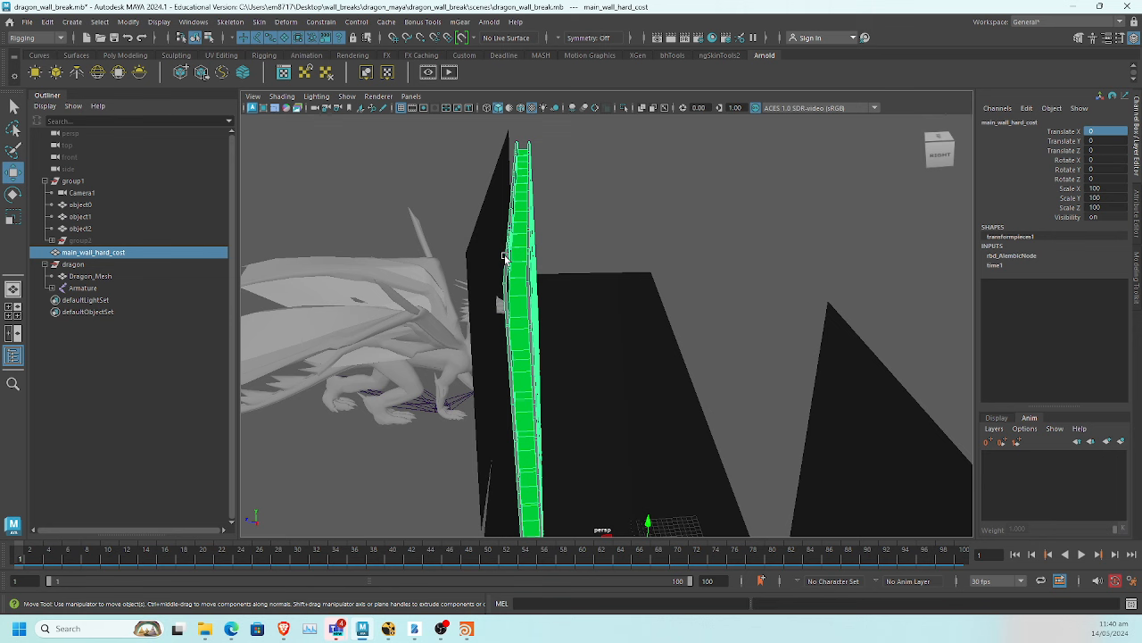
pyautogui.click(353, 54)
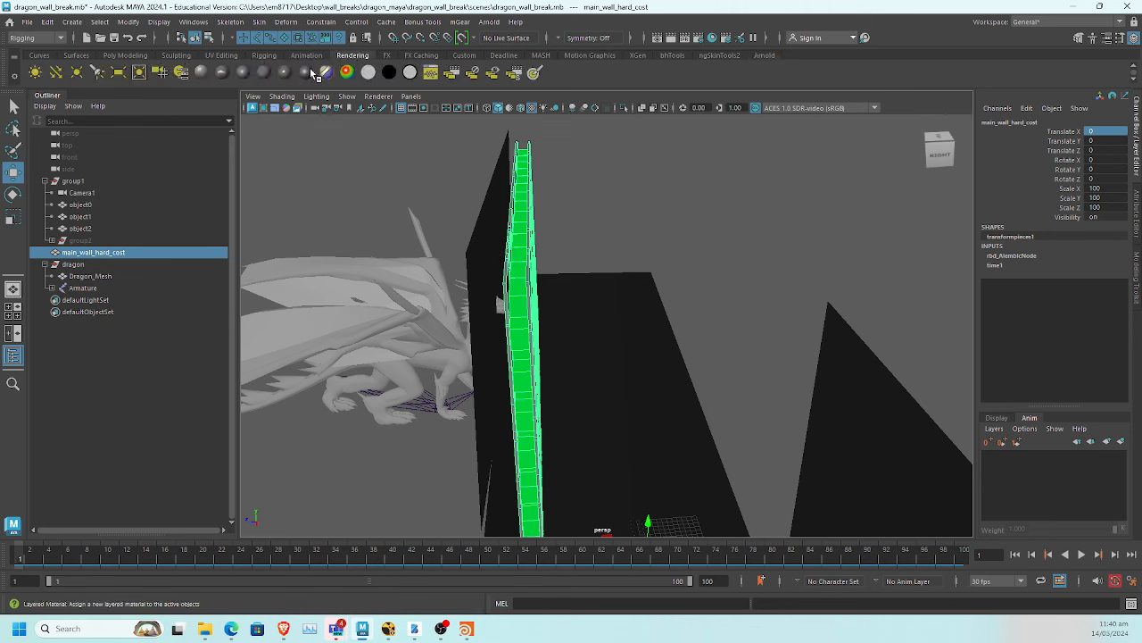
pyautogui.click(263, 73)
# Set the Color of the wall's new Lambert material to a dark brick red
pyautogui.hotkey('ctrl', 'a')
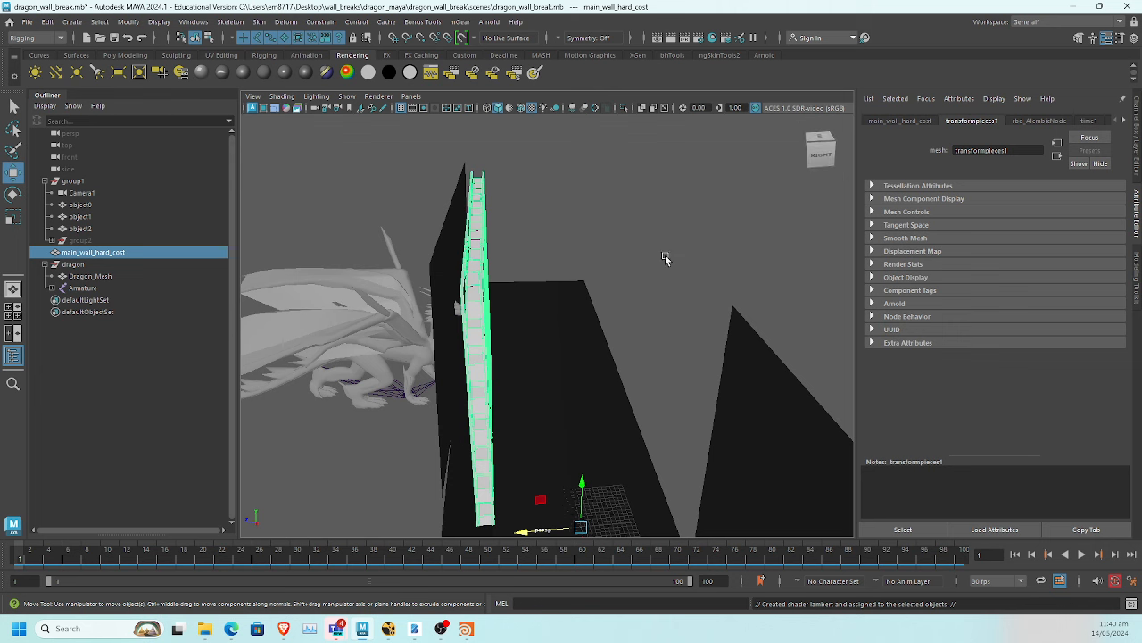
pyautogui.click(1122, 121)
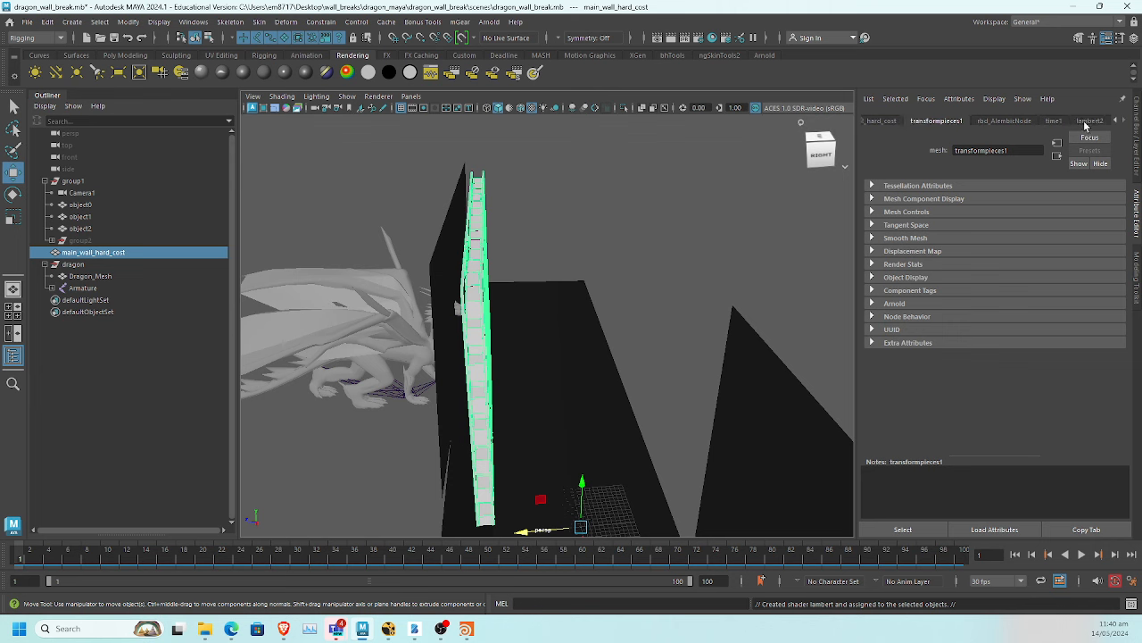
pyautogui.click(1088, 121)
pyautogui.click(974, 255)
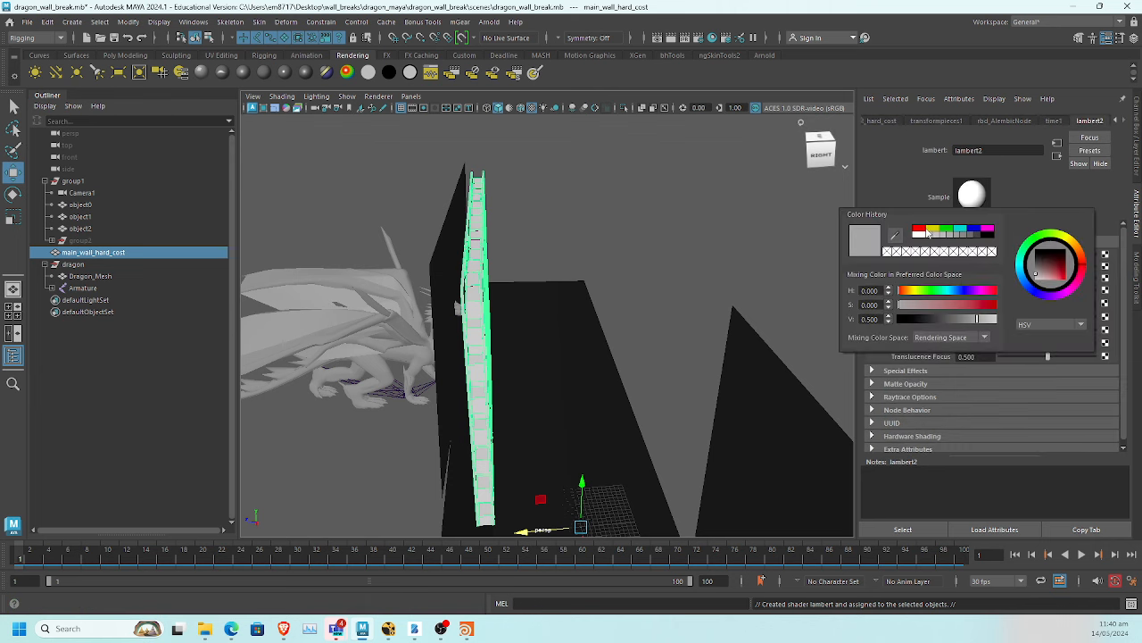
pyautogui.click(921, 229)
pyautogui.moveTo(1049, 264); pyautogui.dragTo(1085, 262)
# Switch to the top view, frame main_wall_hard_cost and isolate it
pyautogui.keyDown('alt'); pyautogui.moveTo(622, 319); pyautogui.dragTo(552, 281); pyautogui.keyUp('alt')
pyautogui.press('space')
pyautogui.click(510, 298)
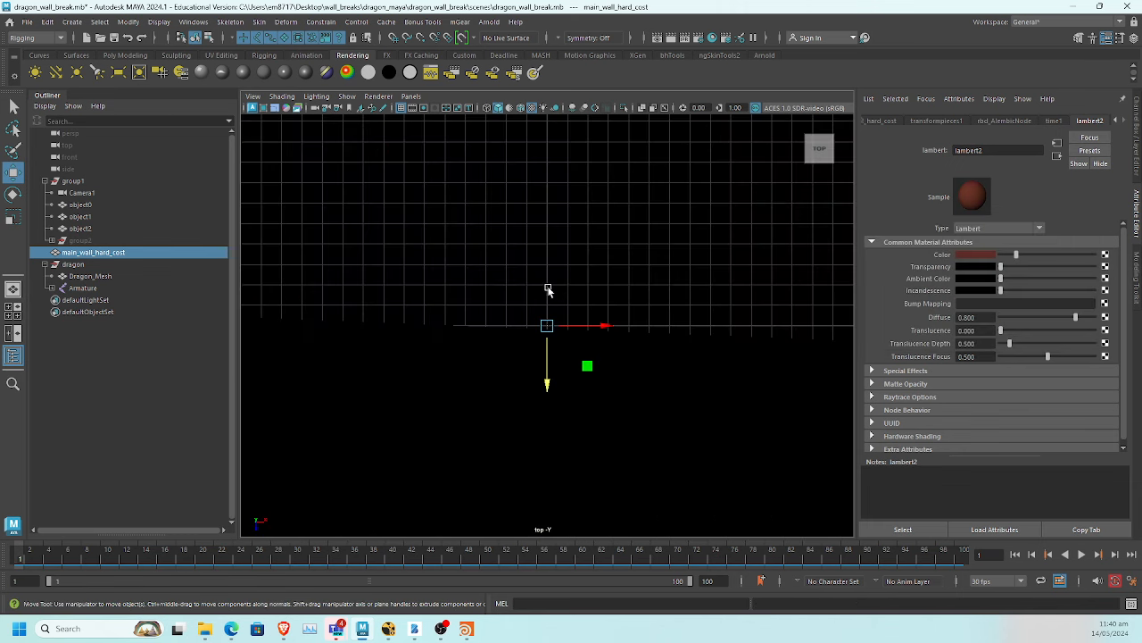
pyautogui.press('f')
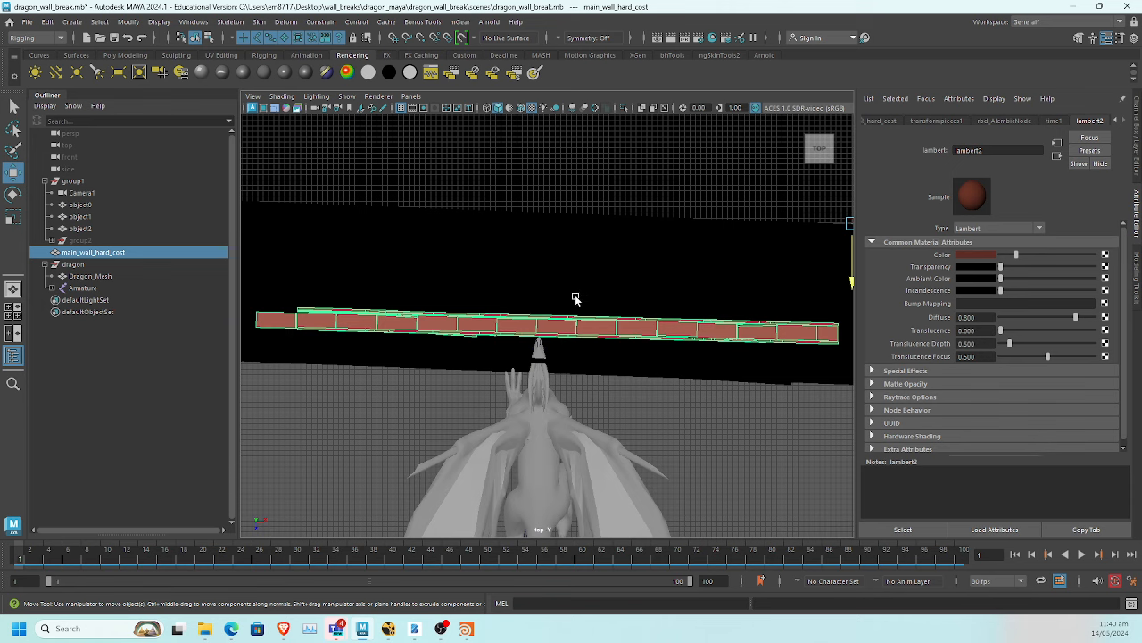
pyautogui.hotkey('ctrl', '1')
pyautogui.keyDown('alt'); pyautogui.moveTo(596, 296); pyautogui.dragTo(541, 276, button='middle'); pyautogui.keyUp('alt')
pyautogui.keyDown('alt'); pyautogui.moveTo(571, 288); pyautogui.dragTo(658, 290, button='right'); pyautogui.keyUp('alt')
pyautogui.keyDown('alt'); pyautogui.moveTo(658, 290); pyautogui.dragTo(542, 295, button='middle'); pyautogui.keyUp('alt')
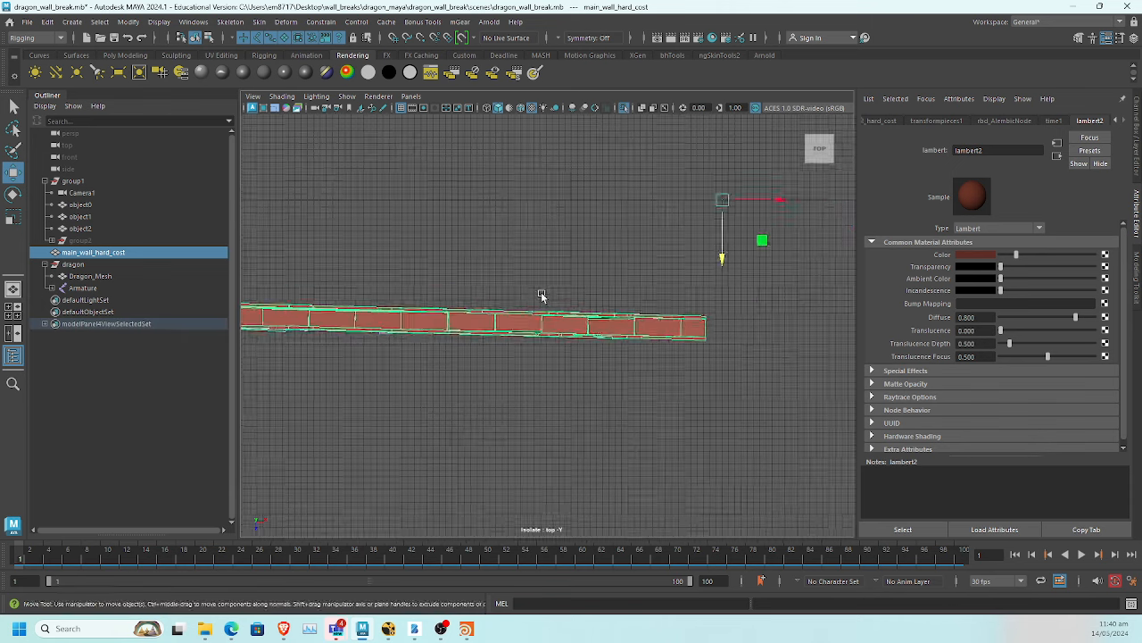
pyautogui.keyDown('alt'); pyautogui.moveTo(540, 294); pyautogui.dragTo(663, 305, button='right'); pyautogui.keyUp('alt')
# Switch main_wall_hard_cost to face selection and select all of the wall's faces in the top view
pyautogui.click(677, 296)
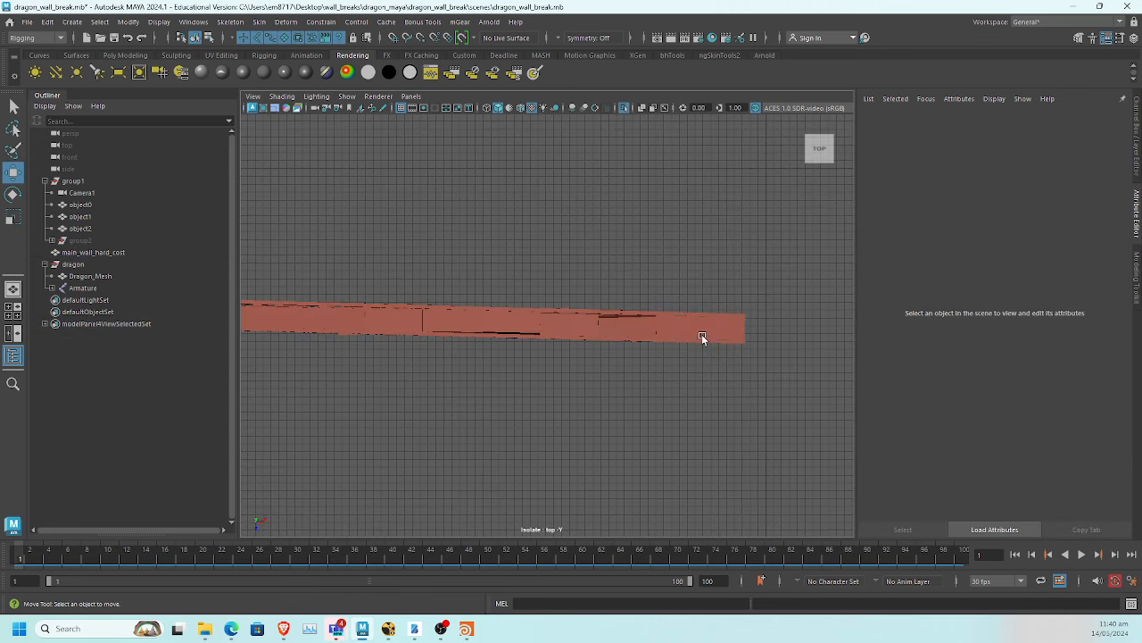
pyautogui.moveTo(705, 329); pyautogui.dragTo(689, 309, button='right')
pyautogui.keyDown('alt'); pyautogui.moveTo(766, 315); pyautogui.dragTo(187, 311, button='right'); pyautogui.keyUp('alt')
pyautogui.keyDown('alt'); pyautogui.moveTo(486, 322); pyautogui.dragTo(620, 319, button='middle'); pyautogui.keyUp('alt')
pyautogui.moveTo(806, 294); pyautogui.dragTo(344, 363)
pyautogui.keyDown('alt'); pyautogui.moveTo(614, 368); pyautogui.dragTo(359, 385, button='middle'); pyautogui.keyUp('alt')
pyautogui.keyDown('alt'); pyautogui.moveTo(360, 386); pyautogui.dragTo(756, 401, button='right'); pyautogui.keyUp('alt')
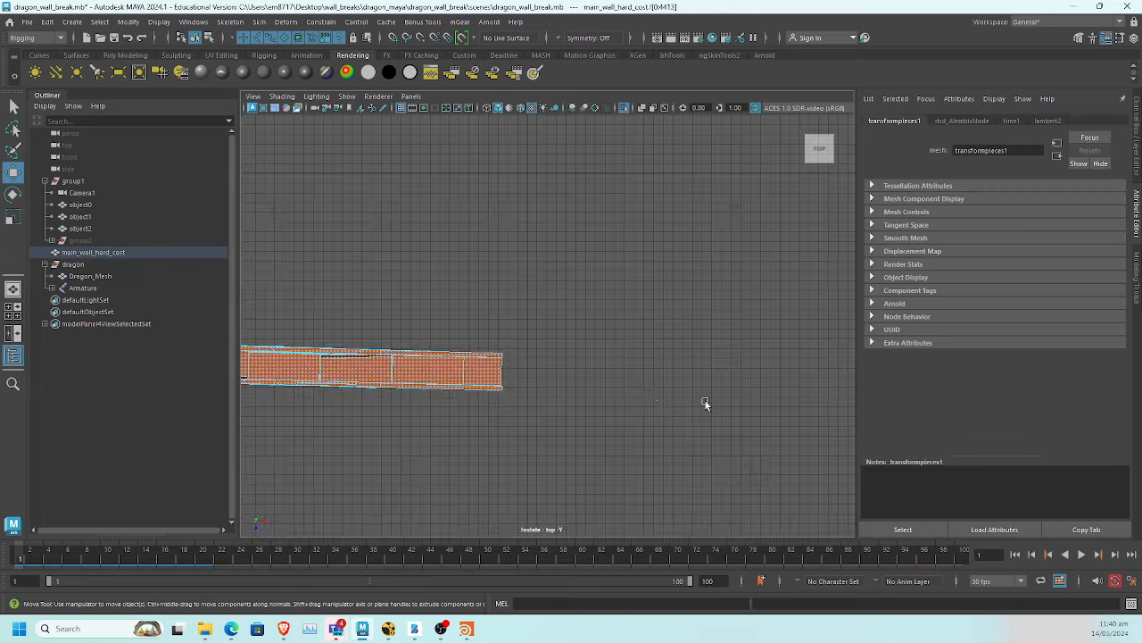
# Deselect the inner brick faces along the first part of the wall, undoing any accidental move of the faces
pyautogui.keyDown('alt'); pyautogui.moveTo(489, 403); pyautogui.dragTo(668, 346, button='middle'); pyautogui.keyUp('alt')
pyautogui.keyDown('alt'); pyautogui.moveTo(667, 346); pyautogui.dragTo(757, 329, button='right'); pyautogui.keyUp('alt')
pyautogui.keyDown('ctrl'); pyautogui.moveTo(773, 306); pyautogui.dragTo(313, 311); pyautogui.keyUp('ctrl')
pyautogui.keyDown('alt'); pyautogui.moveTo(498, 399); pyautogui.dragTo(760, 428, button='middle'); pyautogui.keyUp('alt')
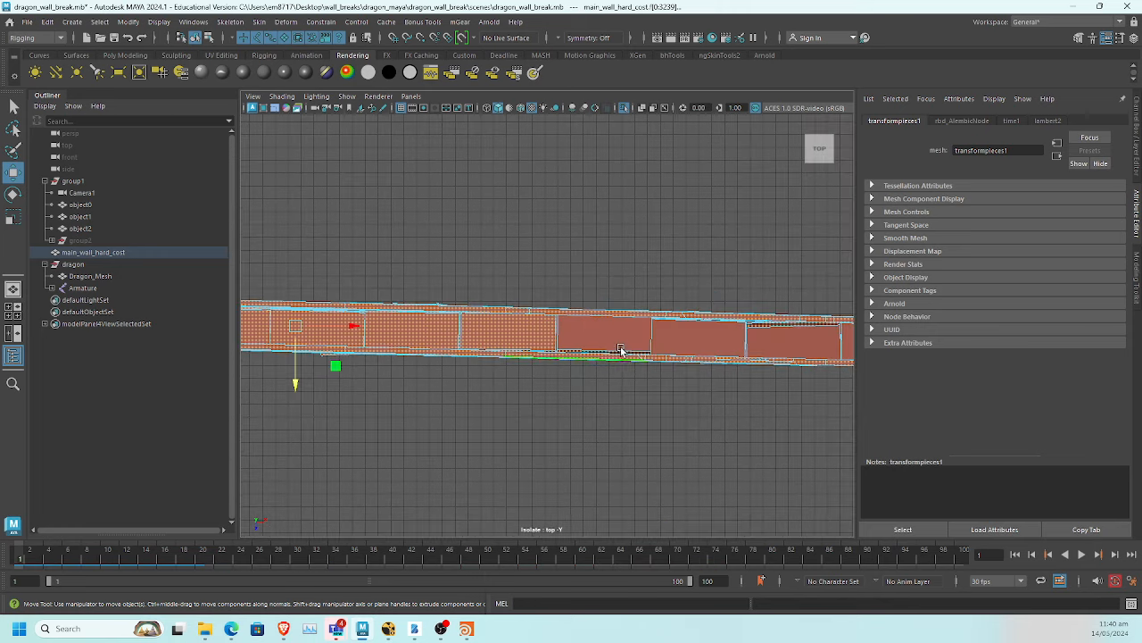
pyautogui.keyDown('ctrl'); pyautogui.moveTo(623, 332); pyautogui.dragTo(278, 324); pyautogui.keyUp('ctrl')
pyautogui.keyDown('alt'); pyautogui.moveTo(294, 335); pyautogui.dragTo(595, 348, button='middle'); pyautogui.keyUp('alt')
pyautogui.moveTo(595, 350); pyautogui.dragTo(400, 337)
pyautogui.hotkey('ctrl', 'z')
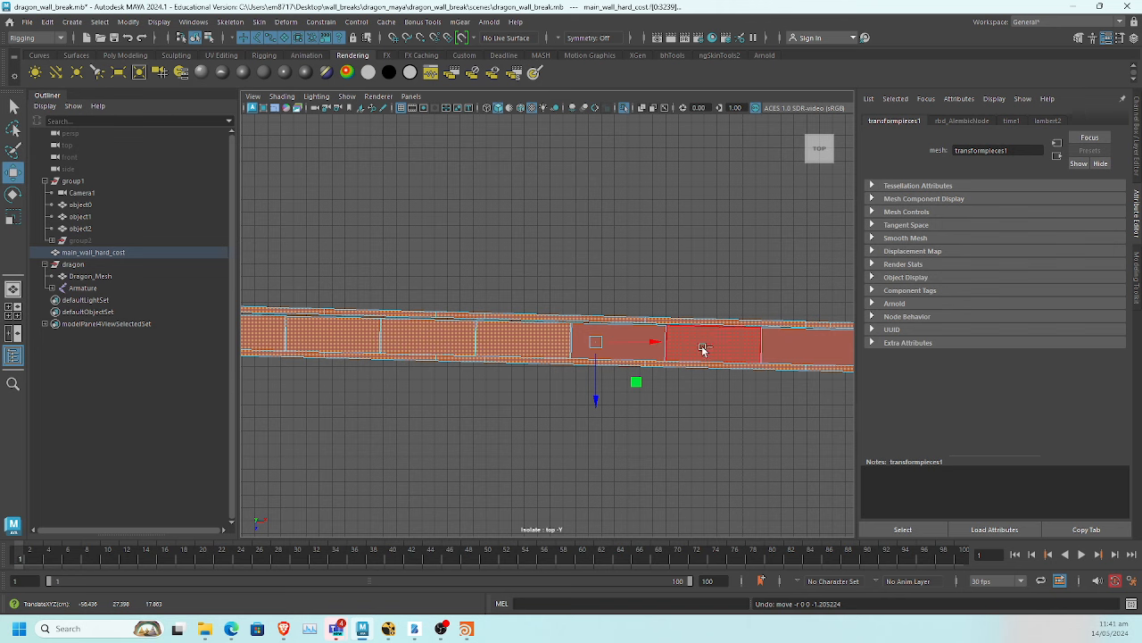
# Deselect the remaining inner brick faces, keeping the outer wall surfaces selected, and return to the perspective view
pyautogui.keyDown('ctrl'); pyautogui.moveTo(536, 342); pyautogui.dragTo(394, 337); pyautogui.keyUp('ctrl')
pyautogui.keyDown('alt'); pyautogui.moveTo(407, 395); pyautogui.dragTo(786, 416, button='middle'); pyautogui.keyUp('alt')
pyautogui.moveTo(282, 332); pyautogui.dragTo(808, 368)
pyautogui.press('space')
pyautogui.moveTo(660, 412); pyautogui.dragTo(650, 355)
pyautogui.keyDown('alt'); pyautogui.moveTo(614, 413); pyautogui.dragTo(621, 378); pyautogui.keyUp('alt')
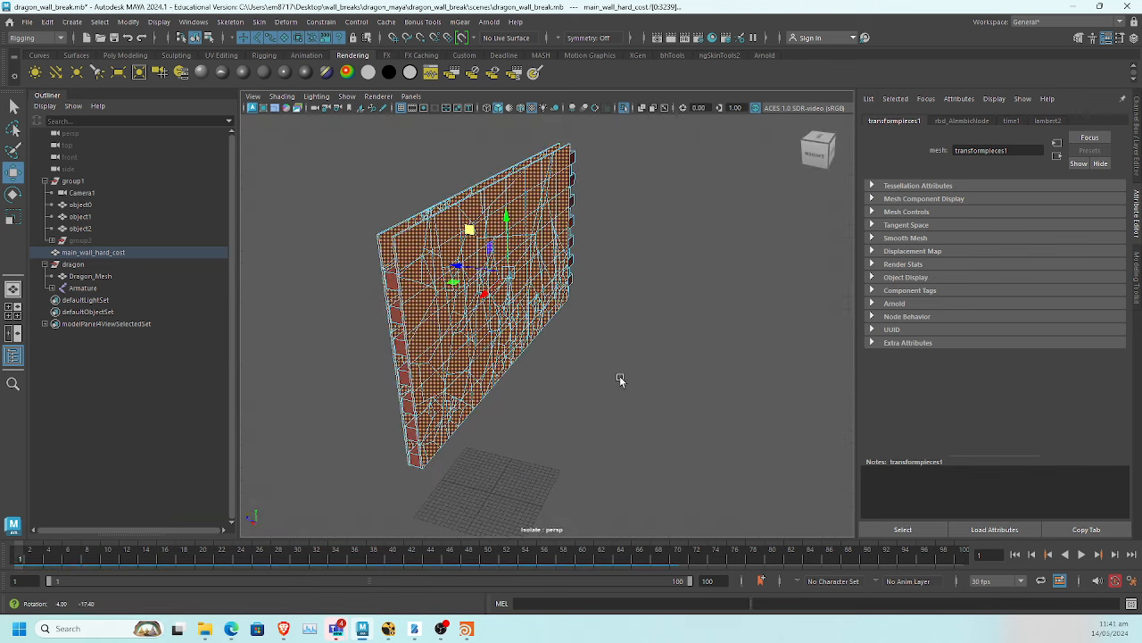
# Assign a new Lambert material to the selected faces with wall_seq.001.jpg from wall_breaks/lowResSeq as its color file texture
pyautogui.click(265, 74)
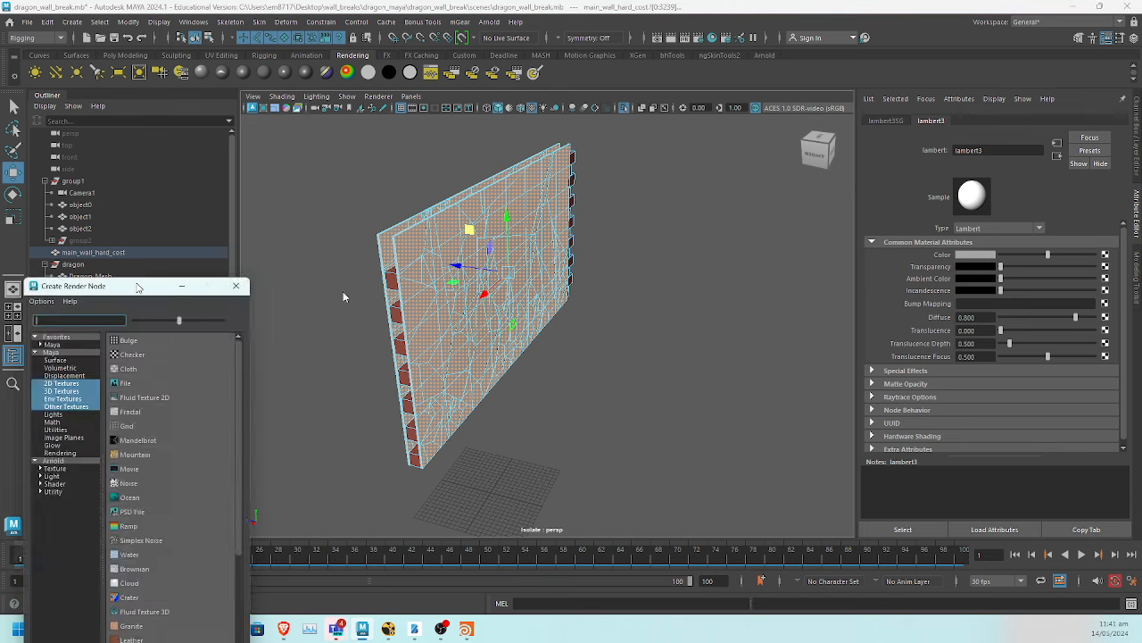
pyautogui.click(612, 319)
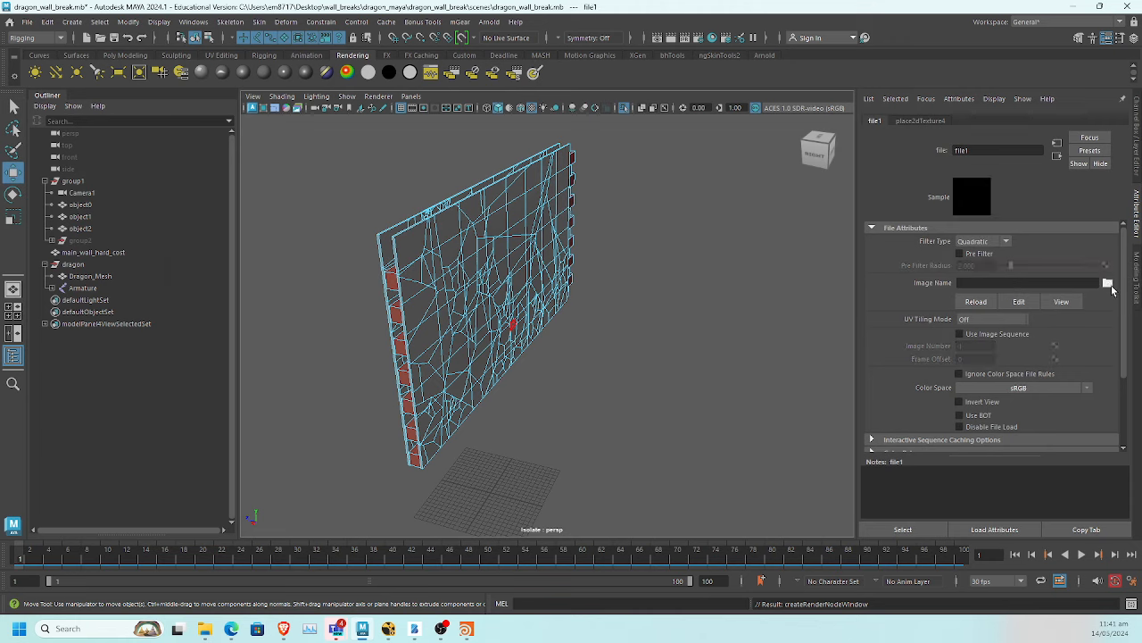
pyautogui.click(1108, 282)
pyautogui.click(195, 198)
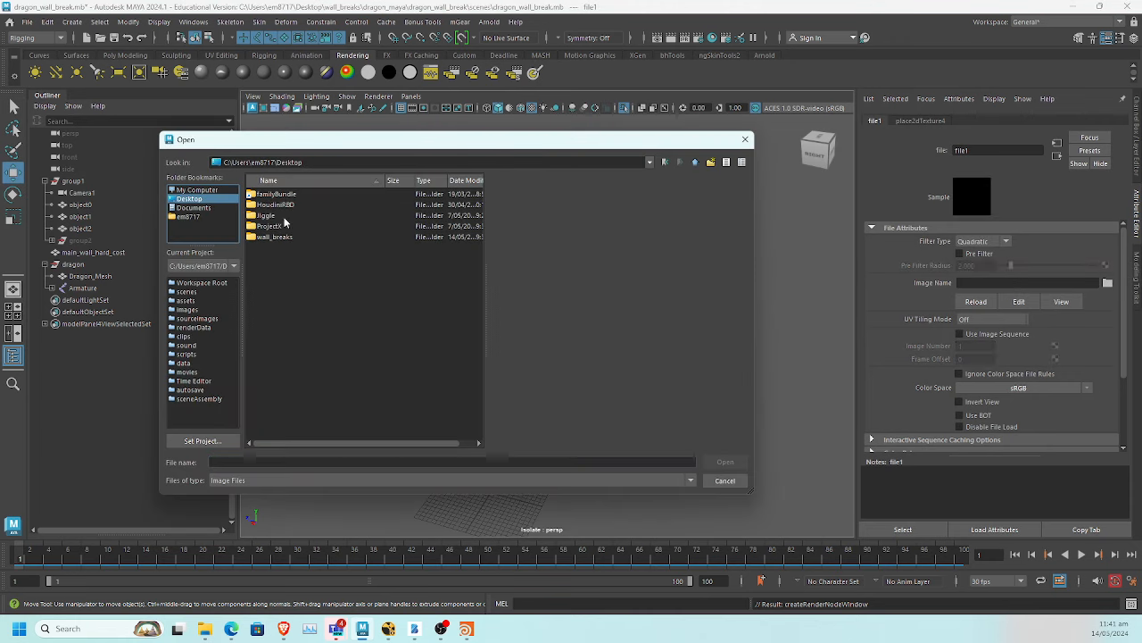
pyautogui.doubleClick(274, 237)
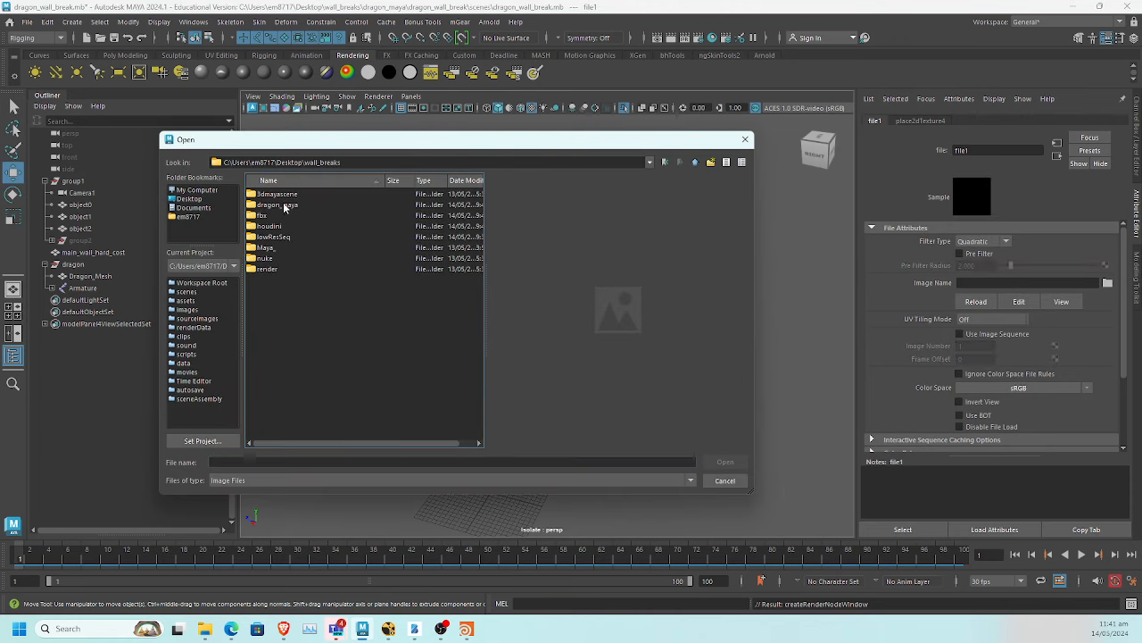
pyautogui.doubleClick(278, 237)
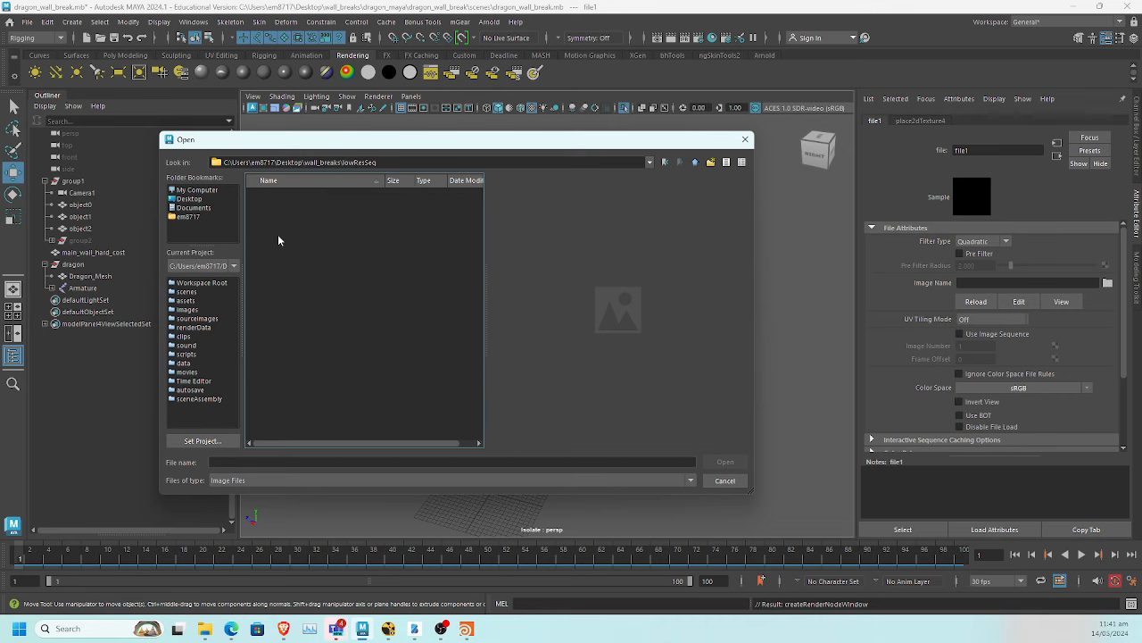
pyautogui.doubleClick(277, 194)
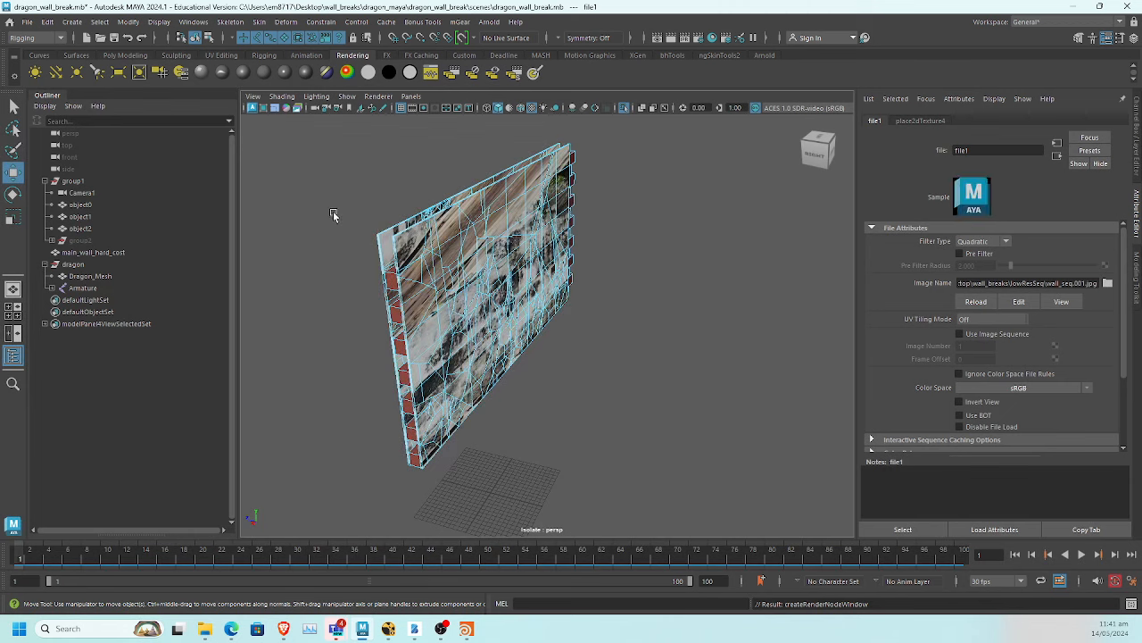
# Return the wall to object mode, exit isolation, and scrub to frame 13 to check the textured wall breaking
pyautogui.click(626, 332)
pyautogui.keyDown('alt'); pyautogui.moveTo(590, 357); pyautogui.dragTo(559, 354); pyautogui.keyUp('alt')
pyautogui.moveTo(548, 276); pyautogui.dragTo(584, 253, button='right')
pyautogui.click(633, 307)
pyautogui.keyDown('alt'); pyautogui.moveTo(633, 307); pyautogui.dragTo(612, 313); pyautogui.keyUp('alt')
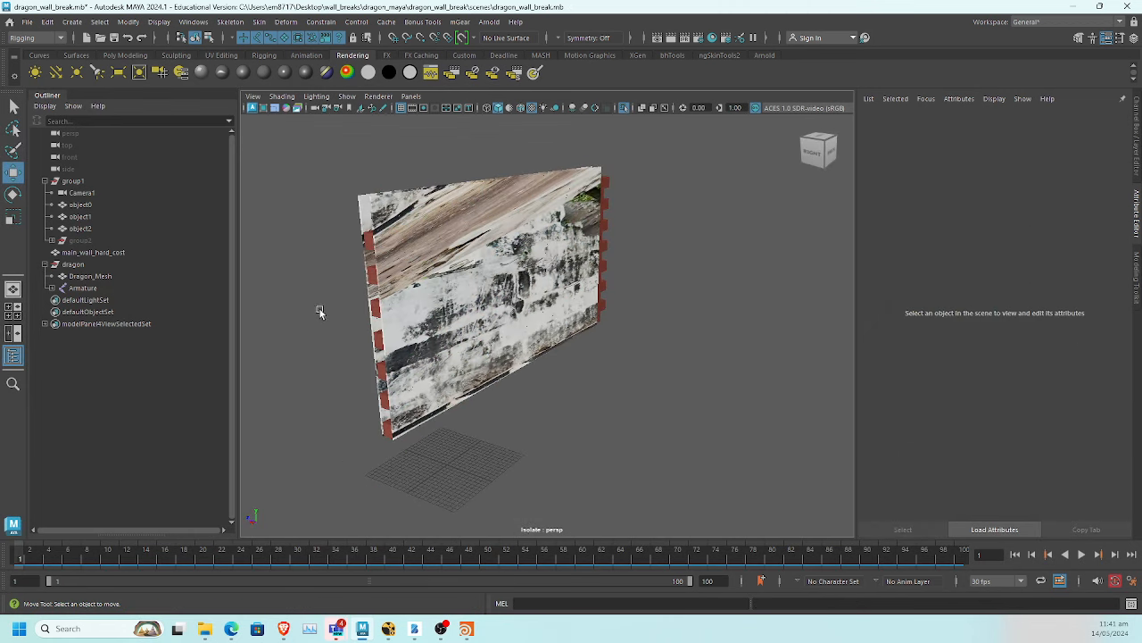
pyautogui.hotkey('ctrl', '1')
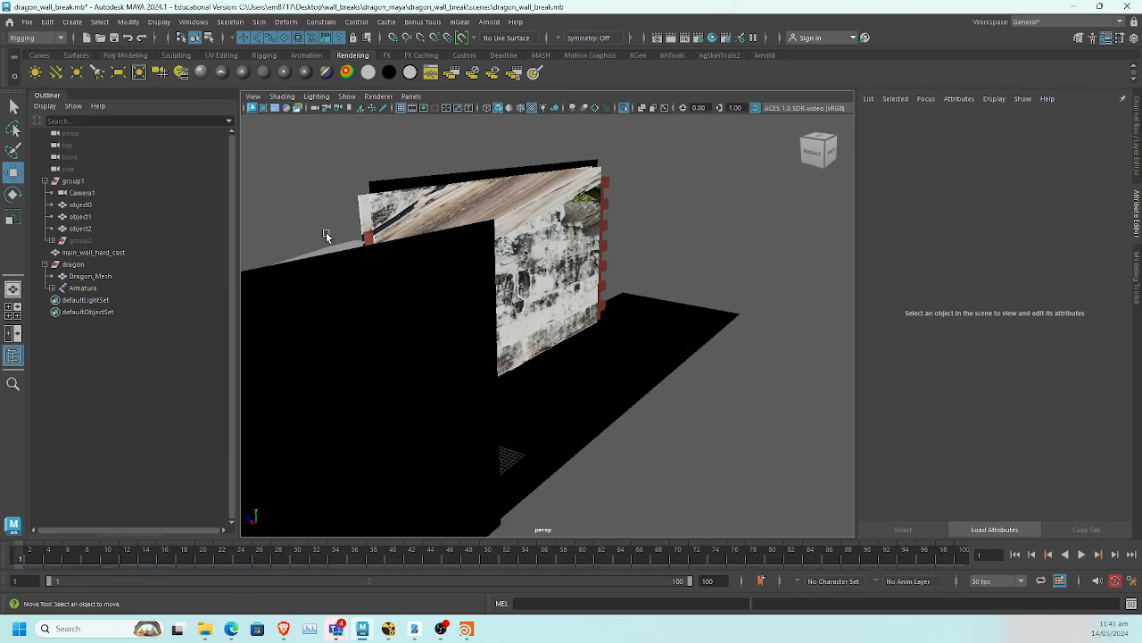
pyautogui.keyDown('alt'); pyautogui.moveTo(362, 342); pyautogui.dragTo(409, 318); pyautogui.keyUp('alt')
pyautogui.moveTo(44, 558); pyautogui.dragTo(135, 559)
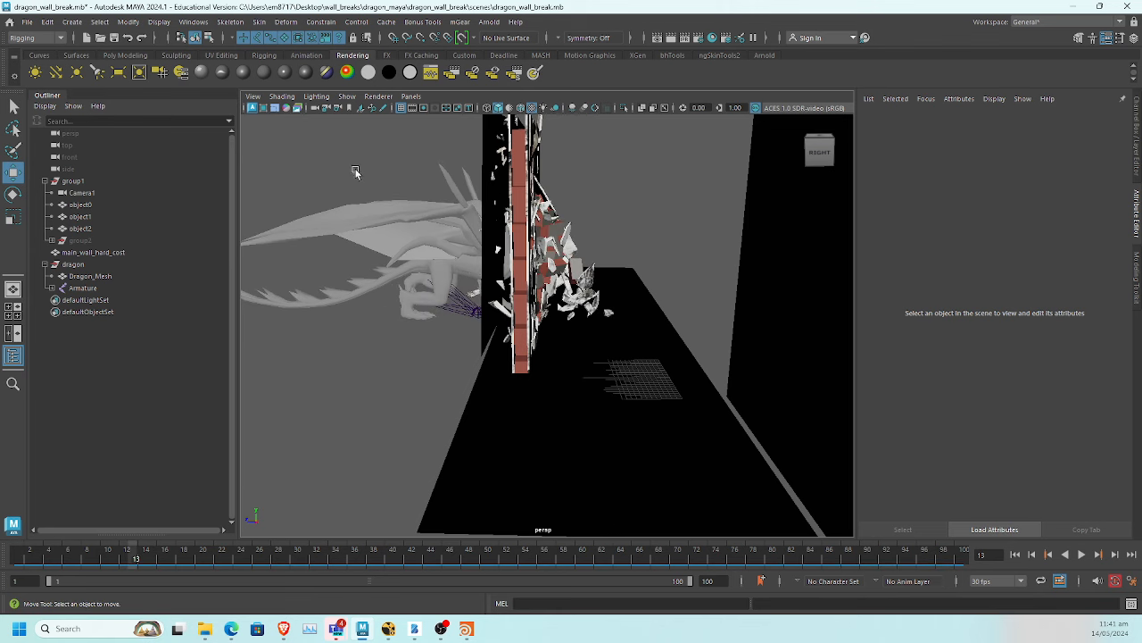
# Look through Camera1 with the resolution gate on and play the animation
pyautogui.click(410, 95)
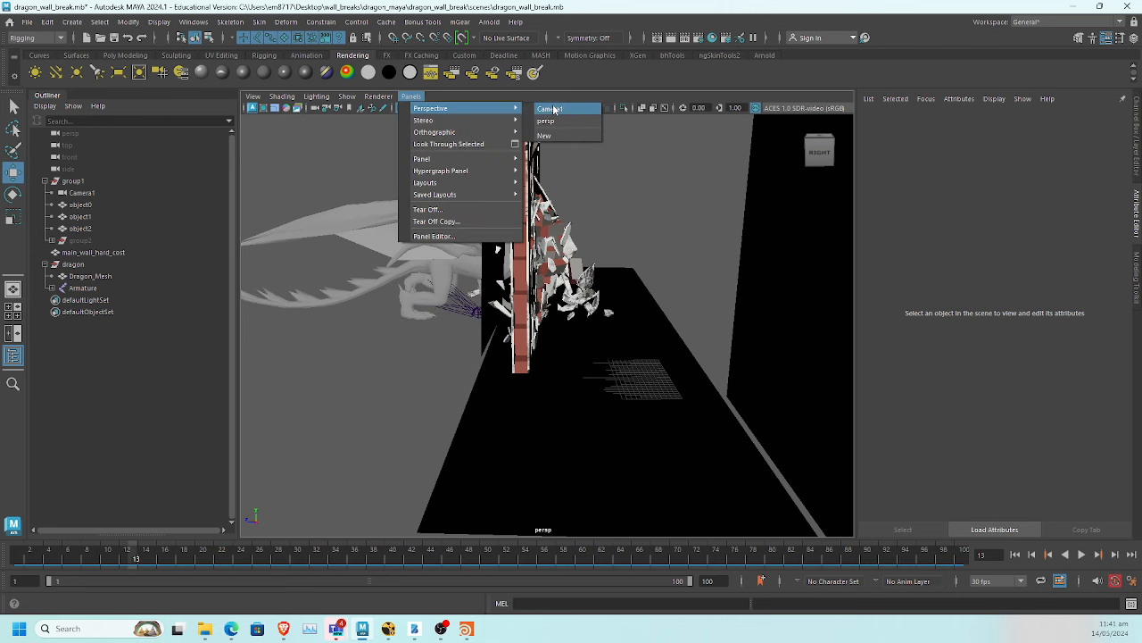
pyautogui.click(552, 108)
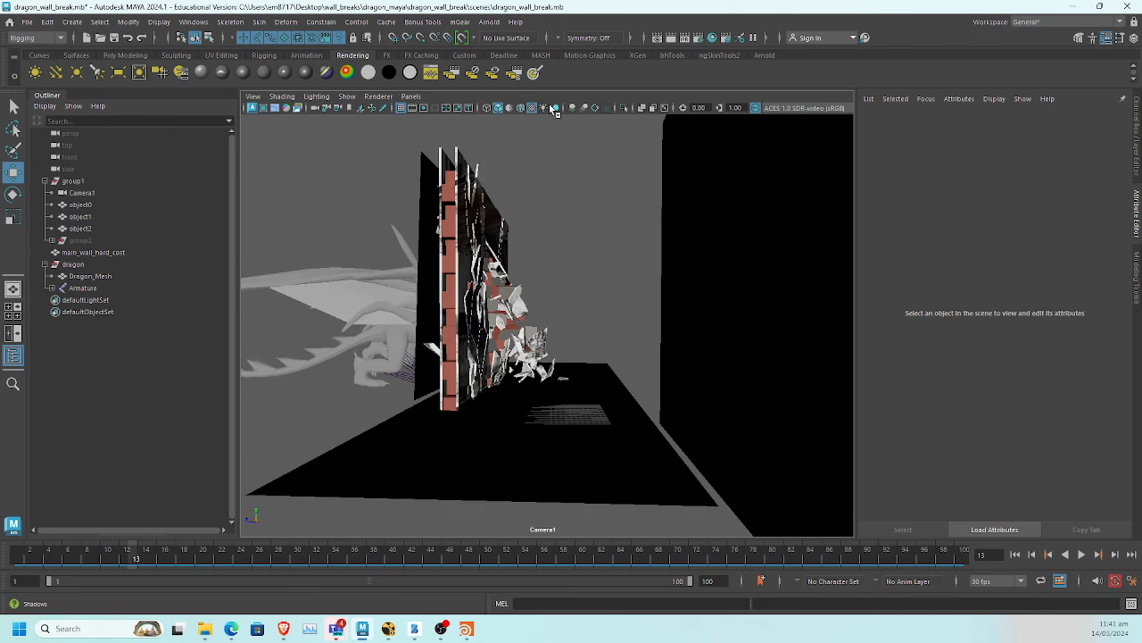
pyautogui.click(431, 108)
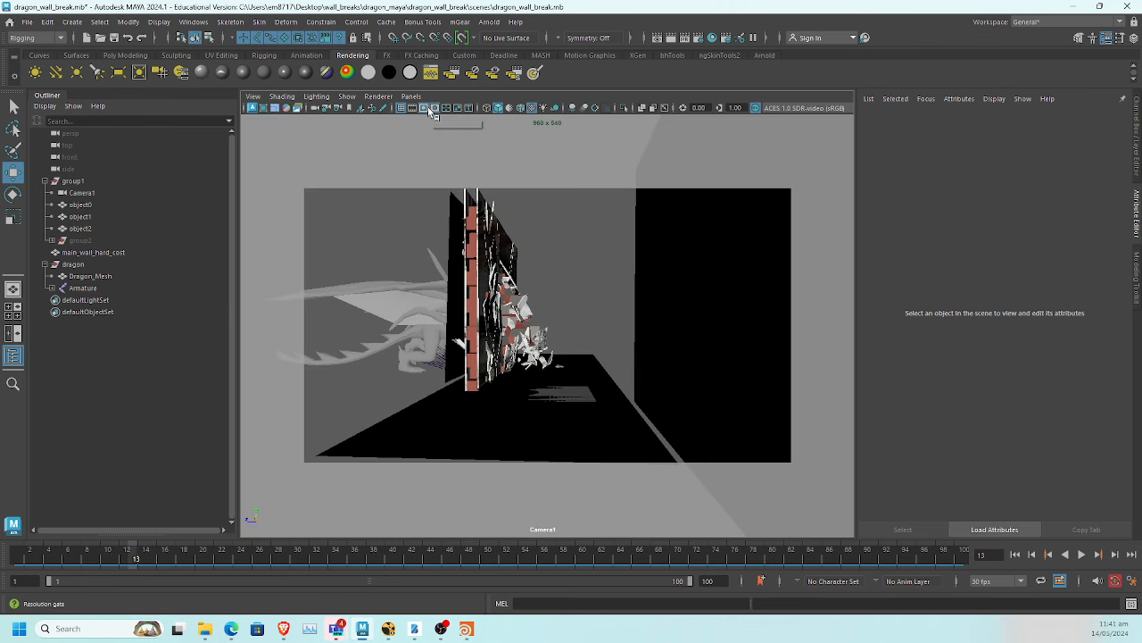
pyautogui.hotkey('alt', 'v')
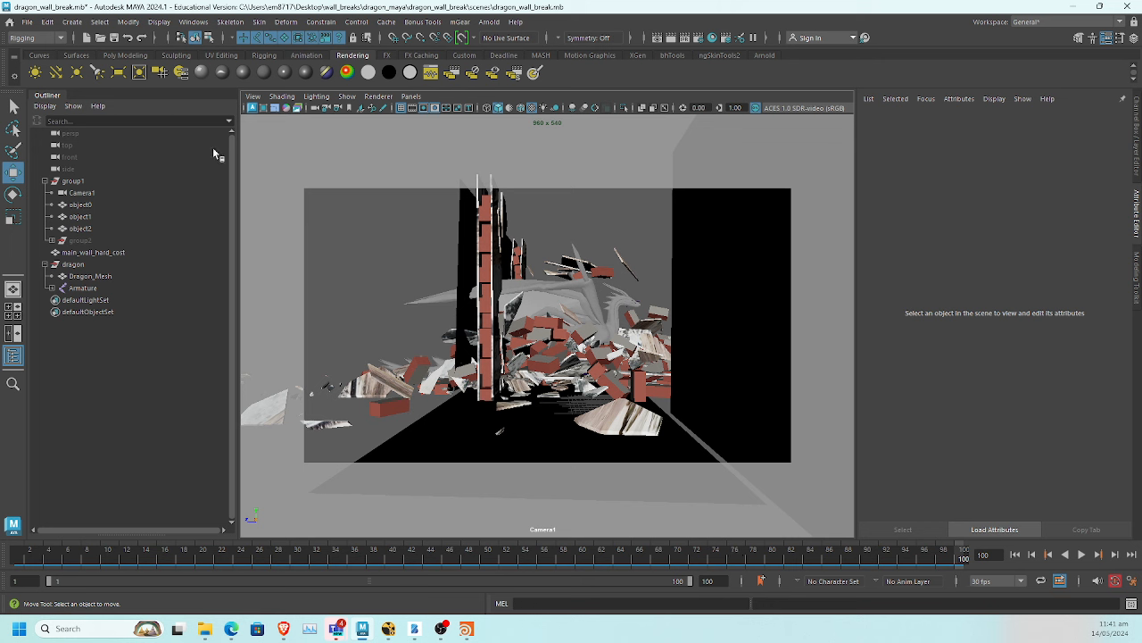
# Import wall_seq.001.jpg from wall_breaks/lowResSeq on the Desktop as an image plane for Camera1
pyautogui.click(252, 97)
pyautogui.moveTo(330, 360)
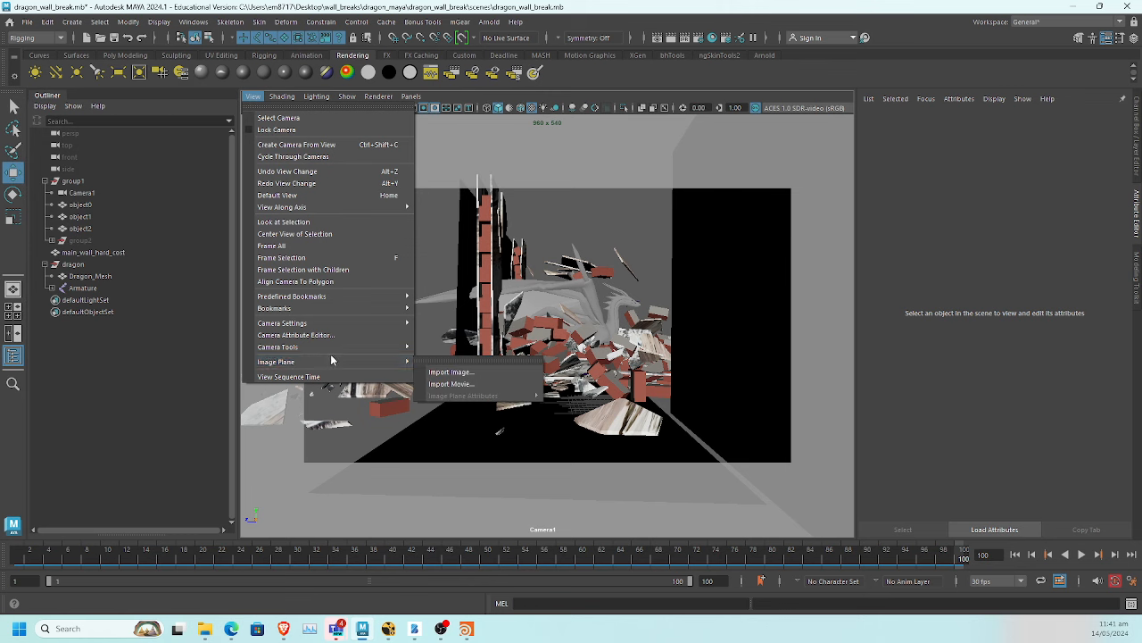
pyautogui.click(451, 372)
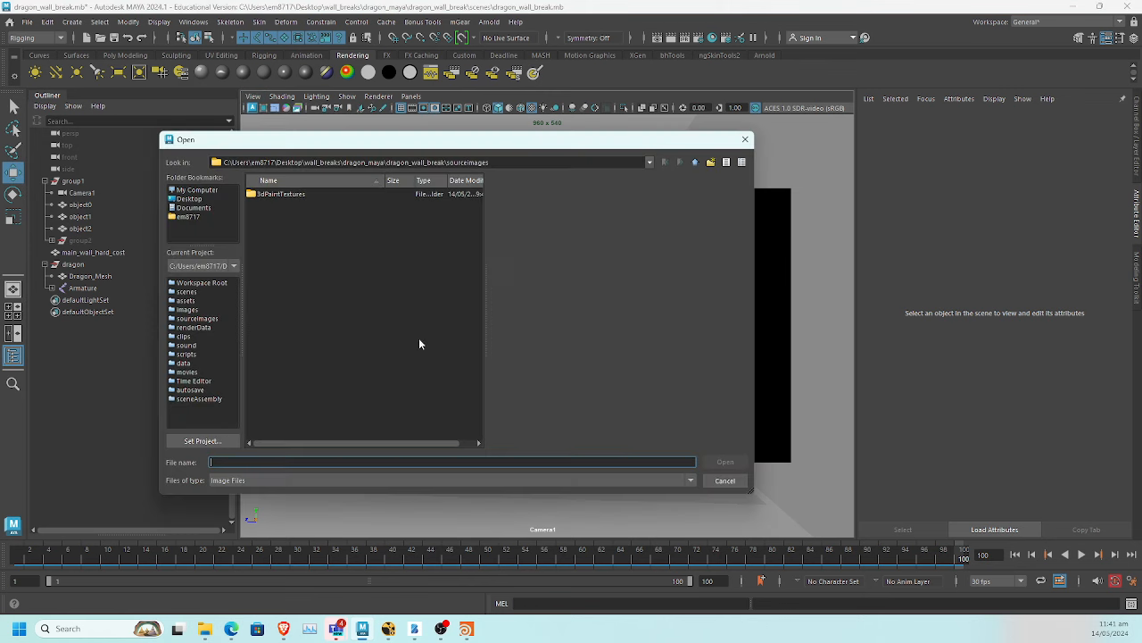
pyautogui.click(191, 199)
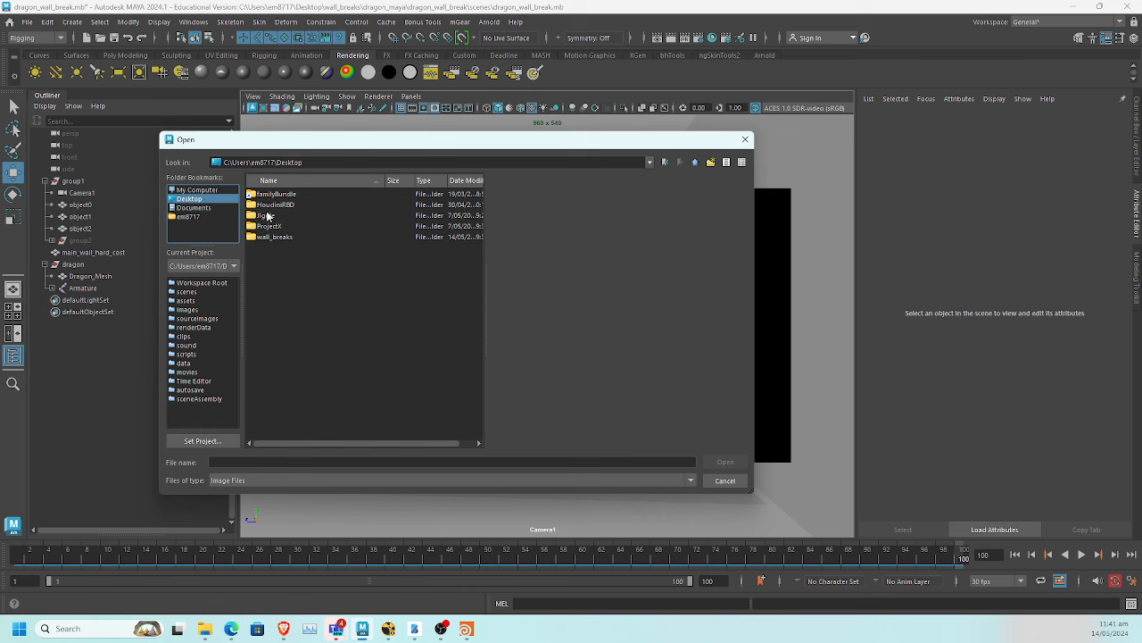
pyautogui.doubleClick(267, 236)
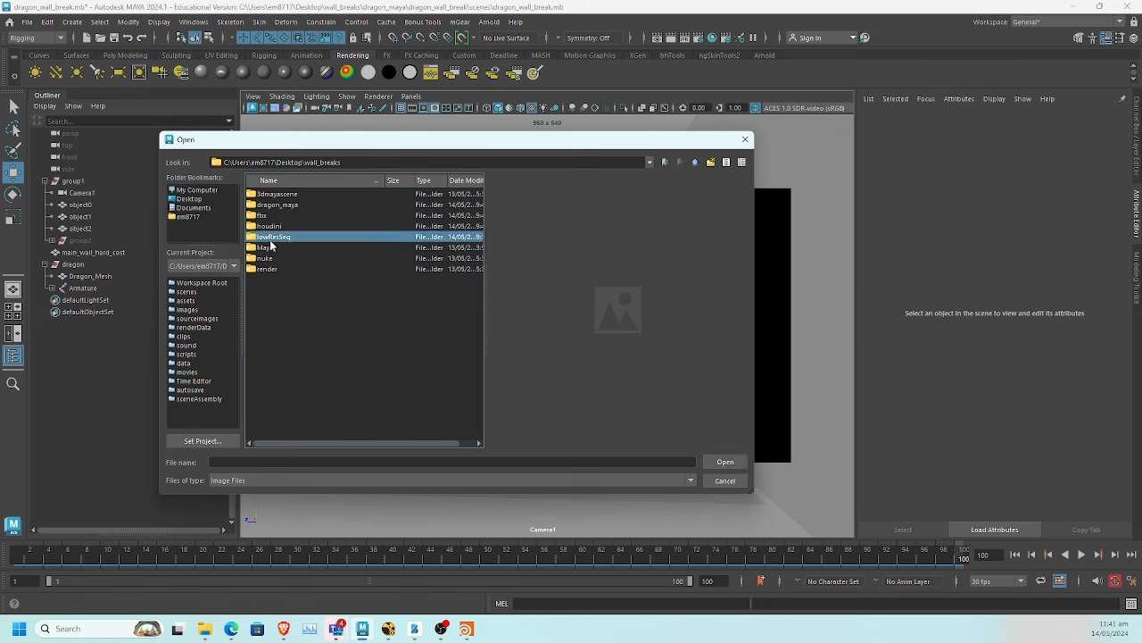
pyautogui.doubleClick(271, 237)
pyautogui.click(282, 196)
pyautogui.click(724, 461)
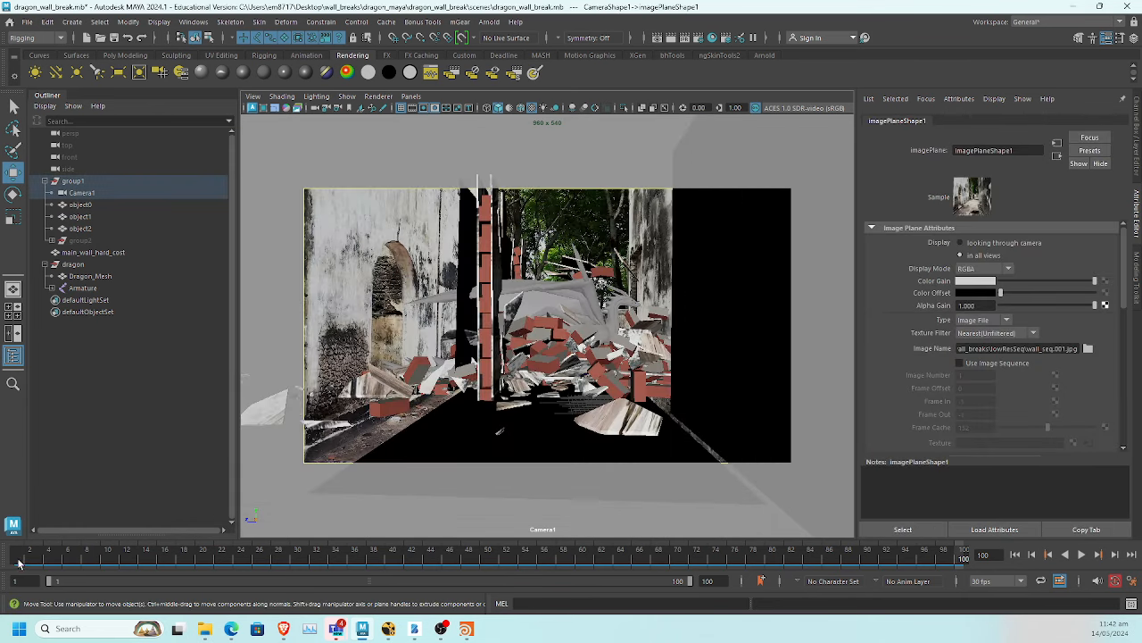
# Enable the image sequence option on the Camera1 image plane and play the animation from frame 1 to check the background
pyautogui.hotkey('alt', 'v')
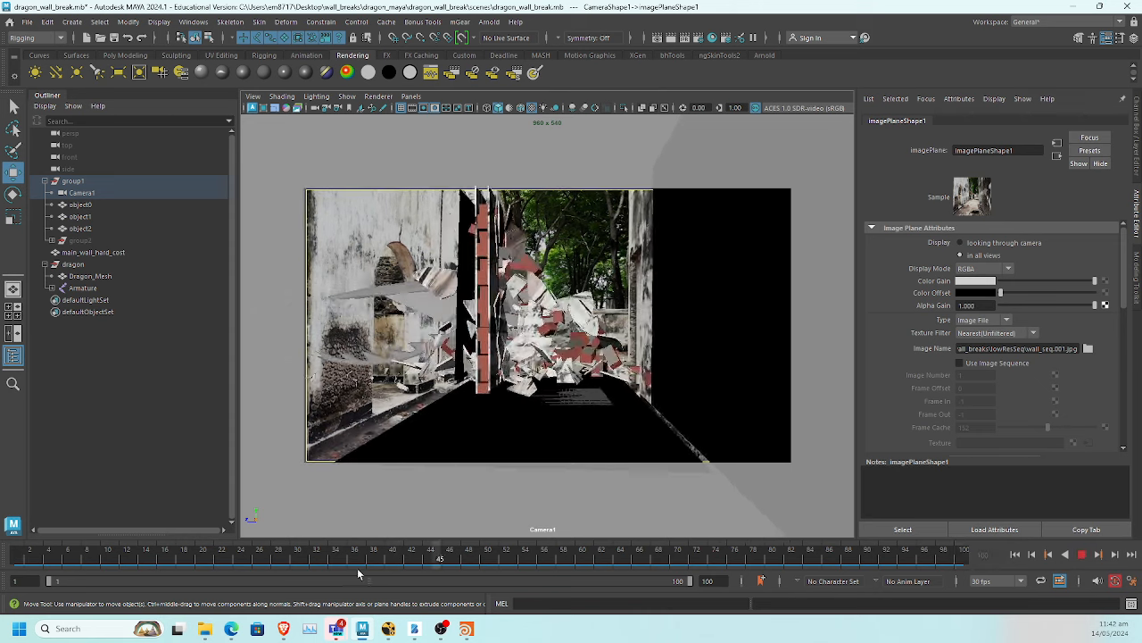
pyautogui.click(20, 555)
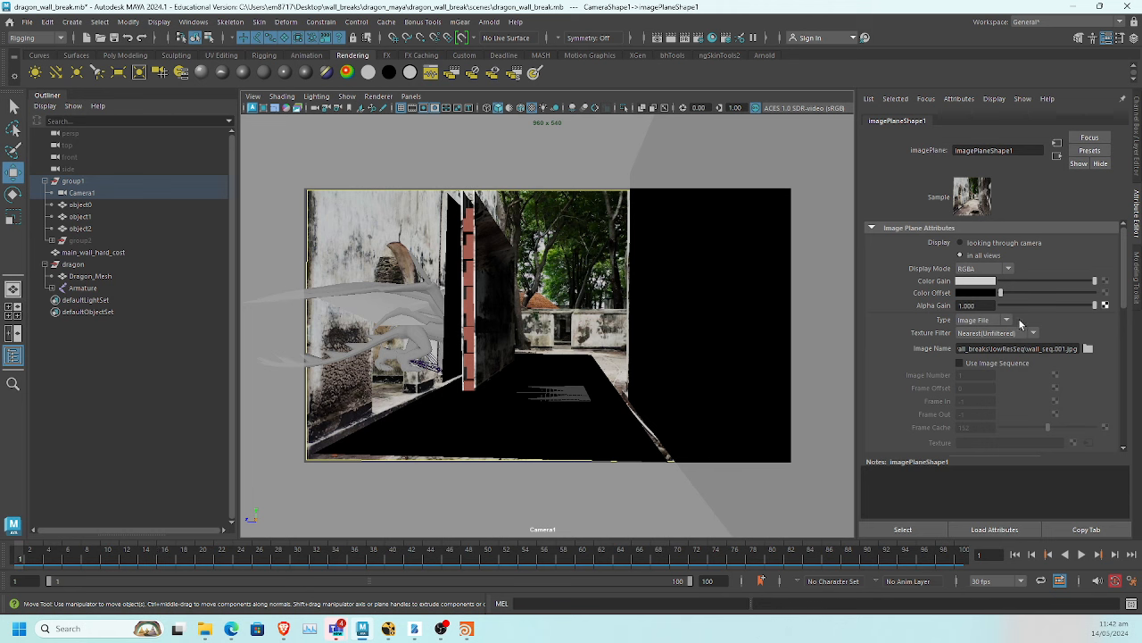
pyautogui.click(961, 363)
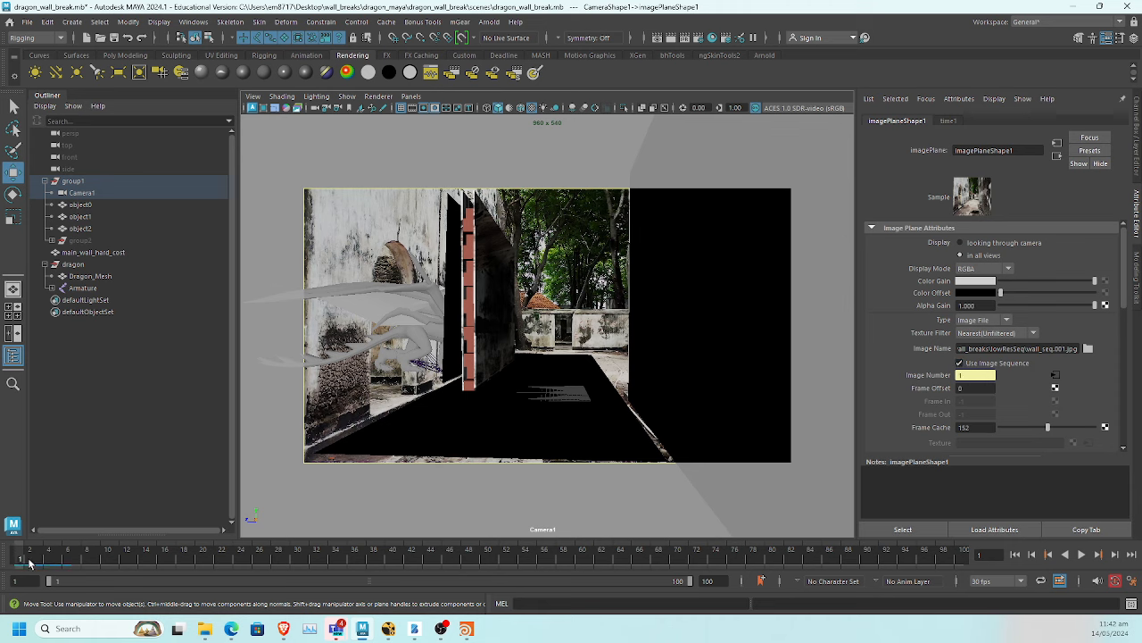
pyautogui.hotkey('alt', 'v')
pyautogui.press('Escape')
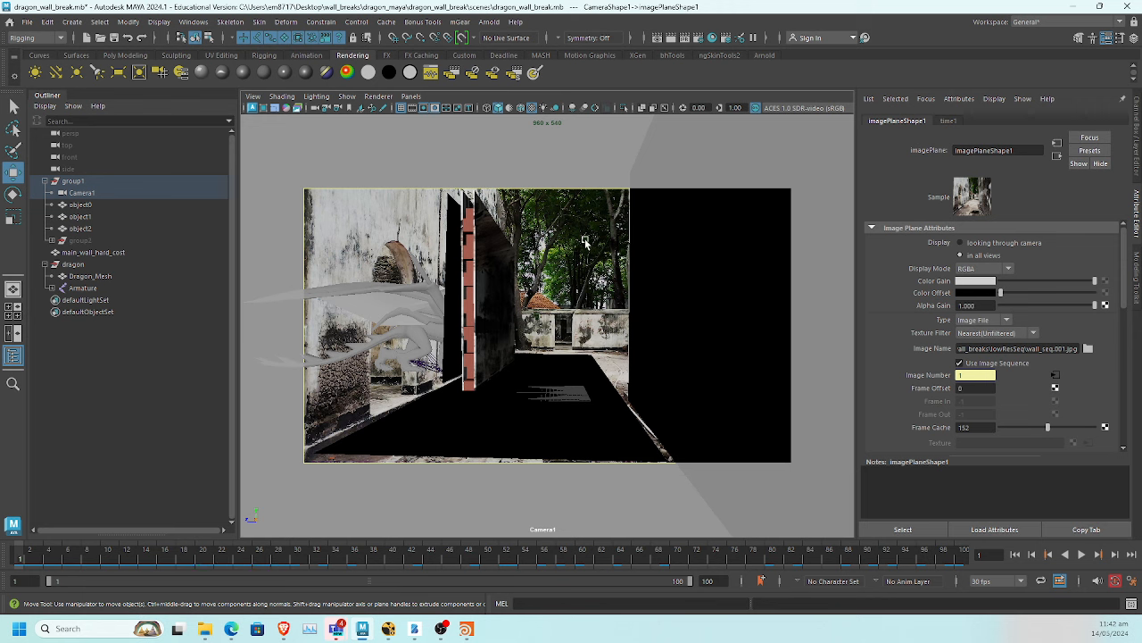
# Create an Arnold SkyDome light and save the scene
pyautogui.click(764, 55)
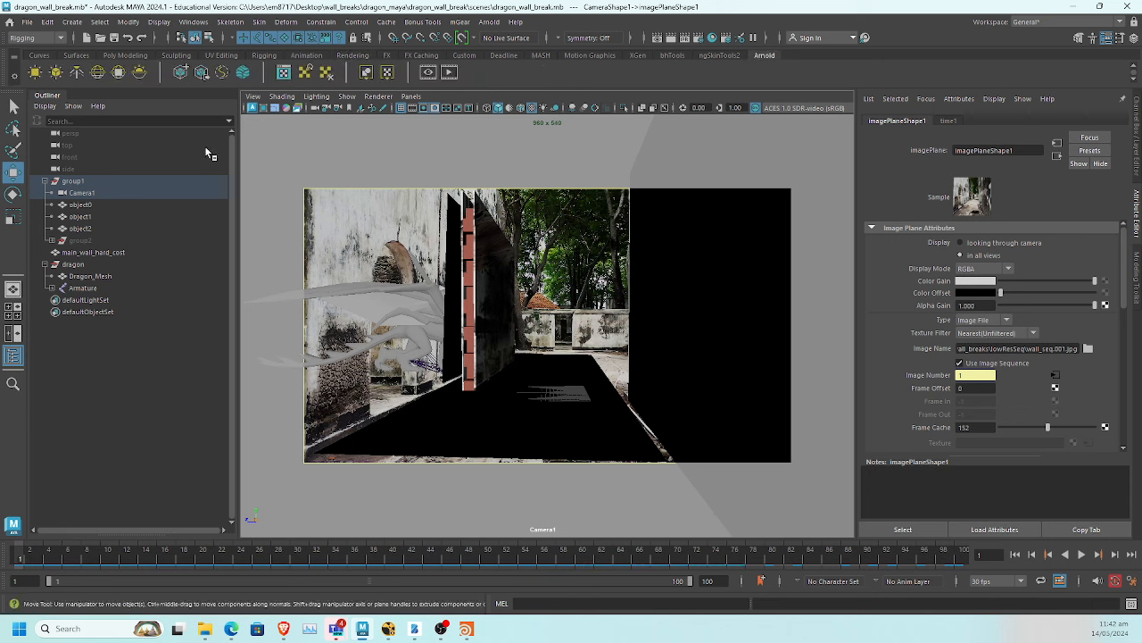
pyautogui.click(98, 73)
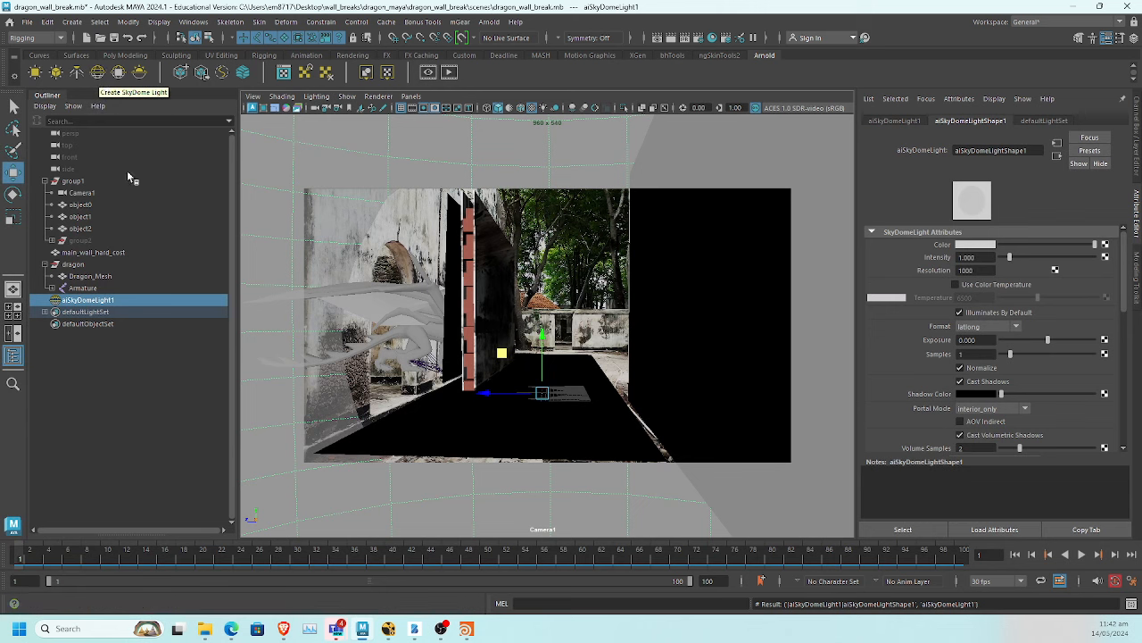
pyautogui.click(350, 222)
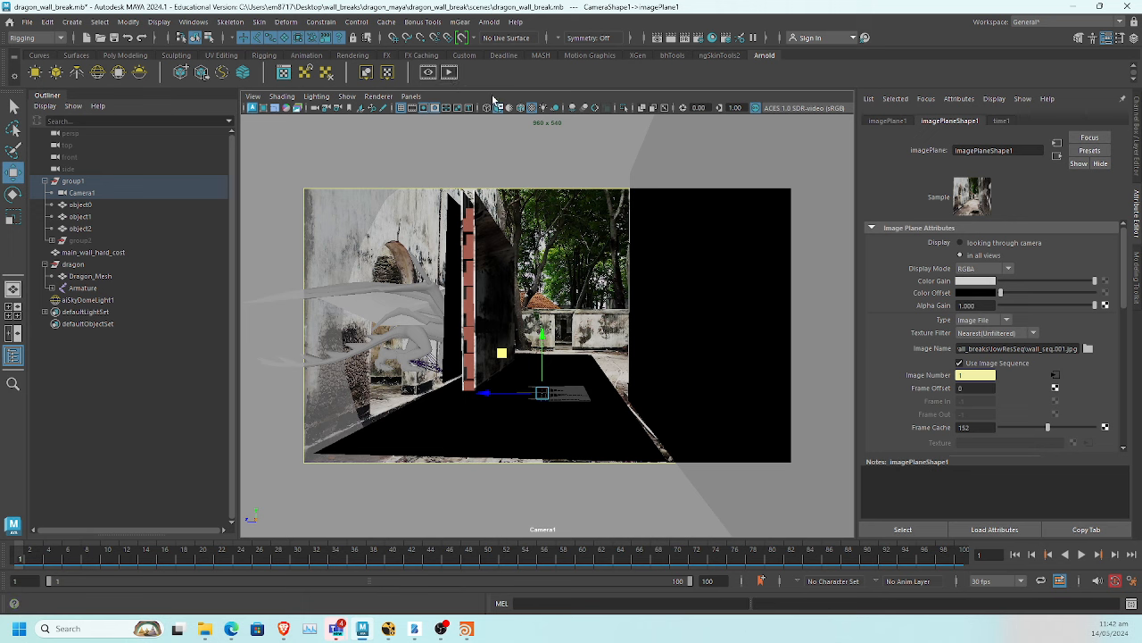
pyautogui.hotkey('ctrl', 's')
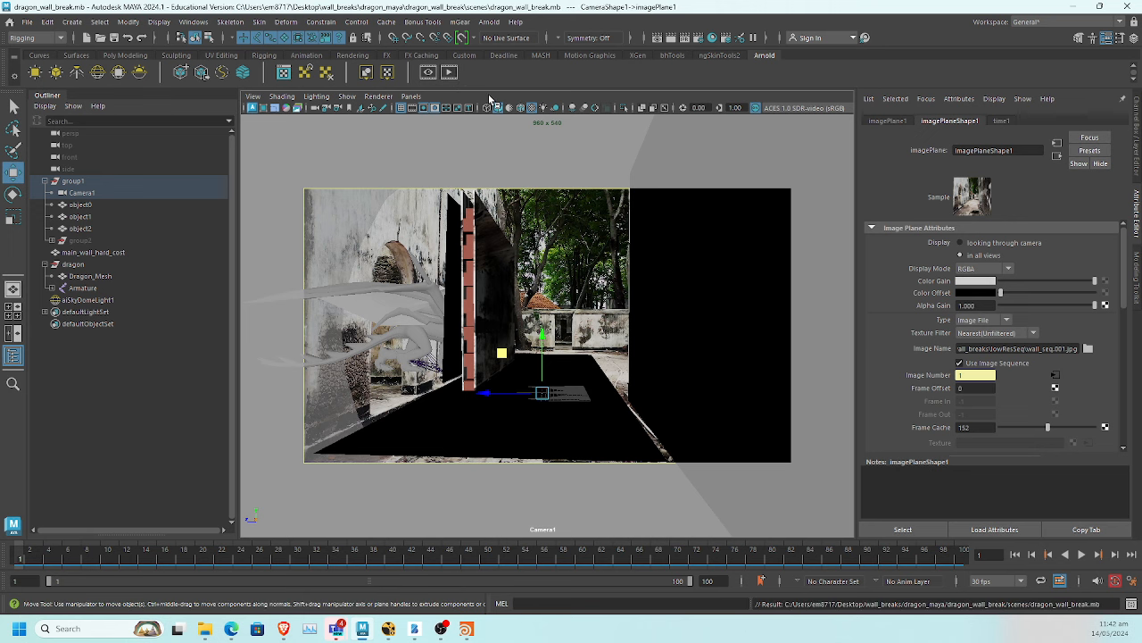
# Render the Camera1 view in Arnold RenderView, examine the image, and stop and minimise the render
pyautogui.click(450, 73)
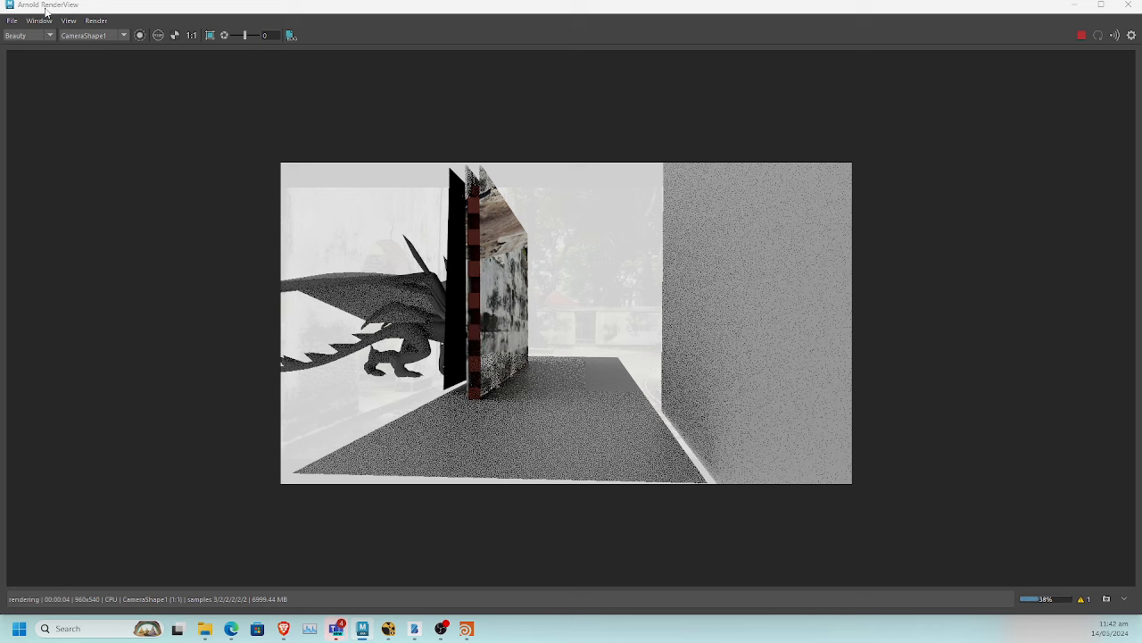
pyautogui.doubleClick(47, 11)
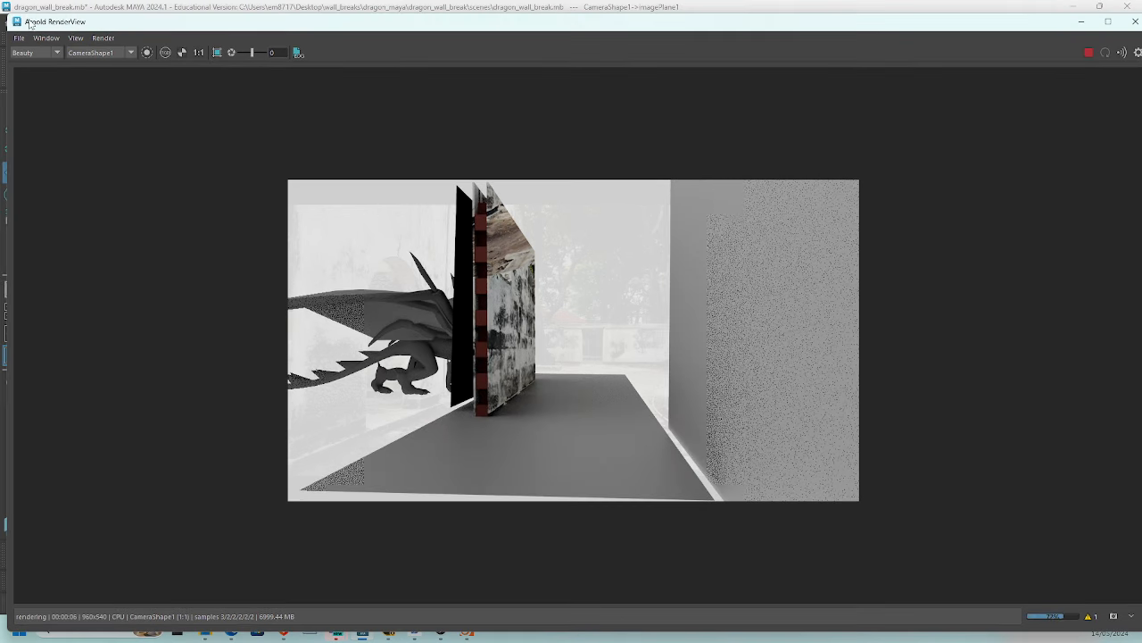
pyautogui.moveTo(1019, 27); pyautogui.dragTo(870, 50)
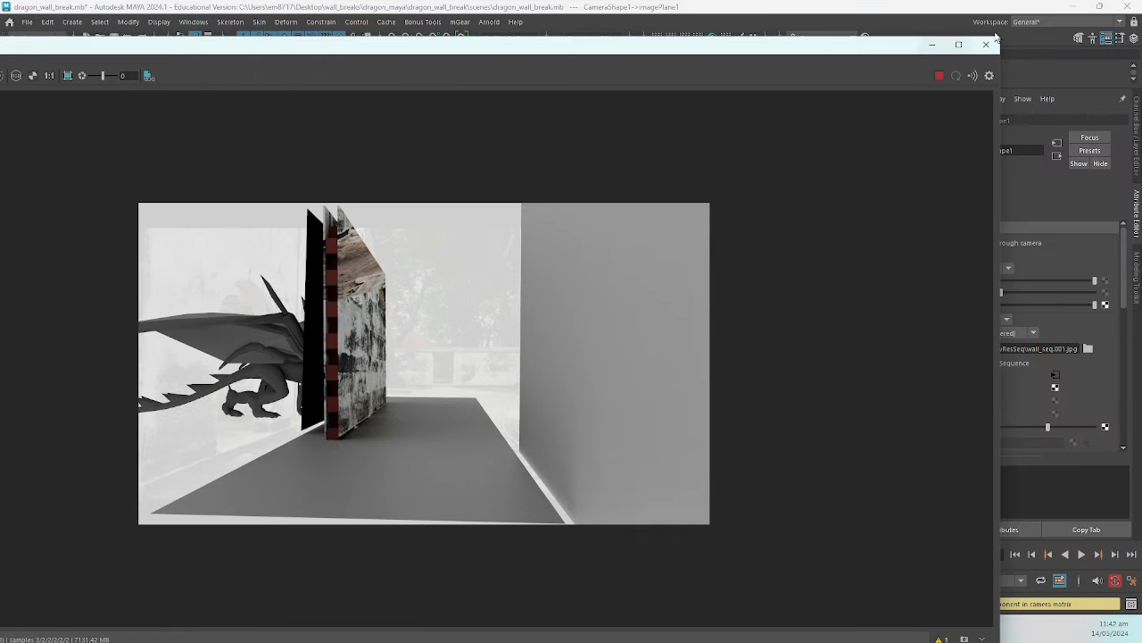
pyautogui.moveTo(973, 42); pyautogui.dragTo(491, 178)
pyautogui.moveTo(348, 190); pyautogui.dragTo(550, 129)
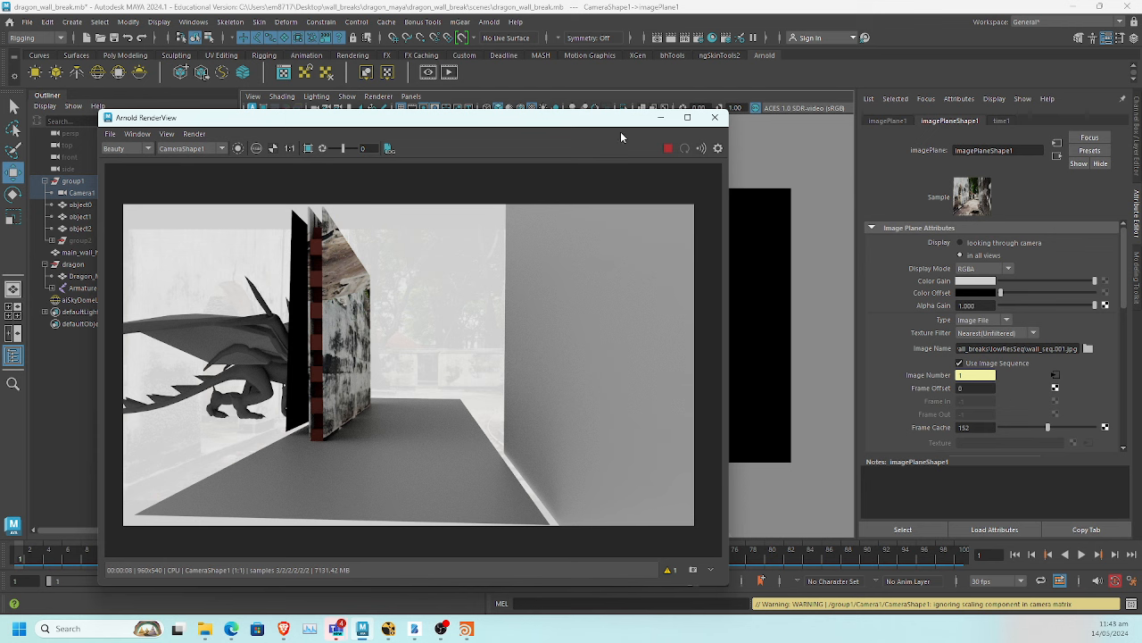
pyautogui.click(669, 149)
pyautogui.click(660, 117)
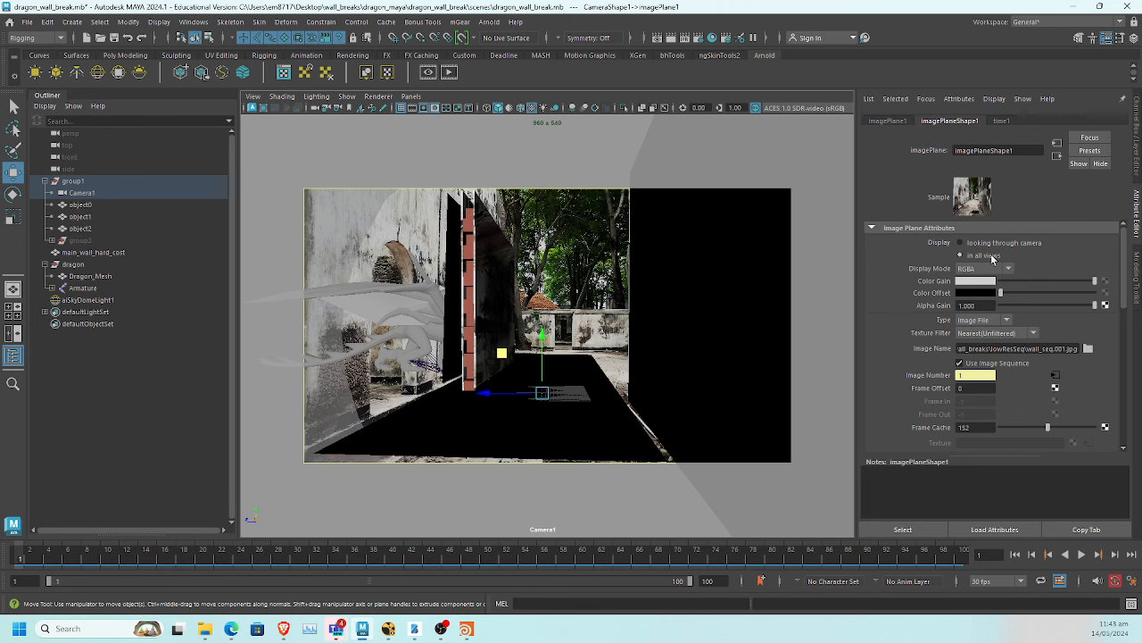
# Try Texture as the image plane's type and play the animation from the start to check it
pyautogui.click(894, 120)
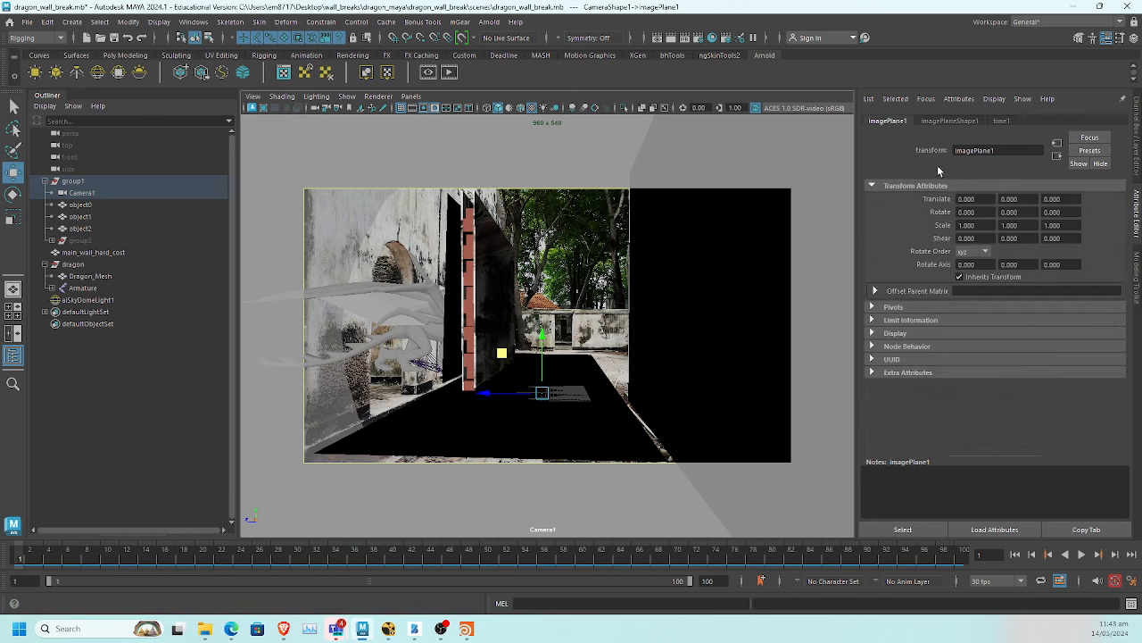
pyautogui.click(946, 120)
pyautogui.scroll(-2, 1061, 264)
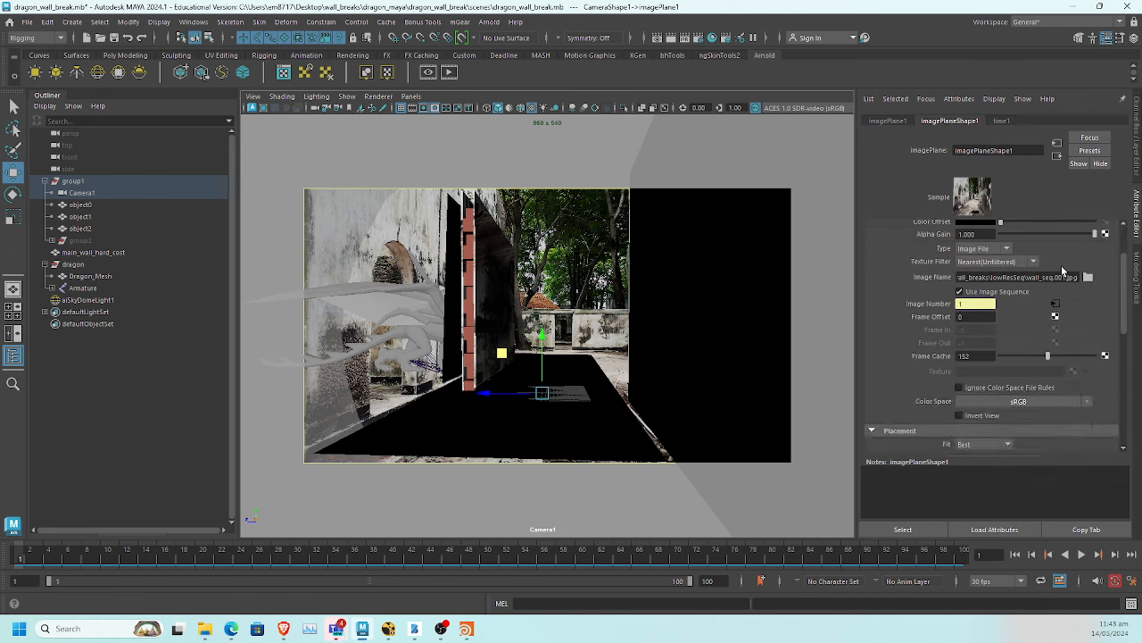
pyautogui.click(1008, 250)
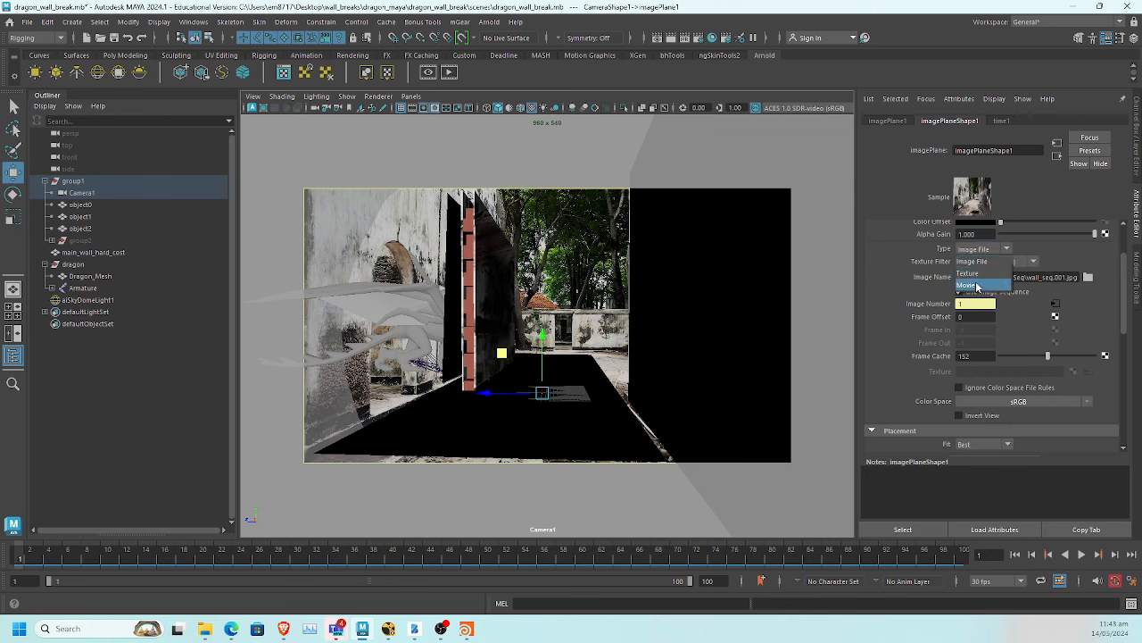
pyautogui.click(976, 273)
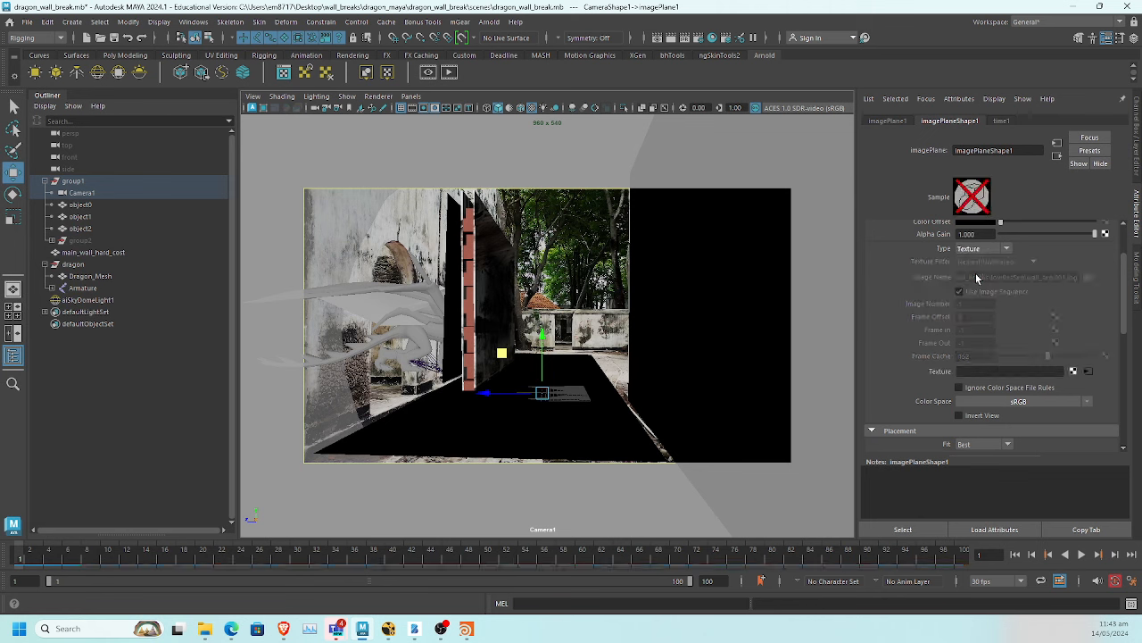
pyautogui.scroll(2, 978, 272)
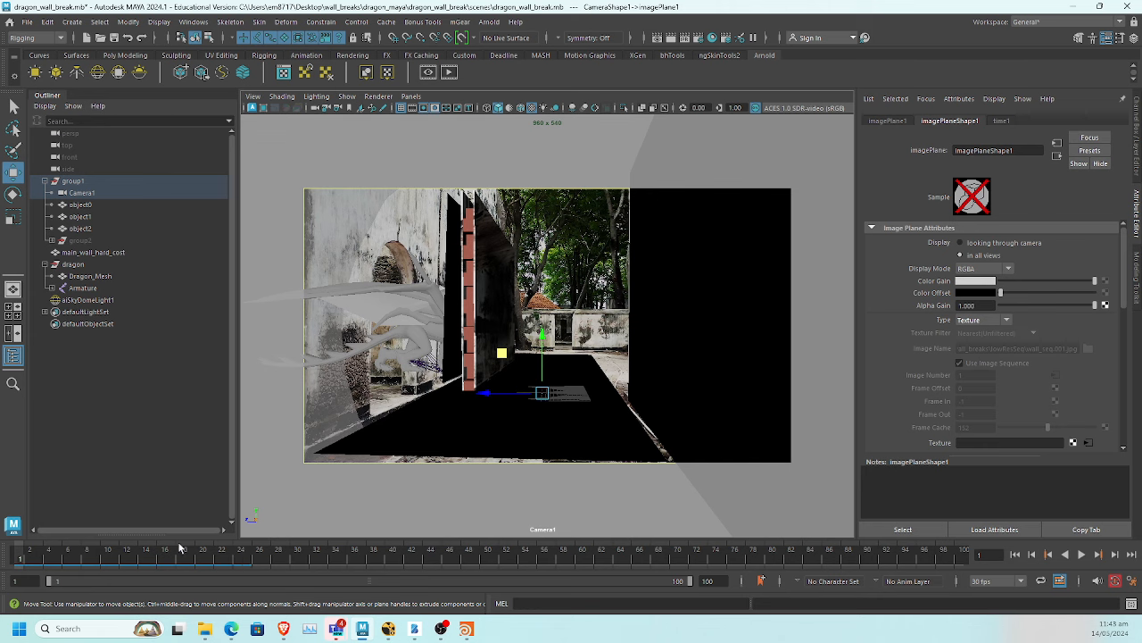
pyautogui.moveTo(81, 560); pyautogui.dragTo(6, 556)
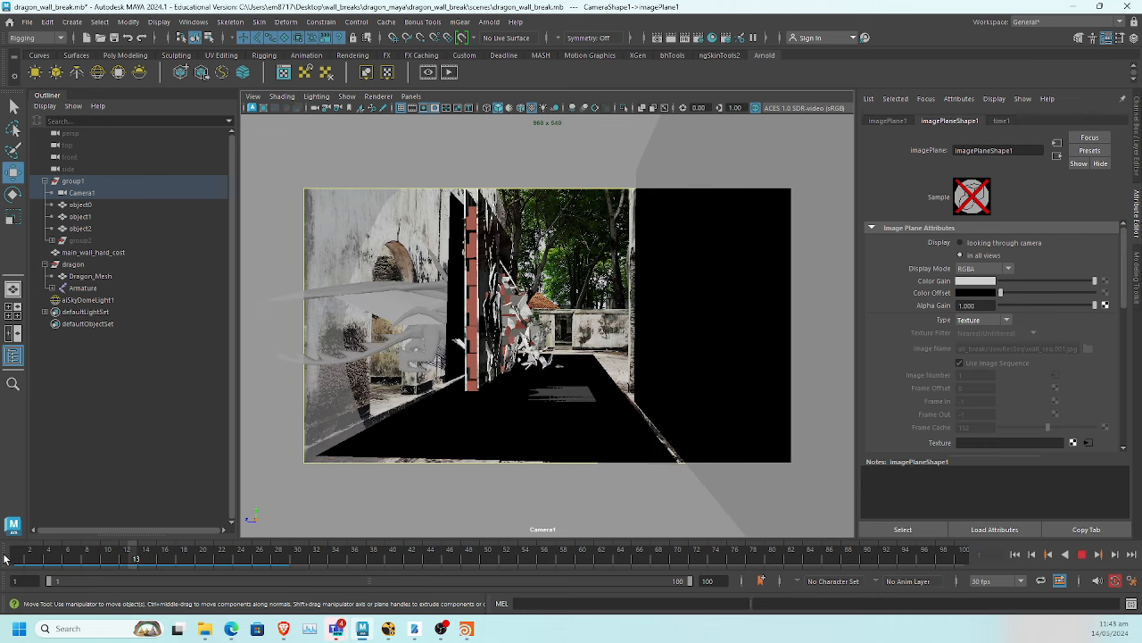
# Set the image plane's type back to Image File and delete the image plane from Camera1
pyautogui.click(1004, 320)
pyautogui.click(987, 338)
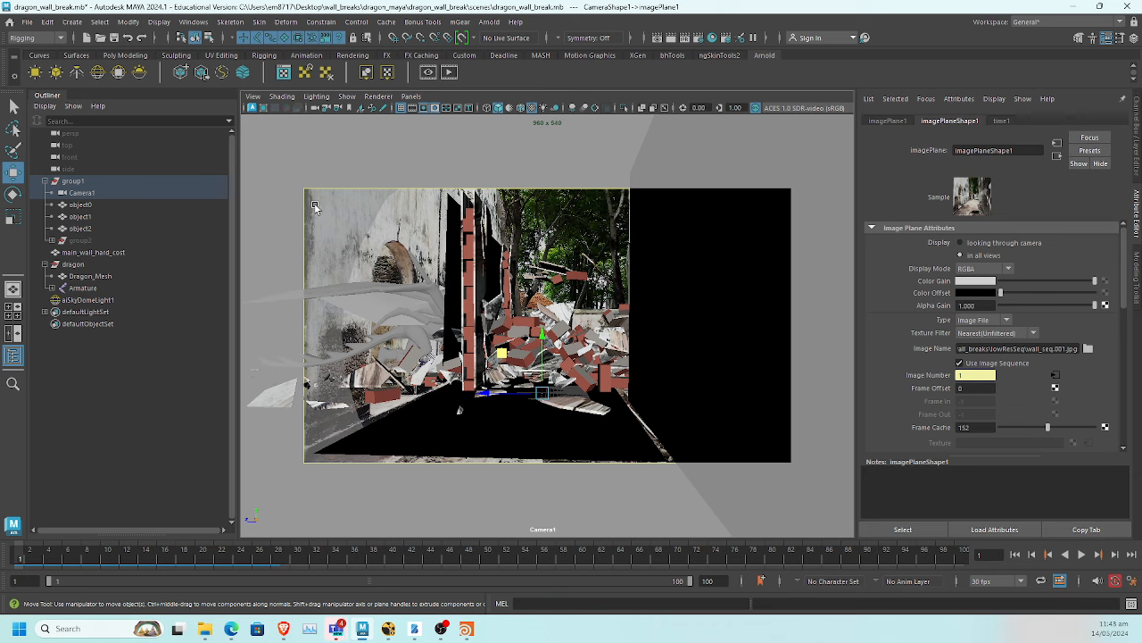
pyautogui.press('Delete')
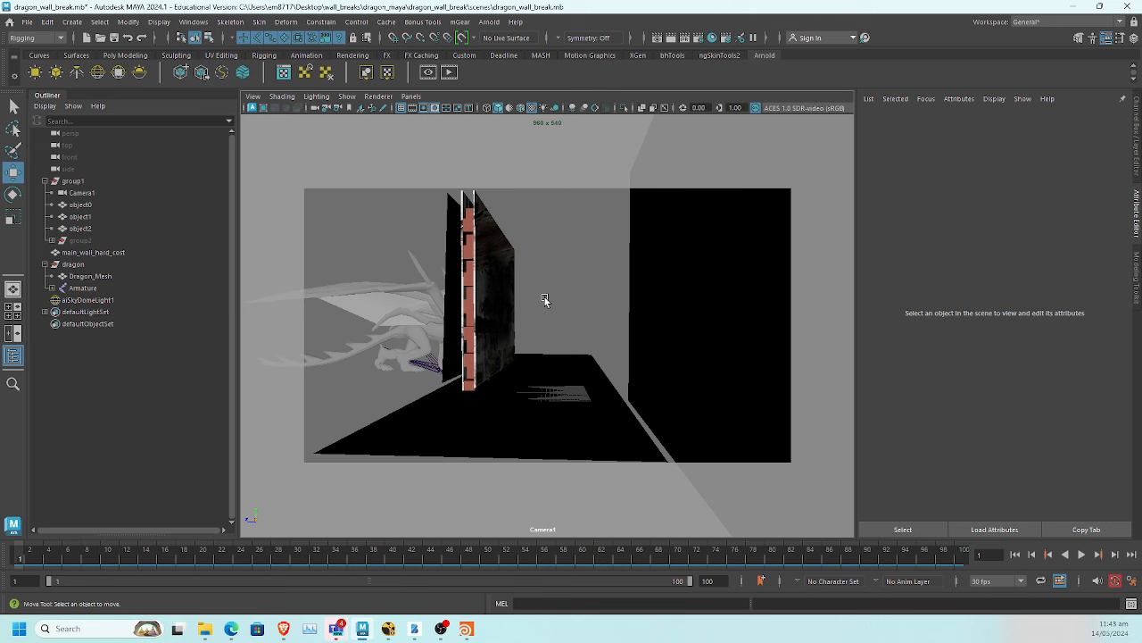
# Set the sky dome light's Camera visibility to 0
pyautogui.click(545, 300)
pyautogui.scroll(-3, 1025, 340)
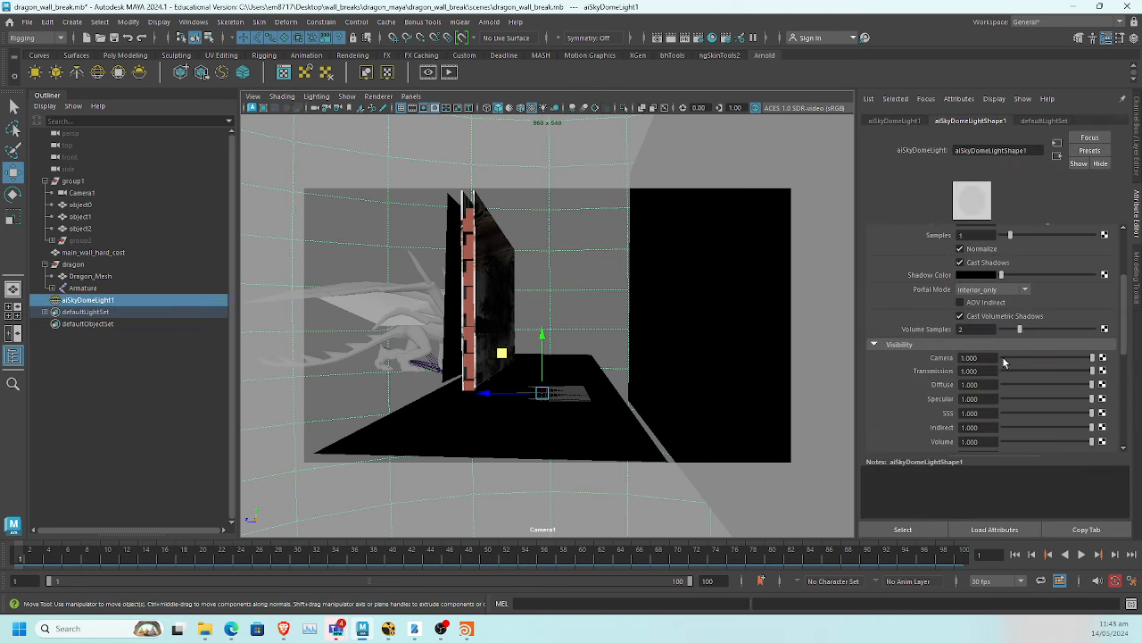
pyautogui.click(1002, 356)
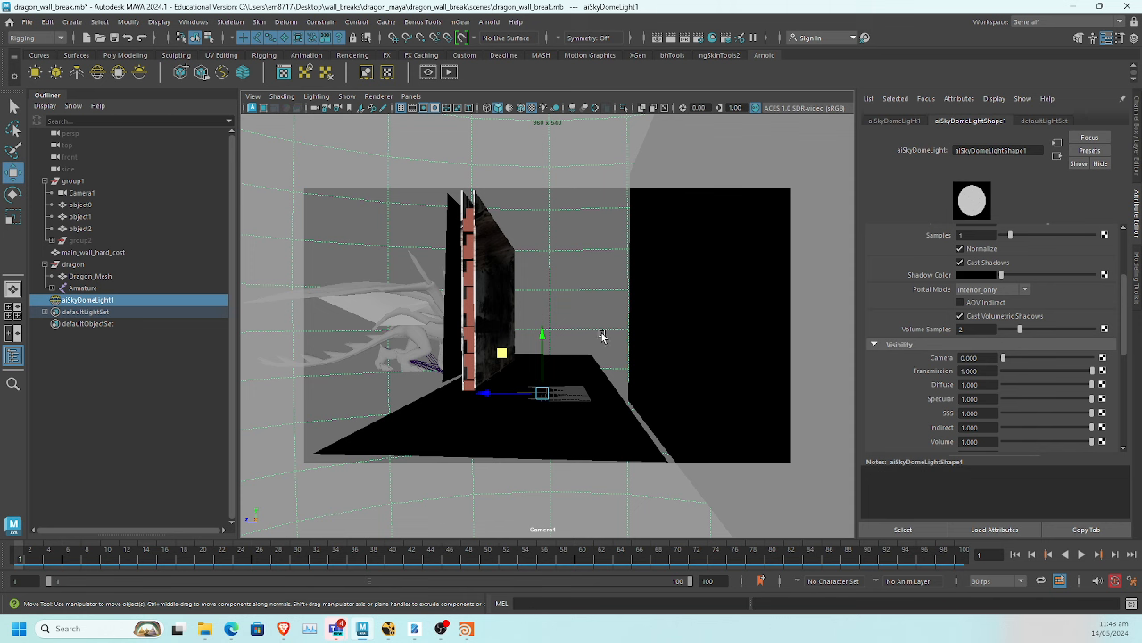
# In the perspective view, move the object1 wall plane from behind the brick wall to the camera end, in line with the textured wall
pyautogui.click(456, 269)
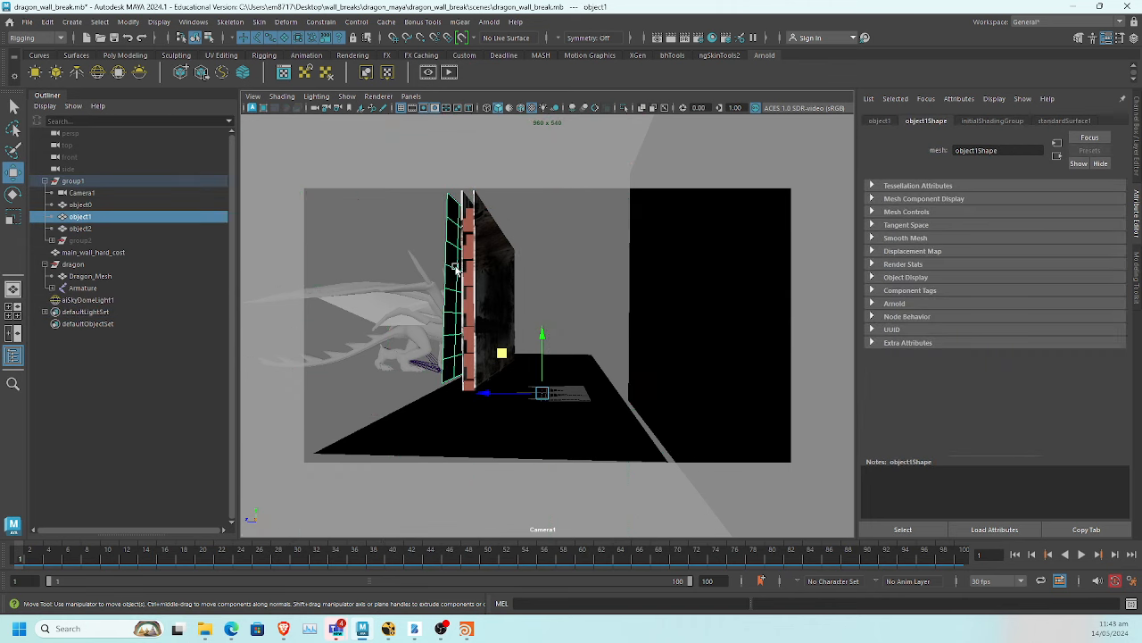
pyautogui.click(480, 314)
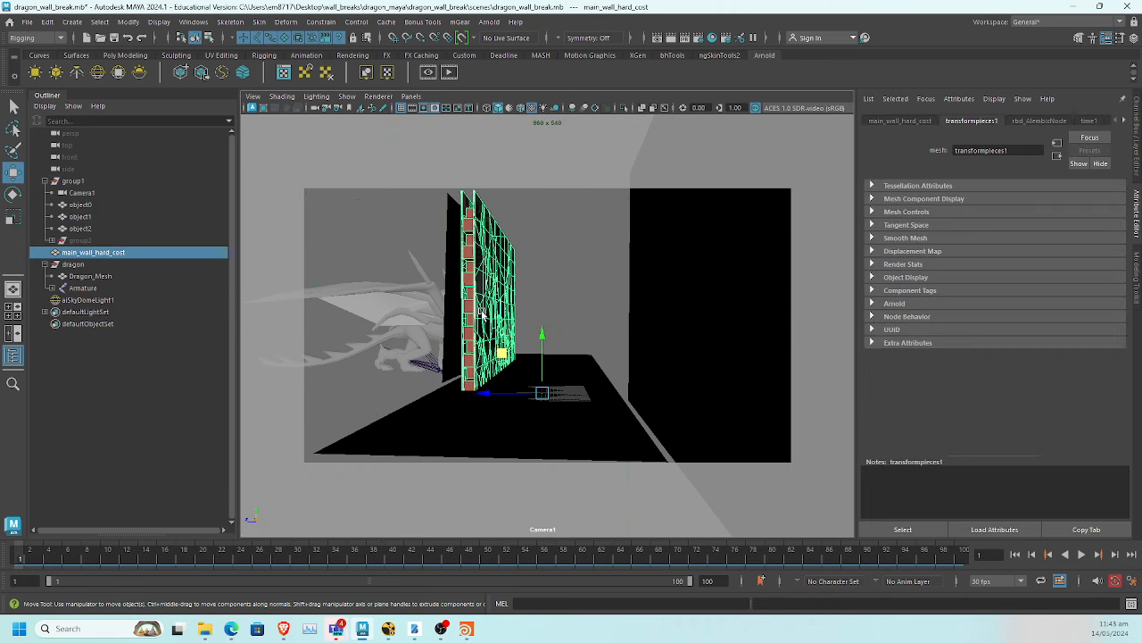
pyautogui.click(451, 323)
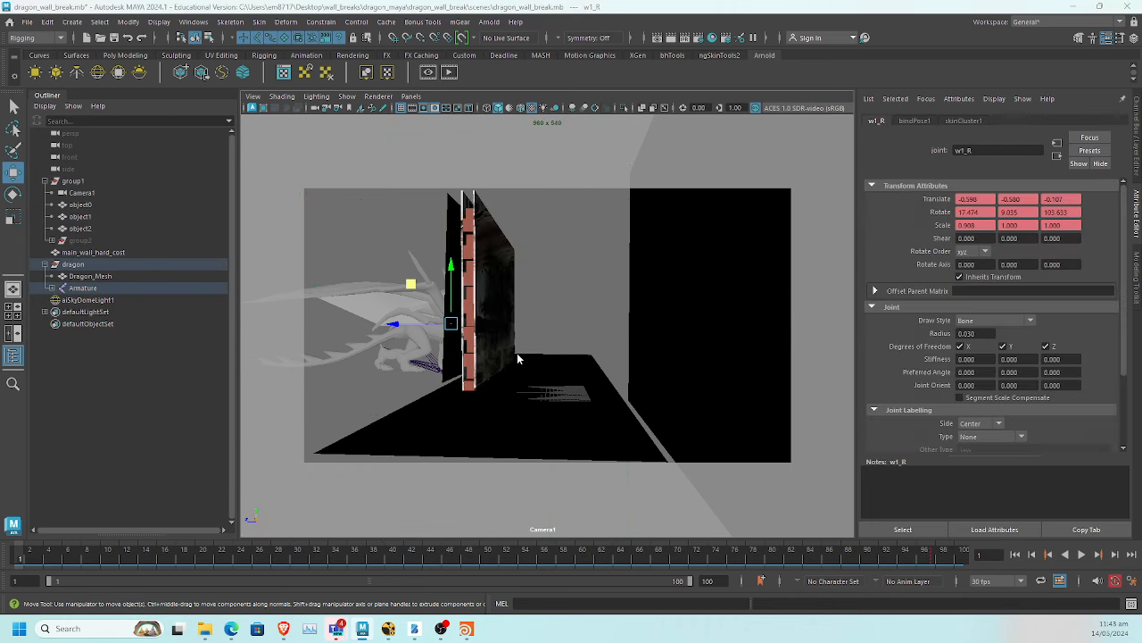
pyautogui.press('space')
pyautogui.moveTo(519, 359); pyautogui.dragTo(541, 378)
pyautogui.click(521, 241)
pyautogui.keyDown('alt'); pyautogui.moveTo(528, 258); pyautogui.dragTo(489, 272); pyautogui.keyUp('alt')
pyautogui.click(496, 295)
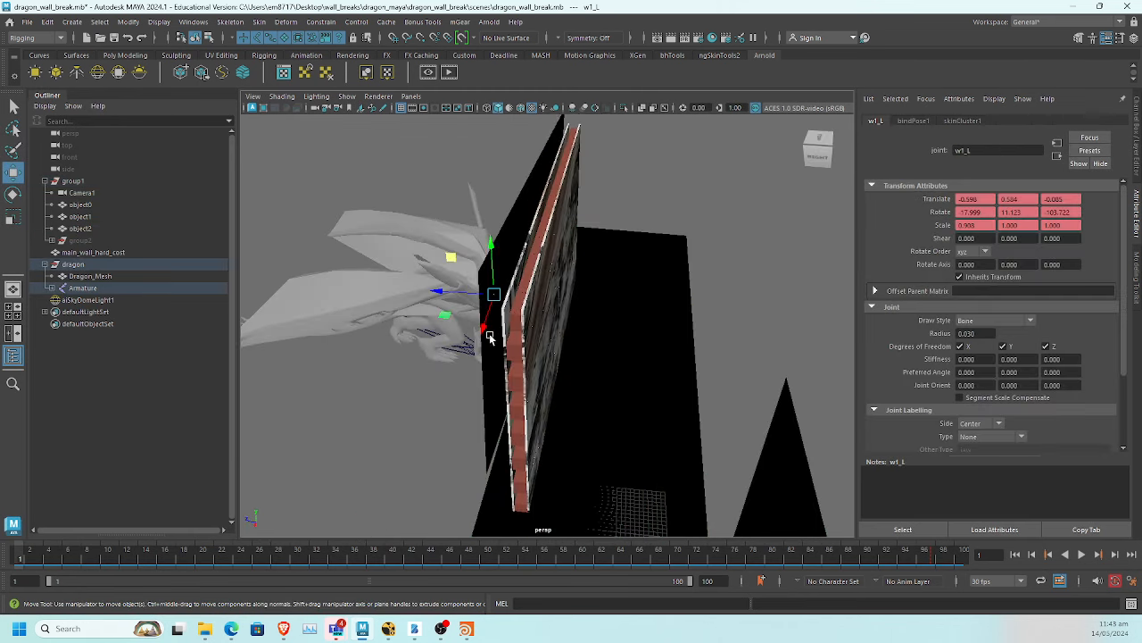
pyautogui.keyDown('alt'); pyautogui.moveTo(488, 332); pyautogui.dragTo(482, 319); pyautogui.keyUp('alt')
pyautogui.click(514, 194)
pyautogui.keyDown('alt'); pyautogui.moveTo(500, 252); pyautogui.dragTo(552, 309); pyautogui.keyUp('alt')
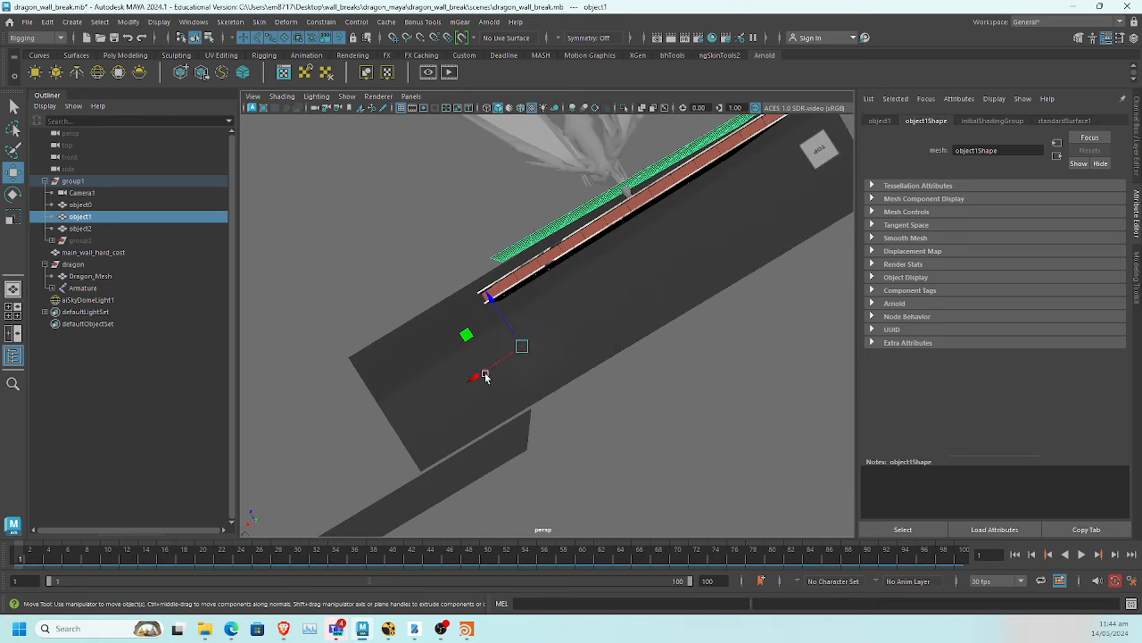
pyautogui.moveTo(467, 335); pyautogui.dragTo(251, 482)
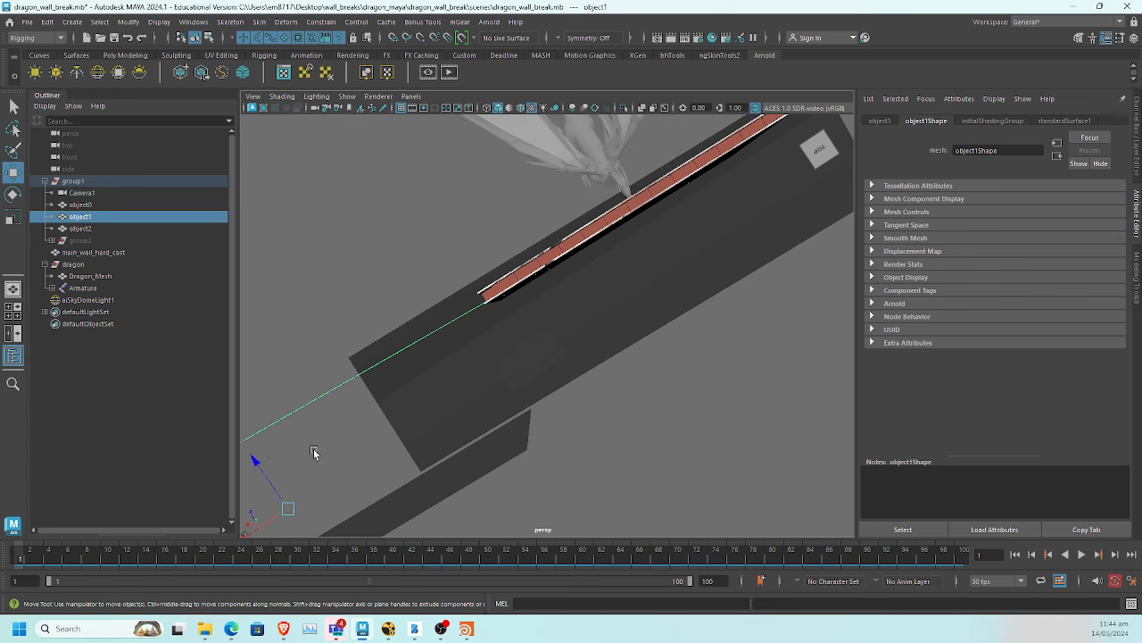
# Center the pivot of the object1 wall plane and rotate the plane to line it up with the textured wall
pyautogui.keyDown('alt'); pyautogui.moveTo(314, 454); pyautogui.dragTo(580, 348); pyautogui.keyUp('alt')
pyautogui.keyDown('alt'); pyautogui.moveTo(562, 362); pyautogui.dragTo(592, 323, button='middle'); pyautogui.keyUp('alt')
pyautogui.press('e')
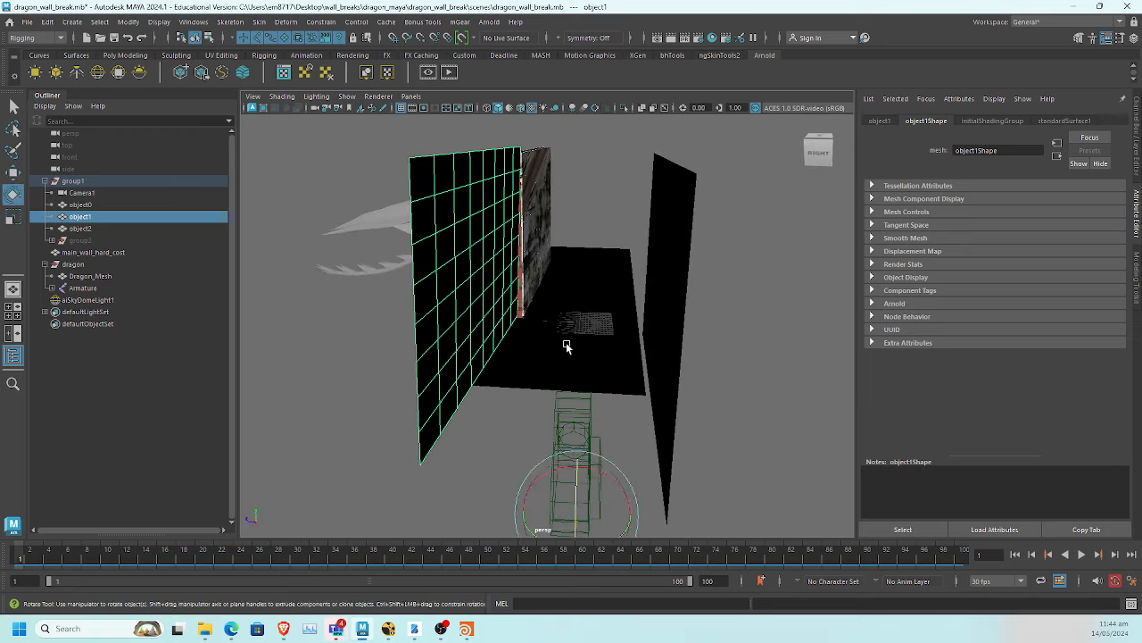
pyautogui.moveTo(532, 531); pyautogui.dragTo(518, 526)
pyautogui.hotkey('ctrl', 'z')
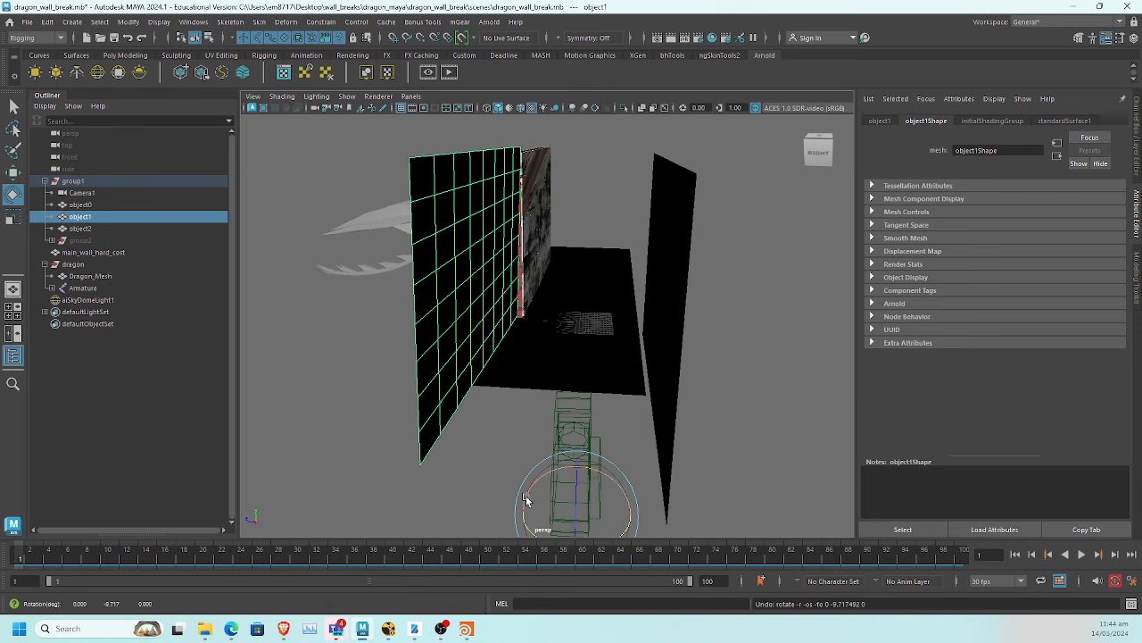
pyautogui.click(128, 22)
pyautogui.click(153, 111)
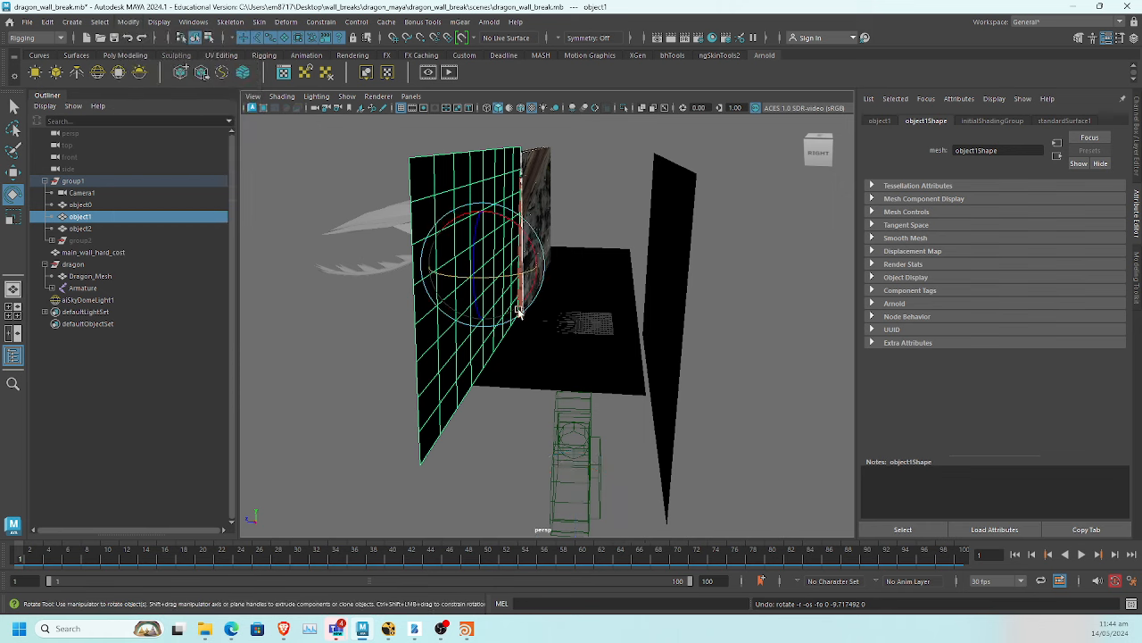
pyautogui.moveTo(495, 280); pyautogui.dragTo(483, 303)
pyautogui.press('w')
# Look through Camera1 and play the animation to check the object1 plane against the breaking wall
pyautogui.click(413, 96)
pyautogui.moveTo(459, 112)
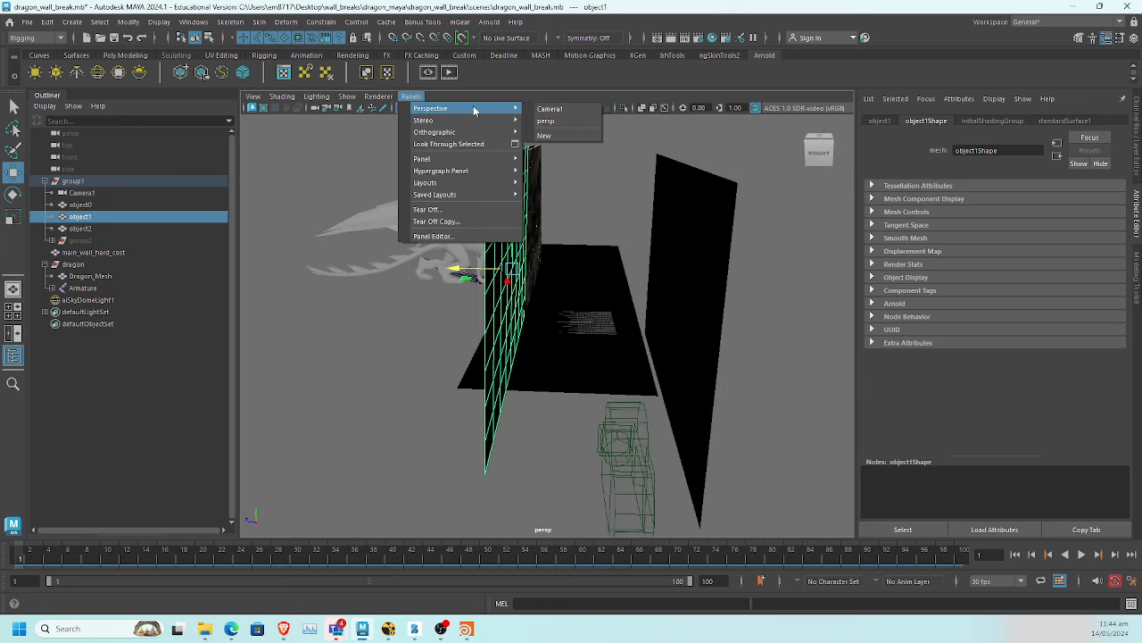
pyautogui.click(558, 110)
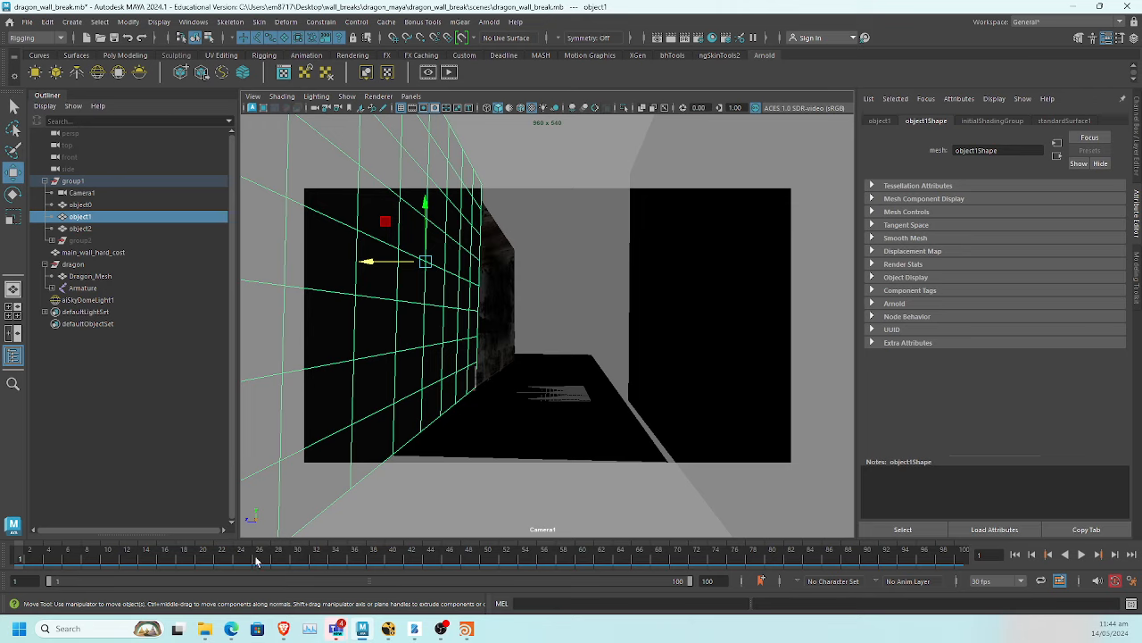
pyautogui.moveTo(39, 559); pyautogui.dragTo(67, 558)
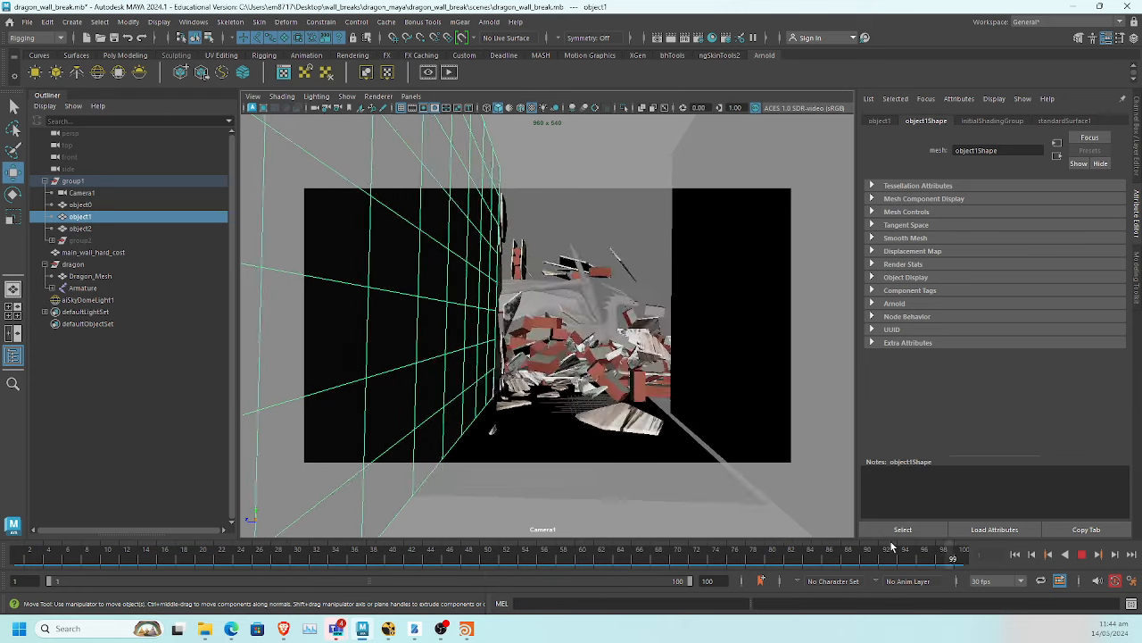
pyautogui.press('Escape')
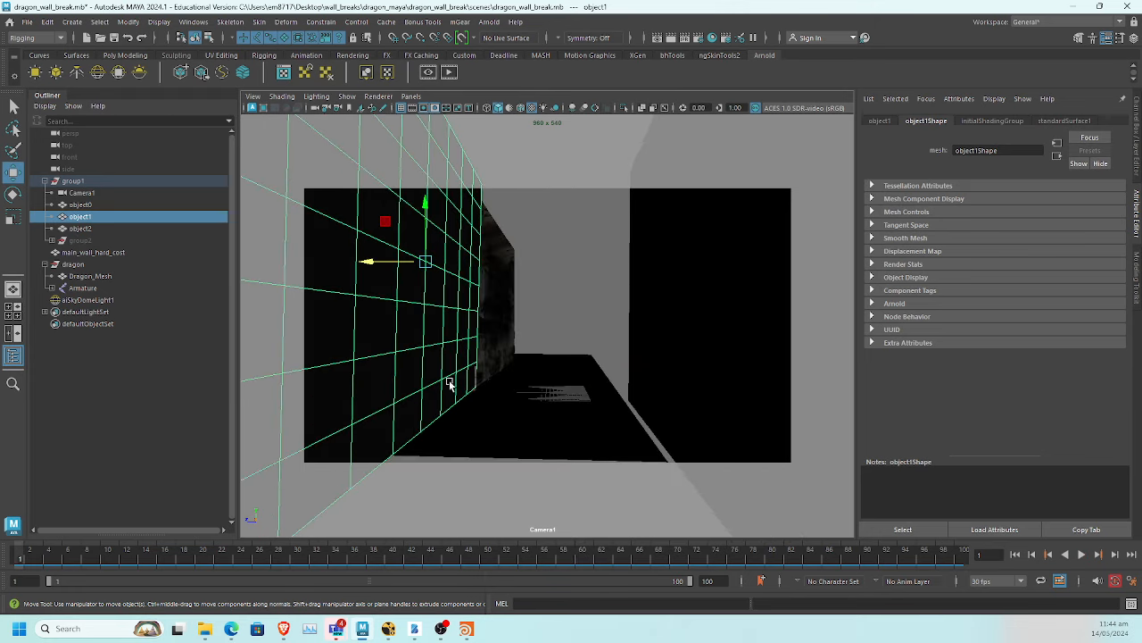
# Create an Arnold aiShadowMatte surface shader in Hypershade
pyautogui.keyDown('shift'); pyautogui.click(530, 419); pyautogui.keyUp('shift')
pyautogui.keyDown('shift'); pyautogui.click(694, 390); pyautogui.keyUp('shift')
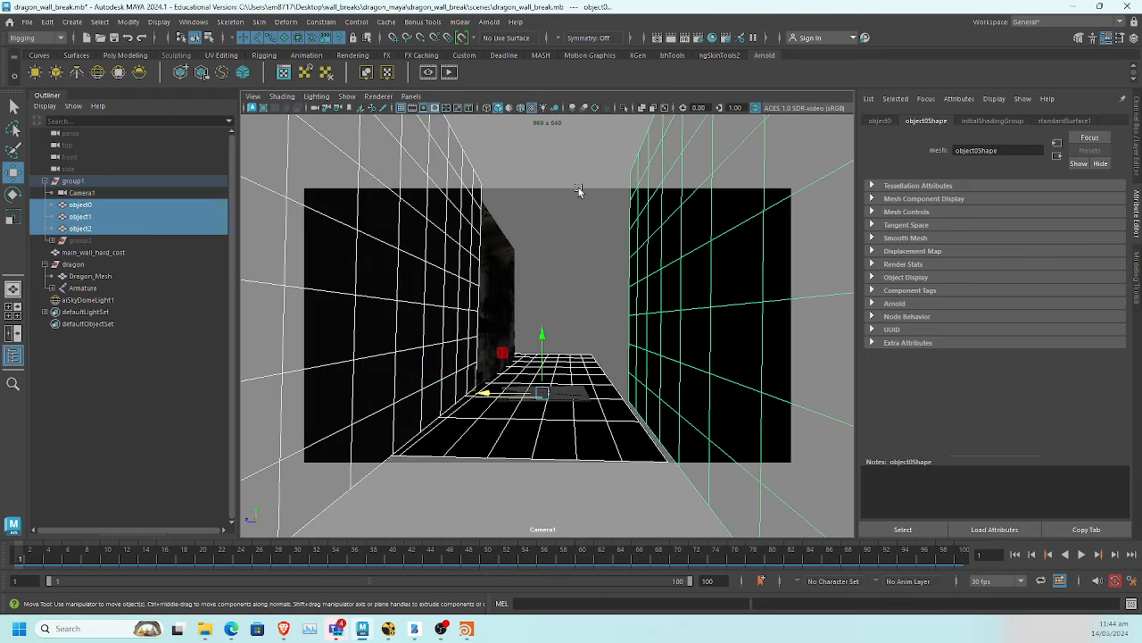
pyautogui.click(711, 38)
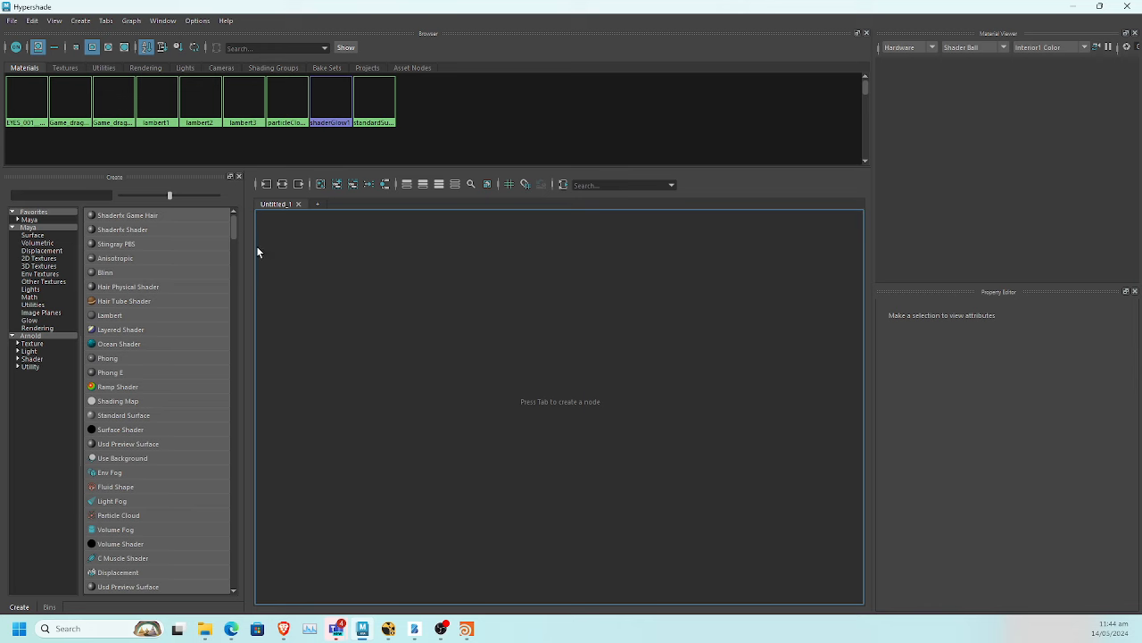
pyautogui.click(18, 360)
pyautogui.click(32, 368)
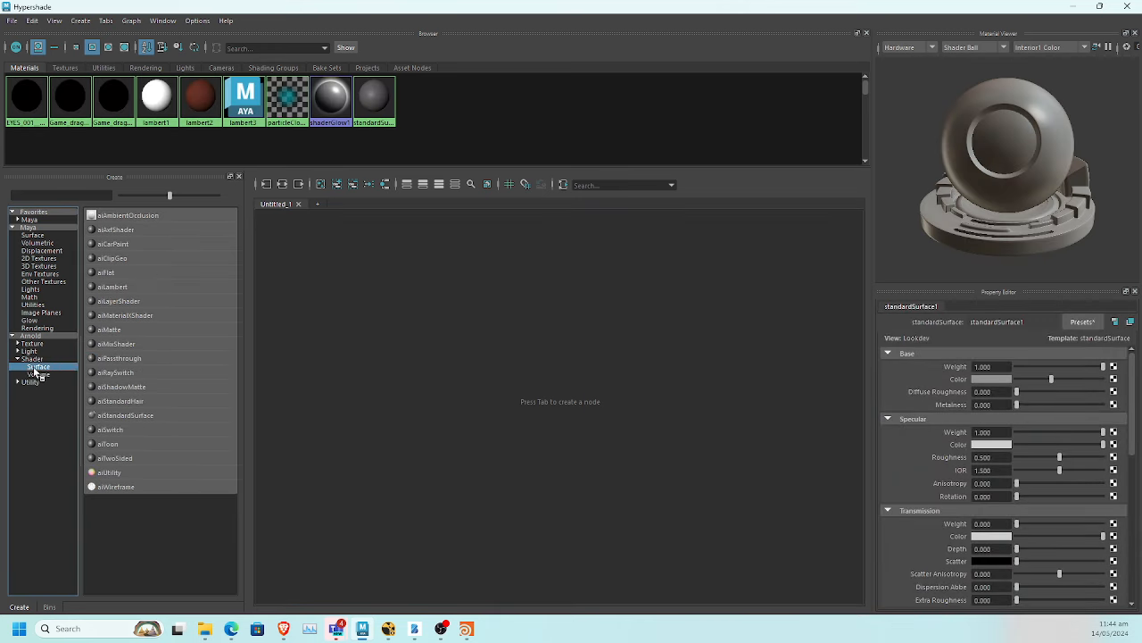
pyautogui.click(118, 389)
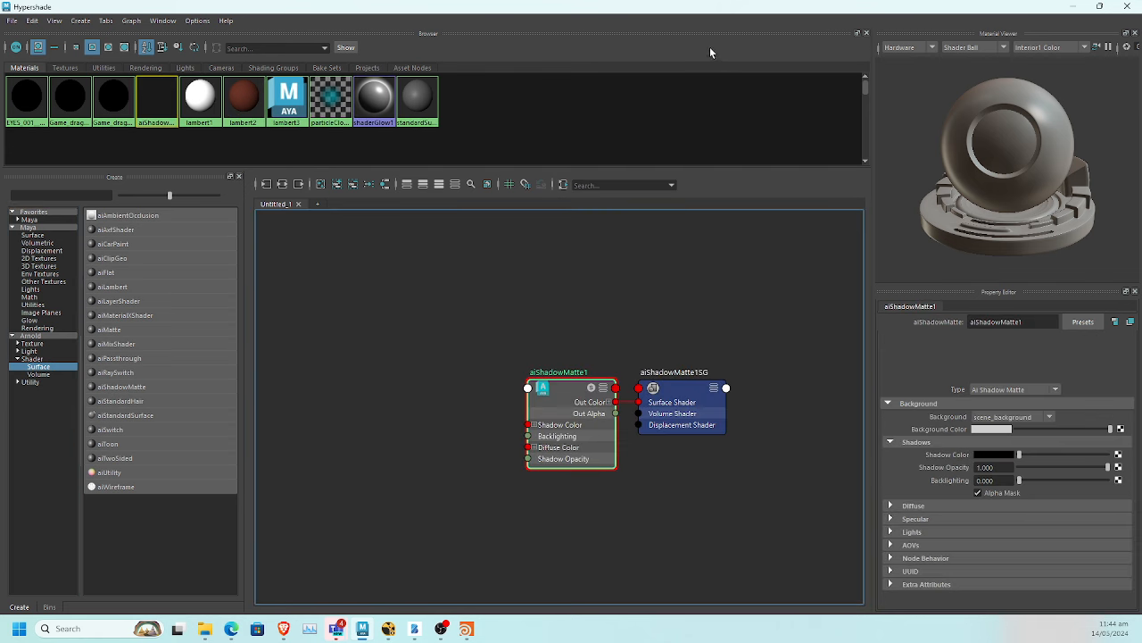
# Select the planes object0, object1 and object2, assign aiShadowMatte1 to them, and minimize Hypershade
pyautogui.moveTo(774, 11); pyautogui.dragTo(0, 215)
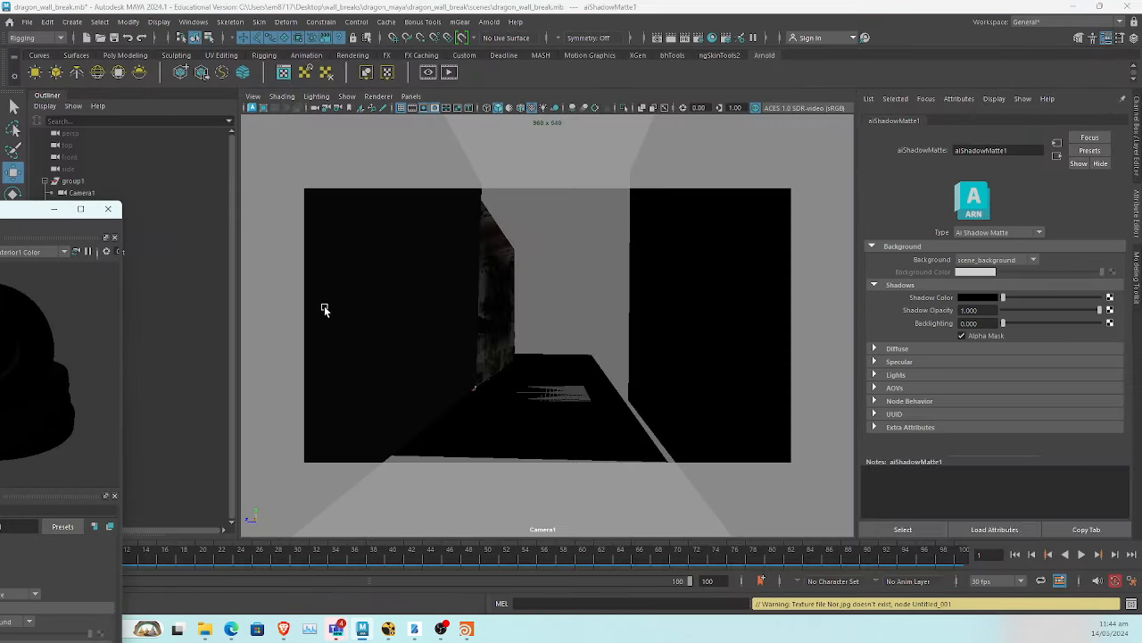
pyautogui.click(324, 306)
pyautogui.keyDown('shift'); pyautogui.click(515, 430); pyautogui.keyUp('shift')
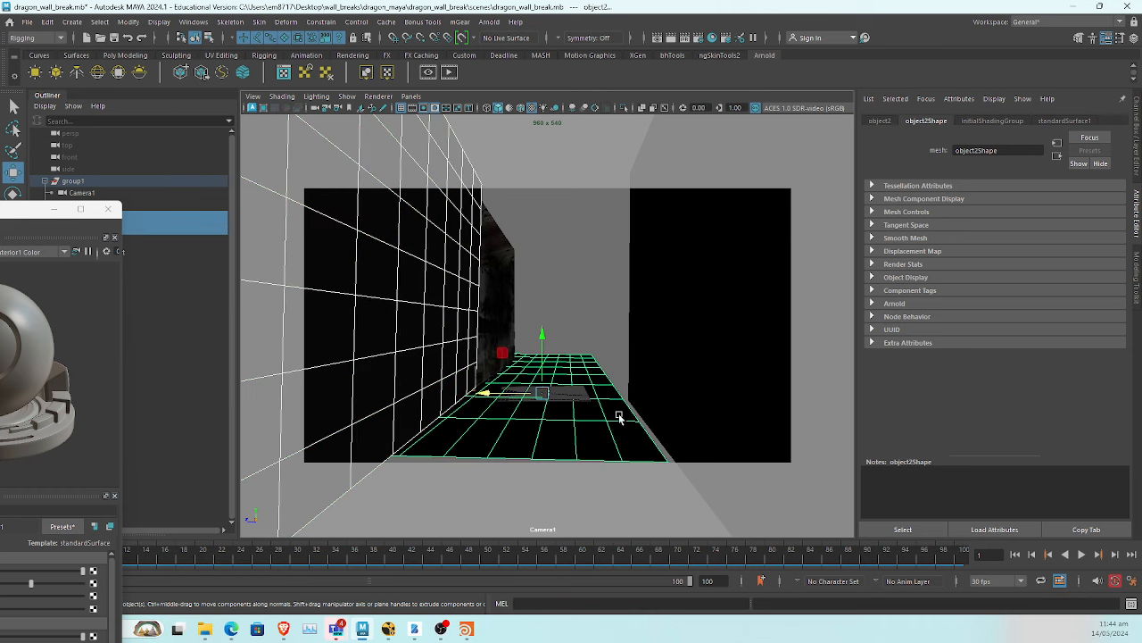
pyautogui.keyDown('shift'); pyautogui.click(712, 402); pyautogui.keyUp('shift')
pyautogui.moveTo(0, 215); pyautogui.dragTo(793, 132)
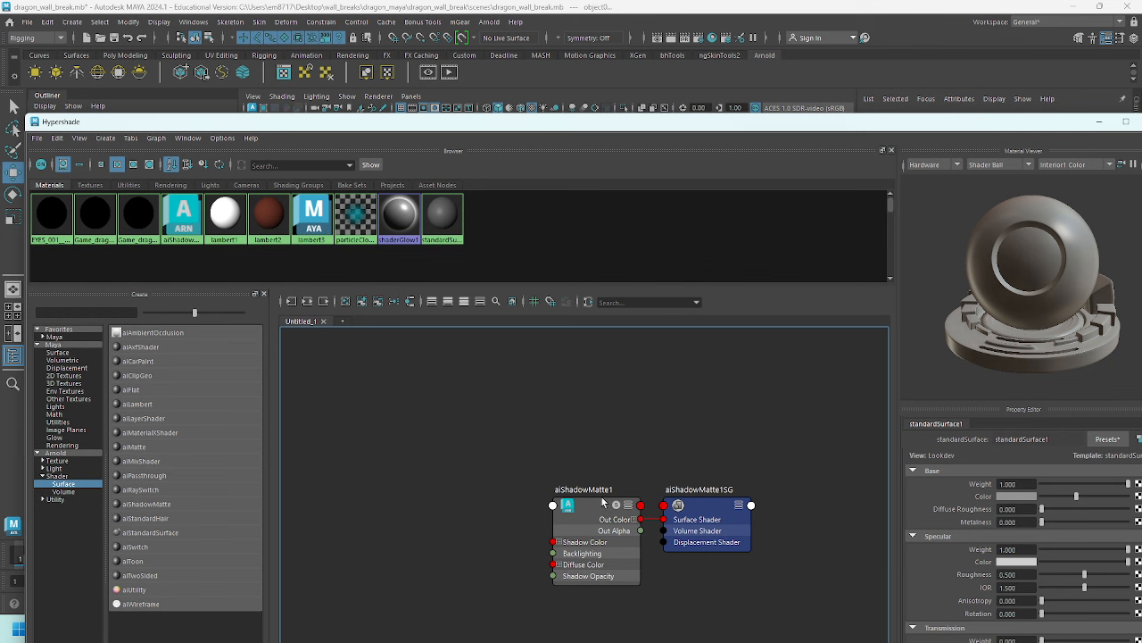
pyautogui.moveTo(775, 126); pyautogui.dragTo(857, 398)
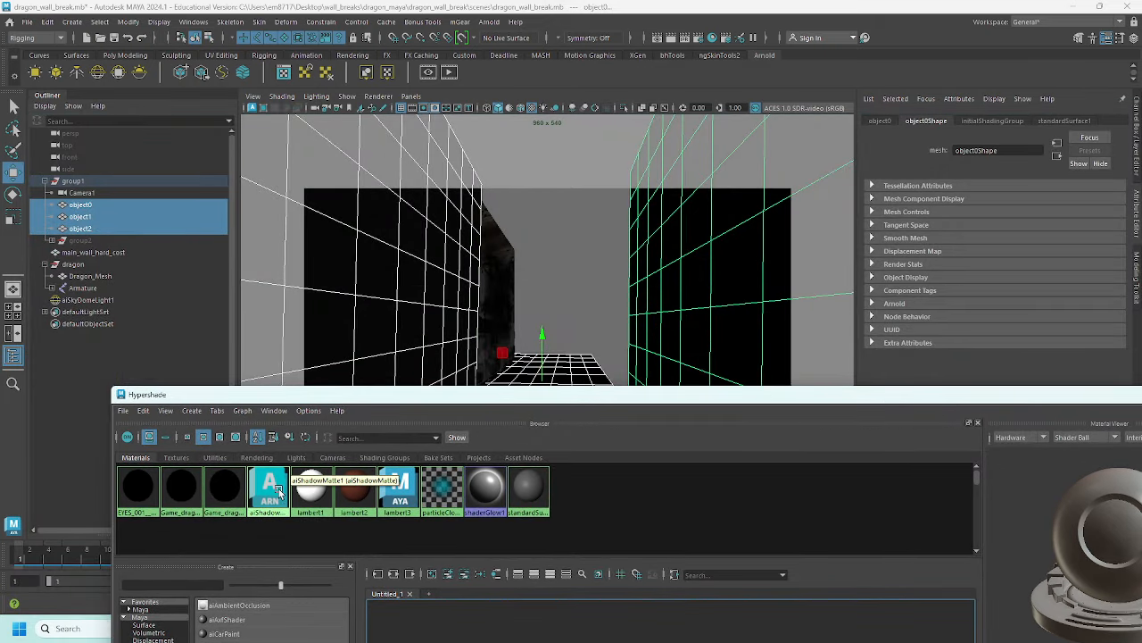
pyautogui.moveTo(272, 493); pyautogui.dragTo(266, 418, button='right')
pyautogui.moveTo(1062, 399); pyautogui.dragTo(748, 163)
pyautogui.click(369, 554)
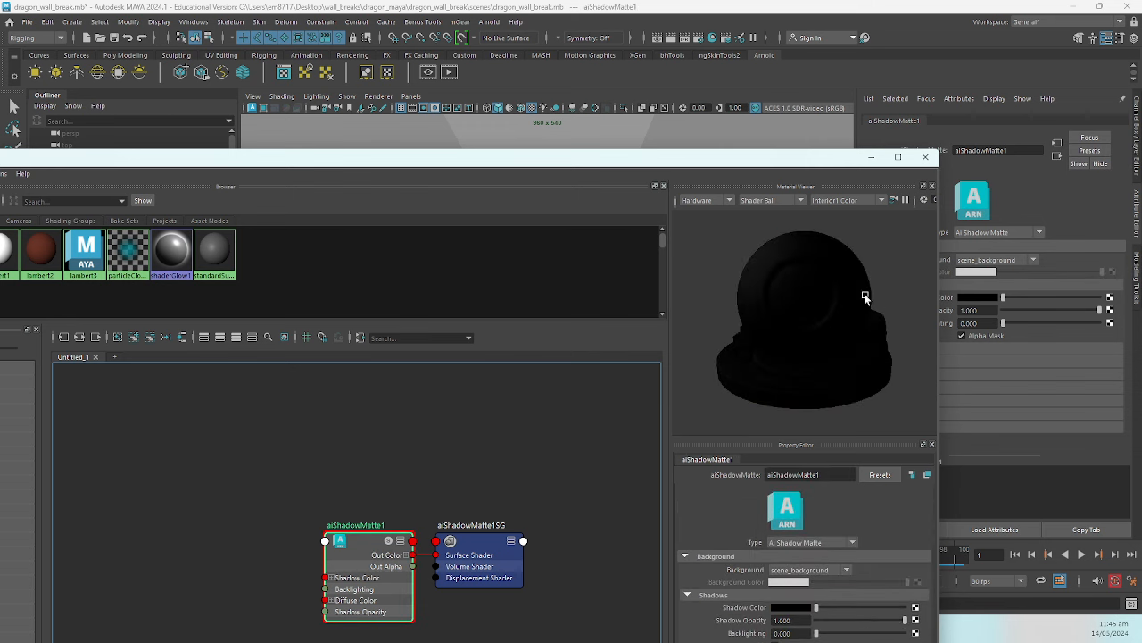
pyautogui.click(870, 159)
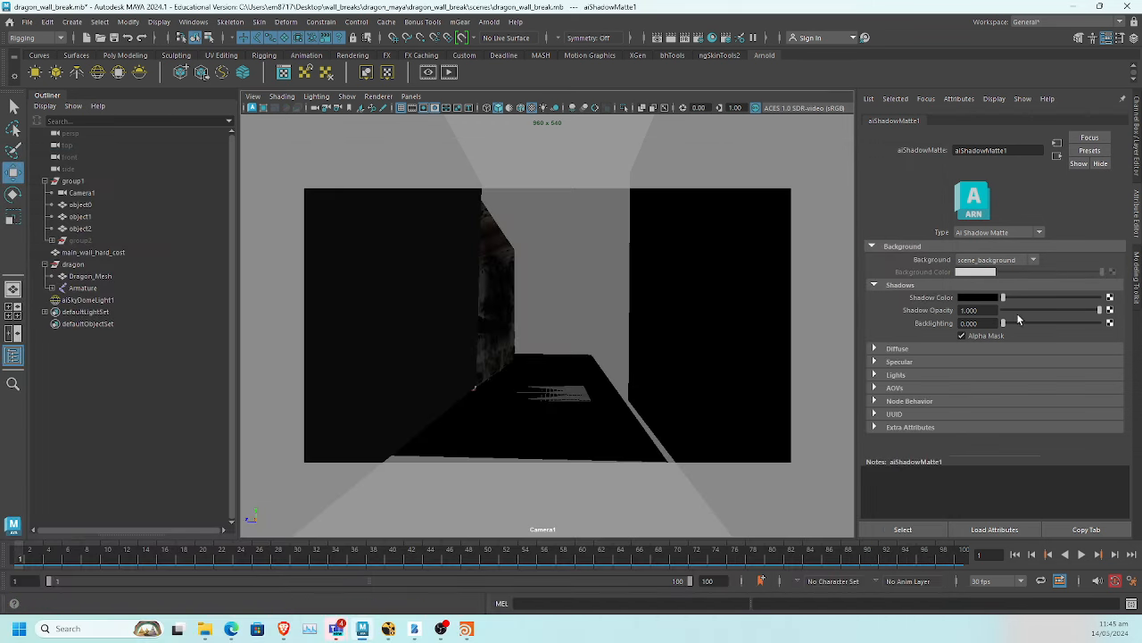
# Render the Camera1 view in Arnold RenderView and inspect its alpha channel
pyautogui.click(450, 72)
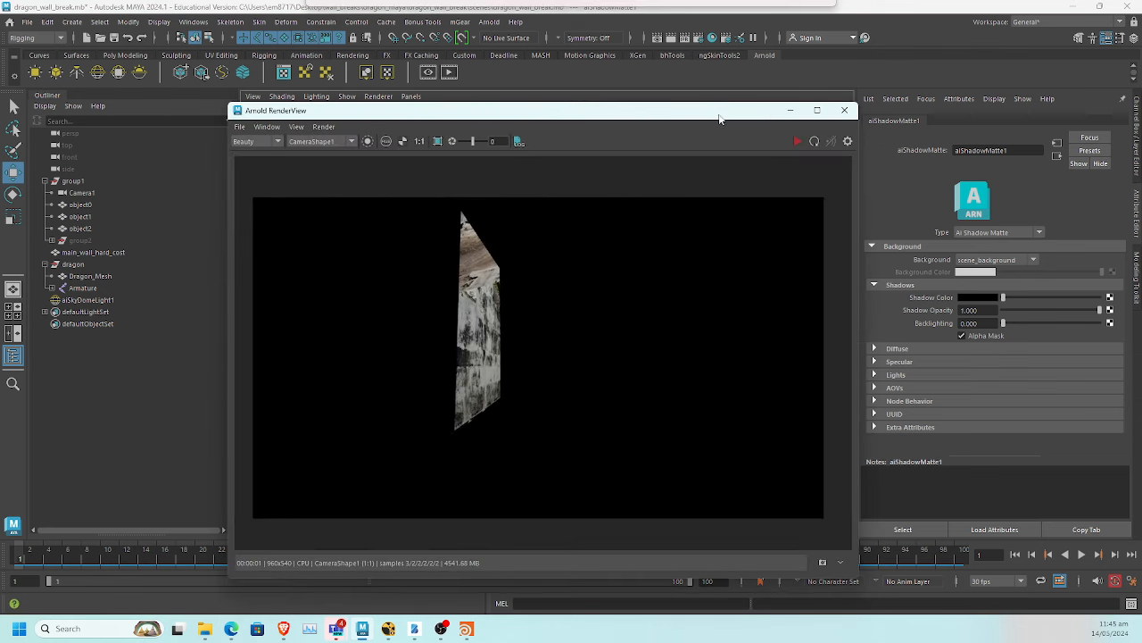
pyautogui.click(797, 142)
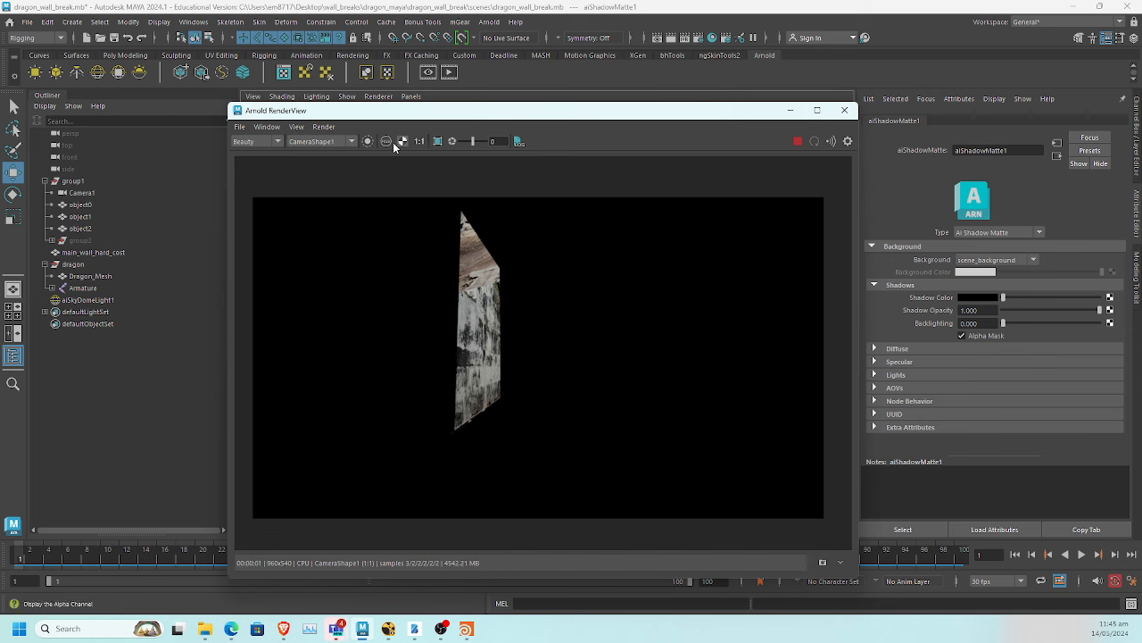
pyautogui.press('a')
pyautogui.press('a')
pyautogui.press('a')
pyautogui.press('a')
pyautogui.press('a')
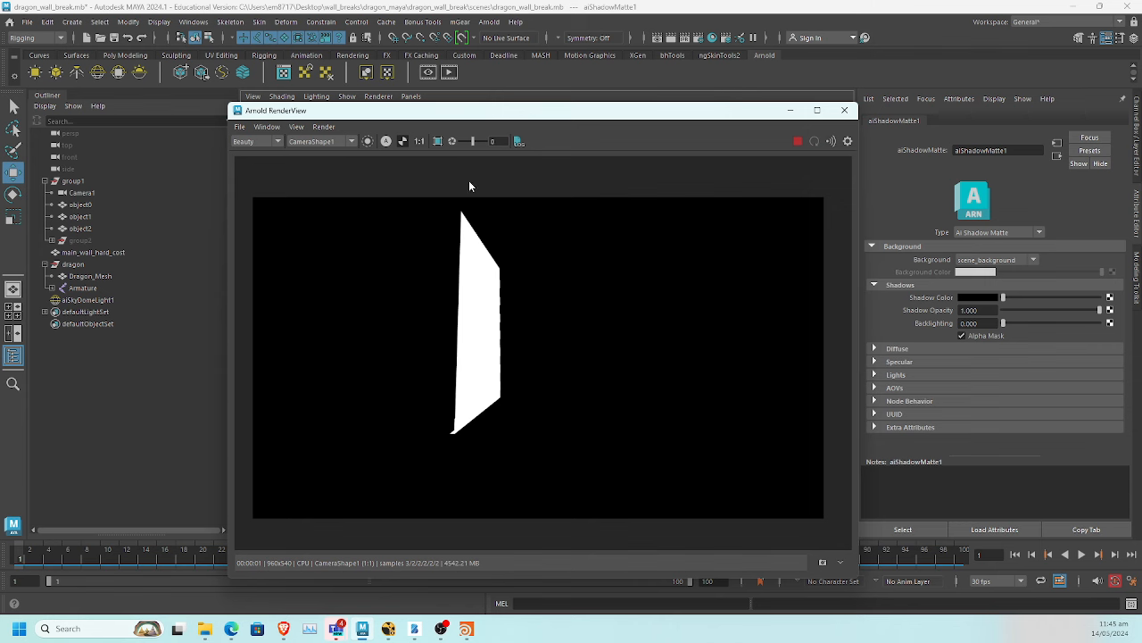
# Lower the object1 wall plane slightly so it covers the bottom edge of the textured wall in the alpha render
pyautogui.moveTo(479, 117); pyautogui.dragTo(784, 119)
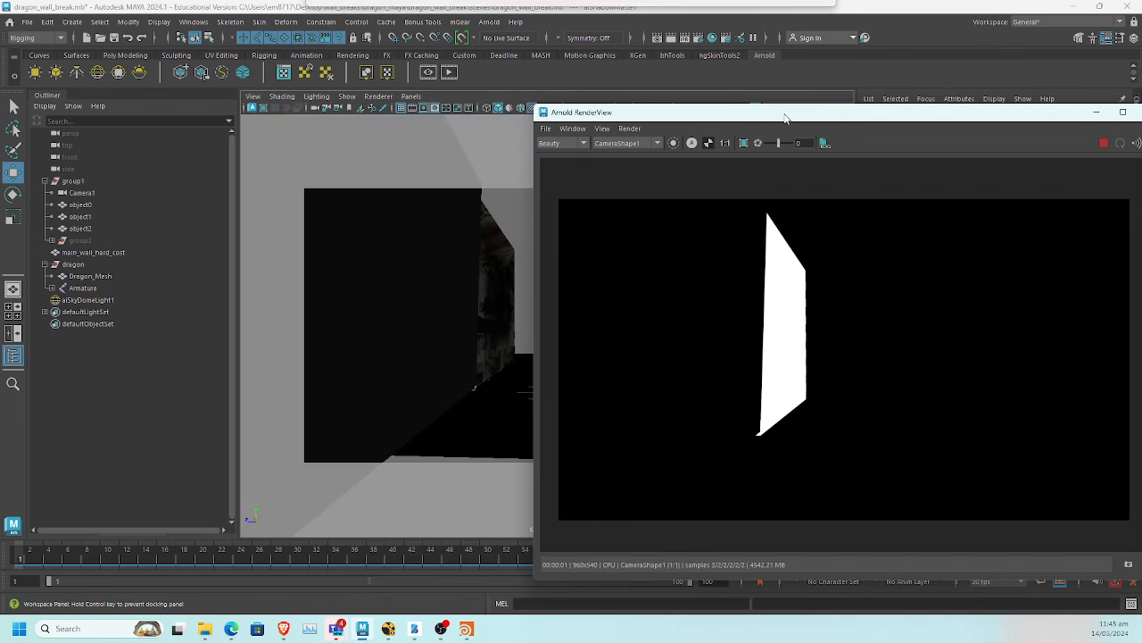
pyautogui.click(437, 351)
pyautogui.moveTo(425, 205); pyautogui.dragTo(425, 215)
pyautogui.moveTo(850, 118); pyautogui.dragTo(362, 76)
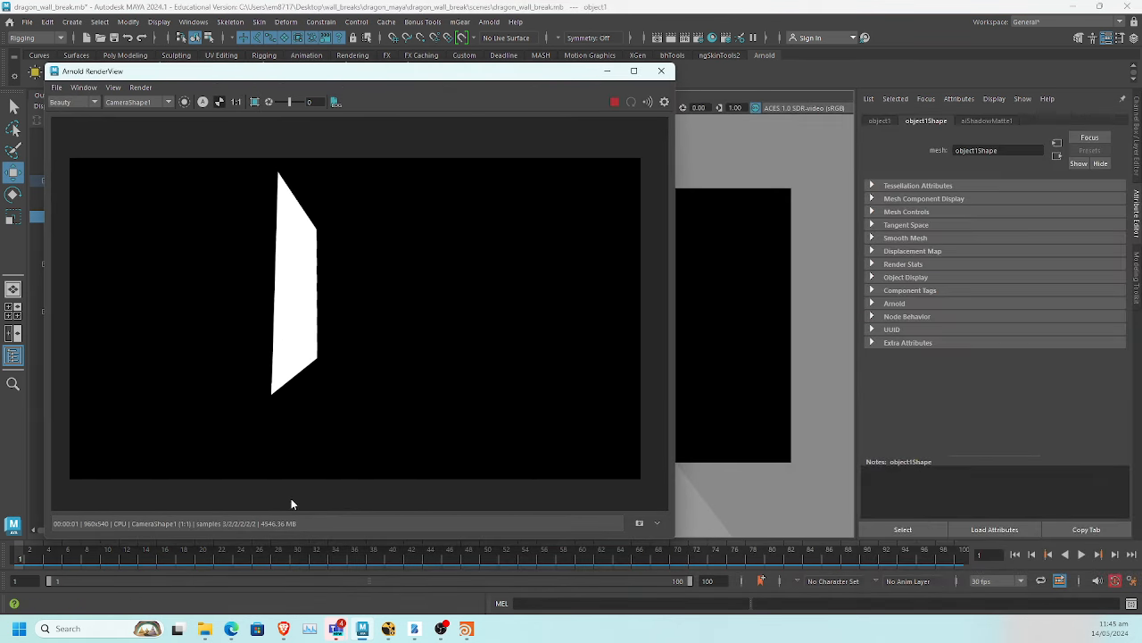
# Go to frame 38 and compare the alpha and other channel displays of the broken wall render
pyautogui.click(371, 559)
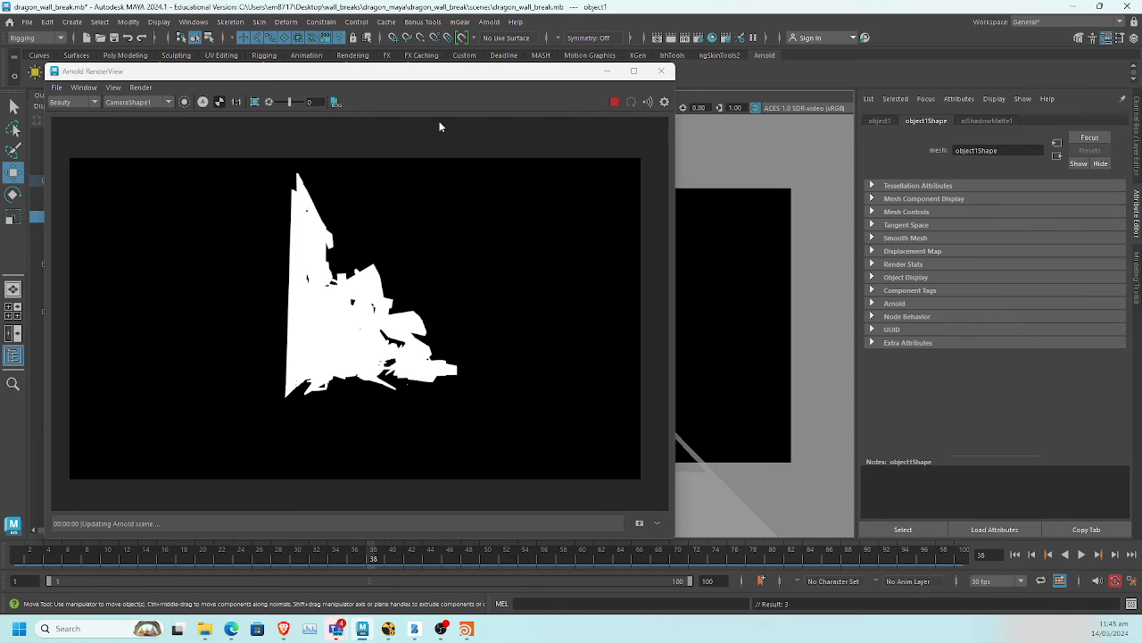
pyautogui.press('3')
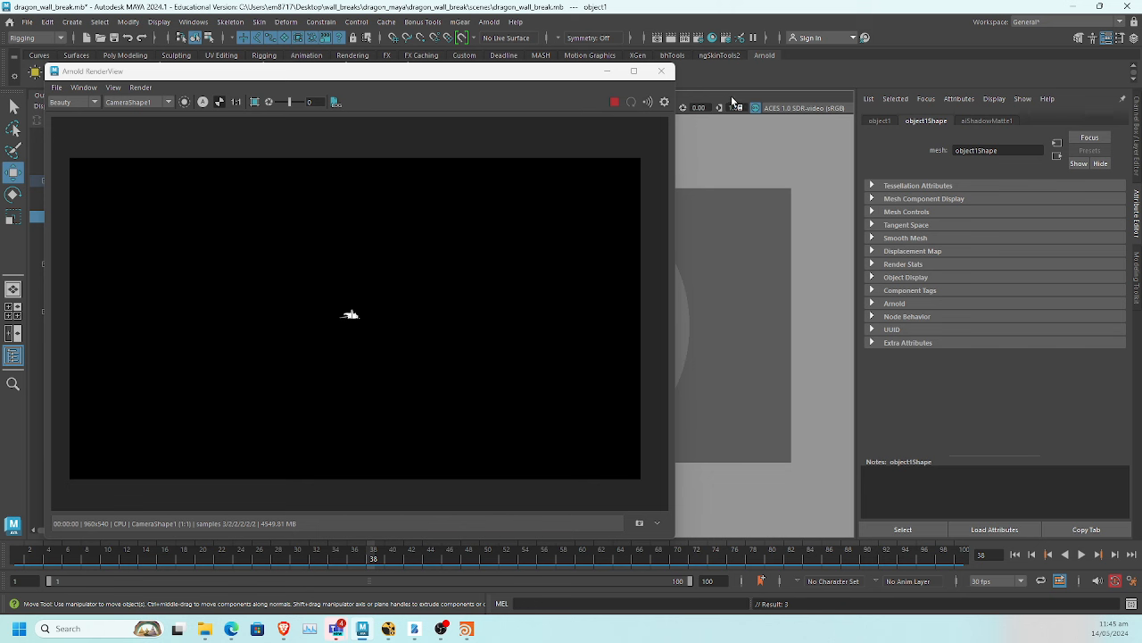
pyautogui.hotkey('ctrl', 'z')
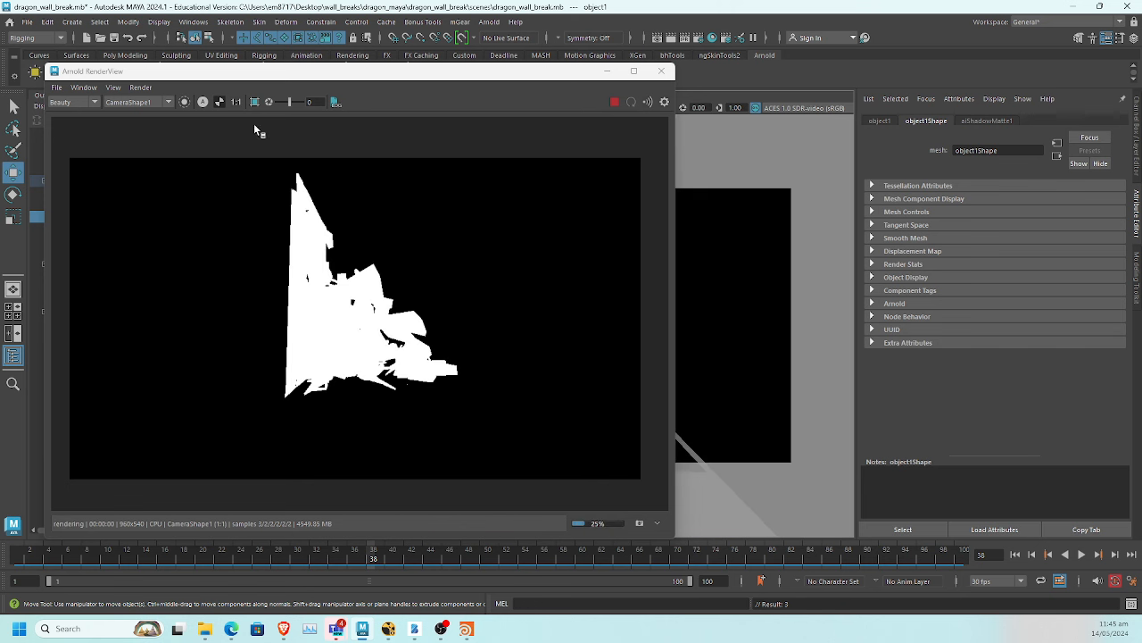
pyautogui.click(202, 102)
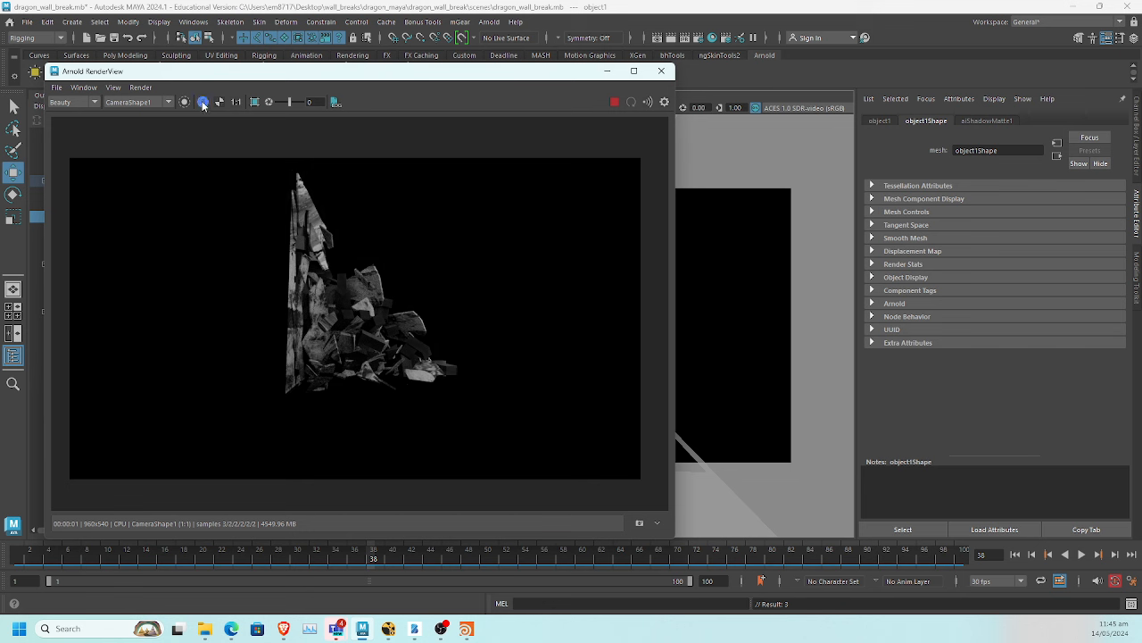
pyautogui.click(202, 102)
pyautogui.click(202, 102)
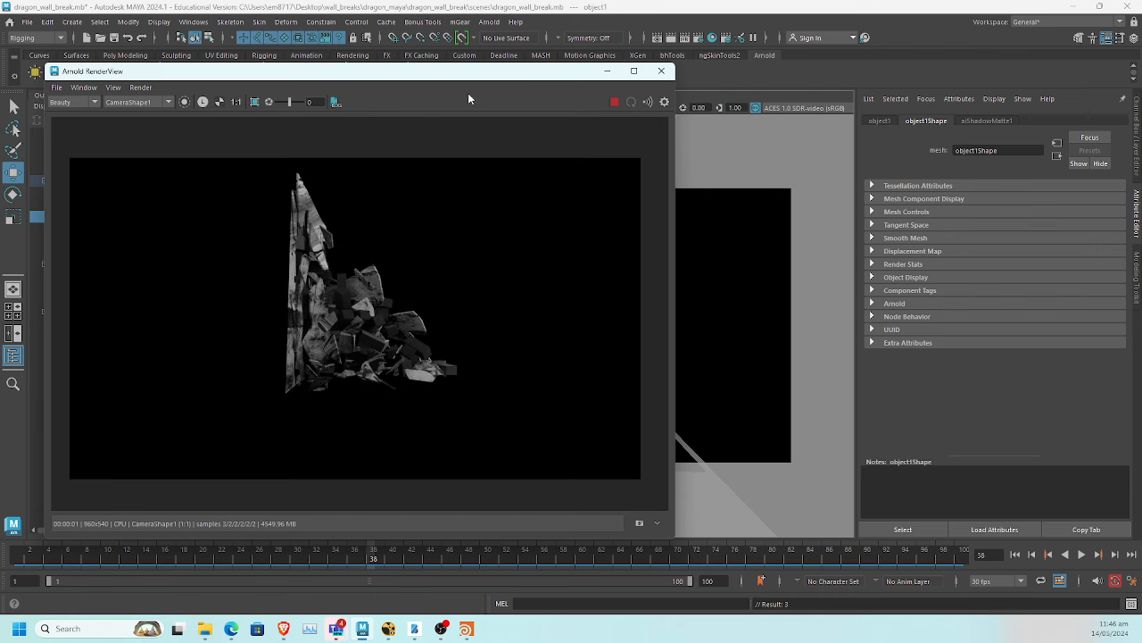
# Select the sky dome light to inspect its visibility attributes, with the render brought back beside them
pyautogui.moveTo(437, 89); pyautogui.dragTo(0, 116)
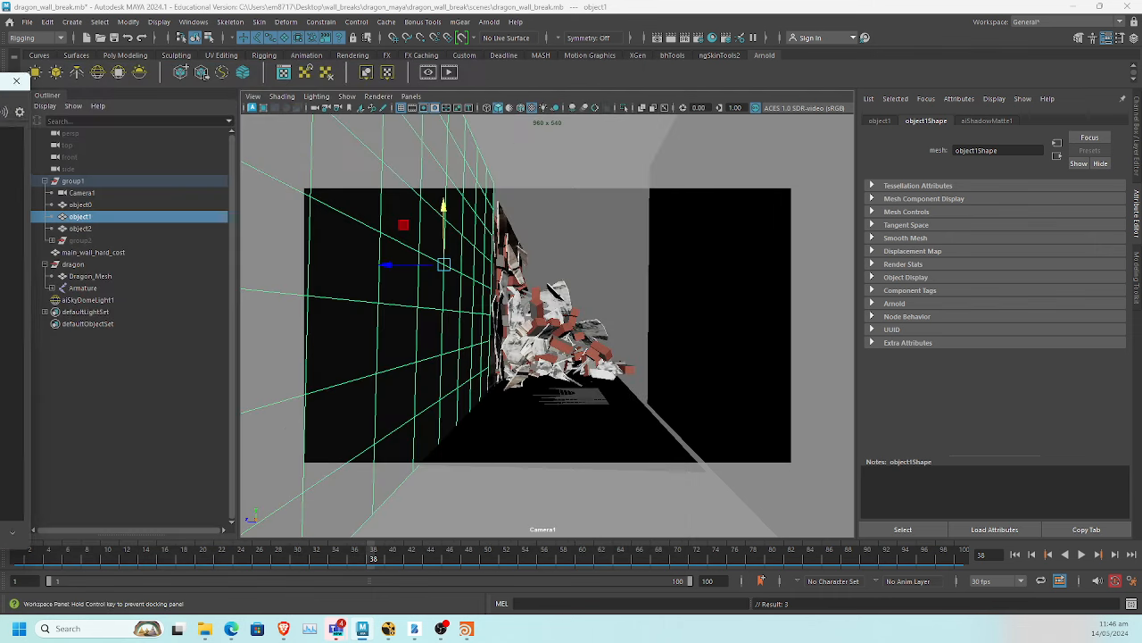
pyautogui.click(577, 212)
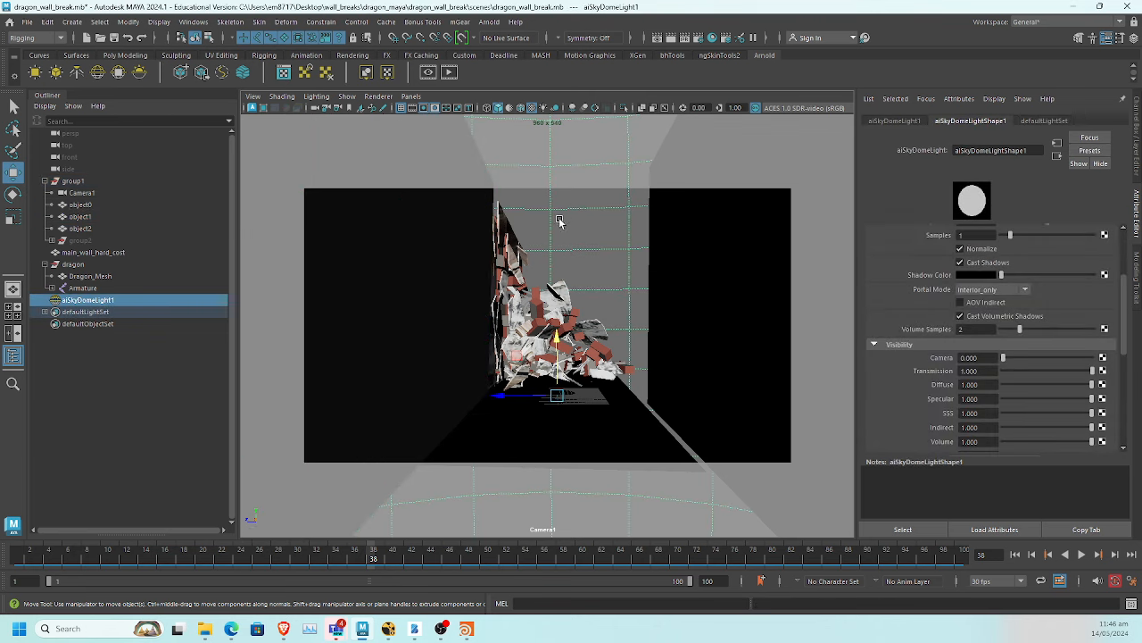
pyautogui.moveTo(0, 134); pyautogui.dragTo(556, 130)
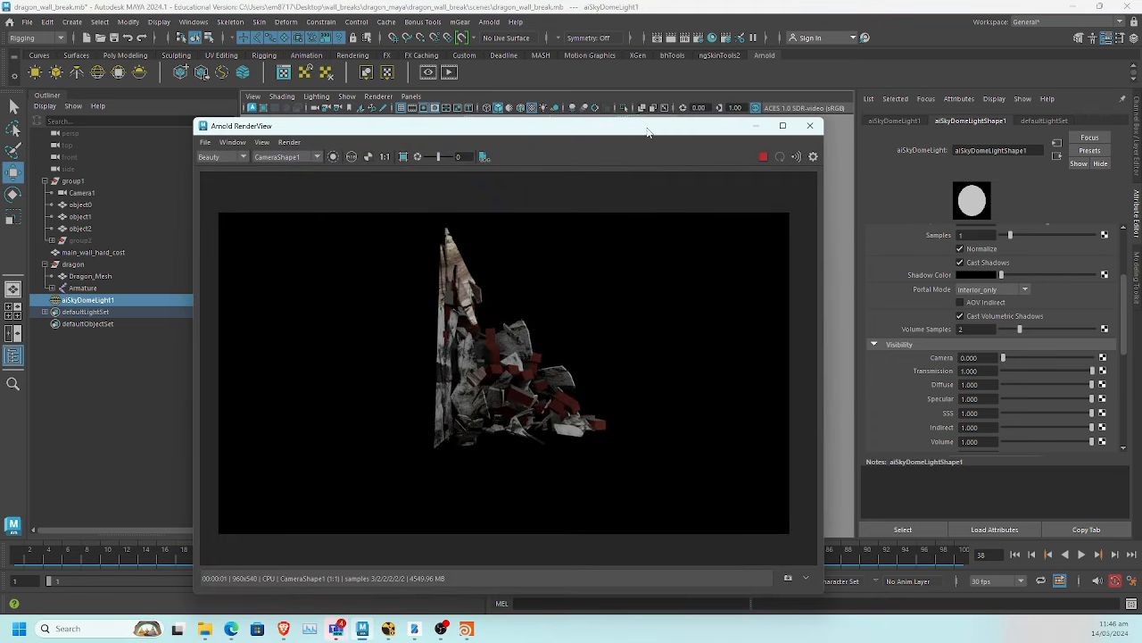
# Refresh the Arnold render and check the wall break at frames 63 and 77
pyautogui.moveTo(649, 132); pyautogui.dragTo(822, 60)
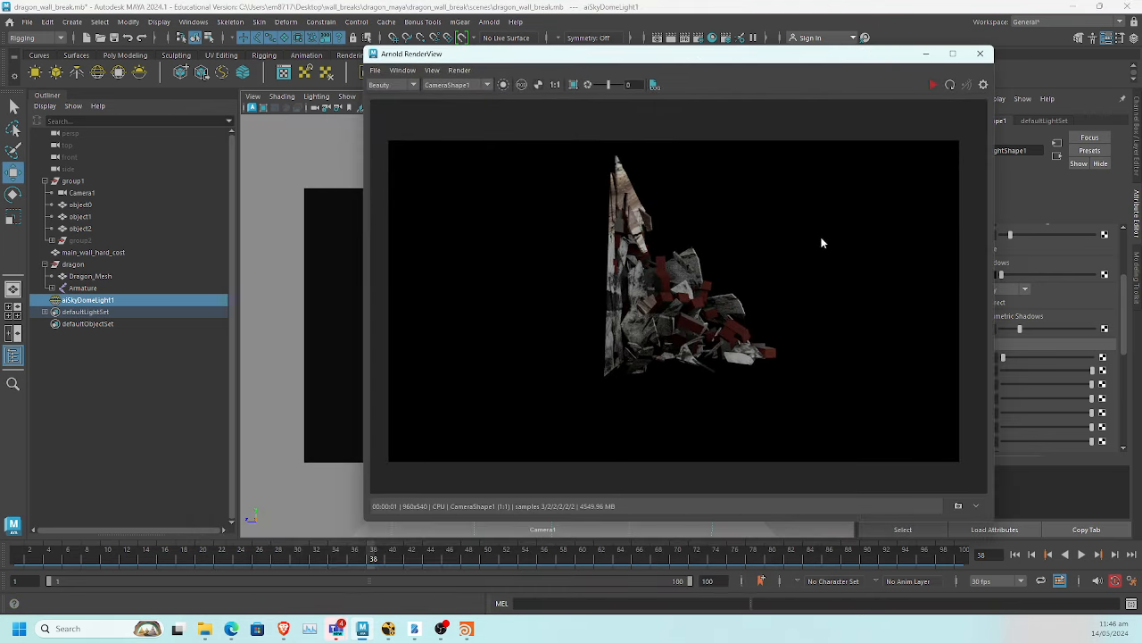
pyautogui.click(950, 85)
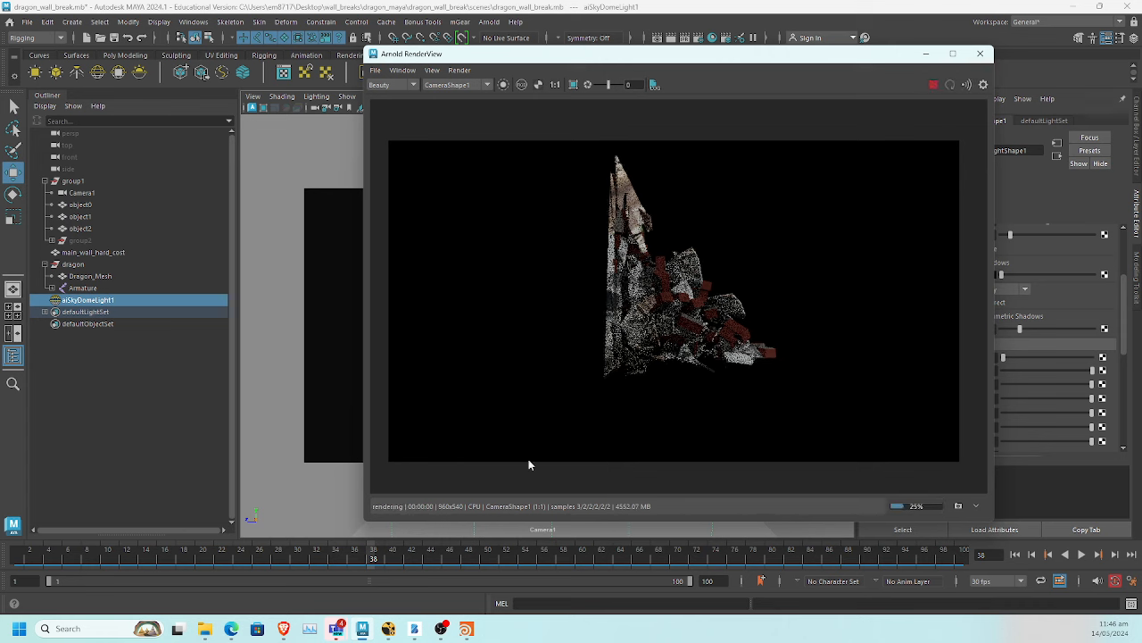
pyautogui.moveTo(473, 561); pyautogui.dragTo(611, 561)
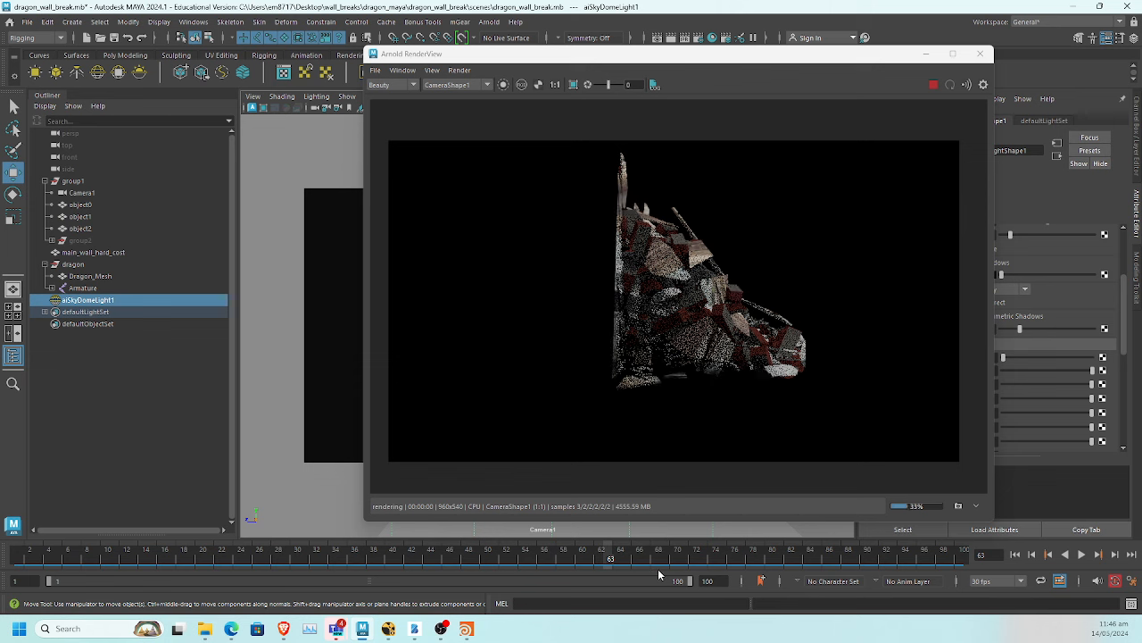
pyautogui.click(744, 558)
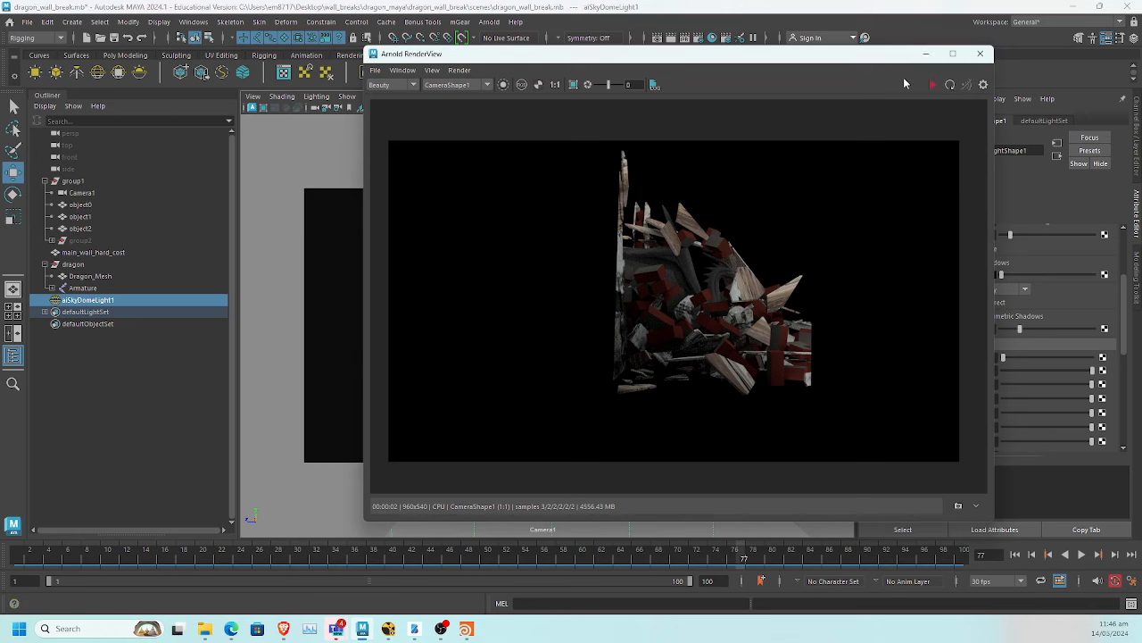
pyautogui.moveTo(881, 61); pyautogui.dragTo(0, 139)
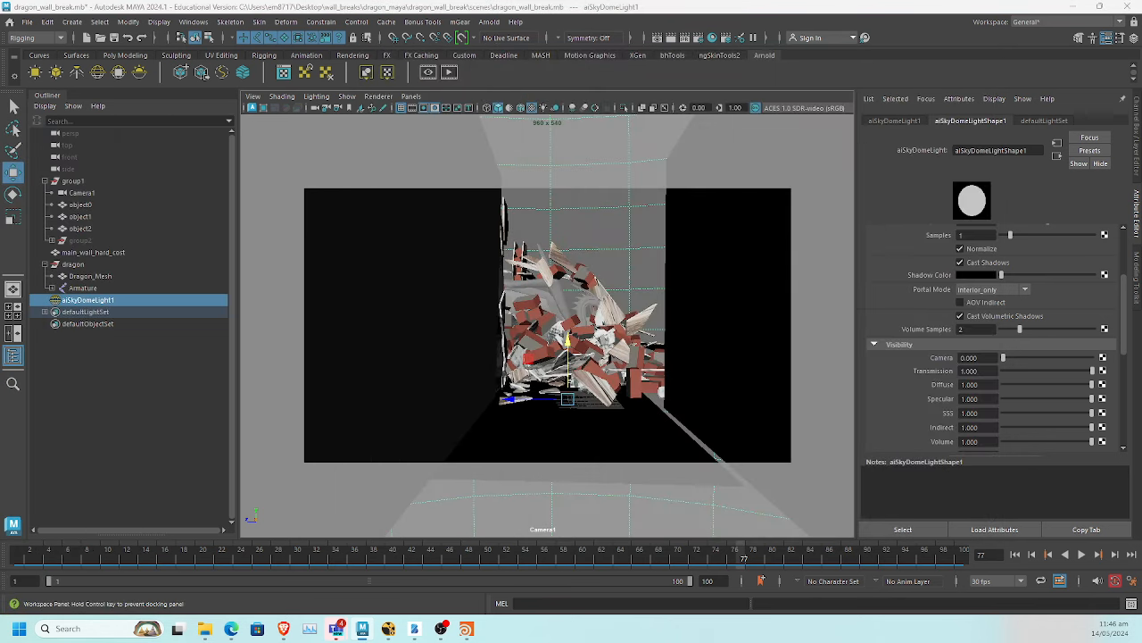
# Add an Arnold volume and load dustVDB.0001.vdb from the dustVDB folder inside houdini\dragon_wall_break\_export
pyautogui.click(482, 23)
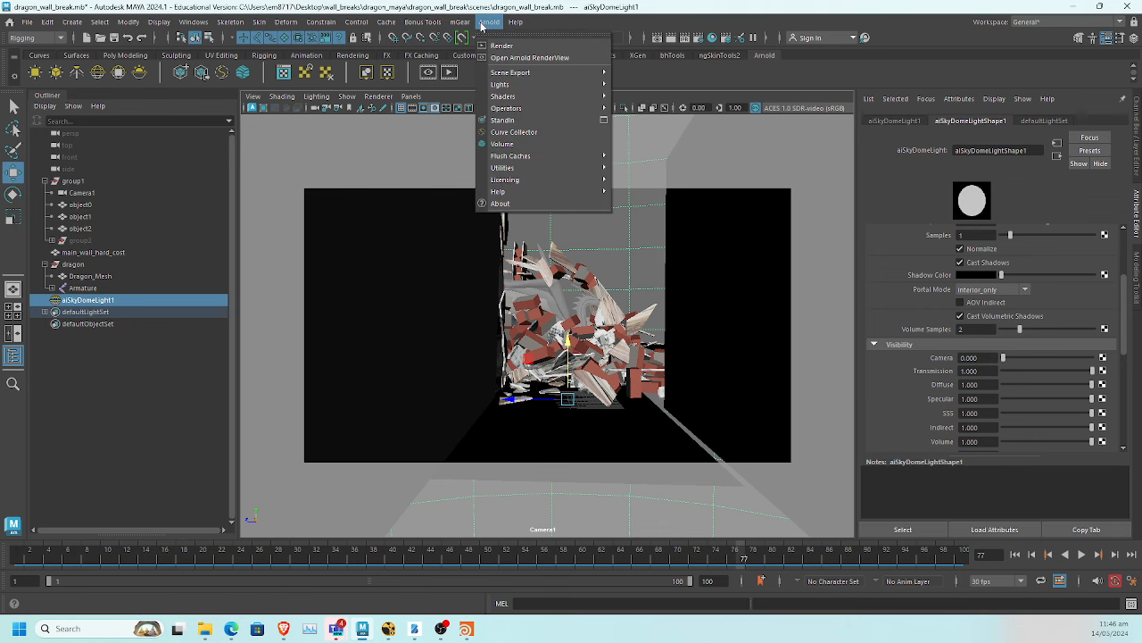
pyautogui.click(513, 143)
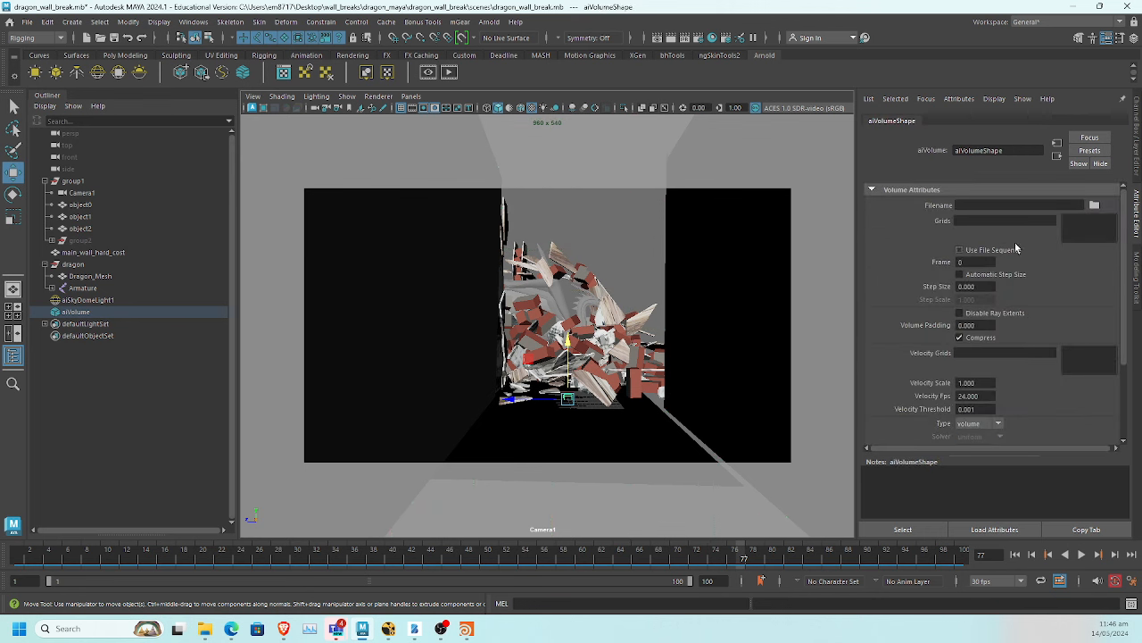
pyautogui.click(1094, 207)
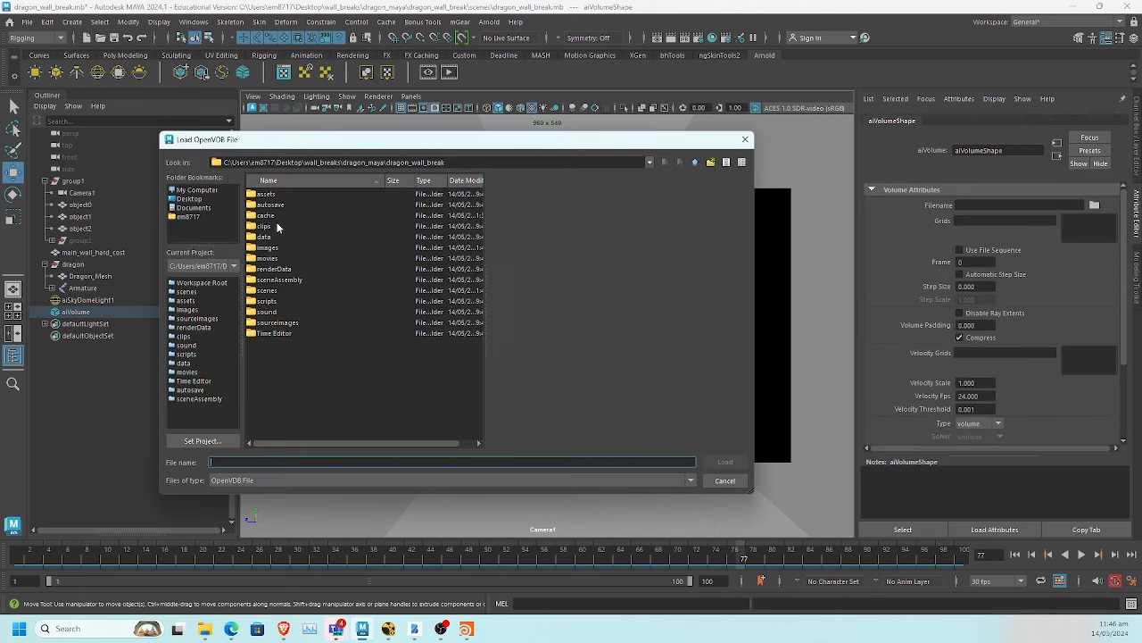
pyautogui.click(696, 163)
pyautogui.click(696, 163)
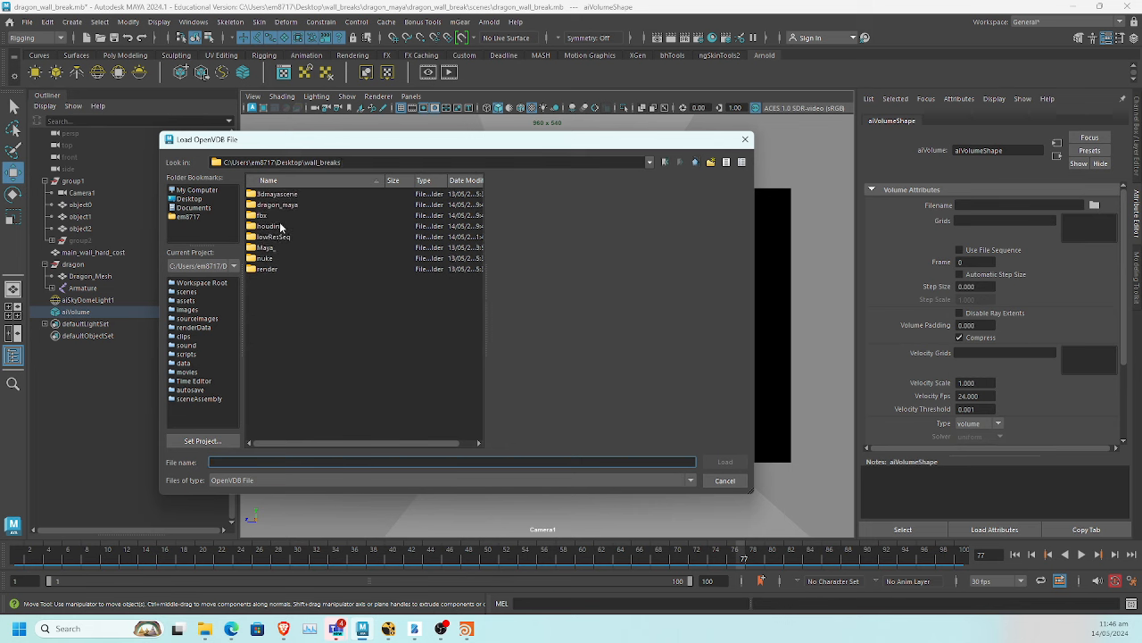
pyautogui.doubleClick(268, 226)
pyautogui.doubleClick(298, 194)
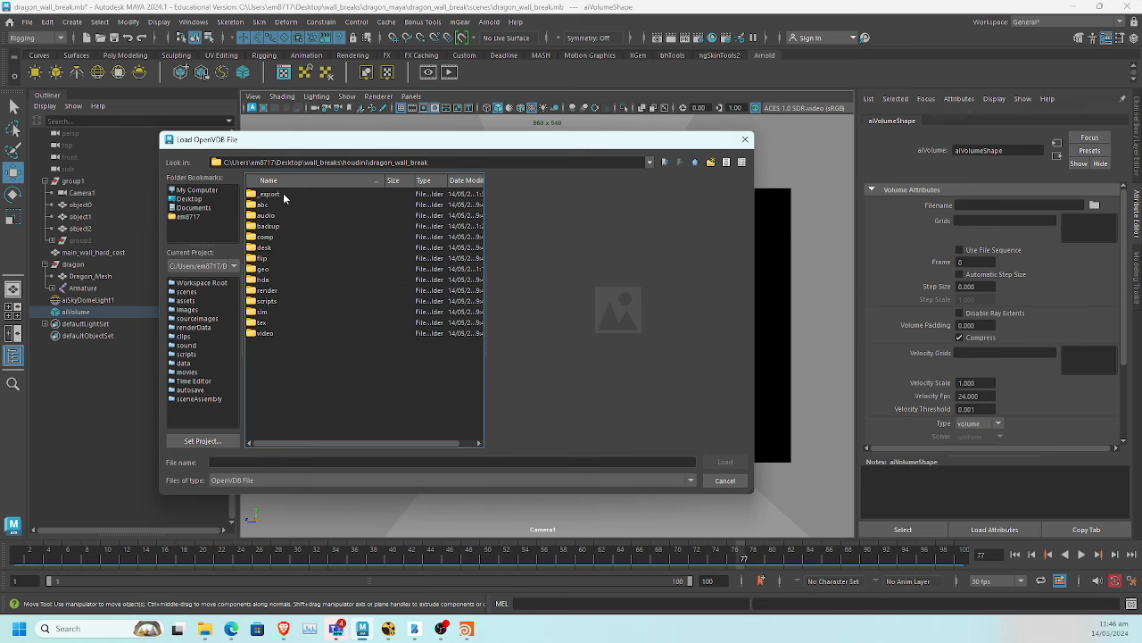
pyautogui.doubleClick(284, 193)
pyautogui.doubleClick(287, 193)
pyautogui.click(286, 196)
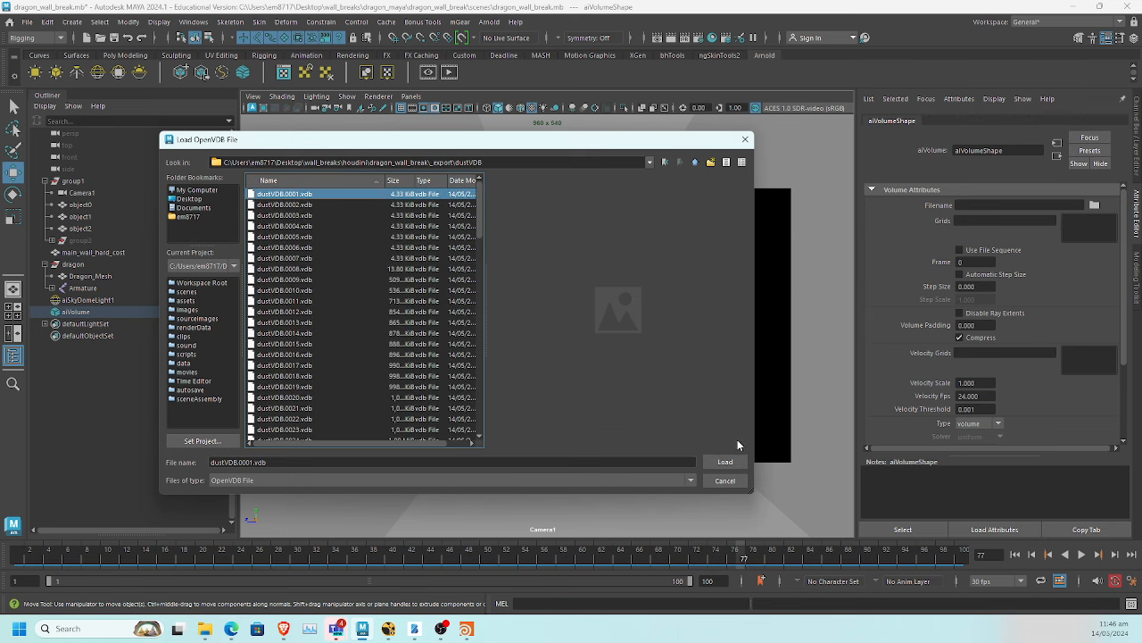
pyautogui.click(723, 462)
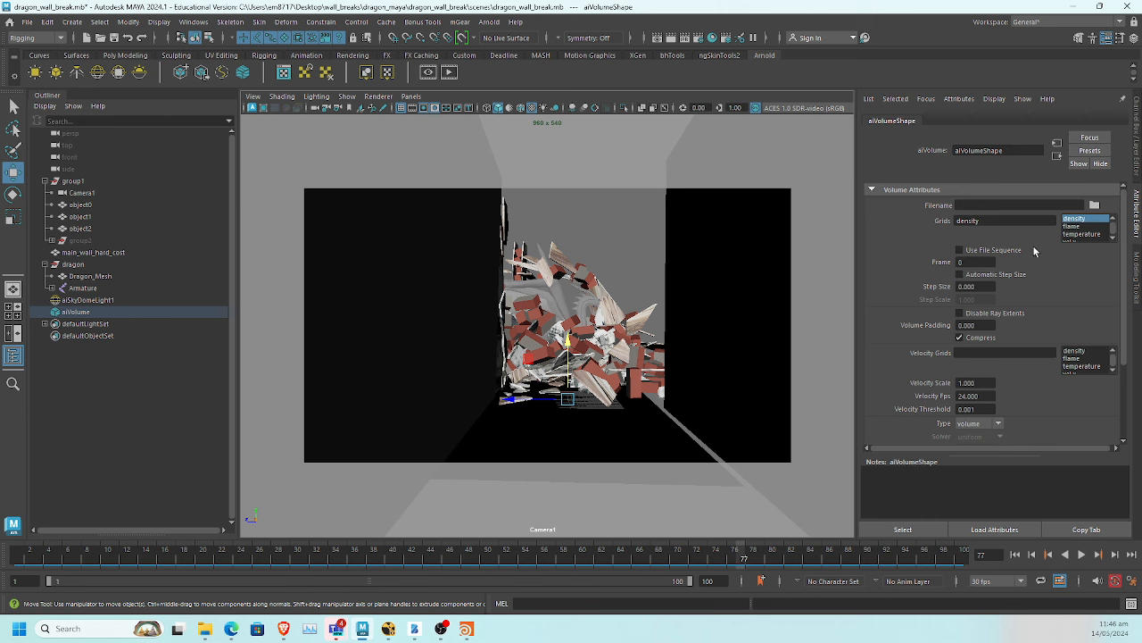
# Reload the first dust VDB file into the volume and choose density for both its grids and velocity grids
pyautogui.click(1095, 208)
pyautogui.doubleClick(295, 196)
pyautogui.click(1035, 206)
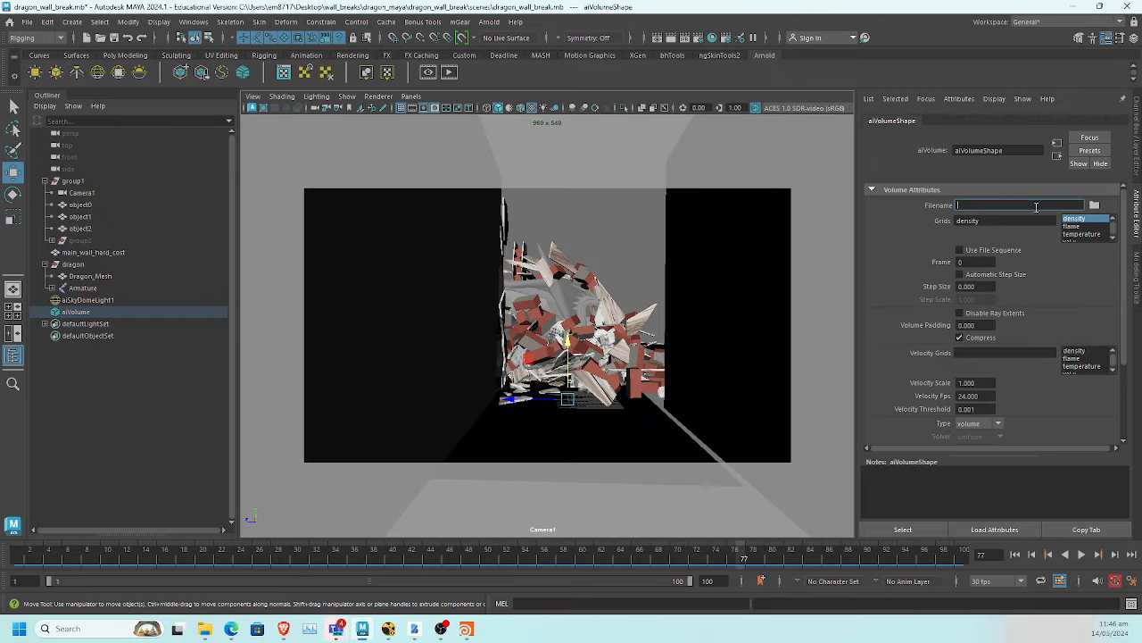
pyautogui.click(1078, 220)
pyautogui.click(1079, 353)
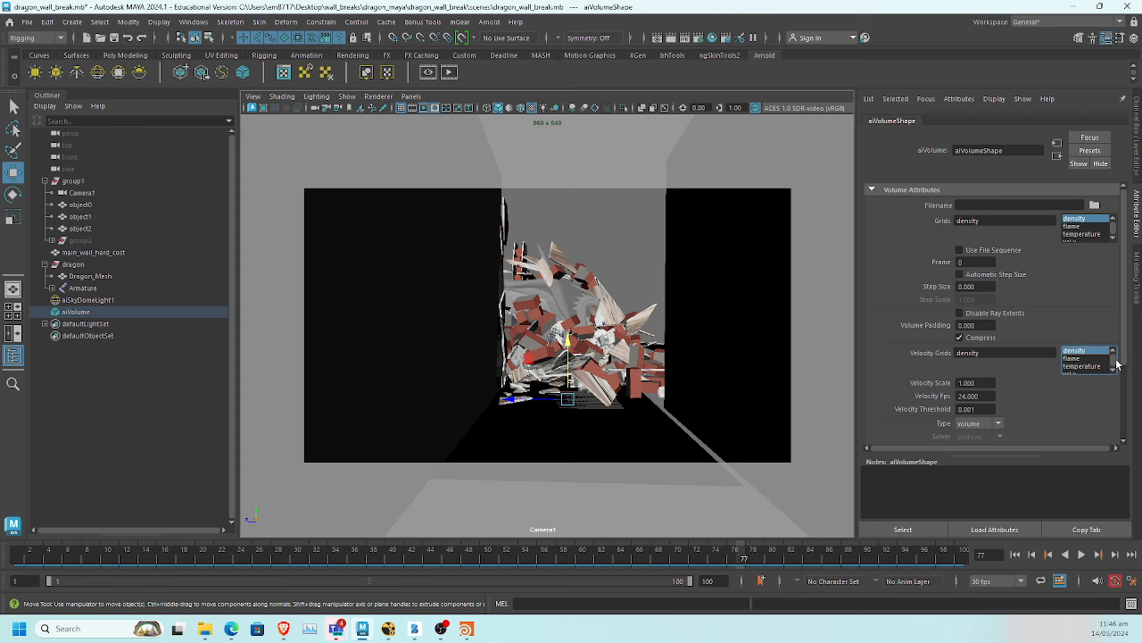
pyautogui.scroll(-3, 1110, 365)
pyautogui.scroll(3, 1107, 366)
# Load dustVDB.0001.vdb into the volume again and look for the dust around the debris in the perspective view
pyautogui.click(1094, 206)
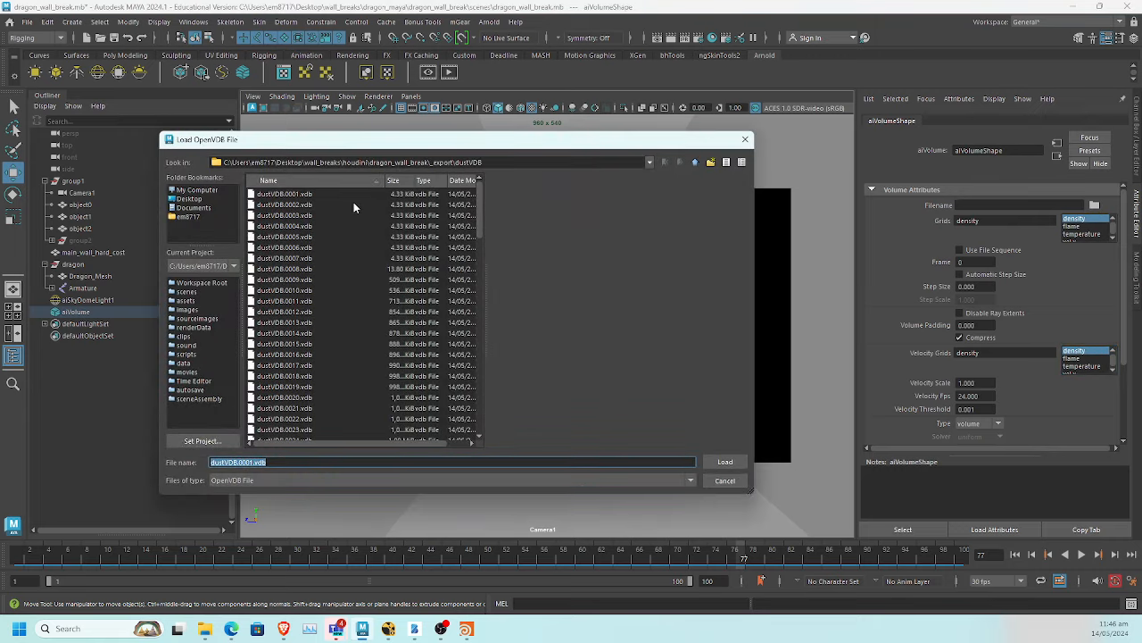
pyautogui.doubleClick(302, 195)
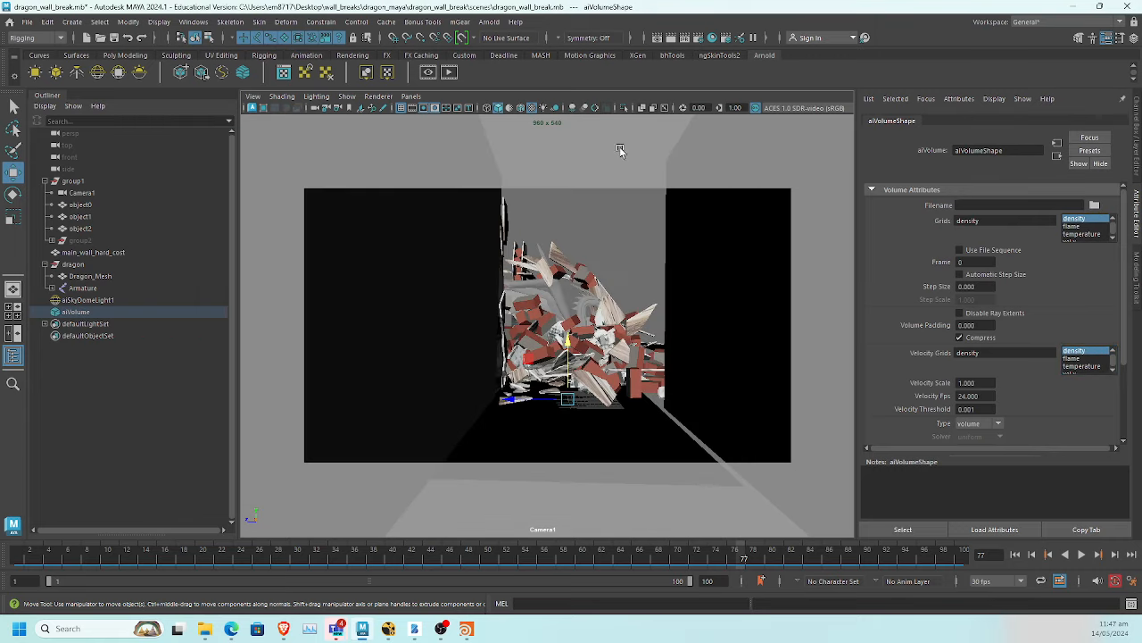
pyautogui.press('space')
pyautogui.moveTo(613, 214); pyautogui.dragTo(613, 183)
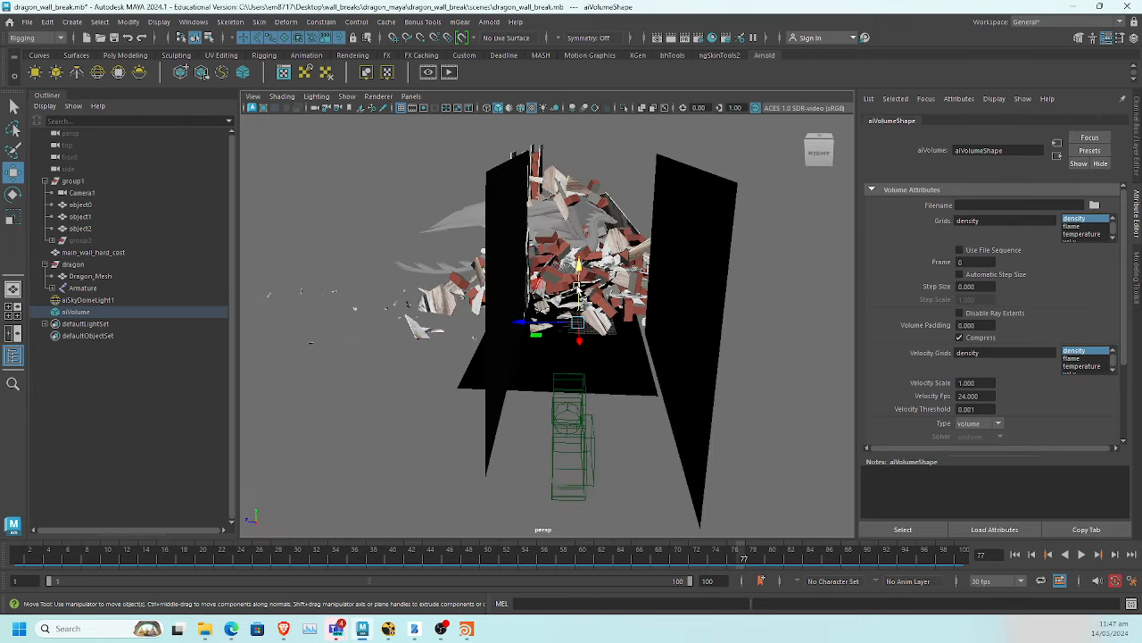
pyautogui.scroll(-3, 579, 291)
pyautogui.keyDown('alt'); pyautogui.moveTo(588, 324); pyautogui.dragTo(449, 357); pyautogui.keyUp('alt')
pyautogui.keyDown('alt'); pyautogui.moveTo(449, 357); pyautogui.dragTo(793, 296, button='right'); pyautogui.keyUp('alt')
# Try loading dustVDB.0001.vdb into the volume's filename once more and check the dustVDB folder path
pyautogui.click(972, 207)
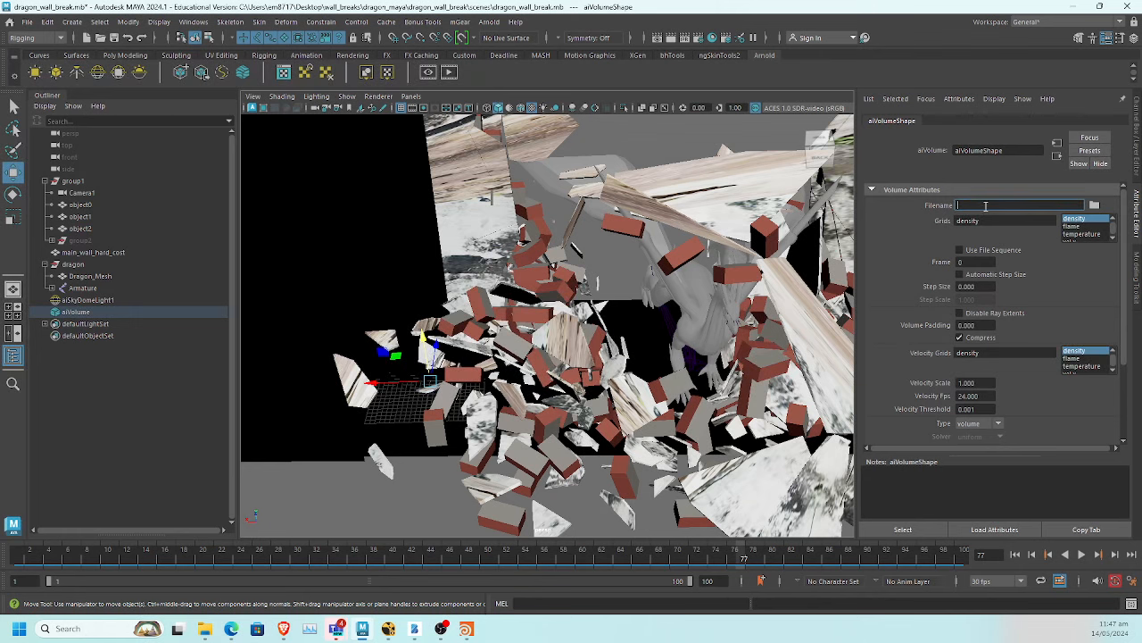
pyautogui.click(1096, 206)
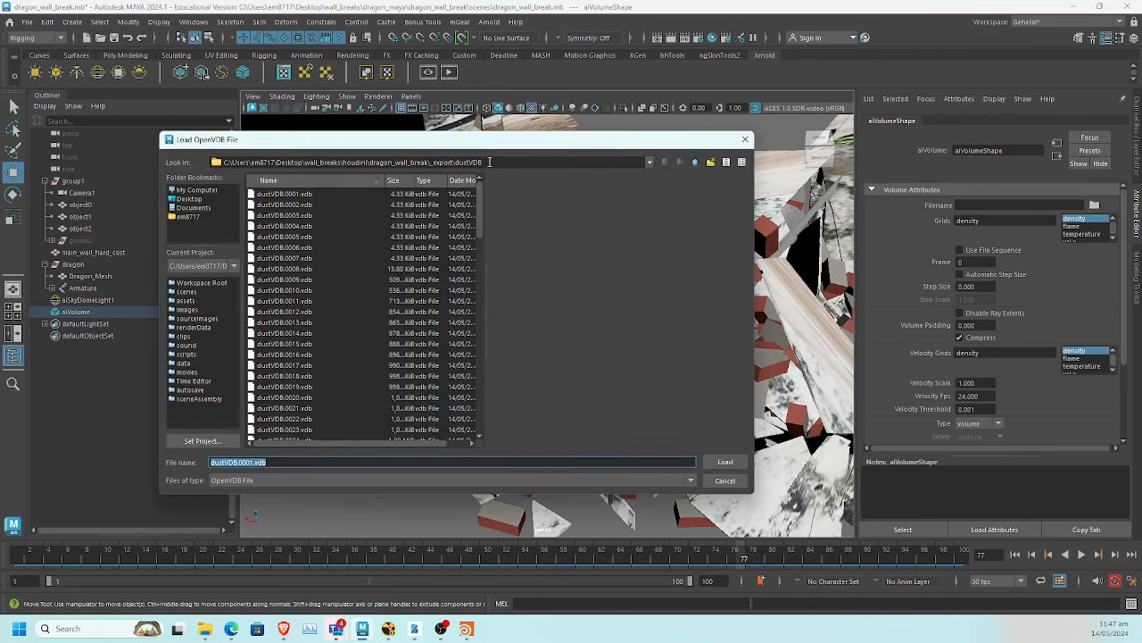
pyautogui.moveTo(500, 163); pyautogui.dragTo(309, 152)
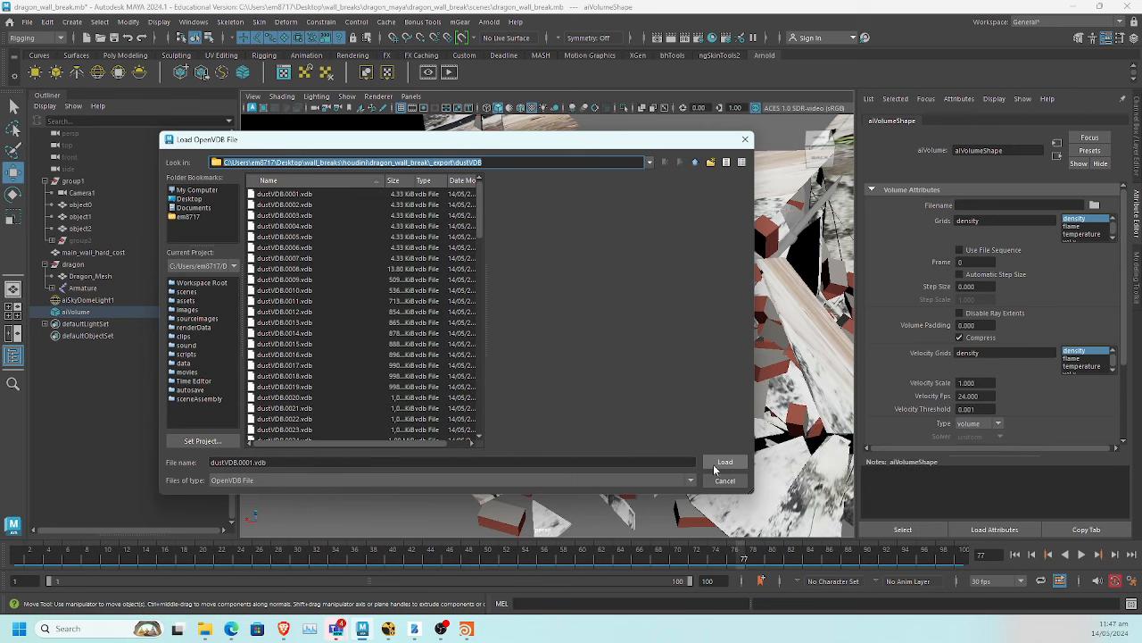
pyautogui.click(326, 197)
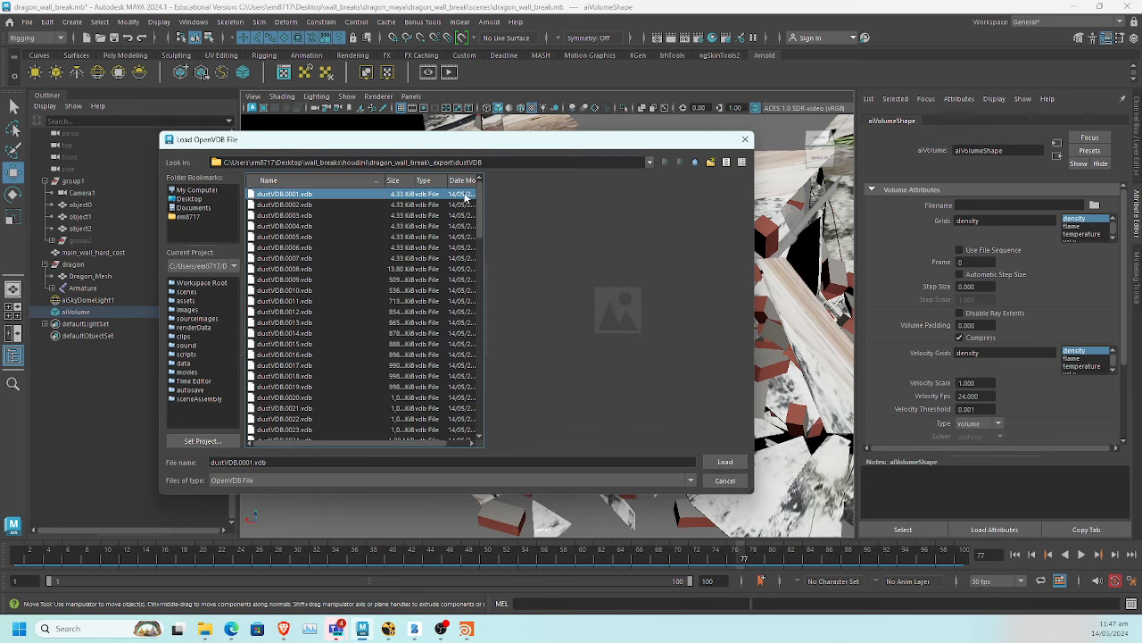
pyautogui.click(722, 462)
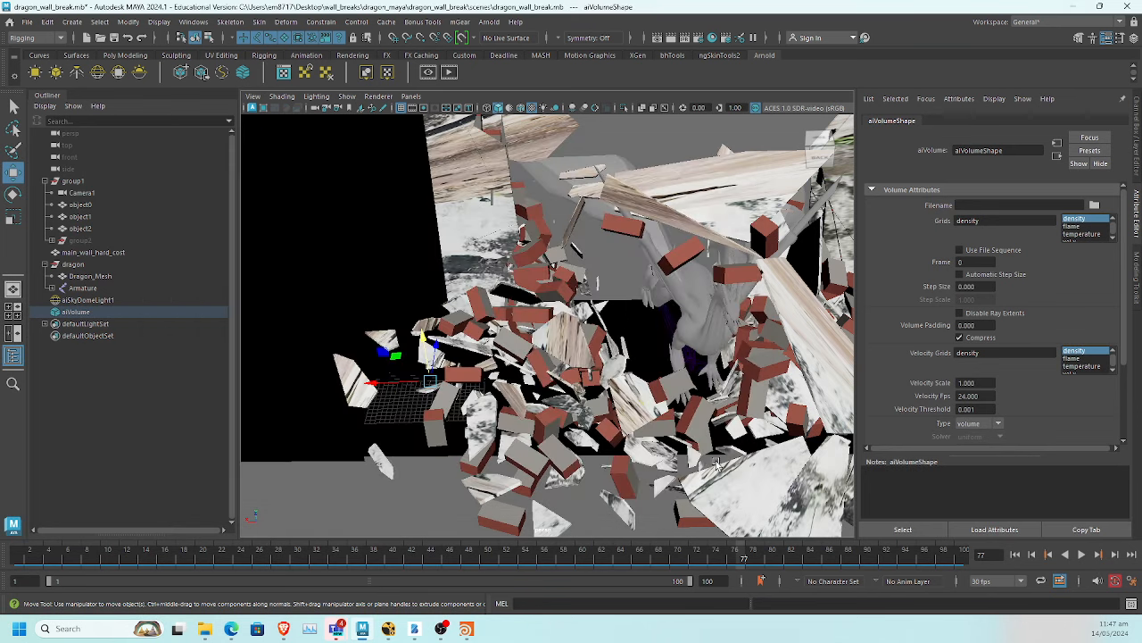
pyautogui.click(1000, 204)
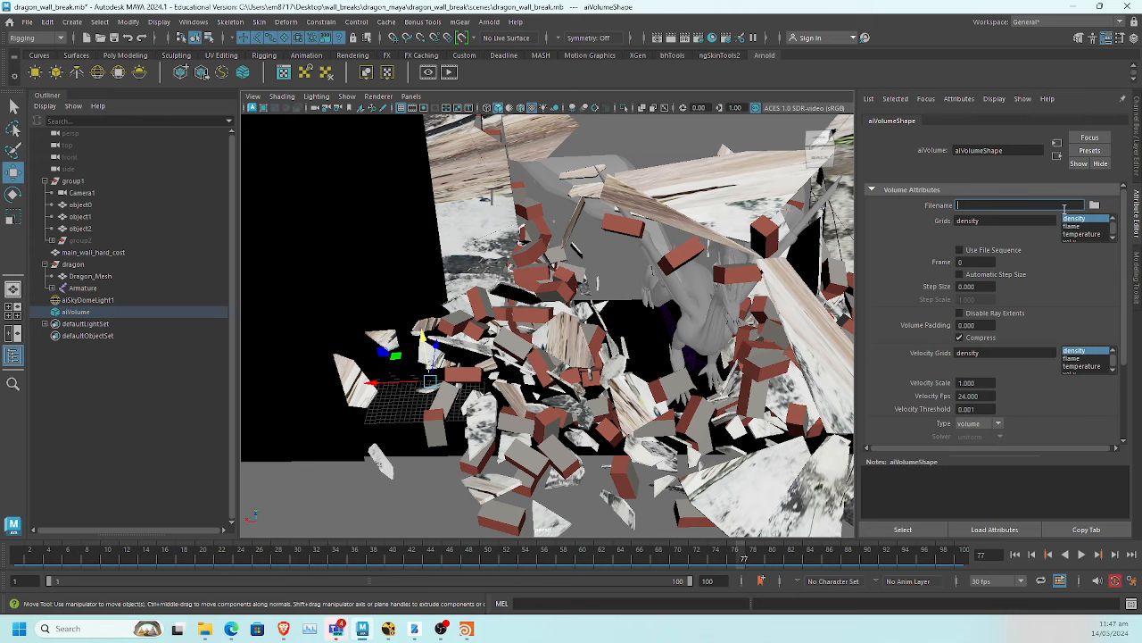
pyautogui.click(1094, 206)
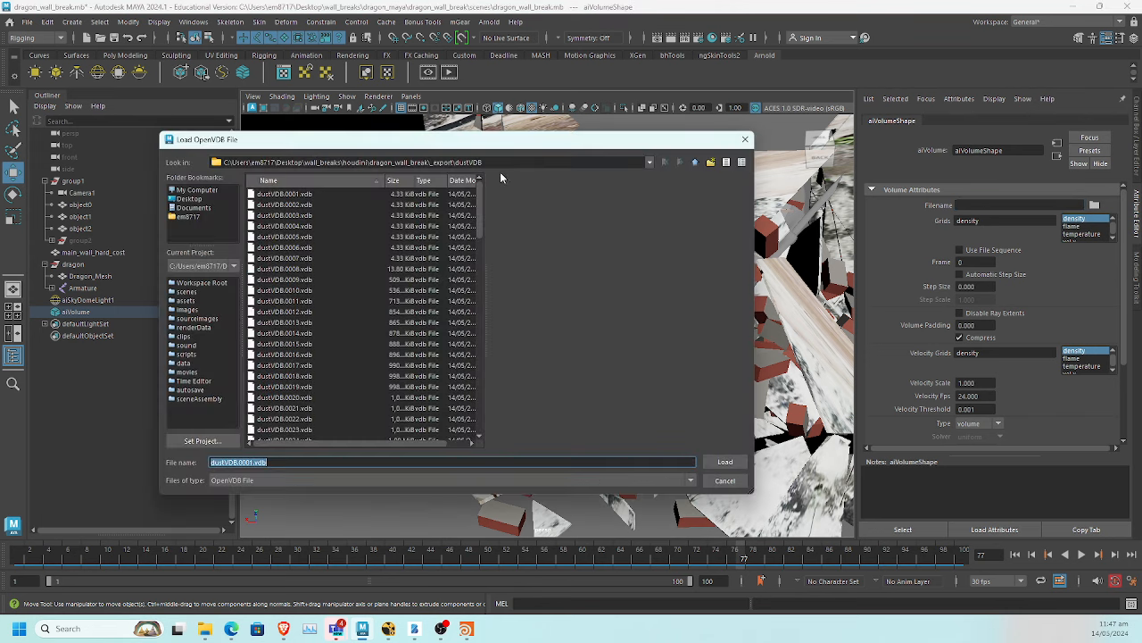
pyautogui.moveTo(509, 166); pyautogui.dragTo(61, 154)
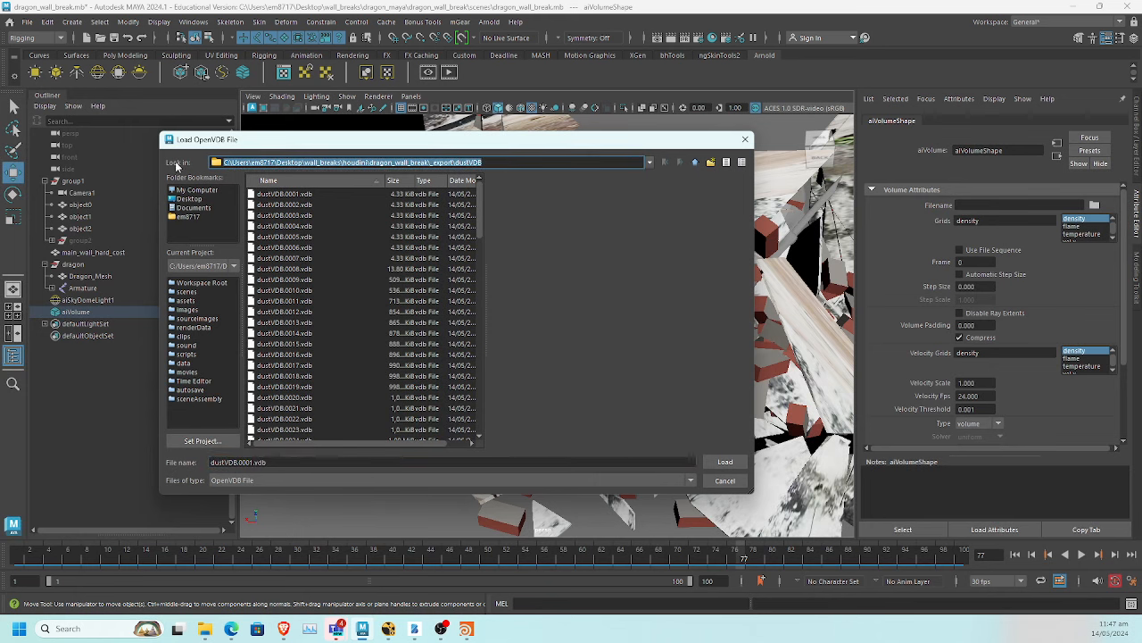
pyautogui.click(725, 480)
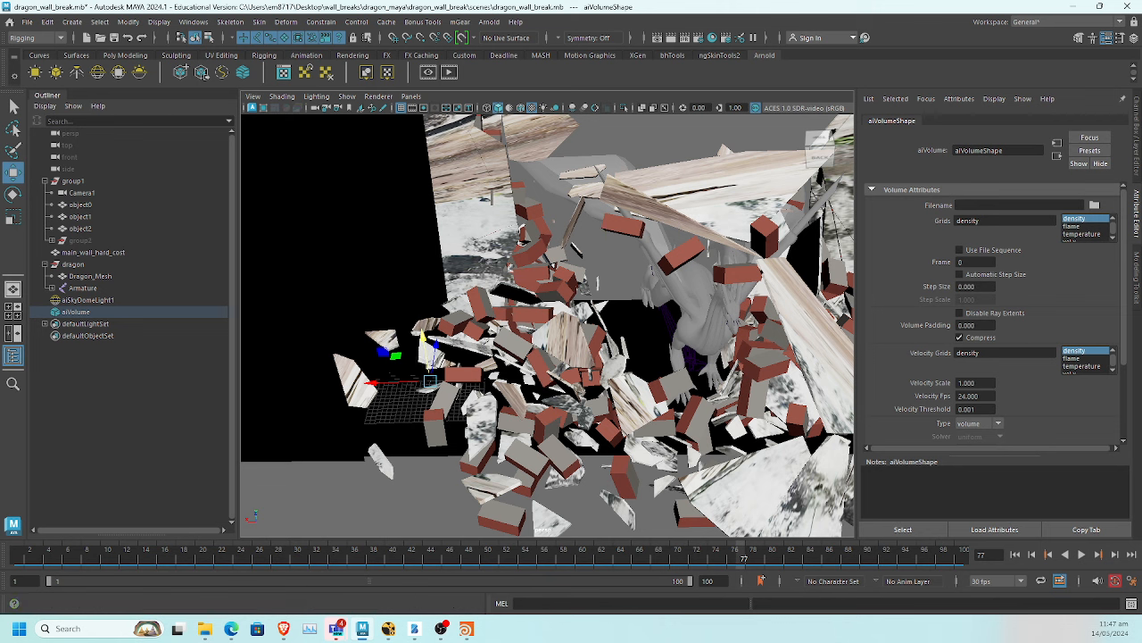
# Create an aiStandardVolume shader in the Hypershade, keeping the Arnold render view on screen
pyautogui.moveTo(0, 145); pyautogui.dragTo(650, 190)
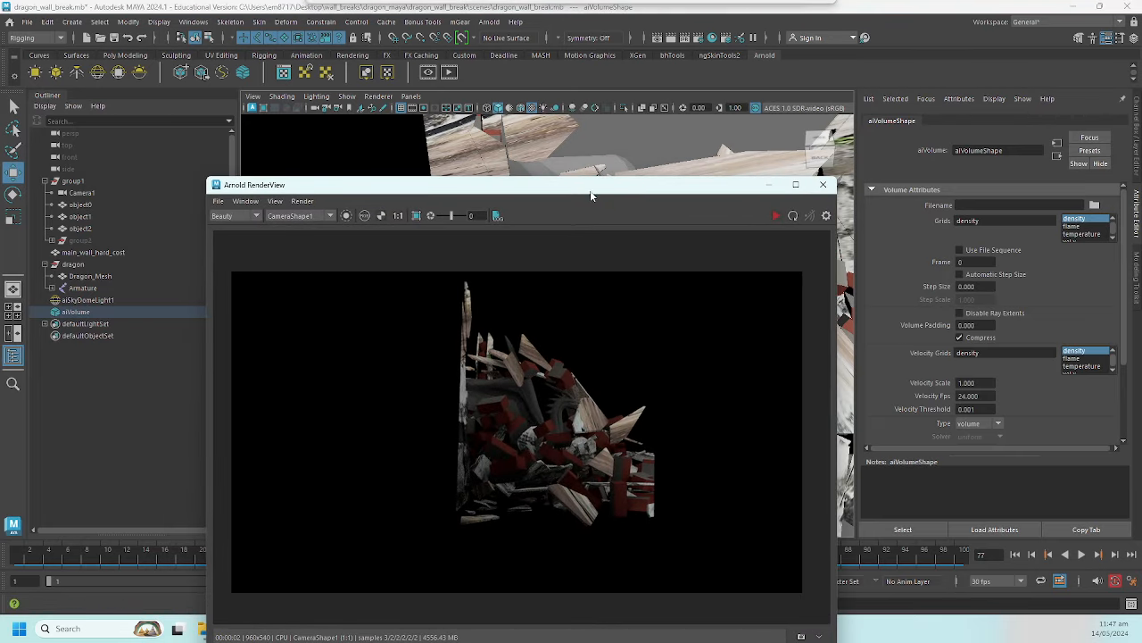
pyautogui.click(712, 38)
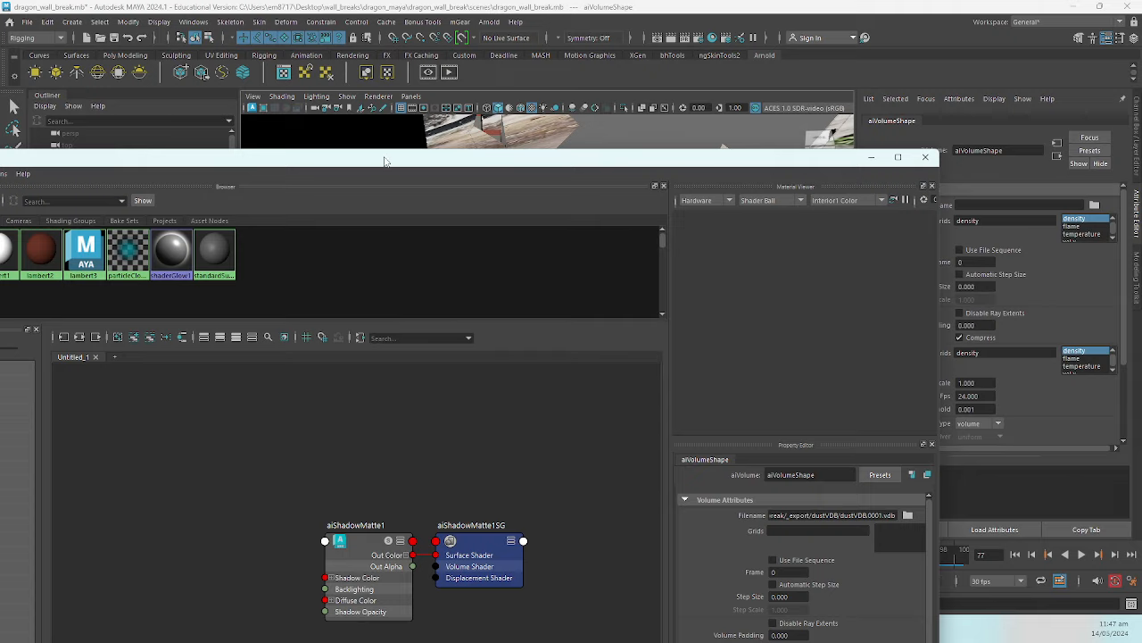
pyautogui.moveTo(386, 161); pyautogui.dragTo(781, 107)
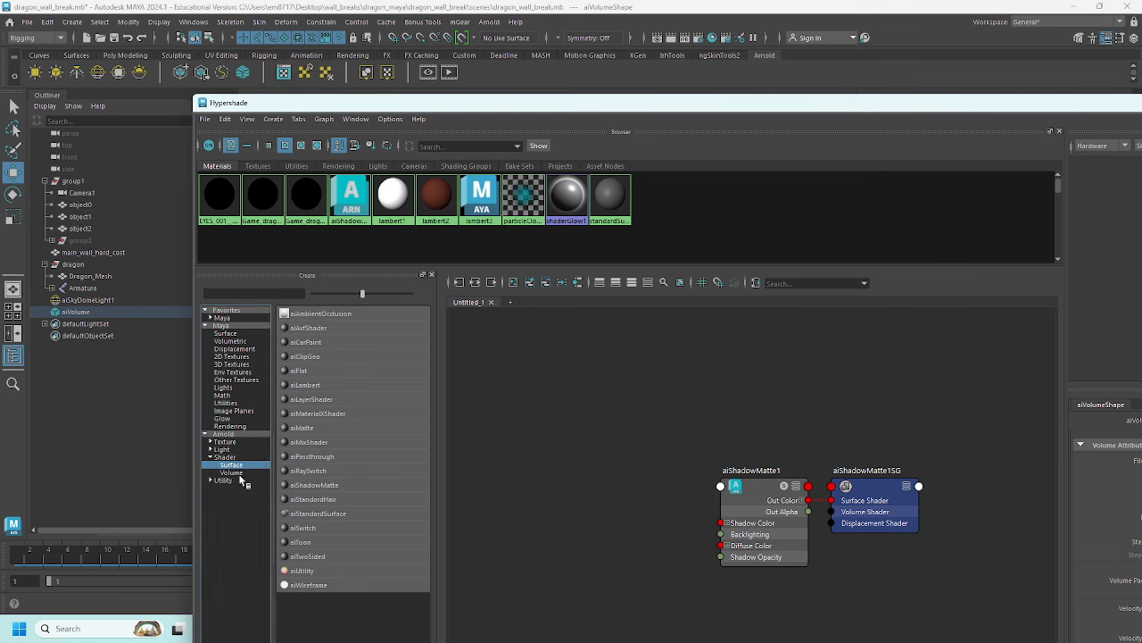
pyautogui.click(245, 481)
pyautogui.click(232, 472)
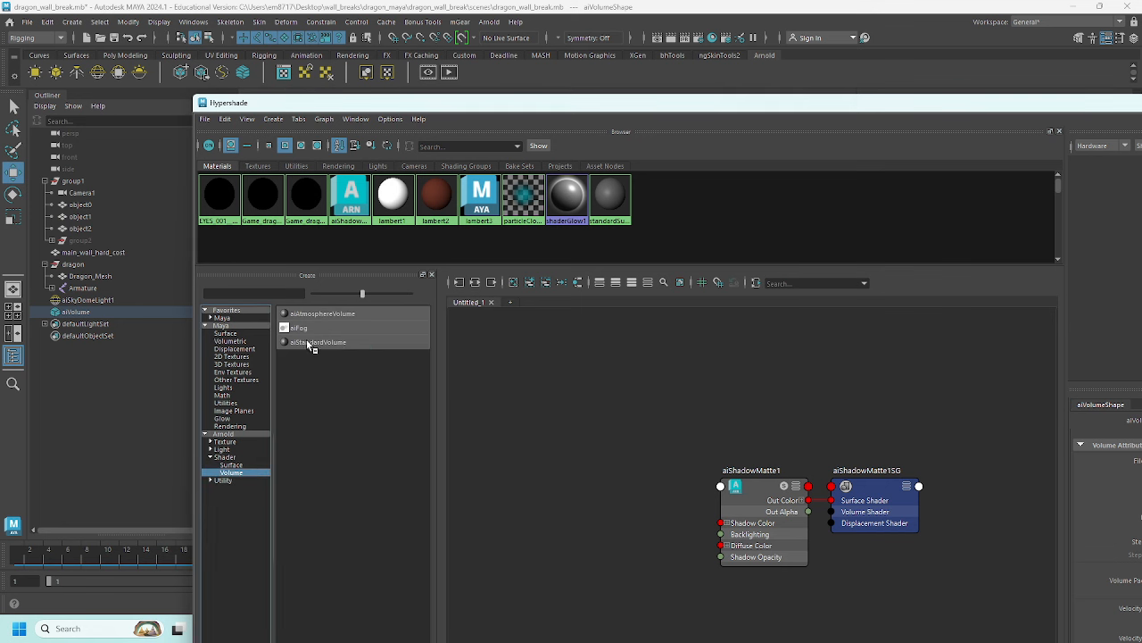
pyautogui.moveTo(323, 349); pyautogui.dragTo(586, 371)
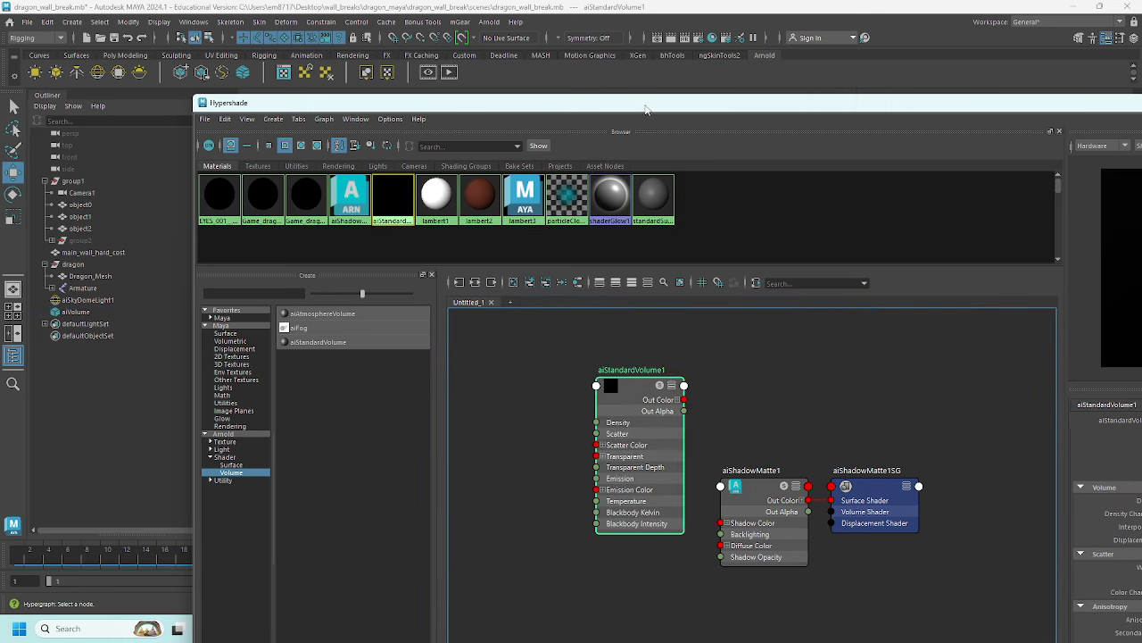
pyautogui.moveTo(649, 107); pyautogui.dragTo(732, 344)
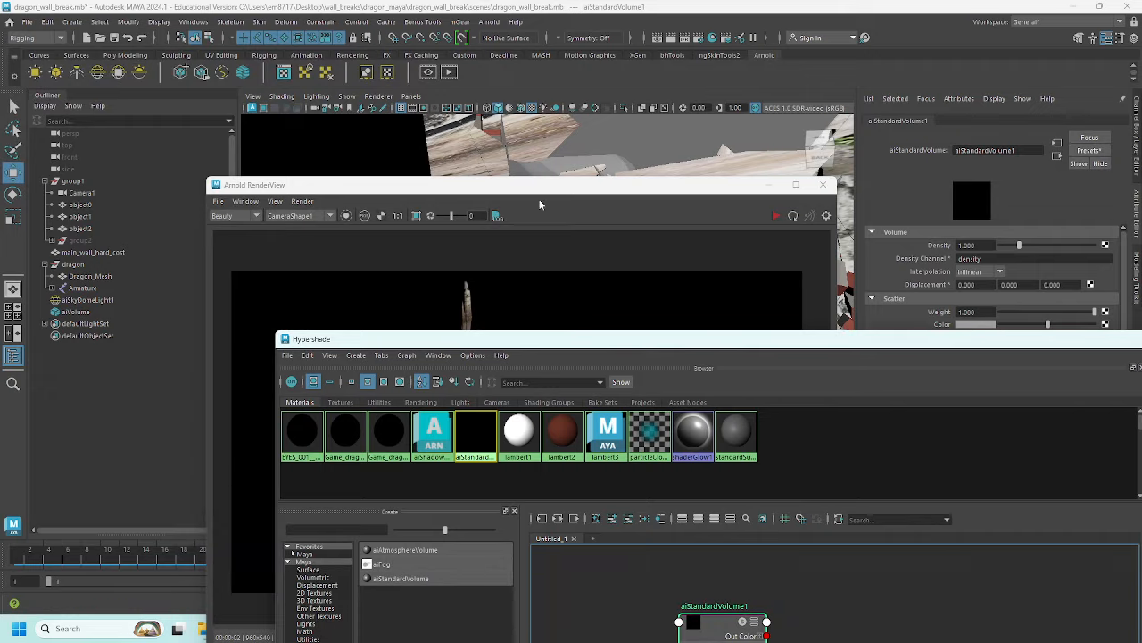
# Assign the aiStandardVolume1 material to aiVolume and clear the Hypershade and render view off the viewport
pyautogui.click(79, 313)
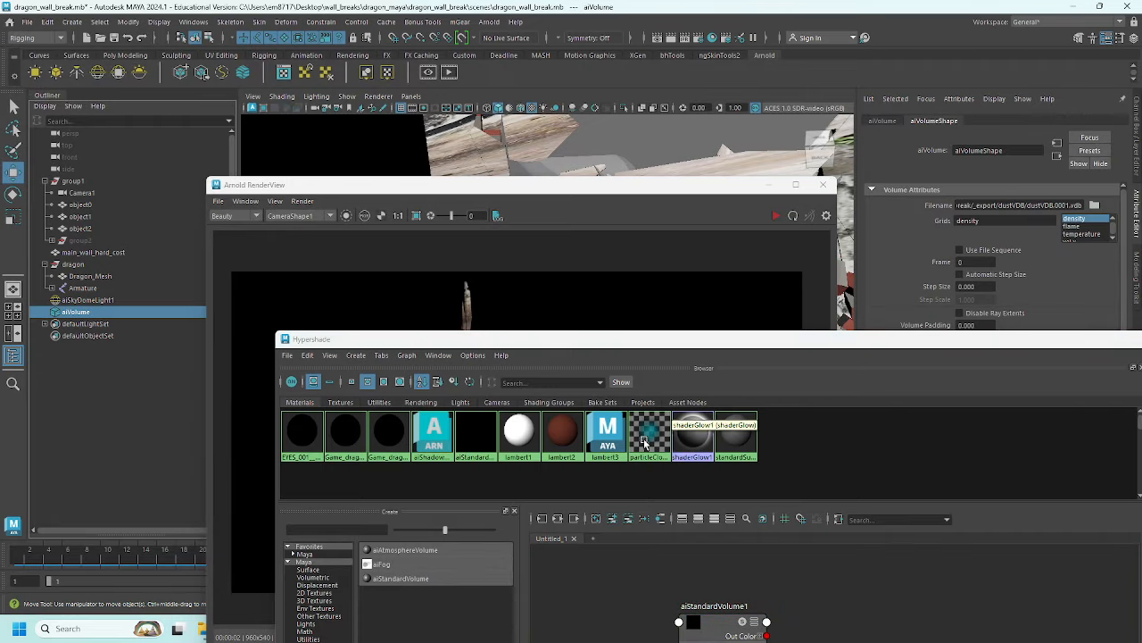
pyautogui.moveTo(485, 437); pyautogui.dragTo(488, 409, button='right')
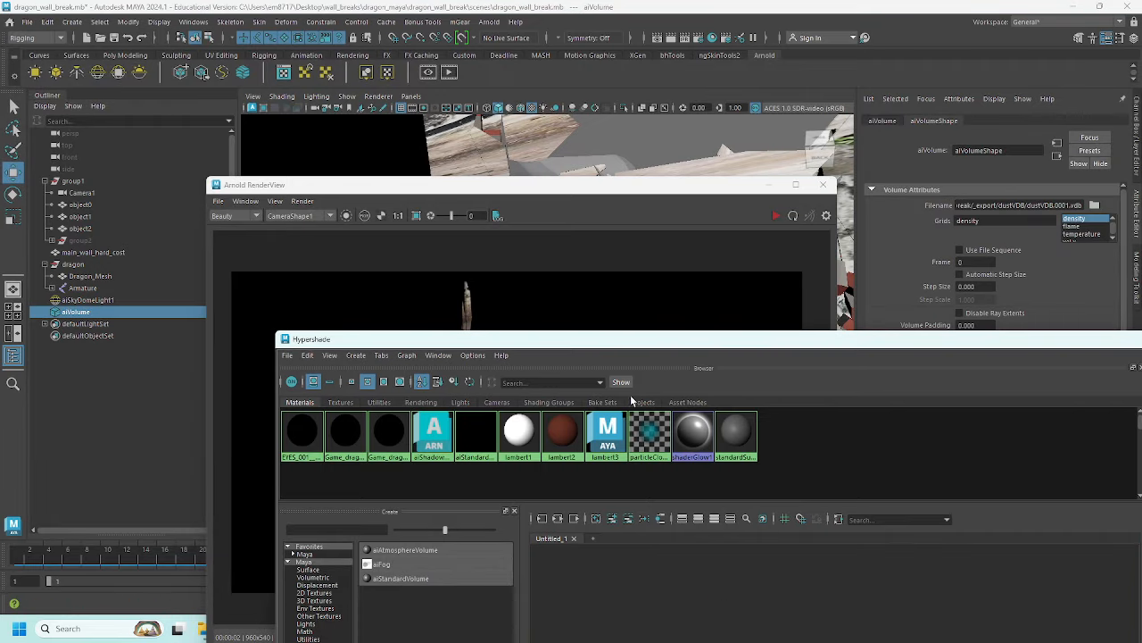
pyautogui.moveTo(1117, 345); pyautogui.dragTo(702, 310)
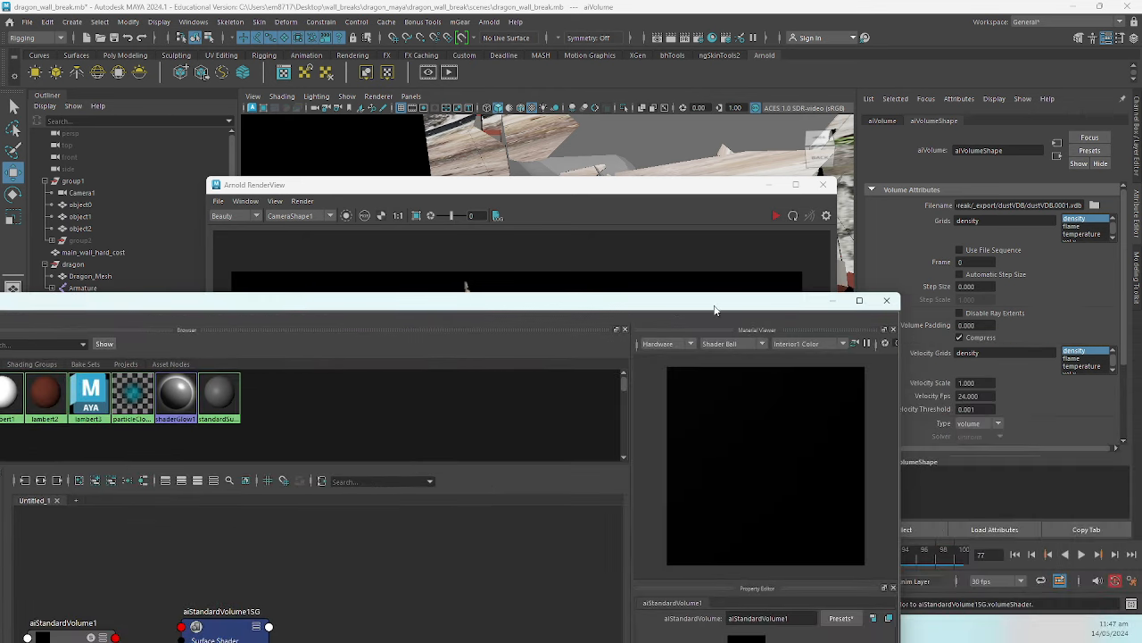
pyautogui.click(830, 301)
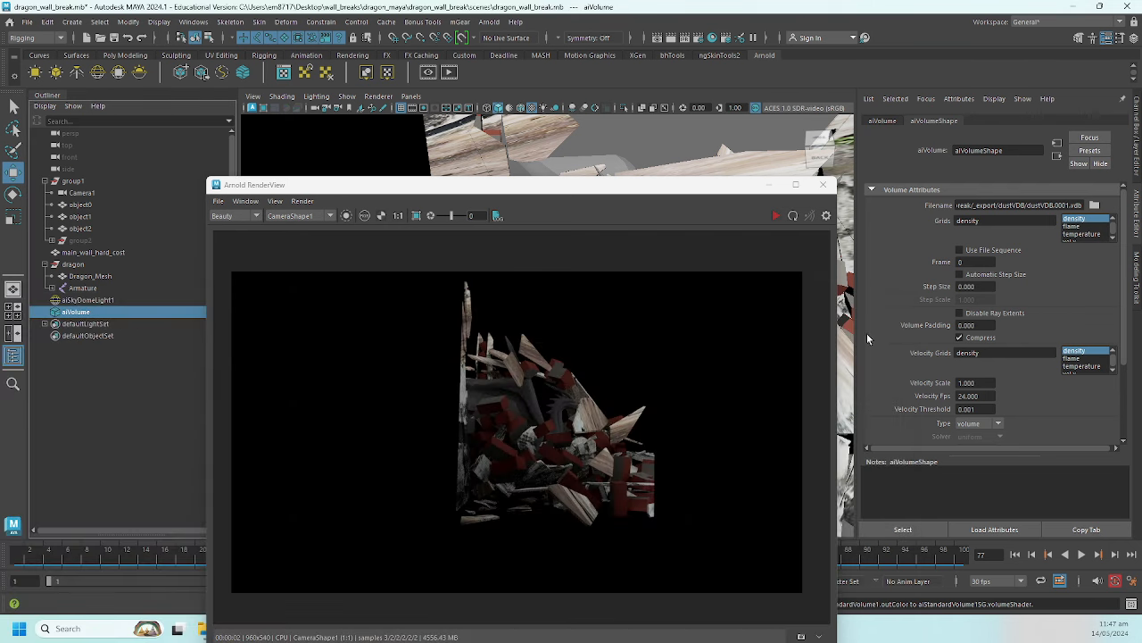
pyautogui.moveTo(667, 184); pyautogui.dragTo(0, 94)
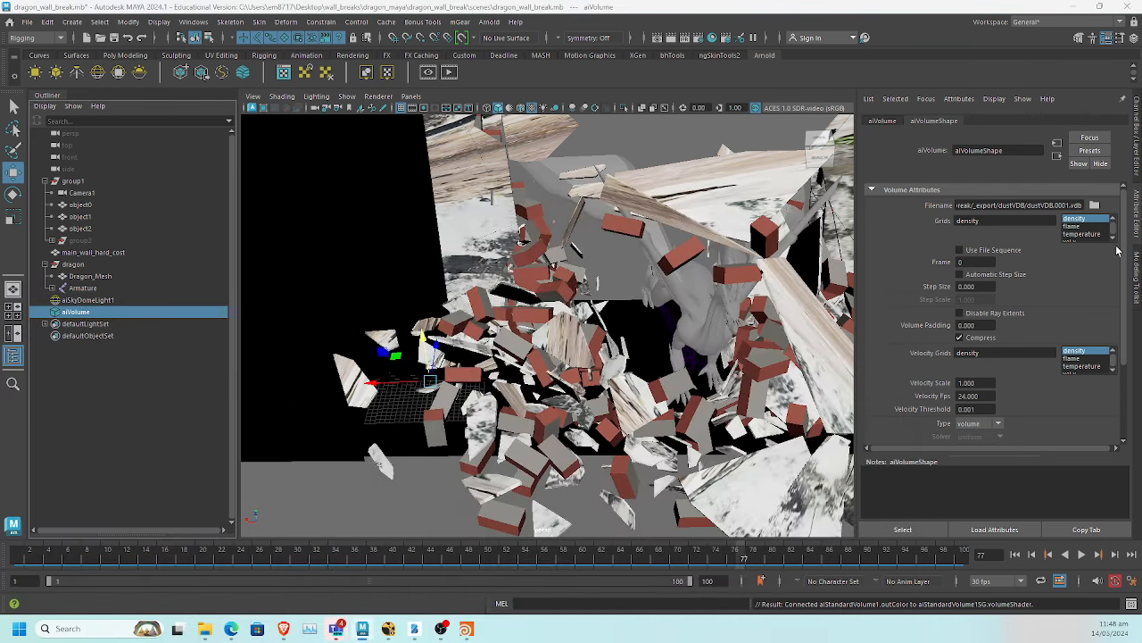
# Bring up the Hypershade and look over the volume, scatter and anisotropy settings of aiStandardVolume1
pyautogui.click(88, 313)
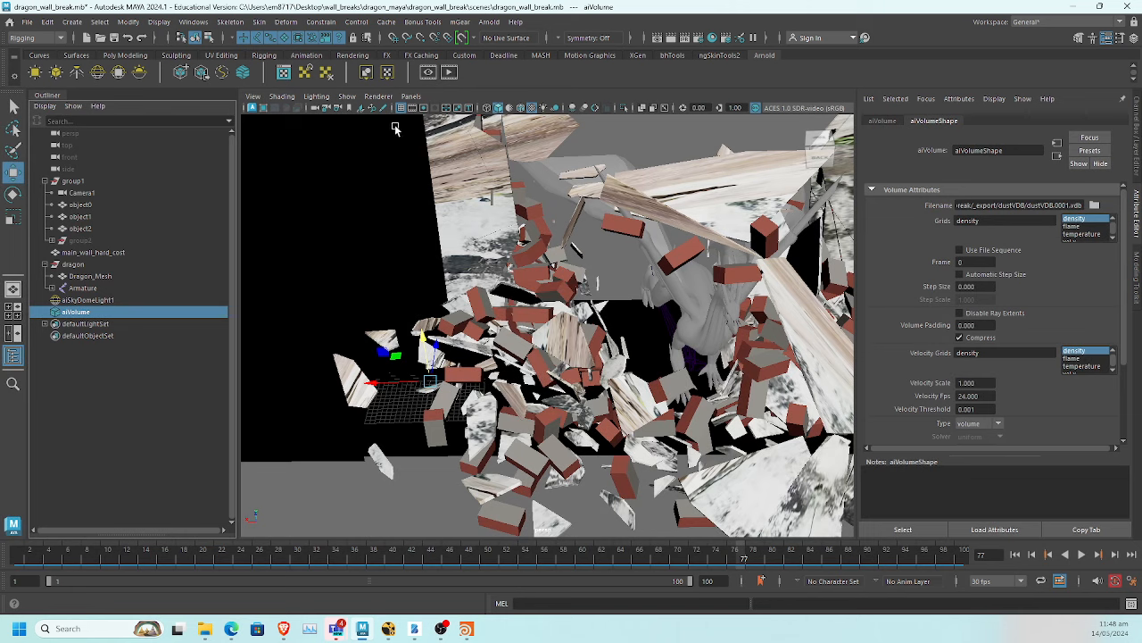
pyautogui.click(713, 38)
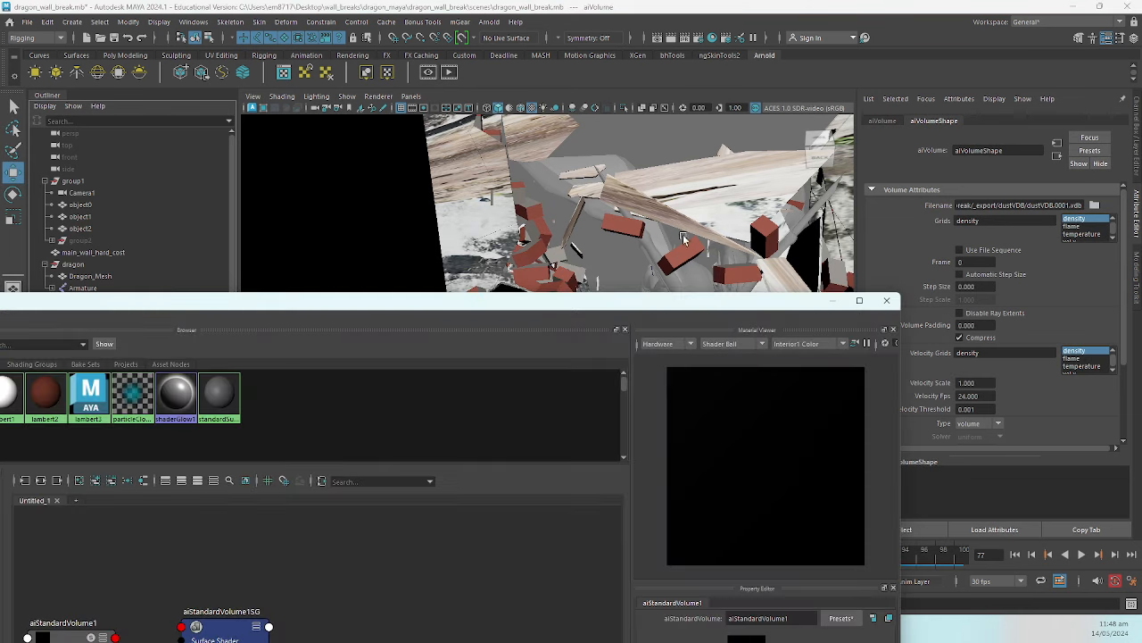
pyautogui.moveTo(687, 304); pyautogui.dragTo(631, 74)
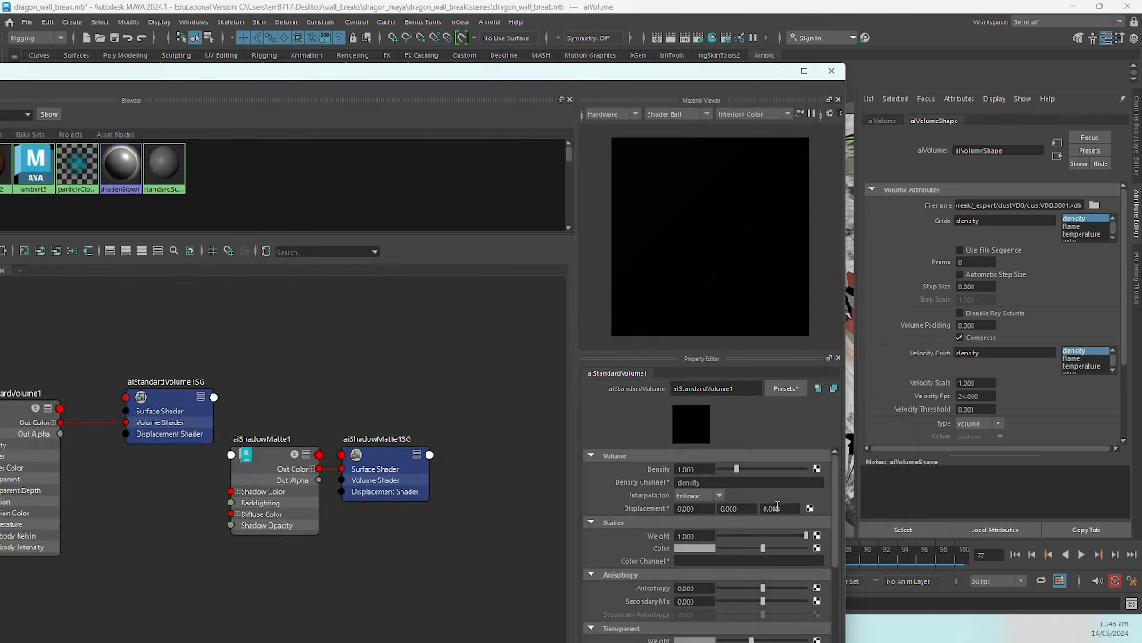
pyautogui.scroll(-2, 748, 626)
pyautogui.scroll(1, 745, 511)
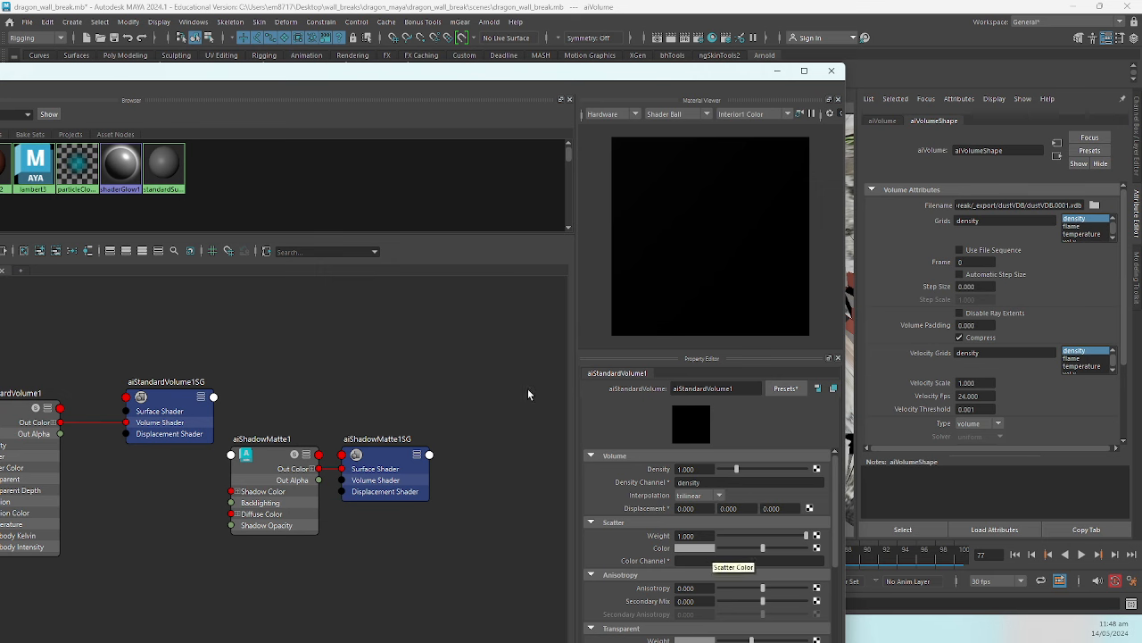
pyautogui.moveTo(581, 75); pyautogui.dragTo(612, 116)
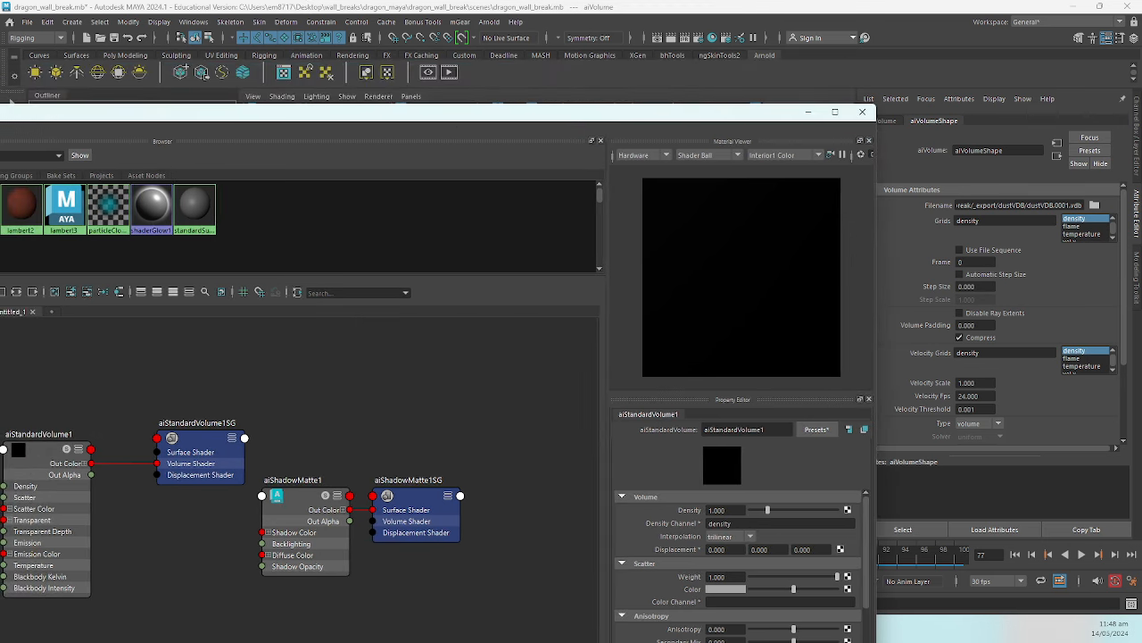
# Refresh the CameraShape1 render in Arnold to check for the dust, and clear the render view and Hypershade off the viewport
pyautogui.moveTo(0, 150); pyautogui.dragTo(701, 126)
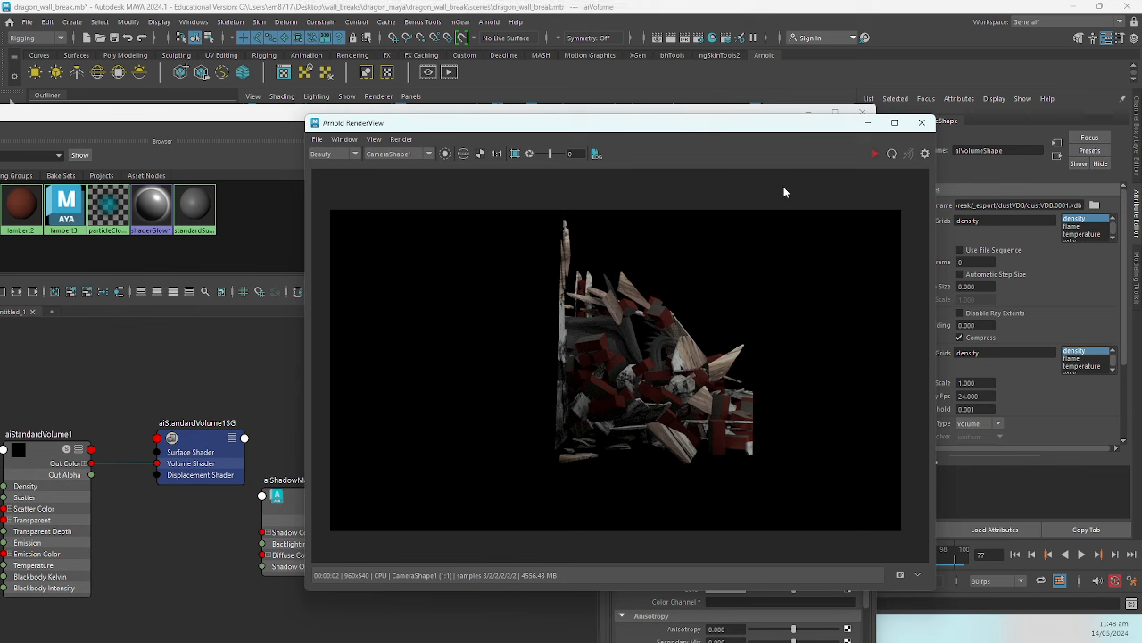
pyautogui.click(890, 155)
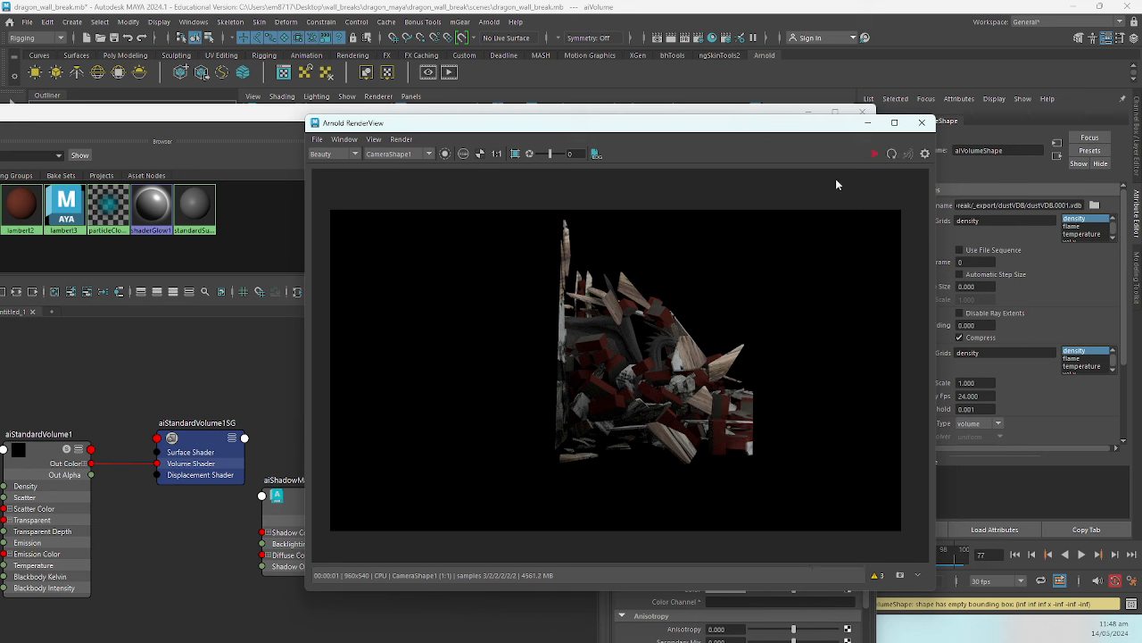
pyautogui.click(890, 156)
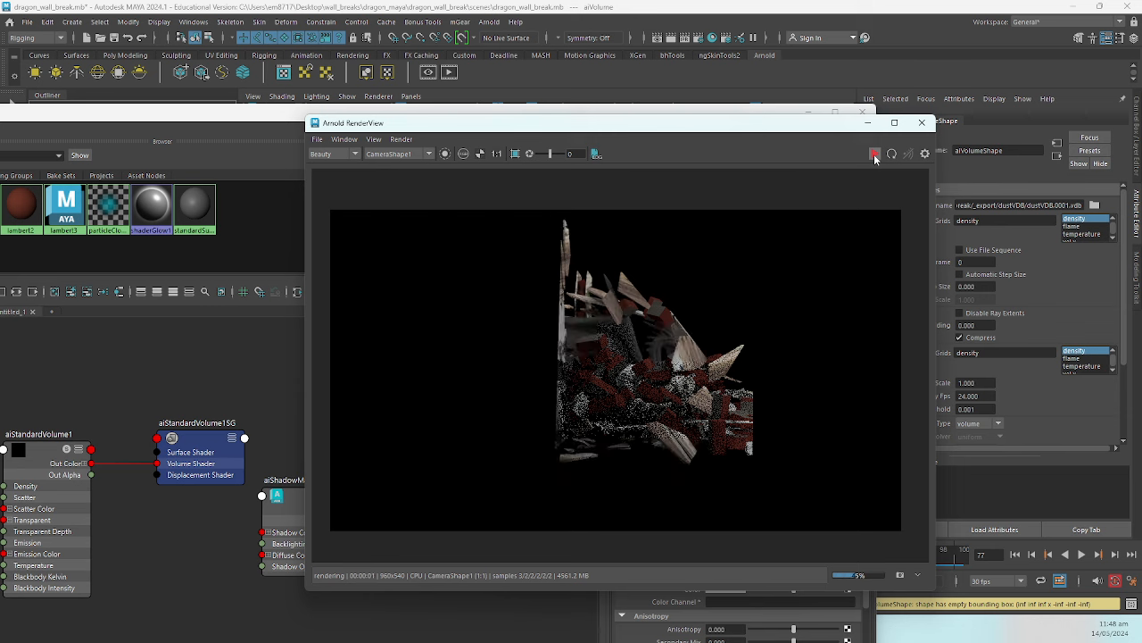
pyautogui.click(875, 156)
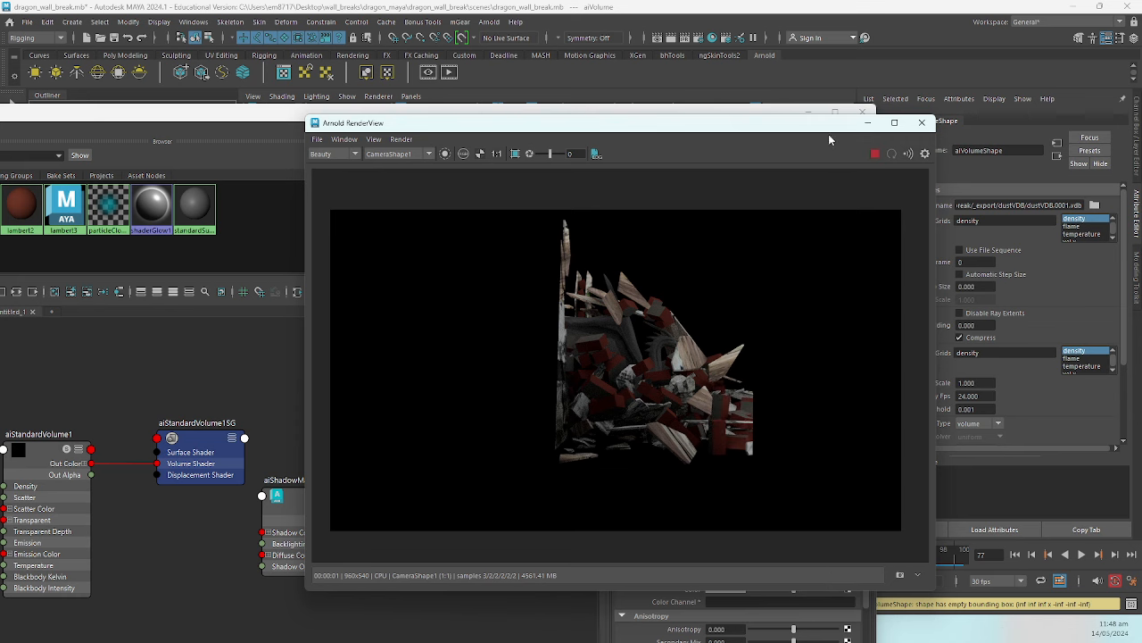
pyautogui.click(871, 155)
pyautogui.moveTo(811, 126); pyautogui.dragTo(2, 133)
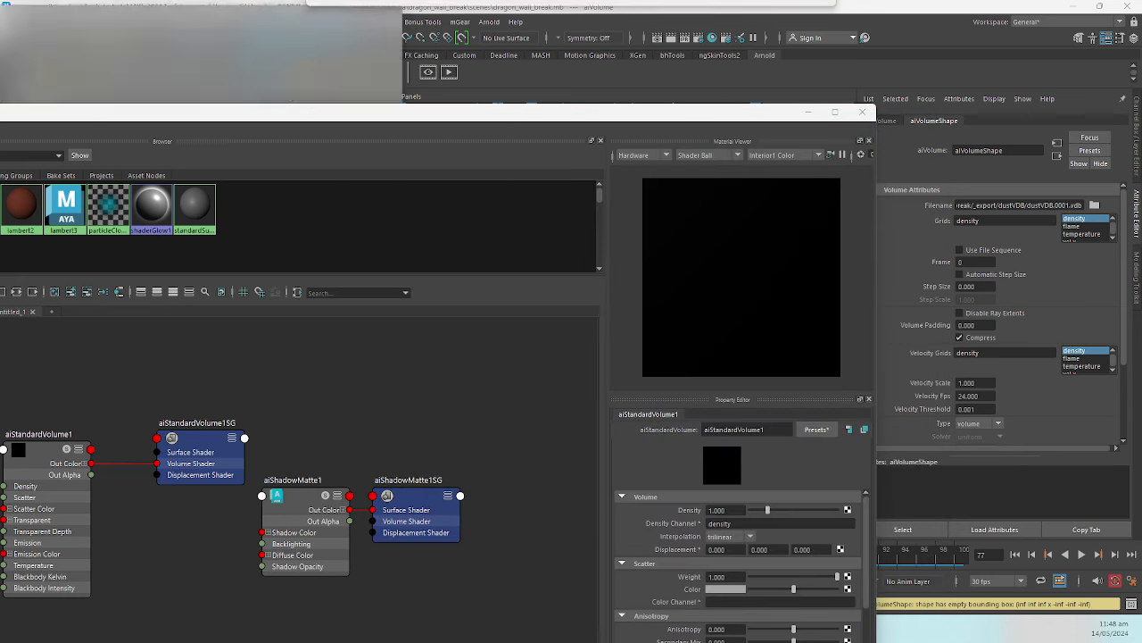
pyautogui.click(808, 113)
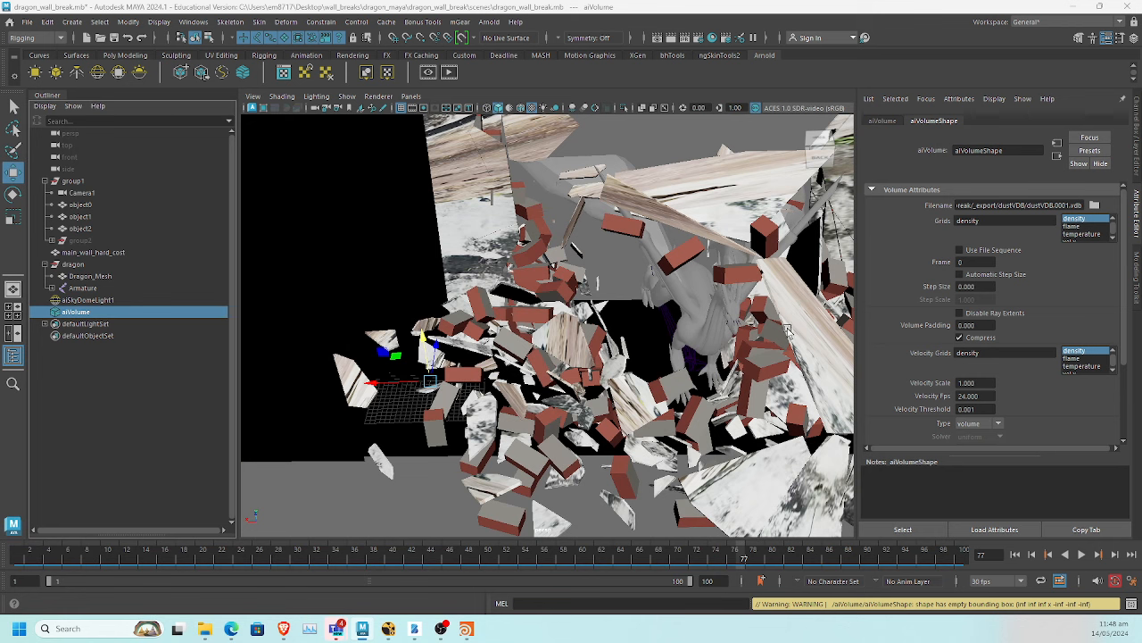
# Enable the file sequence on aiVolumeShape and play the animation to frame 55 to test the dust sequence
pyautogui.click(960, 252)
pyautogui.hotkey('alt', 'v')
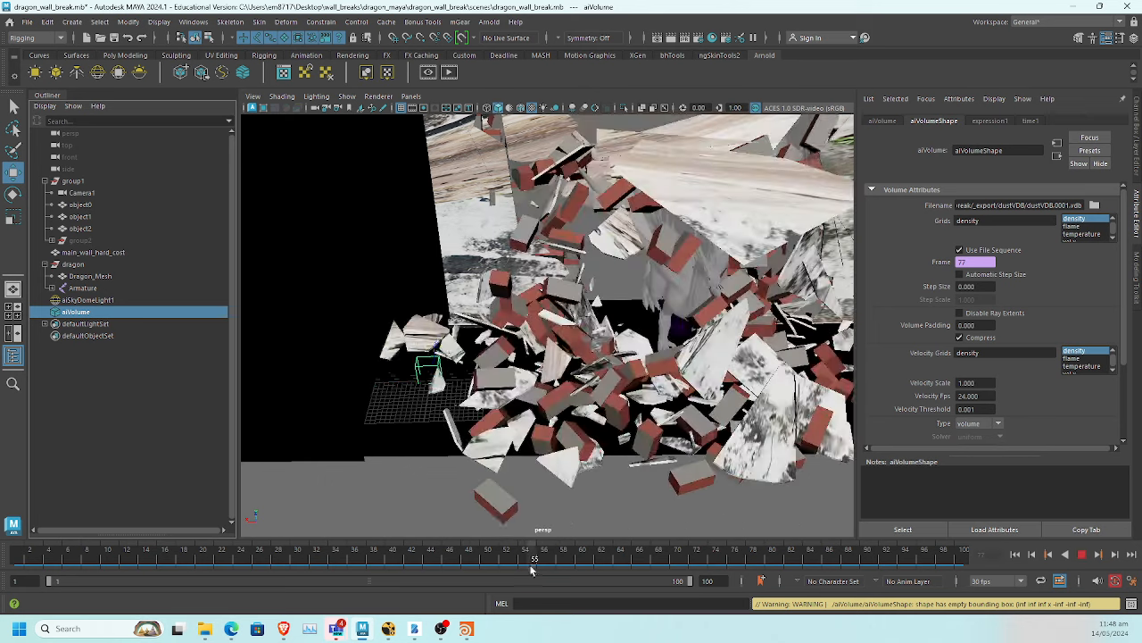
pyautogui.hotkey('alt', 'v')
# Set aiVolume's scale to 100 in X, Y and Z and frame it in the perspective view
pyautogui.click(1137, 156)
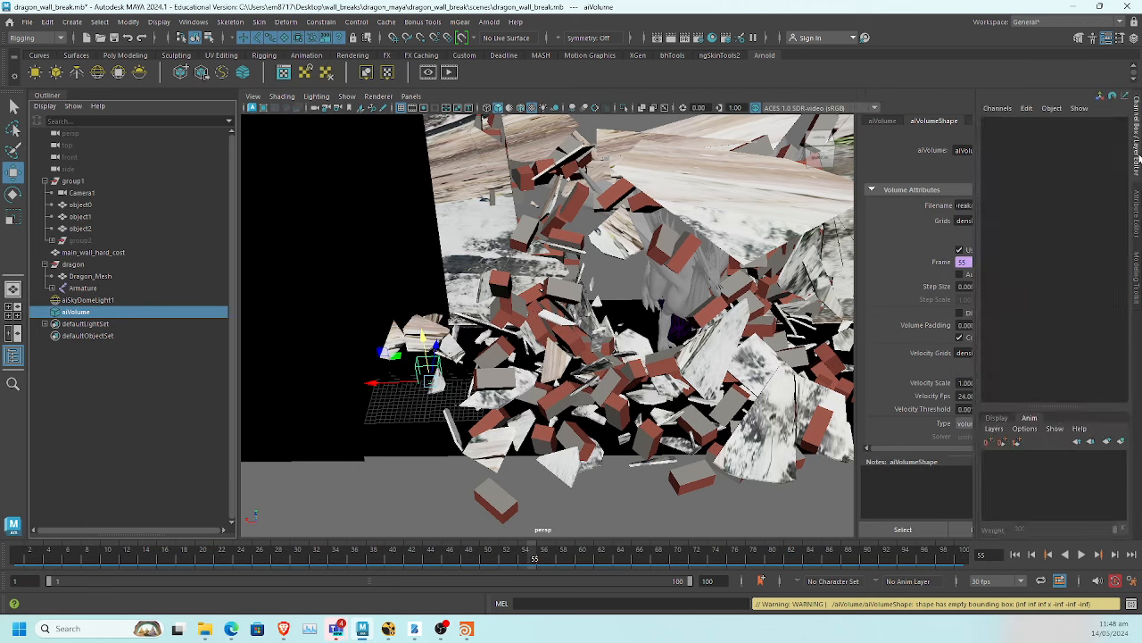
pyautogui.moveTo(1100, 189); pyautogui.dragTo(1098, 211)
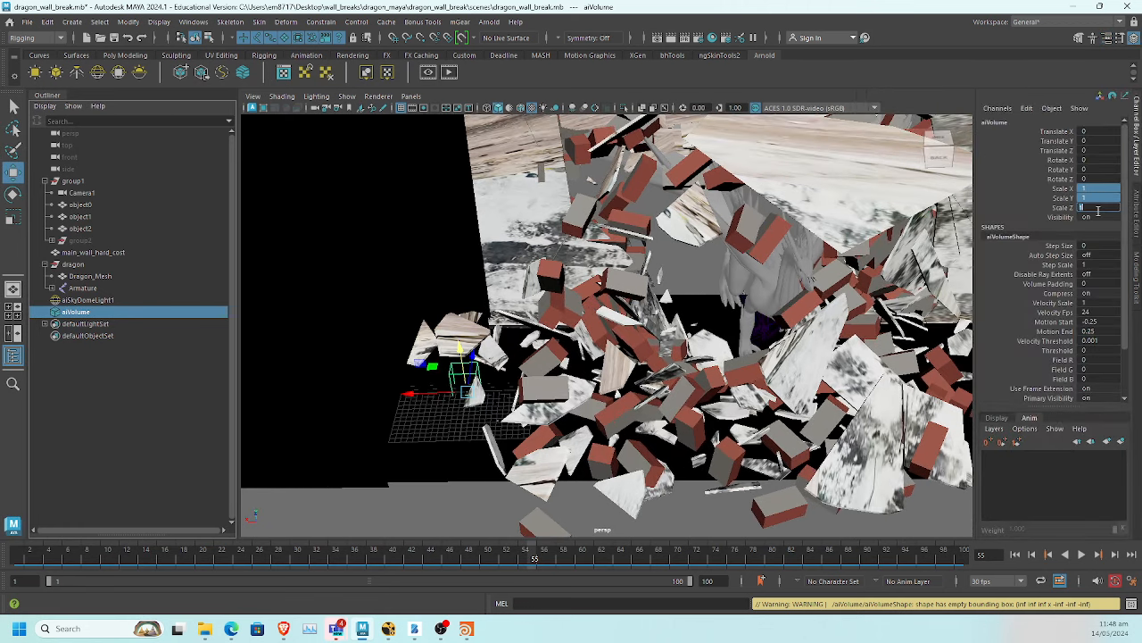
pyautogui.press('Return')
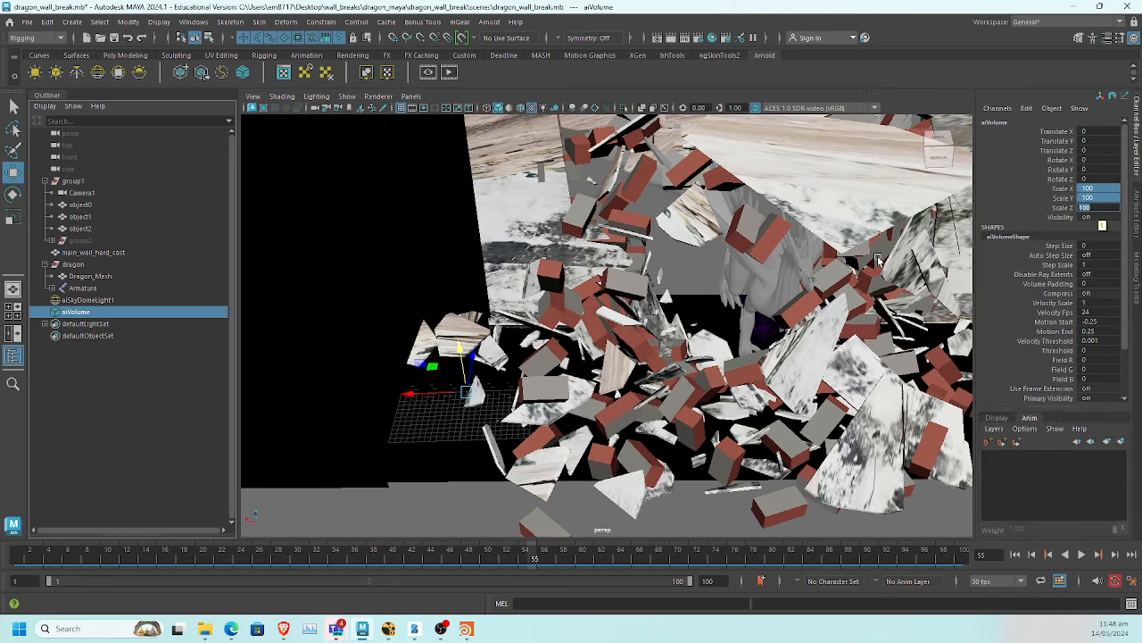
pyautogui.press('f')
# Rewind the timeline to frame 1 and examine the scaled volume's bounds around the wall from several angles
pyautogui.keyDown('alt'); pyautogui.moveTo(585, 243); pyautogui.dragTo(683, 250); pyautogui.keyUp('alt')
pyautogui.keyDown('alt'); pyautogui.moveTo(683, 250); pyautogui.dragTo(844, 261, button='right'); pyautogui.keyUp('alt')
pyautogui.moveTo(530, 554); pyautogui.dragTo(20, 555)
pyautogui.keyDown('alt'); pyautogui.moveTo(674, 311); pyautogui.dragTo(837, 294, button='right'); pyautogui.keyUp('alt')
pyautogui.keyDown('alt'); pyautogui.moveTo(837, 294); pyautogui.dragTo(849, 364, button='middle'); pyautogui.keyUp('alt')
pyautogui.keyDown('alt'); pyautogui.moveTo(849, 364); pyautogui.dragTo(745, 420); pyautogui.keyUp('alt')
pyautogui.keyDown('alt'); pyautogui.moveTo(536, 378); pyautogui.dragTo(500, 372); pyautogui.keyUp('alt')
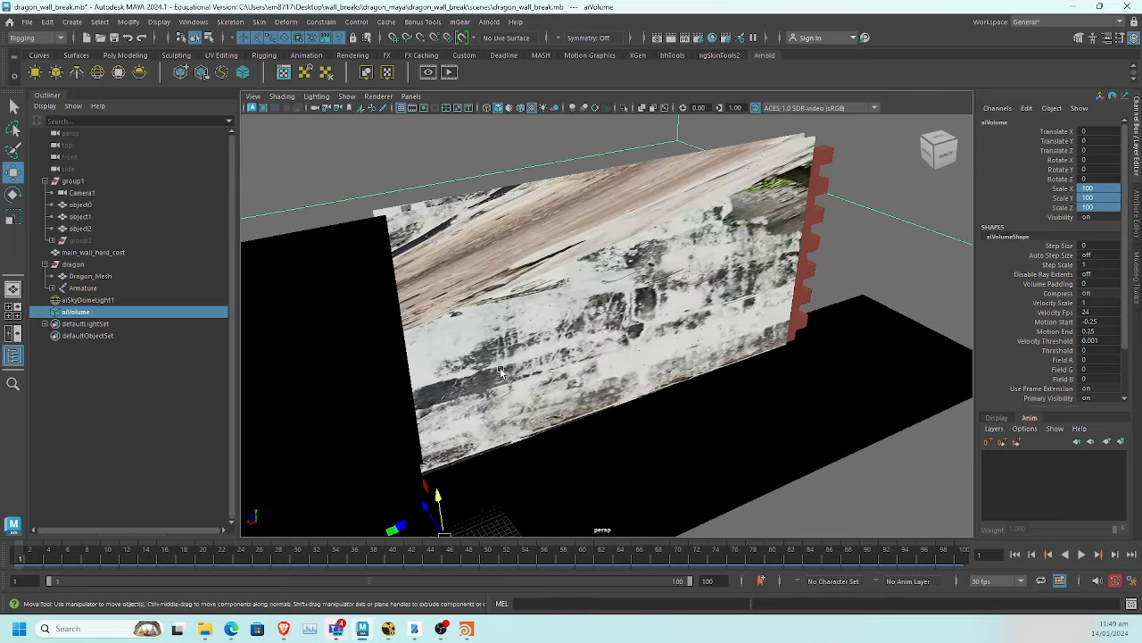
# Start the live Arnold render and check the dust at frames 27, 12 and 17, finishing on frame 19
pyautogui.moveTo(0, 169); pyautogui.dragTo(815, 143)
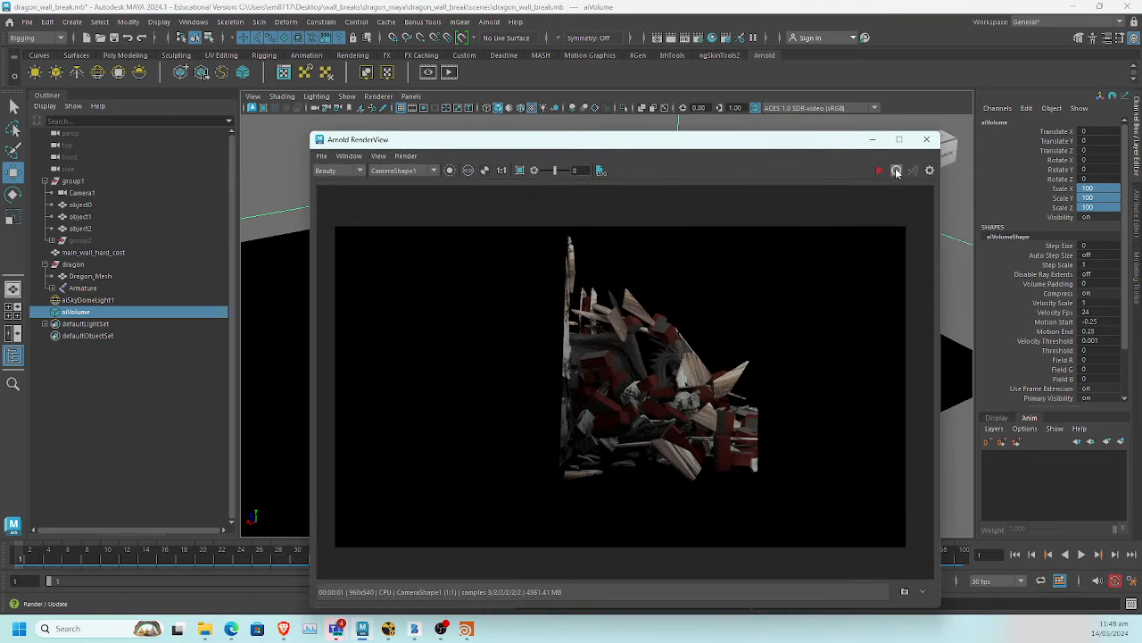
pyautogui.click(897, 173)
pyautogui.hotkey('alt', 'v')
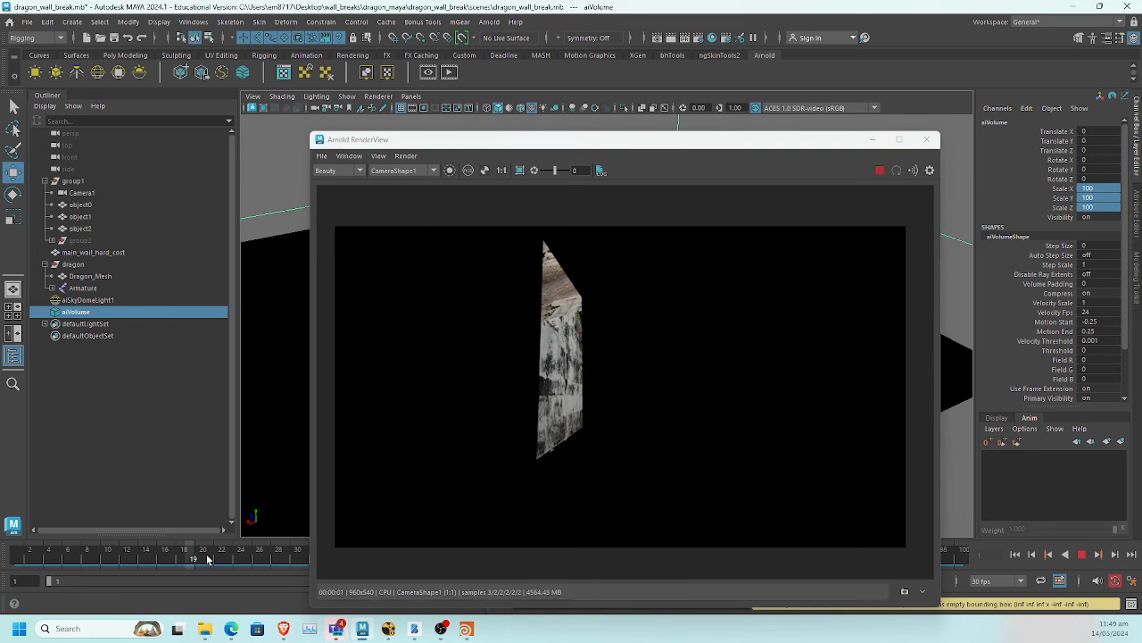
pyautogui.moveTo(207, 559); pyautogui.dragTo(270, 562)
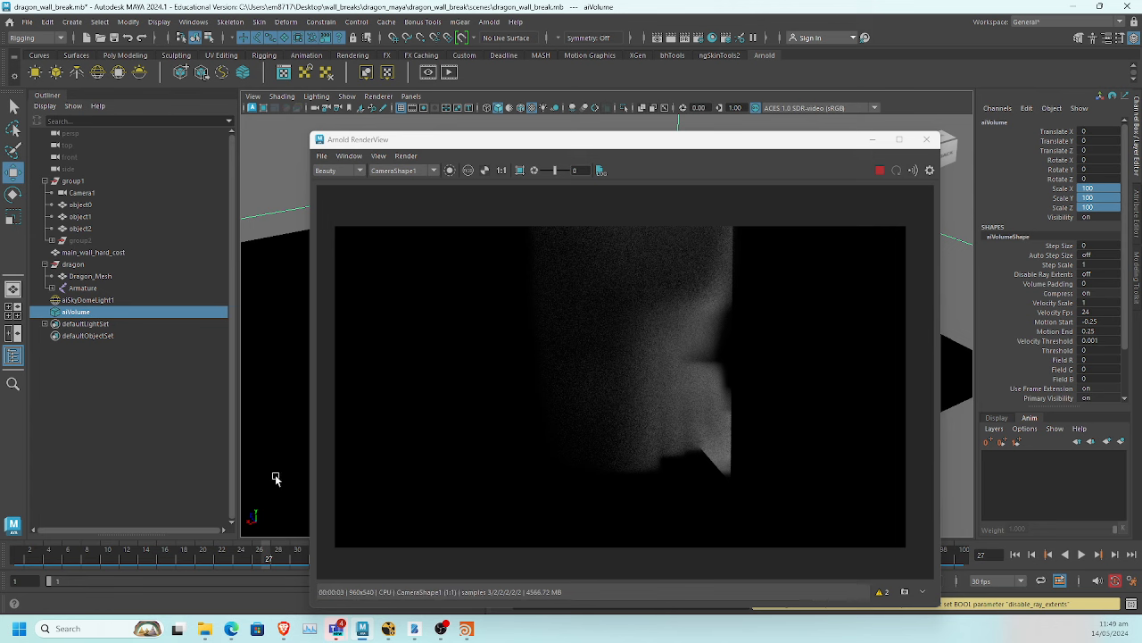
pyautogui.moveTo(268, 558); pyautogui.dragTo(194, 559)
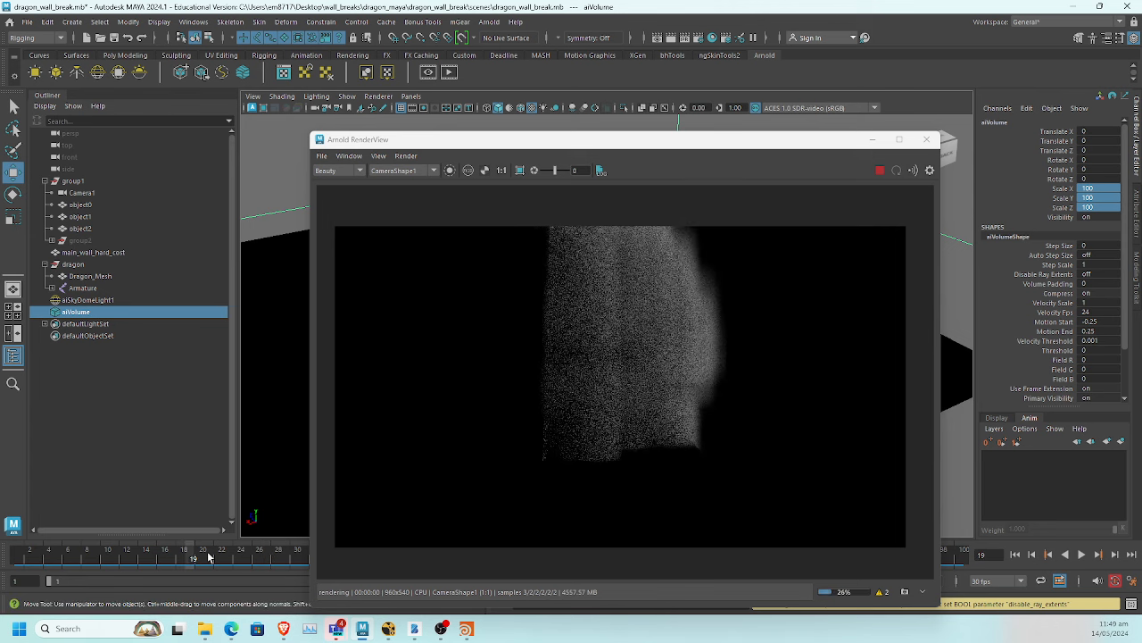
pyautogui.click(127, 558)
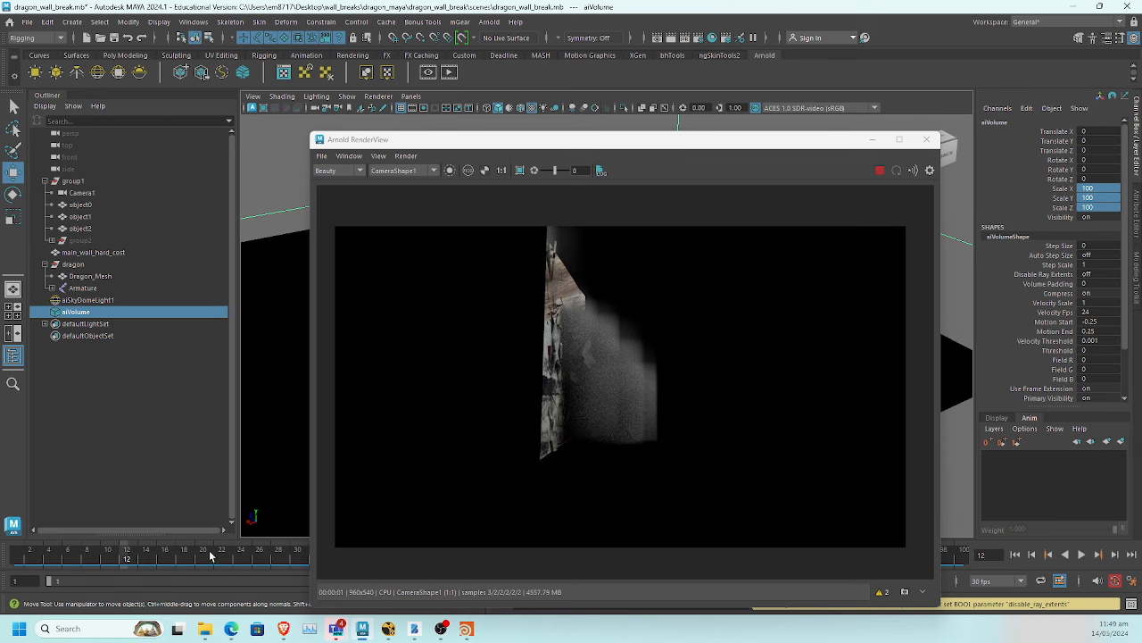
pyautogui.hotkey('alt', 'v')
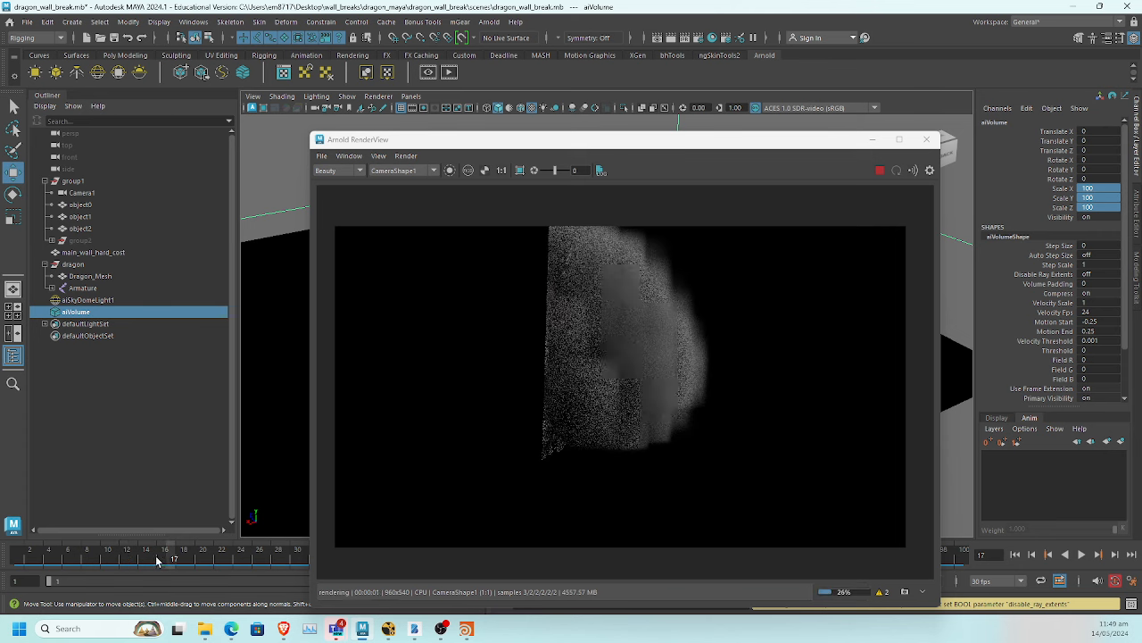
pyautogui.hotkey('alt', 'v')
pyautogui.moveTo(125, 559); pyautogui.dragTo(193, 560)
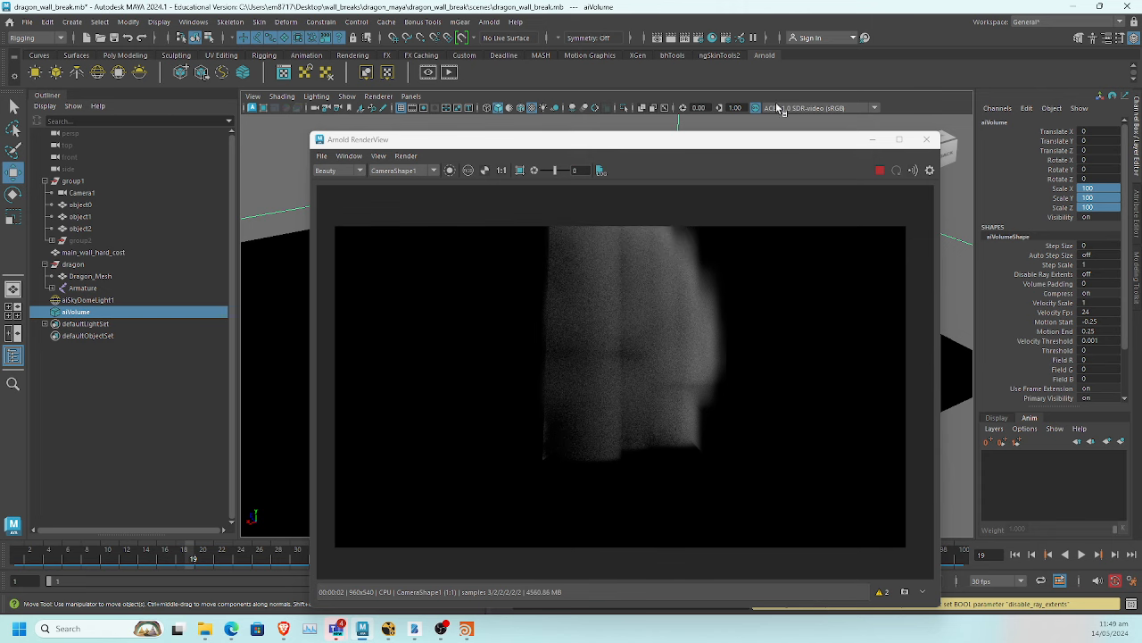
# Select aiStandardVolume1 in the Hypershade and arrange its properties side by side with the Arnold render view
pyautogui.moveTo(797, 148); pyautogui.dragTo(467, 121)
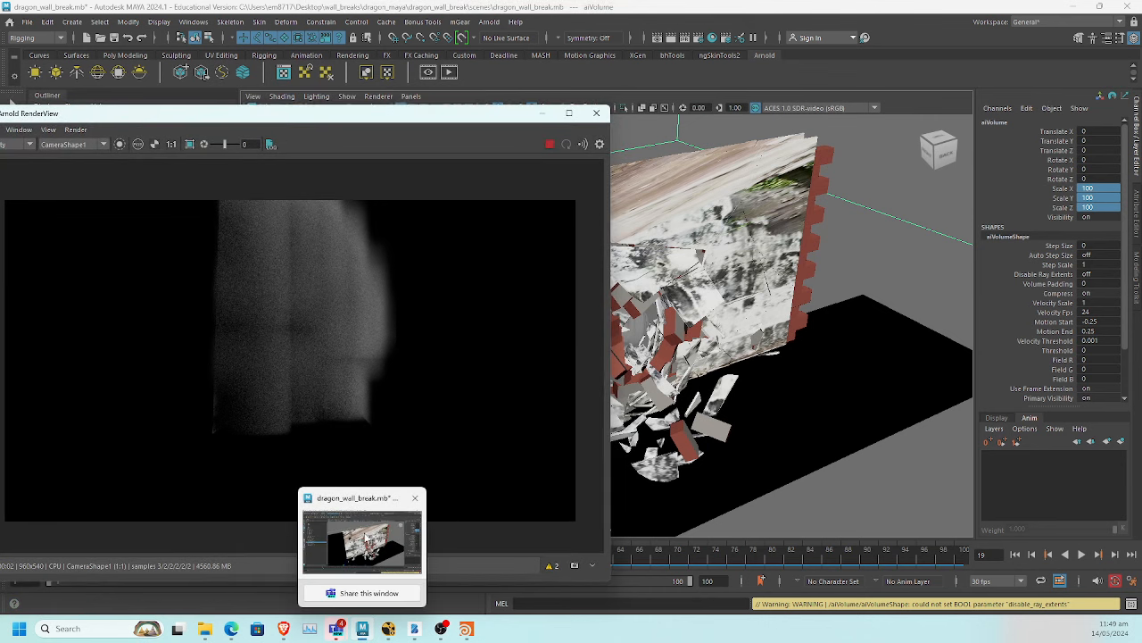
pyautogui.click(712, 37)
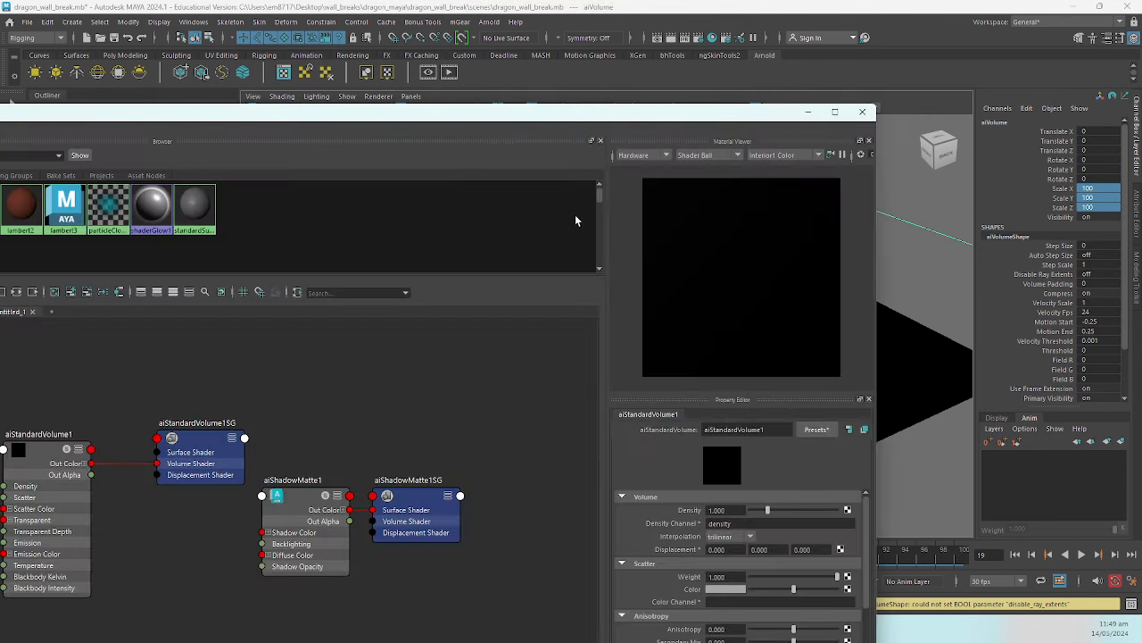
pyautogui.moveTo(497, 126); pyautogui.dragTo(775, 120)
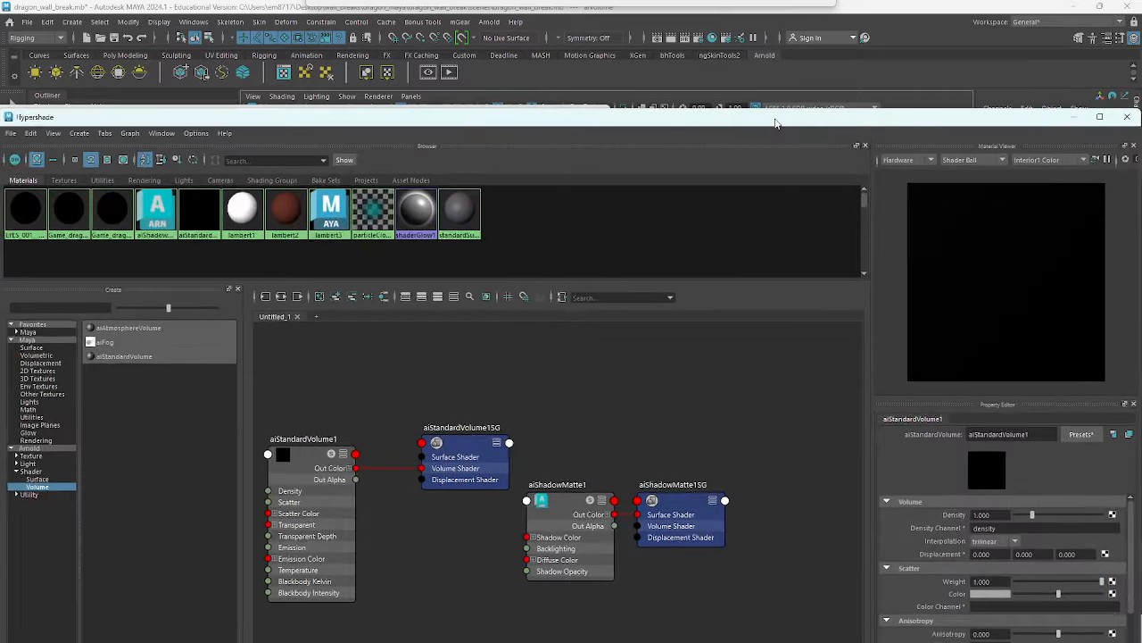
pyautogui.click(306, 479)
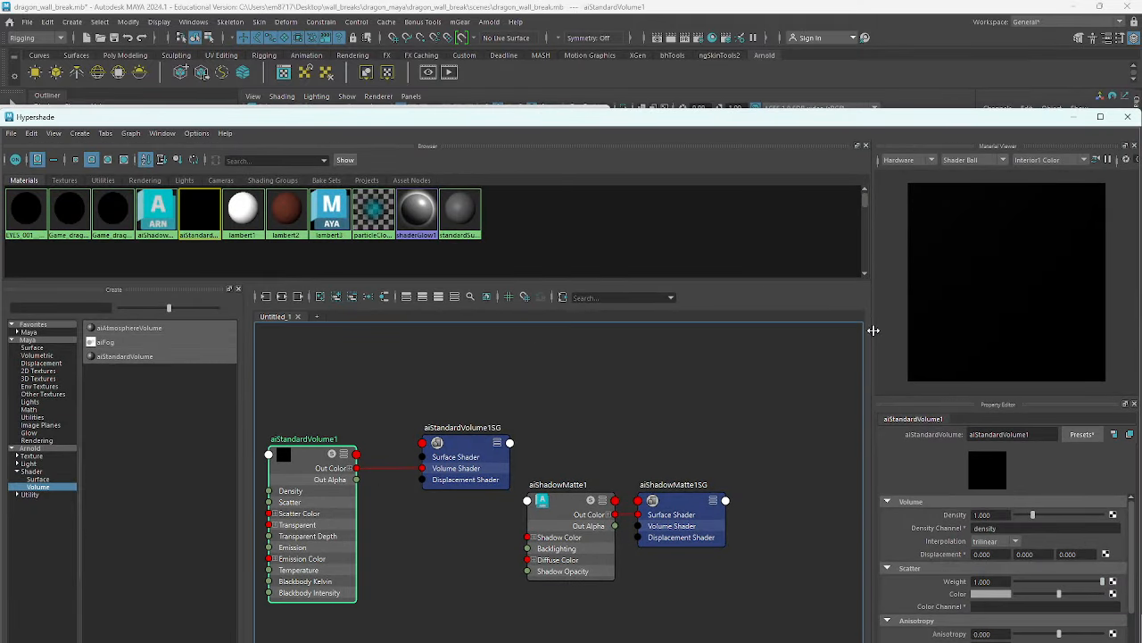
pyautogui.scroll(-2, 1020, 558)
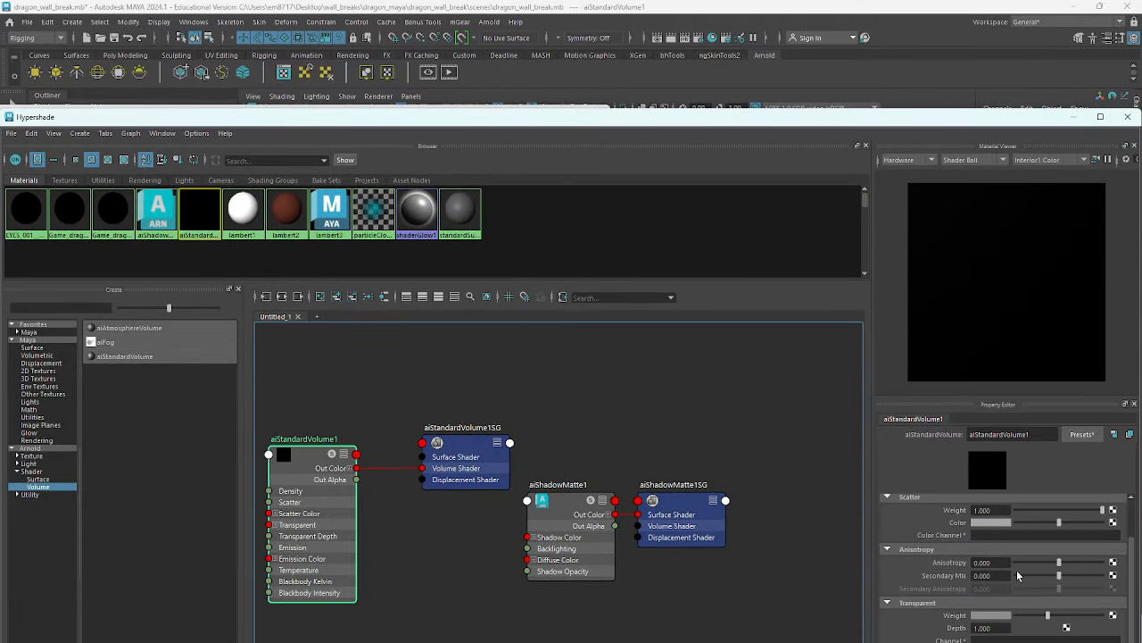
pyautogui.moveTo(971, 122); pyautogui.dragTo(264, 45)
pyautogui.scroll(2, 305, 513)
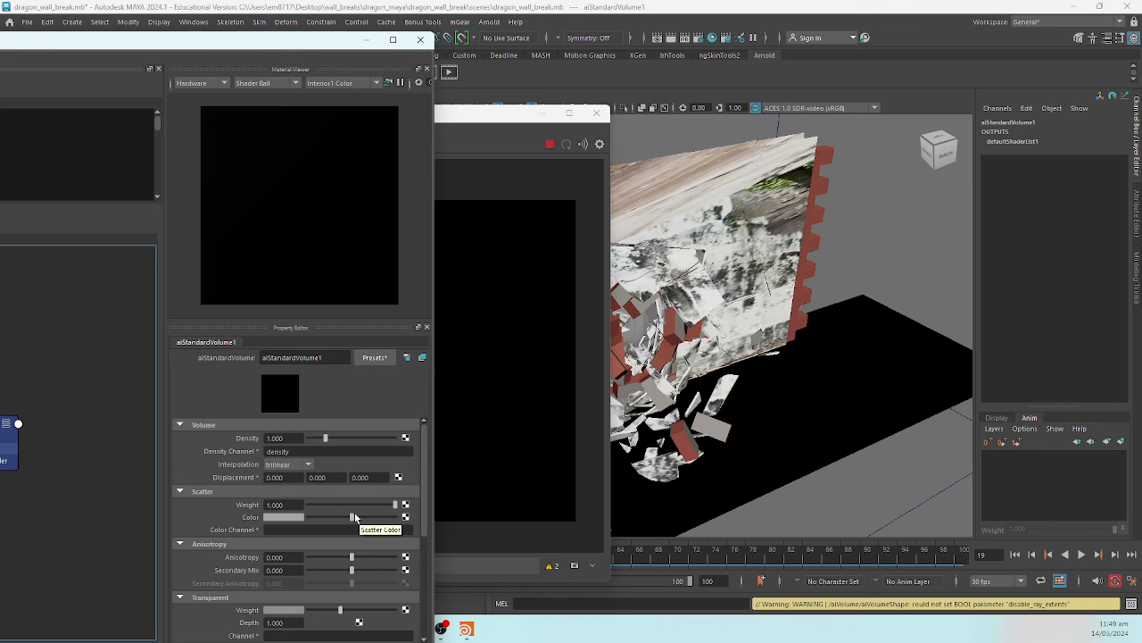
pyautogui.moveTo(493, 121); pyautogui.dragTo(977, 102)
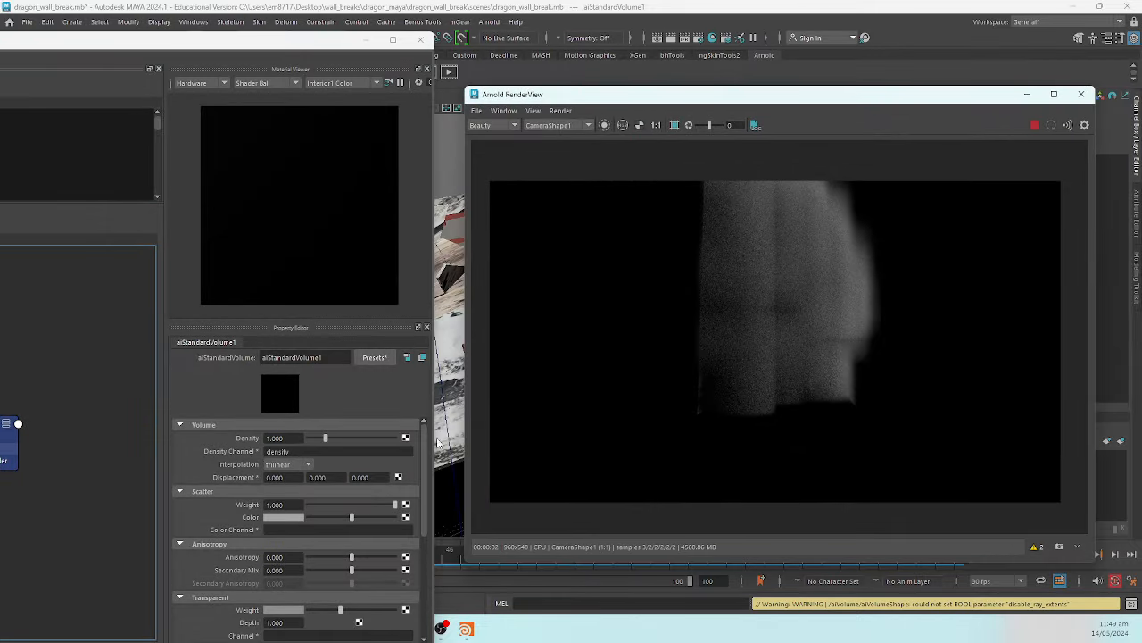
# Try a lighter scatter color on aiStandardVolume1, and settle on a slightly darker grey than the default
pyautogui.click(382, 517)
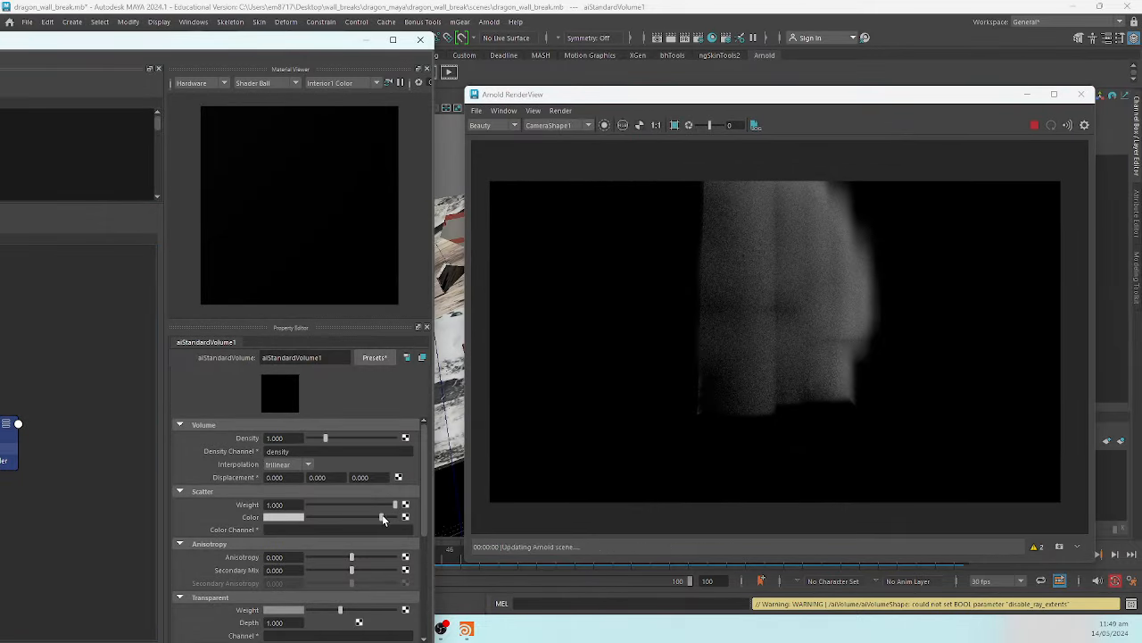
pyautogui.click(319, 518)
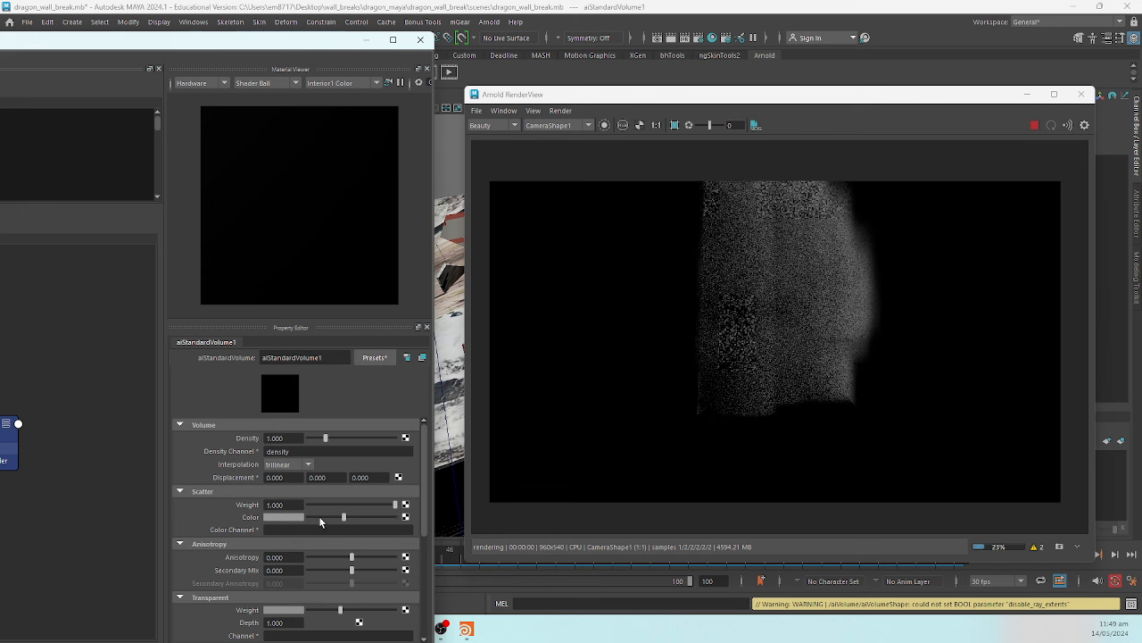
pyautogui.click(338, 517)
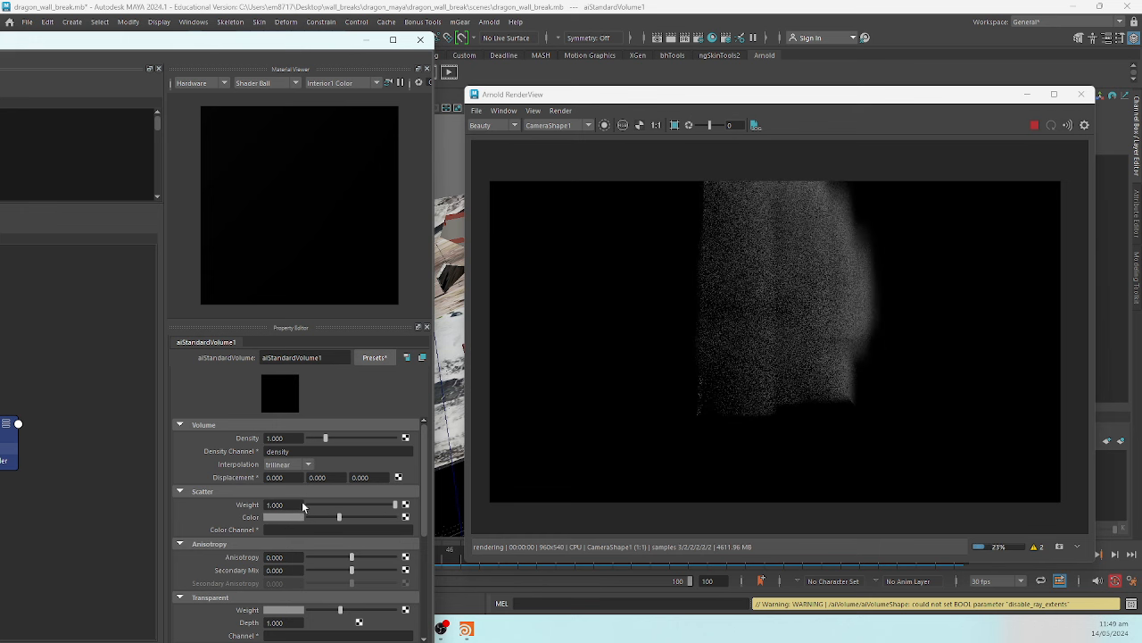
# Set aiStandardVolume1's scatter weight to 0.664 and its density to 0.490
pyautogui.click(336, 506)
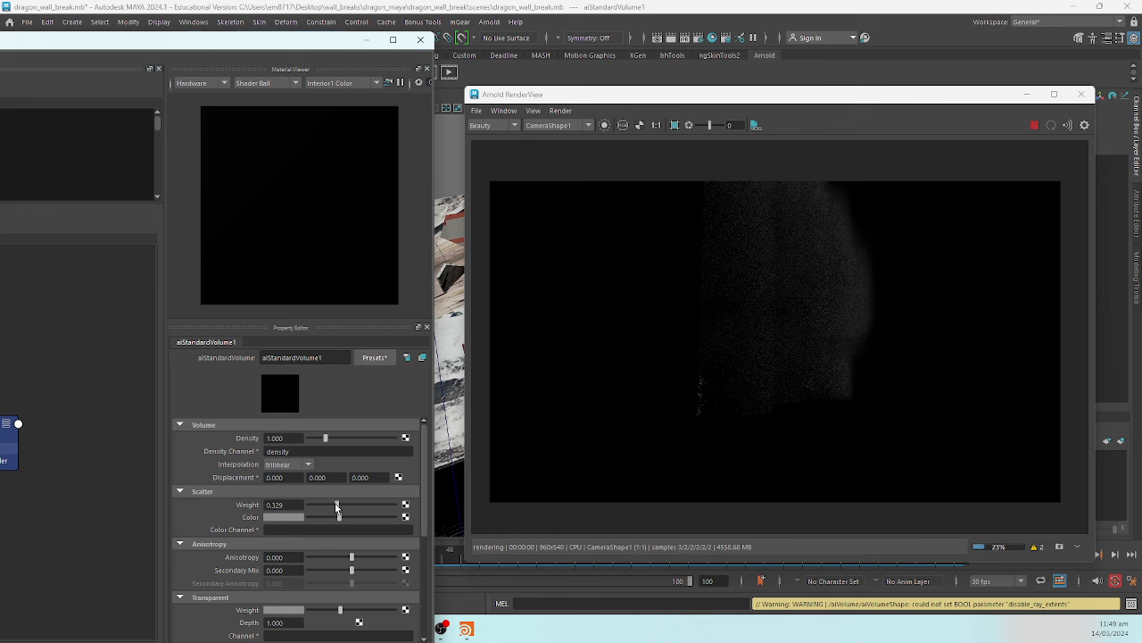
pyautogui.click(365, 507)
pyautogui.click(317, 438)
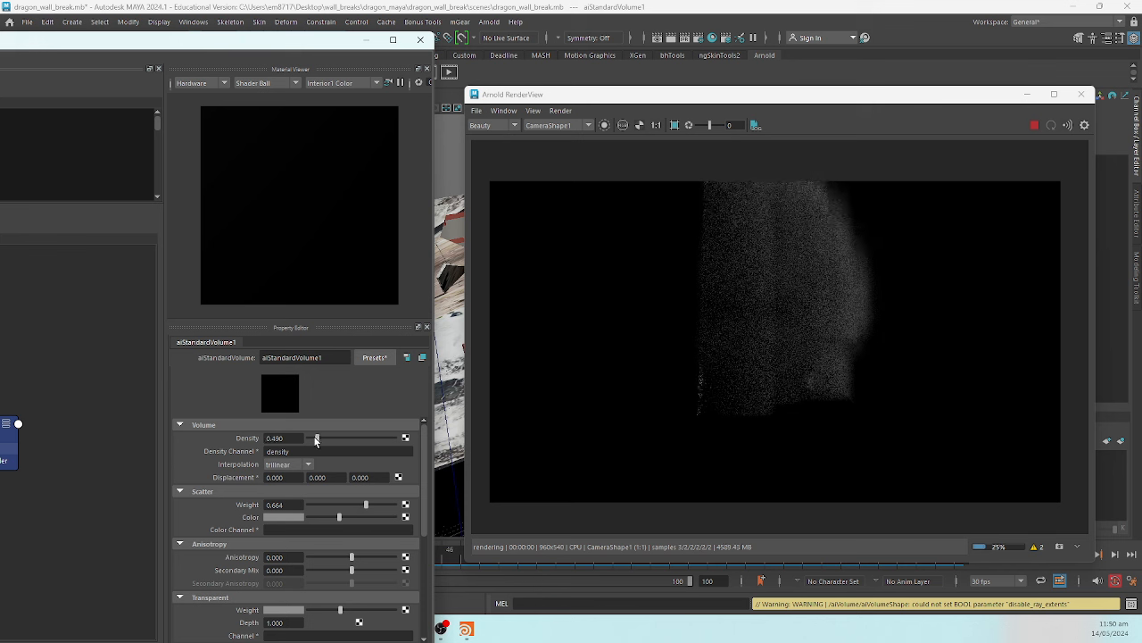
# Set aiStandardVolume1's density to 0.839 and its transparent weight to a light grey, checking the dust at frame 47
pyautogui.moveTo(315, 439); pyautogui.dragTo(323, 439)
pyautogui.scroll(-3, 306, 504)
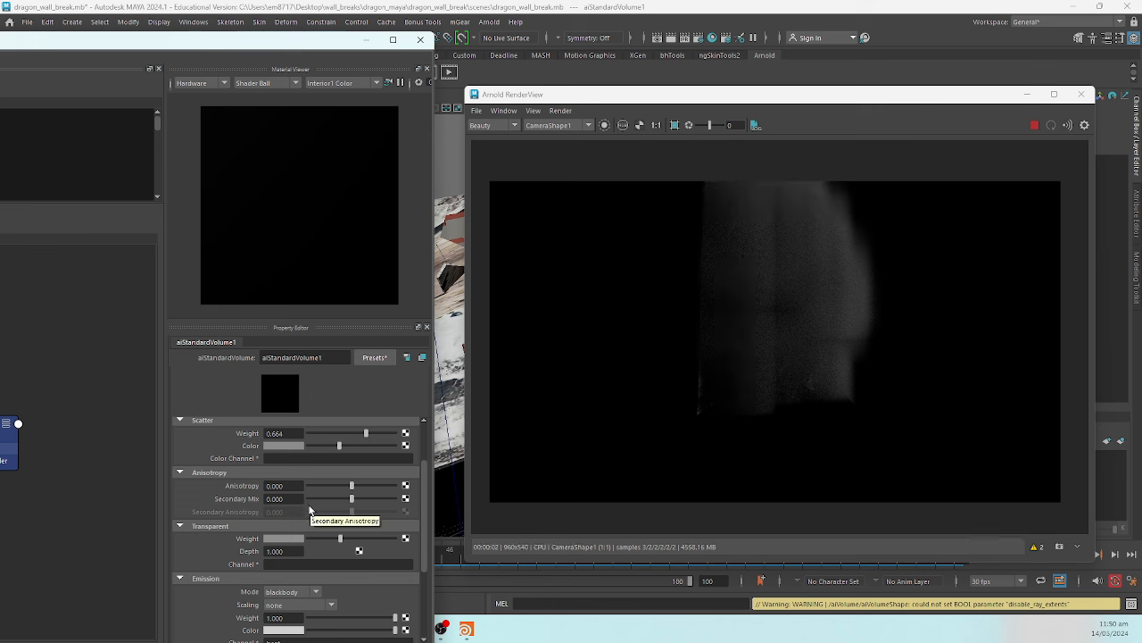
pyautogui.scroll(-1, 309, 509)
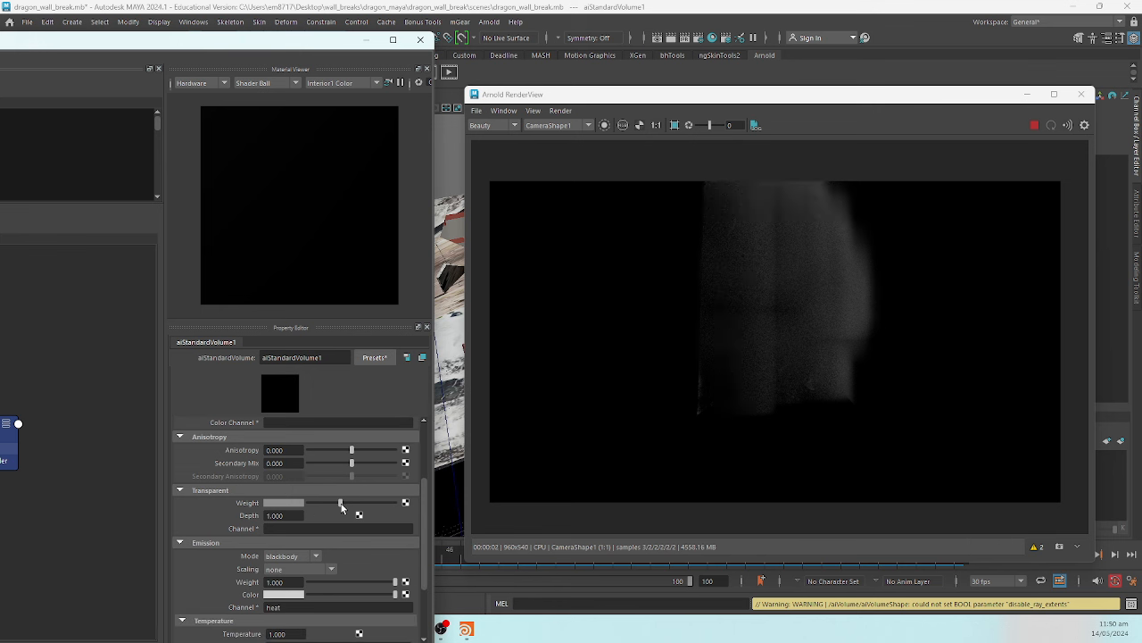
pyautogui.moveTo(342, 503); pyautogui.dragTo(315, 500)
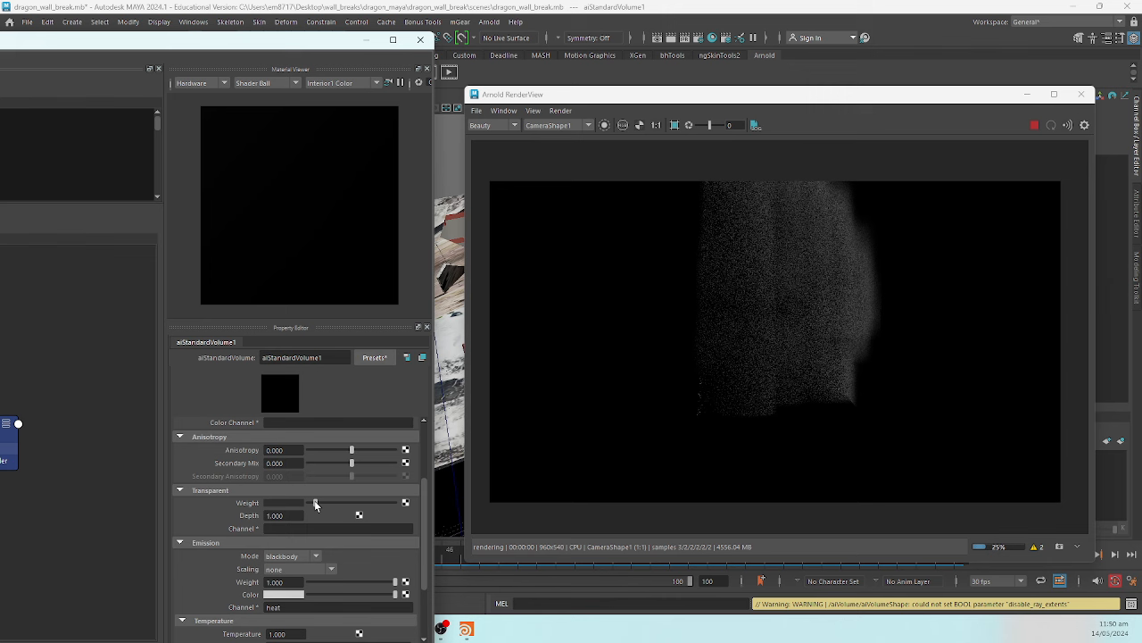
pyautogui.moveTo(392, 516)
pyautogui.mouseDown()
pyautogui.moveTo(364, 517)
pyautogui.moveTo(387, 516)
pyautogui.mouseUp()
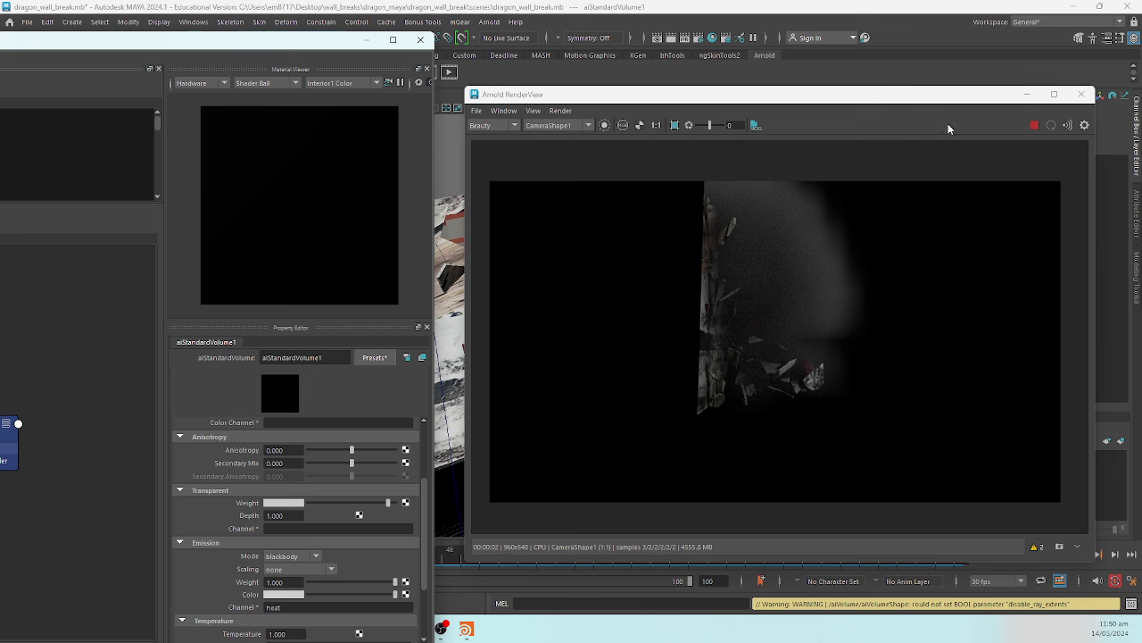
pyautogui.click(454, 561)
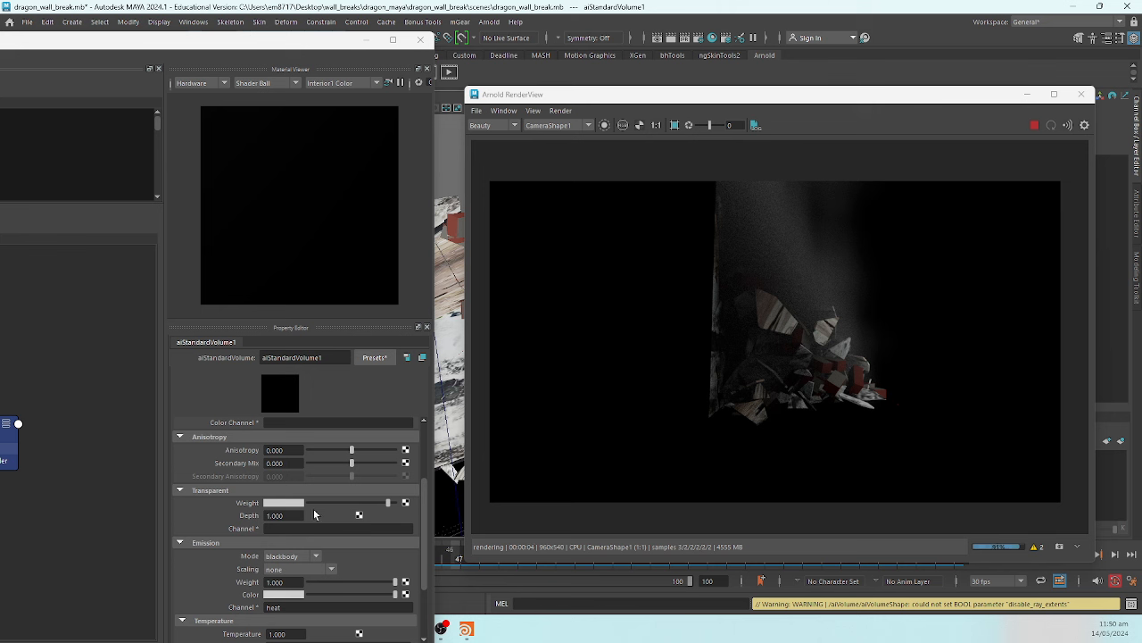
# Change aiStandardVolume1's scatter color to a muted greyish brown with hue 31.984, saturation 0.176 and value 0.292
pyautogui.scroll(3, 367, 541)
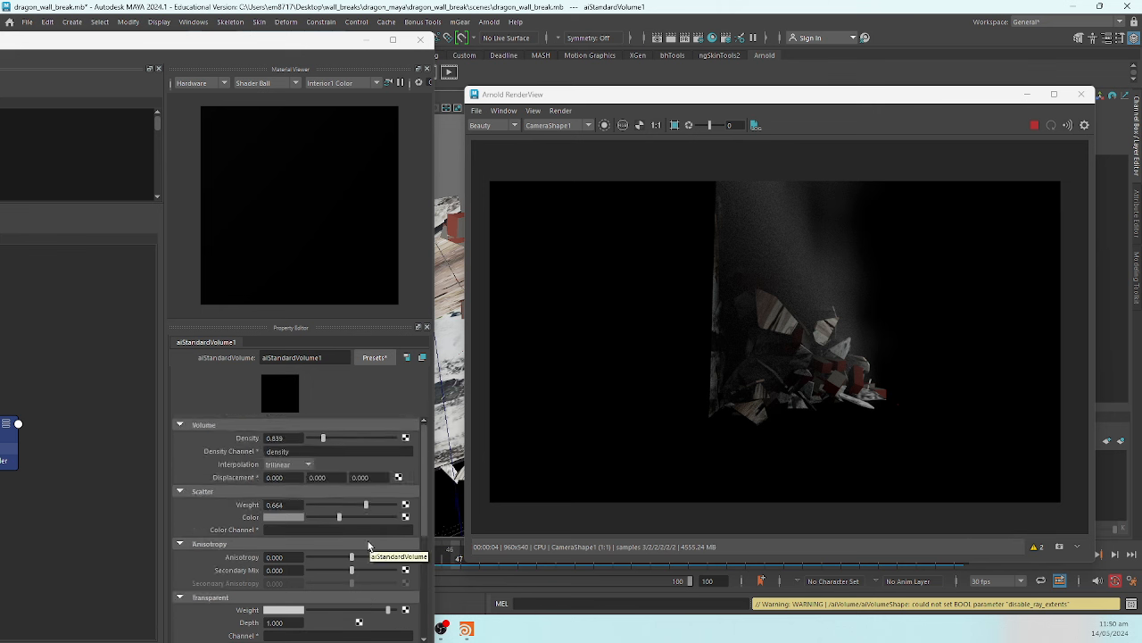
pyautogui.click(291, 518)
pyautogui.click(259, 487)
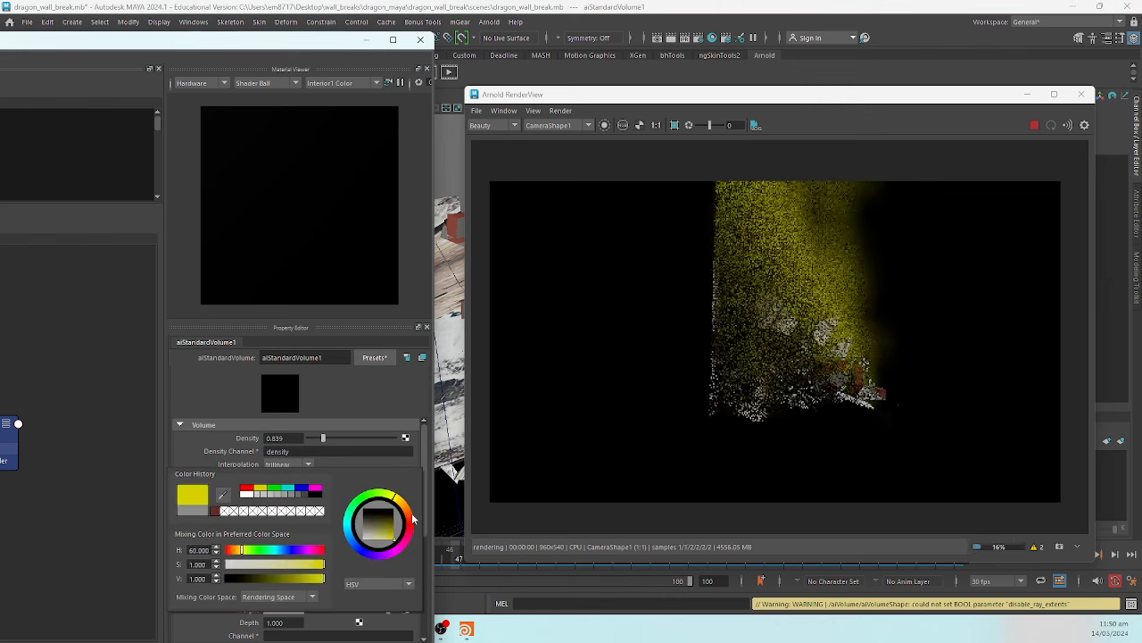
pyautogui.click(406, 507)
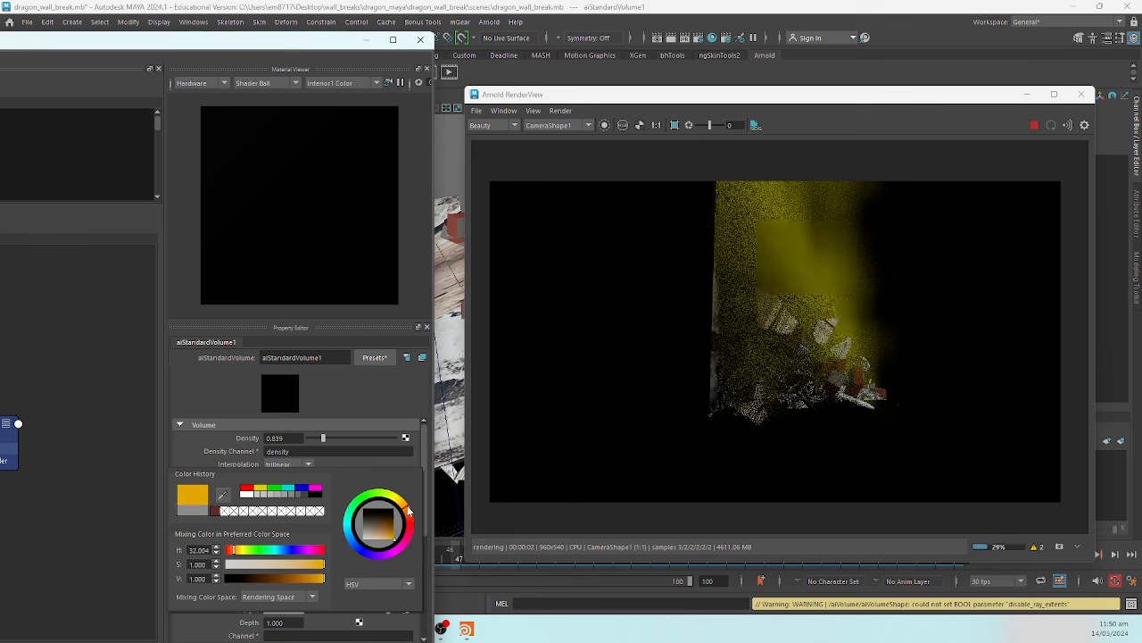
pyautogui.click(370, 527)
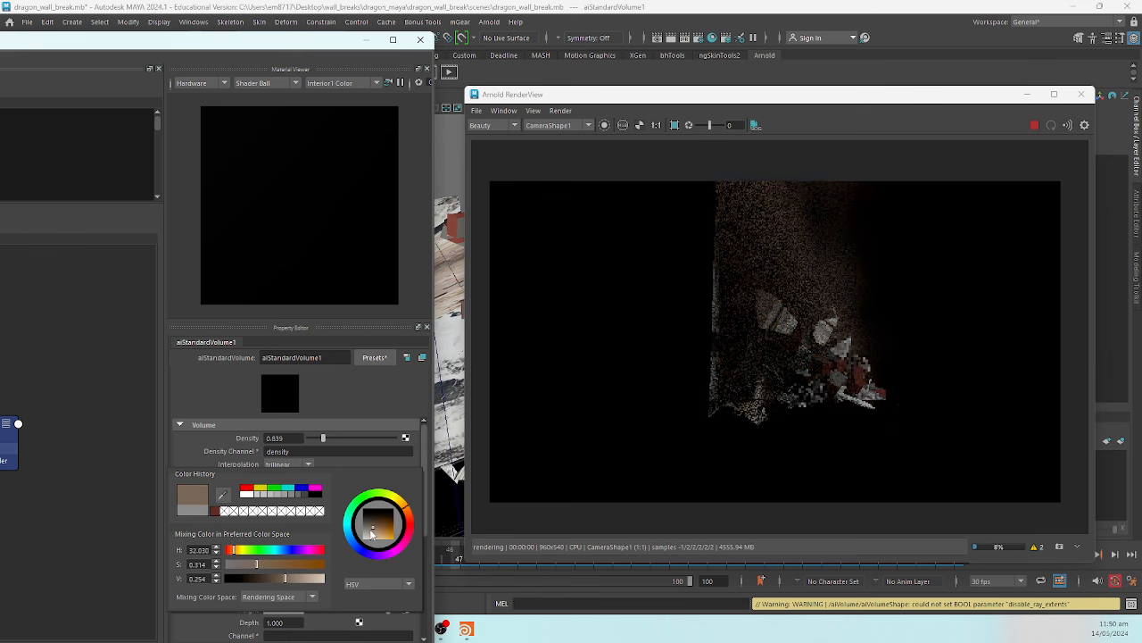
pyautogui.click(368, 529)
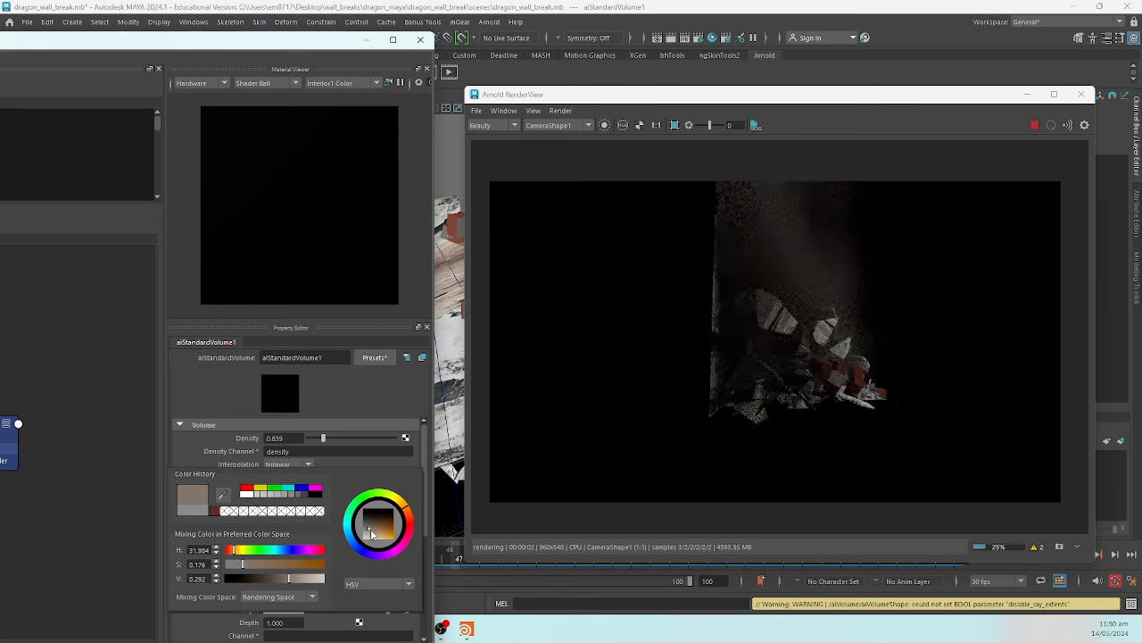
# Set aiStandardVolume1's density to 0.559 and fine-tune its transparent weight around the light grey
pyautogui.click(318, 443)
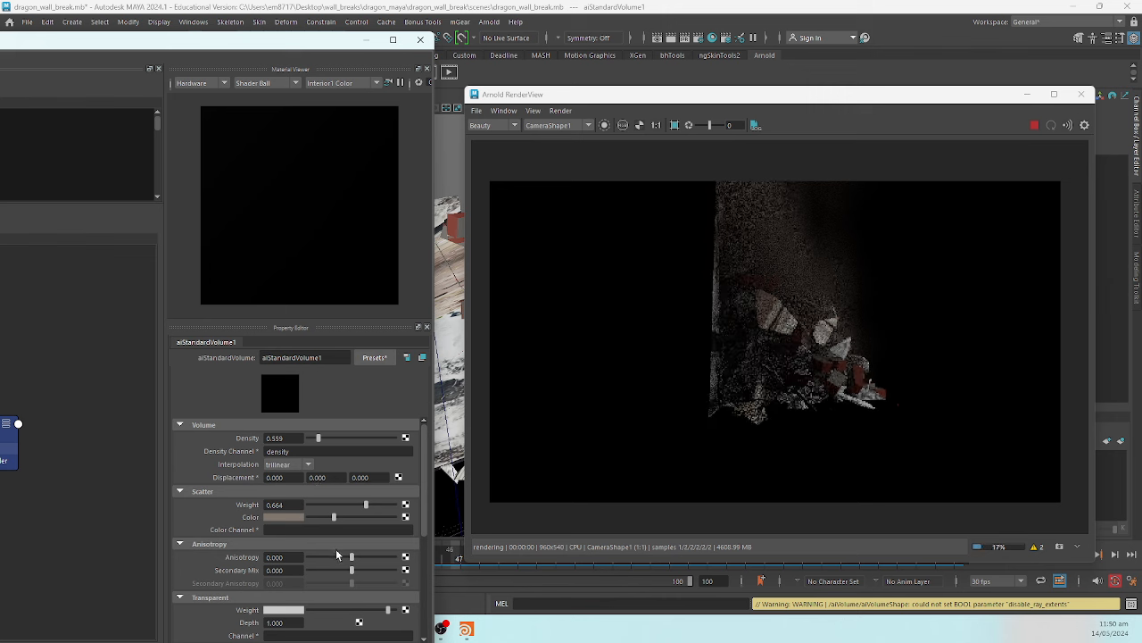
pyautogui.scroll(-2, 338, 553)
pyautogui.scroll(-1, 338, 563)
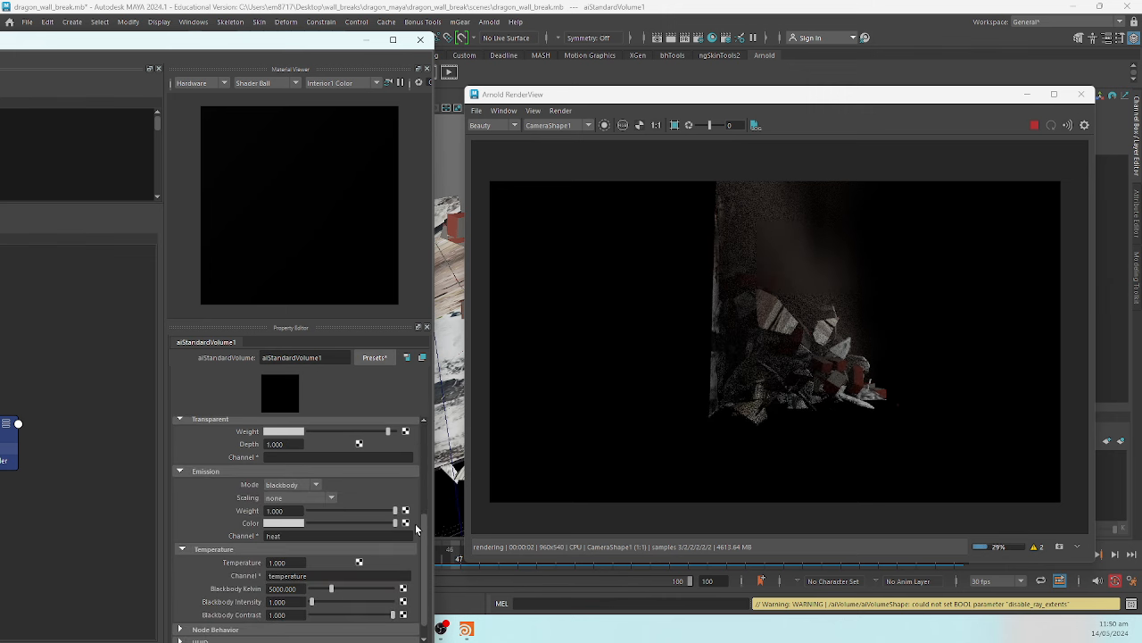
pyautogui.scroll(-1, 390, 536)
pyautogui.click(386, 467)
pyautogui.click(385, 466)
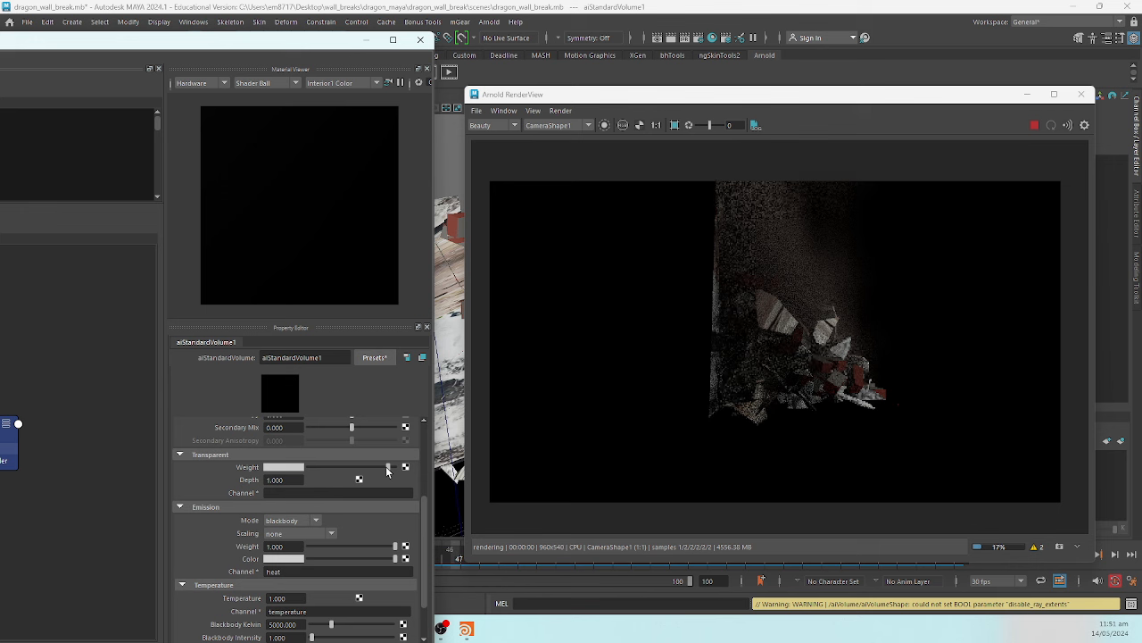
pyautogui.click(387, 467)
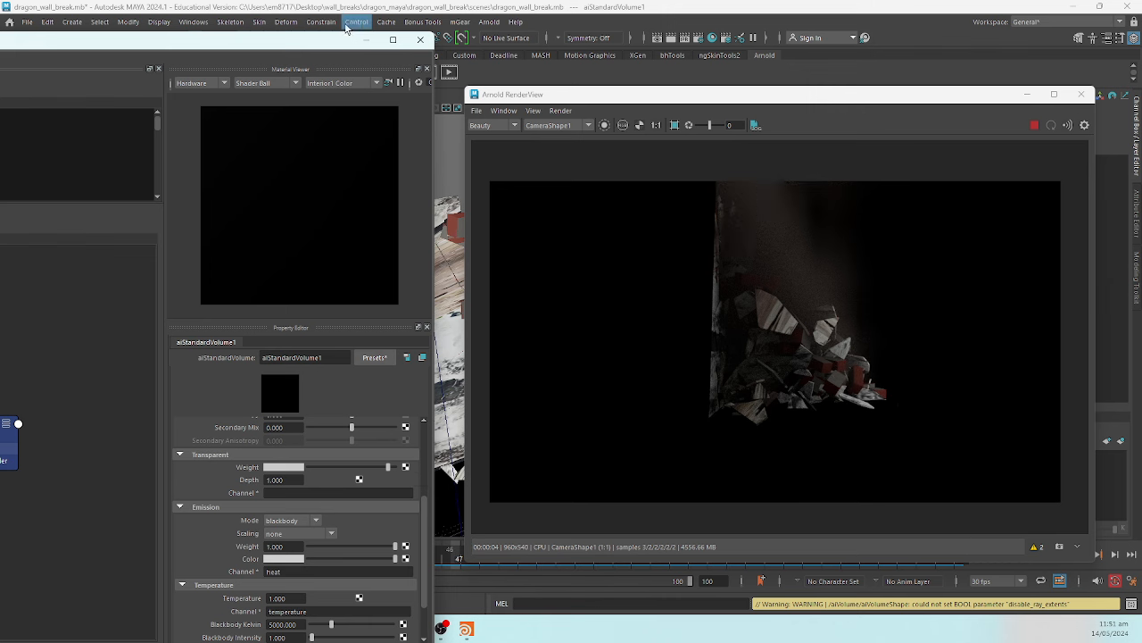
# Close the Hypershade and switch Maya to the Rendering menu set to look over the render commands
pyautogui.moveTo(201, 46); pyautogui.dragTo(204, 76)
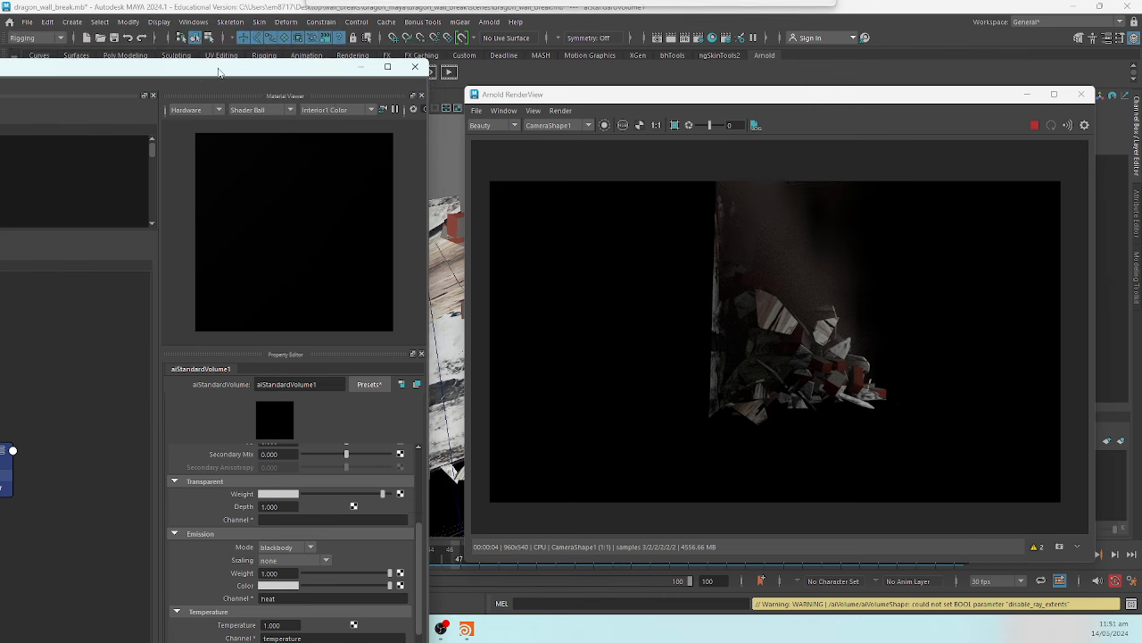
pyautogui.click(421, 69)
pyautogui.click(46, 41)
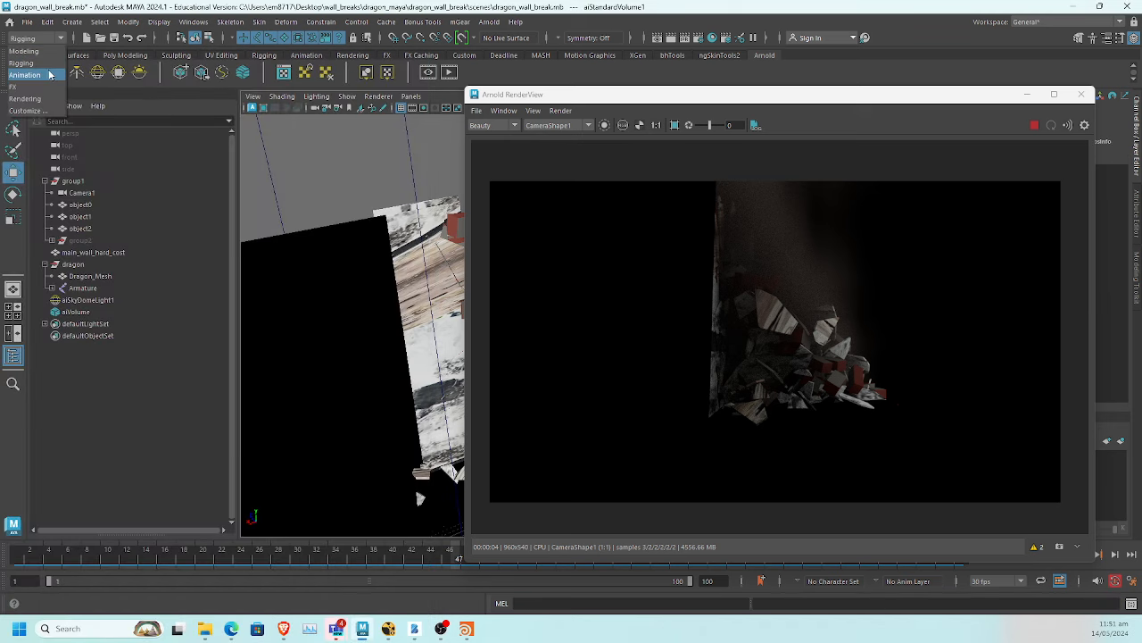
pyautogui.click(38, 99)
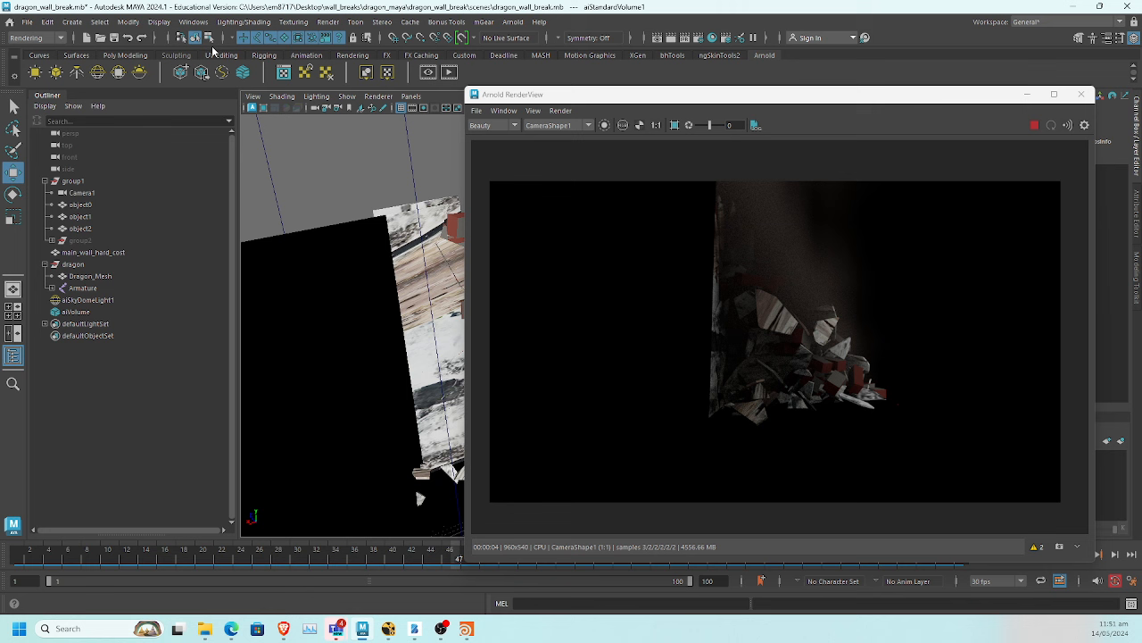
pyautogui.click(328, 22)
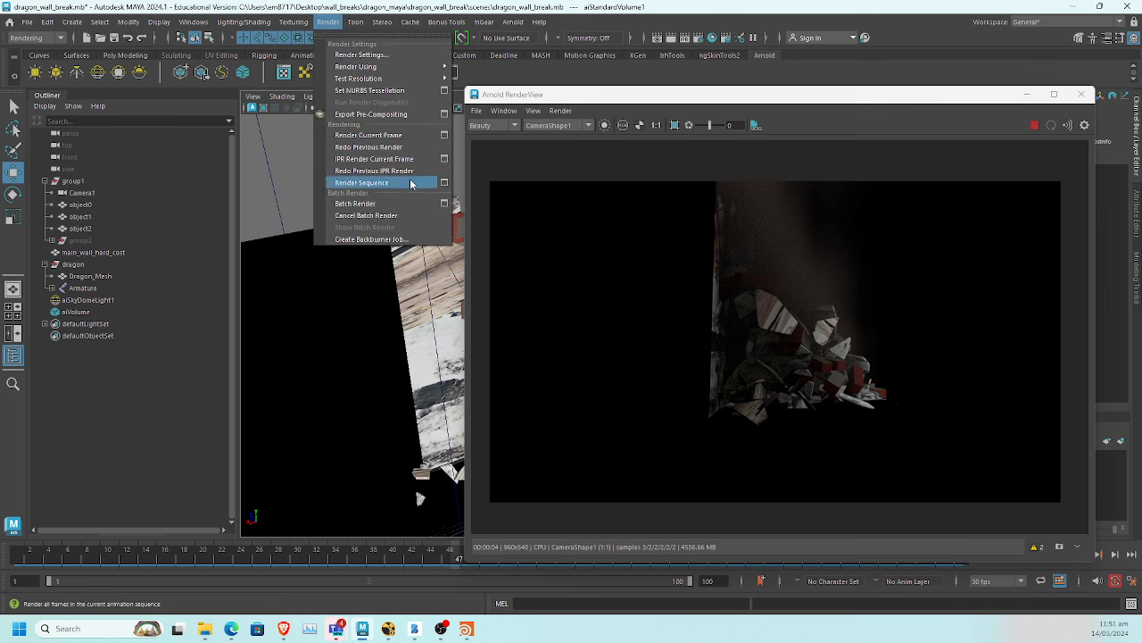
# Stop the live Arnold render and save the frame as a multi-layer EXR named test in the project's images folder
pyautogui.click(1033, 124)
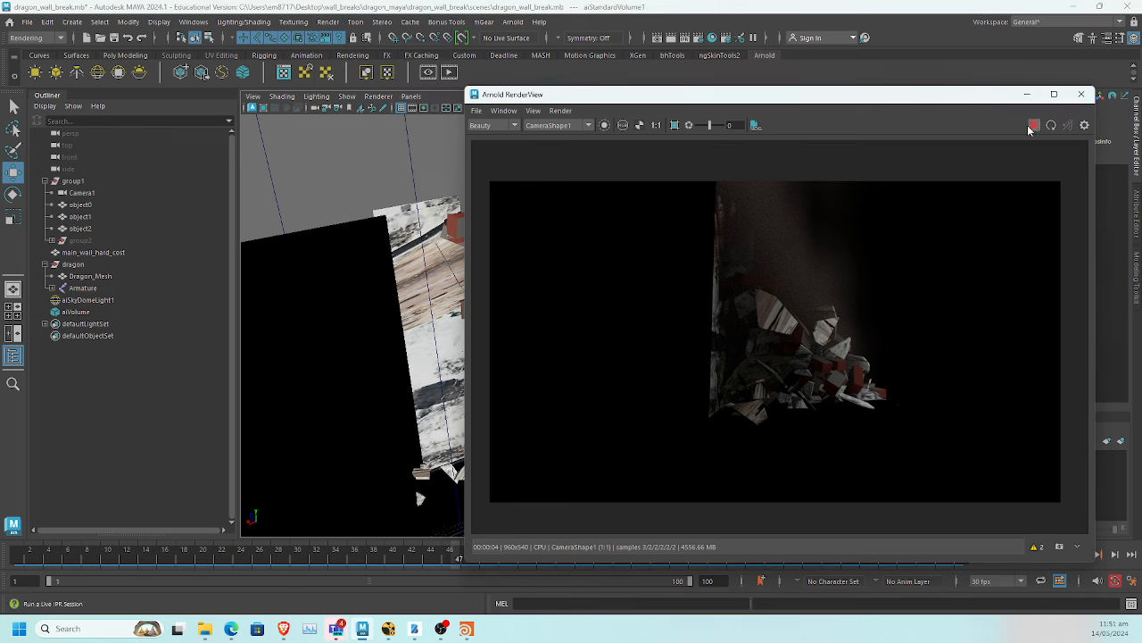
pyautogui.click(477, 111)
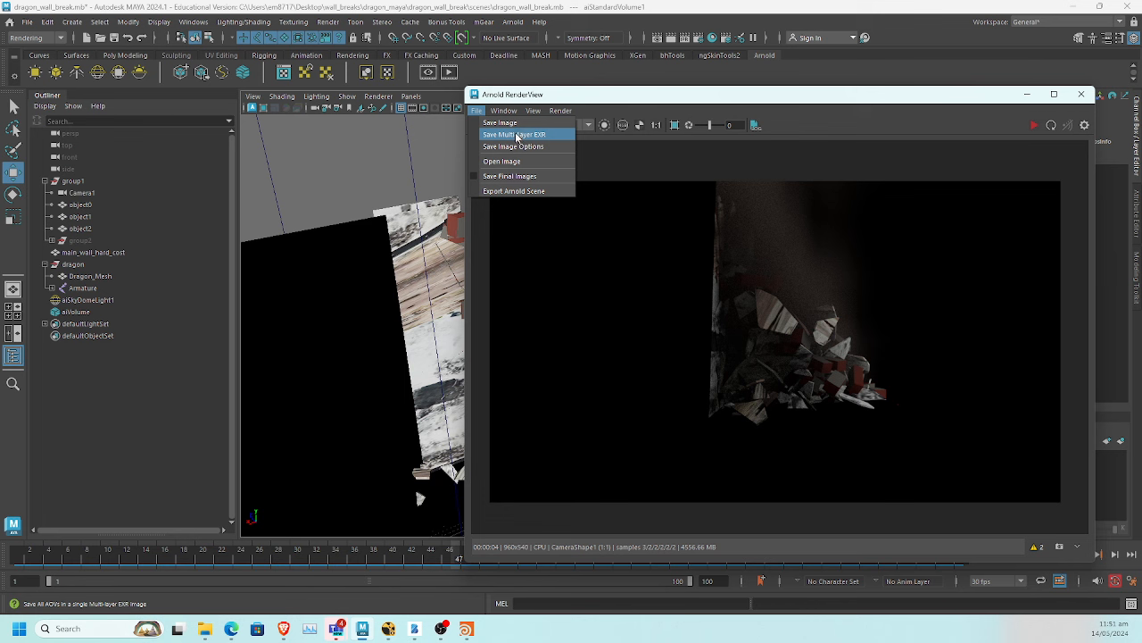
pyautogui.click(543, 135)
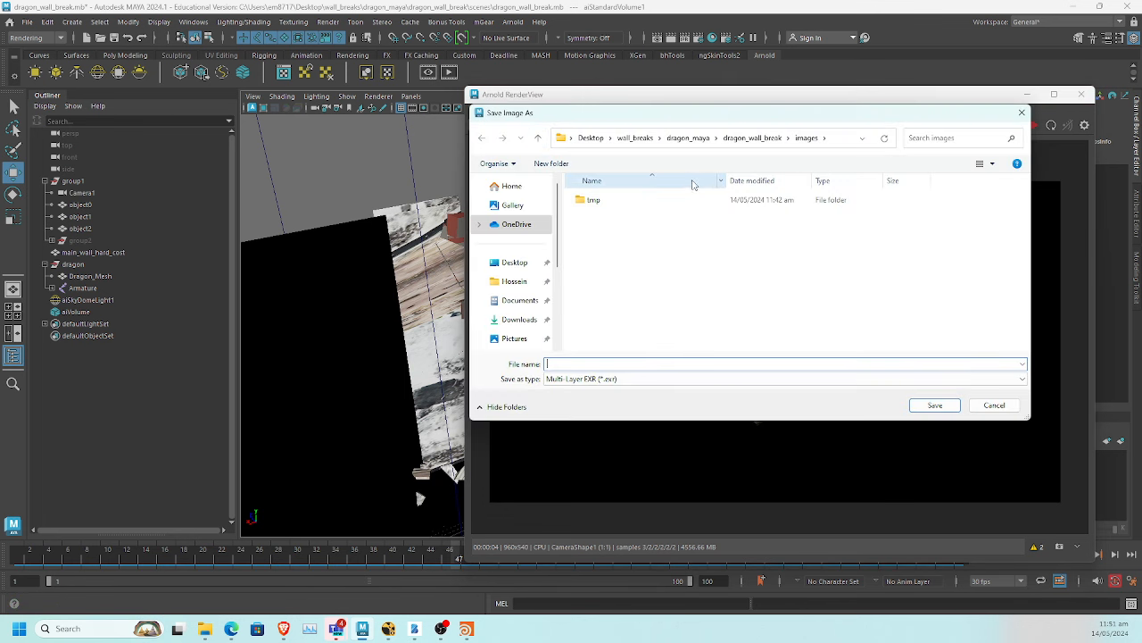
pyautogui.write('test')
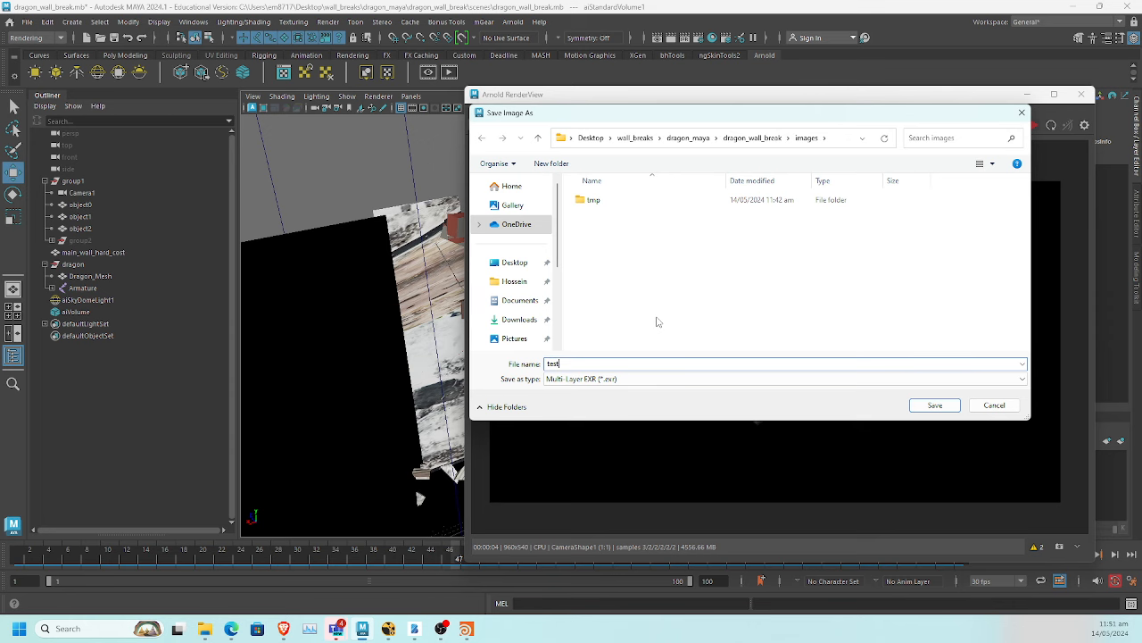
pyautogui.press('Return')
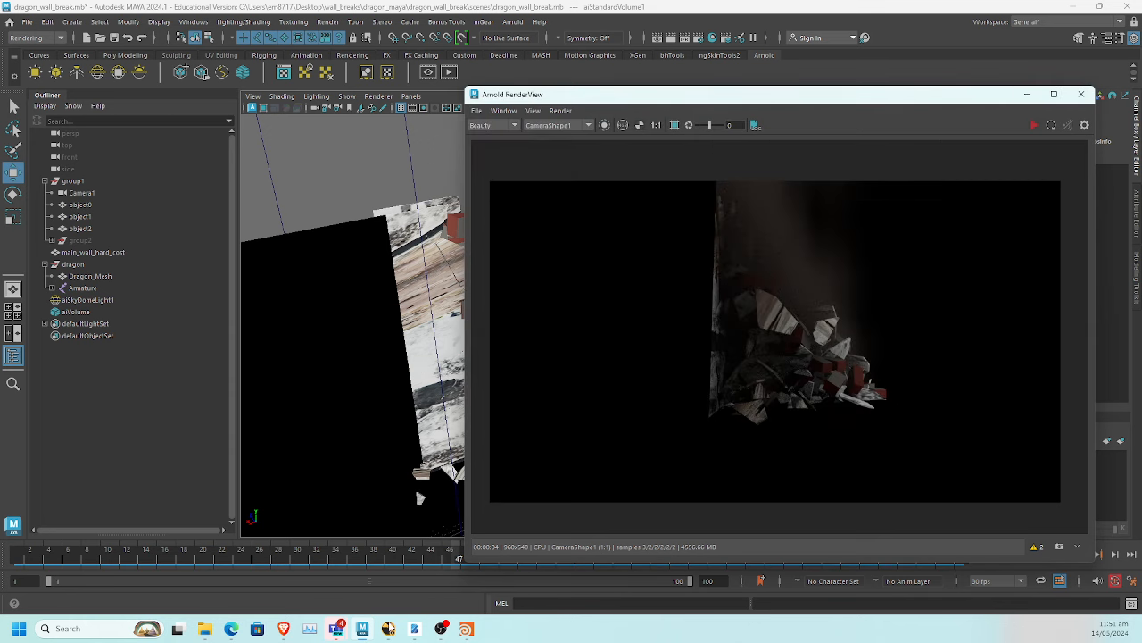
# Switch to NukeX and read in test.exr from dragon_maya/dragon_wall_break/images in a free area of the node graph
pyautogui.moveTo(388, 628)
pyautogui.click(426, 560)
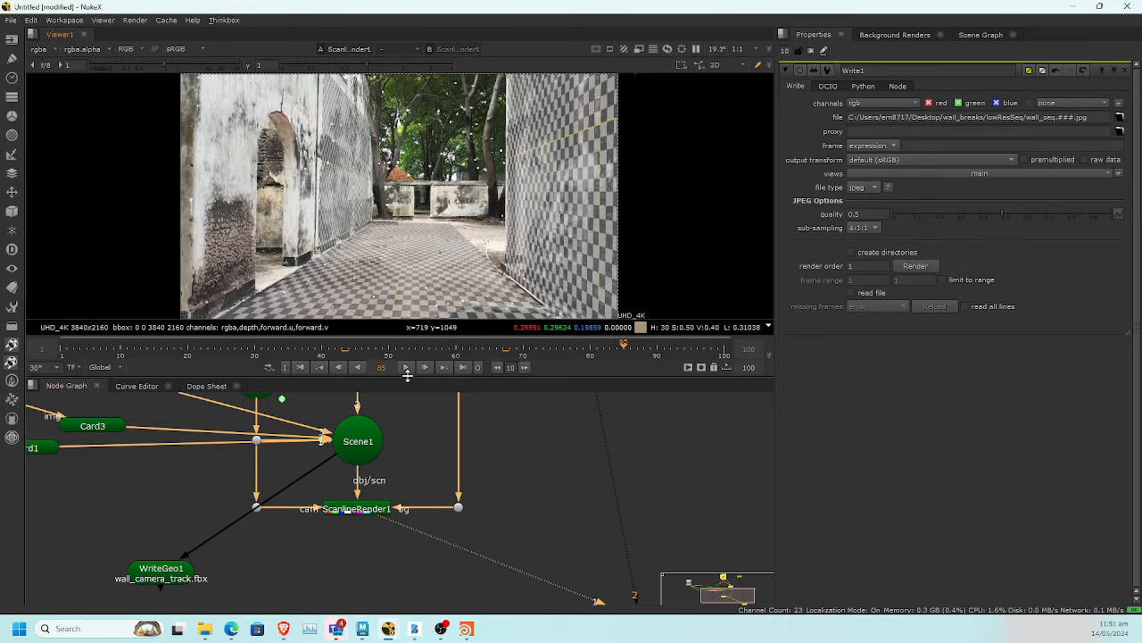
pyautogui.moveTo(423, 427); pyautogui.dragTo(506, 397, button='middle')
pyautogui.scroll(-3, 457, 498)
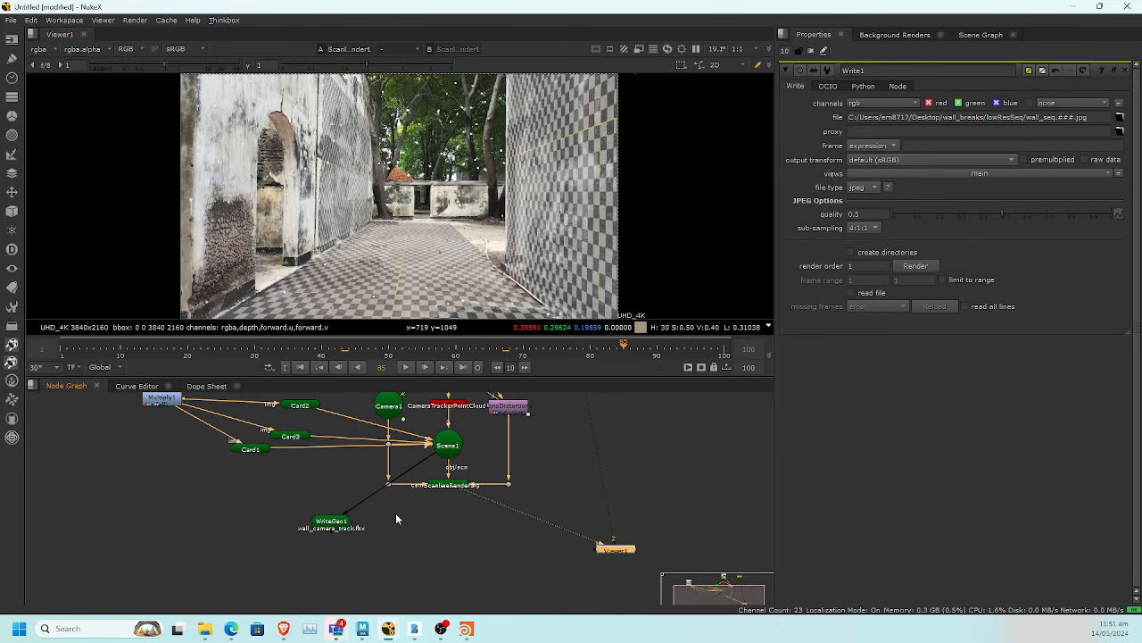
pyautogui.click(253, 532)
pyautogui.press('r')
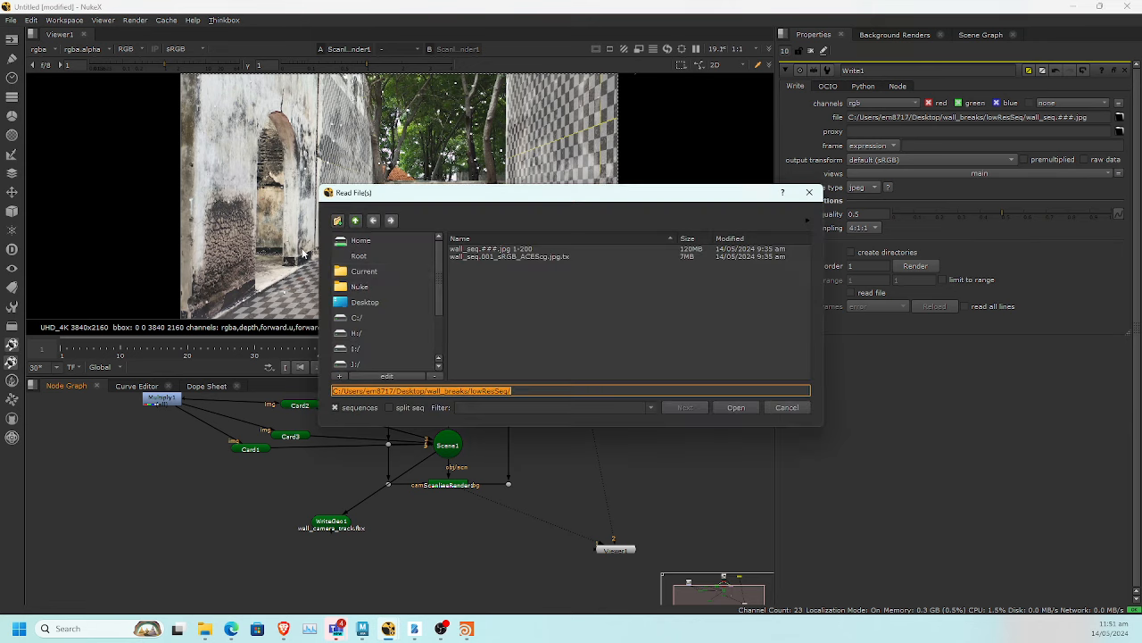
pyautogui.click(355, 222)
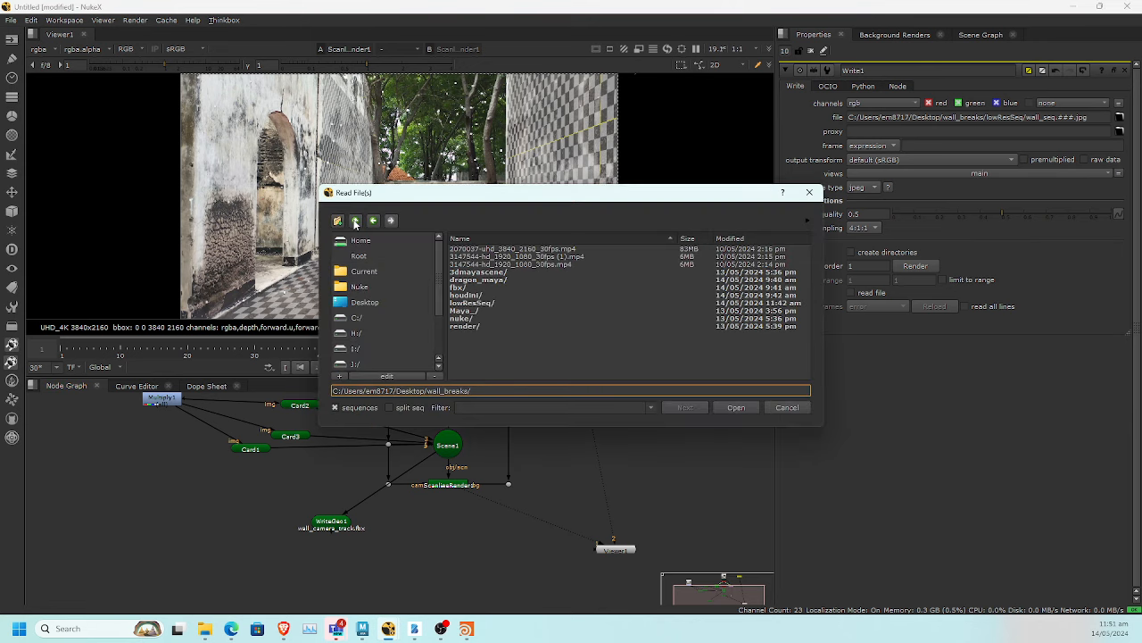
pyautogui.doubleClick(493, 279)
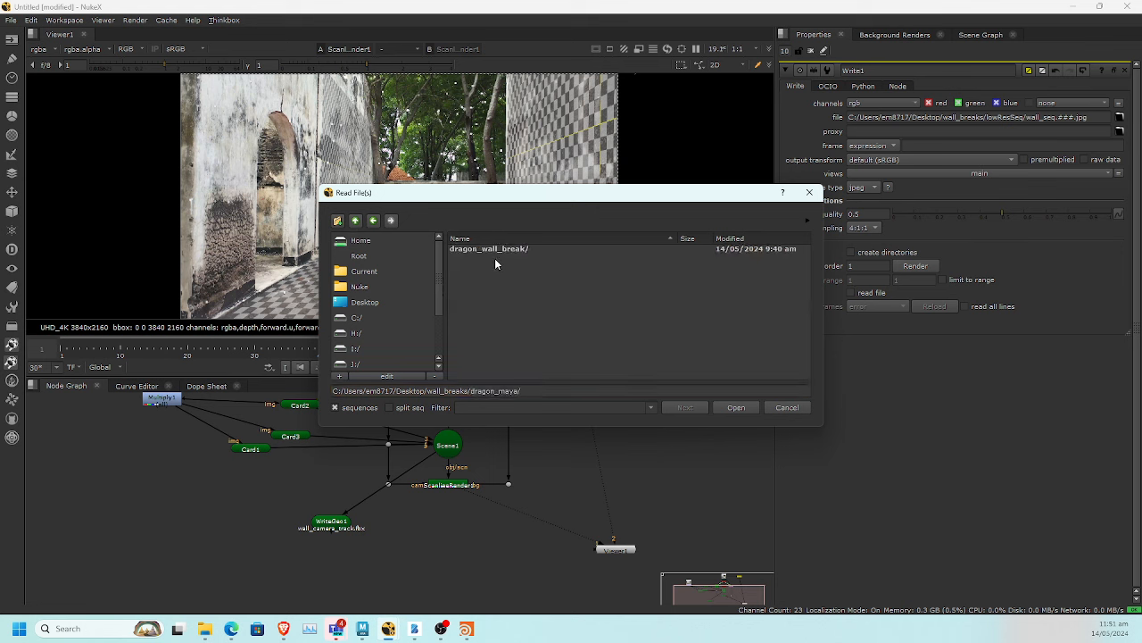
pyautogui.doubleClick(495, 251)
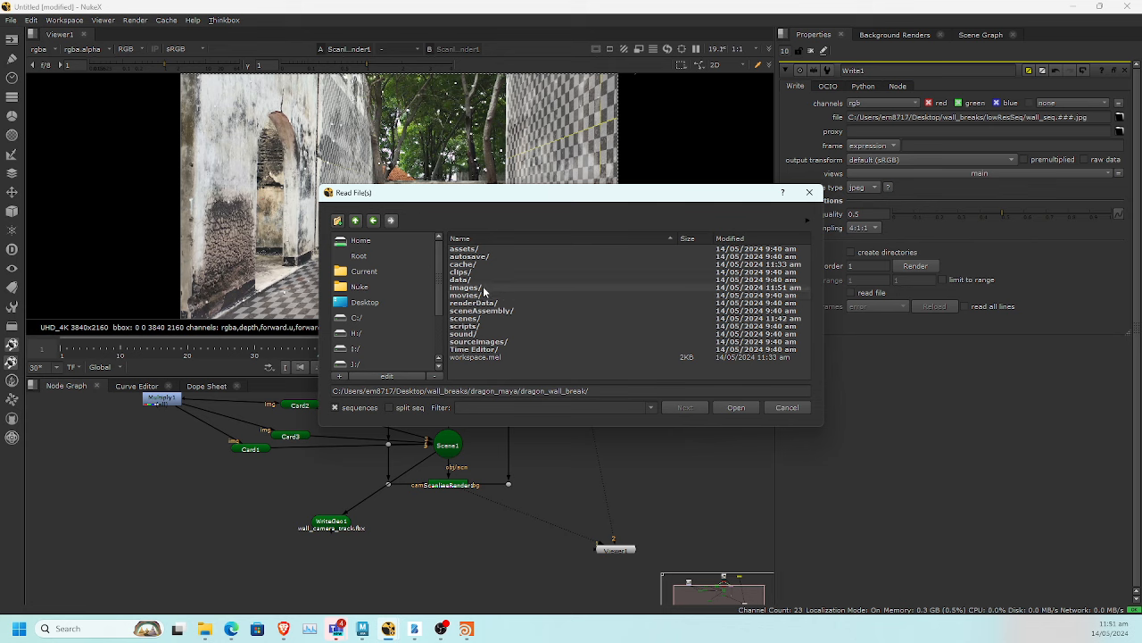
pyautogui.doubleClick(483, 287)
pyautogui.doubleClick(473, 249)
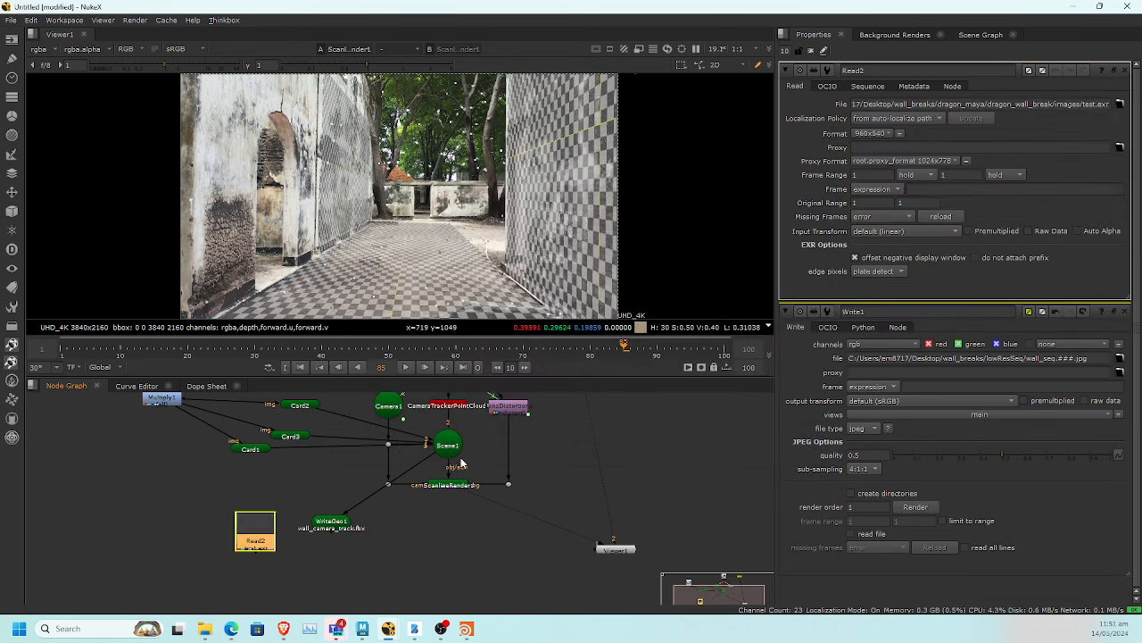
# Reposition the test.exr Read node and attach a Reformat node to its output
pyautogui.moveTo(253, 529); pyautogui.dragTo(248, 546)
pyautogui.press('Tab')
pyautogui.write('re')
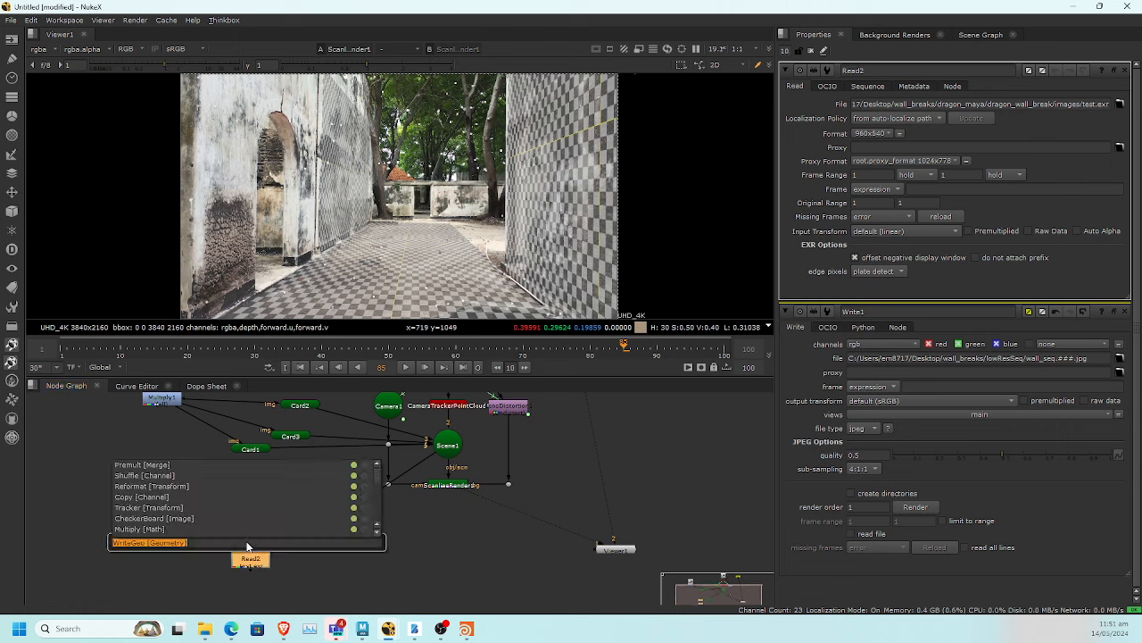
pyautogui.write('format [Transform')
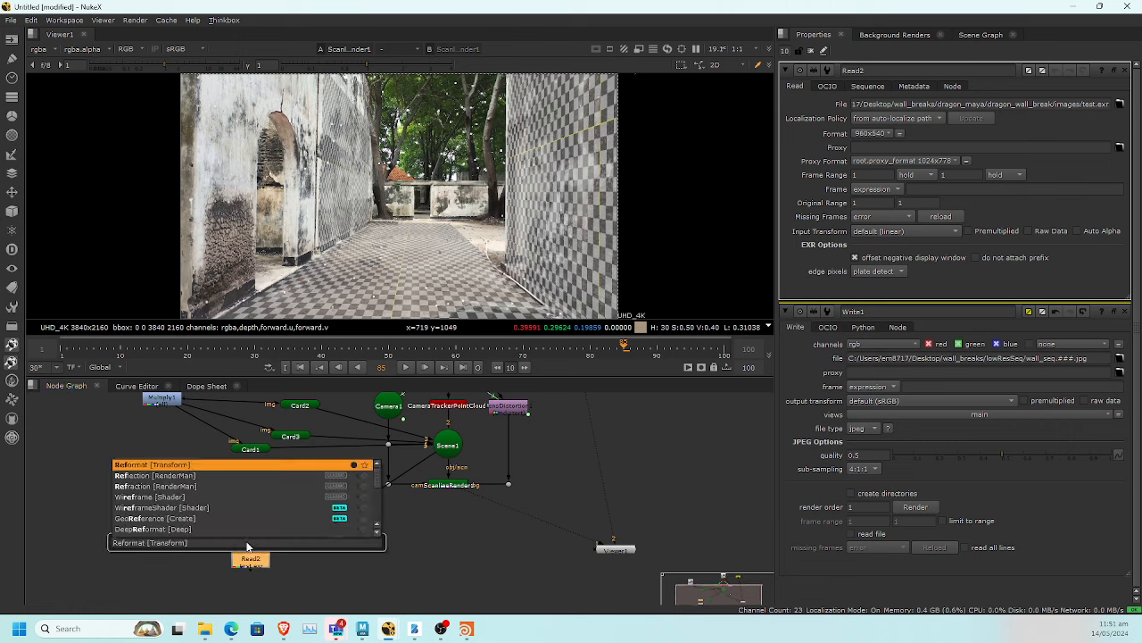
pyautogui.press('Return')
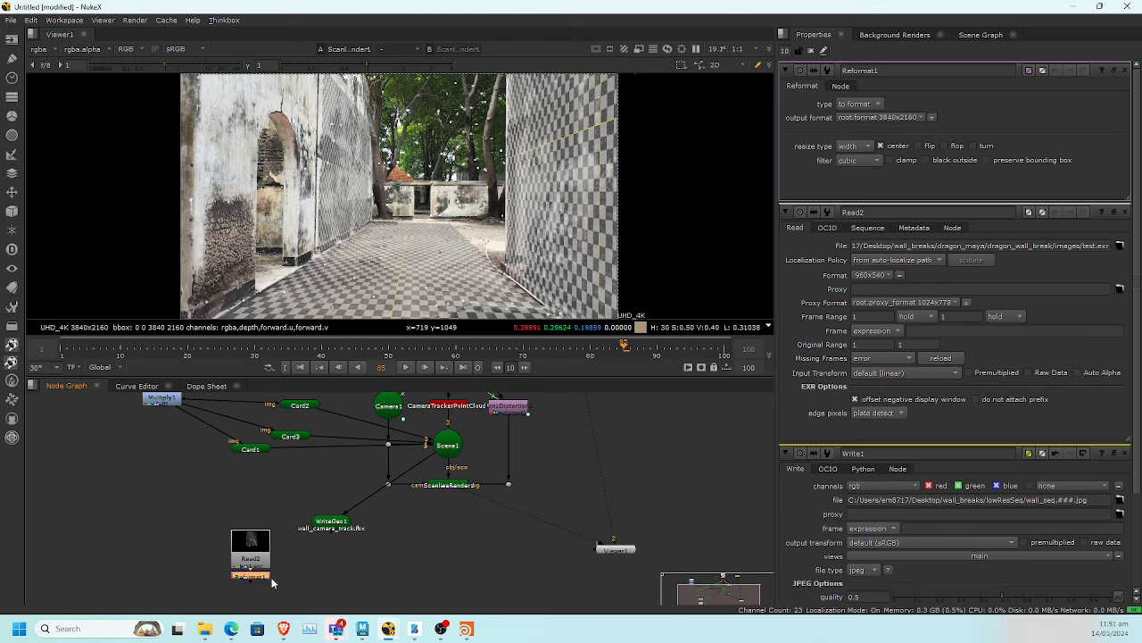
# Merge the reformatted Arnold render over the ScanlineRender1 output, placing the Merge node before the viewer
pyautogui.press('m')
pyautogui.moveTo(299, 578); pyautogui.dragTo(512, 550)
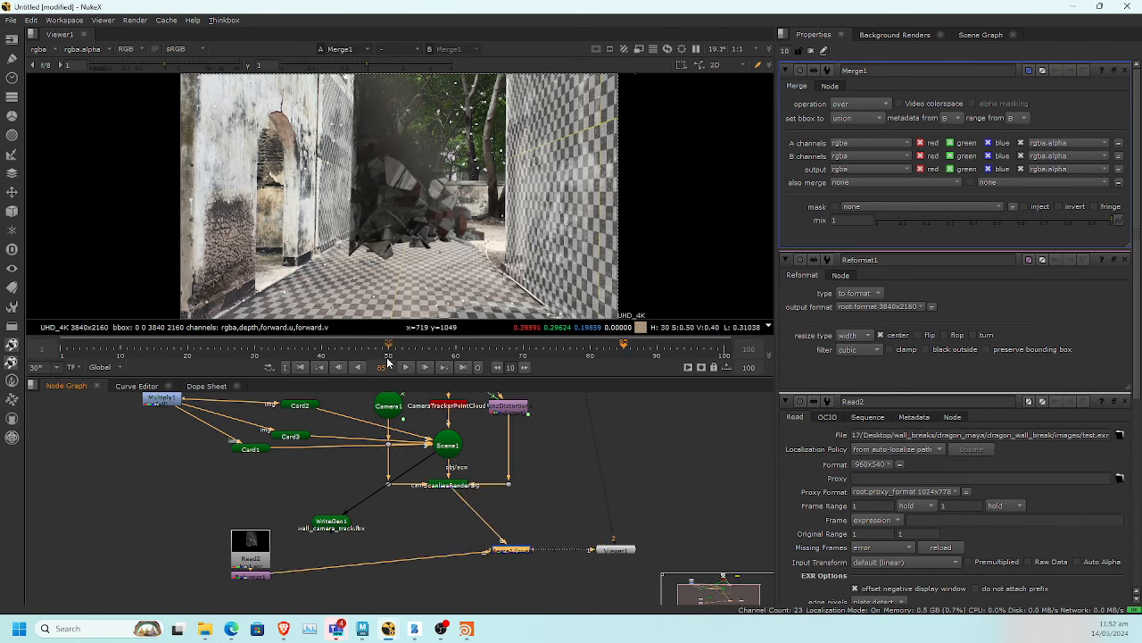
pyautogui.moveTo(295, 468); pyautogui.dragTo(317, 514, button='middle')
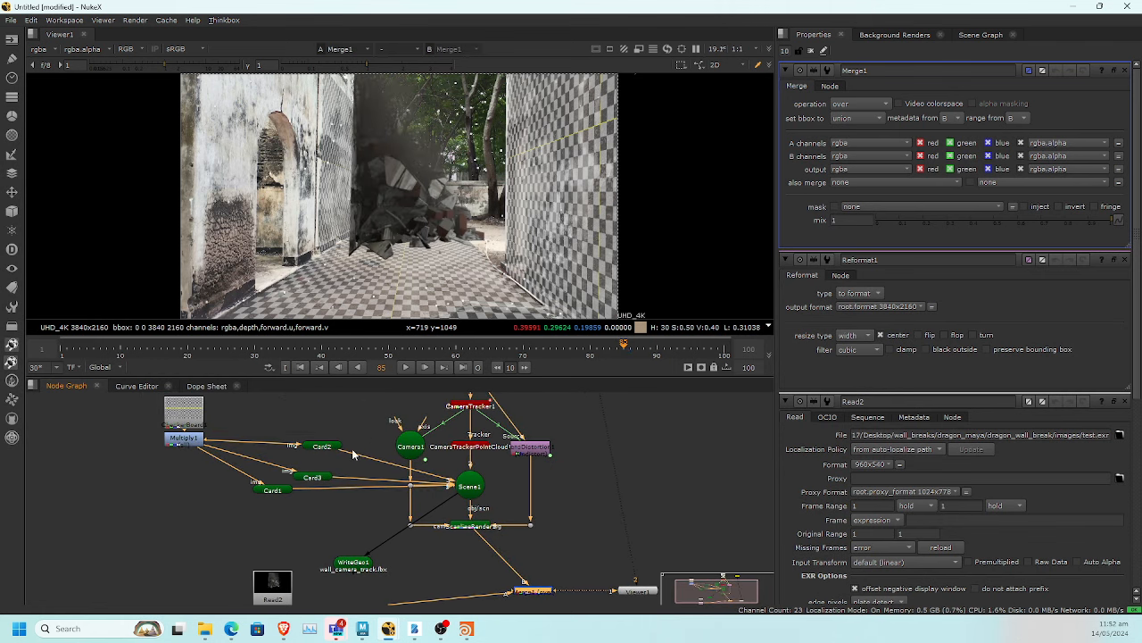
# Disable the checkerboard, Multiply1, Card1, Card2 and Card3 nodes in the node graph
pyautogui.moveTo(190, 454); pyautogui.dragTo(200, 487, button='middle')
pyautogui.moveTo(135, 417); pyautogui.dragTo(338, 545)
pyautogui.press('d')
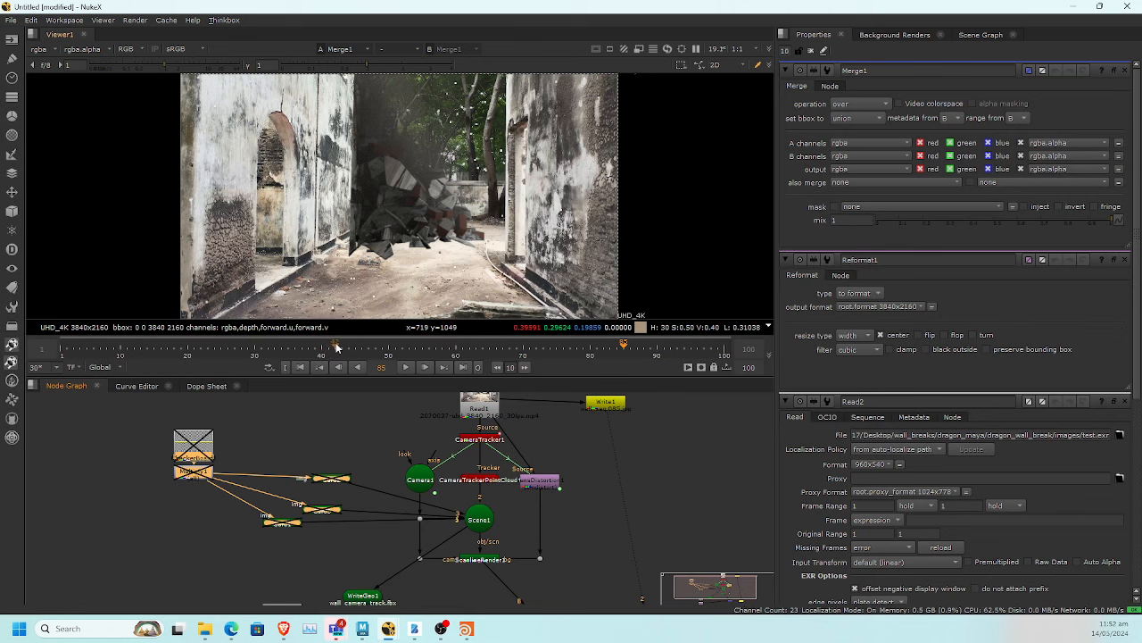
pyautogui.moveTo(352, 442); pyautogui.dragTo(346, 380, button='middle')
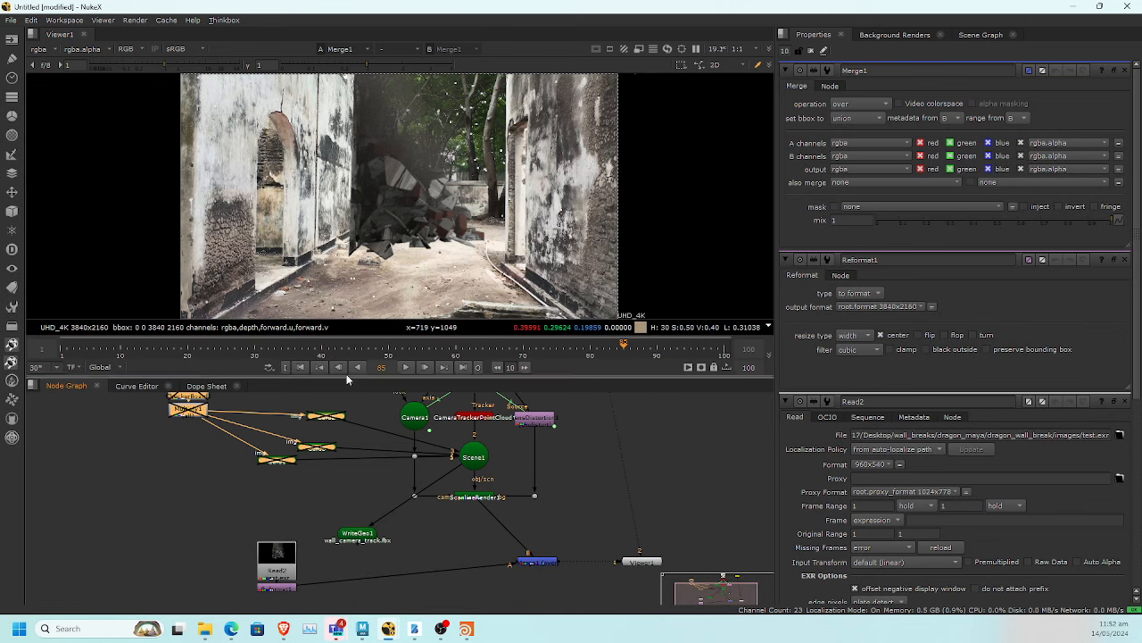
pyautogui.click(364, 632)
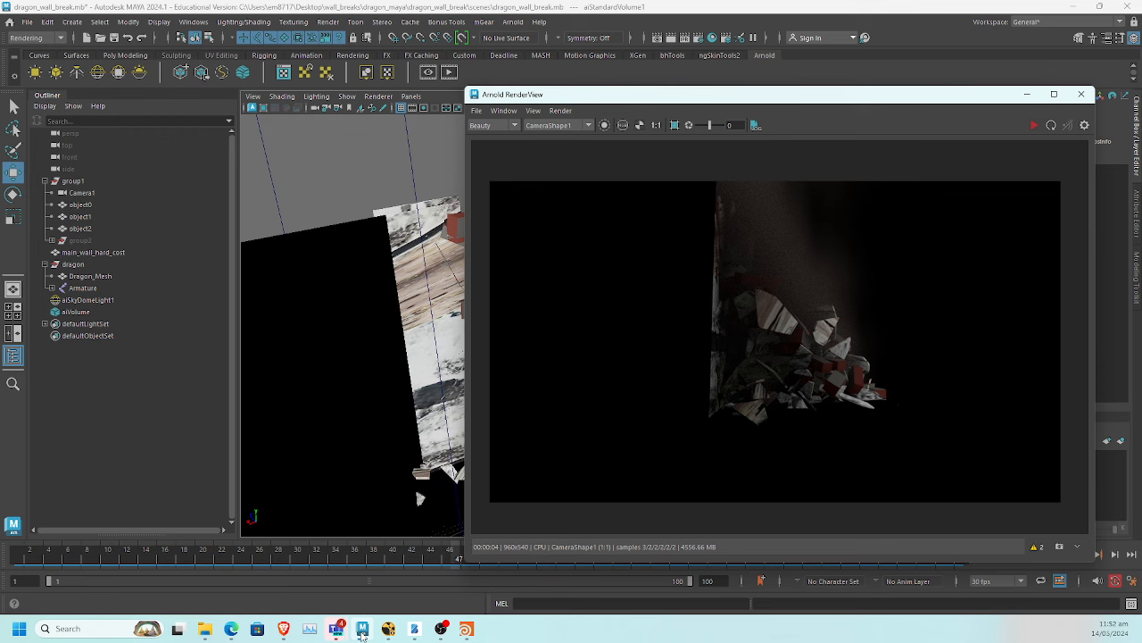
pyautogui.click(363, 631)
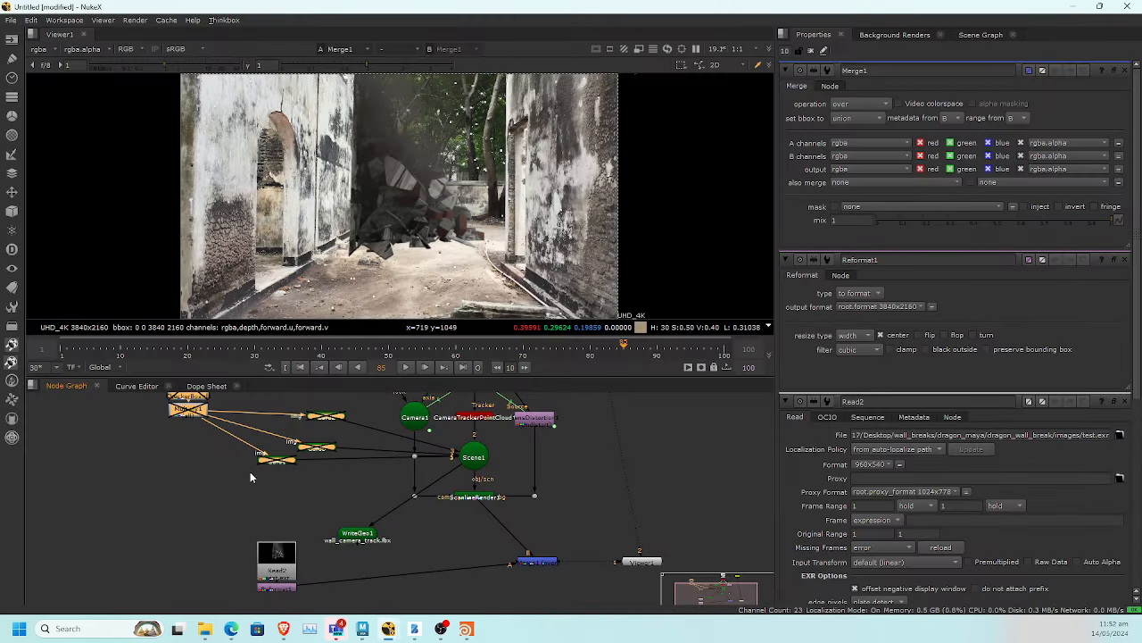
# Insert a Grade node between Read2 and Reformat1 and raise its gamma to 2.1
pyautogui.moveTo(273, 577); pyautogui.dragTo(232, 548)
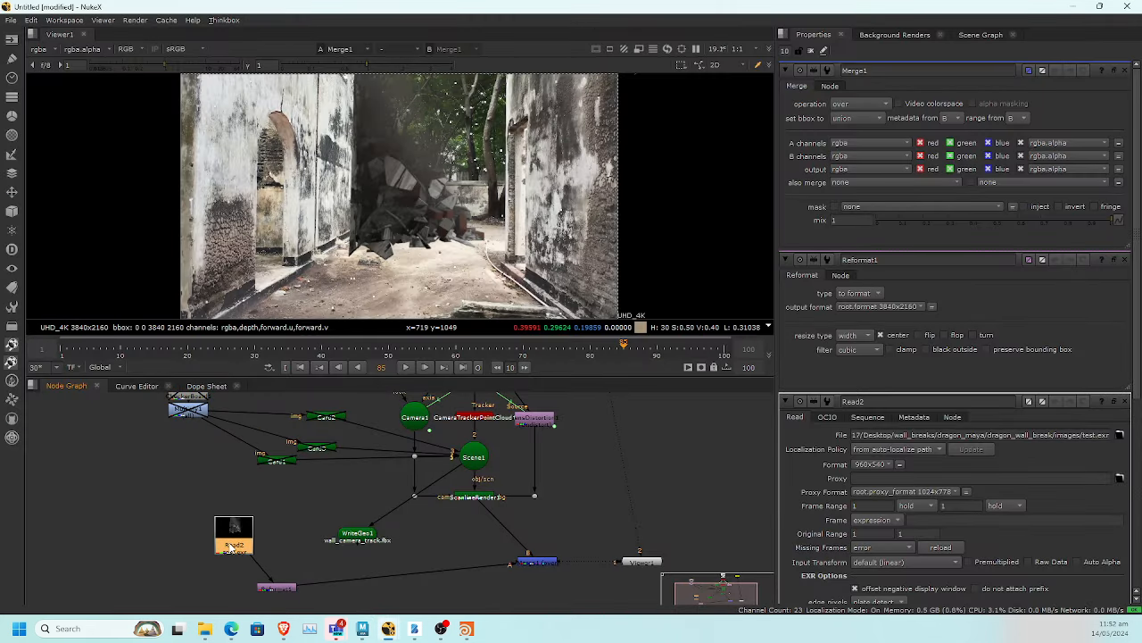
pyautogui.press('g')
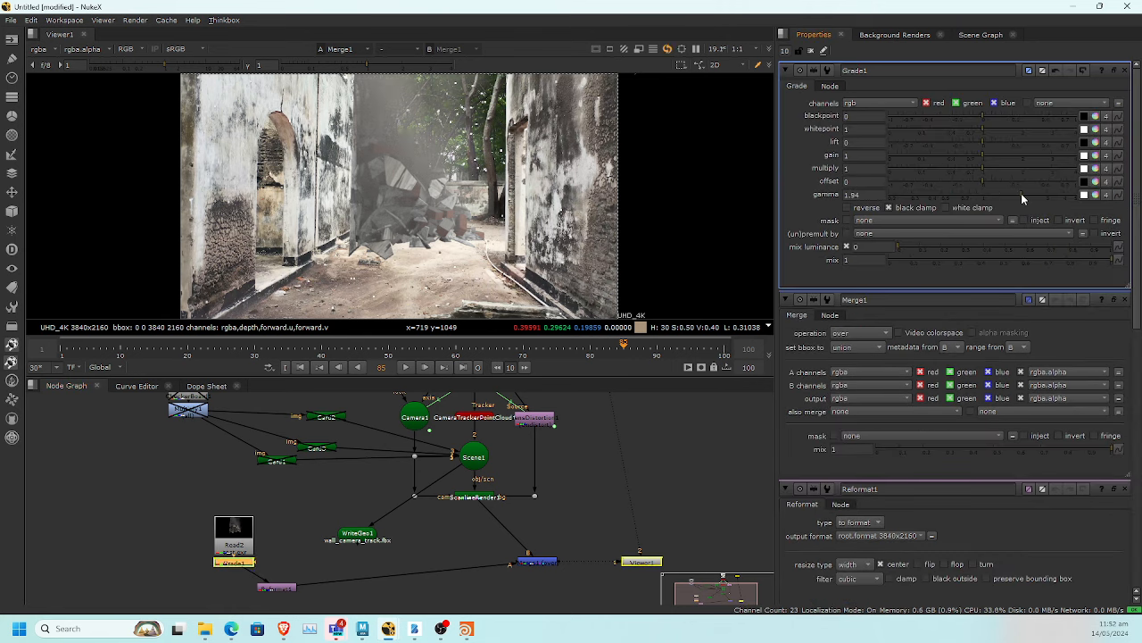
pyautogui.moveTo(1021, 193)
pyautogui.mouseDown()
pyautogui.moveTo(1034, 194)
pyautogui.moveTo(1025, 199)
pyautogui.mouseUp()
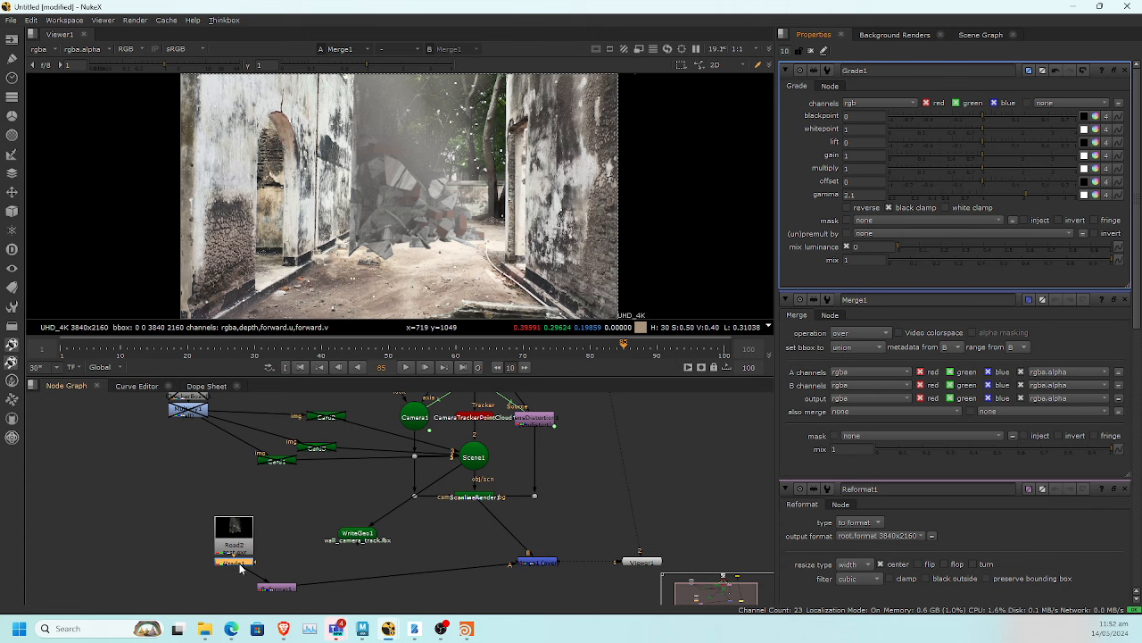
# Insert a Transform node after Grade1, translate the render to x -56, y 4, and space out the nodes of the render branch
pyautogui.press('t')
pyautogui.moveTo(399, 196); pyautogui.dragTo(374, 192)
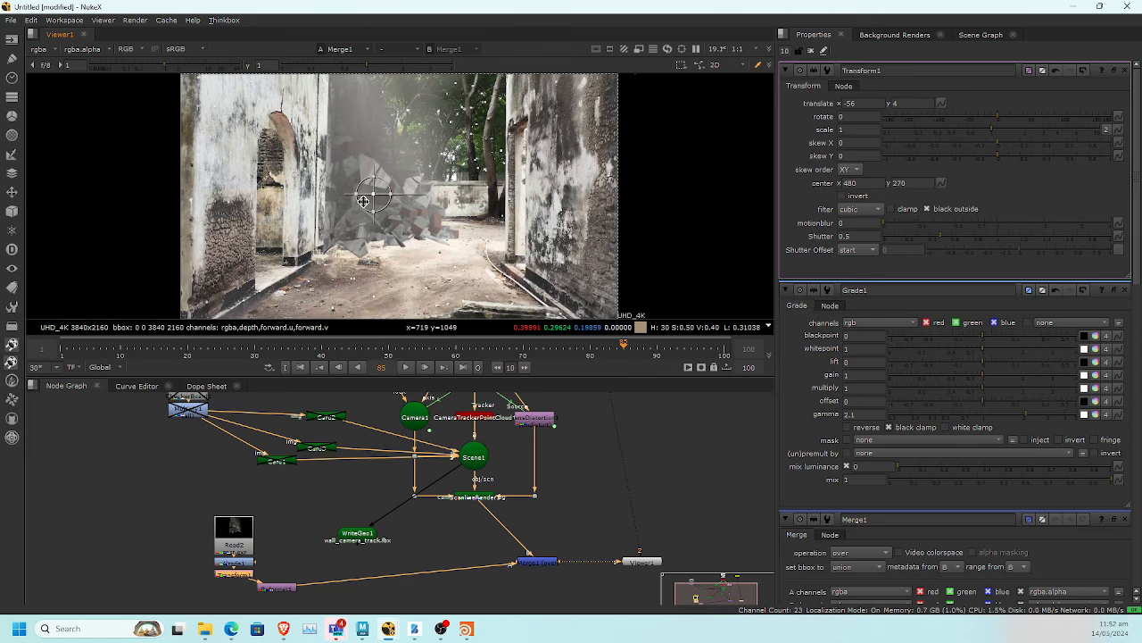
pyautogui.moveTo(233, 541); pyautogui.dragTo(217, 518)
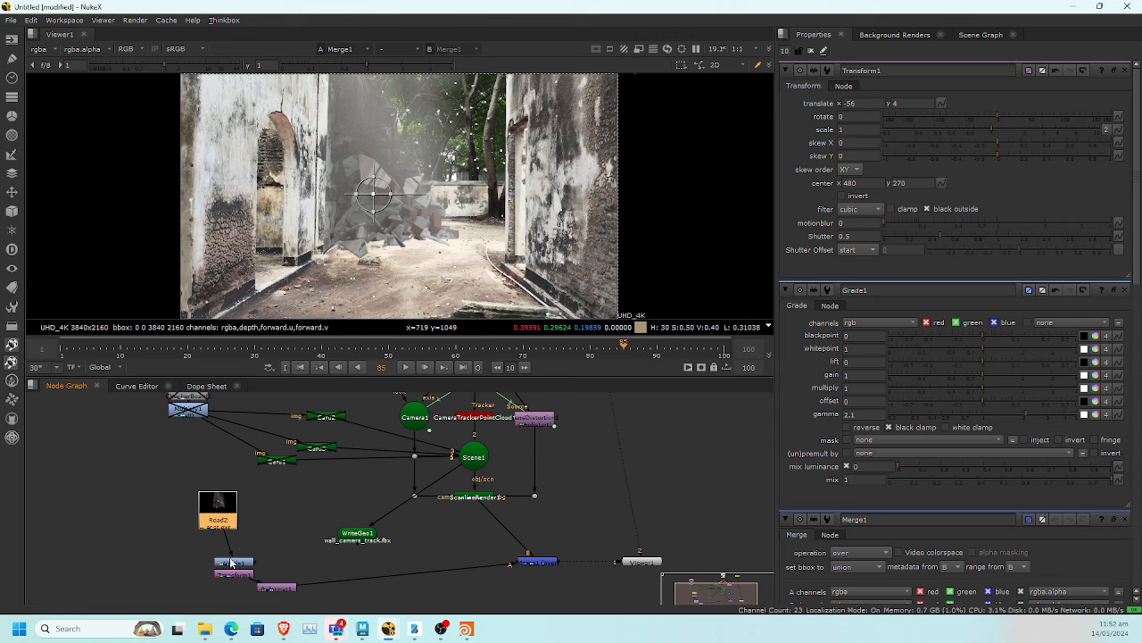
pyautogui.moveTo(230, 562); pyautogui.dragTo(341, 593)
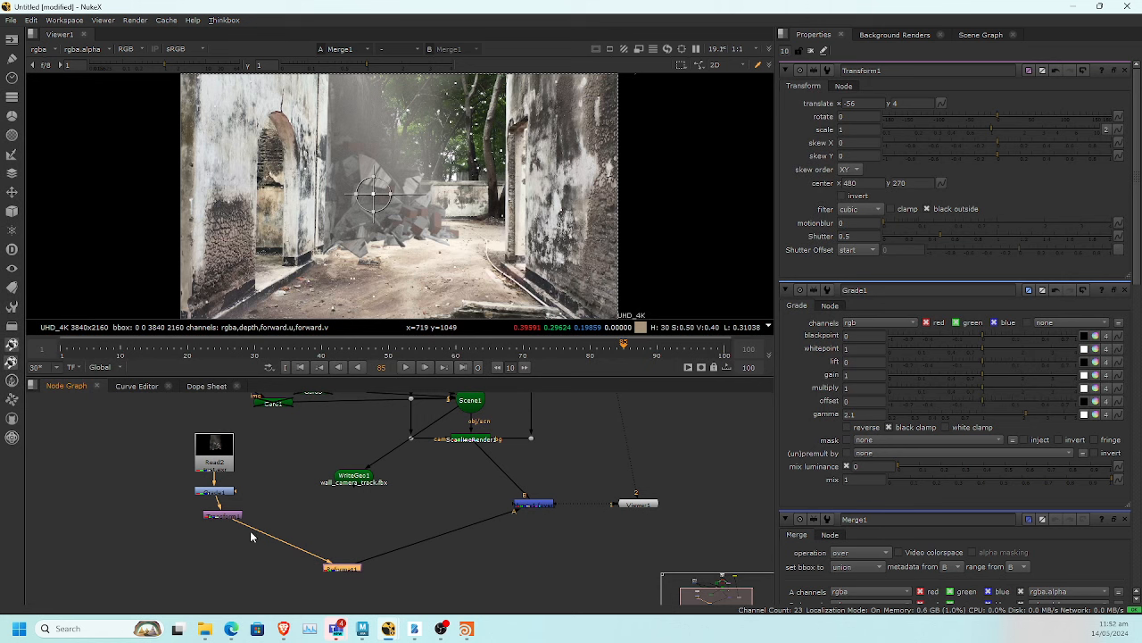
pyautogui.click(223, 516)
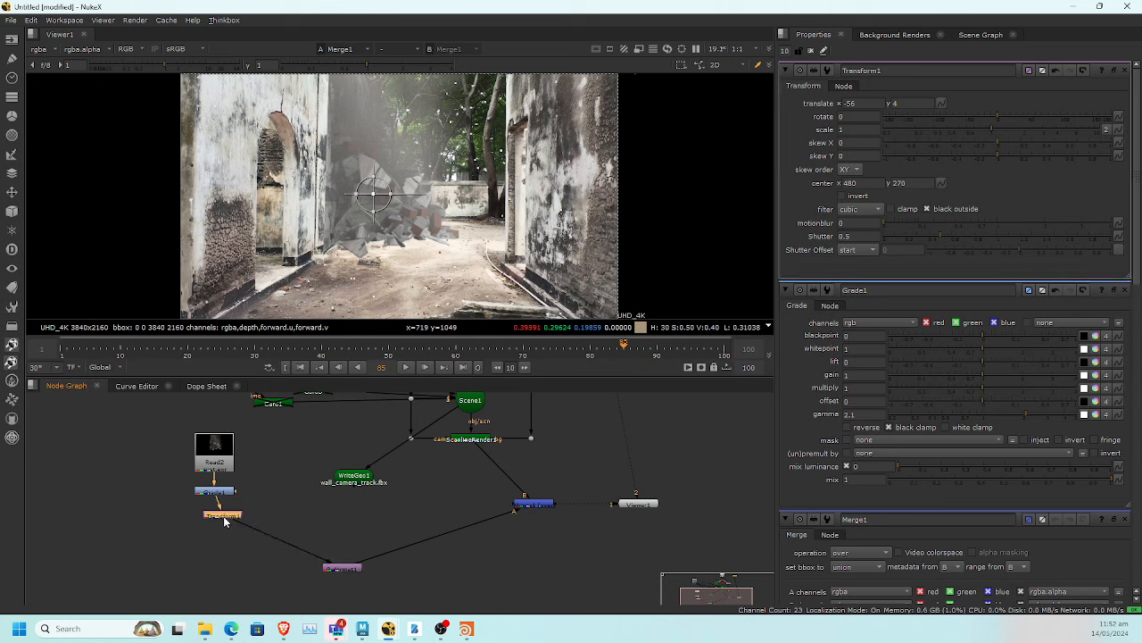
pyautogui.press('i')
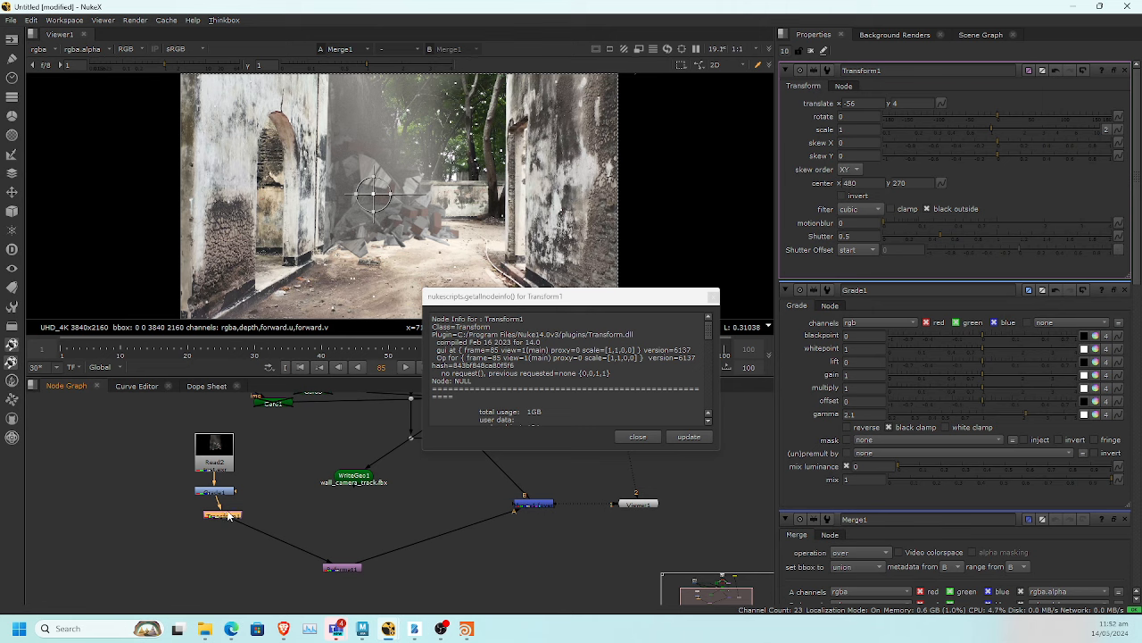
pyautogui.click(637, 436)
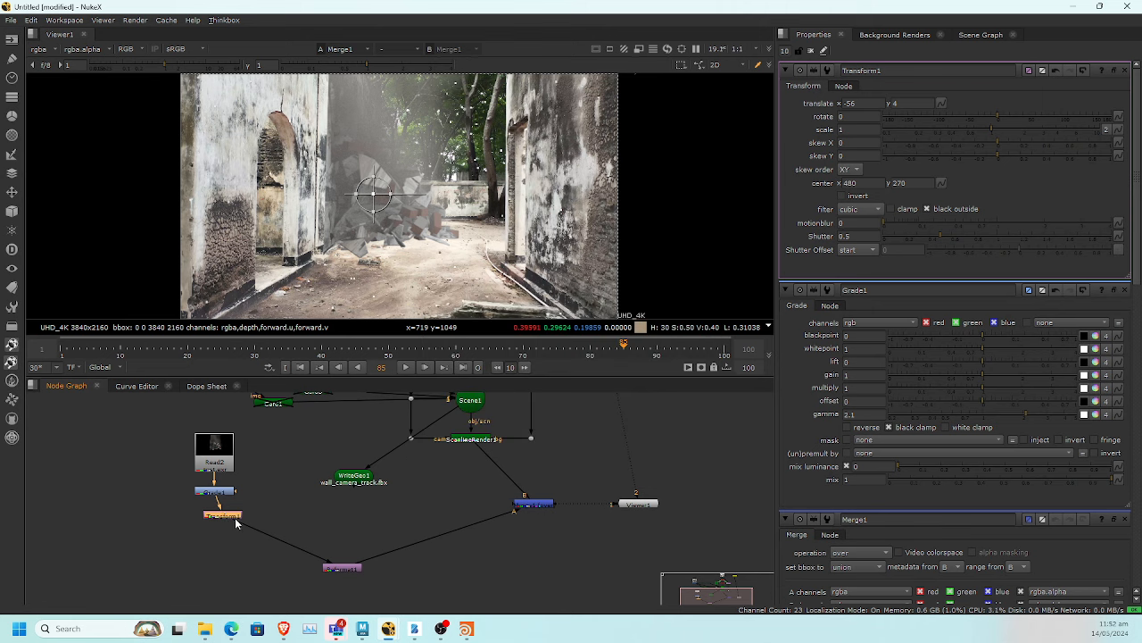
# Add a Roto node after Transform1 and start a Bezier along the near wall edge beside the dust, from above the frame to the ground
pyautogui.press('o')
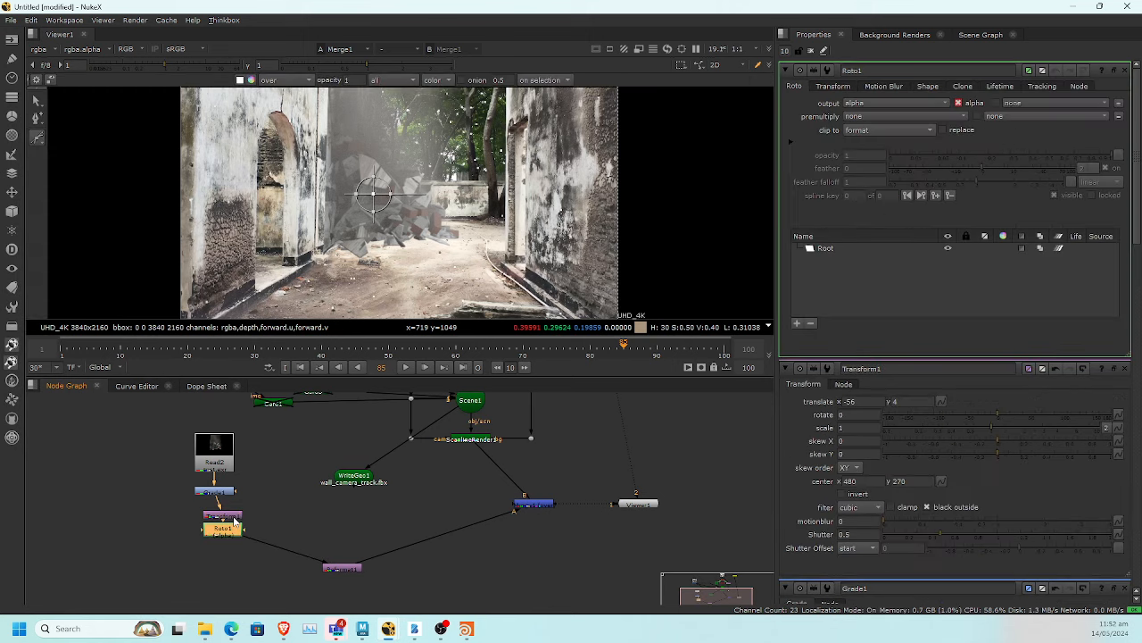
pyautogui.moveTo(275, 164); pyautogui.dragTo(254, 203, button='middle')
pyautogui.press('space')
pyautogui.moveTo(349, 153); pyautogui.dragTo(264, 196, button='middle')
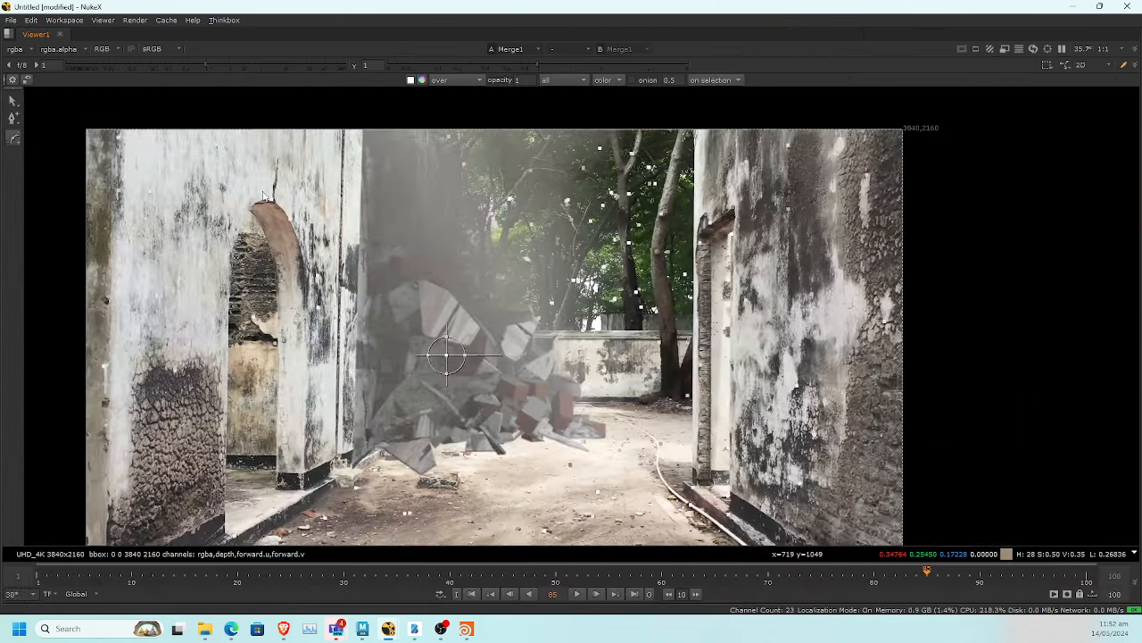
pyautogui.click(383, 122)
pyautogui.click(368, 216)
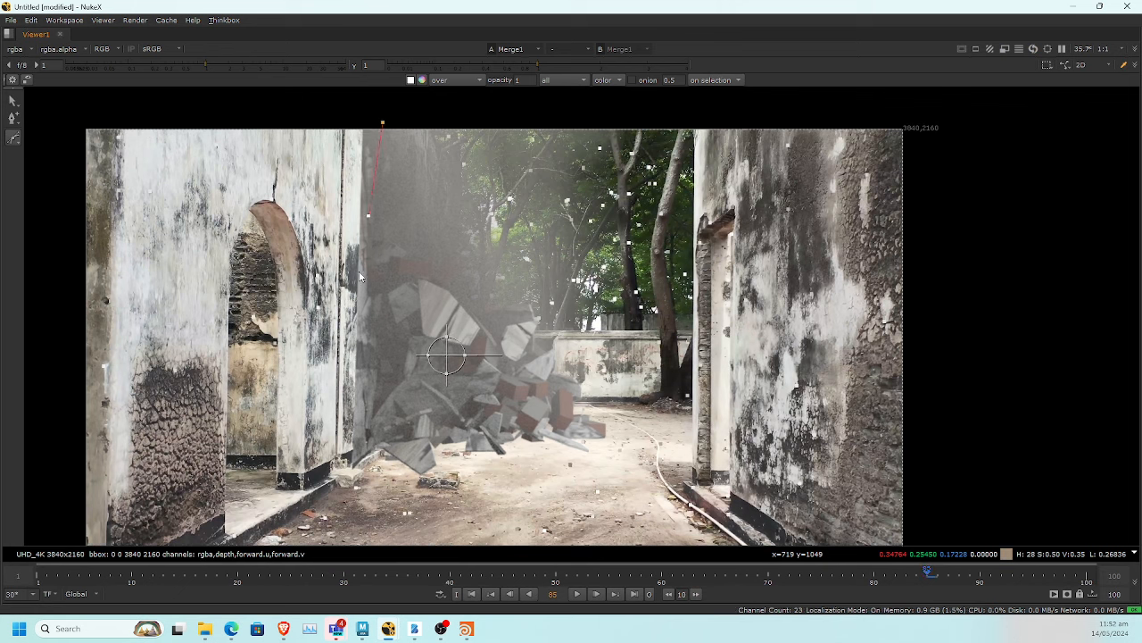
pyautogui.click(361, 343)
pyautogui.click(370, 447)
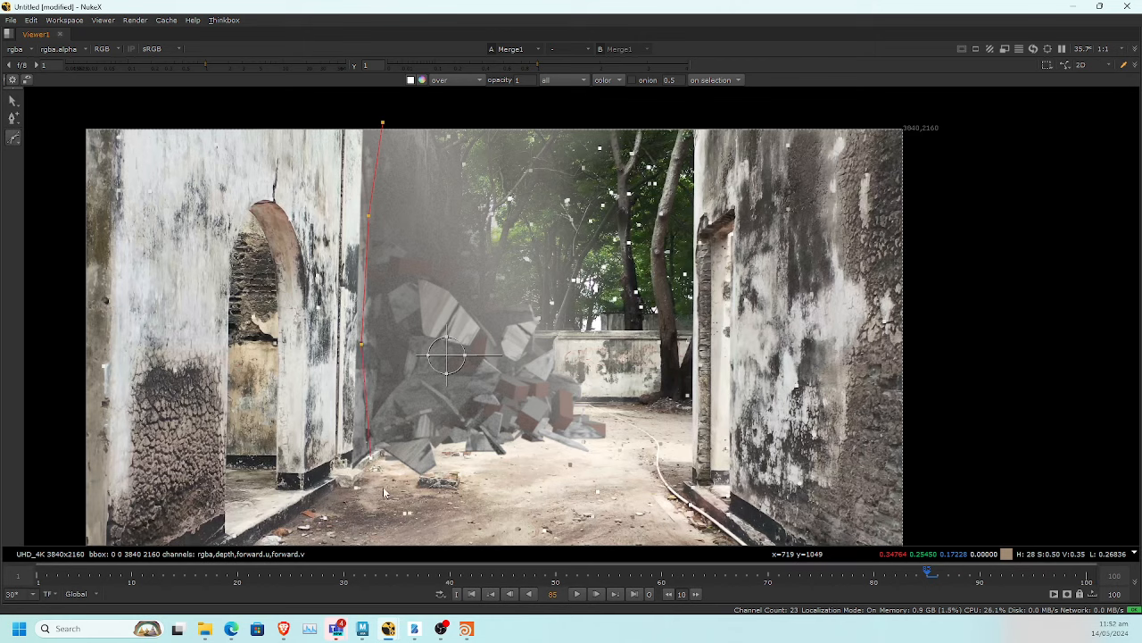
pyautogui.click(390, 488)
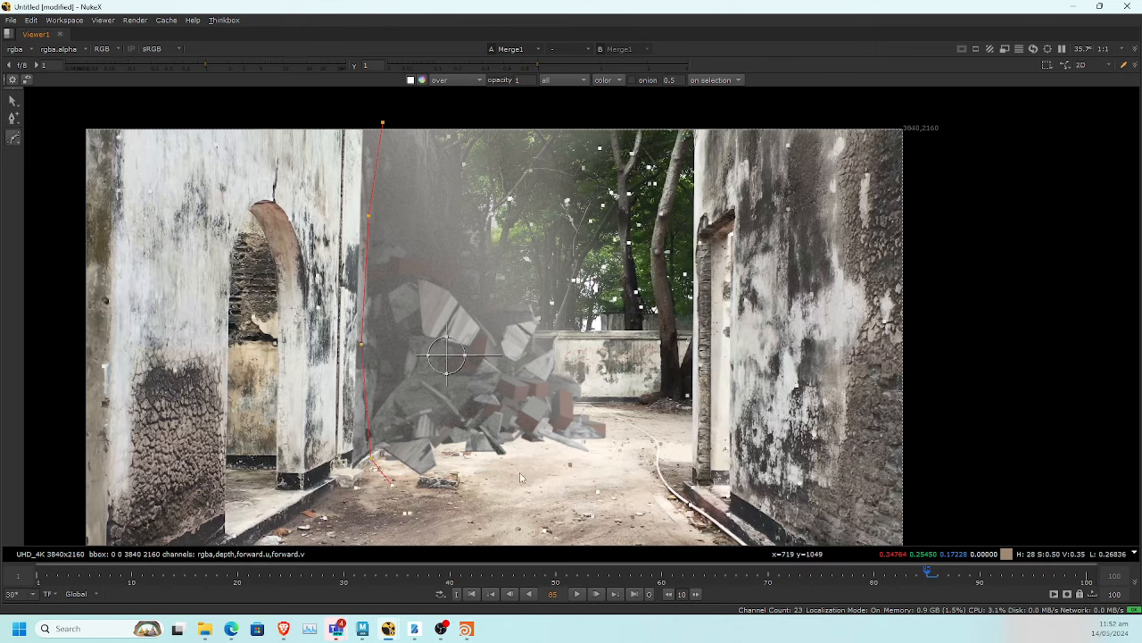
# Continue the Bezier below and beyond the far side of the frame, and close it at its first point
pyautogui.moveTo(518, 539); pyautogui.dragTo(400, 419, button='middle')
pyautogui.rightClick(612, 397)
pyautogui.click(437, 489)
pyautogui.click(754, 484)
pyautogui.click(767, 128)
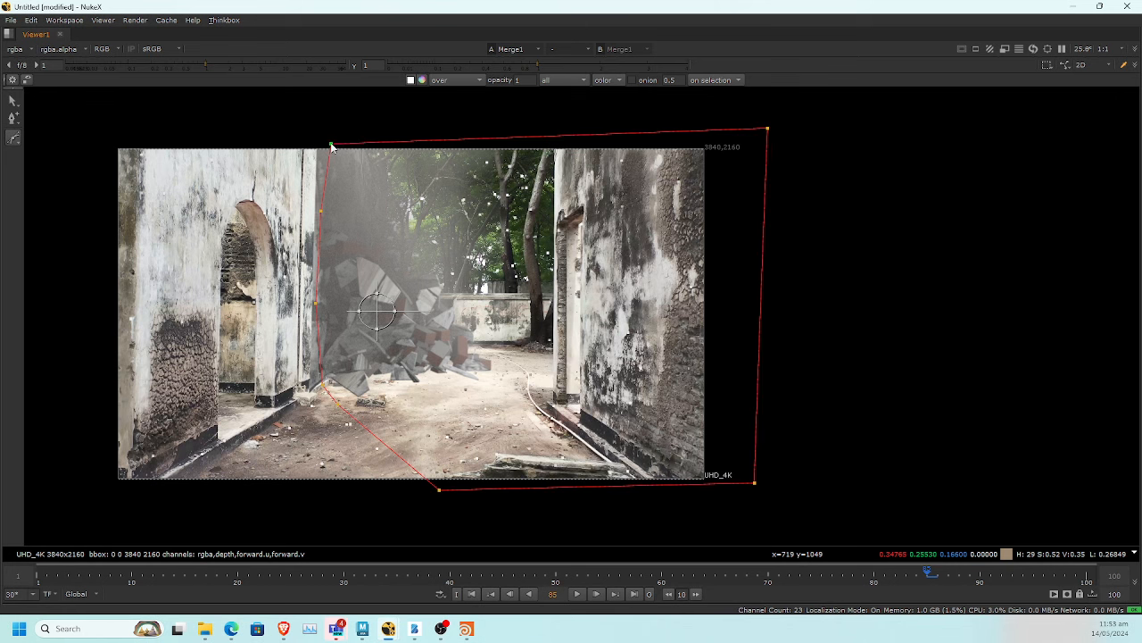
pyautogui.click(330, 144)
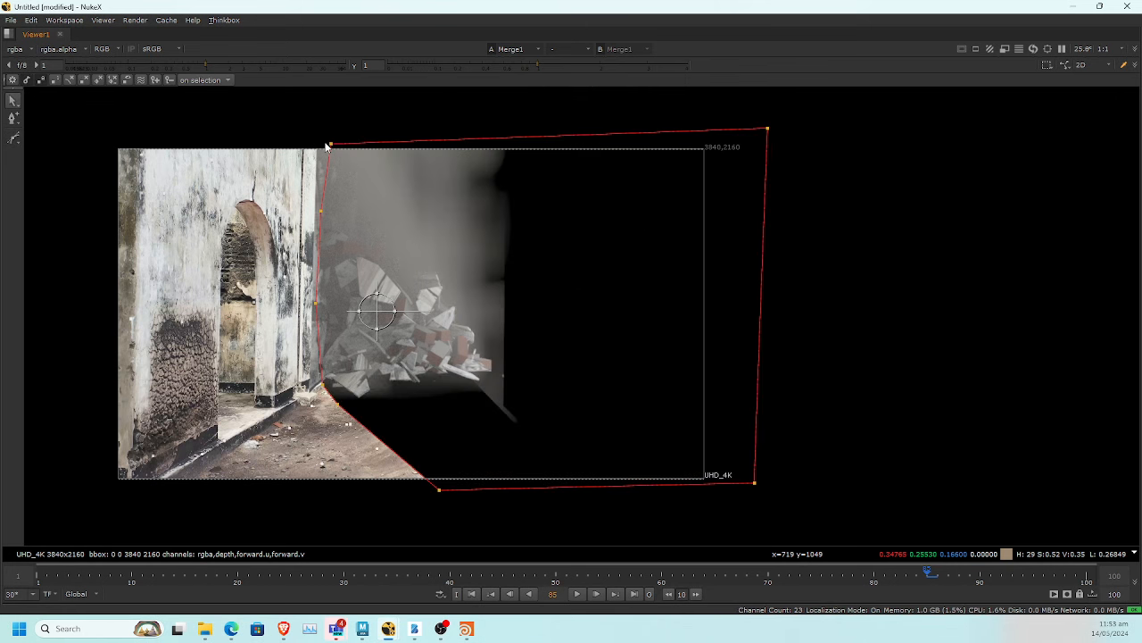
pyautogui.press('space')
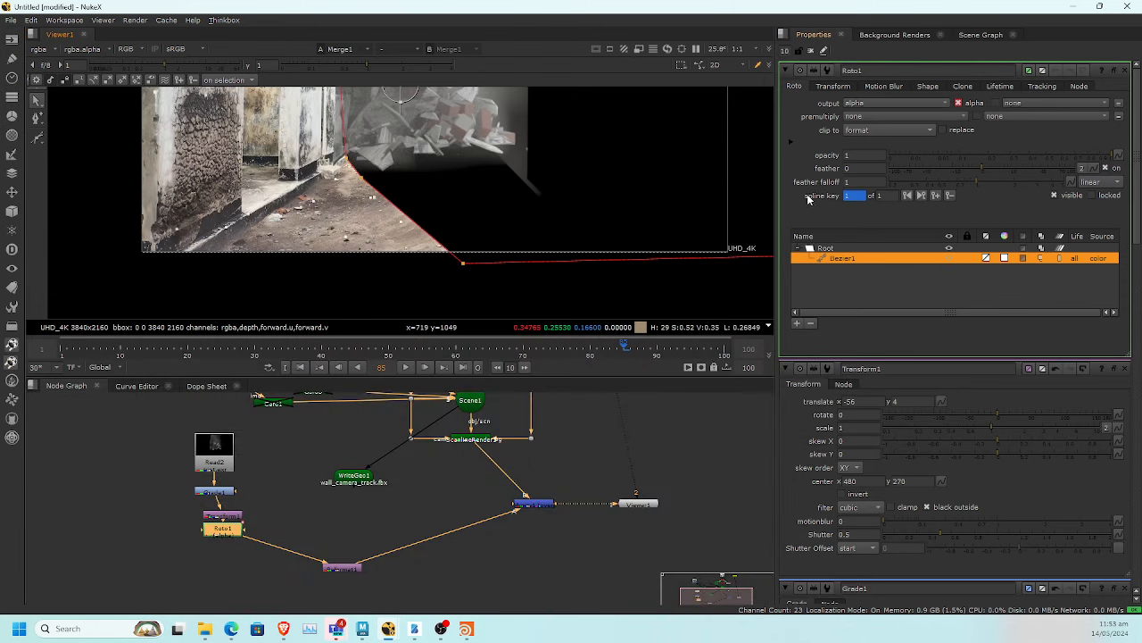
# Set Roto1's output mask channel to rgba.alpha and its output layer to rgba
pyautogui.click(1054, 103)
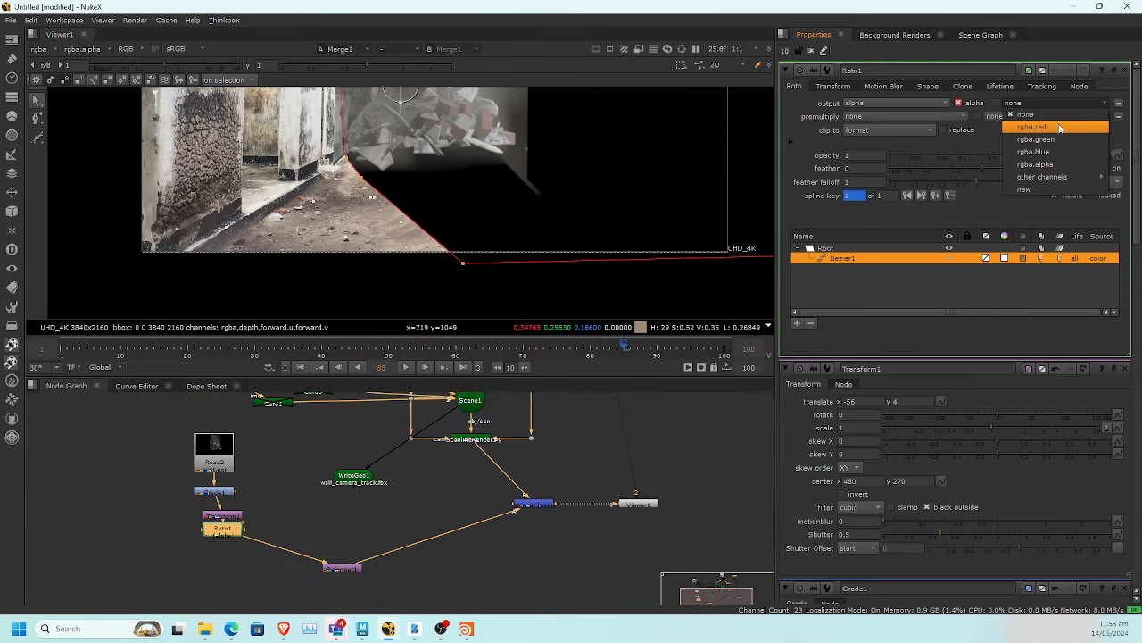
pyautogui.click(1055, 163)
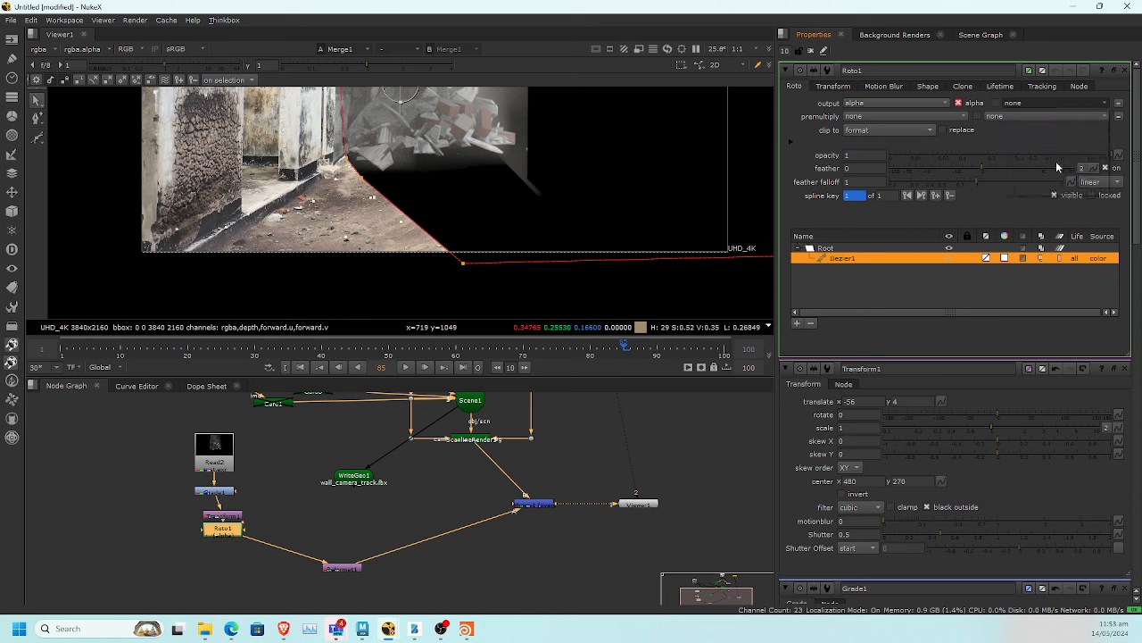
pyautogui.click(889, 101)
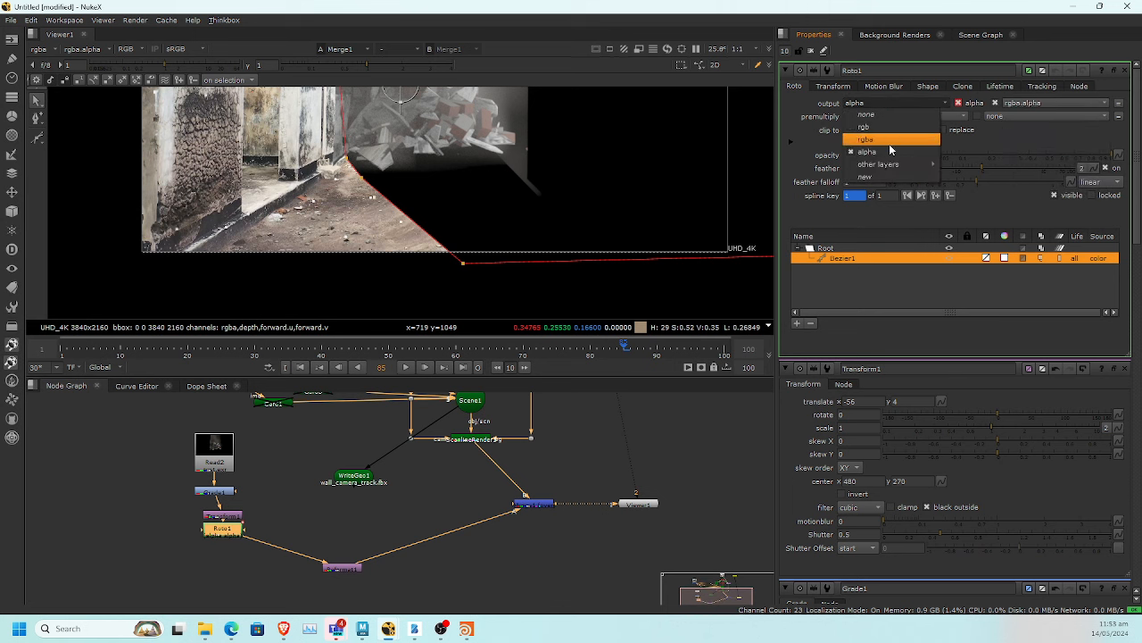
pyautogui.click(890, 140)
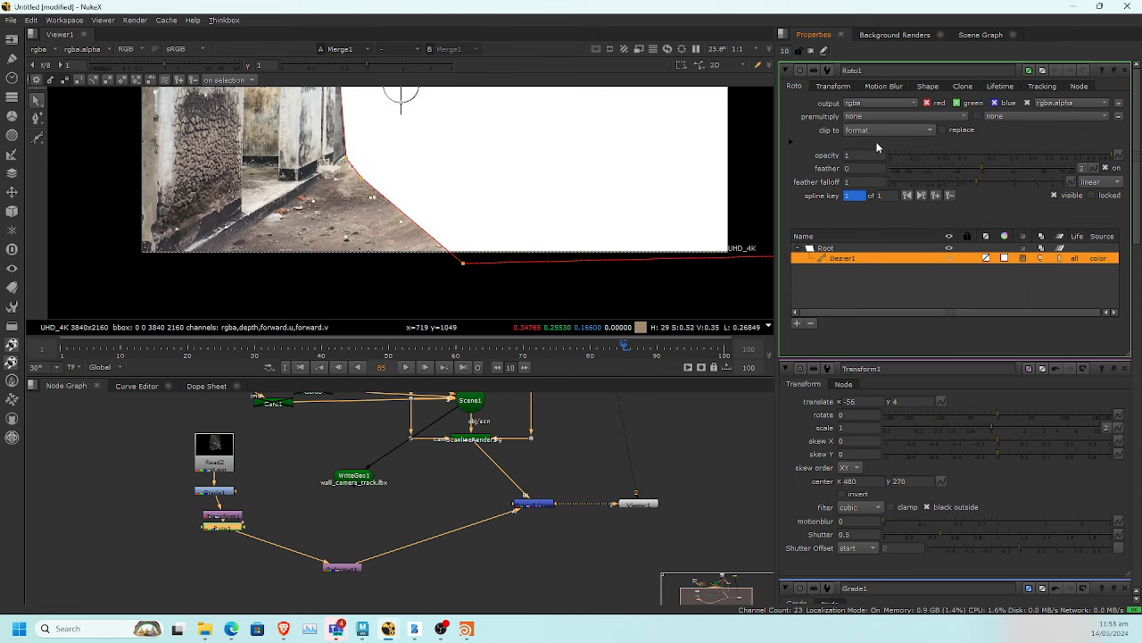
# Take Roto1 out of the chain and combine it as input A with Transform1 in a multiply Merge node feeding Reformat1
pyautogui.moveTo(307, 503); pyautogui.dragTo(380, 524, button='middle')
pyautogui.moveTo(322, 557)
pyautogui.mouseDown()
pyautogui.moveTo(245, 559)
pyautogui.moveTo(287, 541)
pyautogui.moveTo(247, 539)
pyautogui.moveTo(323, 562)
pyautogui.moveTo(340, 551)
pyautogui.mouseUp()
pyautogui.press('m')
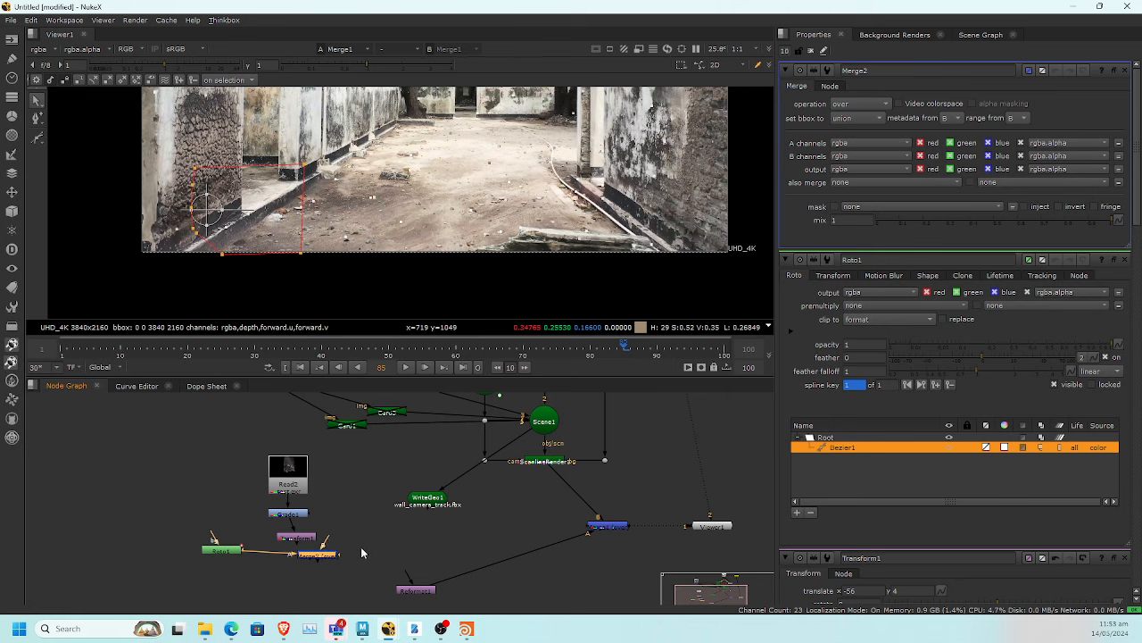
pyautogui.scroll(4, 360, 548)
pyautogui.scroll(-3, 354, 539)
pyautogui.hotkey('ctrl', 'z')
pyautogui.moveTo(305, 555); pyautogui.dragTo(323, 558)
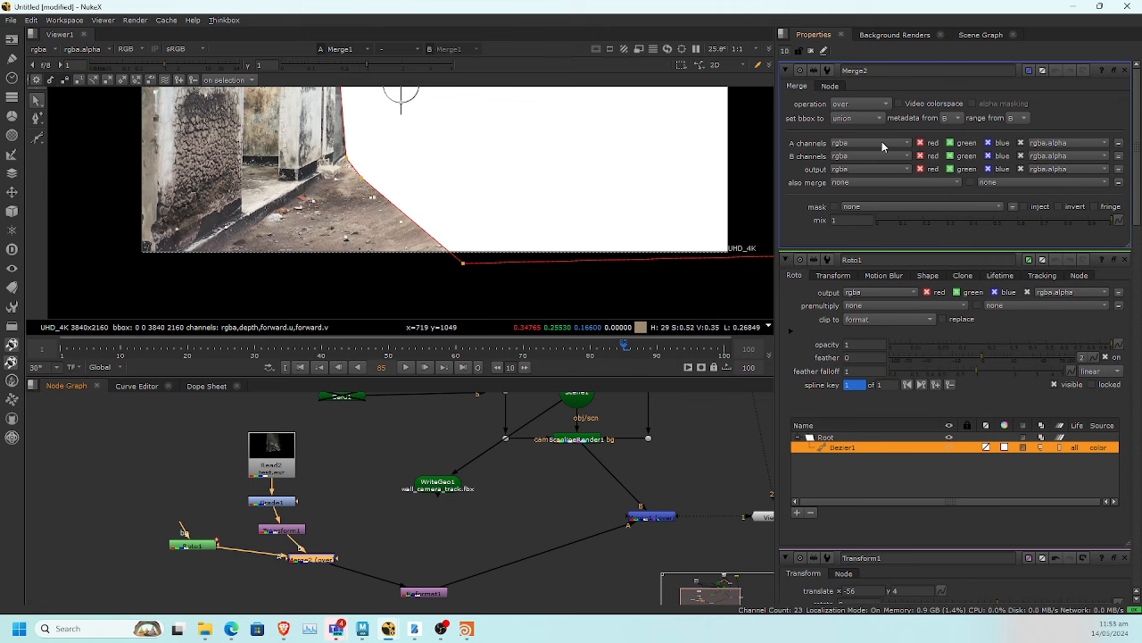
pyautogui.click(859, 103)
pyautogui.click(866, 262)
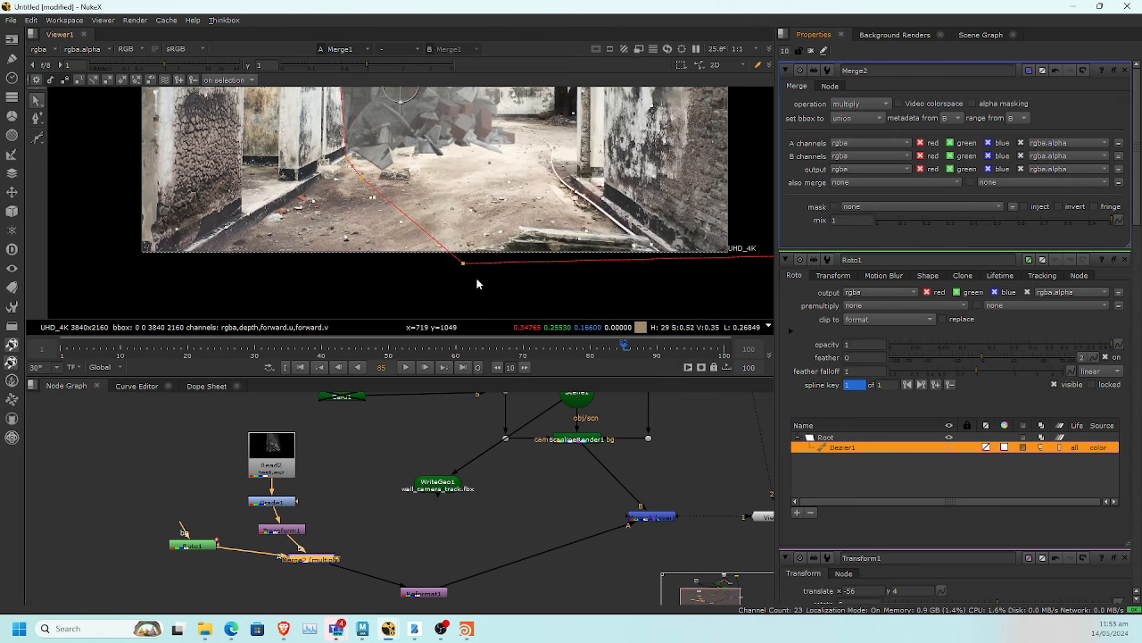
# Open Roto1's properties and set the Bezier's feather to 100
pyautogui.doubleClick(190, 546)
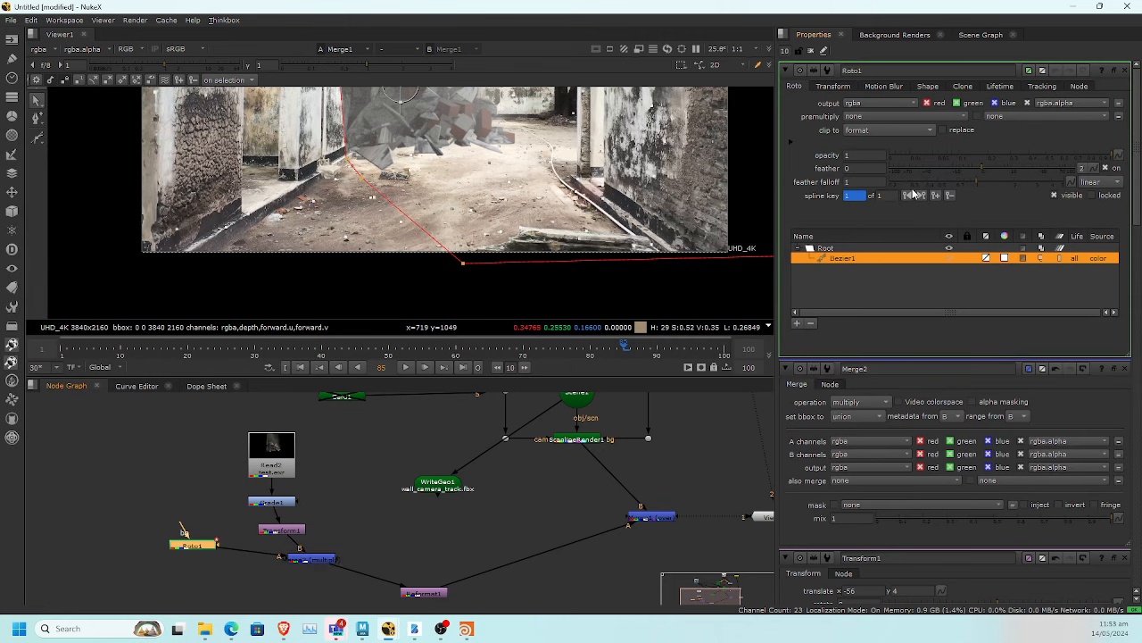
pyautogui.moveTo(1036, 172); pyautogui.dragTo(1076, 169)
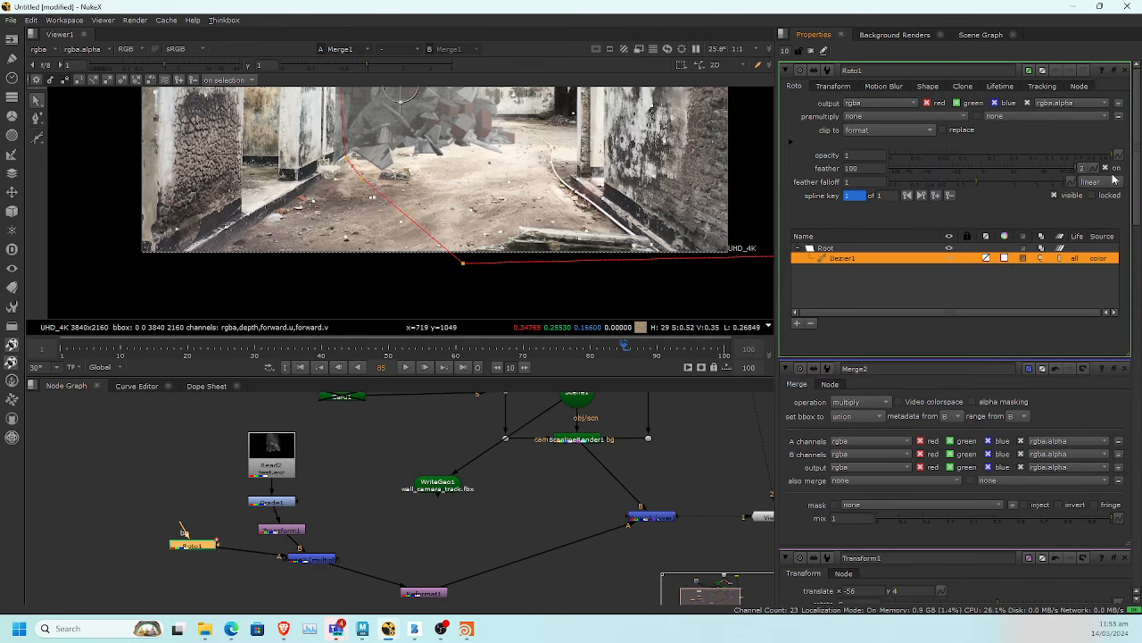
pyautogui.scroll(-2, 528, 273)
pyautogui.scroll(3, 520, 223)
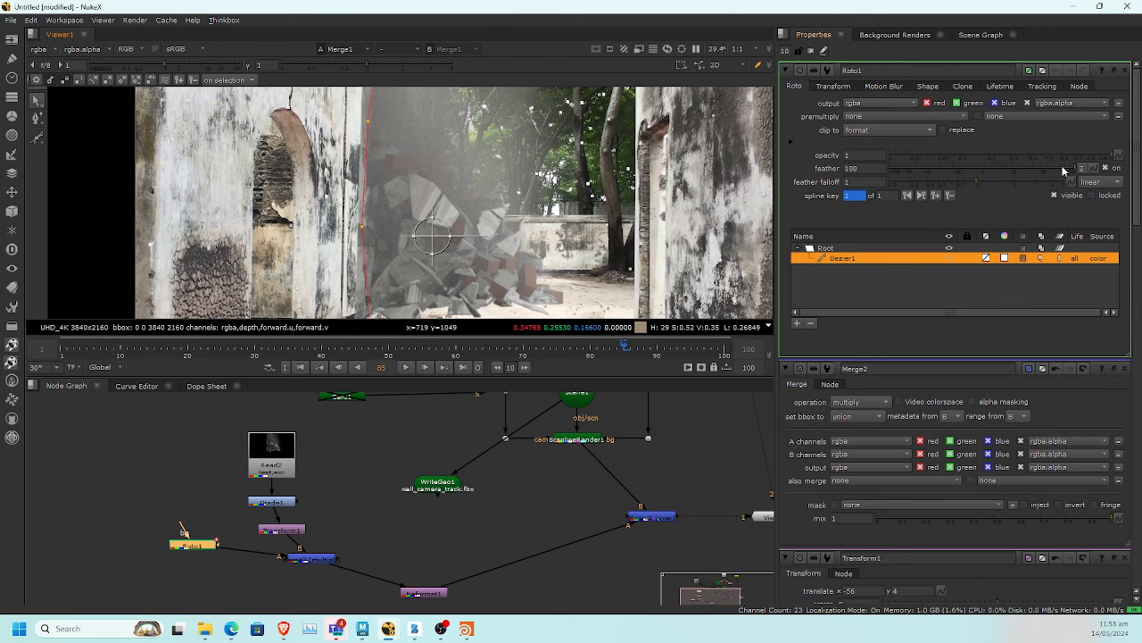
pyautogui.moveTo(1013, 166); pyautogui.dragTo(1088, 175)
# Pull the Bezier's two upper wall-edge points inward, away from the wall, and set its feather to 50
pyautogui.moveTo(370, 123); pyautogui.dragTo(301, 232, button='middle')
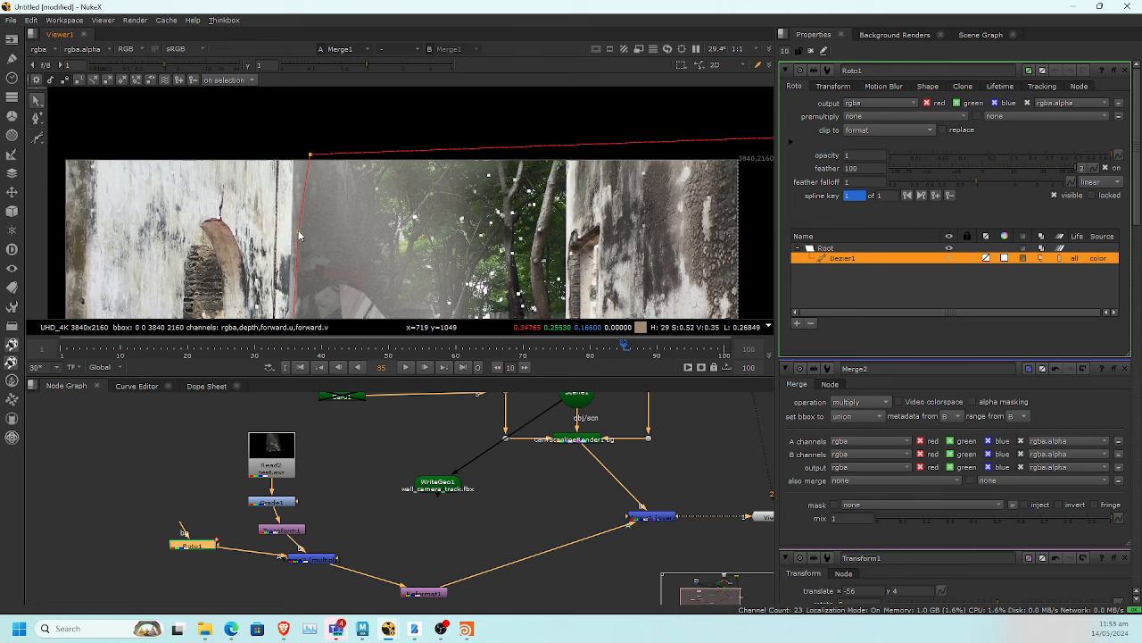
pyautogui.moveTo(298, 231); pyautogui.dragTo(329, 235)
pyautogui.moveTo(310, 156); pyautogui.dragTo(365, 132)
pyautogui.moveTo(330, 266); pyautogui.dragTo(328, 207, button='middle')
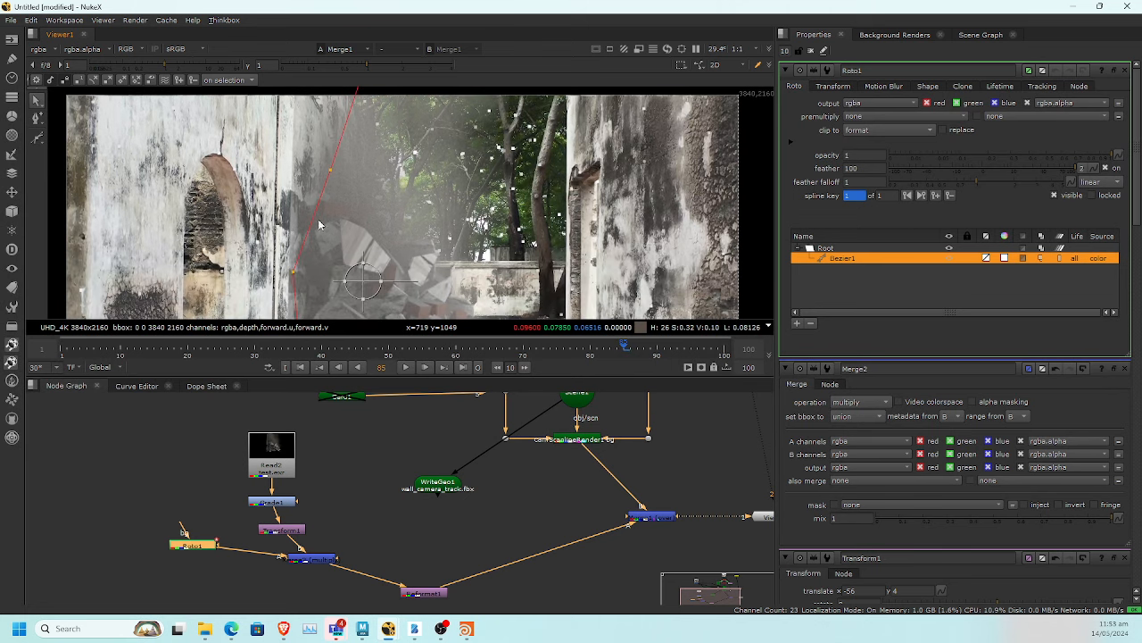
pyautogui.moveTo(334, 264); pyautogui.dragTo(336, 174, button='middle')
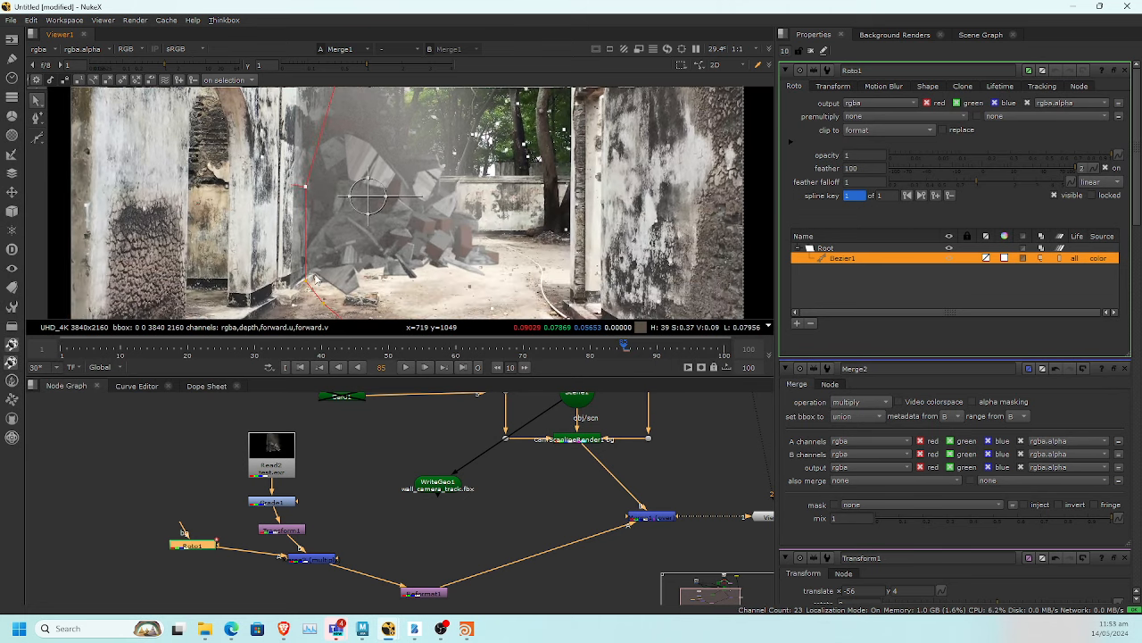
pyautogui.click(1055, 168)
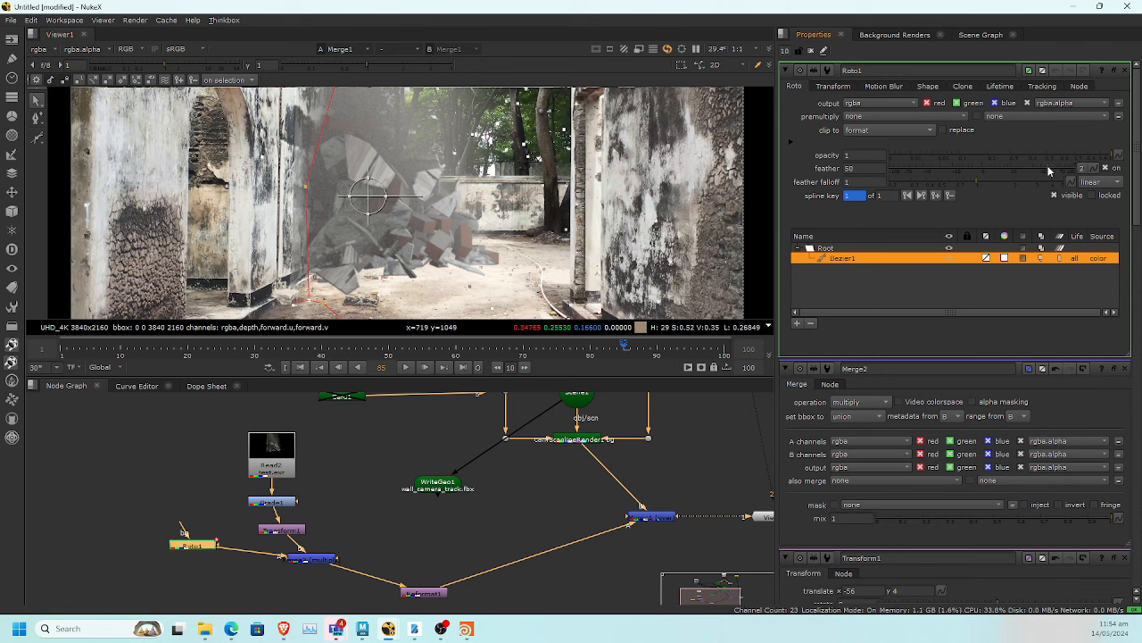
# Set the Bezier's feather to 46 and close the Roto1 properties to check the masked debris over the plate
pyautogui.moveTo(1049, 168); pyautogui.dragTo(1045, 168)
pyautogui.click(418, 473)
pyautogui.moveTo(504, 247); pyautogui.dragTo(379, 258, button='middle')
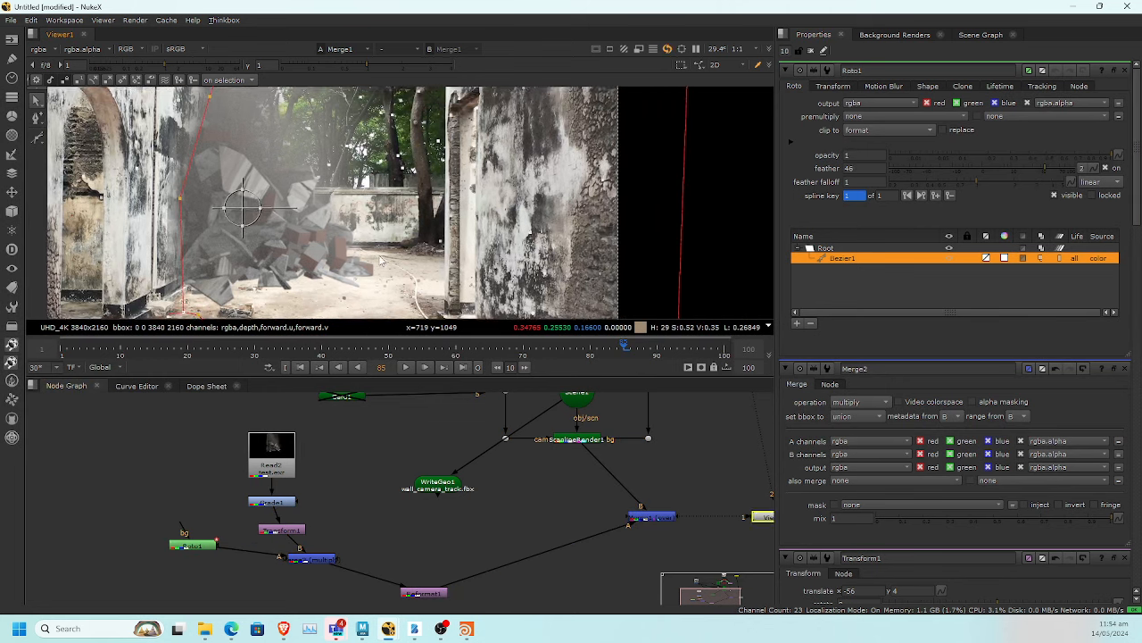
pyautogui.scroll(-2, 381, 259)
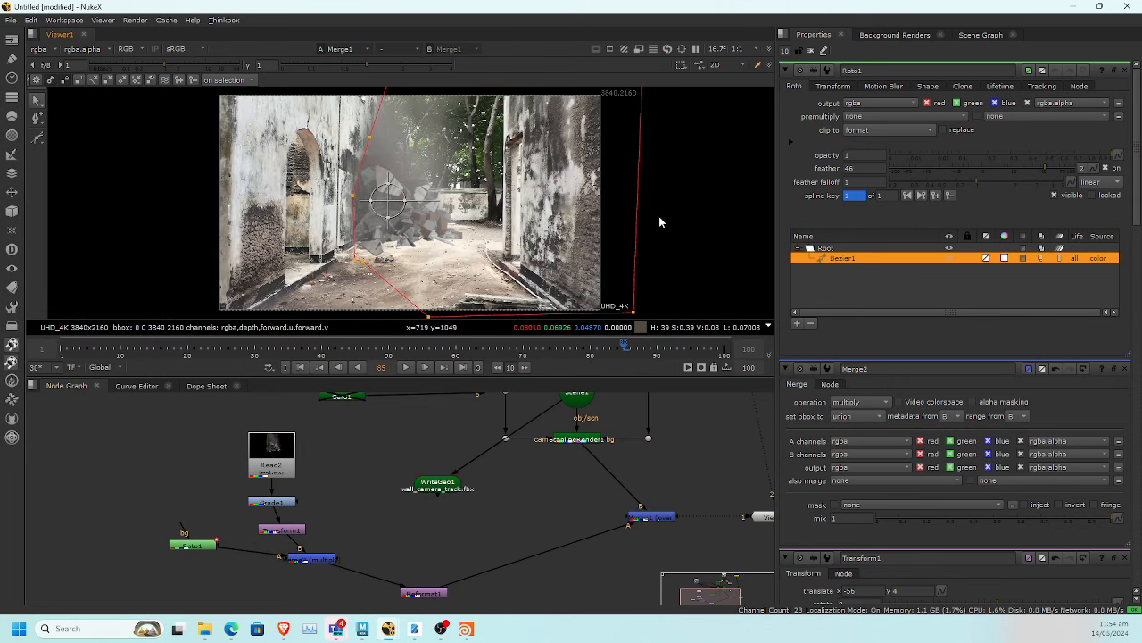
pyautogui.click(1125, 70)
pyautogui.scroll(1, 489, 204)
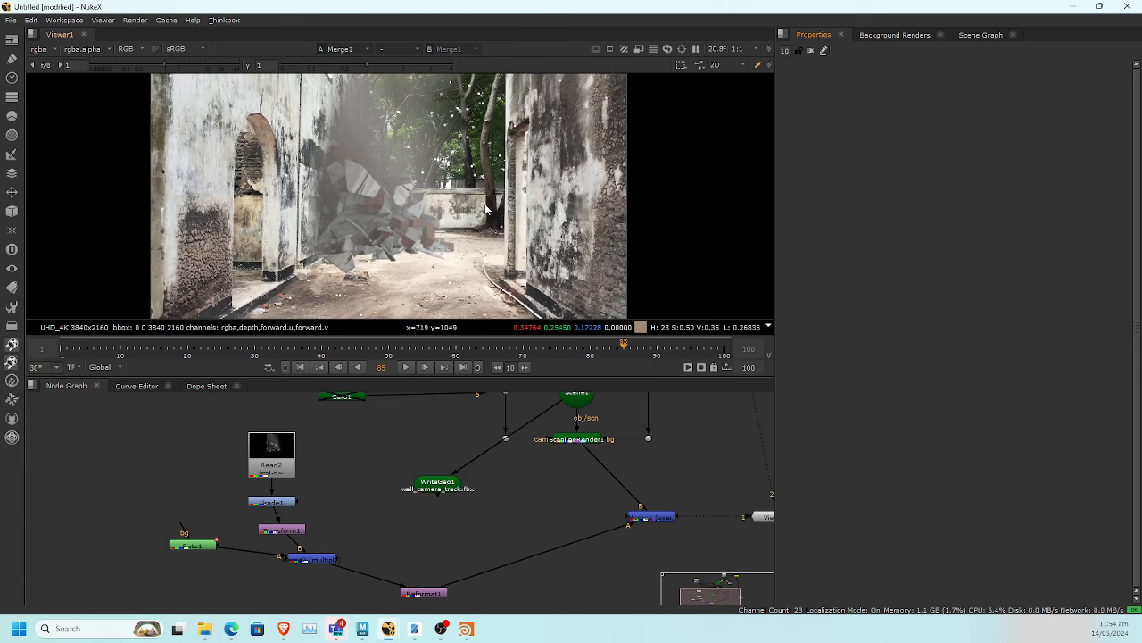
pyautogui.scroll(-1, 445, 222)
pyautogui.scroll(1, 440, 219)
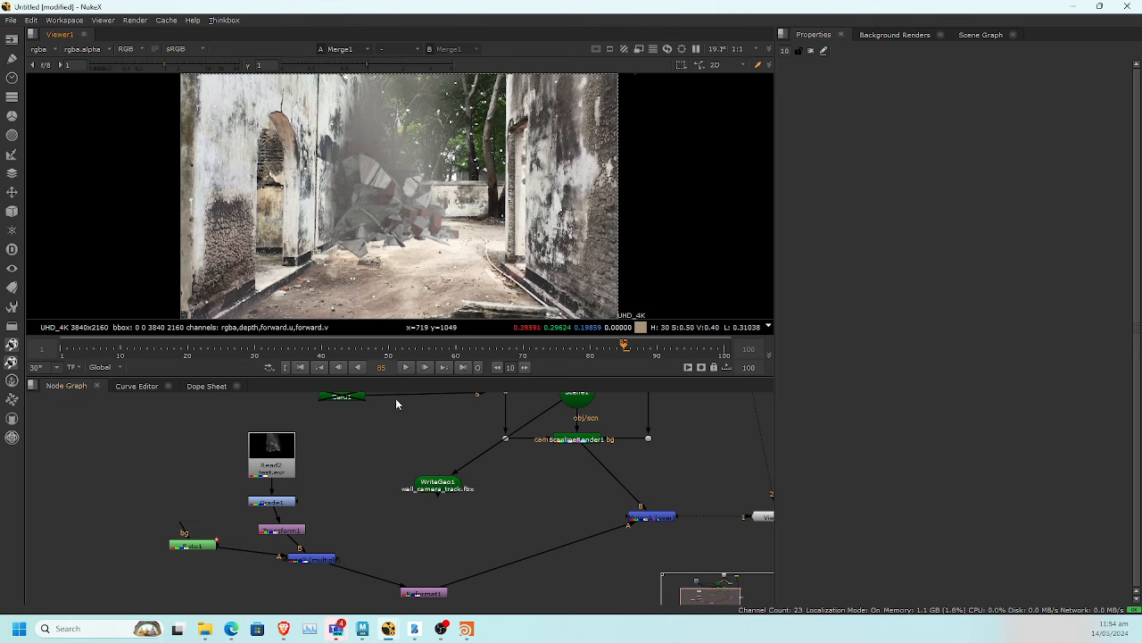
# Add a ColorCorrect node after the multiply Merge2, with master contrast 1.7, gamma 0.97 and gain 1.16
pyautogui.moveTo(338, 529); pyautogui.dragTo(328, 489, button='middle')
pyautogui.click(300, 519)
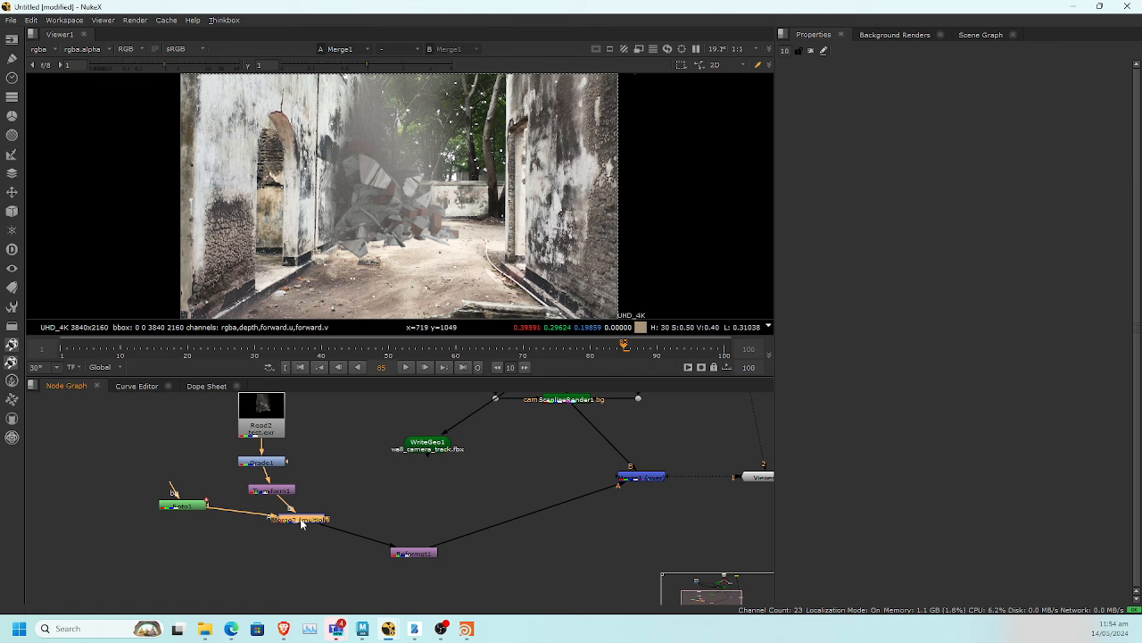
pyautogui.press('c')
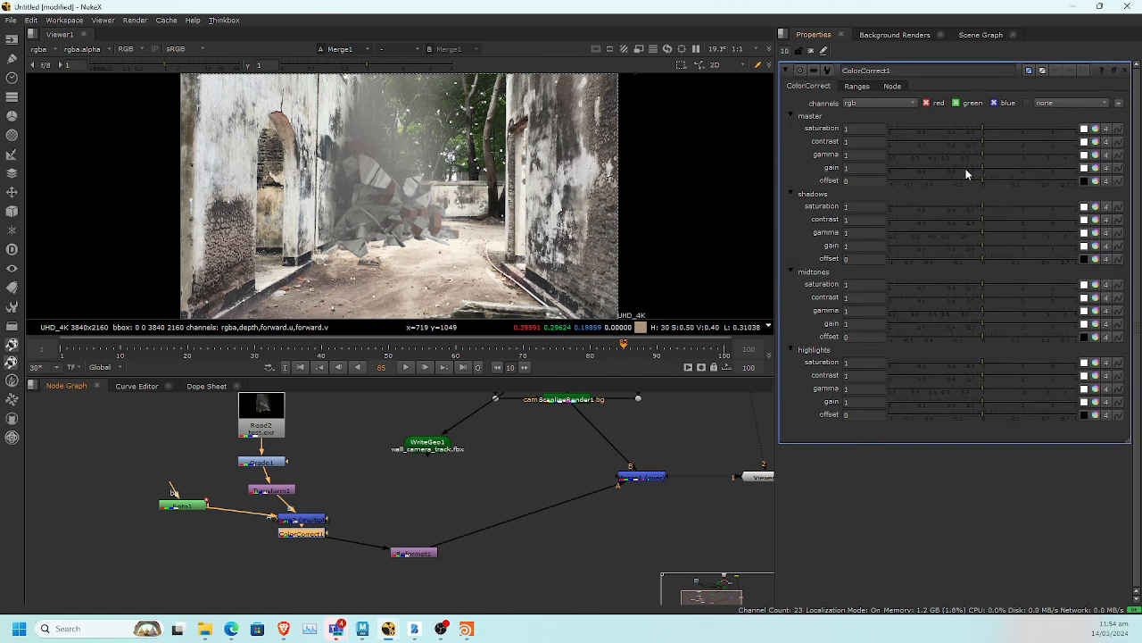
pyautogui.click(1000, 143)
pyautogui.moveTo(1002, 142); pyautogui.dragTo(1014, 144)
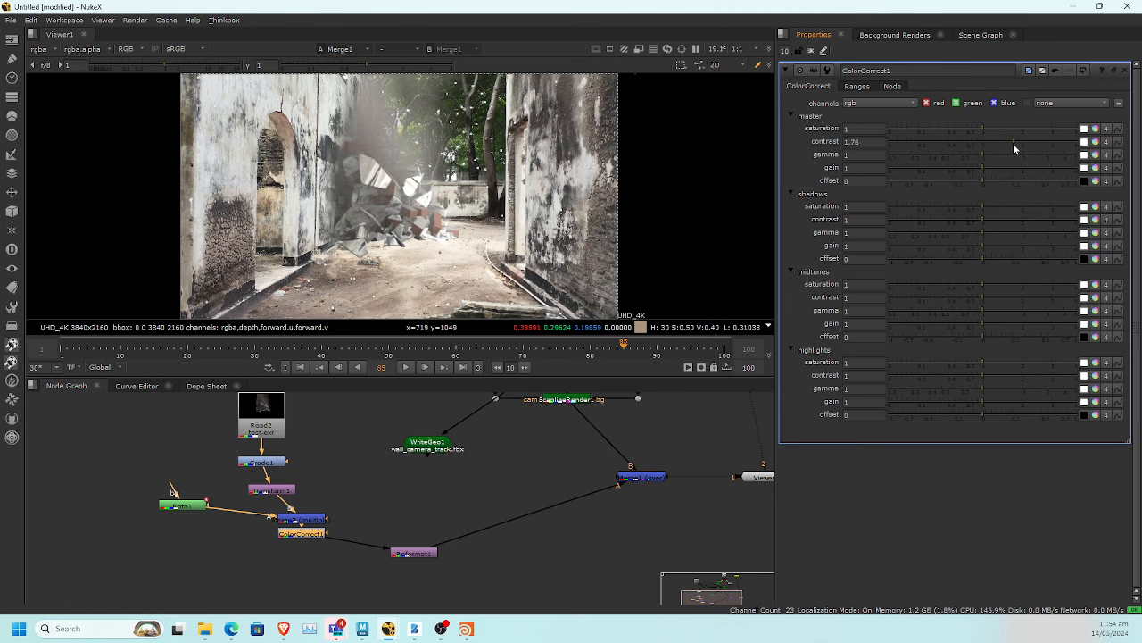
pyautogui.click(986, 155)
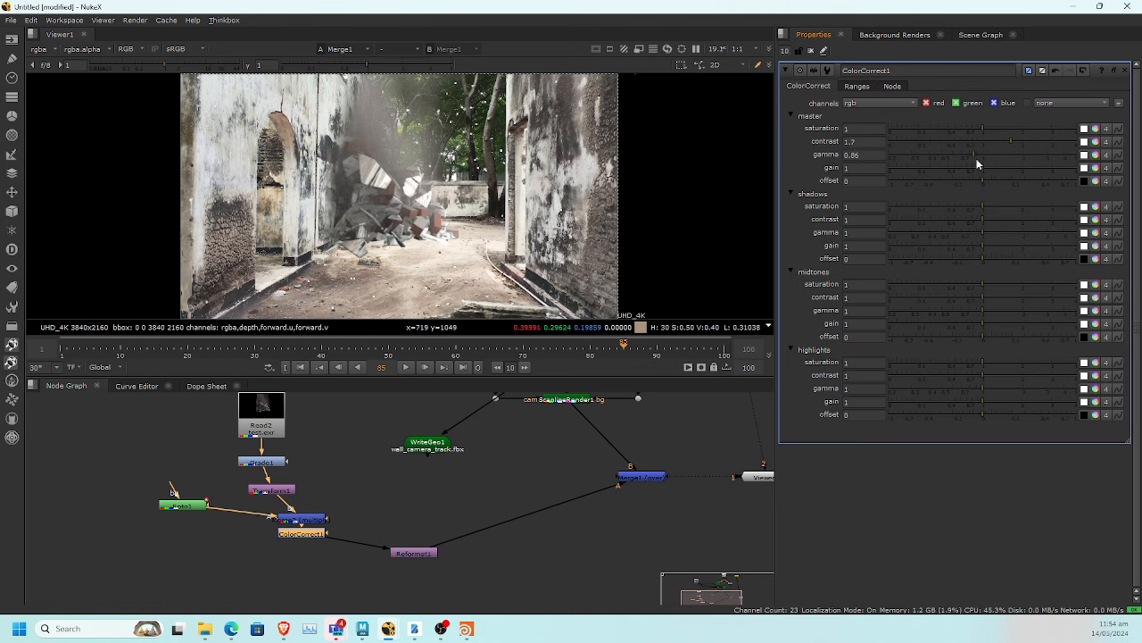
pyautogui.moveTo(984, 159); pyautogui.dragTo(989, 168)
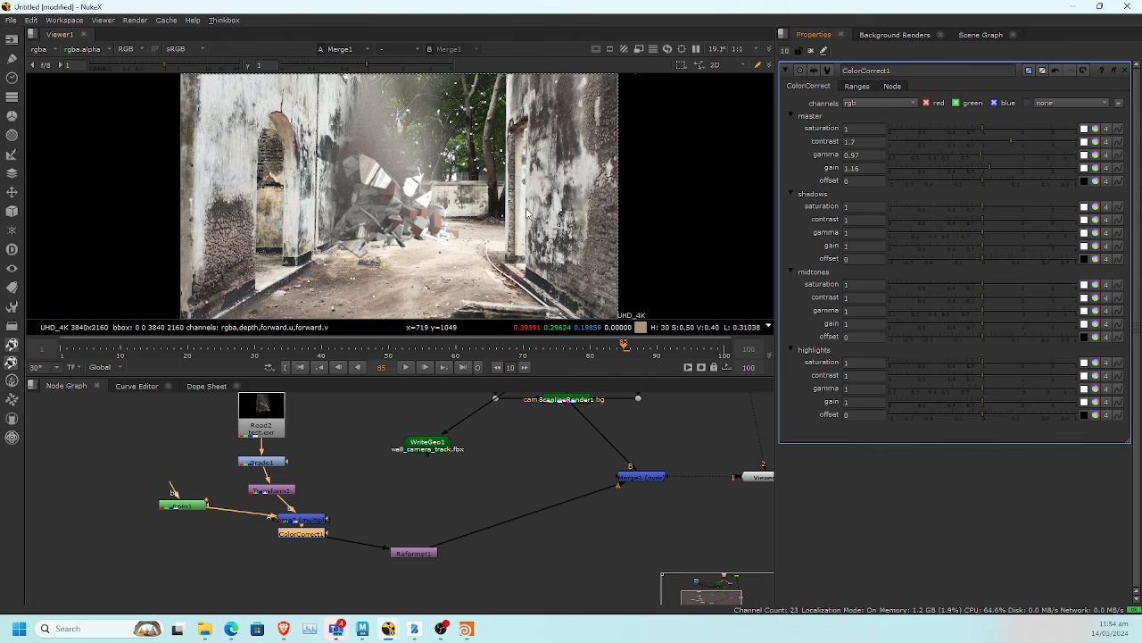
pyautogui.scroll(-1, 527, 213)
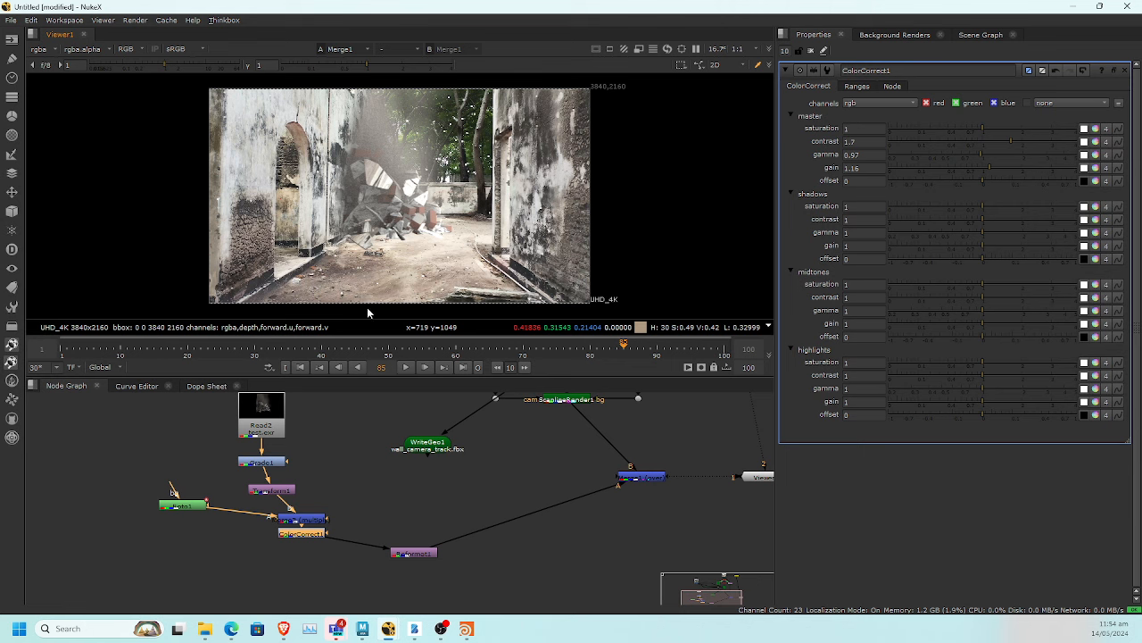
# Move Reformat1 farther away from ColorCorrect1 in the node graph and briefly check the Arnold render in Maya
pyautogui.moveTo(430, 555); pyautogui.dragTo(473, 574)
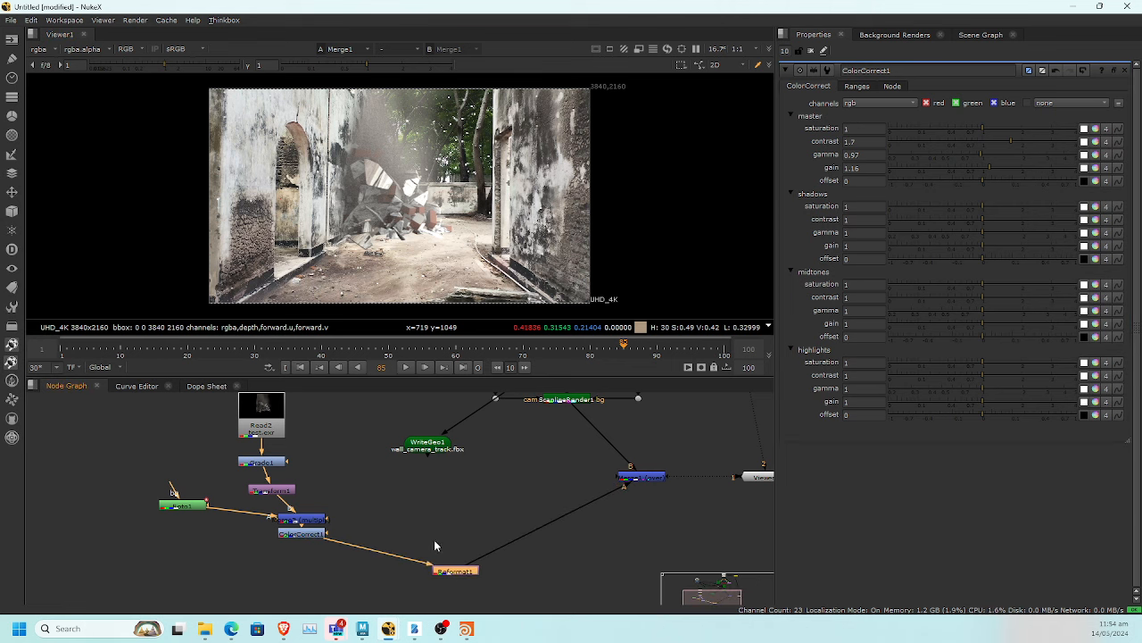
pyautogui.scroll(1, 434, 541)
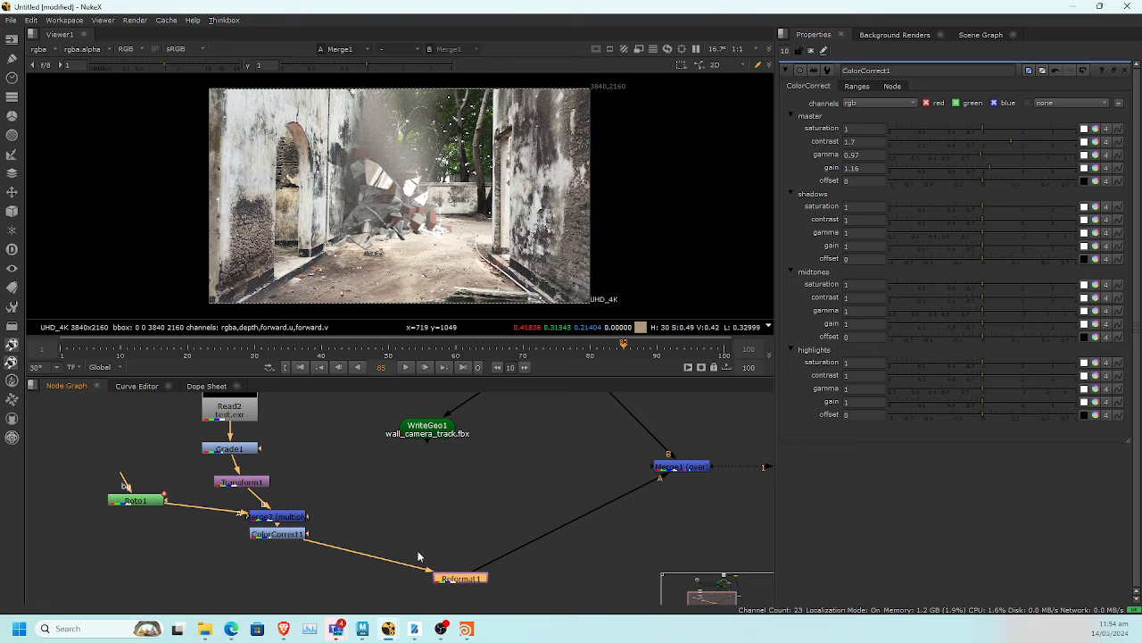
pyautogui.click(360, 634)
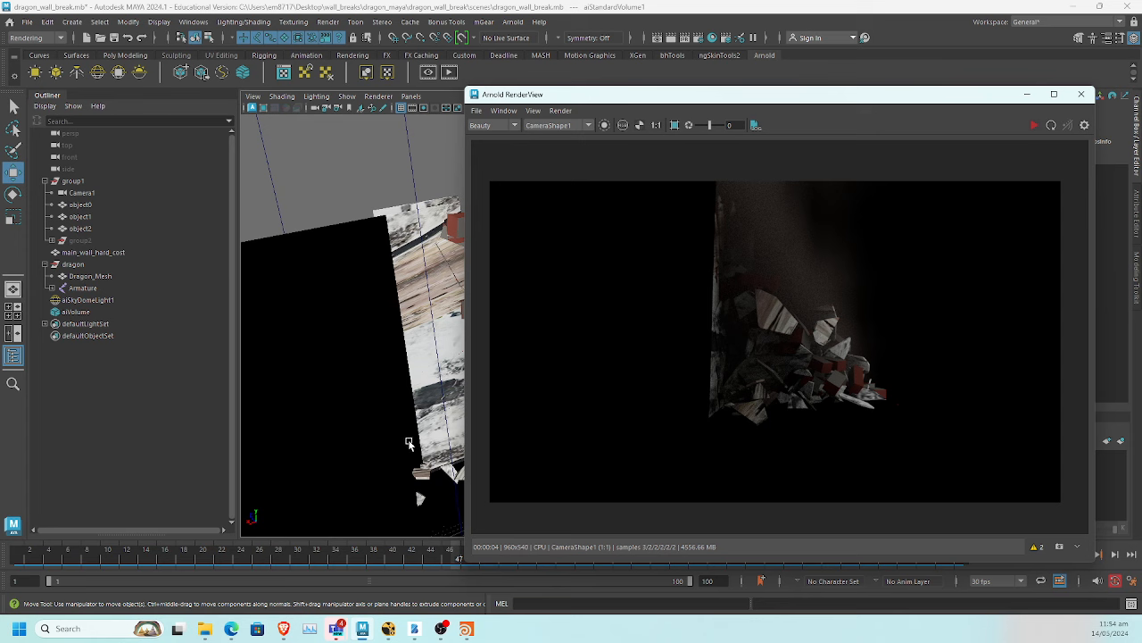
pyautogui.click(1073, 7)
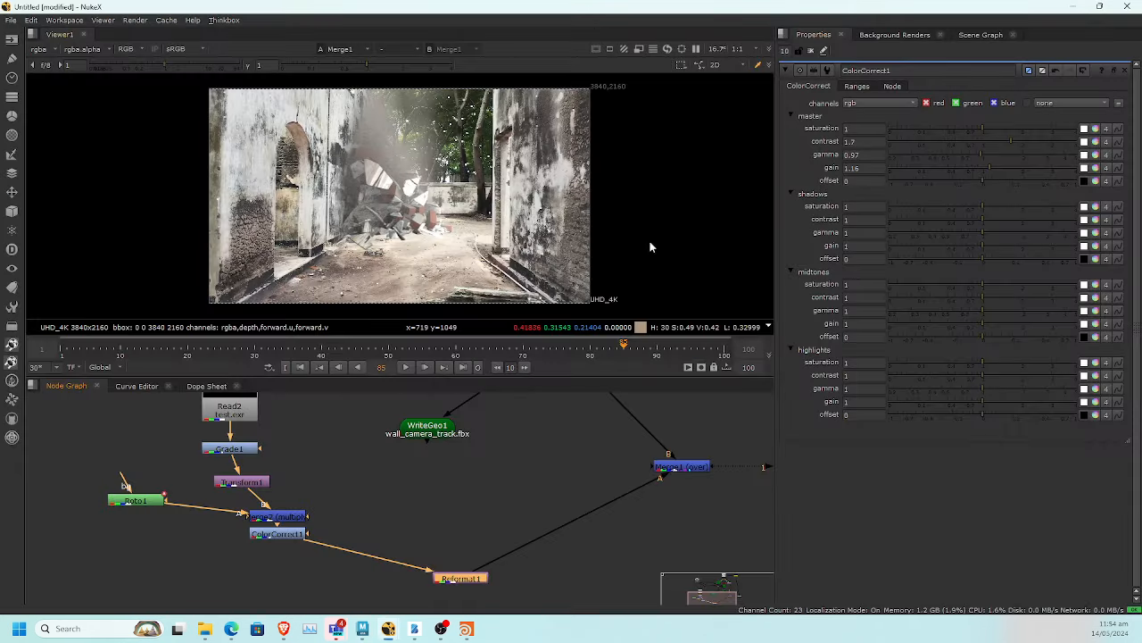
# Insert a DropShadow node between ColorCorrect1 and Reformat1 and place it below ColorCorrect1
pyautogui.click(288, 535)
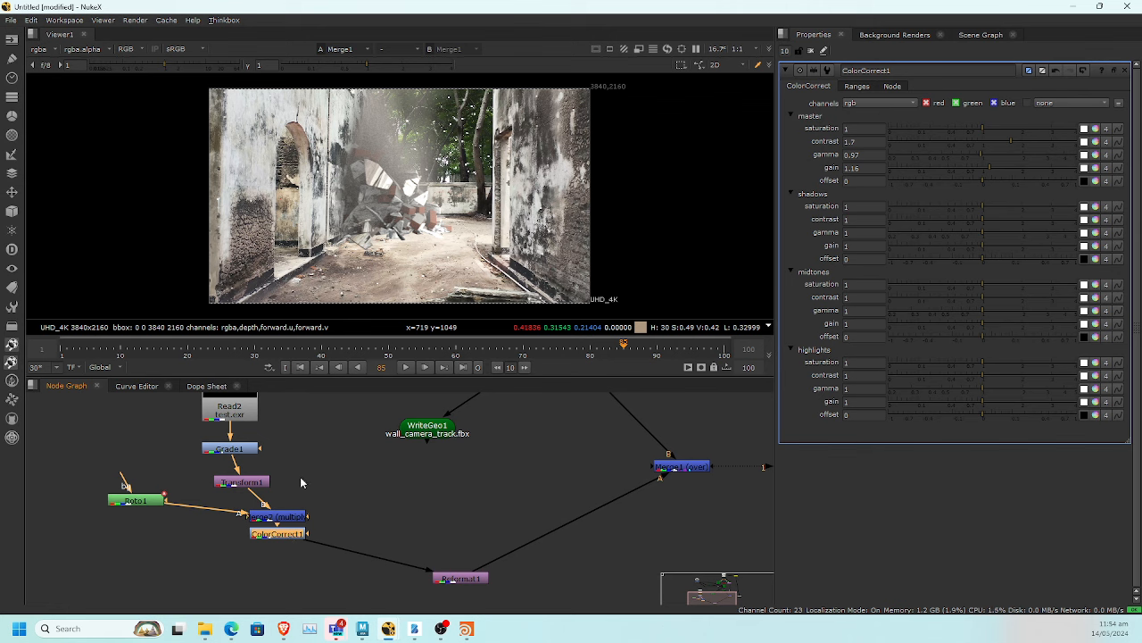
pyautogui.scroll(-1, 201, 526)
pyautogui.press('Tab')
pyautogui.write('drop')
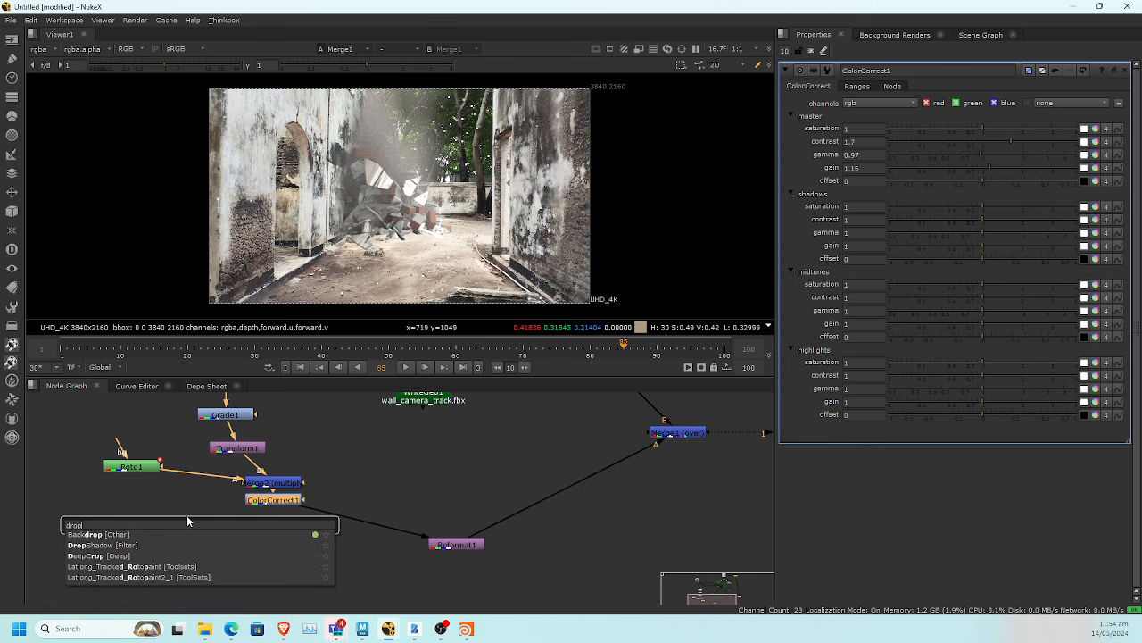
pyautogui.press('Down')
pyautogui.press('Return')
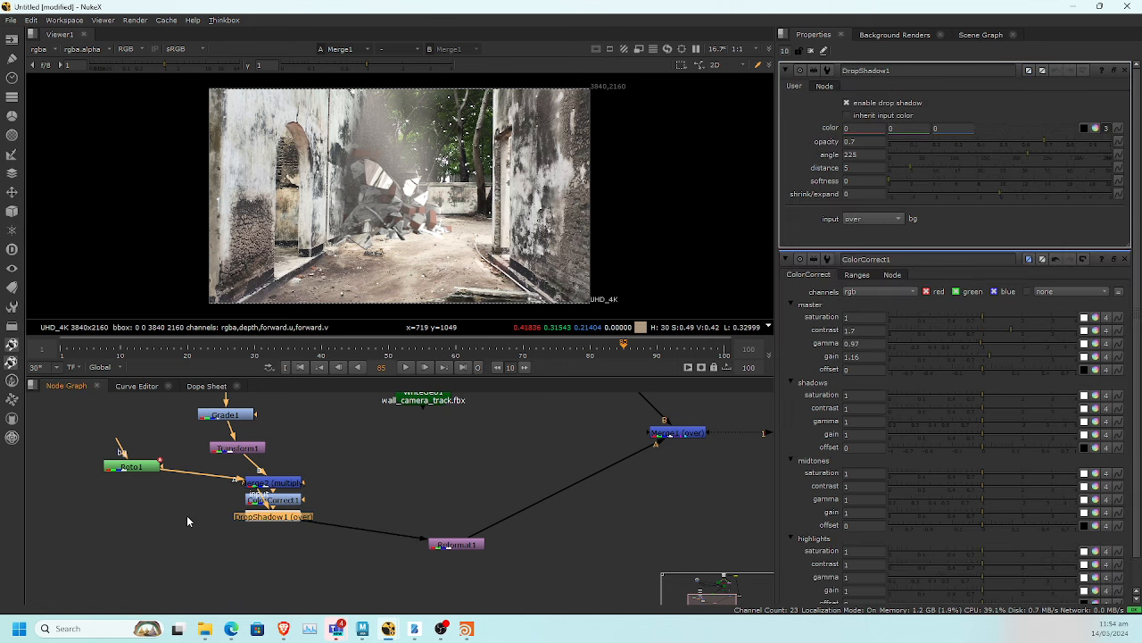
pyautogui.moveTo(285, 516)
pyautogui.mouseDown()
pyautogui.moveTo(289, 553)
pyautogui.moveTo(338, 506)
pyautogui.moveTo(275, 501)
pyautogui.mouseUp()
pyautogui.moveTo(296, 559); pyautogui.dragTo(252, 558)
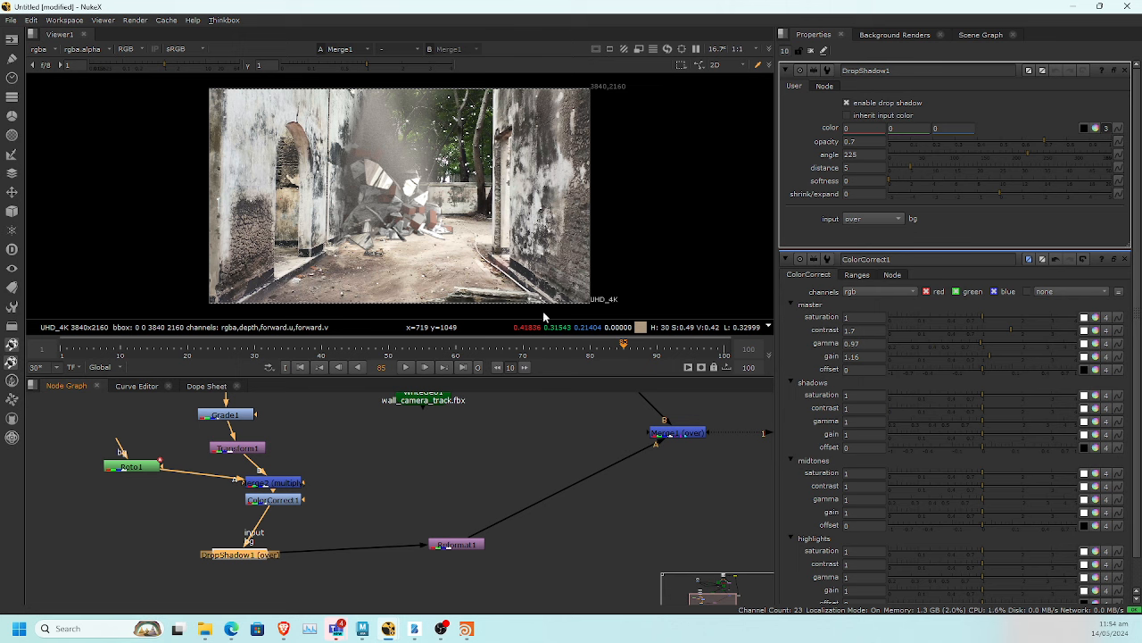
# Set the DropShadow1 opacity to 0.785, angle to 234, distance to 5.4 and softness to 9.3
pyautogui.moveTo(1025, 157); pyautogui.dragTo(985, 159)
pyautogui.scroll(8, 538, 212)
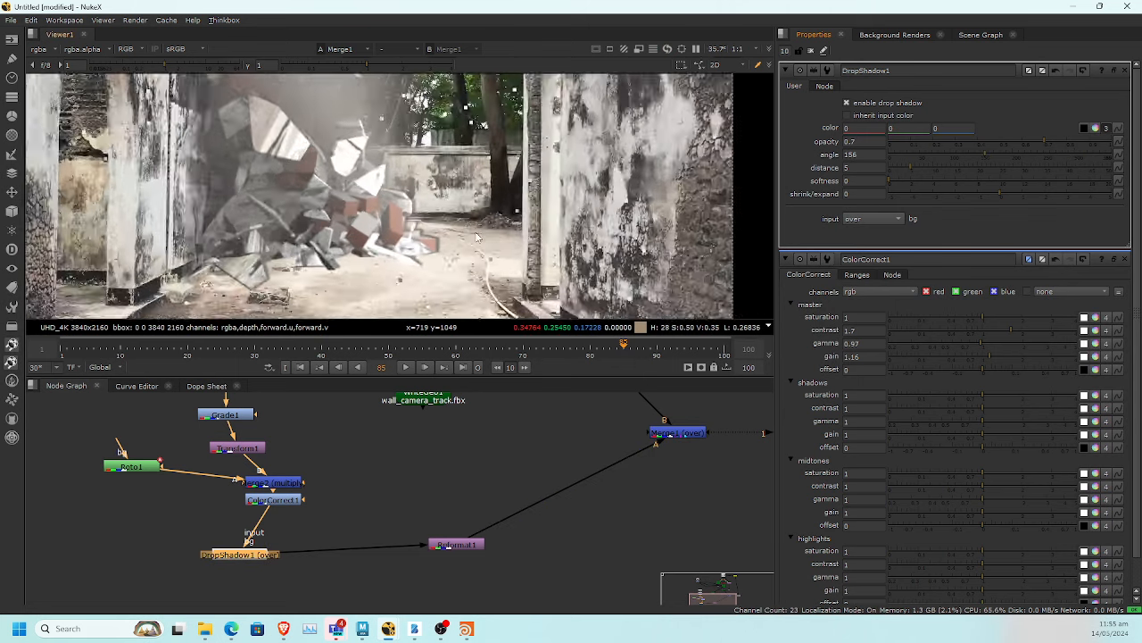
pyautogui.scroll(-3, 500, 201)
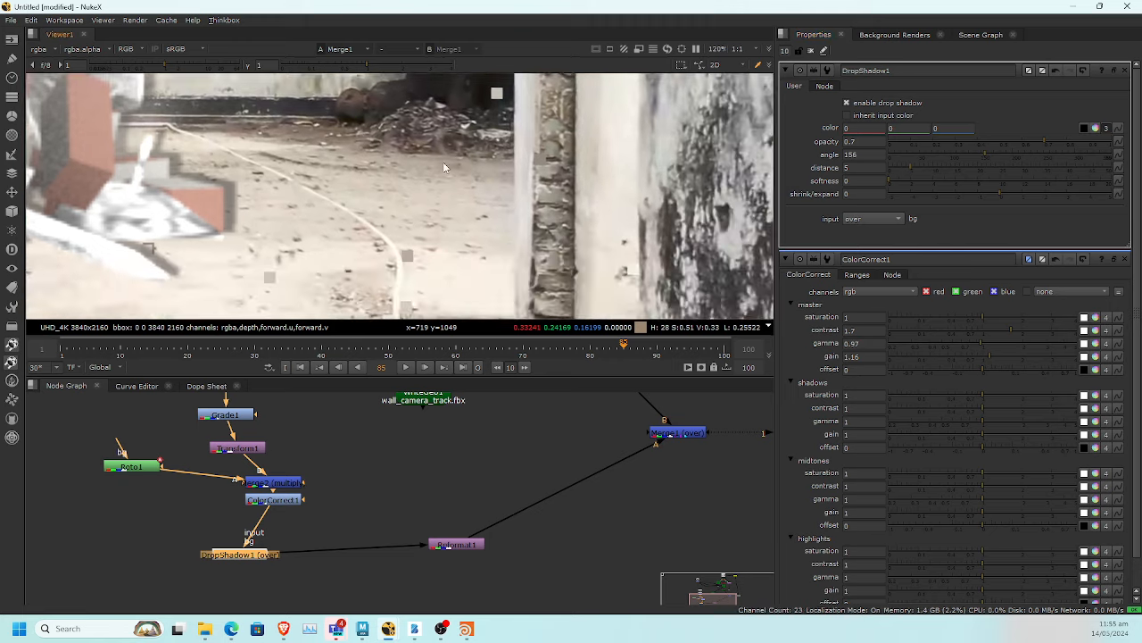
pyautogui.scroll(-2, 419, 179)
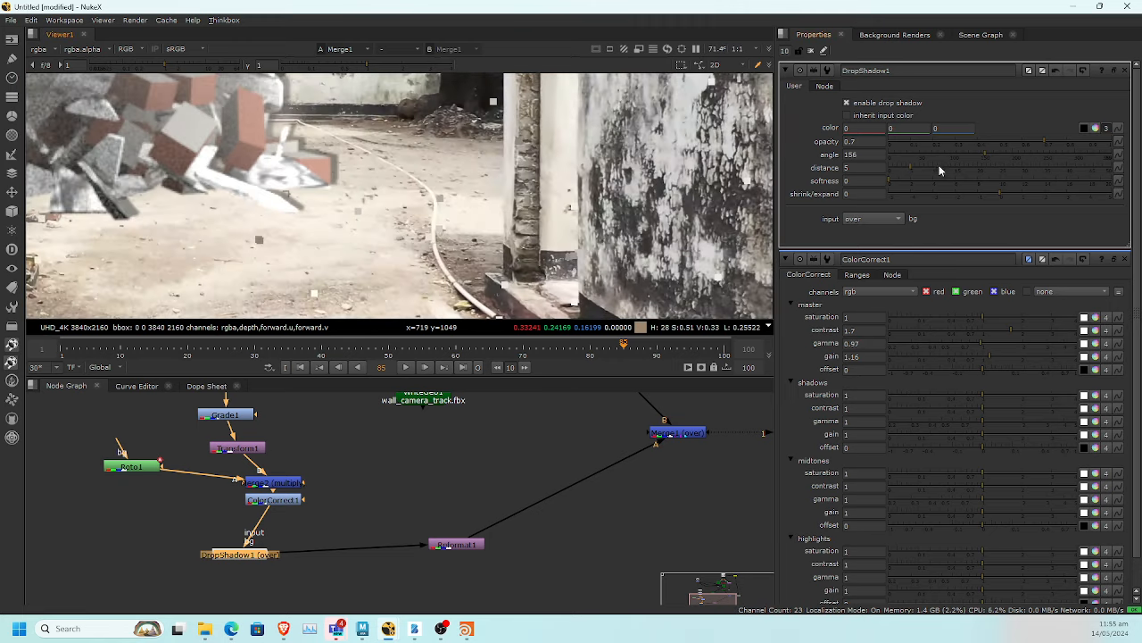
pyautogui.moveTo(994, 153); pyautogui.dragTo(1040, 155)
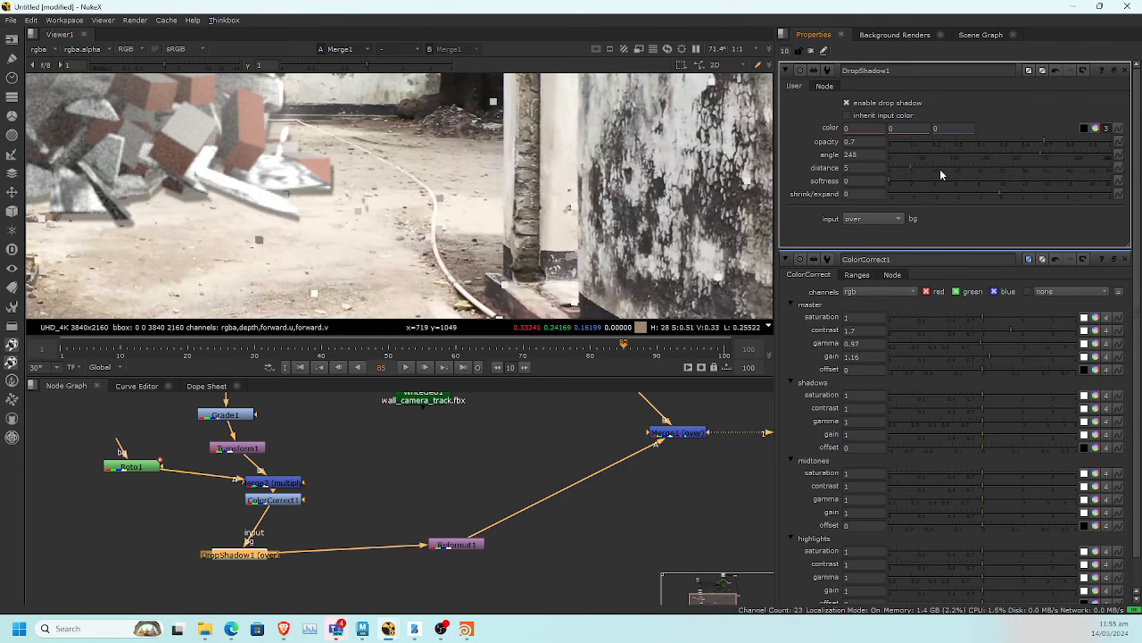
pyautogui.moveTo(926, 164); pyautogui.dragTo(991, 180)
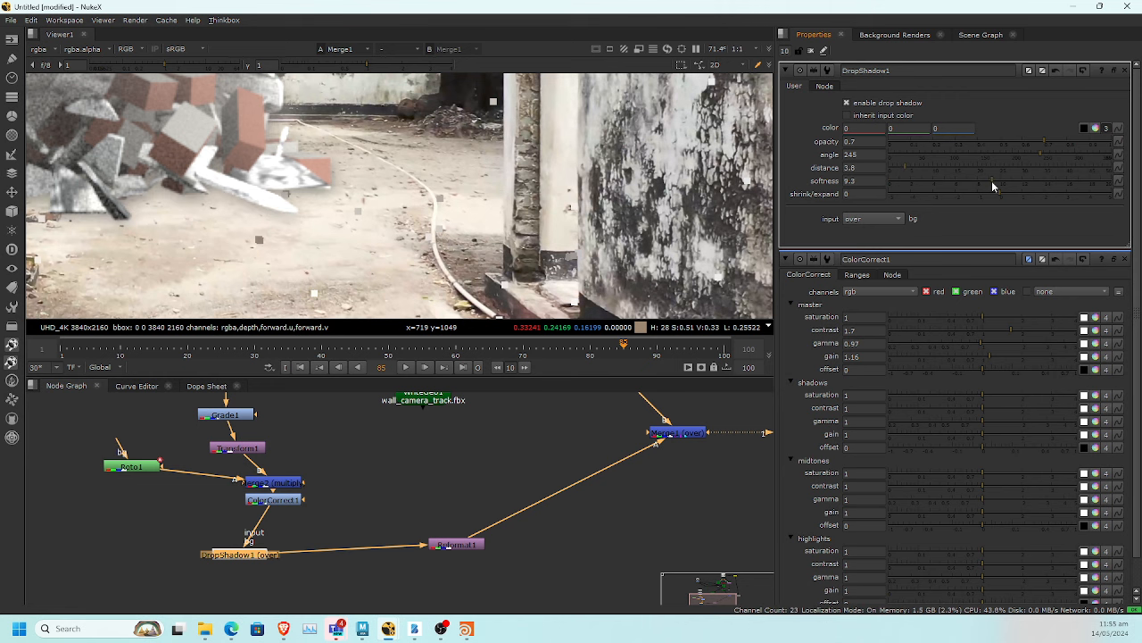
pyautogui.moveTo(920, 165); pyautogui.dragTo(912, 171)
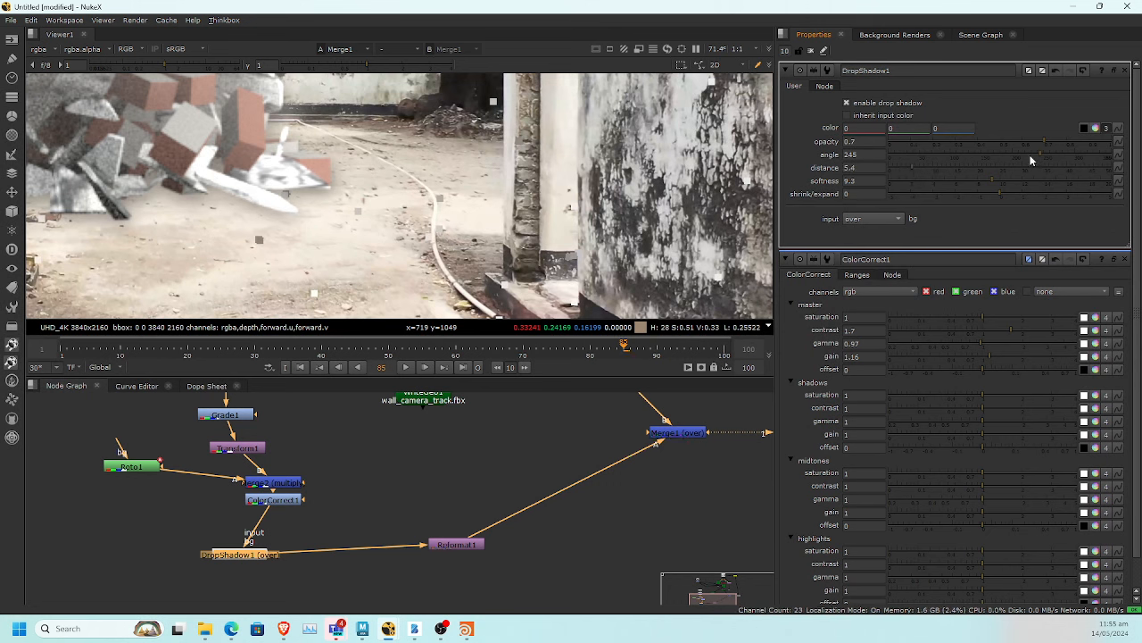
pyautogui.moveTo(1045, 143); pyautogui.dragTo(1064, 143)
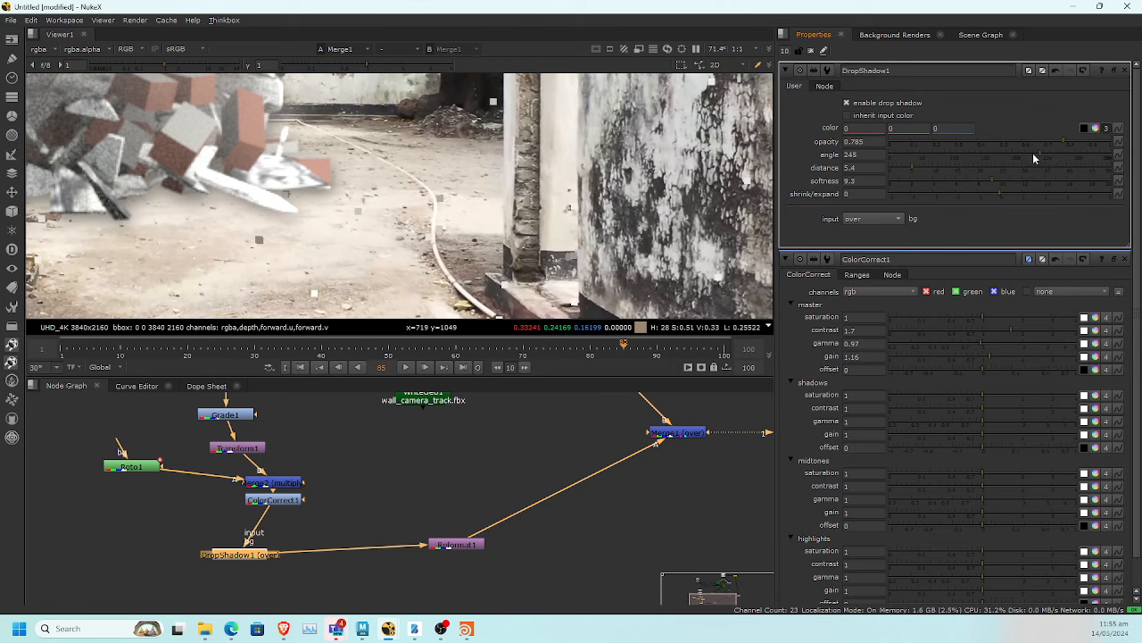
pyautogui.click(1035, 157)
pyautogui.scroll(-5, 393, 218)
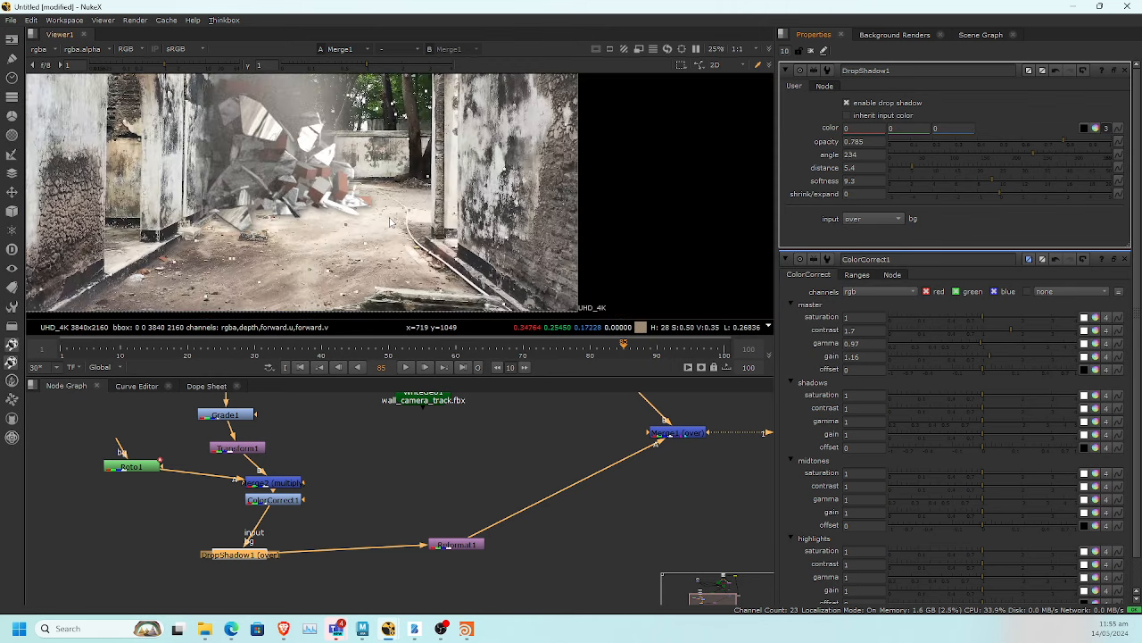
pyautogui.scroll(-3, 384, 219)
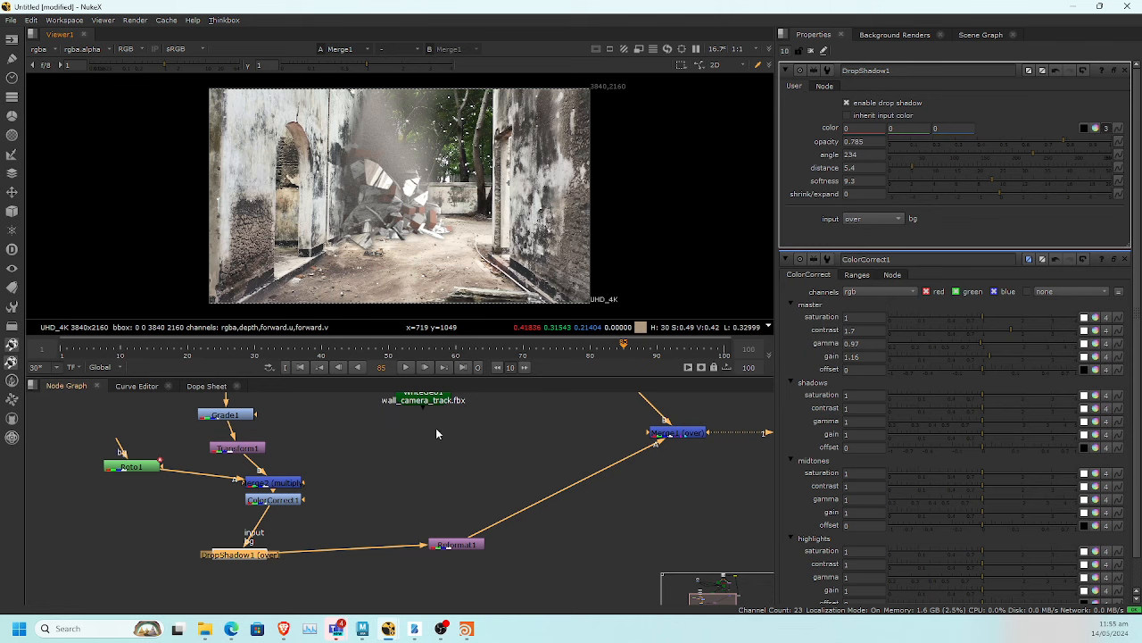
# Rearrange the node graph by moving Reformat1 up and Merge1 down so they sit nearly level
pyautogui.moveTo(463, 548); pyautogui.dragTo(492, 486)
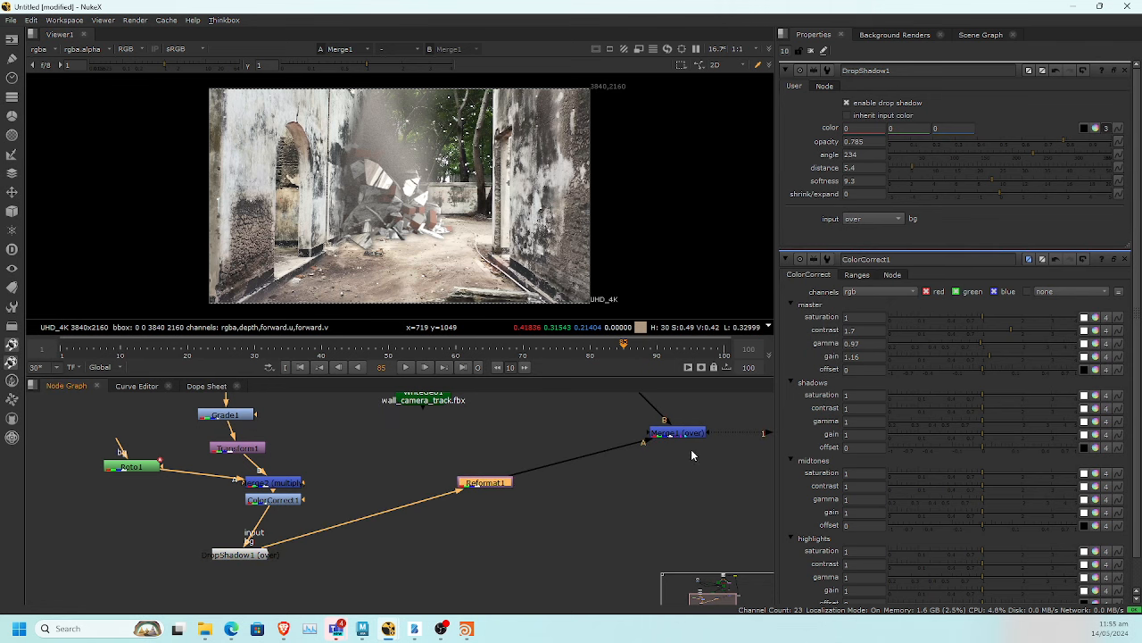
pyautogui.moveTo(674, 435); pyautogui.dragTo(665, 471)
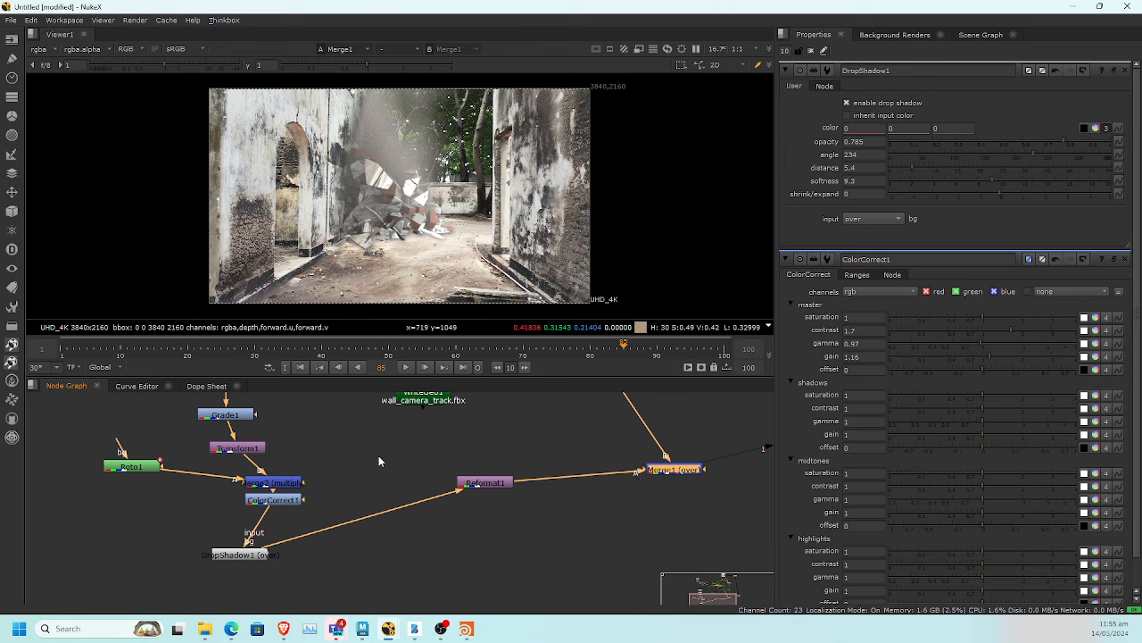
# Switch to Bamboo Paper and view the handwritten VFX workflow page
pyautogui.click(414, 628)
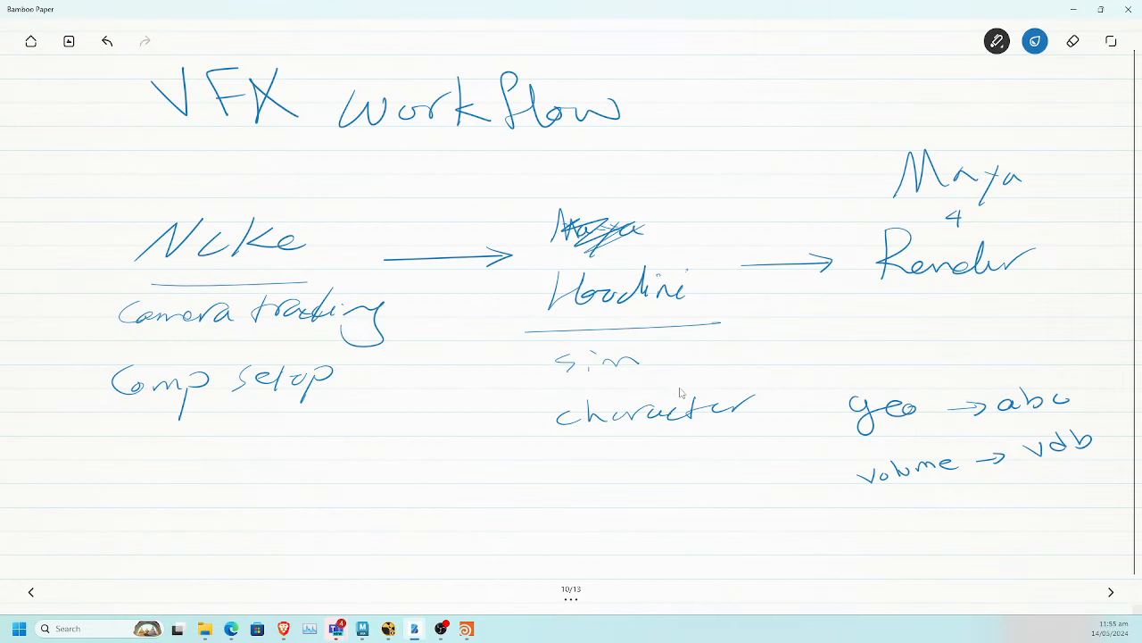